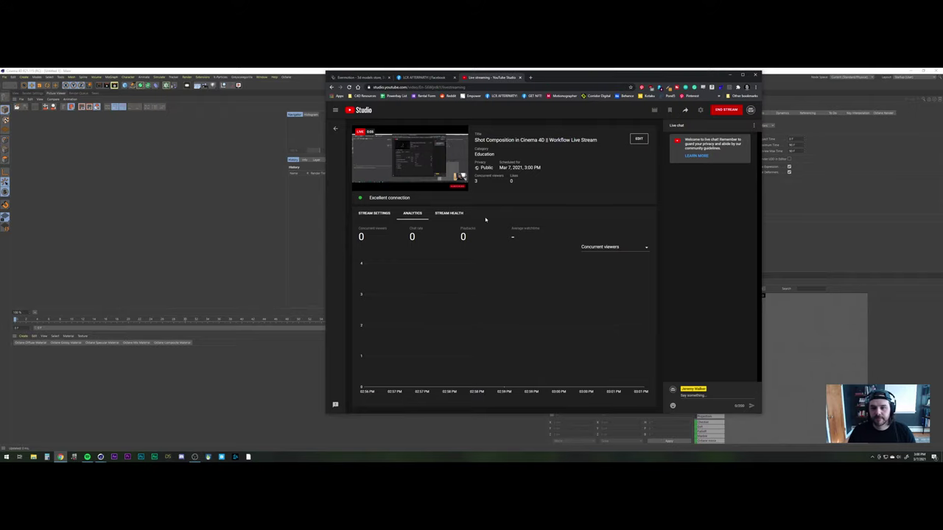
Switch to Cinema 4D and widen the Live Viewer panel
click(258, 197)
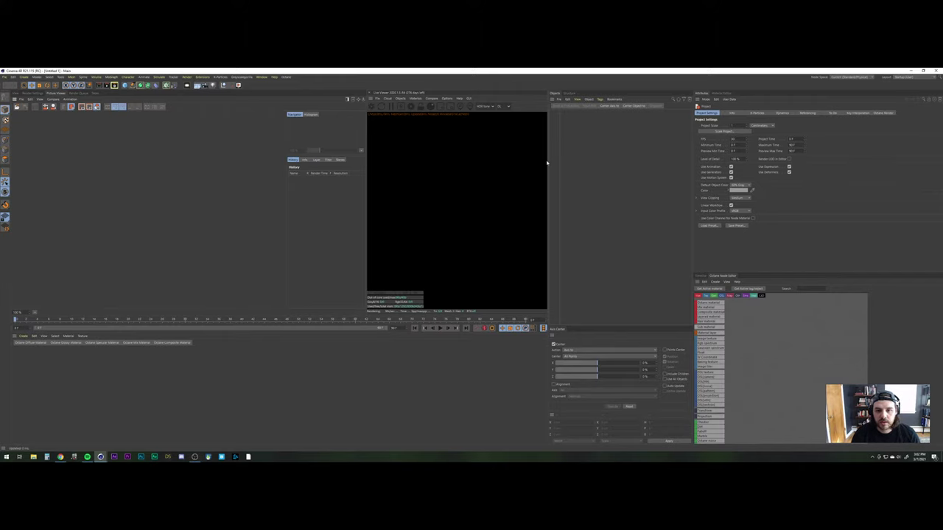
drag(546, 162, 610, 162)
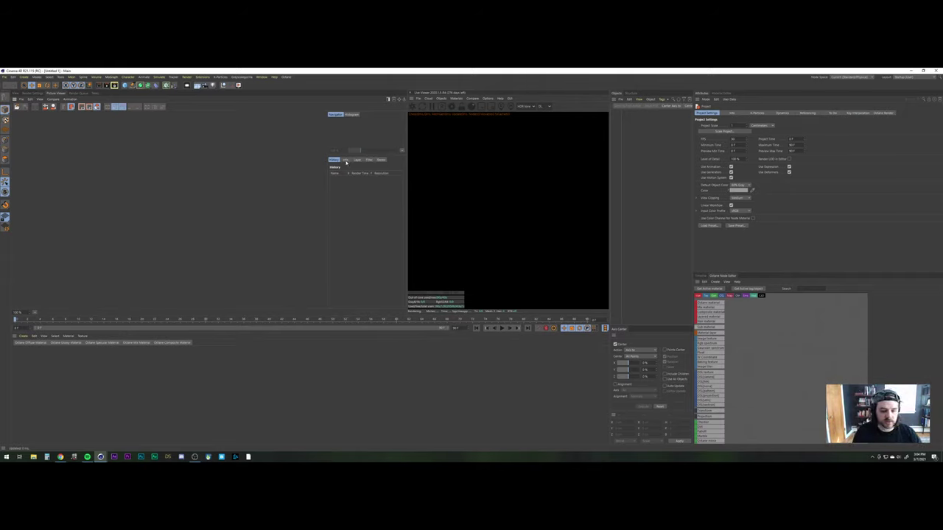
Bring up Spotify, reposition and enlarge its window, and minimize it again
click(87, 457)
drag(401, 120, 273, 132)
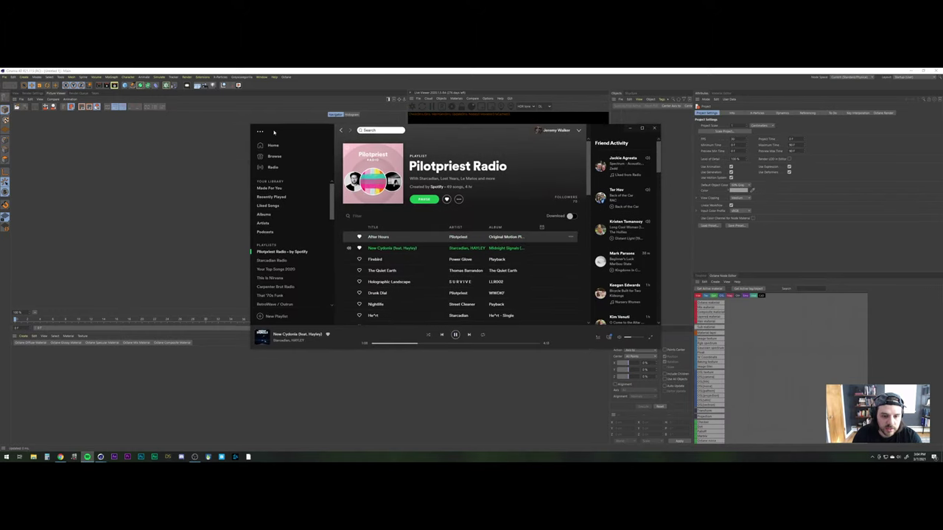
drag(250, 348, 187, 402)
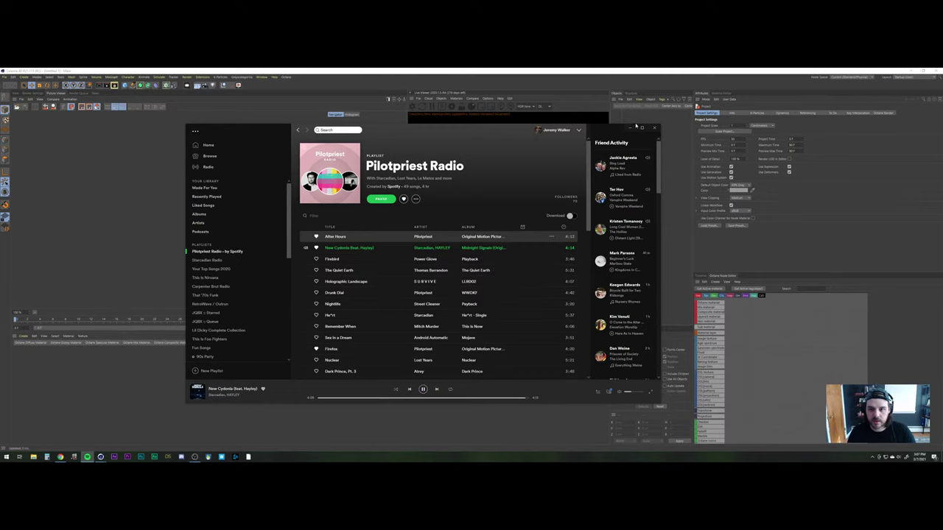
click(635, 126)
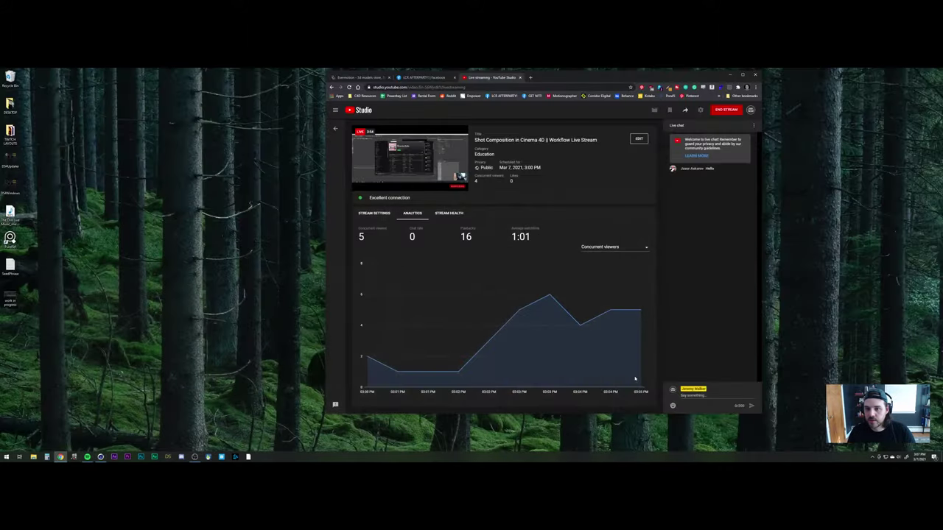
Move the YouTube Studio browser window aside and hide the Display Capture source in OBS
drag(550, 78, 714, 102)
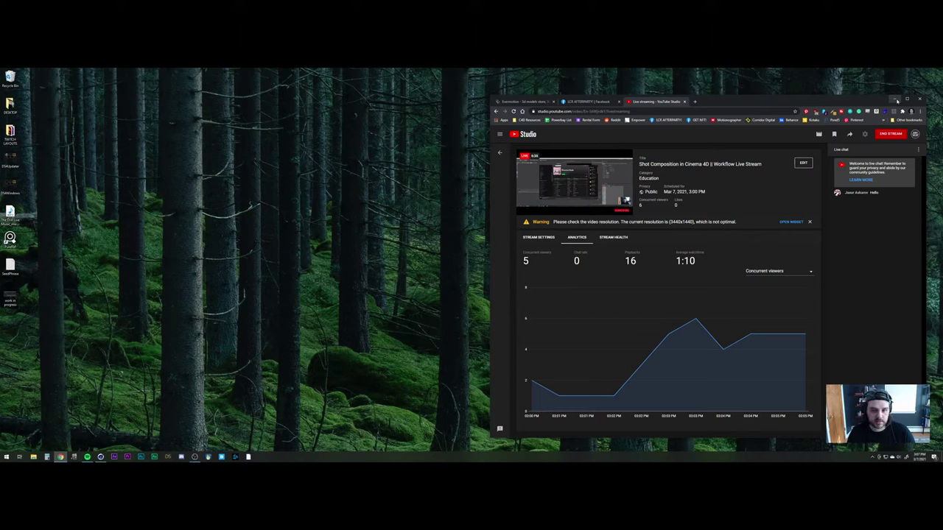
right_click(694, 100)
click(811, 106)
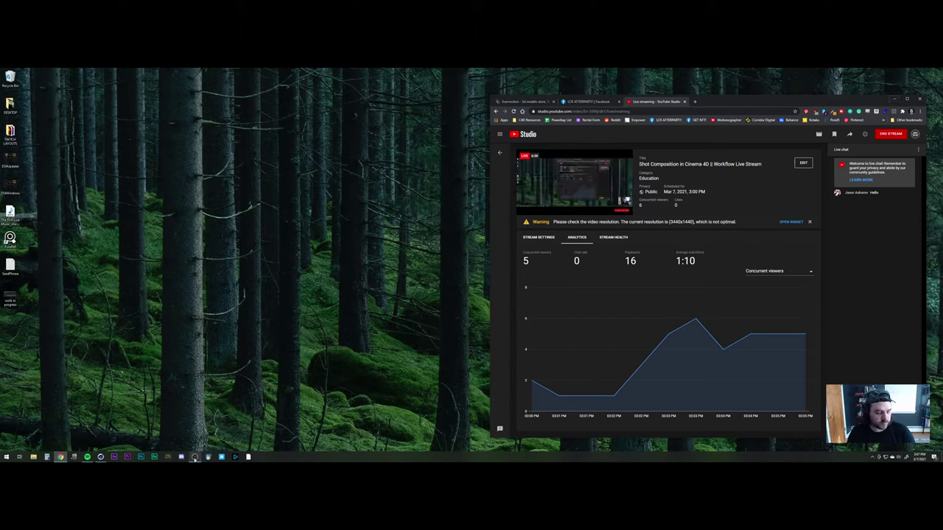
click(194, 457)
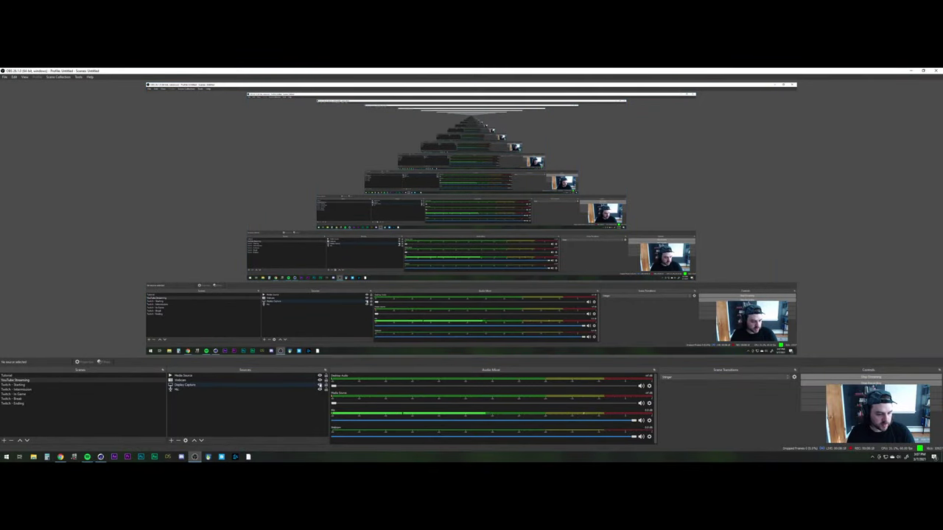
click(320, 385)
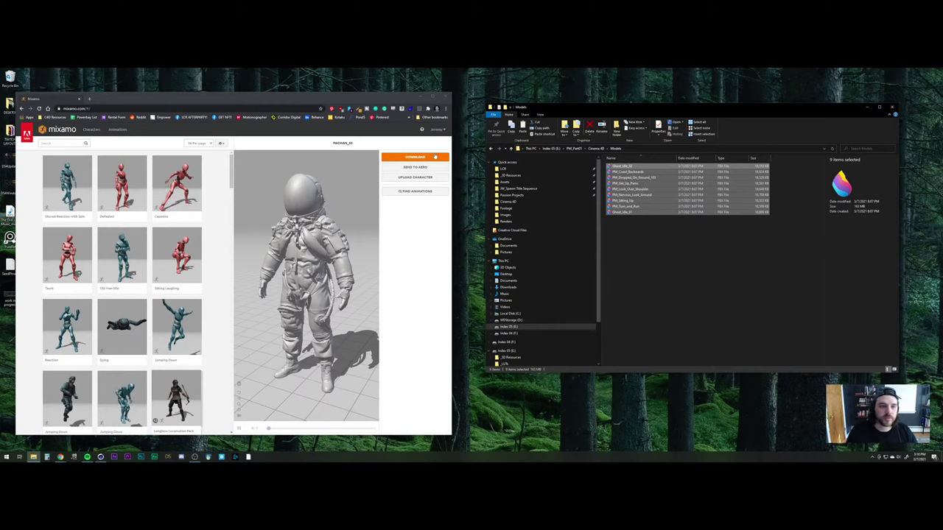
Arrange the Mixamo browser and the Models folder window side by side, and minimize Spotify
drag(293, 100, 307, 85)
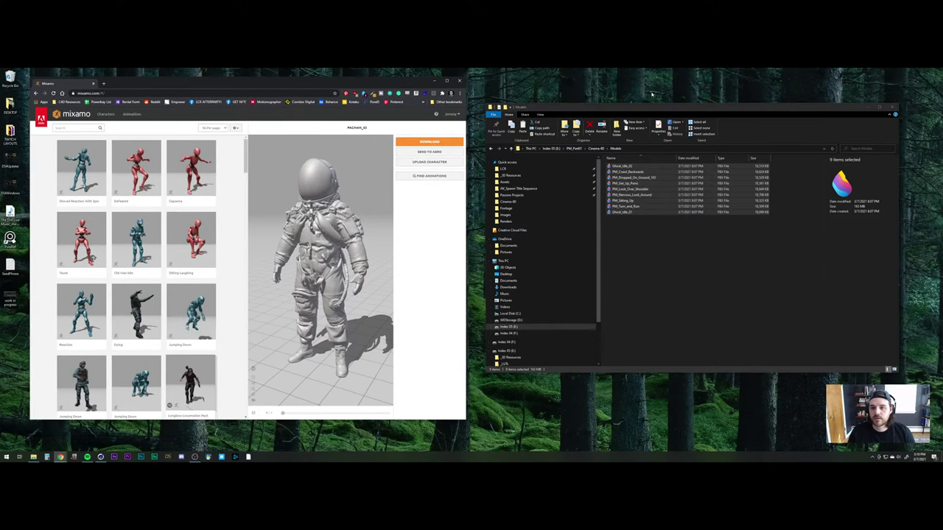
drag(655, 109, 671, 102)
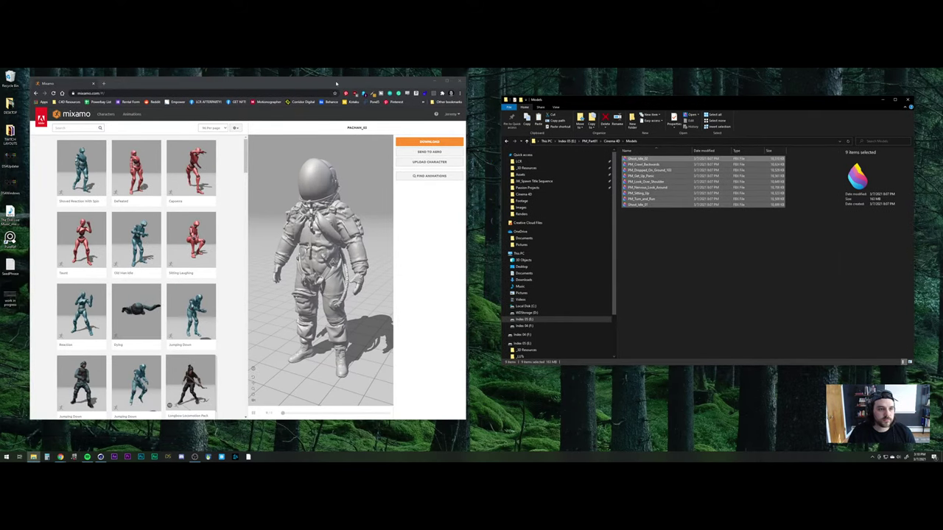
drag(336, 83, 342, 82)
mouse_move(106, 457)
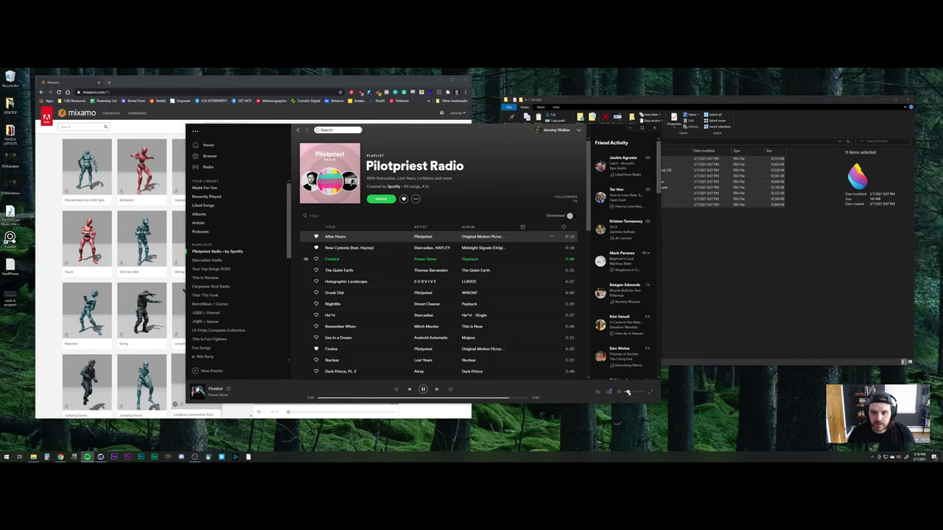
click(630, 128)
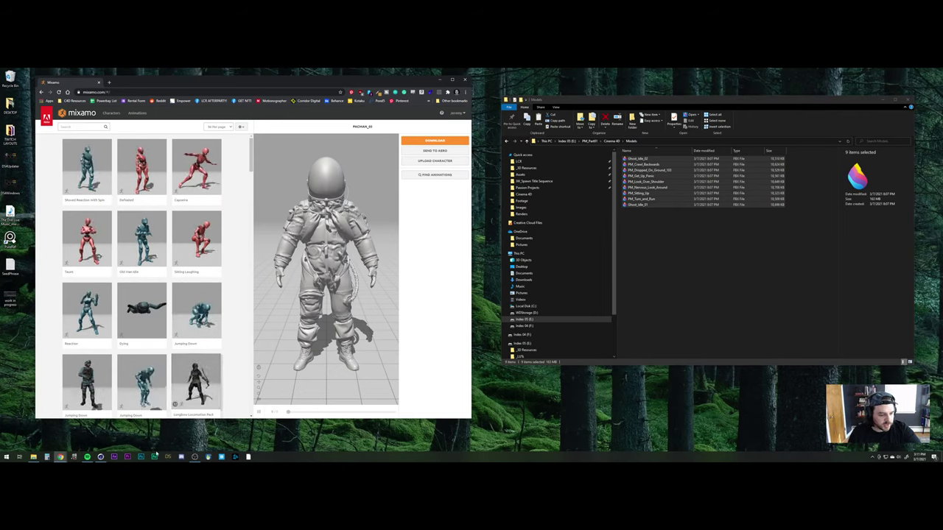
Launch Photoshop and open the recent PM_Part_01_StoryClock document
click(139, 460)
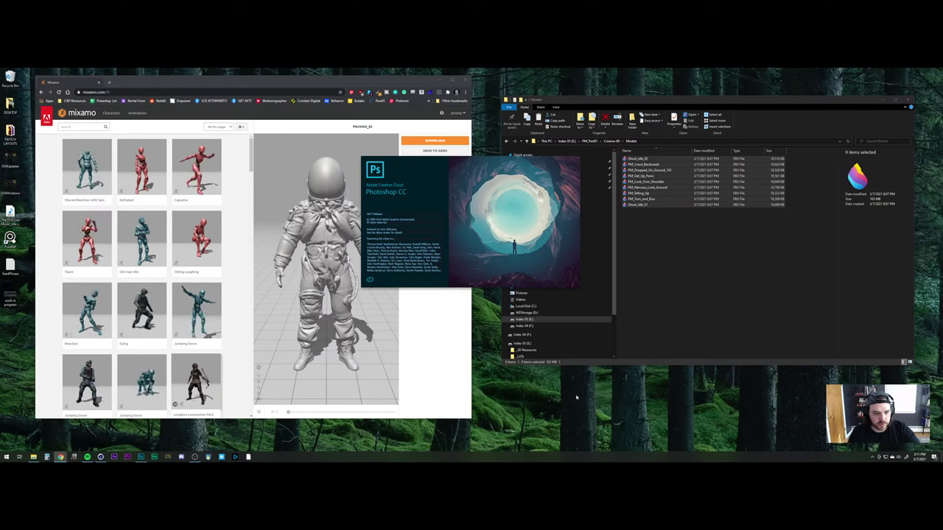
click(418, 353)
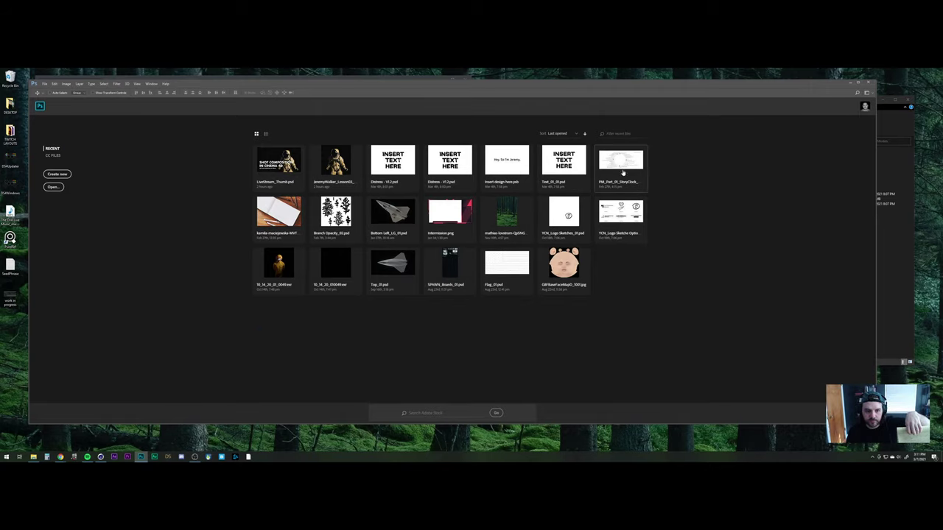
key(Escape)
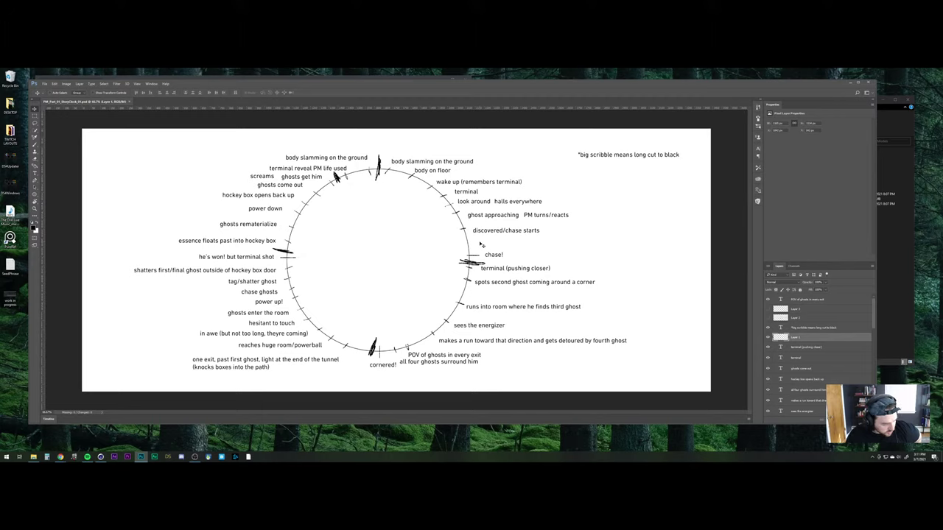
Look through the ghost and PM character FBX files in the Models folder, and minimize the story clock document
click(33, 458)
click(678, 264)
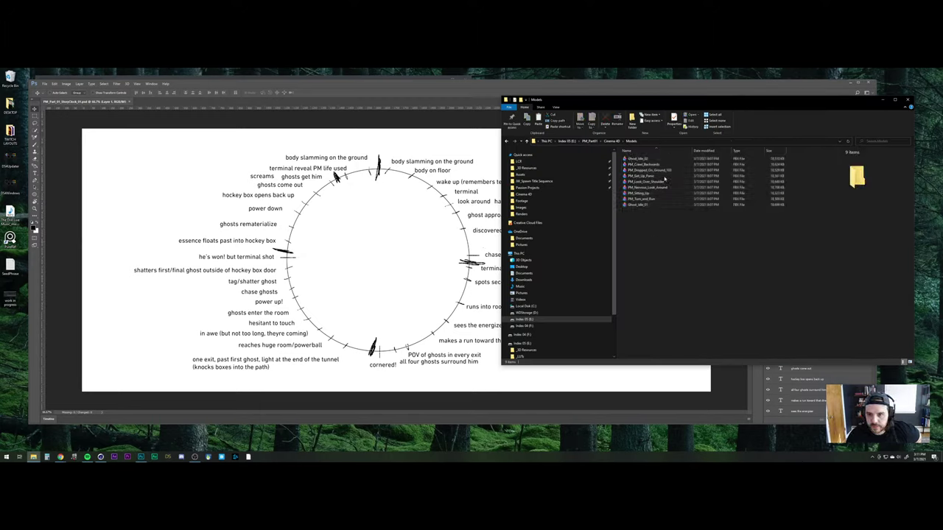
click(639, 158)
click(648, 204)
click(648, 199)
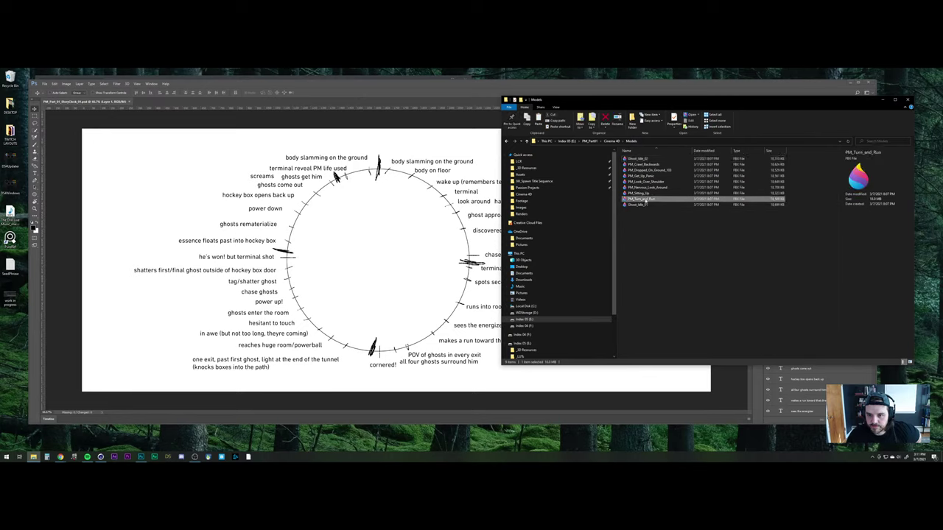
click(648, 193)
click(650, 187)
click(651, 182)
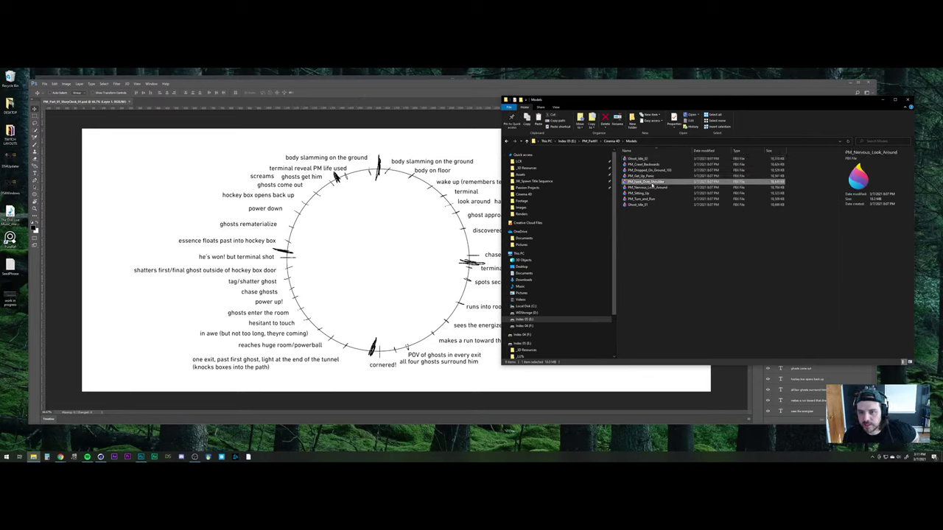
click(708, 268)
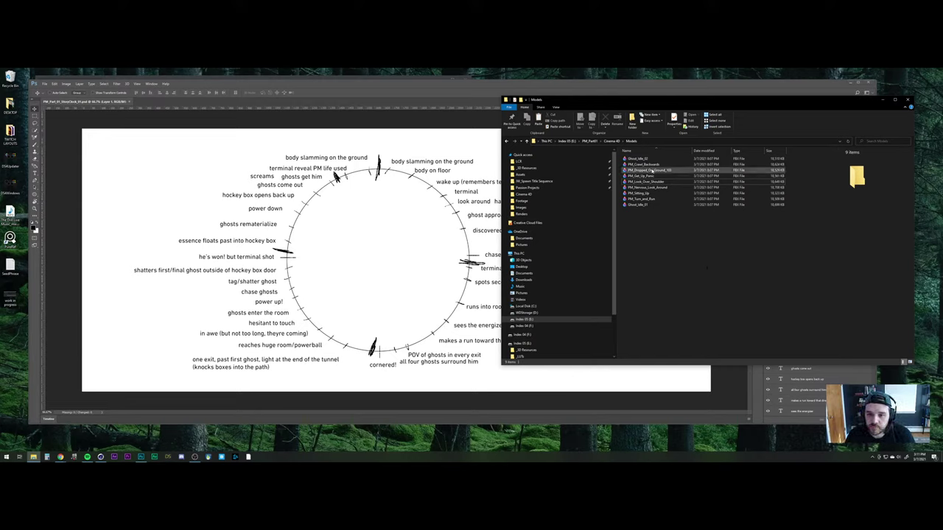
click(845, 79)
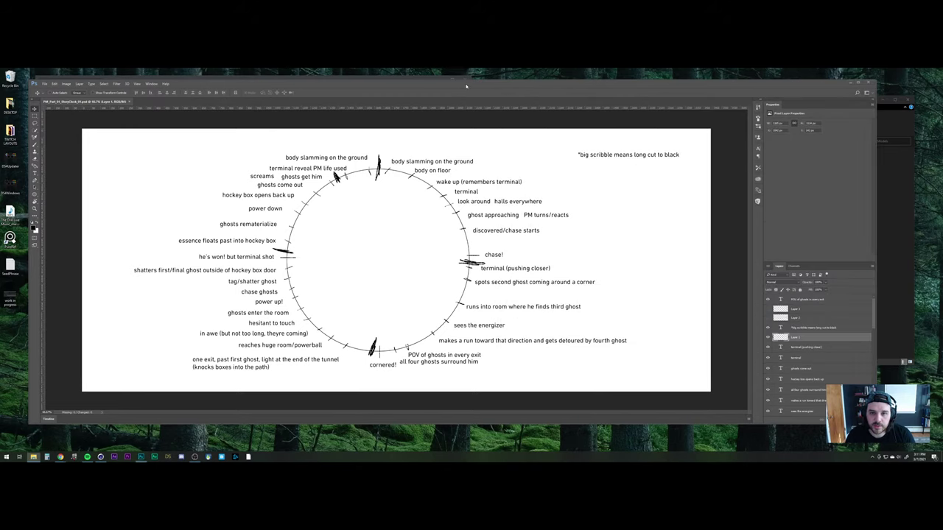
click(848, 83)
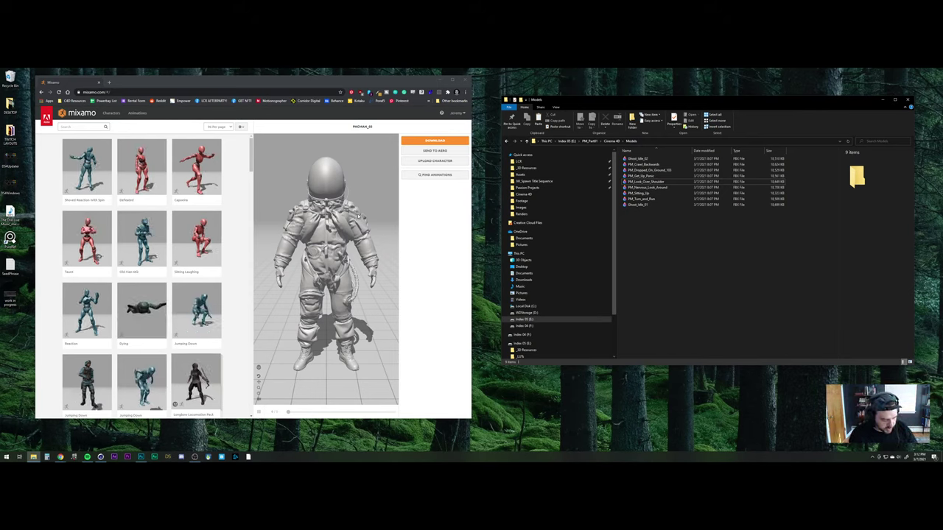
Search Mixamo for "get up" and apply the third Getting Up animation to the astronaut character
click(68, 127)
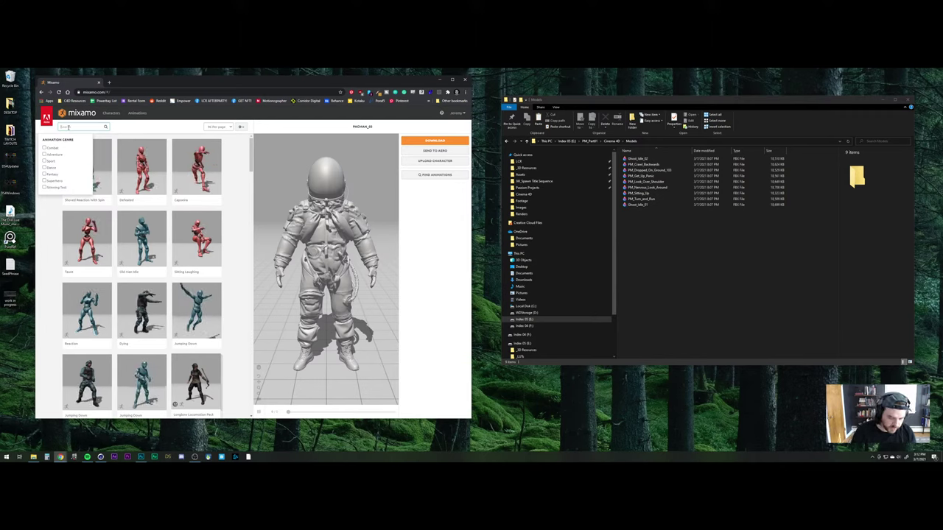
text(get up)
key(Return)
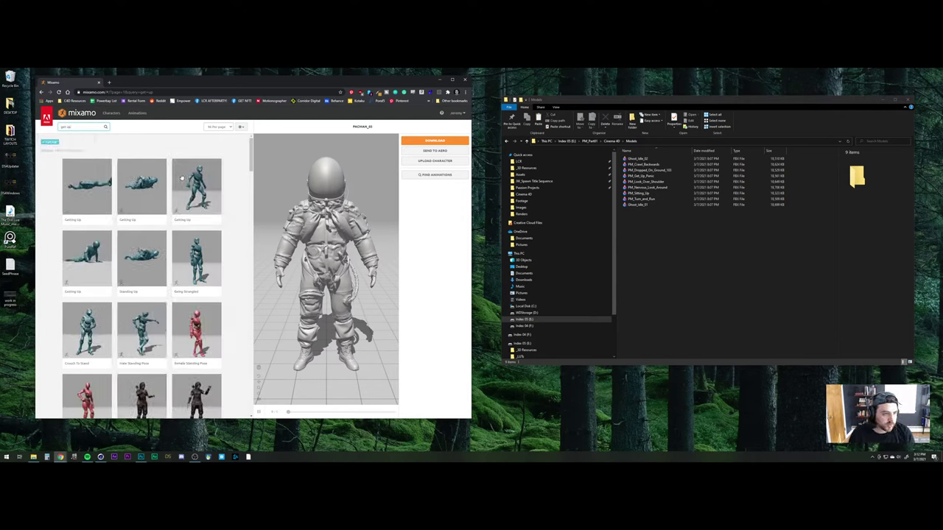
click(182, 178)
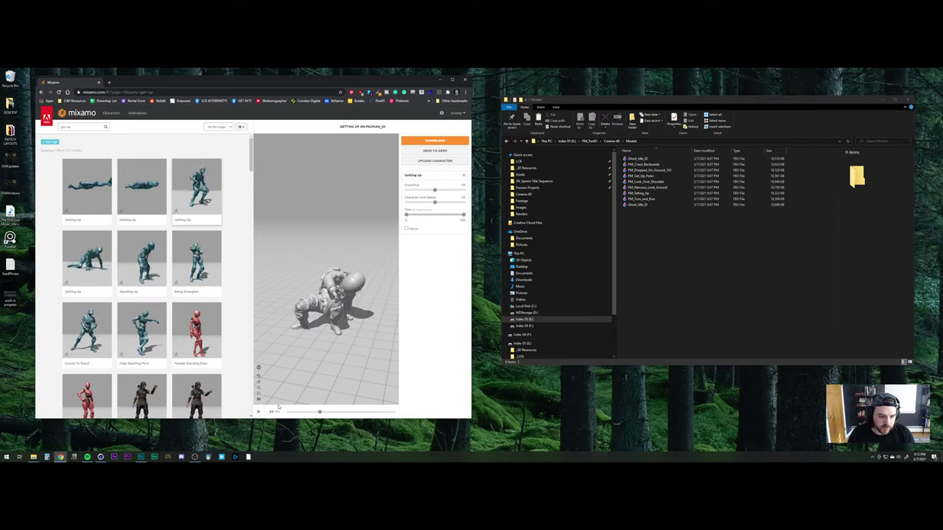
Examine the astronaut's crouched pose at frame 17 of the Getting Up animation close up from several angles
drag(325, 415, 313, 417)
scroll(327, 398, up, 5)
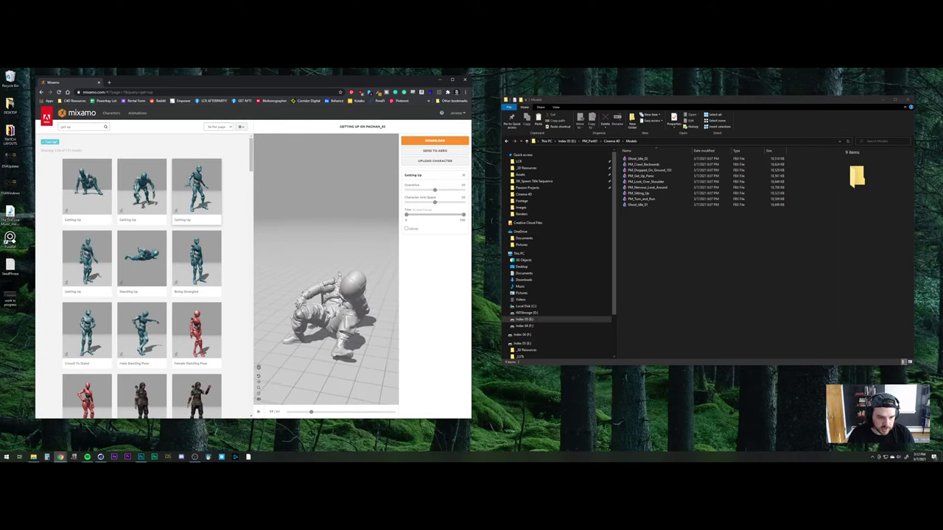
scroll(327, 399, up, 2)
right_click(324, 398)
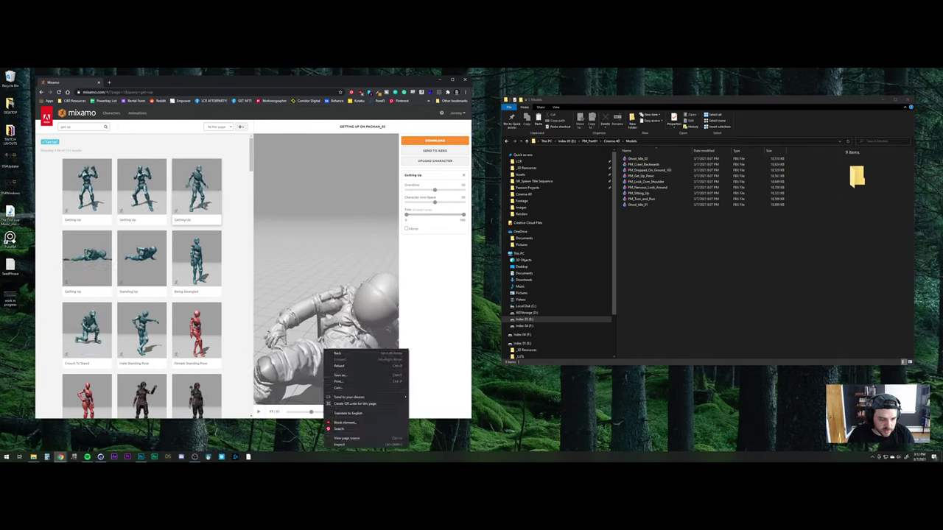
click(337, 327)
drag(334, 335, 385, 265)
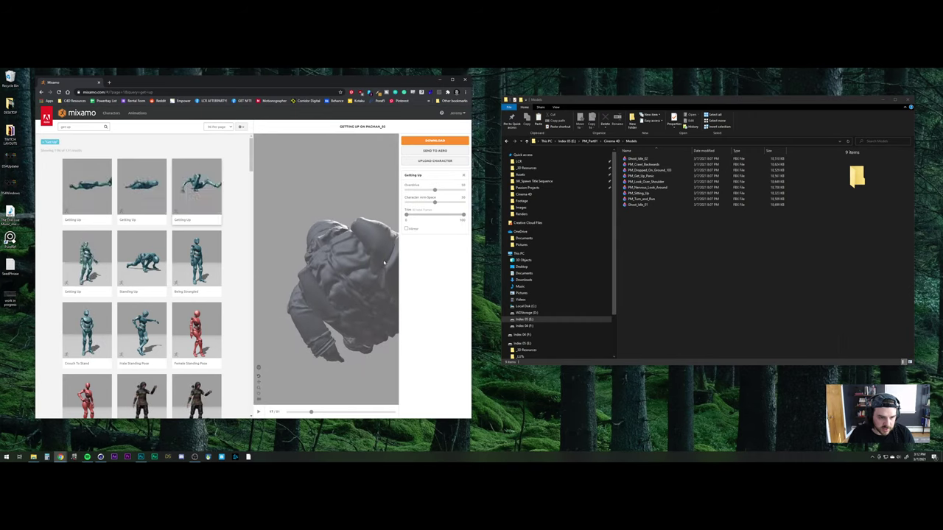
drag(384, 263, 307, 293)
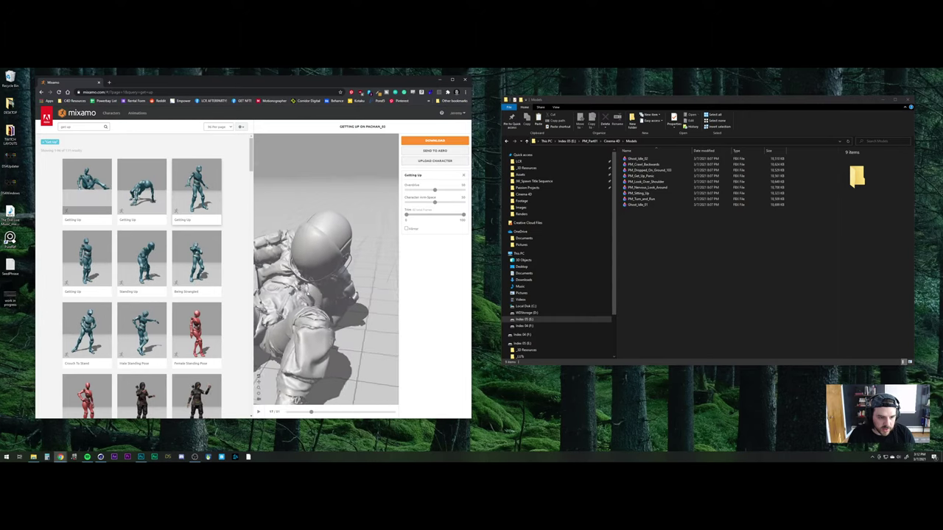
drag(378, 286, 279, 268)
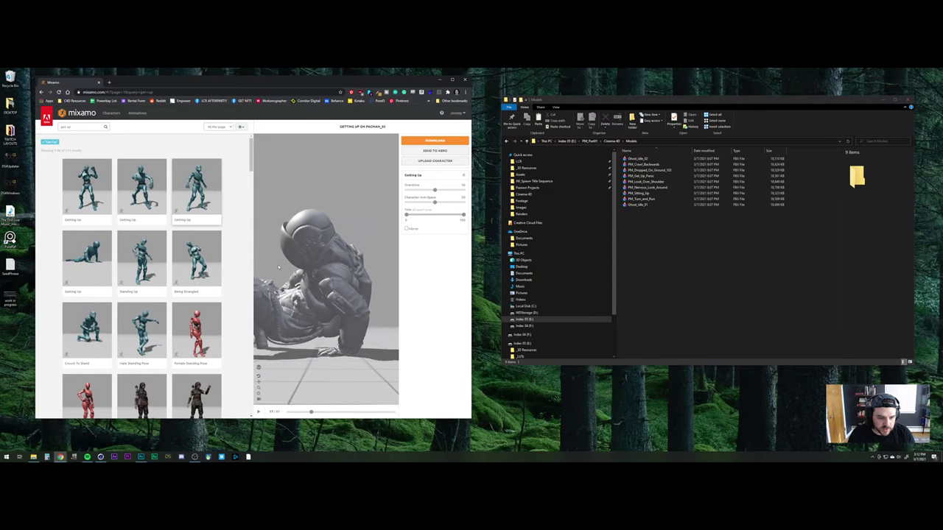
drag(349, 335, 293, 296)
Scrub the Getting Up animation from its first frame to the crouch, examining the poses from different angles
drag(311, 413, 280, 415)
drag(387, 273, 280, 316)
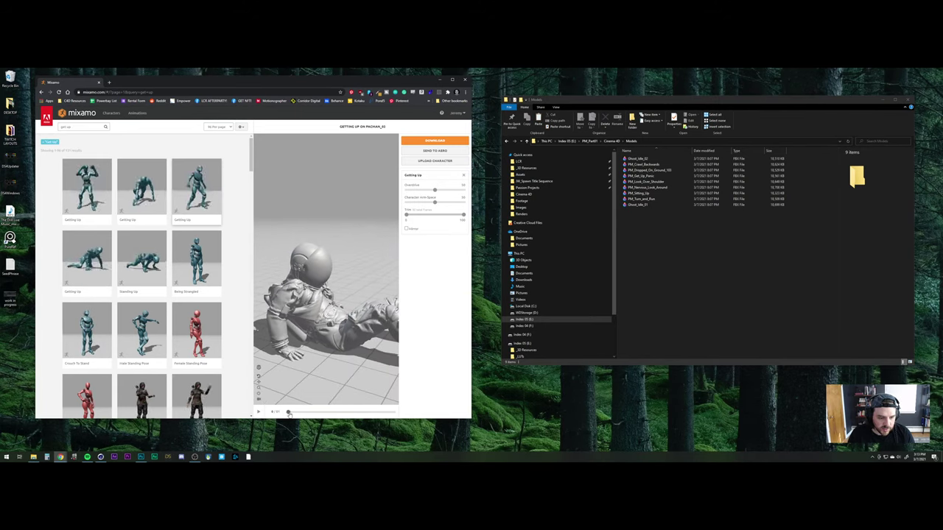
mouse_move(288, 413)
mouse_down()
mouse_move(358, 418)
mouse_move(298, 428)
mouse_up()
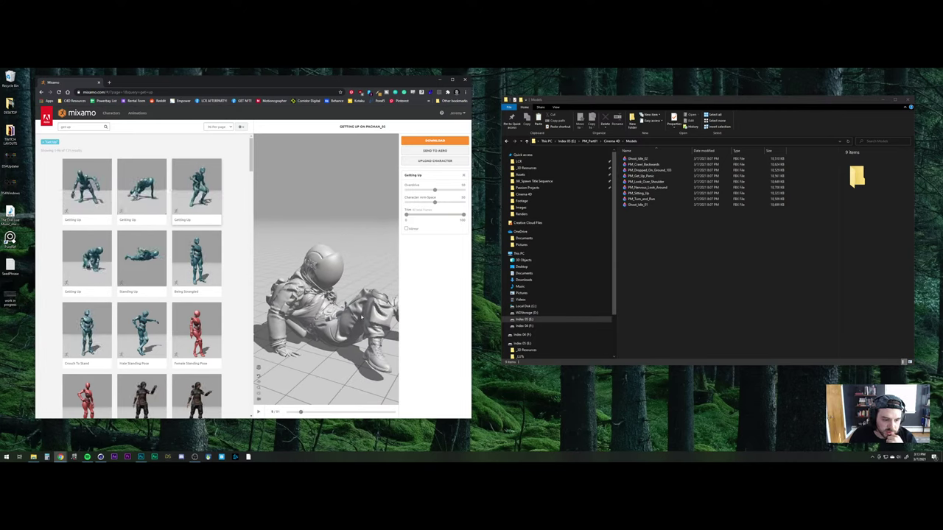
drag(362, 315, 357, 277)
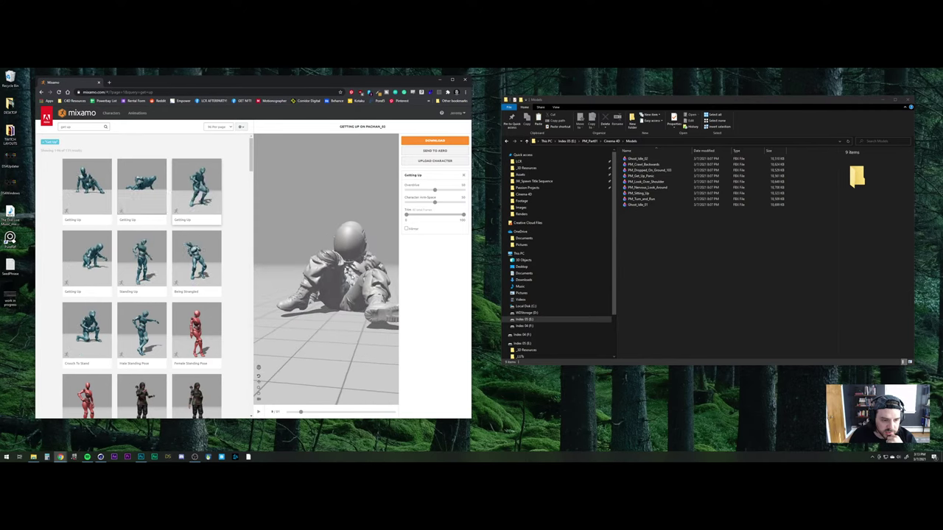
mouse_move(301, 413)
mouse_down()
mouse_move(315, 413)
mouse_move(291, 413)
mouse_move(332, 405)
mouse_move(299, 411)
mouse_up()
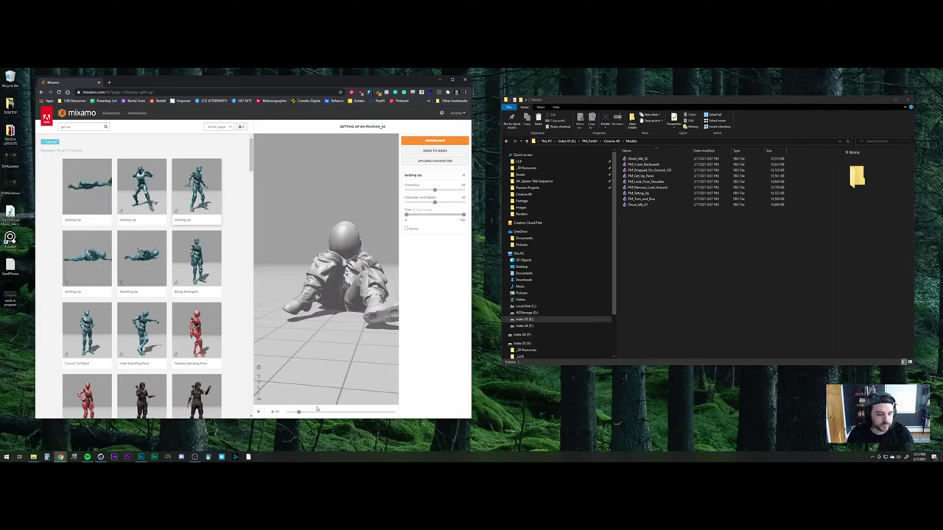
drag(299, 414, 322, 413)
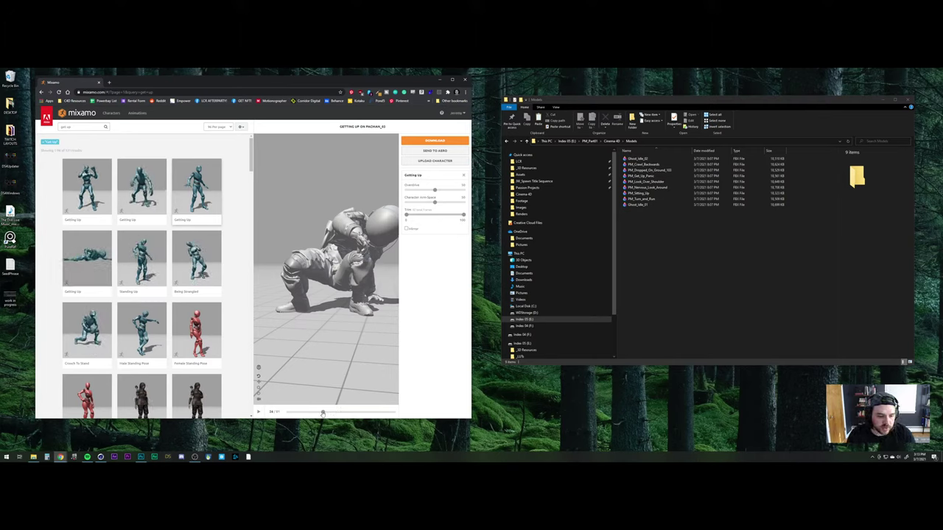
Scrub the Getting Up animation forward to the astronaut's standing pose
drag(323, 413, 345, 414)
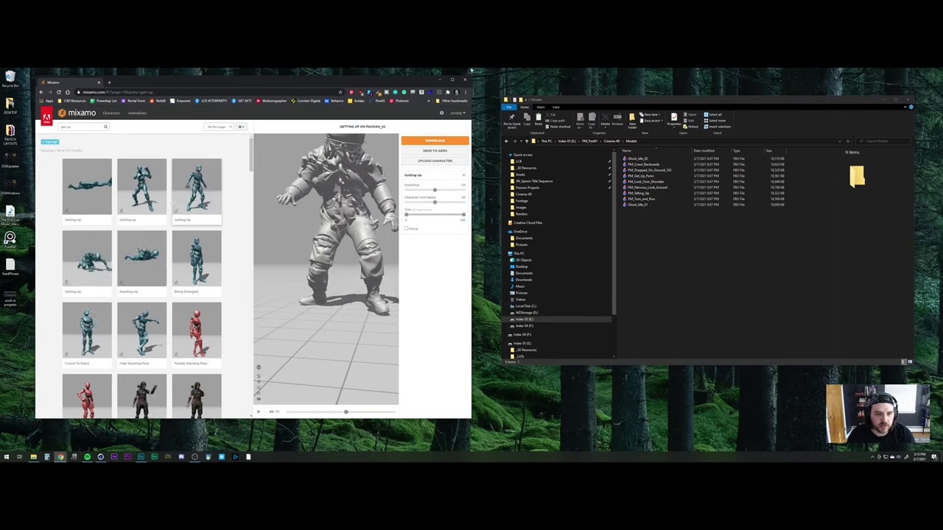
Switch to Cinema 4D, close the empty floating window, and show the perspective view in place of the Picture Viewer
click(235, 457)
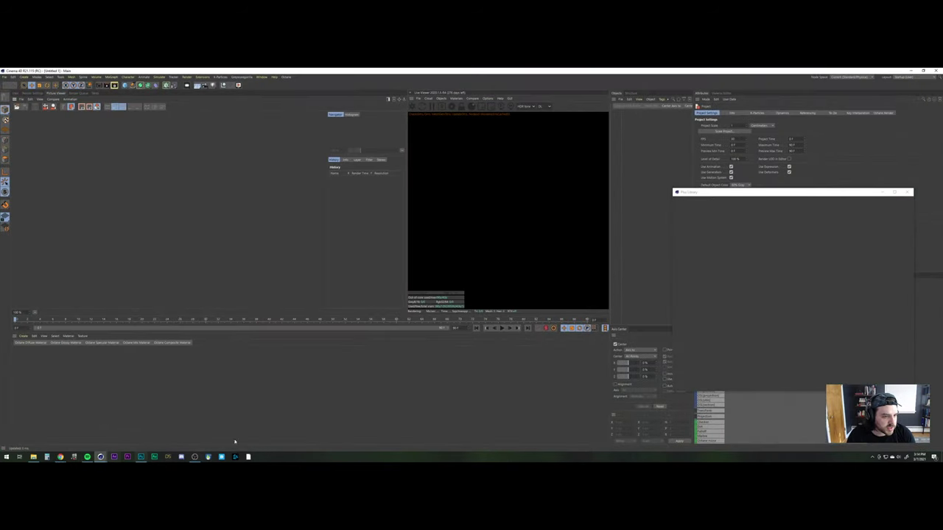
click(907, 192)
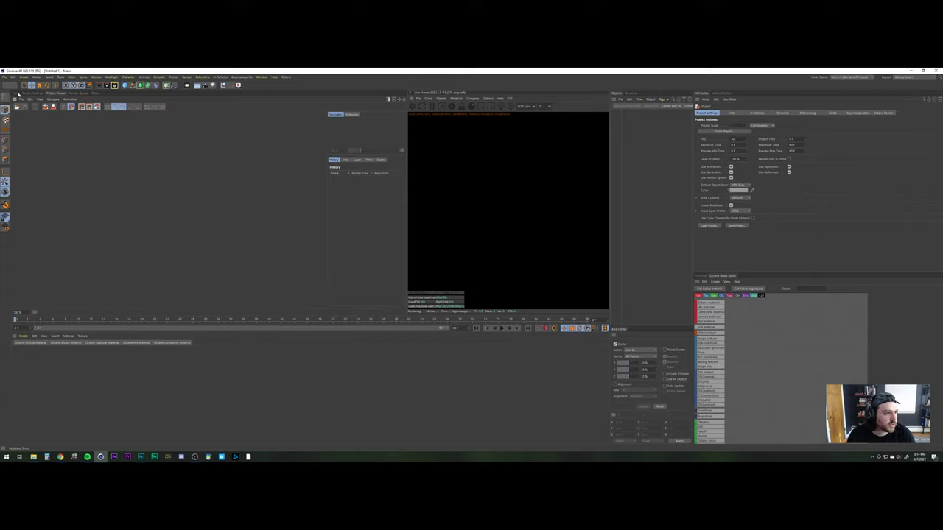
click(18, 94)
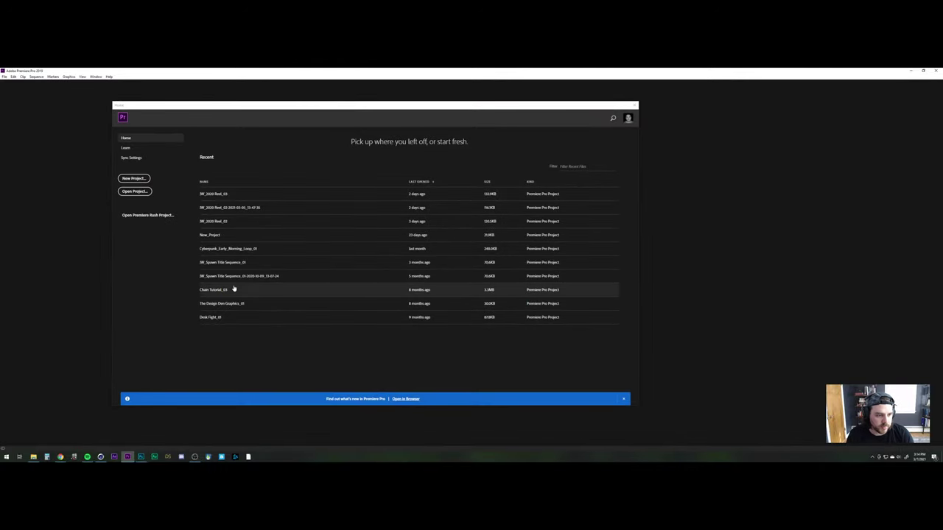
Dismiss Premiere Pro's home screen, and rename New_Project in PM_Part01's Premiere Files folder as PM_Part01_01
click(633, 105)
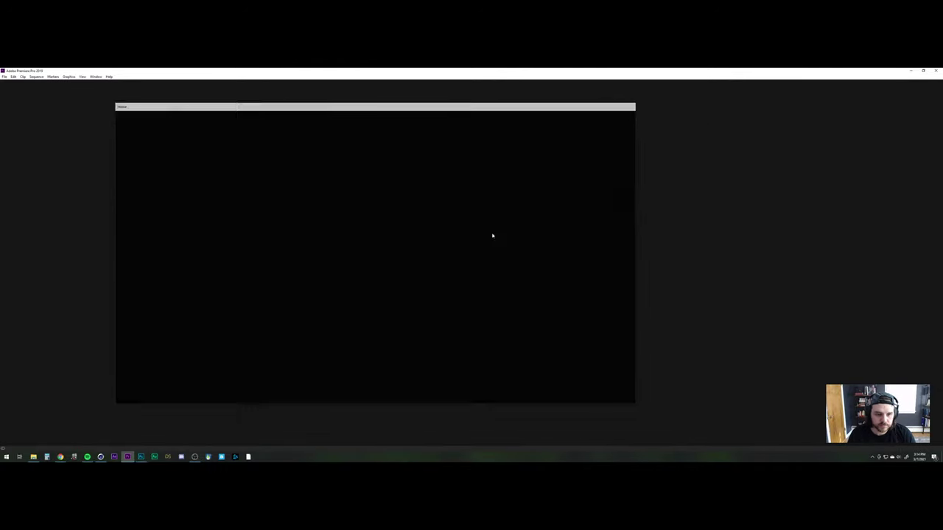
click(33, 457)
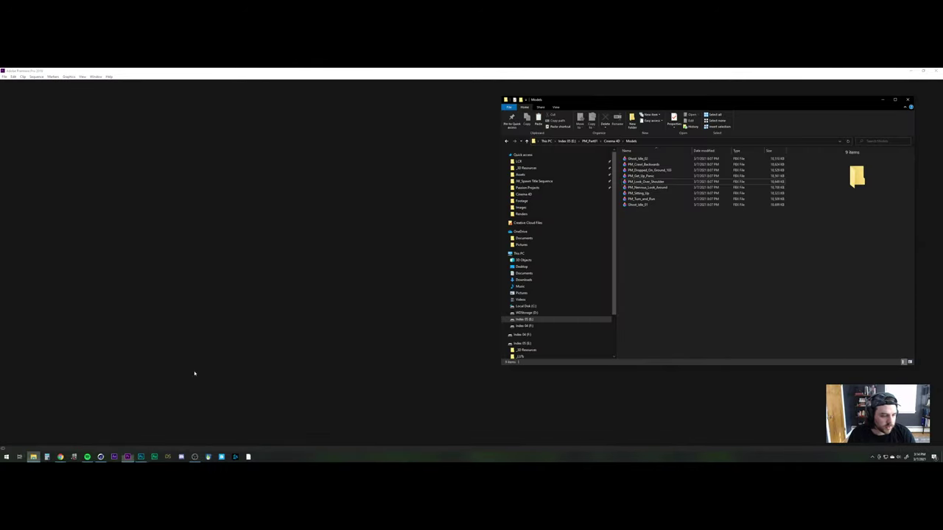
click(594, 141)
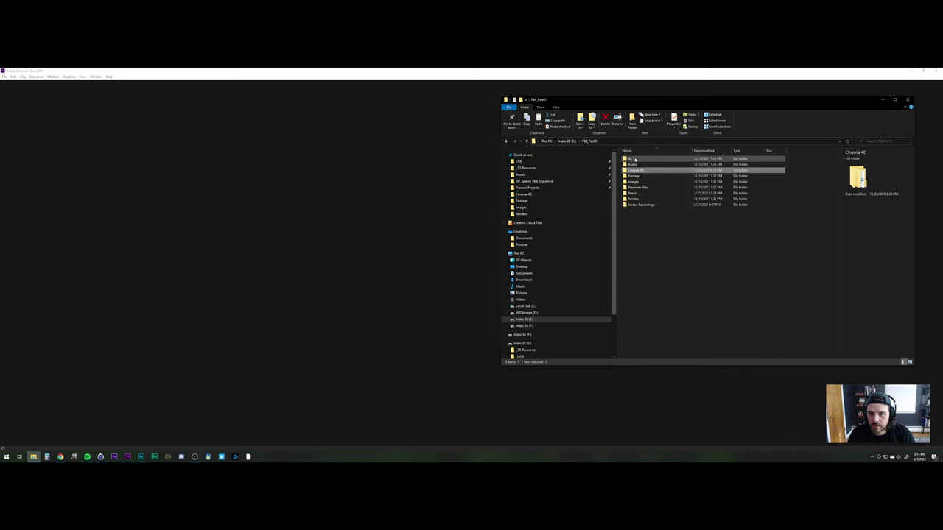
double_click(652, 193)
click(636, 164)
click(636, 164)
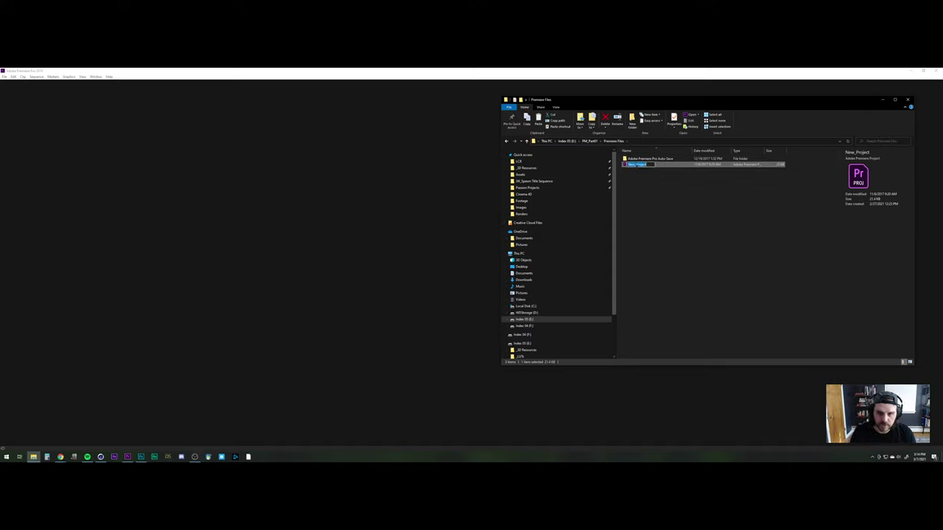
text(PM)
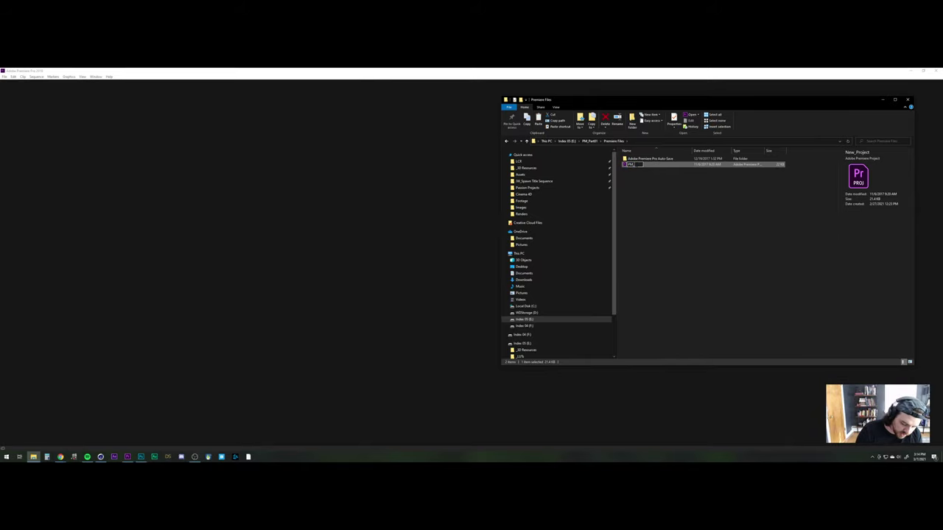
text(_Part01_01)
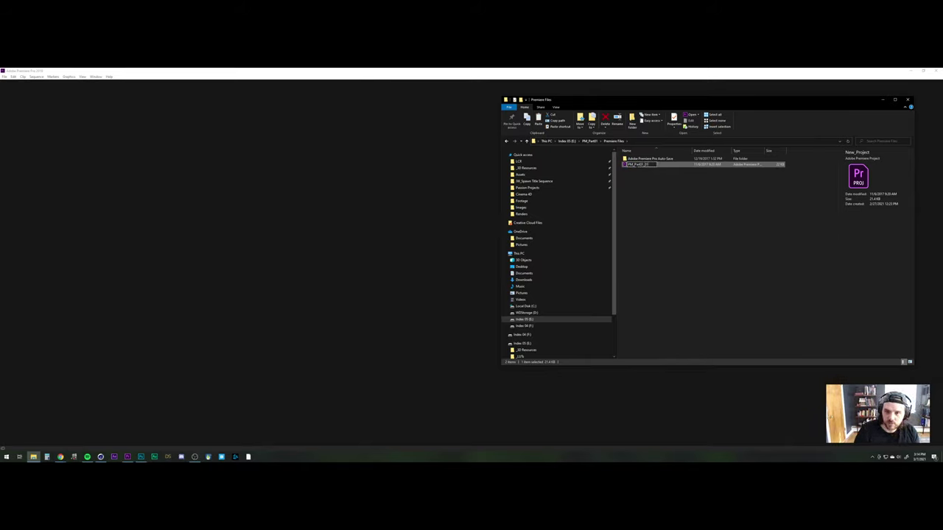
key(Return)
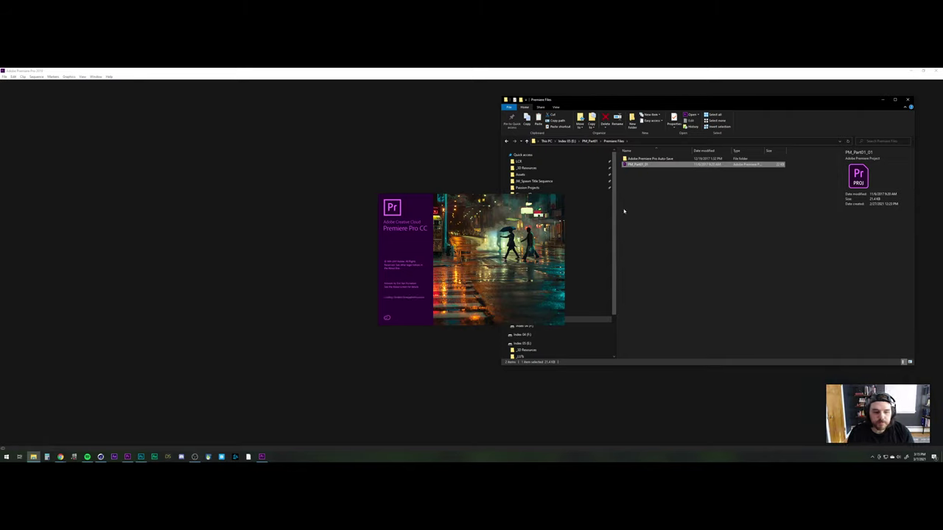
Try to close the second Premiere Pro instance while it is starting up
right_click(262, 456)
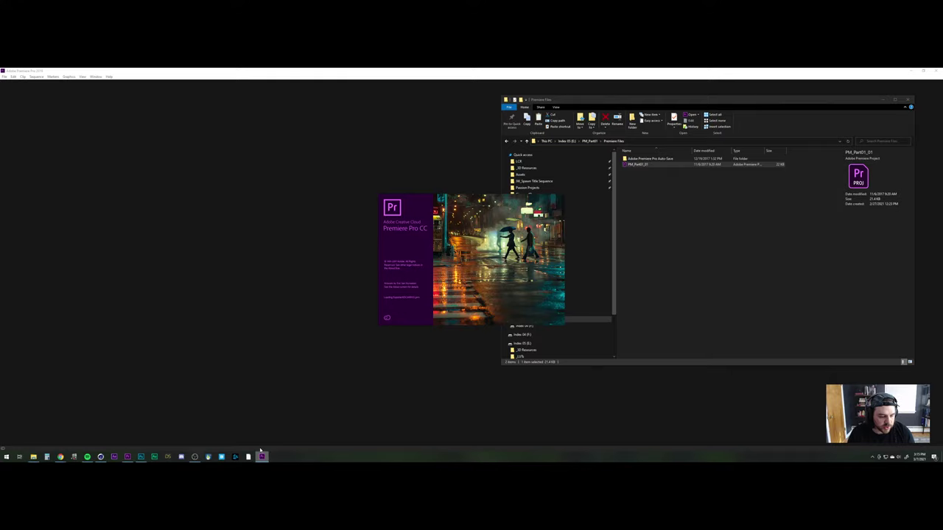
click(261, 445)
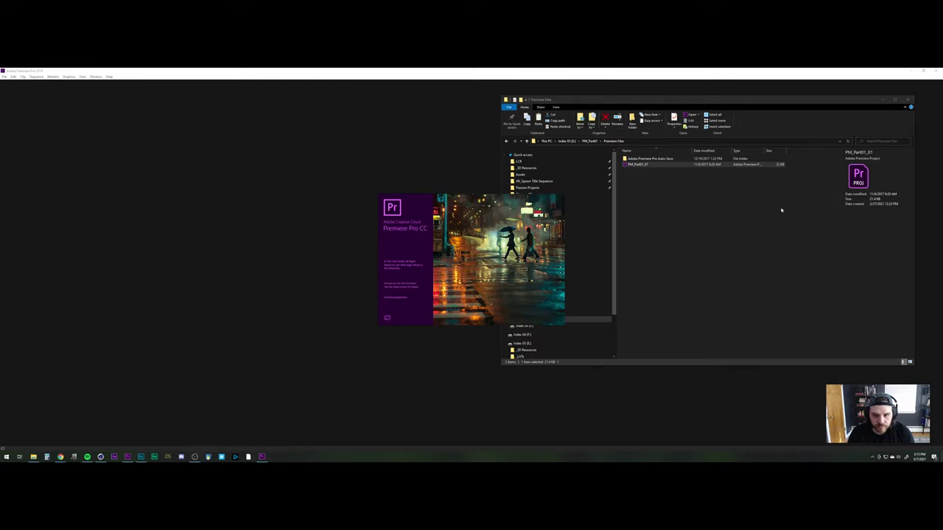
click(781, 209)
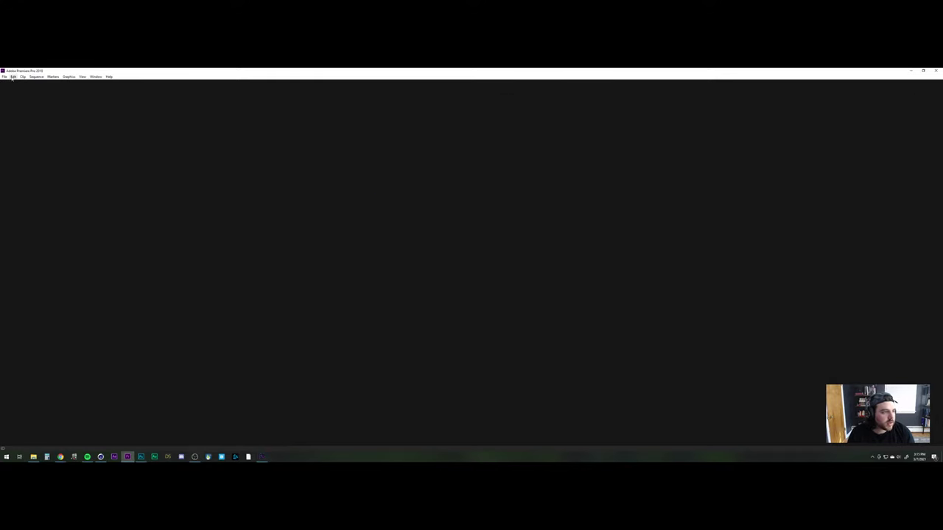
Open the PM_Part01_01 project in Premiere Pro from PM_Part01's Premiere Files folder on the Index 05 (E:) drive
click(5, 76)
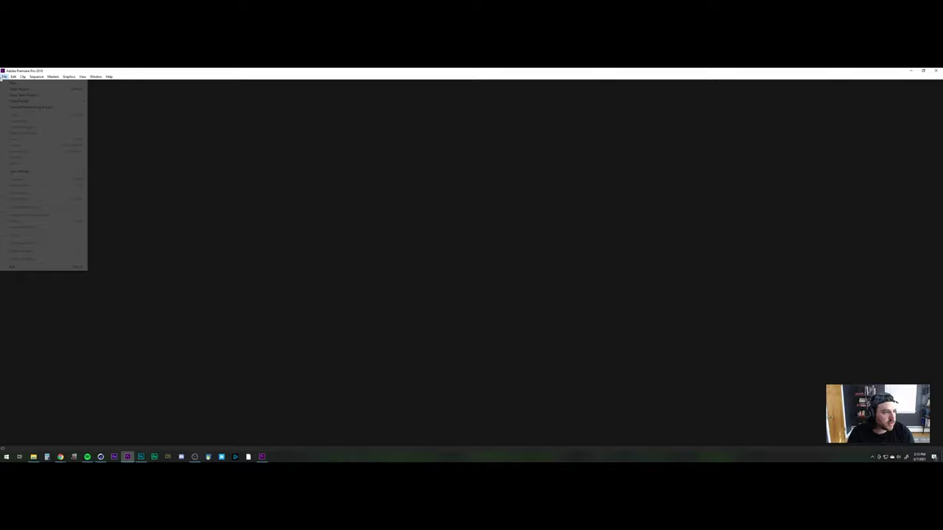
click(19, 88)
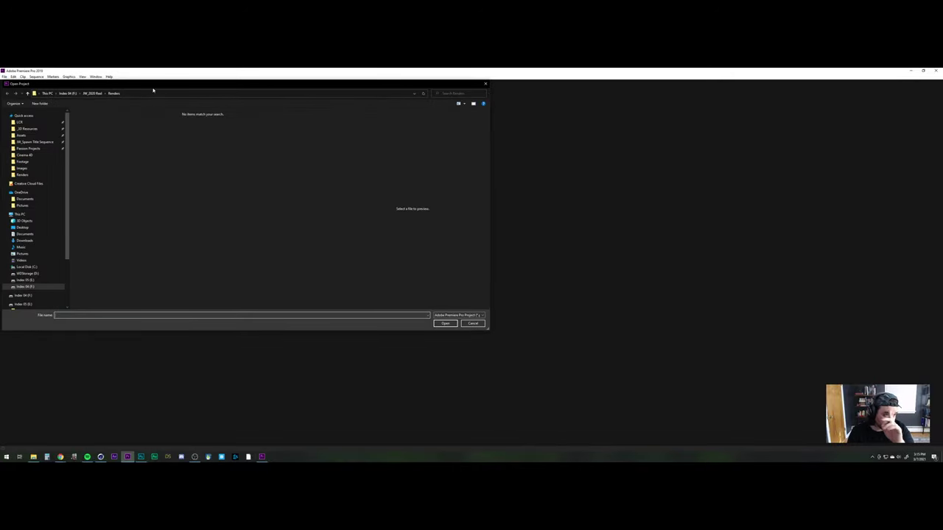
drag(153, 90, 326, 126)
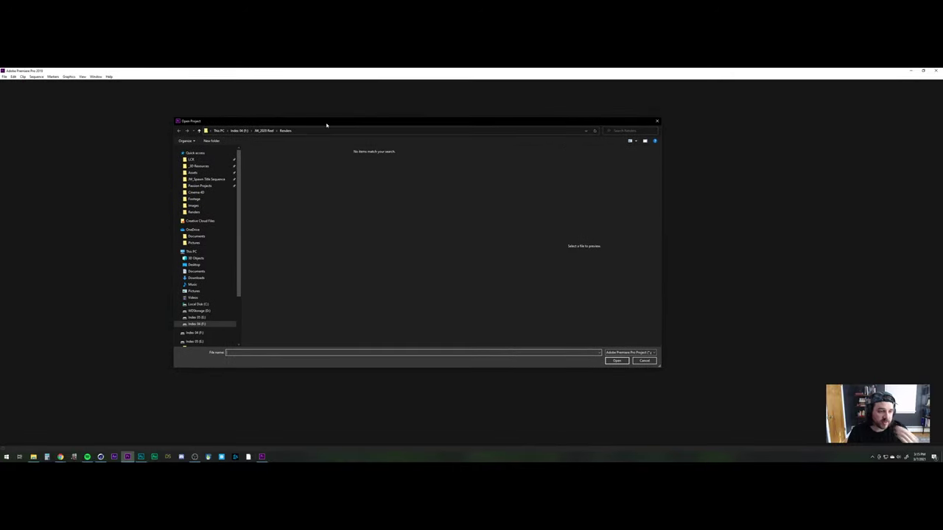
click(264, 130)
double_click(267, 188)
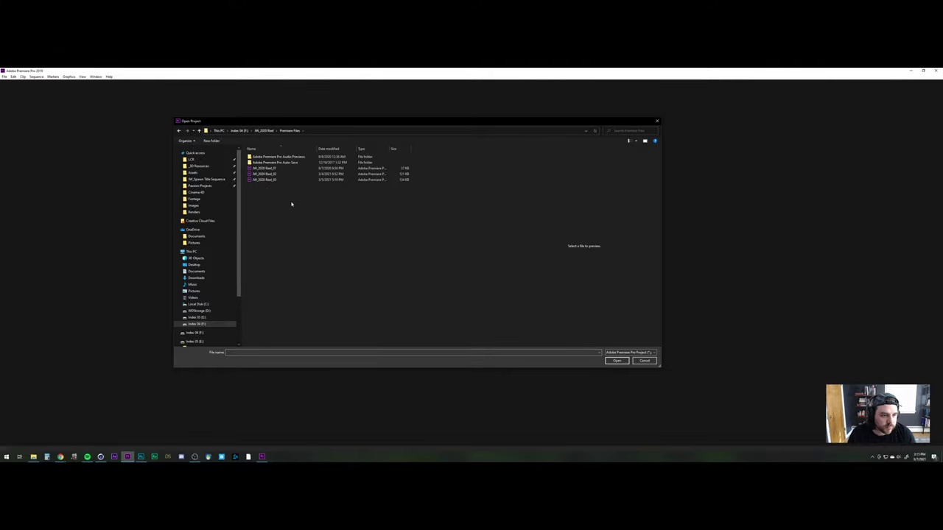
click(263, 130)
click(233, 131)
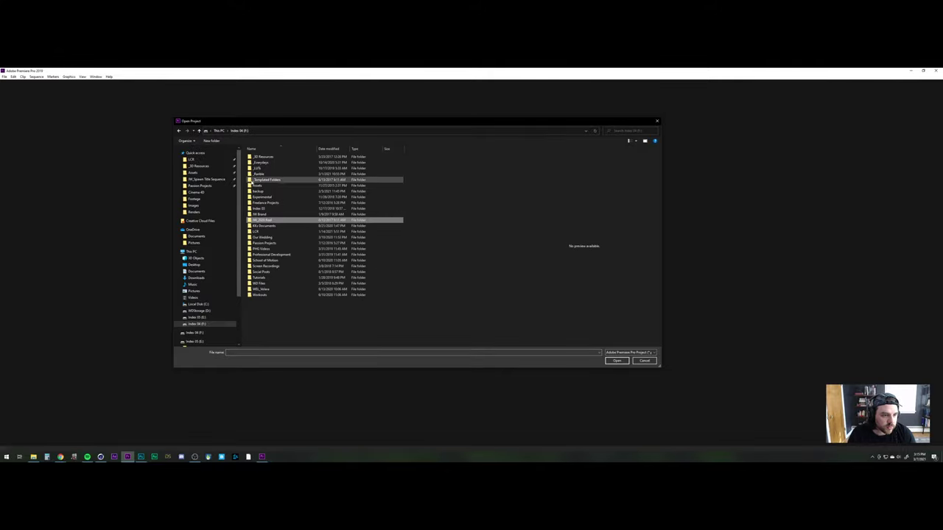
click(195, 342)
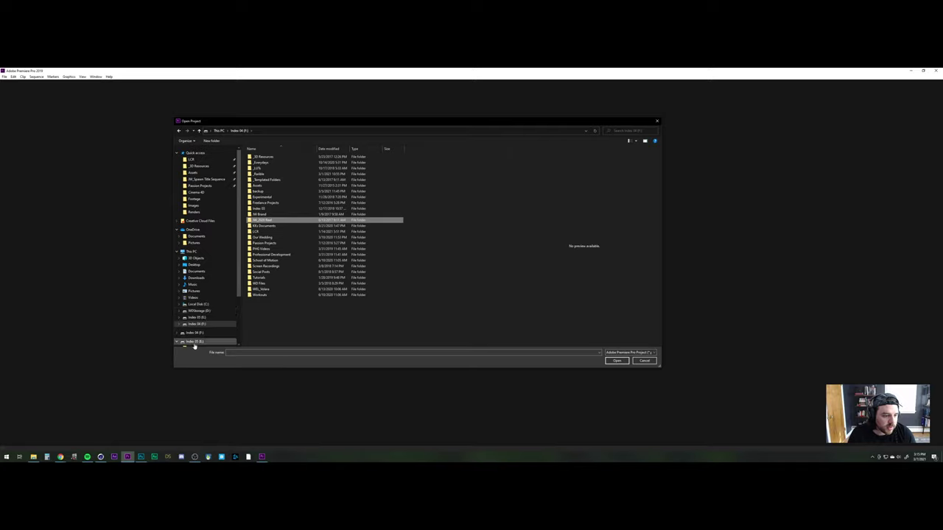
double_click(261, 196)
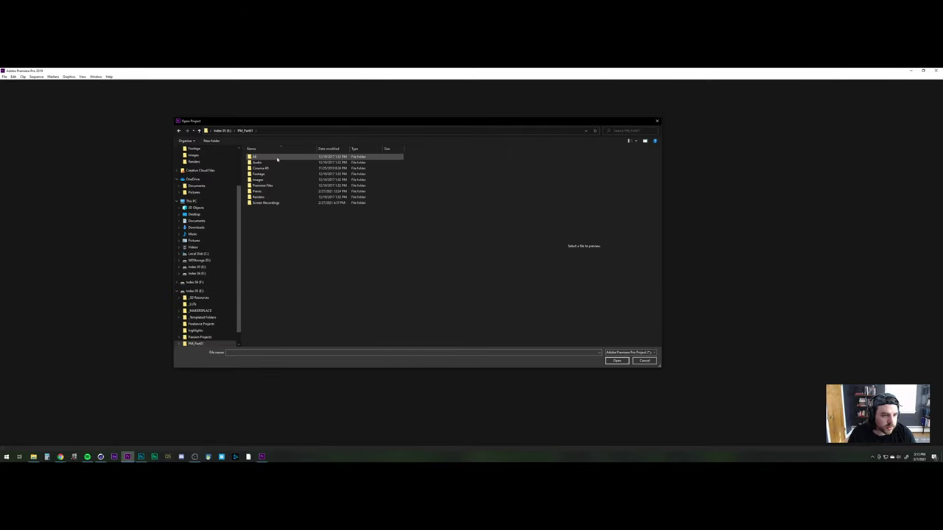
double_click(270, 186)
double_click(273, 162)
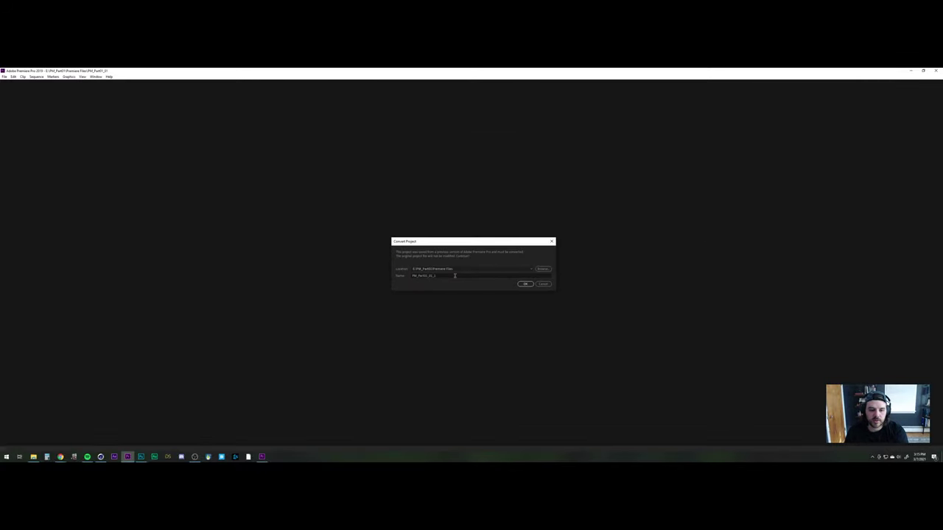
Convert the project to the current version under the name PM_Part01_01, overwriting the original file
click(454, 276)
key(Return)
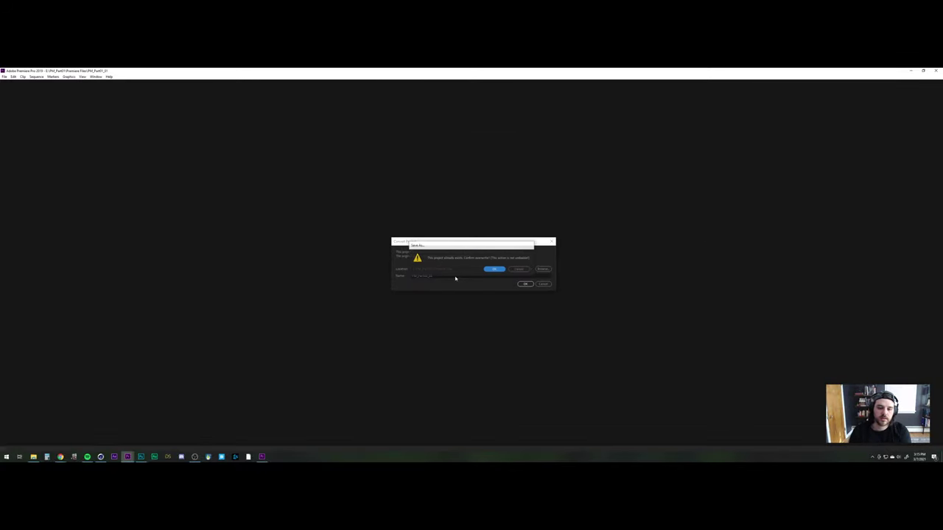
click(492, 269)
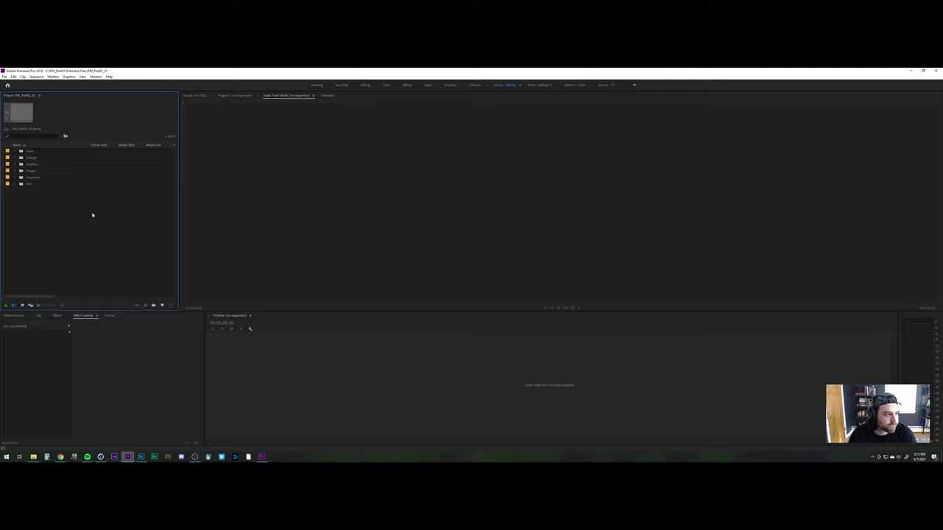
Delete the black graphic and the white solid from the Graphics bin, and collapse the bin
click(14, 164)
click(43, 171)
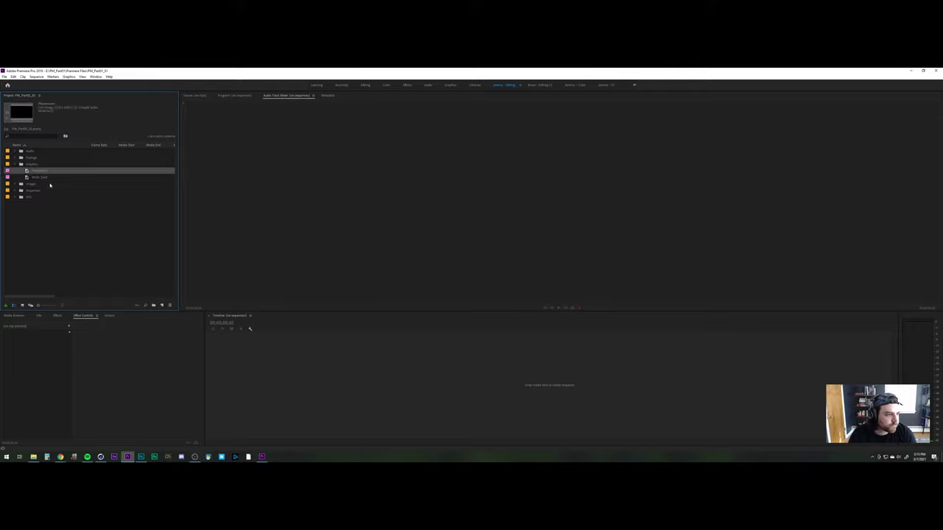
click(171, 306)
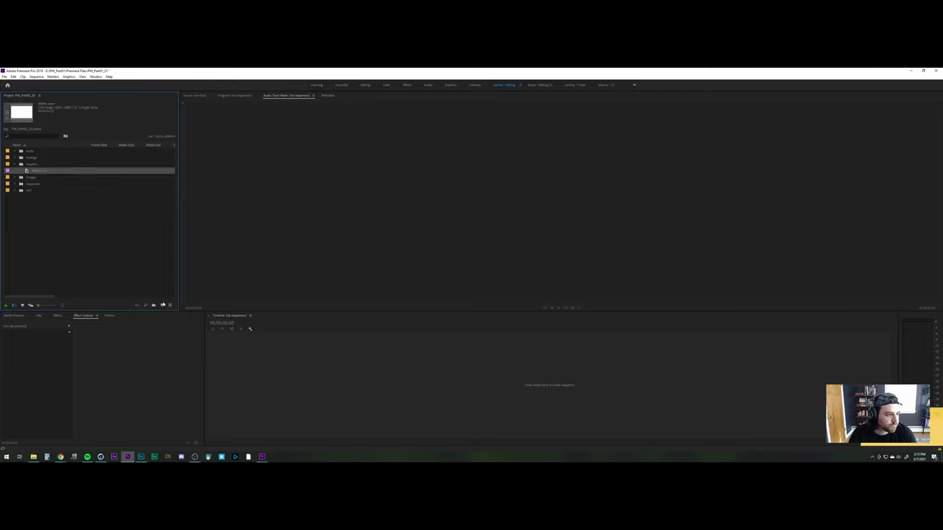
click(163, 305)
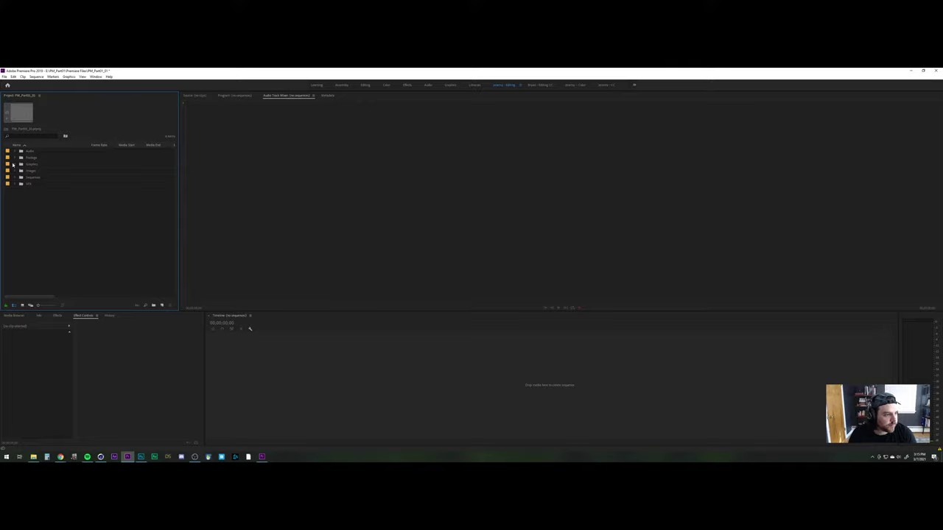
Switch to Cinema 4D and adjust the layout, widening the object manager and Live Viewer and narrowing the attributes and viewport
mouse_move(101, 457)
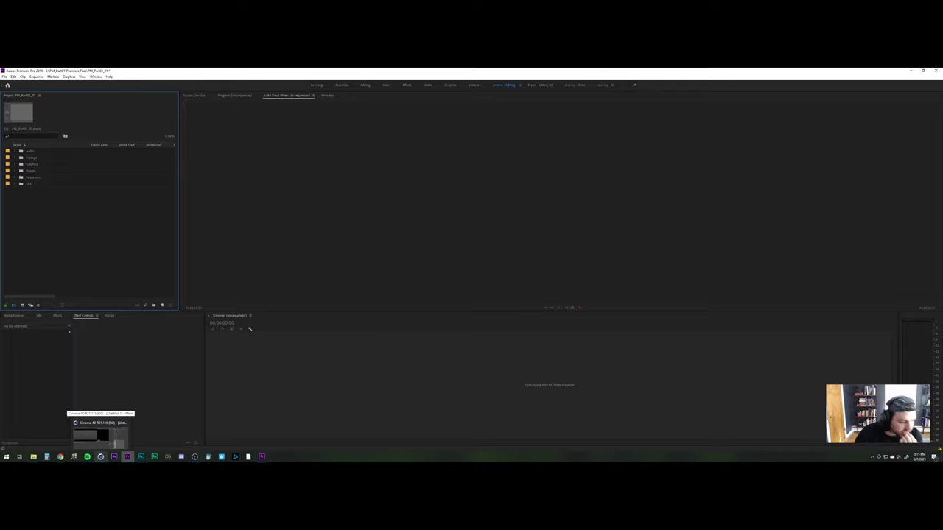
mouse_move(60, 457)
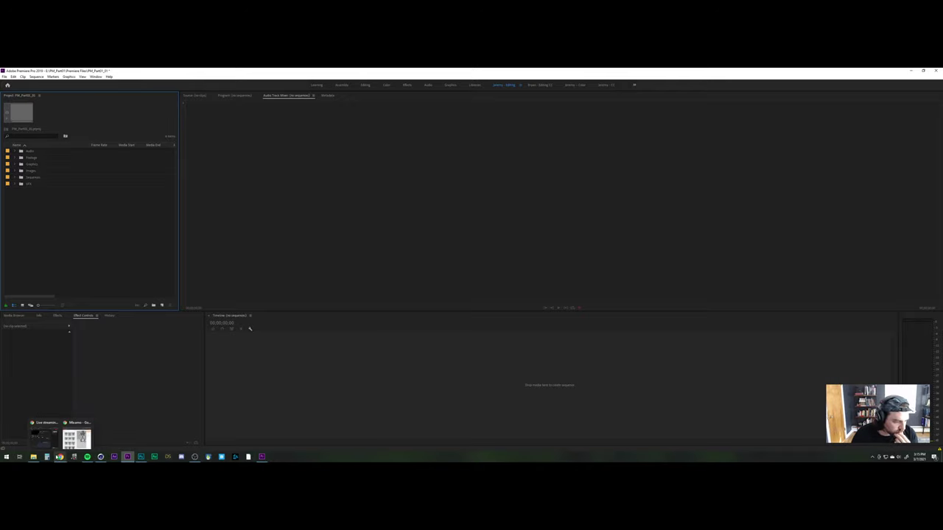
click(101, 457)
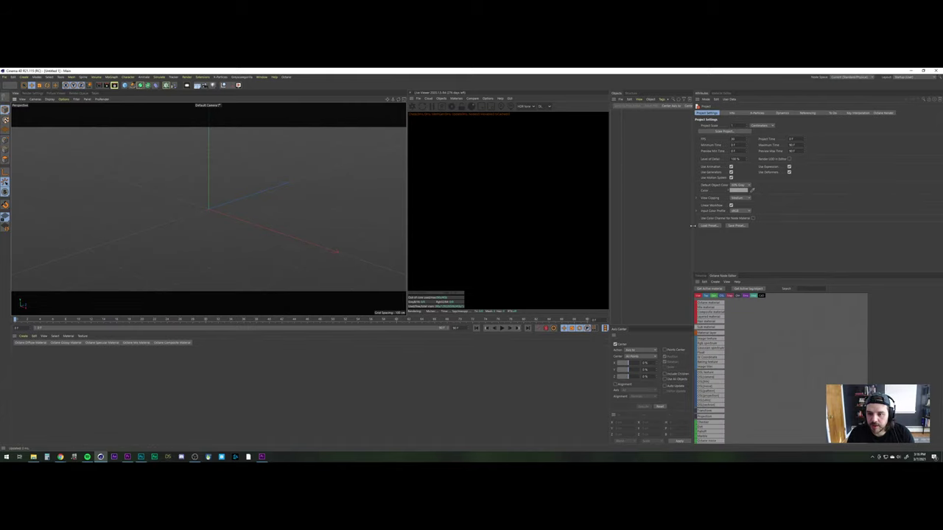
drag(692, 226, 747, 228)
drag(656, 230, 631, 224)
drag(420, 208, 399, 206)
Launch PureRef and load the saved board of film reference images
key(super)
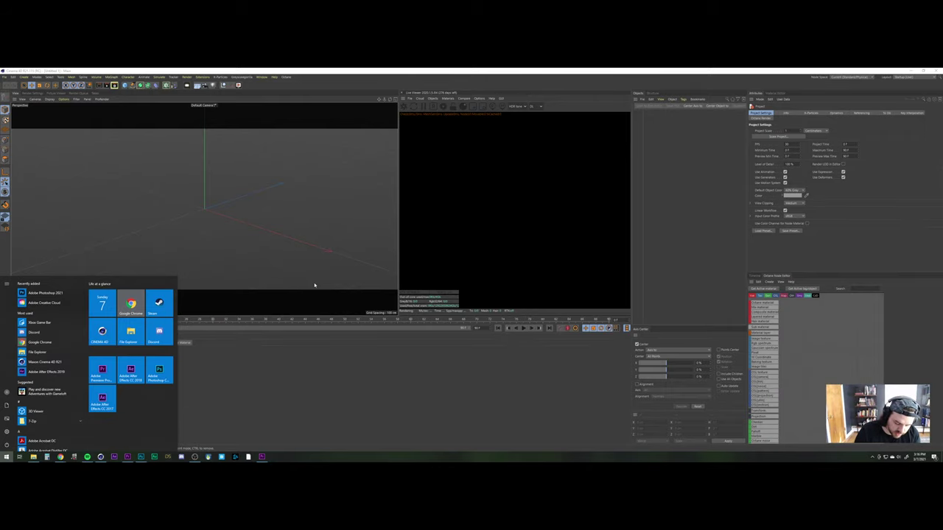
text(pure)
key(Return)
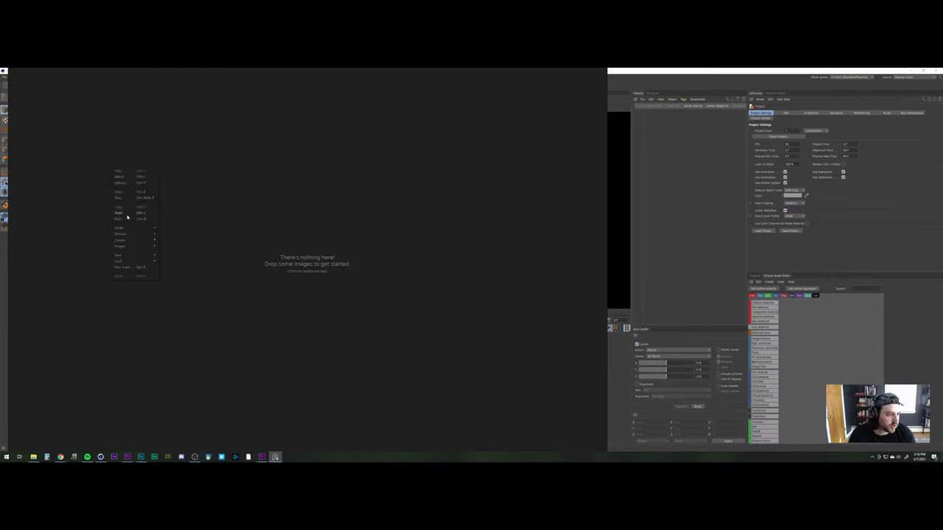
mouse_move(129, 261)
mouse_move(175, 267)
click(227, 272)
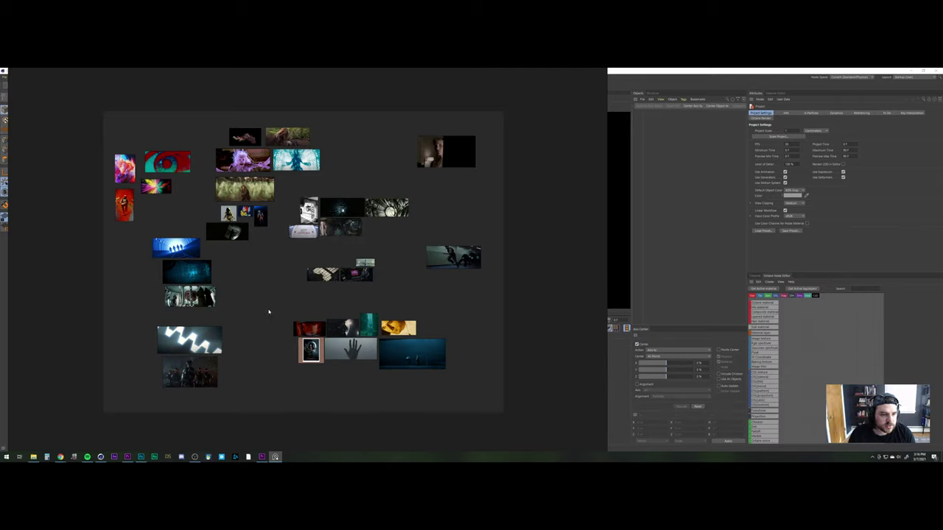
Examine the teal overhead shot of the tiled floor up close on the reference board, and return to Cinema 4D
double_click(193, 274)
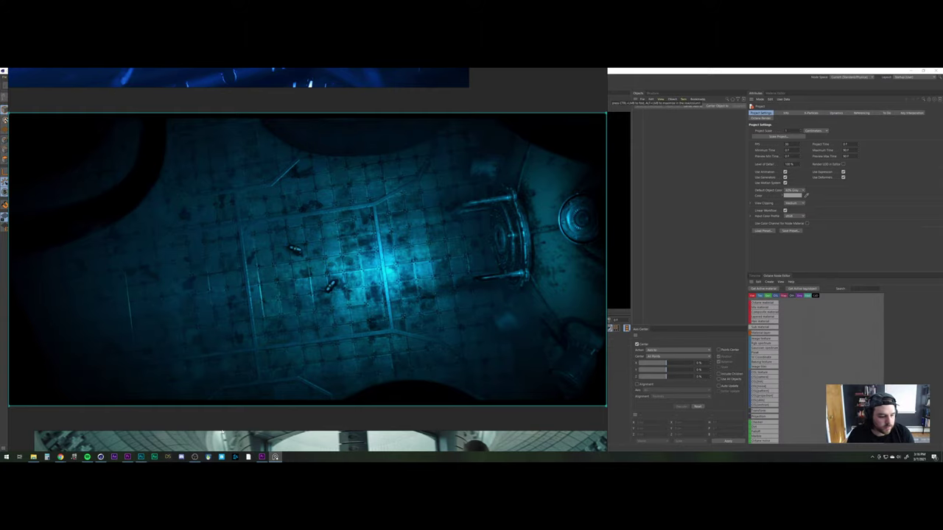
click(101, 456)
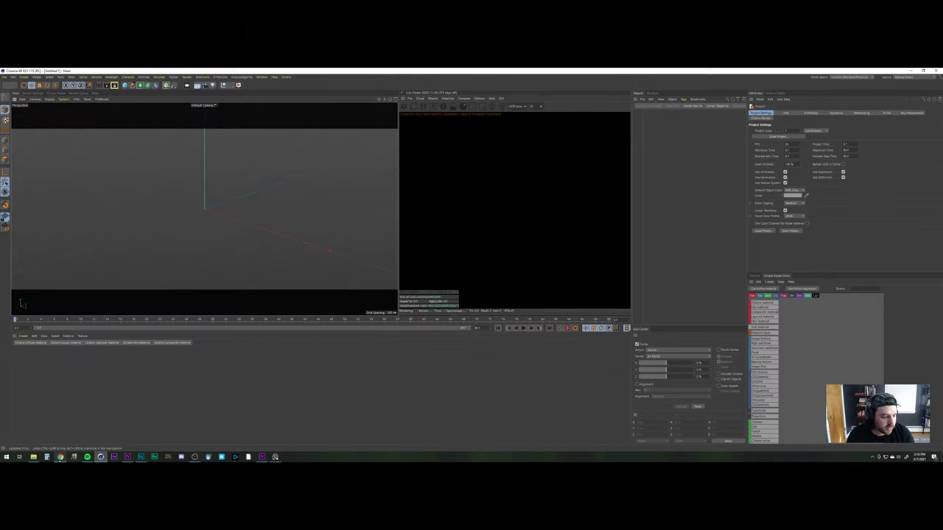
Switch to File Explorer and open the Cinema 4D folder of the PM_Part01 project
click(33, 457)
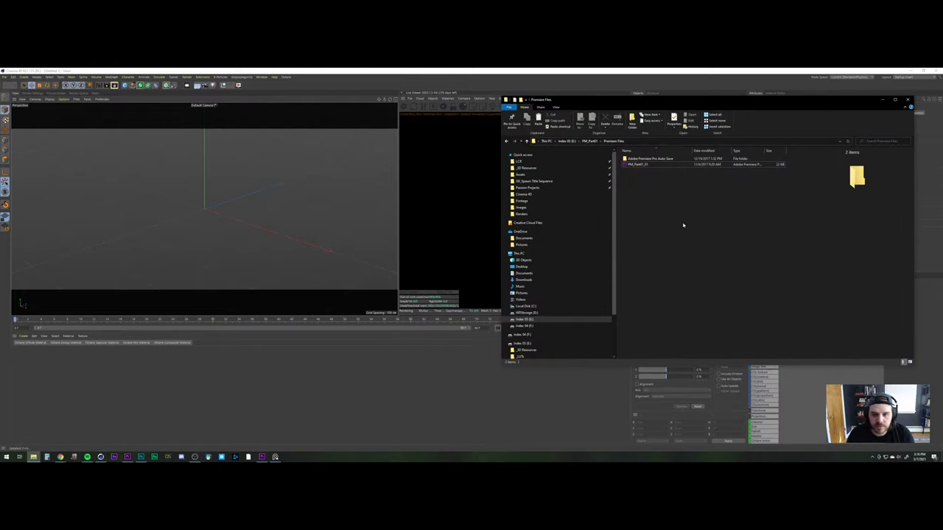
click(590, 141)
key(Up)
key(Up)
key(Up)
key(Return)
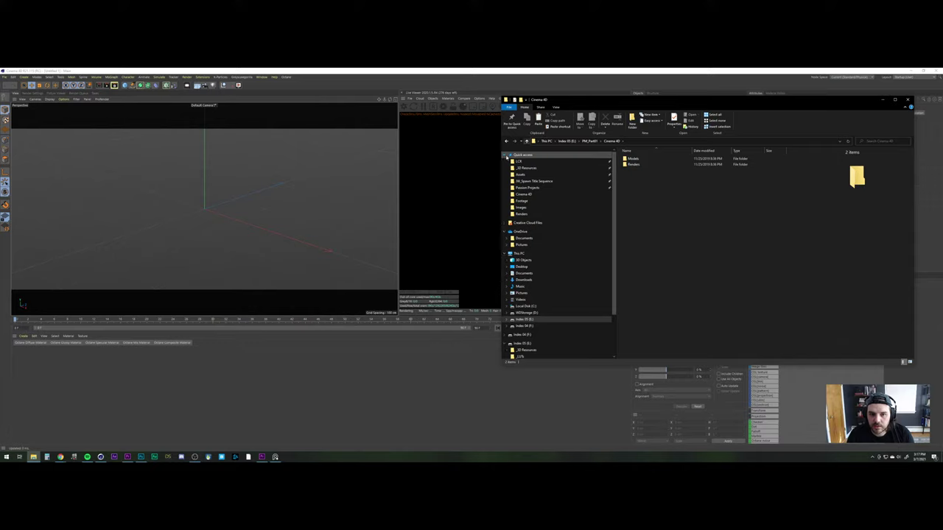
Collapse the expanded groups in the folder tree and open the Models folder
click(506, 253)
click(506, 231)
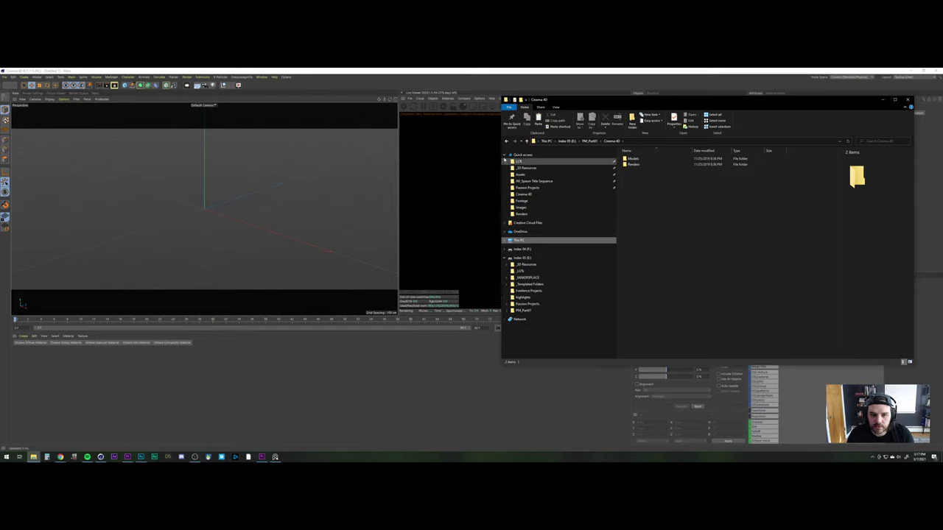
click(505, 154)
click(505, 199)
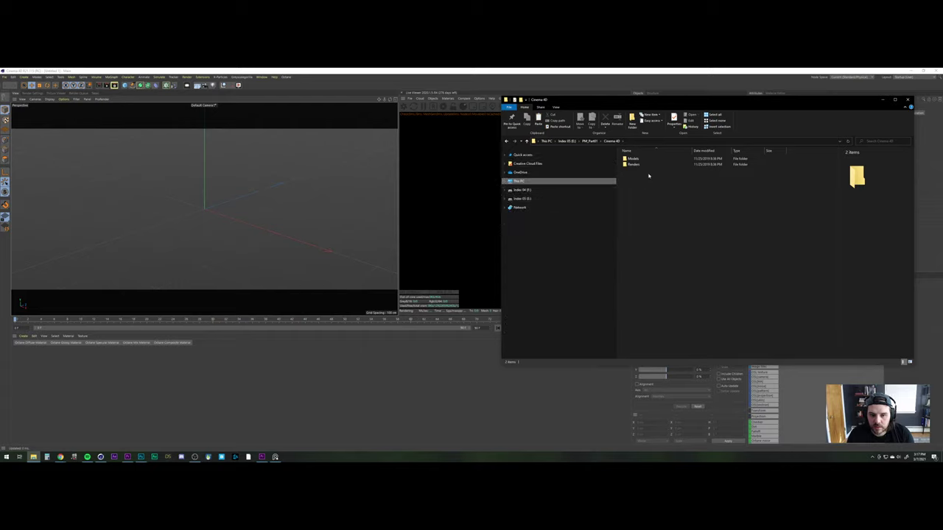
double_click(633, 158)
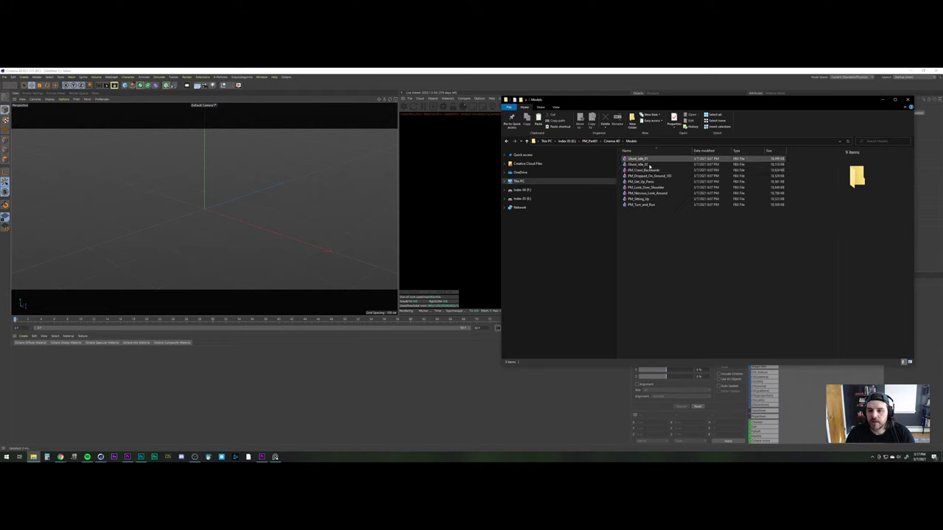
Import PM_Dropped_On_Ground_103 from the Models folder into the Cinema 4D scene with the default FBX import settings, answering No to the follow-up question
drag(666, 103, 301, 151)
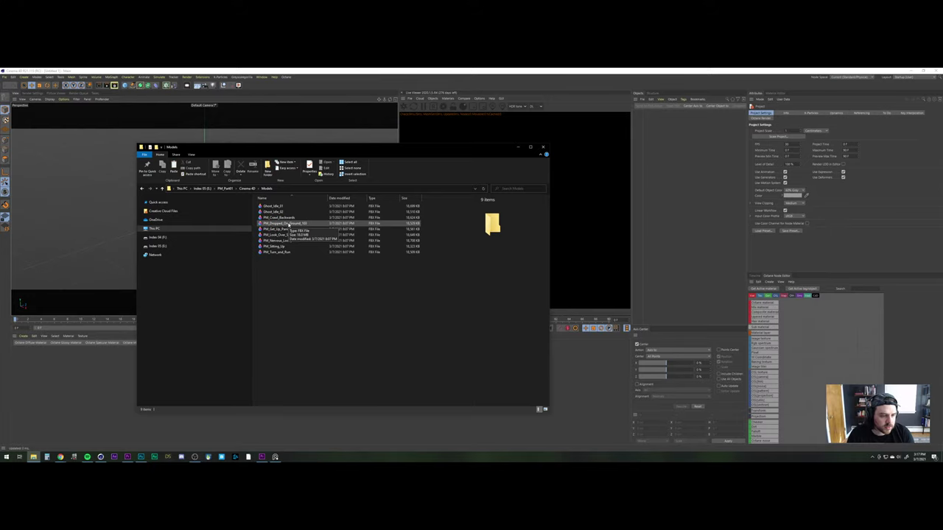
drag(288, 225, 667, 177)
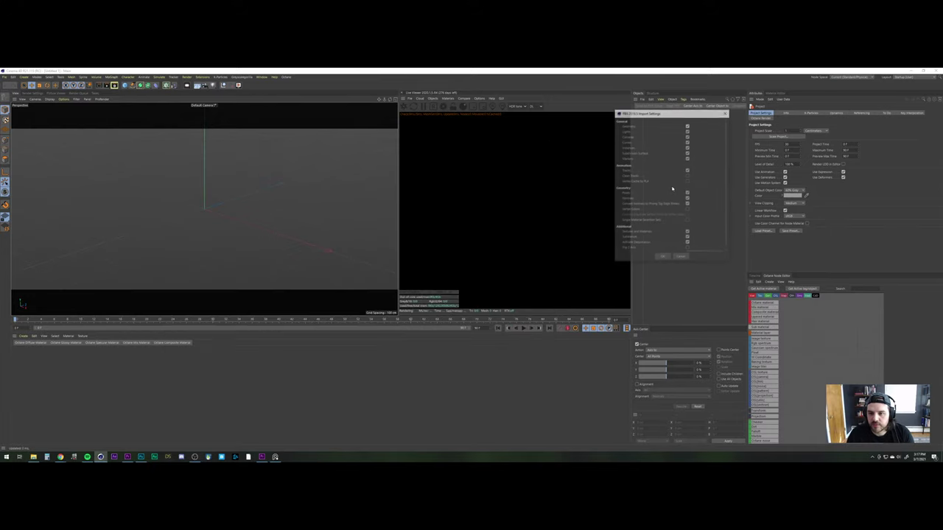
click(661, 258)
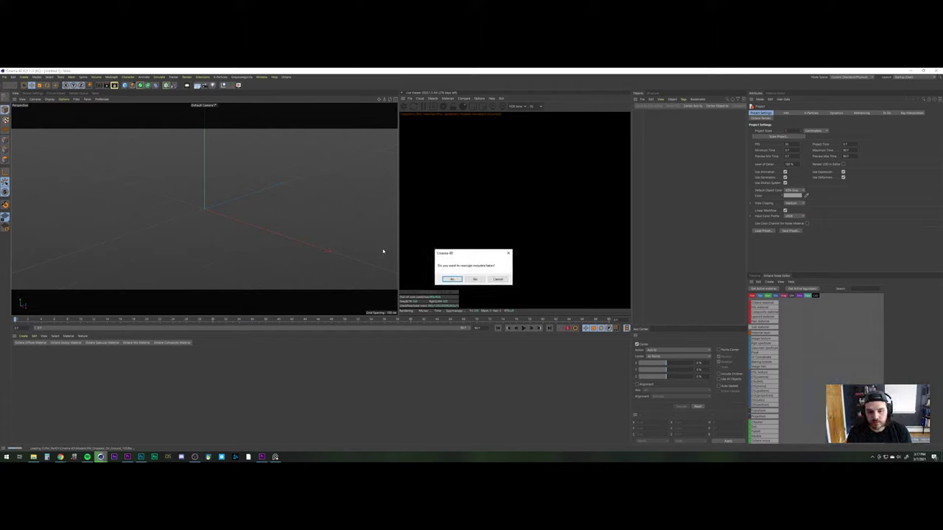
click(474, 280)
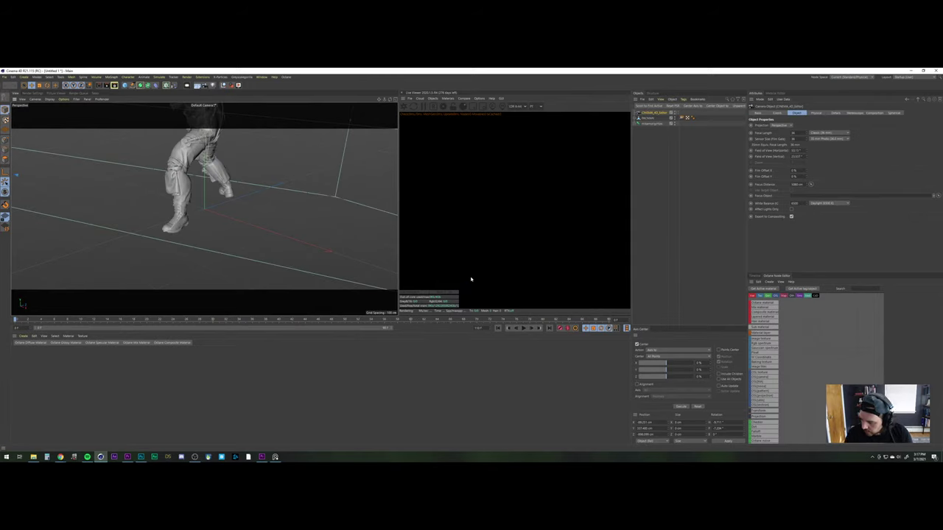
Delete the camera that came in with the FBX, keeping the character mesh and its rig
alt+right_drag(219, 211, 221, 258)
alt+middle_drag(197, 182, 208, 221)
alt+drag(208, 222, 369, 210)
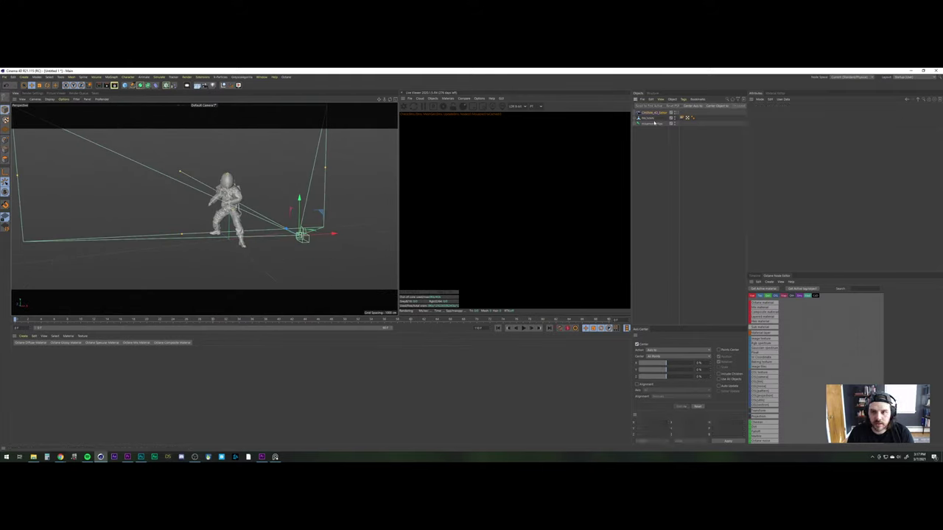
key(Delete)
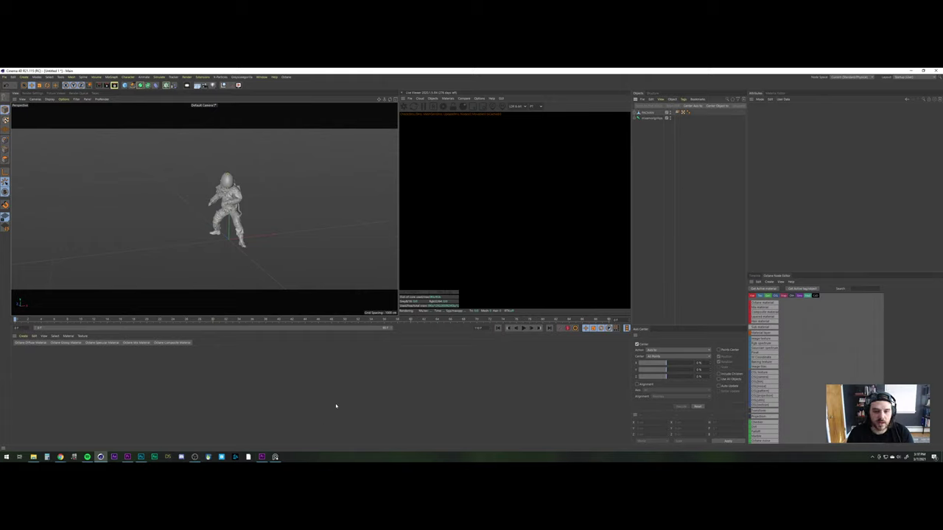
Extend the preview range to the animation's full length and move to frame 103, the pose numbered in the FBX file name
click(523, 328)
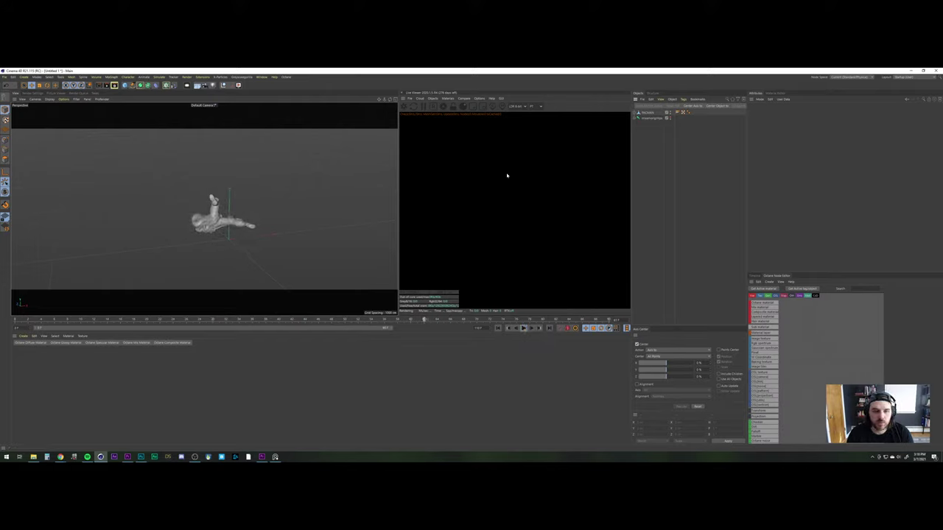
click(33, 456)
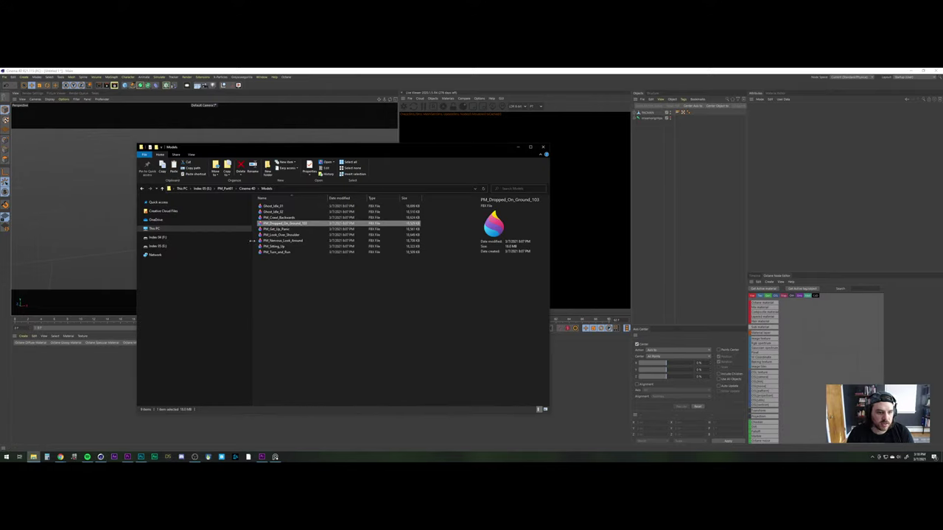
click(718, 169)
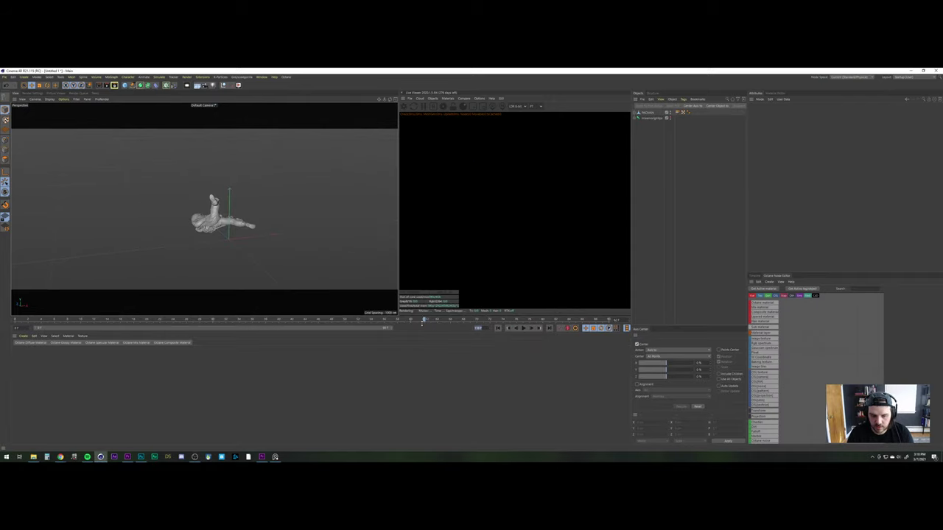
drag(392, 327, 545, 320)
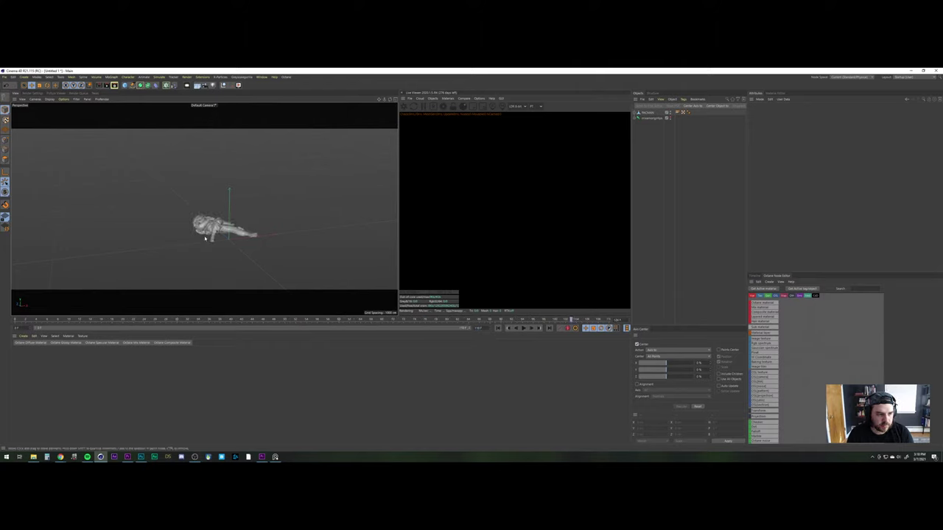
drag(532, 320, 559, 324)
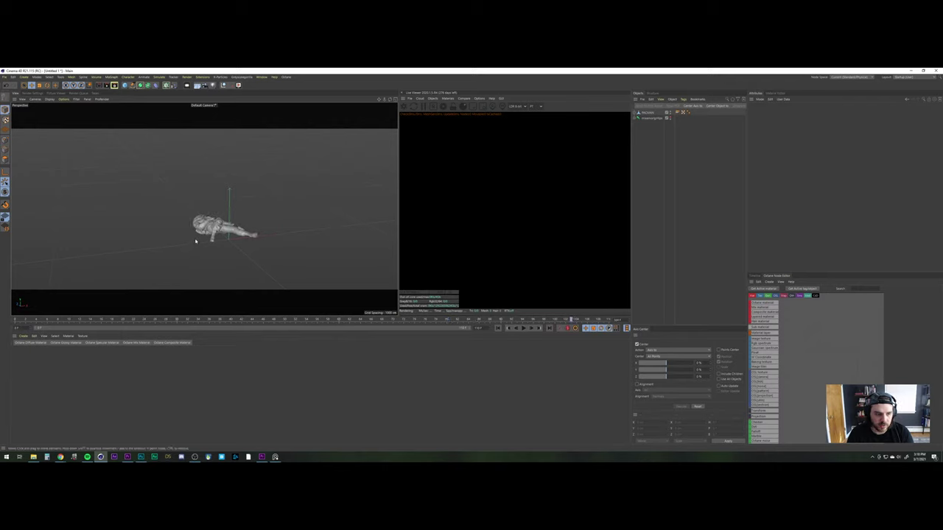
Examine the character's pose at this frame from several angles and distances, including overhead
alt+right_drag(205, 227, 229, 184)
alt+drag(238, 220, 221, 197)
scroll(280, 204, up, 8)
alt+drag(279, 202, 252, 199)
scroll(255, 238, down, 2)
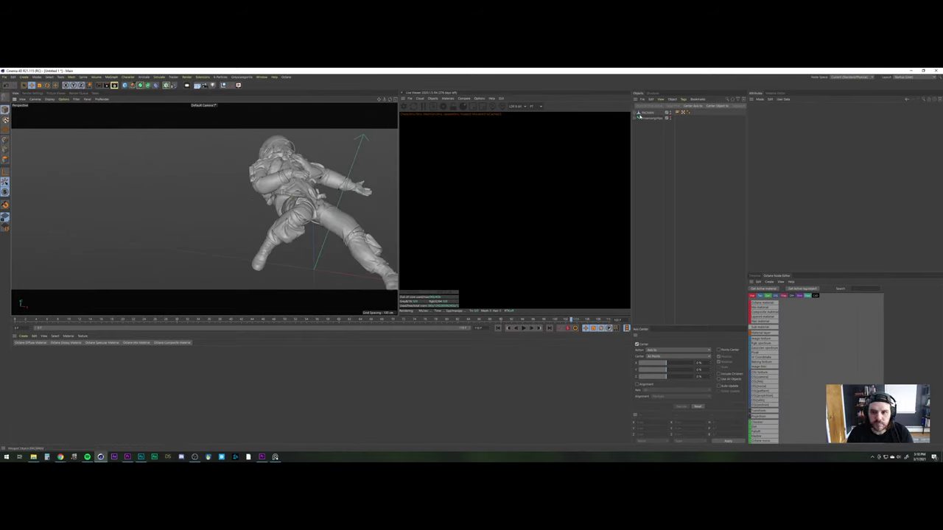
click(636, 118)
click(635, 118)
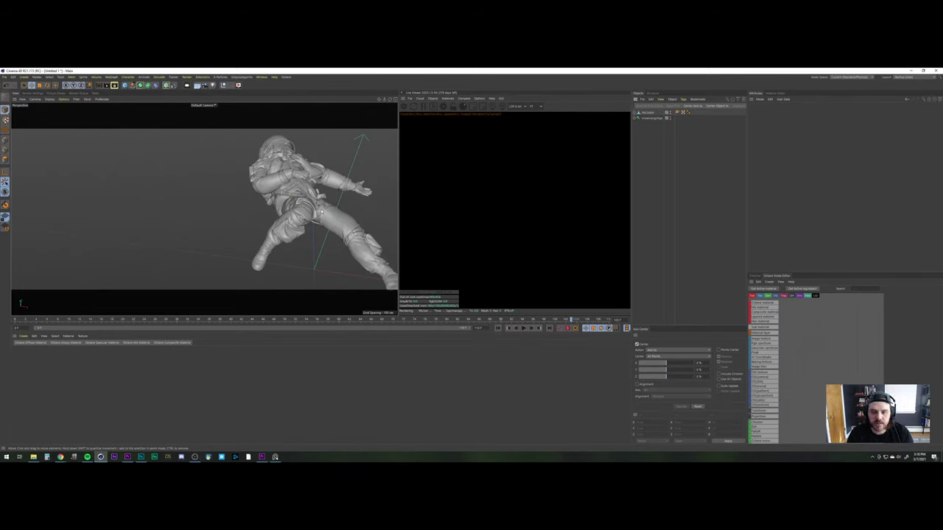
scroll(301, 179, down, 5)
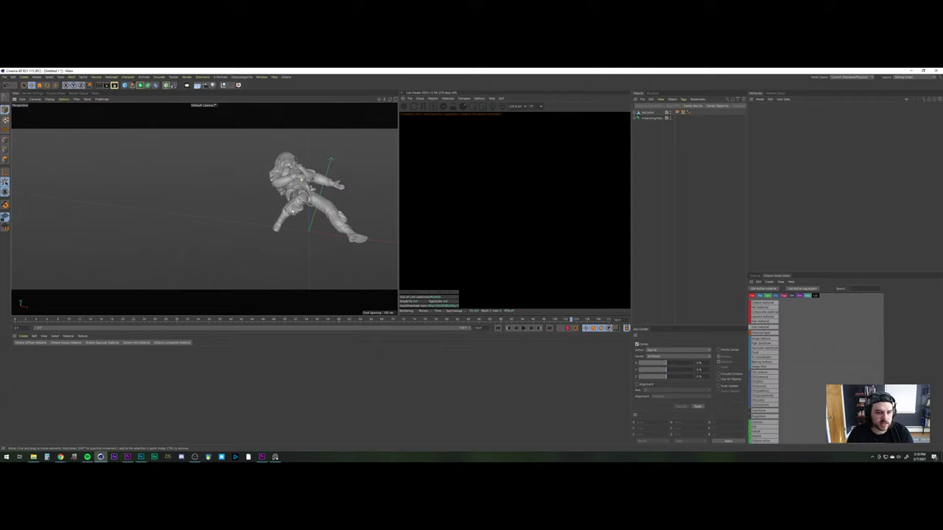
alt+drag(302, 179, 204, 209)
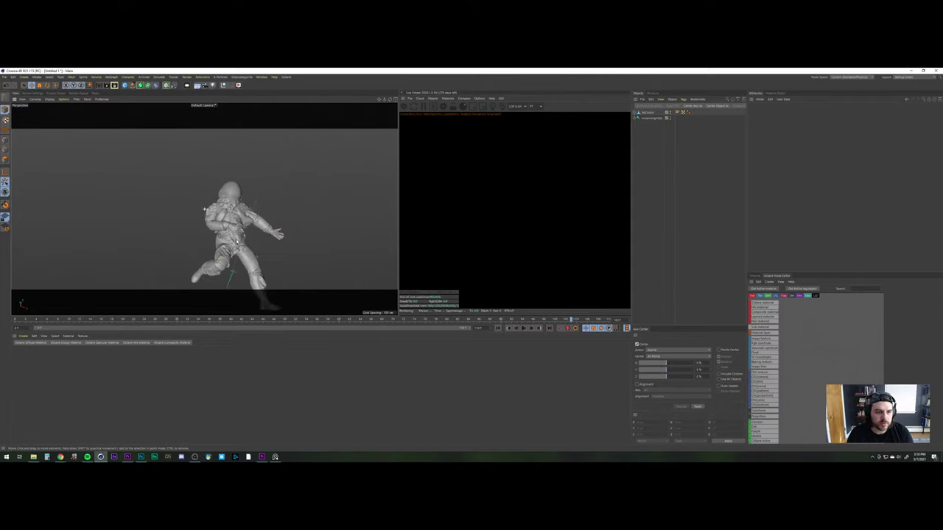
alt+right_drag(237, 242, 217, 300)
alt+middle_drag(228, 221, 229, 187)
alt+drag(226, 211, 230, 207)
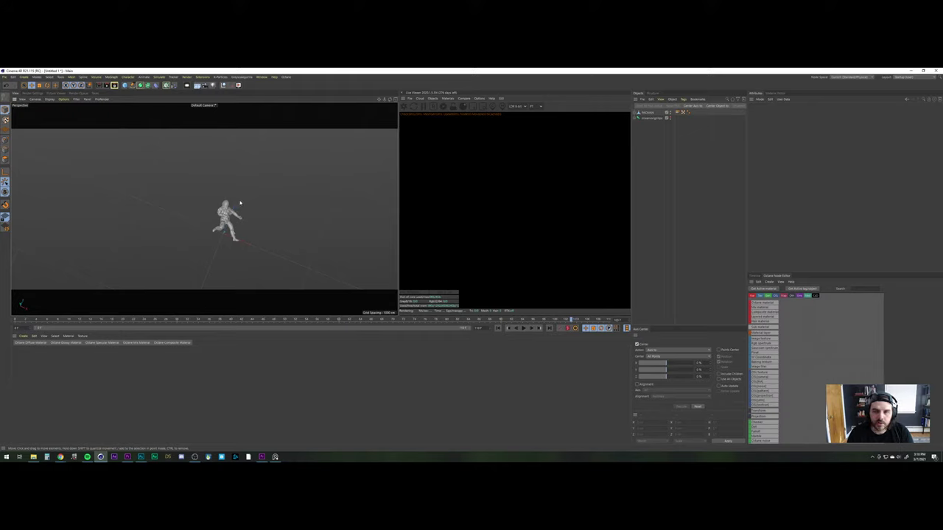
scroll(212, 234, up, 5)
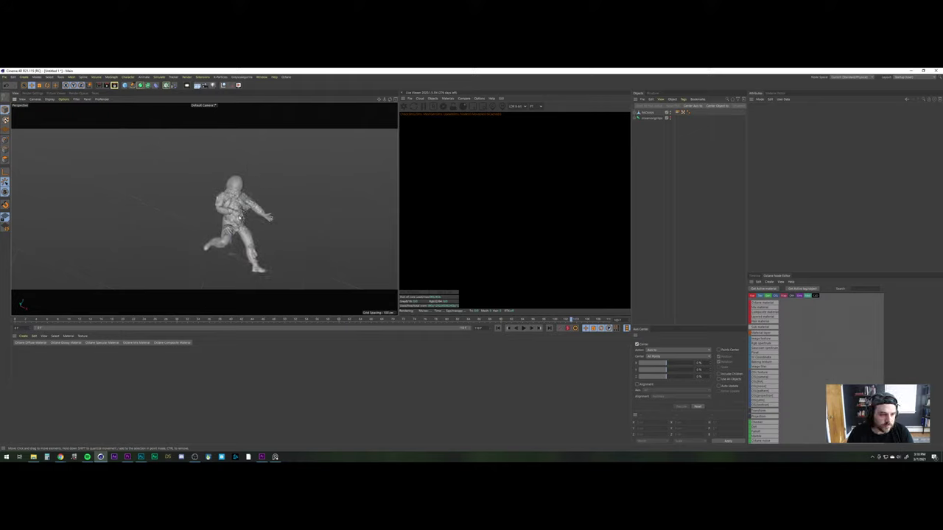
Delete the rig's animation from the timeline to freeze the pose, and return to frame 0 to check the character
click(755, 277)
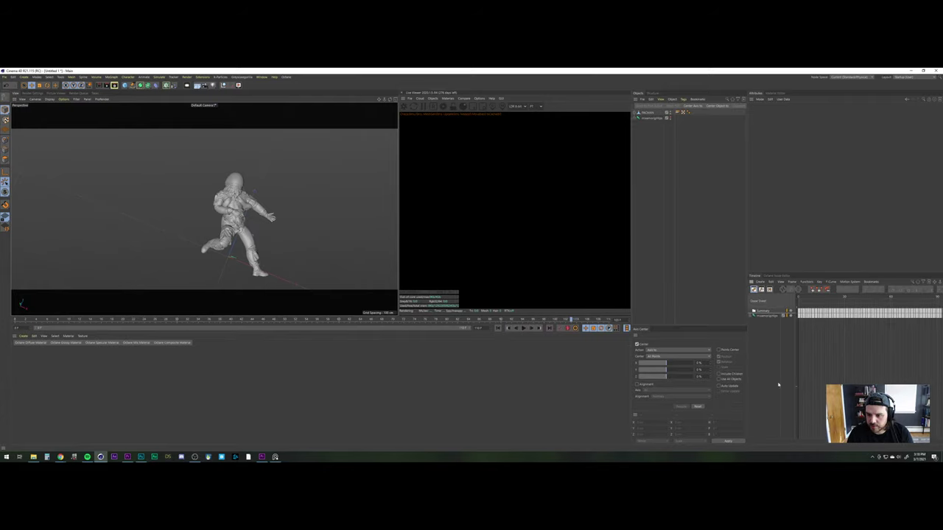
click(762, 317)
key(Delete)
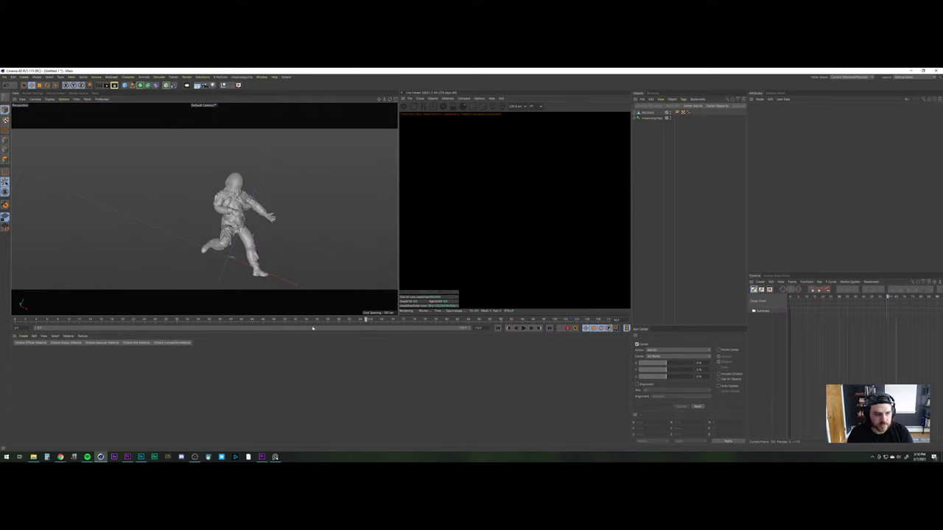
drag(312, 328, 2, 331)
scroll(213, 220, up, 5)
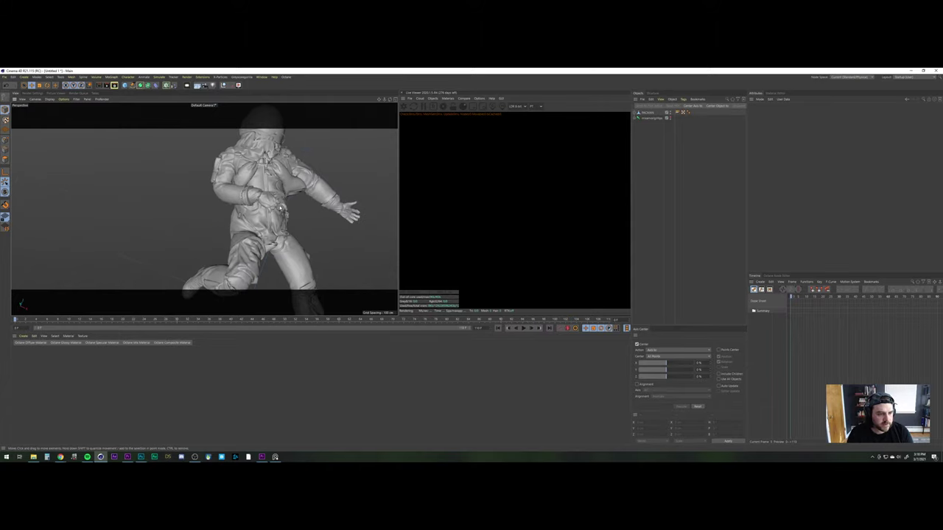
alt+drag(280, 208, 210, 195)
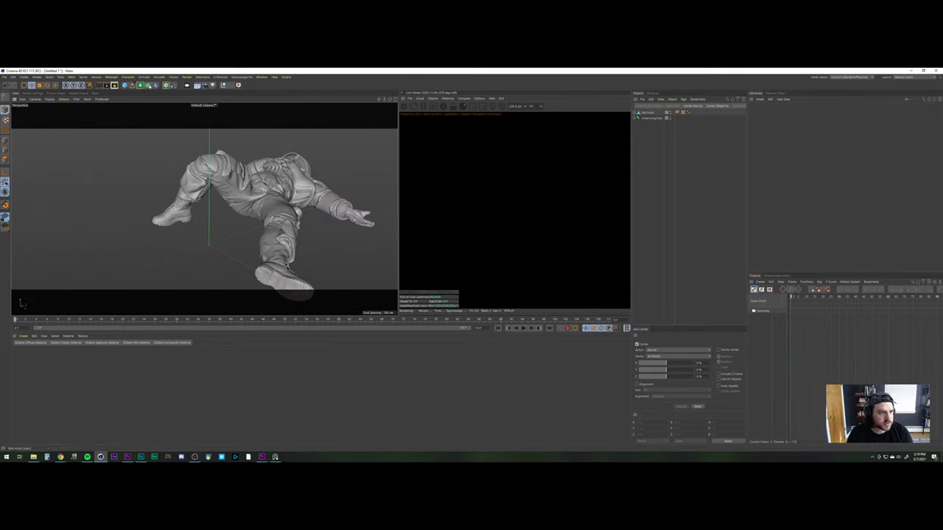
Add a plane under the character and stretch its width and height into a large floor
drag(127, 86, 172, 104)
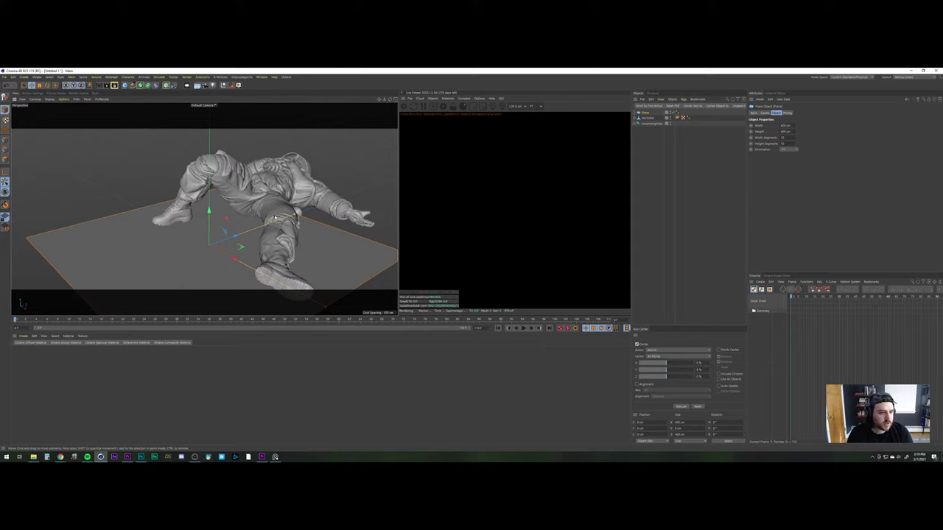
drag(296, 214, 110, 354)
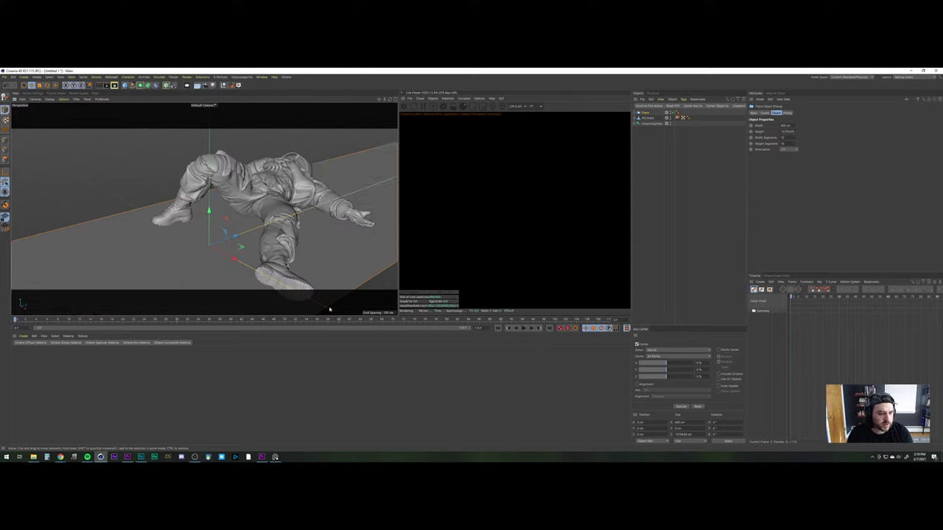
drag(329, 309, 630, 464)
Group the character mesh and its rig into a null and raise it in the front view until the body rests on the floor plane
alt+drag(291, 212, 271, 194)
alt+middle_drag(271, 195, 216, 221)
middle_click(307, 177)
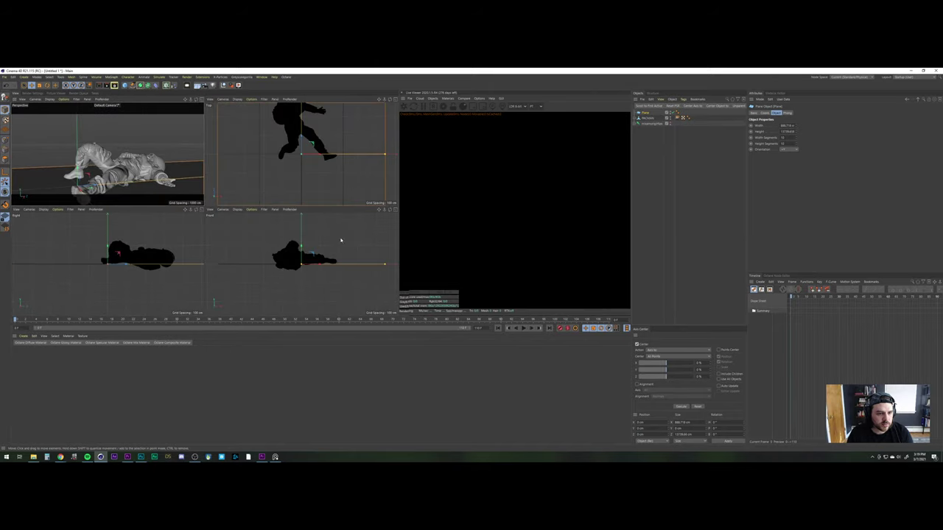
click(395, 210)
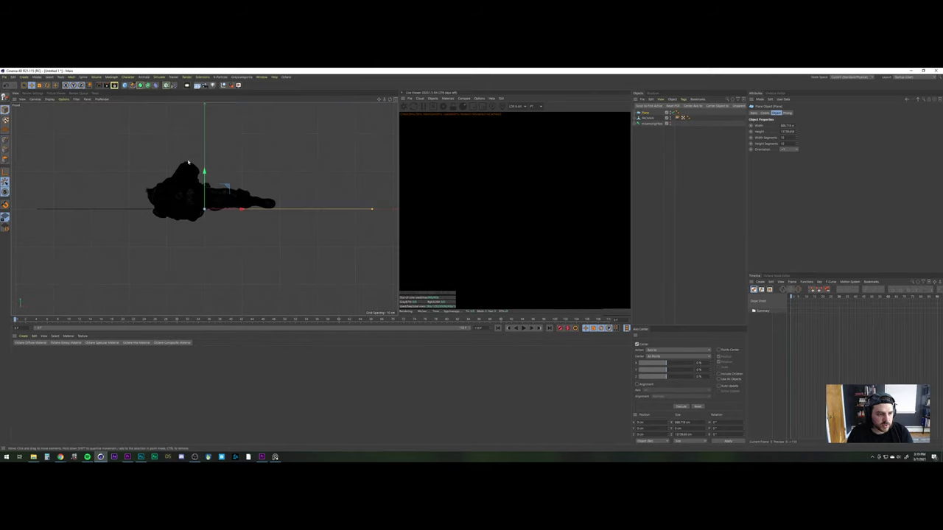
click(647, 118)
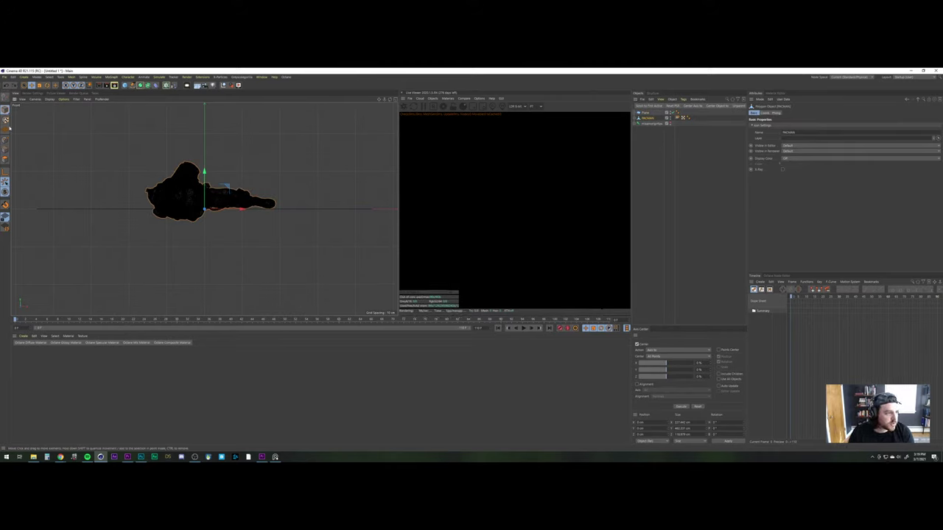
click(653, 139)
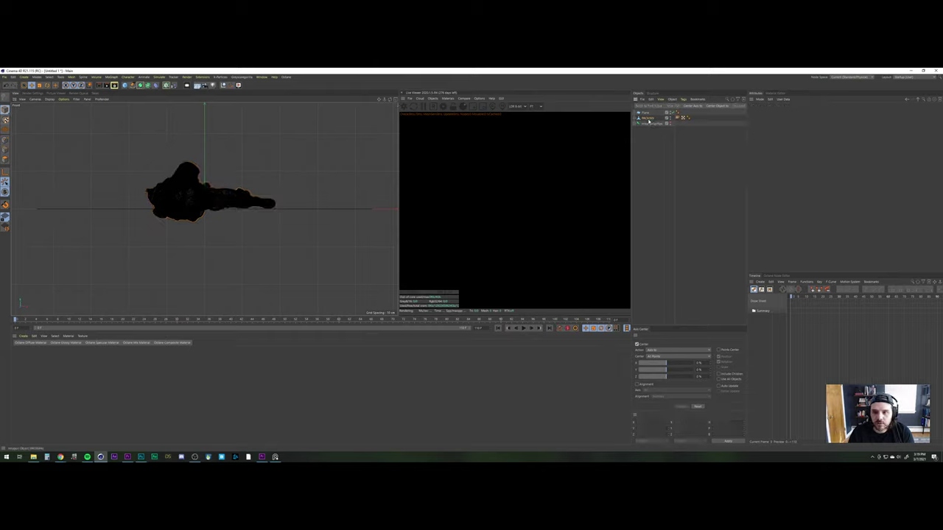
click(645, 114)
click(644, 124)
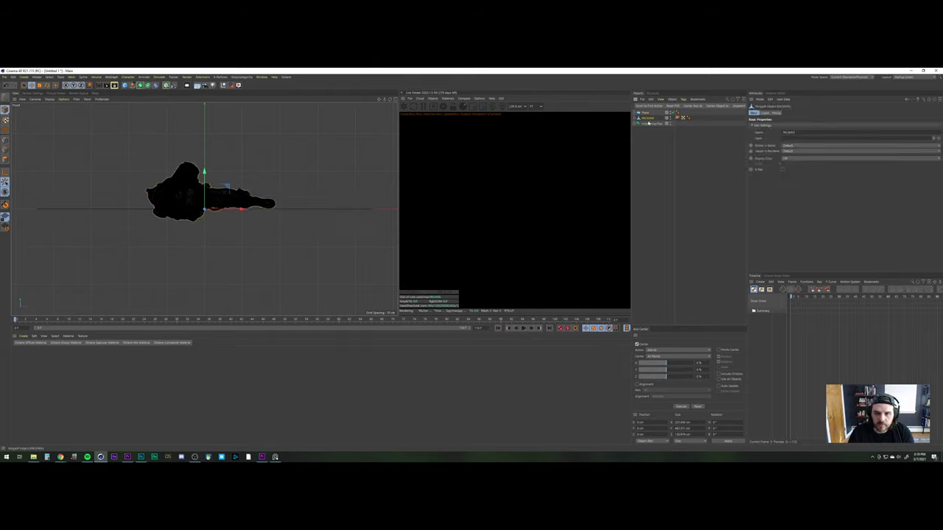
key(alt+g)
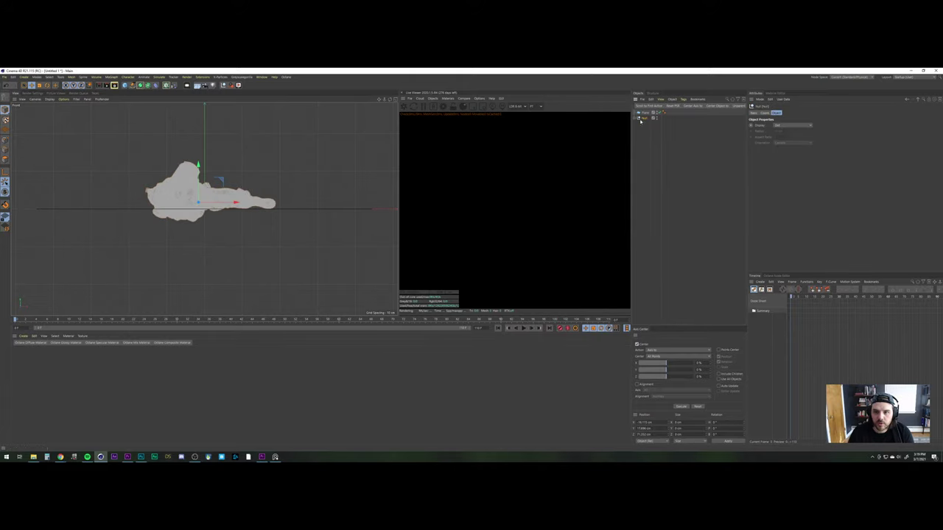
drag(199, 176, 201, 164)
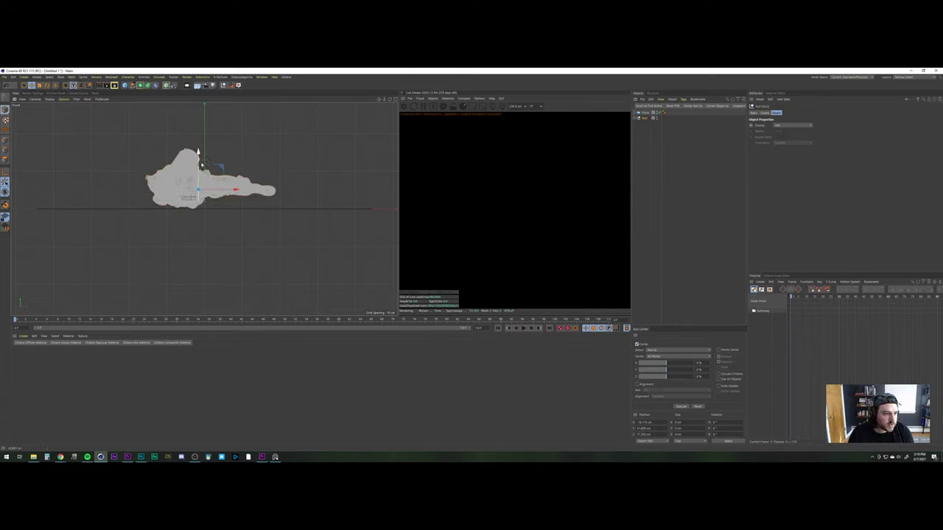
Return to the perspective view and check how the fallen character rests on the floor from low, side and overhead angles
middle_click(126, 138)
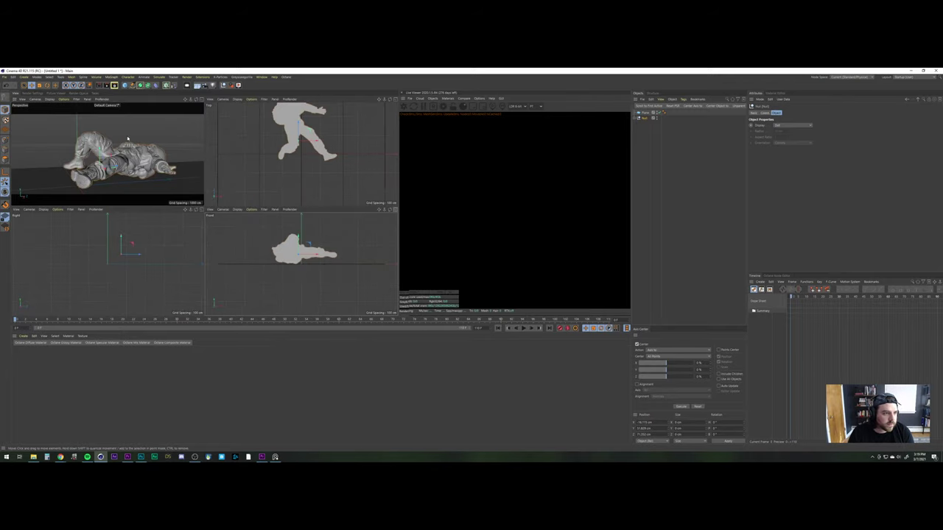
middle_click(127, 139)
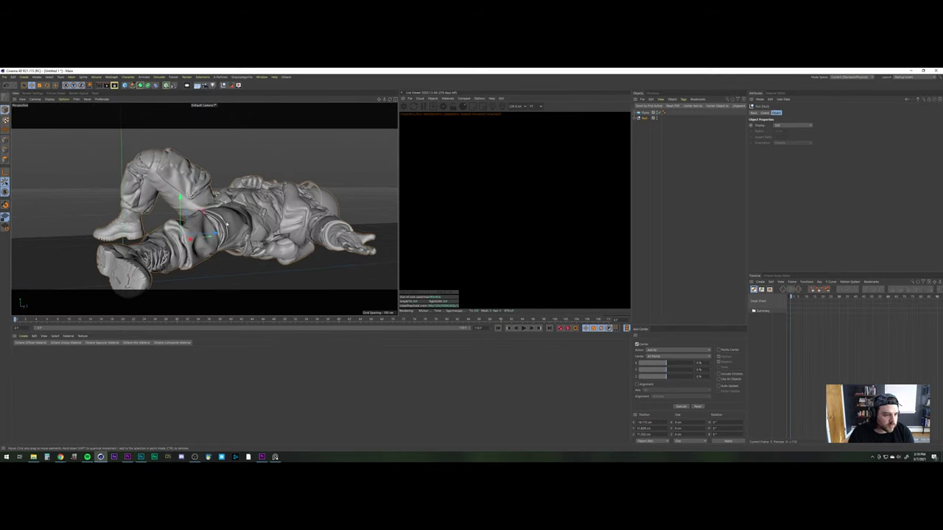
scroll(227, 223, up, 3)
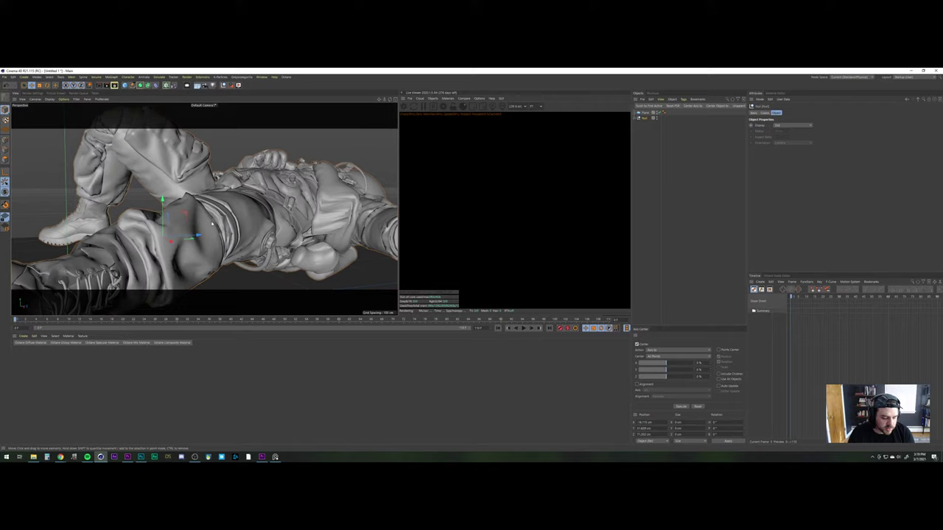
scroll(212, 223, down, 4)
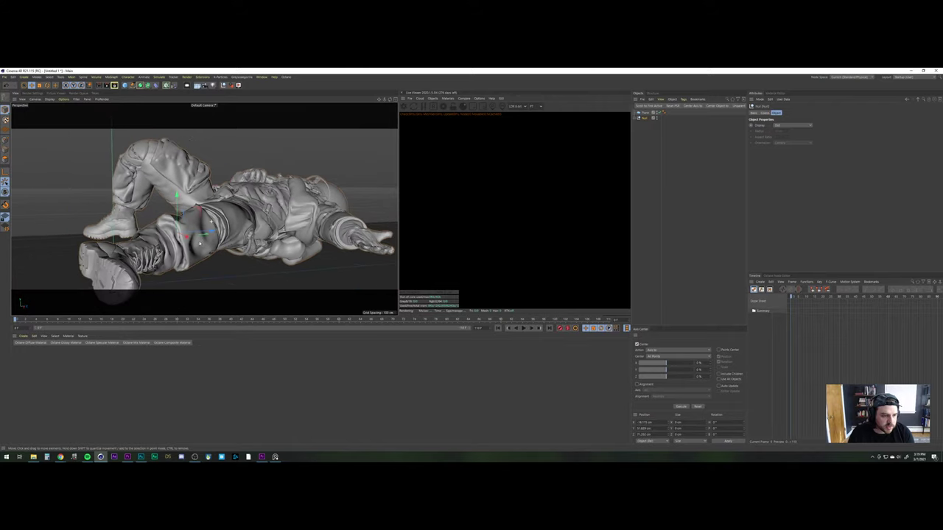
alt+drag(212, 223, 316, 185)
scroll(205, 207, up, 4)
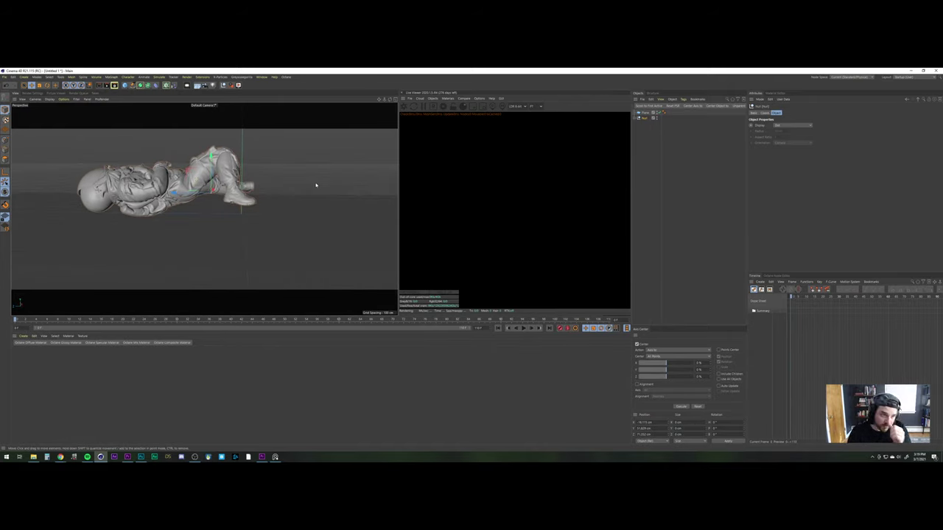
scroll(246, 185, up, 1)
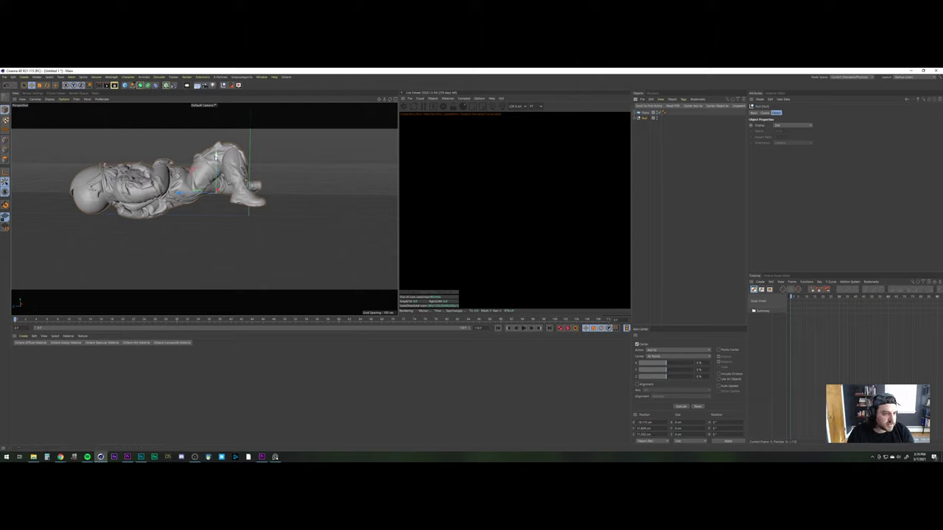
mouse_move(210, 164)
alt+mouse_down()
mouse_move(198, 189)
mouse_move(274, 151)
mouse_move(232, 177)
mouse_move(222, 242)
mouse_move(222, 197)
alt+mouse_up()
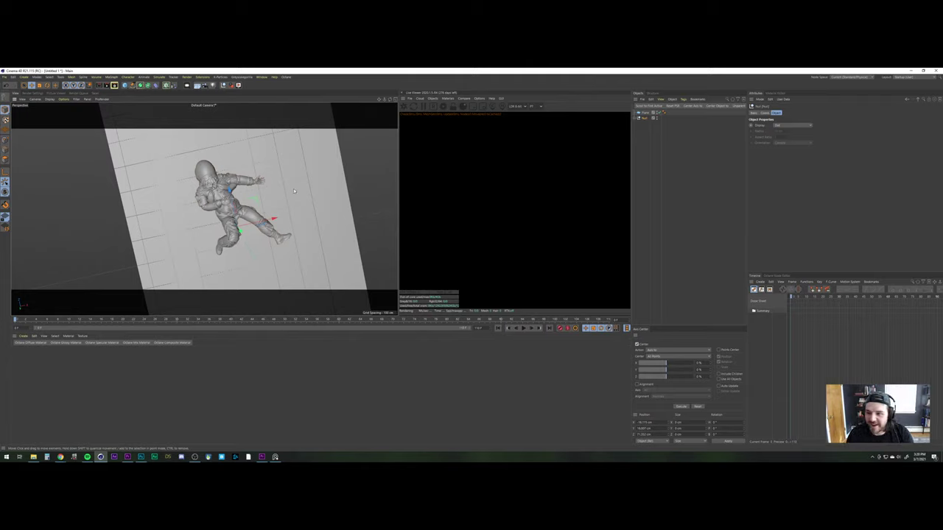
scroll(226, 200, down, 3)
scroll(226, 200, up, 1)
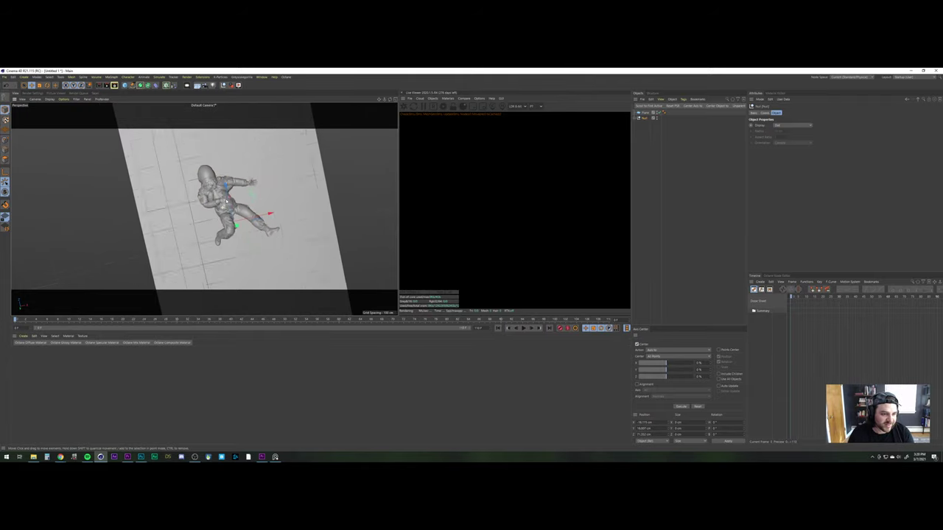
Reshape the long, narrow floor plane under the character into a large, nearly square floor
alt+drag(226, 200, 320, 184)
click(345, 173)
mouse_move(257, 182)
alt+right_down()
mouse_move(254, 259)
mouse_move(257, 183)
alt+right_up()
alt+right_drag(275, 152, 249, 218)
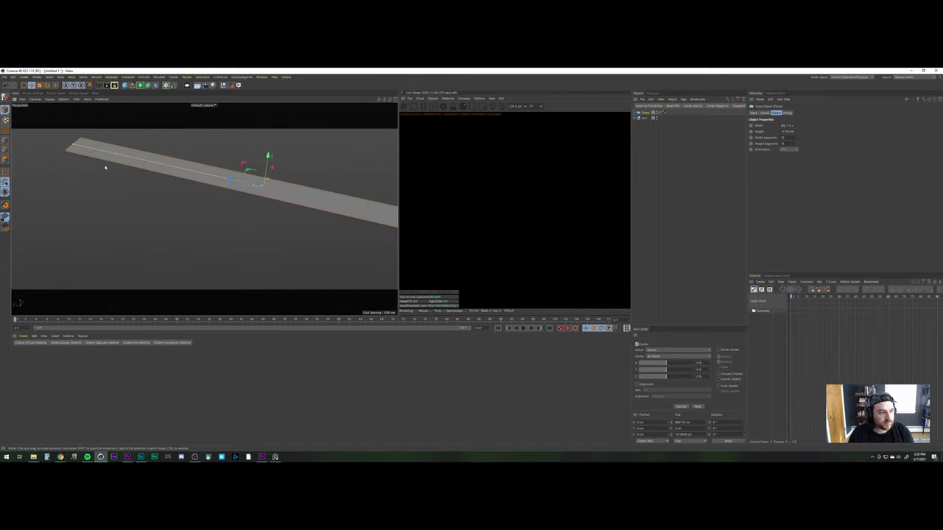
drag(76, 145, 274, 165)
scroll(331, 171, up, 6)
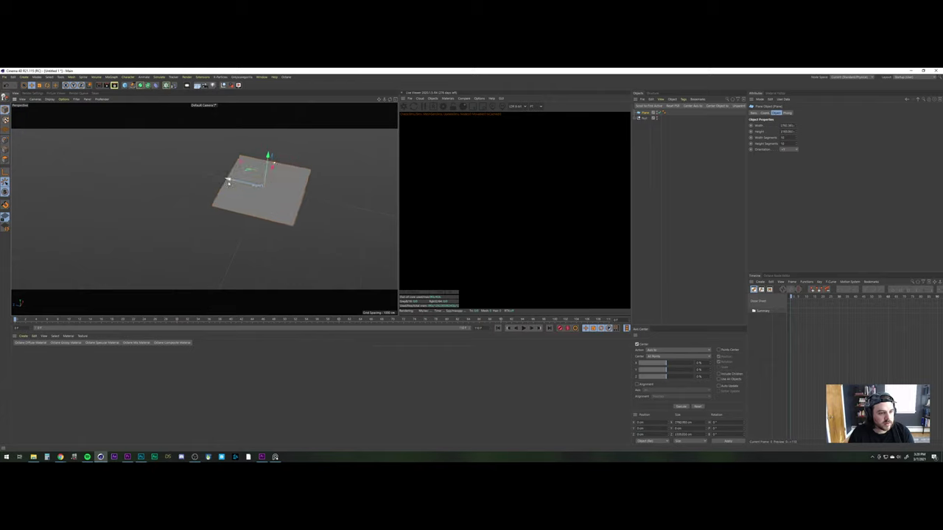
scroll(331, 172, up, 3)
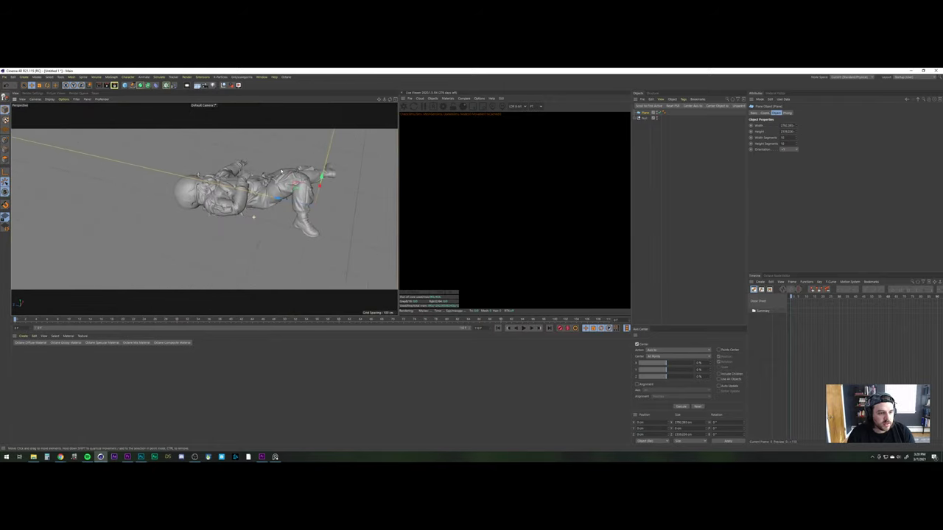
Compare the Gouraud Shading (Lines) and Quick Shading display modes on the character and finish on Gouraud Shading
alt+drag(259, 189, 261, 211)
scroll(287, 186, up, 3)
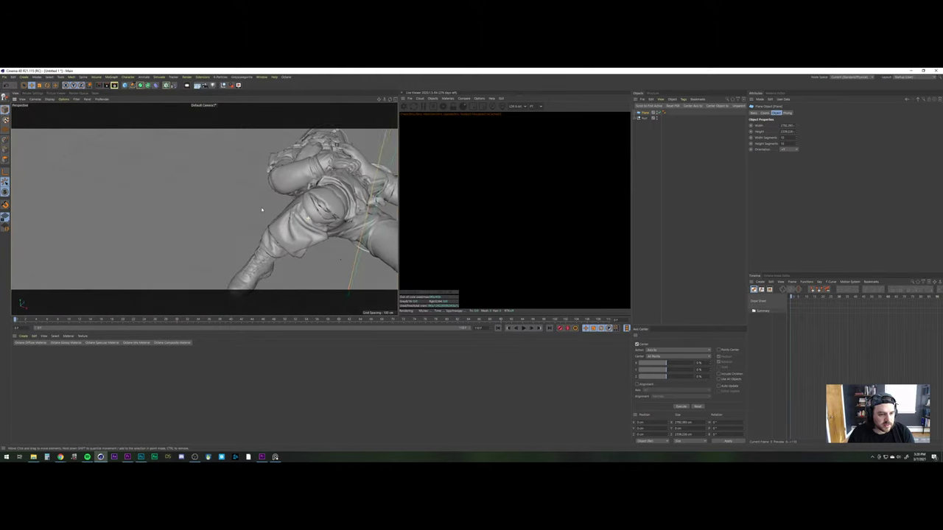
alt+middle_drag(301, 215, 276, 214)
alt+drag(204, 209, 235, 201)
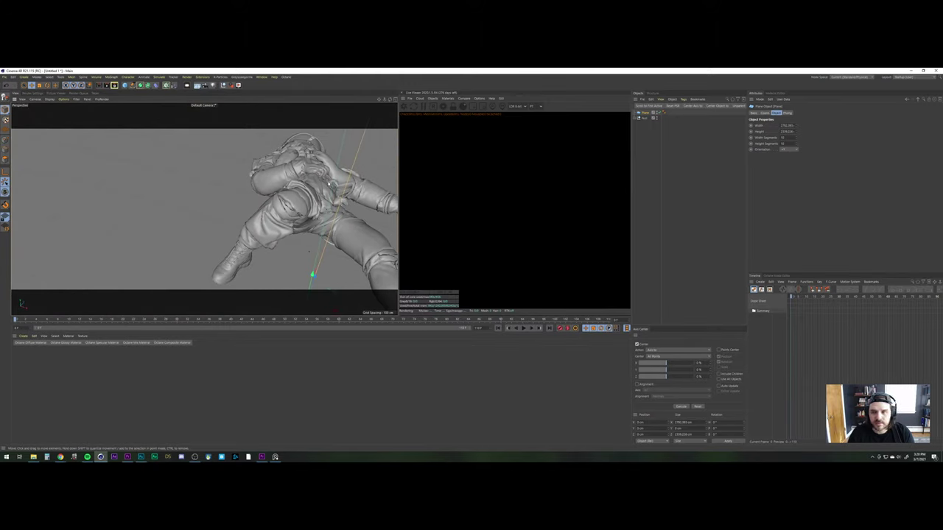
click(42, 99)
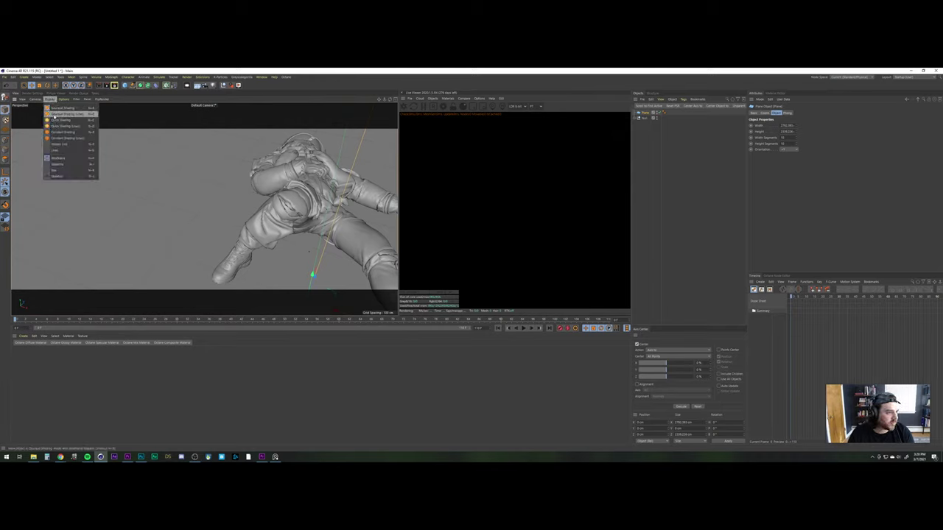
click(62, 110)
click(52, 100)
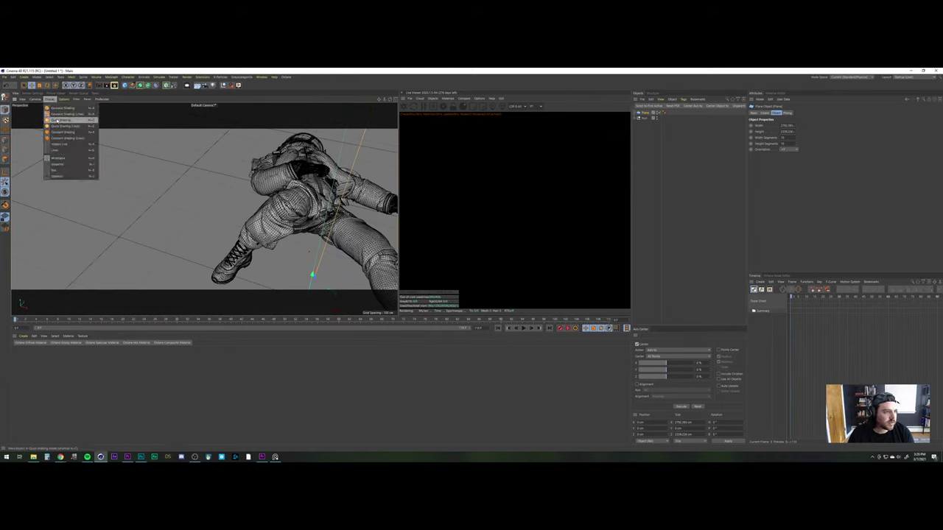
click(59, 119)
click(50, 100)
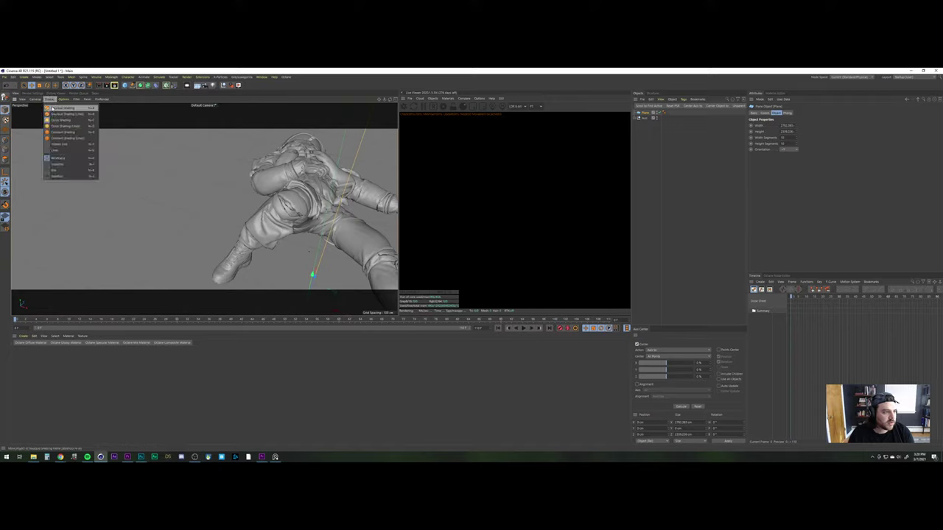
click(63, 107)
Frame the whole fallen body from above and add an Octane camera at that view
scroll(316, 187, down, 4)
alt+drag(317, 187, 276, 199)
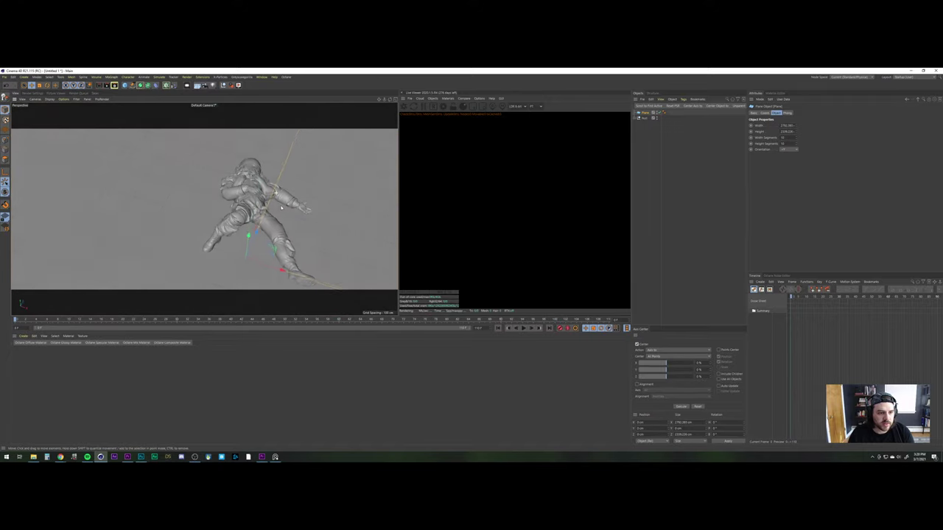
click(187, 85)
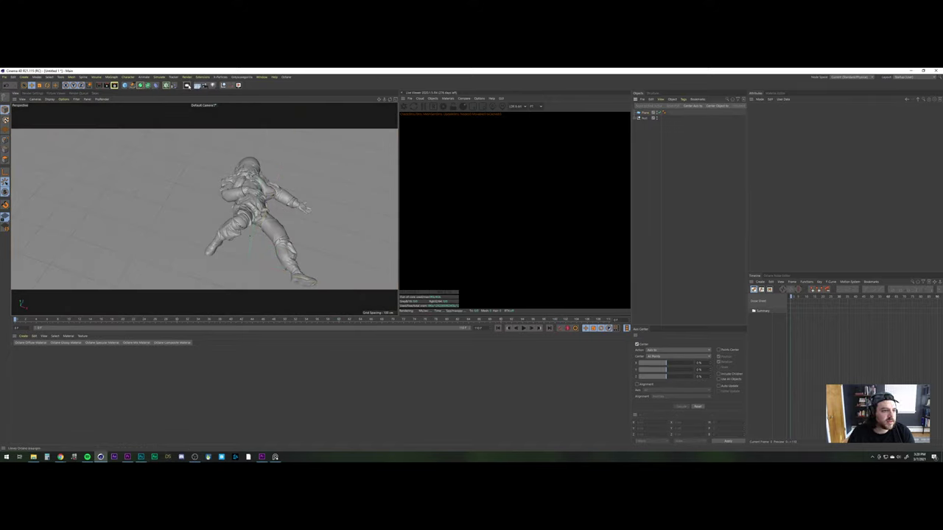
click(240, 99)
click(659, 160)
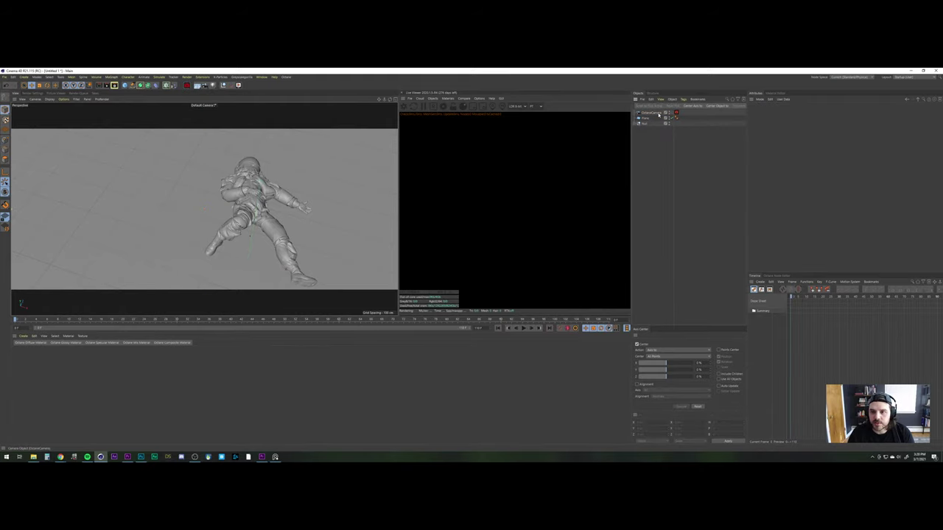
Select the new Octane camera, look through it and review its focal length presets
click(655, 113)
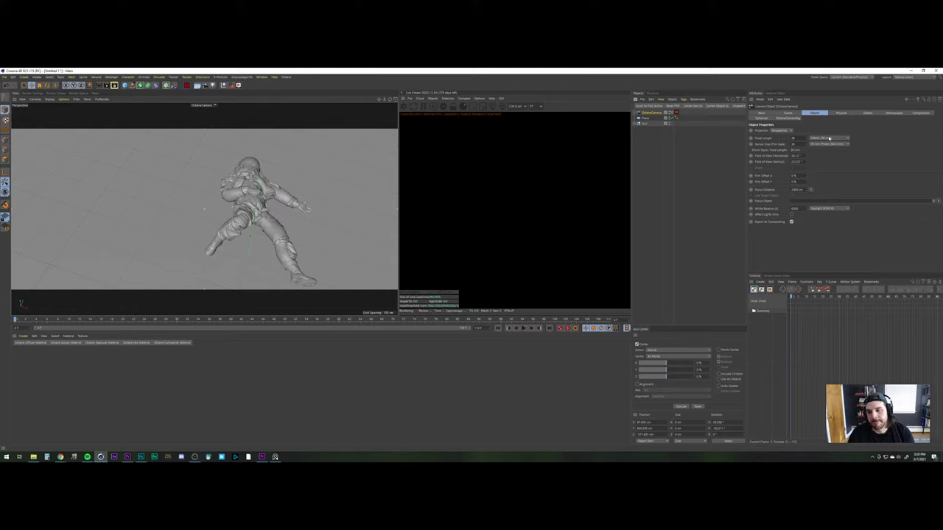
click(828, 138)
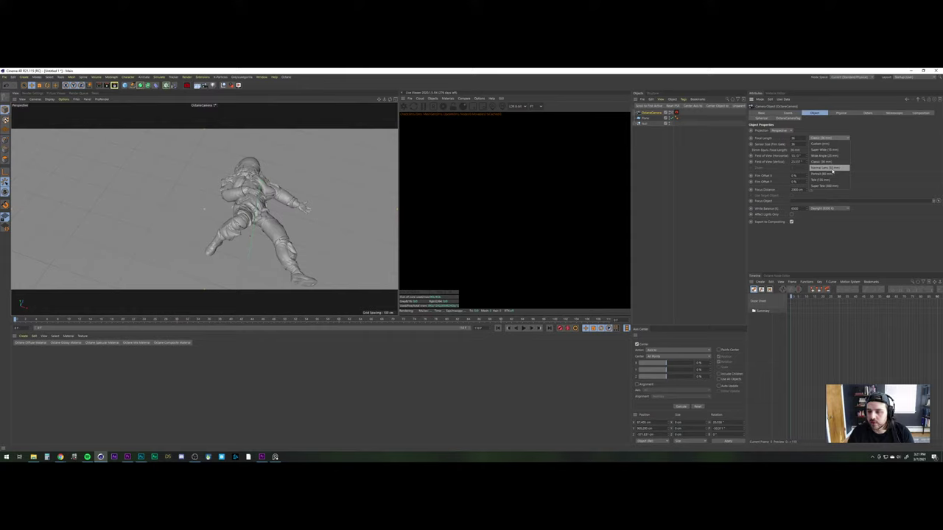
click(835, 168)
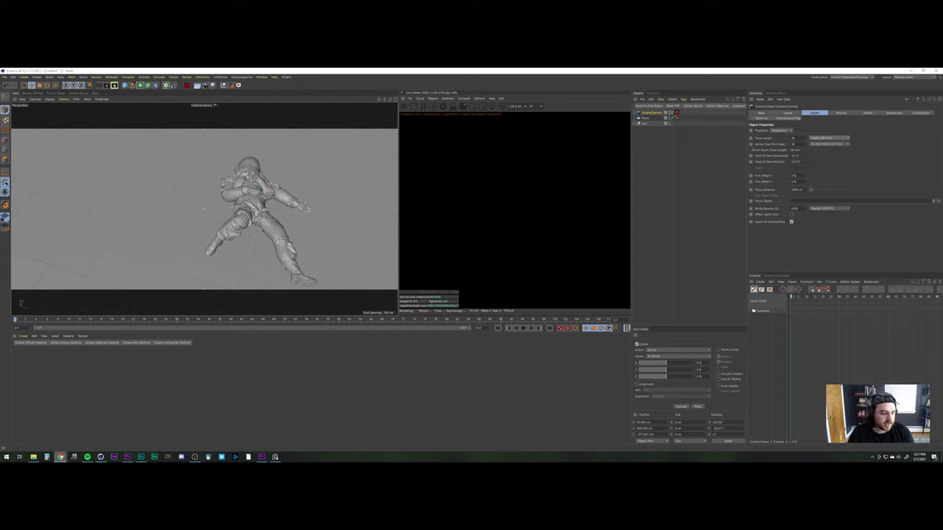
Switch to the Chrome window showing Mixamo and open the ShotDeck site in a new tab
right_click(60, 457)
click(181, 423)
click(61, 456)
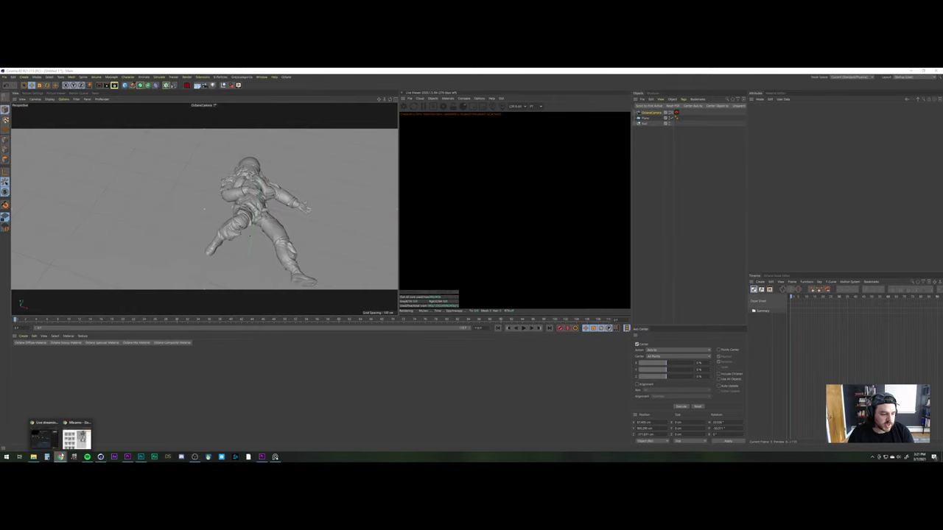
click(77, 440)
drag(368, 79, 568, 73)
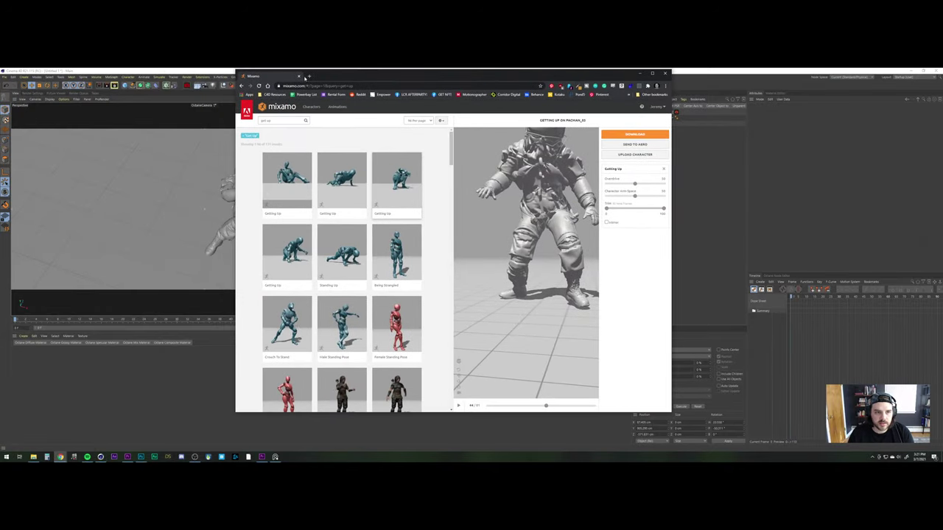
click(310, 76)
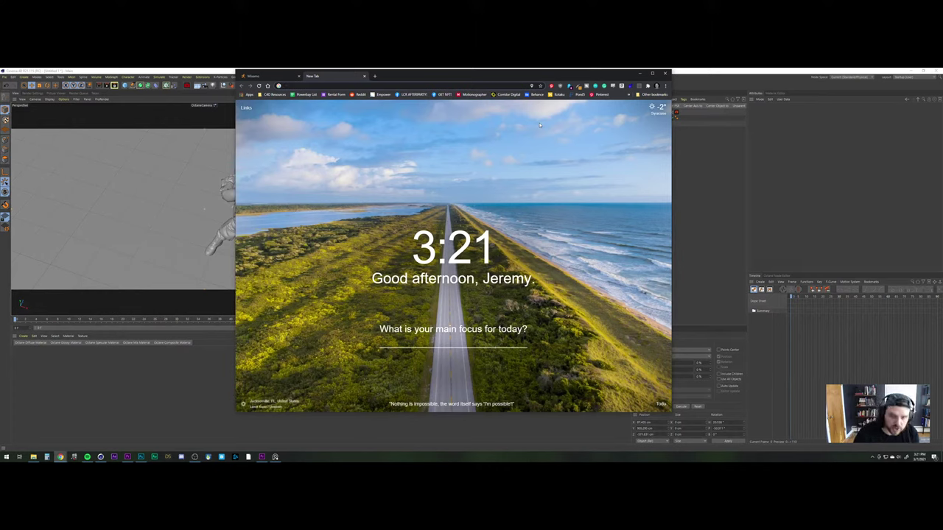
click(627, 94)
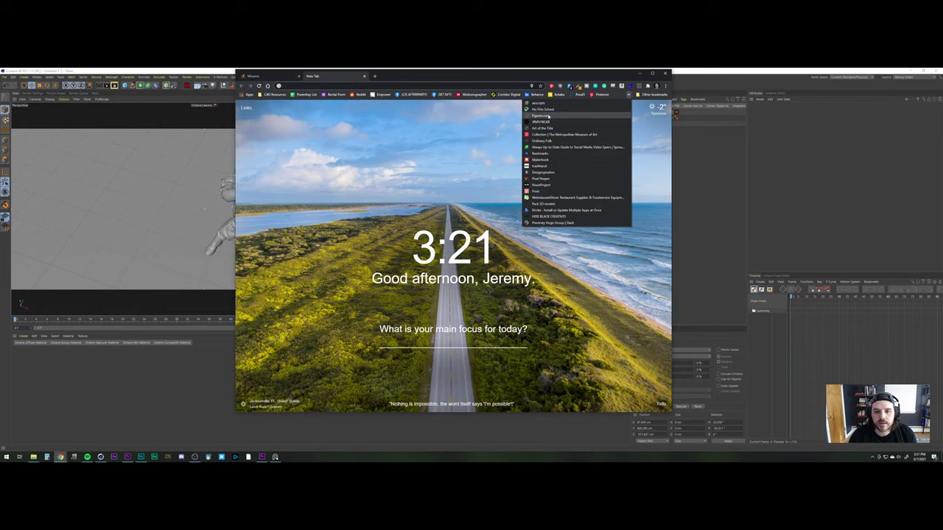
click(488, 72)
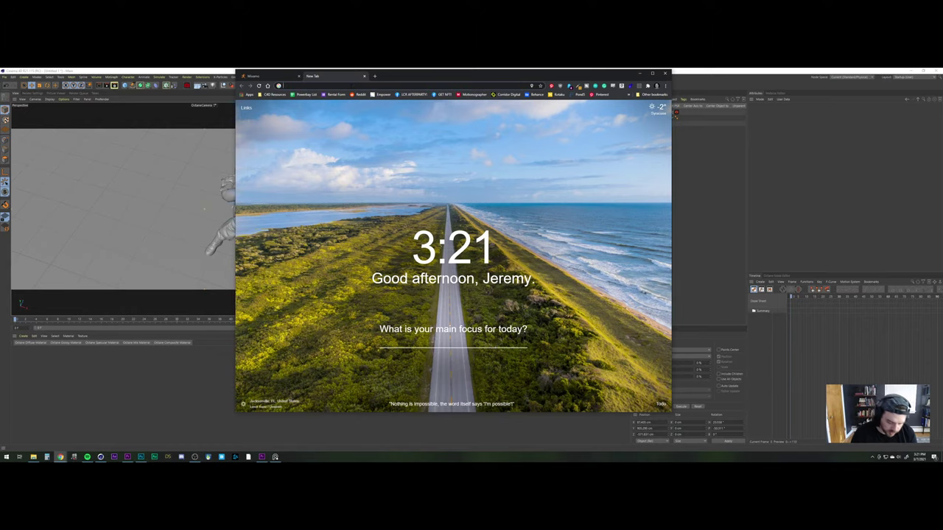
text(shot)
key(Return)
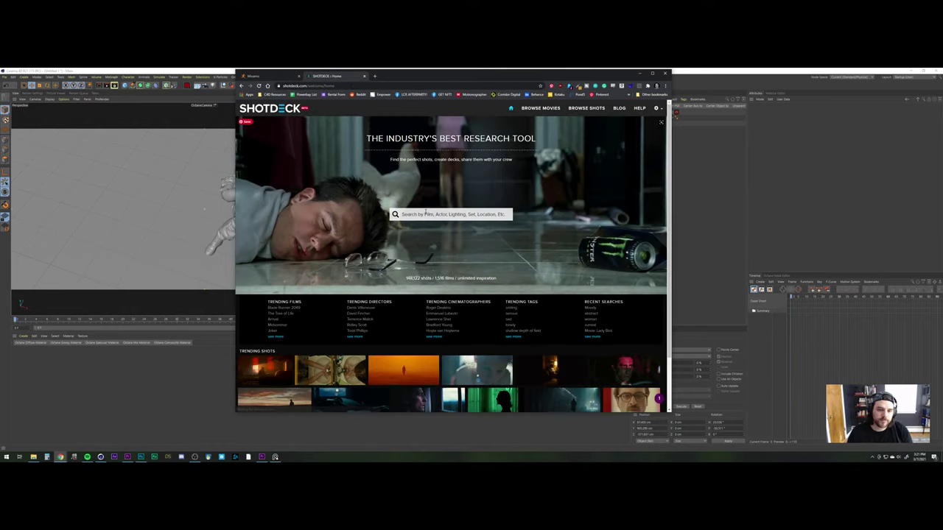
Search ShotDeck for "alien" and open the details of the spaceship control room shot to check its lens size
click(425, 213)
text(alien)
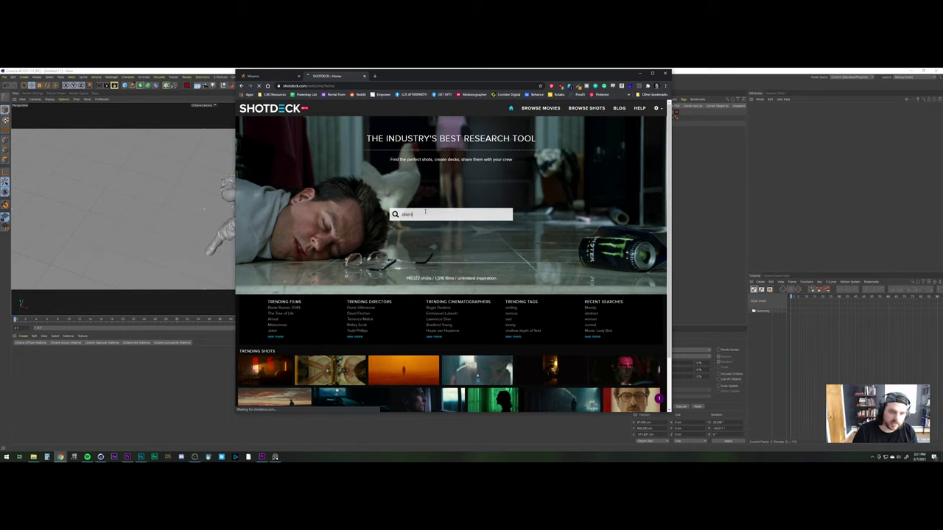
key(Return)
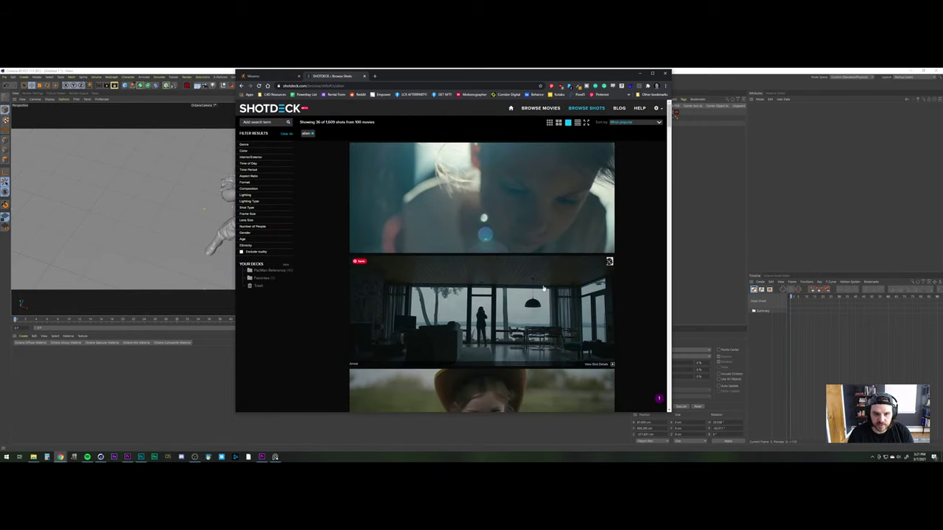
scroll(429, 229, down, 6)
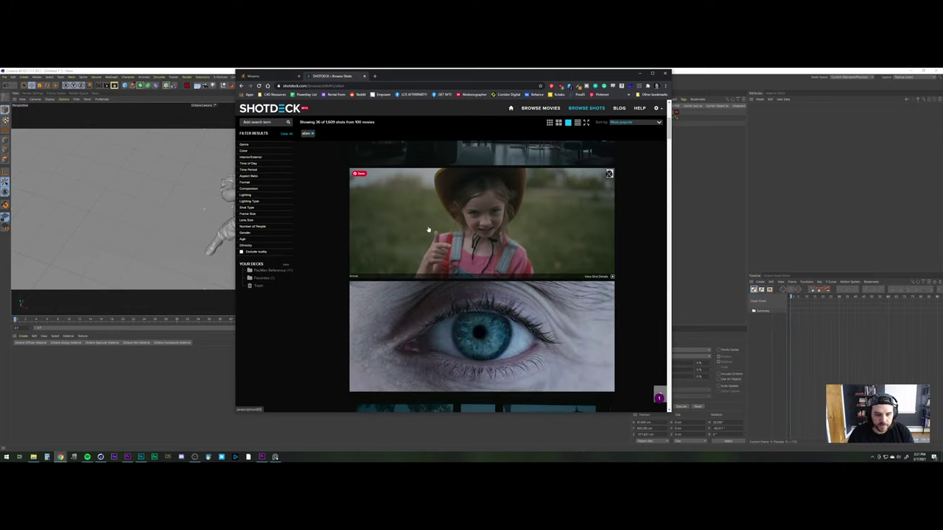
scroll(427, 231, down, 5)
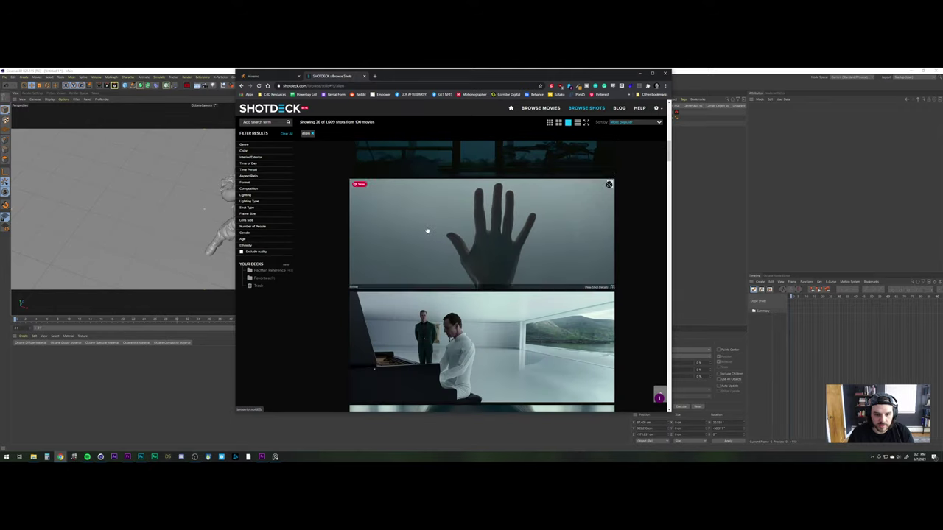
scroll(475, 231, down, 5)
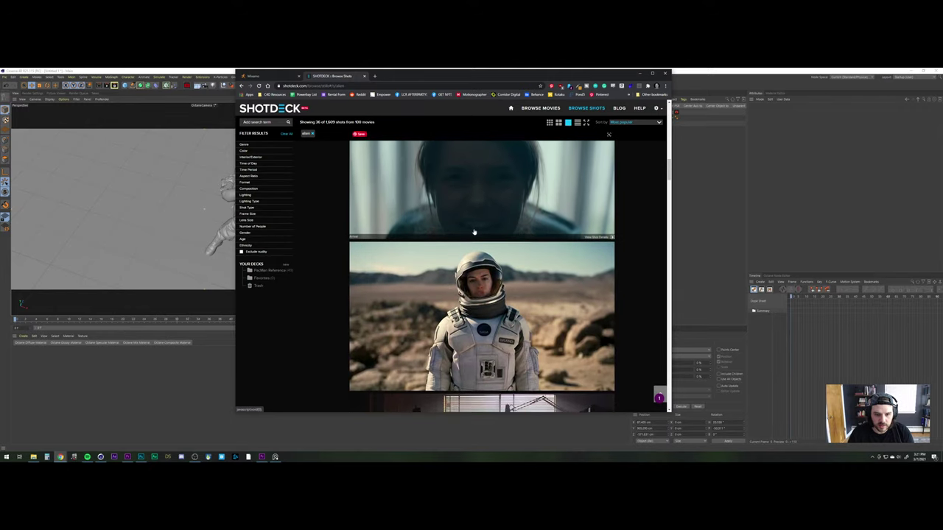
scroll(473, 233, down, 5)
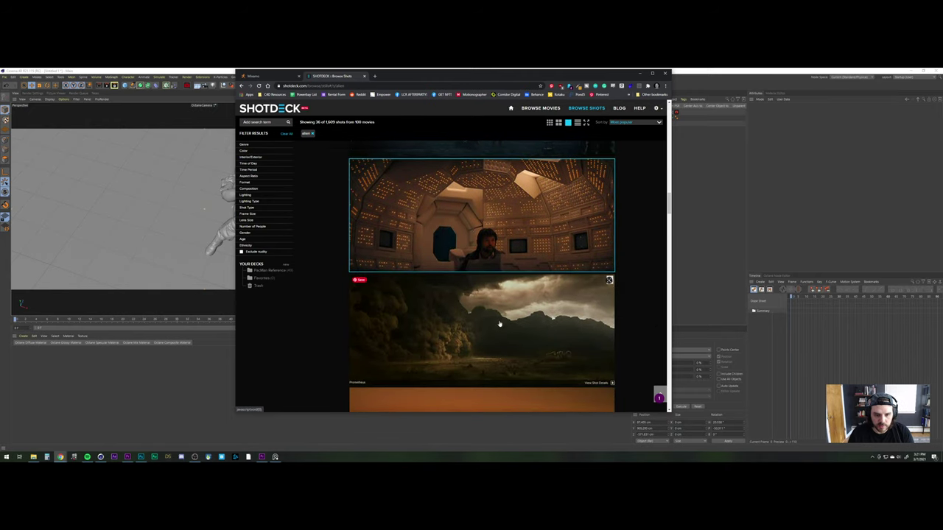
click(434, 214)
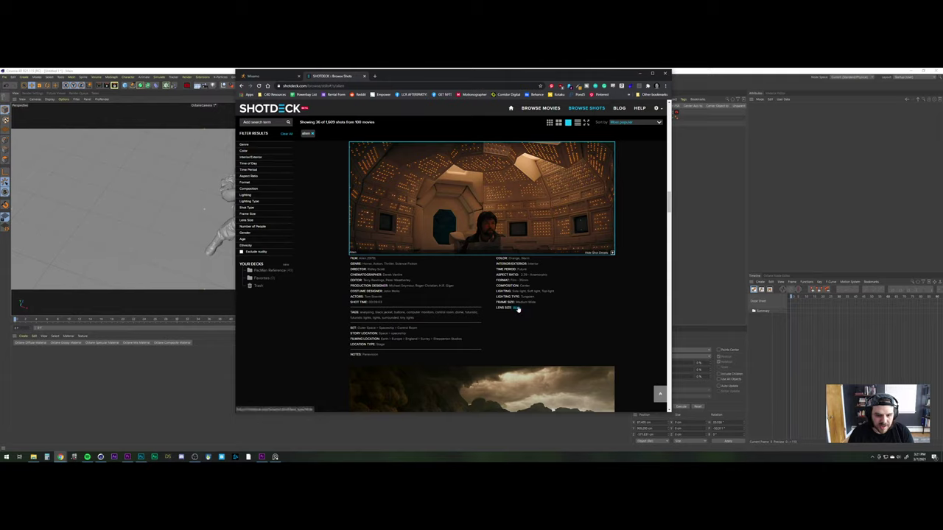
Show all ShotDeck shots from the film Alien and open the details of the two-person dining table shot to check its lens size
click(364, 258)
scroll(457, 243, down, 2)
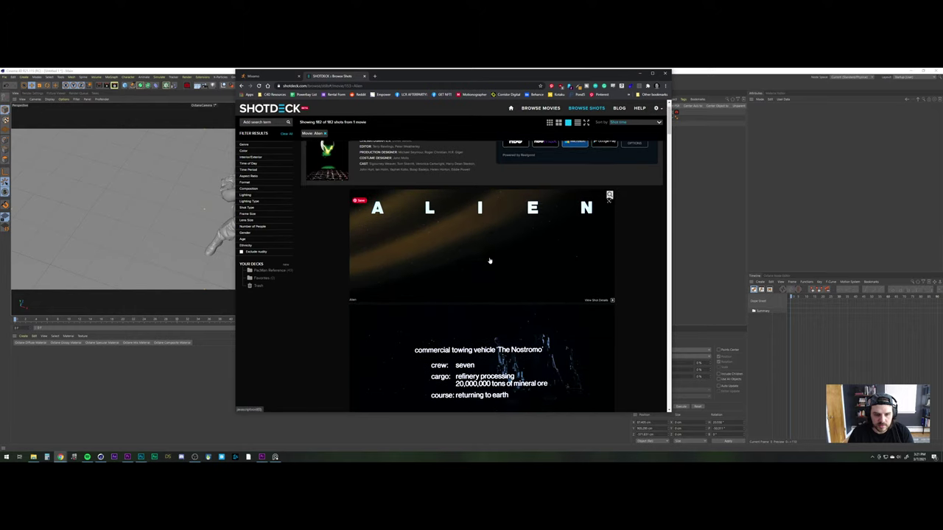
scroll(489, 261, down, 6)
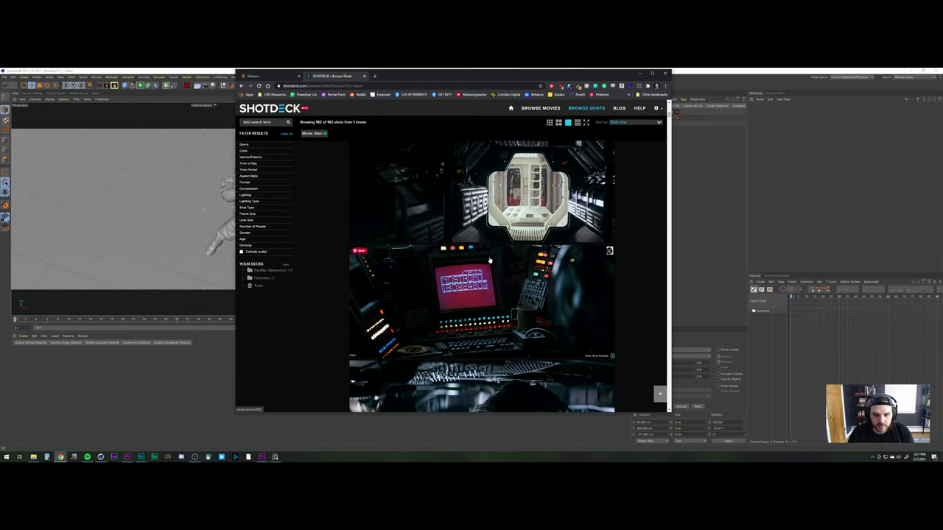
scroll(489, 260, down, 8)
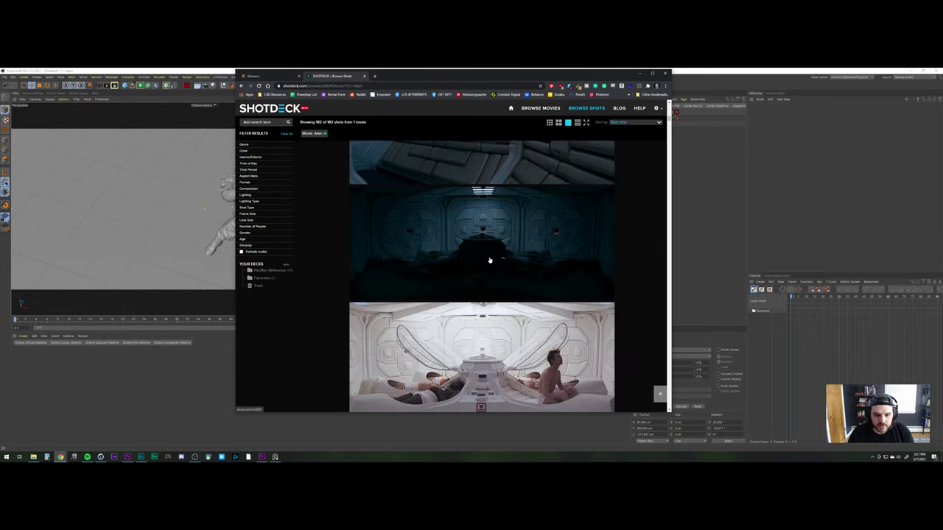
scroll(489, 261, down, 4)
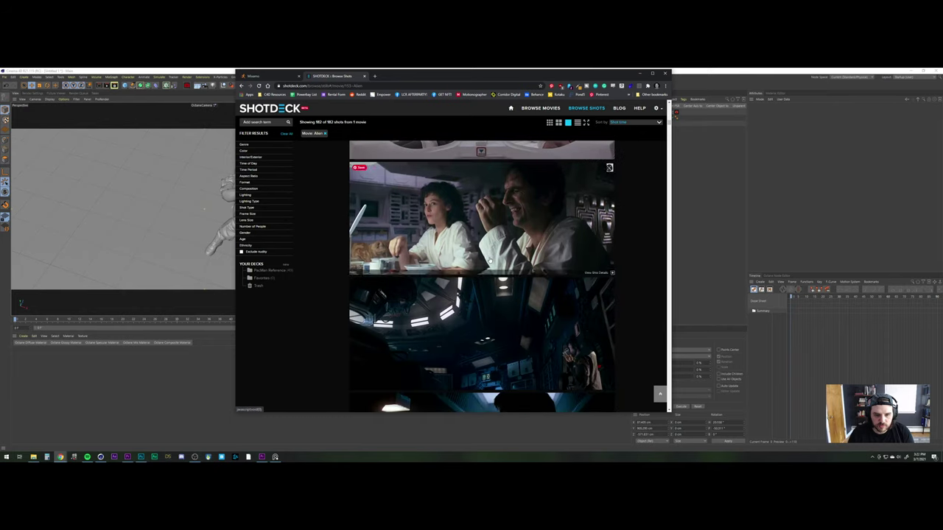
click(520, 222)
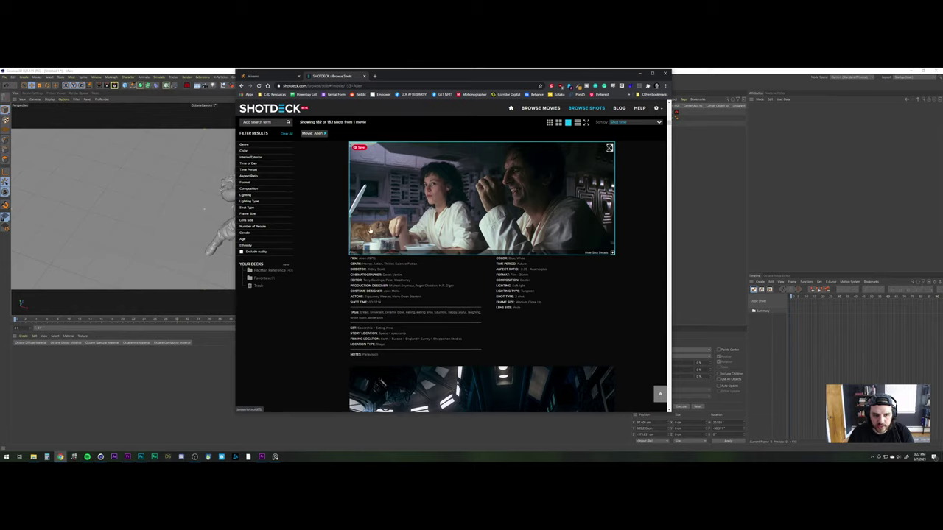
Find the close-up of the woman wearing a headset in the control room and check its lens size in the shot details
scroll(581, 213, down, 3)
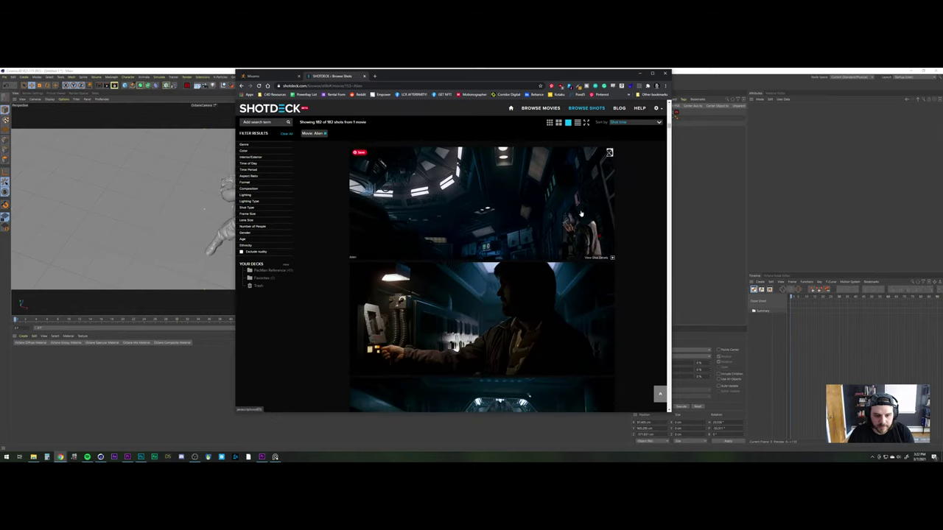
scroll(581, 214, down, 5)
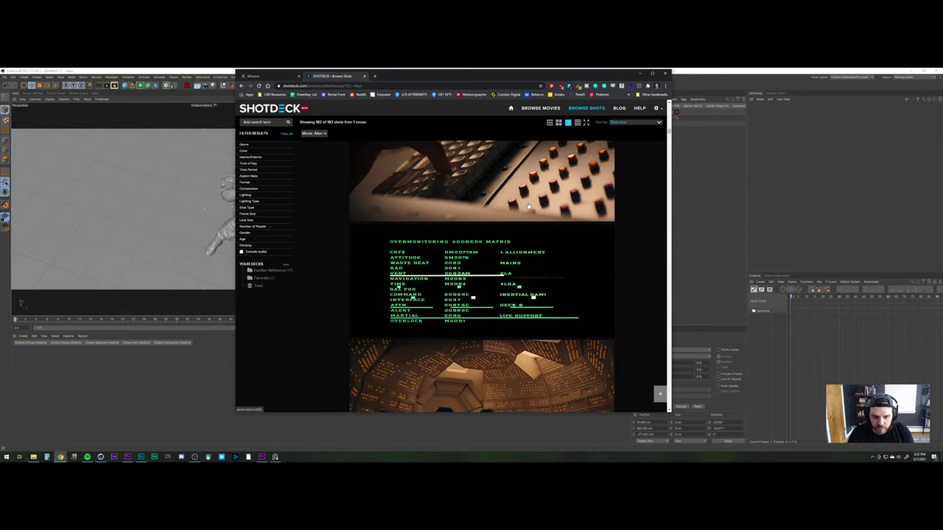
scroll(528, 207, down, 10)
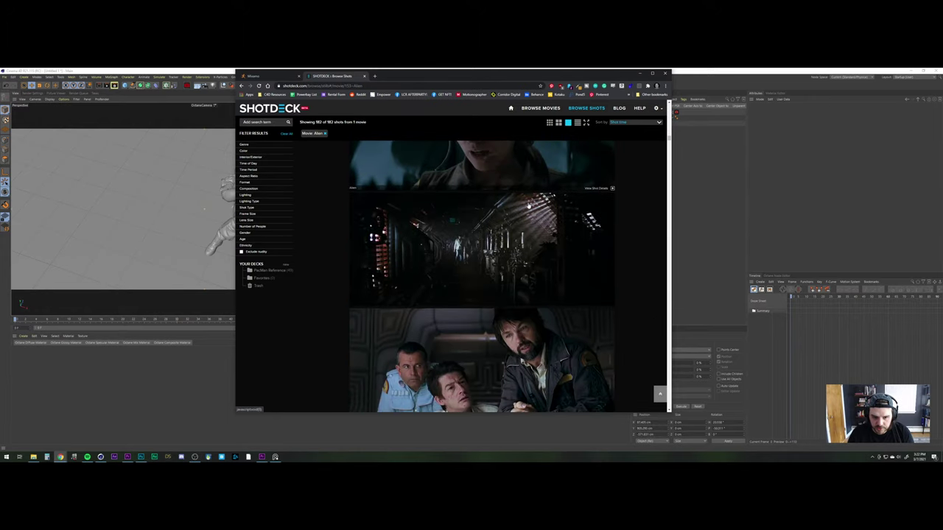
scroll(538, 208, up, 2)
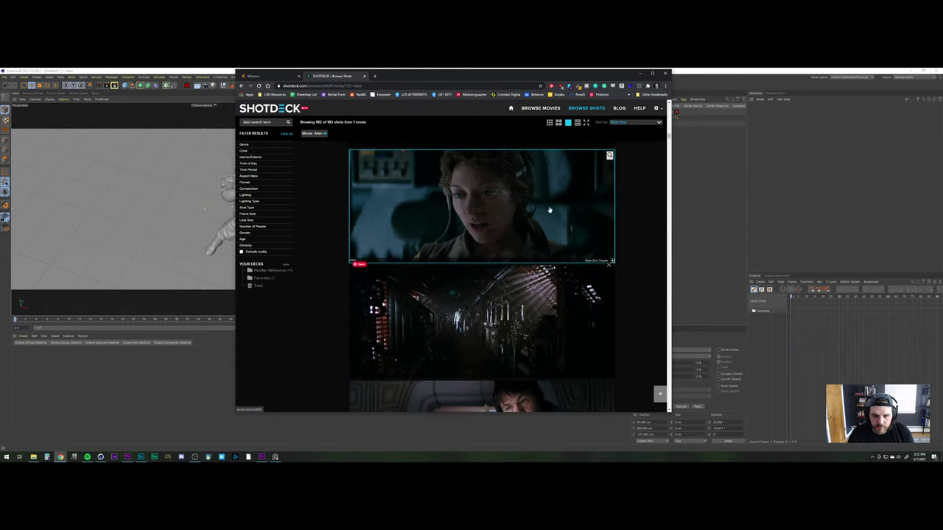
click(549, 211)
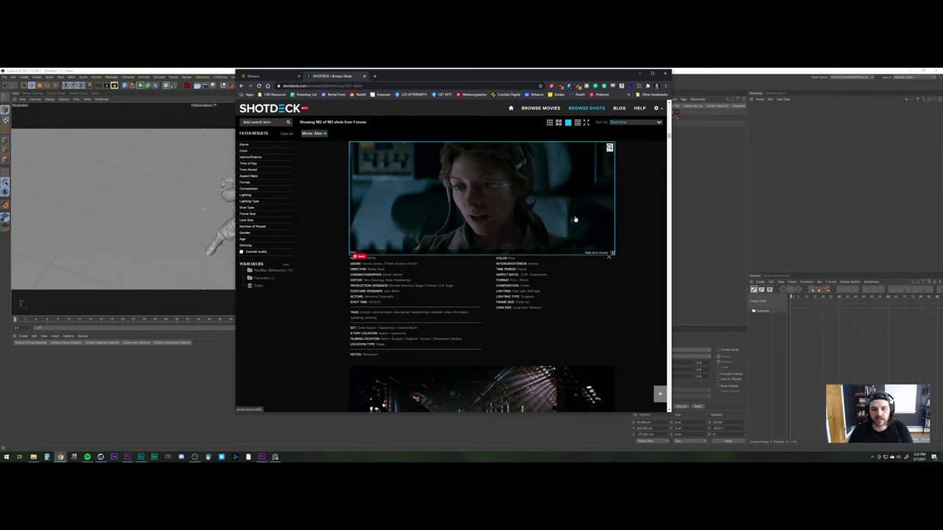
scroll(425, 228, up, 1)
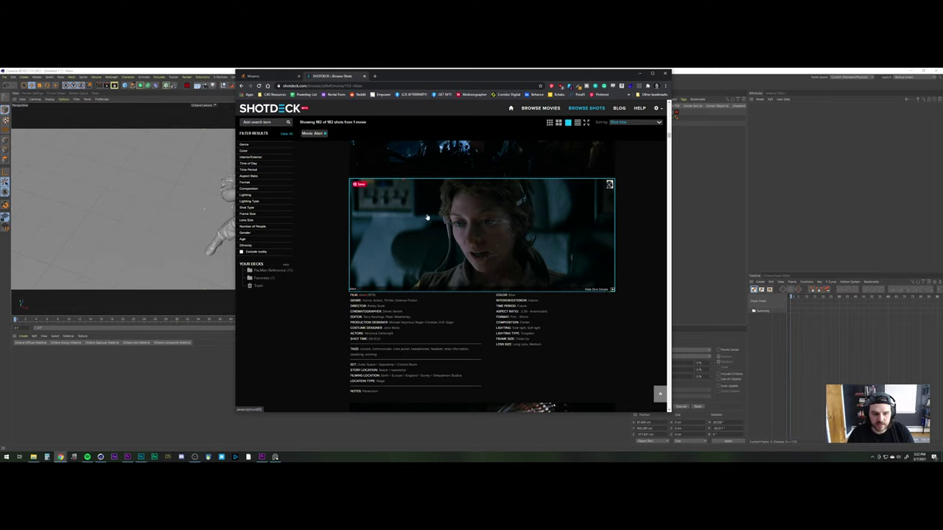
Look further through the Alien shots and check the lens size of the shadowed close-up of the curly-haired woman against blue lights
scroll(412, 217, down, 5)
scroll(426, 217, down, 10)
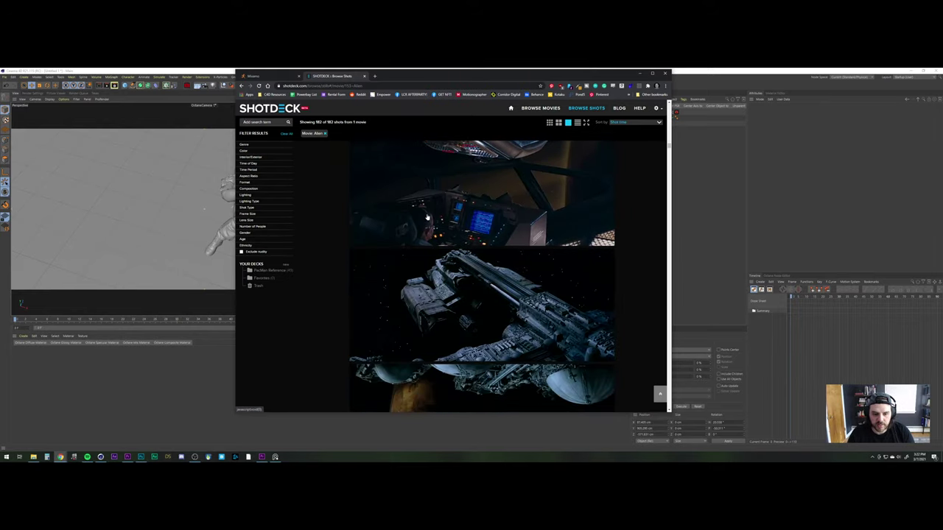
scroll(426, 217, down, 15)
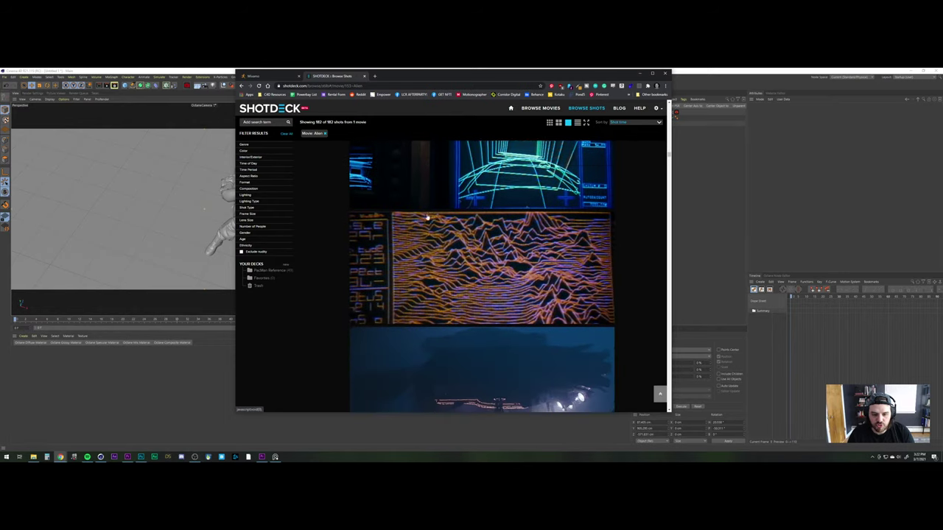
scroll(426, 217, down, 15)
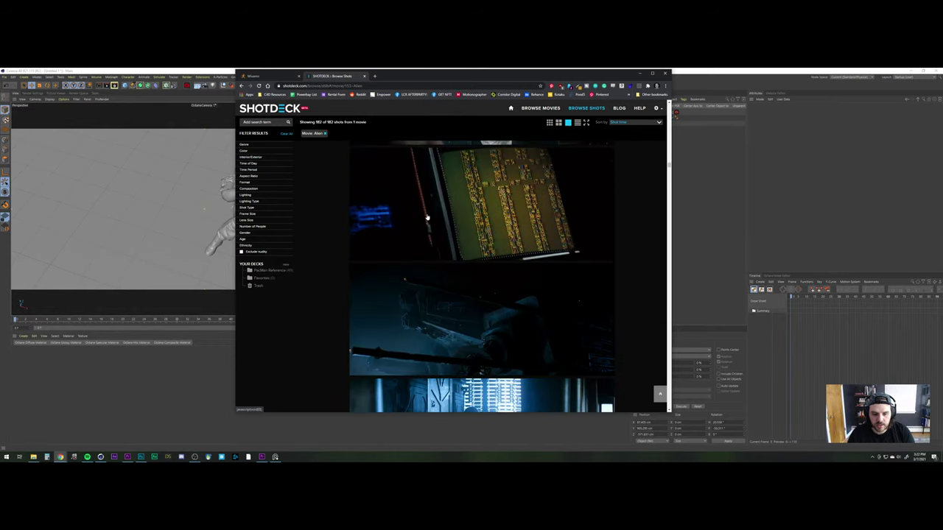
scroll(427, 218, down, 15)
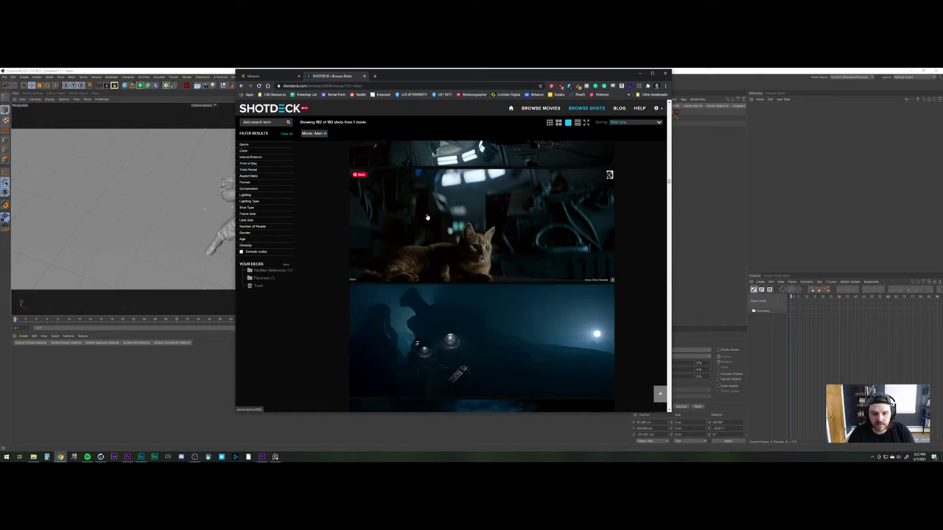
scroll(501, 216, up, 2)
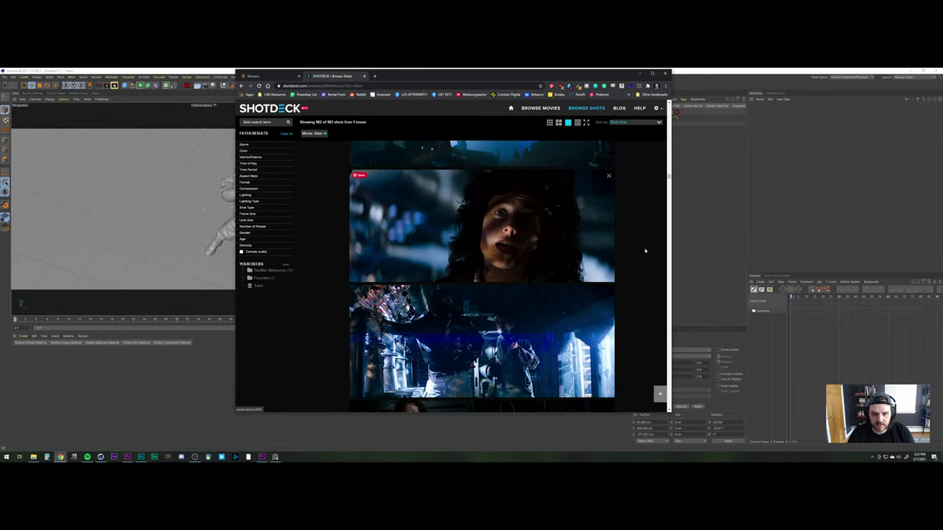
click(554, 226)
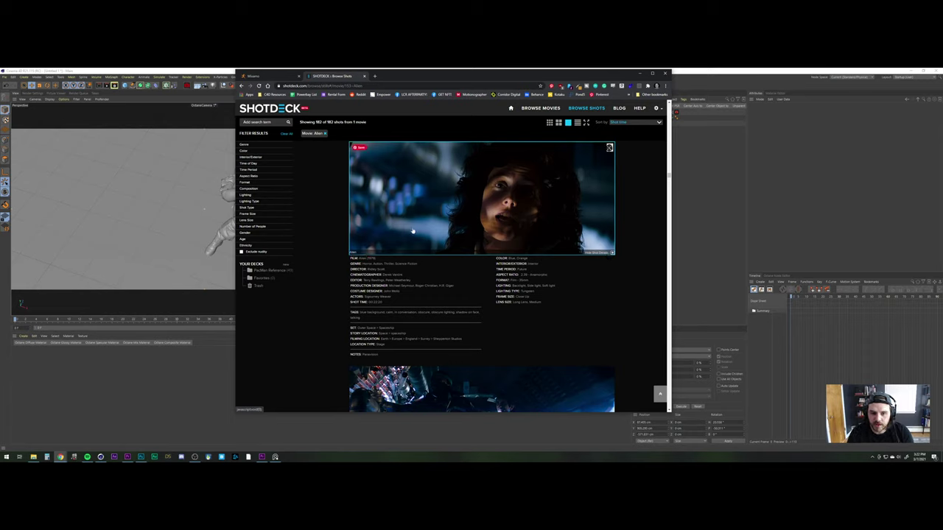
Browse the remaining Alien shots for framing ideas and check the lens size of the close-up of the man's wet face
scroll(413, 231, down, 5)
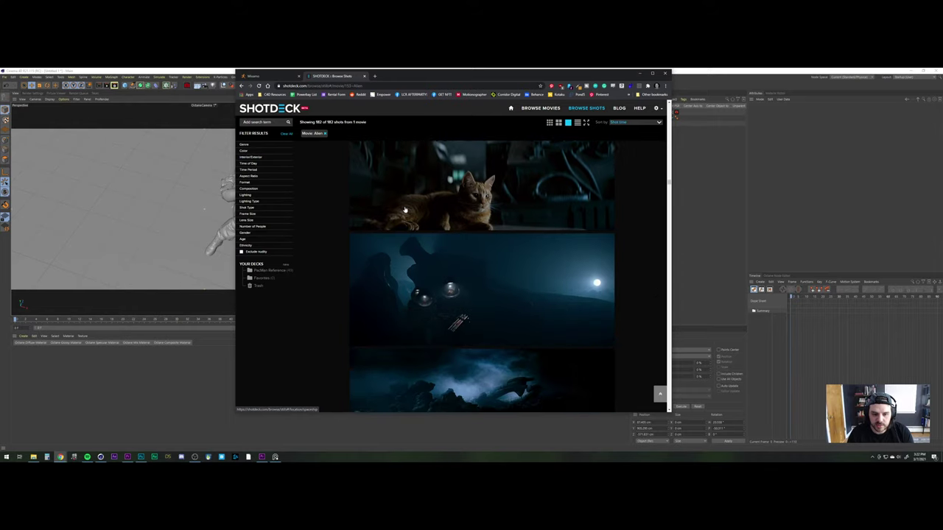
scroll(404, 209, down, 5)
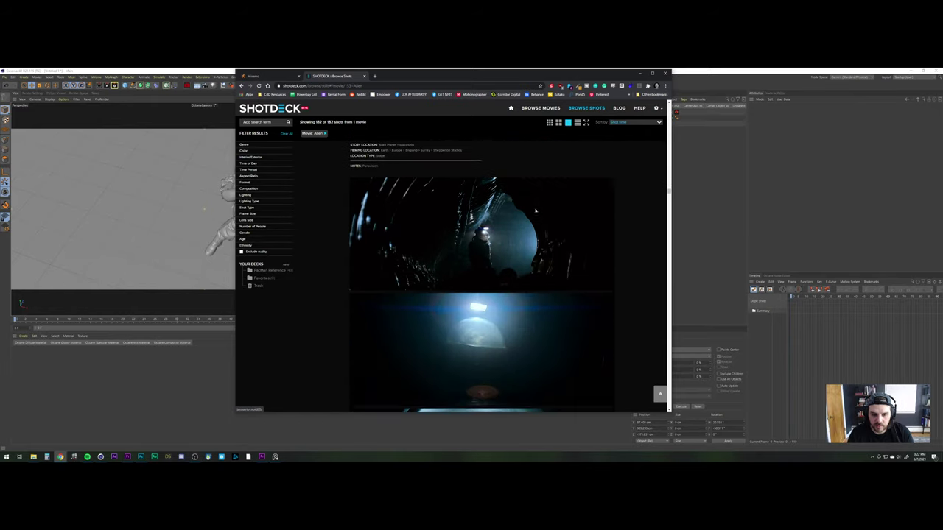
scroll(526, 219, down, 5)
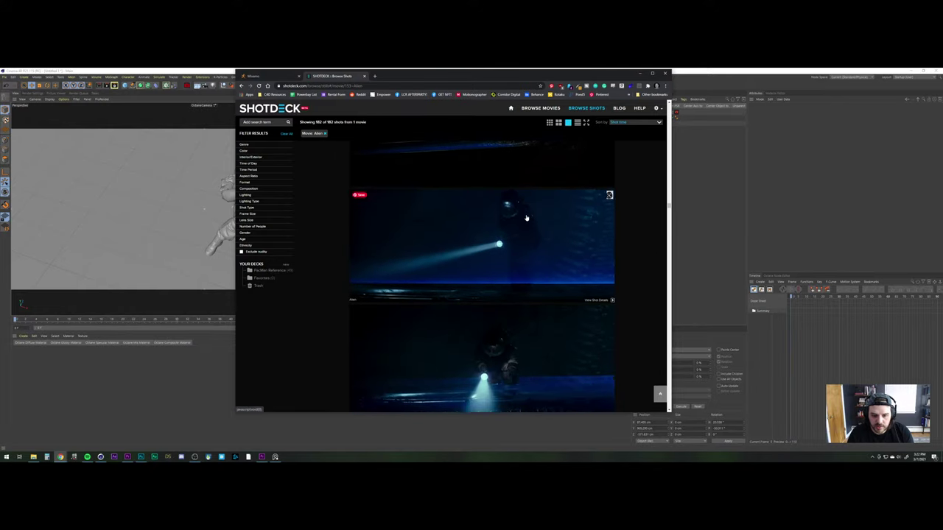
scroll(526, 218, down, 5)
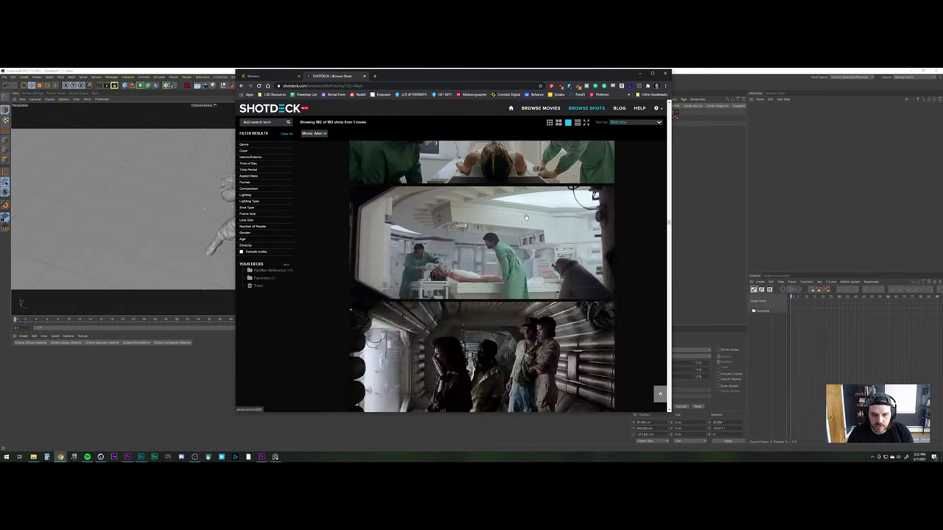
scroll(526, 218, down, 10)
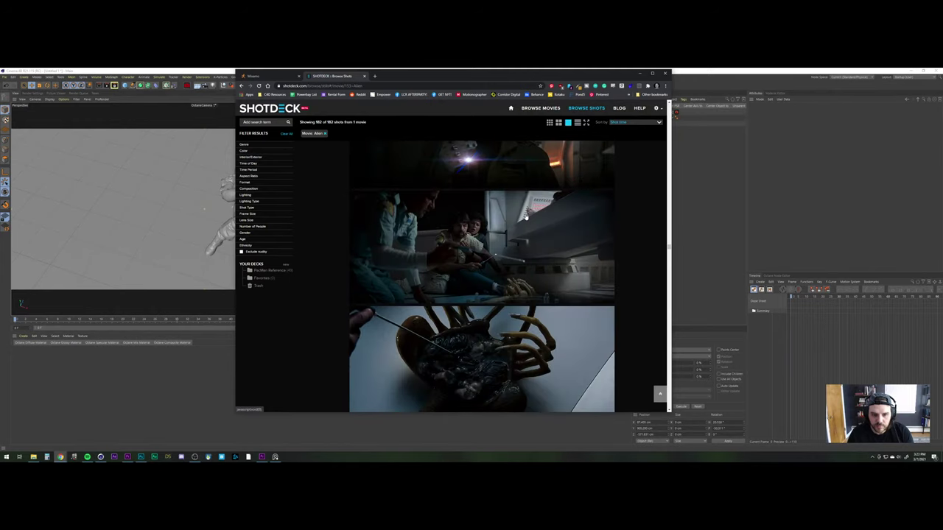
scroll(526, 217, down, 10)
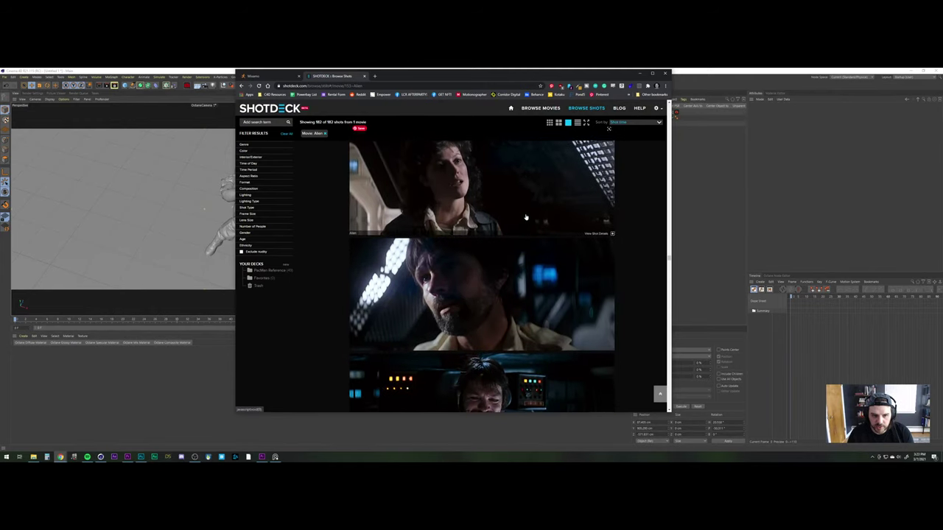
scroll(526, 218, down, 10)
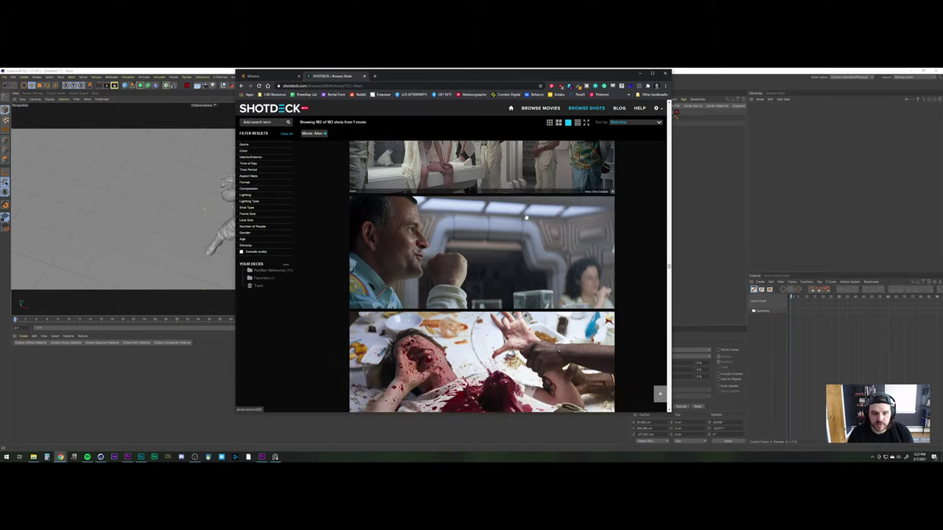
scroll(525, 217, down, 10)
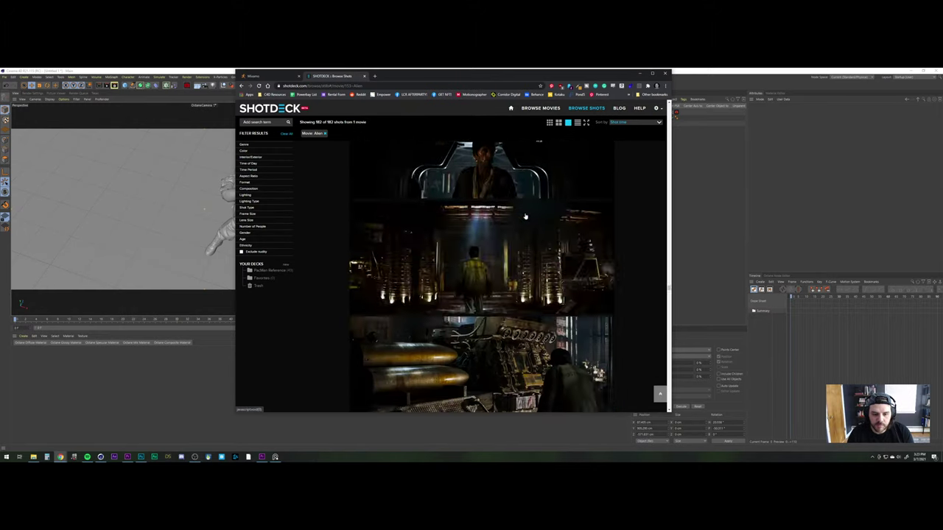
scroll(526, 217, down, 3)
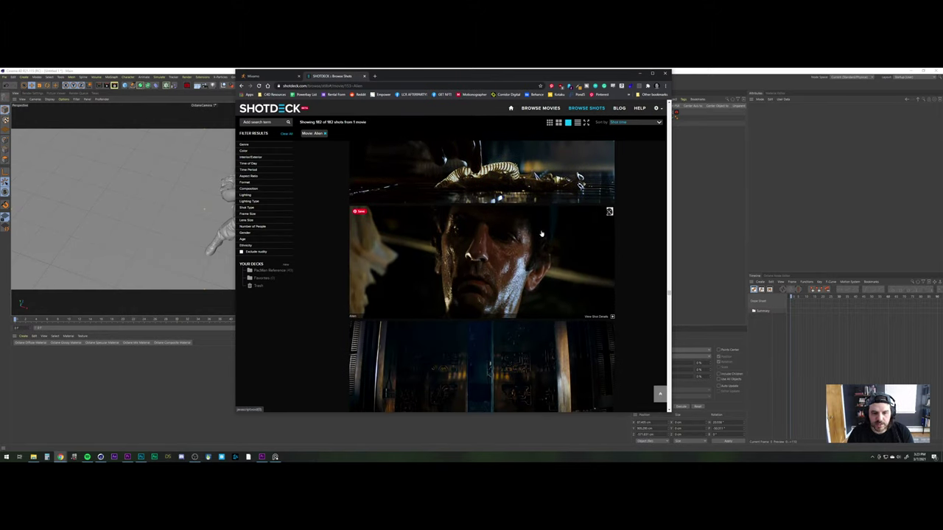
click(539, 239)
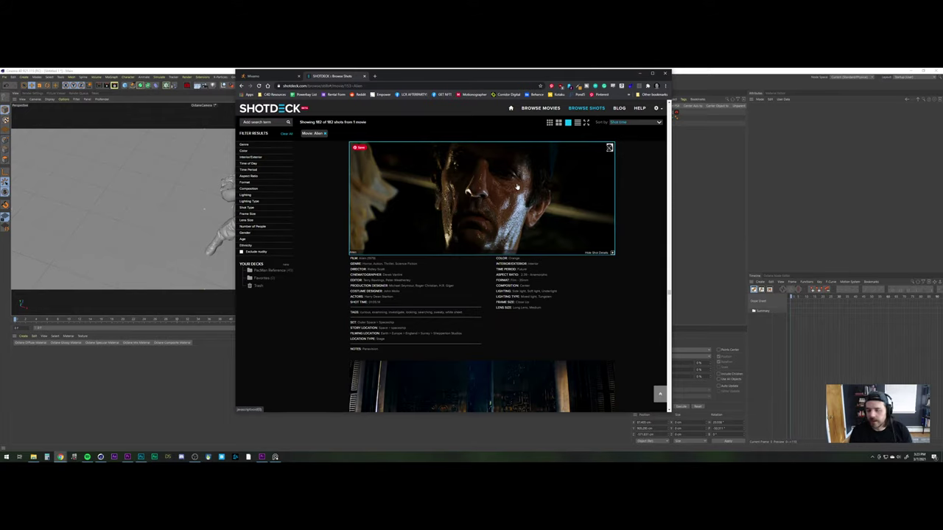
Switch to Cinema 4D, examine the overhead tiled-floor image on the reference board, and return with the Octane camera selected
click(176, 378)
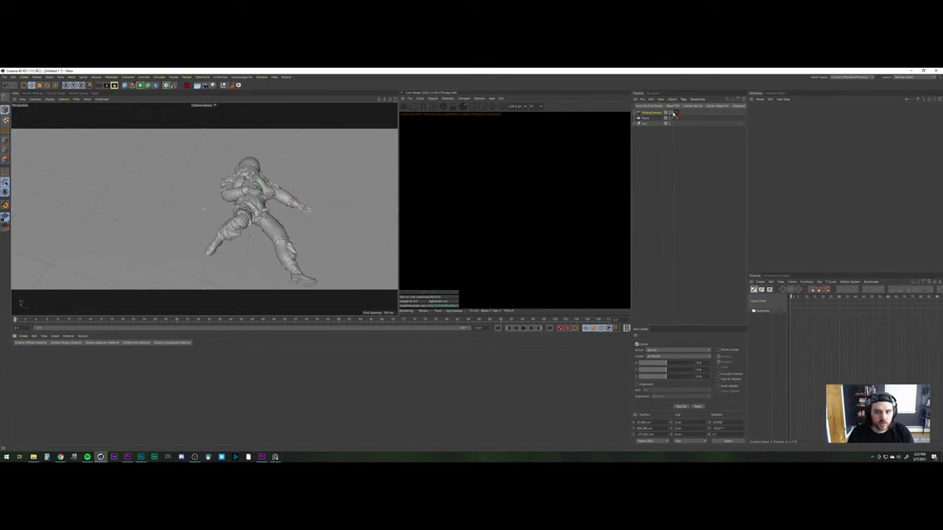
click(652, 112)
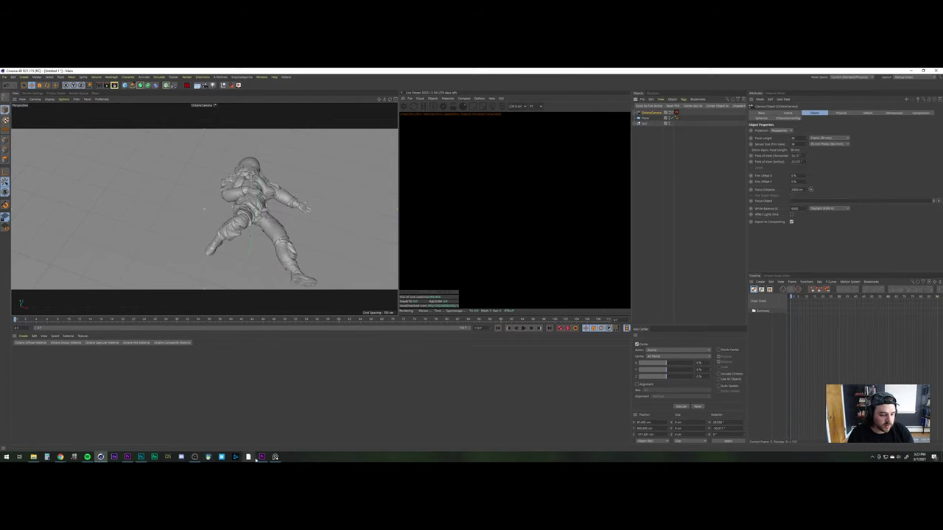
click(275, 456)
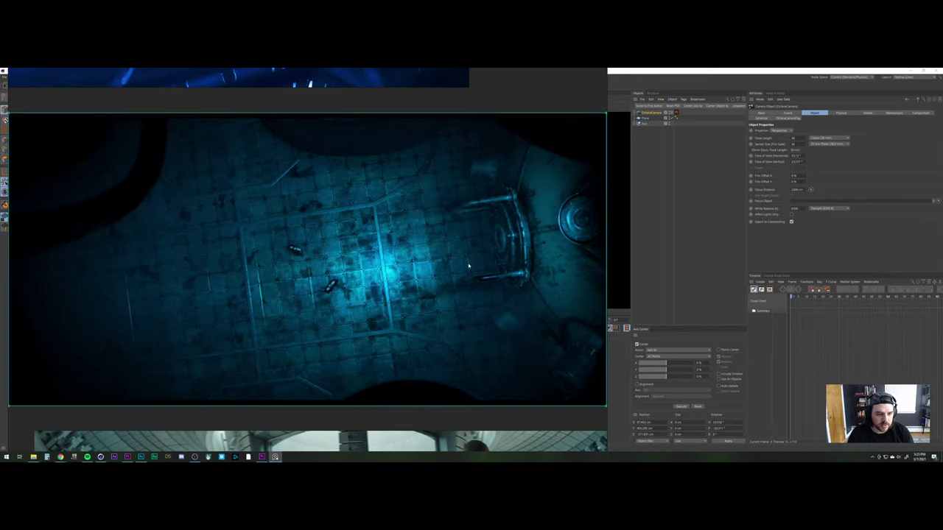
click(689, 208)
click(652, 113)
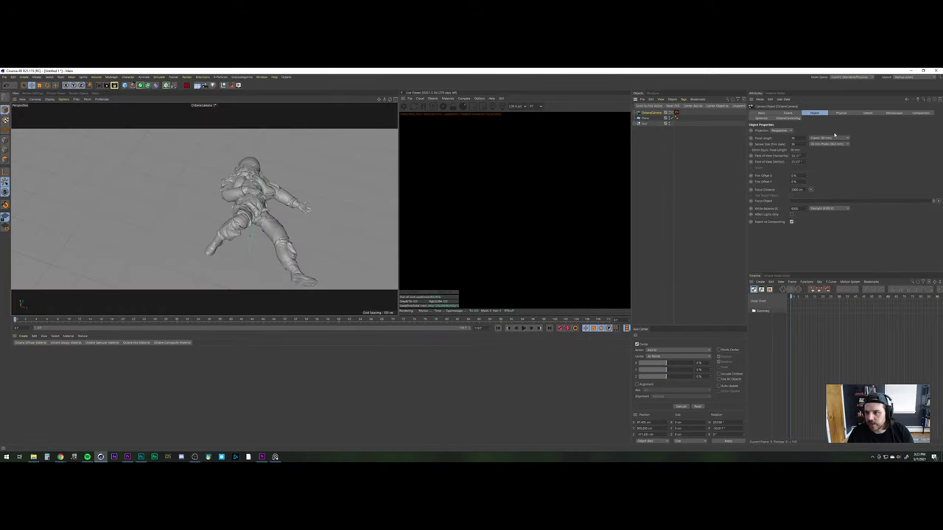
Set the Octane camera's focal length to Normal Lens (50 mm), pull it back and view the fallen character from a steeper overhead angle
click(828, 139)
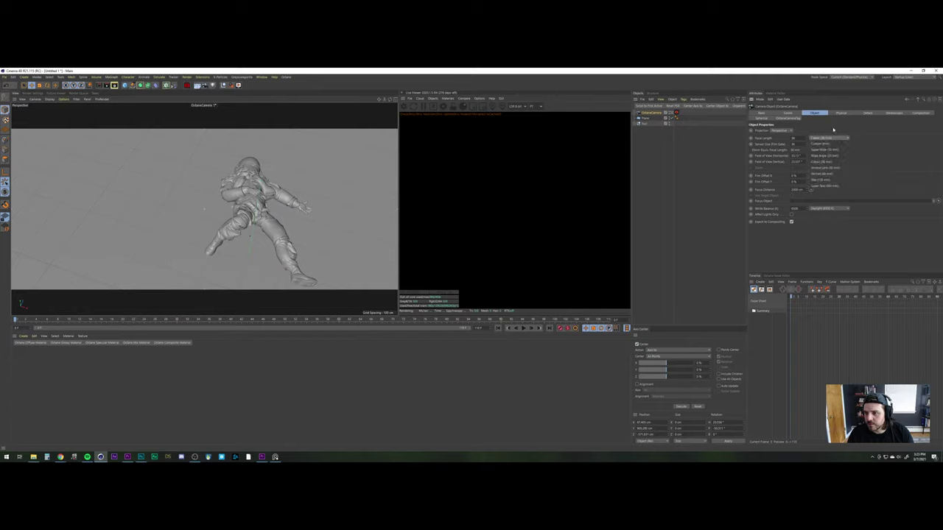
click(825, 171)
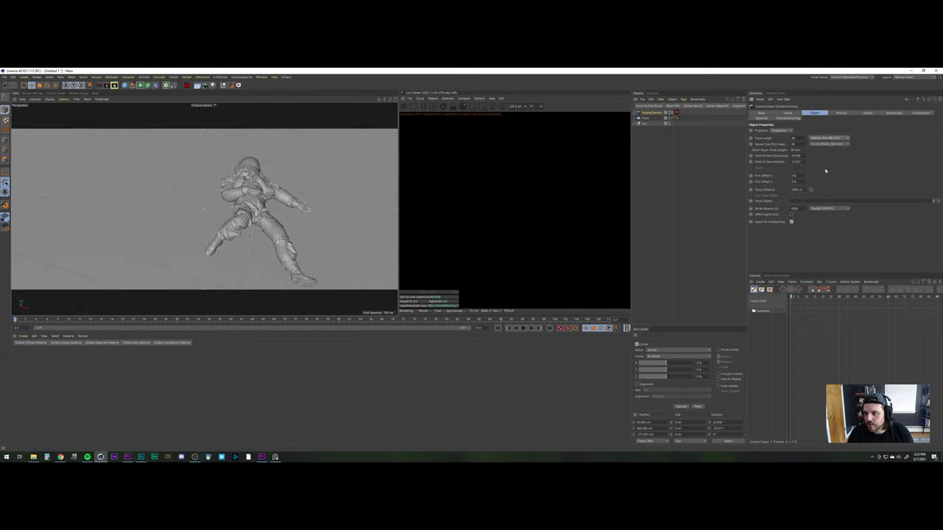
scroll(283, 216, down, 4)
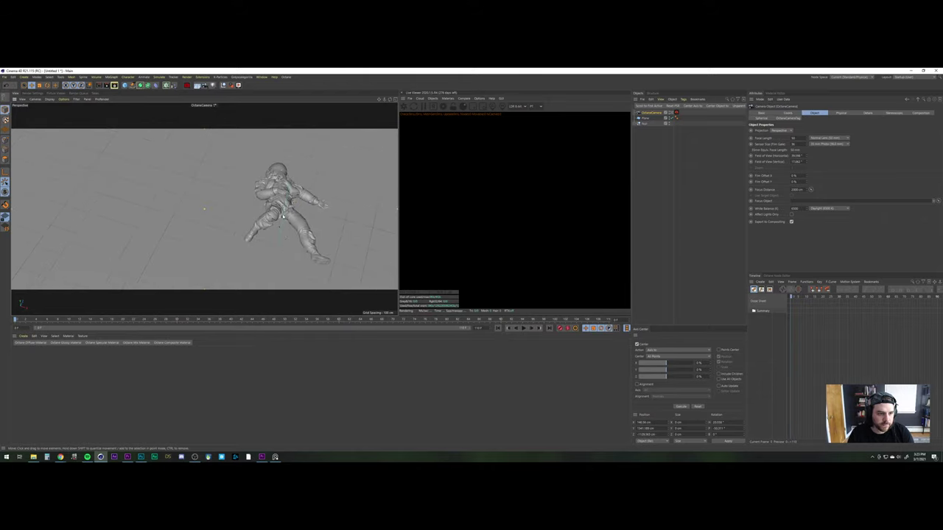
alt+drag(284, 215, 279, 237)
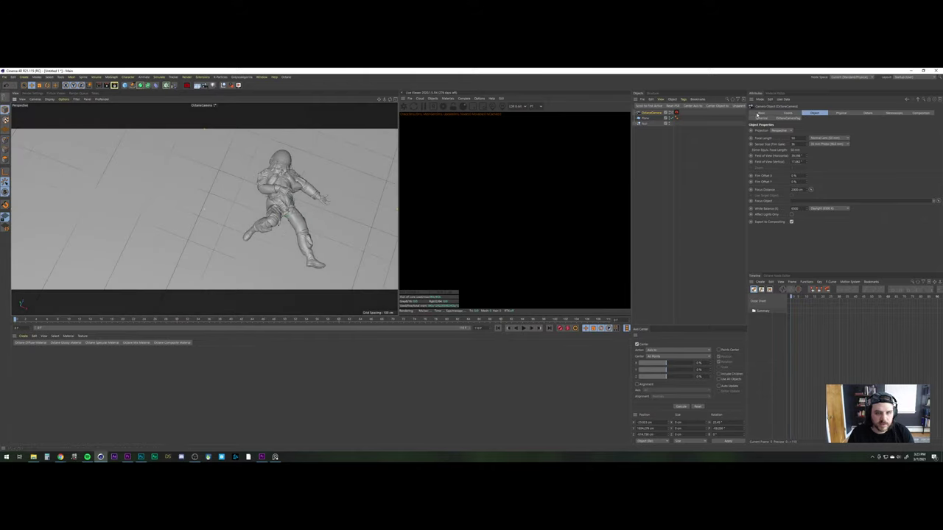
Open the Octane camera's composition helper settings and hide the floor plane and the work grid from the viewport
click(915, 113)
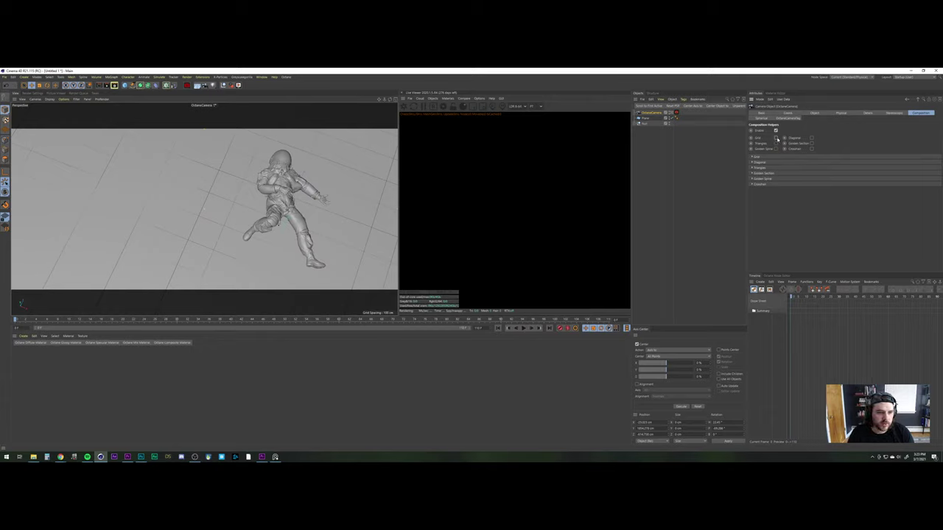
click(672, 117)
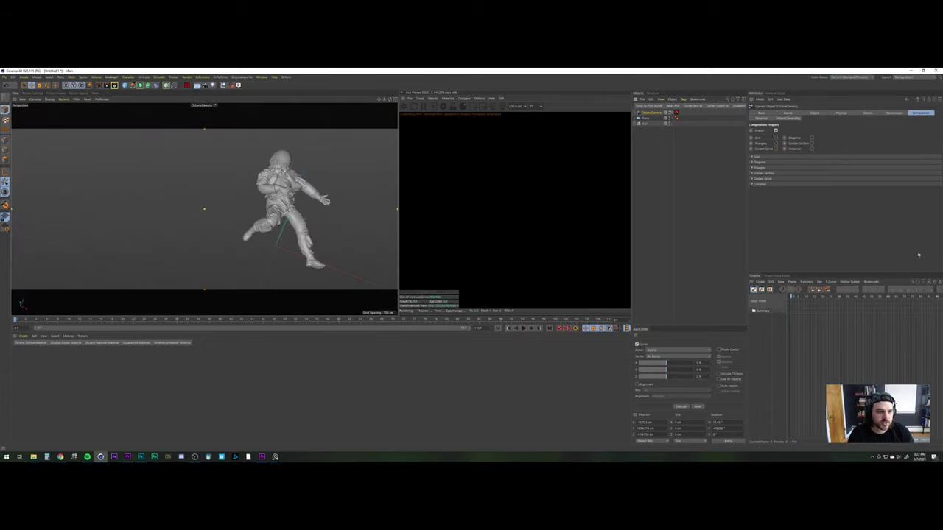
right_click(221, 185)
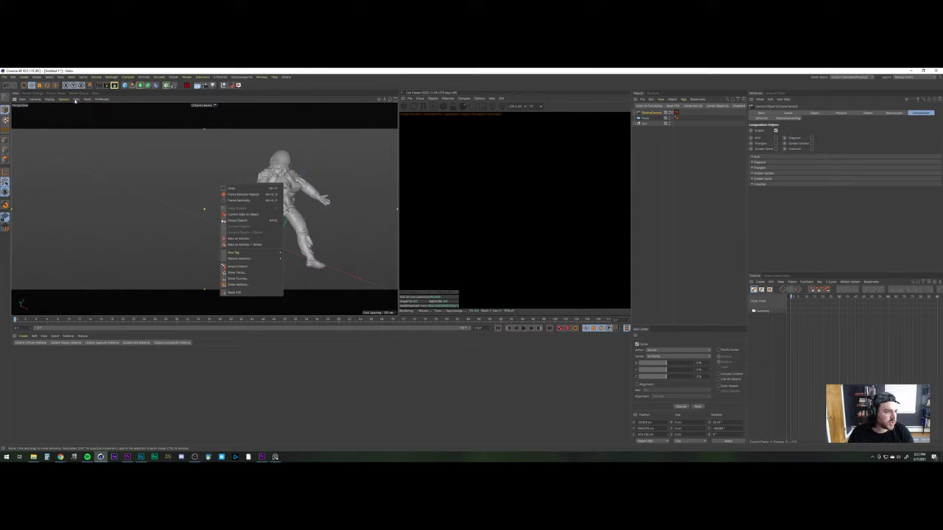
click(76, 99)
click(89, 184)
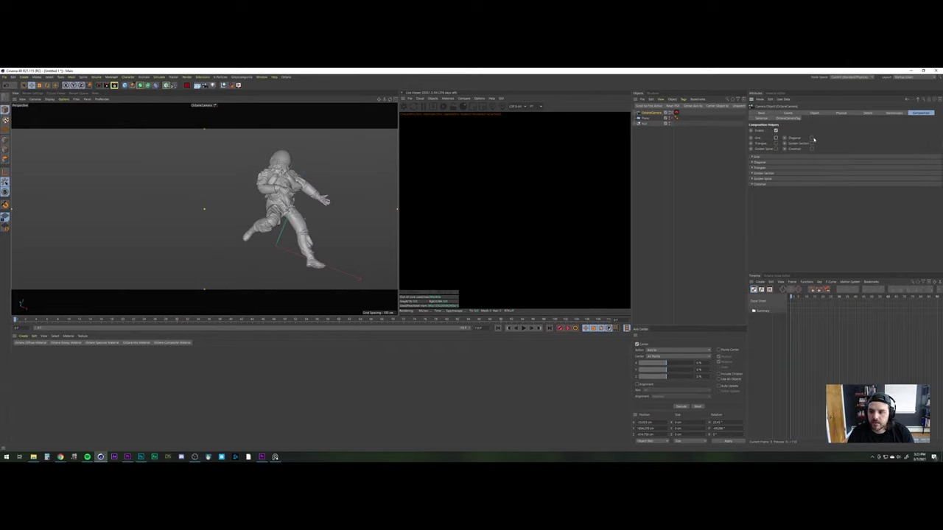
Try the Diagonal and Triangles composition helpers on the Octane camera, switching each one off again
click(811, 138)
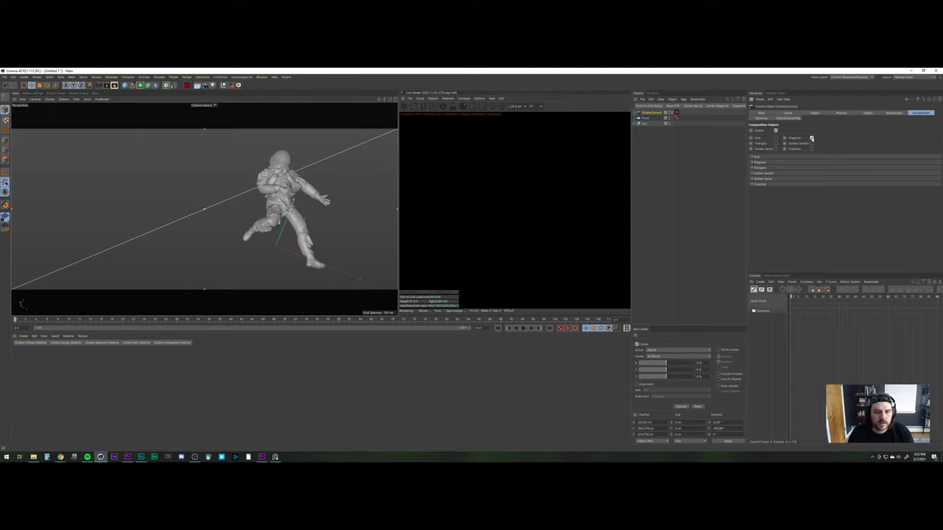
click(811, 139)
click(776, 144)
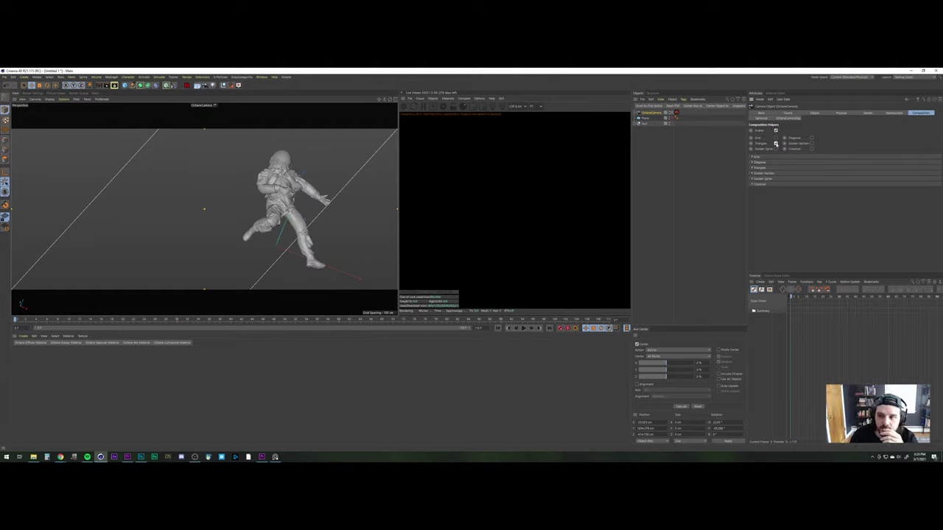
click(776, 144)
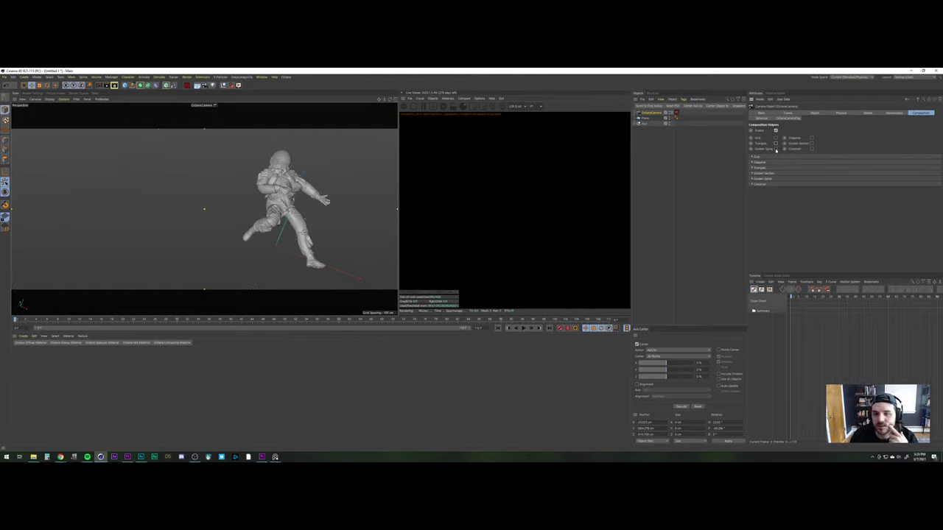
Enable the Golden Spiral composition helper and pull the camera back from the character
click(776, 149)
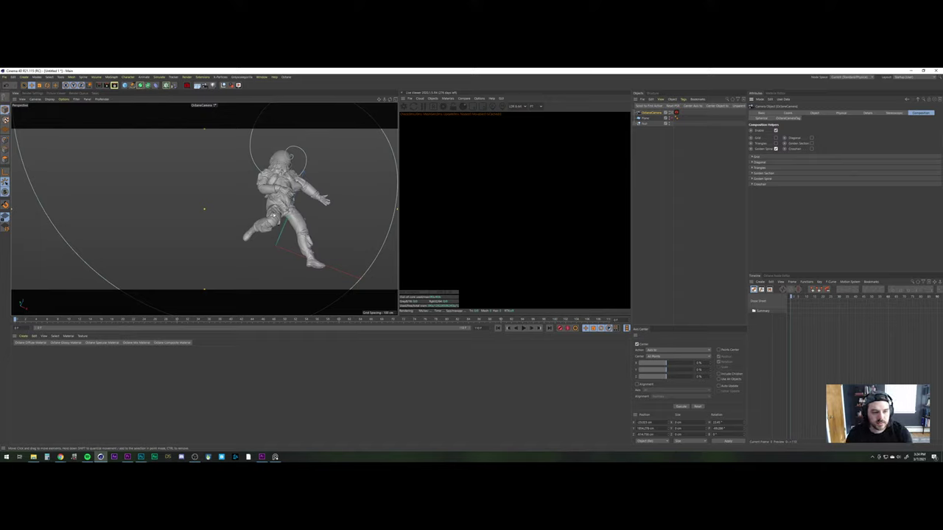
alt+right_drag(287, 191, 273, 231)
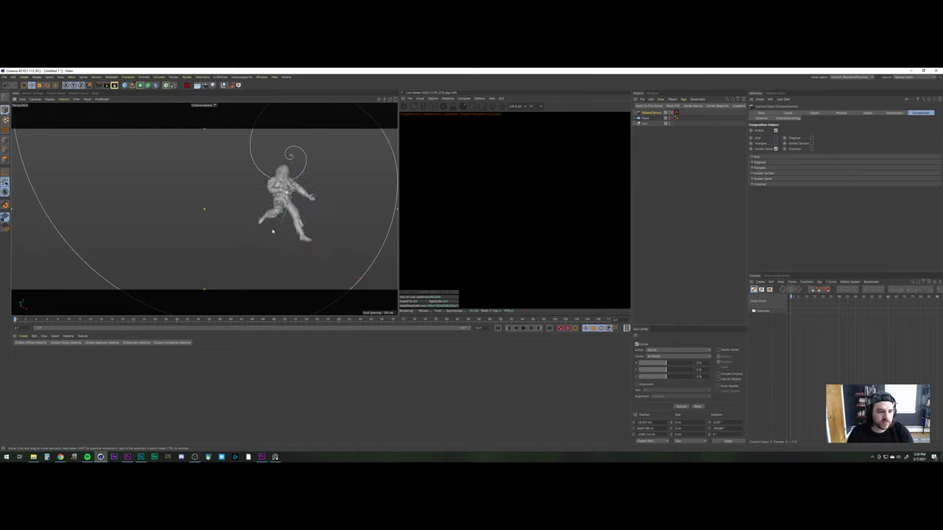
Lock the render output's aspect ratio and set its resolution to 3840 x 1600 pixels
click(33, 93)
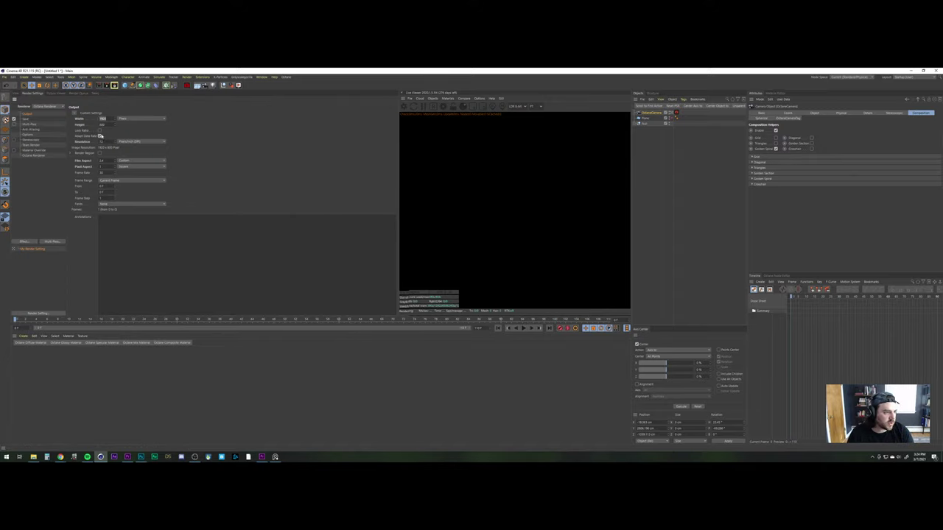
click(100, 131)
click(100, 131)
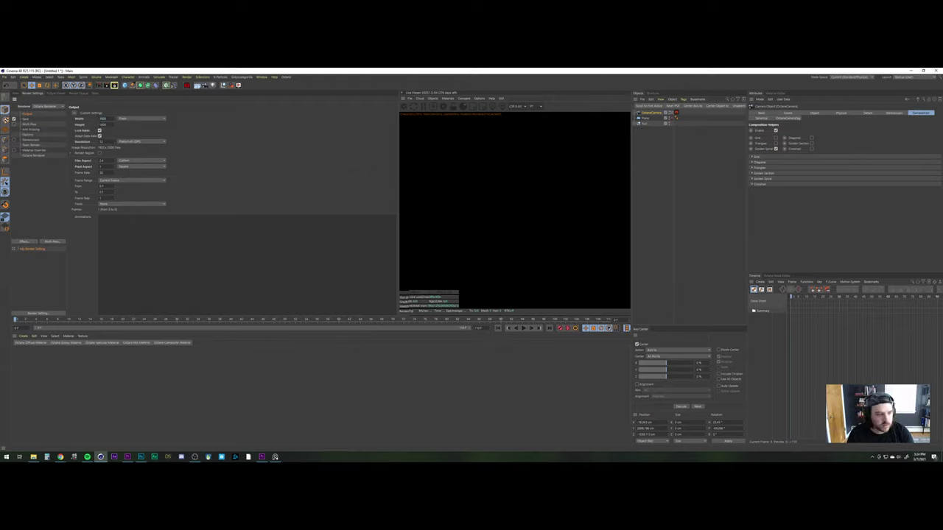
click(16, 93)
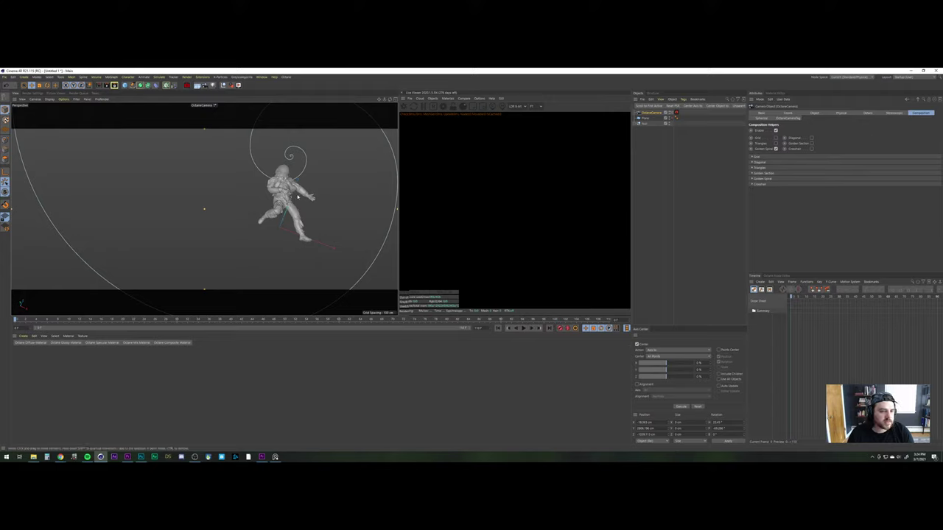
Try the Panavision preset for the render output's film aspect, set the aspect back to 2.4, and return to the viewport
click(40, 93)
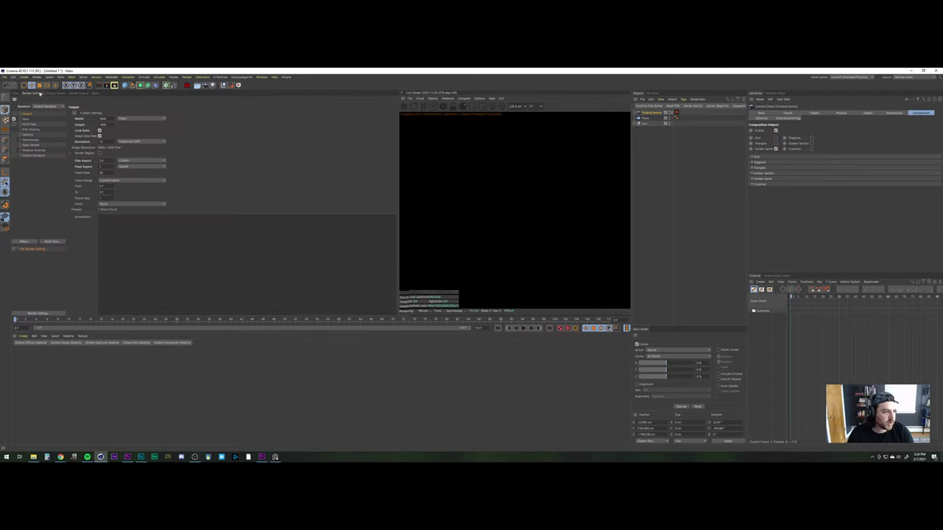
click(149, 160)
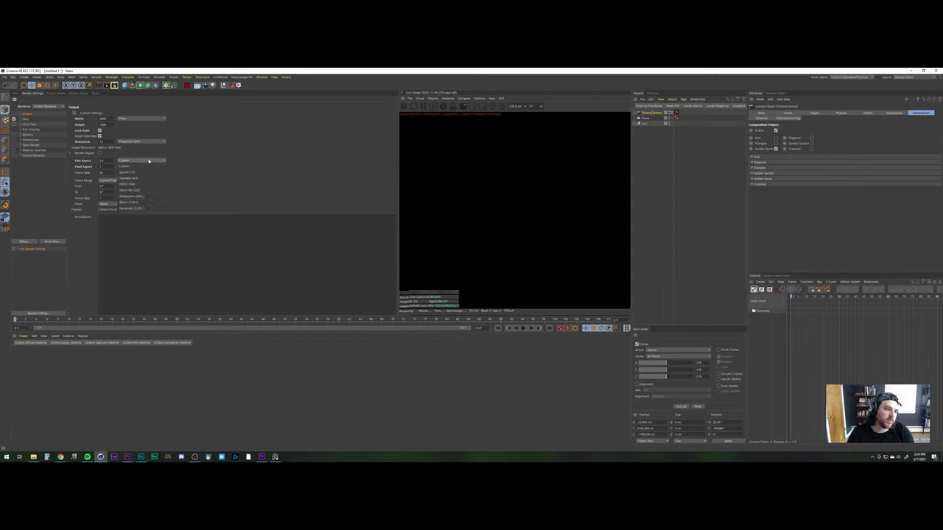
click(142, 210)
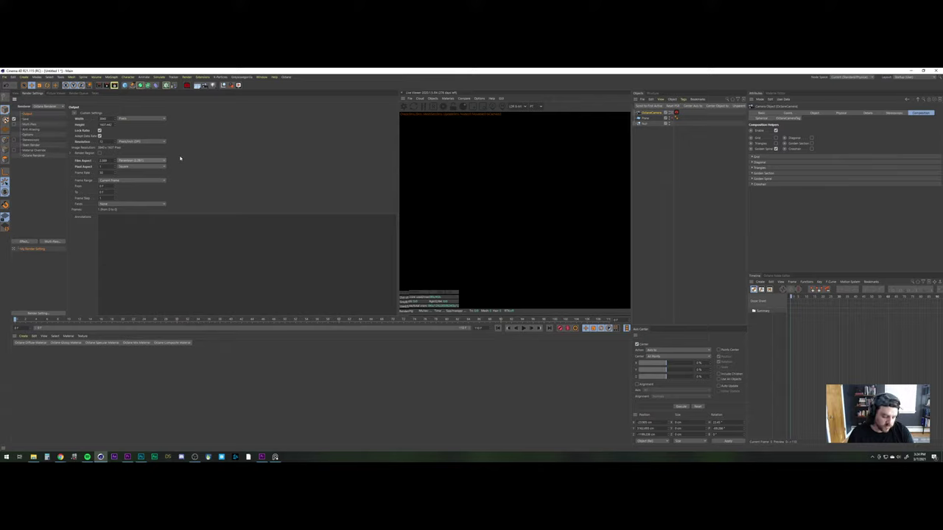
text(2.4)
key(Return)
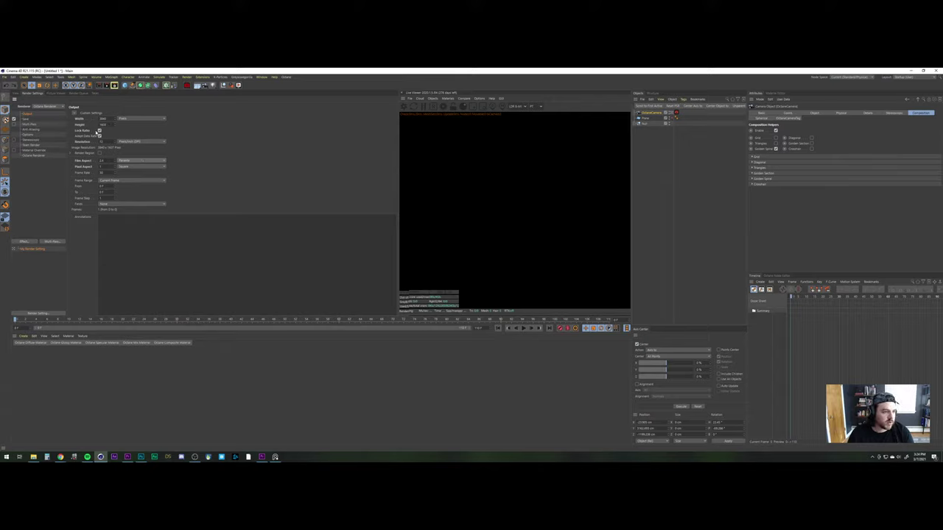
click(15, 94)
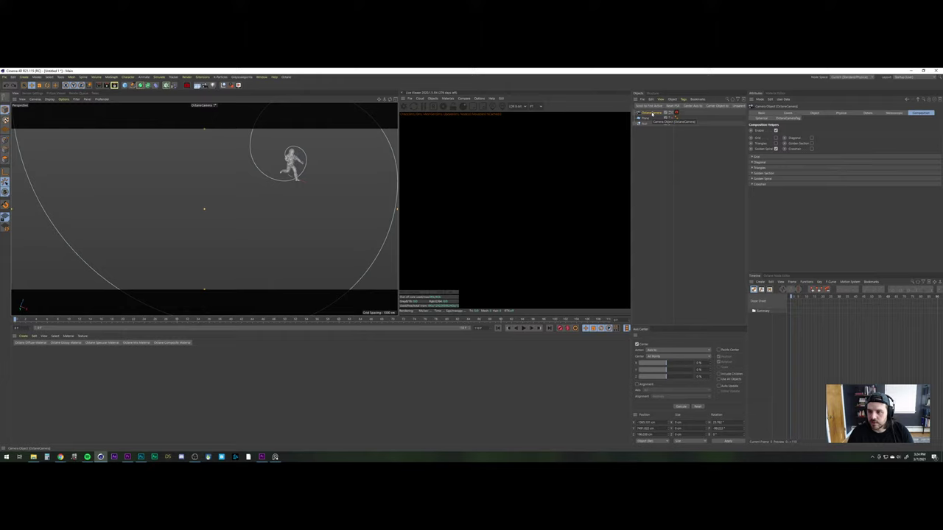
Try the golden spiral's Top and Bottom alignments and return it to Center
click(752, 178)
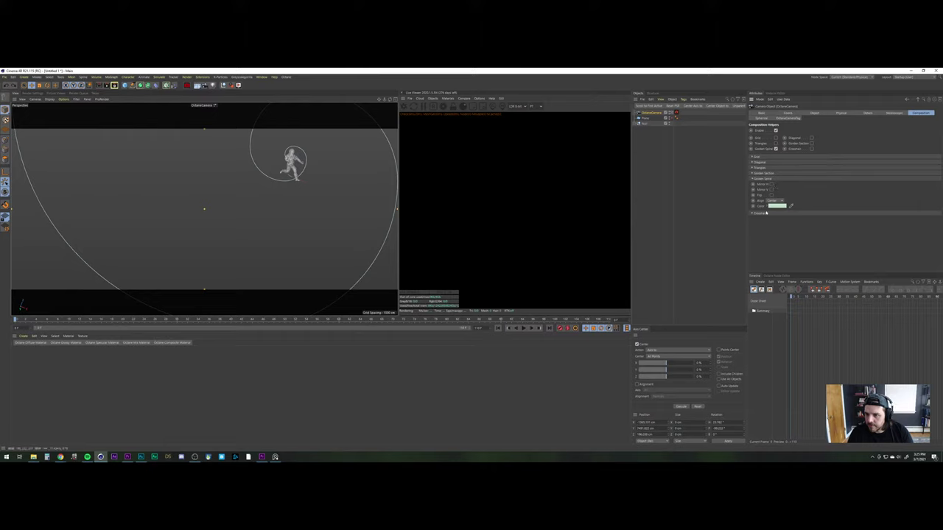
click(771, 200)
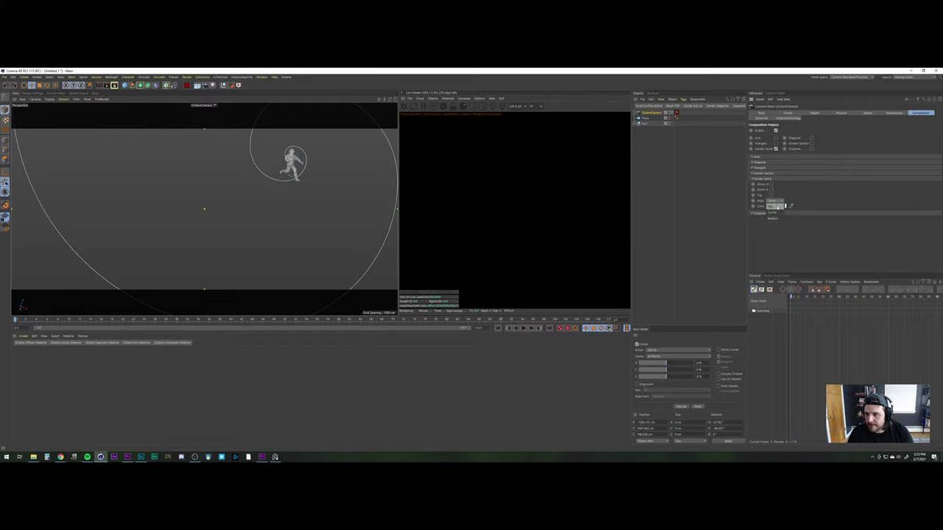
click(779, 206)
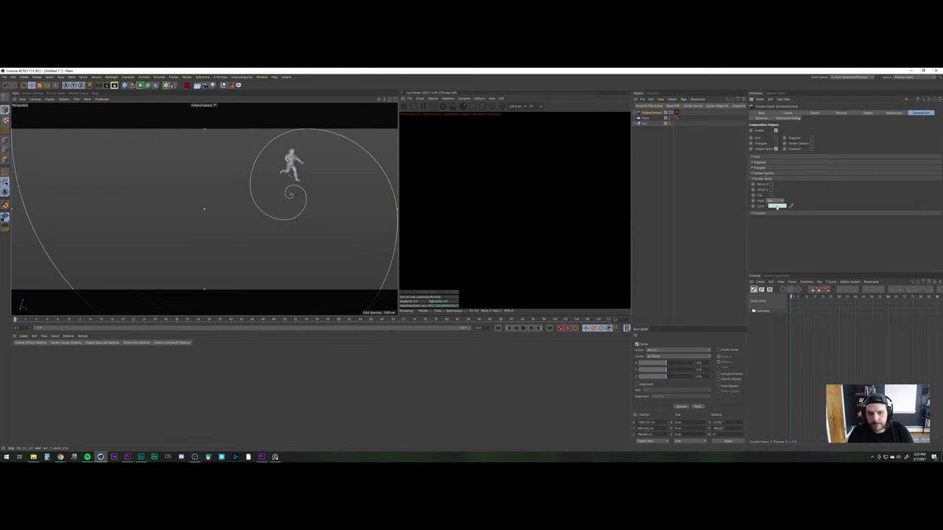
click(771, 201)
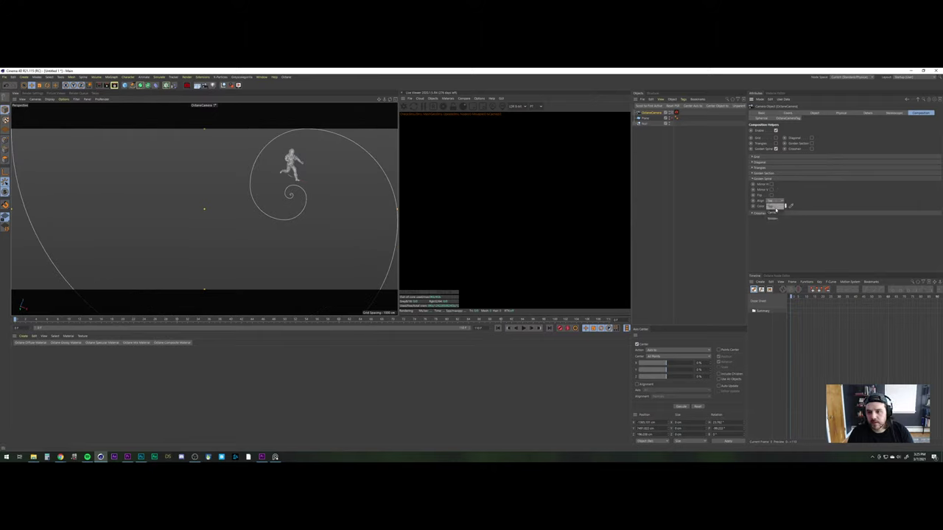
click(774, 219)
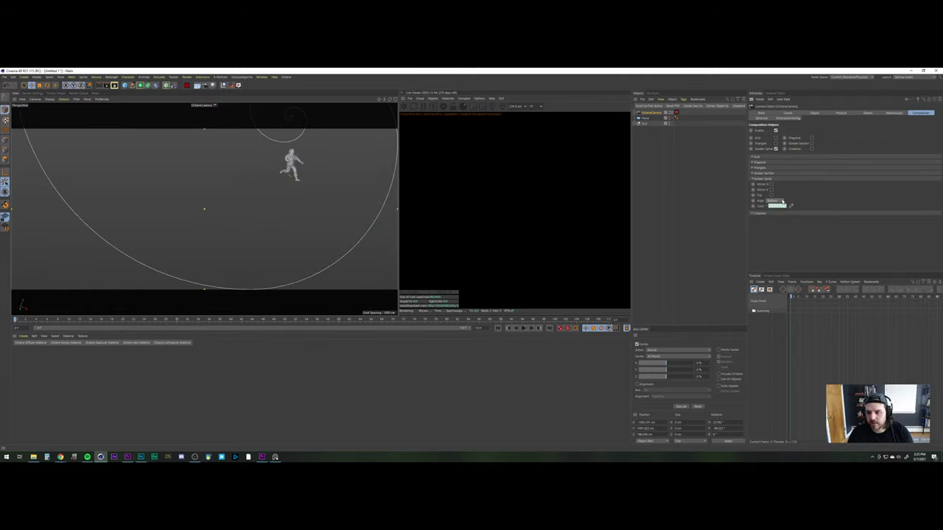
click(773, 200)
click(779, 211)
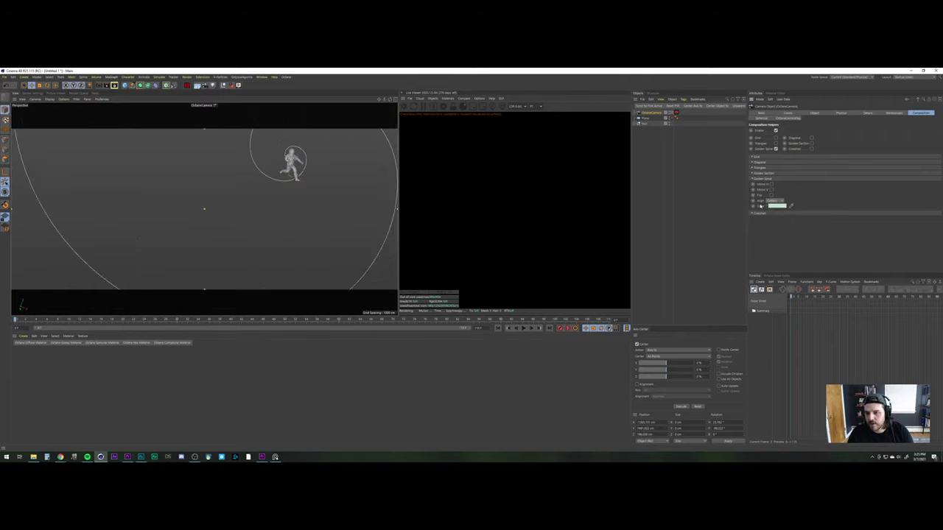
Try the golden spiral's Flip and Mirror V options, switching each one off again
click(772, 196)
click(772, 196)
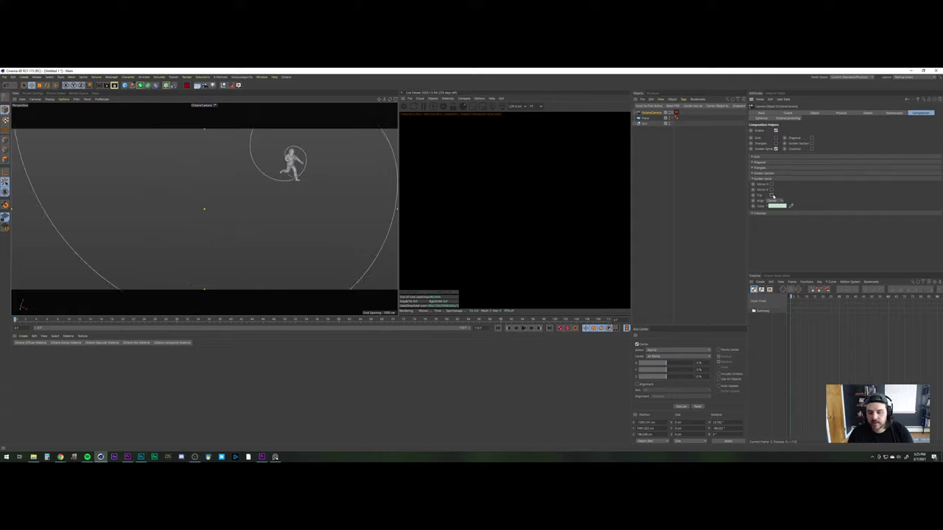
click(772, 196)
click(772, 196)
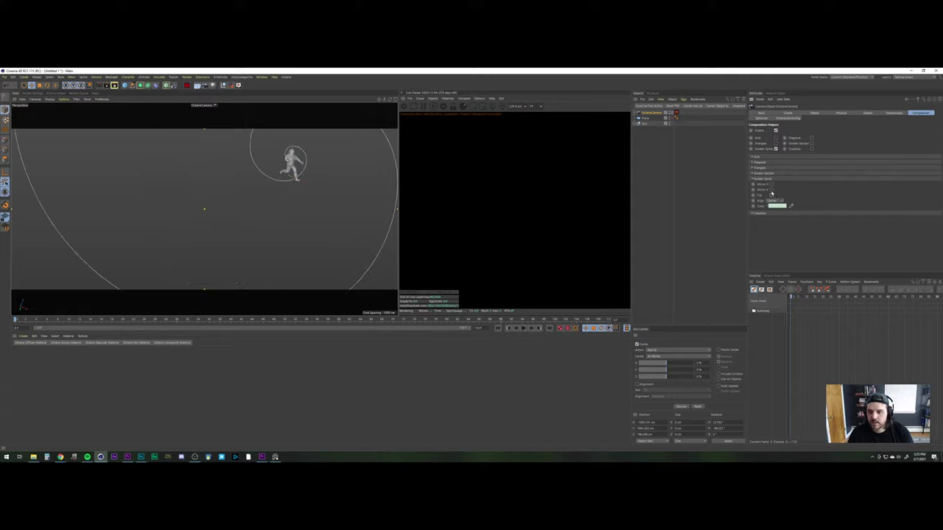
click(771, 189)
click(771, 189)
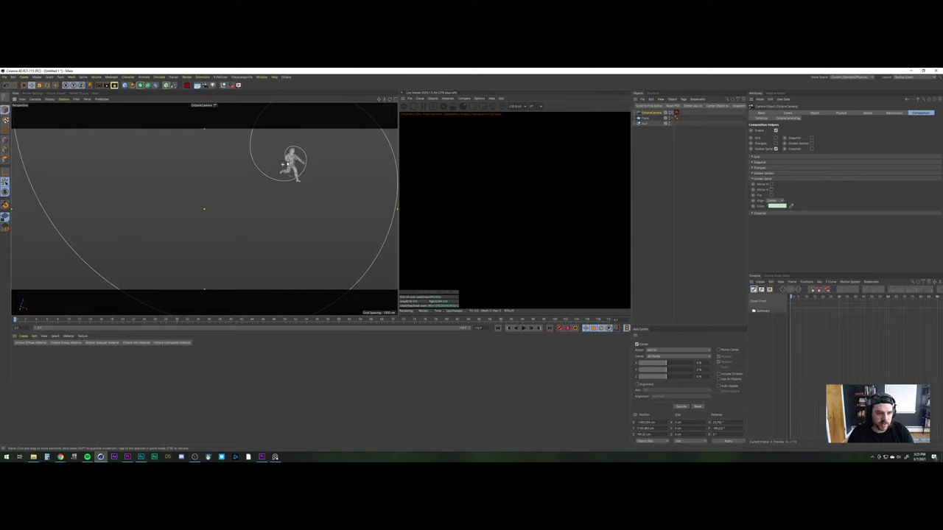
Nudge the camera's position and distance to place the small character around the centre of the golden spiral
alt+right_drag(284, 167, 296, 161)
drag(295, 159, 297, 158)
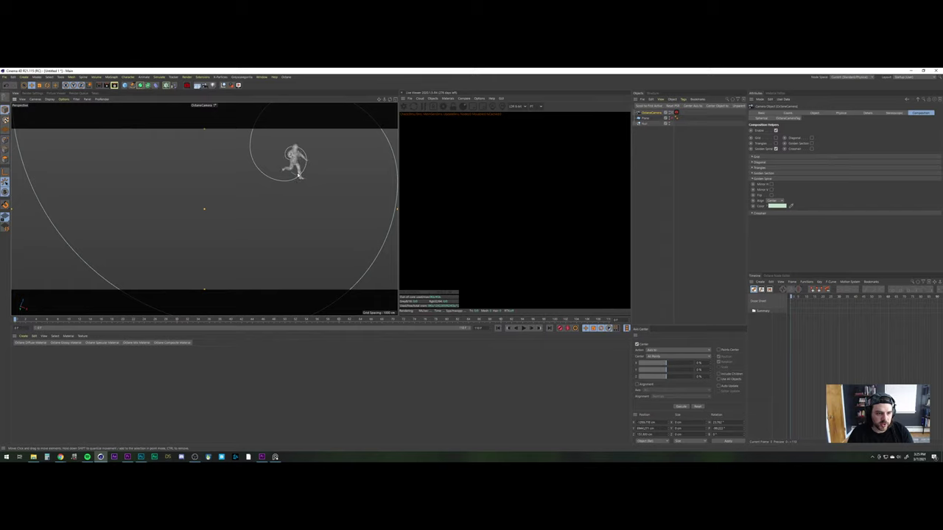
scroll(297, 159, up, 1)
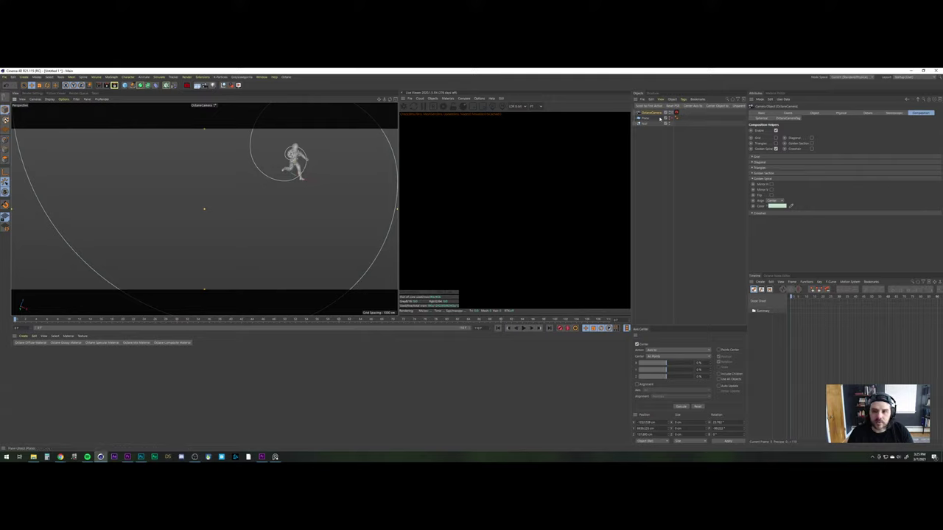
Set the camera's pitch to -90° for a straight-down view and check its placement in the four-view layout
click(788, 113)
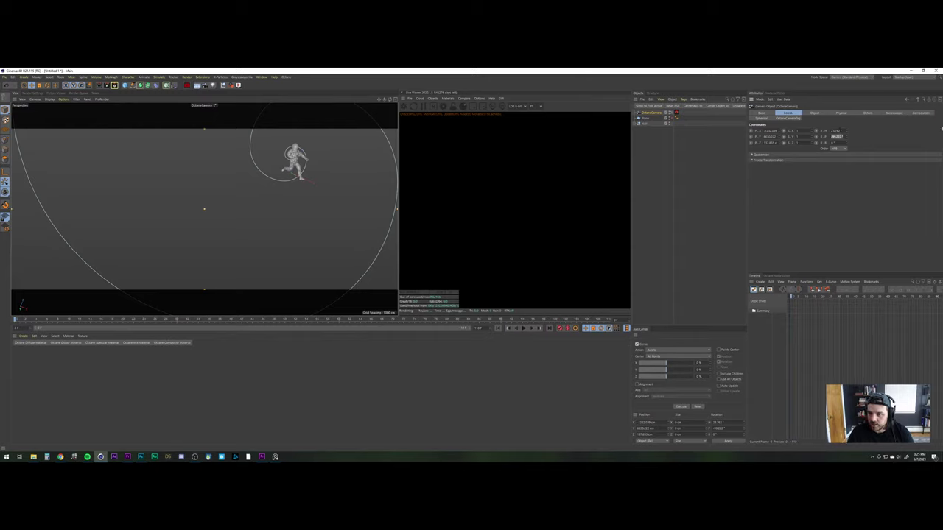
text(-90)
key(Return)
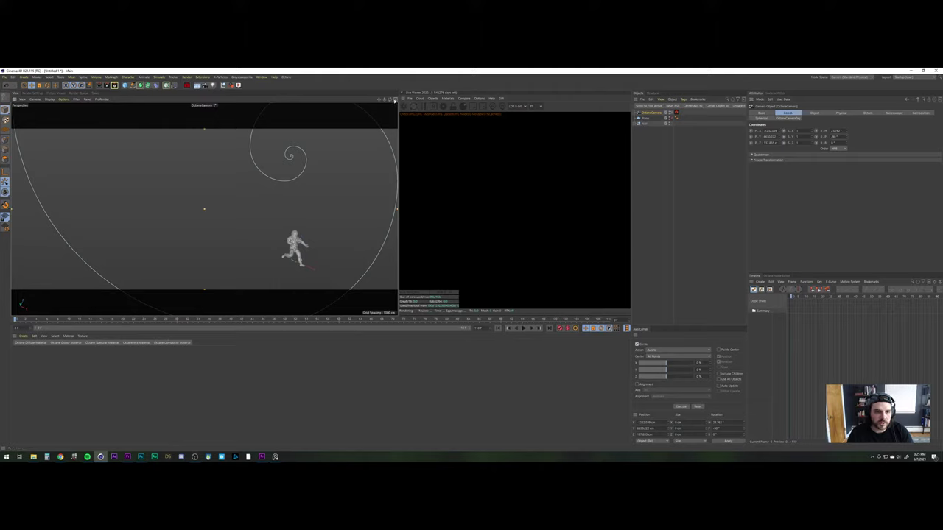
middle_click(287, 153)
scroll(287, 147, down, 5)
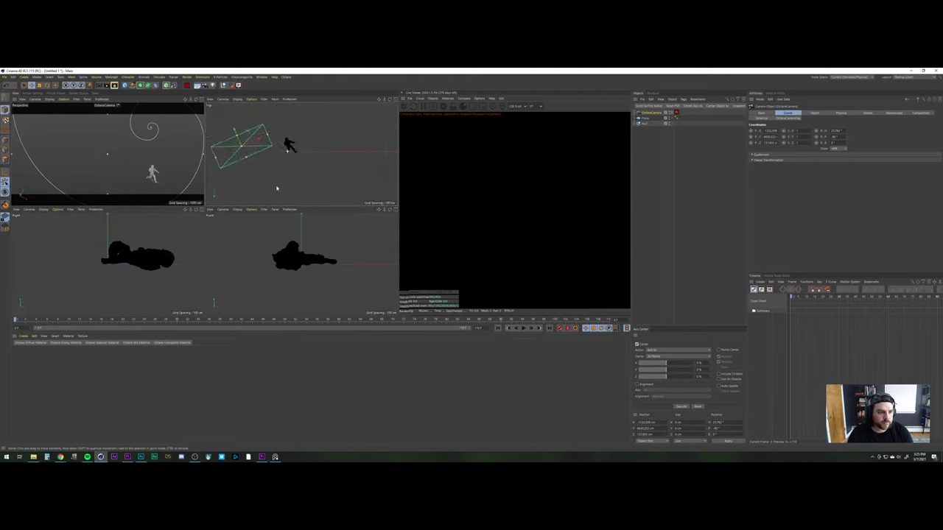
scroll(122, 247, down, 5)
alt+middle_drag(132, 234, 123, 259)
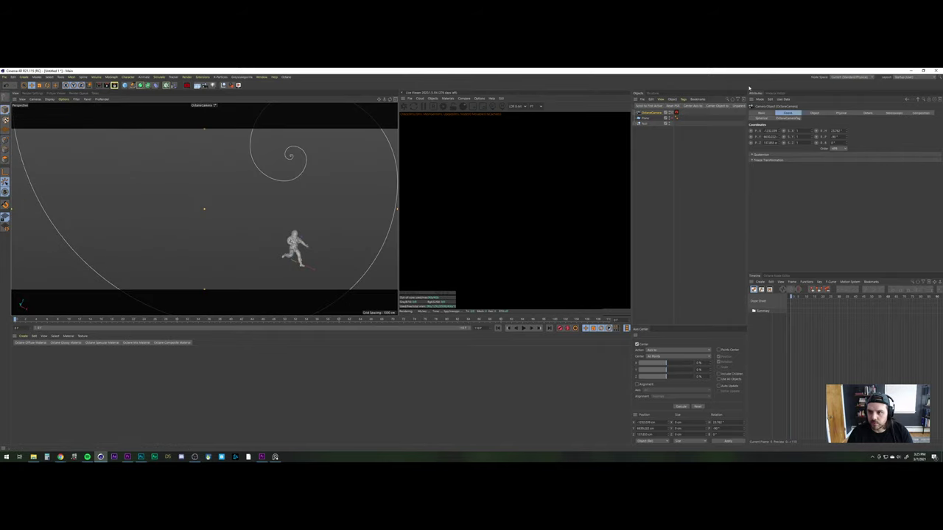
middle_click(195, 116)
Set the camera's heading to 0° and adjust its distance from the character
double_click(840, 131)
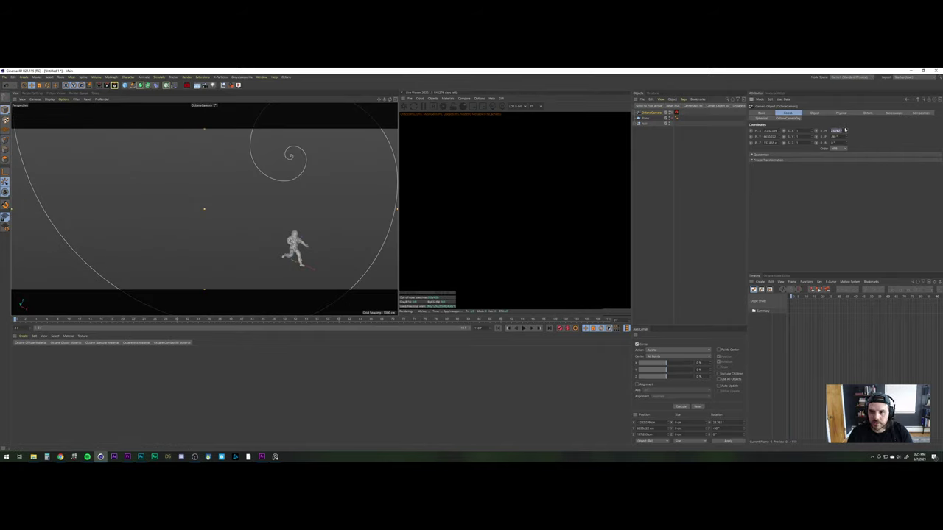
text(90)
key(Return)
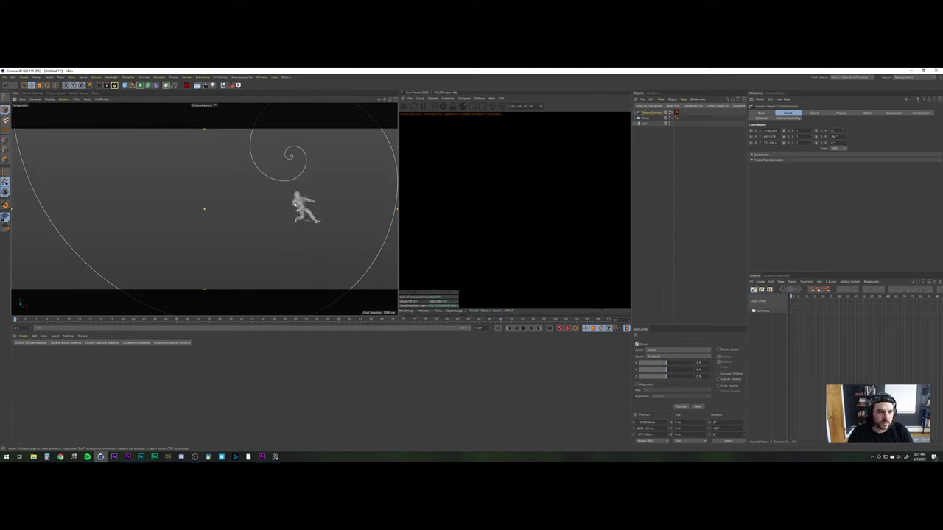
alt+right_drag(297, 215, 302, 211)
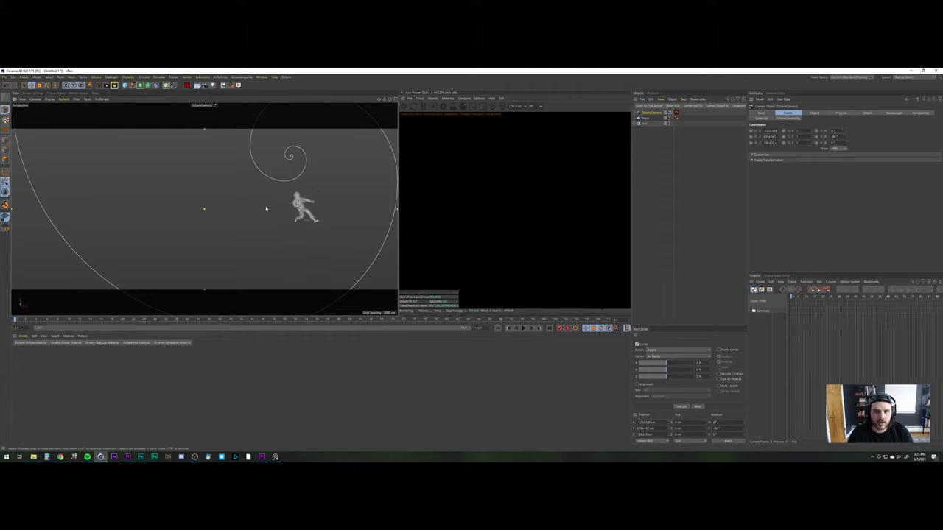
Reposition the camera to place the character at the golden spiral's centre, trying and undoing a bank rotation and fine-tuning the distance
alt+middle_drag(259, 209, 247, 167)
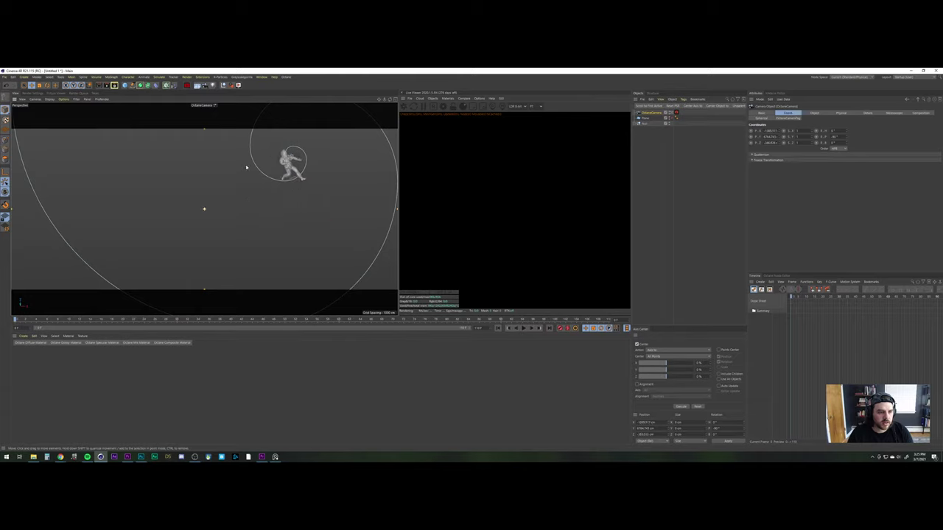
drag(247, 168, 250, 165)
alt+middle_drag(251, 165, 251, 165)
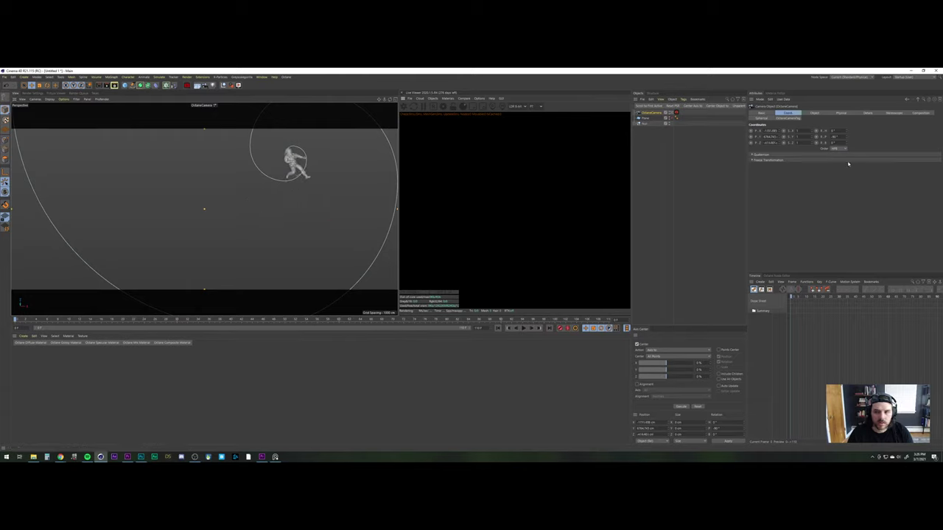
drag(846, 144, 846, 145)
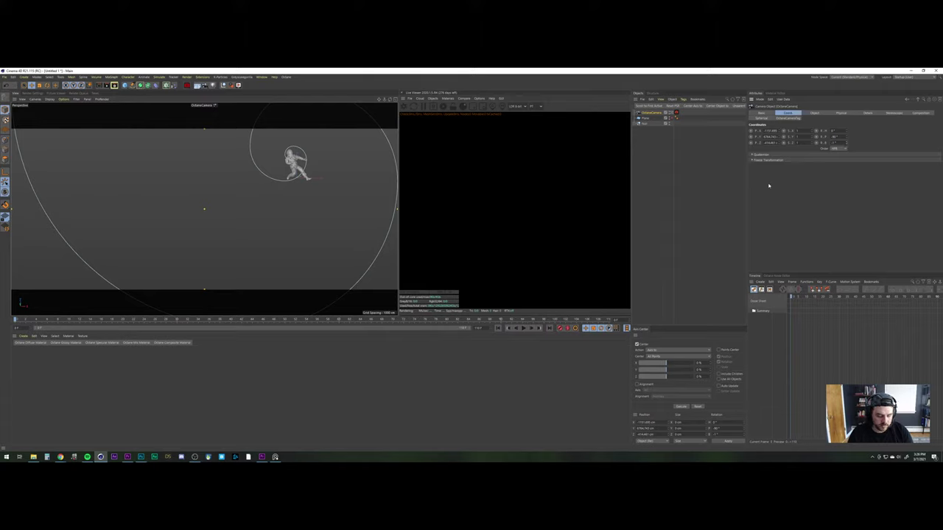
key(ctrl+z)
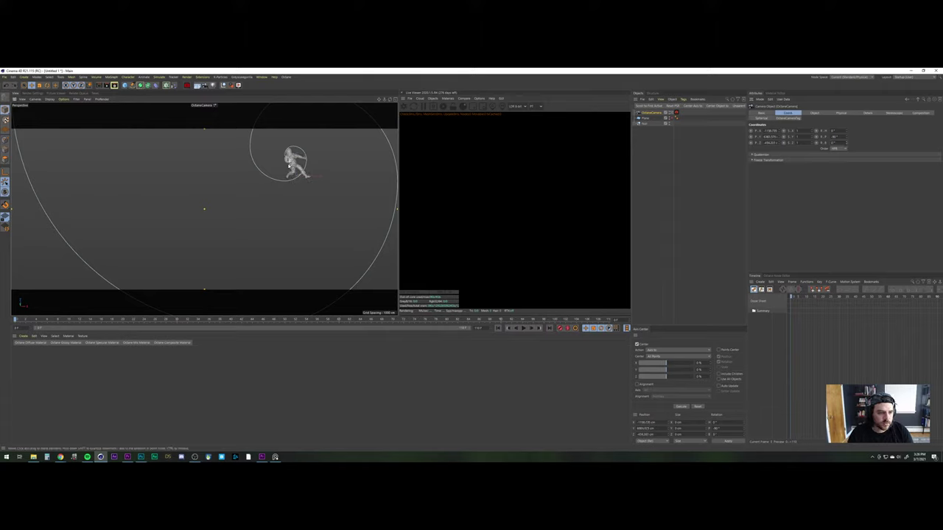
alt+right_drag(289, 165, 289, 163)
alt+right_drag(288, 162, 289, 160)
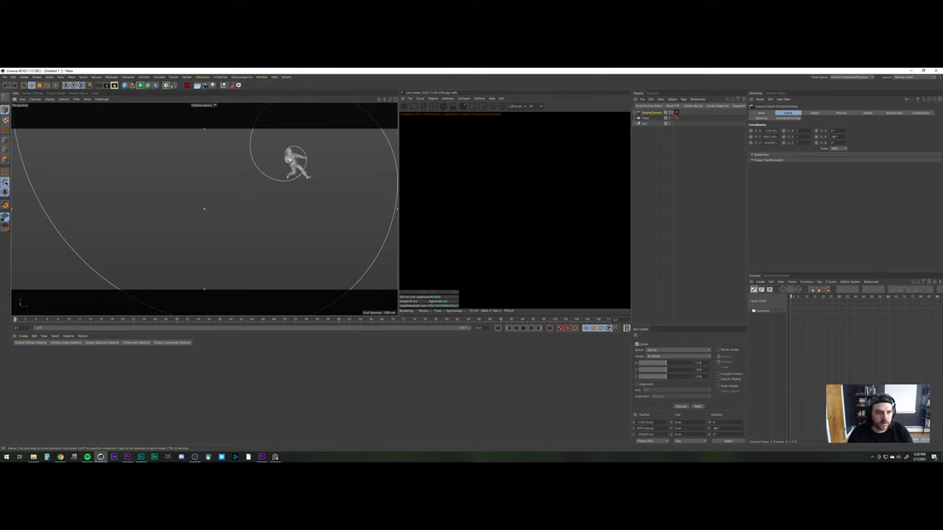
drag(290, 159, 290, 158)
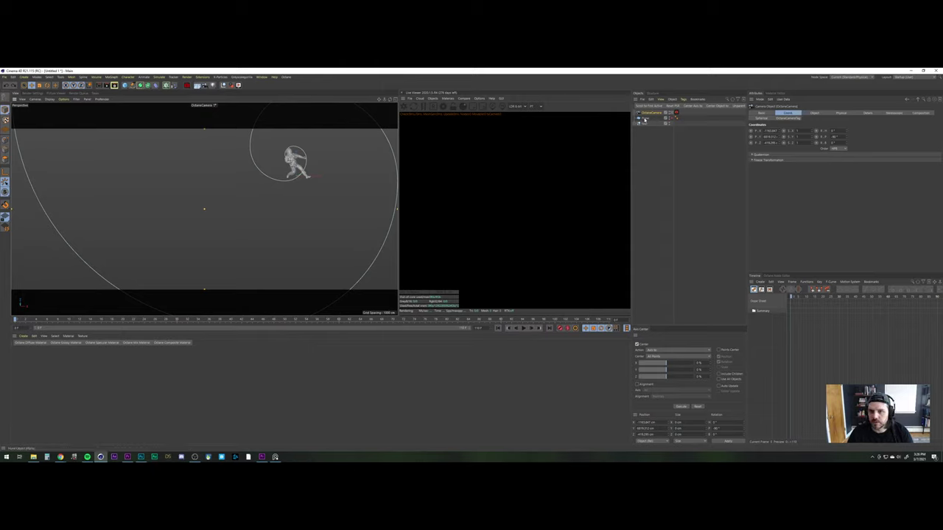
Switch the camera's composition helper from Golden Spiral to Crosshair, trying Golden Section on and off first
click(911, 113)
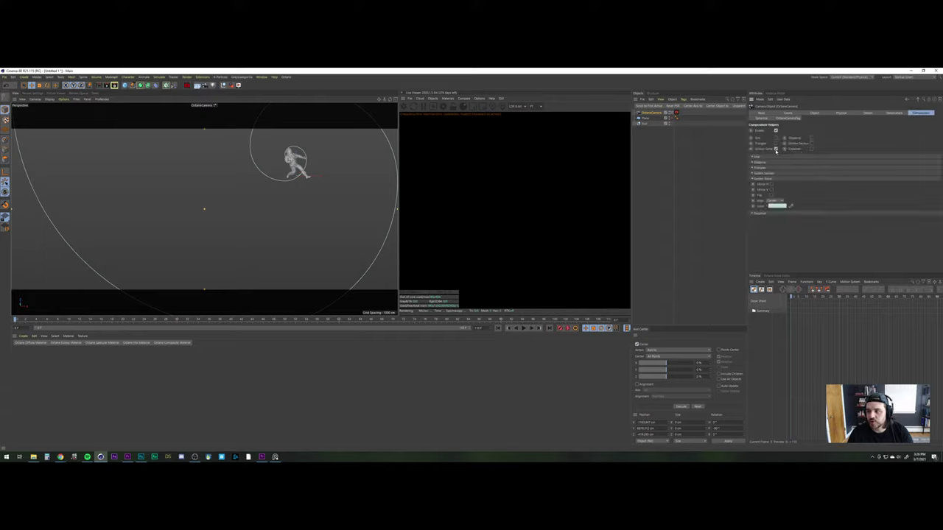
click(774, 150)
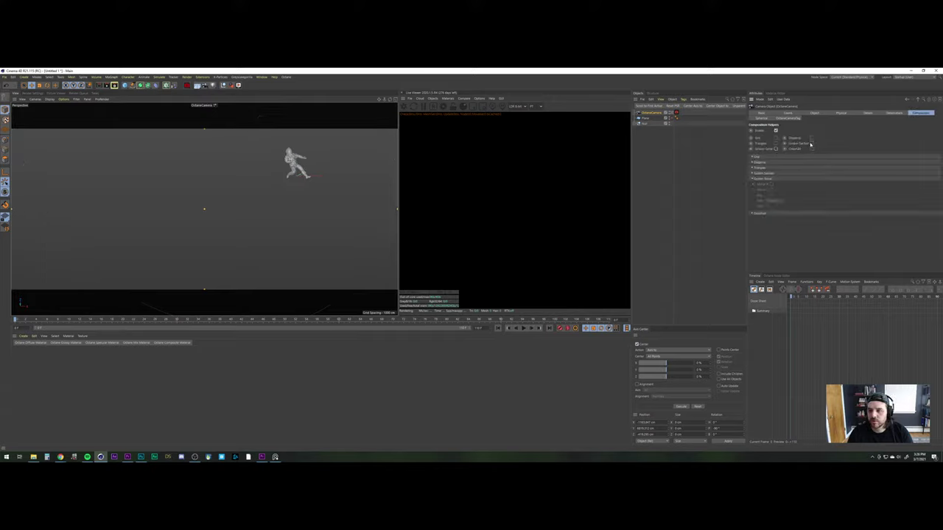
click(811, 143)
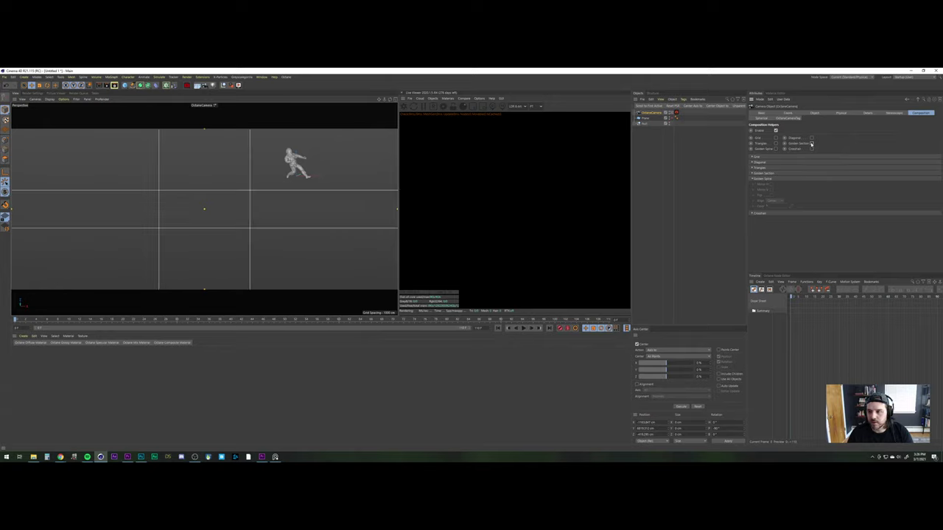
click(810, 143)
click(811, 144)
click(811, 144)
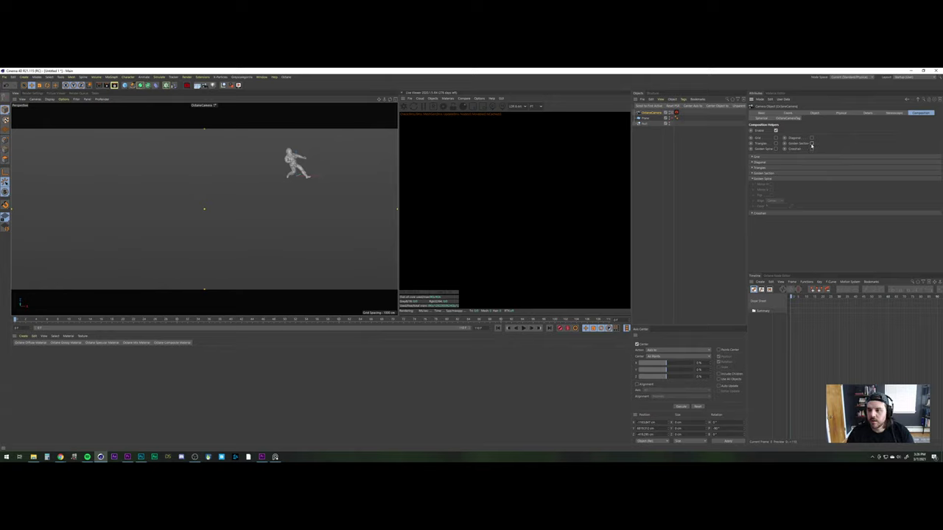
click(811, 149)
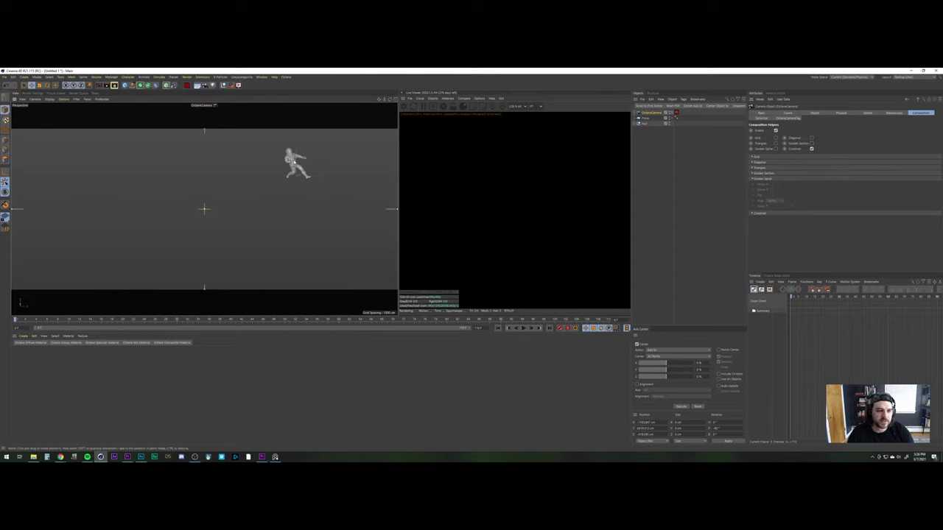
Centre the character on the camera's crosshair, move slightly closer, and check the blue overhead reference image
drag(293, 160, 206, 208)
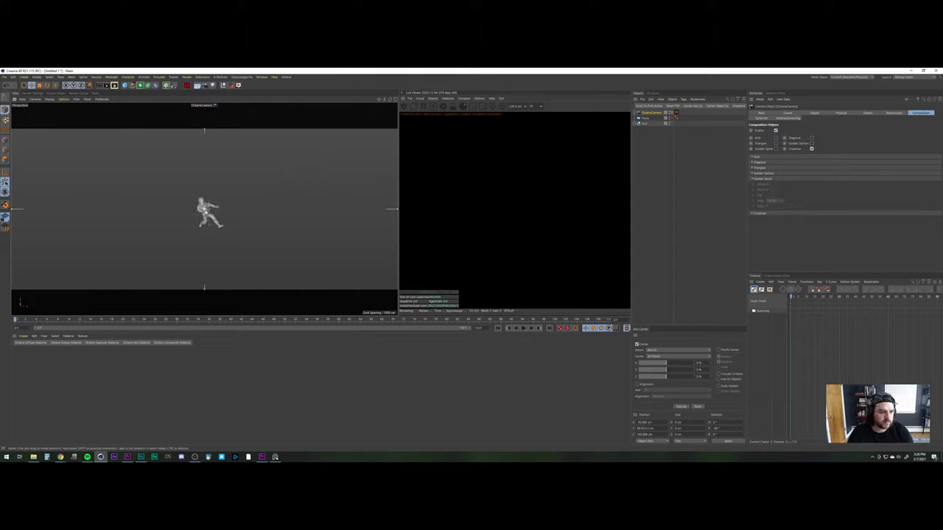
scroll(209, 203, up, 1)
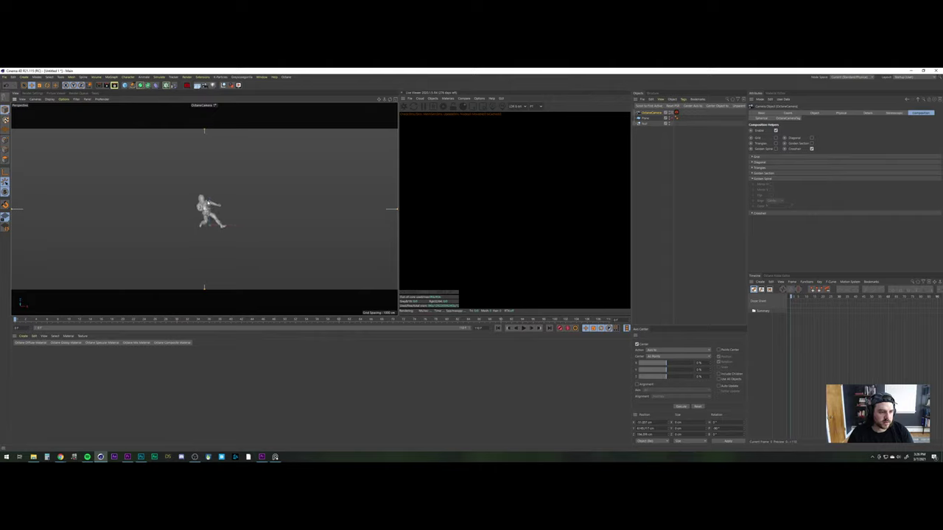
click(335, 221)
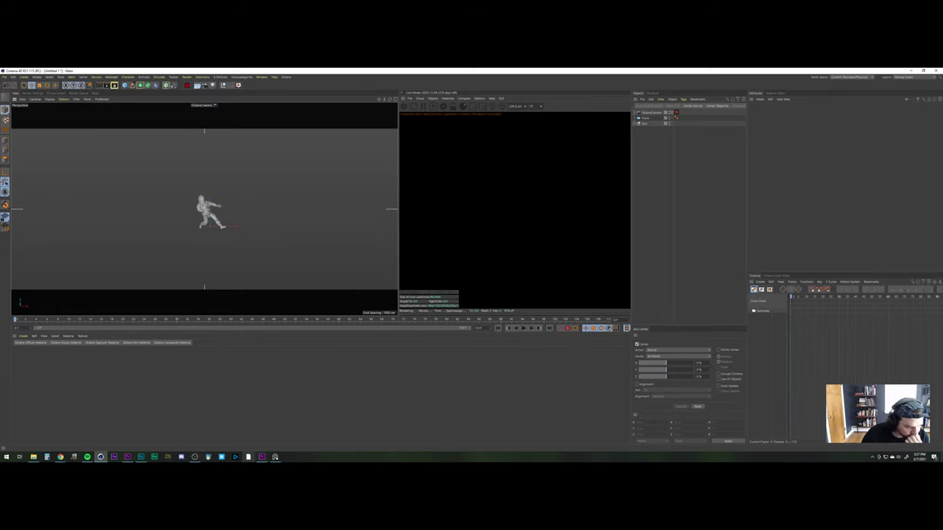
click(275, 457)
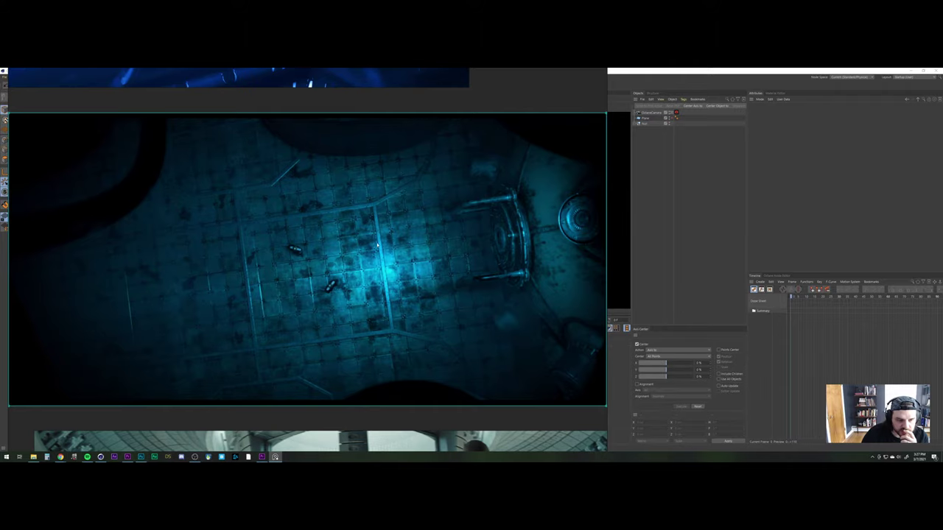
click(668, 197)
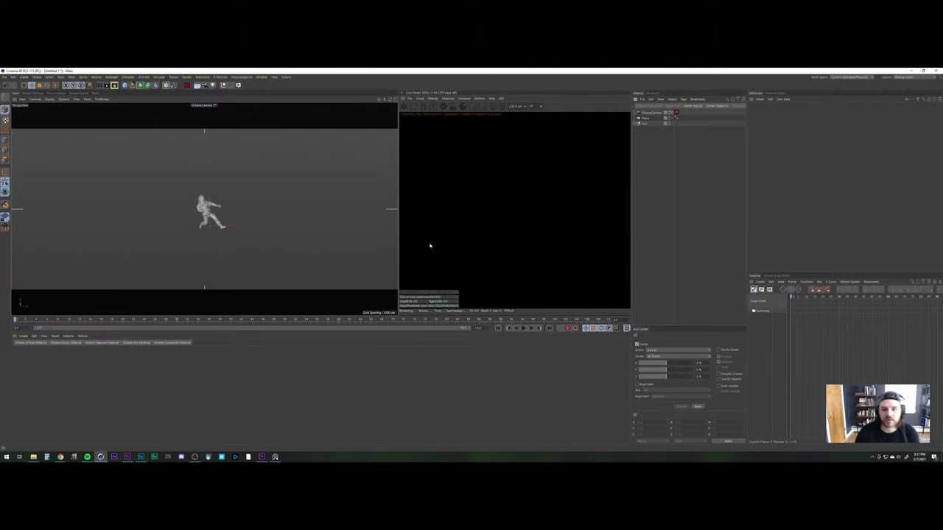
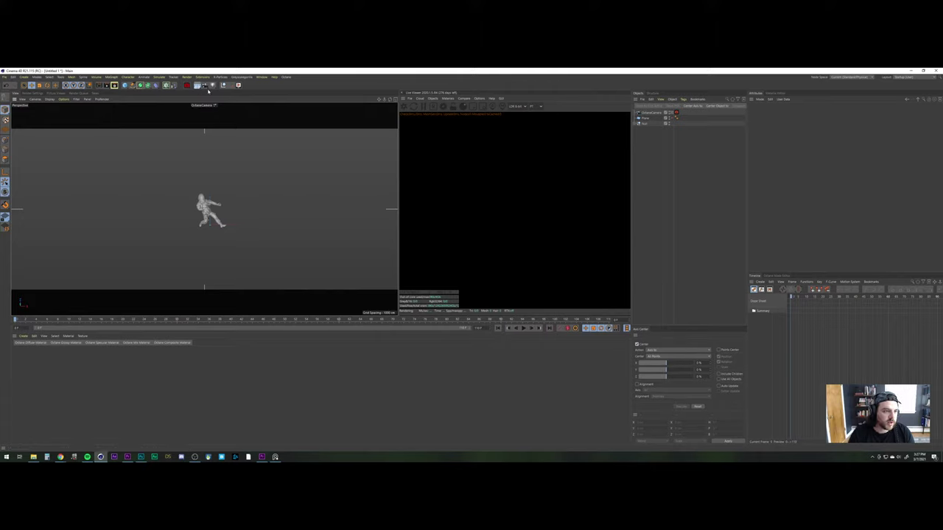
Add a null object and rename it CAMERA RIG
click(204, 86)
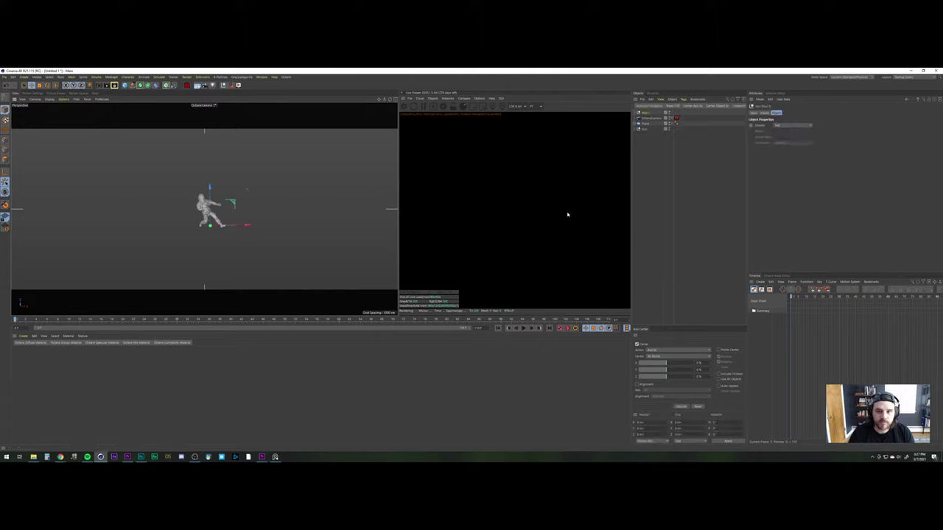
double_click(646, 113)
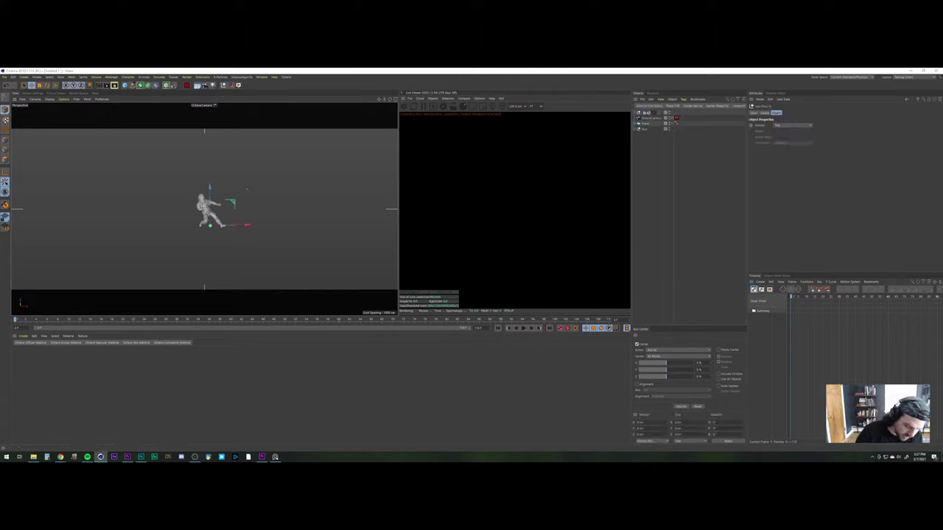
text(CAMERA R)
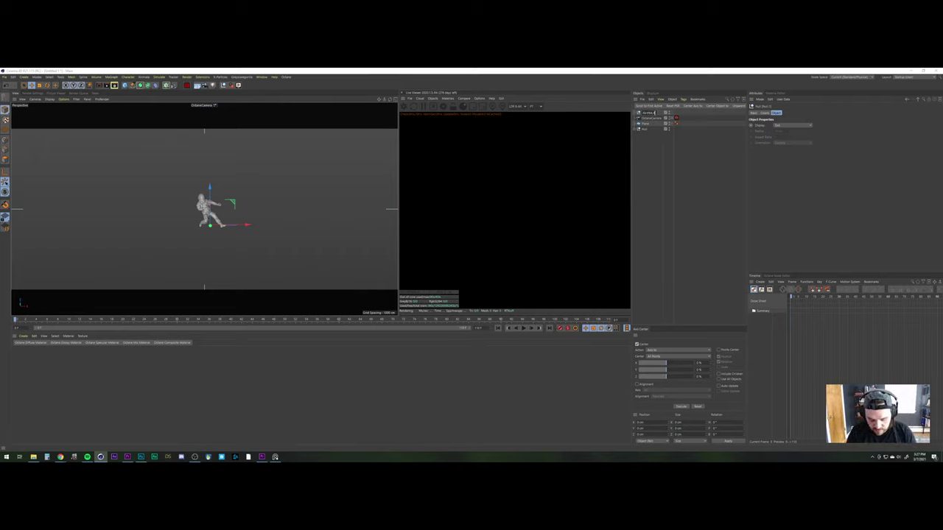
text(IG)
key(Return)
Nest the Octane camera under the CAMERA RIG null and give the camera a name beginning with MAIN
click(653, 118)
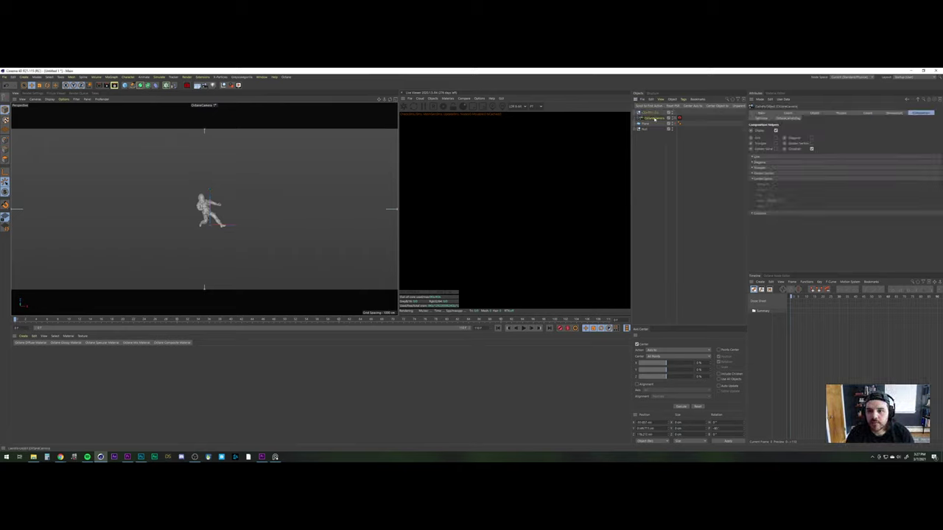
double_click(653, 119)
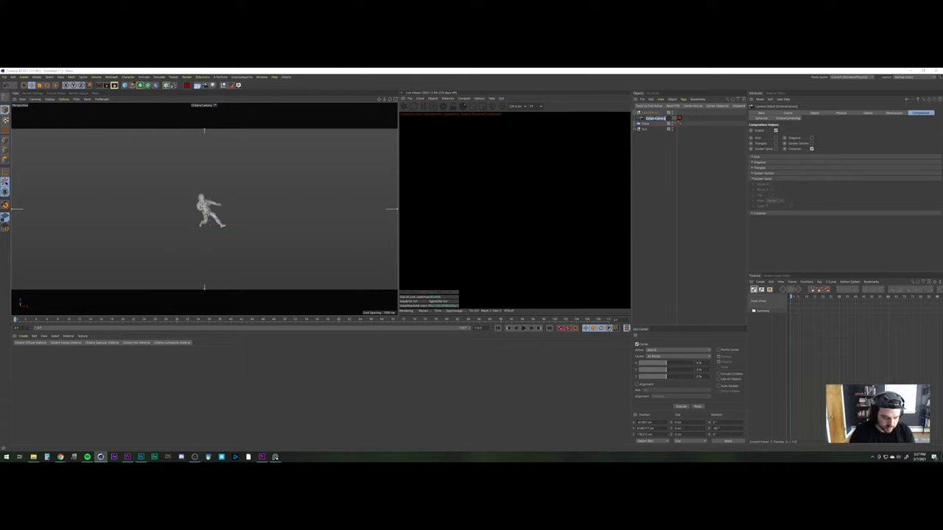
text(MAIN)
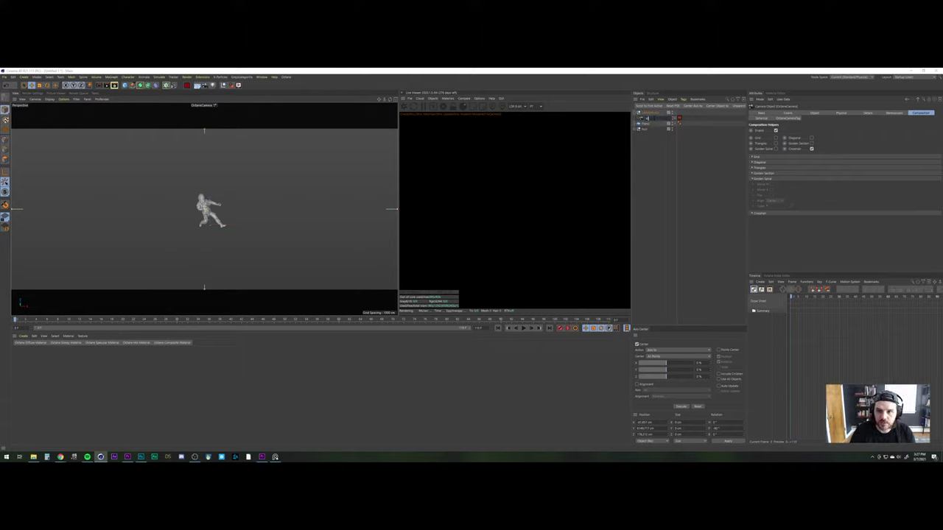
text(AI)
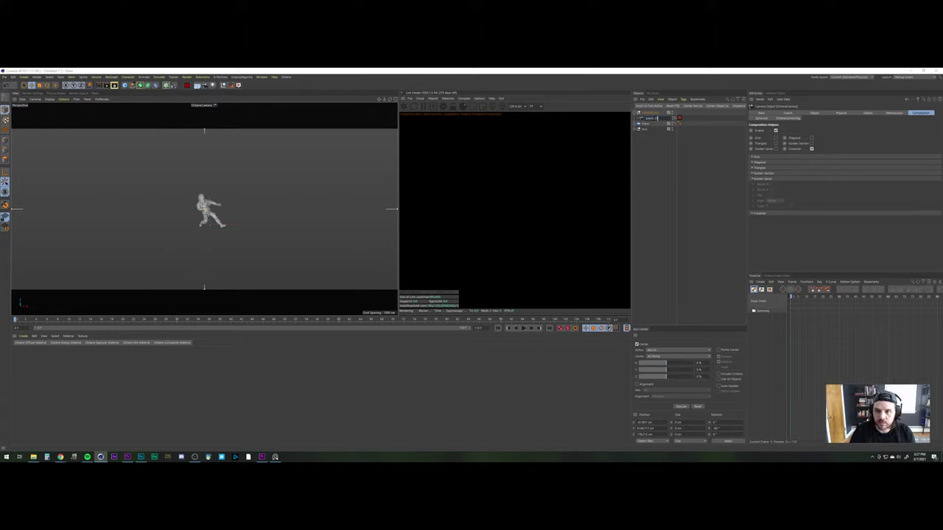
key(Return)
Inspect the objects inside the character's null, rename the null DANCER and collapse its hierarchy
click(645, 130)
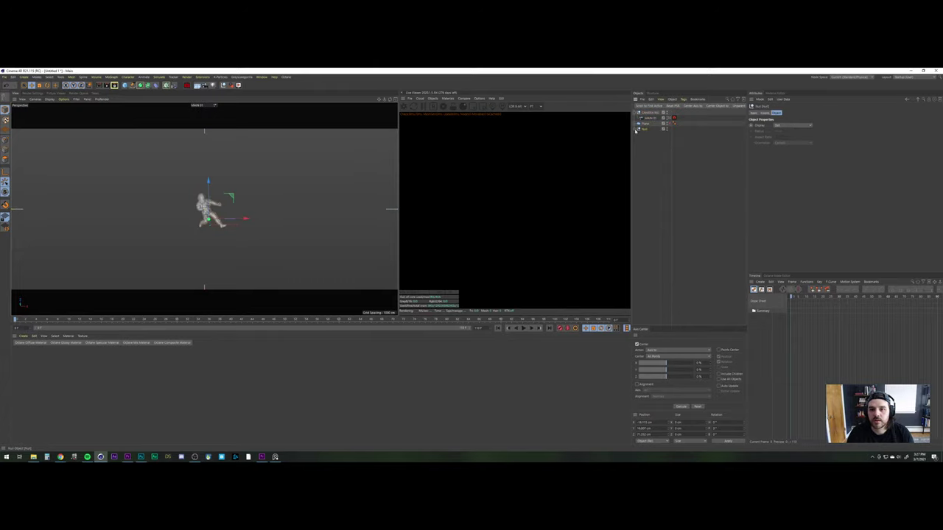
click(635, 129)
click(651, 160)
click(650, 137)
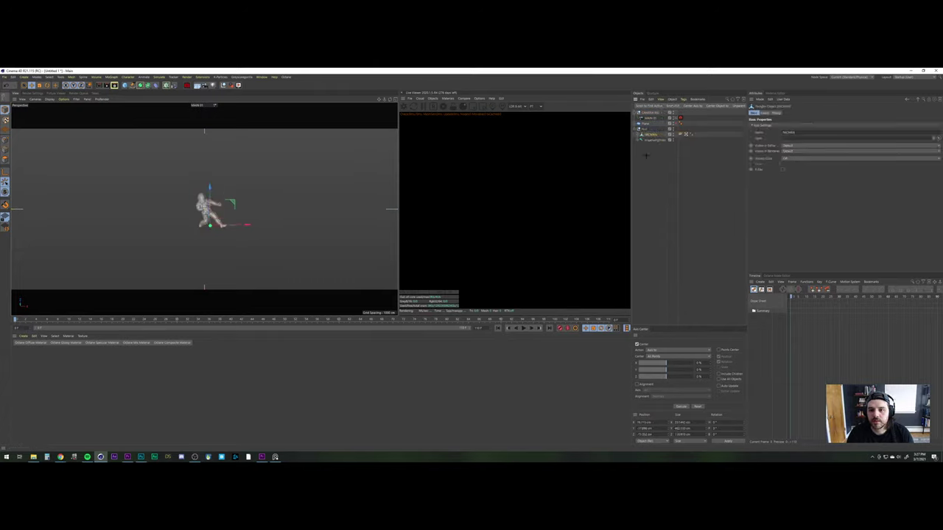
click(646, 154)
double_click(644, 130)
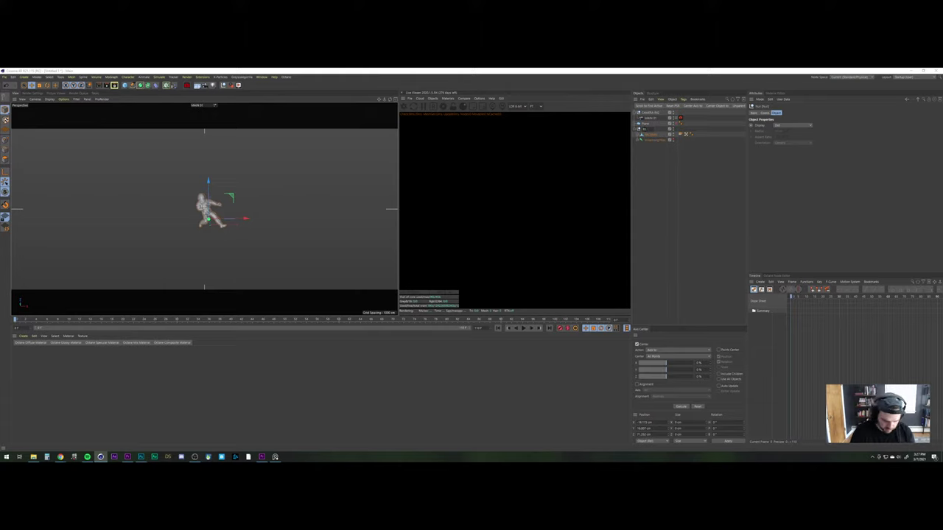
text(DANCER)
key(Return)
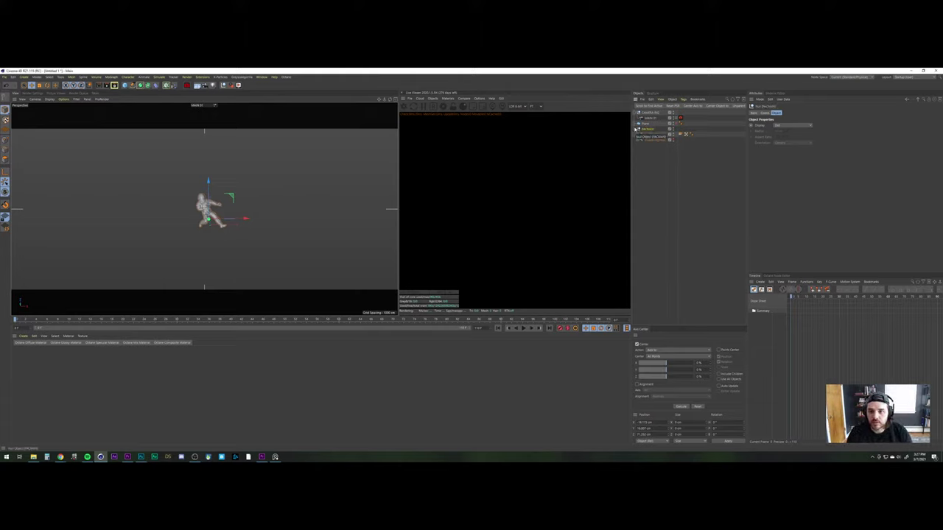
click(635, 129)
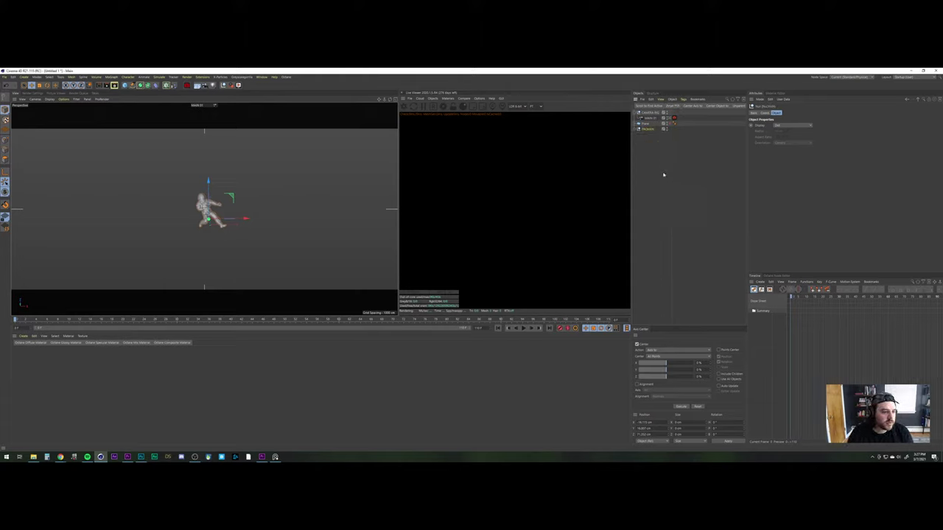
Set the character null's X, Y and Z position to 0
click(766, 113)
double_click(771, 125)
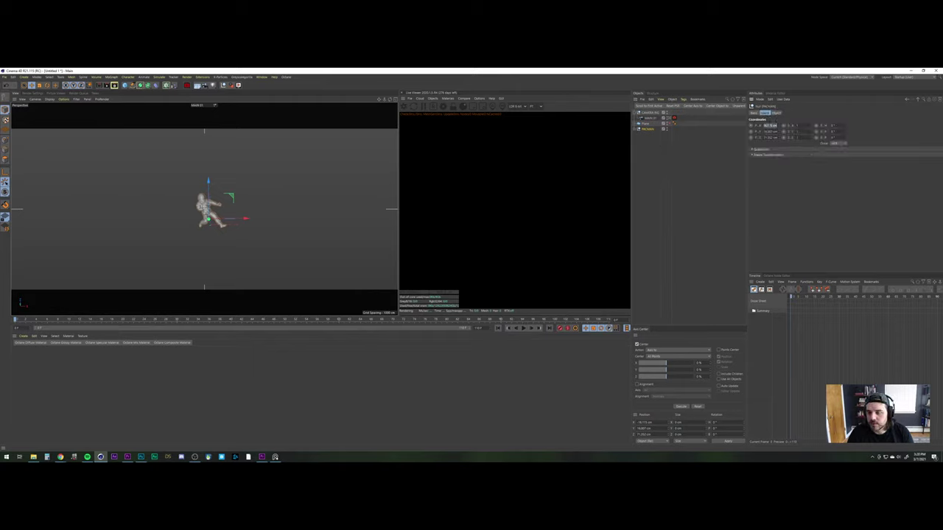
text(0)
key(Tab)
text(0)
key(Tab)
text(0)
key(Return)
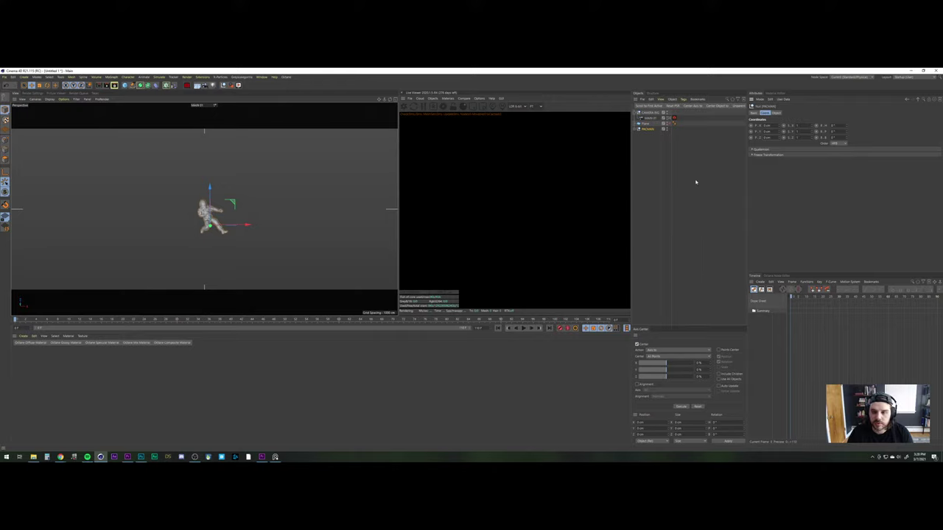
Try moving the character null along its Z axis and undo the move
click(647, 113)
click(646, 131)
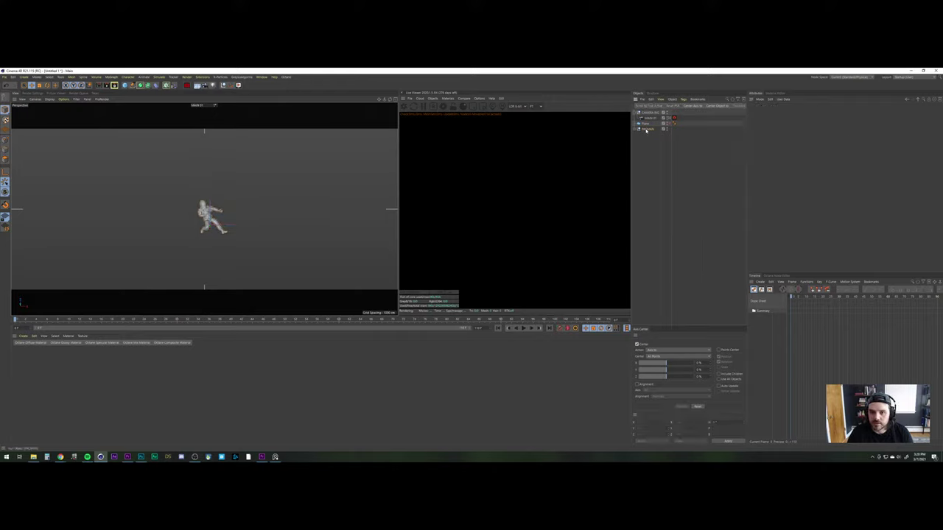
click(646, 130)
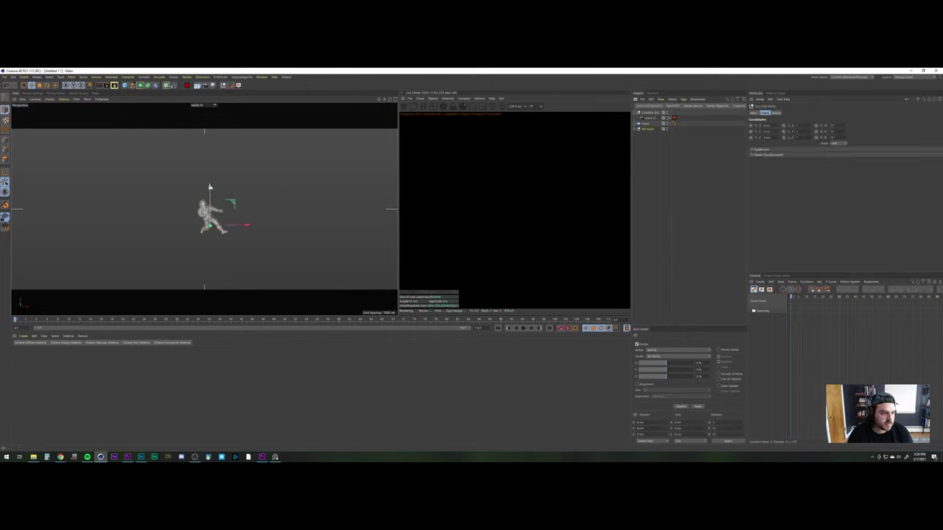
drag(209, 193, 210, 185)
key(ctrl+z)
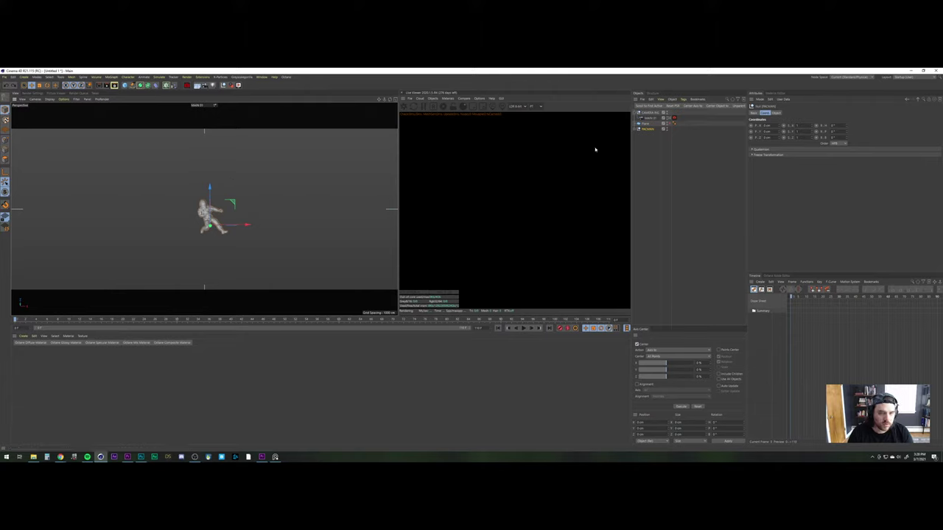
Set the Octane camera's X and Z position to 0 and its Y position to 6000 cm
click(648, 117)
double_click(770, 131)
text(0)
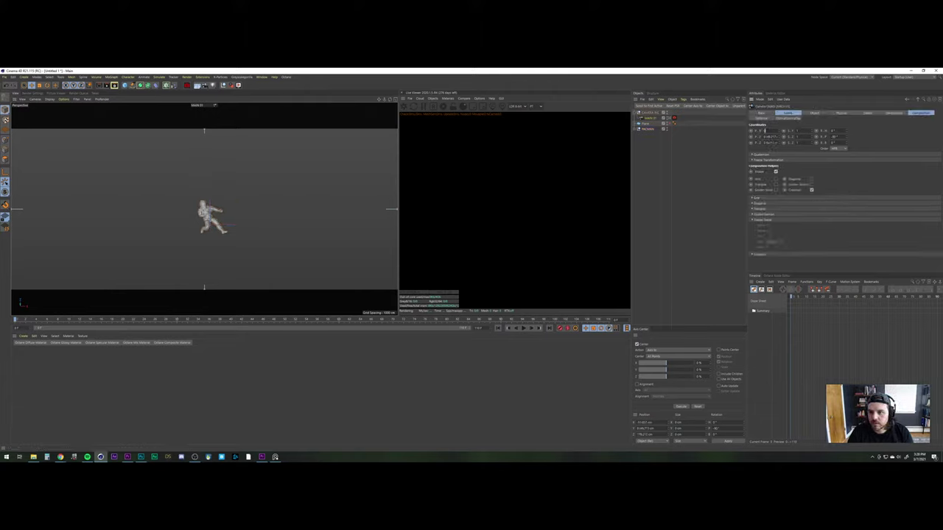
key(Return)
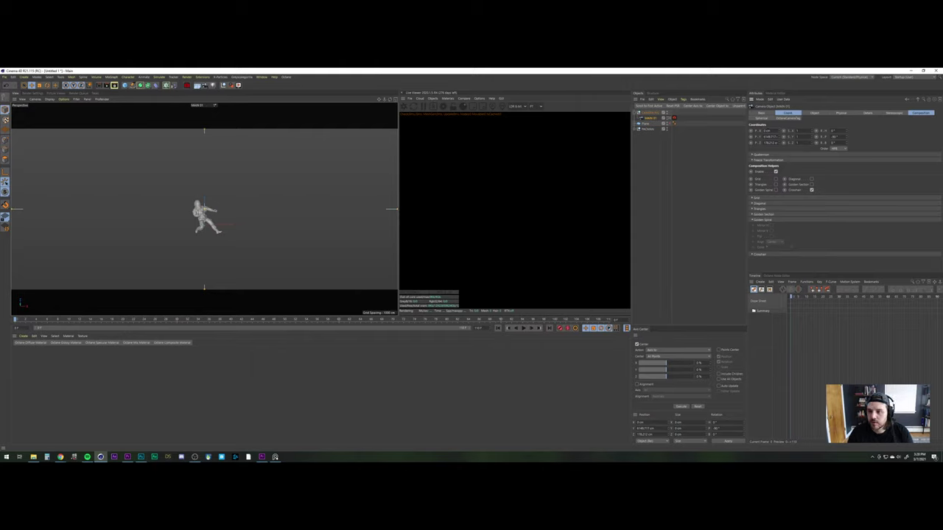
double_click(769, 143)
text(0)
key(Return)
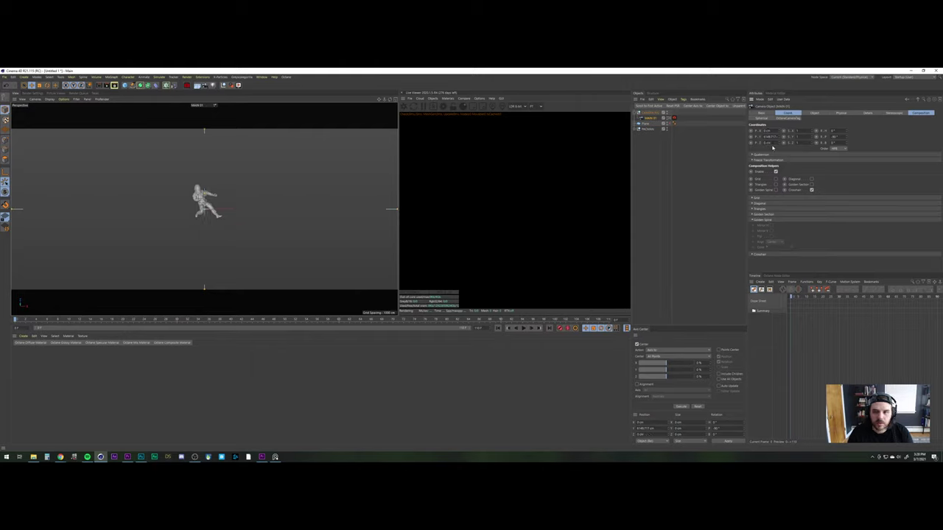
double_click(770, 137)
text(6000)
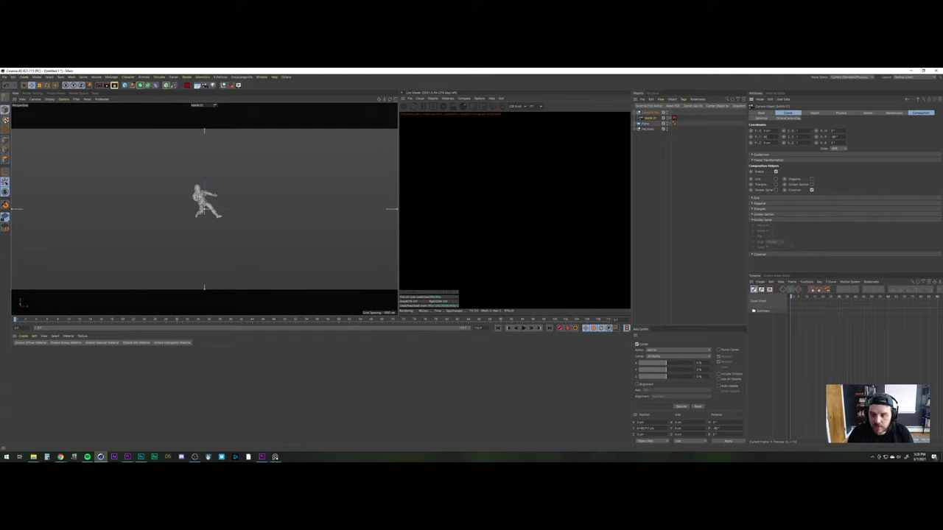
key(Return)
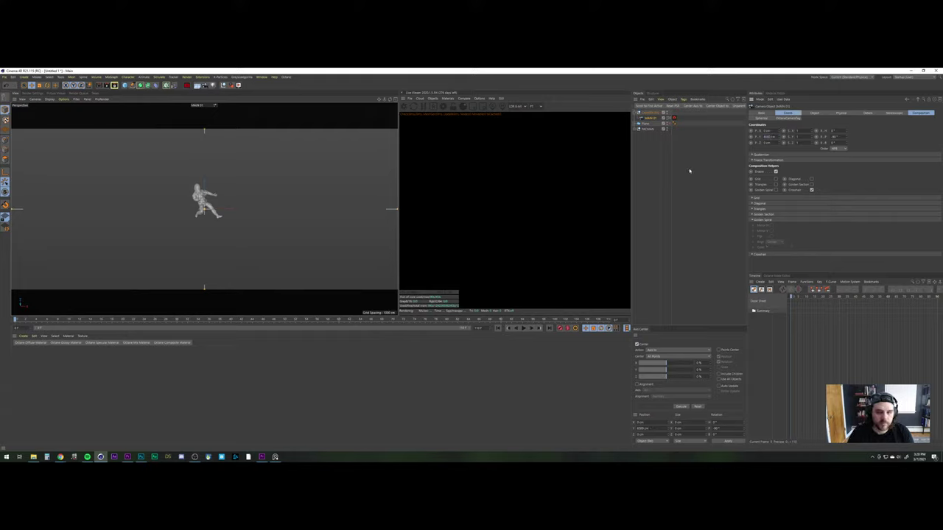
Move only the axis of the DANCER null to the middle of the character's body, leaving the geometry in place
click(665, 129)
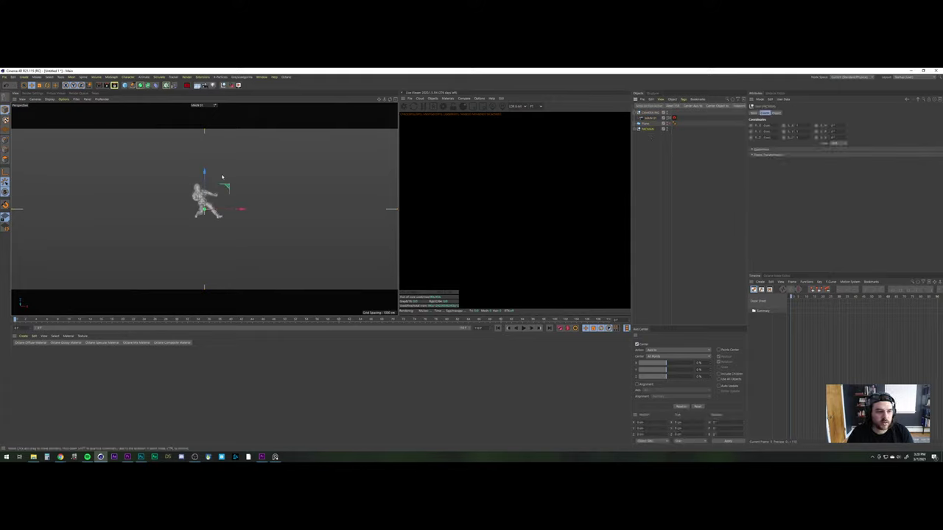
click(6, 174)
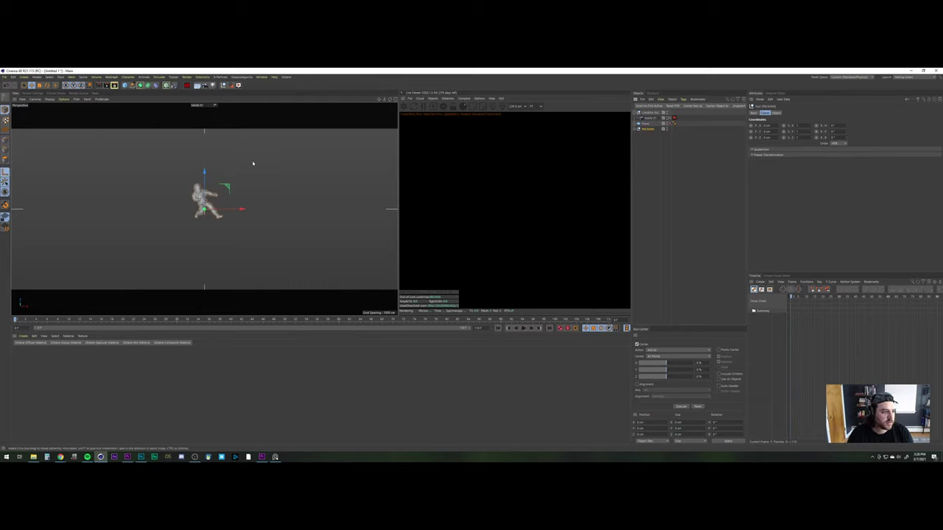
drag(205, 177, 205, 166)
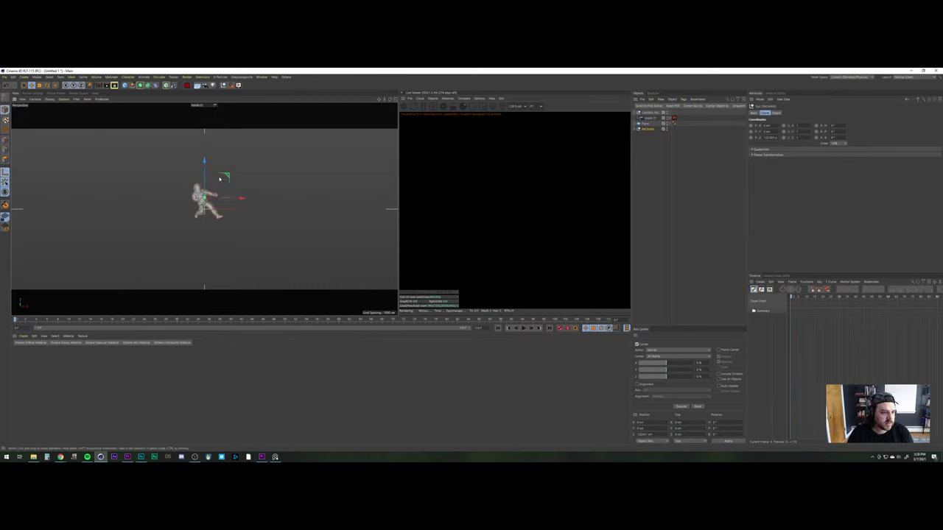
drag(241, 199, 236, 199)
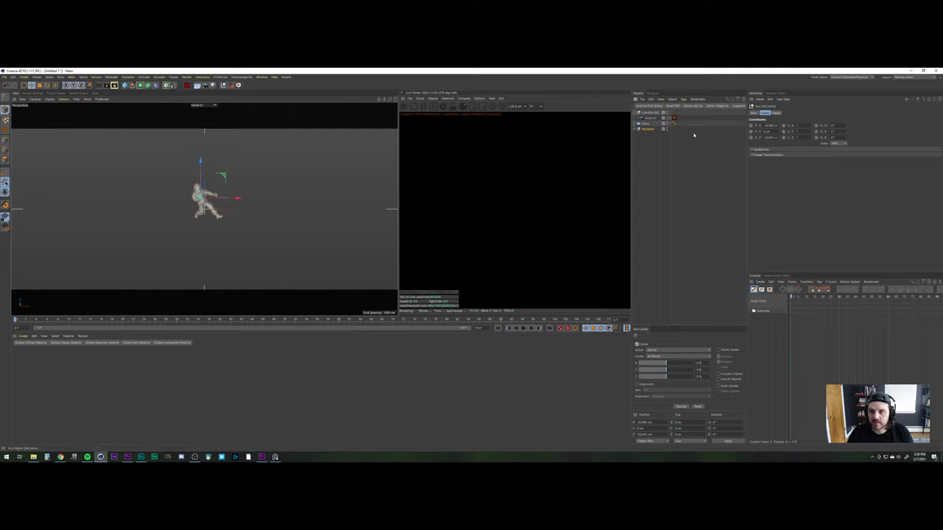
Set the DANCER null's X and Z position to 0 and deselect it
double_click(769, 125)
text(0)
key(Tab)
key(Tab)
text(0)
key(Return)
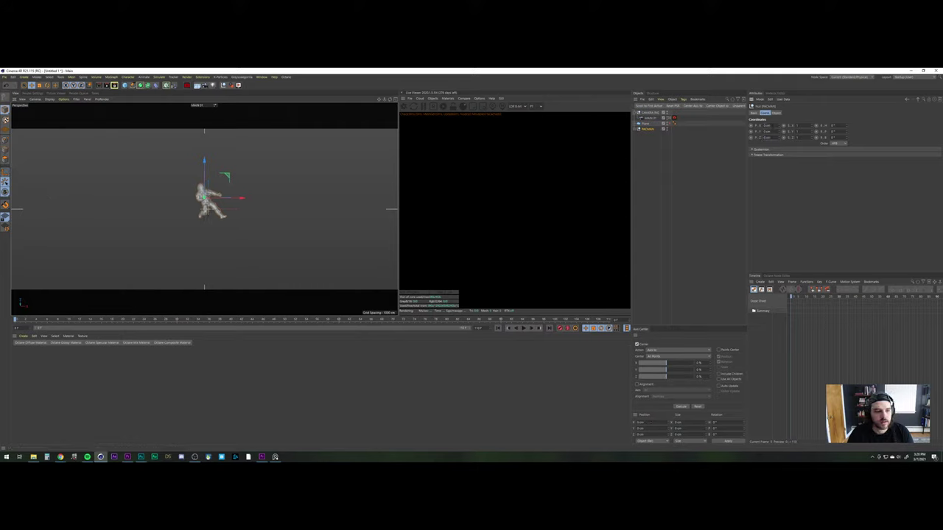
click(681, 213)
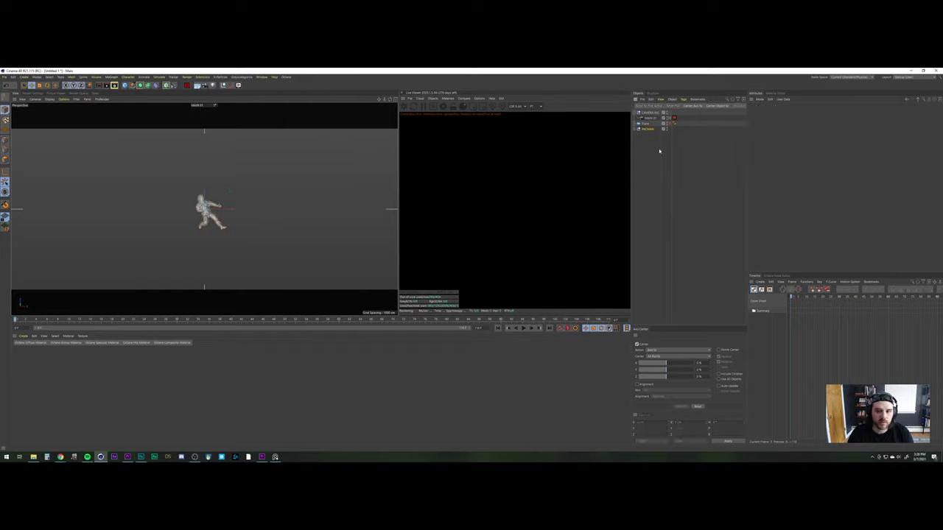
Try lowering the Octane camera along Y inside the CAMERA RIG null, and look at the rig null's coordinates
click(652, 114)
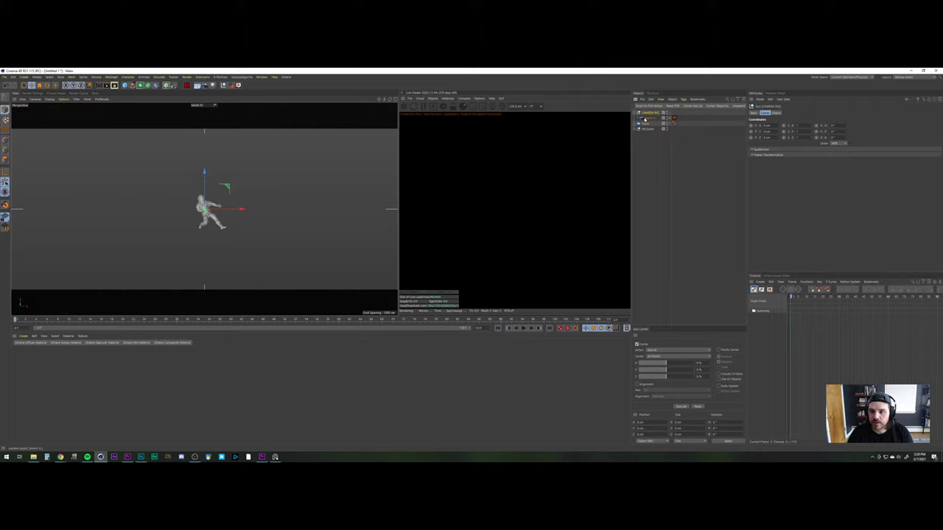
click(645, 119)
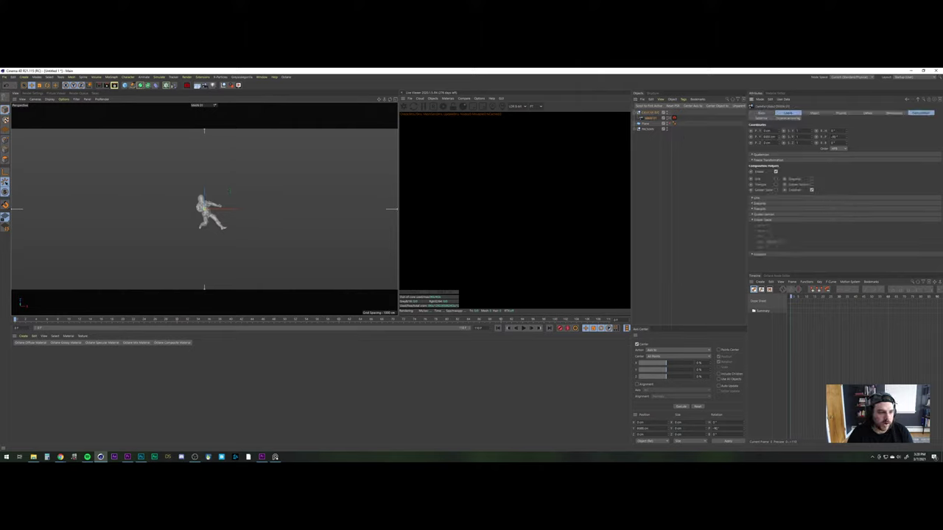
drag(779, 137, 778, 137)
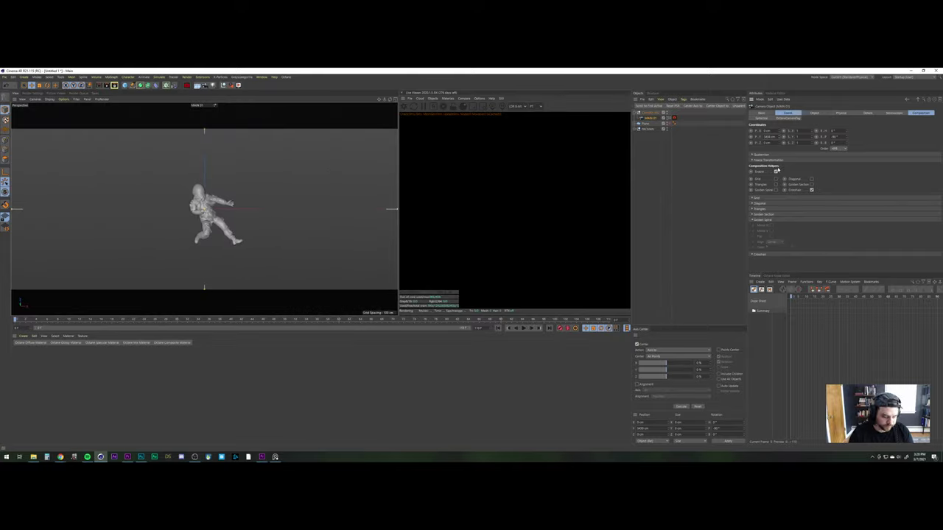
click(648, 113)
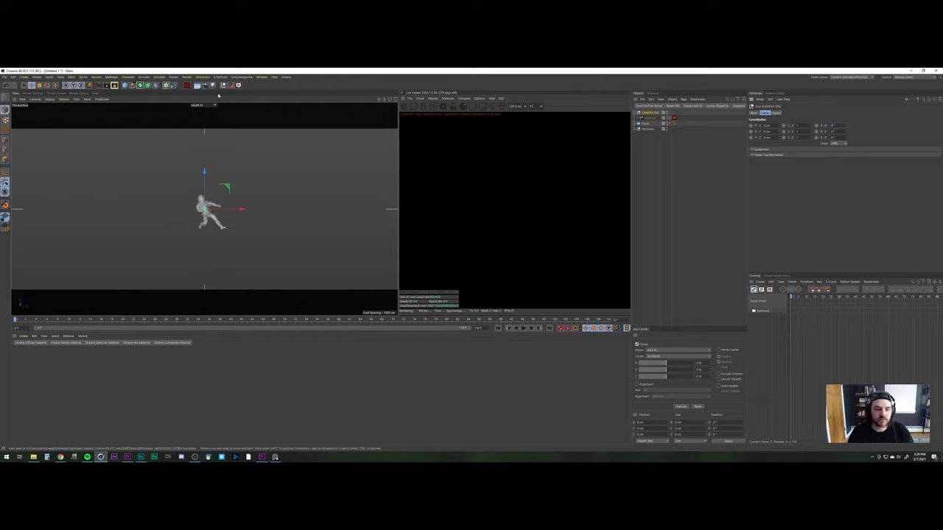
click(665, 185)
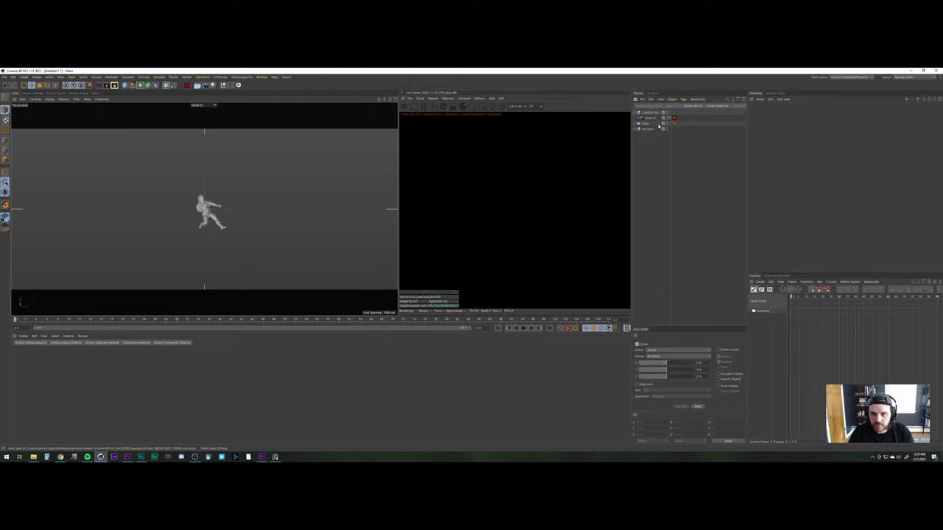
Enable the Plane under the character and enlarge it to fill the camera frame
click(670, 123)
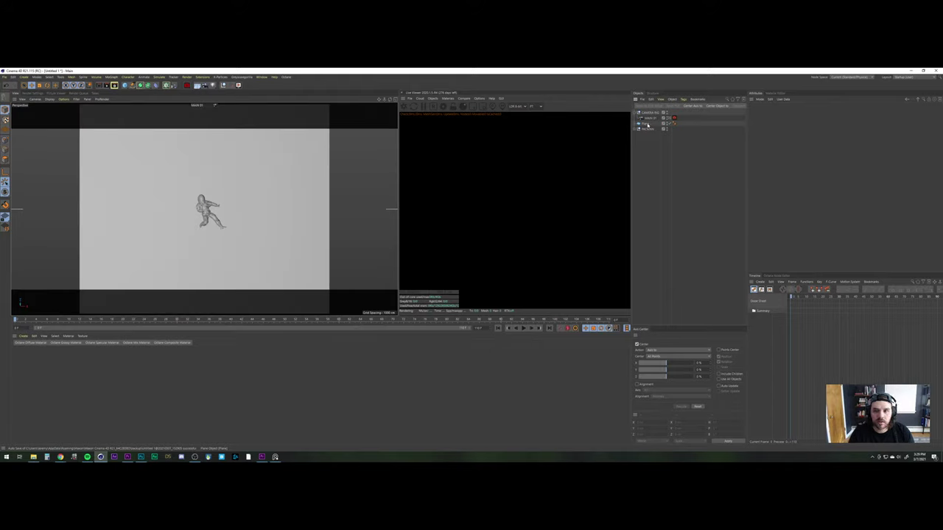
click(647, 125)
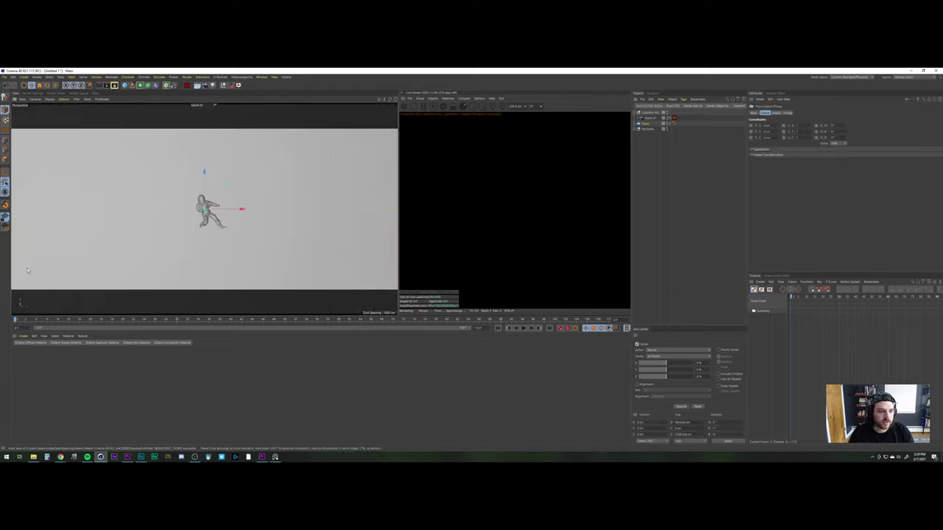
click(689, 189)
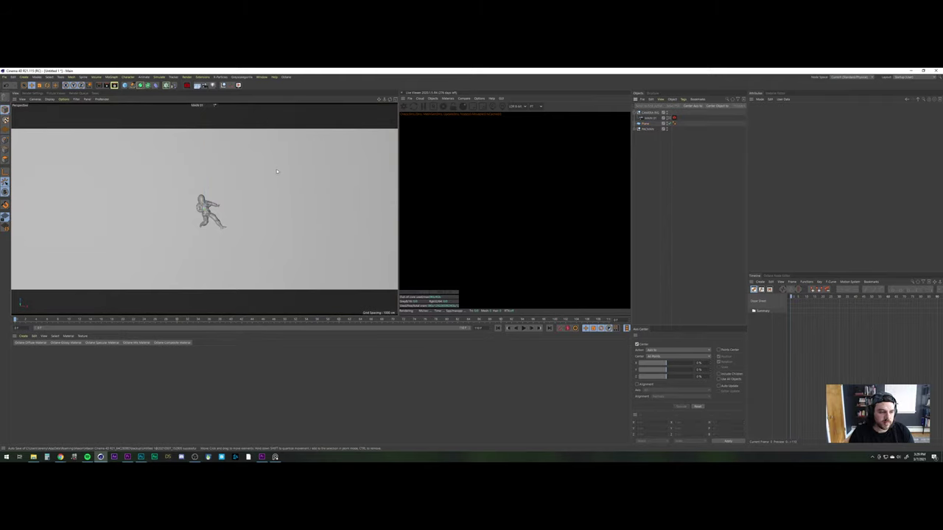
Hide the plane, add a cube at the origin and leave the Octane camera view to see it at an angle
click(125, 84)
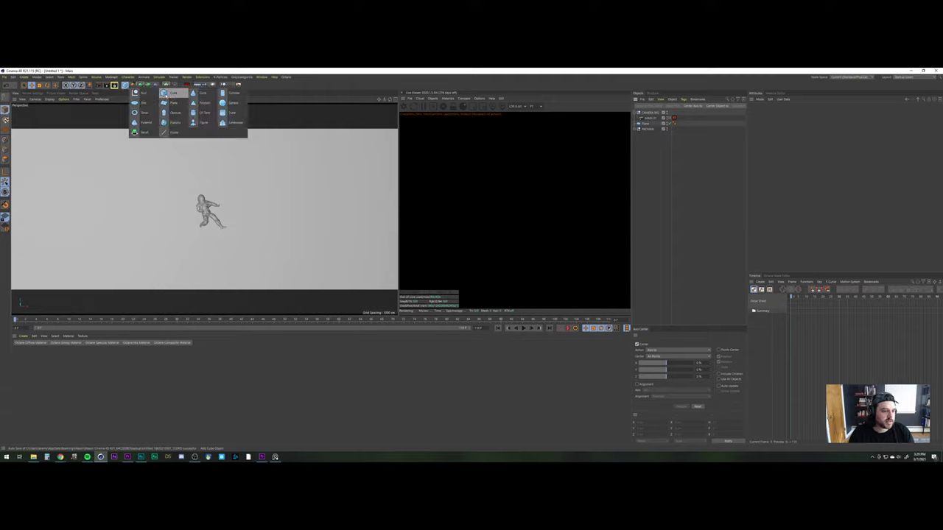
click(174, 94)
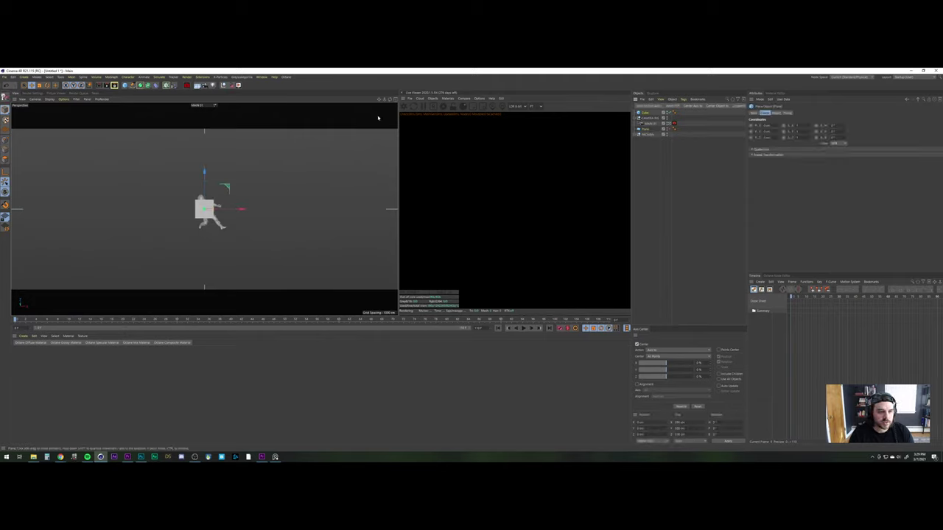
click(670, 123)
scroll(261, 214, up, 5)
alt+drag(261, 214, 236, 245)
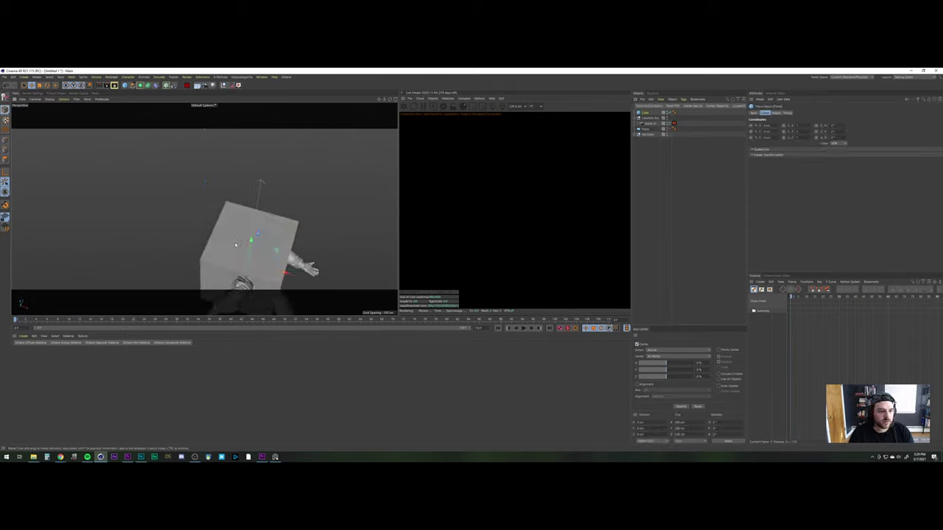
scroll(236, 244, down, 3)
Place the cube inside a new Cloner and set the Cloner's mode to Grid Array
click(167, 87)
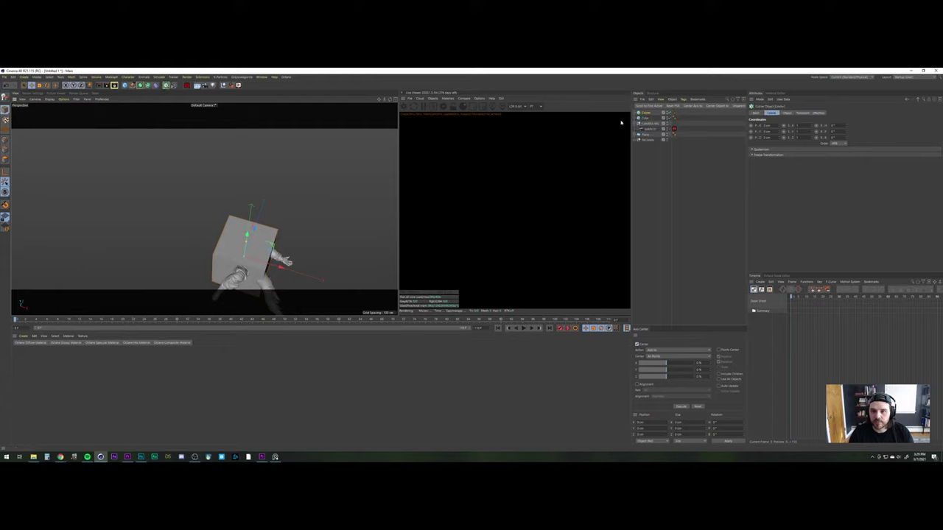
click(651, 117)
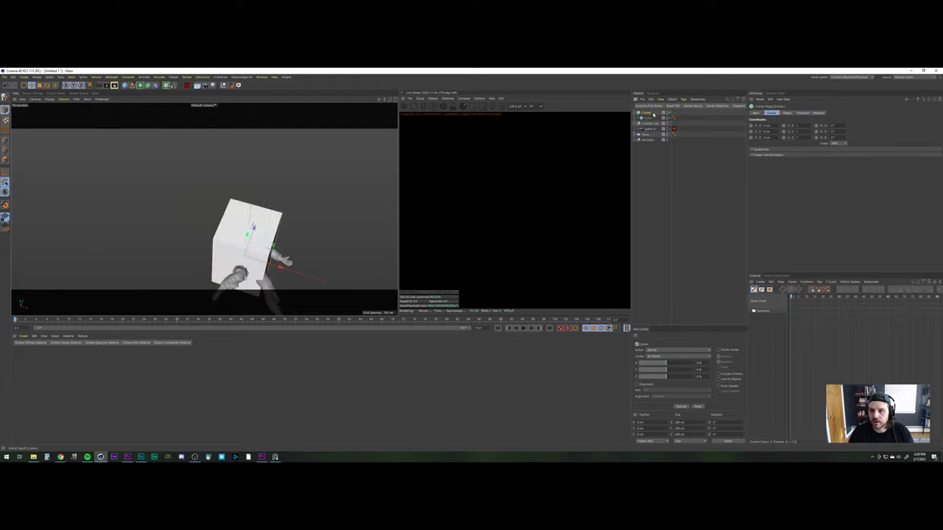
click(786, 112)
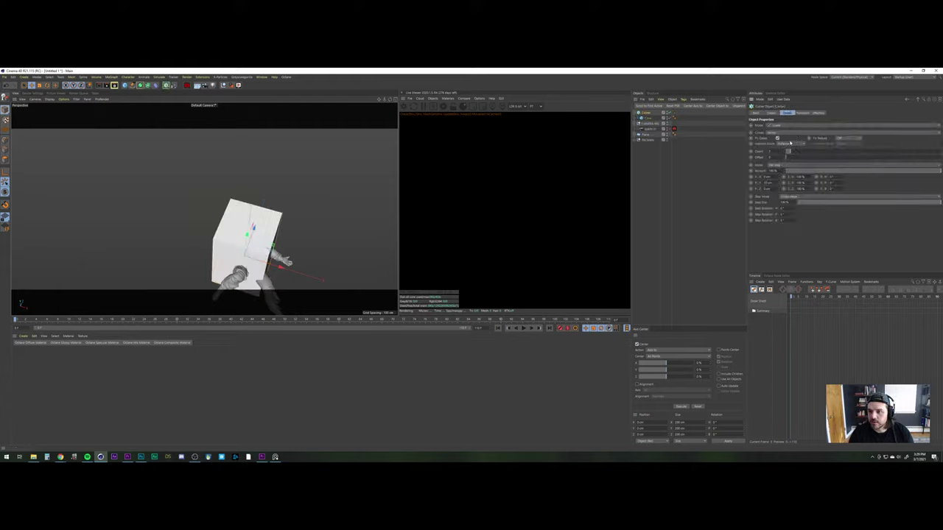
click(785, 127)
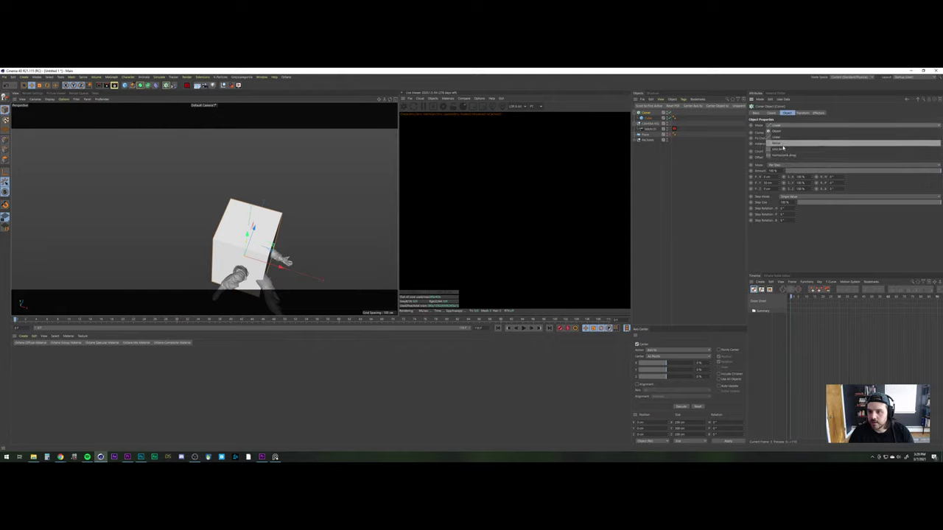
click(785, 146)
Set the Cloner's grid count to 3 in X, 1 in Y and 1 in Z
double_click(781, 154)
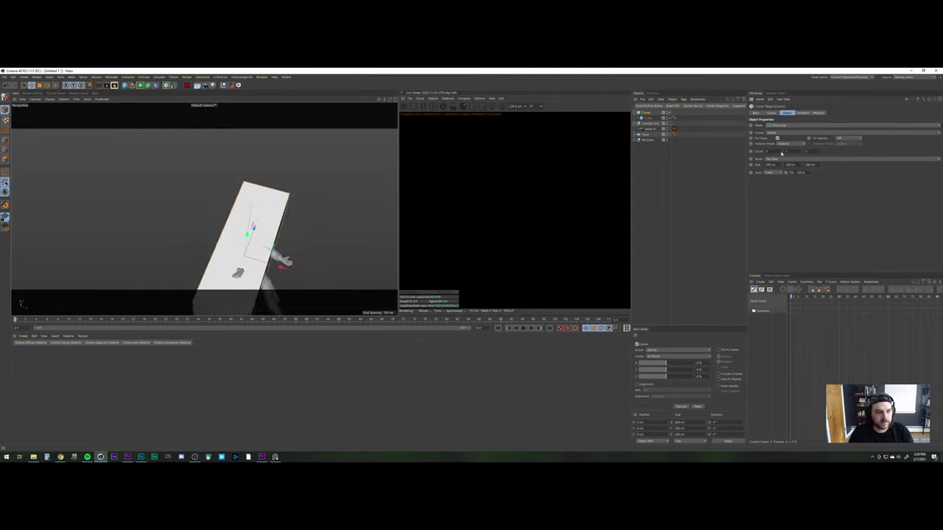
double_click(822, 153)
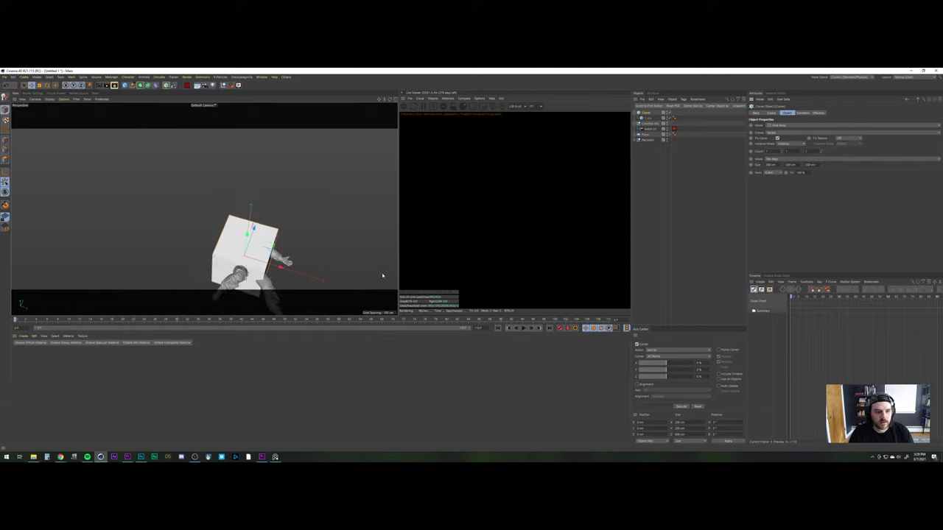
click(782, 151)
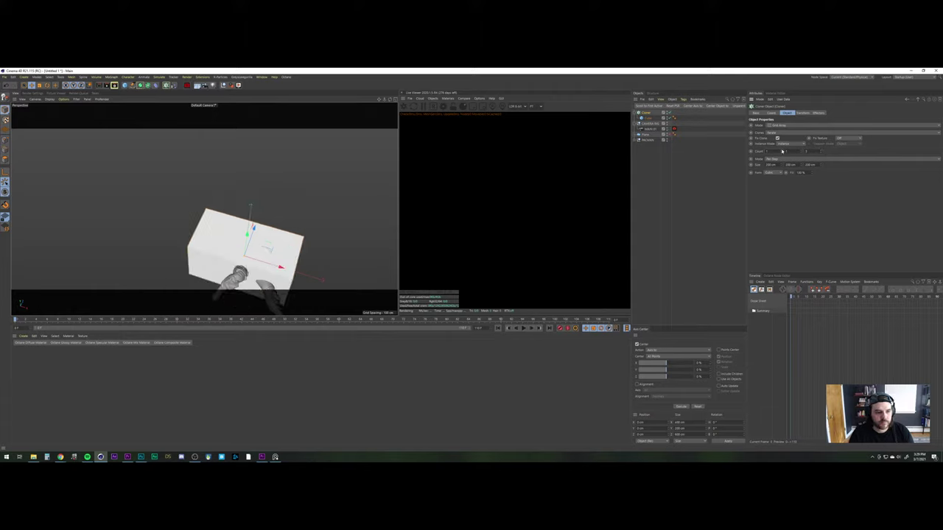
click(783, 151)
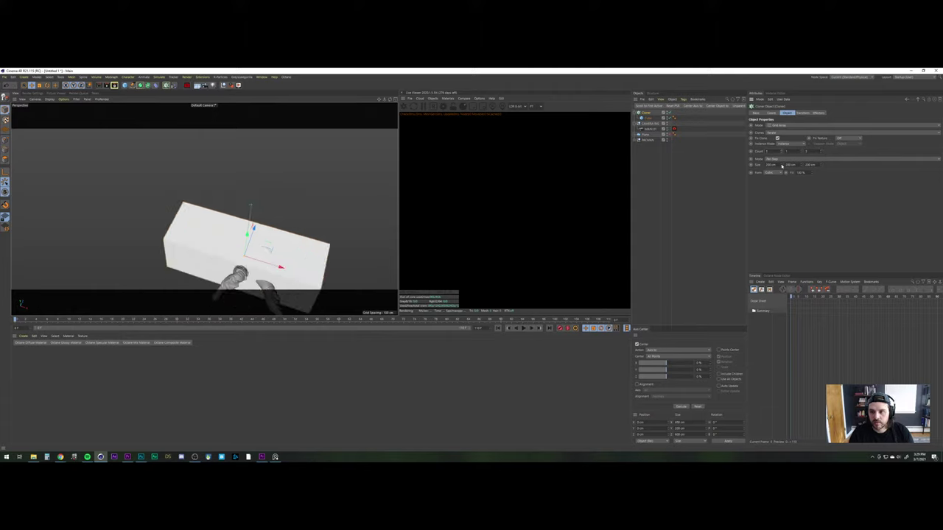
Set the Cloner's X and Z size to 201 cm and its Z count to 3
drag(782, 166, 724, 159)
text(201)
key(Return)
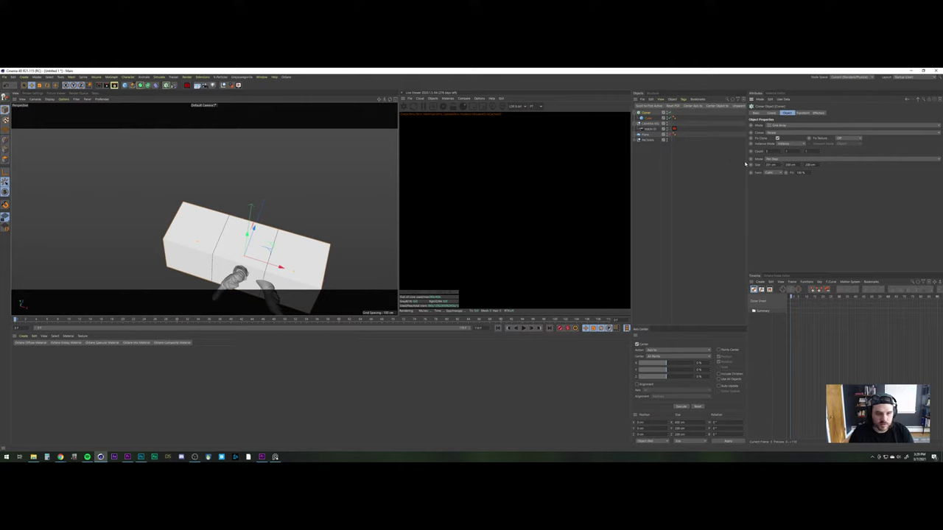
drag(816, 165, 756, 162)
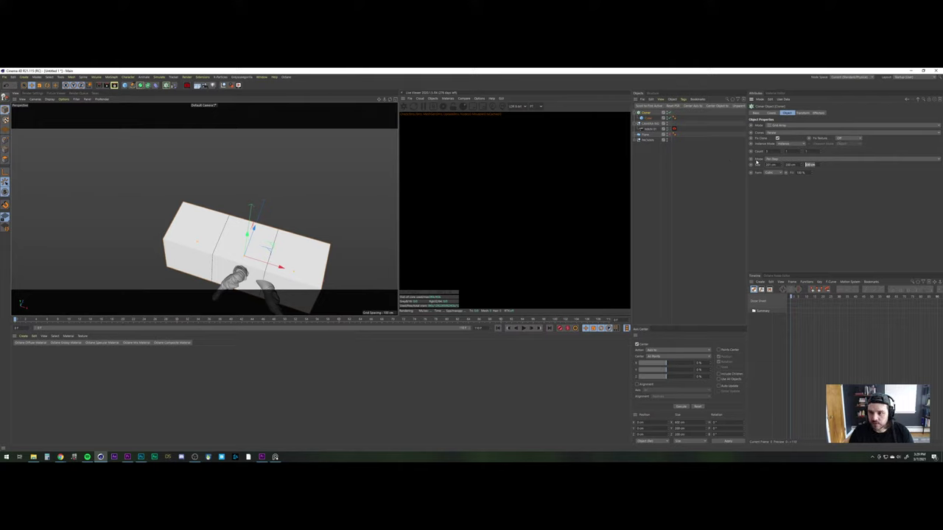
text(2)
key(Return)
click(822, 151)
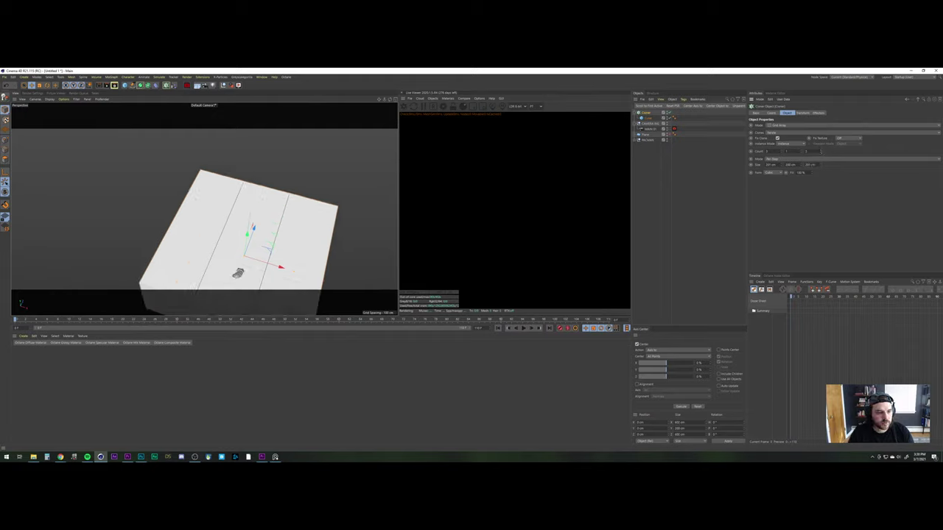
View the cube grid closely from above and switch the viewport display to Quick Shading
scroll(262, 181, down, 1)
scroll(262, 180, up, 8)
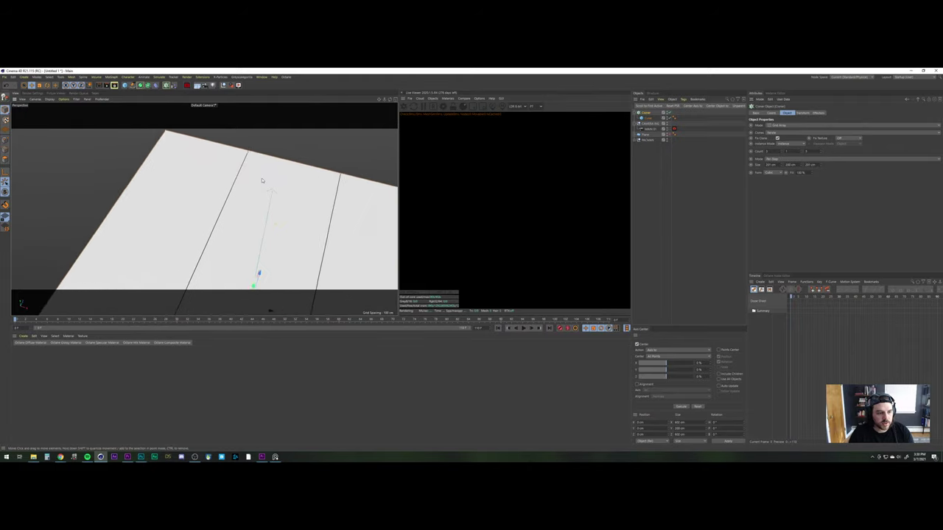
mouse_move(261, 180)
alt+mouse_down()
mouse_move(206, 252)
mouse_move(213, 264)
alt+mouse_up()
click(49, 98)
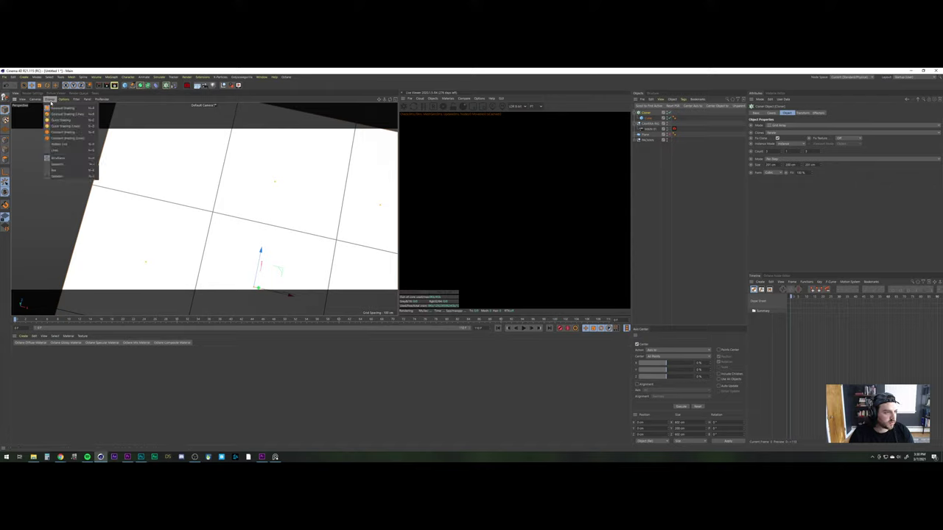
click(73, 120)
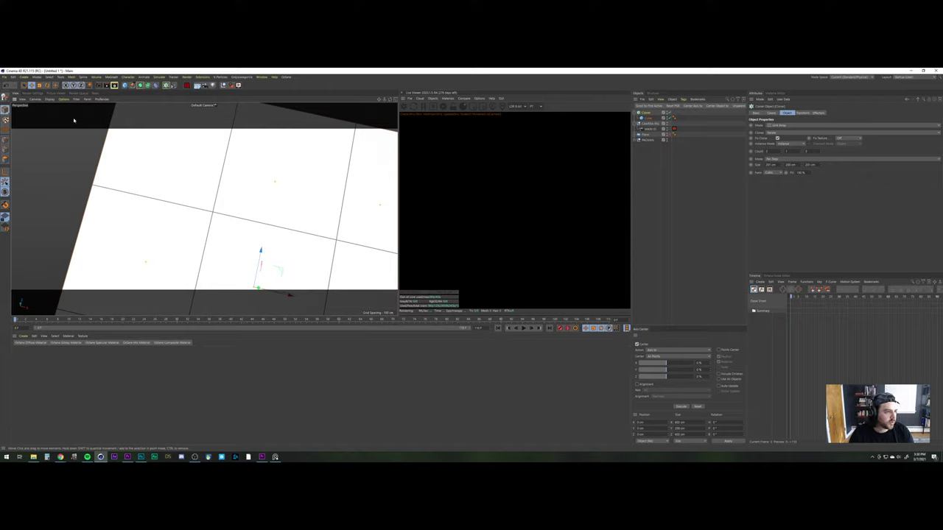
Set the Cloner's grid count to 20 in X and 20 in Z
scroll(276, 206, down, 8)
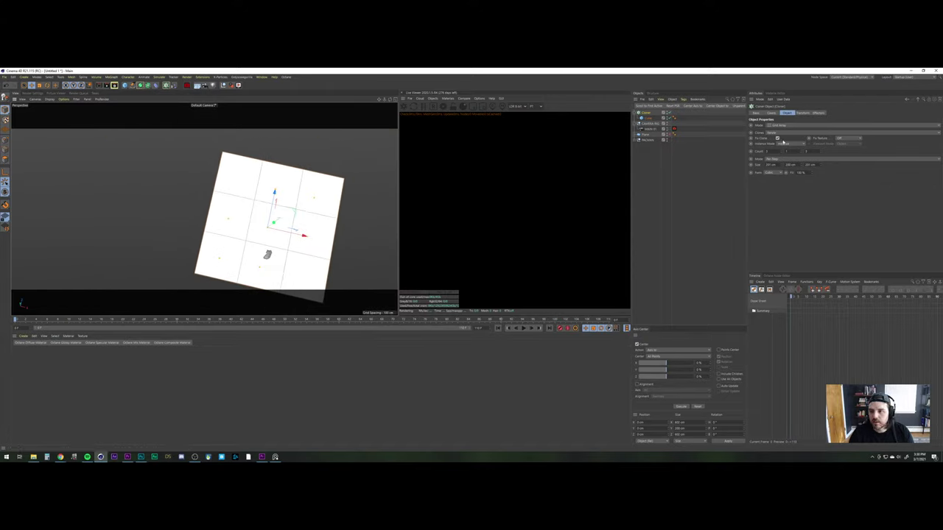
text(20)
key(Tab)
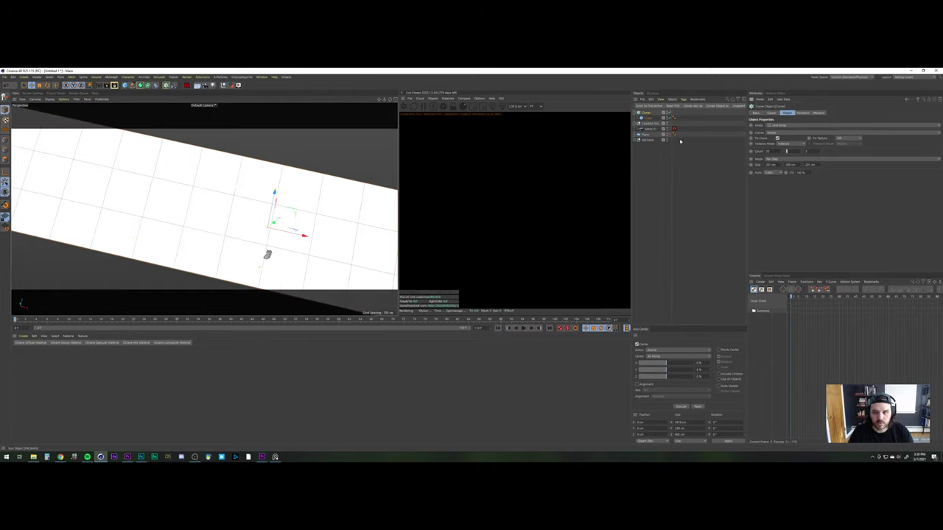
key(Tab)
text(20)
key(Return)
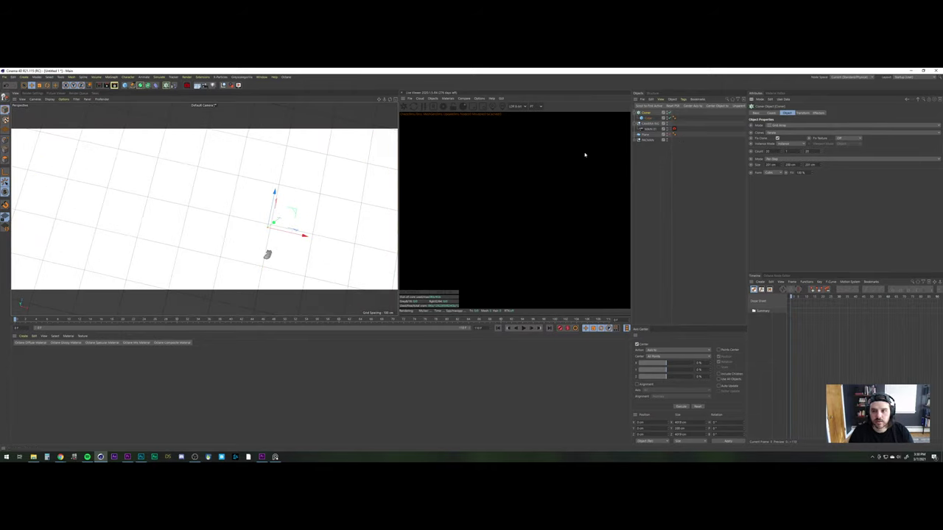
Lower the Cloner about 118 cm in the front view so the cubes sit beneath the character, and return to the full perspective view
click(673, 171)
click(646, 113)
click(395, 100)
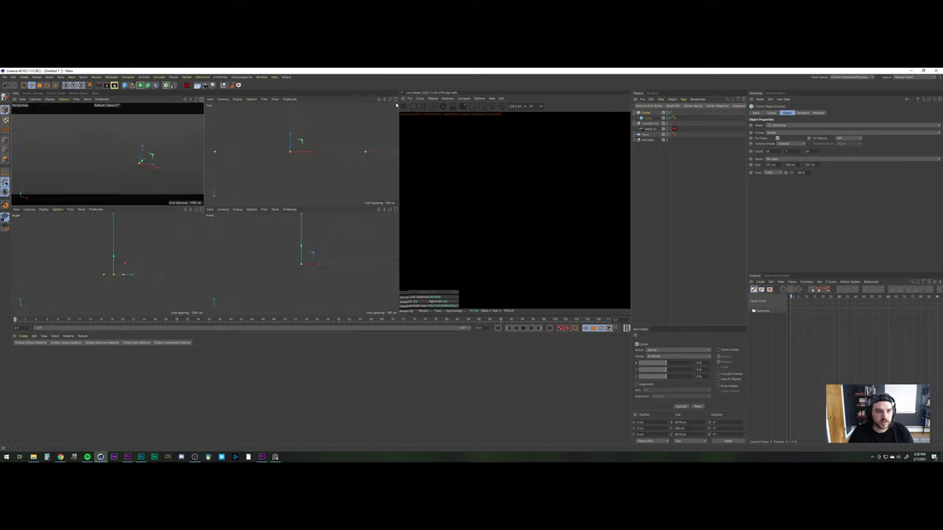
drag(304, 241, 302, 273)
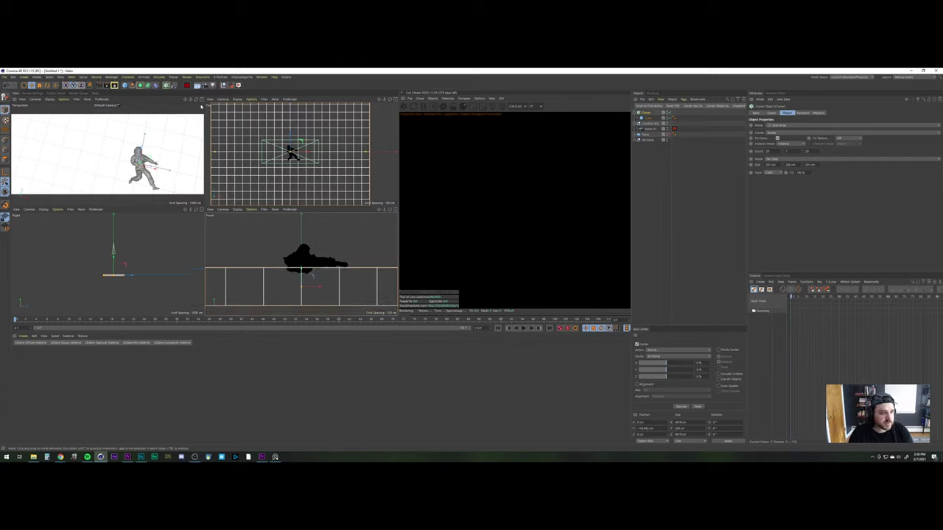
click(201, 99)
scroll(261, 192, down, 5)
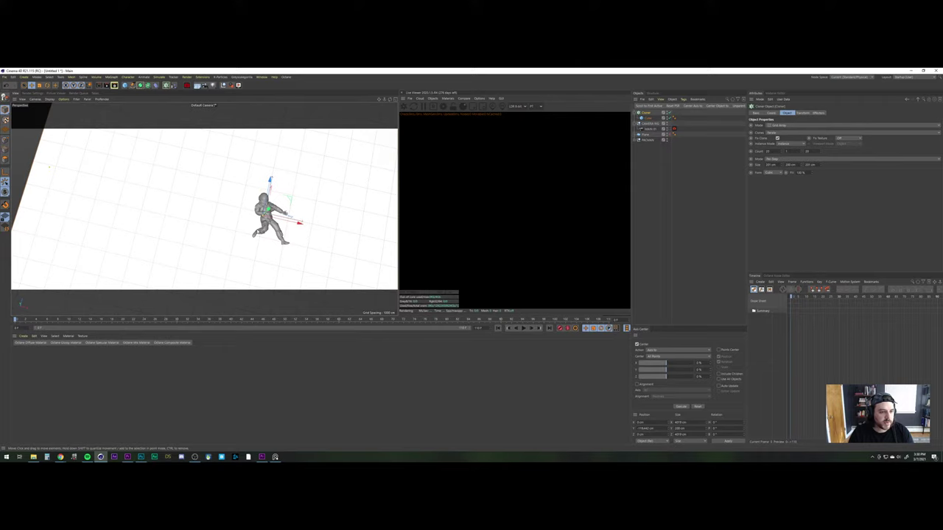
Look through the Octane camera and set the Cloner's grid count to 24 in X and 14 in Z
click(669, 129)
click(654, 193)
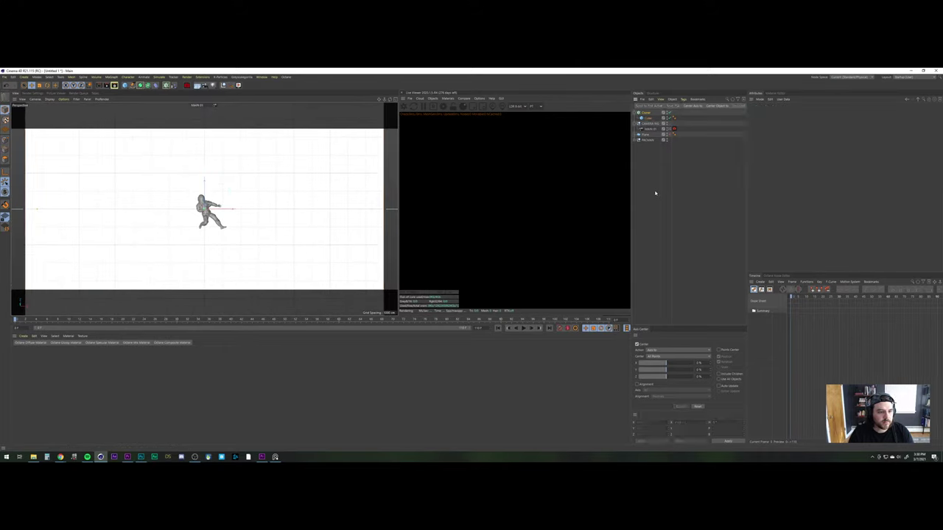
click(648, 113)
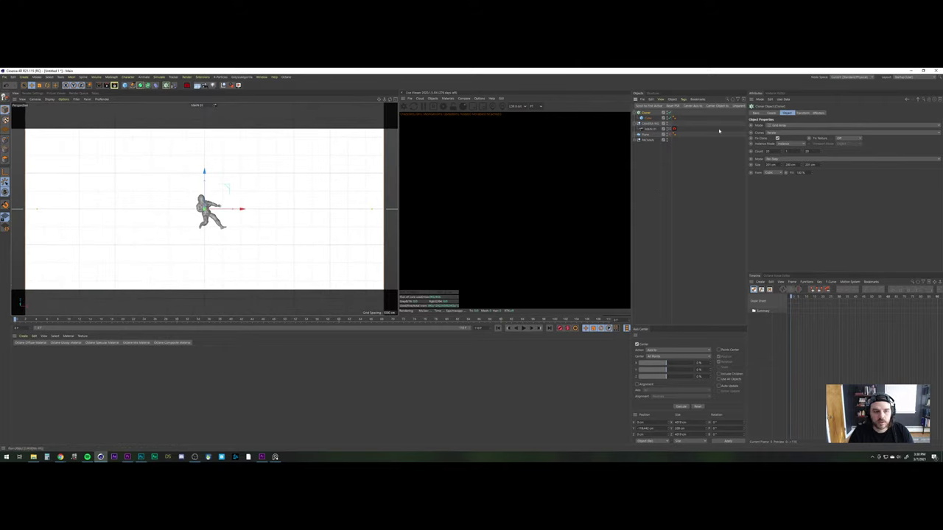
click(782, 151)
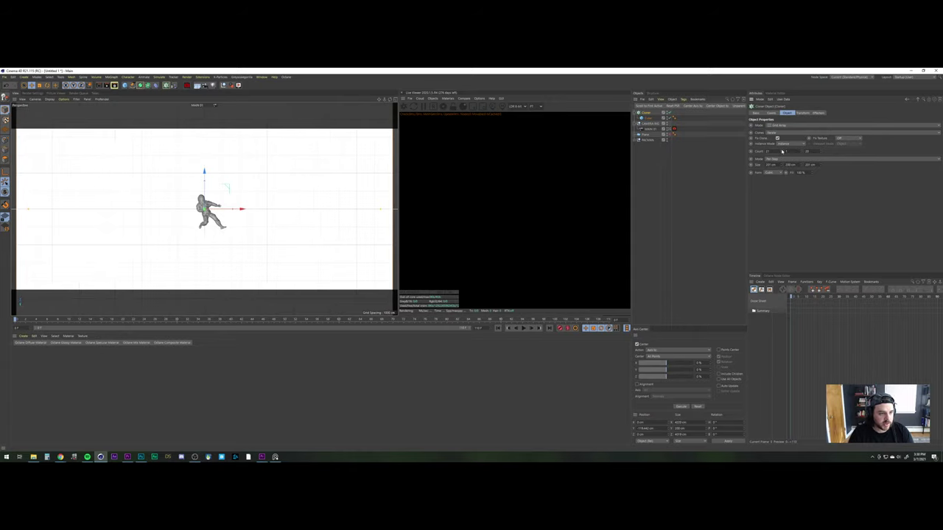
click(782, 151)
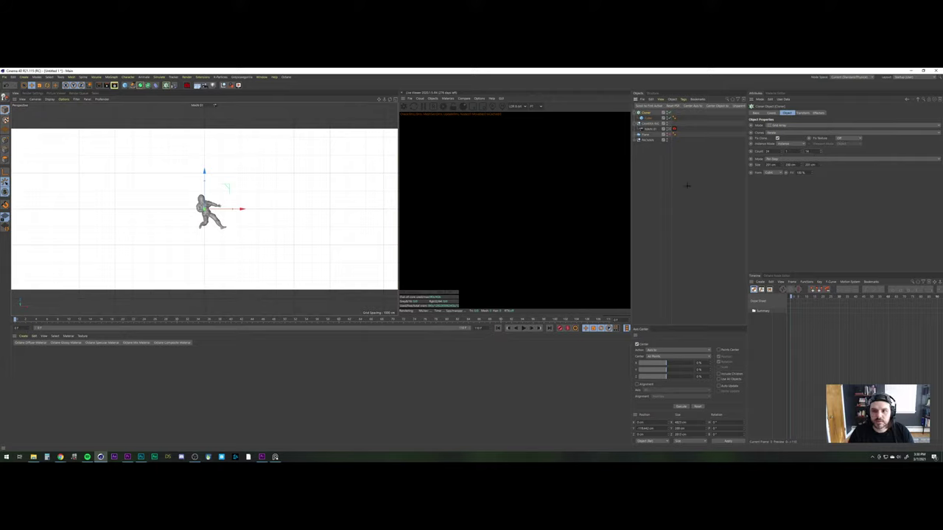
click(687, 185)
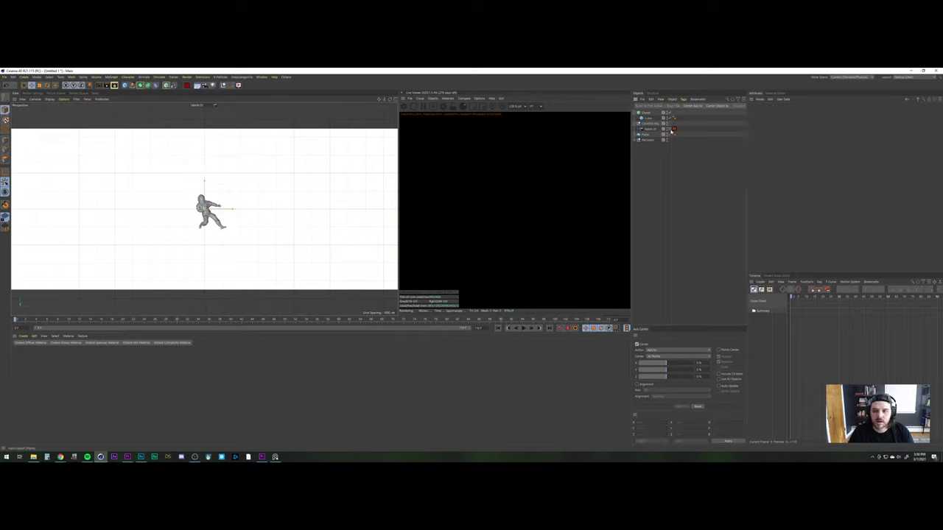
Change the Cloner's transform colour to dark grey
click(648, 115)
click(774, 153)
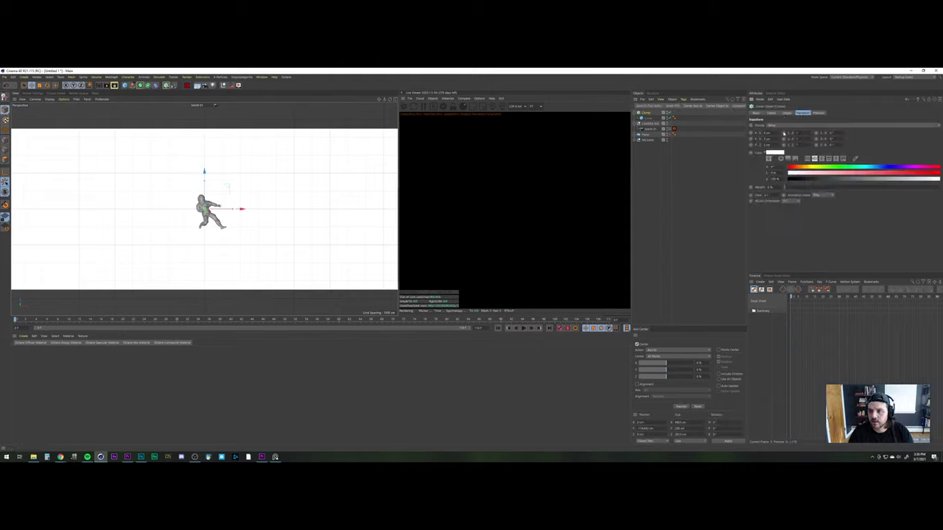
click(774, 153)
click(751, 163)
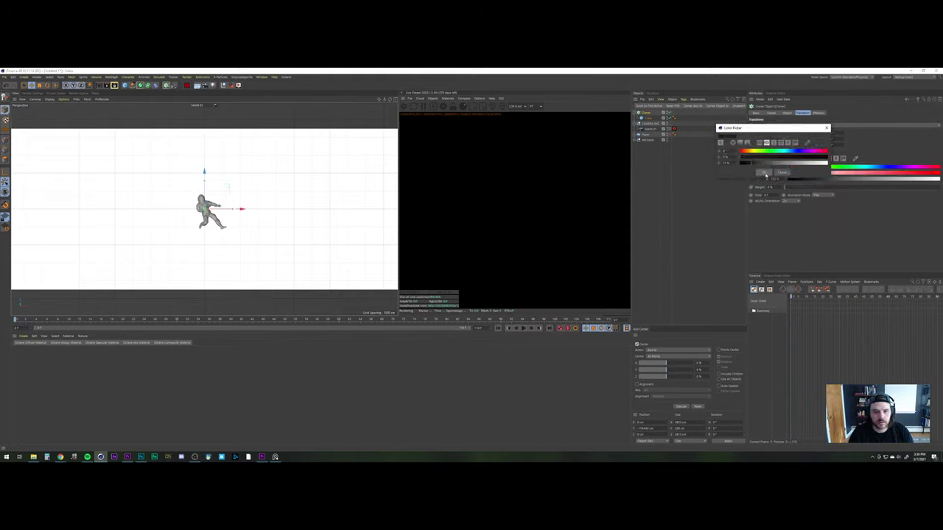
click(764, 173)
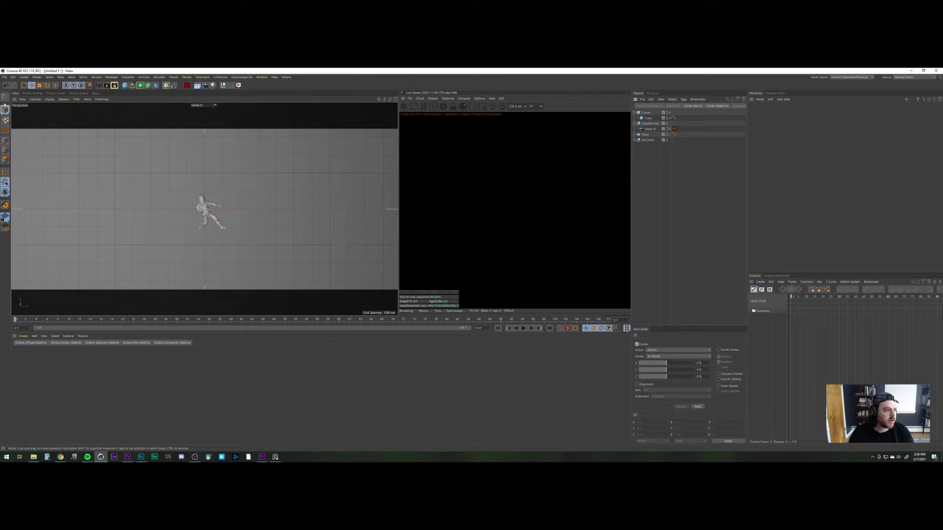
Rotate the camera rig null's heading to about 12°
click(654, 134)
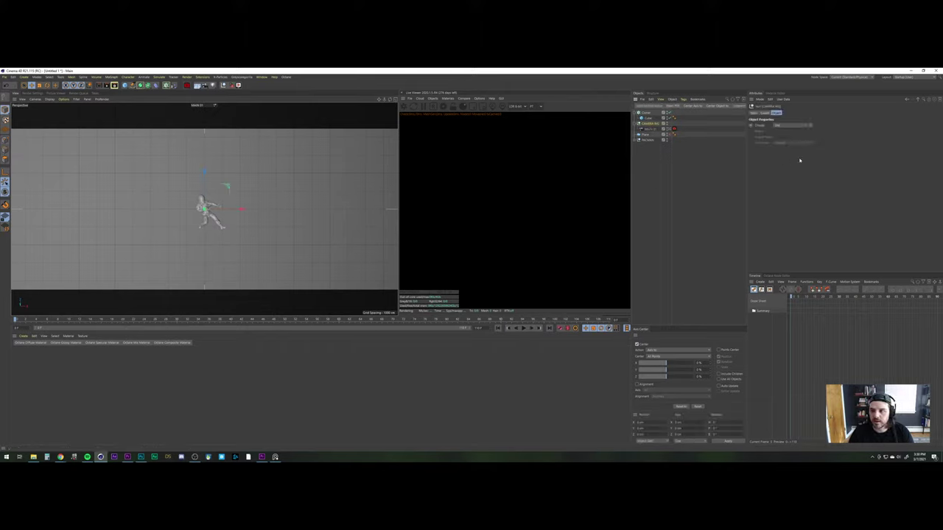
click(651, 129)
click(804, 114)
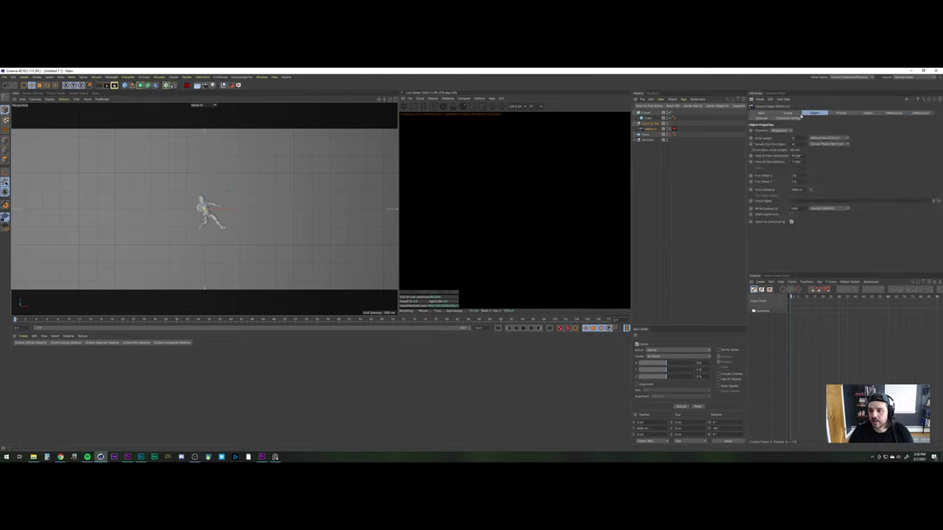
click(791, 114)
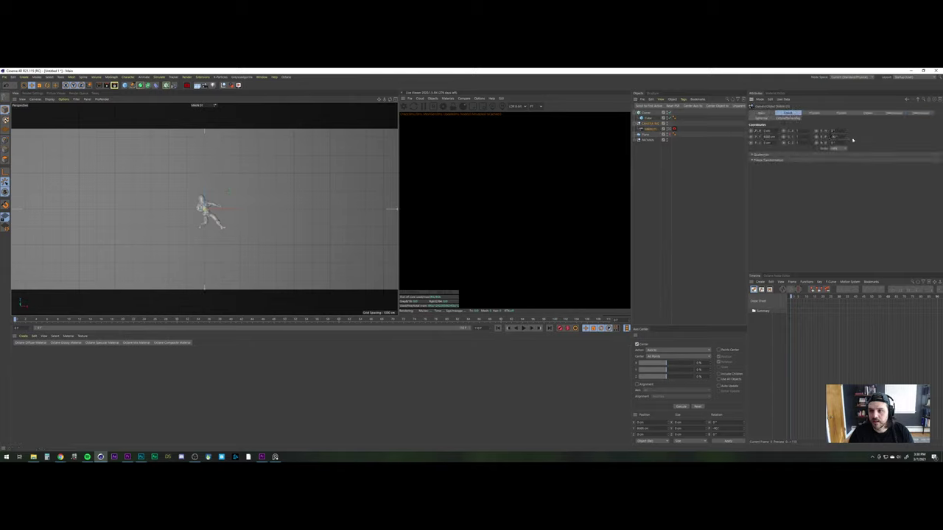
click(674, 126)
drag(846, 126, 847, 117)
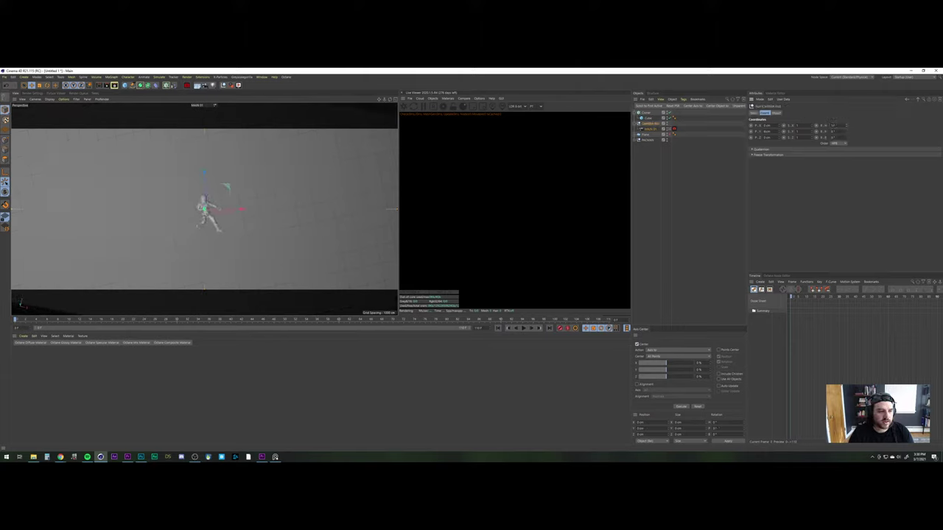
Switch to the reference image board and examine the angle of the overhead tiled-floor shot, then return to the scene
click(275, 457)
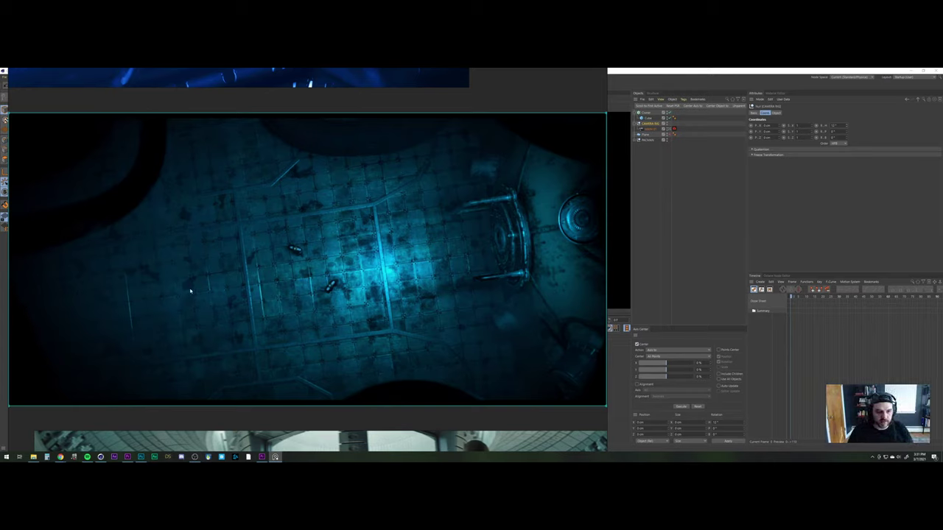
click(653, 221)
click(653, 221)
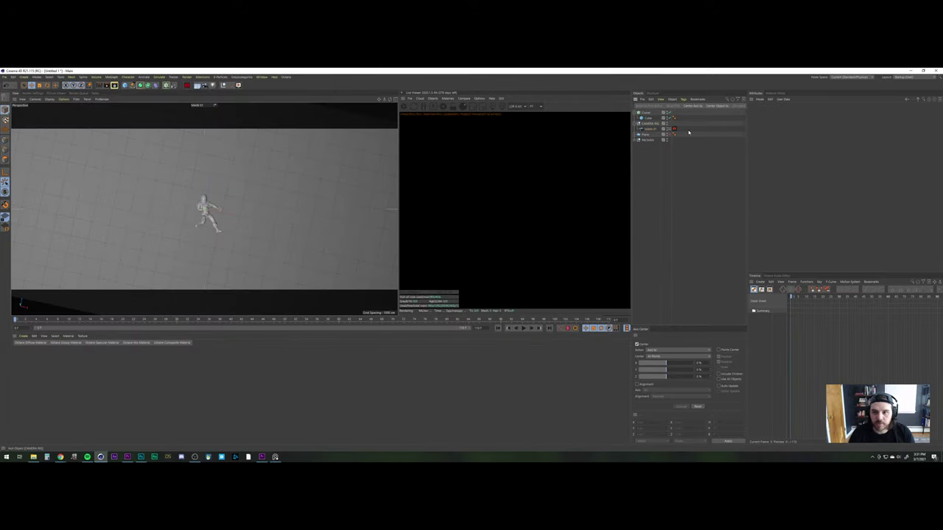
Rotate the camera rig's heading to about -18° and shift the rig horizontally so the character sits off-centre
click(650, 124)
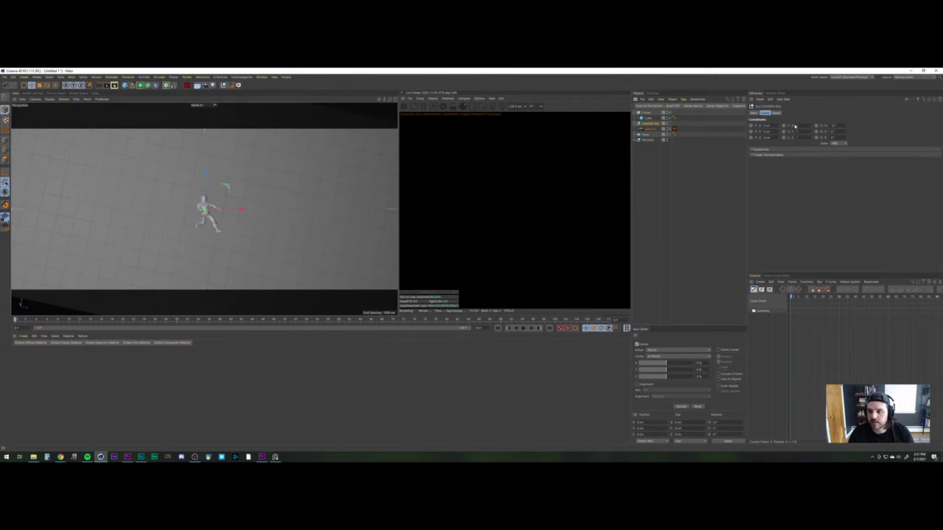
drag(847, 126, 847, 136)
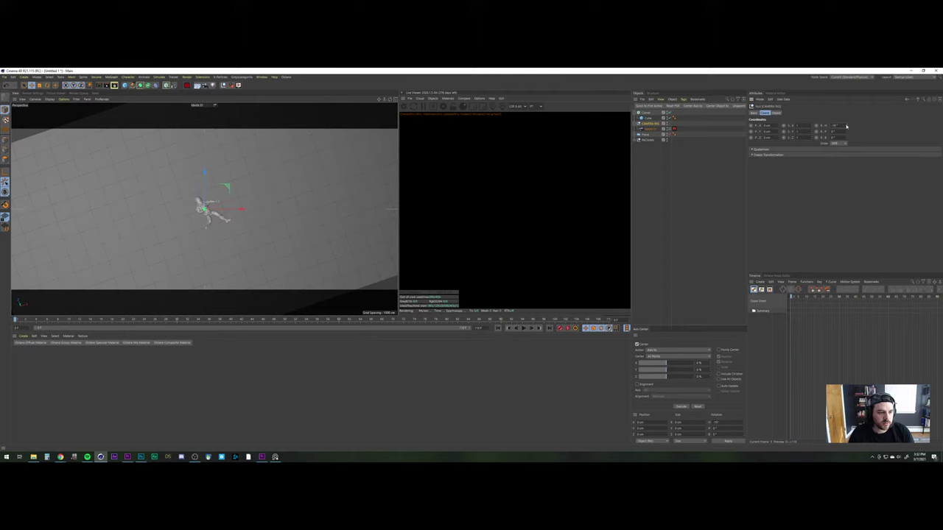
click(700, 171)
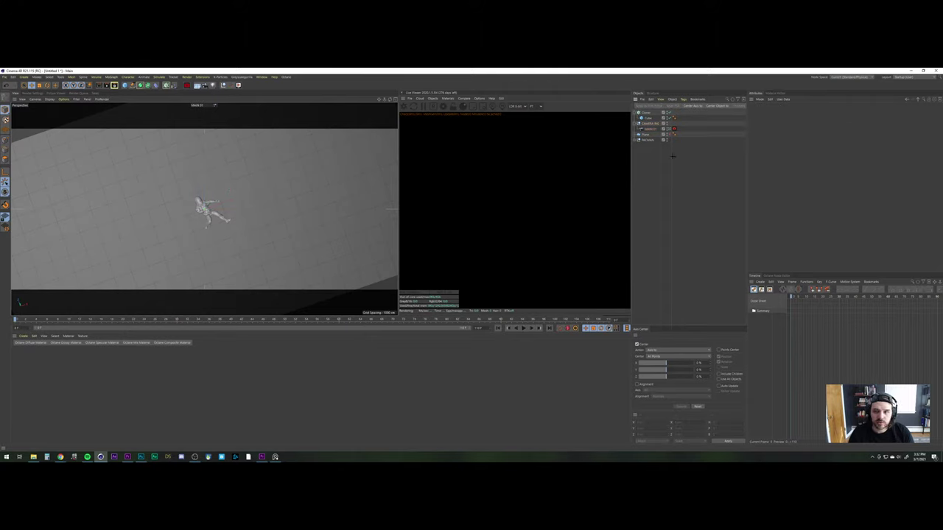
click(199, 212)
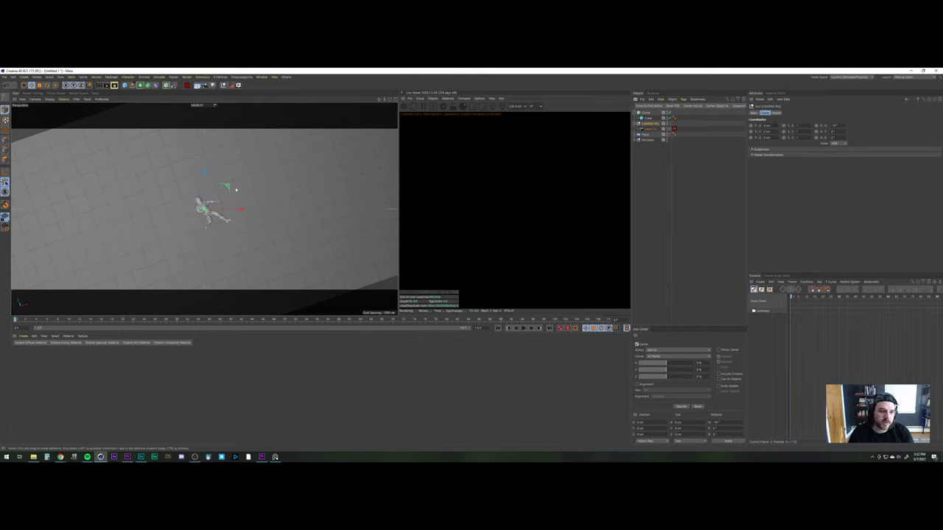
drag(226, 188, 214, 197)
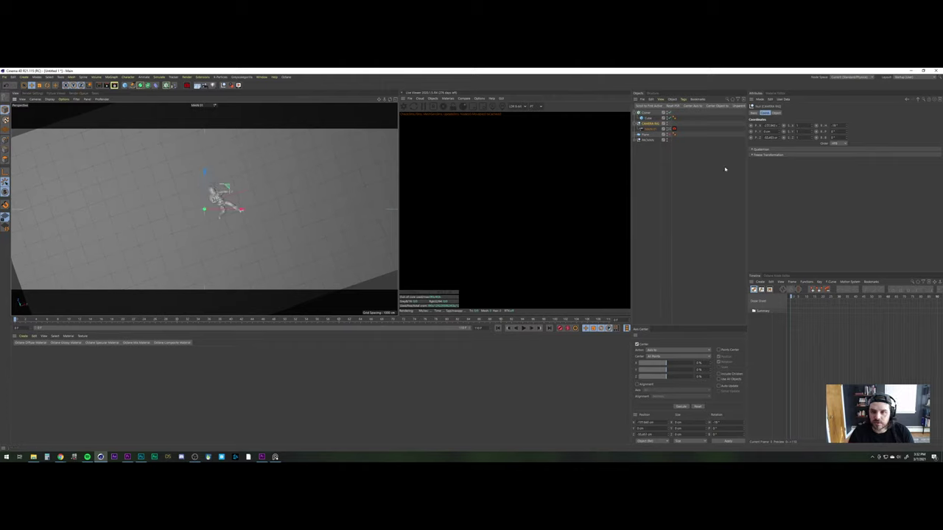
Turn on the Octane camera's Diagonal composition helper and check the camera rig's heading against the guide
click(648, 129)
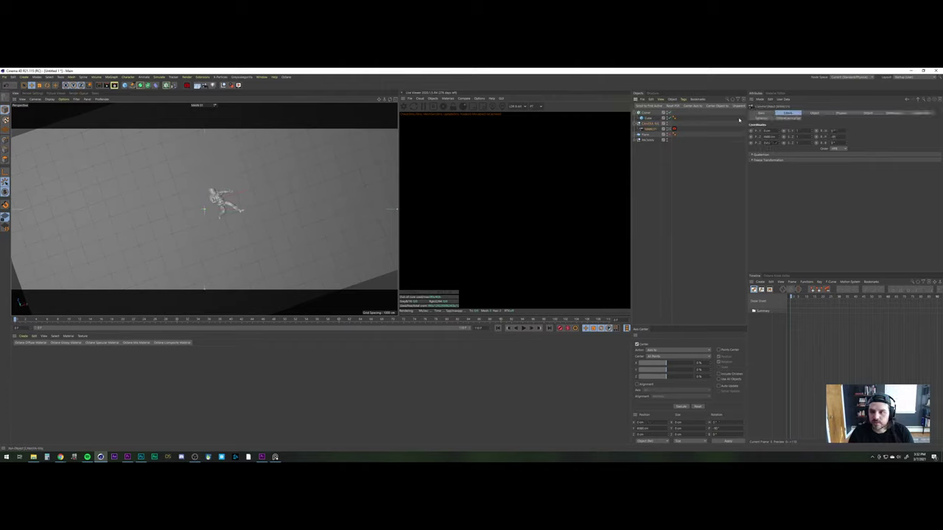
click(920, 113)
click(811, 138)
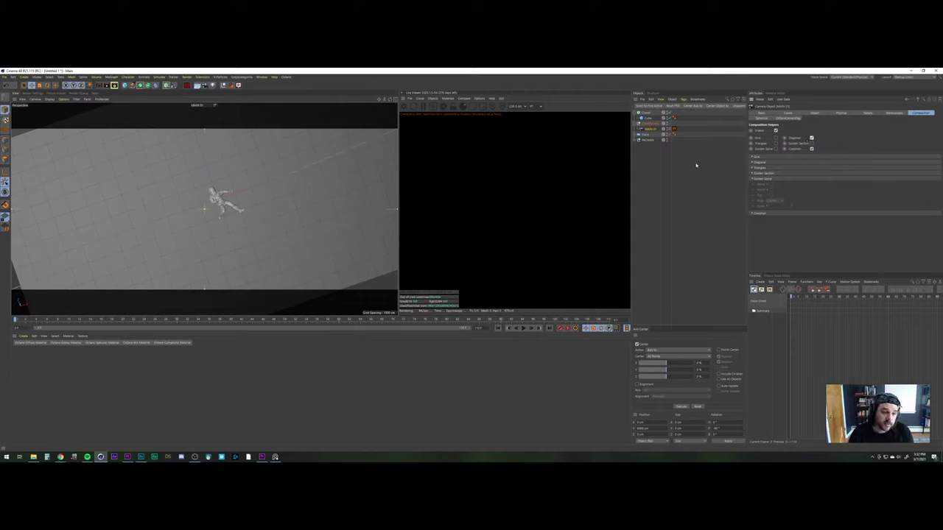
click(647, 124)
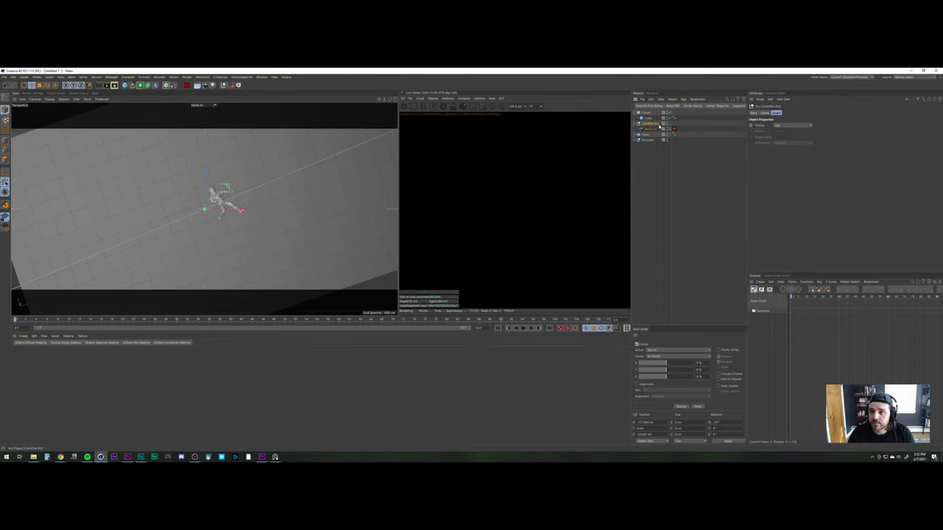
click(764, 112)
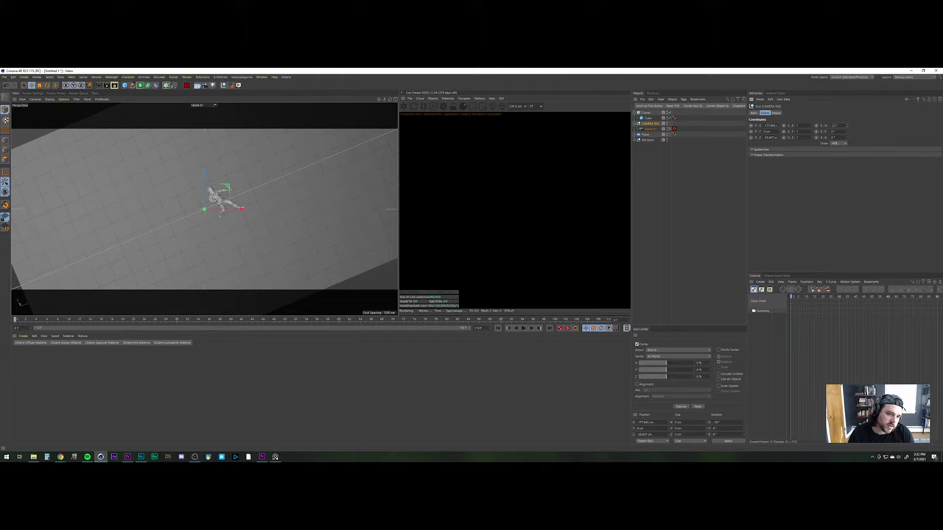
click(664, 222)
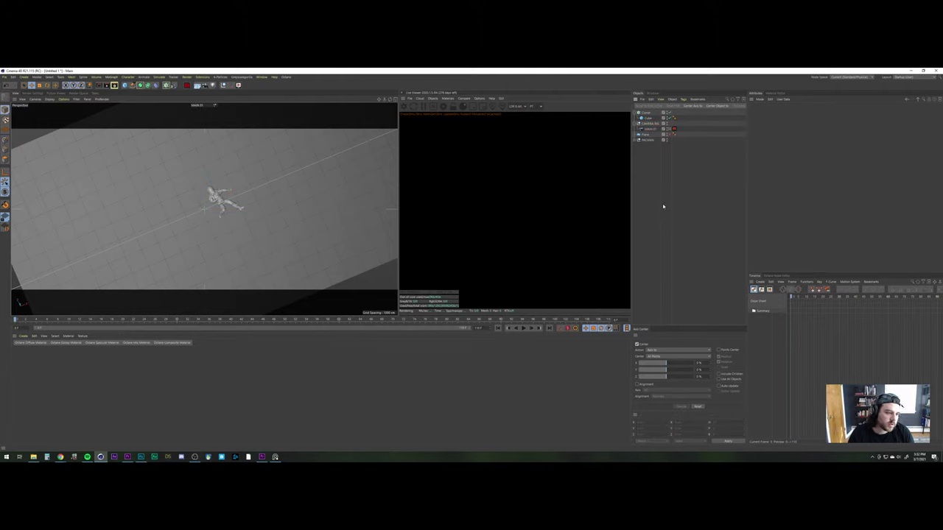
Show the Cloner's object properties
click(653, 112)
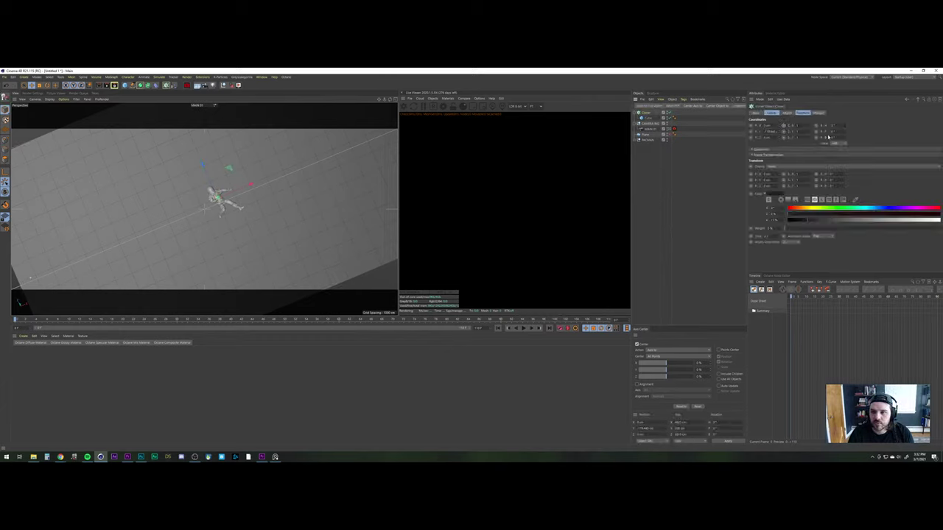
click(789, 113)
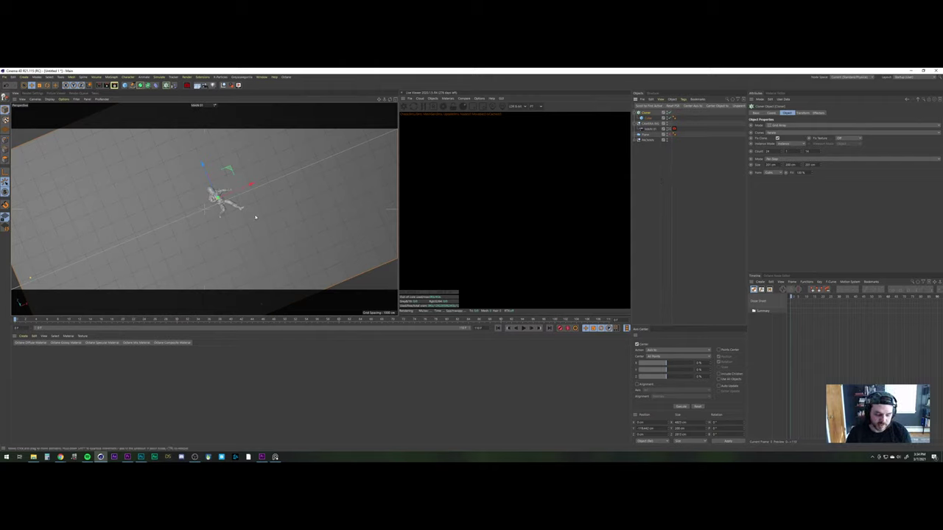
Increase the Cloner's X and Z clone counts so the cube floor fills the camera frame
click(669, 168)
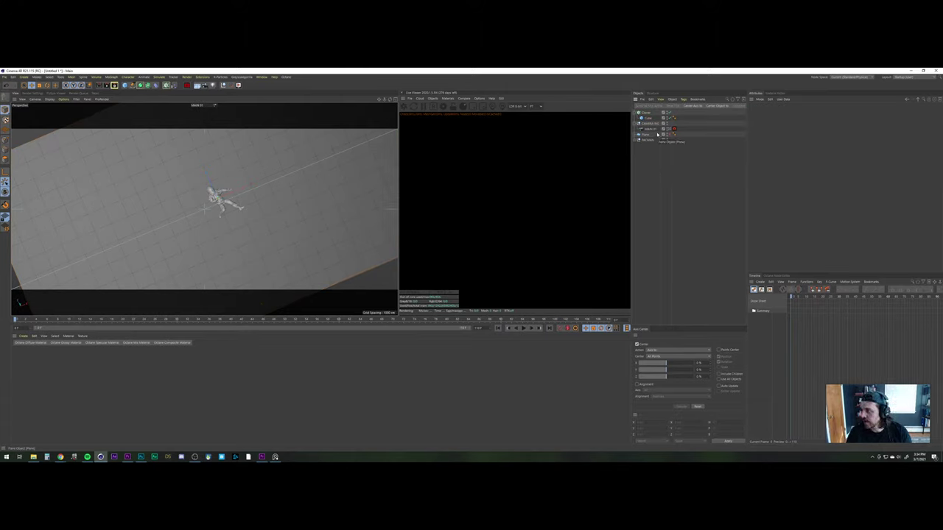
click(648, 113)
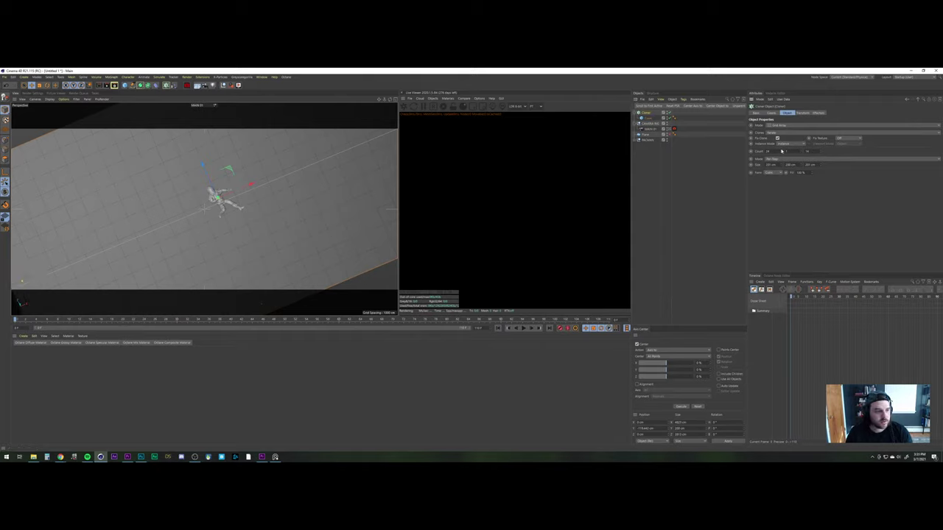
click(822, 151)
click(821, 151)
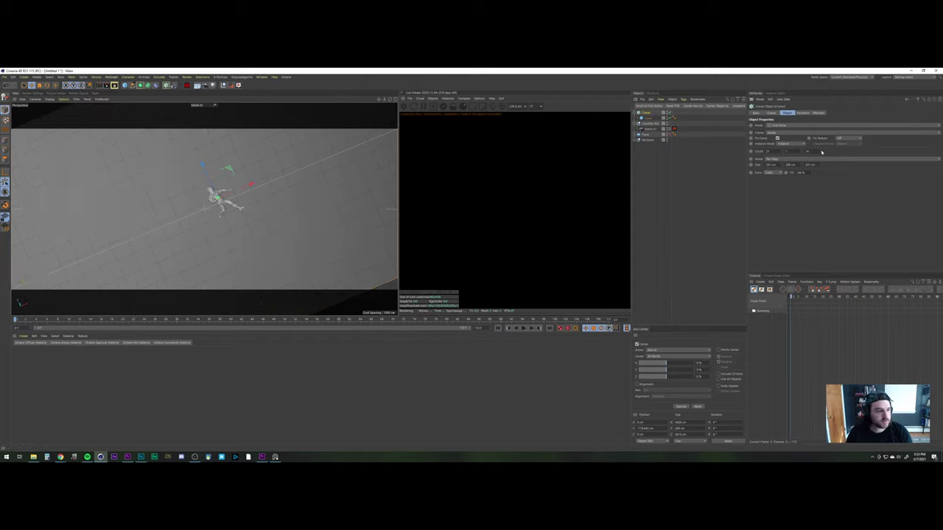
click(821, 151)
Move the camera rig so the character sits lower and farther left along the diagonal guide
click(669, 221)
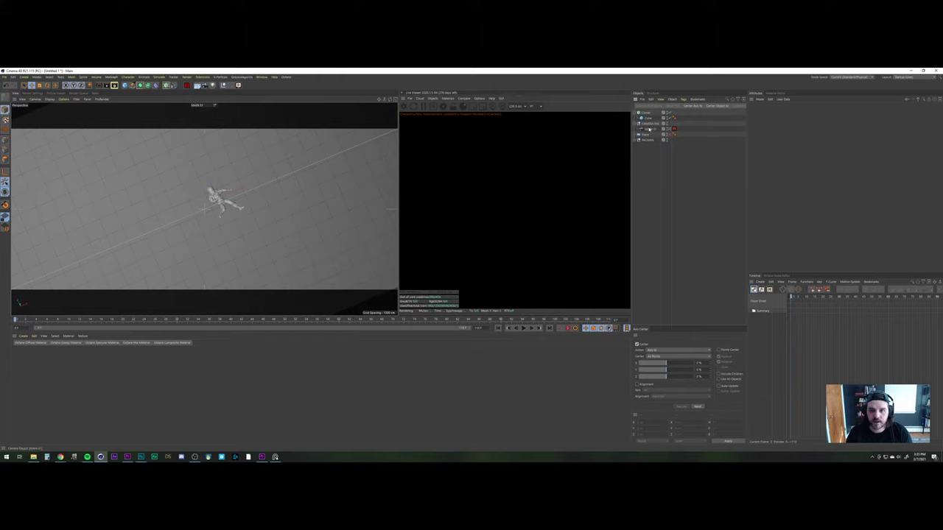
click(251, 193)
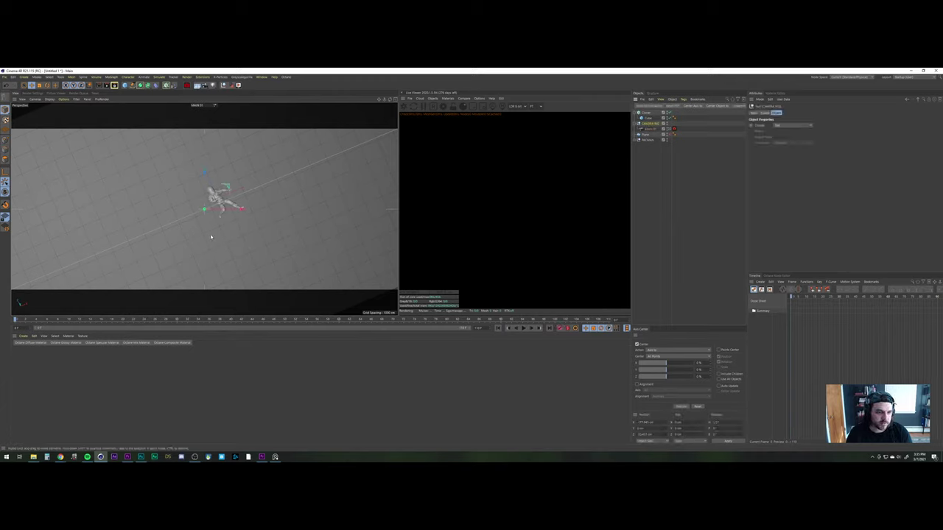
drag(222, 198, 263, 179)
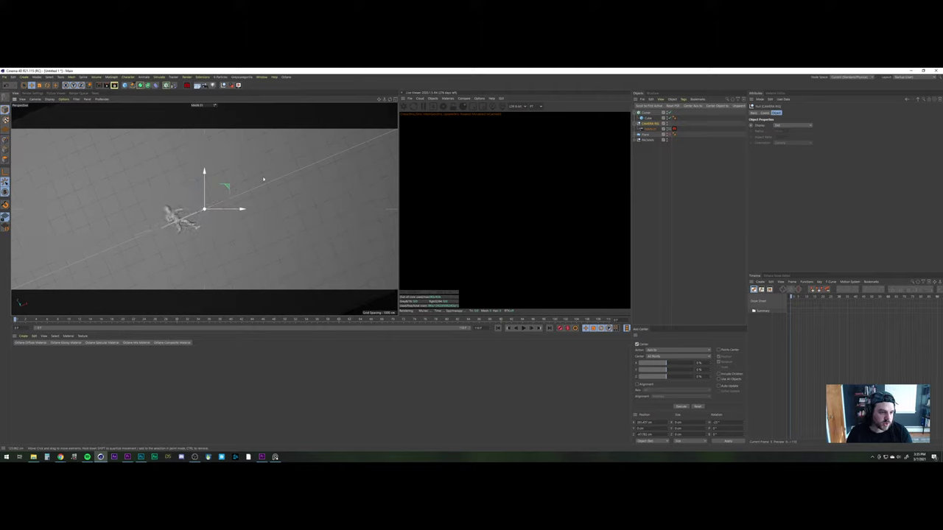
Turn on the Octane camera's Golden Section composition helper alongside the Diagonal one
click(649, 129)
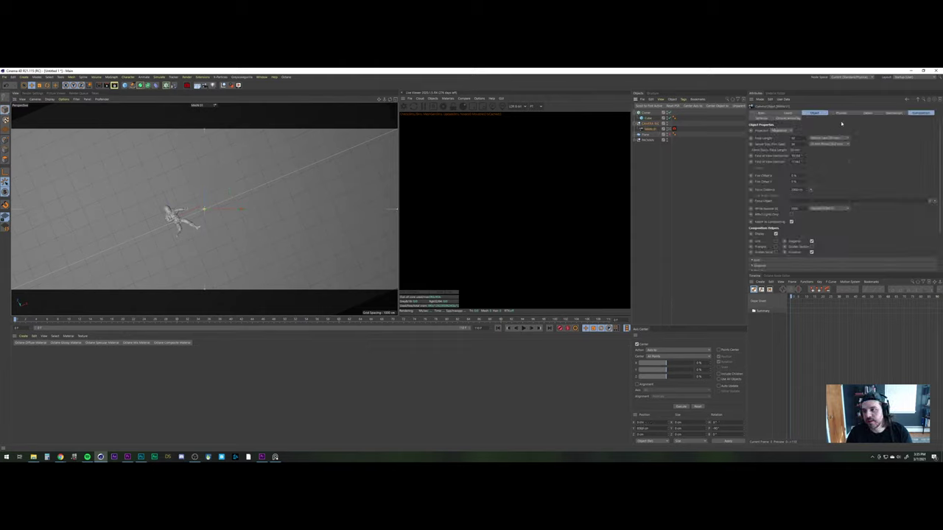
click(895, 114)
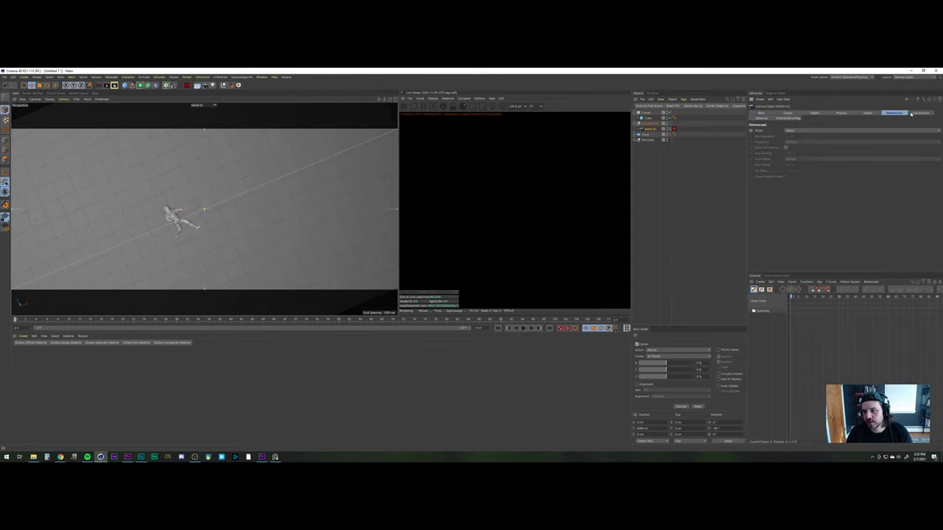
click(911, 113)
click(755, 158)
click(754, 159)
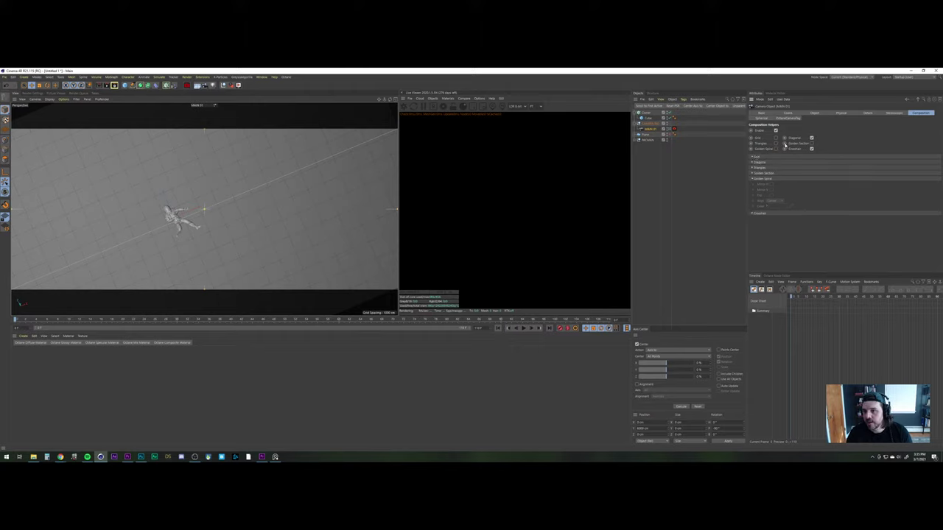
click(812, 143)
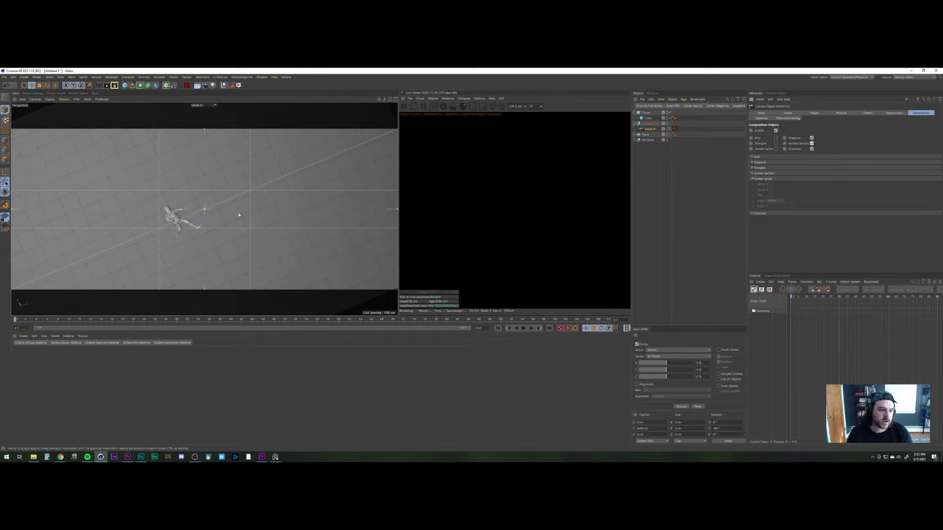
Shift the camera rig so the character lands on the lower-left golden section intersection
drag(238, 213, 301, 195)
key(ctrl+z)
click(649, 124)
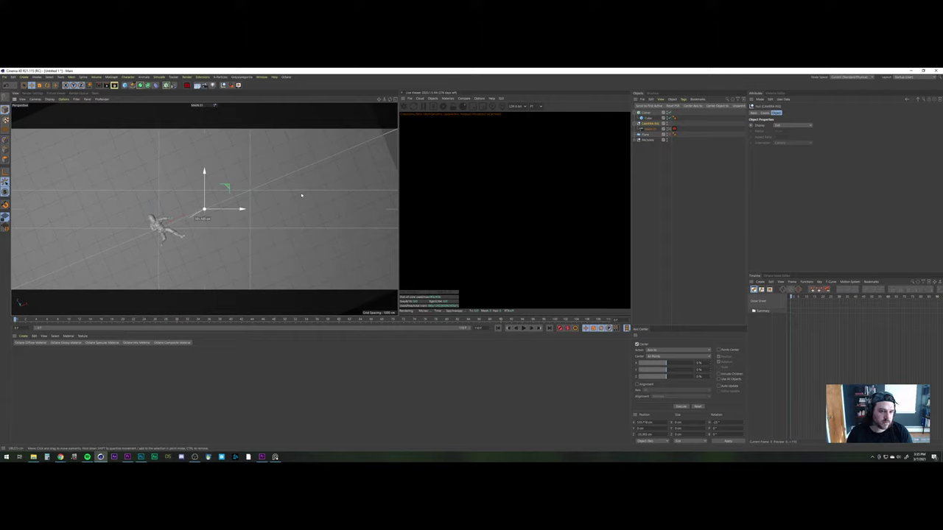
click(655, 200)
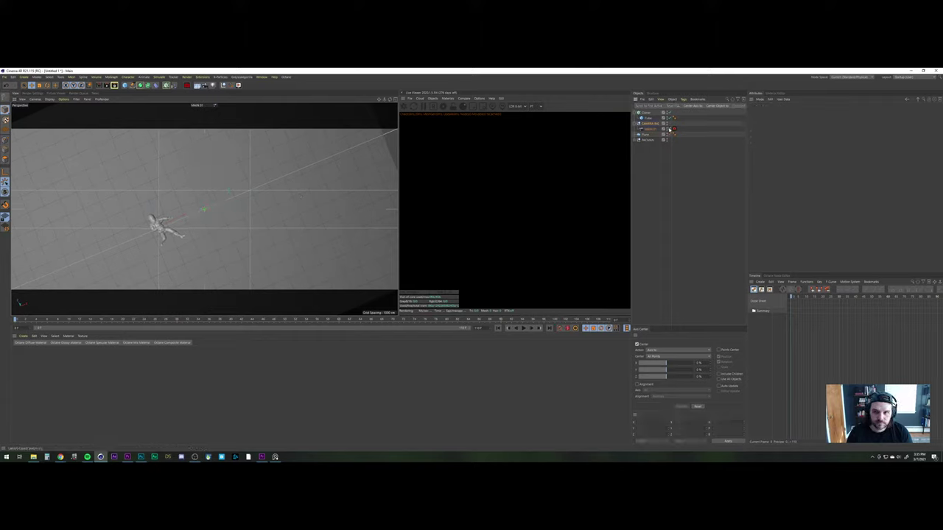
Hide the camera's composition helpers to judge the framing without guides, and enable them again
click(649, 123)
click(907, 114)
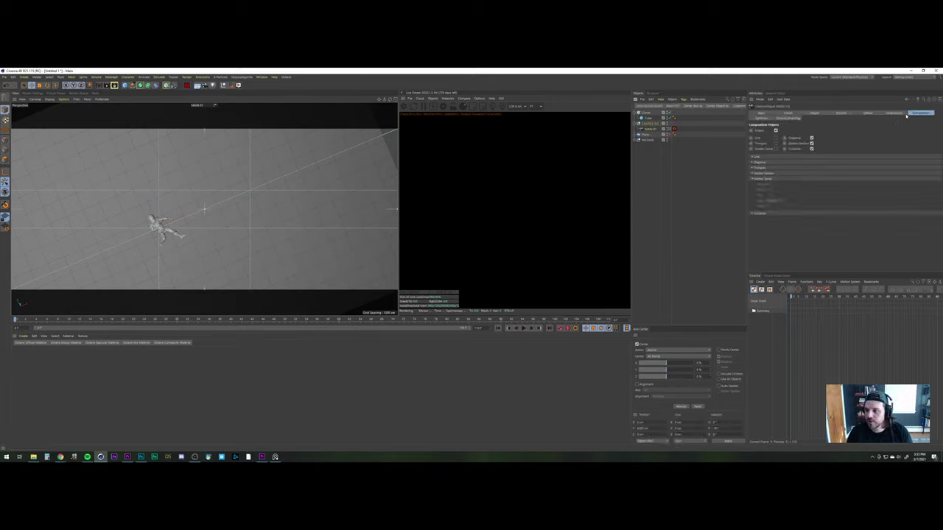
click(775, 130)
click(690, 211)
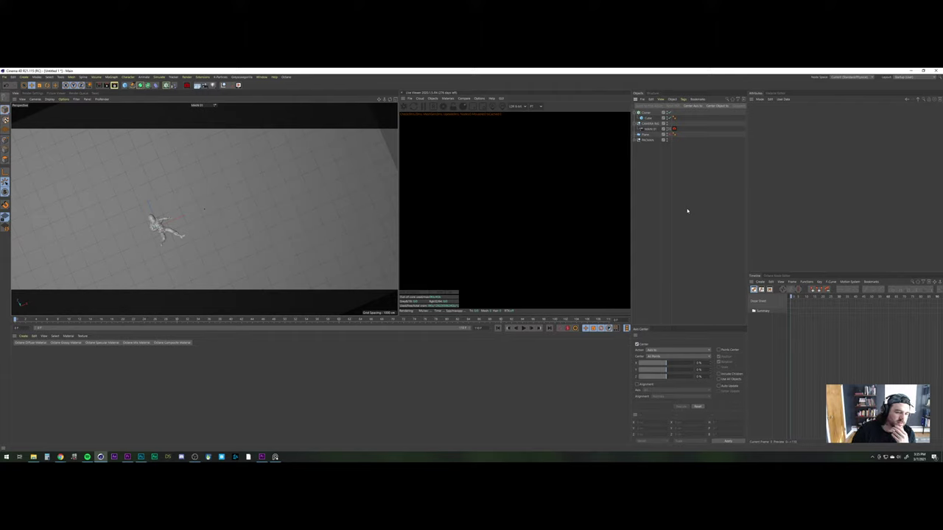
click(661, 129)
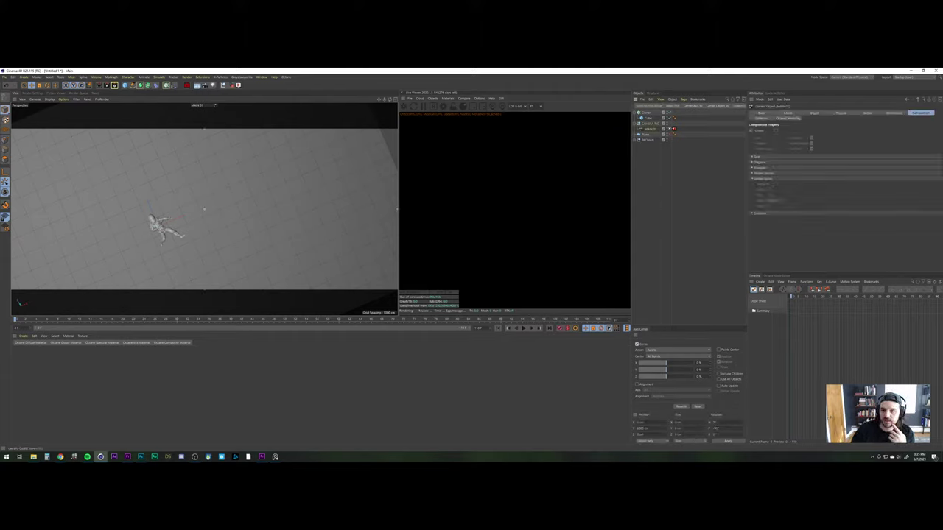
click(775, 130)
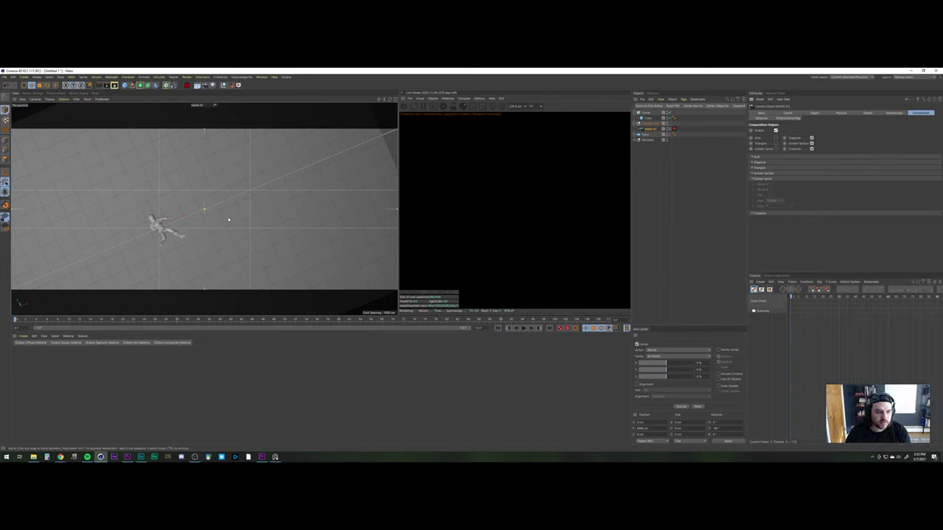
Move the camera rig to bring the character slightly nearer the frame centre, and turn off the composition helpers
click(649, 124)
drag(247, 226, 227, 239)
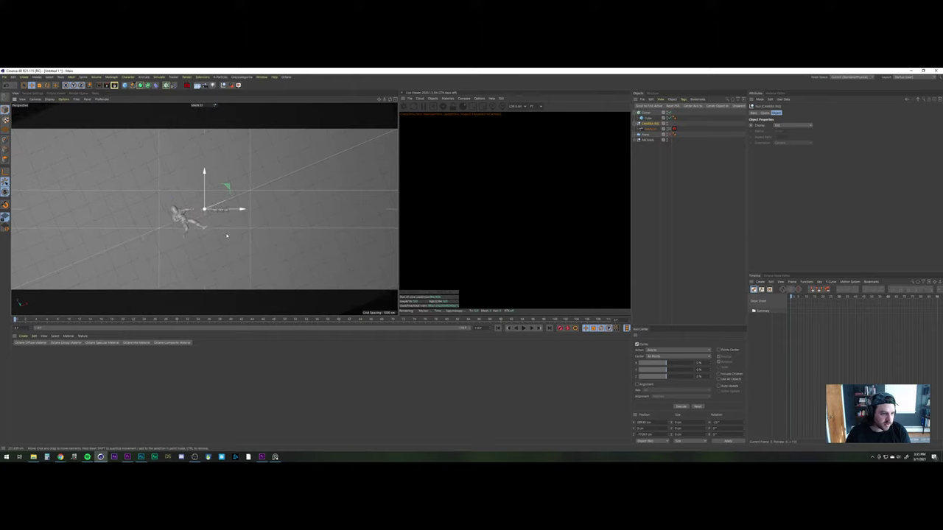
click(656, 190)
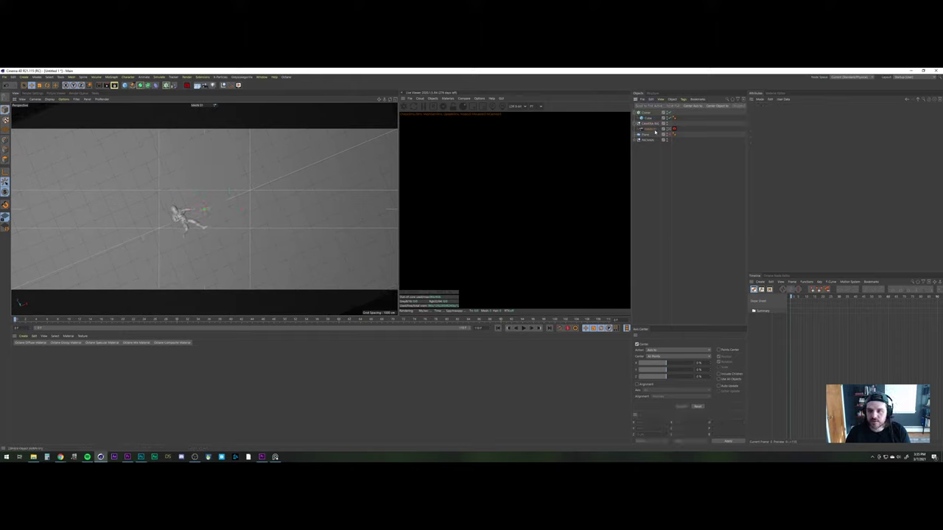
click(655, 130)
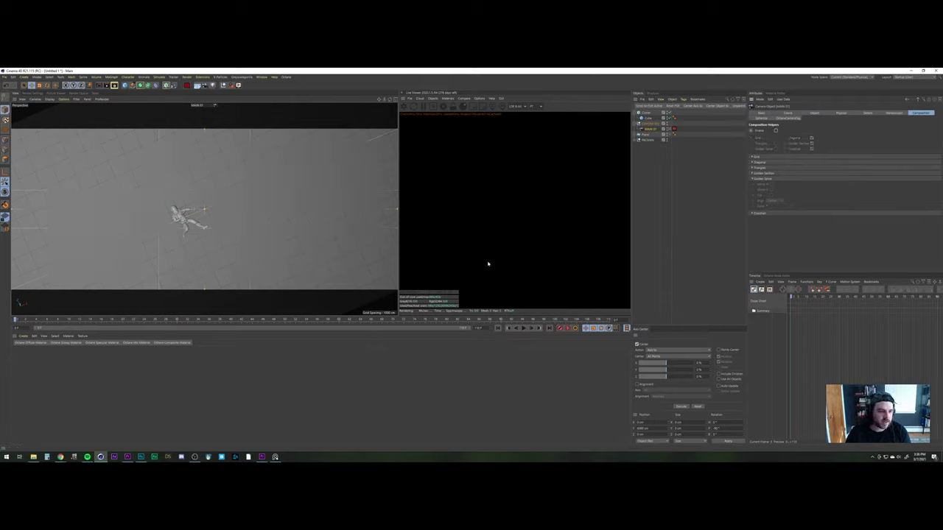
click(684, 158)
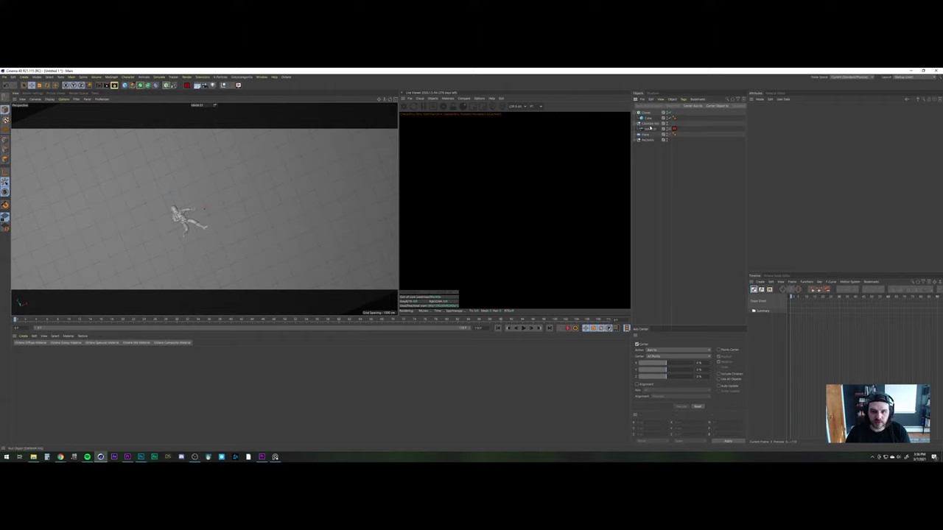
Raise the Octane camera's Y position until the edges of the cube floor come into frame
click(651, 125)
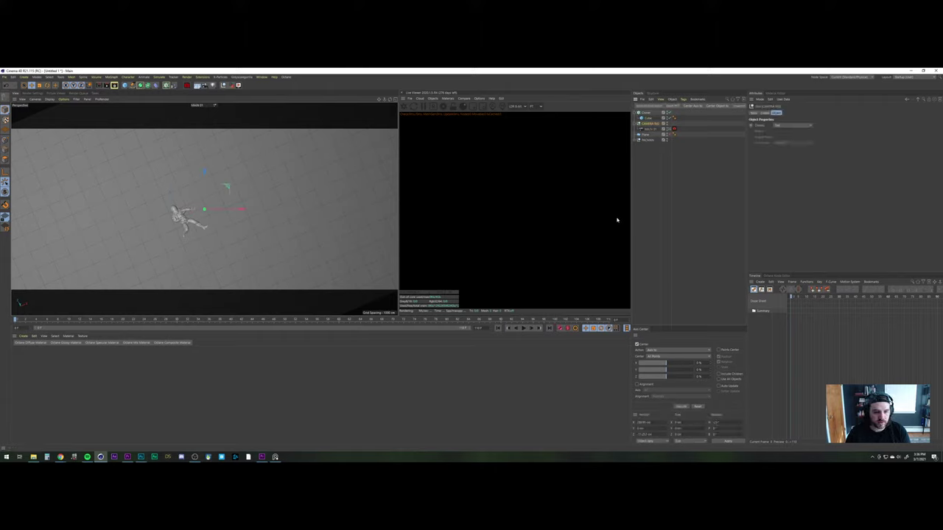
click(651, 129)
click(651, 130)
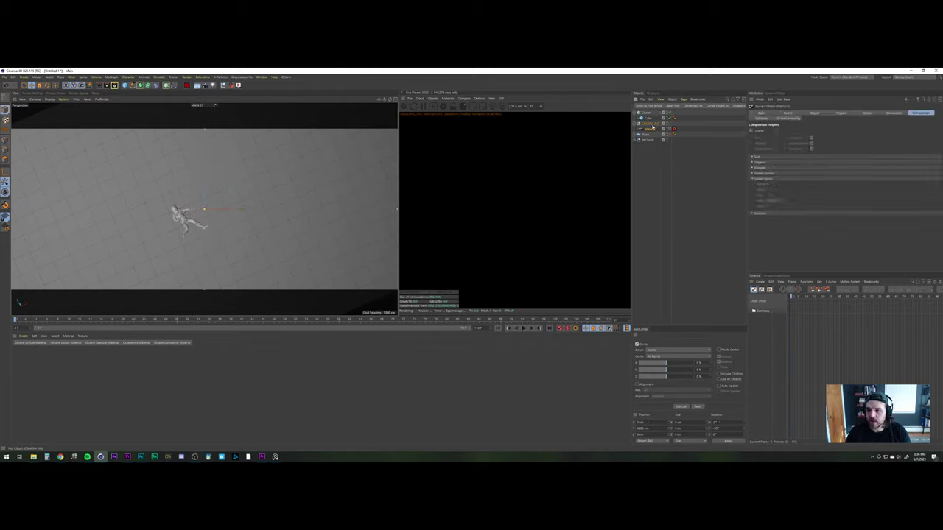
click(651, 124)
click(651, 128)
click(787, 113)
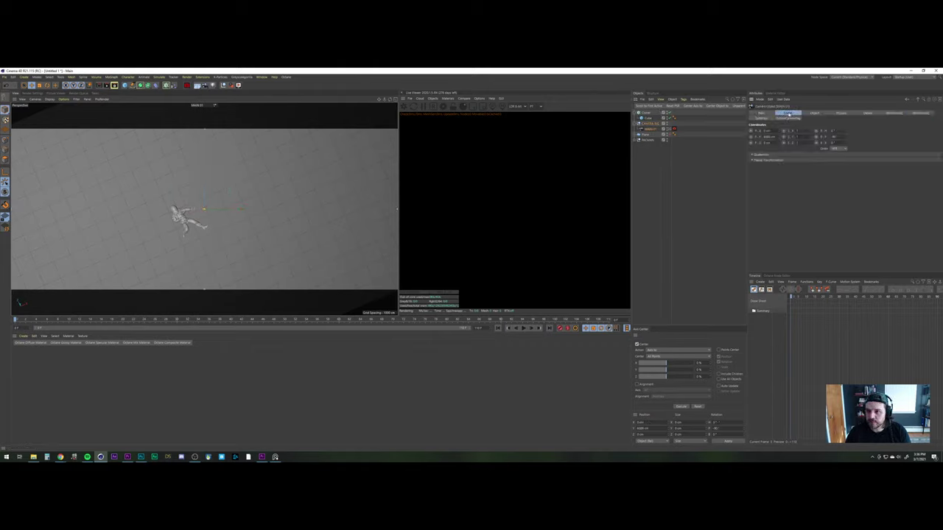
drag(779, 136, 778, 113)
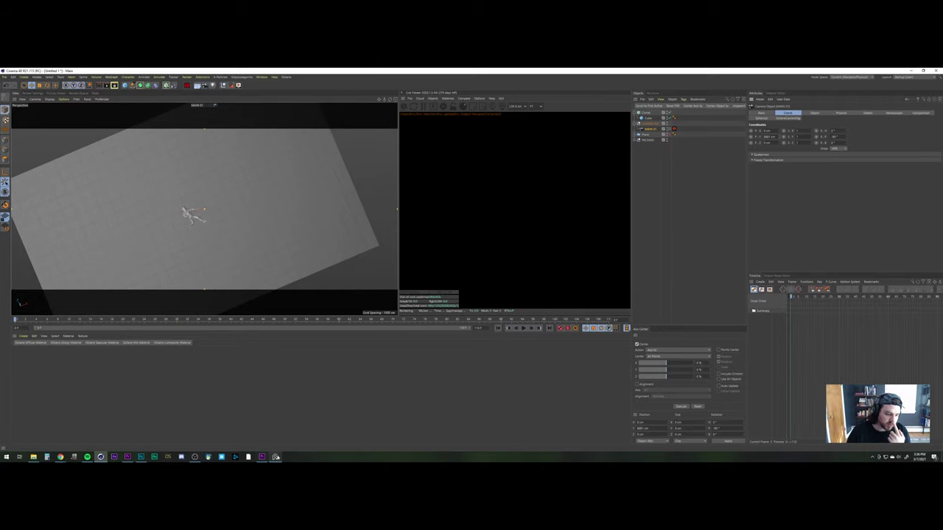
Switch to the reference image board to examine the overhead tiled-floor shot, then return to the scene and select the camera
click(275, 457)
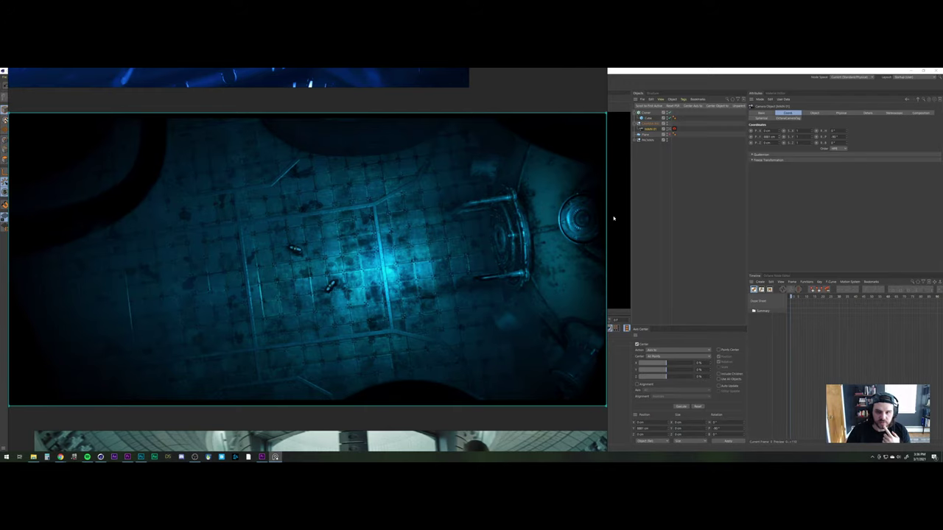
click(673, 204)
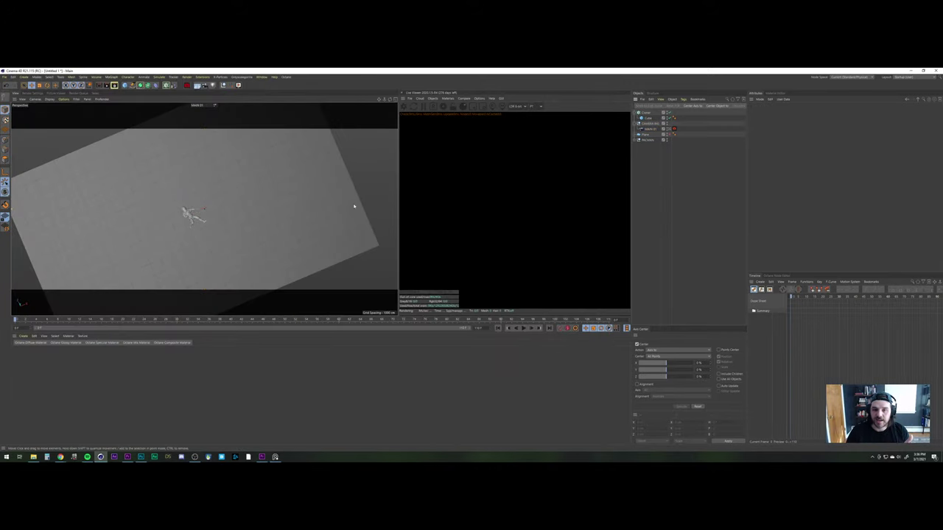
click(648, 129)
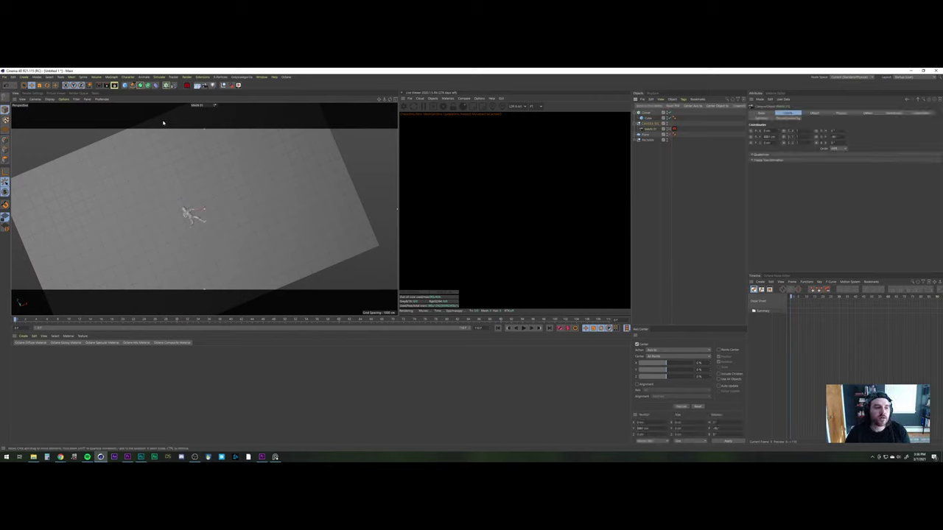
Add a cube, narrow it along Z, and place it and a copy on opposite sides of the character
click(125, 85)
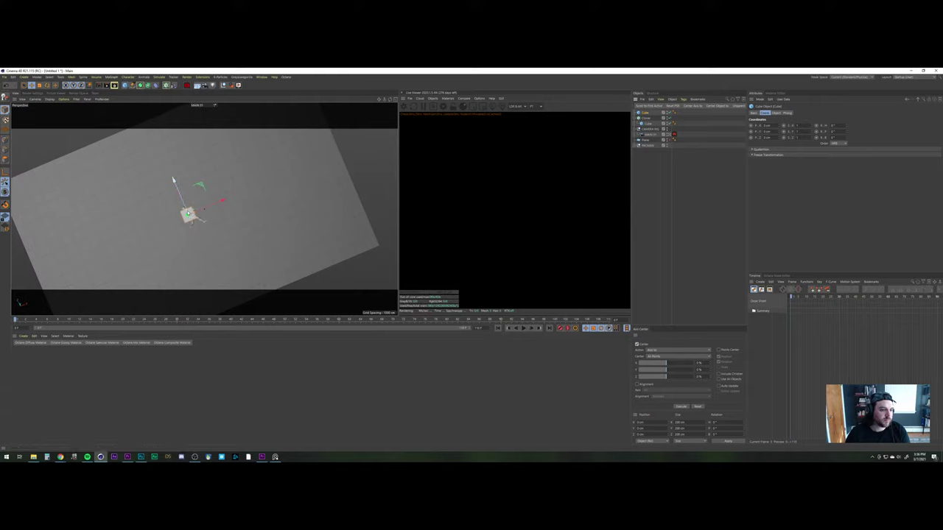
drag(184, 209, 195, 232)
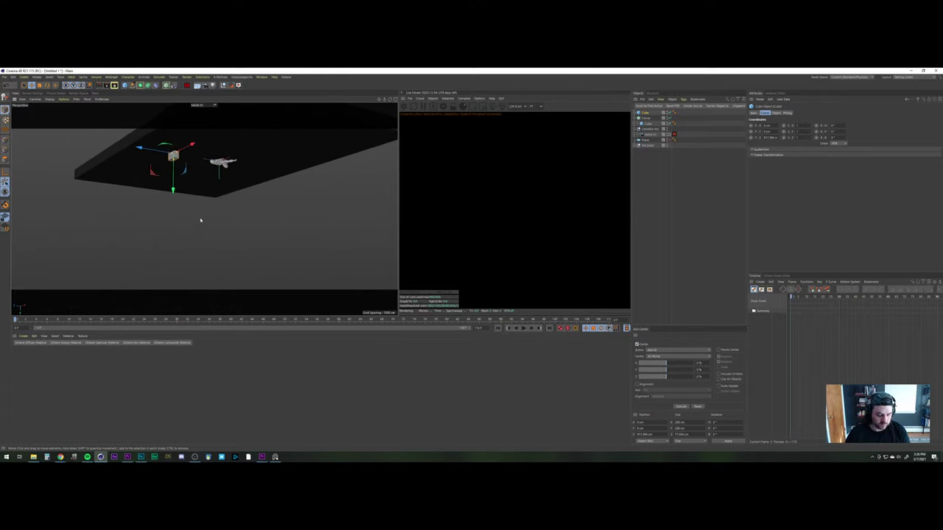
key(ctrl+z)
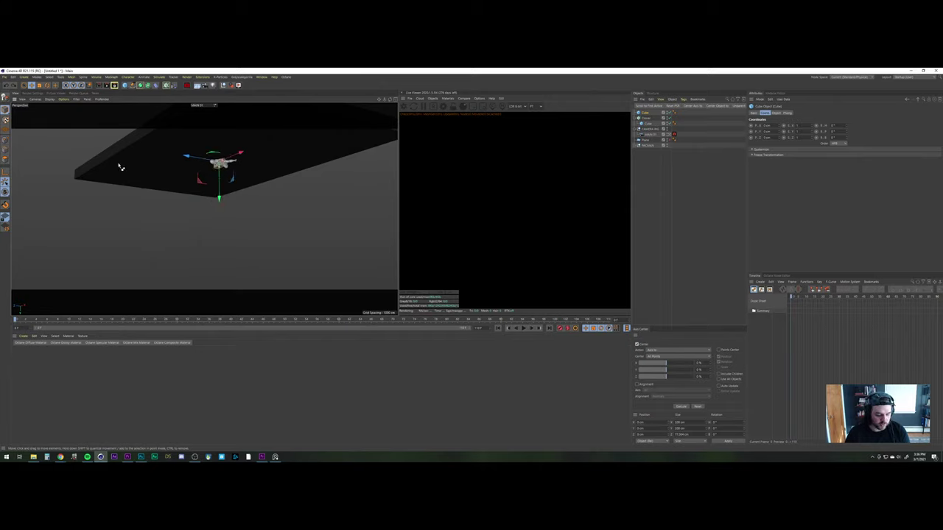
alt+drag(121, 168, 276, 246)
key(ctrl+c)
key(ctrl+v)
key(ctrl+z)
click(189, 215)
key(ctrl+z)
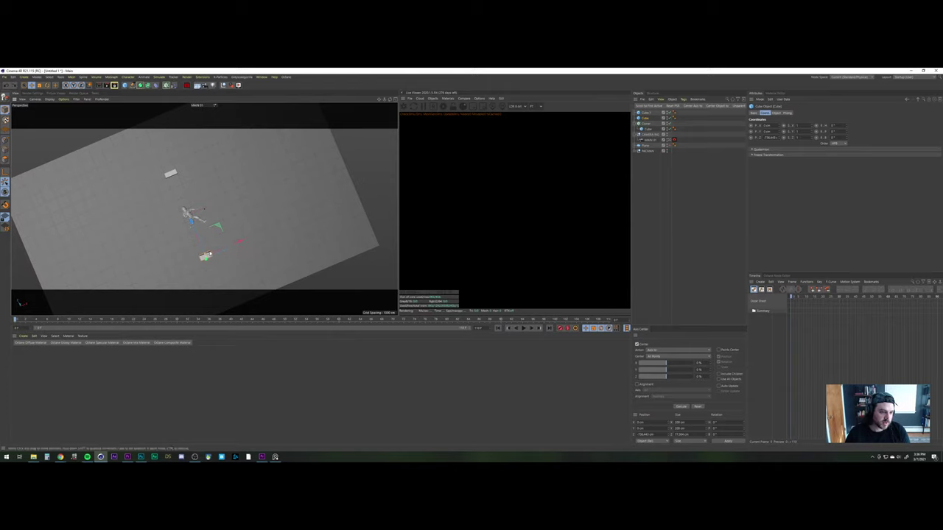
Stretch both cubes along X into long parallel walls running the length of the floor
drag(209, 255, 320, 210)
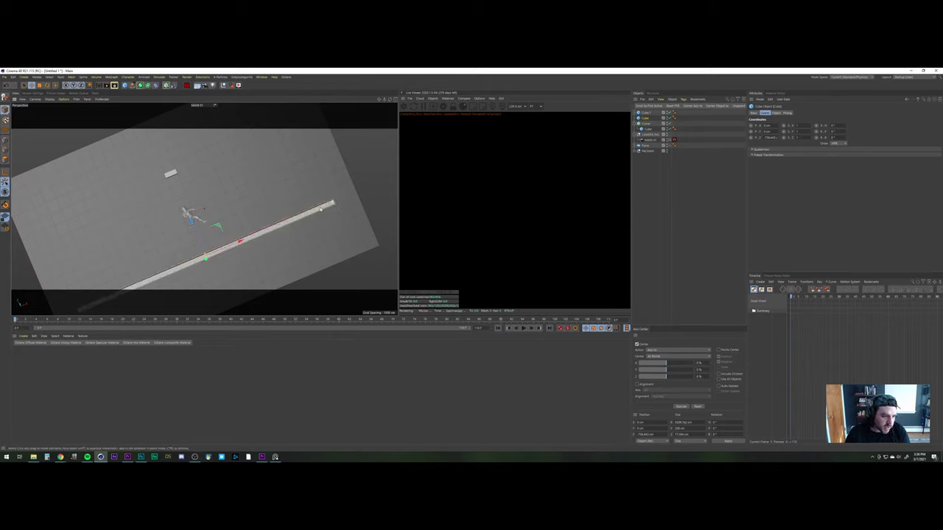
click(171, 176)
drag(176, 170, 343, 128)
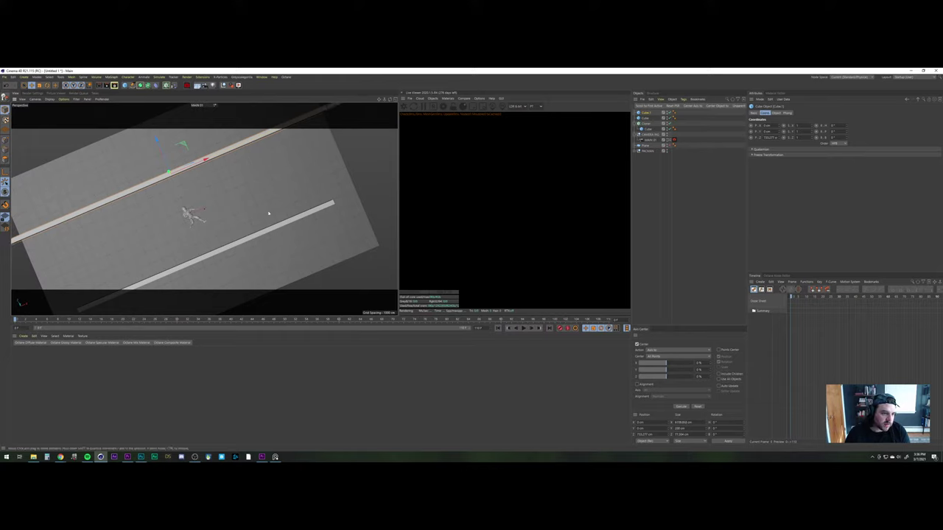
Move both long walls slightly outward along Z, away from the character
drag(157, 140, 152, 131)
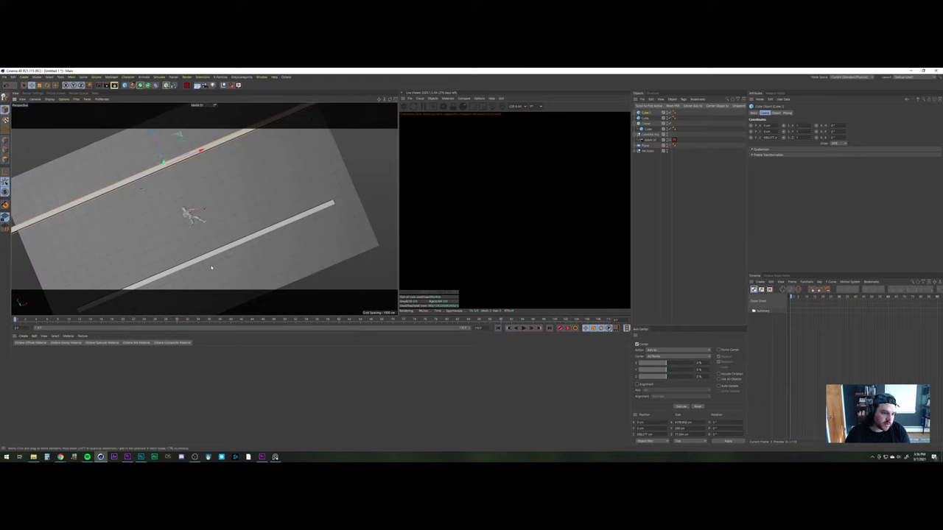
click(206, 257)
drag(206, 259, 200, 241)
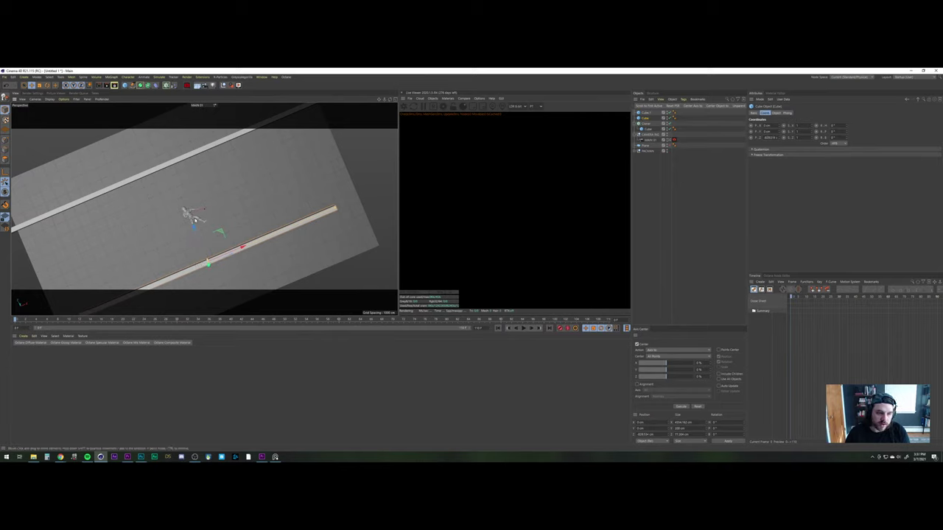
Lower the overhead camera toward the floor and move both long walls farther outward along Z from the character
click(650, 140)
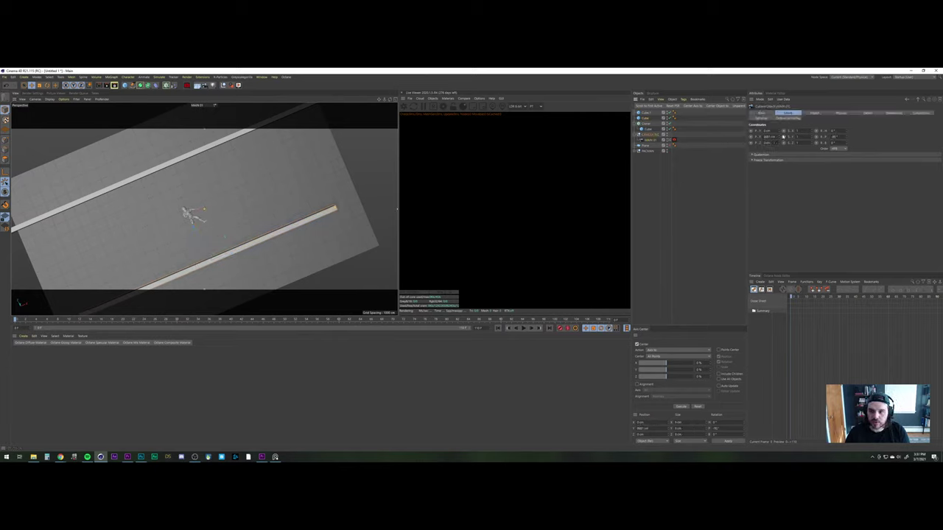
drag(780, 137, 780, 139)
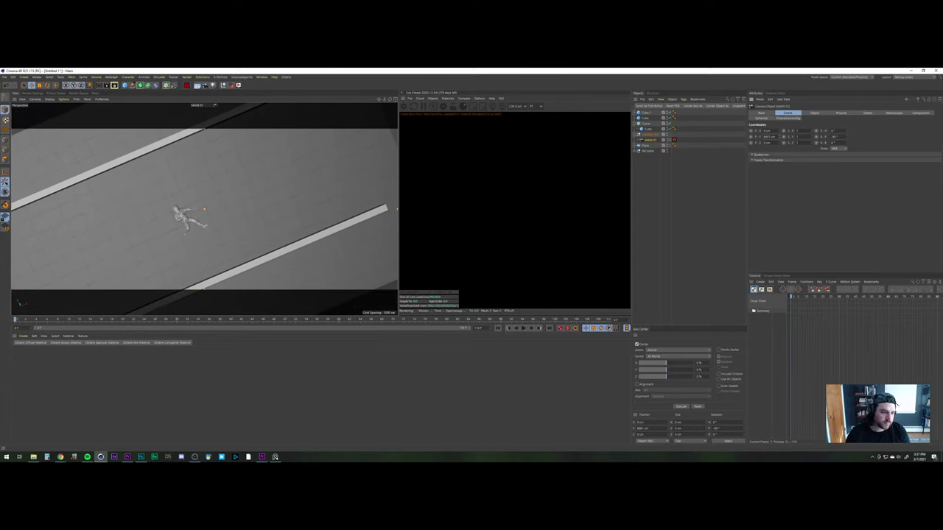
click(127, 158)
drag(150, 145, 146, 136)
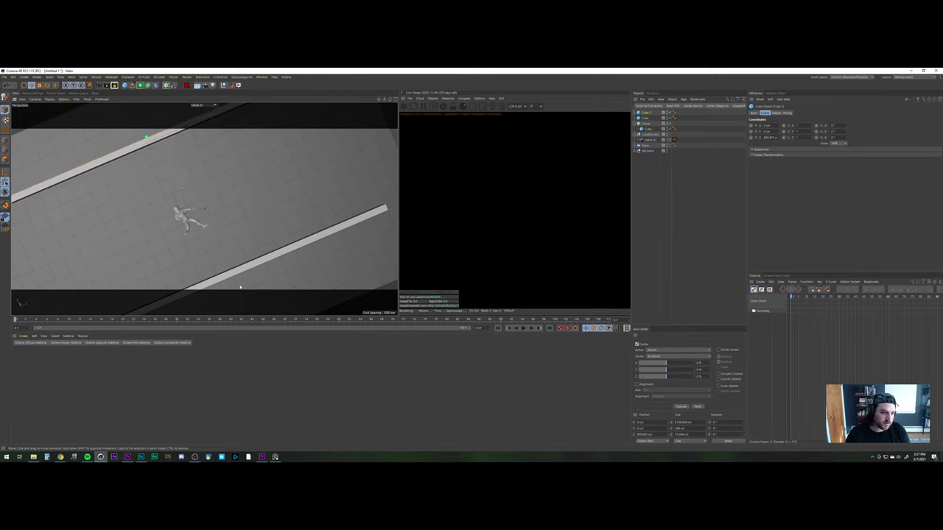
click(230, 275)
drag(206, 268, 211, 280)
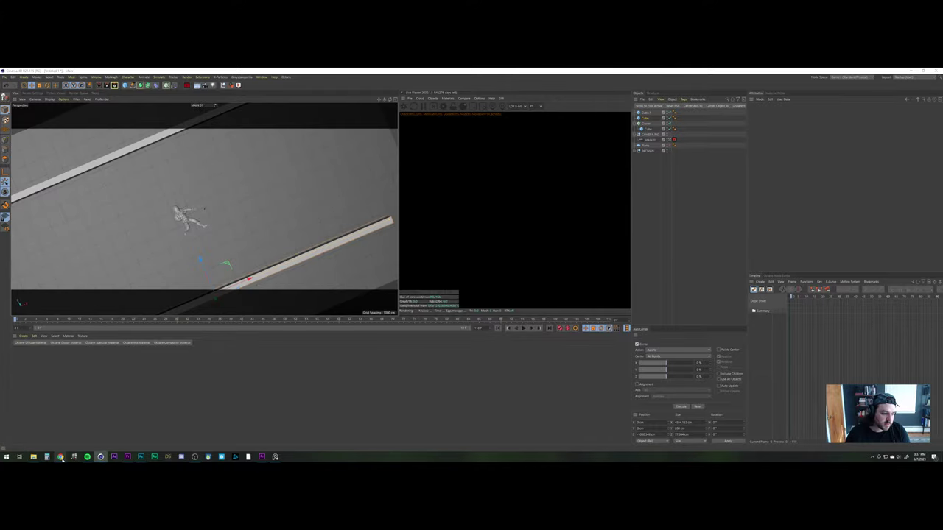
Switch to the Photoshop story circle to review the sequence of story beats and its layers, then return to the scene
mouse_move(61, 457)
mouse_move(74, 439)
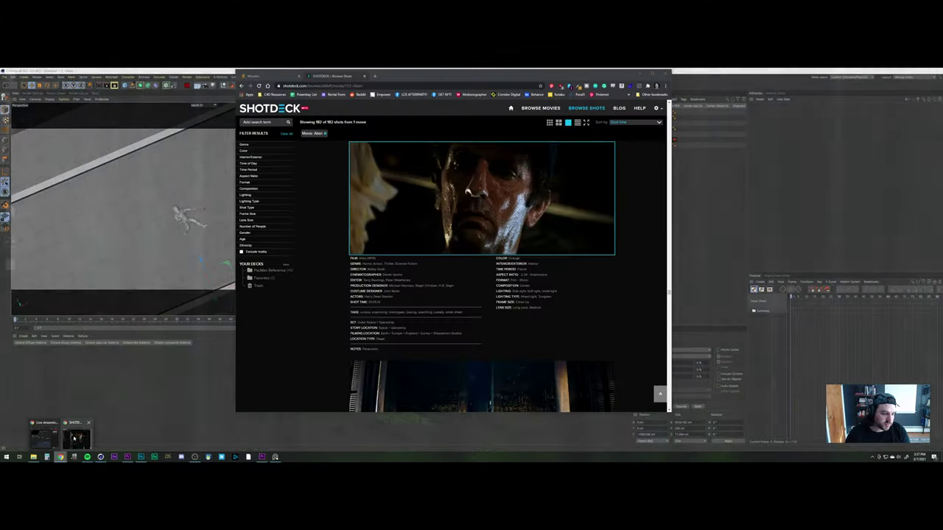
click(140, 457)
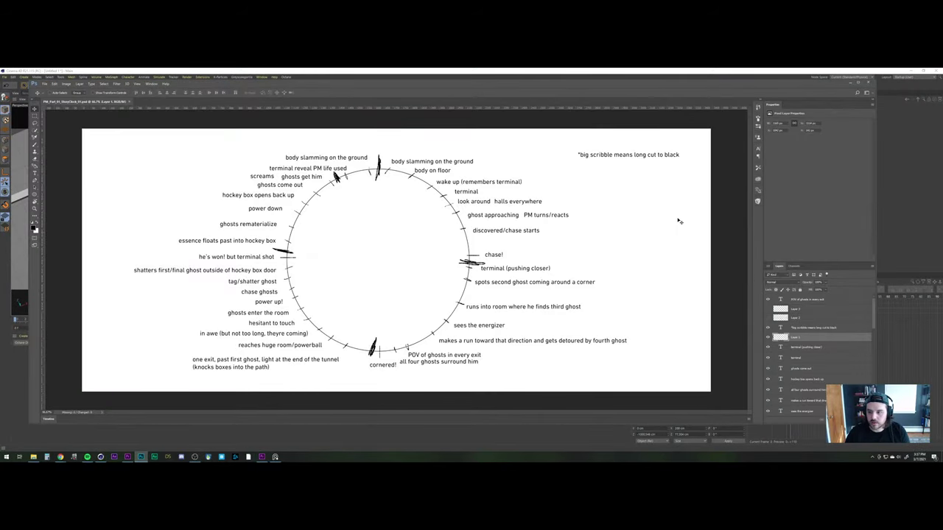
scroll(854, 336, down, 5)
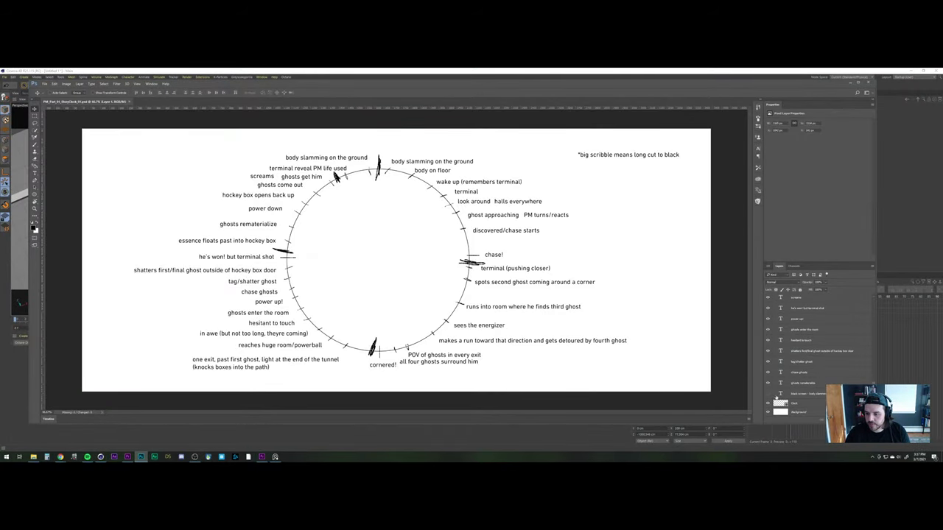
scroll(774, 391, up, 5)
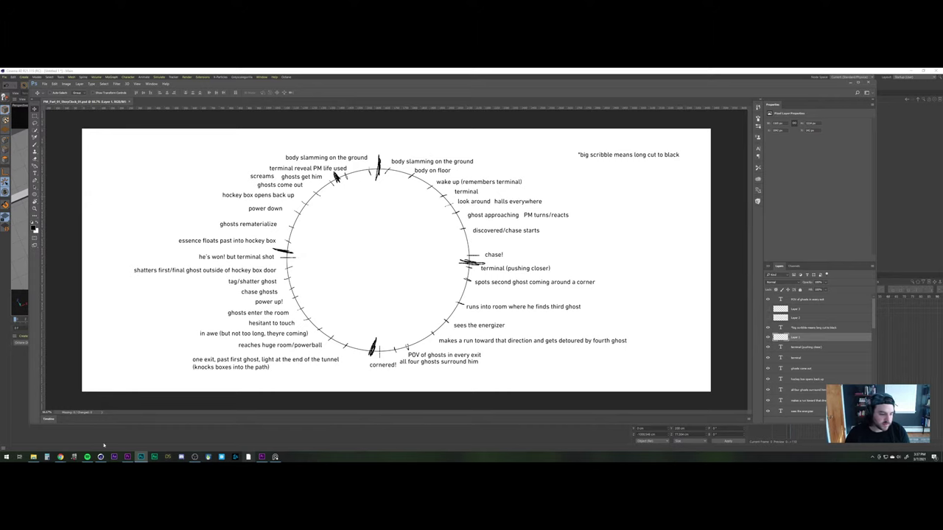
click(21, 436)
Search the web for "pacman maze" in a new browser tab, examine the Pacman Maze Generation image, and return to Cinema 4D
mouse_move(60, 457)
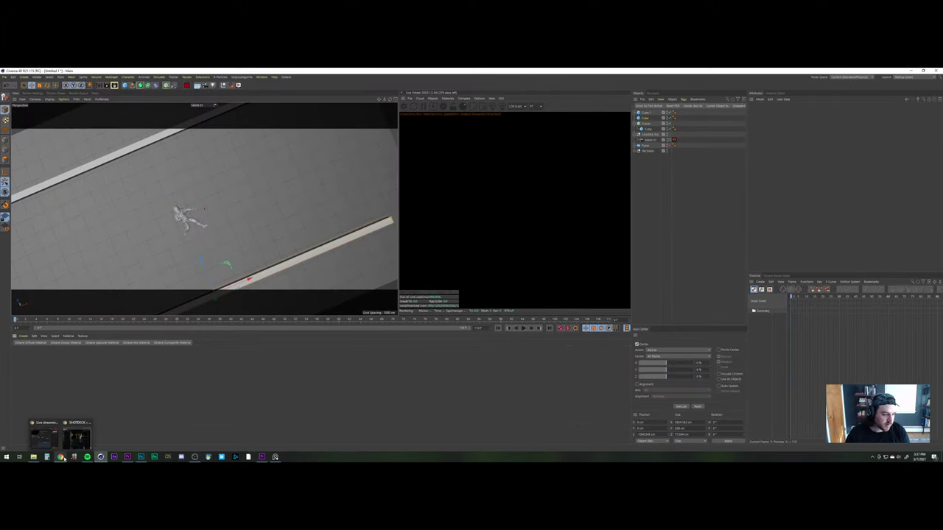
click(74, 435)
click(375, 76)
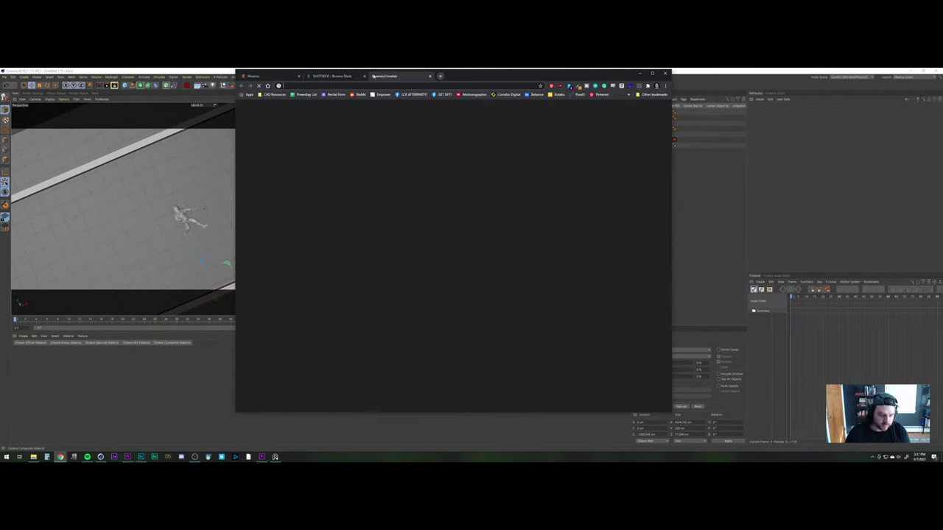
text(pacman maze)
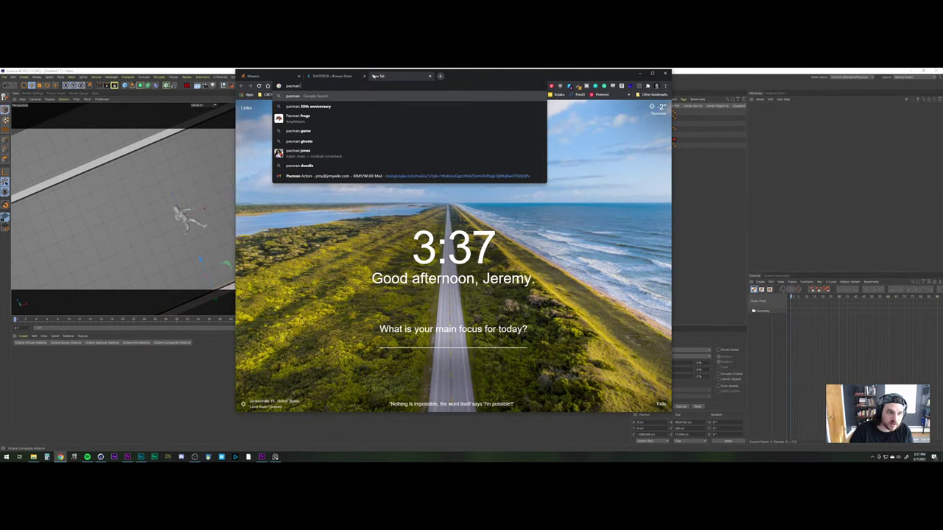
key(Return)
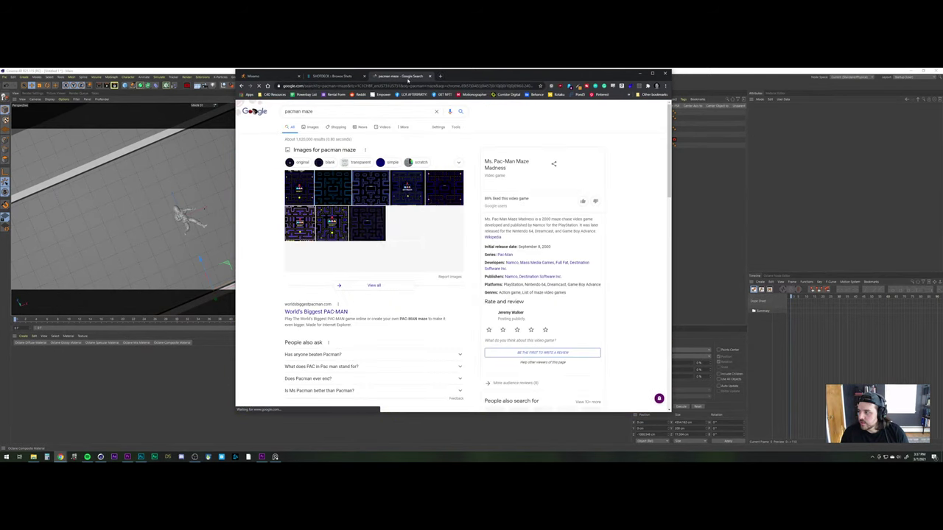
click(341, 196)
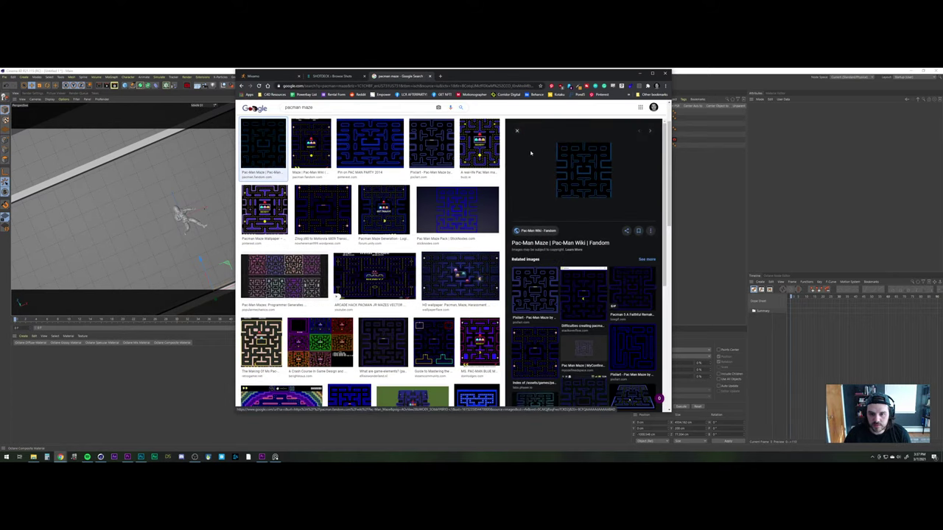
click(384, 213)
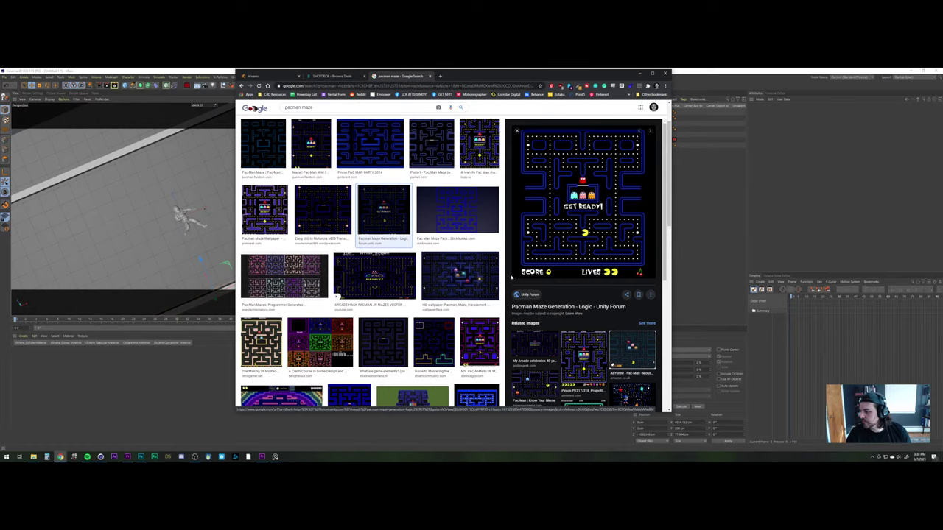
click(102, 457)
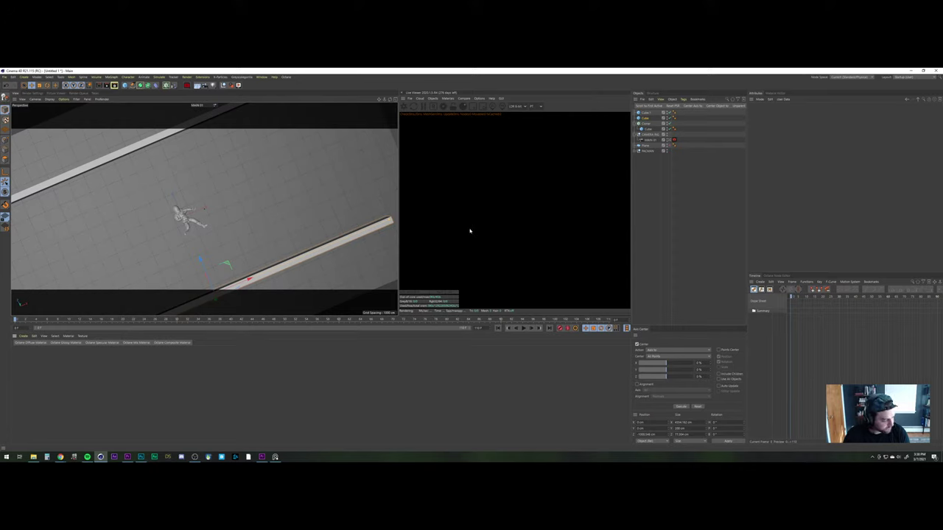
Select the camera and try several heights above the character, from tight to wide framing, by varying its Y position
click(179, 211)
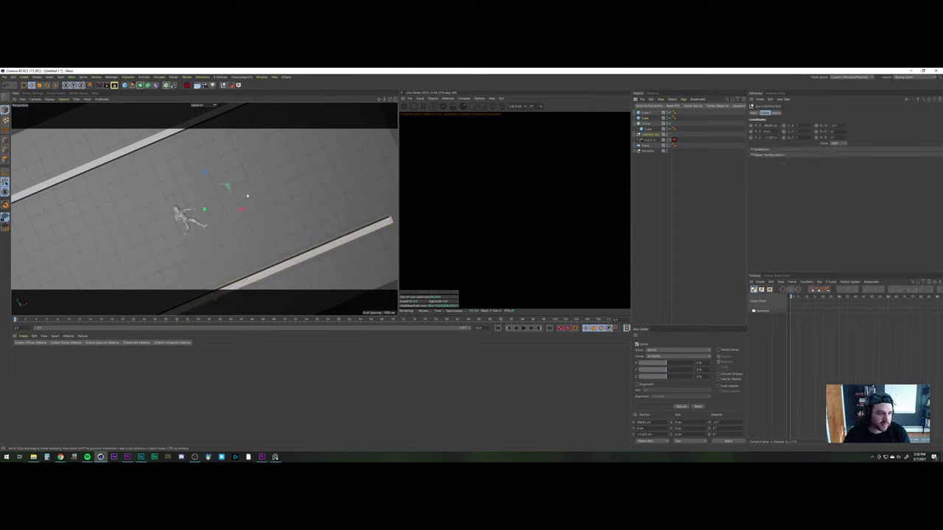
click(698, 134)
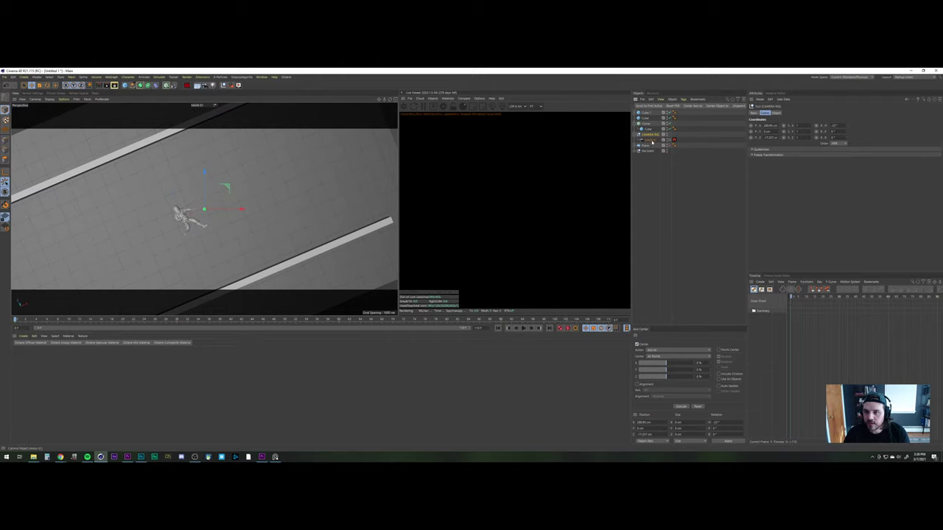
click(725, 140)
scroll(204, 209, up, 10)
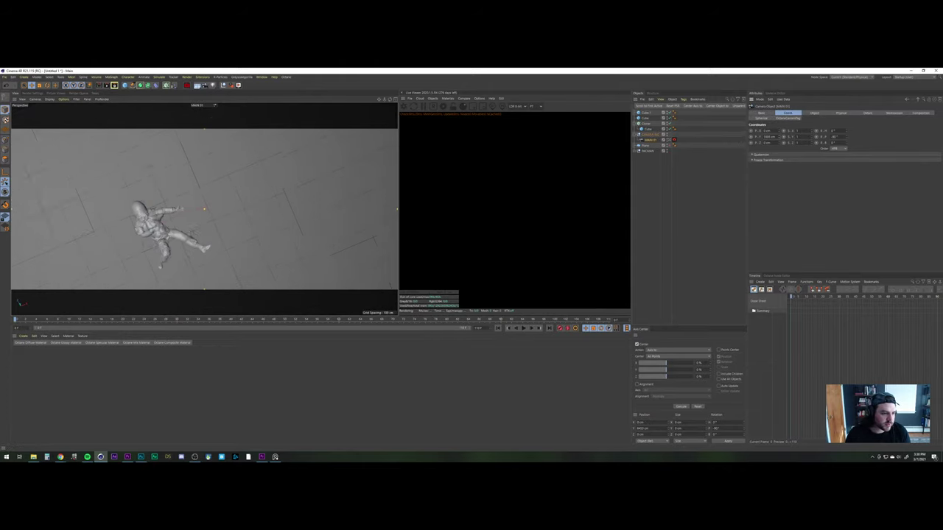
drag(779, 137, 779, 135)
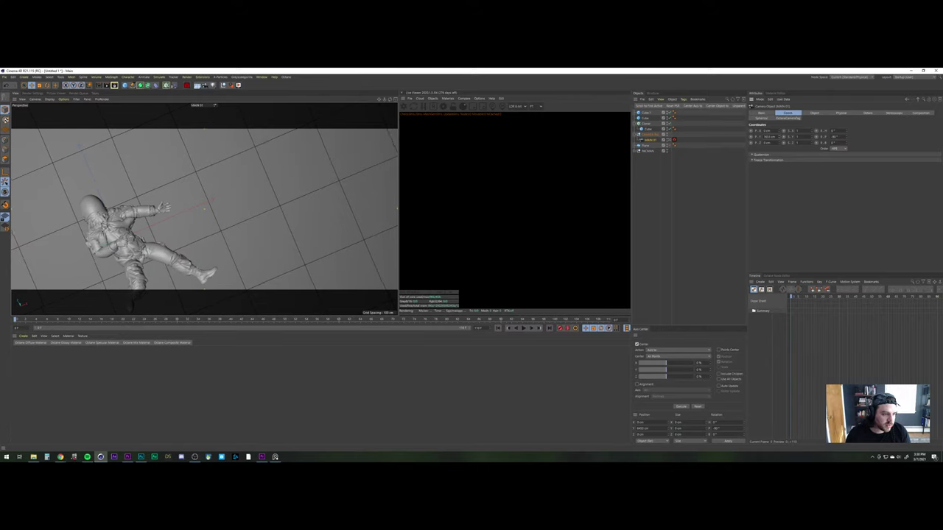
scroll(203, 209, down, 10)
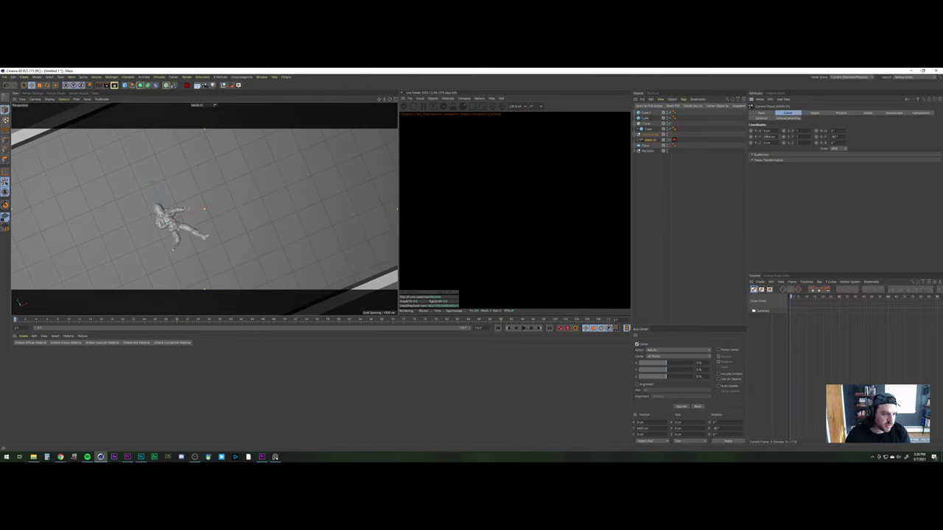
drag(779, 137, 778, 144)
scroll(204, 209, down, 5)
scroll(204, 209, up, 7)
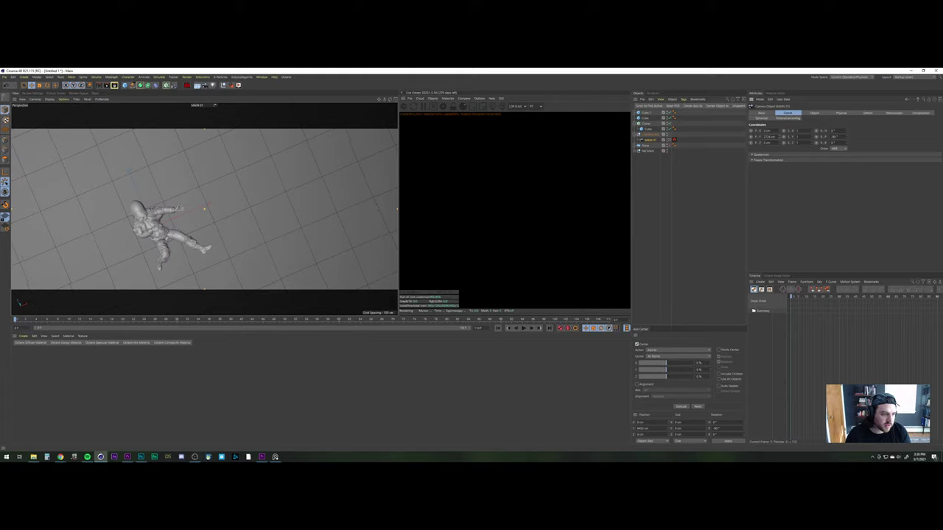
scroll(204, 209, down, 5)
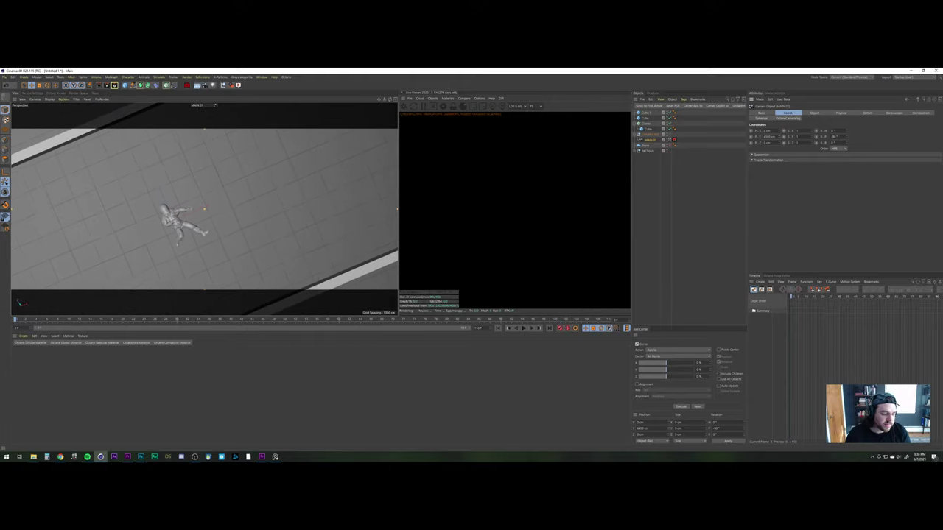
scroll(204, 209, down, 4)
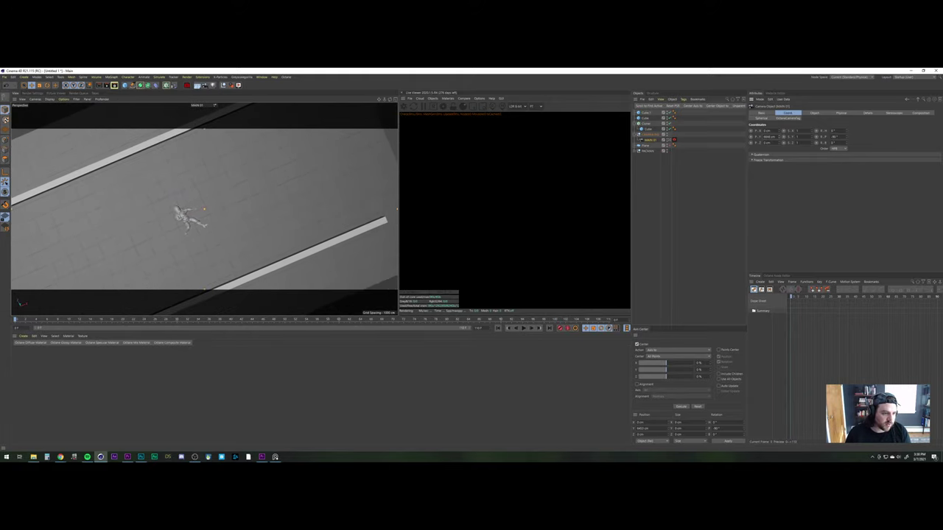
scroll(204, 209, up, 8)
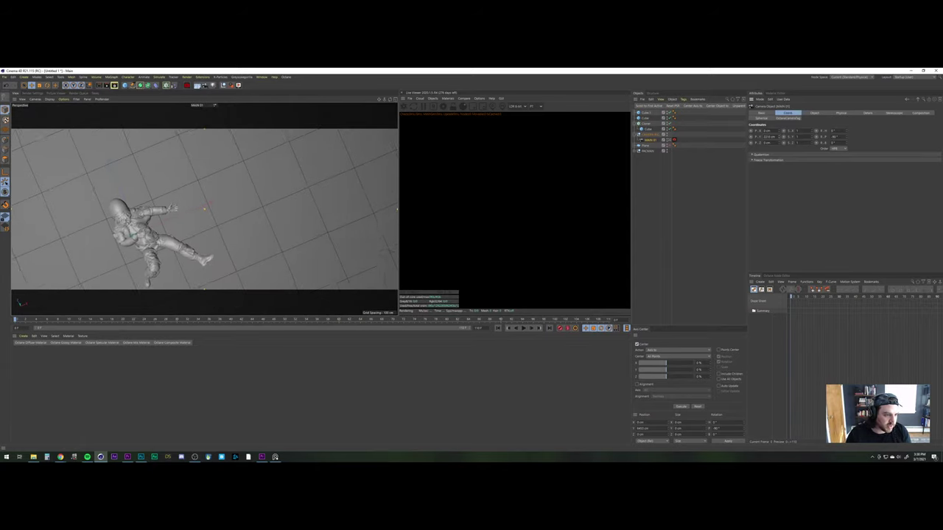
scroll(204, 209, down, 6)
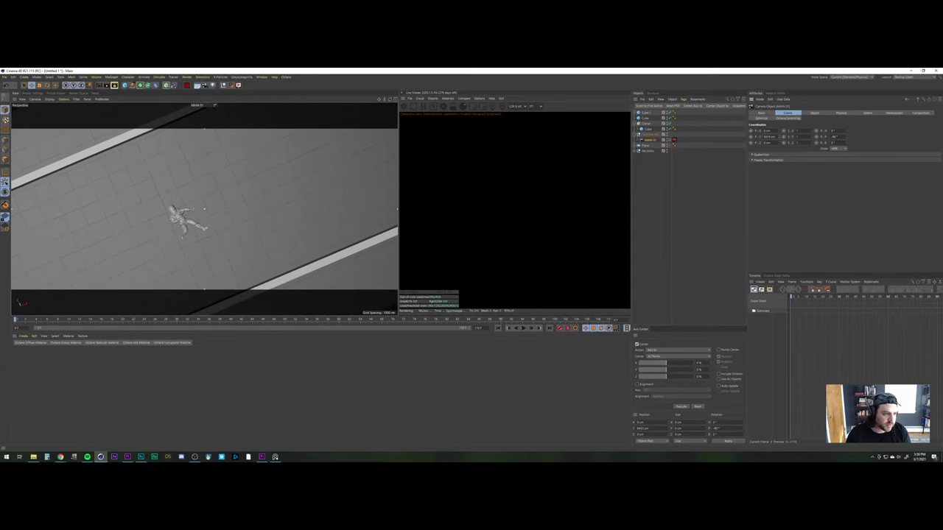
drag(779, 137, 779, 140)
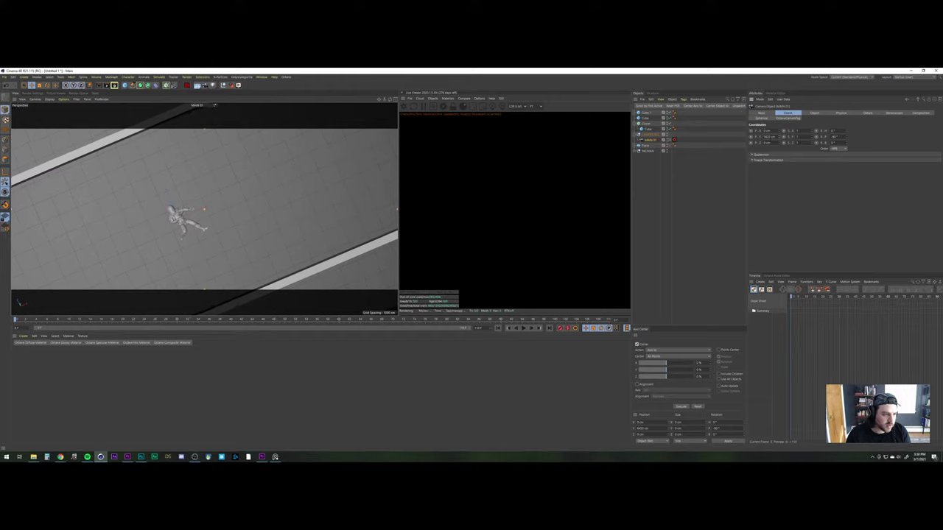
Raise the camera along Y until both walls and most of the floor fit in the frame
click(147, 125)
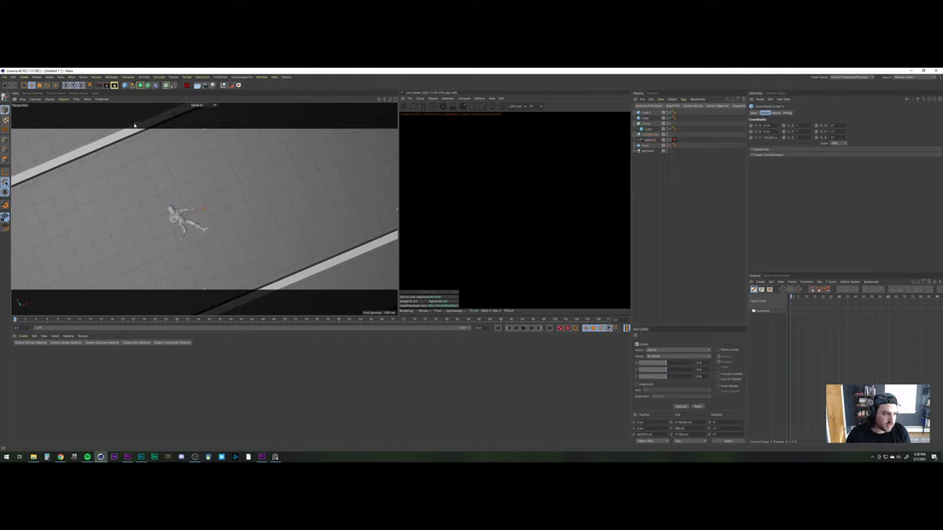
click(657, 139)
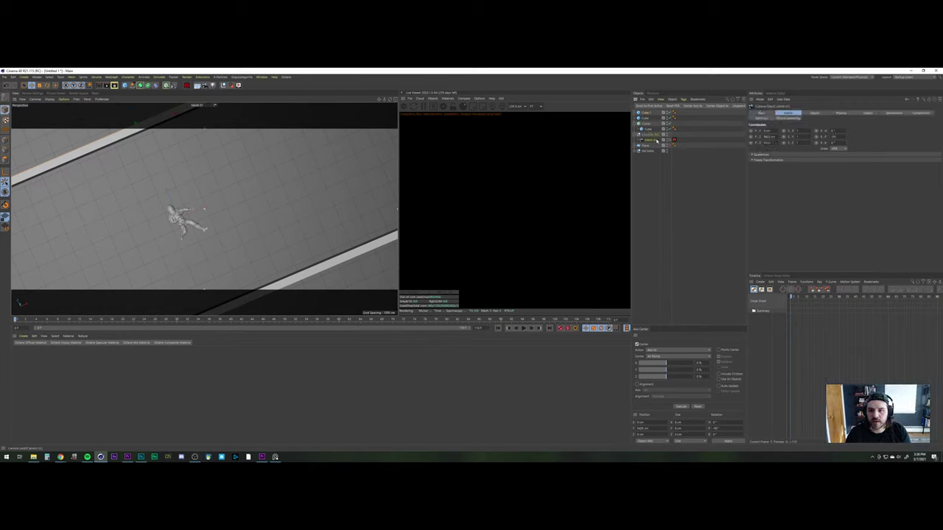
drag(779, 137, 779, 104)
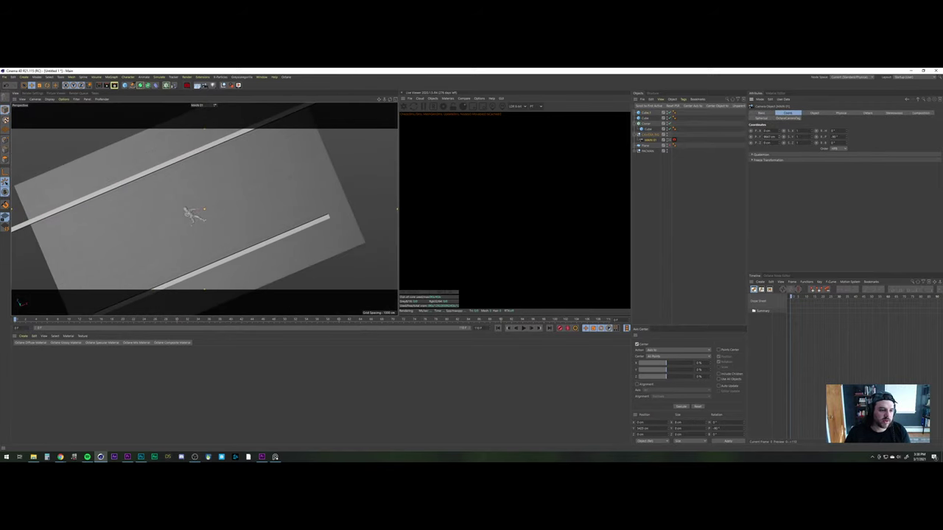
Widen both walls along Z into broad blocks and move the wall on the character's leg side slightly outward
click(212, 268)
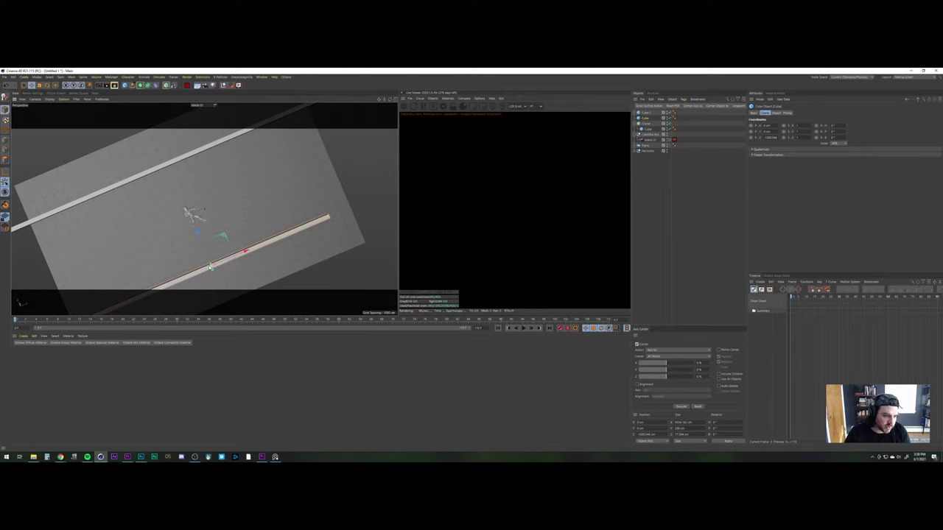
drag(209, 262, 203, 246)
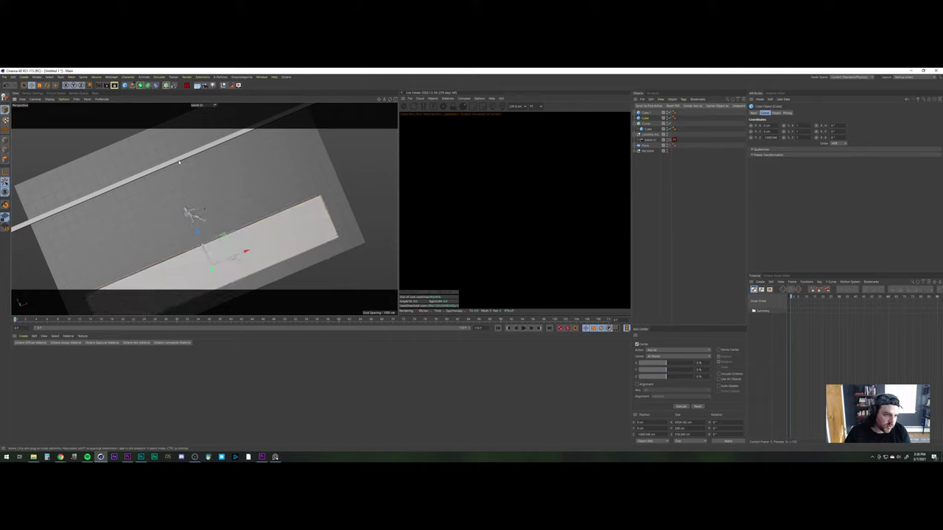
click(168, 163)
drag(167, 160, 157, 133)
click(215, 274)
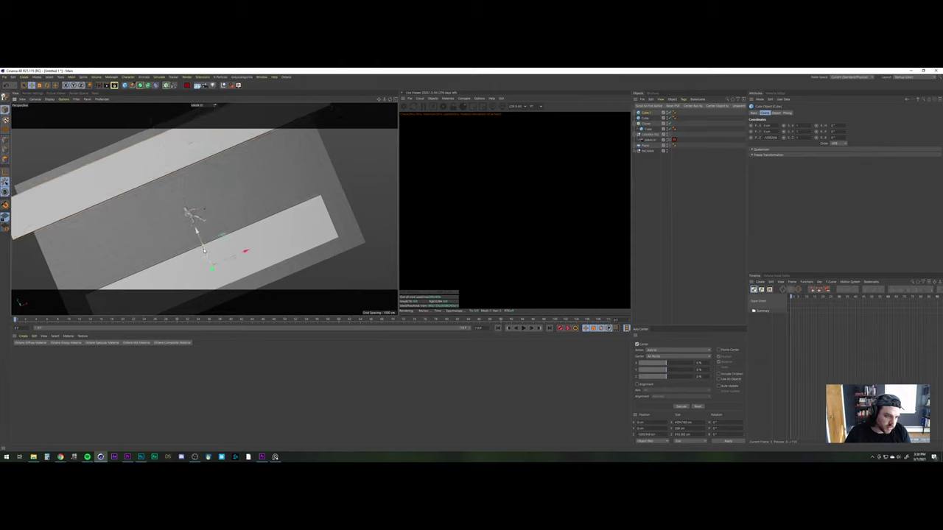
drag(197, 233, 203, 244)
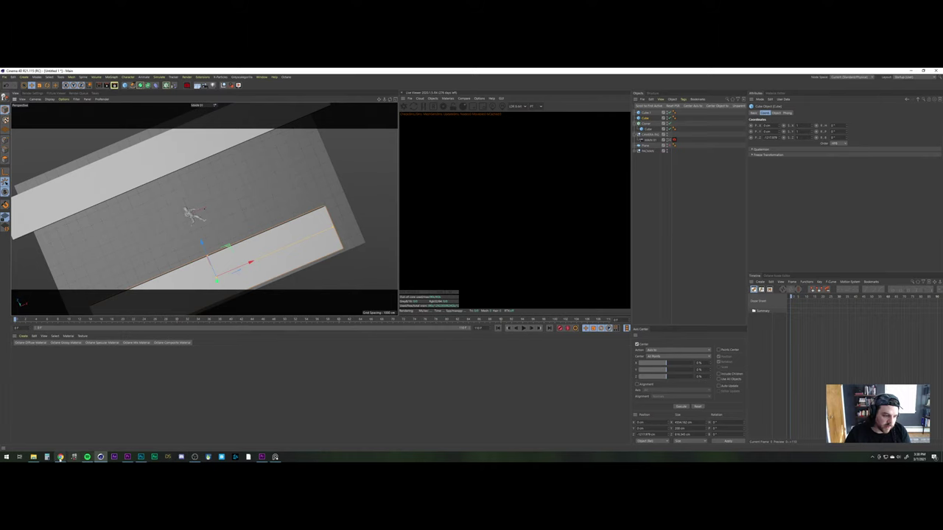
Switch to the browser to examine the wall and corridor proportions in the Pac-Man maze image, then return to the scene
click(74, 434)
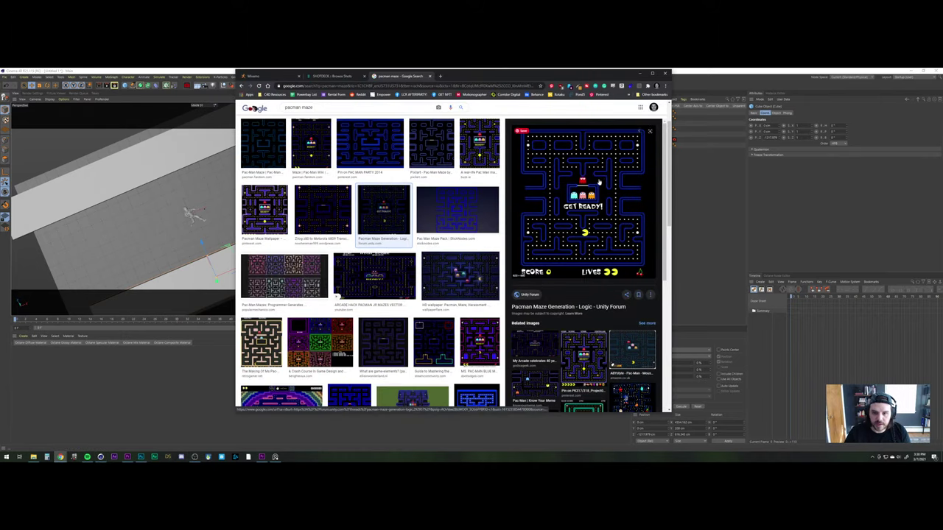
click(163, 371)
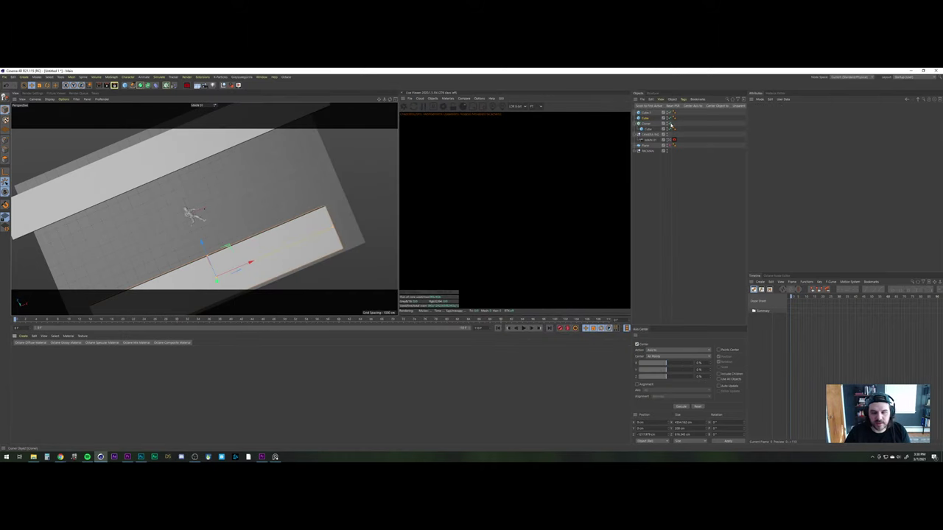
Lower the camera along Y to frame the character and the corridor between the walls more tightly
click(653, 141)
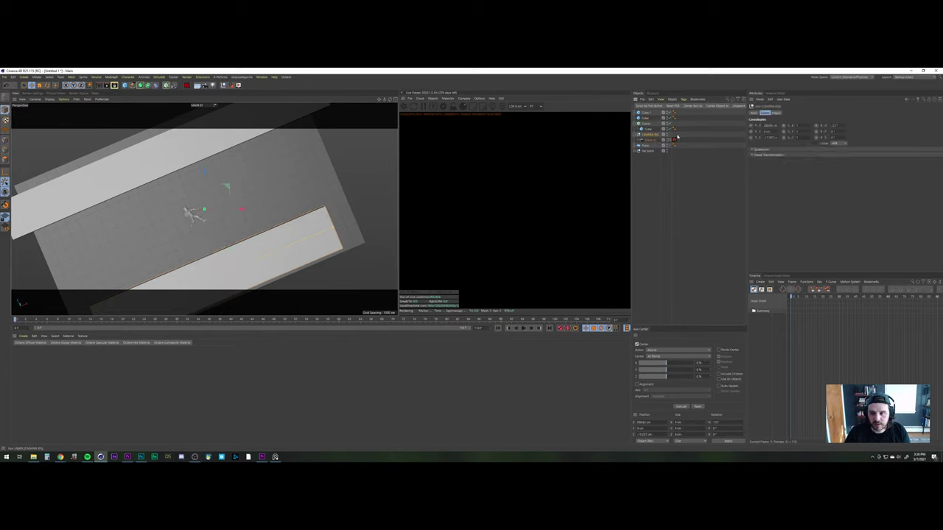
click(652, 140)
mouse_move(779, 137)
mouse_down()
mouse_move(779, 157)
mouse_move(778, 126)
mouse_move(778, 139)
mouse_up()
Shorten the wall on the character's head side along X and place copies of it on both sides with gaps between the blocks
click(72, 197)
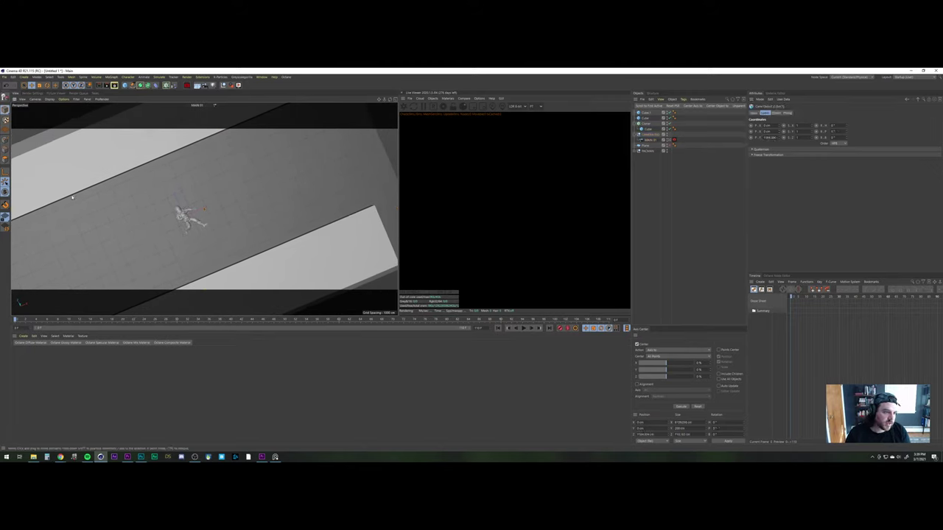
click(394, 99)
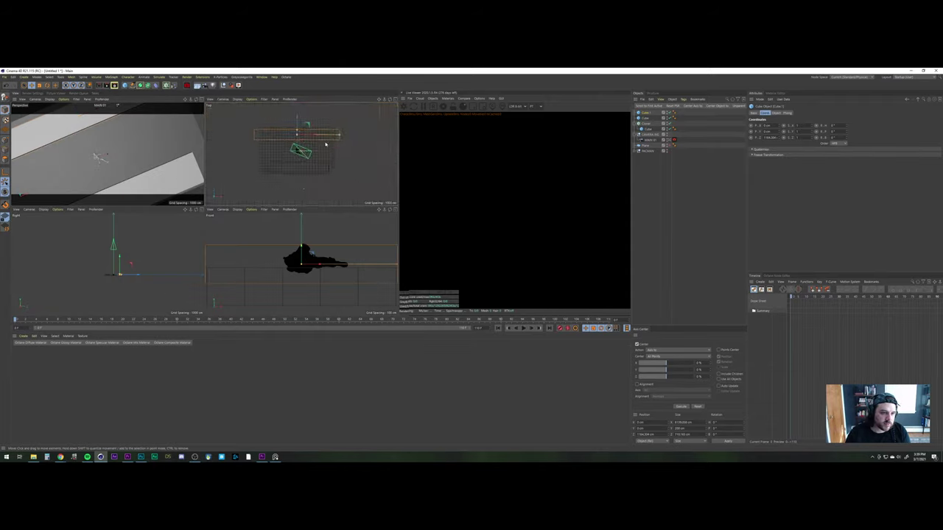
click(310, 137)
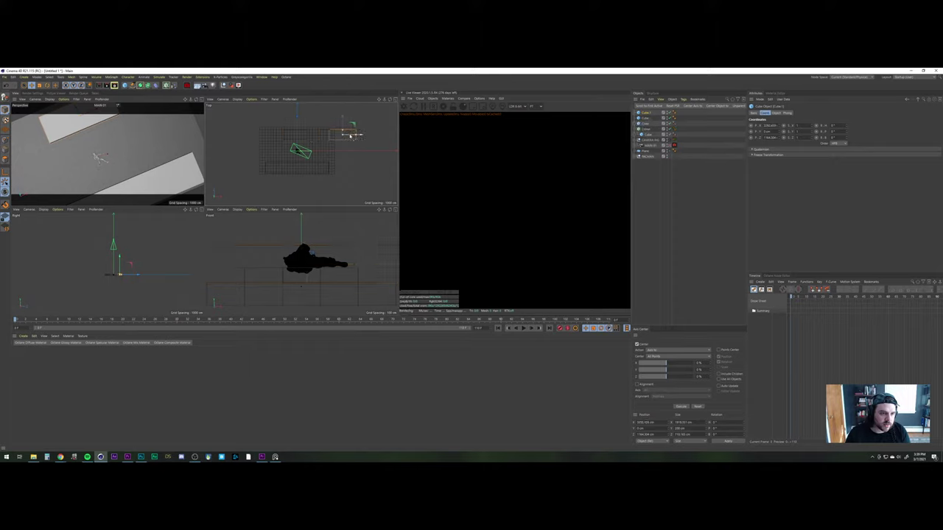
drag(352, 135, 266, 139)
Return to the single camera view and raise the camera along Y to bring more of the wall blocks and floor into frame
click(318, 173)
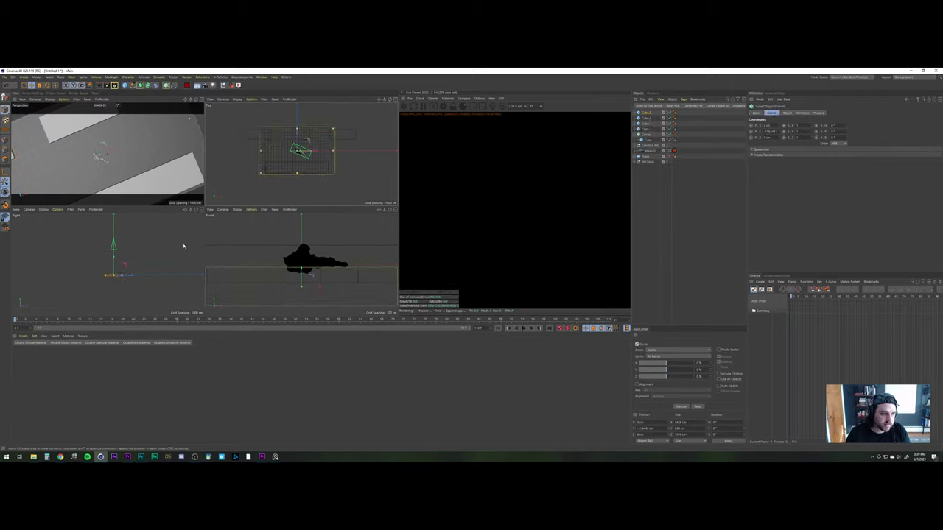
click(202, 101)
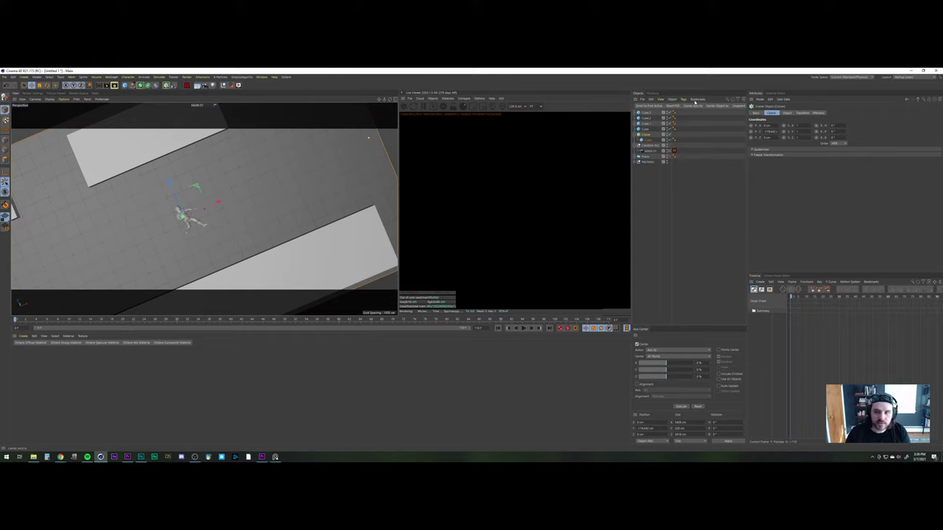
click(701, 144)
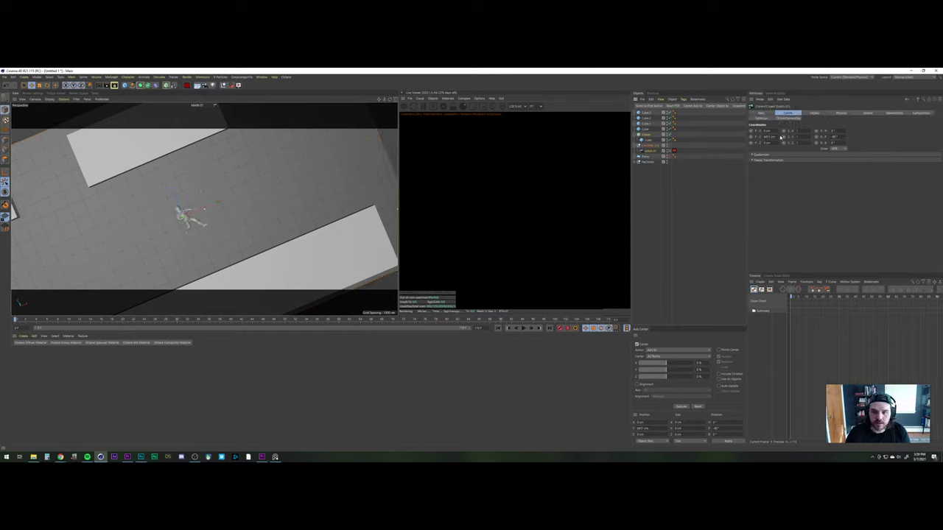
drag(781, 137, 781, 99)
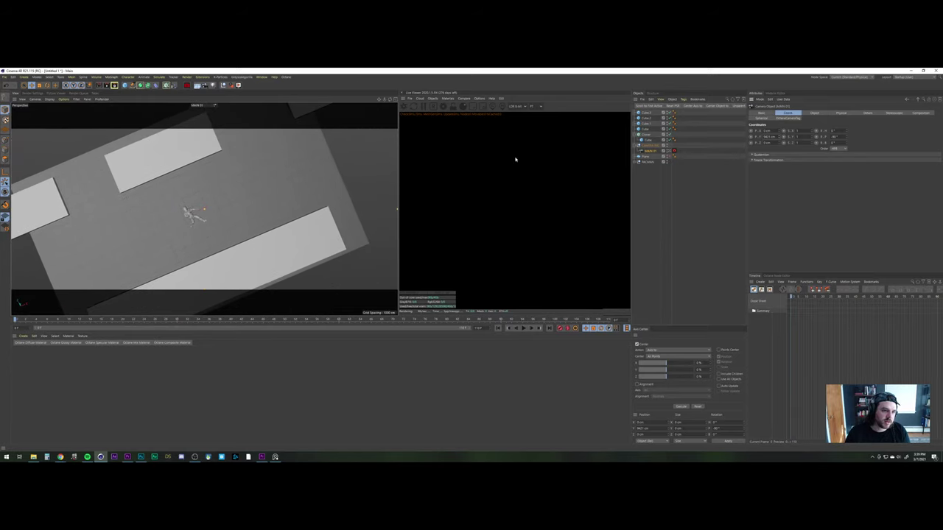
Move the two outer blocks of the split wall slightly inward along X to narrow the gaps beside the middle block
click(298, 111)
scroll(299, 144, down, 8)
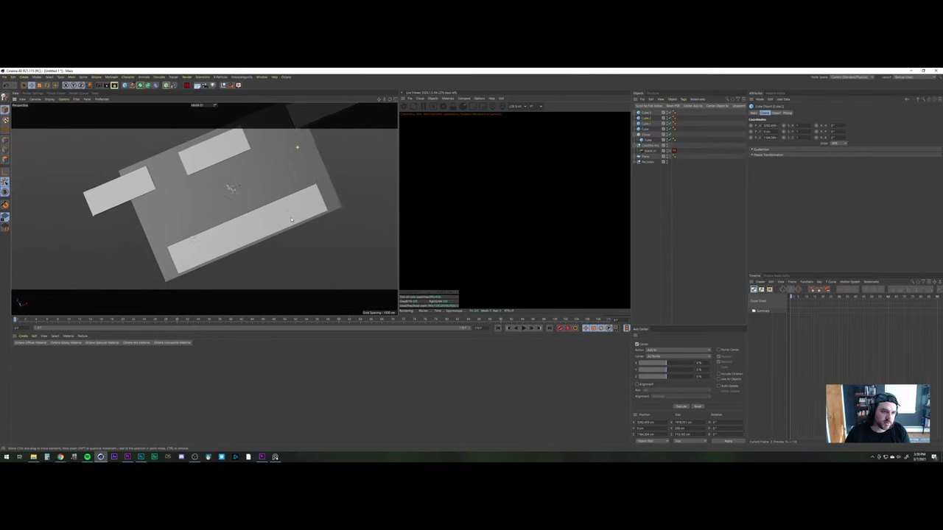
mouse_move(328, 119)
mouse_down()
mouse_move(310, 128)
mouse_move(324, 123)
mouse_up()
click(186, 172)
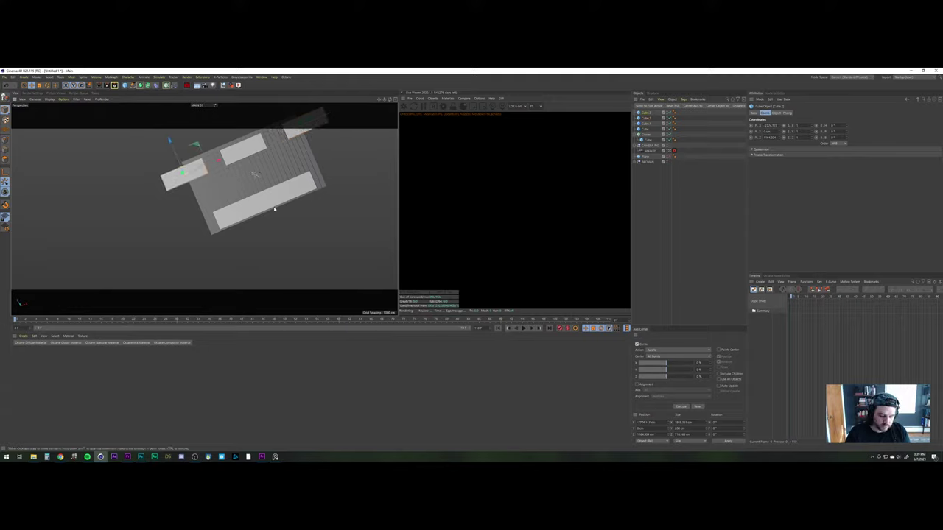
scroll(274, 210, up, 5)
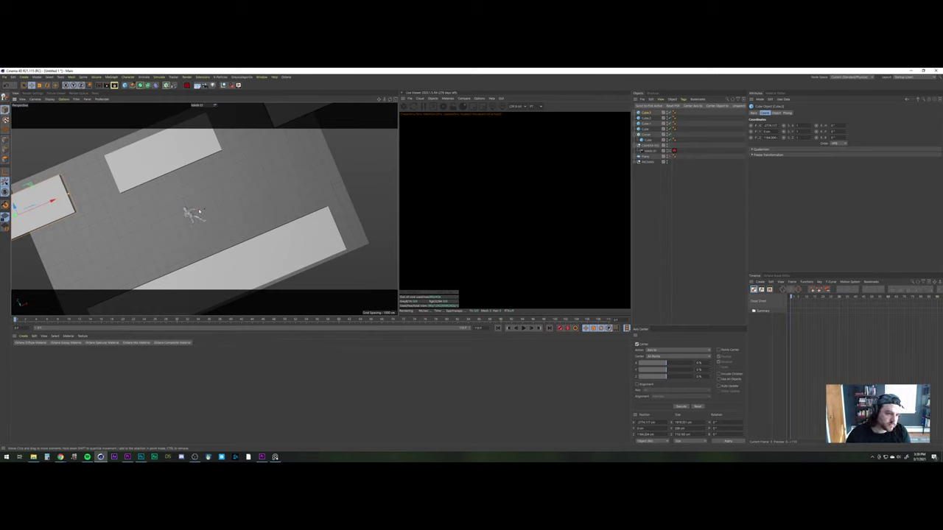
Select the camera, lower it along Y for a closer framing of the character, and open the viewport configuration
click(192, 212)
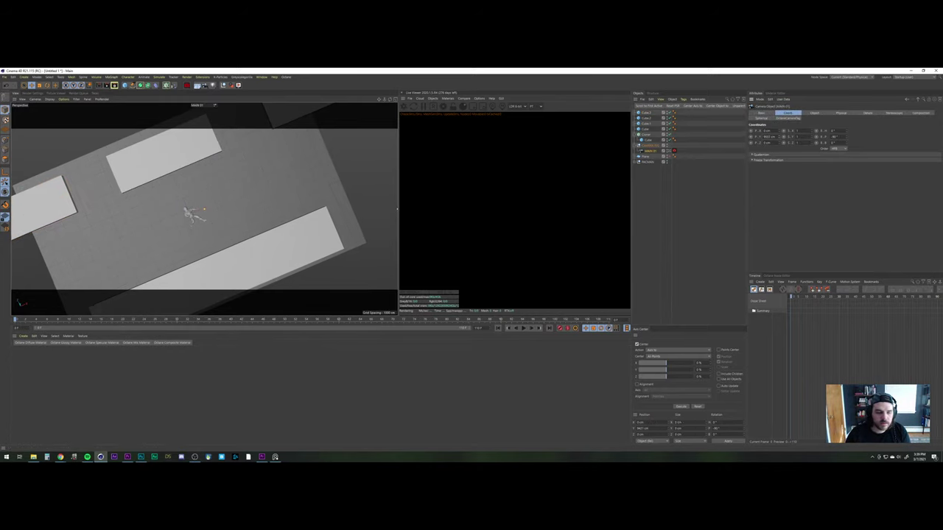
scroll(191, 212, up, 5)
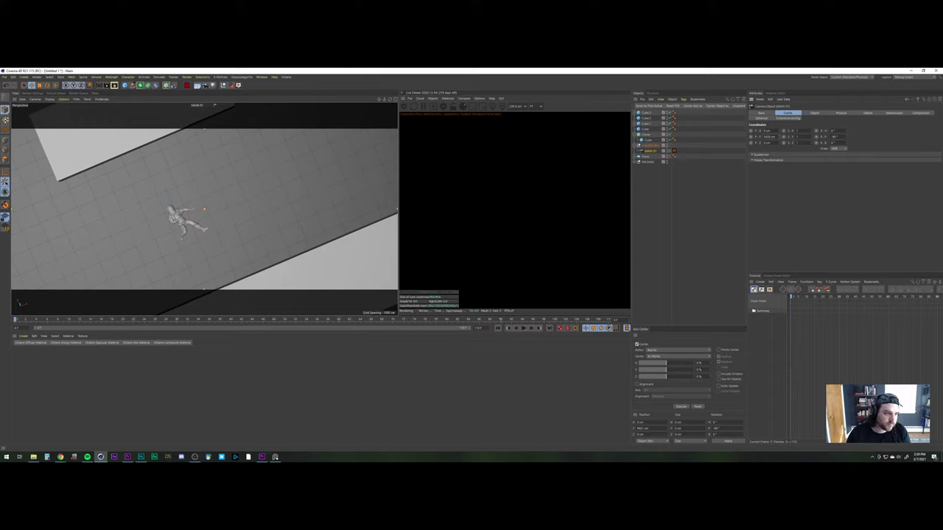
key(shift+v)
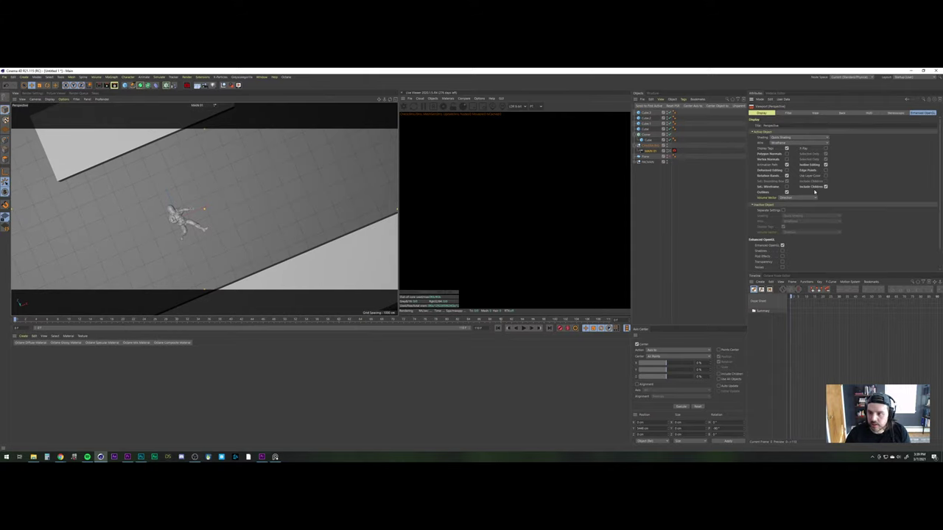
Set the opacity of the viewport's tinted safe-frame border to 100%
click(816, 114)
double_click(805, 170)
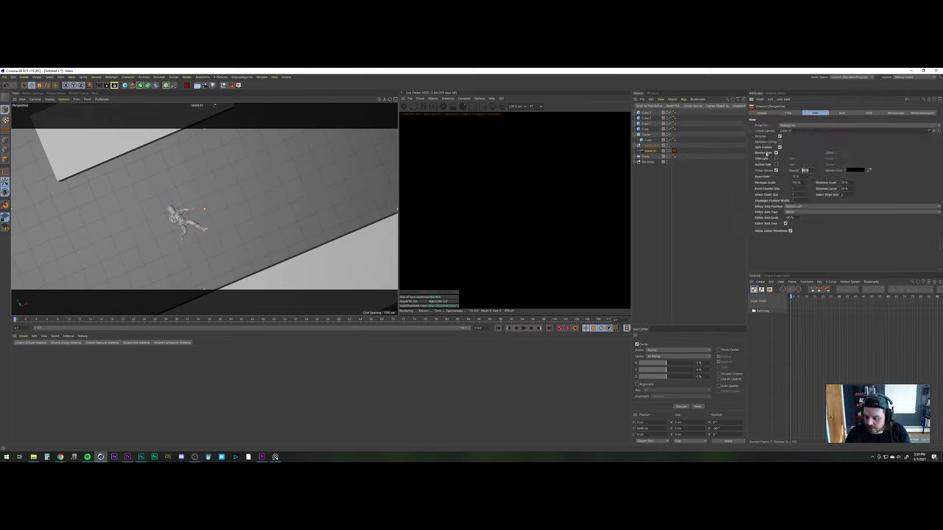
text(99)
key(Return)
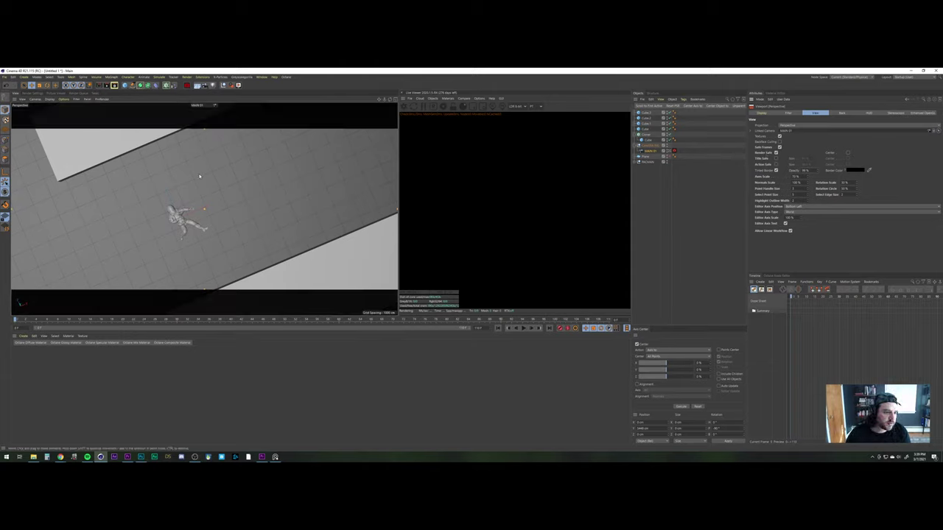
click(818, 171)
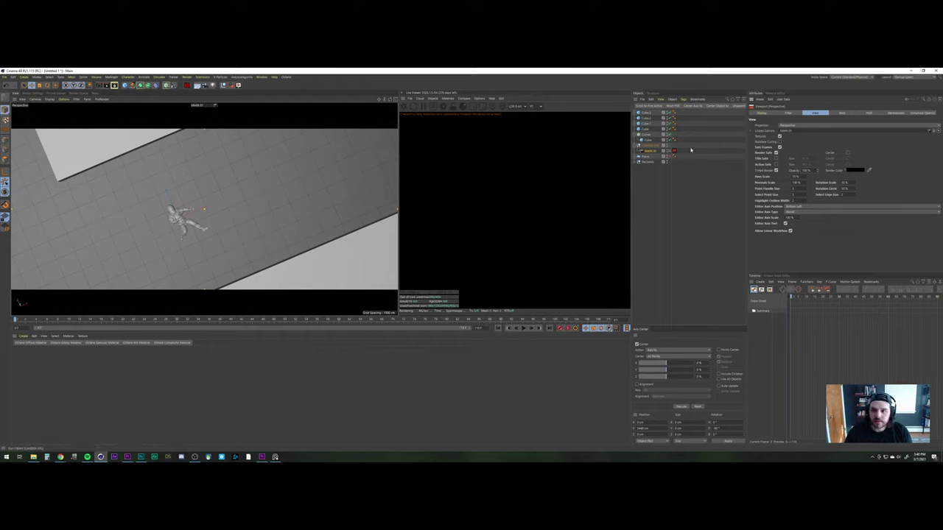
Enable the composition helpers on the camera inside the camera rig
click(648, 150)
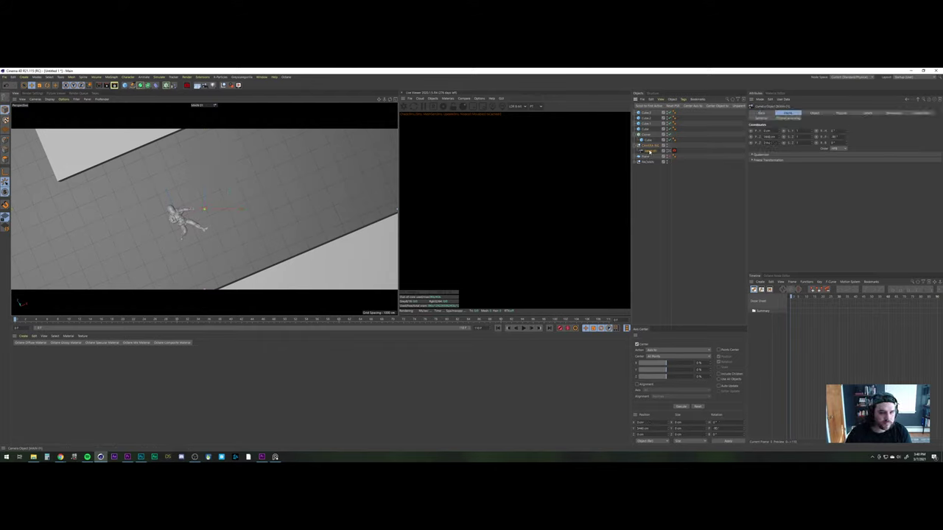
click(921, 114)
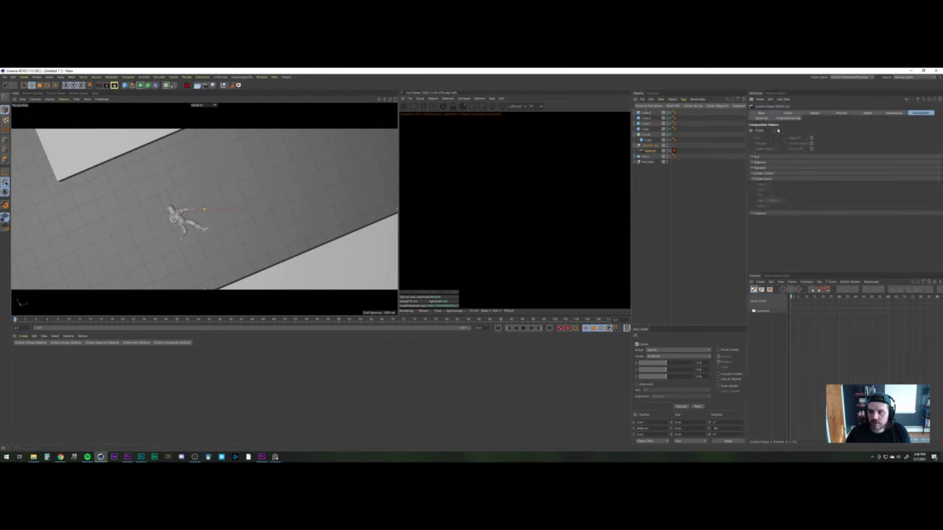
click(775, 130)
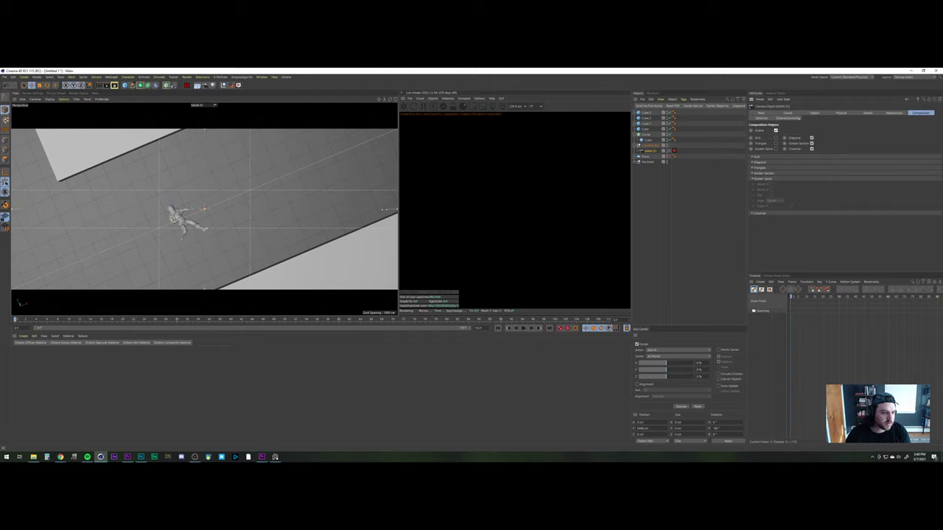
Reposition the camera rig null to place the figure near the left intersection of the composition guides
click(673, 146)
drag(172, 211, 242, 181)
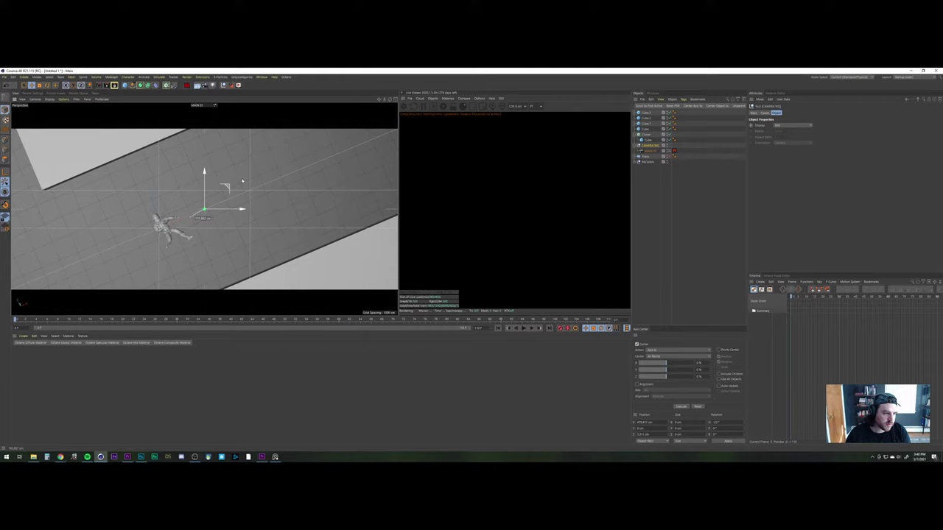
drag(242, 181, 162, 213)
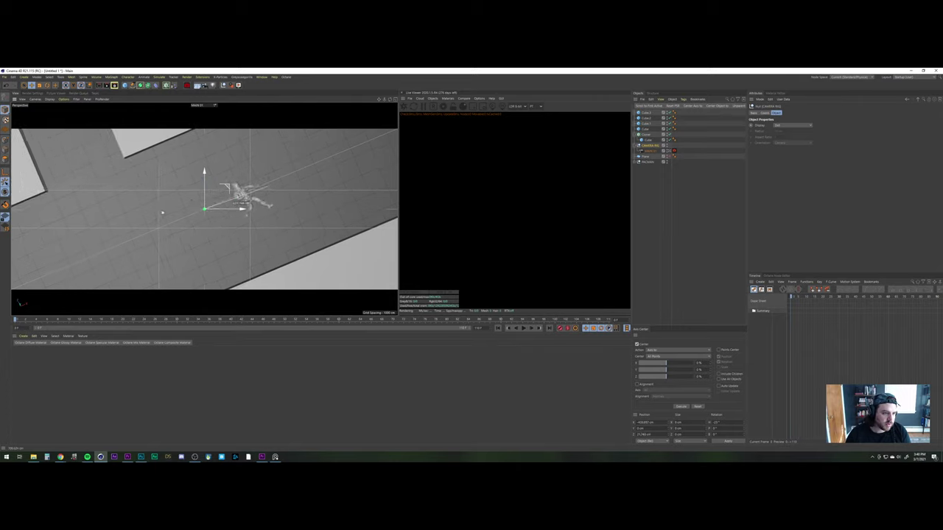
drag(162, 213, 242, 181)
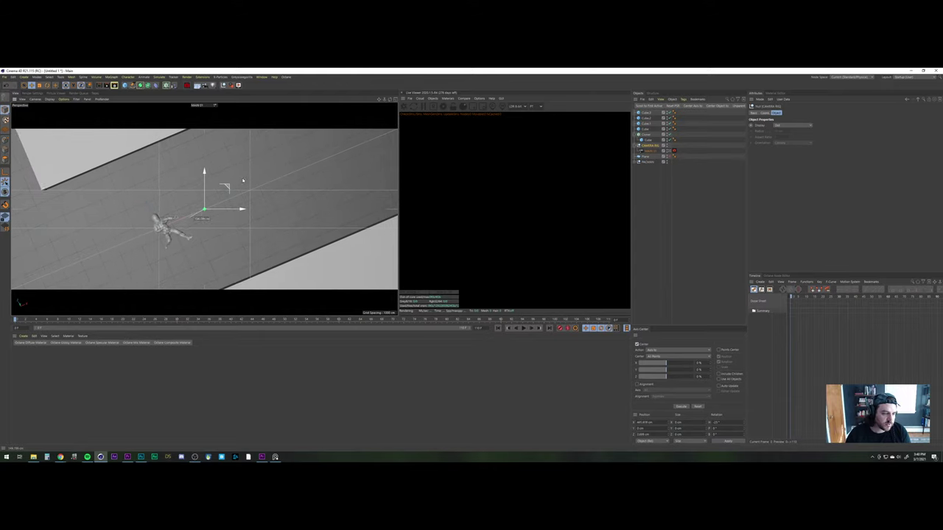
drag(242, 180, 226, 186)
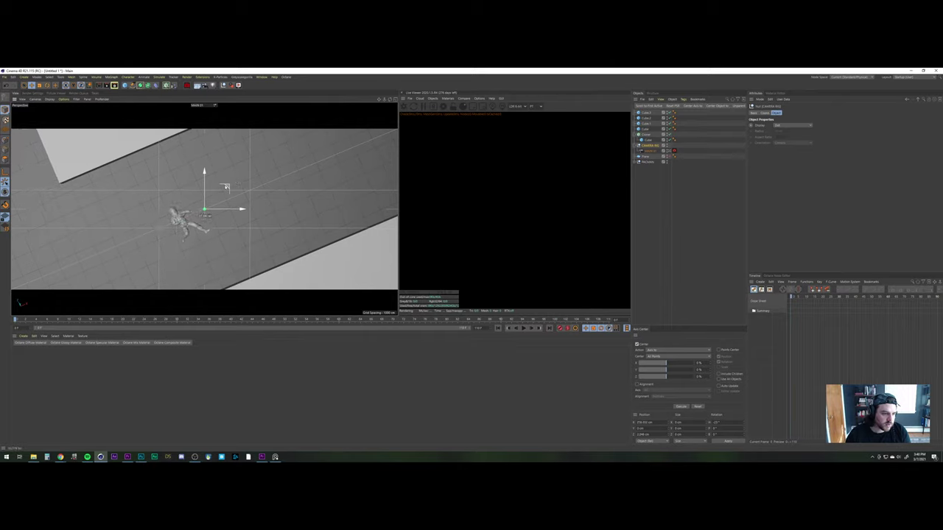
Raise the camera along Y for a wider view and nudge the camera rig to keep the figure on the guides
click(649, 150)
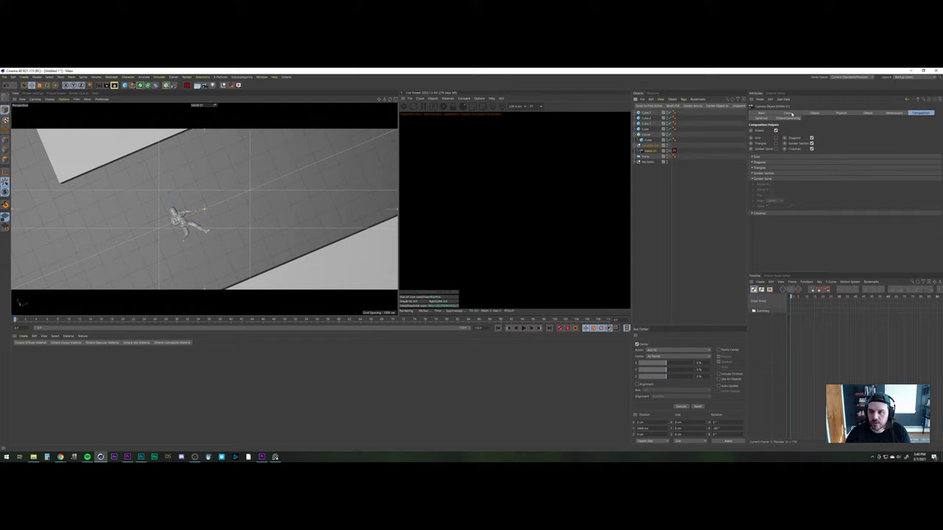
click(792, 115)
mouse_move(780, 137)
mouse_down()
mouse_move(779, 108)
mouse_move(780, 139)
mouse_up()
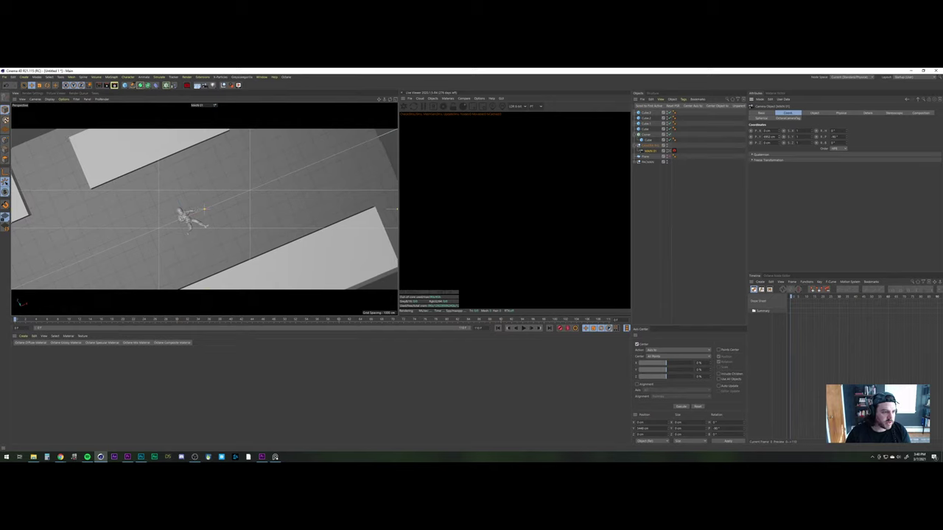
click(643, 146)
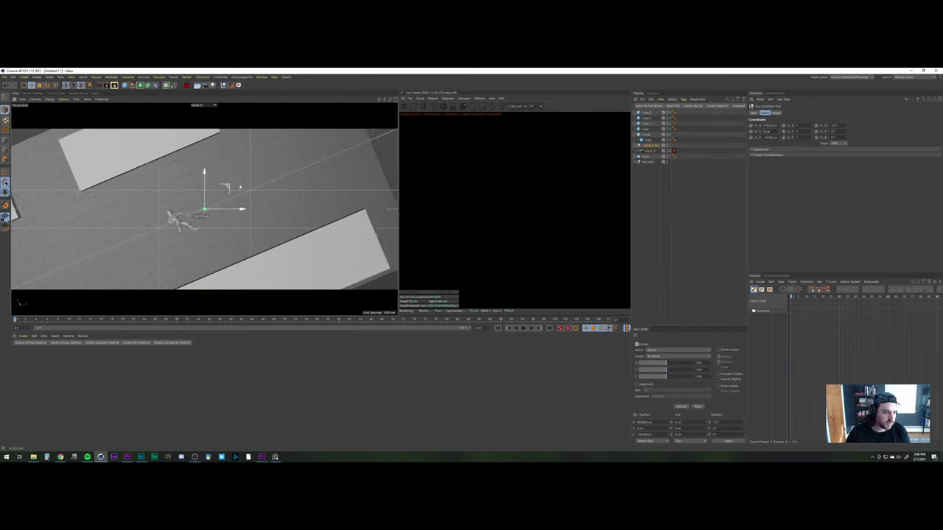
drag(240, 187, 239, 188)
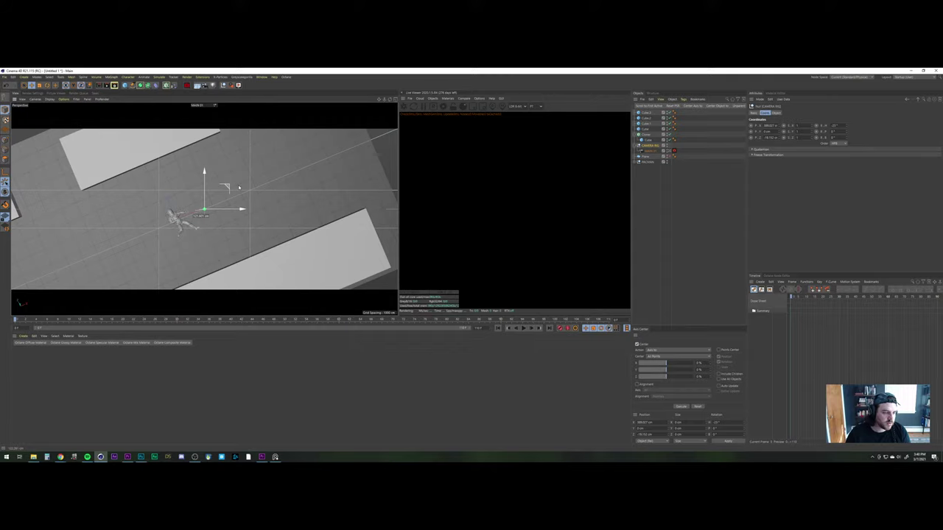
Stretch the lower block lengthwise until its end extends beyond the camera frame
click(680, 196)
click(339, 246)
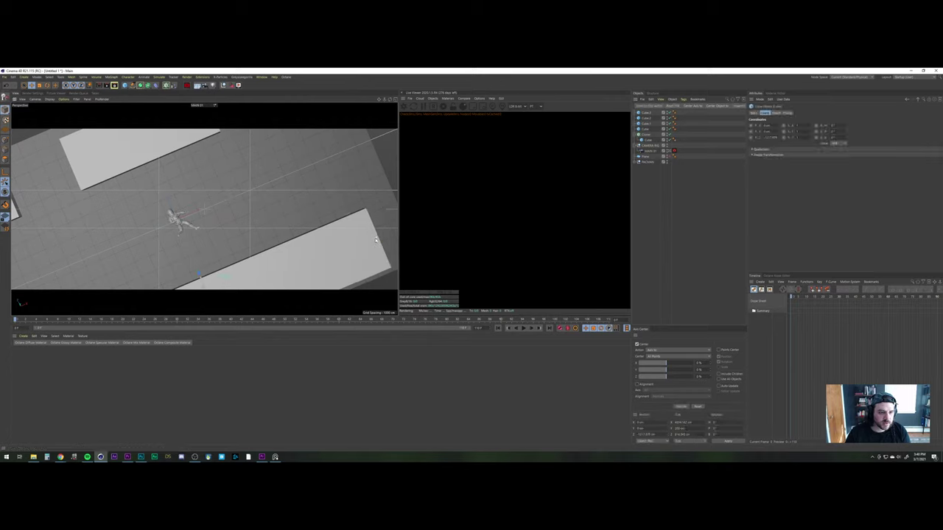
drag(386, 229, 435, 209)
Extend the cloner's floor tiles so the floor fills the far side of the camera frame
click(646, 135)
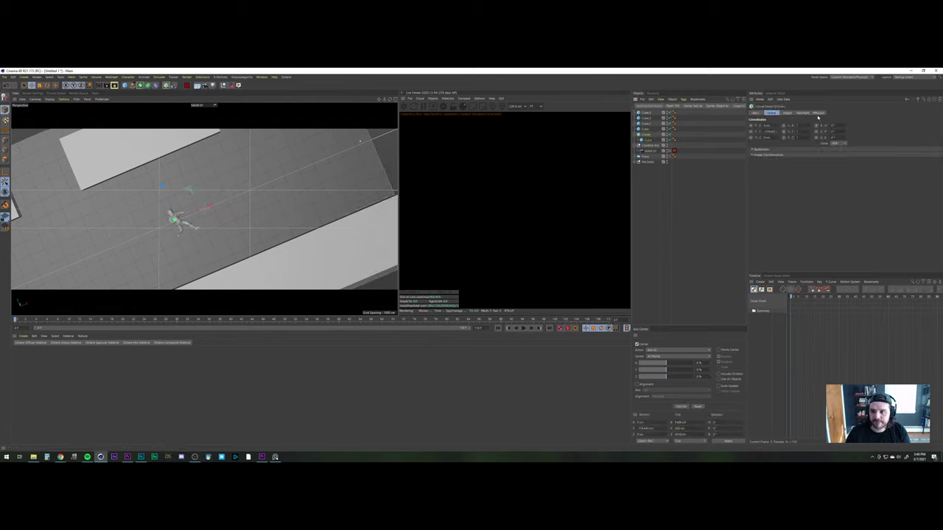
click(787, 113)
drag(782, 154, 822, 152)
Widen the lower and upper blocks along Z to fill the frame corners, shifting the upper block back outward
click(374, 277)
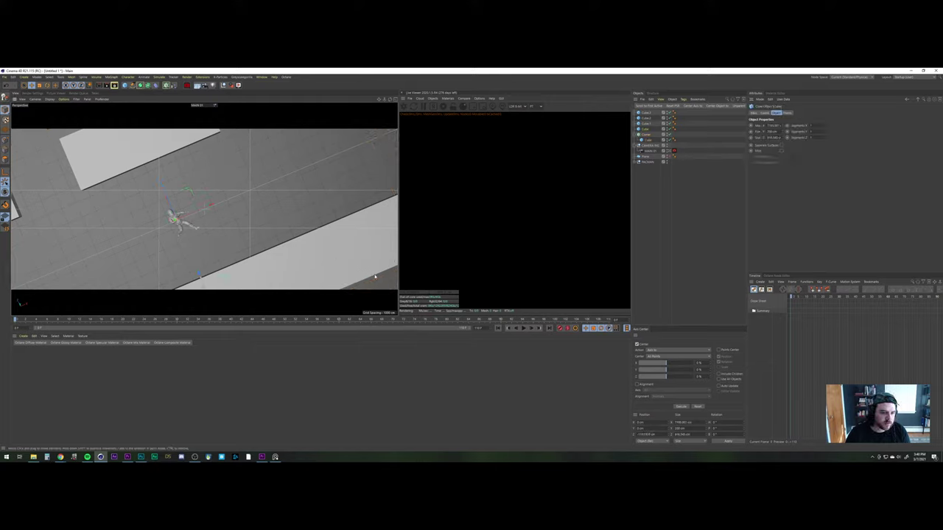
mouse_move(202, 281)
mouse_down()
mouse_move(198, 273)
mouse_move(209, 290)
mouse_up()
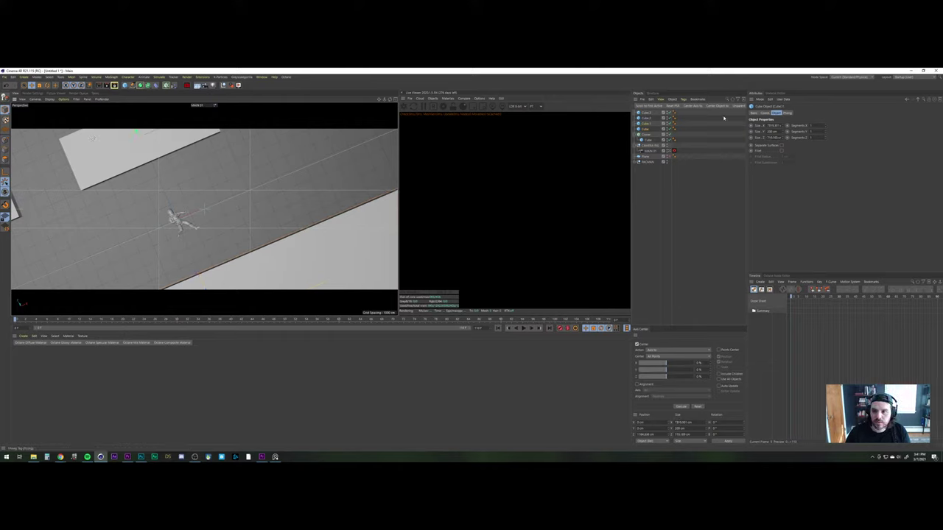
mouse_move(783, 126)
mouse_down()
mouse_move(783, 118)
mouse_move(782, 145)
mouse_move(783, 127)
mouse_up()
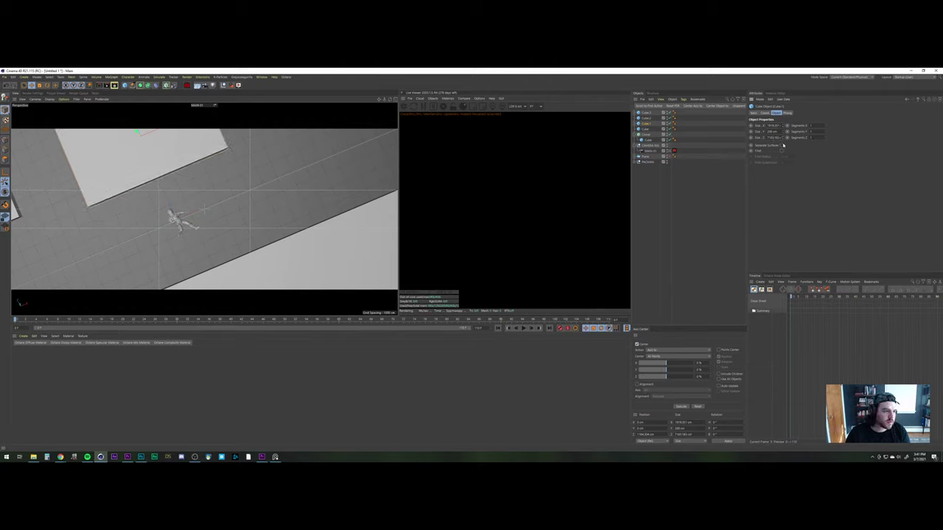
drag(135, 131, 133, 111)
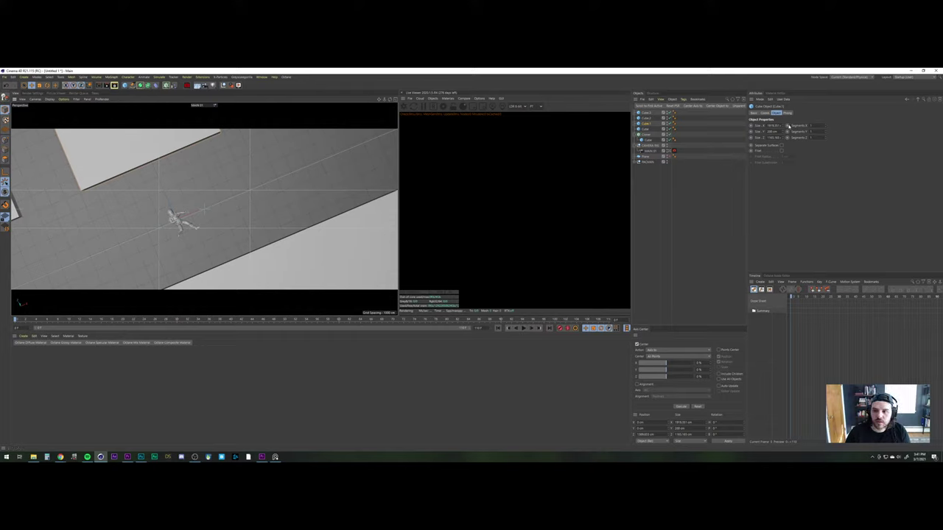
Lengthen and shift the upper block over the small block beside it, and delete that small block
drag(783, 125, 783, 112)
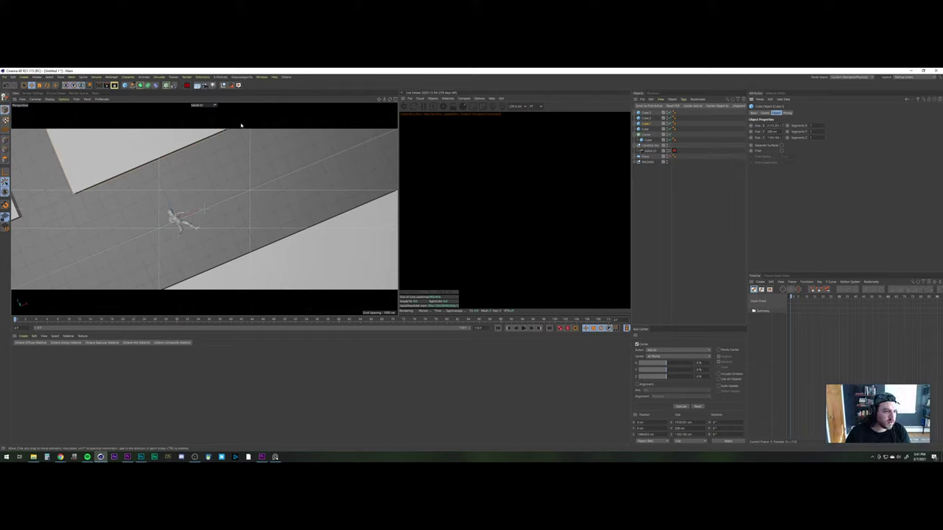
click(764, 112)
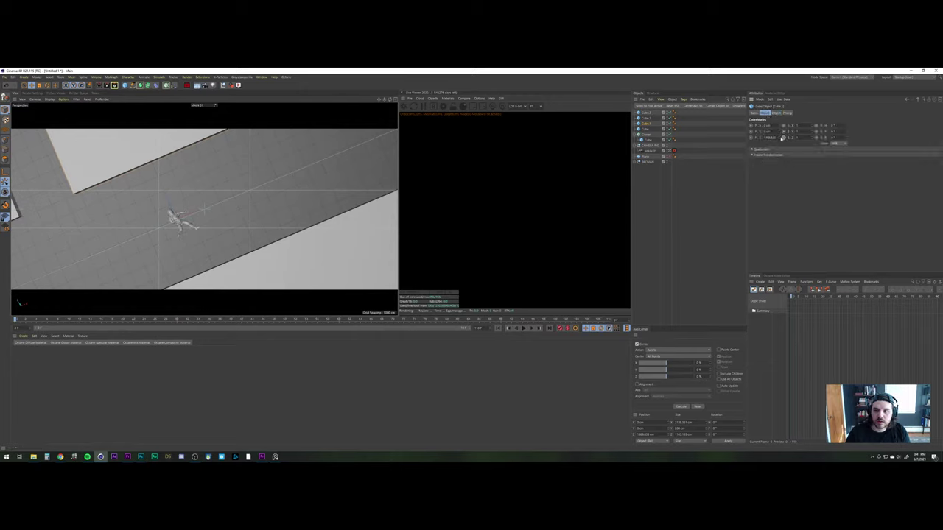
mouse_move(783, 138)
mouse_down()
mouse_move(779, 114)
mouse_move(781, 124)
mouse_up()
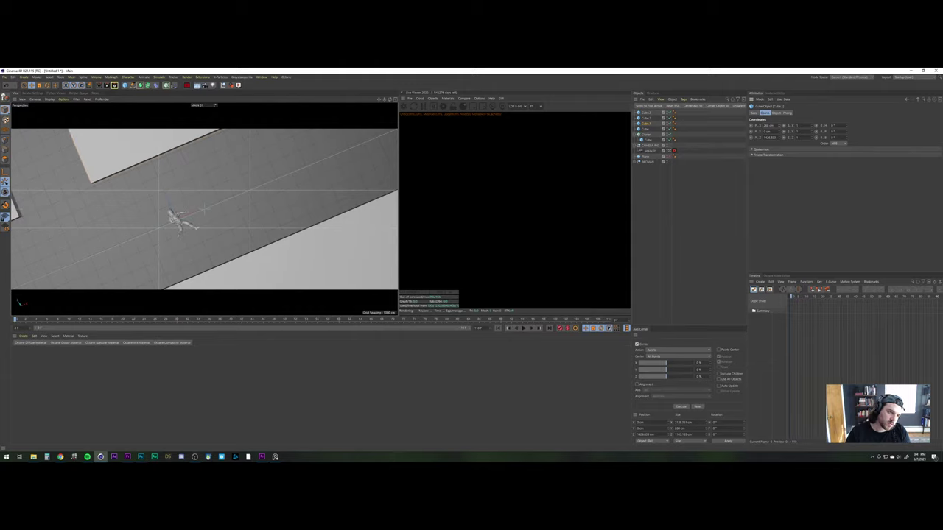
drag(780, 126, 779, 134)
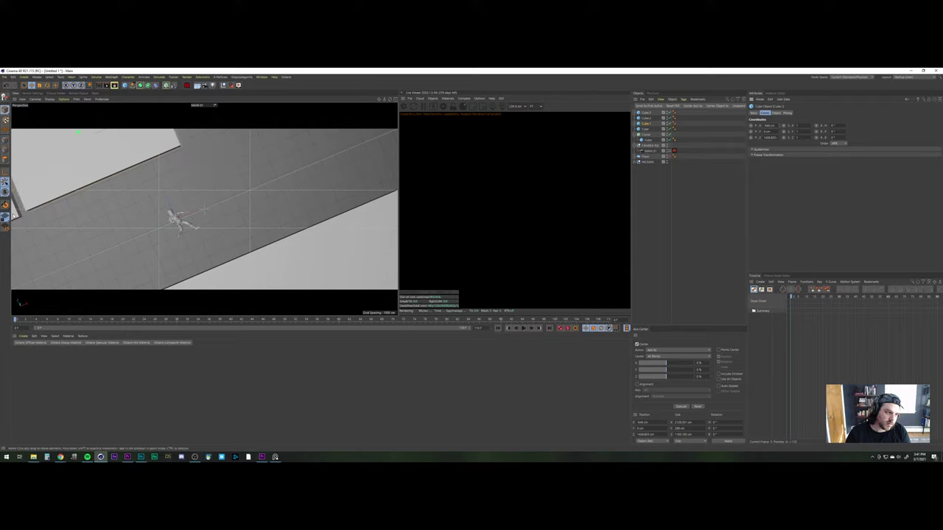
key(Delete)
Stretch the upper block along X so it spans the frame alongside the long lower block
click(96, 157)
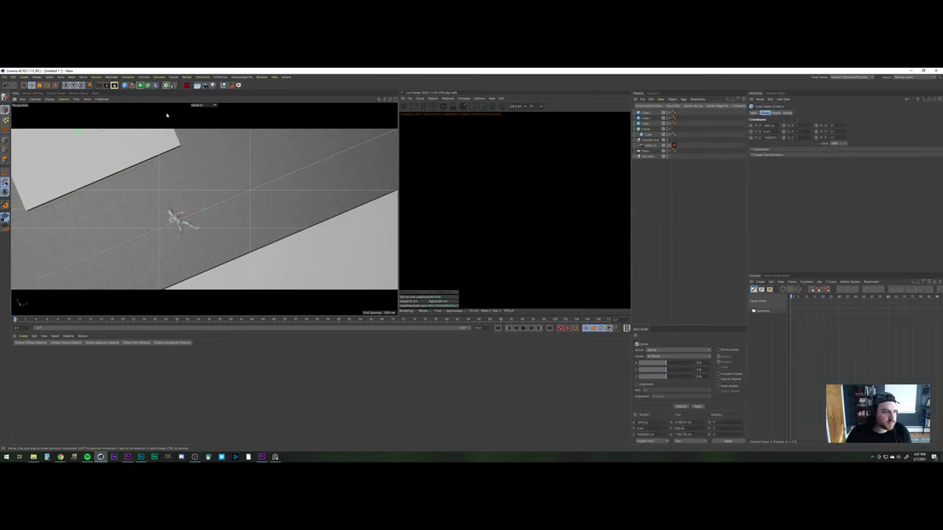
alt+right_drag(138, 148, 133, 226)
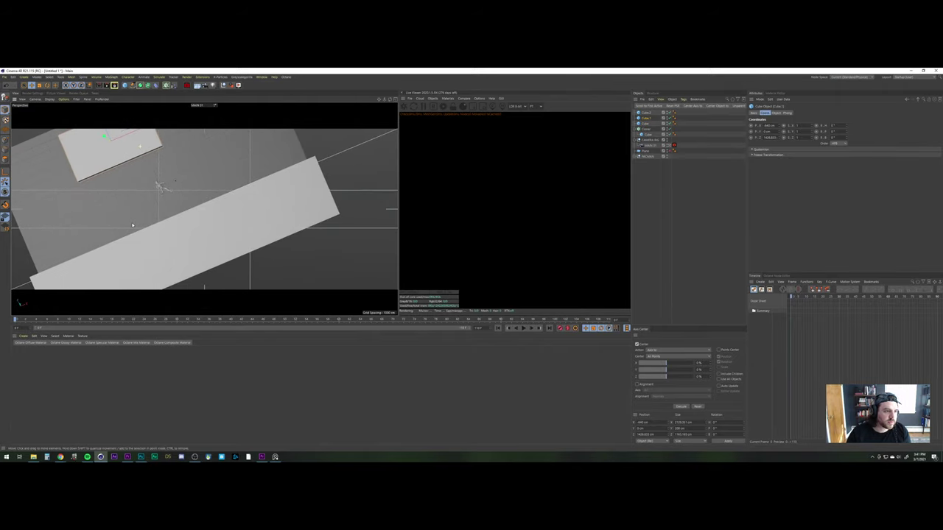
click(697, 137)
click(646, 123)
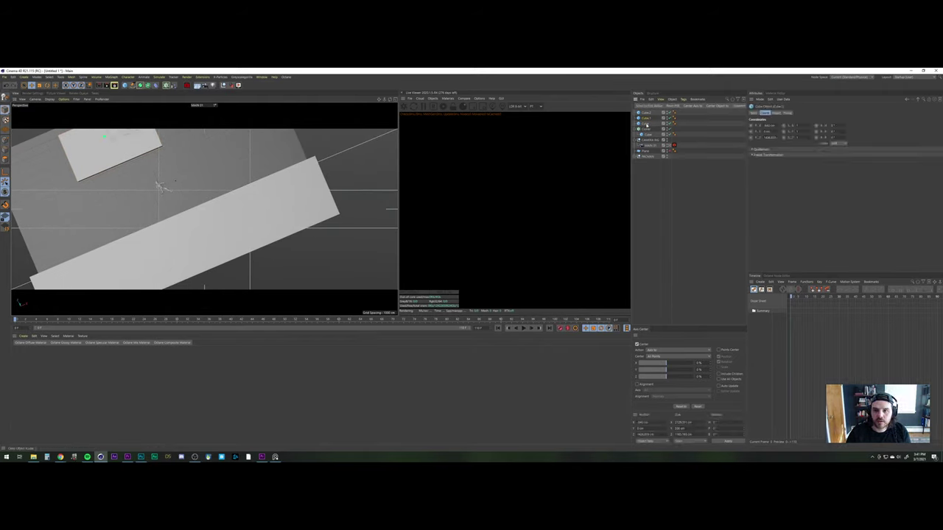
click(649, 118)
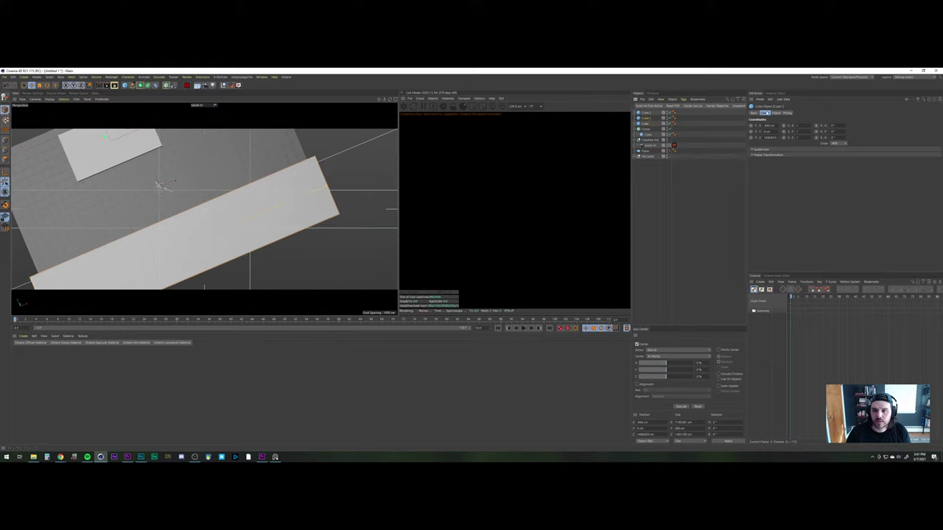
drag(783, 127, 783, 89)
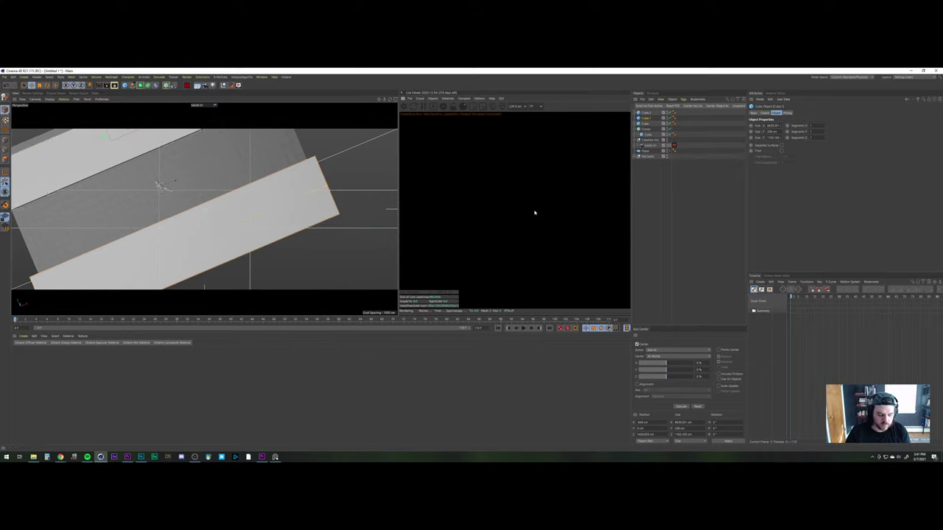
key(ctrl+shift+z)
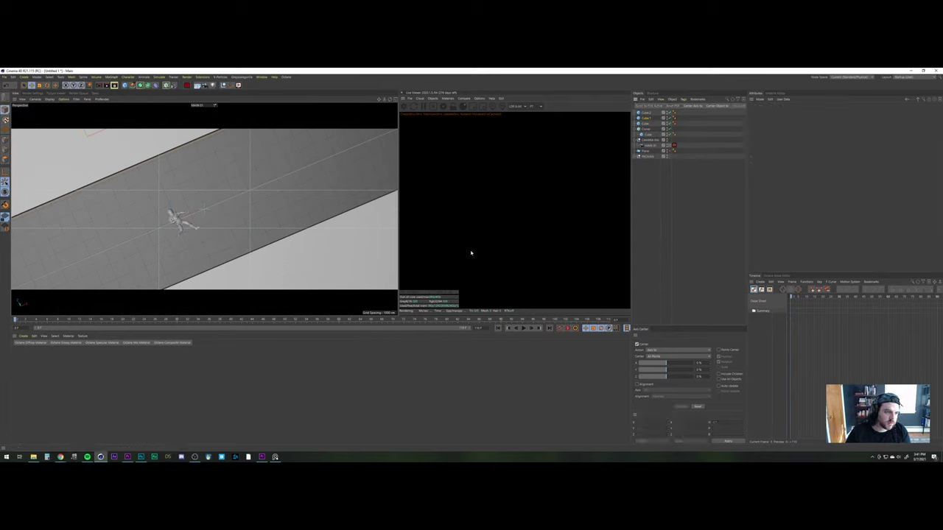
Move the upper and lower blocks outward to widen the floor between them
mouse_move(86, 134)
mouse_down()
mouse_move(77, 110)
mouse_move(81, 117)
mouse_up()
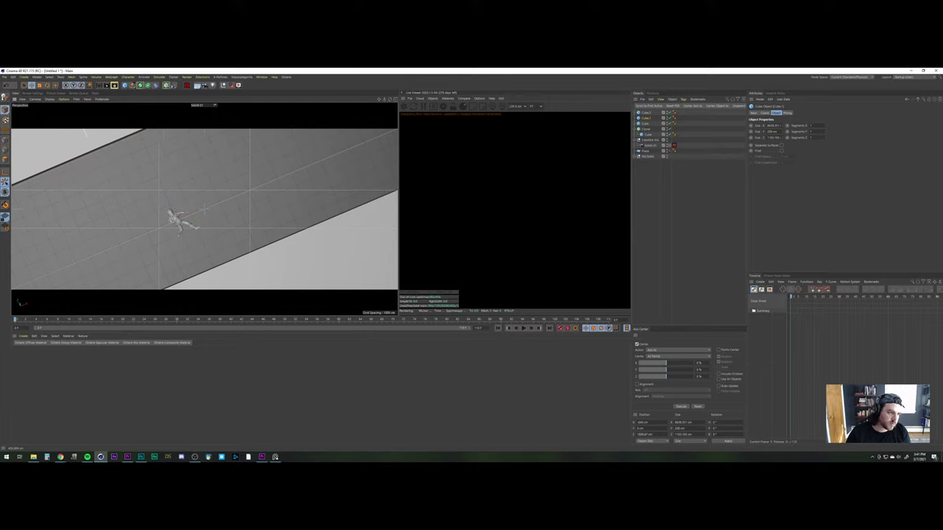
drag(206, 292, 219, 324)
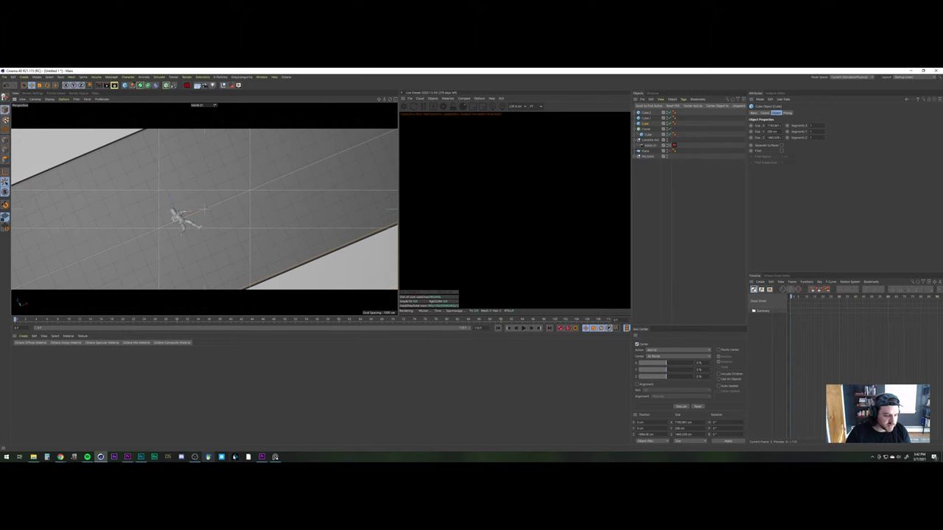
Compare the layout with the blue overhead tiled-floor reference image and select the camera rig null
click(275, 456)
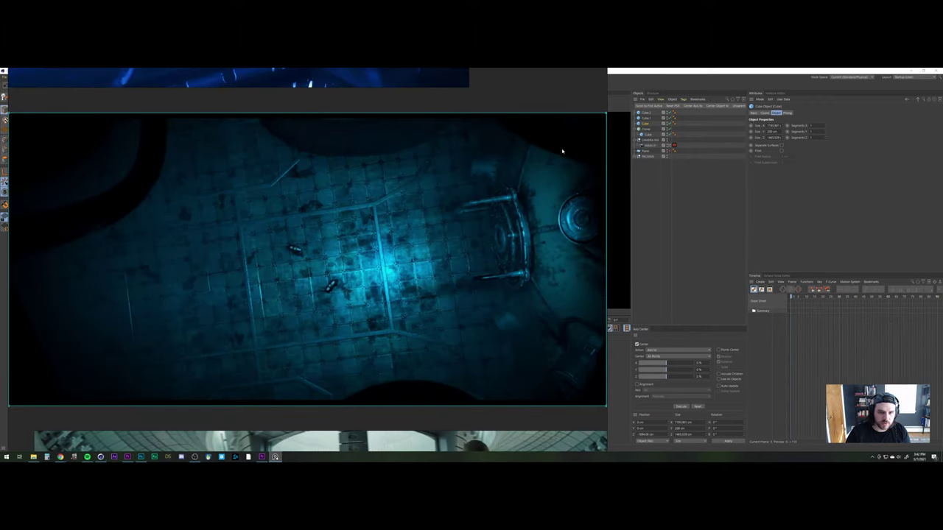
click(624, 280)
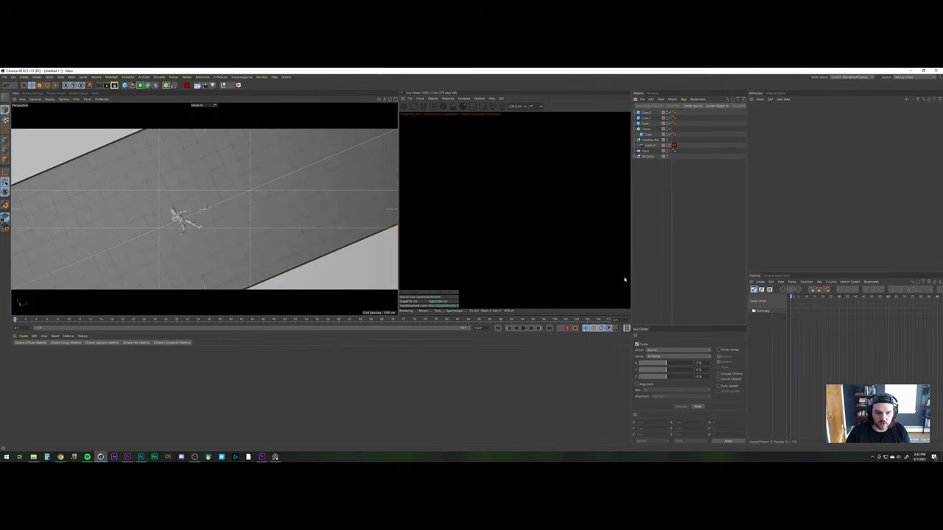
click(174, 212)
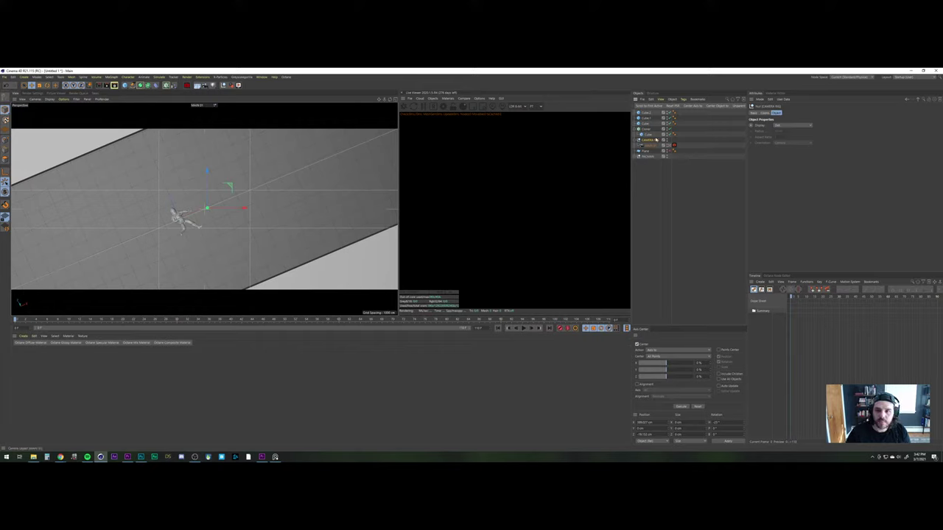
Set the camera's X and Z positions to 0 cm inside its rig null
click(648, 146)
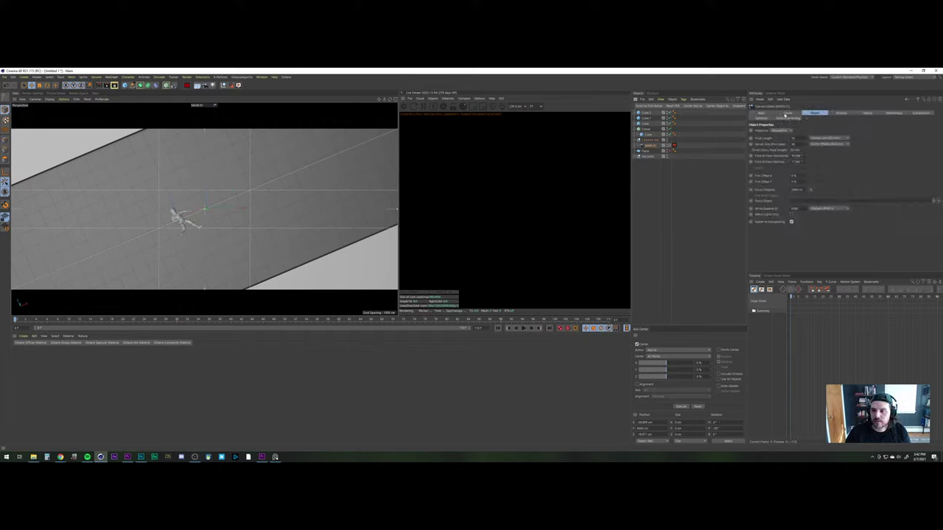
click(786, 114)
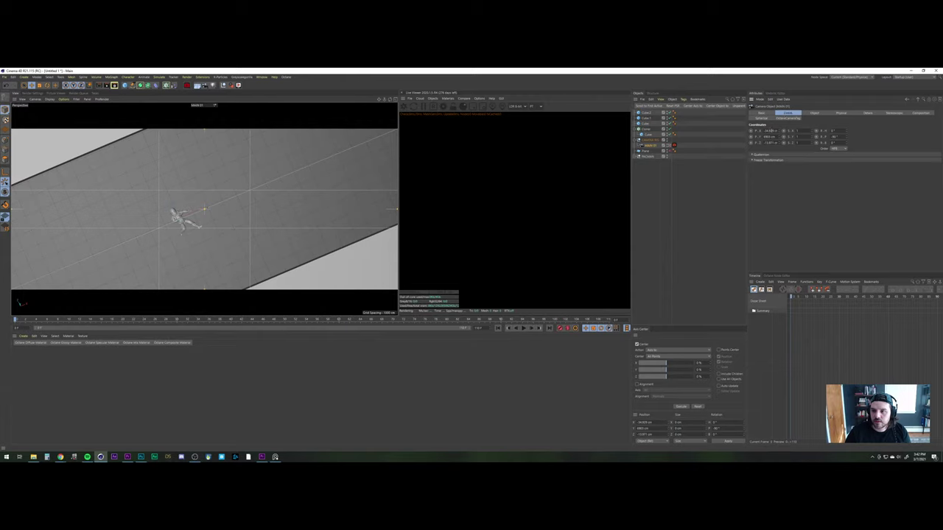
double_click(771, 131)
text(0)
key(Tab)
key(Tab)
text(0)
key(Return)
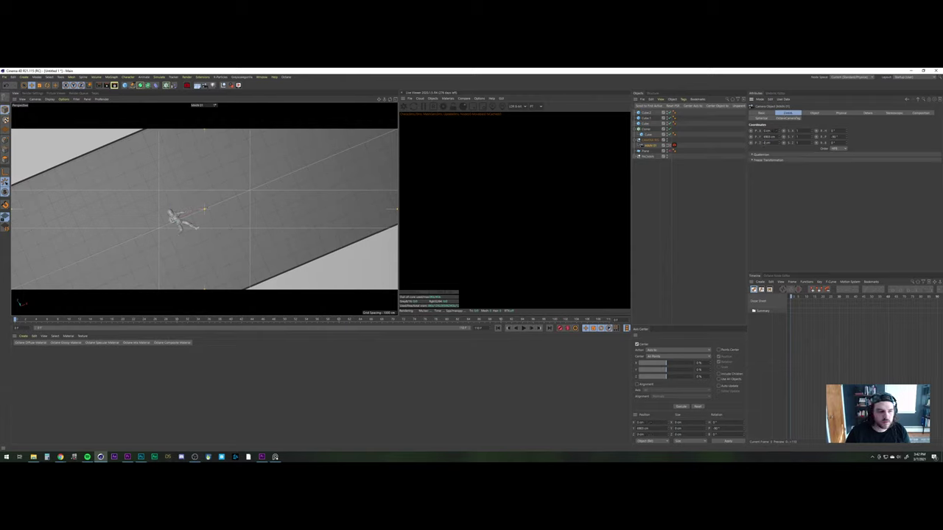
Set the camera's Y position to 7500 cm, keyframe its position at the first frame, and move to the end of the timeline
mouse_move(779, 137)
mouse_down()
mouse_move(780, 150)
mouse_move(779, 137)
mouse_up()
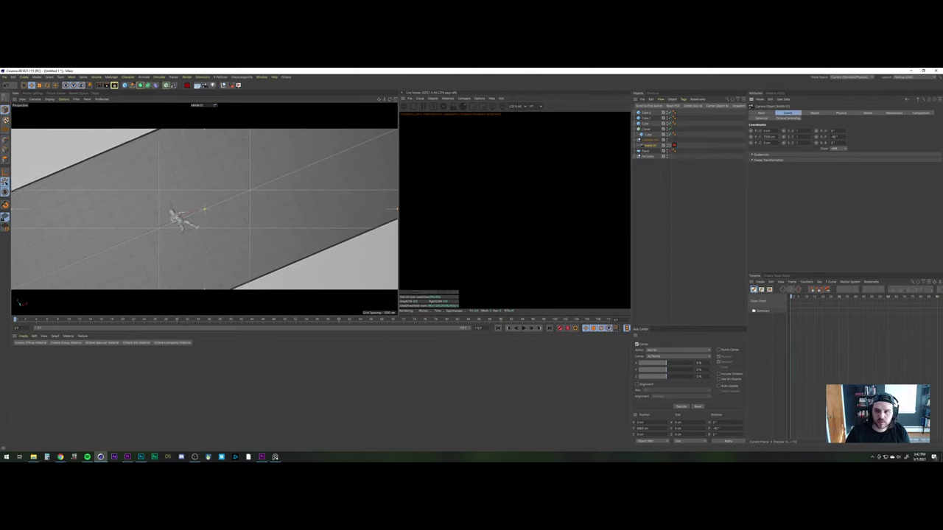
double_click(771, 137)
text(7500)
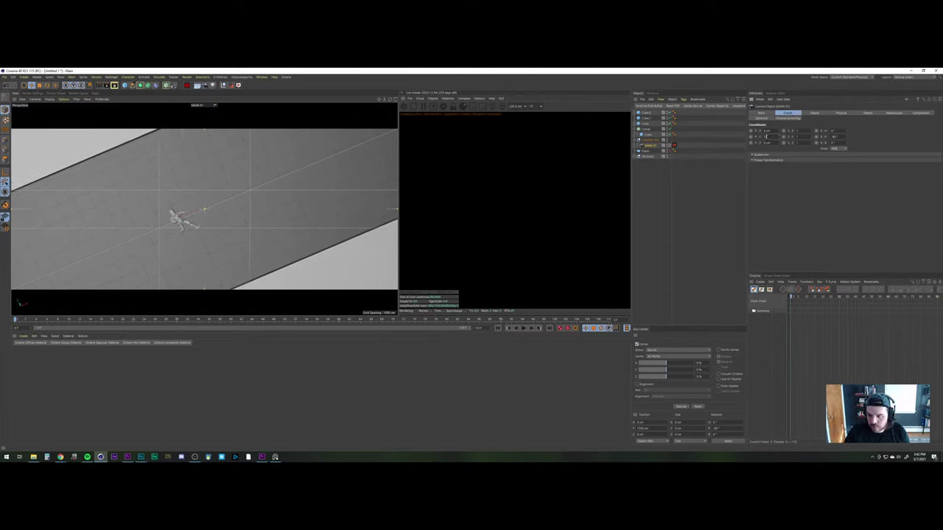
key(Return)
click(751, 137)
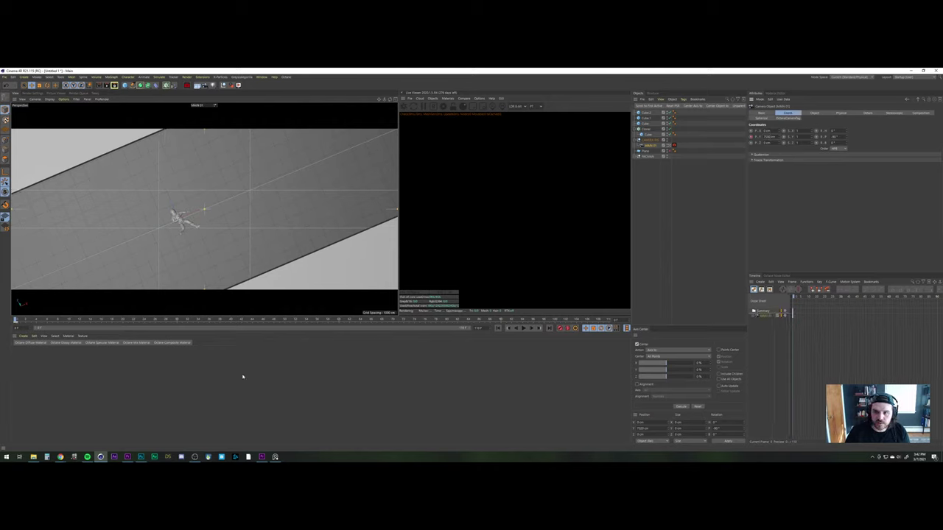
drag(15, 321, 622, 319)
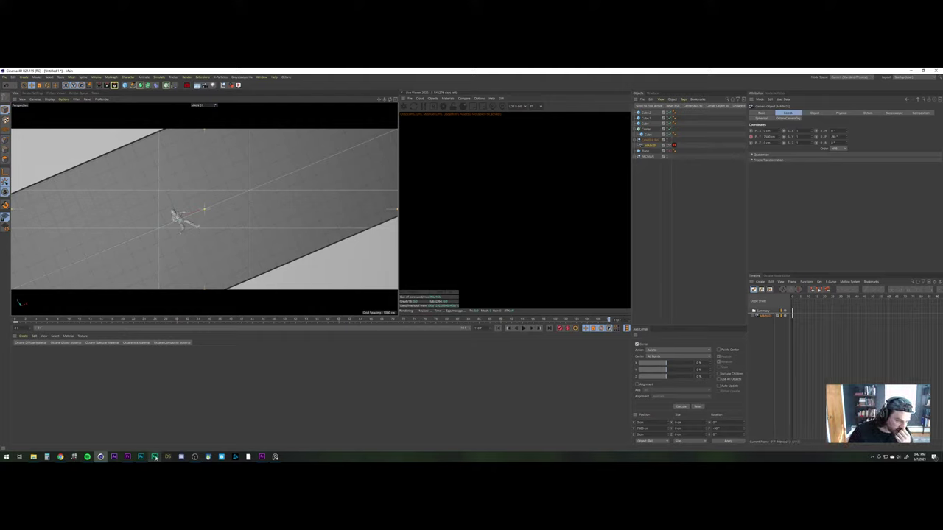
Switch to Premiere Pro and start a new sequence named MAIN_01
mouse_move(128, 458)
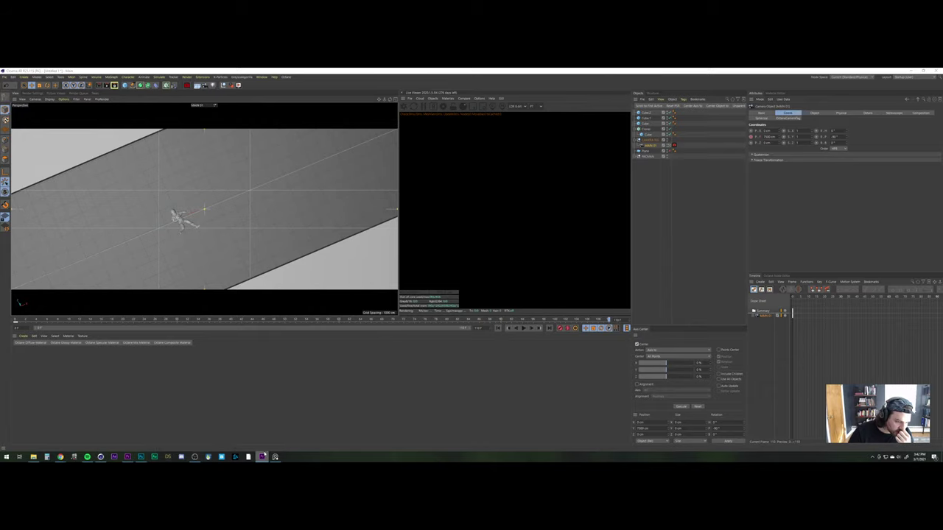
right_click(261, 456)
click(128, 457)
click(88, 232)
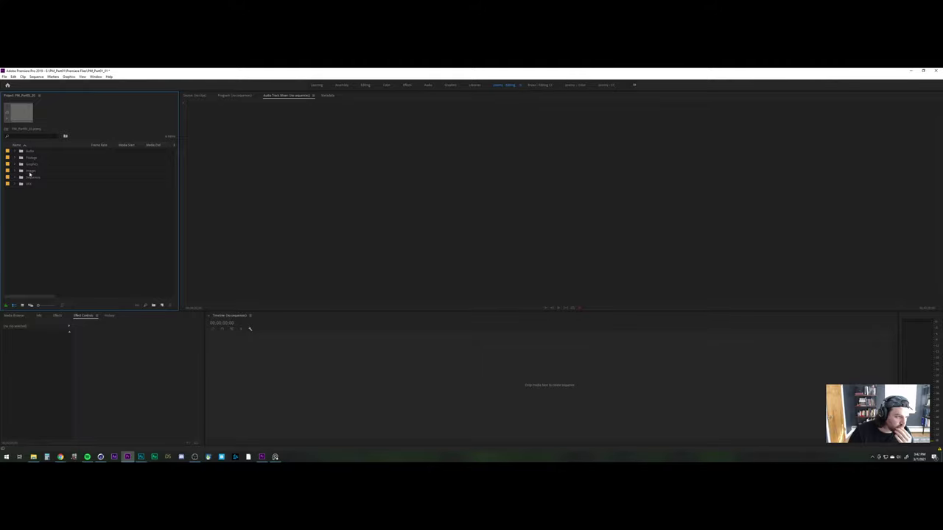
click(3, 76)
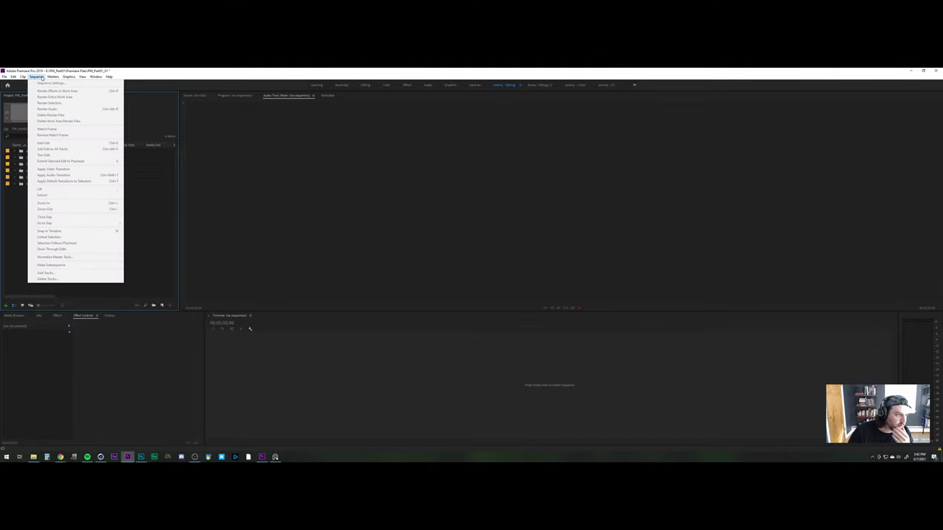
click(37, 76)
click(4, 77)
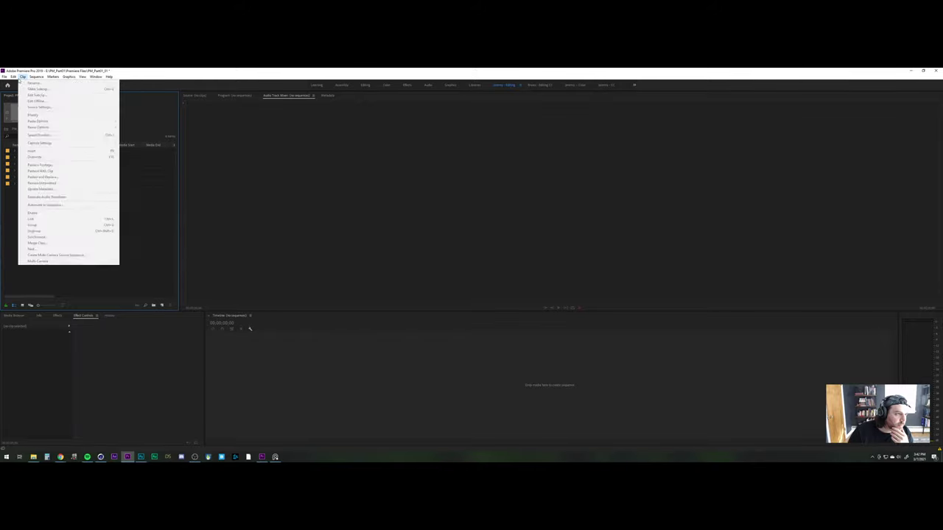
mouse_move(29, 83)
click(104, 95)
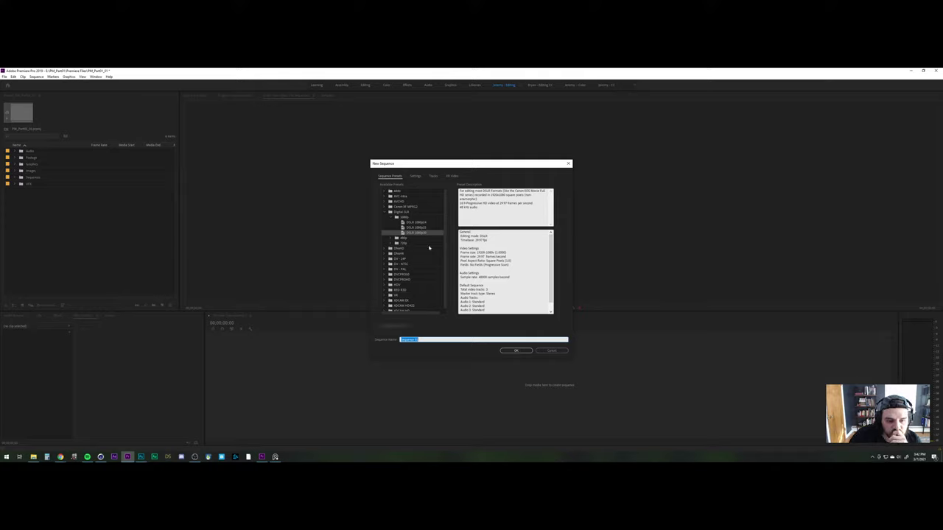
text(MAIN_)
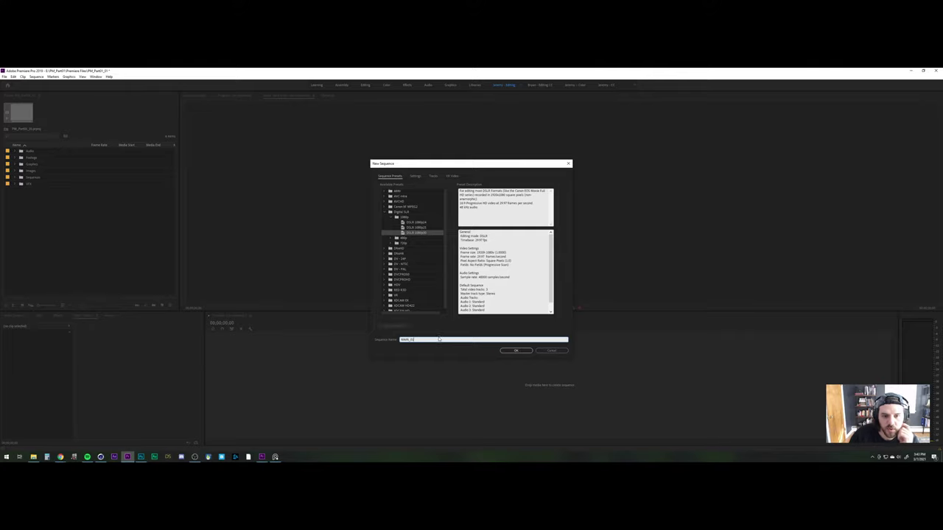
Create the sequence with a 23.976 frames/second timebase and a 1920 by 800 frame size
click(415, 177)
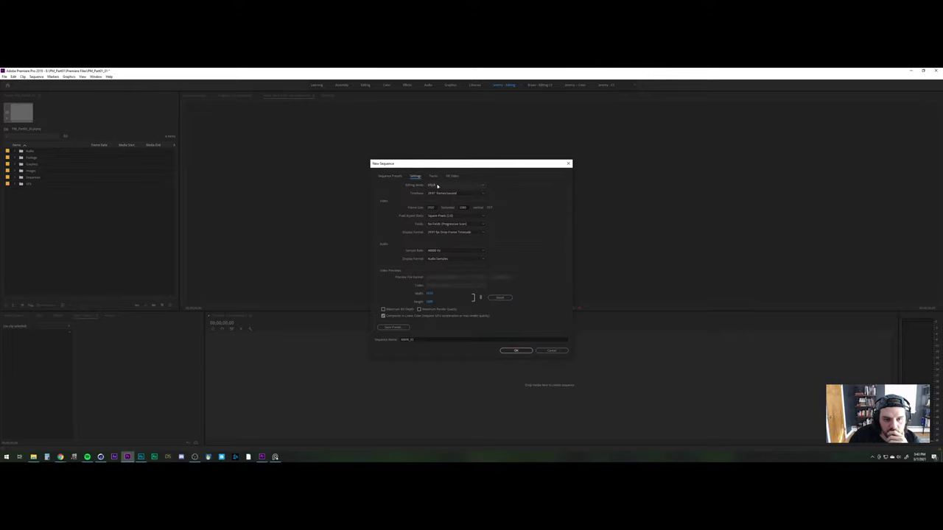
click(445, 193)
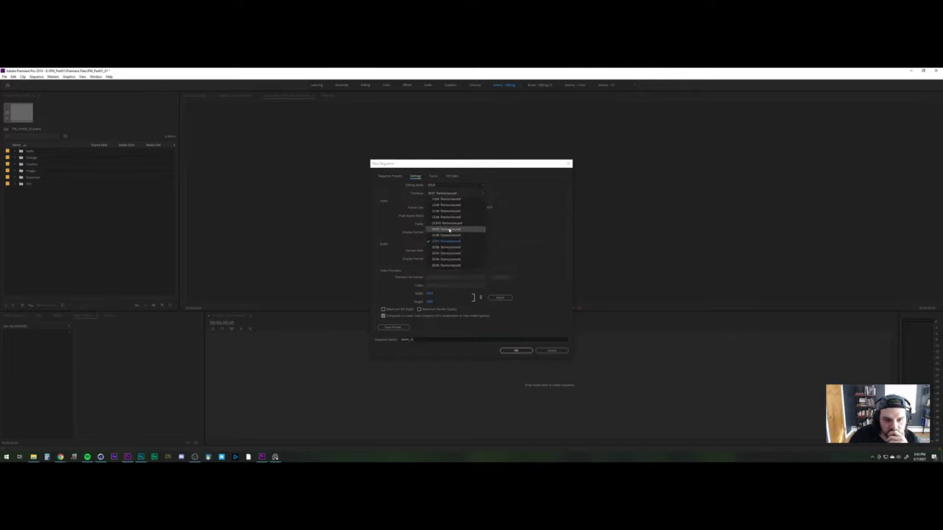
click(446, 224)
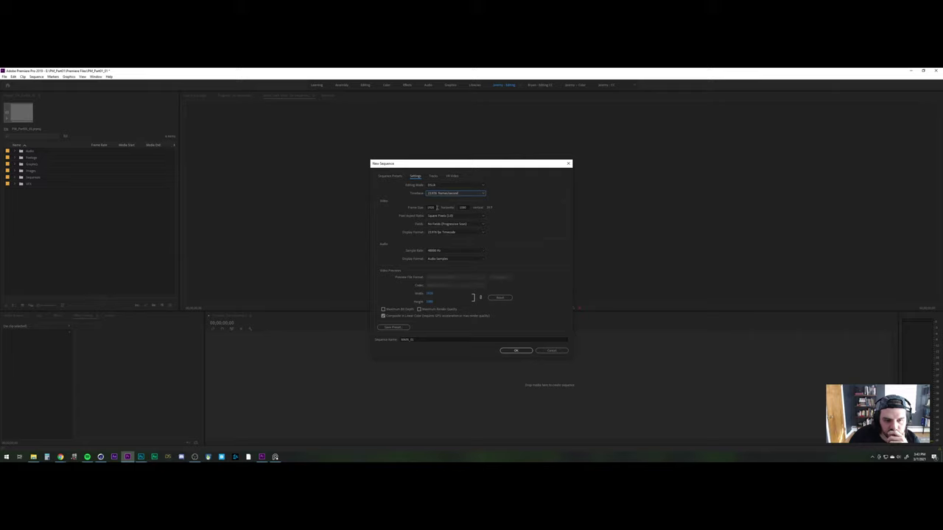
click(434, 208)
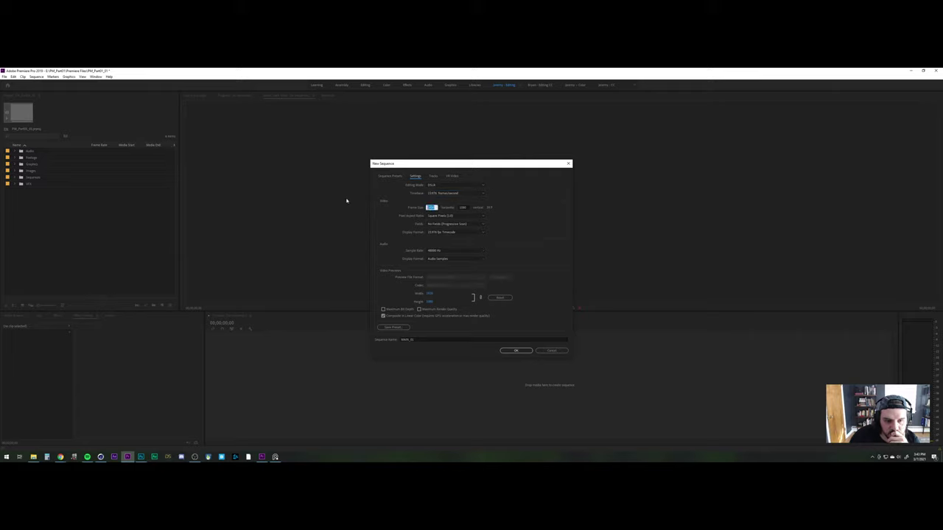
mouse_move(101, 457)
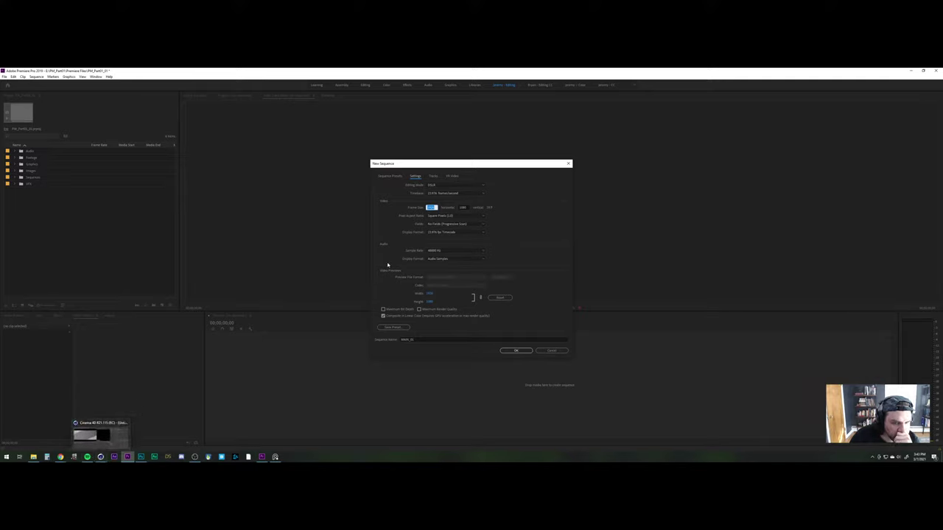
click(464, 208)
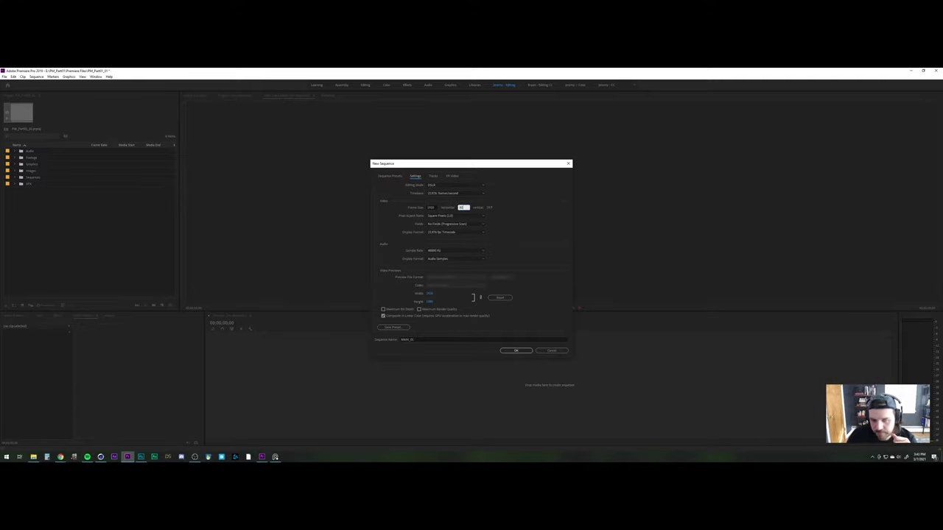
click(519, 227)
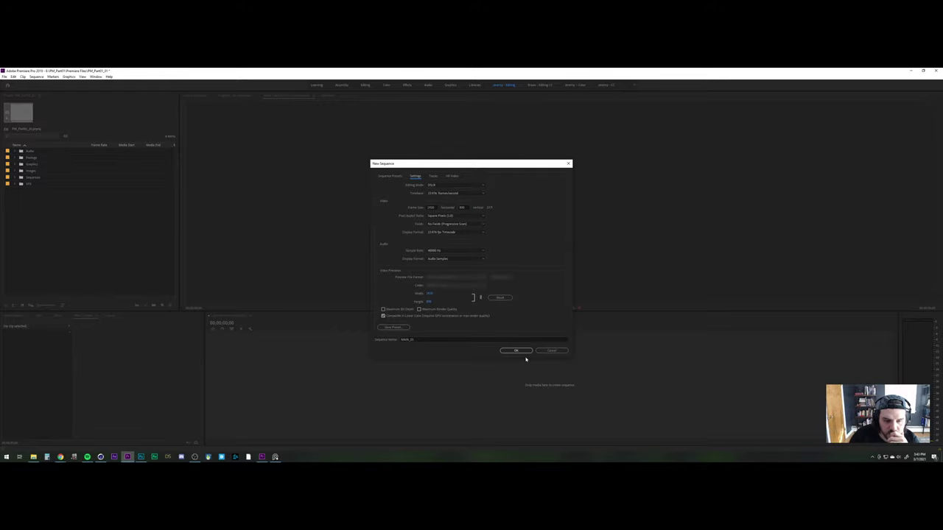
click(522, 351)
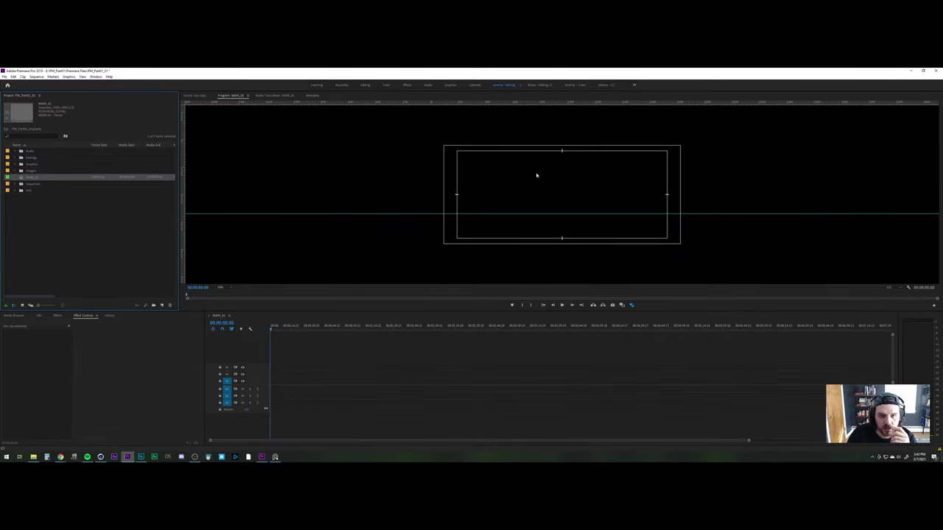
Try the program monitor zoom at Fit, move the playhead further along the timeline, and set the zoom to 75%
click(221, 288)
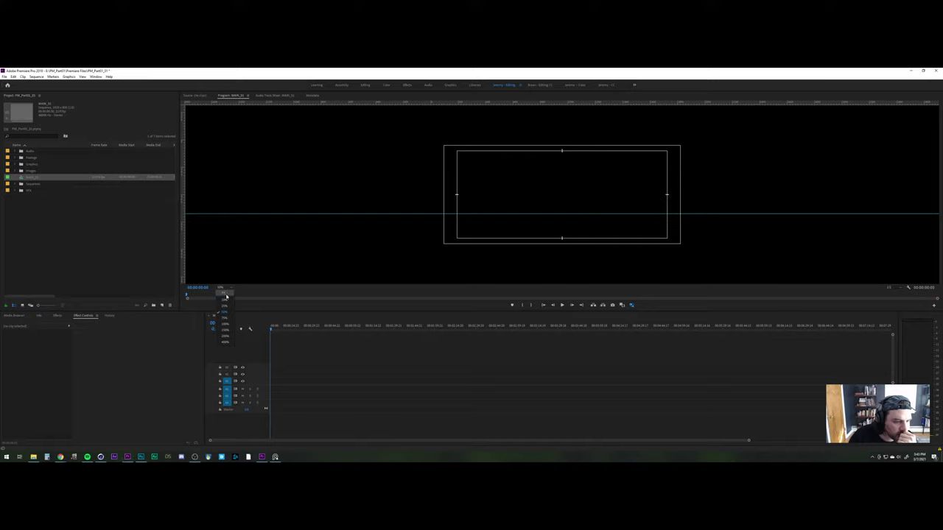
click(224, 294)
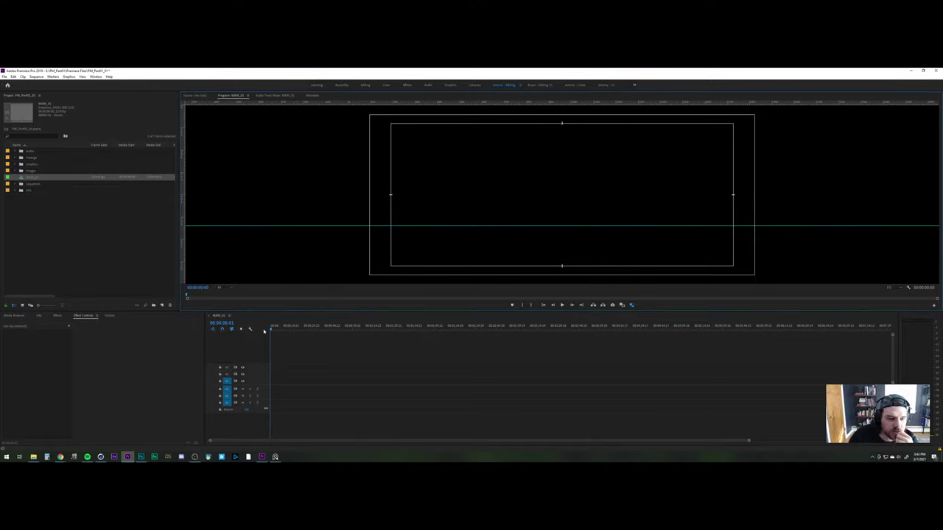
click(306, 328)
click(220, 287)
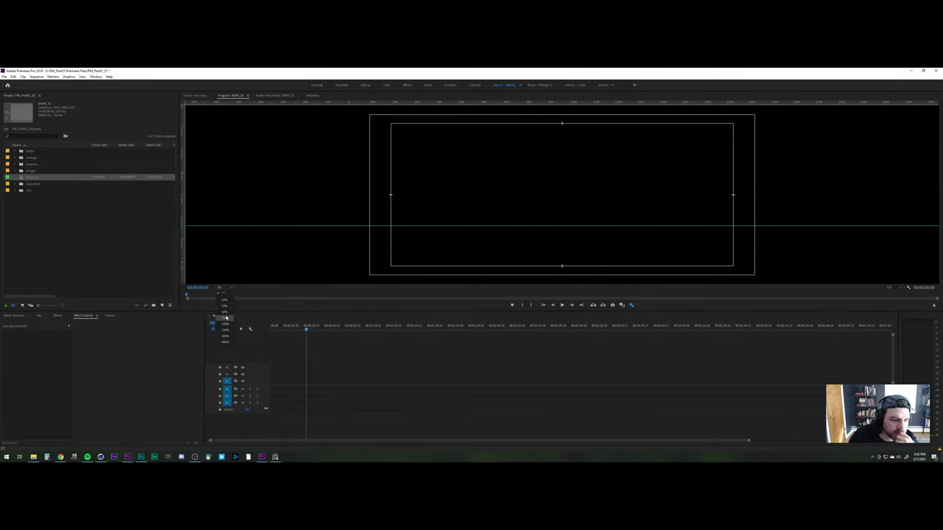
click(226, 317)
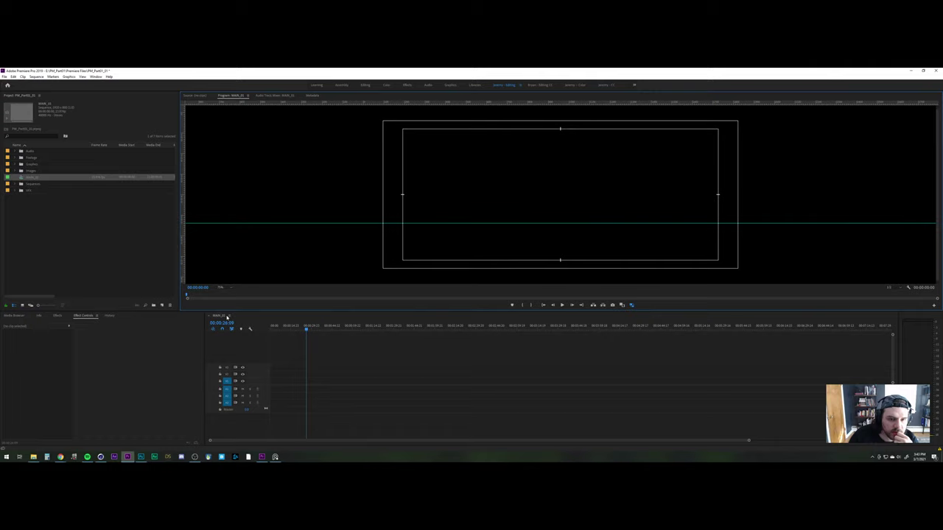
Check the frame size and timebase in the MAIN_01 sequence's settings
right_click(35, 177)
click(64, 254)
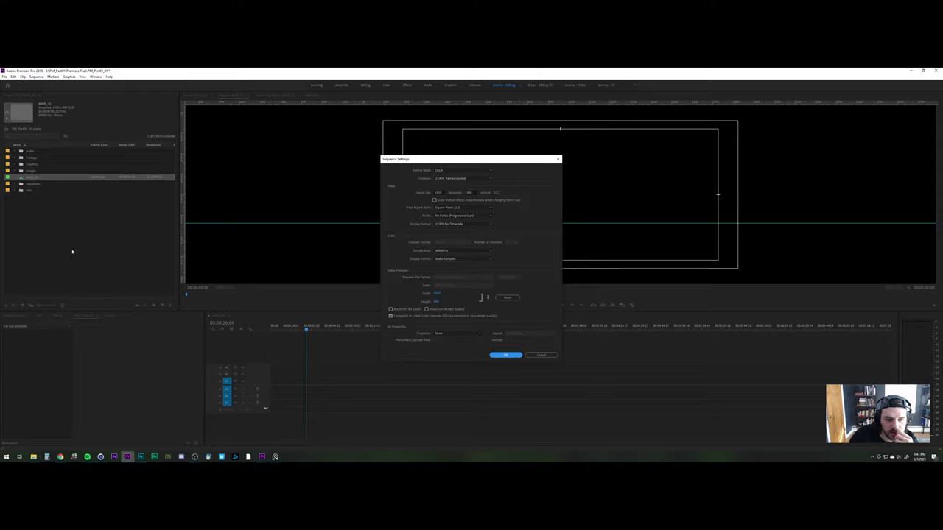
click(538, 355)
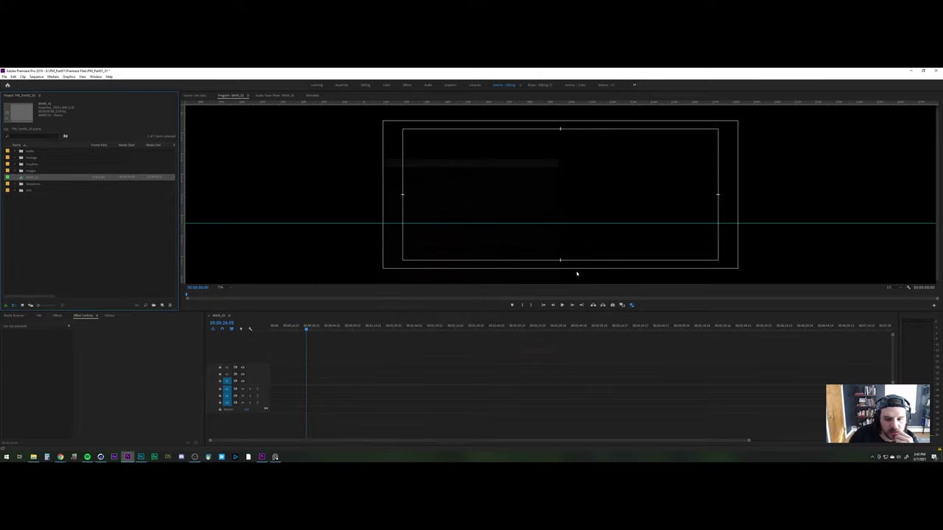
Try the program monitor at 10% zoom and return it to 75%
click(225, 287)
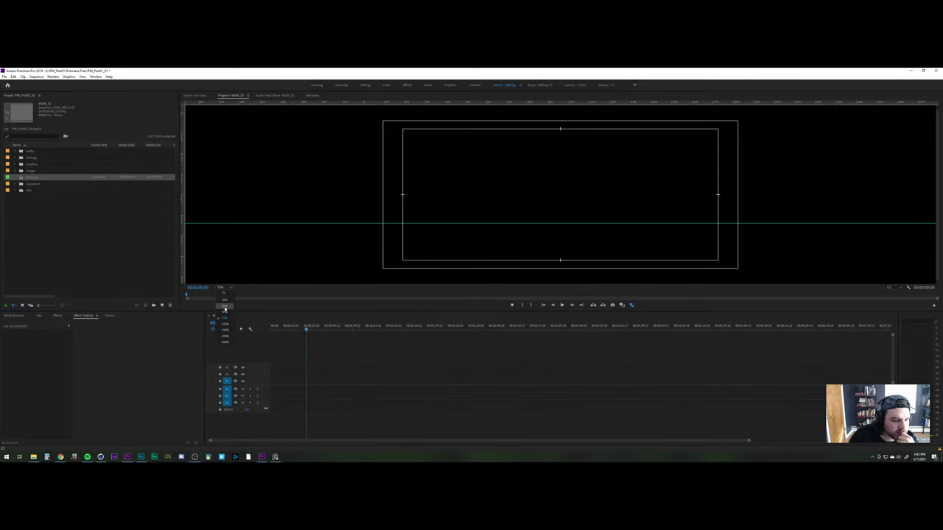
click(224, 304)
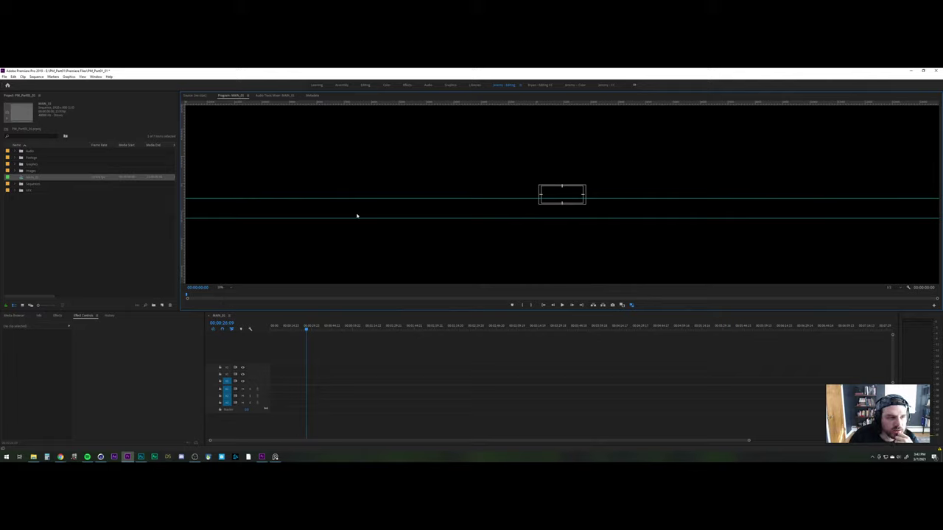
click(221, 287)
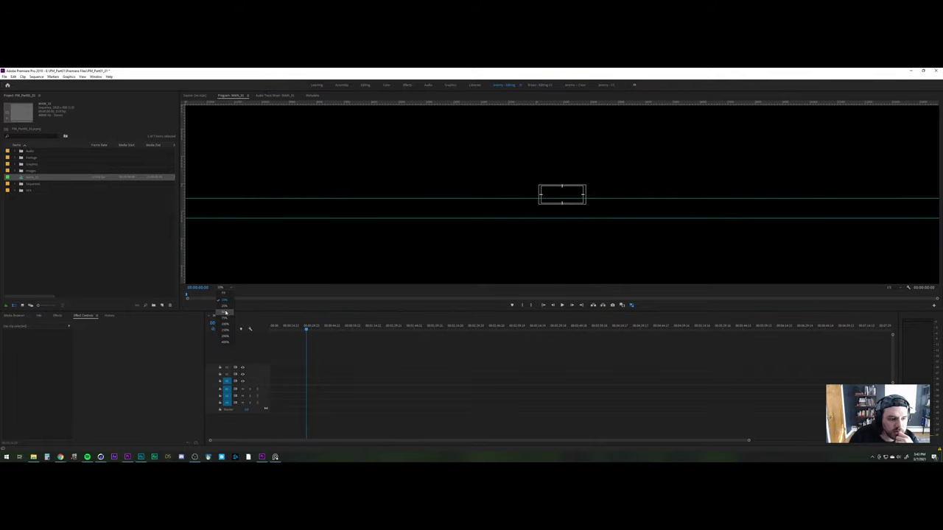
click(225, 316)
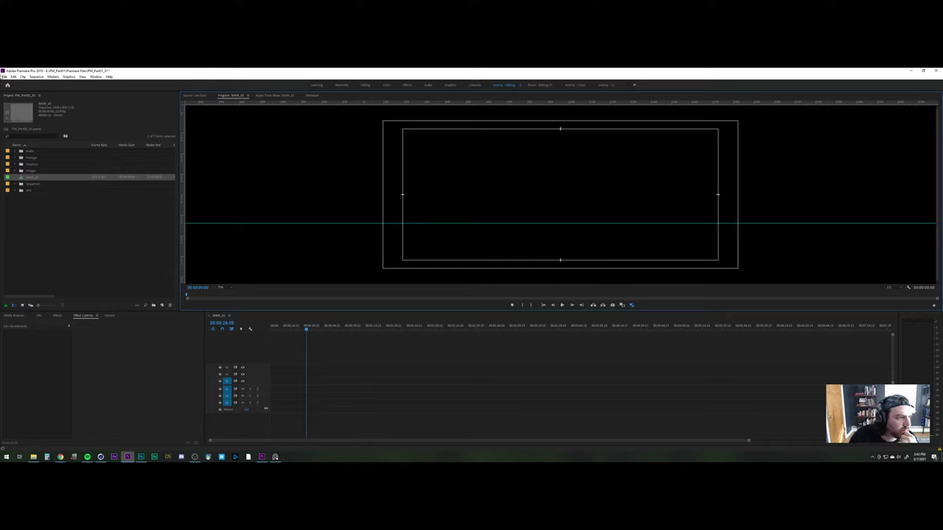
Hide the safe margins in the MAIN_01 program monitor
click(4, 77)
mouse_move(11, 84)
click(135, 255)
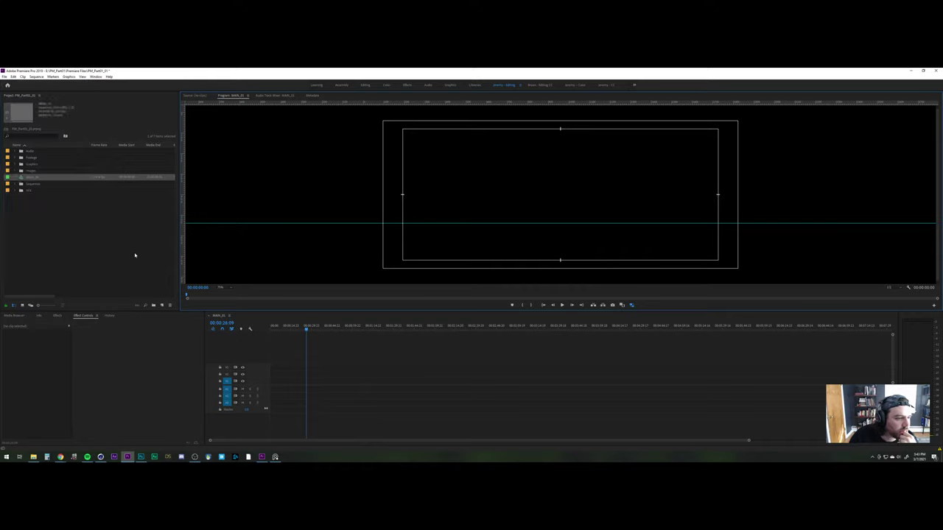
right_click(528, 201)
click(547, 398)
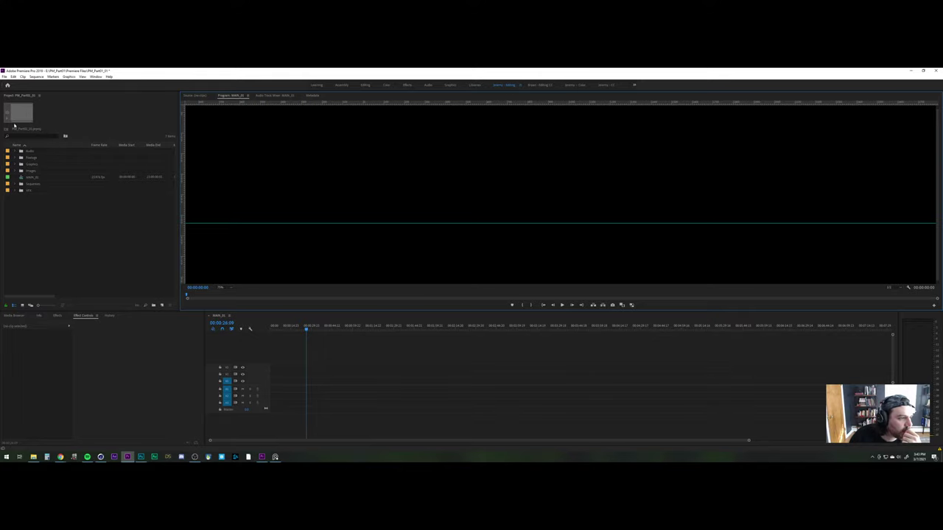
Import the Claymation_01 clip from the Footage folder into the project
double_click(78, 263)
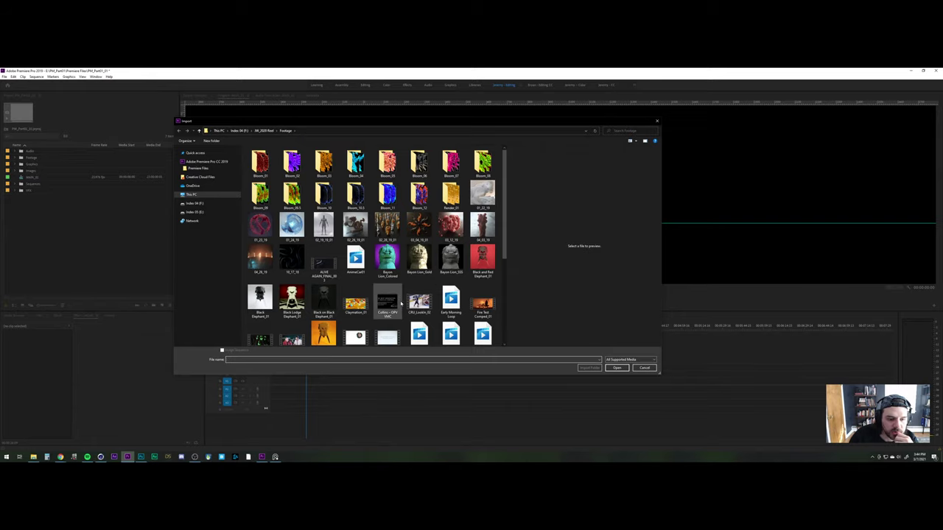
scroll(381, 295, down, 5)
double_click(357, 151)
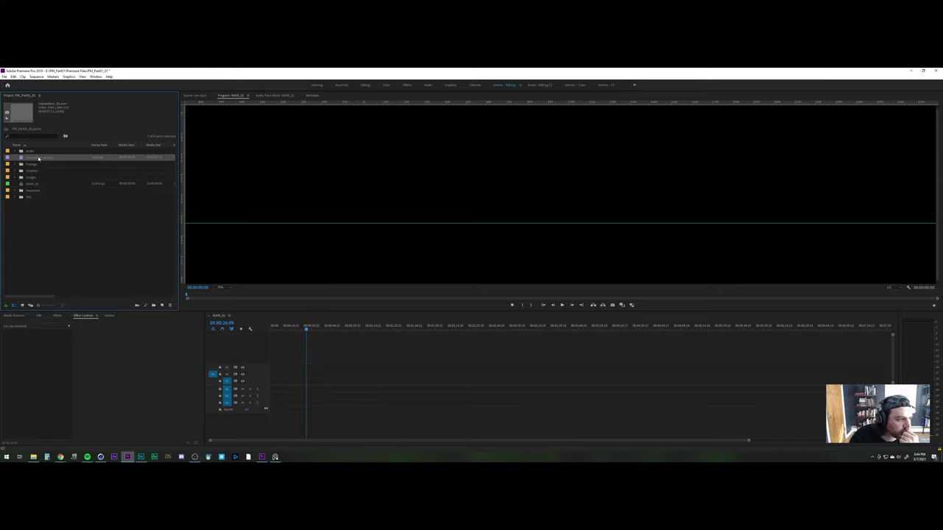
Try the Claymation clip on track V1 of the MAIN_01 timeline and scrub to its beginning
drag(38, 159, 307, 381)
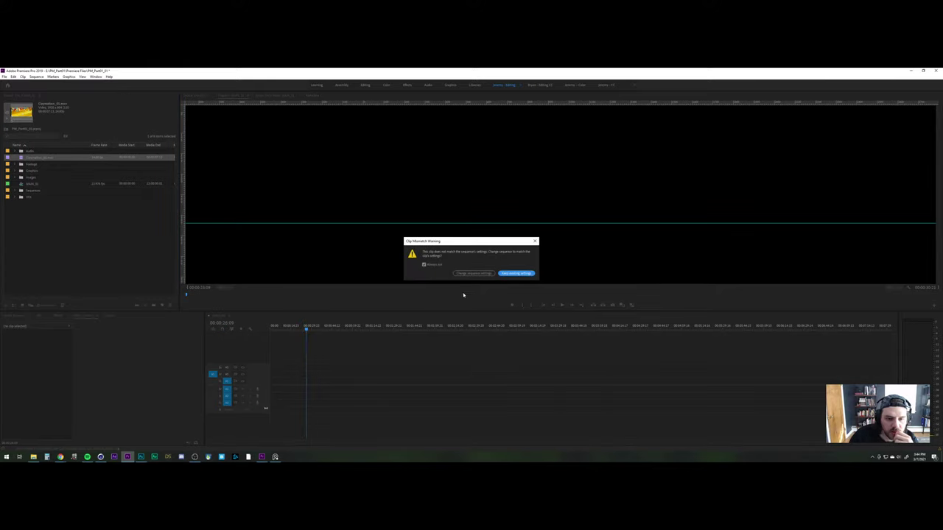
click(474, 274)
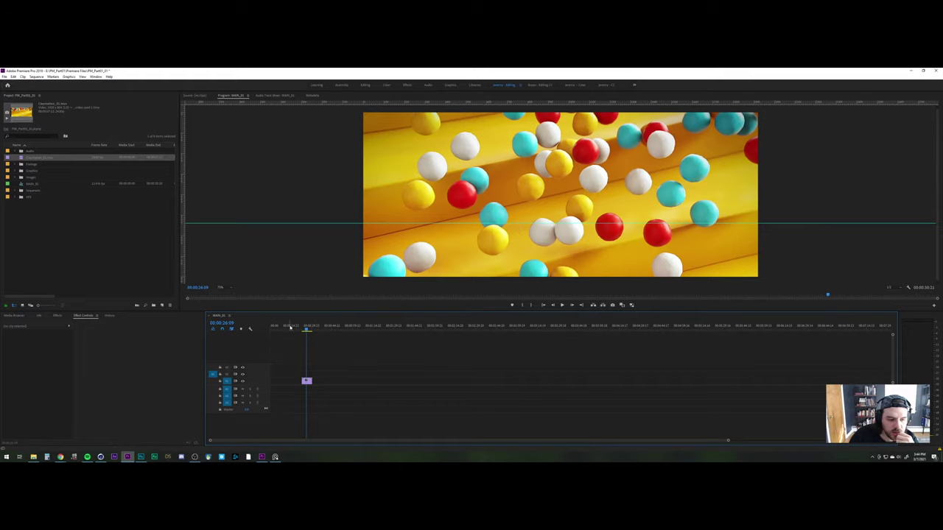
drag(287, 326, 301, 329)
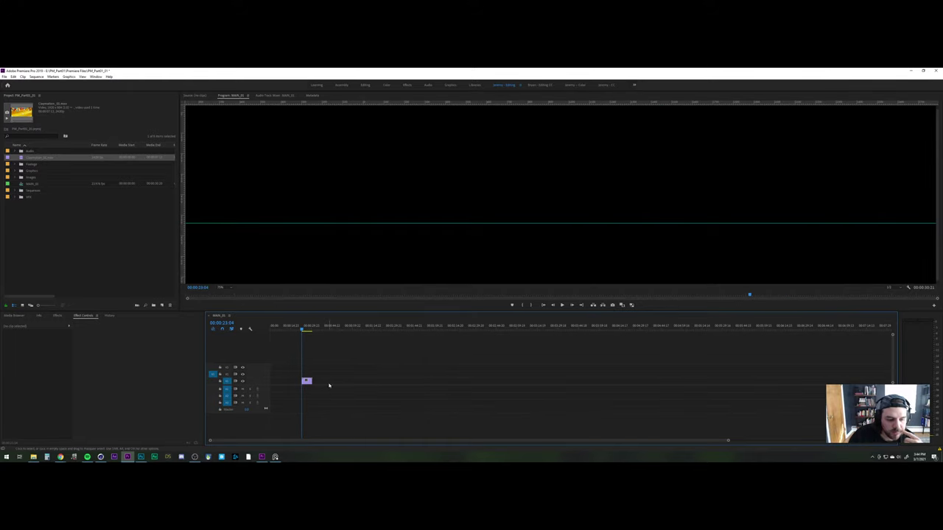
Delete the Claymation clip from both the MAIN_01 timeline and the project
drag(327, 369, 271, 410)
key(Delete)
click(20, 135)
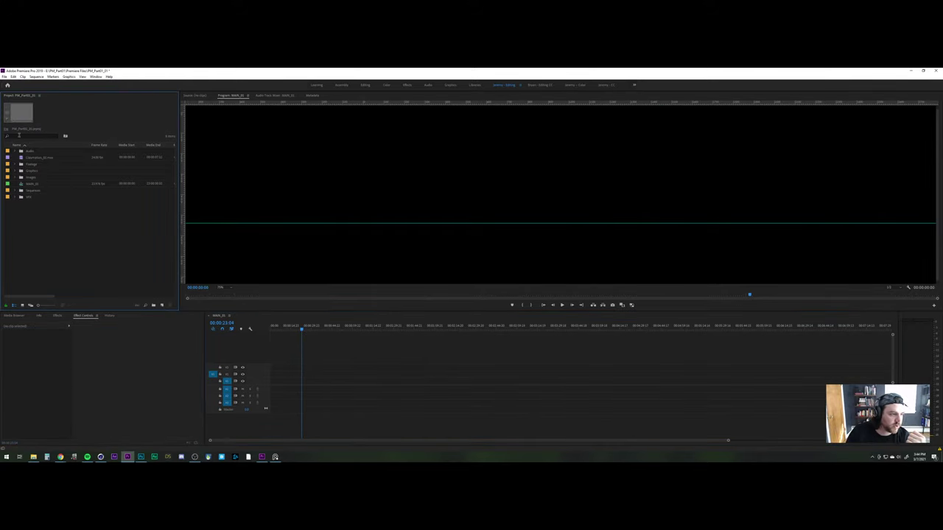
click(35, 160)
key(Delete)
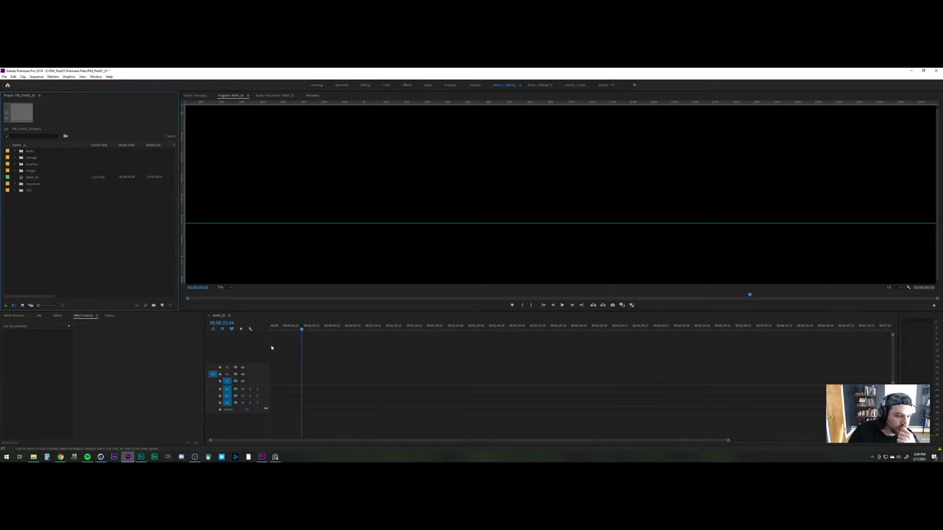
Return the playhead to the start of MAIN_01 and set the program monitor zoom to 25%
click(280, 329)
click(271, 330)
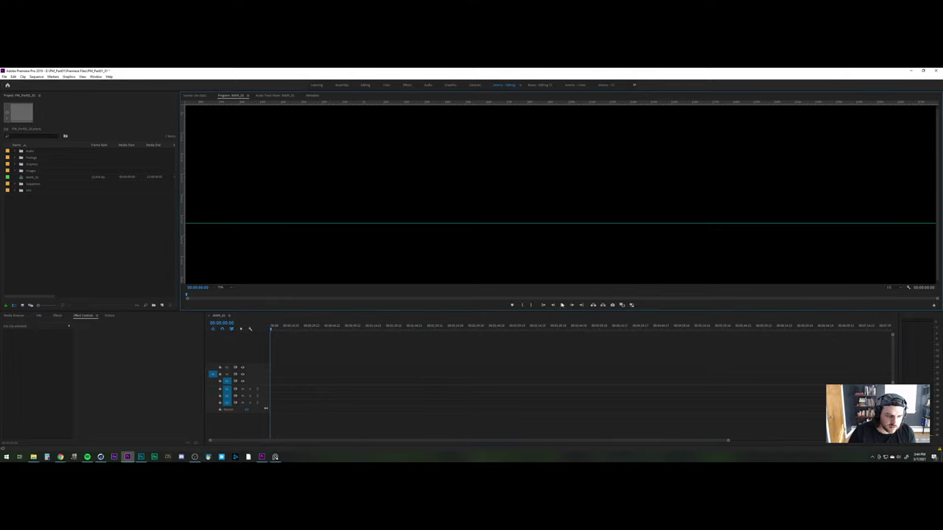
click(375, 357)
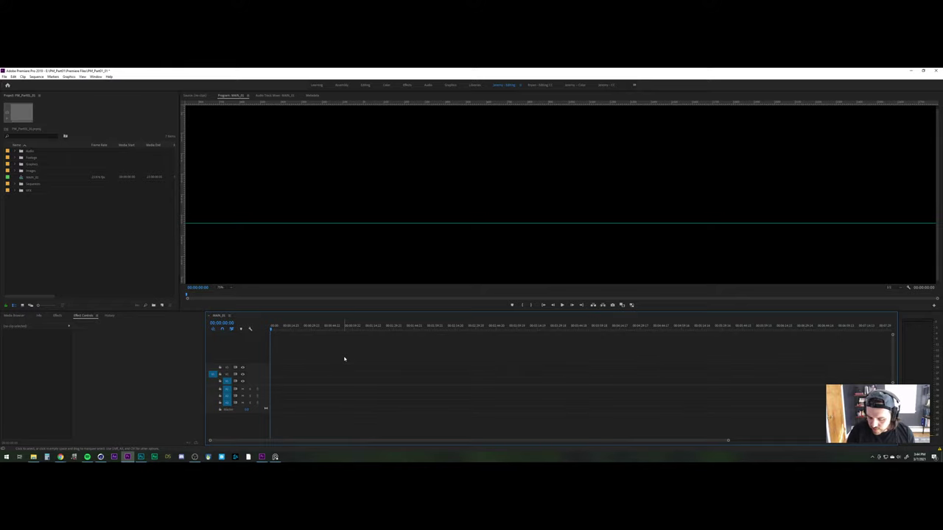
click(564, 306)
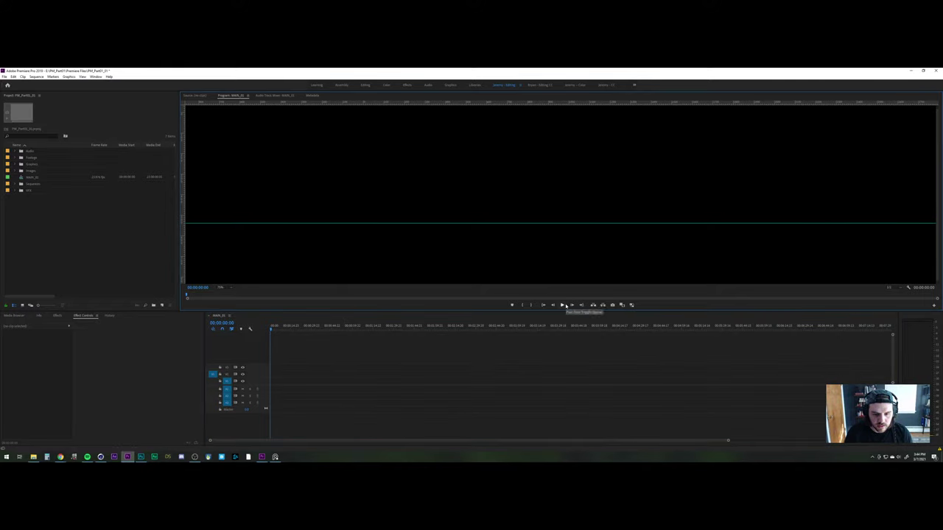
click(224, 287)
click(226, 306)
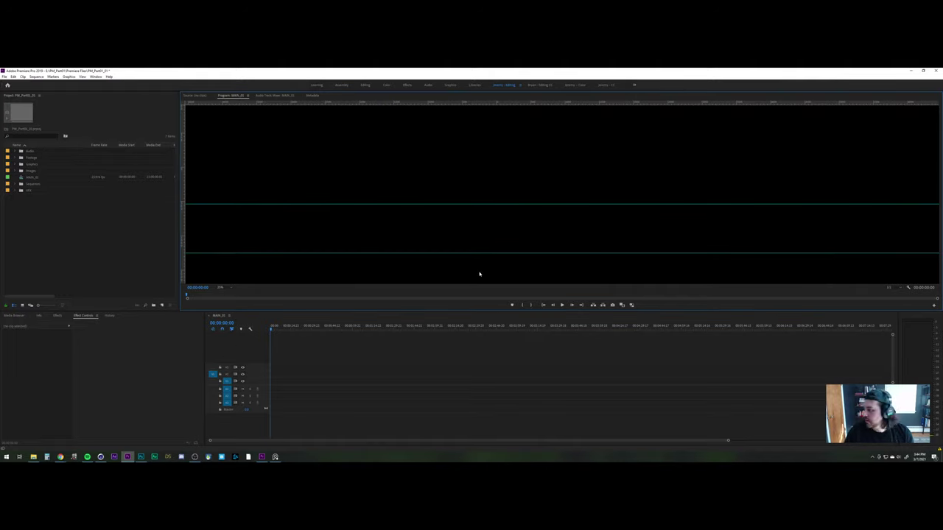
Move the MAIN_01 sequence into the Sequences bin and delete the last bin in the project
click(83, 246)
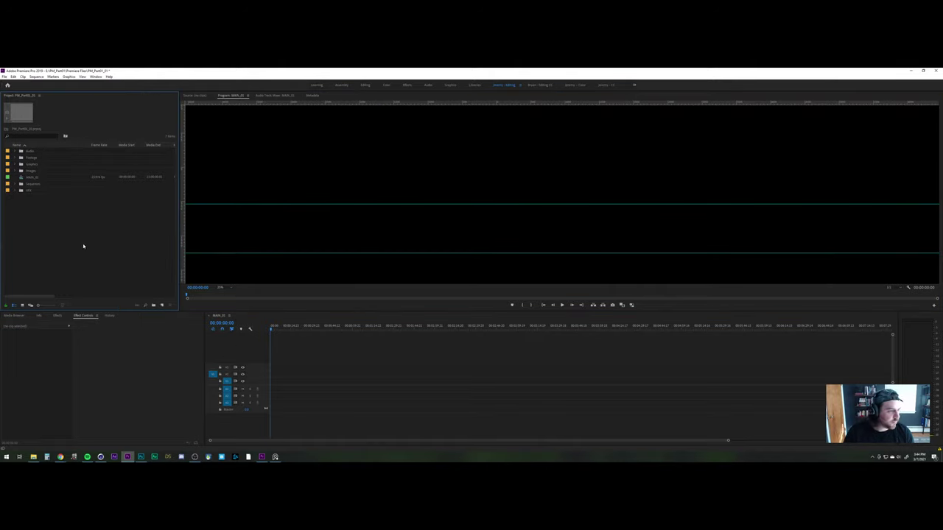
drag(32, 178, 31, 184)
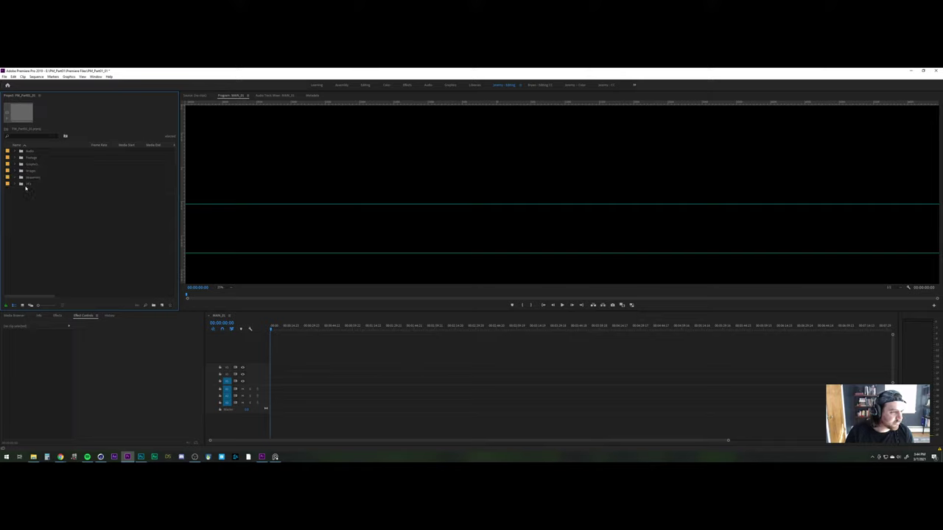
click(15, 178)
click(30, 190)
key(Delete)
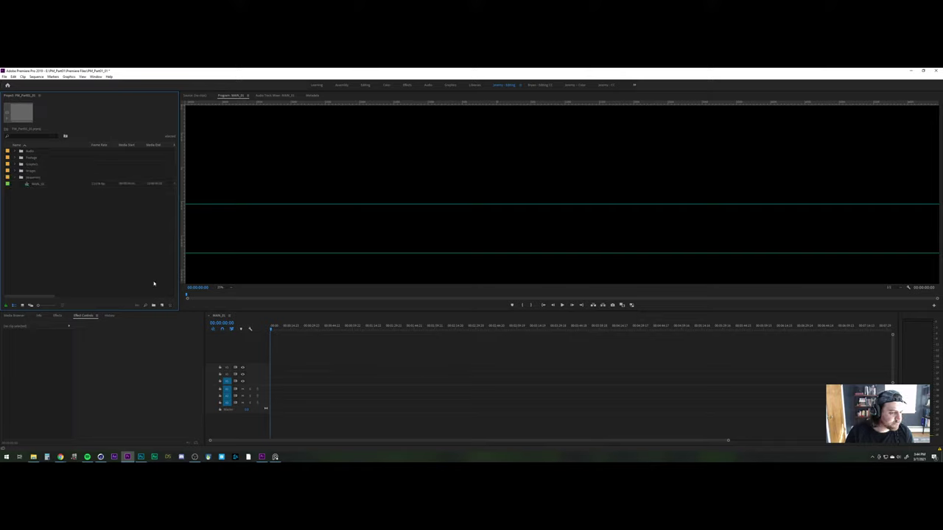
Create a 1920 × 800 transparent video item at 23.976 fps with square pixels in the Sequences bin
click(40, 185)
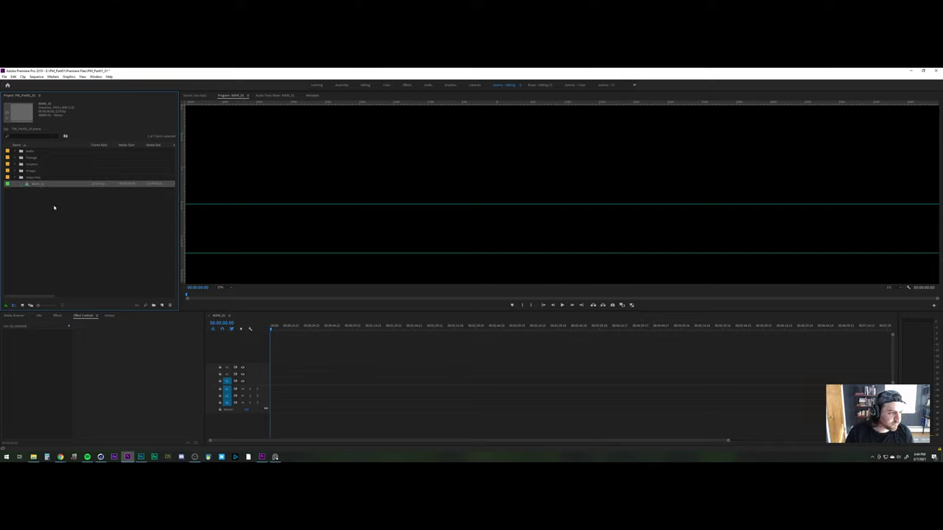
click(5, 77)
mouse_move(14, 83)
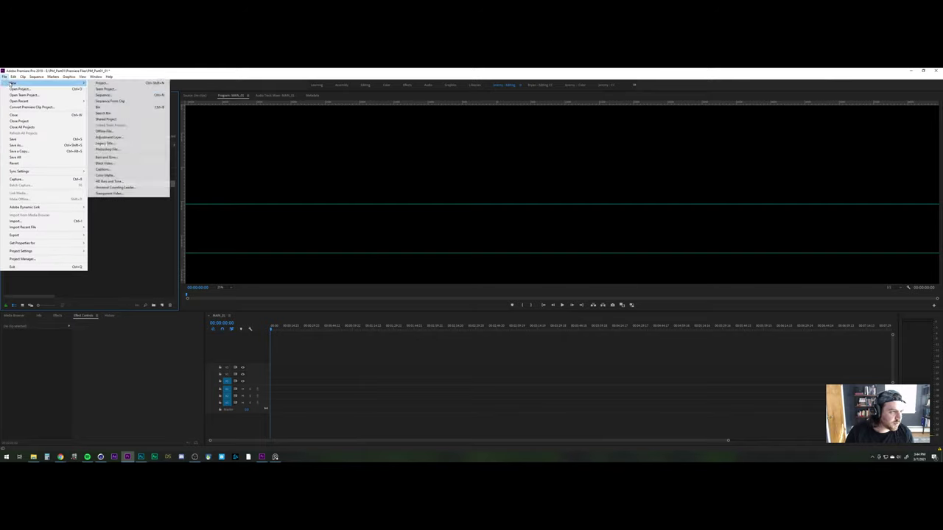
click(110, 193)
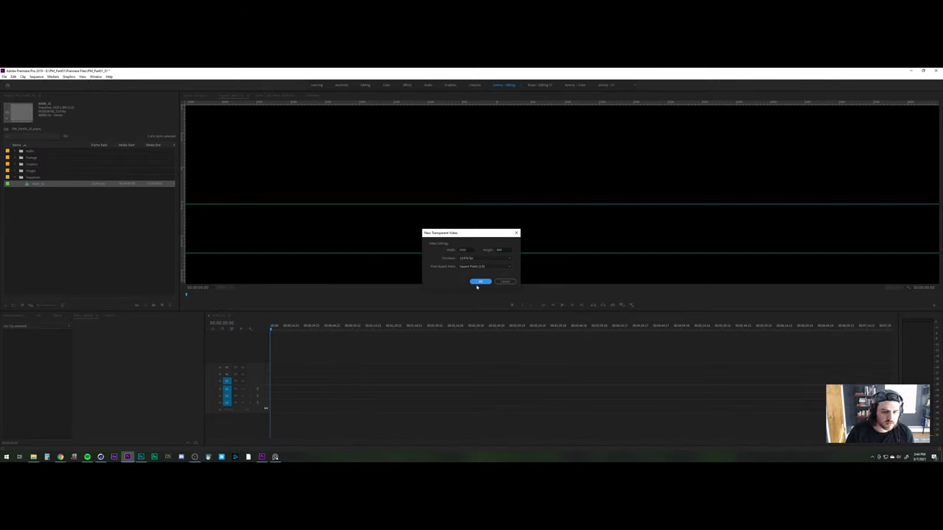
click(479, 283)
Place the transparent video on track V1 at the start of MAIN_01 and play its first seconds
drag(40, 190, 272, 379)
key(space)
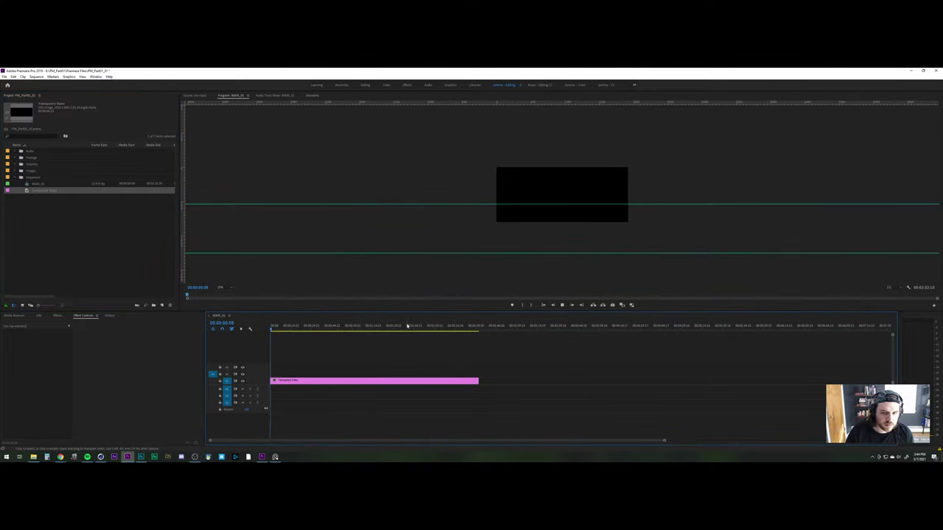
key(space)
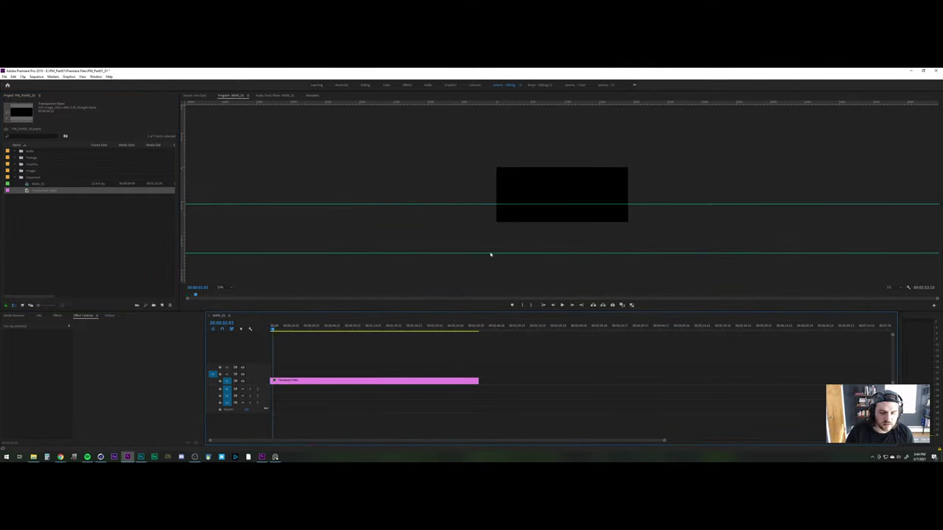
Clear all guides from the program monitor and set its zoom to 75%
click(96, 76)
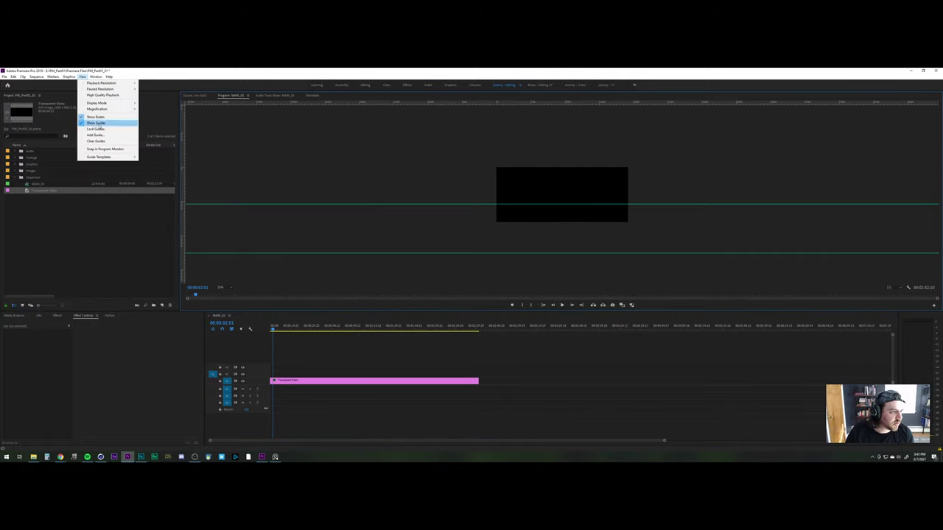
click(103, 140)
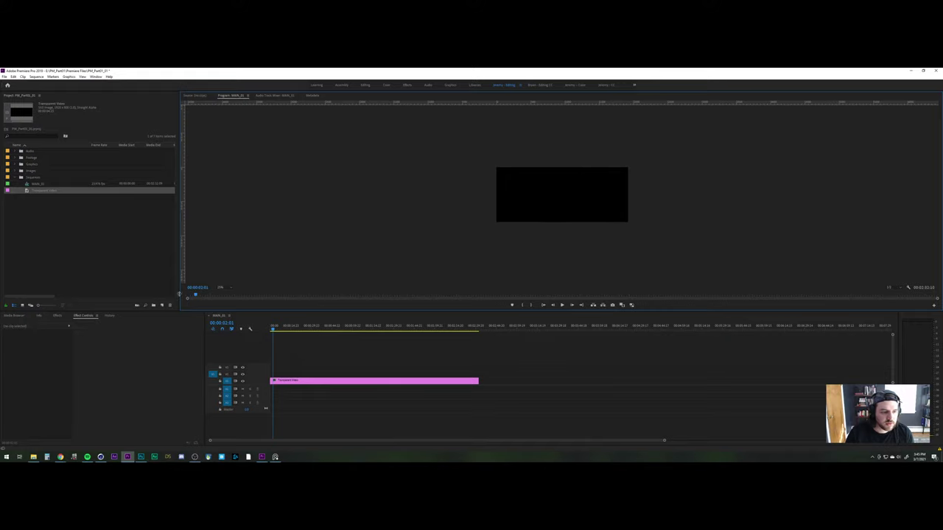
click(220, 287)
click(225, 318)
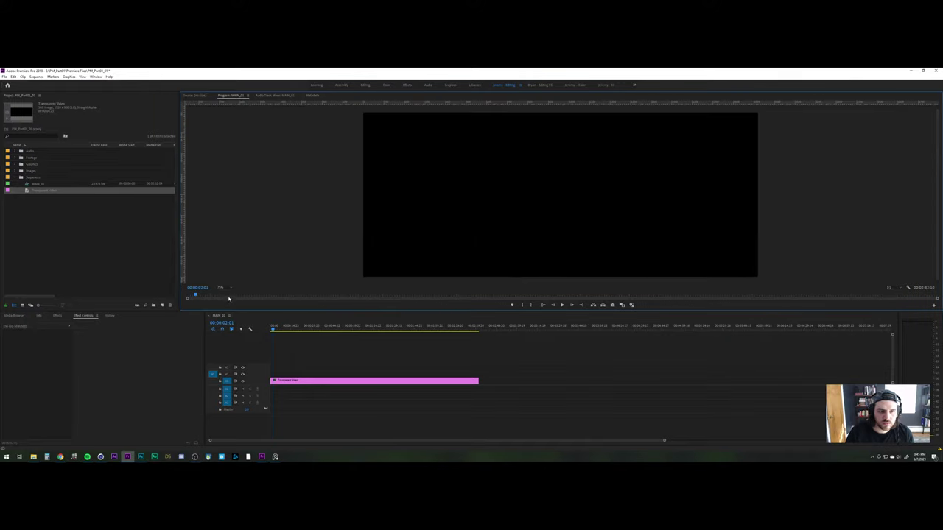
Play MAIN_01 from the start and split the transparent video clip at about 4 seconds
drag(277, 330, 252, 329)
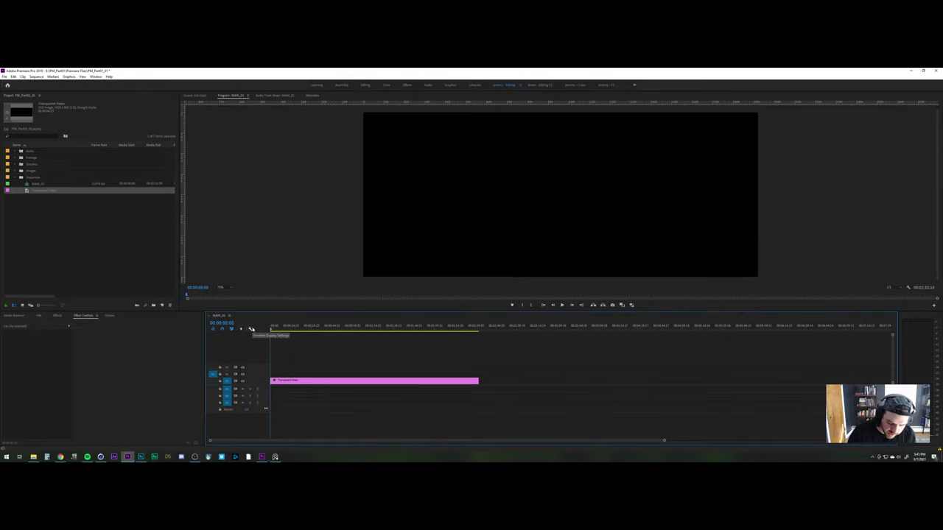
key(equal)
key(equal)
key(minus)
key(equal)
key(minus)
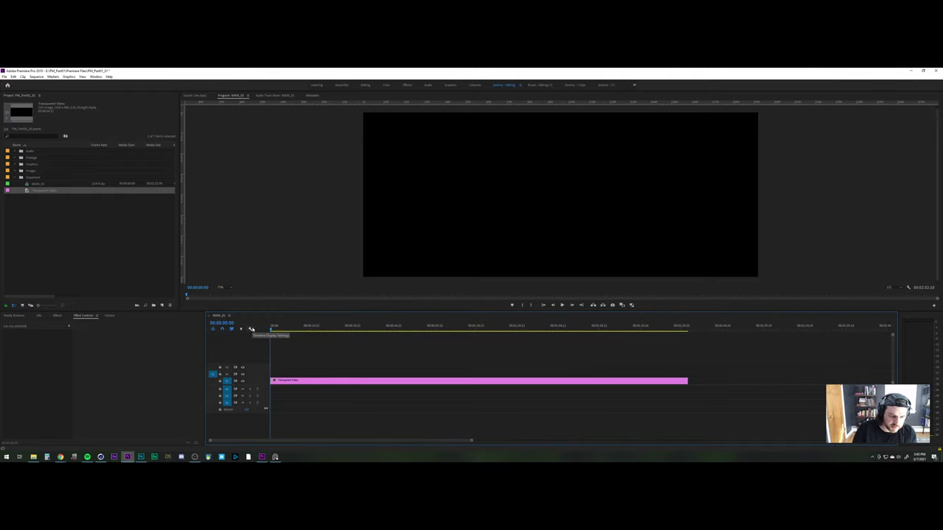
mouse_move(289, 329)
mouse_down()
mouse_move(309, 331)
mouse_move(271, 333)
mouse_up()
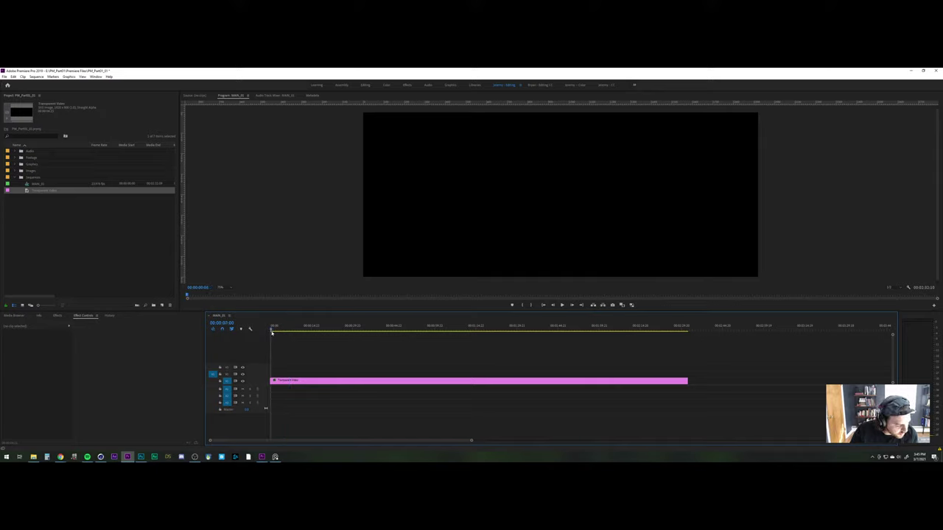
key(space)
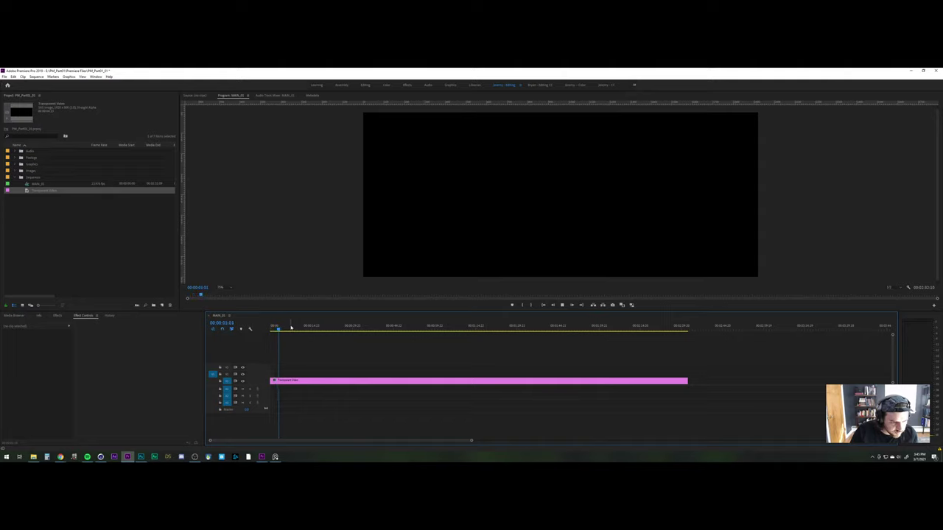
key(space)
click(287, 382)
click(302, 367)
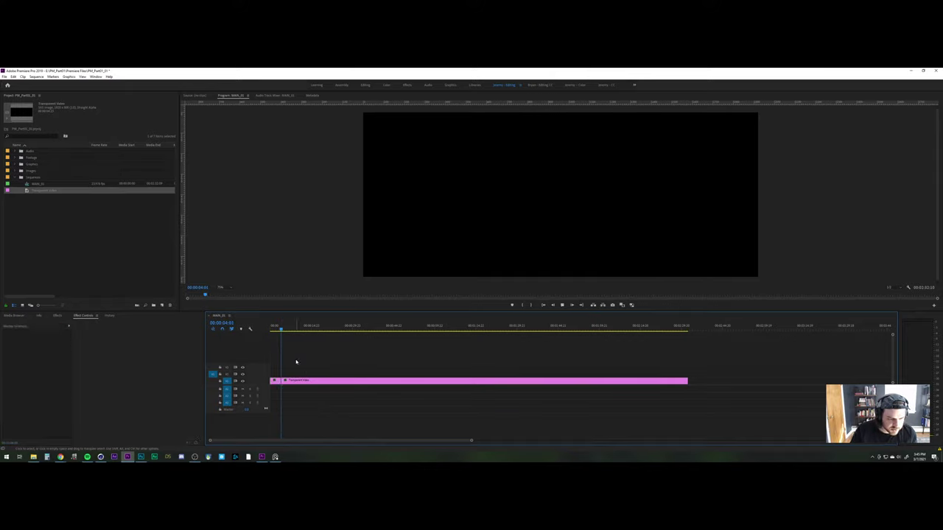
Split the remaining transparent video clip on V1 at 00:00:08:00
key(space)
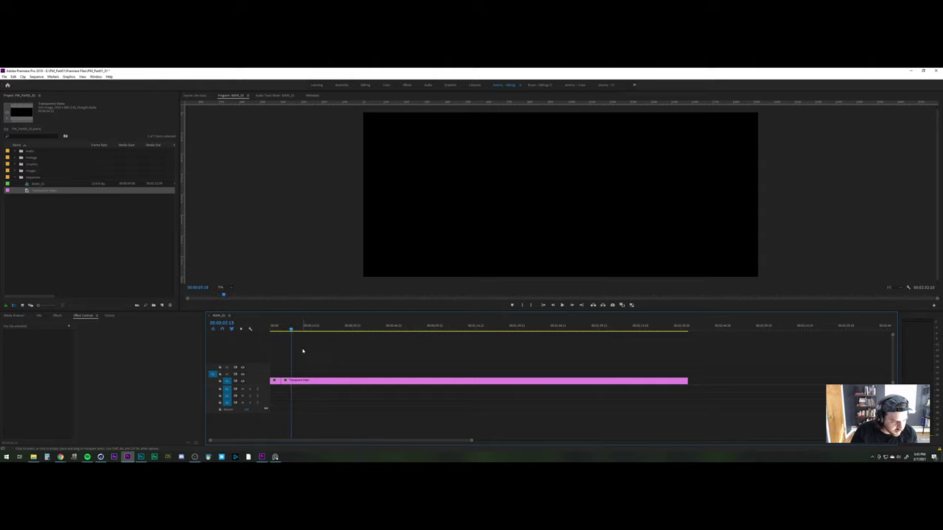
click(292, 330)
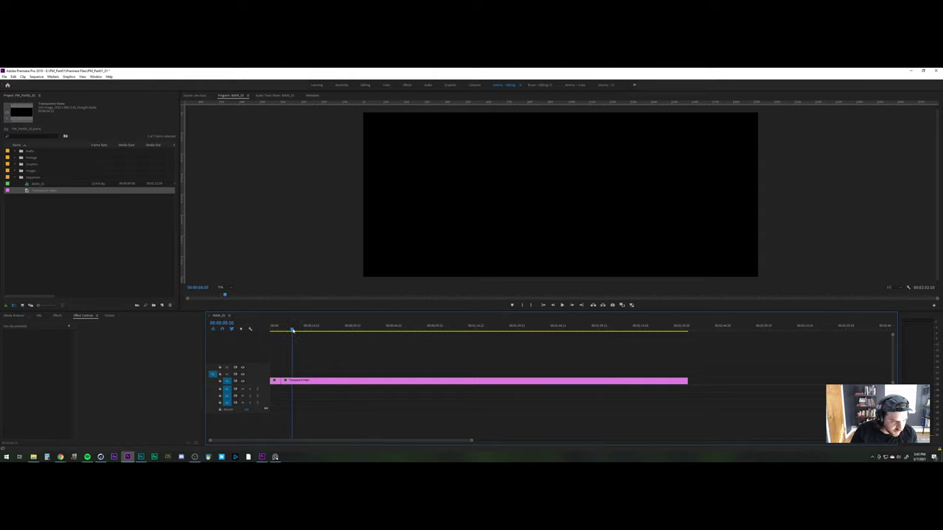
click(299, 380)
key(ctrl+k)
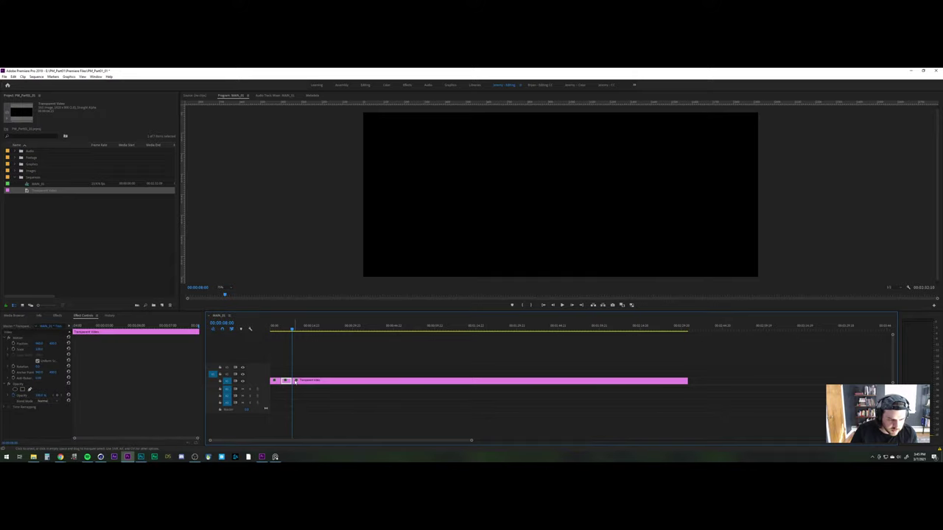
click(305, 370)
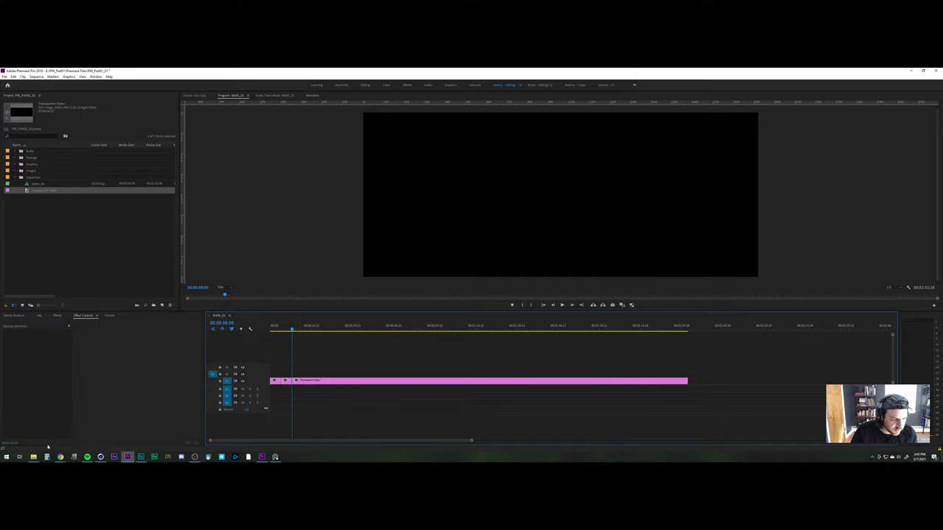
Switch to Cinema 4D, set the project frame rate to 24 FPS and return to the camera view
mouse_move(101, 457)
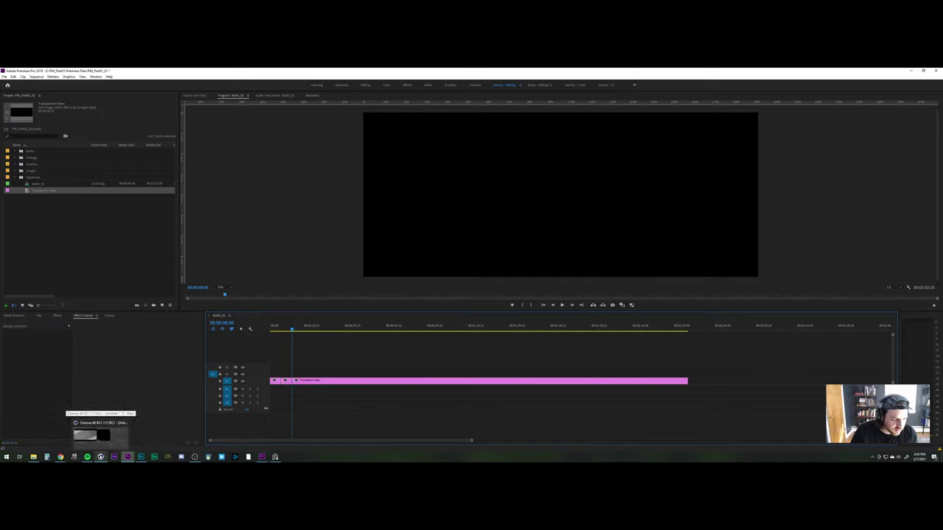
click(94, 433)
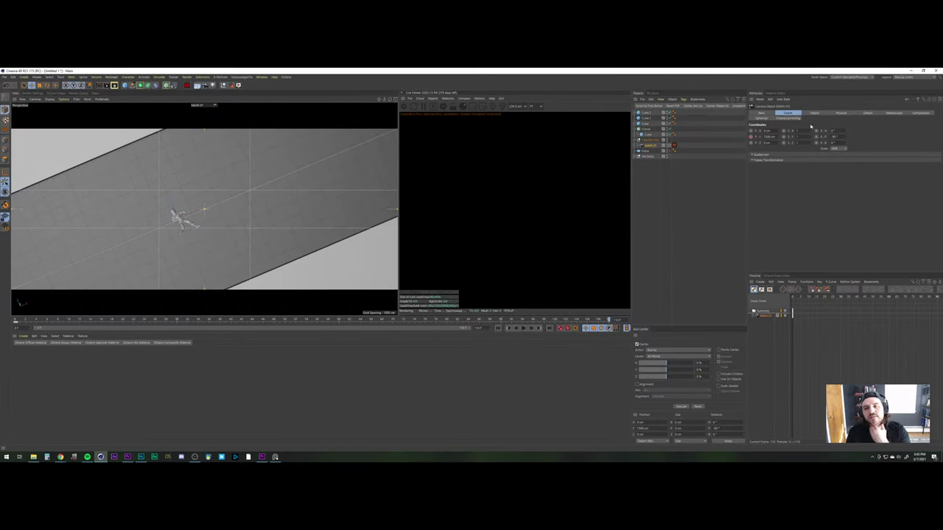
click(31, 94)
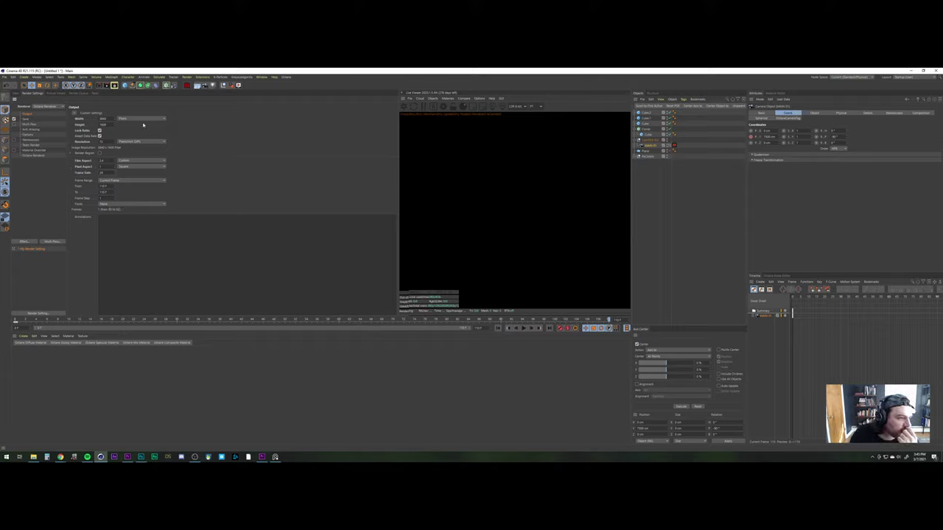
key(ctrl+d)
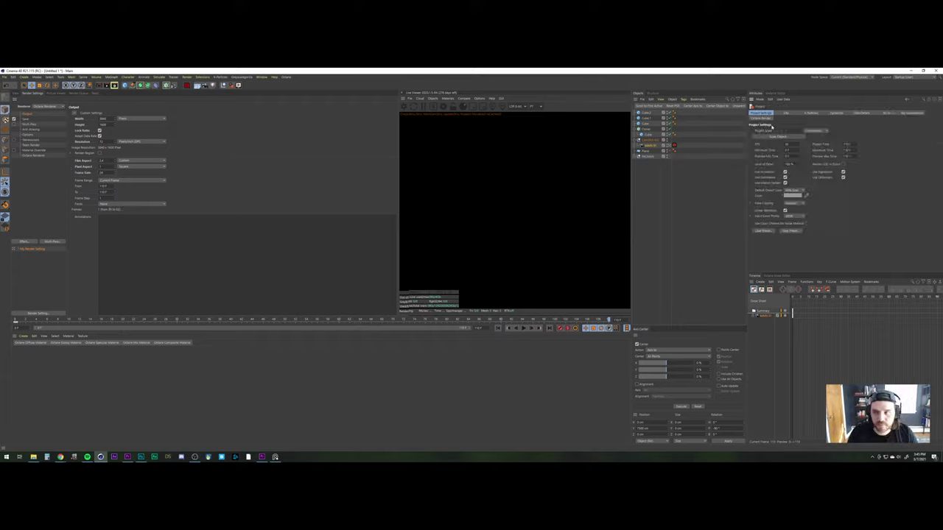
text(24)
key(Return)
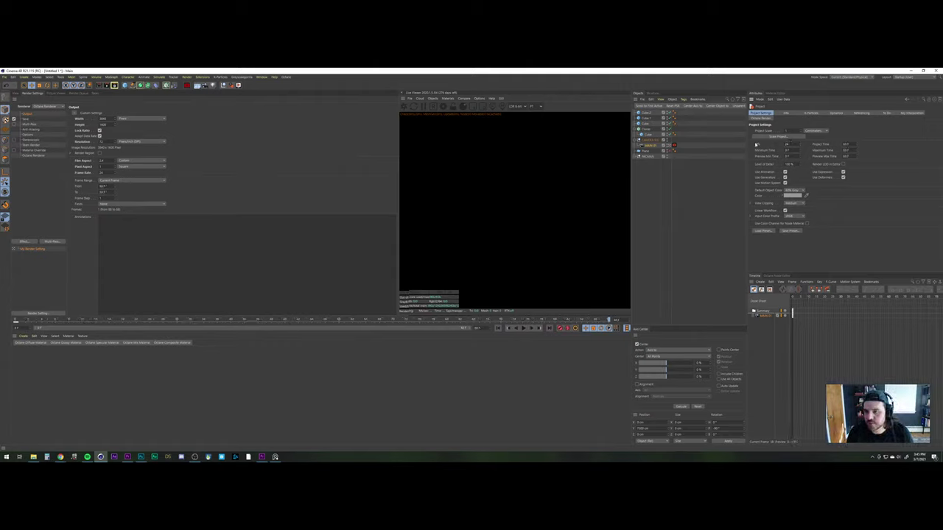
click(400, 362)
click(23, 94)
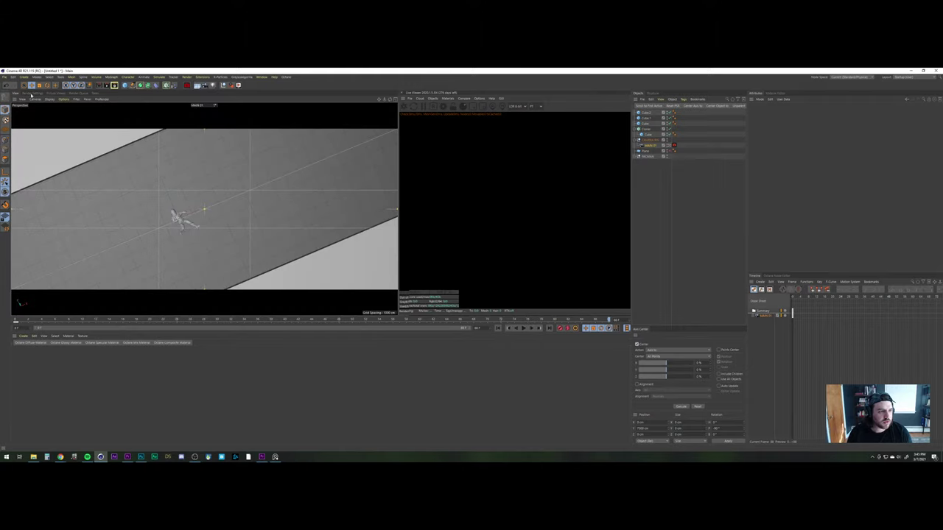
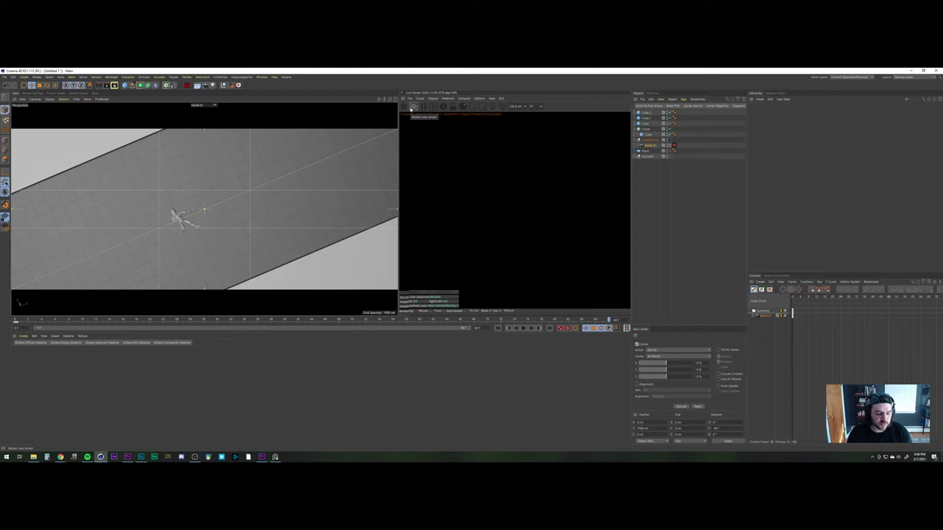
Play the animation through the camera view and return to the first frame
click(411, 108)
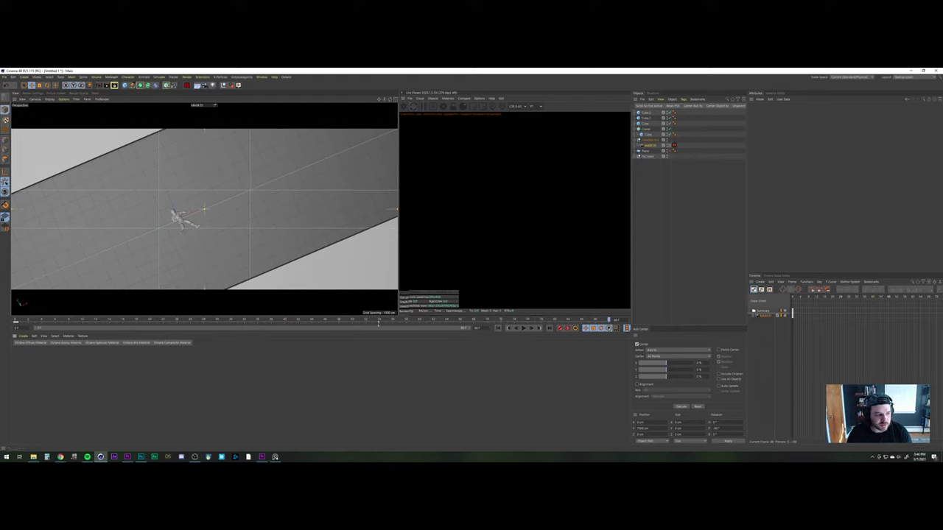
click(520, 327)
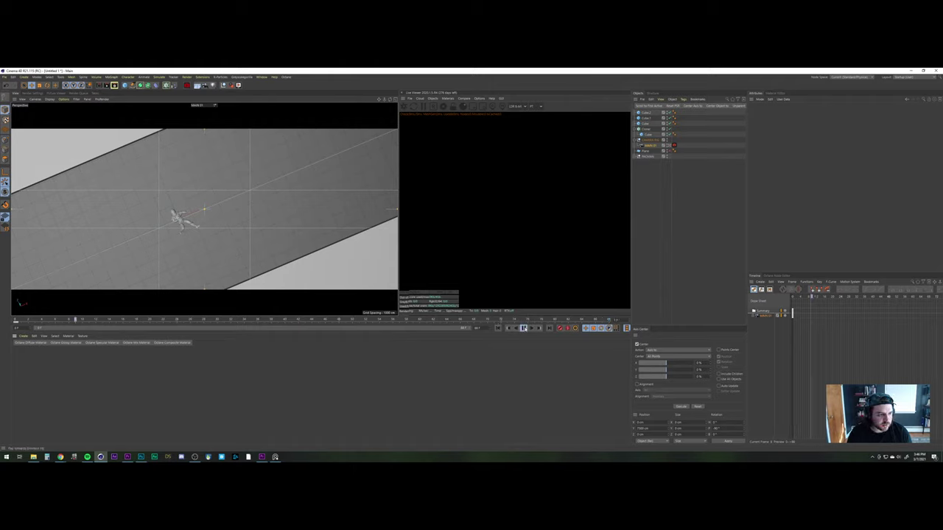
click(497, 329)
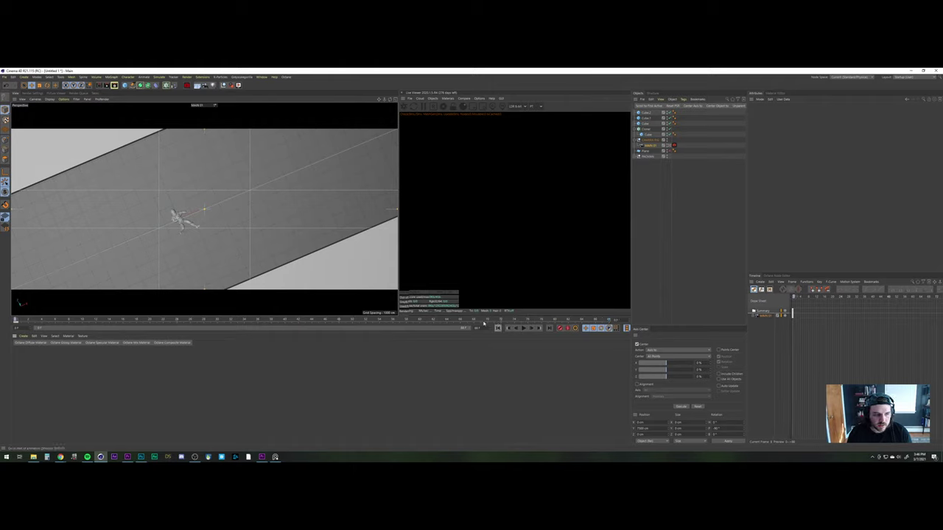
Calculate 24*4 in Calculator, then set the Cinema 4D timeline length to 96 frames with the preview range covering all of it
click(652, 145)
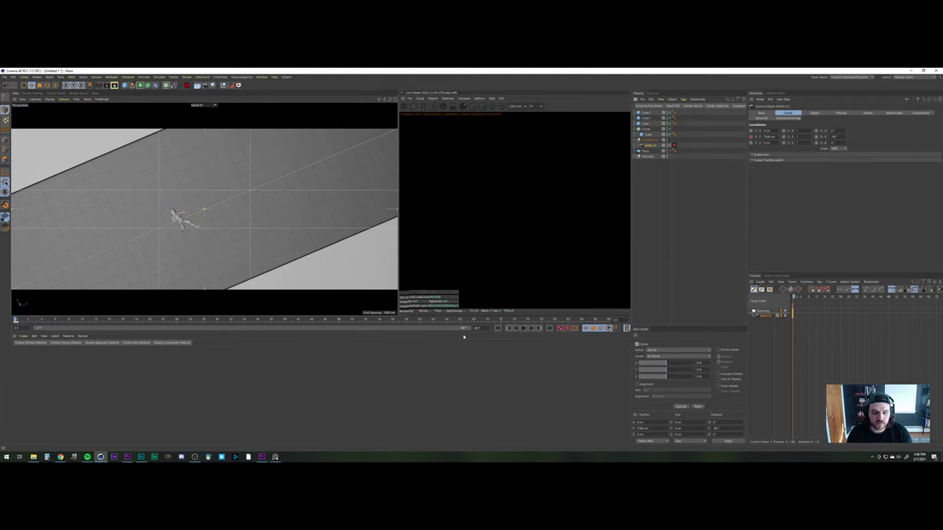
click(48, 457)
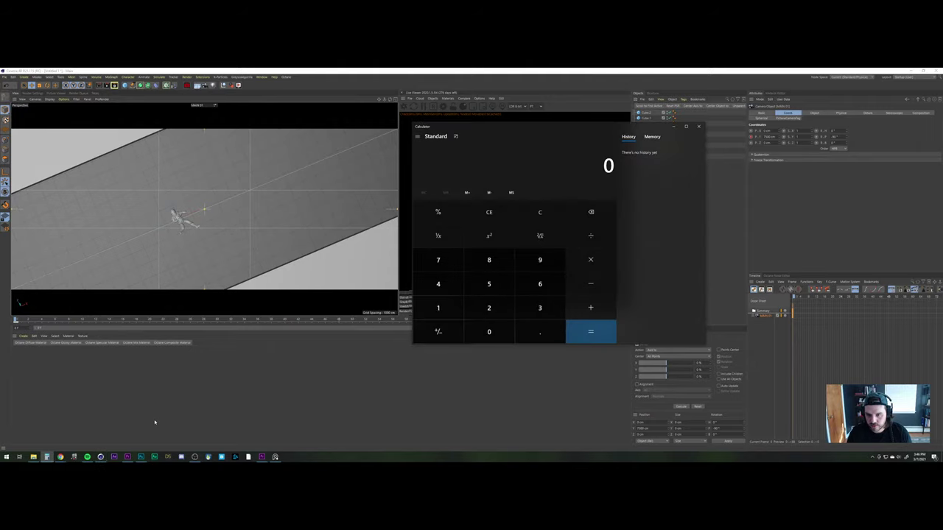
text(24*4)
key(Return)
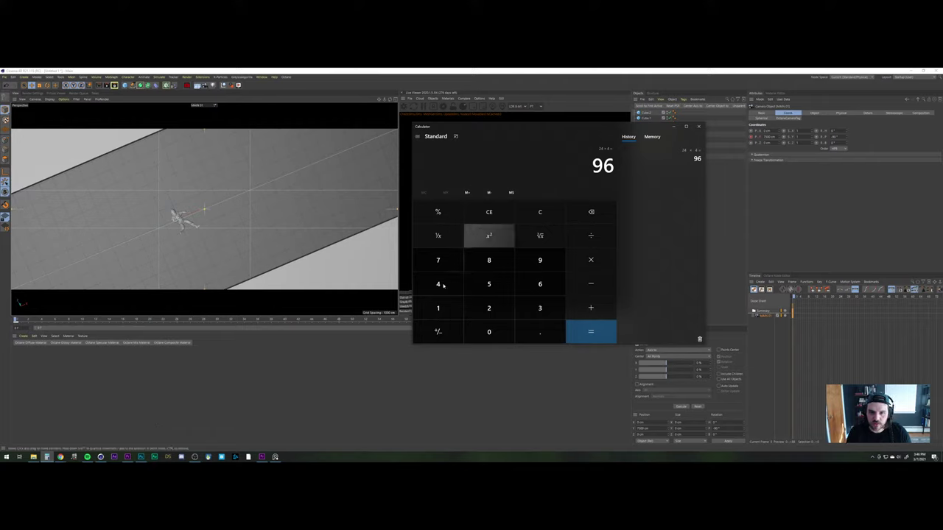
click(398, 383)
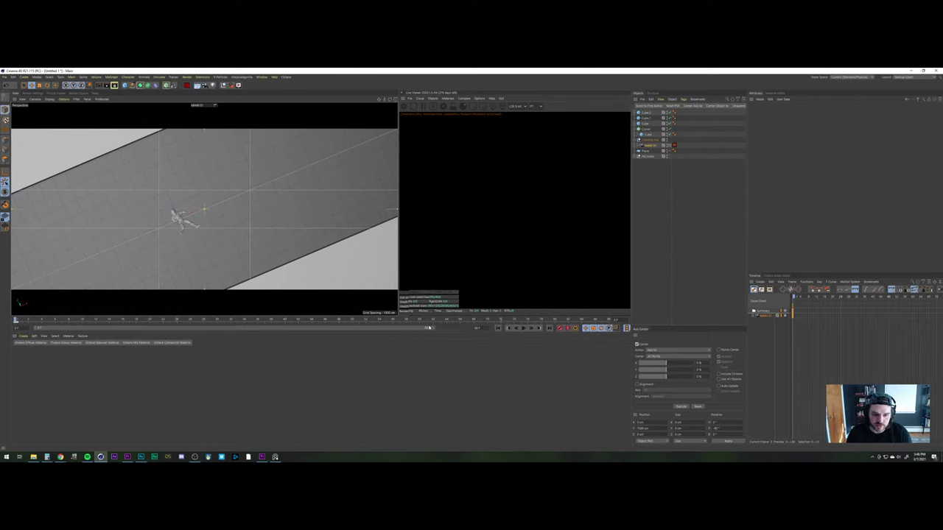
drag(429, 327, 469, 328)
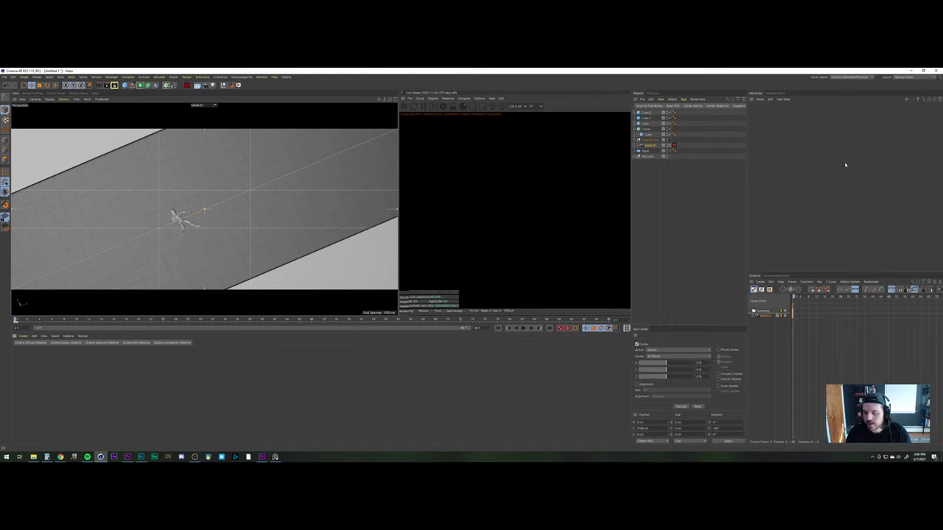
At frame 96, keyframe the camera's Y position and lower it so the camera moves closer to the figure
click(651, 140)
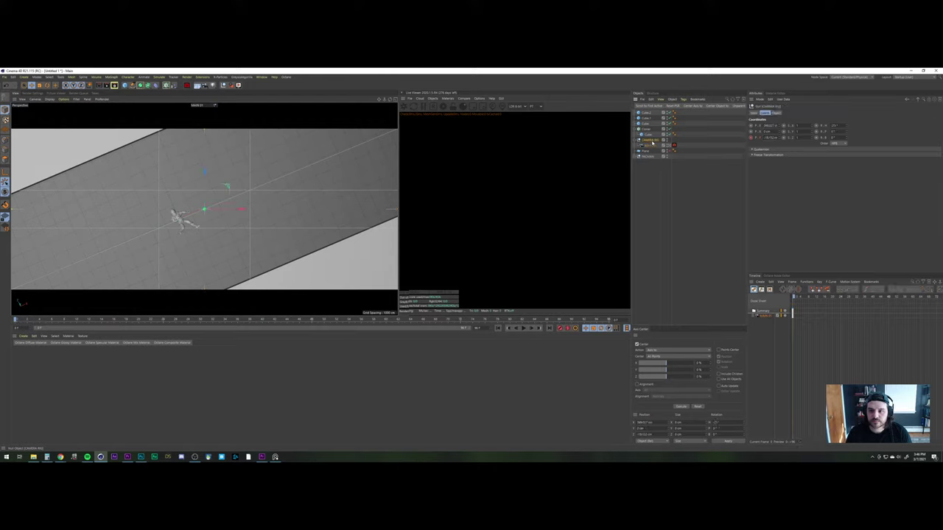
click(652, 145)
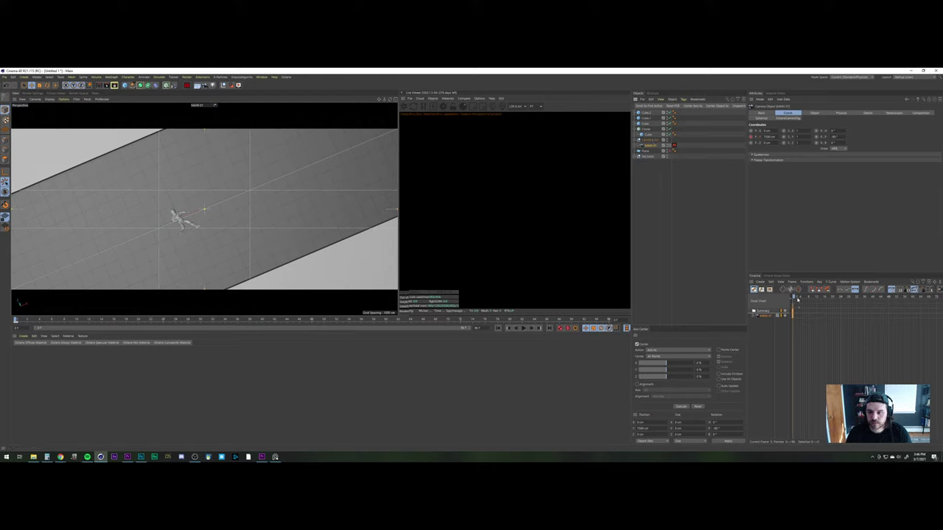
drag(795, 298, 907, 309)
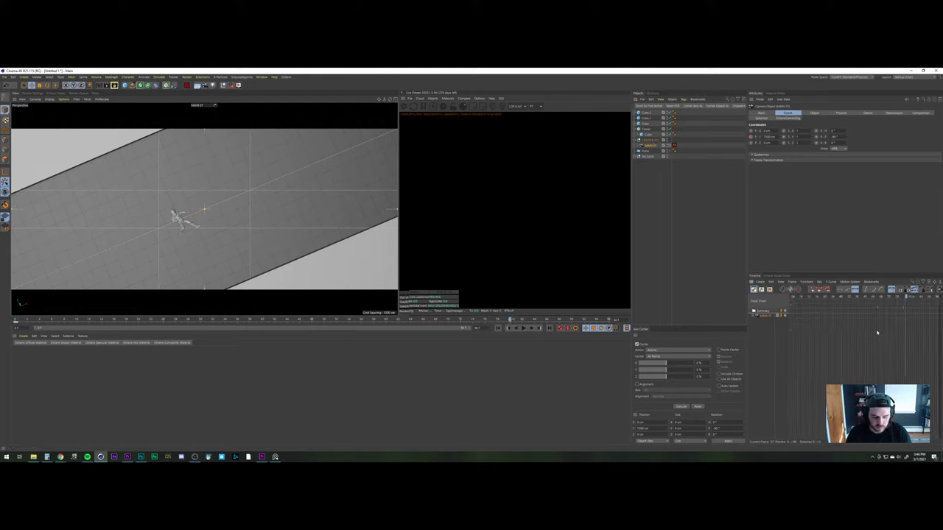
scroll(878, 331, down, 3)
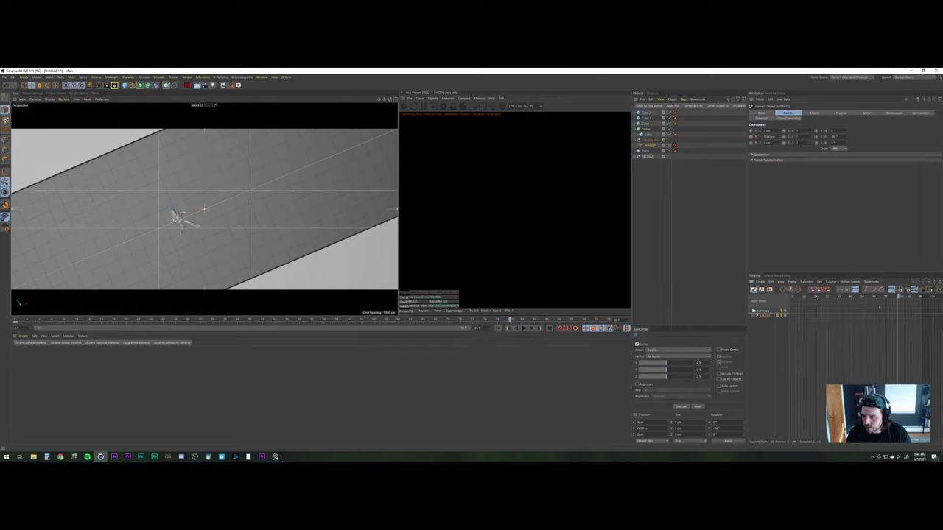
scroll(877, 328, down, 2)
drag(906, 298, 913, 298)
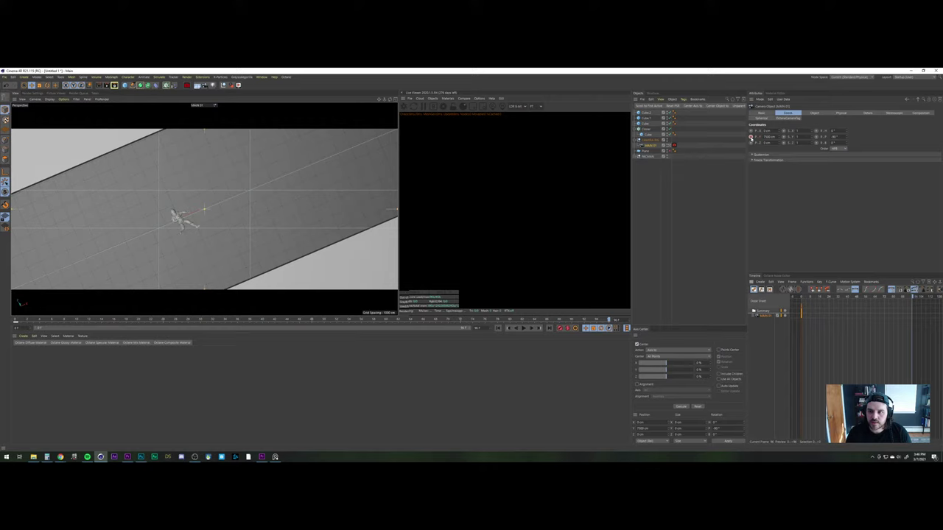
click(750, 137)
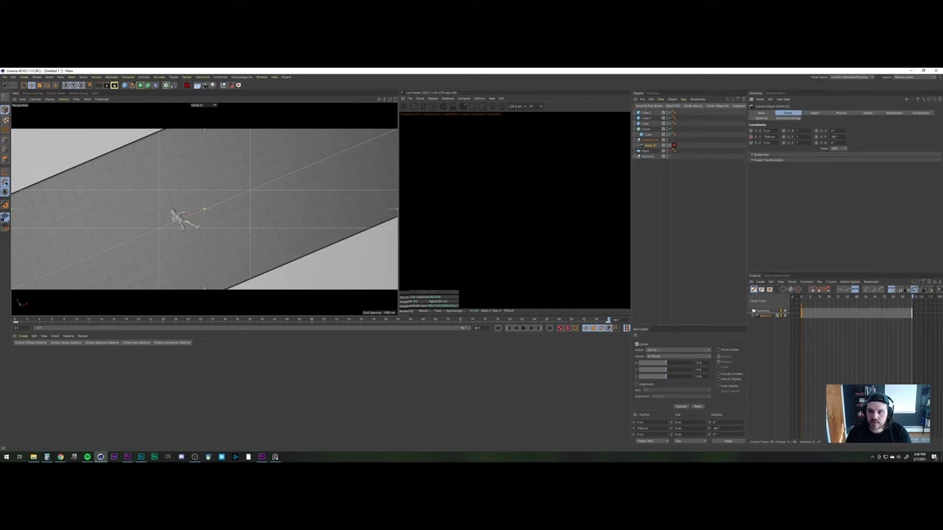
drag(779, 138, 779, 164)
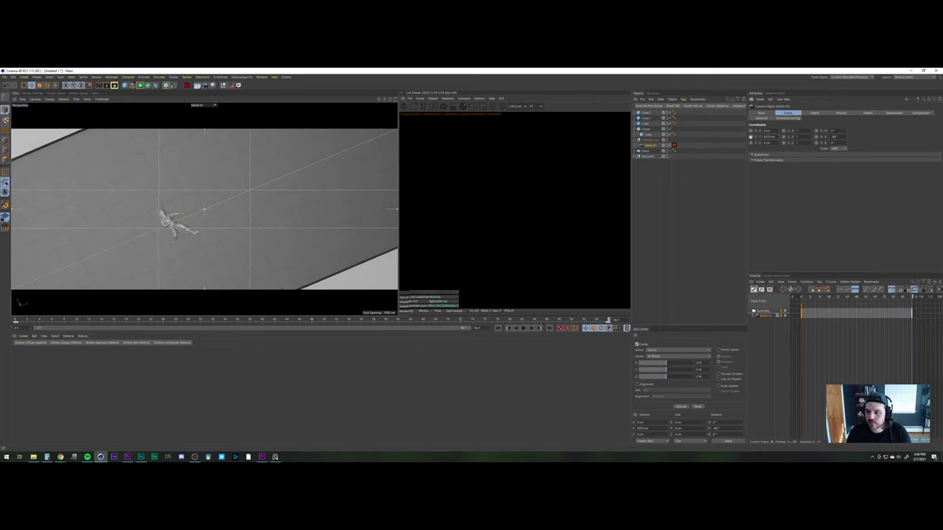
Make the camera's Y position curve linear, play the push-in and return to the first frame
click(755, 318)
click(759, 320)
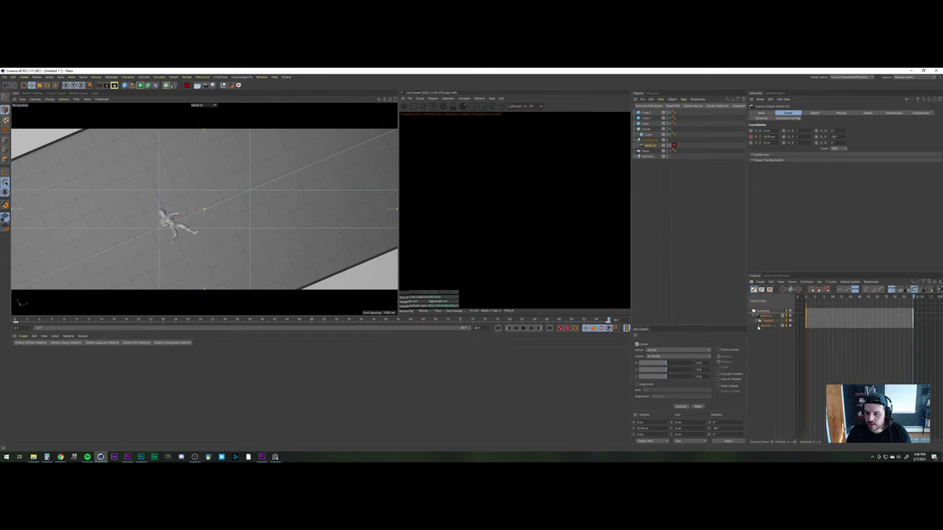
click(770, 325)
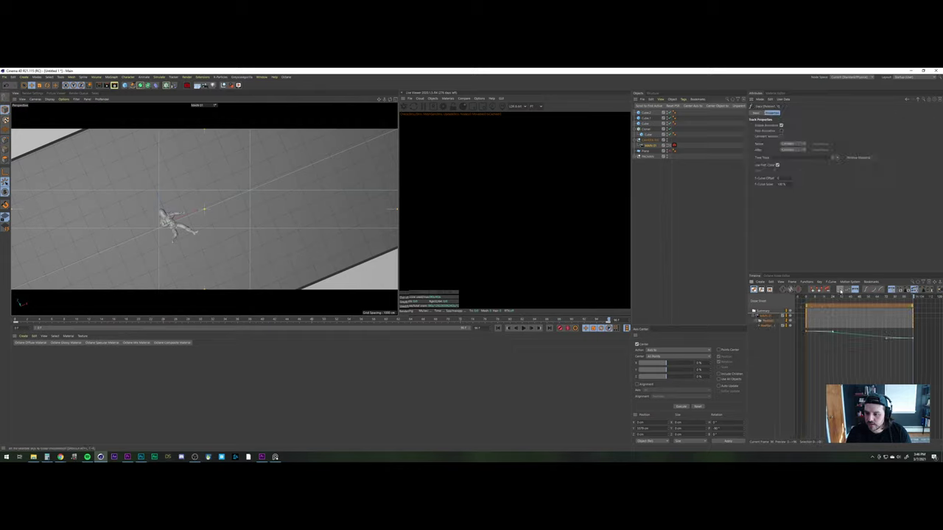
click(523, 328)
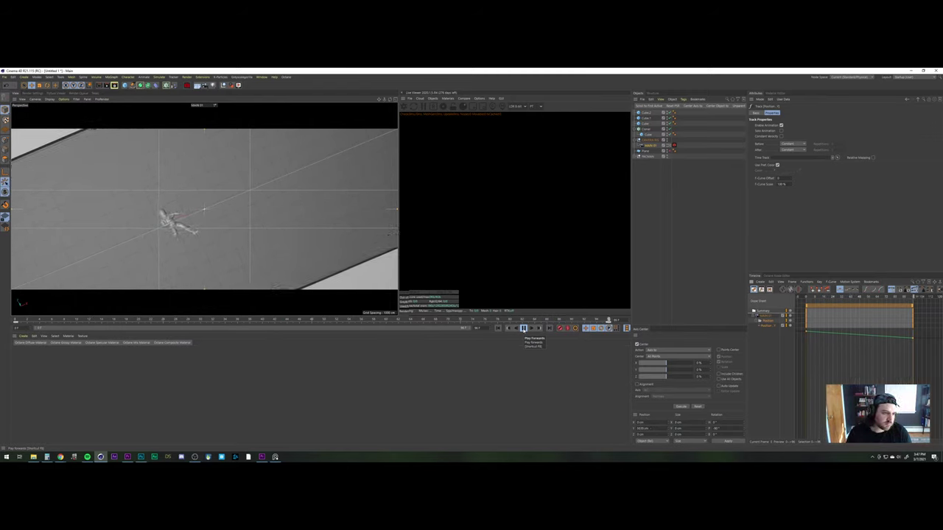
click(523, 328)
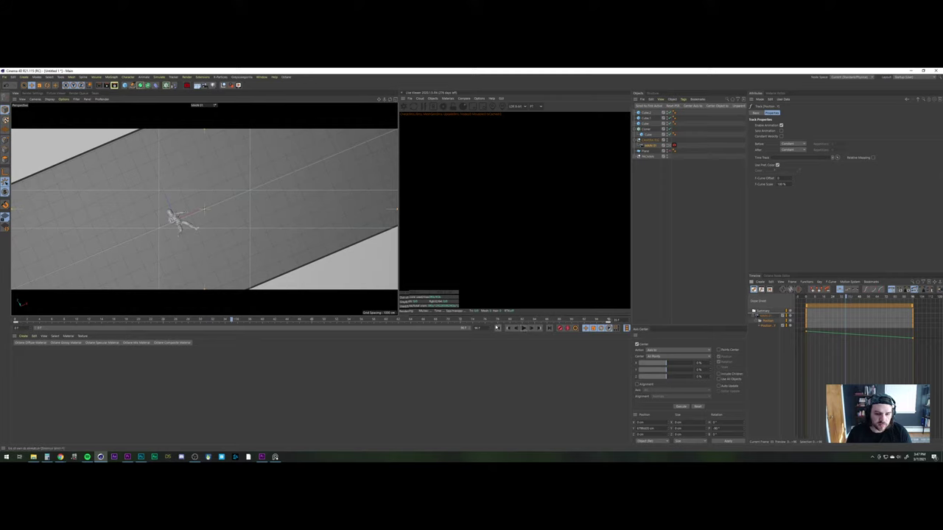
click(497, 328)
Adjust the camera rig null's heading slightly at frame 0 and keyframe it
click(651, 145)
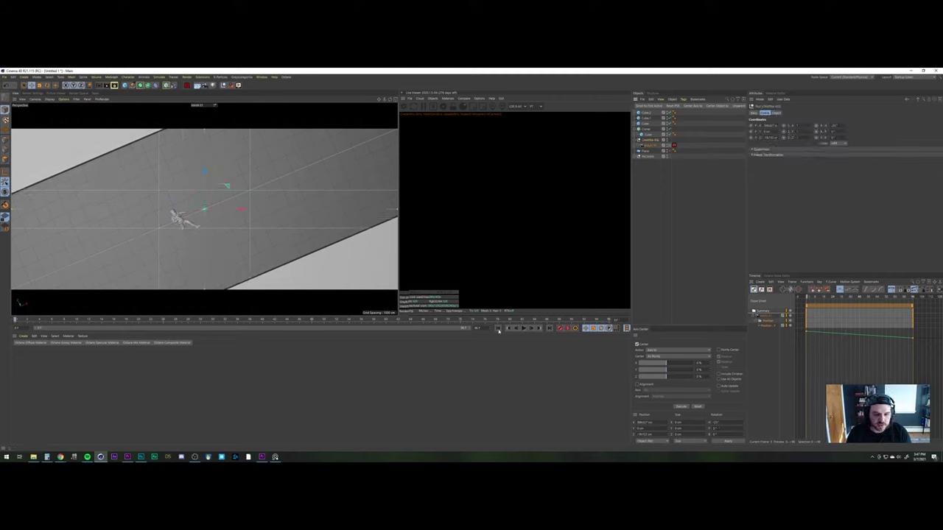
click(172, 211)
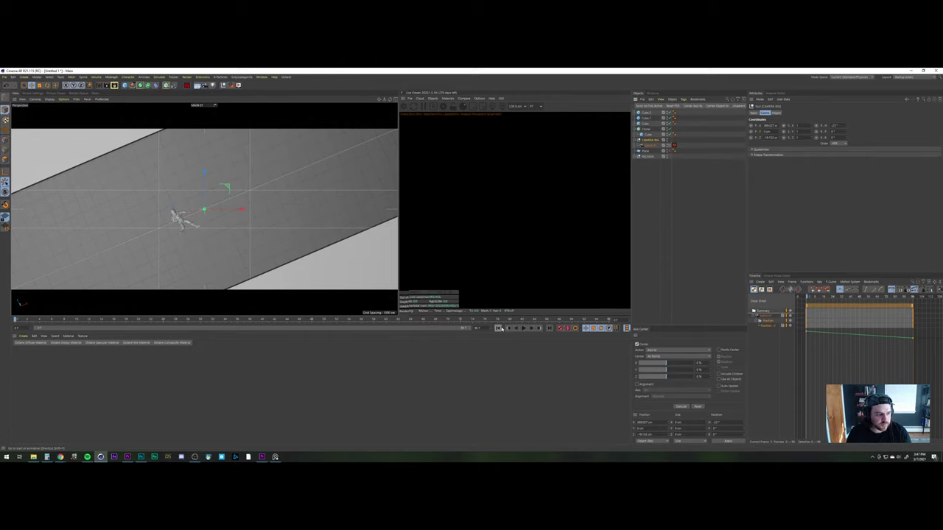
click(847, 128)
click(847, 128)
click(847, 127)
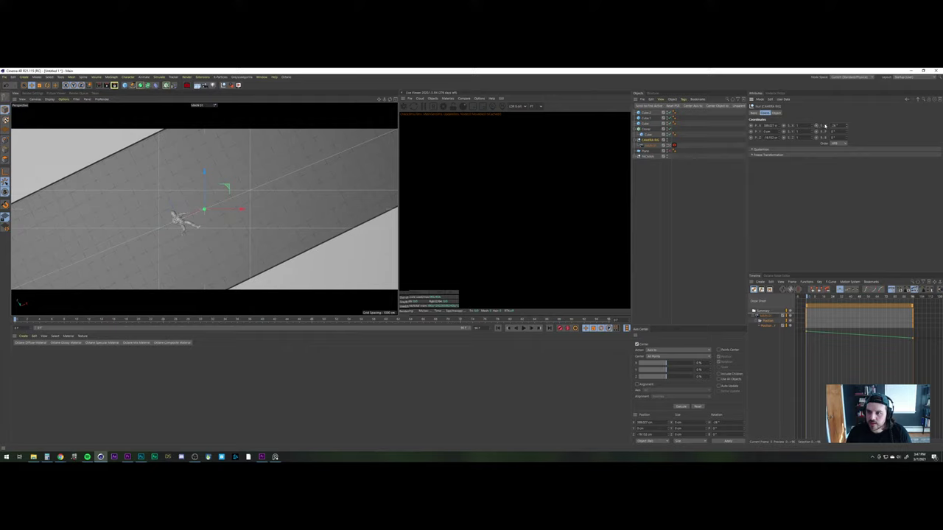
click(816, 126)
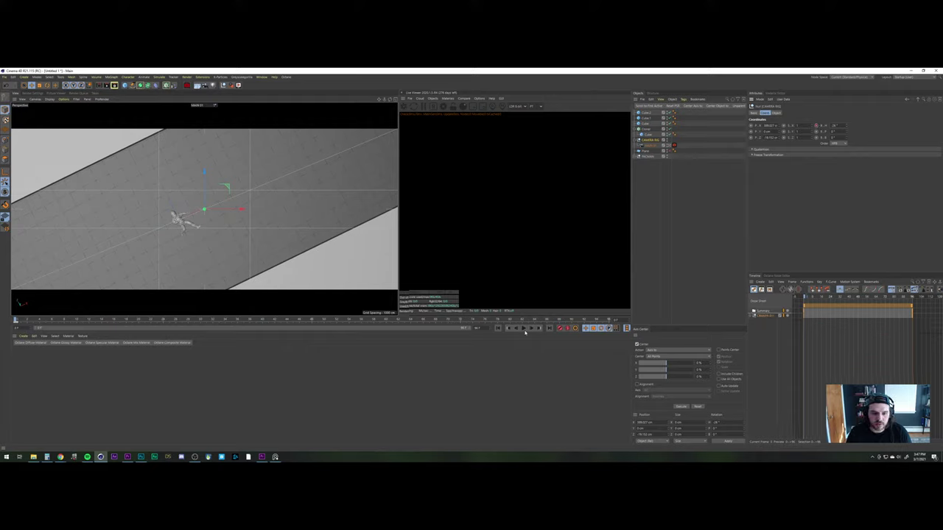
Keyframe a changed heading for the camera rig null at frame 96 and make its rotation curve linear
click(550, 328)
drag(838, 126, 771, 119)
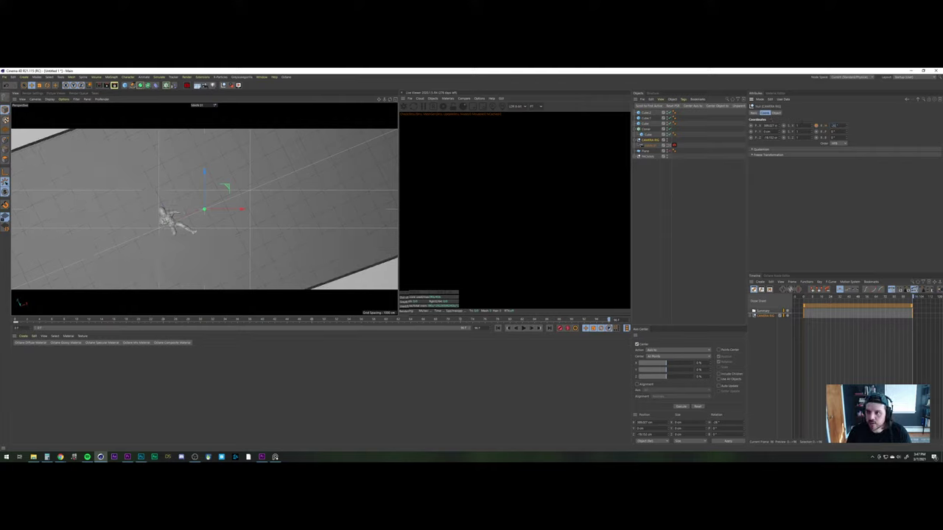
click(752, 320)
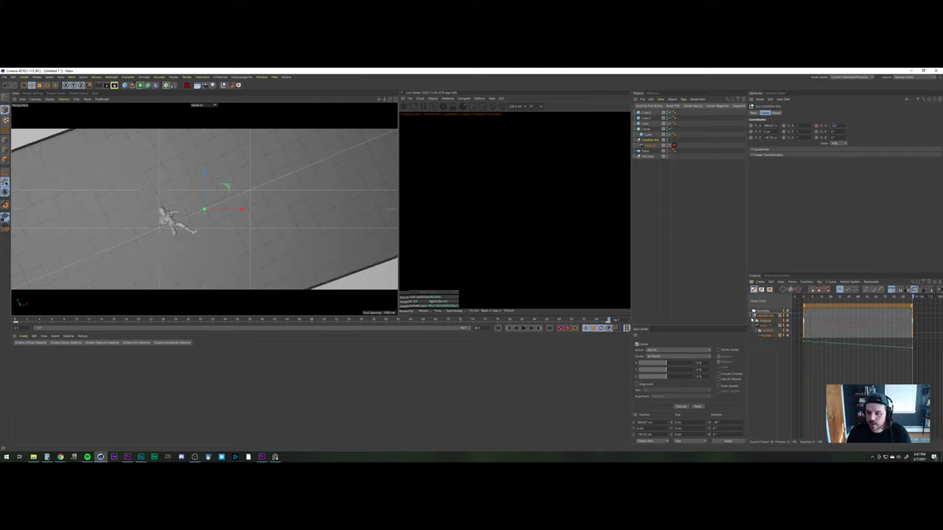
click(754, 321)
click(763, 326)
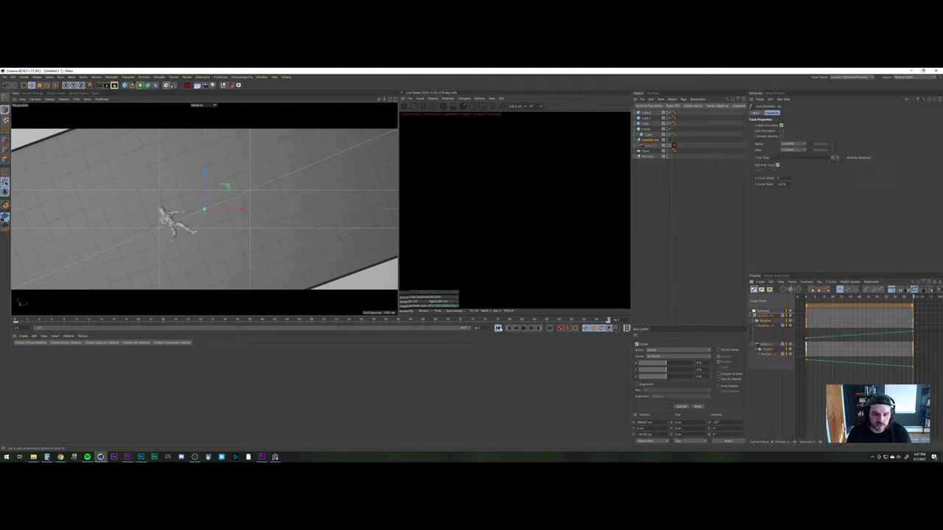
Turn off the camera's composition helpers while previewing the animation, and return to the first frame
click(522, 328)
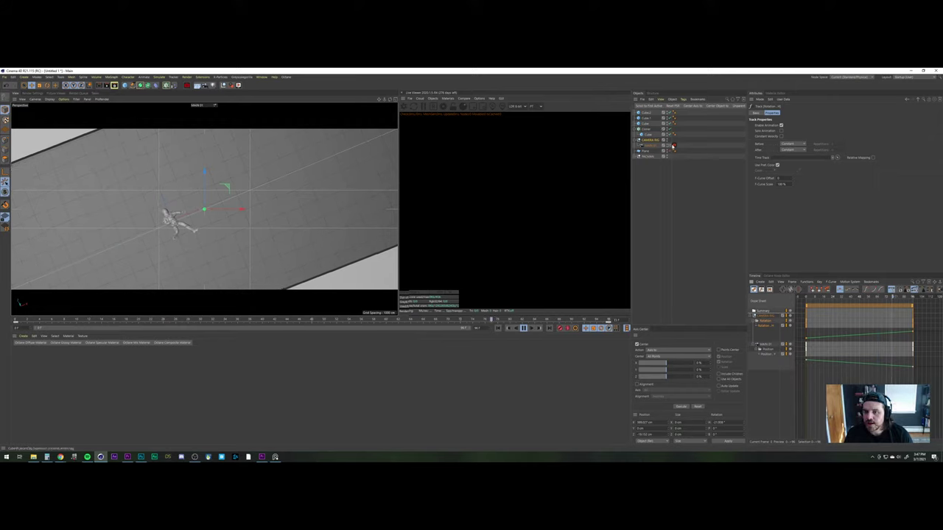
click(649, 140)
click(649, 146)
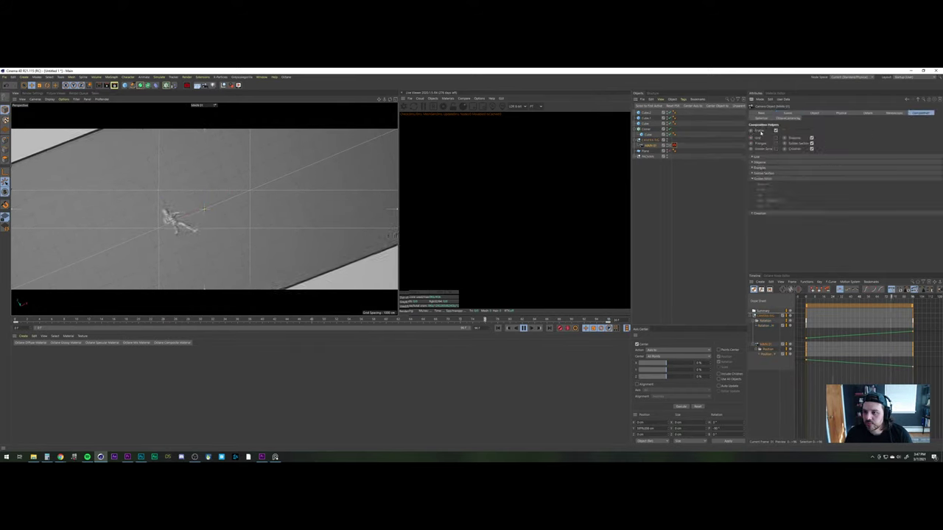
click(776, 131)
click(390, 382)
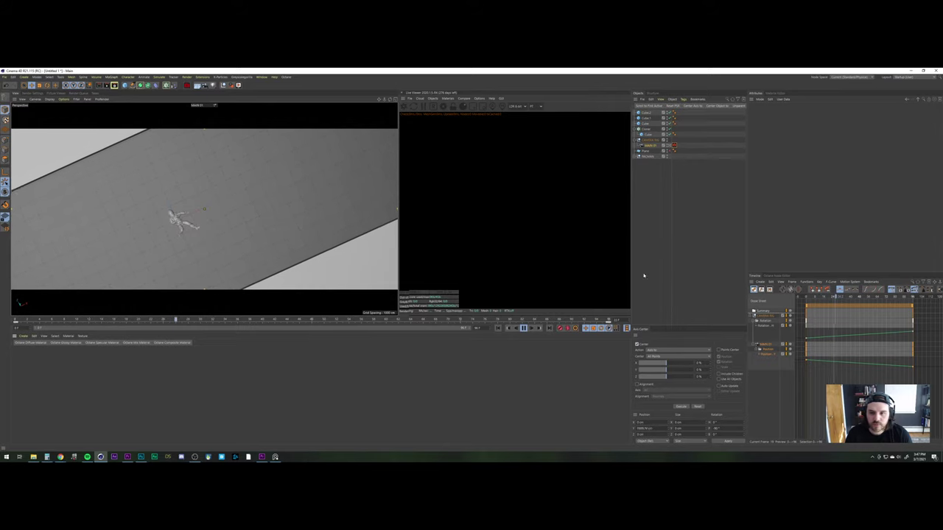
click(523, 328)
click(498, 329)
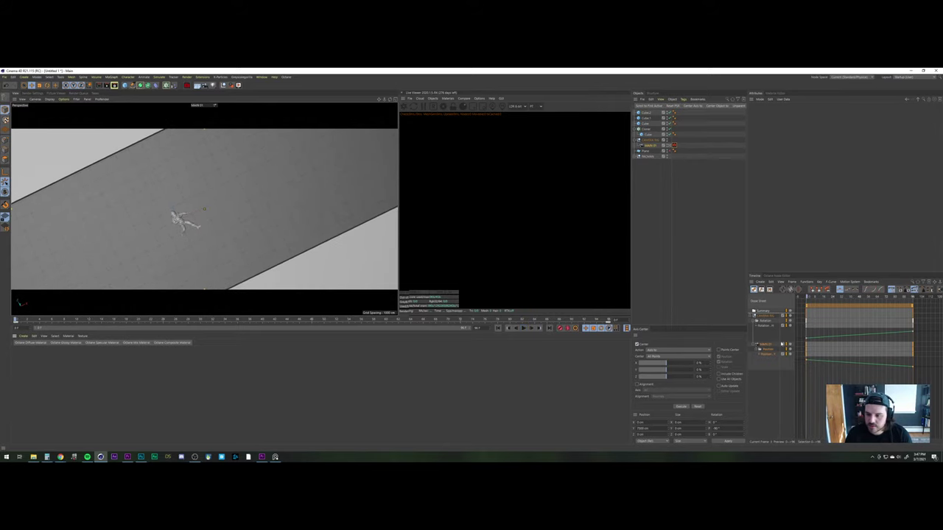
Reduce the camera rig's rotation by setting its heading key at frame 0 to -24°
click(866, 343)
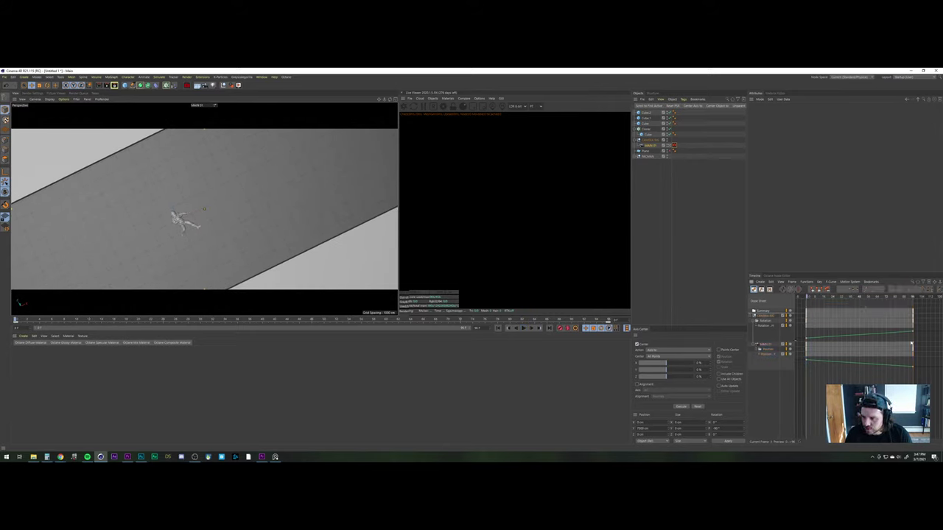
click(802, 339)
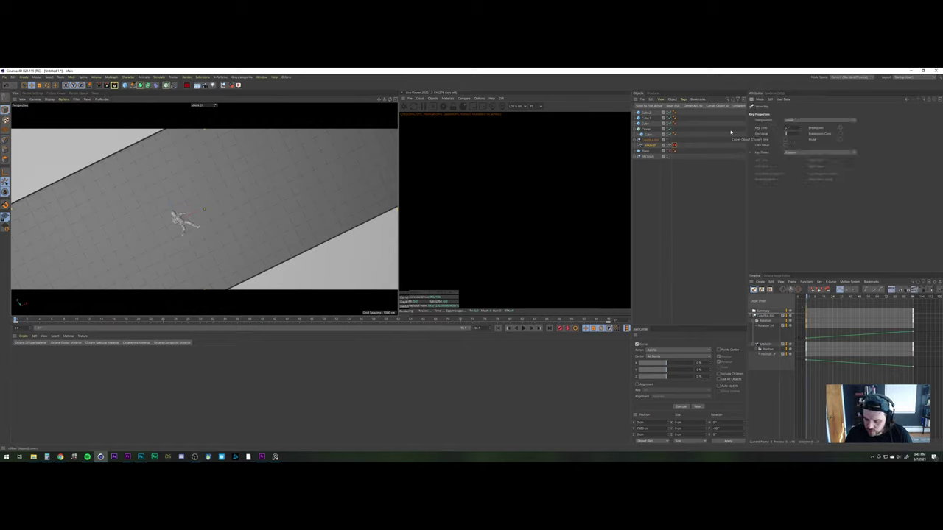
text(-24)
key(Return)
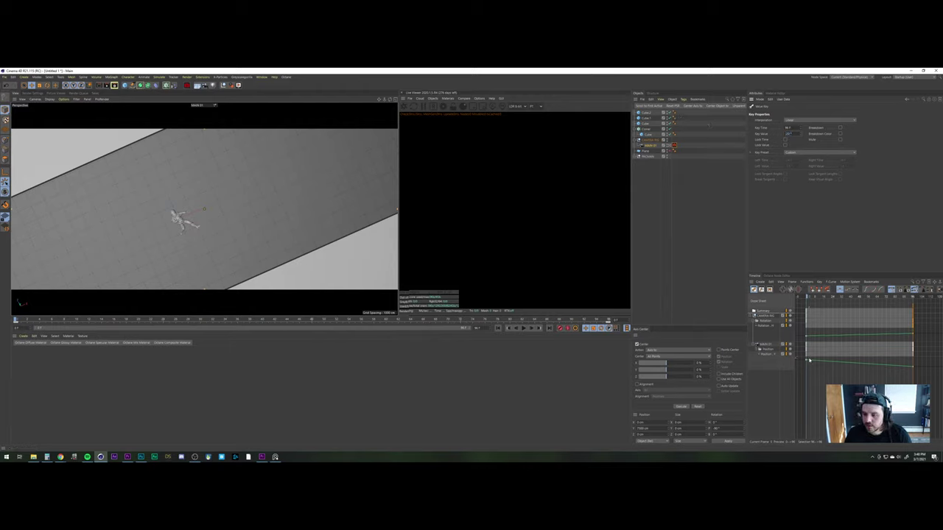
Raise the value of the camera's Y position key at frame 96 to make the push-in subtler
click(806, 360)
drag(919, 363, 900, 372)
drag(801, 134, 801, 103)
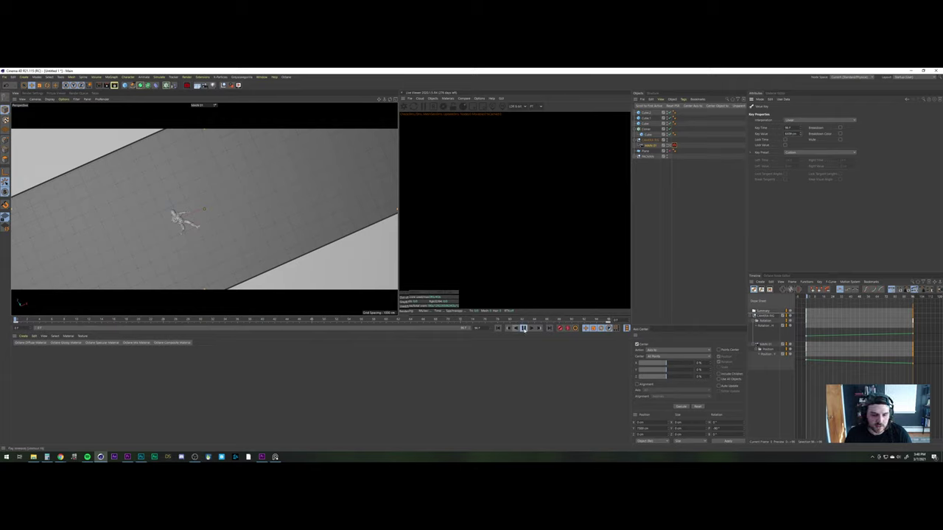
Play back the camera push-in and rotation to judge its subtlety, and return to the first frame
click(523, 328)
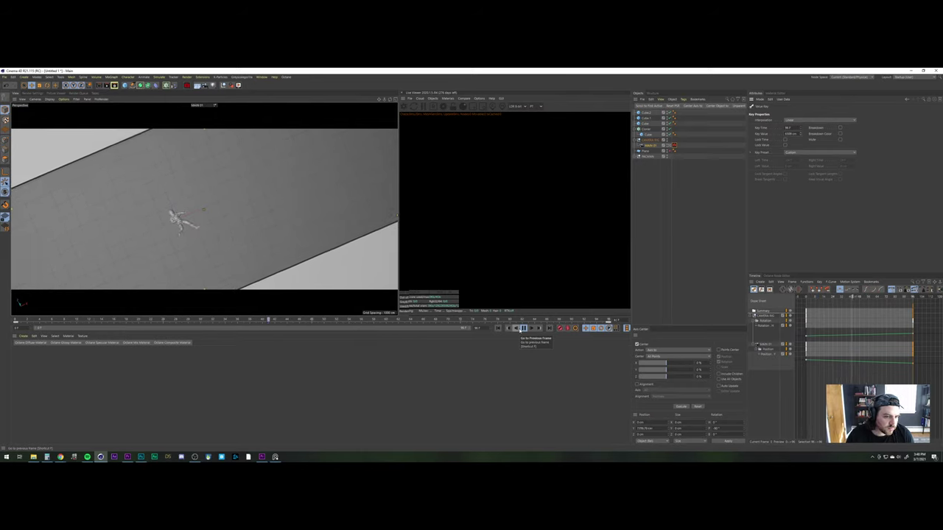
click(522, 329)
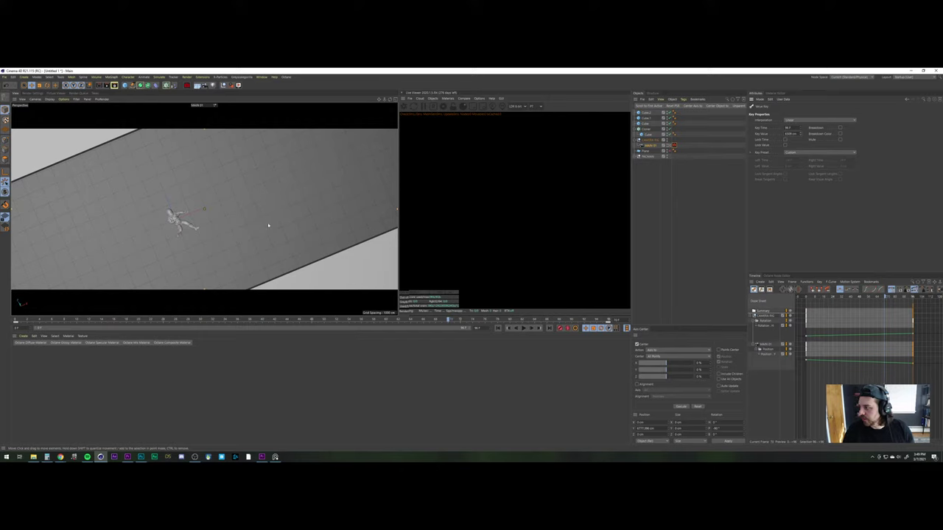
click(497, 329)
click(523, 330)
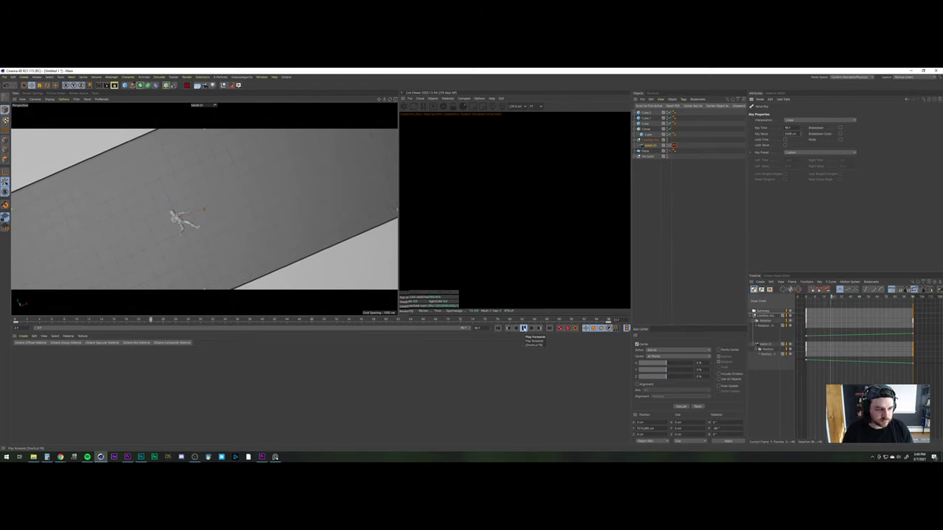
click(524, 329)
click(498, 329)
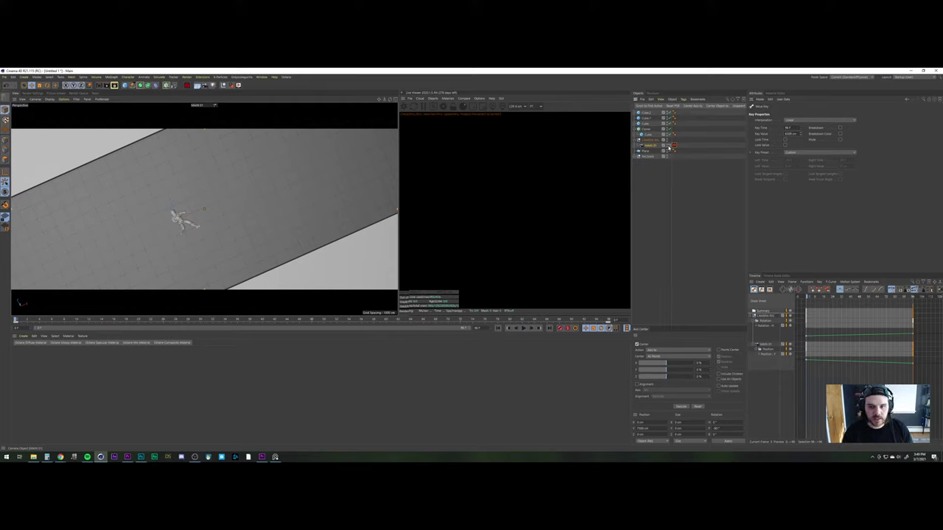
Leave the shot camera for a close view of the figure and expand its null to expose the mesh and rig
click(668, 146)
scroll(291, 165, up, 6)
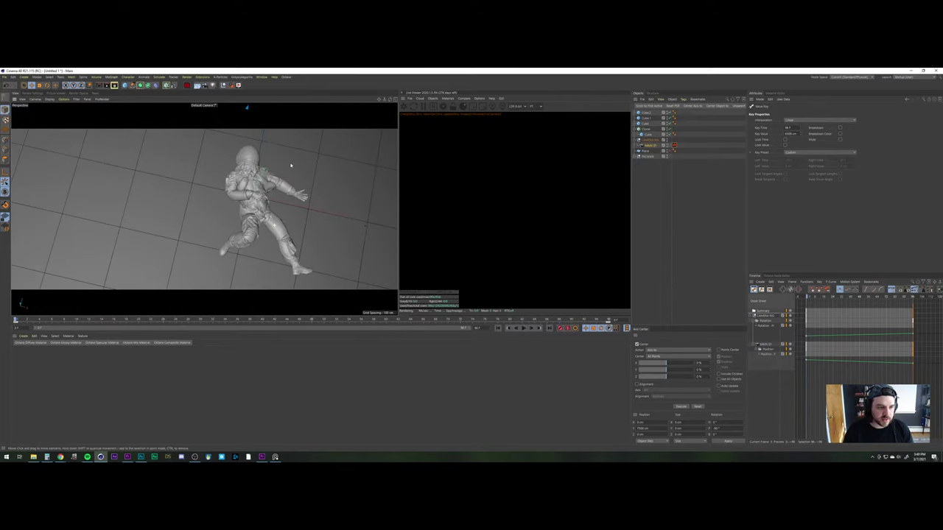
scroll(250, 216, up, 3)
alt+drag(256, 203, 301, 215)
click(301, 215)
click(661, 181)
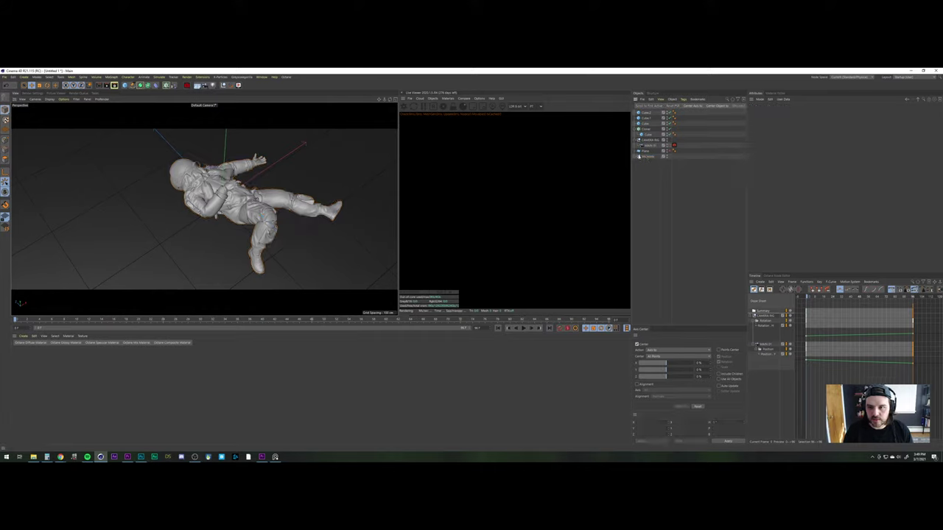
click(638, 156)
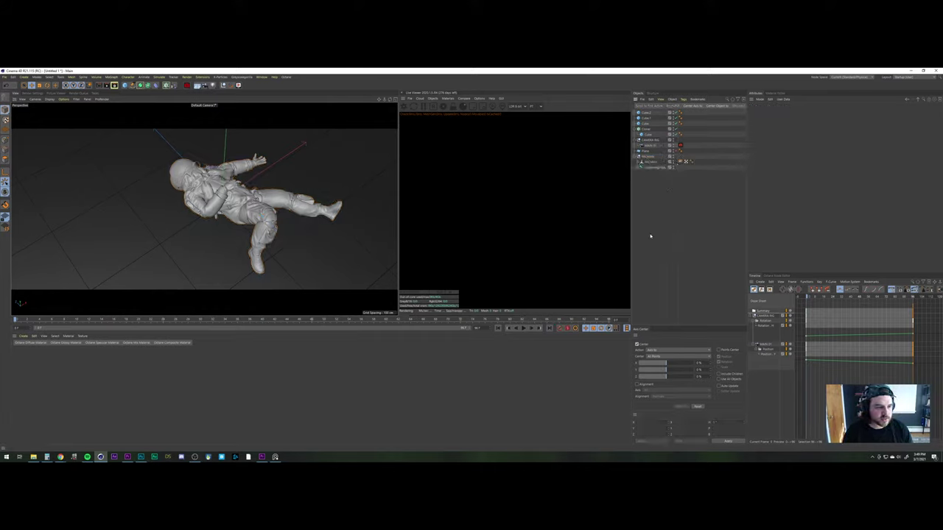
click(242, 213)
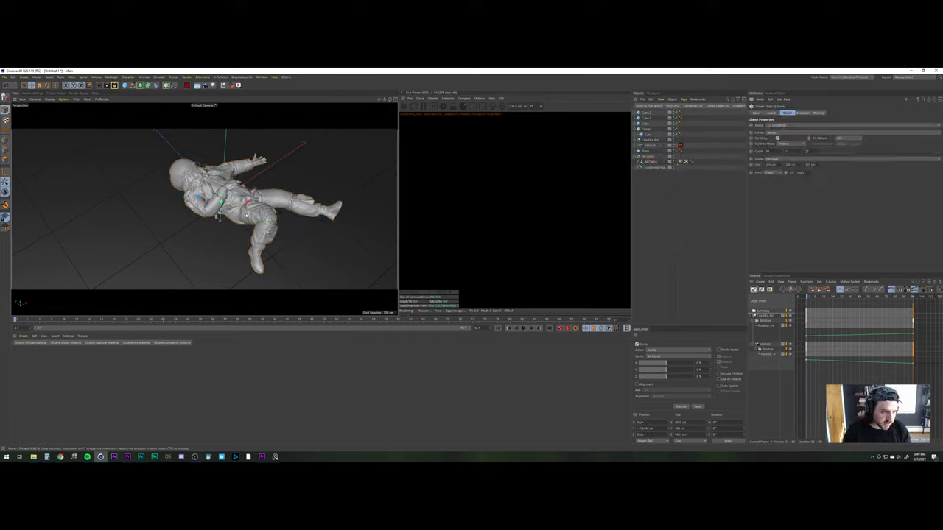
click(668, 178)
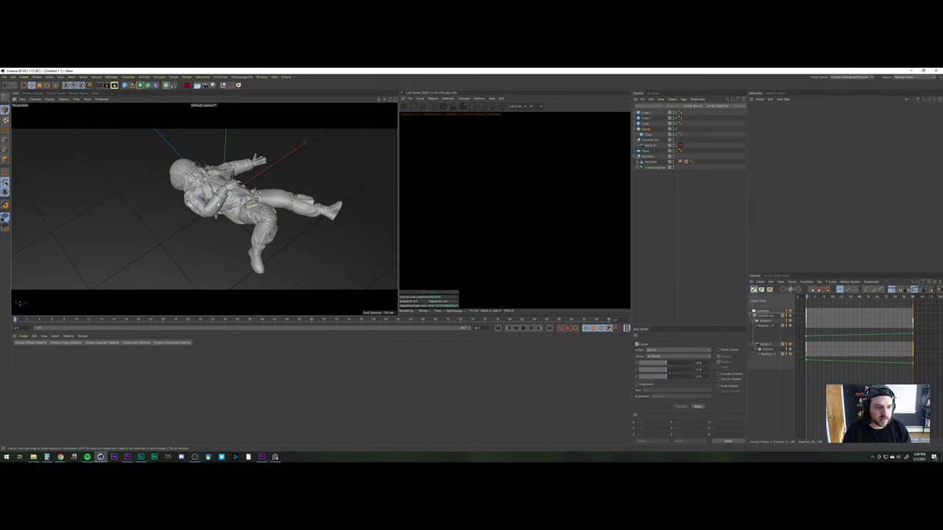
click(274, 230)
click(663, 181)
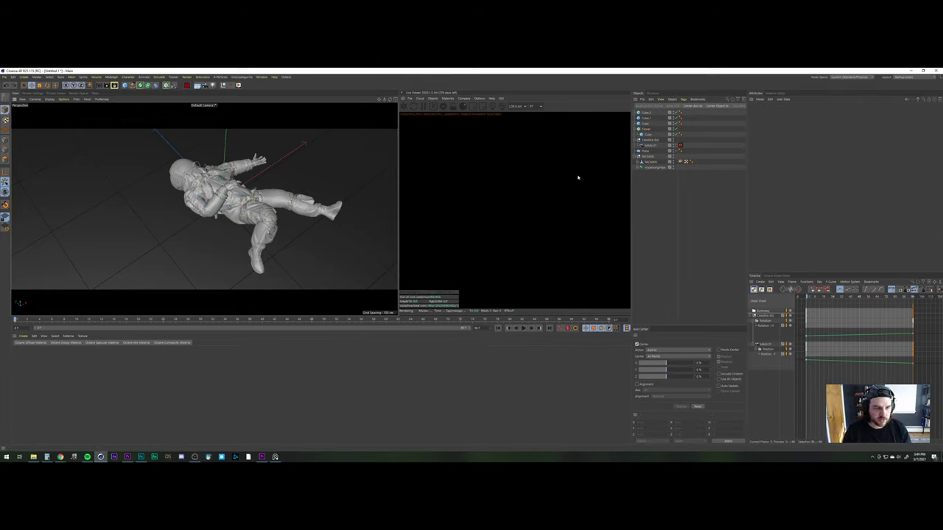
Add a Subdivision Surface inside the figure's null, nest the character mesh under it and inspect the smoothed mesh up close
click(650, 162)
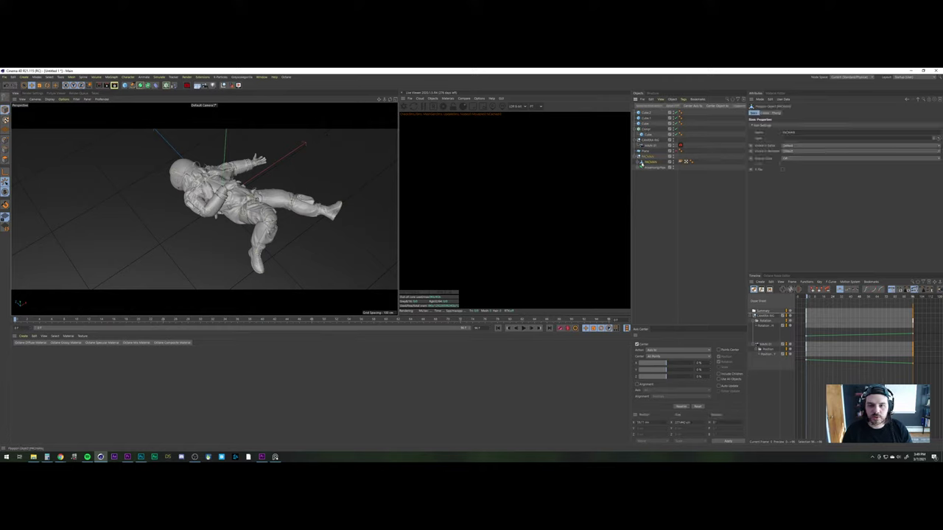
click(140, 86)
drag(654, 113, 653, 162)
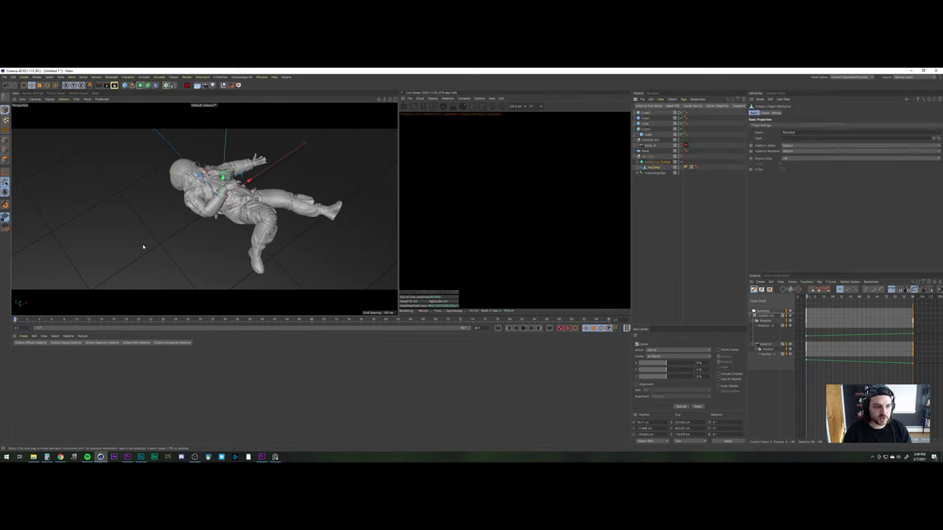
click(237, 174)
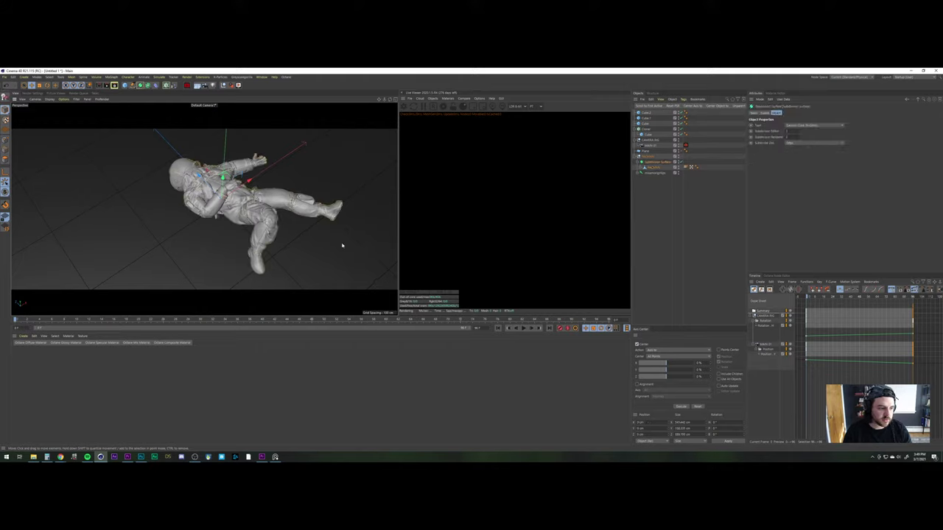
scroll(245, 219, up, 6)
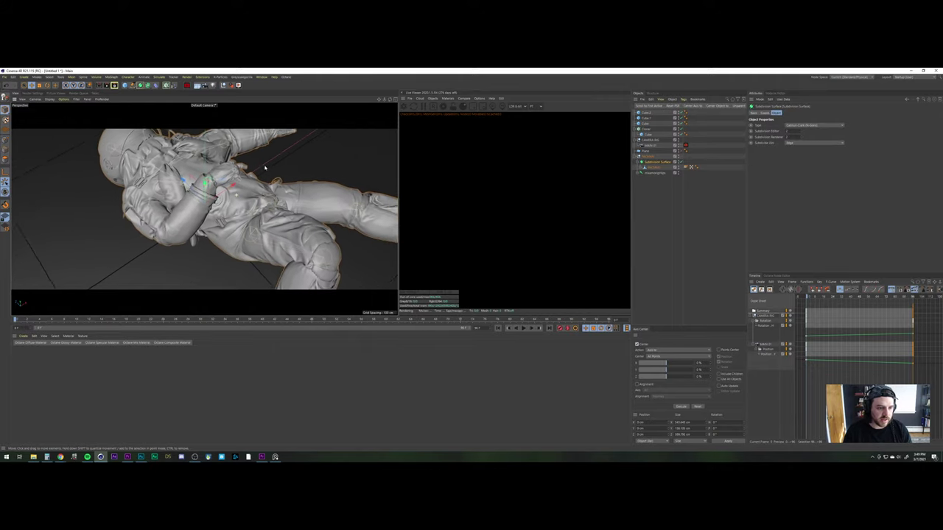
mouse_move(269, 220)
alt+mouse_down()
mouse_move(225, 182)
mouse_move(230, 164)
mouse_move(284, 214)
alt+mouse_up()
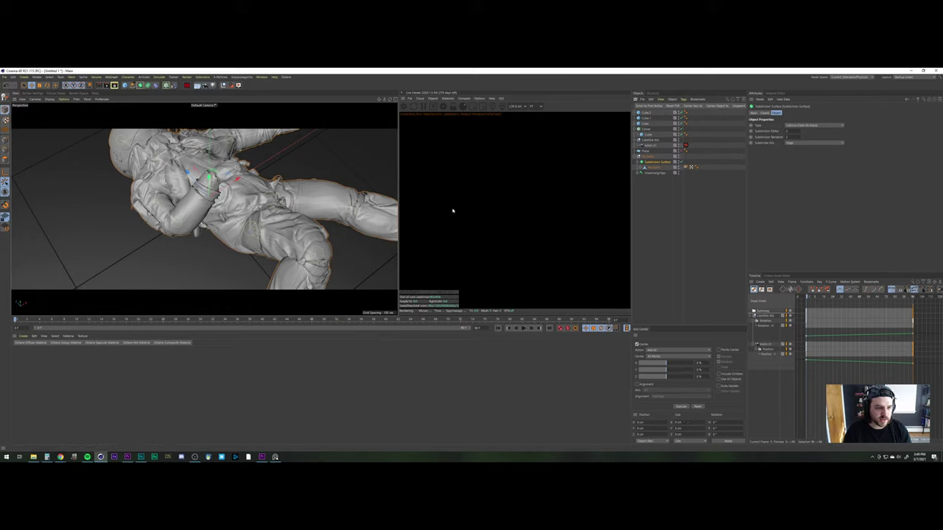
scroll(337, 221, down, 2)
alt+middle_drag(340, 233, 346, 196)
click(660, 184)
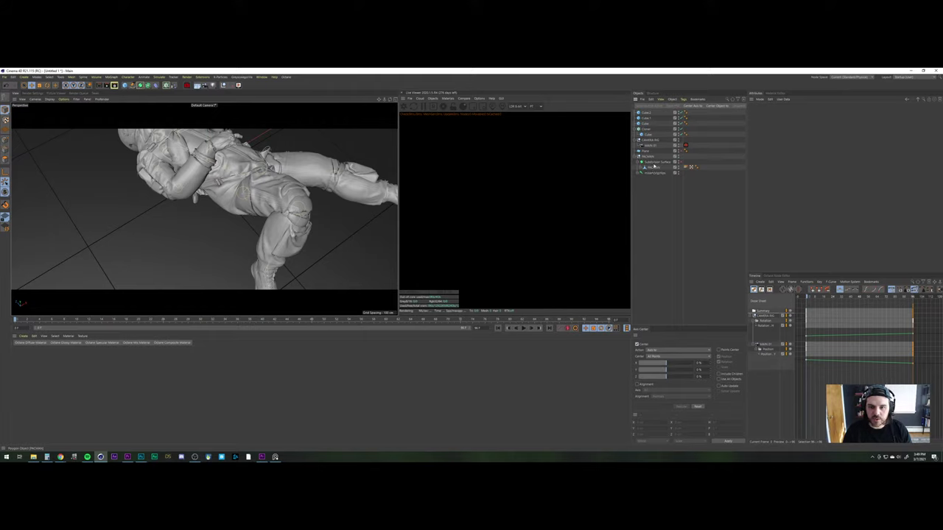
Try rotating the figure's right upper leg joint with the Rotate tool and check the pose through the shot camera
click(250, 196)
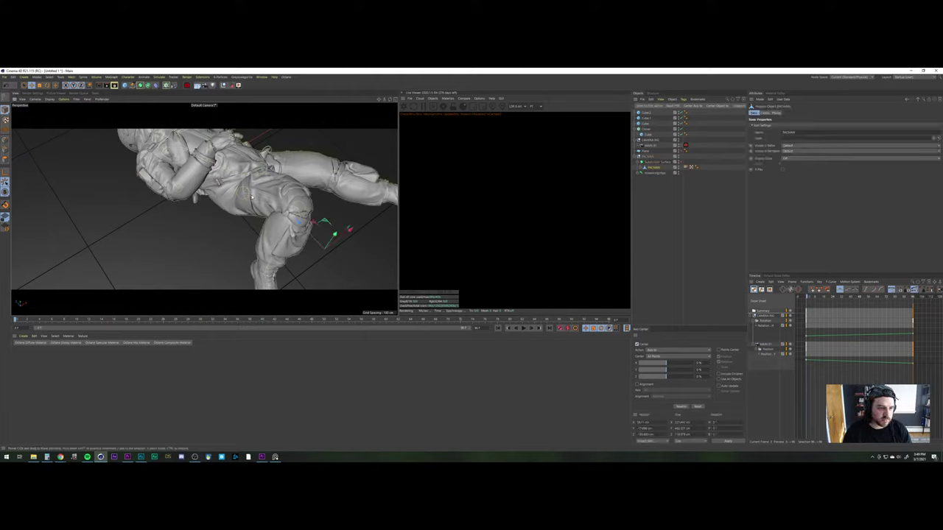
click(249, 197)
key(r)
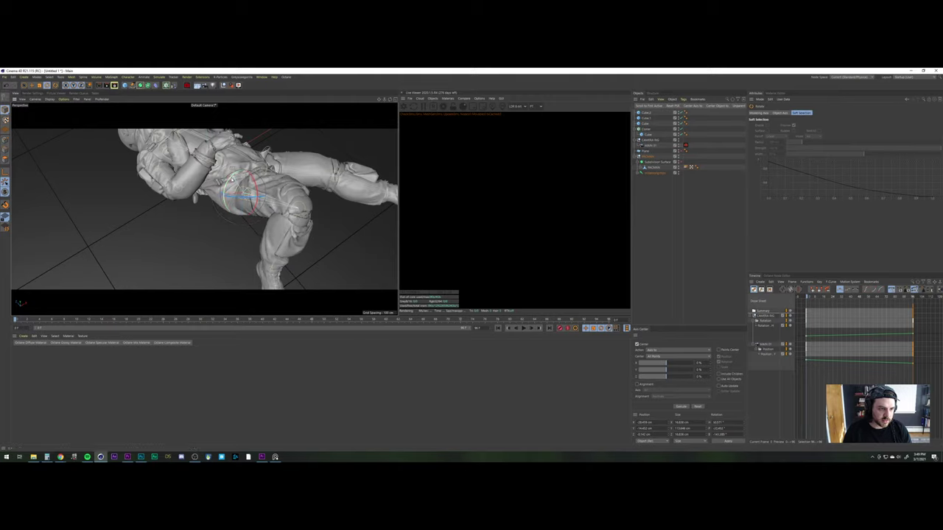
drag(232, 179, 246, 191)
key(ctrl+z)
scroll(274, 185, down, 2)
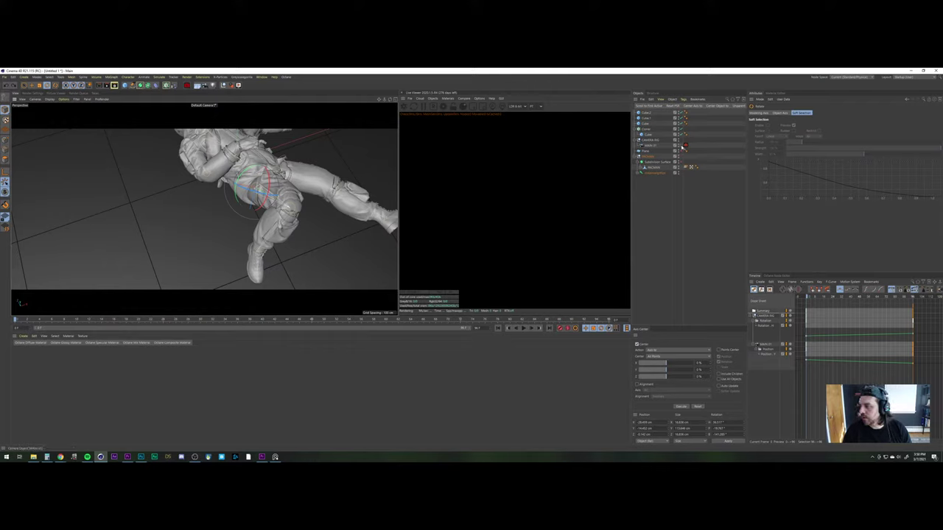
click(685, 145)
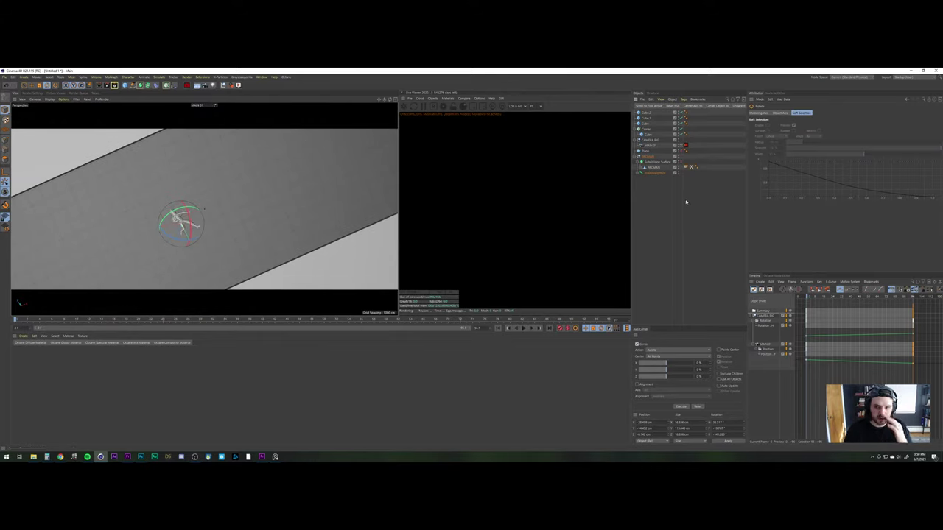
click(686, 202)
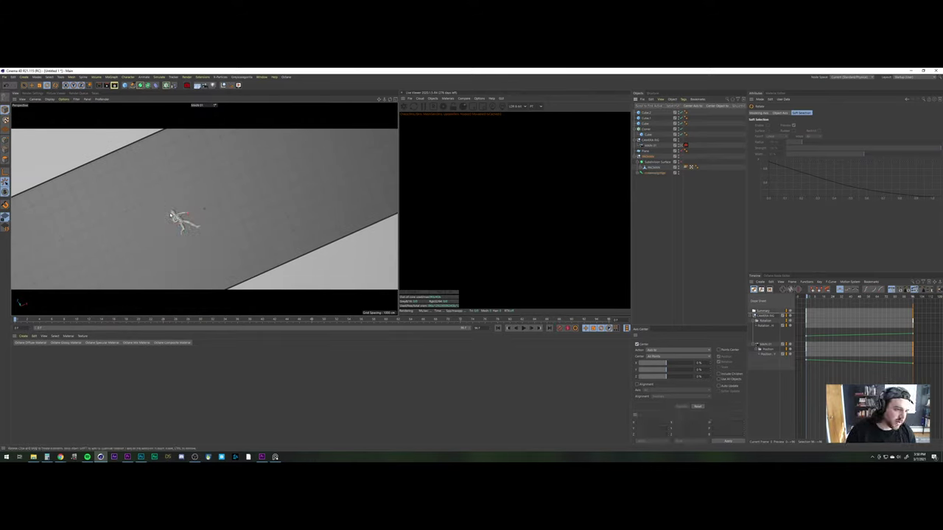
key(space)
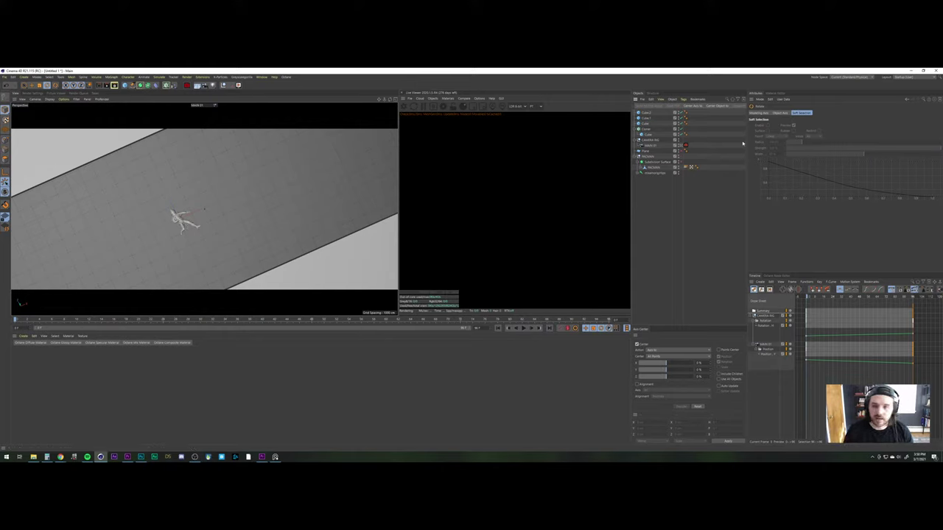
Swing the right upper leg joint toward the other leg and review the new pose through the shot camera
click(681, 146)
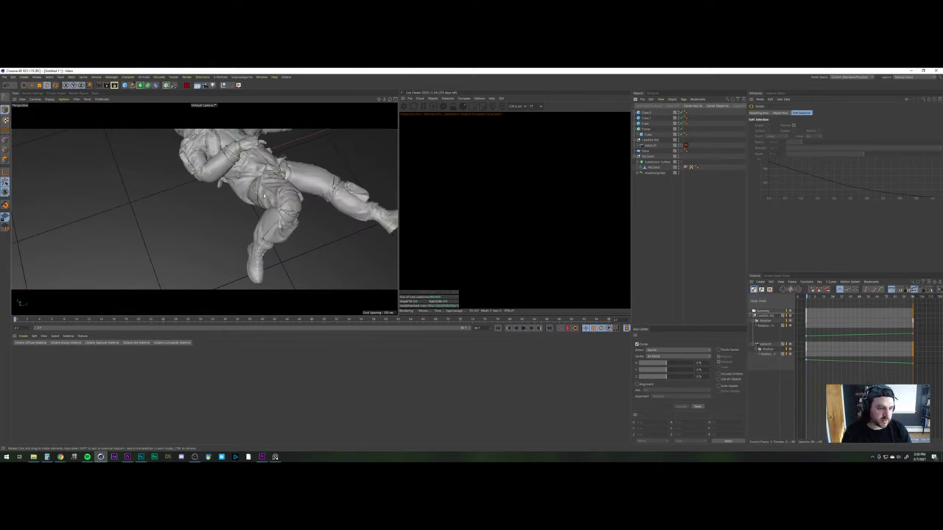
click(263, 195)
click(263, 194)
mouse_move(246, 172)
mouse_down()
mouse_move(211, 184)
mouse_move(244, 202)
mouse_move(252, 176)
mouse_up()
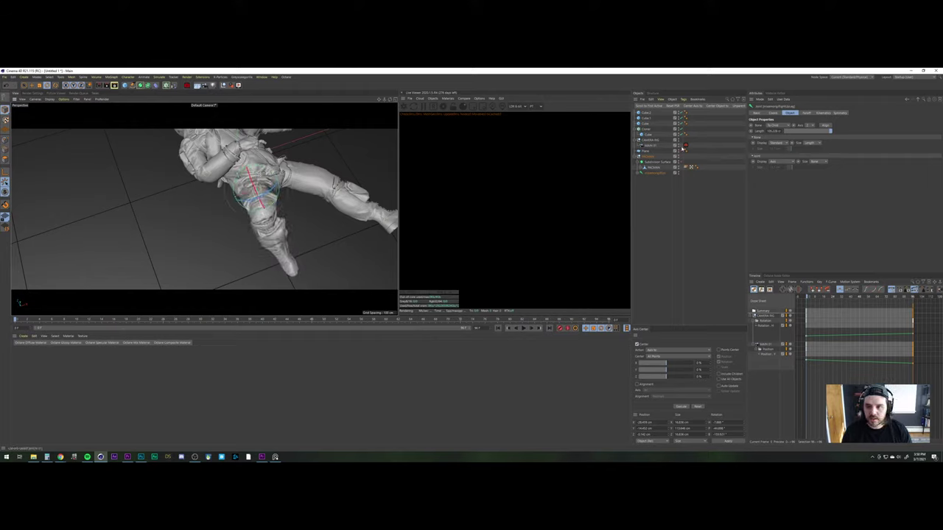
click(682, 146)
click(677, 234)
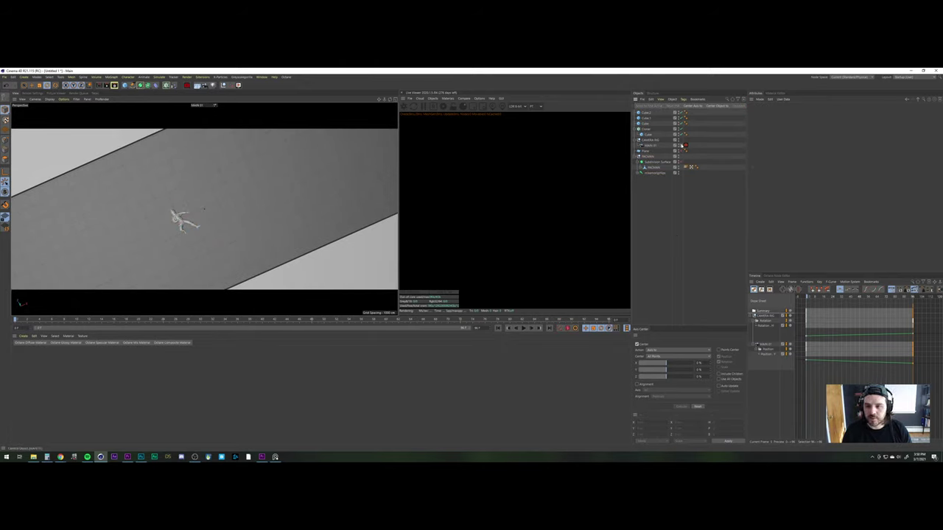
Leave the shot camera and rotate the figure's right lower leg joint at the knee, checking it from floor level
click(682, 146)
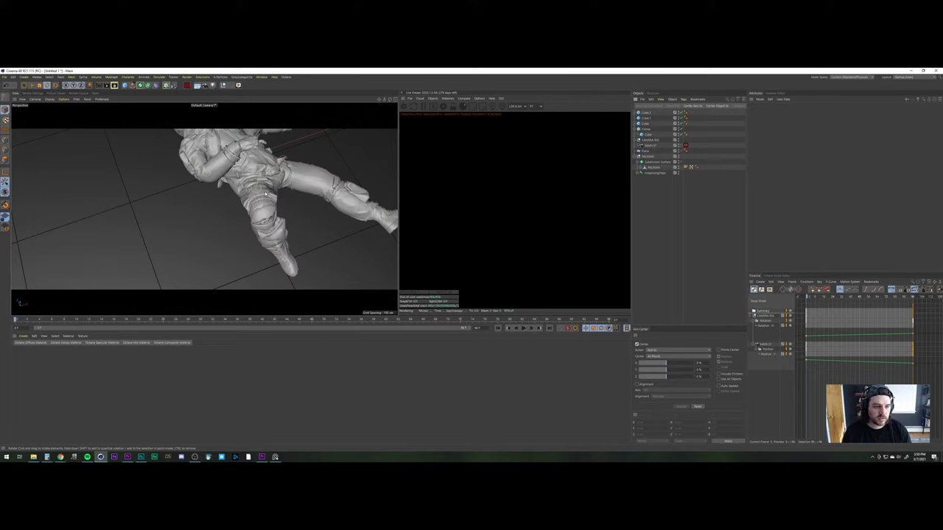
alt+drag(266, 194, 187, 166)
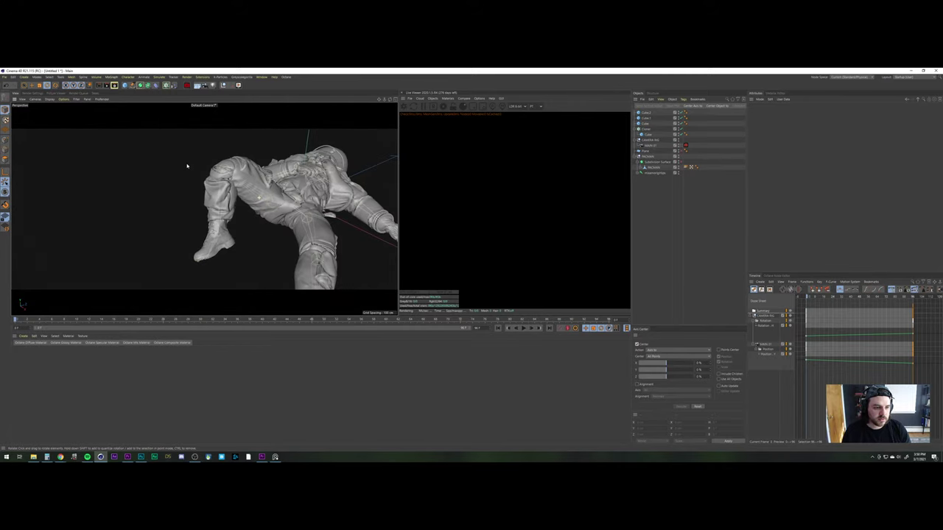
click(221, 170)
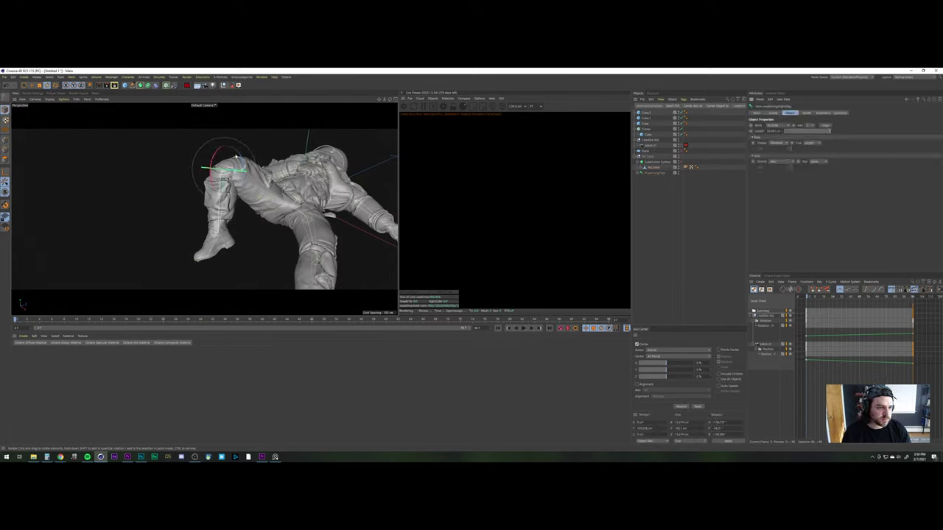
drag(212, 158, 238, 172)
alt+drag(202, 209, 229, 158)
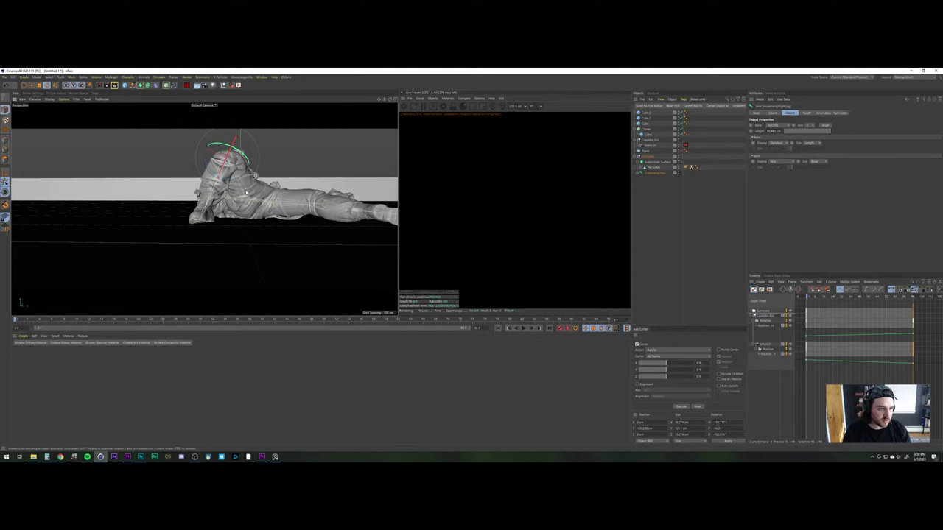
Refine the rotation of the right upper and lower leg joints so the right foot rests on the floor
click(242, 190)
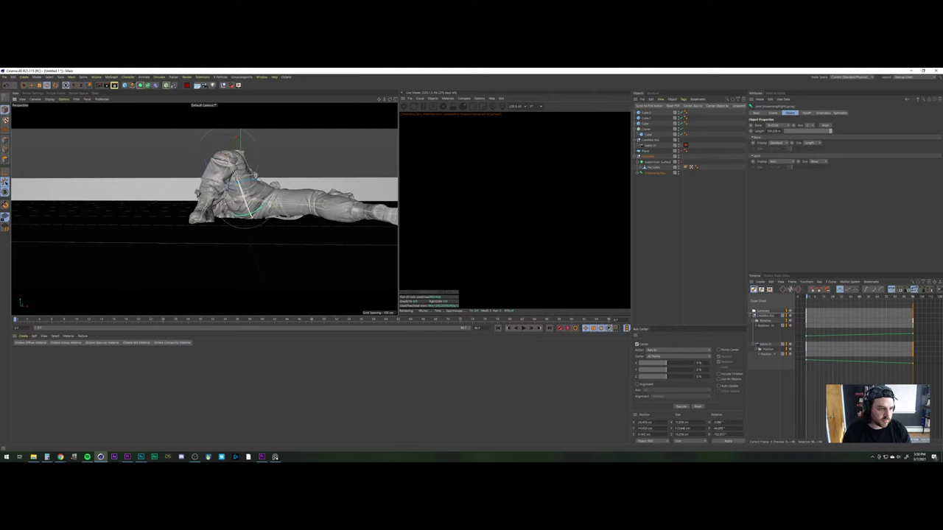
drag(241, 191, 238, 179)
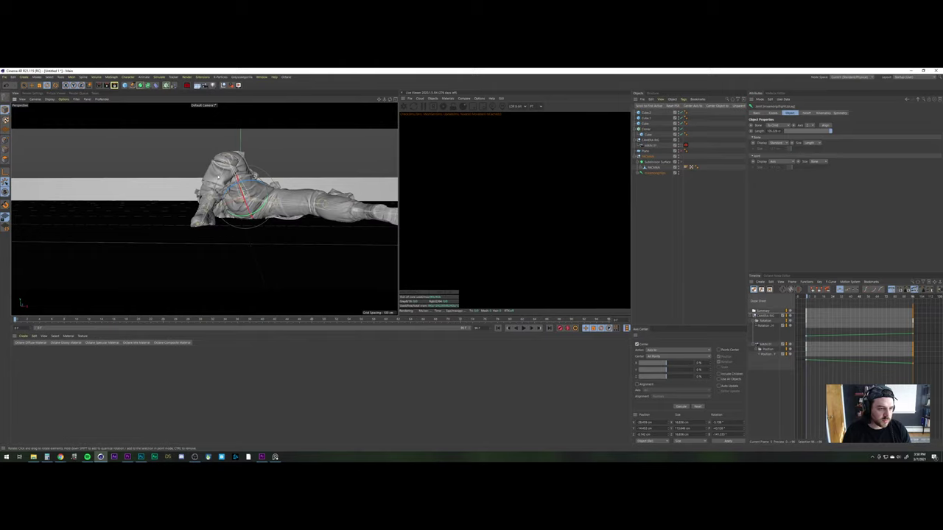
click(223, 181)
drag(223, 181, 180, 195)
click(199, 213)
click(174, 208)
alt+middle_drag(193, 206, 182, 209)
Rotate the figure's left foot joint slightly and check the foot's angle against the floor
click(303, 231)
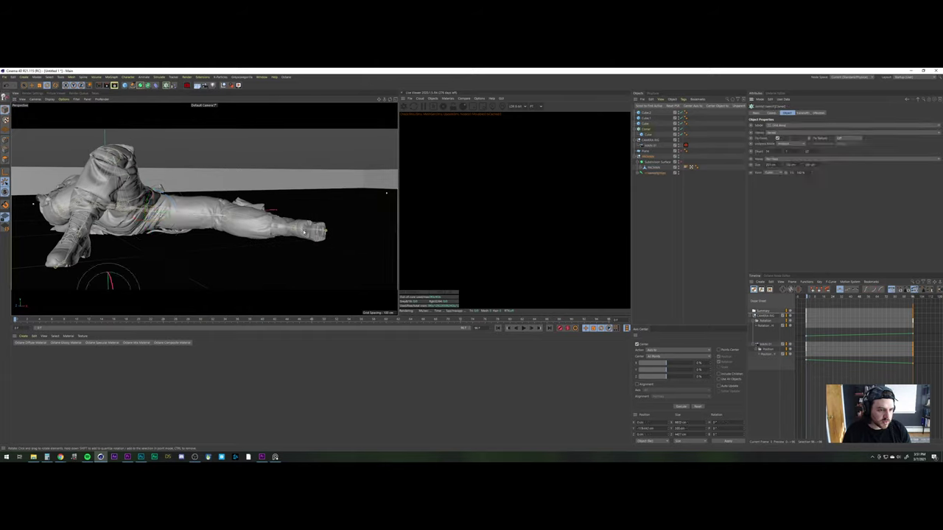
click(303, 229)
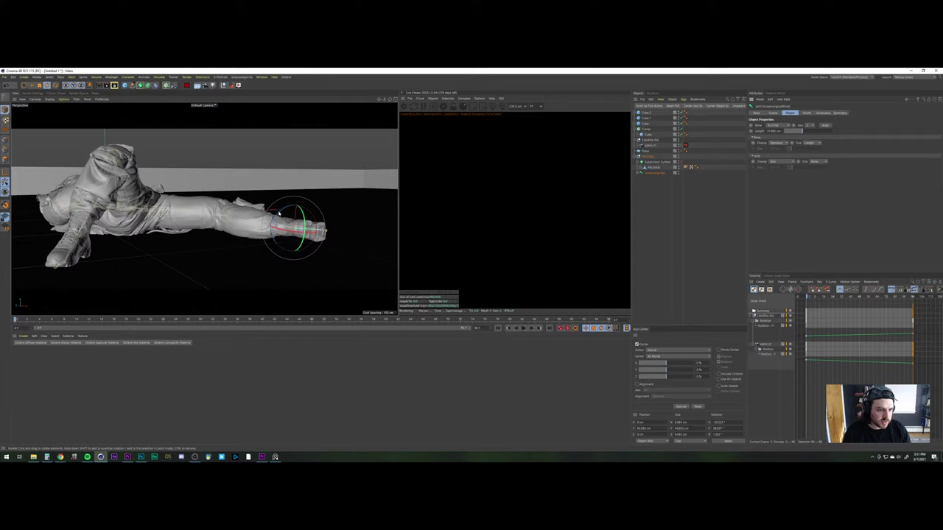
drag(279, 214, 275, 218)
alt+middle_drag(322, 231, 324, 218)
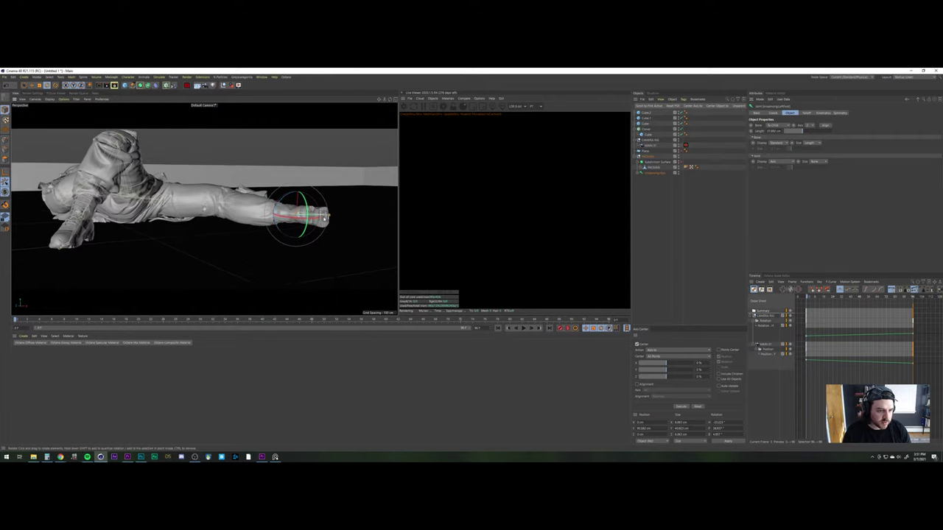
alt+drag(294, 214, 253, 227)
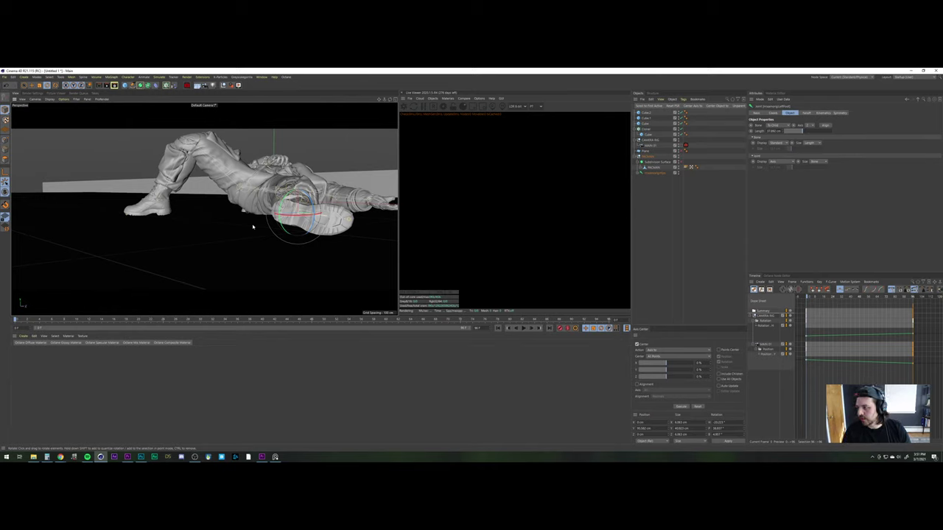
Rotate the figure's left forearm joint at the elbow so the forearm angles toward the floor
alt+drag(253, 227, 204, 209)
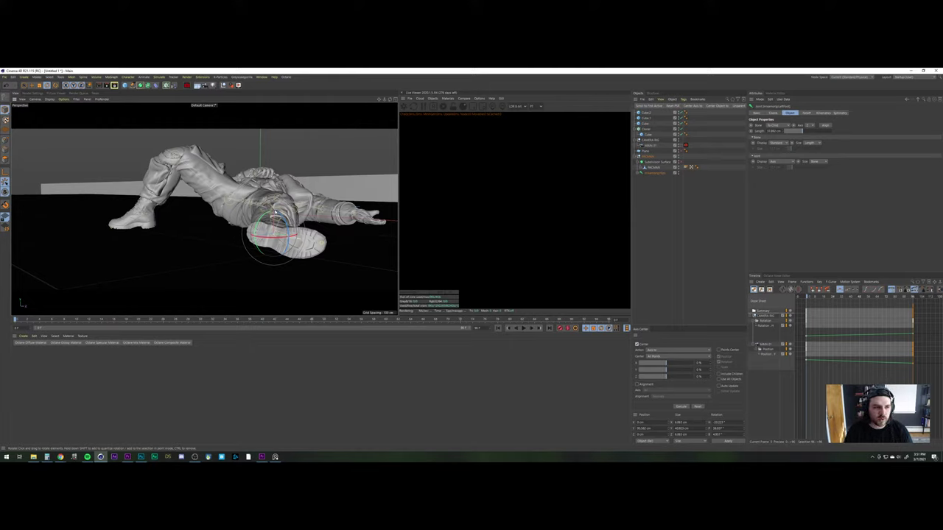
alt+drag(293, 204, 329, 206)
alt+right_drag(329, 206, 353, 221)
alt+drag(354, 220, 204, 192)
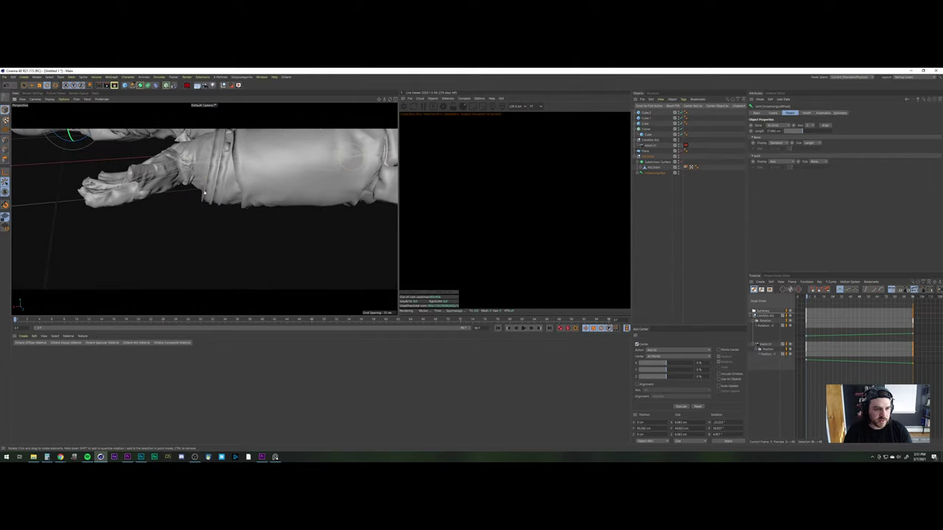
click(319, 159)
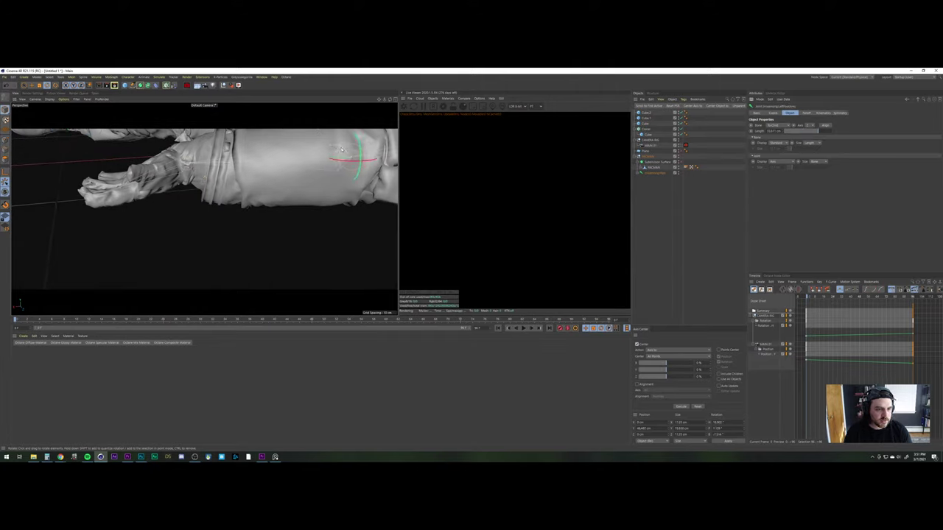
mouse_move(343, 151)
mouse_down()
mouse_move(339, 142)
mouse_move(337, 151)
mouse_up()
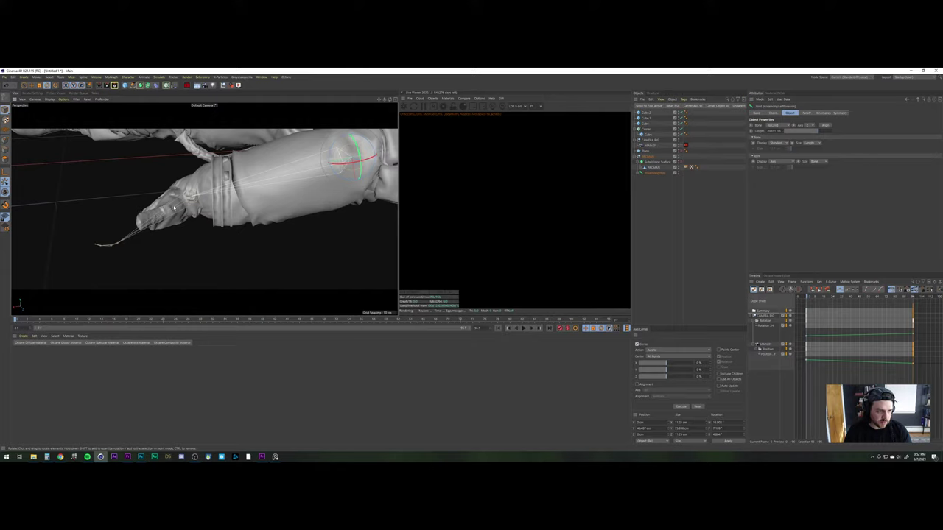
Rotate the figure's left hand joint at the wrist and check the arm from above the figure
click(174, 207)
drag(198, 182, 206, 180)
alt+right_drag(190, 193, 113, 257)
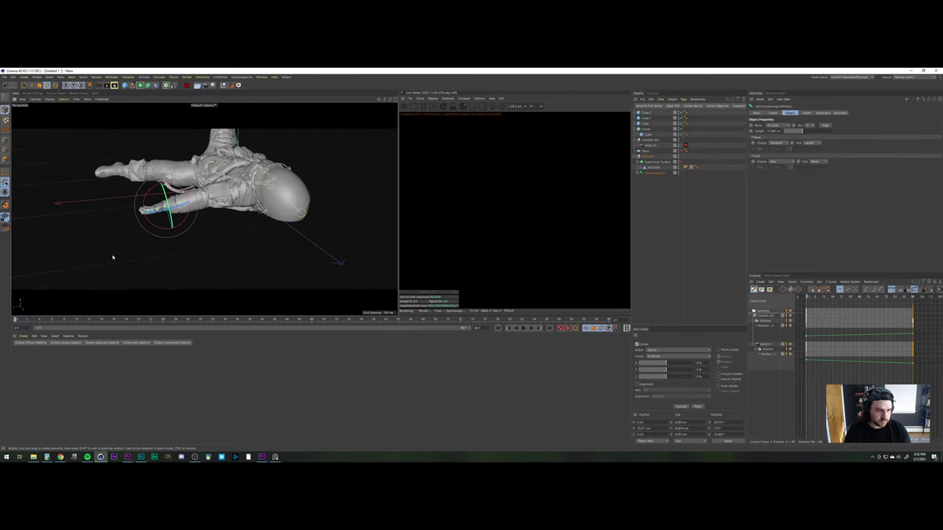
alt+drag(191, 208, 276, 249)
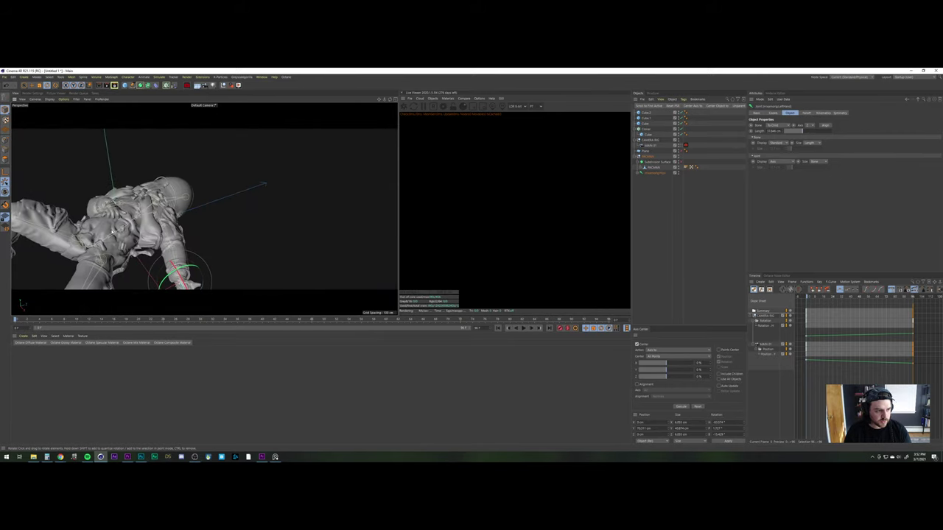
alt+drag(112, 232, 177, 233)
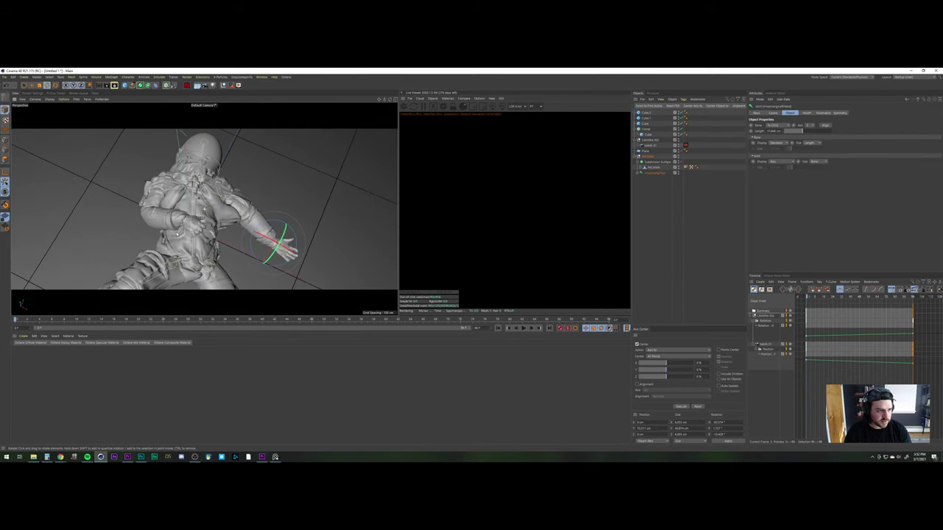
Try rotating the figure's right upper arm joint and undo the change
click(162, 192)
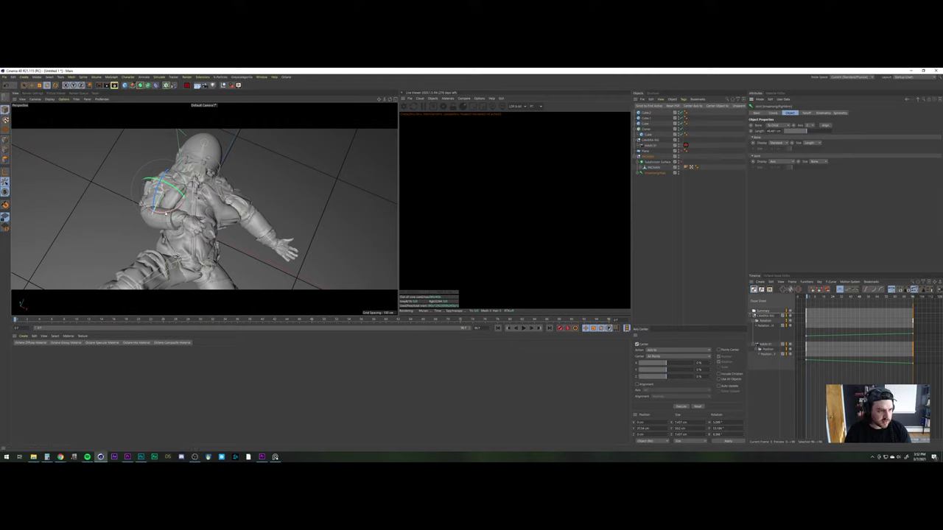
drag(168, 210, 156, 216)
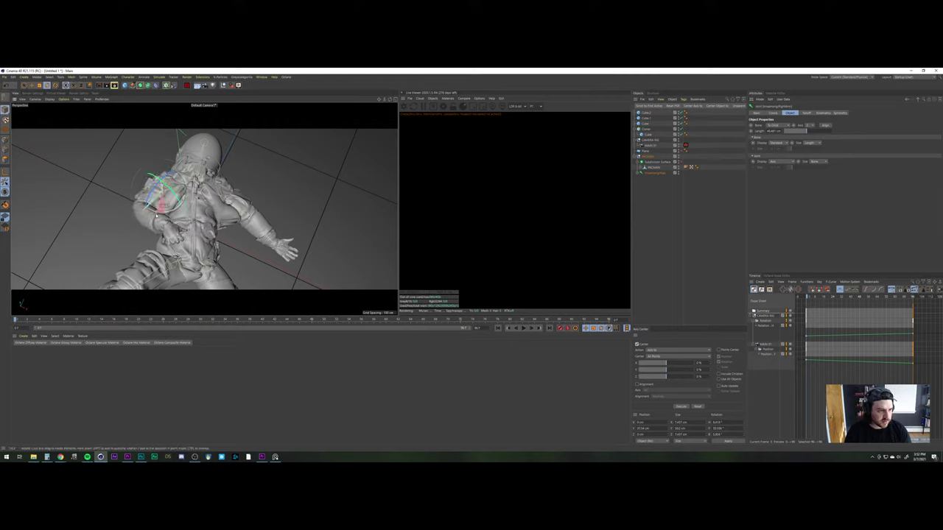
key(ctrl+z)
scroll(170, 197, up, 3)
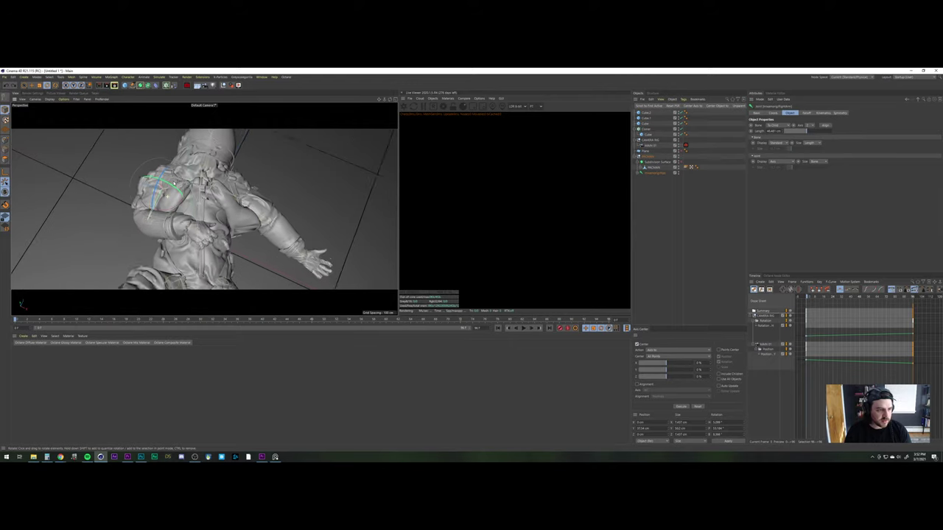
scroll(170, 197, down, 2)
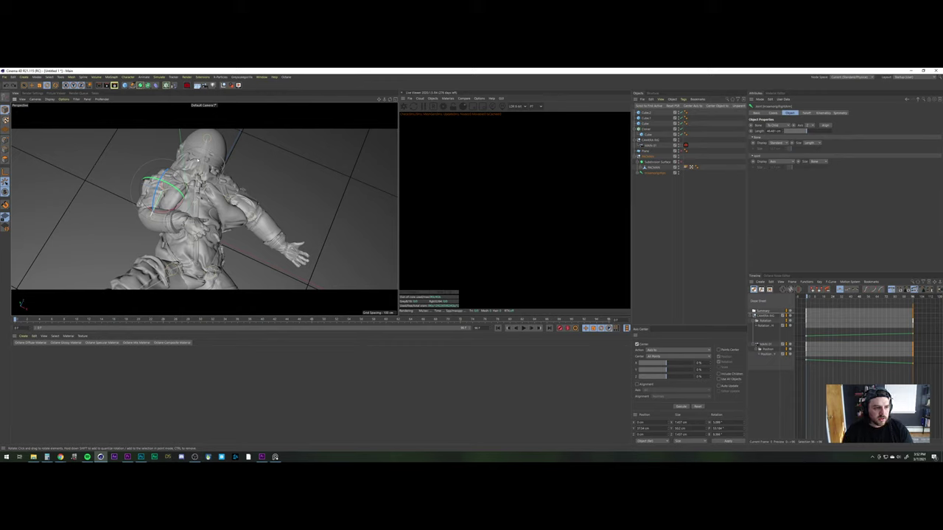
Rotate the figure's head joint to tilt the helmet and review the pose through the shot camera
click(203, 163)
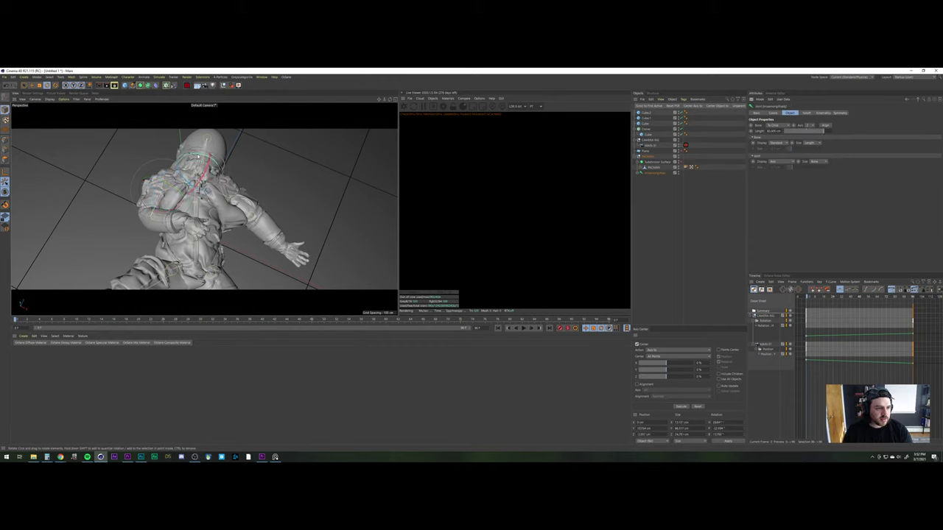
mouse_move(198, 156)
mouse_down()
mouse_move(200, 170)
mouse_move(200, 161)
mouse_up()
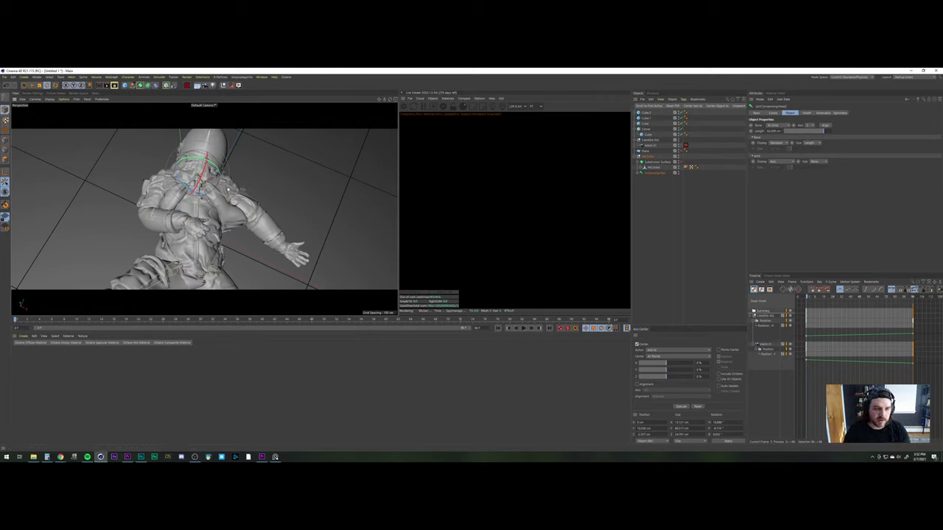
alt+right_drag(221, 214, 149, 214)
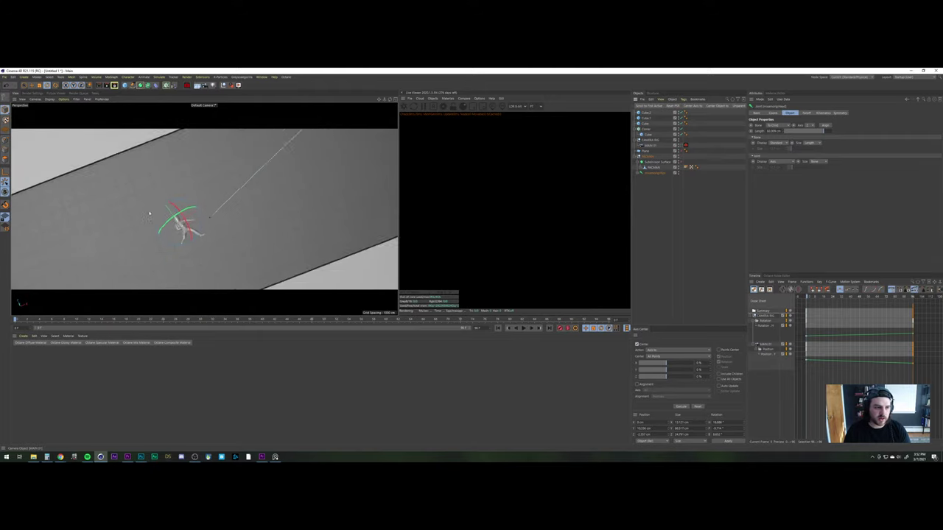
click(678, 158)
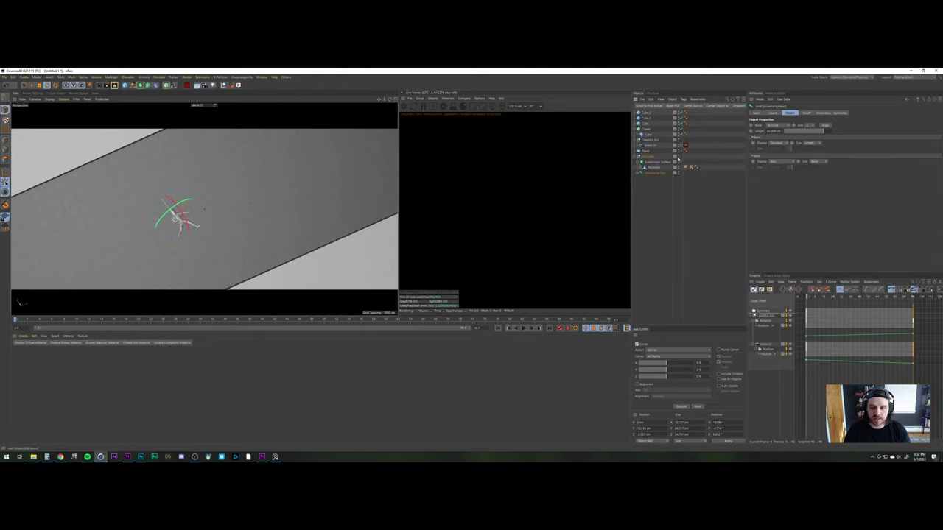
click(678, 208)
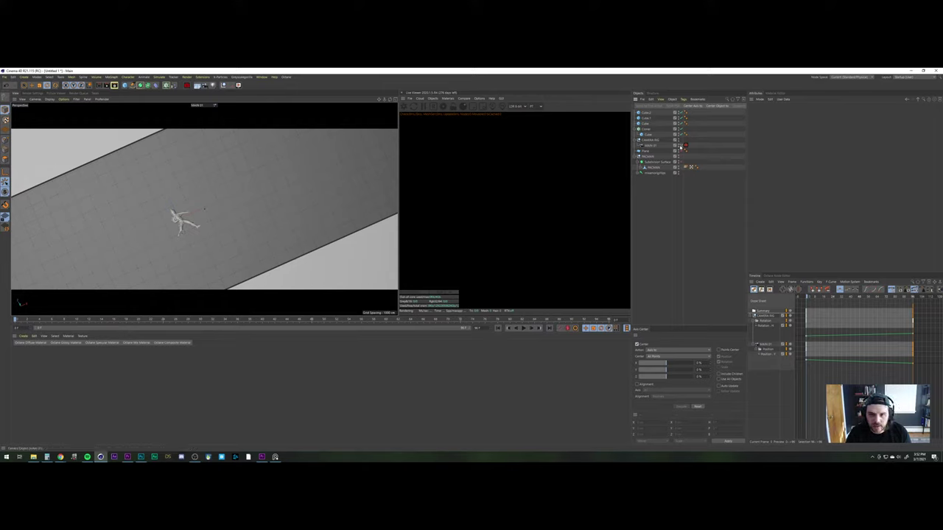
Leave the shot camera, try a new rotation of the right upper leg joint, and compare it through the shot camera
click(681, 146)
alt+middle_drag(162, 253, 189, 164)
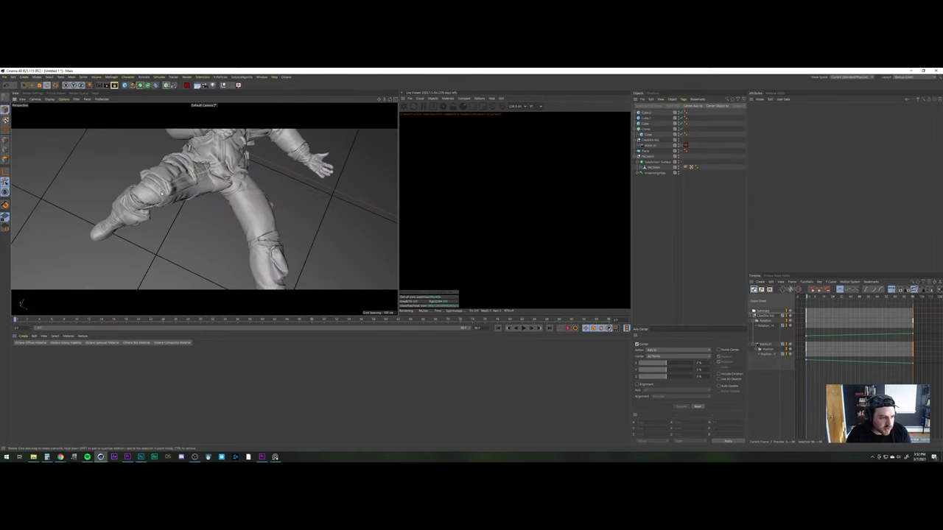
alt+drag(163, 192, 208, 193)
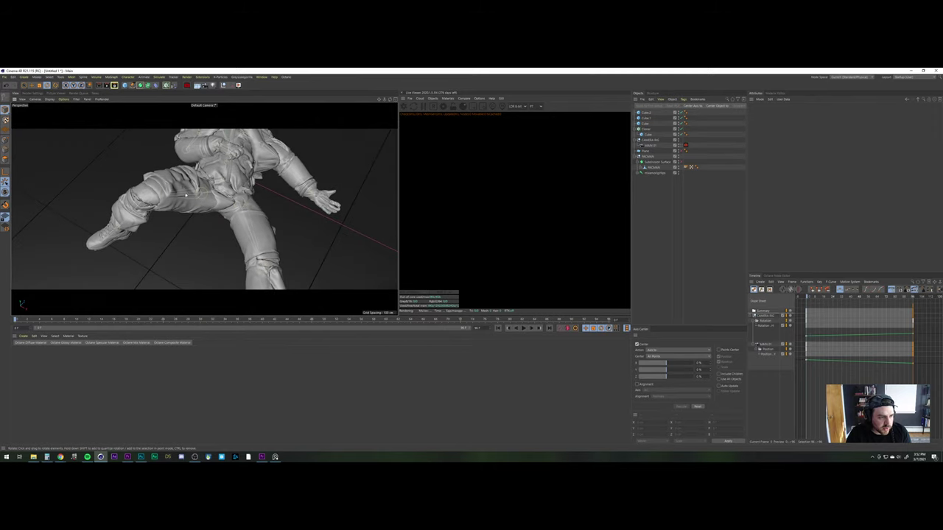
click(186, 194)
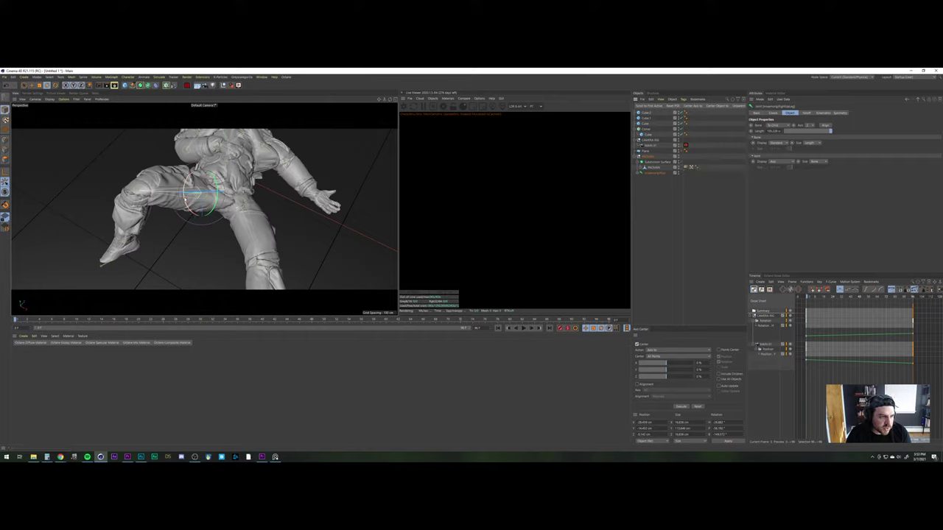
click(684, 145)
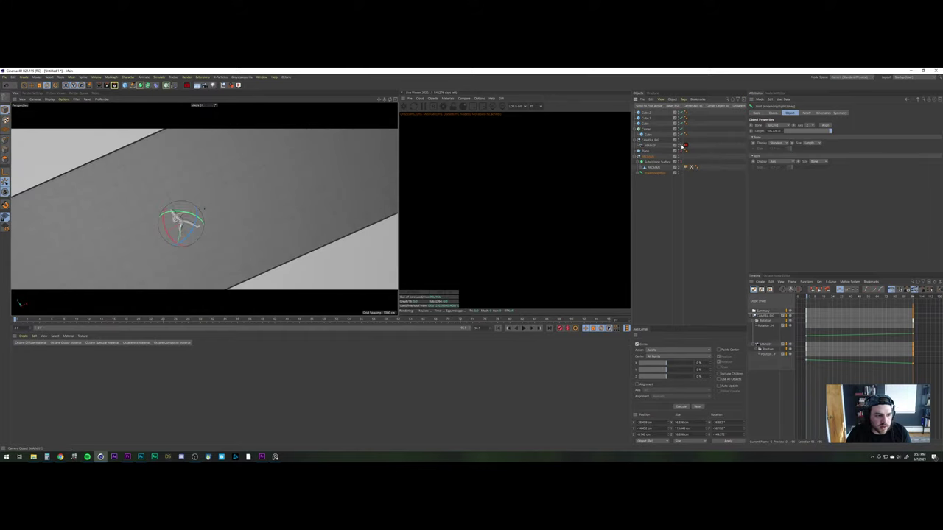
click(685, 145)
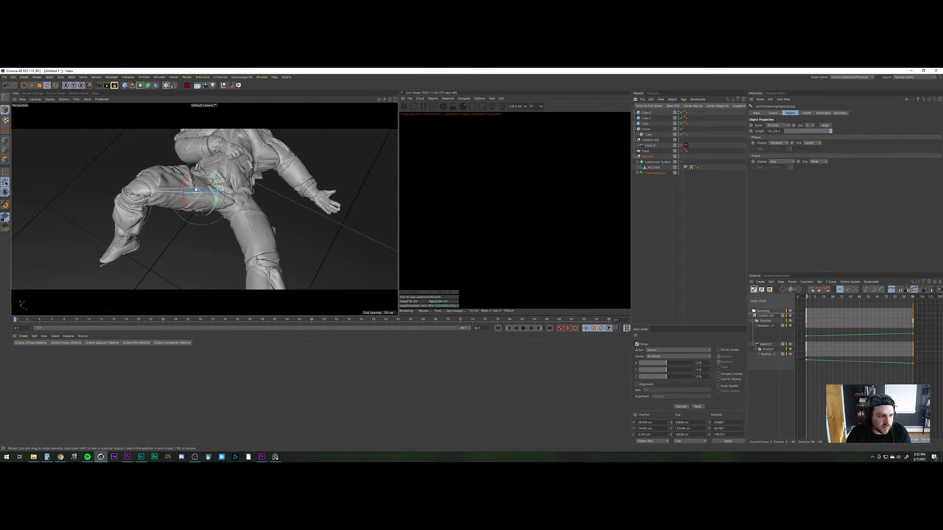
Try swinging the right upper leg joint toward the other leg, check it through the shot camera, and undo the swing
drag(214, 180, 181, 216)
drag(213, 188, 218, 215)
scroll(209, 201, up, 2)
click(681, 146)
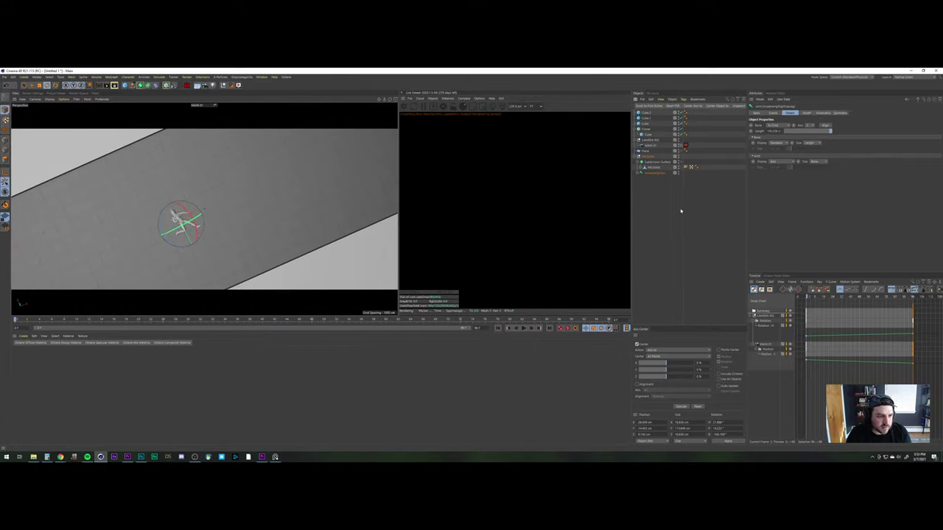
click(681, 146)
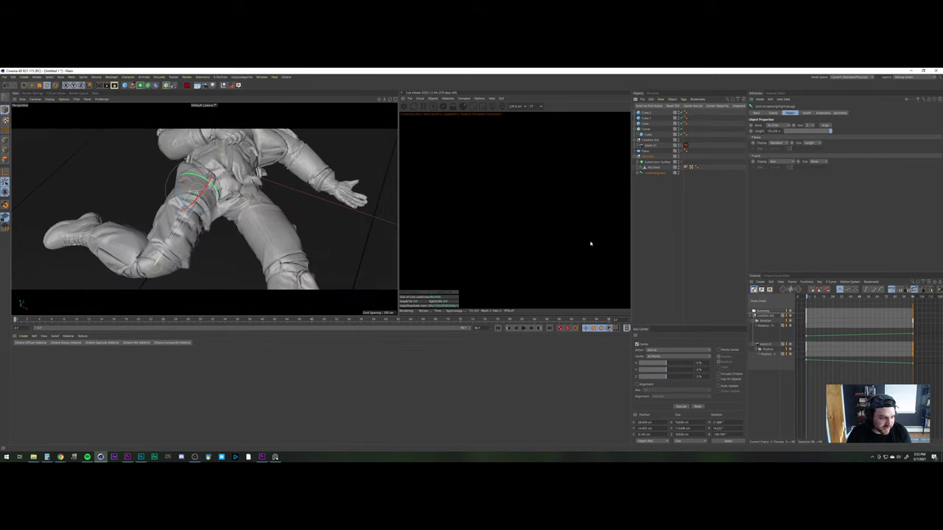
key(ctrl+z)
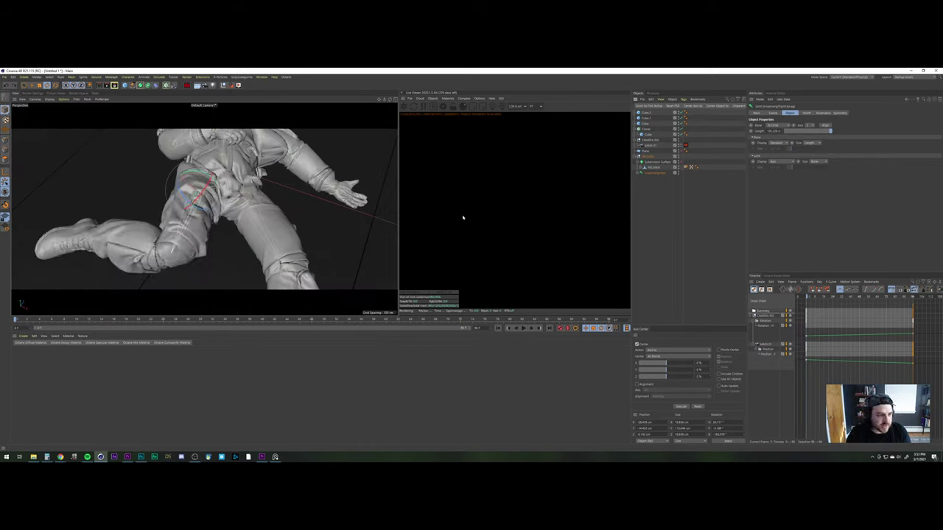
key(ctrl+z)
key(ctrl+z)
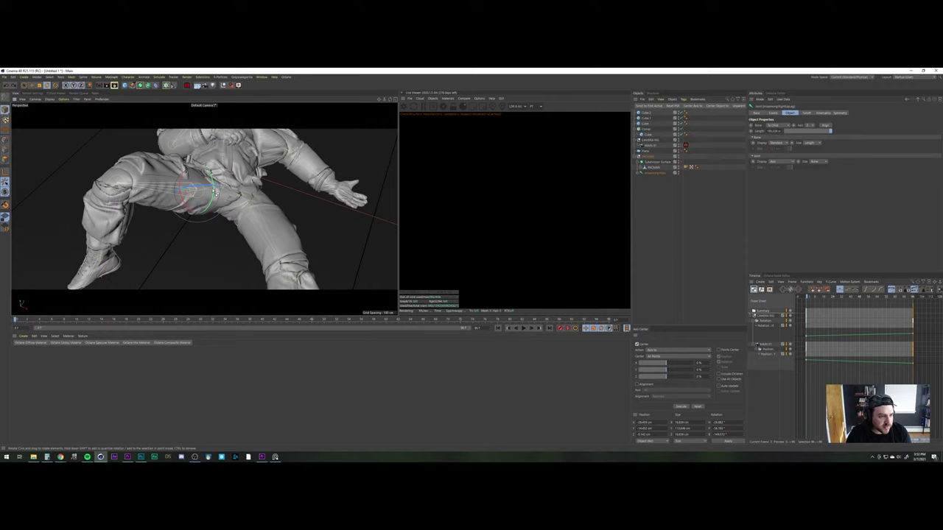
Undo the remaining right upper leg rotations, deselect the joint, and return to the shot camera
scroll(186, 205, down, 2)
alt+drag(186, 206, 222, 190)
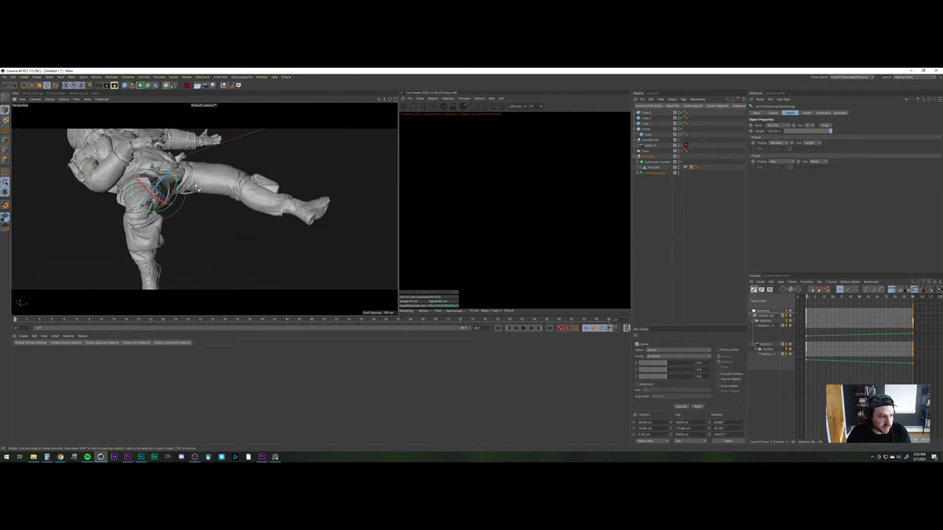
click(6, 84)
click(6, 84)
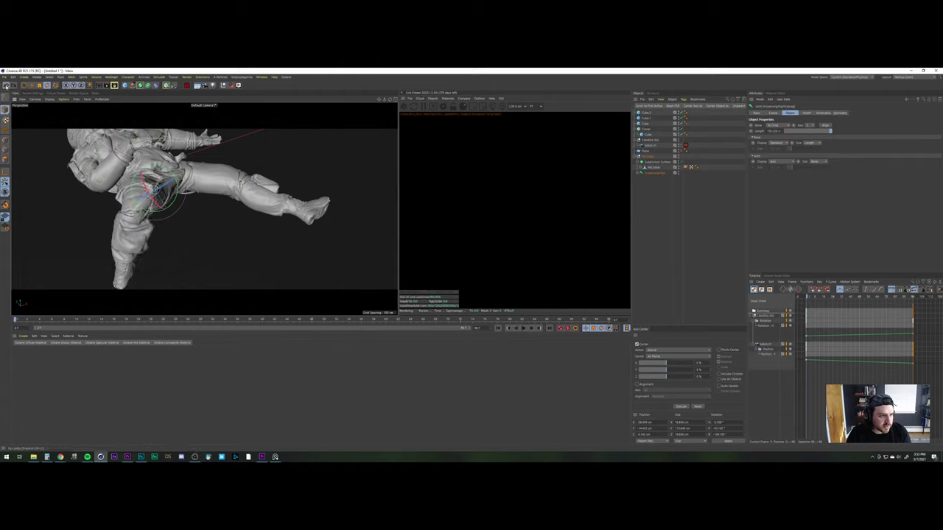
click(6, 85)
click(656, 221)
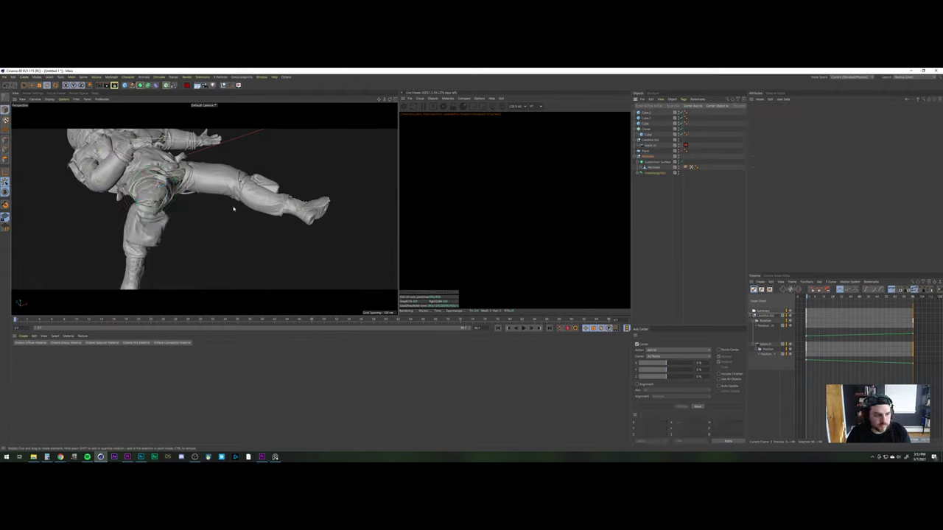
click(682, 147)
click(681, 146)
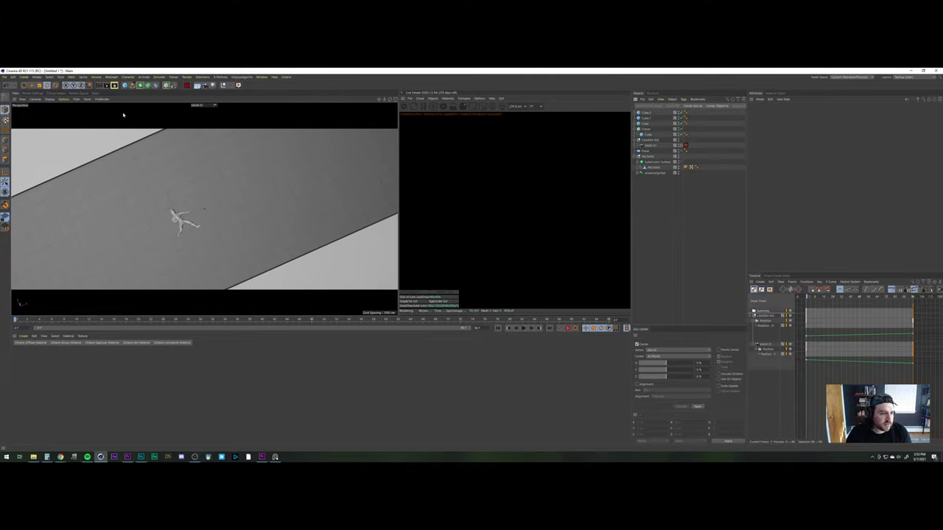
Save the project as PM_SHOT01_BodyontheGround_01 in the Cinema 4D project folder on the Index 05 (E:) drive
click(5, 76)
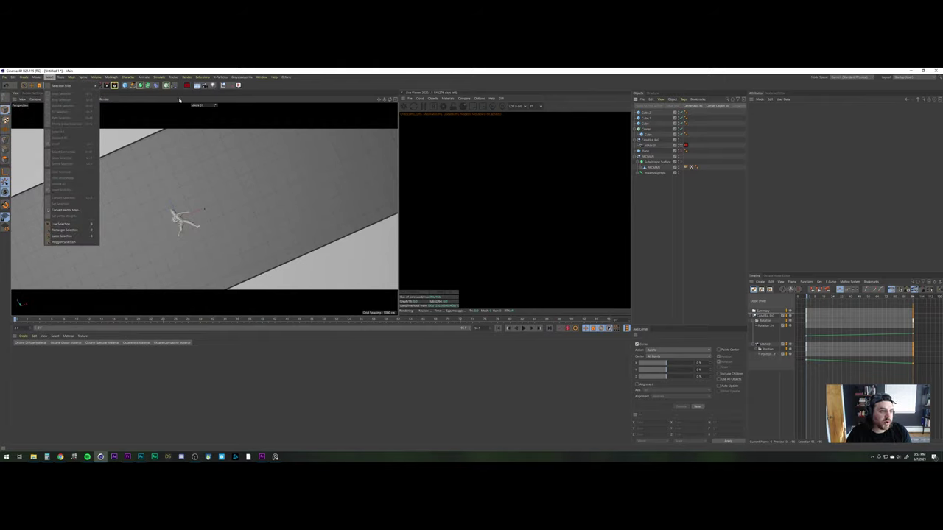
click(179, 100)
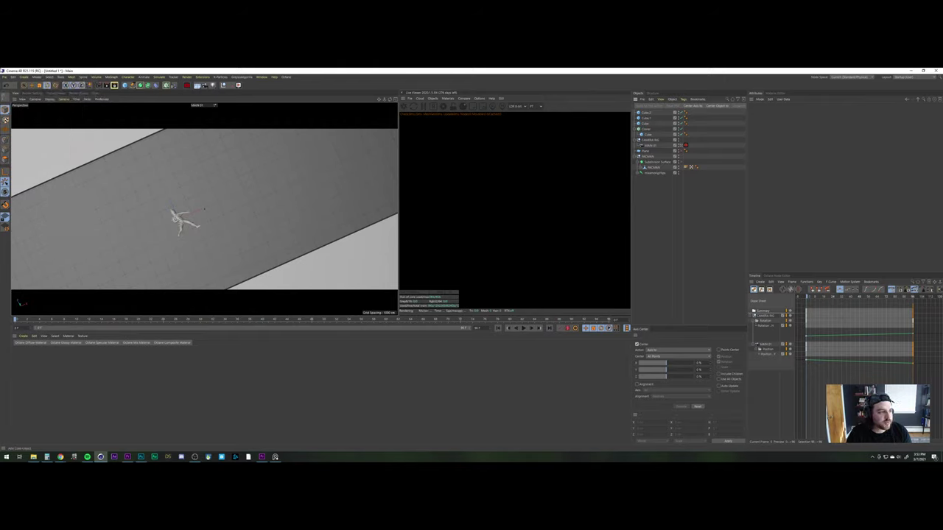
click(5, 77)
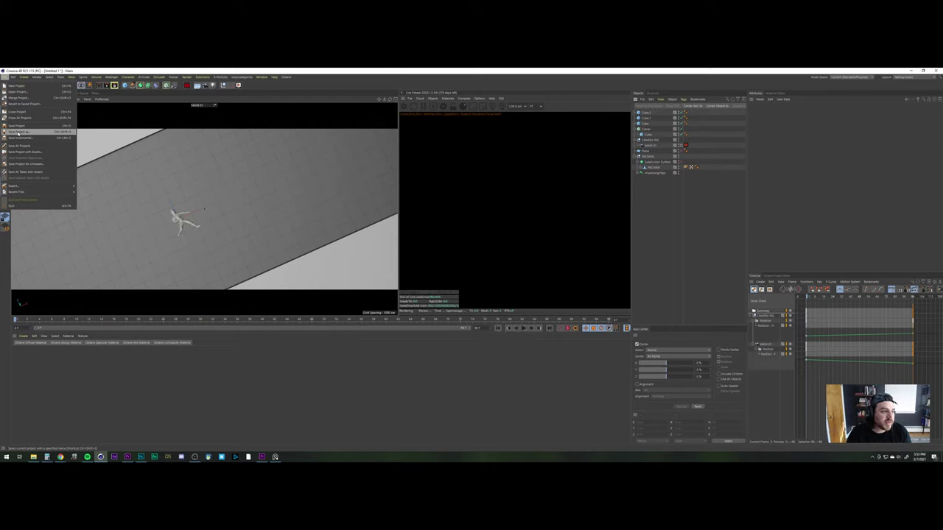
click(16, 132)
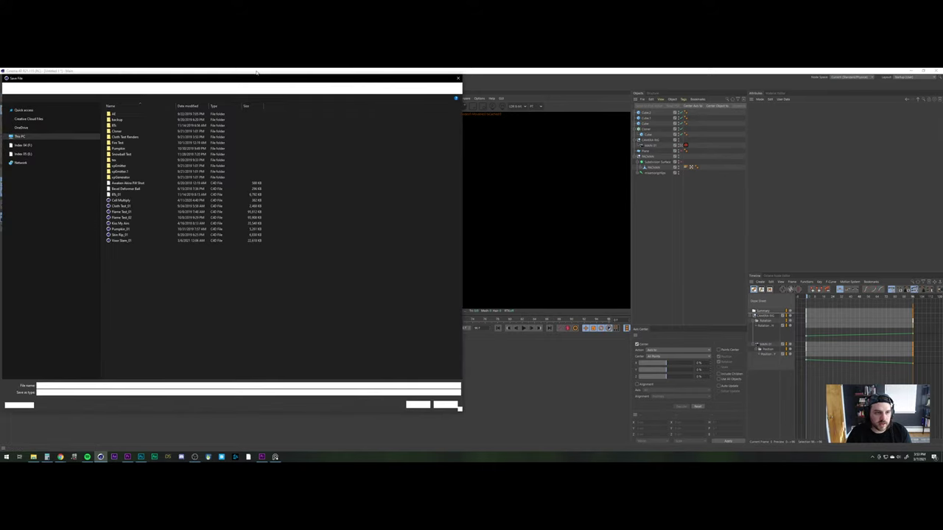
drag(246, 84, 497, 94)
click(315, 101)
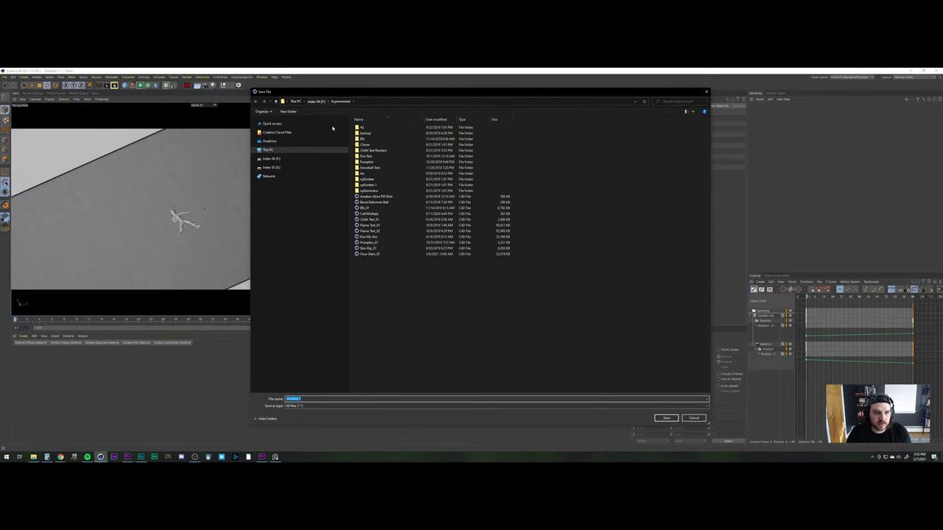
click(271, 167)
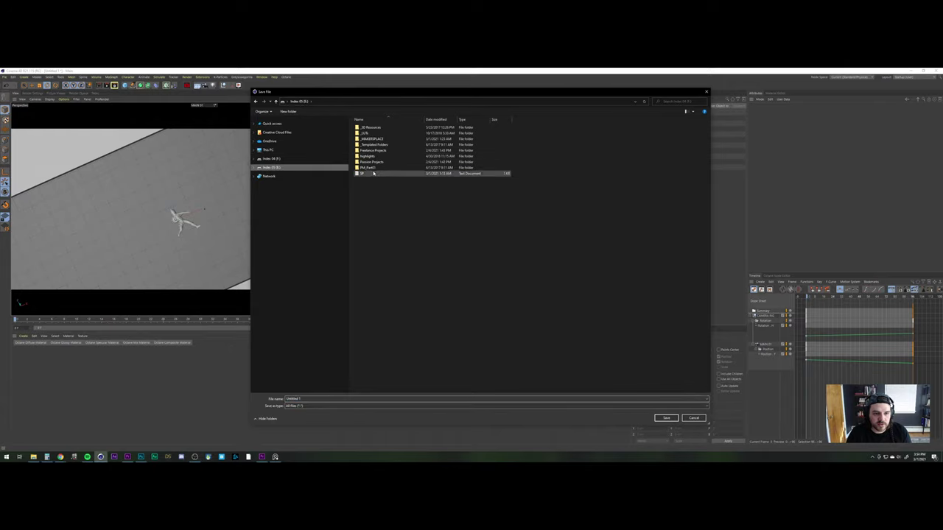
double_click(372, 167)
double_click(368, 138)
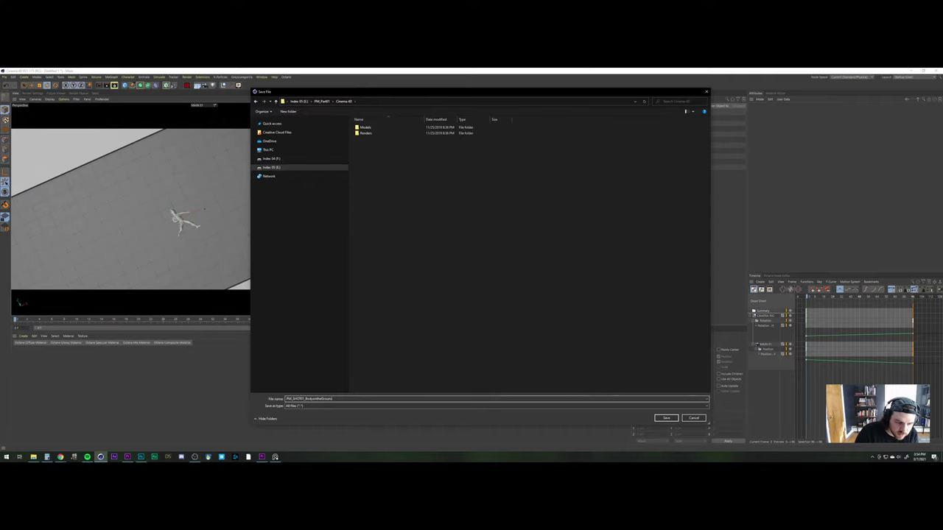
key(Return)
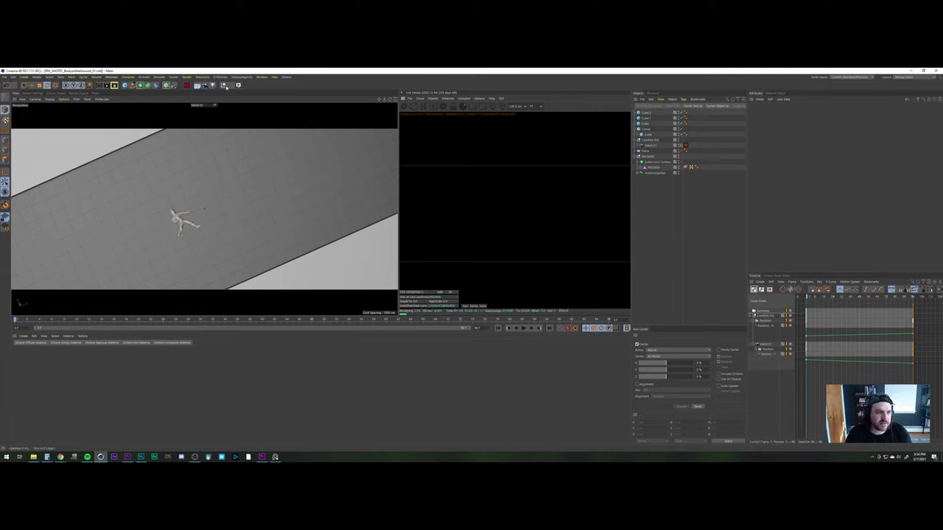
Try an Octane texture environment as scene lighting, check it in the live render, and delete it
click(198, 85)
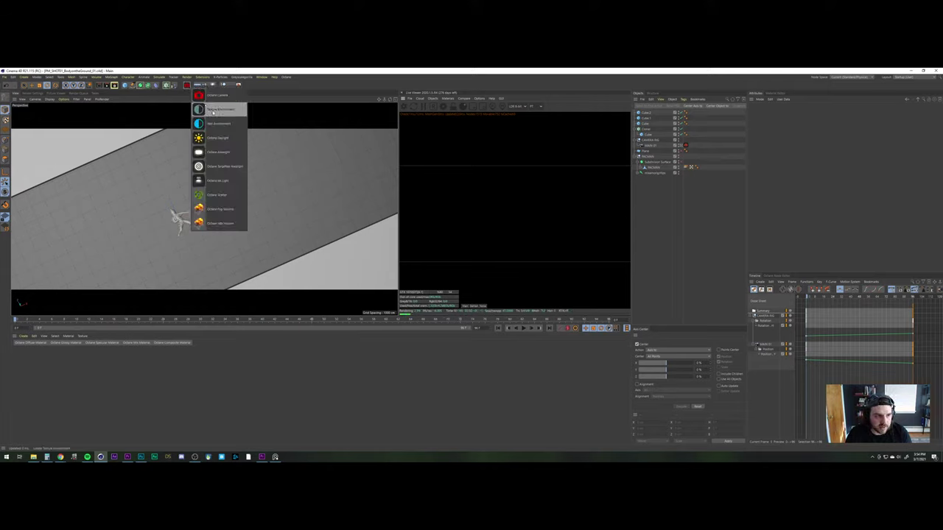
click(215, 105)
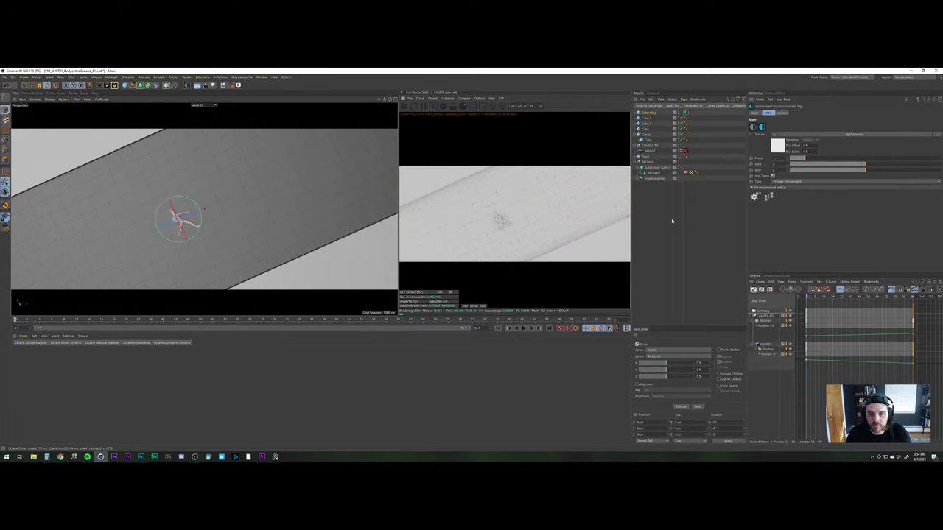
click(684, 189)
click(652, 113)
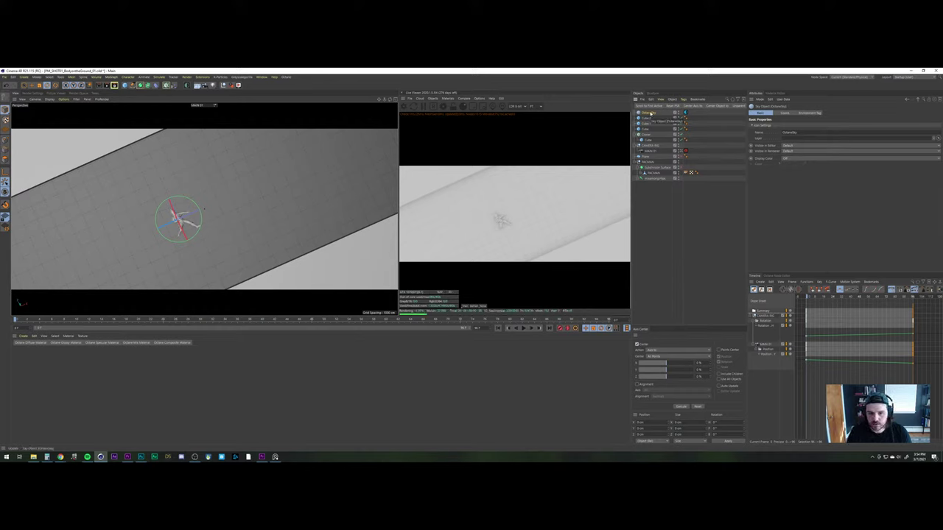
key(Delete)
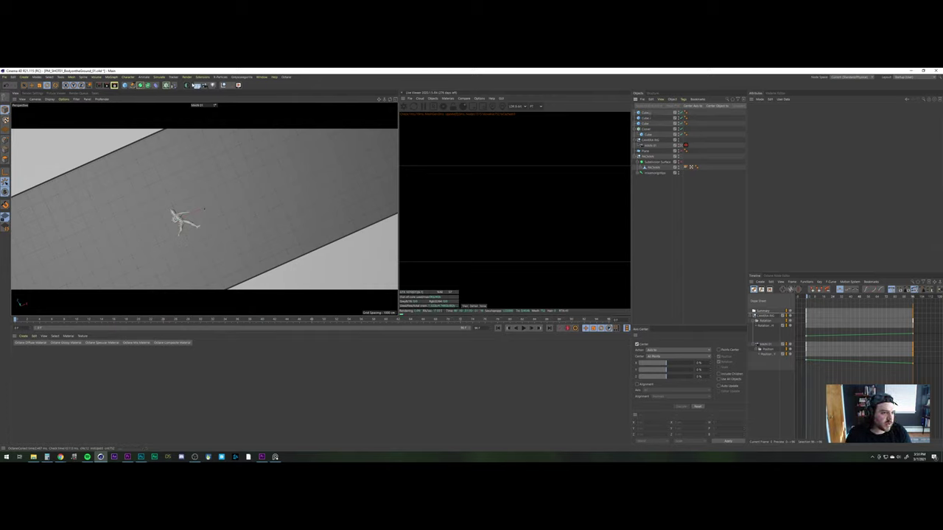
Add an Octane area light, rotate it to face the figure, and place it beside the figure above the floor
click(196, 86)
click(220, 152)
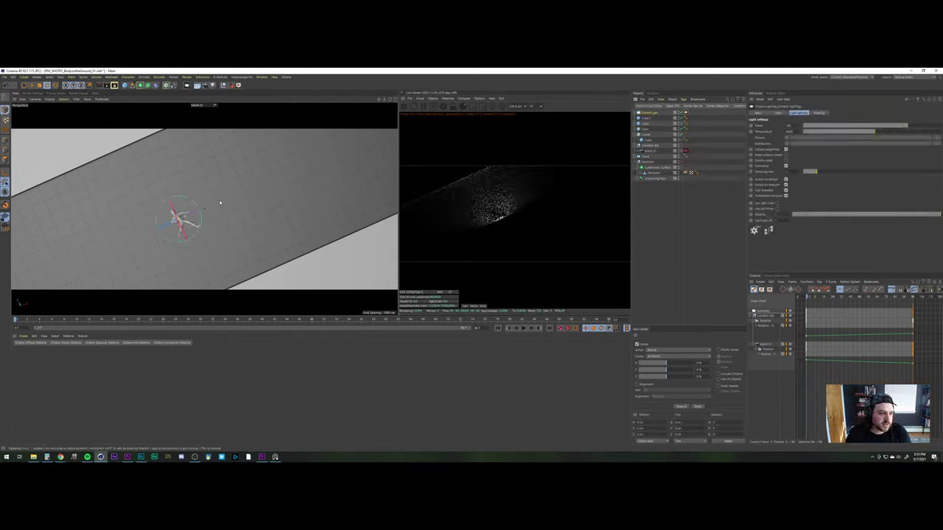
key(r)
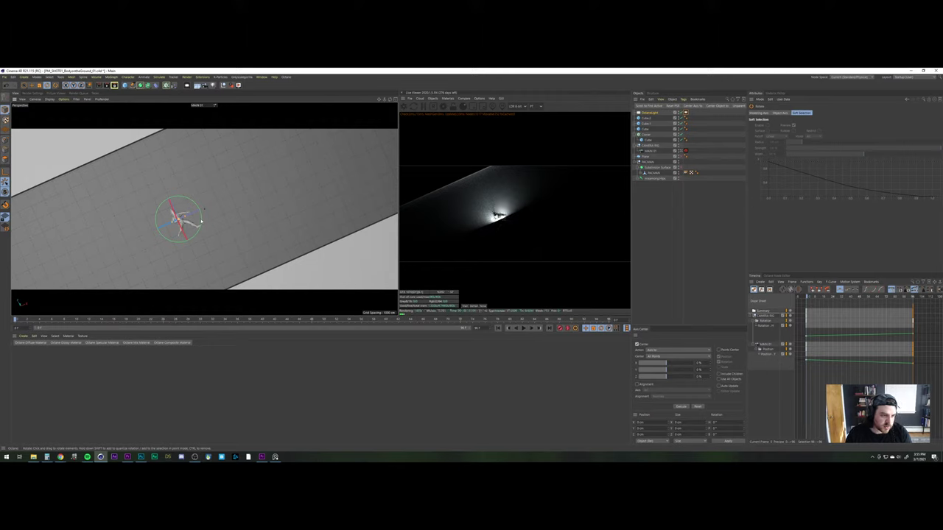
drag(200, 220, 170, 251)
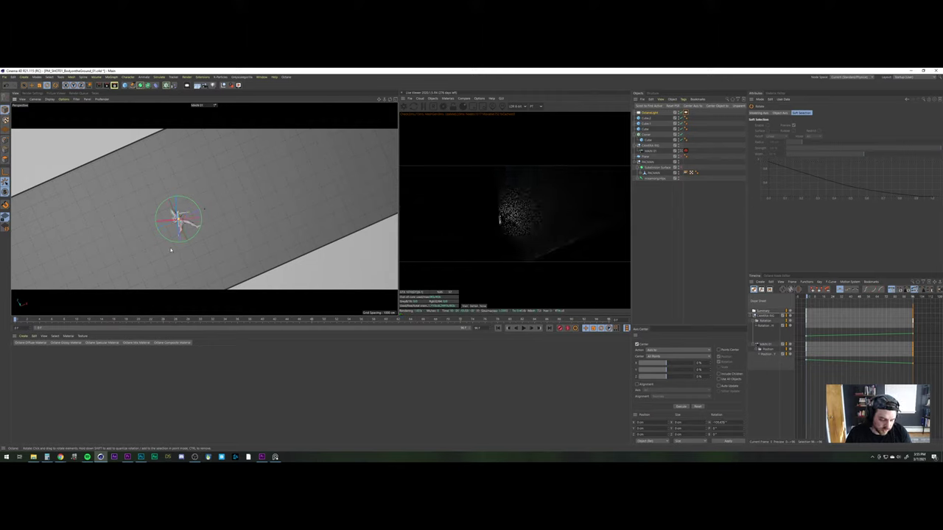
key(e)
drag(211, 218, 179, 221)
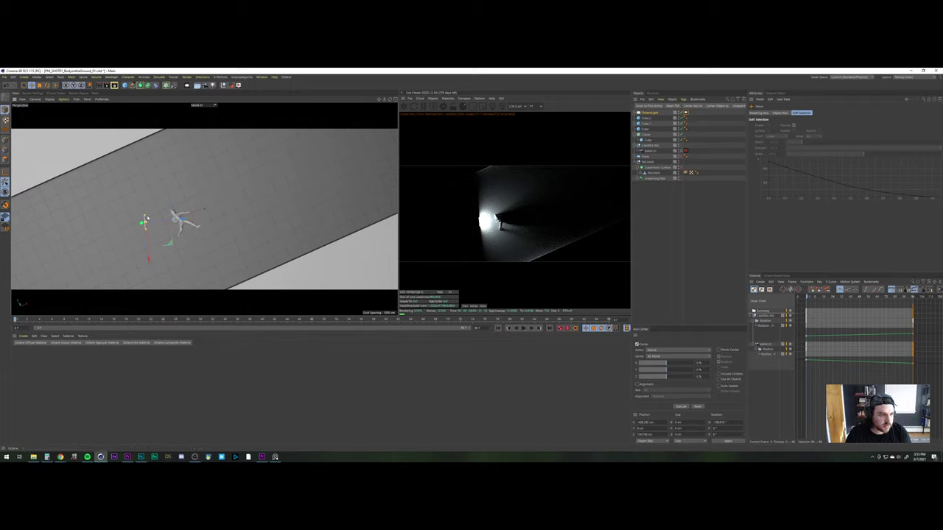
drag(142, 223, 136, 225)
Set the area light's opacity to 0 and move the light farther away from the figure
click(685, 151)
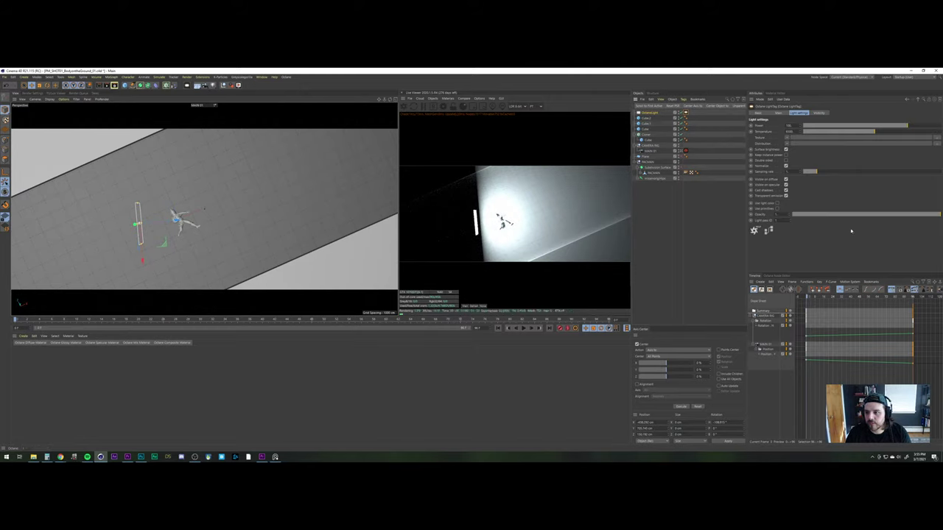
drag(783, 223, 783, 232)
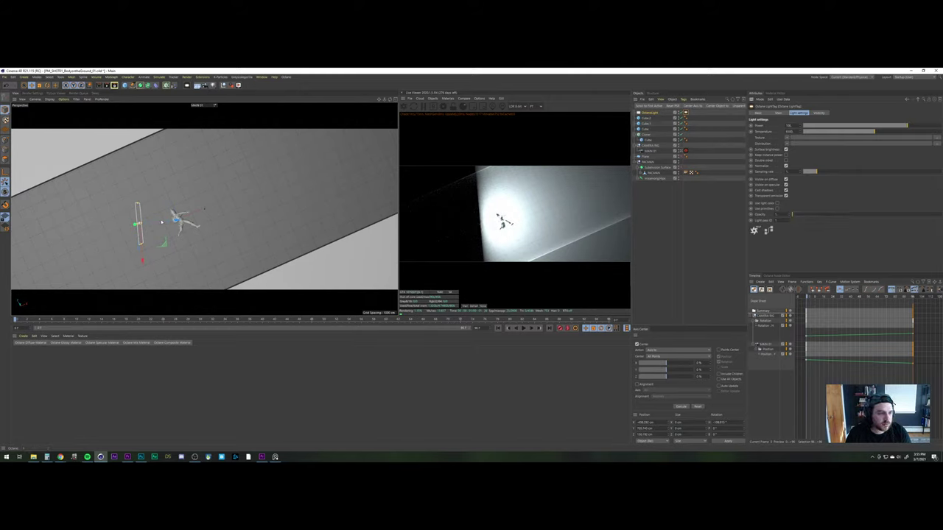
drag(155, 221, 32, 230)
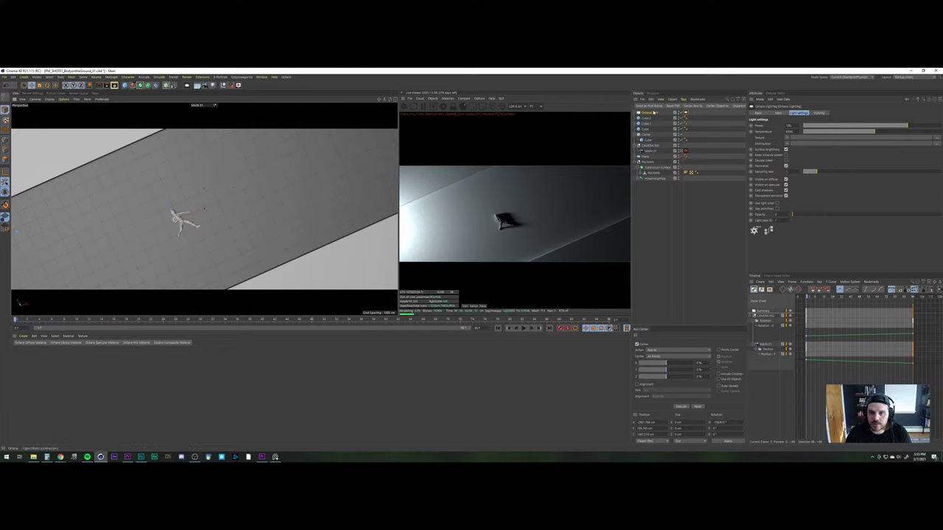
key(ctrl+z)
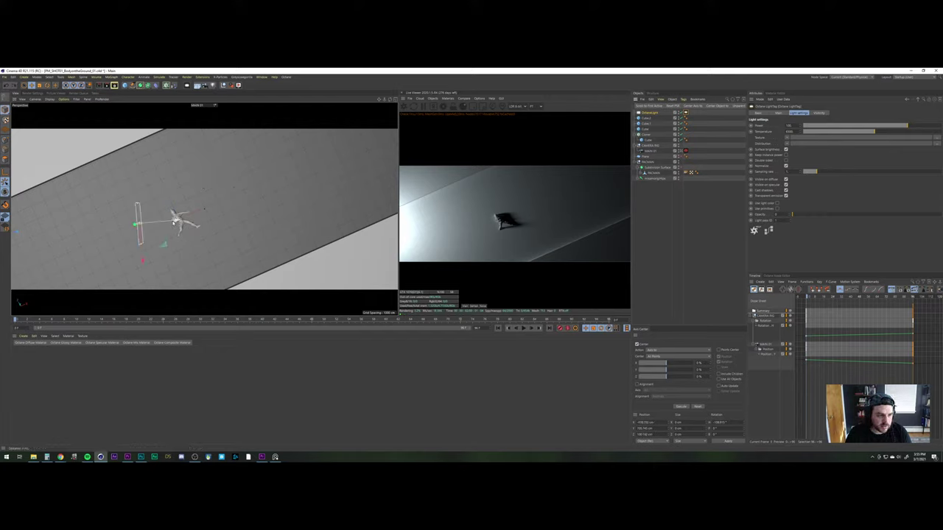
drag(171, 224, 66, 235)
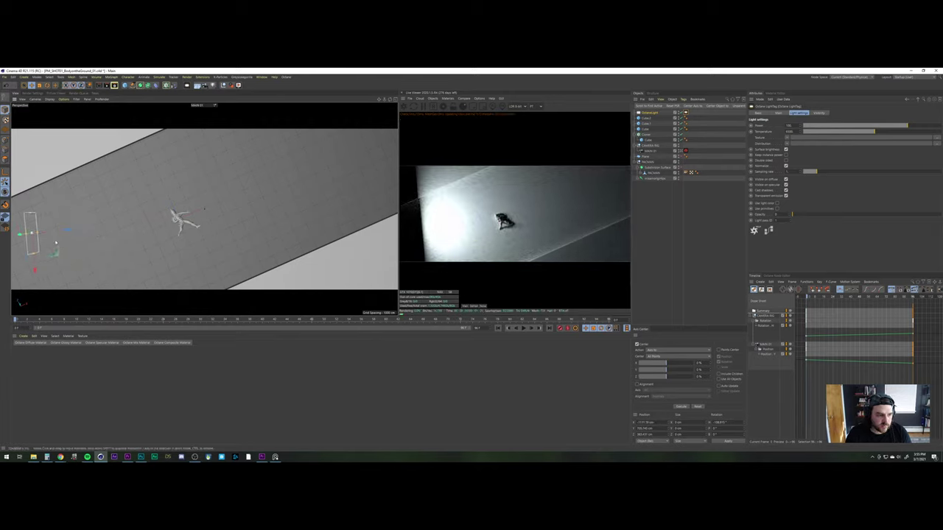
Duplicate the area light to the opposite side of the figure, rotate the copy back toward it, and pull it outward
ctrl+drag(65, 235, 360, 217)
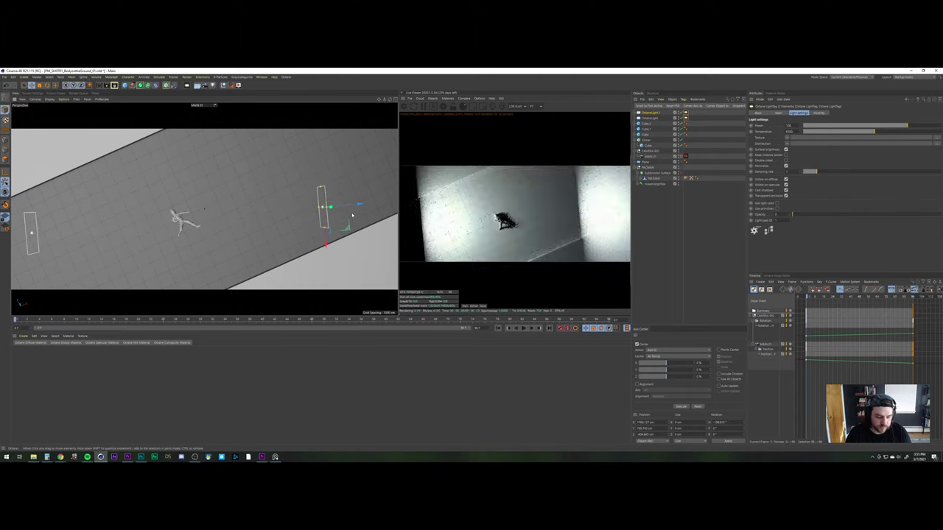
key(r)
drag(301, 211, 372, 191)
key(e)
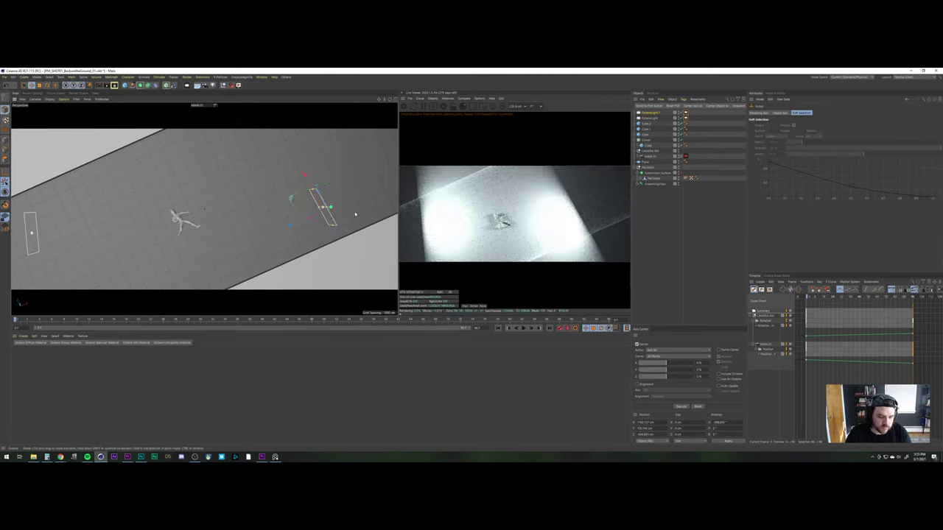
drag(289, 197, 379, 131)
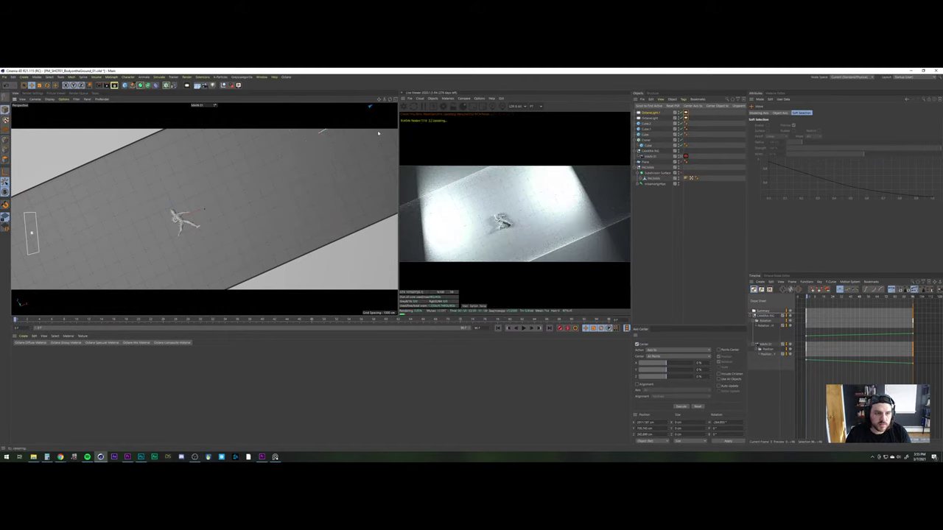
Move the original light farther out from the figure and raise the duplicate light high above the floor
click(656, 119)
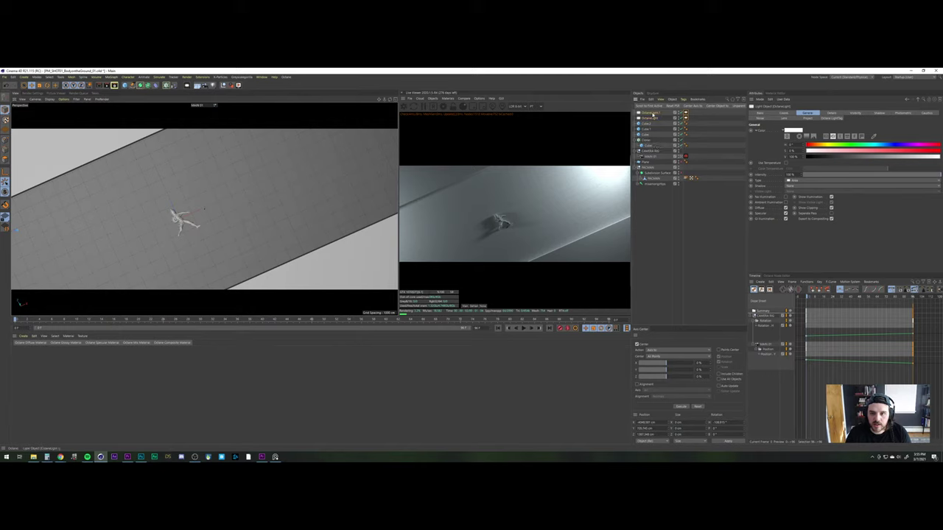
click(652, 114)
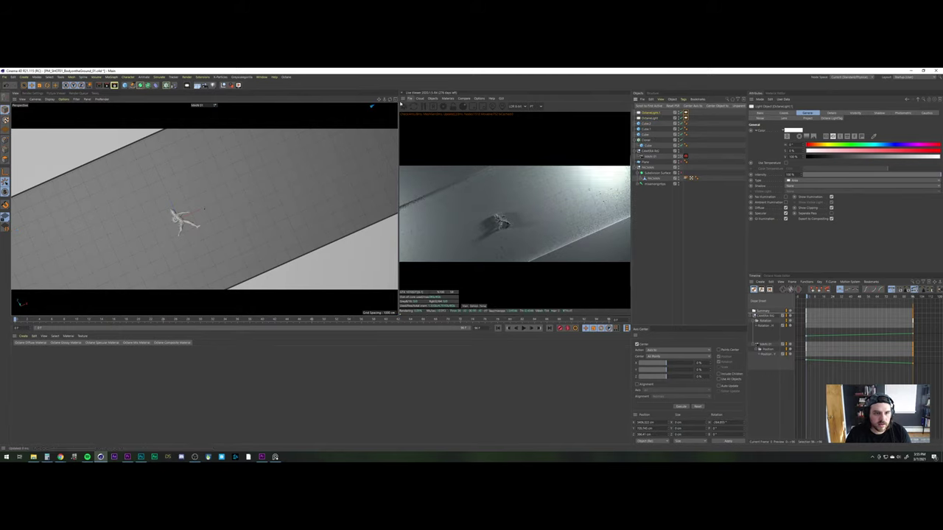
click(395, 99)
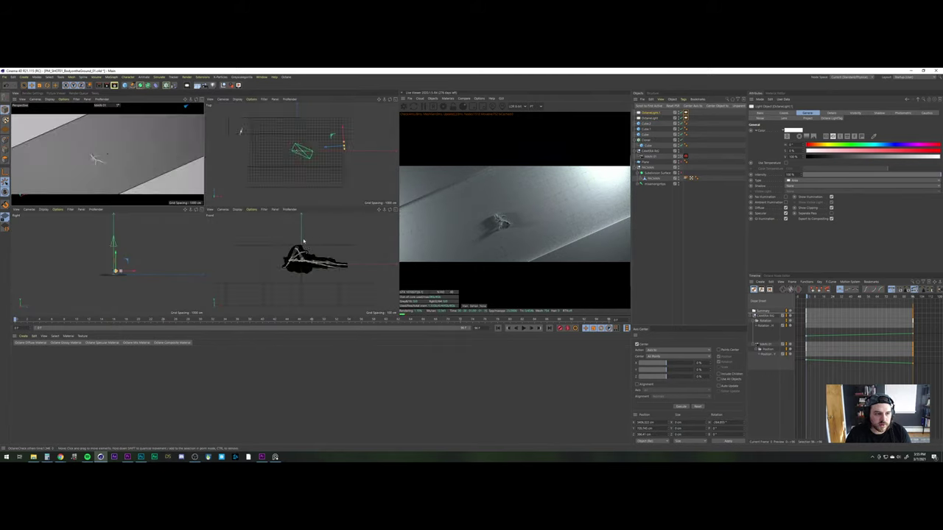
alt+right_drag(305, 247, 282, 299)
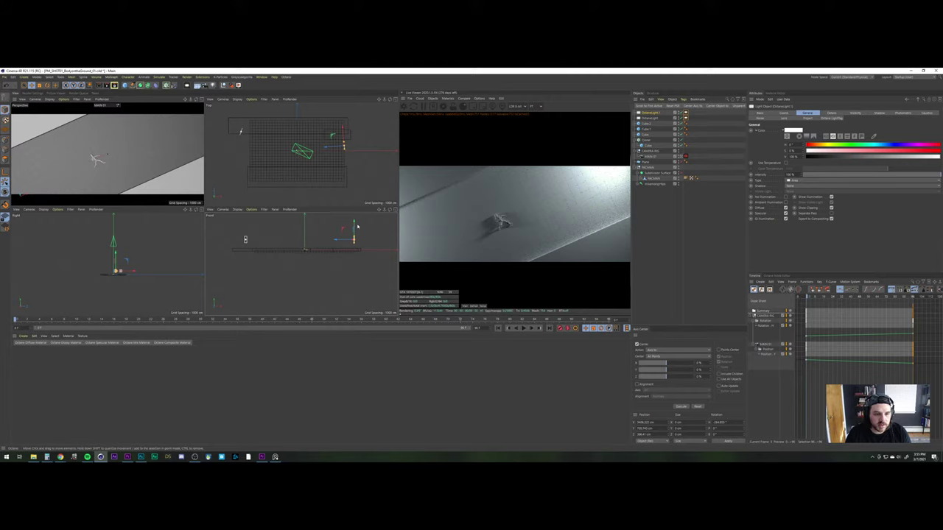
drag(354, 224, 355, 200)
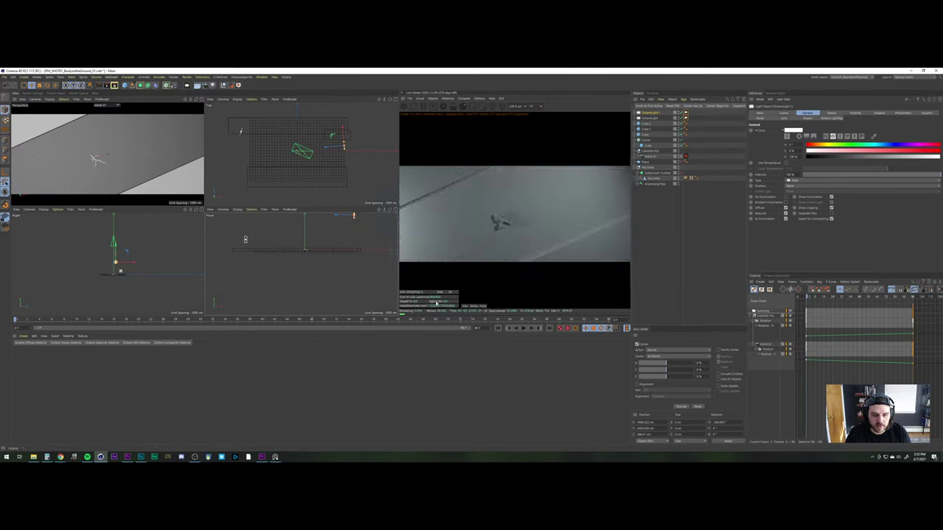
Lower the duplicate light's power to dim its side of the scene while comparing levels in the live render
click(672, 252)
click(654, 113)
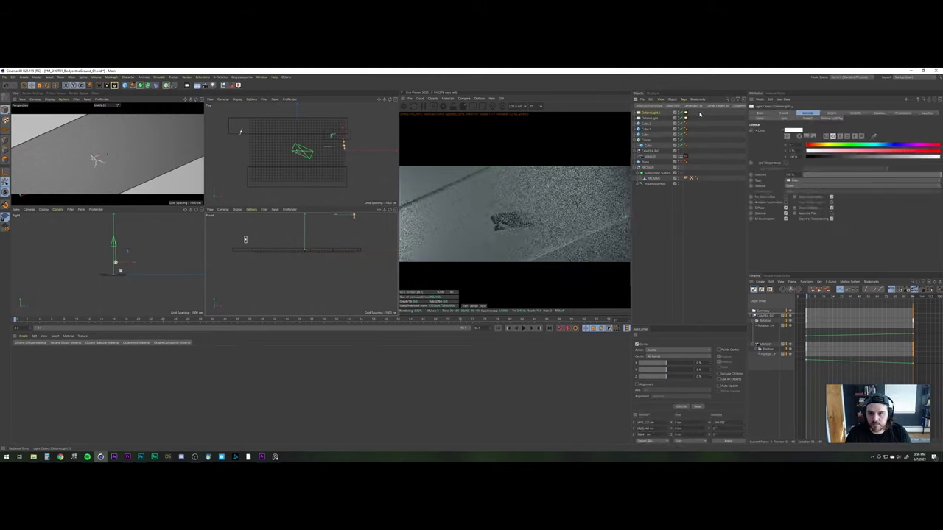
click(685, 113)
click(820, 126)
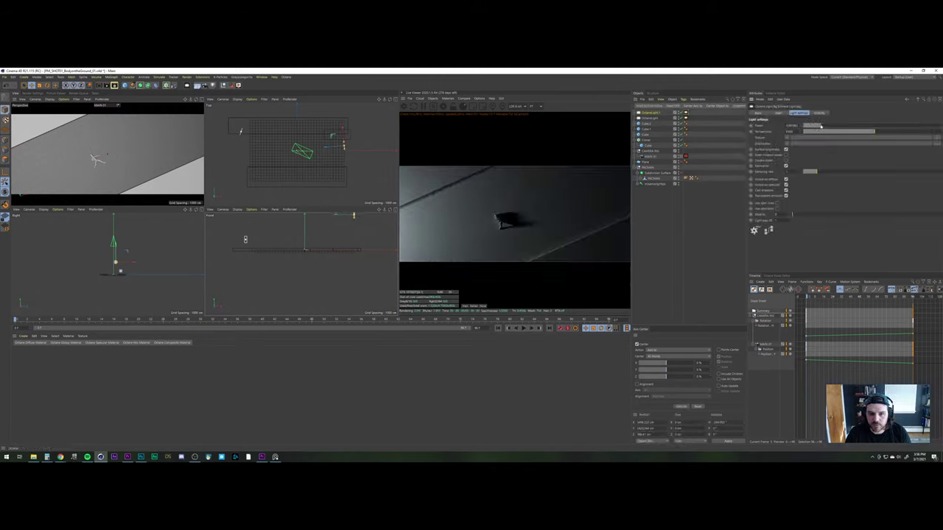
click(830, 125)
drag(828, 125, 855, 126)
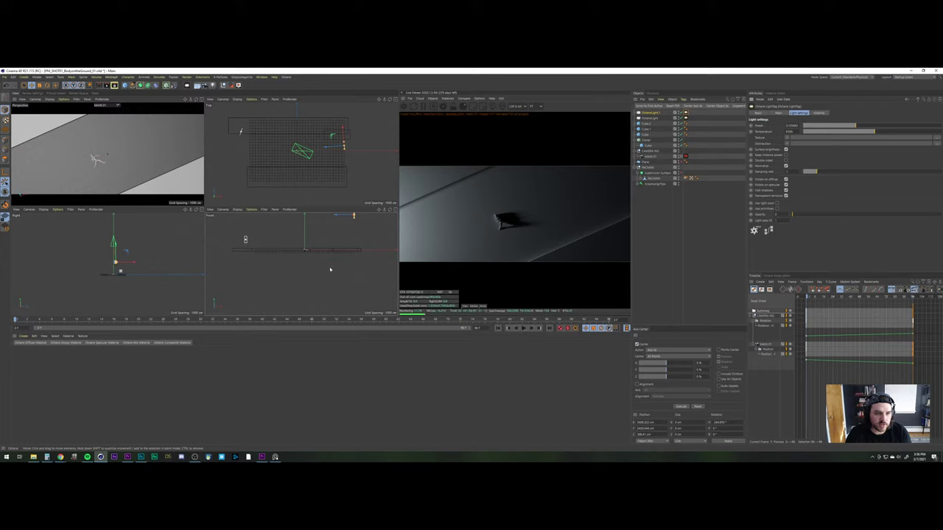
Lower the duplicate light toward the floor, bring it closer to the figure, and increase its power
alt+middle_drag(340, 244, 333, 258)
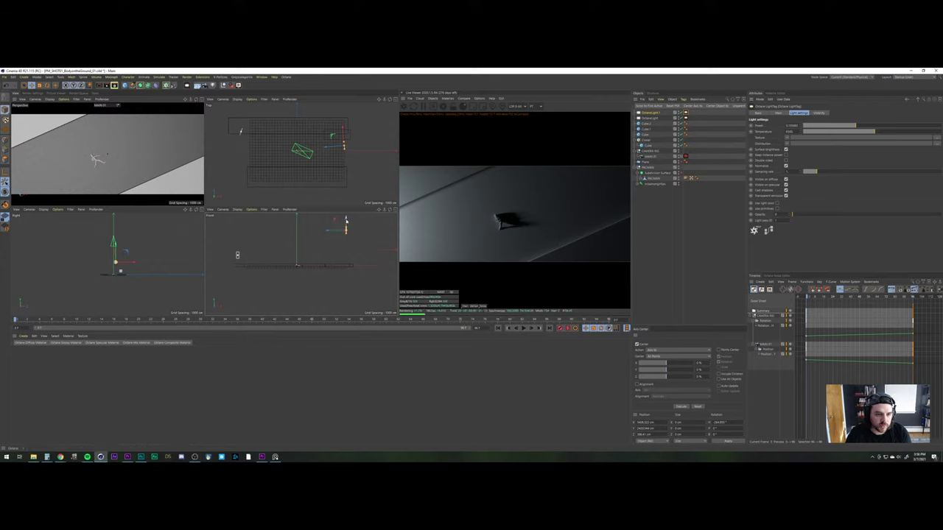
drag(346, 220, 307, 252)
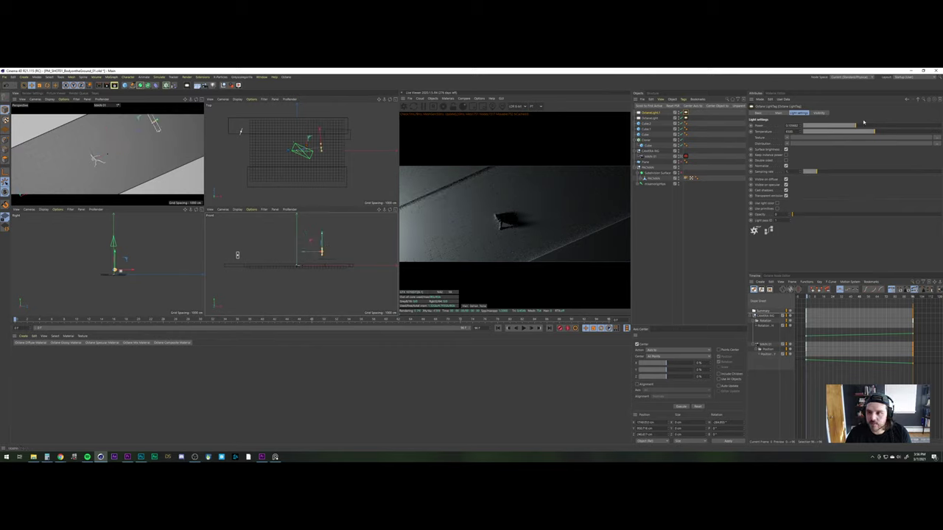
drag(861, 126, 904, 129)
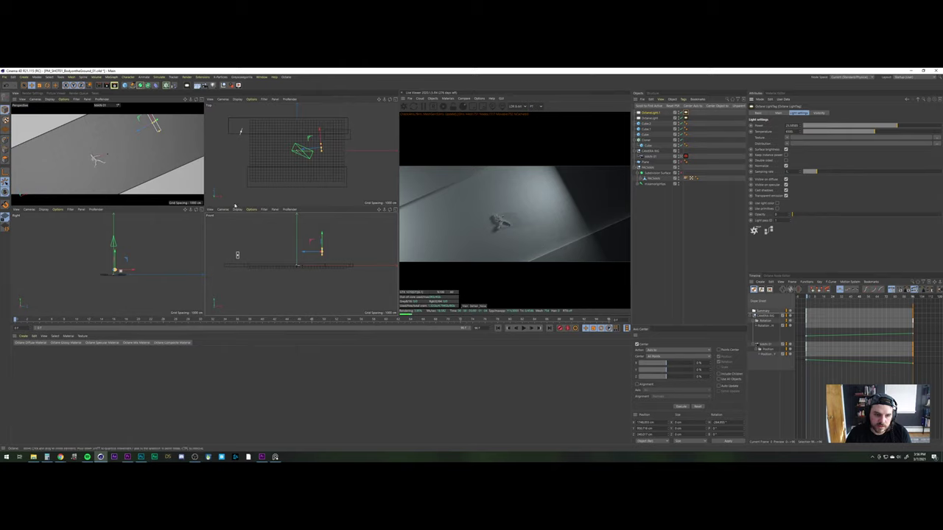
Move the duplicate area light slightly lower and closer to the figure
drag(322, 233, 307, 259)
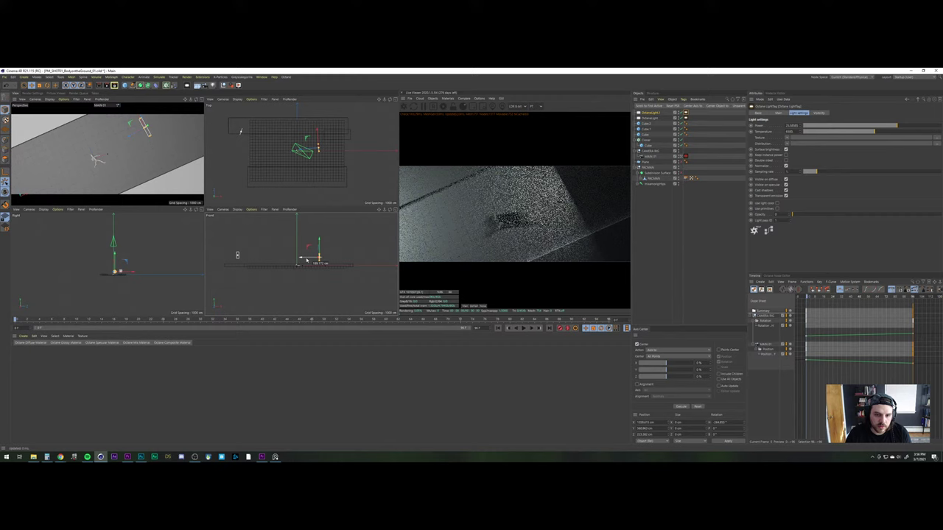
Switch to Chrome and run a web search for "anime ko body" in a new tab
mouse_move(60, 457)
click(75, 437)
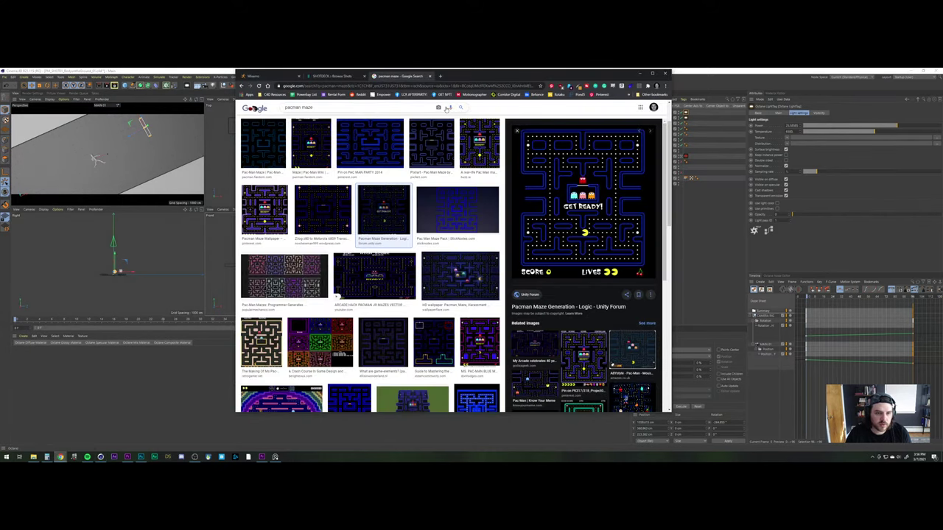
click(440, 76)
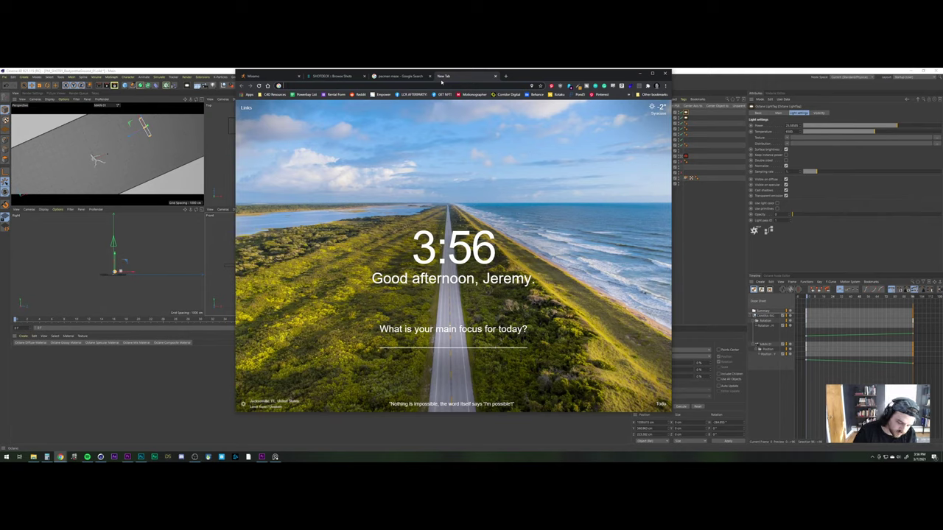
text(anime)
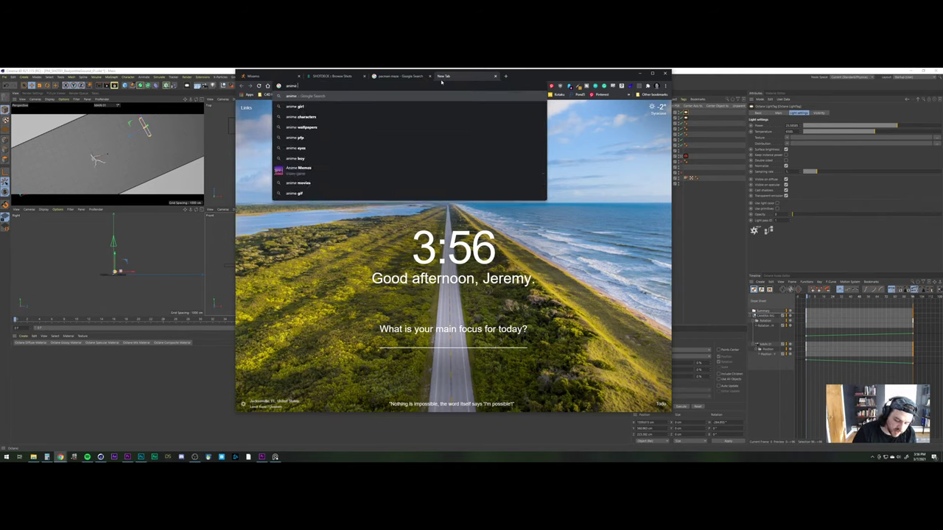
text( ko body)
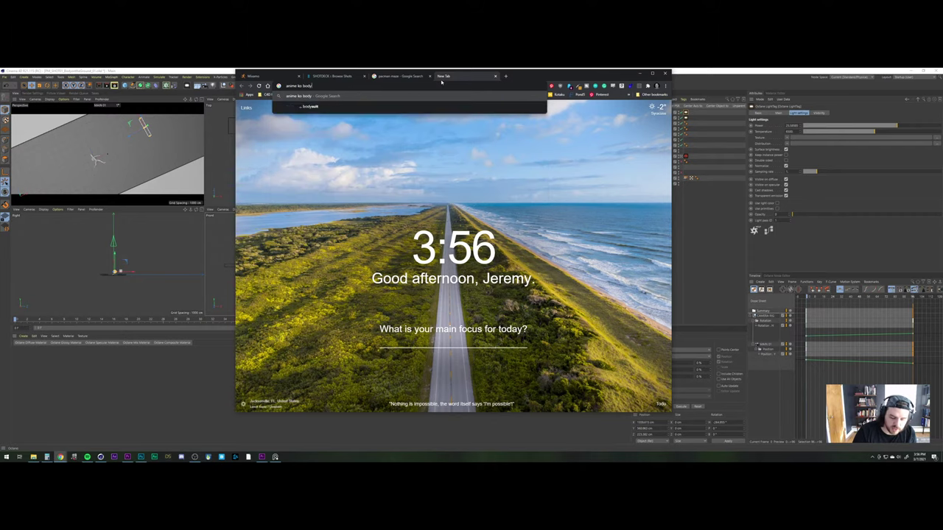
key(Return)
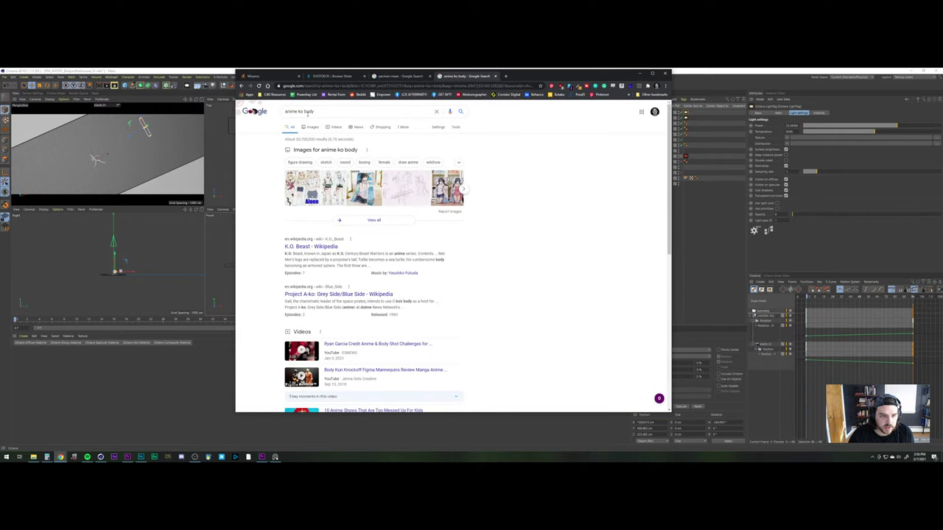
Open ArtStation's artwork search at artstation.com/search, search for "knock out", and look through the results for a pose and lighting reference
click(444, 86)
text(artstation.com/search)
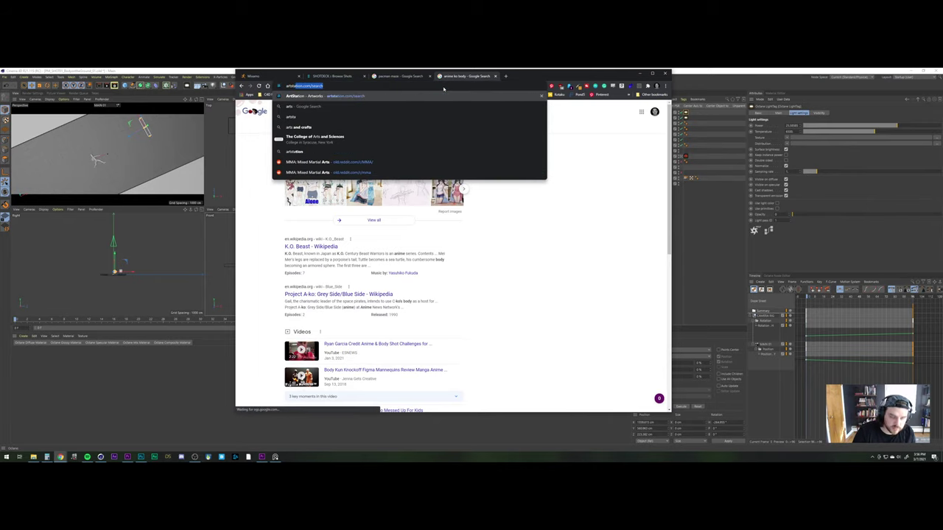
key(Return)
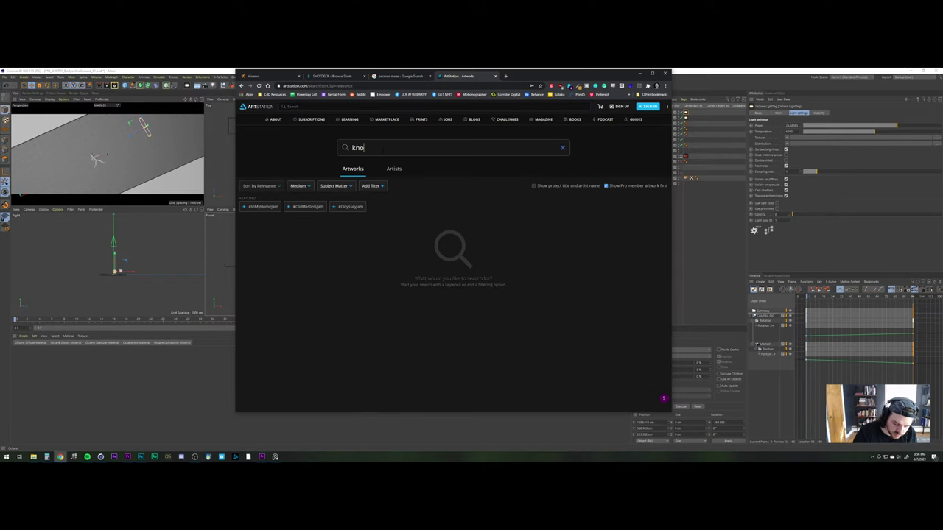
text(knock out)
key(Return)
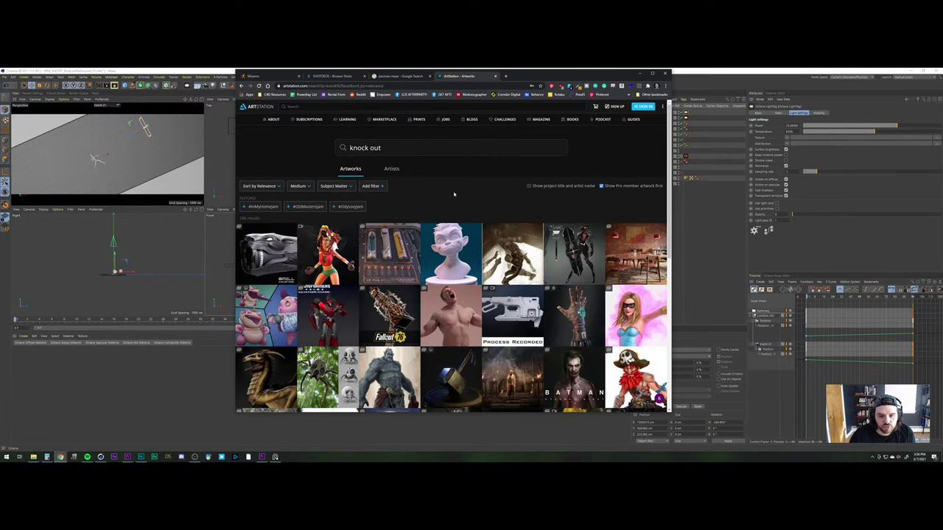
scroll(454, 194, down, 5)
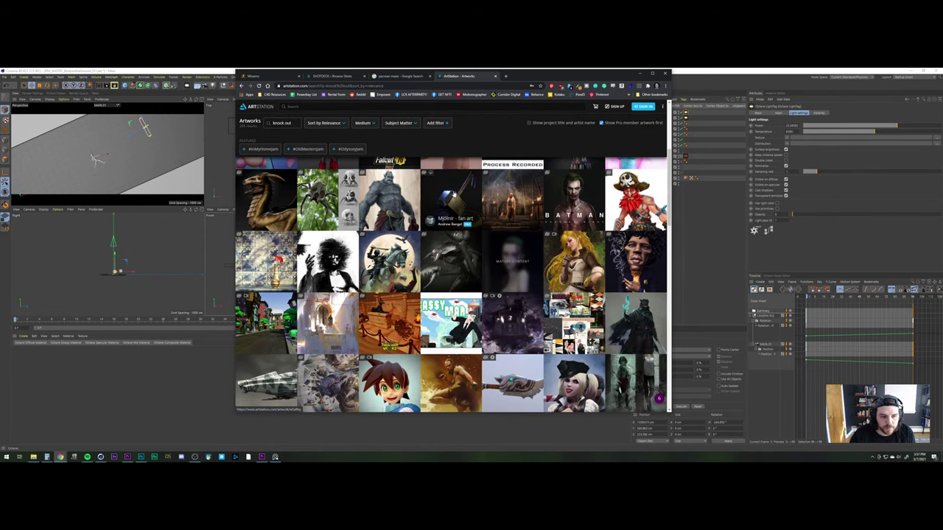
scroll(454, 194, down, 5)
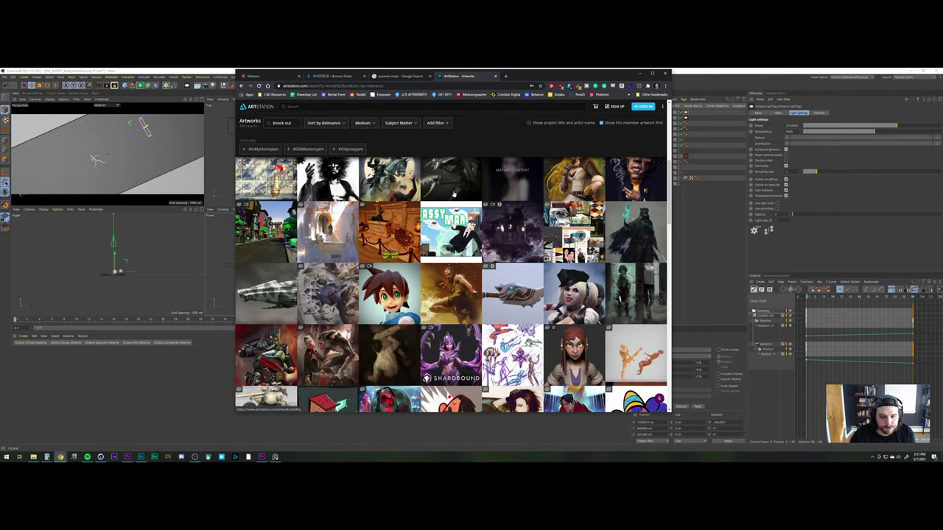
scroll(453, 193, down, 2)
scroll(454, 193, down, 2)
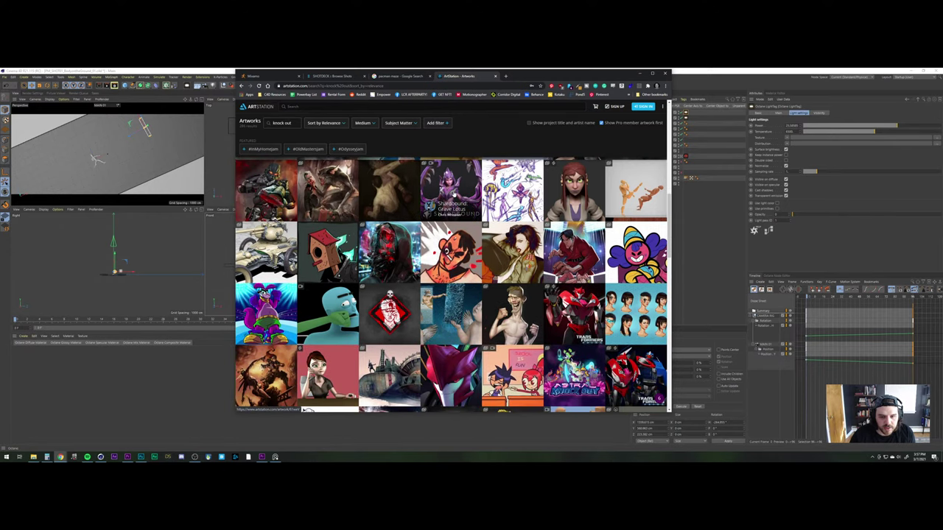
Search ArtStation for "dead body" and examine the artwork thumbnails for a figure lying on the ground
click(315, 107)
text(dead body)
key(Return)
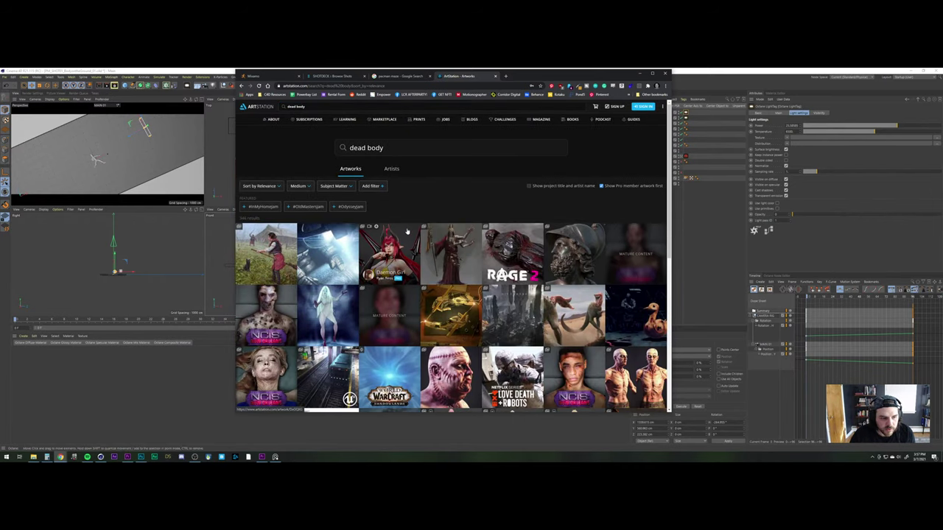
scroll(407, 231, down, 2)
scroll(406, 231, down, 2)
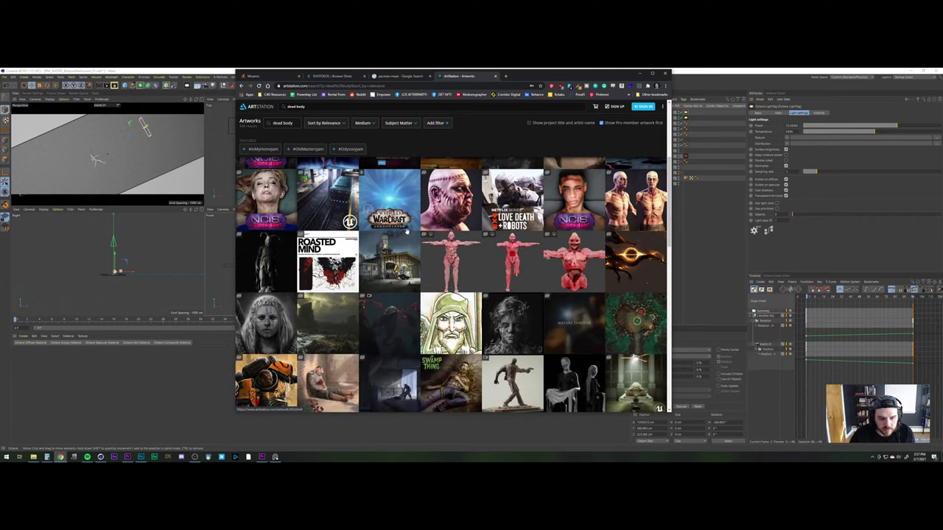
scroll(407, 231, down, 2)
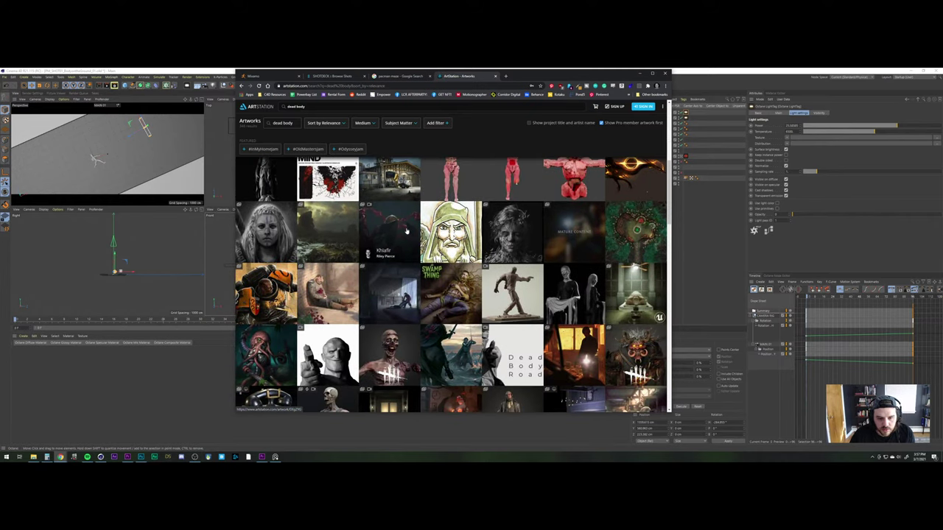
scroll(406, 231, down, 1)
scroll(405, 230, down, 2)
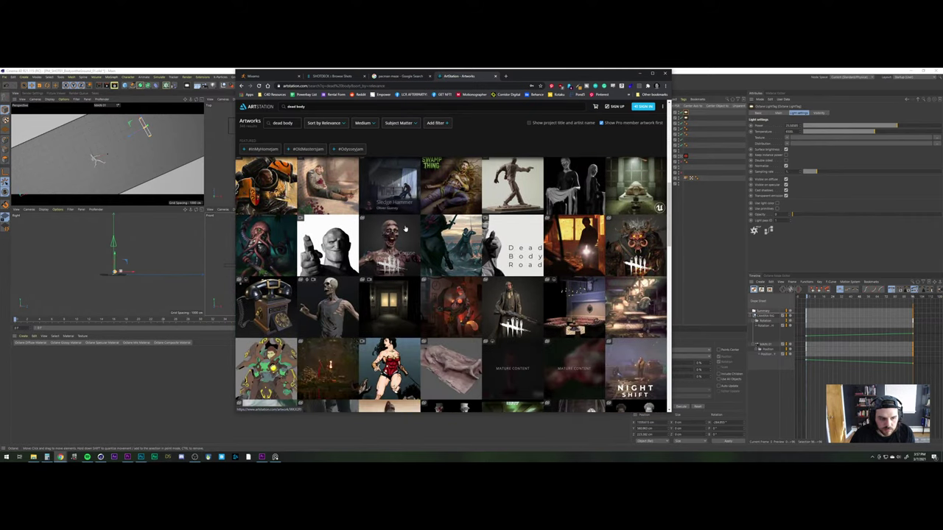
scroll(404, 230, down, 2)
scroll(403, 228, down, 2)
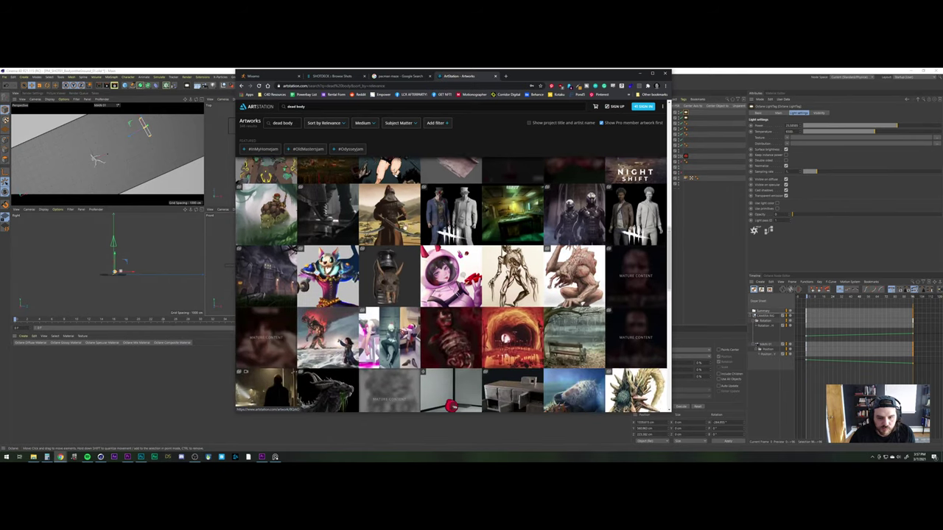
scroll(403, 222, down, 3)
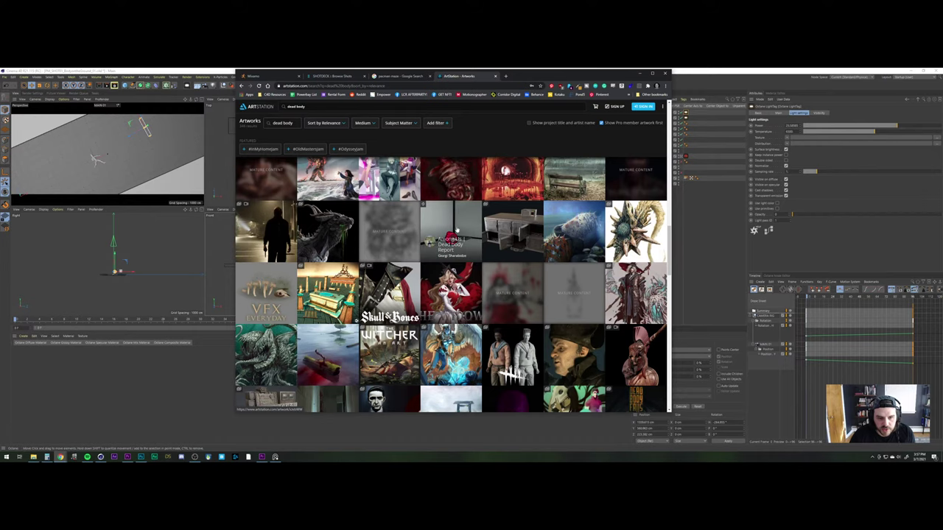
scroll(416, 219, down, 3)
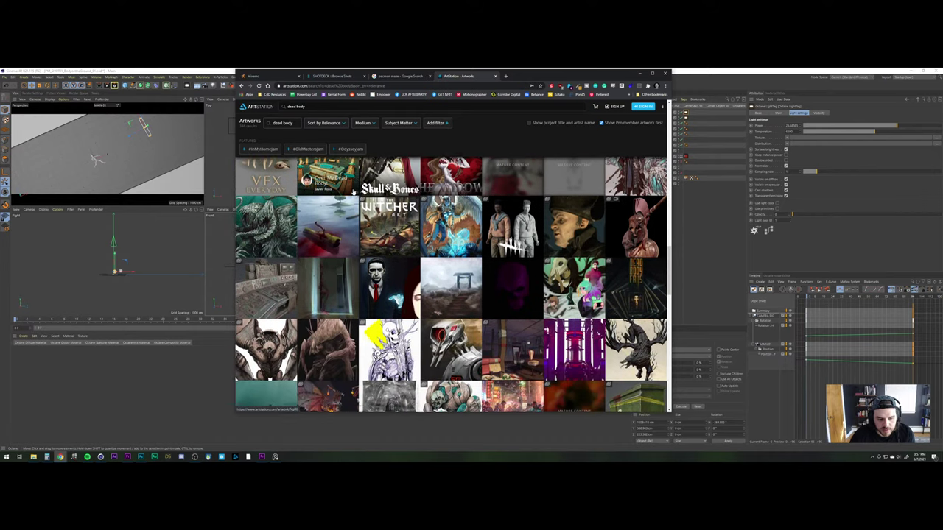
scroll(353, 192, down, 1)
scroll(352, 191, down, 2)
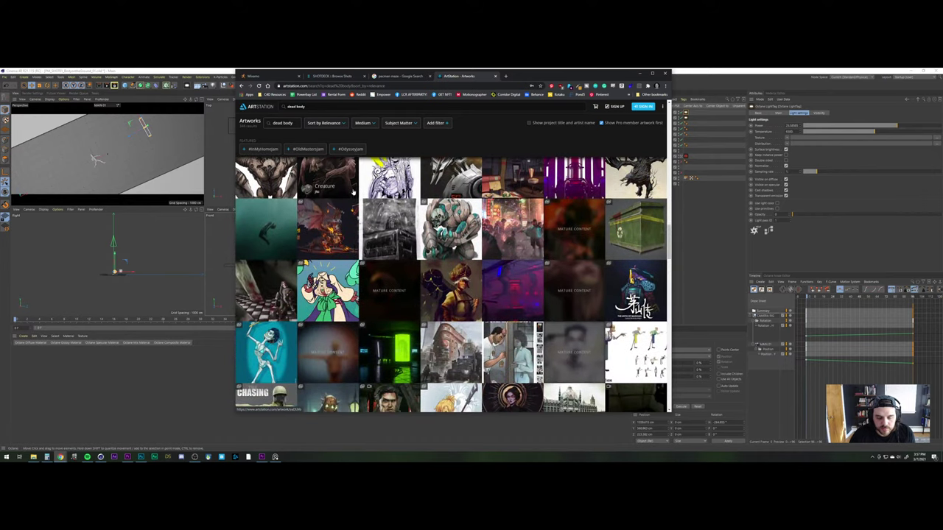
scroll(353, 192, down, 2)
scroll(353, 191, down, 2)
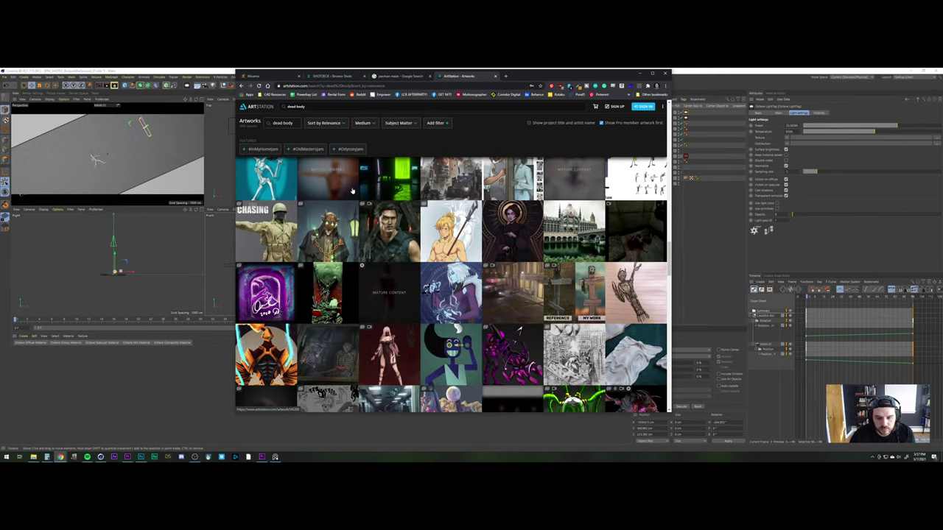
scroll(353, 192, down, 2)
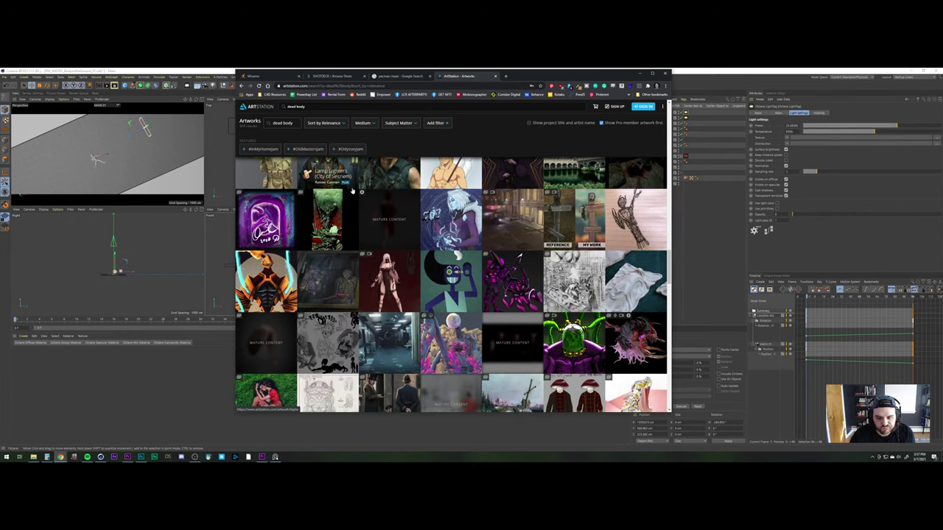
scroll(352, 190, down, 2)
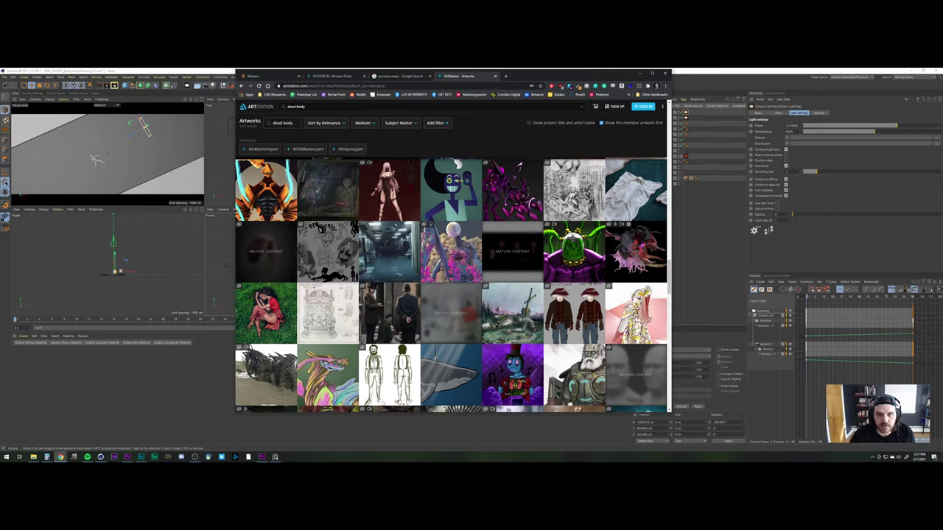
Replace the ArtStation search with "metal gear solid ninja"
drag(324, 107, 141, 103)
text(ove)
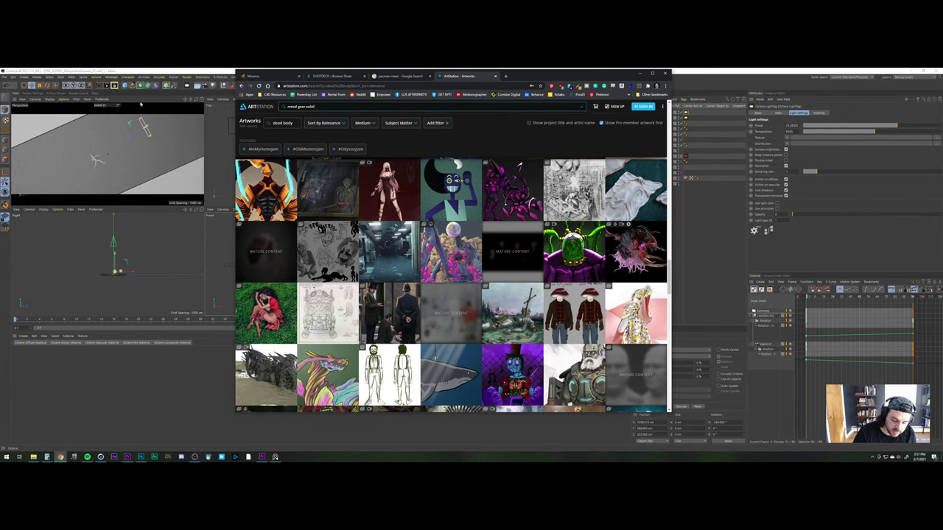
text(tal gear solid ninja)
key(Return)
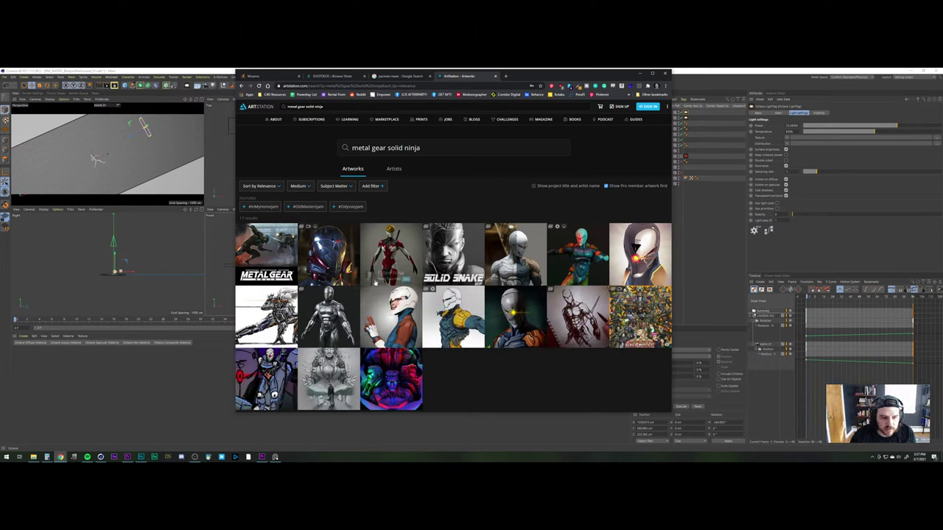
Search ArtStation for "grey fox", view the images in the Metal Gear Solid Part 2 artwork, and return to the results
drag(435, 152, 232, 145)
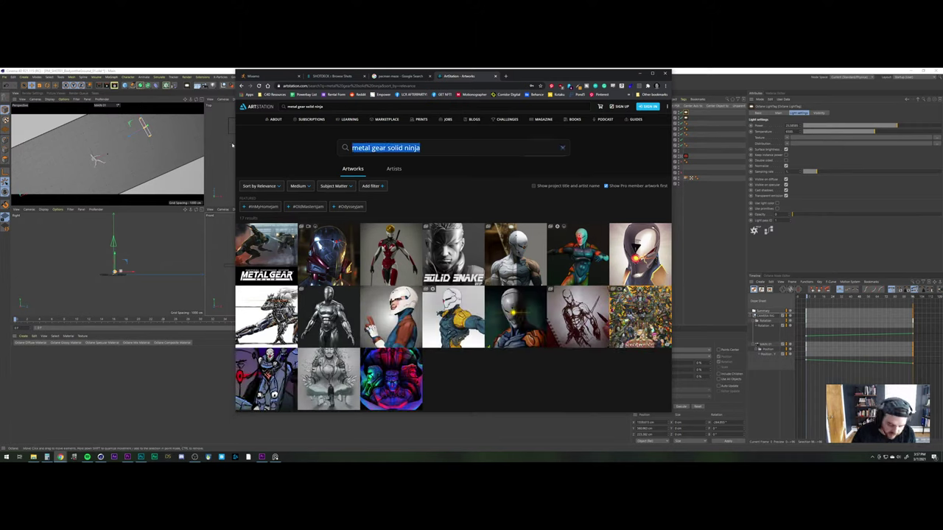
text(grey fox)
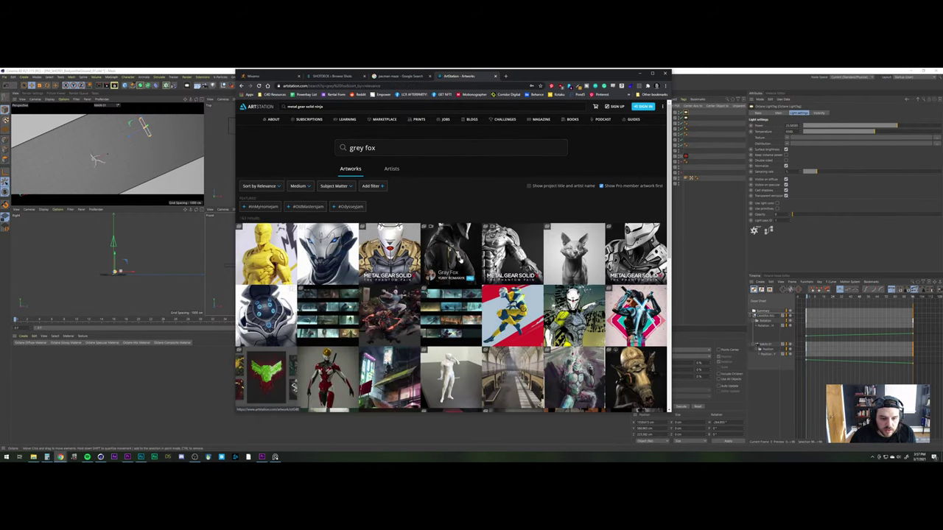
scroll(459, 259, down, 2)
click(454, 227)
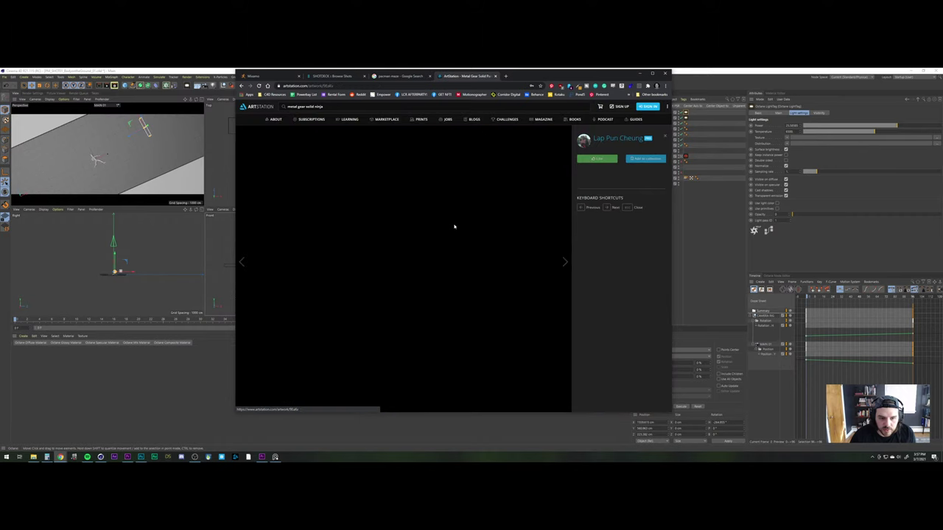
scroll(455, 226, down, 8)
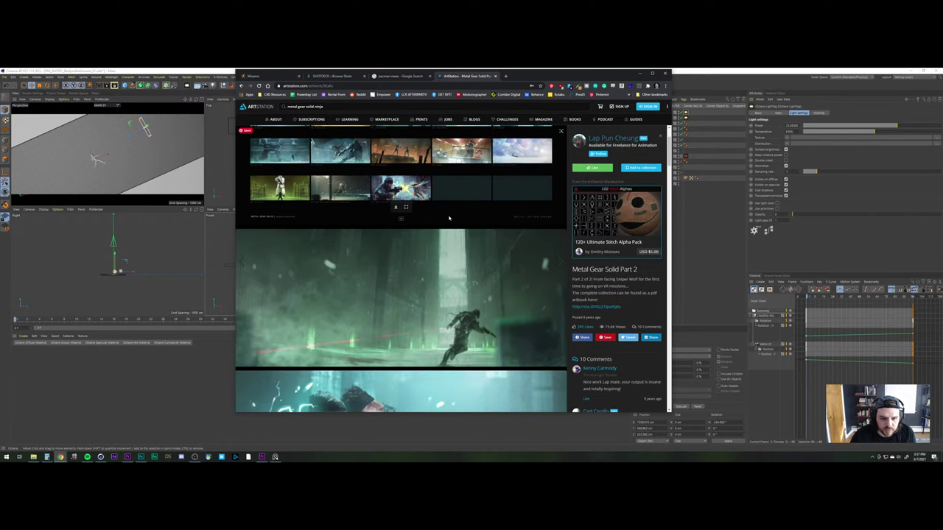
scroll(457, 225, down, 6)
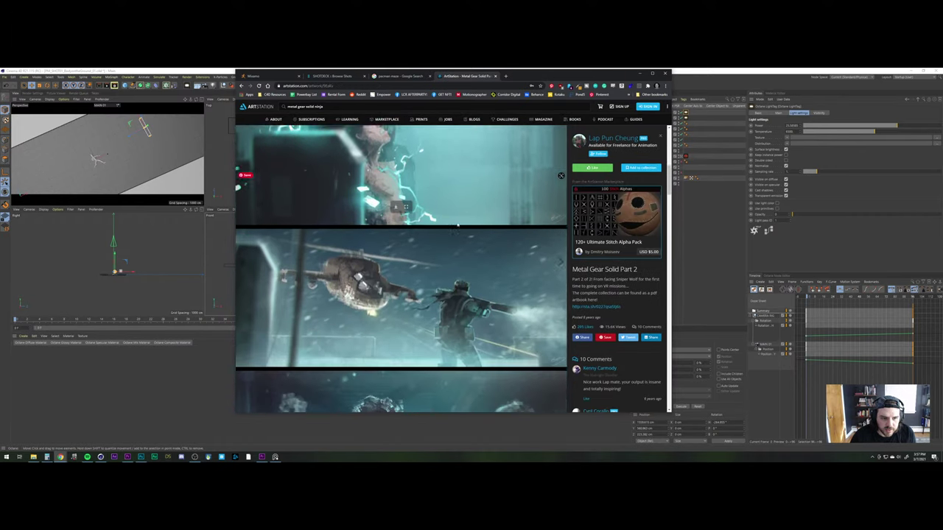
scroll(457, 225, down, 3)
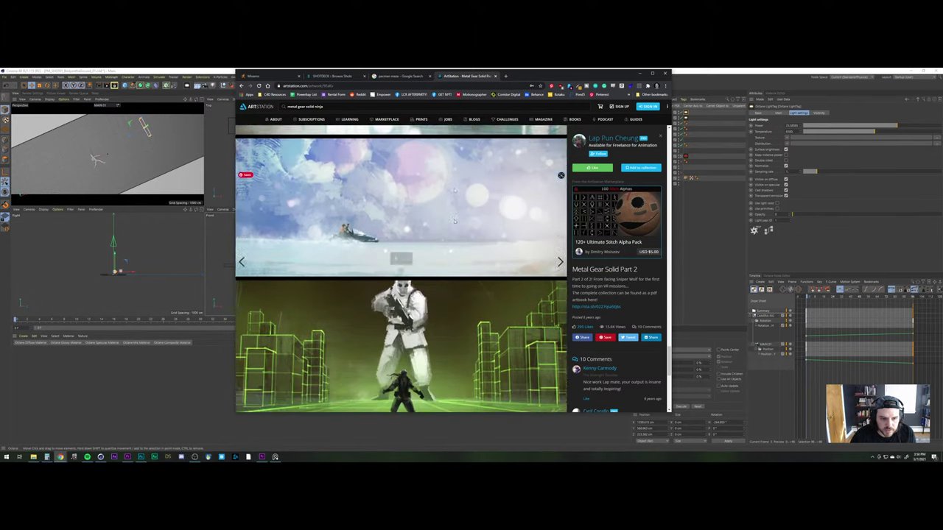
scroll(454, 220, down, 5)
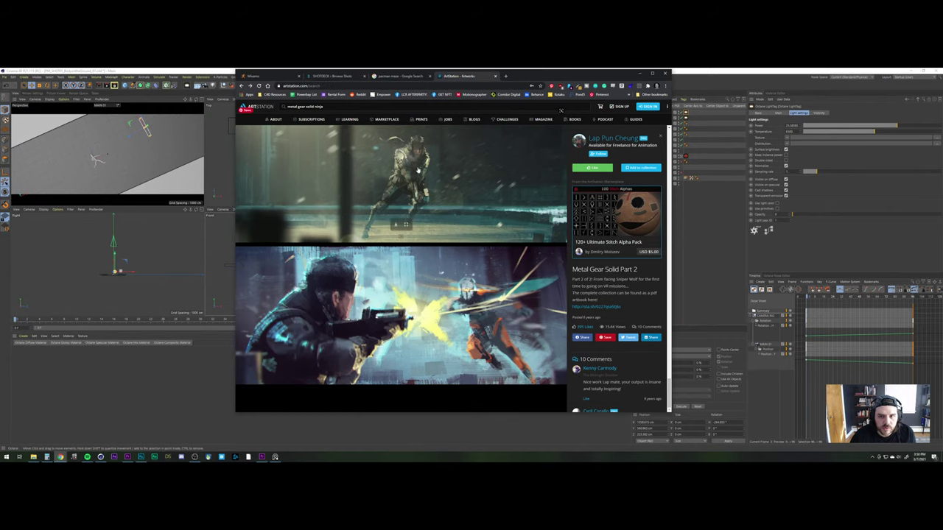
key(Escape)
Examine more of the "grey fox" artwork results for mood and lighting reference
scroll(402, 240, down, 5)
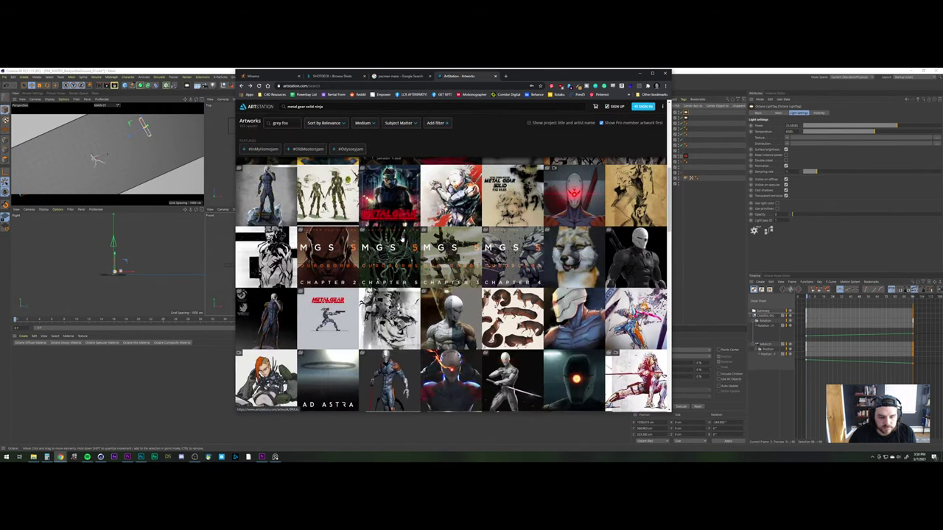
scroll(402, 240, down, 5)
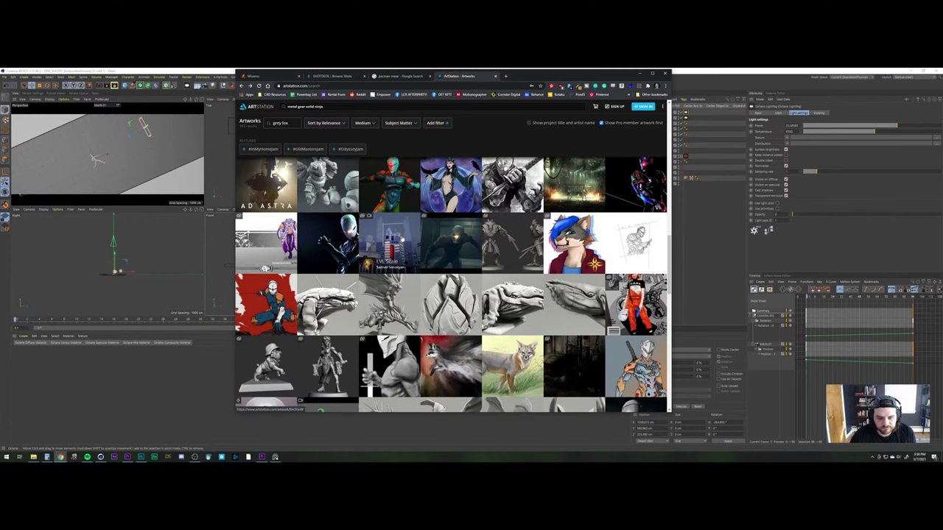
scroll(402, 240, down, 3)
scroll(402, 240, down, 3)
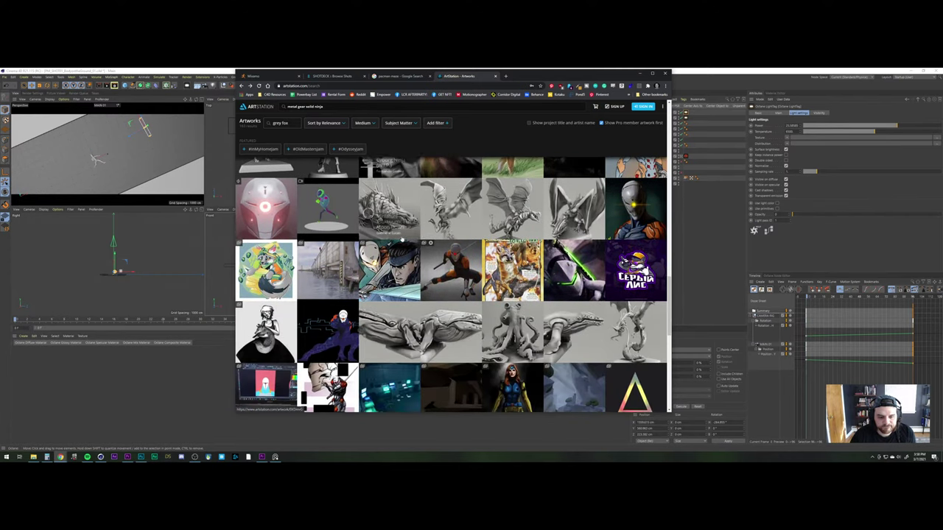
Look through the remaining "grey fox" artwork results, return to the start of the list and open the Metal Gear Solid Part 1 artwork
scroll(402, 240, down, 3)
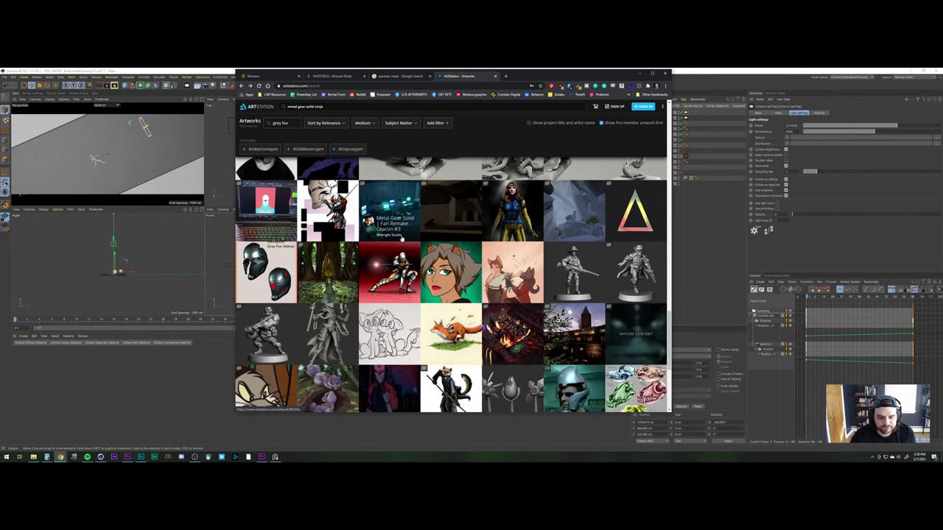
scroll(402, 238, down, 5)
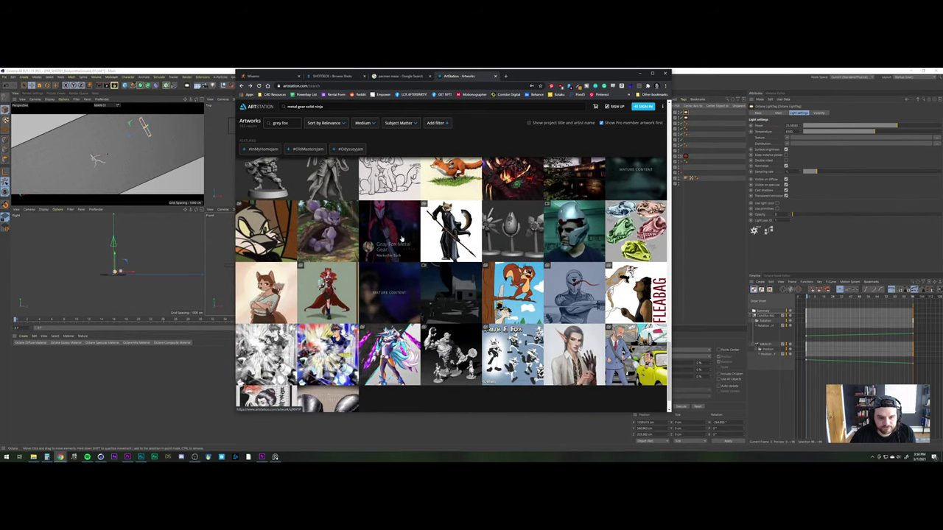
scroll(402, 238, down, 1)
scroll(399, 252, up, 15)
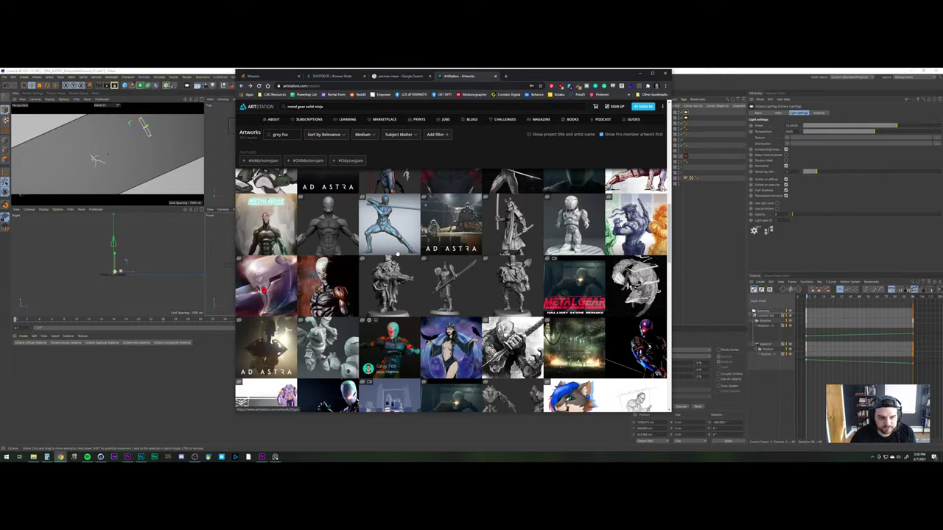
scroll(399, 251, up, 6)
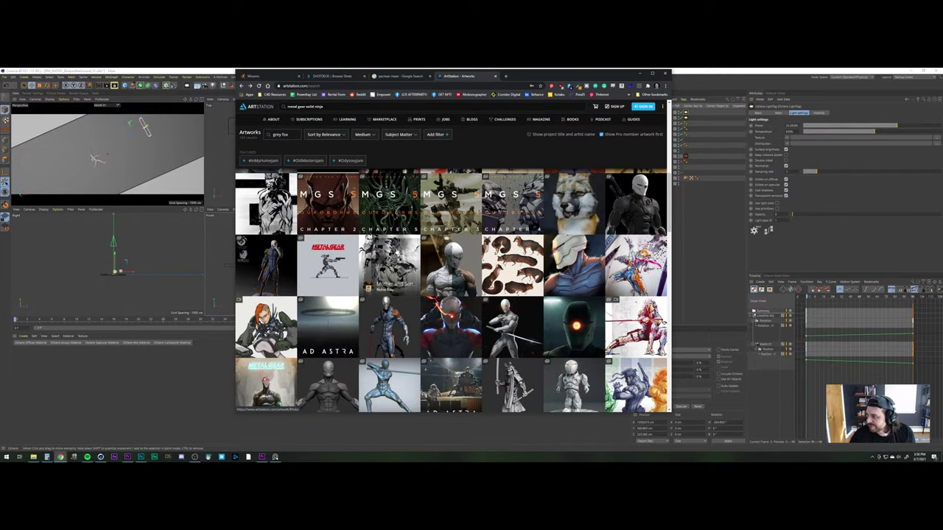
scroll(397, 252, up, 10)
scroll(396, 250, up, 3)
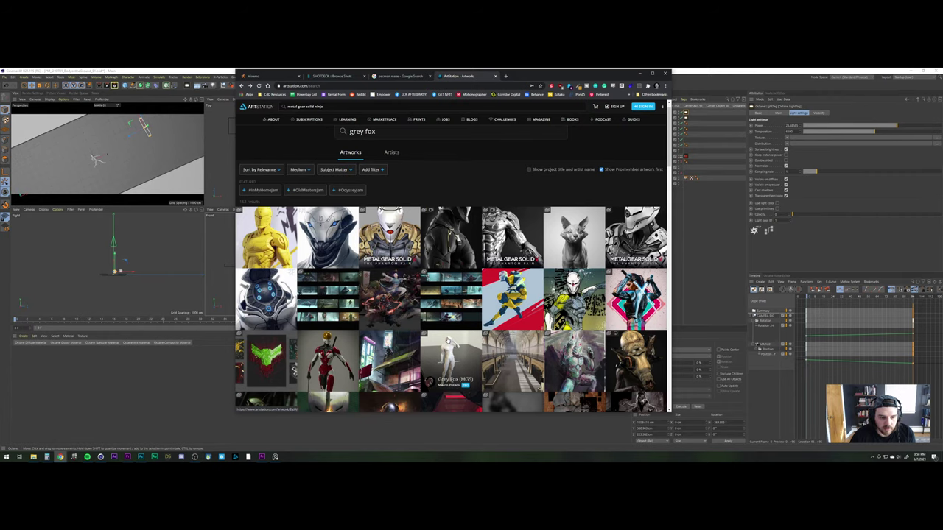
click(346, 273)
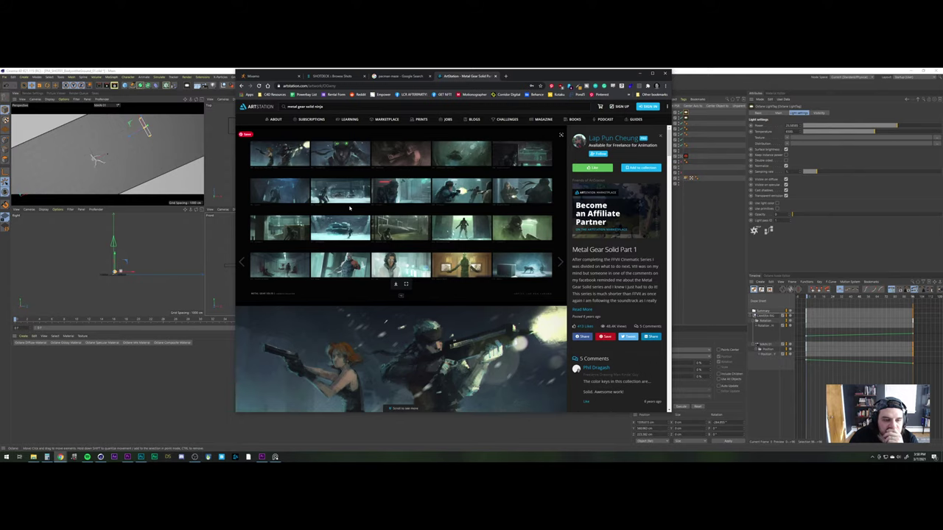
Switch to ShotDeck, search the film shots for "dead body", and remove the Alien movie filter and the duplicate search term
click(333, 76)
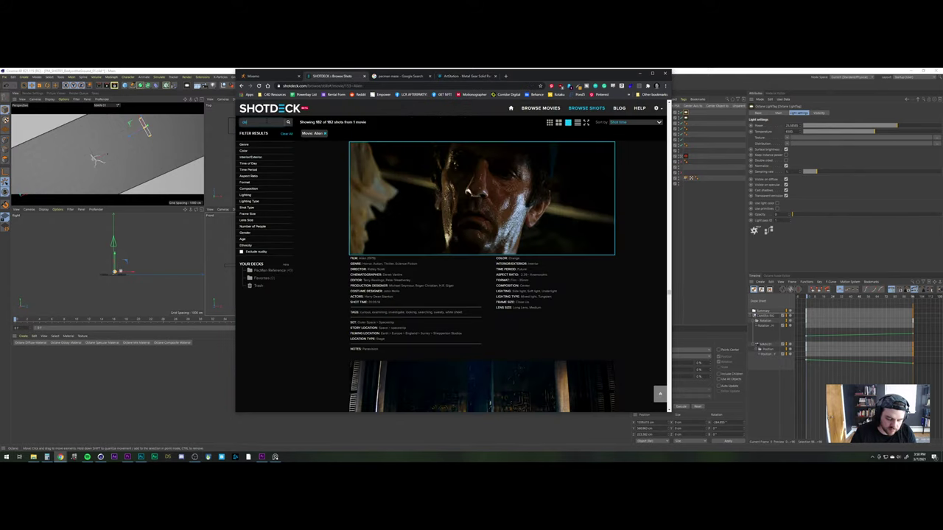
key(Return)
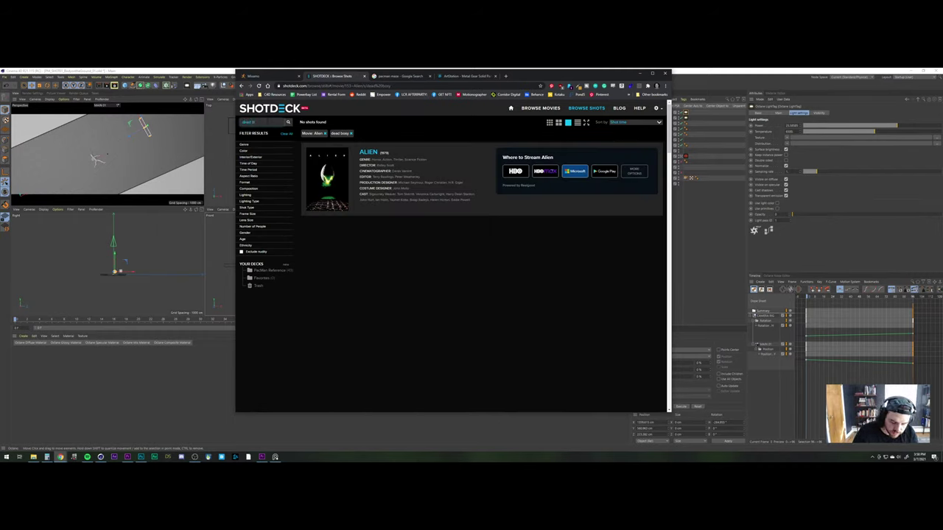
key(Return)
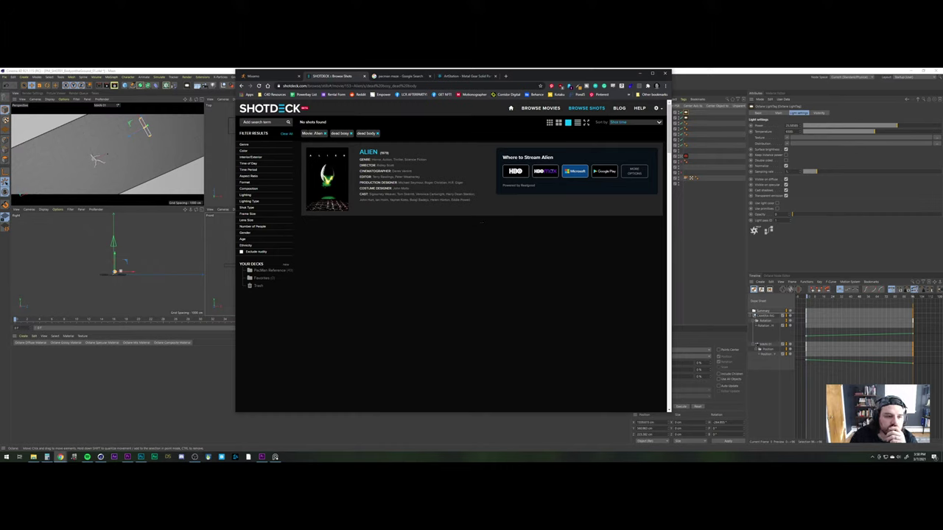
click(326, 134)
click(325, 134)
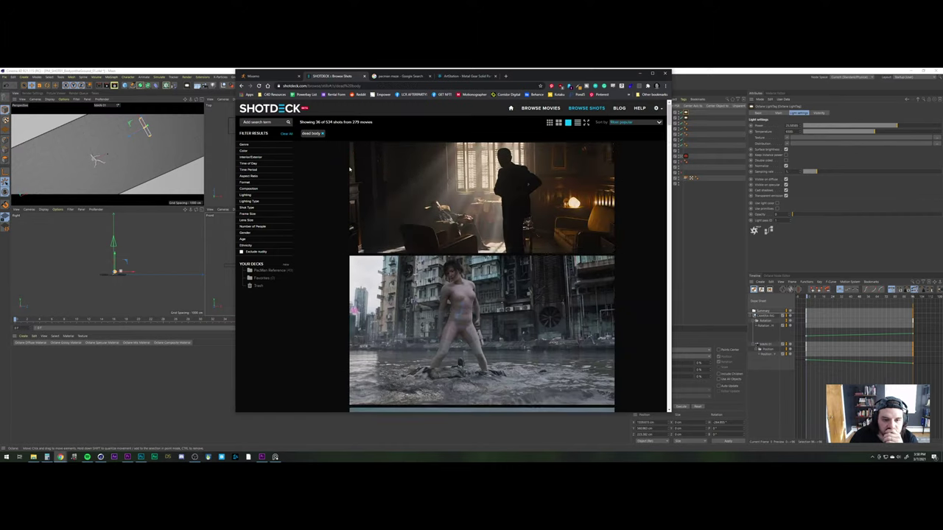
Examine the "dead body" film stills for framing and lighting of fallen figures, and open the details of the dark abandoned factory shot
scroll(477, 244, down, 5)
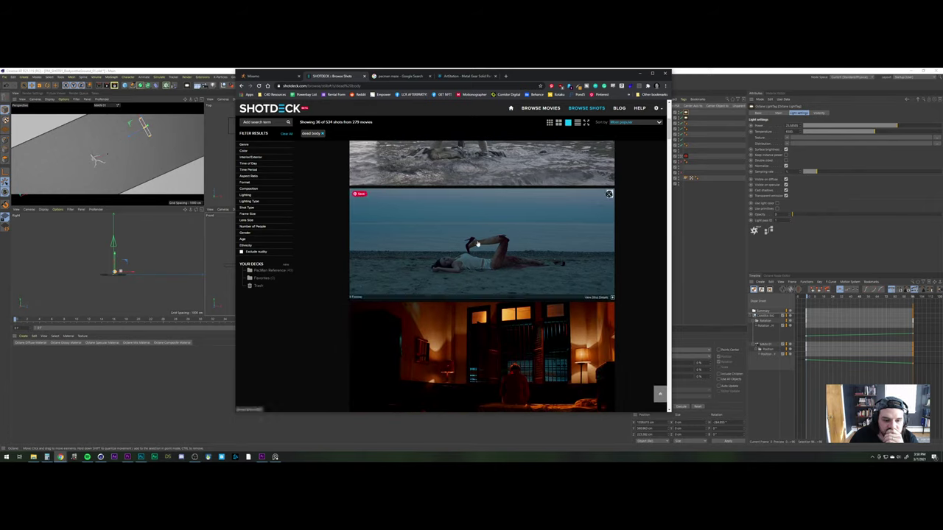
scroll(473, 240, down, 5)
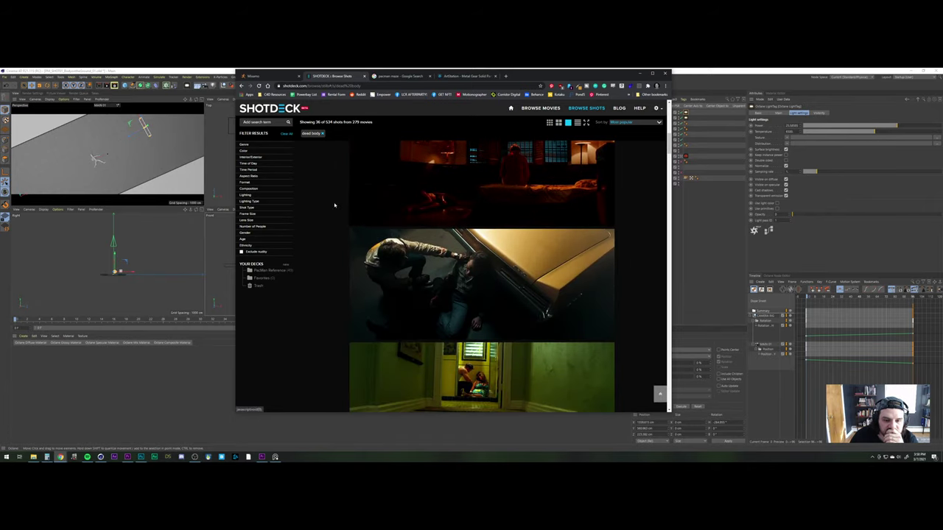
scroll(335, 205, down, 3)
scroll(334, 205, down, 3)
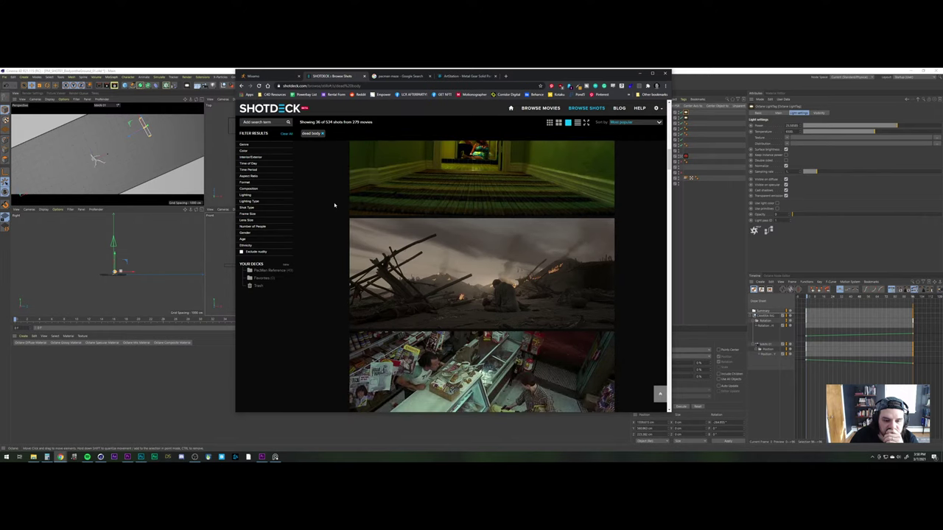
scroll(335, 206, down, 3)
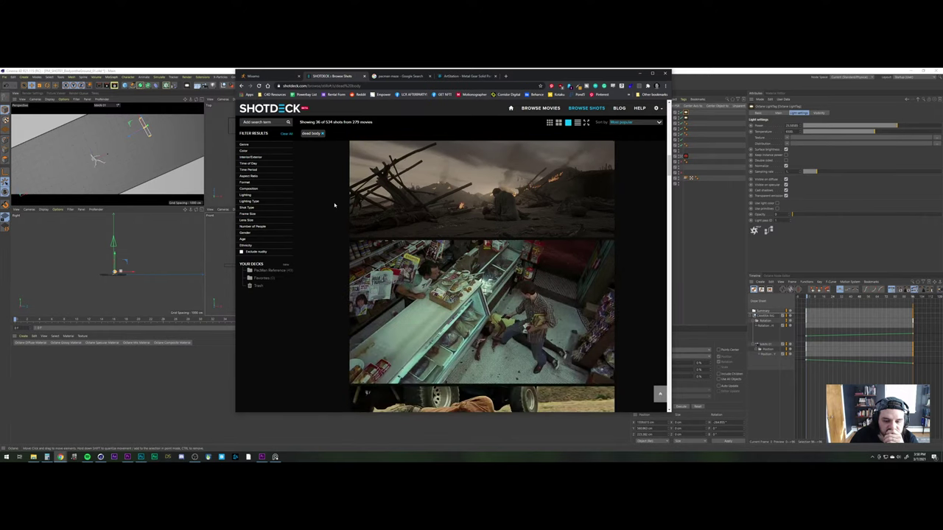
scroll(426, 219, down, 2)
scroll(425, 219, down, 4)
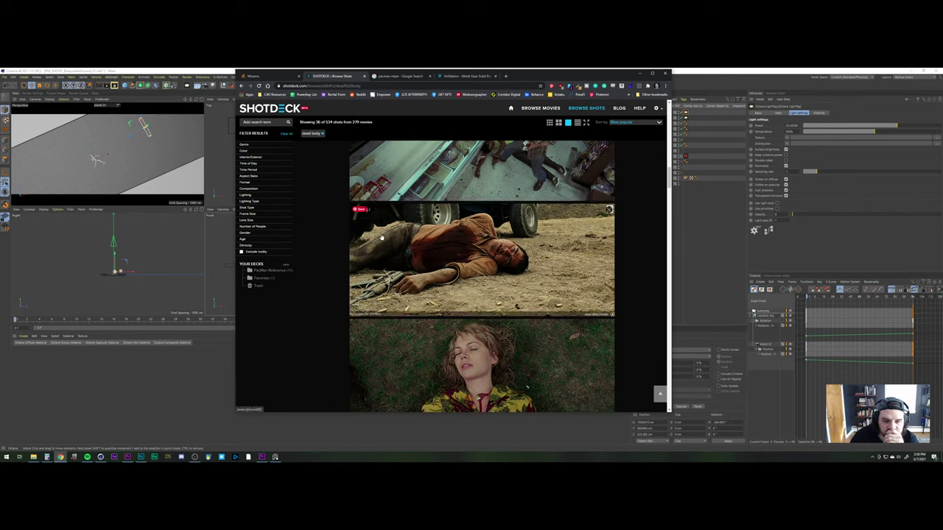
scroll(380, 237, down, 4)
scroll(355, 223, down, 4)
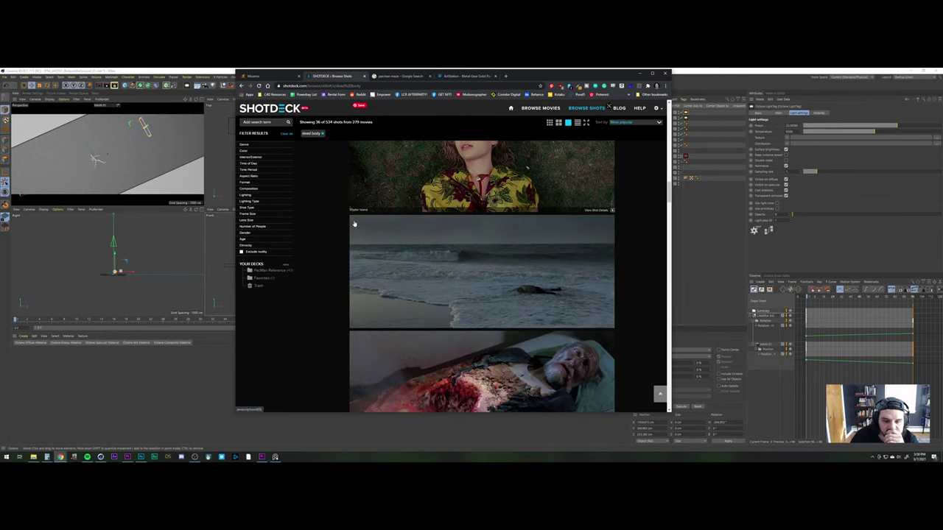
scroll(354, 223, down, 3)
scroll(354, 223, down, 2)
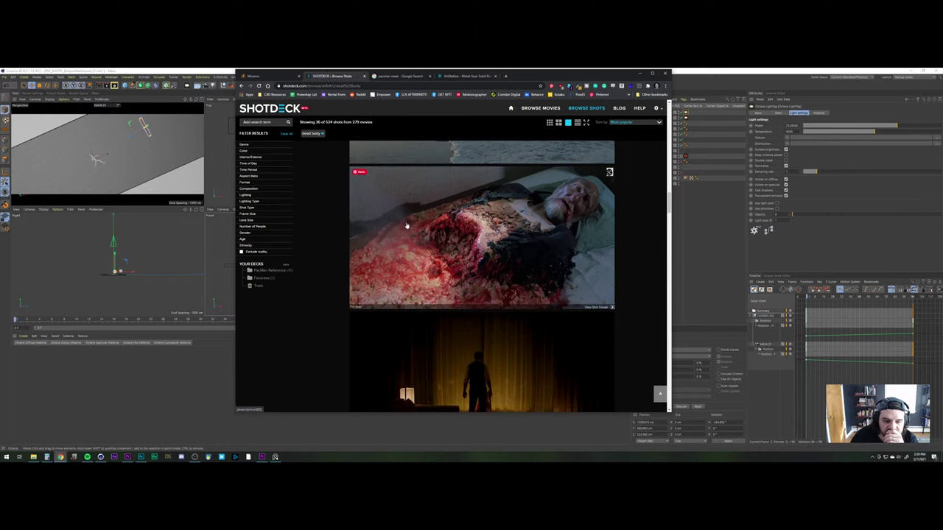
scroll(320, 218, down, 6)
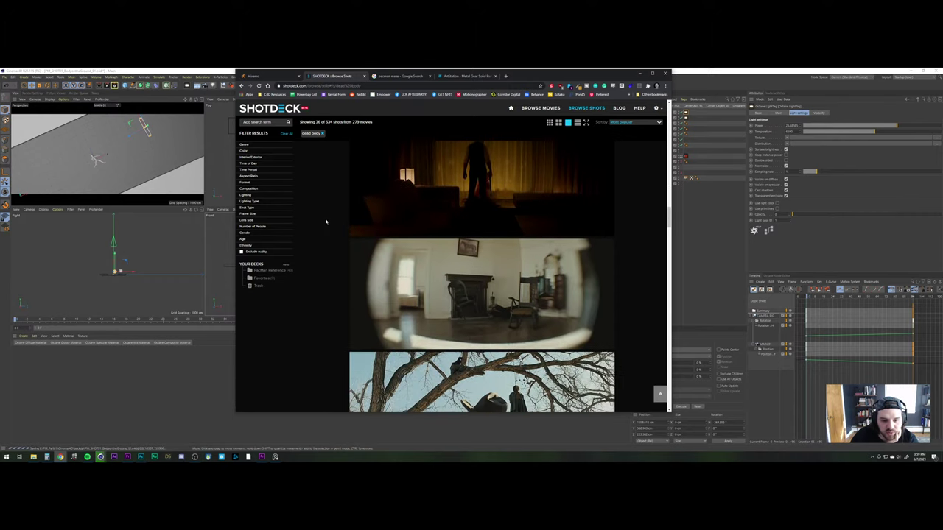
scroll(326, 221, down, 4)
scroll(326, 221, down, 10)
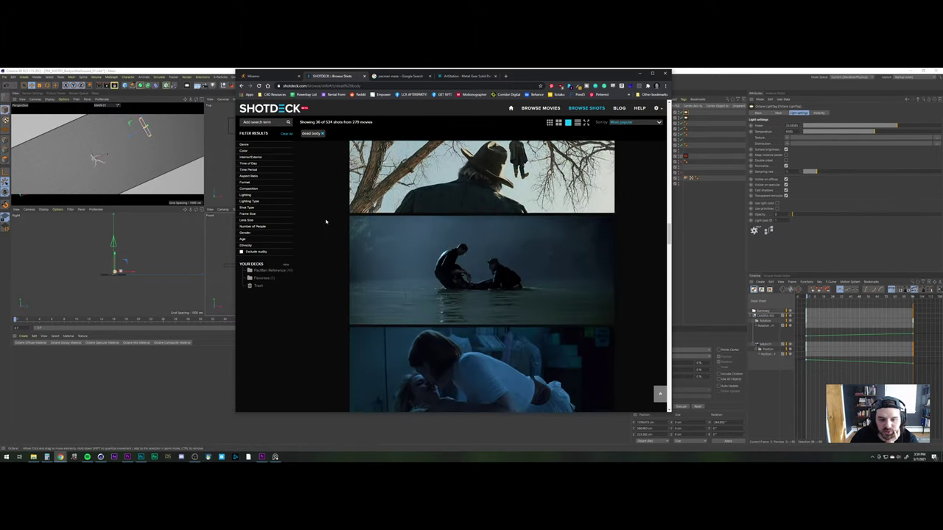
scroll(326, 221, down, 4)
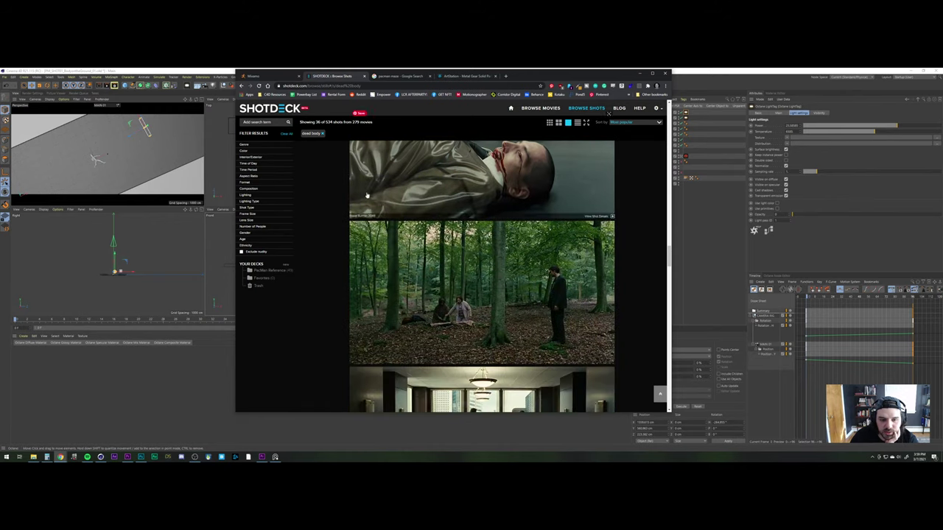
scroll(378, 189, down, 1)
scroll(375, 189, down, 3)
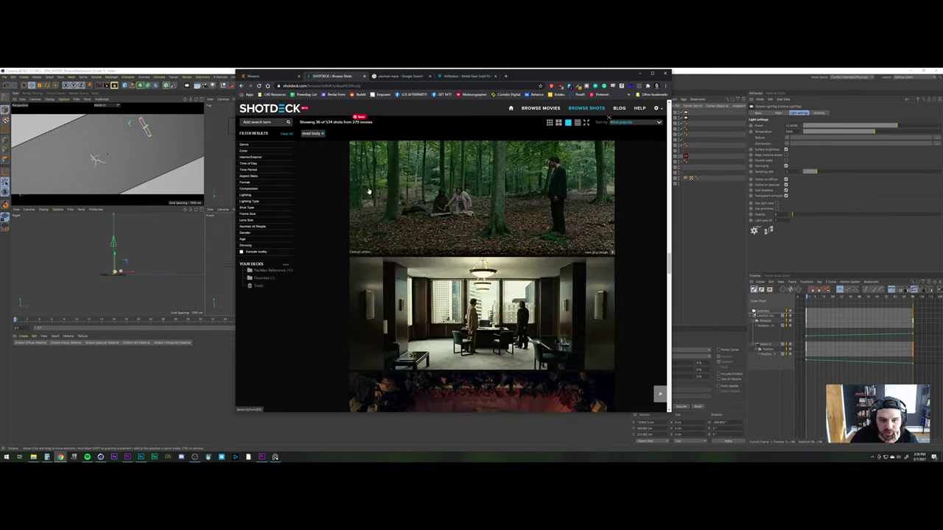
scroll(369, 191, down, 11)
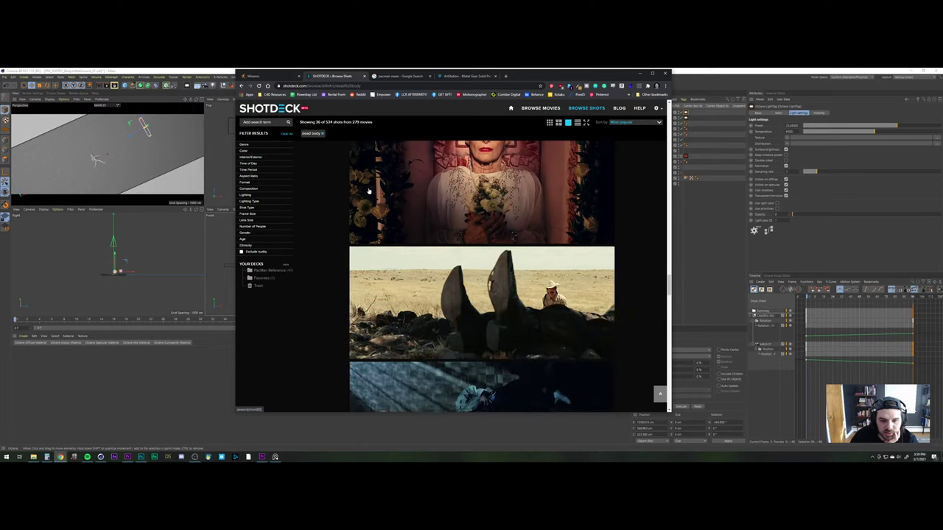
scroll(369, 192, down, 4)
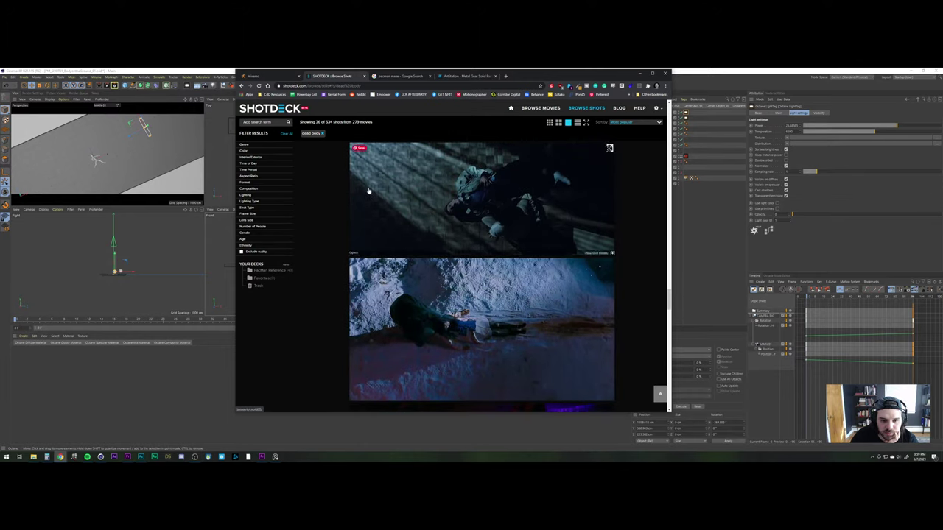
scroll(369, 192, down, 4)
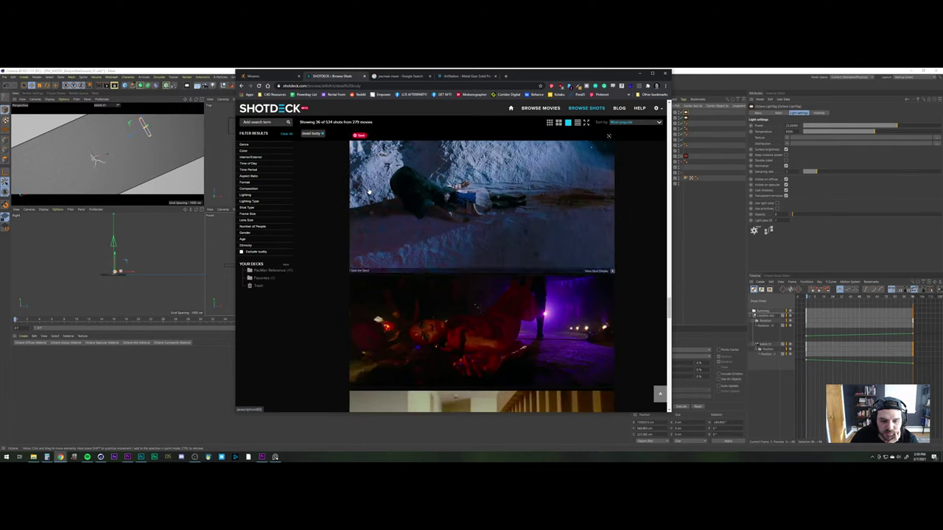
scroll(369, 191, down, 5)
scroll(369, 192, down, 6)
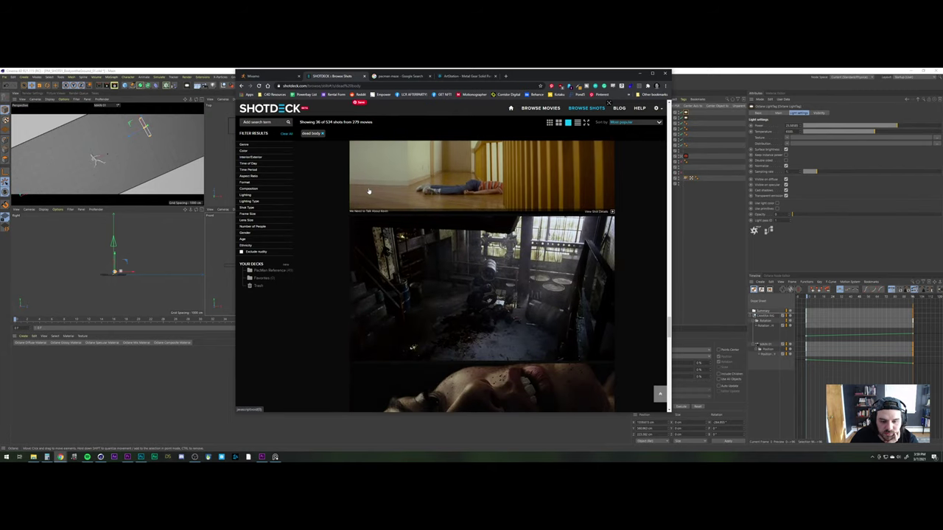
scroll(369, 192, down, 2)
click(430, 266)
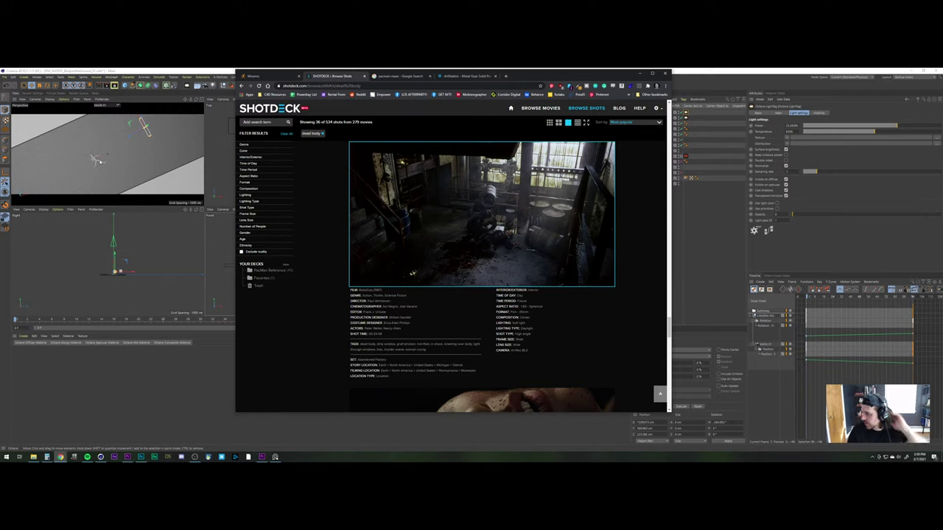
Switch back to Cinema 4D, maximize the perspective view, leave the shot camera and frame the astronaut's legs up close
click(101, 160)
click(675, 191)
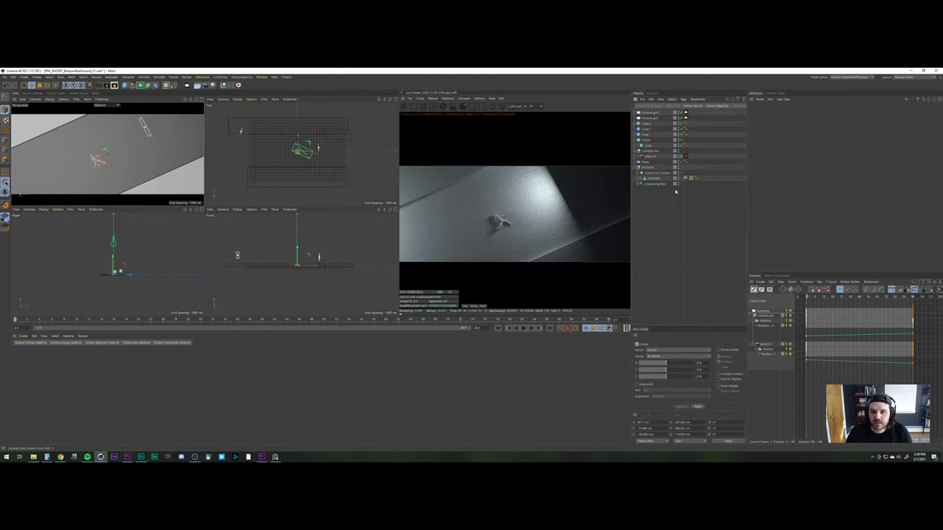
drag(681, 113, 681, 113)
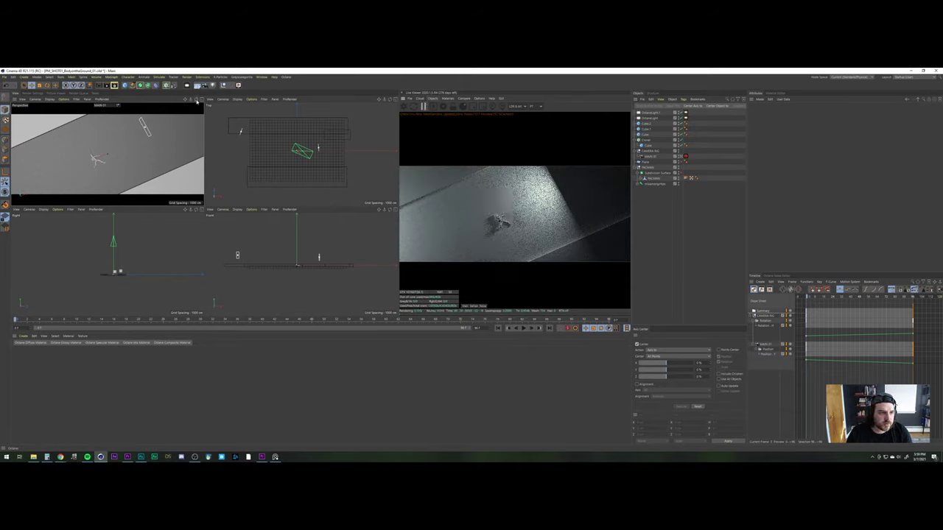
middle_click(133, 129)
click(681, 156)
alt+drag(320, 207, 188, 227)
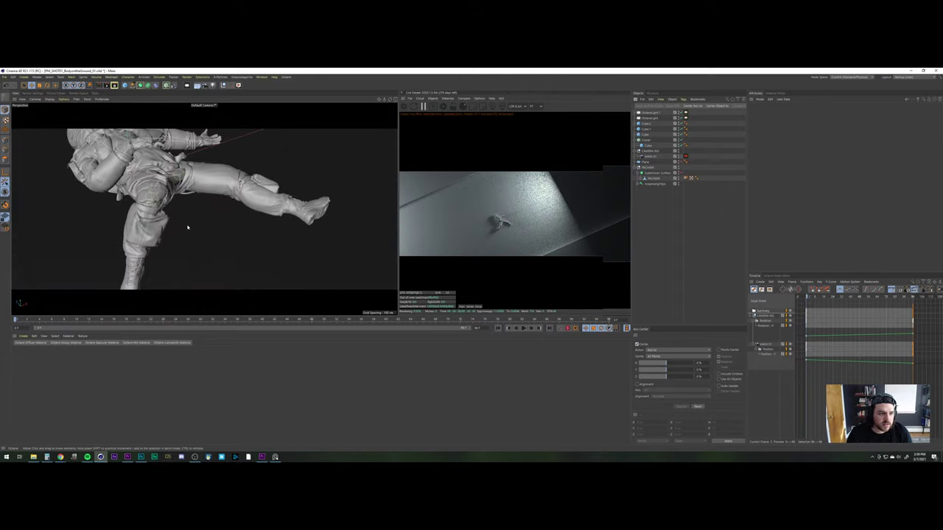
scroll(169, 184, up, 1)
alt+drag(169, 184, 145, 191)
Select the astronaut's right upper-leg joint and rotate it so the bent leg lies down toward the ground
click(196, 198)
click(199, 197)
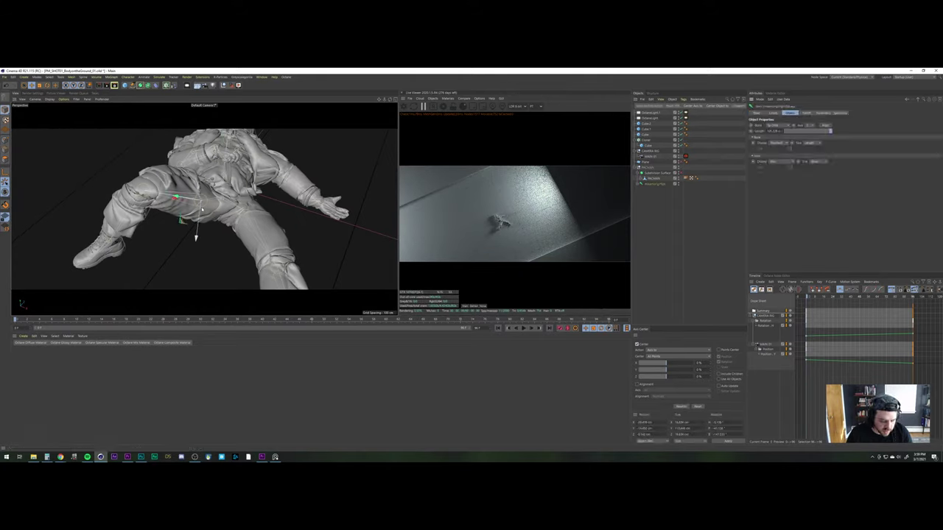
key(r)
drag(219, 189, 205, 251)
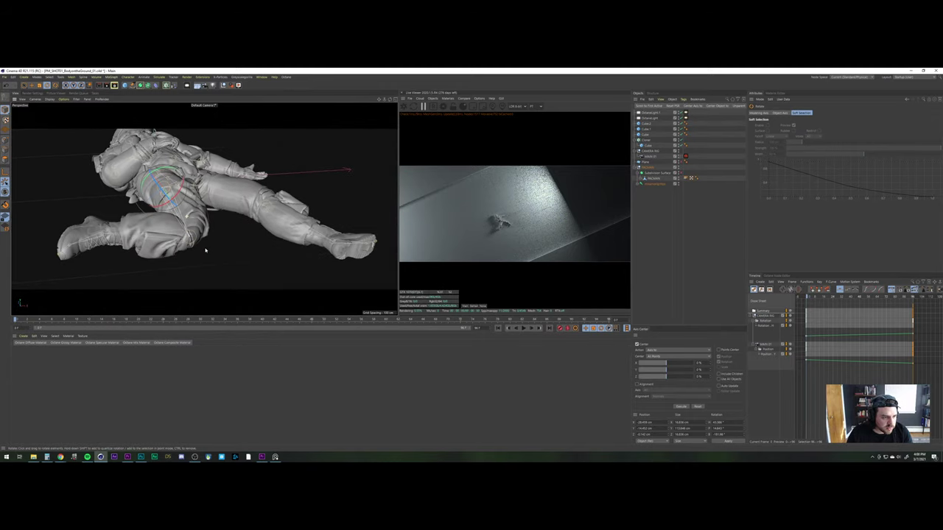
drag(165, 184, 179, 241)
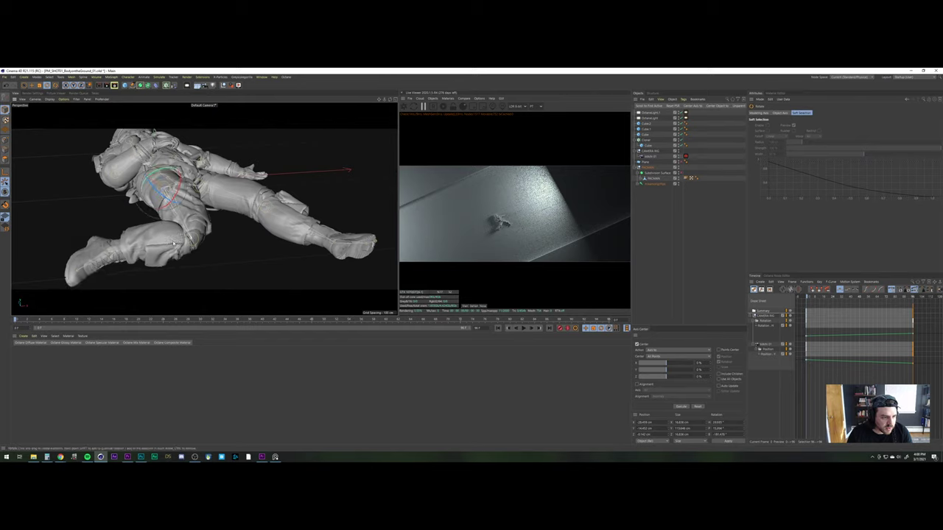
Rotate the astronaut's right knee joint to reposition the lower leg, and refine the rotation of the right upper-leg joint
click(175, 245)
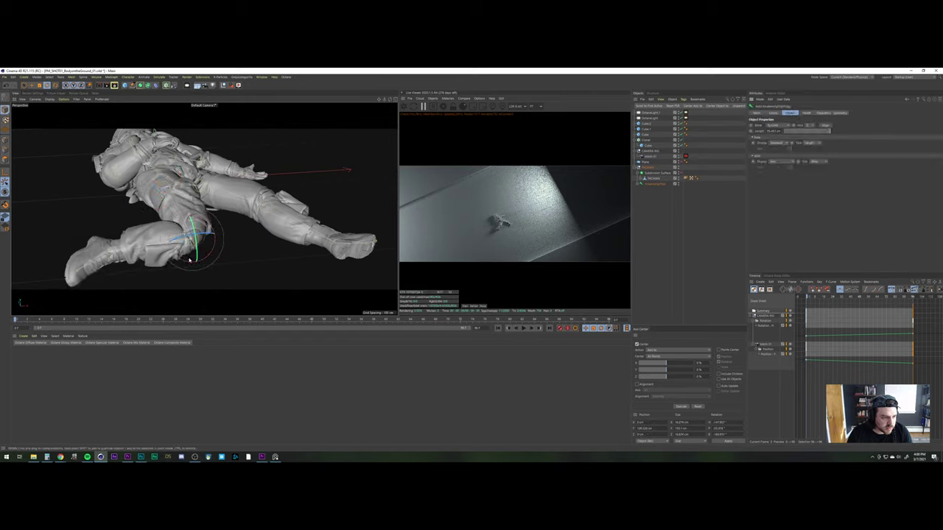
drag(200, 259, 174, 251)
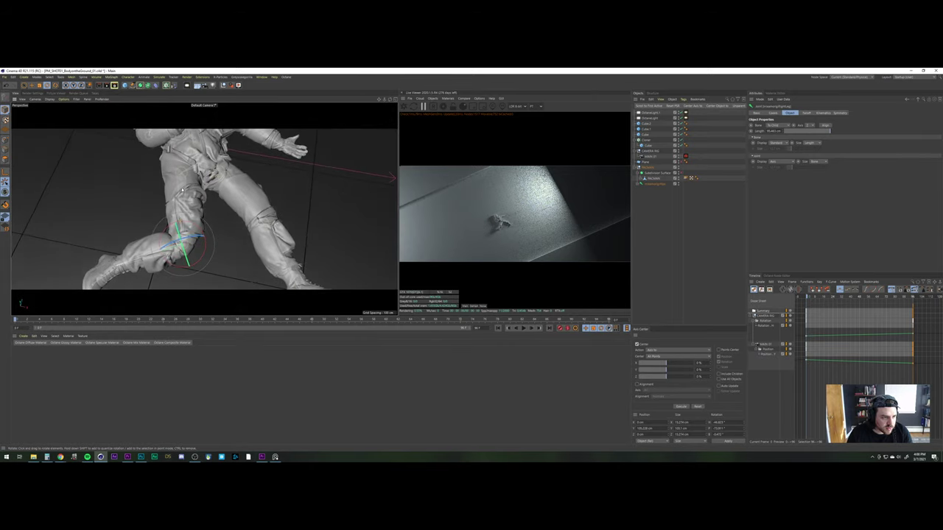
click(182, 178)
click(182, 171)
drag(174, 166, 175, 167)
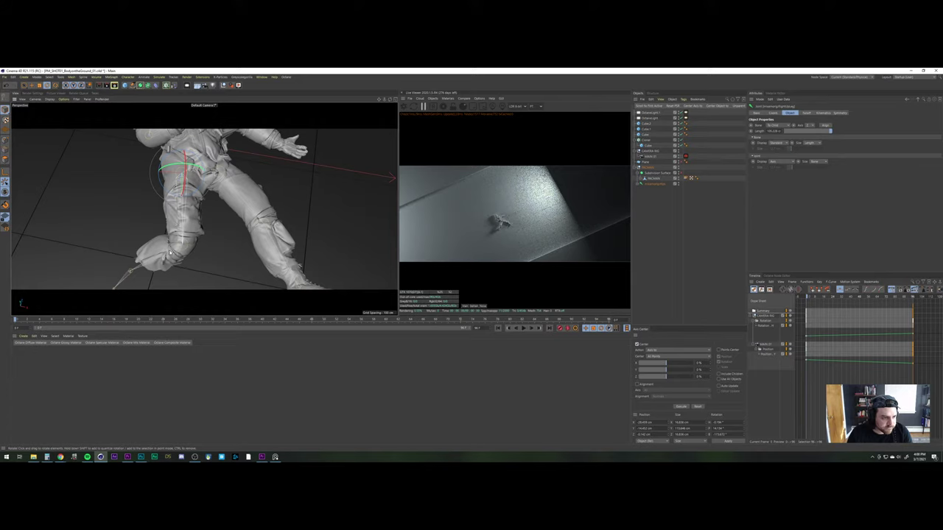
Select the astronaut's right knee joint and rotate it on several axes to straighten the bent lower leg
click(171, 254)
alt+middle_drag(174, 257, 171, 198)
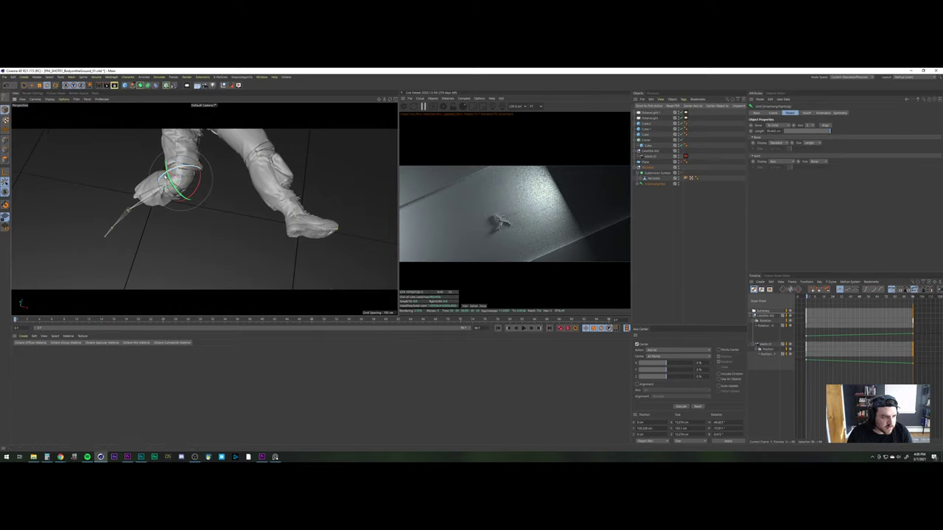
drag(168, 176, 204, 209)
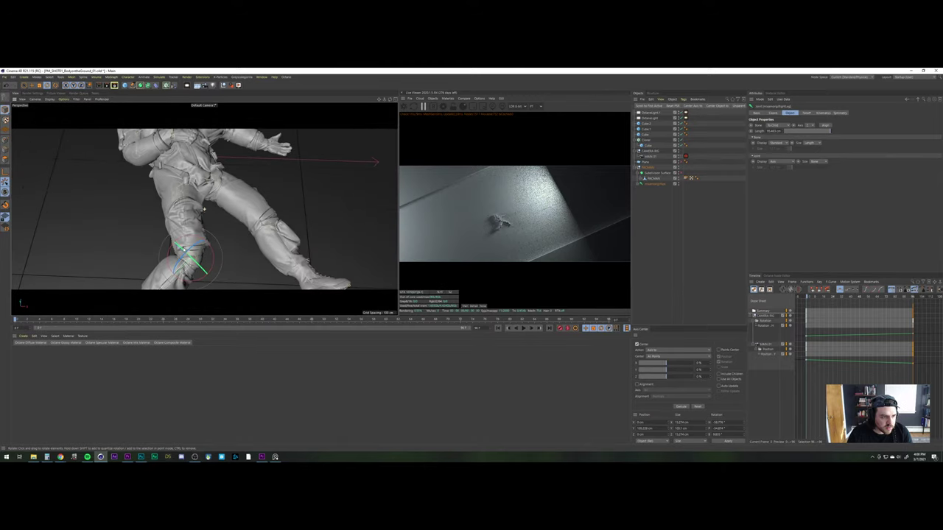
alt+middle_drag(184, 250, 176, 225)
drag(176, 225, 170, 259)
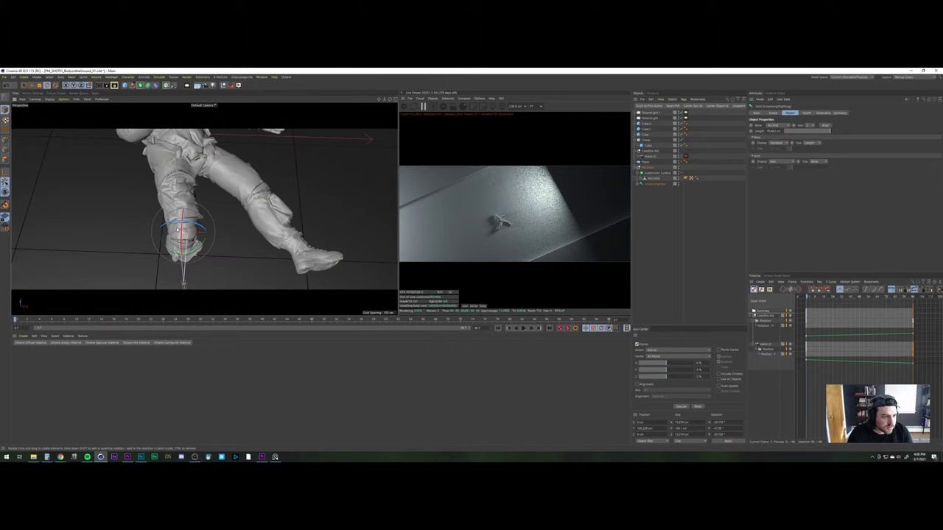
drag(183, 231, 182, 207)
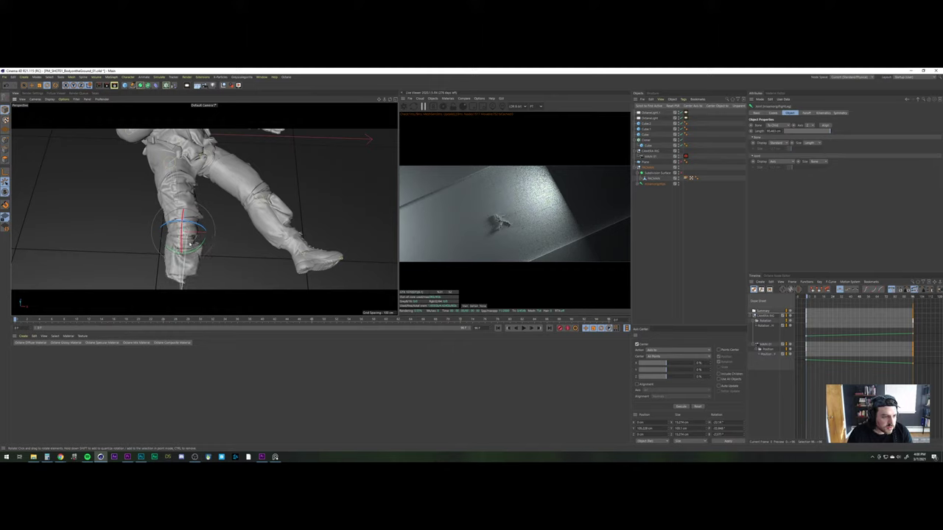
alt+middle_drag(182, 214, 169, 175)
alt+drag(168, 176, 204, 210)
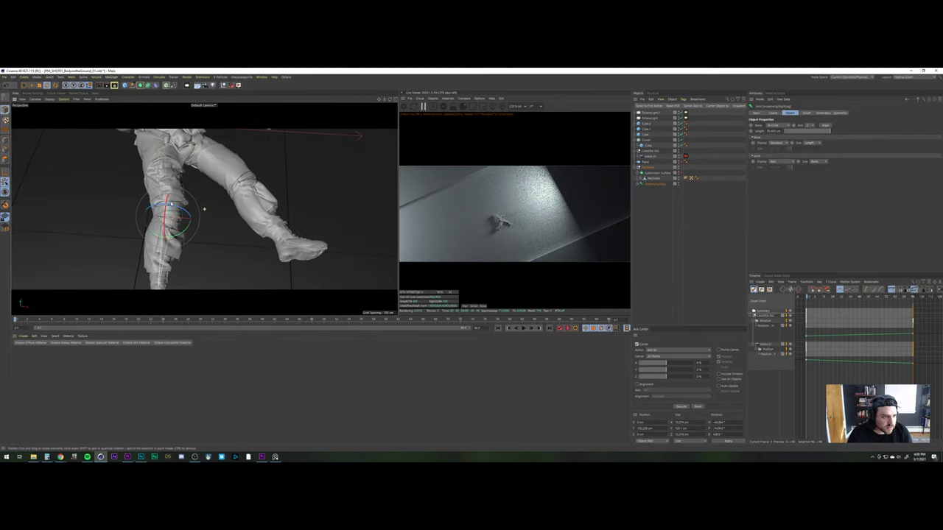
Rotate the right upper-leg joint slightly inward and readjust the right knee joint so the leg extends more naturally
click(163, 157)
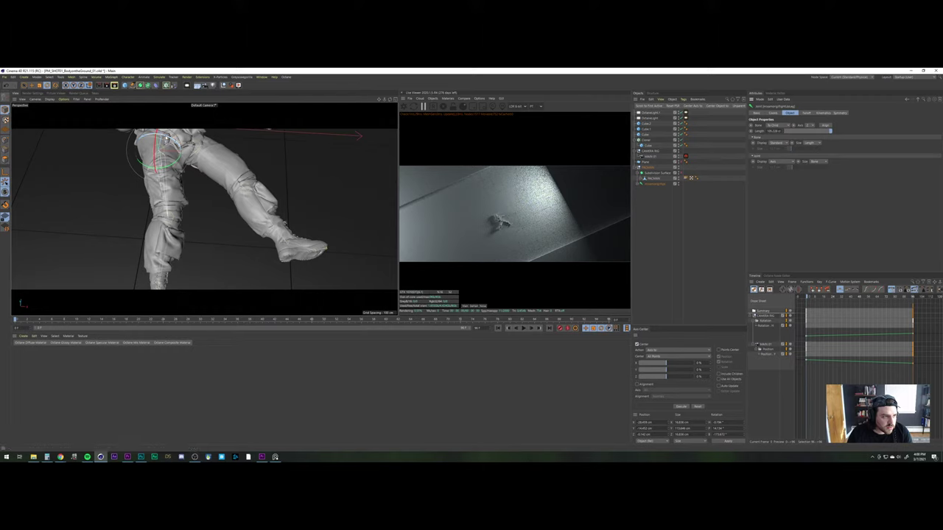
drag(167, 138, 158, 135)
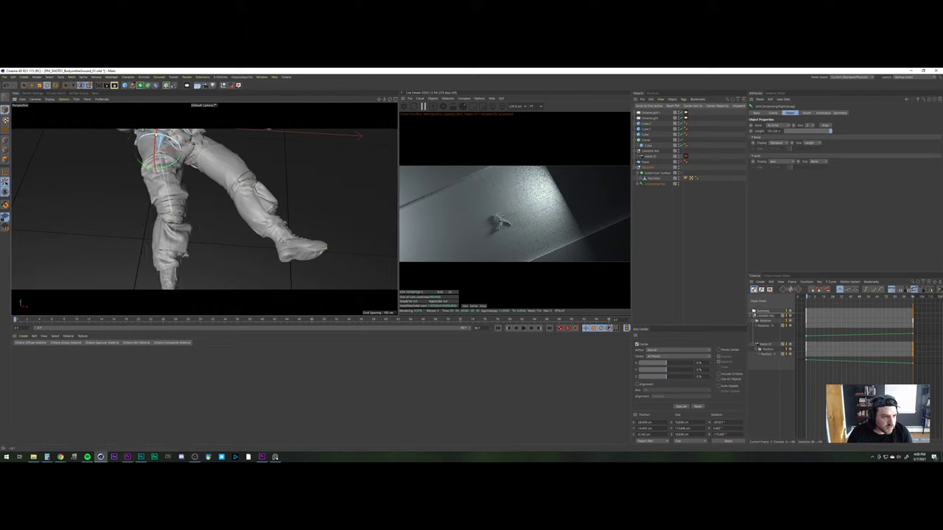
click(172, 232)
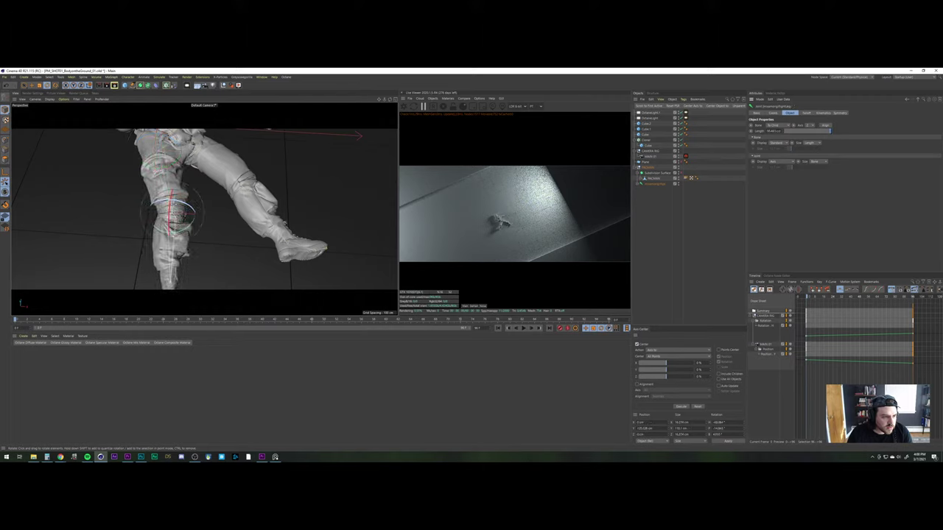
drag(173, 233, 214, 210)
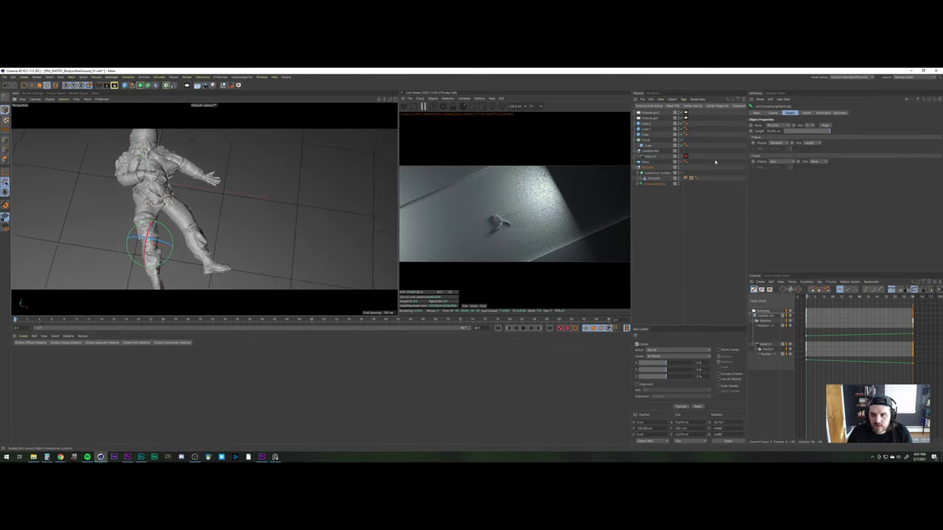
Check the pose through the shot camera, and rotate the right knee joint from a low side view to lay the lower leg on the floor
click(685, 157)
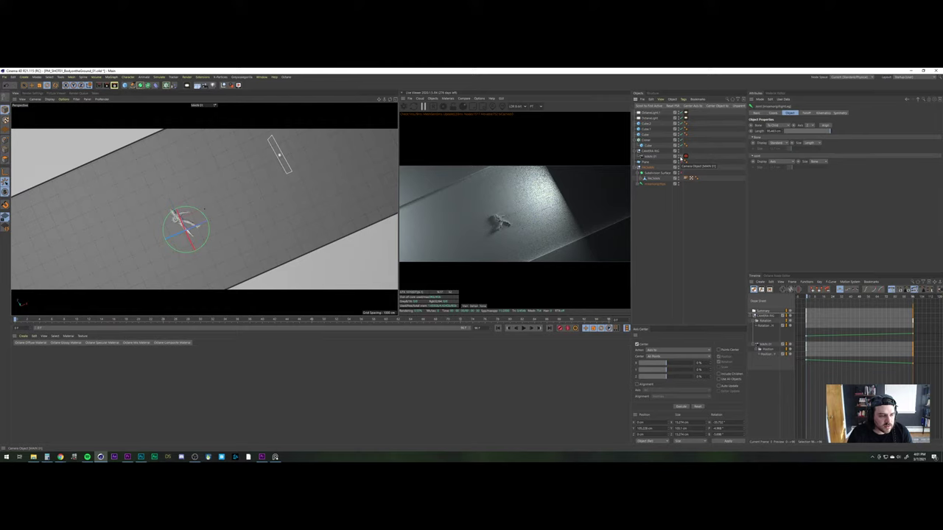
click(685, 157)
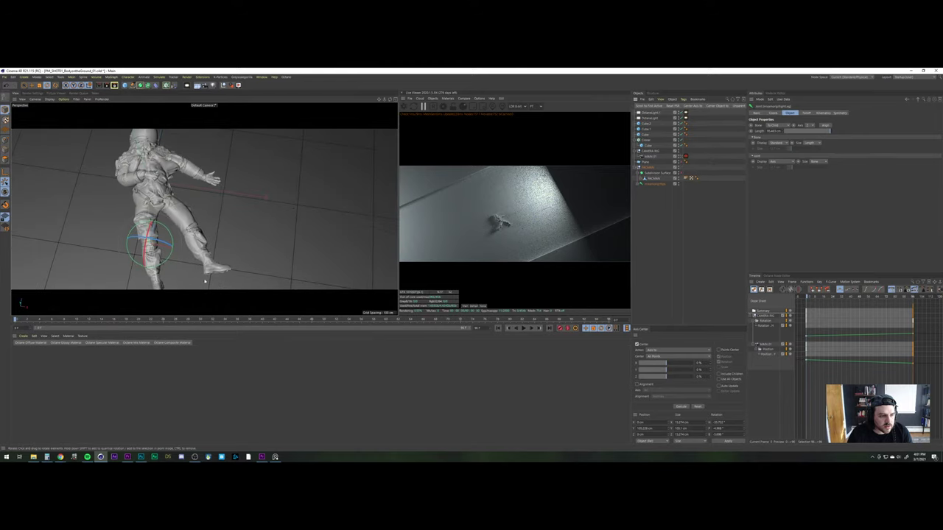
scroll(146, 238, up, 2)
alt+middle_drag(145, 238, 148, 225)
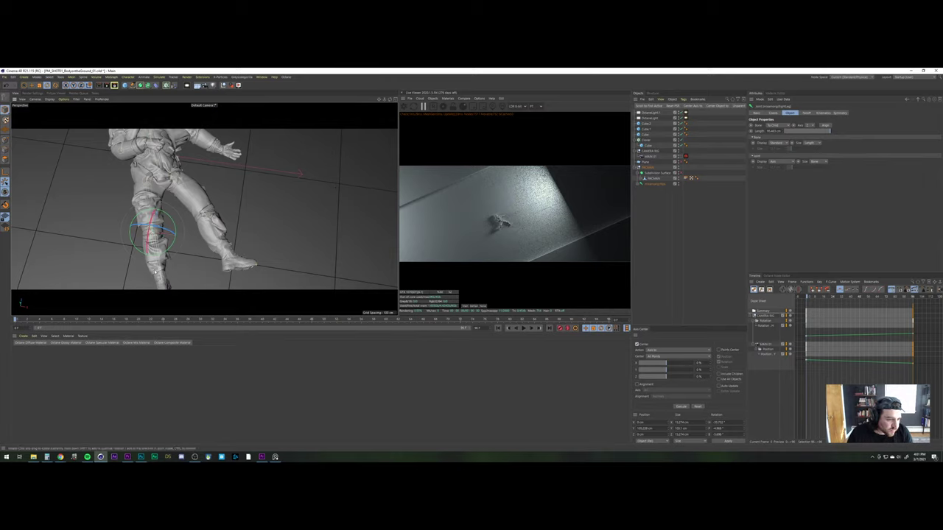
alt+drag(162, 258, 230, 153)
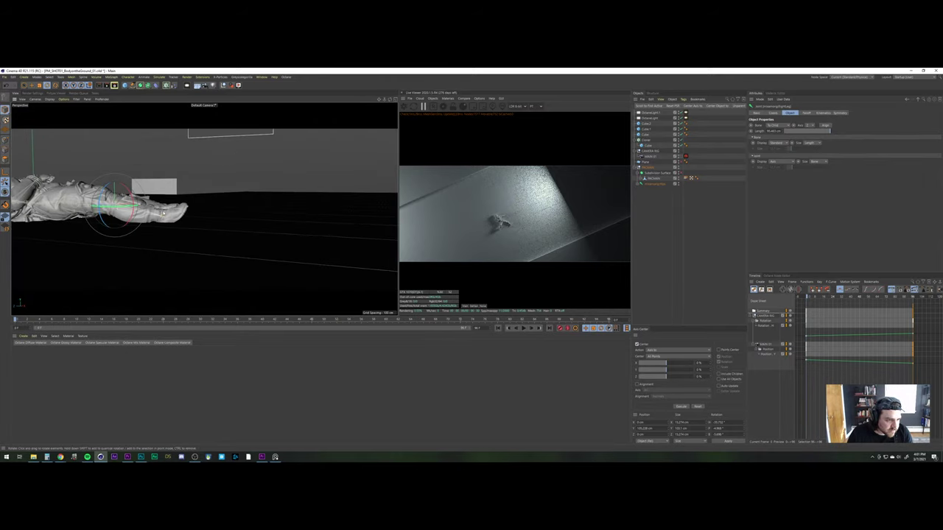
click(128, 208)
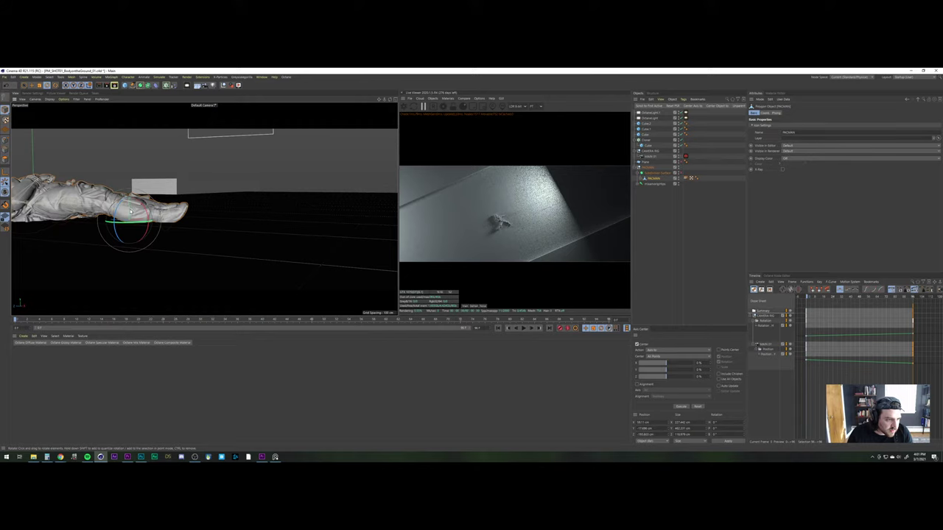
alt+right_drag(130, 212, 129, 195)
click(113, 191)
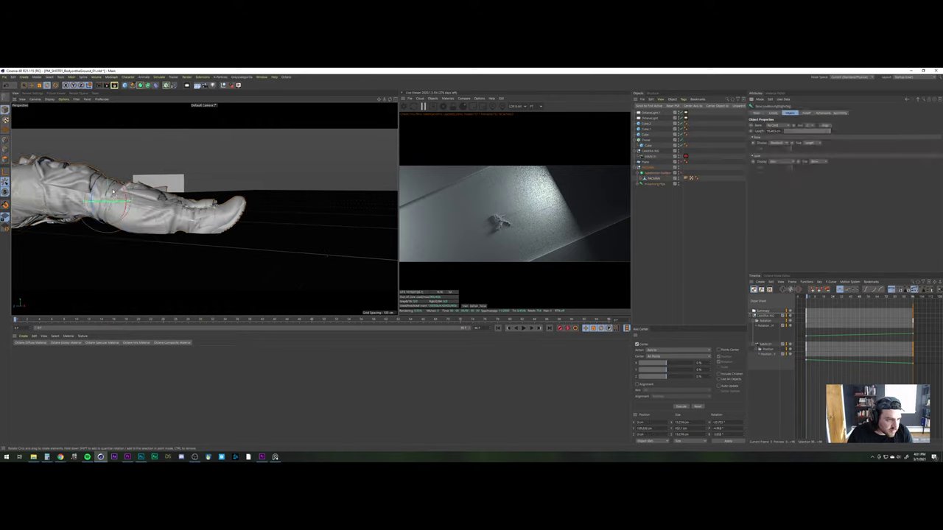
drag(120, 185, 119, 312)
Rotate the astronaut's left upper-arm and forearm joints to bring the outstretched arm down toward the body
click(168, 223)
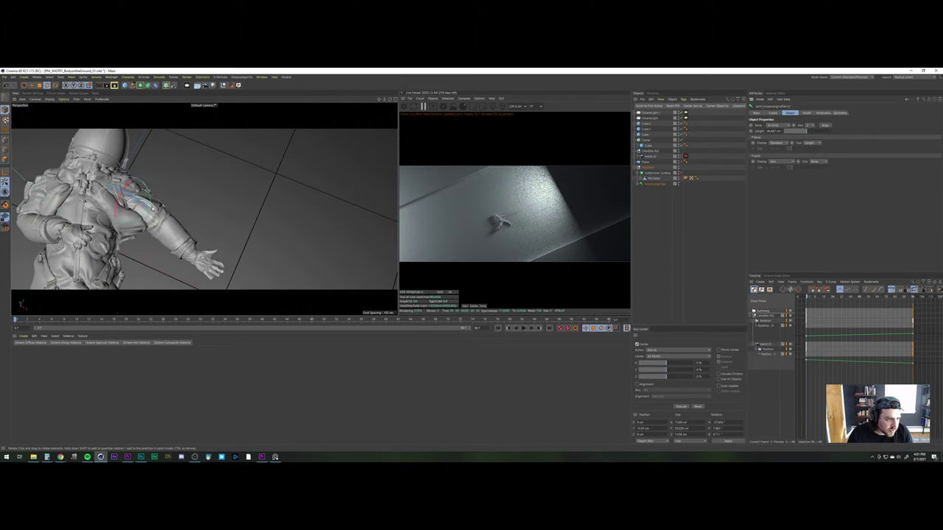
drag(148, 212, 157, 237)
click(170, 249)
alt+right_drag(177, 237, 168, 239)
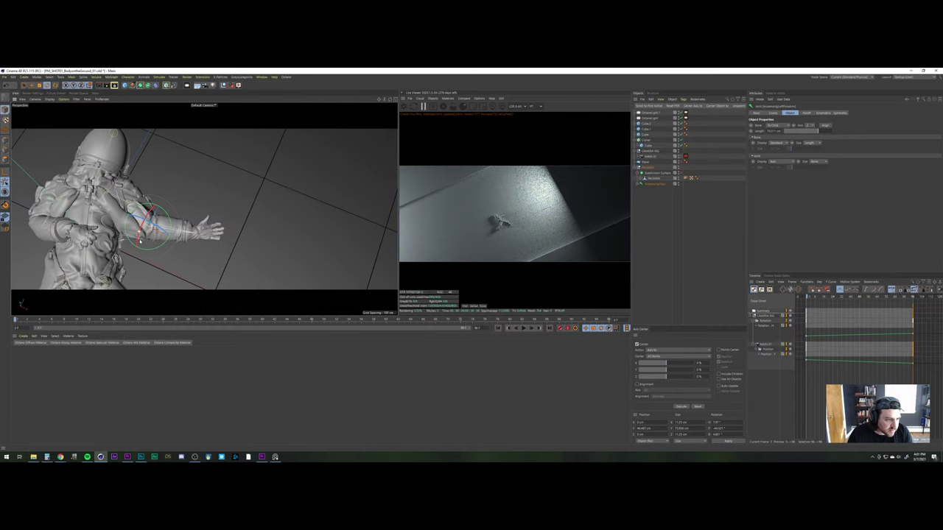
drag(168, 241, 150, 247)
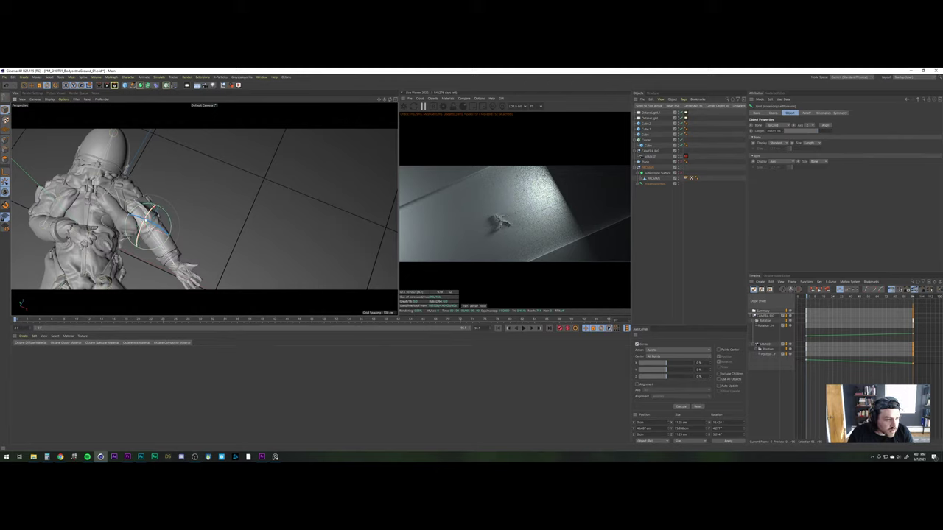
drag(145, 220, 160, 221)
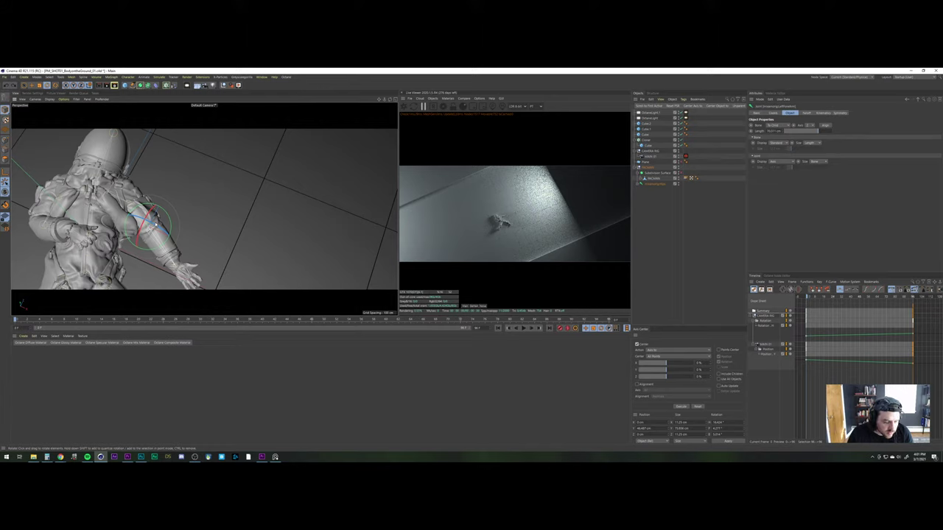
Switch the axis orientation, twist the left forearm joint, and undo the last adjustment
key(w)
drag(165, 215, 116, 240)
scroll(153, 243, up, 2)
key(ctrl+z)
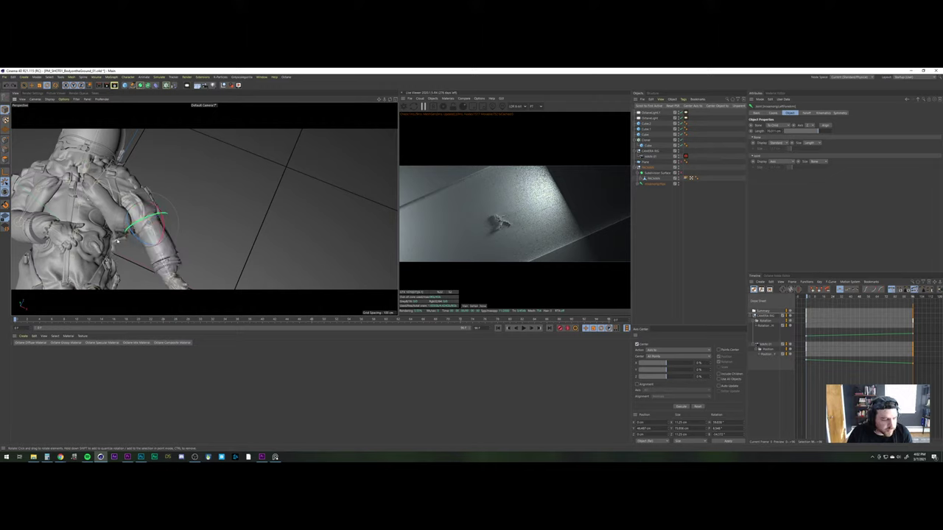
Select the left shoulder joint from a close side view and rotate it to lower the arm toward the ground
scroll(124, 235, up, 3)
alt+middle_drag(129, 228, 68, 211)
alt+drag(68, 212, 99, 199)
alt+drag(43, 179, 145, 171)
click(139, 162)
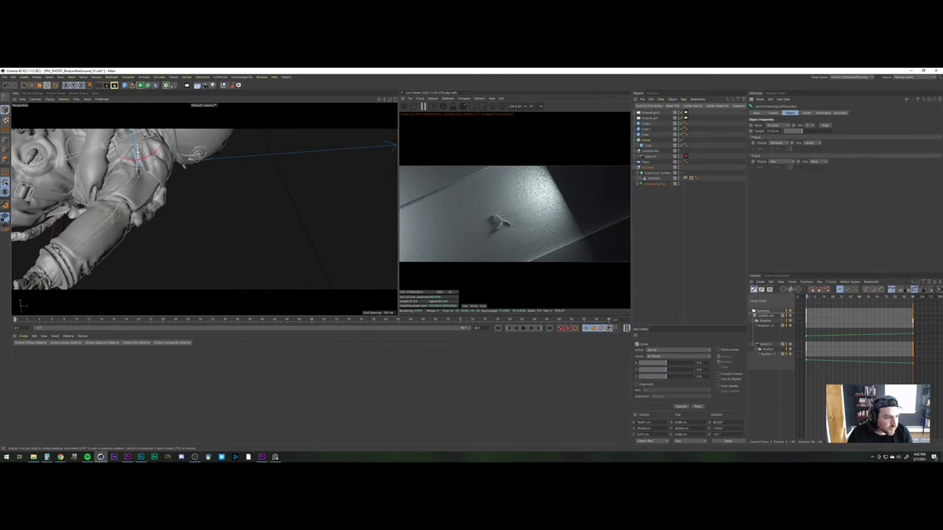
click(137, 155)
drag(137, 158, 145, 156)
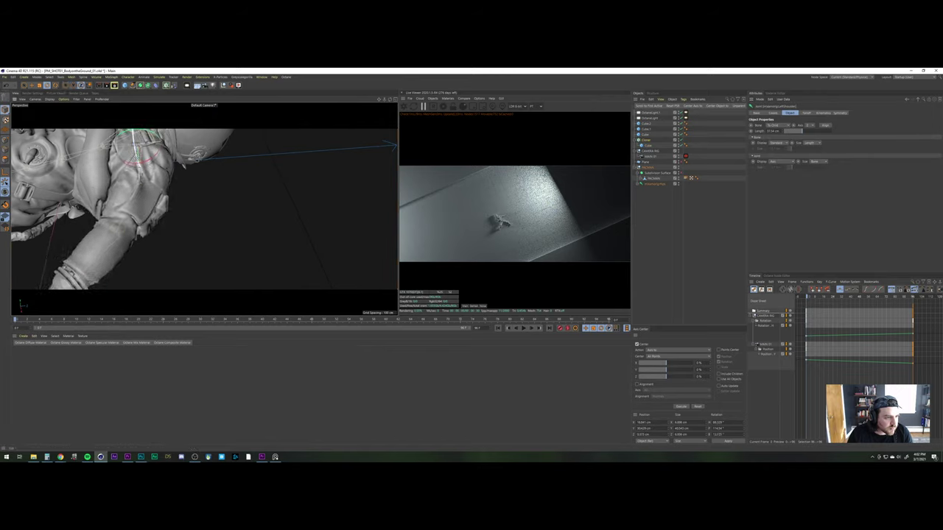
Rotate the left forearm joint so the forearm and hand lie level along the floor
alt+middle_drag(204, 217, 204, 181)
alt+drag(109, 187, 164, 174)
alt+middle_drag(163, 174, 197, 209)
click(166, 231)
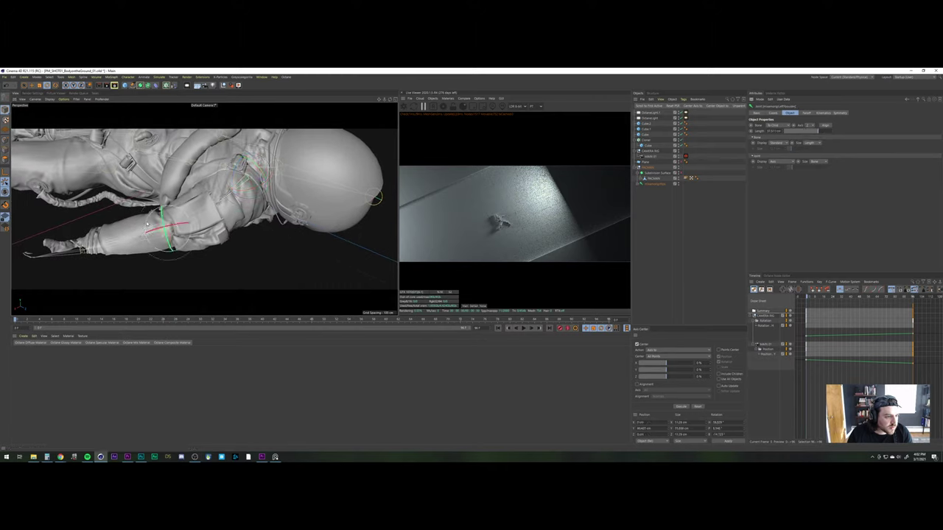
drag(147, 224, 153, 222)
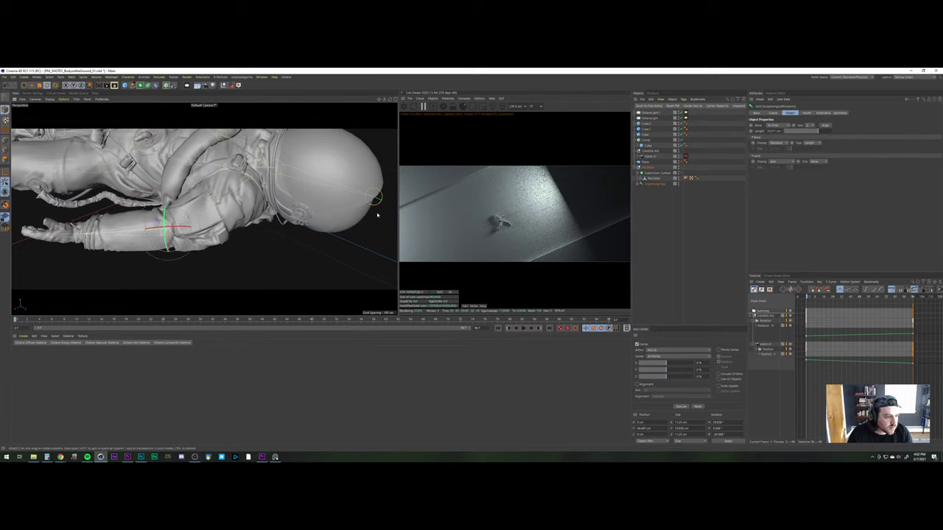
Look through the shot camera, clear the selection and scrub the timeline to its end and back to check the new pose
click(680, 157)
click(675, 234)
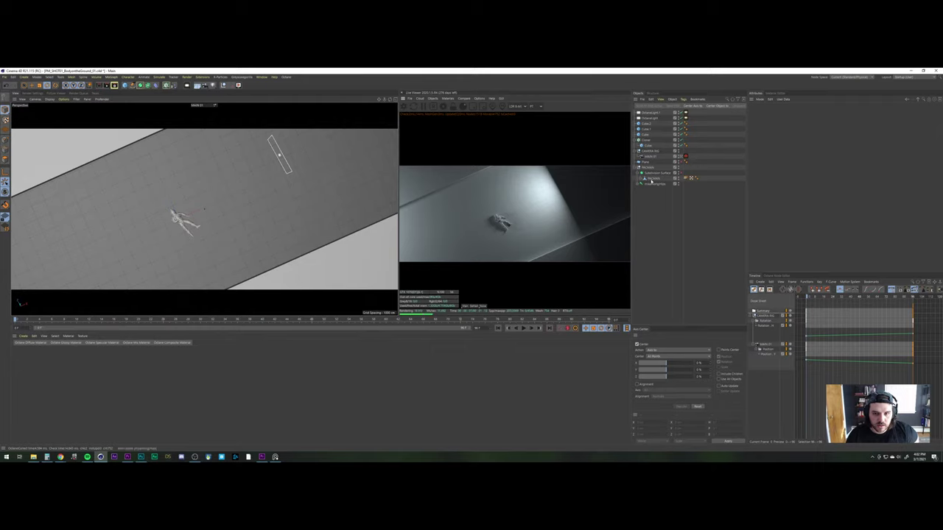
drag(317, 320, 646, 315)
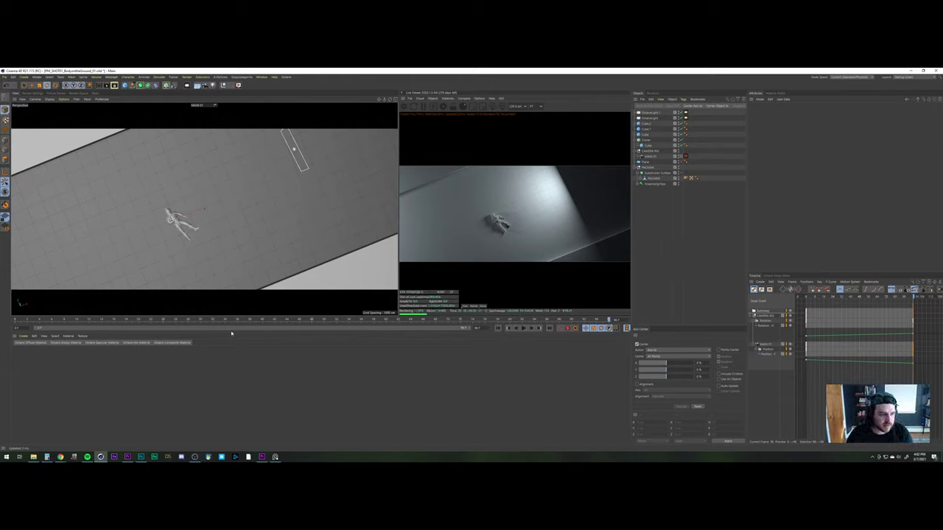
drag(254, 322, 16, 322)
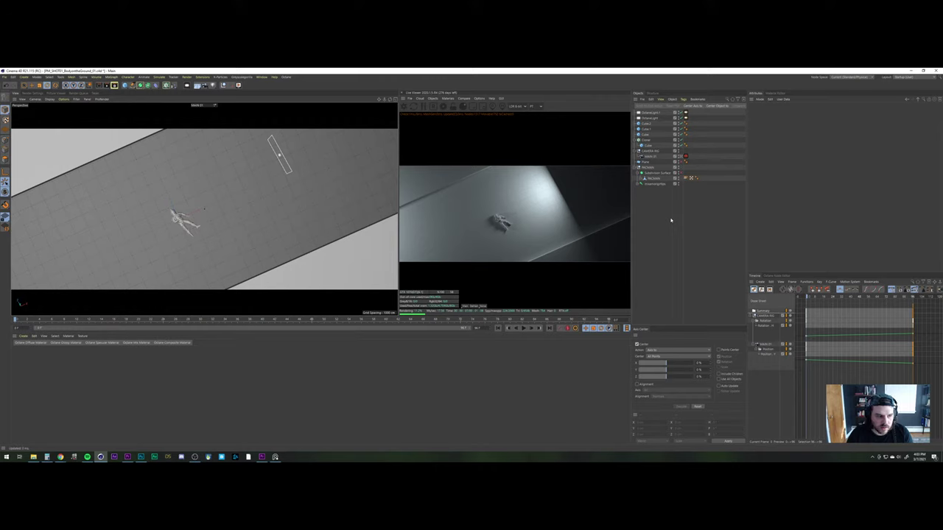
Leave the shot camera, pause the Octane live render and examine the astronaut's legs, boots and arms from several close angles
click(679, 156)
alt+drag(314, 225, 404, 154)
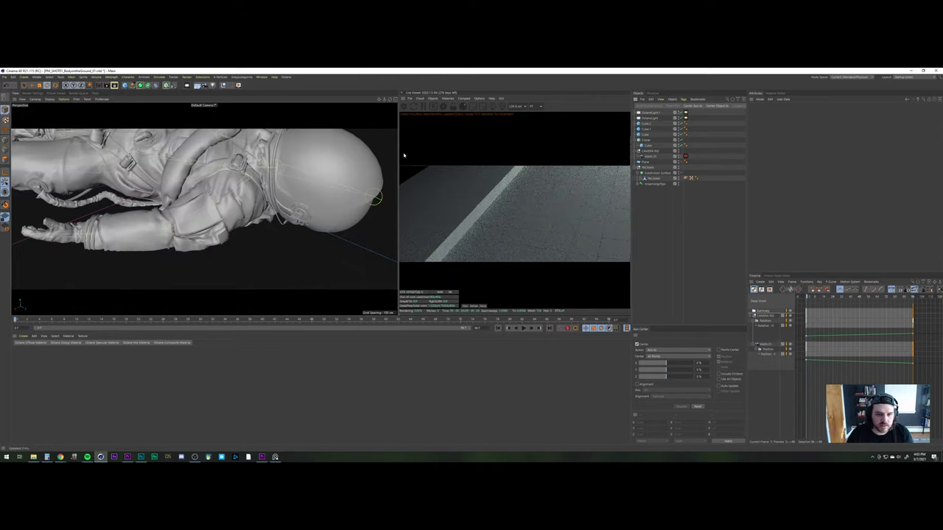
click(423, 107)
alt+drag(247, 233, 256, 195)
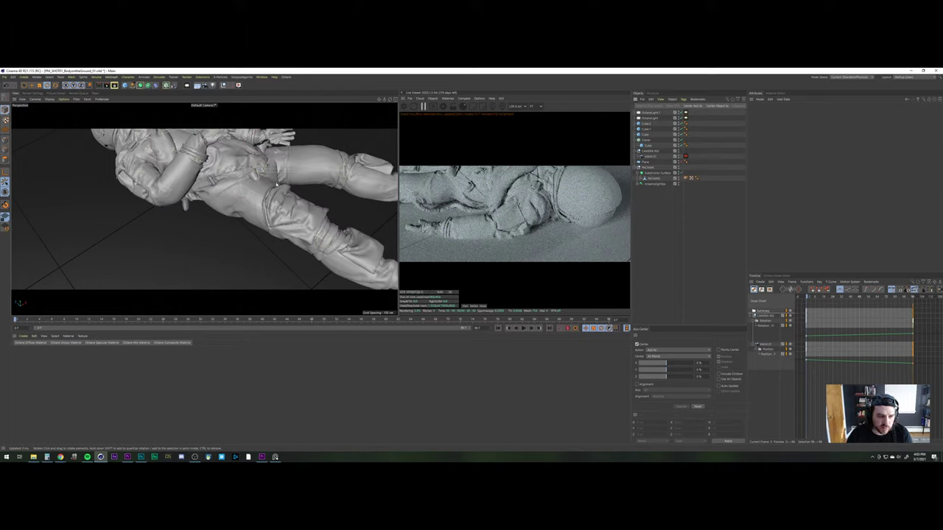
alt+middle_drag(293, 218, 240, 184)
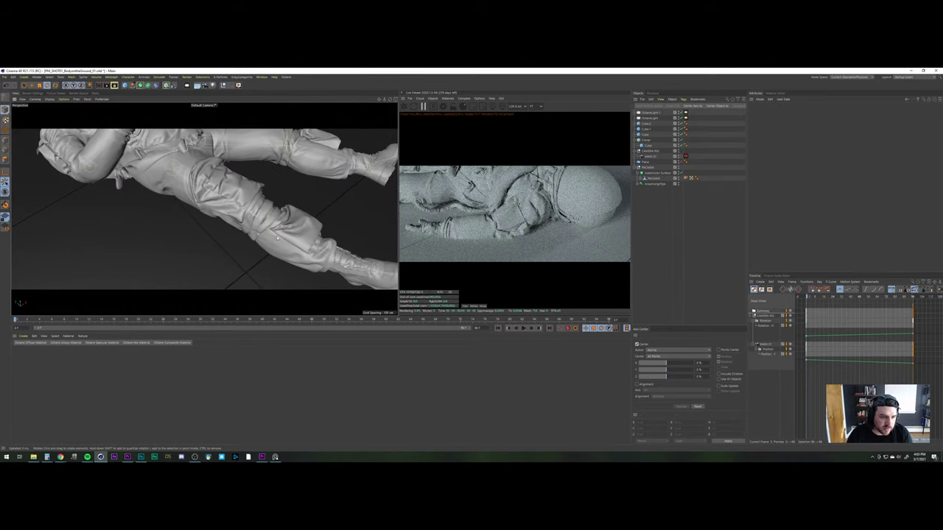
alt+drag(283, 208, 214, 249)
alt+middle_drag(302, 237, 272, 203)
alt+drag(204, 209, 236, 193)
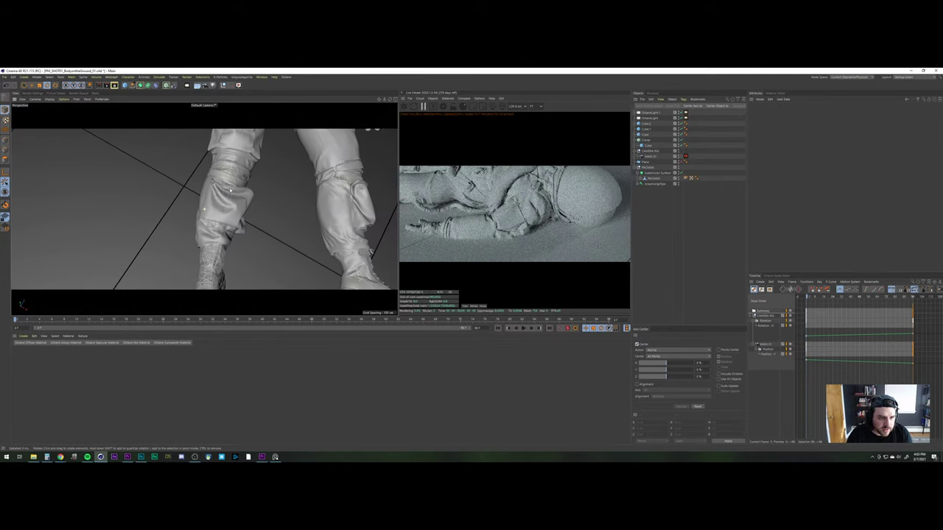
alt+middle_drag(237, 184, 229, 156)
alt+drag(228, 154, 228, 154)
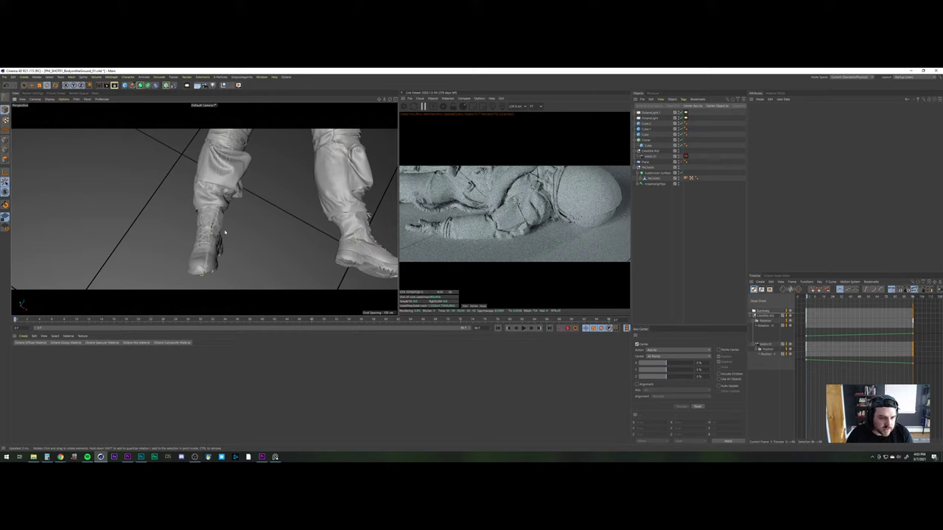
alt+drag(224, 233, 185, 197)
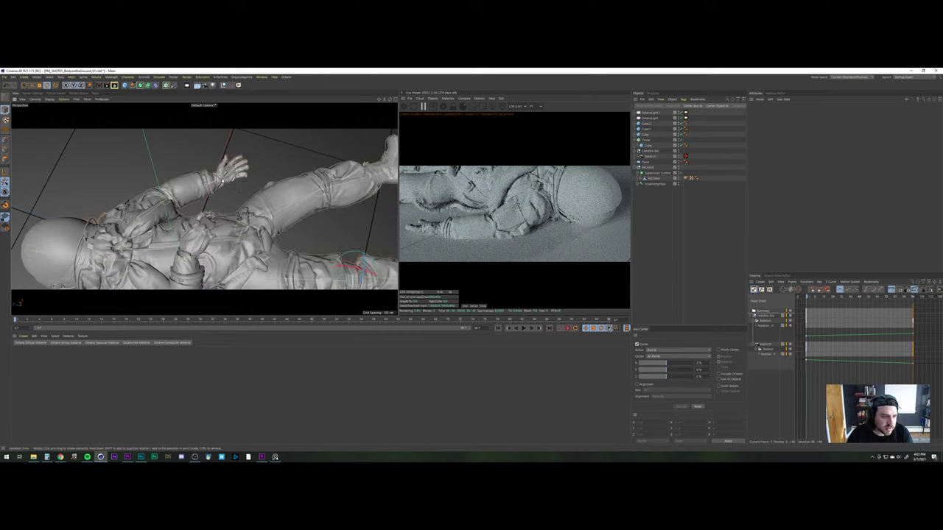
Select the astronaut's raised hand joint and rotate it at the wrist, refining the hand pose from a close view
click(224, 173)
drag(236, 181, 206, 162)
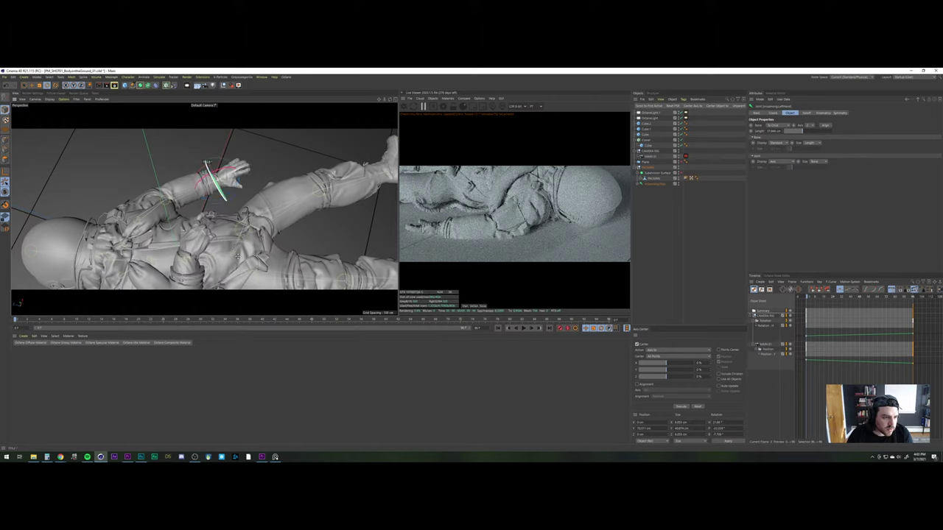
drag(237, 255, 236, 251)
scroll(213, 203, up, 5)
mouse_move(221, 191)
alt+mouse_down()
mouse_move(215, 210)
mouse_move(230, 198)
mouse_move(205, 197)
mouse_move(220, 192)
alt+mouse_up()
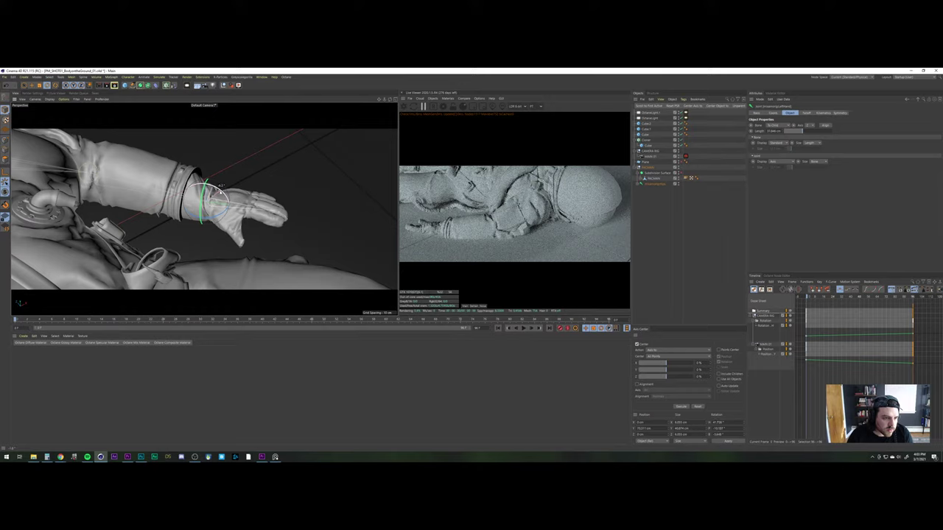
Look through the shot camera with nothing selected, pause the updated Octane live render and save the scene
click(682, 157)
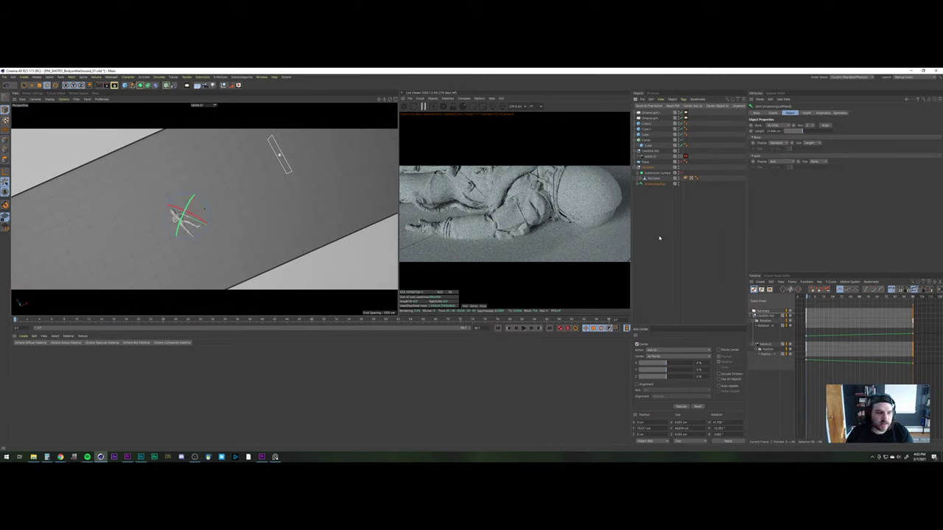
click(668, 214)
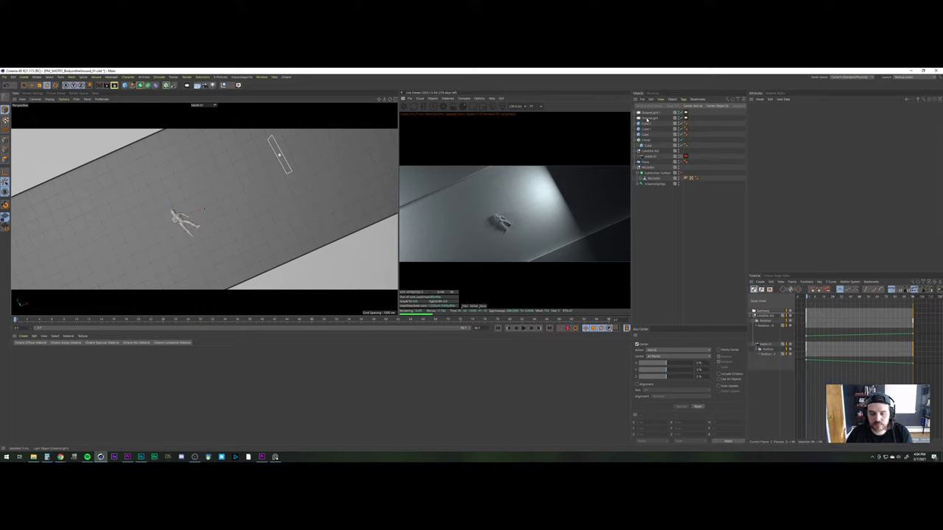
click(423, 107)
key(ctrl+s)
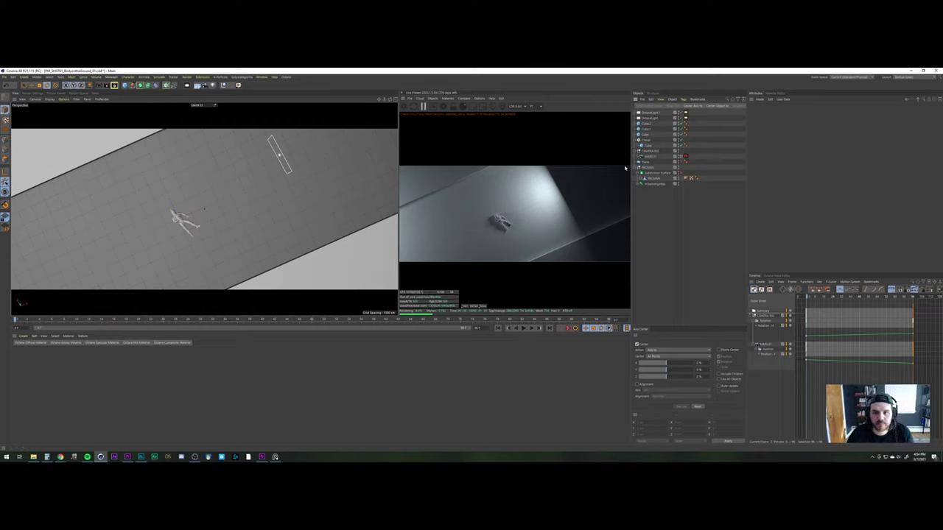
Hide the lights in the viewport display filter and briefly play the shot from its first frame
click(50, 100)
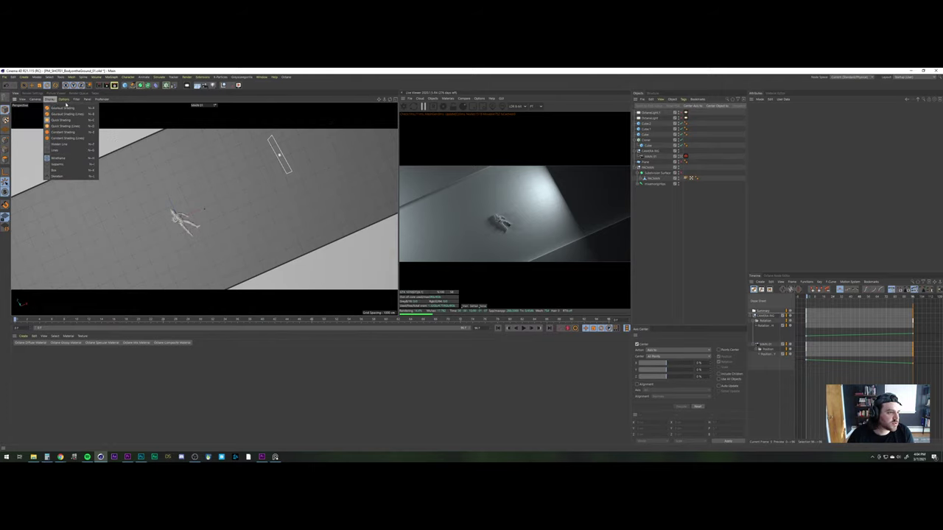
mouse_move(76, 100)
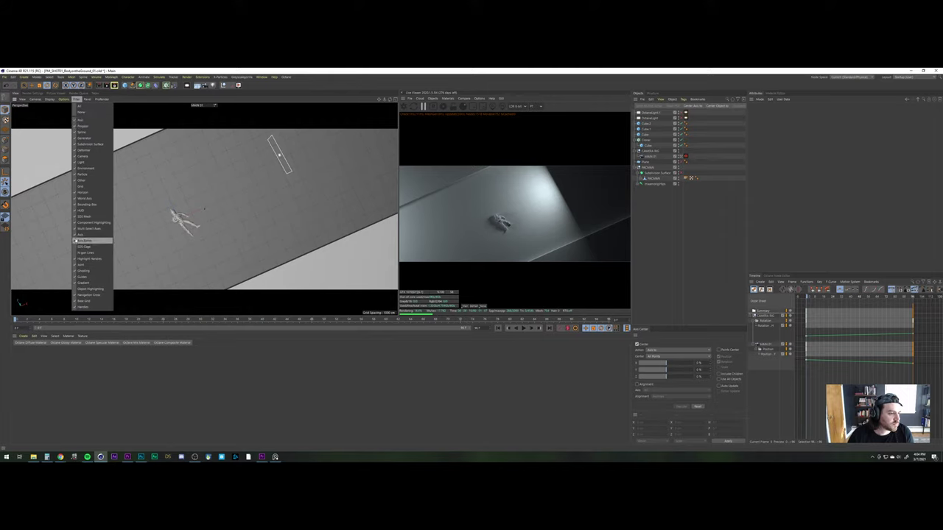
click(83, 163)
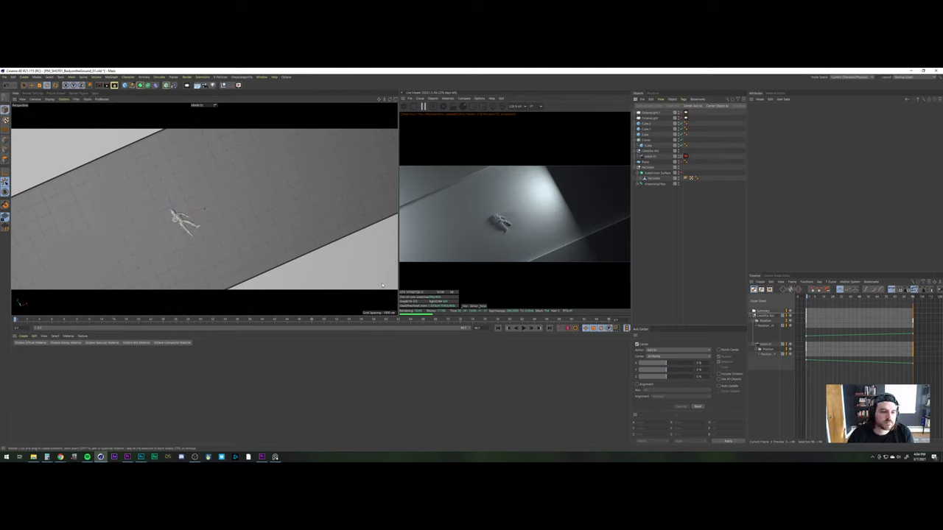
click(498, 328)
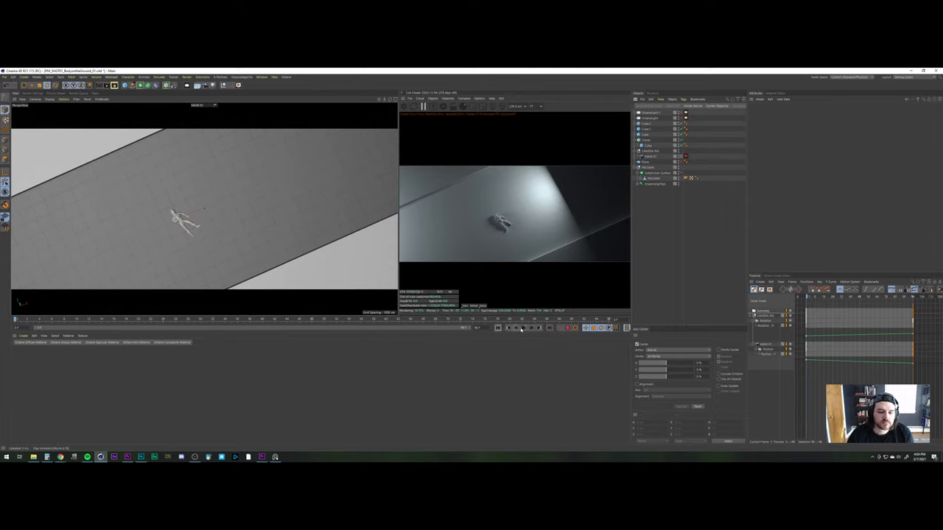
click(523, 328)
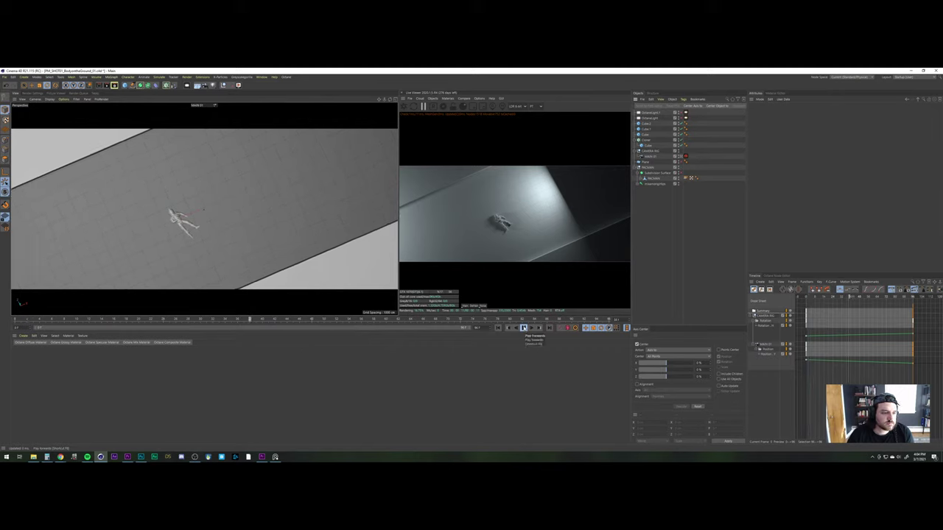
click(523, 328)
Try hiding the axis display elements through the viewport filter, restoring each one
click(77, 99)
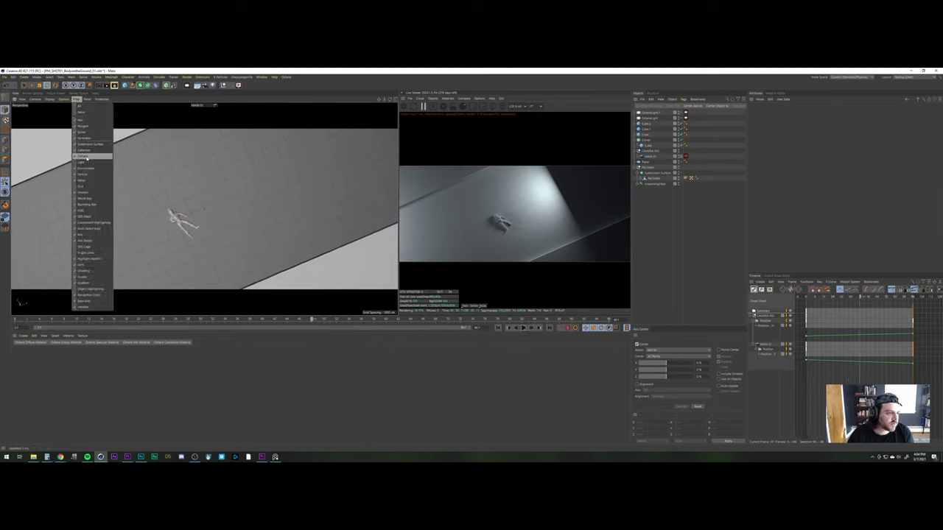
click(87, 237)
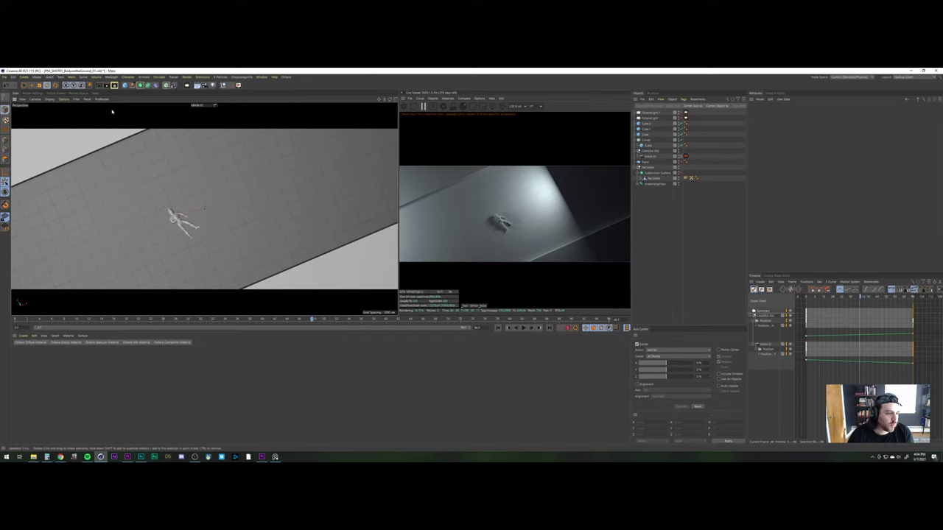
click(77, 99)
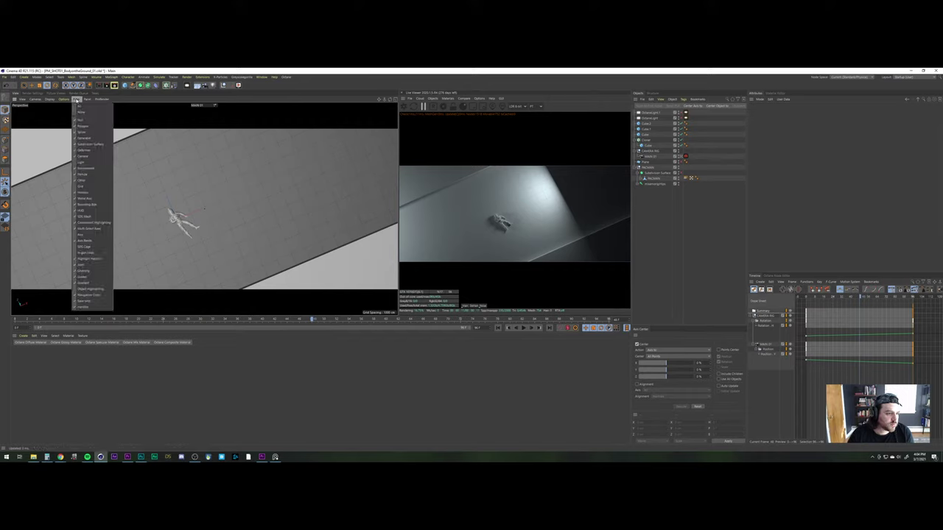
click(81, 241)
click(77, 99)
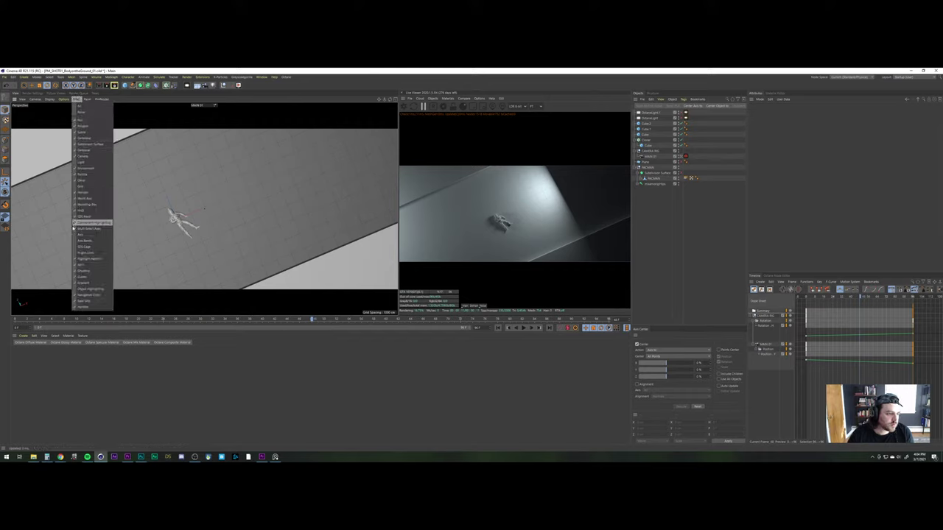
click(87, 234)
click(76, 99)
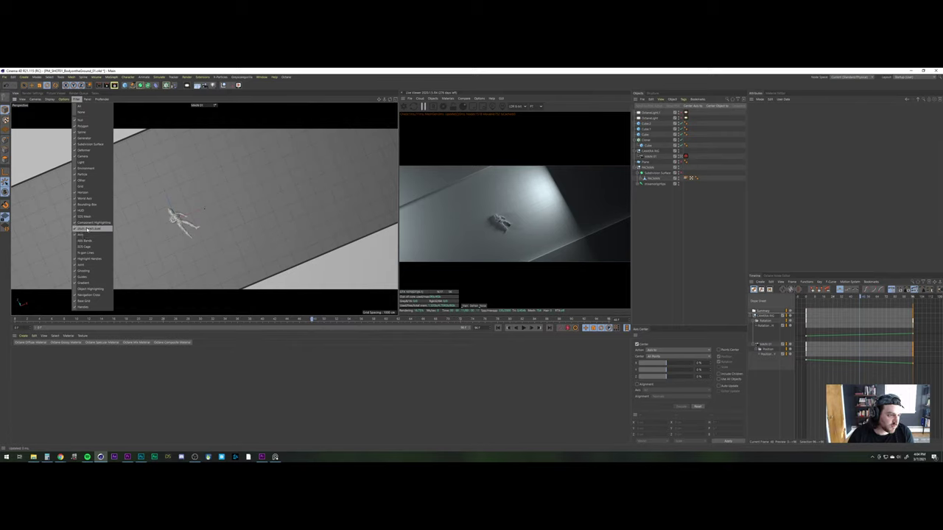
click(86, 242)
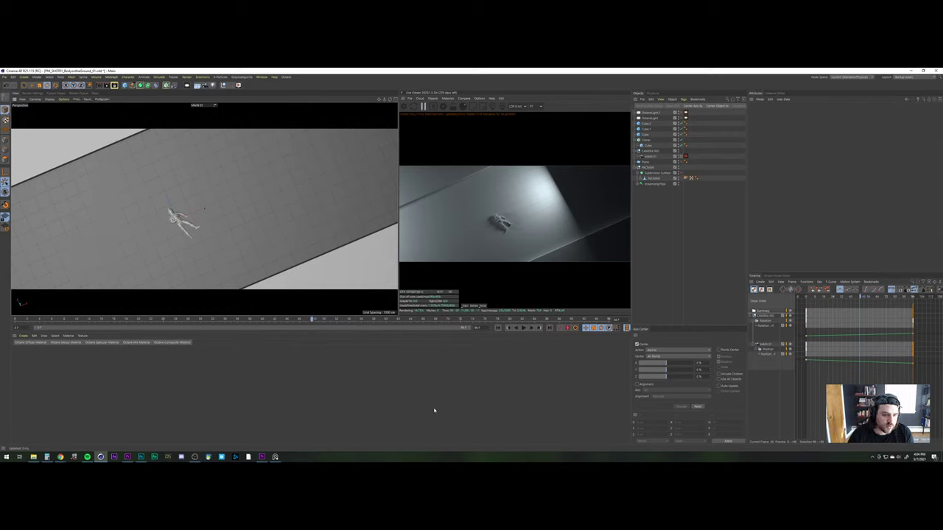
Play the camera move from the first frame, stop it and return to the start of the timeline
click(498, 329)
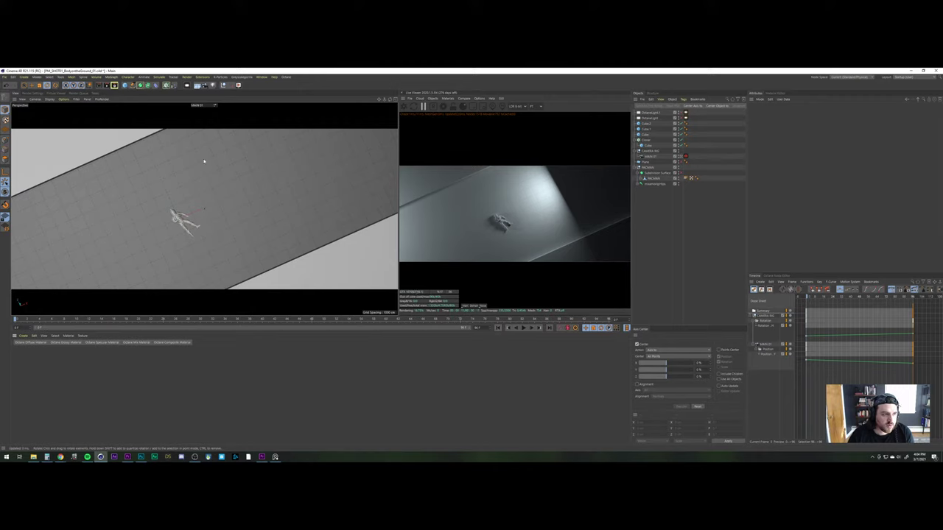
click(523, 328)
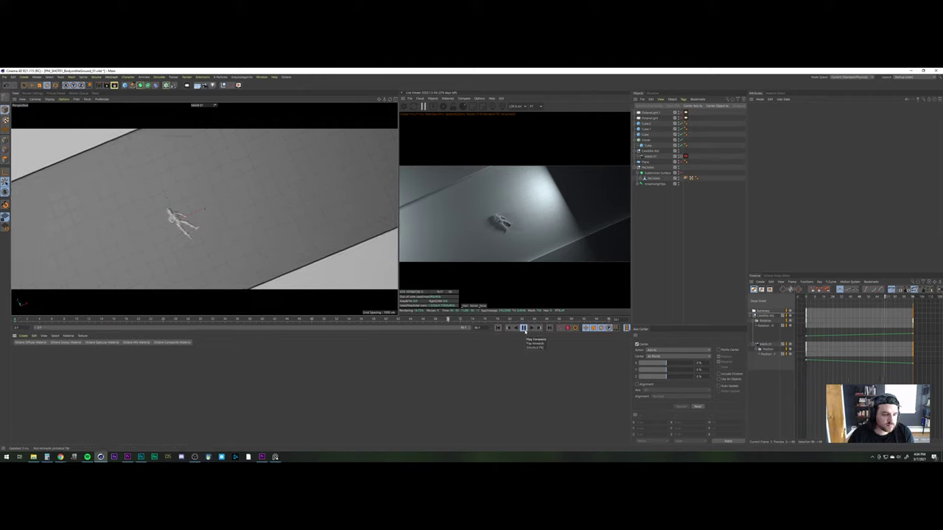
click(523, 328)
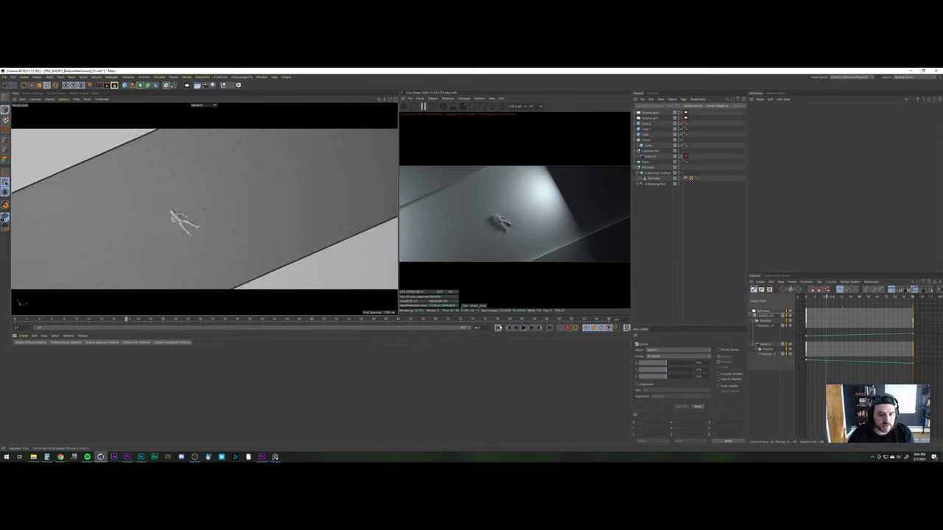
click(498, 328)
Make a Hardware OpenGL preview of all frames in MP4 format with an image width of 1920
key(alt+b)
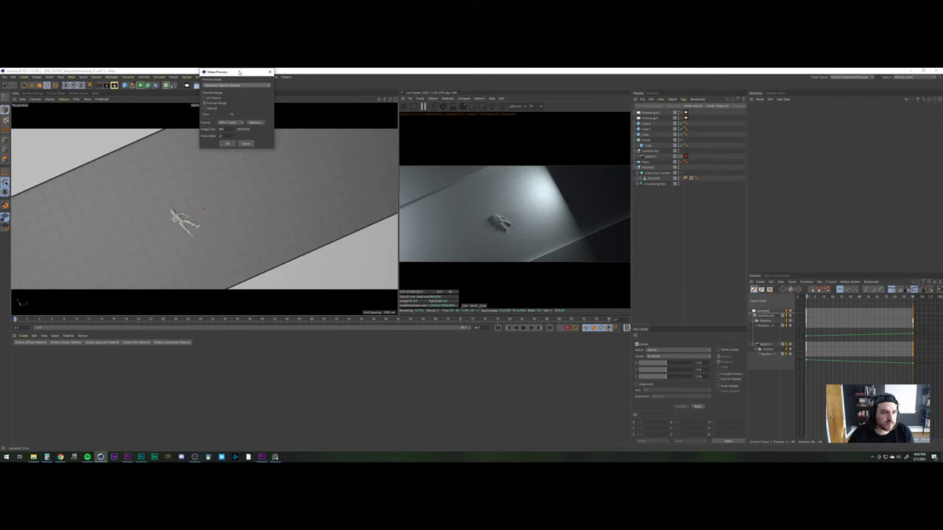
drag(243, 73, 337, 163)
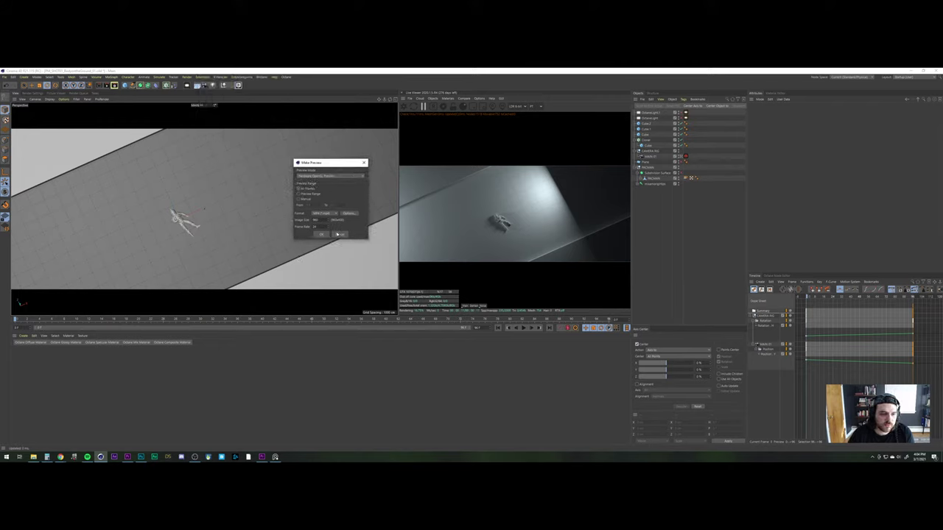
drag(325, 219, 279, 211)
text(1)
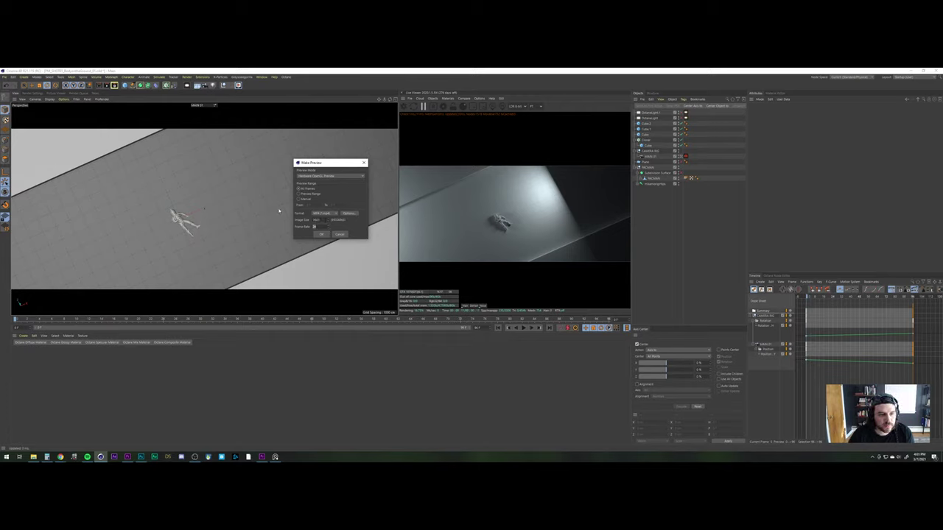
click(321, 234)
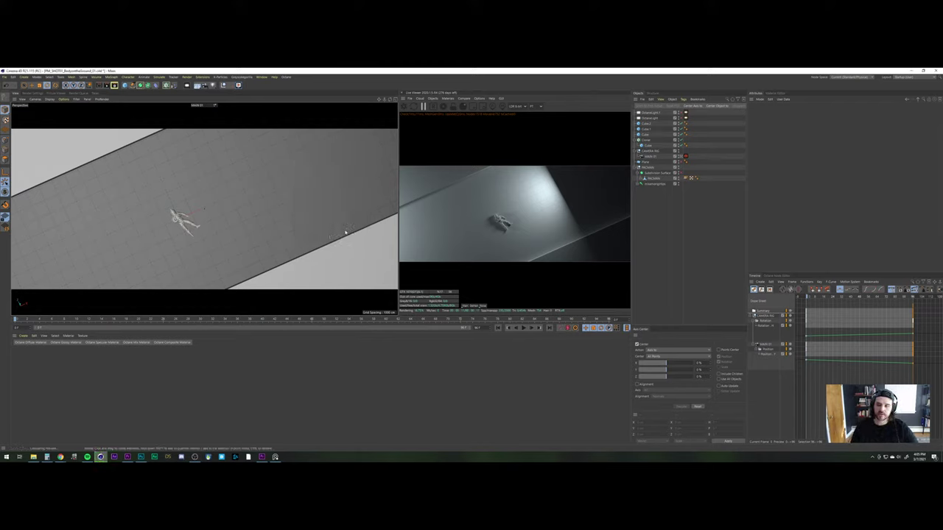
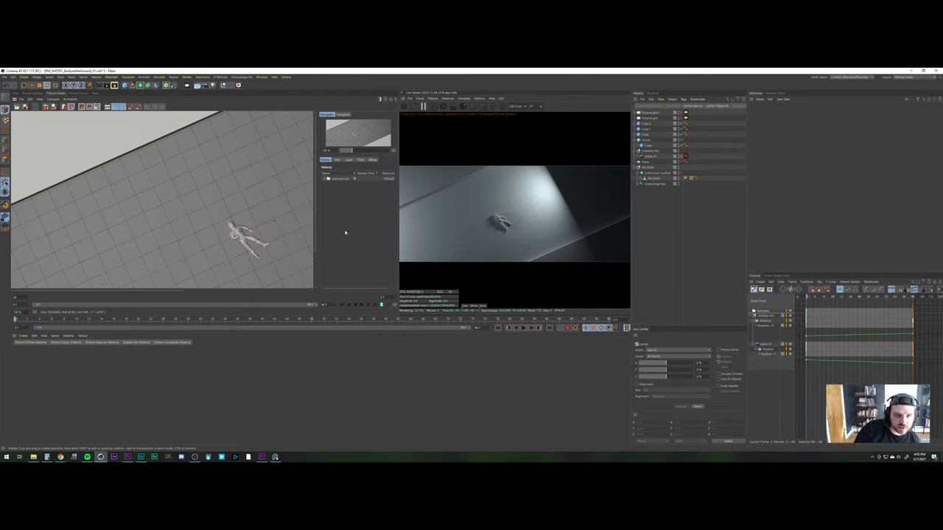
Fit the rendered preview in the Picture Viewer and play it through to check the camera move
scroll(230, 235, down, 2)
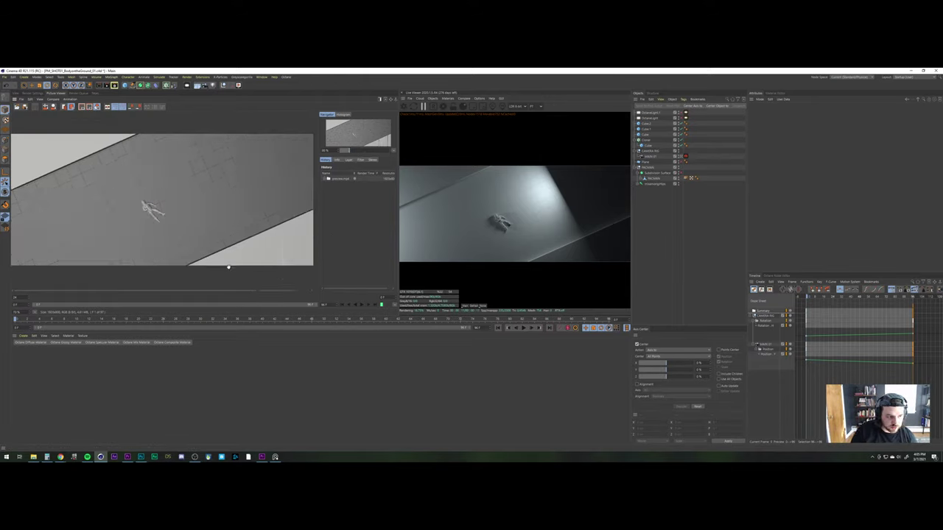
drag(16, 318, 275, 309)
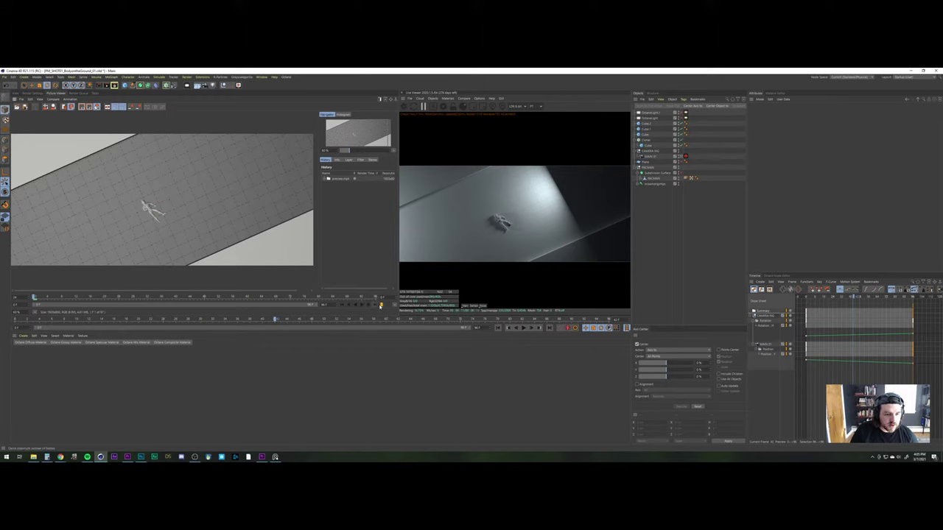
click(381, 305)
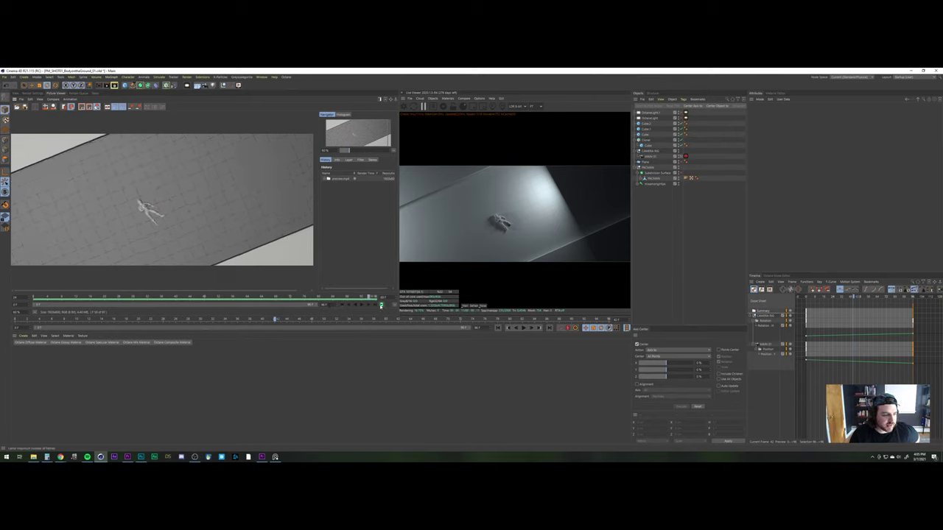
Reveal the rendered preview on disk in File Explorer and select the preview video file
right_click(340, 179)
click(361, 248)
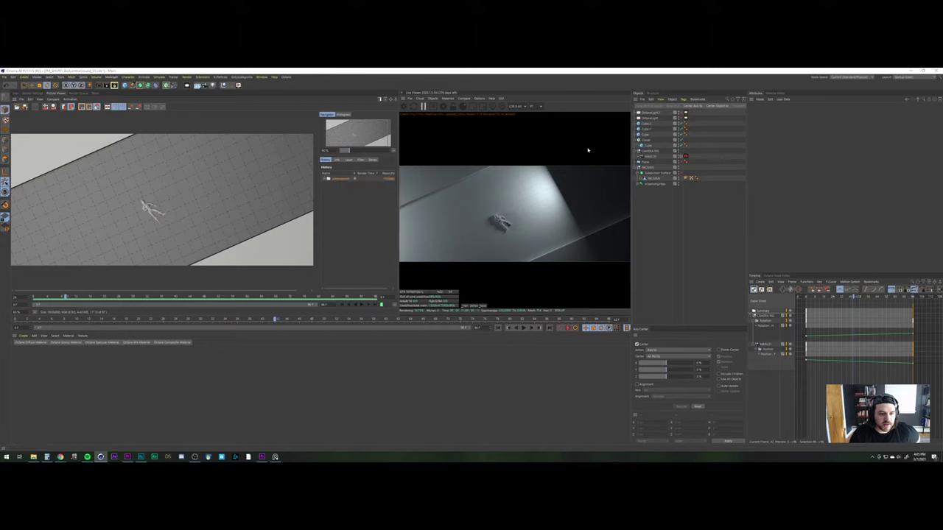
click(279, 223)
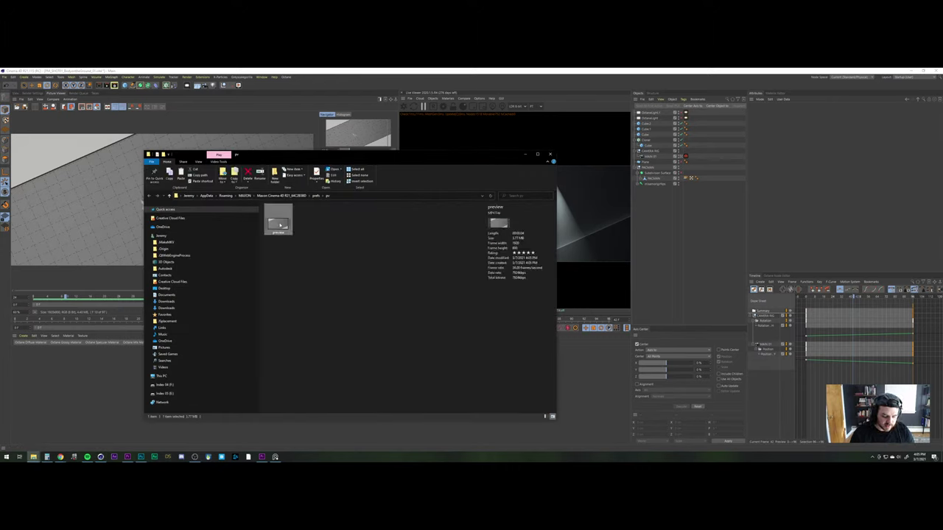
Bring up the project's Explorer window beside the preview folder and open the Footage folder of the project
click(34, 457)
click(22, 437)
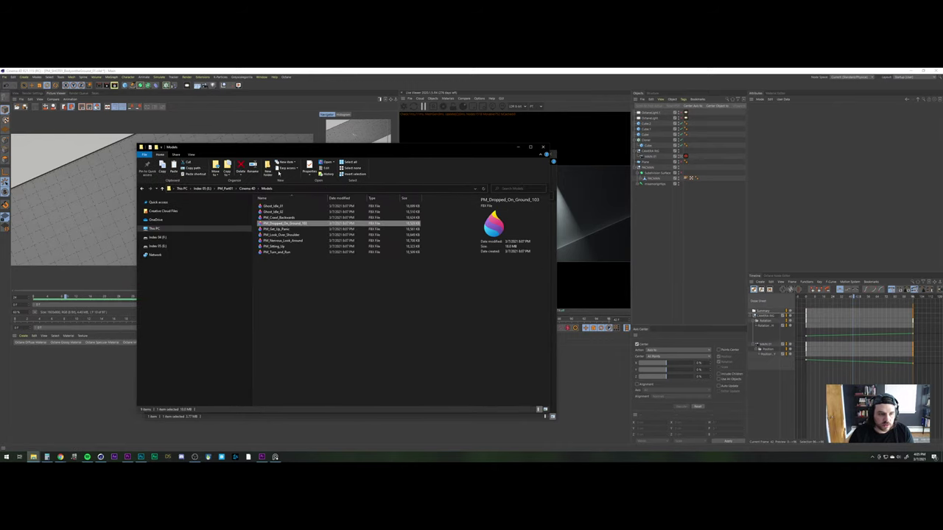
drag(345, 148, 666, 157)
click(569, 198)
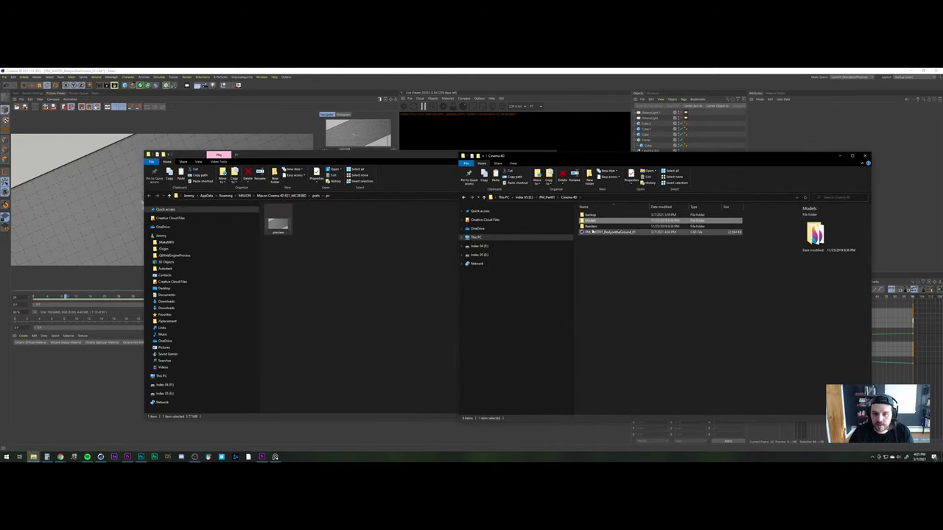
click(547, 198)
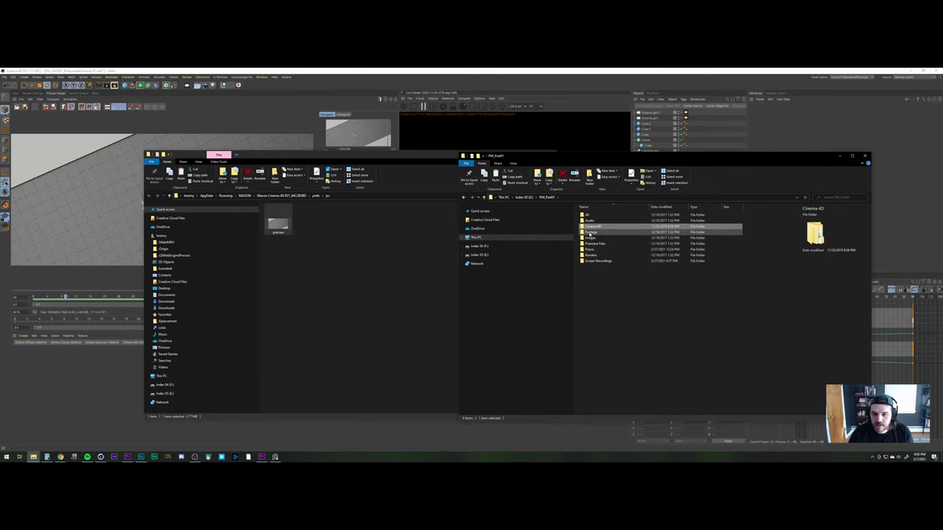
double_click(590, 233)
Create a new folder named PLAYBLASTS inside the project's Footage folder and open it
key(ctrl+shift+n)
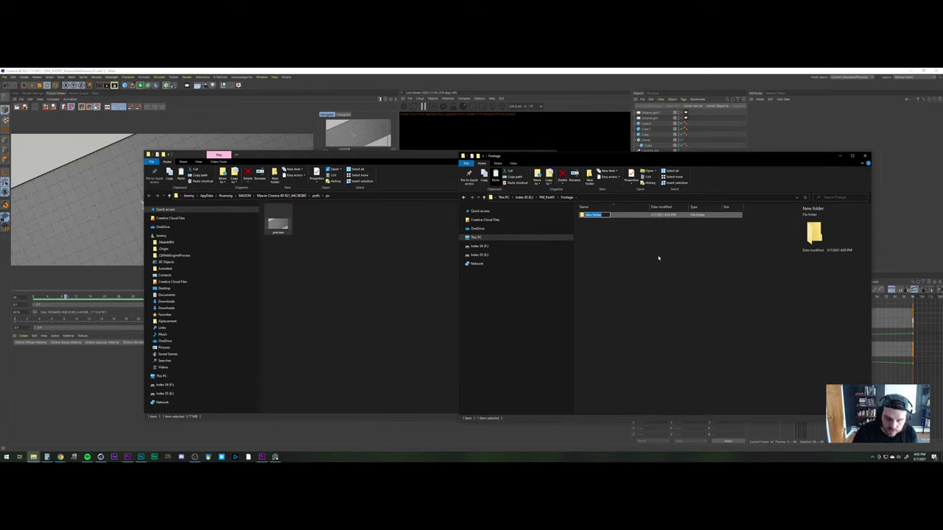
text(PLAT)
text(BL)
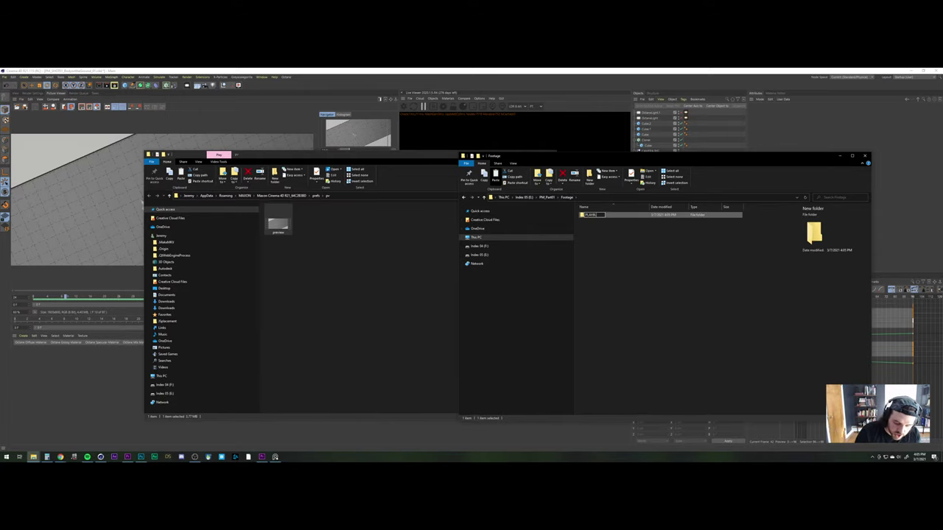
text(AST)
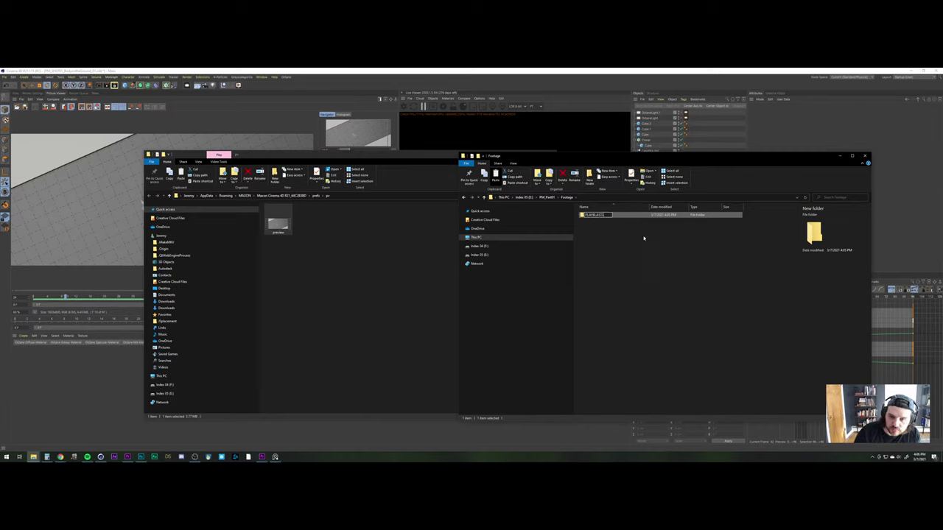
key(Return)
double_click(593, 214)
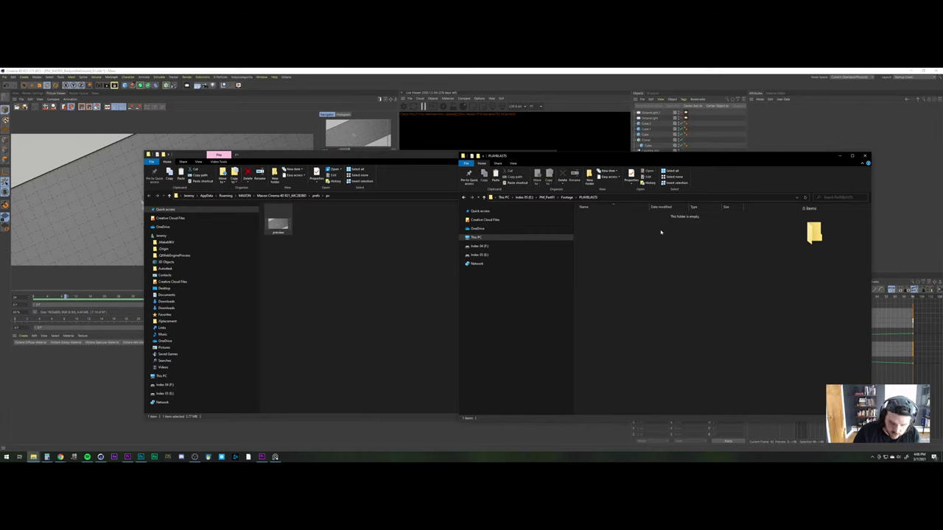
Paste the preview video into the PLAYBLASTS folder and rename it SHOT01_01
key(ctrl+v)
key(F2)
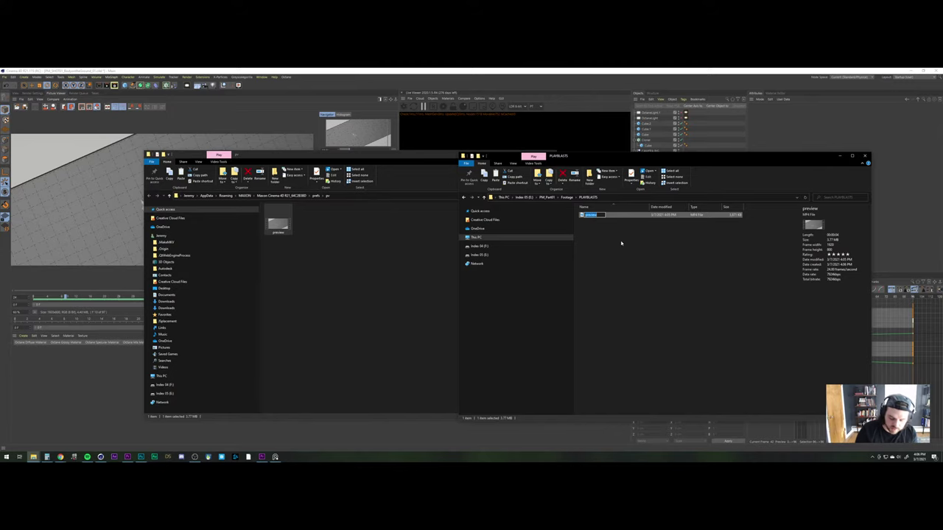
text(1)
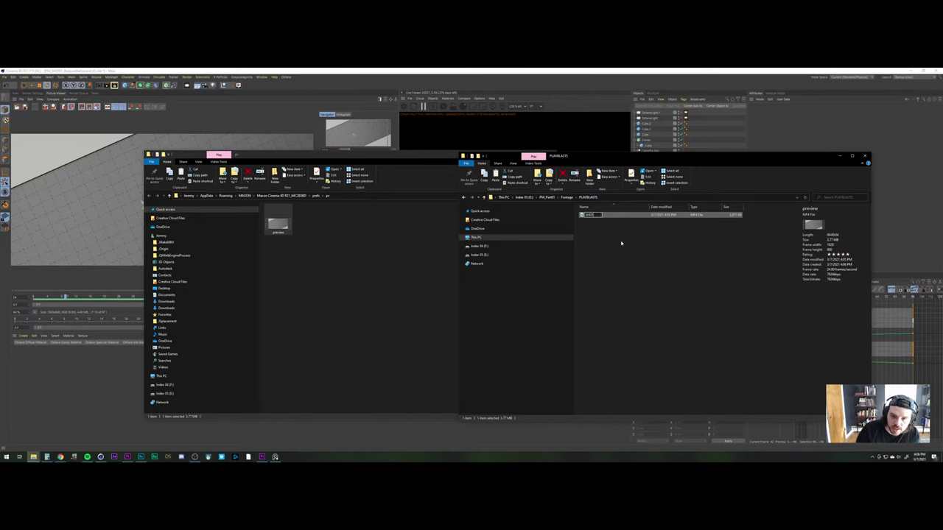
text(HOT01_01)
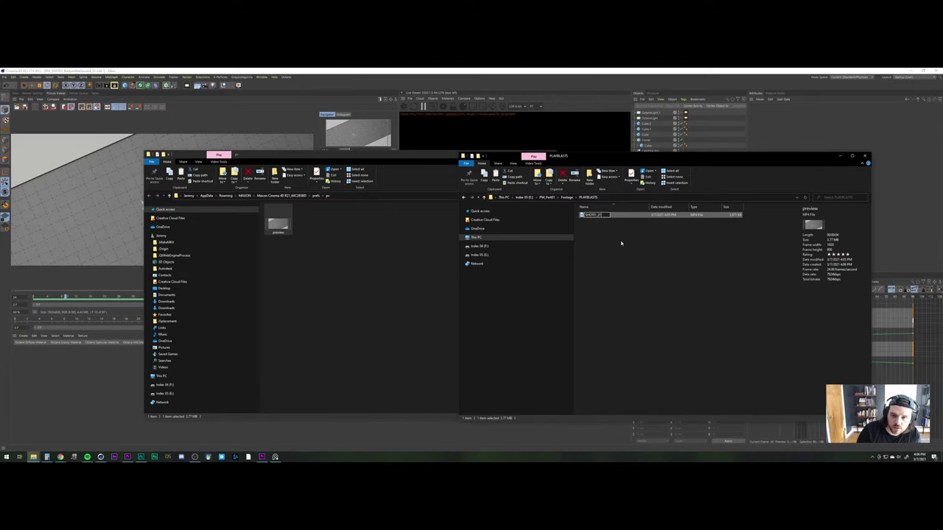
key(Return)
Switch to Premiere Pro and import SHOT01_01 from the PLAYBLASTS folder into the Footage bin
click(114, 457)
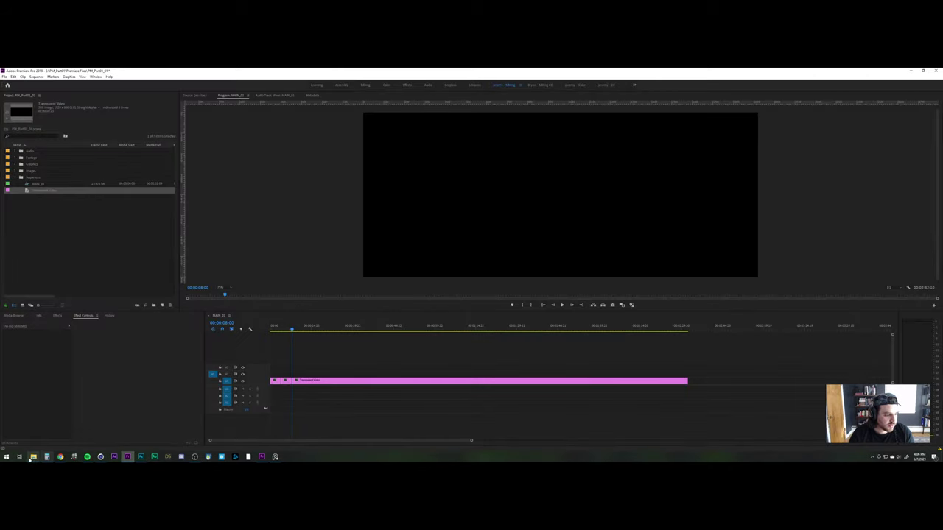
mouse_move(33, 456)
click(50, 439)
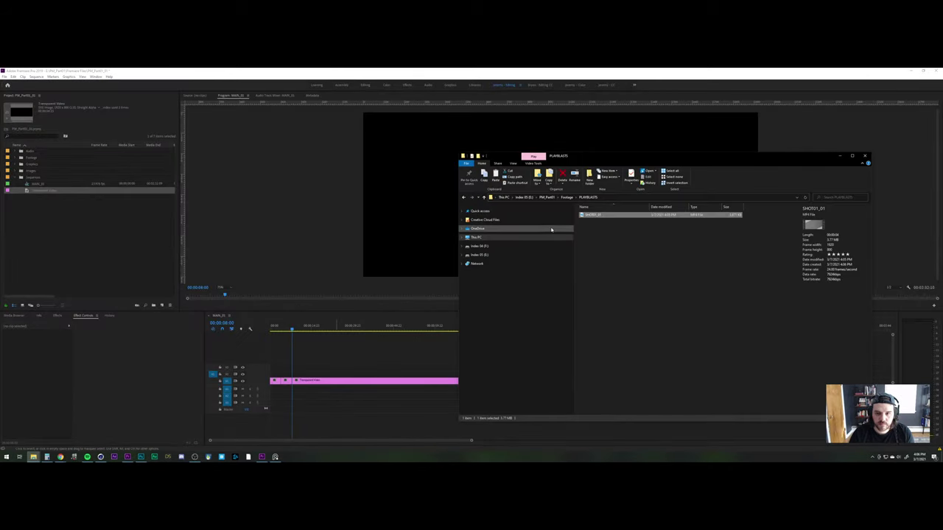
drag(589, 215, 15, 159)
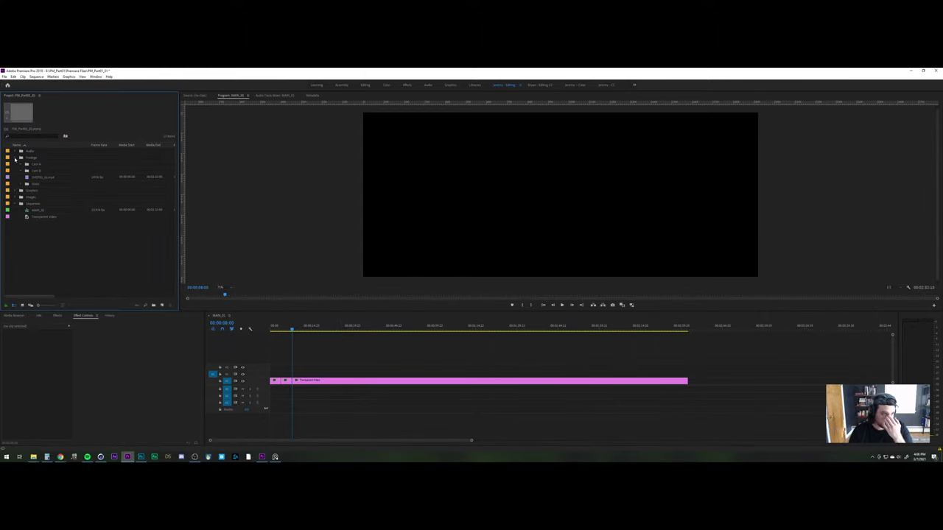
Delete the three sub-bins inside the Footage bin, keeping only the SHOT01_01 clip there
click(36, 170)
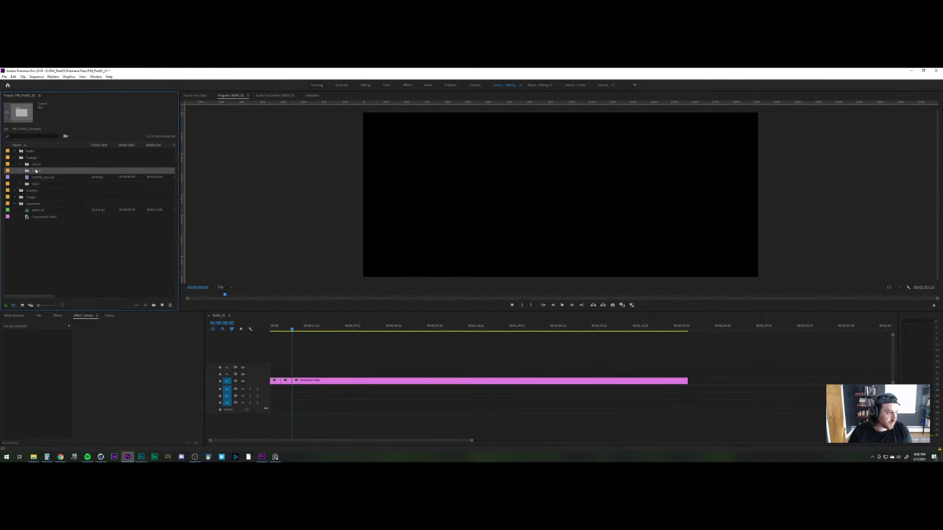
click(34, 185)
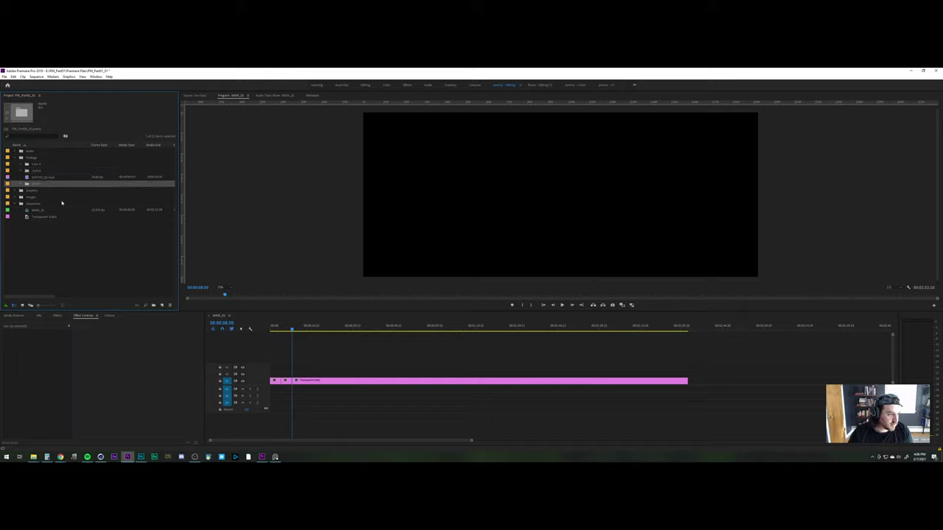
ctrl+click(36, 171)
ctrl+click(38, 166)
key(Delete)
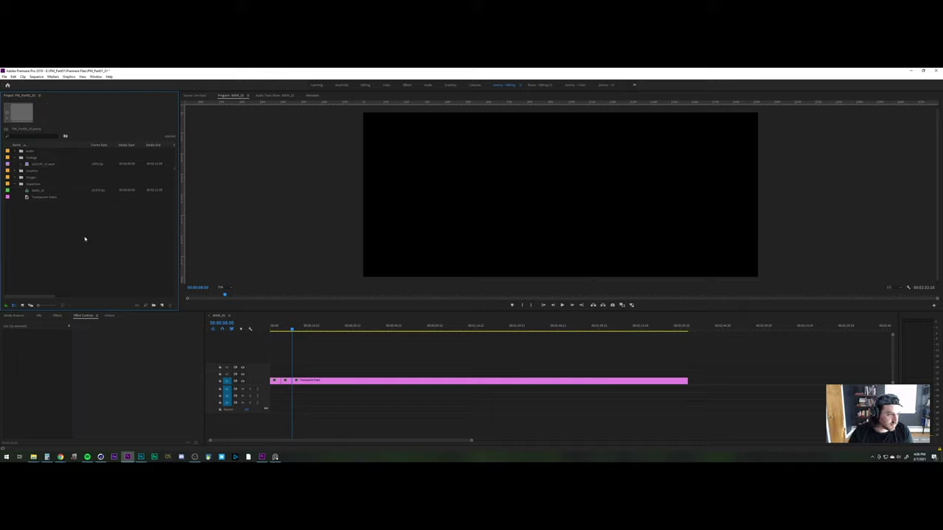
Place the SHOT01_01 clip on track V2 directly above the second placeholder clip and play it back
drag(38, 163, 286, 374)
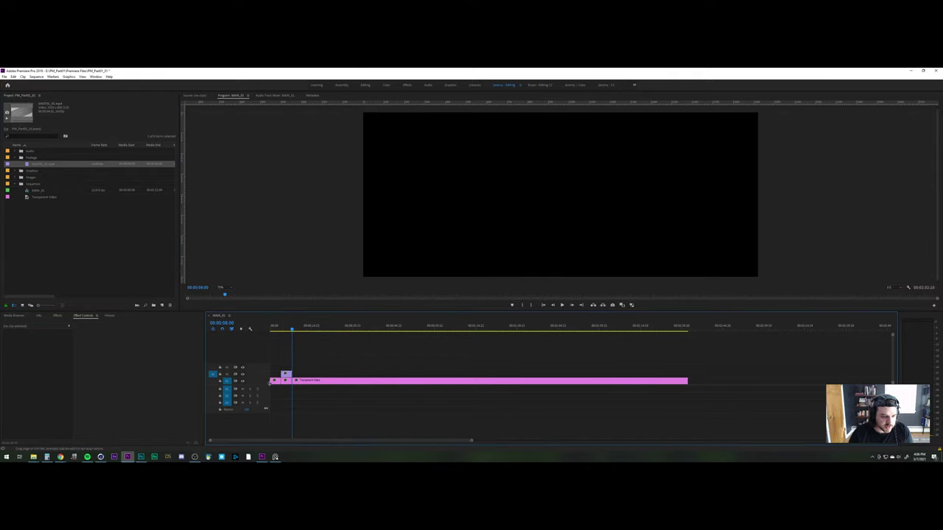
click(281, 325)
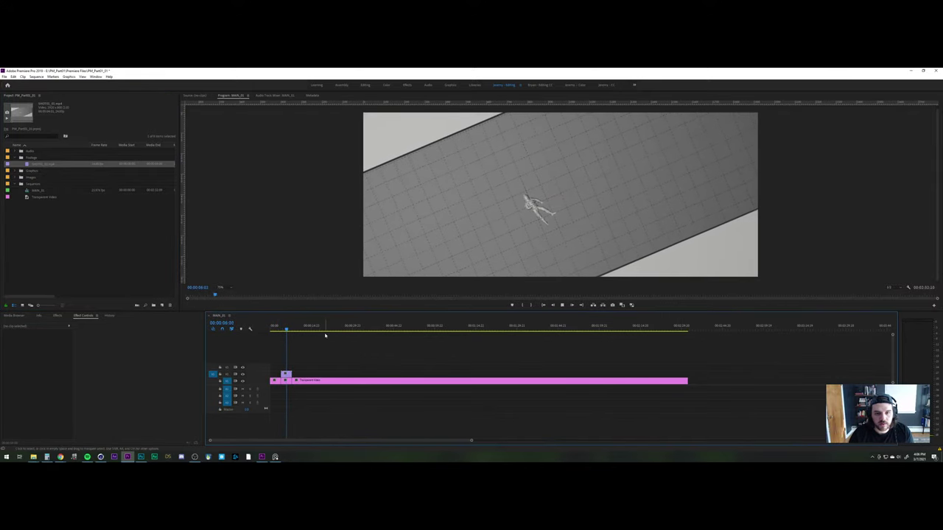
key(space)
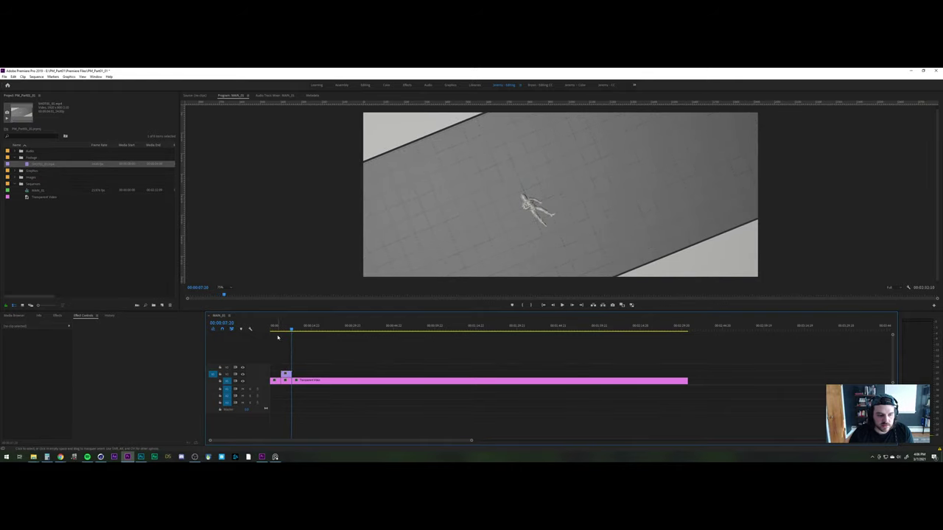
Play the sequence from its start and replay the SHOT01_01 section to check the timing in the edit
key(Home)
key(space)
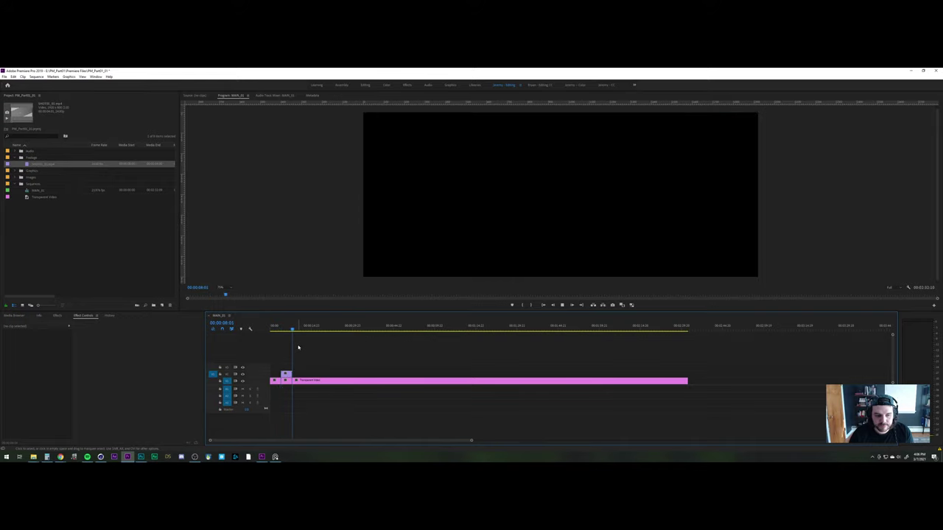
key(space)
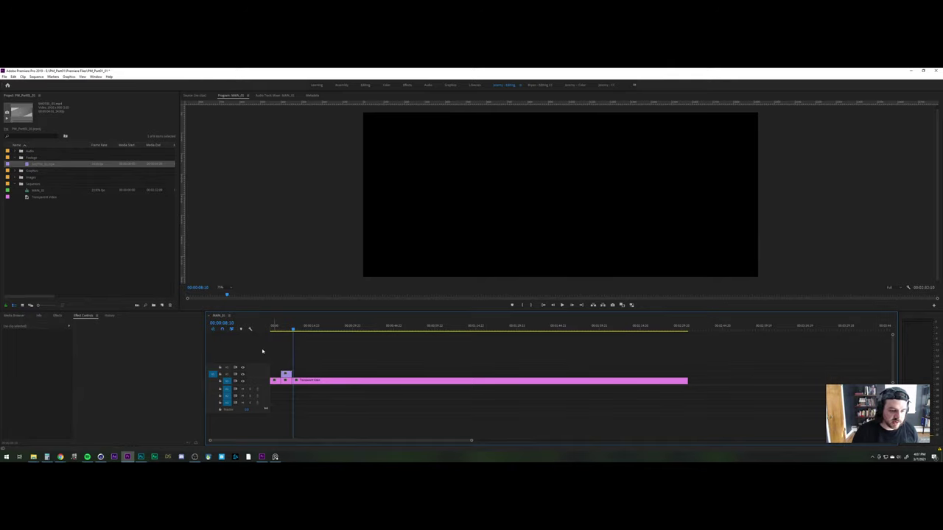
click(285, 330)
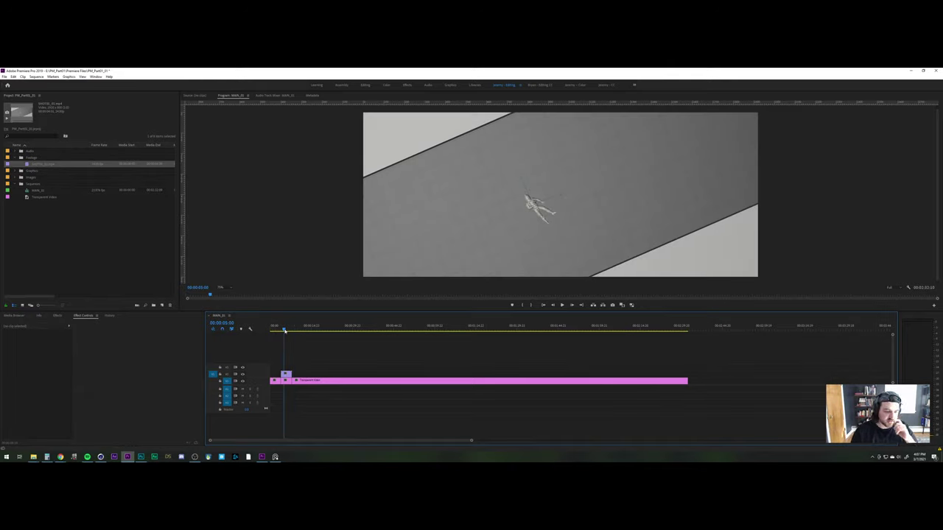
key(space)
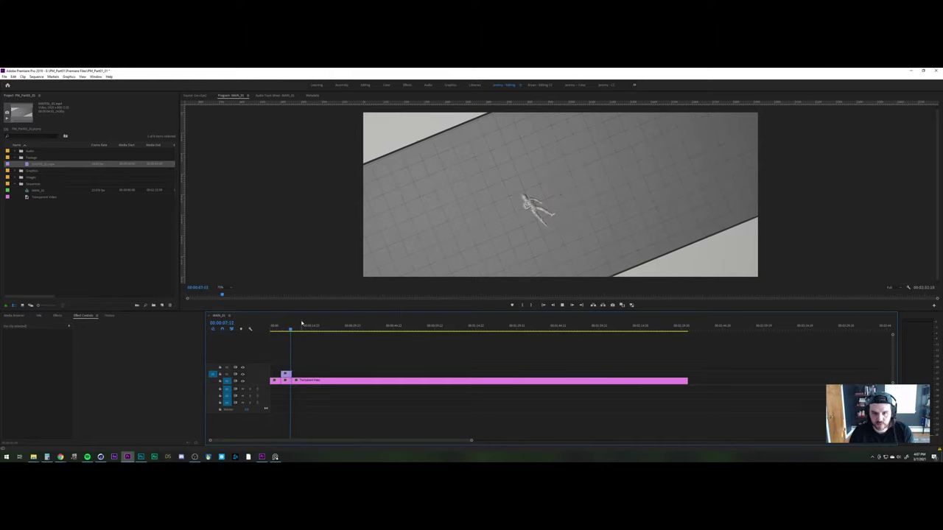
drag(298, 326, 271, 326)
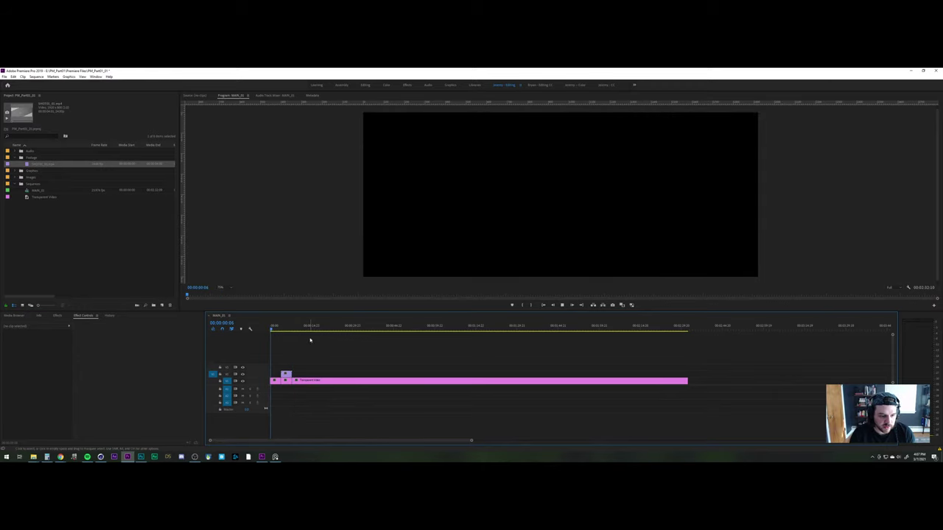
Switch to Spotify and bring up the current playlist
click(87, 456)
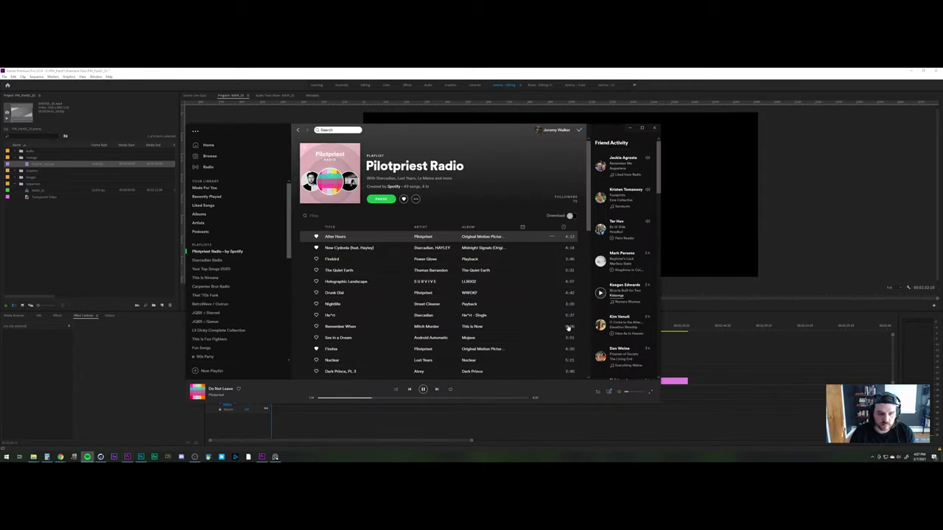
Switch to Premiere Pro, start a media import and browse the Assets audio library to the Aberrant Forms folder
click(417, 419)
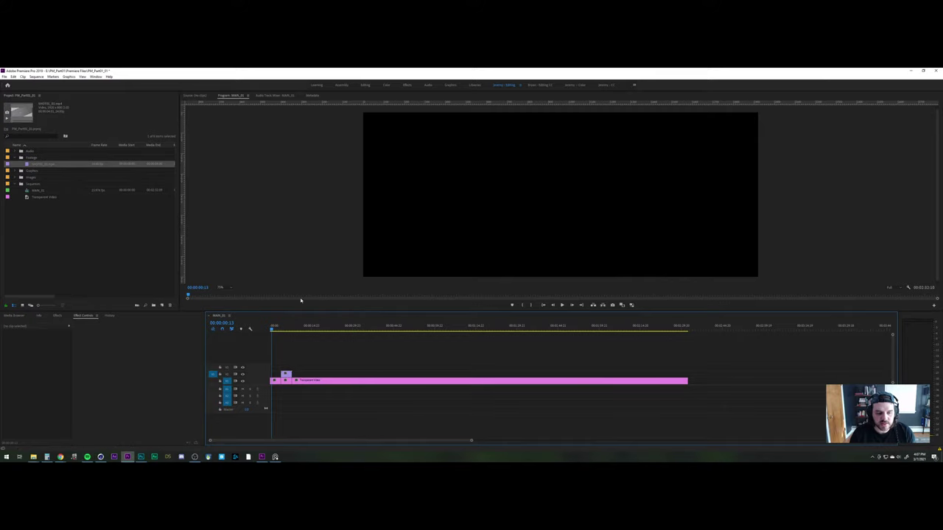
click(288, 330)
click(35, 235)
key(ctrl+i)
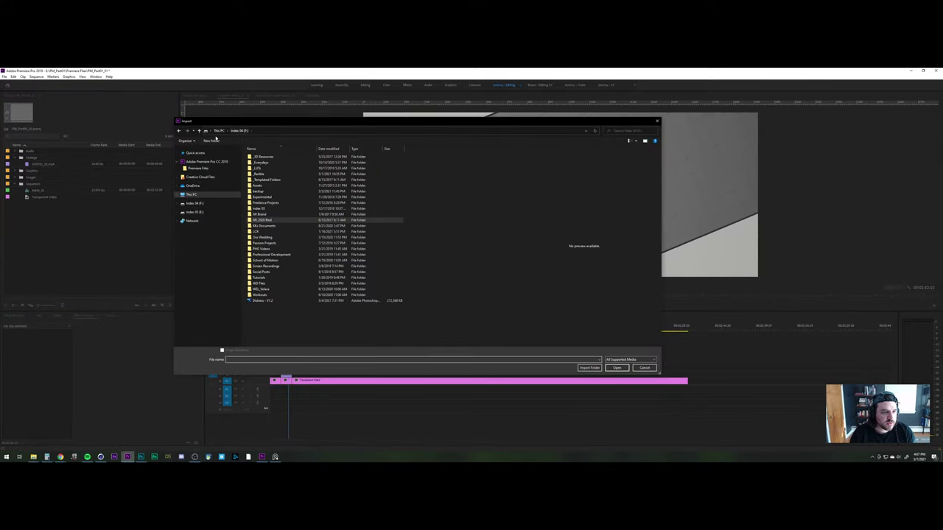
double_click(283, 185)
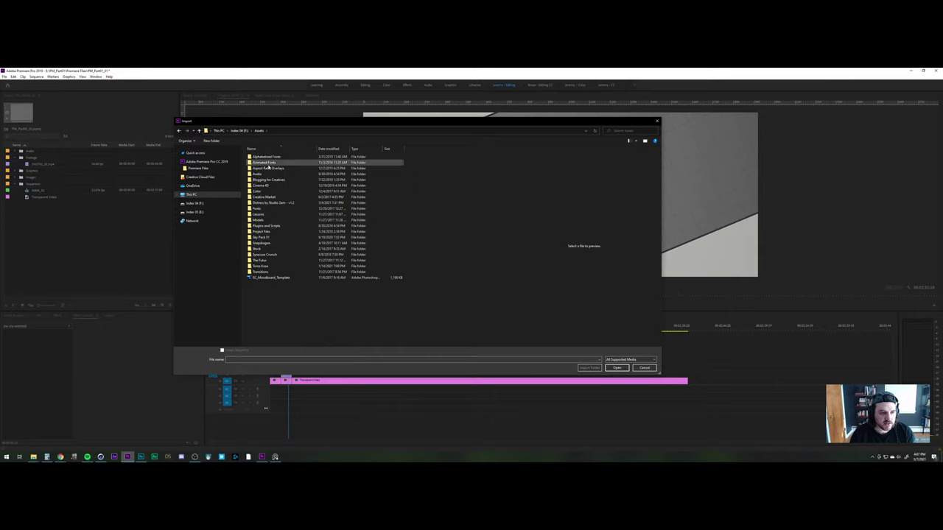
double_click(263, 174)
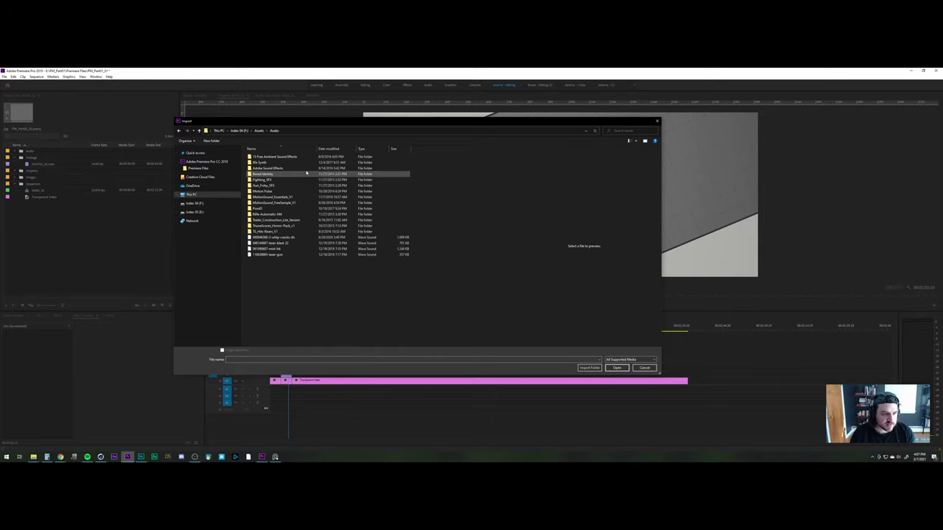
double_click(279, 163)
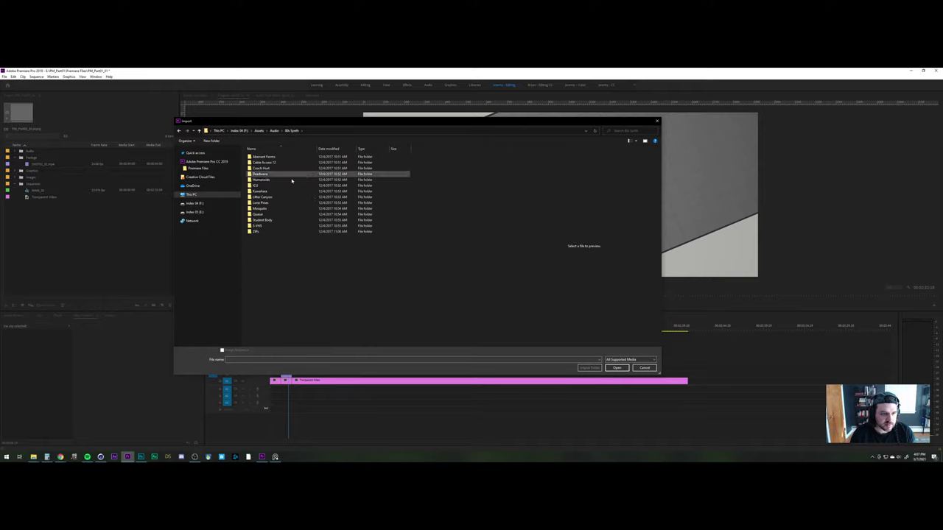
double_click(267, 157)
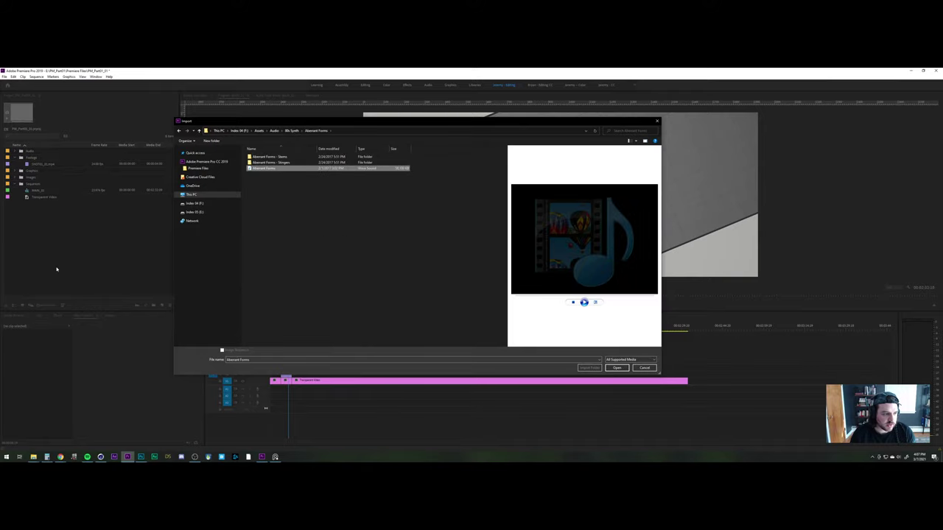
Preview the Aberrant Forms track in the import dialog and return to the Audio folder
click(584, 303)
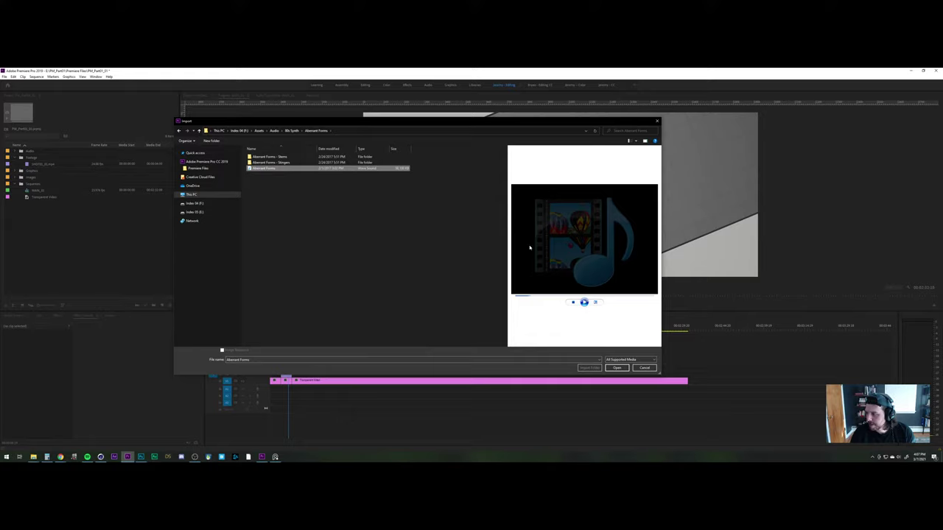
click(327, 214)
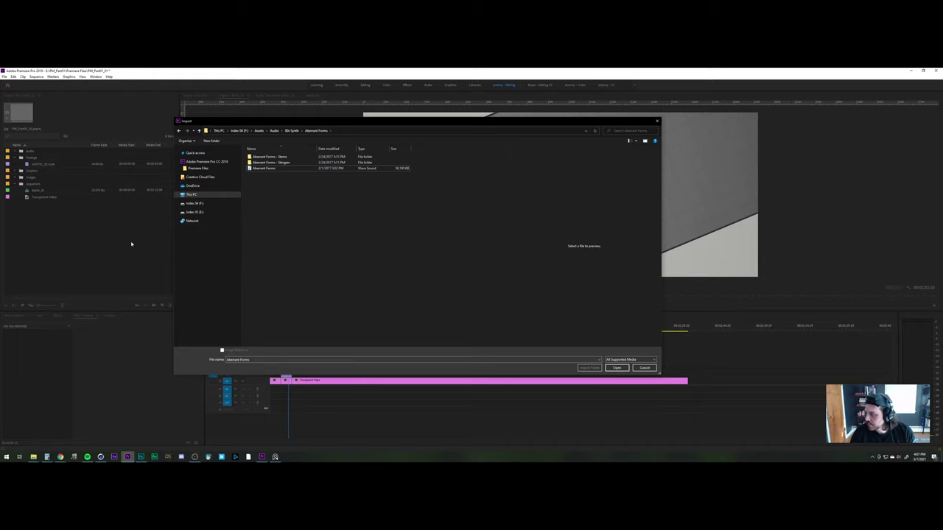
click(274, 131)
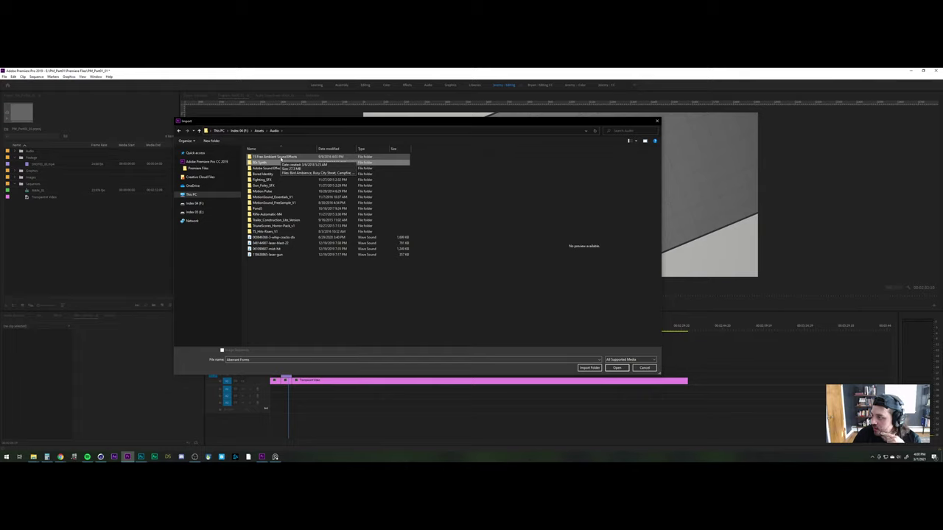
Switch to OBS and raise the Desktop Audio level to about the middle of its range
mouse_move(195, 456)
click(210, 441)
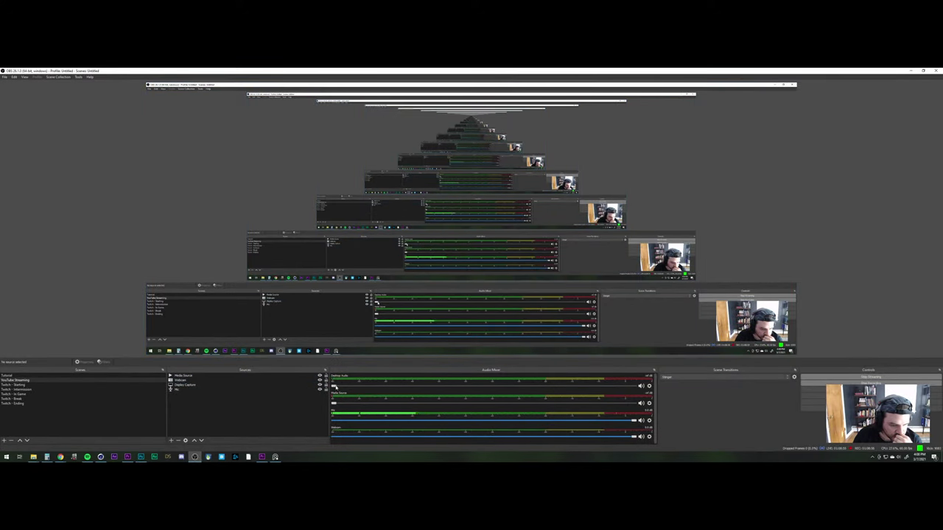
drag(333, 385, 492, 389)
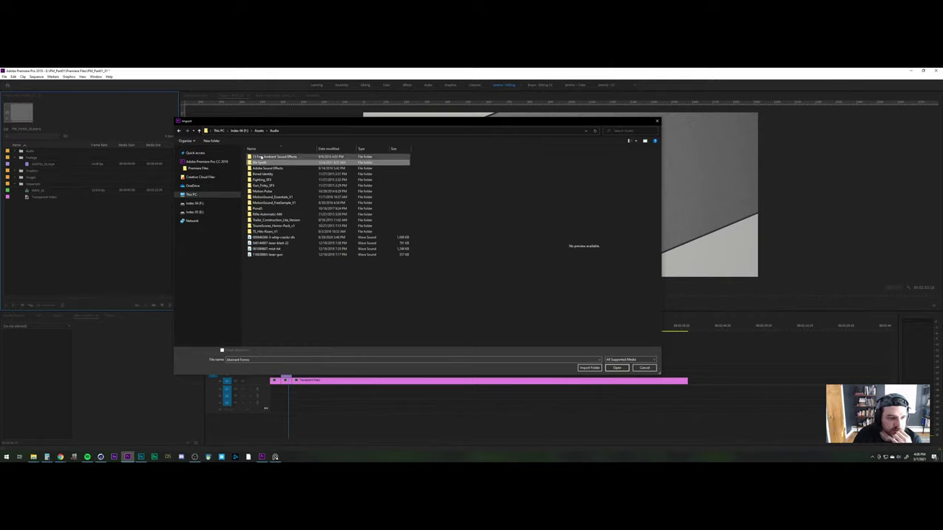
Reopen the Aberrant Forms folder in Premiere Pro's import dialog and play its main track
double_click(262, 162)
double_click(262, 156)
click(263, 168)
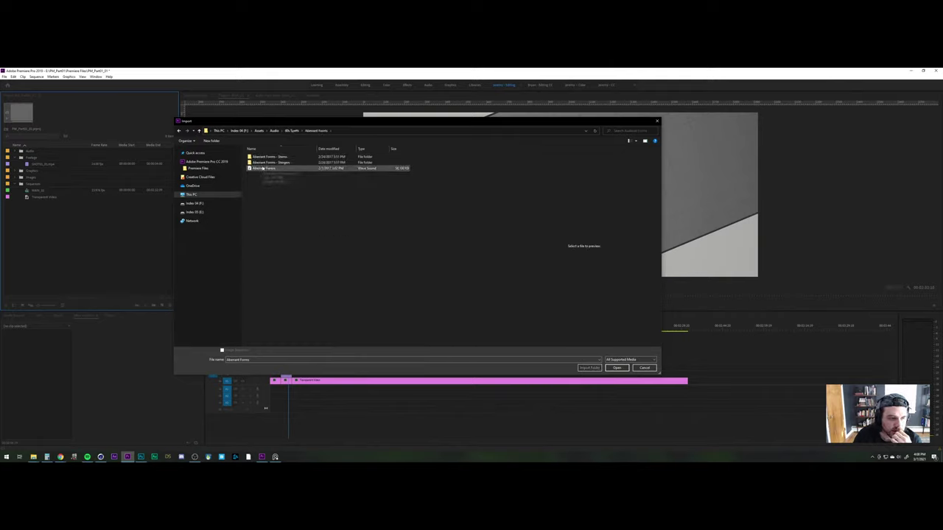
click(585, 304)
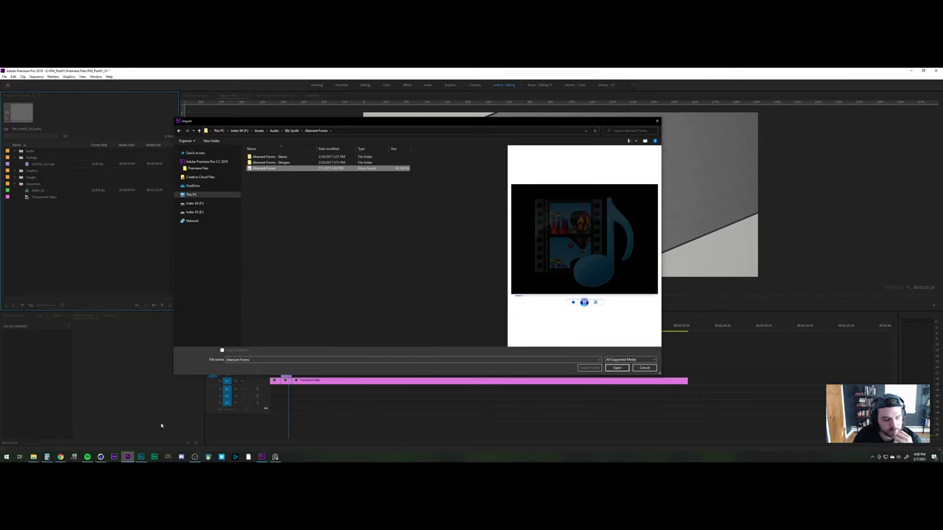
Switch to OBS and lower the Desktop Audio level to about a third of its range
click(194, 457)
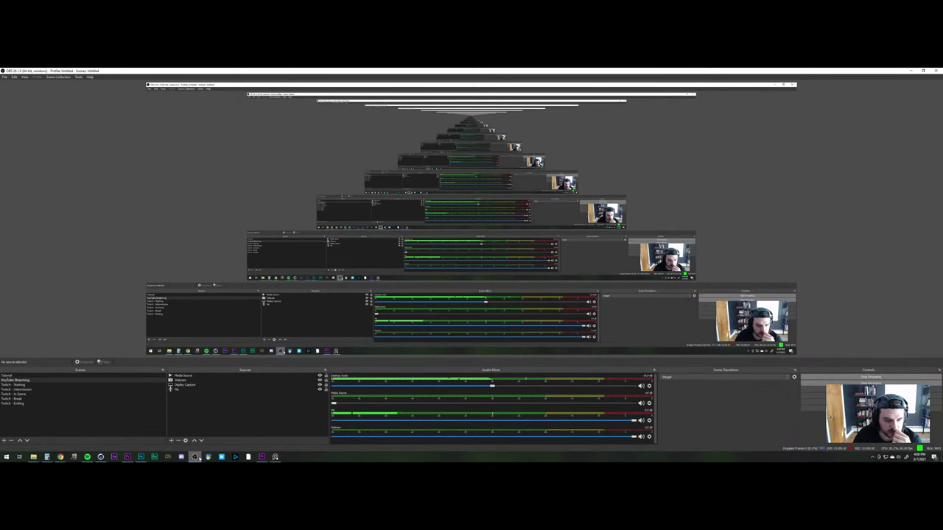
click(598, 300)
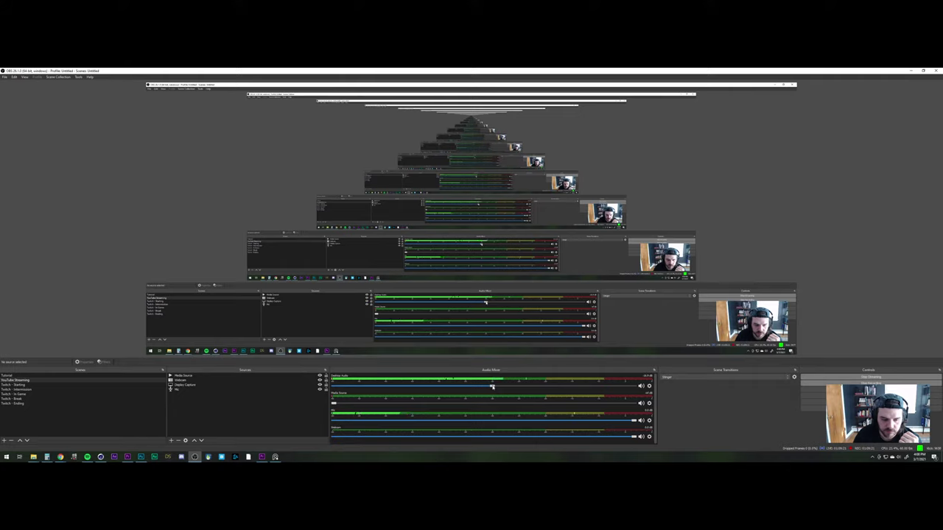
drag(491, 386, 441, 386)
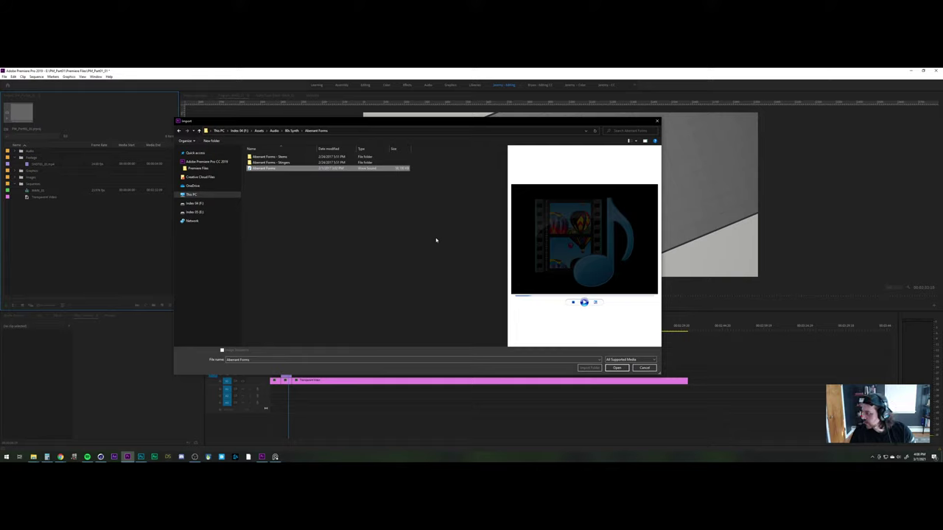
Look through the Adobe Sound Effects folder in Premiere Pro's import dialog and close it without importing anything
click(274, 130)
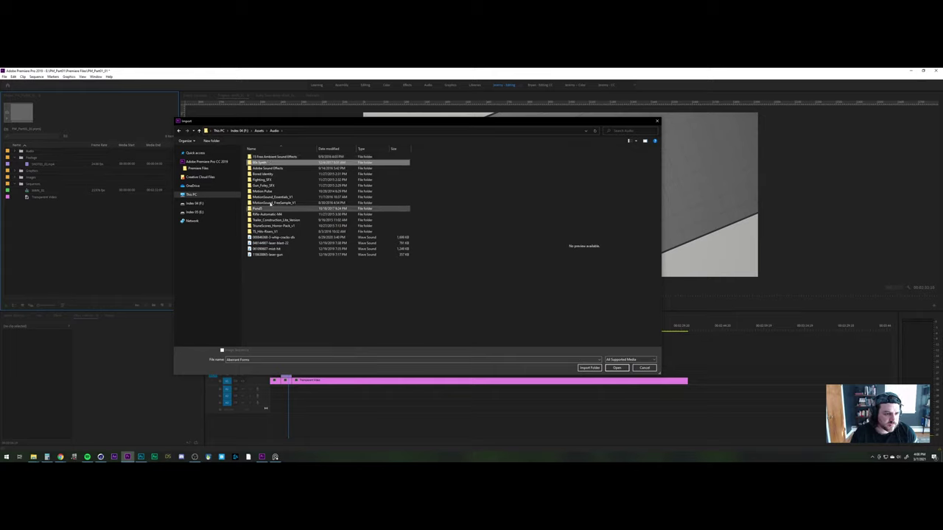
double_click(268, 169)
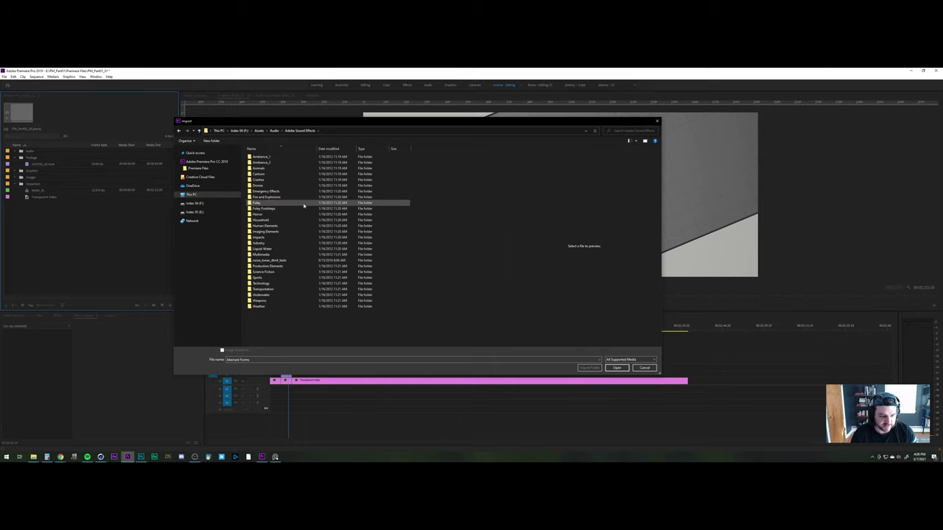
click(194, 456)
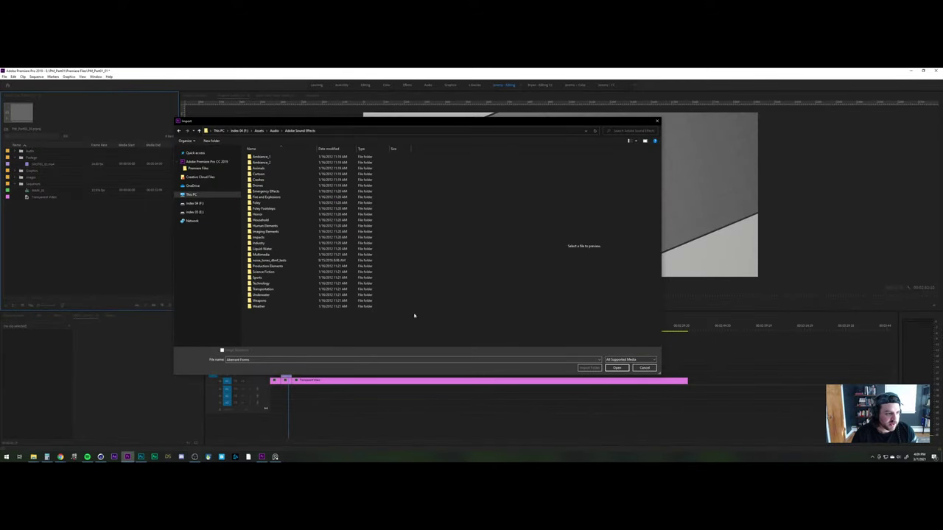
click(644, 368)
Play back the short footage clip of the body on the ground in the sequence
click(285, 330)
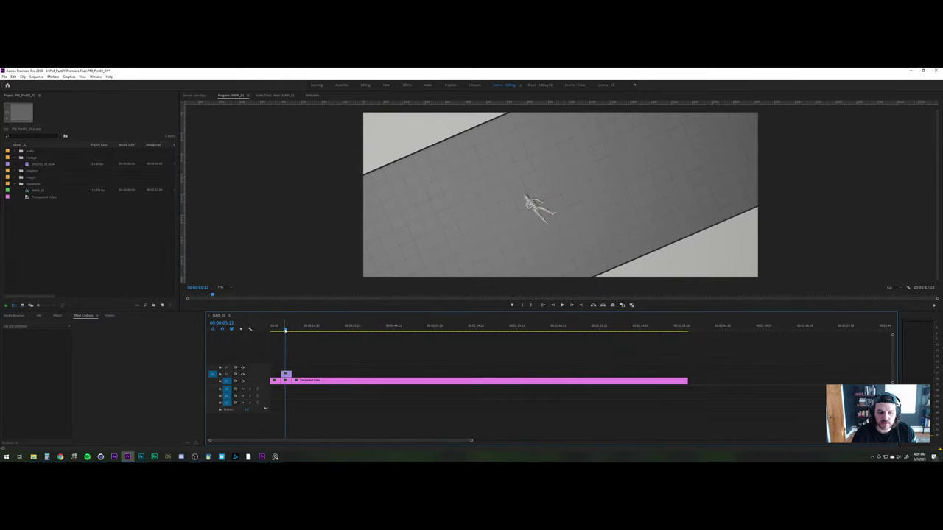
key(space)
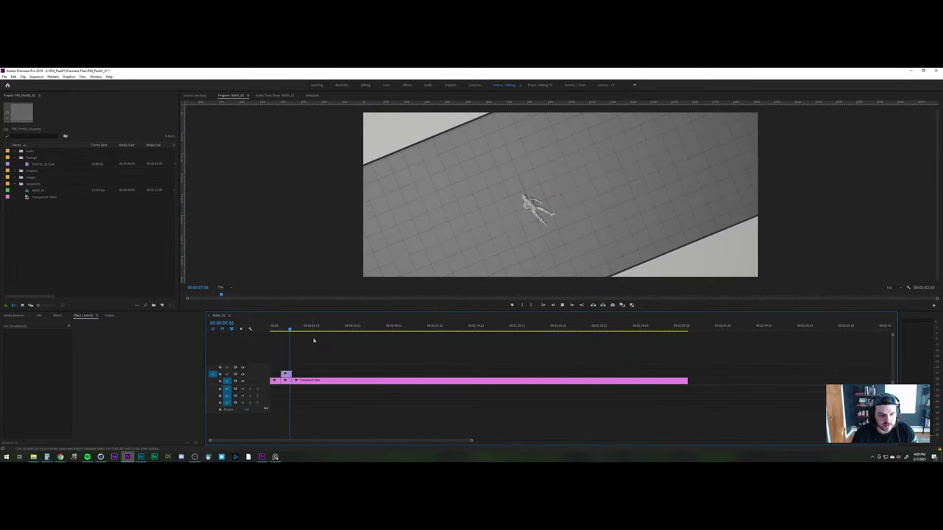
click(280, 329)
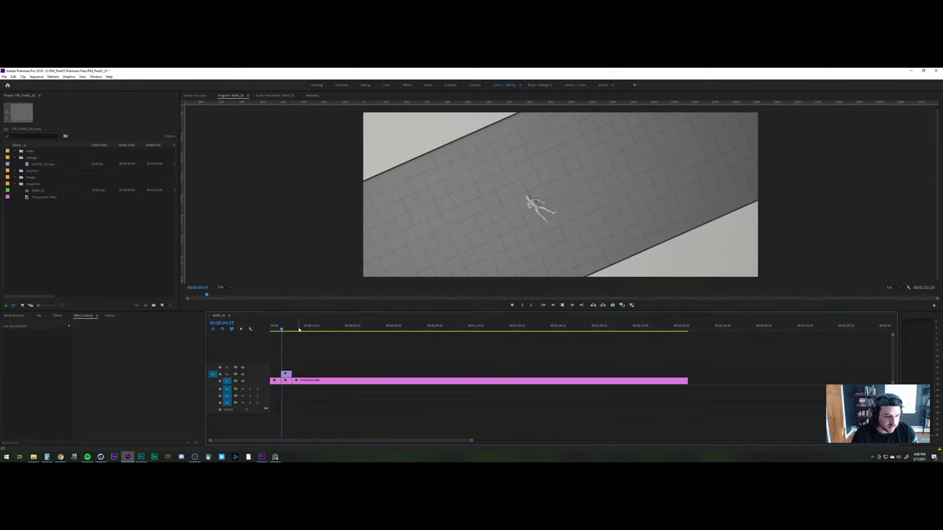
key(space)
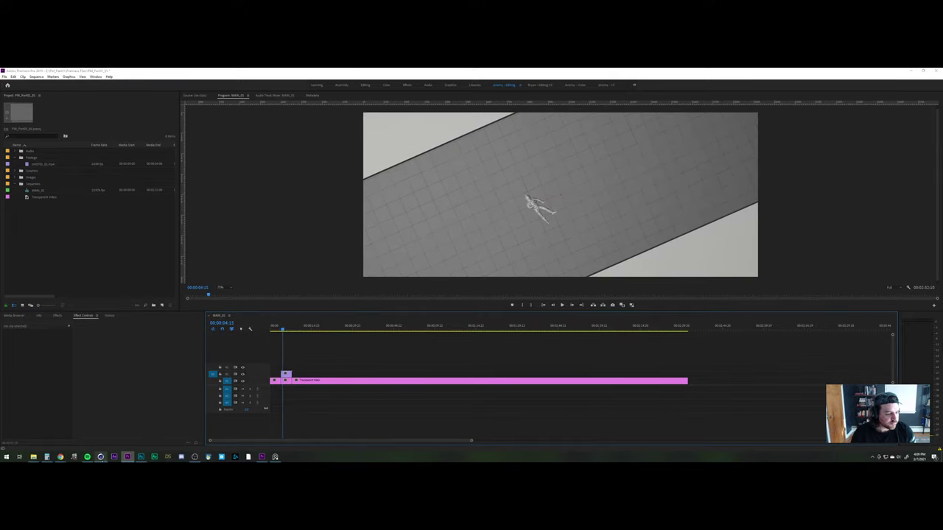
Switch to Cinema 4D, return to the perspective viewport and save the current Shot 01 project
click(101, 456)
click(3, 78)
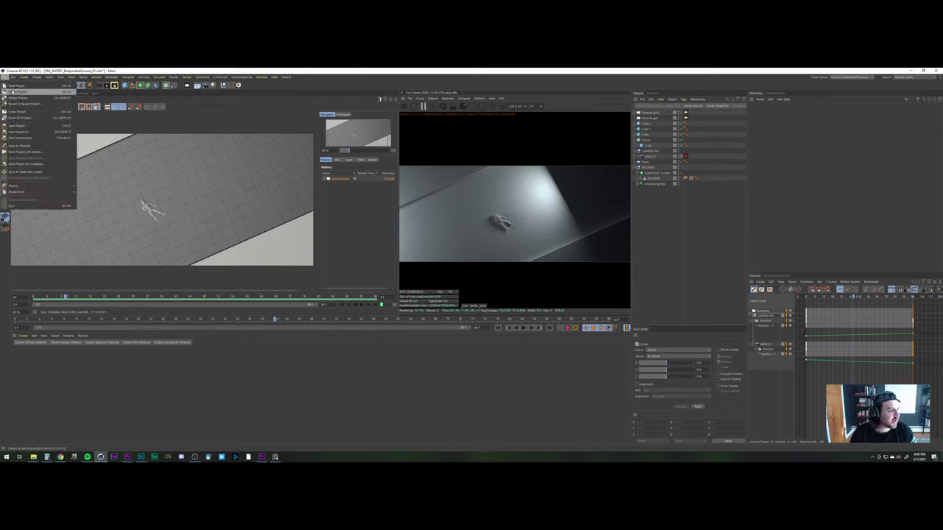
click(179, 112)
click(23, 94)
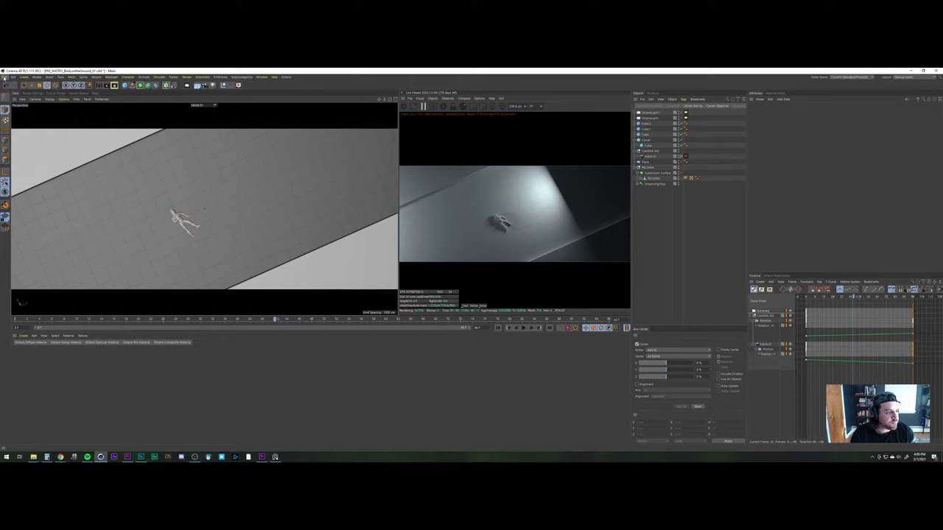
click(4, 78)
click(11, 125)
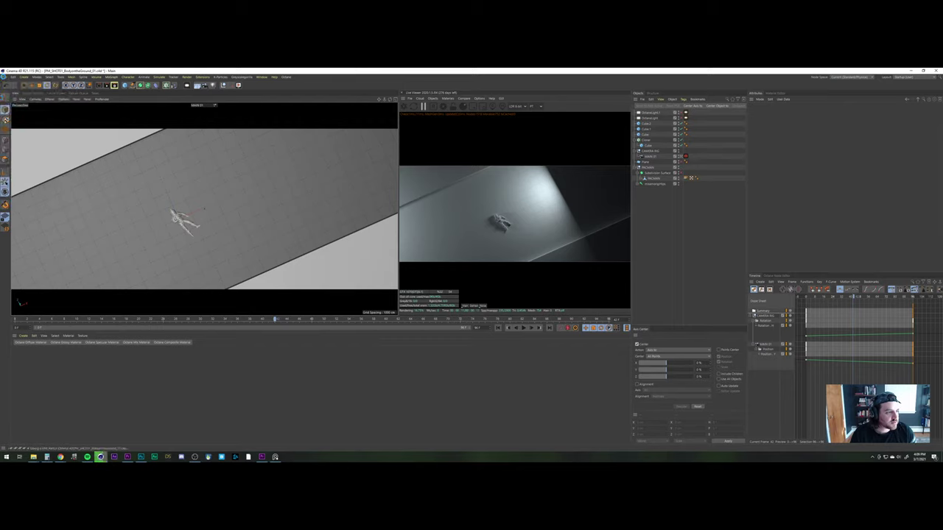
Save a copy of the project in the Cinema 4D folder as PM_SHOT02_WakeUp_01
click(4, 77)
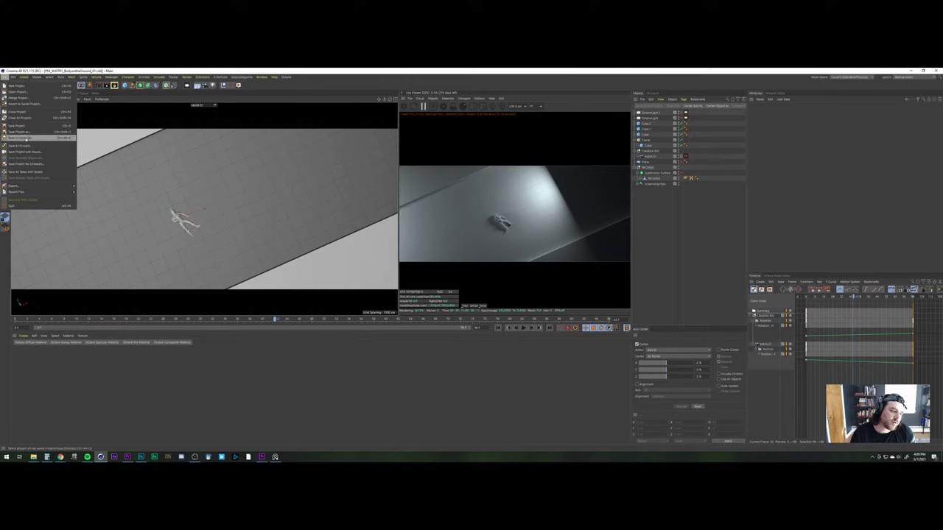
click(22, 132)
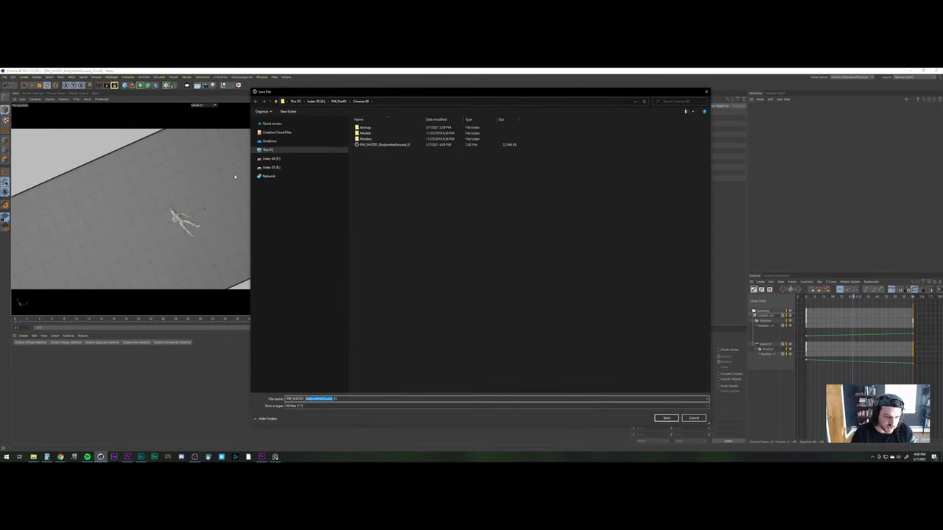
key(BackSpace)
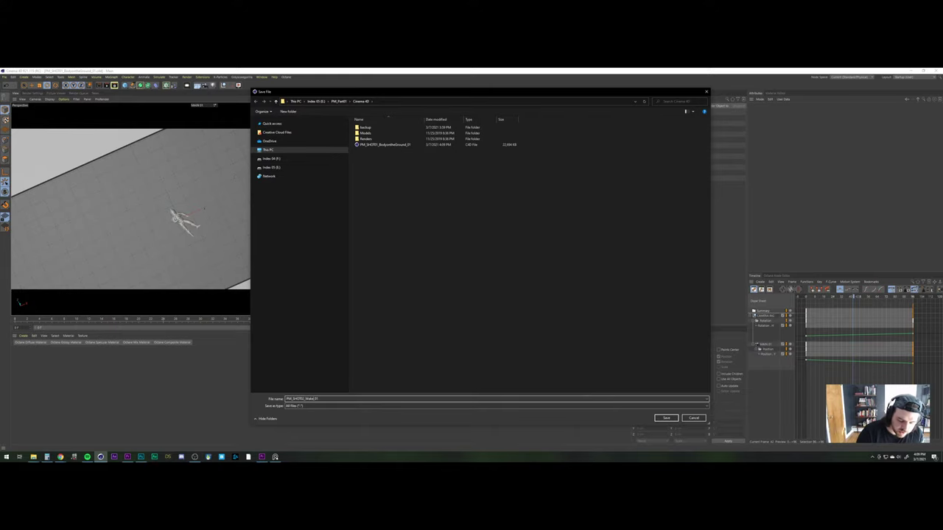
key(Return)
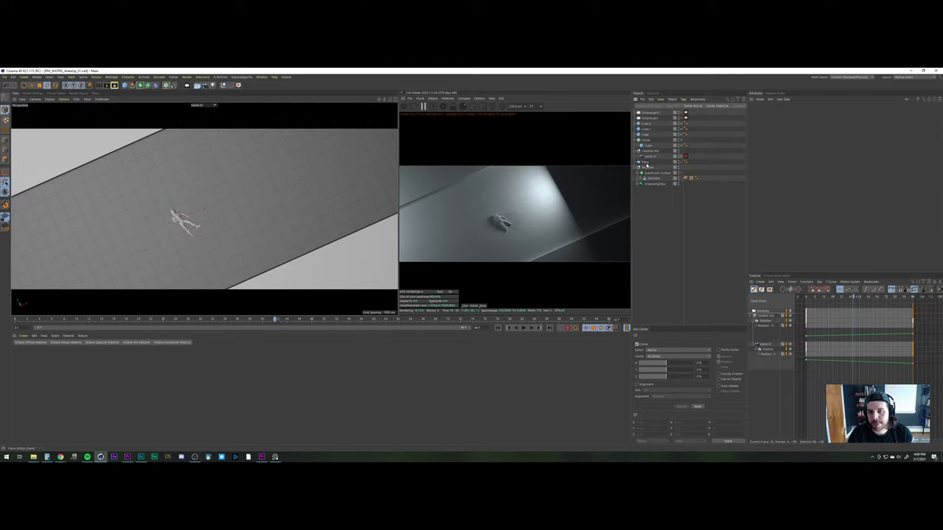
Delete the camera rig together with its camera from the scene
click(651, 157)
click(649, 152)
key(Delete)
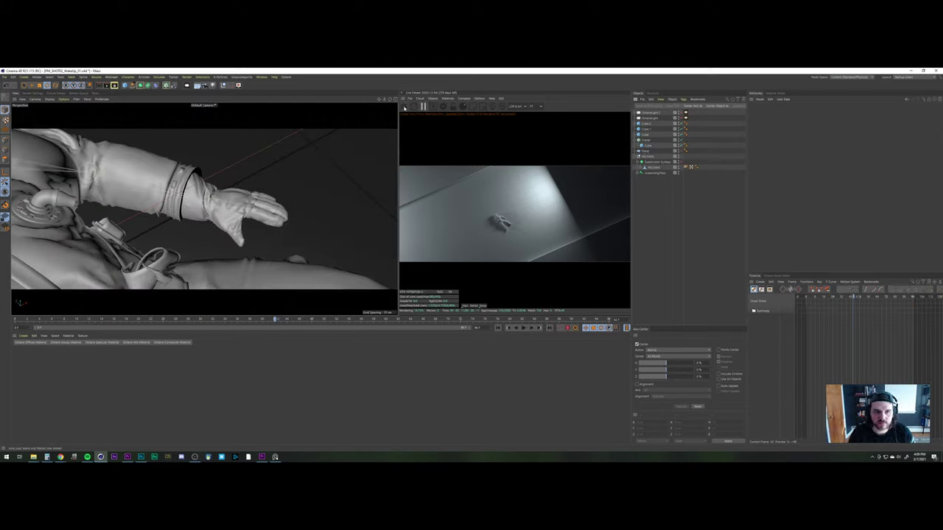
Widen the perspective viewport and frame the whole astronaut from an elevated angle
drag(399, 125, 462, 126)
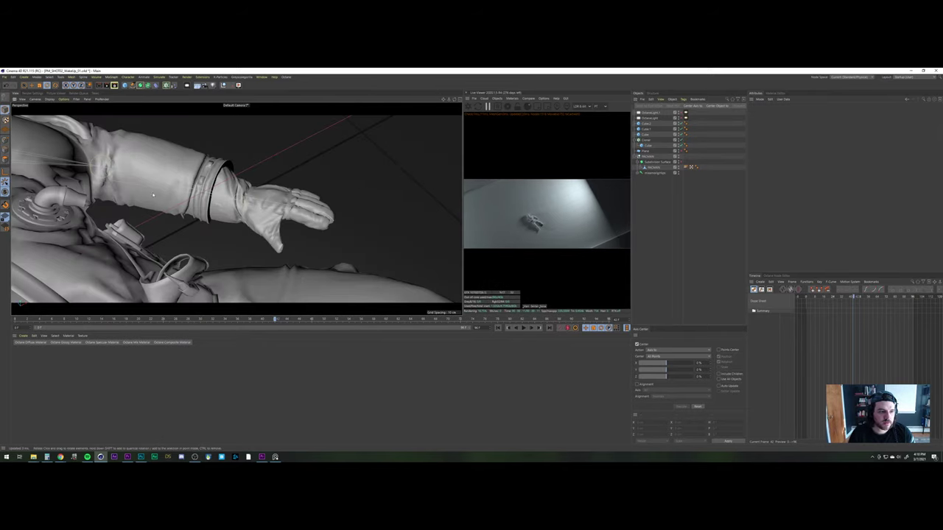
scroll(159, 221, down, 8)
alt+middle_drag(156, 224, 211, 226)
alt+right_drag(212, 226, 192, 290)
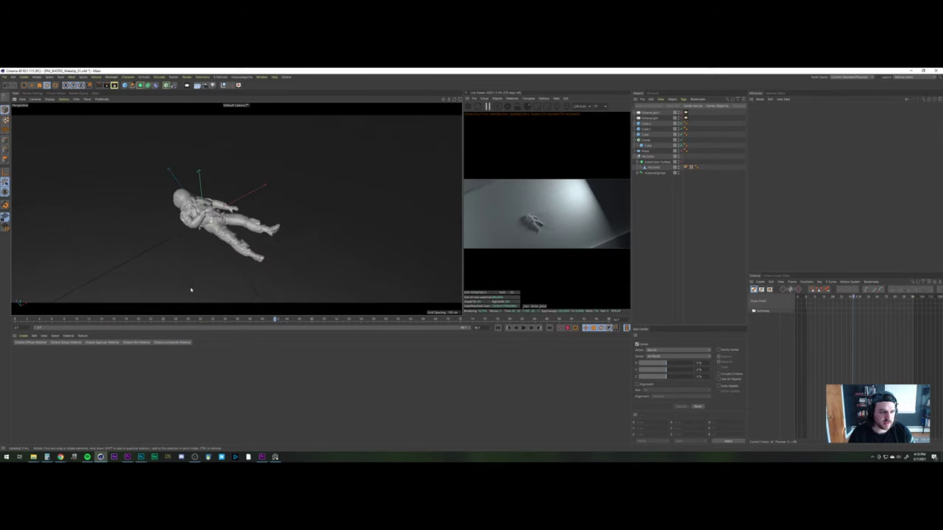
alt+drag(204, 198, 211, 255)
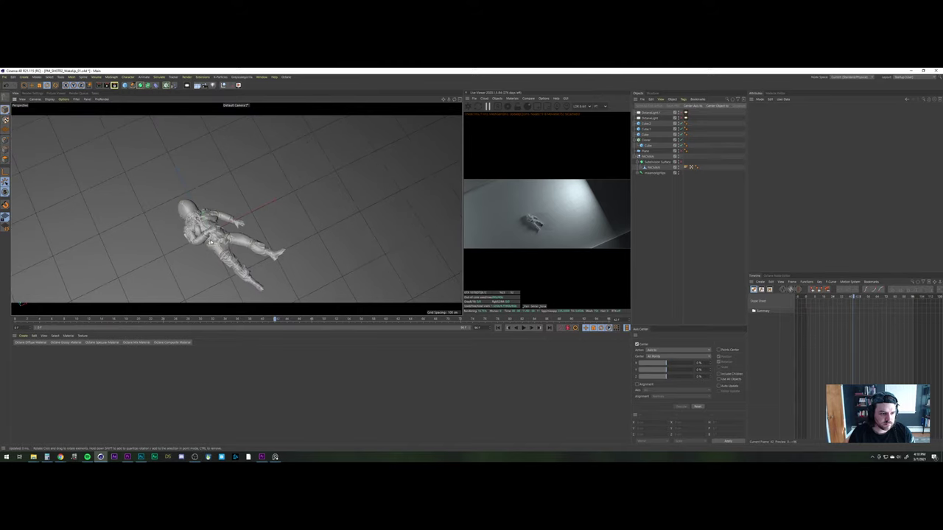
mouse_move(33, 456)
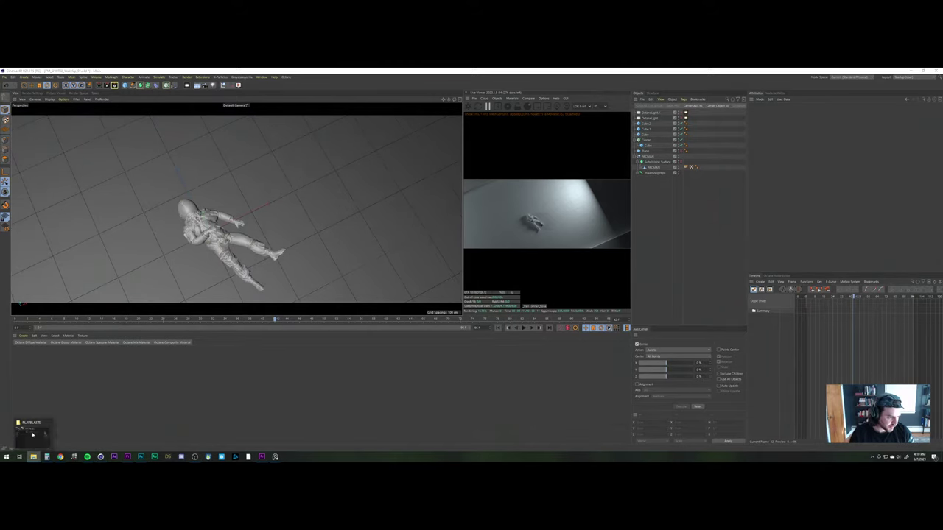
Switch to File Explorer and open the Models folder inside PM_Part01's Cinema 4D folder
click(21, 433)
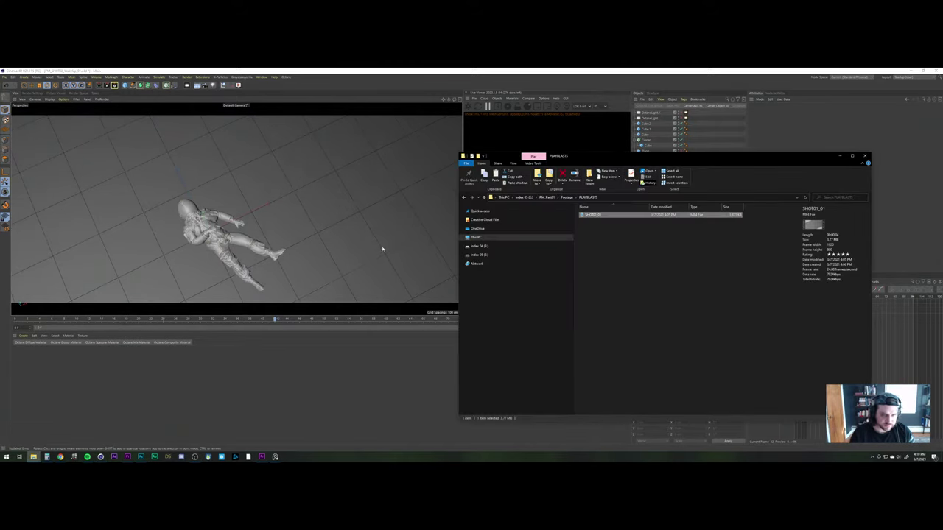
click(547, 198)
double_click(590, 227)
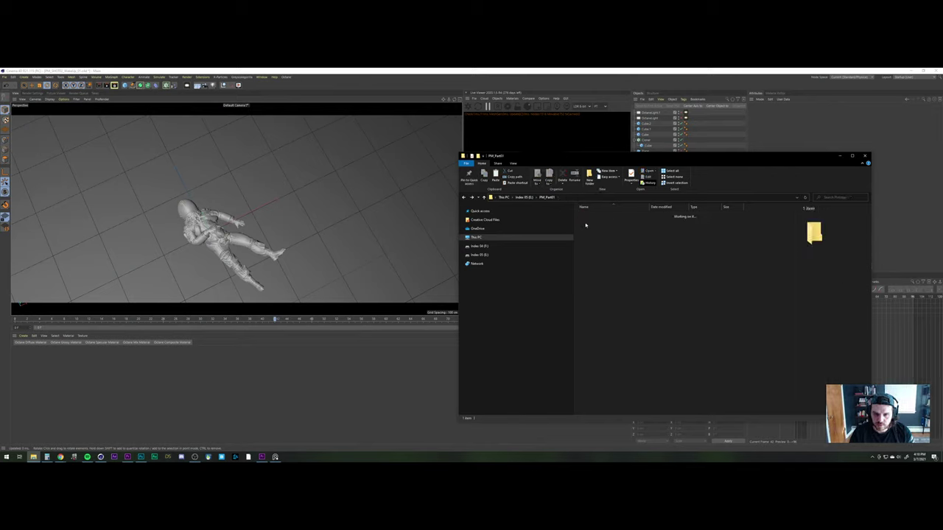
double_click(590, 220)
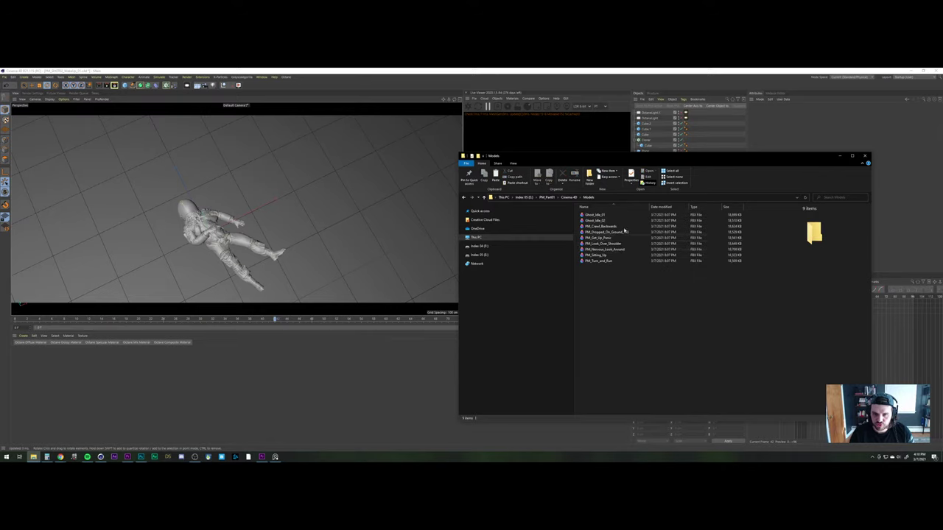
Import the PM_Sitting_Up FBX into the scene with default settings, answer No to the reassign question, and delete the imported camera
click(605, 255)
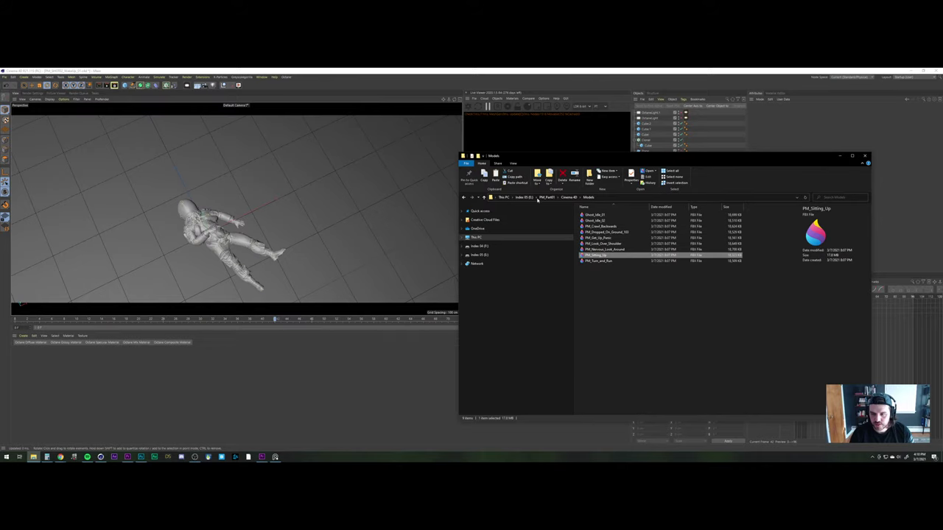
drag(605, 256, 191, 221)
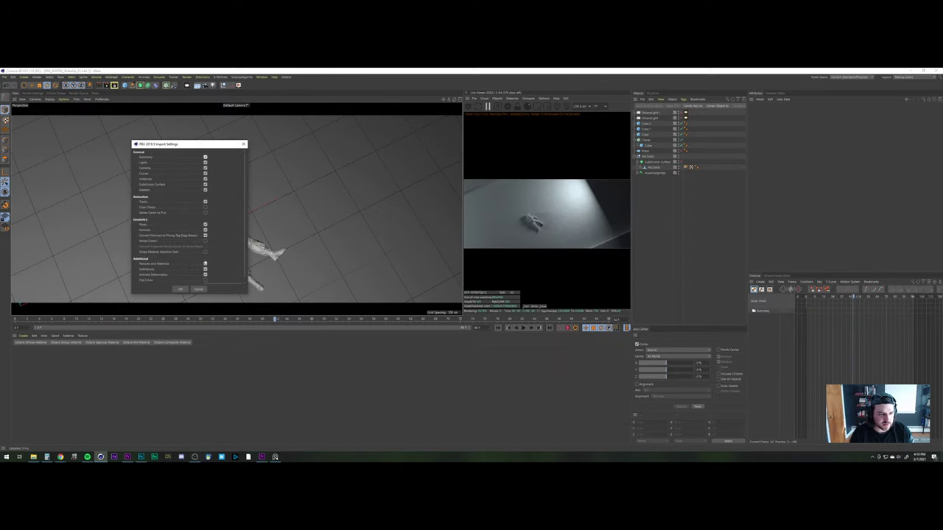
click(178, 289)
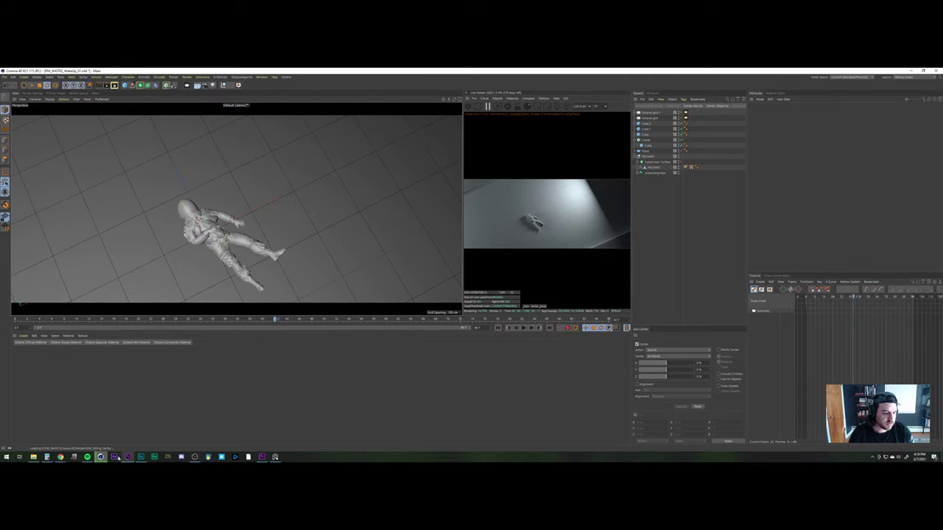
click(87, 456)
key(space)
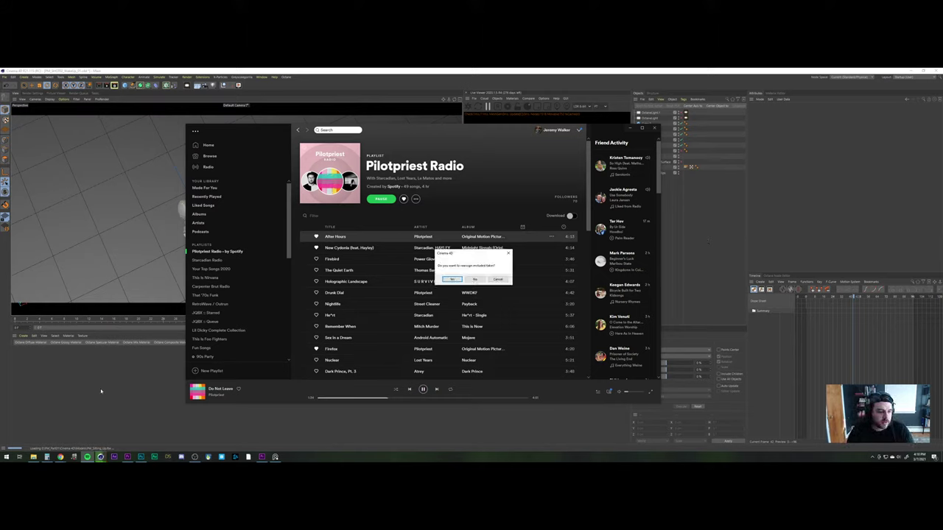
click(475, 281)
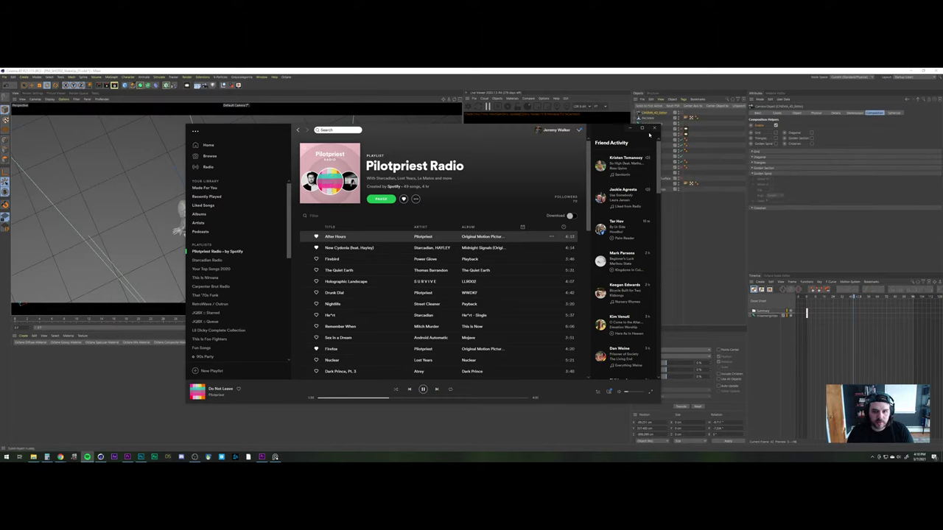
click(680, 272)
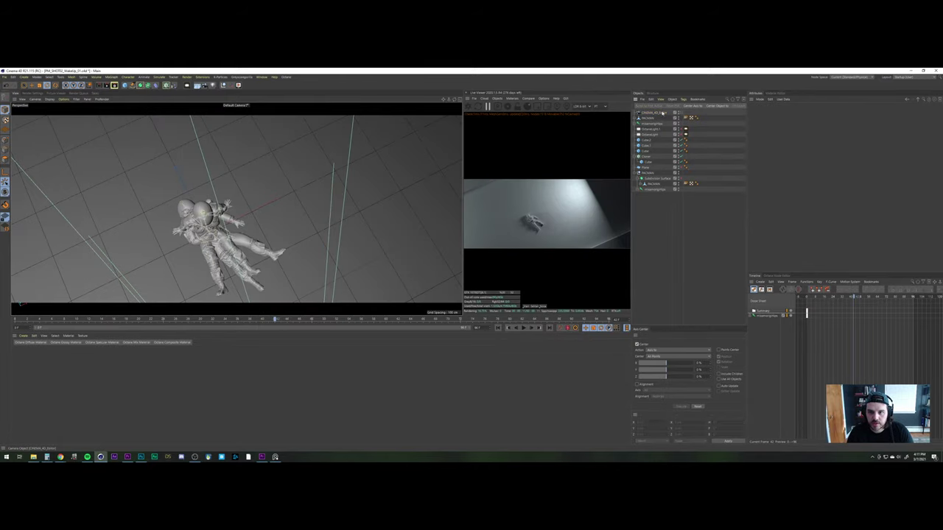
key(Delete)
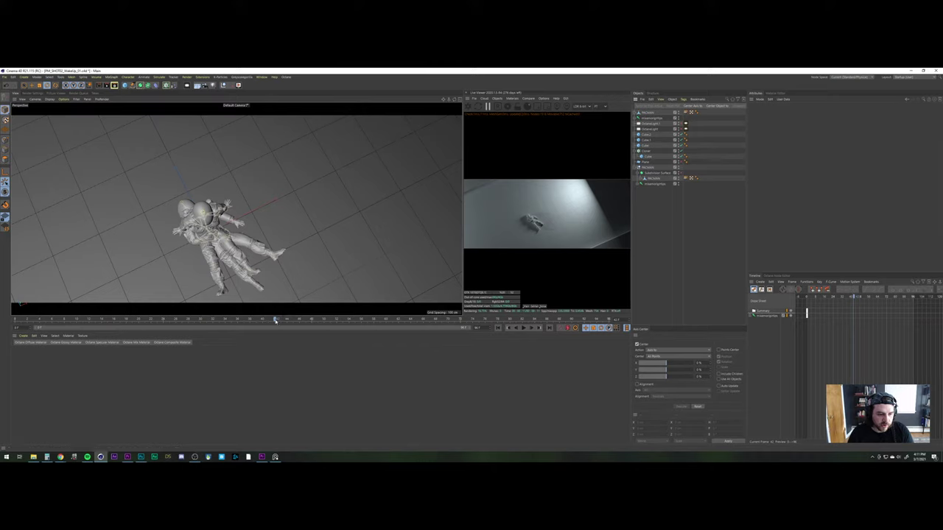
Play the sitting-up animation from the first frame and delete the imported astronaut with its rig
drag(277, 317, 11, 322)
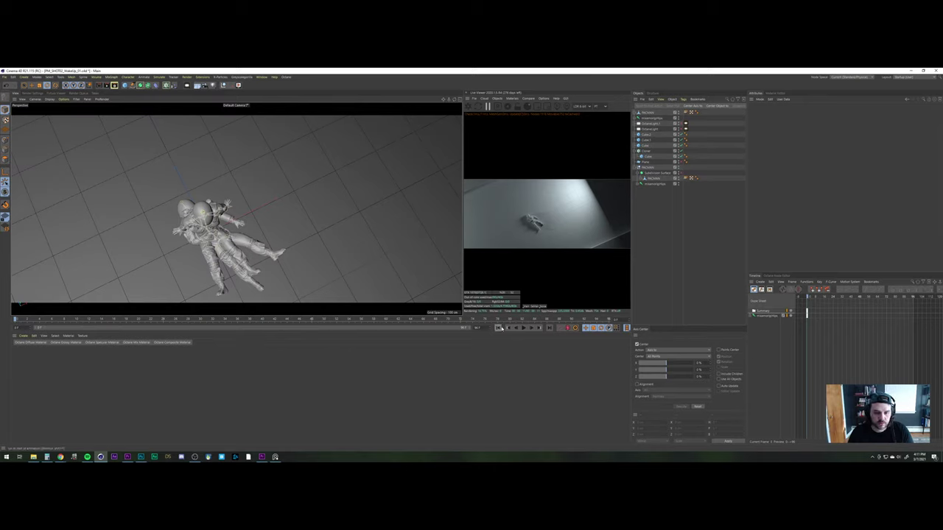
click(523, 327)
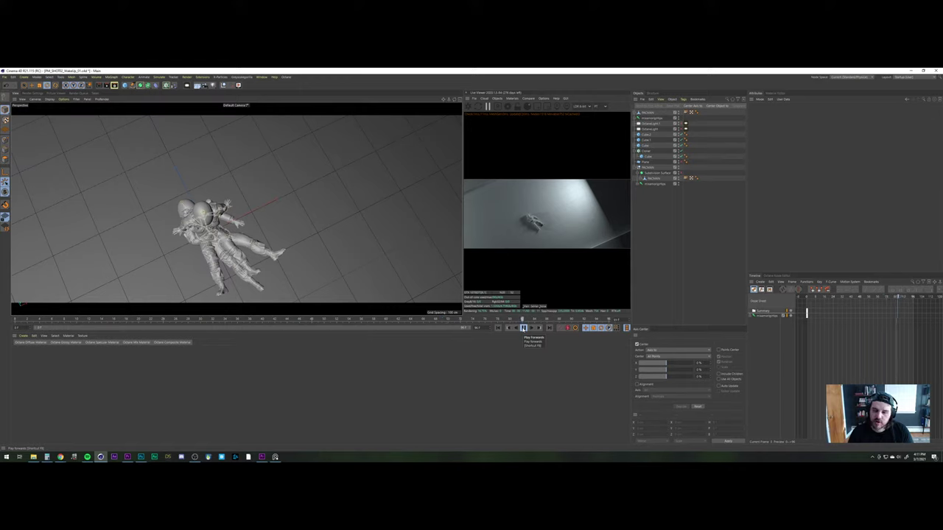
click(523, 328)
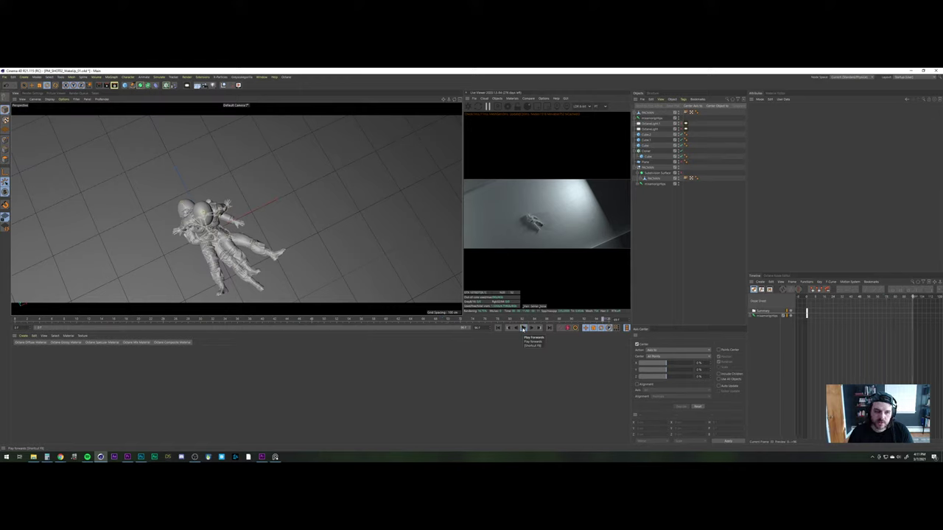
click(655, 121)
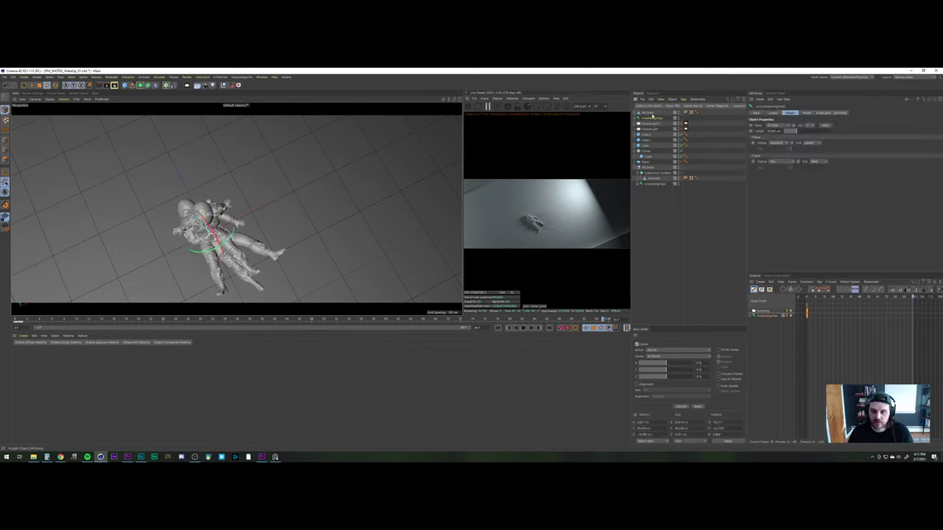
key(Delete)
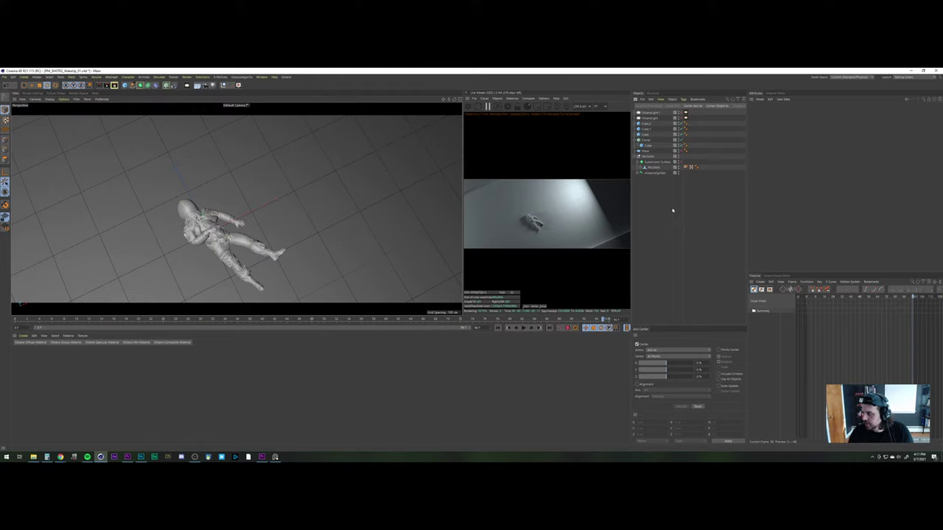
Import the PM_Get_Up_Panic FBX from the Models folder into the scene with default settings, answering No to the reassign question
click(33, 456)
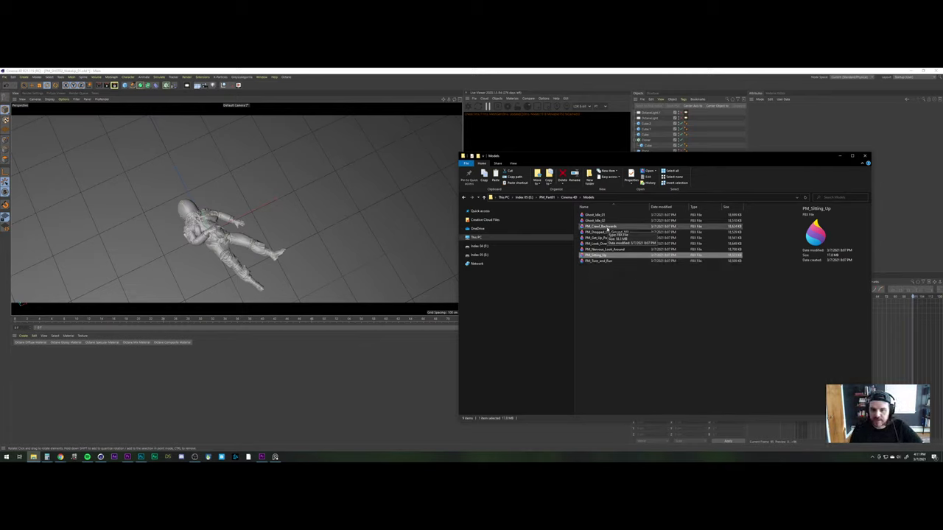
click(611, 238)
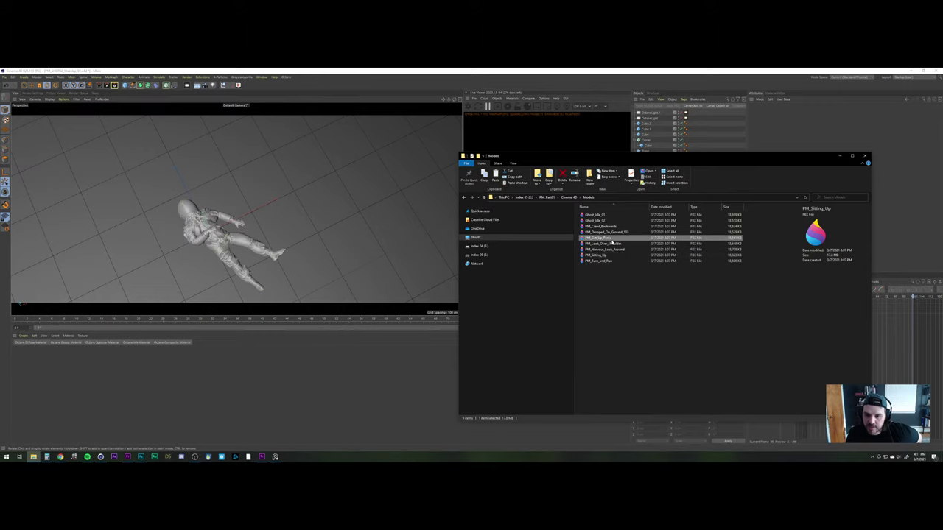
drag(622, 163, 338, 186)
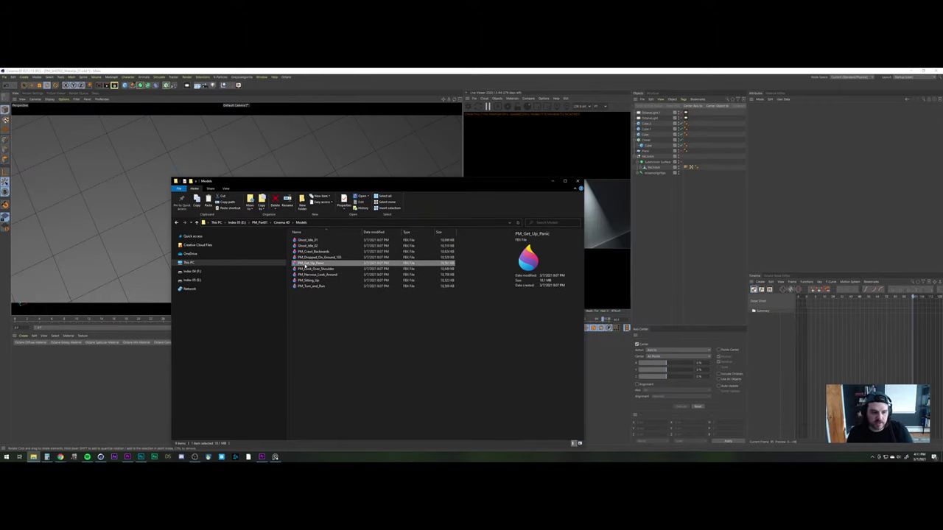
drag(309, 266, 692, 260)
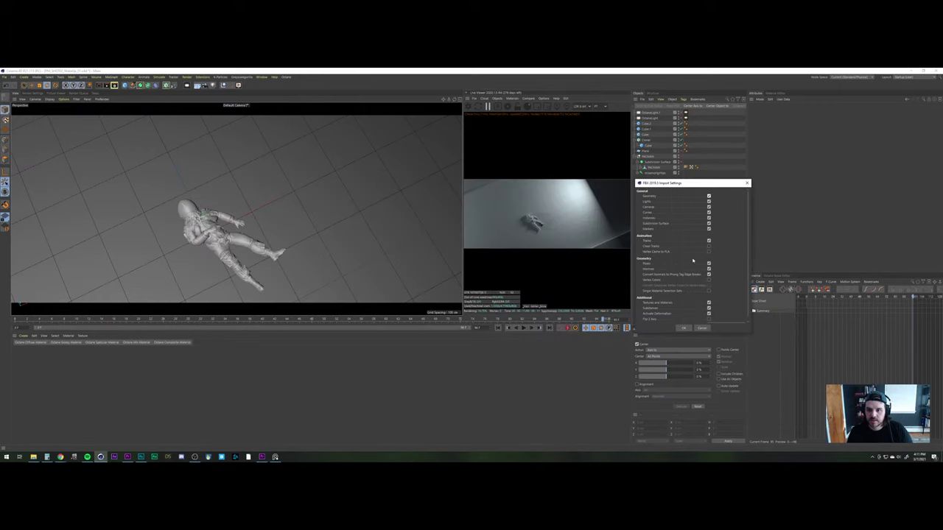
click(683, 327)
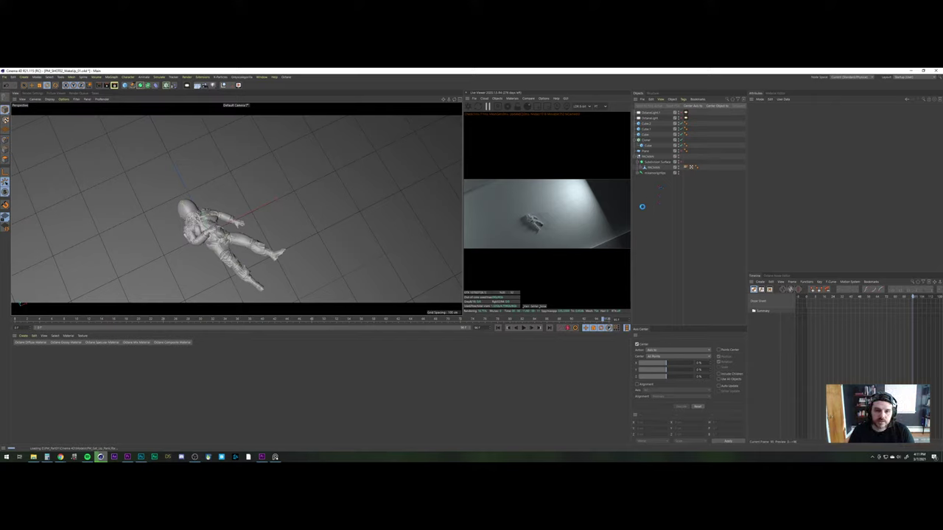
click(477, 279)
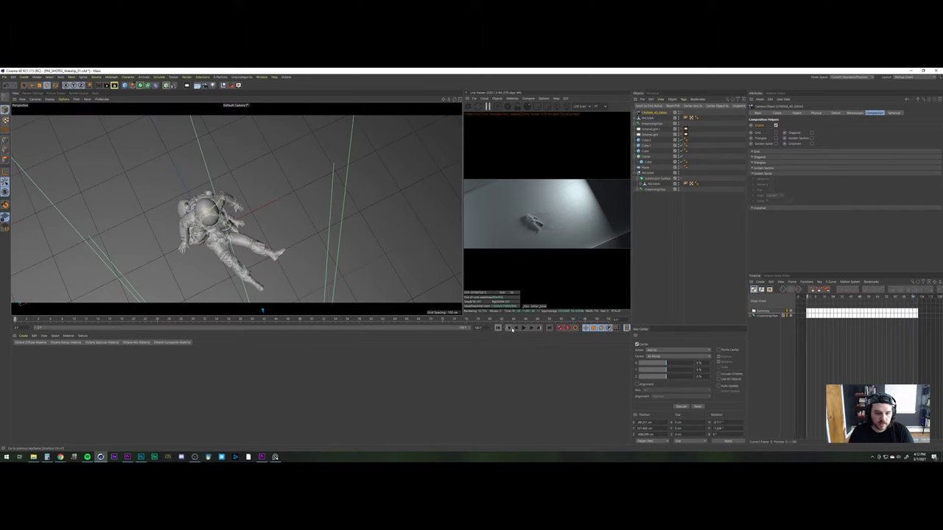
Preview the get-up-panic animation, return to the first frame and delete the imported camera
click(523, 328)
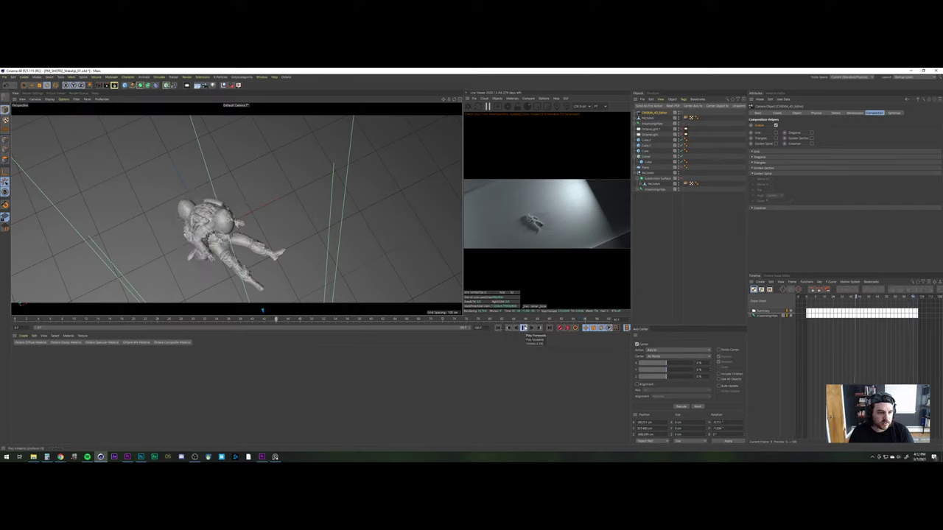
click(498, 329)
click(665, 236)
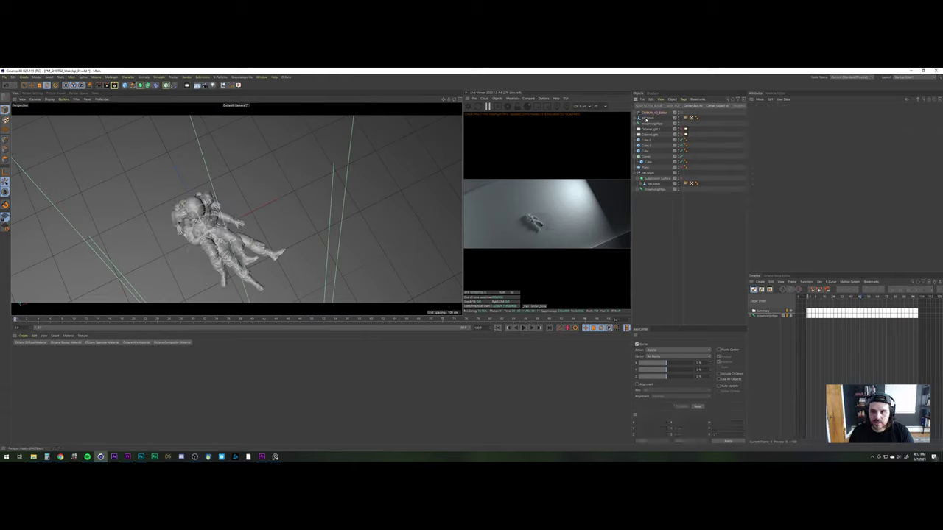
click(648, 112)
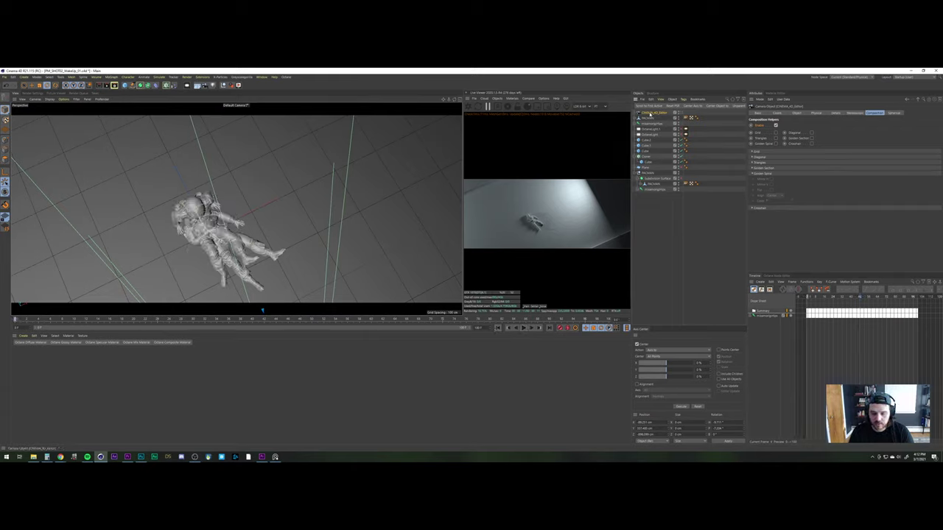
key(Delete)
Group the imported astronaut mesh and its rig under a new null
click(649, 119)
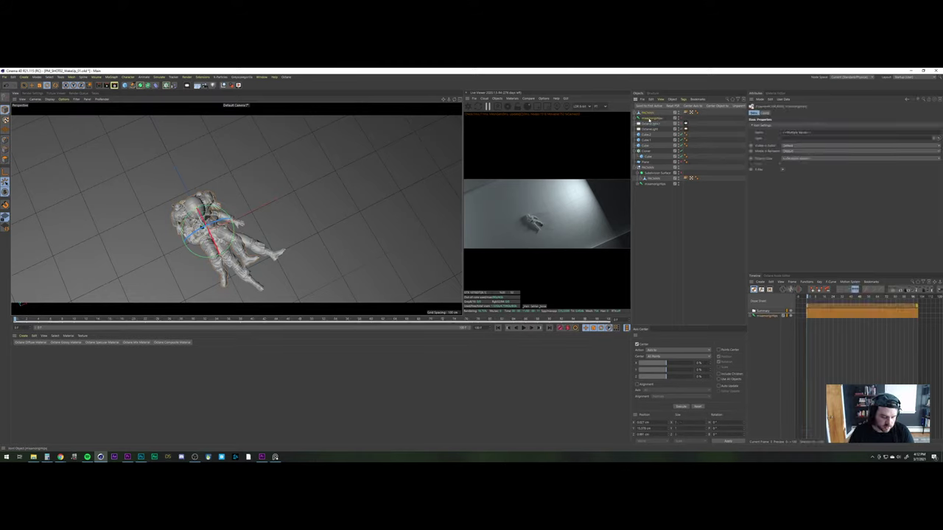
key(alt+g)
click(658, 210)
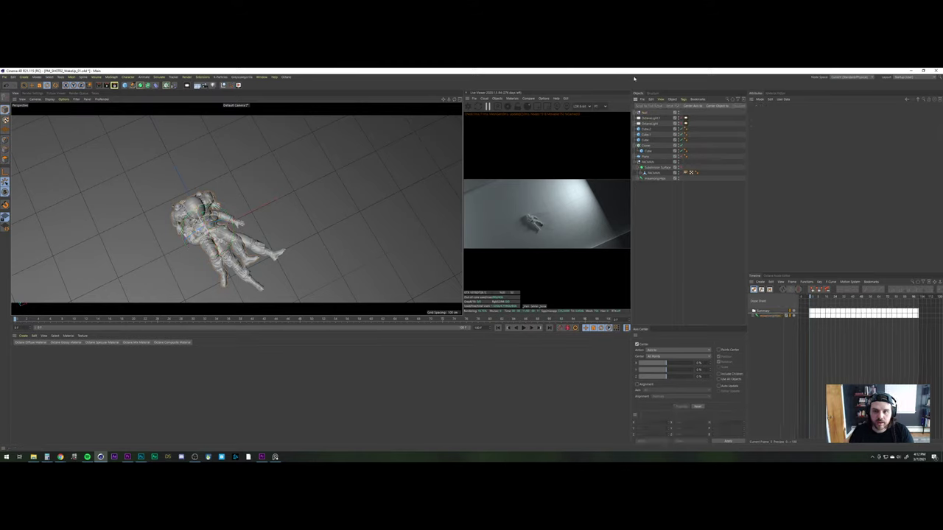
Rotate and move the new null to line up with the original lying astronaut, and delete the original astronaut group
click(645, 114)
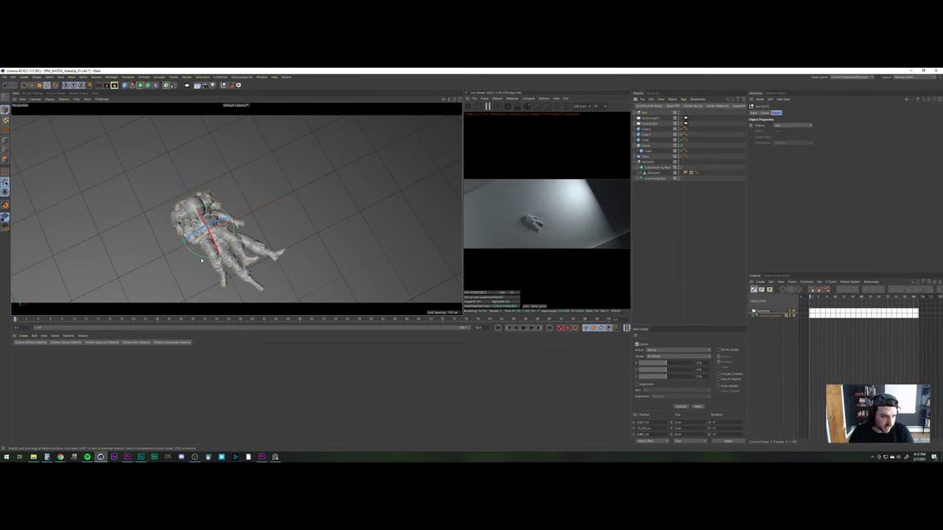
drag(199, 255, 210, 258)
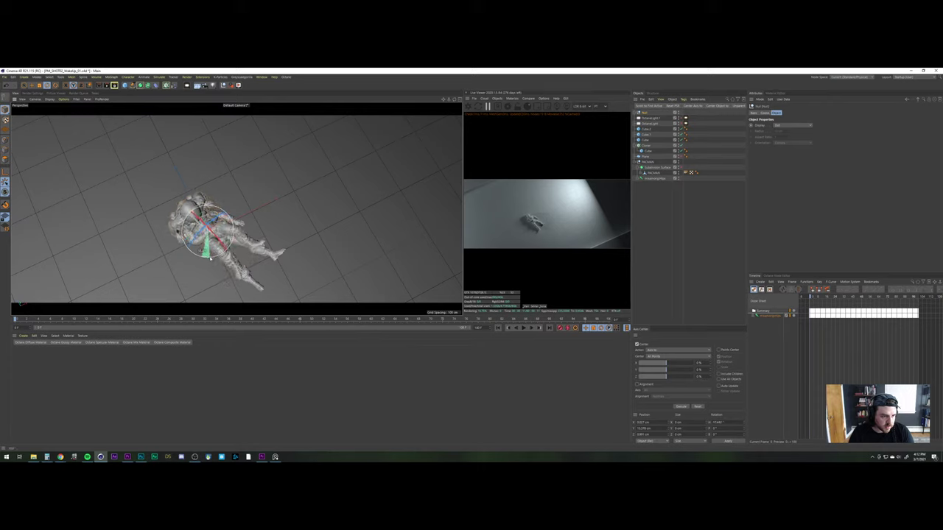
key(e)
drag(179, 202, 187, 212)
click(673, 221)
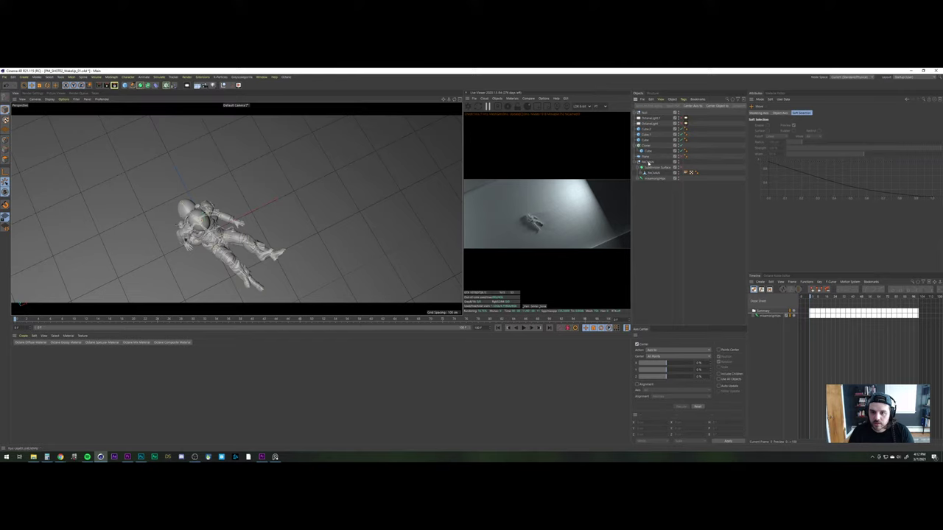
click(648, 163)
key(Delete)
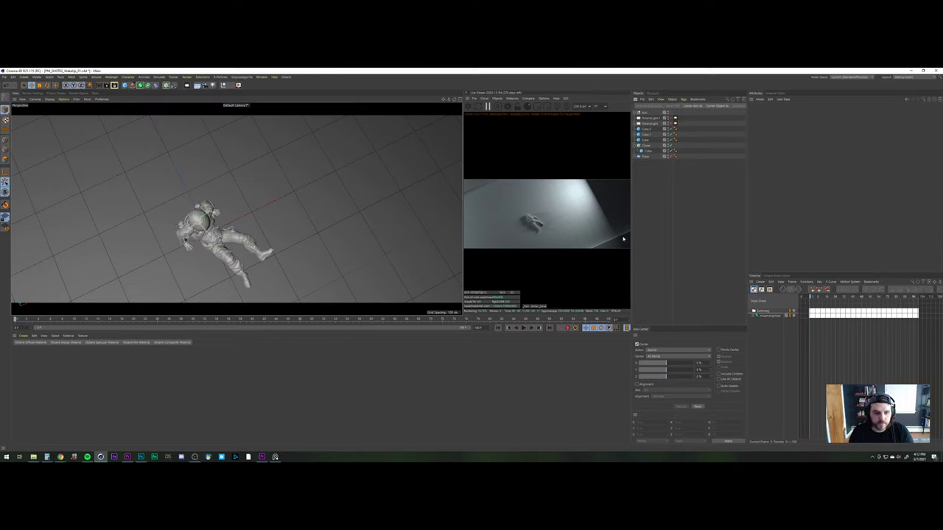
Rename the null that holds the new astronaut and save the project
click(635, 113)
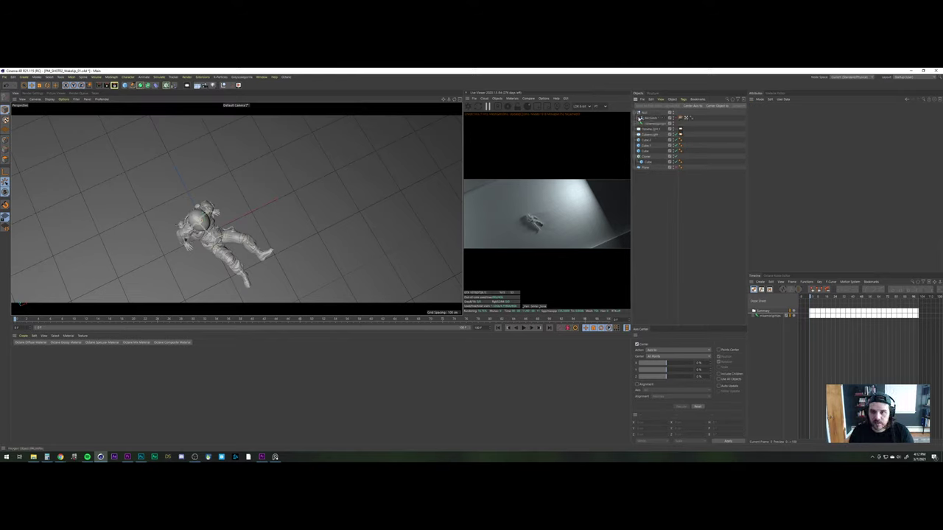
double_click(645, 113)
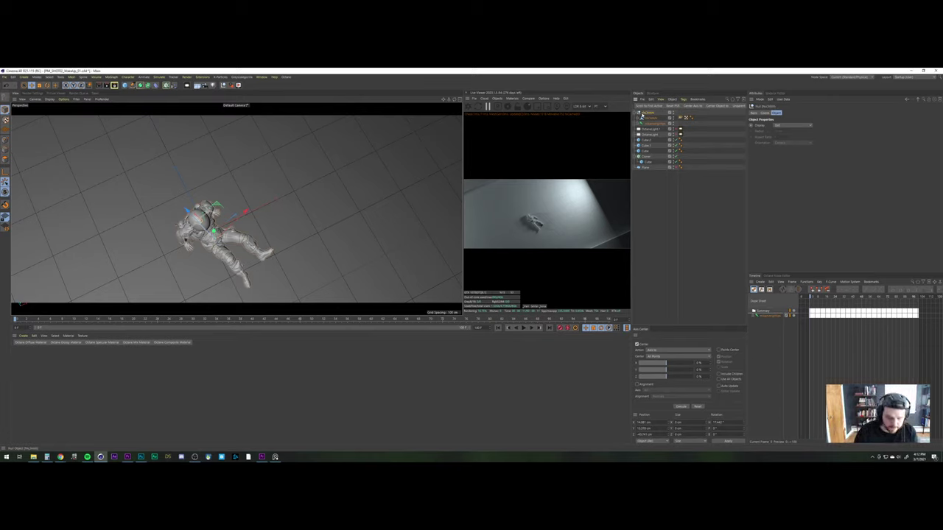
key(ctrl+s)
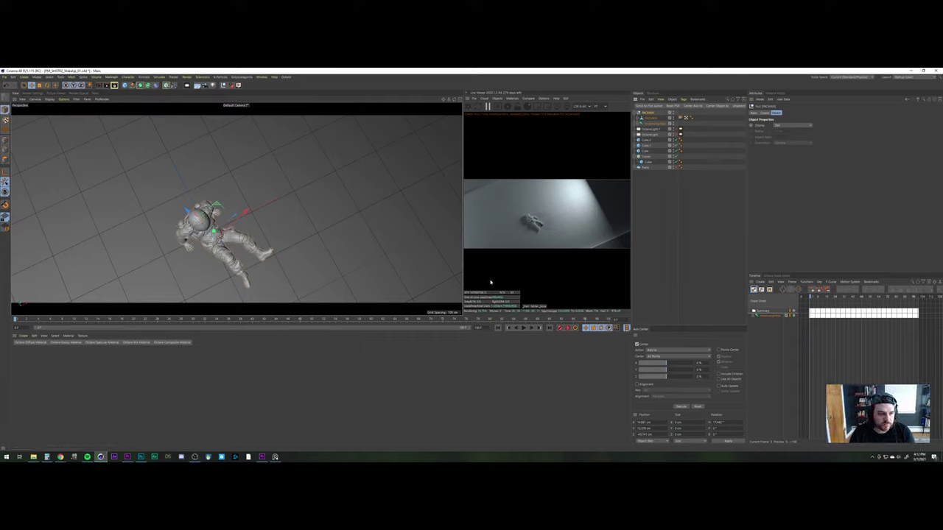
Examine the astronaut's pose on the first frame up close from a low, ground-level angle
scroll(213, 210, up, 5)
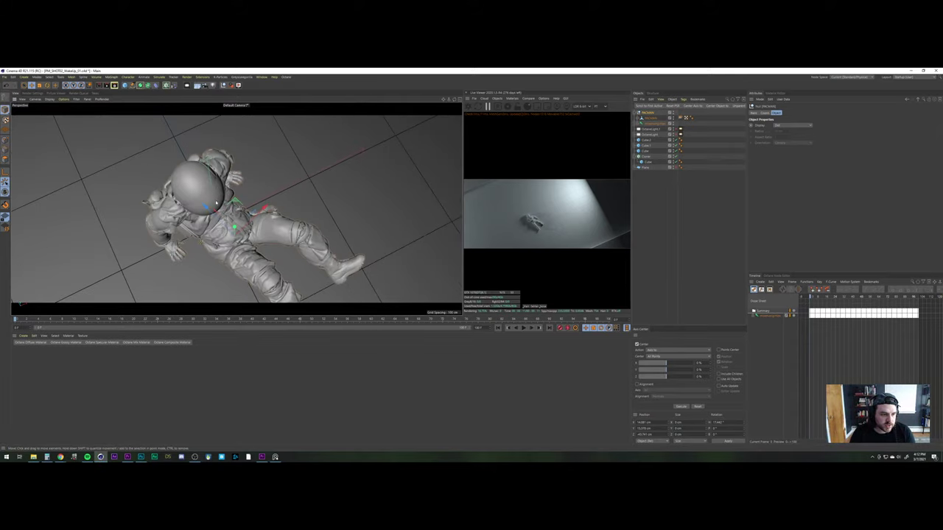
alt+drag(215, 204, 195, 164)
alt+middle_drag(221, 256, 205, 209)
scroll(204, 209, up, 1)
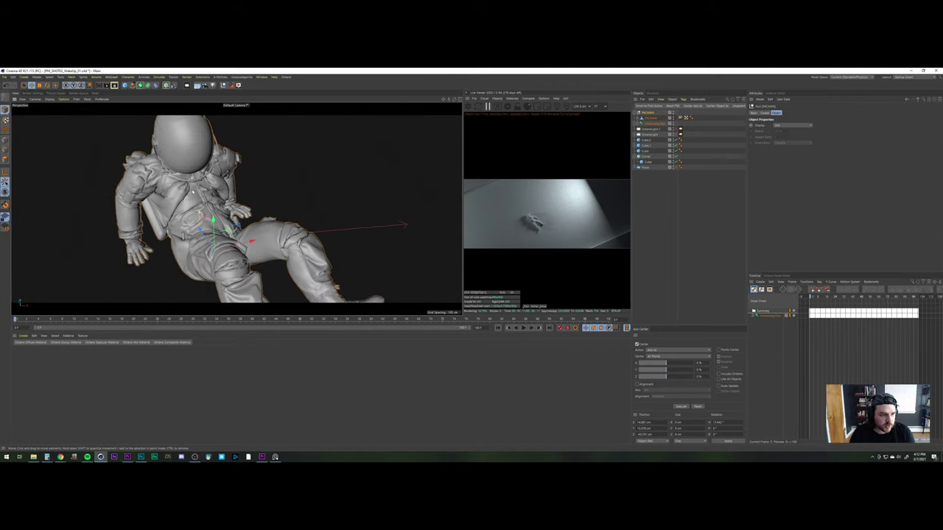
mouse_move(205, 209)
alt+mouse_down()
mouse_move(203, 198)
mouse_move(209, 212)
alt+mouse_up()
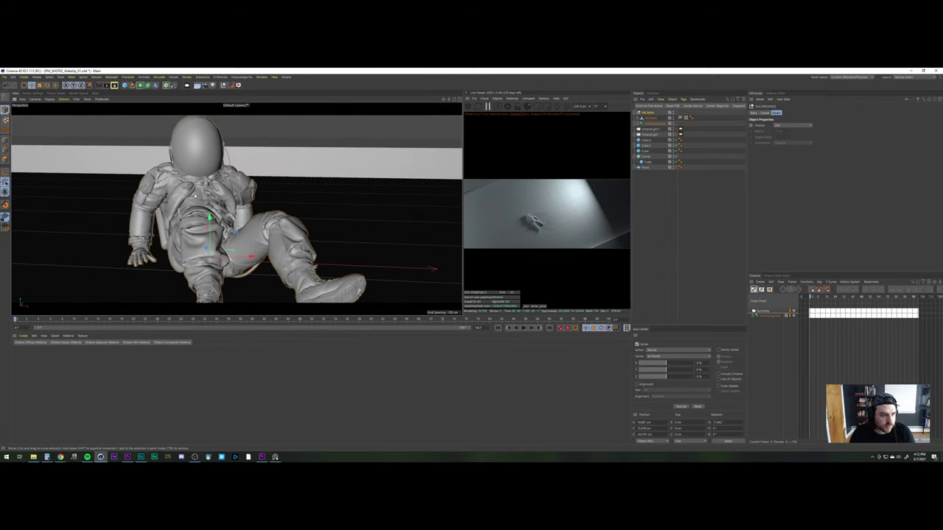
scroll(194, 135, up, 3)
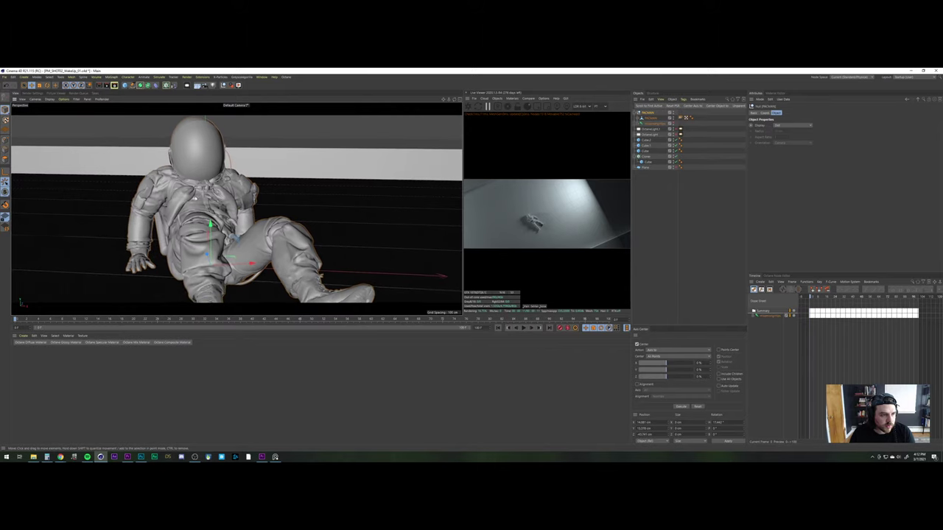
Turn off the cube that forms the white wall behind the astronaut and turn it back on
click(249, 166)
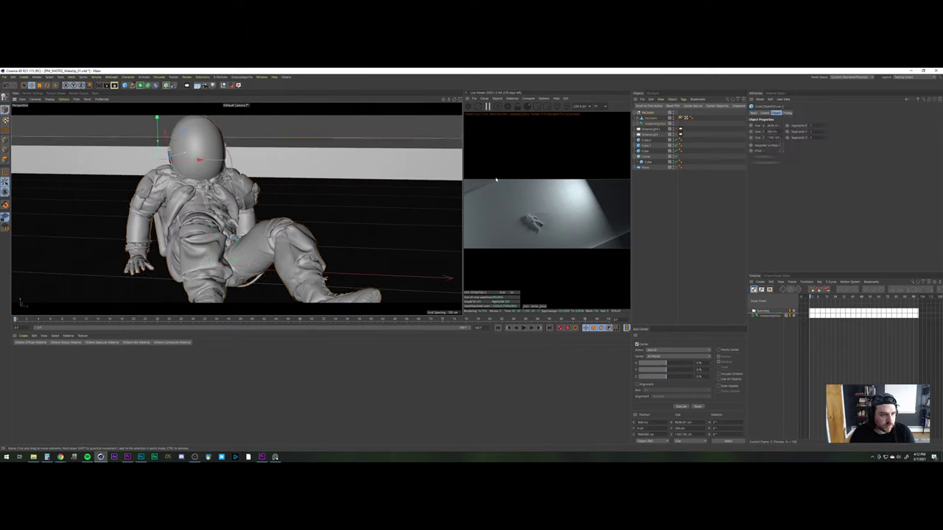
click(661, 186)
click(676, 146)
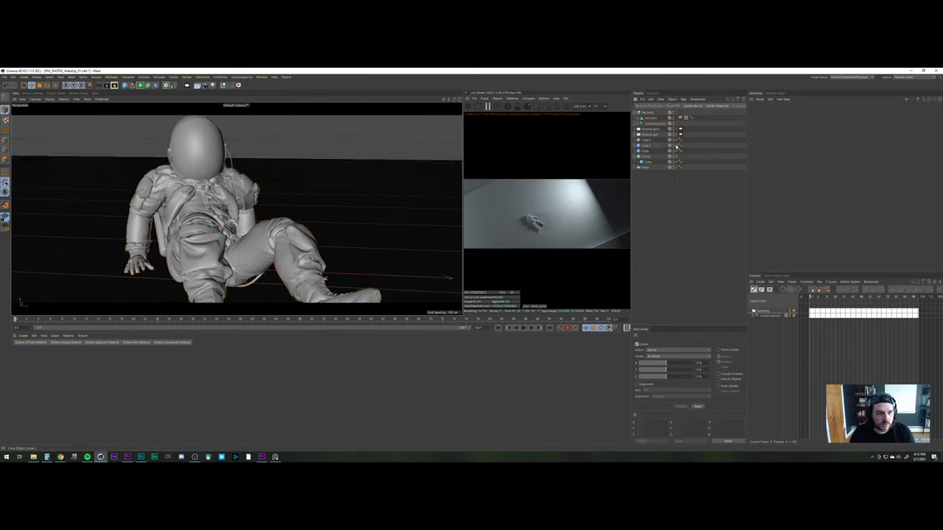
click(676, 147)
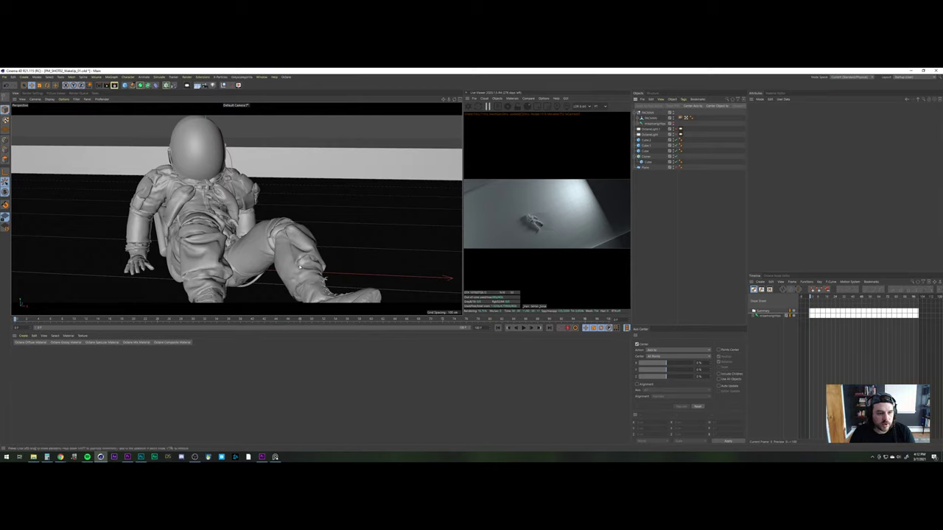
Play the get-up-panic animation from the low angle and stop it partway through
click(524, 329)
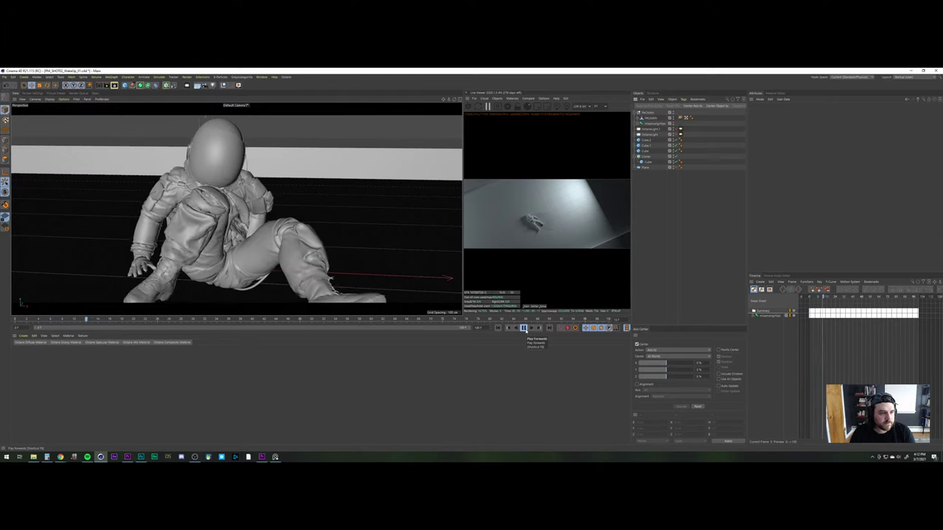
click(524, 329)
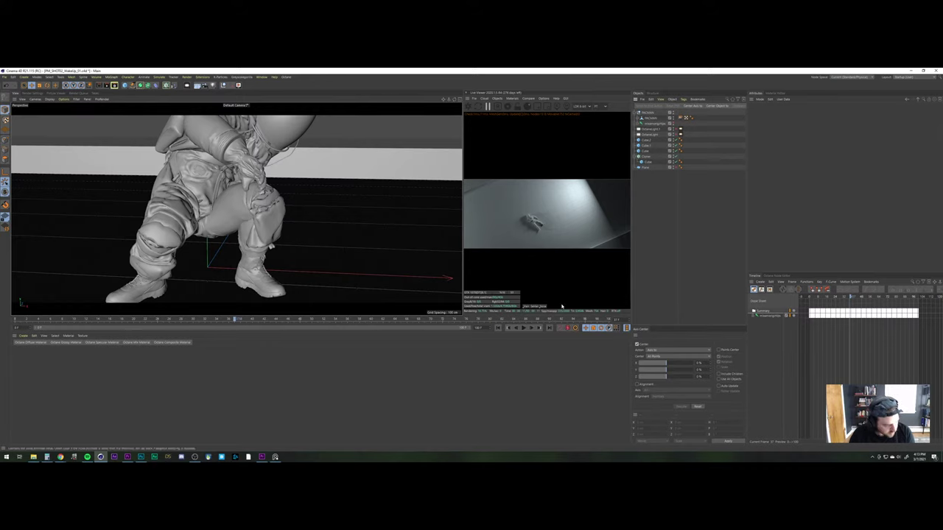
Switch to Mixamo in the browser and search the animation library for "sit"
mouse_move(62, 457)
click(76, 438)
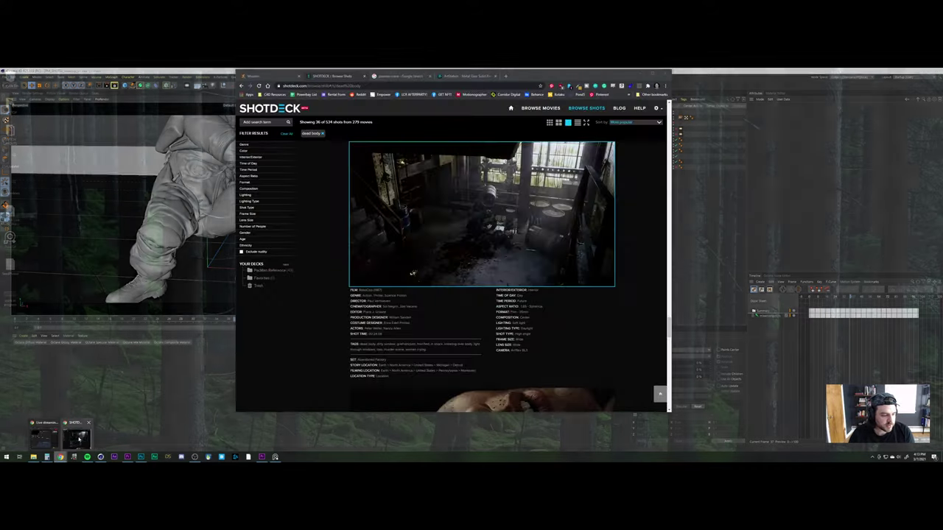
click(269, 76)
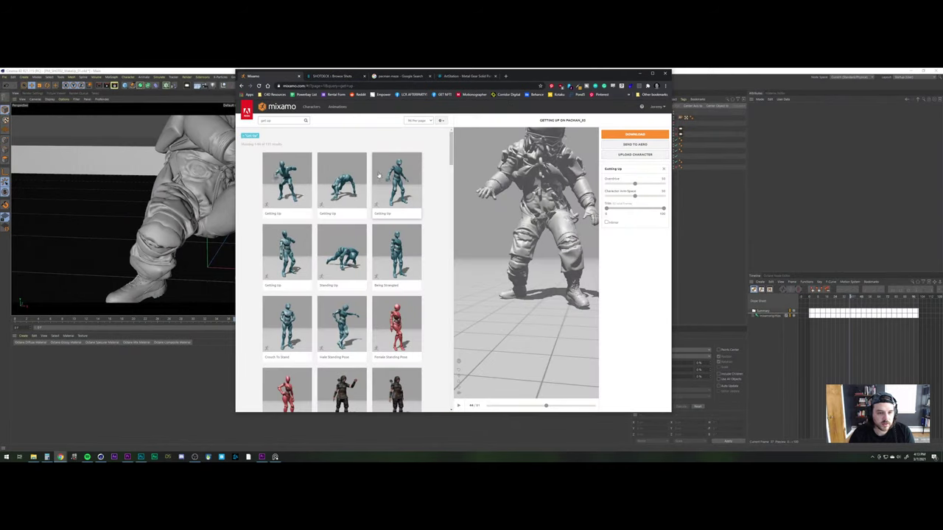
click(279, 120)
text(sit)
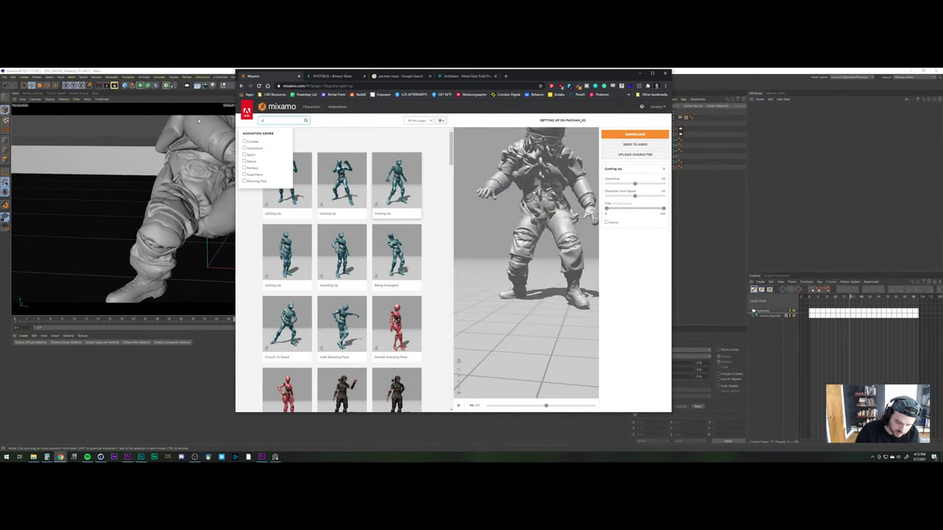
key(Return)
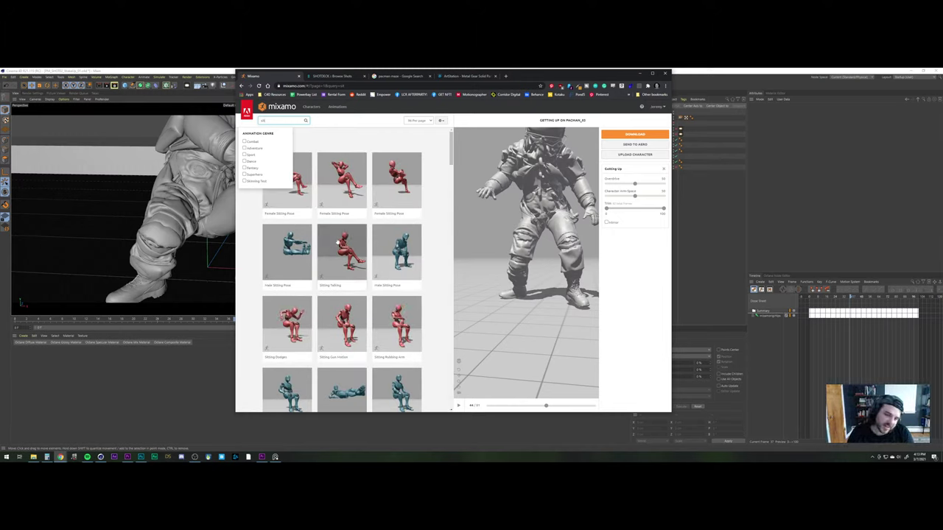
click(324, 140)
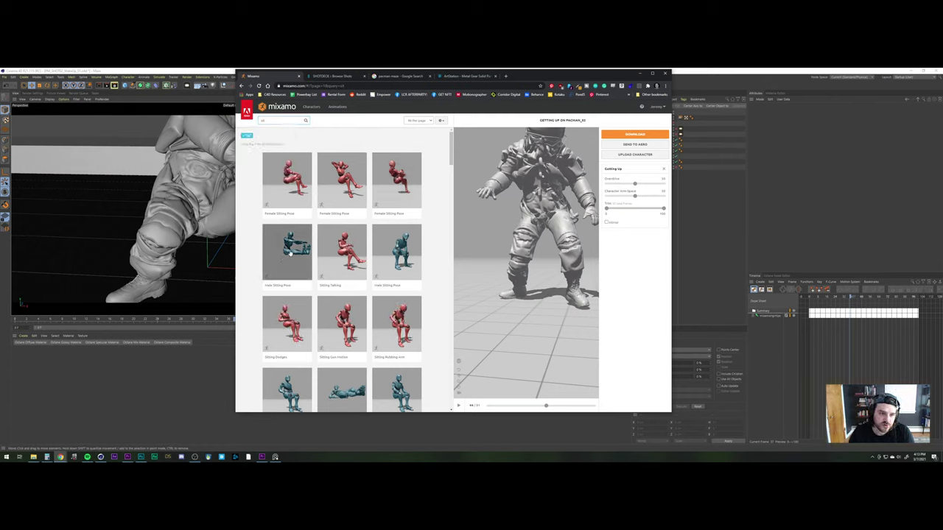
Browse the sitting animations and preview the side-leaning Male Sitting Pose on the astronaut from another angle
scroll(292, 251, down, 2)
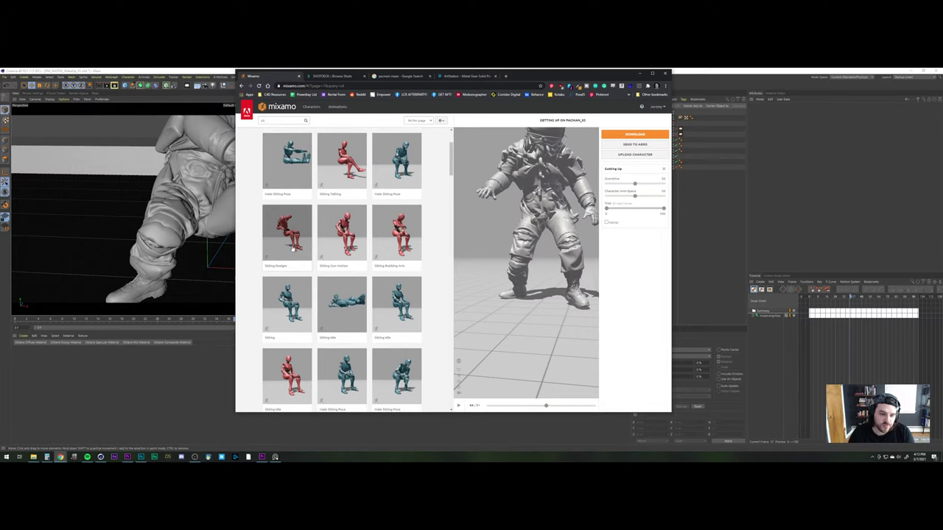
scroll(335, 292, down, 2)
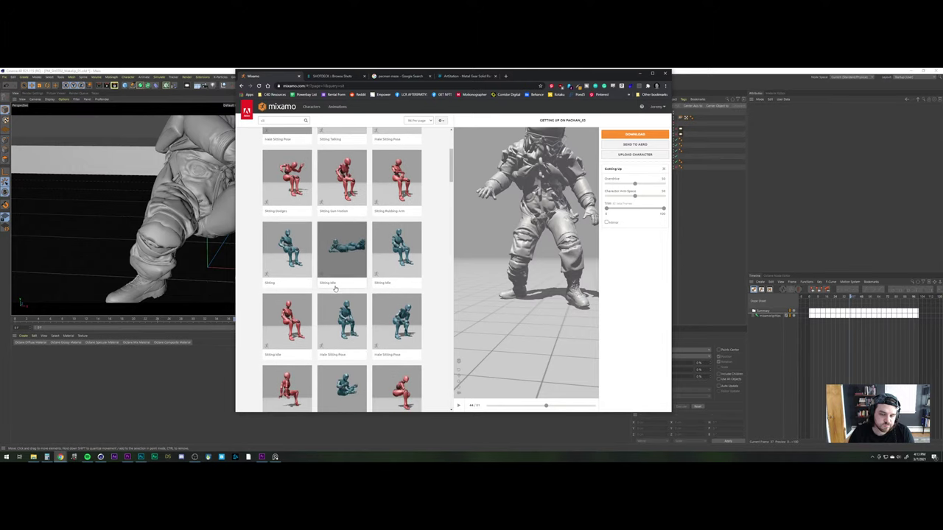
scroll(336, 291, down, 3)
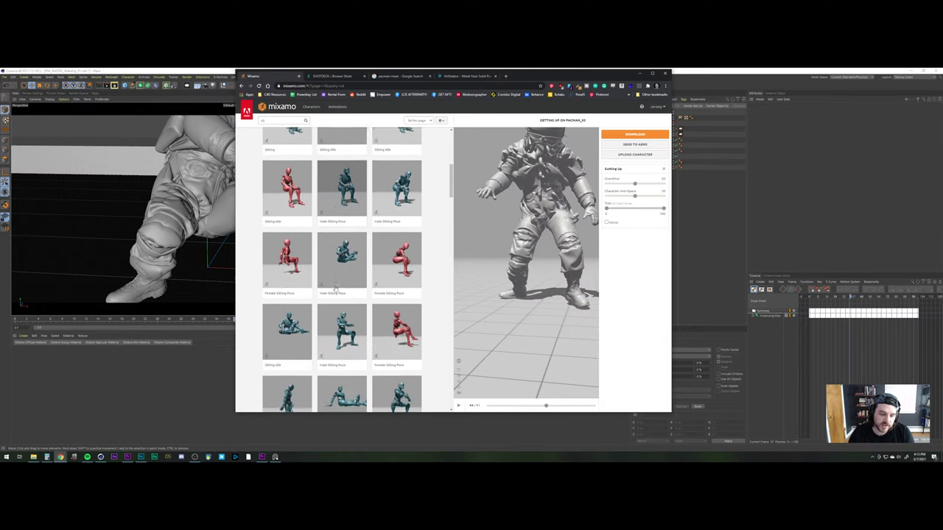
scroll(334, 291, down, 3)
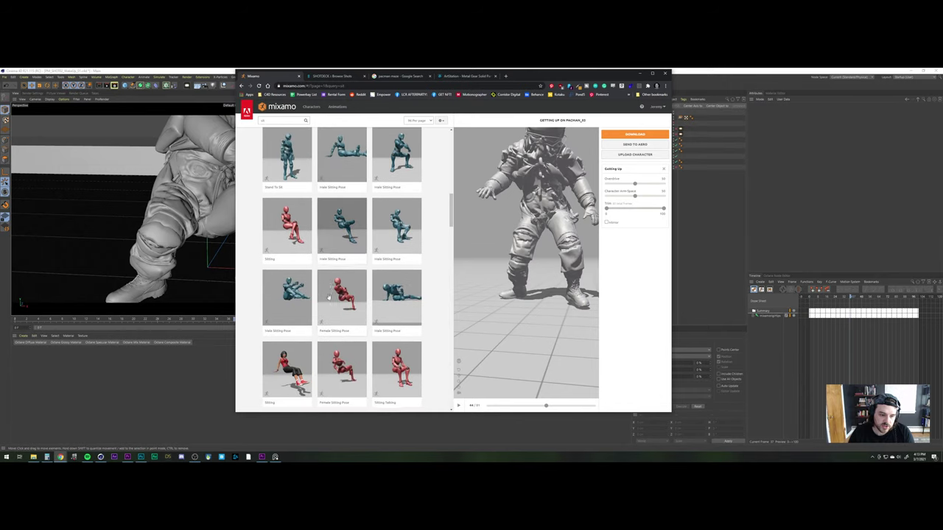
click(406, 293)
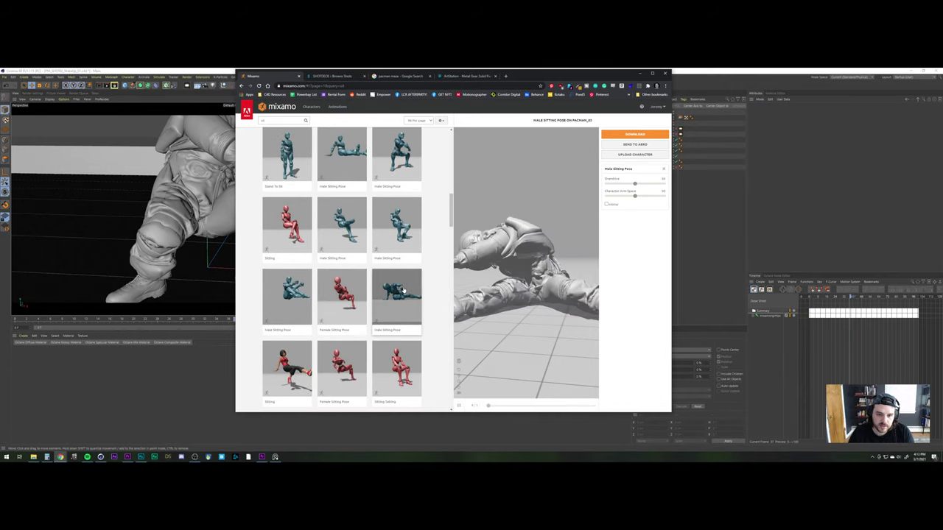
drag(556, 284, 246, 305)
Look further through the results and preview the Standing Up animation on the astronaut from its beginning
scroll(364, 256, down, 10)
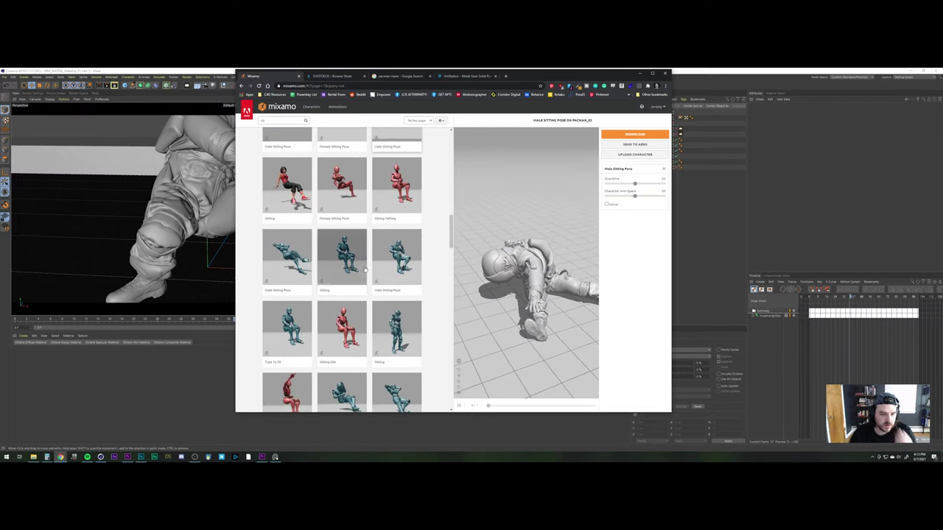
scroll(363, 256, down, 5)
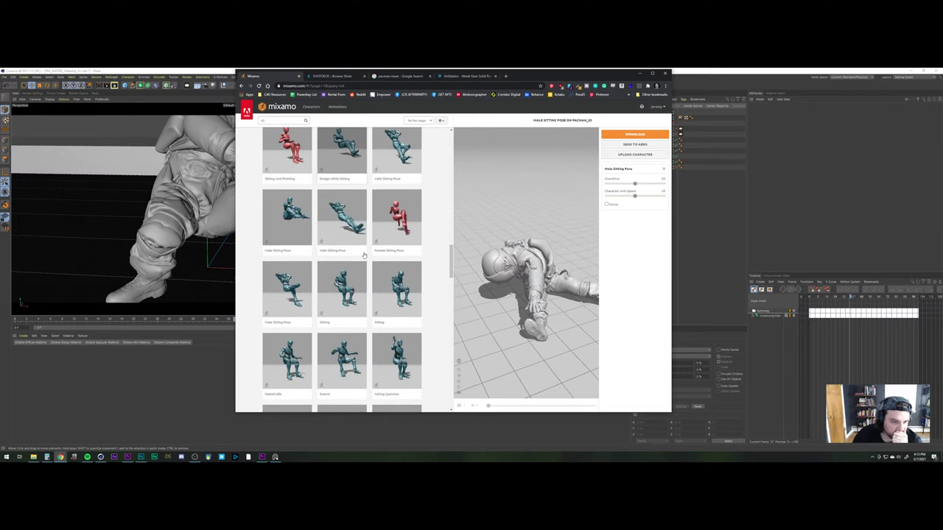
scroll(361, 258, down, 5)
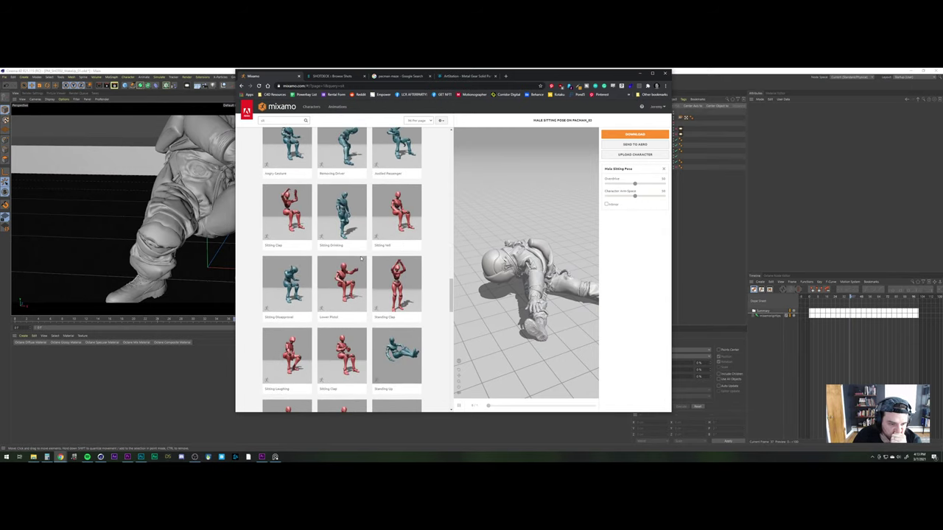
click(388, 364)
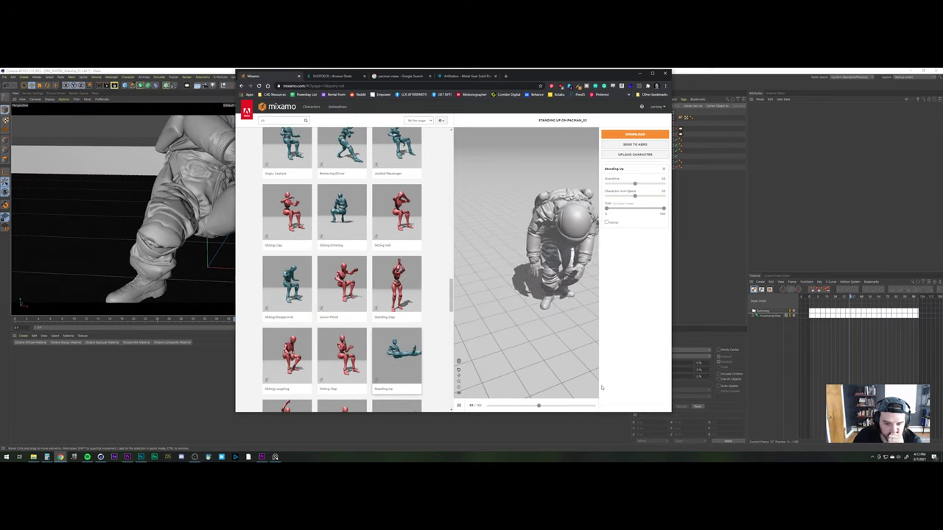
click(487, 405)
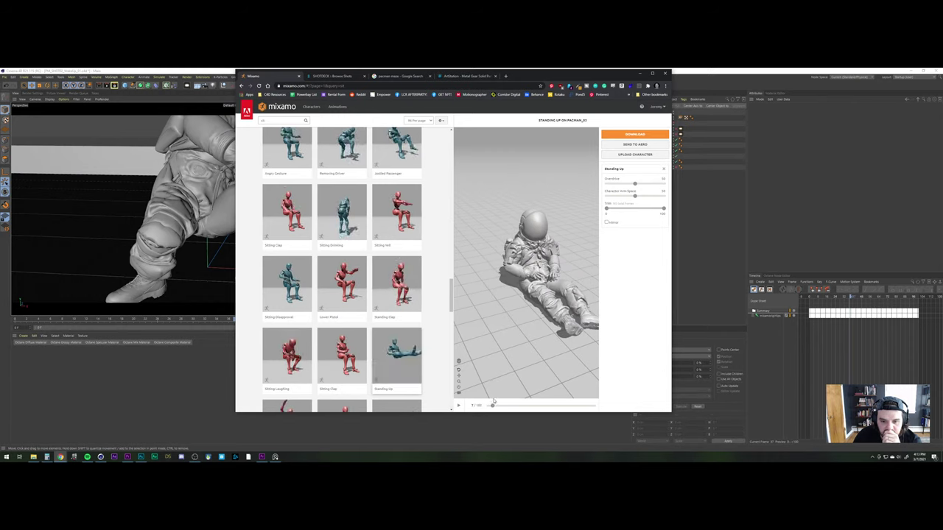
Preview the Kicking Out and Sitting Dazed animations on the astronaut
scroll(300, 331, down, 2)
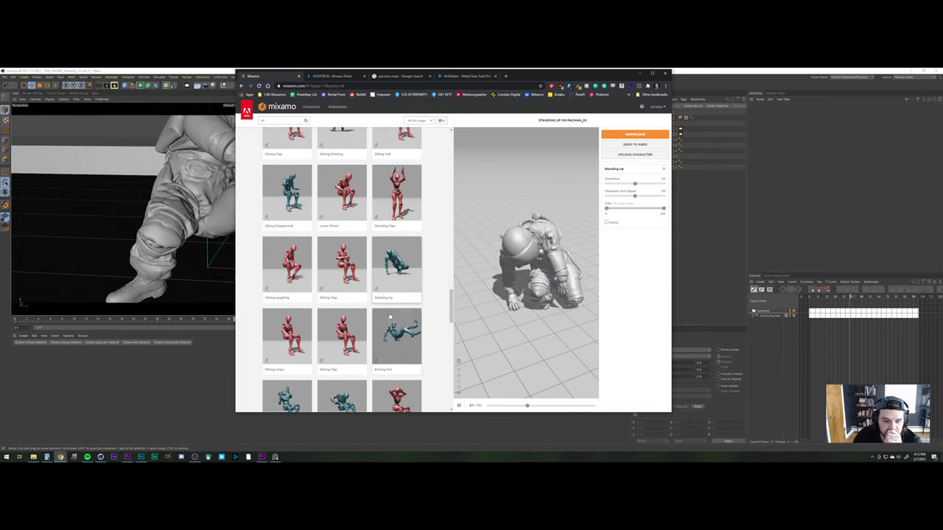
click(401, 335)
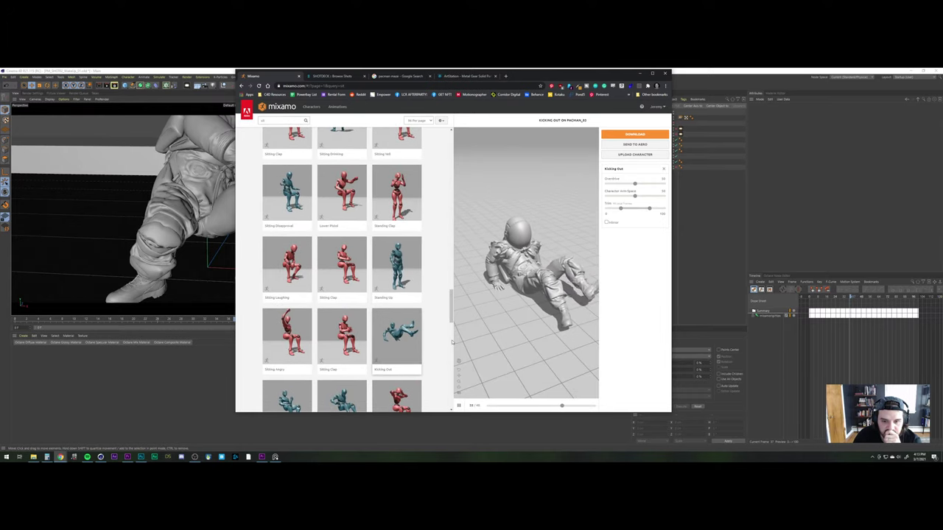
scroll(378, 318, down, 1)
scroll(378, 318, down, 5)
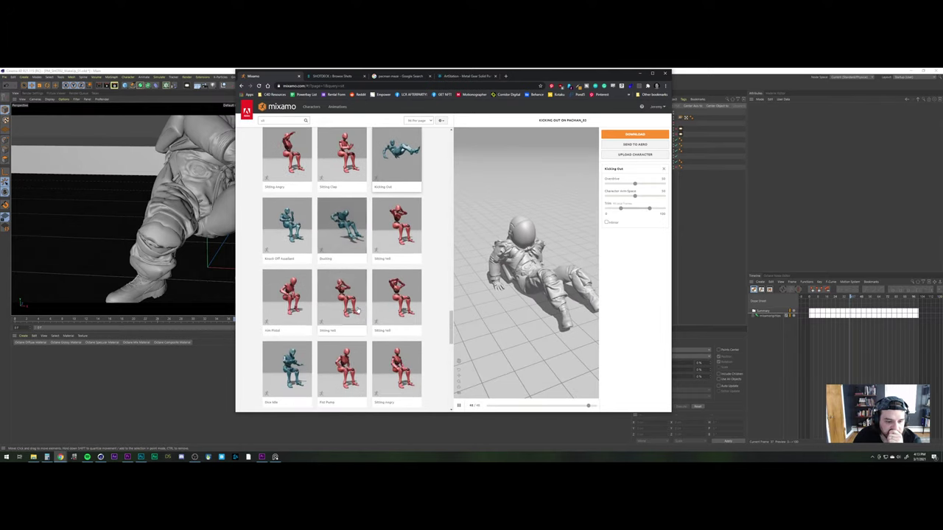
scroll(346, 305, down, 3)
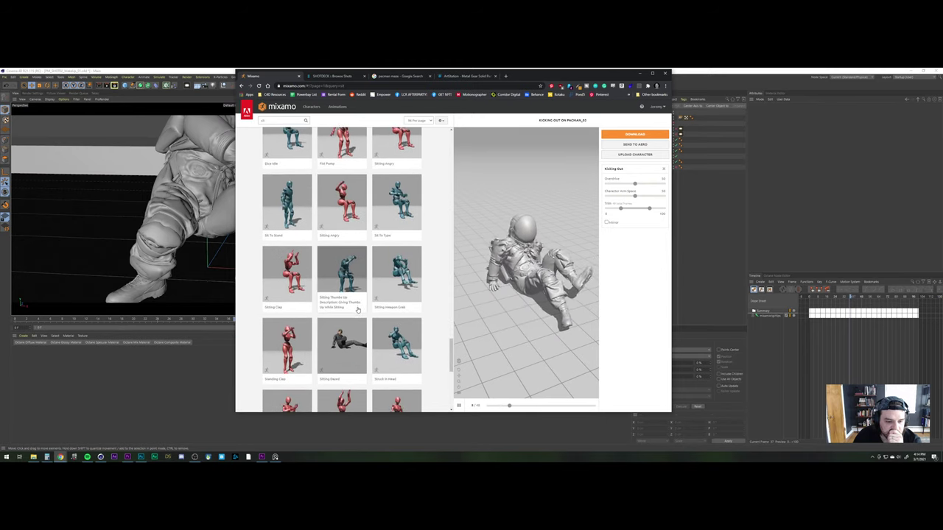
click(342, 308)
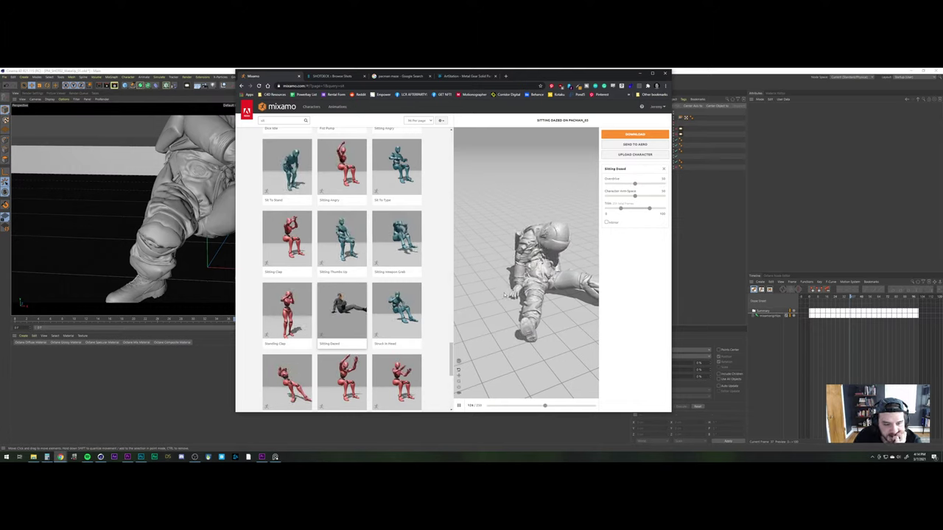
Look further down the results and preview the Waking animation on the astronaut
scroll(326, 254, down, 1)
scroll(326, 254, down, 2)
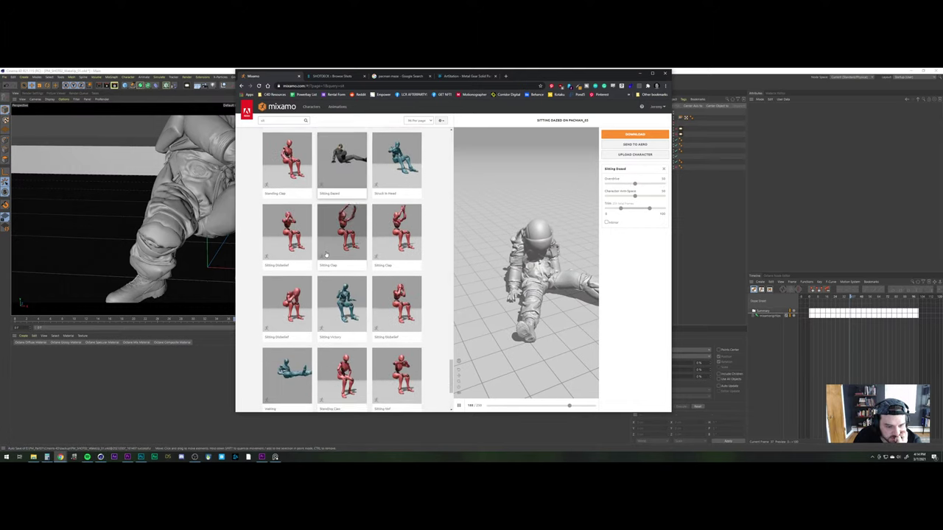
click(288, 304)
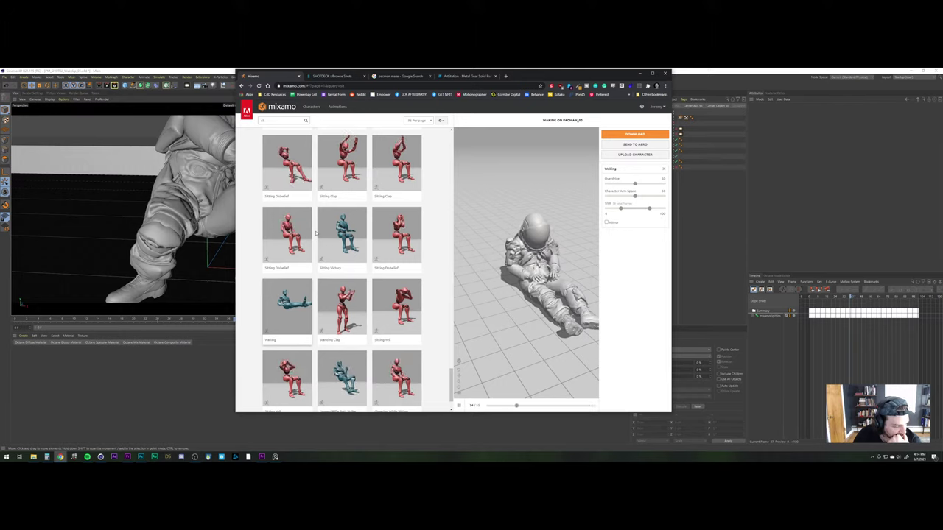
Browse the next page of results and preview the Situp To Idle animation on the astronaut from its start
scroll(316, 233, down, 3)
click(338, 377)
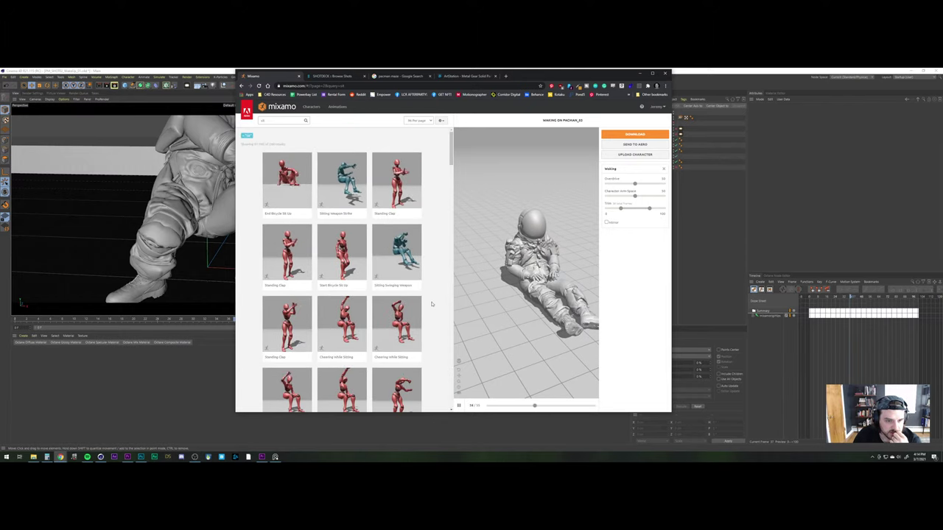
scroll(432, 304, down, 3)
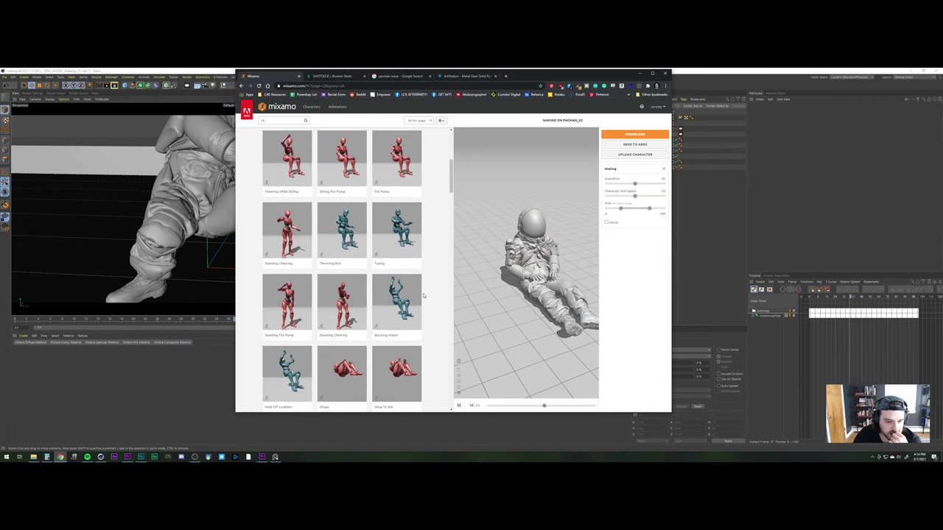
scroll(424, 295, down, 1)
click(410, 352)
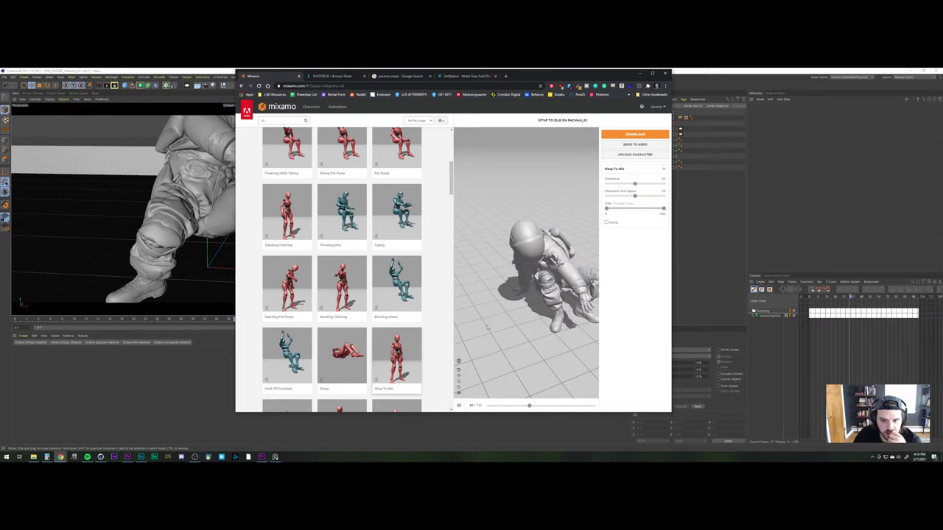
click(489, 405)
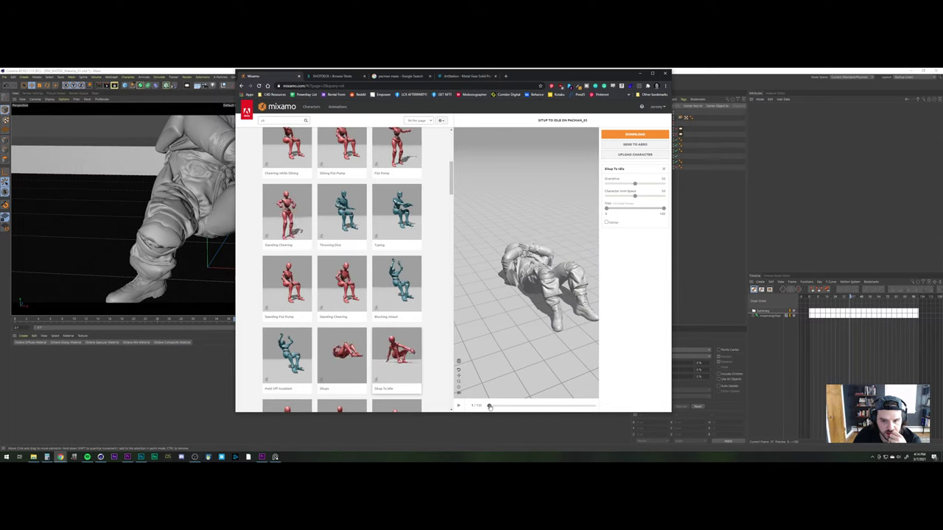
Replay the Situp To Idle animation with Character Arm-Space at 100 and scrub through its opening frames on the astronaut
drag(489, 406, 489, 407)
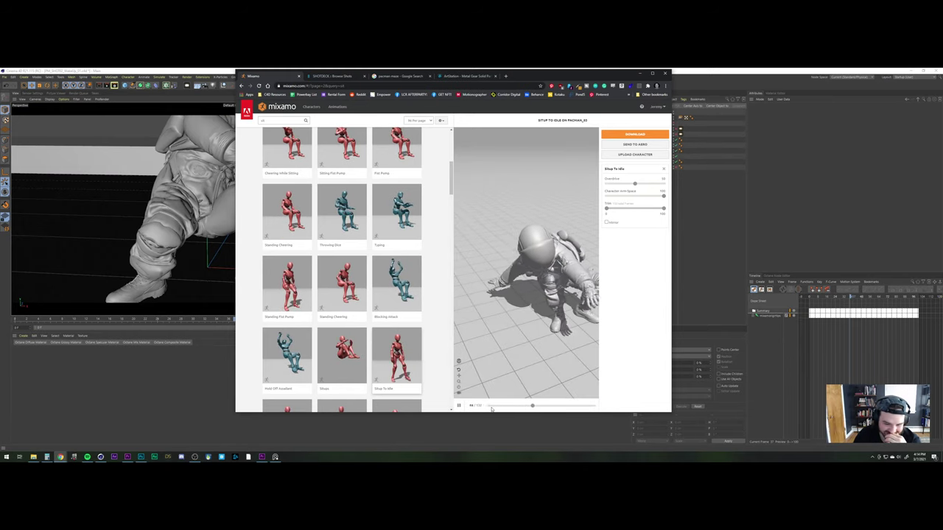
drag(481, 411, 482, 411)
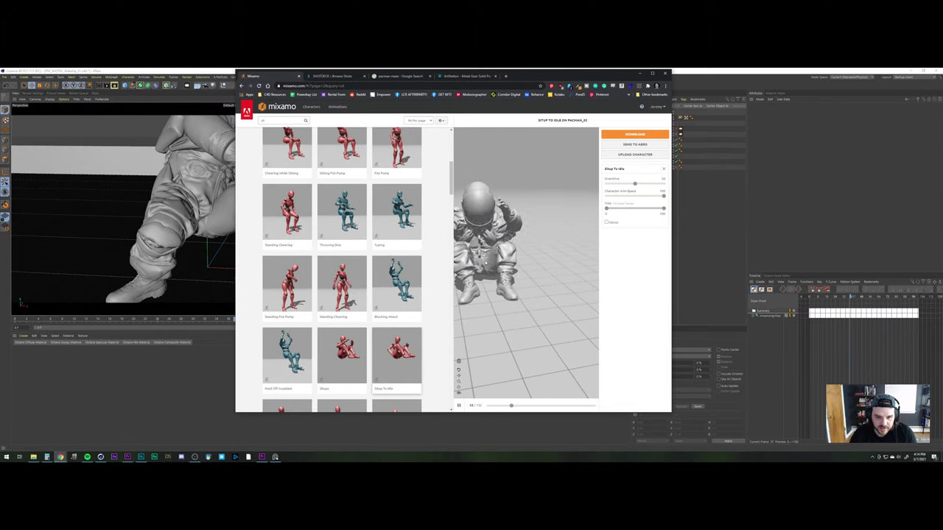
click(459, 406)
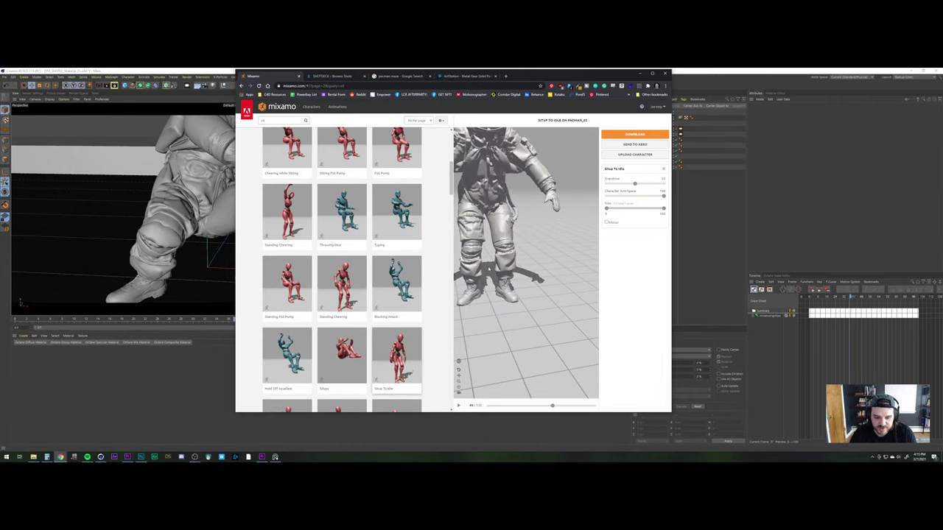
drag(506, 249, 505, 309)
click(487, 406)
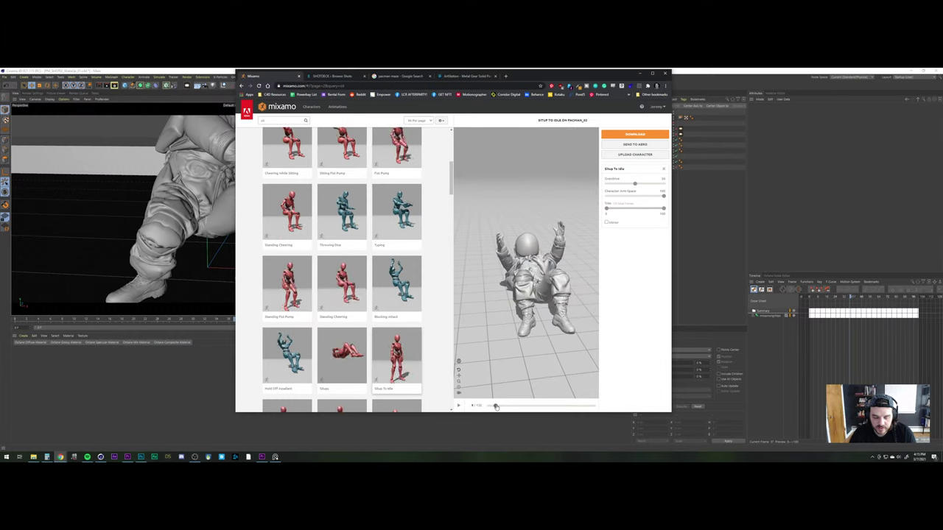
mouse_move(497, 407)
mouse_down()
mouse_move(510, 406)
mouse_move(484, 406)
mouse_move(506, 407)
mouse_up()
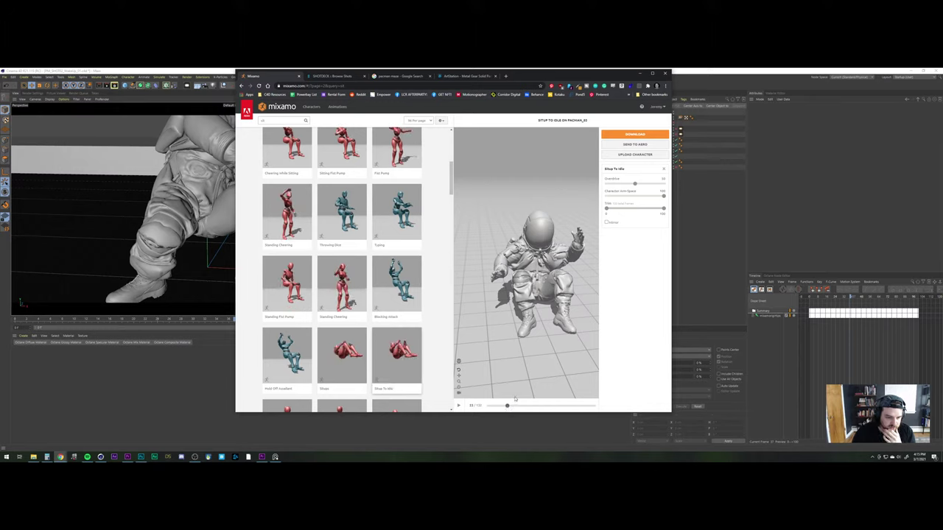
scroll(408, 332, down, 1)
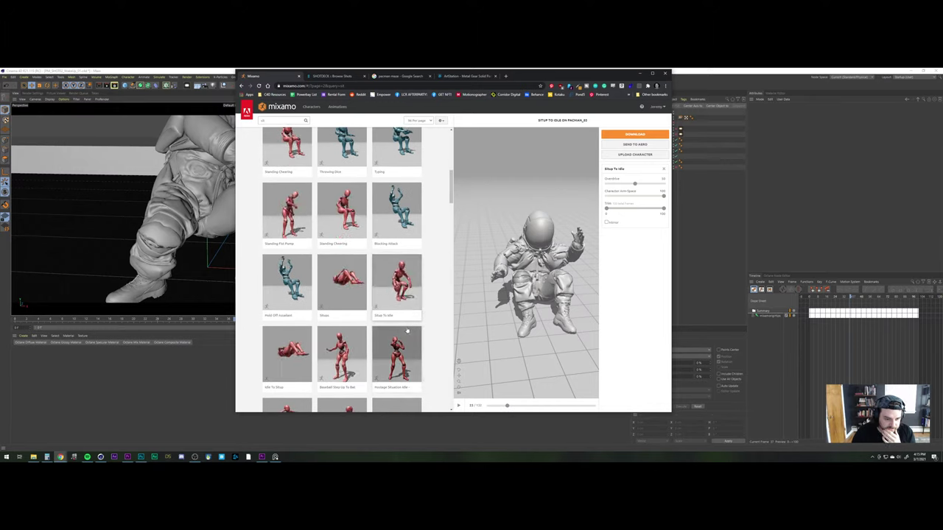
scroll(408, 332, down, 1)
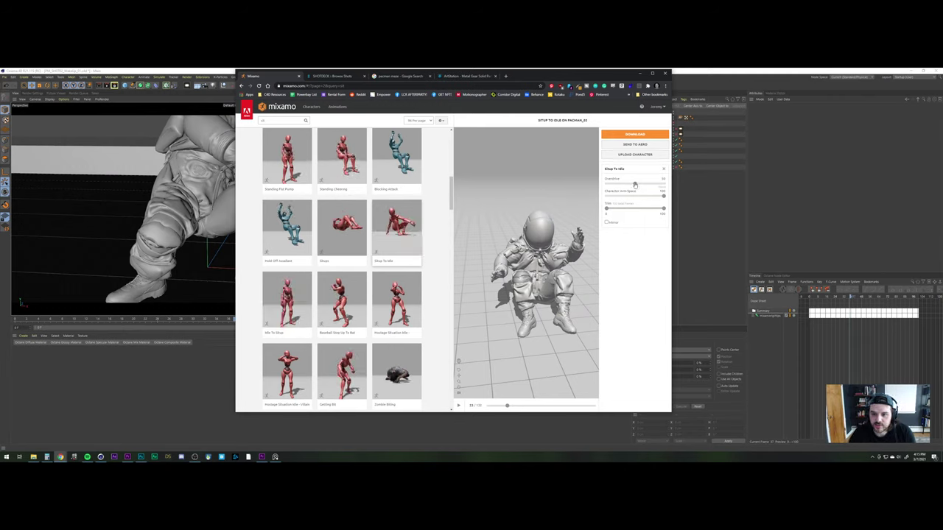
Set the animation's Overdrive to 0 and, after comparing arm spacings from the start, set Character Arm-Space to 0
drag(634, 183, 606, 183)
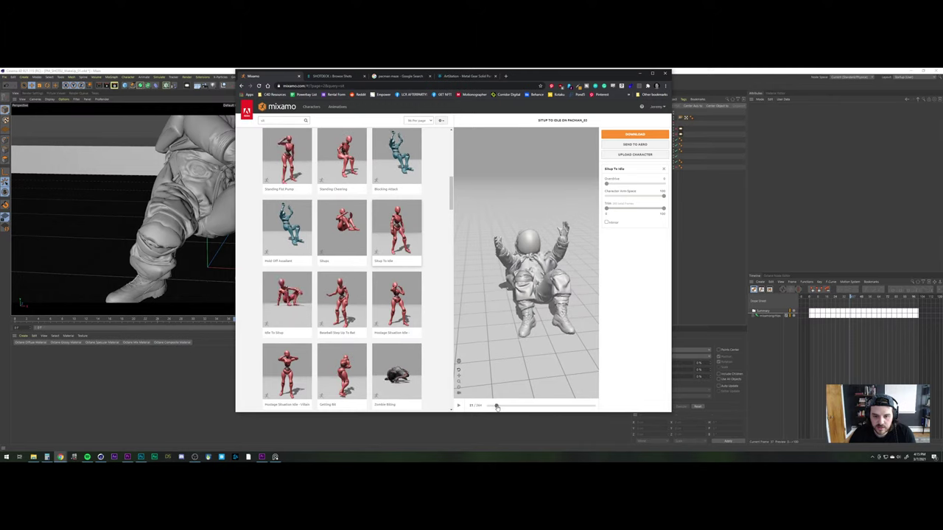
mouse_move(498, 406)
mouse_down()
mouse_move(507, 407)
mouse_move(489, 407)
mouse_move(568, 403)
mouse_move(488, 408)
mouse_up()
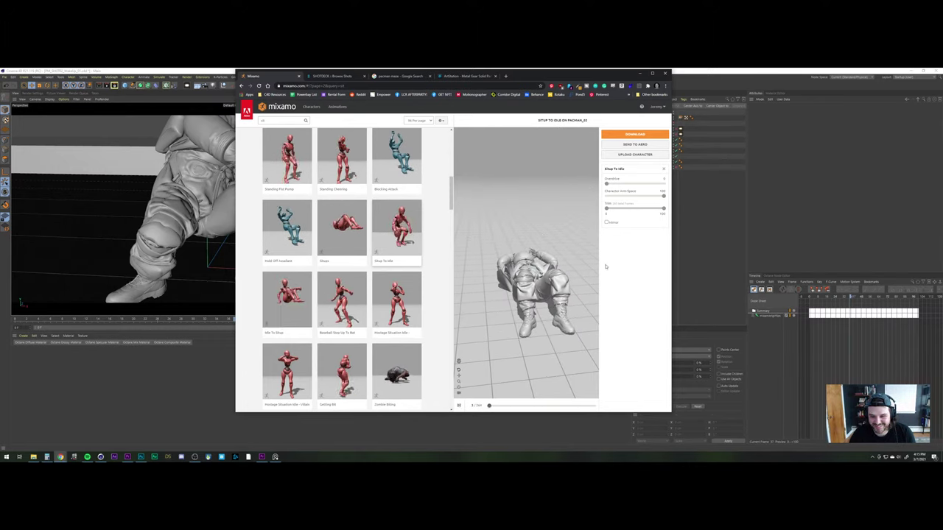
click(605, 196)
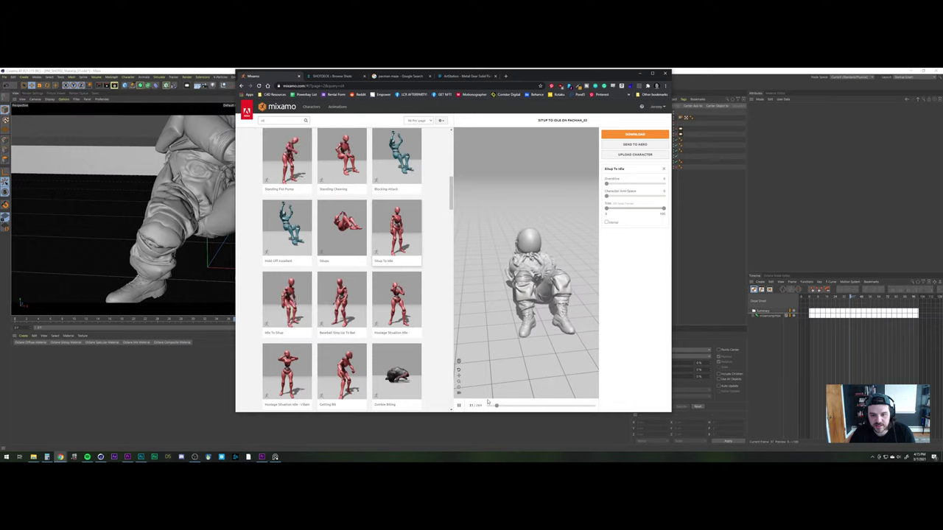
click(662, 199)
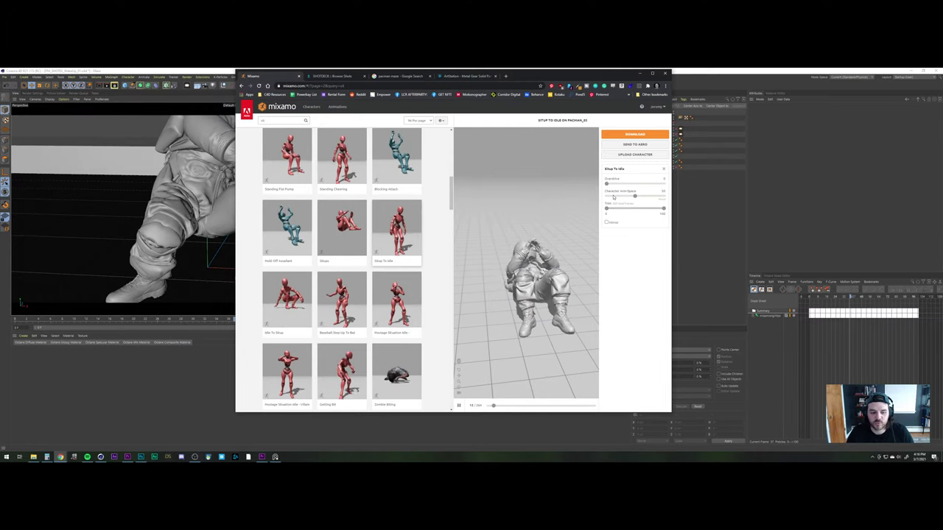
drag(622, 197, 670, 197)
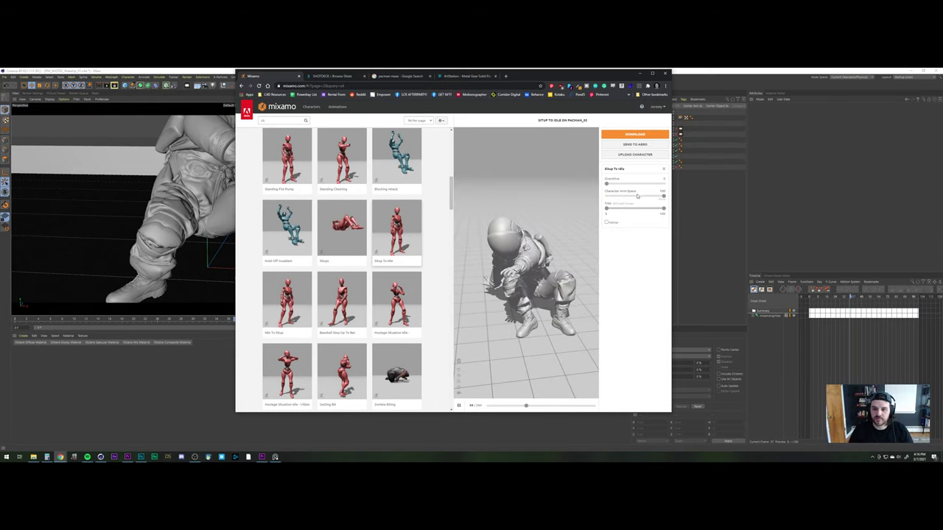
drag(663, 196, 483, 206)
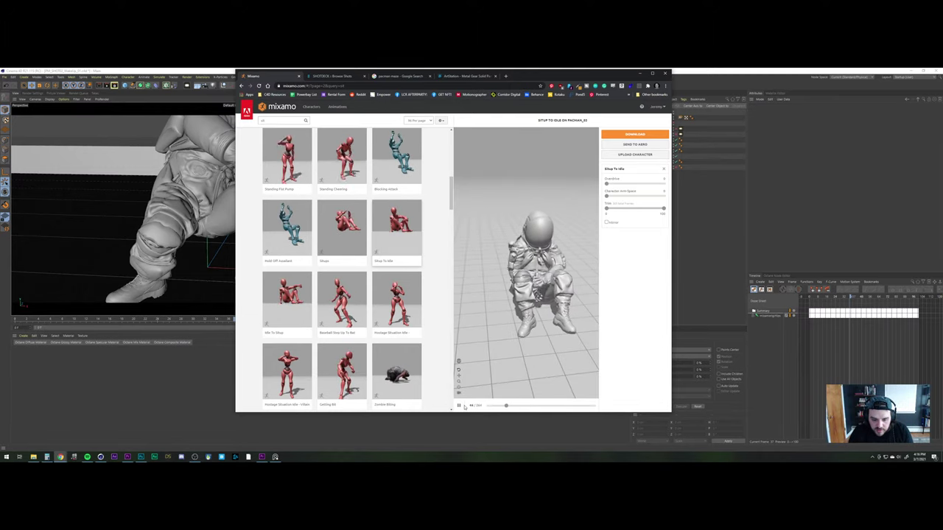
Pause the animation and inspect the astronaut's seated pose up close from several angles for mesh intersections
click(461, 406)
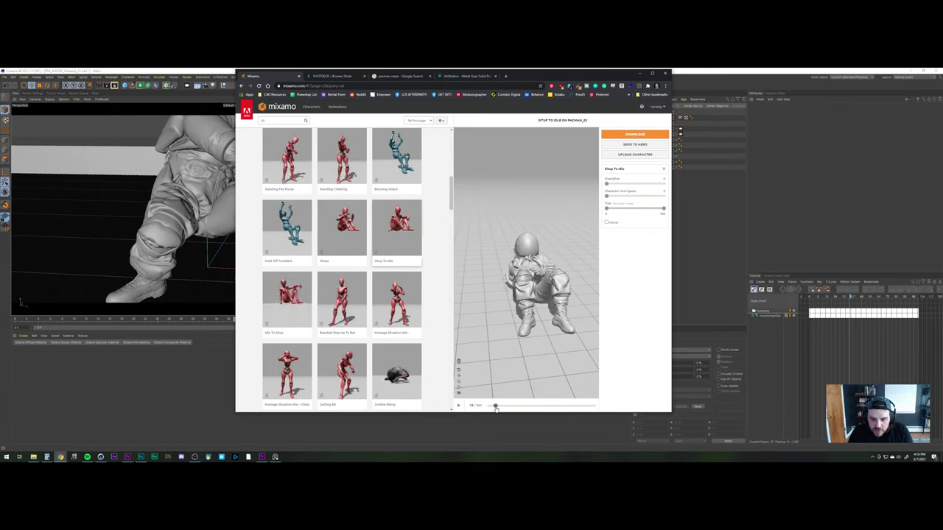
scroll(525, 263, up, 6)
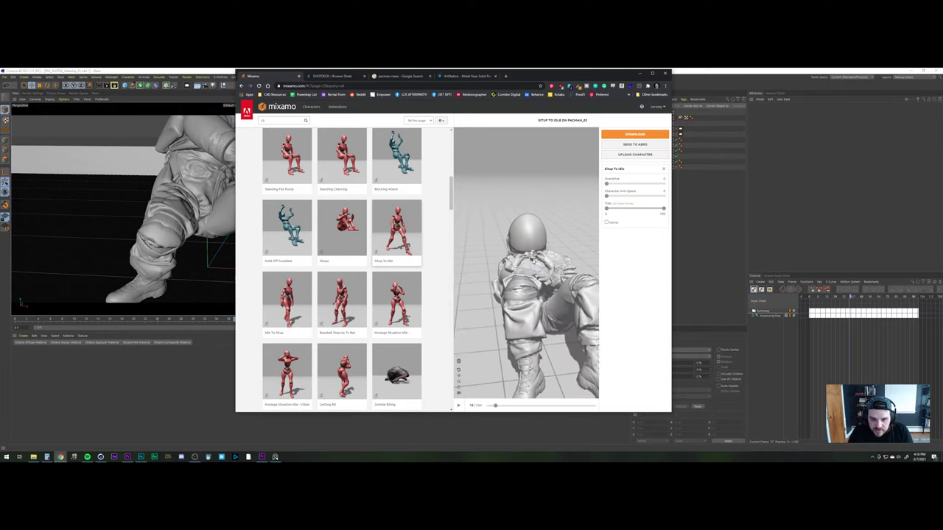
middle_drag(533, 258, 536, 306)
drag(525, 289, 502, 344)
drag(495, 407, 511, 405)
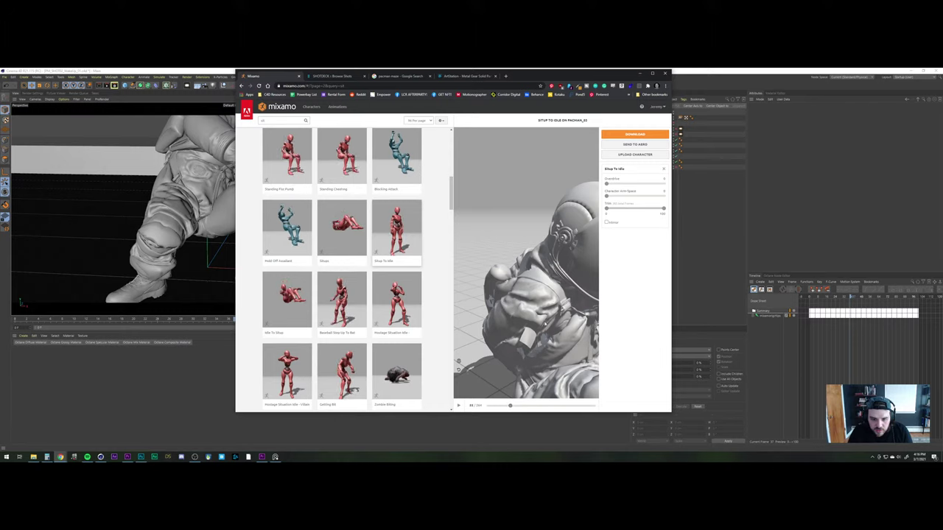
mouse_move(546, 323)
mouse_down()
mouse_move(507, 321)
mouse_move(541, 305)
mouse_up()
scroll(516, 303, down, 5)
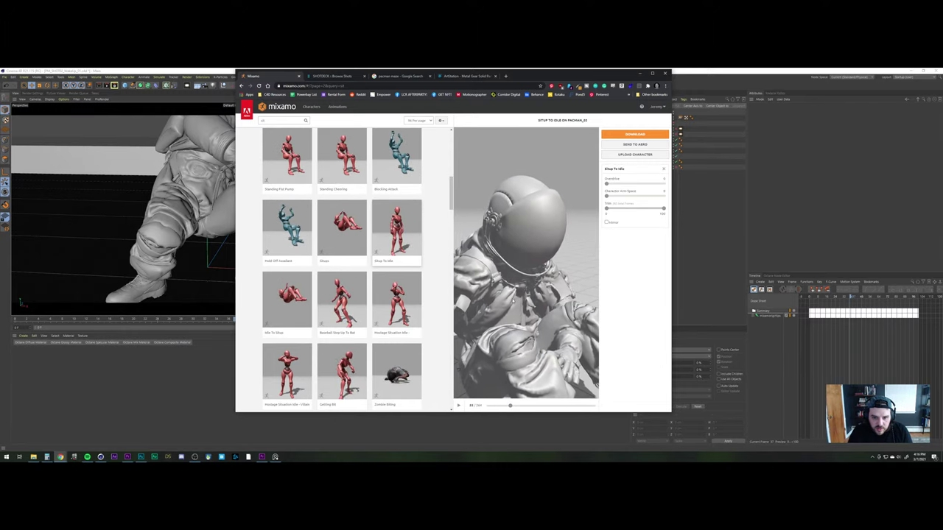
drag(458, 369, 458, 393)
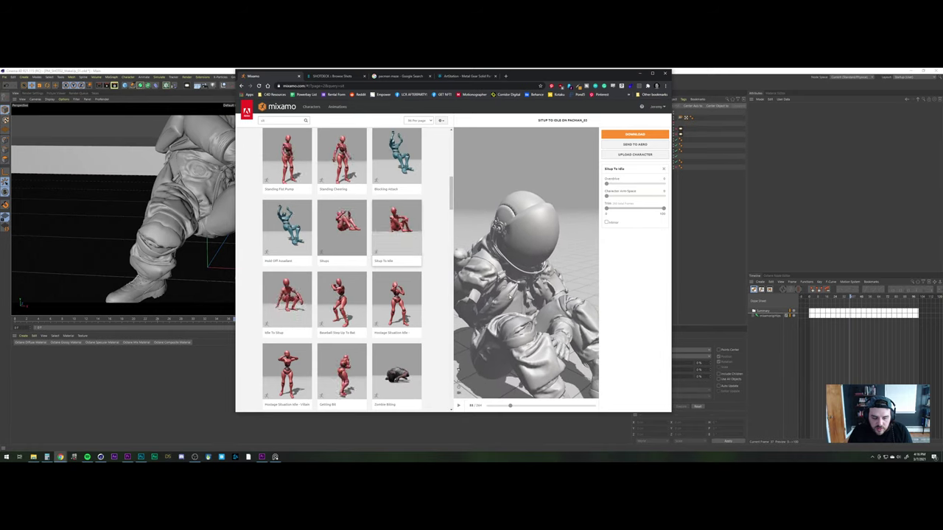
scroll(508, 296, down, 3)
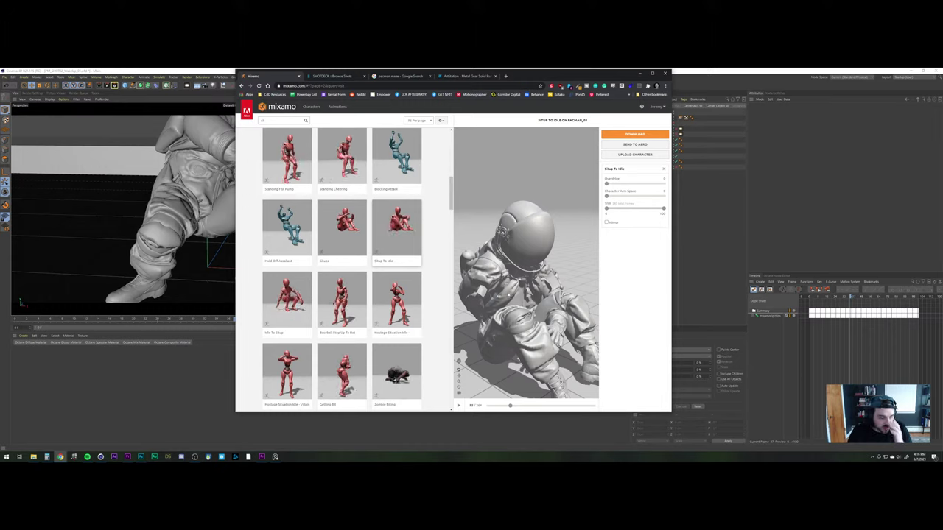
Download the Situp To Idle animation as FBX Binary with skin at 24 frames per second
click(629, 135)
click(441, 177)
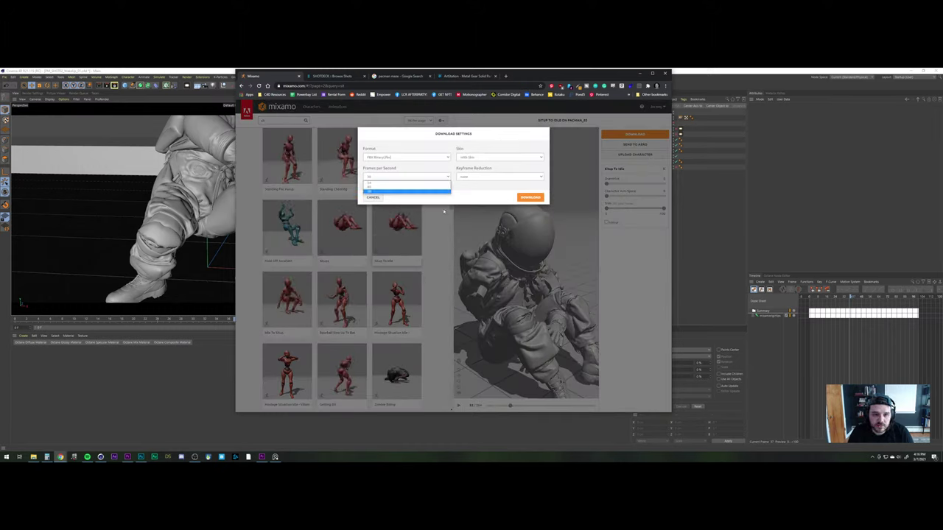
click(372, 187)
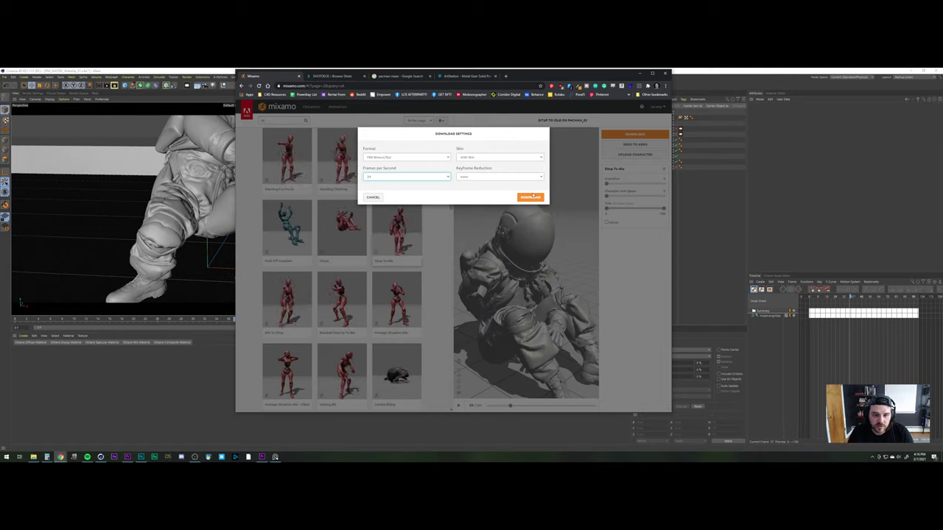
click(531, 198)
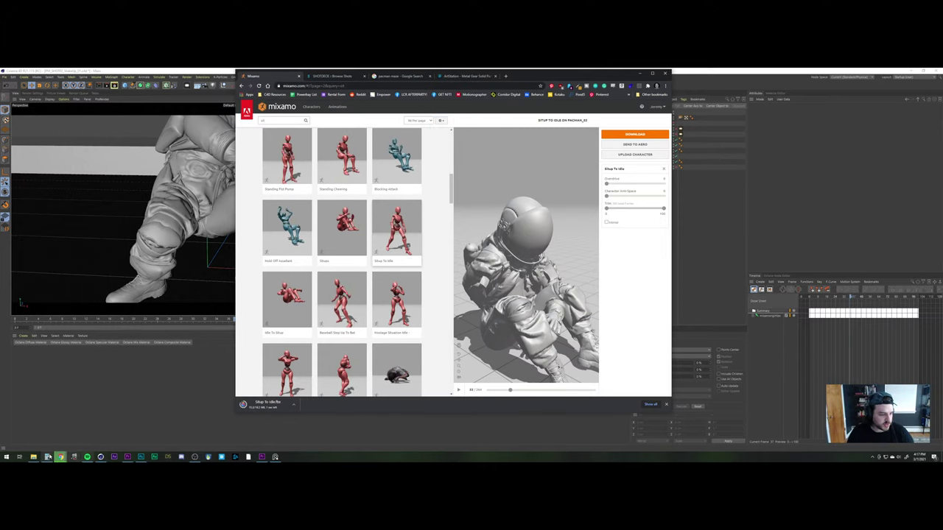
Arrange the project's Models folder beside the browser and place the downloaded Situp To Idle file in it
click(33, 457)
drag(323, 182, 660, 135)
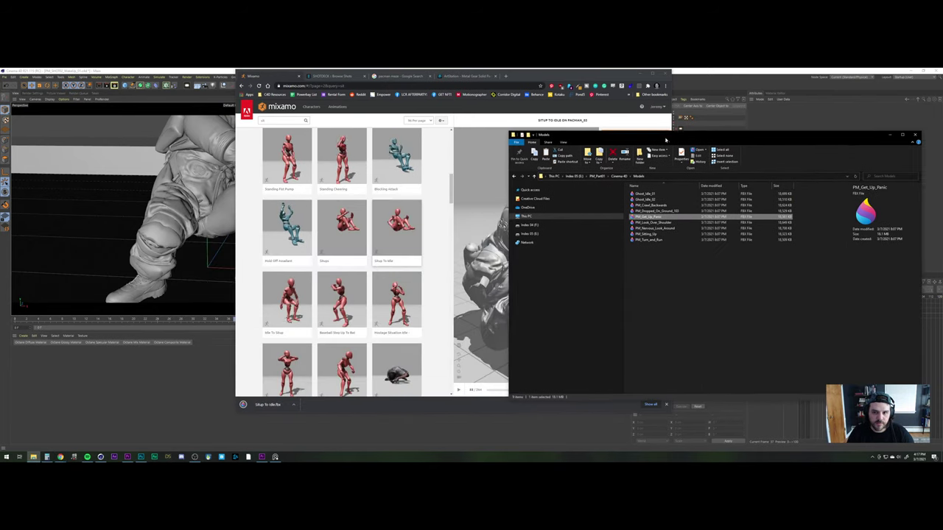
drag(519, 75, 366, 82)
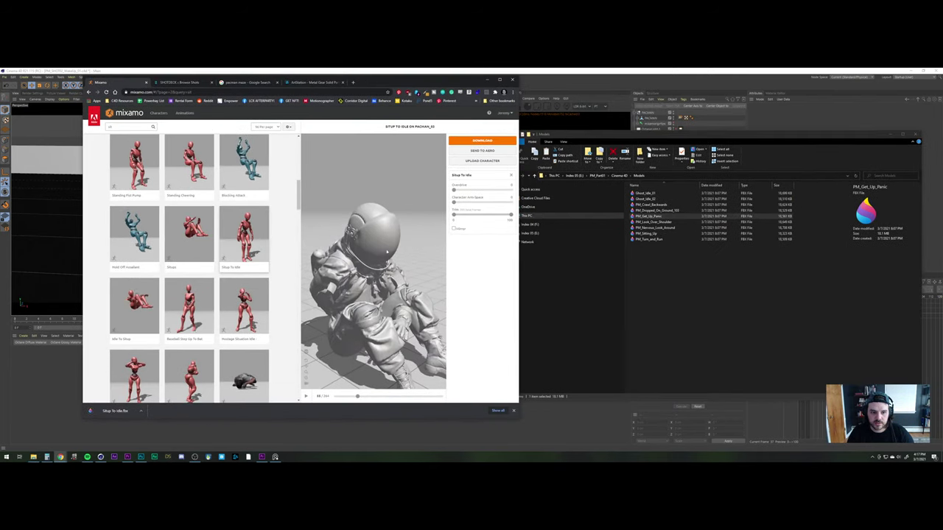
click(625, 316)
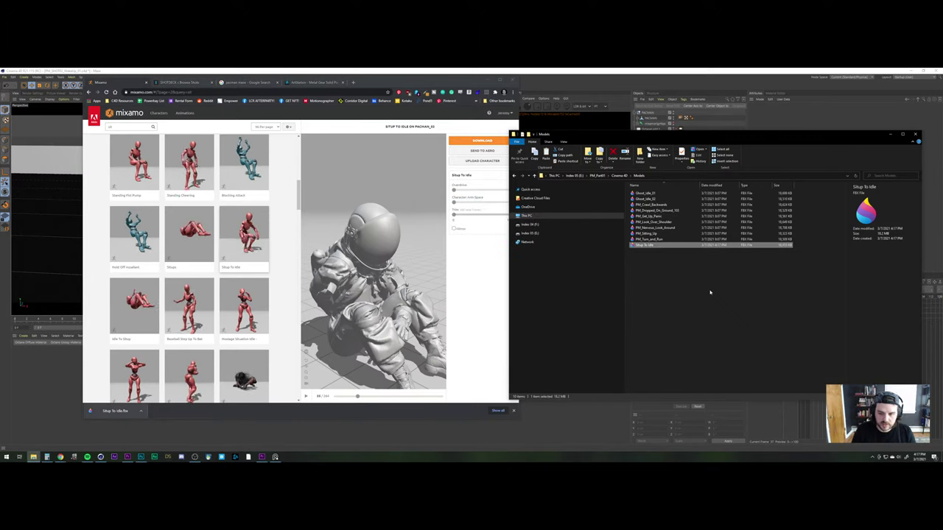
Rename the downloaded Situp To Idle file as PM_Sit_Up_Motion
key(F2)
text(P)
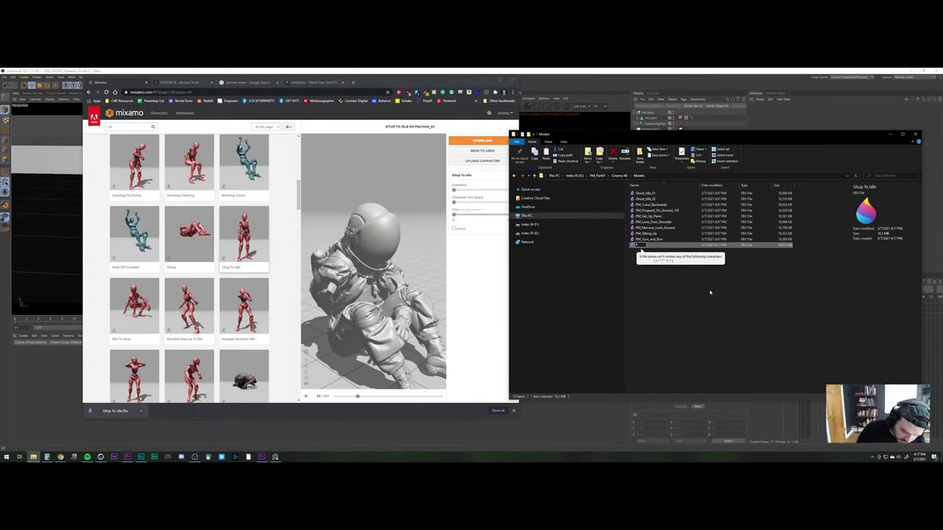
text(M_)
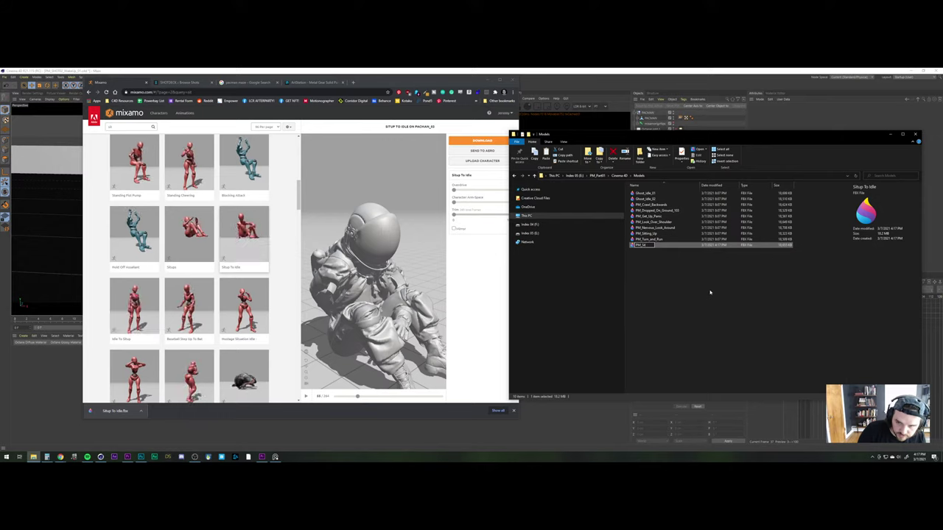
text(_Sit)
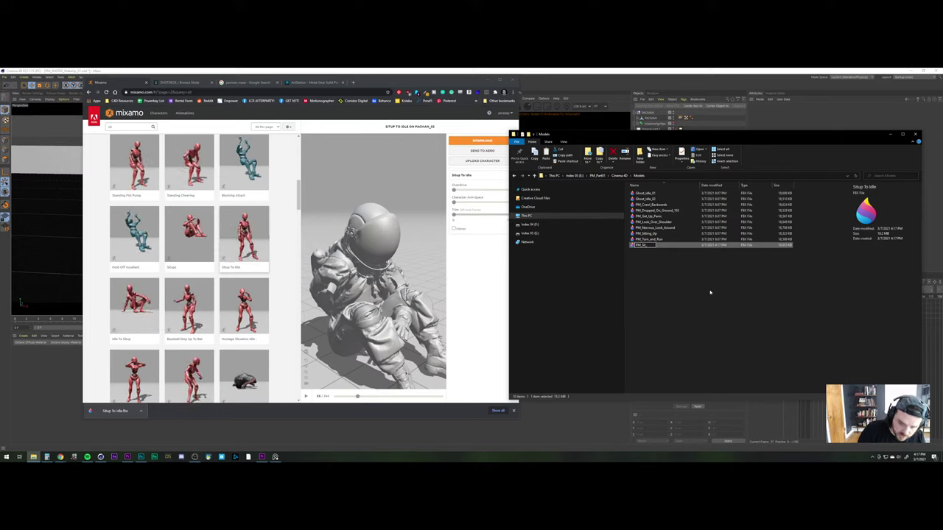
text(_Up)
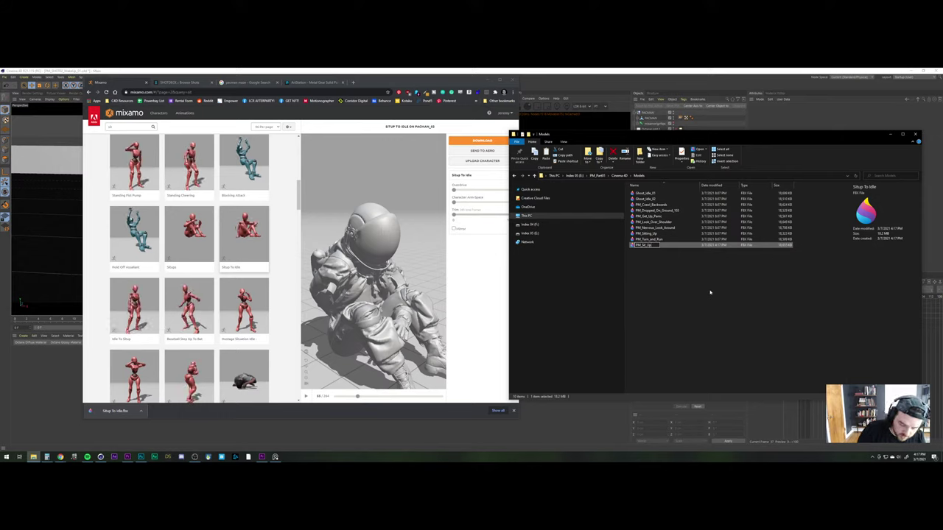
text(_Motion)
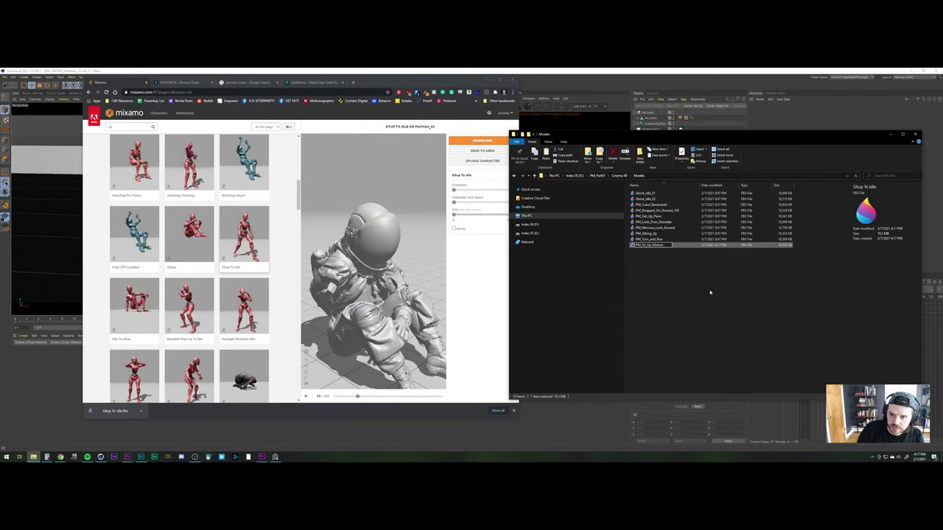
key(Return)
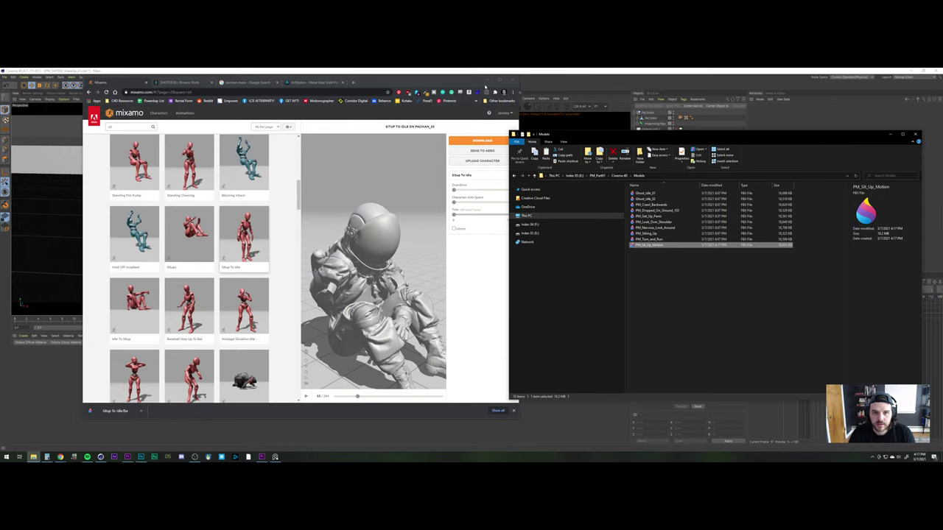
Minimize the browser and import PM_Sit_Up_Motion into the Cinema 4D scene, accepting the FBX import settings as shown
click(487, 80)
drag(709, 140, 332, 147)
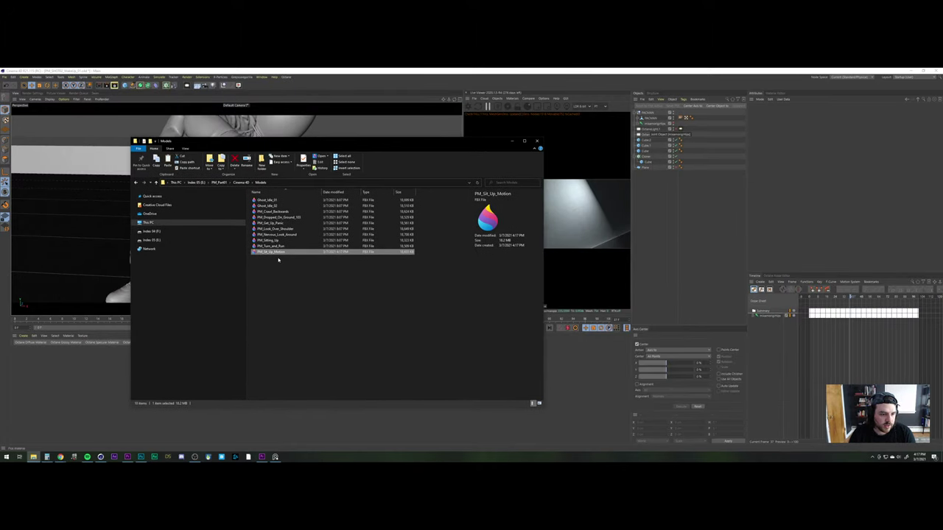
drag(275, 253, 663, 252)
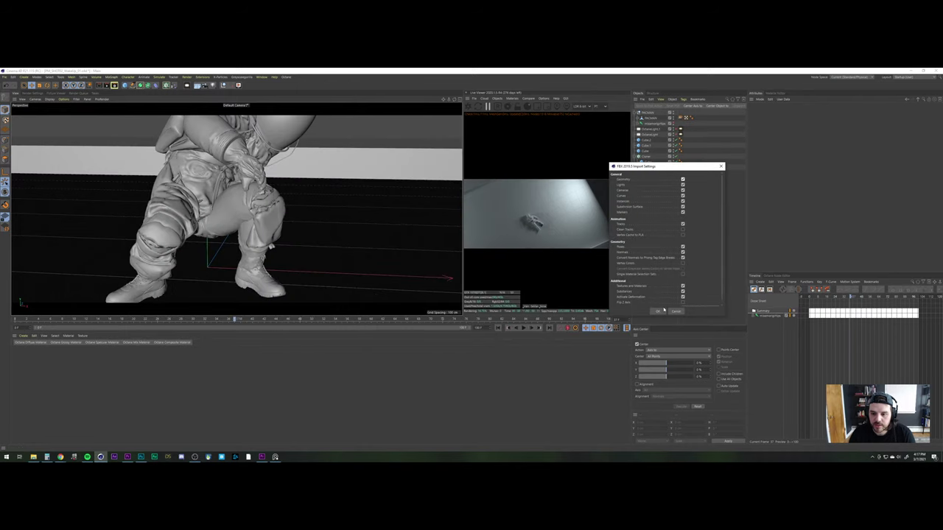
click(658, 310)
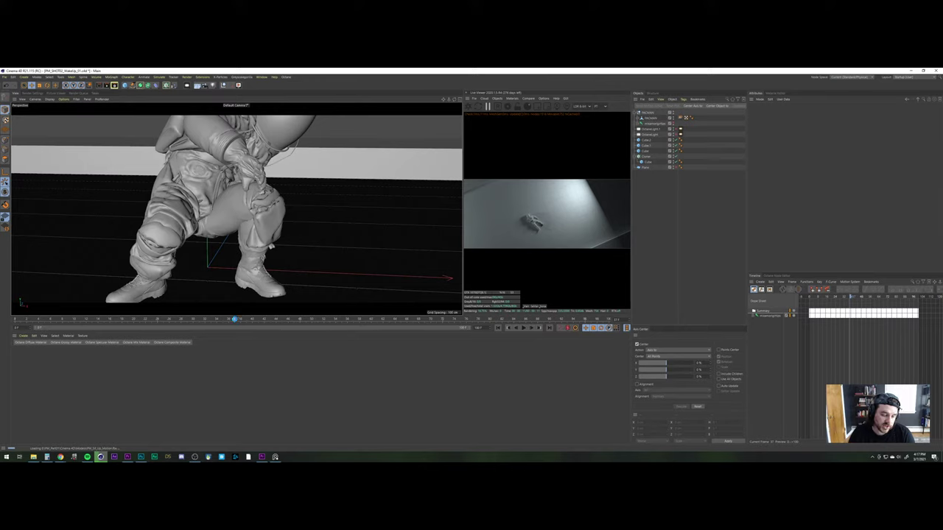
click(87, 457)
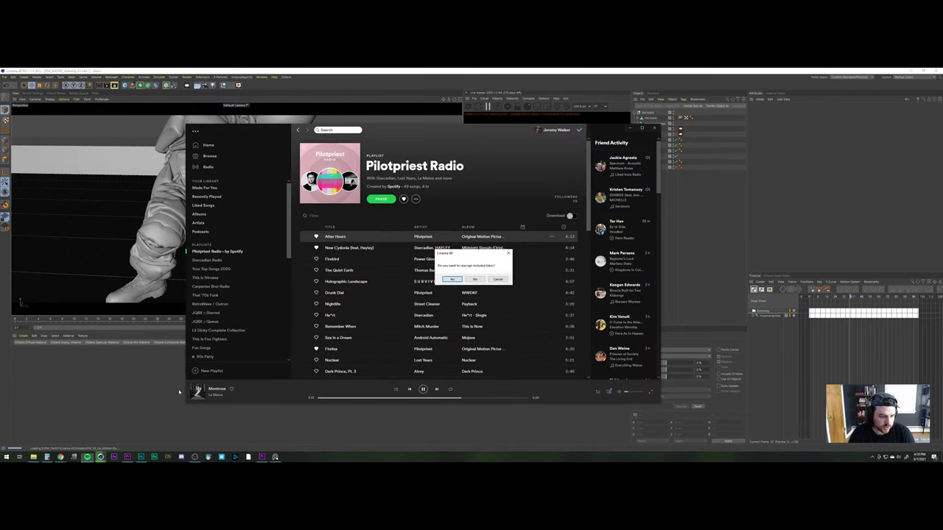
Finish the FBX import without reassigning the included takes, and scrub the animation to compare the two overlapping astronauts
click(475, 279)
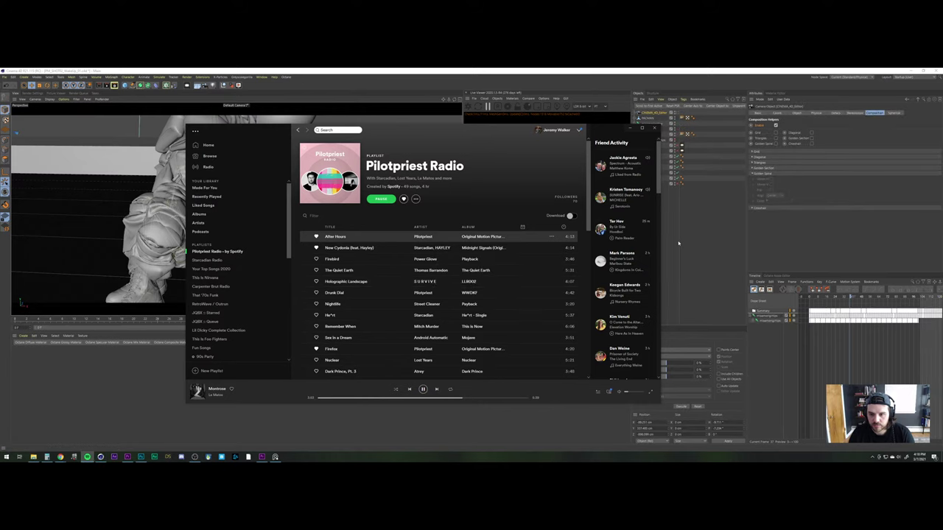
click(678, 243)
alt+drag(206, 211, 219, 244)
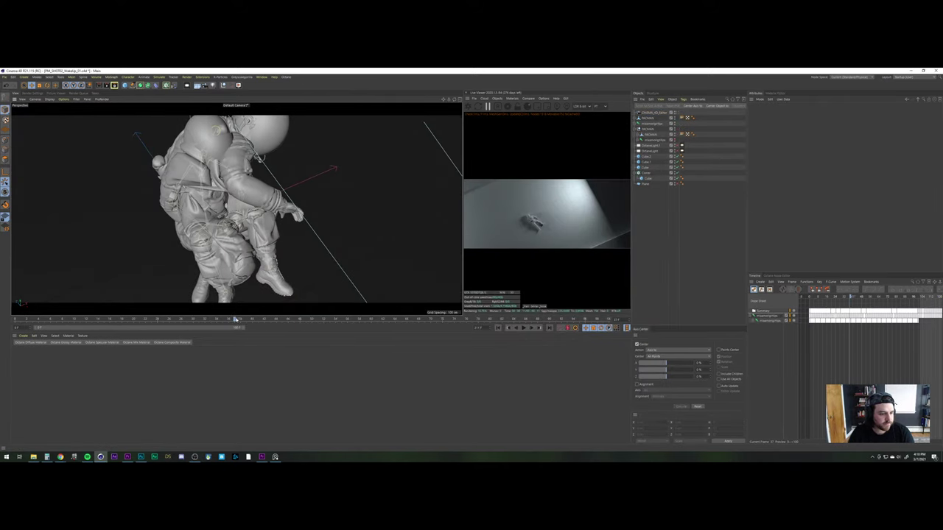
drag(234, 318, 163, 306)
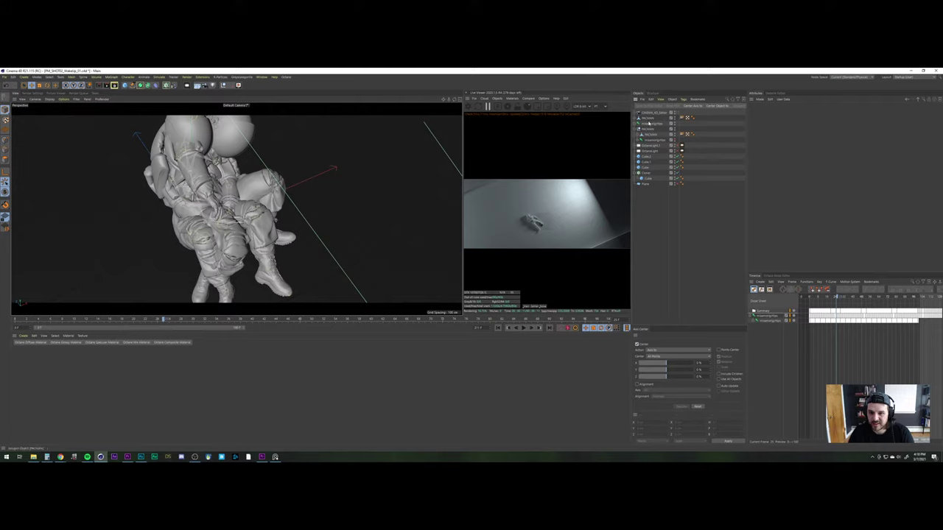
Delete the older grouped astronaut rig and the imported CINEMA_4D_Editor camera, keeping only the newly imported sit-up character
click(647, 130)
key(Delete)
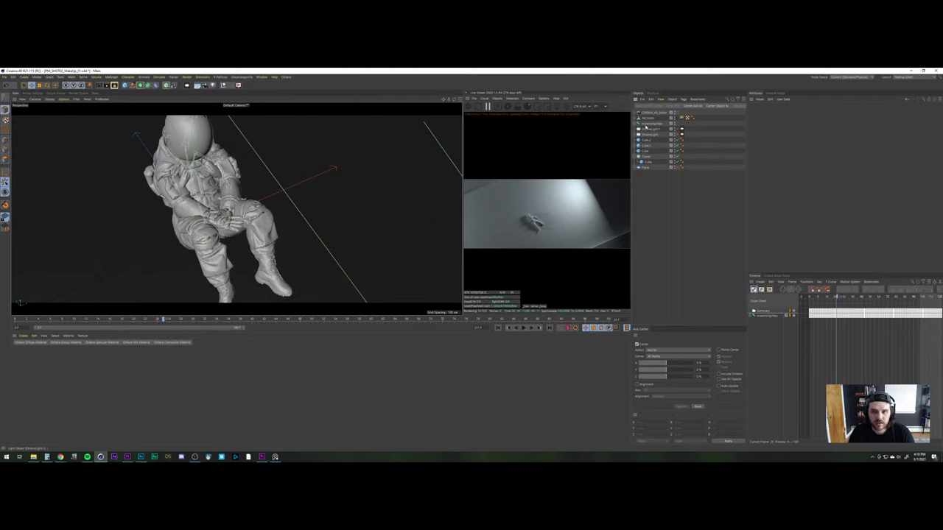
click(648, 112)
key(Delete)
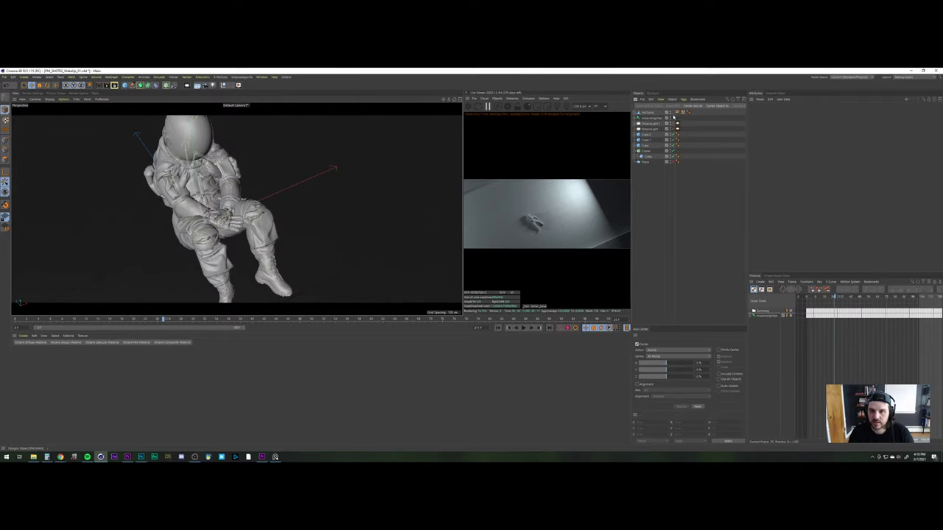
click(638, 119)
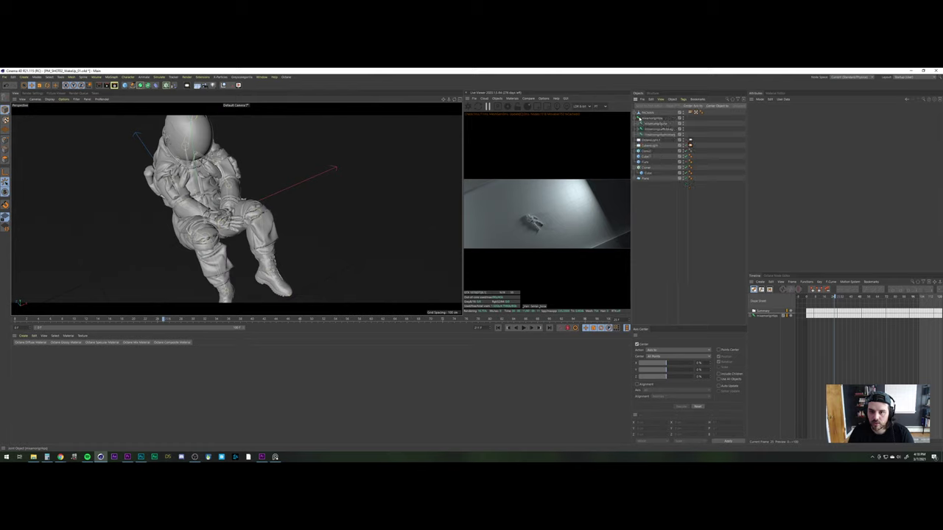
click(638, 118)
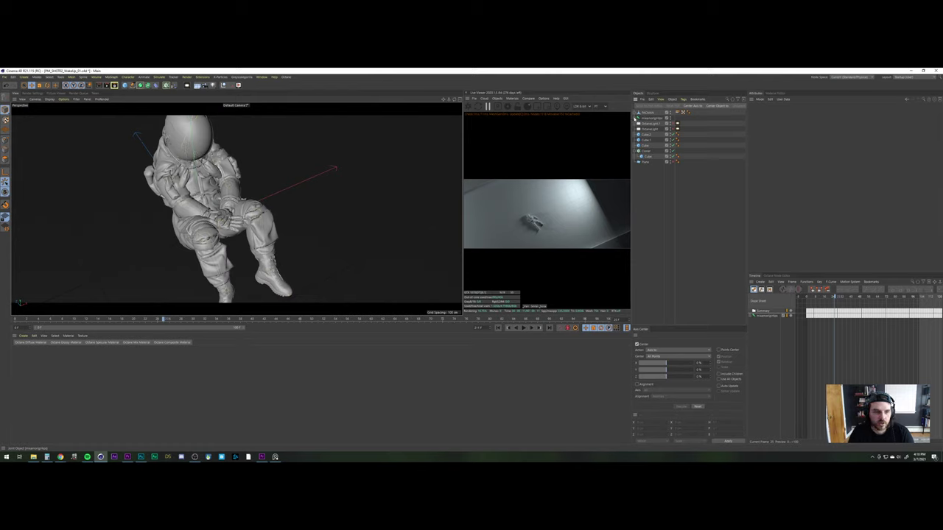
Frame a frontal close-up of the astronaut's helmet and scrub the timeline to a point where the helmet leans toward the view
scroll(211, 171, up, 2)
alt+drag(211, 171, 169, 240)
alt+right_drag(169, 241, 221, 253)
alt+middle_drag(249, 136, 233, 221)
alt+drag(178, 258, 185, 231)
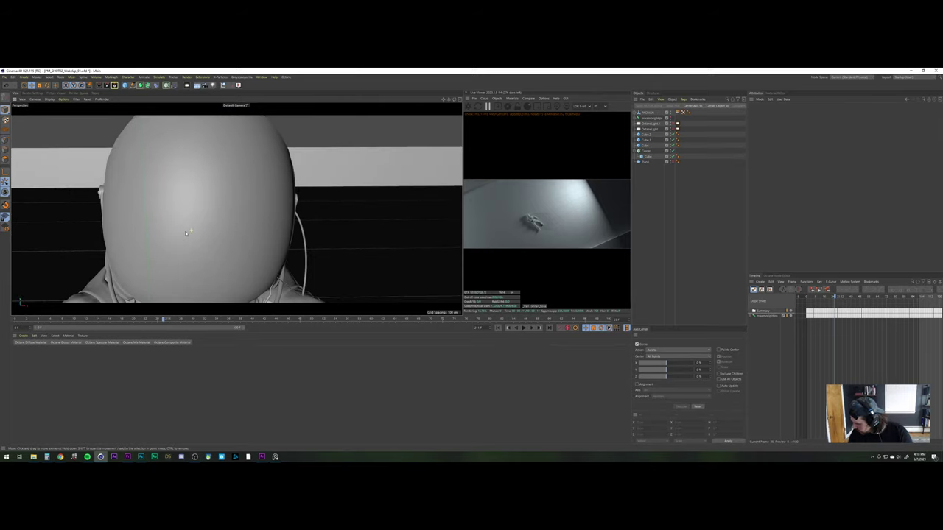
scroll(186, 233, down, 3)
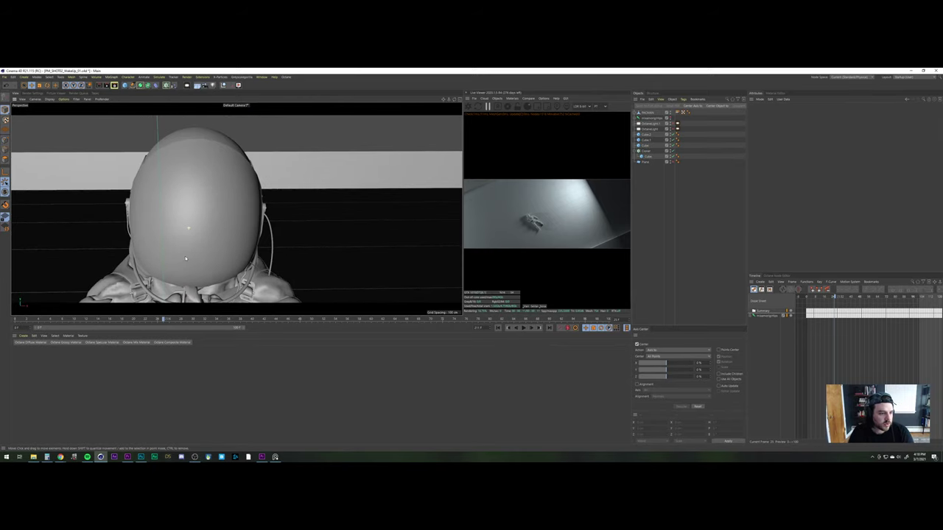
alt+drag(200, 242, 200, 237)
drag(163, 320, 210, 315)
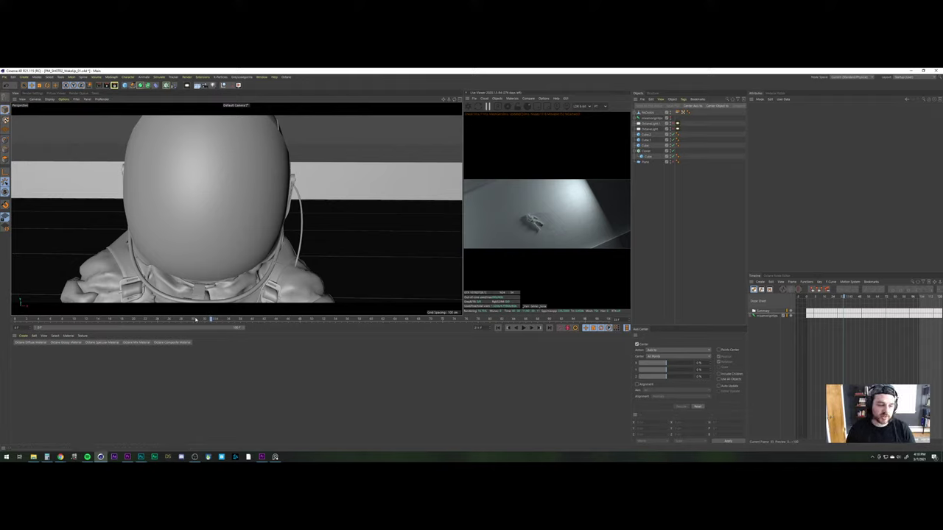
drag(197, 320, 266, 319)
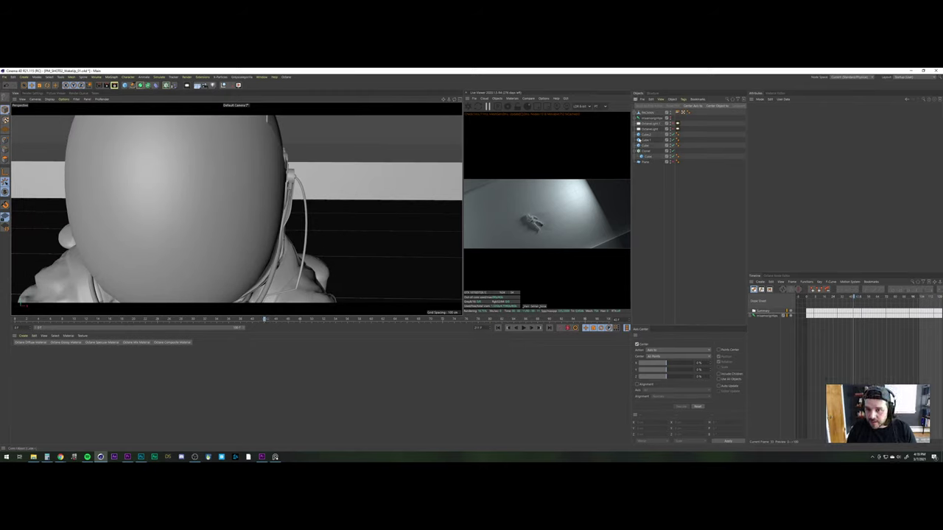
Add an Octane camera from the current view, set its focal length to Normal Lens (50 mm), and look through it
drag(187, 87, 207, 95)
click(680, 207)
click(680, 116)
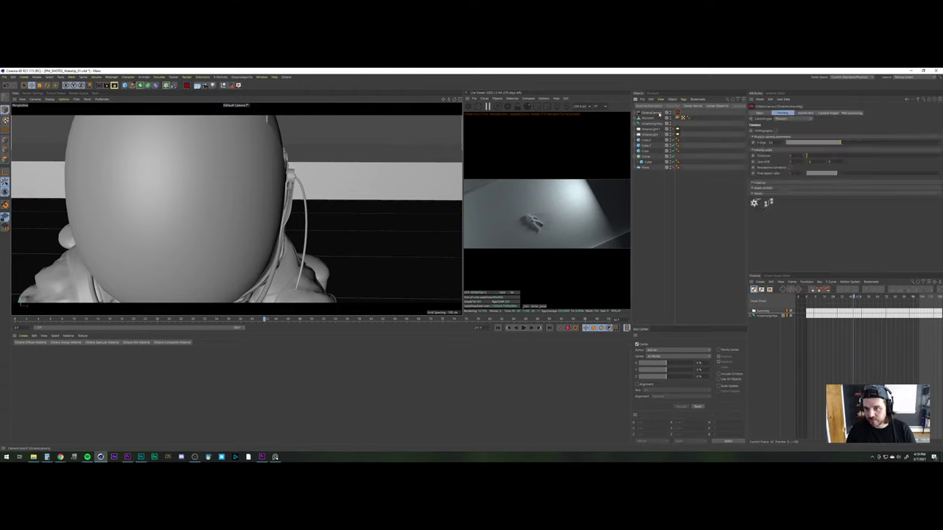
click(816, 113)
click(824, 138)
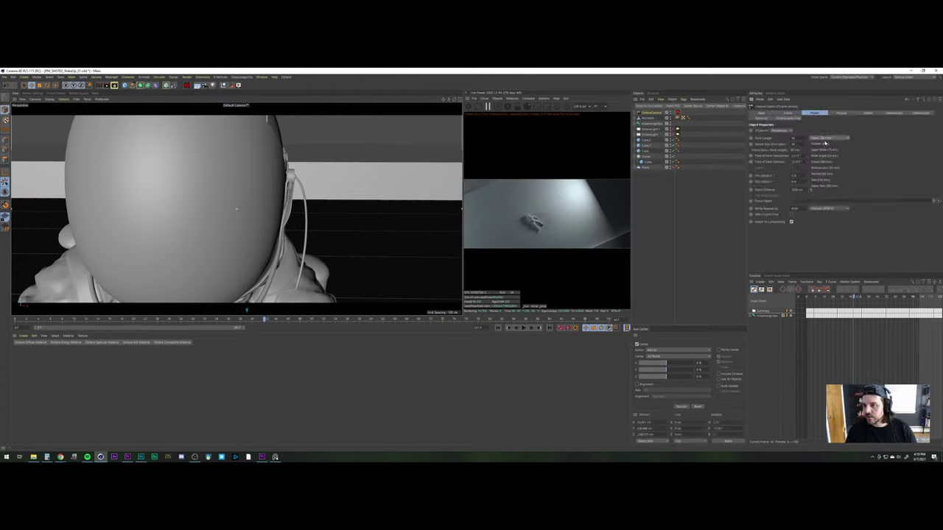
click(830, 168)
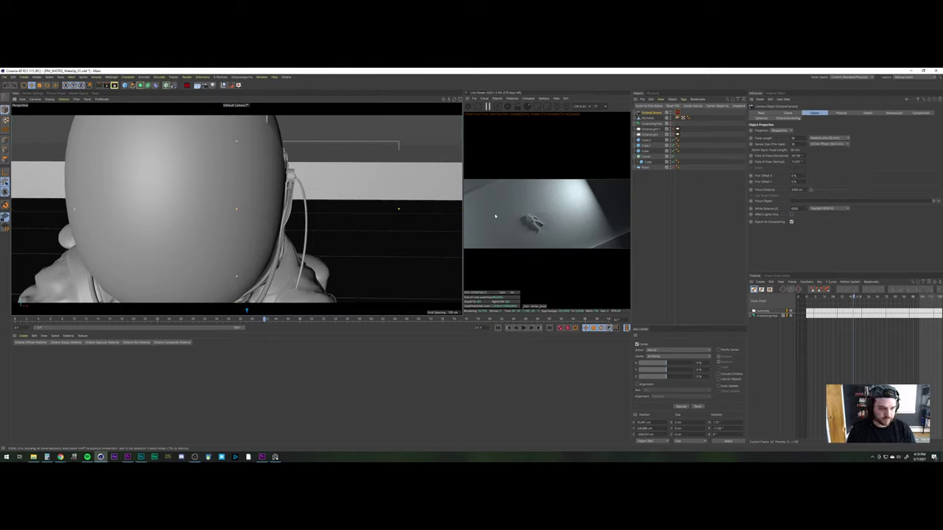
click(664, 152)
click(652, 112)
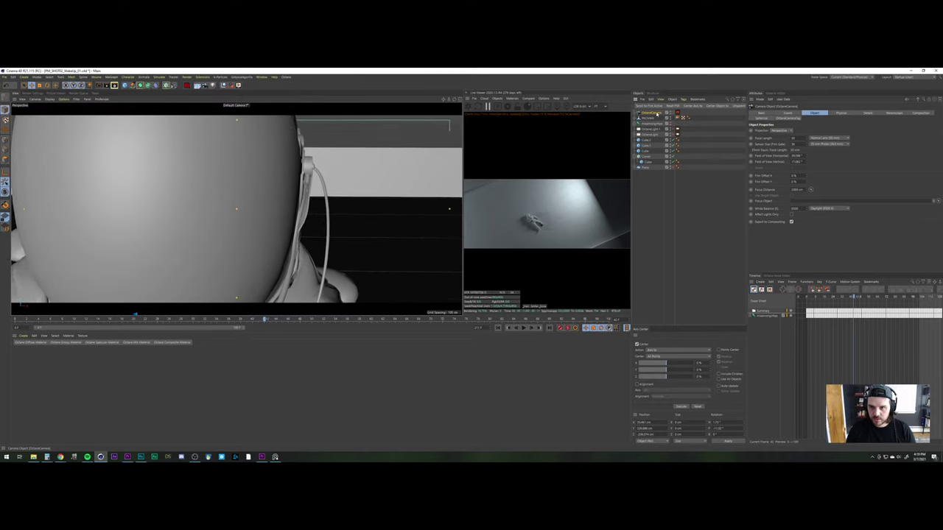
Reframe the Octane camera farther back and lower so the helmet sits centrally with the shoulders in shot
alt+right_drag(193, 244, 187, 238)
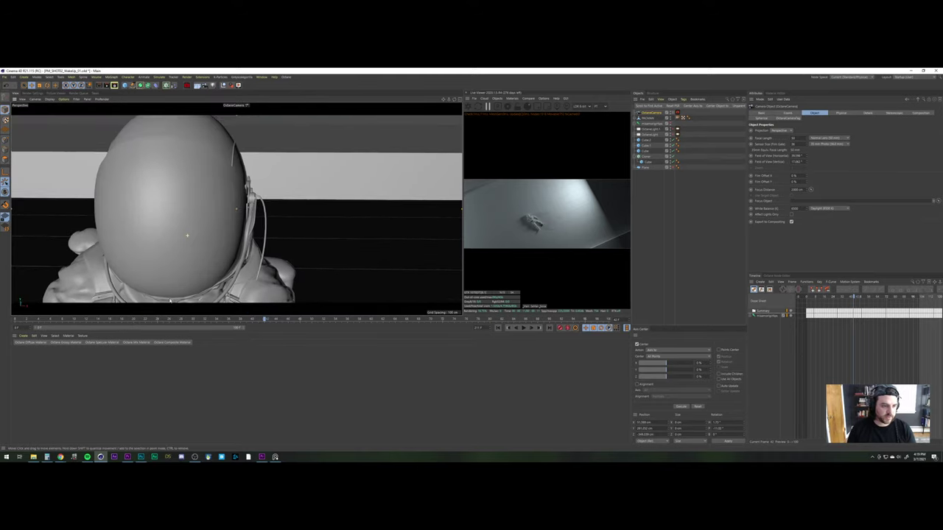
alt+middle_drag(187, 238, 212, 253)
alt+drag(212, 253, 253, 245)
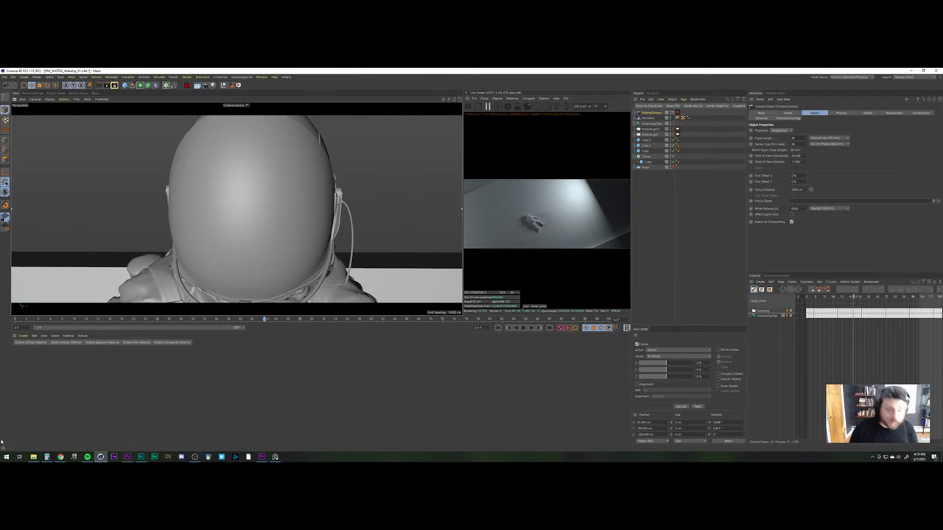
Switch to the Chrome window showing Mixamo and open youtube.com in a new tab
mouse_move(61, 457)
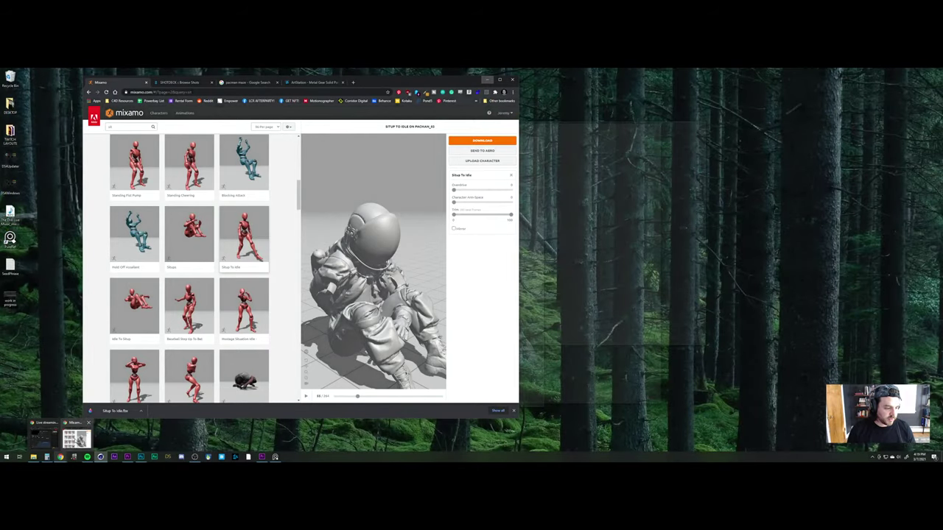
click(73, 439)
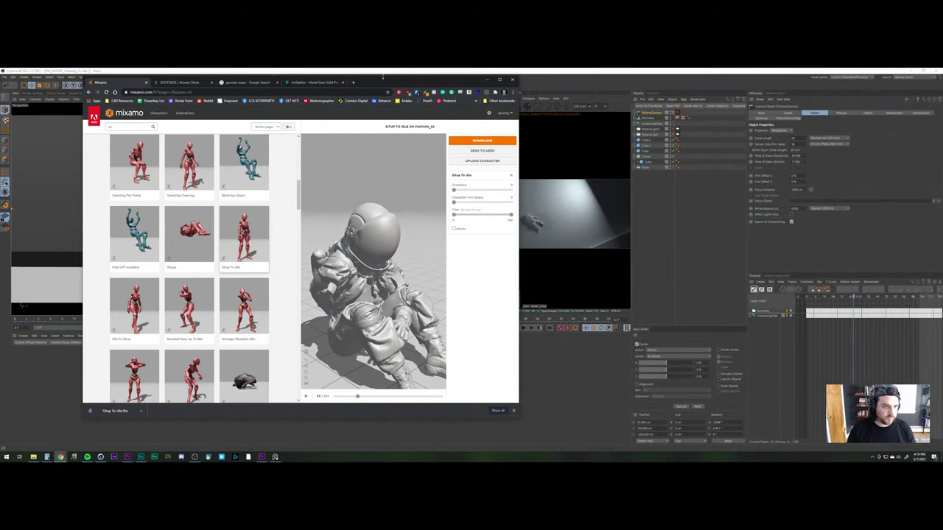
click(352, 82)
text(youtb)
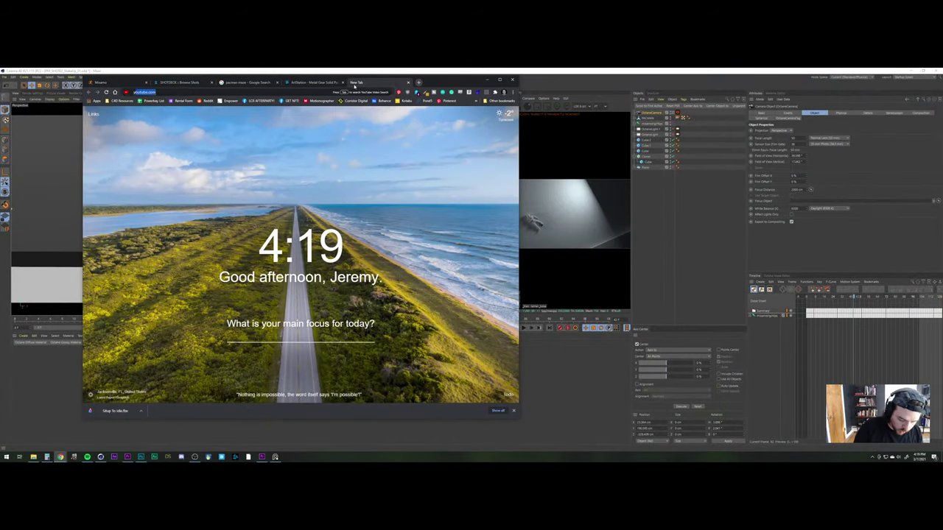
key(BackSpace)
text(ube.com)
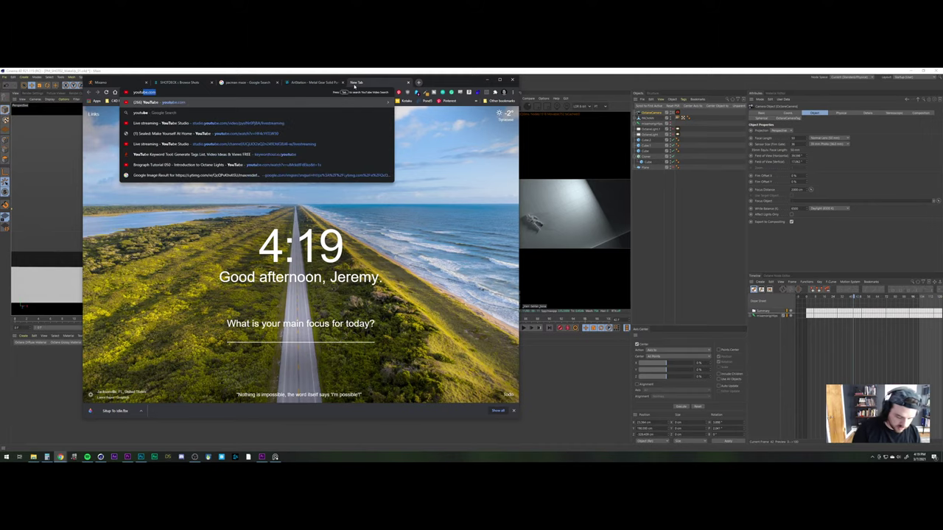
key(Return)
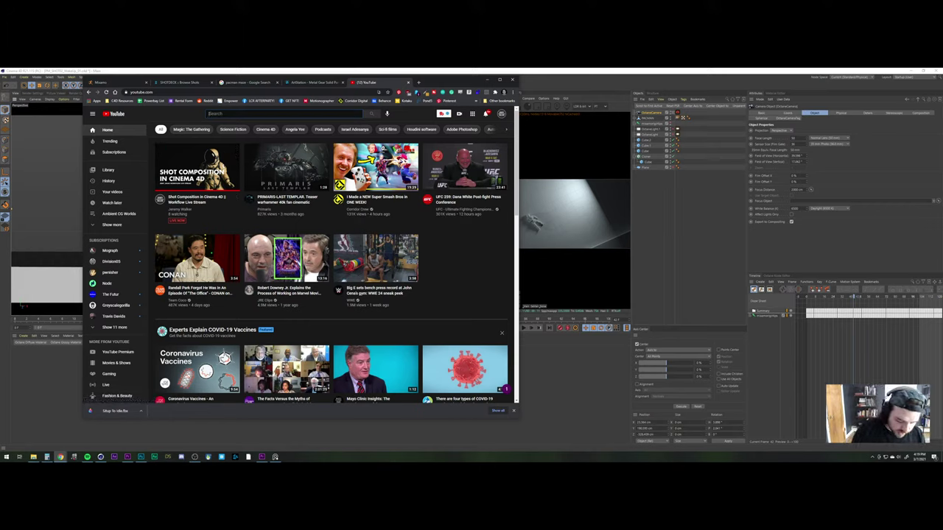
Search YouTube for "whiplash chair throwing" and open the video "Rushing or dragging? | Whiplash 2014 | Best Scene"
text(whipal)
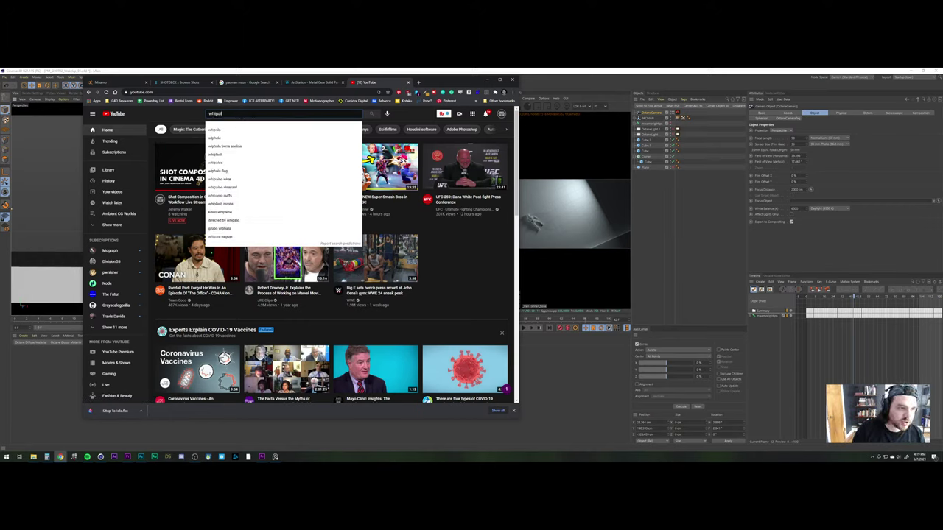
key(BackSpace)
key(BackSpace)
text(lash chair)
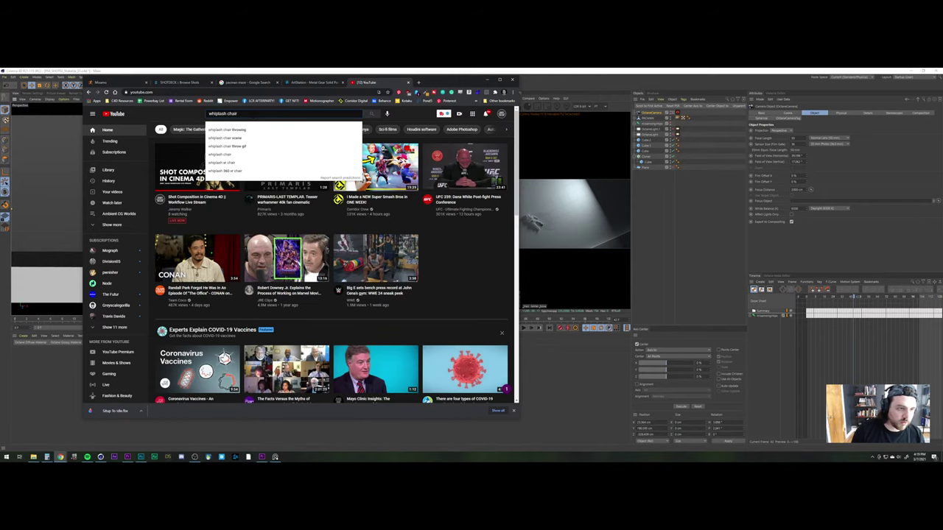
click(228, 130)
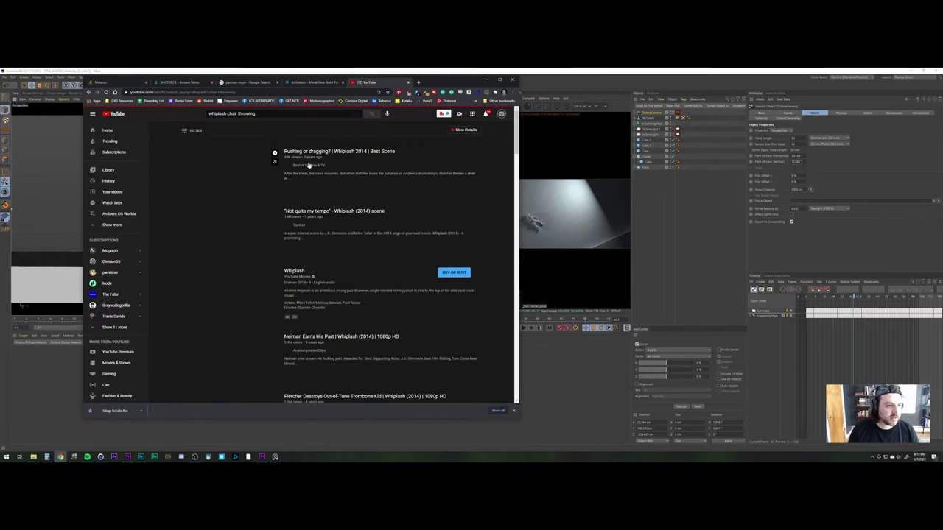
click(211, 174)
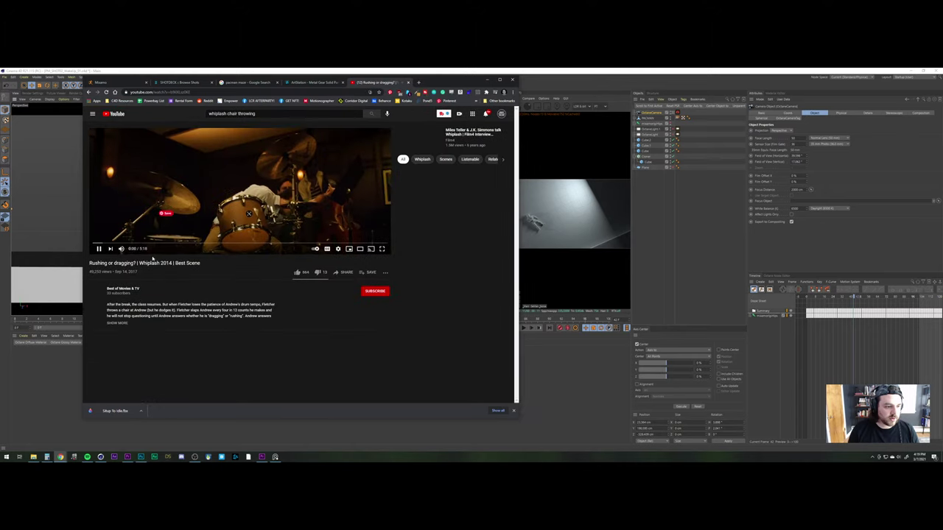
Seek through the Whiplash video to the chair throw at about 2:30 and play it in short bursts
click(178, 243)
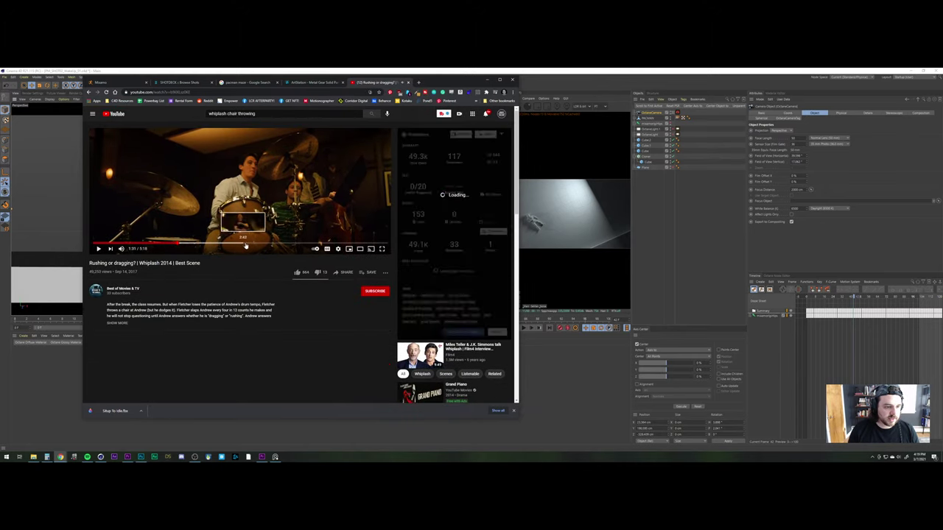
click(245, 243)
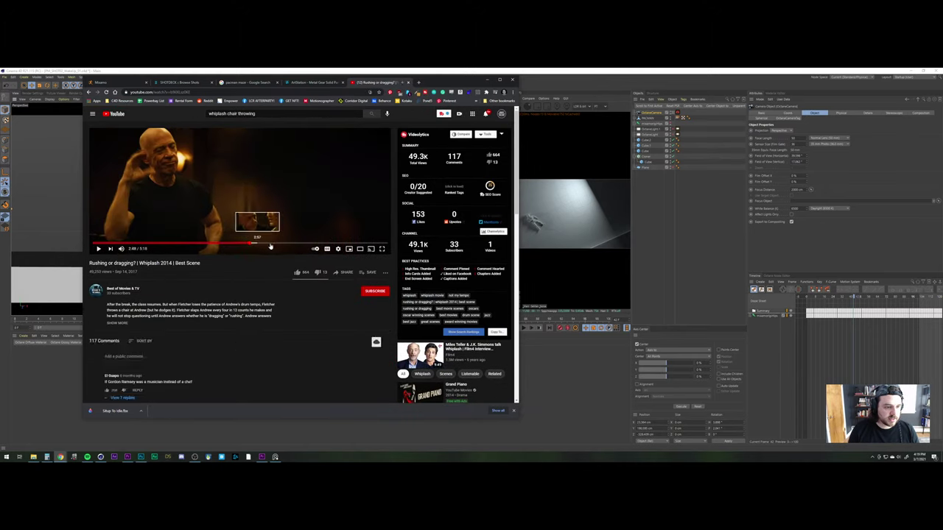
click(271, 244)
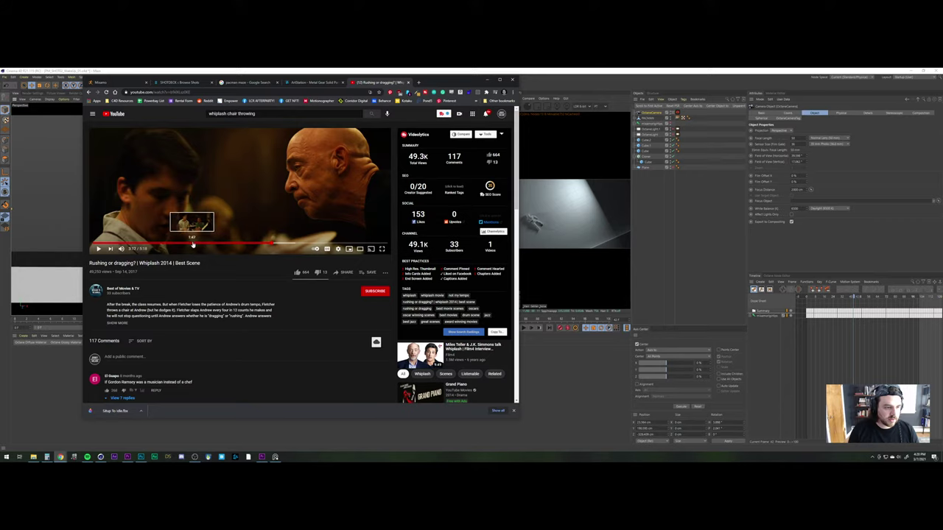
click(232, 243)
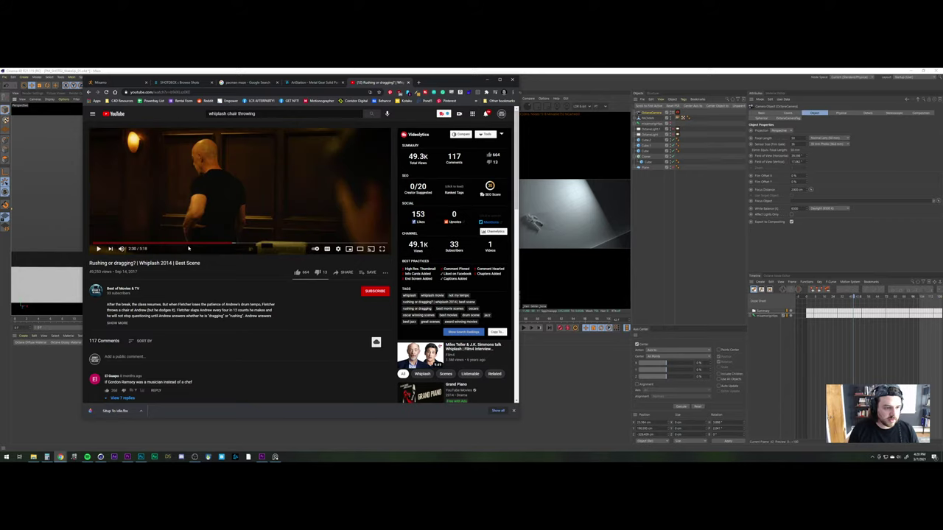
click(98, 249)
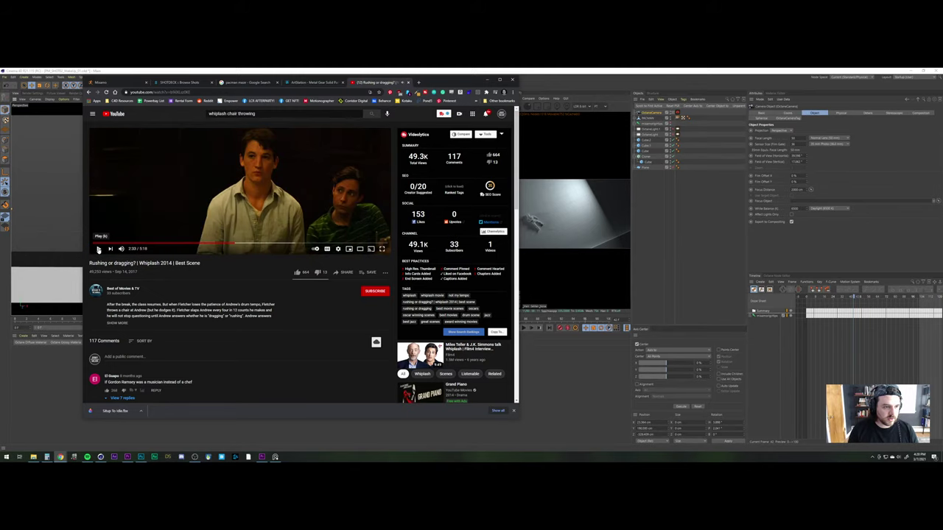
click(99, 249)
click(99, 250)
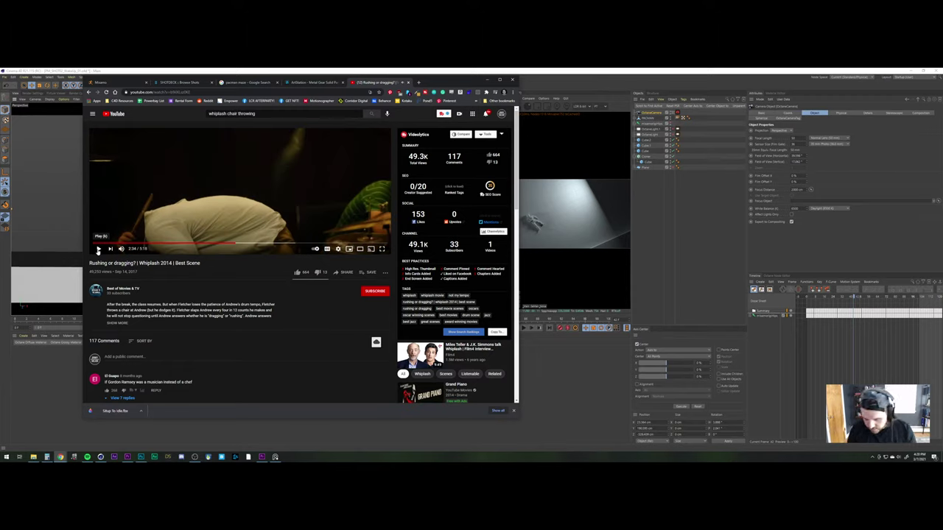
Step frame by frame through the moments after the chair throw, between about 2:37 and 2:40, to examine the shots and cuts
key(shift+period)
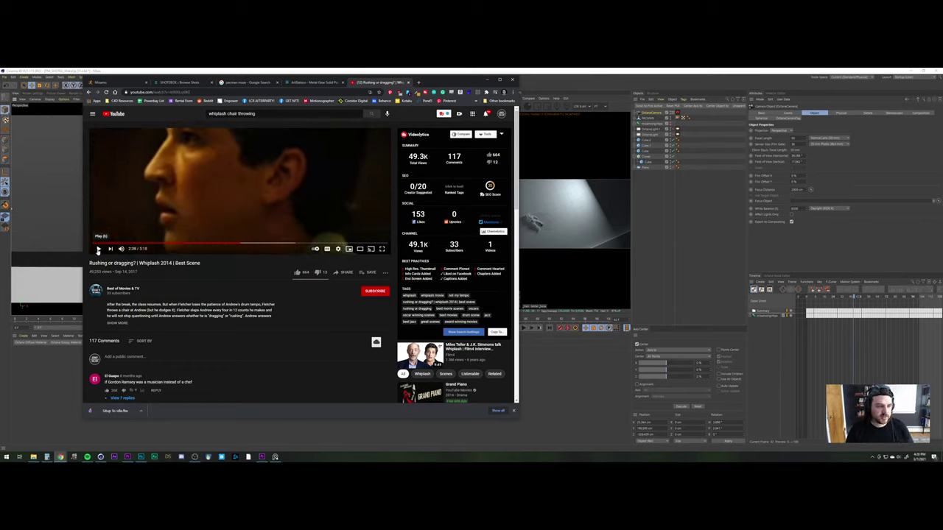
key(period)
key(period)
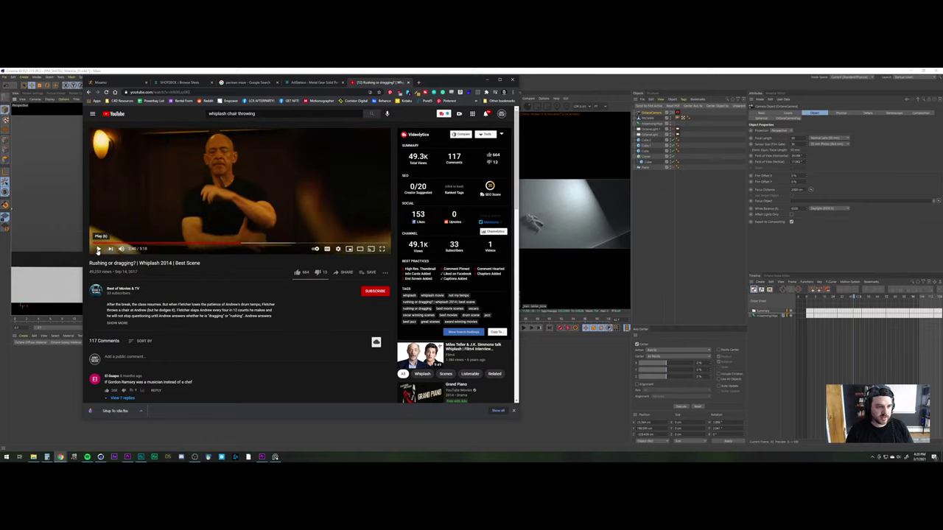
key(comma)
key(comma)
key(comma)
key(comma)
key(comma)
key(comma)
key(comma)
key(comma)
key(comma)
key(comma)
key(comma)
key(comma)
key(comma)
key(comma)
key(comma)
key(comma)
key(comma)
key(comma)
key(comma)
key(comma)
key(comma)
key(comma)
key(comma)
key(comma)
key(comma)
key(comma)
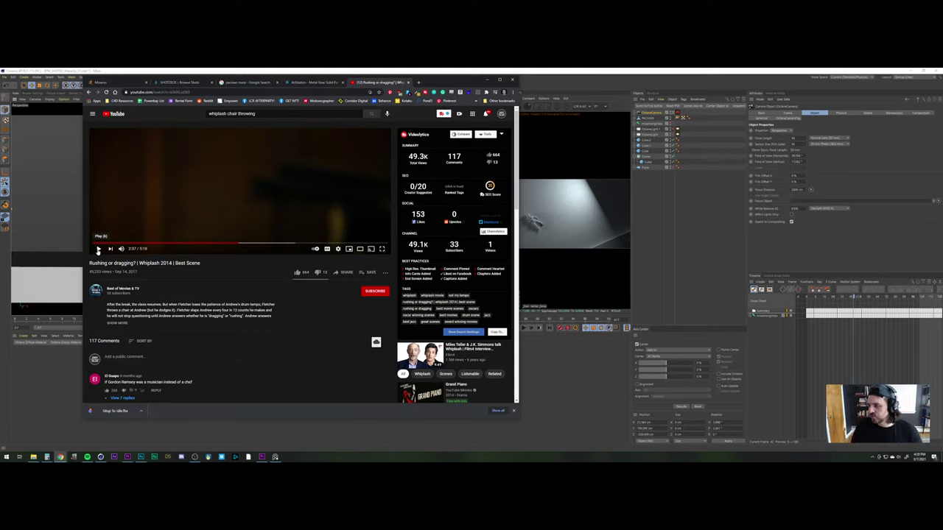
Replay the Whiplash clip from about 2:37 to 2:39 and switch back to Cinema 4D
click(229, 244)
click(98, 249)
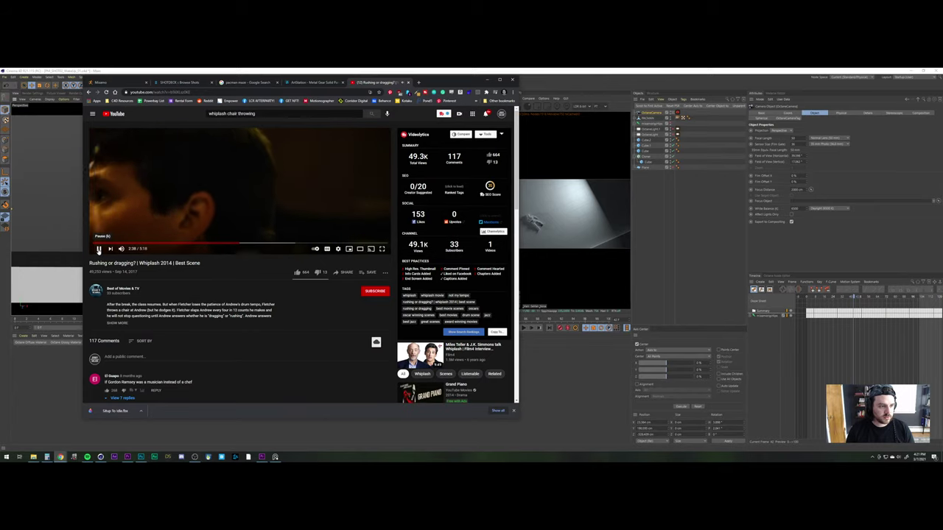
click(99, 250)
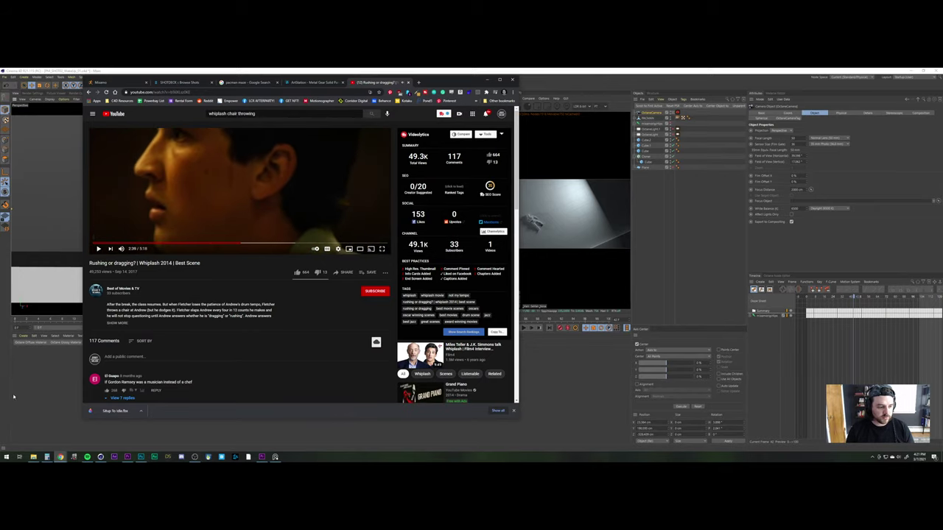
click(36, 384)
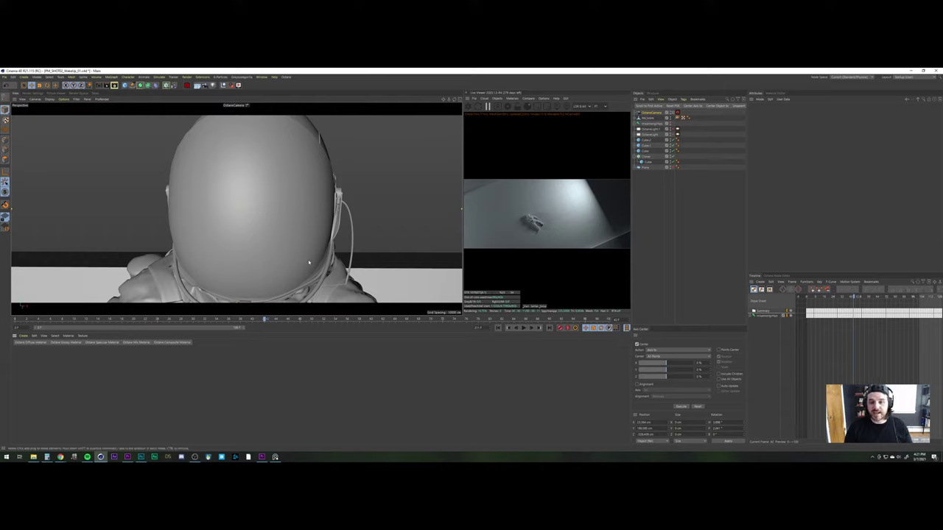
Shorten the animation range to end on the sat-up pose and reframe the Octane camera straight on to the astronaut's helmet
drag(264, 320, 262, 293)
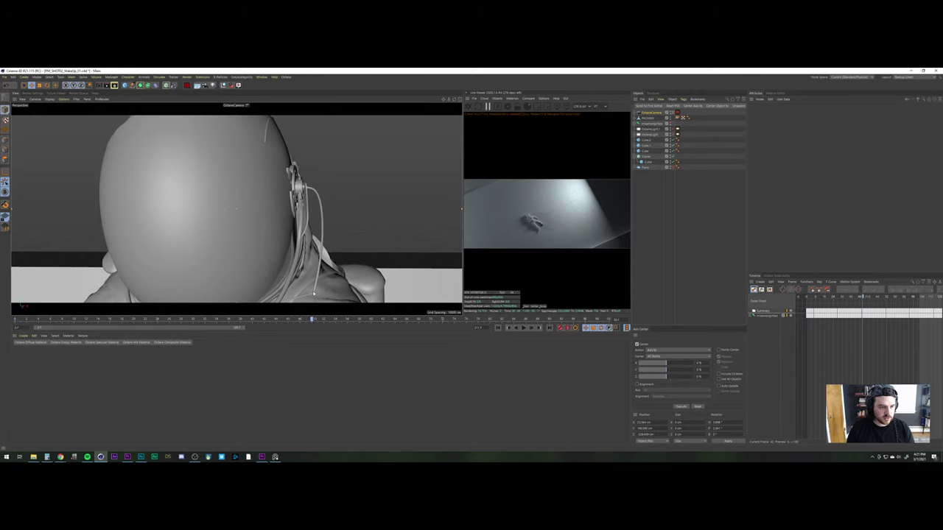
drag(303, 298, 287, 303)
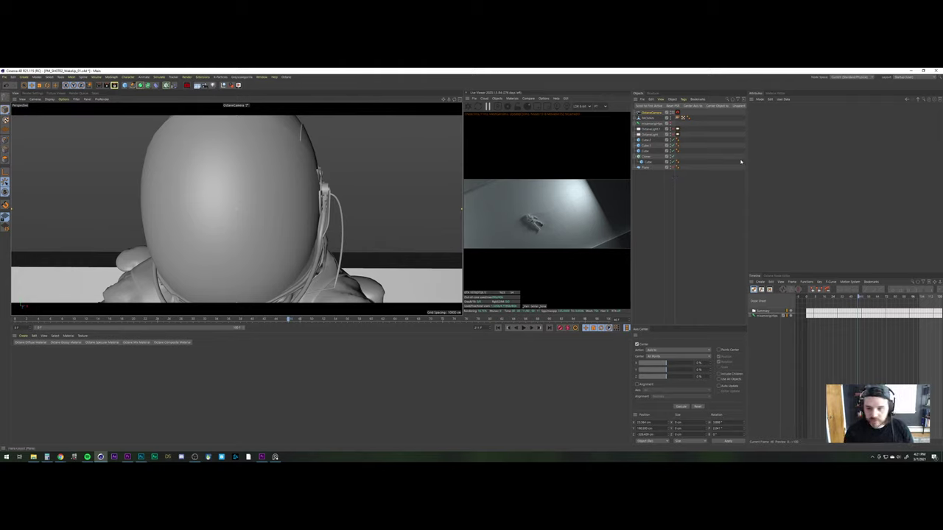
alt+drag(241, 256, 260, 233)
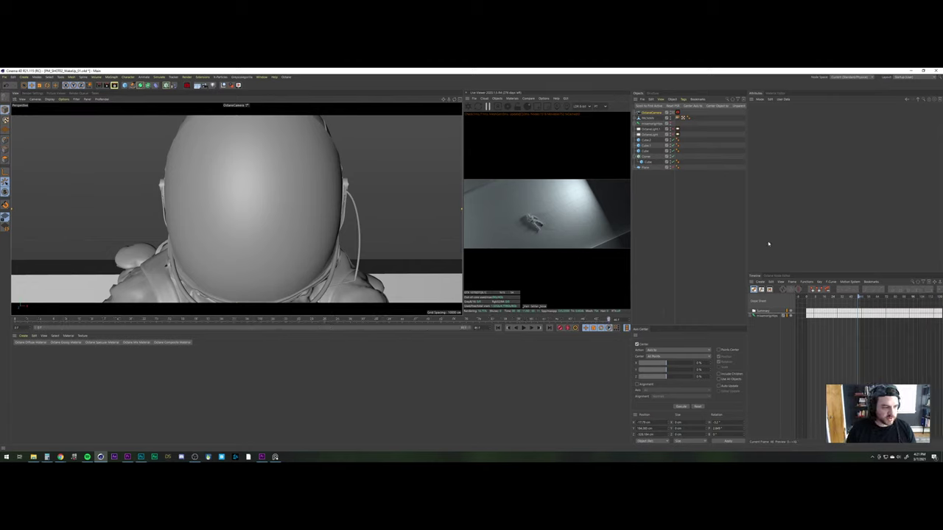
click(649, 112)
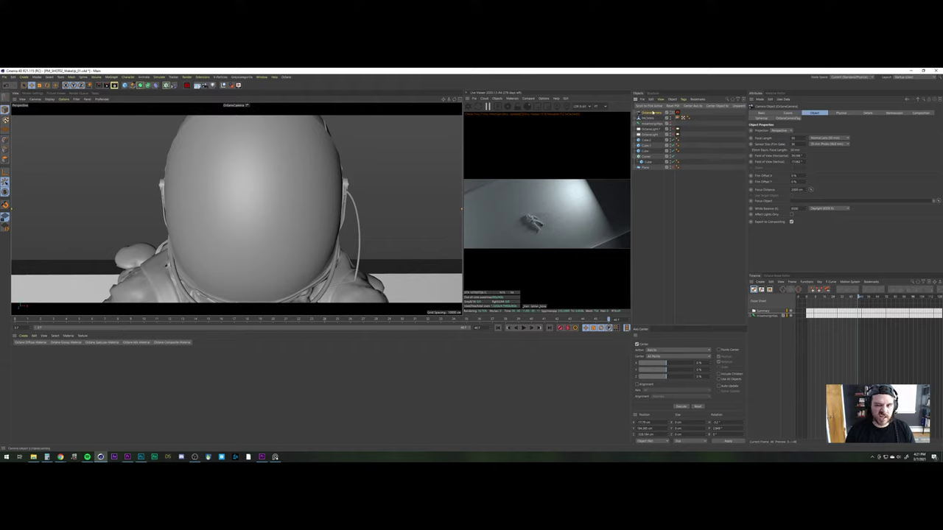
alt+right_drag(248, 217, 247, 218)
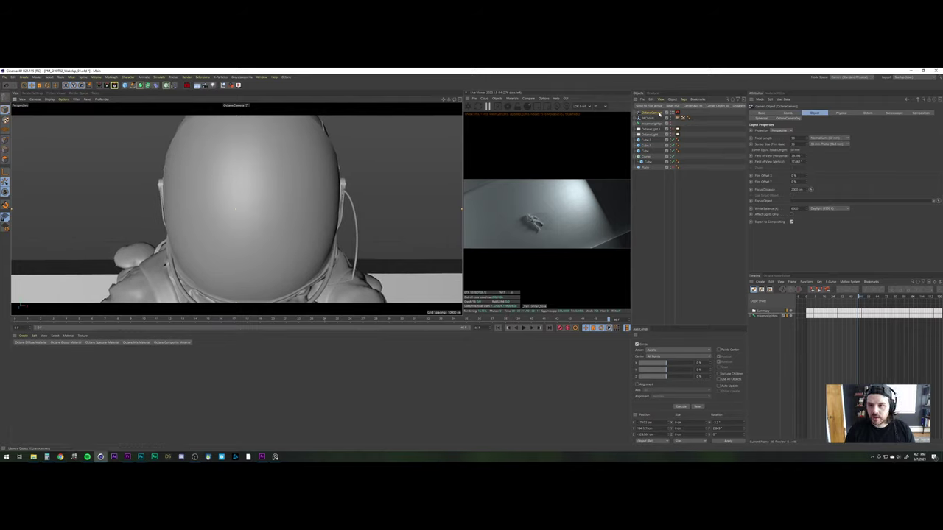
Turn on the Octane camera's Triangle and Golden Section composition helpers and fine-tune the helmet's framing against them
click(919, 113)
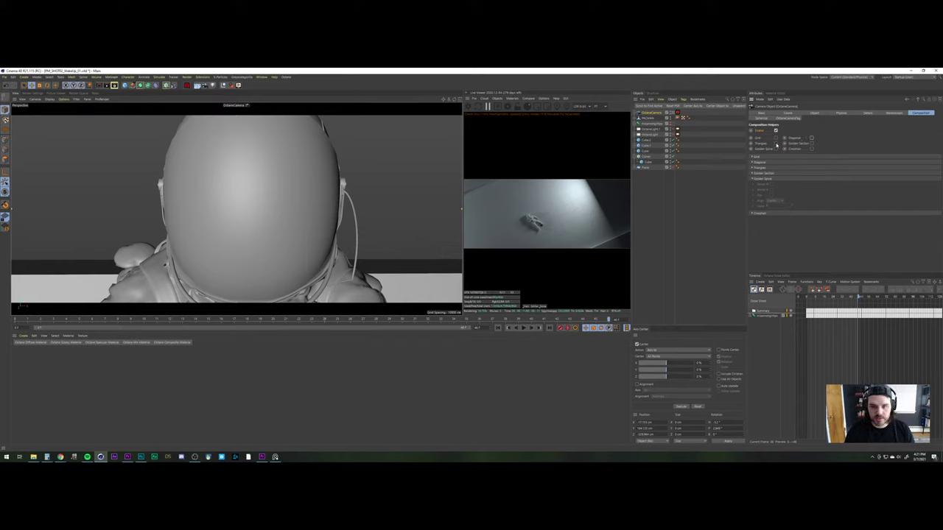
click(775, 143)
alt+drag(287, 229, 254, 232)
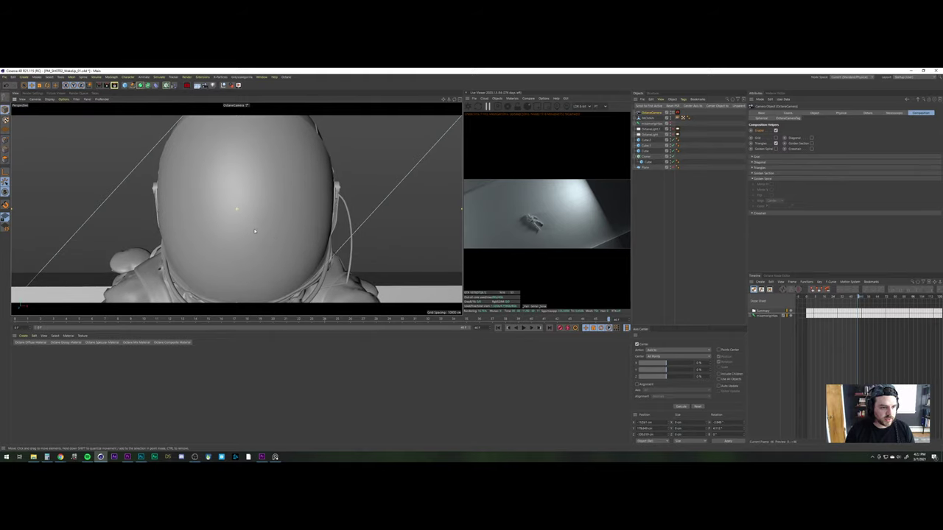
click(776, 145)
click(776, 144)
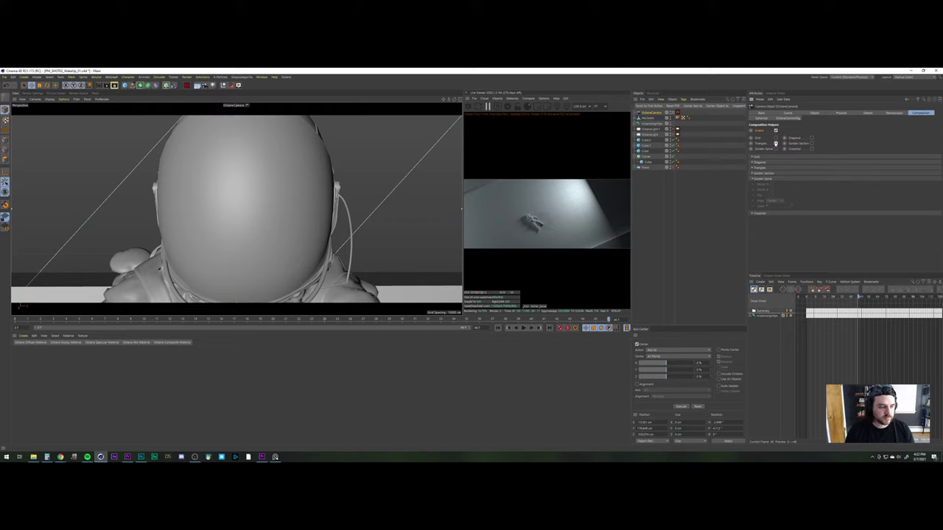
click(811, 143)
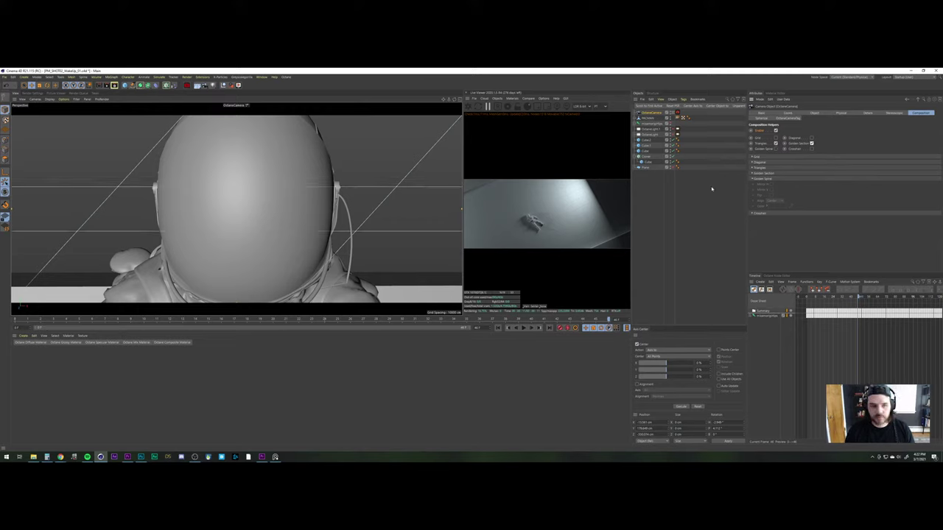
scroll(252, 211, up, 2)
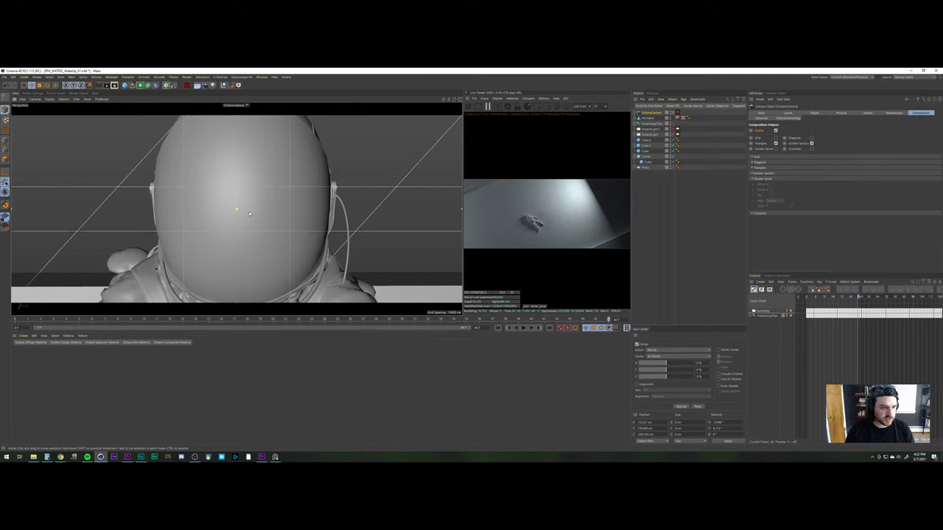
scroll(249, 213, up, 1)
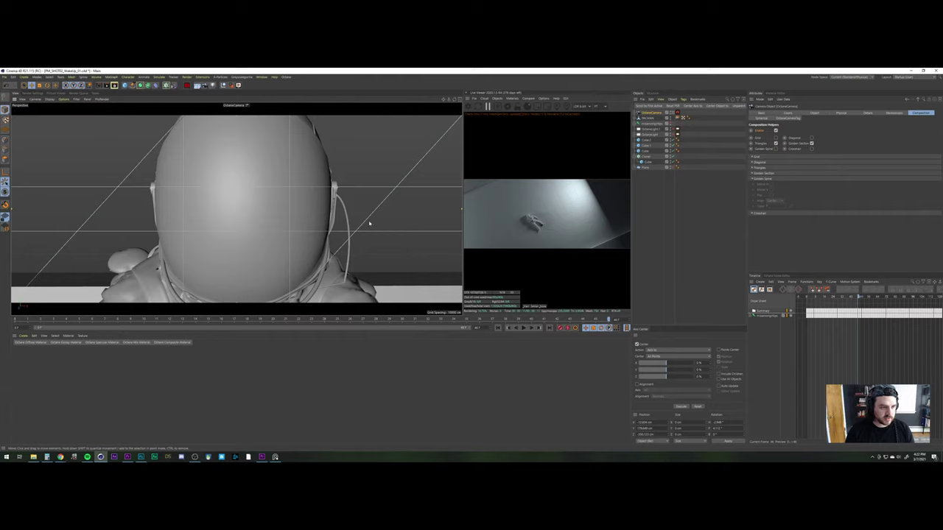
Try keyframing the Octane camera's position on the first frame, and remove the position tracks
click(497, 329)
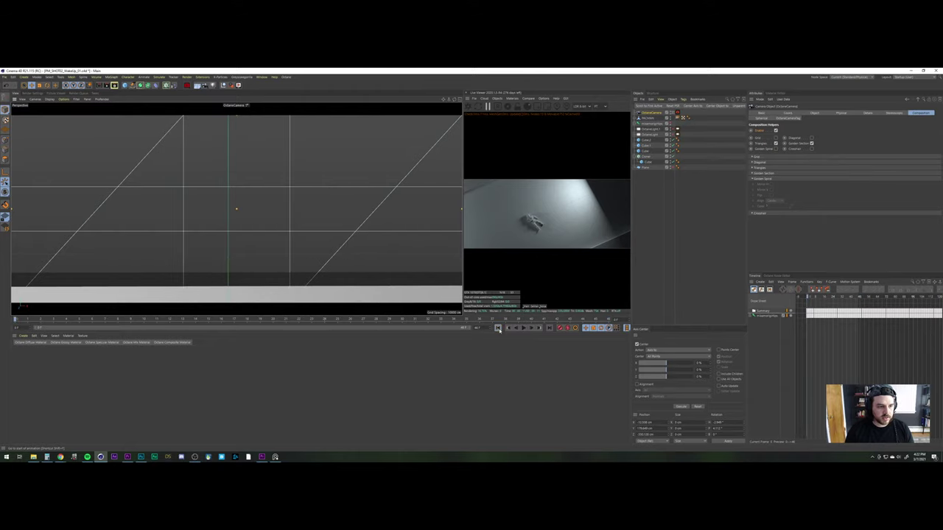
click(653, 213)
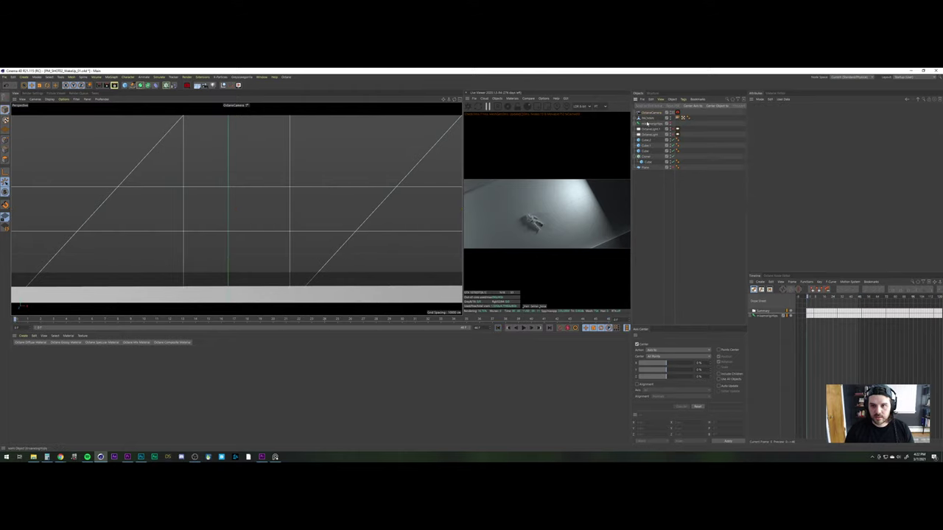
click(654, 113)
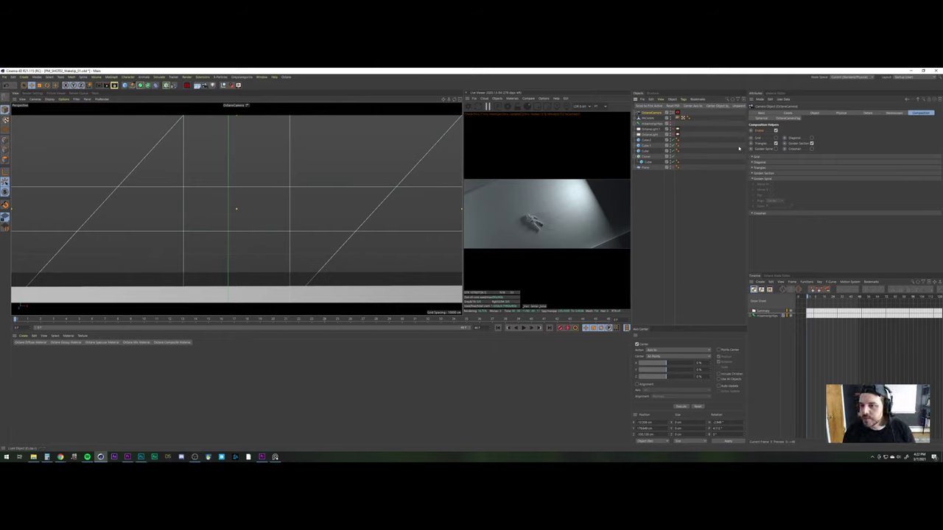
click(788, 113)
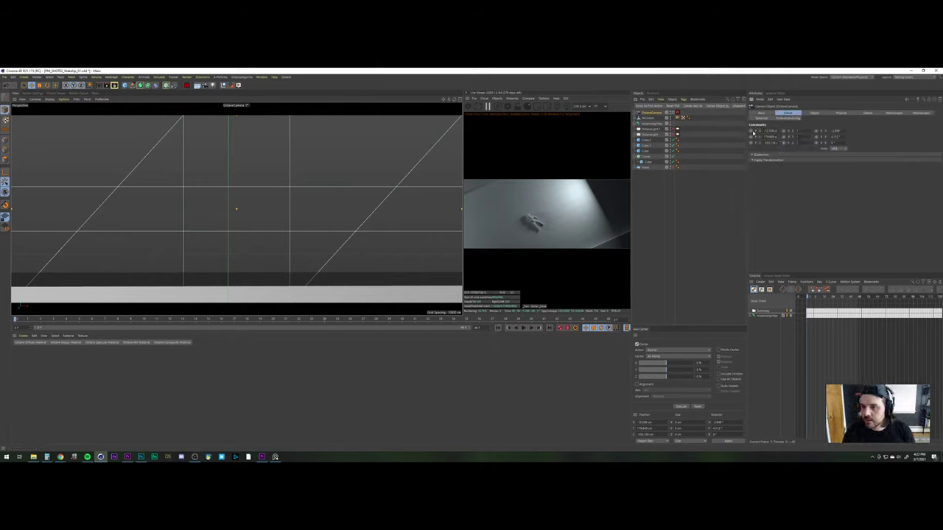
ctrl+click(751, 131)
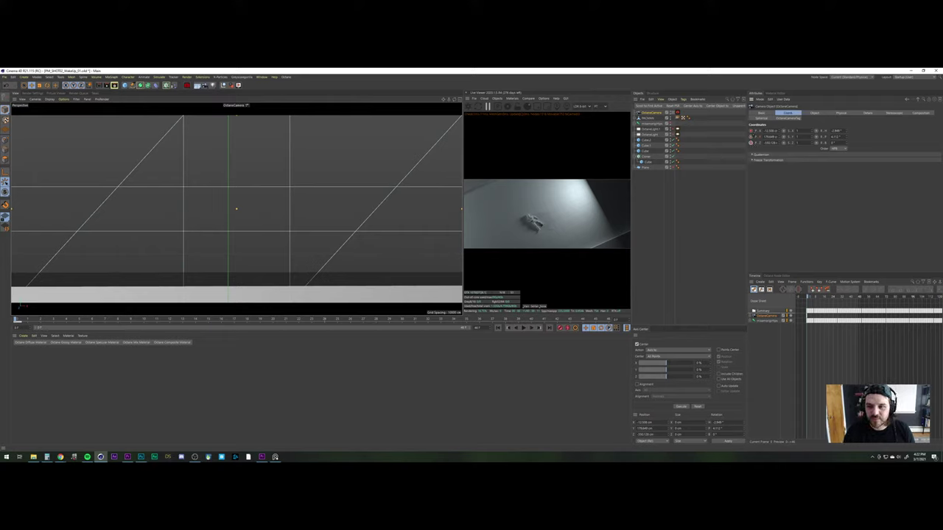
ctrl+shift+click(751, 143)
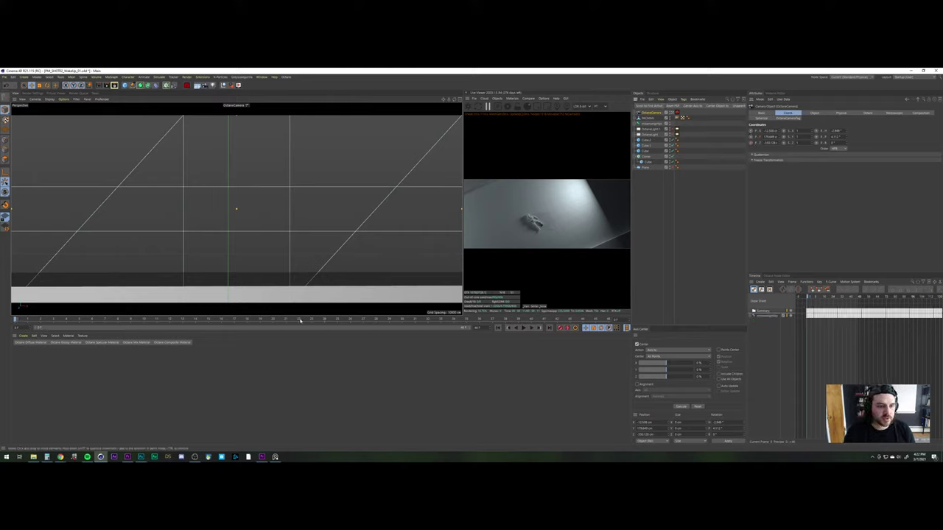
Add a null object at a sat-up frame and raise it to the astronaut's head height in the front view
click(404, 318)
drag(404, 318, 234, 318)
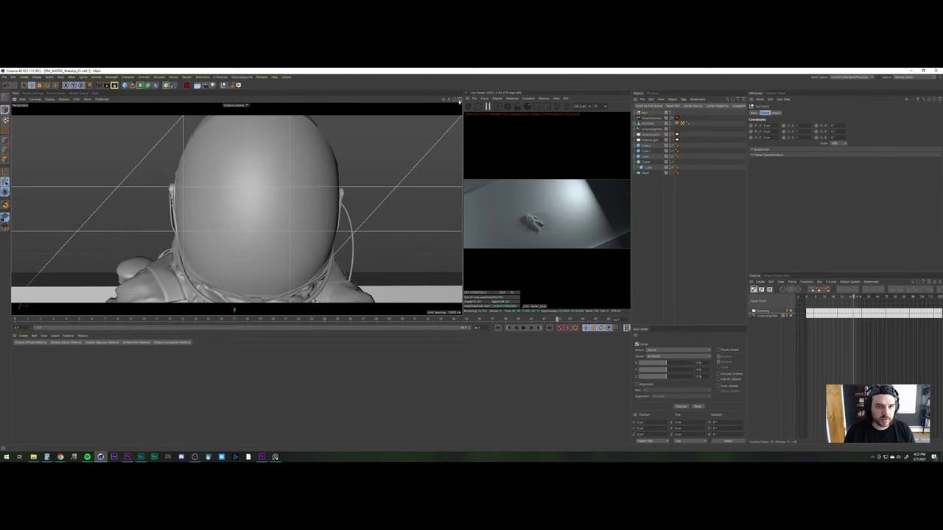
click(460, 100)
scroll(349, 150, up, 10)
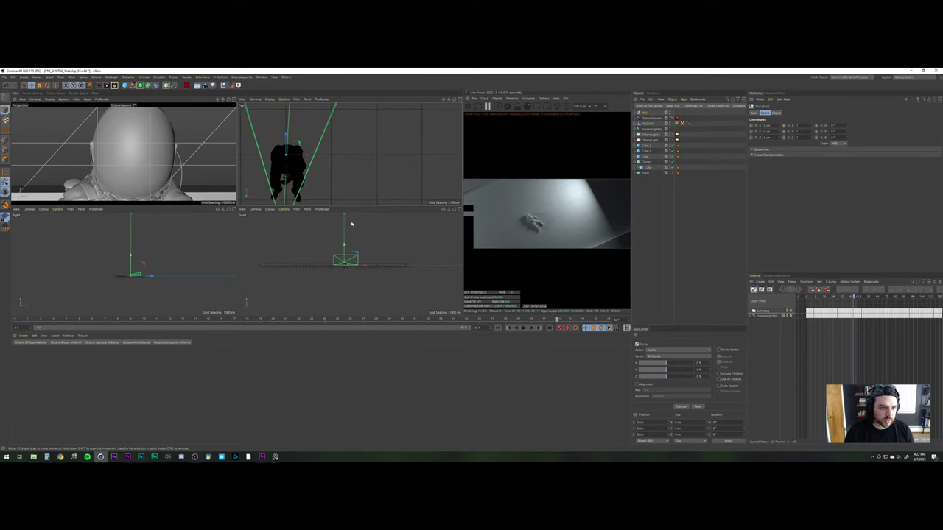
scroll(343, 261, up, 6)
alt+middle_drag(353, 277, 357, 250)
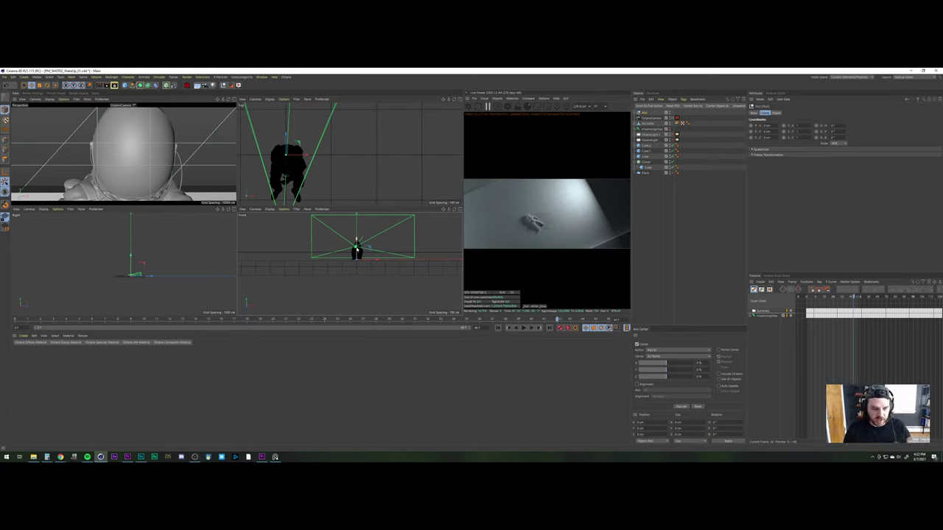
scroll(357, 250, up, 5)
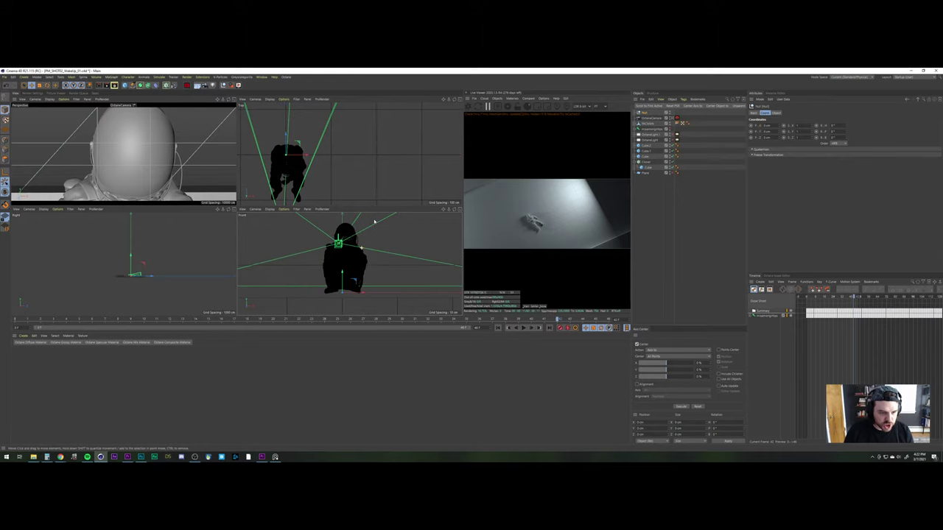
drag(342, 274, 350, 221)
Move the null toward the camera in the side view so it sits inside the astronaut's helmet
scroll(129, 273, up, 6)
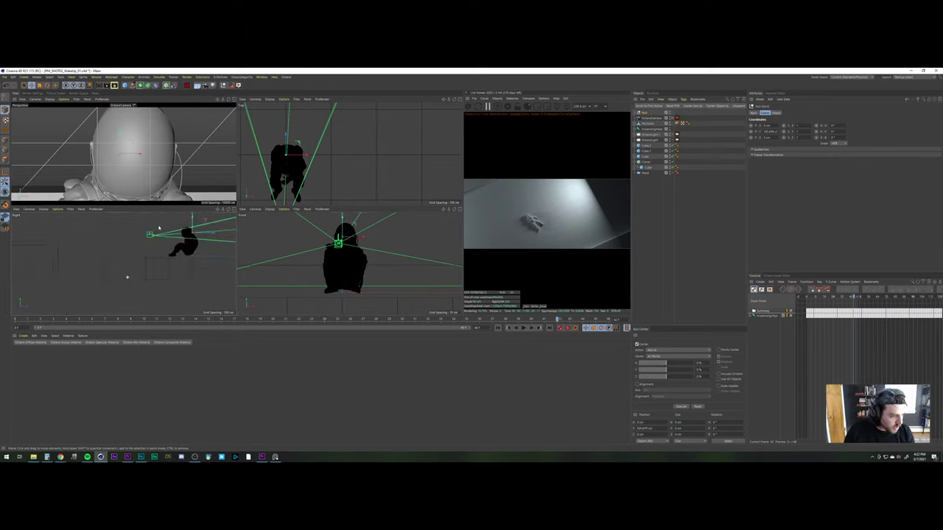
alt+middle_drag(236, 229, 170, 277)
scroll(162, 266, up, 4)
drag(176, 254, 162, 254)
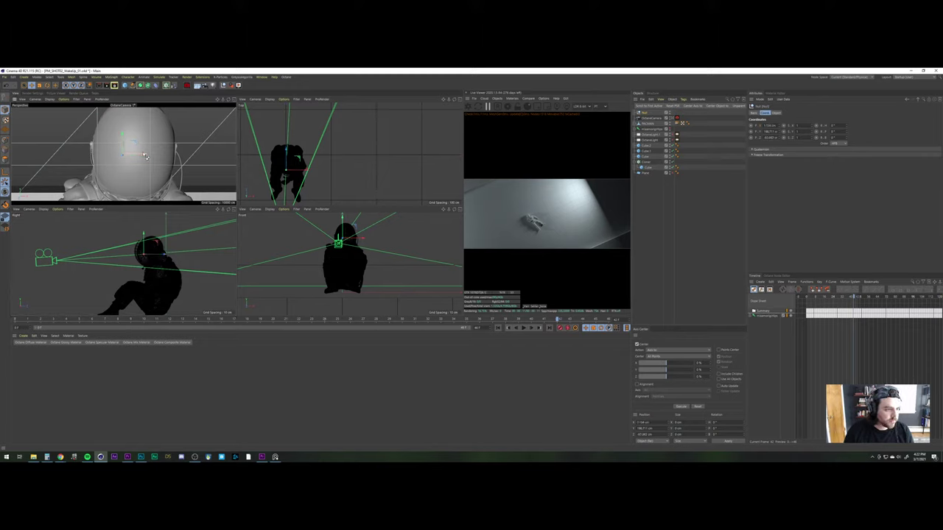
Rename the null as the camera null and make the Octane camera its child
click(227, 99)
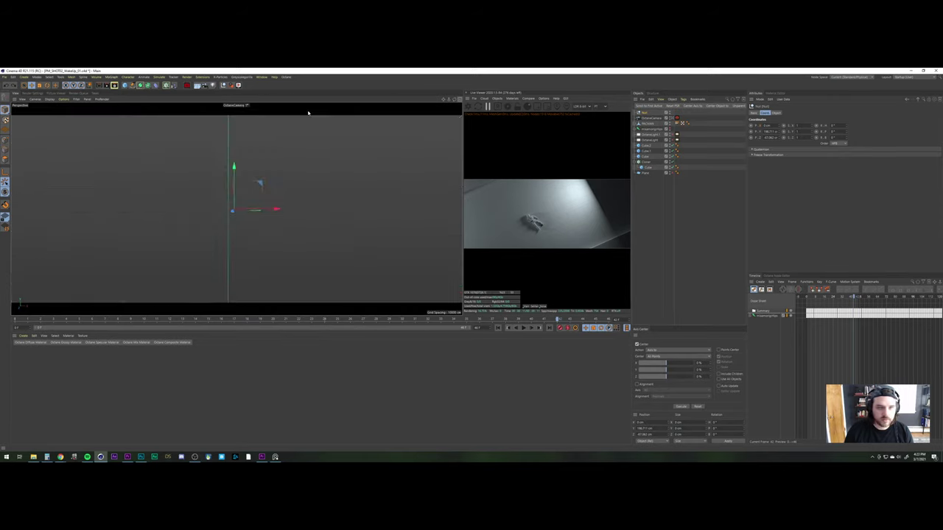
double_click(645, 114)
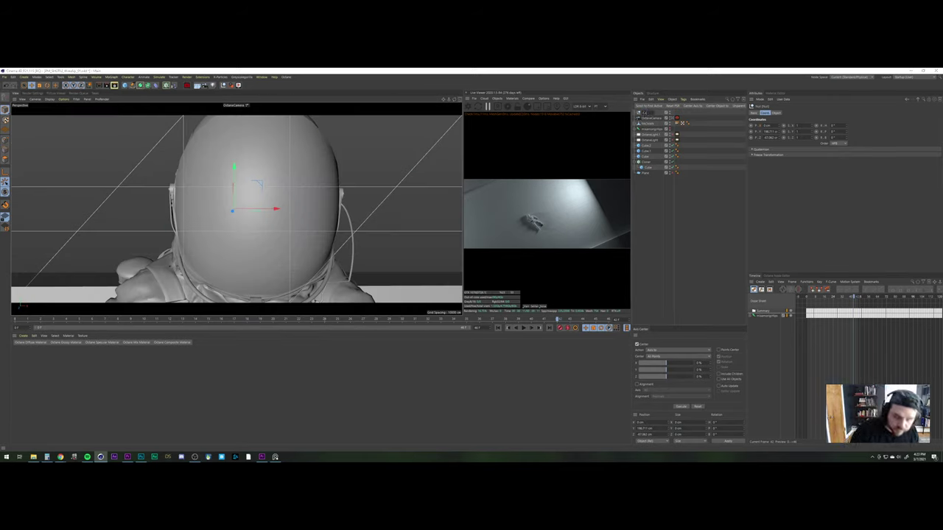
key(ctrl+s)
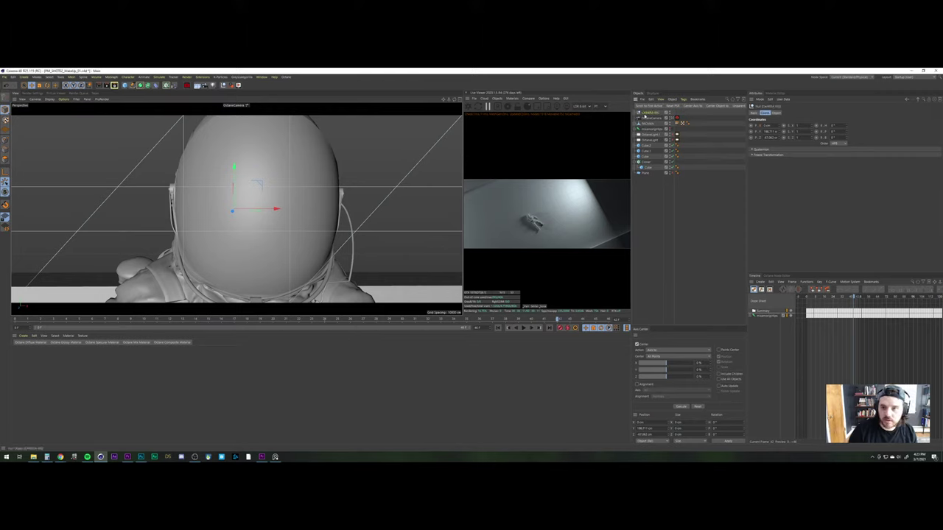
click(650, 112)
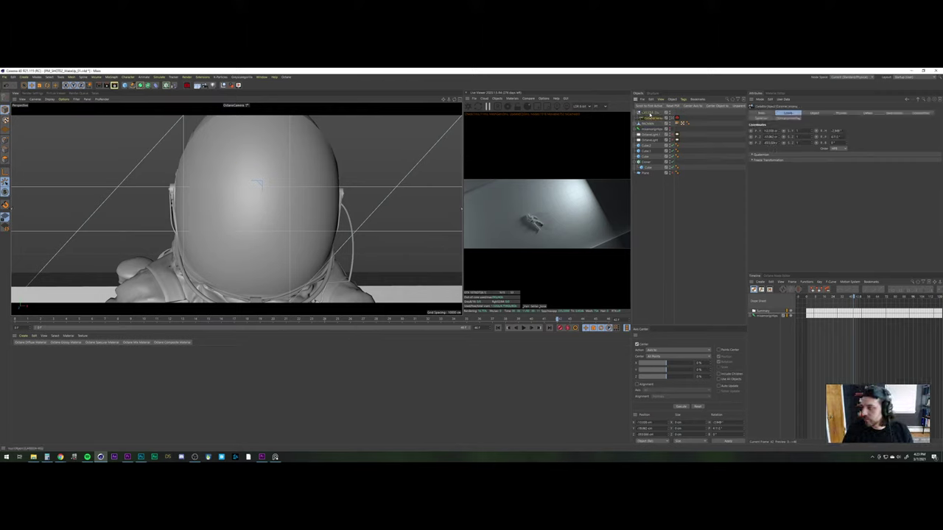
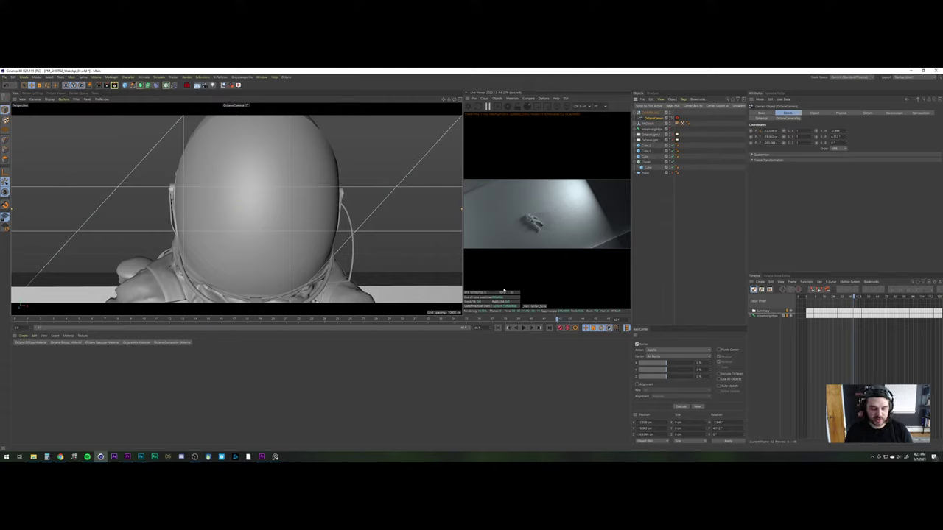
Scrub through the sit-up animation from start to end to check the head's movement in the camera framing
drag(558, 319, 201, 309)
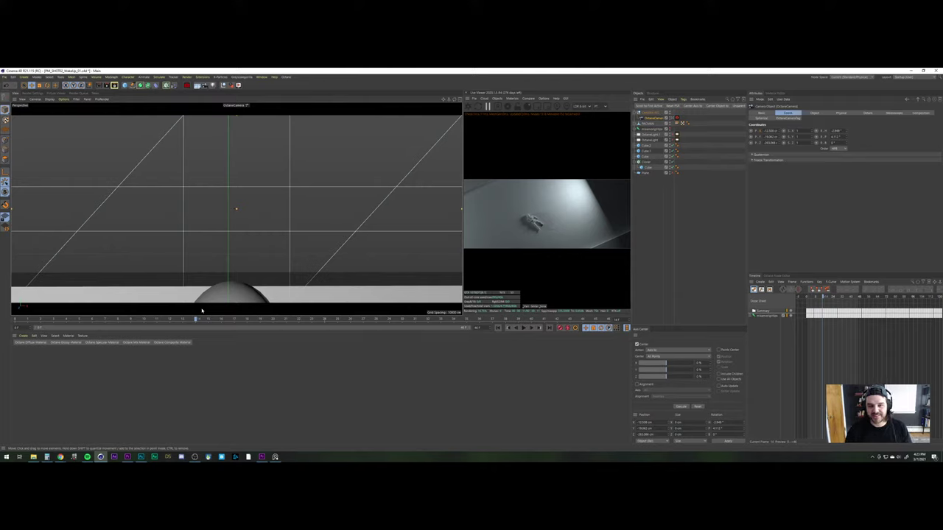
drag(257, 322, 470, 313)
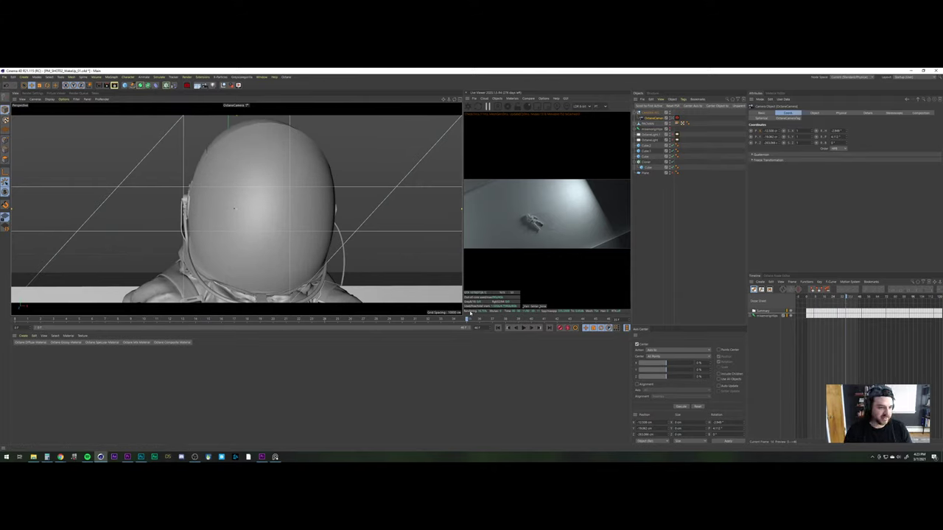
drag(27, 317, 1, 326)
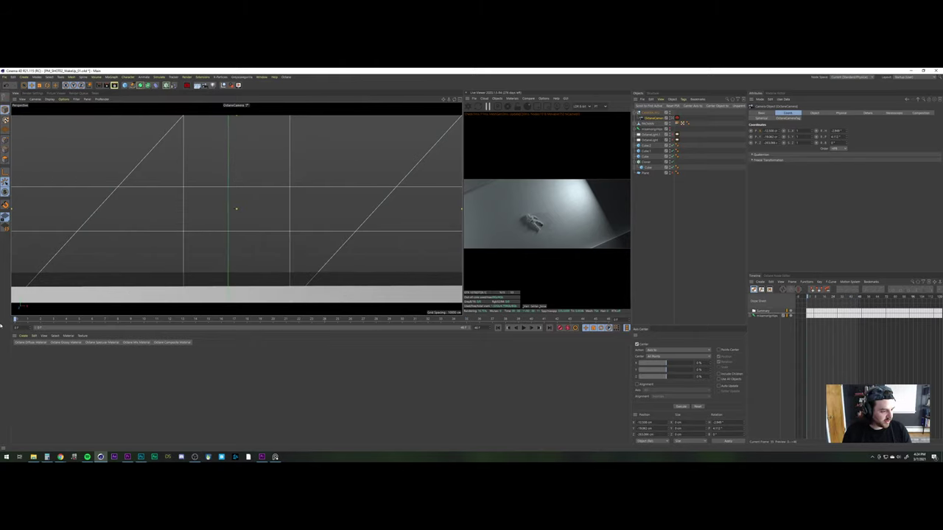
click(414, 319)
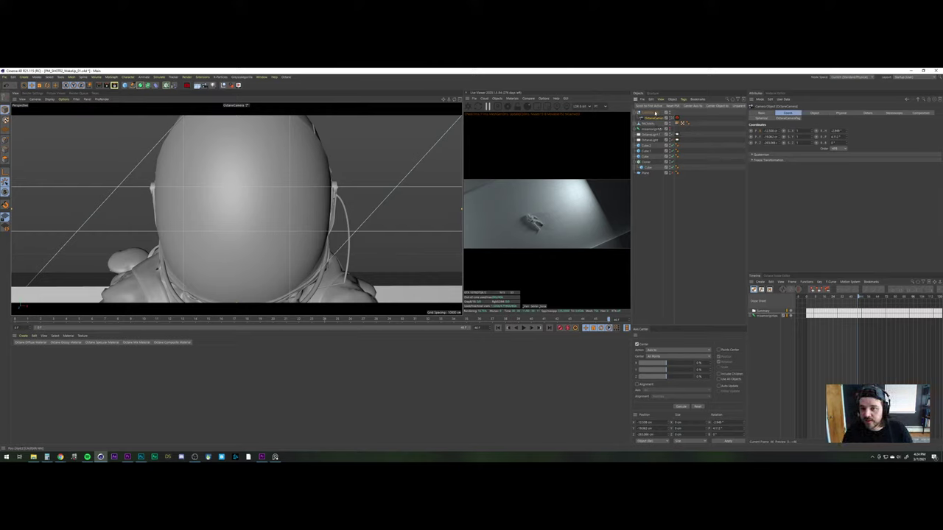
Freeze all of the Octane camera's transformation coordinates under its null
click(752, 155)
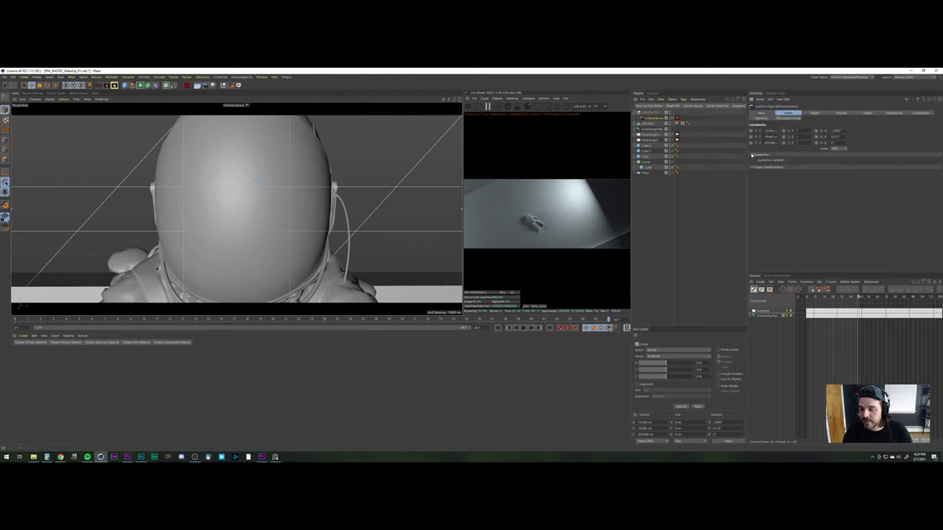
click(752, 168)
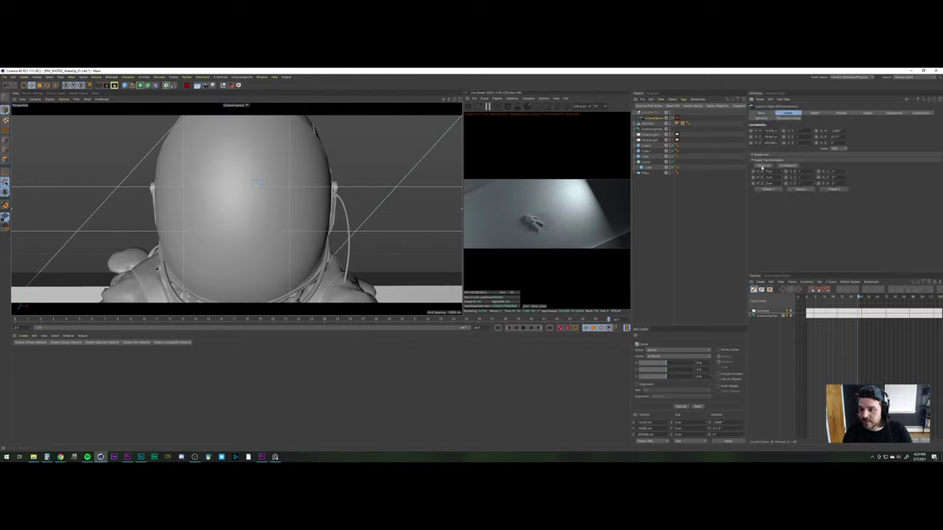
click(763, 166)
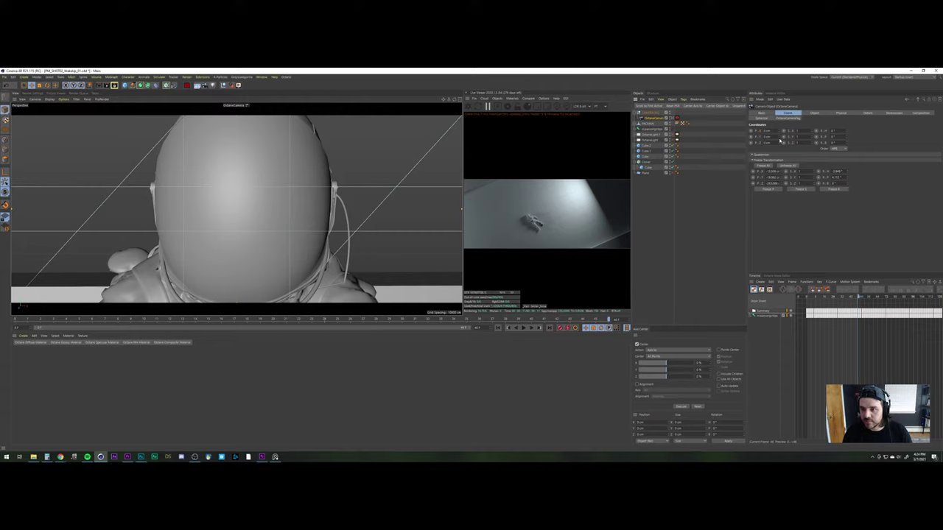
drag(780, 144, 780, 144)
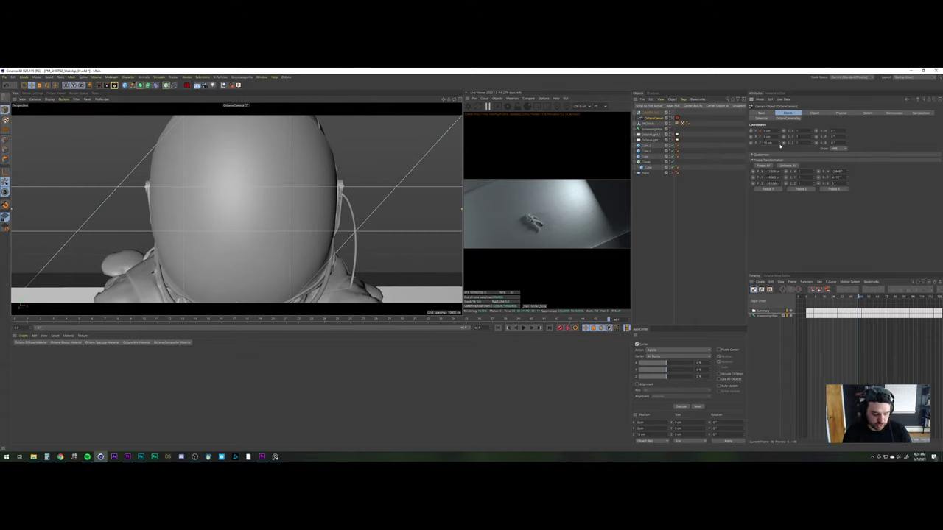
key(ctrl+z)
click(659, 216)
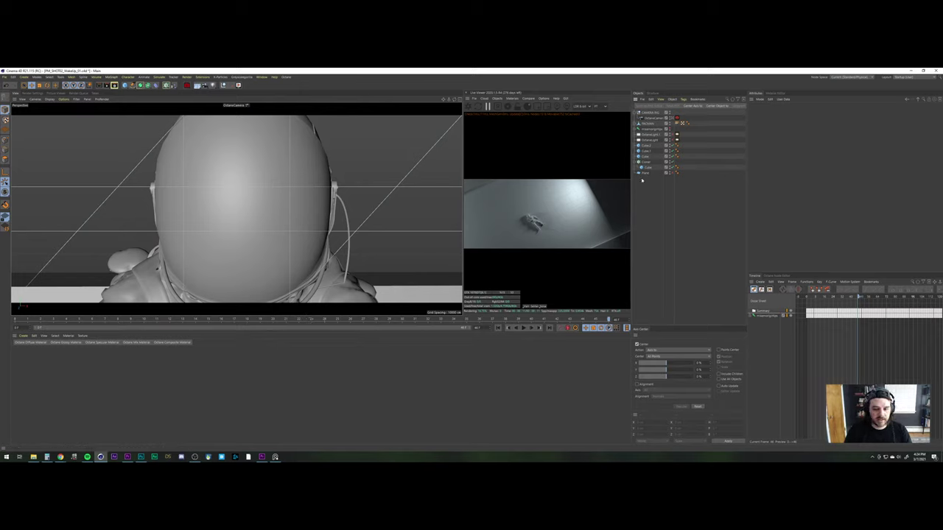
Keyframe the Octane camera's Z position at the sat-up frame, then keyframe a position closer to the astronaut at the first frame
click(649, 118)
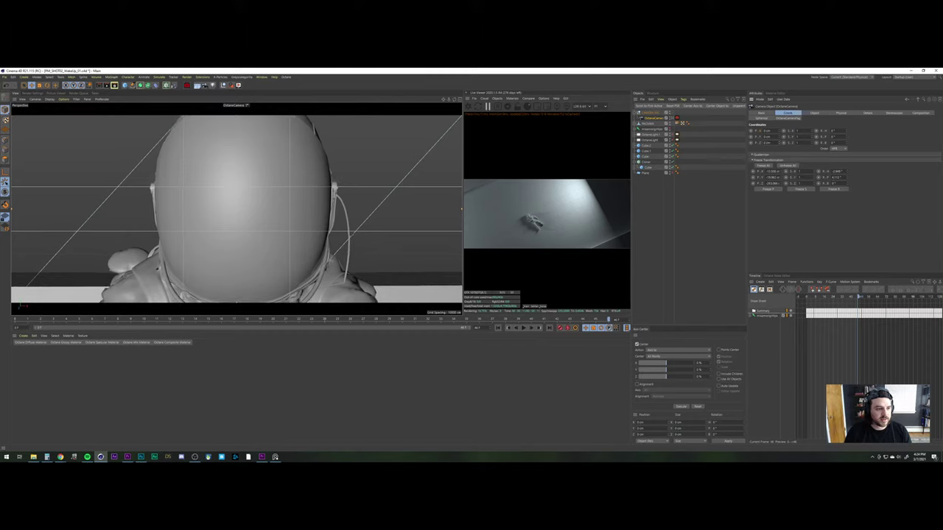
click(750, 143)
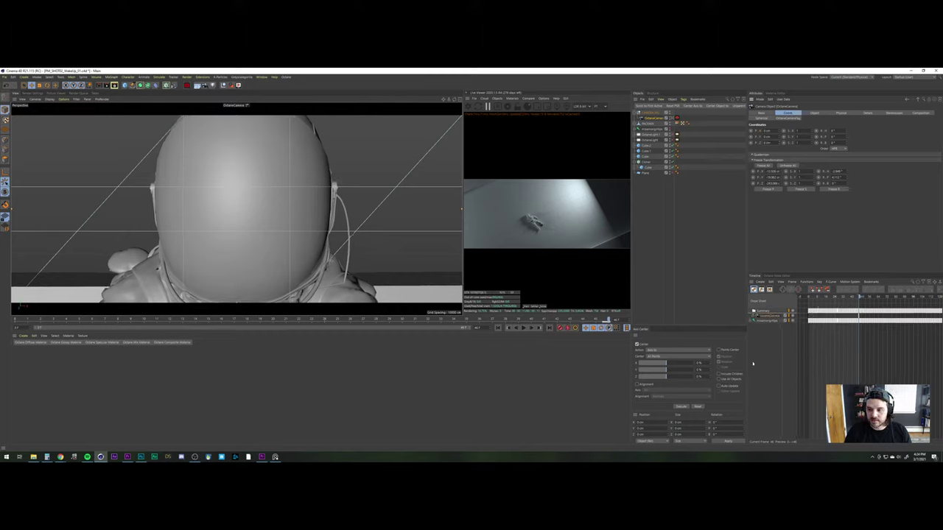
click(498, 328)
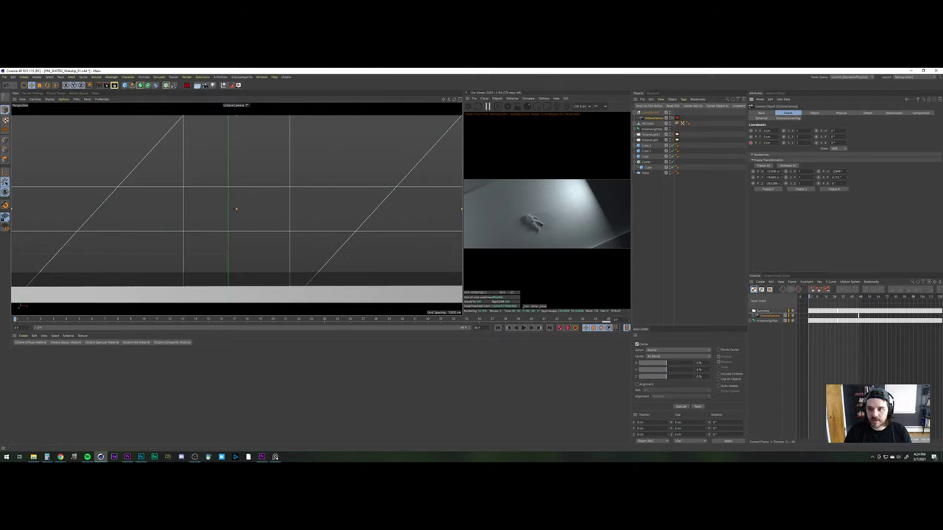
mouse_move(780, 143)
mouse_down()
mouse_move(780, 103)
mouse_move(780, 128)
mouse_up()
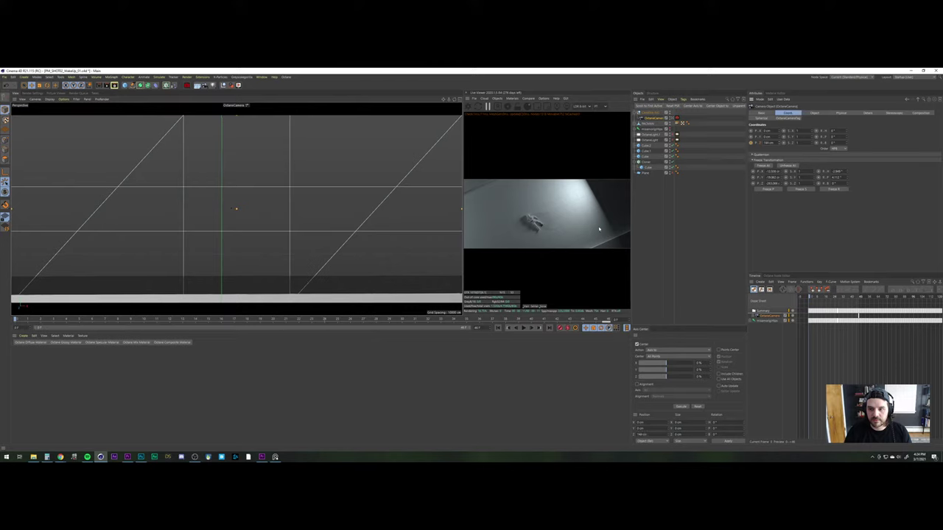
click(750, 144)
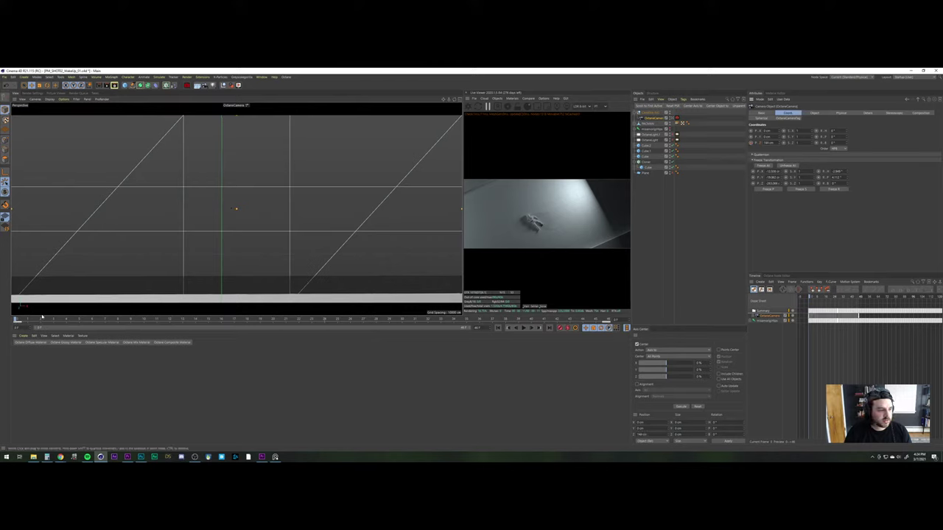
Show the camera's Position Z track in the timeline, make its keyframes linear, and scrub the pull-back to check it
drag(16, 320, 431, 321)
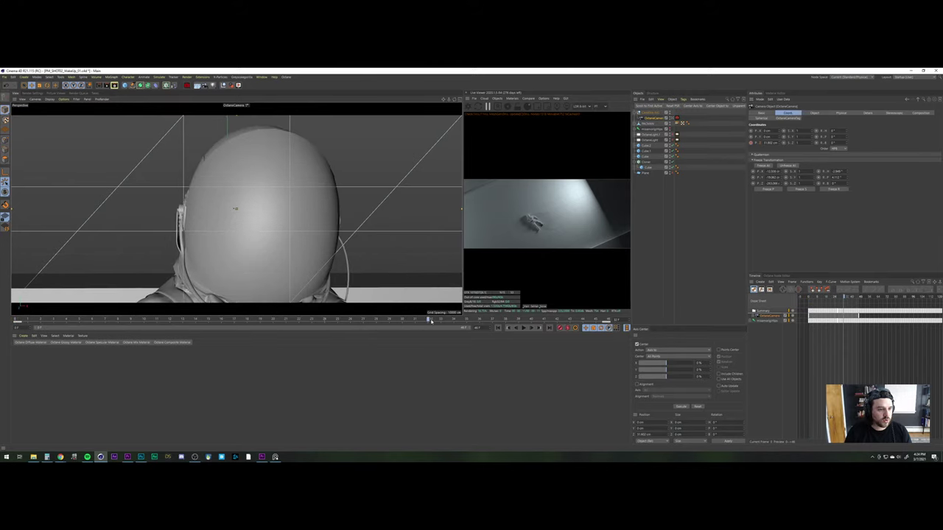
click(752, 316)
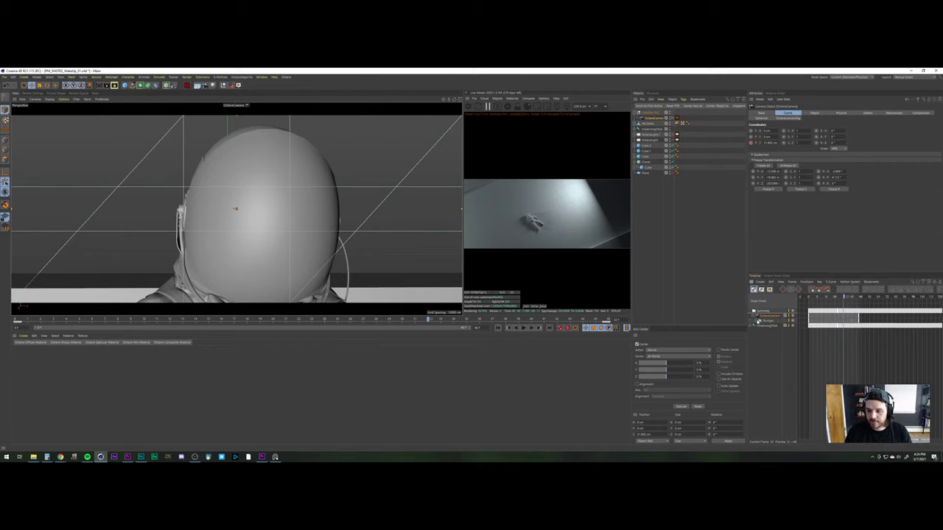
click(755, 321)
click(759, 325)
click(776, 330)
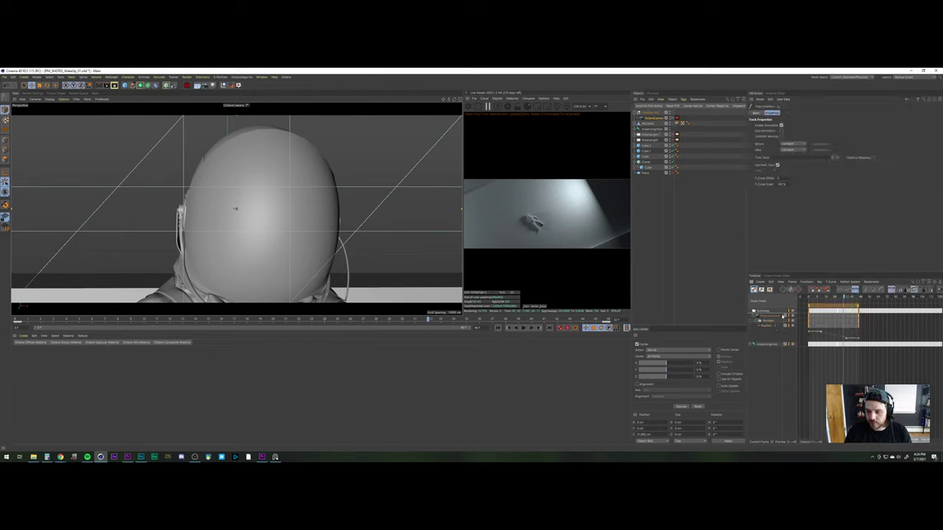
click(840, 289)
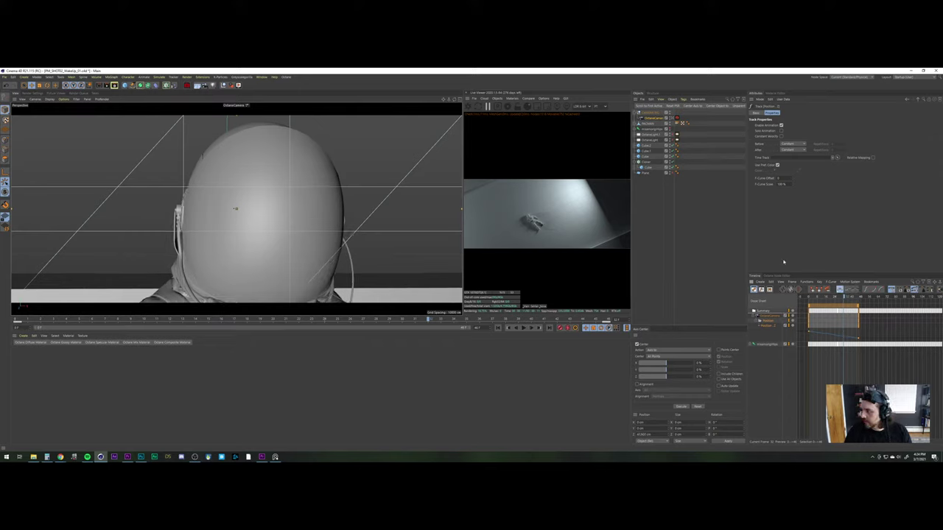
click(472, 327)
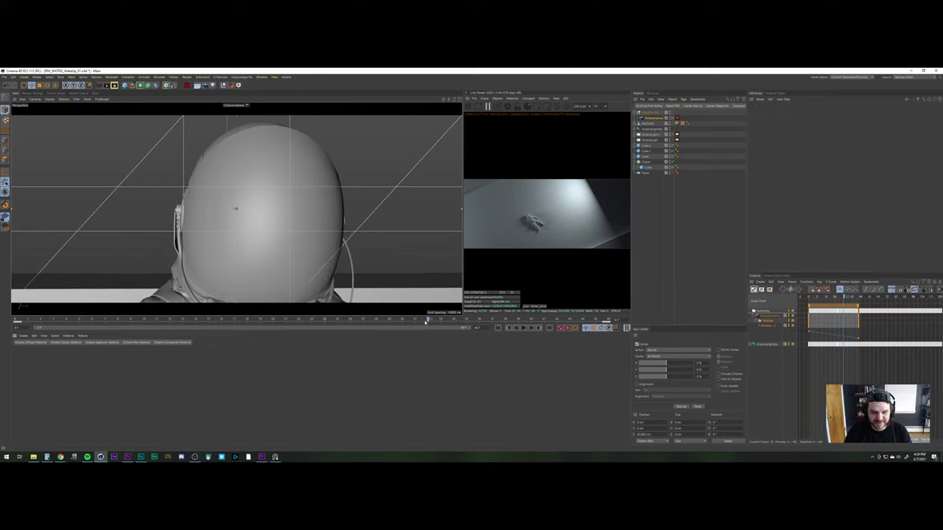
drag(361, 329, 318, 320)
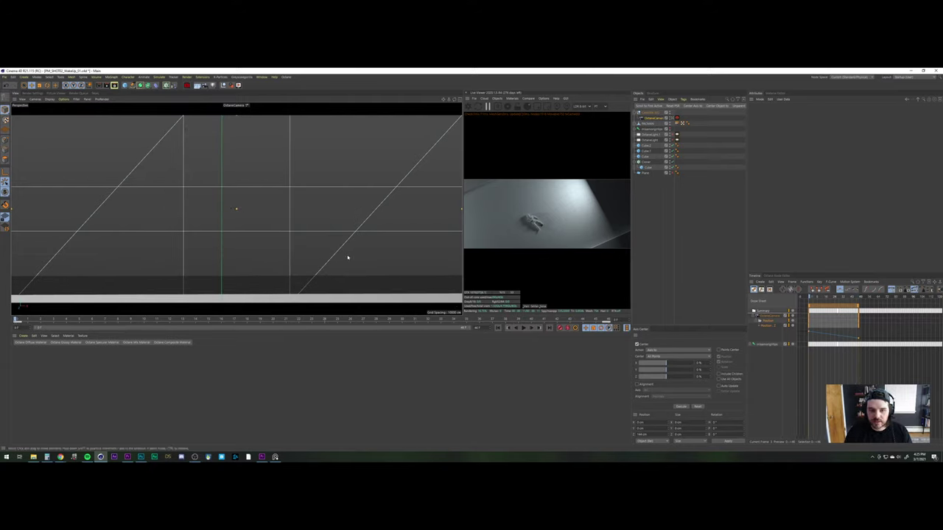
Increase the Y size of the cube behind the astronaut until it fills the camera's background, and play the shot through
click(371, 298)
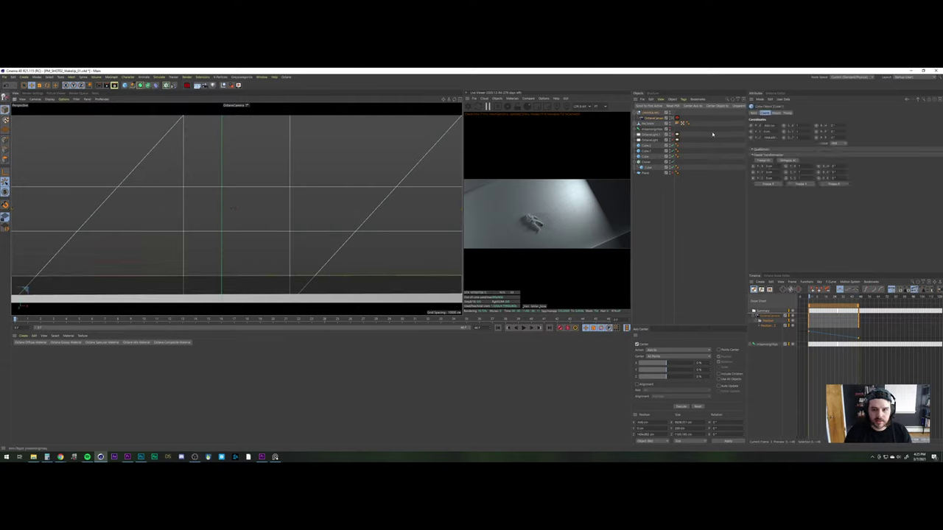
click(778, 112)
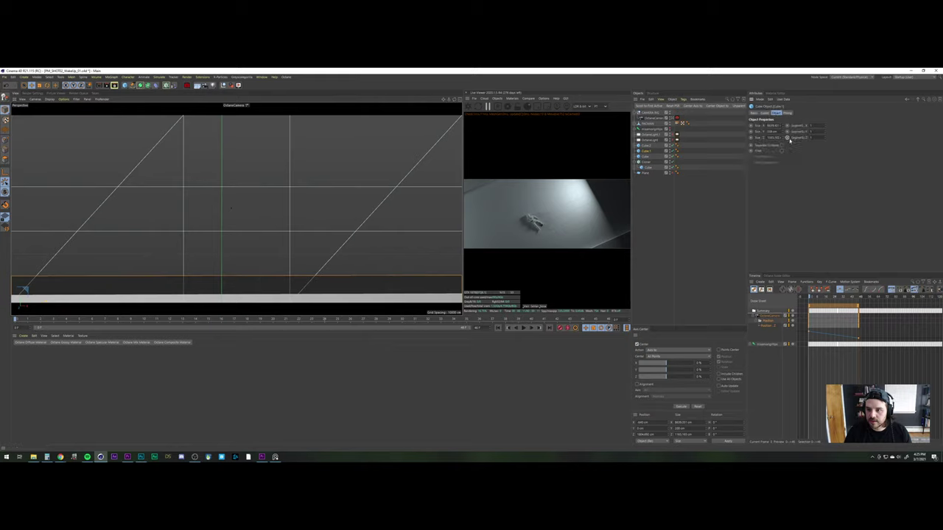
drag(782, 132, 795, 131)
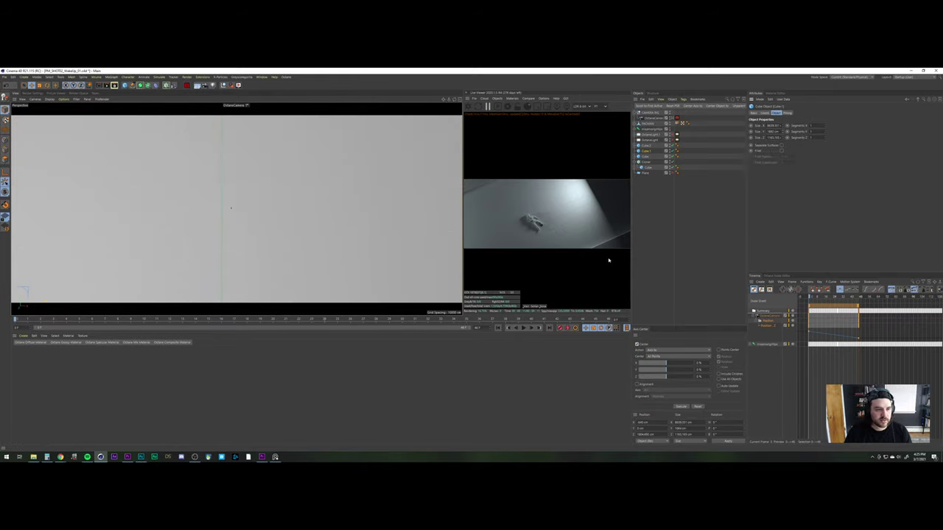
click(715, 246)
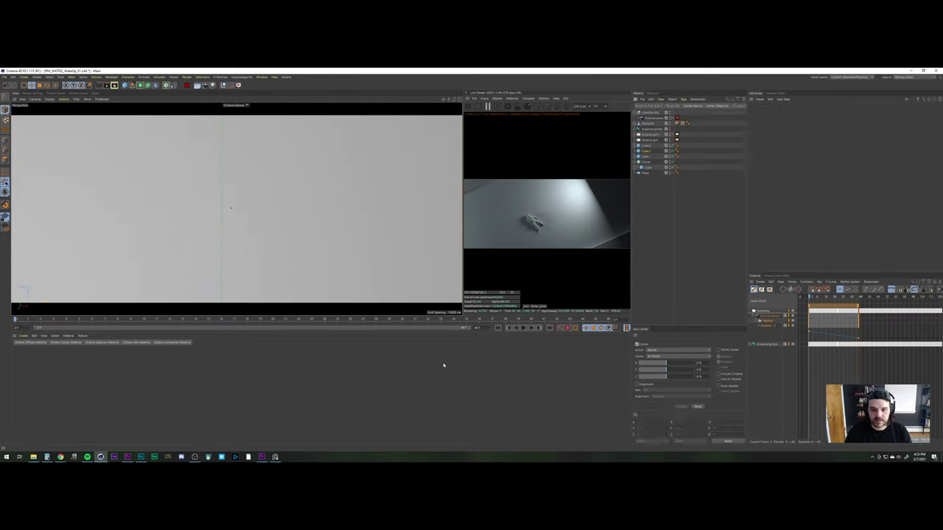
click(524, 328)
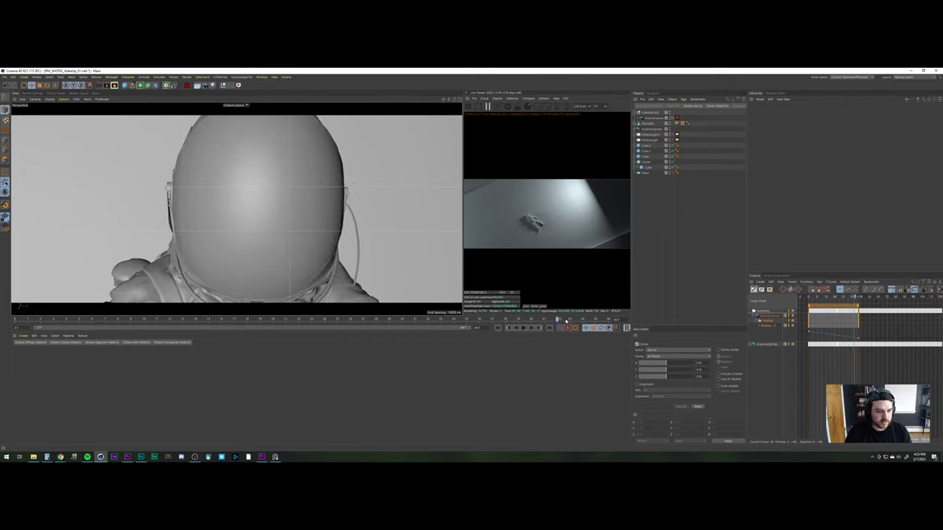
drag(619, 321, 1, 324)
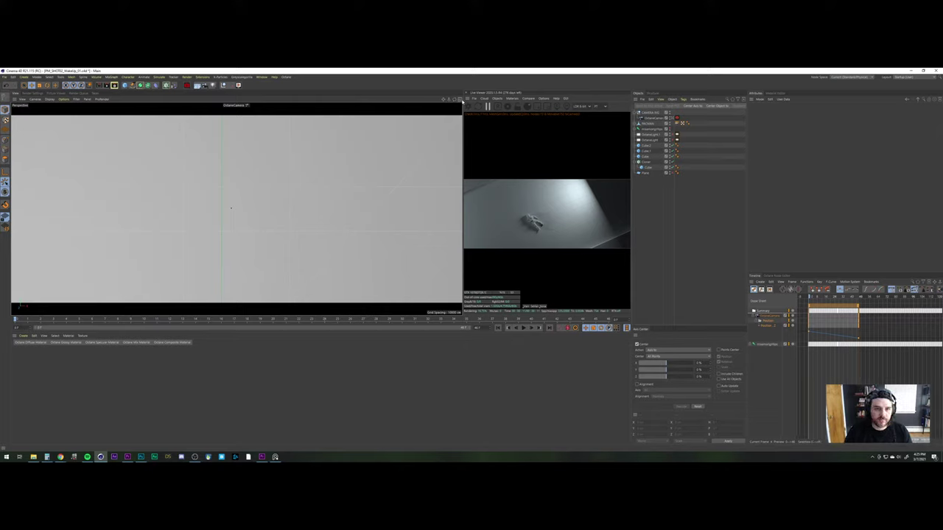
Examine the camera's path and field of view around the astronaut in the top view while scrubbing the sit-up animation
click(462, 101)
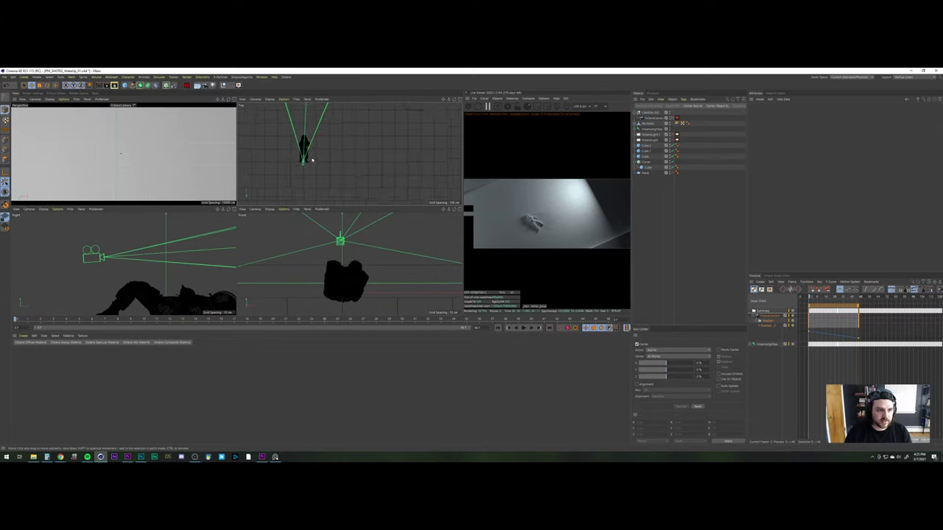
scroll(312, 160, down, 5)
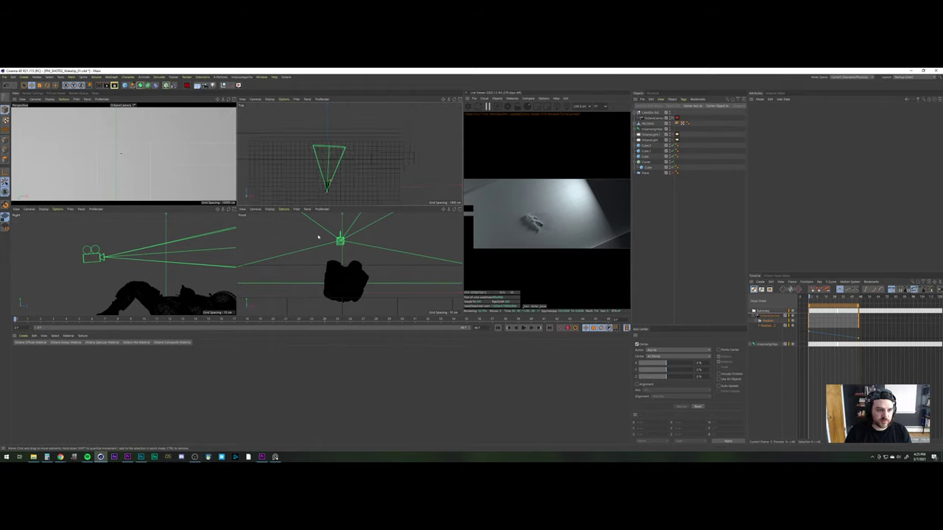
alt+middle_drag(338, 186, 337, 174)
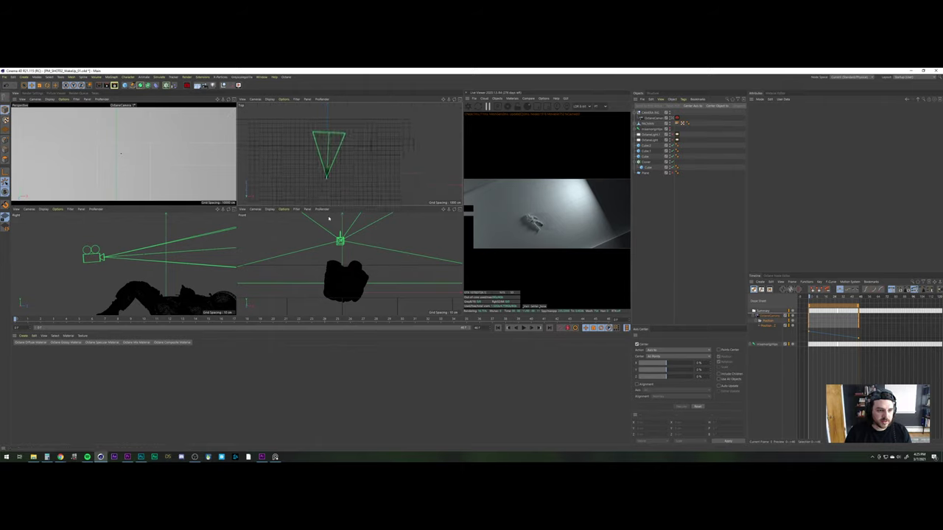
click(460, 100)
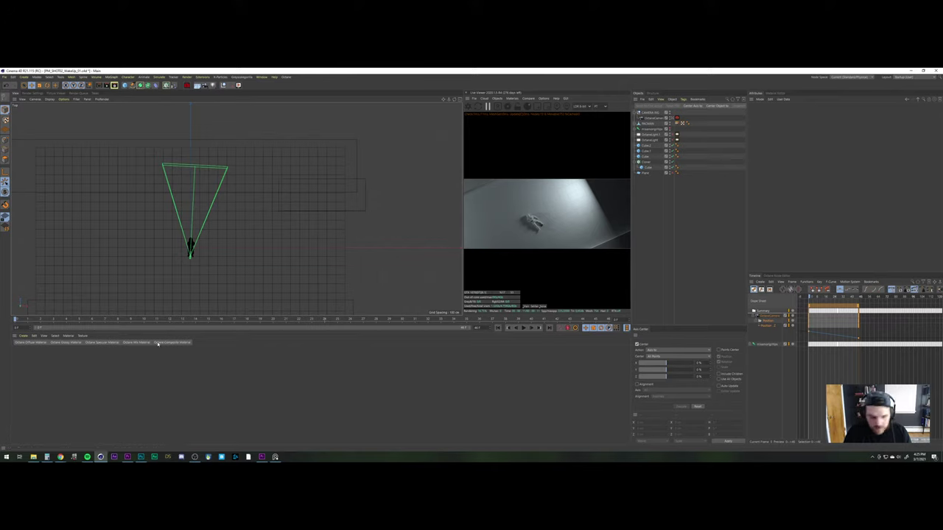
drag(26, 320, 476, 327)
scroll(194, 261, up, 5)
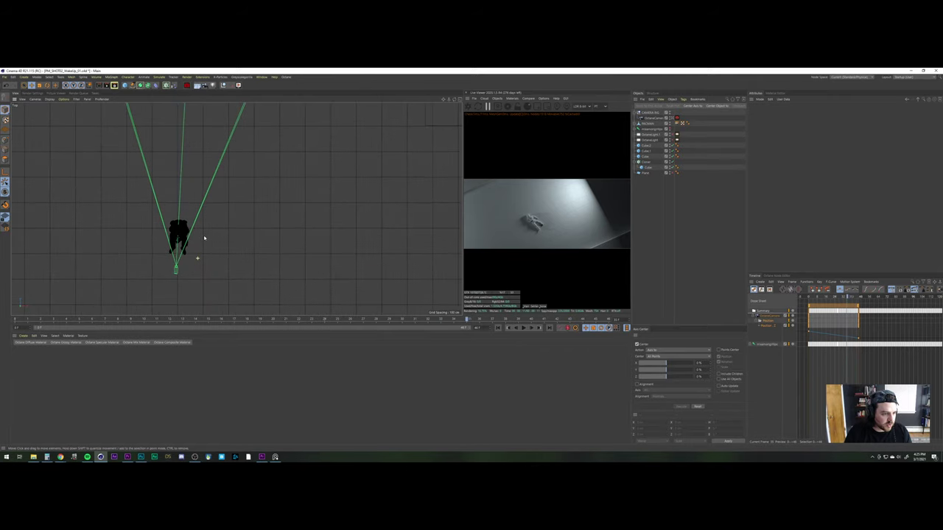
drag(66, 321, 527, 317)
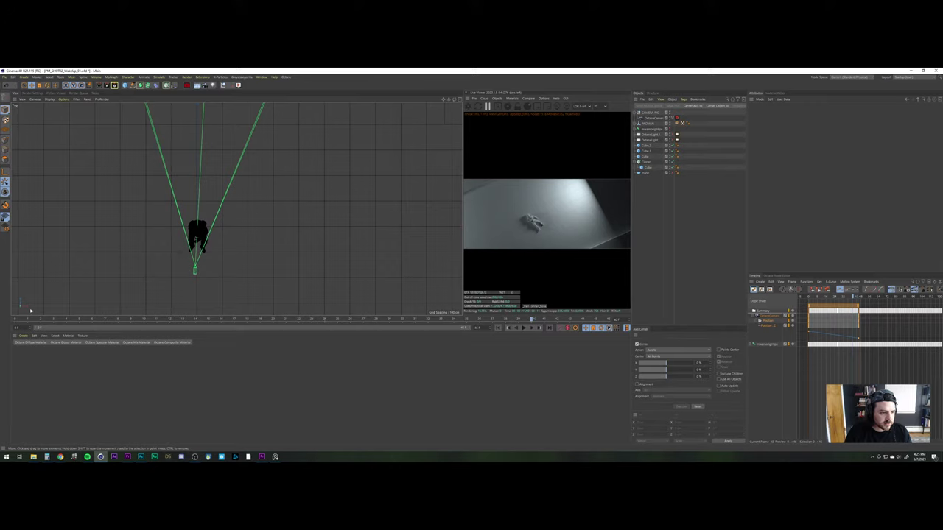
drag(28, 321, 518, 318)
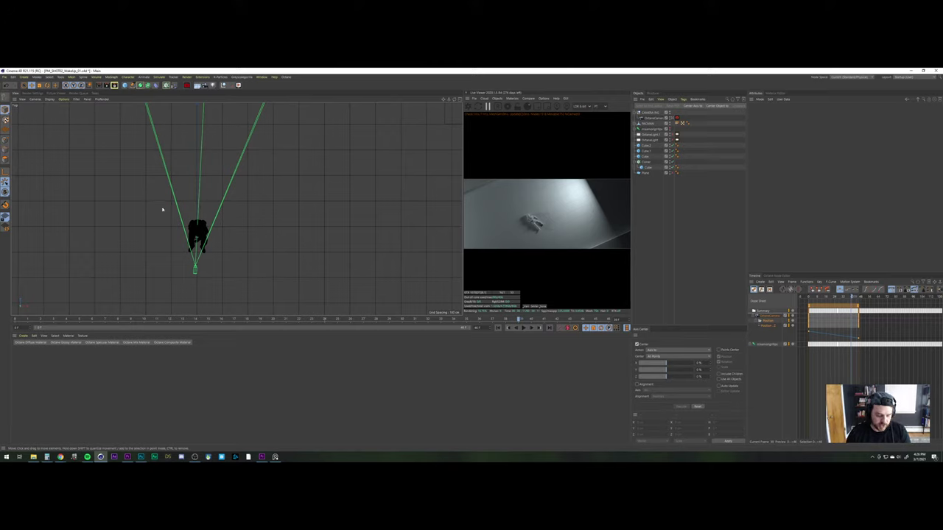
alt+right_drag(189, 234, 193, 254)
alt+middle_drag(225, 216, 236, 208)
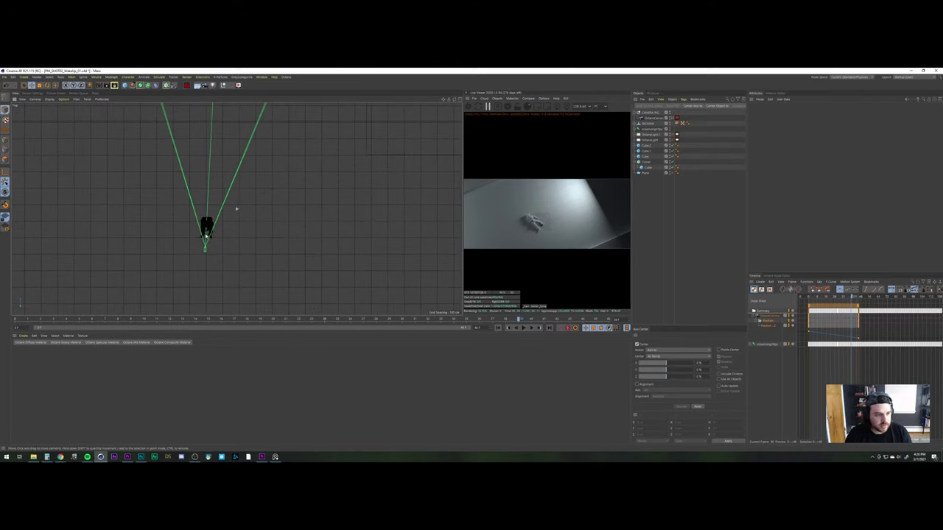
alt+right_drag(205, 234, 207, 218)
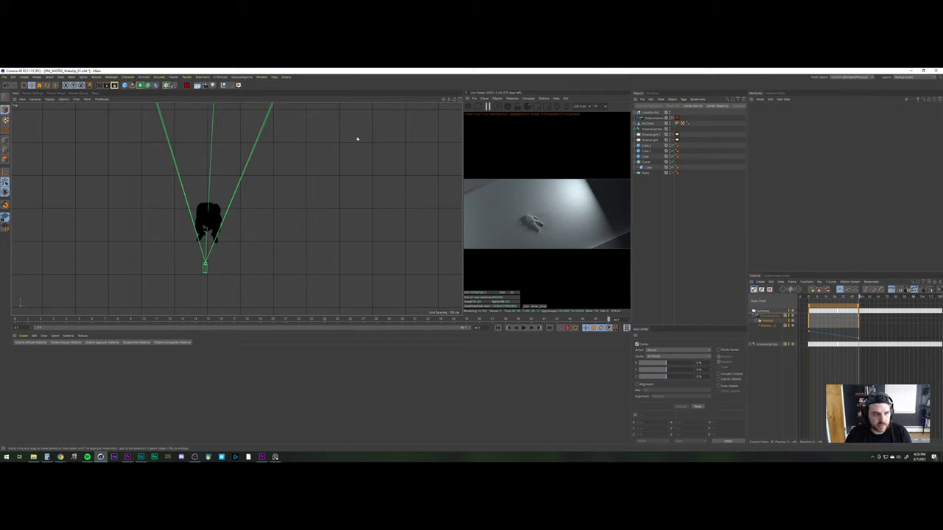
Turn off the Octane camera's composition helpers in the enlarged perspective view, then scrub back and play the shot
click(457, 99)
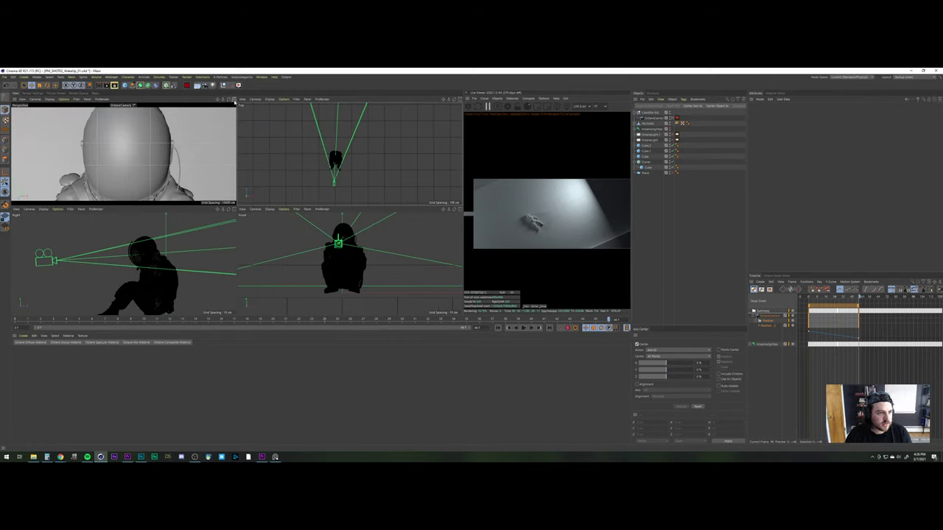
click(234, 100)
click(653, 118)
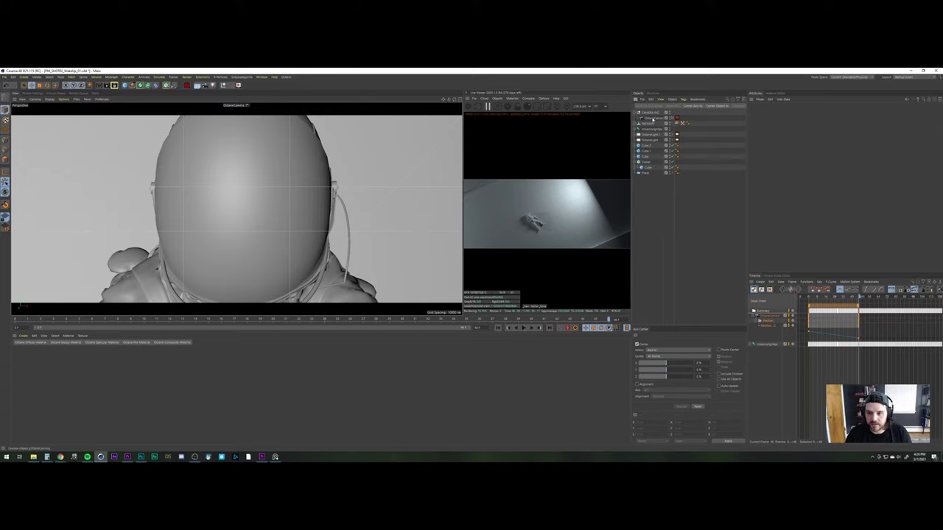
click(677, 117)
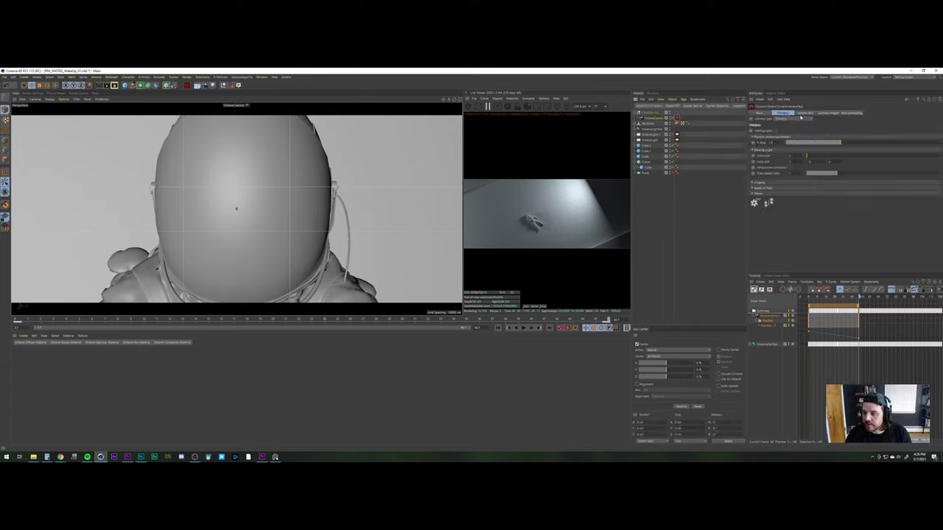
click(653, 119)
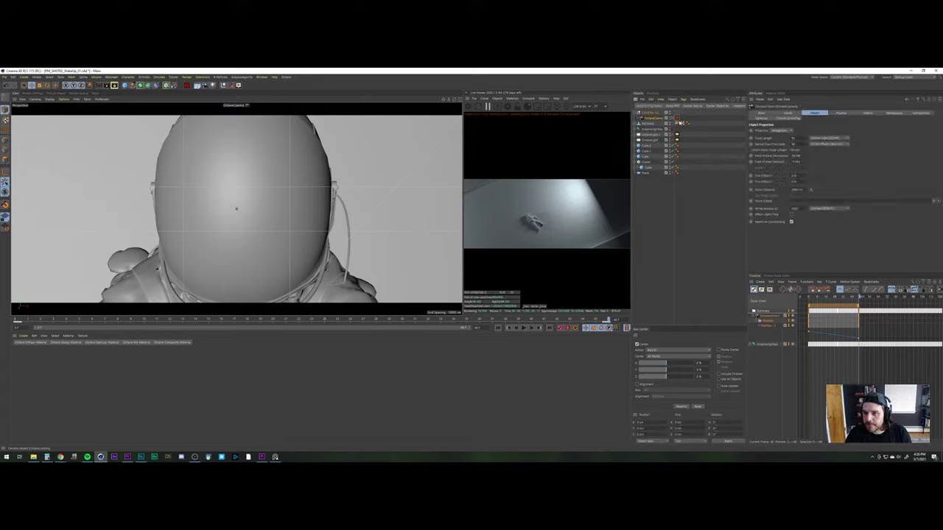
click(912, 114)
click(776, 131)
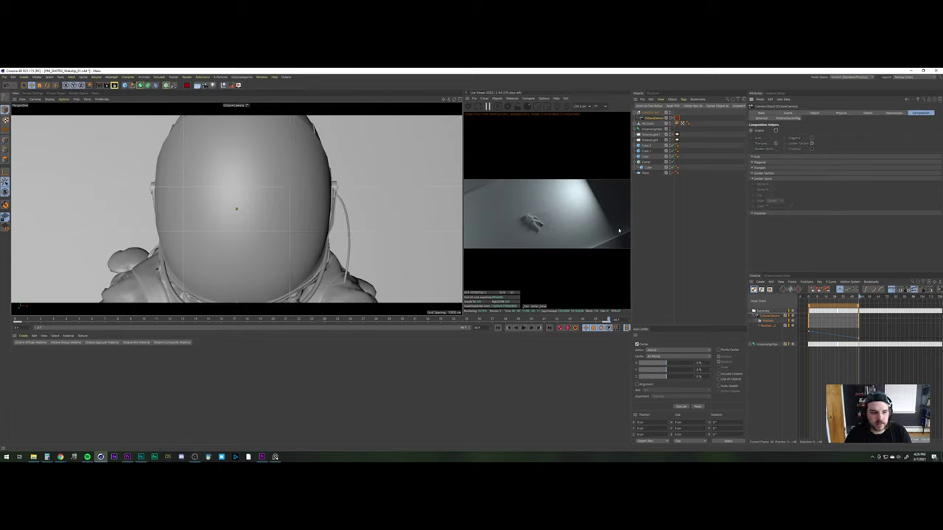
click(684, 206)
drag(494, 321, 124, 314)
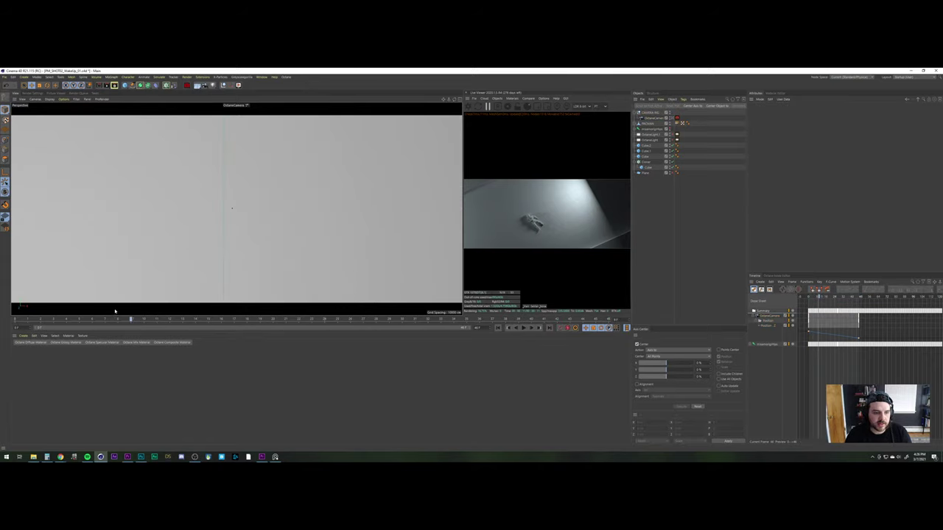
key(F8)
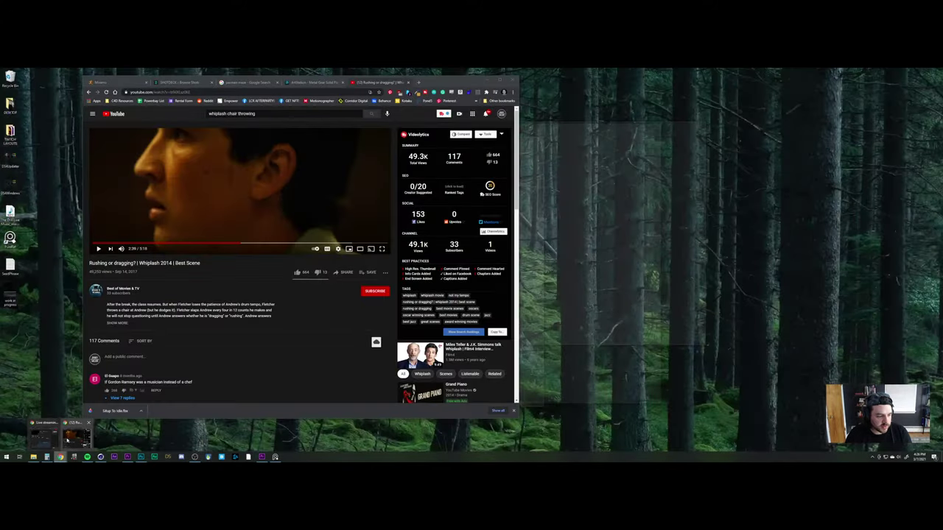
Switch to the browser and look through the dead body reference shots on ShotDeck
click(70, 433)
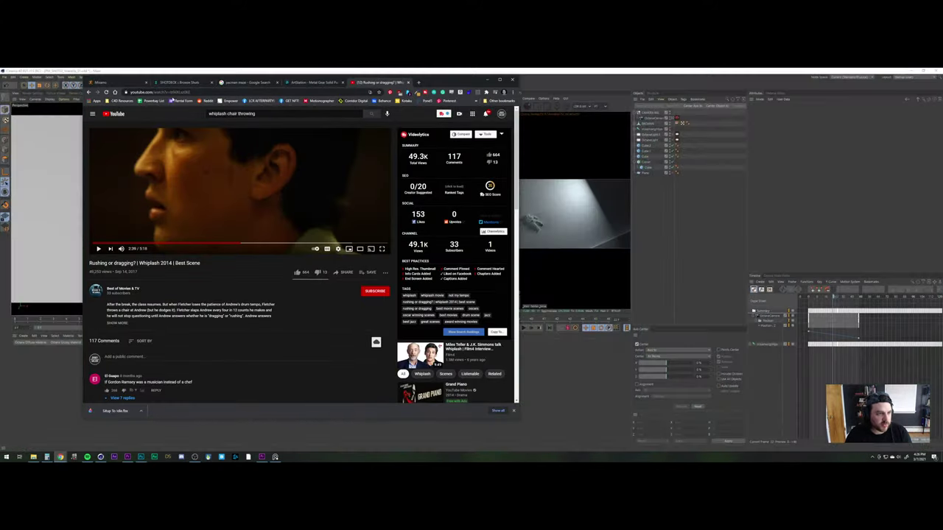
click(178, 84)
scroll(195, 247, down, 5)
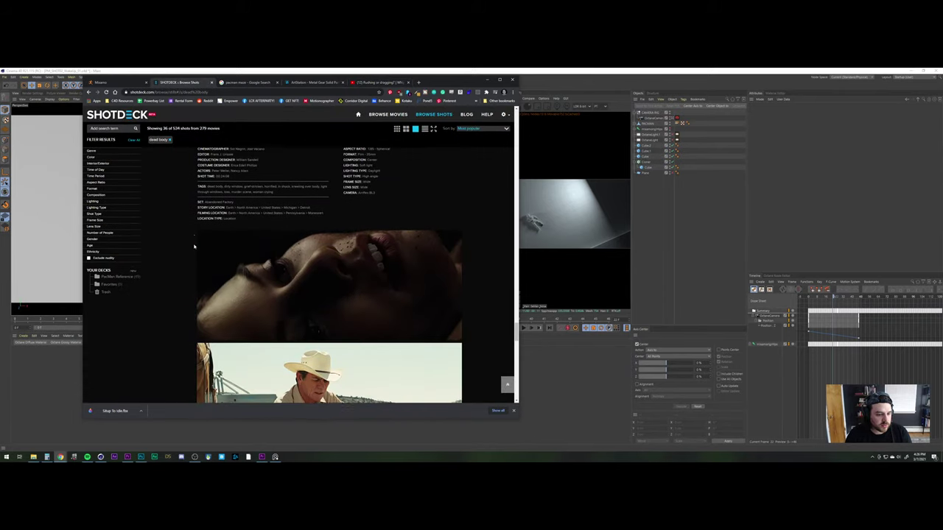
scroll(194, 247, up, 3)
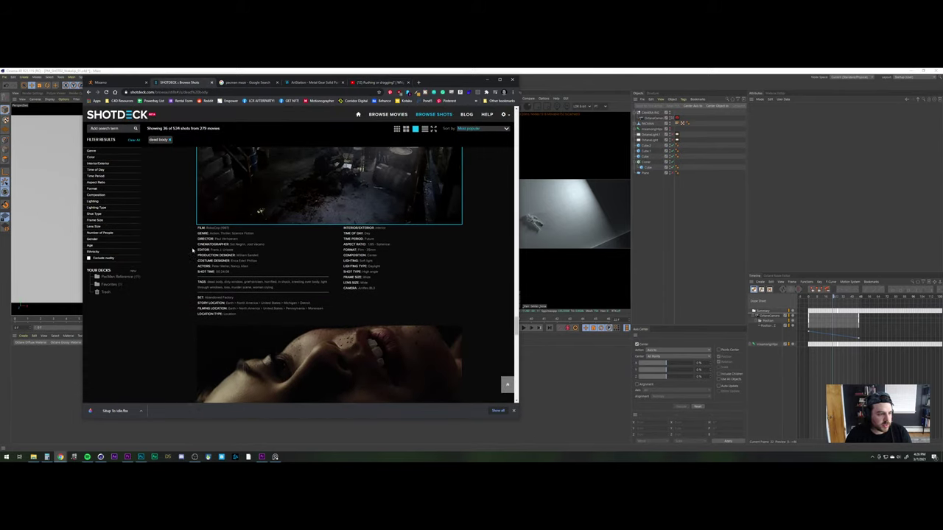
click(542, 369)
Open the reference board and examine the dark tiled room and spaceship corridor images up close for environment ideas
click(275, 456)
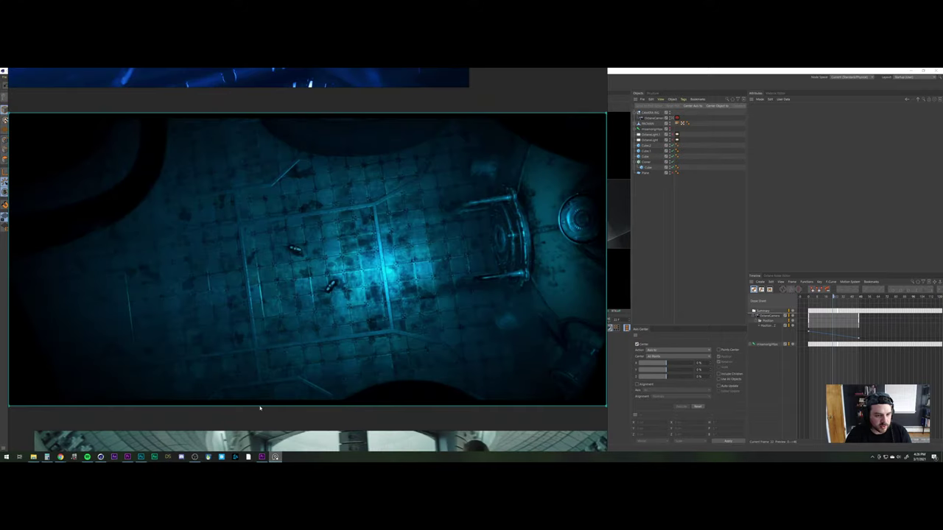
double_click(288, 323)
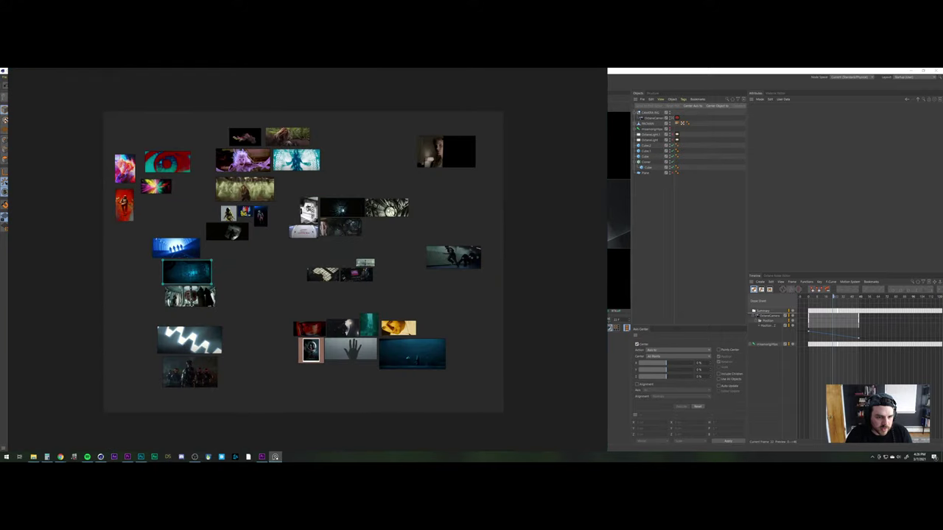
double_click(177, 262)
double_click(273, 306)
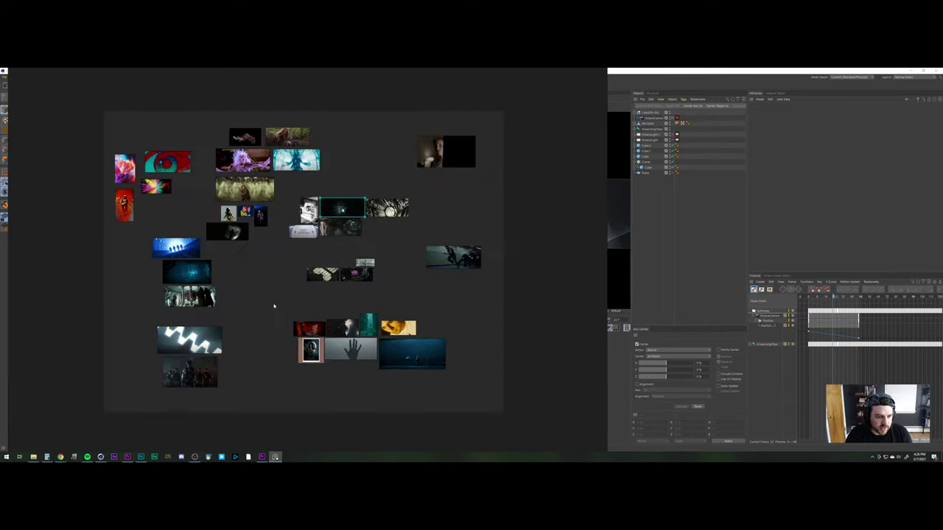
double_click(386, 208)
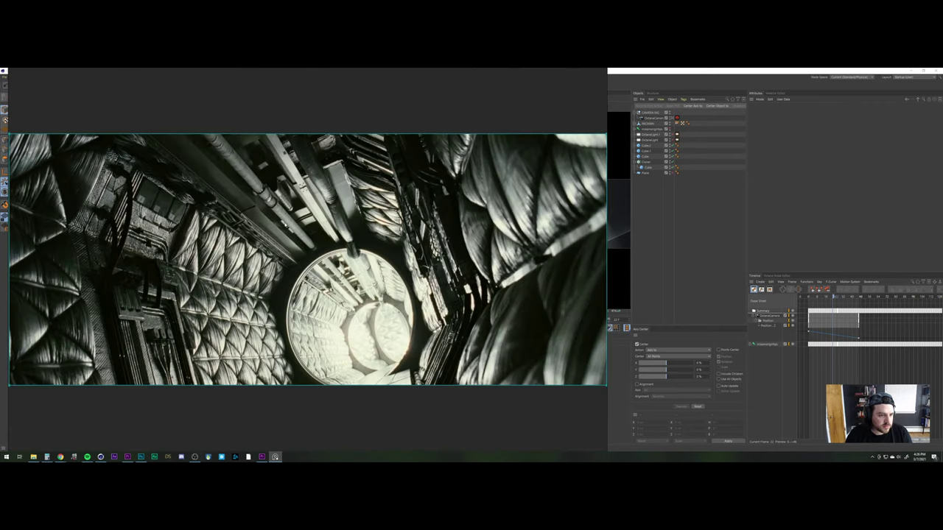
double_click(183, 286)
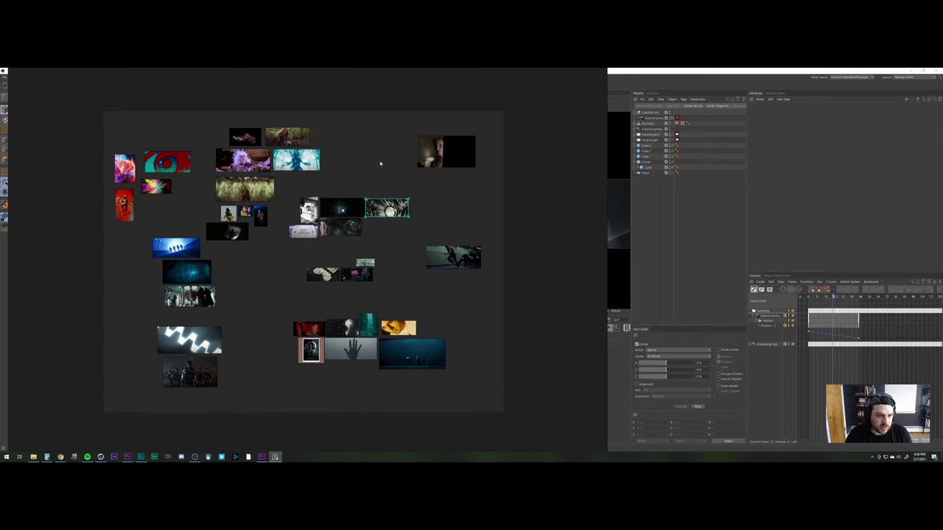
double_click(391, 207)
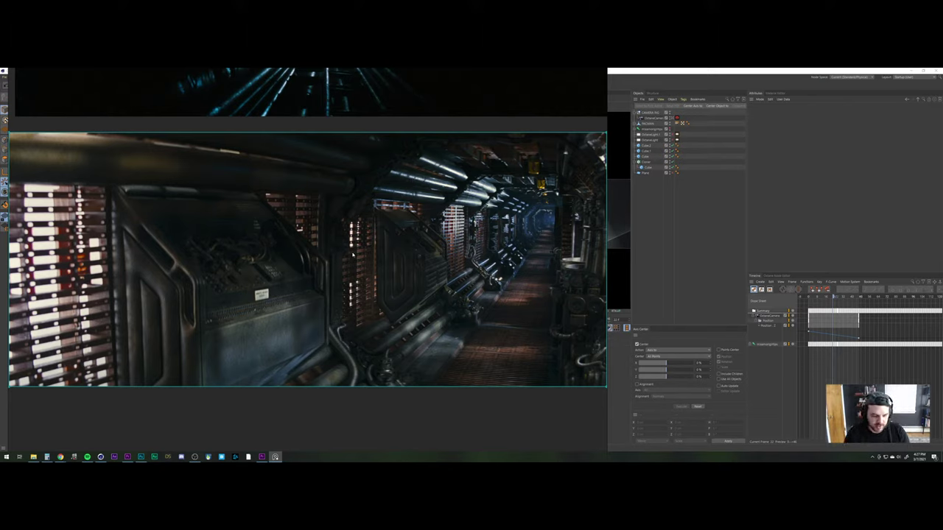
Switch back to Cinema 4D, play the shot, and make a preview of the animation in the Picture Viewer
click(101, 457)
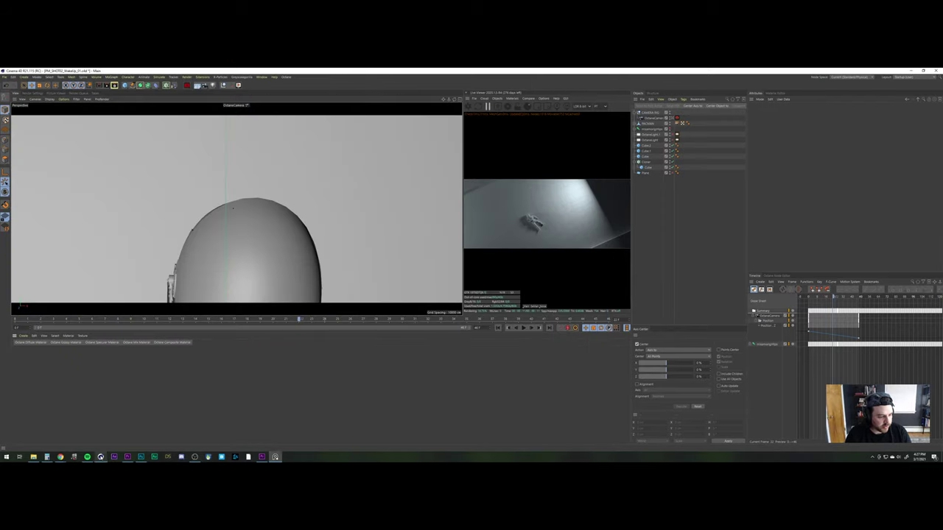
click(498, 328)
click(523, 328)
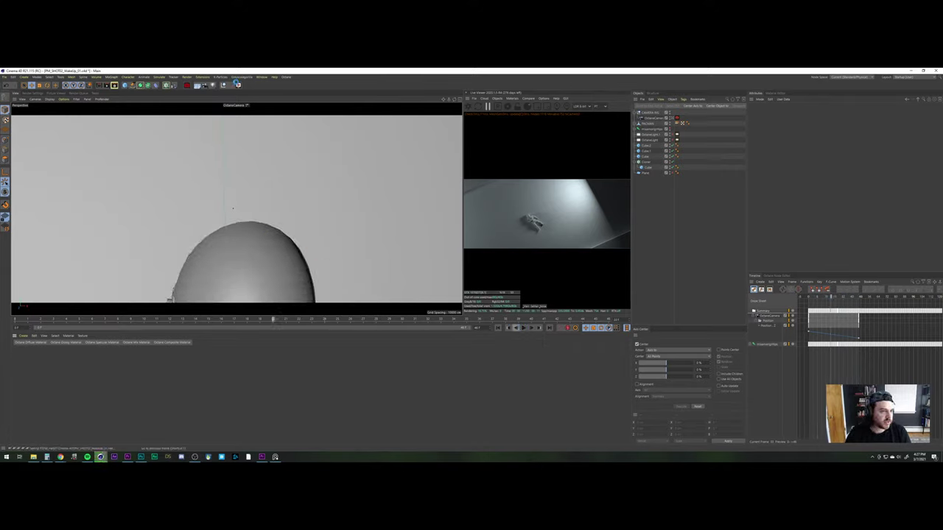
key(alt+b)
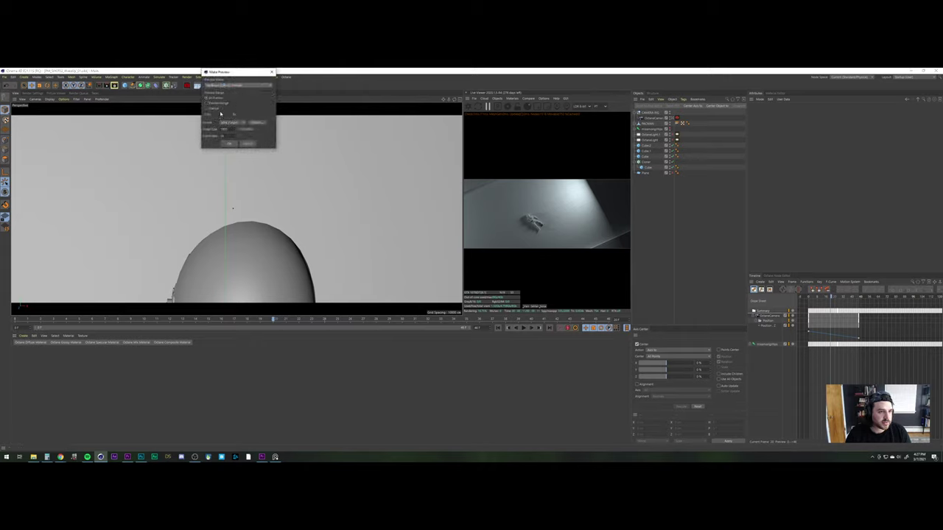
click(231, 144)
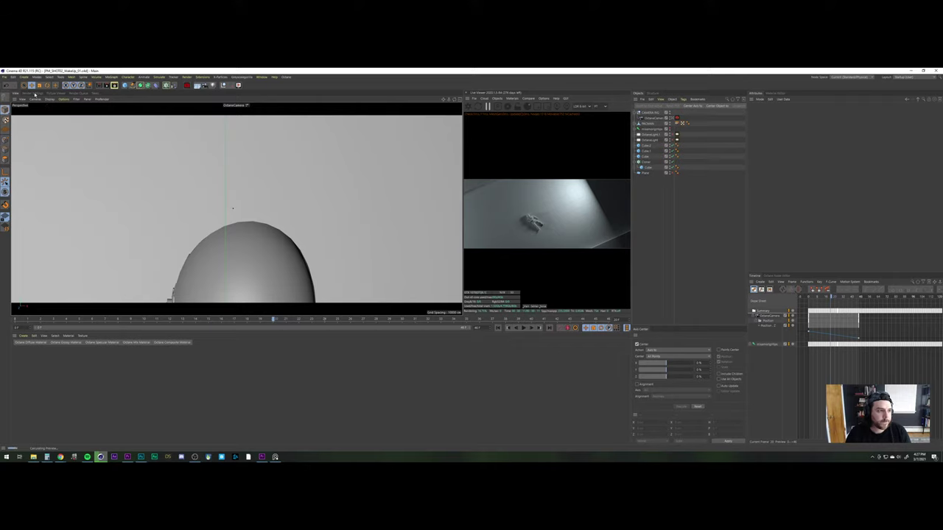
click(55, 93)
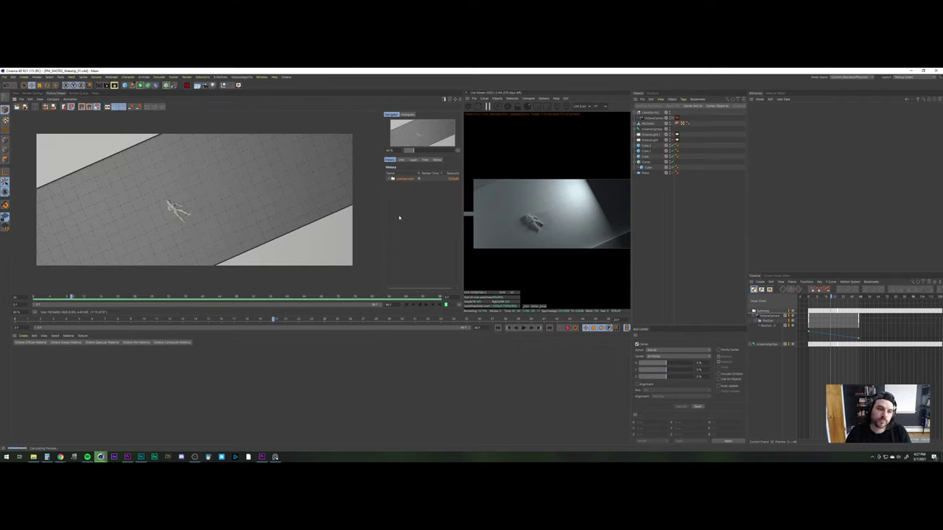
key(shift+r)
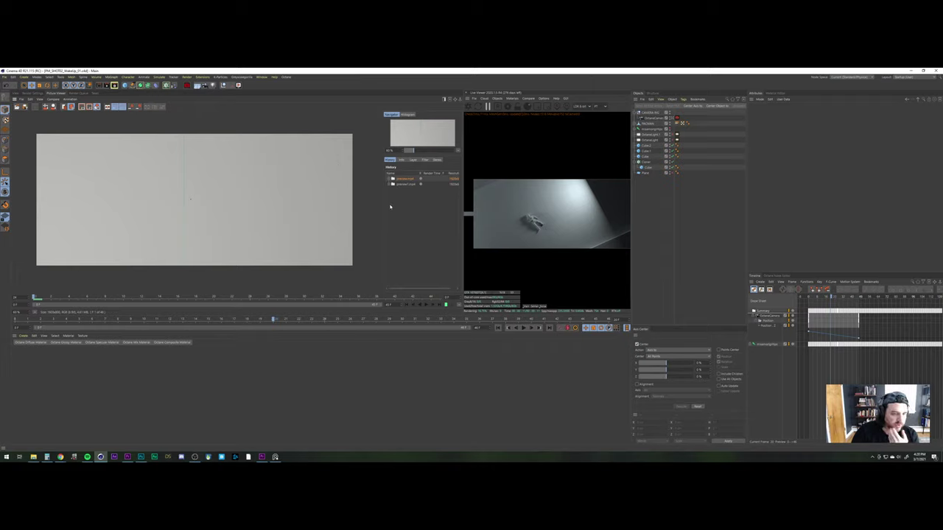
Return to the perspective view and open the recent Shot 01 project, BodyontheGround_01
click(18, 93)
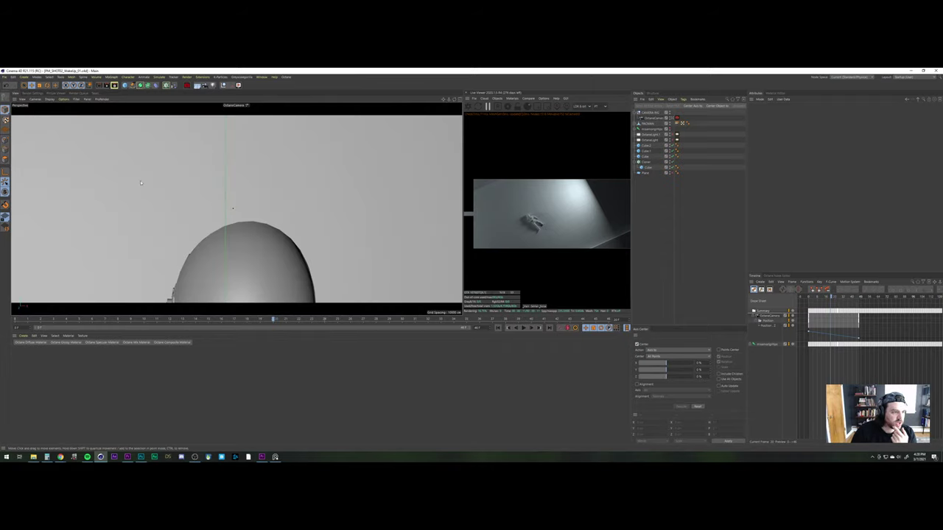
click(4, 77)
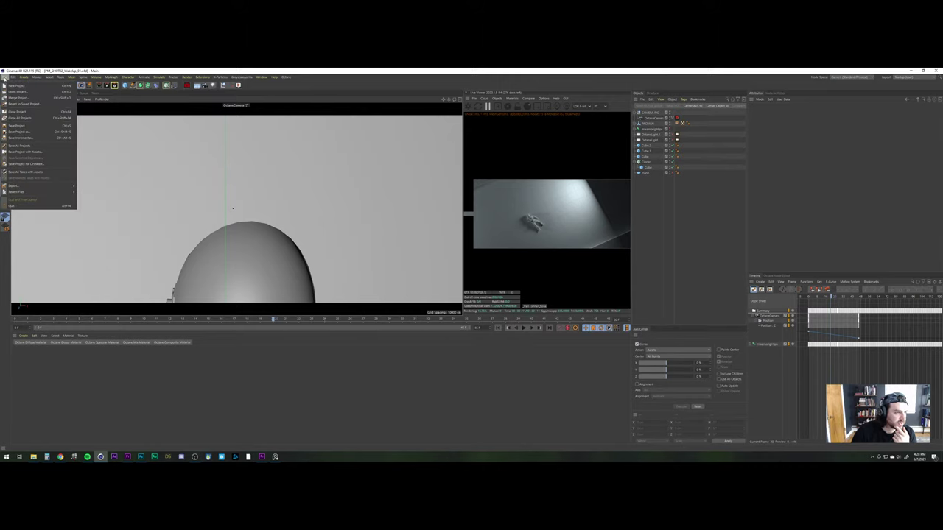
mouse_move(36, 192)
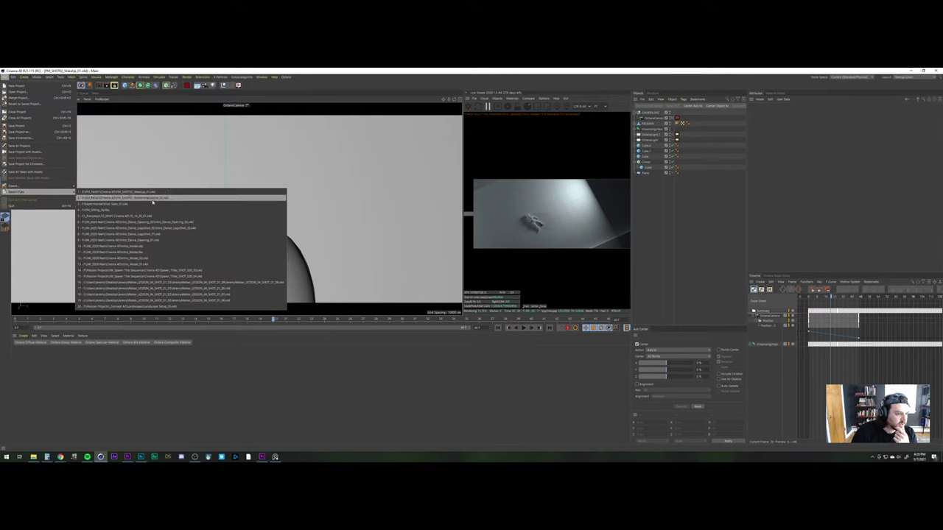
click(147, 198)
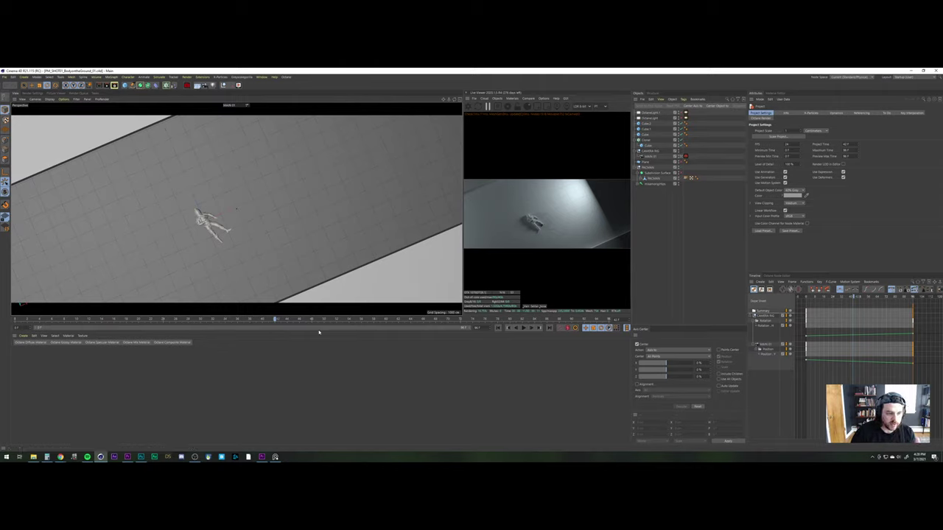
Select the two cubes flanking the astronaut, rotate them together by 90° and shift them sideways
click(359, 288)
shift+click(64, 135)
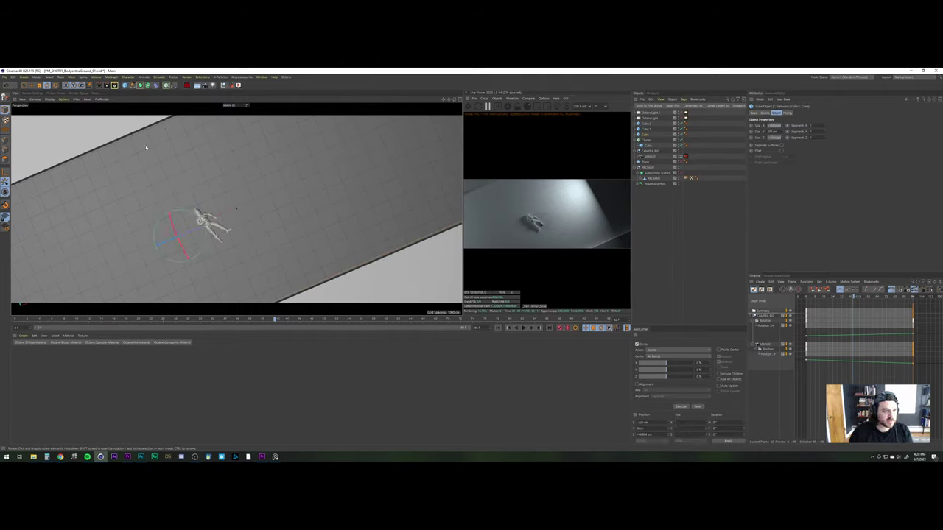
drag(180, 263, 221, 239)
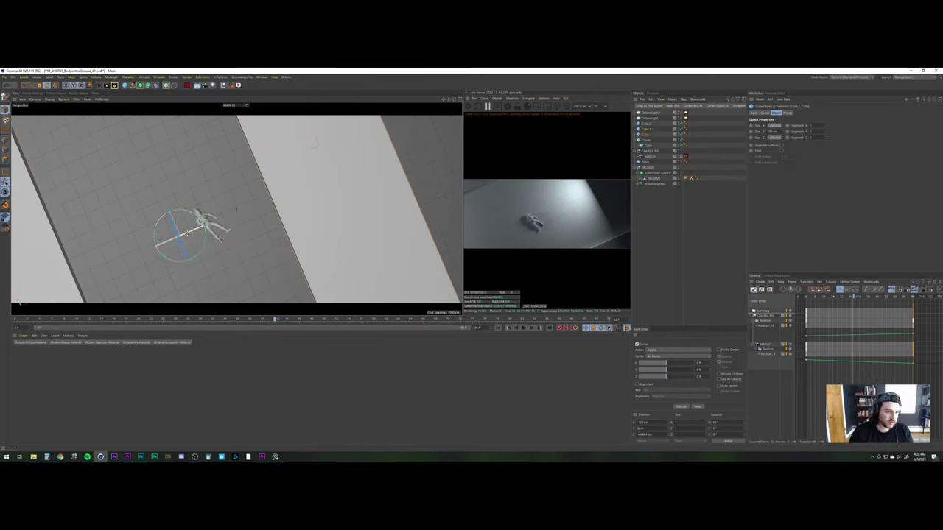
key(e)
drag(161, 245, 196, 241)
Move the cube beyond the astronaut's feet farther out, and adjust the opposite cube's position in the top view
click(284, 213)
click(360, 195)
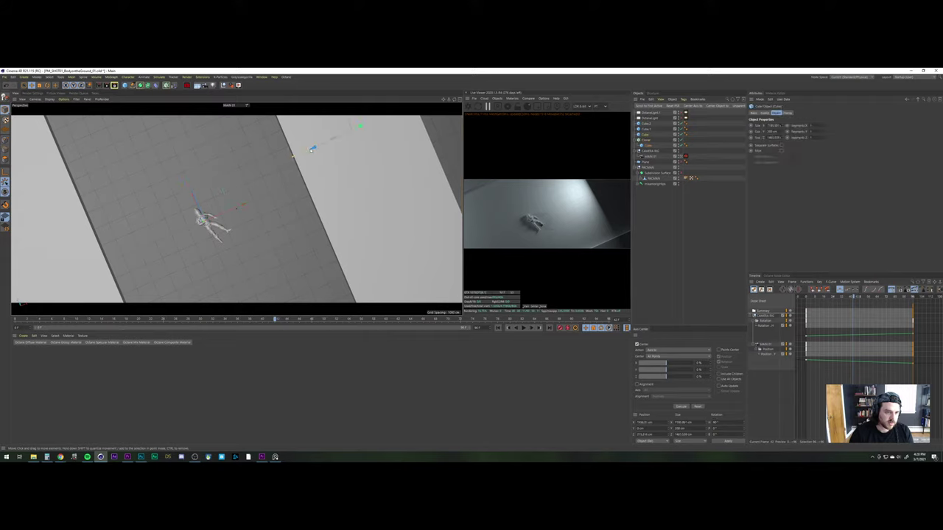
drag(317, 148, 427, 135)
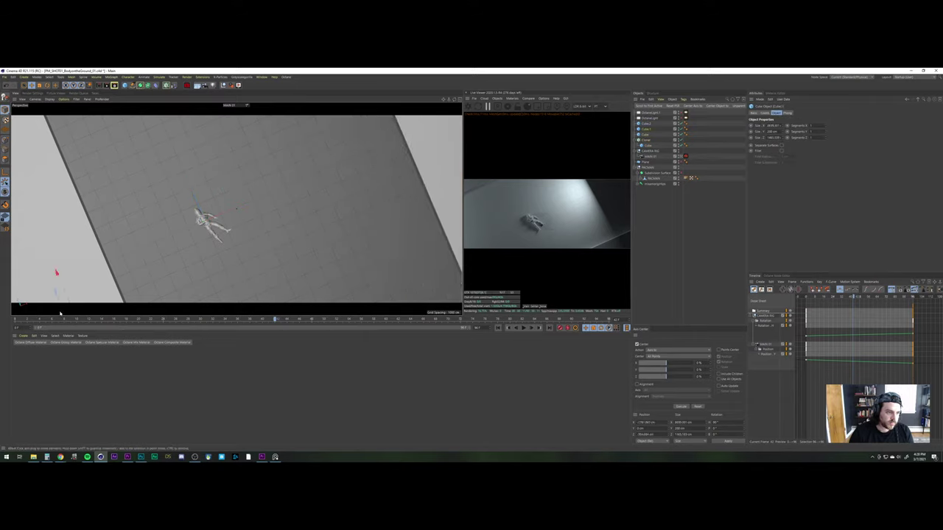
click(460, 101)
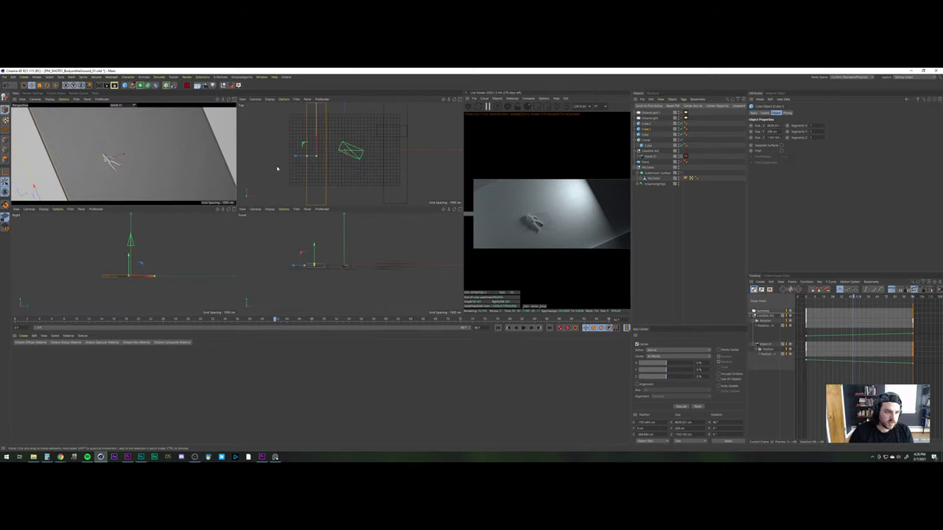
drag(305, 156, 294, 156)
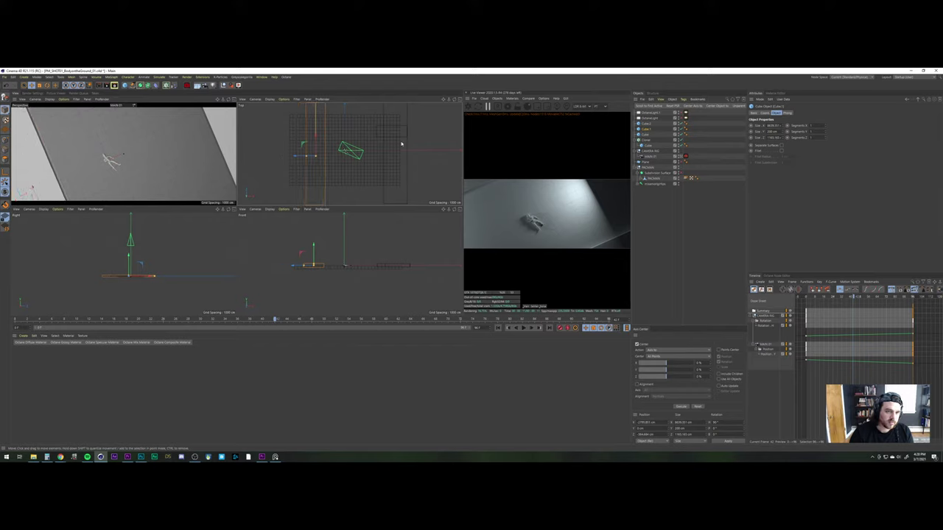
Move the cube beyond the astronaut's feet back inward in the top view and enlarge the camera view
click(645, 135)
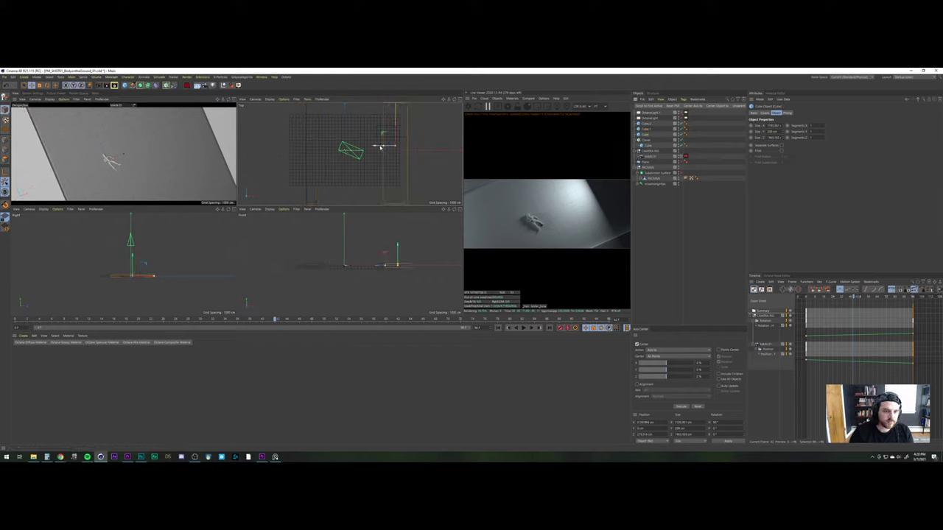
drag(381, 147, 371, 149)
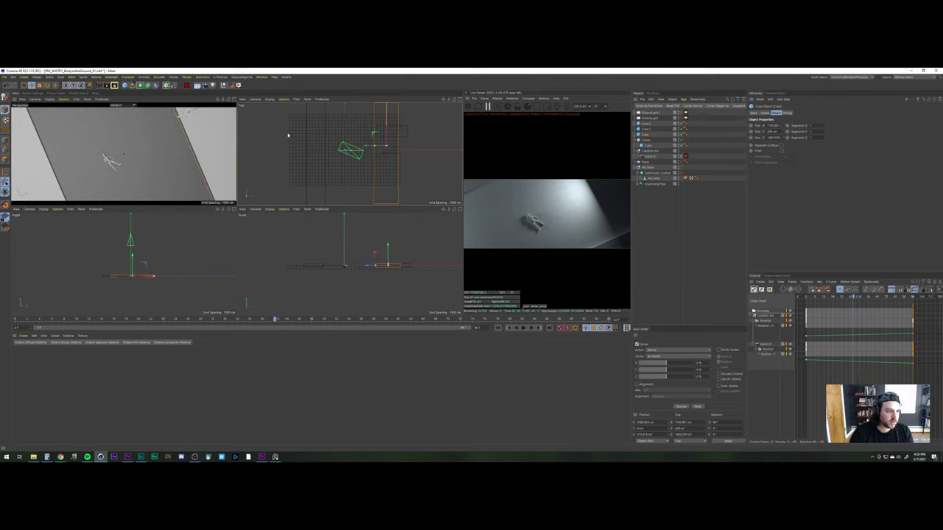
click(228, 103)
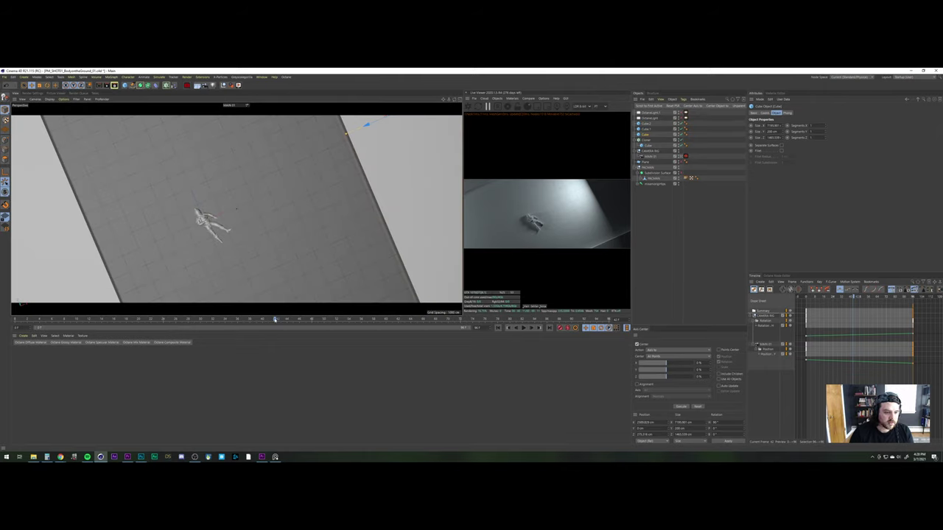
At the first frame, adjust the cube on the astronaut's head side in the top view and move the cube beyond the feet inward
drag(274, 320, 5, 321)
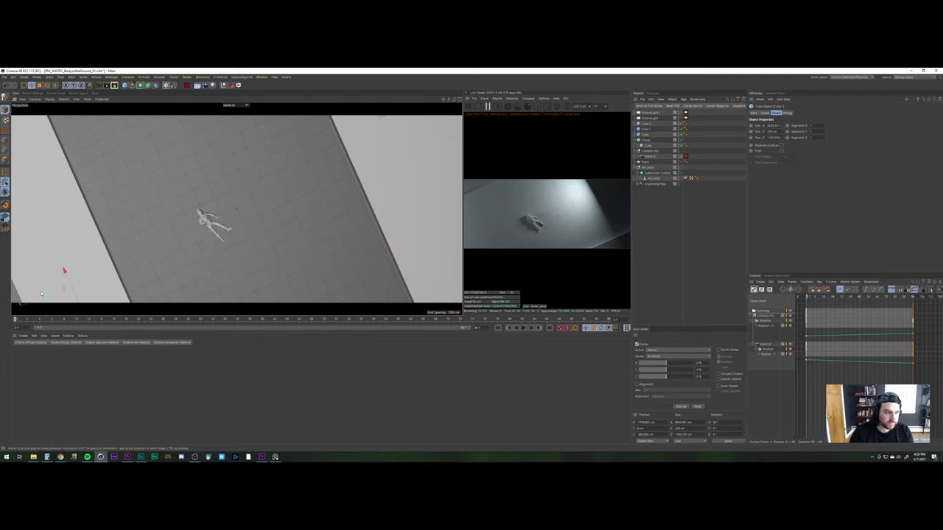
click(462, 99)
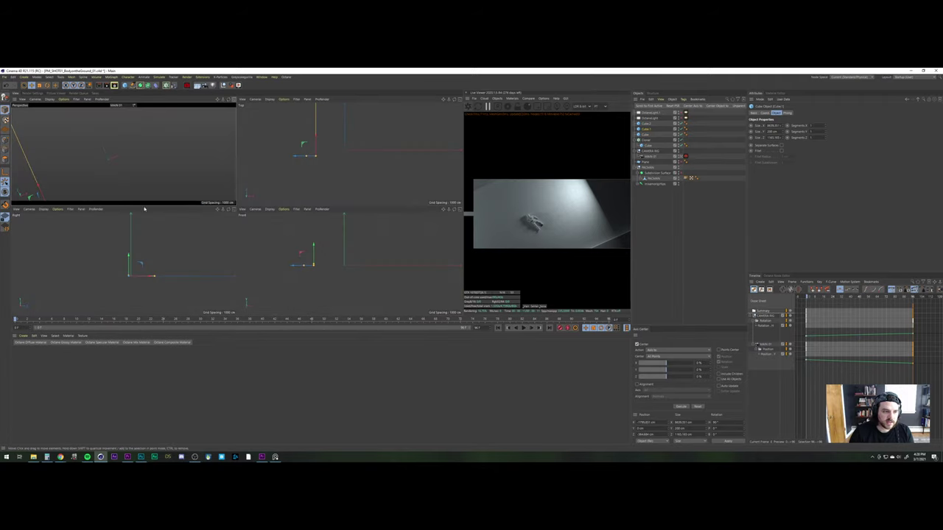
drag(306, 156, 296, 159)
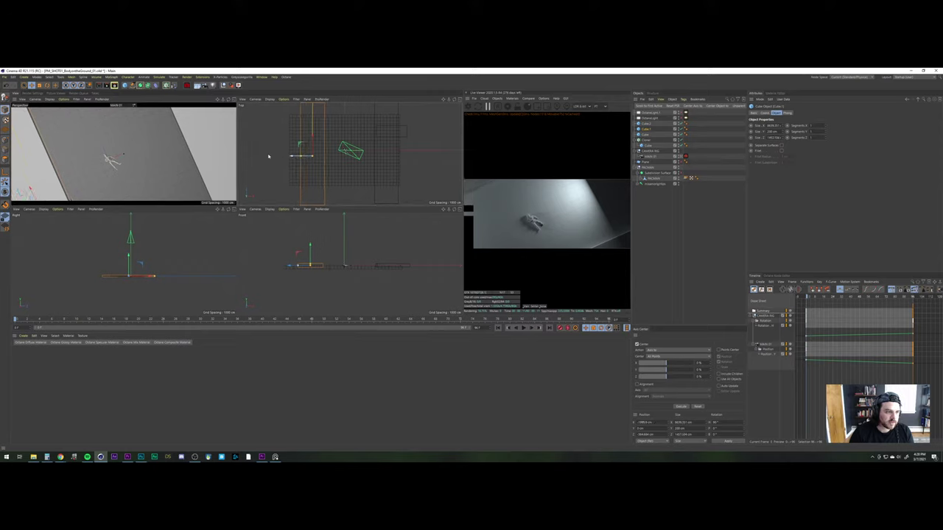
click(213, 140)
mouse_move(192, 115)
mouse_down()
mouse_move(202, 118)
mouse_move(182, 123)
mouse_move(189, 125)
mouse_up()
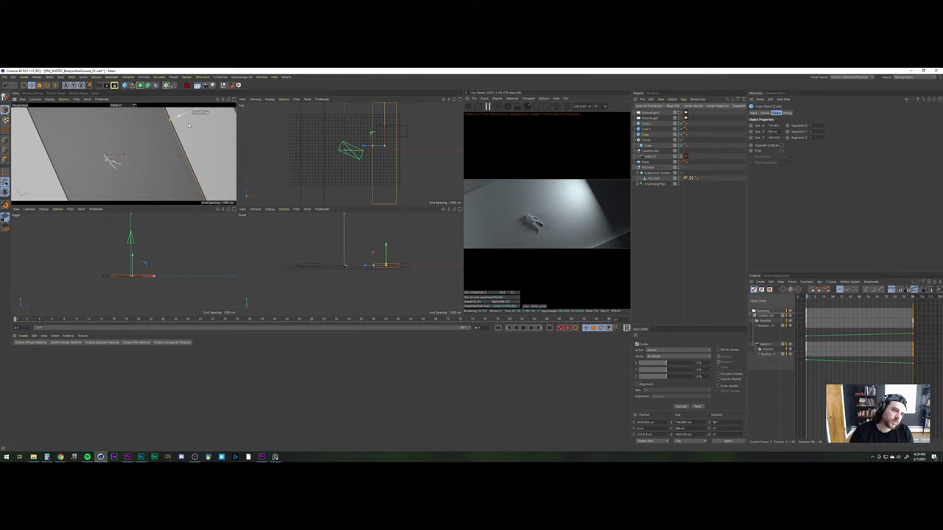
click(234, 100)
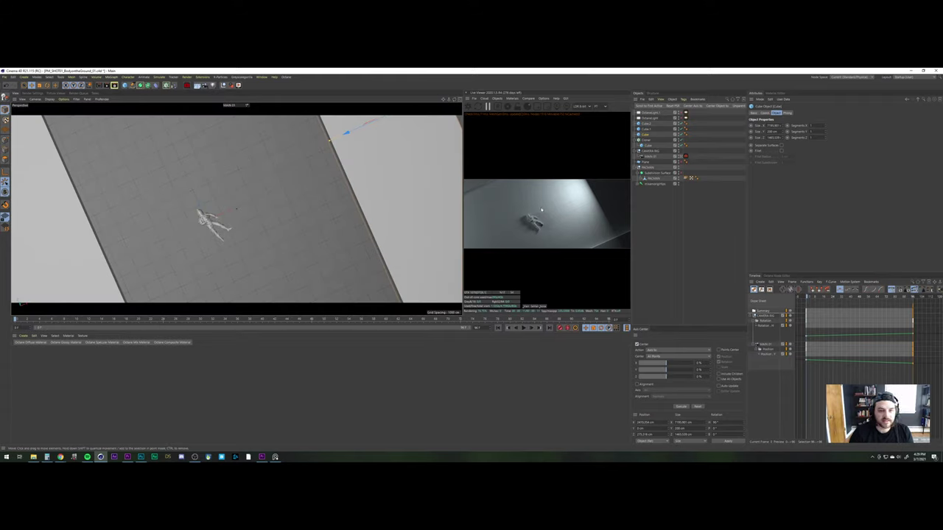
Enable the shot camera's composition helpers with the Triangle guide and expand the guide's settings
click(650, 156)
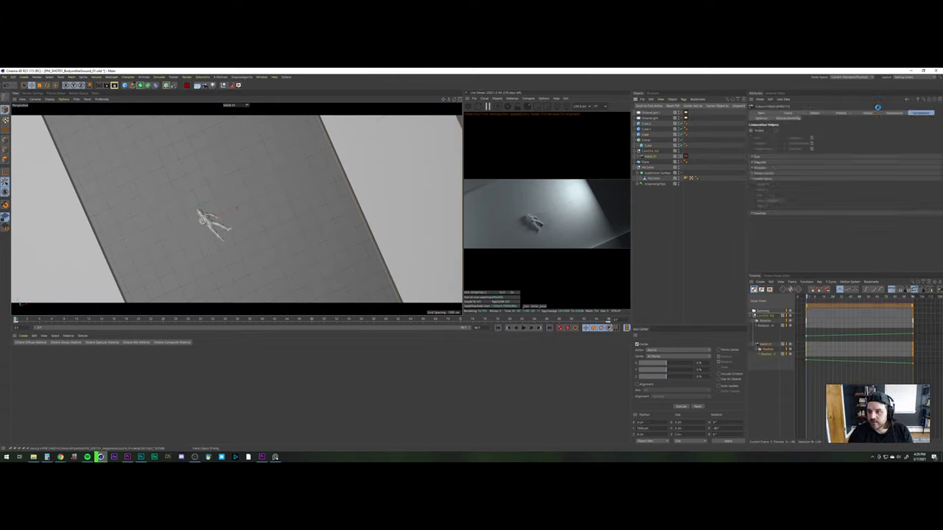
click(776, 131)
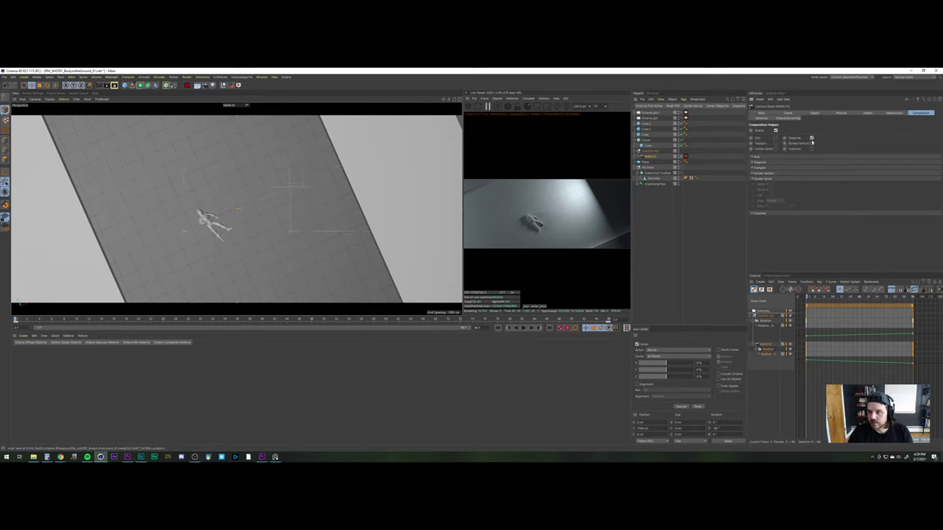
click(811, 138)
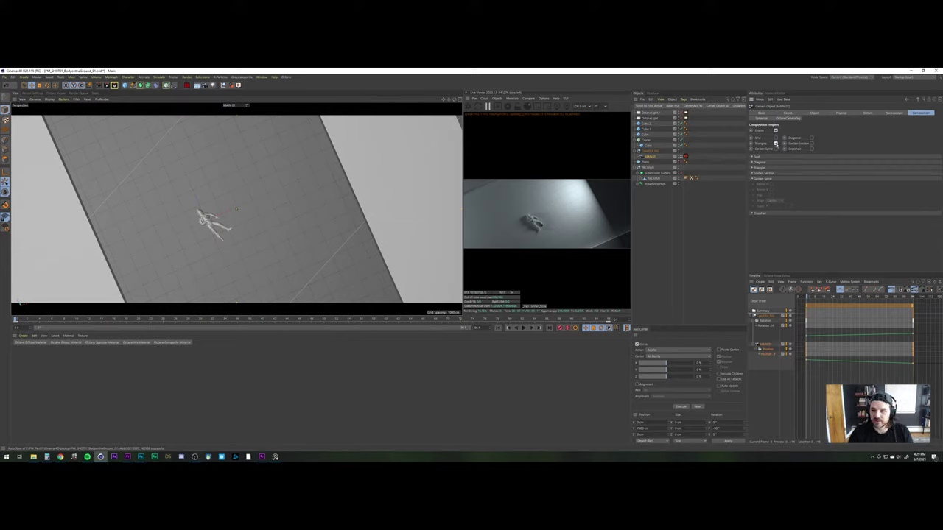
click(811, 138)
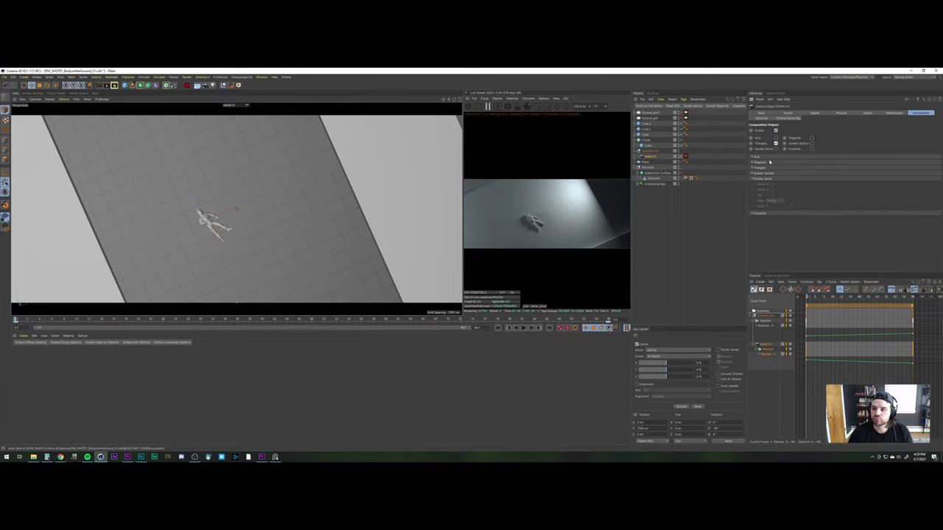
click(752, 168)
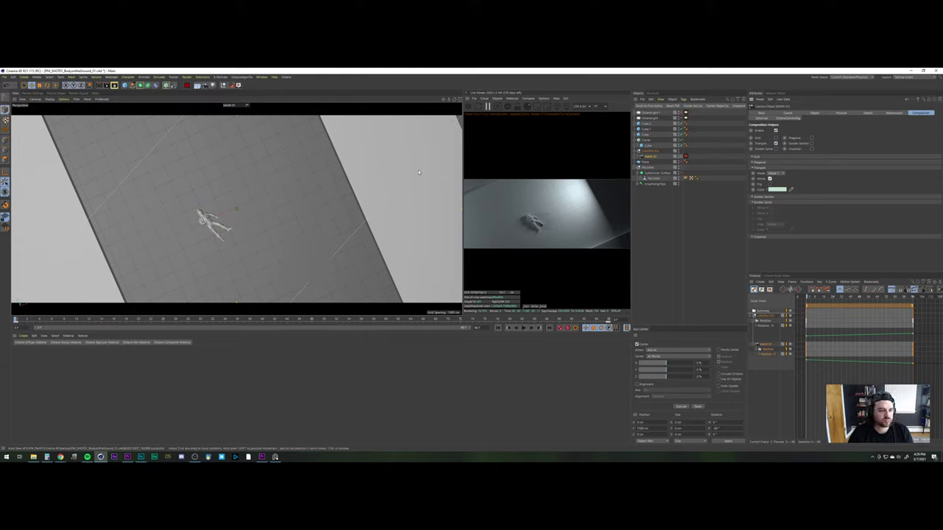
Select the two cubes flanking the astronaut and rotate them together to follow the slanted triangle guide lines
click(372, 166)
key(r)
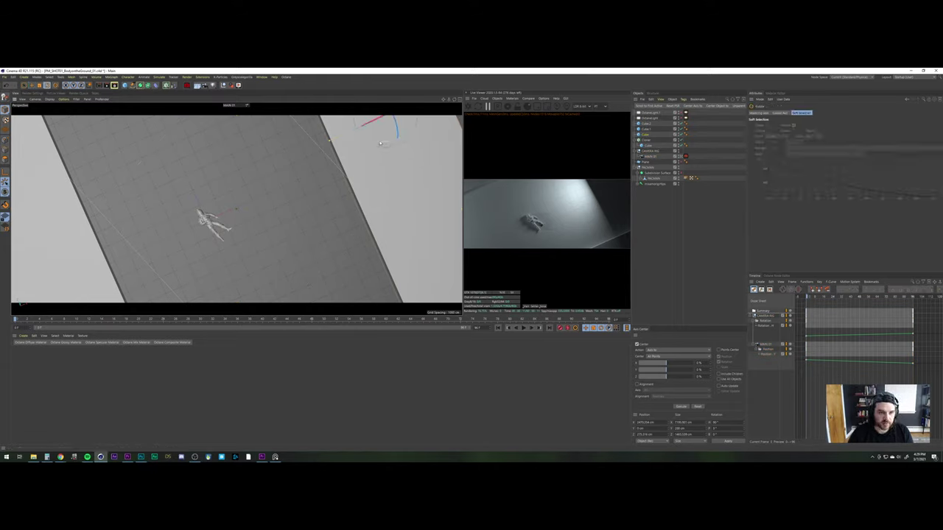
click(214, 219)
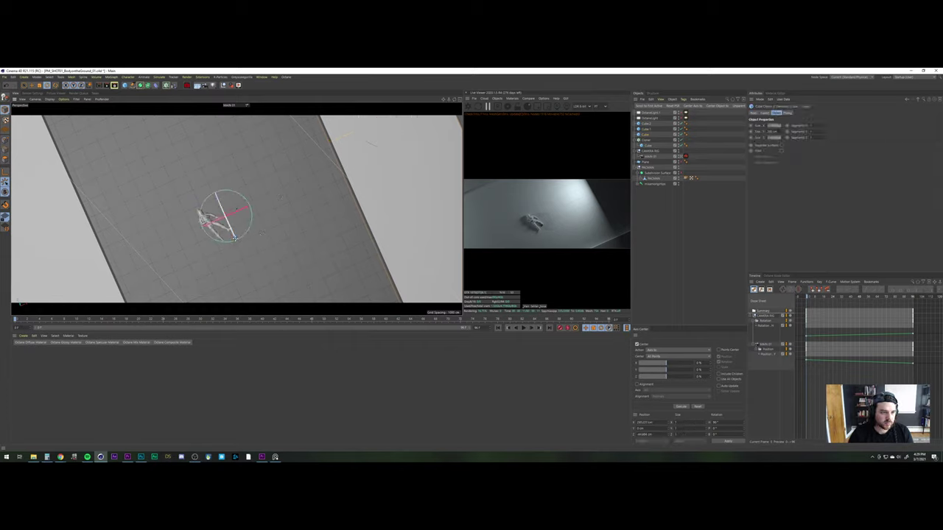
drag(236, 241, 243, 239)
click(349, 212)
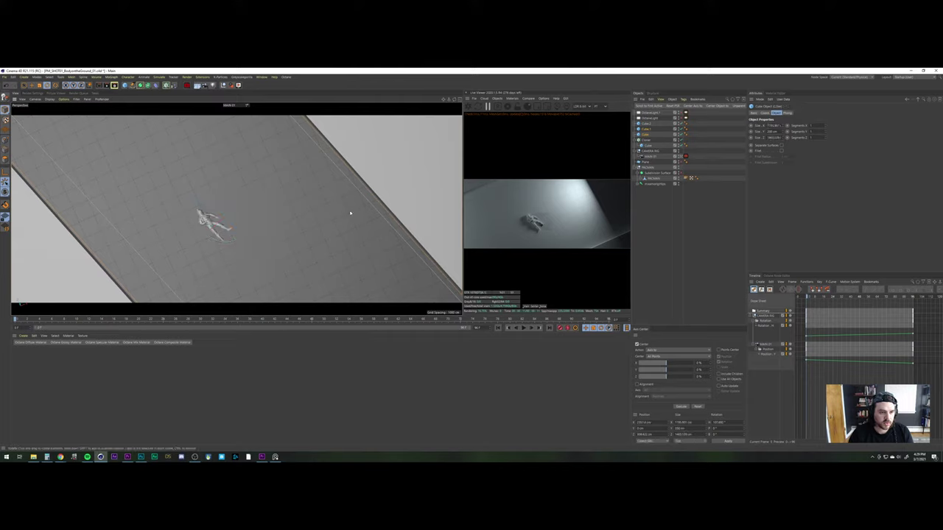
Move the cube beyond the astronaut's feet slightly inward in the top view
key(e)
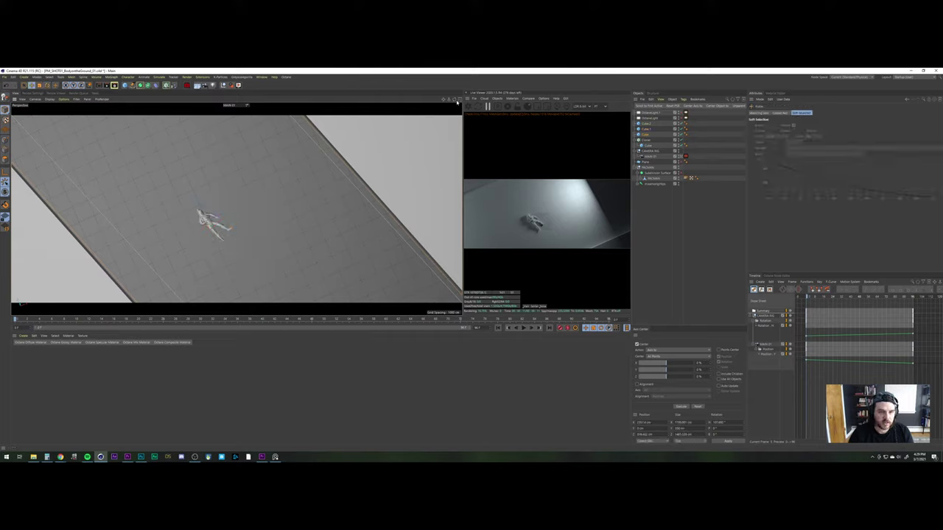
middle_click(411, 146)
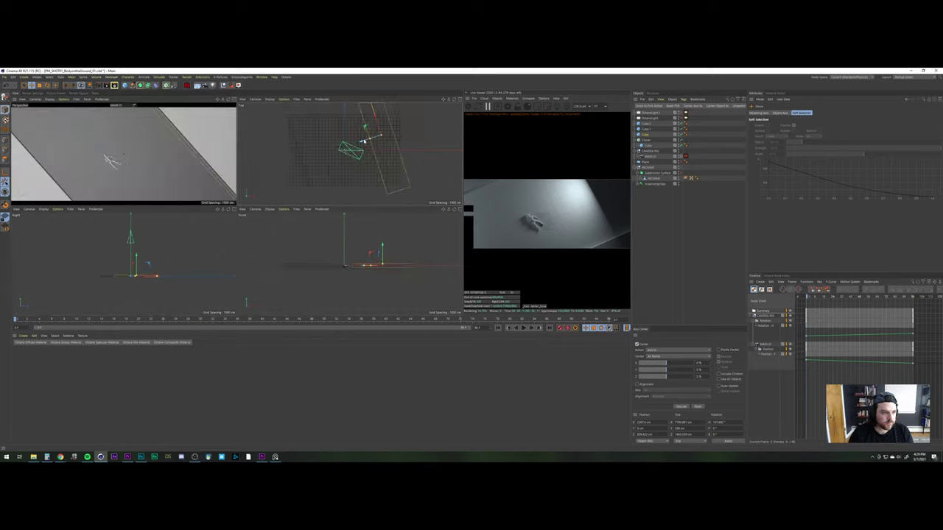
drag(364, 140, 363, 140)
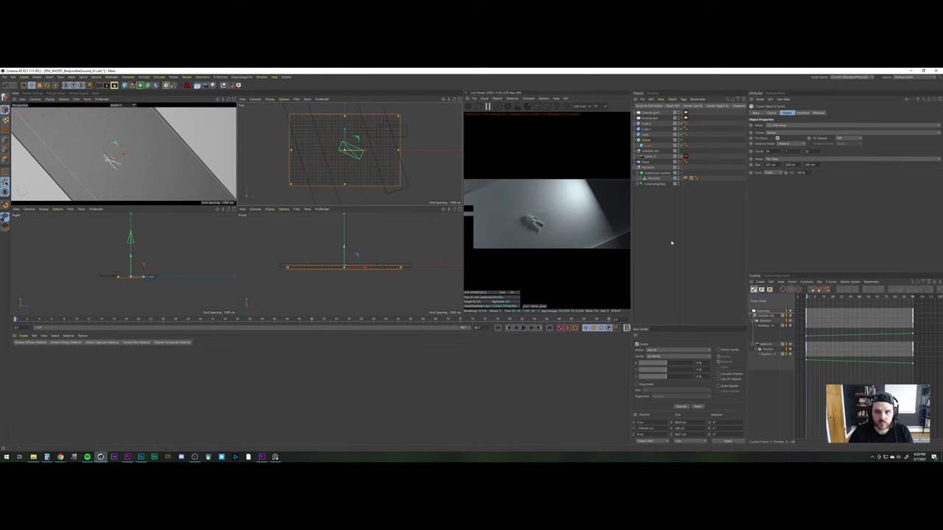
Delete the extra small cube, Cube.2, and move the cube on the astronaut's head side inward in the top view
click(648, 127)
click(649, 125)
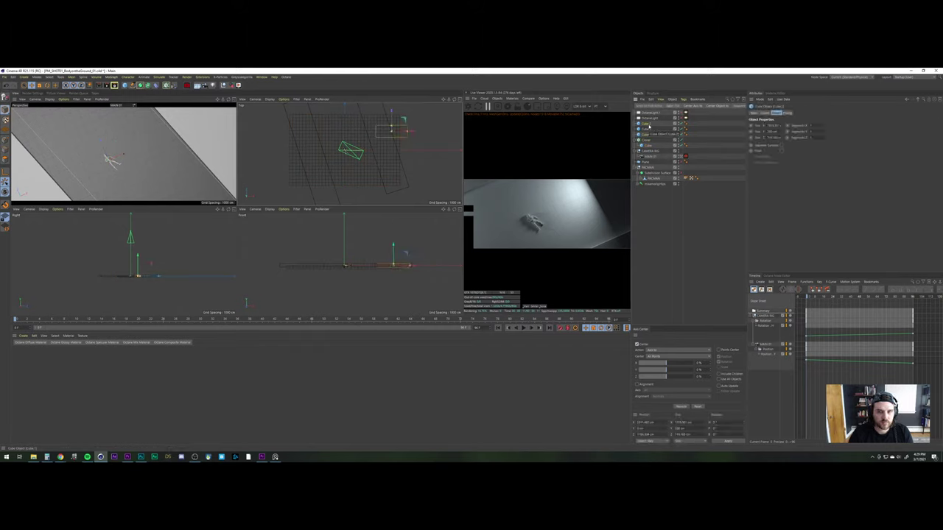
click(321, 191)
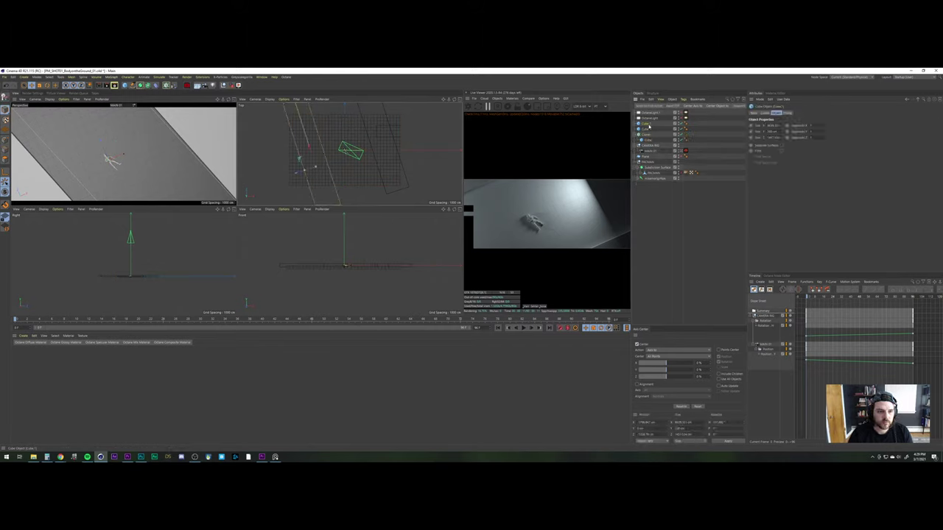
drag(299, 174, 308, 173)
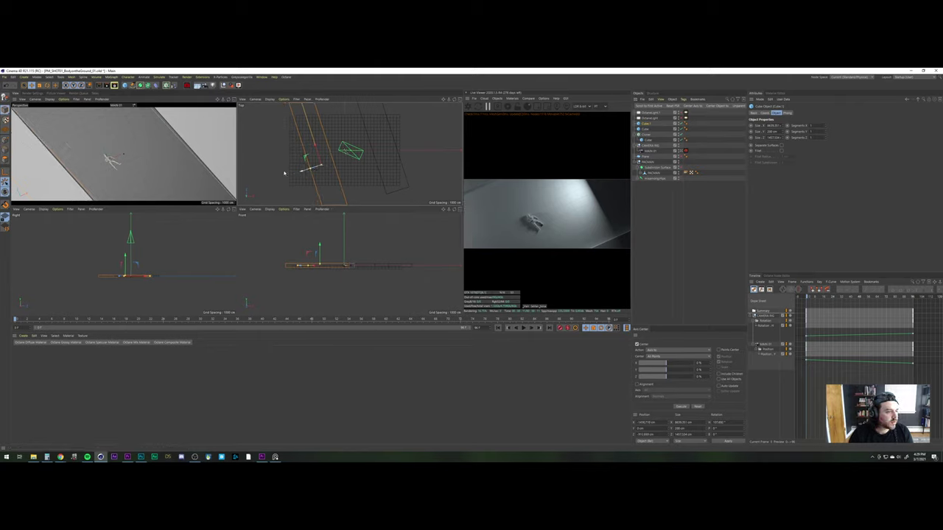
click(233, 100)
click(677, 224)
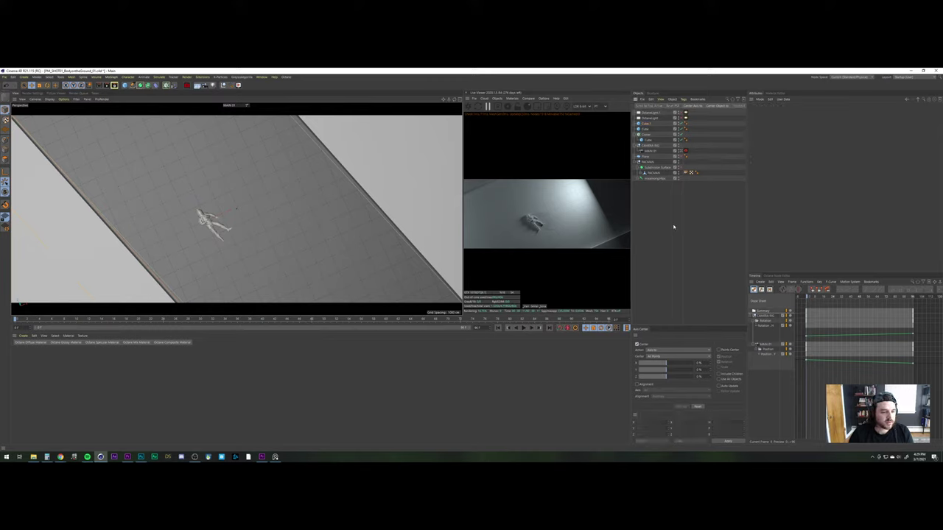
Turn on the camera's Diagonal composition guide and check the framing through the shot, returning to the first frame
click(649, 151)
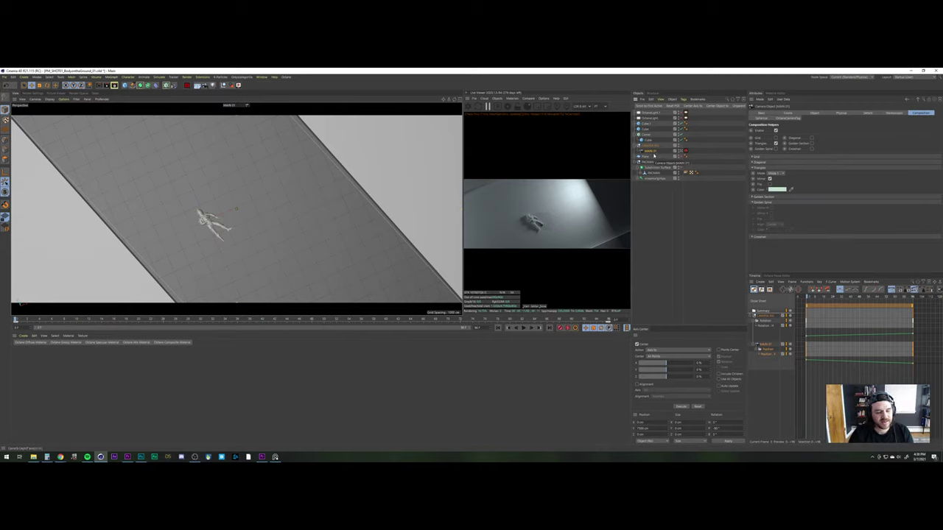
click(811, 138)
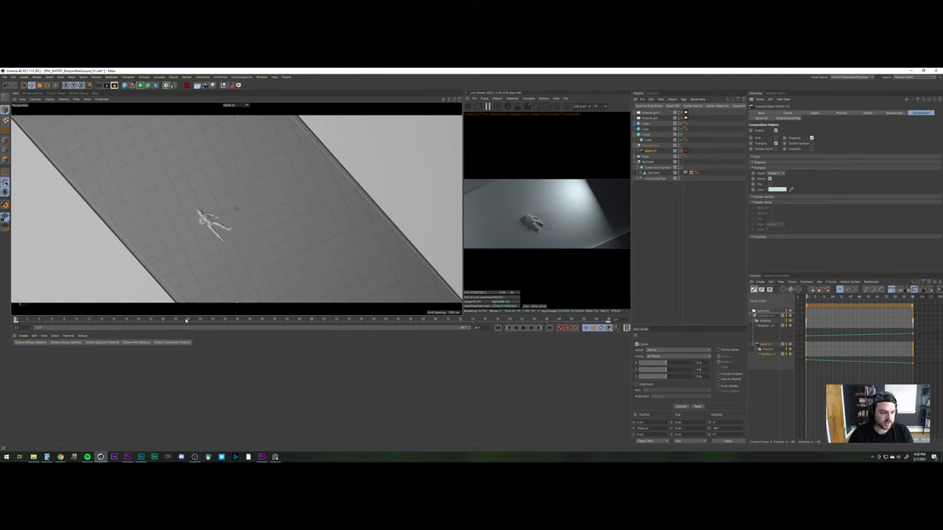
key(F8)
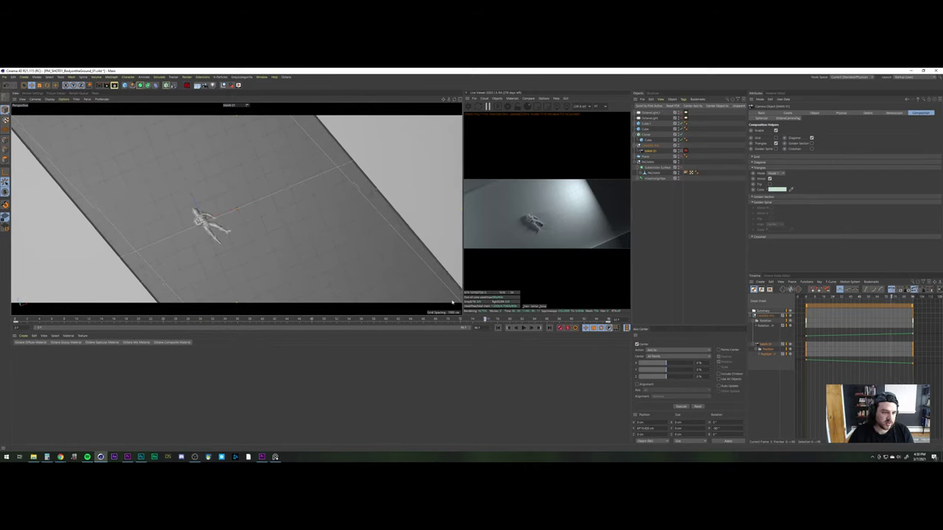
drag(114, 328, 12, 322)
click(658, 221)
click(651, 151)
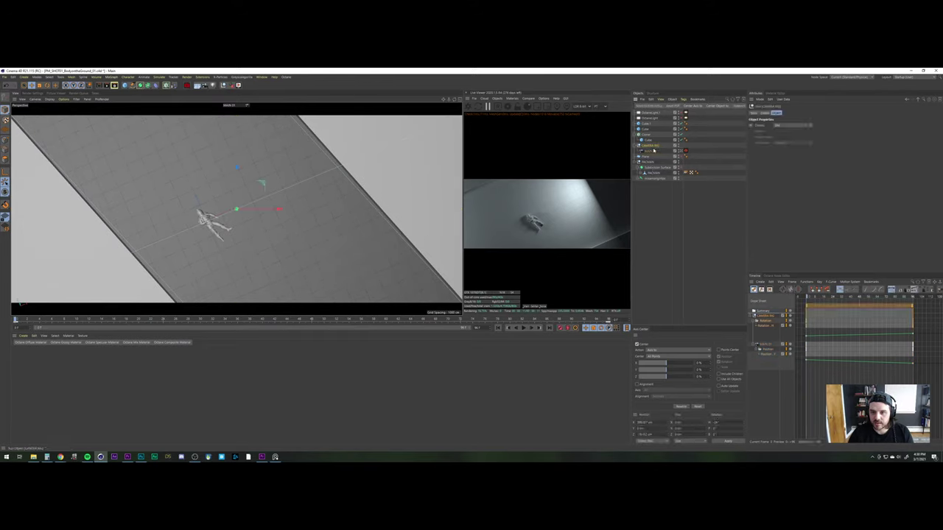
click(685, 151)
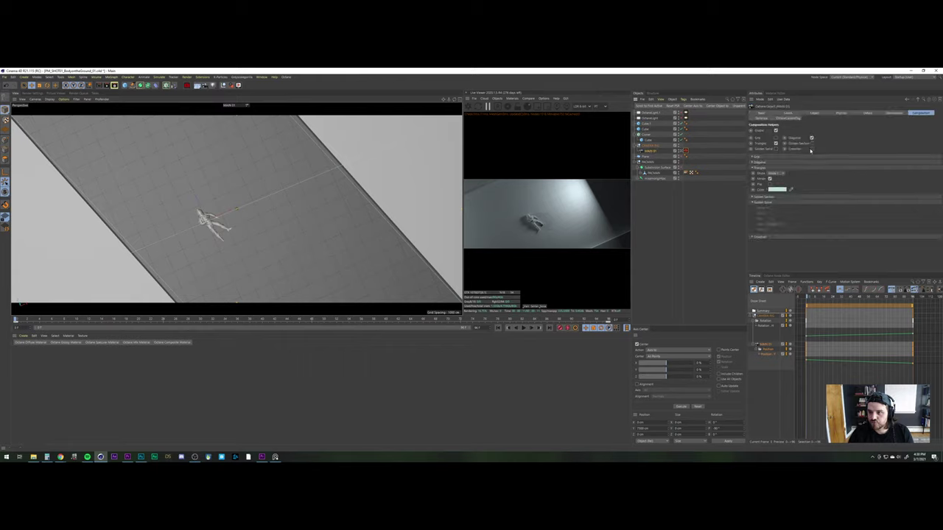
Move the whole astronaut group toward the frame centre along the diagonal guide, and preview the camera move before rewinding
click(650, 162)
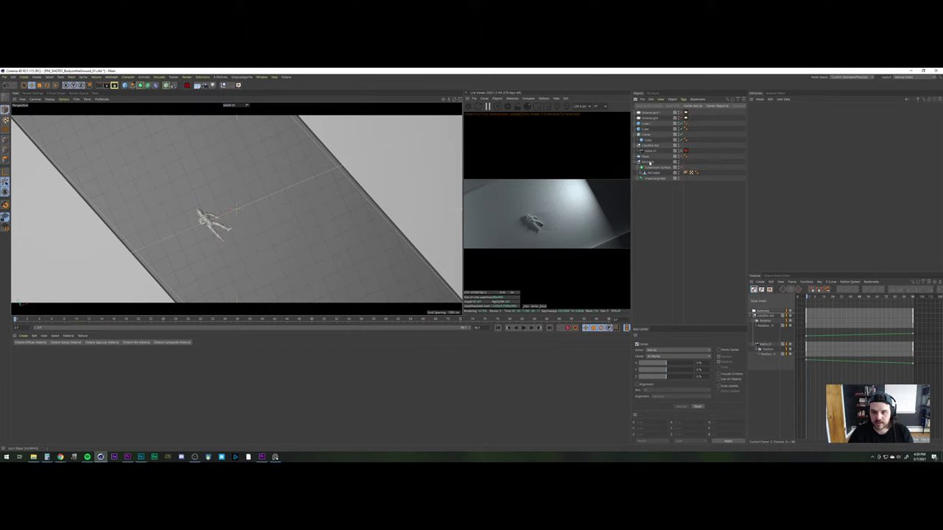
click(650, 162)
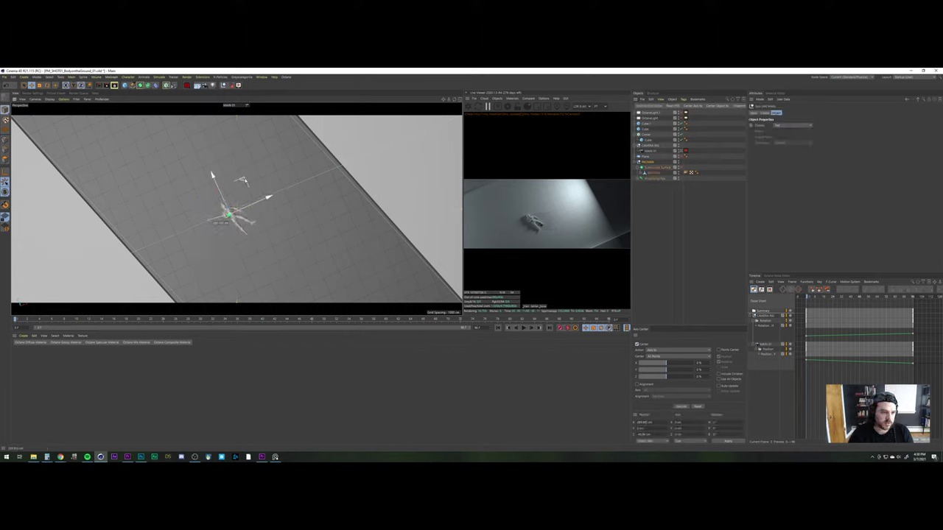
drag(245, 181, 247, 181)
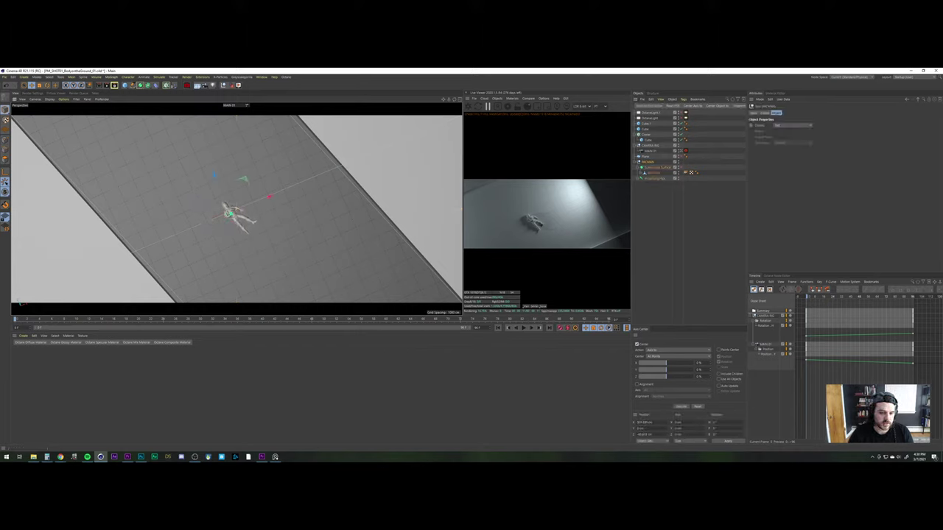
click(524, 328)
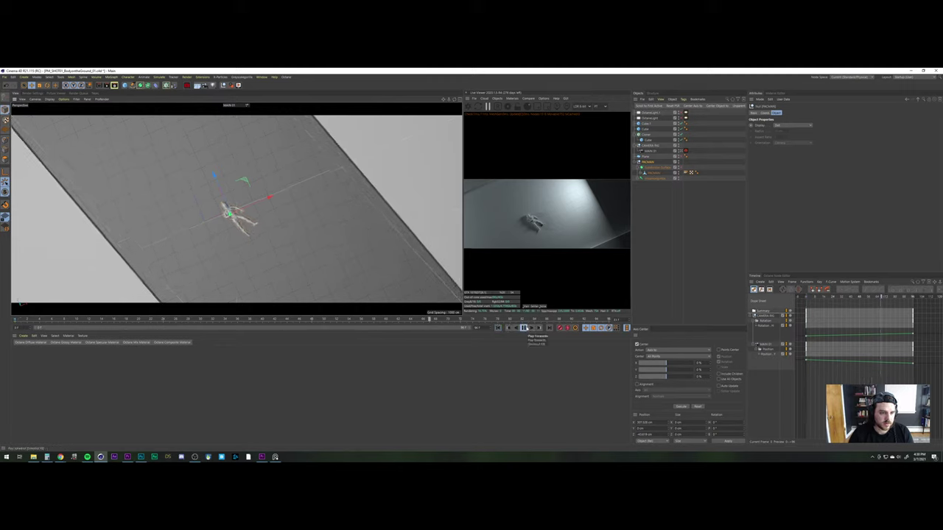
click(524, 328)
click(498, 329)
click(727, 221)
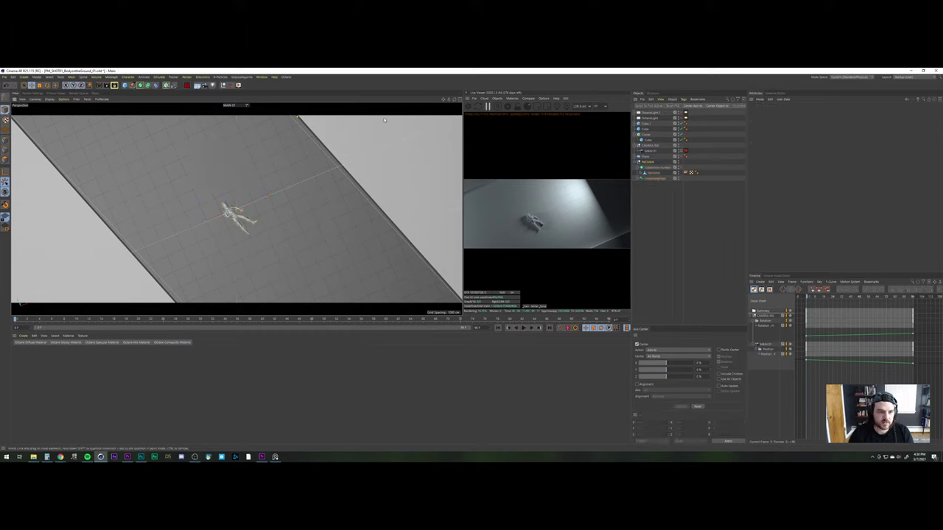
Move the two flanking cubes outward in the top view to widen the floor gap, return to the camera view and save the project
click(384, 120)
click(457, 98)
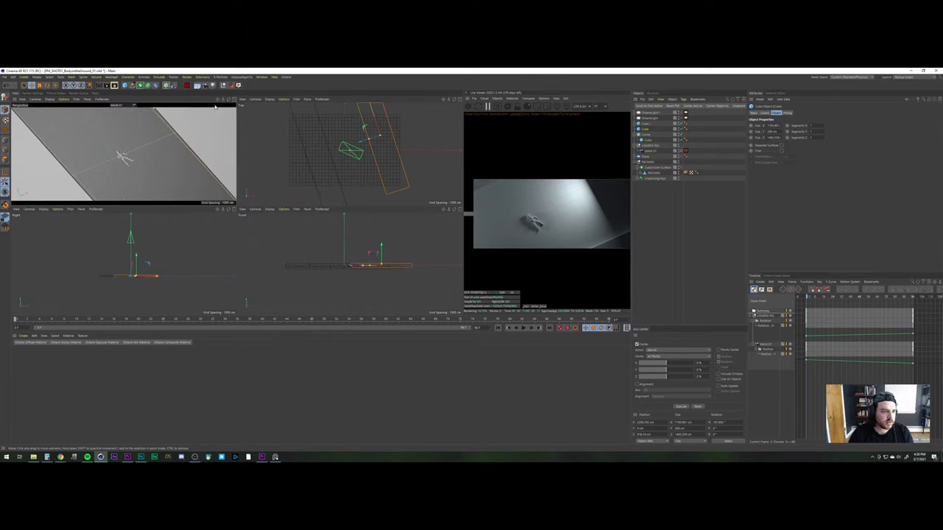
drag(358, 142, 367, 143)
click(646, 124)
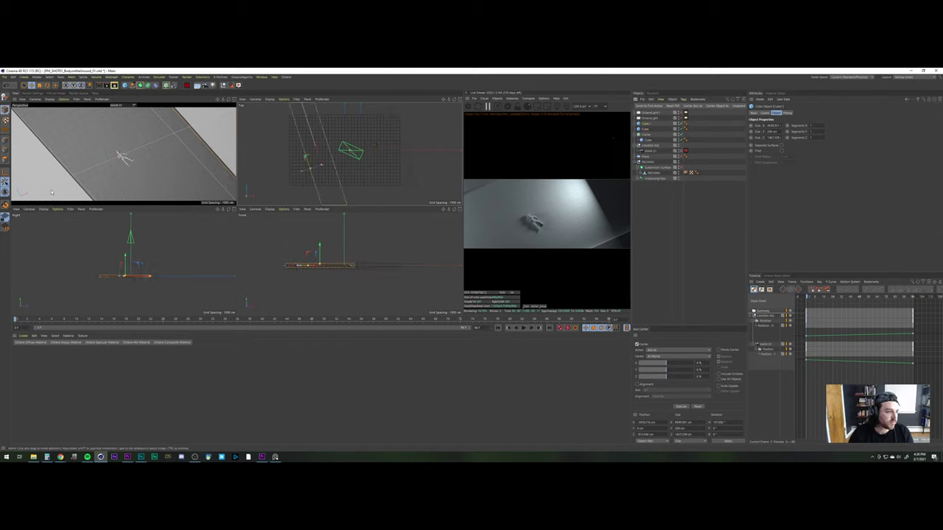
drag(302, 170, 296, 172)
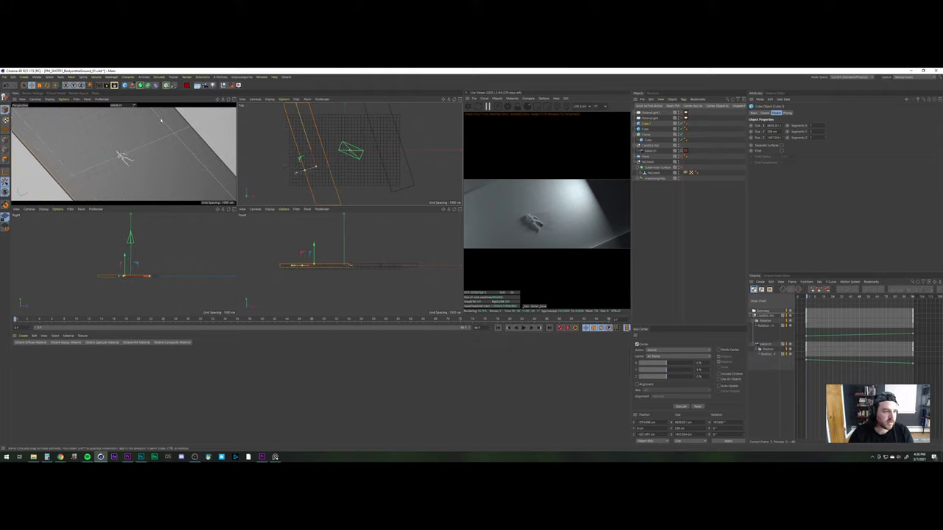
key(F1)
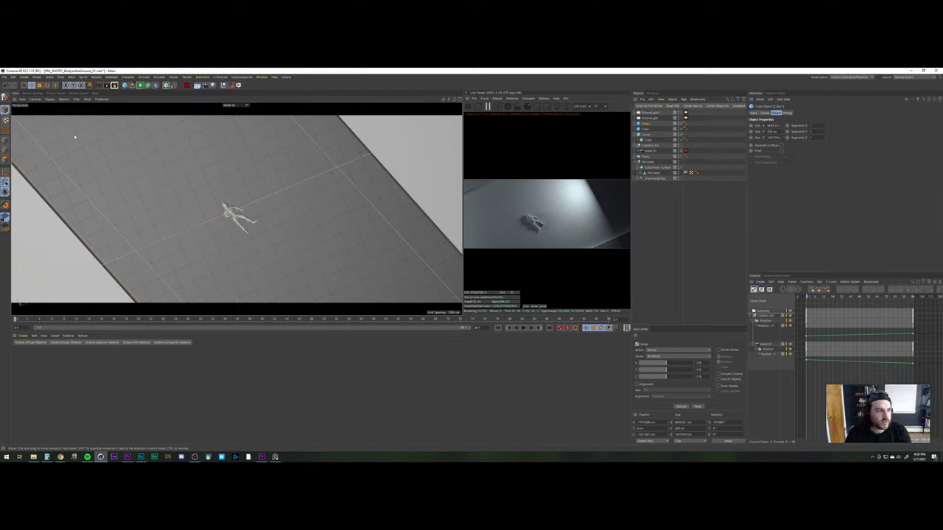
key(ctrl+s)
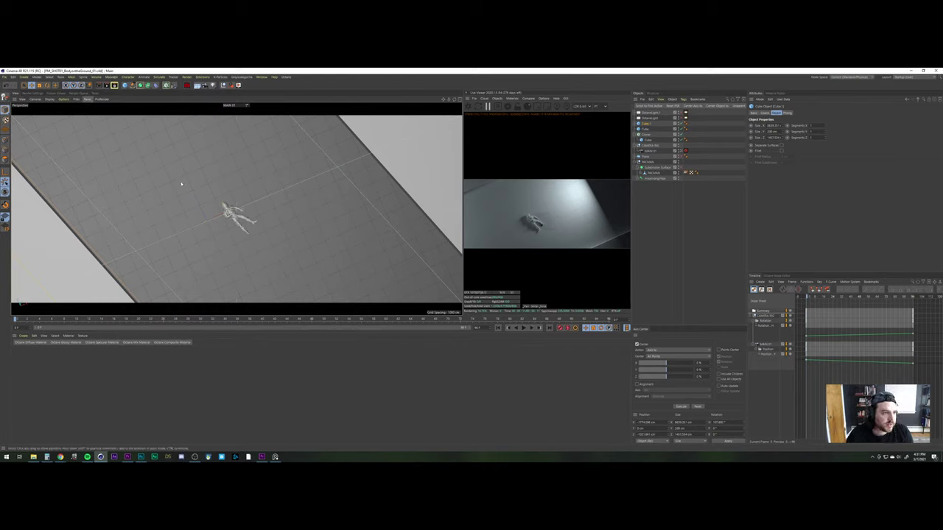
Switch to the PM_SHOT02_WakeUp_01 project and hide the set cubes surrounding the astronaut
key(v)
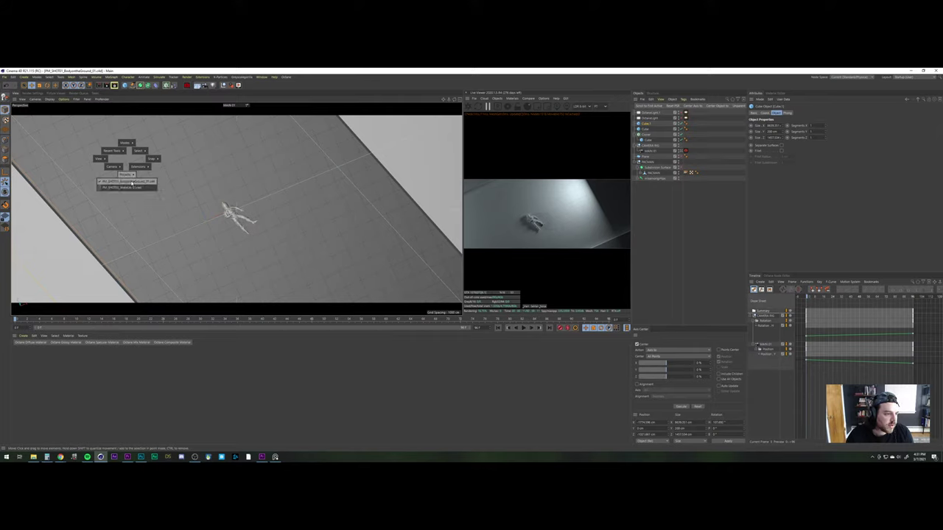
click(126, 184)
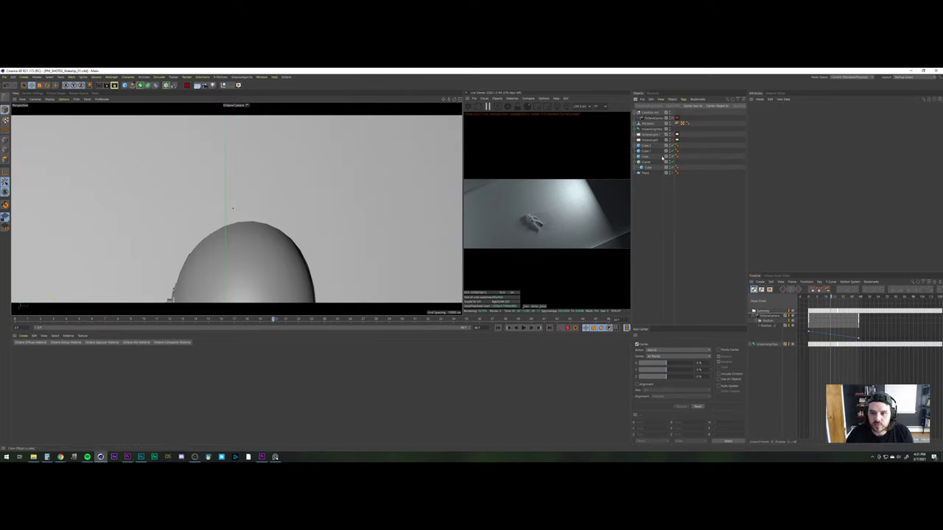
drag(671, 156, 672, 145)
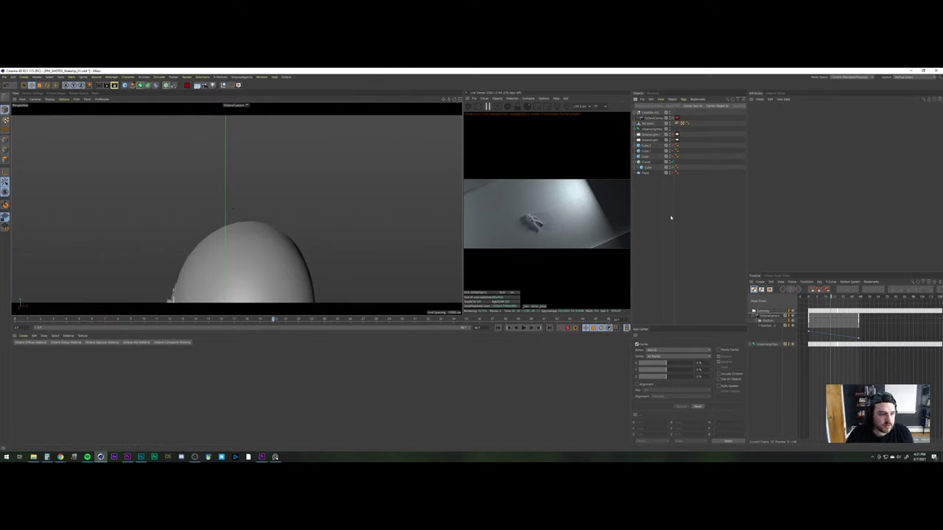
Play the wake-up shot through from its first frame, rewind it and make a preview movie of it
click(498, 329)
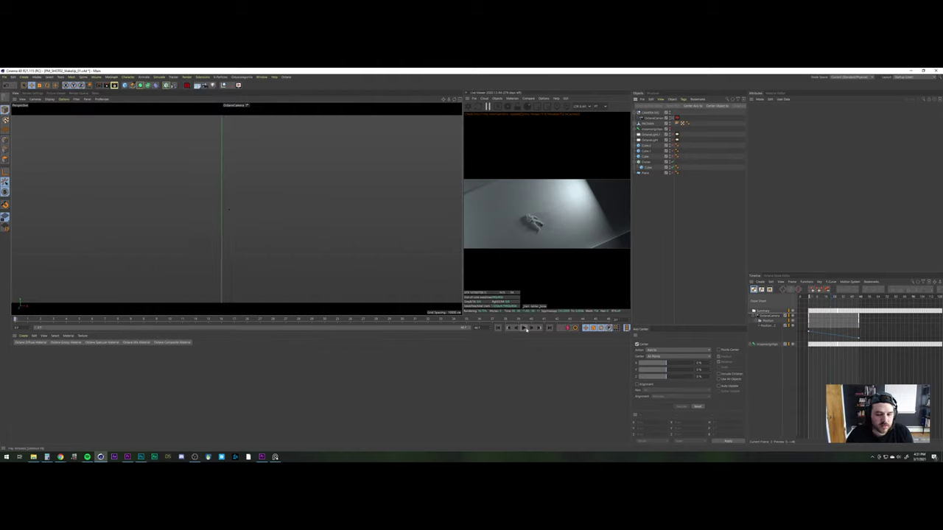
click(523, 329)
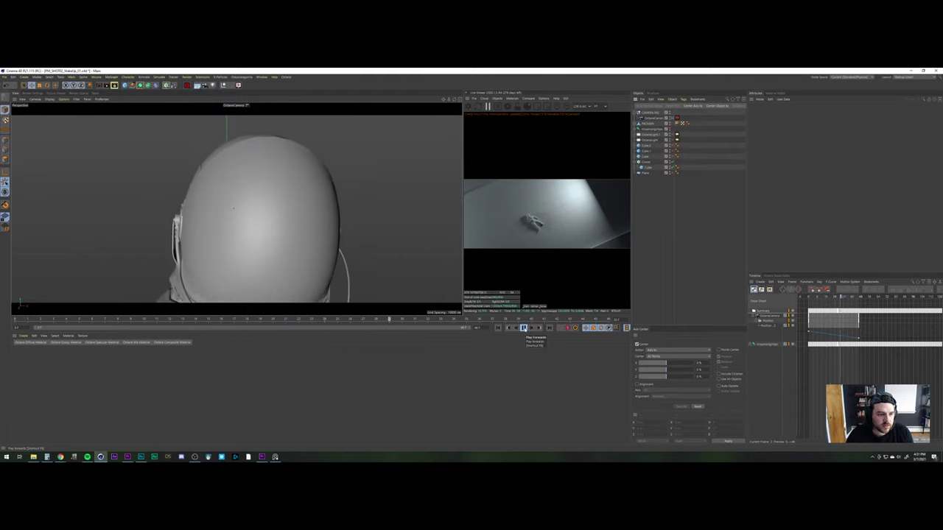
click(498, 328)
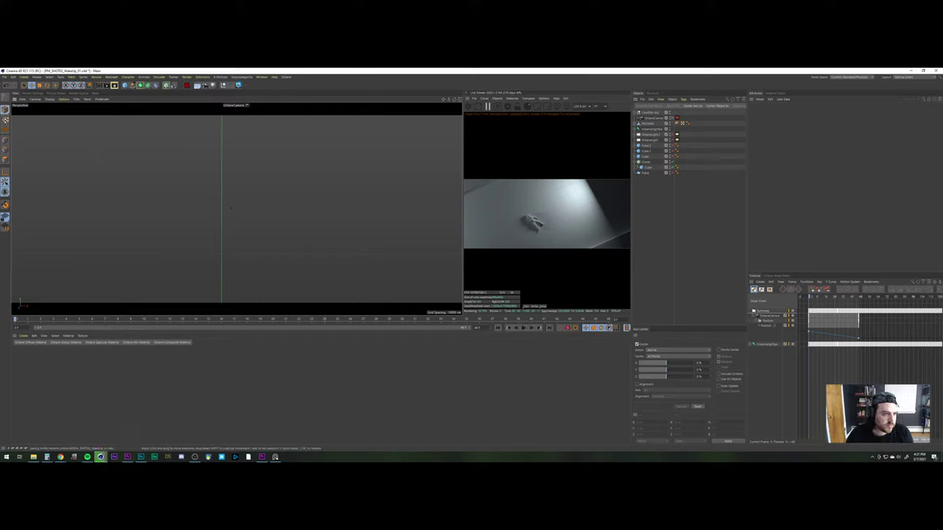
click(239, 86)
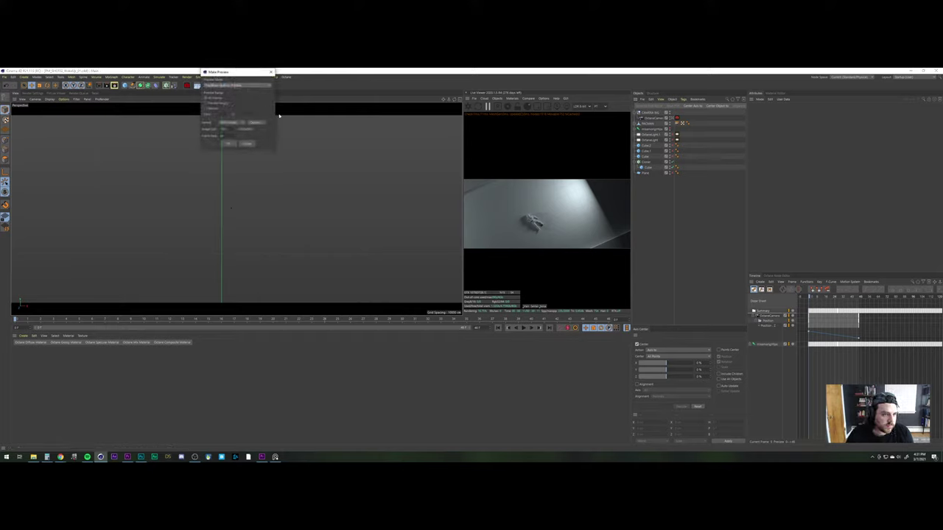
click(228, 144)
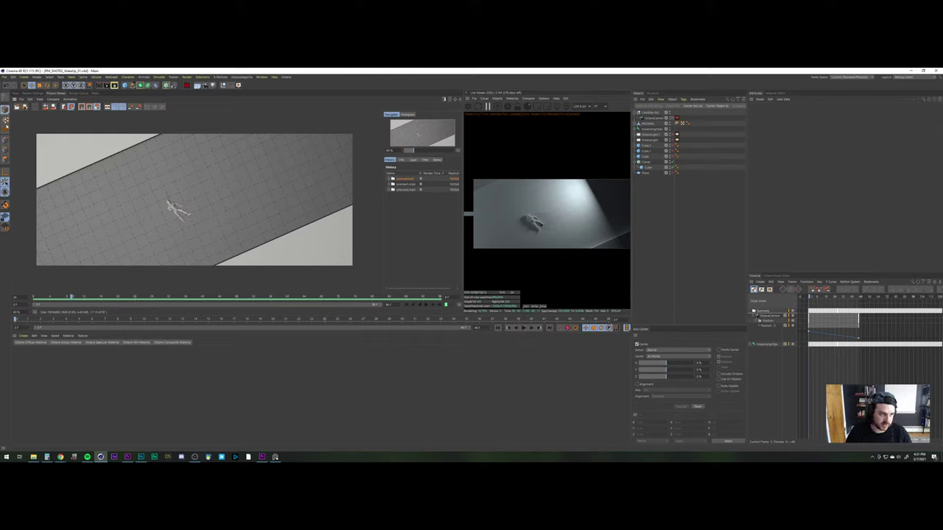
Return to the PM_SHOT01_BodyontheGround_01 project and make a preview movie of that shot
click(14, 97)
key(v)
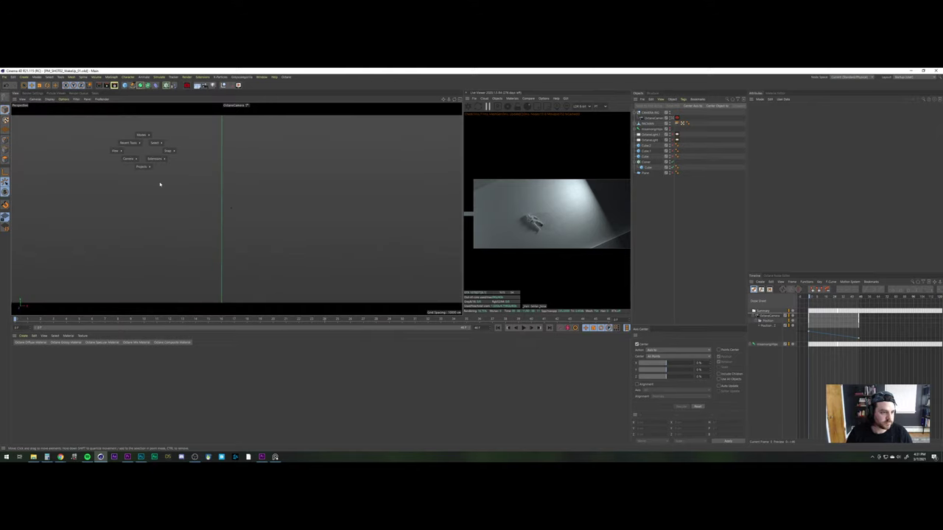
click(146, 173)
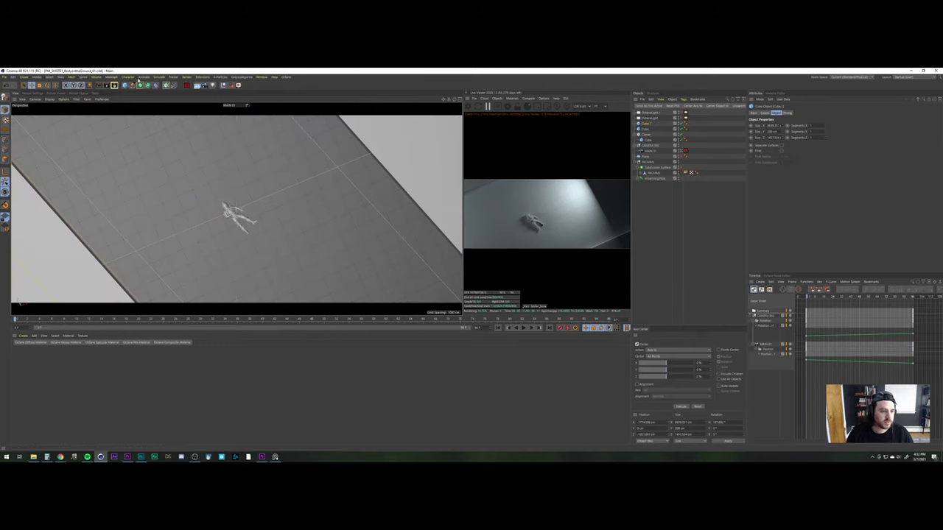
click(215, 86)
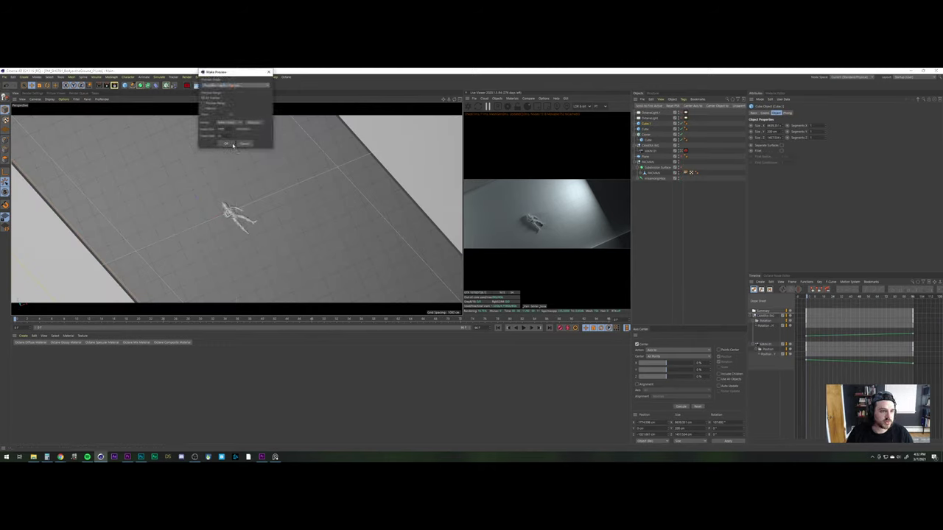
click(232, 144)
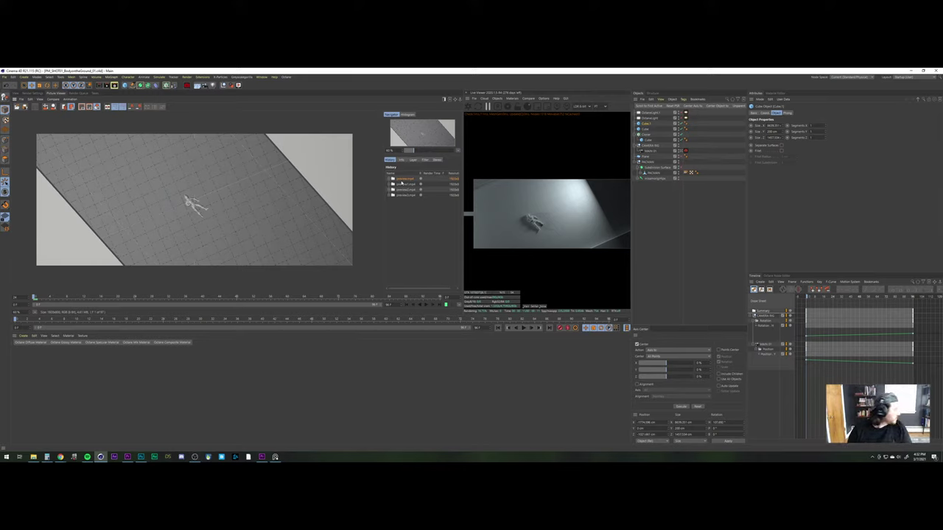
Show the rendered preview files in their folder and select preview2 and preview3
right_click(401, 183)
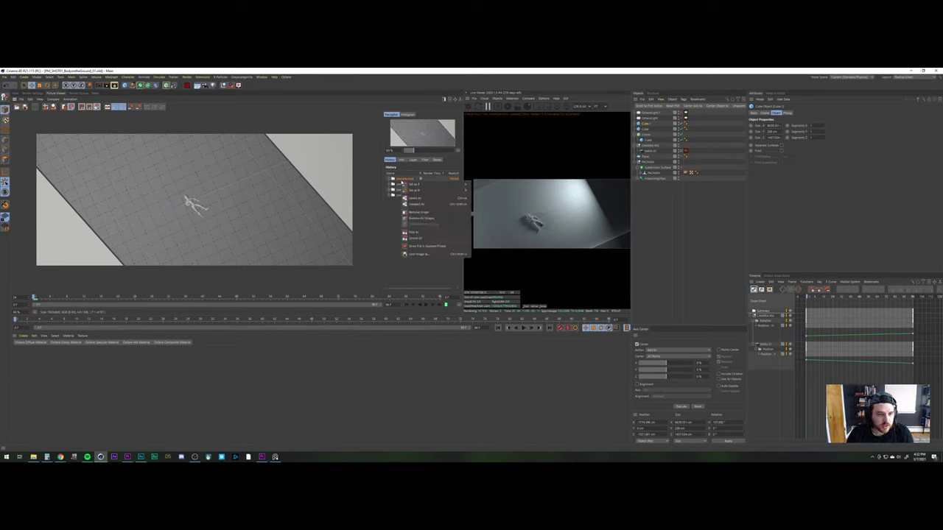
click(433, 249)
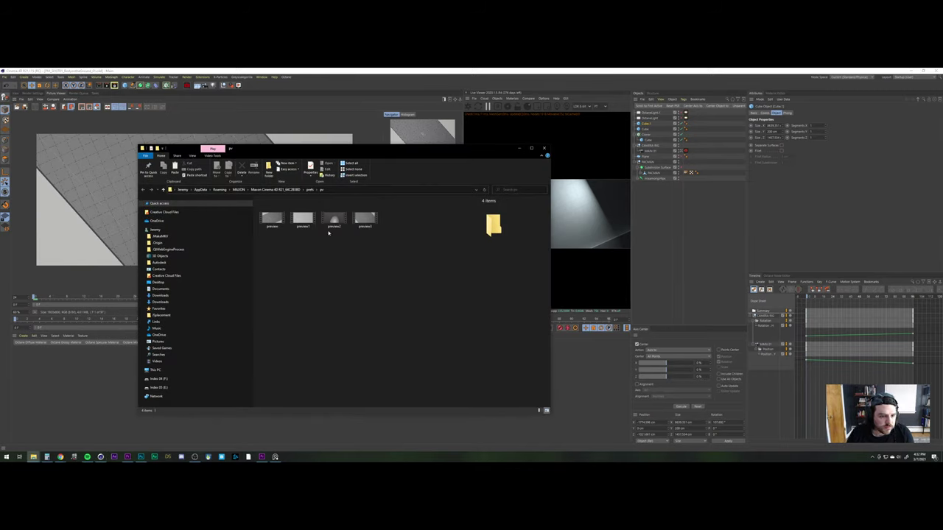
click(364, 216)
drag(403, 212, 334, 227)
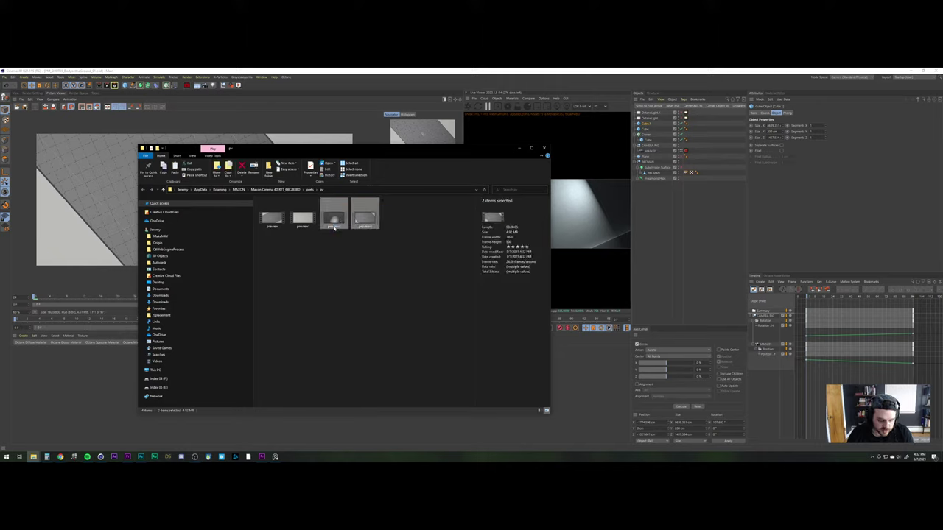
Place the two selected preview files in the project's Footage > PLAYBLASTS folder
click(33, 456)
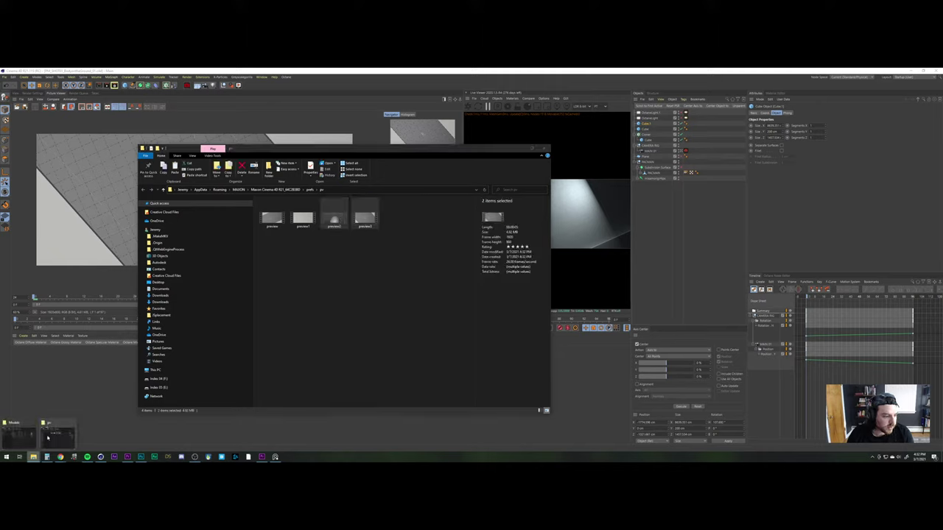
click(25, 436)
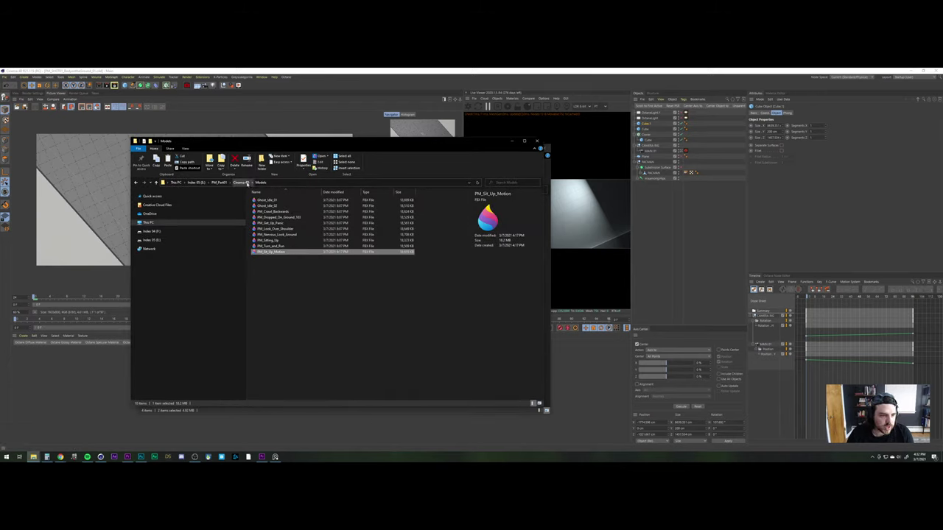
click(219, 182)
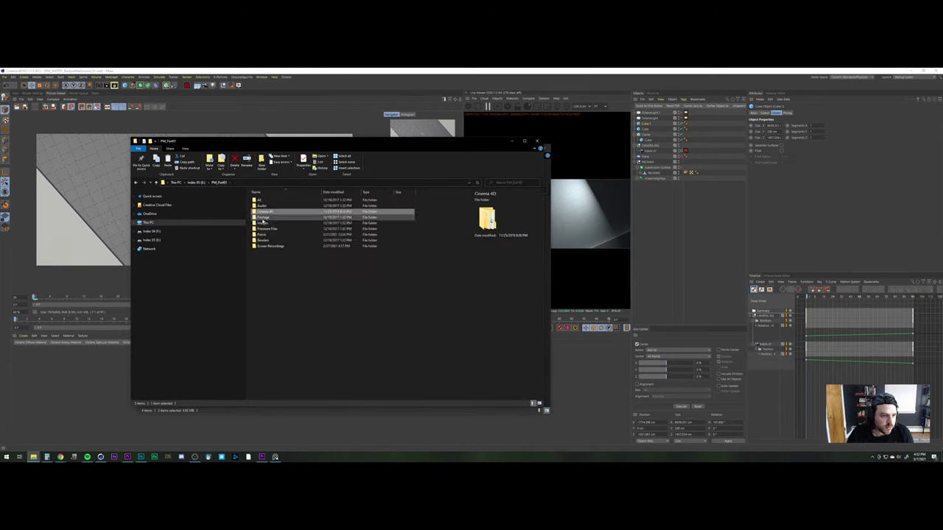
double_click(263, 219)
double_click(263, 200)
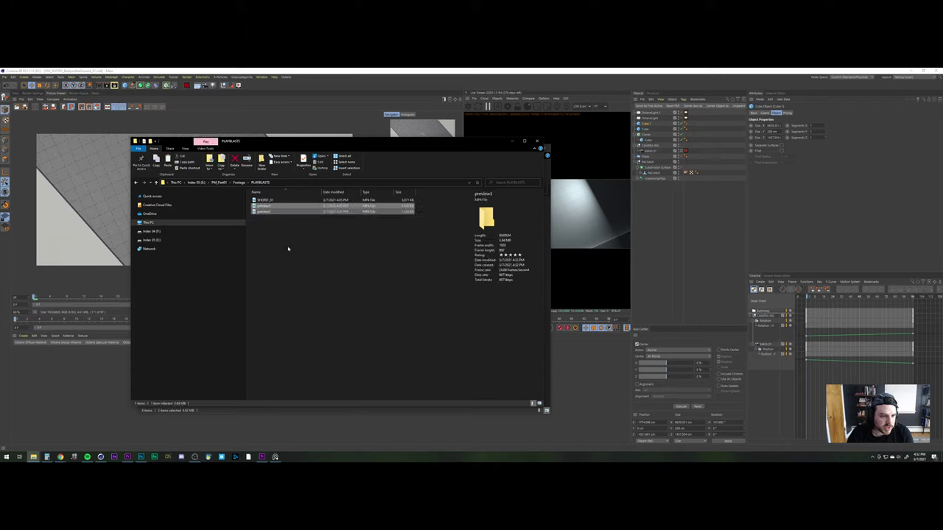
Rename the preview3 file in the PLAYBLASTS folder as SHOT01_02
click(264, 206)
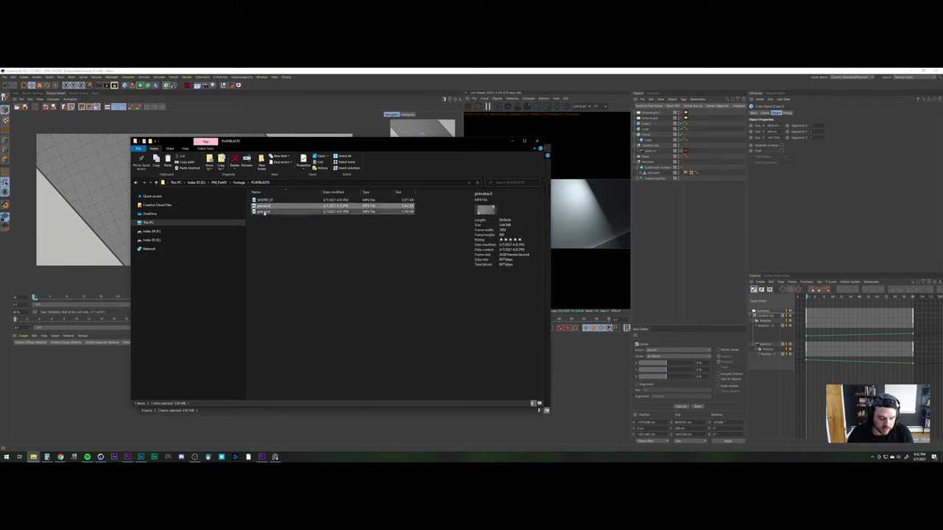
key(F2)
text(SHOT)
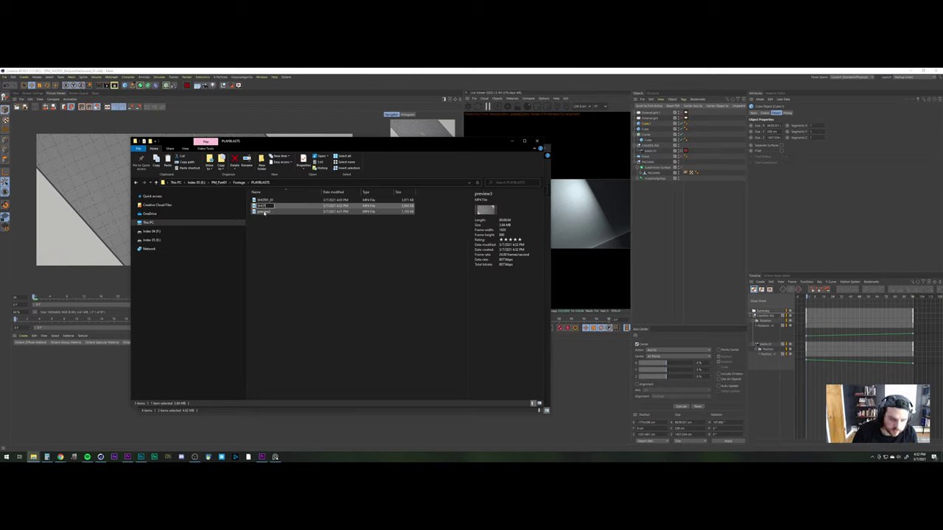
text(02)
key(Return)
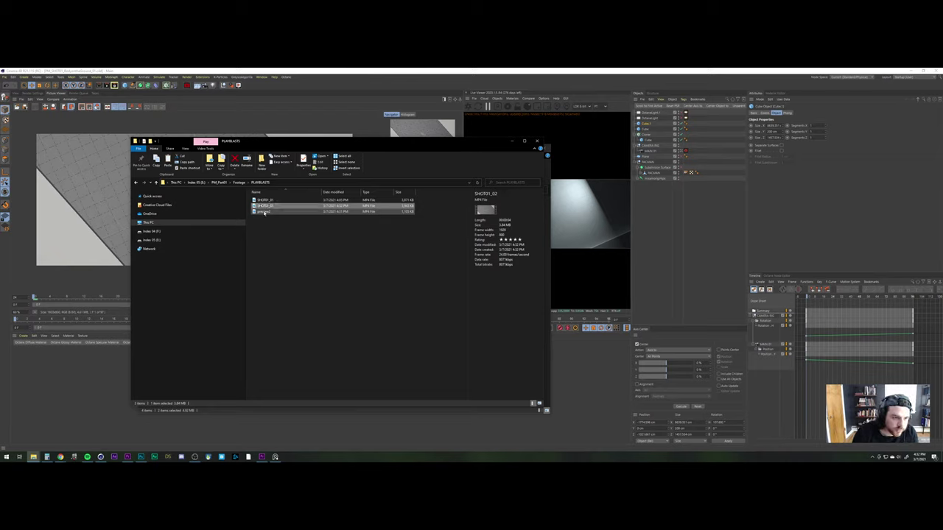
Rename the preview2 file as SHOT02_01
click(265, 212)
key(F2)
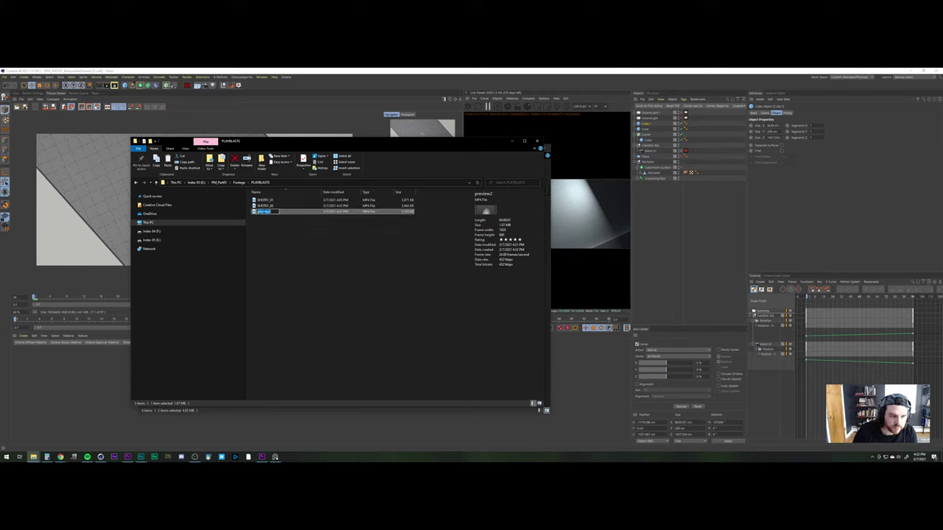
text(SHOT01_03)
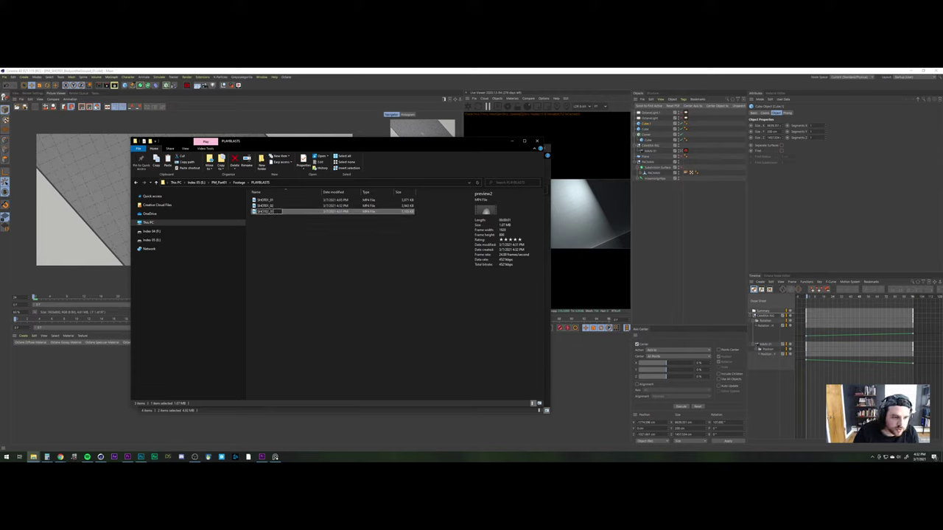
key(Return)
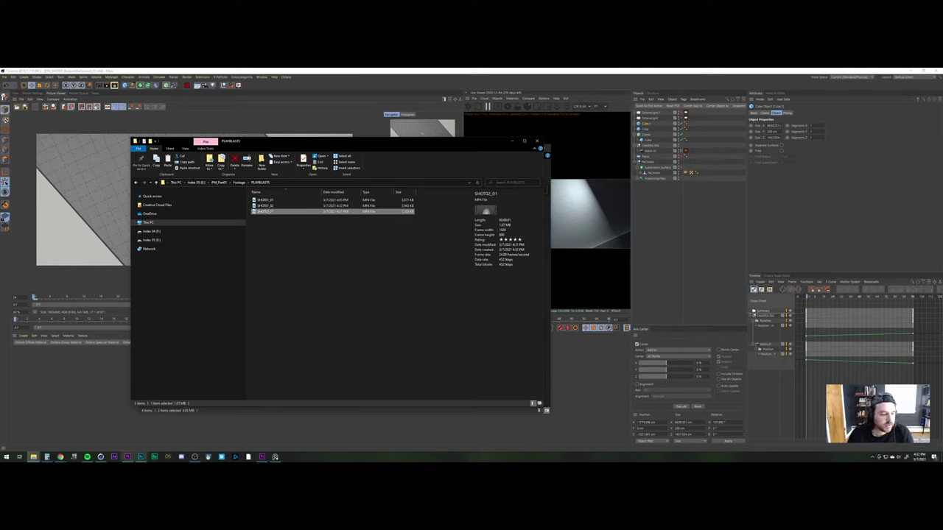
Switch to Premiere Pro and import SHOT01_02 and SHOT02_01 from the PLAYBLASTS folder into the project
click(127, 457)
mouse_move(33, 456)
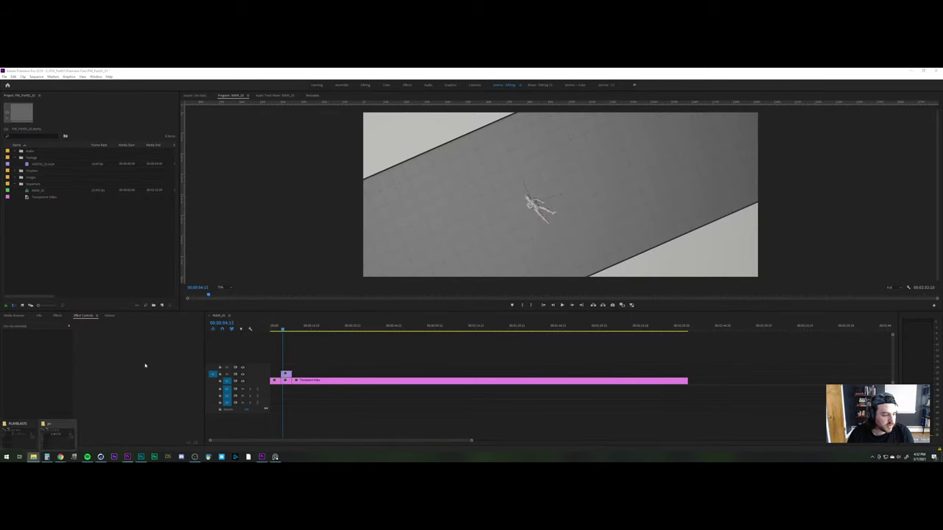
click(59, 433)
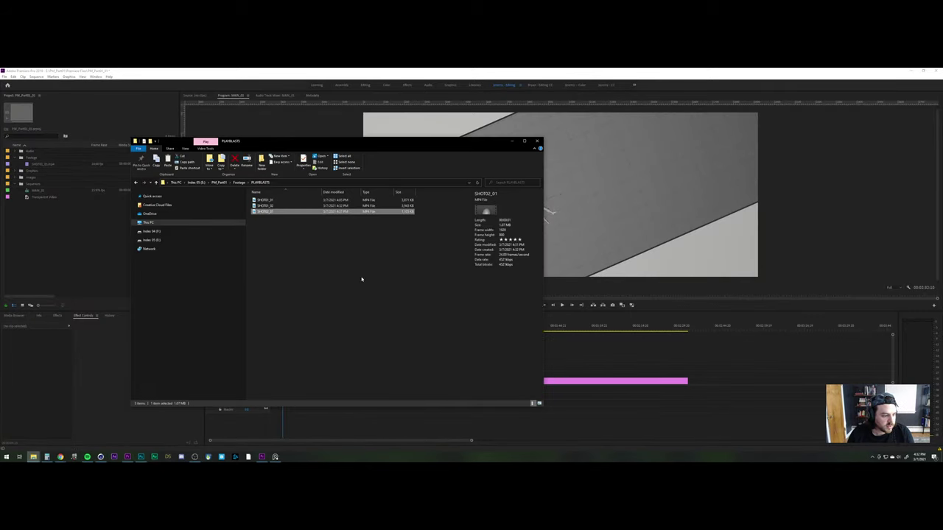
click(267, 207)
drag(287, 236, 83, 235)
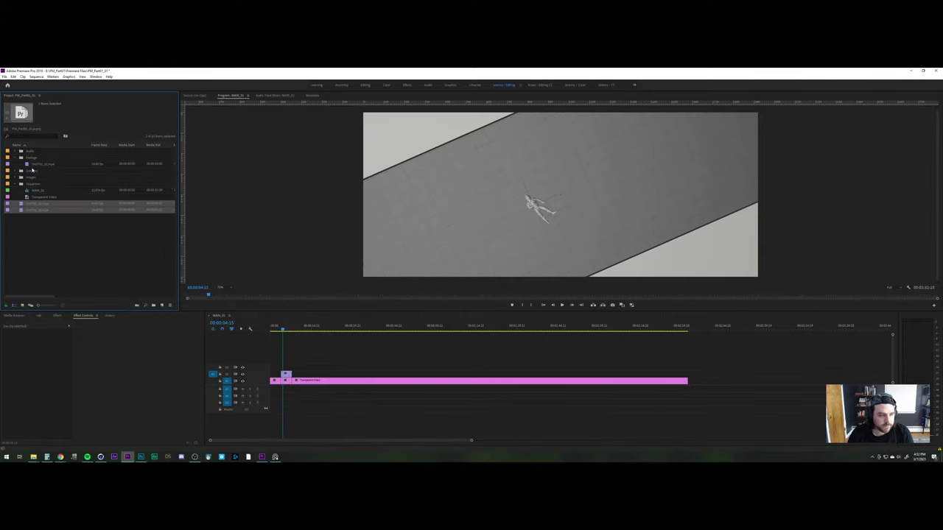
click(41, 221)
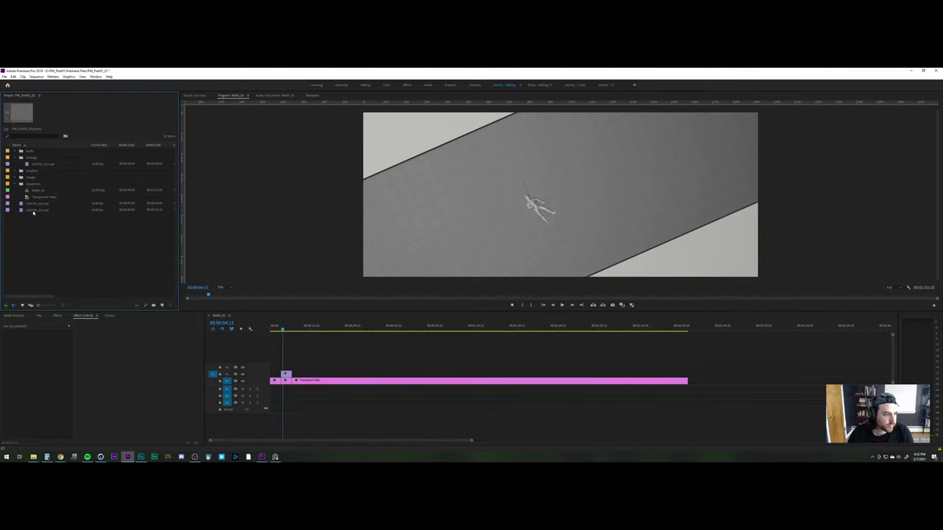
Replace the old Shot 01 clip on the timeline with SHOT01_02, add SHOT02_01 directly behind it, and play the edit
drag(33, 206, 285, 375)
drag(38, 210, 287, 376)
key(space)
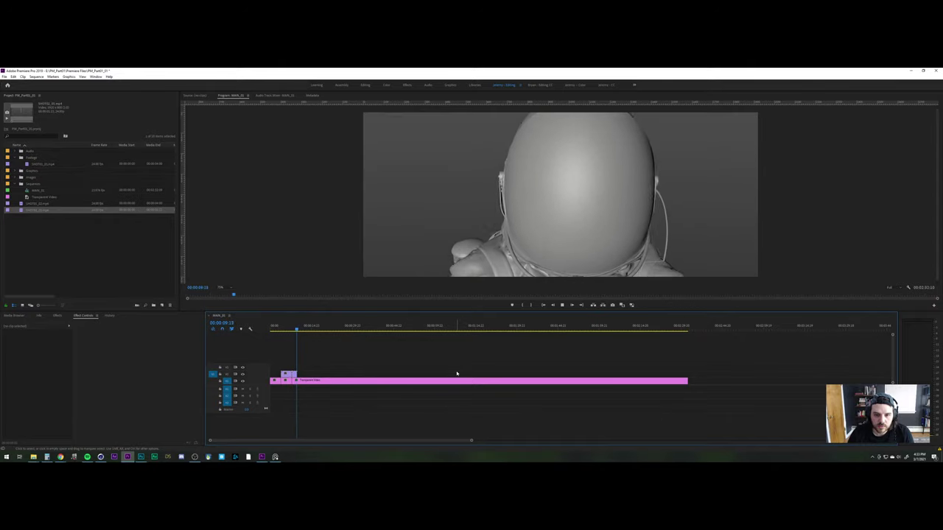
Replay the two playblast clips from within Shot 01 to check the cut into the helmet wake-up shot
click(283, 328)
key(space)
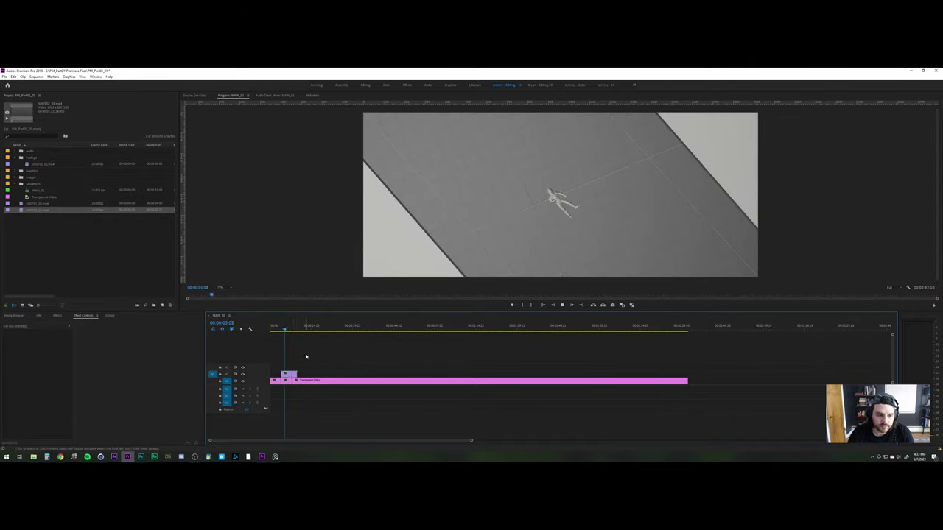
key(space)
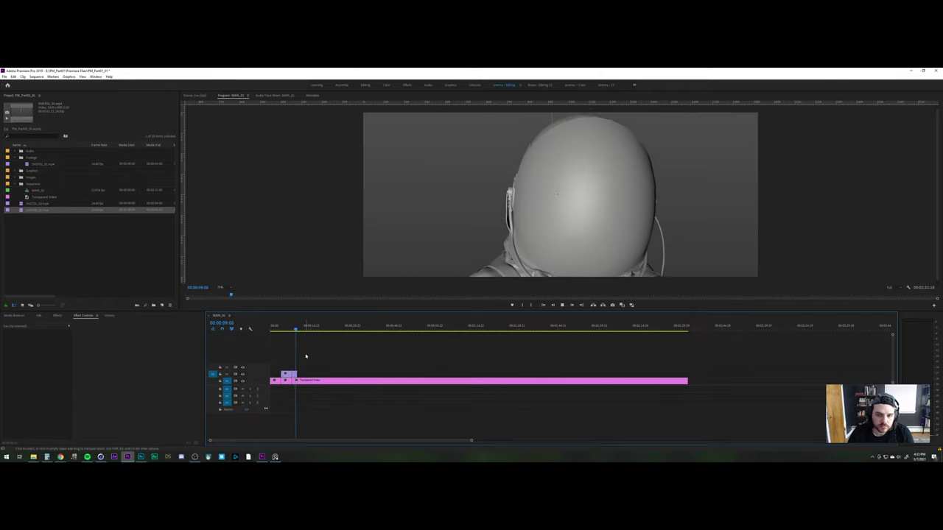
click(286, 329)
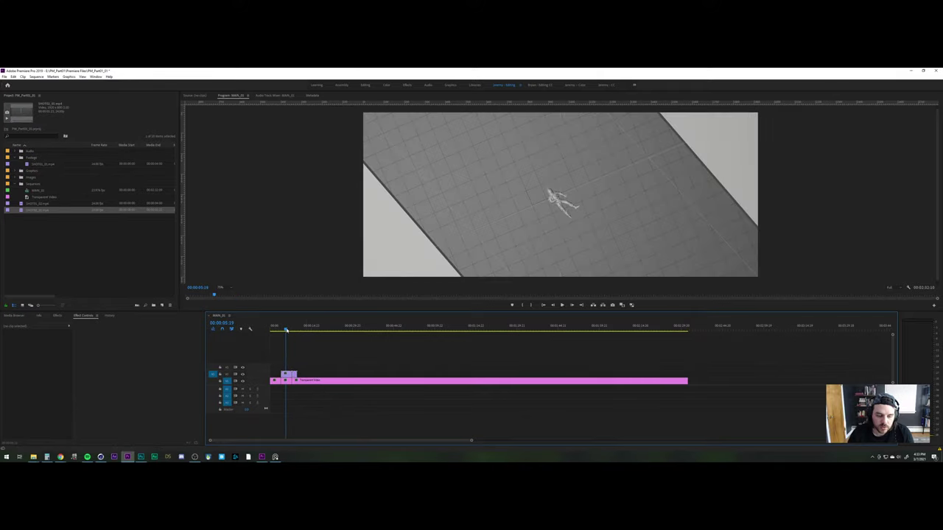
key(space)
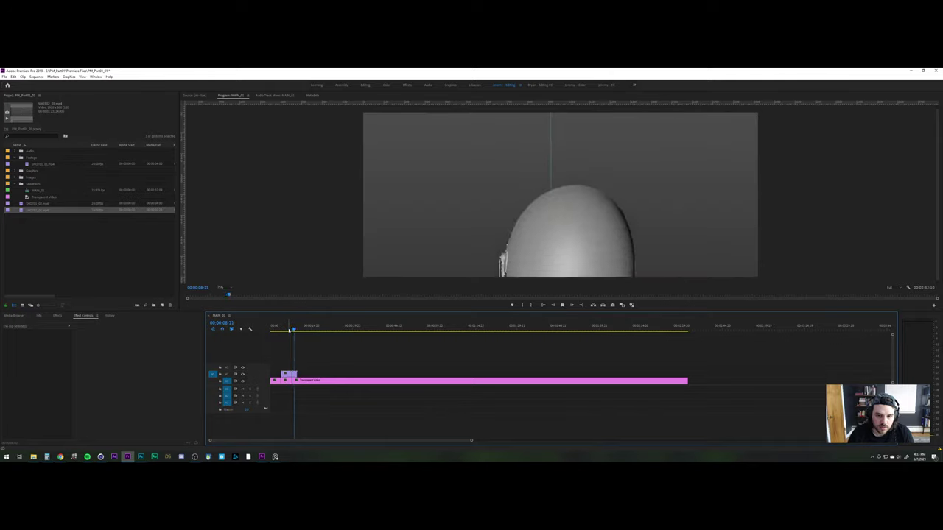
key(space)
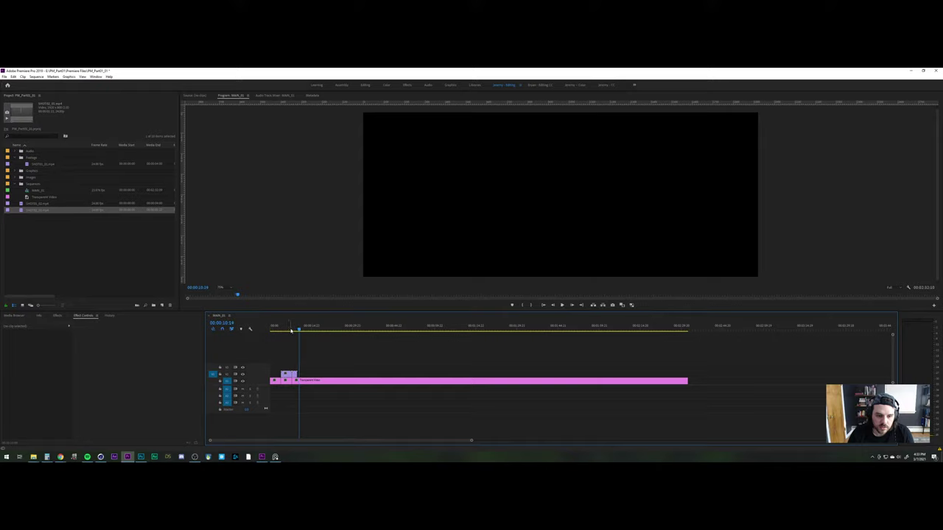
Replay the end of Shot 01 and the start of Shot 02 to find where an extra shot could fit
click(291, 330)
key(space)
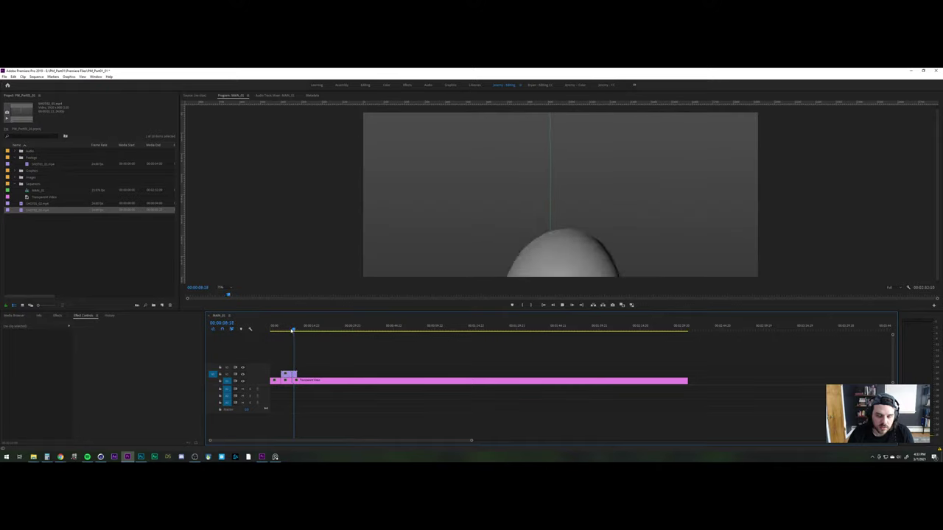
click(291, 330)
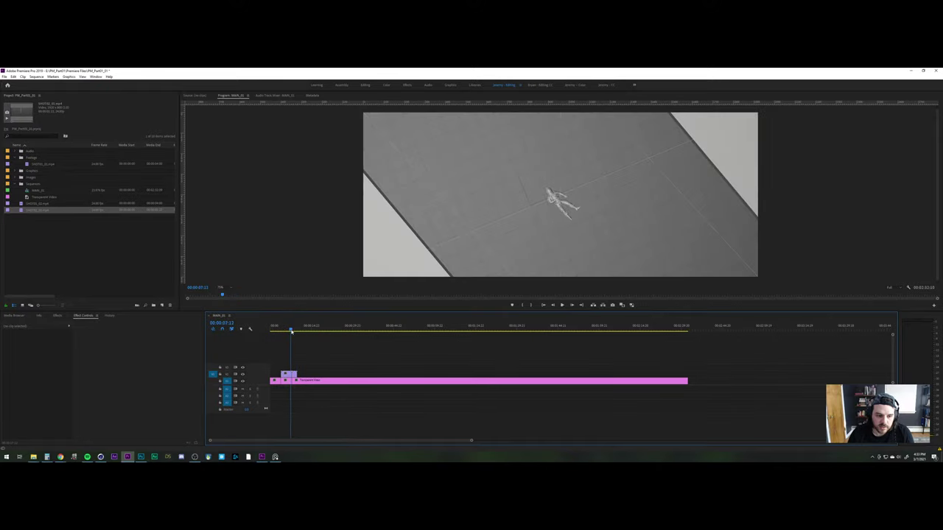
key(space)
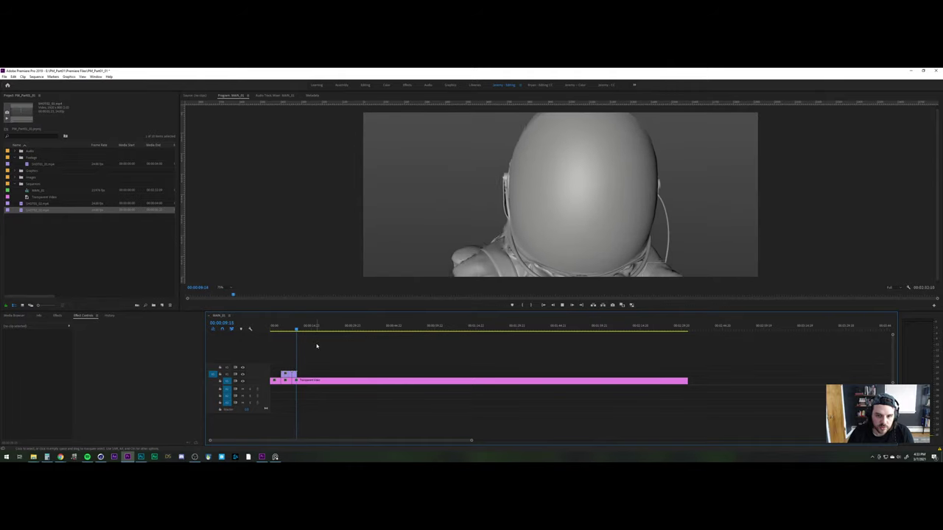
key(space)
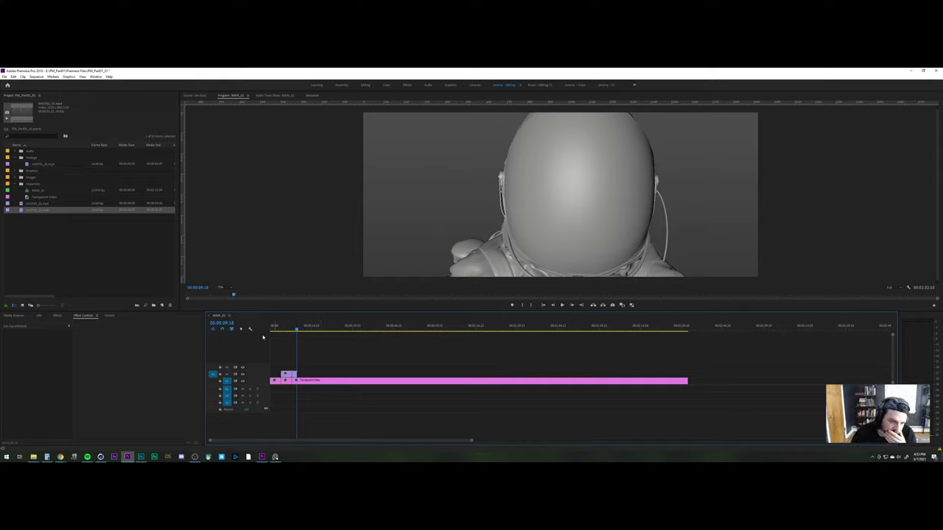
click(290, 330)
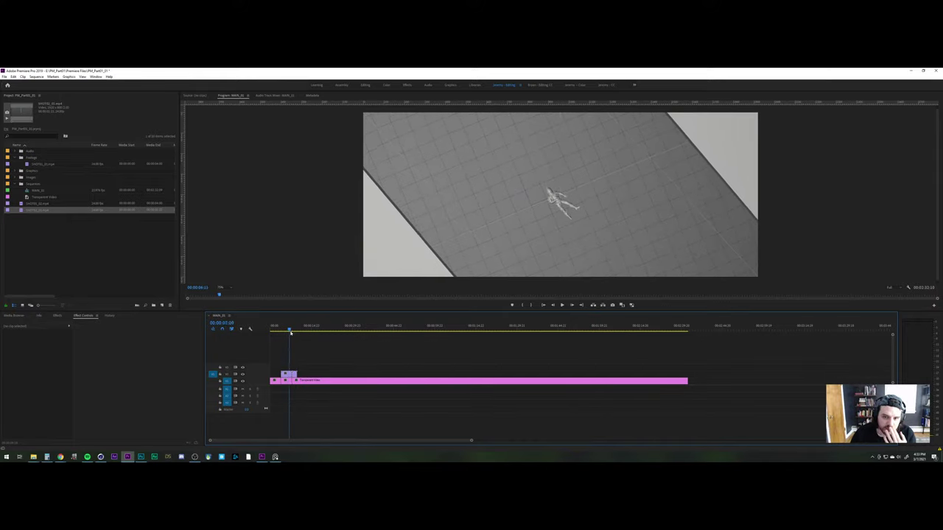
mouse_move(290, 333)
mouse_down()
mouse_move(284, 341)
mouse_move(298, 345)
mouse_move(287, 352)
mouse_up()
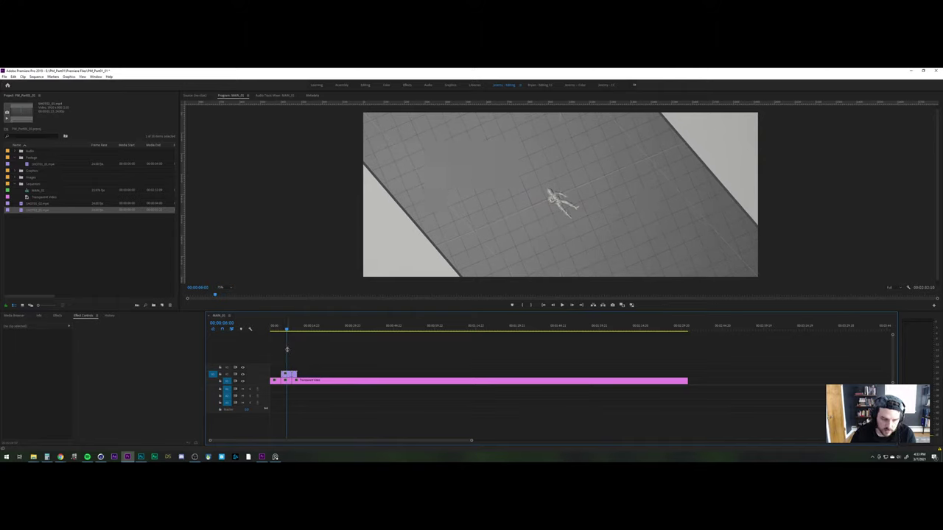
key(space)
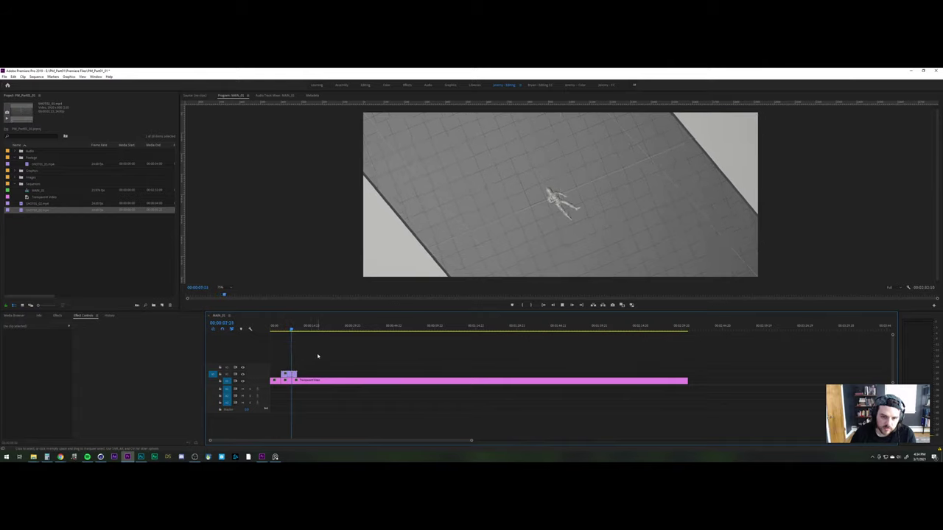
key(space)
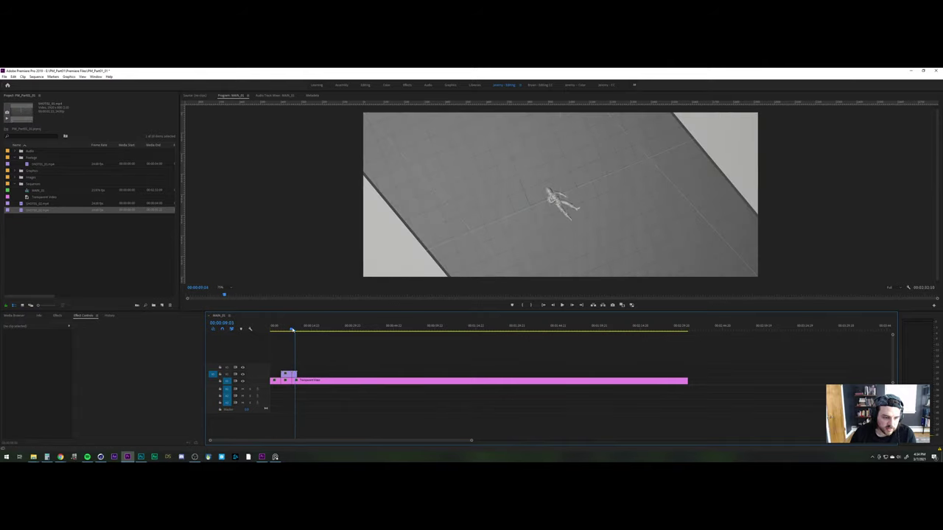
Switch to Cinema 4D and save a copy of the Shot 01 scene as PM_SHOT01_HandTwitch_01
click(102, 457)
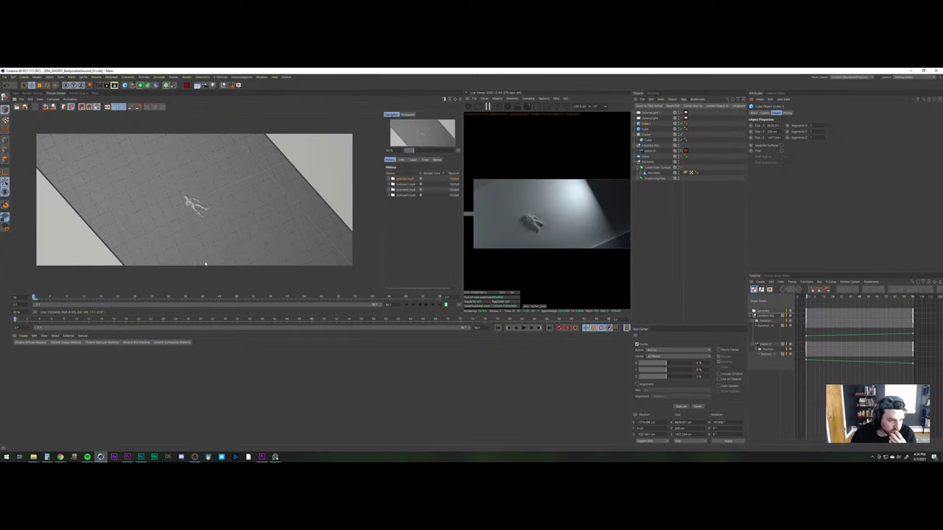
click(15, 97)
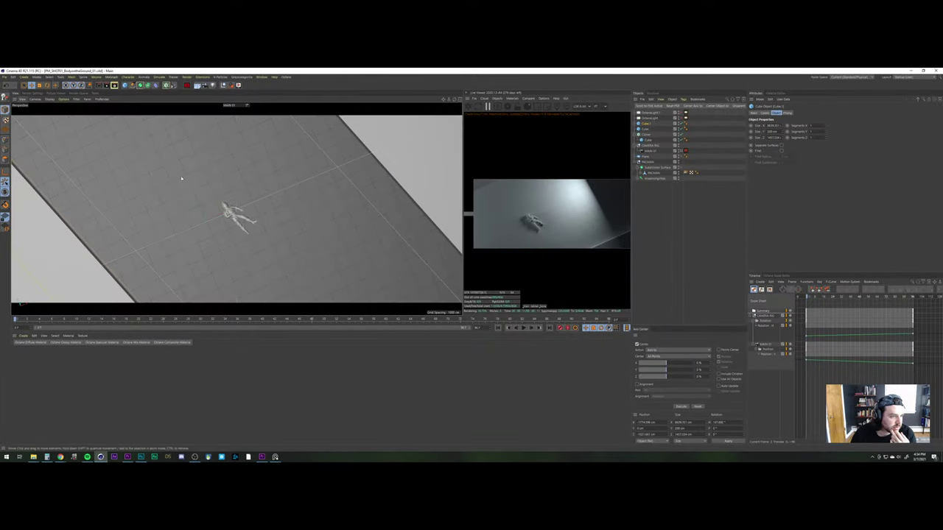
key(v)
mouse_move(170, 190)
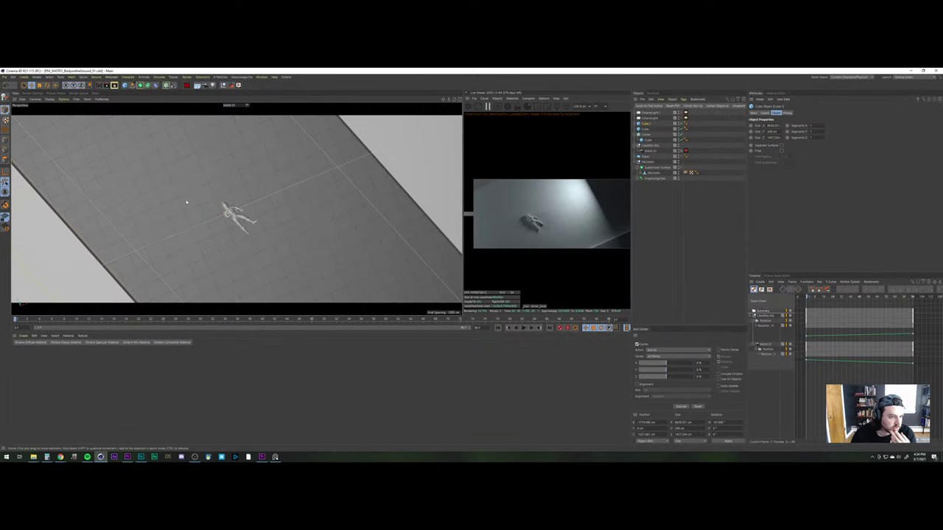
click(5, 76)
click(22, 130)
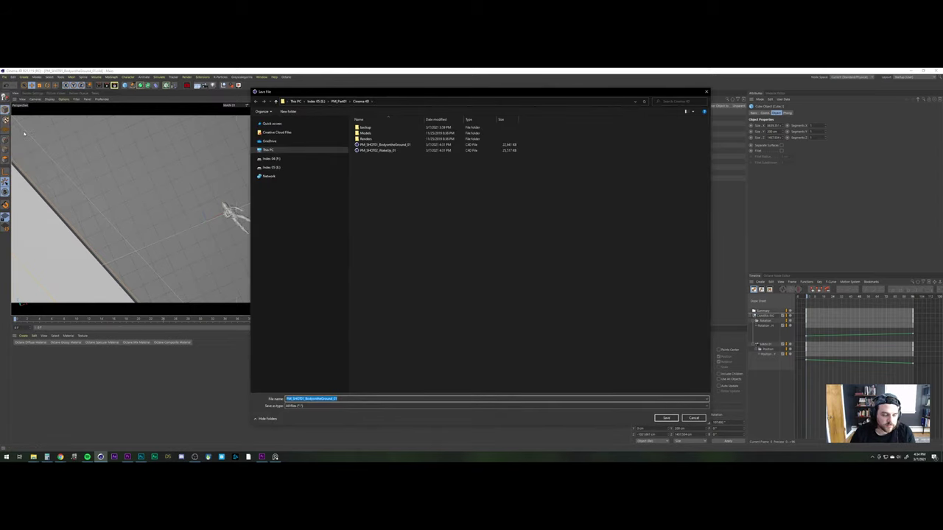
key(Right)
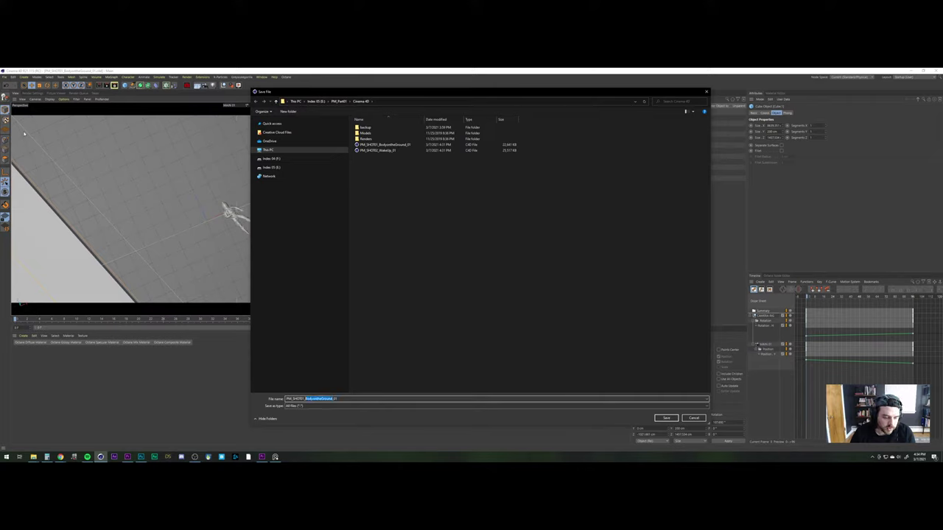
text(Hand)
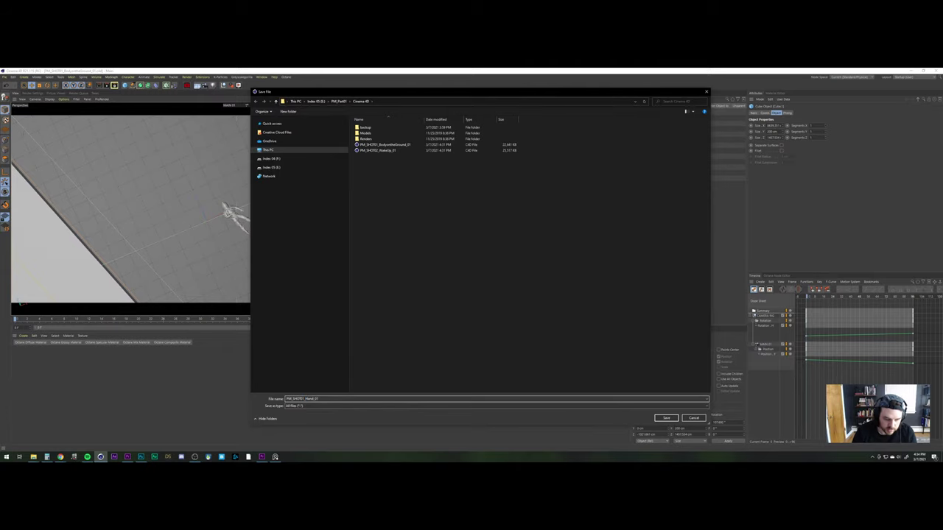
text(Mo)
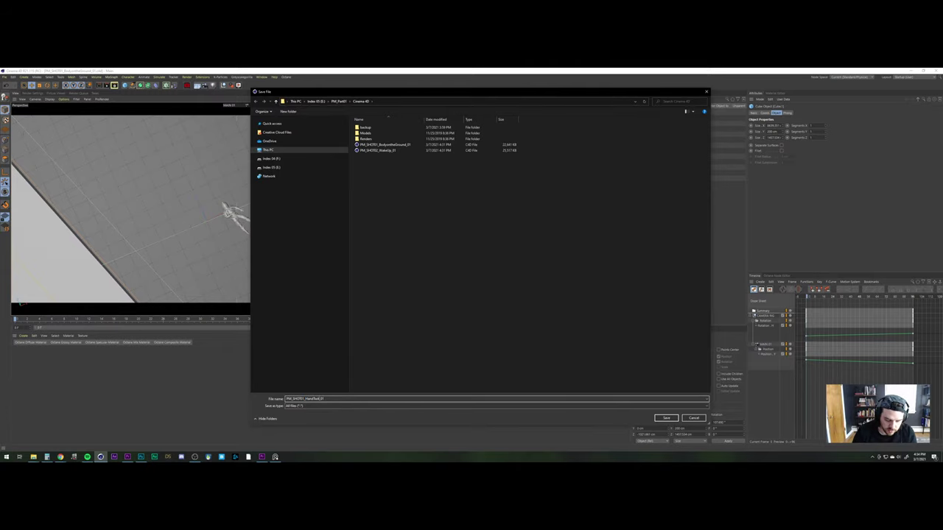
key(Return)
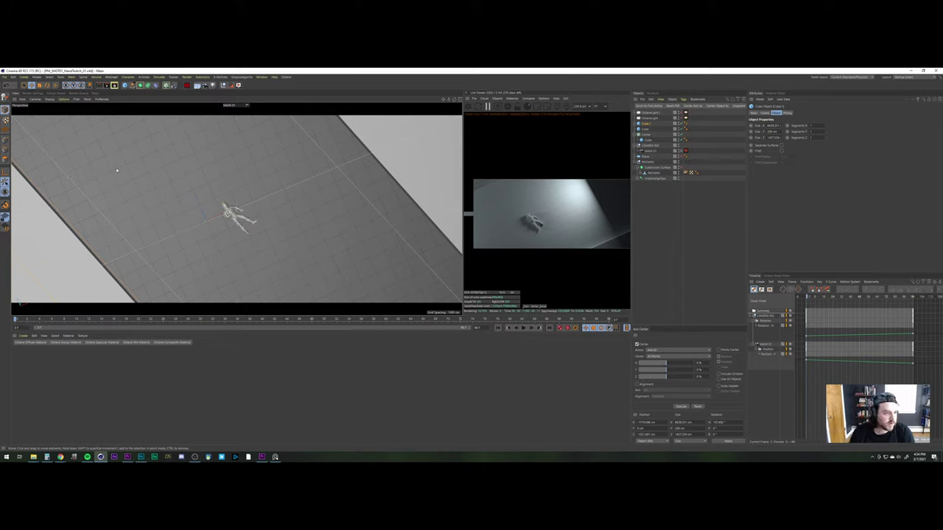
click(5, 76)
mouse_move(21, 192)
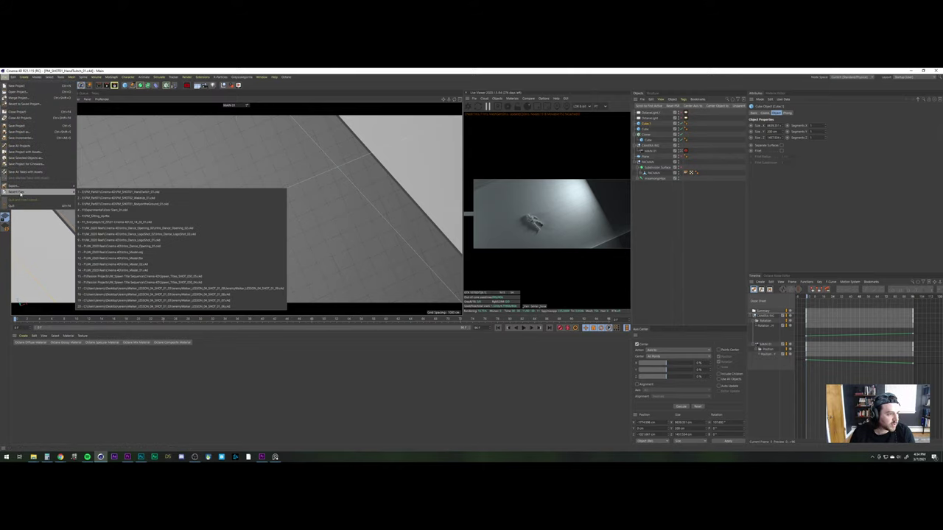
click(251, 155)
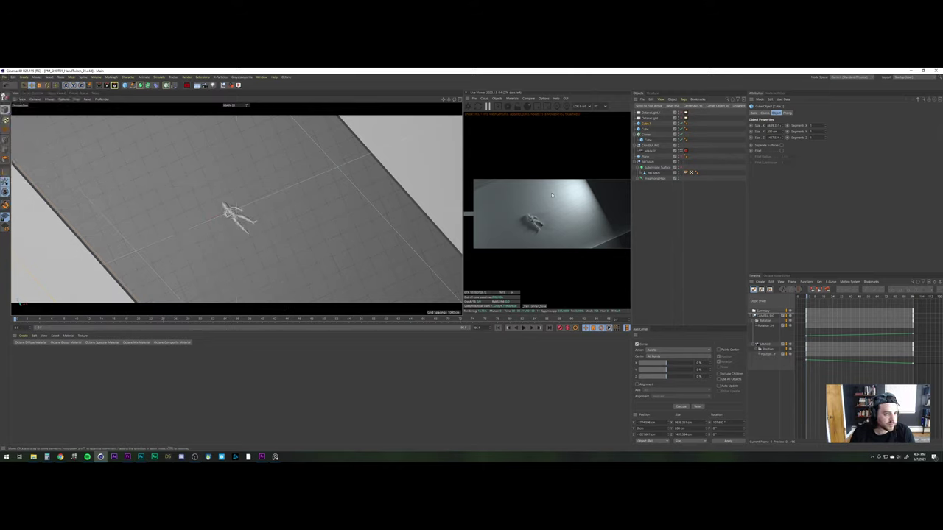
Leave the shot camera and inspect the astronaut's outstretched hand up close, toggling the model's Subdivision Surface
click(687, 222)
click(682, 151)
alt+drag(261, 240, 375, 227)
alt+middle_drag(375, 228, 242, 278)
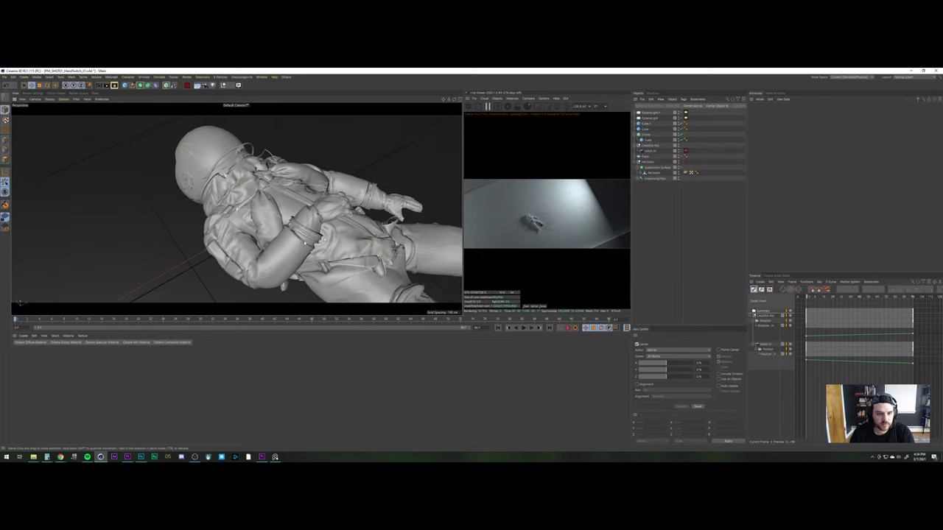
alt+drag(250, 196, 235, 209)
alt+middle_drag(383, 252, 315, 227)
alt+right_drag(316, 227, 361, 241)
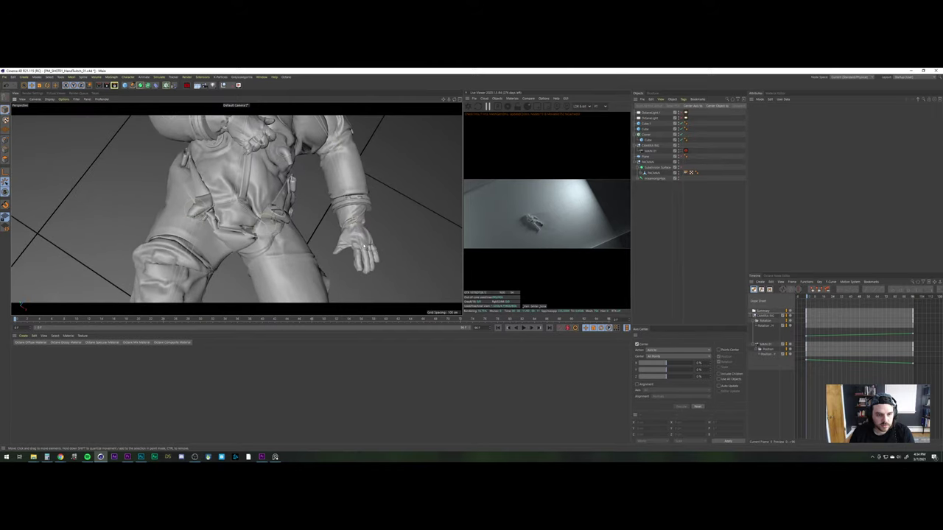
alt+middle_drag(361, 242, 316, 237)
alt+right_drag(316, 236, 361, 239)
alt+drag(323, 239, 360, 237)
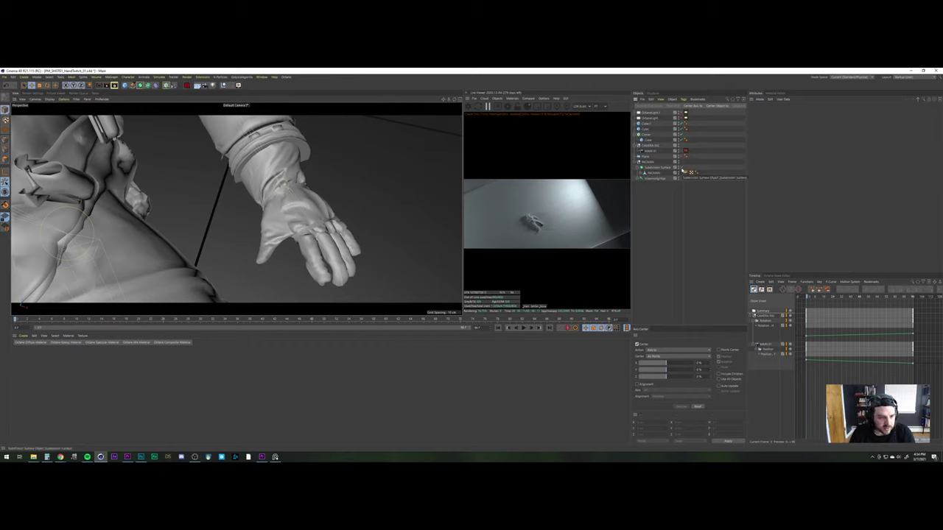
click(682, 169)
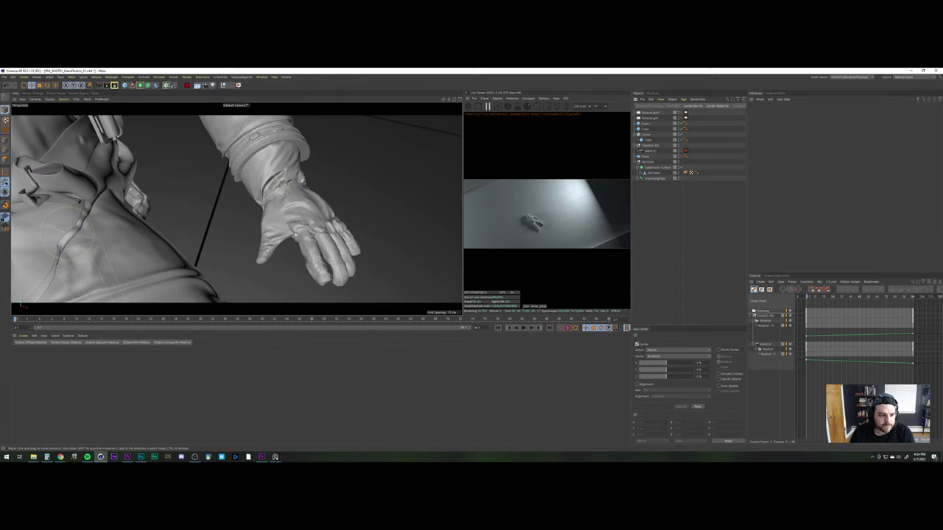
Examine the astronaut's helmet, neck and shoulders from several angles for a possible close-up
alt+right_drag(295, 235, 89, 147)
alt+middle_drag(89, 147, 132, 236)
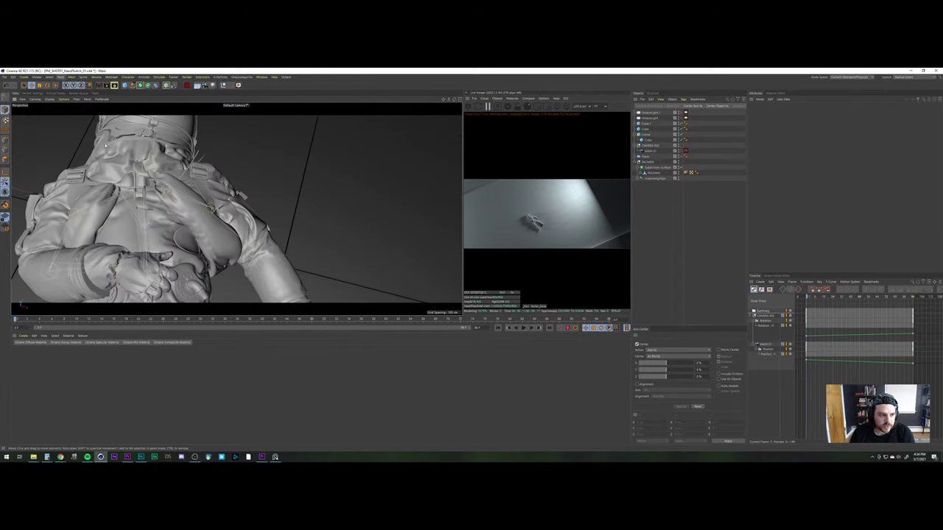
alt+drag(105, 145, 146, 217)
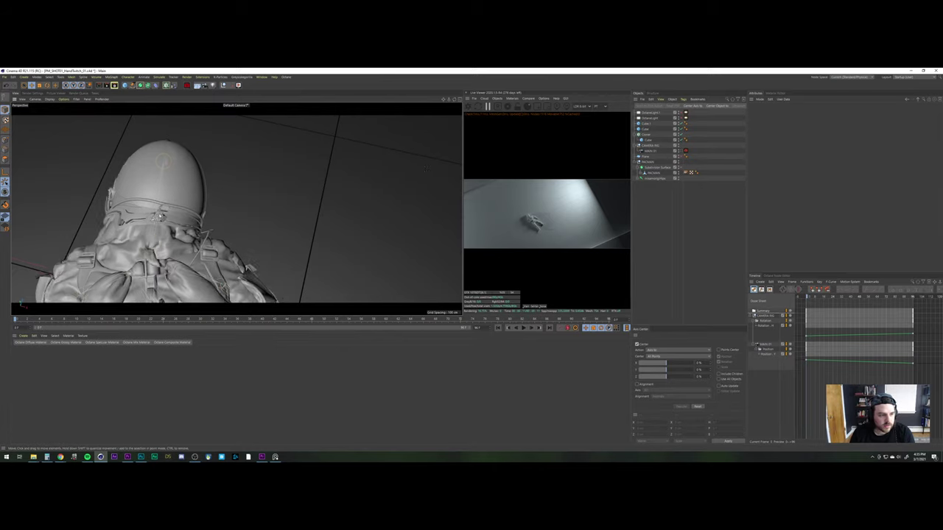
alt+drag(156, 215, 237, 210)
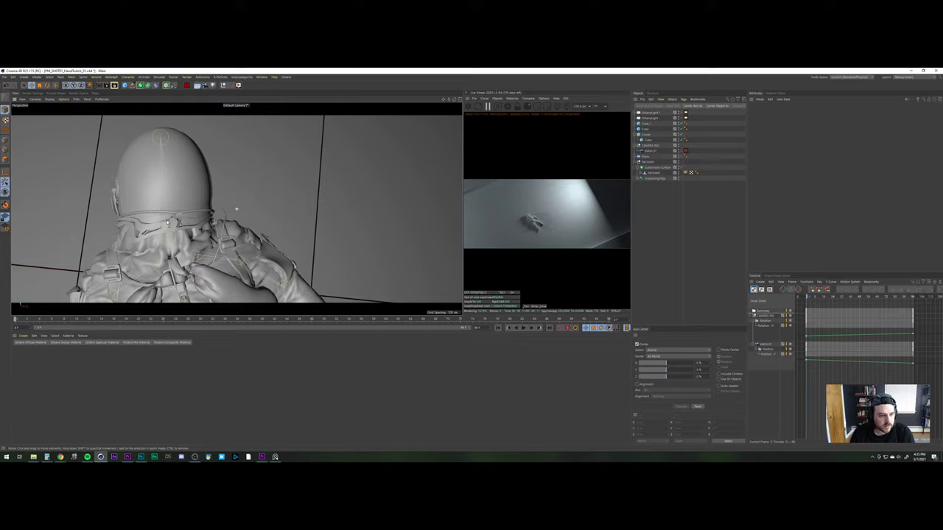
alt+drag(148, 203, 167, 209)
click(262, 457)
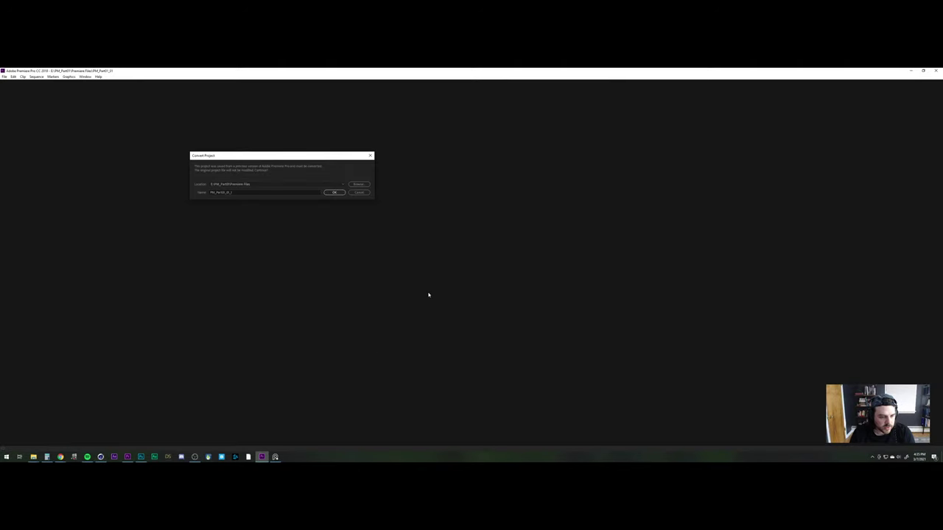
click(358, 192)
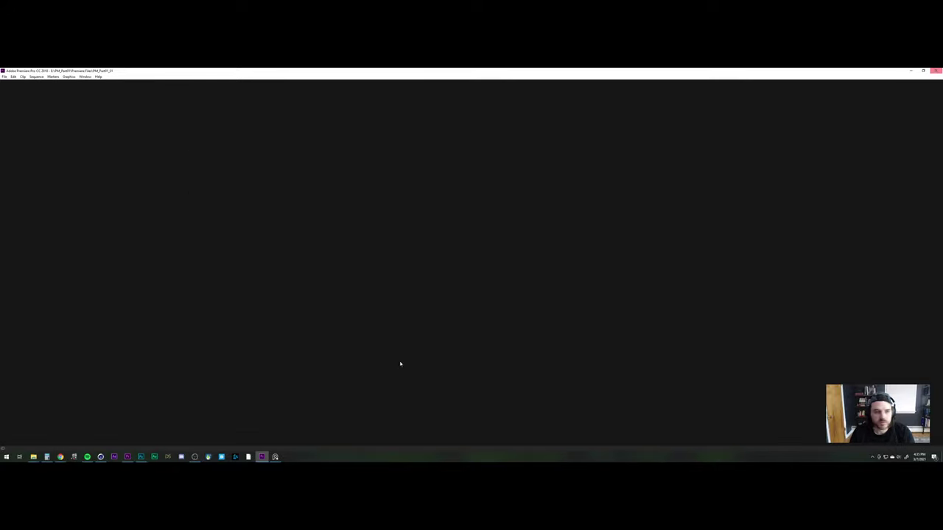
click(250, 456)
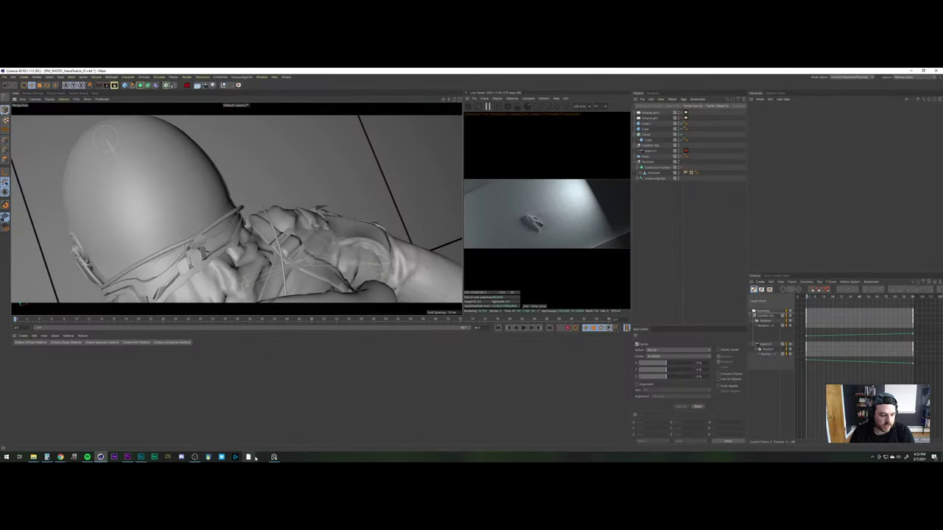
Switch to Premiere Pro, replay the cut between the two shots, and move the SHOT02_01 clip along the timeline to leave a gap after Shot 01
click(128, 457)
click(283, 330)
key(space)
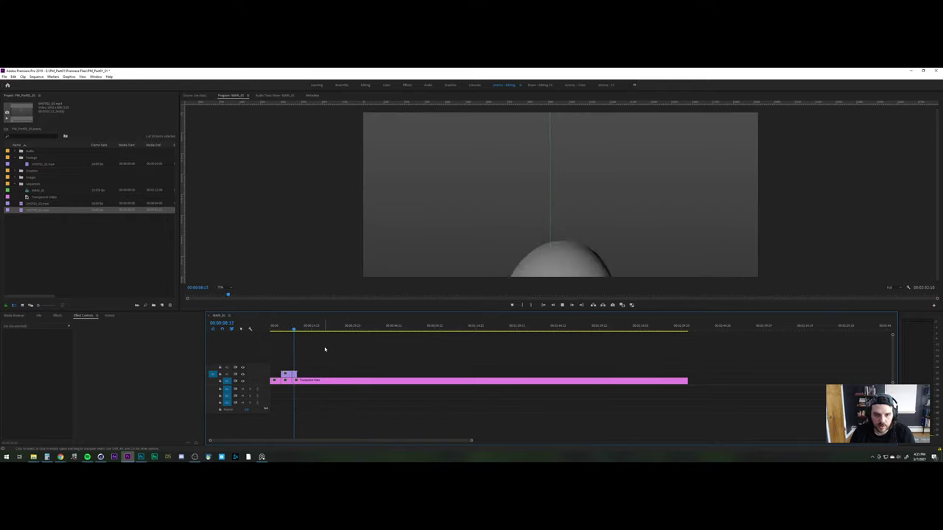
key(space)
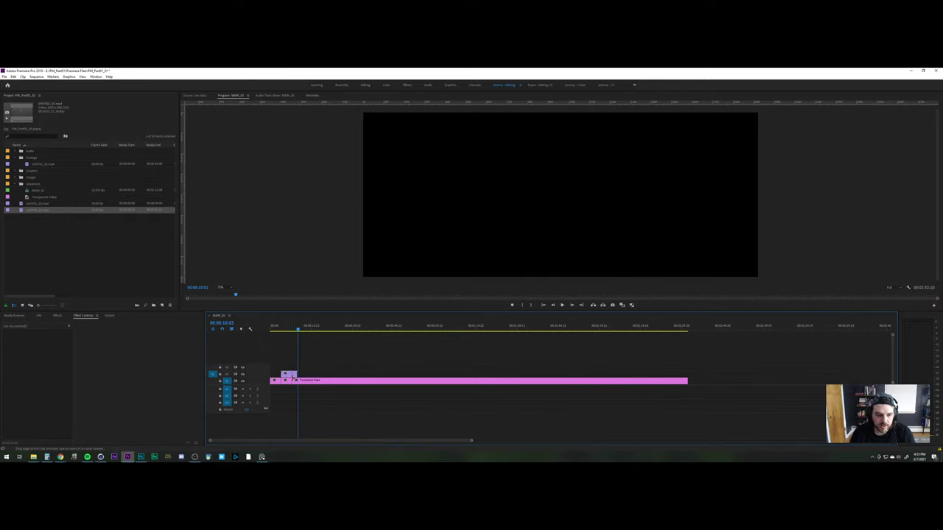
drag(294, 374, 306, 375)
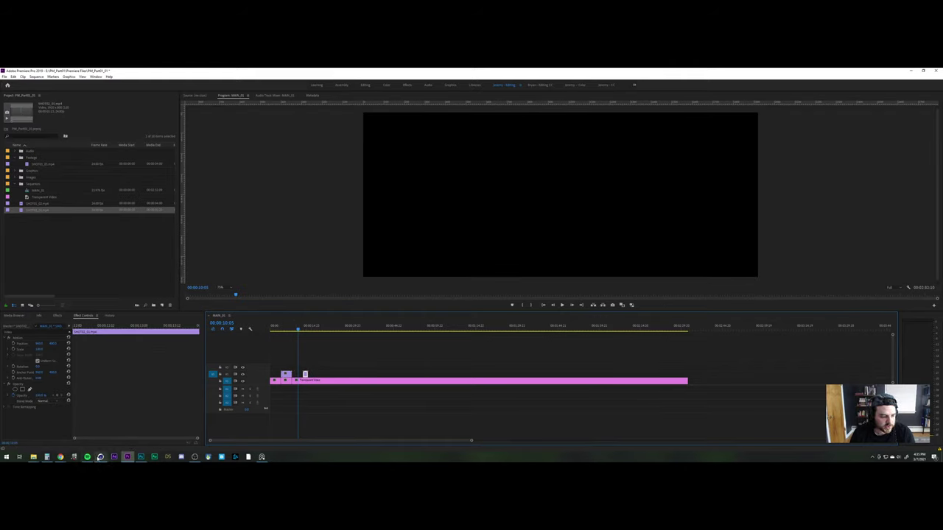
Switch to Cinema 4D, look through the Shot 01 camera again, and delete the camera rig's rotation and position animation tracks
click(100, 456)
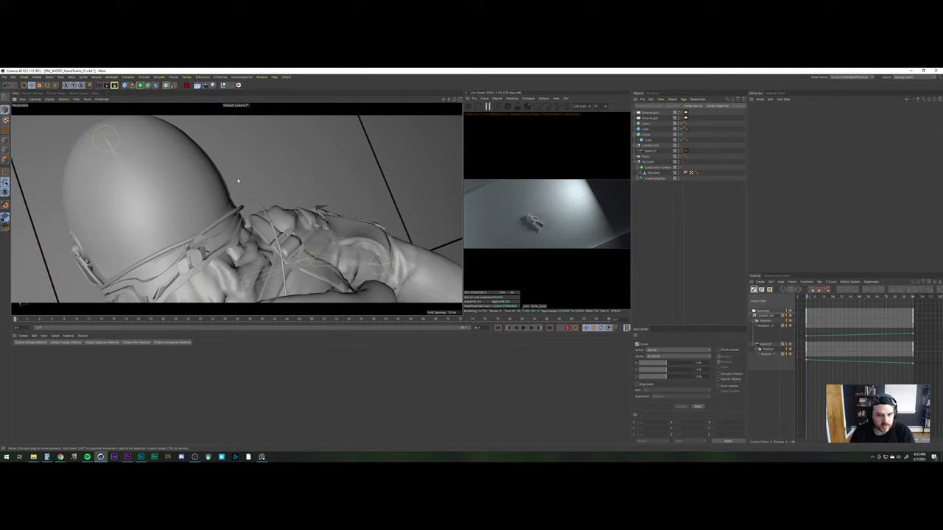
click(683, 151)
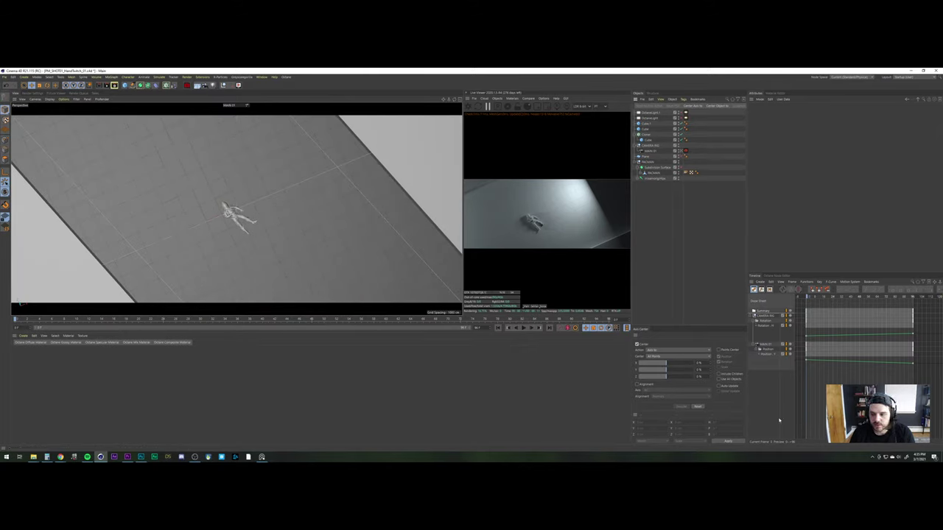
click(767, 315)
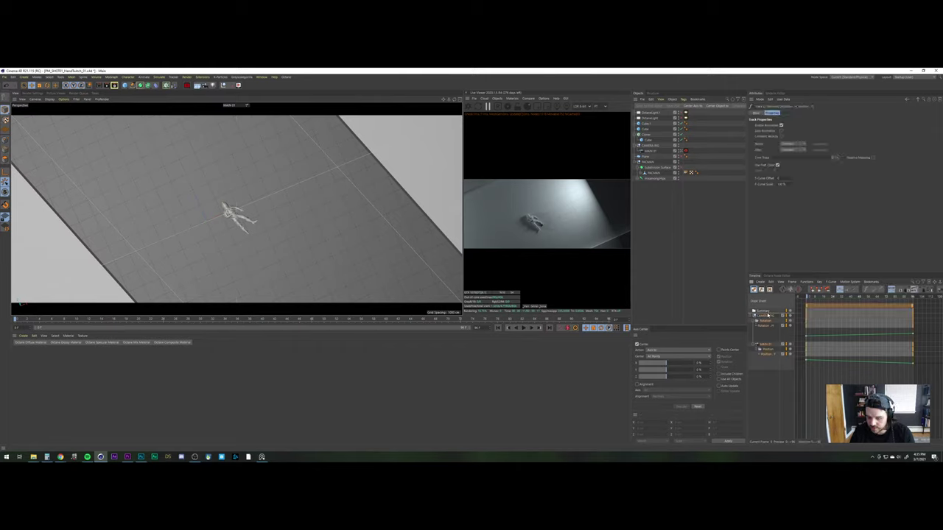
click(665, 204)
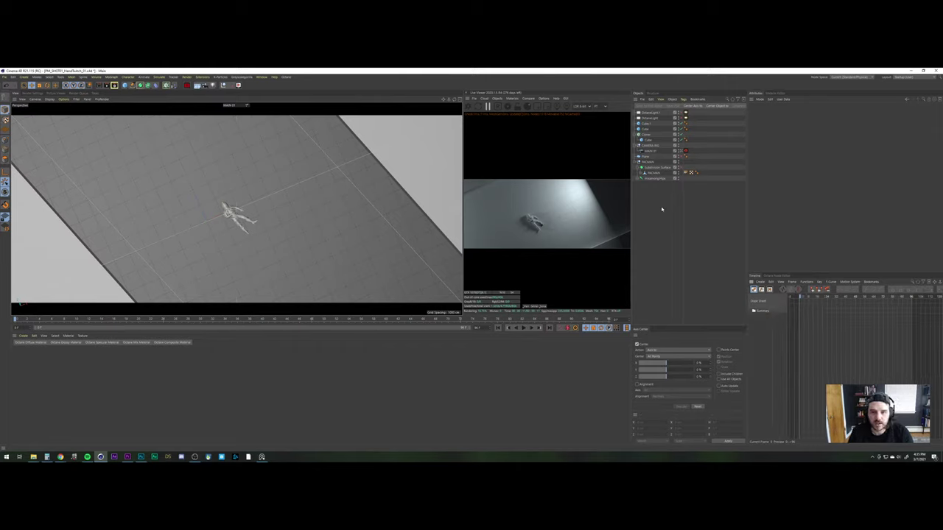
Lower the shot camera's Y position until the astronaut's helmet, torso and outstretched hand fill the frame
click(650, 151)
click(790, 114)
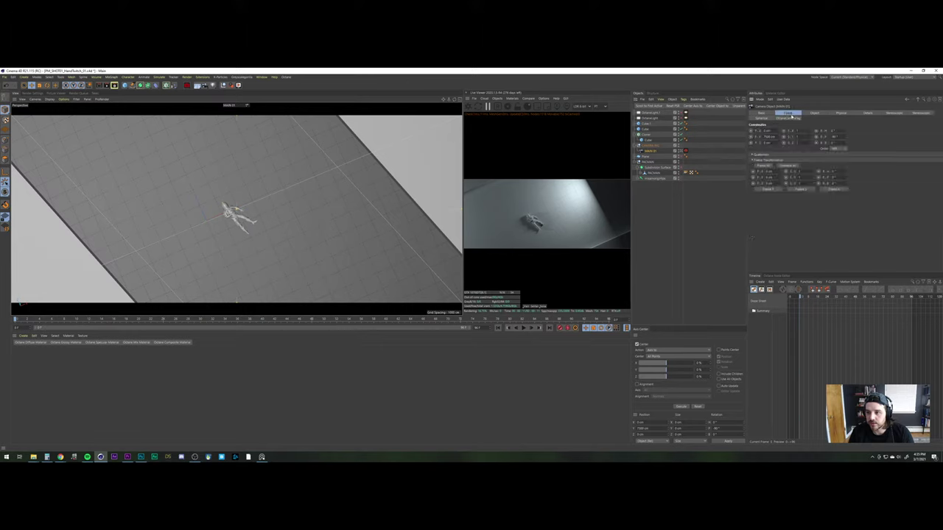
drag(780, 138, 780, 189)
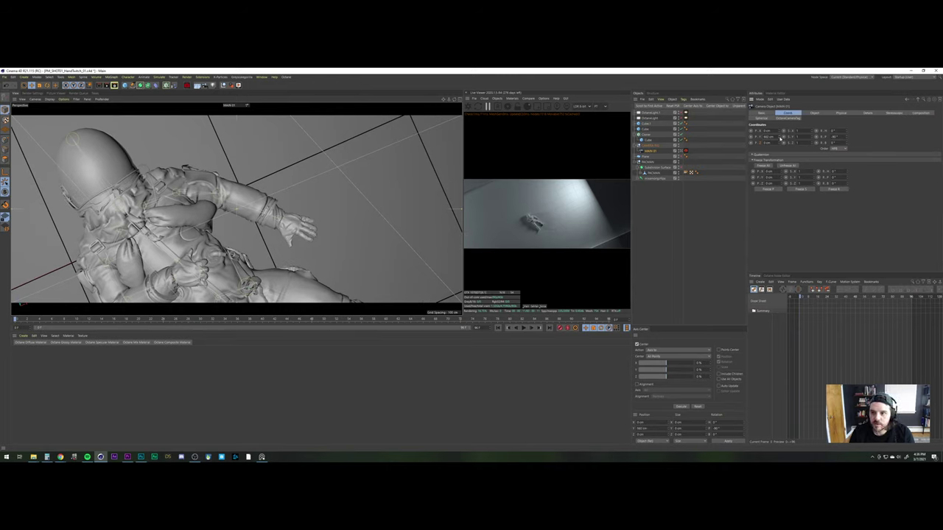
drag(780, 138, 780, 134)
Take the shot camera out of the CAMERA RIG null and move the null to the base of the astronaut's helmet
click(655, 146)
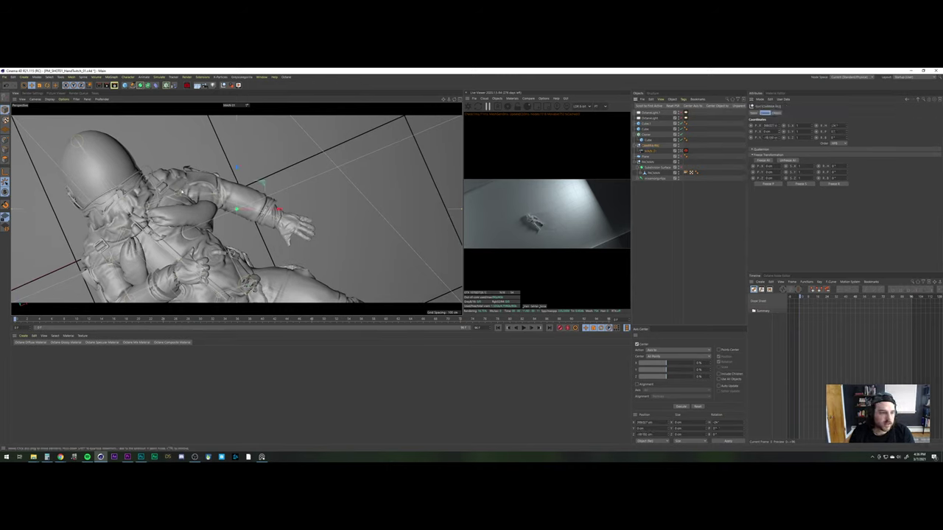
key(e)
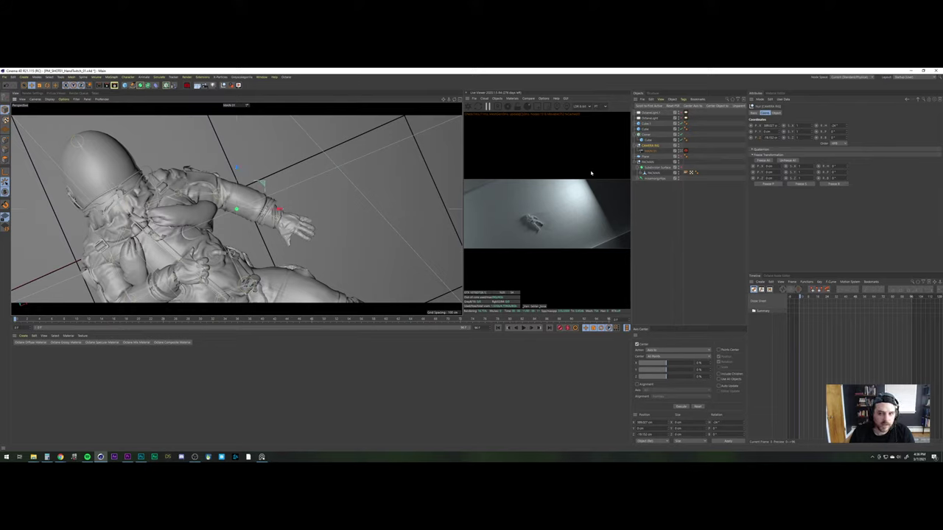
click(656, 152)
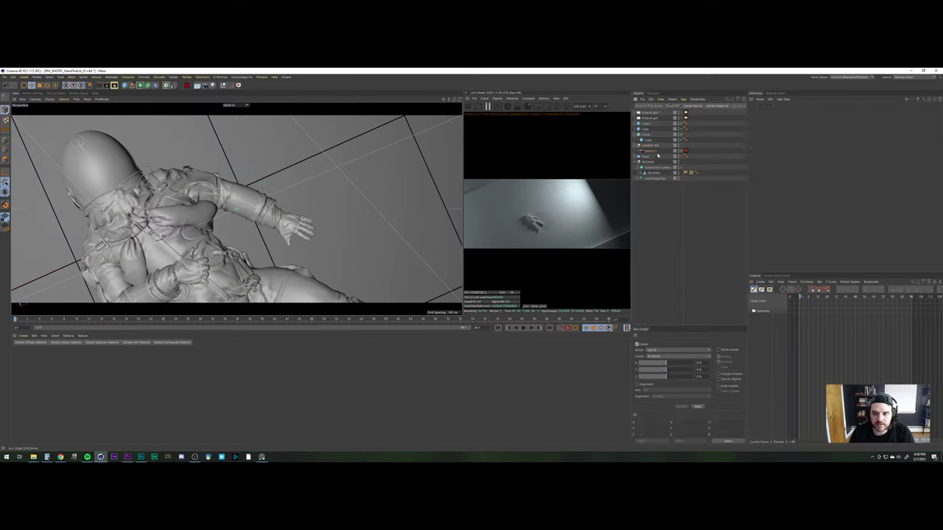
click(653, 149)
drag(263, 184, 128, 168)
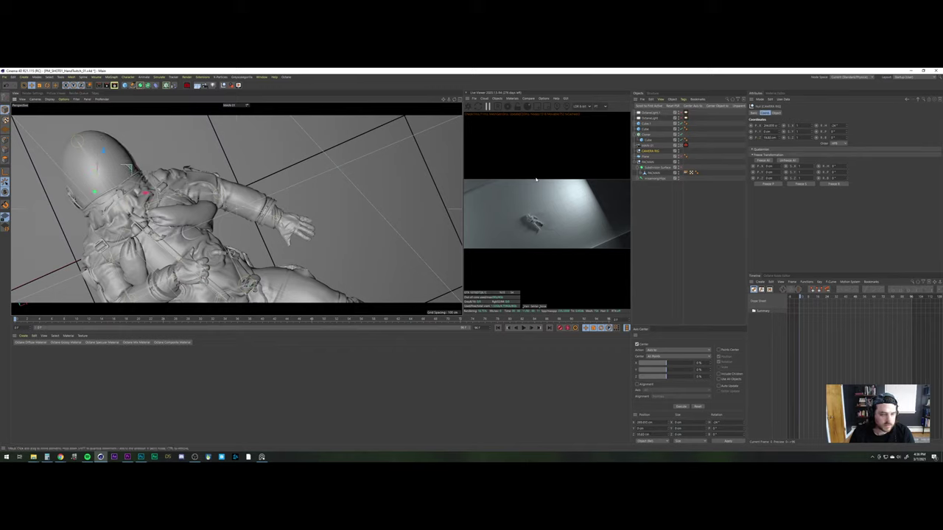
click(649, 151)
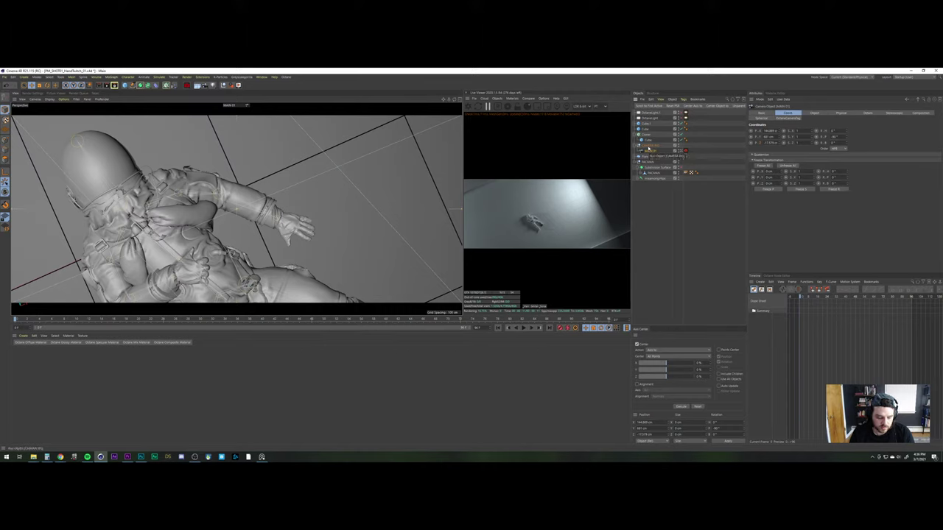
click(649, 151)
Reframe the shot camera into a tight close-up of the astronaut's helmet and collar
alt+middle_drag(139, 206, 198, 252)
alt+drag(237, 209, 315, 227)
alt+drag(209, 176, 209, 210)
scroll(209, 202, up, 5)
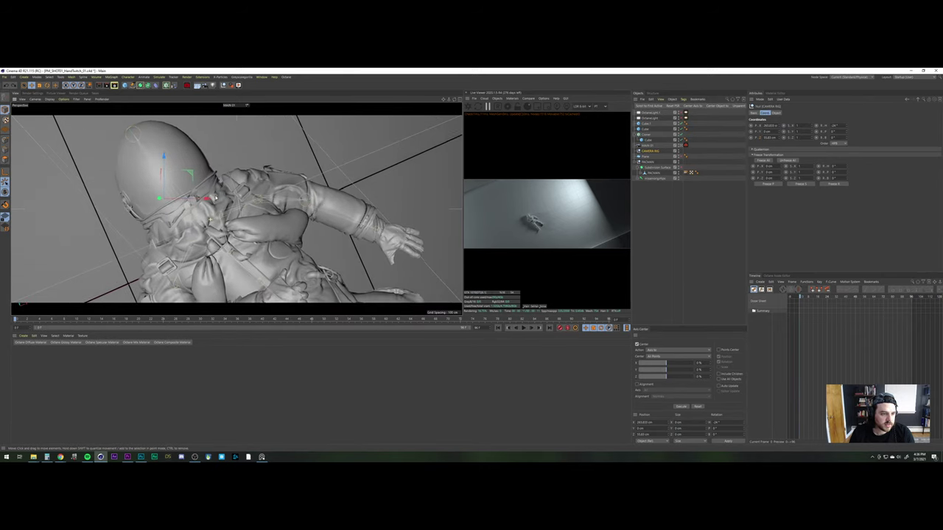
scroll(209, 200, up, 3)
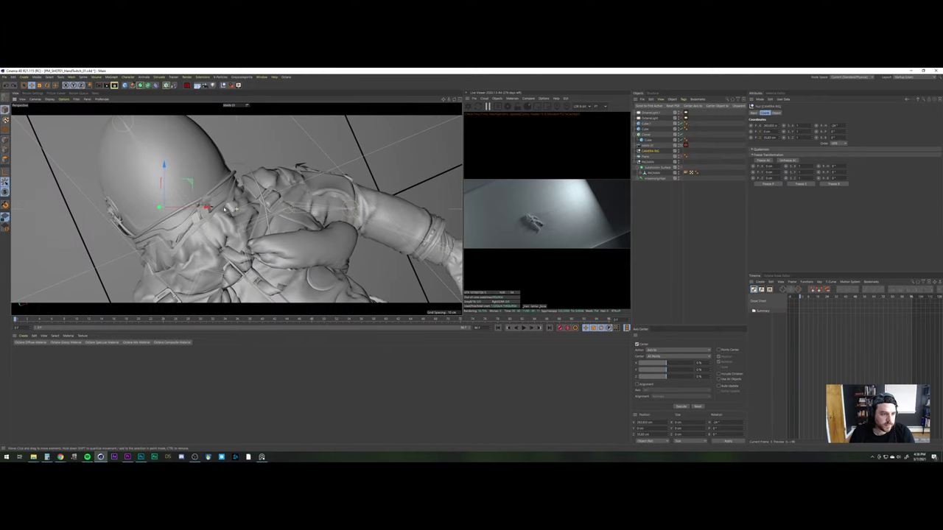
alt+drag(213, 210, 248, 219)
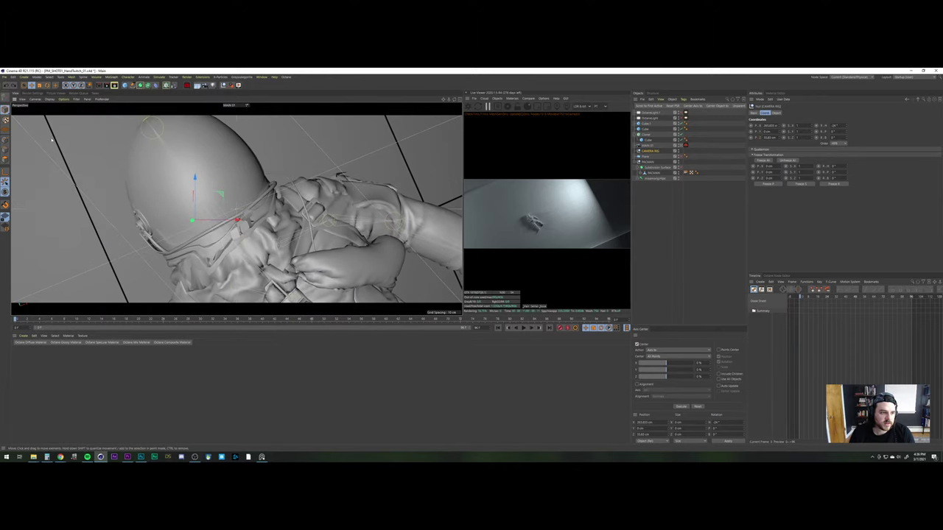
alt+drag(262, 188, 167, 205)
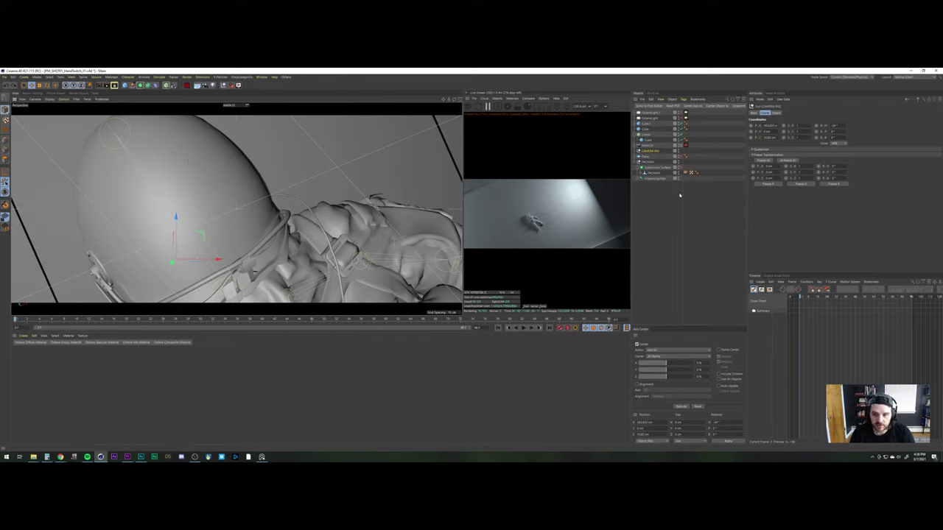
Parent the shot camera under the CAMERA RIG null again and freeze its position coordinates
click(651, 150)
click(652, 147)
click(651, 151)
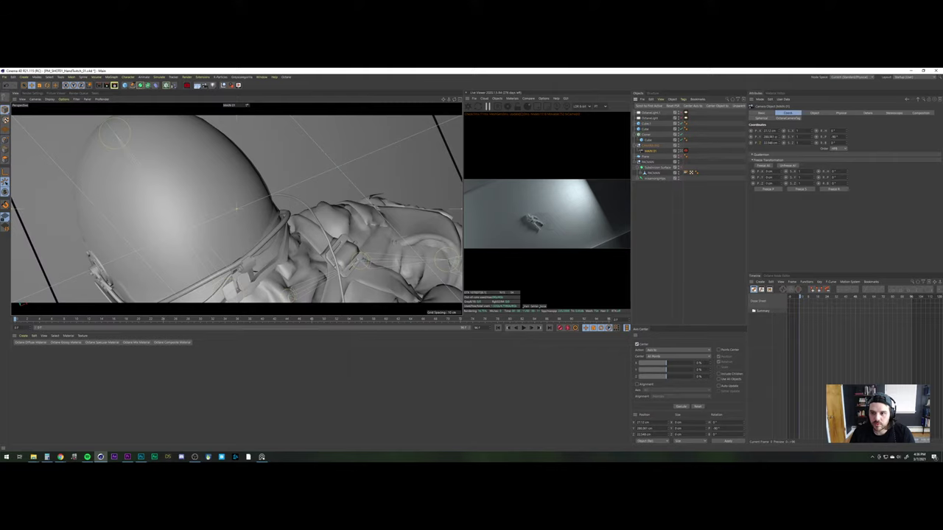
click(763, 188)
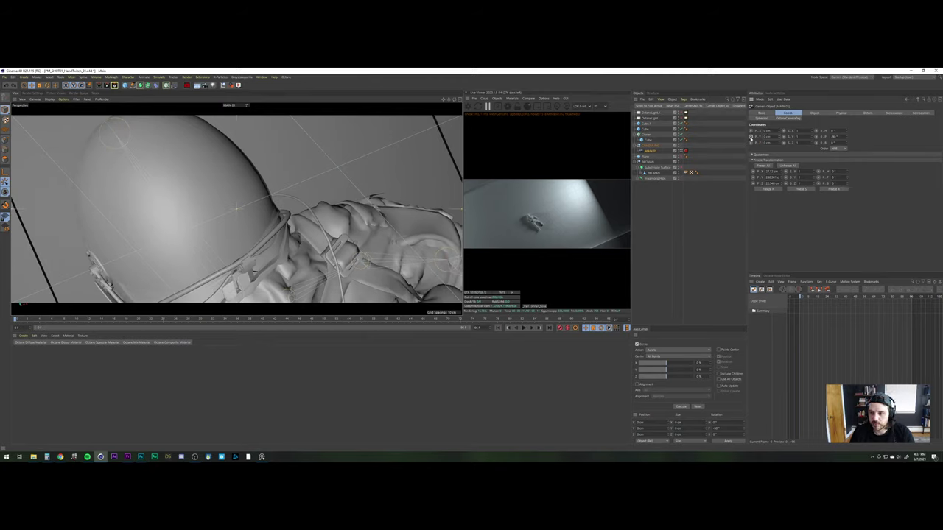
Keyframe the camera's Y position at the first frame and, slightly lowered, a short way along the timeline, and display the track's F-curve
click(750, 137)
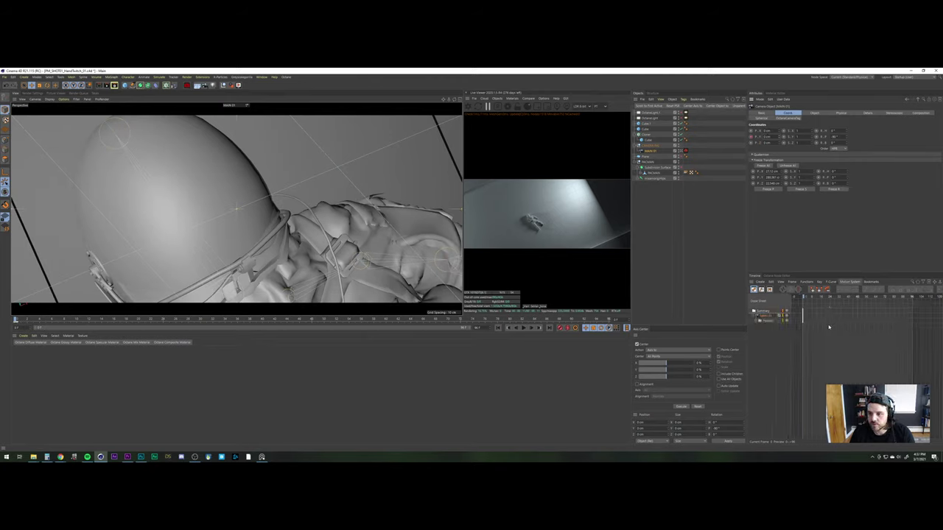
drag(803, 298, 822, 302)
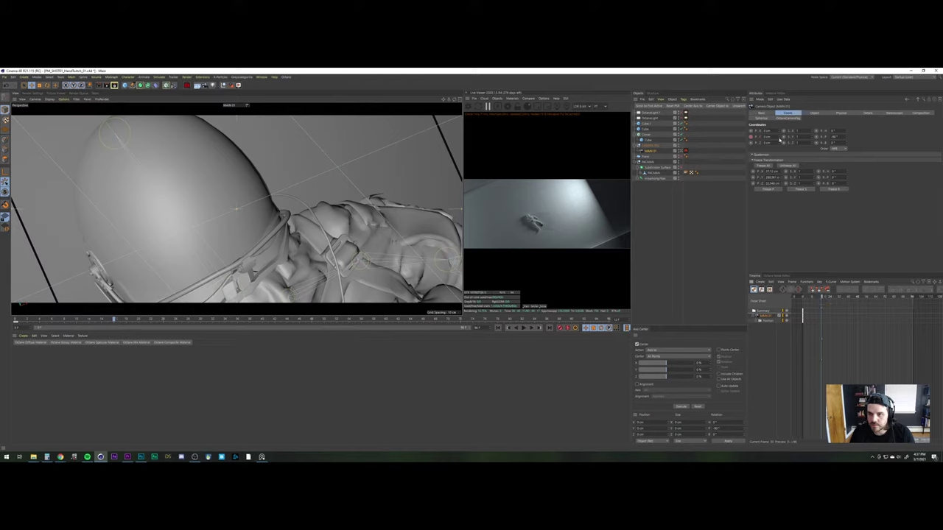
drag(779, 138, 779, 144)
click(751, 136)
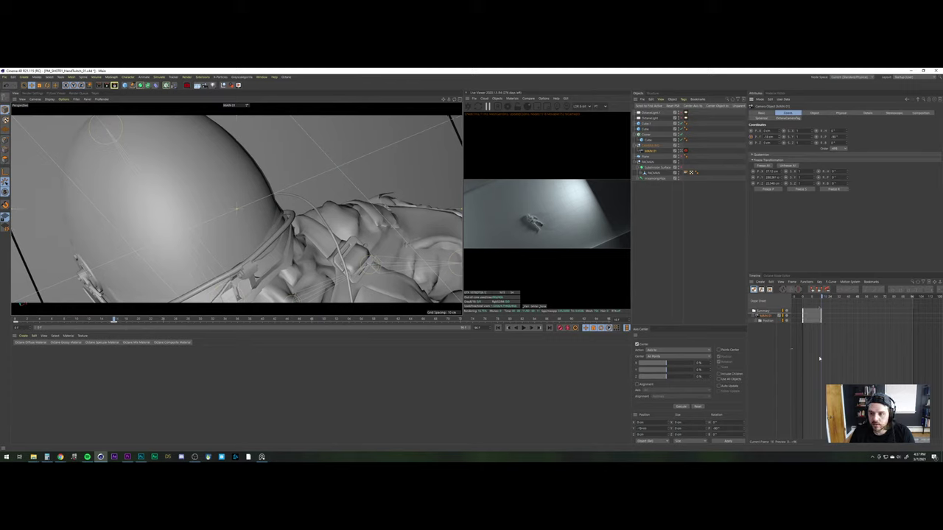
click(758, 322)
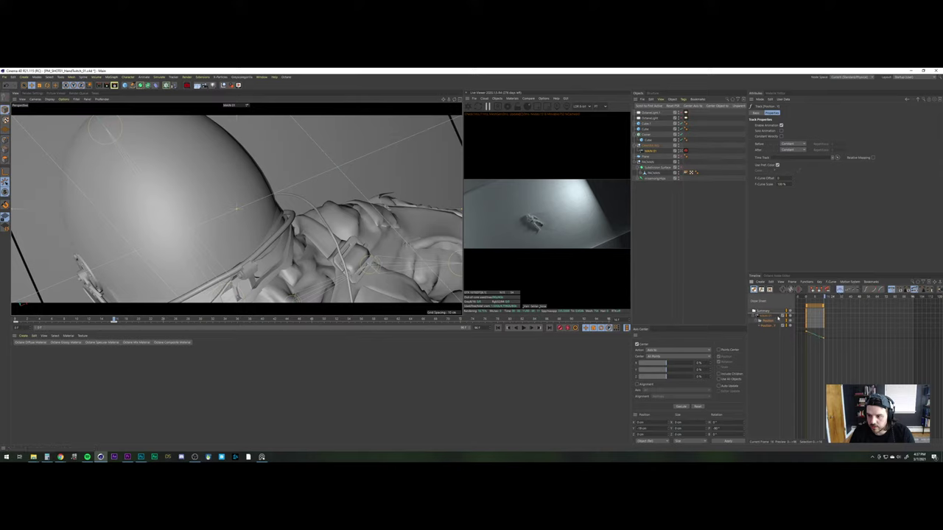
Set the camera's position track to Continue after its last key and scrub the timeline to check the motion
click(792, 282)
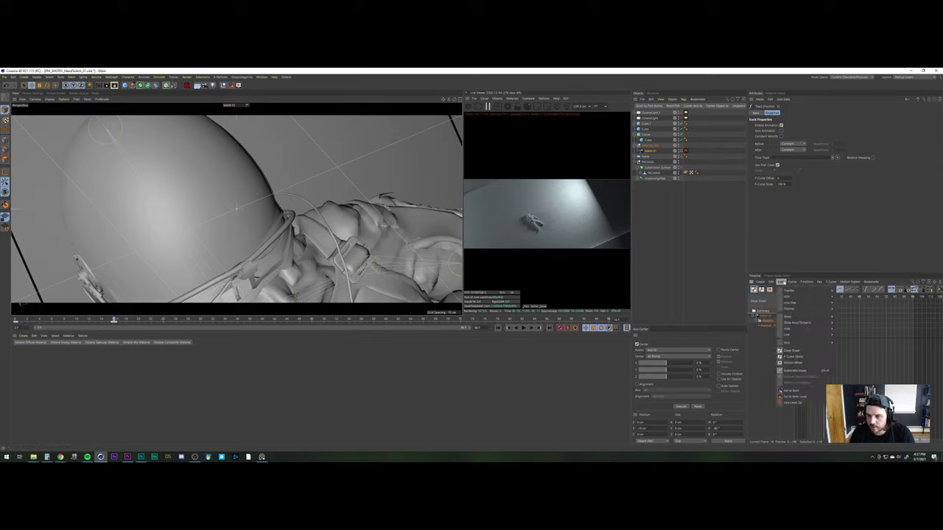
mouse_move(818, 297)
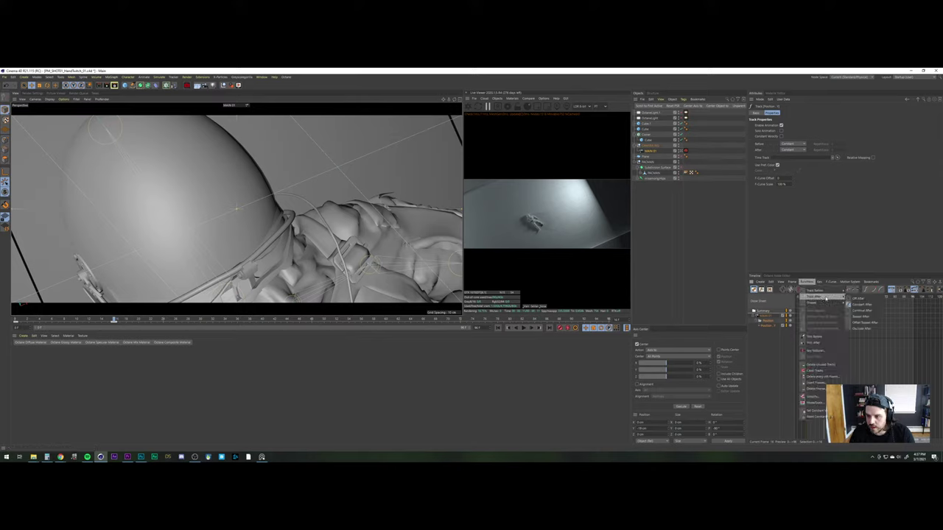
click(863, 323)
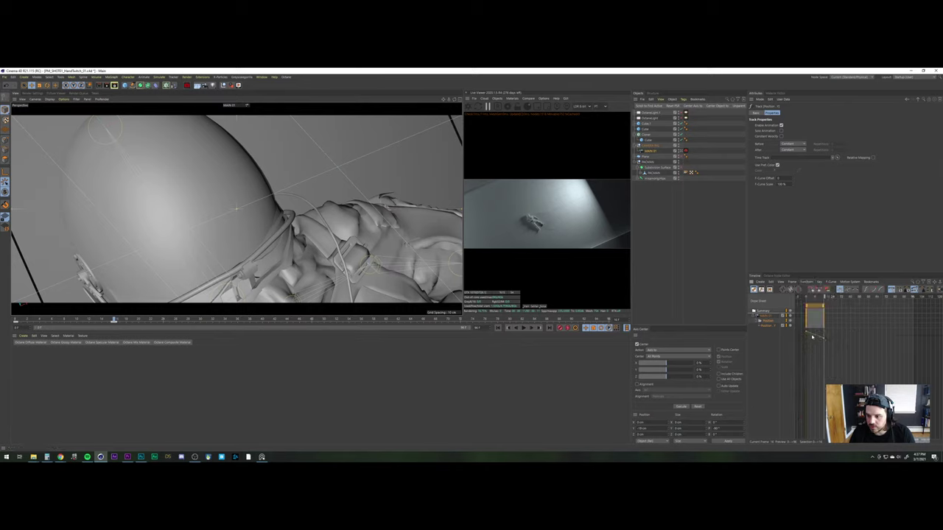
drag(825, 296, 913, 309)
drag(894, 313, 871, 317)
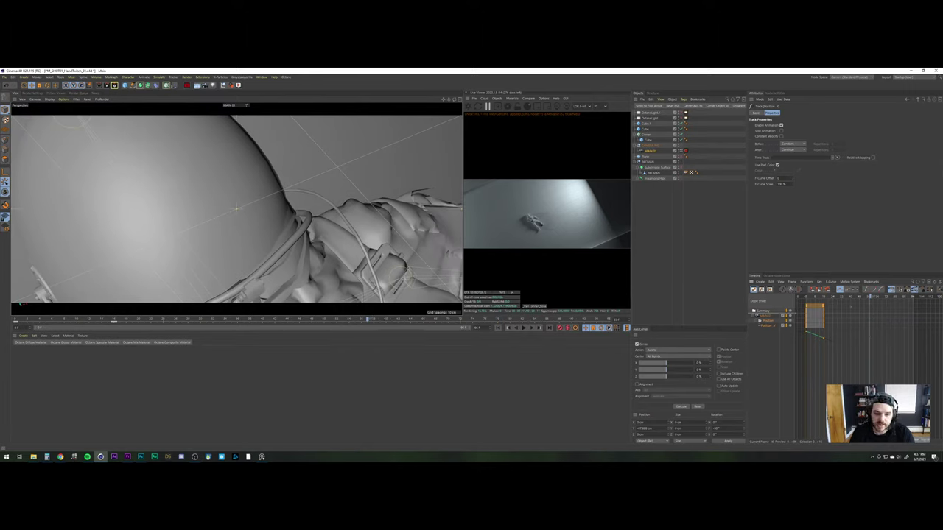
drag(367, 320, 610, 320)
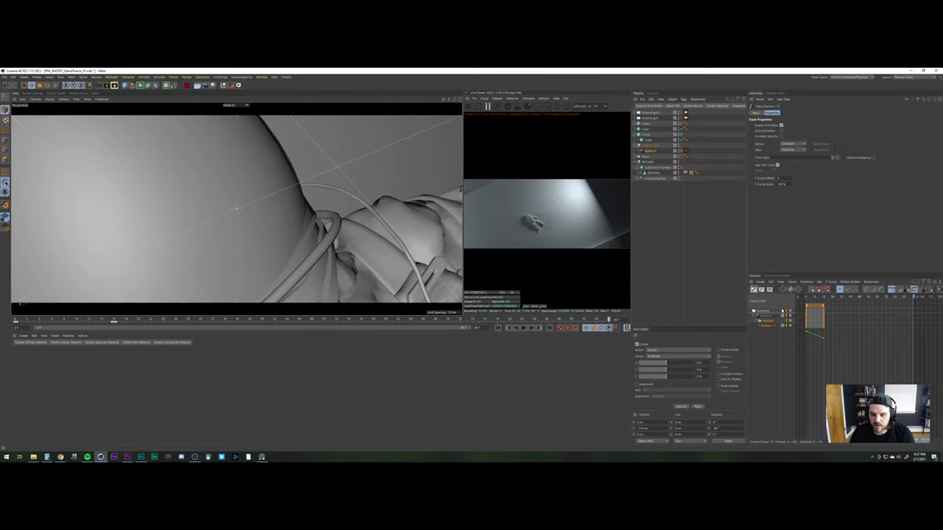
Adjust the second camera position key to flatten the motion curve, and play the animation from the start
click(824, 340)
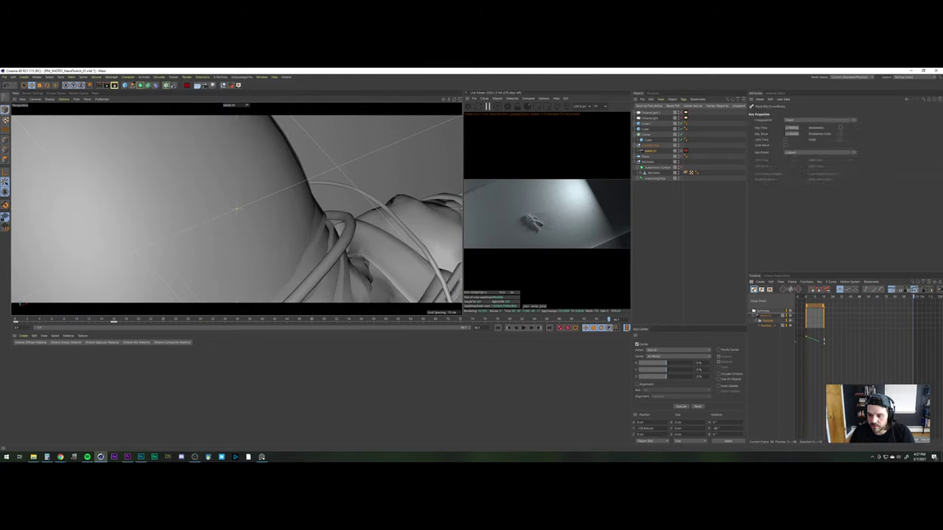
click(825, 343)
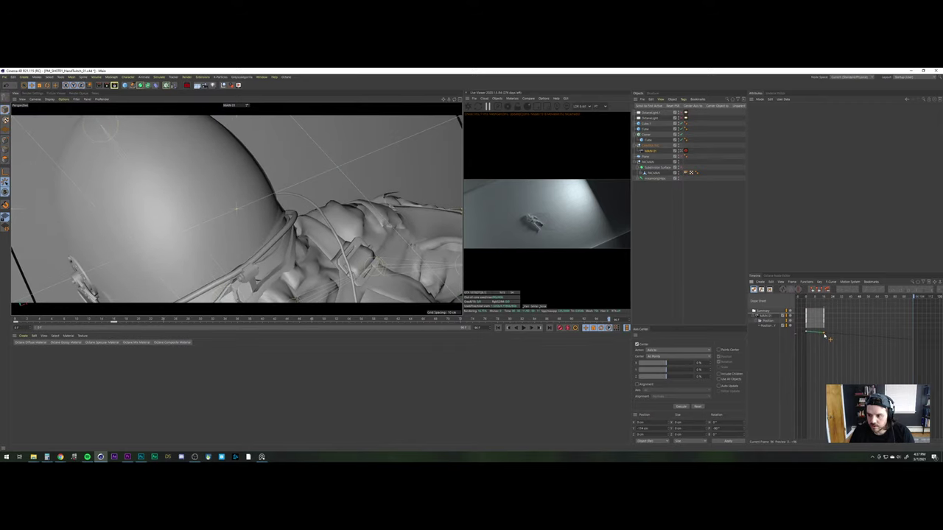
drag(824, 336, 824, 334)
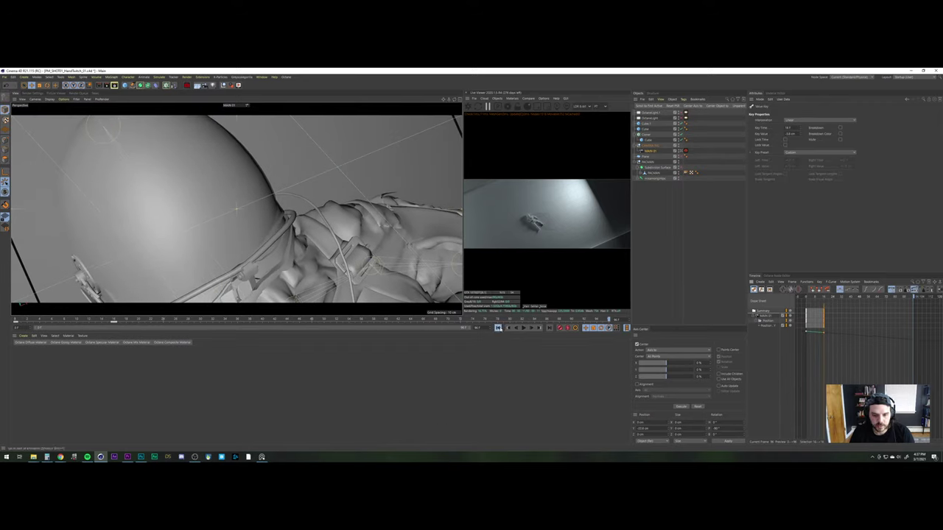
click(523, 328)
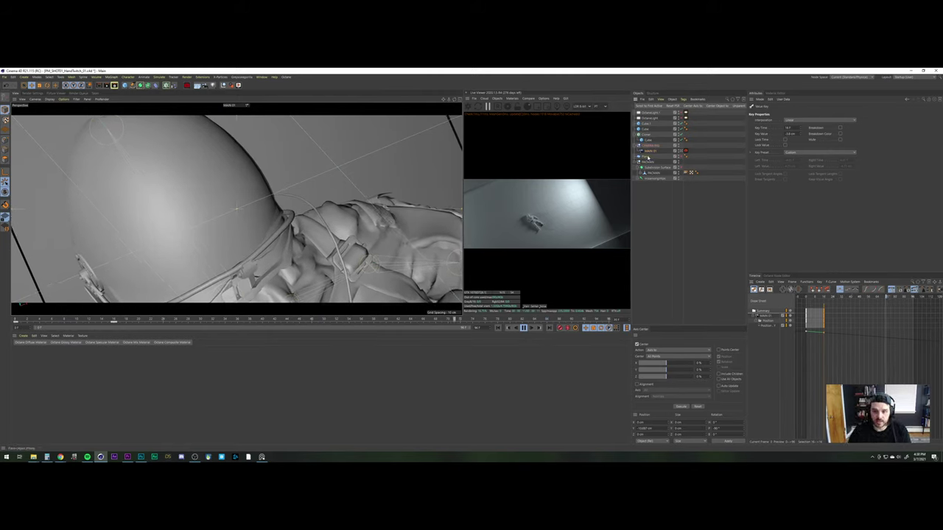
Delete the Plane object, save the project, and return the animation to its first frame
click(647, 157)
key(Delete)
key(ctrl+s)
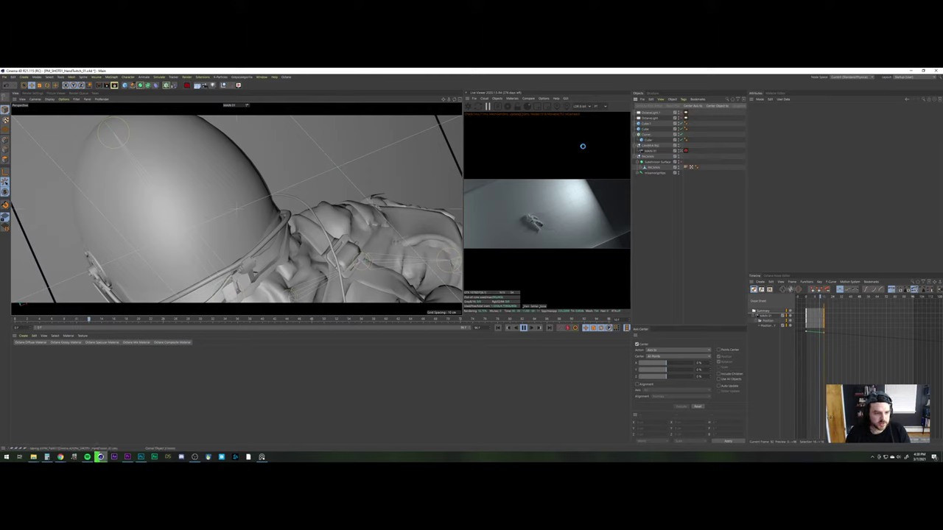
click(497, 329)
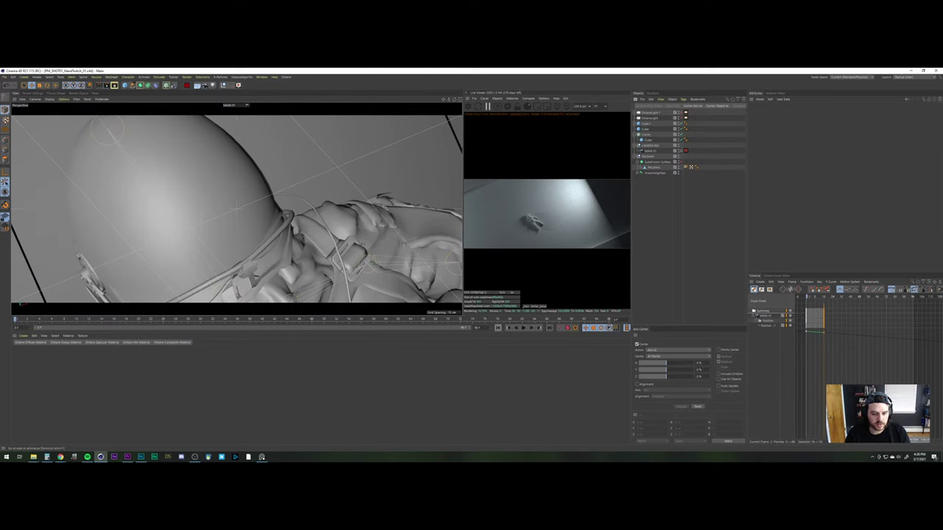
Save an incremental version of the project and render a preview of the animation
click(3, 77)
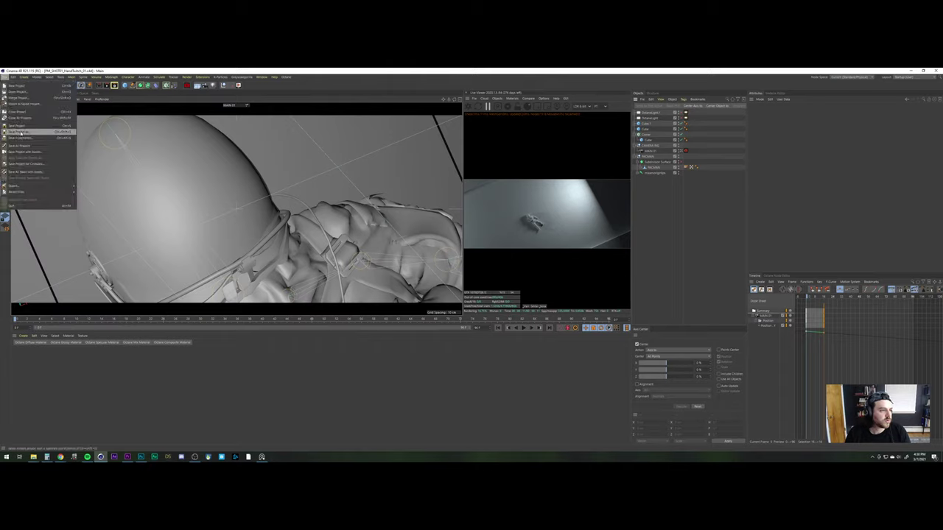
click(20, 138)
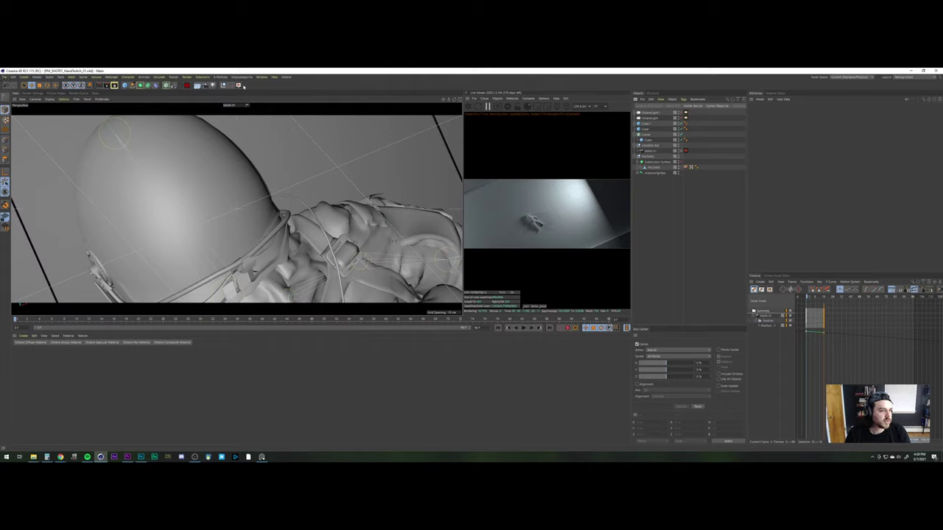
click(240, 86)
click(232, 145)
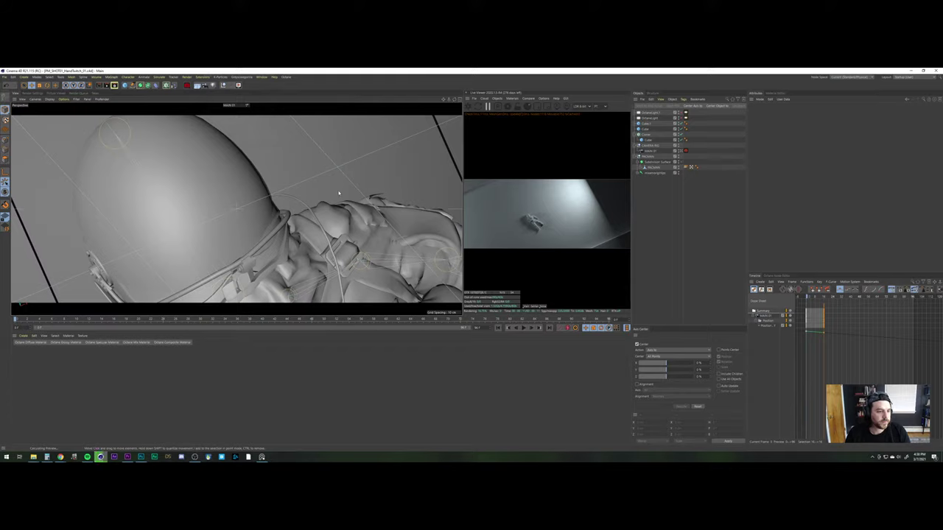
Switch to Premiere Pro, move the SHOT02_01 clip farther along the sequence, and place the playhead at the end of the first shot
click(127, 456)
drag(306, 376, 320, 375)
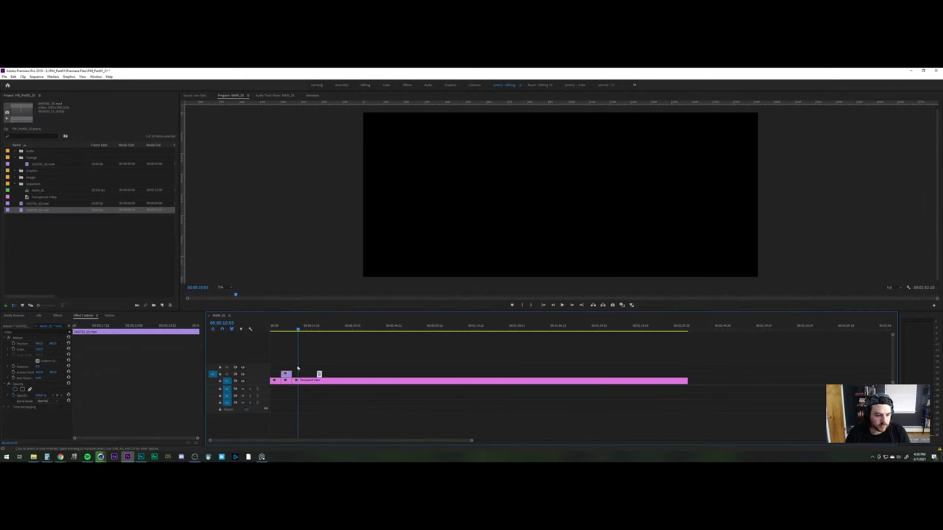
click(292, 329)
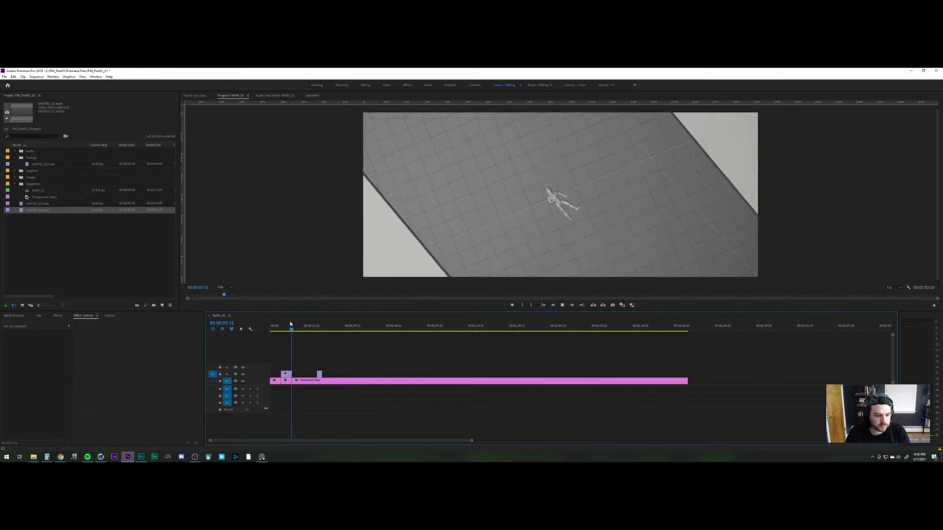
Switch back to Cinema 4D, reveal the newest preview render in its folder, and copy the preview4 file
key(alt+Tab)
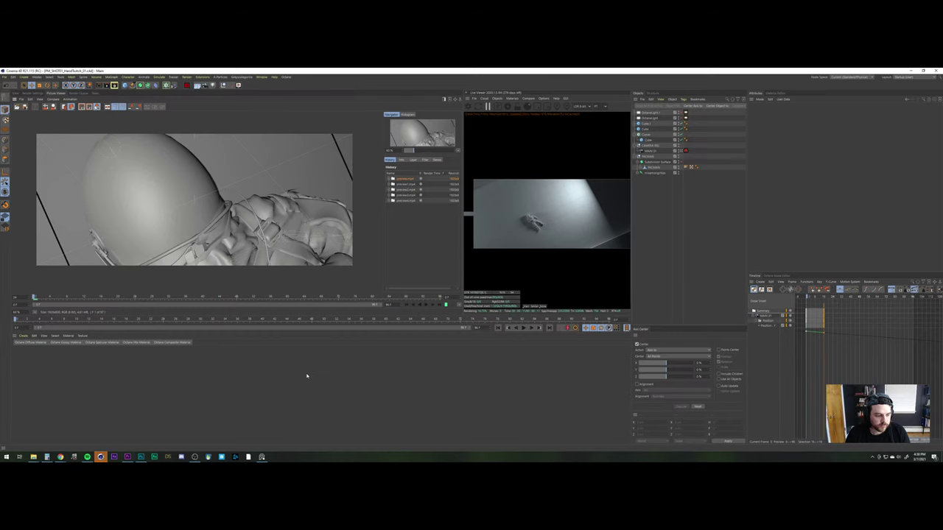
right_click(399, 194)
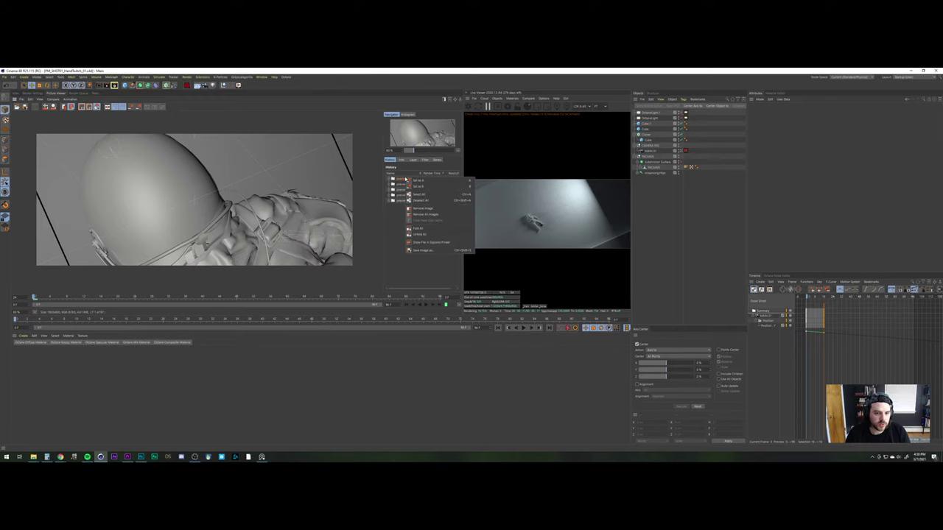
click(414, 239)
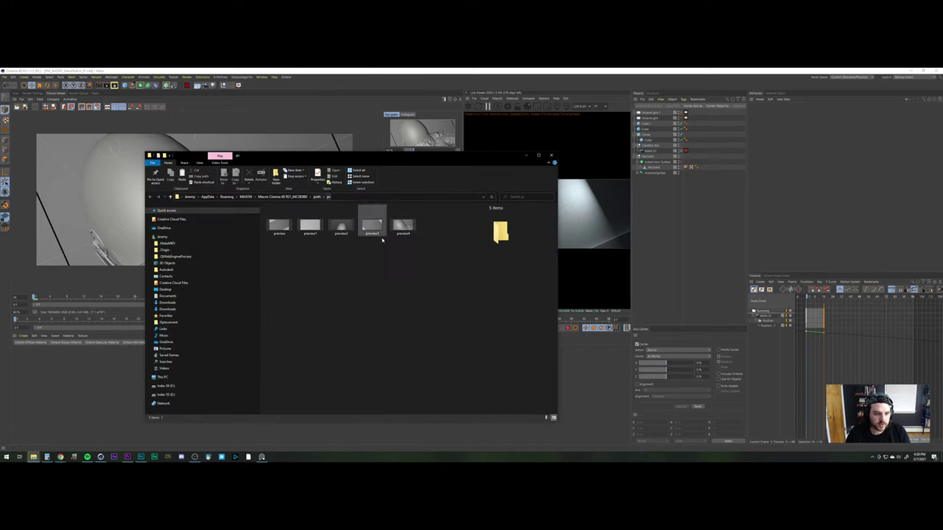
drag(362, 158, 343, 212)
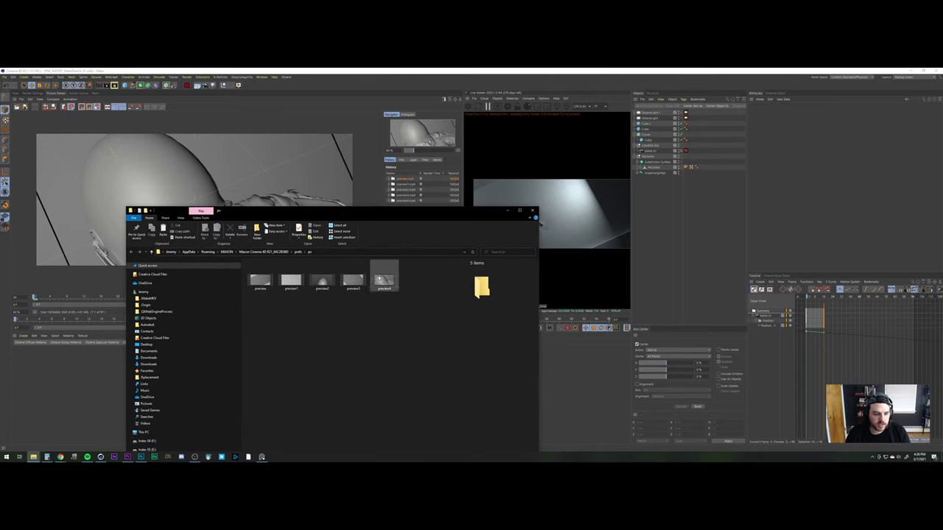
click(383, 286)
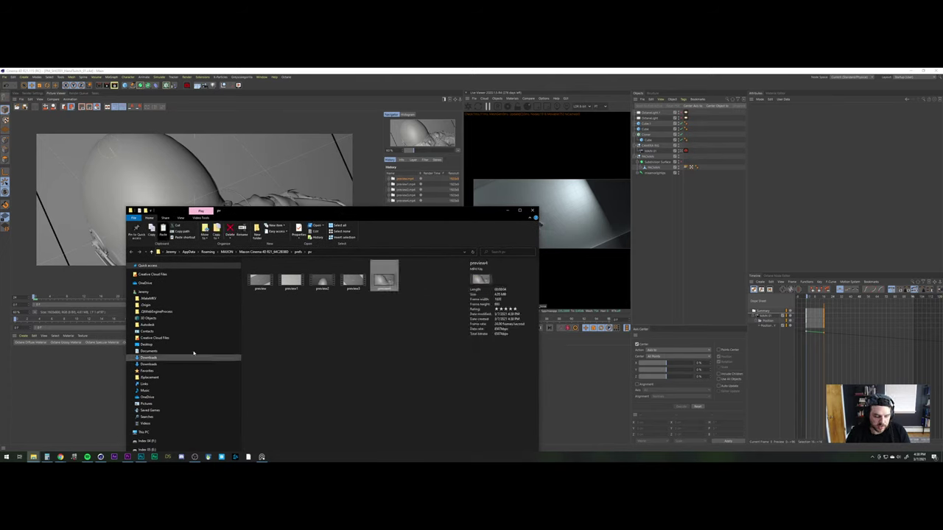
Paste the copied preview4 file into the PLAYBLASTS footage folder
click(59, 455)
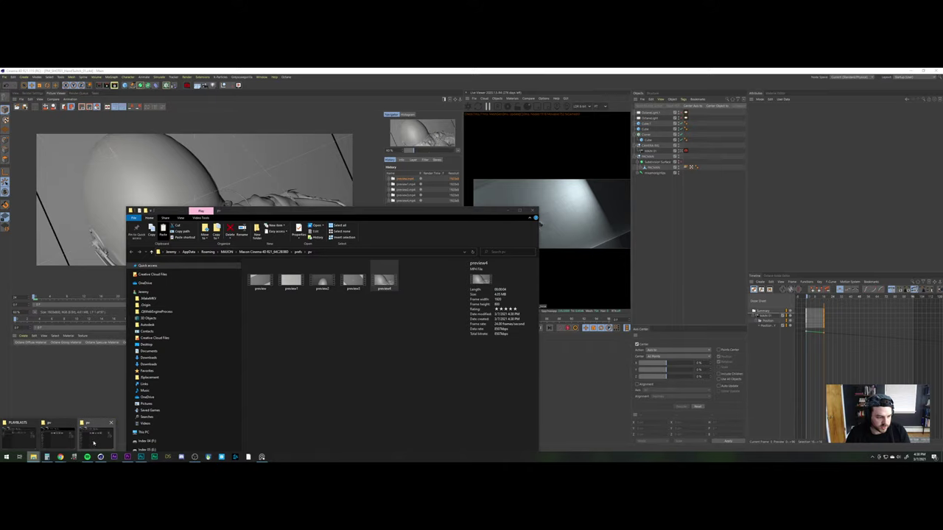
mouse_move(73, 425)
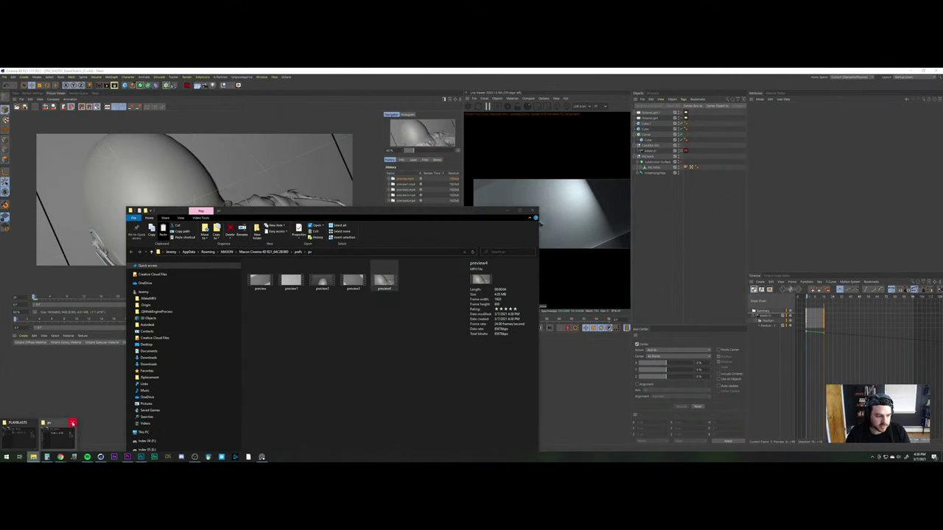
click(20, 432)
key(ctrl+v)
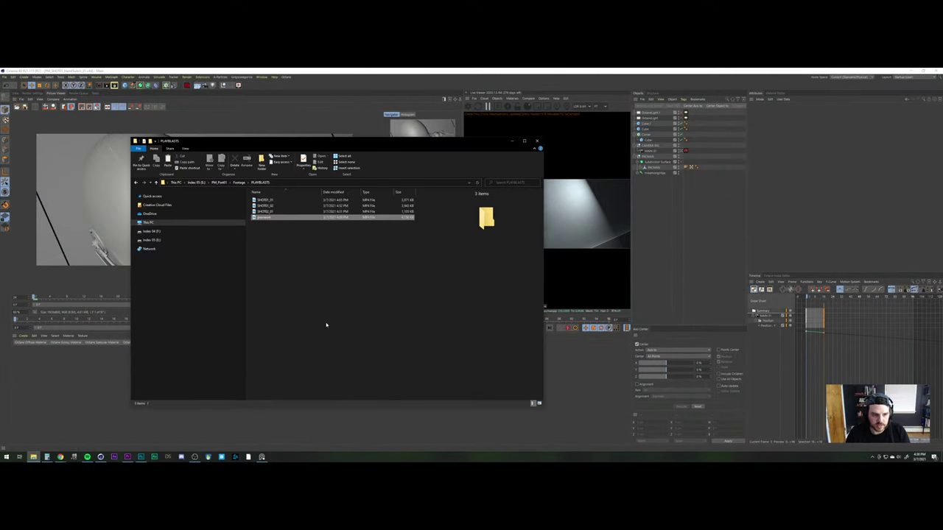
Rename the pasted preview4 file as SHOT_011_01
key(F2)
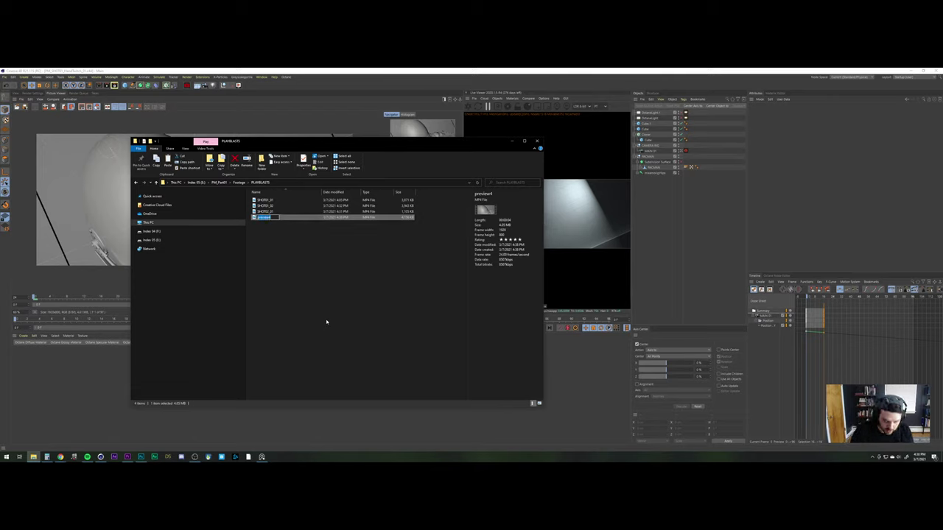
text(SHOT03_01)
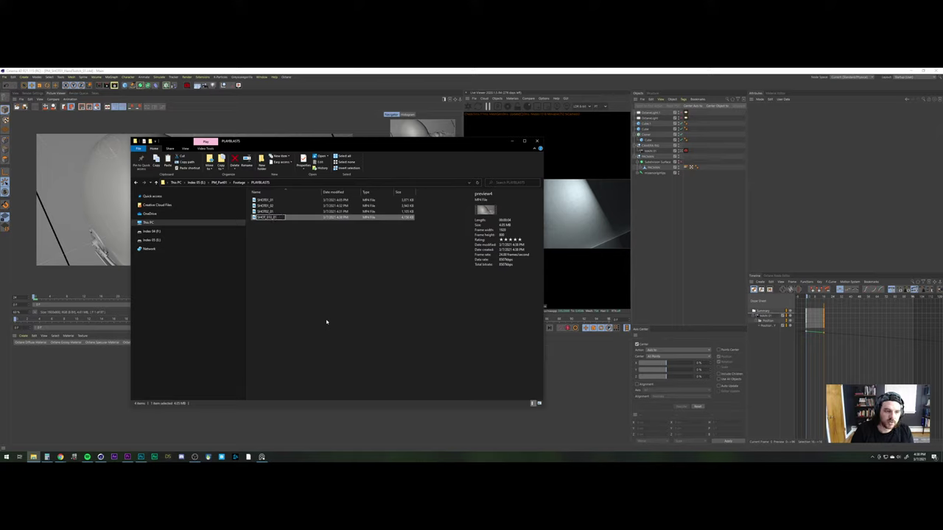
key(Return)
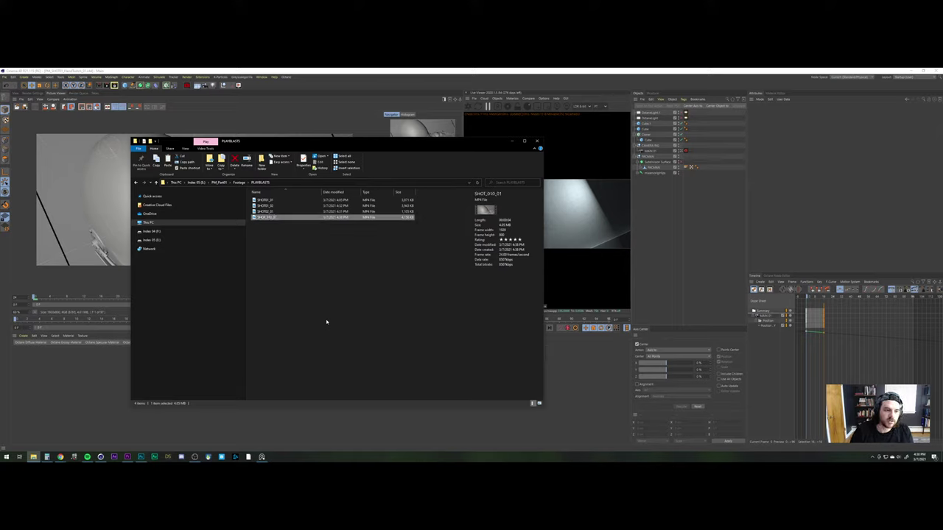
key(F2)
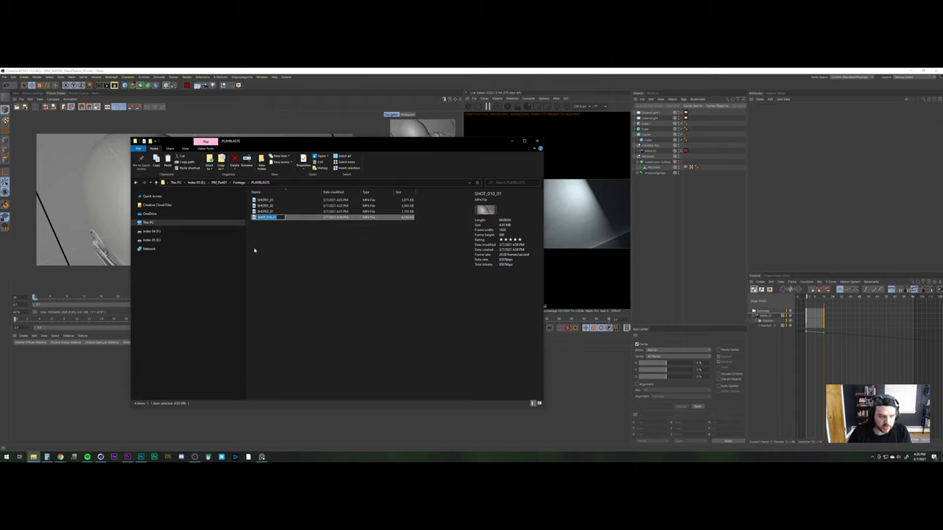
key(Return)
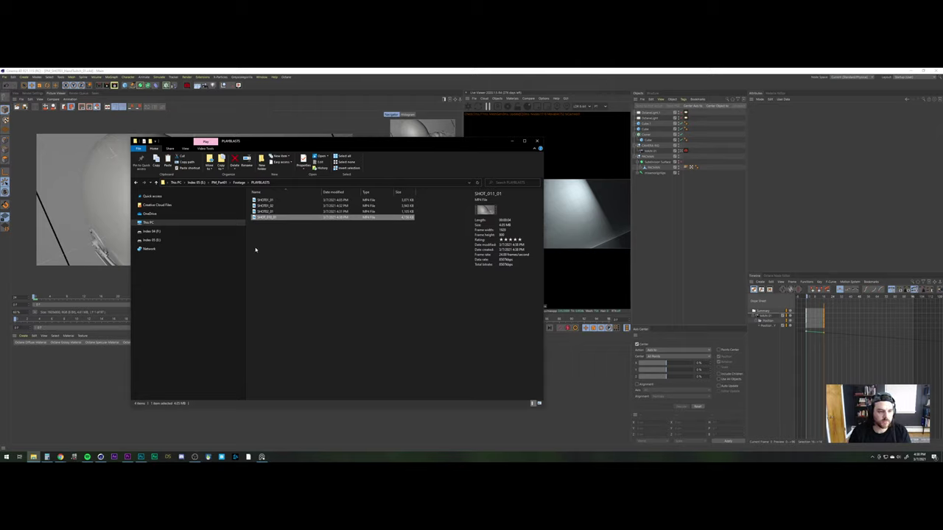
Rename the SHOT01_01 playblast as SHOT_010_01
click(264, 200)
key(F2)
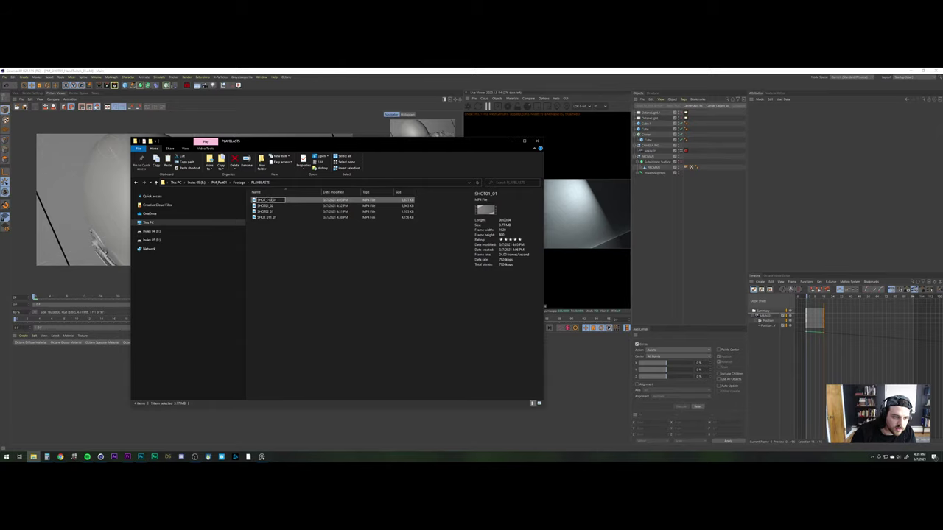
key(Return)
Open the SHOT01_02 playblast to check its contents, close the player, and rename the file as SHOT_010_02
double_click(267, 202)
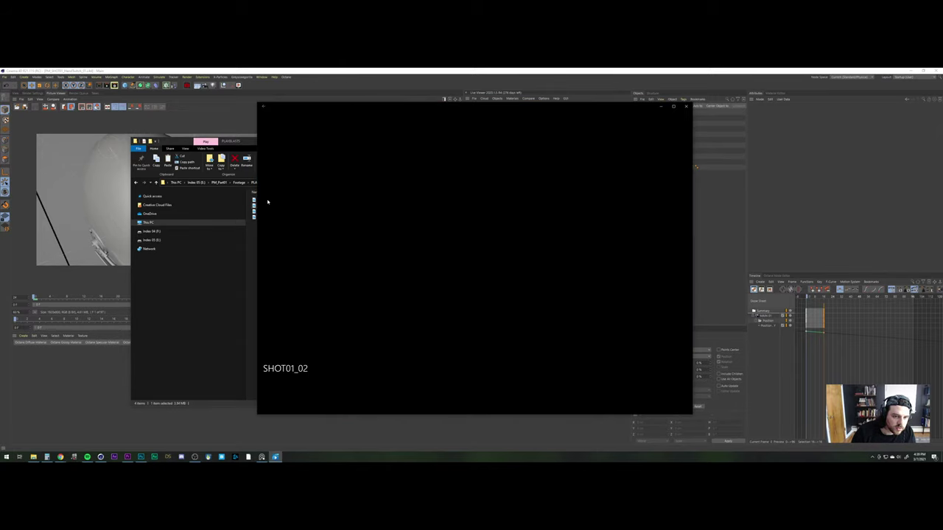
click(685, 105)
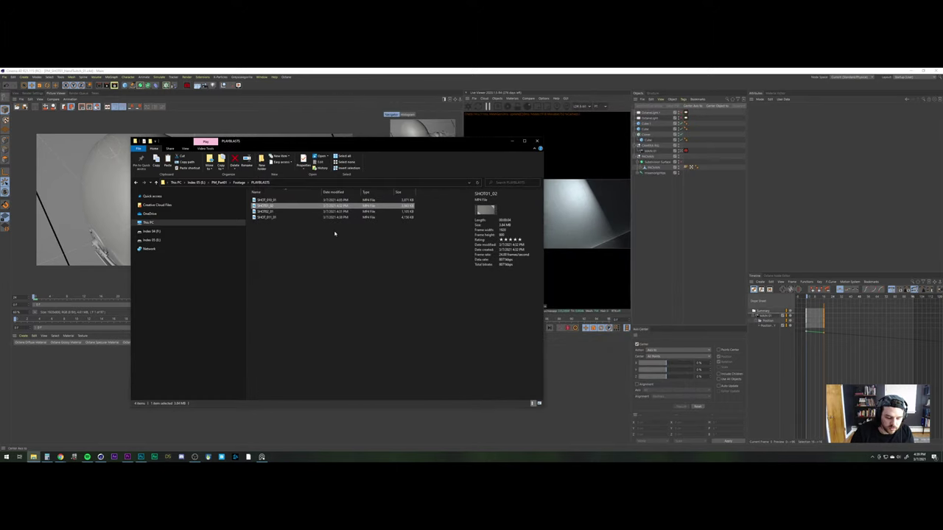
key(F2)
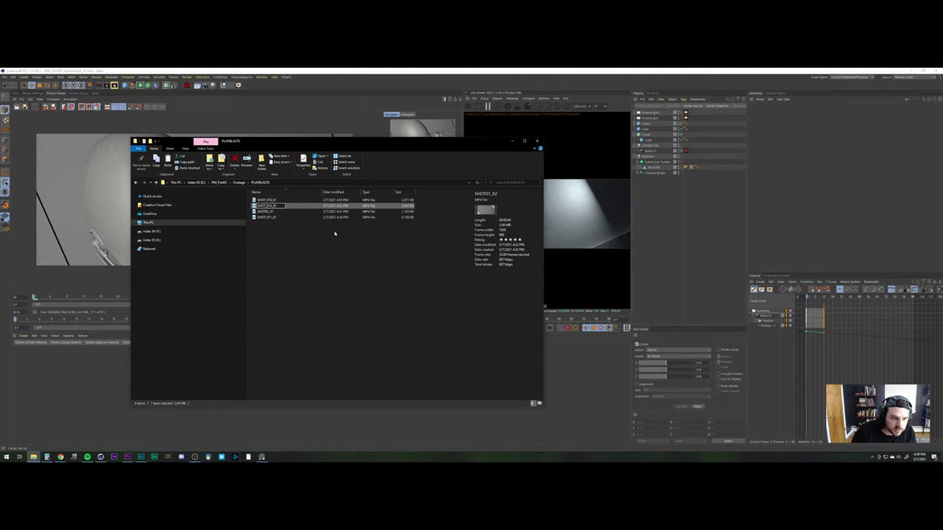
key(Return)
Open the SHOT02_01 playblast to check its contents, close the player, and rename the file as SHOT_020_01
key(Down)
key(Return)
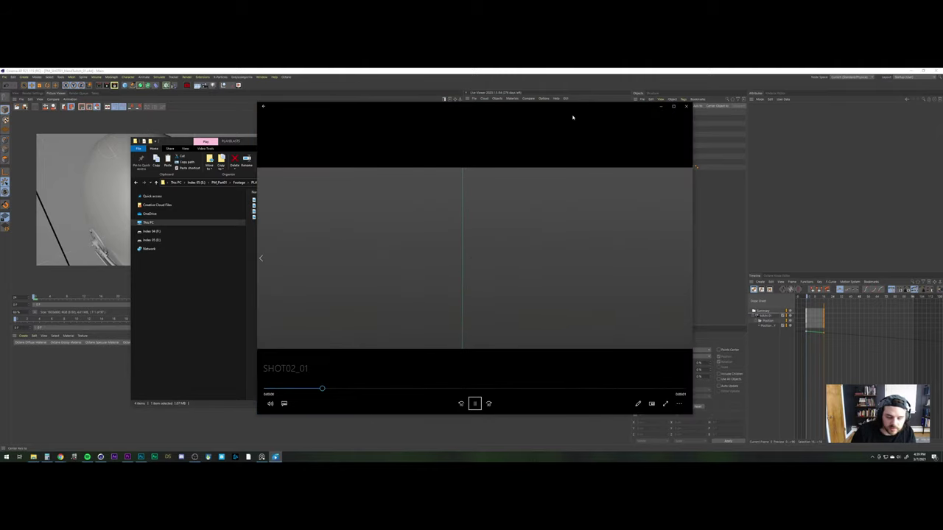
click(682, 107)
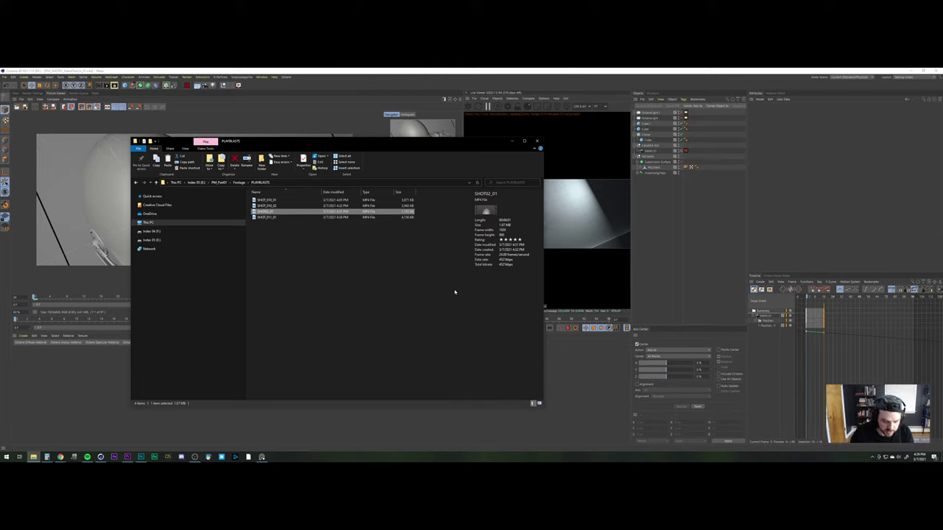
key(F2)
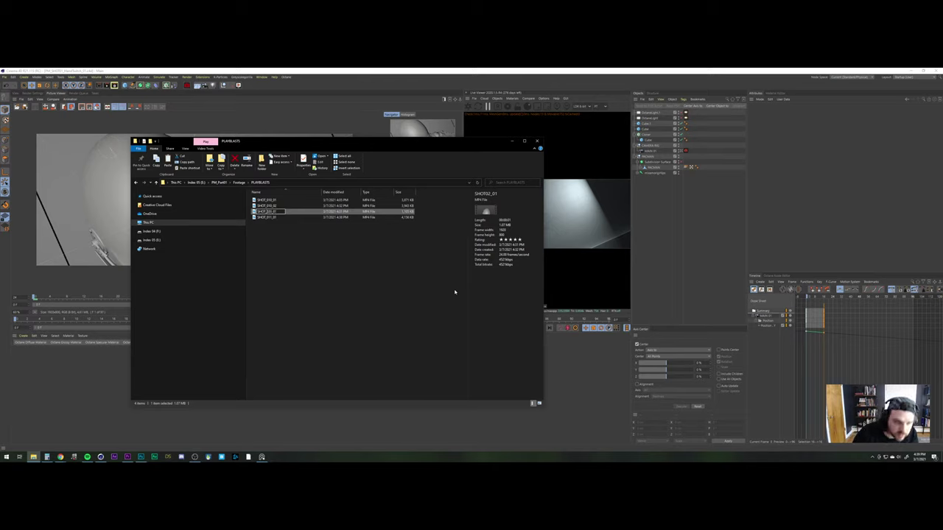
key(Return)
click(478, 183)
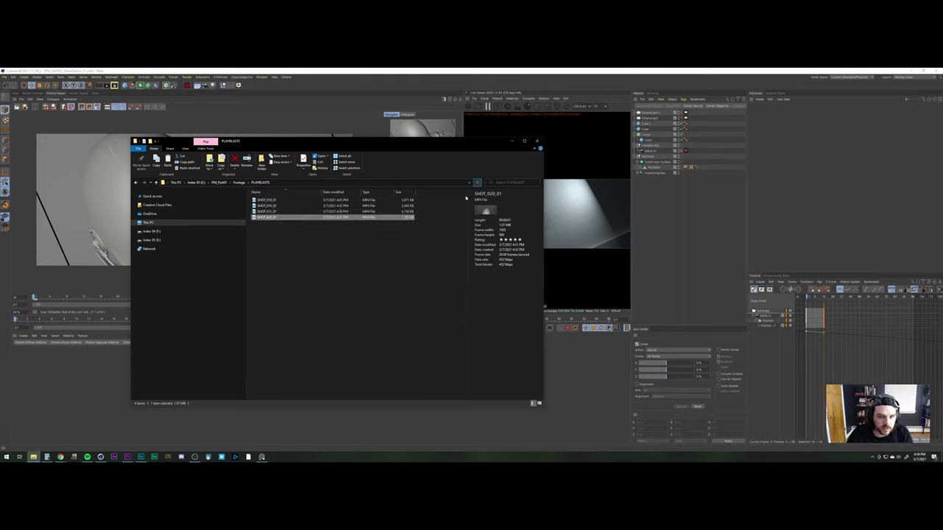
click(255, 233)
click(262, 212)
Switch to Premiere Pro, dismiss the search for the missing SHOT clips, and set all the missing media offline
click(127, 456)
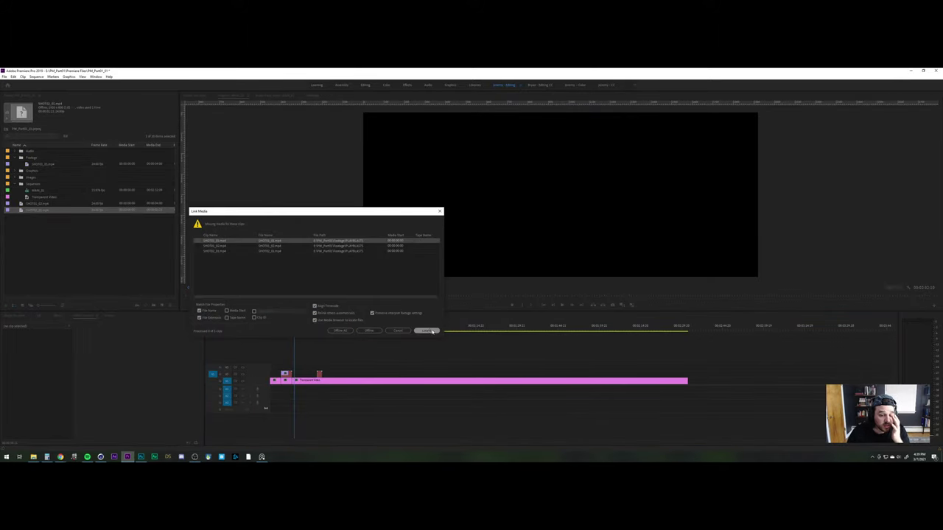
click(429, 330)
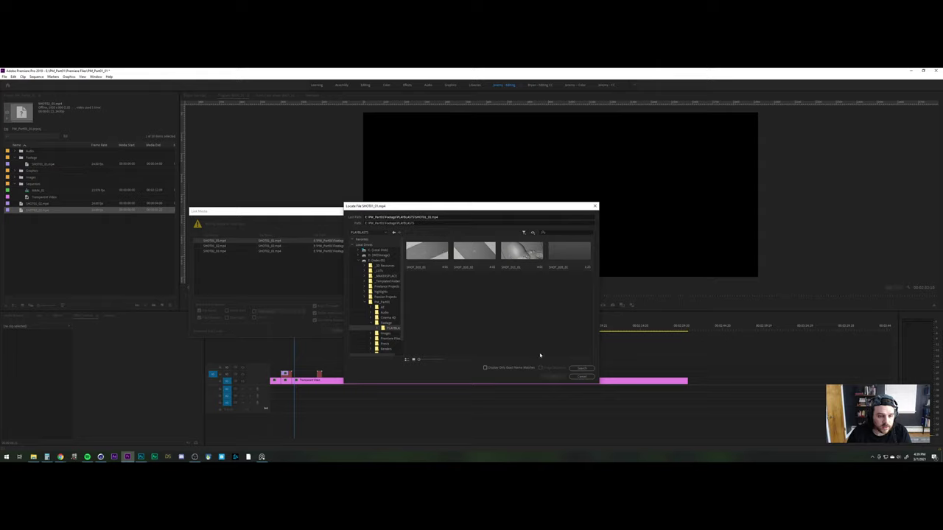
click(586, 377)
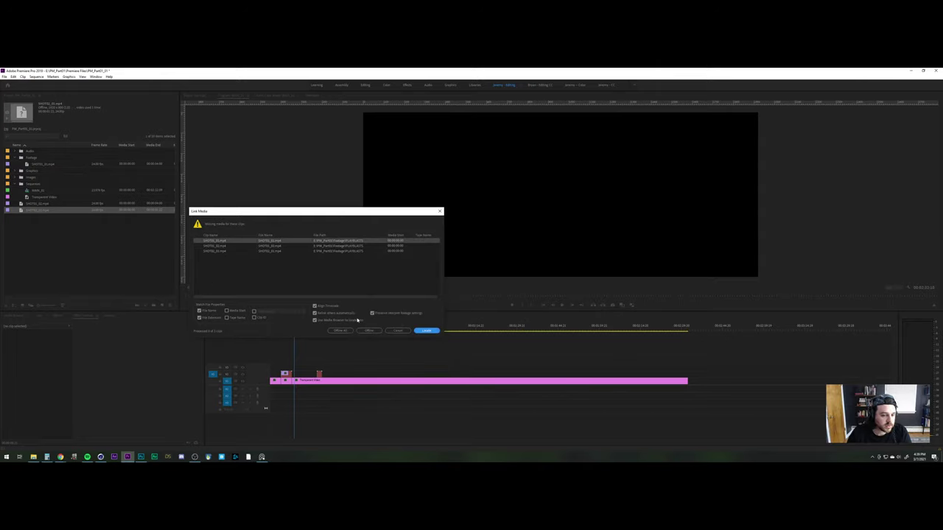
click(349, 331)
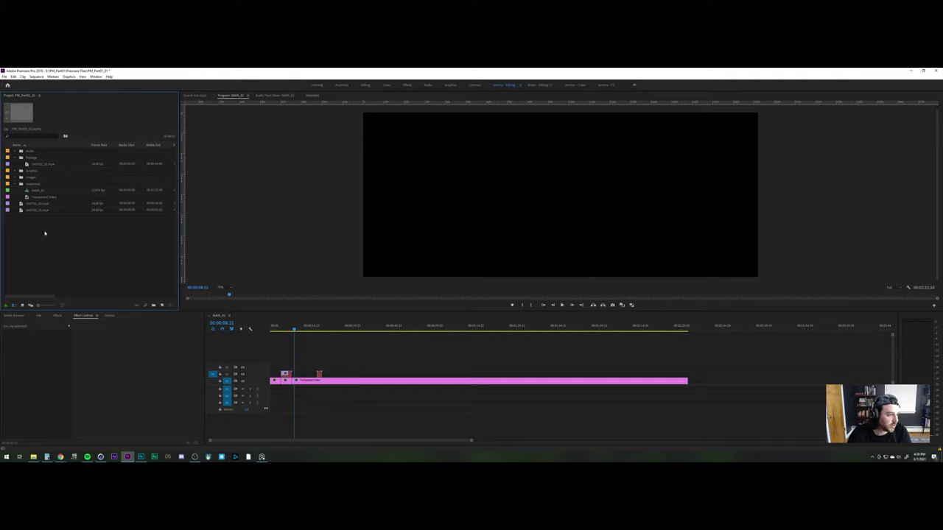
Gather the loose offline clips into the Footage bin and delete all three offline clips together with their timeline references
drag(44, 233, 41, 207)
drag(30, 163, 30, 163)
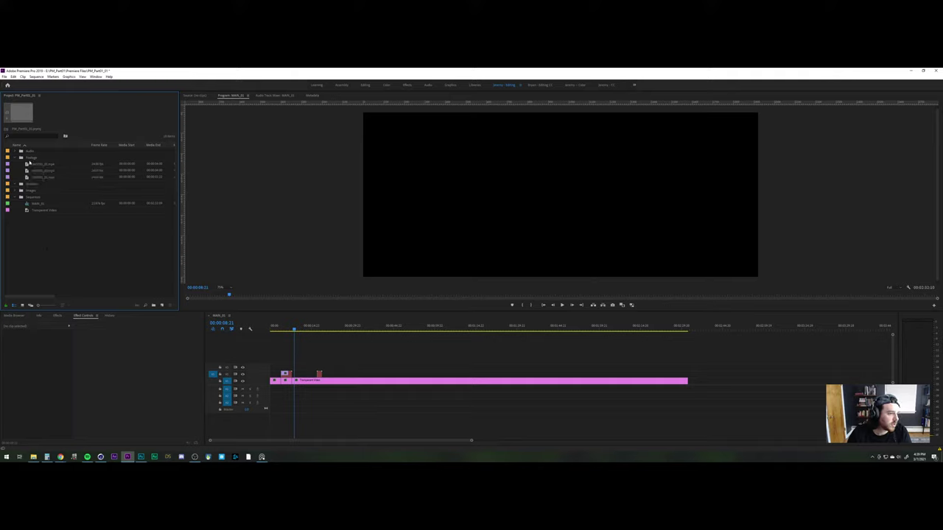
click(34, 164)
shift+click(42, 178)
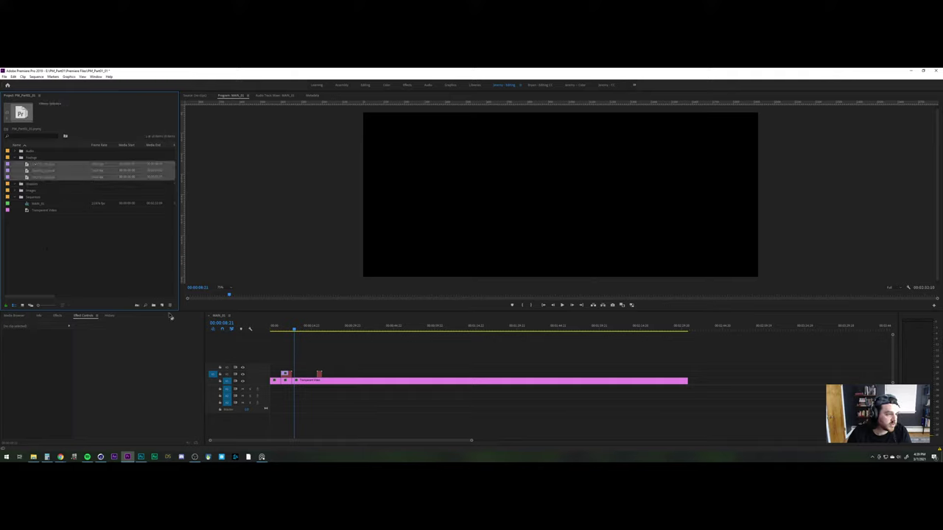
click(170, 306)
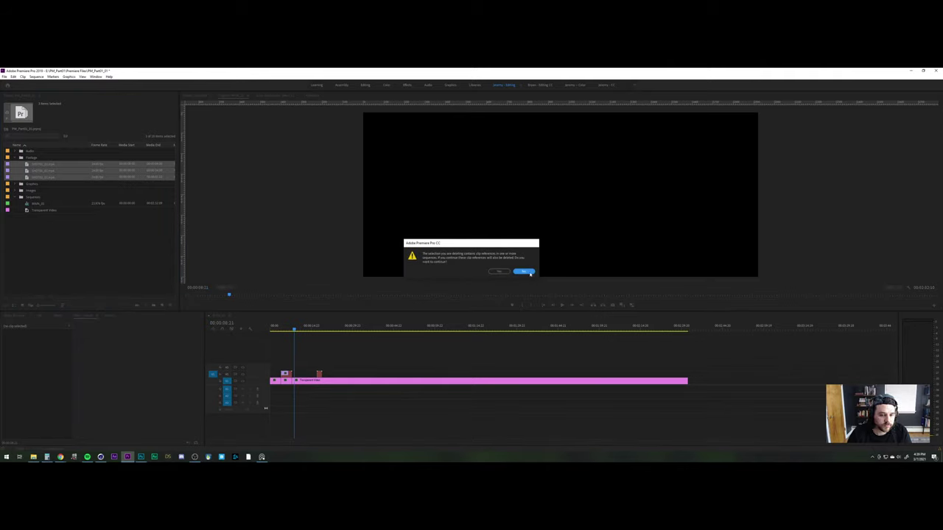
key(Escape)
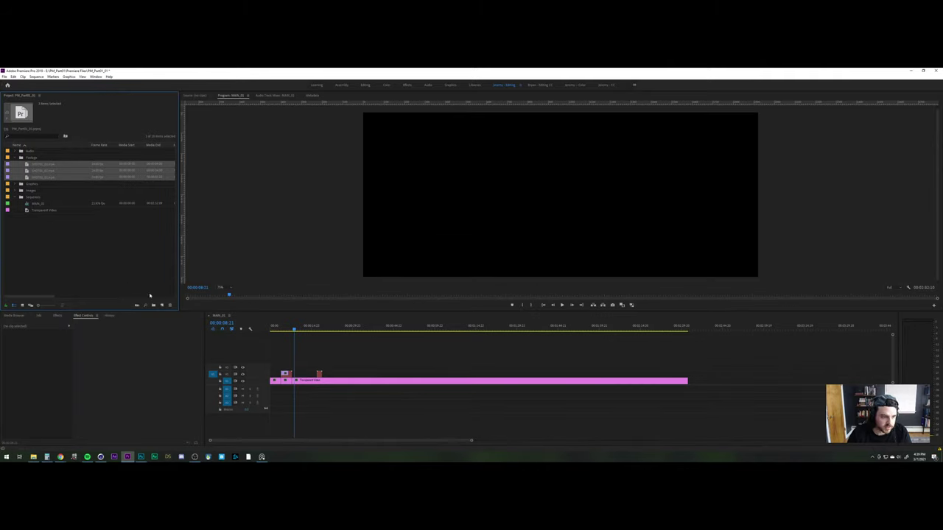
key(Delete)
click(500, 274)
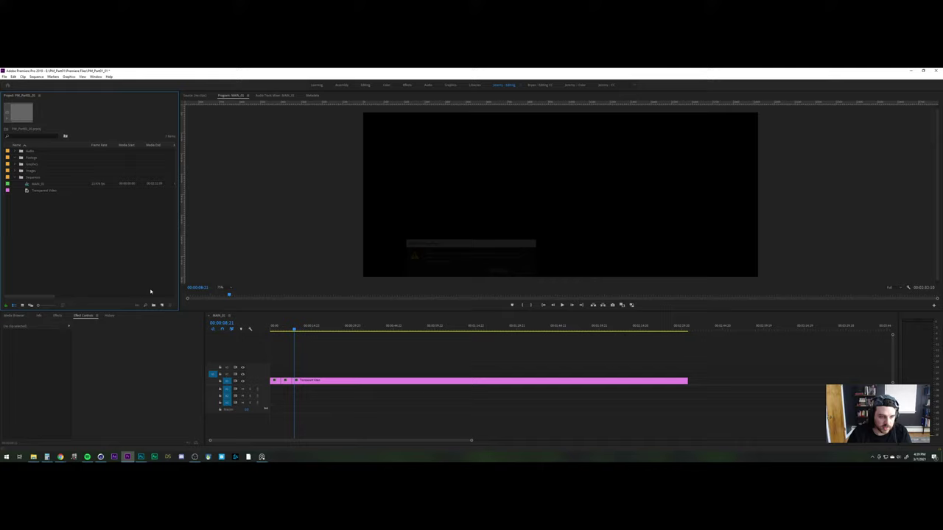
Import SHOT_010_02, SHOT_011_01 and SHOT_020_01 from the PLAYBLASTS folder inside PM_Part01's Footage folder
double_click(93, 274)
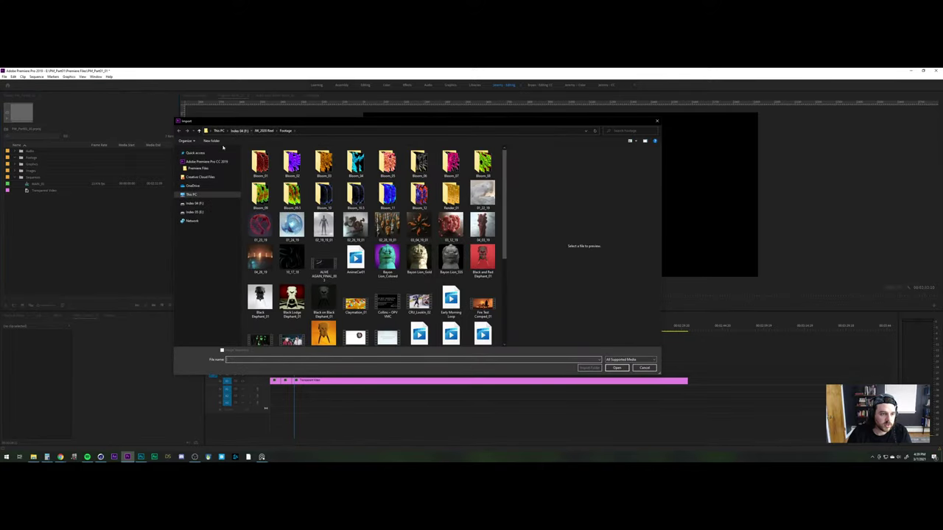
click(194, 203)
click(193, 212)
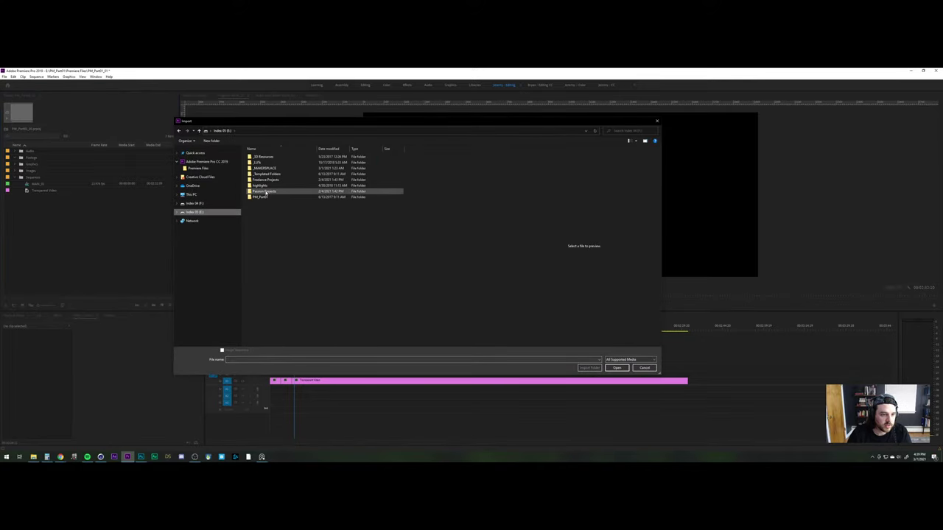
double_click(264, 196)
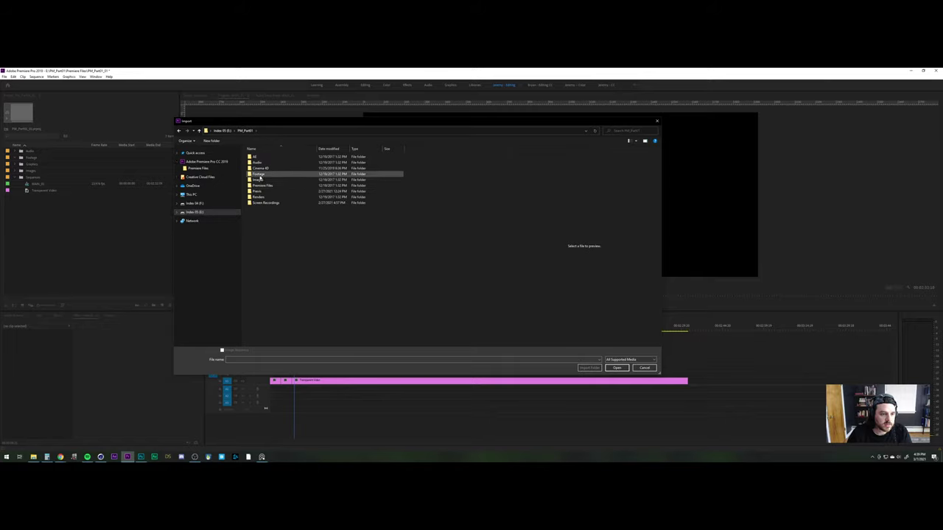
double_click(265, 161)
double_click(262, 157)
click(262, 157)
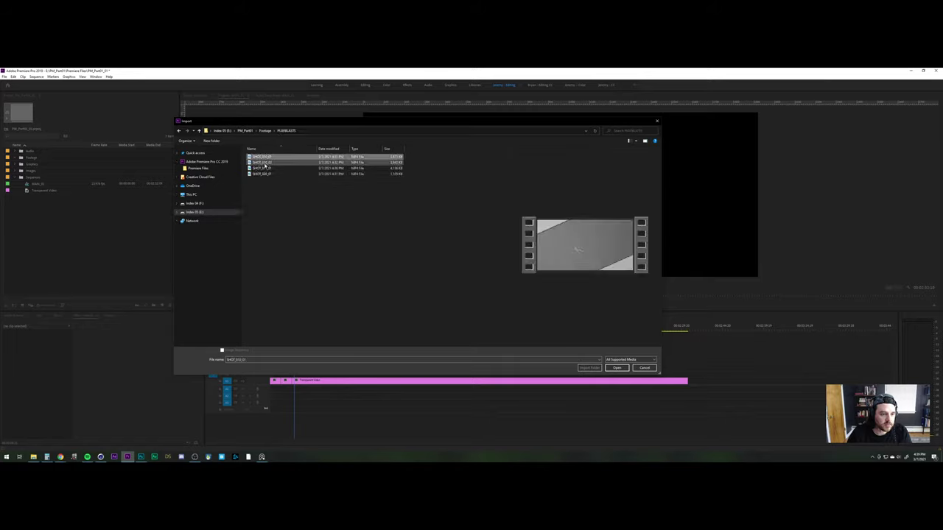
drag(268, 164, 273, 198)
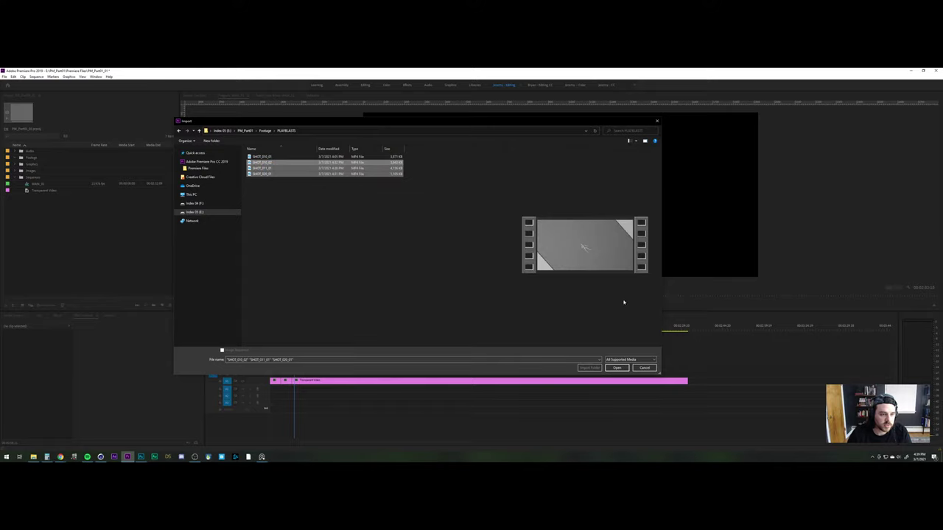
click(614, 368)
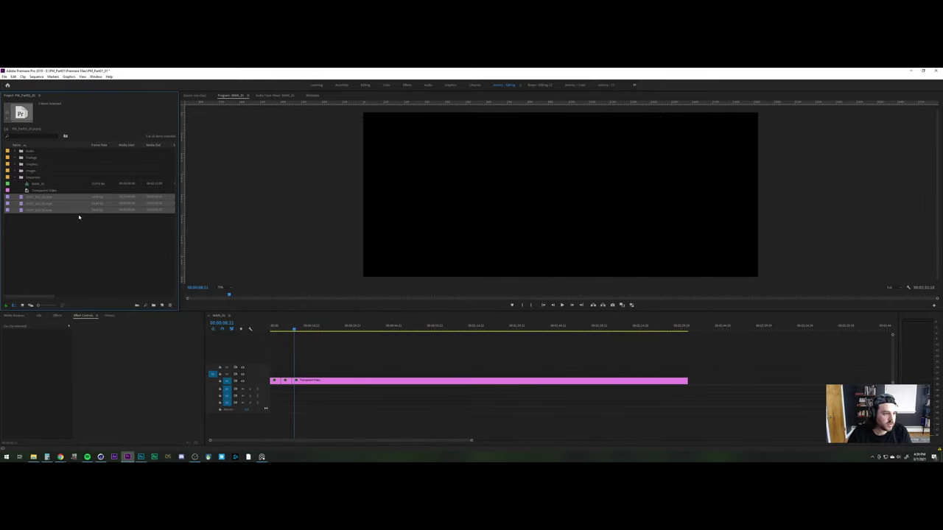
File the imported clips in the Footage bin and place SHOT_010_02, SHOT_011_01 and SHOT_020_01 end to end above the transparent video
drag(32, 169, 286, 375)
drag(41, 170, 296, 376)
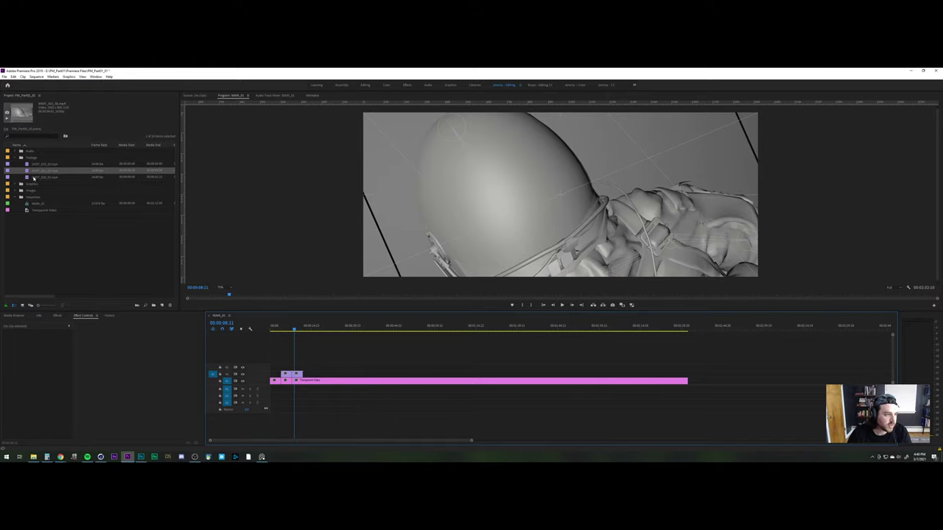
drag(34, 177, 307, 375)
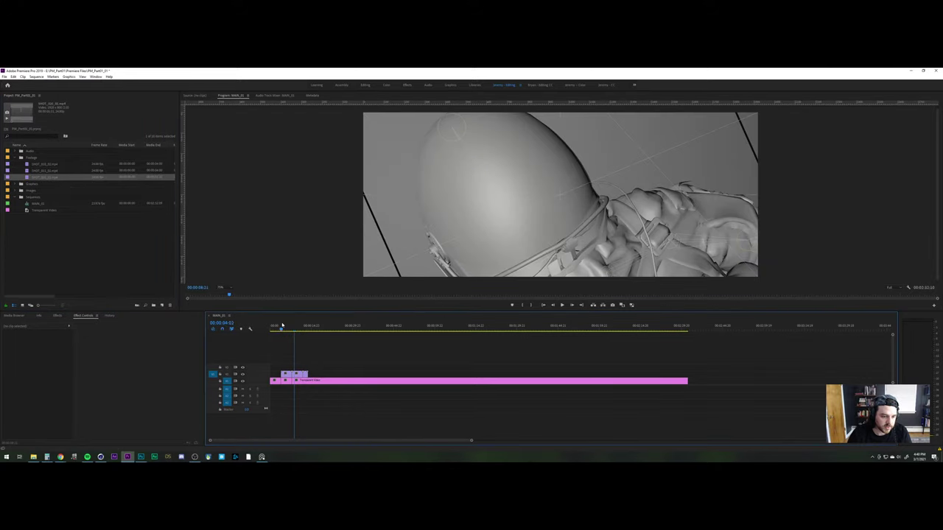
Play back the three-shot sequence, replay the cut from SHOT_011_01 to SHOT_020_01, and inspect the final frame of SHOT_020_01
click(282, 327)
key(space)
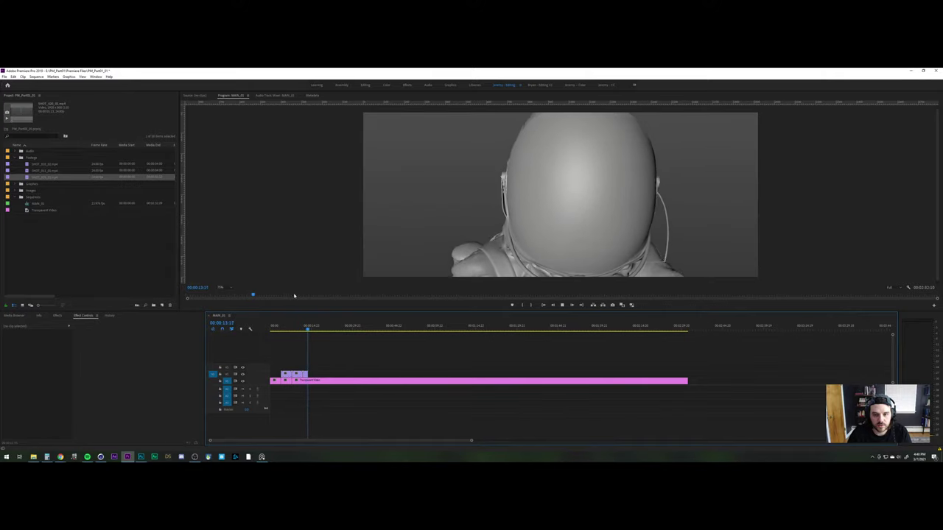
key(space)
click(302, 330)
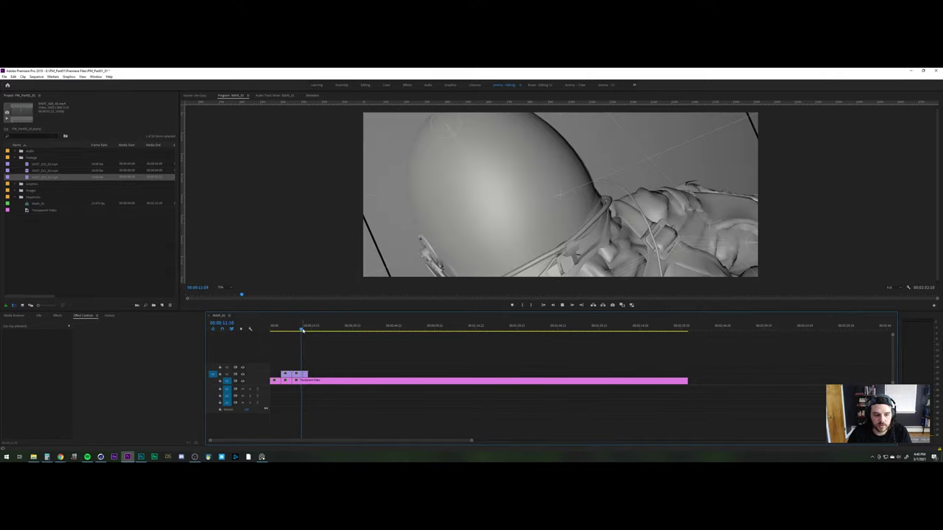
key(space)
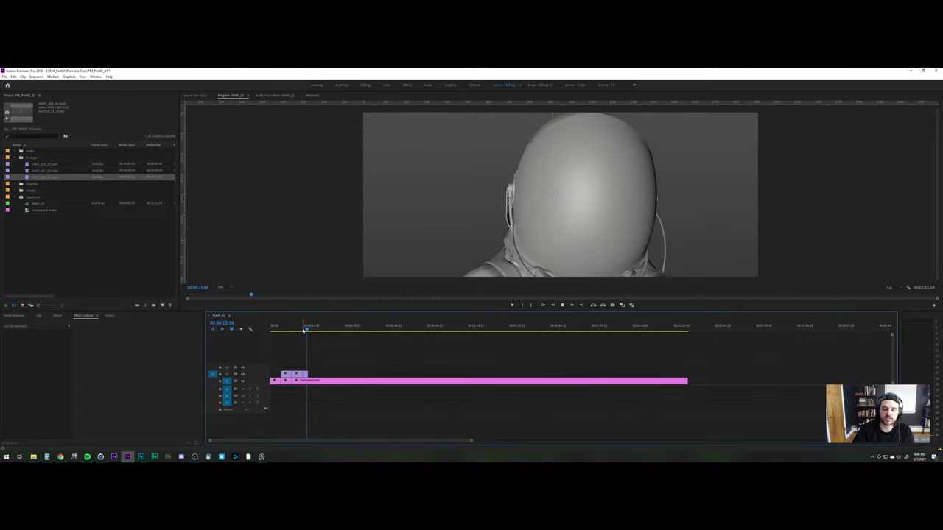
key(space)
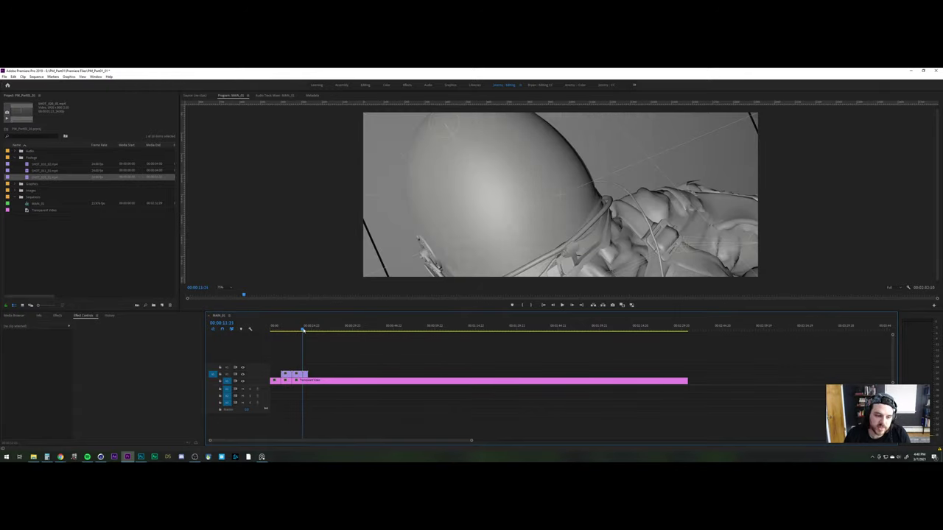
click(302, 331)
key(space)
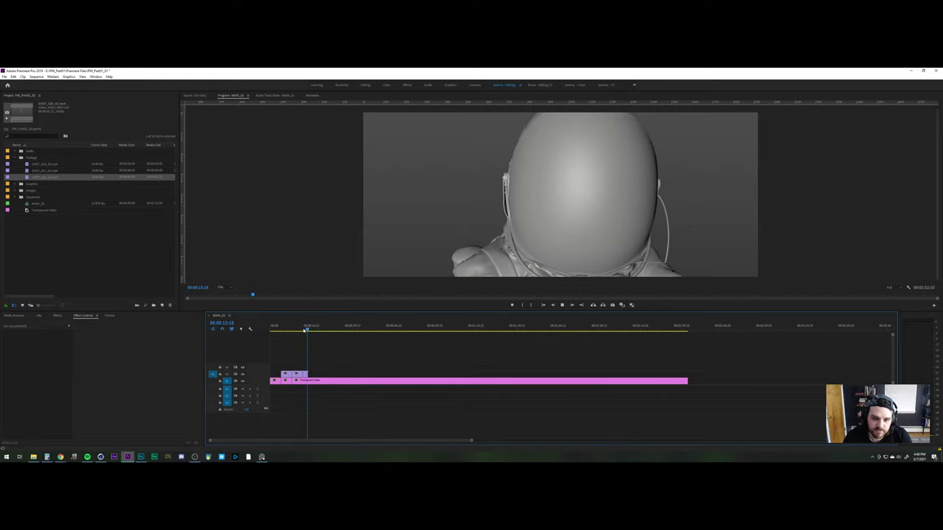
drag(304, 331, 309, 331)
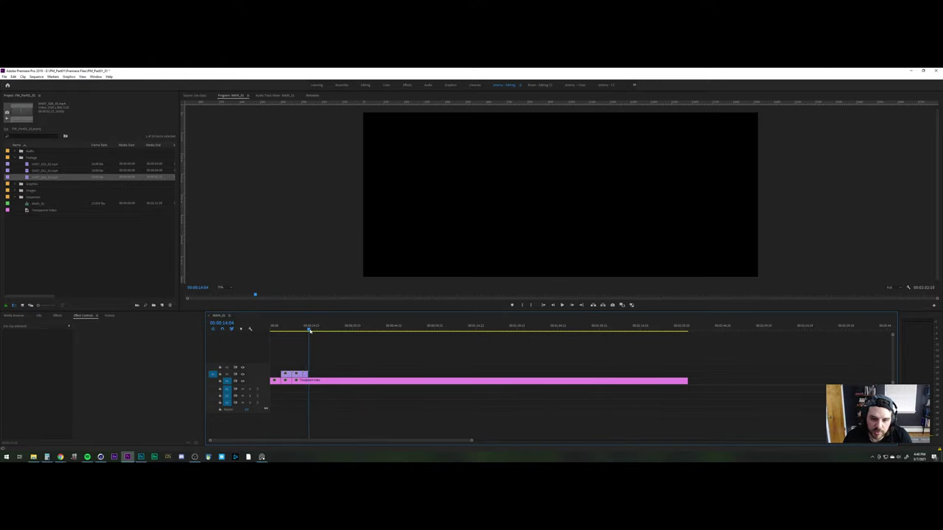
key(Left)
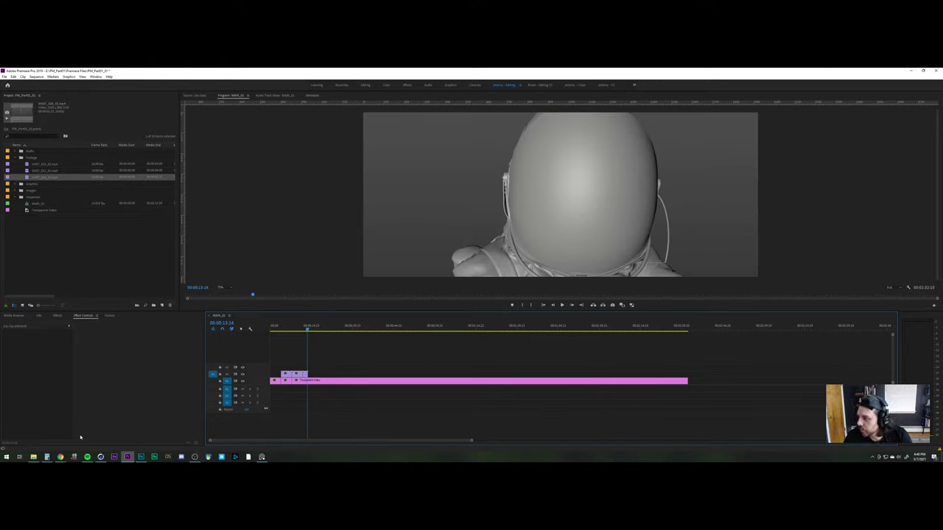
Switch to Cinema 4D, bring up the PM_SHOT02_WakeUp_01 project in the viewport, and extend its timeline's end frame
click(101, 457)
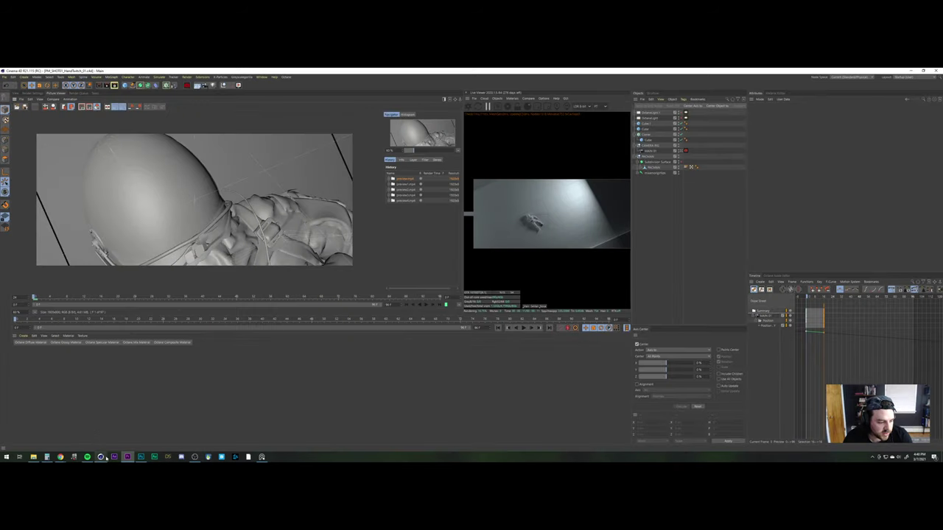
key(v)
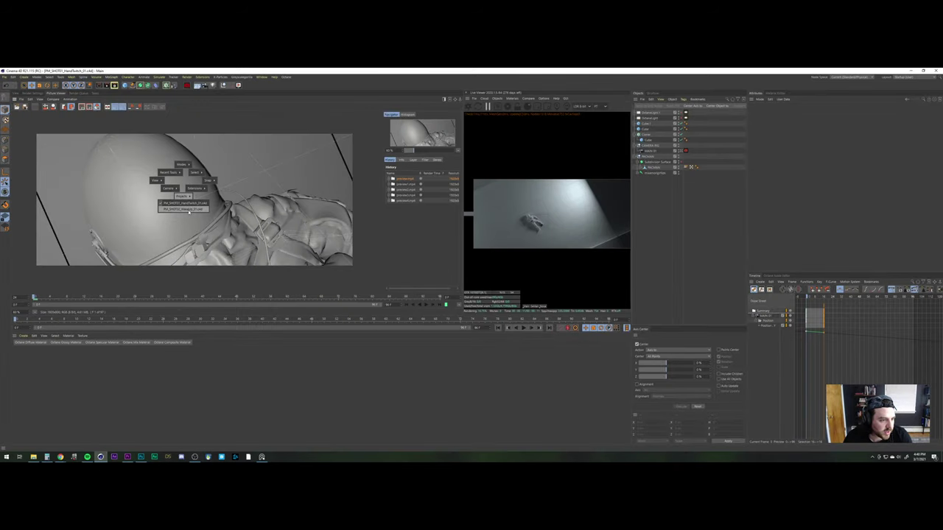
click(189, 211)
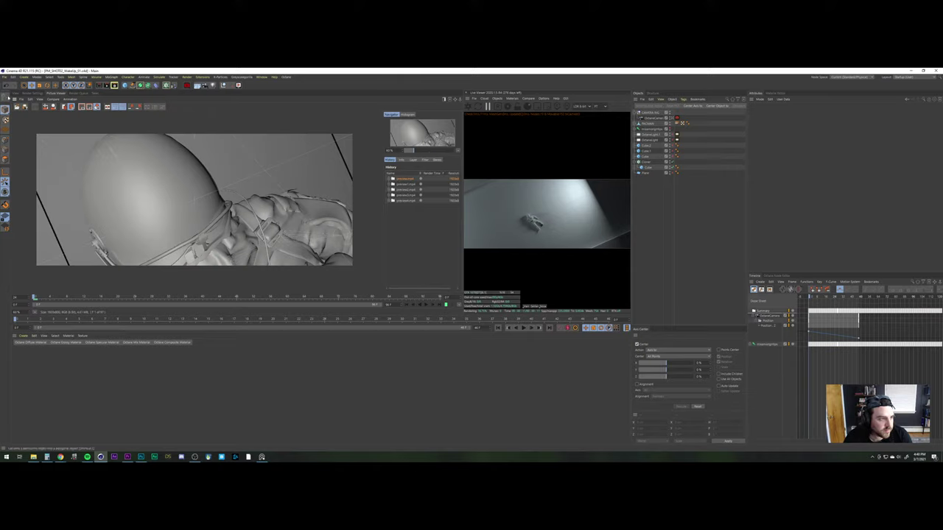
click(9, 96)
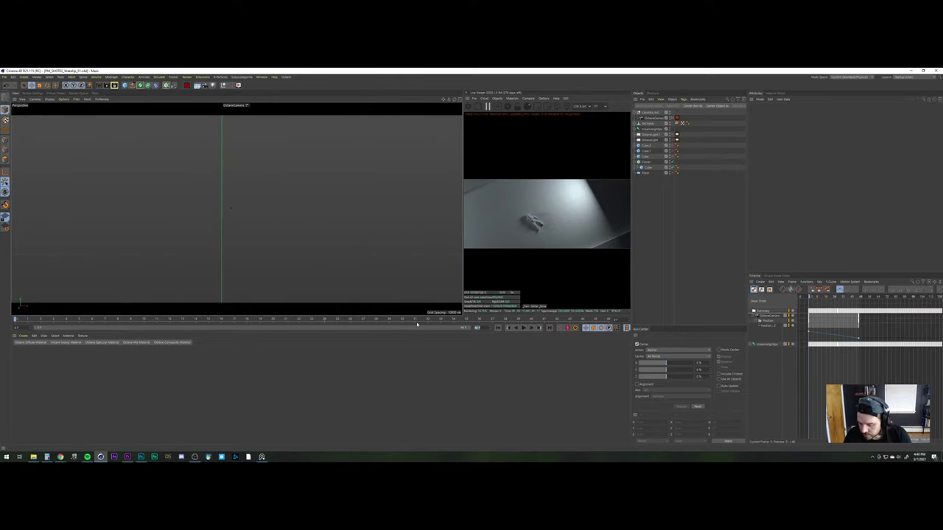
text(100)
key(Return)
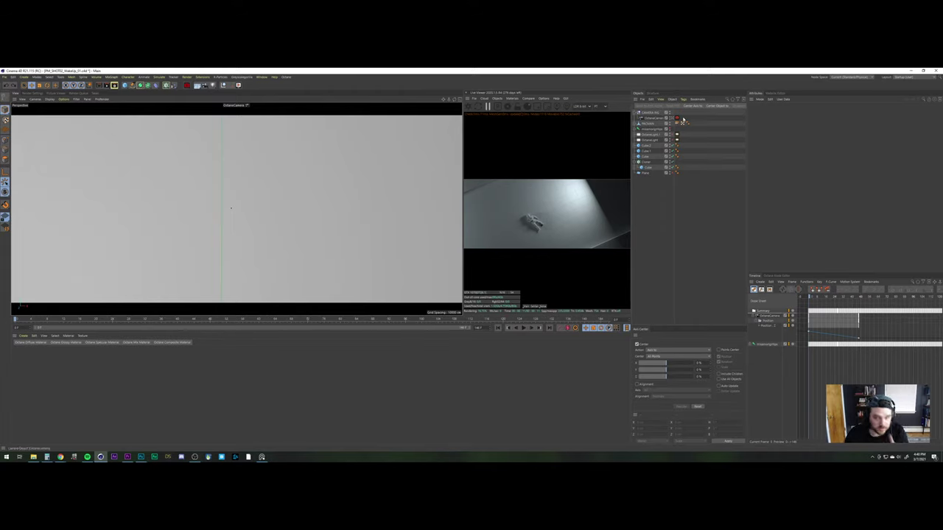
Leave the OctaneCamera view and frame the lying astronaut's body from the side through the default camera
click(682, 121)
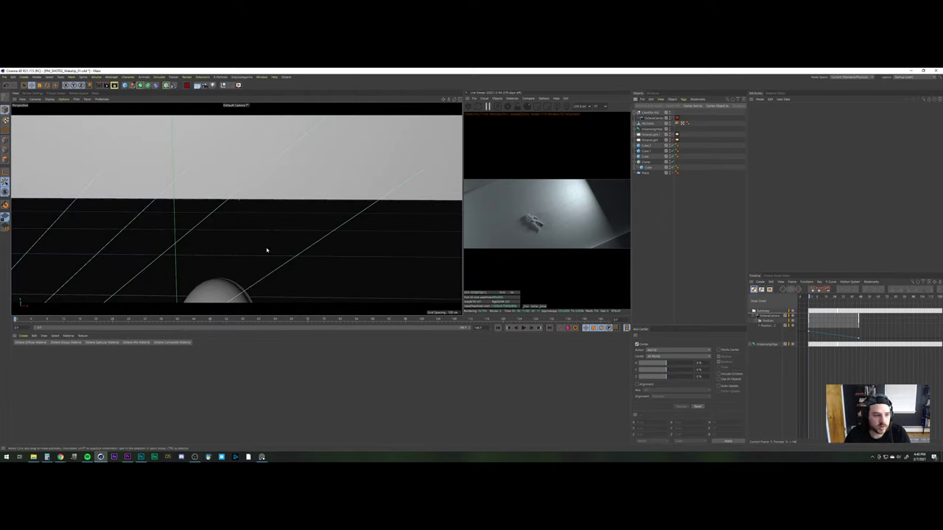
alt+drag(229, 292, 228, 305)
alt+middle_drag(228, 305, 237, 209)
alt+drag(238, 232, 181, 234)
alt+right_drag(181, 234, 156, 248)
alt+middle_drag(221, 263, 209, 235)
alt+drag(209, 235, 204, 235)
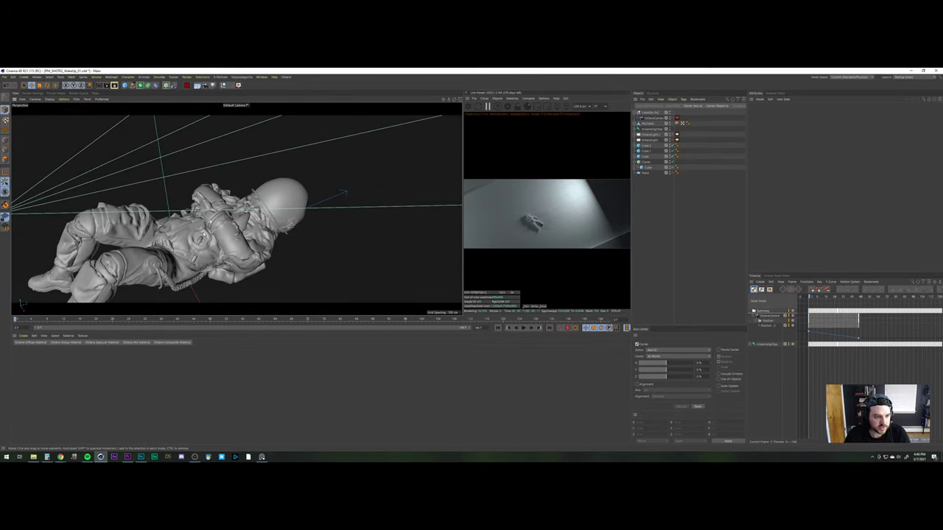
Scrub the wake-up animation in the default view and through the OctaneCamera, ending on the frontal helmet framing
drag(95, 321, 320, 317)
alt+drag(237, 209, 246, 174)
drag(320, 318, 255, 324)
click(672, 119)
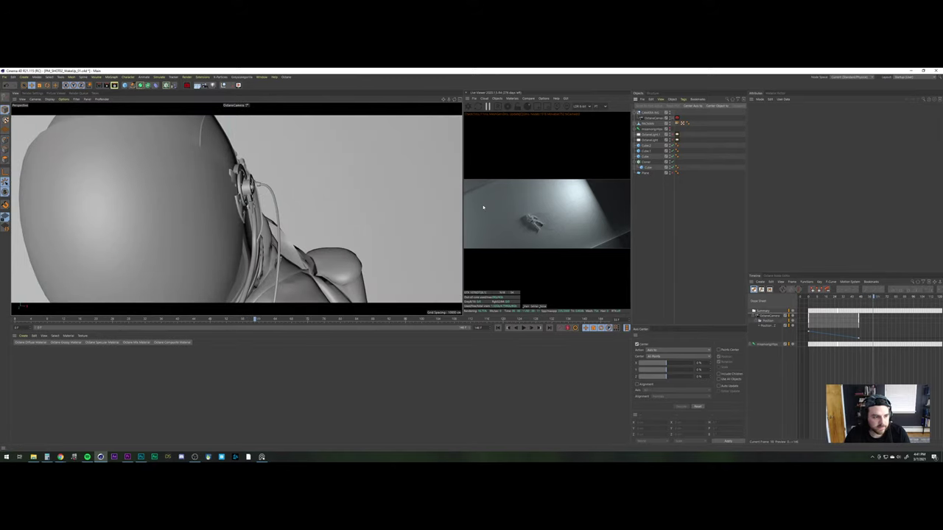
drag(259, 321, 203, 325)
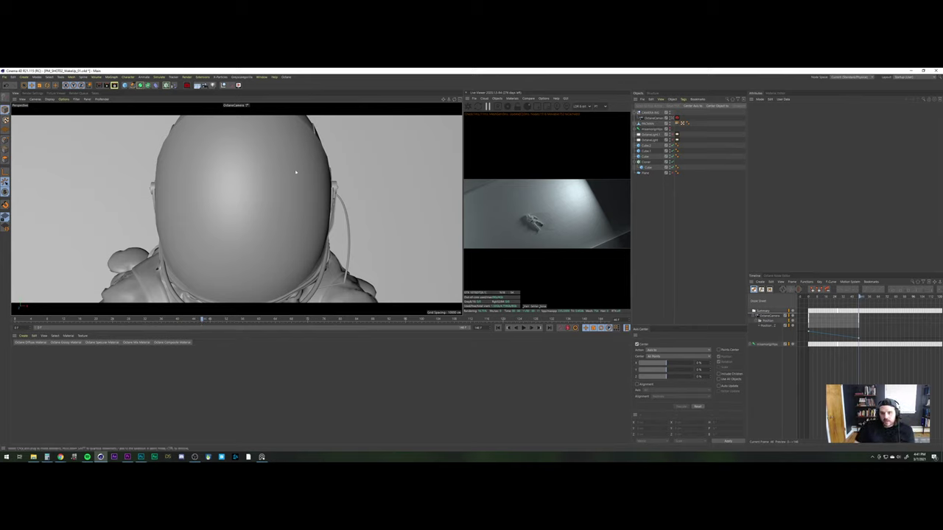
Delete the three standalone cube objects from the scene and save the project
click(645, 157)
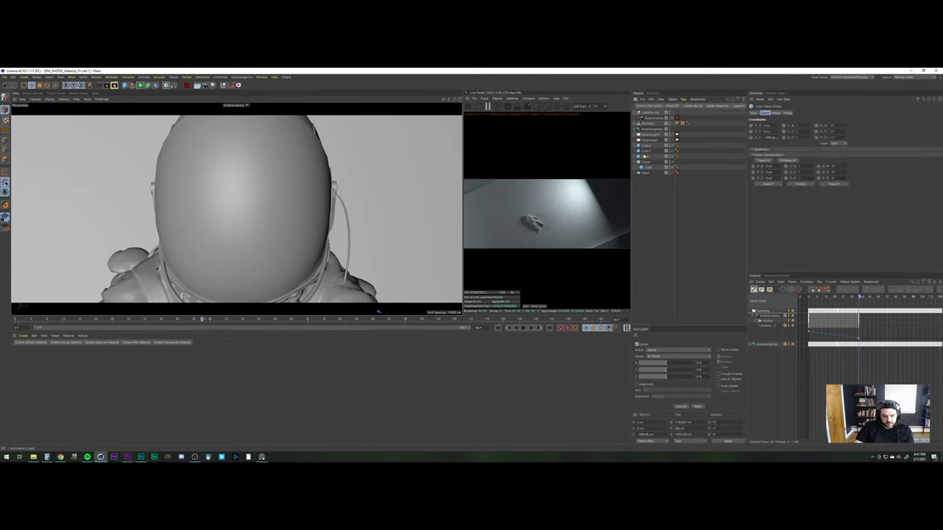
ctrl+click(649, 146)
key(Delete)
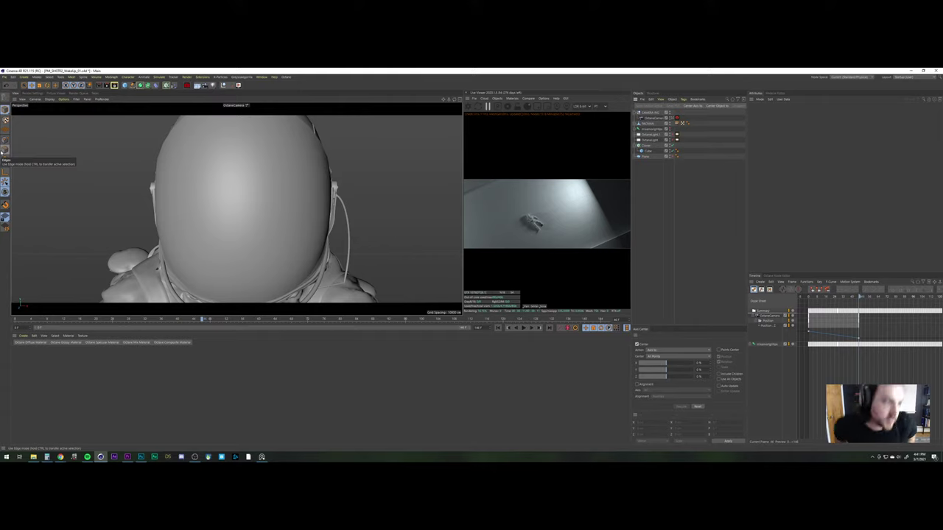
click(4, 77)
click(27, 126)
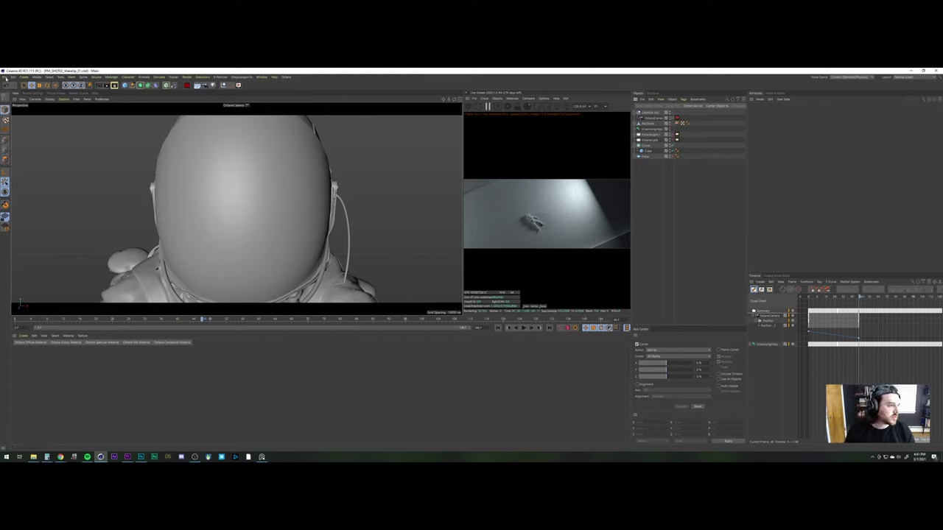
Save the project as a new file named PM_SHOT_021_WakeUpWide_01 in the Cinema 4D folder
click(5, 78)
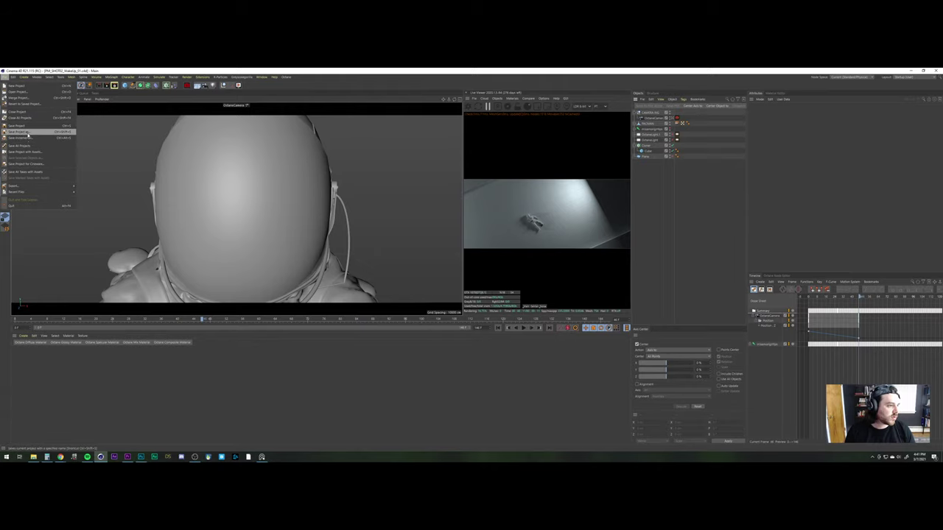
click(28, 132)
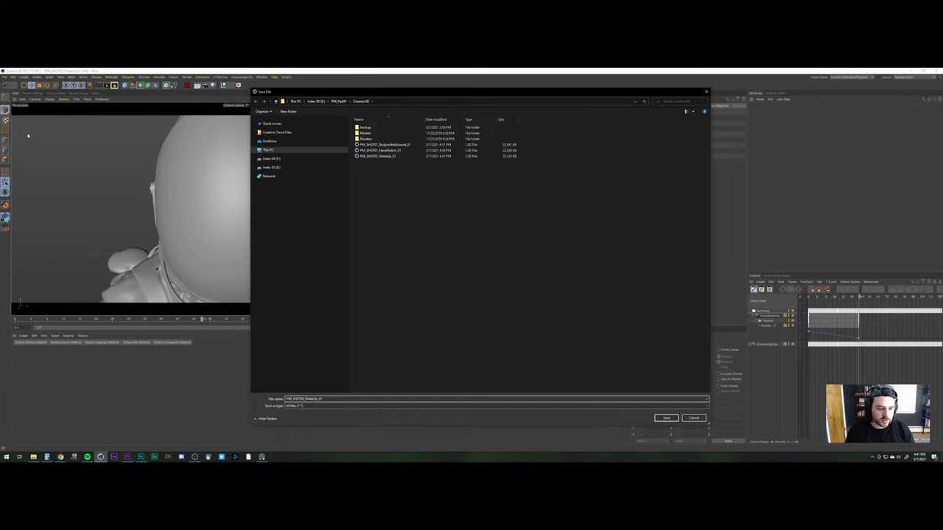
text(_0)
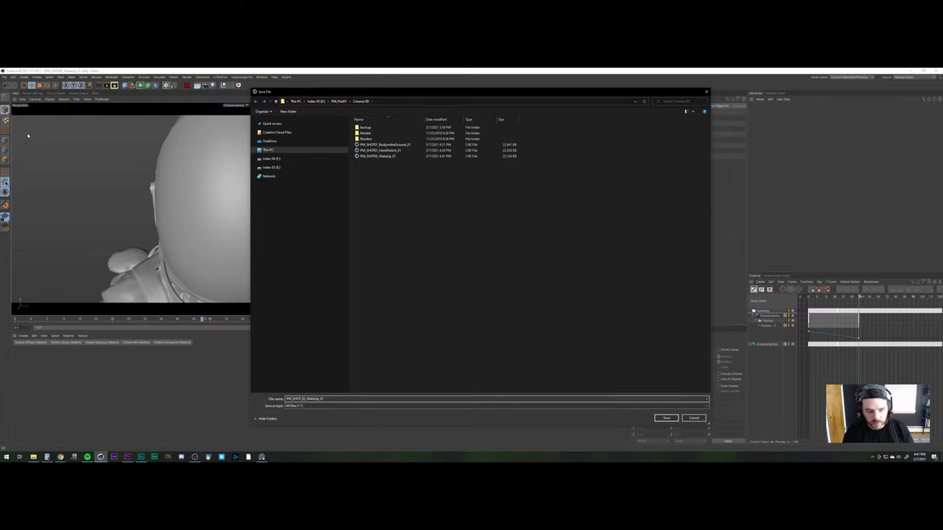
text(1)
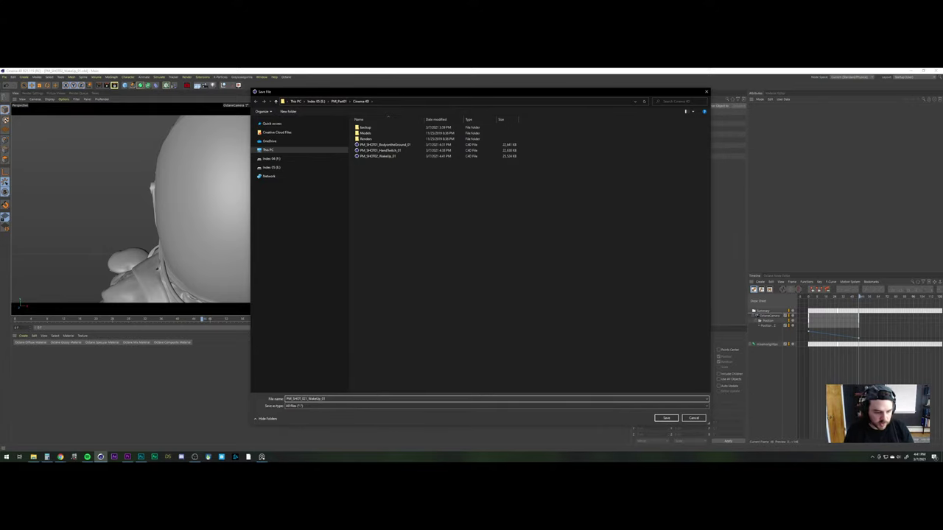
click(319, 398)
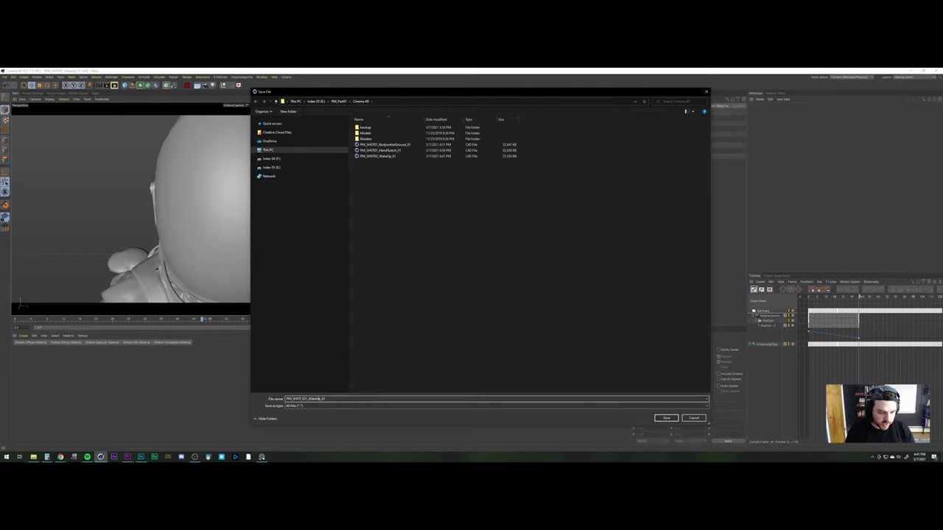
text(Wide)
key(Return)
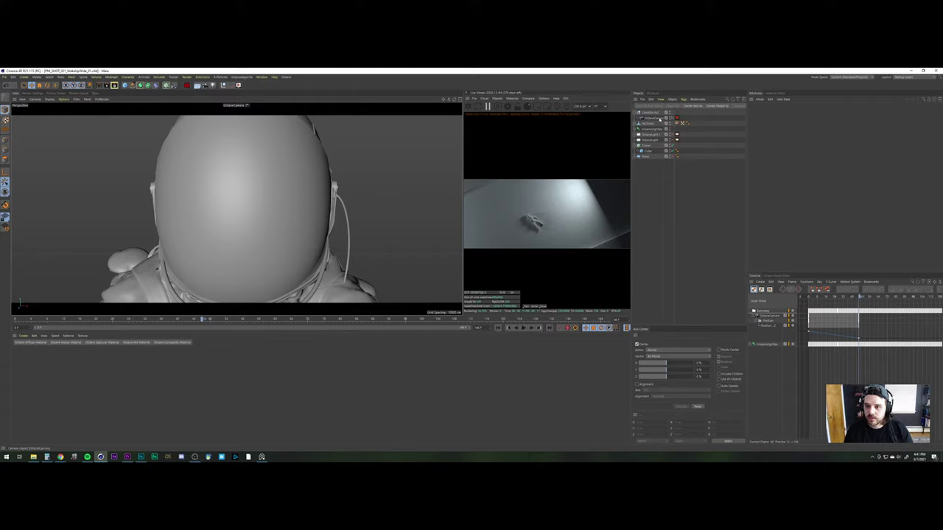
Delete the camera rig with its OctaneCamera and frame the seated astronaut in the default camera view
click(649, 119)
key(Delete)
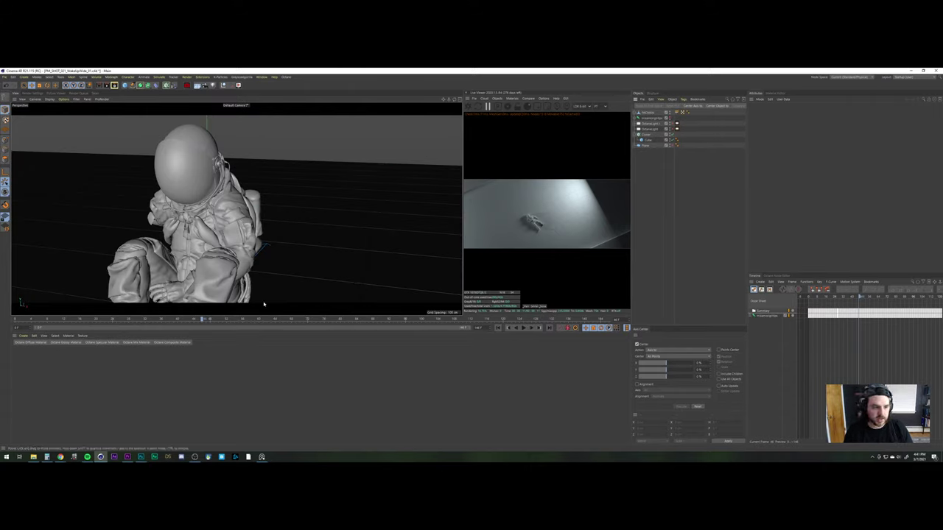
scroll(211, 233, down, 2)
alt+middle_drag(211, 233, 221, 223)
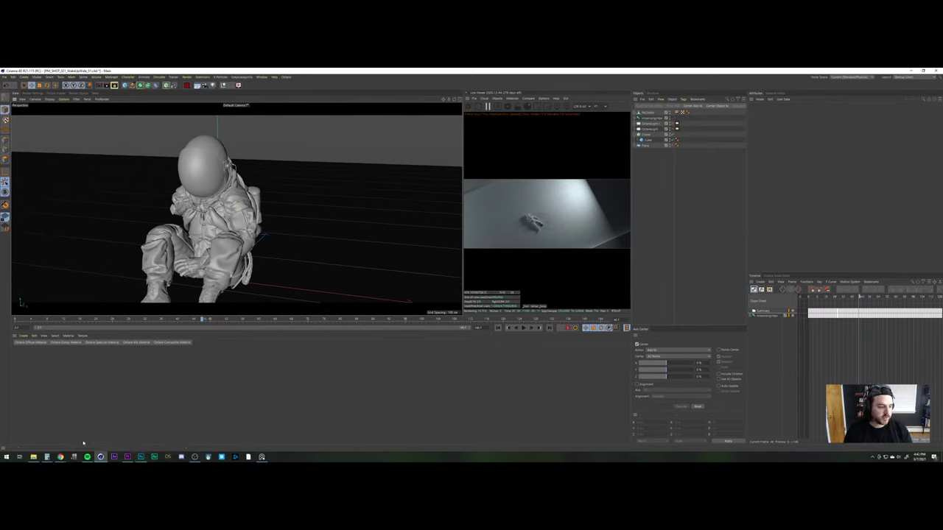
Import PM_Sitting_Up from the project's Cinema 4D Models folder with the default FBX settings, without reassigning the included takes
click(33, 457)
click(239, 182)
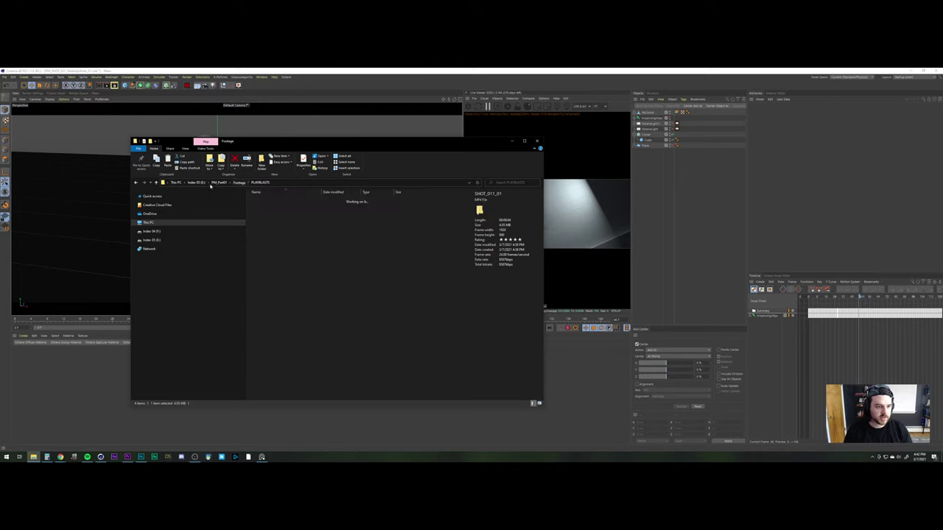
click(218, 183)
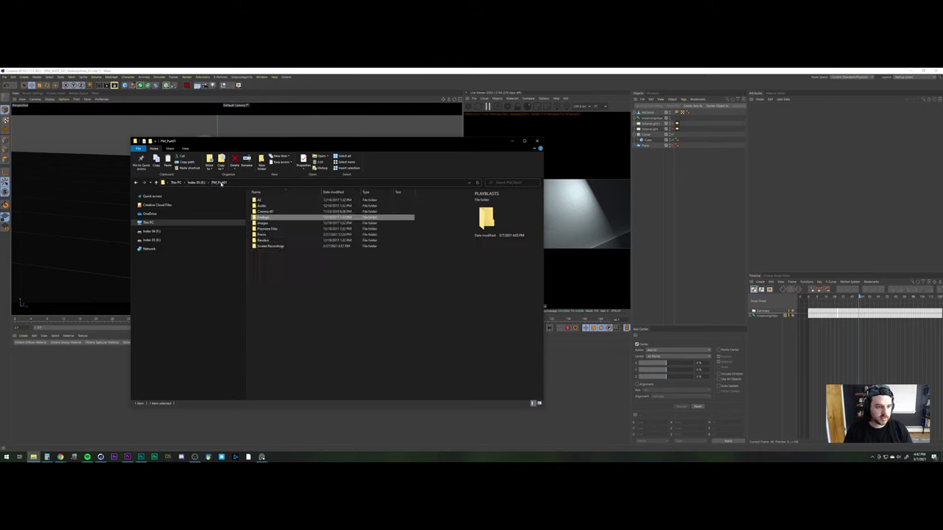
click(264, 212)
double_click(264, 212)
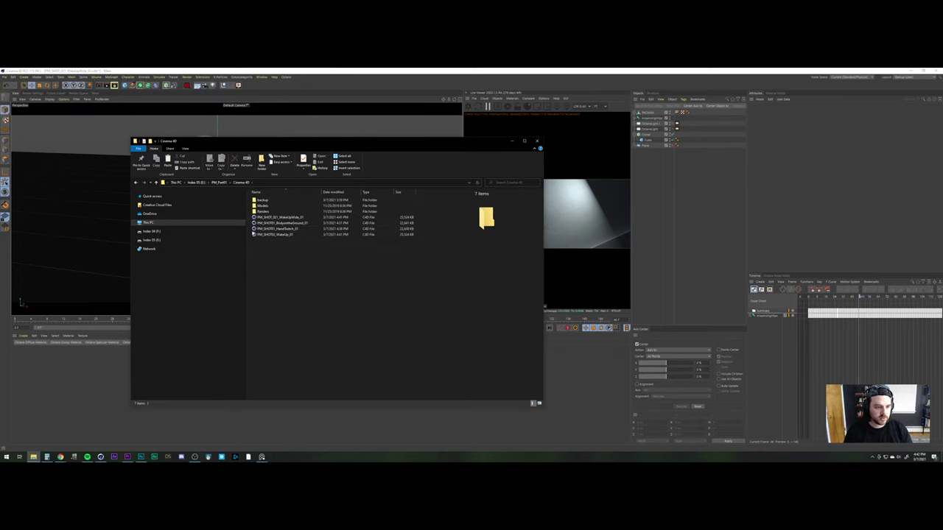
double_click(265, 205)
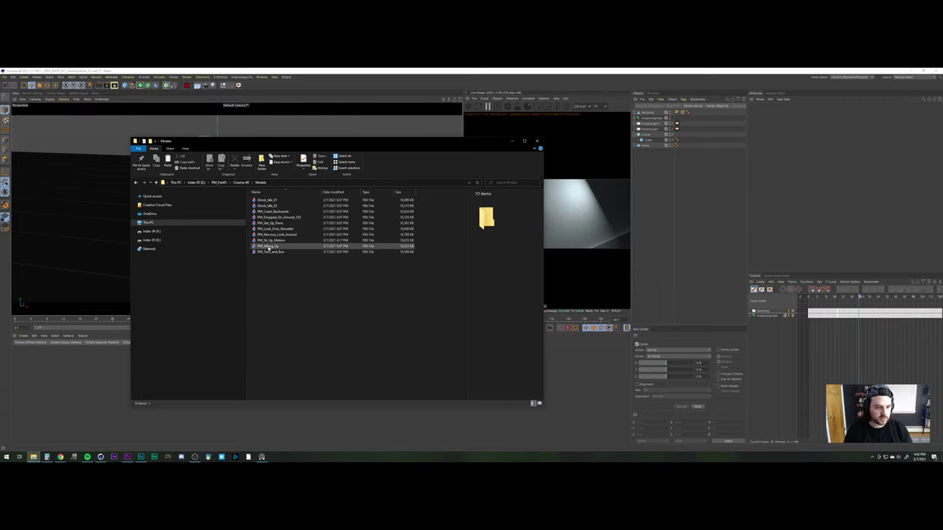
drag(270, 246, 654, 195)
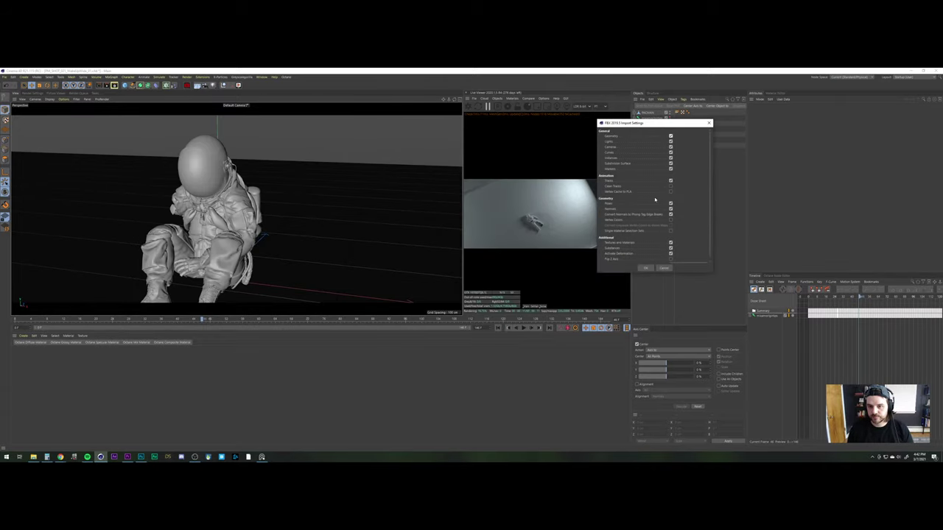
key(Return)
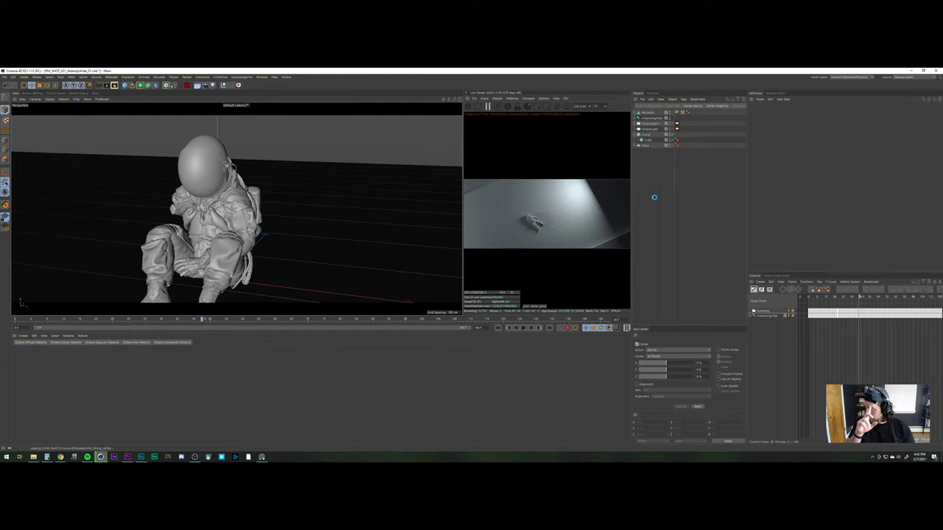
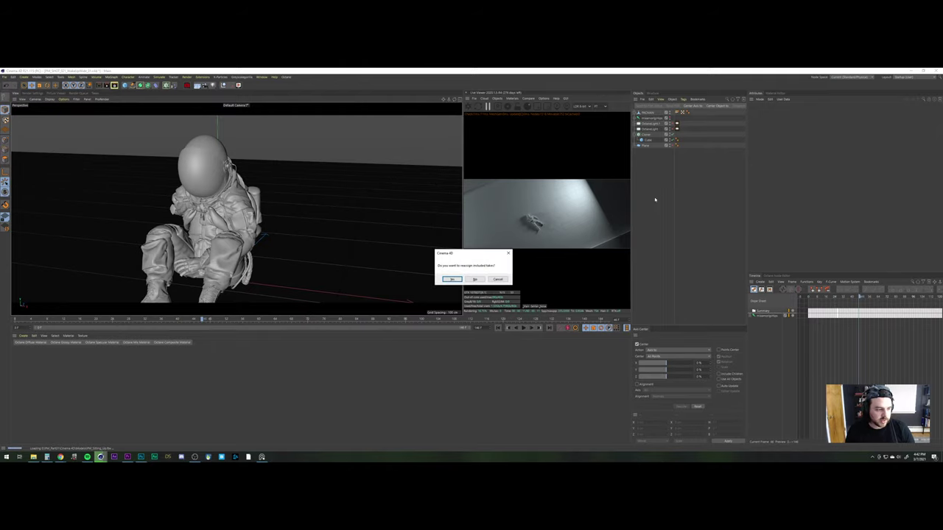
key(Tab)
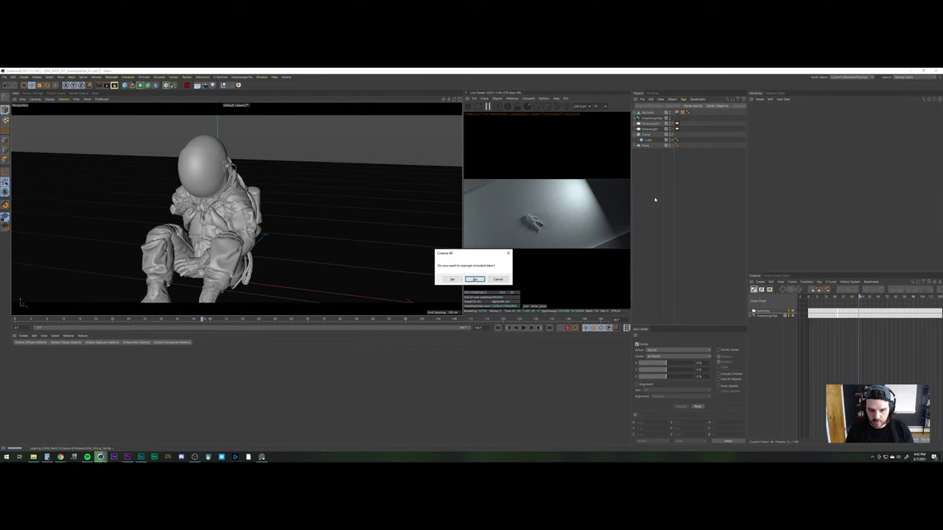
key(Return)
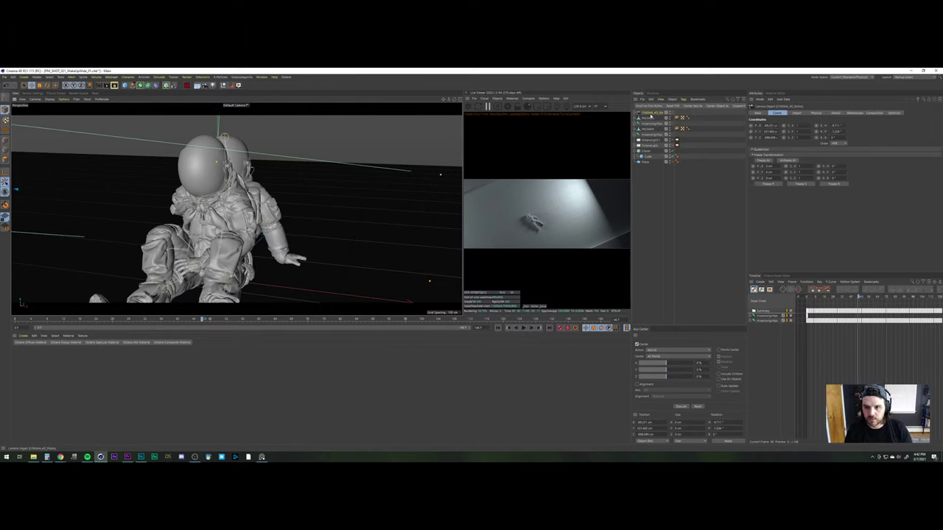
Delete the camera that came with the import, and the old astronaut's mesh and joint hierarchy
key(Delete)
click(648, 113)
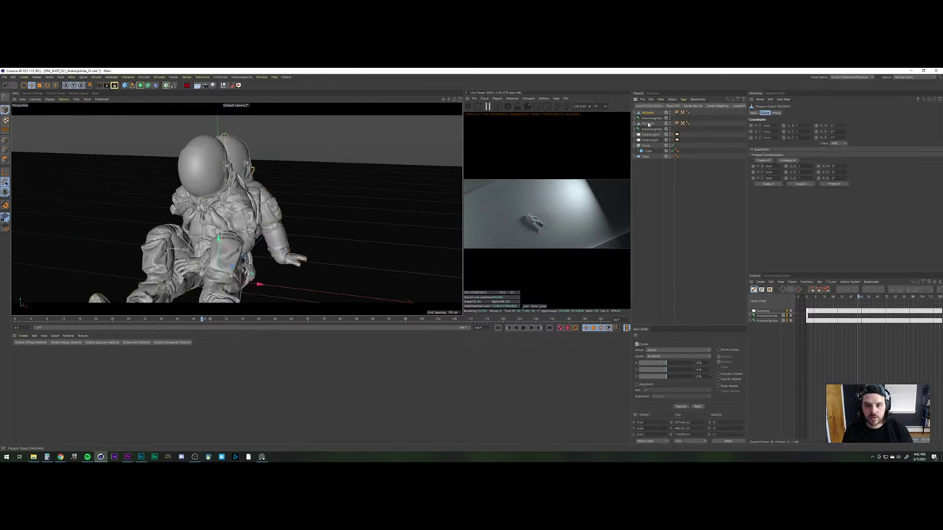
click(649, 123)
click(667, 202)
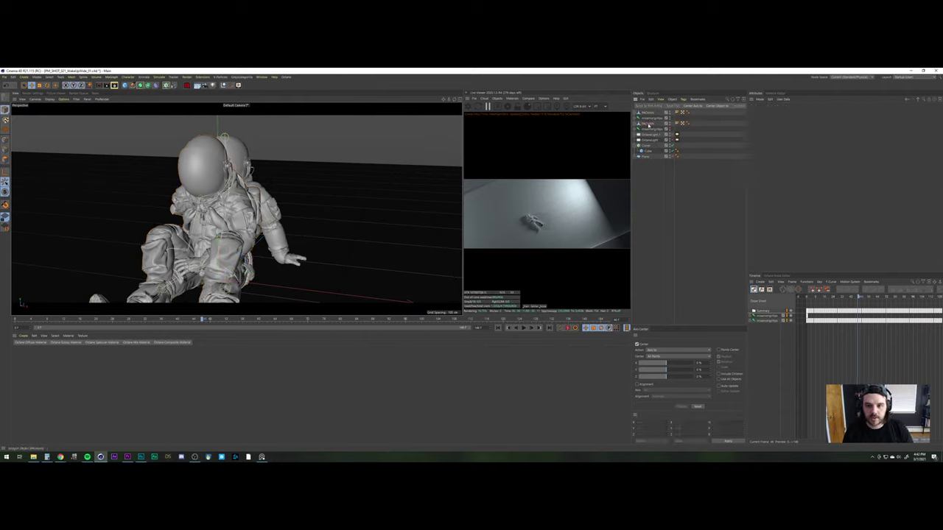
click(648, 128)
key(Delete)
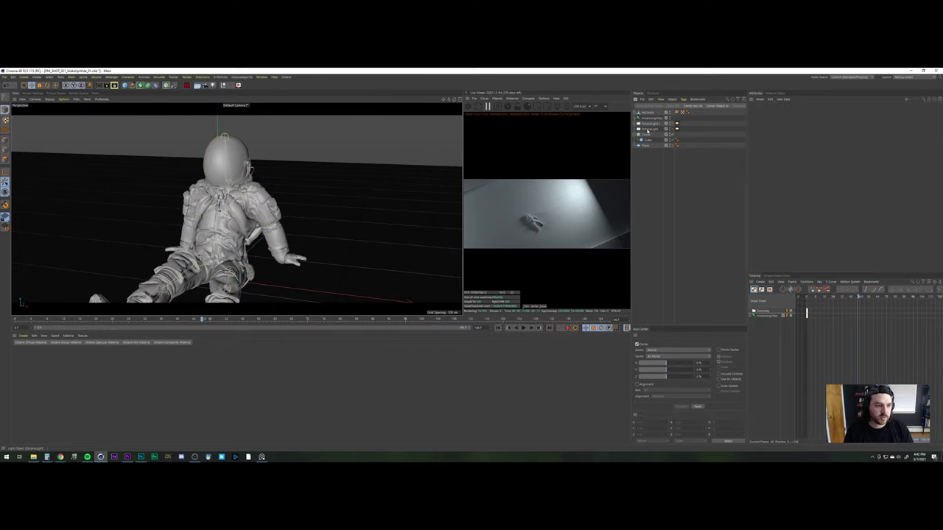
Scrub back to the start of the animation and view the new sitting astronaut from the front
drag(176, 316, 40, 320)
alt+right_drag(262, 217, 265, 203)
alt+drag(230, 230, 233, 207)
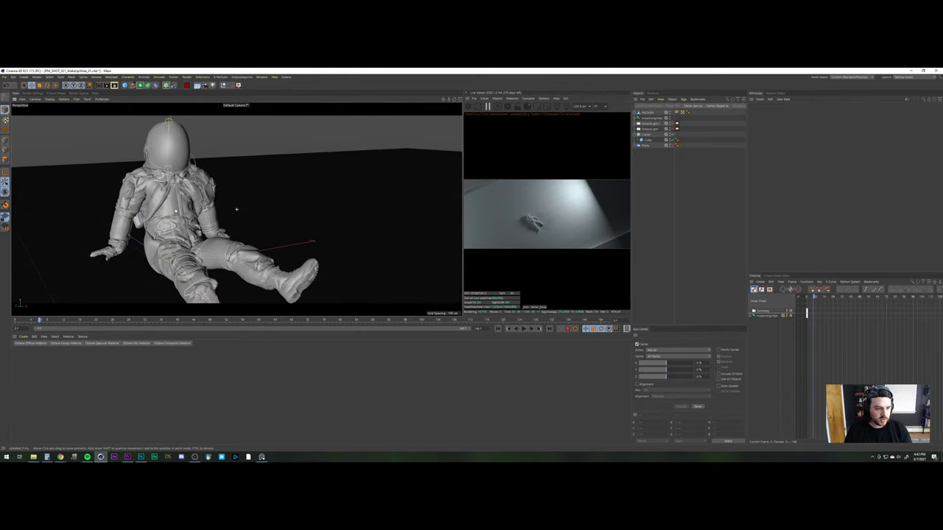
Switch to Premiere Pro, play the end of the edit, and scrub through the helmet rise in SHOT_020_01
click(127, 457)
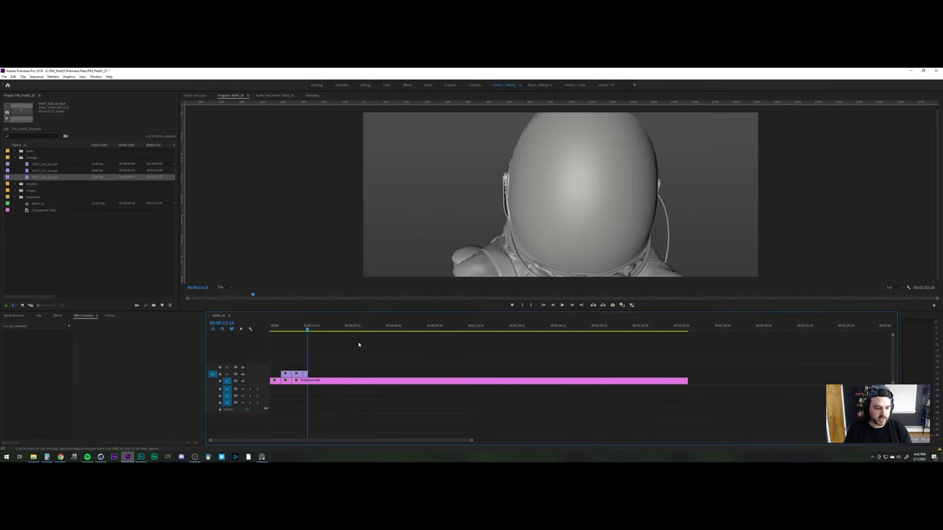
click(298, 328)
key(space)
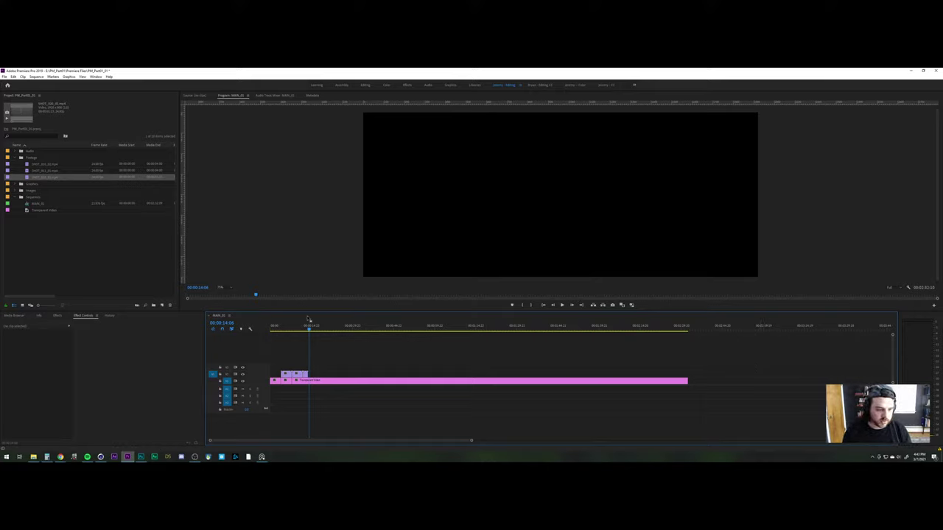
drag(299, 327, 306, 331)
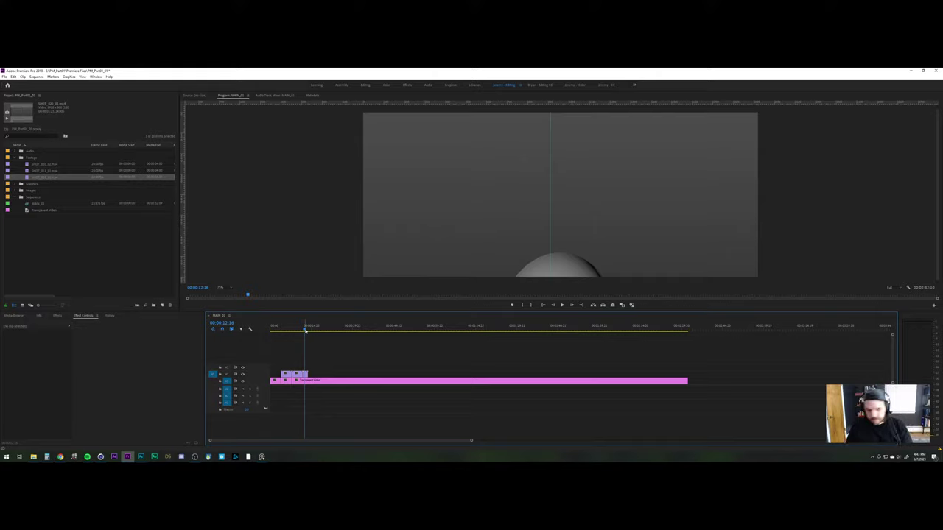
drag(305, 330, 309, 335)
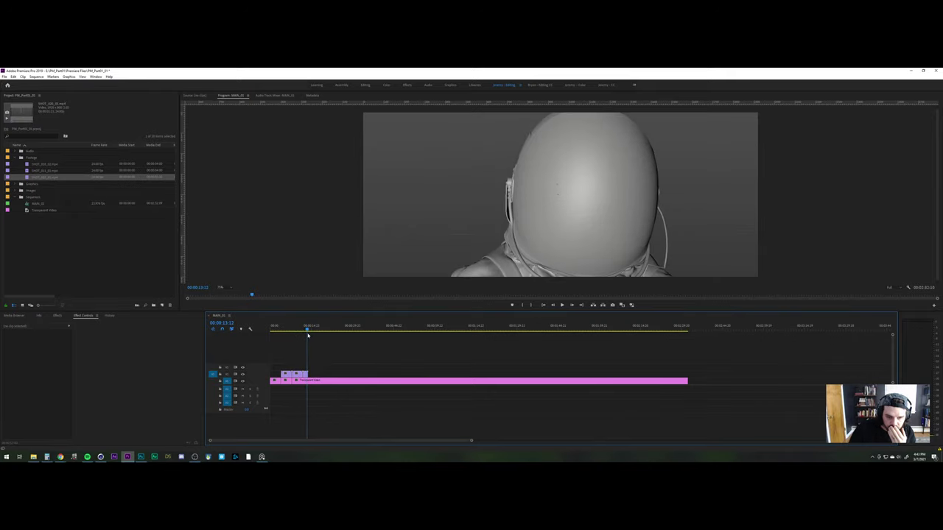
Switch back to Cinema 4D, group the astronaut's mesh and joints under a null, and name it PACMAN
click(101, 457)
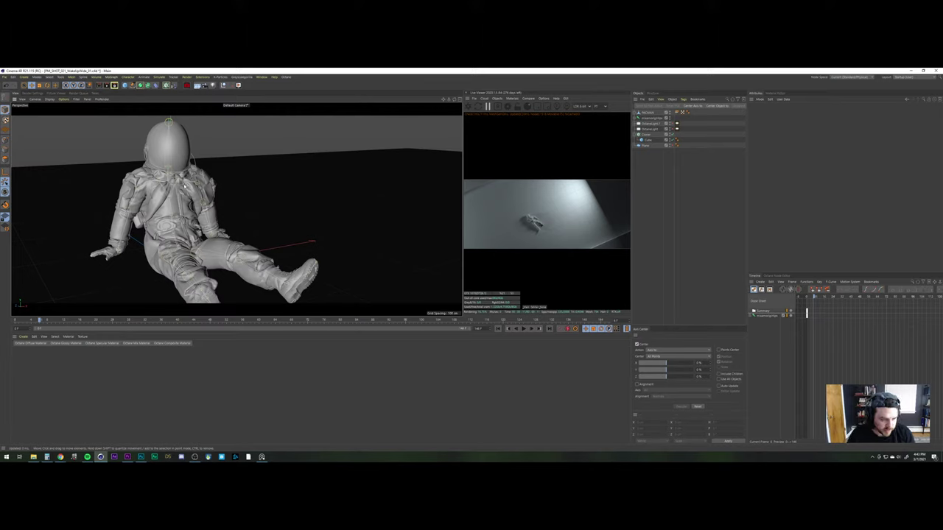
click(648, 118)
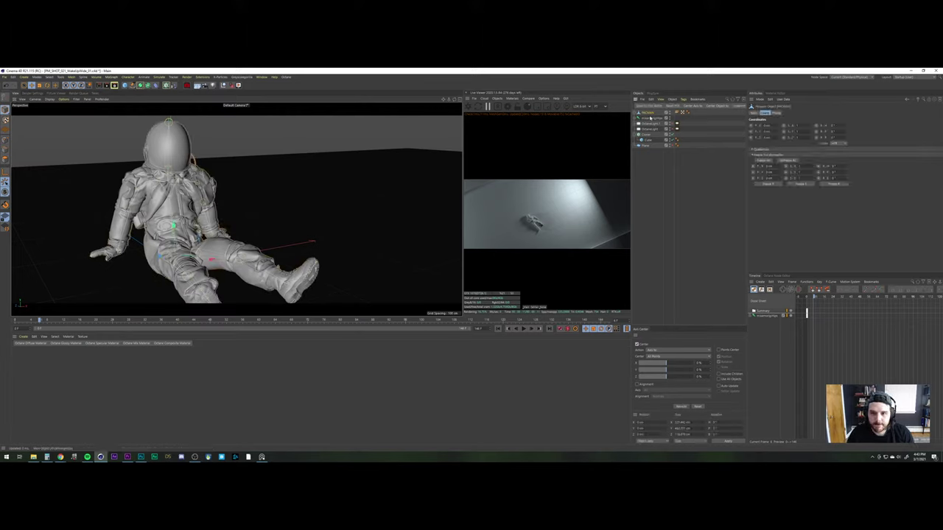
key(alt+g)
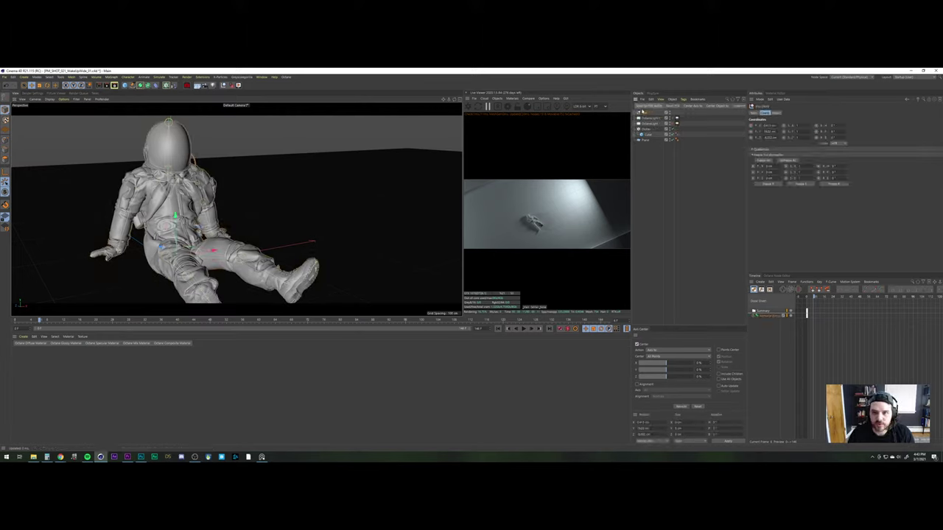
double_click(646, 113)
text(PACMAN)
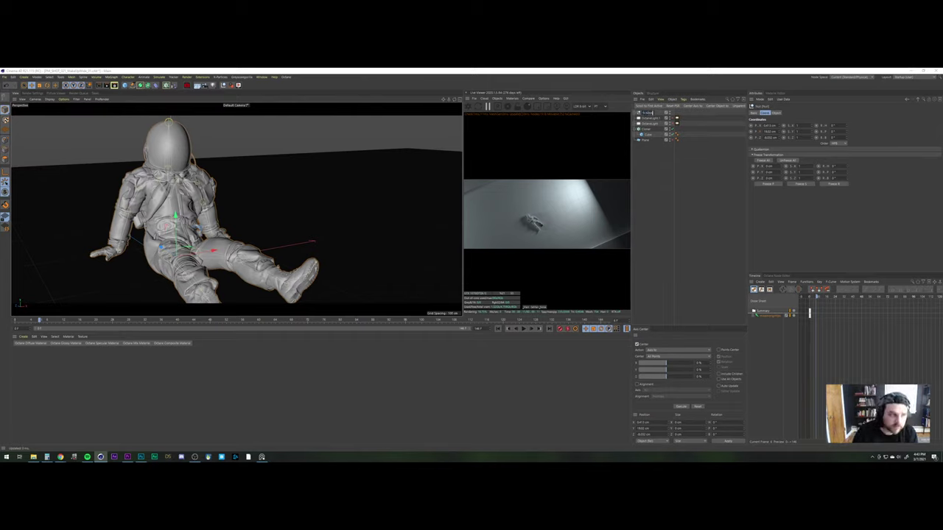
key(Return)
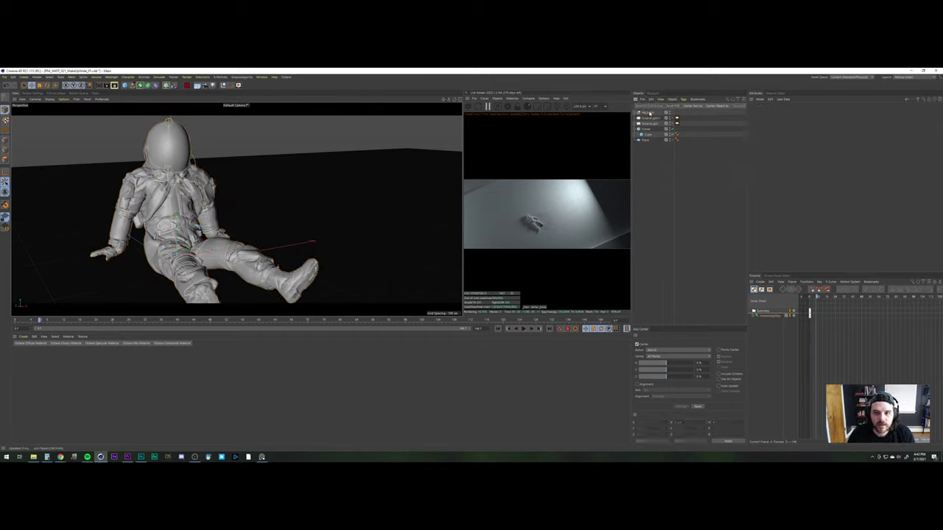
Lower the PACMAN null in the front view so the seated astronaut rests on the floor
click(460, 99)
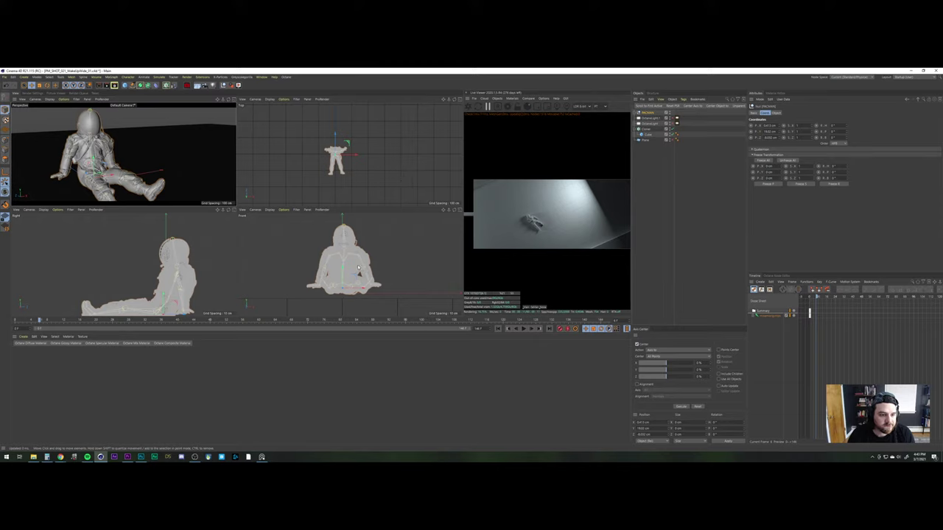
drag(342, 273, 342, 285)
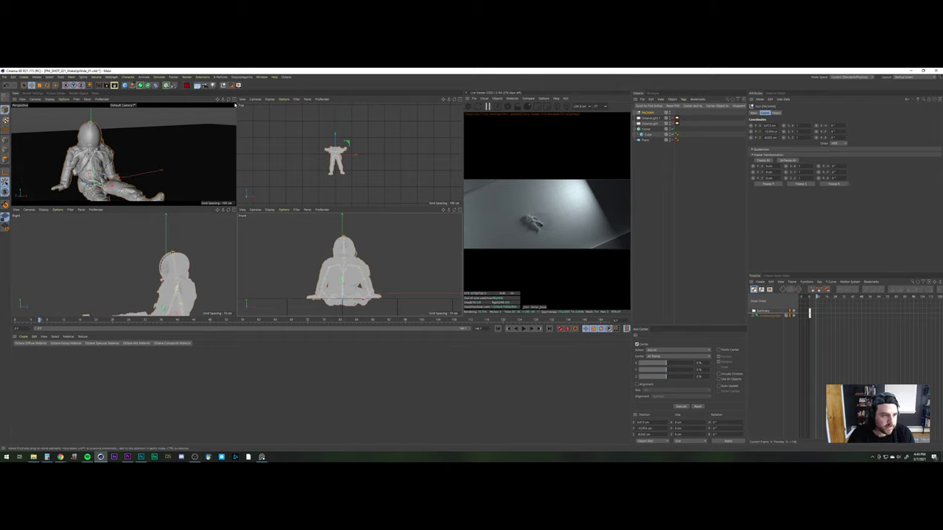
key(F1)
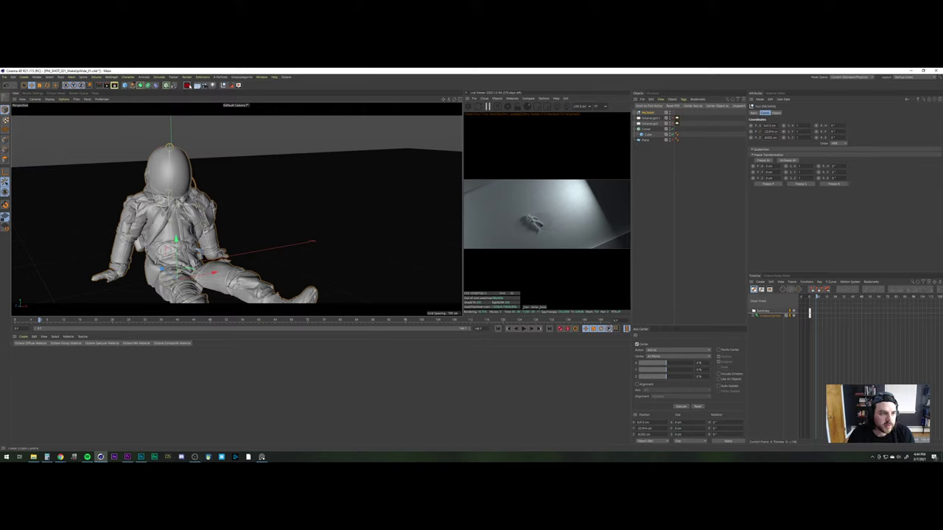
Add an Octane camera, look through it, and set its focal length to Normal Lens (50 mm)
click(190, 86)
click(672, 113)
click(653, 112)
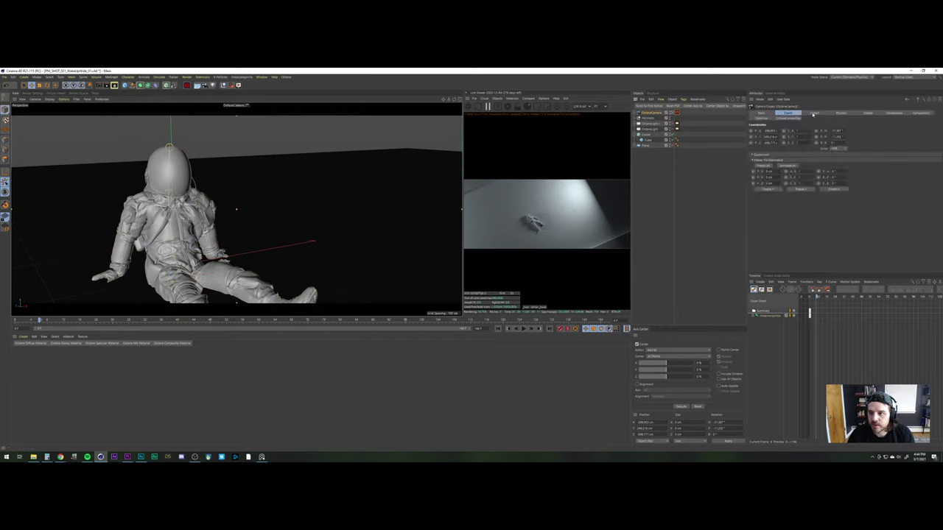
click(814, 114)
click(813, 139)
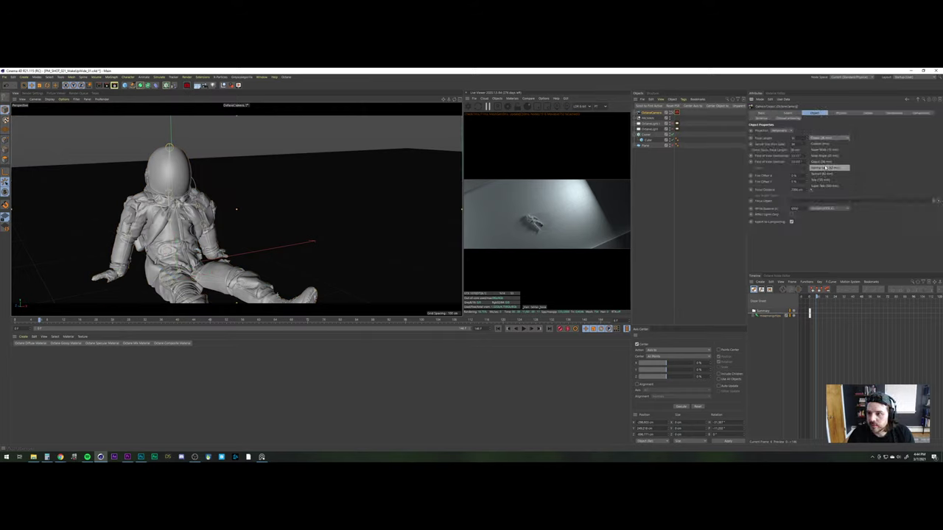
click(826, 168)
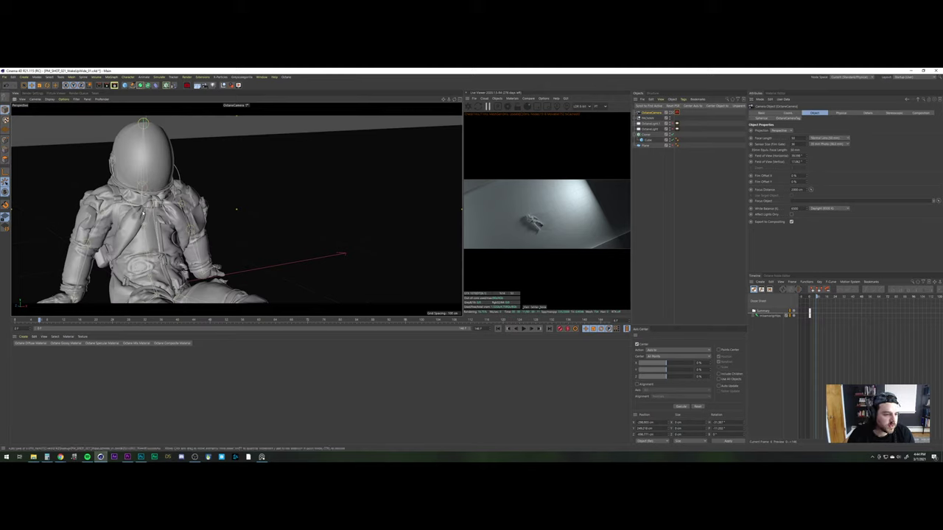
Frame the seated astronaut frontally from the waist up through the Octane camera
scroll(143, 191, up, 3)
alt+middle_drag(143, 191, 178, 236)
alt+drag(236, 209, 231, 240)
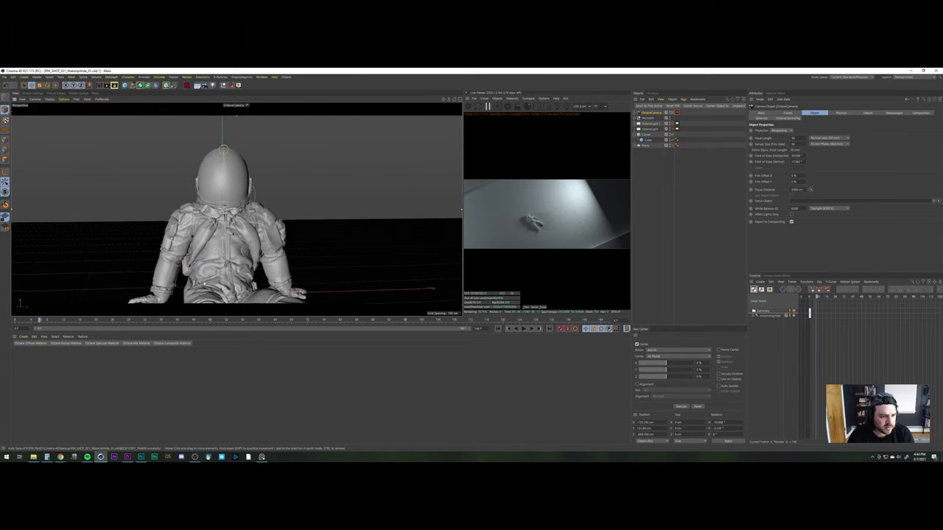
Switch to Premiere Pro, scrub to the end of the last clip in the edit, and return to Cinema 4D
key(alt+Tab)
drag(300, 334, 309, 328)
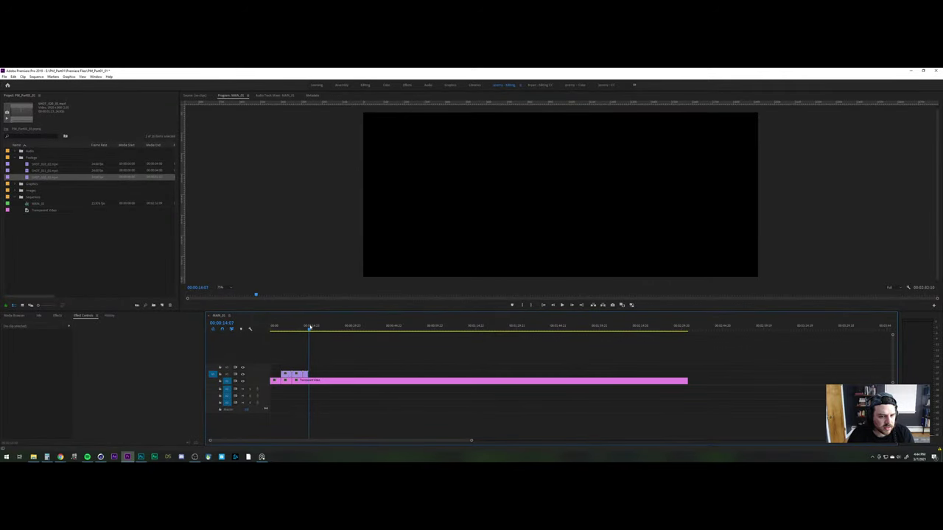
click(101, 457)
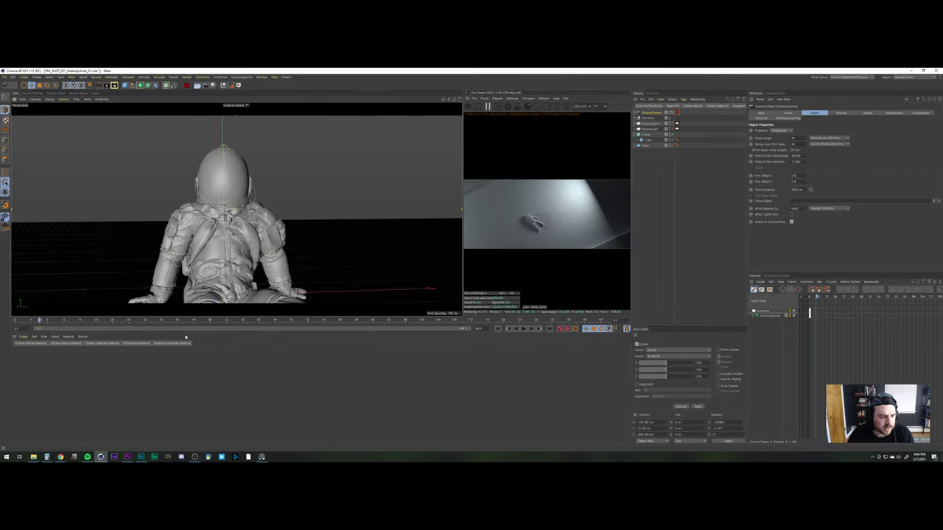
Try to raise the astronaut's right arm near the start of the timeline by rotating its joints
drag(116, 323, 23, 320)
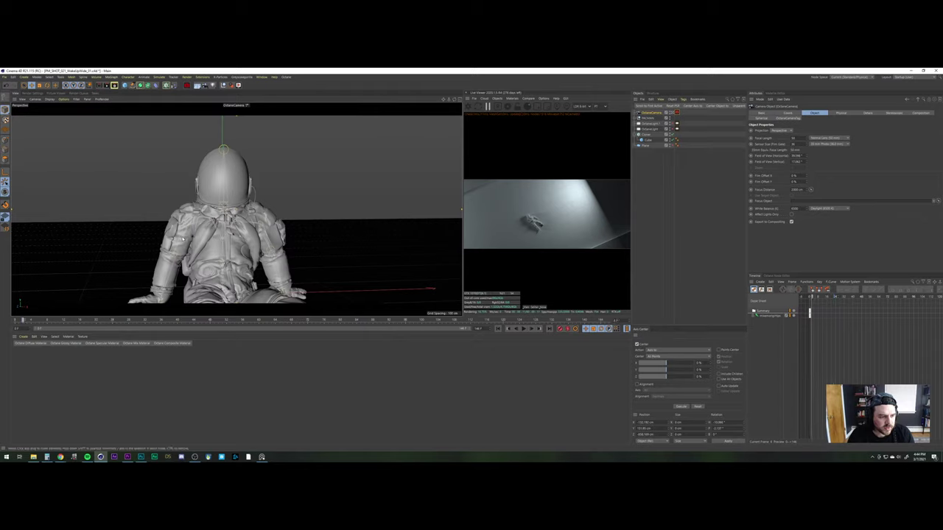
key(r)
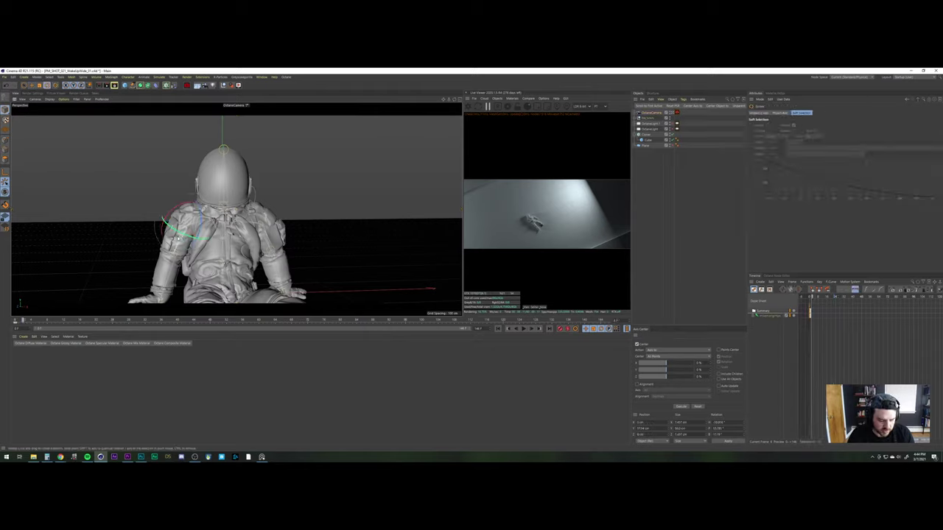
drag(197, 234, 200, 209)
mouse_move(186, 246)
mouse_down()
mouse_move(169, 233)
mouse_move(196, 209)
mouse_move(189, 233)
mouse_up()
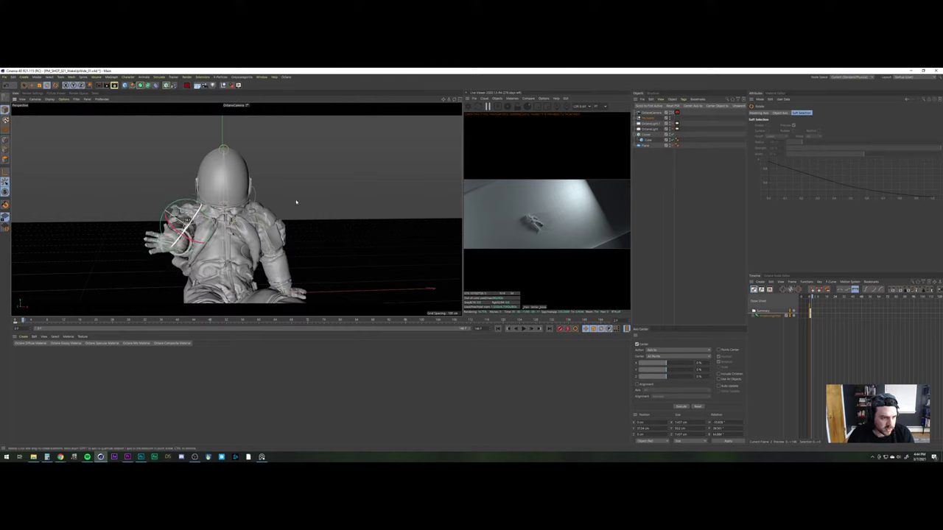
Leave the Octane camera view, view the astronaut's right arm from close up at the side, and select the forearm joint
click(673, 112)
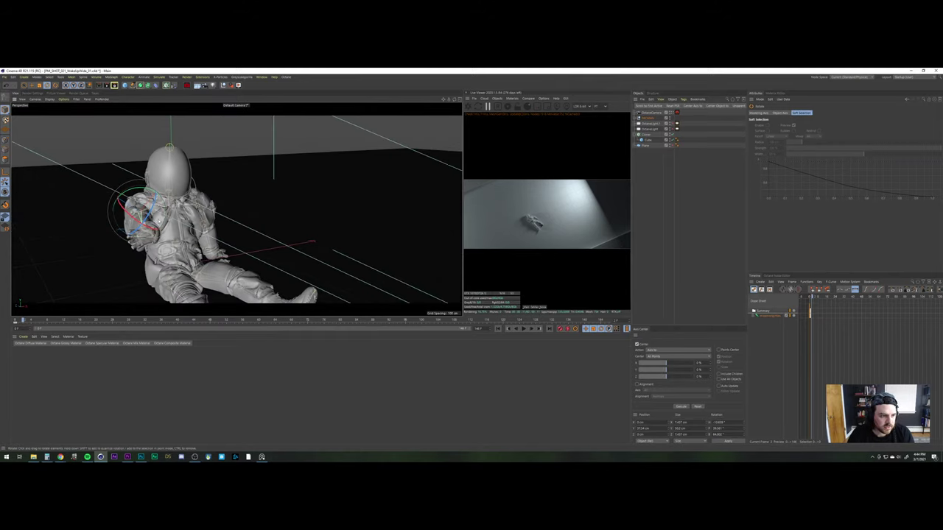
scroll(159, 199, up, 4)
alt+drag(153, 202, 137, 238)
click(179, 235)
alt+drag(213, 228, 163, 219)
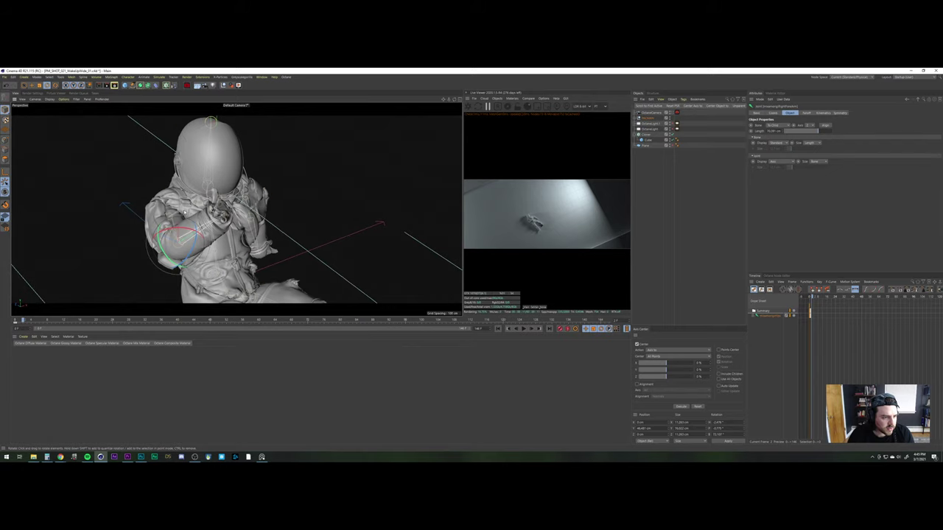
Try to rotate the right shoulder joint to lift the arm toward the helmet, and undo the rotations
click(185, 212)
click(190, 207)
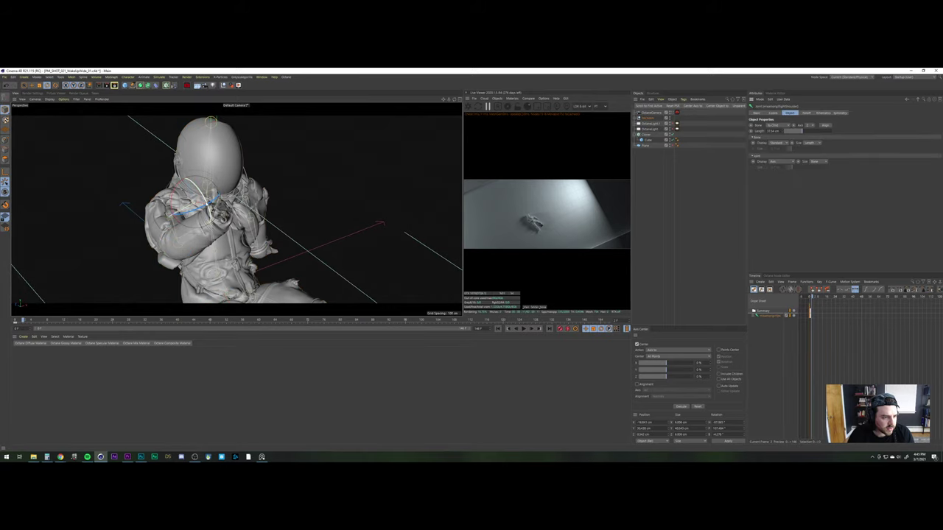
drag(207, 204, 198, 187)
alt+middle_drag(213, 219, 211, 222)
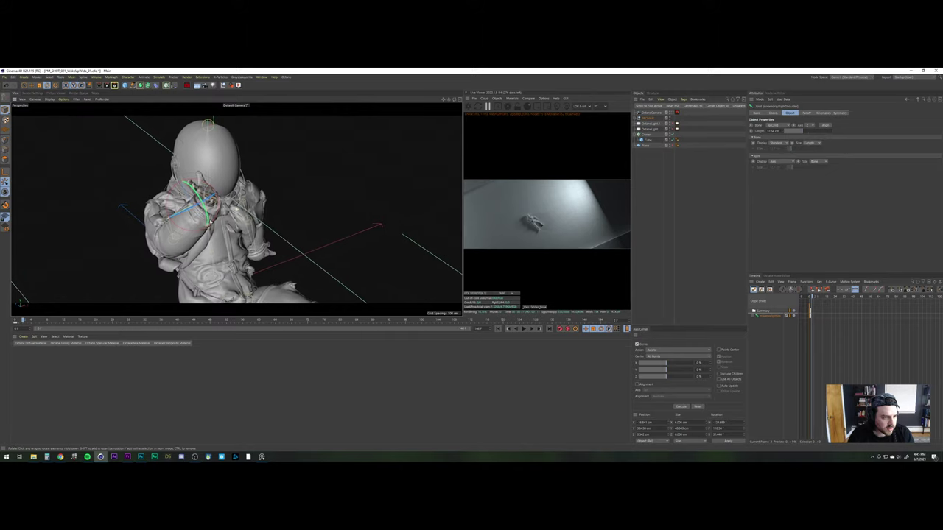
drag(211, 223, 178, 229)
key(ctrl+z)
key(ctrl+z)
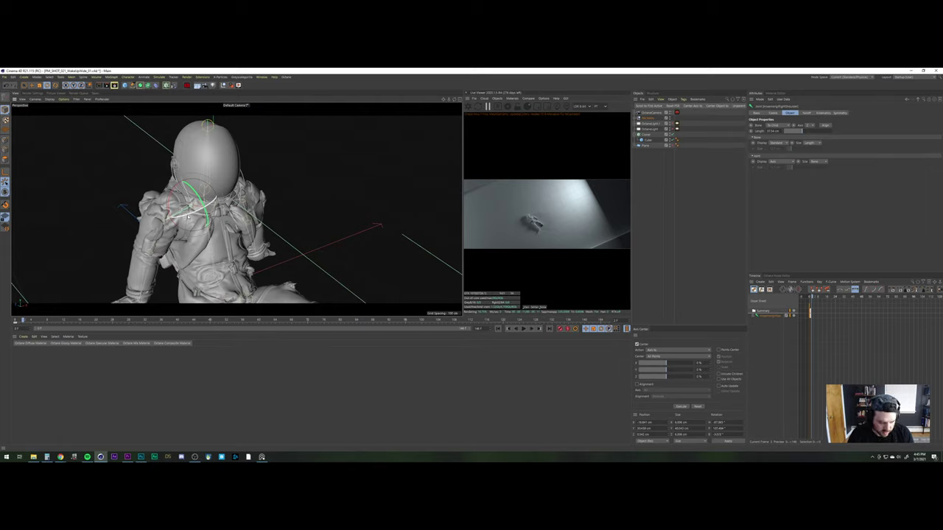
Delete the astronaut's imported animation track from the timeline, and rotate the right shoulder joint to bring the arm closer to the torso
click(769, 316)
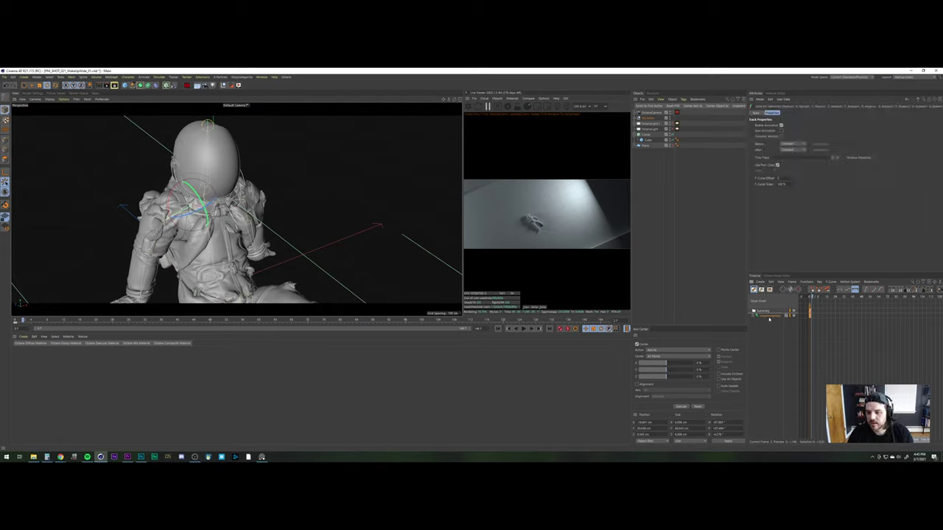
key(Delete)
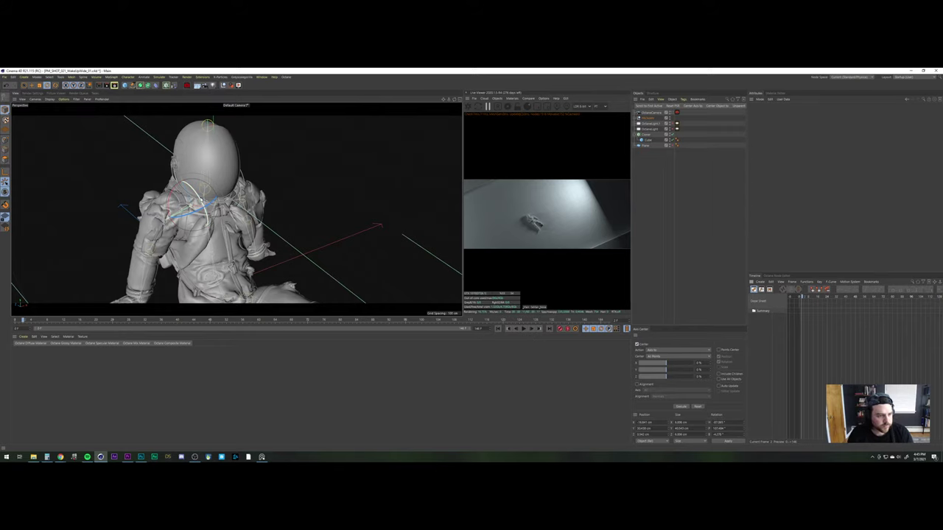
drag(203, 206, 196, 216)
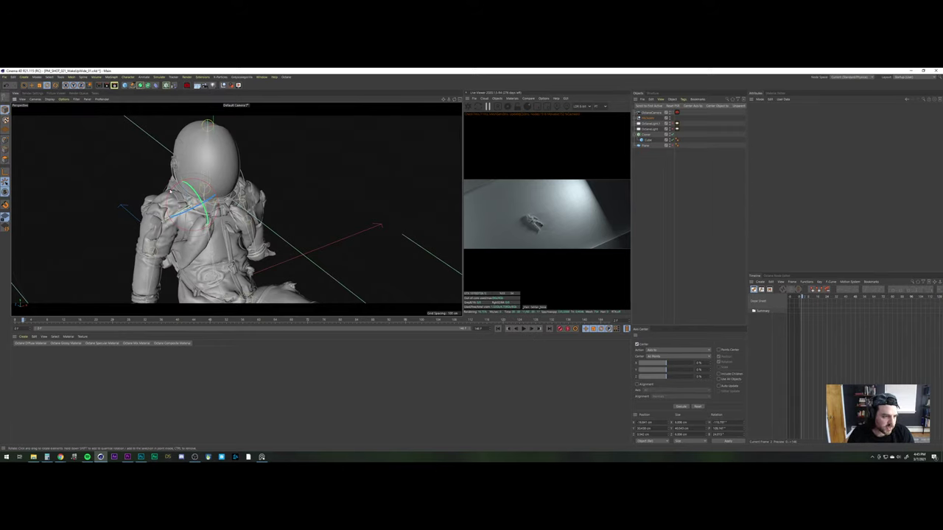
drag(182, 197, 205, 208)
Bend the right forearm joint so the lower arm comes forward in front of the waist
click(162, 271)
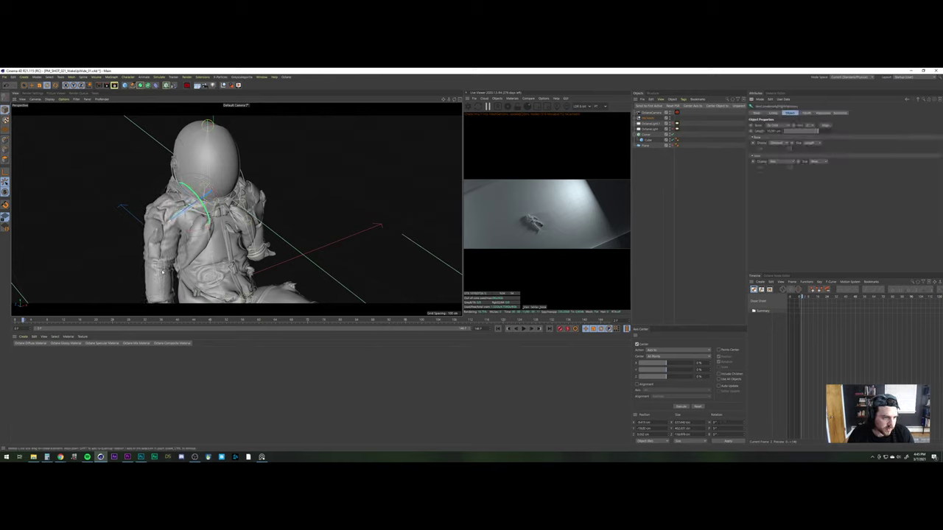
drag(163, 261, 159, 241)
drag(171, 187, 182, 207)
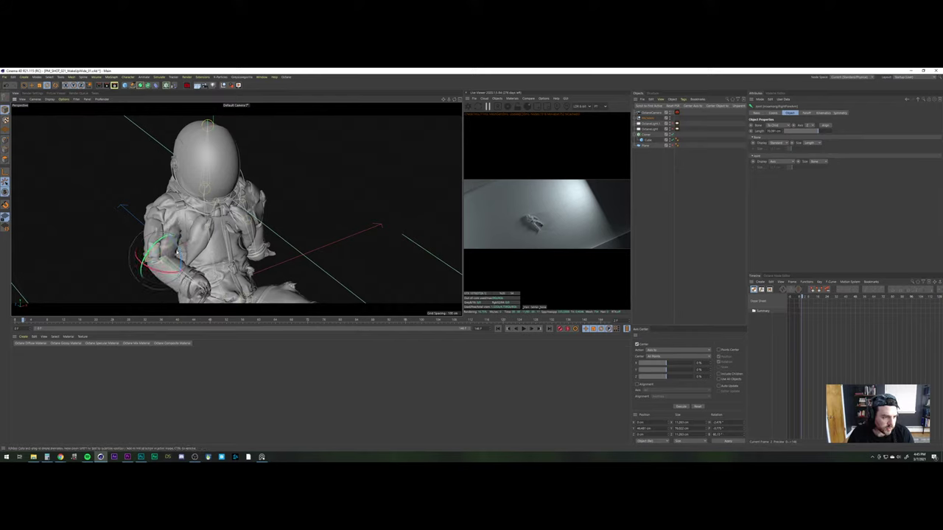
drag(177, 252, 165, 218)
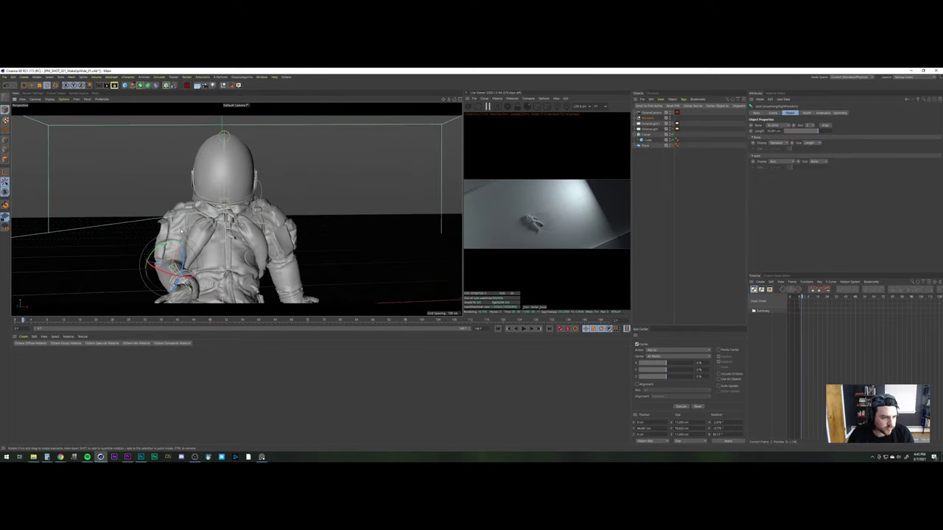
Rotate the right shoulder joint outward and turn the forearm so the open hand reaches out to the side
click(185, 231)
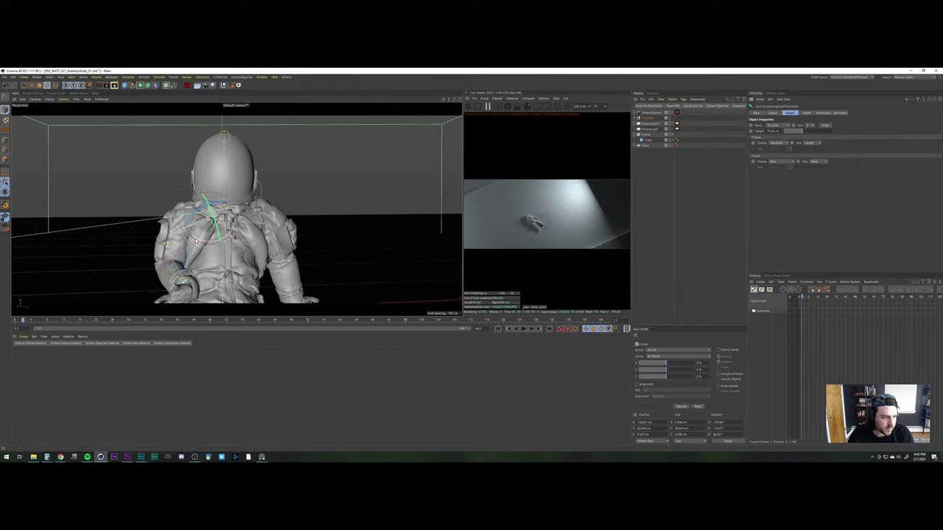
drag(196, 241, 153, 246)
click(176, 240)
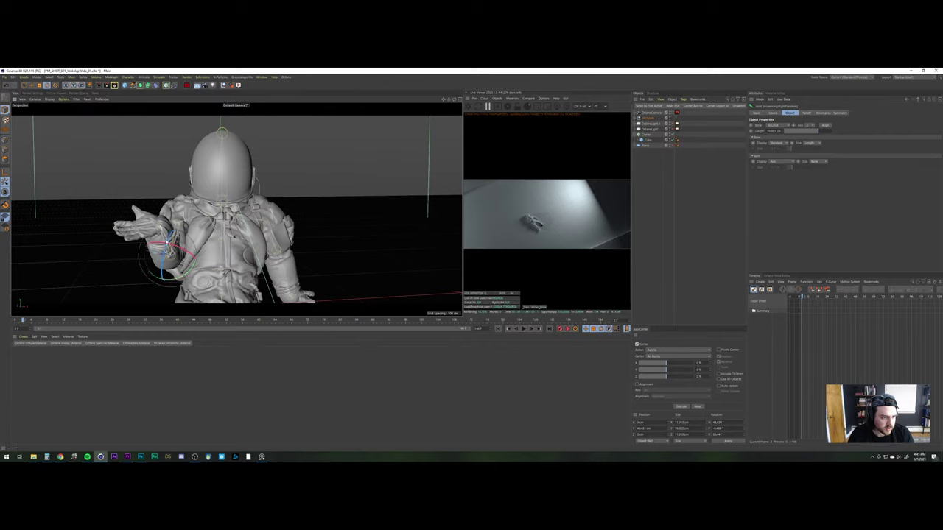
Rotate the right hand joint so the fingers point upward, and check the pose from the front
click(157, 229)
click(158, 228)
click(158, 229)
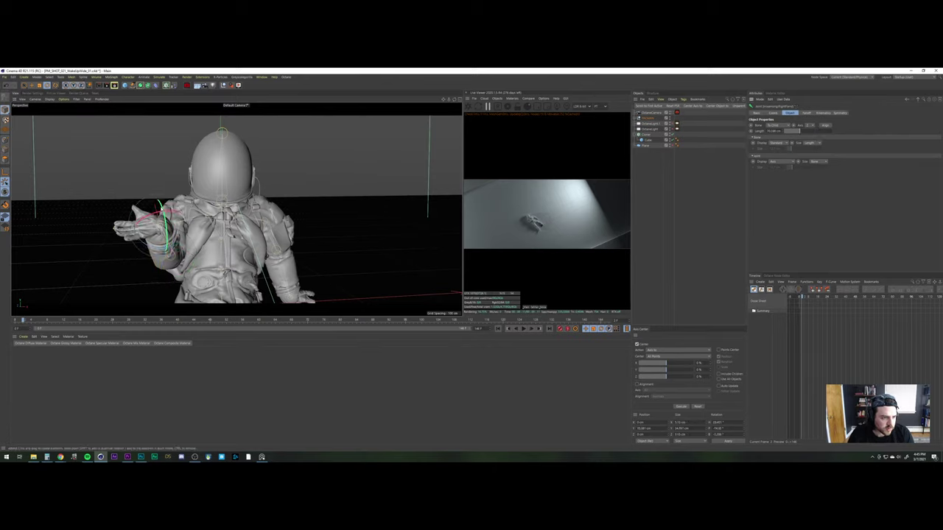
drag(157, 214, 214, 229)
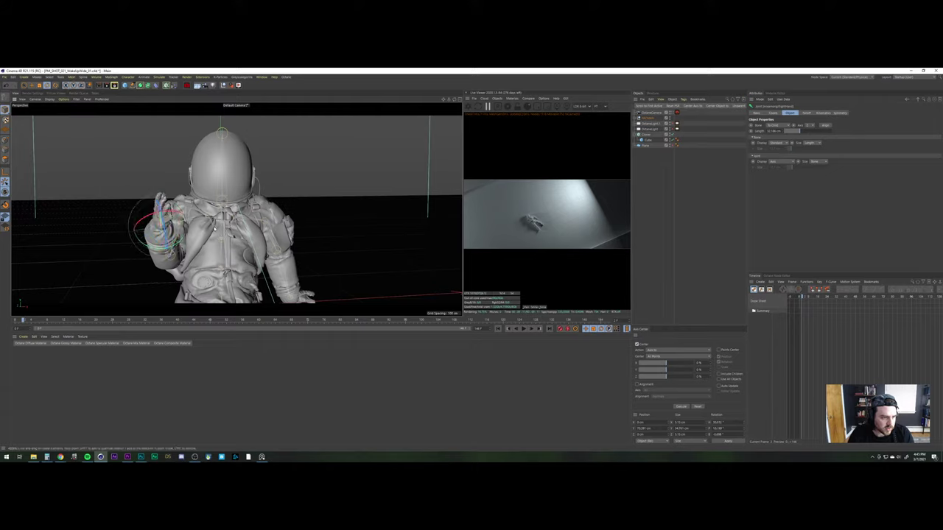
alt+right_drag(214, 233, 210, 266)
mouse_move(210, 265)
alt+mouse_down()
mouse_move(222, 239)
mouse_move(219, 251)
alt+mouse_up()
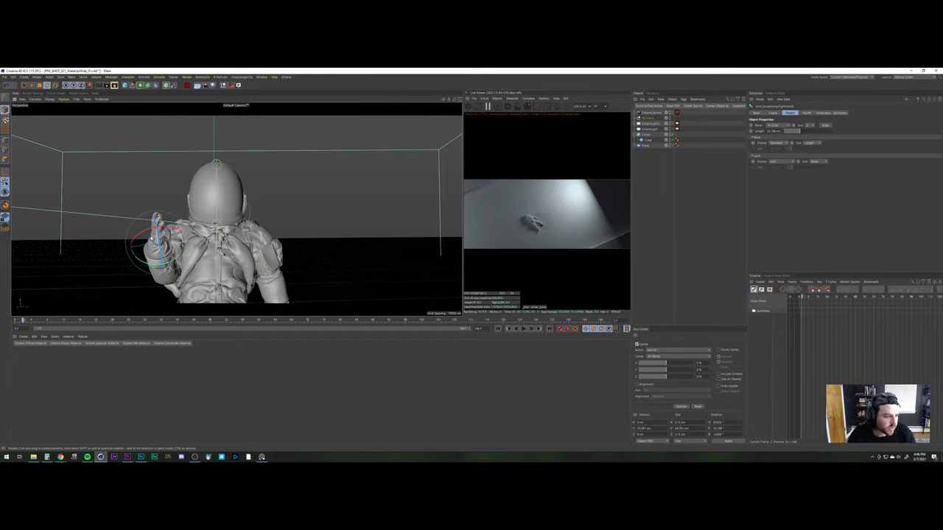
Rotate the right upper arm, forearm and hand joints to hold the hand up beside the helmet
click(176, 252)
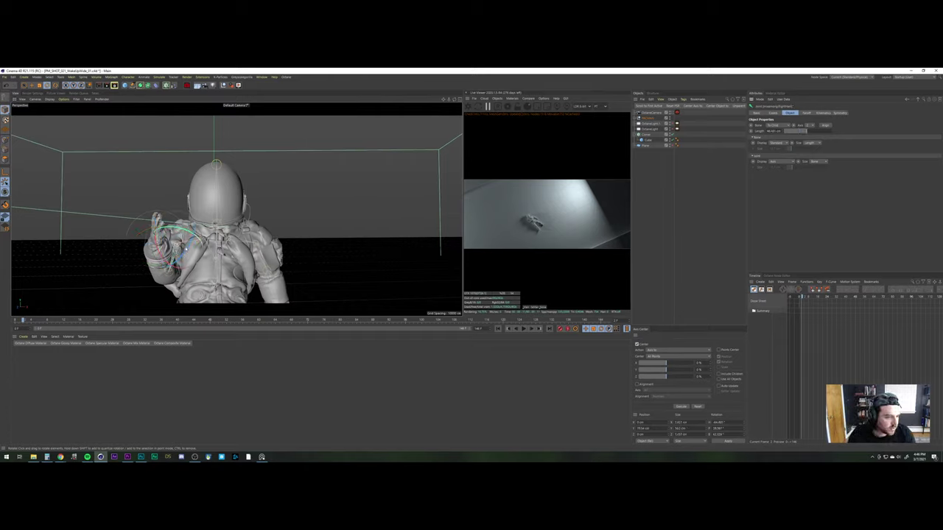
drag(185, 249, 178, 266)
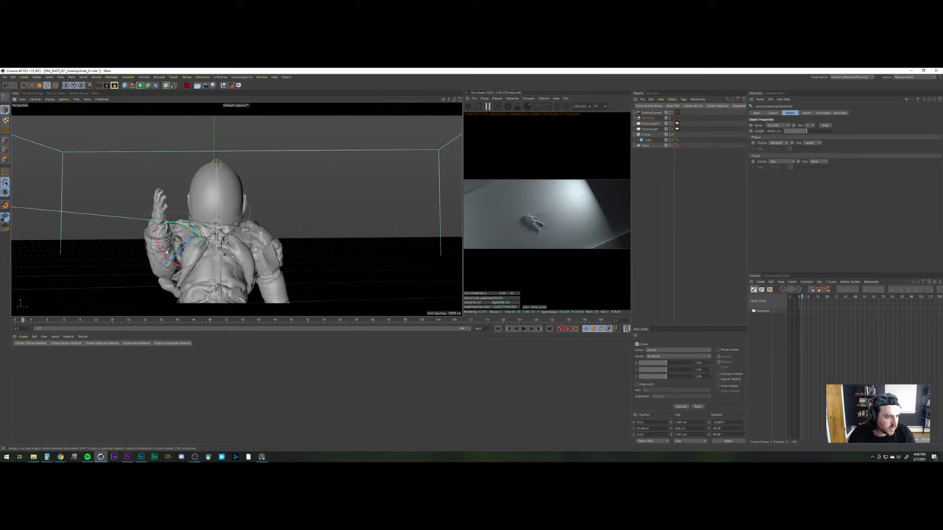
click(167, 252)
mouse_move(161, 256)
mouse_down()
mouse_move(165, 244)
mouse_move(156, 268)
mouse_up()
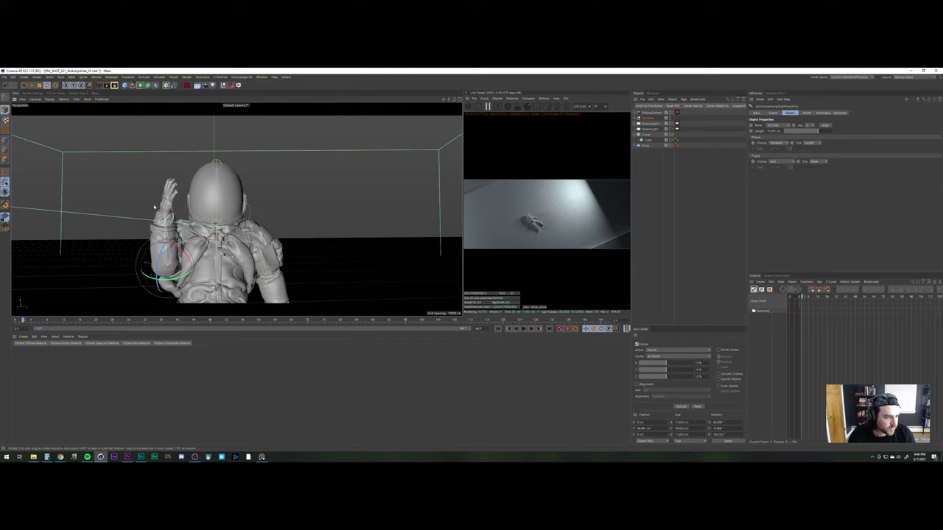
click(165, 212)
drag(175, 227, 163, 229)
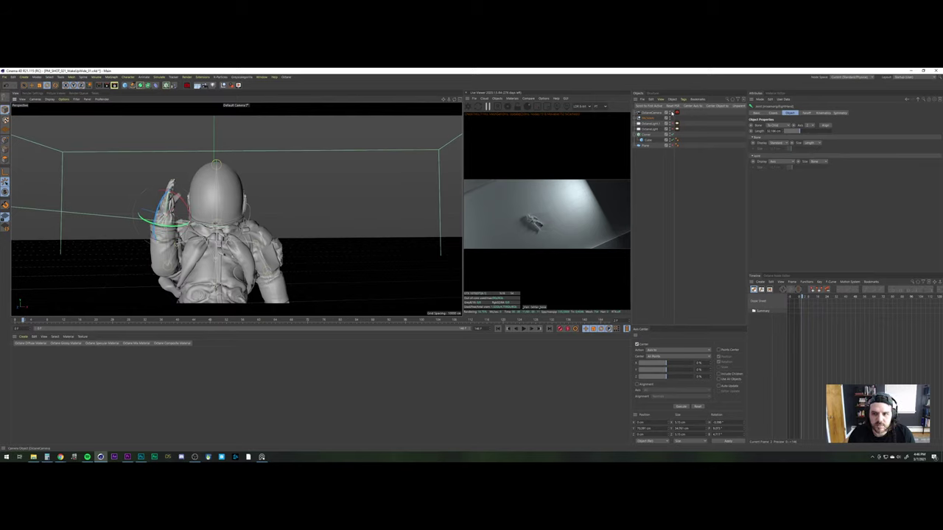
Look through the Octane camera again and rotate the head joint to tilt the helmet toward the raised hand
click(671, 113)
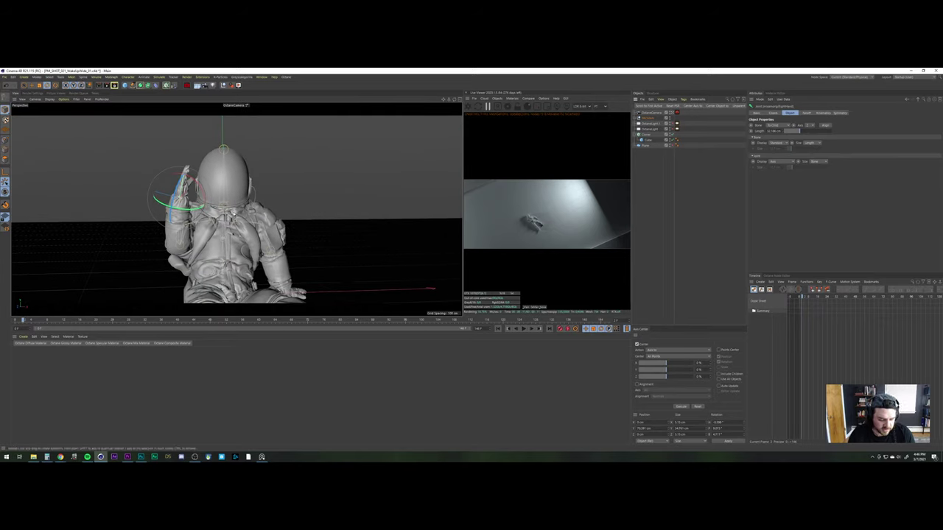
alt+drag(236, 213, 230, 215)
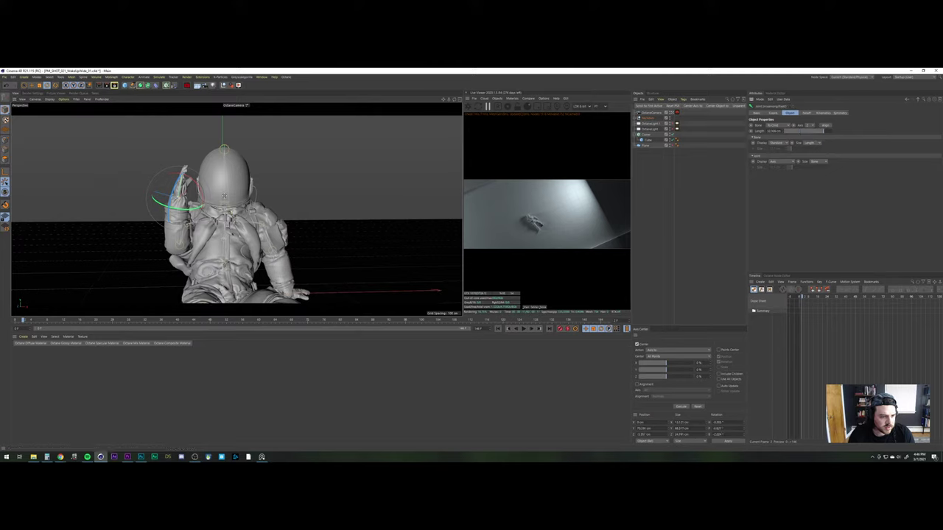
click(226, 200)
drag(229, 206, 220, 204)
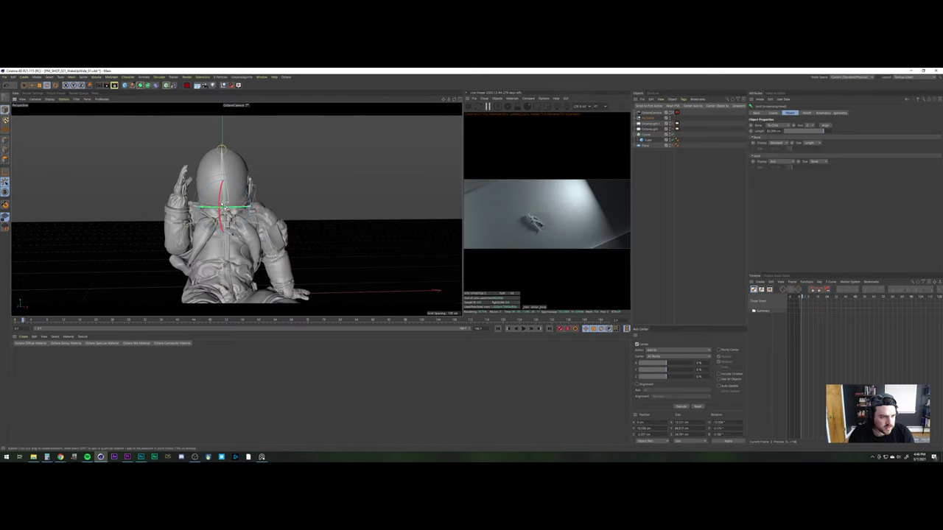
Rotate the head joint slightly, and rotate the right forearm joint to turn the raised hand outward
drag(221, 207, 224, 207)
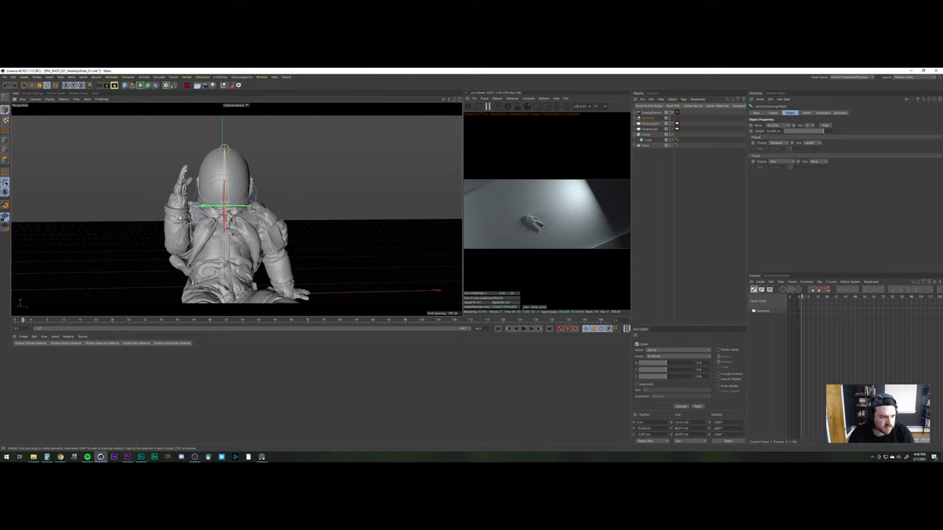
click(181, 215)
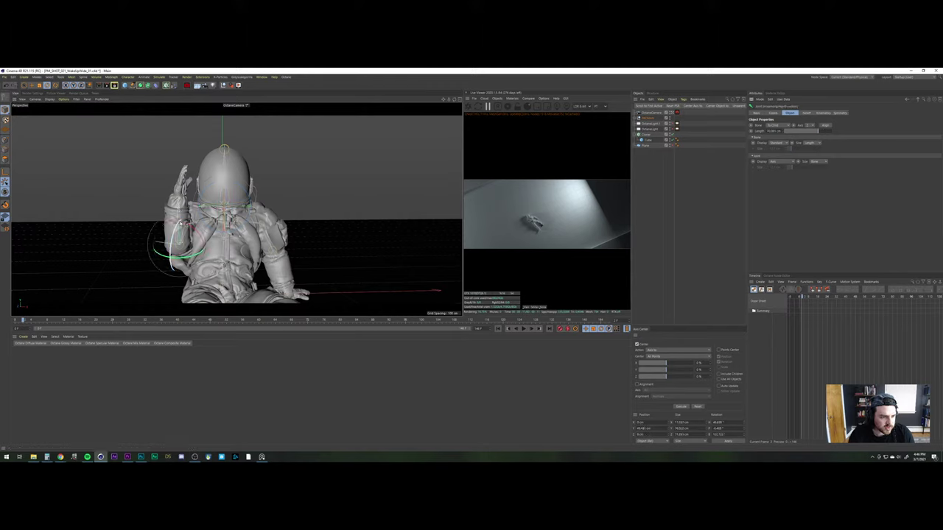
drag(197, 231, 174, 237)
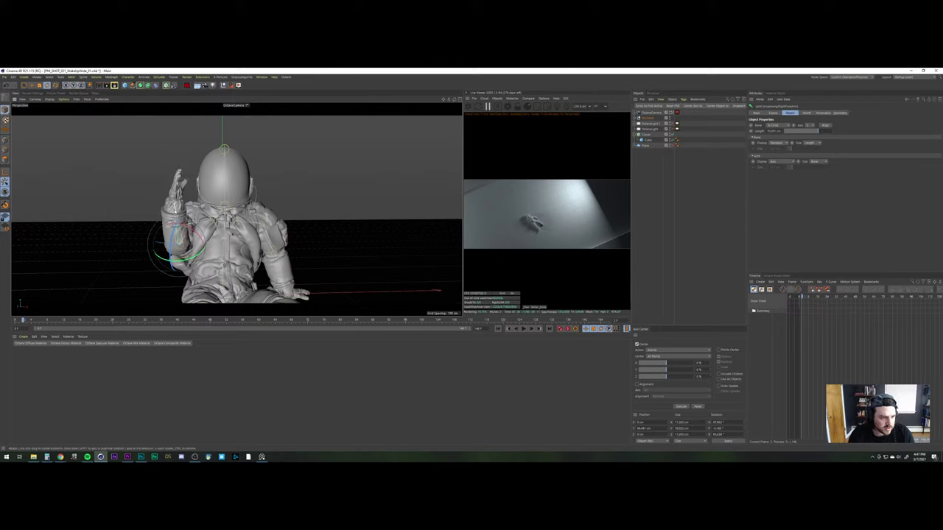
Rotate the right hand joint at the wrist so the raised hand turns edge-on to the camera
click(176, 199)
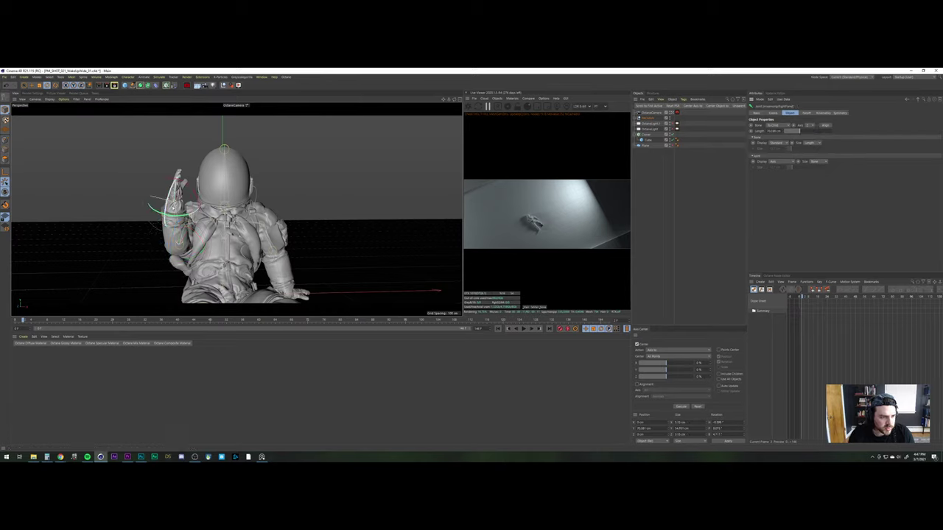
drag(176, 215, 179, 214)
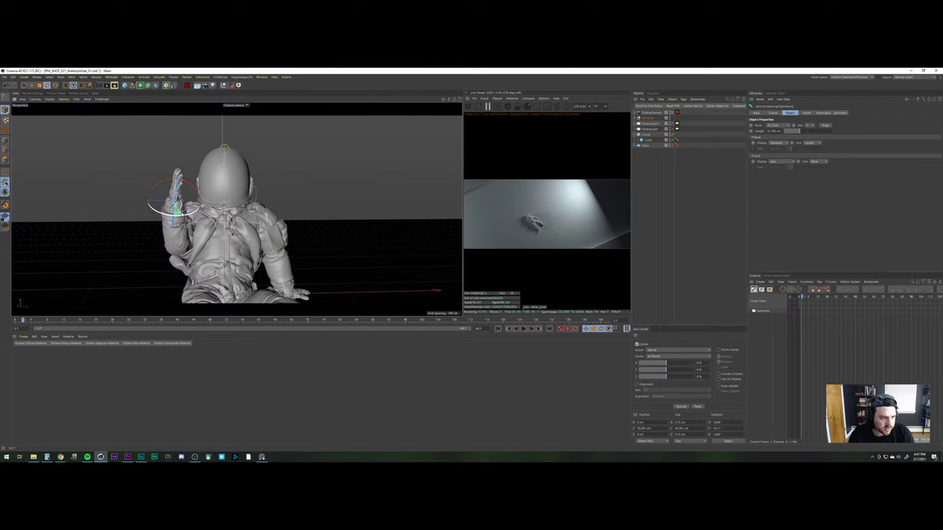
drag(175, 212, 183, 214)
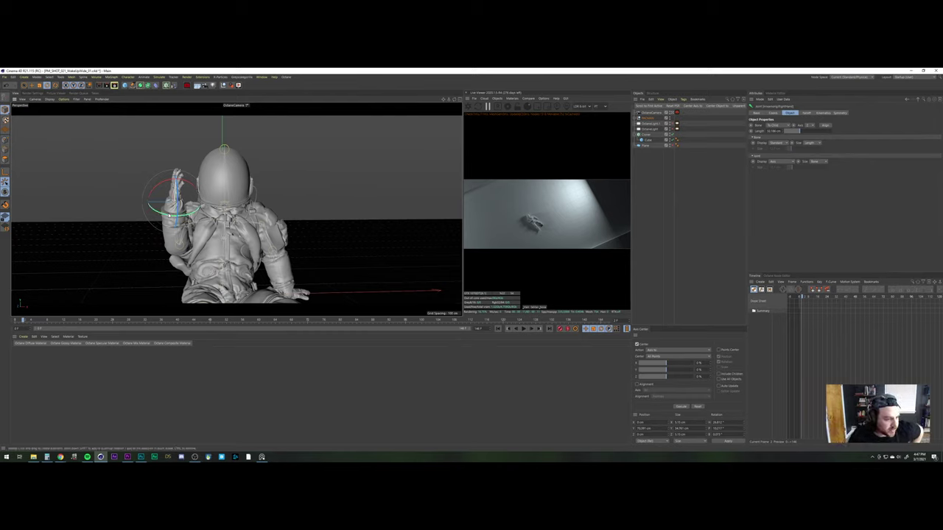
drag(173, 216, 161, 215)
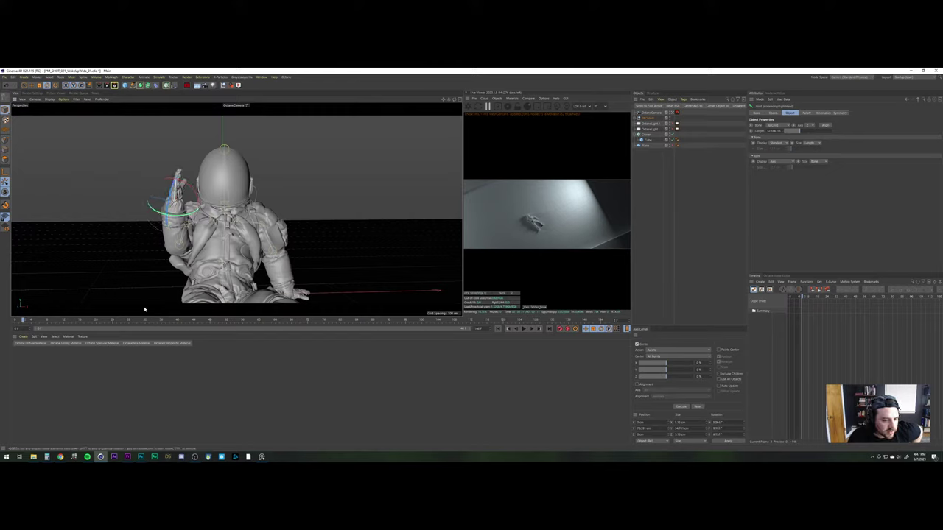
Adjust the right hand joint's rotation at frame 0 and set a keyframe on its rotation coordinates
drag(23, 320, 14, 322)
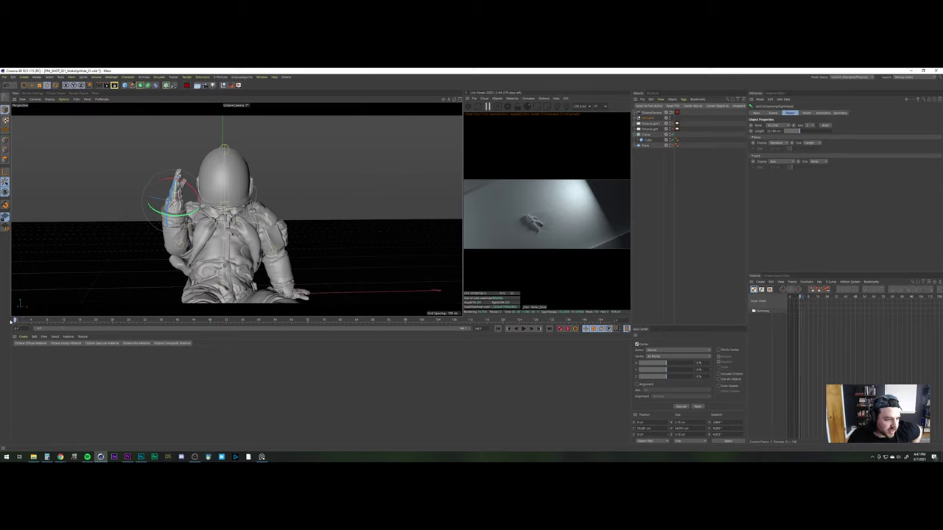
drag(164, 214, 175, 219)
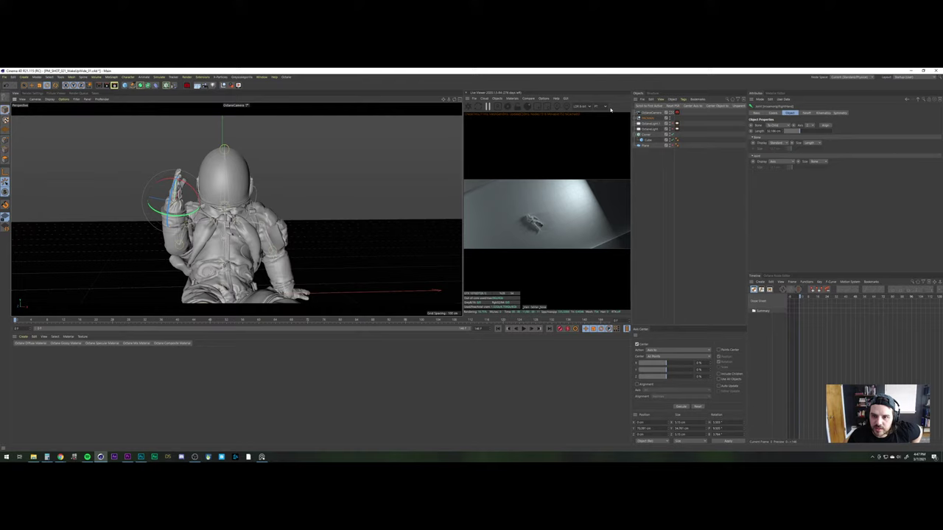
click(652, 106)
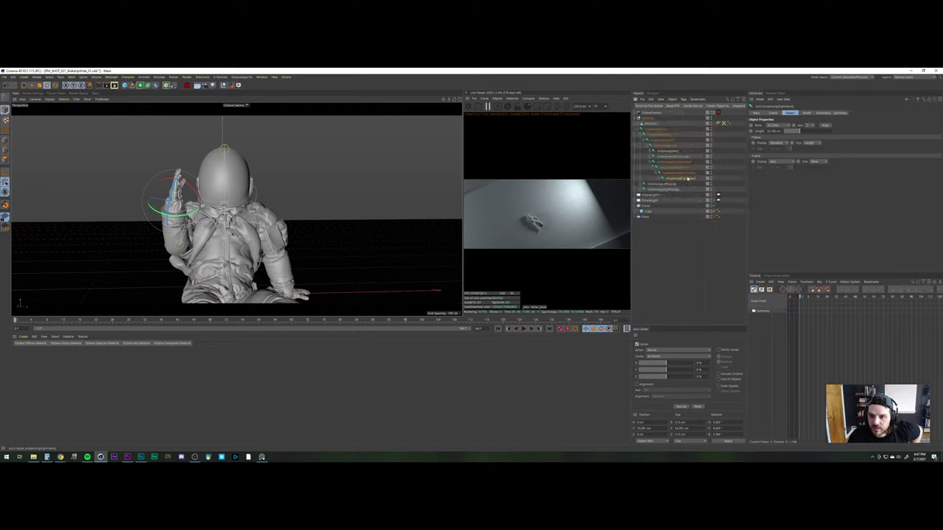
click(773, 112)
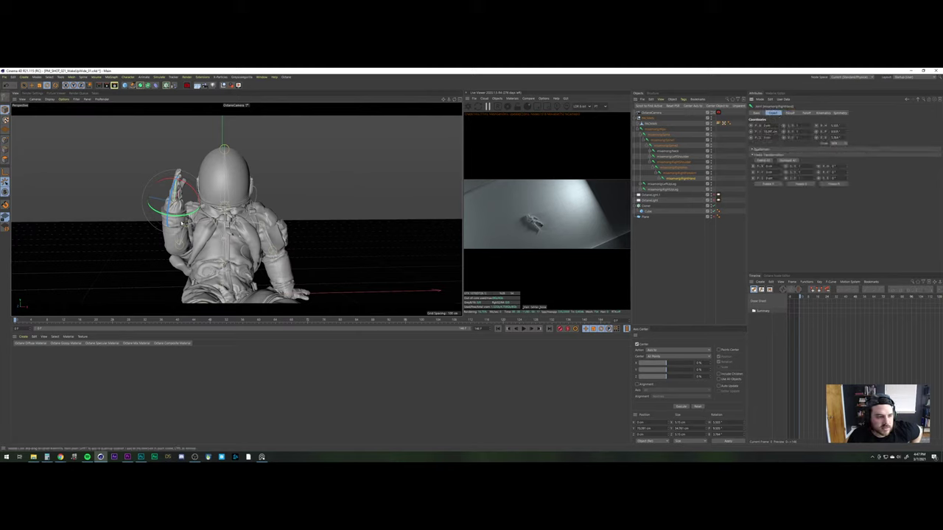
drag(171, 220, 178, 216)
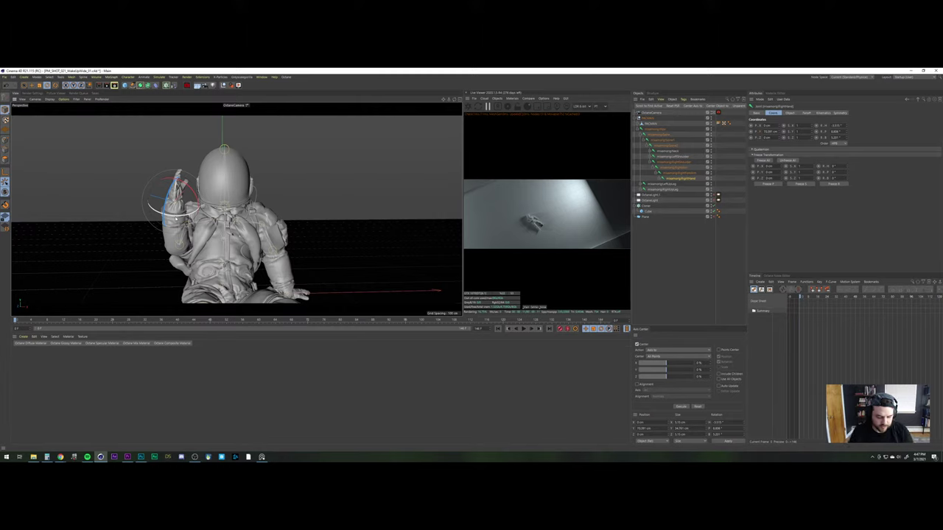
click(816, 127)
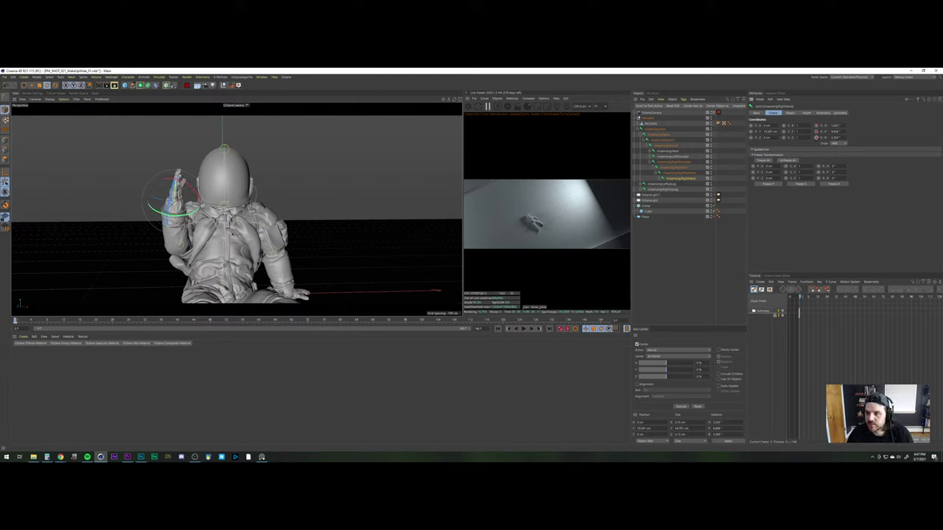
Switch to Calculator and multiply 24 by 3 to work out the frame for the second keyframe
drag(801, 299, 869, 314)
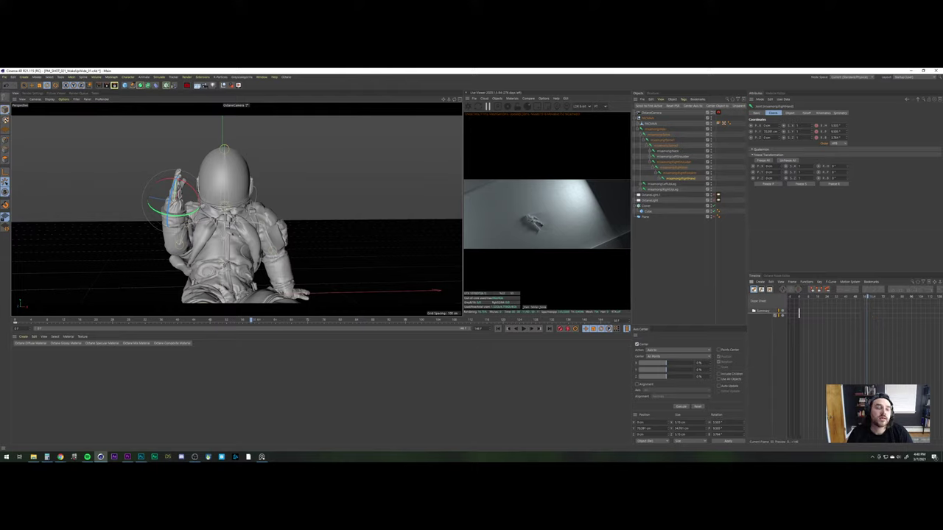
click(46, 456)
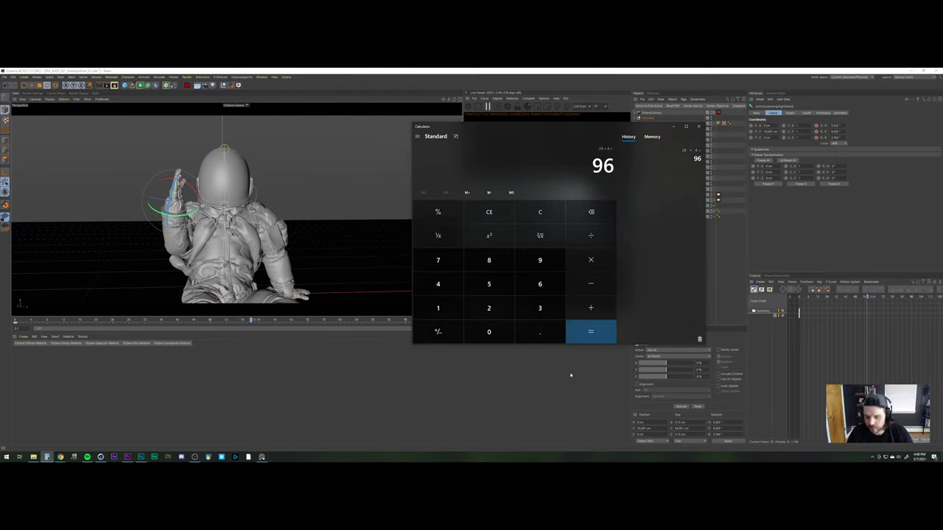
key(Escape)
text(24*3)
key(Return)
key(Escape)
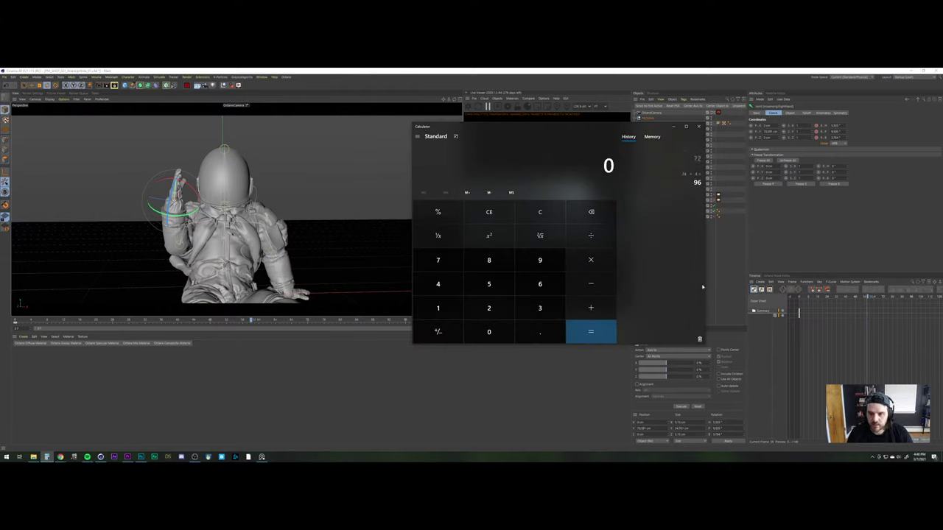
click(811, 211)
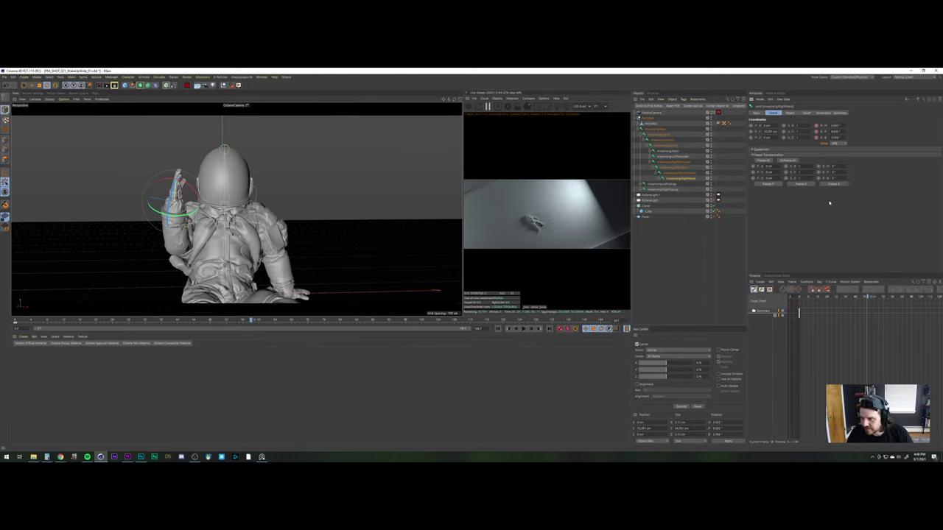
Go to frame 72, rotate the right hand joint so the palm turns toward the camera, and keyframe its rotation
drag(867, 297, 885, 298)
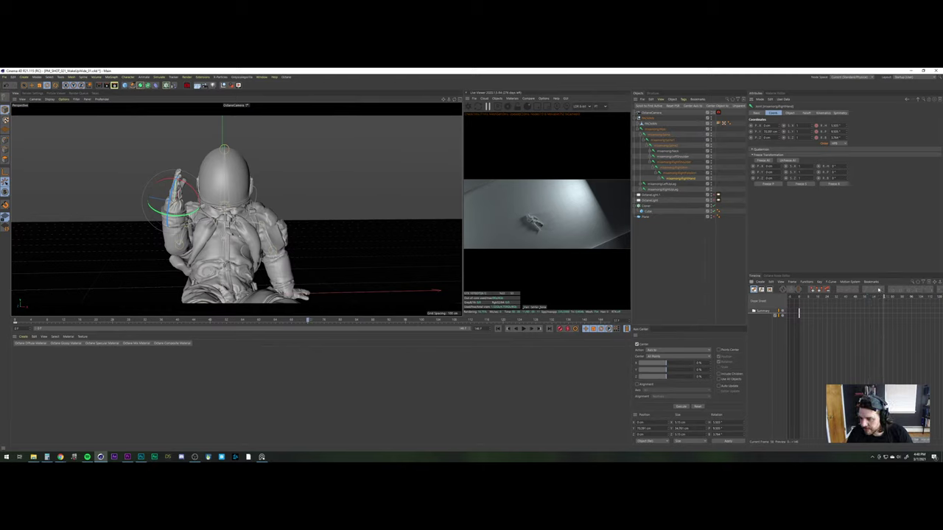
drag(178, 216, 200, 215)
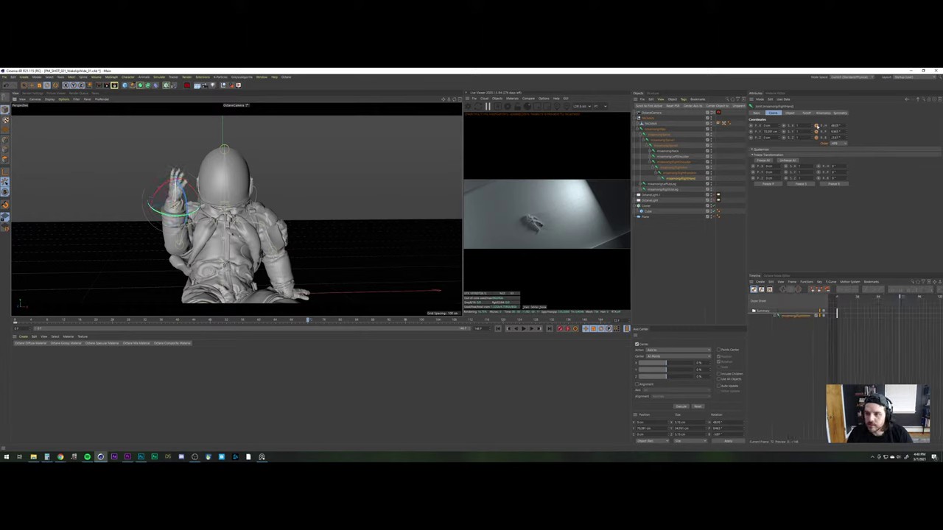
click(816, 126)
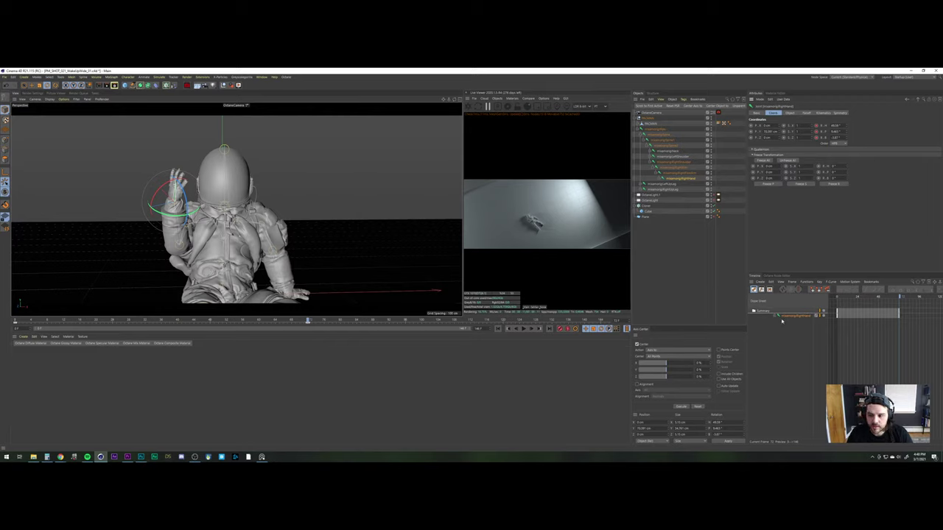
Expand the right hand's rotation curves in the timeline and lengthen the outgoing tangents of the frame 0 keys
click(779, 316)
click(780, 322)
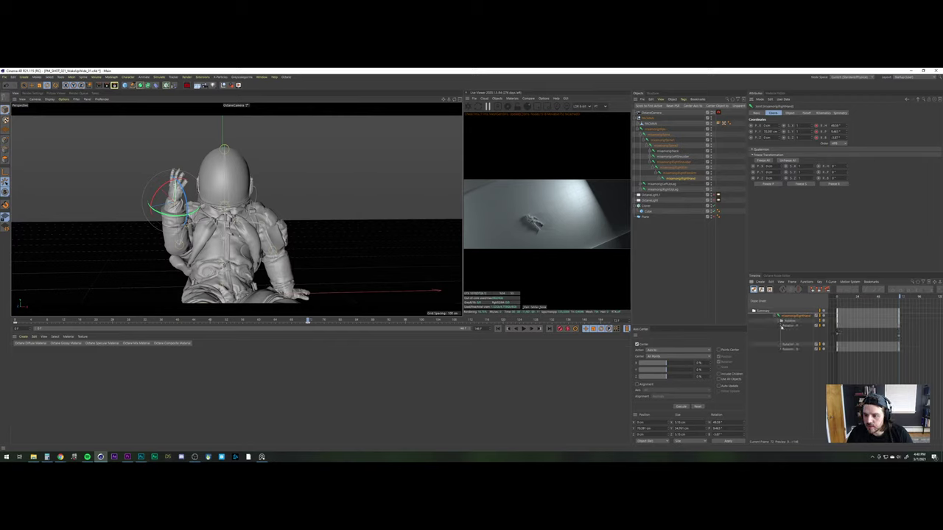
click(781, 345)
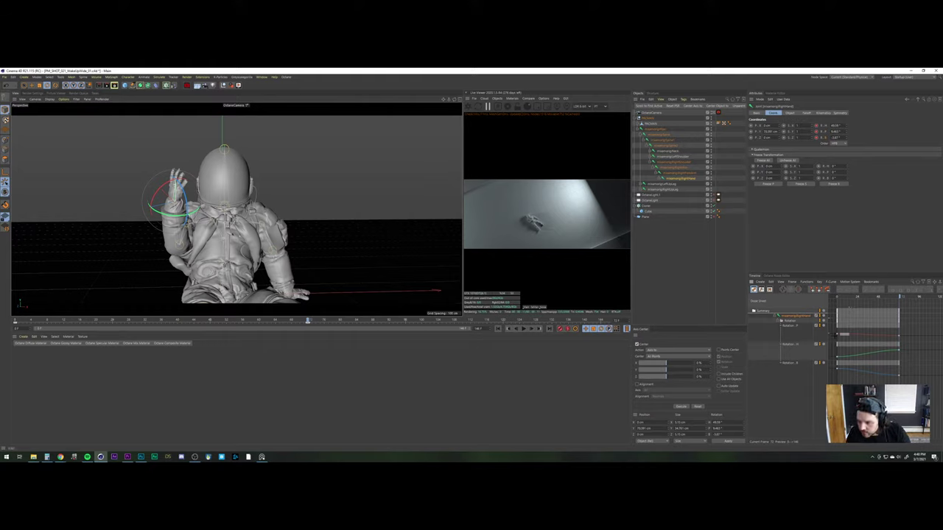
click(848, 337)
drag(857, 336, 863, 338)
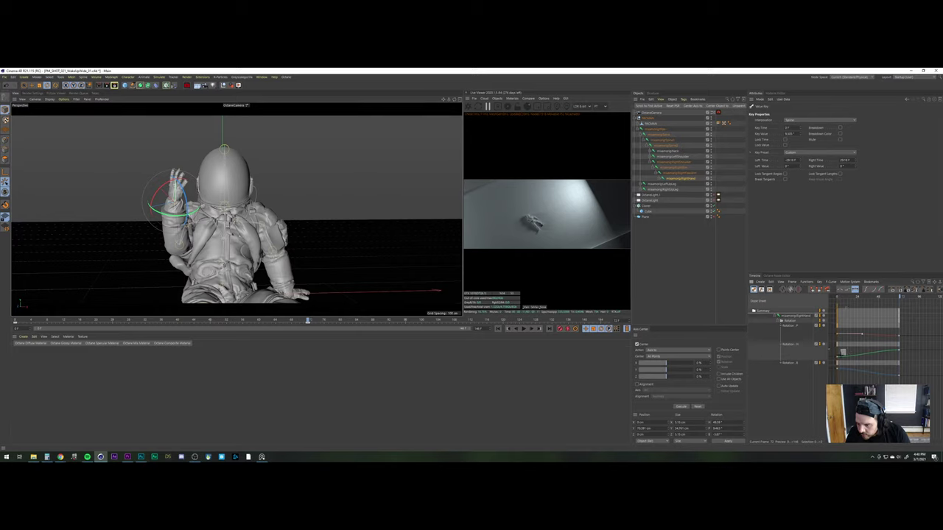
click(851, 359)
drag(853, 359, 860, 358)
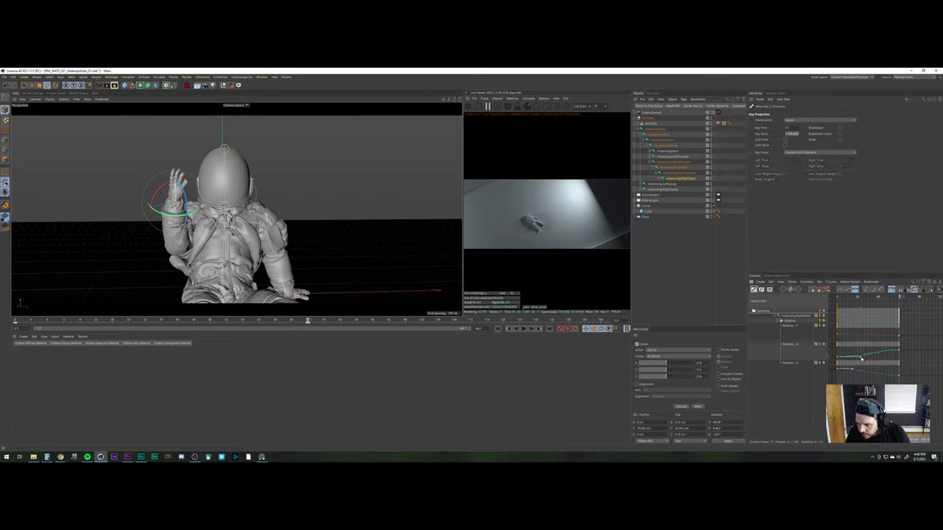
click(840, 376)
click(838, 369)
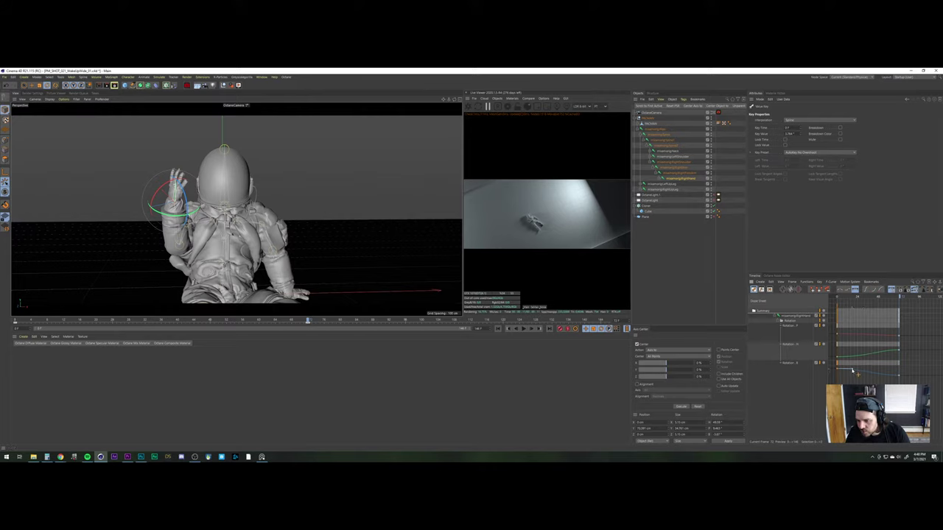
click(866, 370)
drag(854, 329, 830, 381)
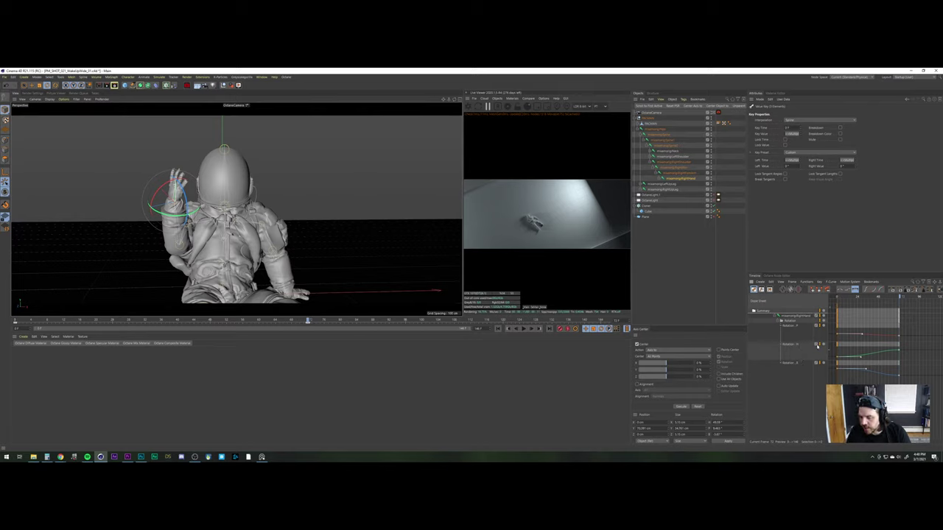
Set the right tangent time of the frame 0 keys to 30 F on the right hand's rotation tracks
click(855, 336)
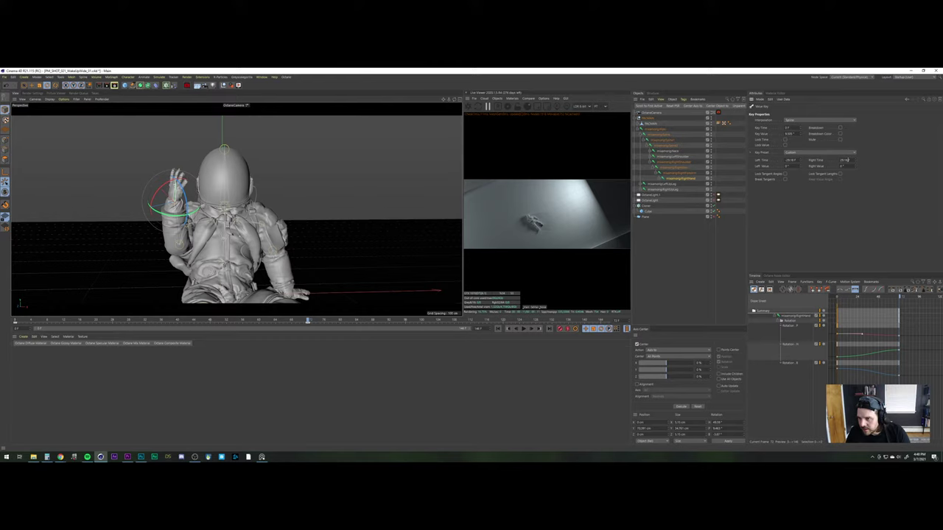
double_click(845, 159)
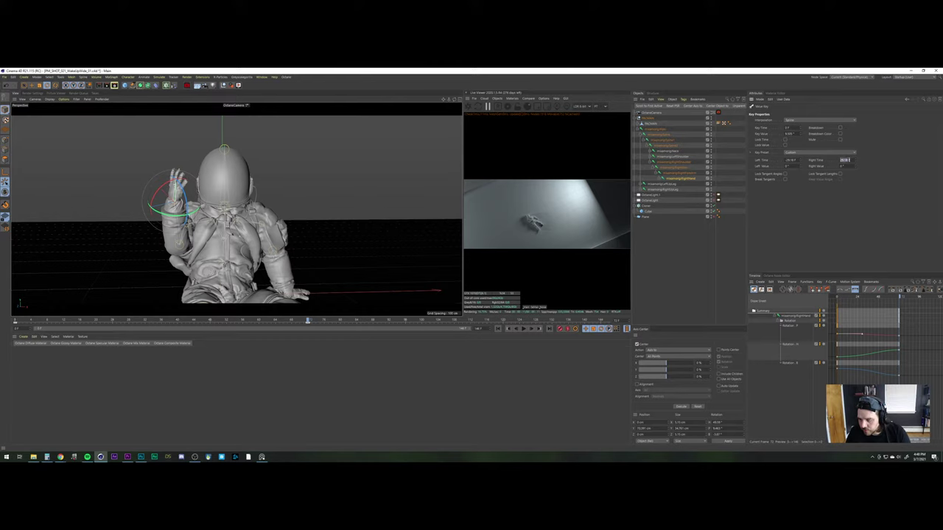
click(837, 357)
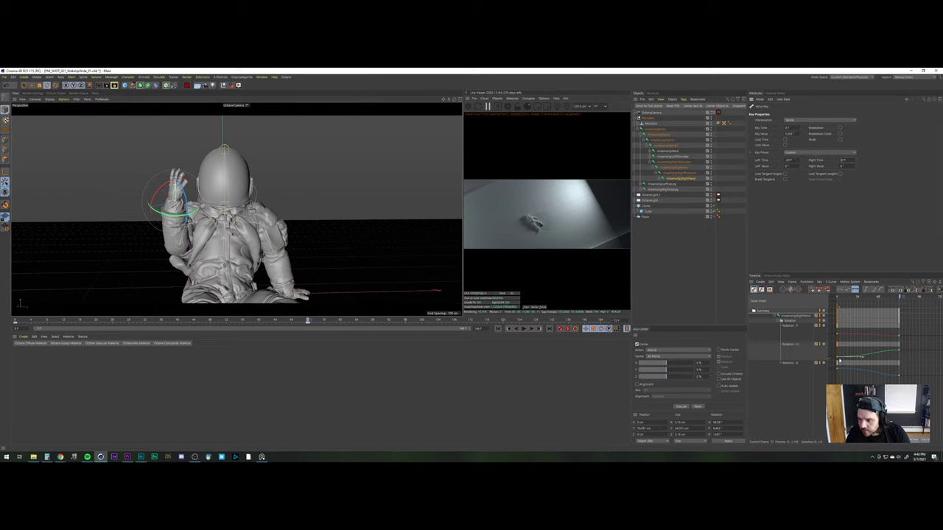
click(837, 366)
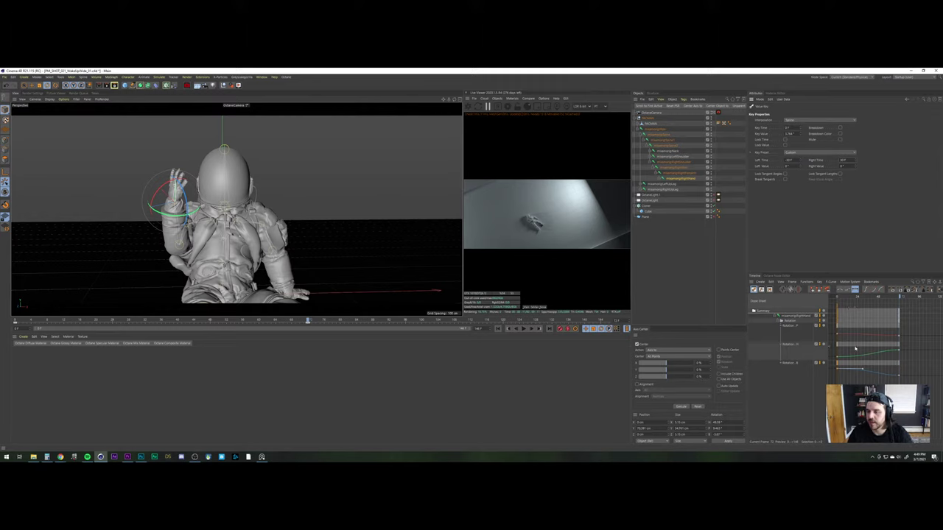
Play and scrub the animation from the first frame to review the hand turning
click(498, 329)
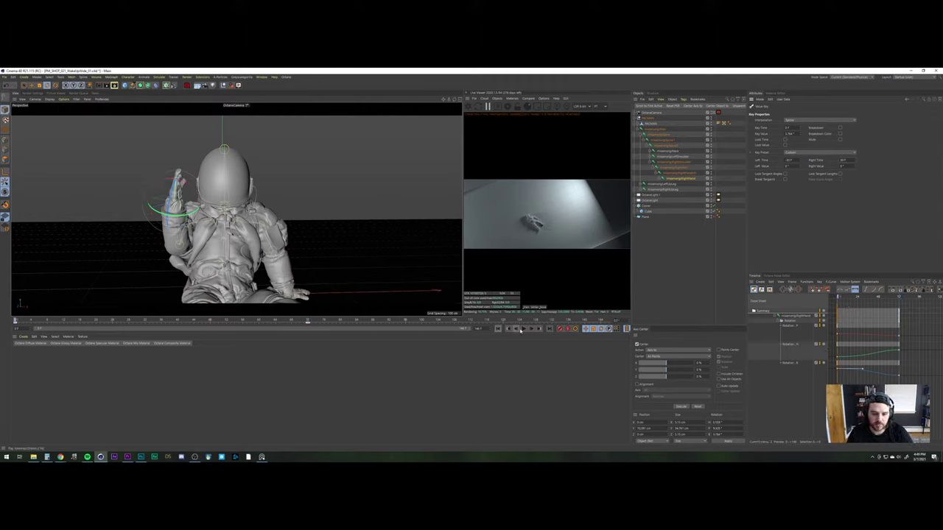
click(523, 330)
click(523, 329)
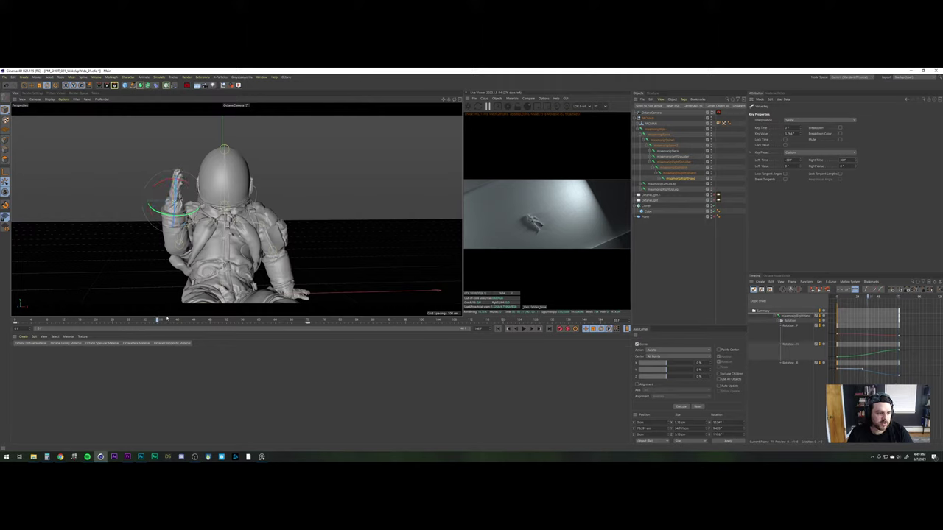
drag(168, 318, 216, 316)
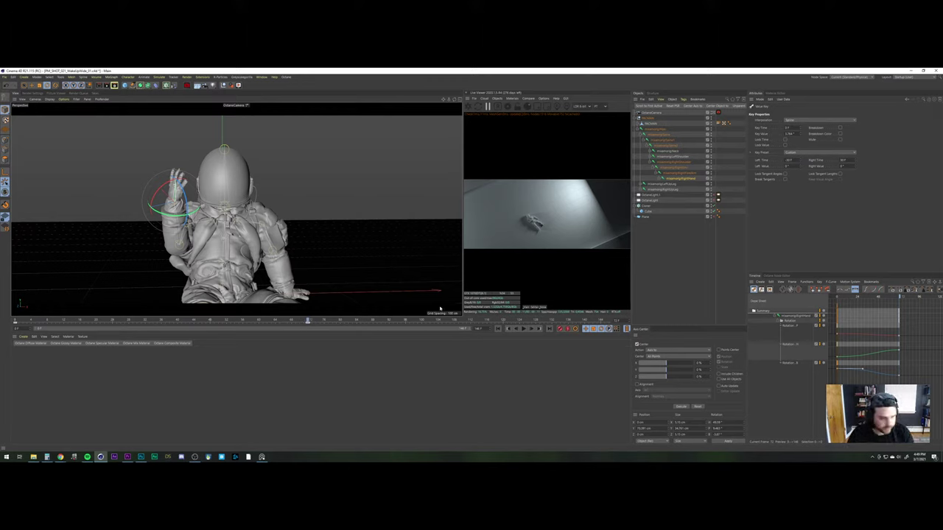
click(501, 329)
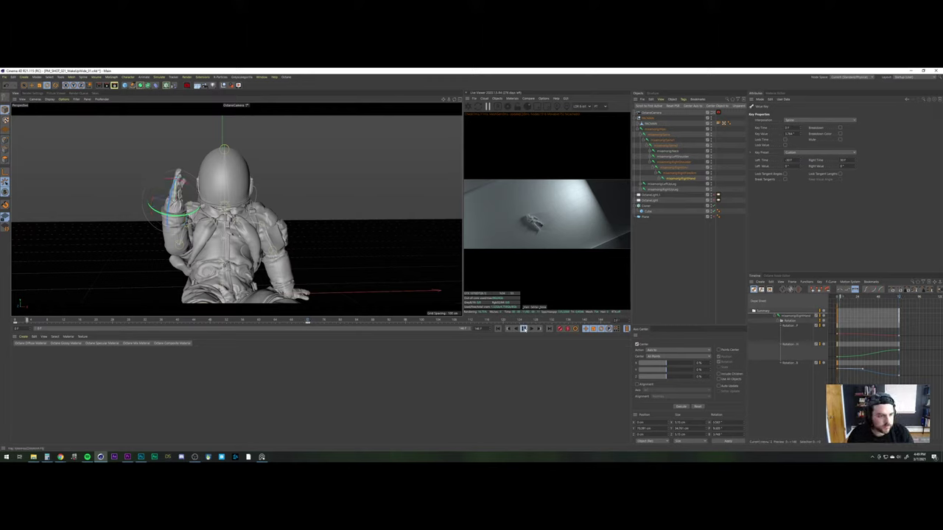
click(523, 329)
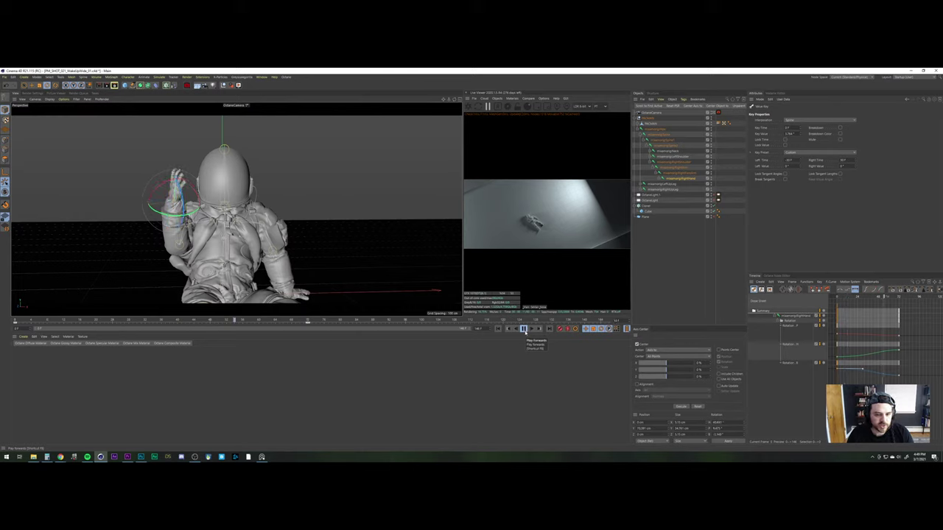
Replay the hand-turn animation from the first frame and return the playhead to the start
click(522, 328)
click(497, 328)
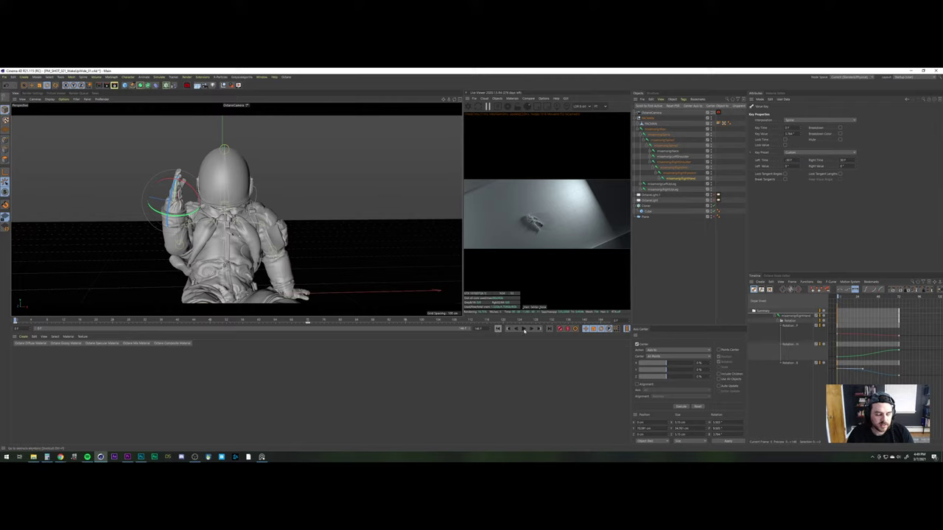
click(523, 328)
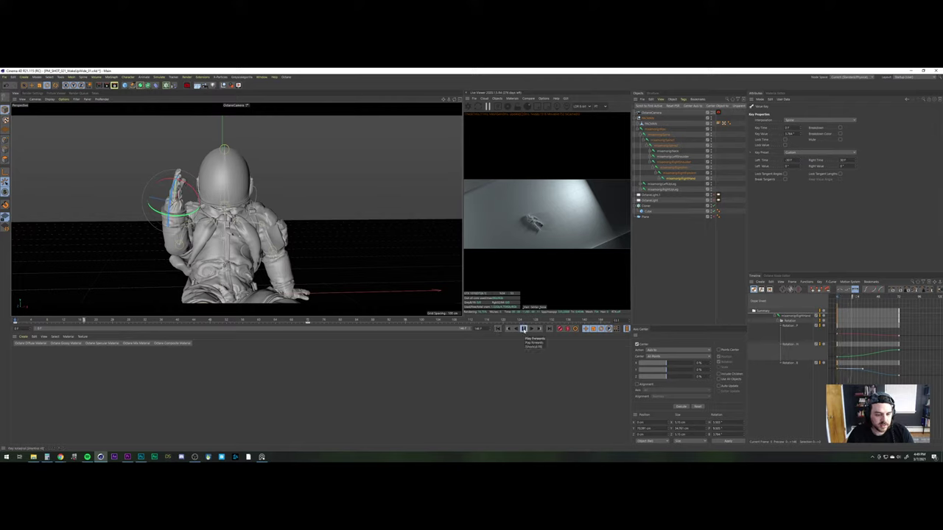
click(524, 329)
click(498, 329)
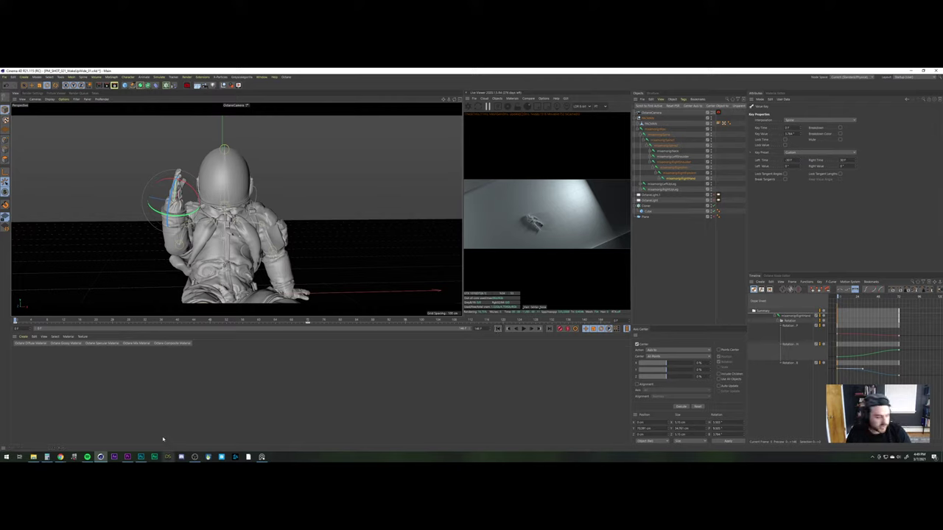
Switch to Premiere Pro and scrub through the end of the last helmet clip in the sequence
click(127, 457)
click(307, 330)
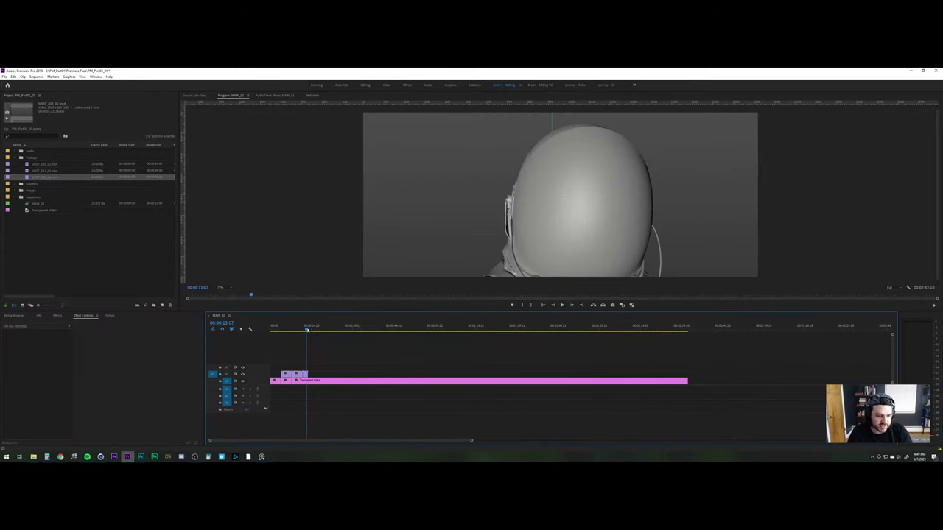
drag(307, 330, 308, 330)
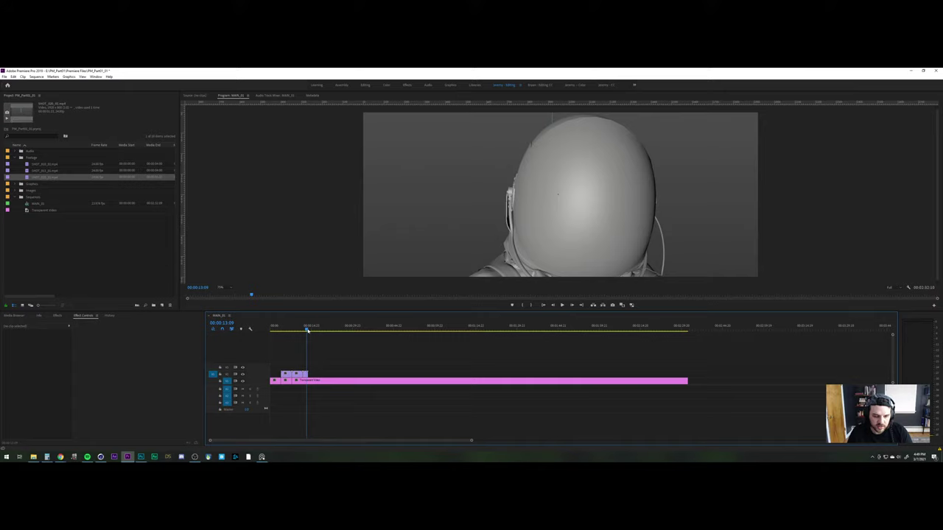
drag(308, 331, 308, 332)
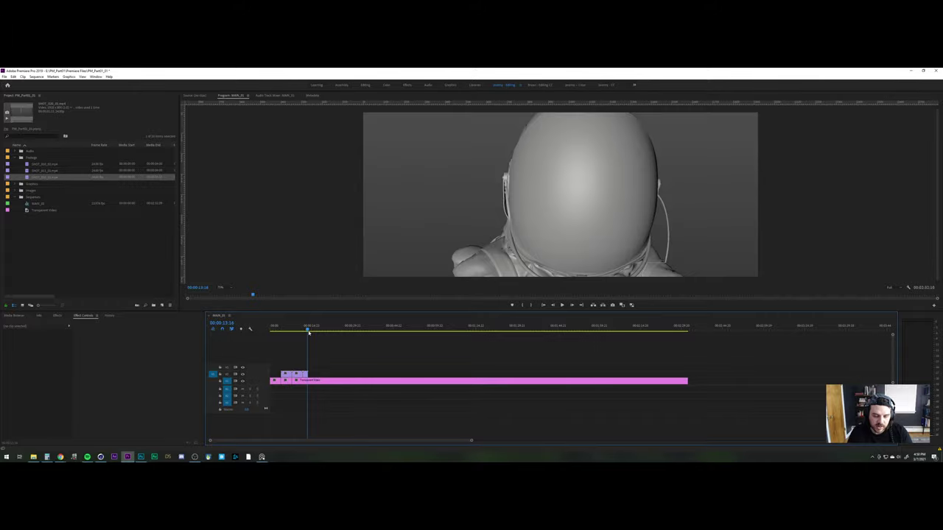
Switch to the Mixamo page in the browser and look through the animation results for "sit"
click(62, 456)
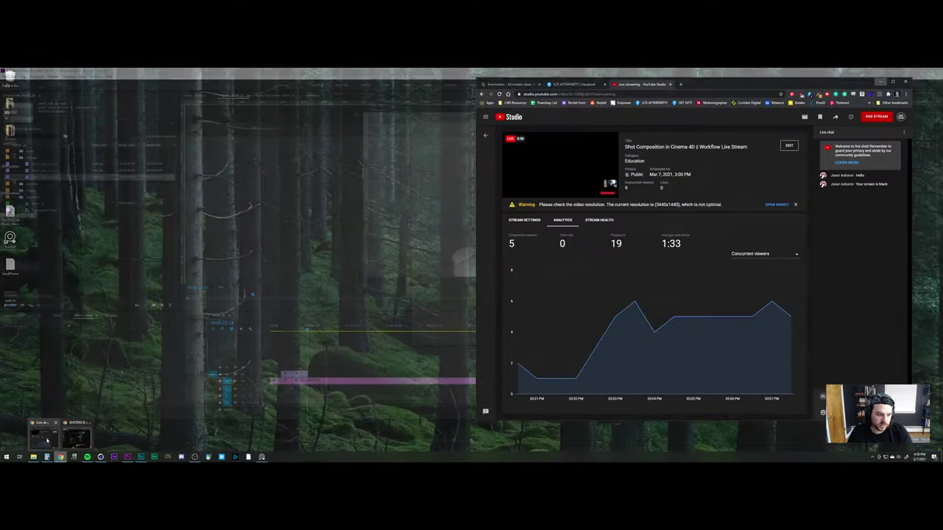
click(76, 436)
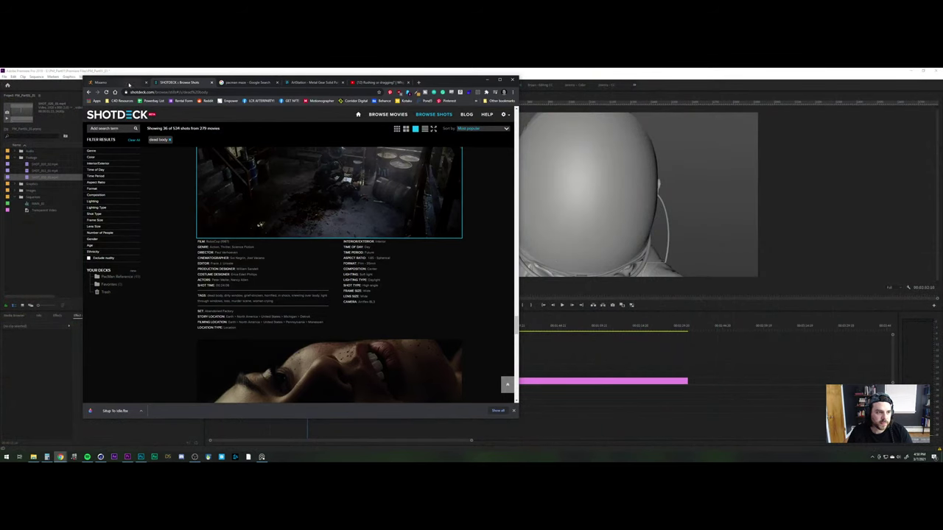
click(125, 81)
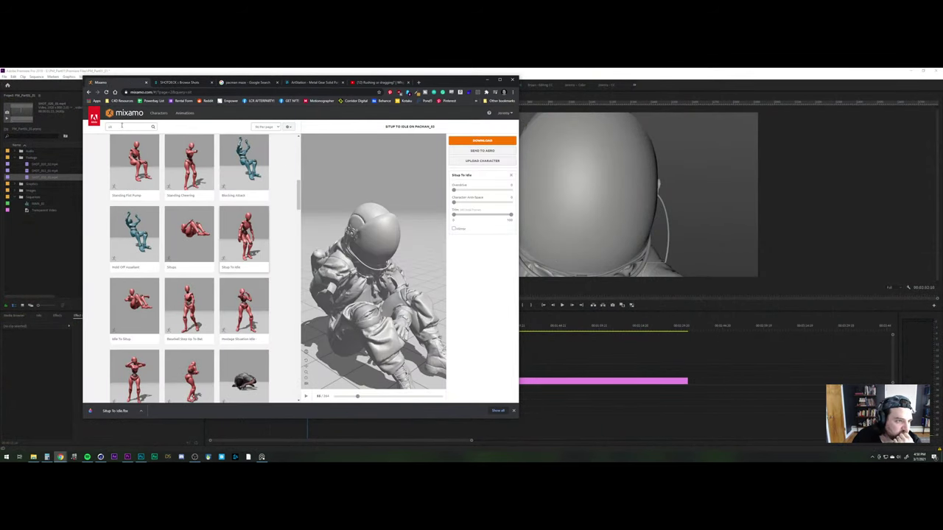
click(120, 126)
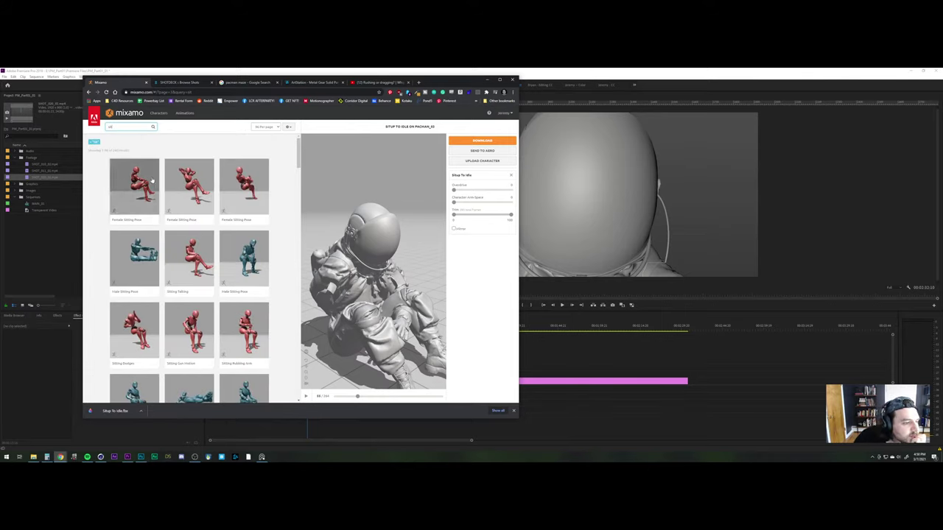
scroll(190, 197, down, 20)
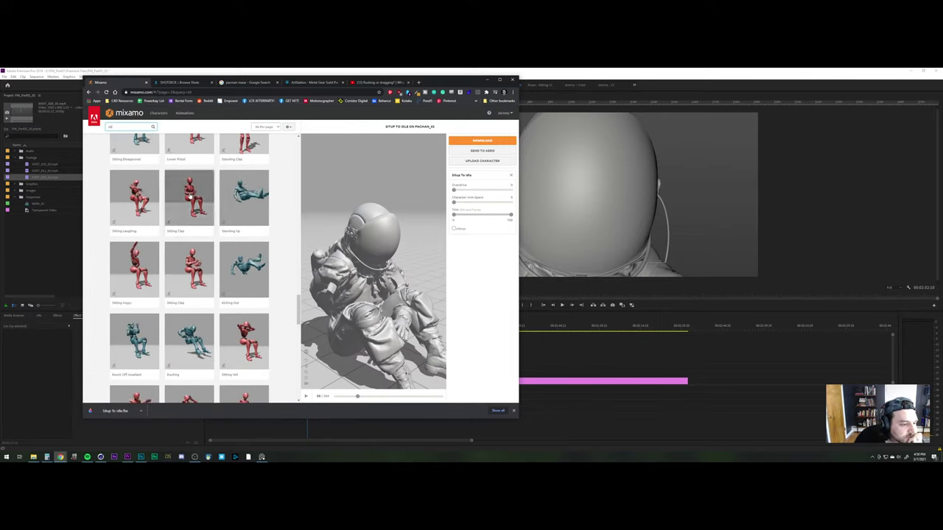
mouse_move(138, 131)
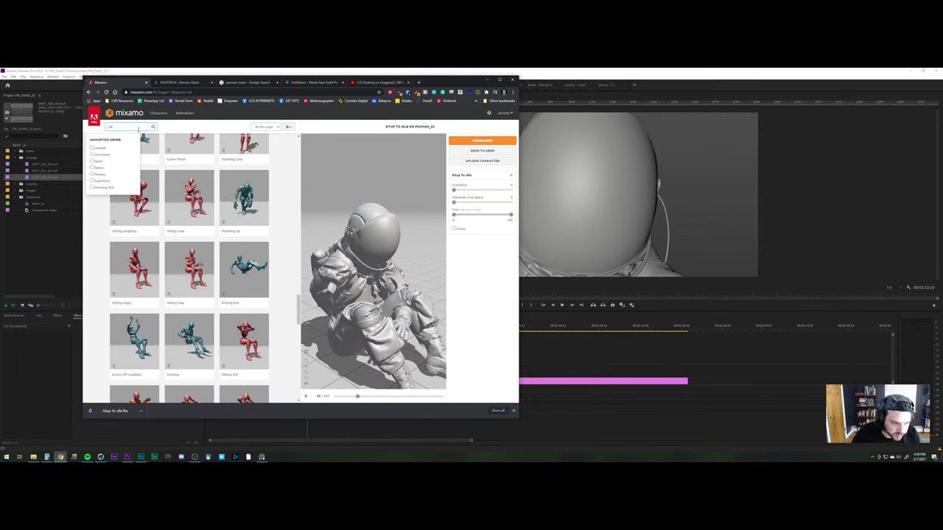
Search the Mixamo animations for "sit idle" and look through the results
key(Return)
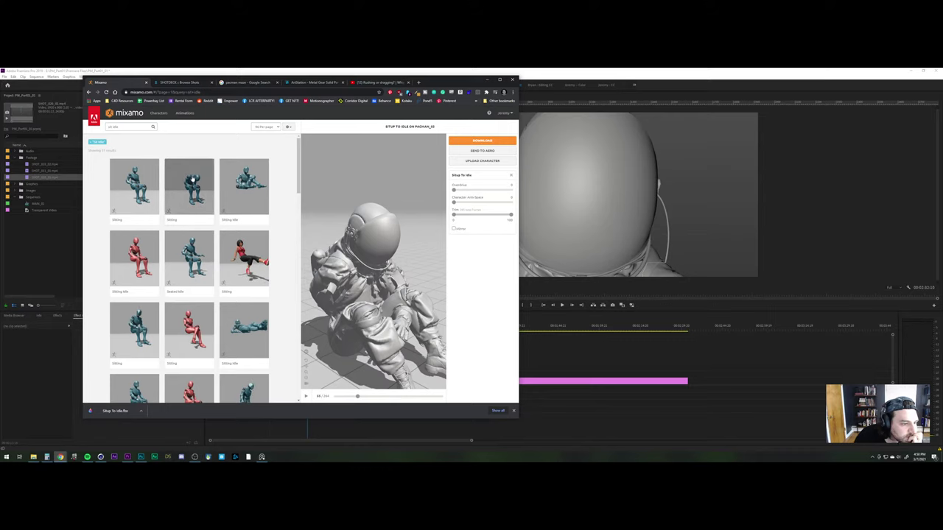
scroll(191, 178, down, 2)
scroll(199, 214, down, 5)
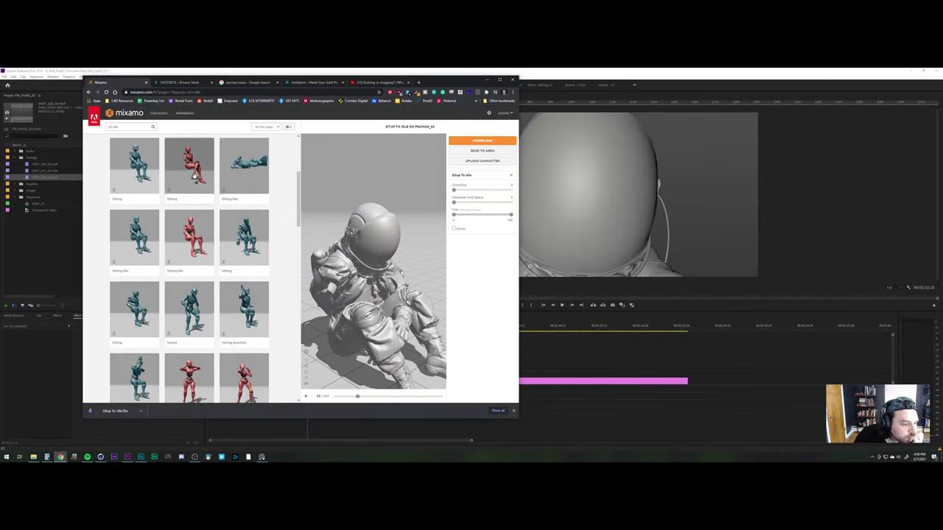
scroll(210, 235, down, 10)
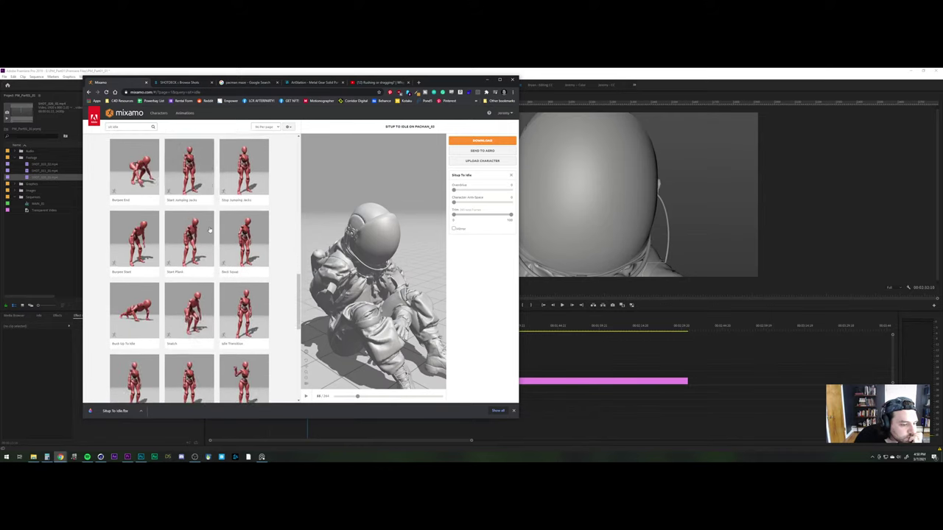
scroll(210, 231, down, 1)
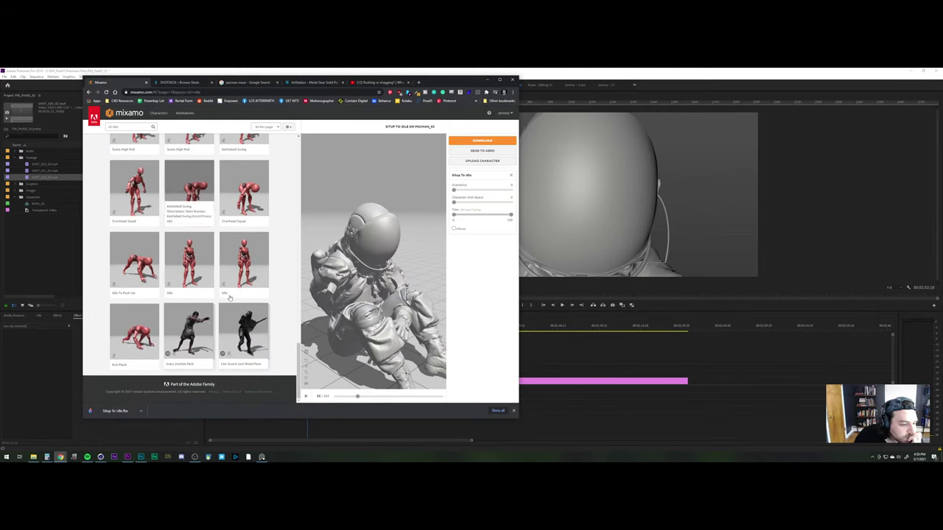
scroll(154, 247, up, 20)
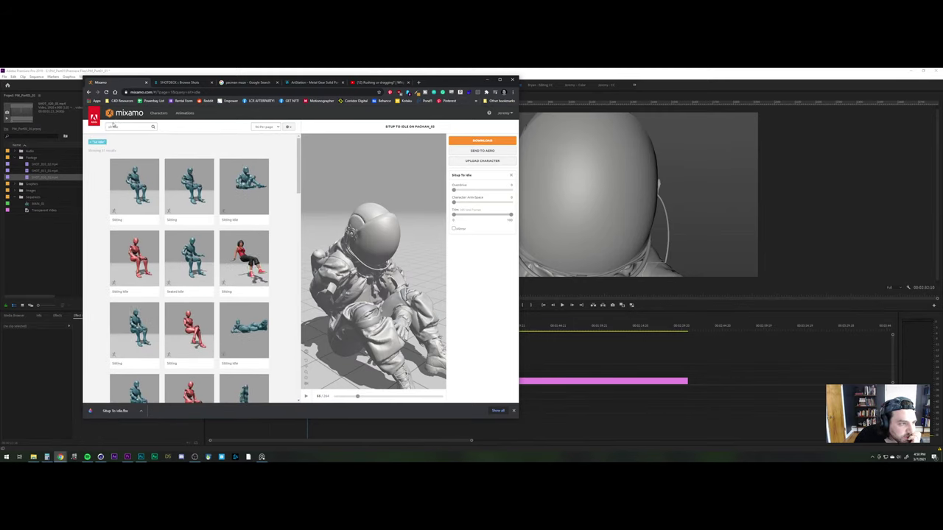
Search the animations for "sit" again and look through the sitting poses
click(125, 127)
key(BackSpace)
key(Return)
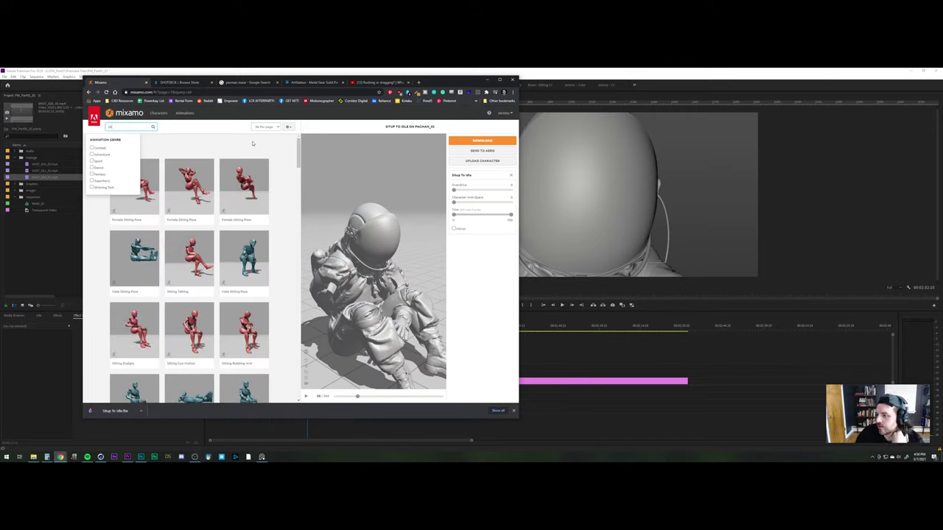
click(169, 139)
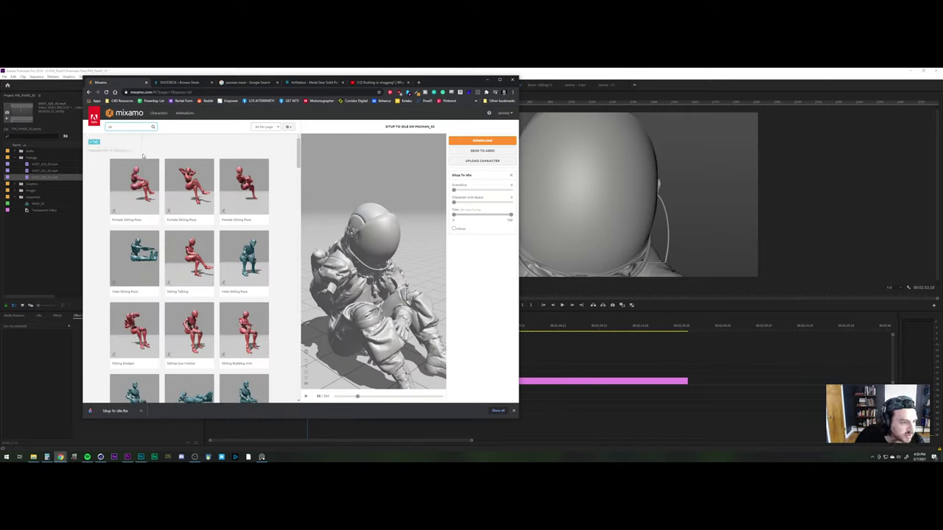
scroll(134, 267, down, 3)
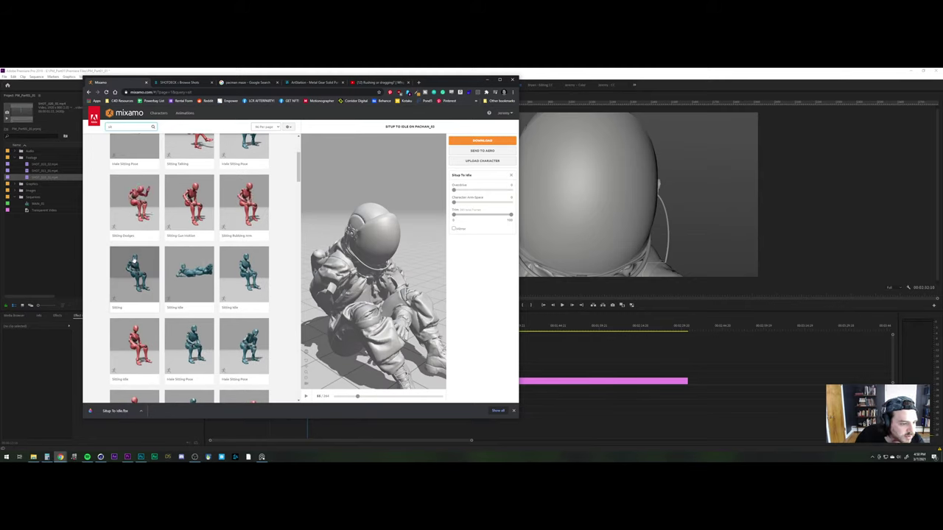
scroll(135, 252, down, 5)
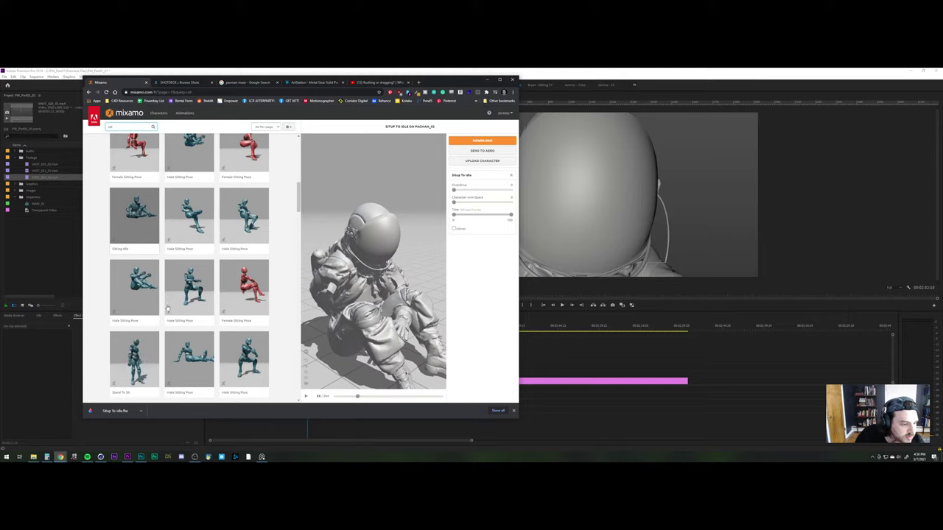
Preview two Male Sitting Pose variants on the astronaut: leaning back with legs stretched out, and hunched over raised knees
click(190, 352)
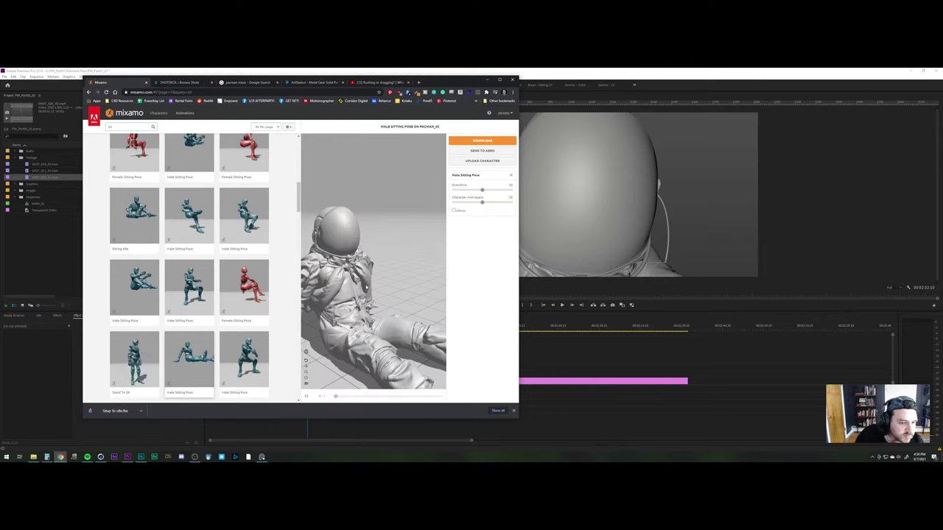
scroll(216, 295, down, 2)
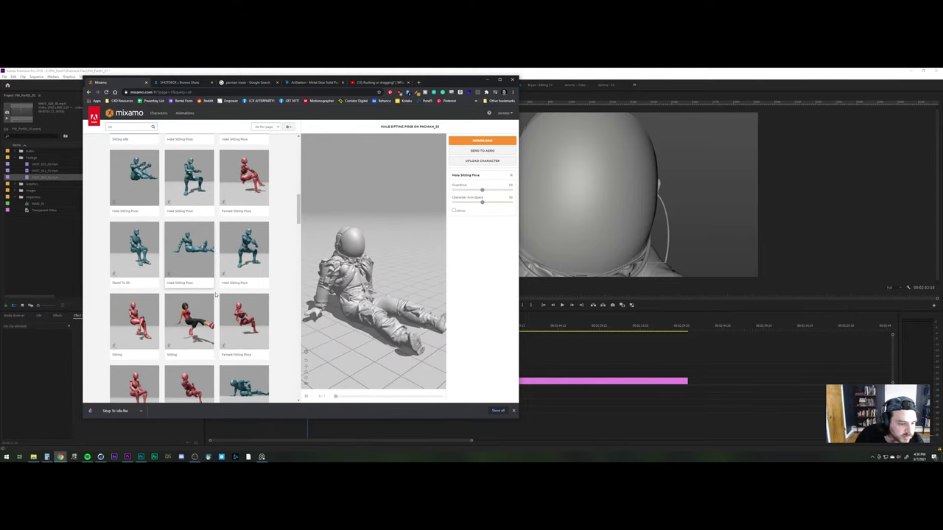
scroll(215, 295, down, 3)
scroll(216, 292, down, 4)
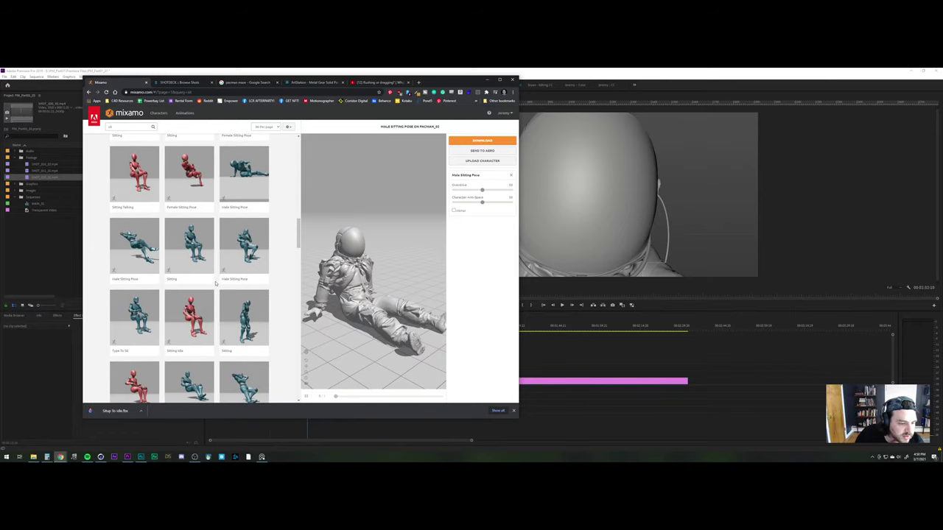
scroll(216, 283, down, 3)
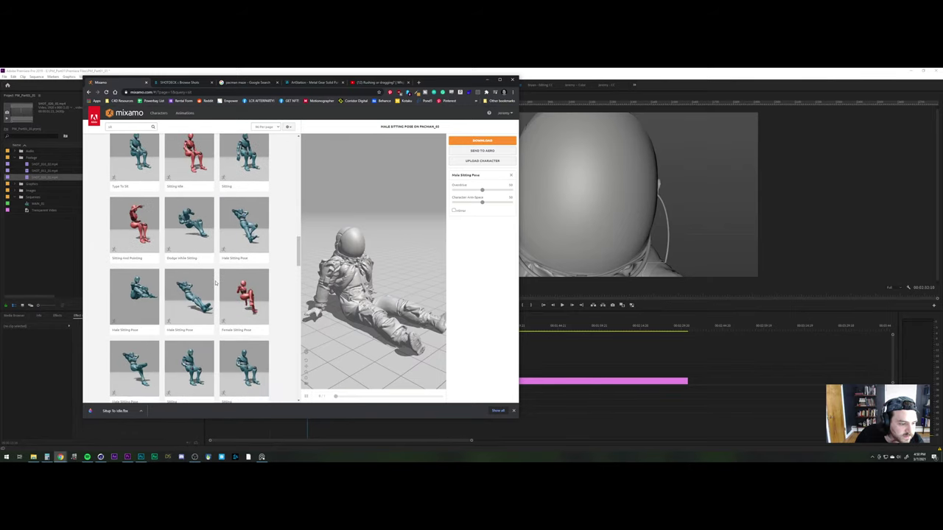
scroll(216, 282, down, 1)
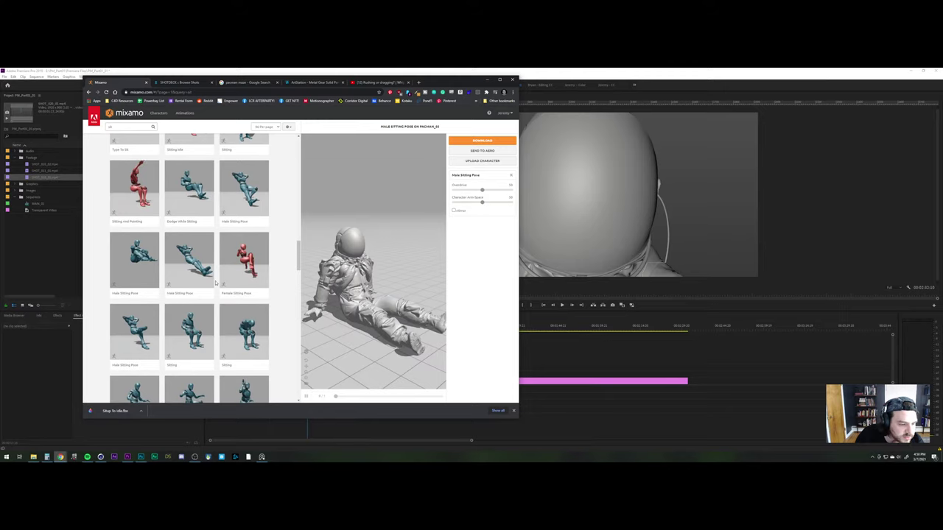
click(125, 259)
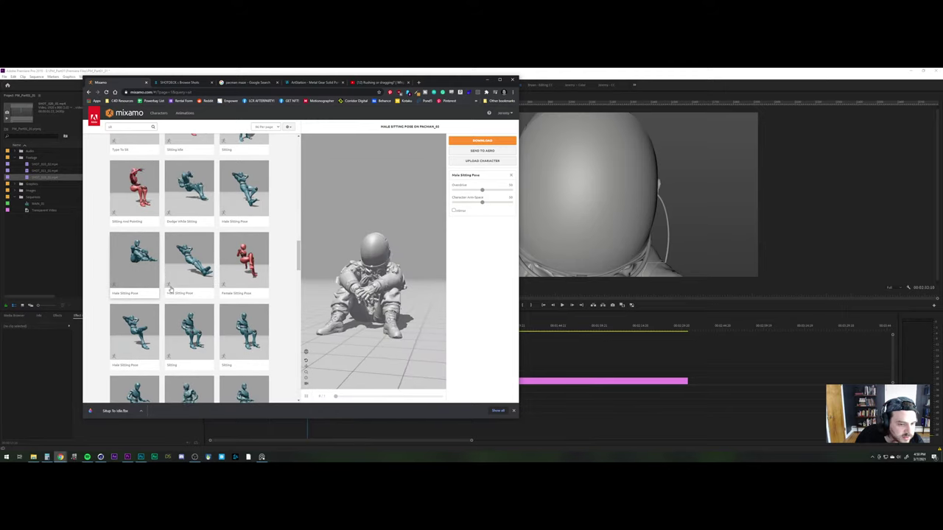
Find the Waking animation further down the "sit" results and apply it to the astronaut
scroll(174, 285, down, 2)
scroll(174, 285, down, 2)
scroll(184, 246, down, 6)
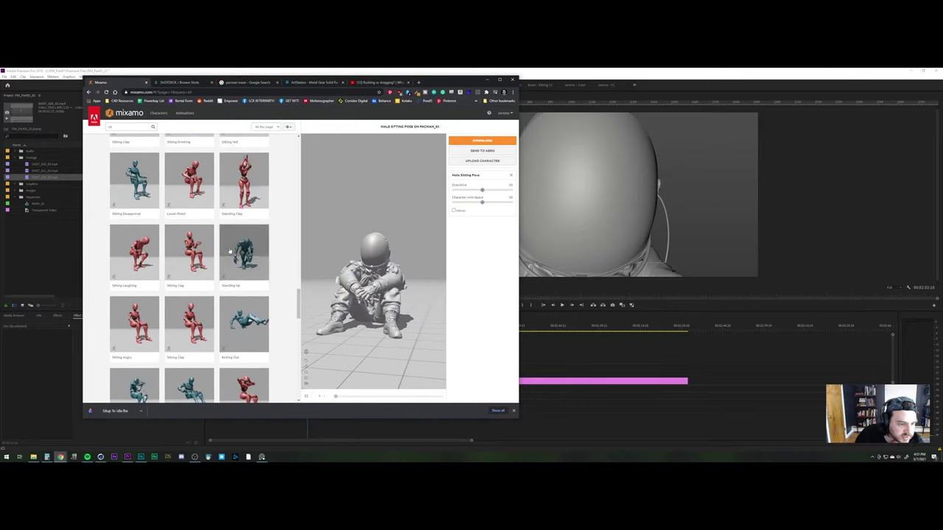
scroll(214, 249, down, 4)
scroll(228, 252, down, 6)
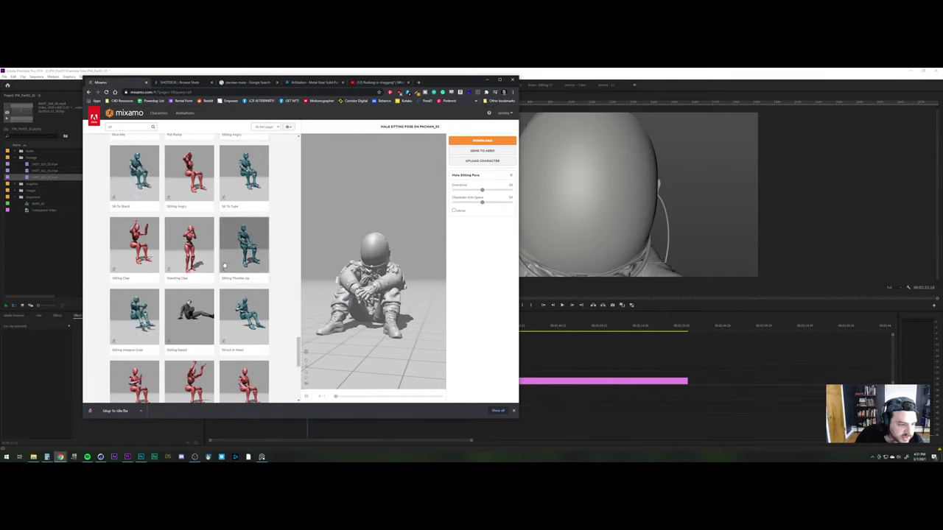
scroll(221, 294, down, 6)
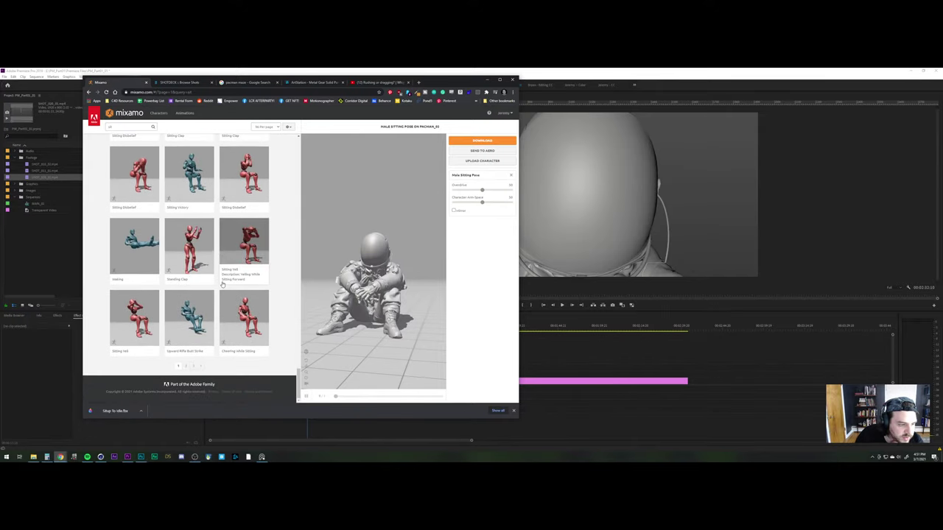
click(143, 244)
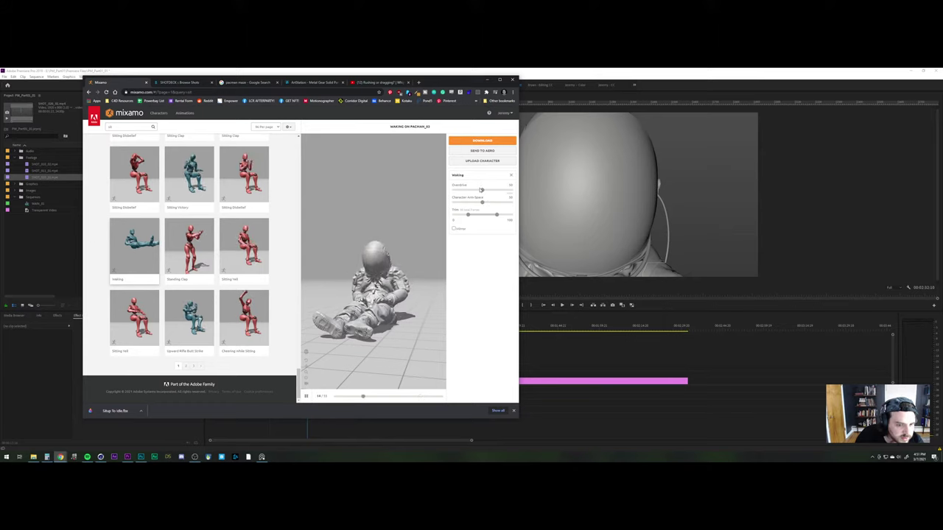
Set the Waking animation's Overdrive to 0 and its trim end to 100, and pause the preview to scrub through it
drag(483, 191, 452, 192)
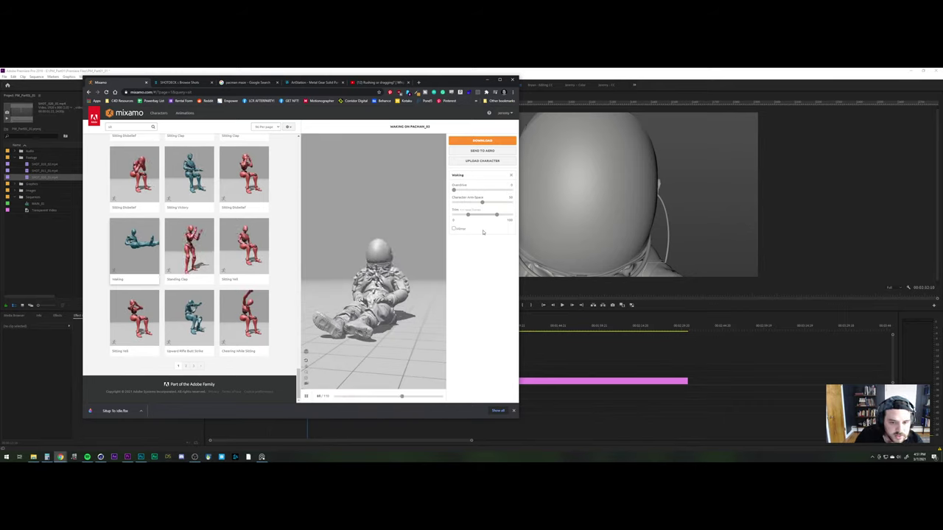
drag(497, 217, 511, 216)
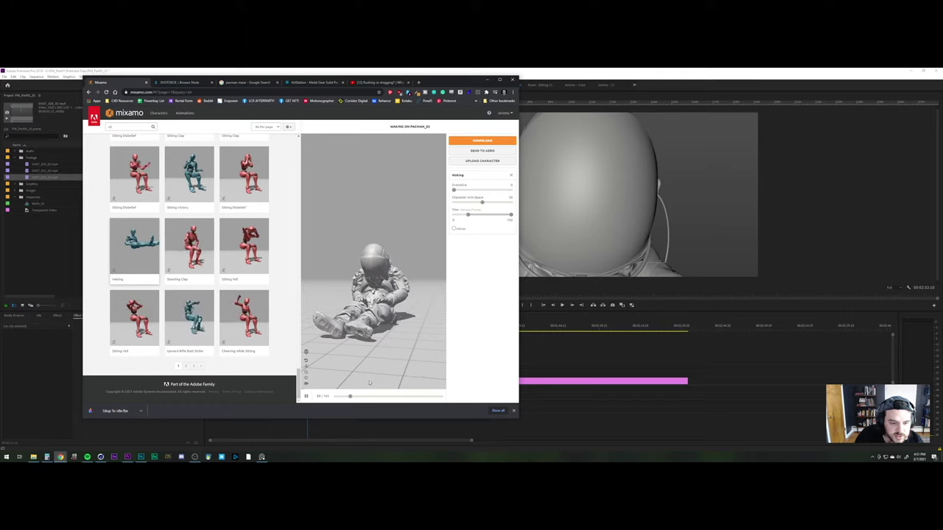
click(305, 397)
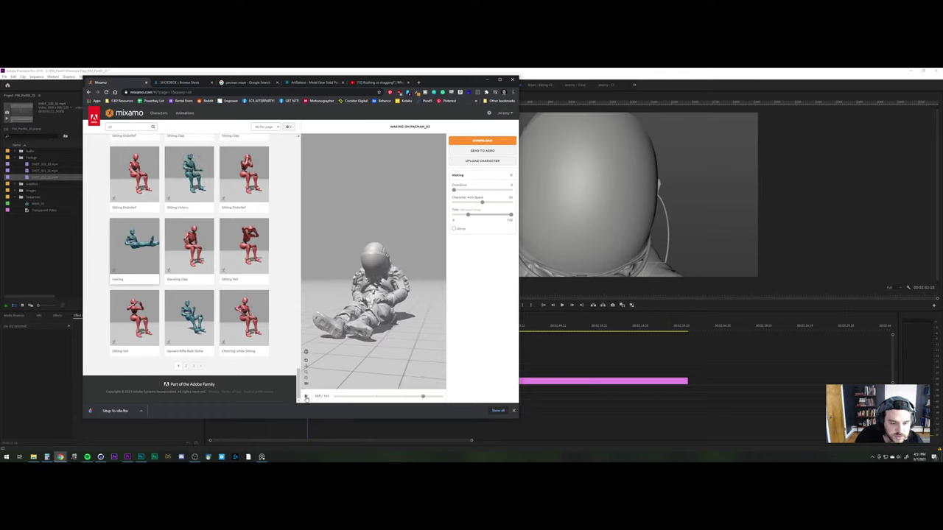
mouse_move(410, 399)
mouse_down()
mouse_move(374, 400)
mouse_move(439, 399)
mouse_move(412, 398)
mouse_up()
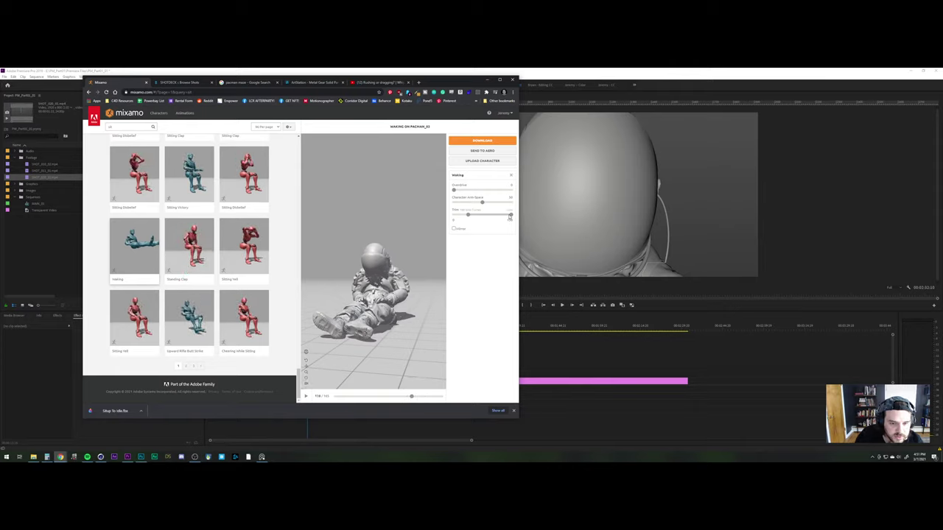
Shorten the Waking animation by pulling in its trim end, and scrub through the trimmed preview
drag(509, 213, 497, 214)
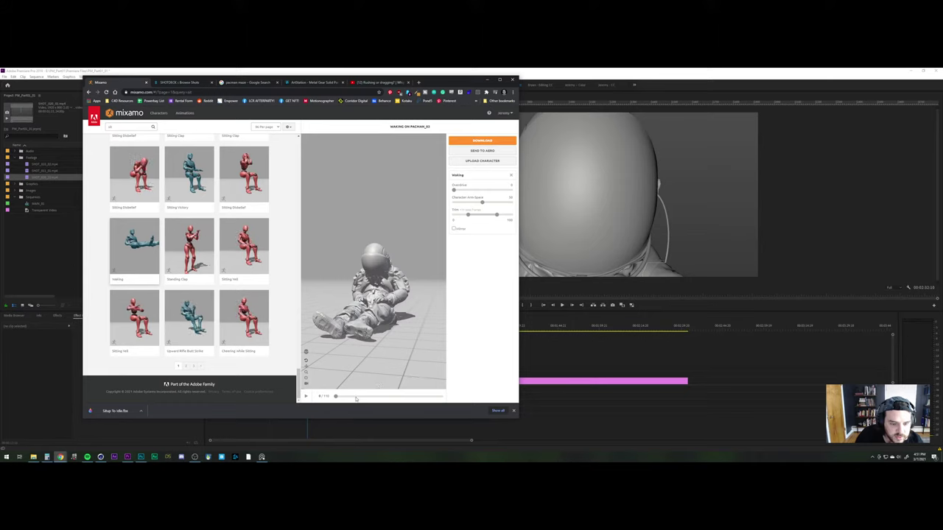
drag(356, 398, 421, 399)
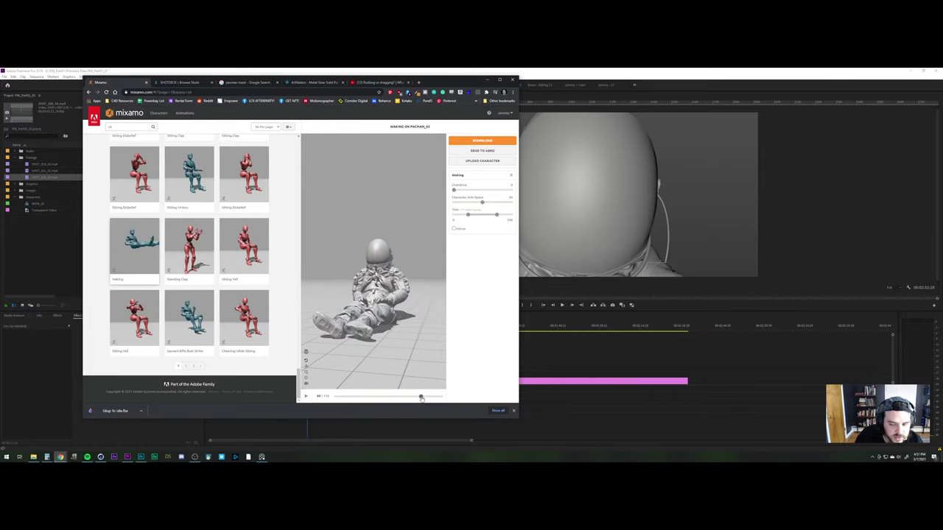
drag(422, 398, 361, 398)
Compare the last shot in the Premiere edit and the Cinema 4D scene with the Waking preview in Mixamo
click(558, 357)
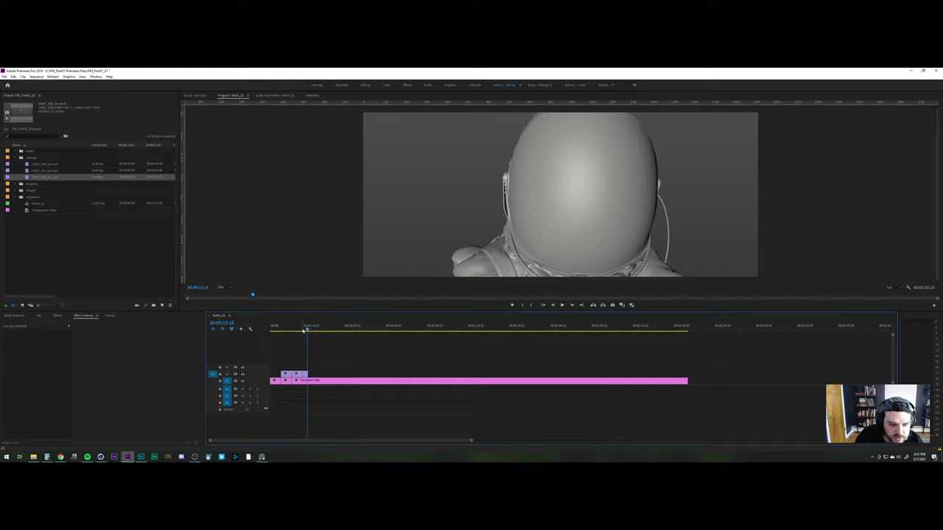
drag(304, 329, 307, 331)
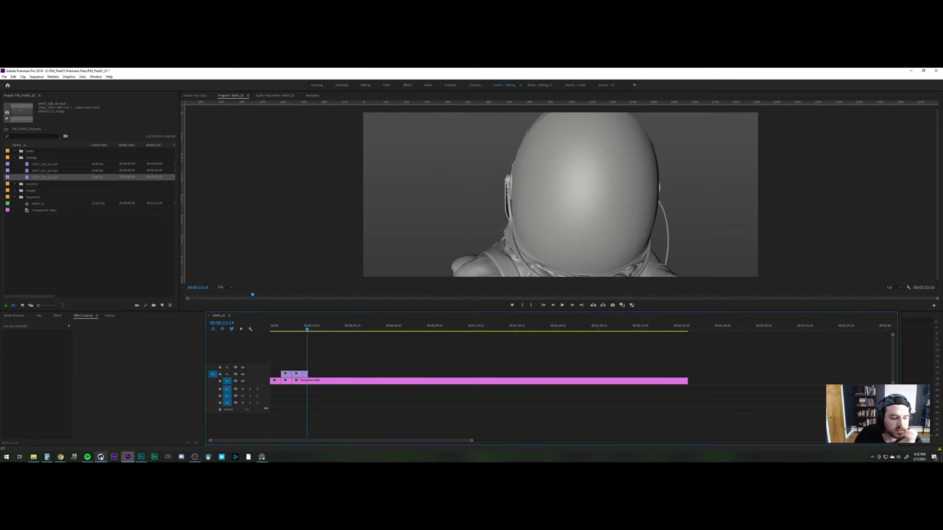
mouse_move(101, 456)
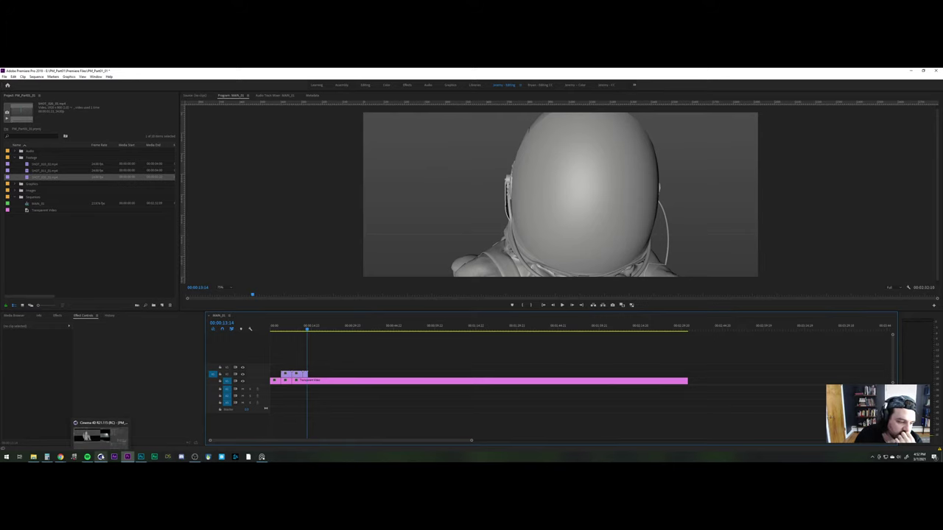
click(99, 434)
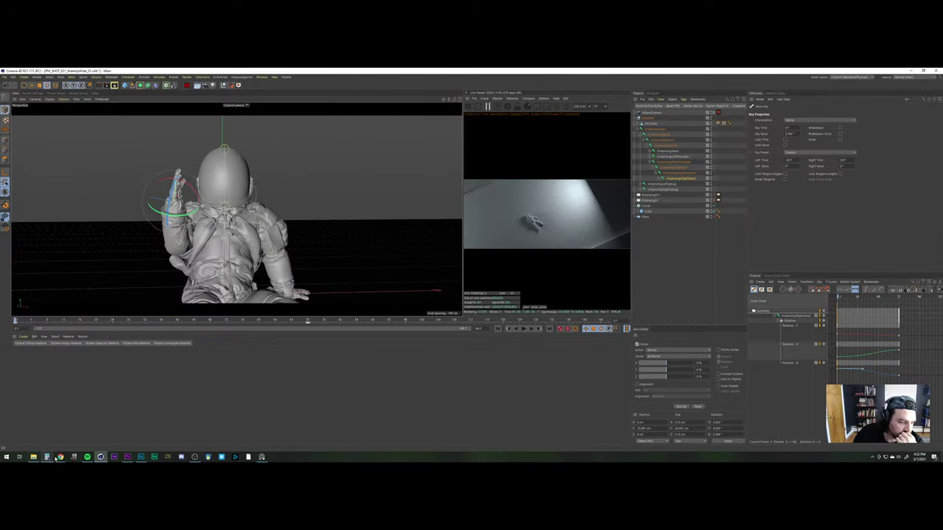
mouse_move(60, 456)
click(77, 438)
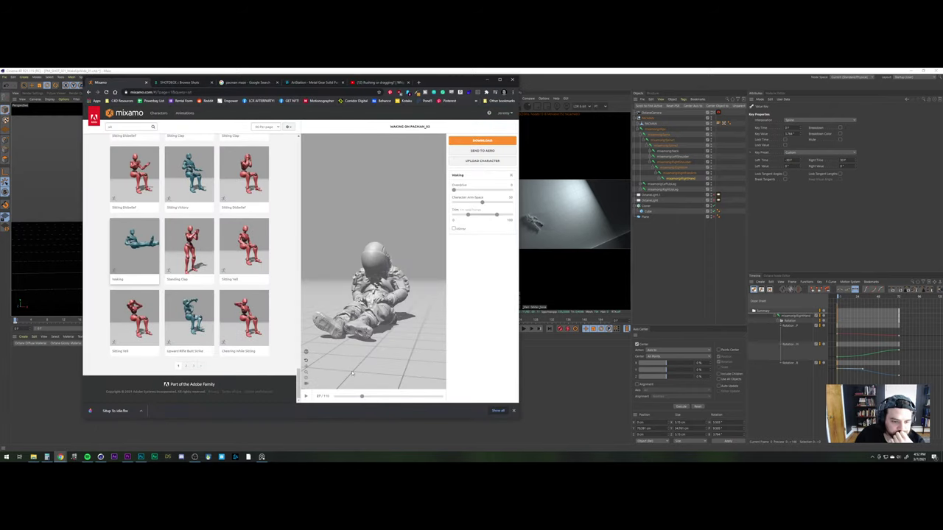
drag(366, 397, 391, 396)
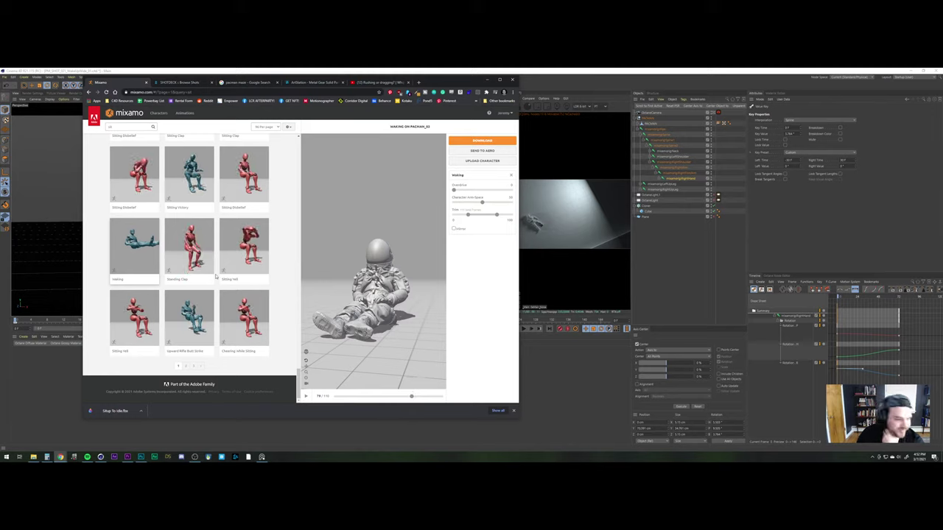
Look through the remaining pages of "sit" results for other animations and return to the first page
click(186, 367)
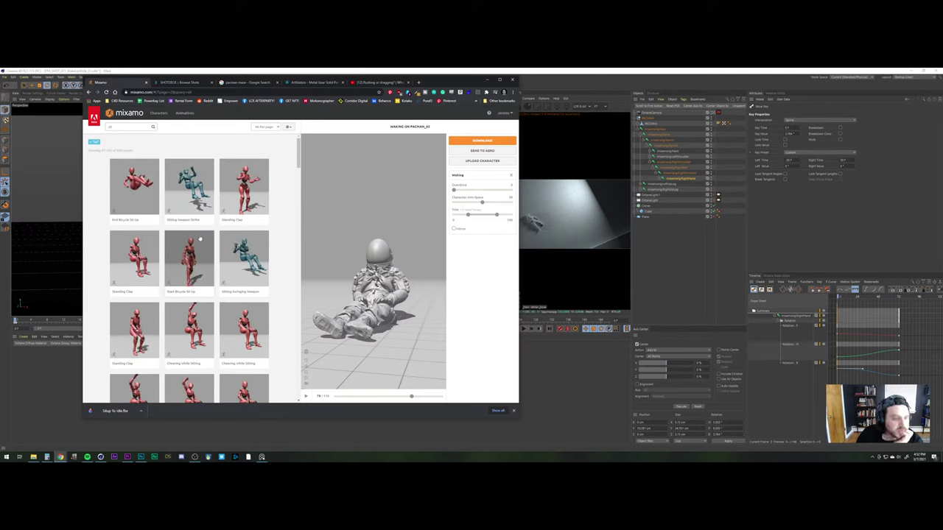
scroll(200, 239, down, 3)
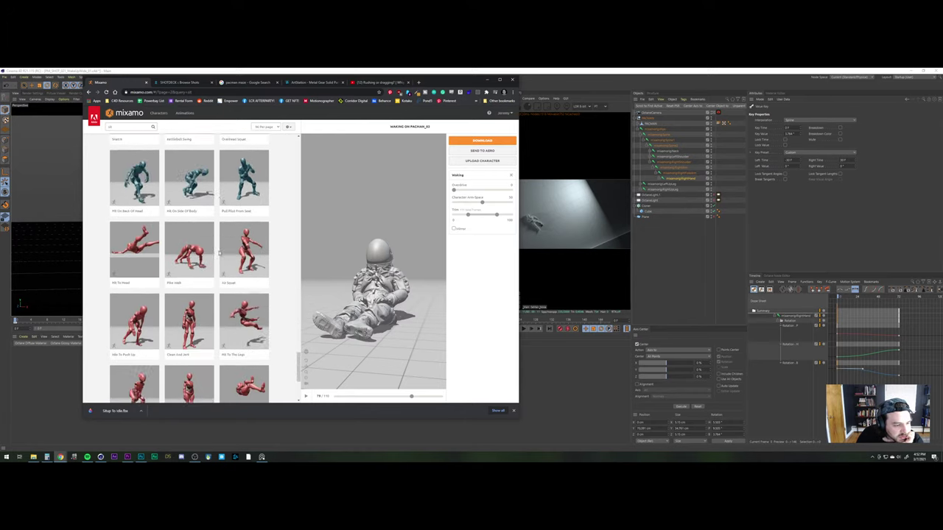
scroll(219, 253, down, 2)
click(201, 367)
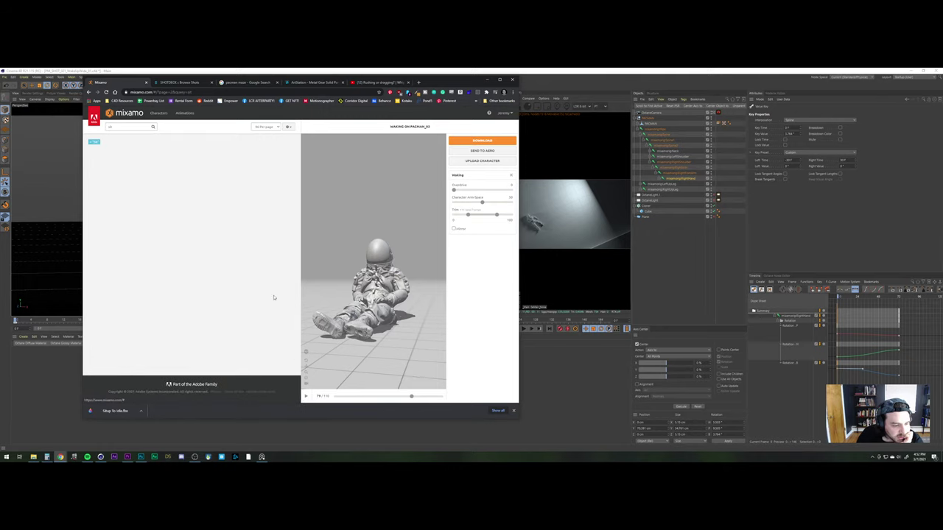
scroll(214, 192, down, 5)
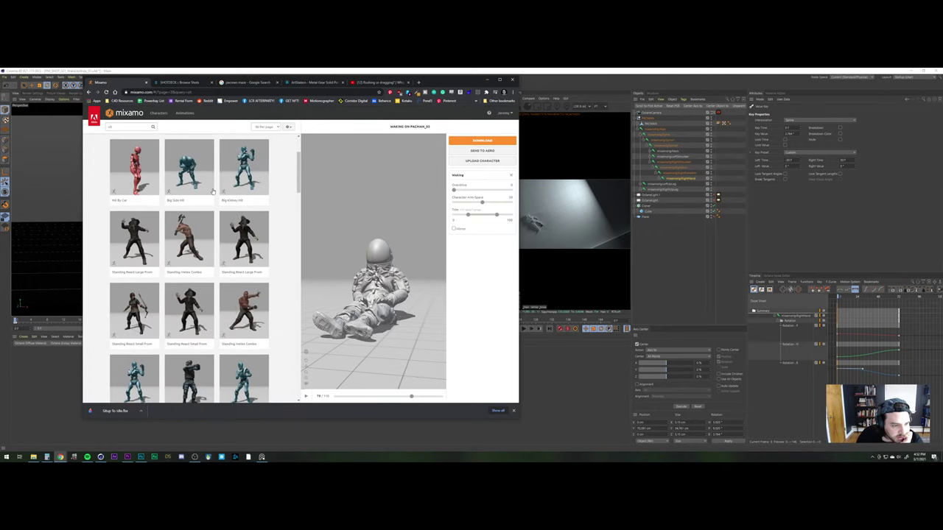
scroll(213, 191, down, 4)
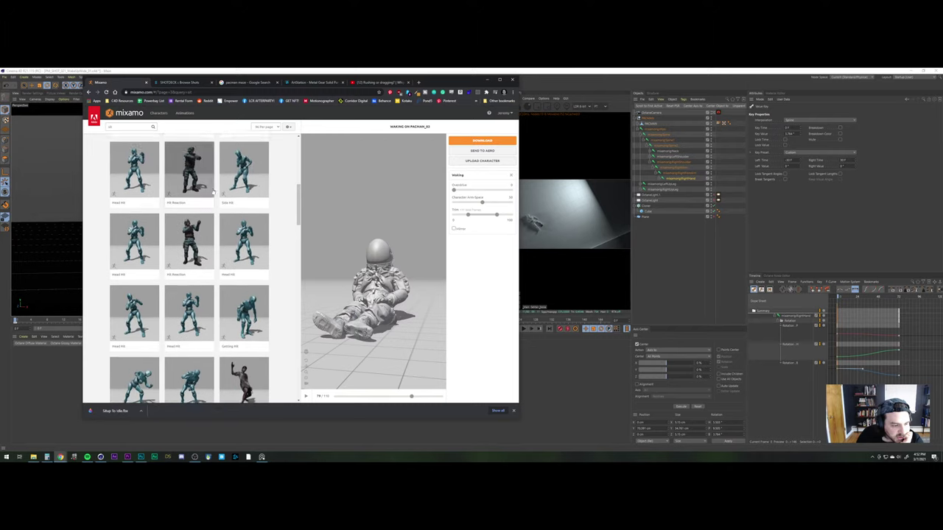
scroll(213, 191, down, 5)
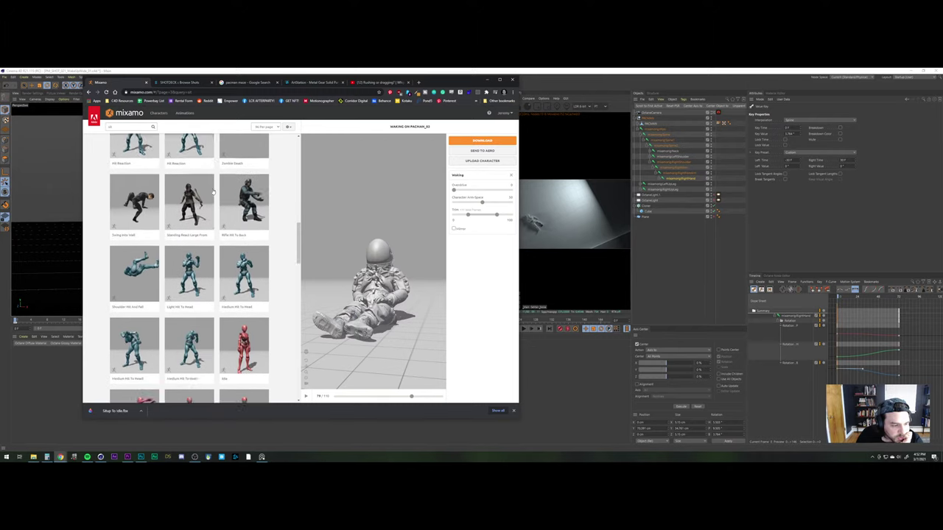
scroll(212, 191, down, 8)
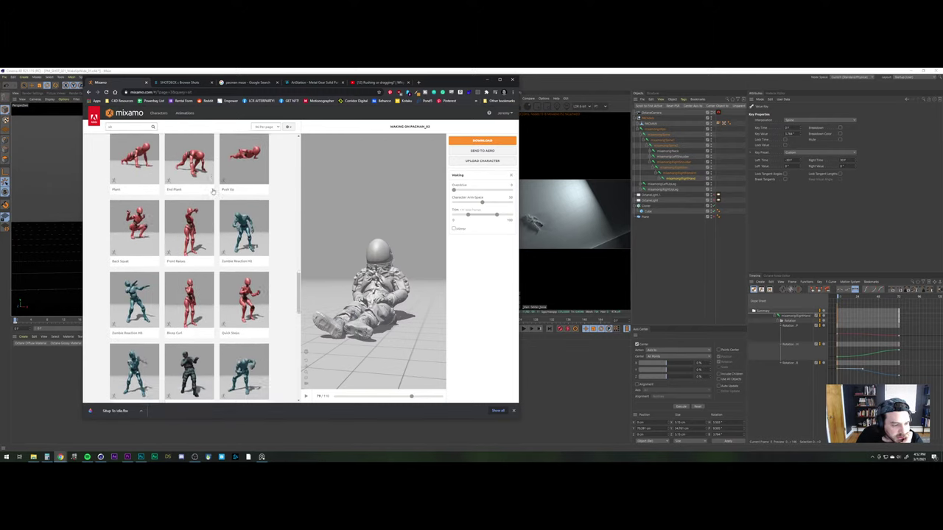
scroll(213, 191, down, 10)
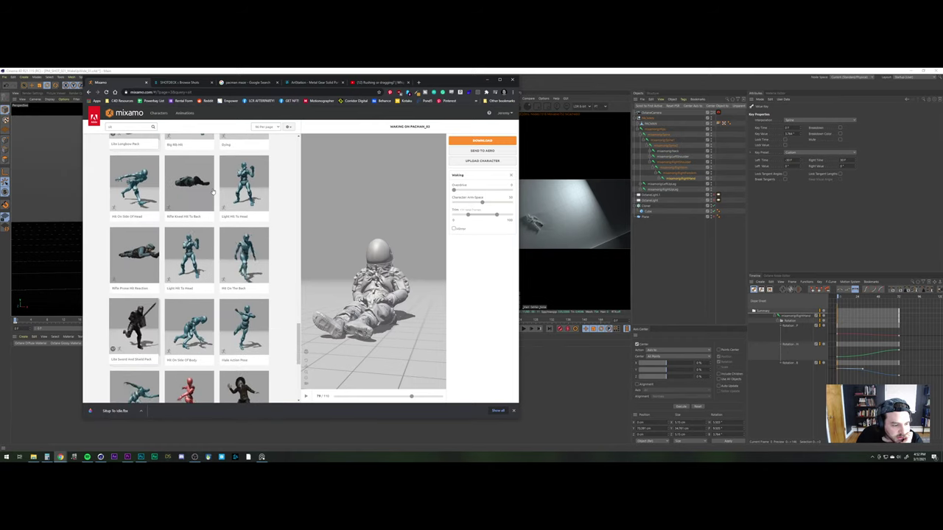
scroll(212, 192, down, 4)
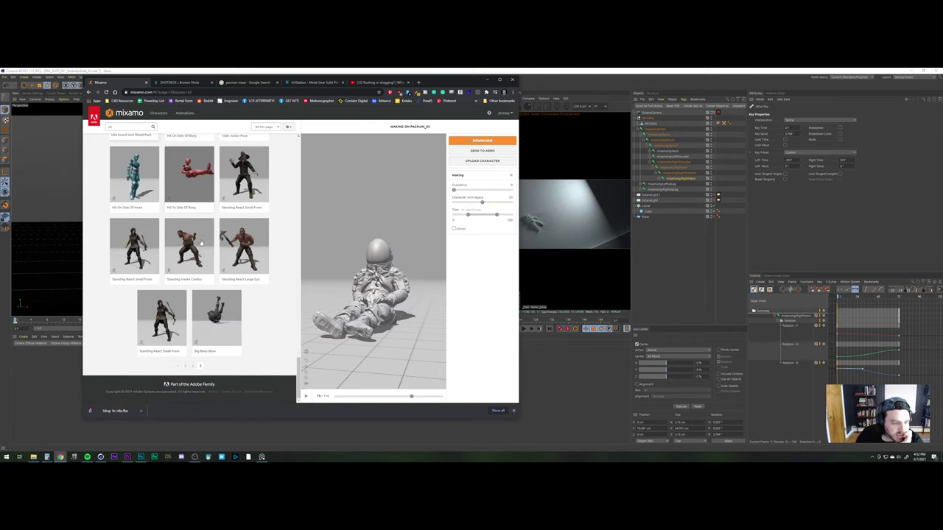
click(183, 366)
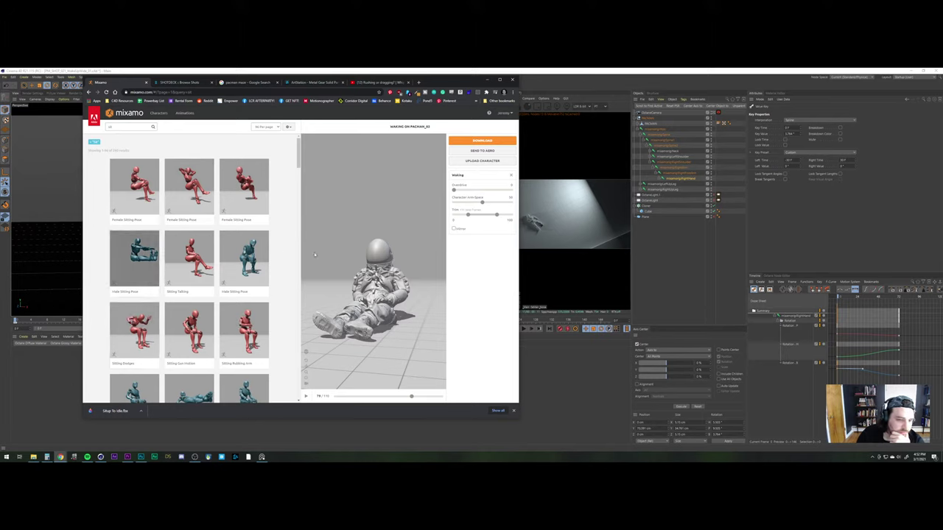
Download the Waking animation as an FBX Binary with skin and copy it into the project's Cinema 4D Models folder in File Explorer
click(482, 140)
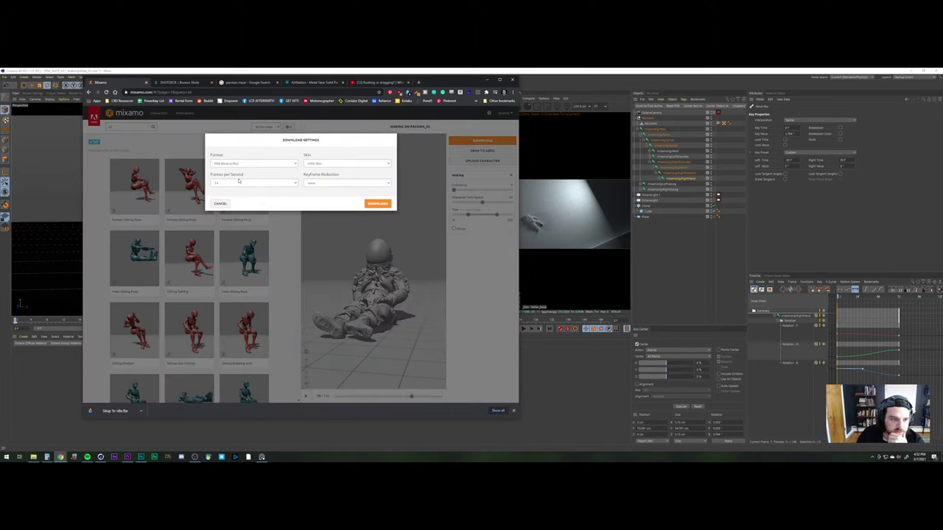
click(377, 204)
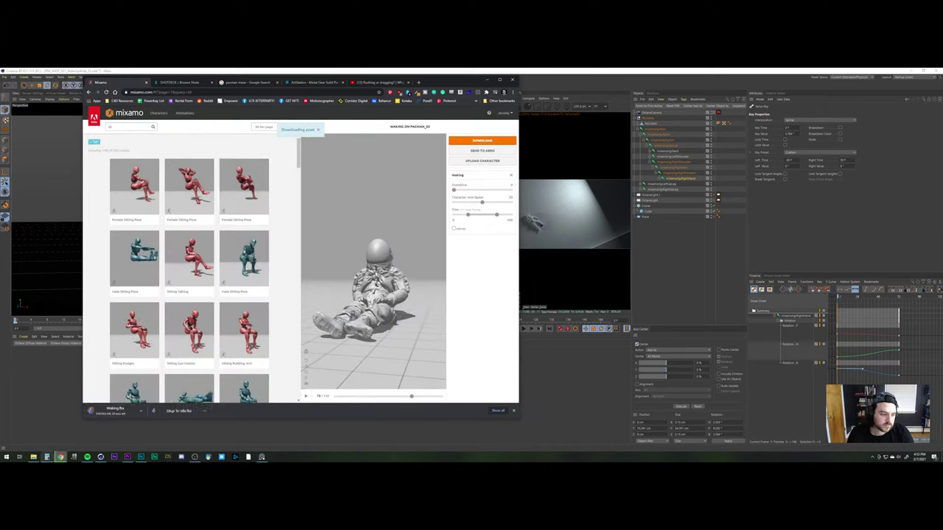
click(34, 457)
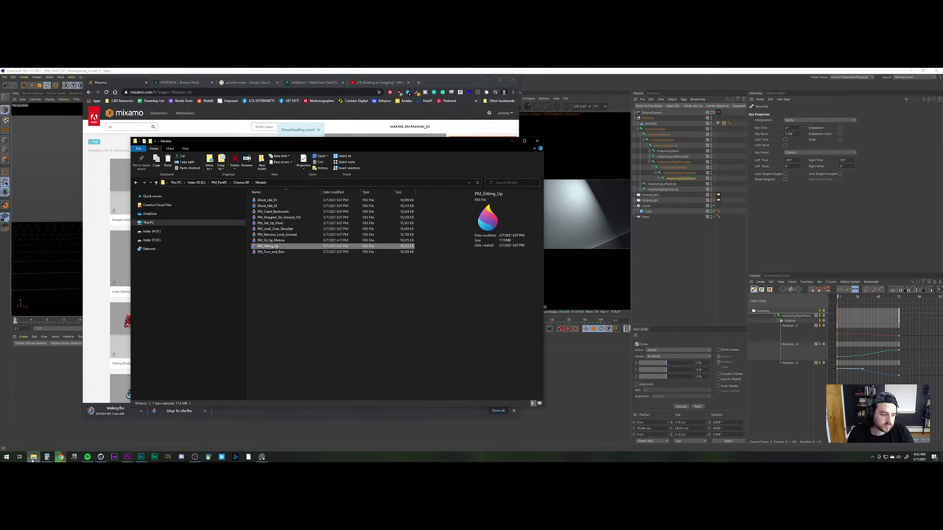
drag(353, 145, 604, 144)
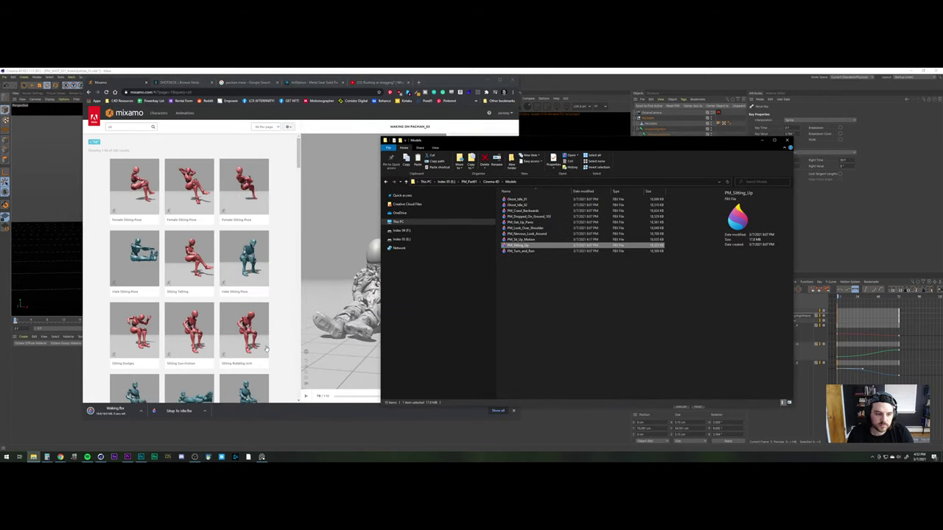
click(118, 414)
click(597, 316)
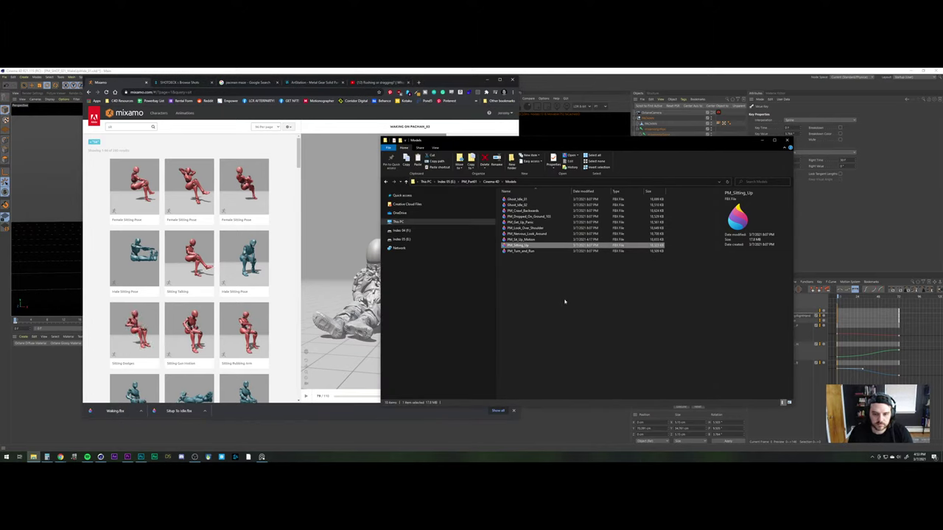
key(ctrl+v)
Rename the copied Waking FBX file to PM_Waking
key(F2)
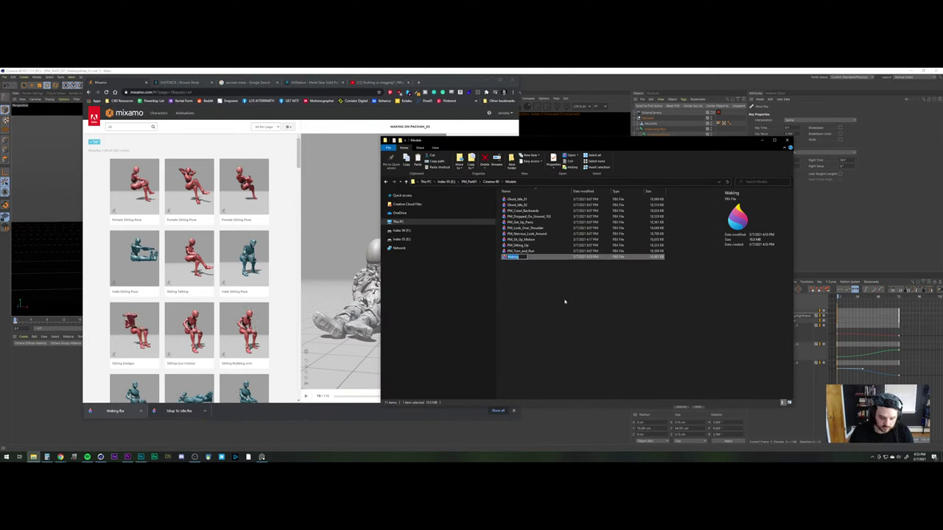
text(PM_Waking)
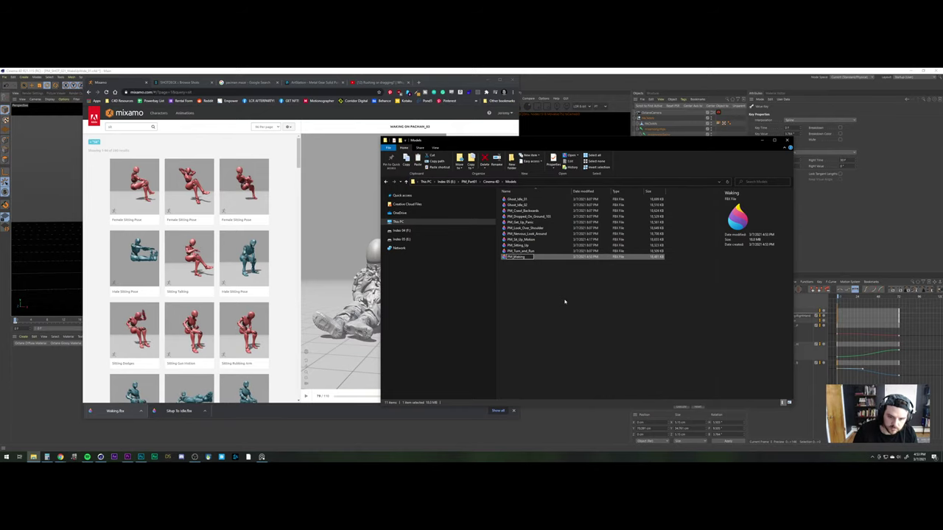
key(Return)
Switch to Cinema 4D and save the wide wake-up shot project
key(alt+Tab)
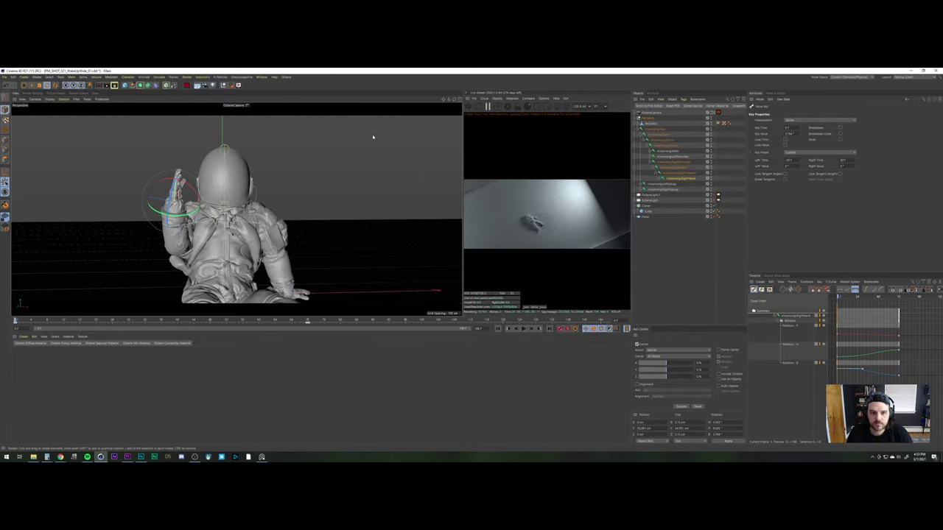
click(5, 77)
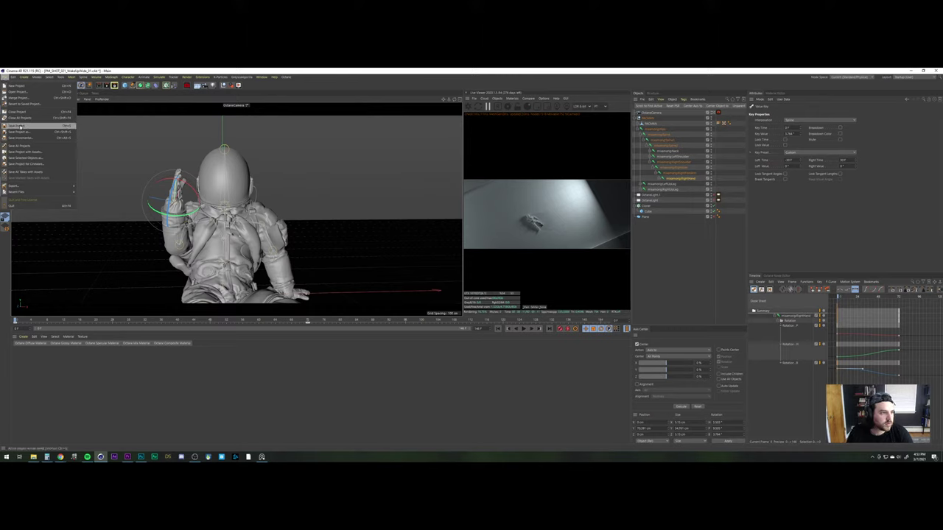
click(17, 126)
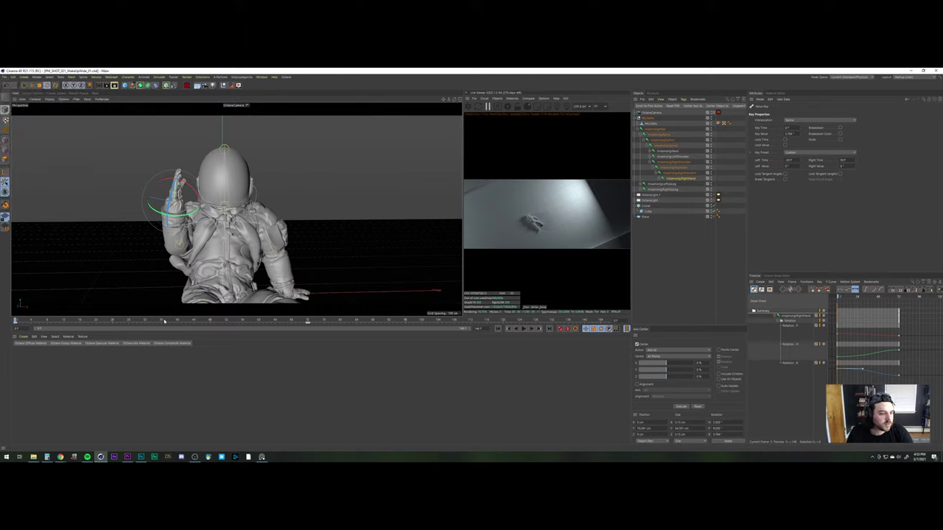
Select the astronaut's right forearm joint and key its H, P and B rotation at frame 72
drag(164, 321, 0, 320)
drag(281, 321, 308, 321)
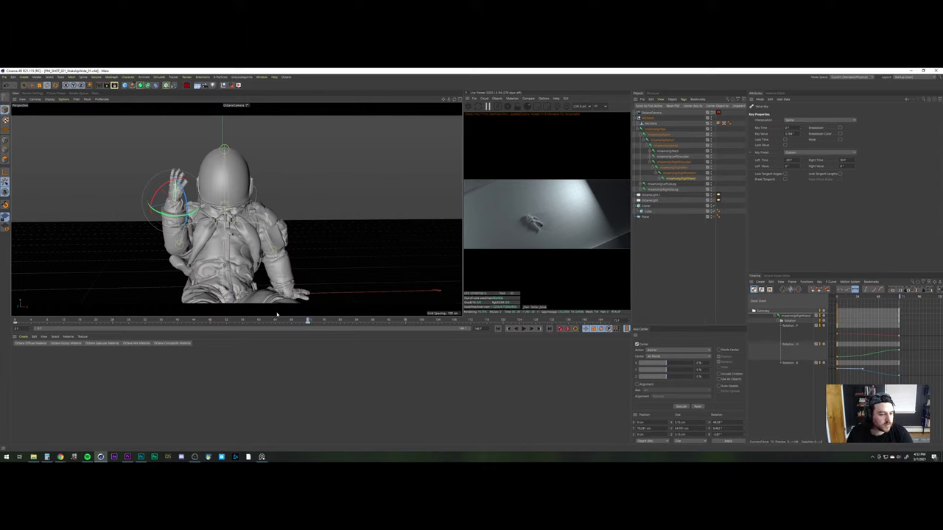
click(177, 233)
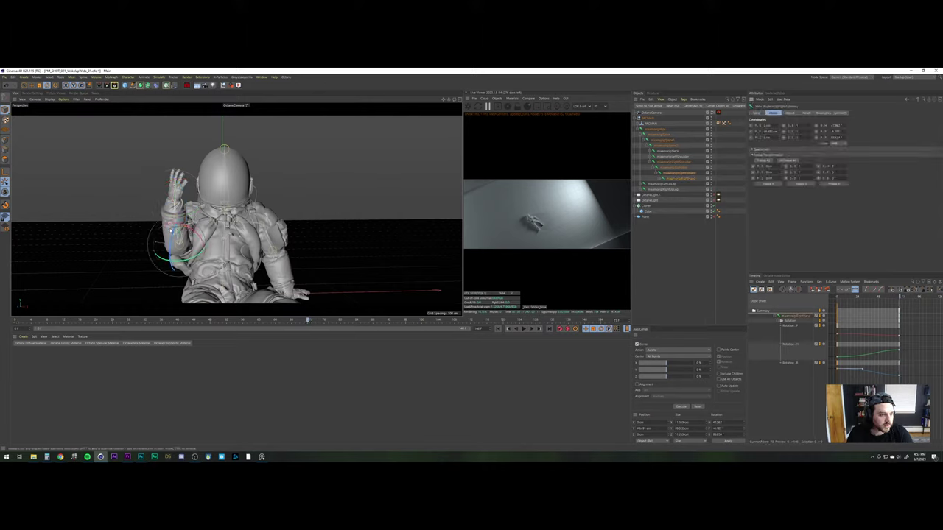
click(679, 173)
drag(816, 125, 816, 137)
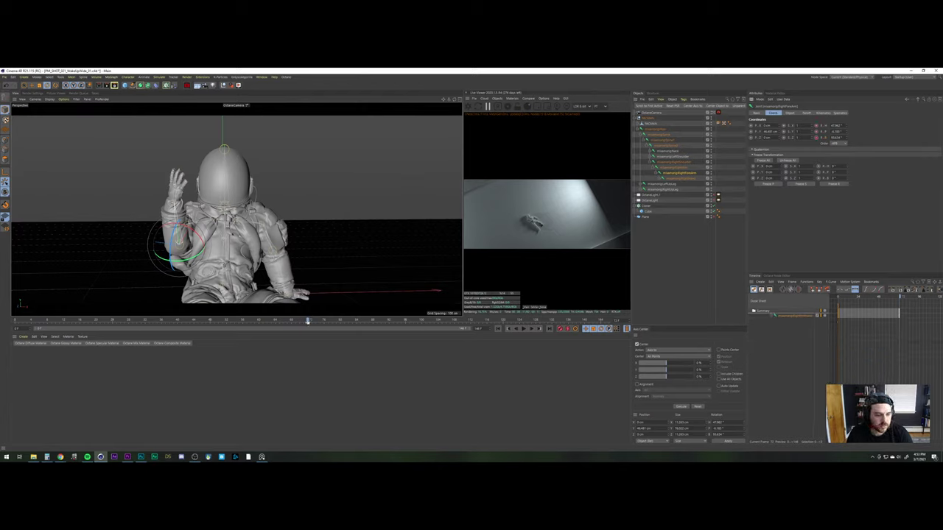
Rotate the raised right forearm slightly outward from the helmet at frame 0
drag(308, 322, 2, 336)
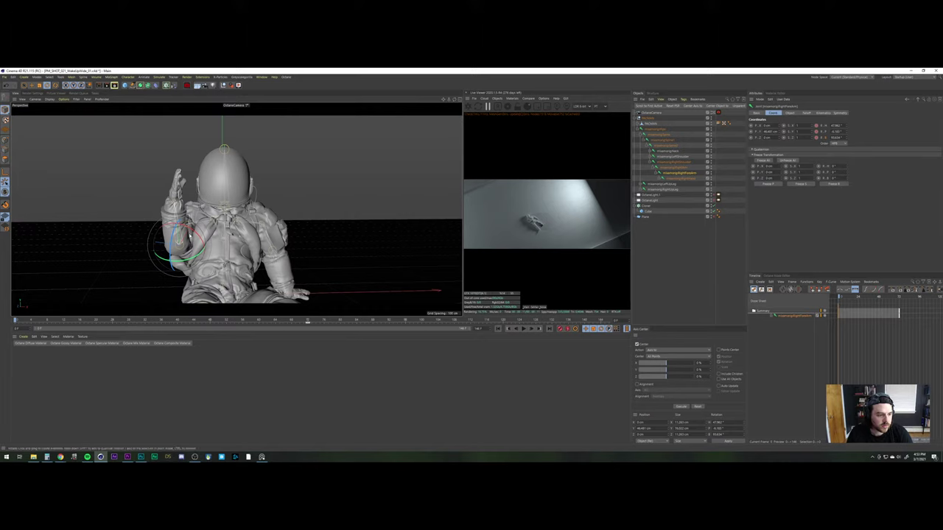
drag(174, 238, 171, 254)
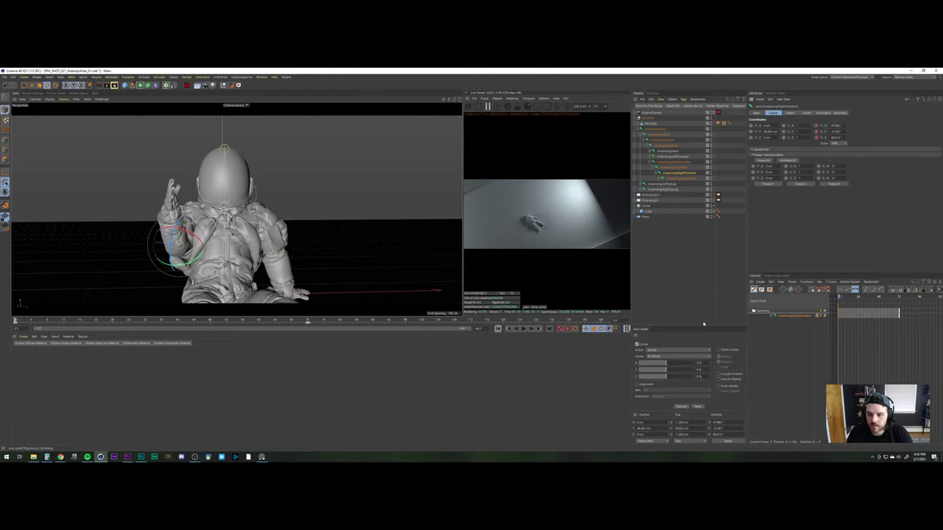
Expand the right forearm's rotation tracks in the timeline and delete the keys on its P and H curves
click(808, 317)
click(772, 316)
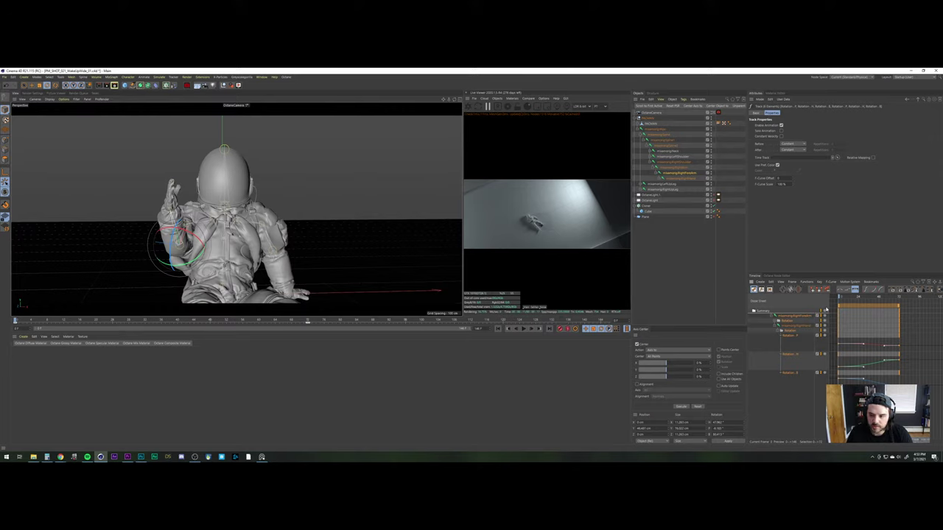
click(778, 322)
click(778, 331)
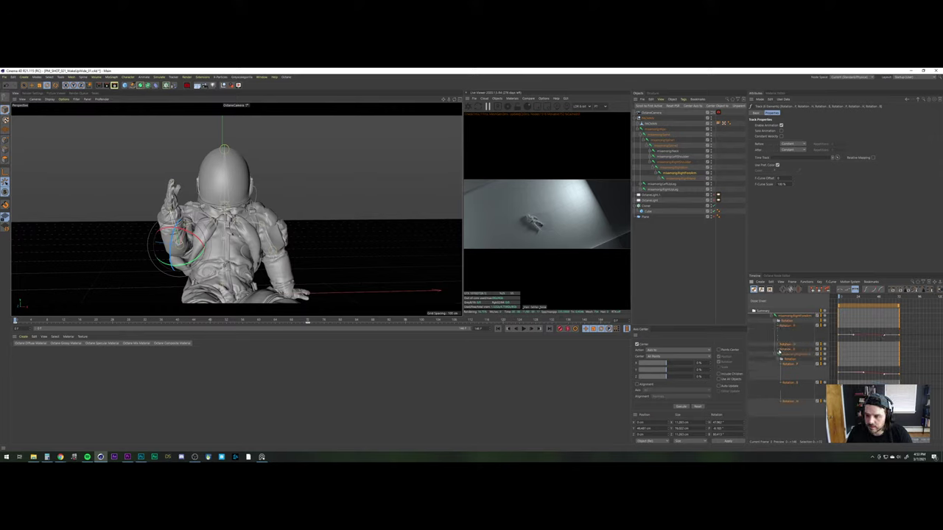
click(779, 354)
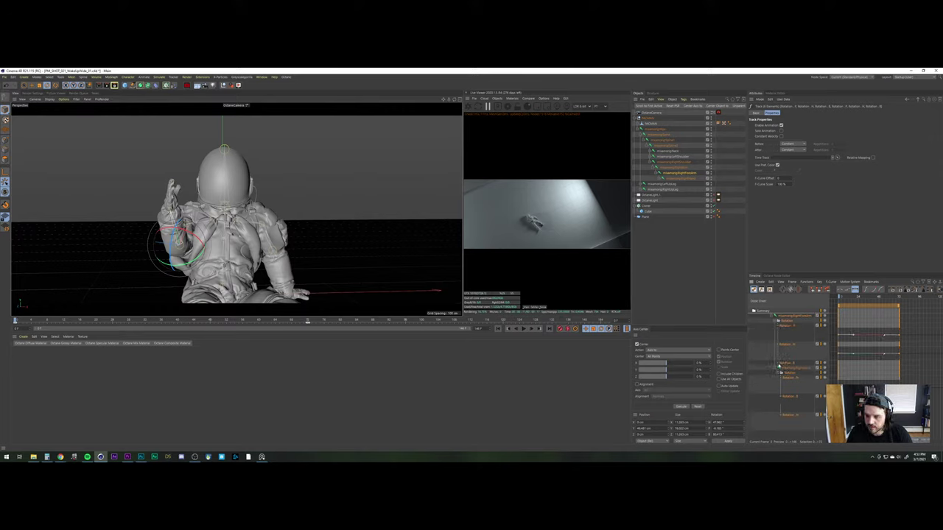
click(779, 366)
drag(912, 330, 827, 360)
click(910, 332)
drag(909, 330, 821, 358)
key(Delete)
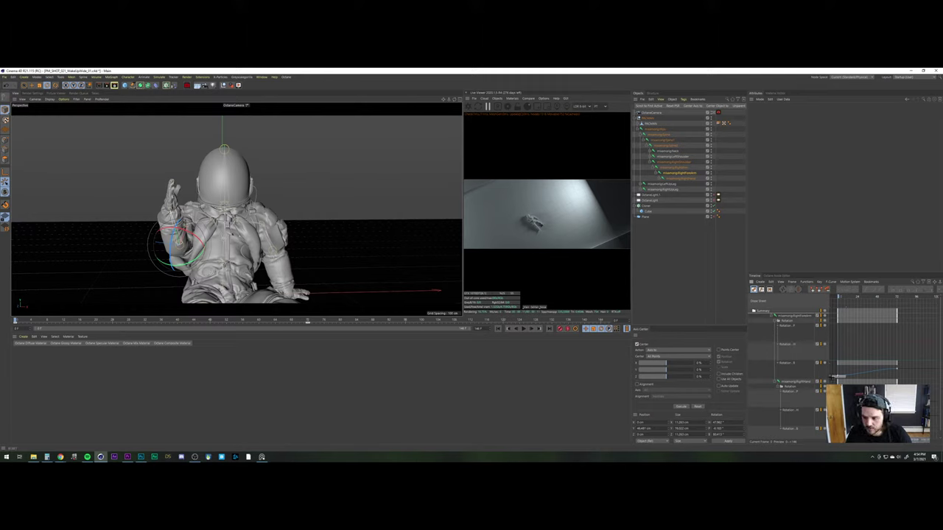
Lengthen the tangents of the frame 0 key on the right forearm's B rotation curve to 30 frames
click(849, 376)
click(835, 379)
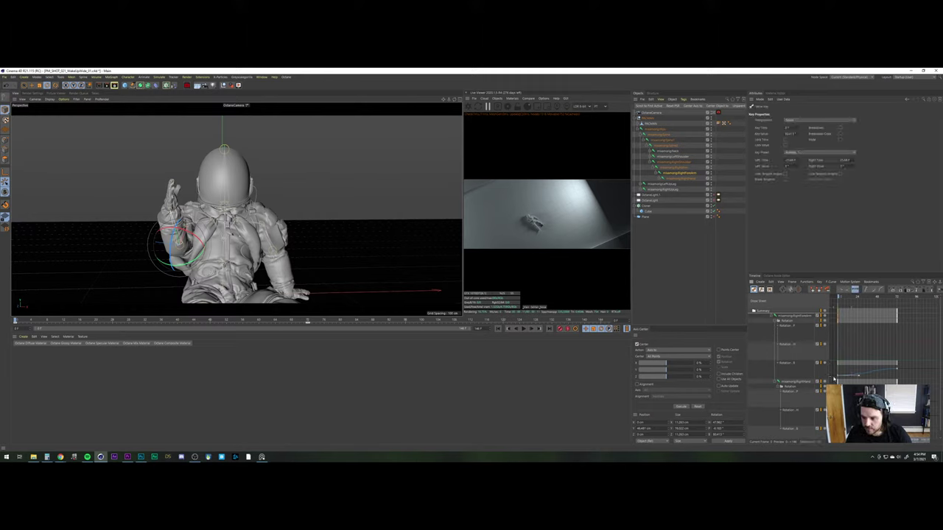
text(20)
key(Return)
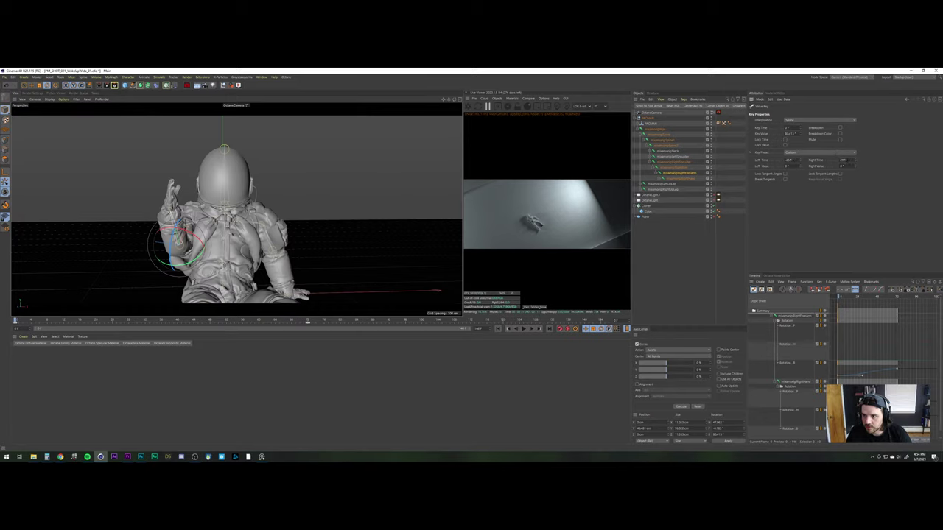
Play back the shot to check the raised arm's motion and return to frame 0
click(523, 329)
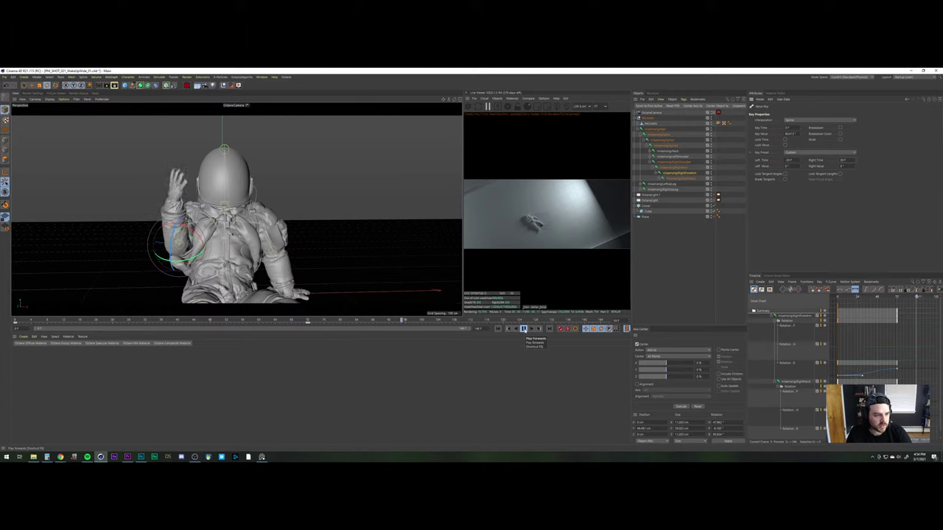
click(523, 328)
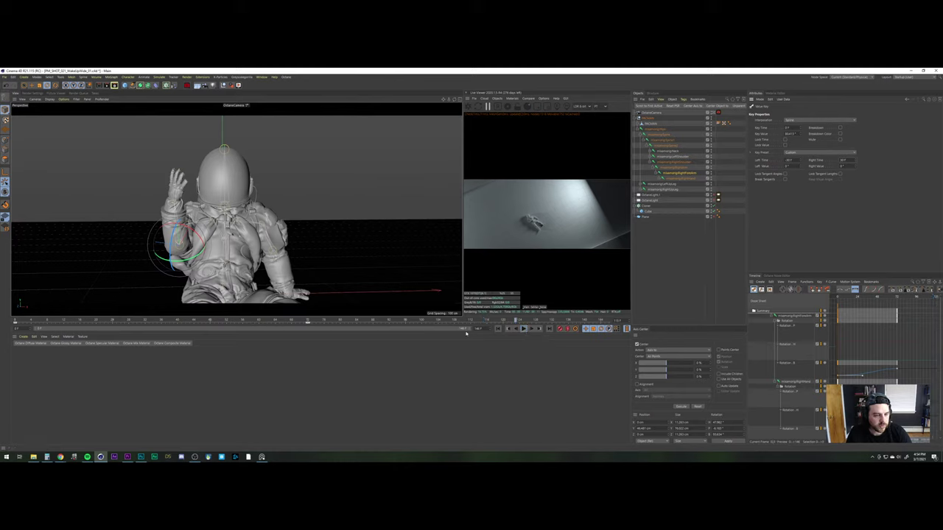
click(523, 329)
click(524, 330)
click(498, 330)
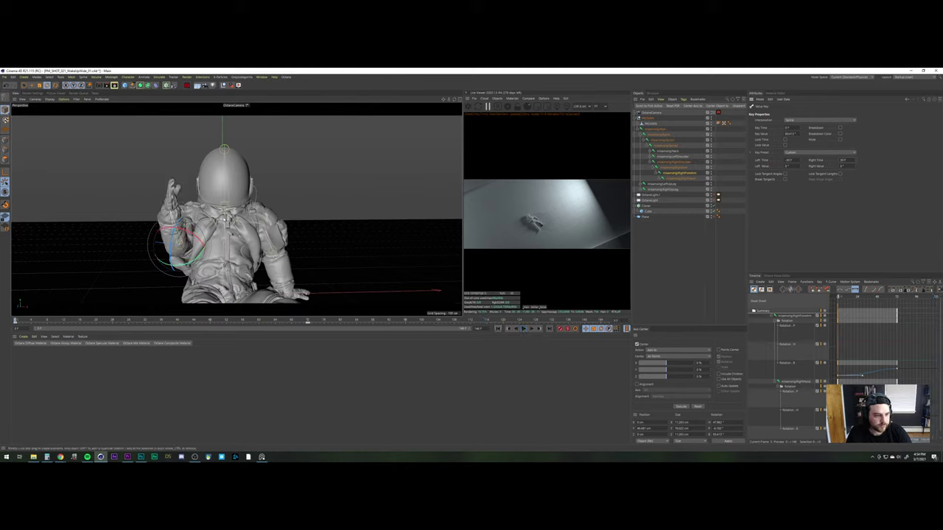
Select the astronaut's head joint and try turning the helmet toward the raised arm at frame 0
click(223, 200)
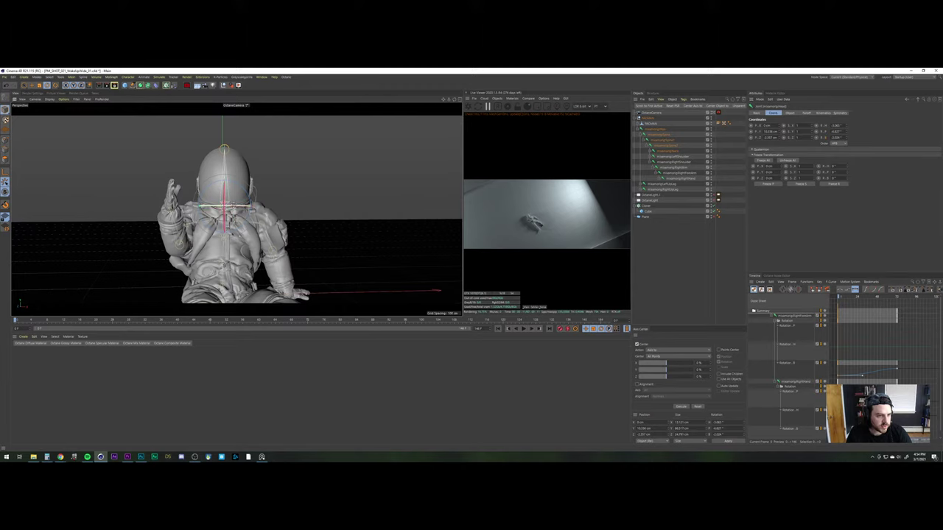
drag(225, 204, 226, 204)
key(ctrl+z)
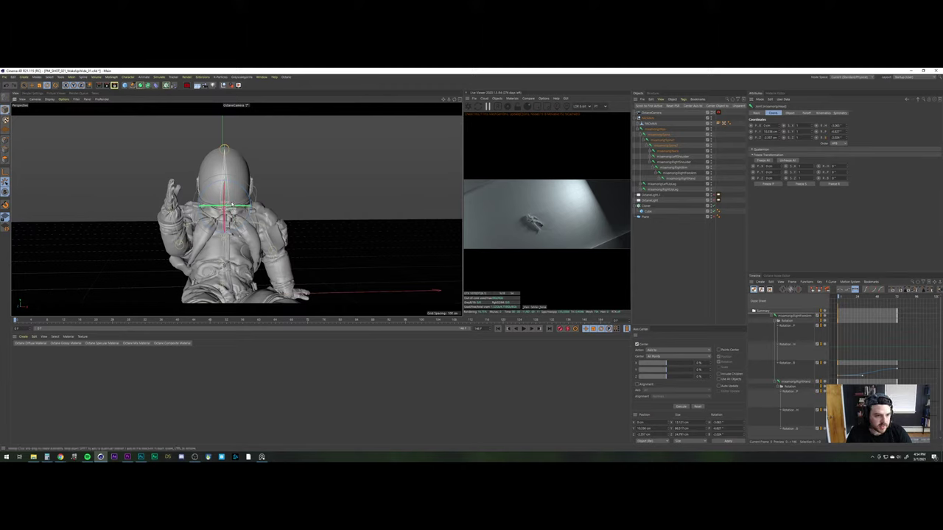
click(90, 86)
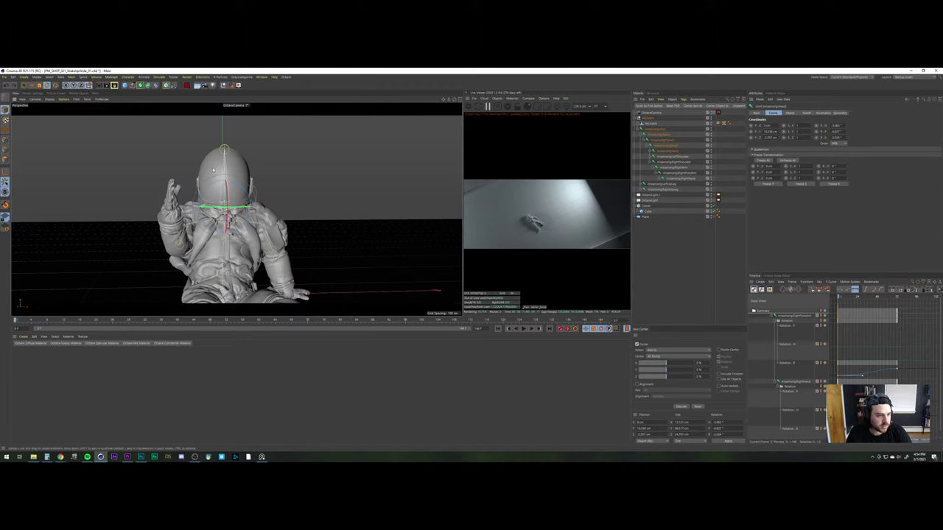
drag(222, 209, 211, 208)
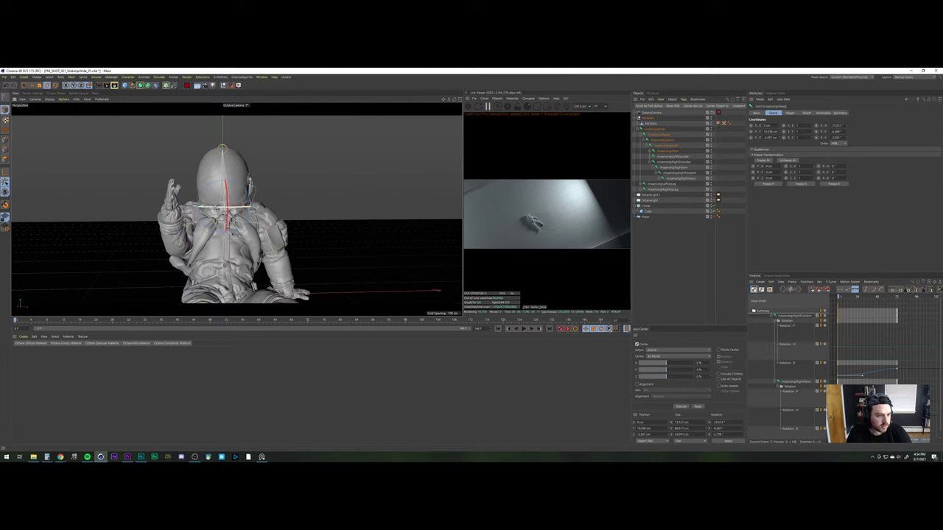
key(ctrl+z)
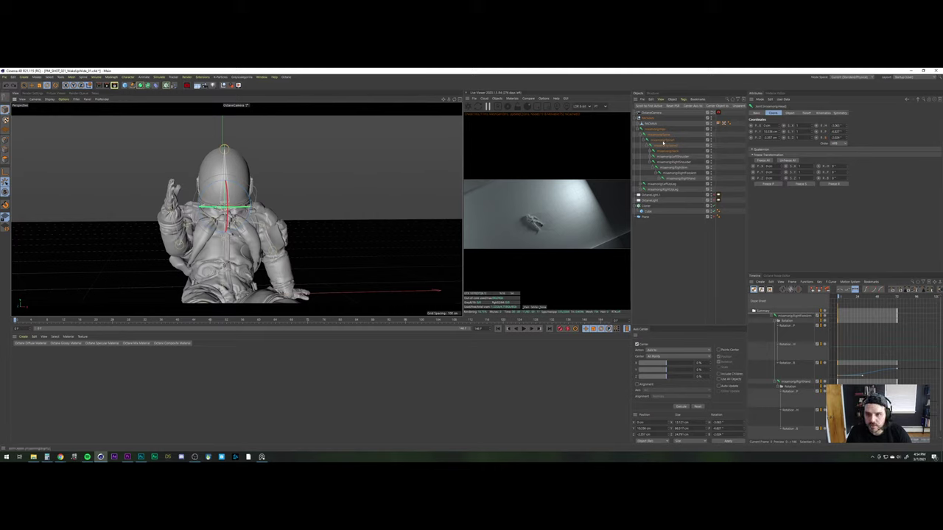
Key the head joint's B rotation at frame 0, turn the head toward the raised arm at frame 72 and key B again
click(651, 106)
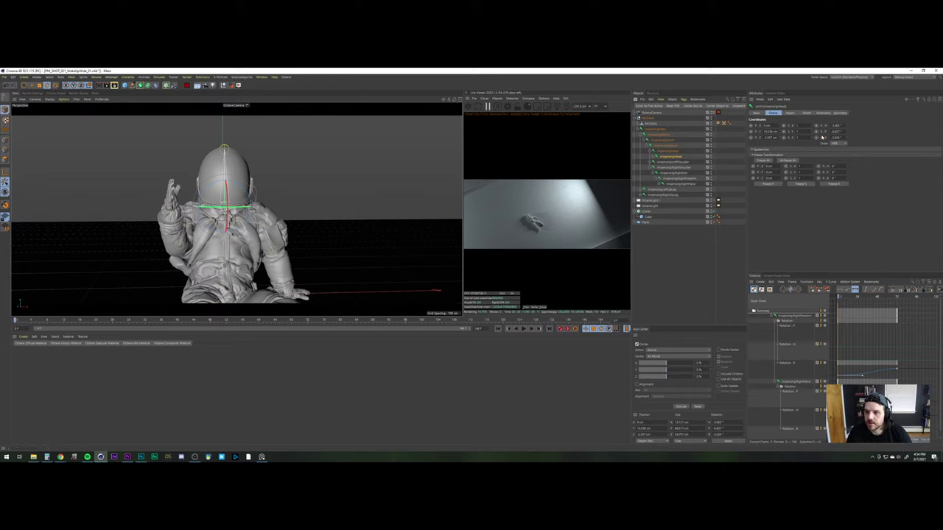
click(816, 138)
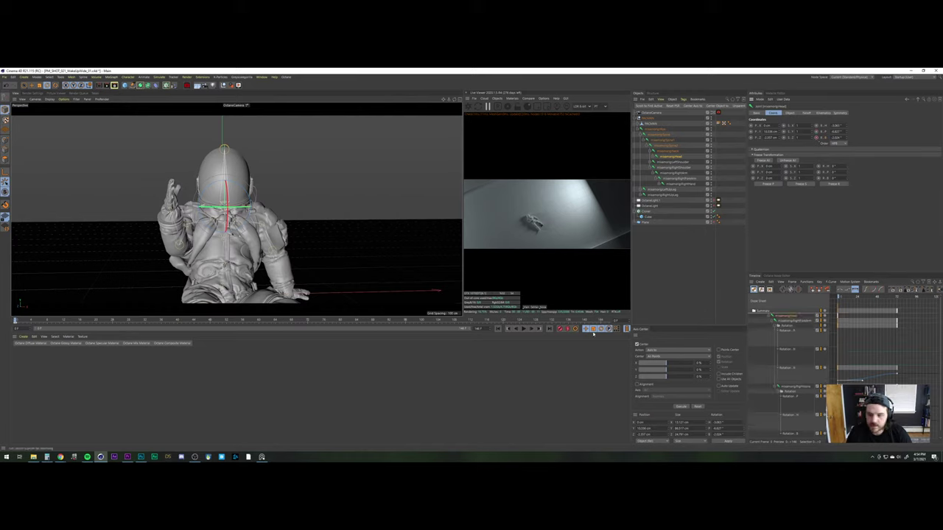
click(898, 297)
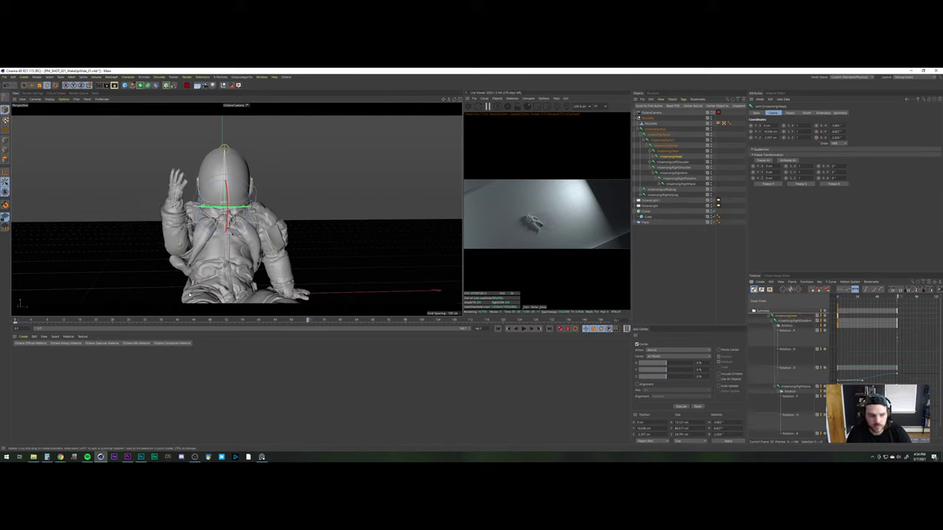
drag(226, 208, 219, 205)
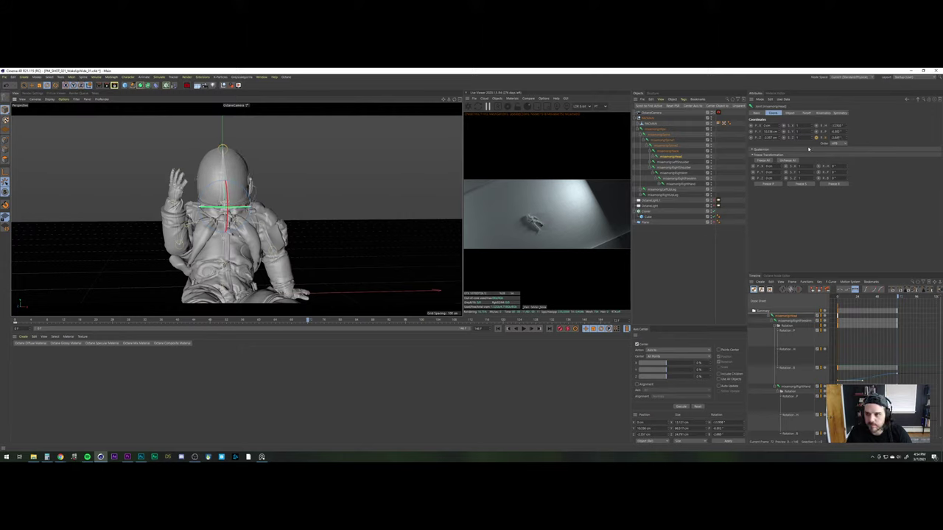
click(816, 138)
Expand the head joint's B rotation curve and lengthen the tangents of its frame 0 key to 30 frames
click(768, 316)
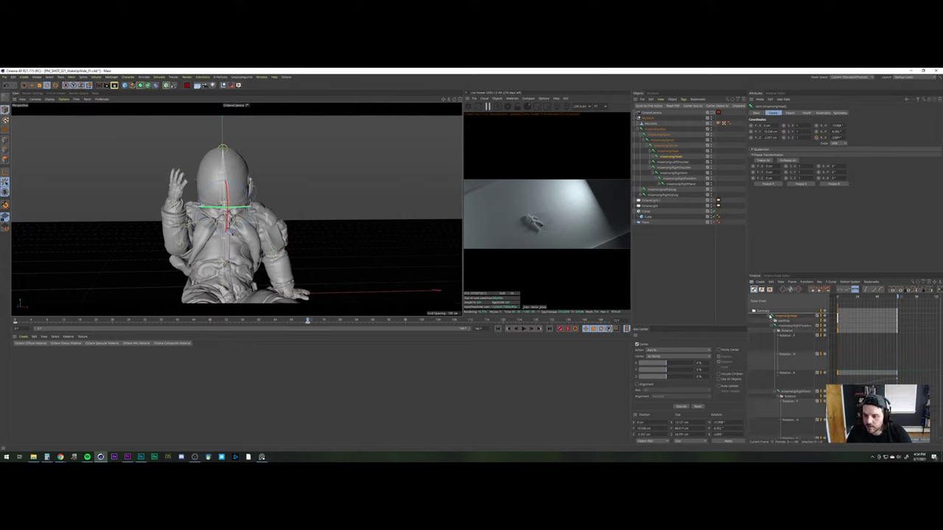
click(772, 320)
click(775, 326)
click(879, 333)
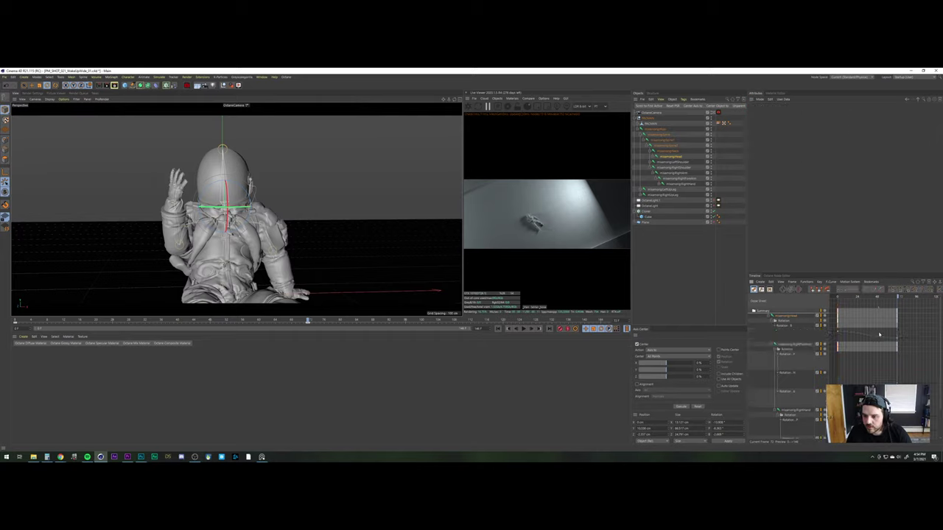
drag(856, 335, 830, 327)
click(858, 332)
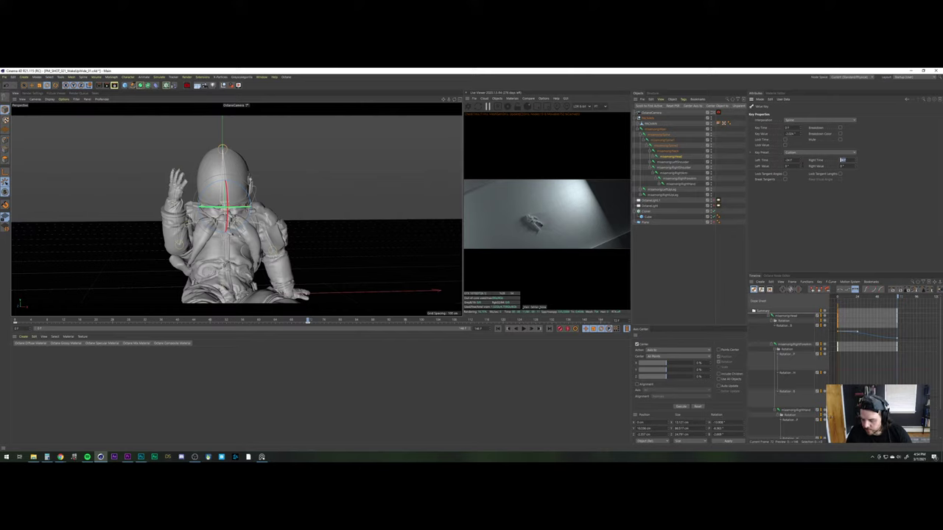
Play the animation from frame 0 to check the head's movement
click(498, 329)
click(524, 329)
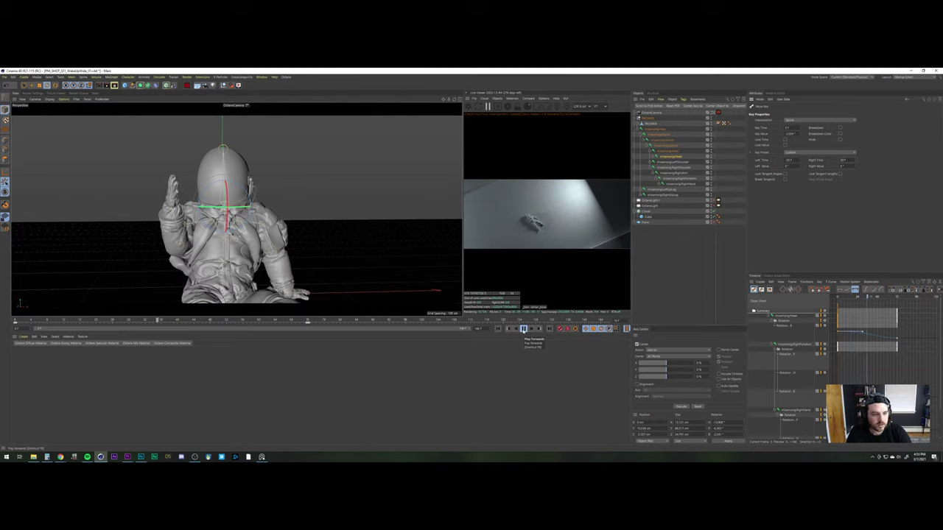
click(523, 330)
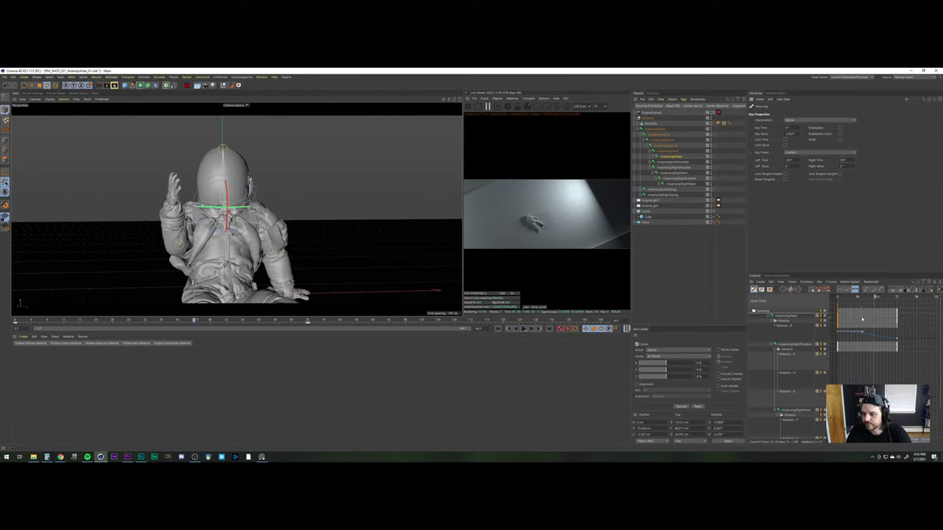
Undo the head turn and the B rotation keying at frame 72
click(790, 327)
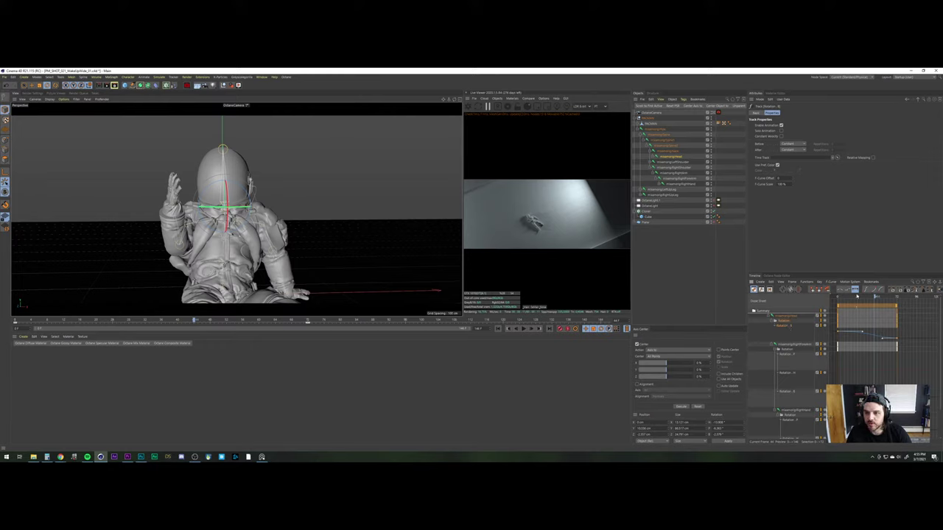
mouse_move(897, 297)
mouse_down()
mouse_move(838, 298)
mouse_move(905, 300)
mouse_up()
click(863, 310)
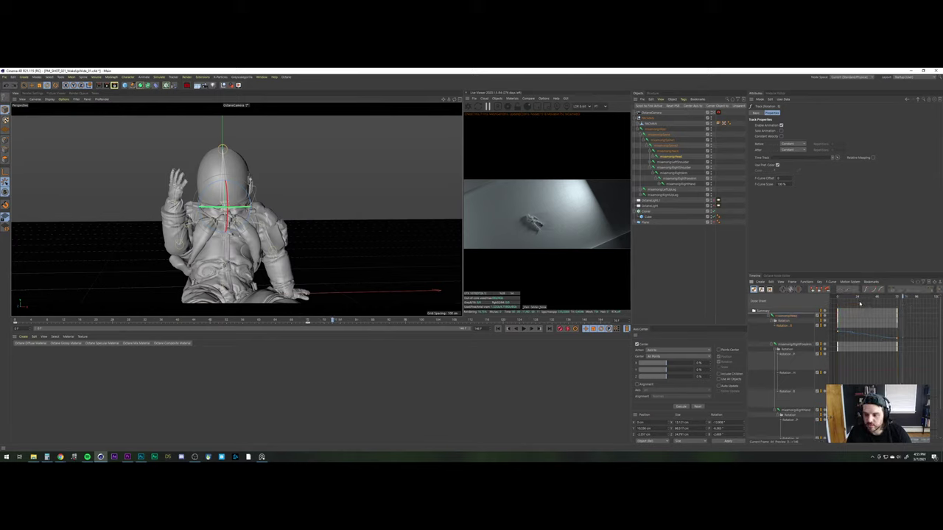
key(ctrl+z)
key(Delete)
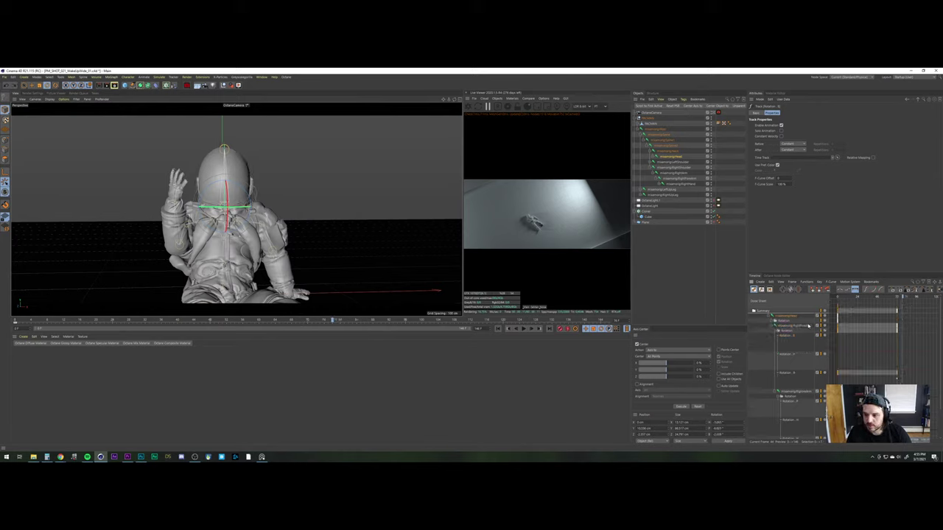
Key the head joint's H, P and B rotation at the current frame and expand its three rotation curves in the timeline
click(673, 157)
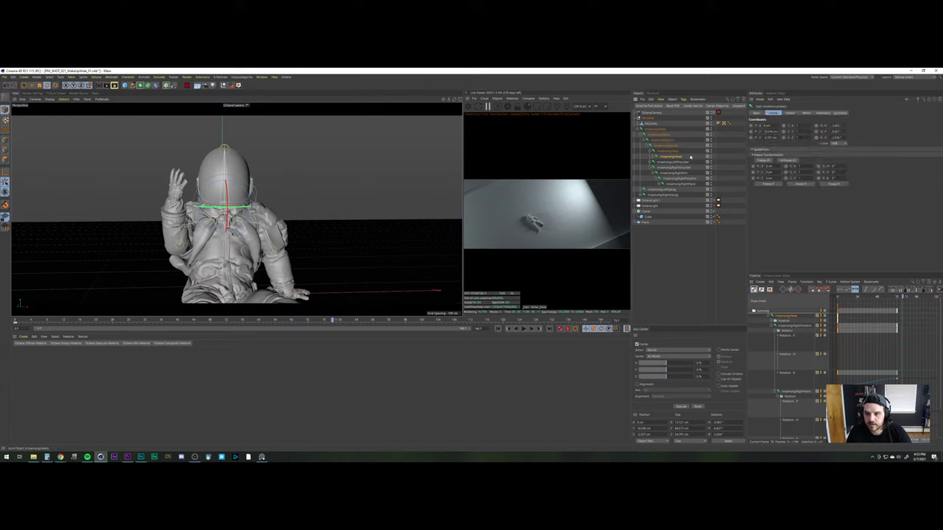
drag(209, 207, 219, 208)
click(815, 137)
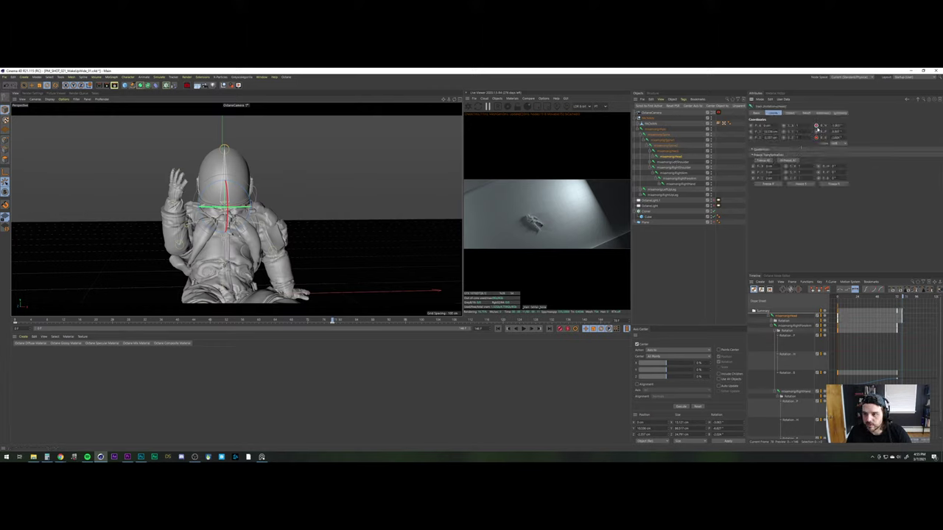
click(769, 317)
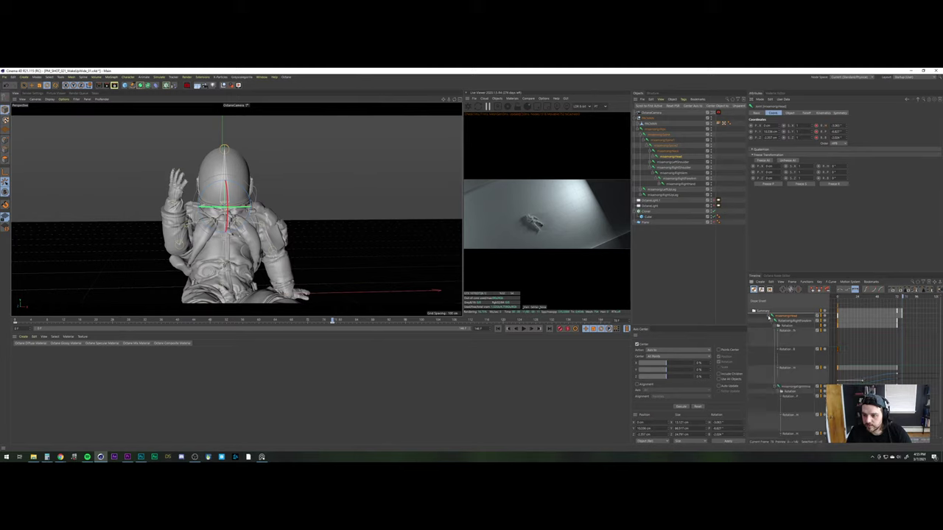
click(772, 321)
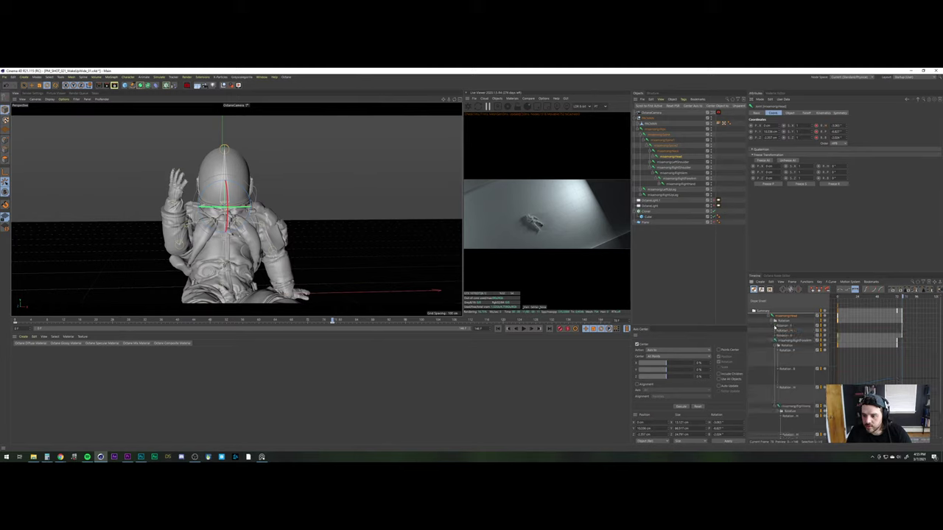
click(775, 326)
click(776, 345)
click(775, 364)
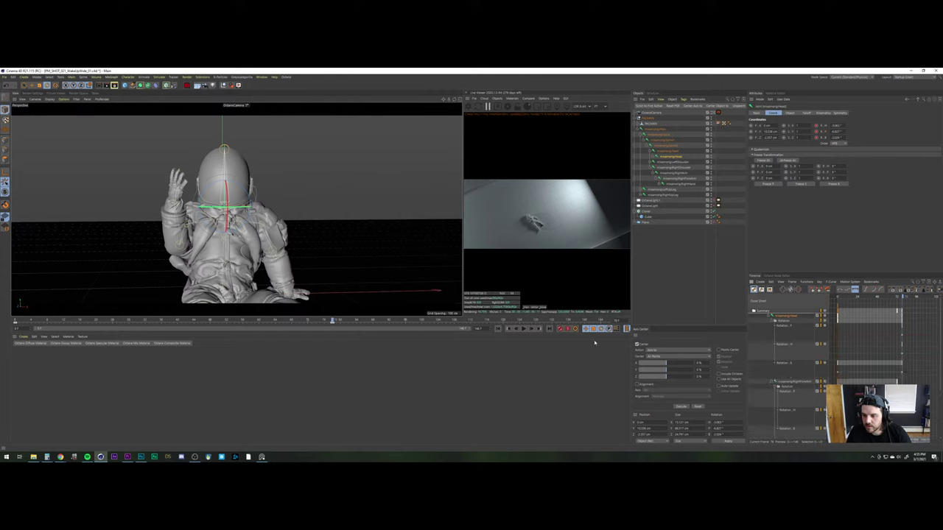
Key the head joint's H, P and B rotation at frame 0 and move its end keys to frame 72
click(498, 330)
click(815, 126)
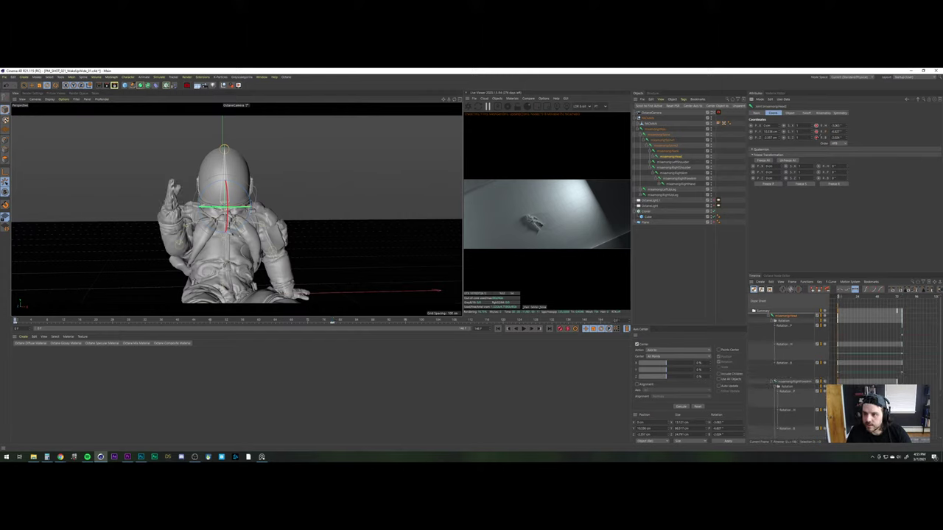
click(815, 137)
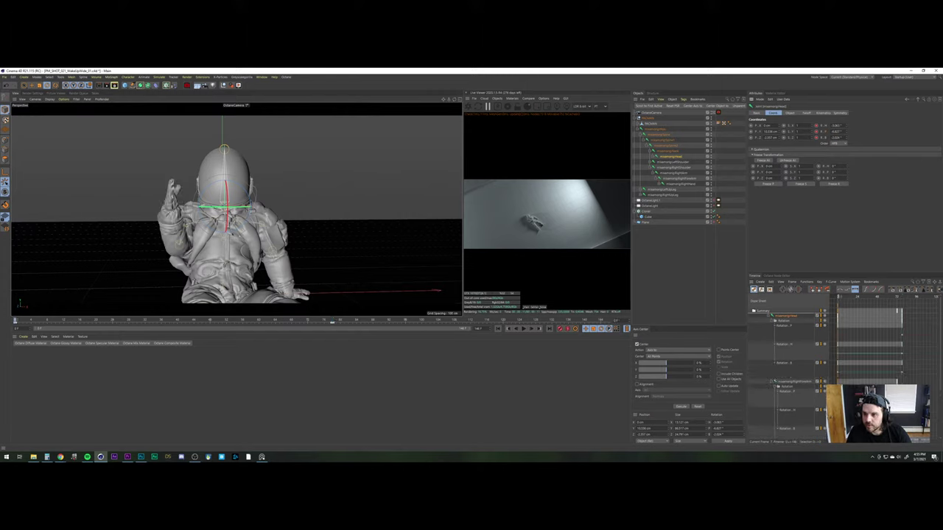
click(816, 137)
click(816, 137)
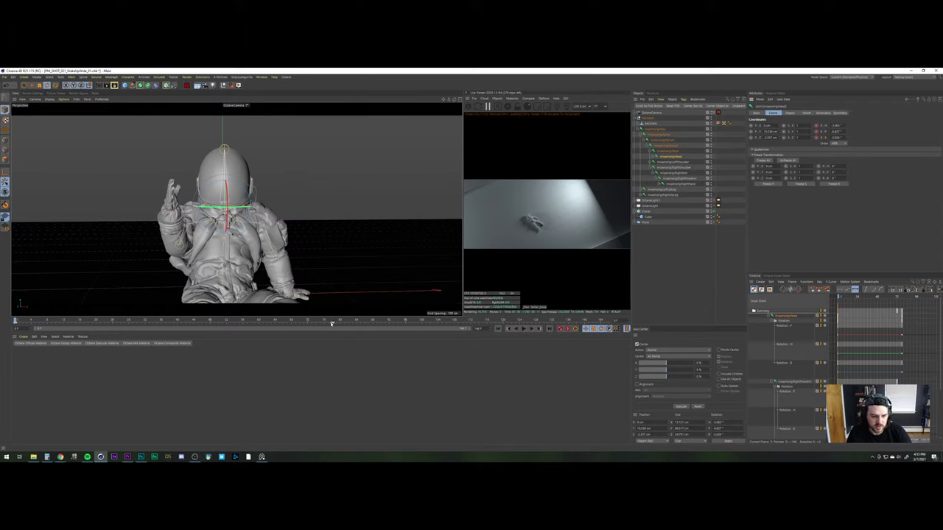
click(310, 325)
drag(308, 325, 307, 325)
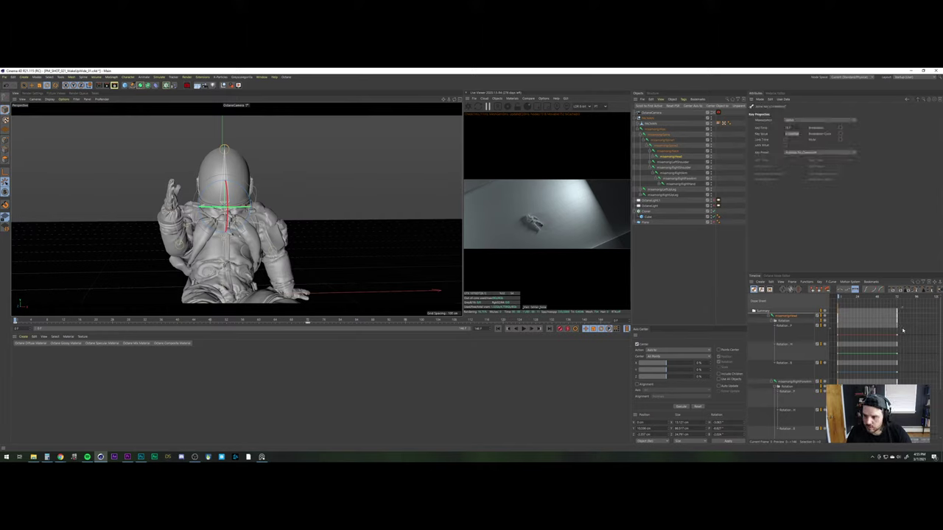
Turn the head joint slightly toward the raised hand at frame 72, key its rotation and play the animation from frame 0
click(307, 322)
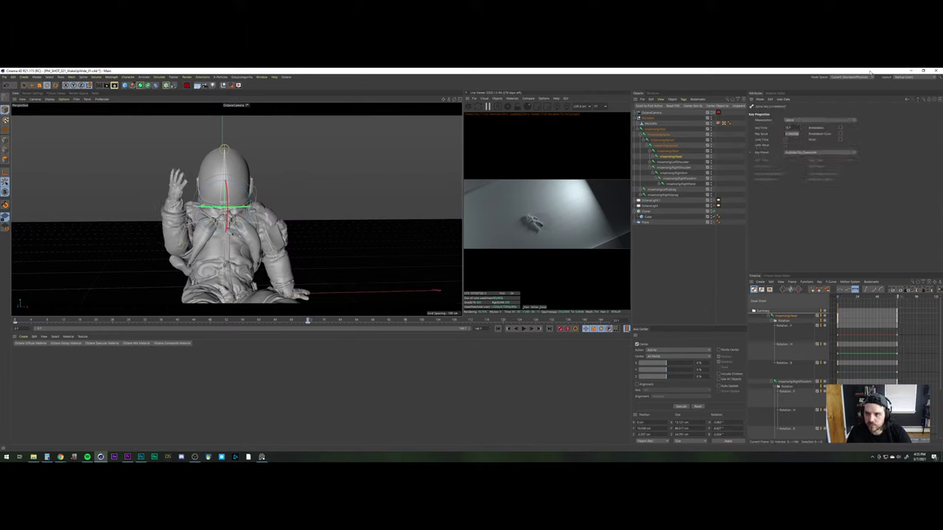
click(669, 156)
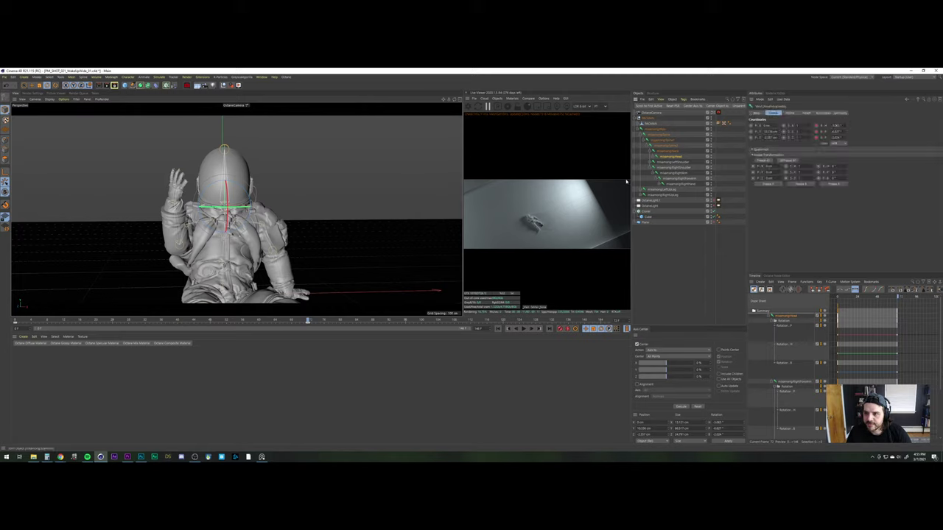
drag(229, 207, 226, 208)
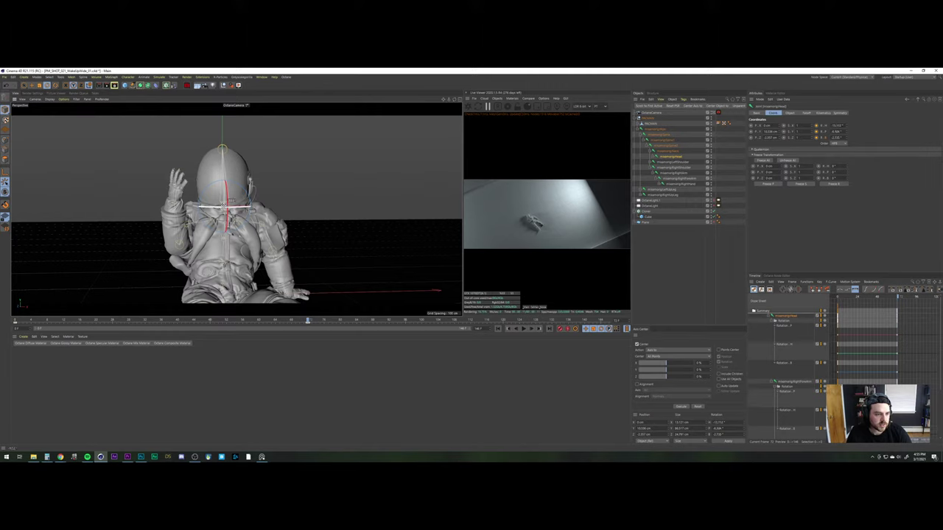
click(816, 126)
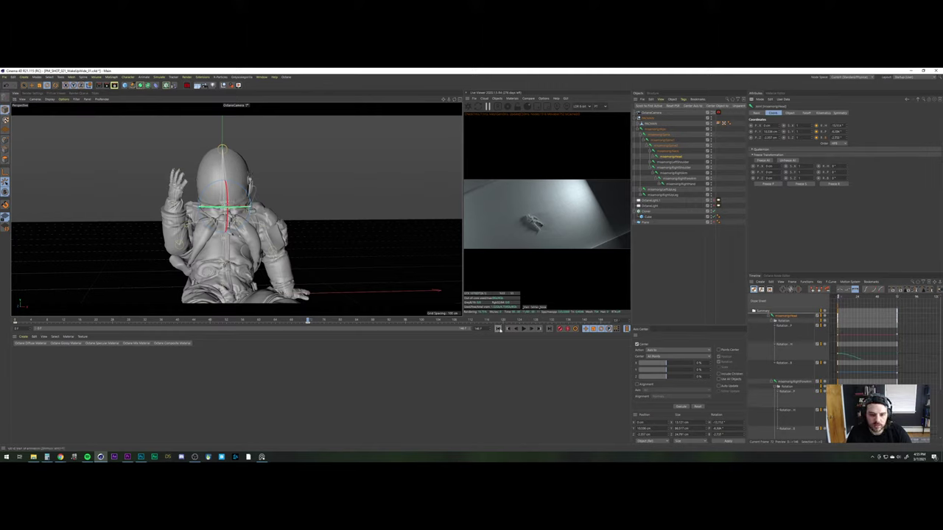
click(498, 329)
click(523, 329)
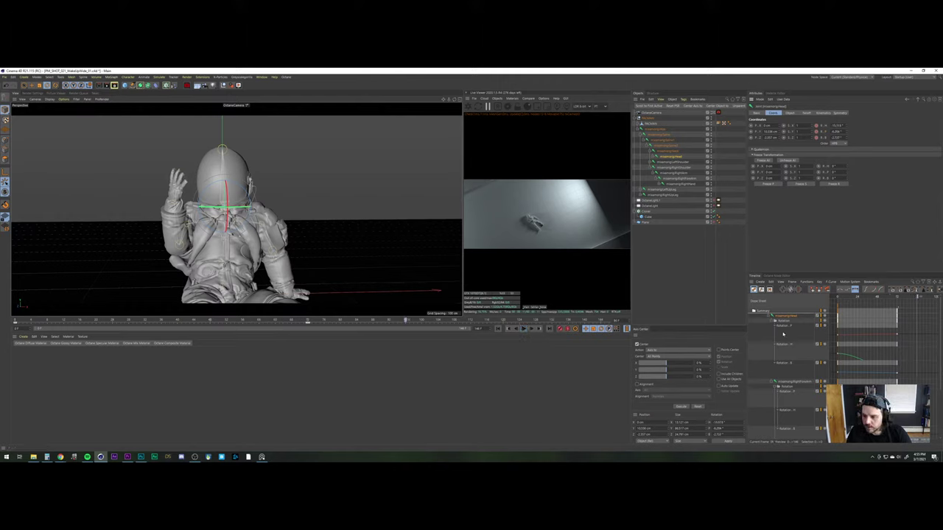
Fit the head's P, H and B rotation curves in their tracks and shorten the start key's tangent
click(780, 330)
click(780, 331)
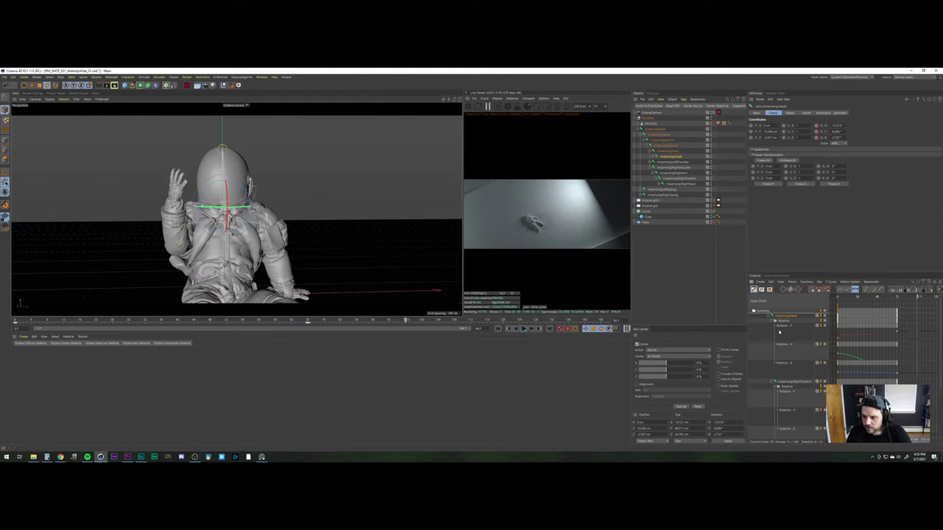
double_click(776, 345)
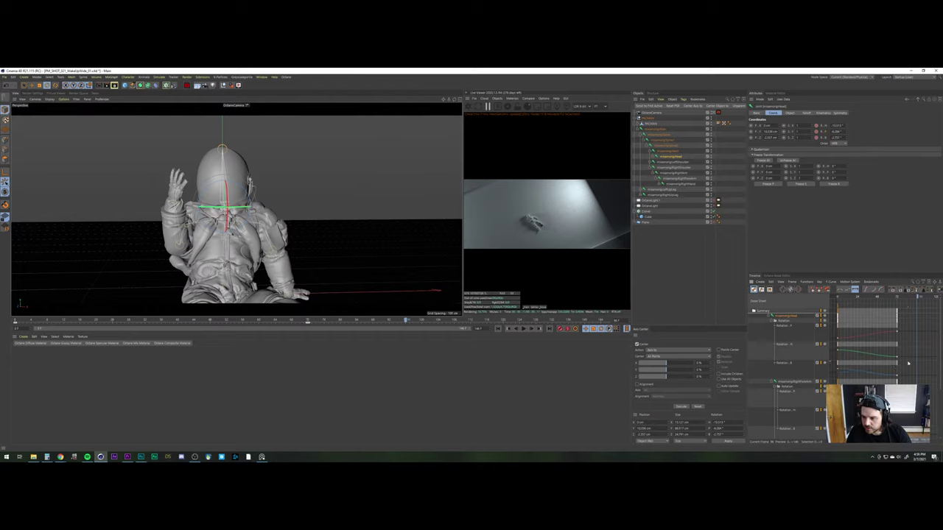
click(906, 335)
drag(897, 332, 877, 356)
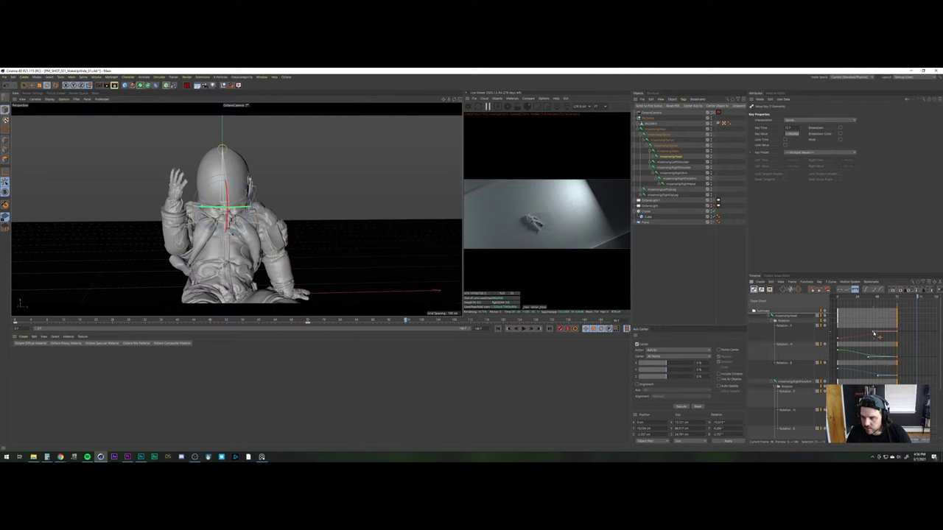
drag(848, 331, 830, 372)
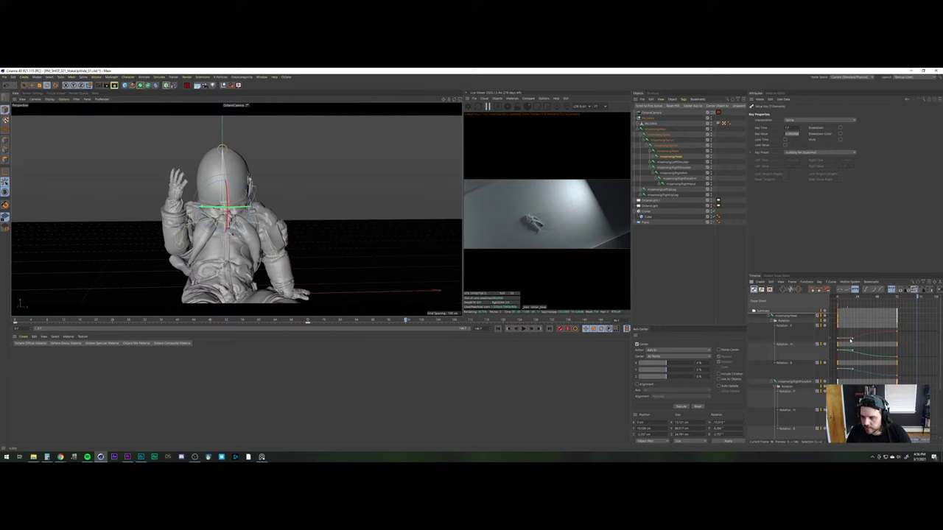
drag(852, 339, 848, 345)
click(846, 340)
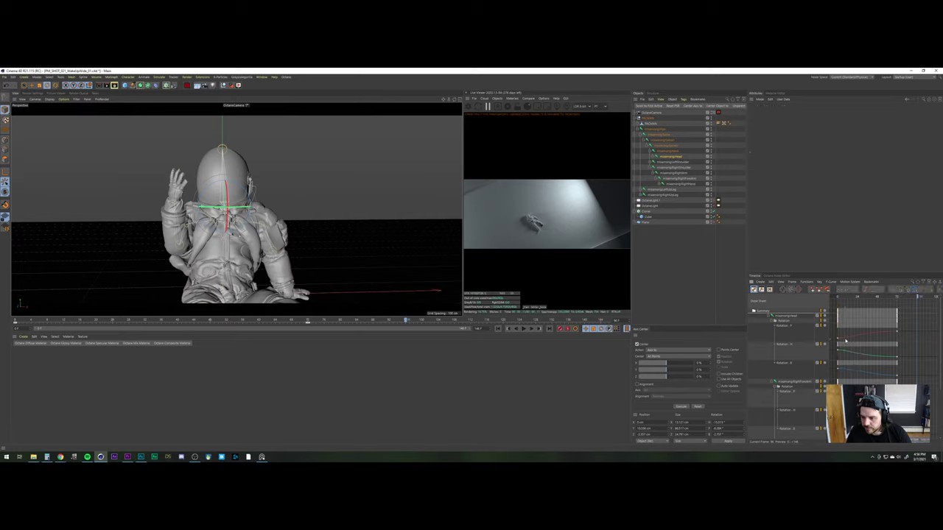
Set the tangent time of the head's three rotation keys at frame 0 to 12 F
click(836, 340)
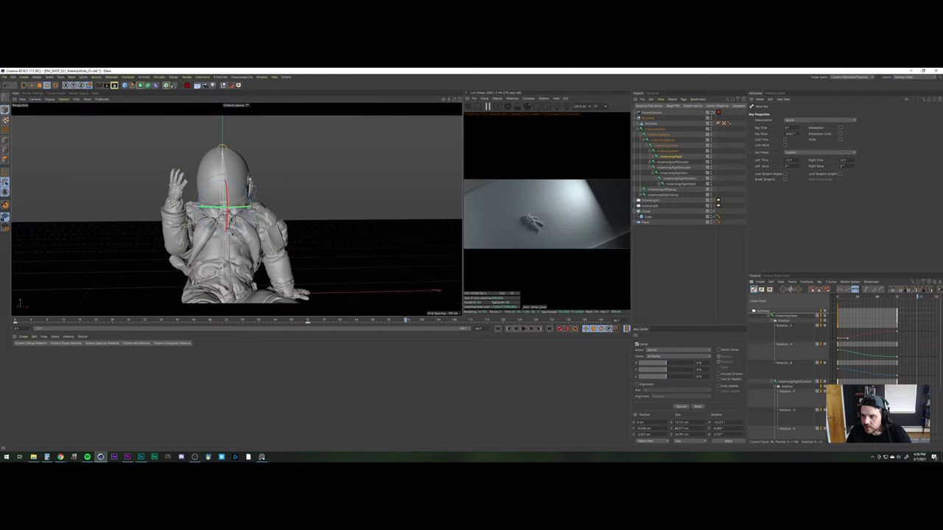
drag(843, 347, 830, 375)
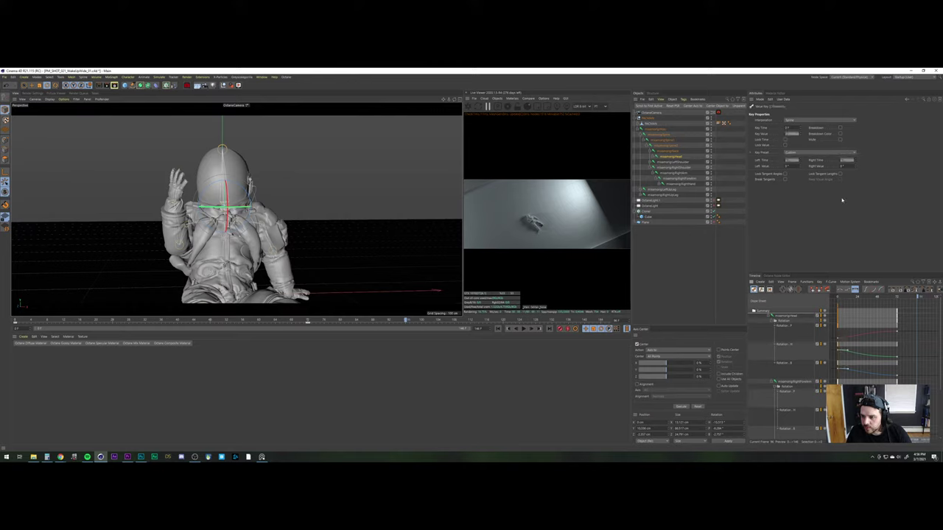
text(12)
key(Return)
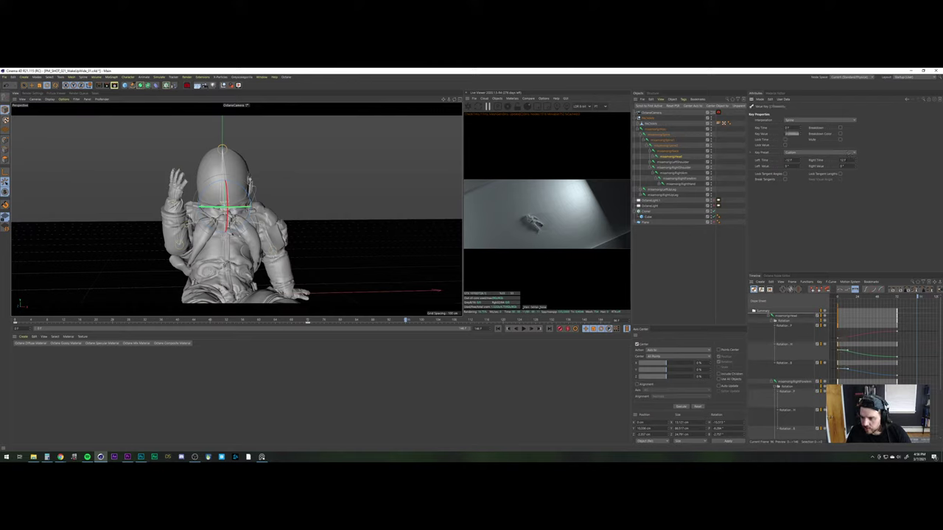
Set the tangent time of the head's three rotation keys at frame 72 to 30 F
click(899, 333)
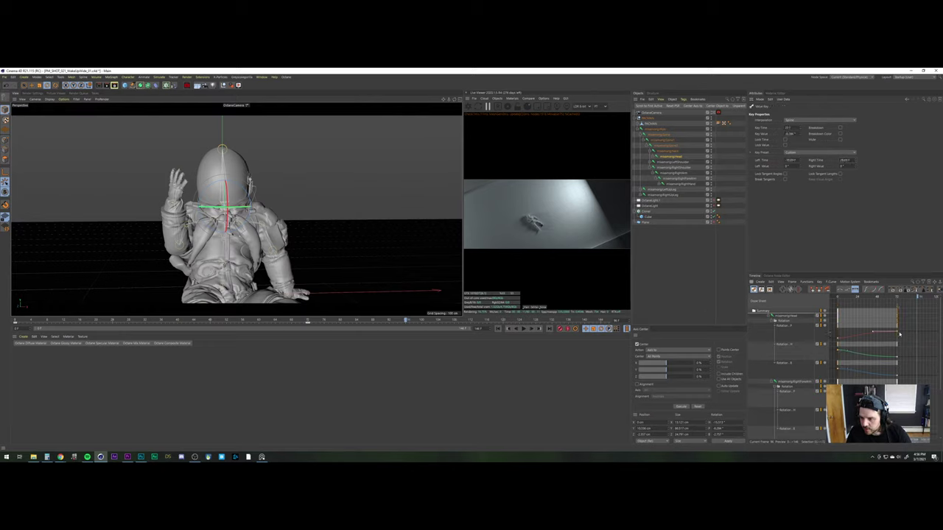
drag(902, 330, 891, 378)
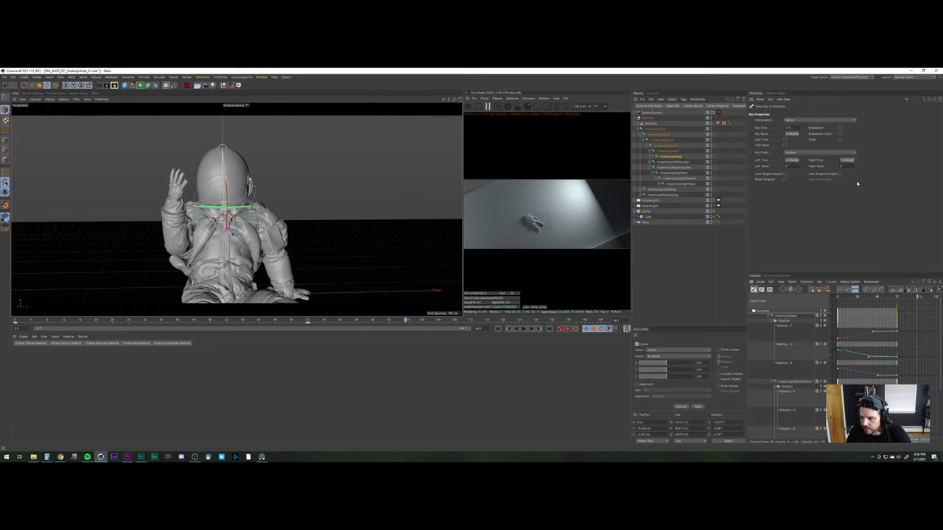
text(30)
key(Return)
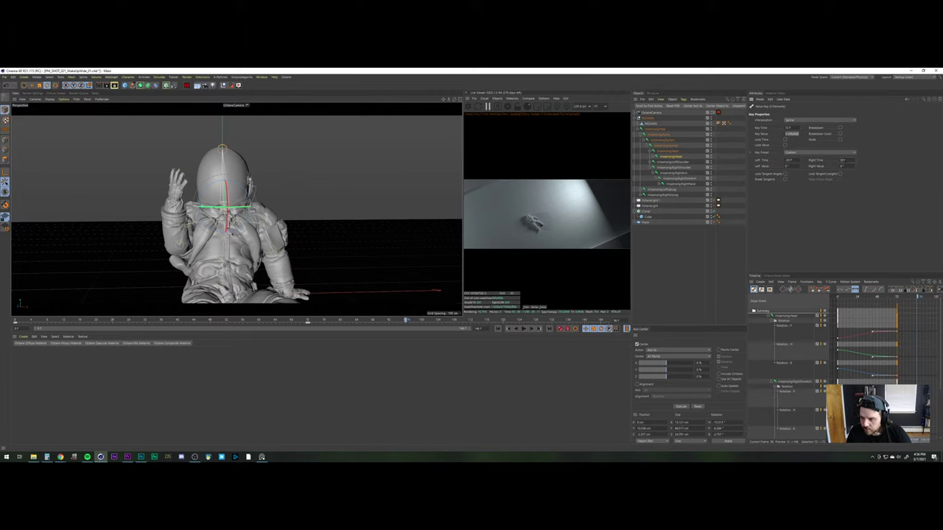
Play the animation and scrub back to frame 0 to check the eased head turn
click(523, 328)
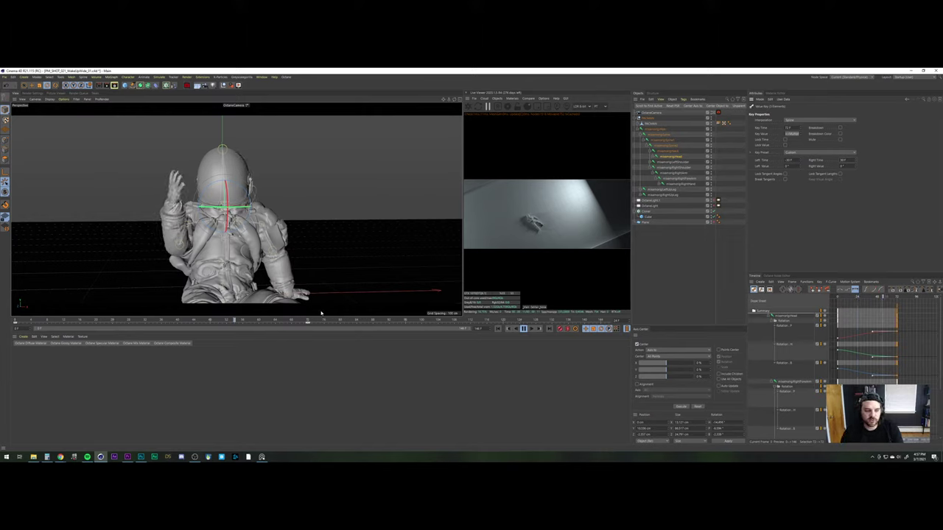
click(523, 330)
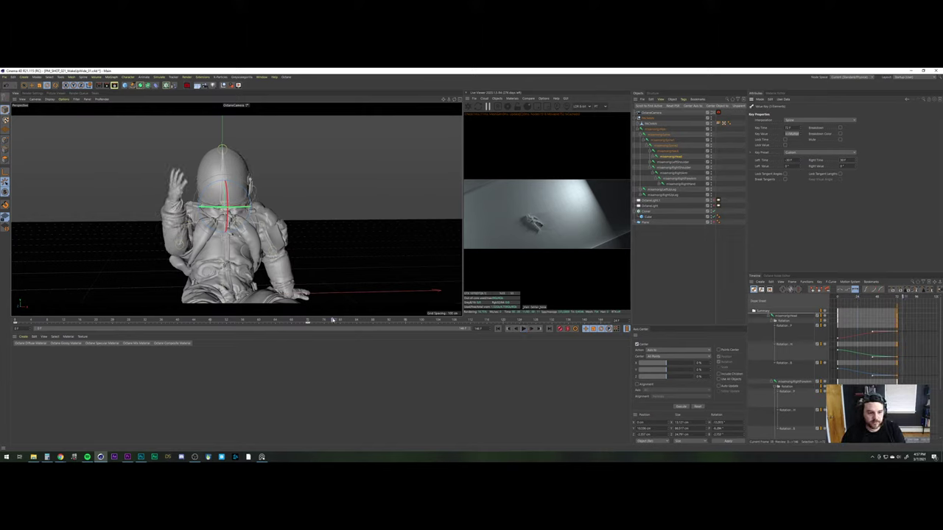
drag(331, 321, 15, 318)
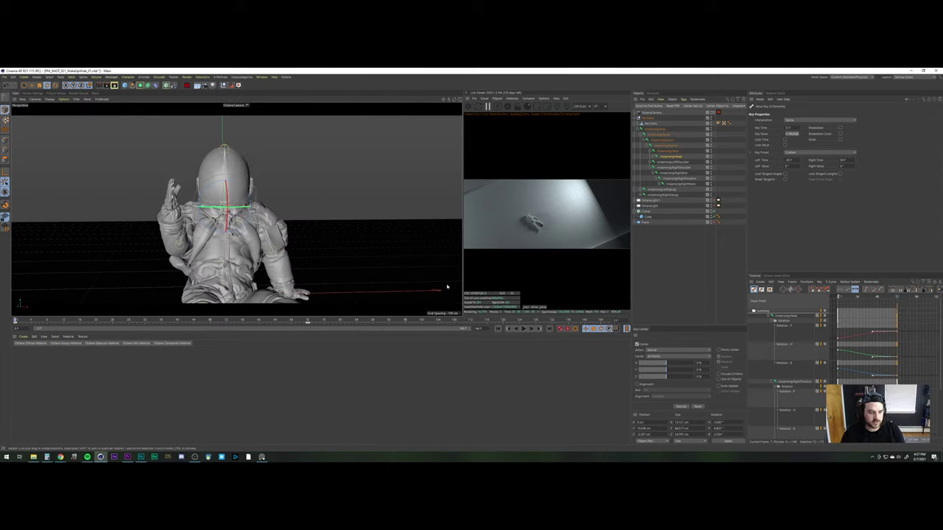
Collapse the astronaut's hierarchy and rename the Octane camera as Wide
click(654, 89)
click(636, 118)
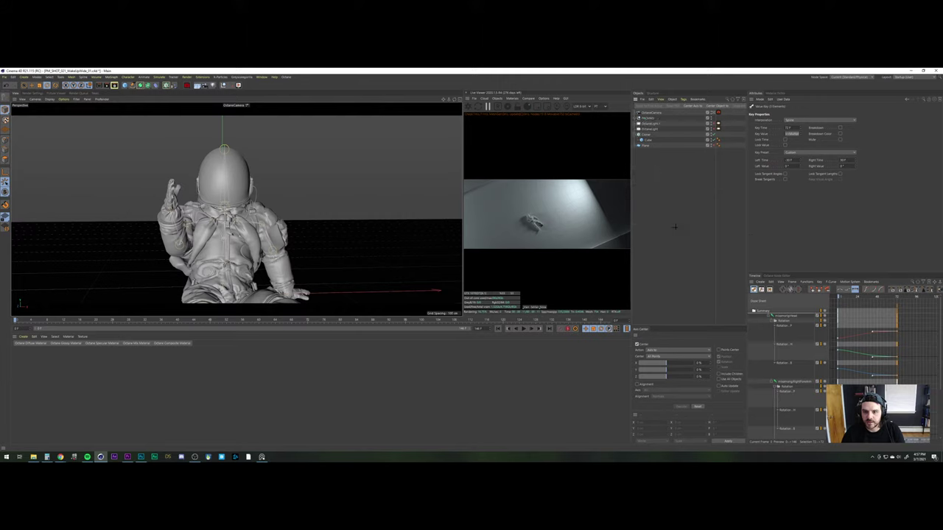
click(658, 113)
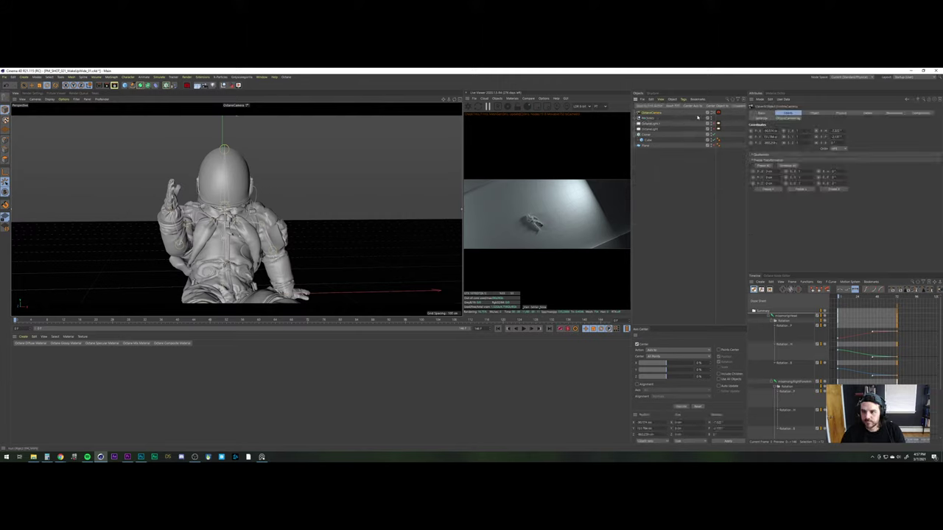
double_click(651, 112)
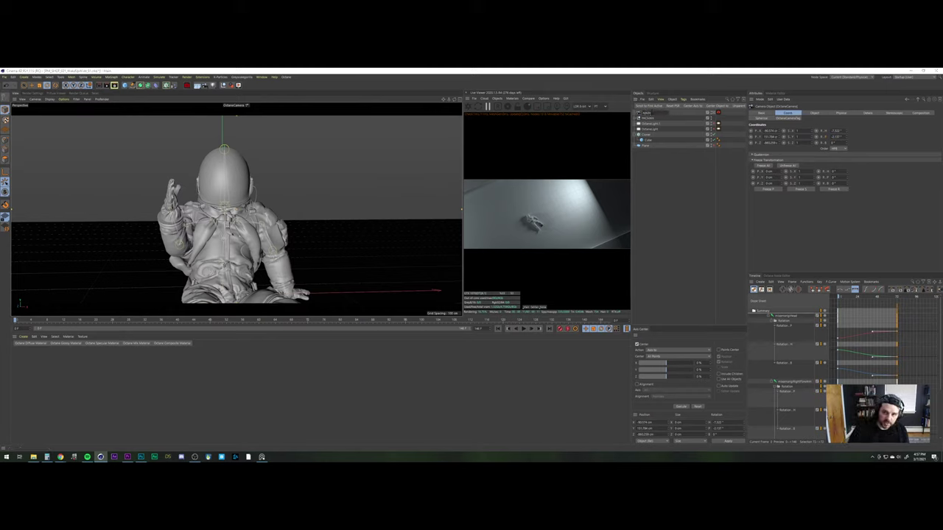
text(Wide)
key(Return)
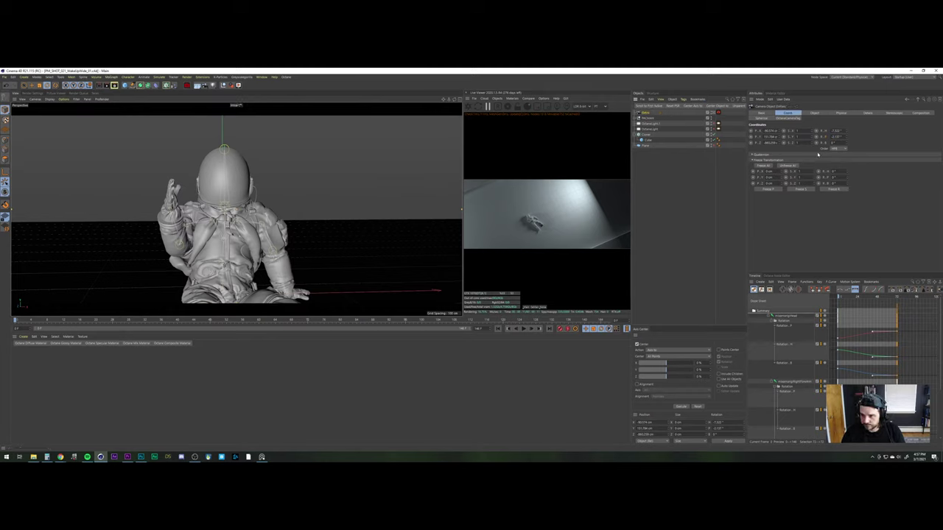
Key the camera's X, Y and Z position at frame 0 and end the preview range at frame 72
drag(751, 131, 751, 143)
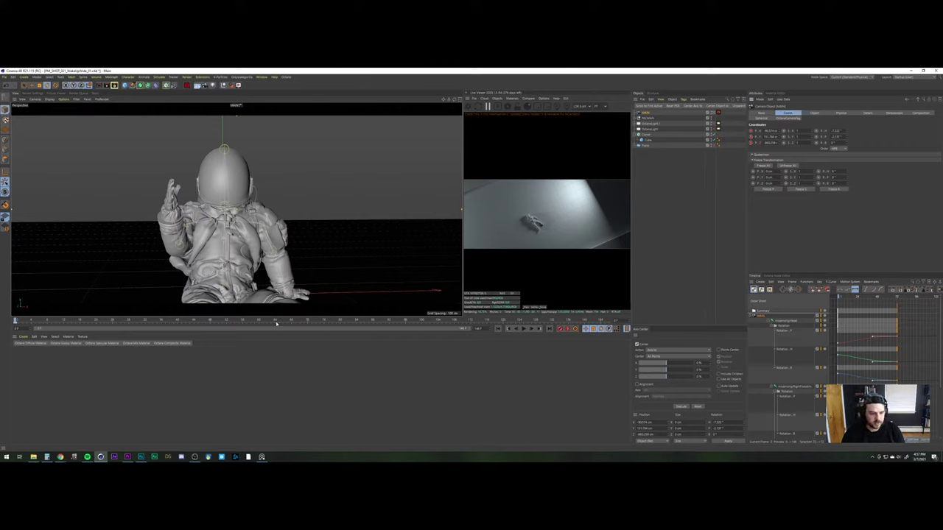
mouse_move(289, 322)
mouse_down()
mouse_move(344, 322)
mouse_move(184, 322)
mouse_move(304, 322)
mouse_up()
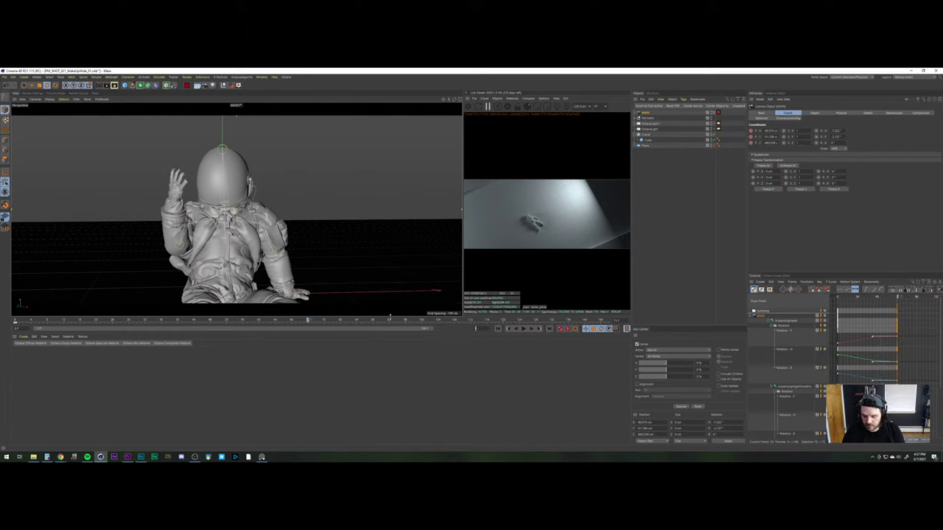
text(72)
key(Return)
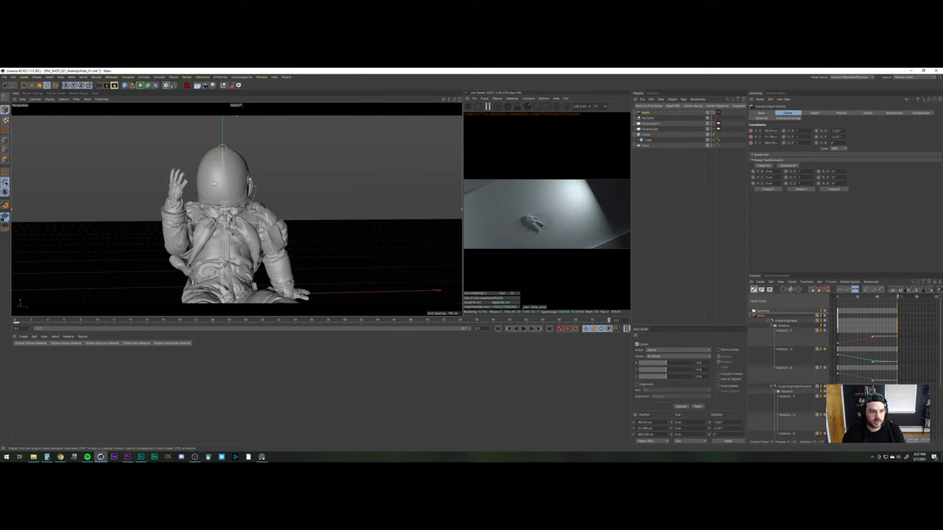
Move the camera closer to the astronaut at frame 72 with its X, Y and Z position keyed, and play back the push-in
alt+right_drag(225, 195, 227, 179)
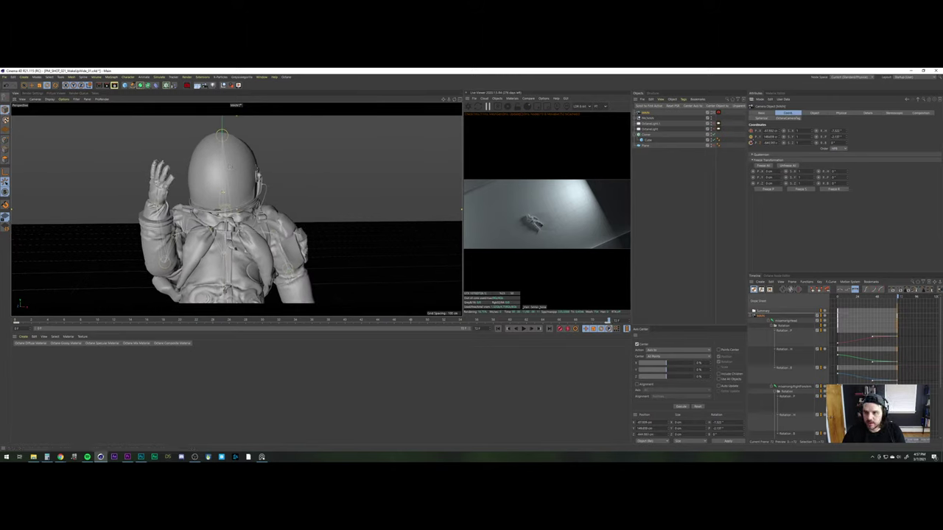
click(752, 316)
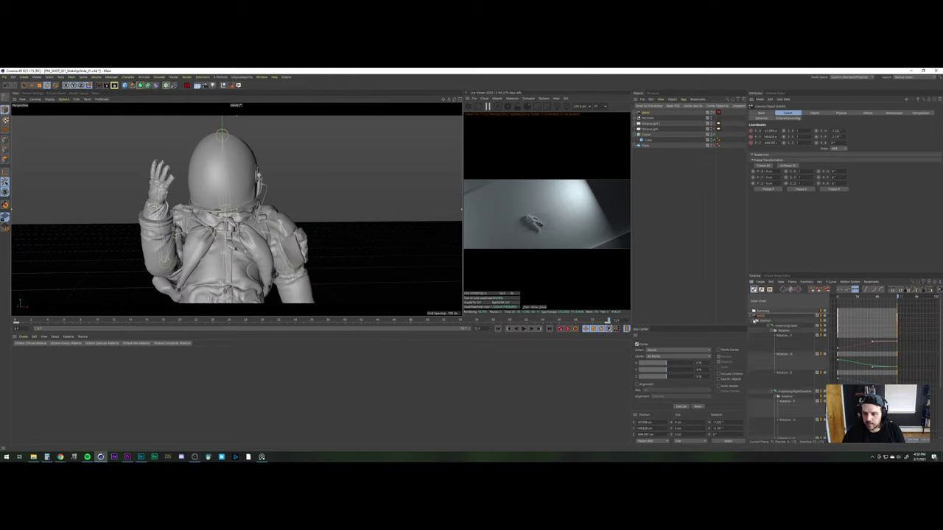
click(754, 321)
click(763, 326)
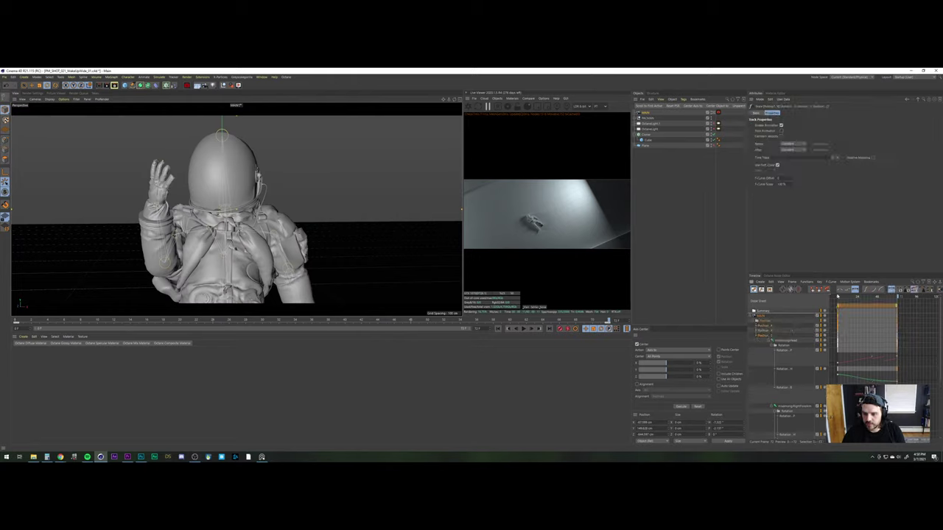
key(F8)
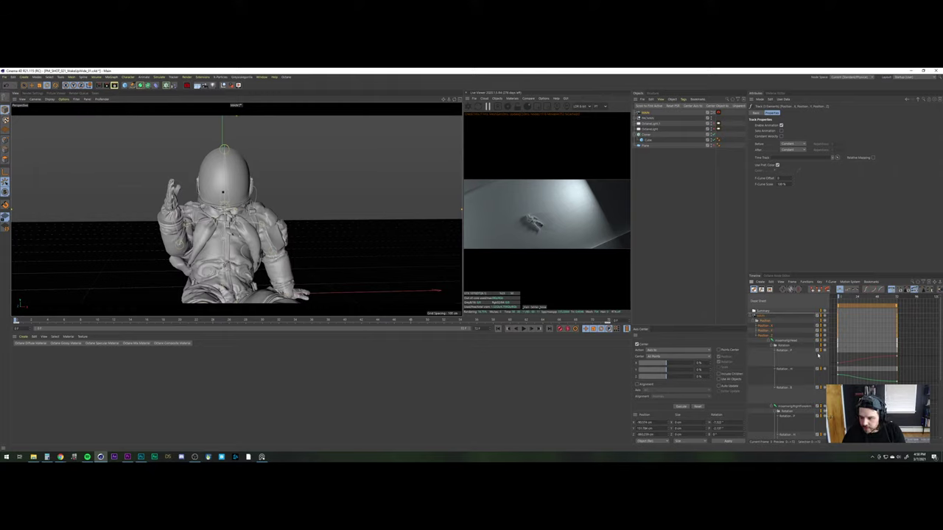
Set the tangent time of the head's three rotation keys at frame 0 to 0 F and play the animation
click(781, 352)
click(784, 346)
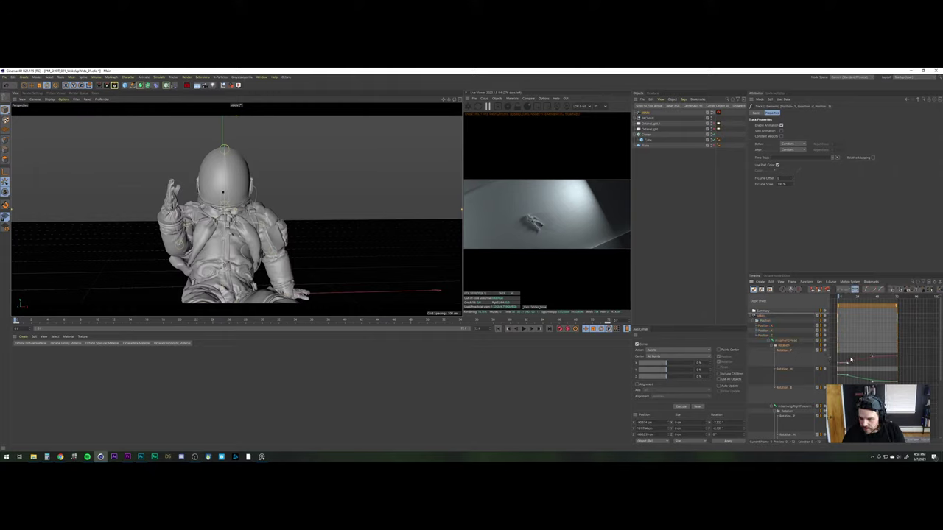
click(850, 360)
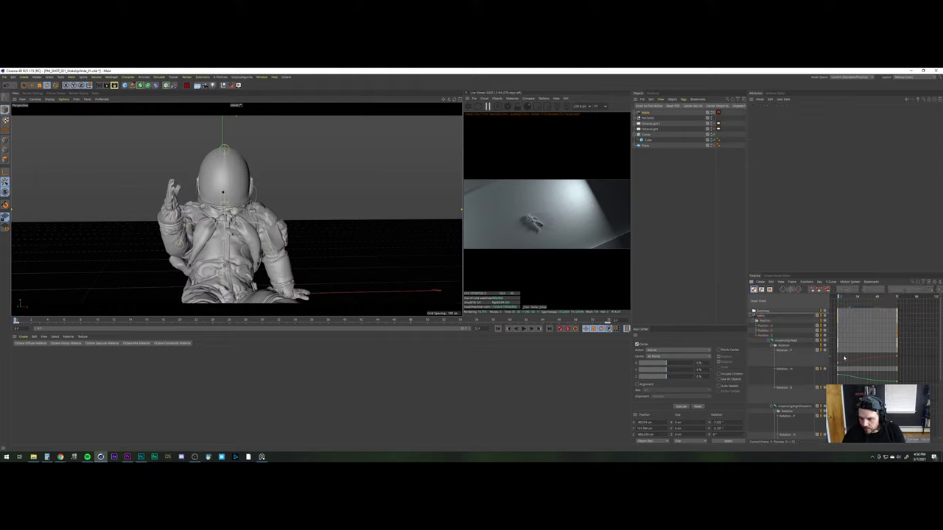
mouse_move(844, 358)
mouse_down()
mouse_move(831, 384)
mouse_move(842, 364)
mouse_up()
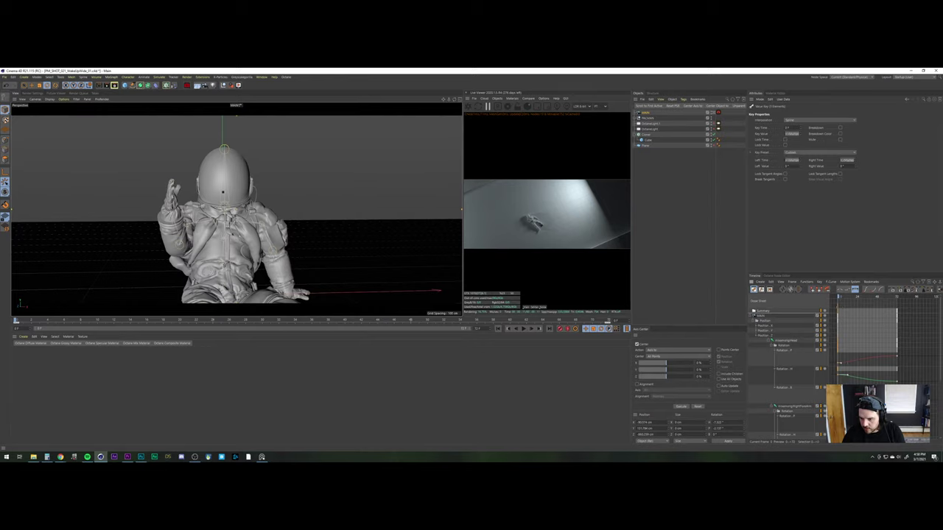
key(Return)
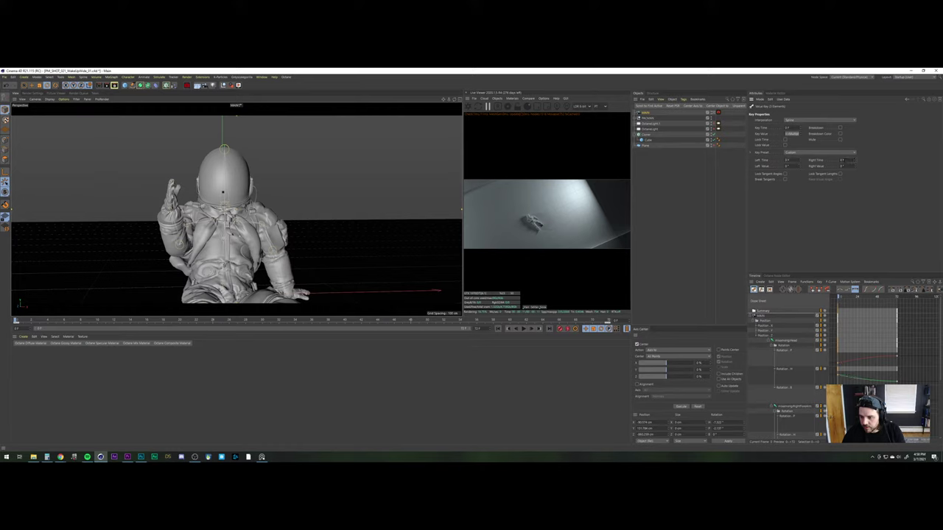
click(523, 329)
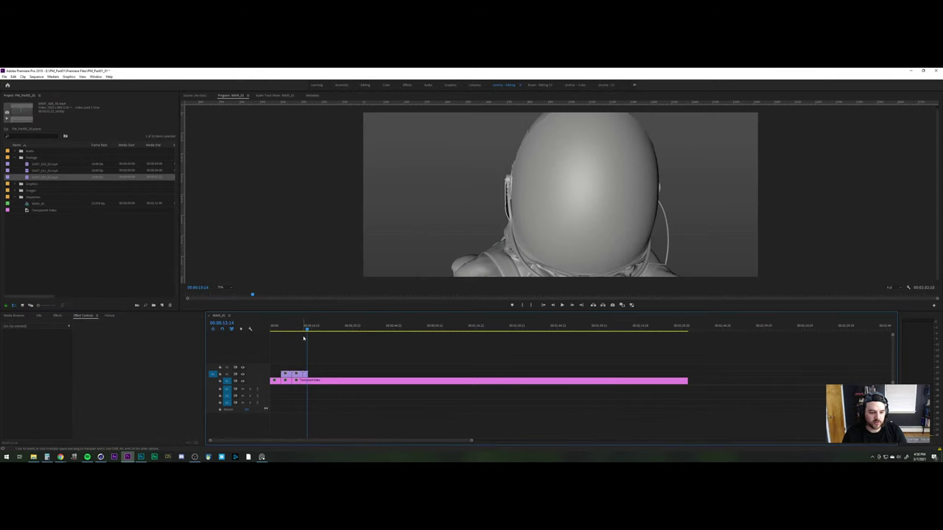
Move the Premiere Pro playhead past the last clip, switch back to Cinema 4D and stop the playback
drag(304, 329, 313, 329)
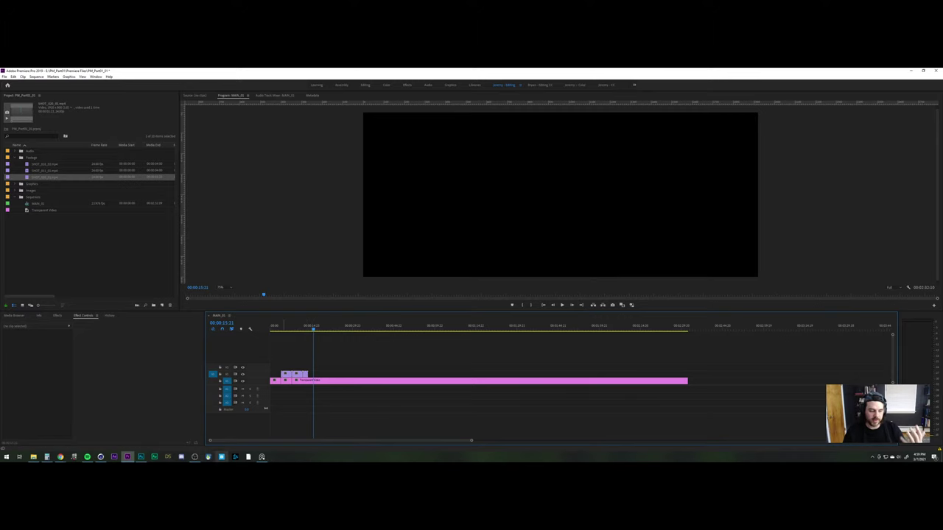
click(100, 457)
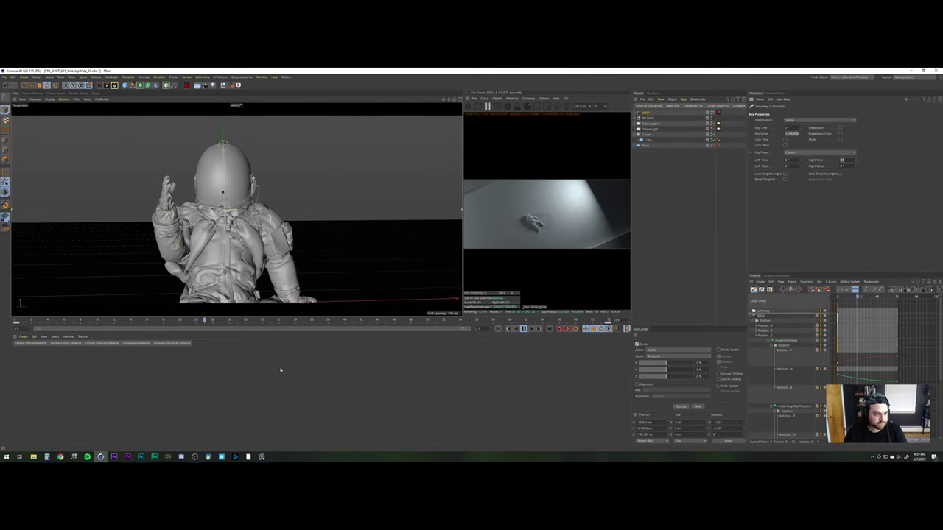
click(525, 329)
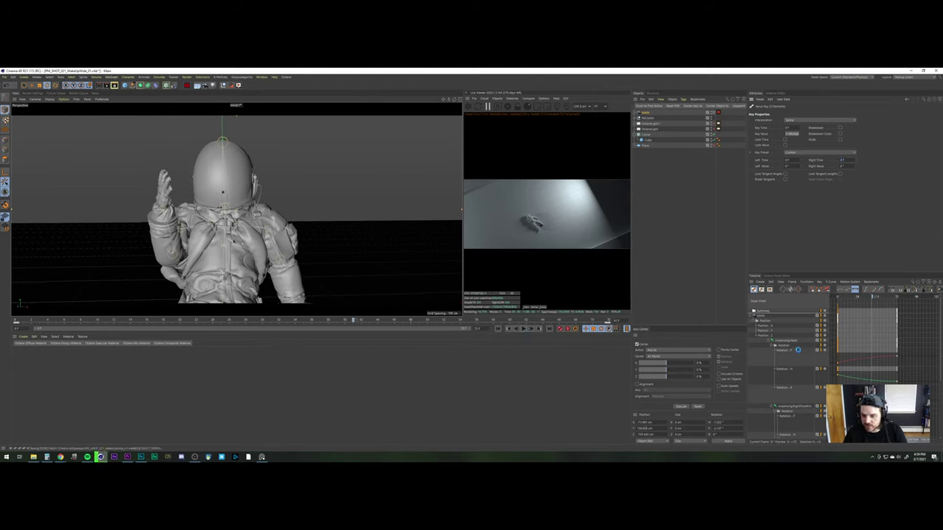
Set the tangent time of the right forearm's and hand's rotation keys at frame 72 to 20 F
click(770, 341)
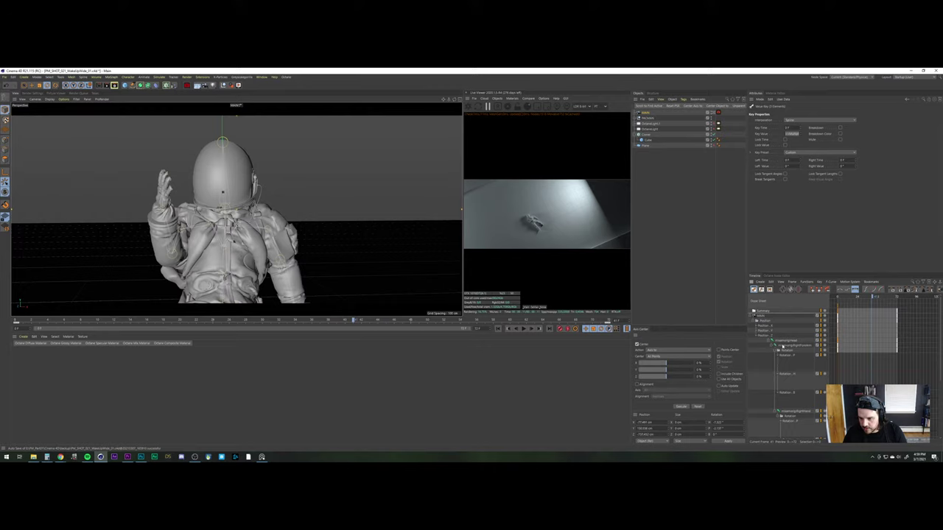
click(774, 345)
click(771, 344)
click(788, 416)
scroll(786, 412, down, 2)
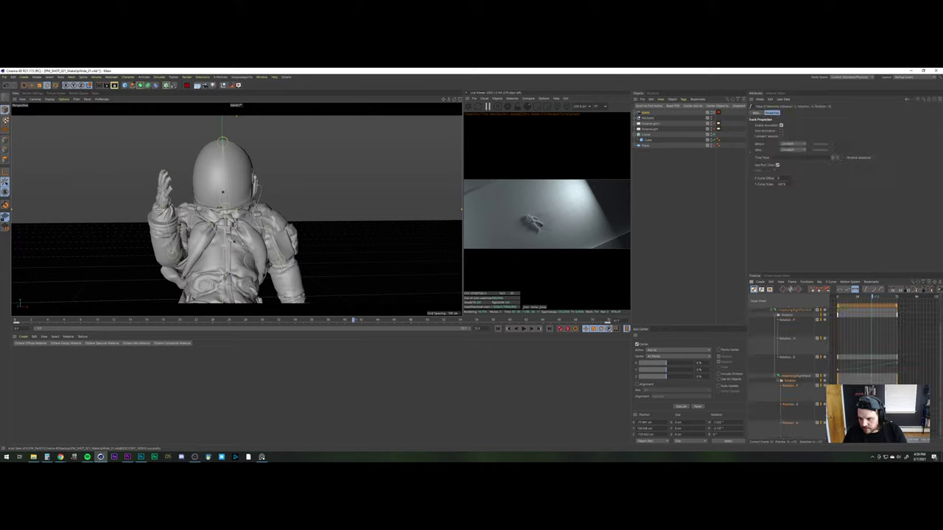
click(847, 308)
drag(846, 308, 832, 394)
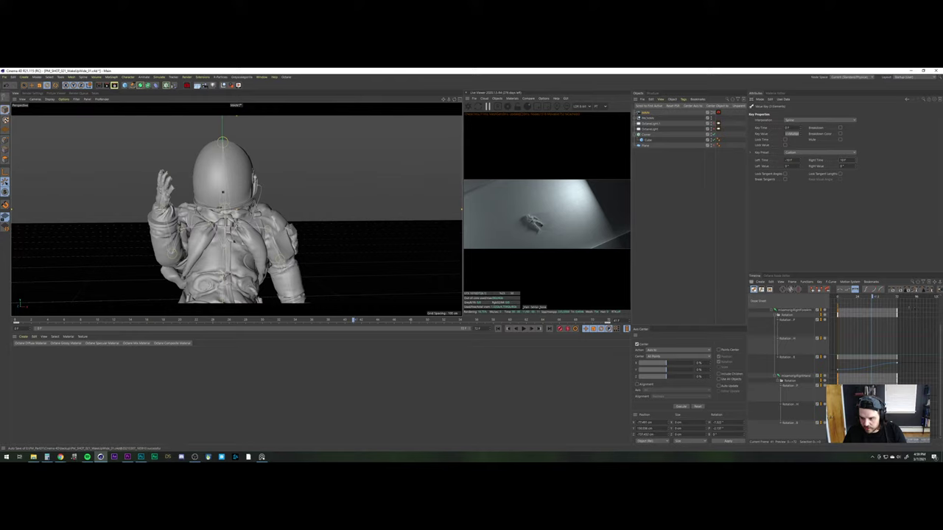
drag(909, 308, 890, 394)
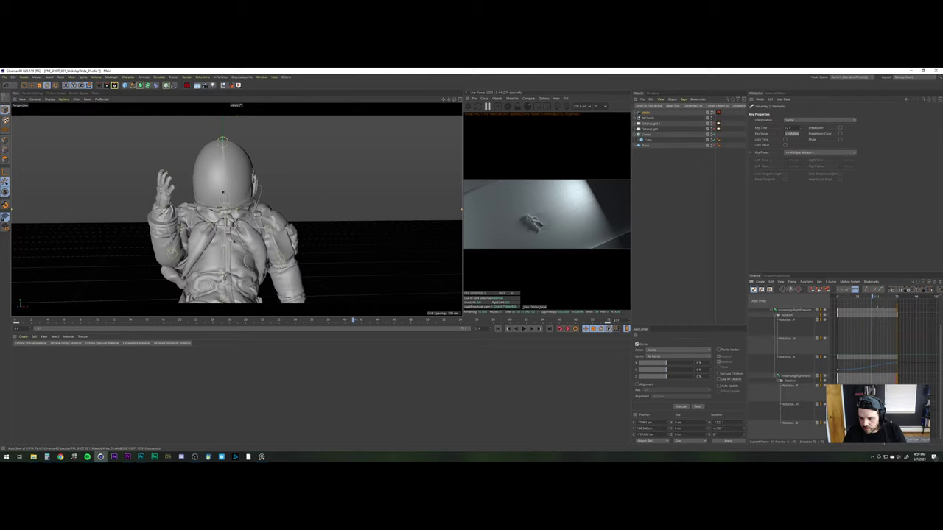
click(866, 290)
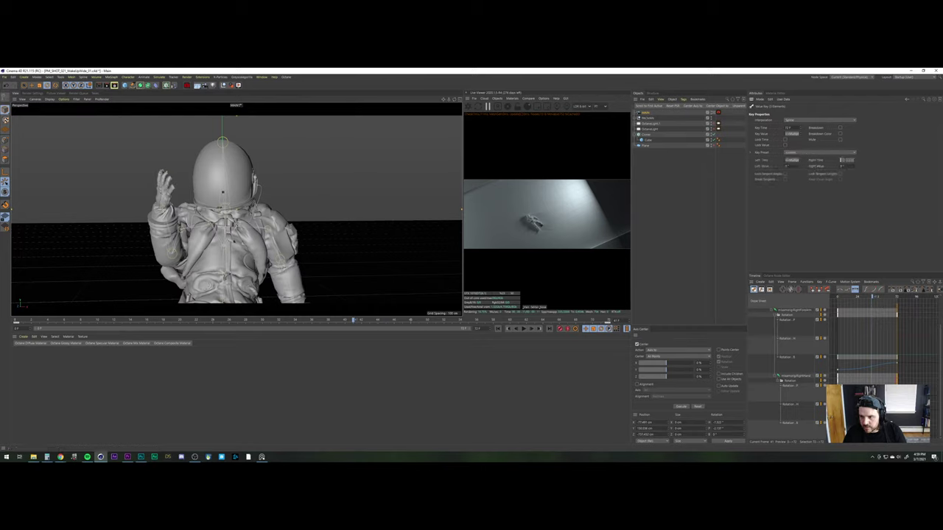
text(20)
key(Return)
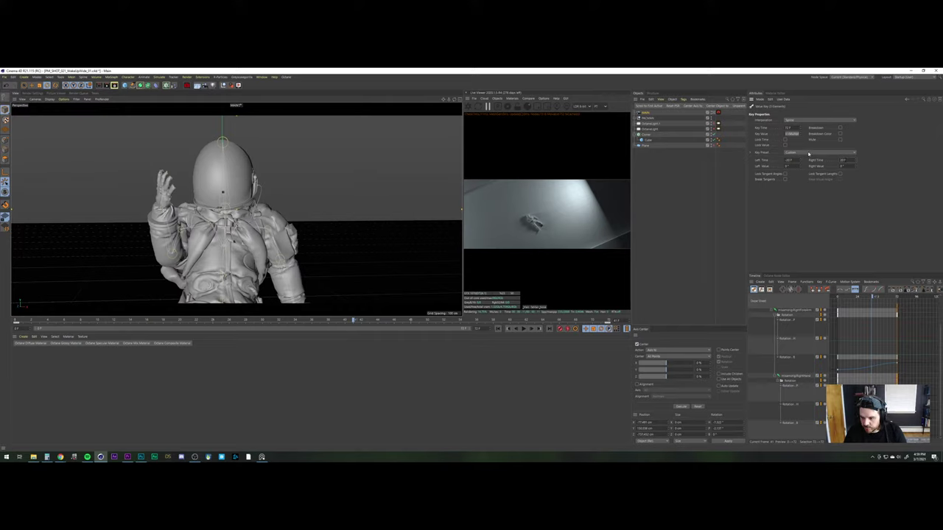
Play the eased arm animation from frame 0, stop it and return to the first frame
click(497, 328)
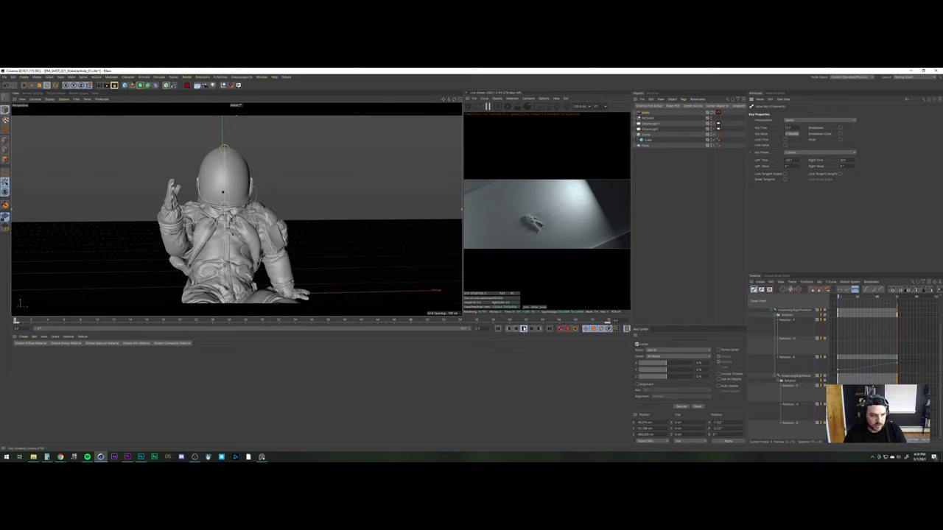
click(524, 328)
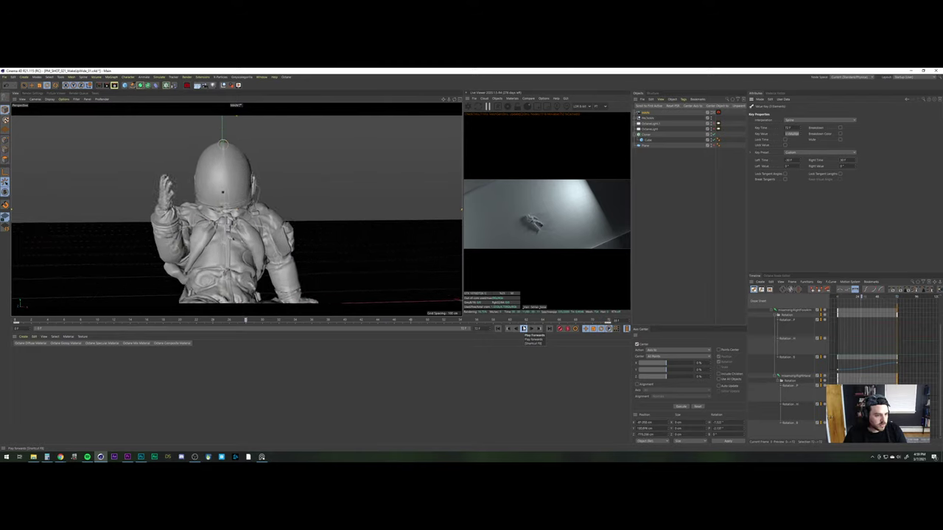
click(524, 329)
click(498, 330)
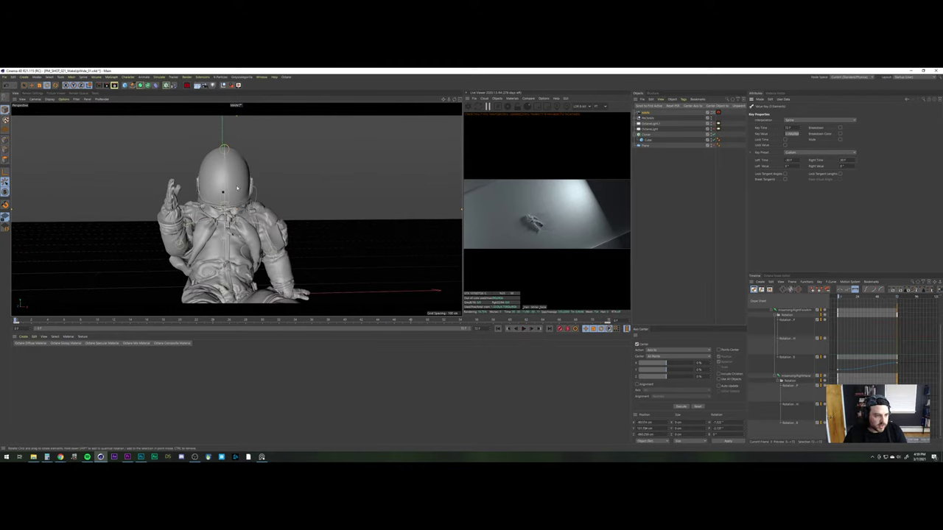
Leave the Wide camera view and rotate the finger joints of the astronaut's raised hand at frame 0
click(709, 117)
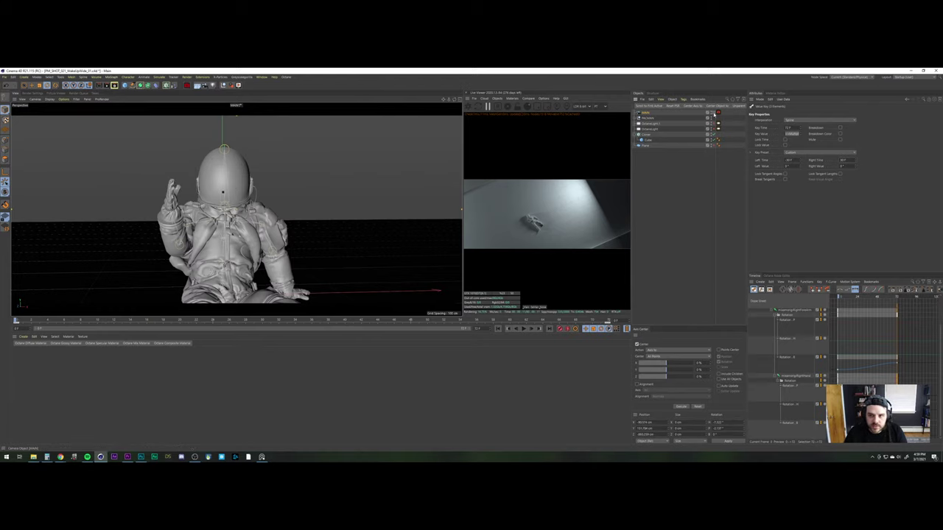
click(713, 113)
alt+right_drag(156, 198, 176, 150)
alt+drag(162, 218, 236, 209)
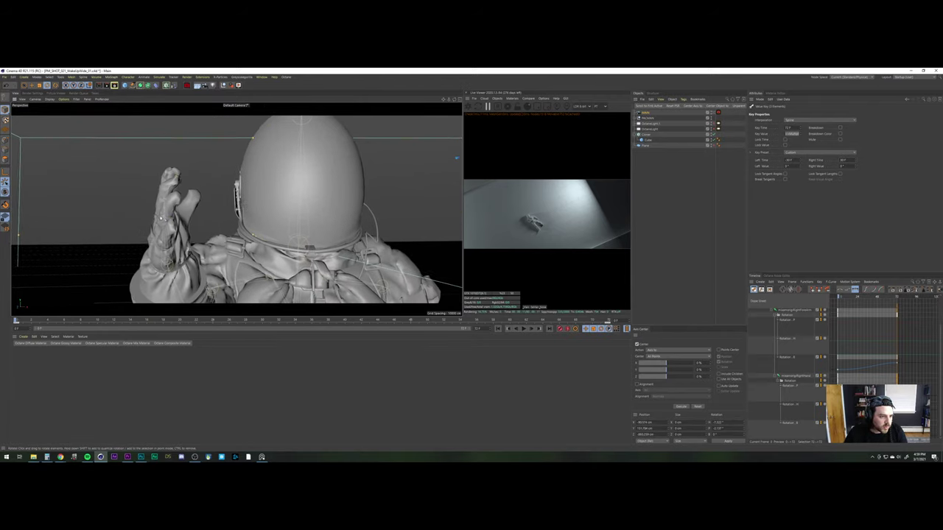
alt+drag(456, 157, 210, 221)
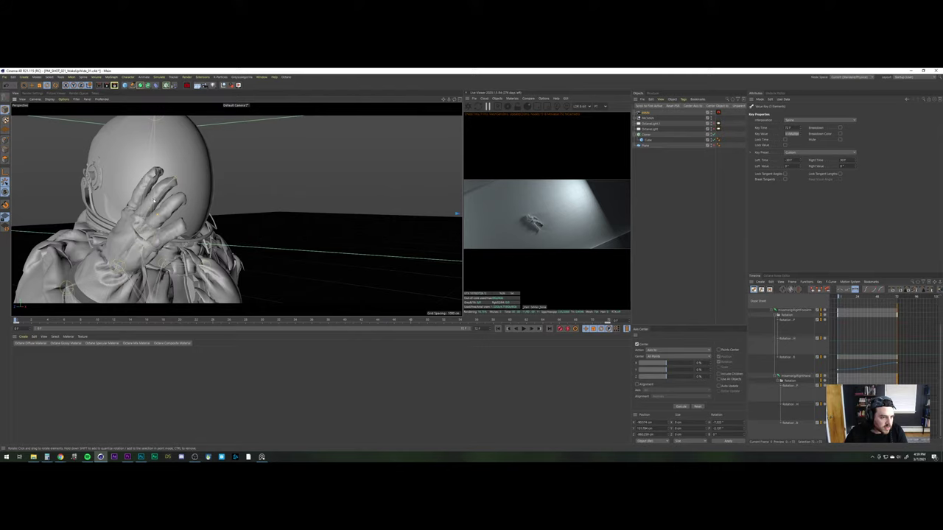
click(155, 196)
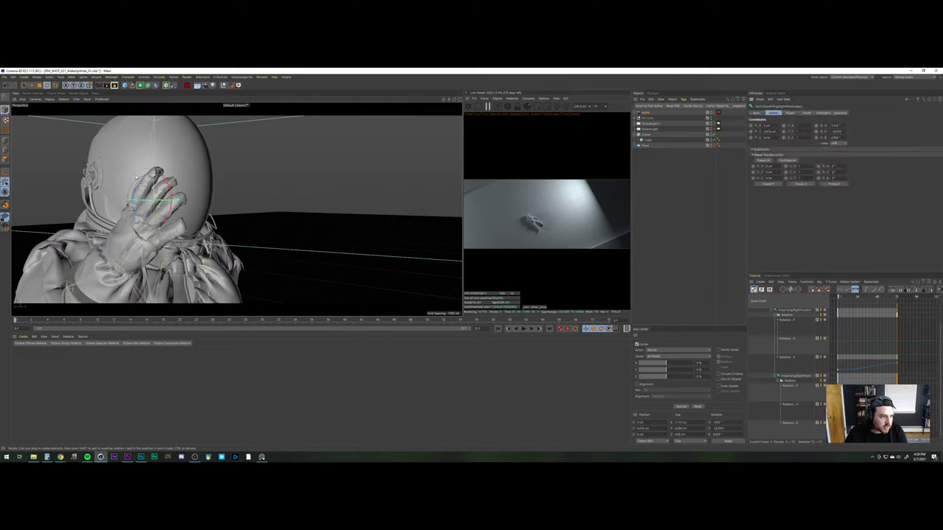
drag(137, 178, 146, 162)
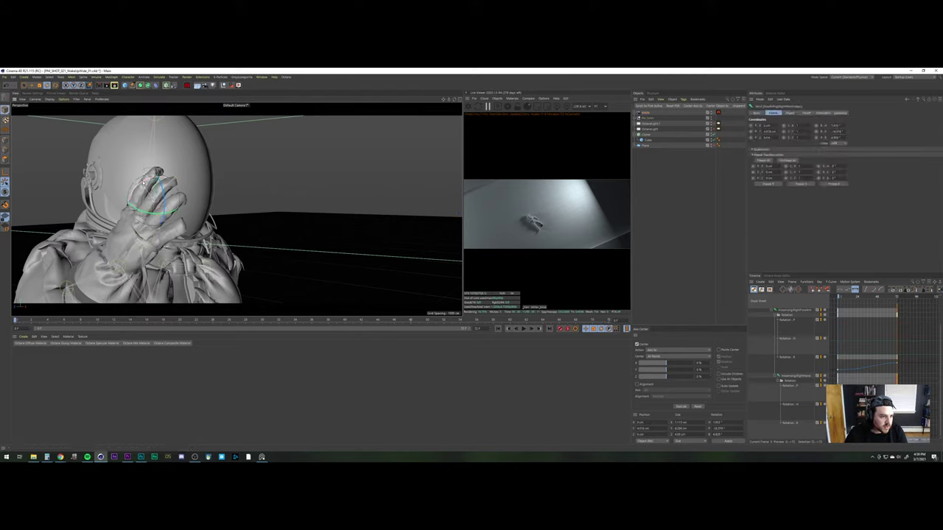
drag(146, 162, 145, 168)
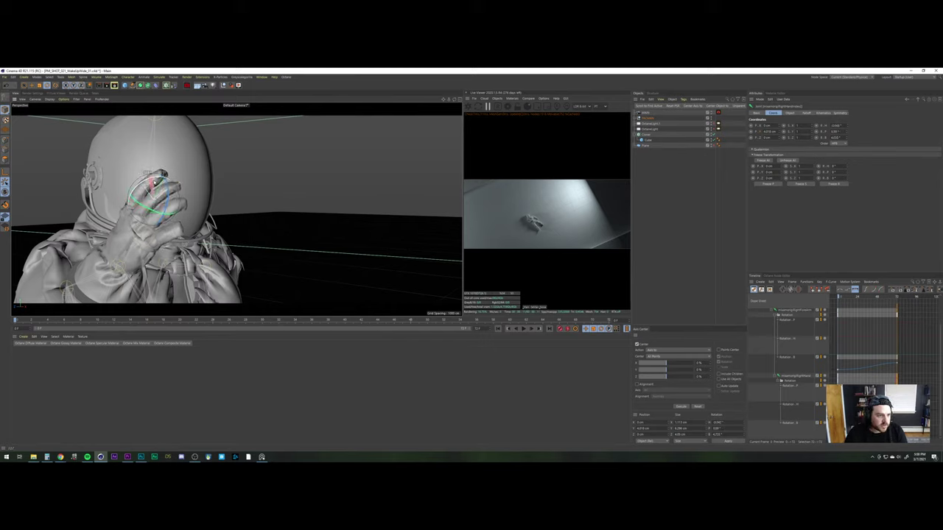
drag(147, 173, 156, 181)
drag(157, 181, 159, 185)
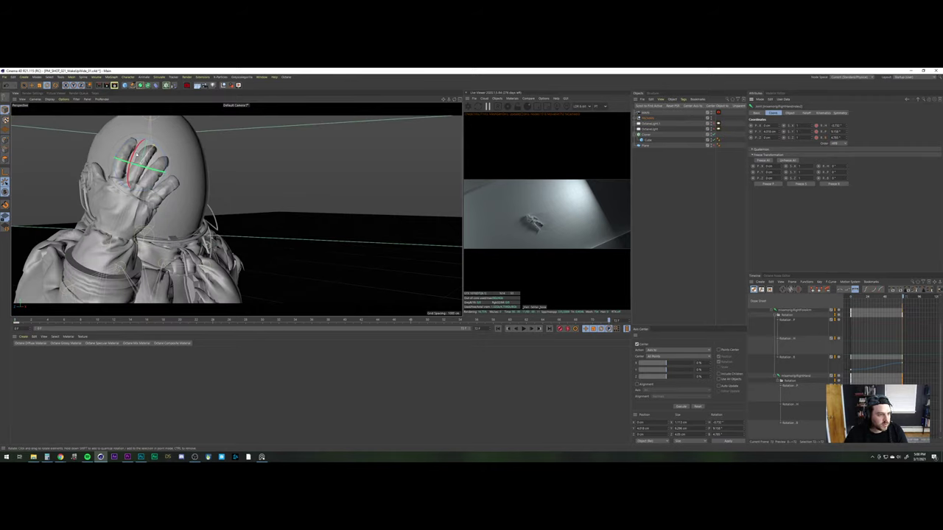
Rotate the raised hand's finger joint at frame 72 and select the finger's rotation tracks in the timeline
drag(137, 153, 134, 157)
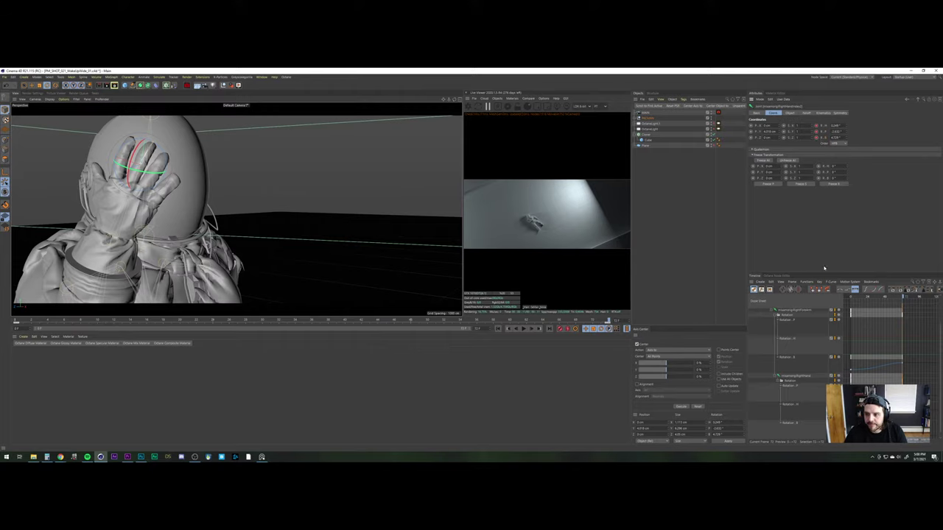
scroll(805, 338, up, 3)
scroll(765, 357, down, 3)
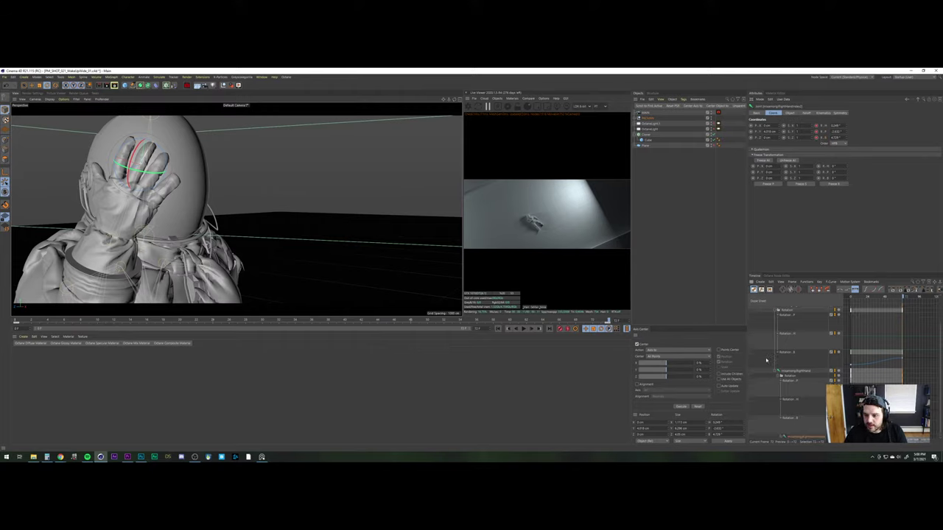
click(767, 409)
click(809, 425)
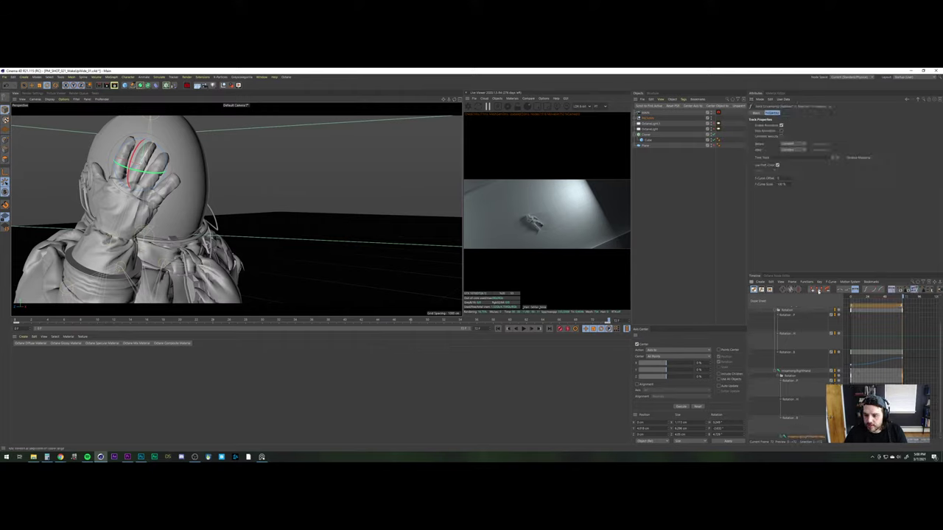
Return to the Wide camera view, play the whole shot and rewind to frame 0
click(714, 113)
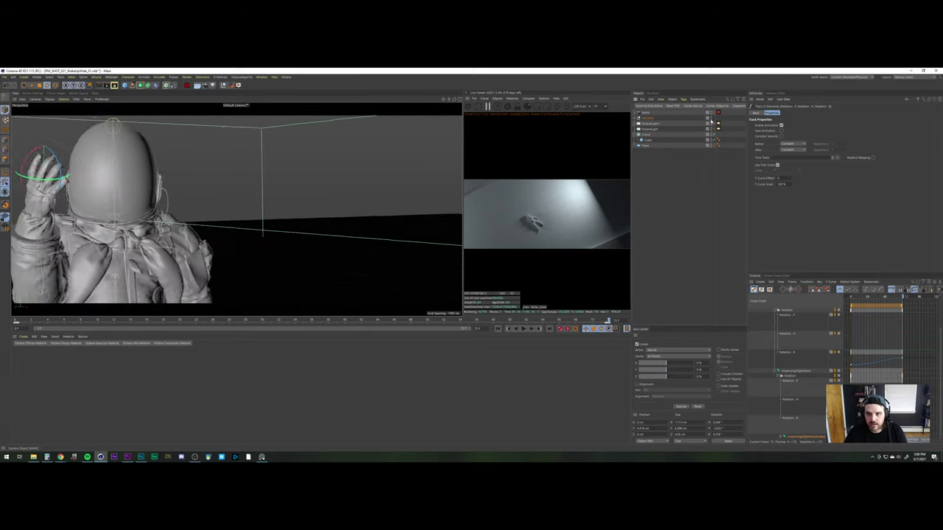
click(465, 359)
click(498, 330)
click(657, 248)
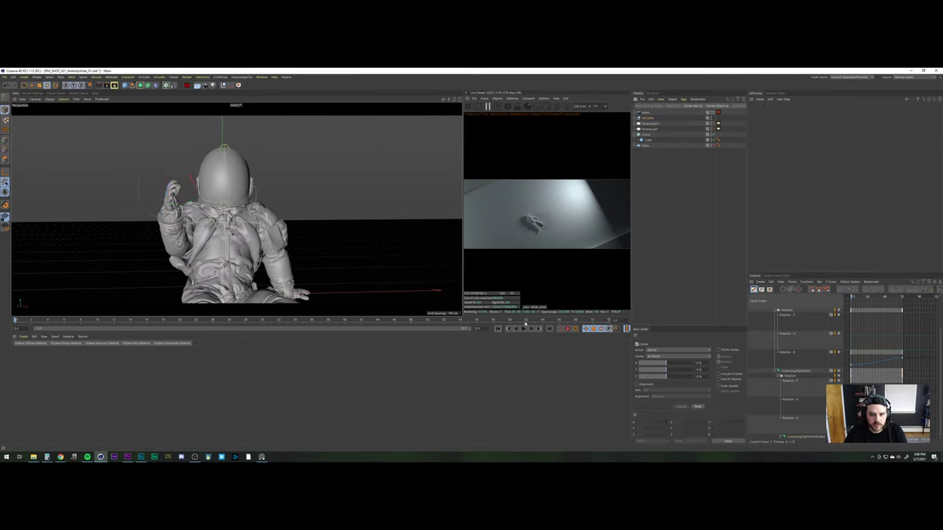
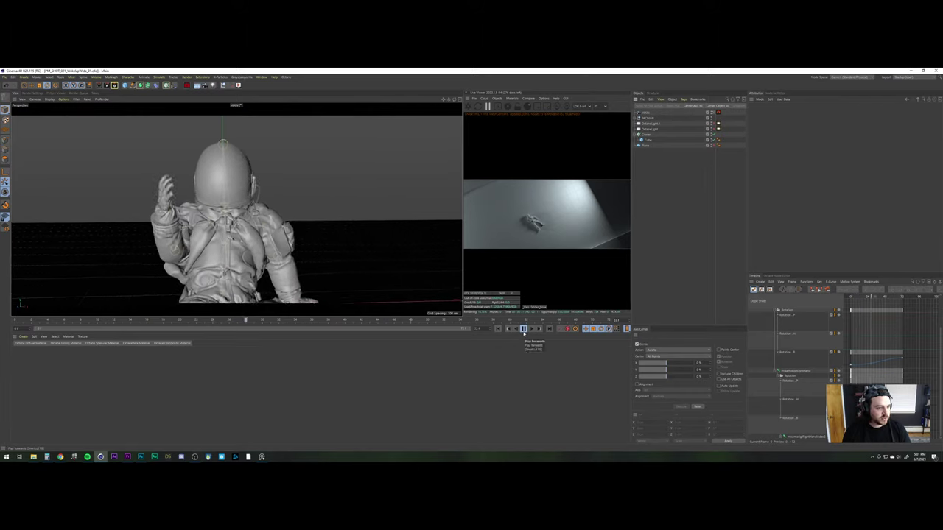
click(524, 332)
click(497, 330)
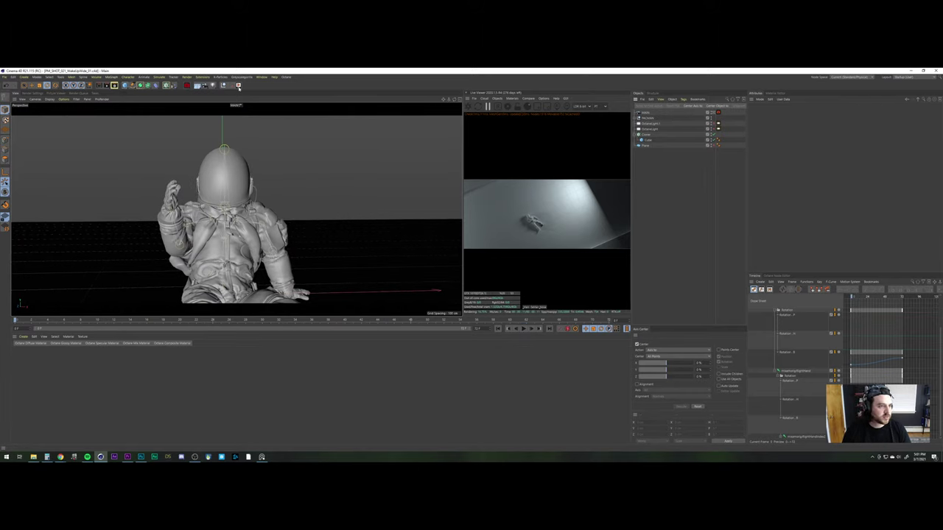
Render a preview movie of the shot and show it in its folder with the preview5 file selected
click(238, 86)
click(240, 143)
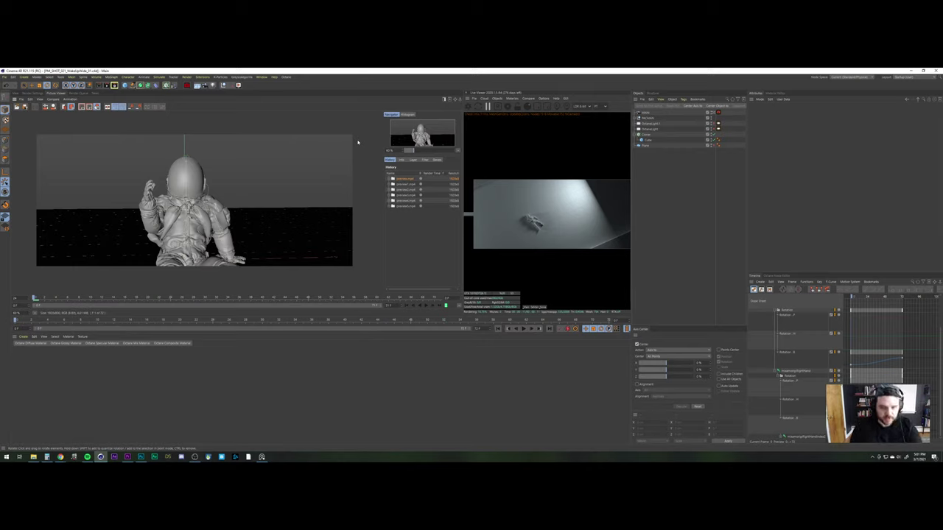
right_click(411, 179)
click(442, 244)
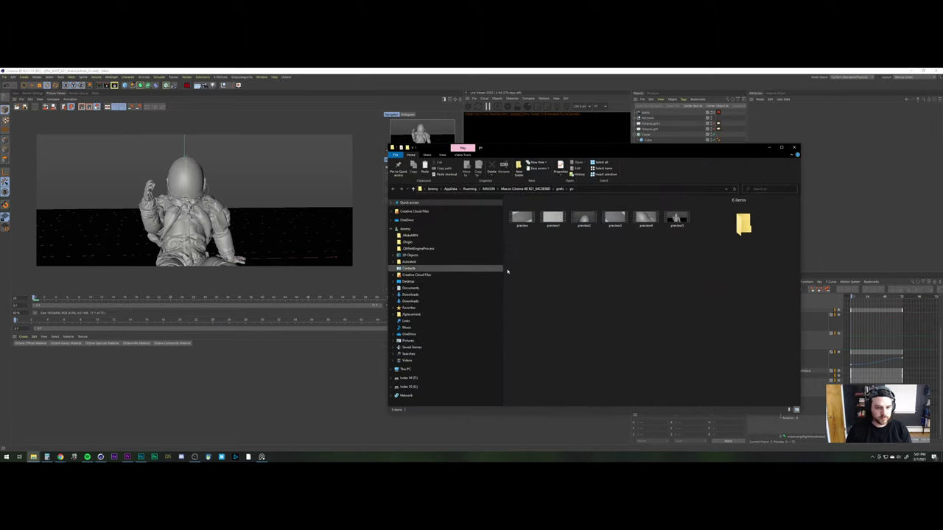
click(676, 215)
right_click(675, 220)
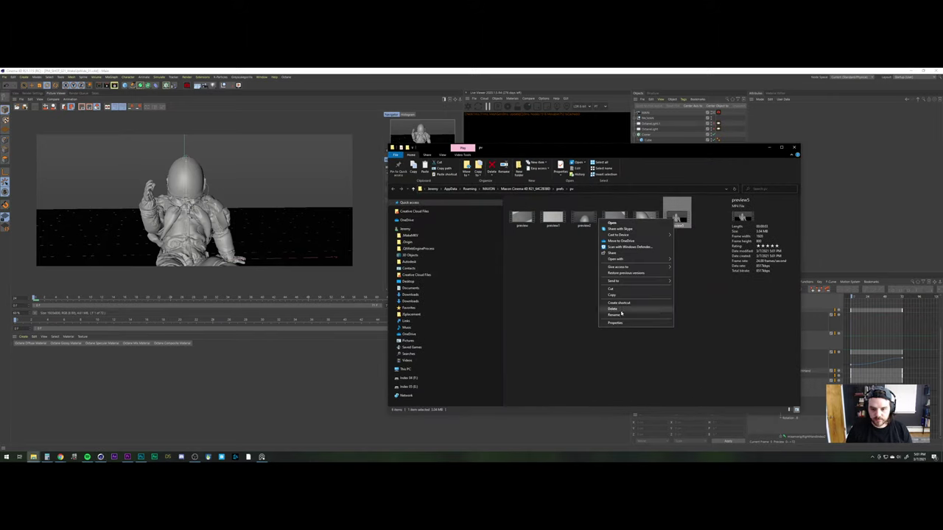
click(539, 326)
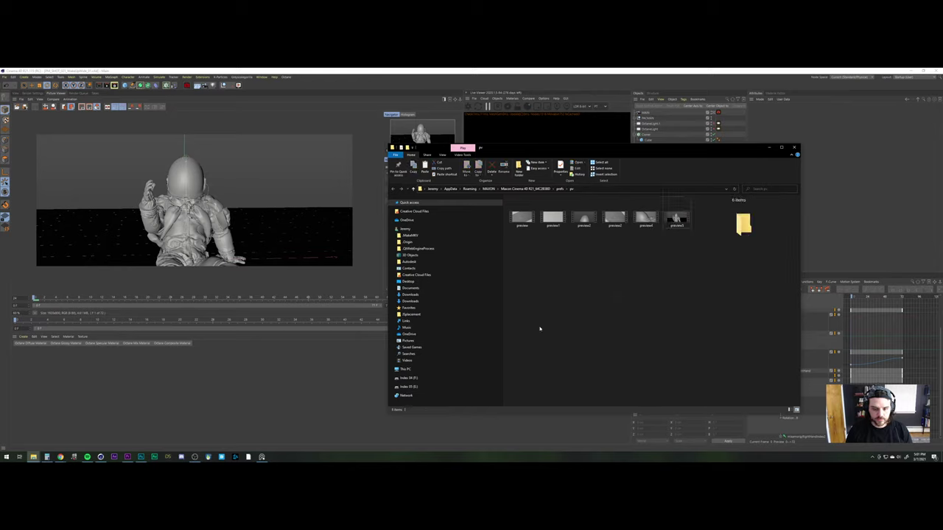
Open the PM_Part01 project folder in its own file window beside the Models folder
click(33, 458)
click(45, 437)
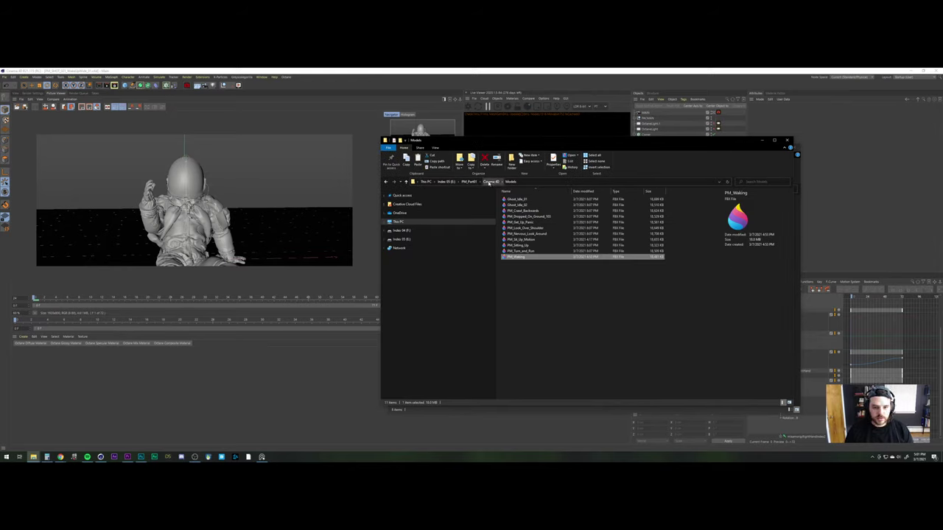
right_click(488, 182)
right_click(470, 183)
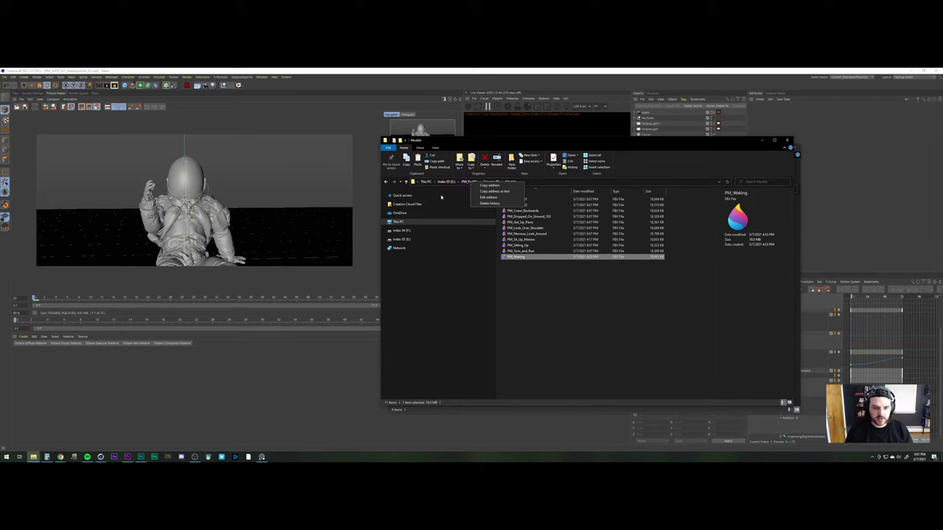
click(470, 182)
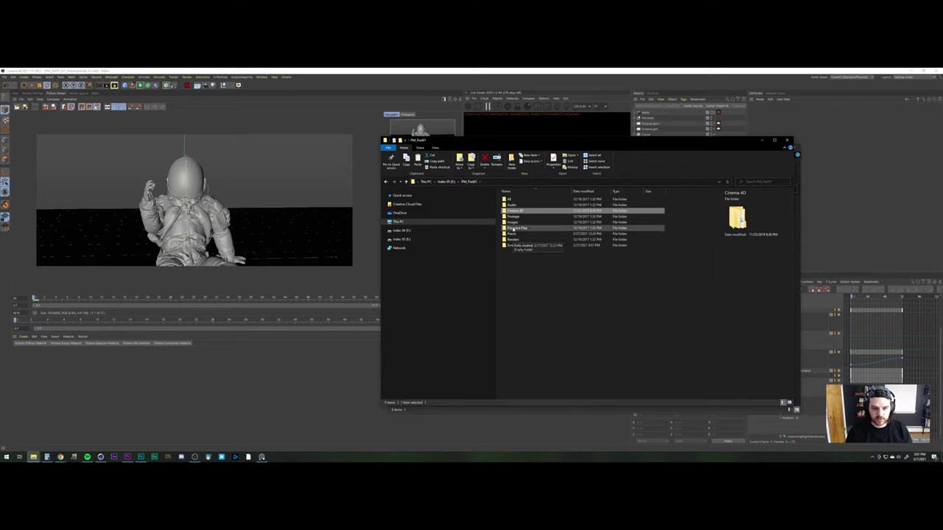
right_click(511, 212)
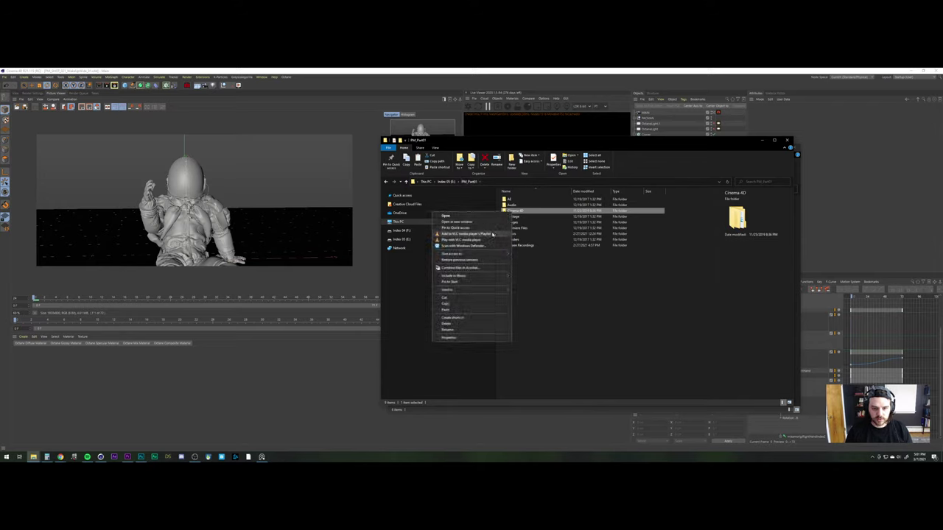
click(474, 224)
drag(479, 138, 161, 137)
double_click(195, 202)
click(515, 216)
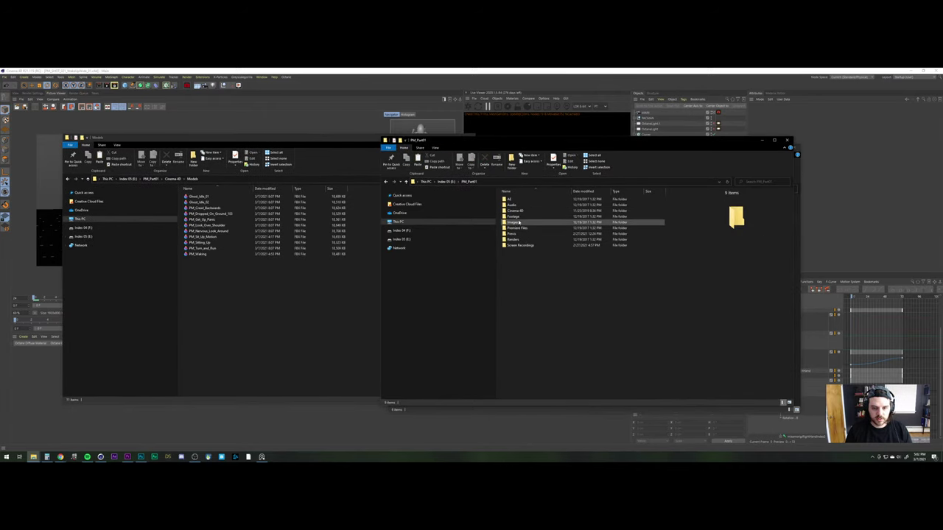
Paste the copied preview5 movie into the project's Footage > PLAYBLASTS folder
double_click(516, 216)
double_click(515, 199)
right_click(563, 315)
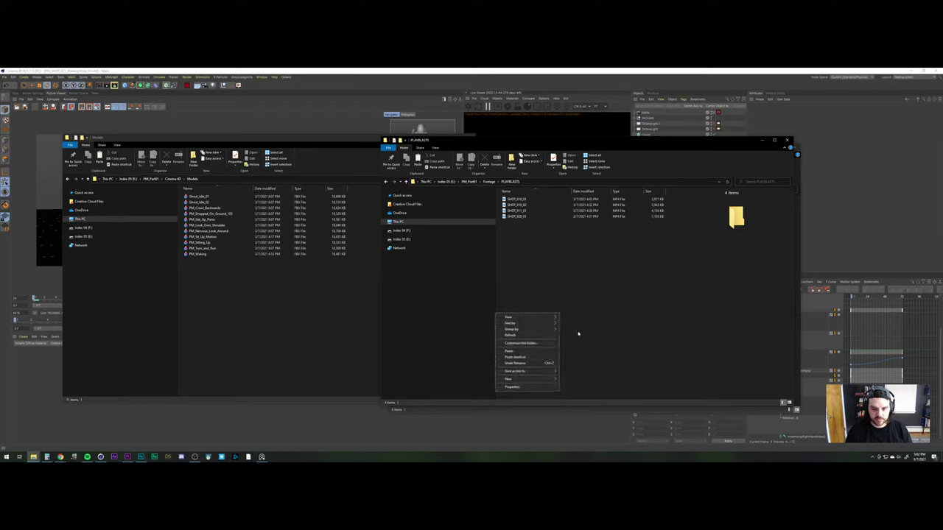
click(516, 351)
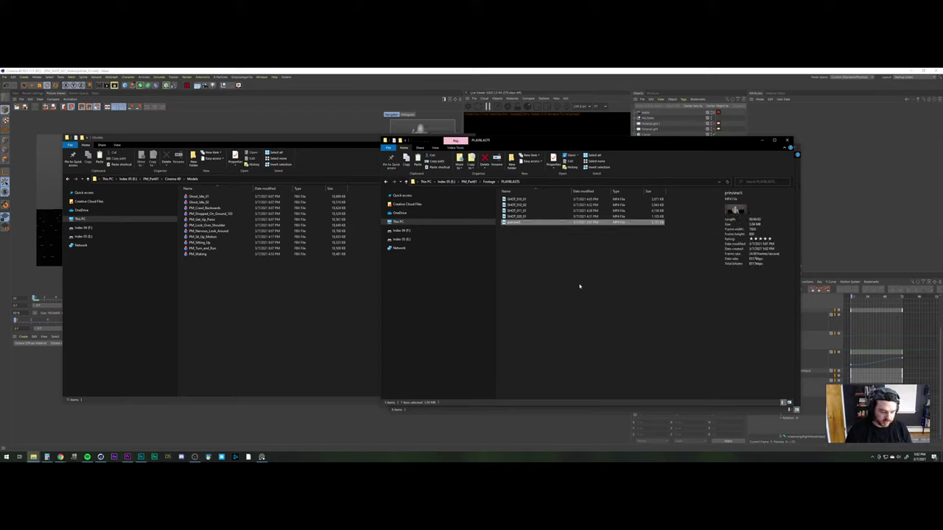
Rename the pasted preview movie as SHOT_021_01
key(F2)
text(SHOT_)
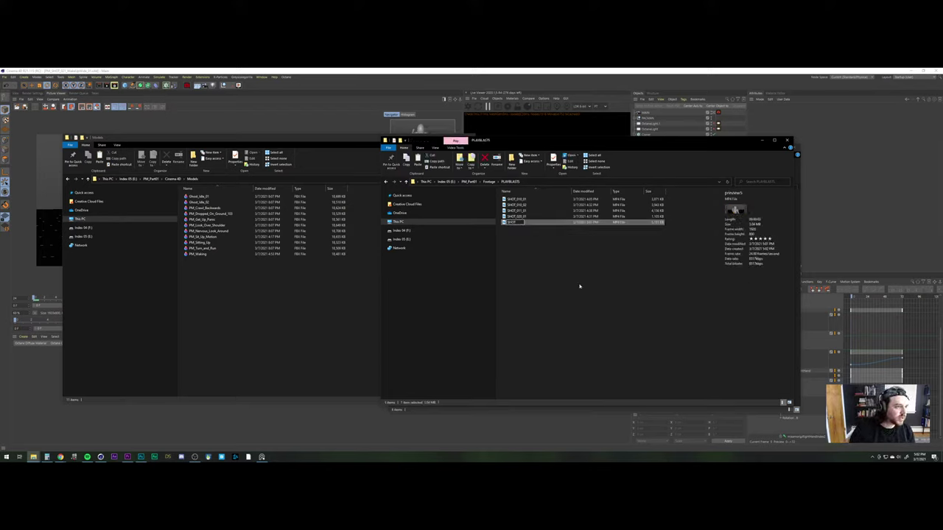
text(021)
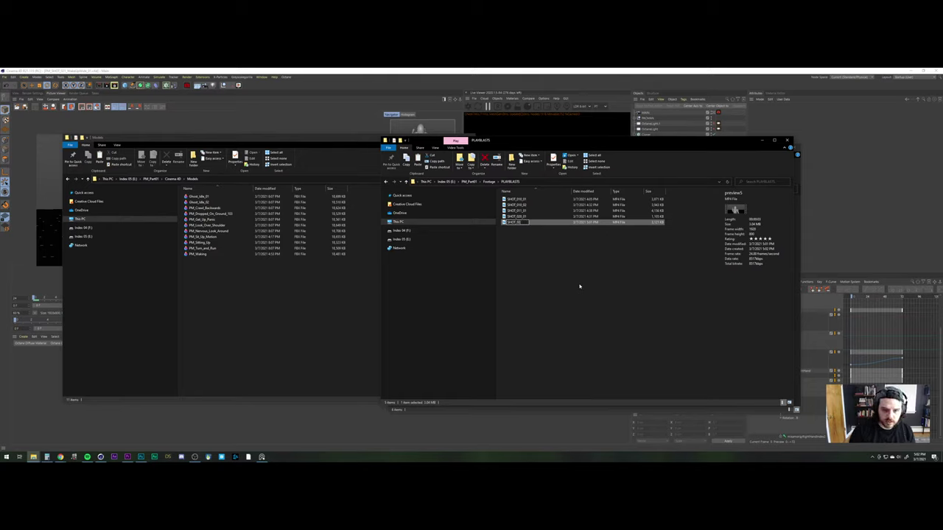
text(_0)
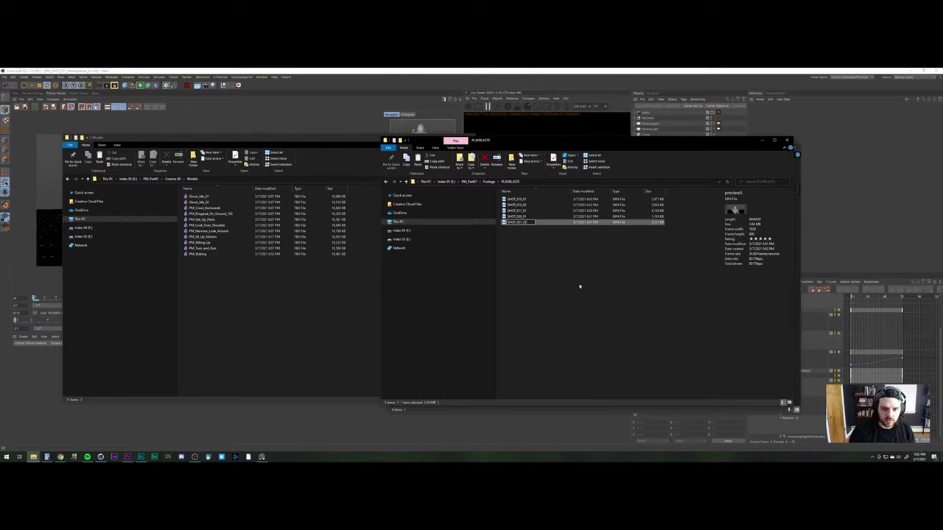
text(1)
key(Return)
Switch to Premiere Pro, close the preview folder window and add SHOT_021_01 from PLAYBLASTS after the last clip in the sequence
click(127, 456)
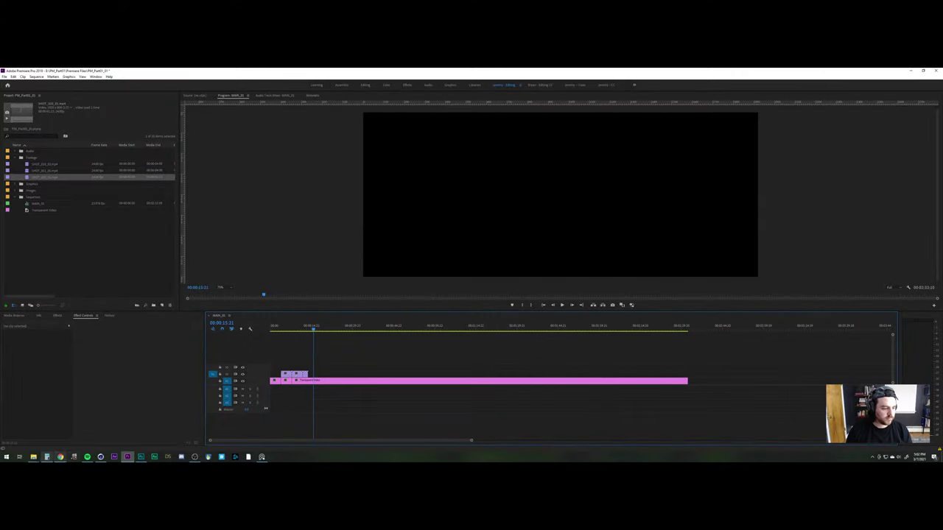
mouse_move(33, 457)
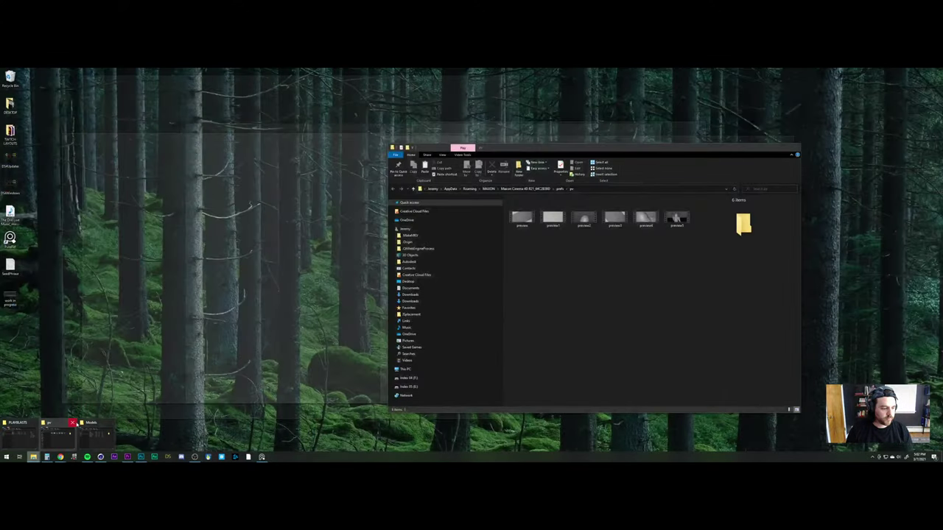
click(72, 424)
click(22, 436)
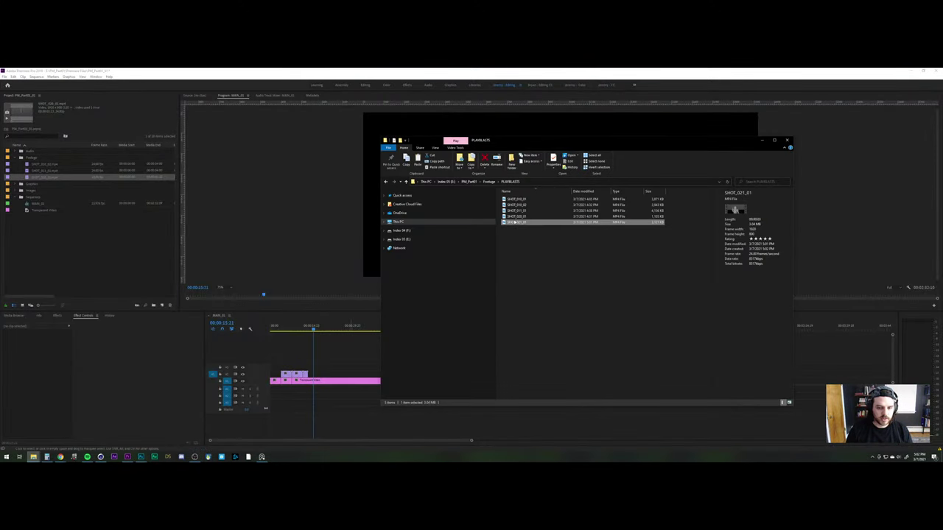
drag(514, 222, 310, 374)
Play the sequence twice across the cut into the SHOT_021_01 clip
click(308, 337)
key(space)
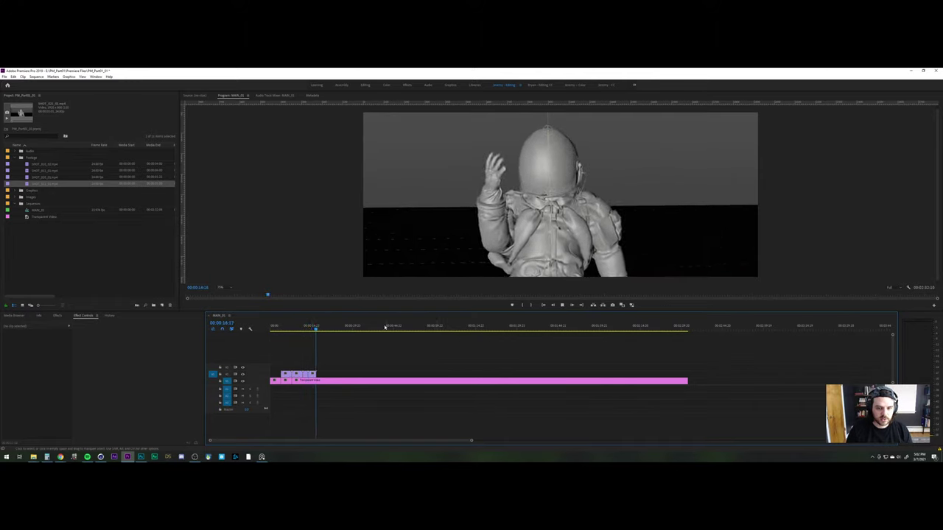
click(302, 327)
key(space)
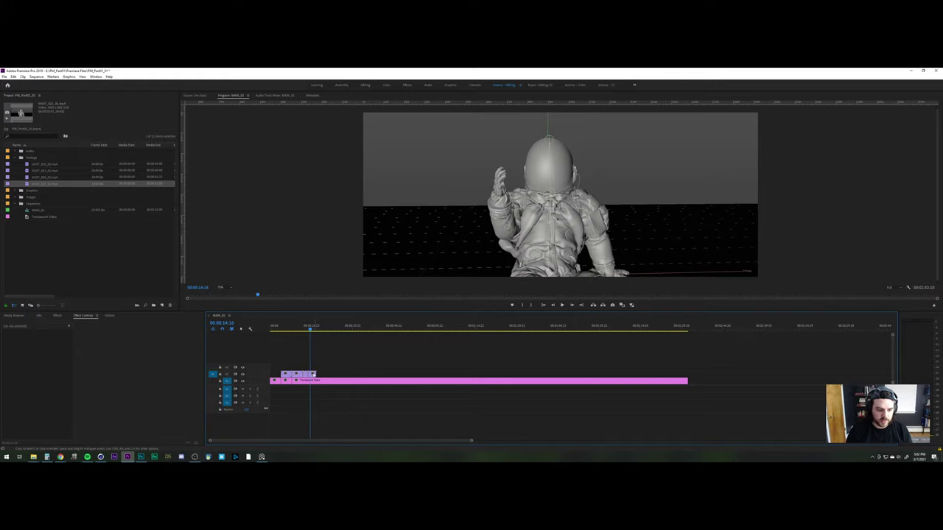
Move the SHOT_021_01 clip later to leave a gap before it, play across it and park the playhead on the clip
drag(314, 375, 324, 374)
click(305, 328)
key(space)
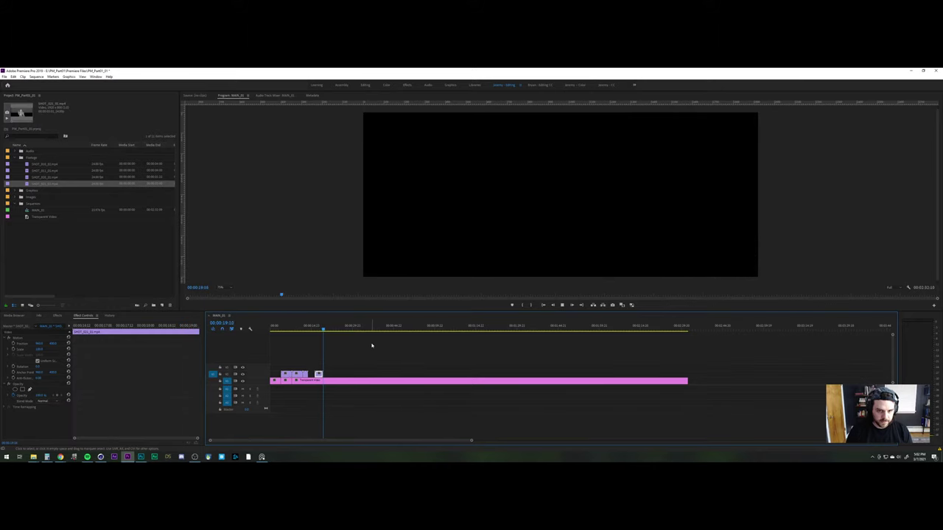
click(319, 330)
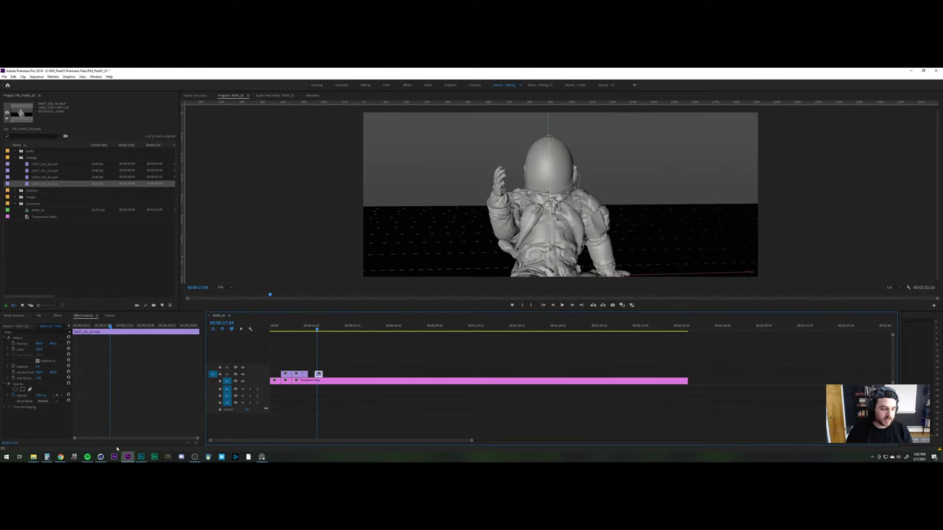
Switch to Cinema 4D, show the scene view and expand the Wide camera's Position X, Y and Z curves in the timeline
click(100, 457)
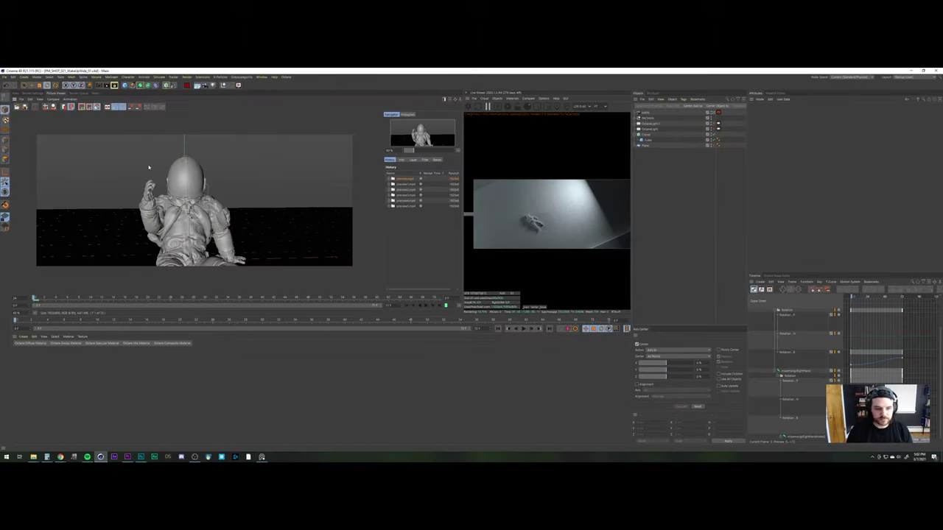
click(15, 94)
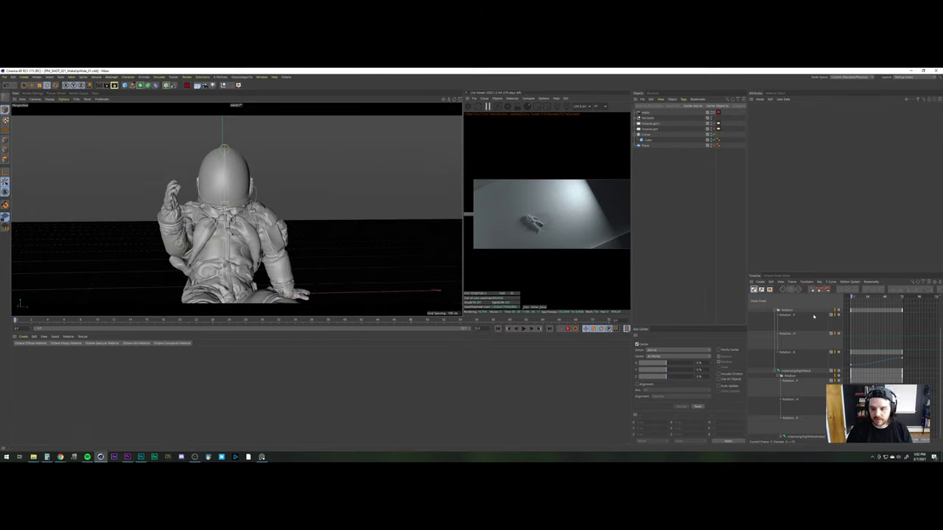
click(770, 336)
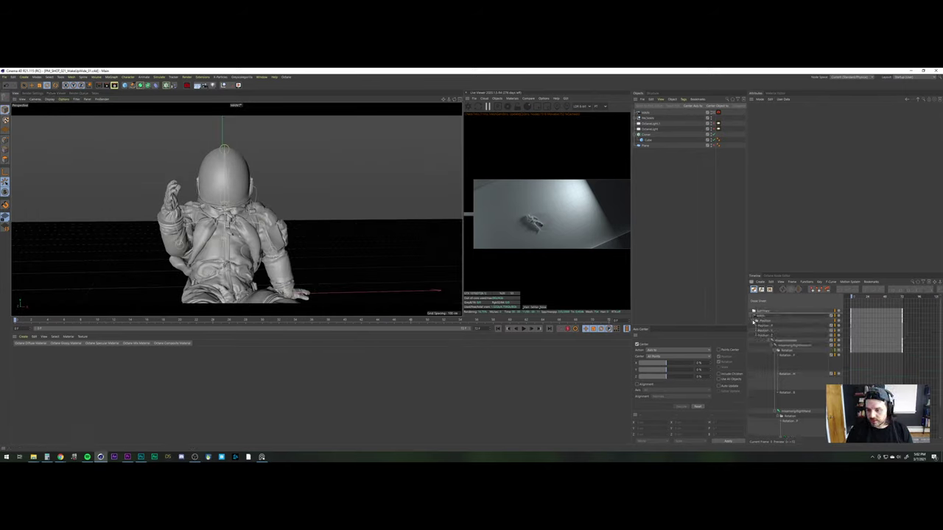
click(755, 319)
click(755, 320)
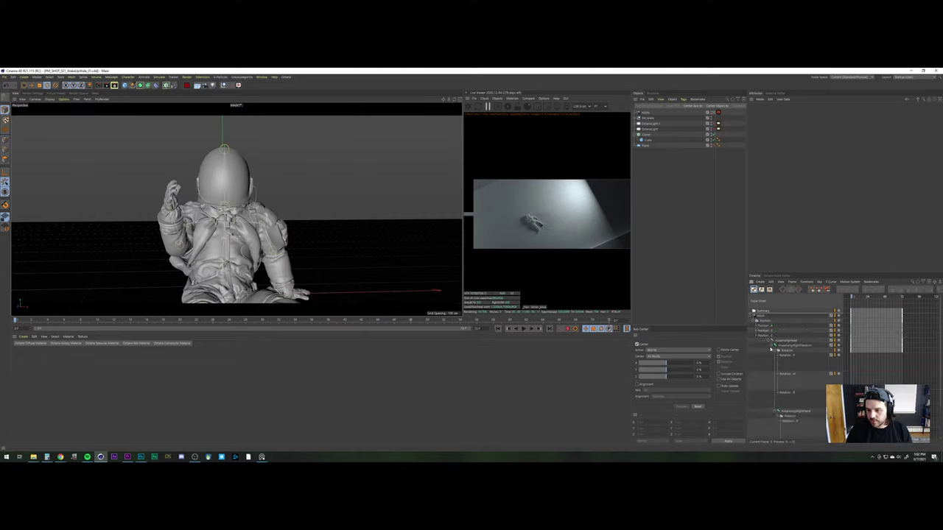
click(771, 350)
click(757, 335)
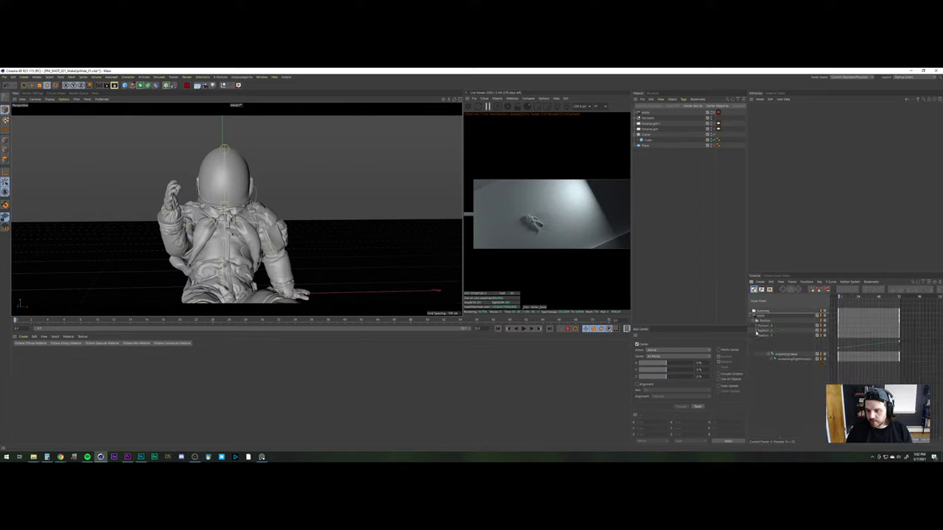
click(757, 330)
click(756, 326)
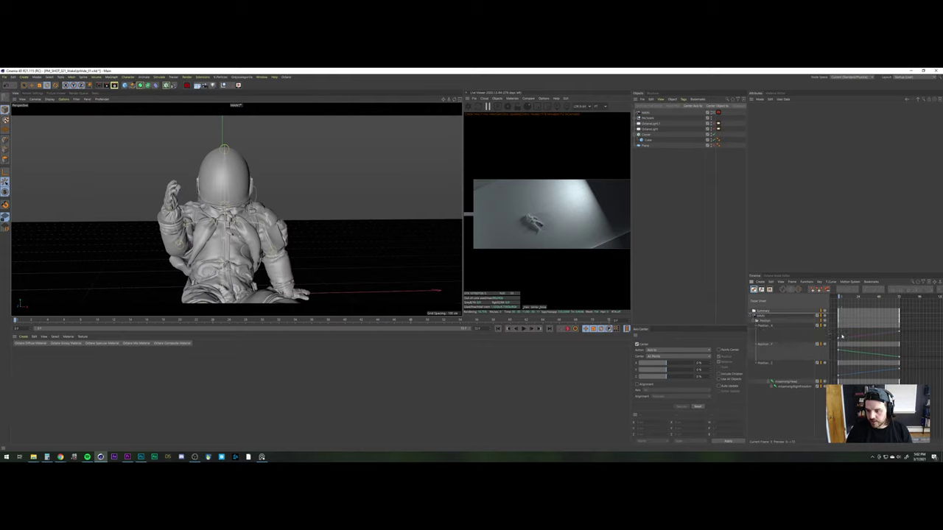
Go to frame 72 and delete the Wide camera's Position X, Y and Z tracks
drag(886, 297, 900, 298)
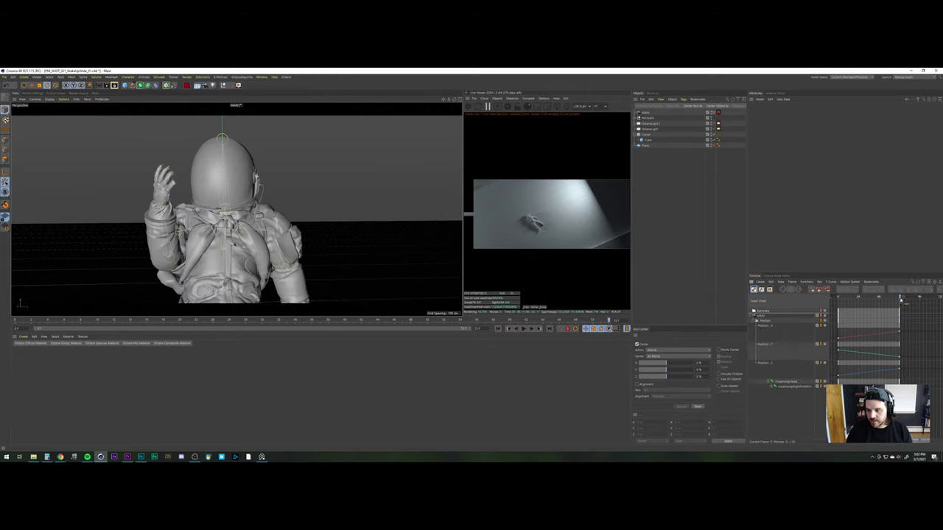
click(764, 327)
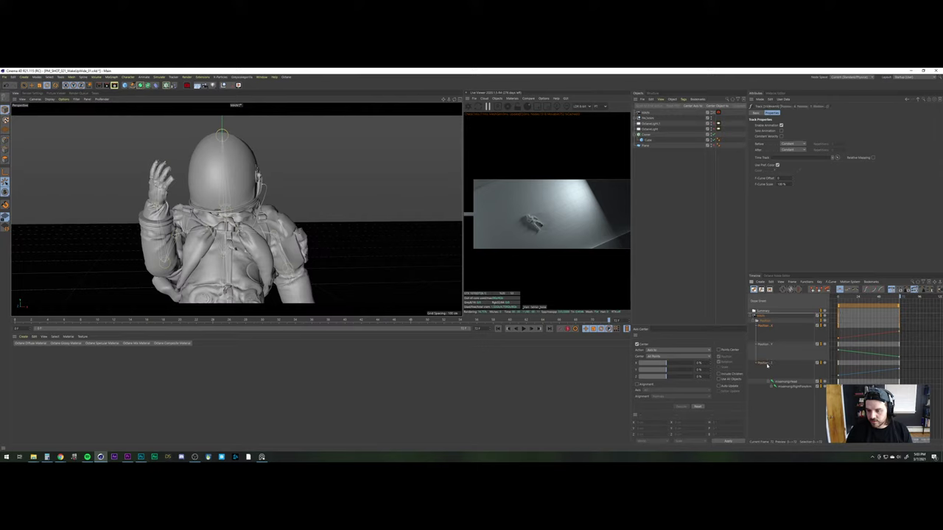
key(Delete)
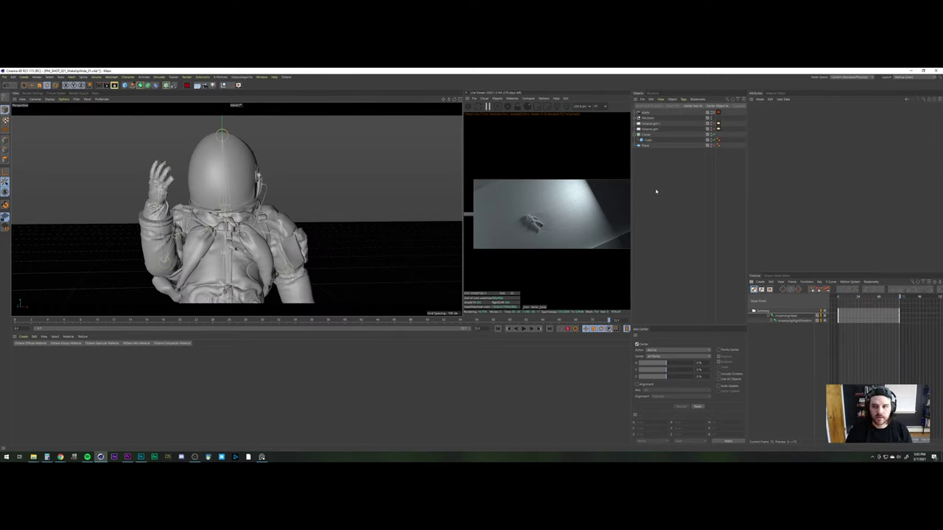
Add a null object and move it to the astronaut's raised hand using the four-view layout, then return to the single perspective view
click(649, 113)
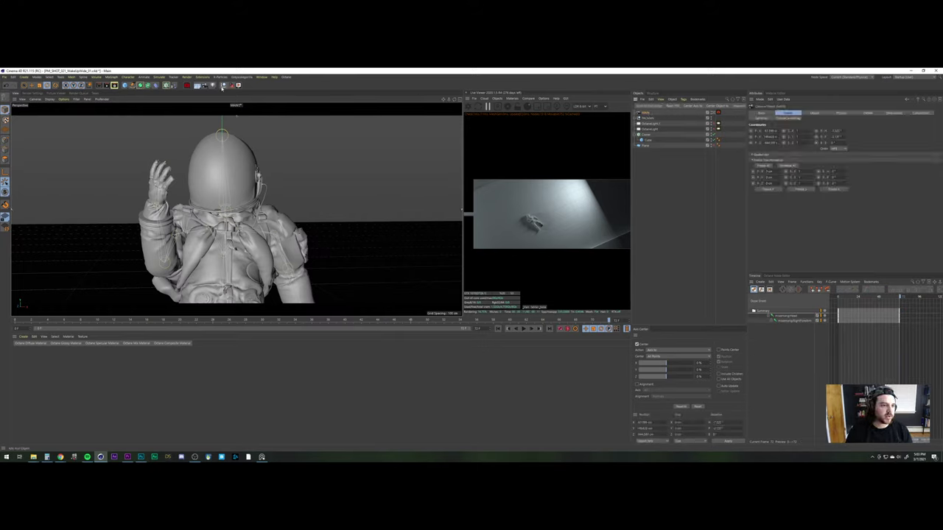
click(222, 86)
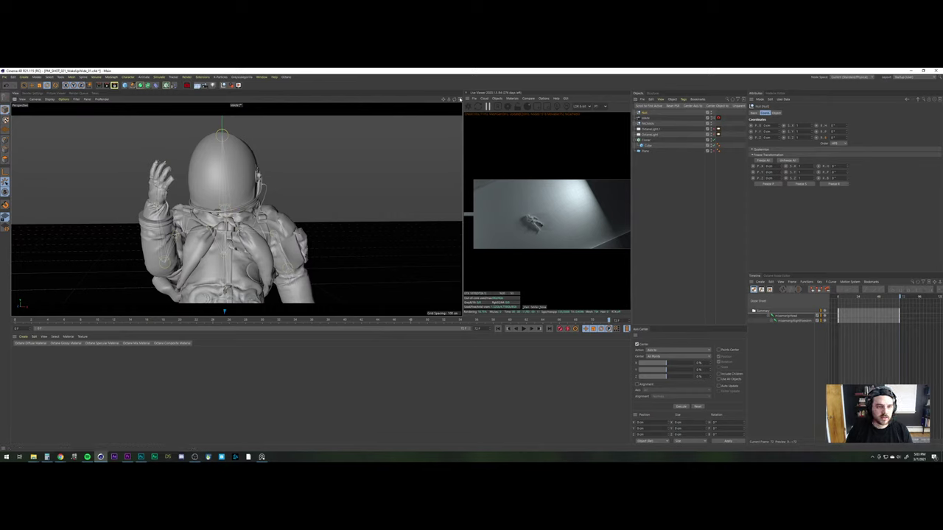
click(461, 99)
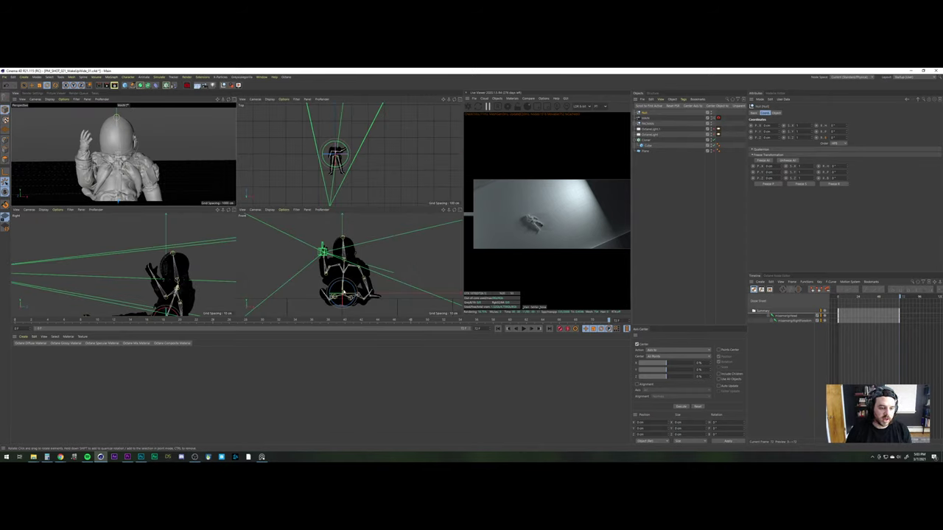
key(e)
drag(343, 284, 344, 242)
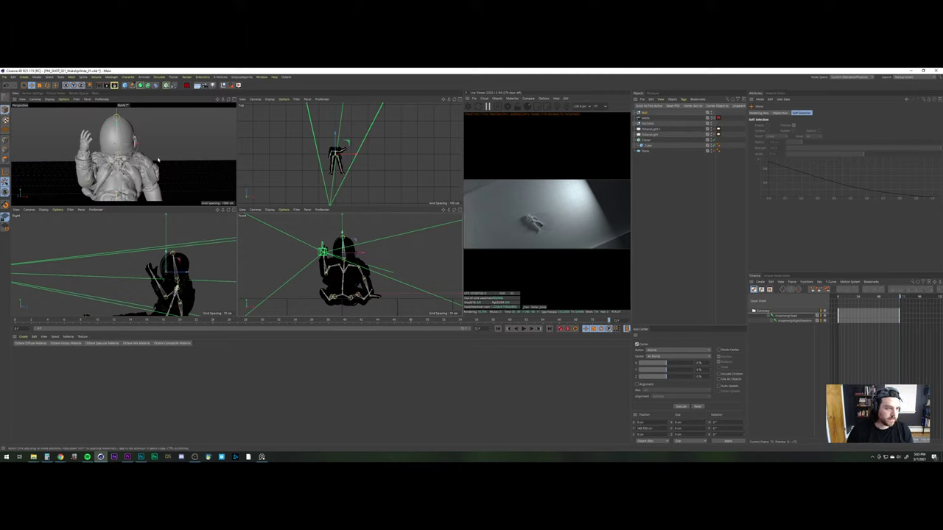
drag(139, 146, 108, 147)
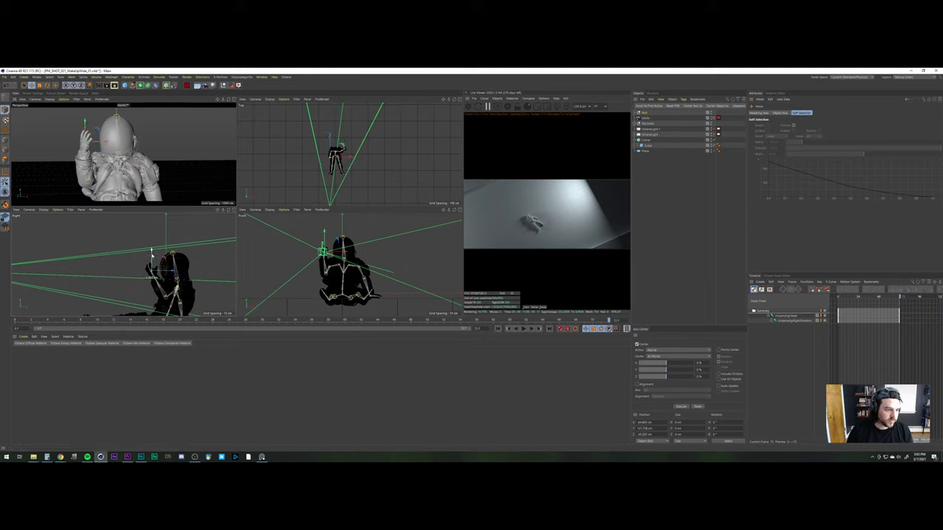
click(234, 102)
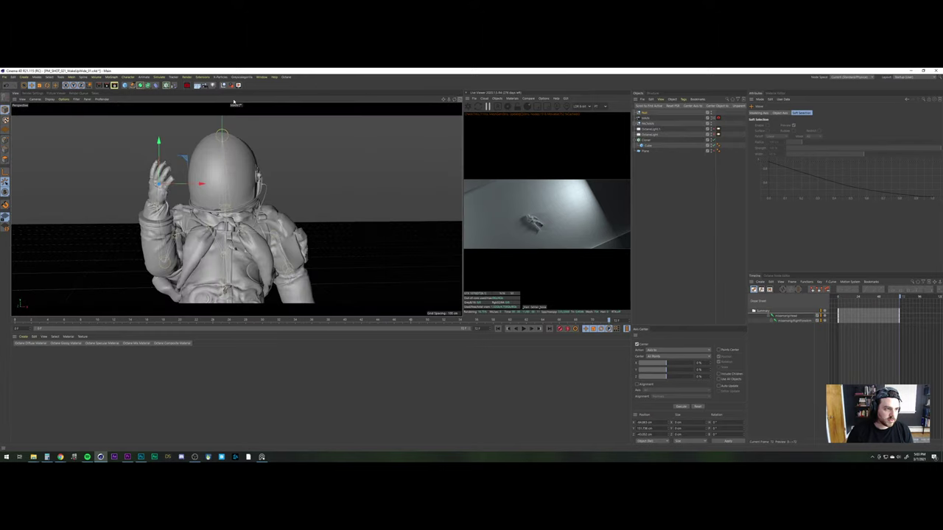
Rename the new null for the camera and make the Wide camera its child
click(646, 113)
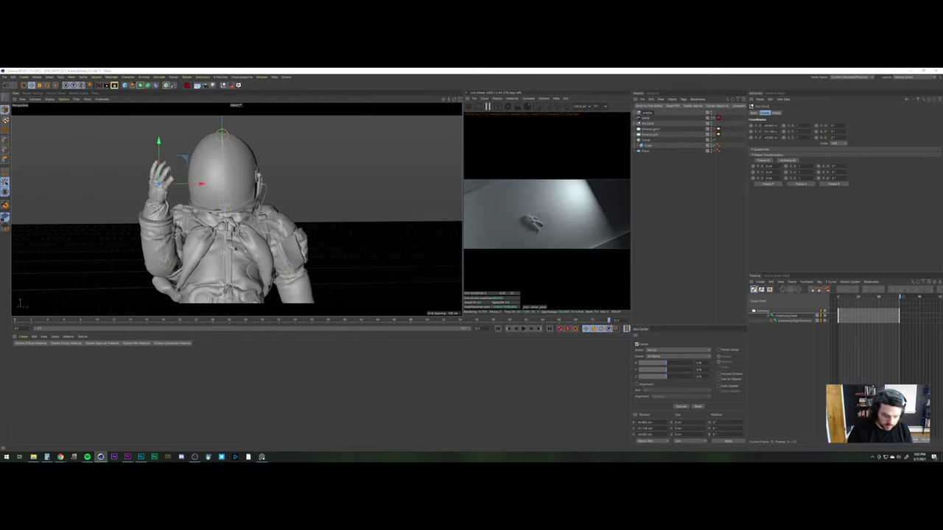
key(Return)
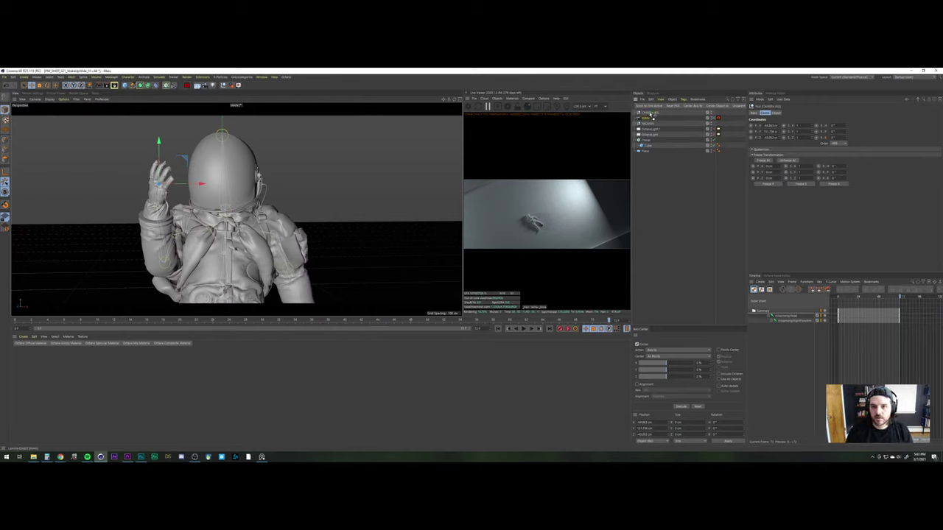
click(652, 118)
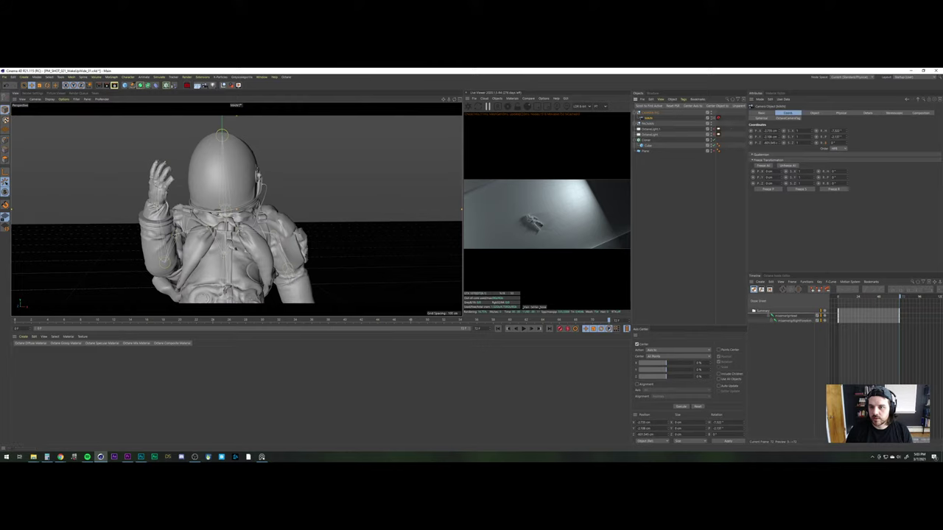
Freeze the Wide camera's transformation, keyframe its zeroed Position Z at the last frame, and keyframe a pulled-back negative Position Z at the first frame
click(769, 167)
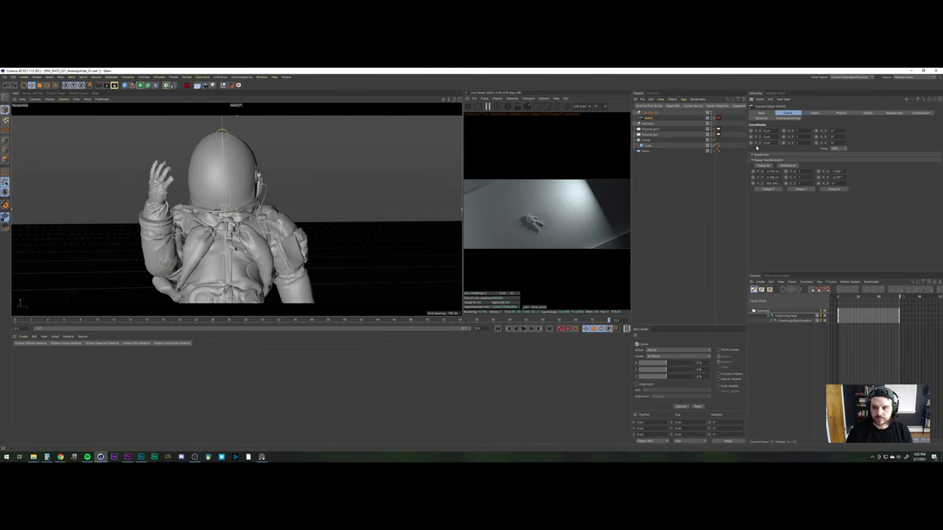
click(751, 144)
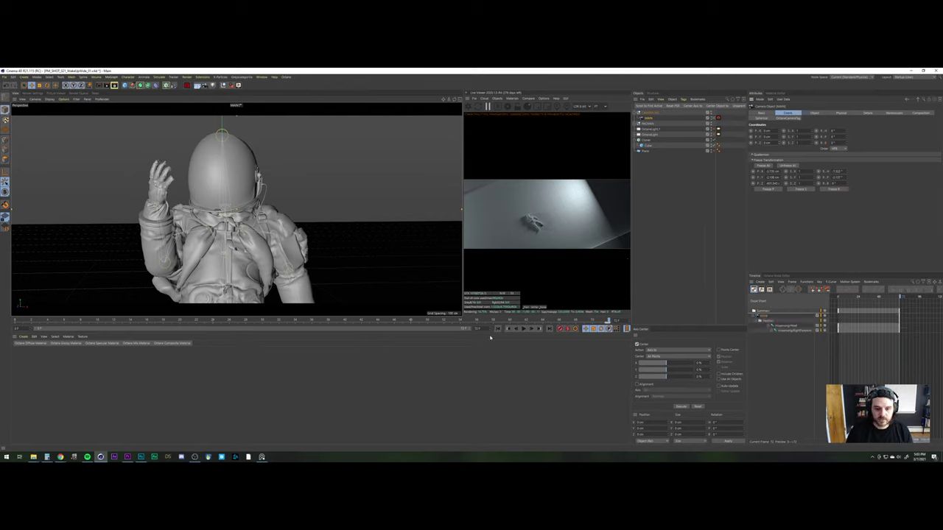
click(498, 329)
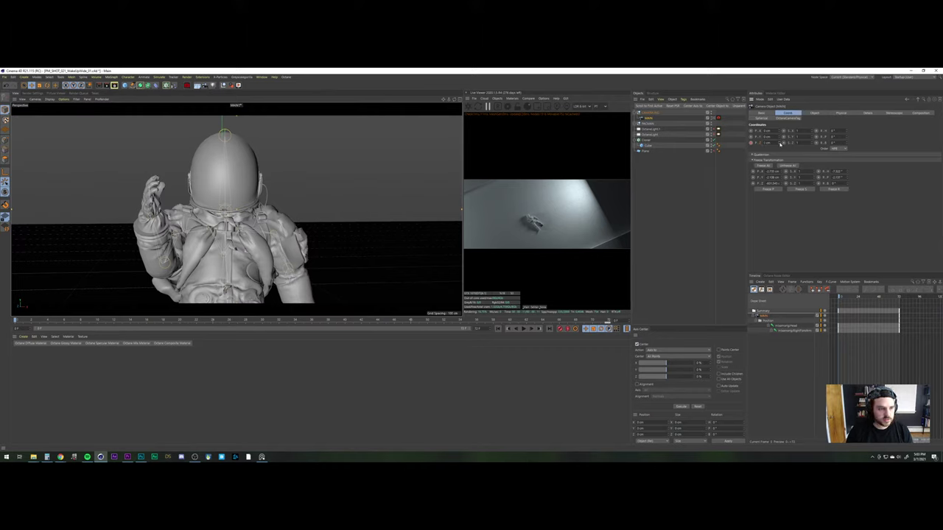
drag(780, 143, 780, 154)
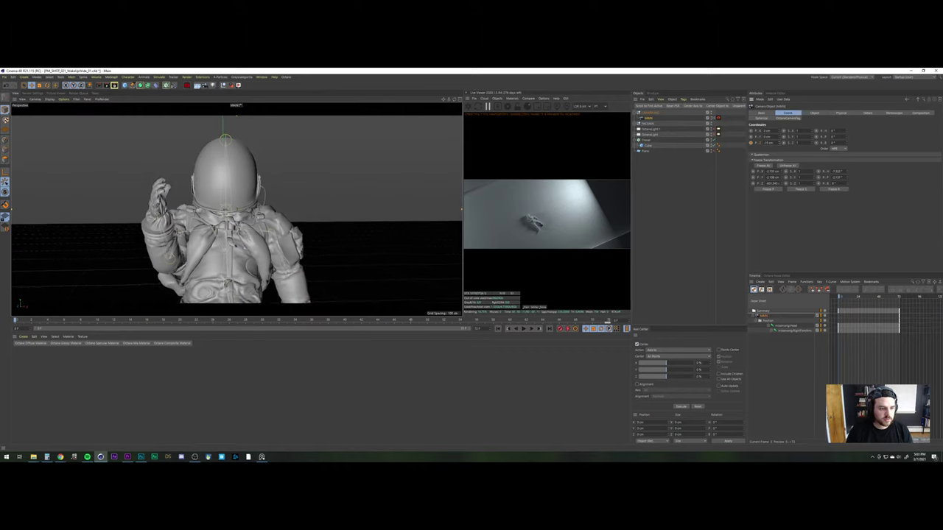
click(751, 144)
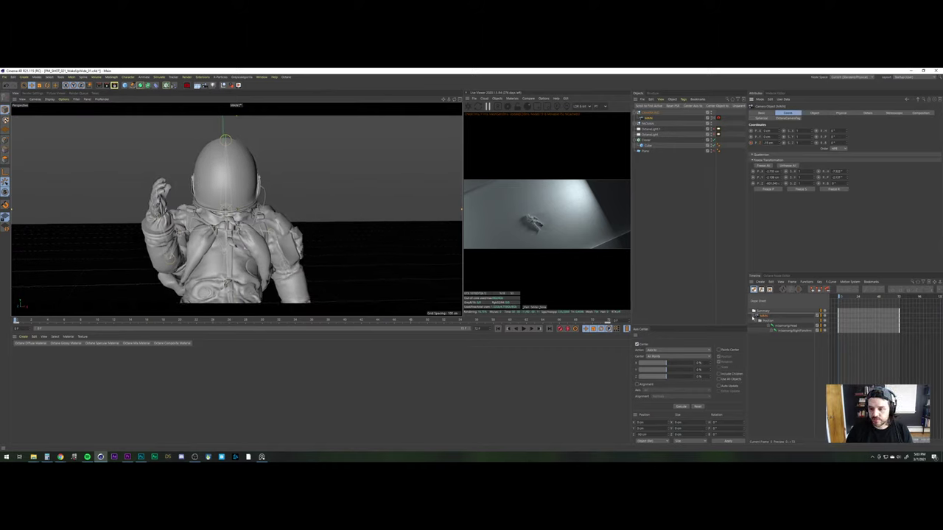
Expand the Wide camera's Position Z track in the timeline, select its curve and play back the camera move
click(752, 317)
click(752, 317)
click(756, 321)
click(759, 327)
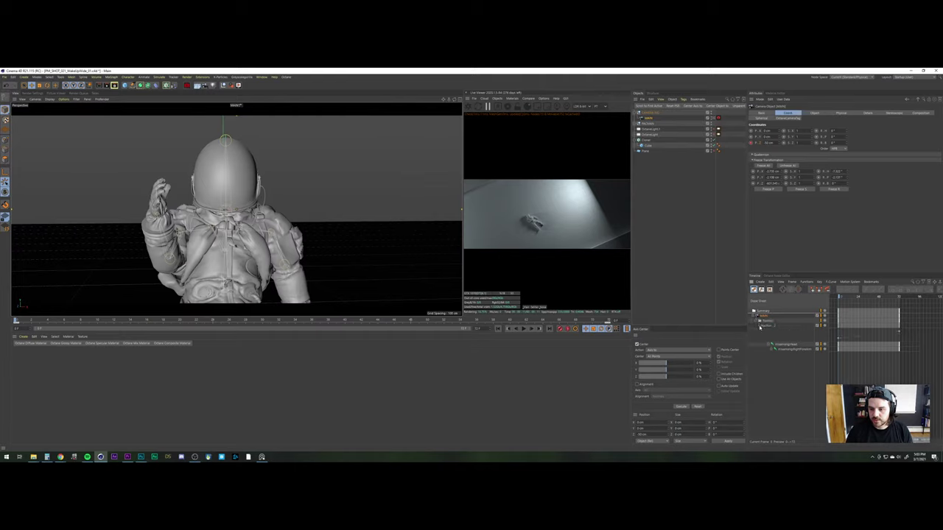
click(771, 327)
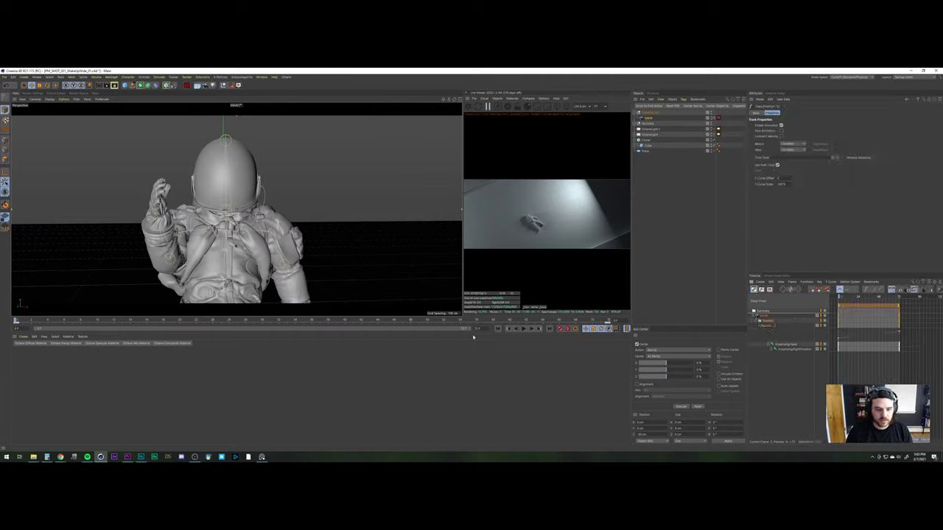
click(523, 328)
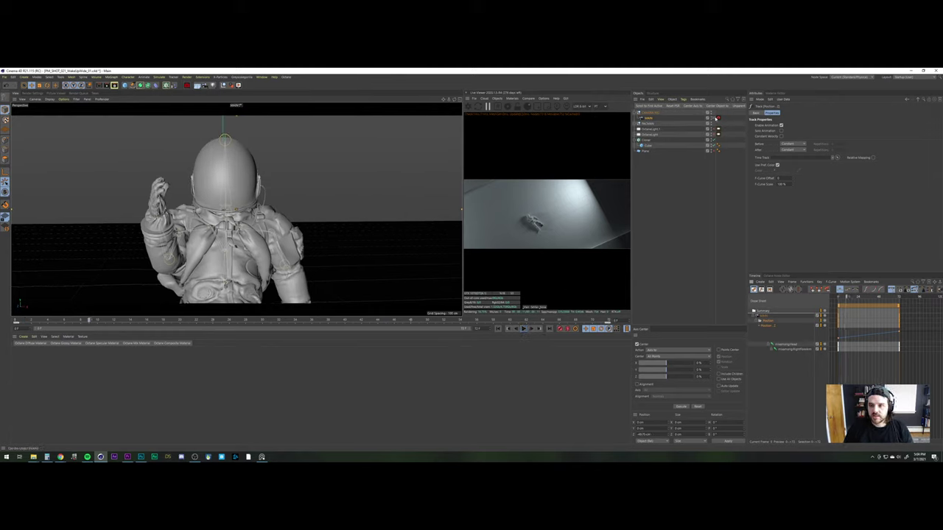
Show the Triangle and Golden Section composition helpers on the Wide camera
click(717, 118)
click(648, 117)
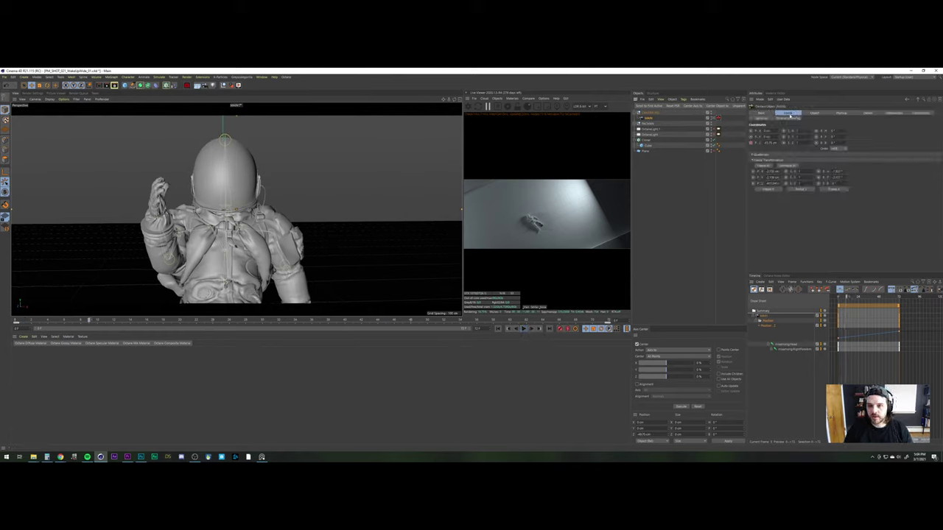
click(918, 113)
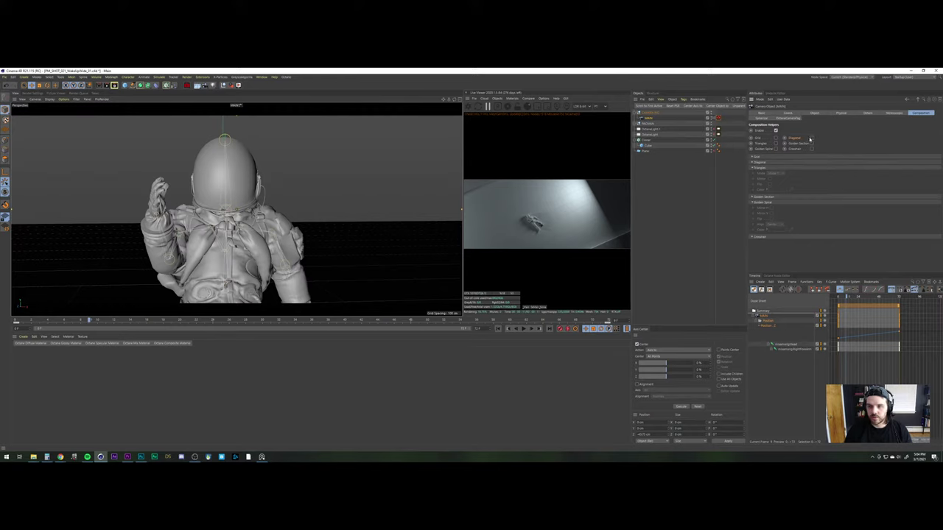
click(811, 138)
click(811, 138)
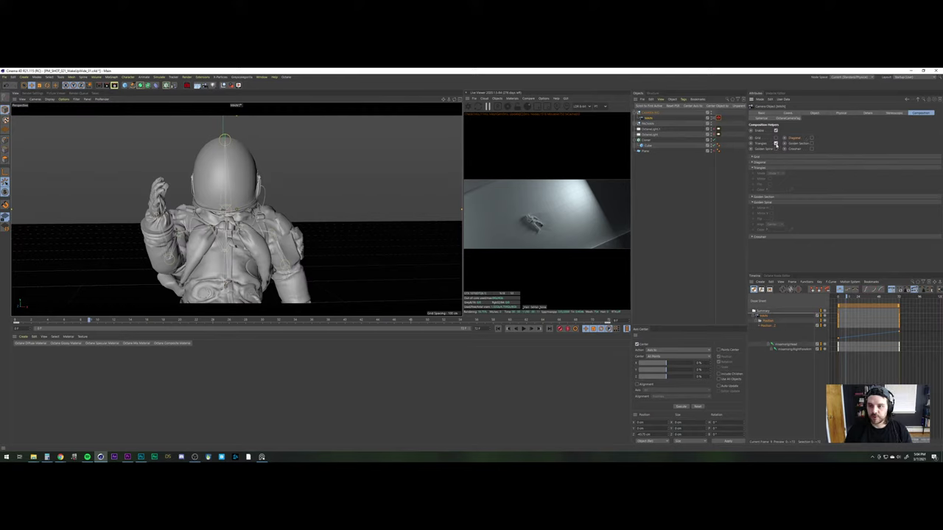
click(775, 144)
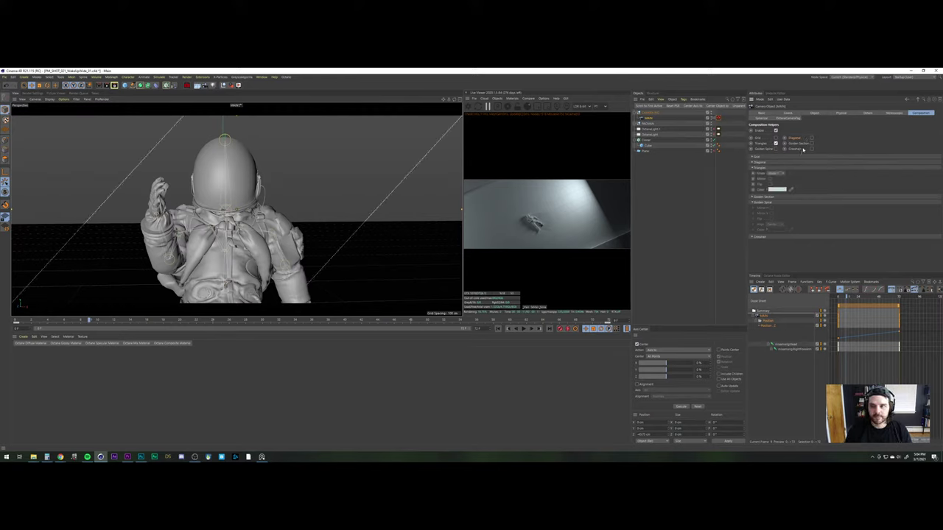
click(810, 143)
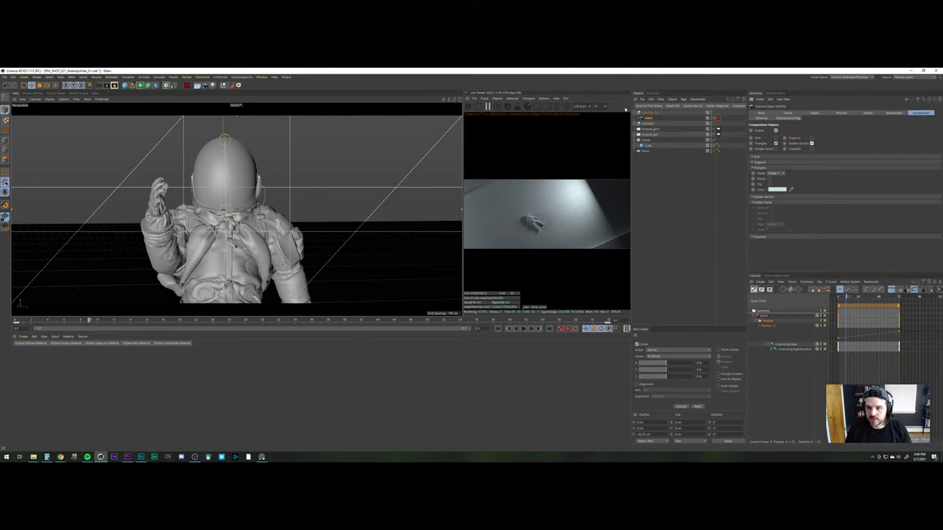
Shift the camera's parent null along X to bring the raised hand closer to the vertical golden section line, and play the shot from the start
click(652, 112)
click(765, 114)
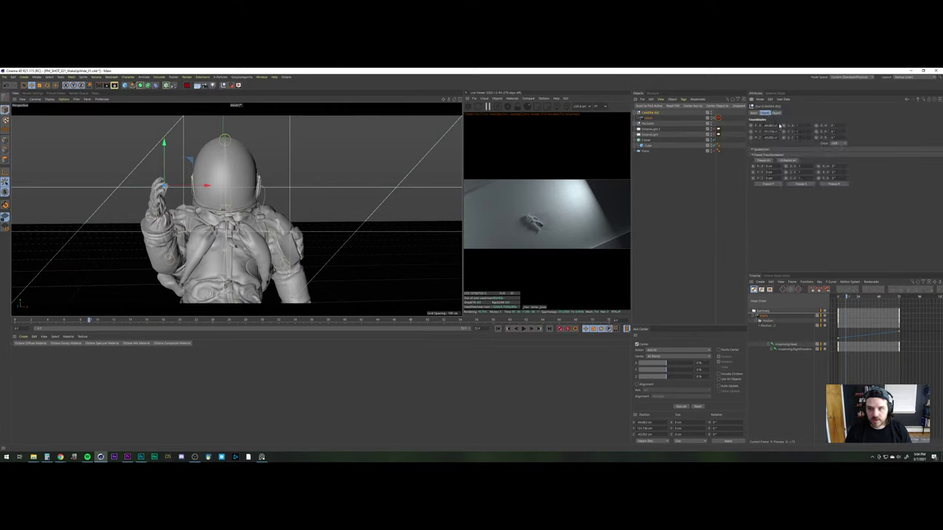
drag(780, 125, 780, 128)
click(498, 329)
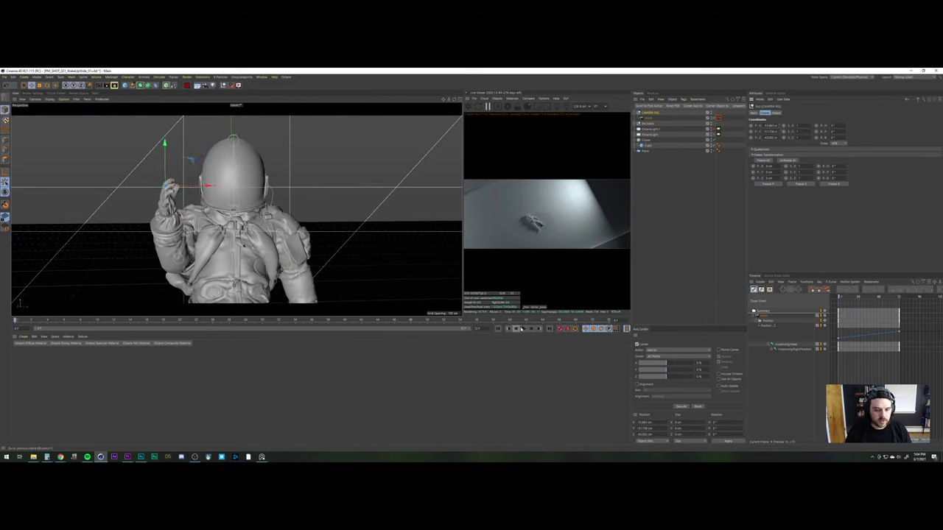
click(523, 329)
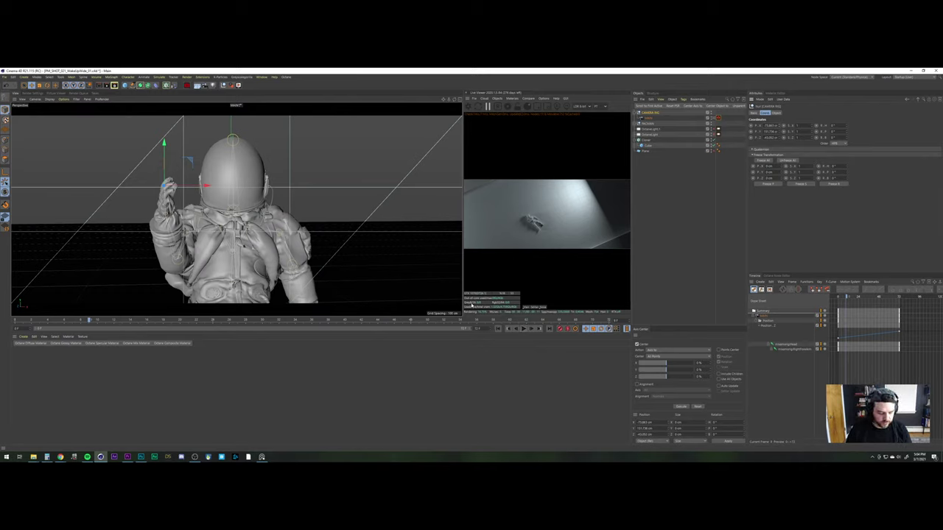
Disable the Wide camera's composition helpers and make a preview render of the shot
click(650, 118)
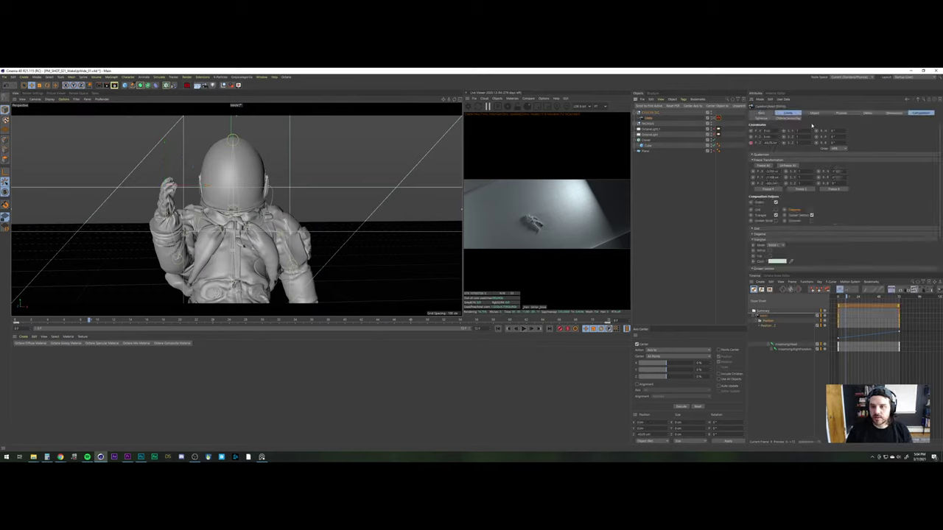
click(910, 114)
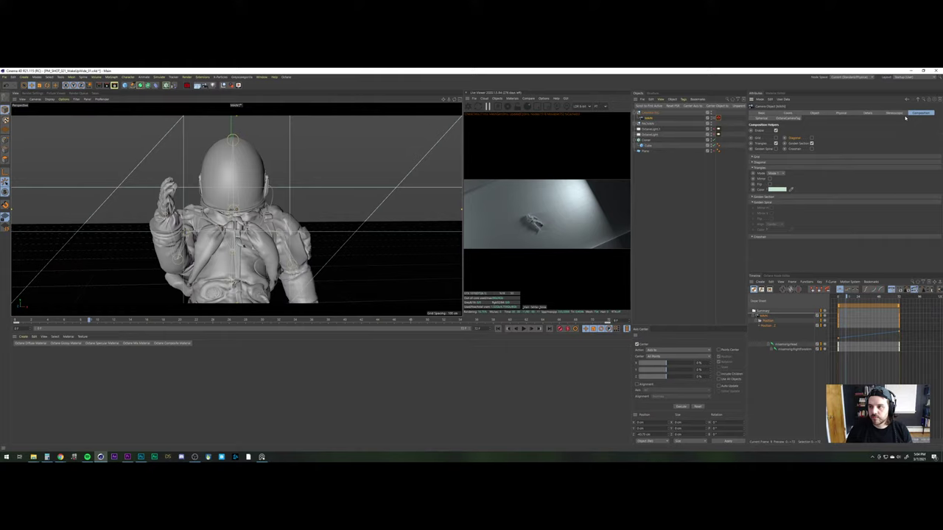
click(776, 130)
key(alt+b)
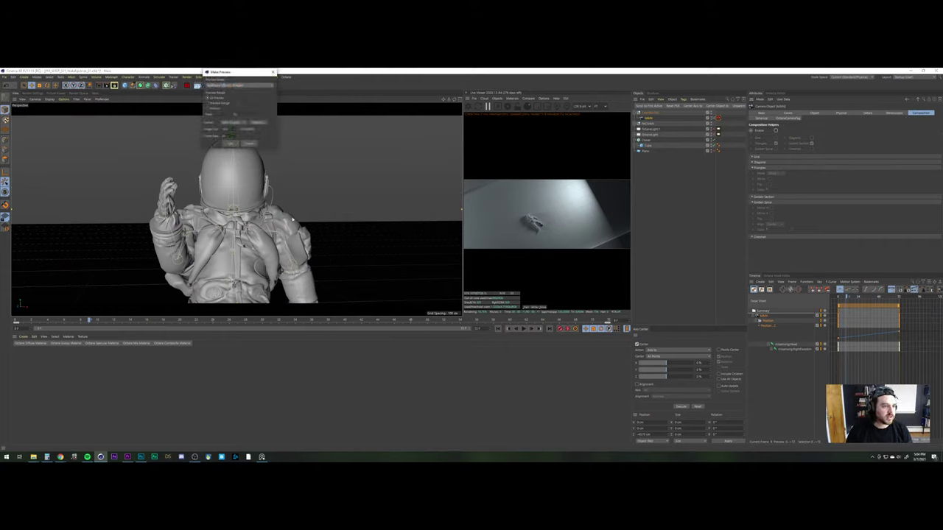
click(235, 144)
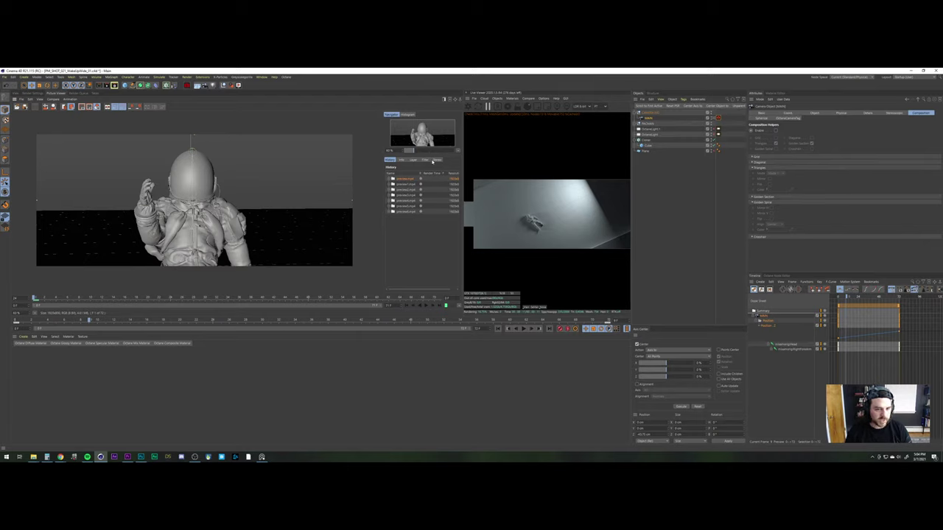
Open the folder containing the rendered preview and copy preview6 into the PLAYBLASTS footage folder
right_click(406, 178)
click(414, 240)
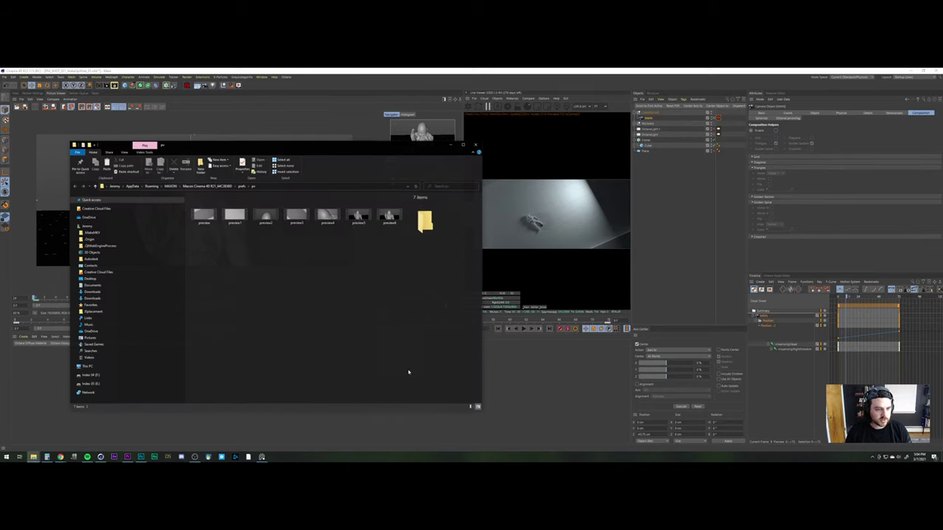
click(389, 215)
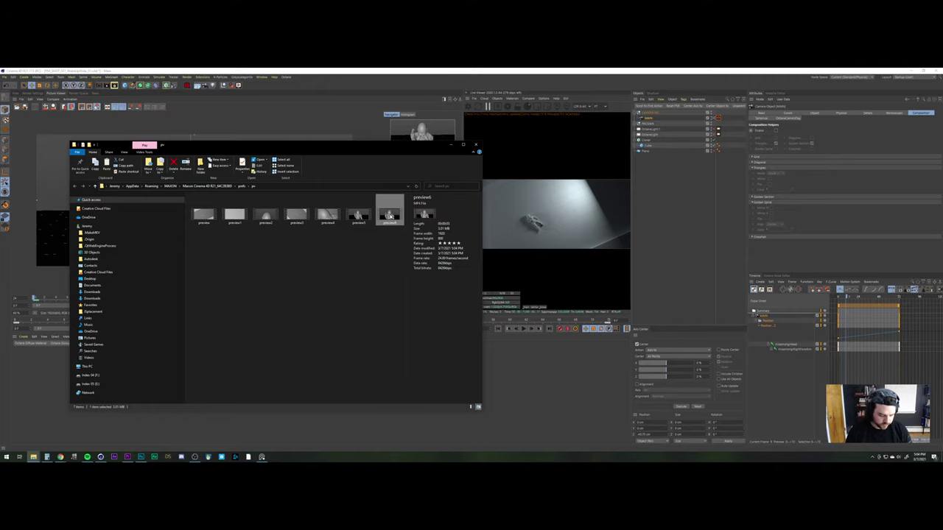
click(37, 456)
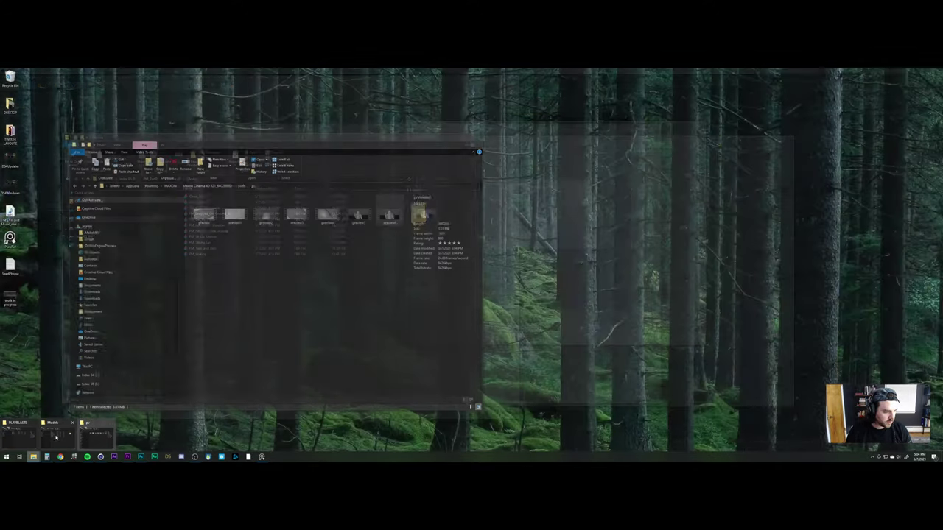
click(59, 436)
key(ctrl+v)
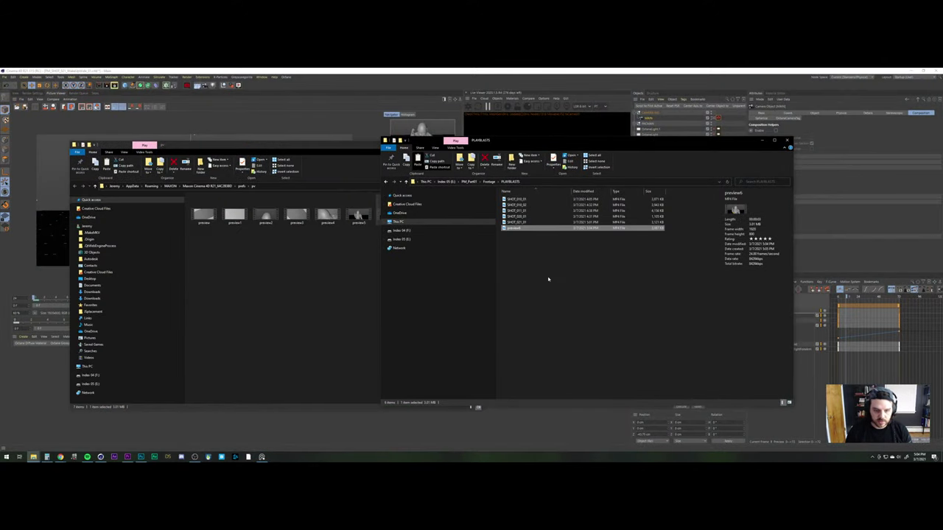
Rename the copied preview6 file in PLAYBLASTS as SHOT_021_02
key(F2)
text(SHOT_)
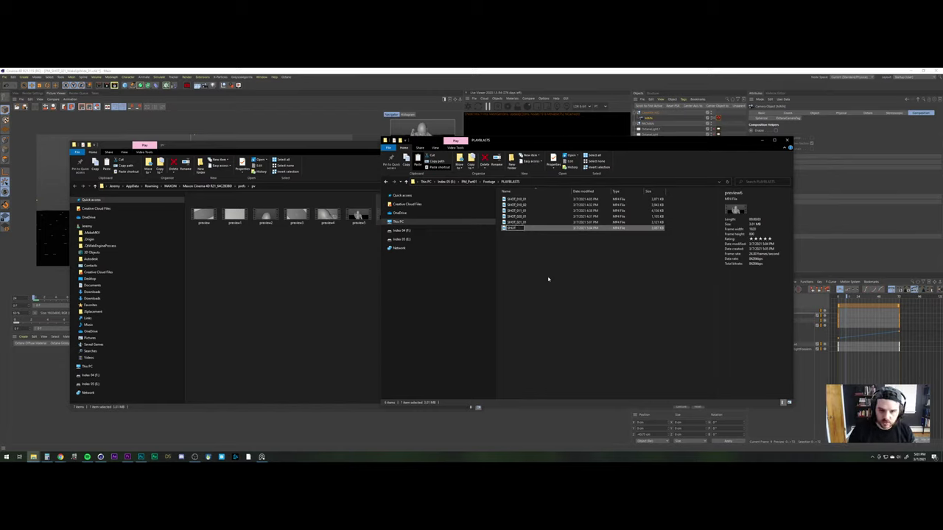
key(Return)
key(Up)
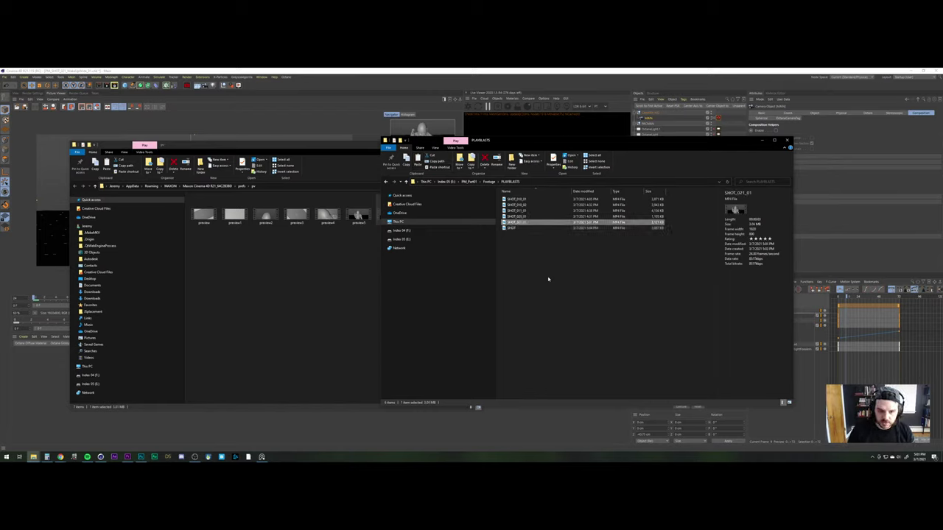
key(F2)
key(Escape)
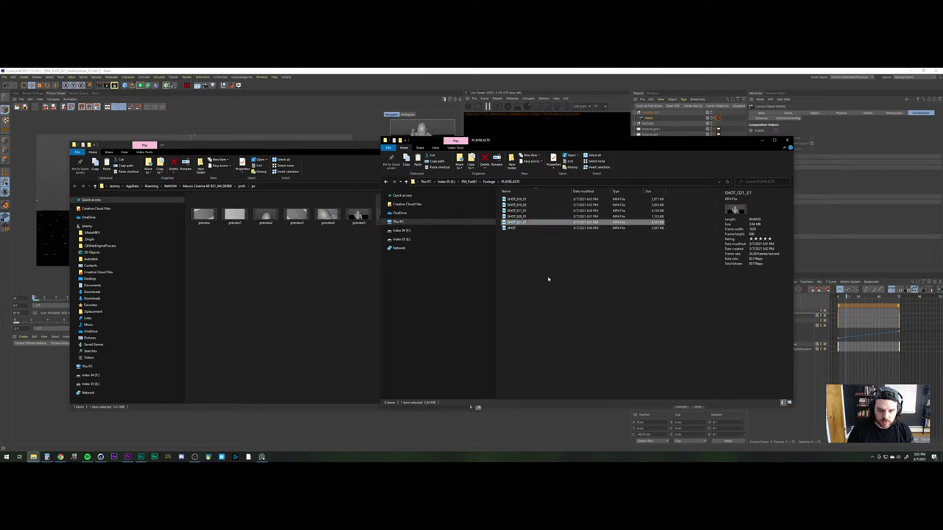
key(F2)
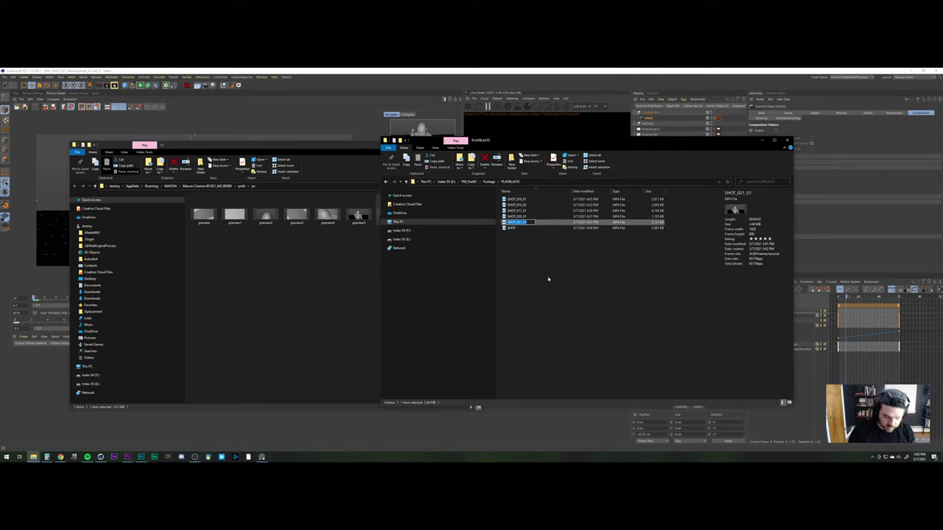
key(Return)
key(Down)
key(F2)
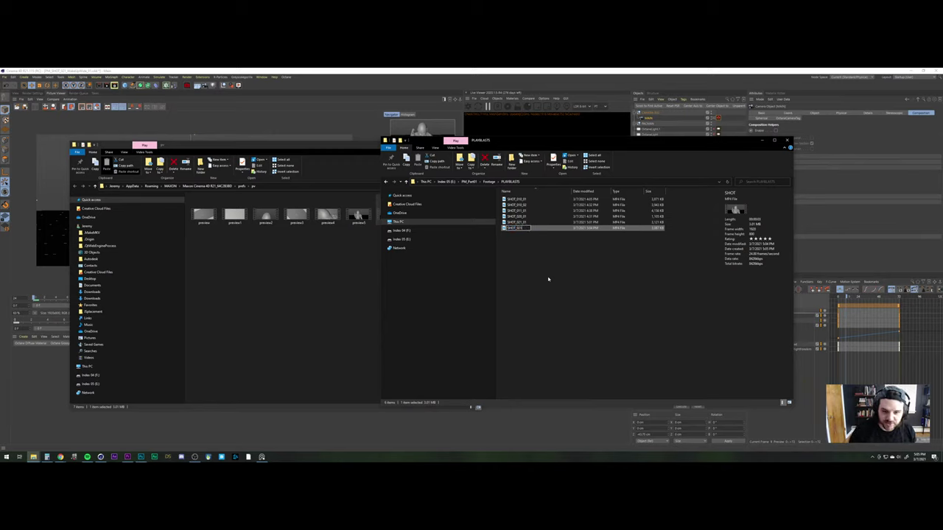
text(SHOT_021_02)
key(Return)
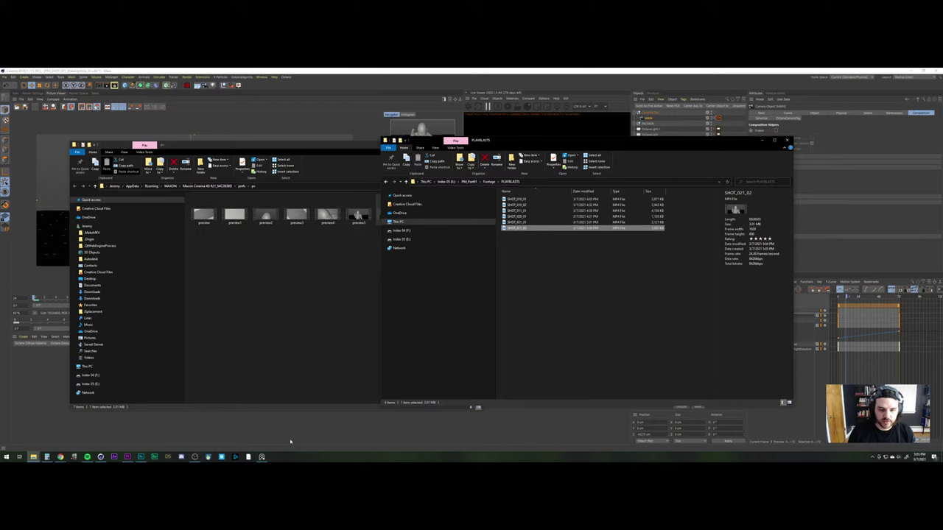
Switch to Premiere Pro, import SHOT_021_02 into the Footage bin and place it over the existing SHOT_021 clip in the sequence
click(127, 456)
click(28, 435)
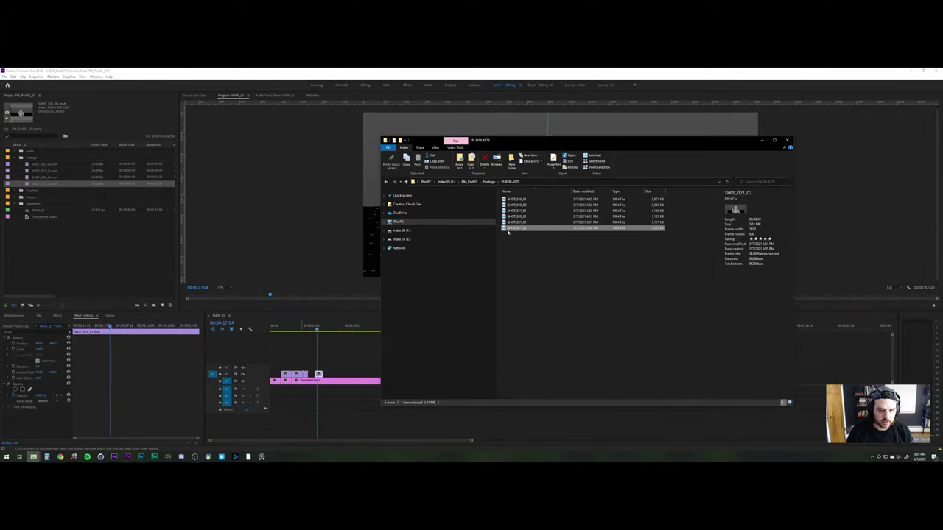
drag(512, 229, 31, 159)
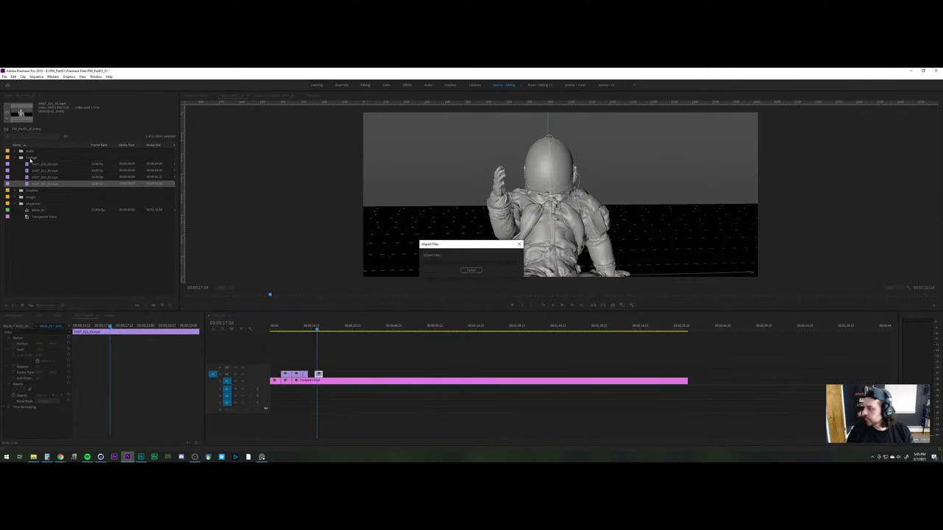
drag(42, 191, 318, 374)
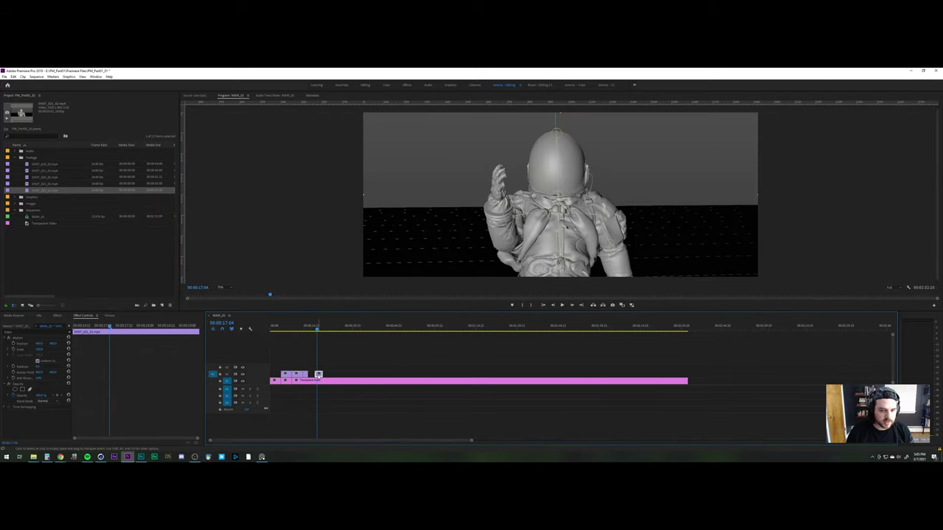
Play and scrub the new SHOT_021_02 clip in the sequence to review the camera move and arm motion
click(310, 332)
key(space)
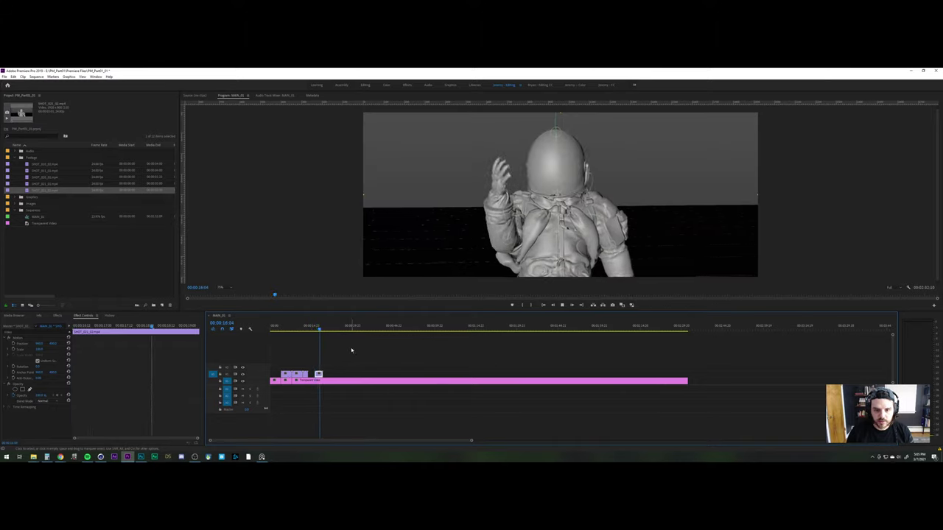
click(317, 329)
key(space)
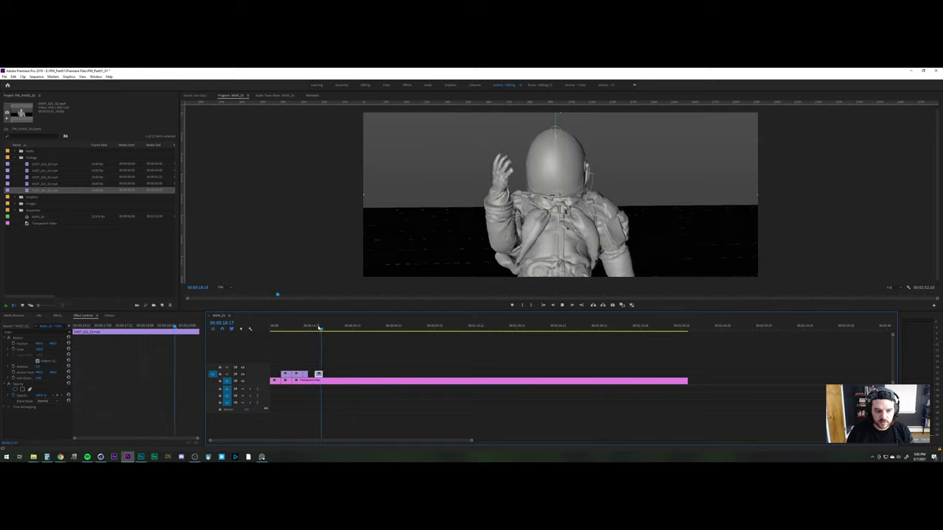
click(320, 329)
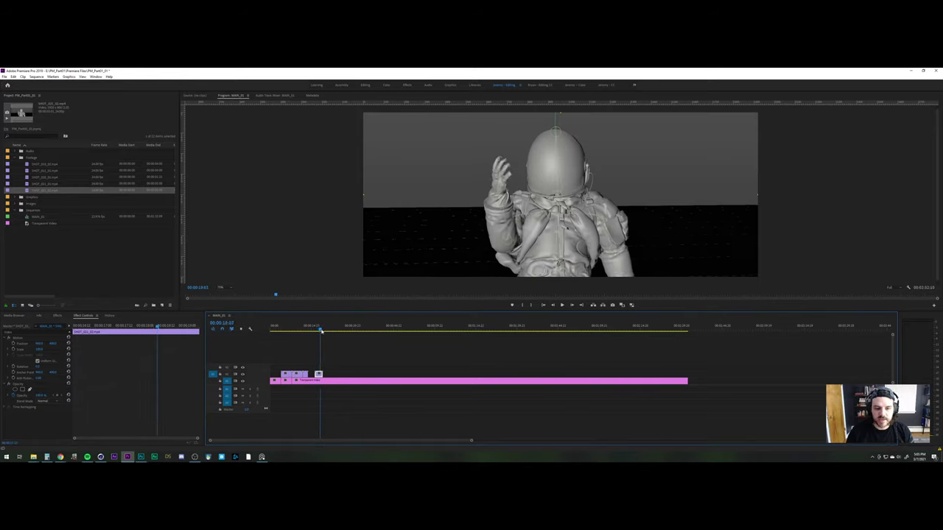
drag(319, 330, 319, 331)
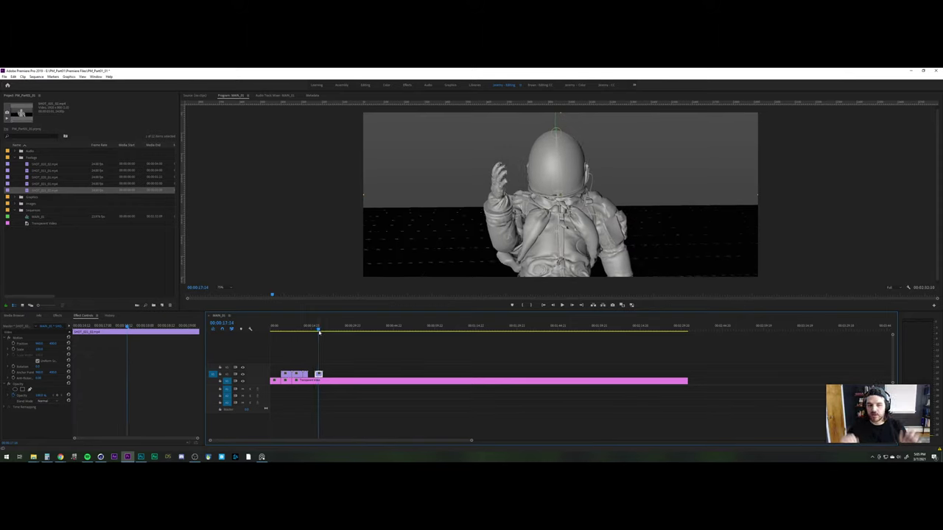
click(315, 328)
key(space)
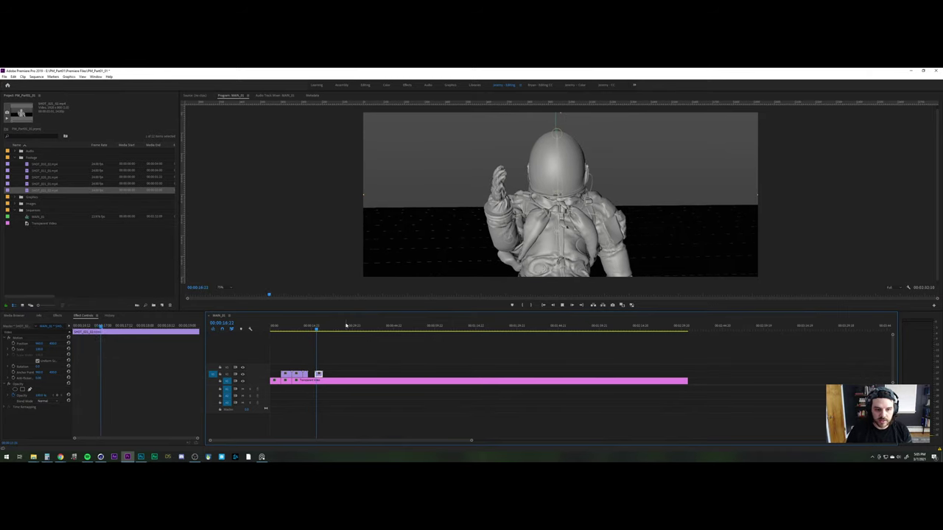
key(space)
Switch to Cinema 4D's perspective view and add a cube, moving it up and back behind the astronaut
click(102, 456)
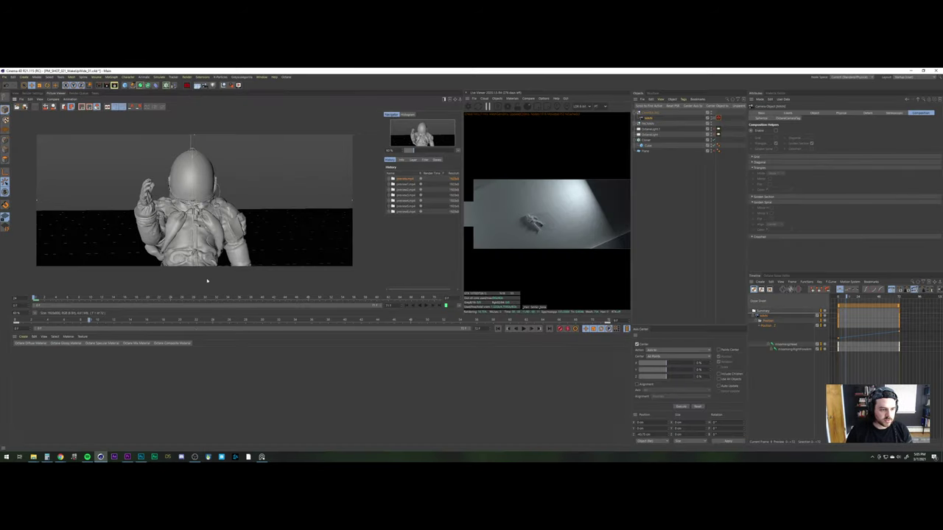
click(15, 94)
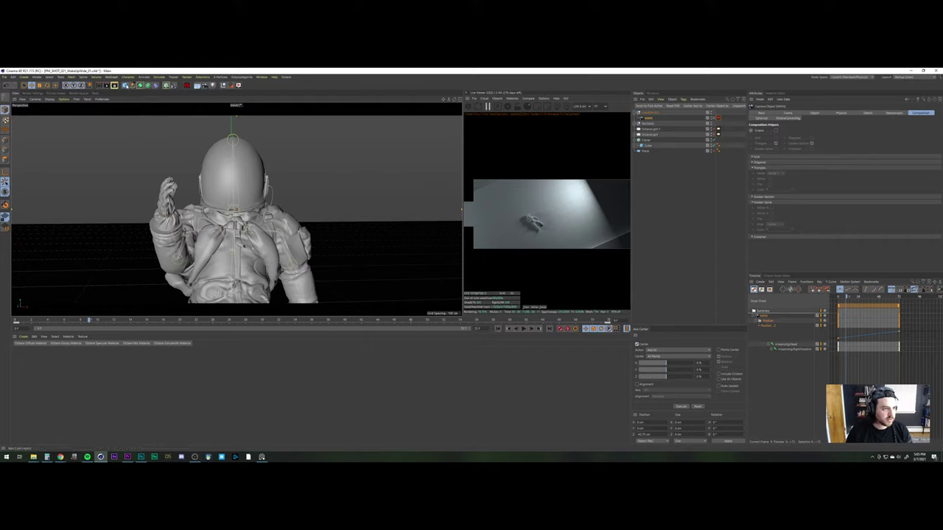
click(126, 86)
drag(228, 283, 231, 260)
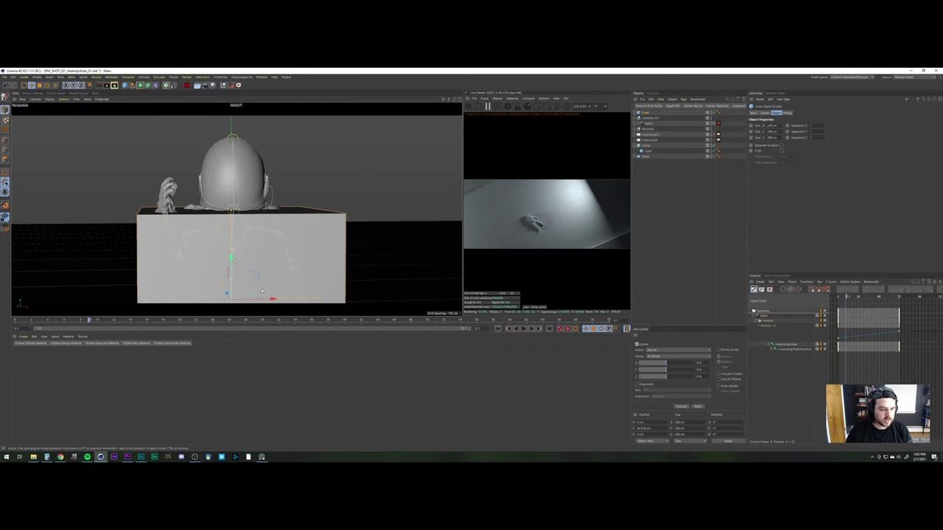
drag(226, 294, 216, 247)
Play the shot from its first frame to judge the camera move against the cube, and delete the cube
click(498, 328)
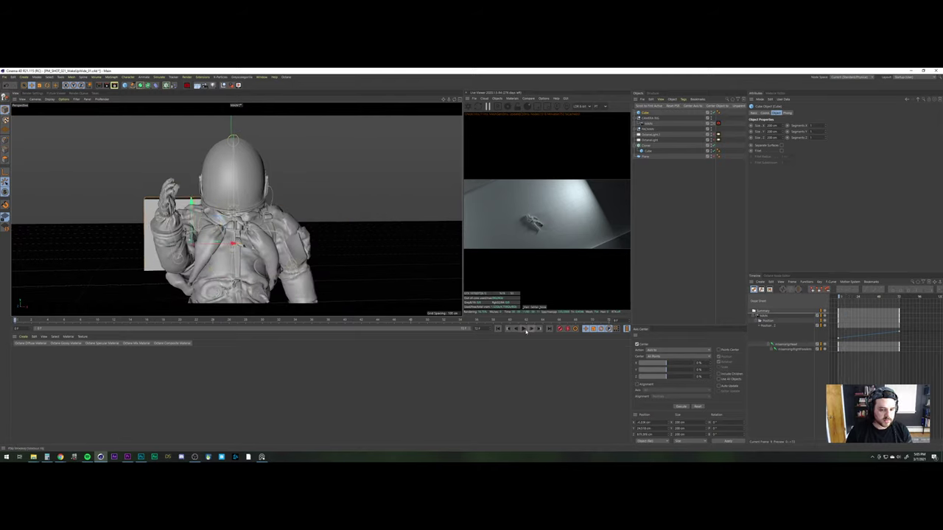
click(524, 329)
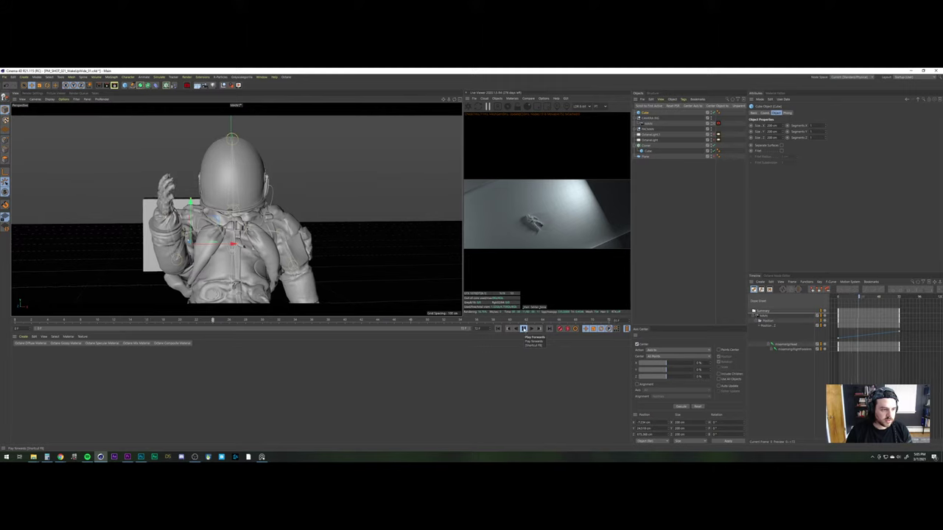
click(524, 328)
click(711, 211)
click(646, 113)
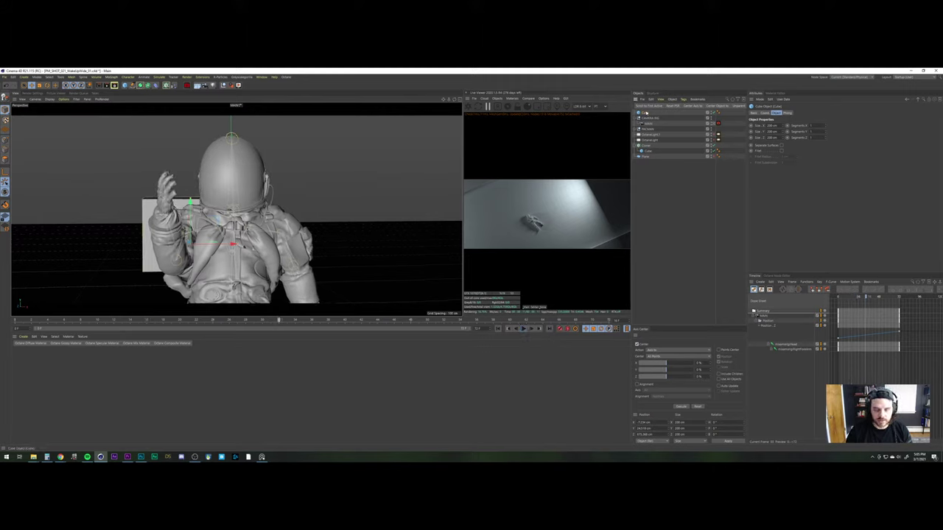
key(Delete)
click(647, 112)
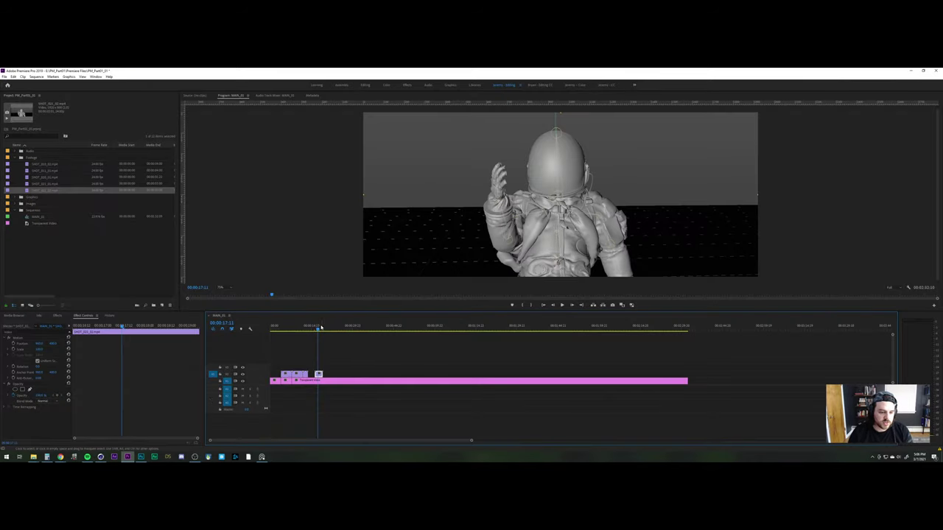
Return to Premiere Pro and review the transition from the helmet close-up across the gap to the SHOT_021 clip
click(305, 326)
key(space)
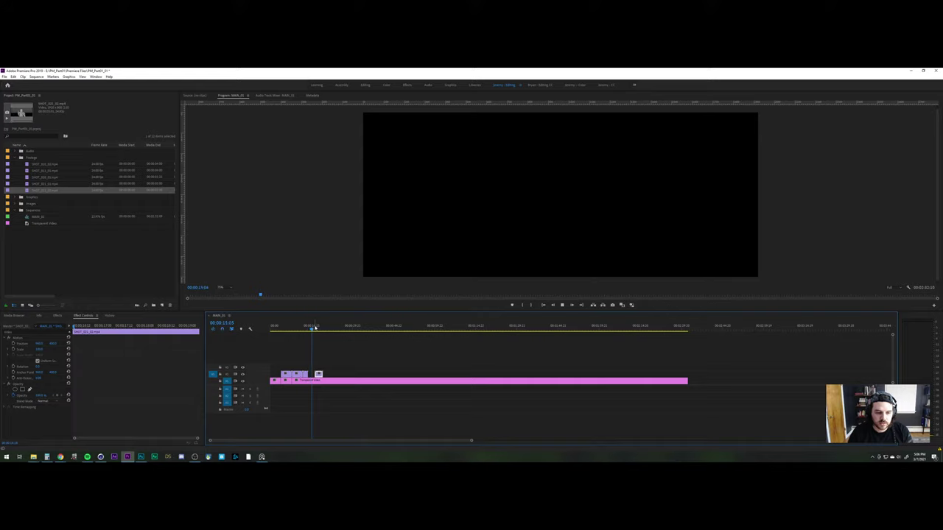
click(305, 330)
key(space)
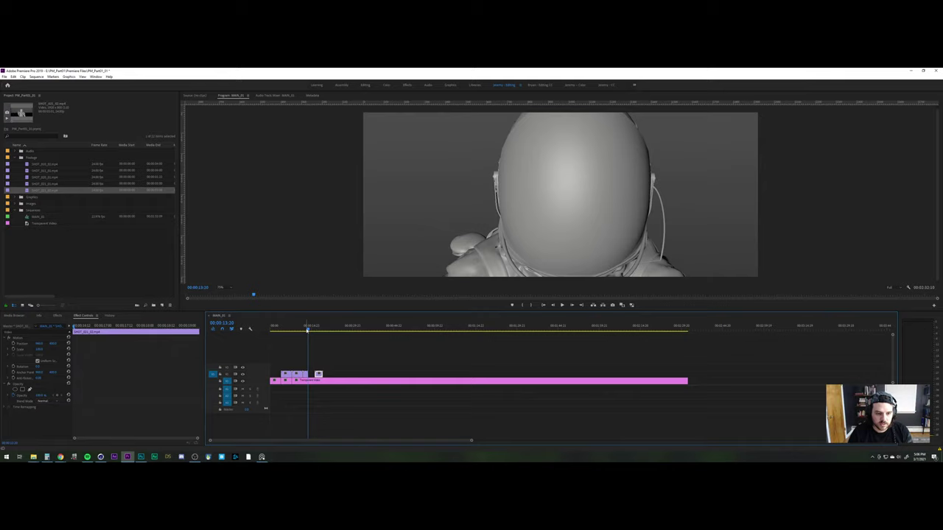
mouse_move(307, 331)
mouse_down()
mouse_move(320, 333)
mouse_move(302, 334)
mouse_up()
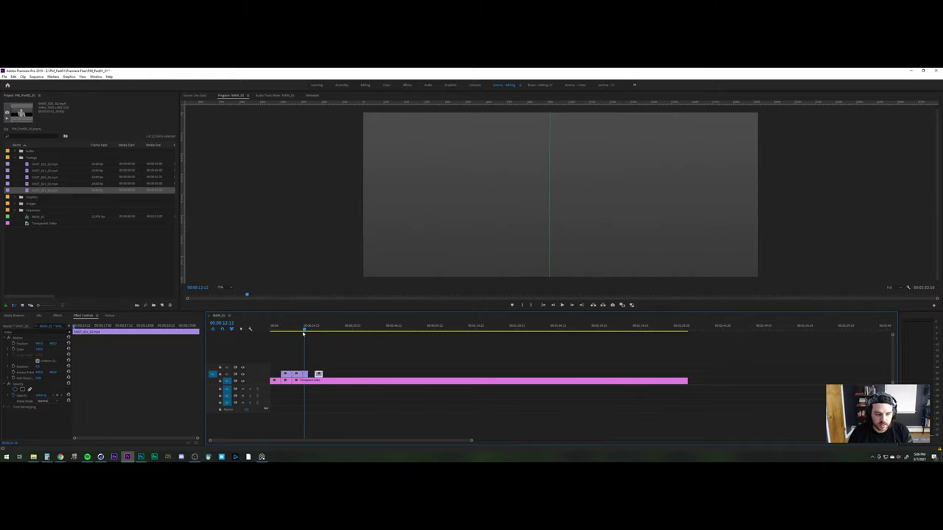
Switch to the Mixamo page in the browser and scrub the Waking animation back to examine the sit-up pose
click(46, 457)
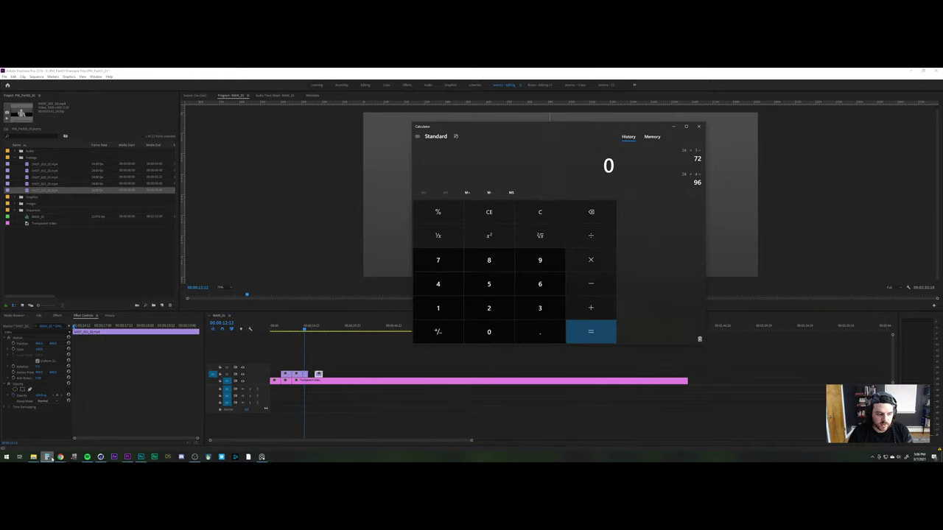
click(673, 127)
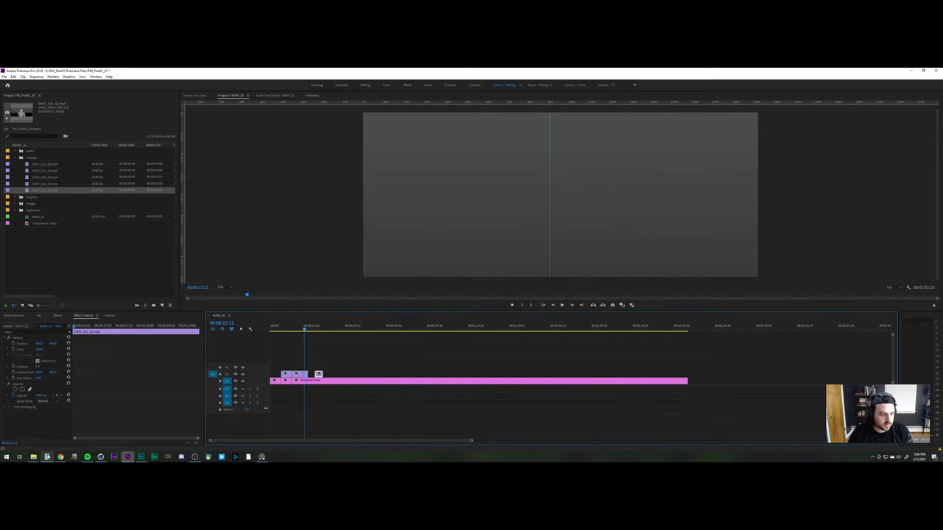
click(74, 440)
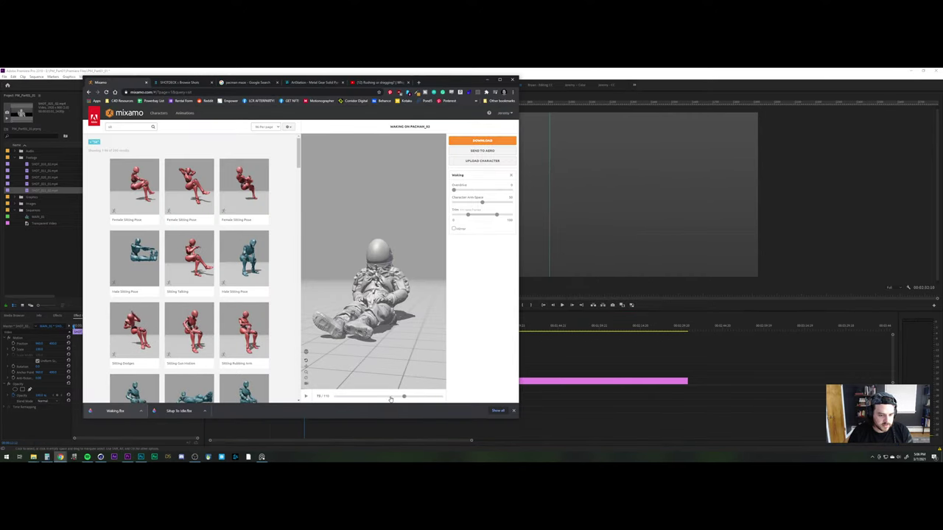
drag(402, 397, 377, 396)
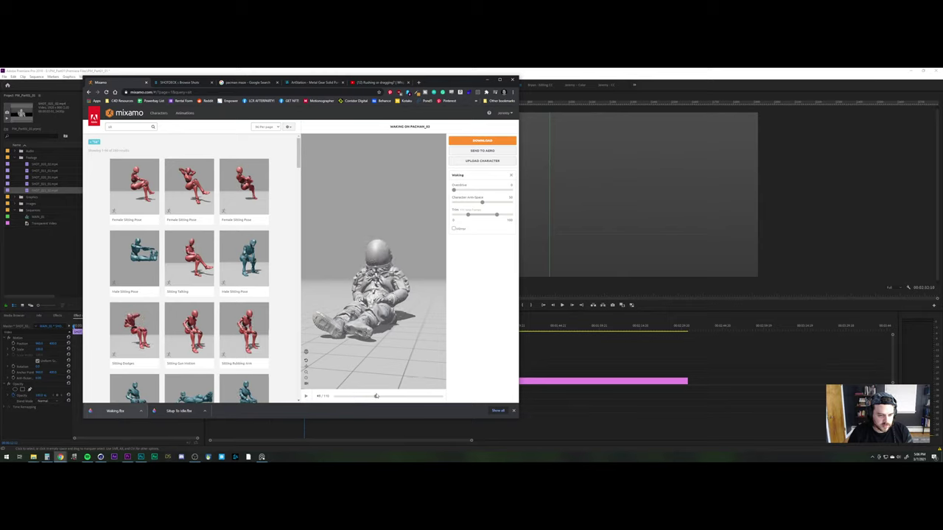
mouse_move(377, 396)
mouse_down()
mouse_move(419, 396)
mouse_move(362, 396)
mouse_move(436, 399)
mouse_move(356, 396)
mouse_move(399, 398)
mouse_move(377, 397)
mouse_up()
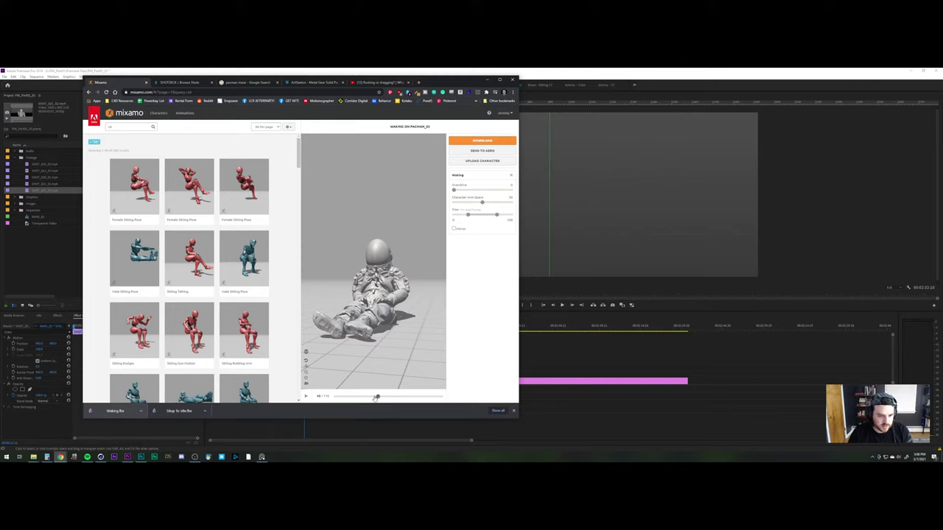
Switch back to Premiere Pro, scrub through the helmet close-up and play the sequence from near its beginning
click(555, 366)
click(309, 331)
mouse_move(309, 331)
mouse_down()
mouse_move(300, 332)
mouse_move(308, 336)
mouse_up()
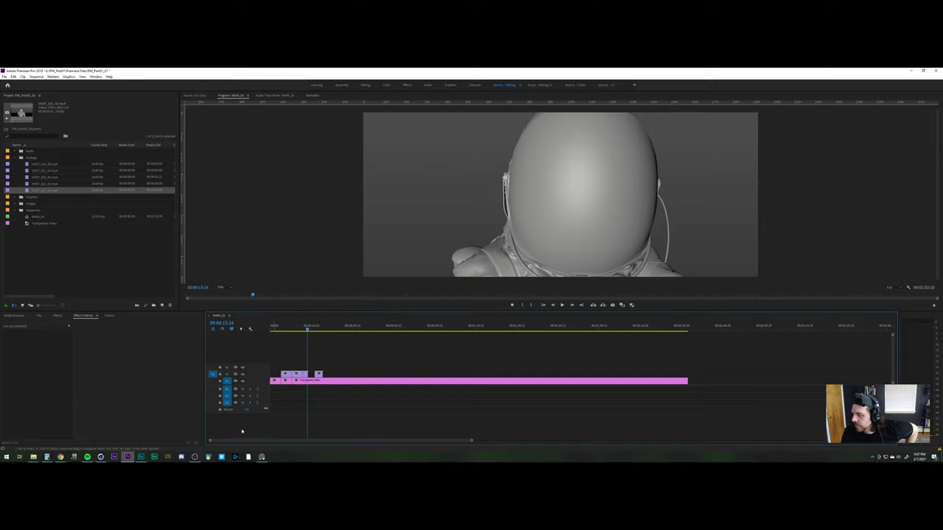
drag(304, 335, 278, 331)
key(space)
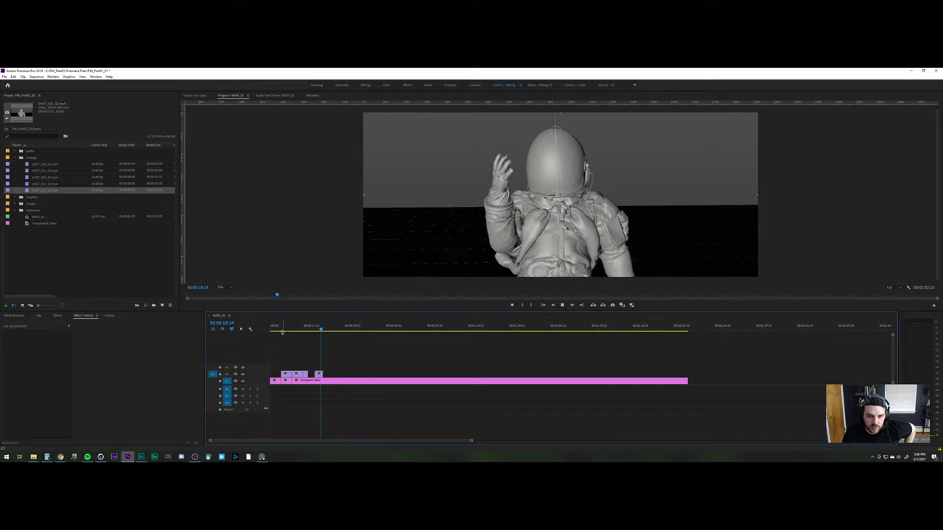
Stop playback and scrub across the gap between the helmet close-up and the SHOT_021 clip
key(space)
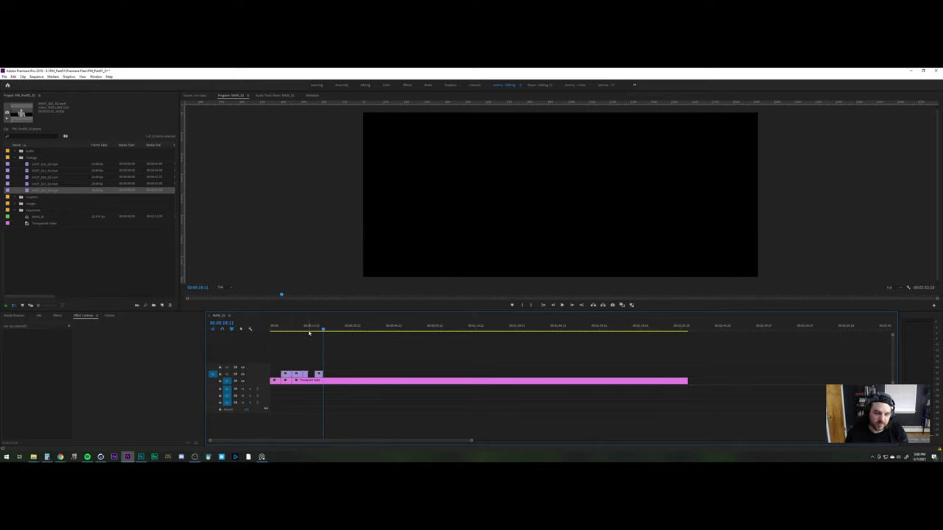
drag(308, 330, 313, 331)
key(space)
click(309, 331)
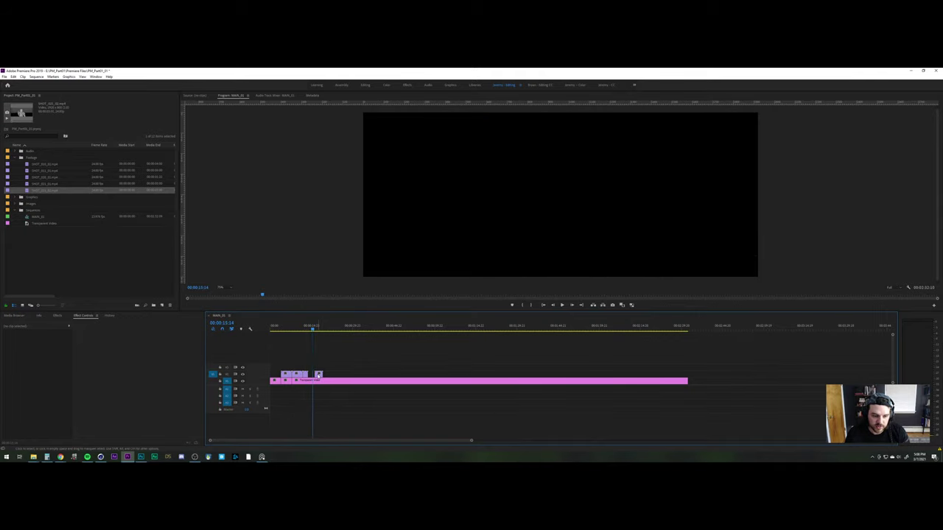
Try closing the gap by moving the SHOT_021 clip against the helmet close-up, play the cut, and undo the move
drag(319, 376, 312, 375)
click(304, 331)
key(space)
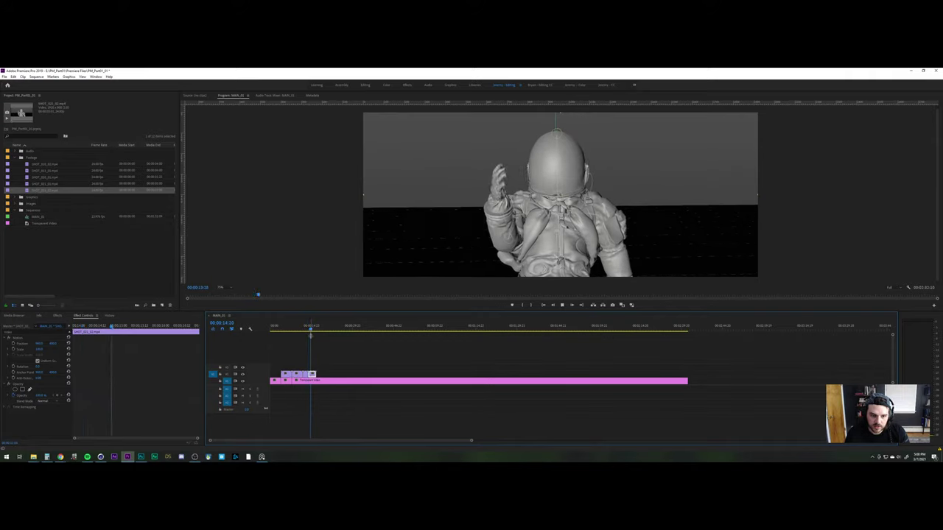
key(space)
key(ctrl+z)
Replay the helmet close-up up to the gap and scrub back through its final frames
click(304, 330)
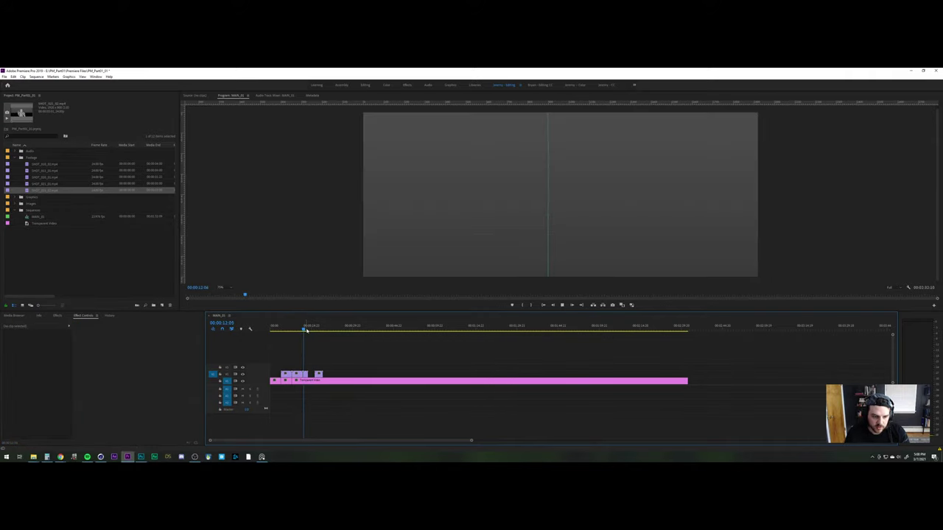
key(space)
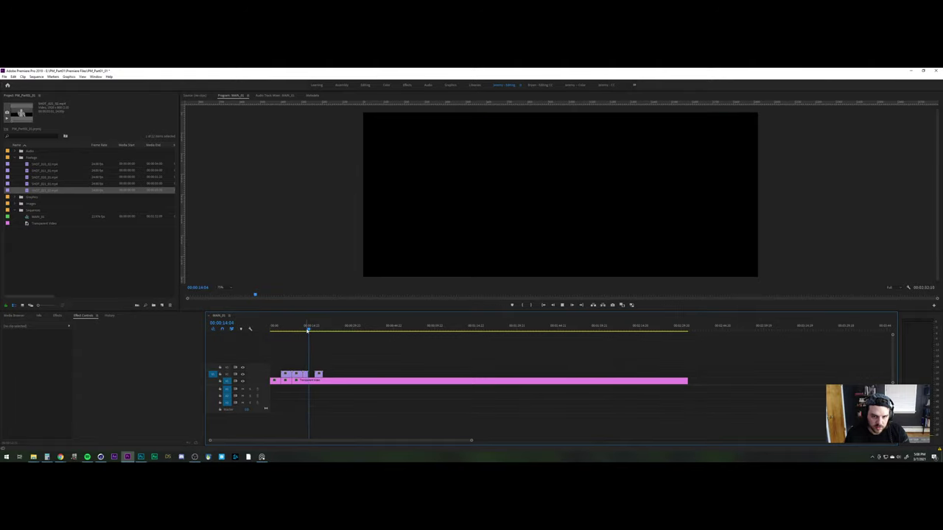
key(space)
click(308, 329)
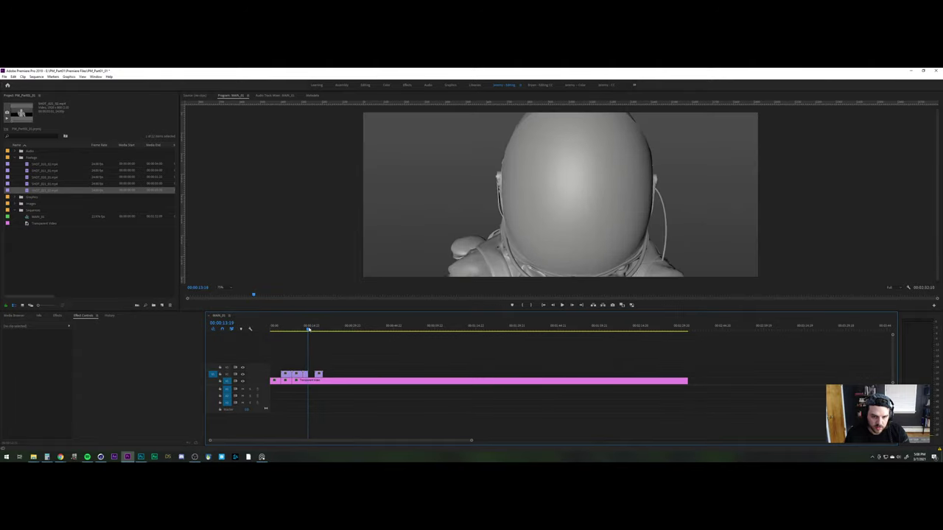
drag(308, 329, 306, 329)
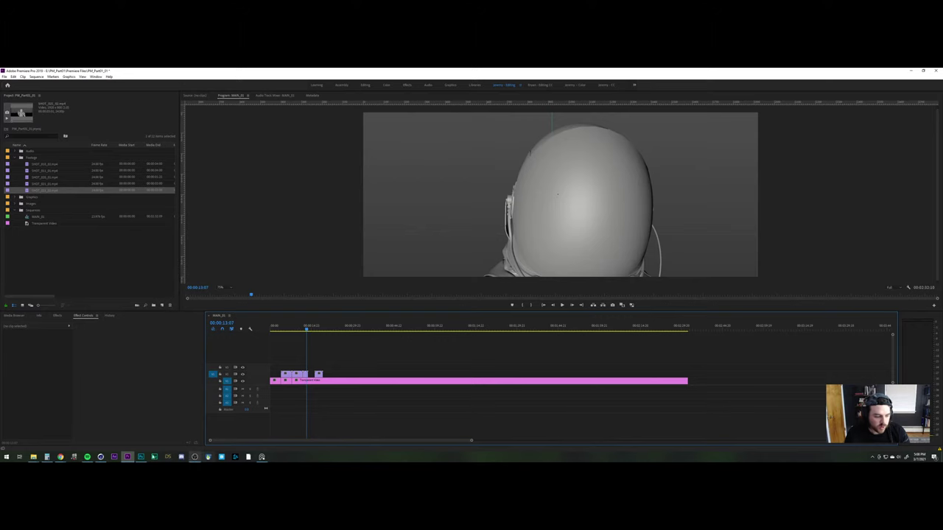
Switch to Cinema 4D and open the recent project PM_SHOT02_WakeUp_01.c4d at the end of the helmet close-up
click(100, 457)
key(v)
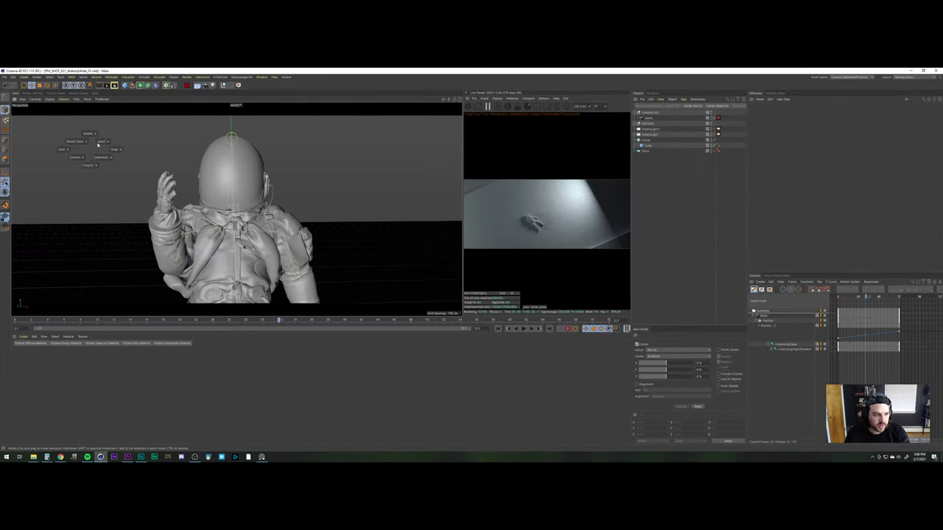
key(v)
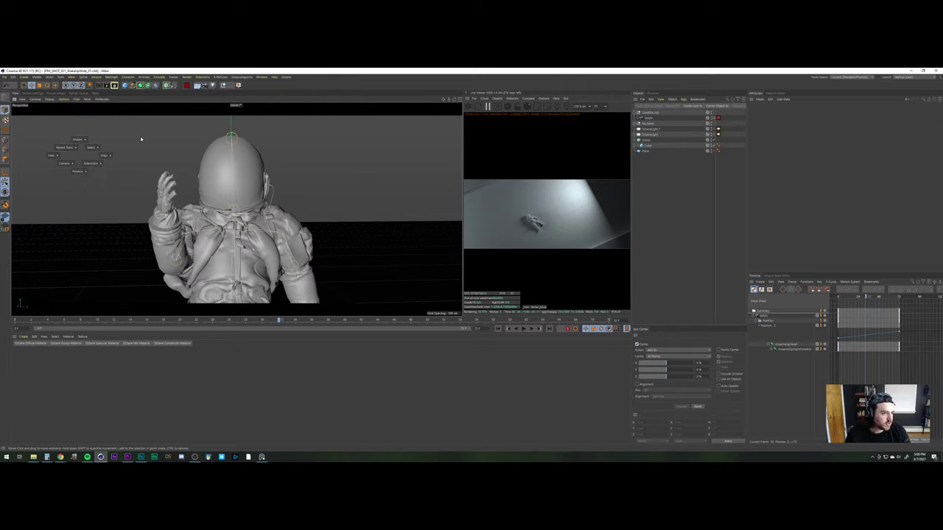
click(6, 77)
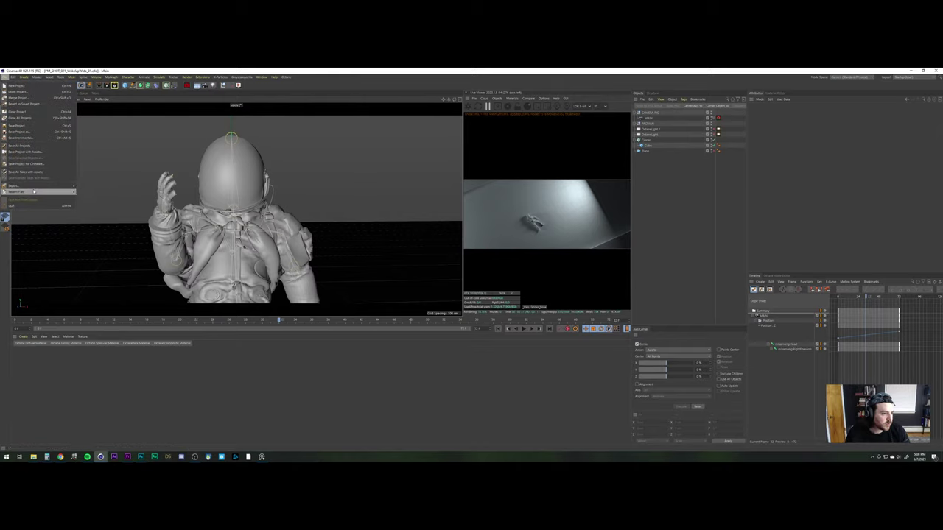
mouse_move(33, 191)
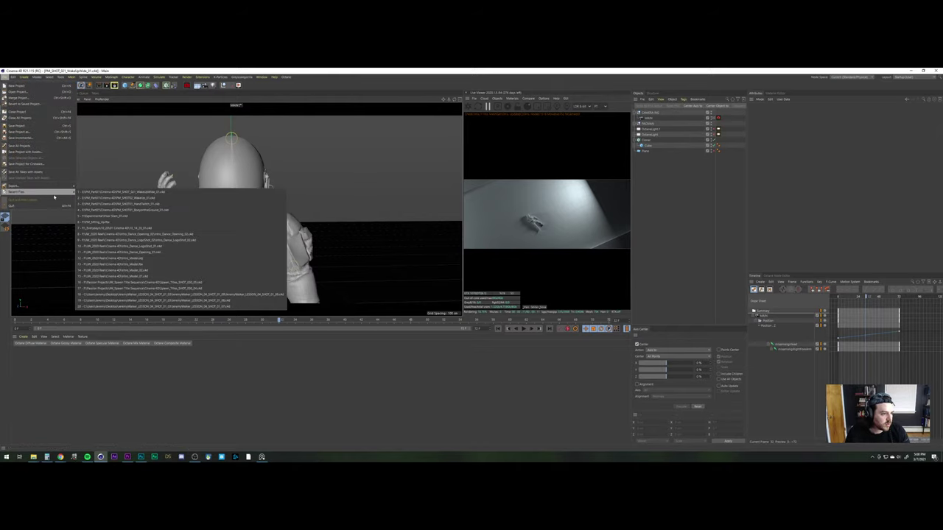
click(134, 199)
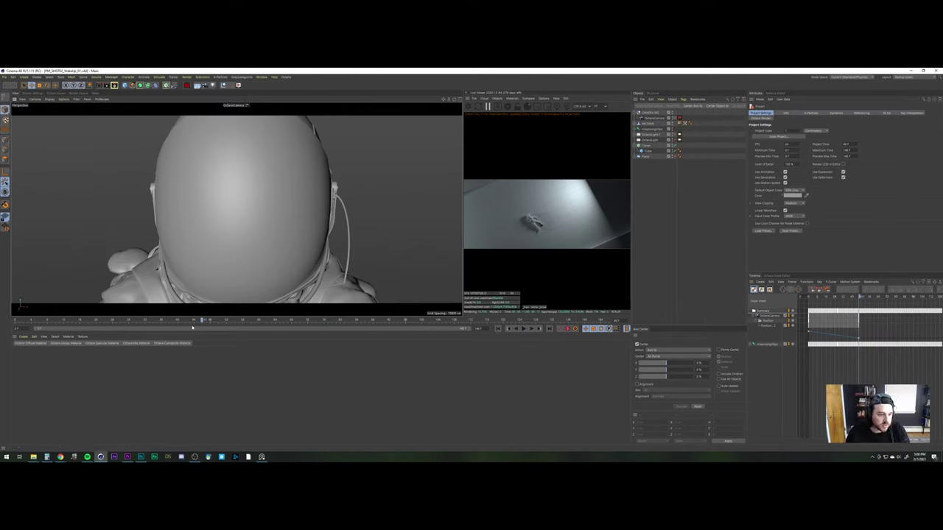
mouse_move(203, 320)
mouse_down()
mouse_move(78, 318)
mouse_move(270, 311)
mouse_move(194, 311)
mouse_move(202, 317)
mouse_up()
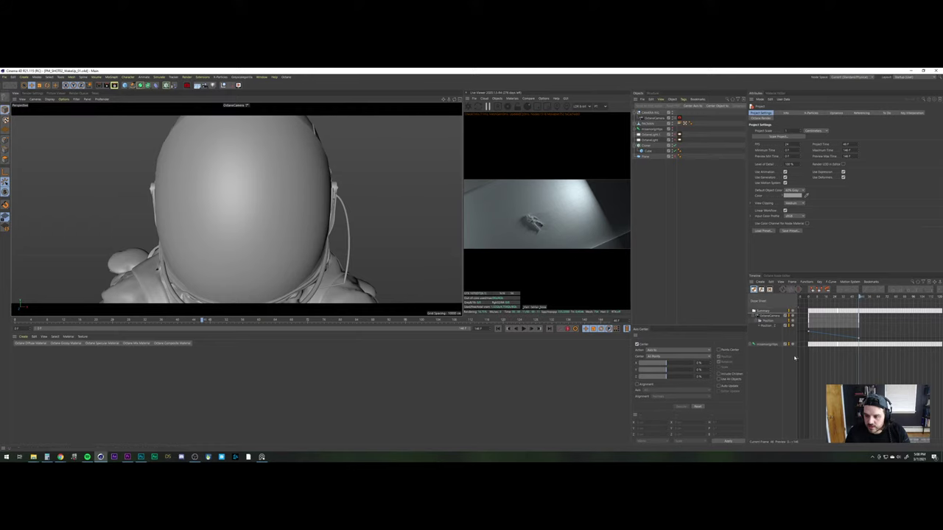
Expand the mixamorig:Hips joint in the timeline and show the curves of its Position tracks
click(753, 344)
click(751, 346)
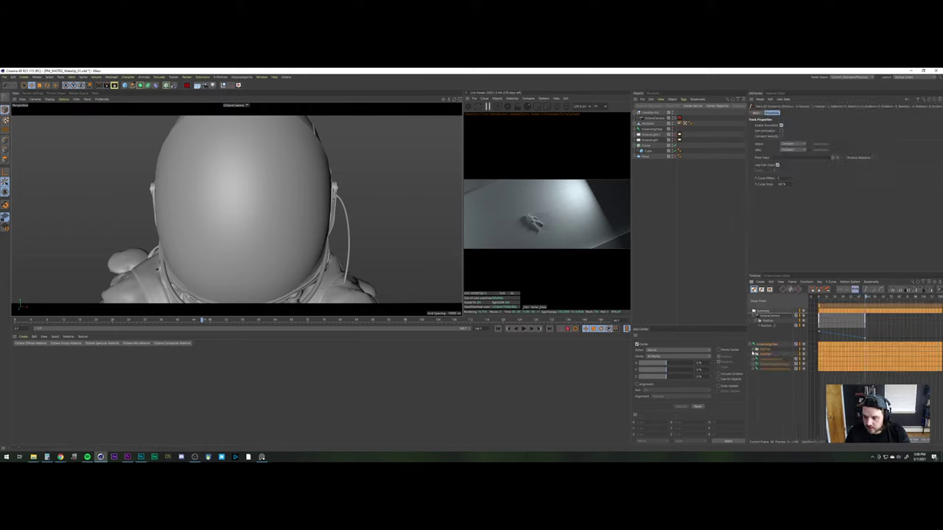
click(754, 353)
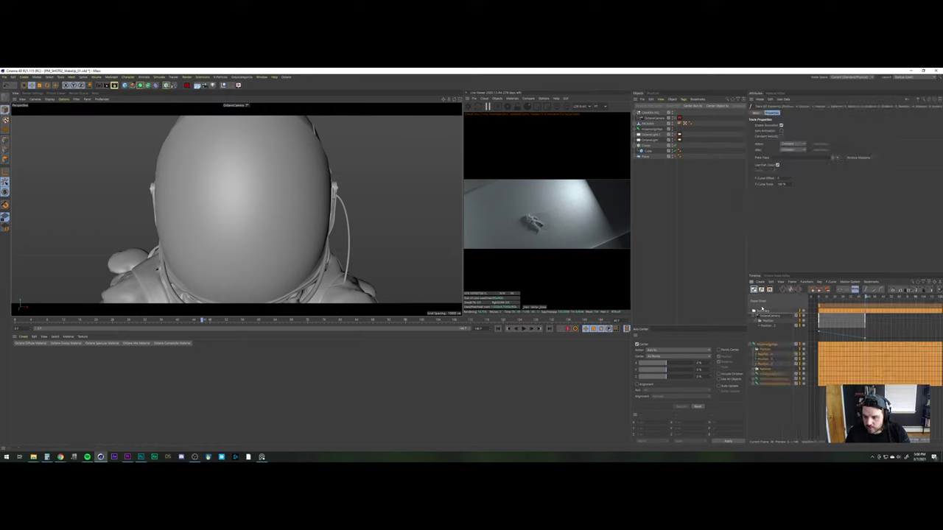
click(751, 342)
click(754, 354)
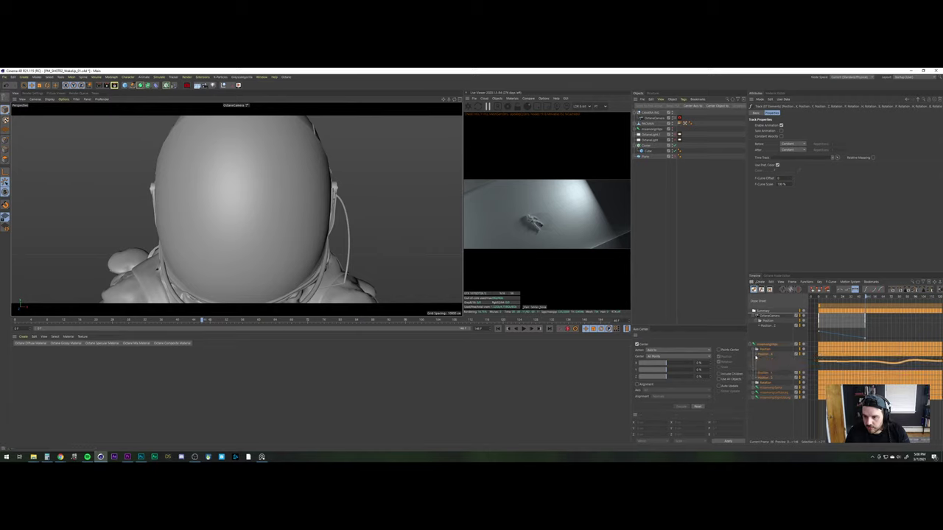
click(757, 374)
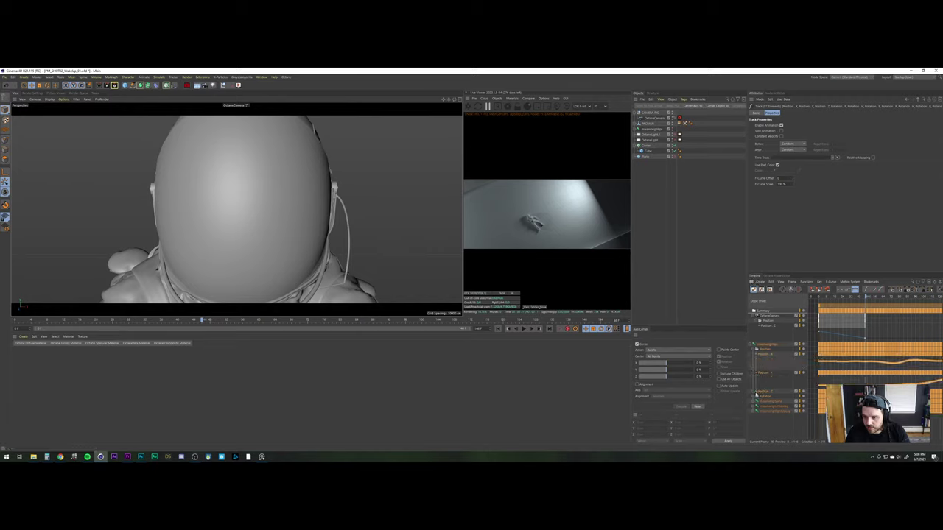
click(757, 393)
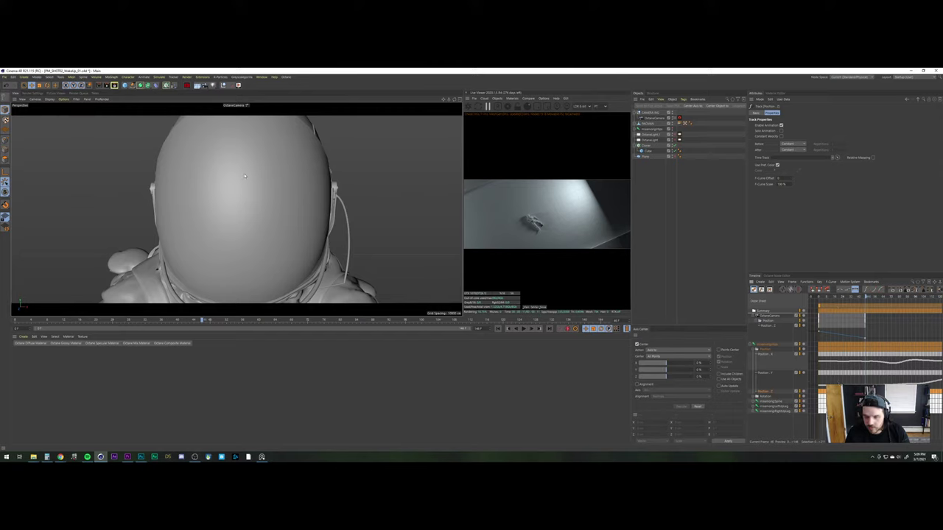
Save the project incrementally as PM_SHOT02_WakeUp_02.c4d and select the hips joint's keys from the current frame to the end
click(4, 77)
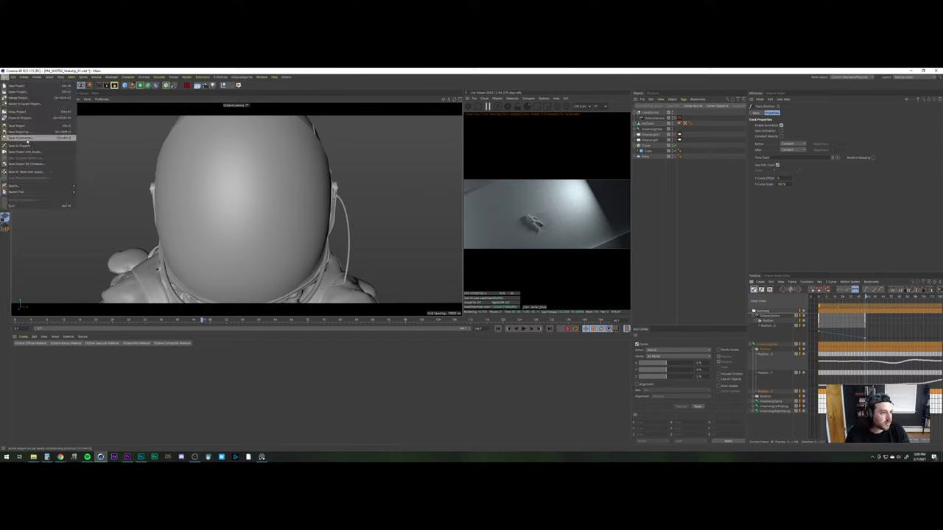
click(27, 138)
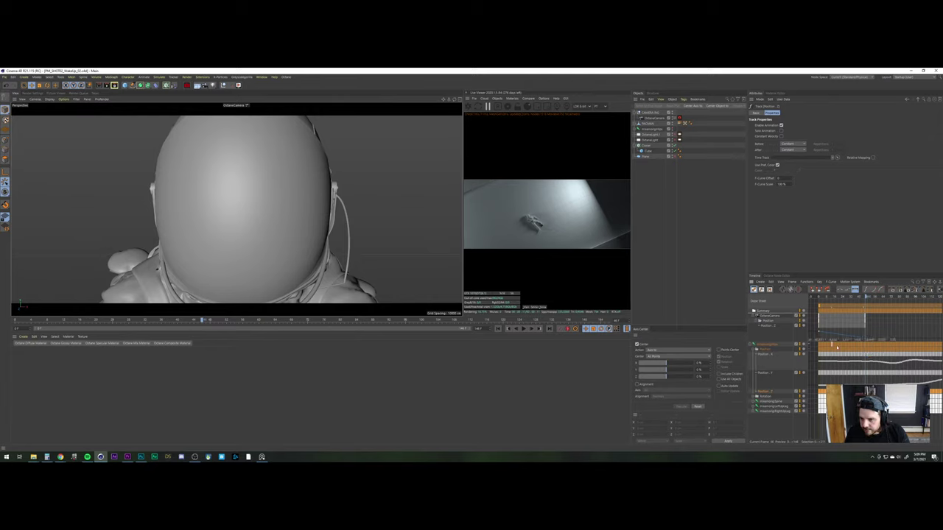
drag(868, 358, 942, 389)
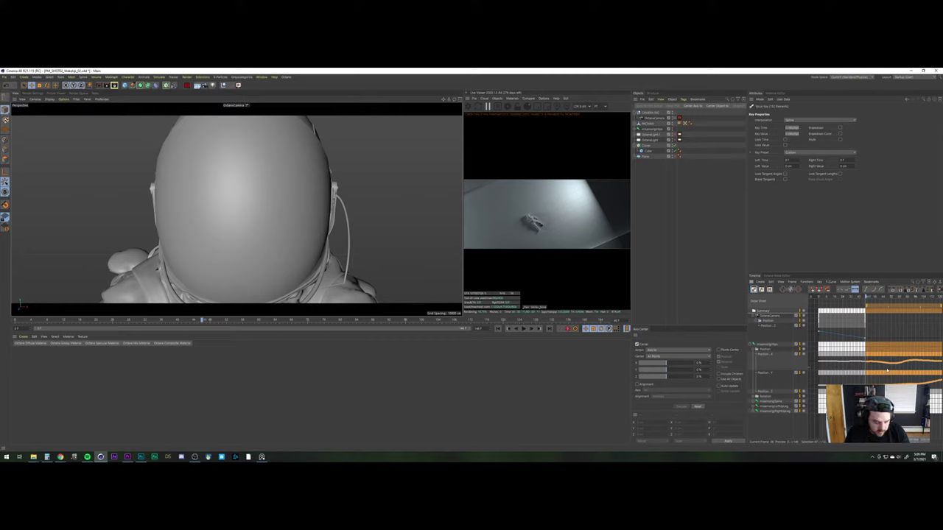
scroll(904, 369, down, 8)
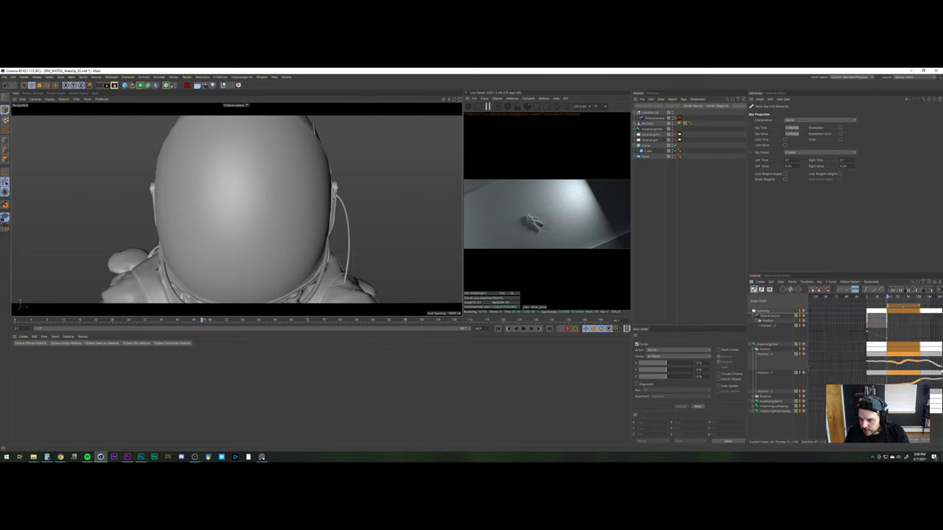
alt+middle_drag(904, 369, 850, 369)
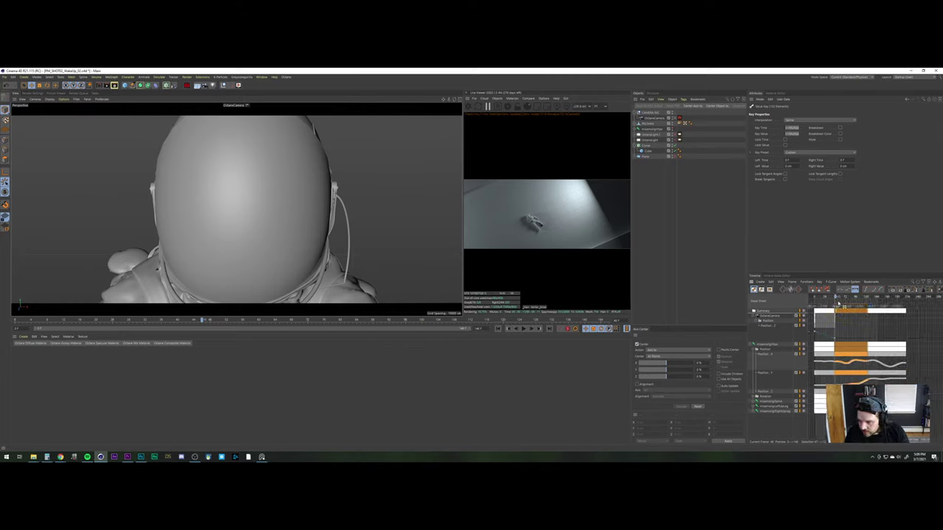
drag(916, 354, 833, 387)
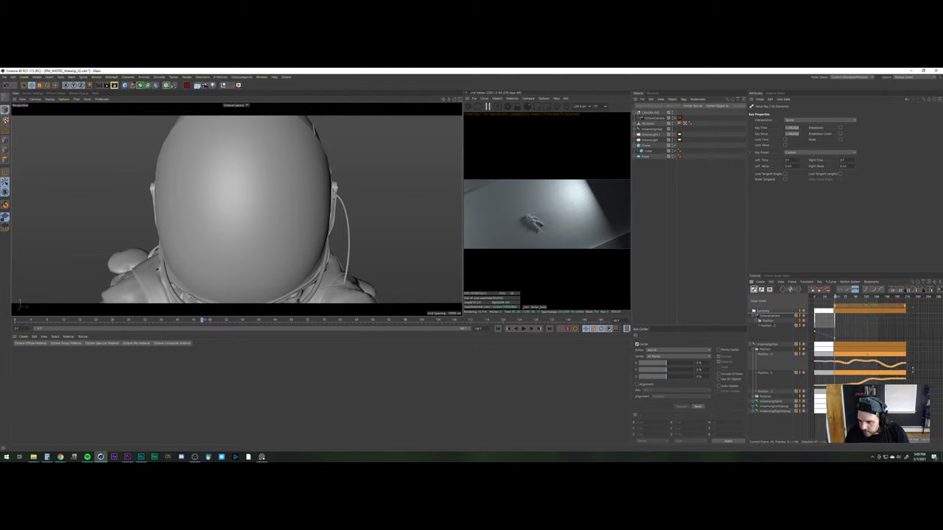
Expand the hips joint's Rotation group and show the curves of its rotation tracks
click(754, 397)
click(756, 402)
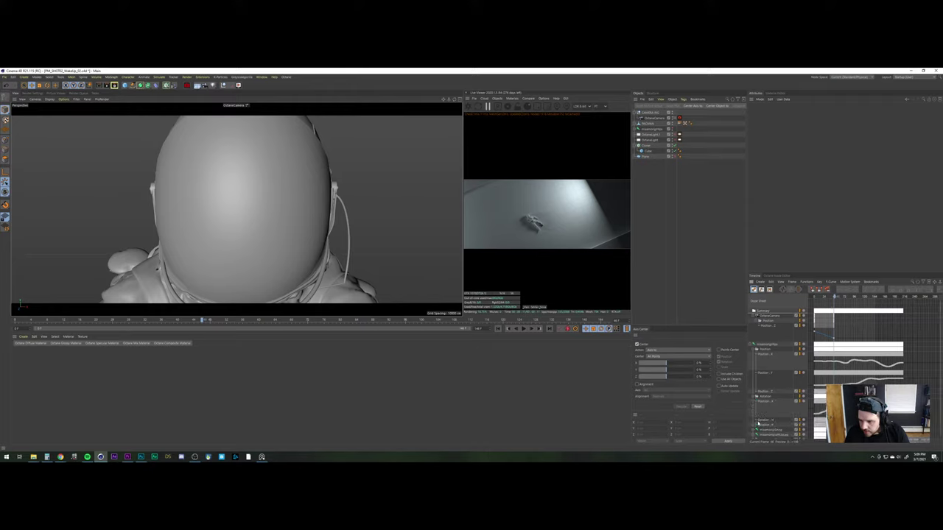
click(757, 424)
alt+right_drag(847, 381, 805, 381)
alt+middle_drag(805, 382, 809, 366)
alt+middle_drag(818, 418, 815, 417)
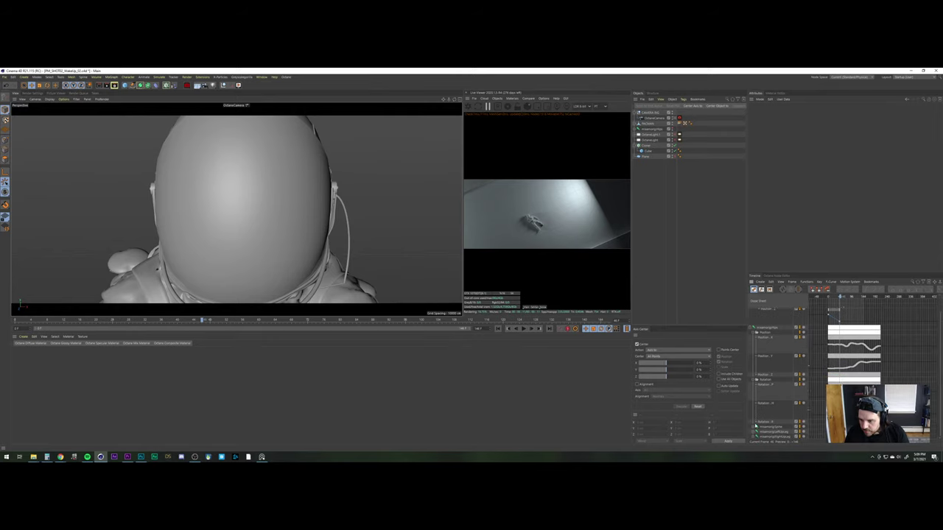
click(802, 423)
click(758, 423)
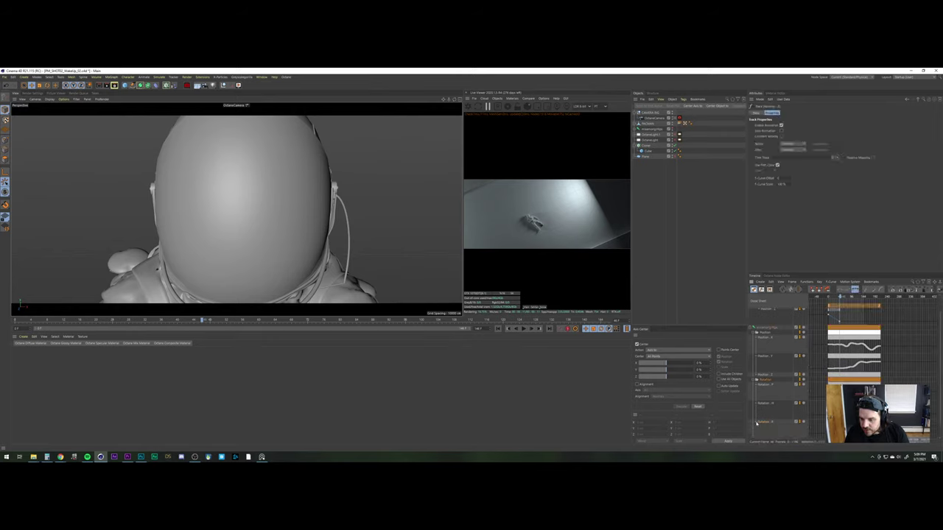
alt+right_drag(854, 409, 809, 409)
alt+middle_drag(809, 409, 813, 396)
Enlarge the timeline area and show the rotation curves of the mixamorig:Spine joint
click(752, 427)
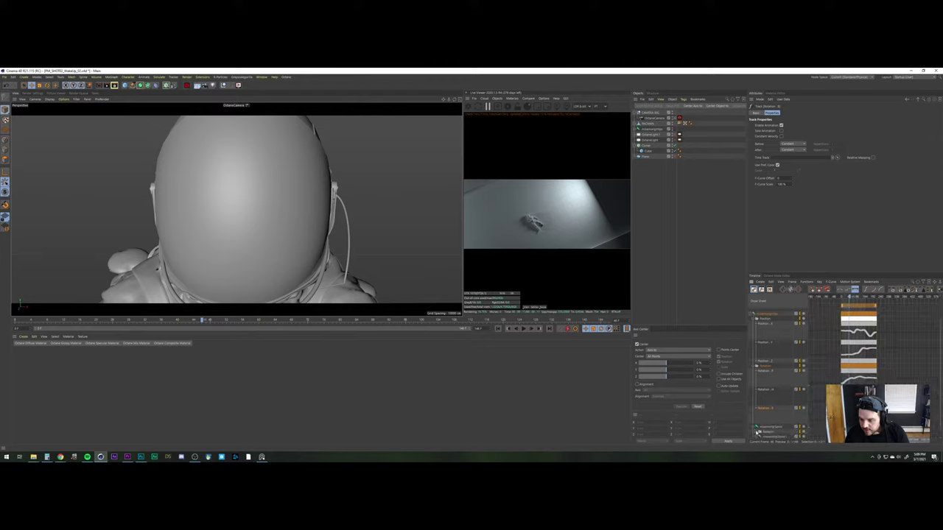
click(755, 433)
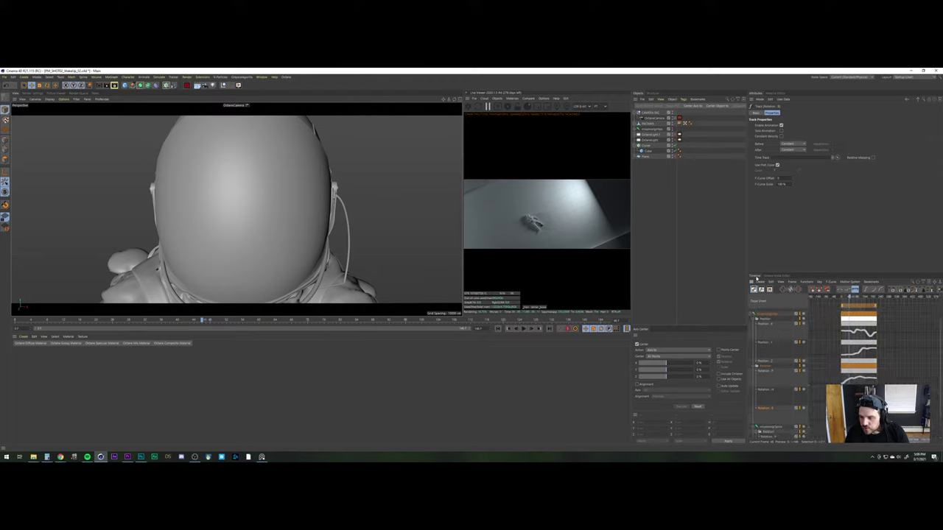
drag(772, 271, 767, 190)
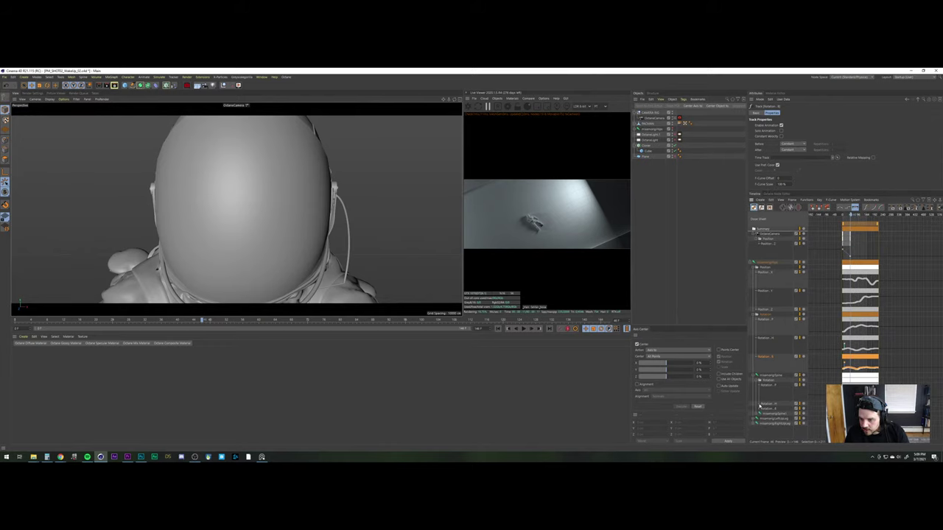
click(759, 405)
click(759, 423)
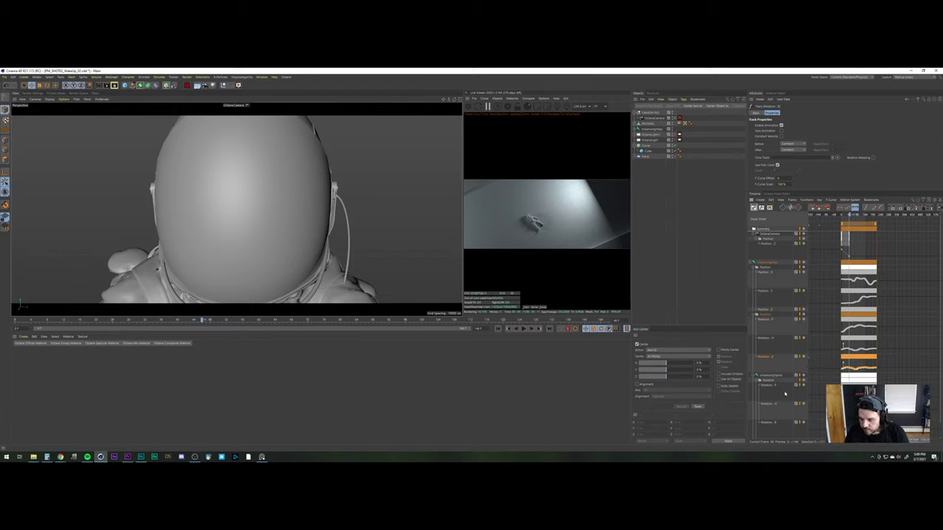
Expand the mixamorig:Spine1 joint in the timeline and show the curves of its rotation tracks
scroll(780, 391, down, 2)
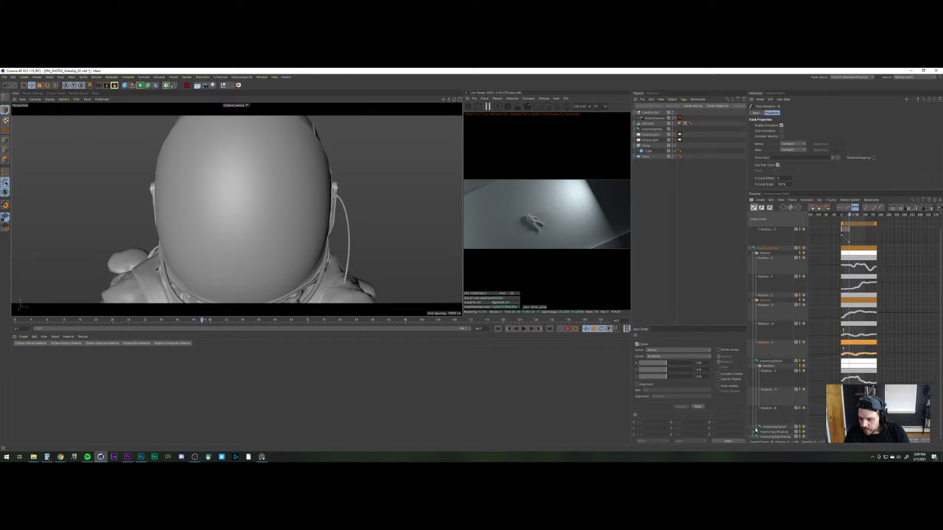
click(757, 428)
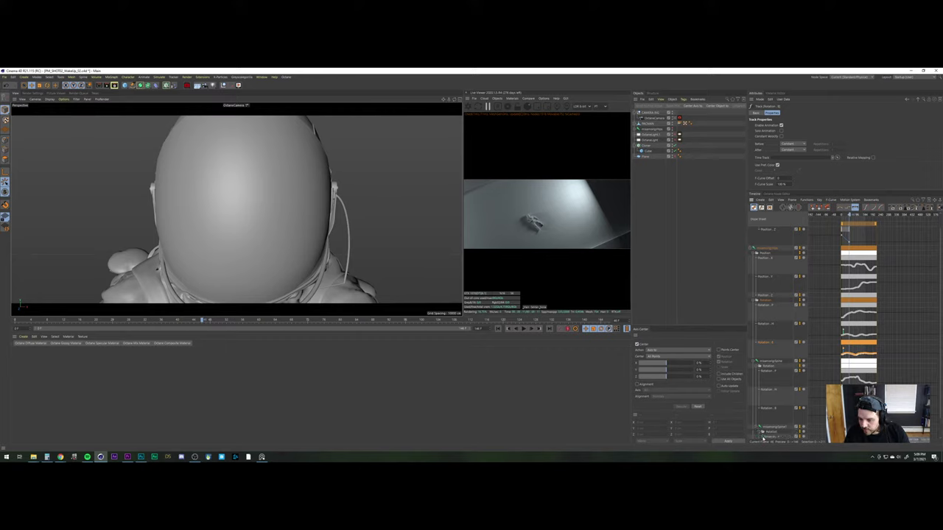
scroll(810, 331, down, 5)
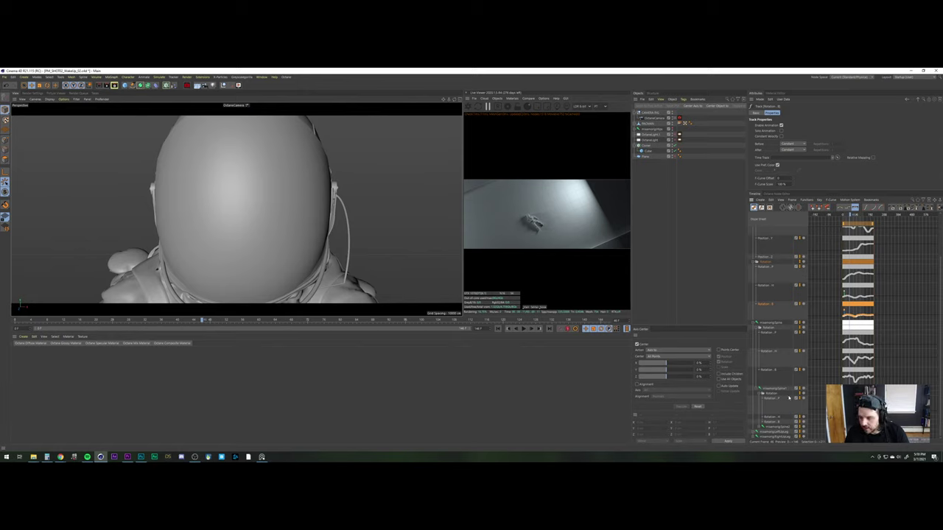
click(764, 417)
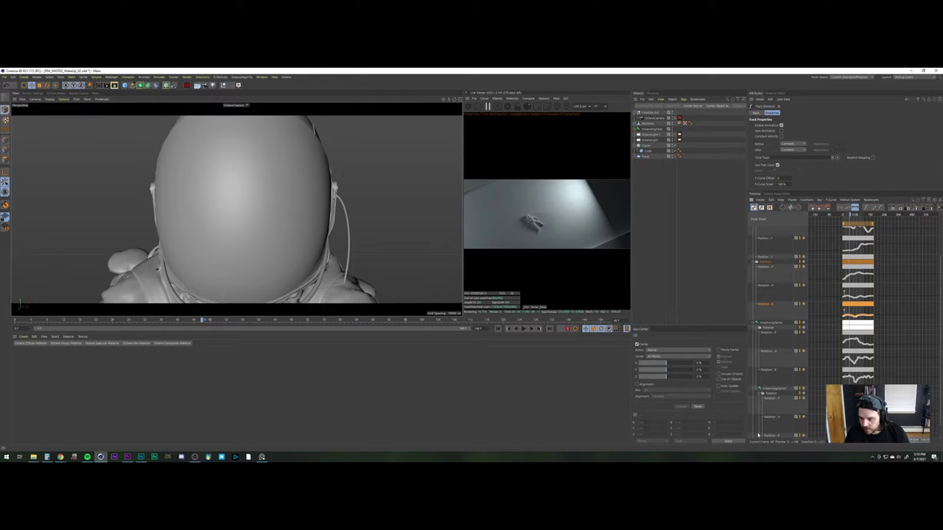
alt+middle_drag(774, 422, 783, 394)
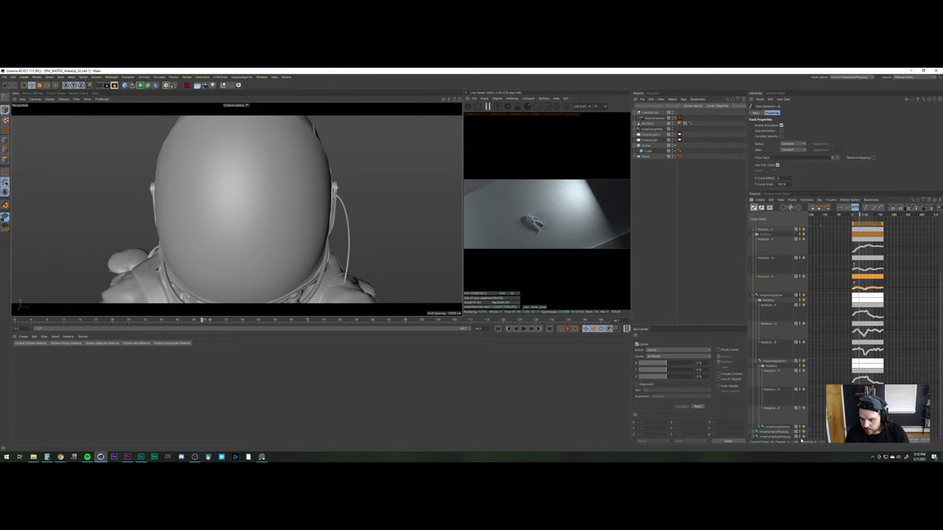
Expand the mixamorig:Spine2 joint and its Rotation group, and show the curves of its P, H and B tracks
click(759, 428)
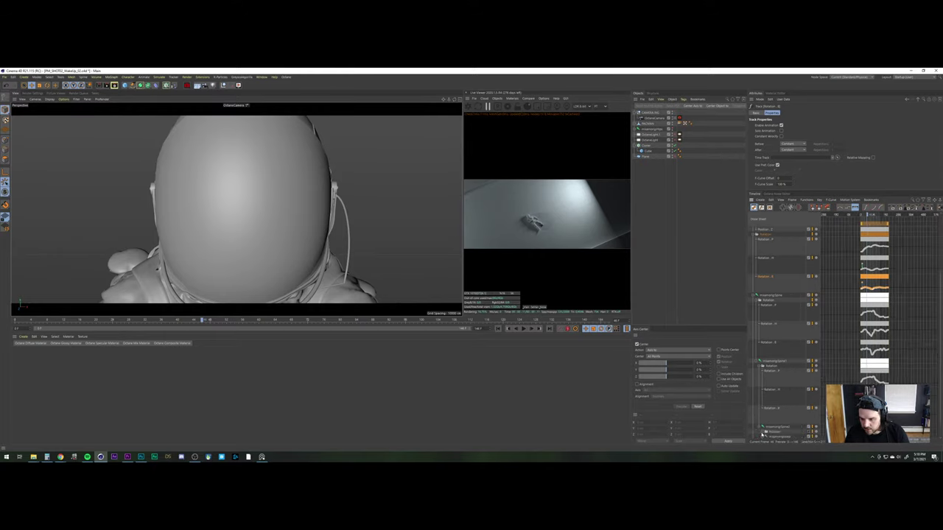
click(763, 432)
alt+middle_drag(819, 419, 821, 402)
scroll(823, 432, down, 1)
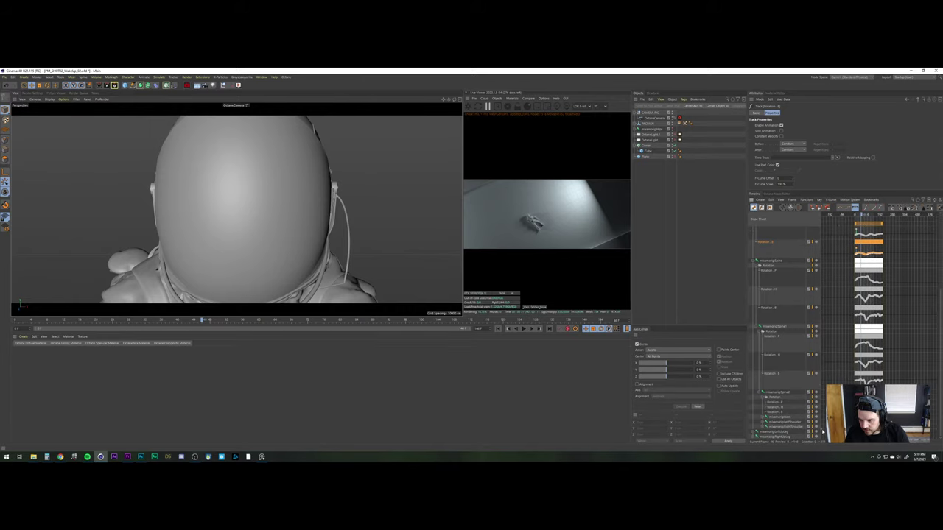
click(763, 405)
click(765, 420)
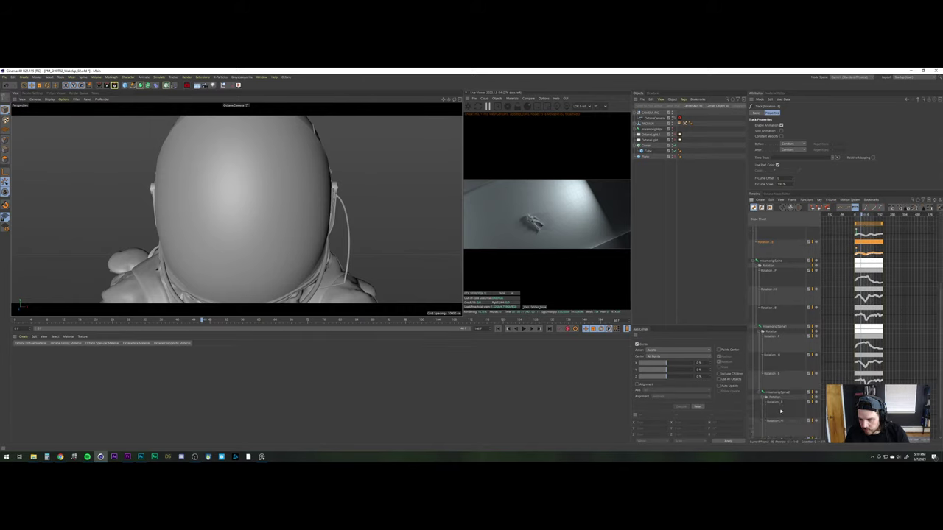
scroll(780, 331, down, 1)
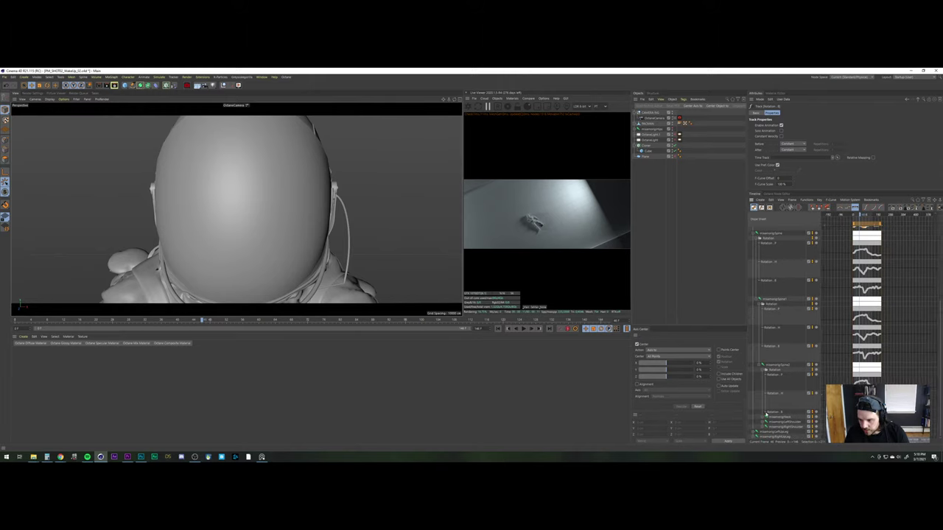
scroll(816, 417, down, 1)
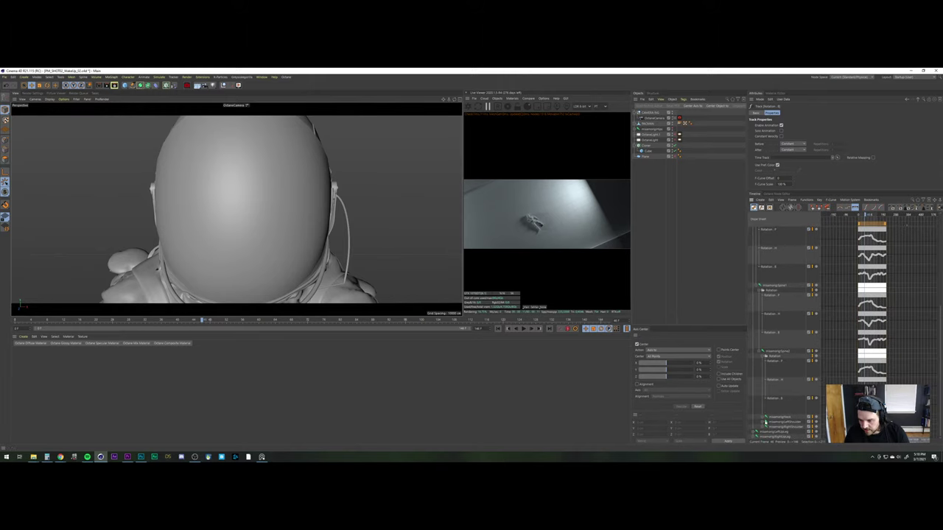
Expand the mixamorig:Neck joint and show the curves of its rotation tracks
click(764, 418)
click(768, 422)
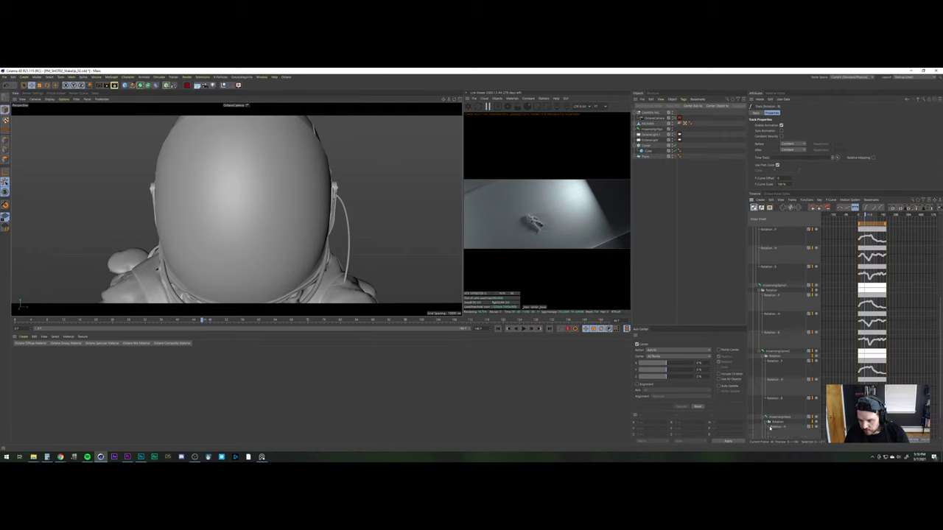
scroll(766, 423, down, 2)
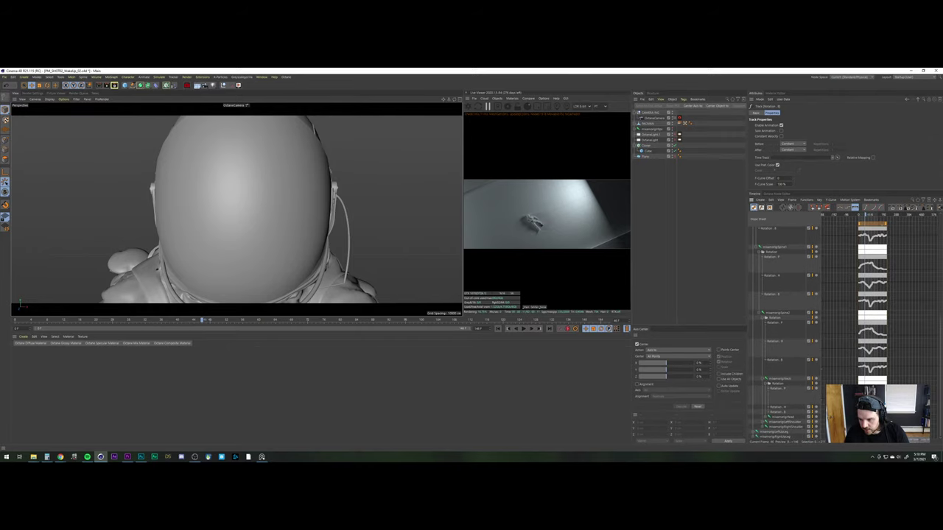
click(769, 410)
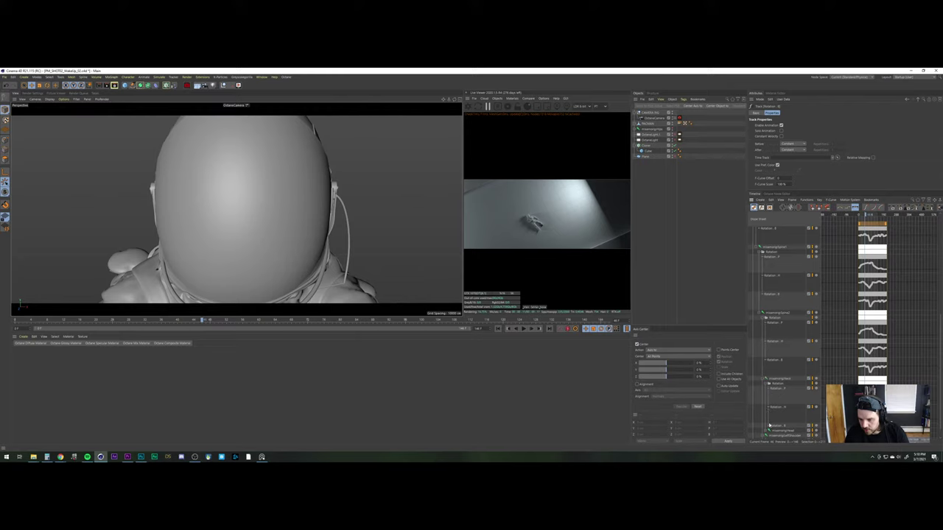
click(770, 425)
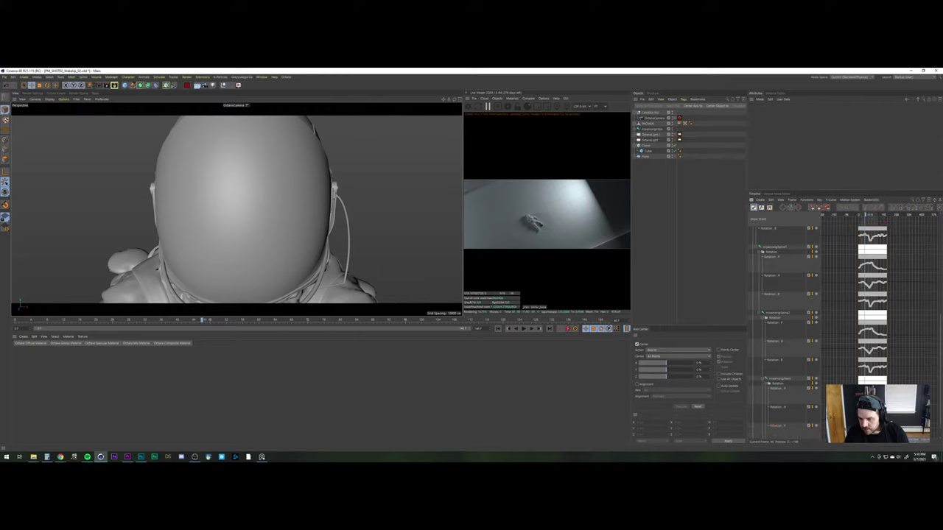
Expand the mixamorig:Head joint under the neck and show the curves of its rotation tracks
scroll(769, 423, down, 2)
click(768, 417)
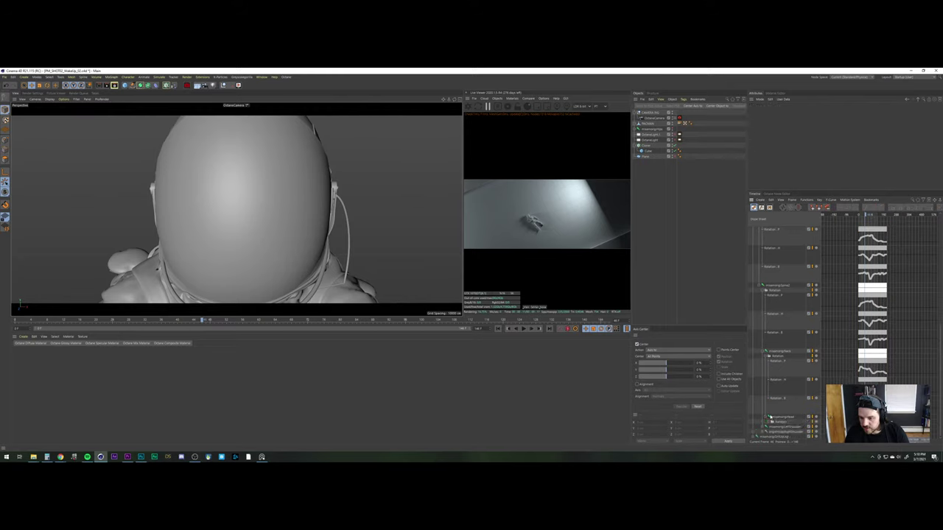
click(769, 422)
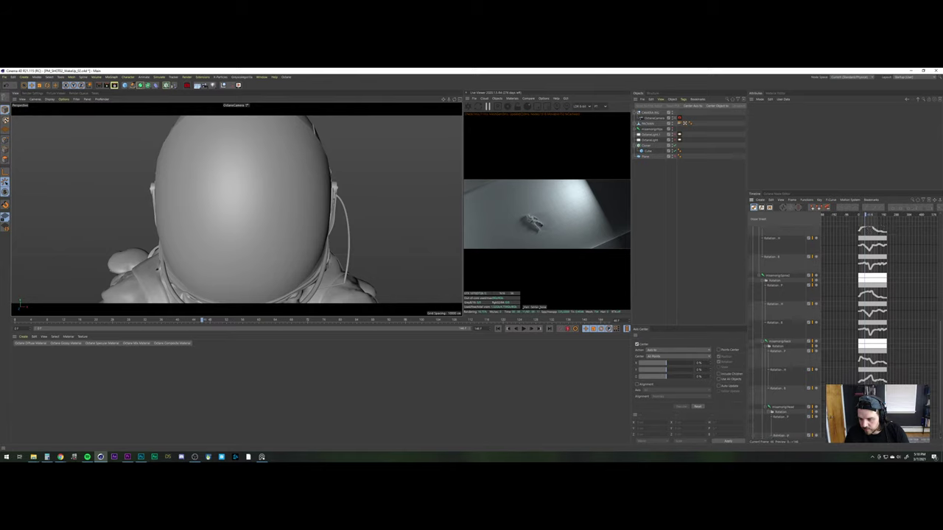
scroll(767, 422, down, 2)
scroll(778, 420, down, 1)
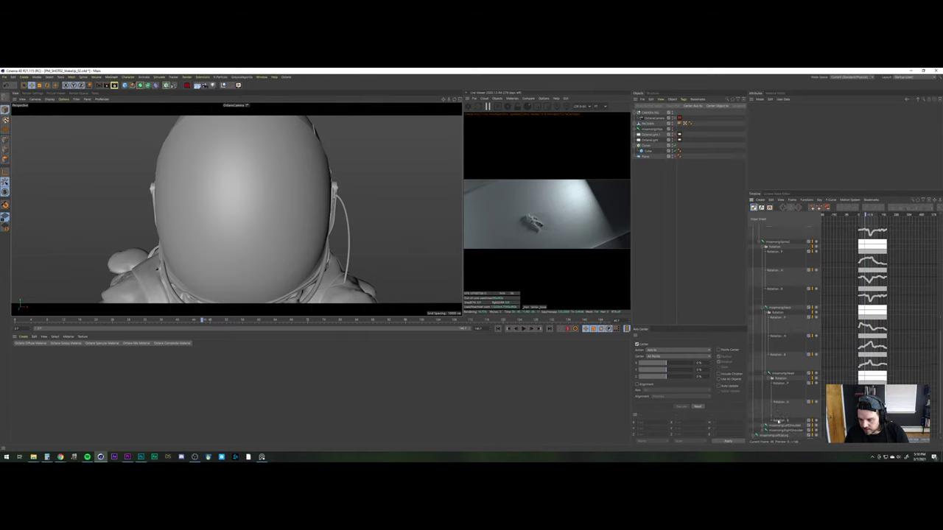
click(771, 421)
scroll(789, 417, down, 1)
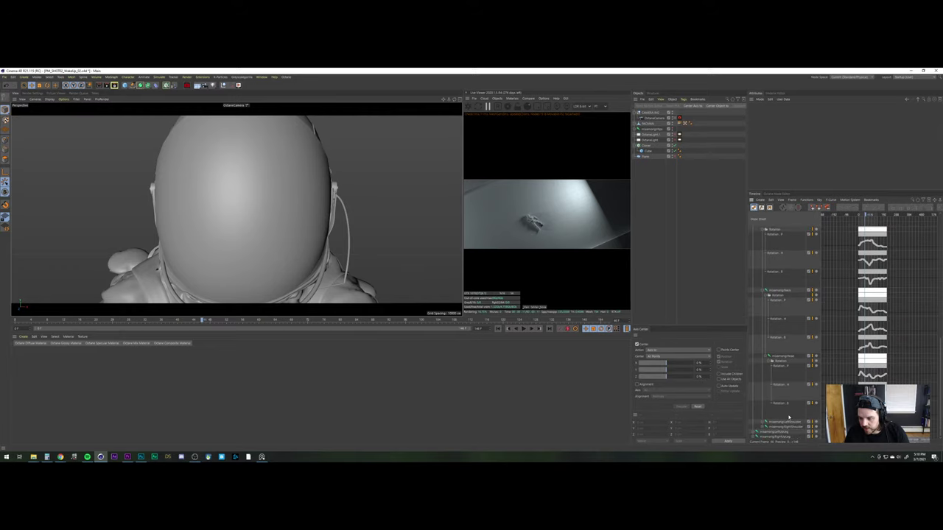
Expand the mixamorig:LeftShoulder joint and show the curves of its rotation tracks
click(765, 422)
scroll(770, 434, down, 3)
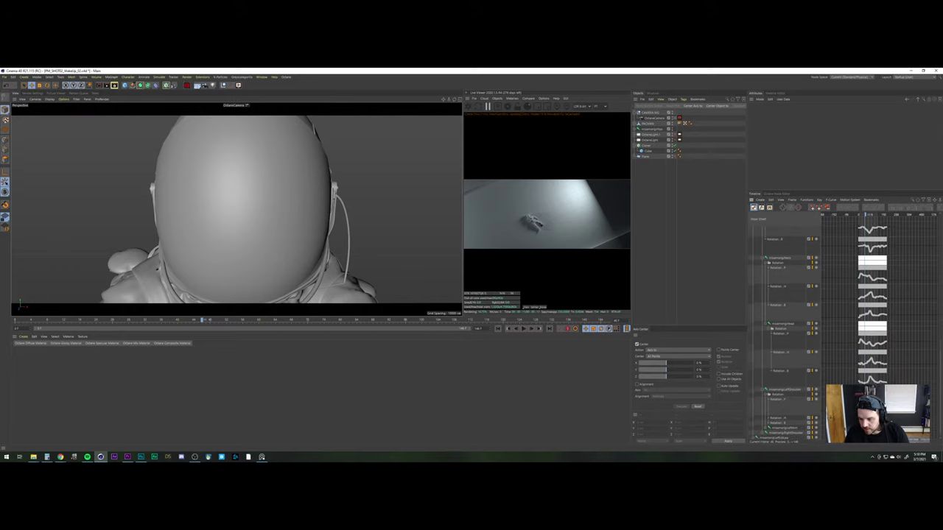
click(767, 412)
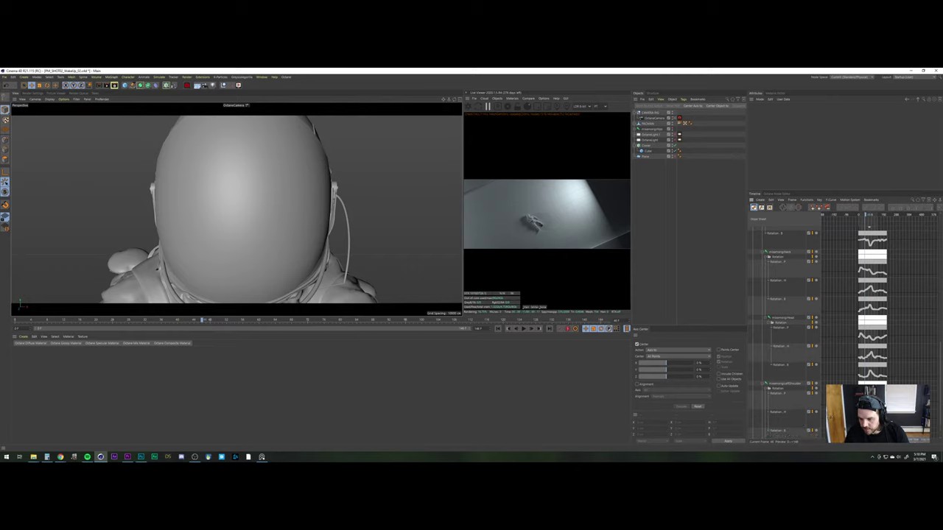
scroll(780, 331, down, 2)
scroll(792, 419, down, 1)
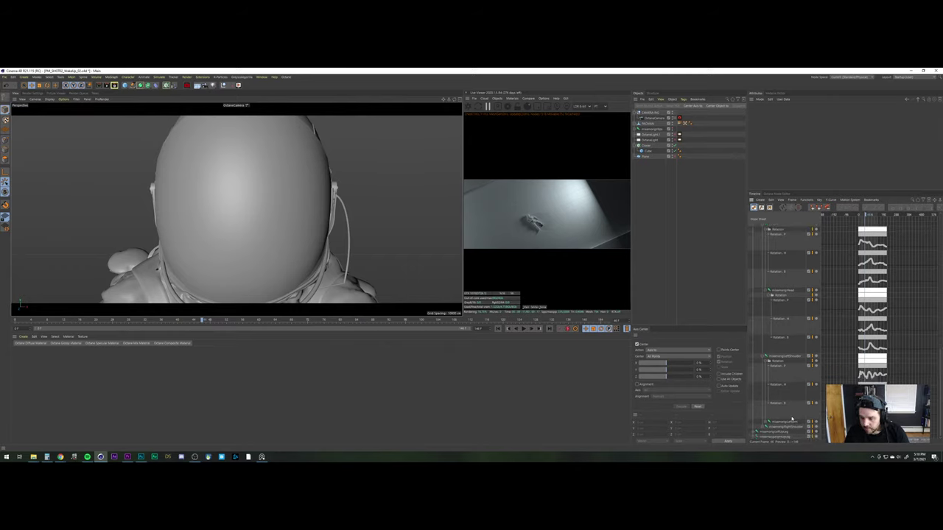
Expand the mixamorig:LeftArm joint below the left shoulder and show the curves of its rotation tracks
click(767, 426)
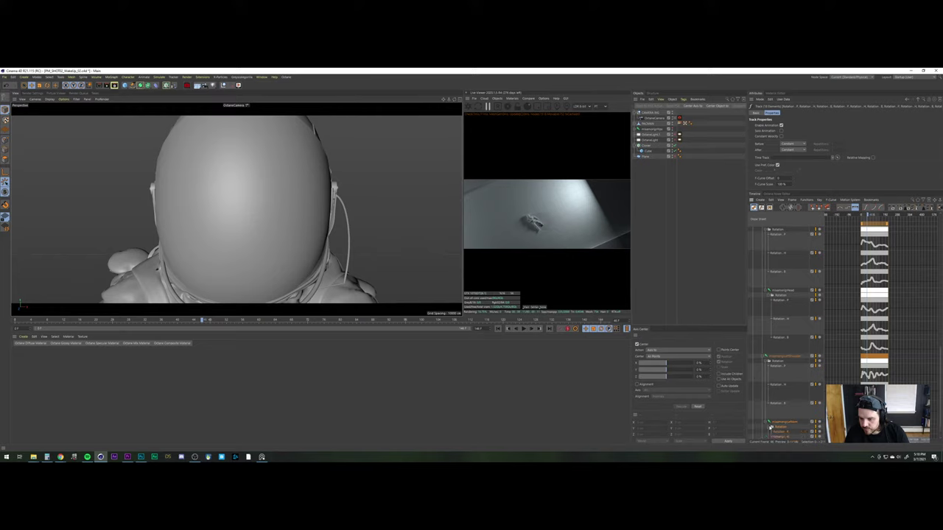
scroll(771, 435, down, 3)
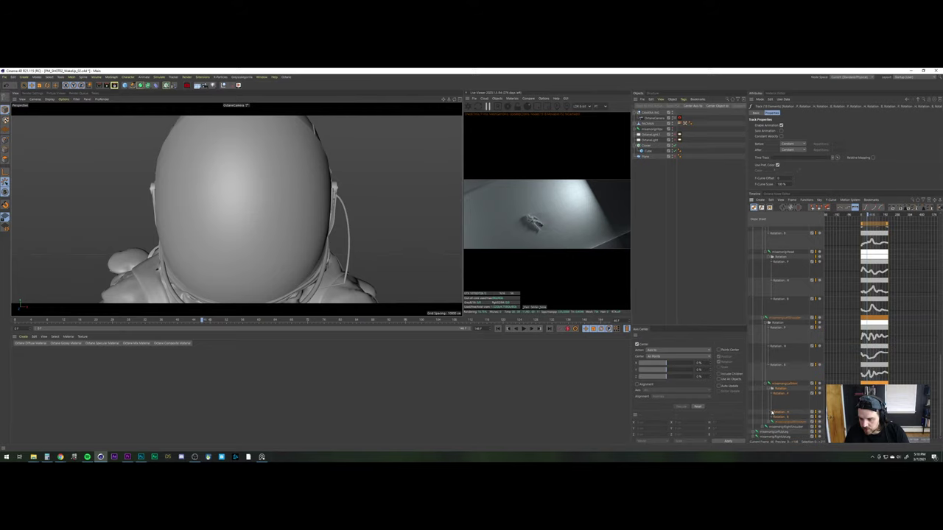
click(772, 413)
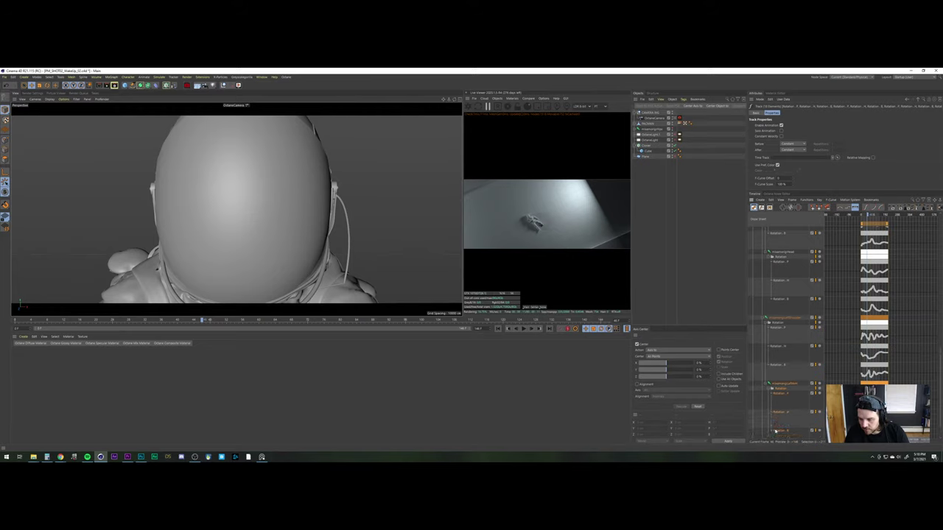
scroll(775, 431, down, 2)
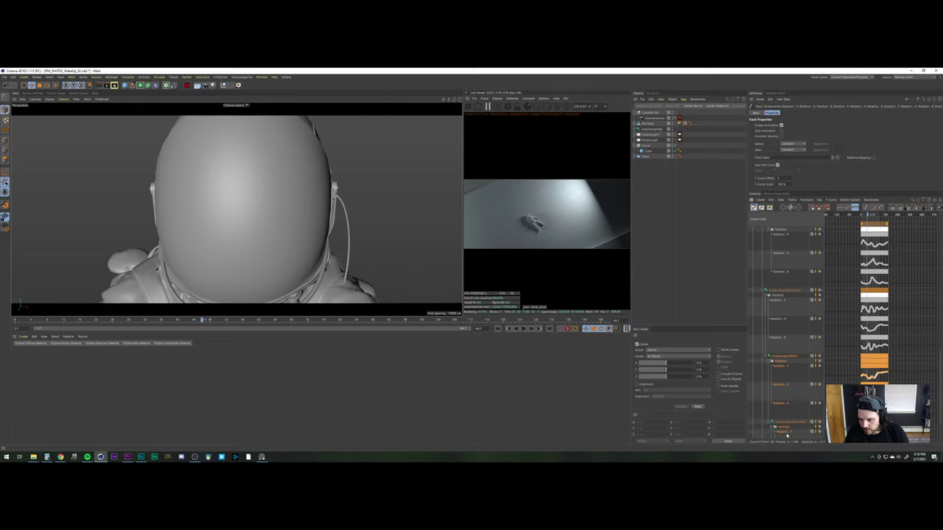
Show the rotation curves of the mixamorig:LeftForeArm joint in the timeline
scroll(794, 425, down, 2)
click(774, 413)
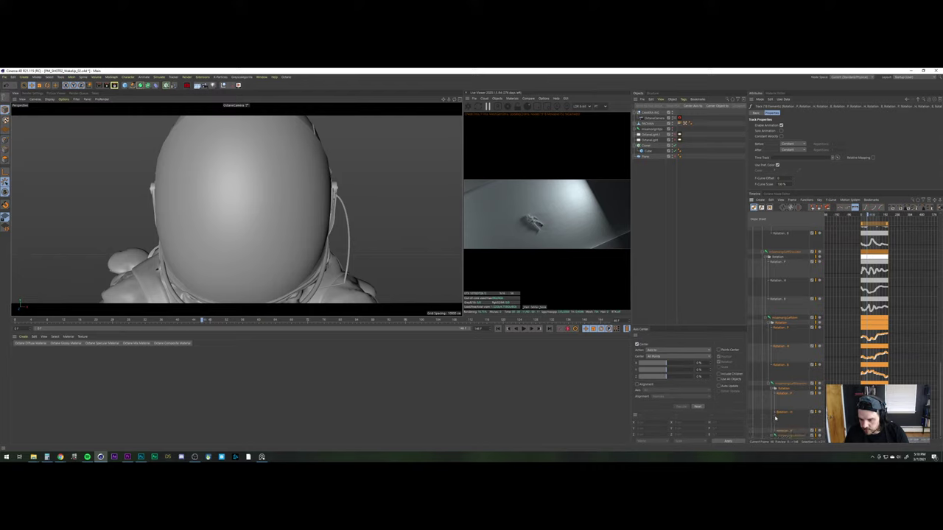
click(778, 432)
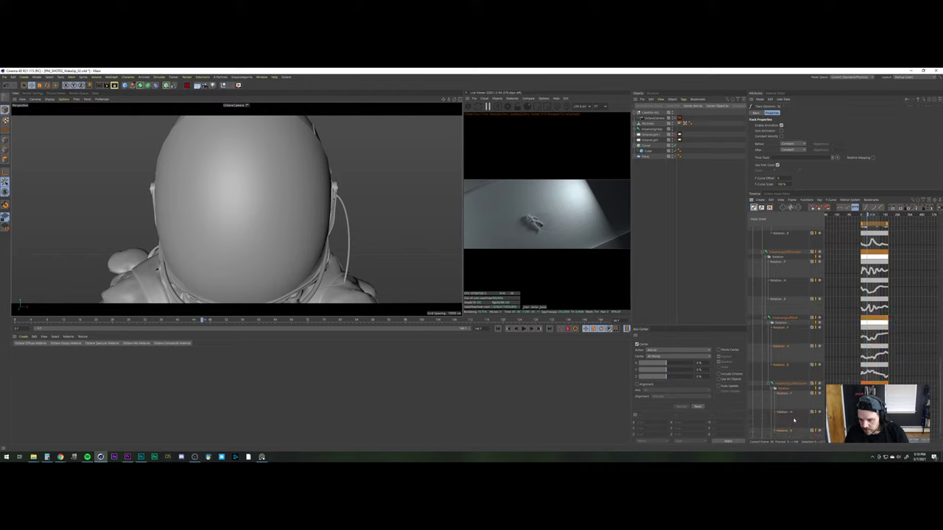
Expand the mixamorig:LeftHand joint and show the curves of its rotation tracks
scroll(801, 409, down, 2)
click(770, 426)
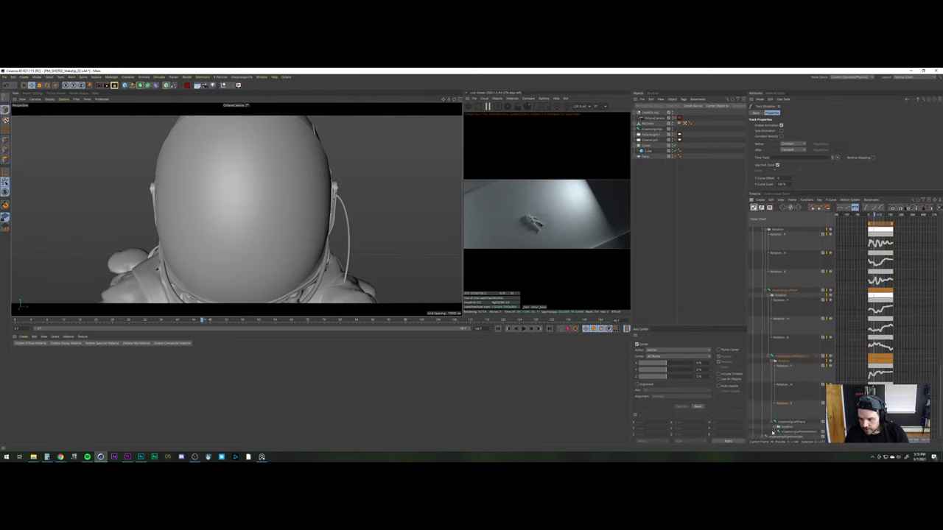
scroll(788, 431, down, 2)
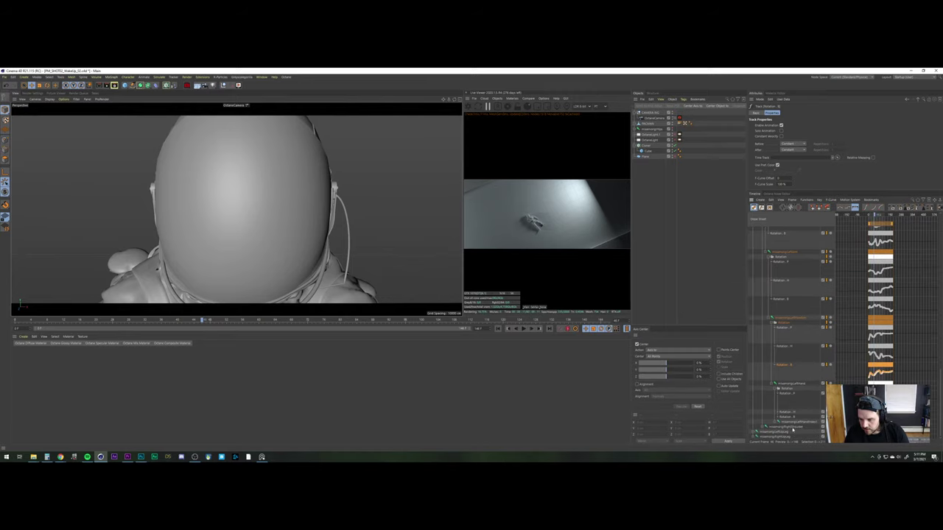
click(777, 417)
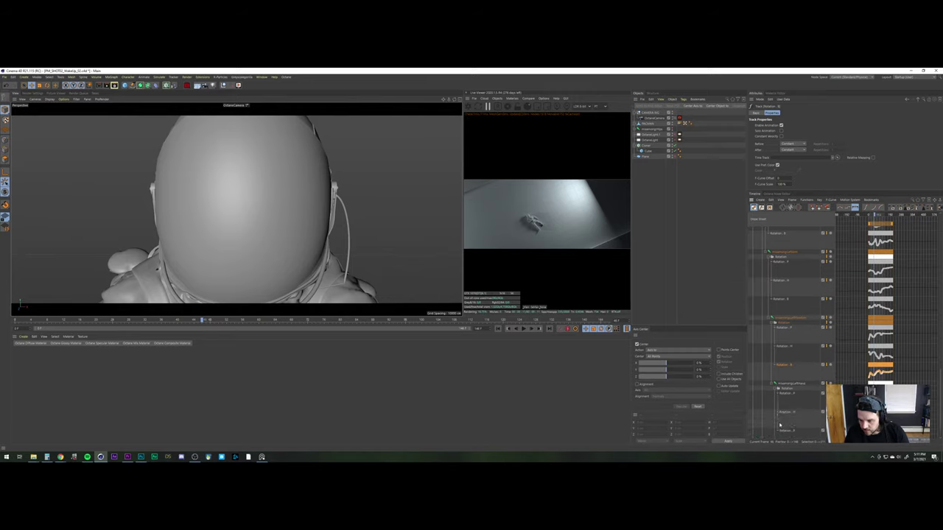
scroll(778, 430, down, 1)
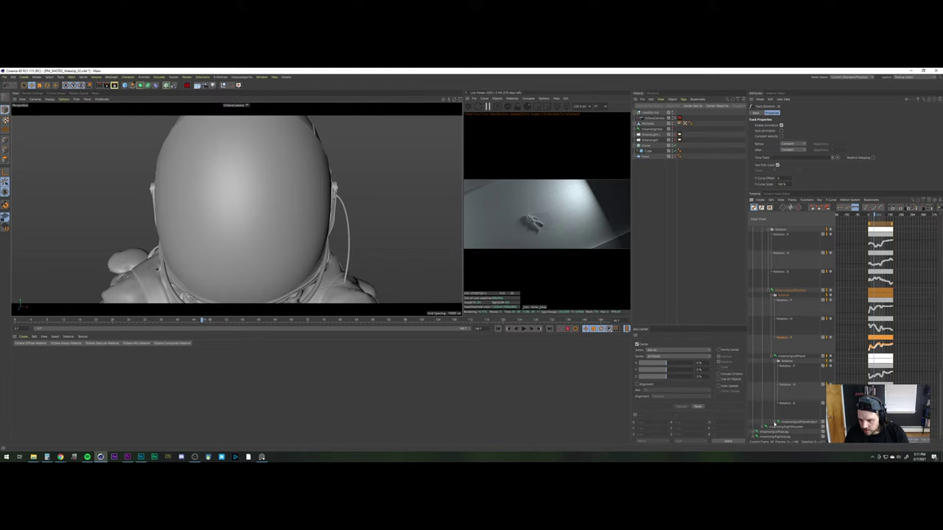
Expand the left hand's index finger joints down to the last one and reveal their Rotation groups
scroll(766, 426, down, 1)
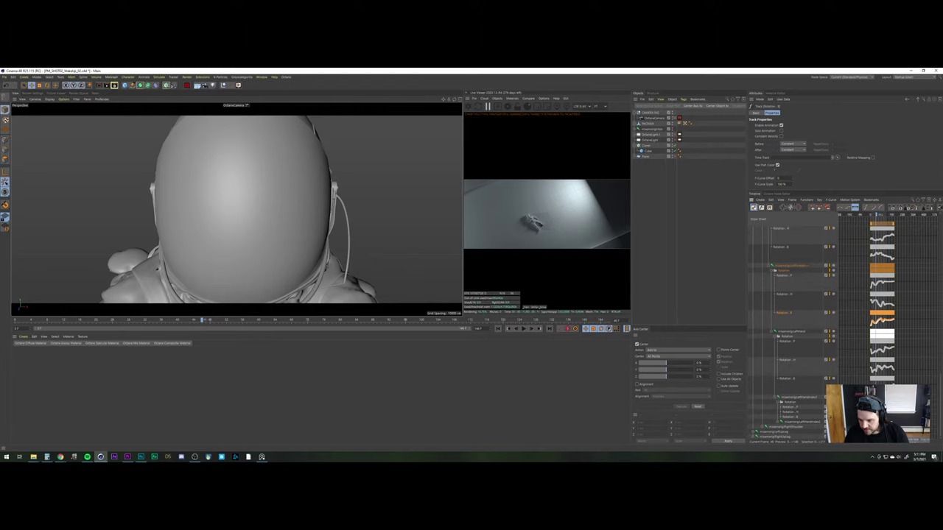
click(782, 425)
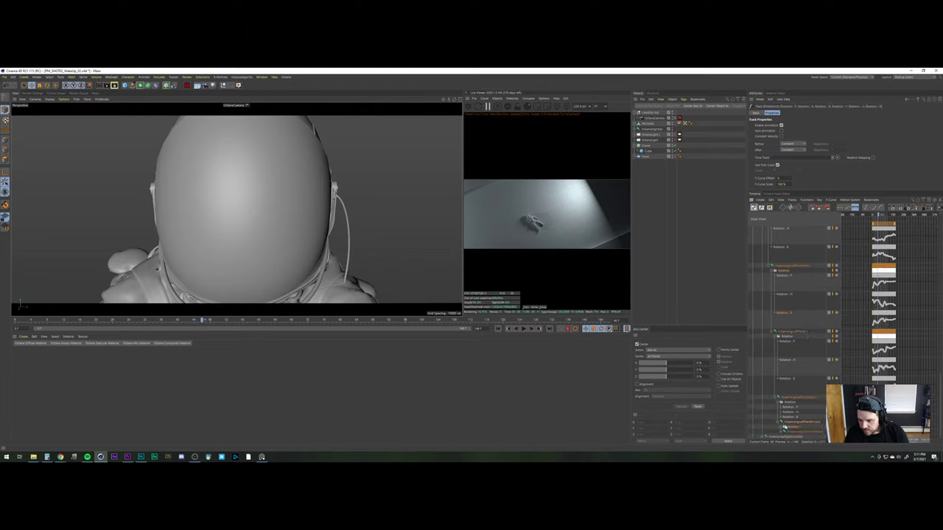
click(781, 432)
scroll(781, 418, down, 1)
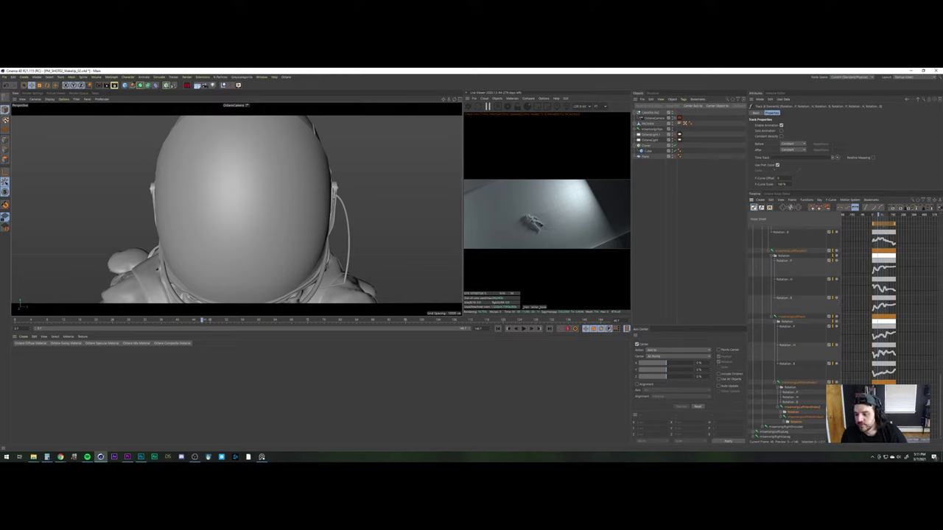
scroll(759, 424, down, 1)
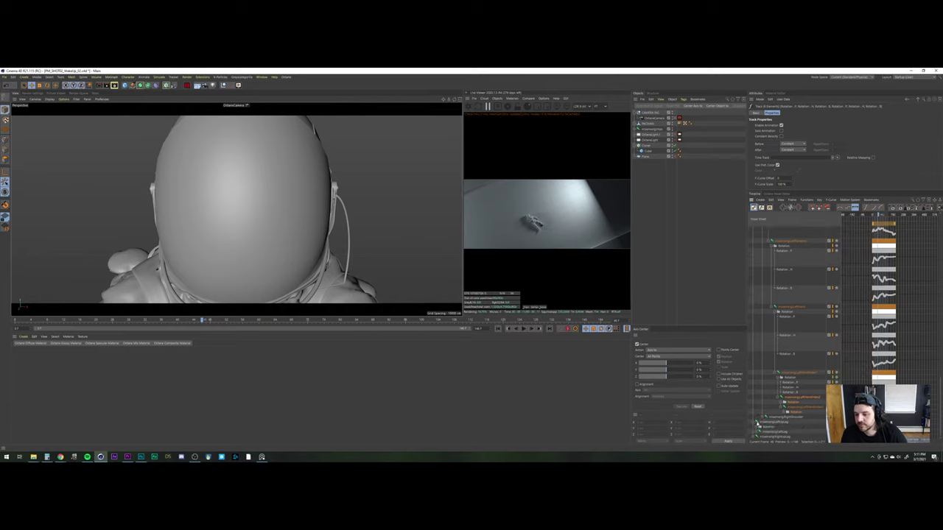
Expand the left leg's joint chain down to mixamorig:LeftToeBase in the timeline and reveal the toe base's rotation tracks
scroll(757, 433, down, 1)
scroll(757, 433, down, 1)
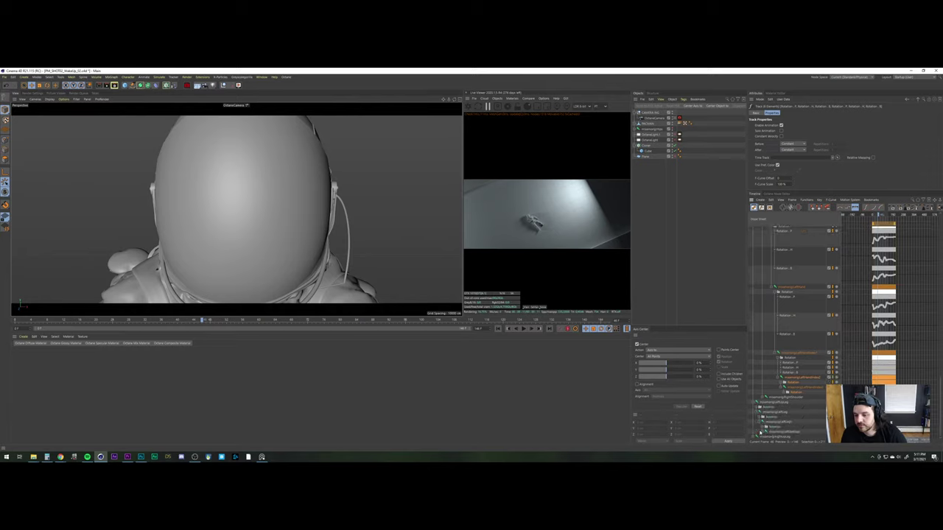
scroll(759, 433, down, 1)
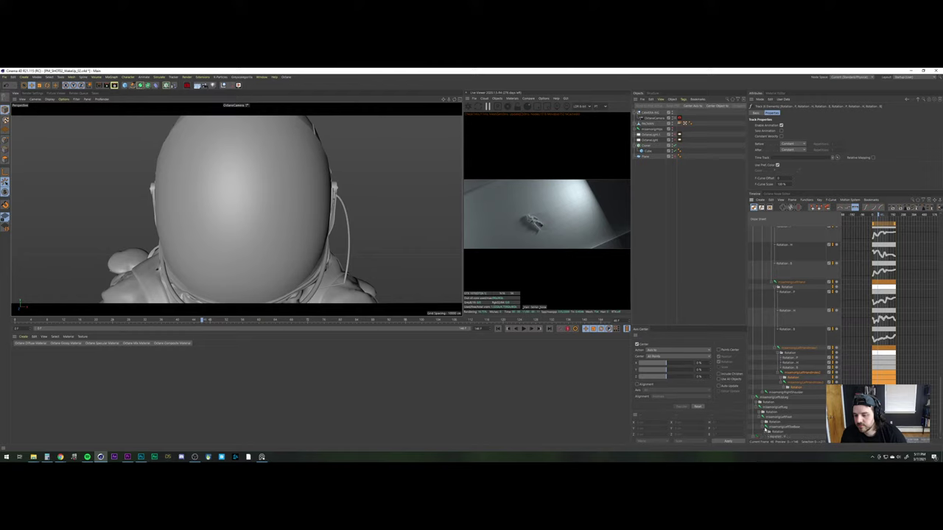
scroll(762, 433, down, 1)
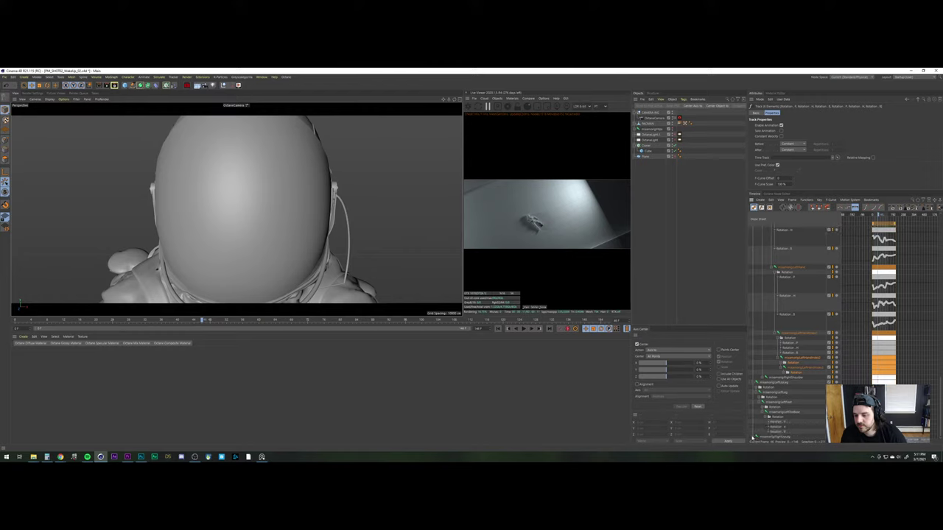
Expand the right leg's joint chain down to mixamorig:RightToeBase and reveal the toe base's rotation tracks
scroll(755, 430, down, 1)
scroll(759, 431, down, 1)
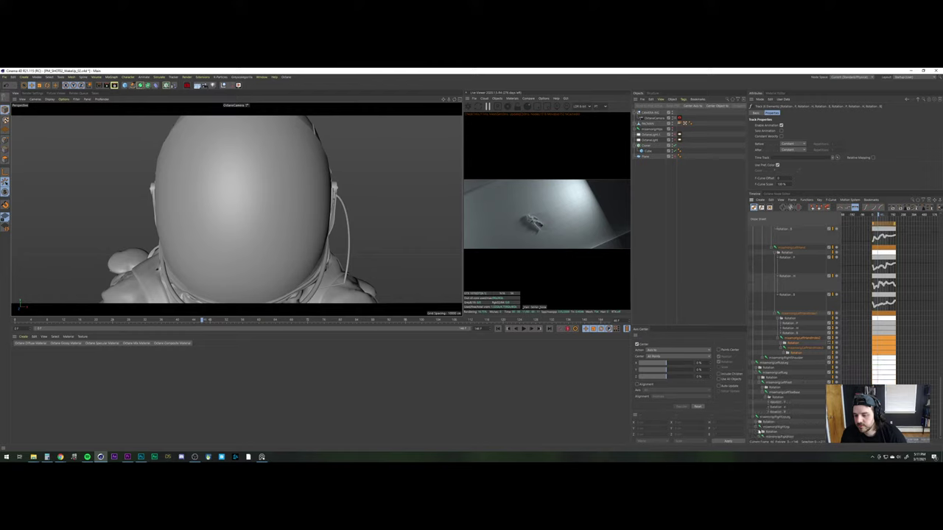
scroll(759, 431, down, 1)
scroll(763, 435, down, 1)
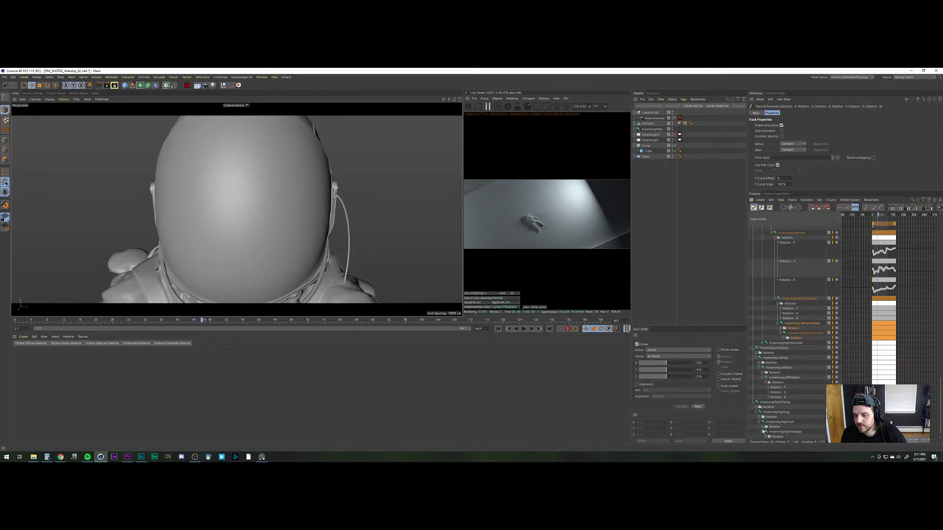
scroll(765, 437, down, 2)
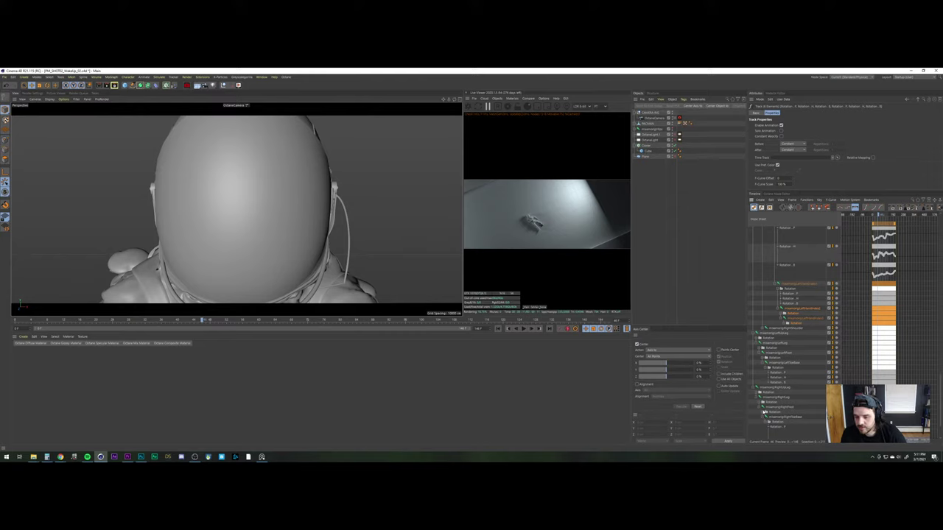
Show the curves of the rotation tracks of mixamorig:RightToeBase and mixamorig:RightFoot
click(766, 417)
click(765, 413)
click(766, 427)
click(765, 422)
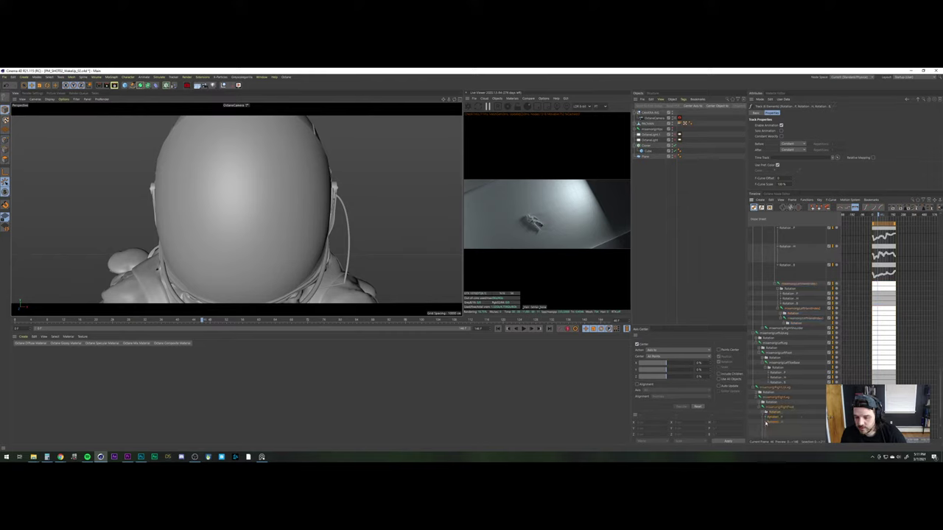
click(765, 417)
Reveal the rotation tracks of mixamorig:RightLeg and mixamorig:RightUpLeg and show their curves
click(759, 403)
click(762, 418)
click(762, 413)
click(763, 407)
click(756, 392)
click(759, 407)
click(759, 403)
click(760, 398)
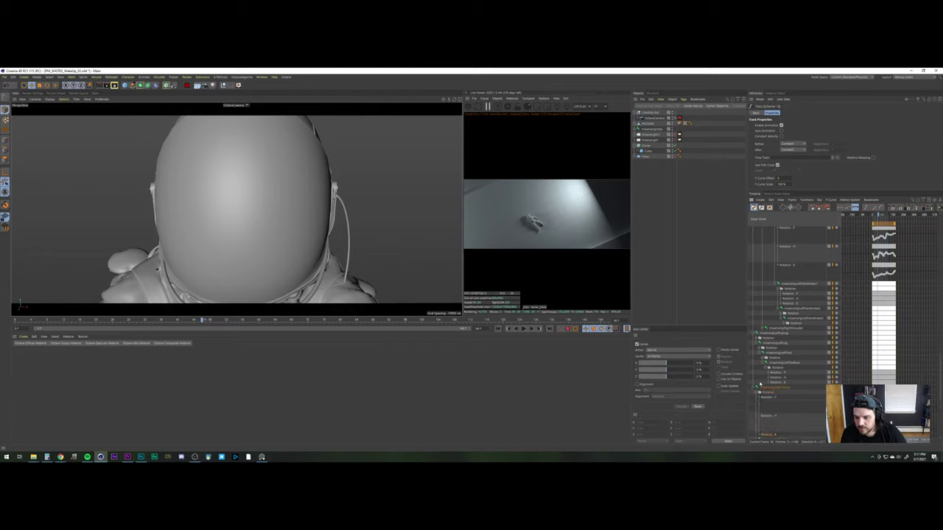
Show the curves of the rotation tracks of mixamorig:LeftToeBase and mixamorig:LeftFoot
click(768, 383)
click(768, 378)
click(768, 372)
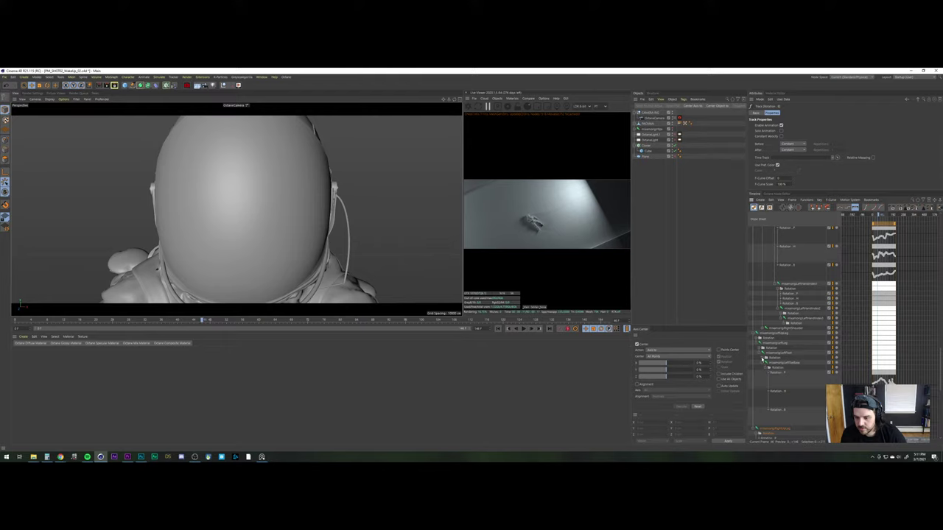
click(763, 357)
click(764, 372)
click(764, 367)
click(764, 363)
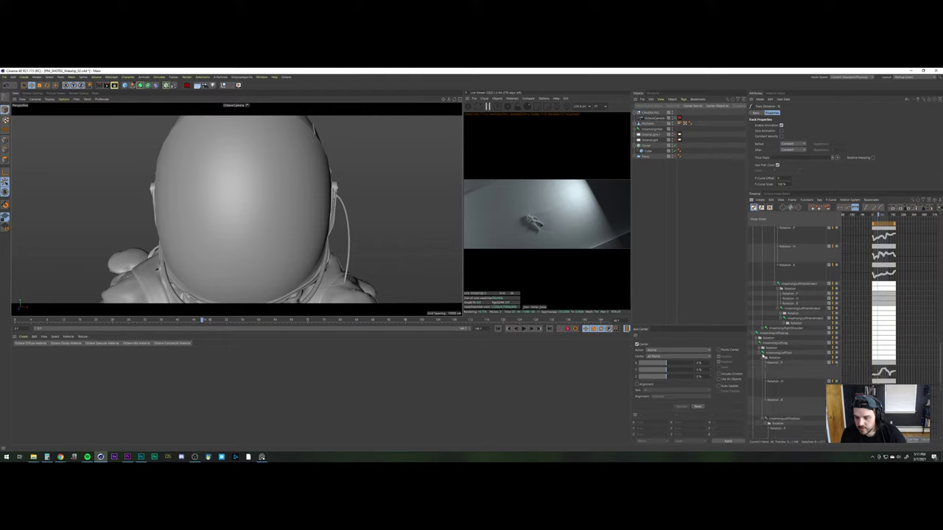
Reveal the rotation tracks of the mixamorig:LeftLeg joint and show their curves
click(758, 348)
click(763, 363)
click(763, 358)
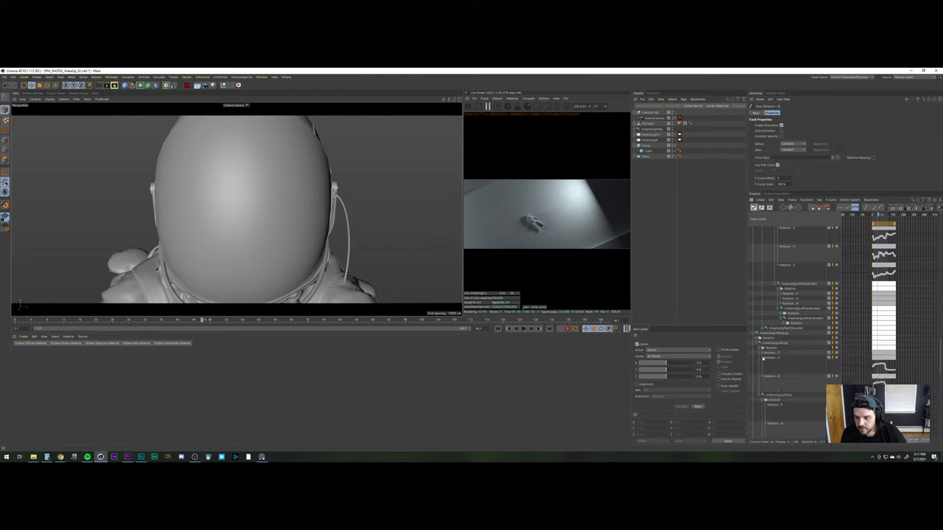
click(762, 353)
click(762, 353)
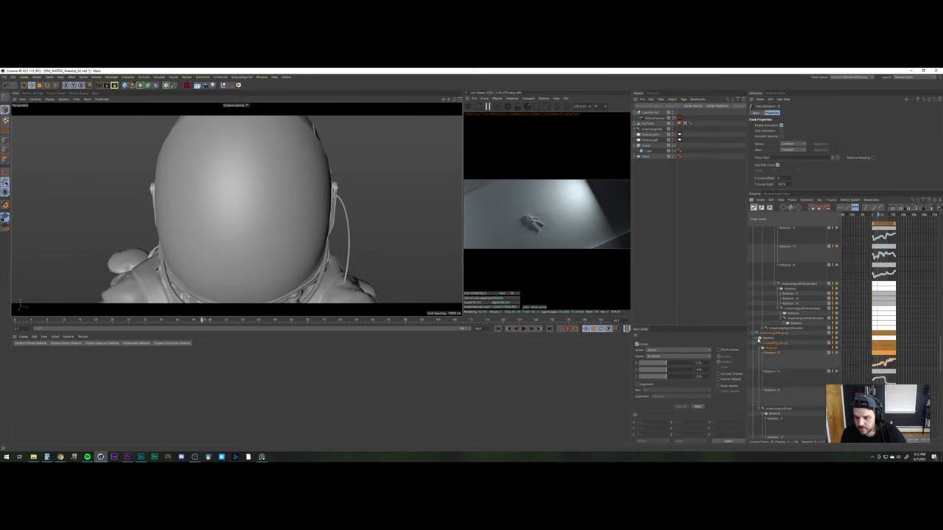
Reveal the rotation tracks of the mixamorig:LeftUpLeg joint and show their curves
click(759, 340)
click(759, 353)
click(759, 349)
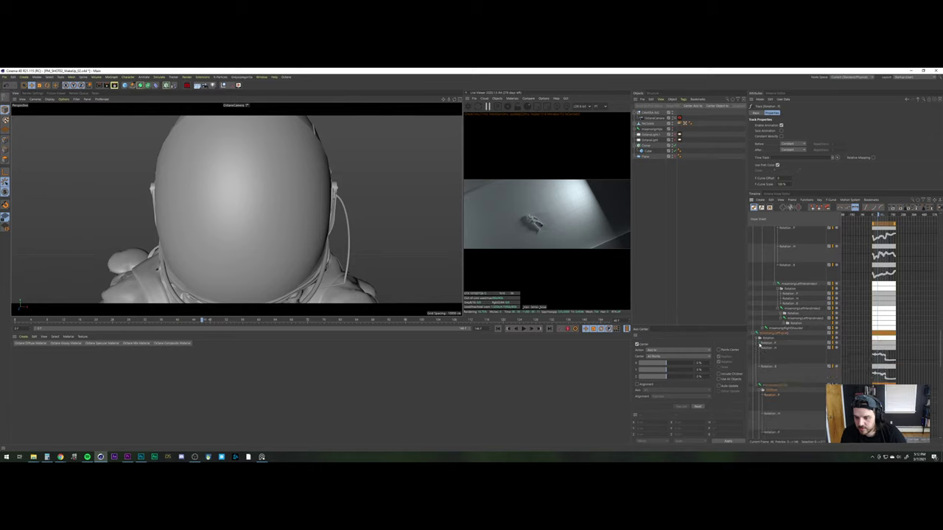
click(760, 343)
click(757, 343)
Reveal the rotation tracks of the left index finger's last joint and show their curves
click(784, 324)
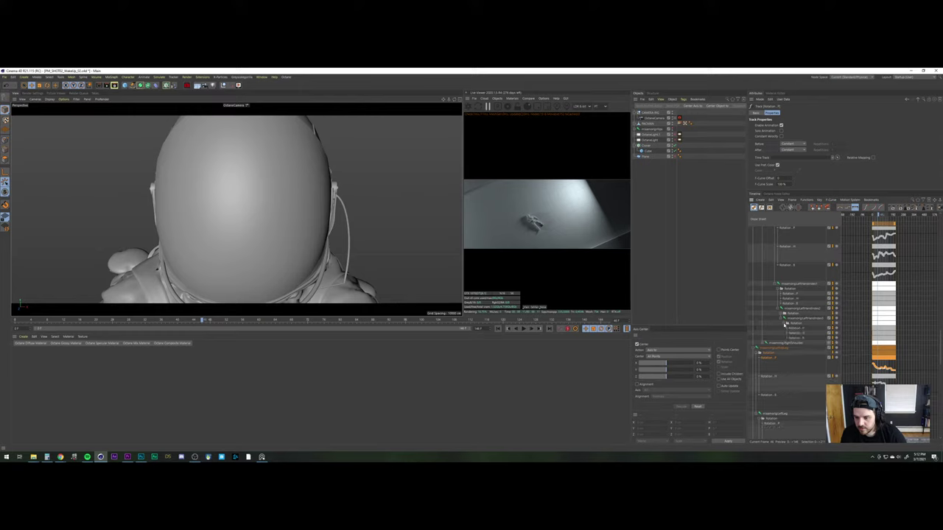
click(786, 338)
click(787, 334)
click(787, 329)
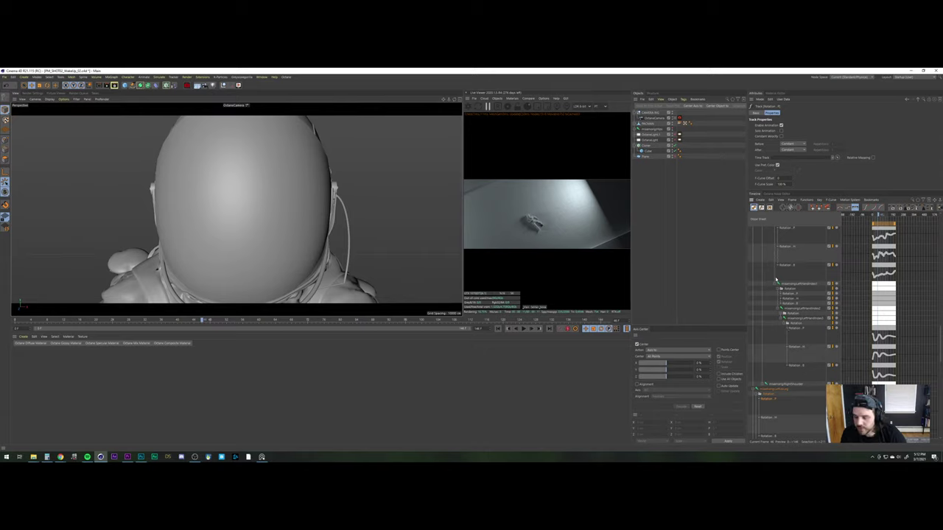
Show the curves of the rotation tracks of the left index finger's first joint
click(783, 301)
click(782, 299)
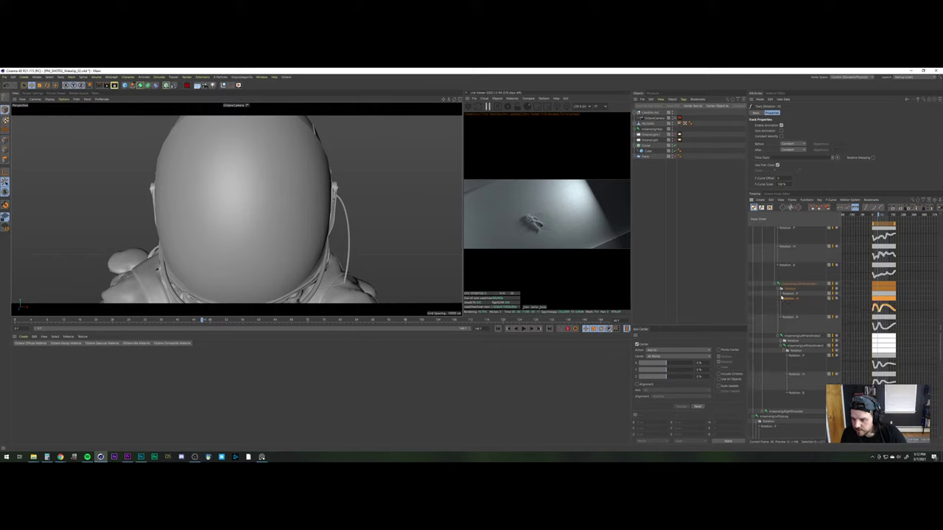
click(782, 295)
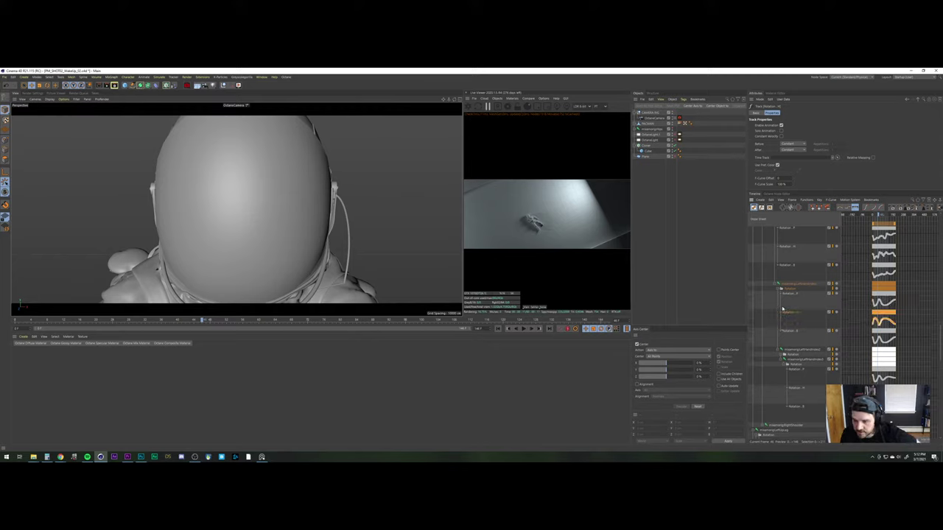
Reveal the rotation tracks of the left index finger's second joint and show their curves
scroll(788, 300, up, 3)
scroll(791, 299, down, 5)
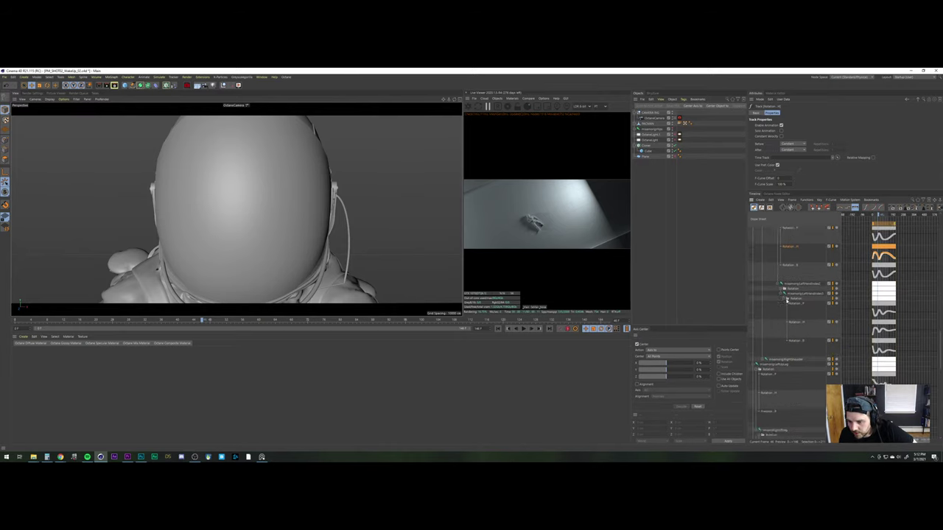
click(781, 293)
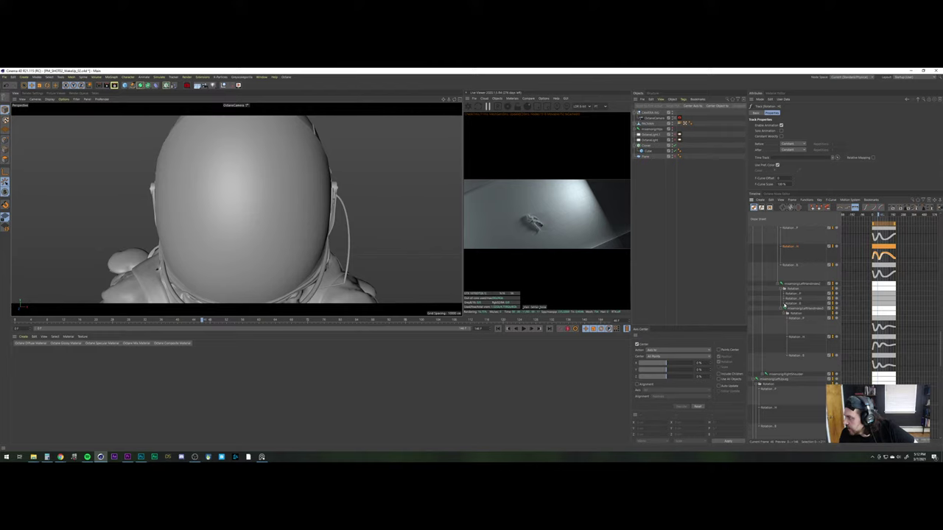
click(784, 303)
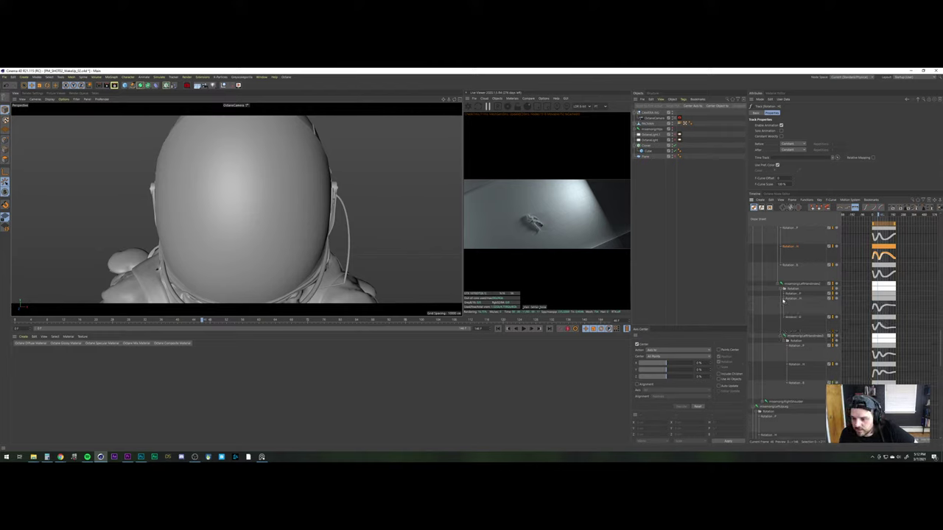
click(784, 300)
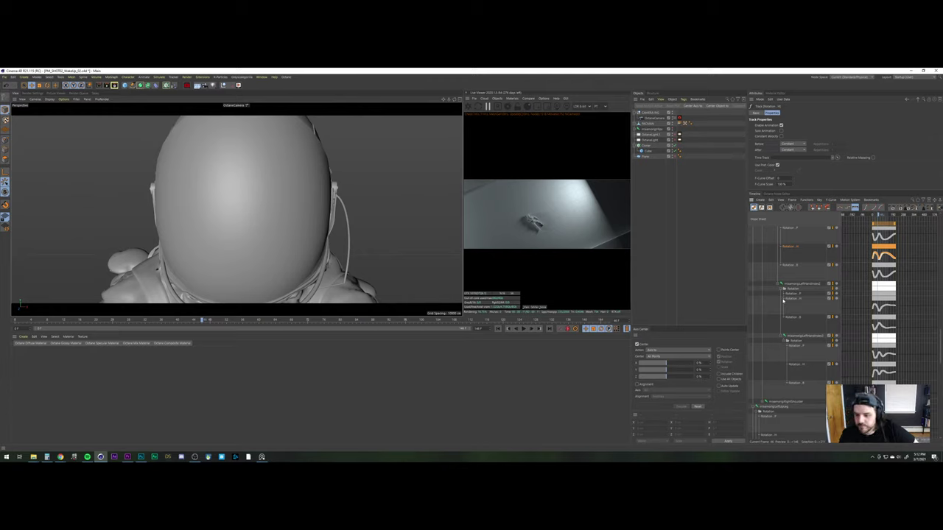
click(783, 295)
scroll(783, 294, down, 3)
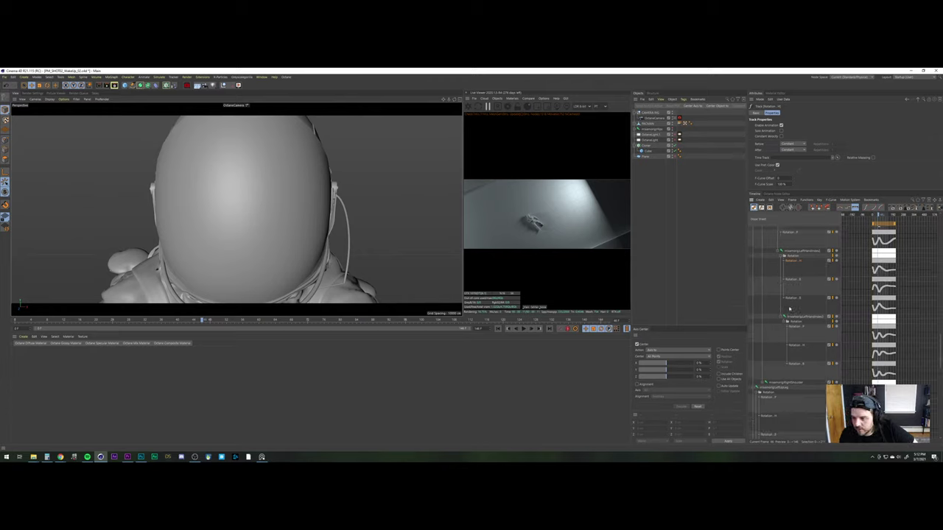
Expand the mixamorig:RightShoulder joint chain through the arm, forearm and hand down to the last index finger joint
scroll(786, 324, down, 3)
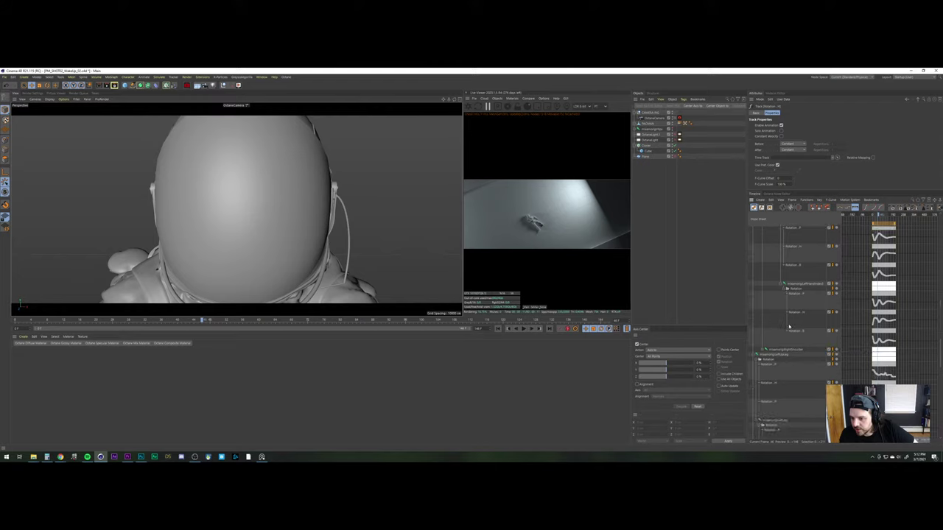
click(765, 350)
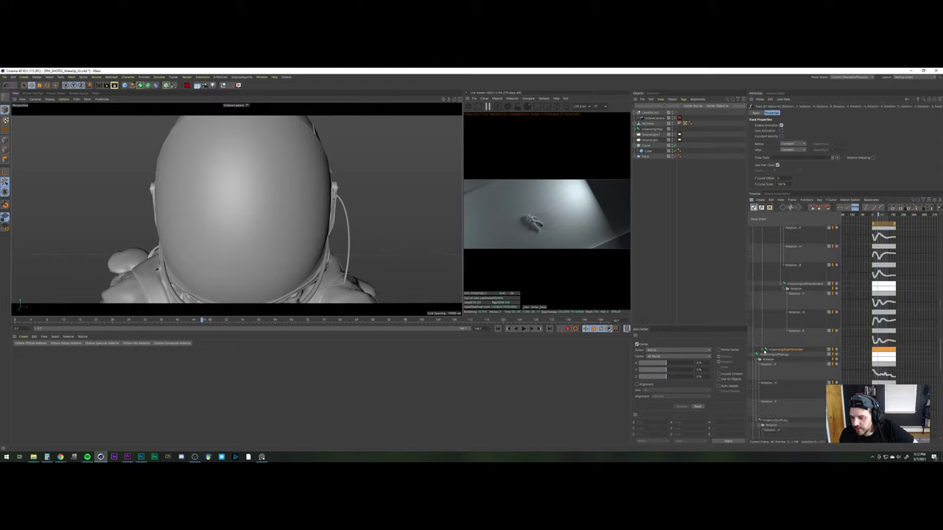
click(763, 350)
click(766, 358)
click(770, 368)
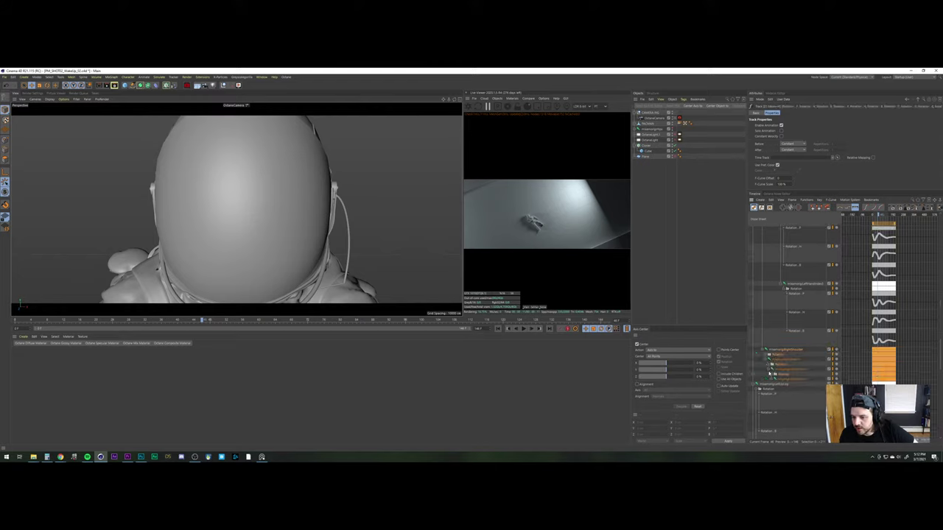
click(775, 379)
click(777, 388)
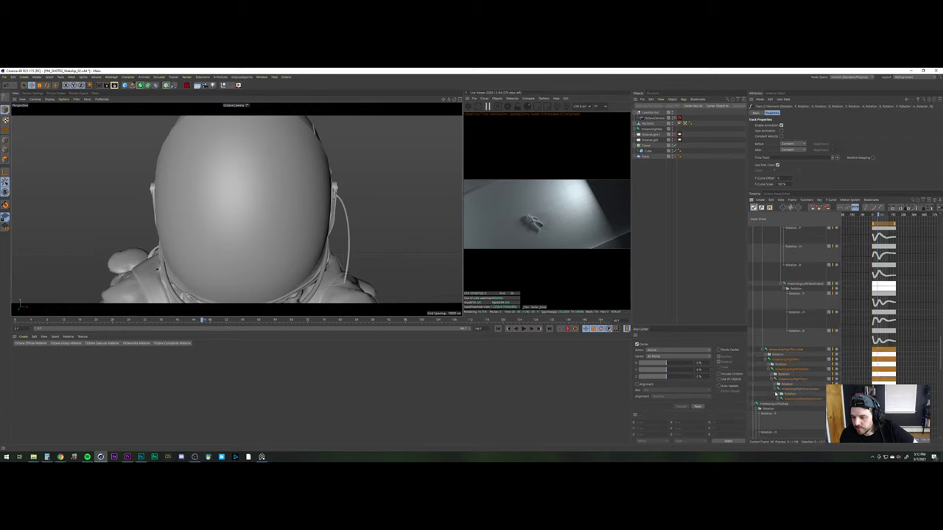
click(781, 399)
click(782, 408)
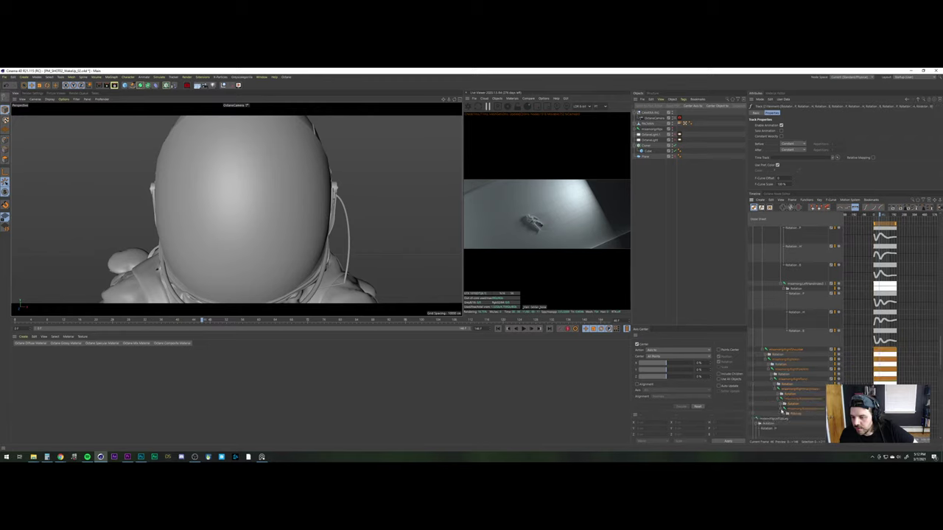
Reveal the rotation tracks of the right index finger's last joint and show their curves
click(785, 417)
click(787, 428)
click(786, 424)
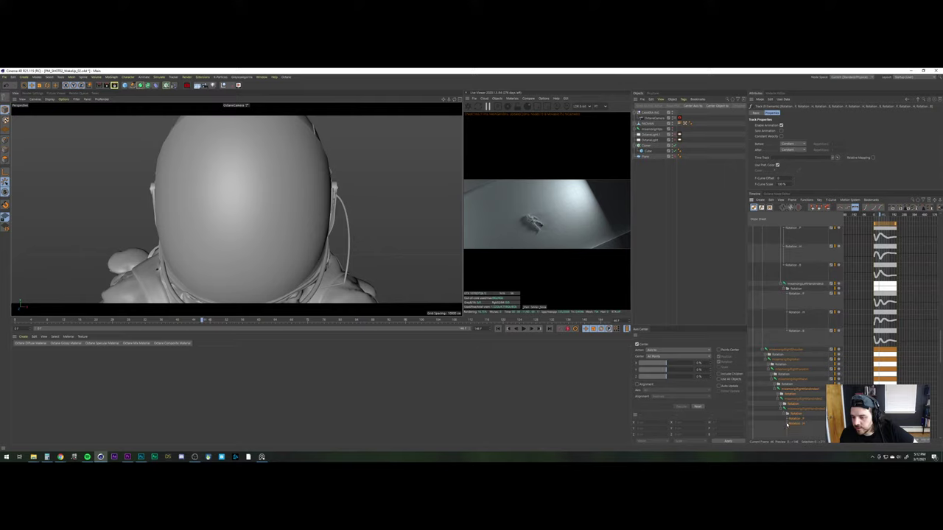
click(785, 418)
Reveal the rotation tracks of the right index finger's second joint and show their curves
click(784, 414)
click(784, 414)
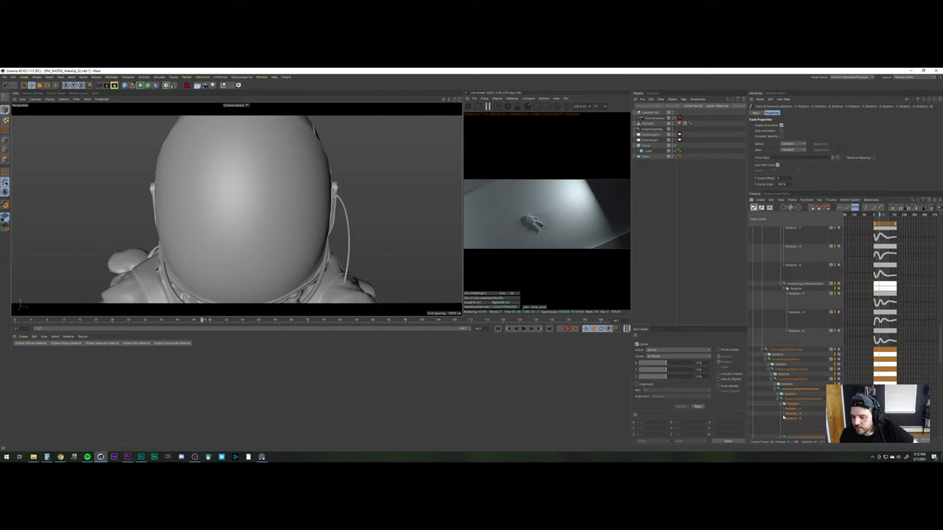
click(783, 414)
click(781, 403)
Reveal the rotation tracks of the right index finger's first joint and show their curves
click(778, 394)
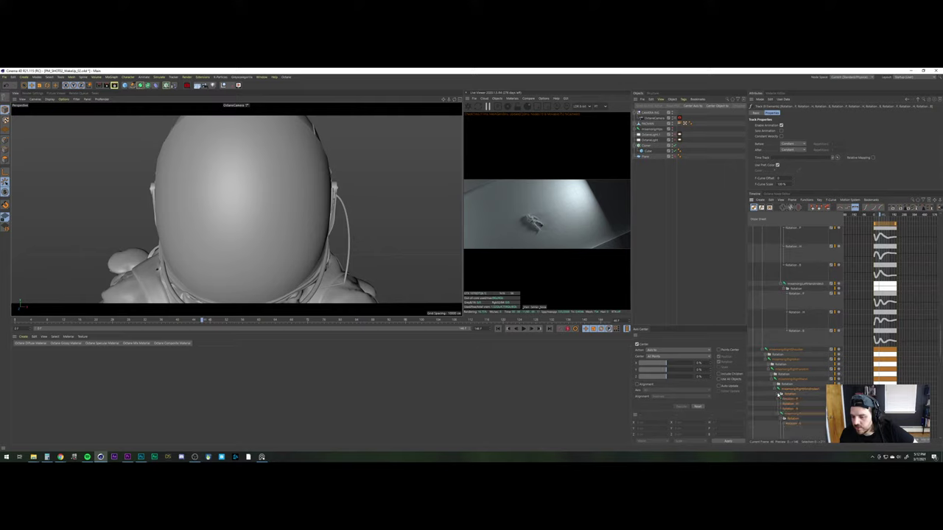
click(781, 409)
click(781, 404)
click(781, 400)
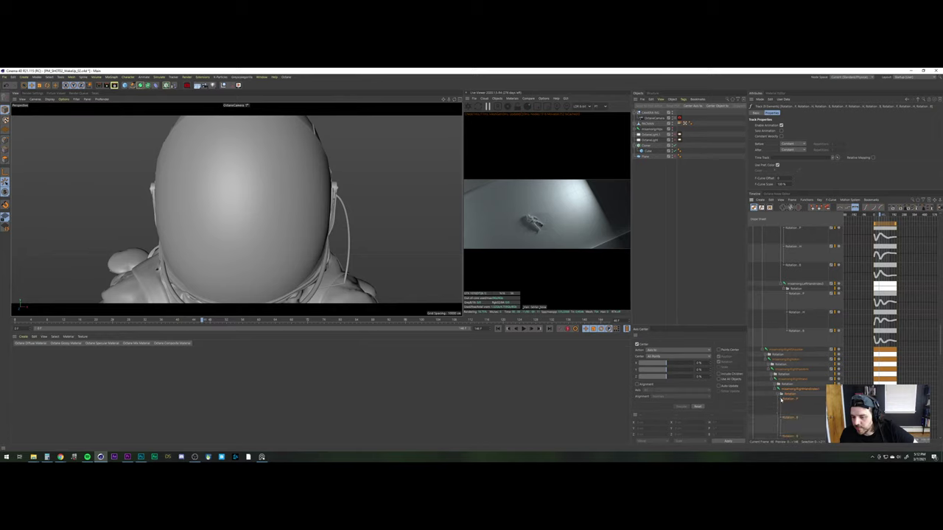
Reveal the rotation tracks of the mixamorig:RightHand joint and show their curves
click(774, 385)
click(778, 399)
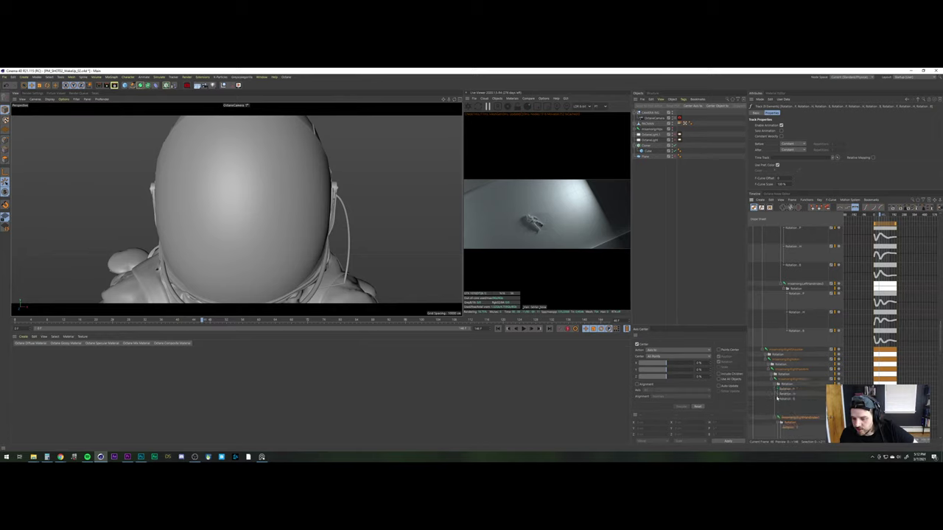
click(778, 394)
click(778, 390)
Reveal the rotation tracks of the mixamorig:RightForeArm joint and show their curves
click(772, 374)
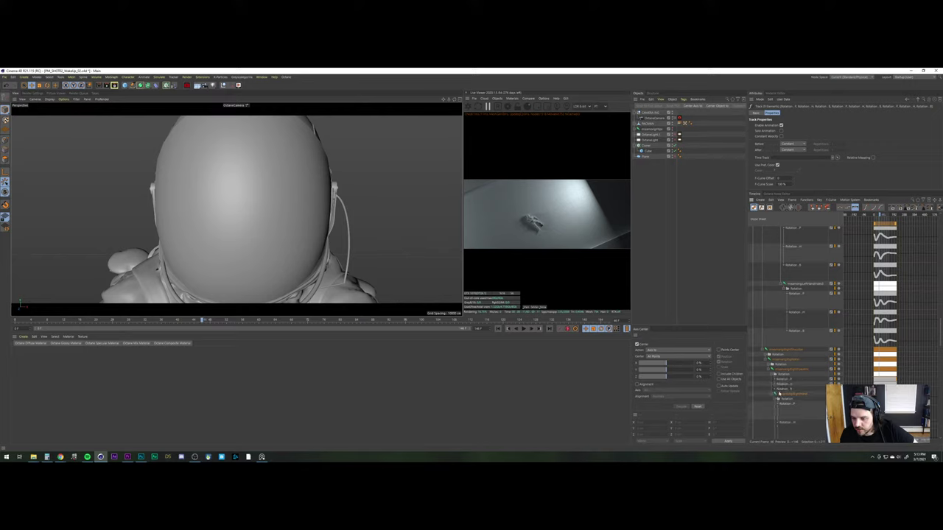
click(775, 389)
click(775, 384)
click(775, 380)
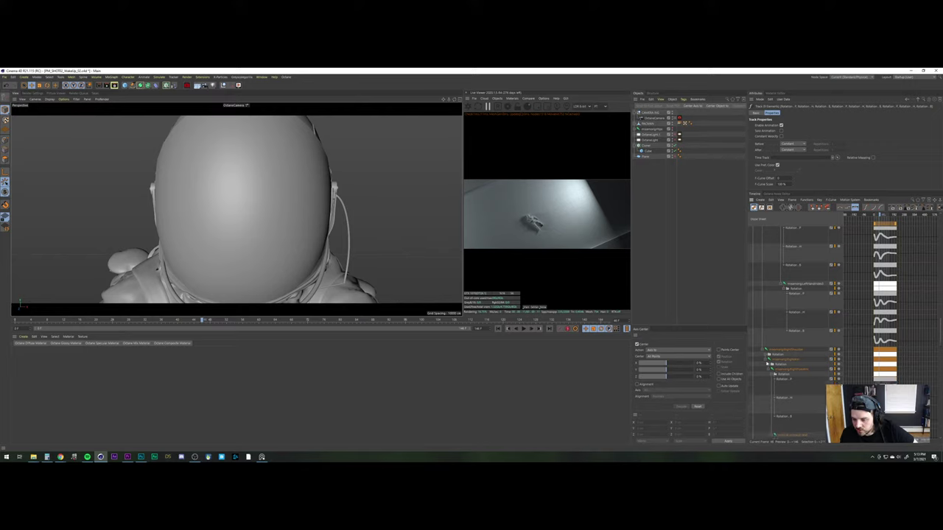
Reveal the rotation tracks of the mixamorig:RightArm joint and show their curves
click(770, 364)
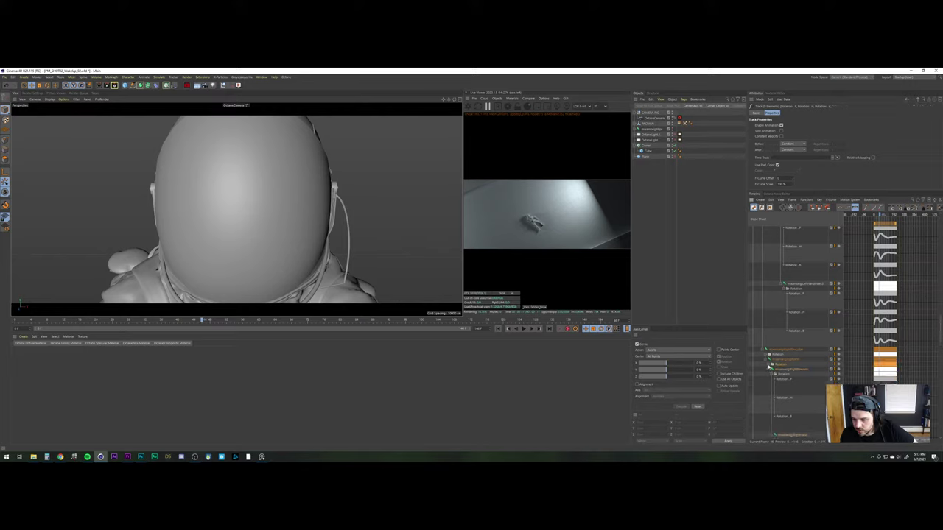
click(768, 366)
click(772, 379)
click(772, 375)
click(772, 370)
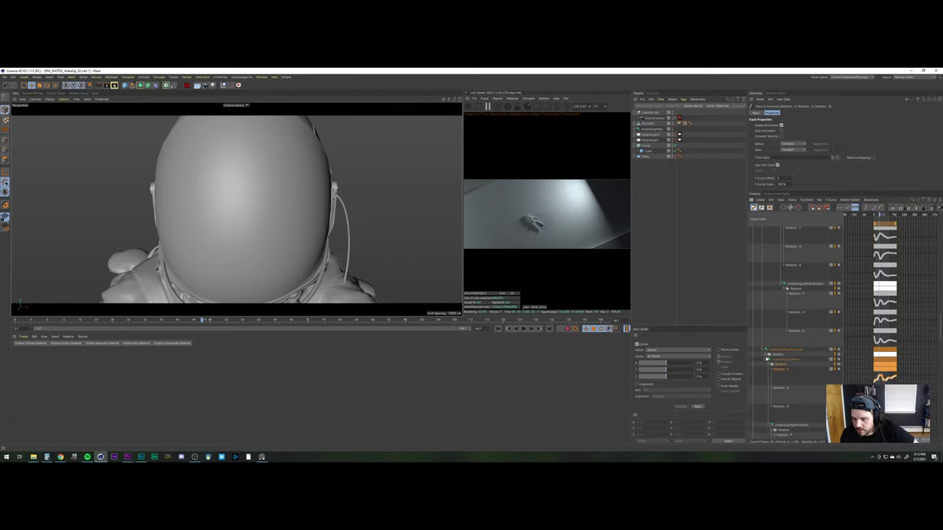
Reveal the rotation tracks of the mixamorig:RightShoulder joint and show their curves
click(768, 361)
click(769, 369)
click(769, 364)
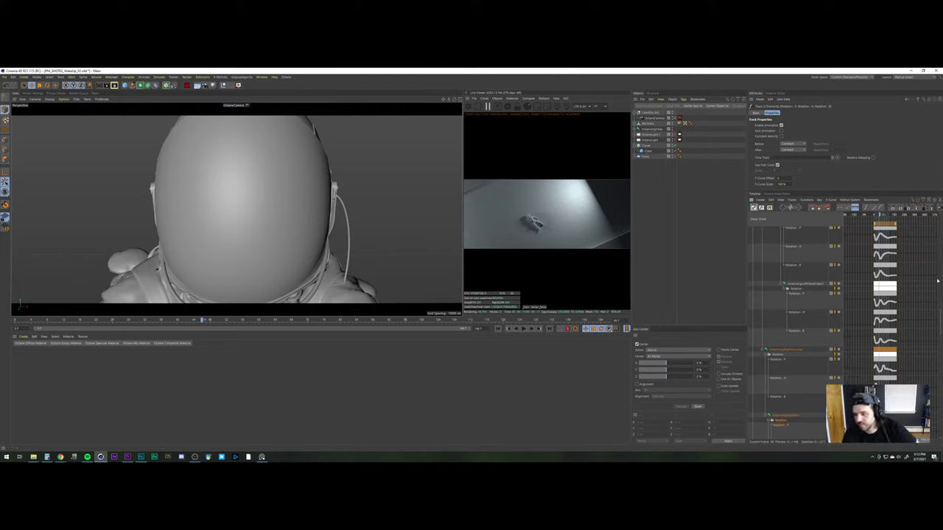
scroll(896, 327, down, 6)
scroll(897, 324, down, 5)
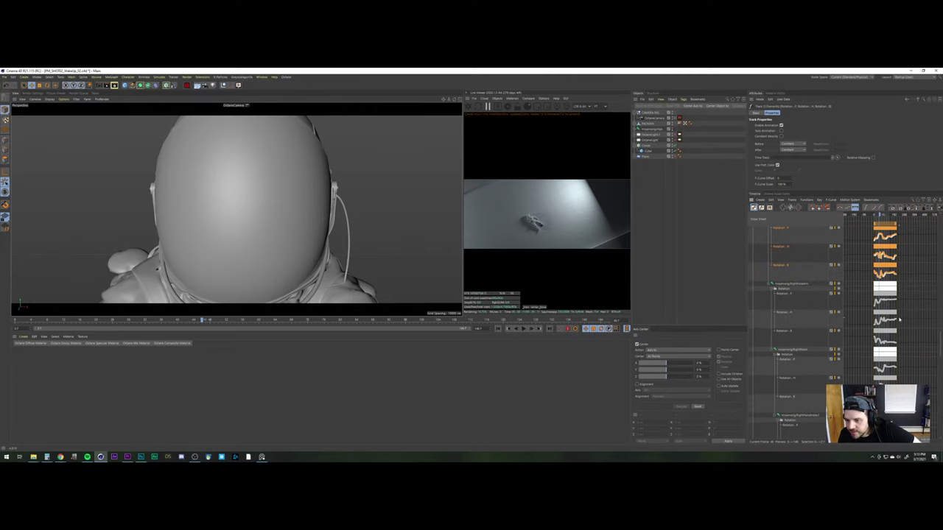
scroll(898, 318, down, 5)
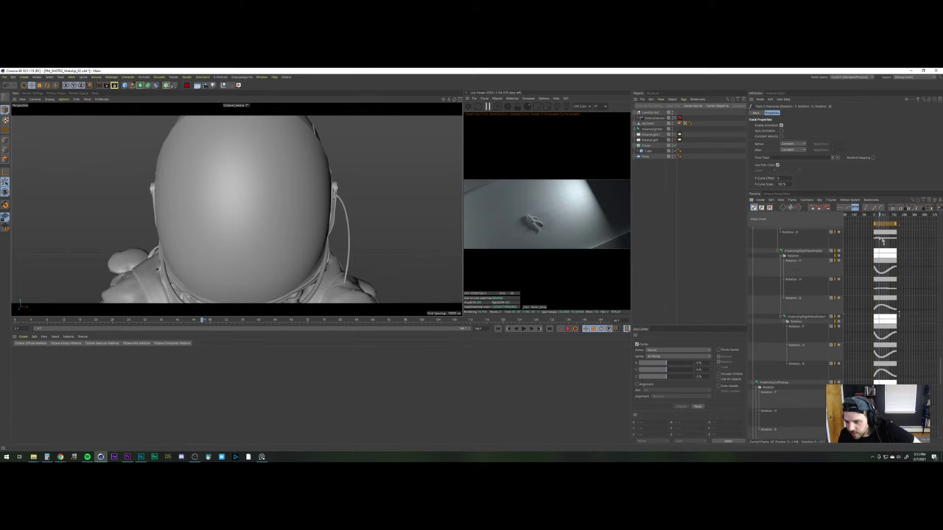
scroll(899, 315, down, 5)
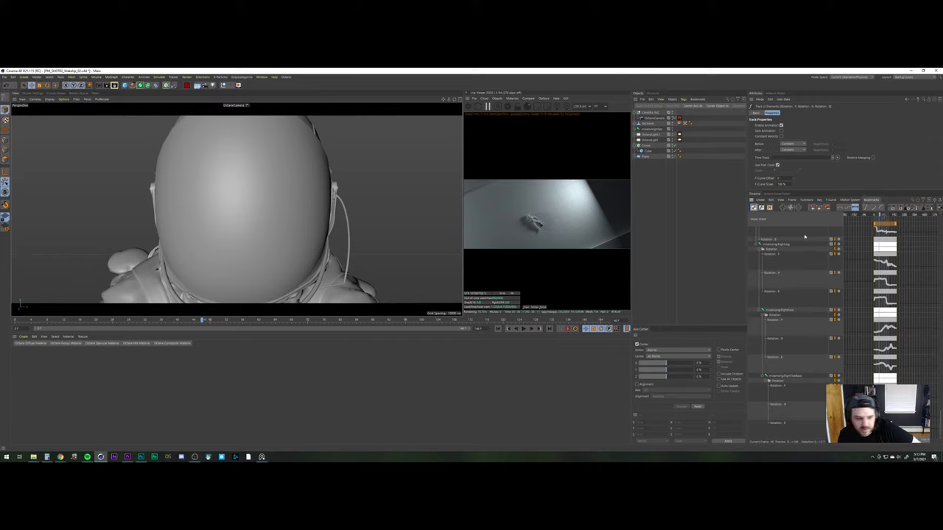
mouse_move(203, 320)
mouse_down()
mouse_move(223, 321)
mouse_move(203, 324)
mouse_up()
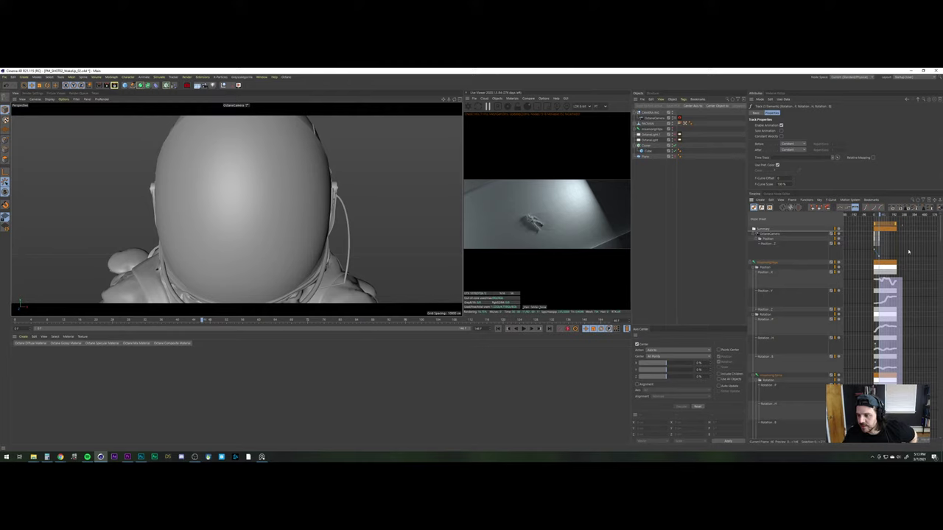
drag(909, 252, 909, 252)
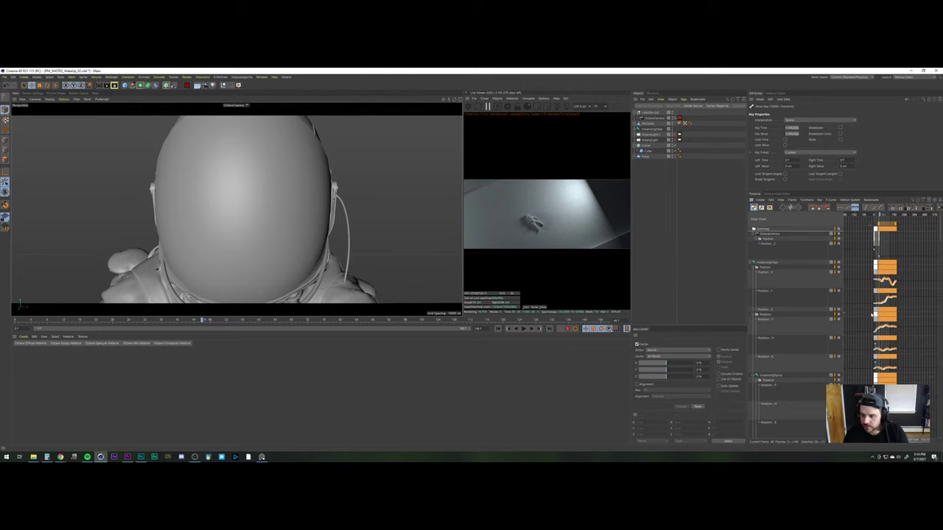
scroll(871, 314, up, 5)
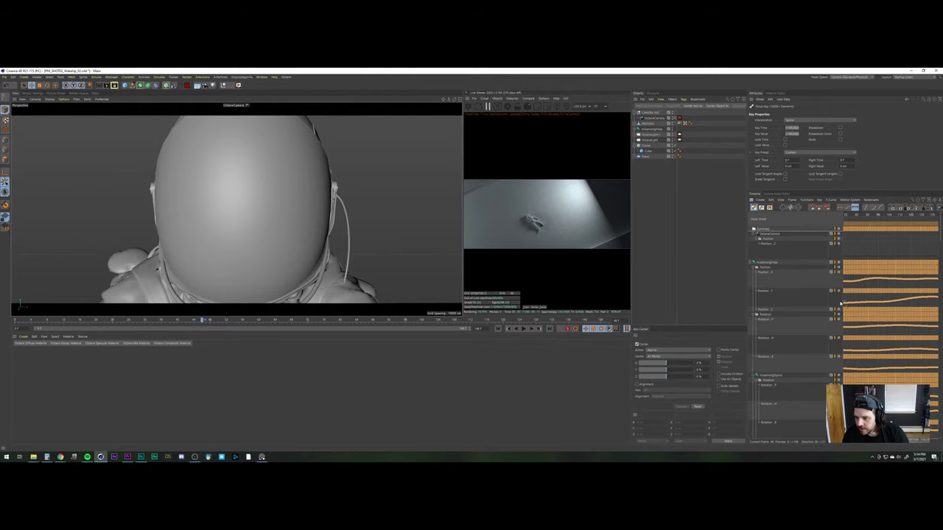
key(Delete)
Widen the timeline area and clear the current key selection around the playhead
drag(632, 292, 605, 293)
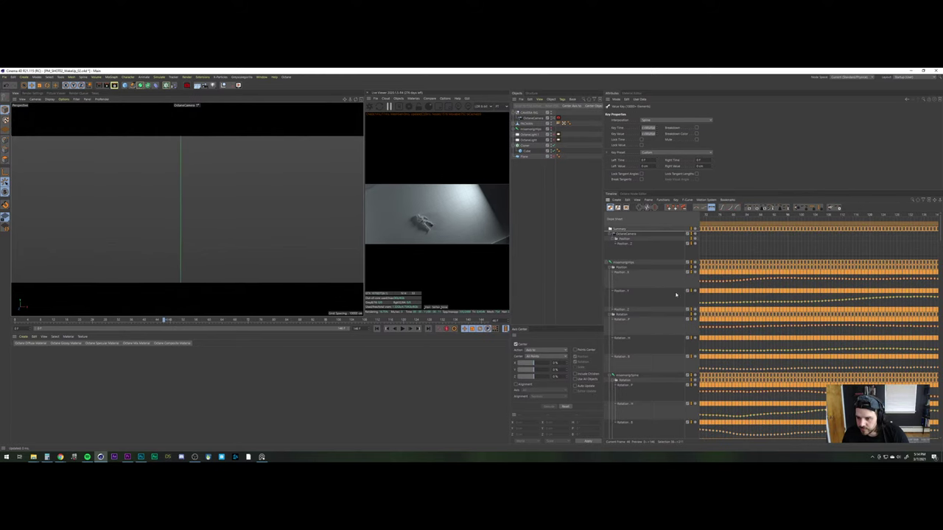
alt+middle_drag(716, 290, 927, 287)
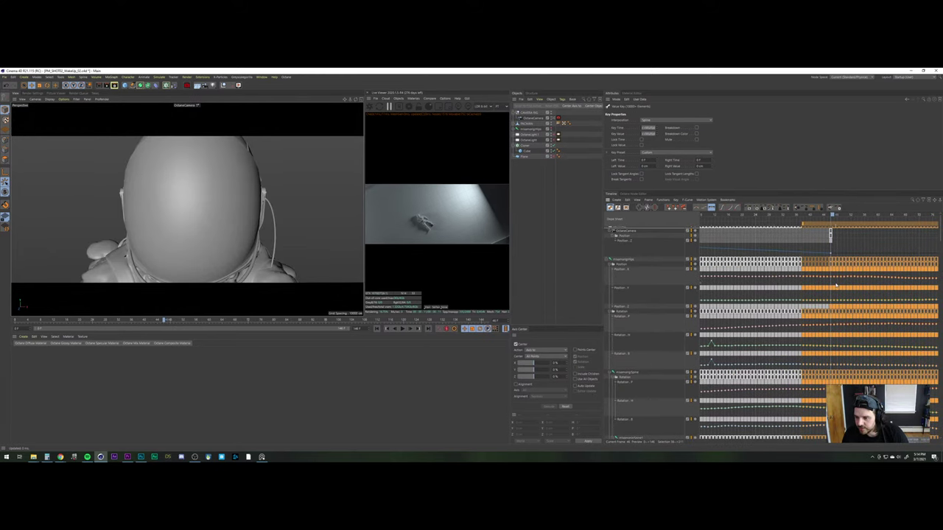
scroll(836, 285, down, 5)
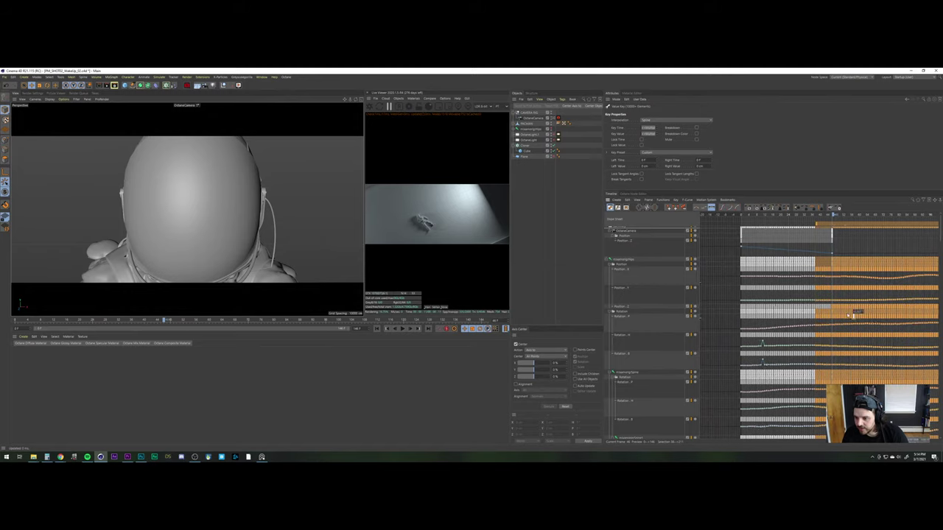
click(825, 289)
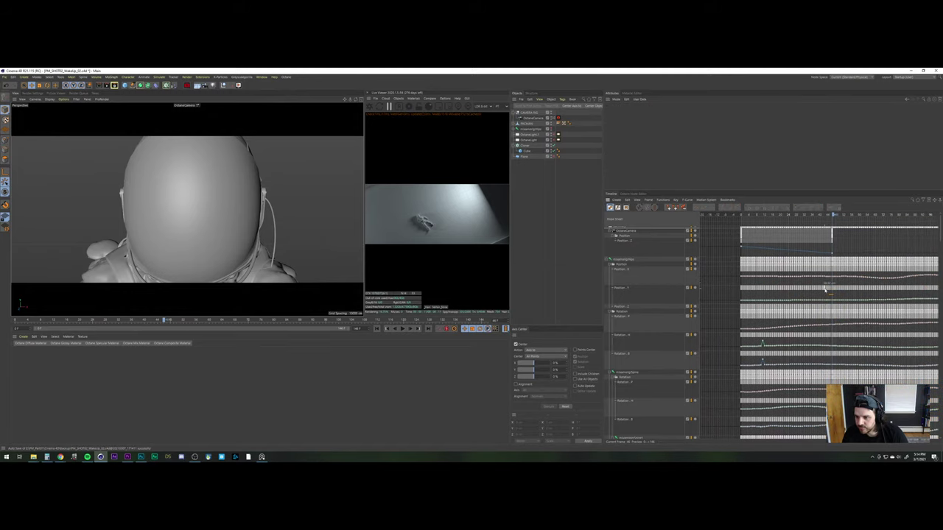
Select the keys from the playhead to the animation's end across all the astronaut's joint tracks and delete them
scroll(841, 287, down, 3)
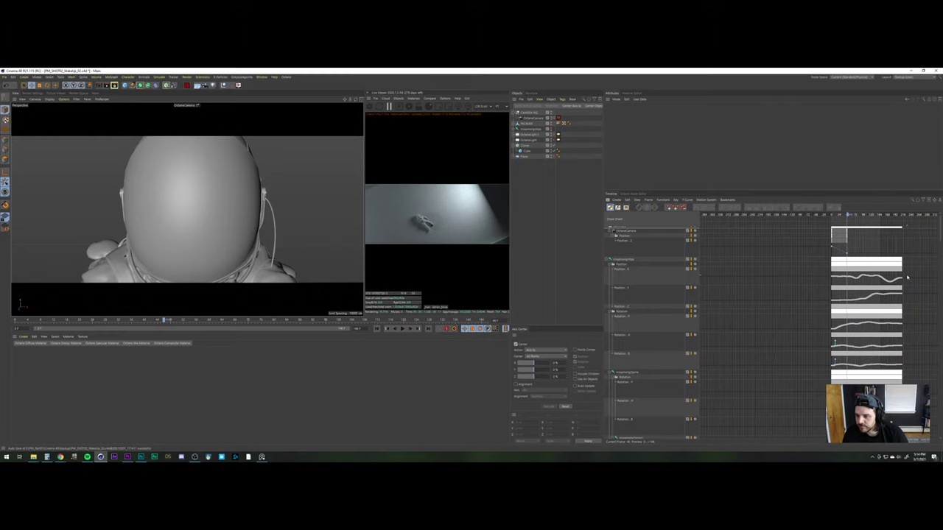
drag(858, 441, 855, 461)
scroll(648, 331, down, 2)
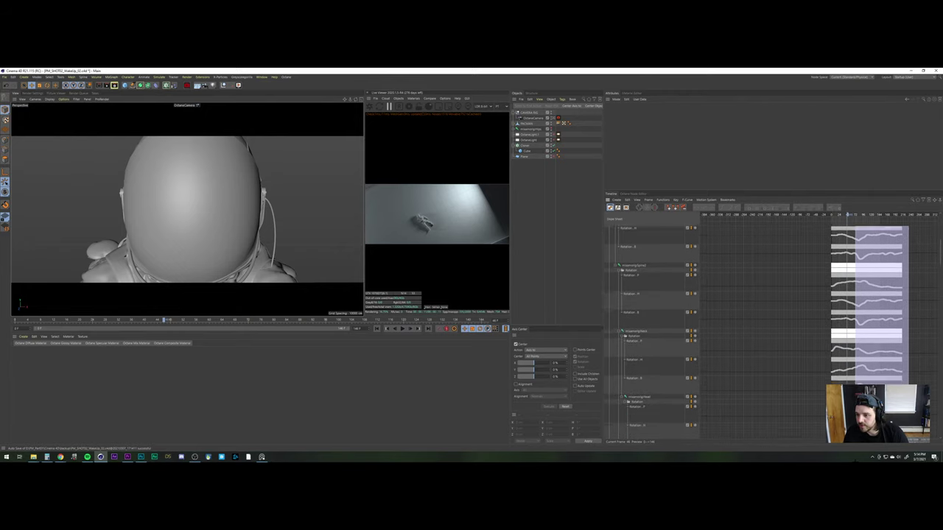
scroll(648, 332, down, 2)
scroll(648, 331, down, 2)
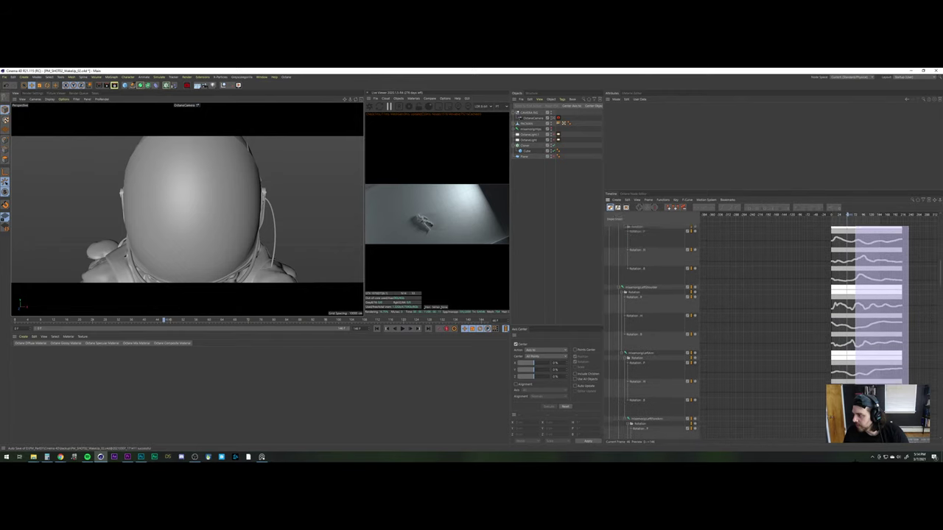
scroll(648, 331, down, 2)
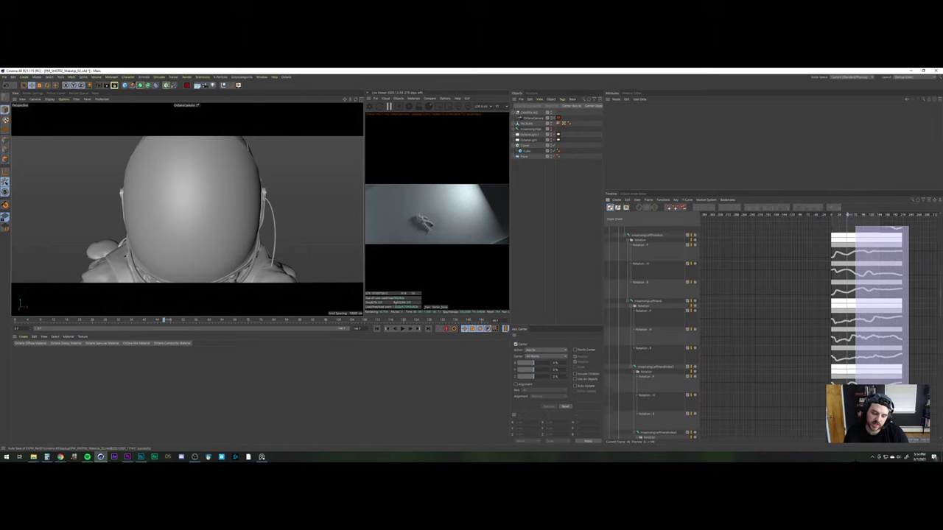
scroll(649, 331, down, 2)
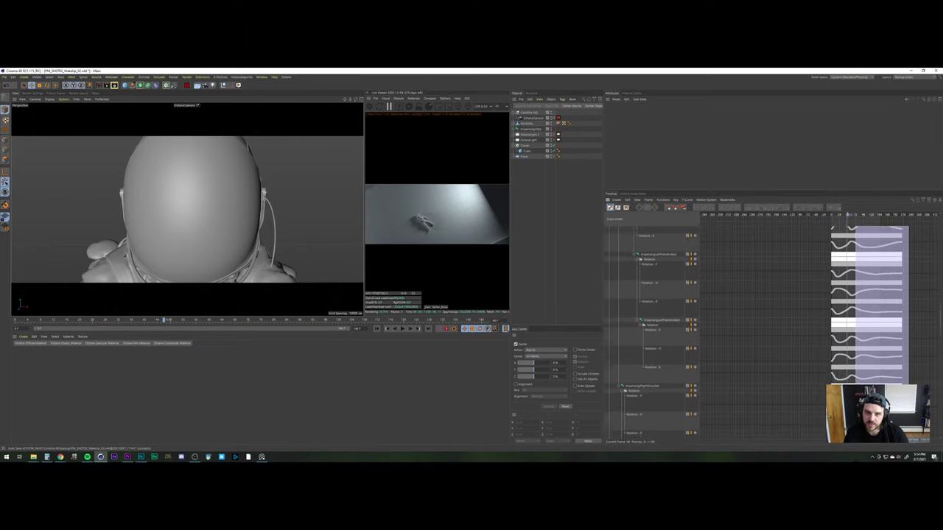
scroll(649, 332, down, 4)
scroll(649, 331, down, 1)
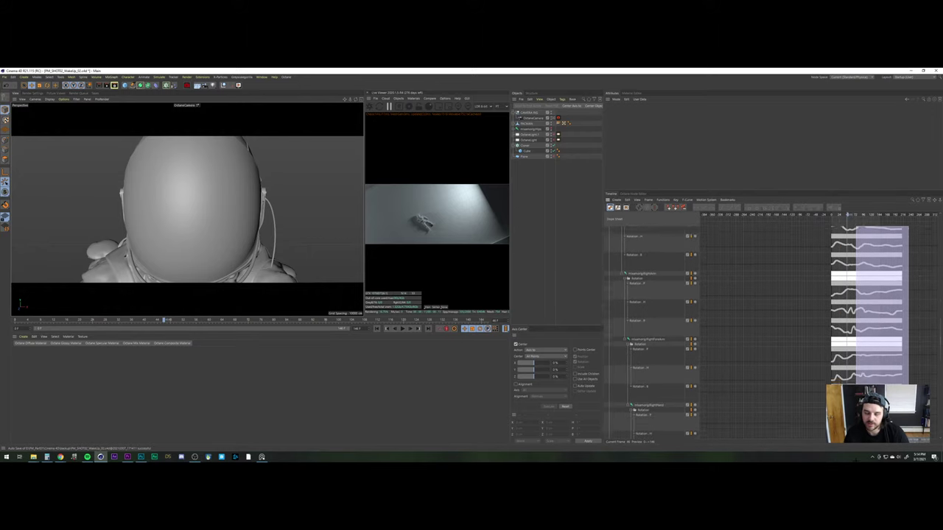
scroll(648, 332, down, 3)
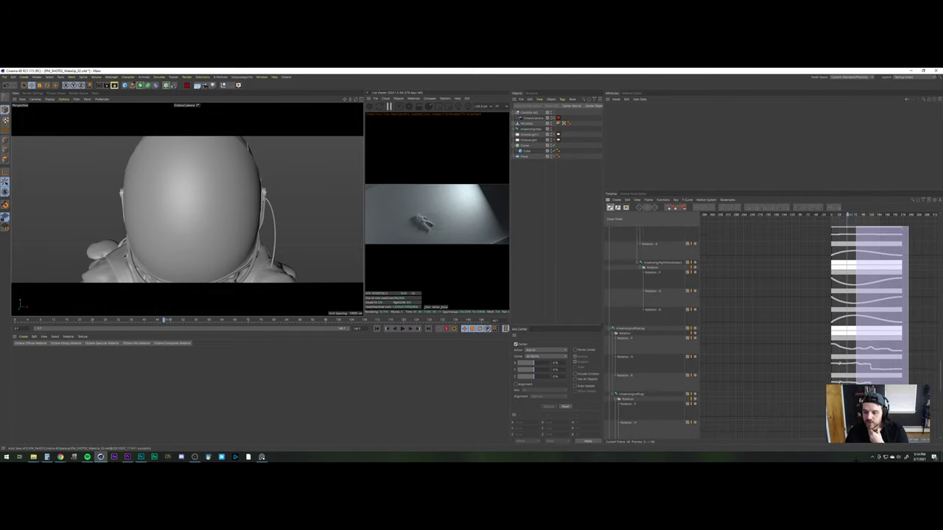
scroll(648, 332, down, 3)
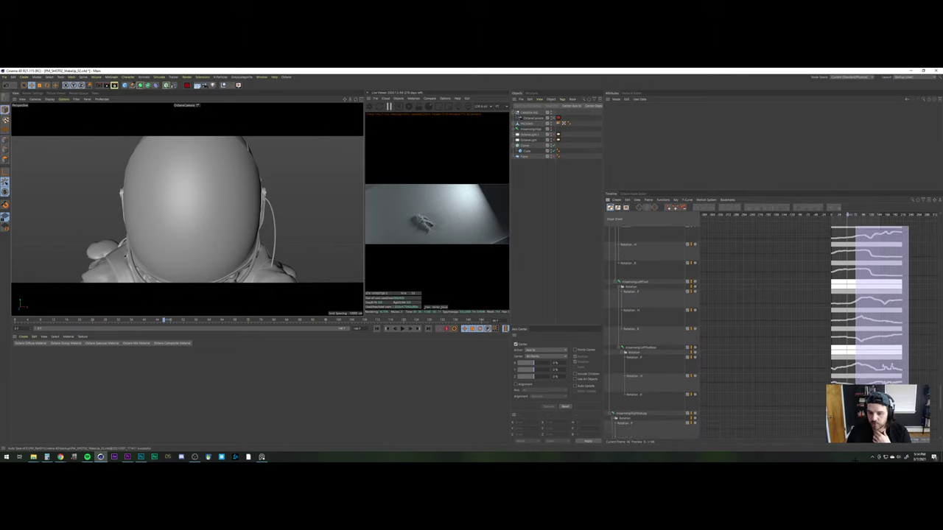
scroll(648, 331, down, 2)
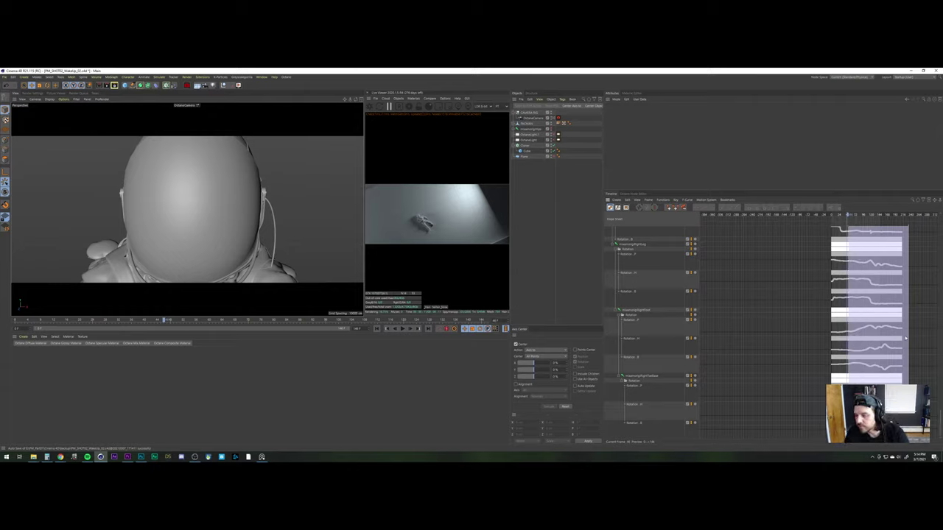
drag(903, 268, 909, 271)
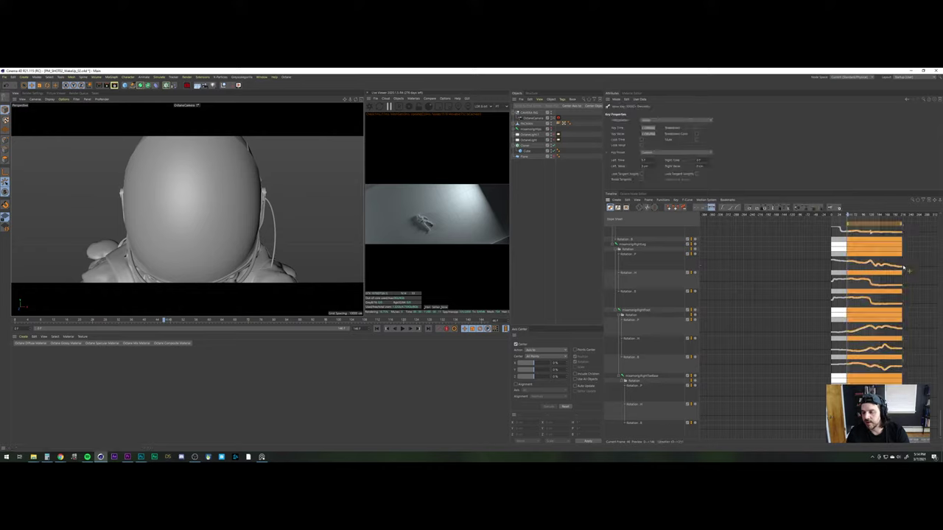
key(Delete)
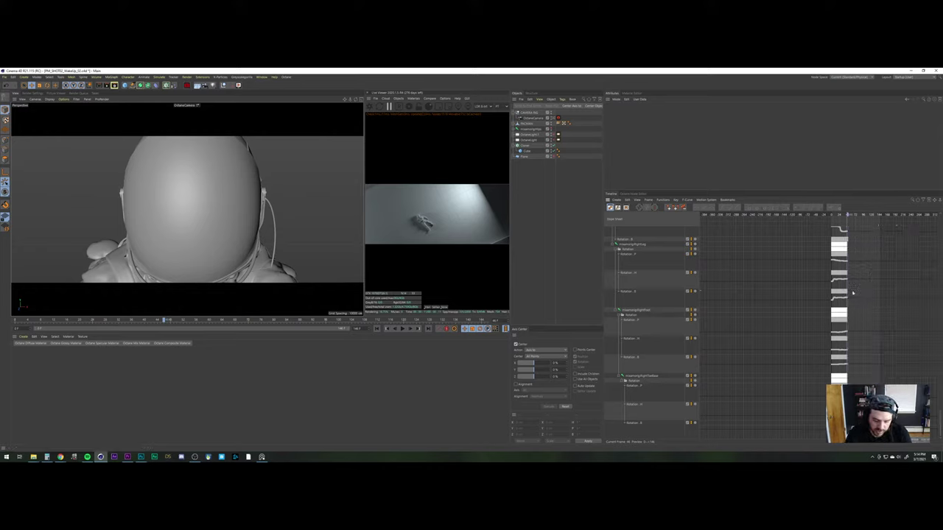
Examine where the remaining keys end on every joint track, from the right leg back up to the hips and camera
key(h)
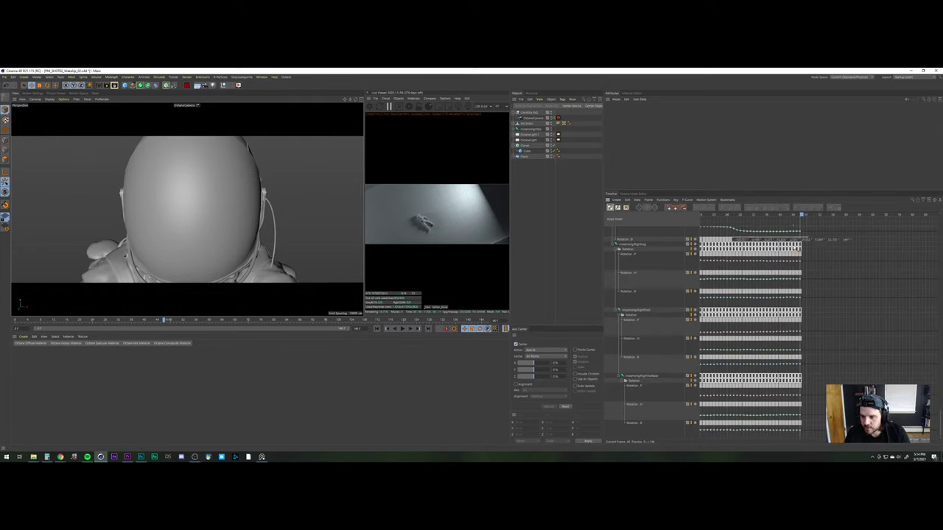
alt+middle_drag(810, 237, 794, 315)
scroll(793, 234, up, 2)
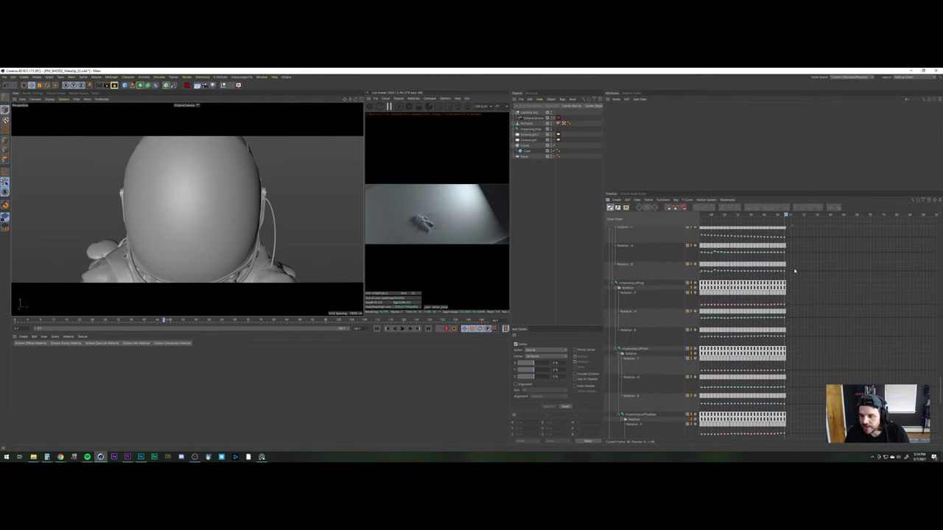
alt+middle_drag(787, 240, 856, 326)
alt+middle_drag(819, 236, 797, 320)
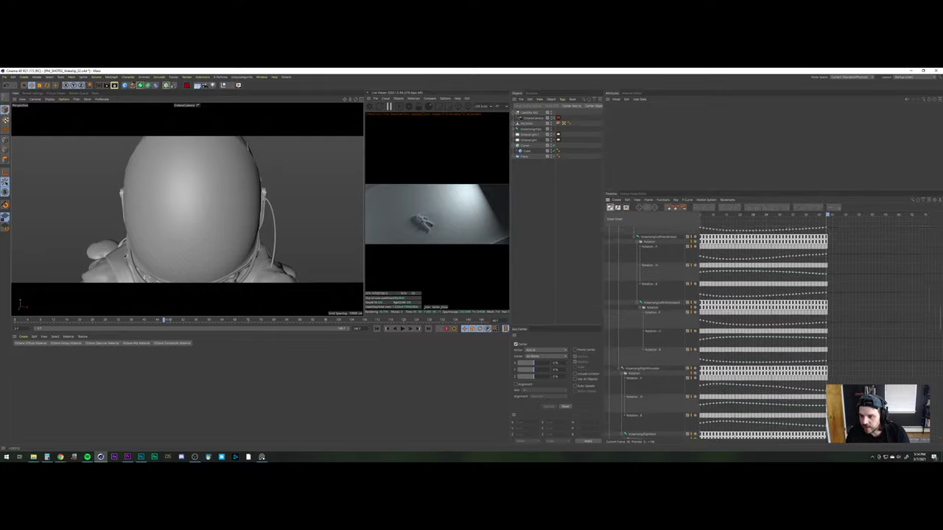
alt+middle_drag(860, 236, 844, 295)
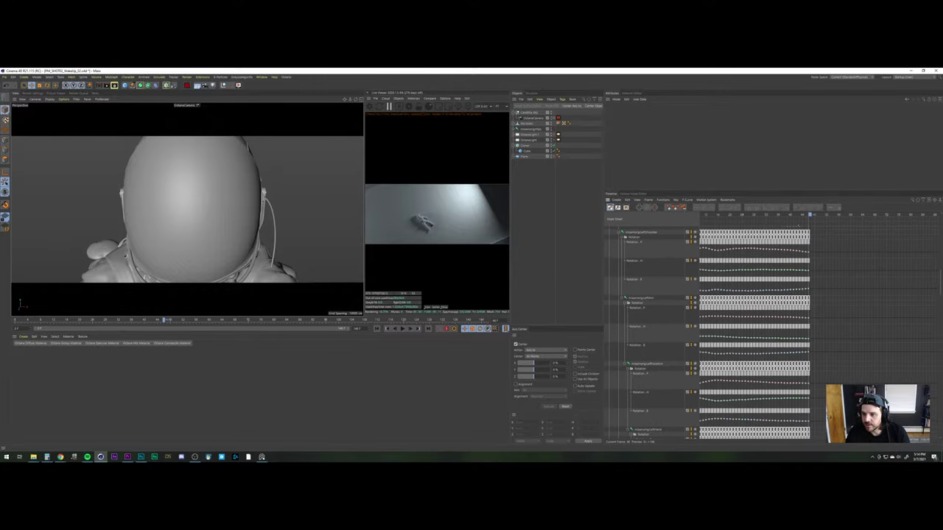
alt+middle_drag(814, 228, 769, 317)
alt+middle_drag(769, 236, 849, 318)
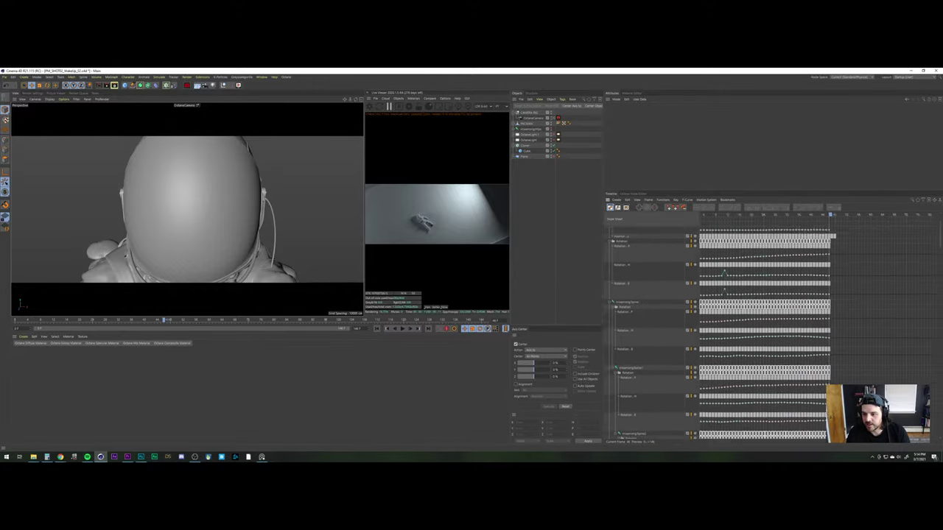
alt+middle_drag(832, 236, 827, 317)
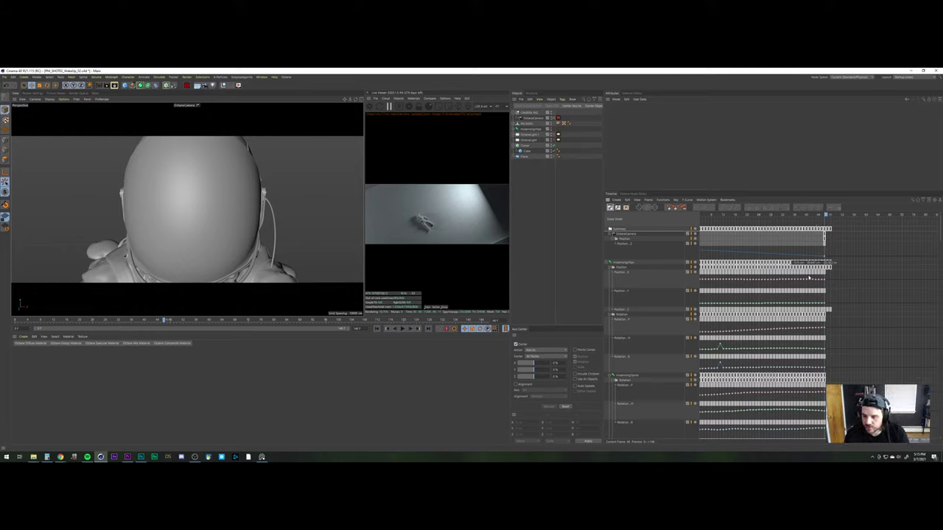
Play back the shortened wake-up animation and move the playhead to just past the last remaining keys
mouse_move(714, 216)
mouse_down()
mouse_move(737, 216)
mouse_move(720, 216)
mouse_up()
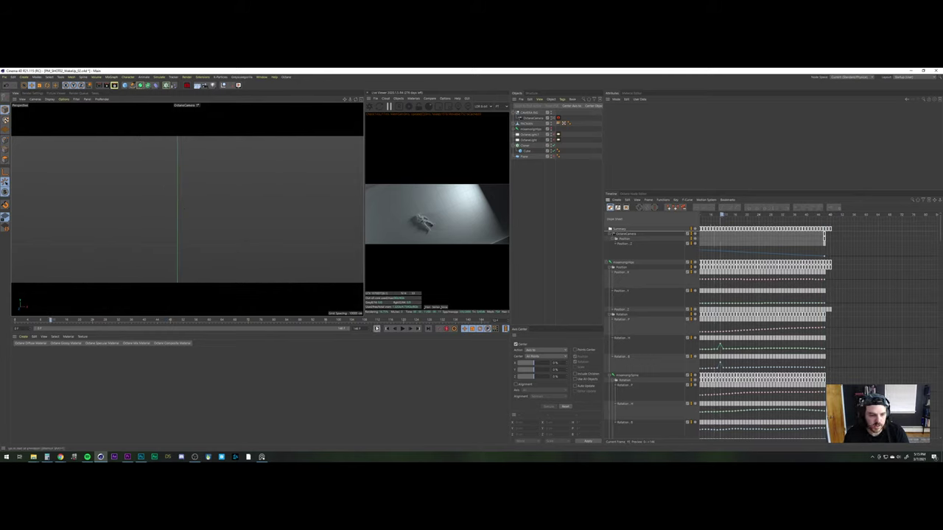
click(402, 329)
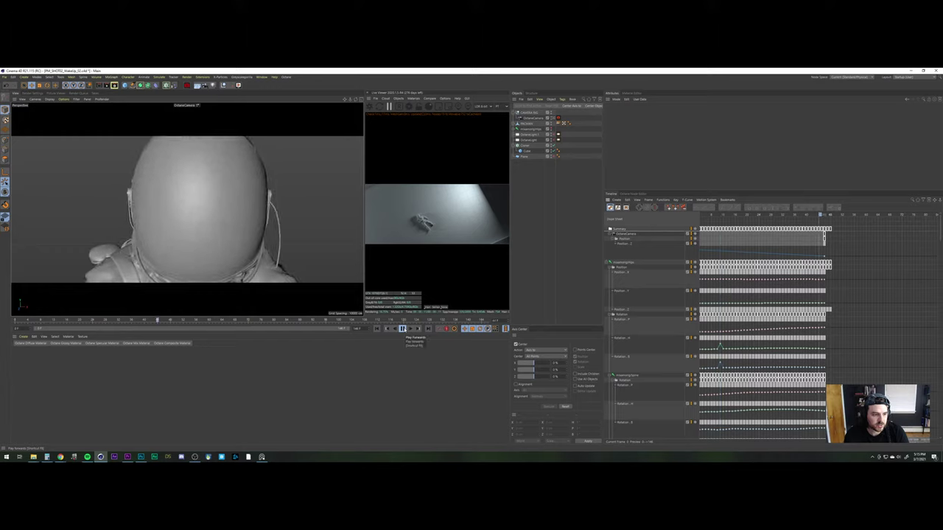
click(402, 329)
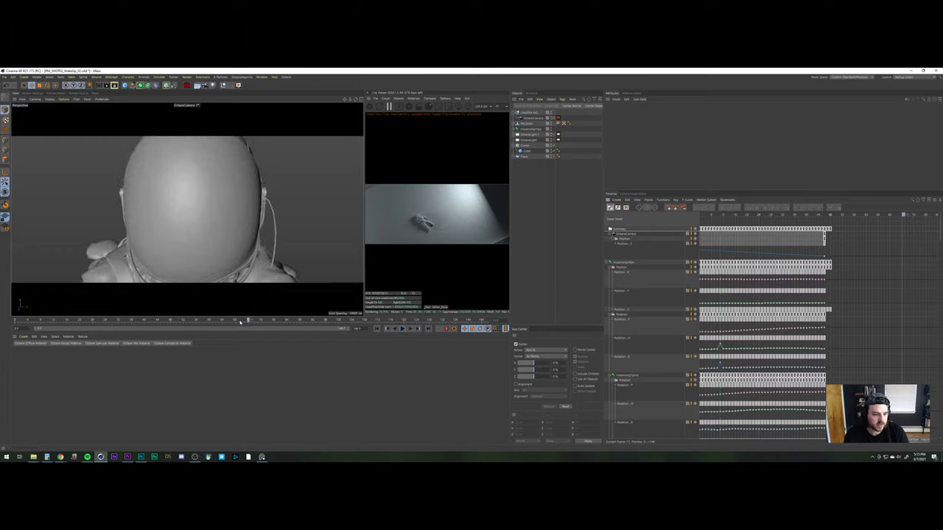
drag(240, 322, 177, 326)
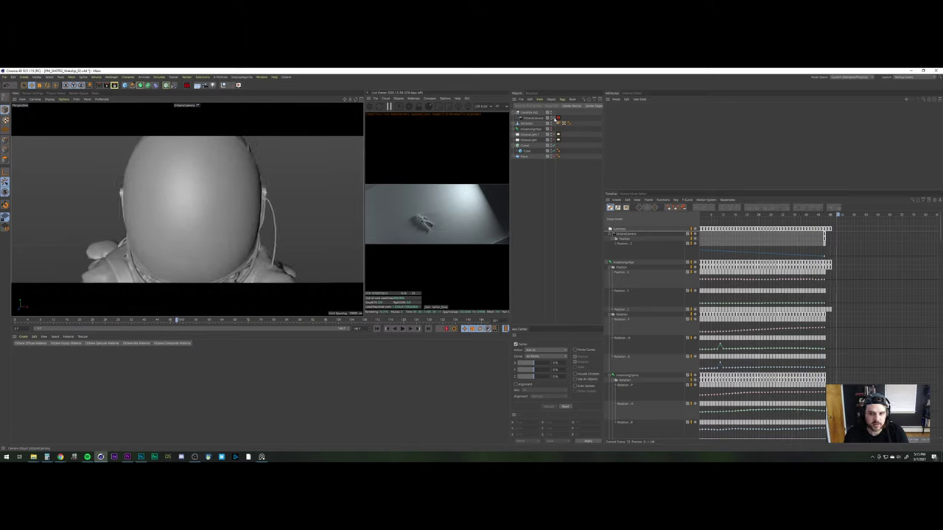
Leave the OctaneCamera view and inspect the seated astronaut from the side through the default camera
click(554, 118)
scroll(149, 244, down, 3)
alt+drag(283, 140, 236, 158)
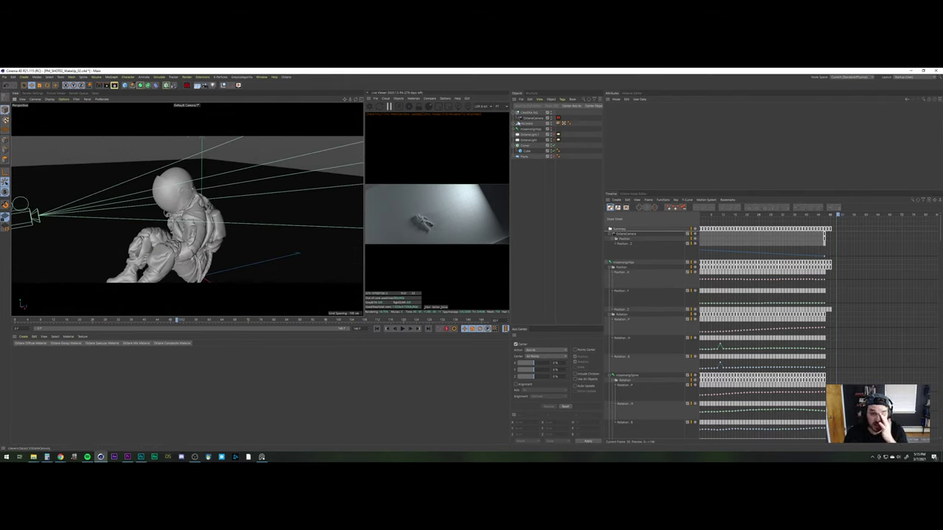
Select the mixamorig:Spine1 joint on the seated astronaut, try a small rotation on it and reveal it in the object hierarchy
click(556, 129)
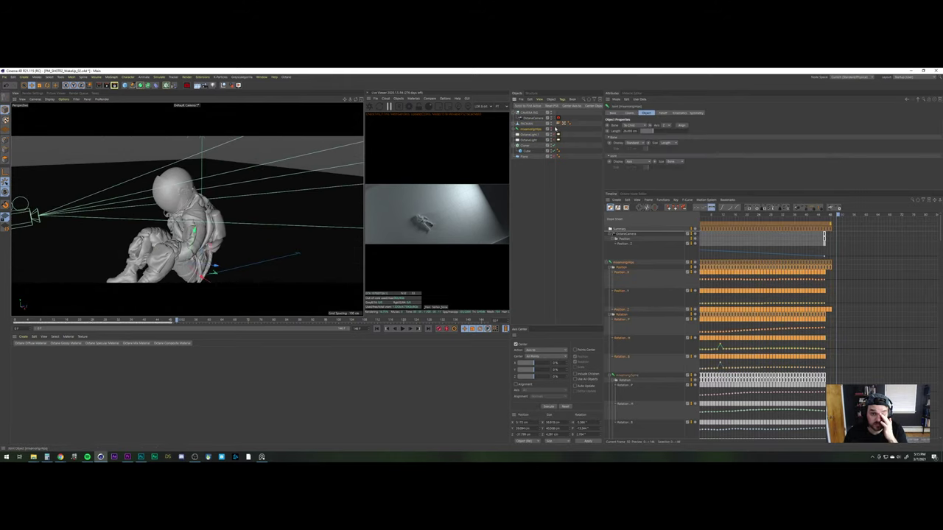
click(541, 184)
click(531, 129)
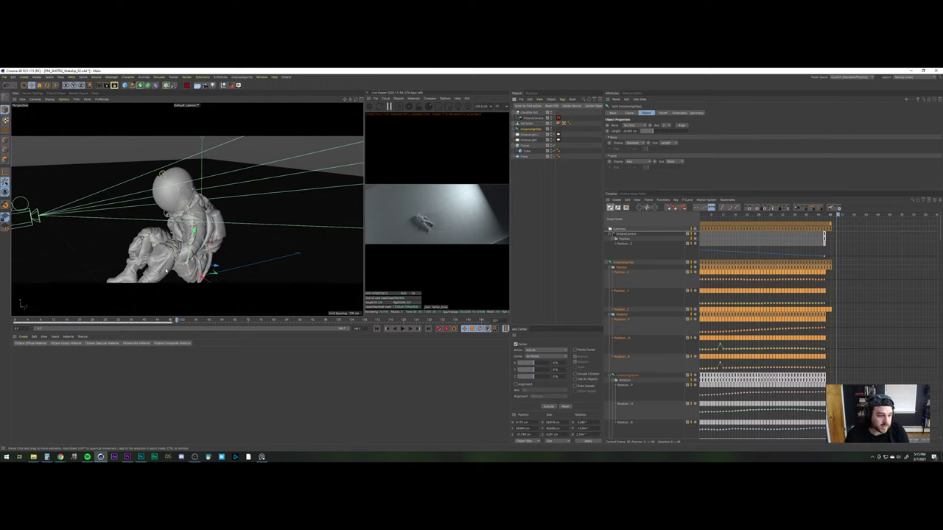
scroll(171, 261, up, 4)
alt+drag(170, 260, 231, 191)
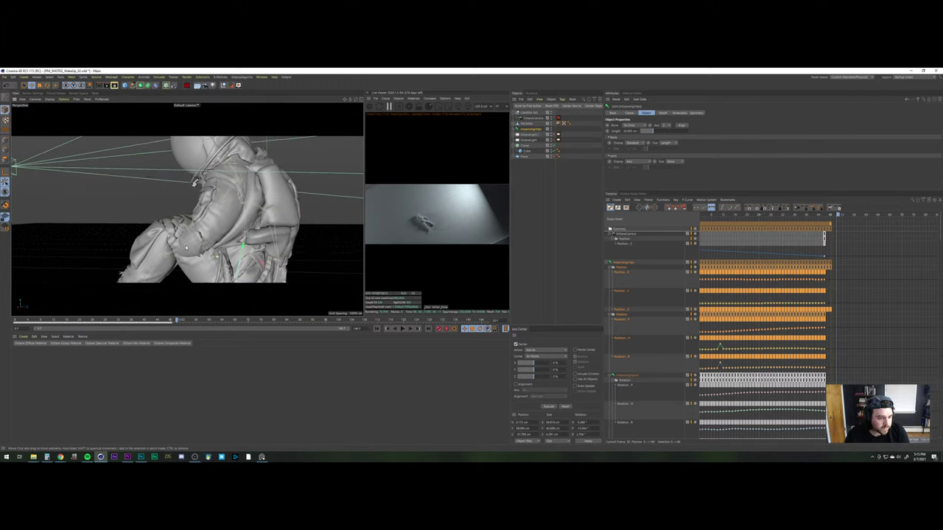
click(243, 227)
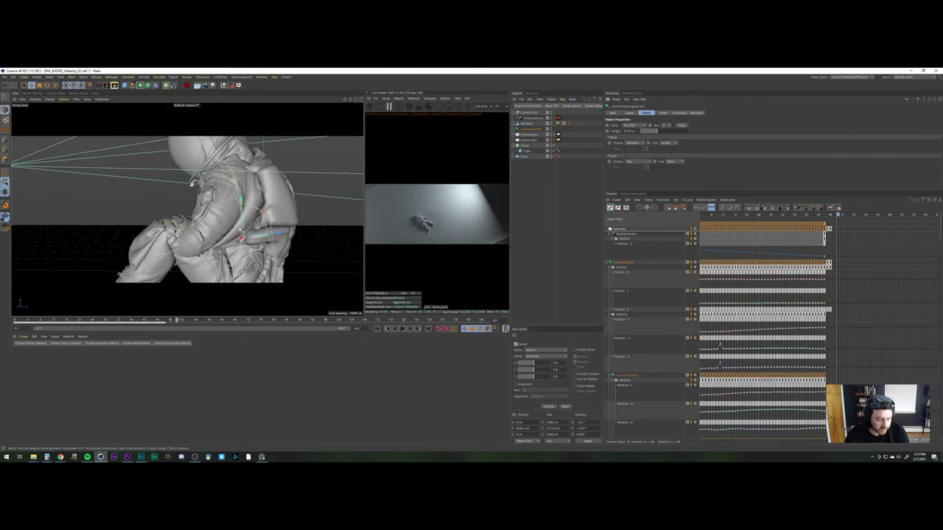
key(r)
drag(259, 220, 263, 221)
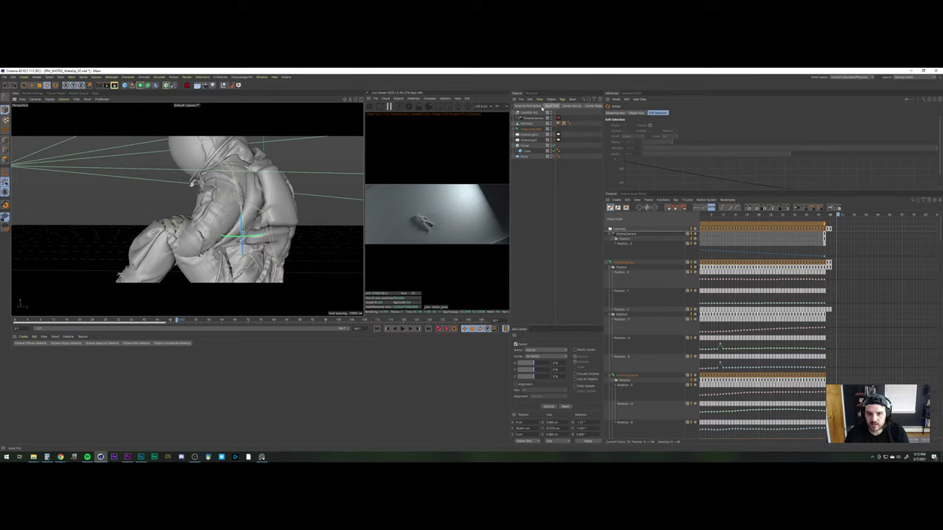
click(537, 106)
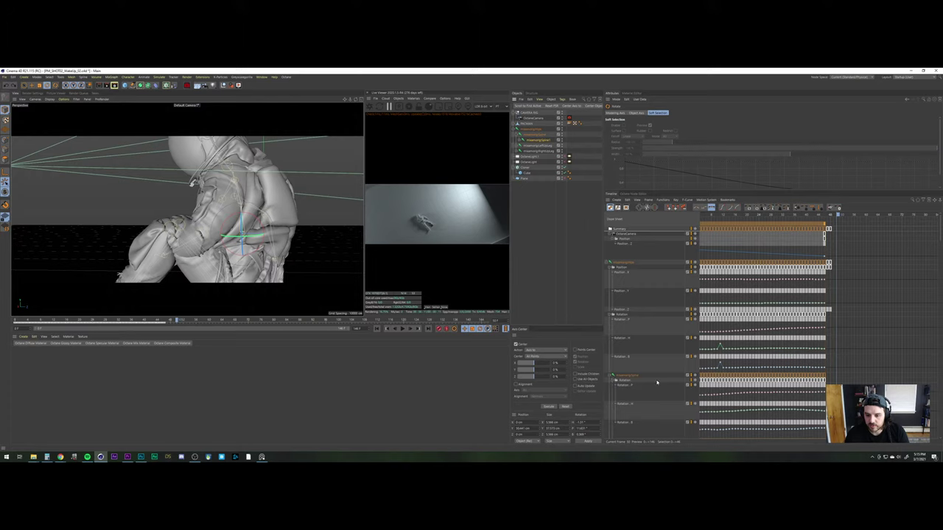
Locate the Spine1 joint's rotation tracks in the timeline and display the joint's coordinate attributes
scroll(653, 367, down, 5)
scroll(652, 365, up, 1)
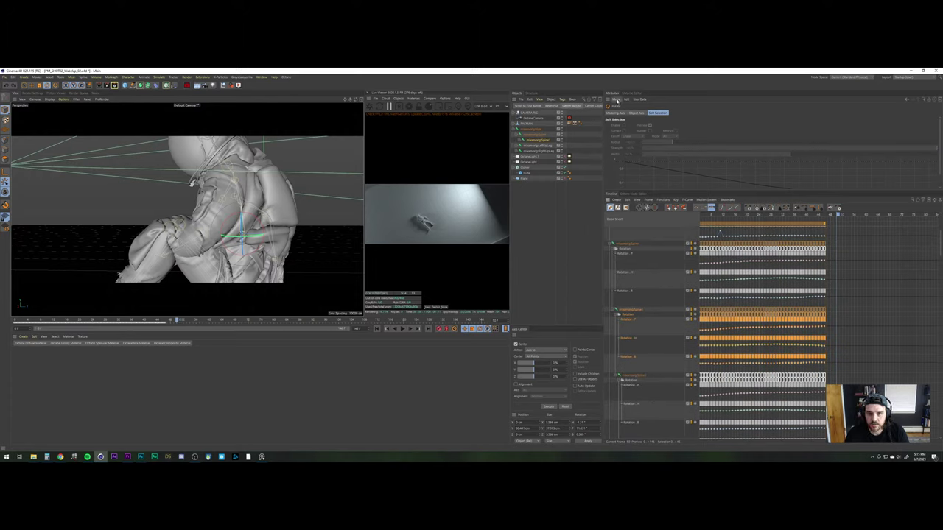
click(639, 99)
click(616, 99)
click(620, 215)
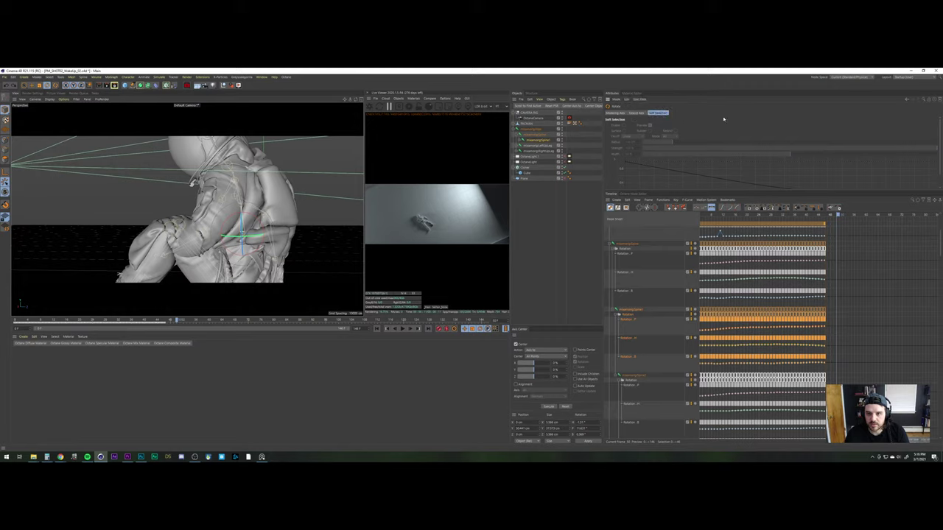
click(535, 141)
click(629, 114)
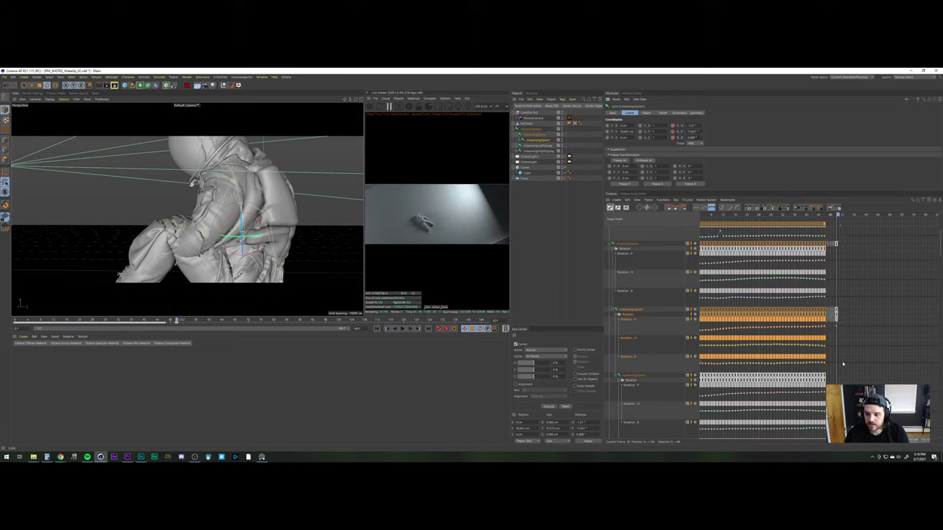
Place a new Rotation.P key on the Spine1 track well past the dense keys and lower its value slightly
click(843, 337)
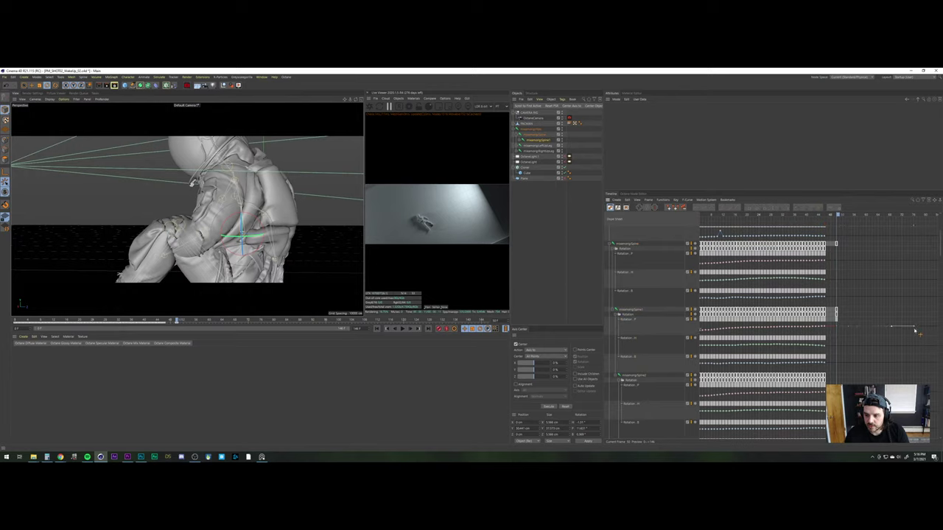
drag(914, 330, 914, 329)
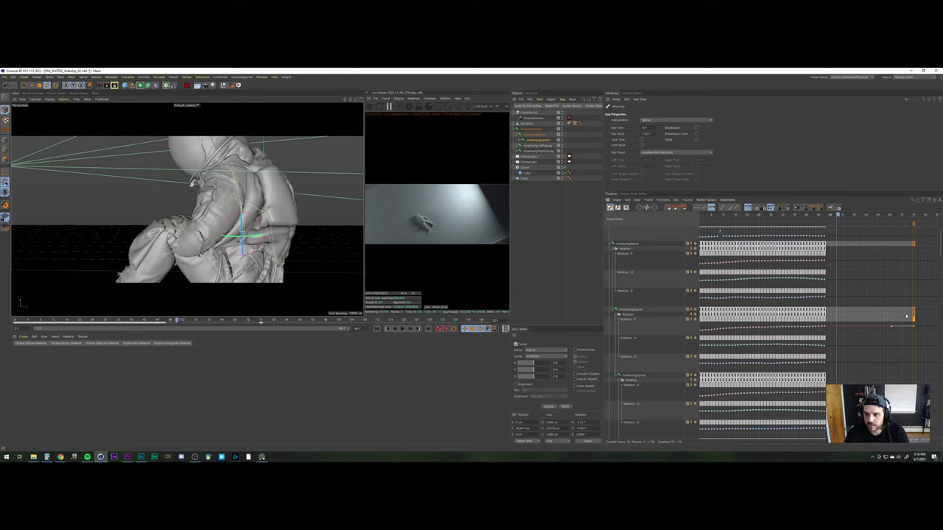
drag(914, 329, 916, 334)
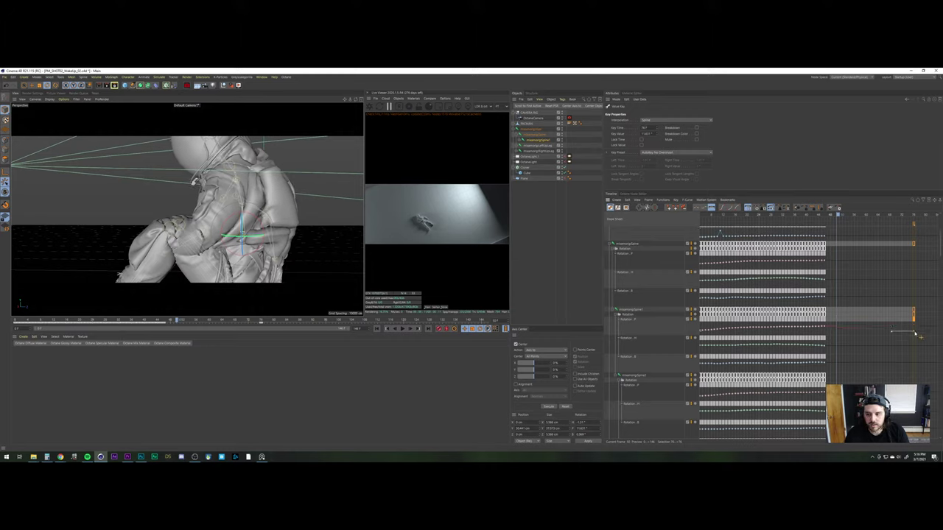
Give the last dense Rotation.P key of Spine1 horizontal tangents in the F-curve view and try stretching both handles
click(825, 327)
scroll(825, 327, up, 1)
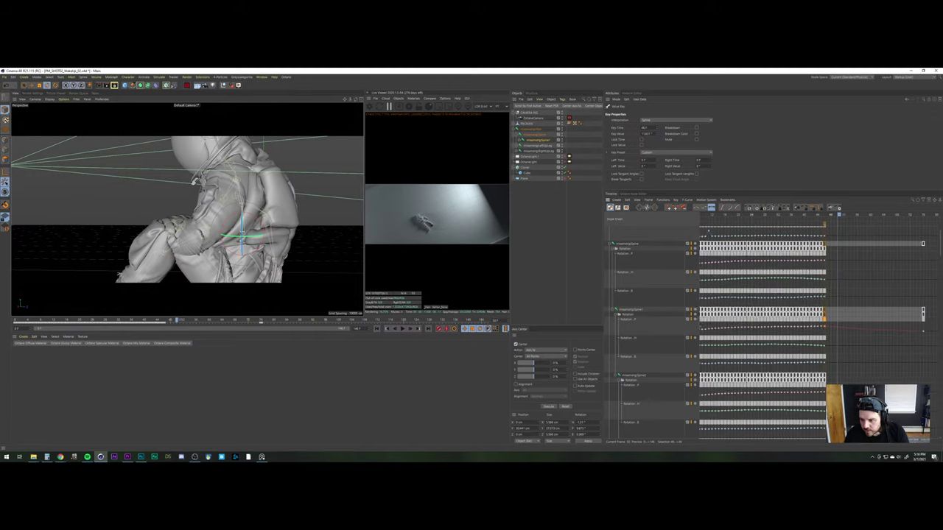
scroll(825, 326, up, 8)
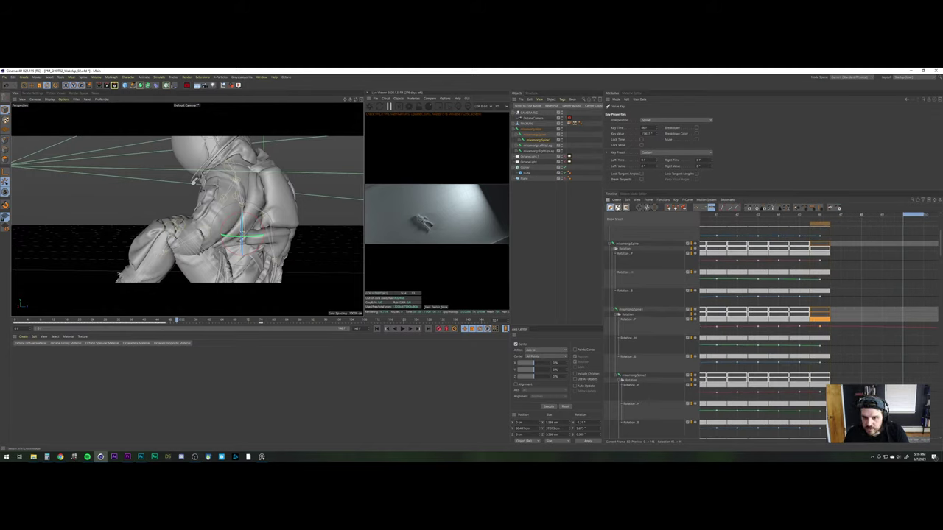
key(Tab)
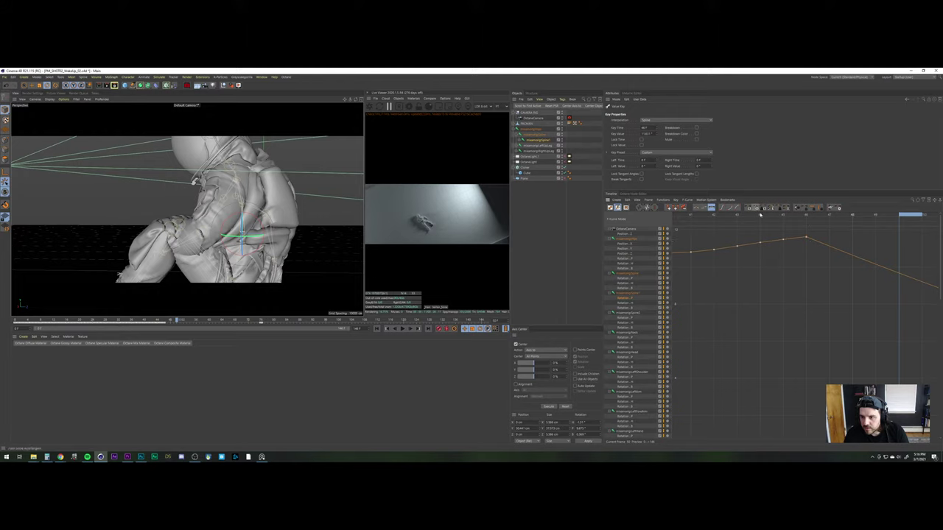
drag(815, 230, 801, 251)
click(721, 209)
drag(820, 240, 905, 243)
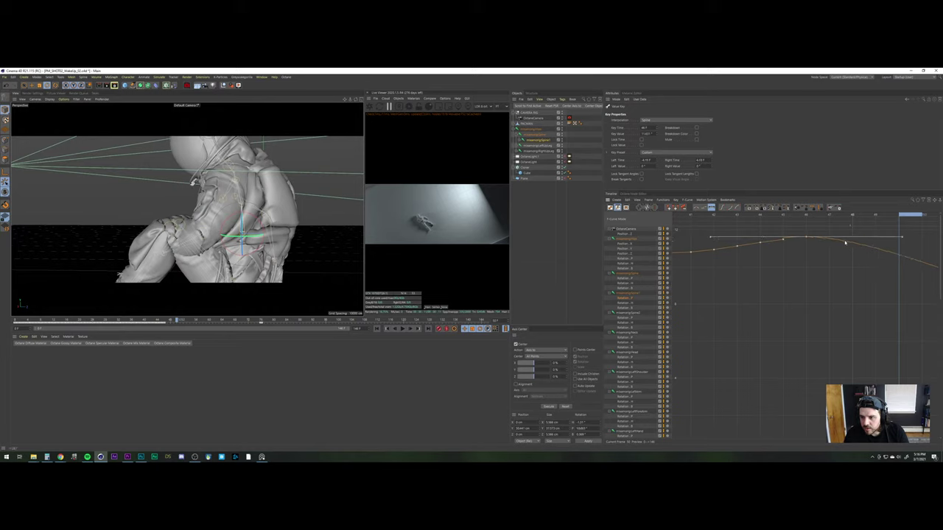
Break that key's tangents, lock the tangent angle and extend only its outgoing handle horizontally
right_click(807, 238)
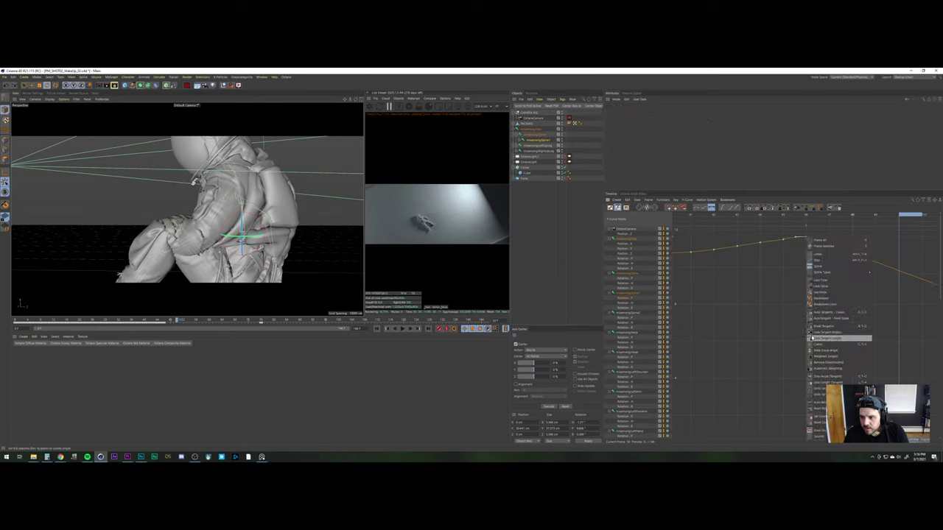
click(829, 319)
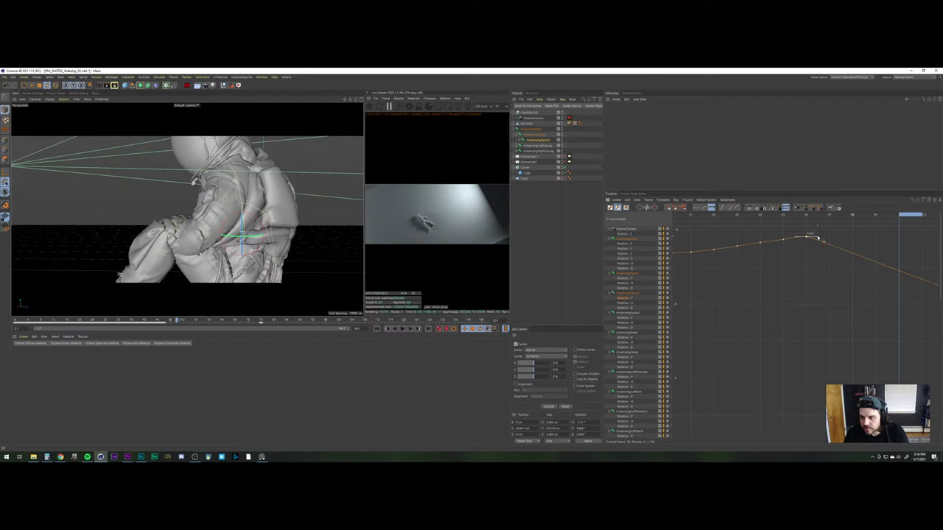
right_click(807, 238)
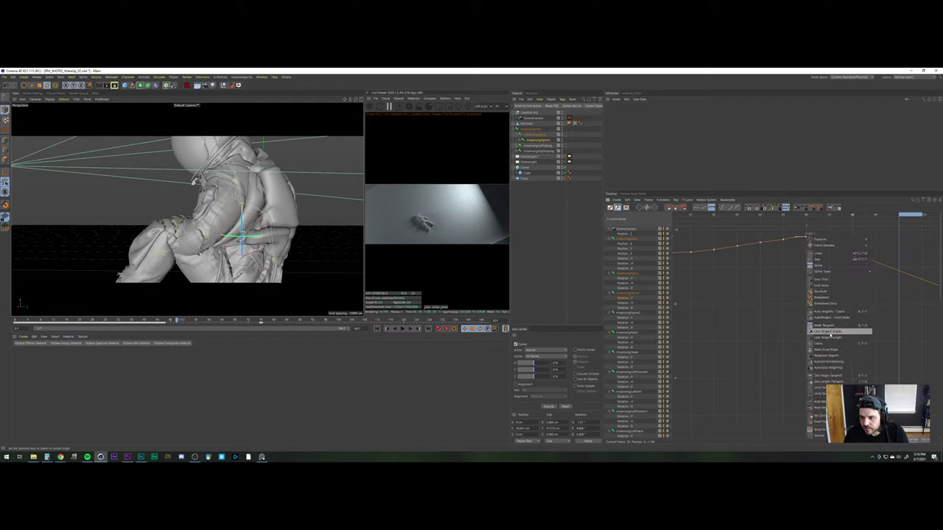
click(838, 333)
drag(819, 239, 931, 237)
Fit the Spine1 curve through its final key in view and play the animation from the last dense key
alt+right_drag(879, 270, 880, 270)
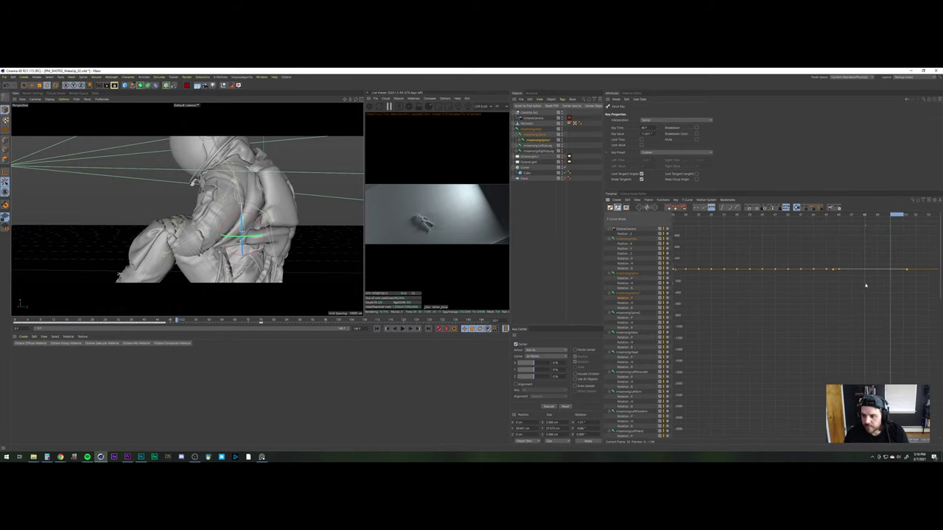
alt+middle_drag(865, 284, 673, 331)
alt+right_drag(844, 297, 875, 294)
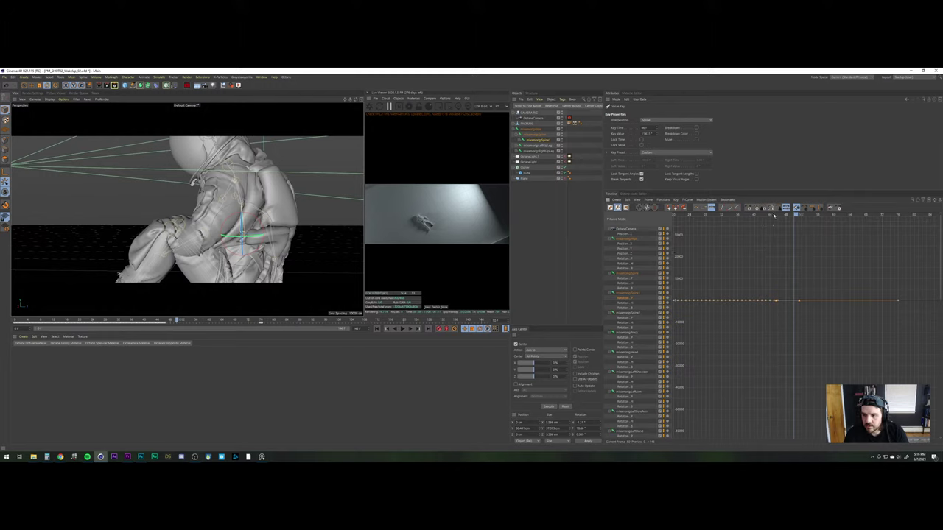
click(774, 215)
click(375, 329)
click(401, 330)
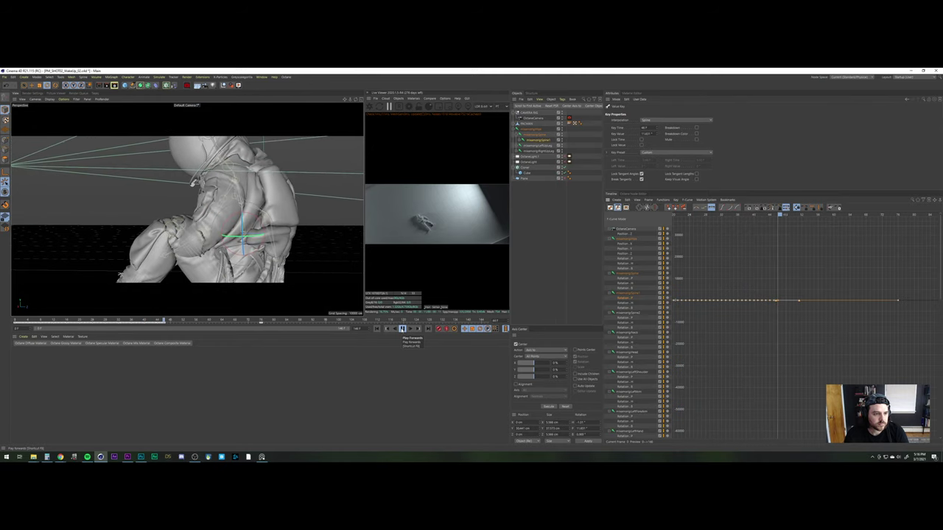
click(402, 329)
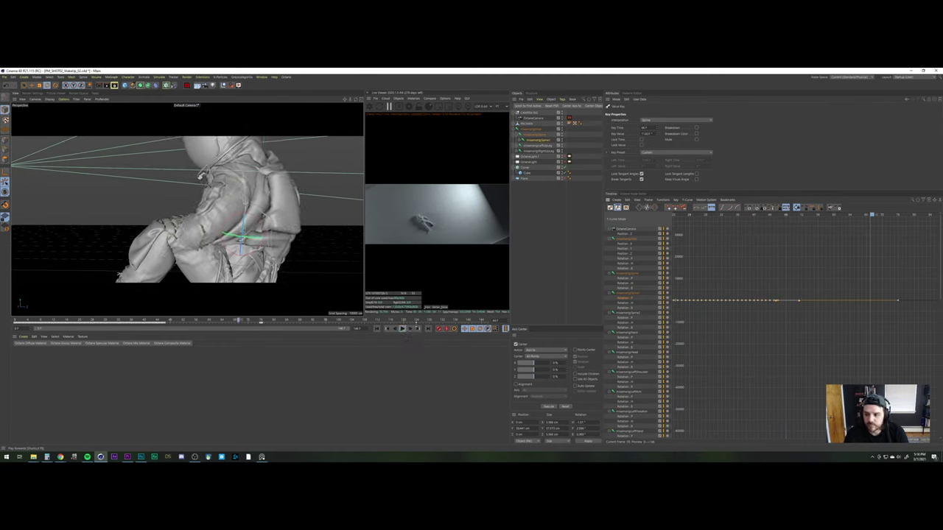
Rotate the Spine1 joint further forward at its final key's frame and record the new rotation, undoing a trial shift of the key
drag(899, 301, 902, 307)
key(ctrl+z)
click(898, 216)
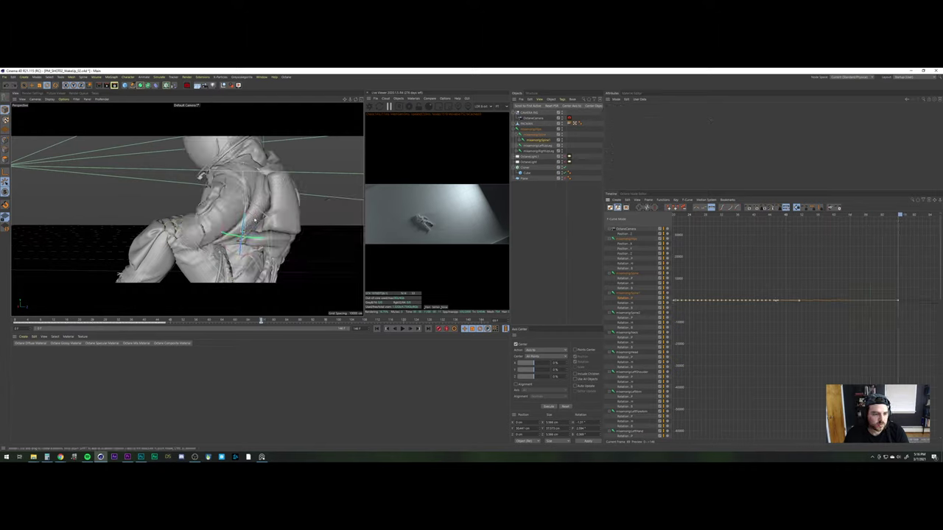
key(r)
drag(255, 219, 254, 215)
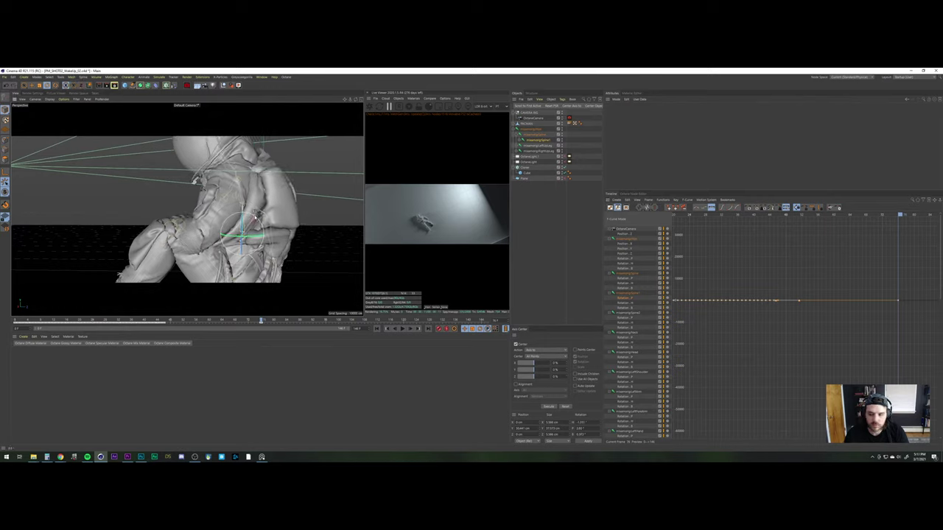
click(591, 132)
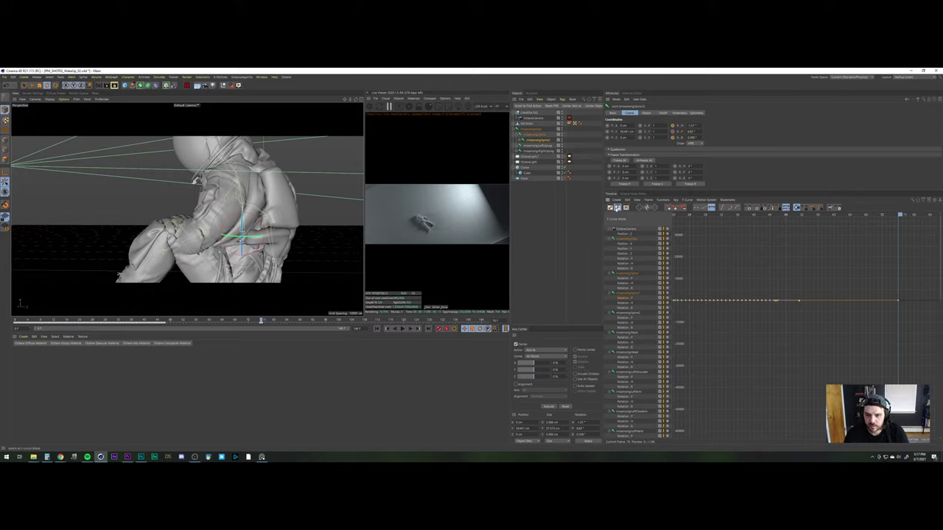
Select the last dense Rotation.P key and the final key of Spine1 and show the easing between them as a curve
click(610, 207)
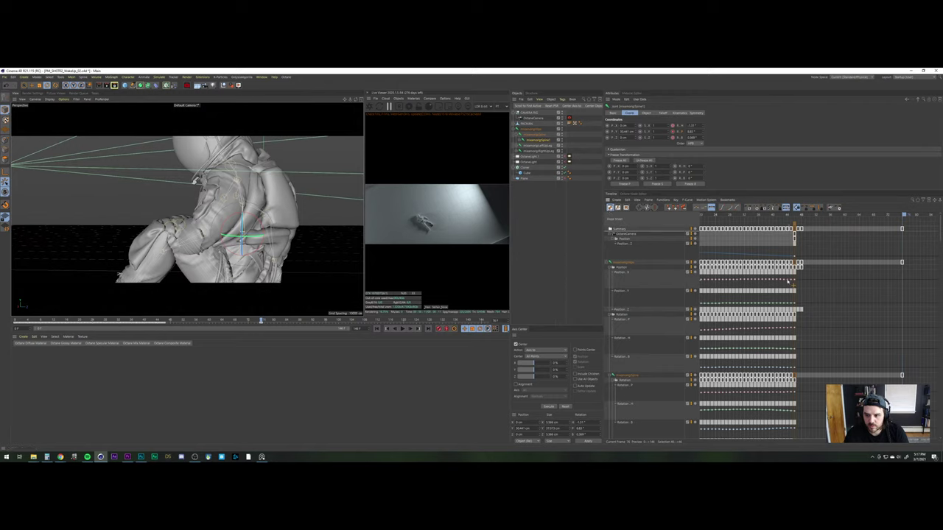
scroll(638, 273, down, 3)
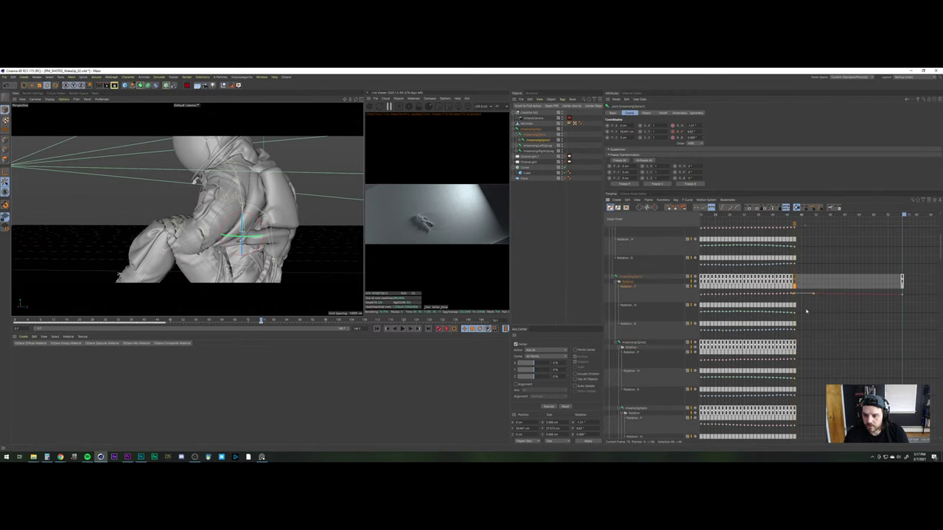
drag(903, 291, 794, 304)
key(Tab)
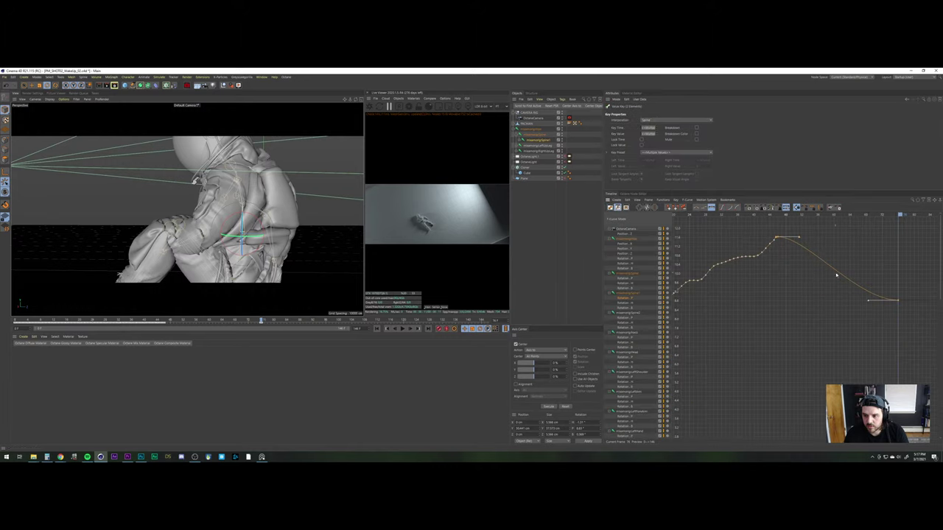
Play the wake-up animation from the first frame to check how the upper body settles
click(377, 329)
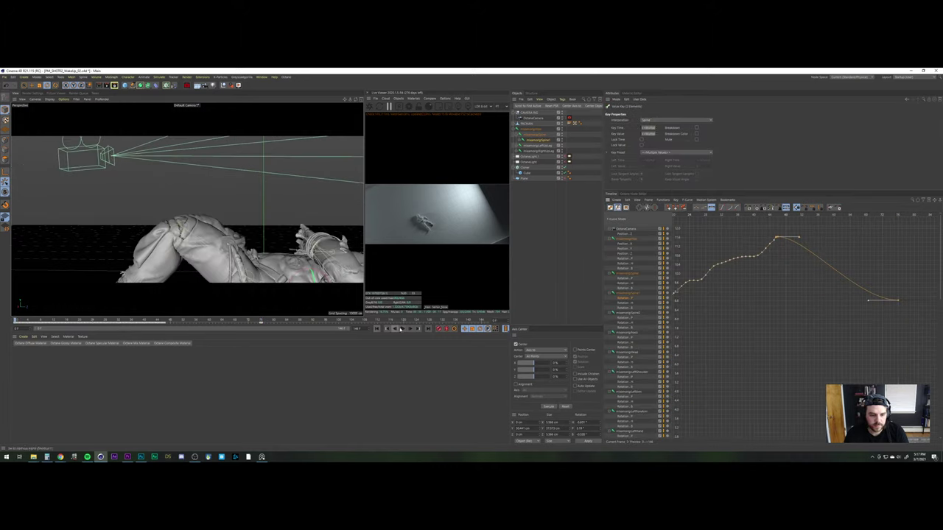
click(403, 329)
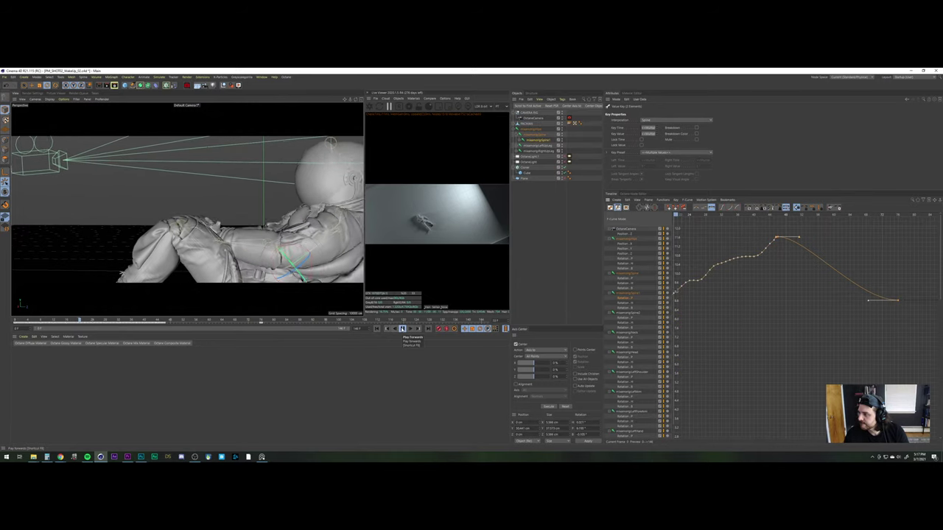
click(402, 328)
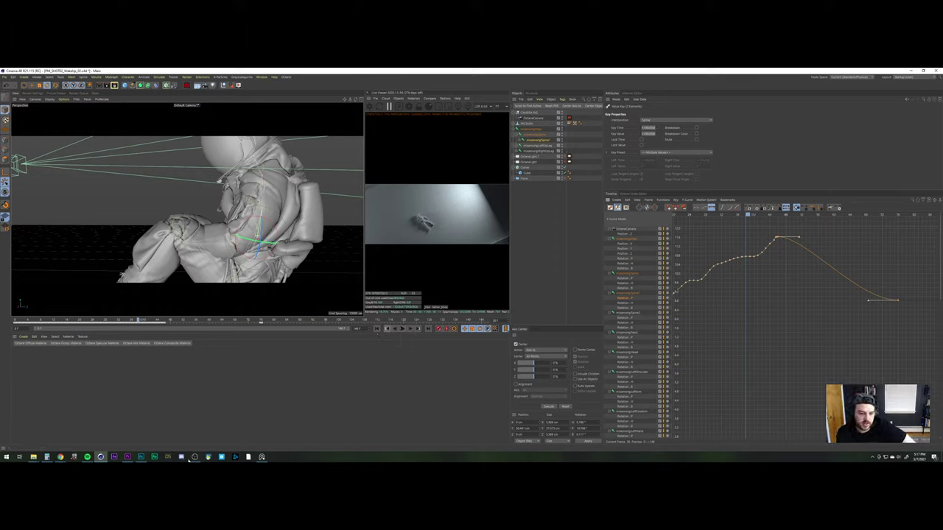
Switch to Premiere Pro to play the helmet close-up in the edit sequence, and return to Cinema 4D
click(127, 457)
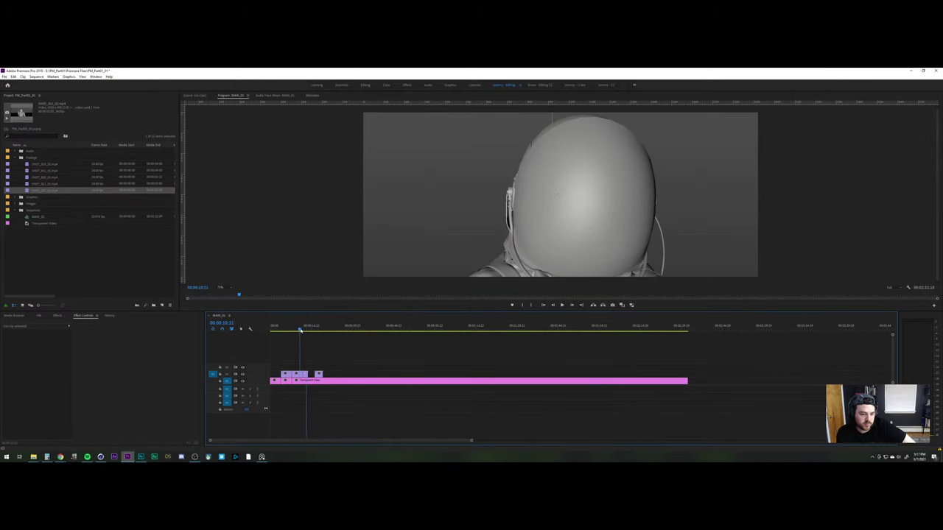
key(space)
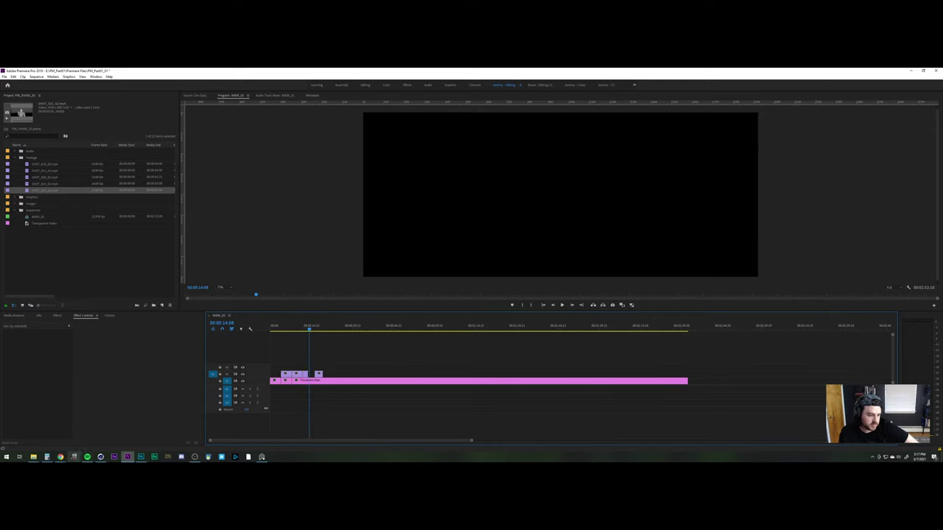
click(100, 456)
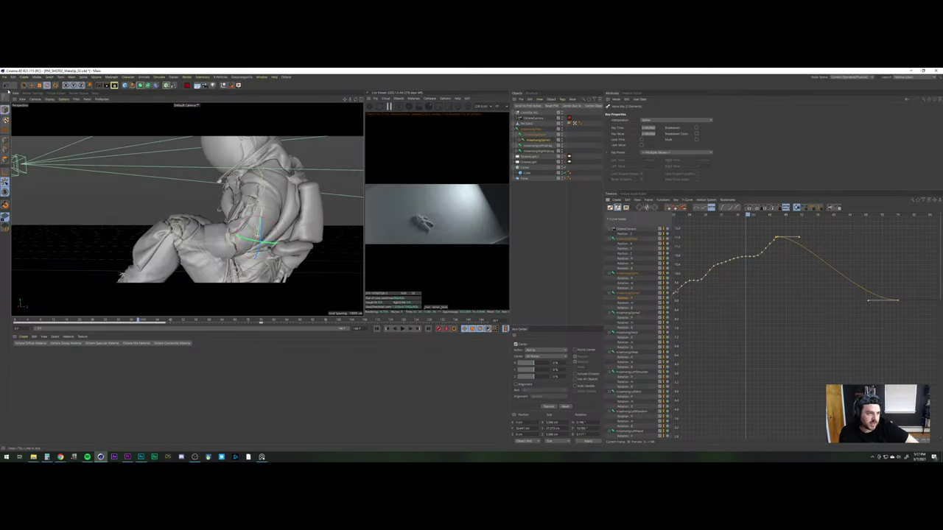
Scrub through the frames around Spine1's last dense keys and play the forward lean to examine its timing
click(774, 219)
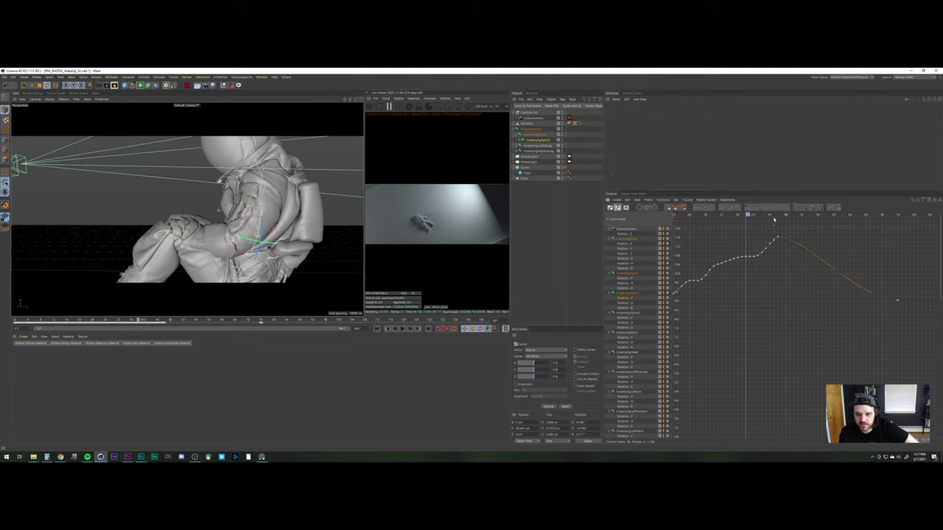
click(770, 214)
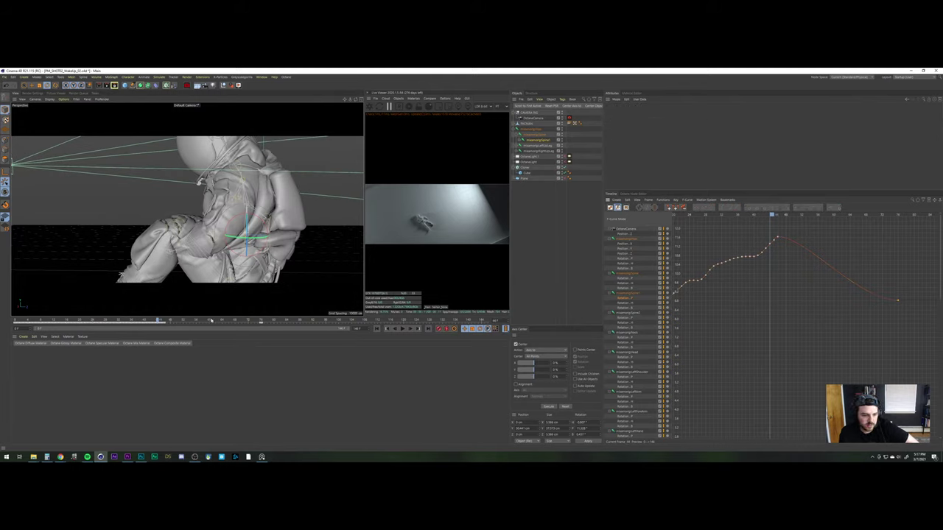
drag(770, 214, 751, 215)
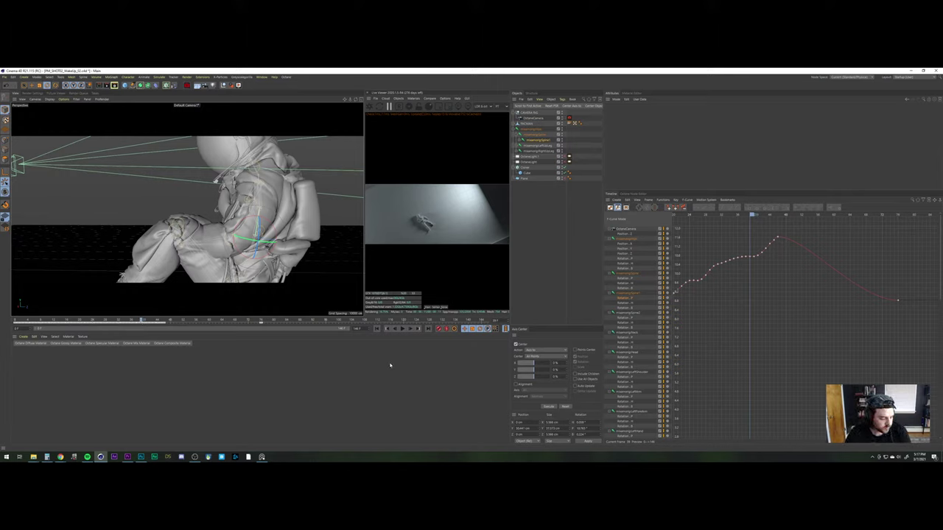
click(403, 328)
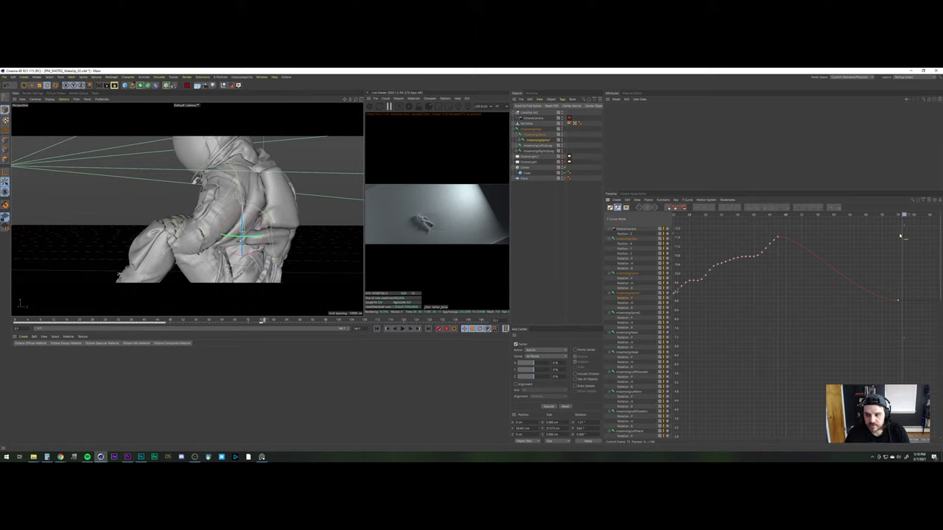
Raise Spine1's final Rotation.P key on the curve and pitch the joint further forward at that frame
drag(898, 301, 888, 177)
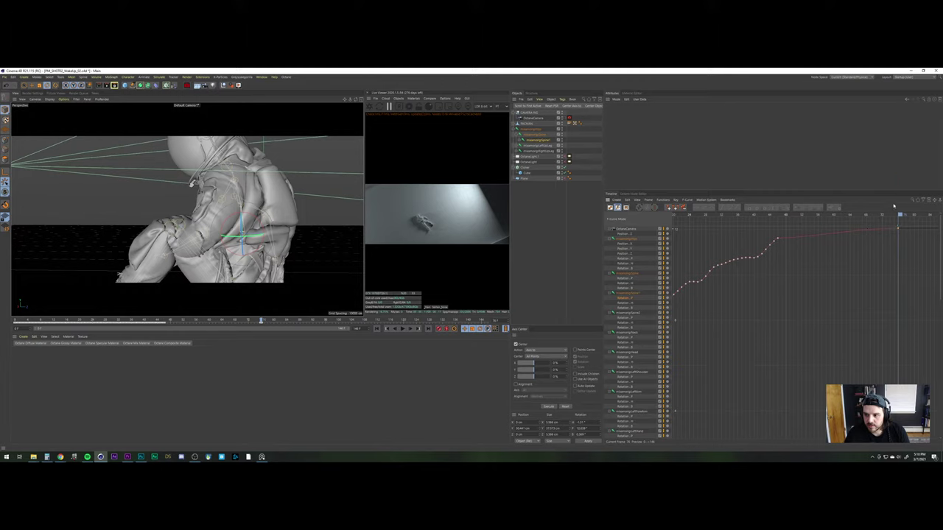
click(540, 139)
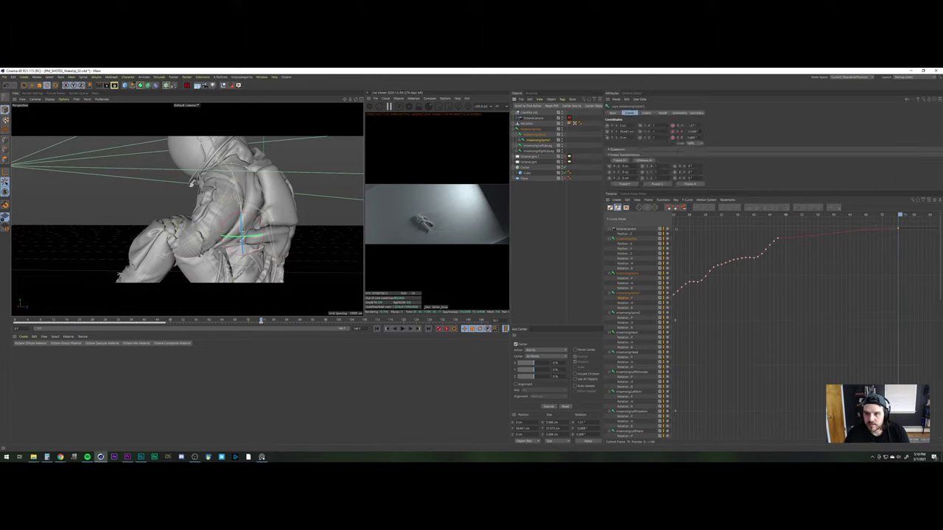
drag(702, 133, 702, 119)
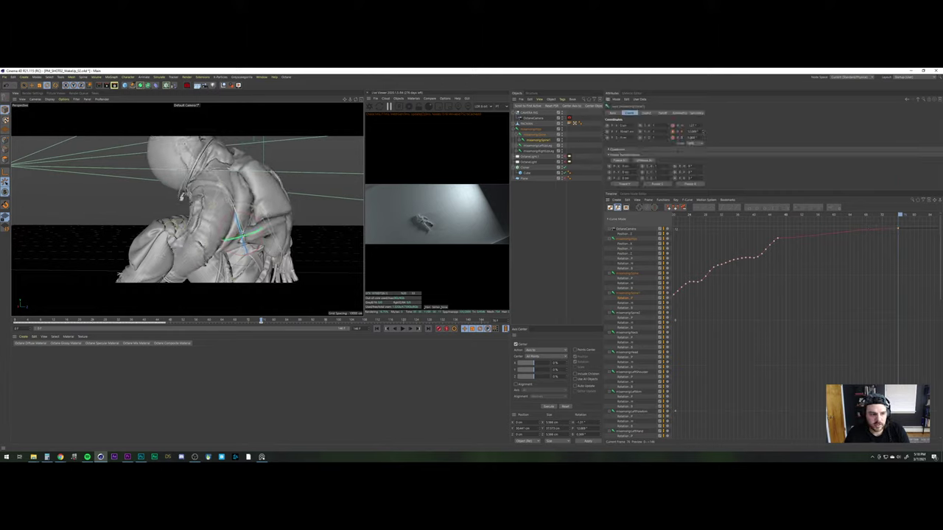
Steepen the tangent of Spine1's last dense Rotation.P key and play the wake-up animation from the first frame
click(777, 238)
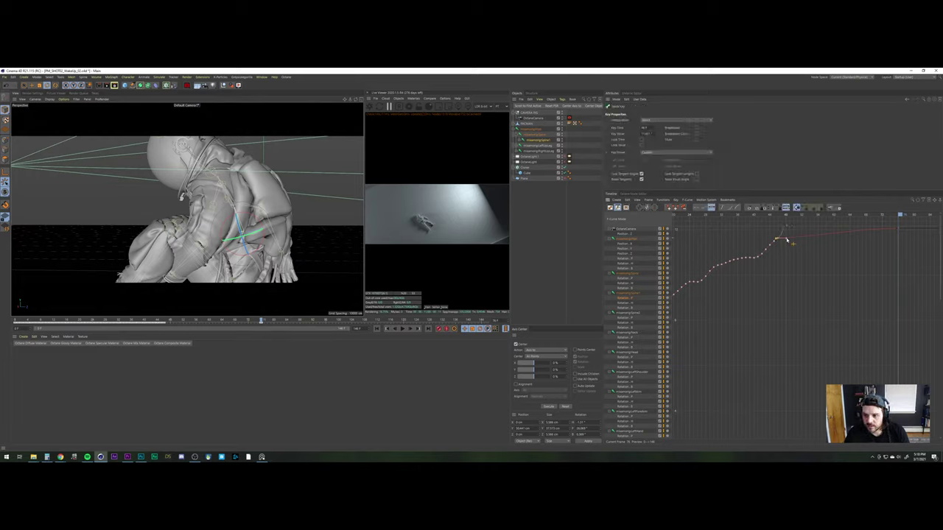
click(376, 329)
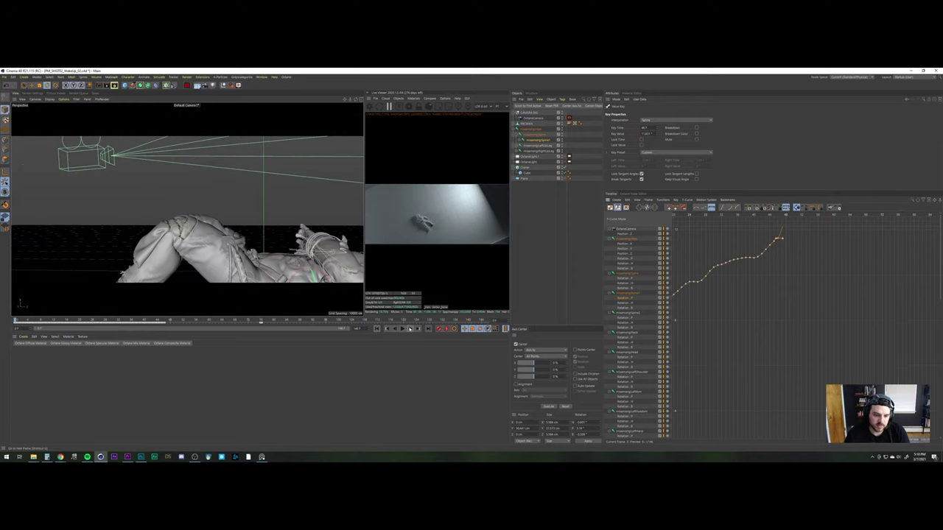
click(403, 328)
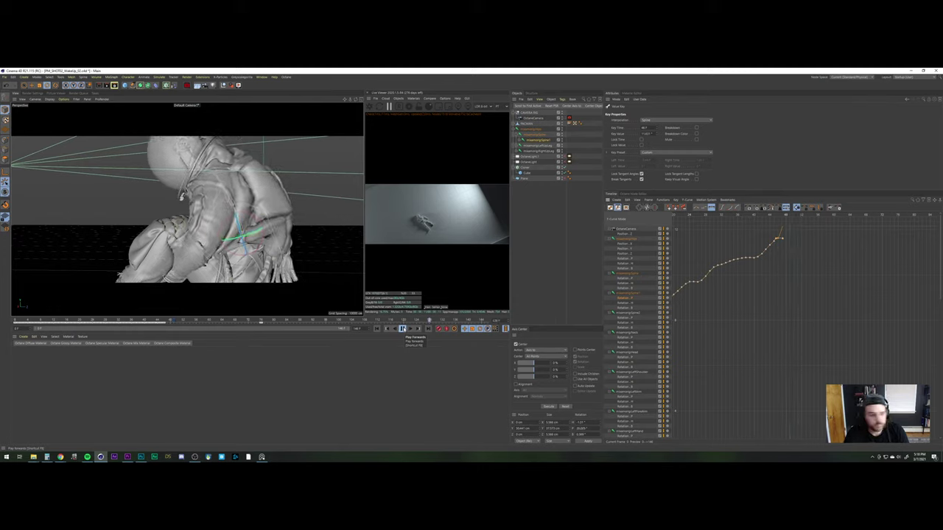
click(133, 318)
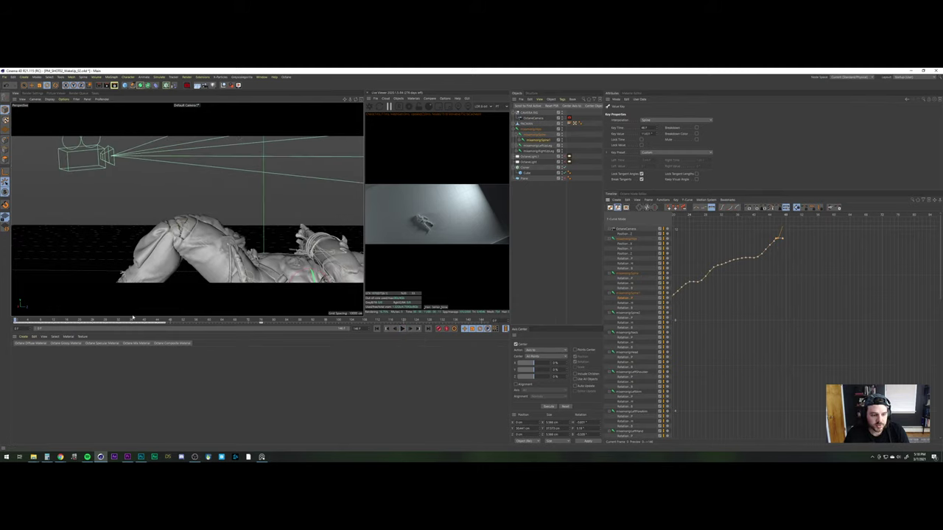
click(402, 329)
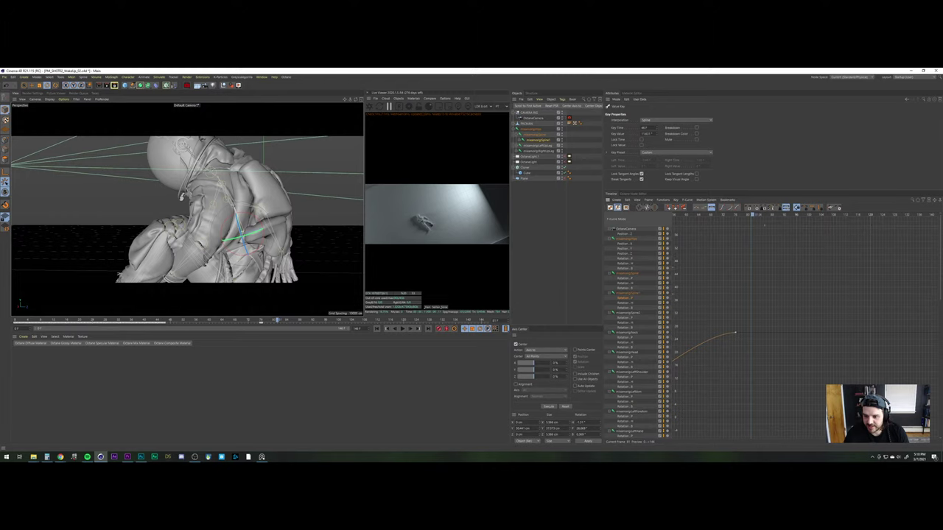
Adjust the tangent of Spine1's final Rotation.P key and replay the animation from the first frame
alt+middle_drag(764, 226, 828, 173)
drag(742, 289, 788, 285)
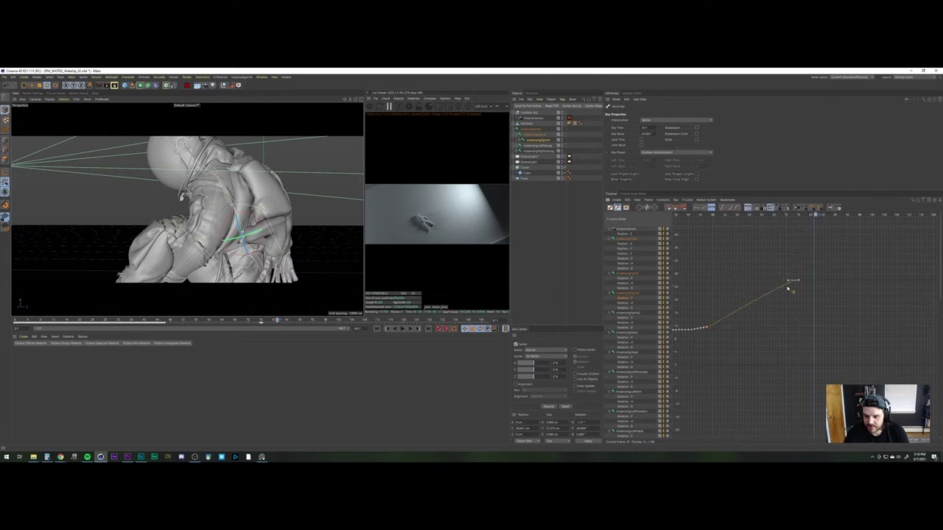
click(377, 329)
click(402, 329)
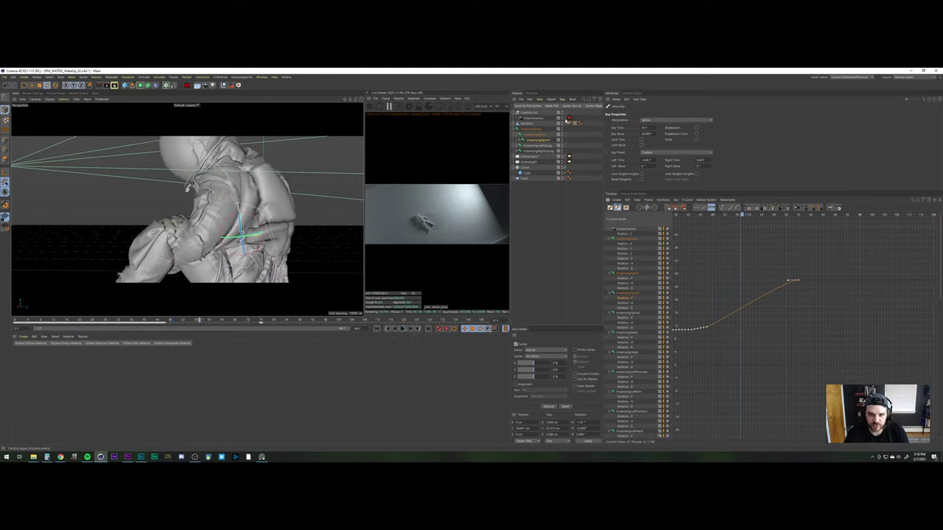
Look through OctaneCamera and play the helmet close-up from the first frame to check the framing
click(565, 119)
click(377, 329)
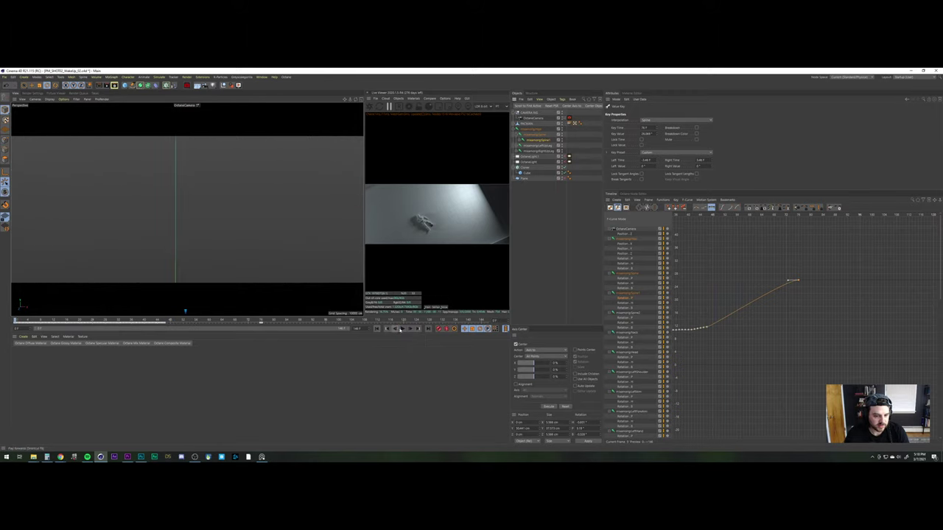
click(402, 330)
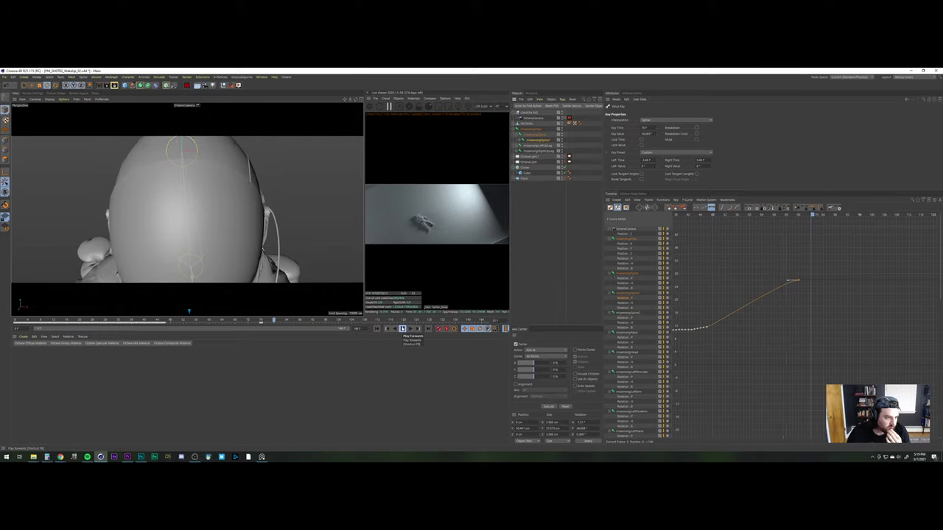
Close the WakeUp_02 project without saving its changes and open the recent project PM_SHOT02_WakeUp_01.c4d
click(3, 77)
click(22, 112)
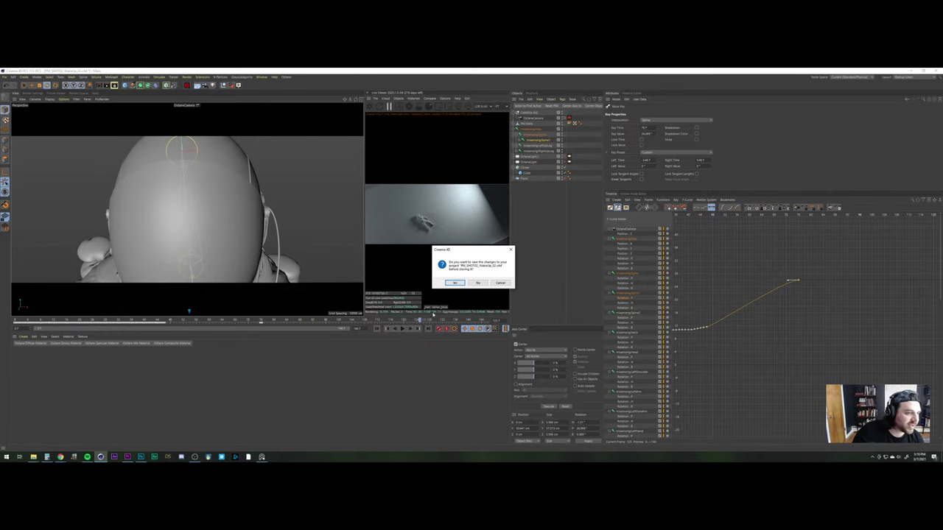
click(478, 283)
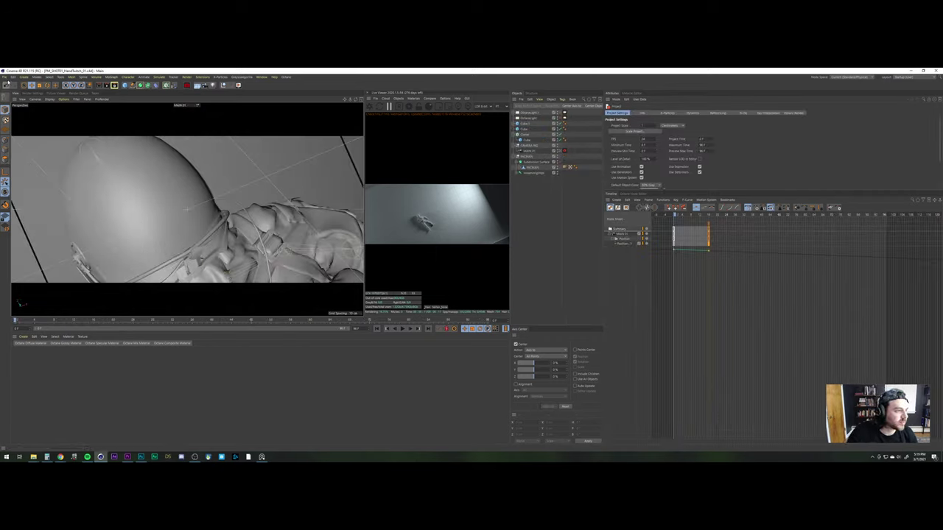
click(4, 77)
mouse_move(16, 191)
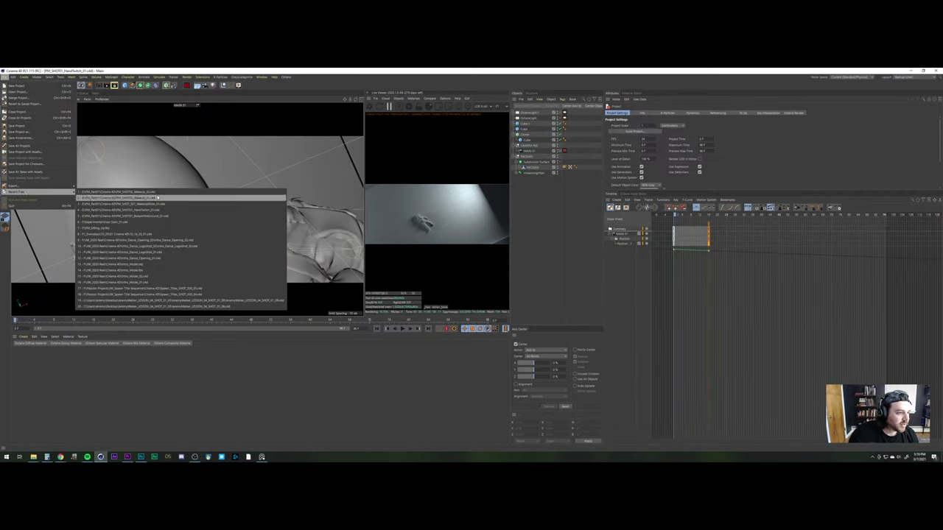
click(157, 197)
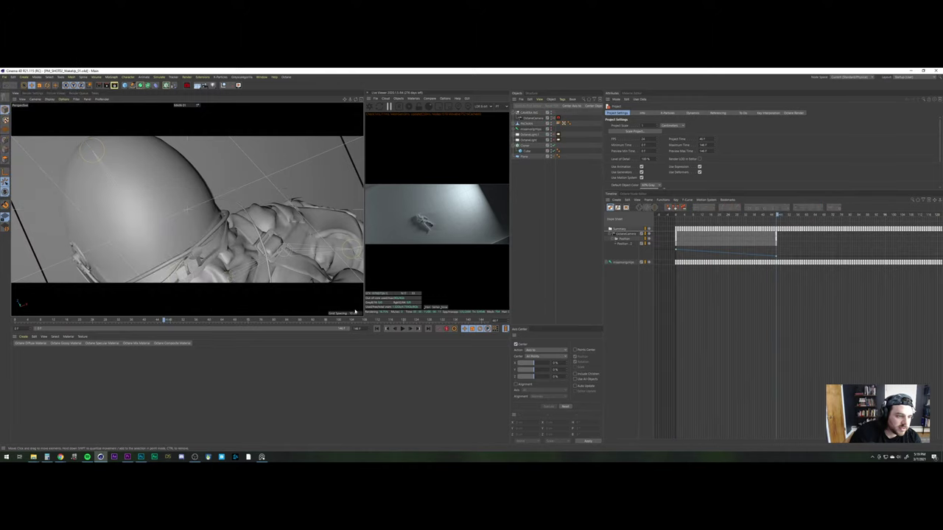
Play the WakeUp_01 animation from the first frame and scrub around the frames where the helmet faces the camera
click(376, 329)
click(403, 330)
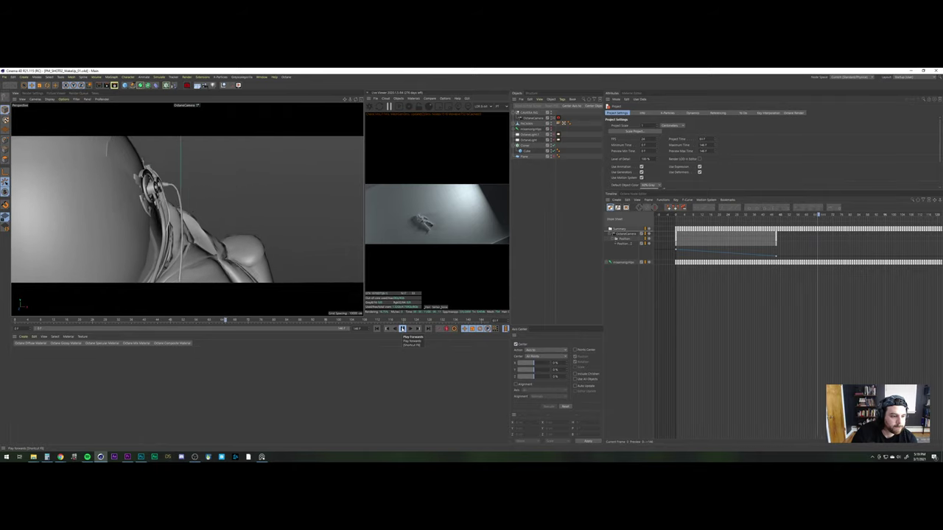
drag(196, 320, 148, 318)
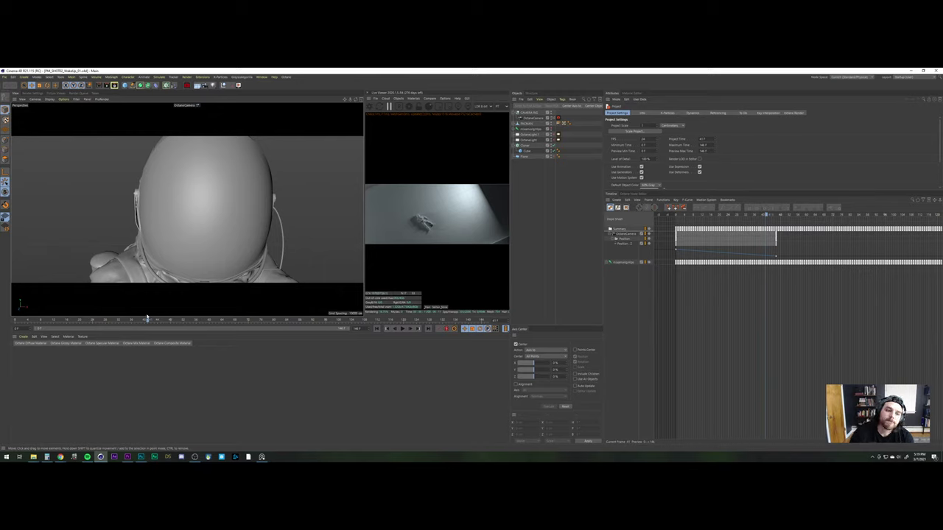
drag(154, 321, 182, 325)
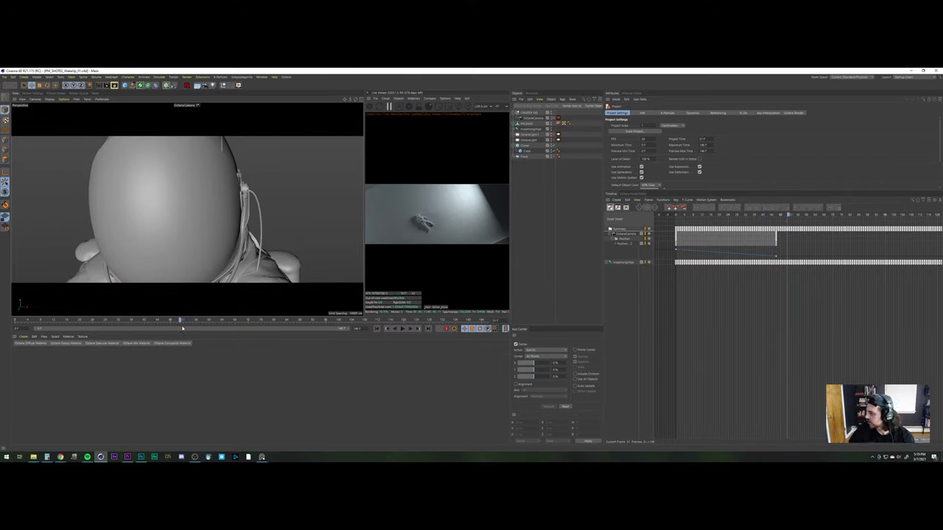
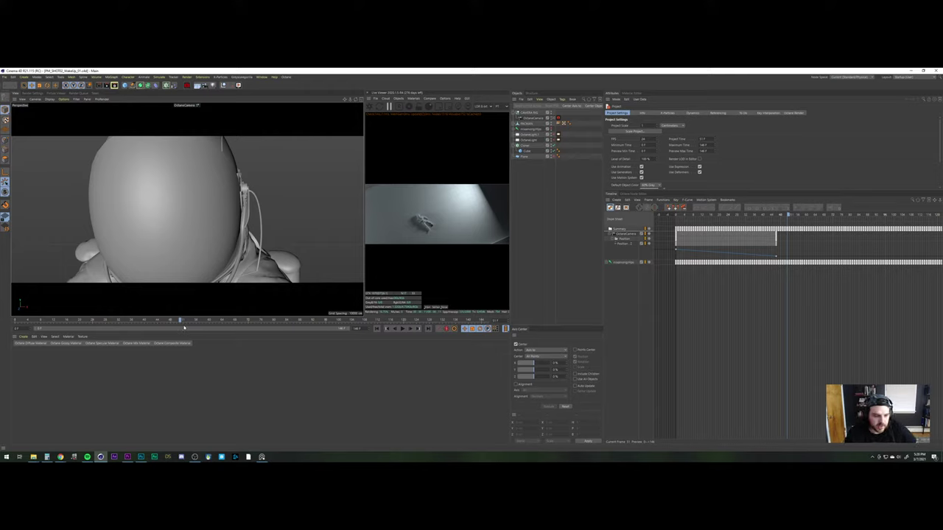
mouse_move(182, 322)
mouse_down()
mouse_move(77, 321)
mouse_move(259, 322)
mouse_move(146, 332)
mouse_move(118, 324)
mouse_move(220, 324)
mouse_move(37, 320)
mouse_move(165, 314)
mouse_up()
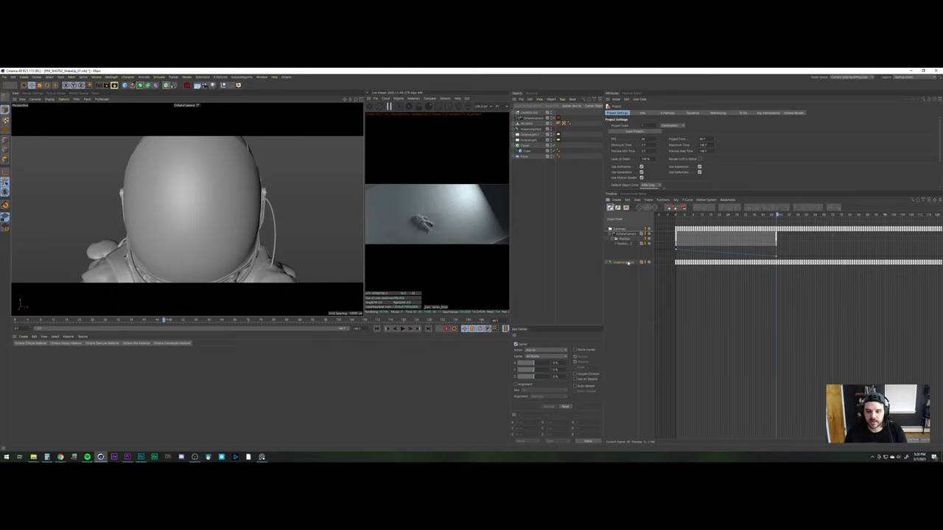
Select all animation keys in the timeline, try adding a CMotion object to the scene, and delete it
key(ctrl+a)
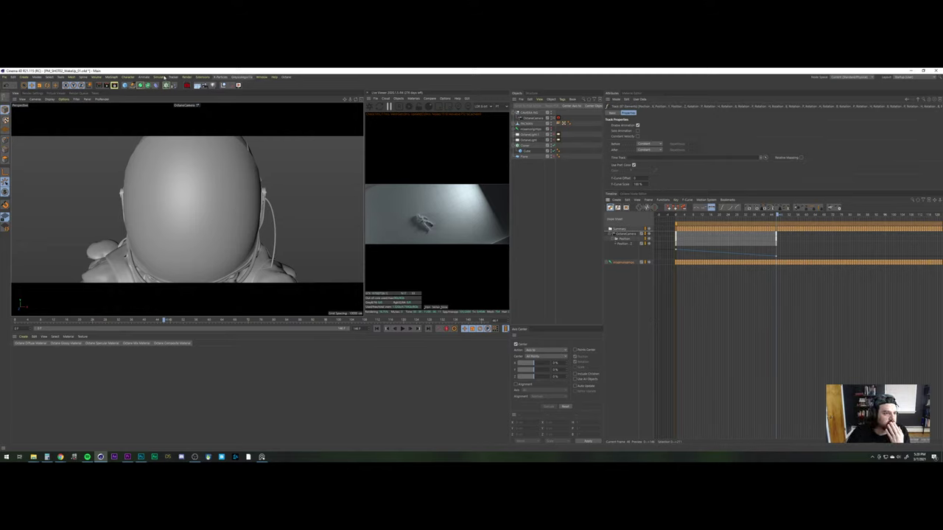
click(128, 77)
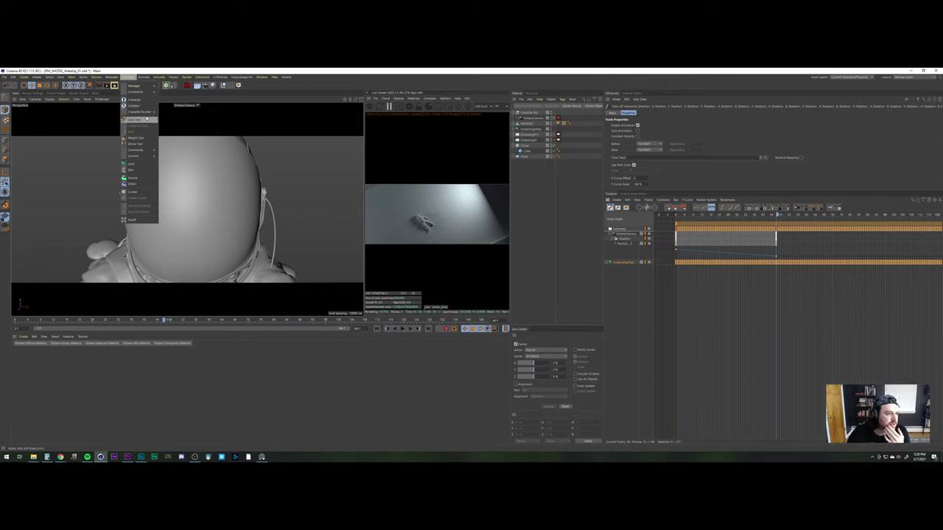
mouse_move(148, 113)
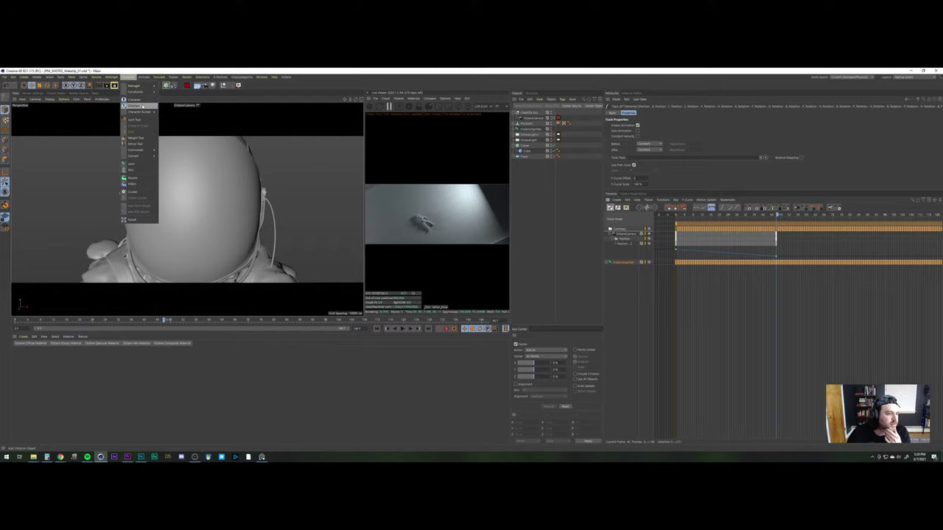
click(142, 106)
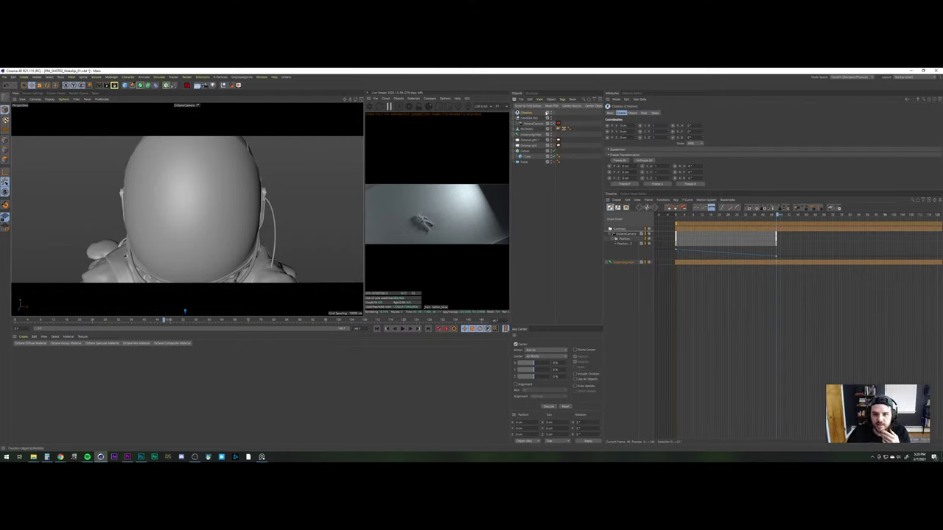
key(Delete)
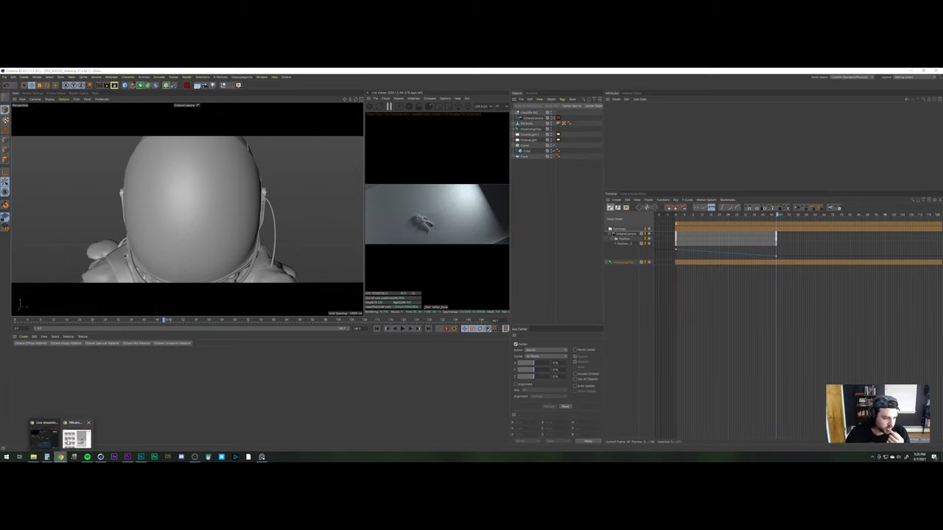
Switch to Chrome and search Google in a new tab for "convert c4d mixamo to motion path"
click(61, 457)
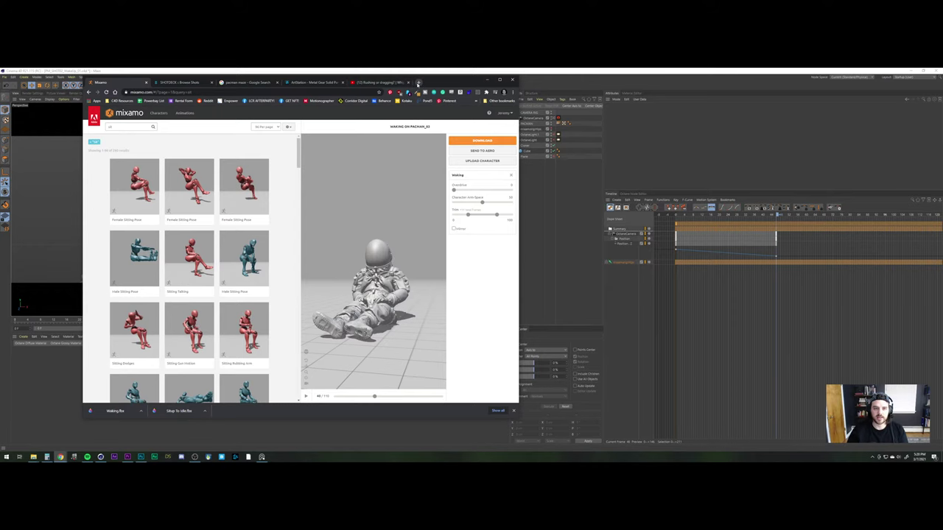
click(417, 82)
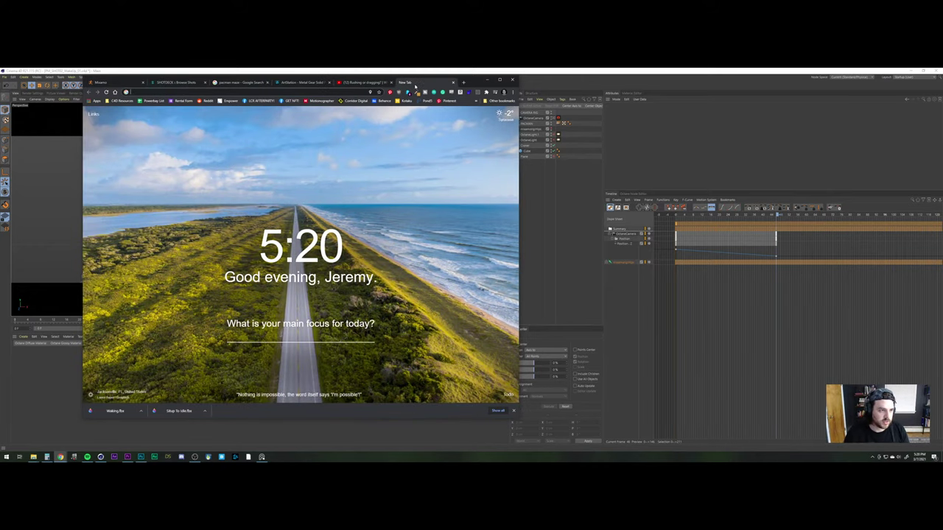
text(convert mixa)
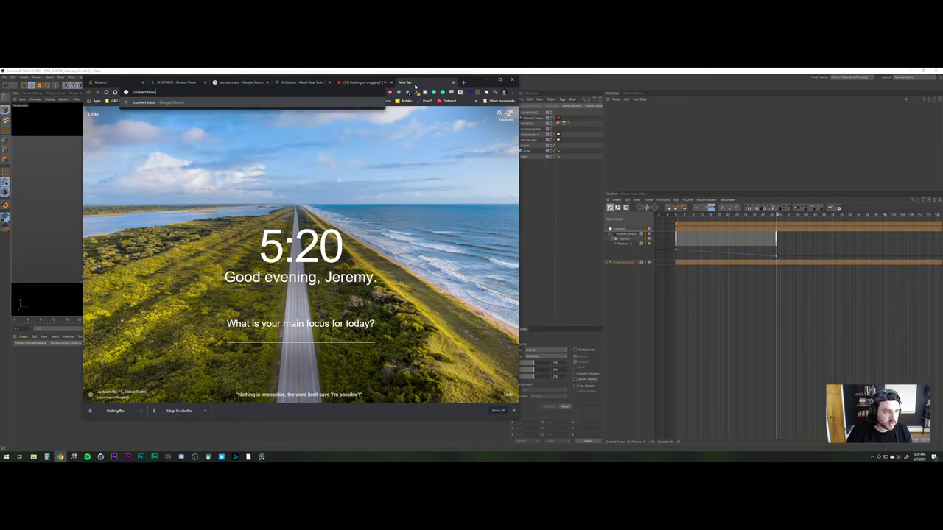
key(BackSpace)
key(BackSpace)
key(BackSpace)
key(BackSpace)
text(c4d)
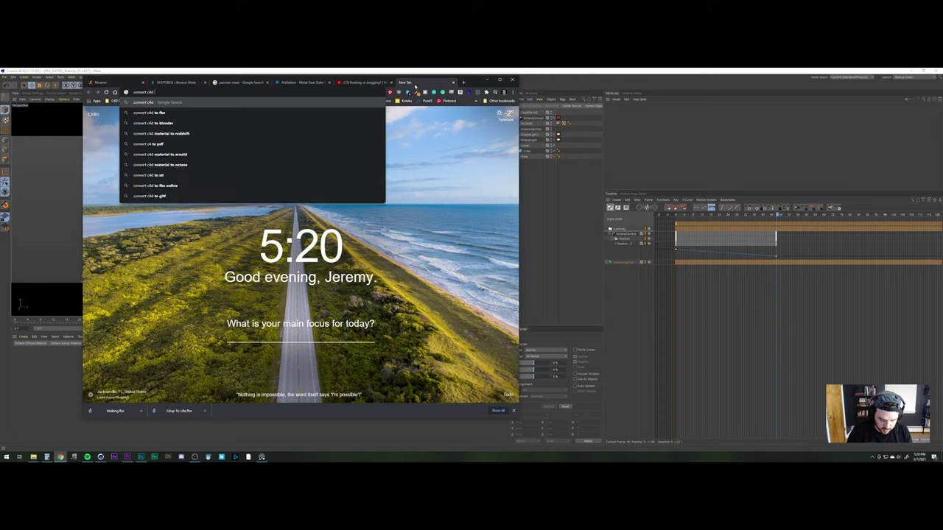
text( m)
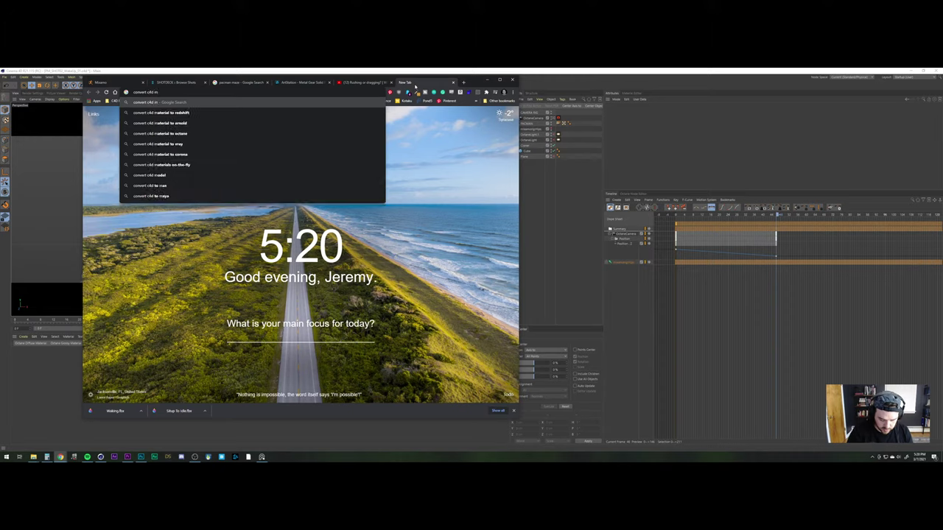
text(ixamo)
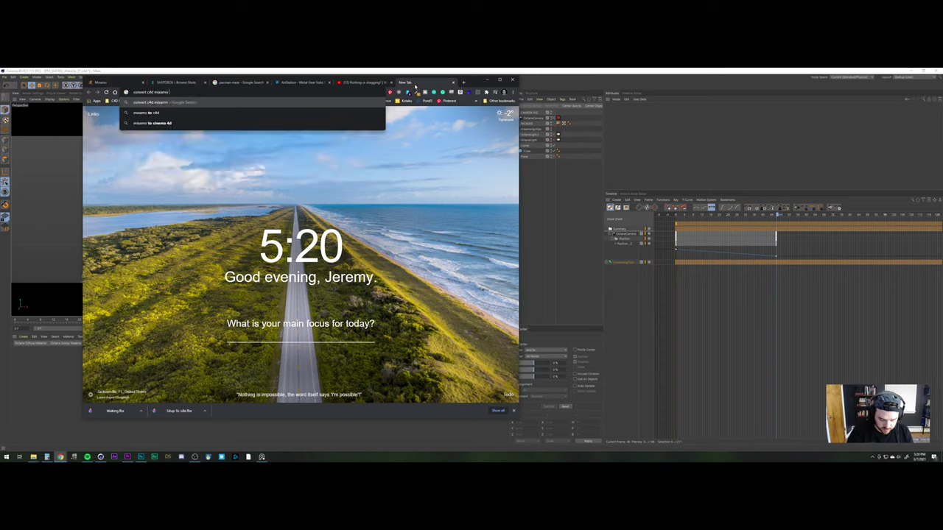
text( to motion path)
key(Return)
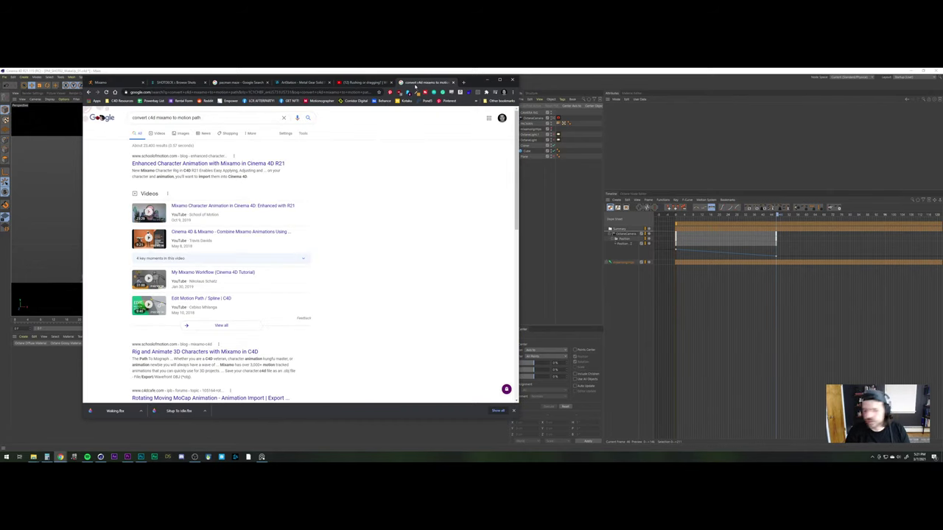
Change the search wording to "convert c4d mixamo to motion clip"
double_click(196, 118)
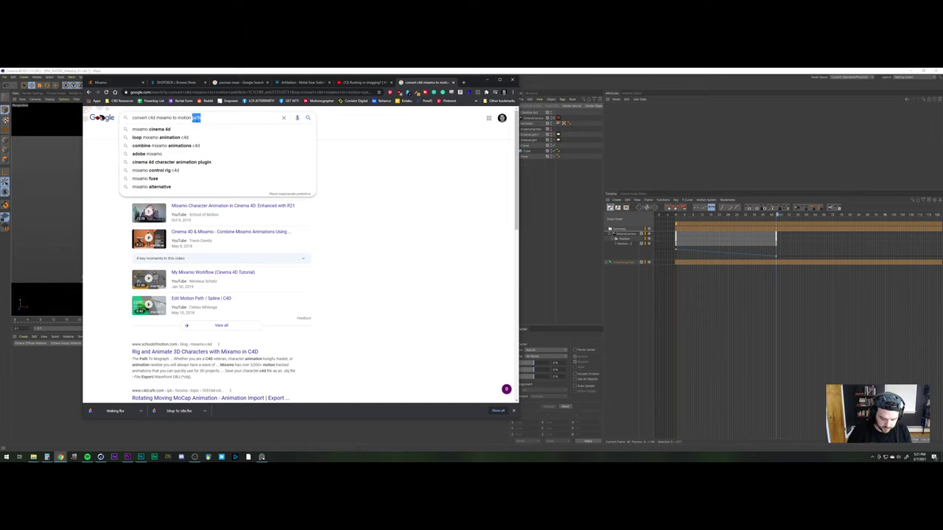
text(clip)
key(Return)
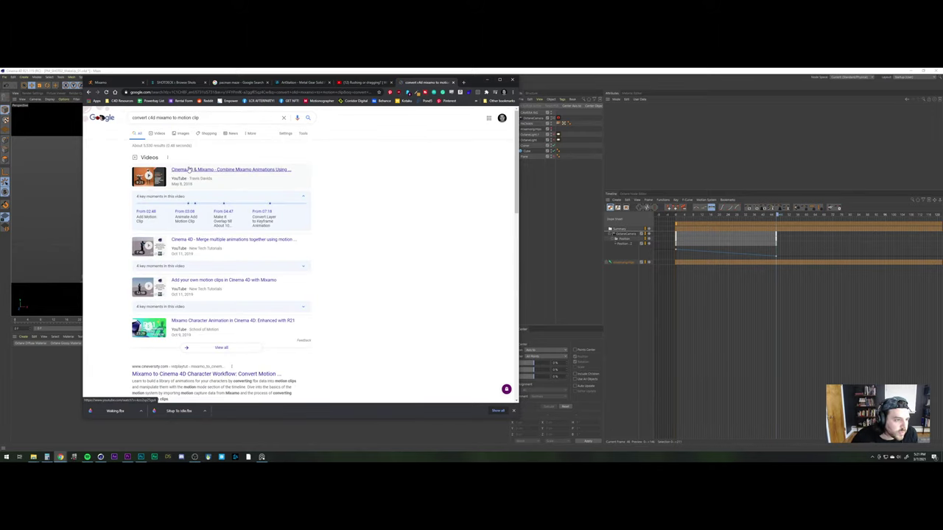
Open the video "Cinema 4D & Mixamo - Combine Mixamo Animations Using Motion Clips", skip past its Mixamo introduction and adjust the sound
click(258, 170)
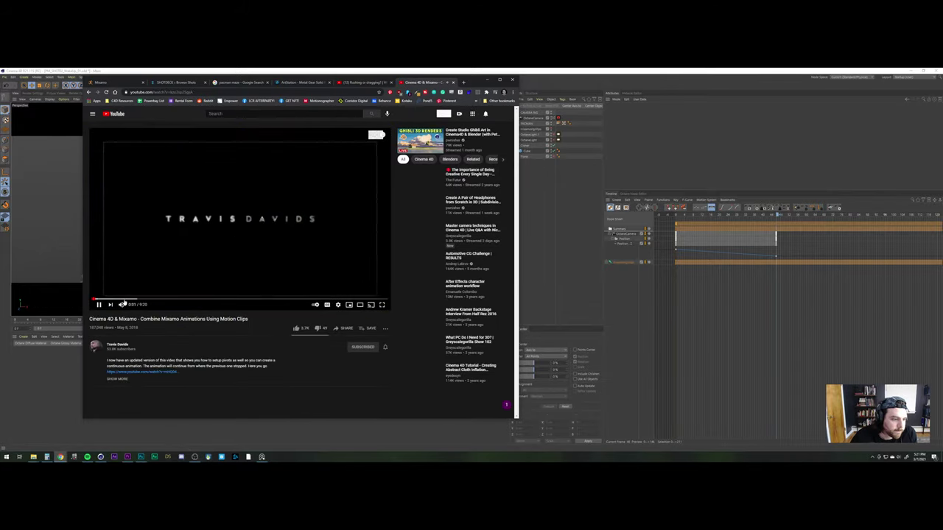
click(148, 302)
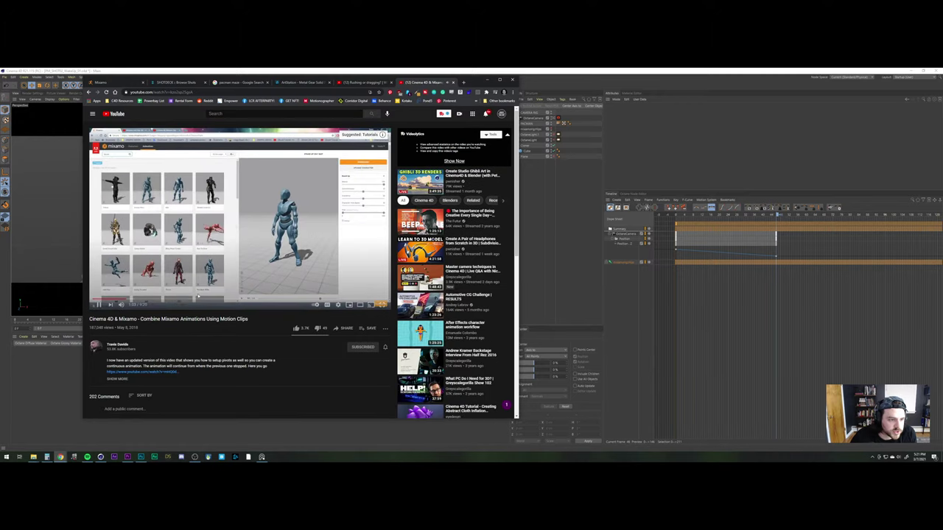
click(164, 300)
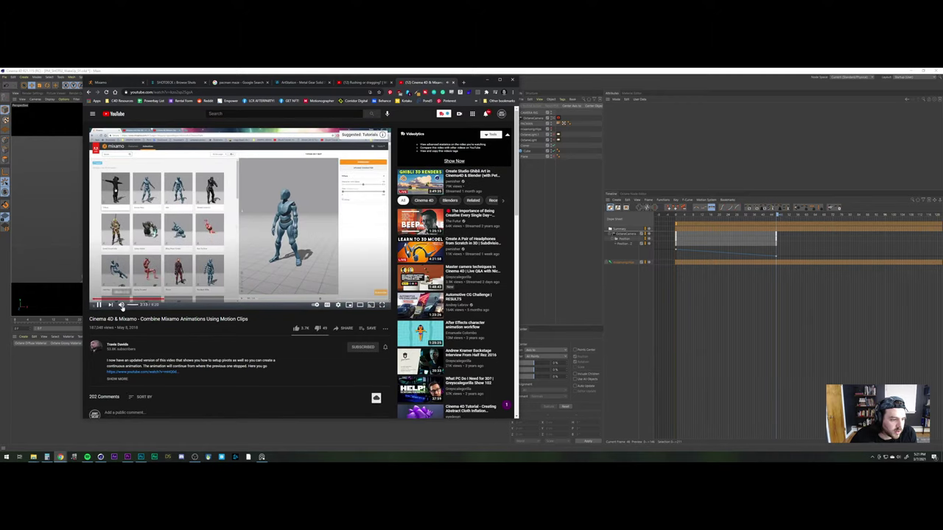
click(122, 305)
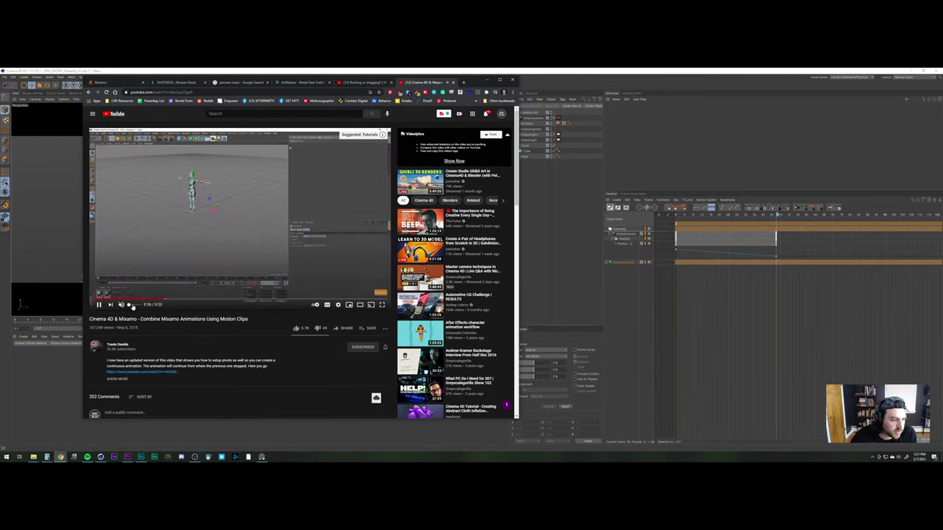
Scrub through the tutorial to the part on adding a motion clip and watch which command and options it uses
click(186, 301)
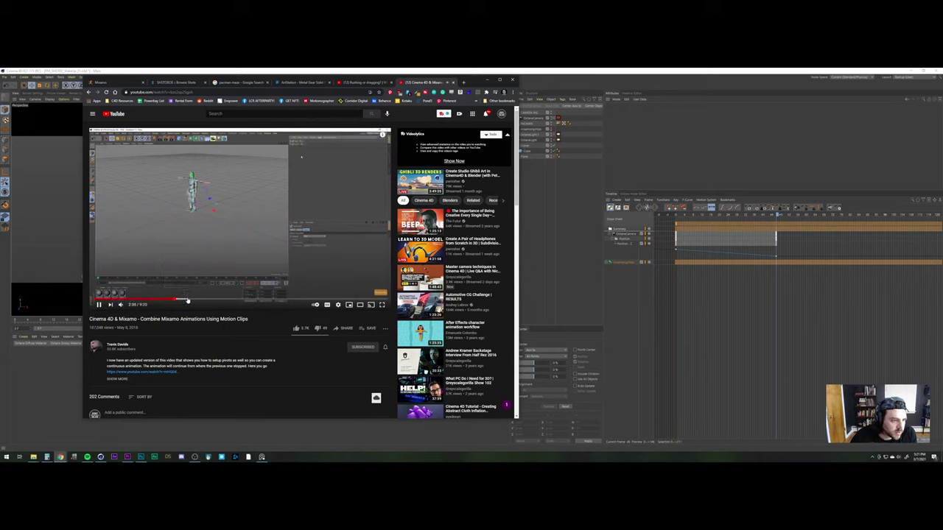
click(191, 301)
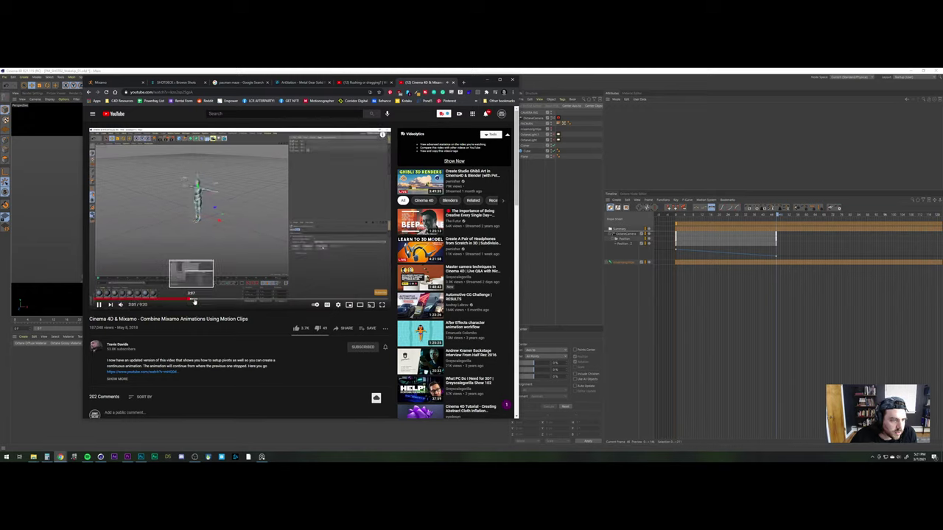
click(188, 301)
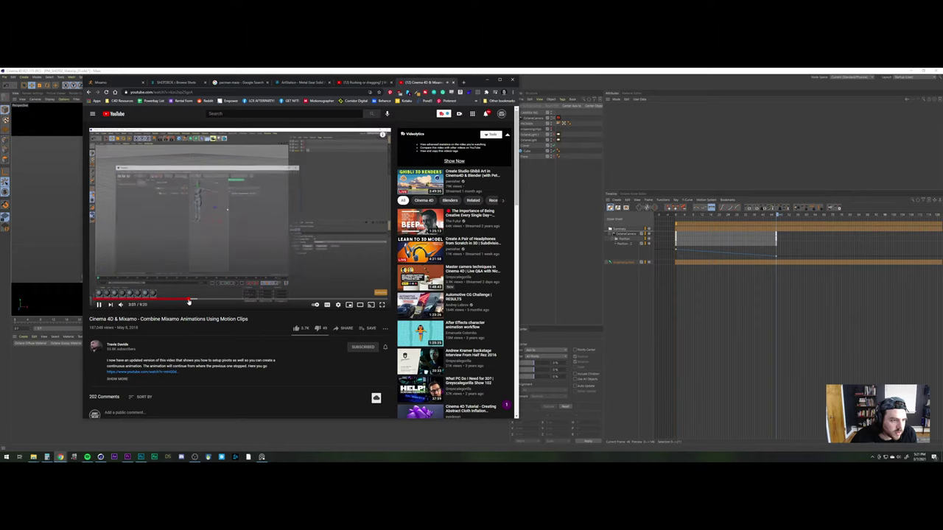
click(184, 301)
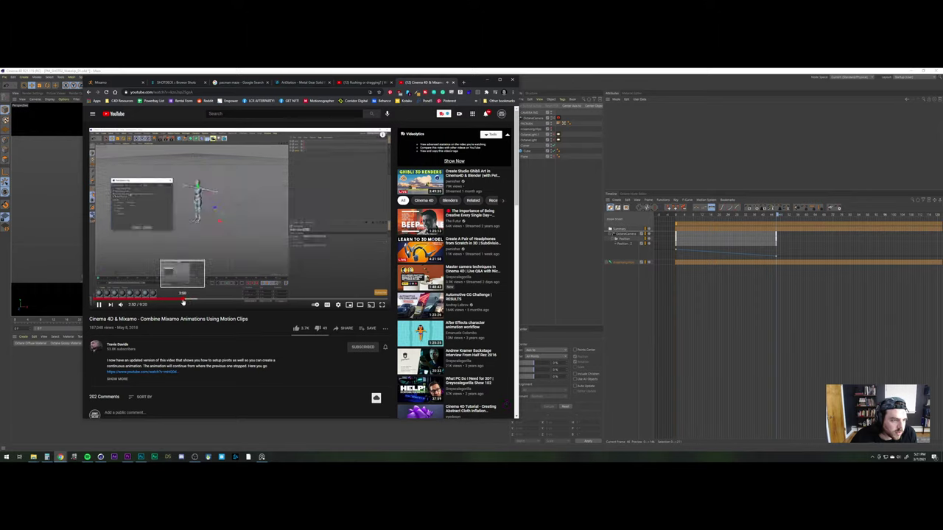
click(174, 301)
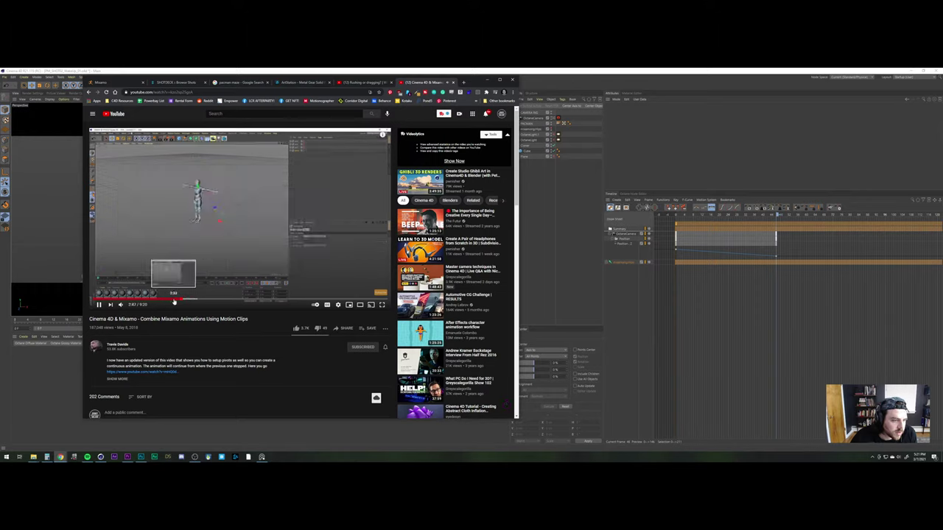
click(174, 301)
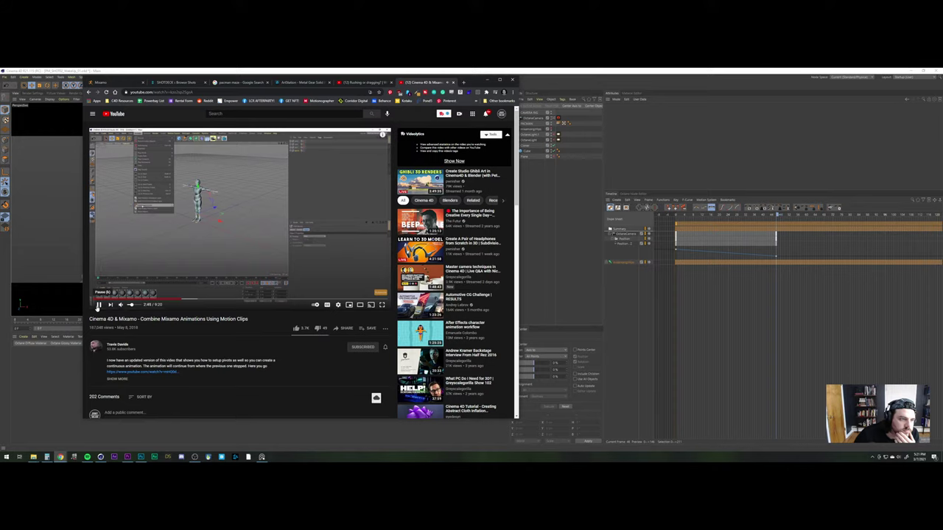
click(98, 305)
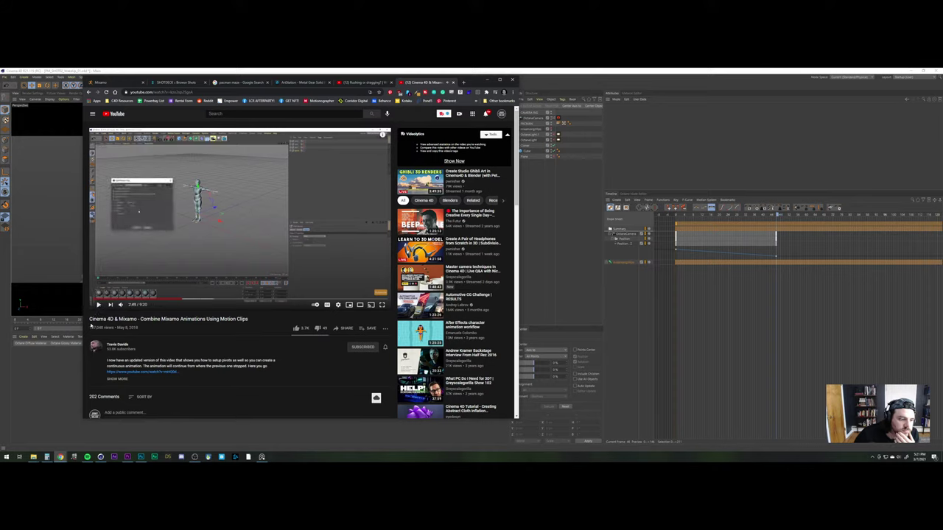
click(99, 306)
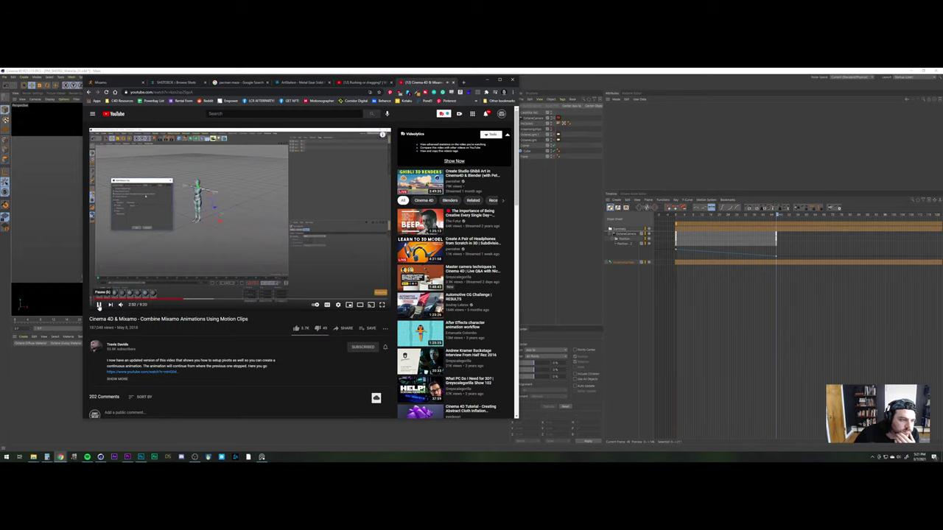
Return to Cinema 4D and add a motion clip to the PACMAN astronaut object, keeping the dialog's default options
click(36, 374)
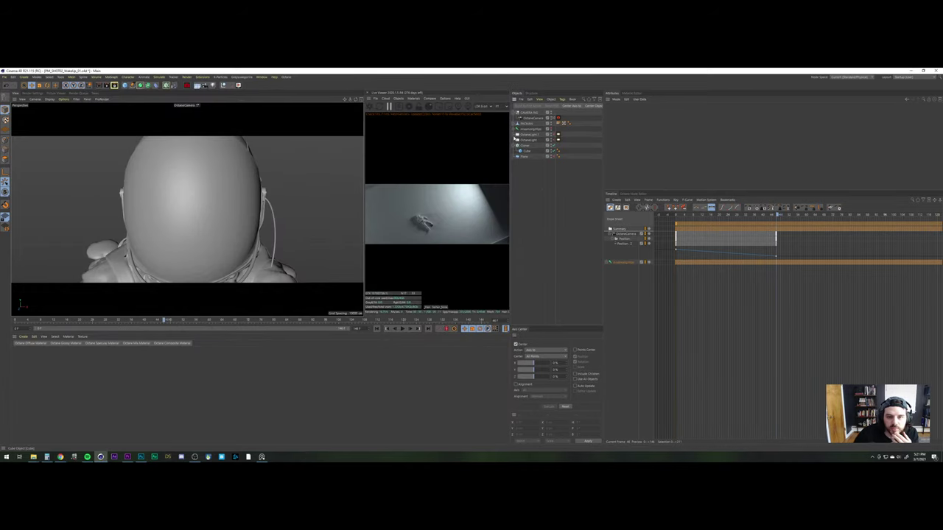
click(514, 124)
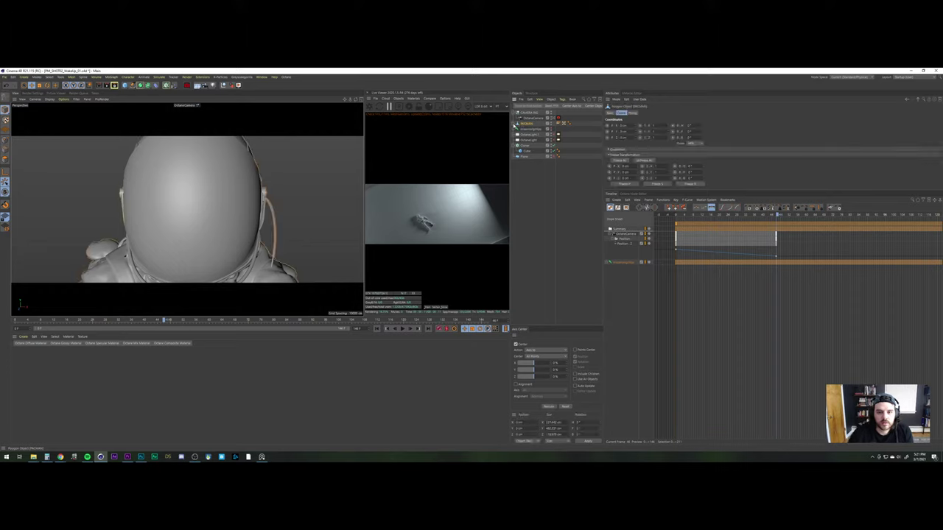
click(516, 124)
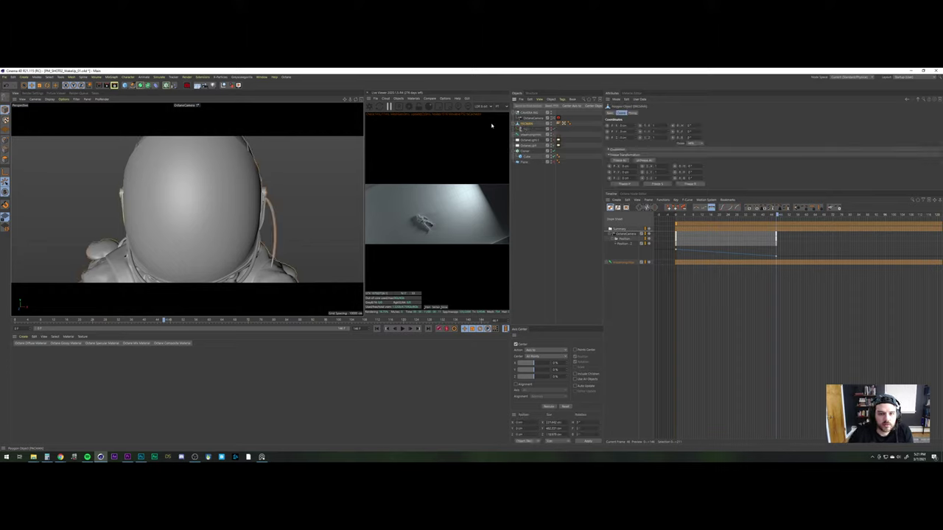
click(144, 76)
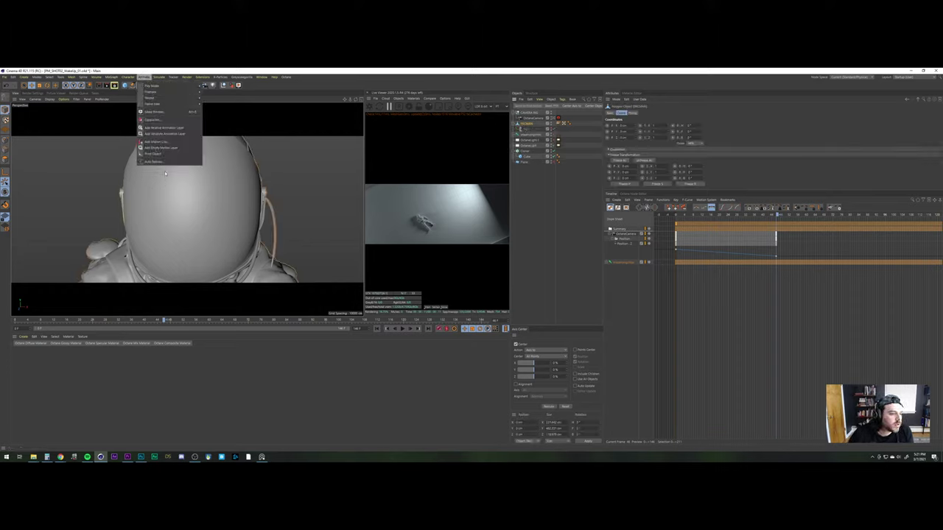
click(151, 141)
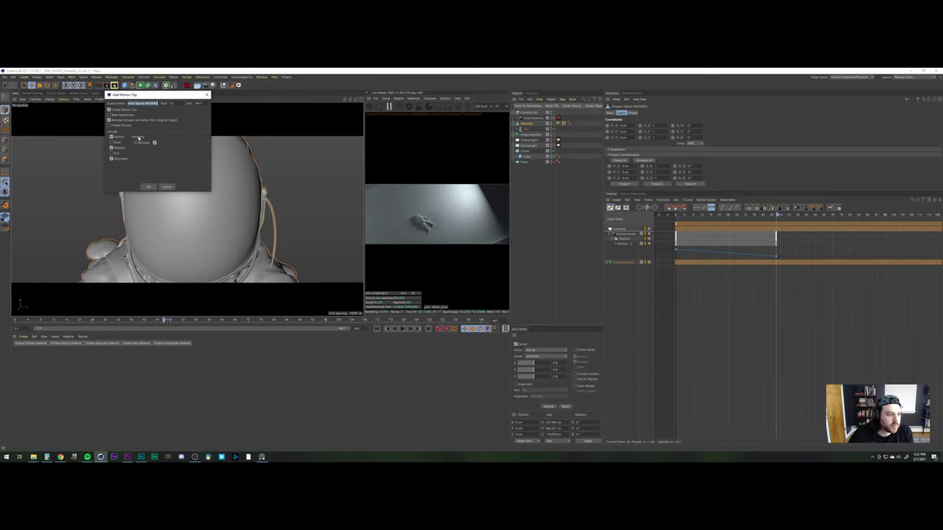
click(148, 187)
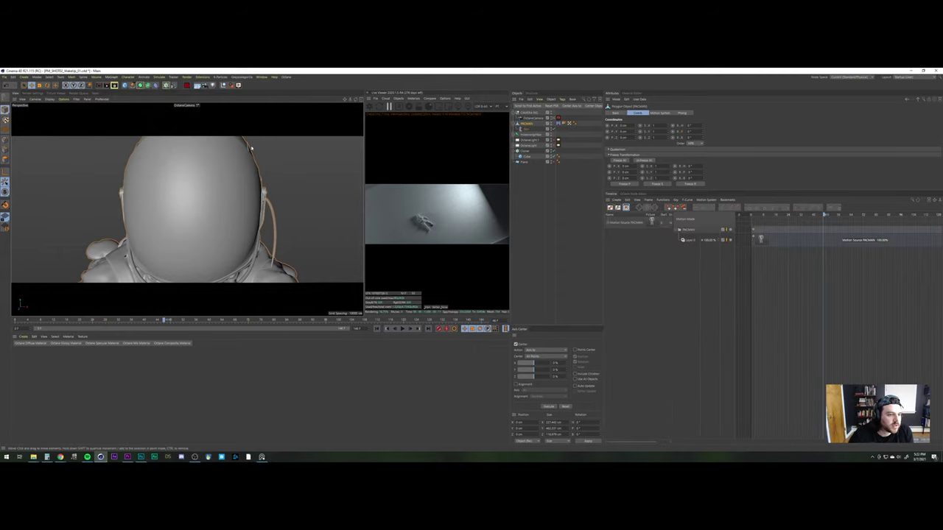
Leave the OctaneCamera view for the default camera and fit the whole PACMAN motion clip in the timeline
click(557, 118)
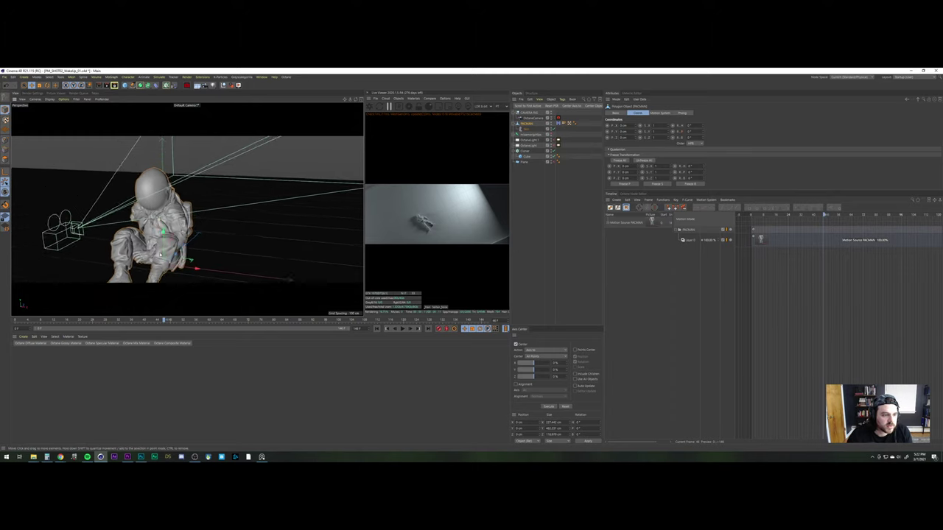
scroll(824, 254, down, 5)
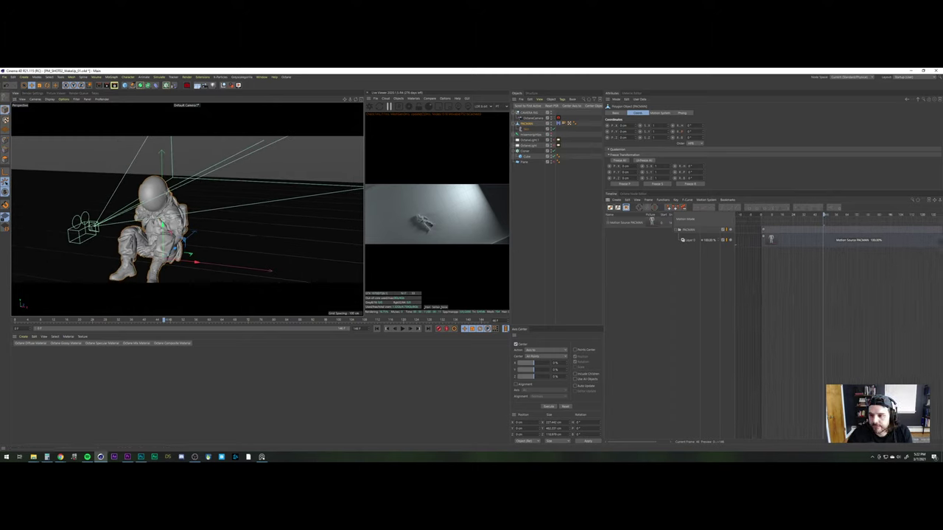
click(862, 249)
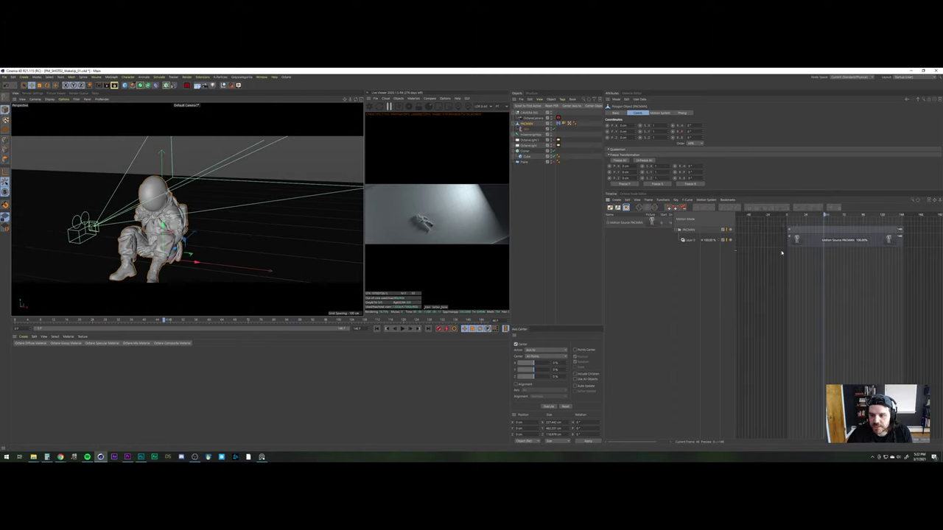
click(810, 239)
click(703, 260)
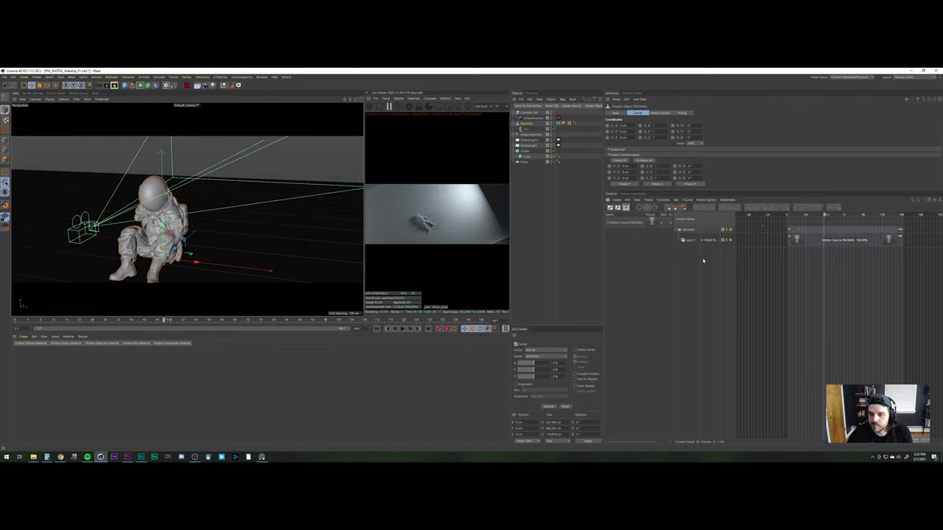
Cut the PACMAN motion clip in two at the current frame of the timeline
mouse_move(826, 214)
mouse_down()
mouse_move(787, 215)
mouse_move(825, 217)
mouse_up()
click(824, 240)
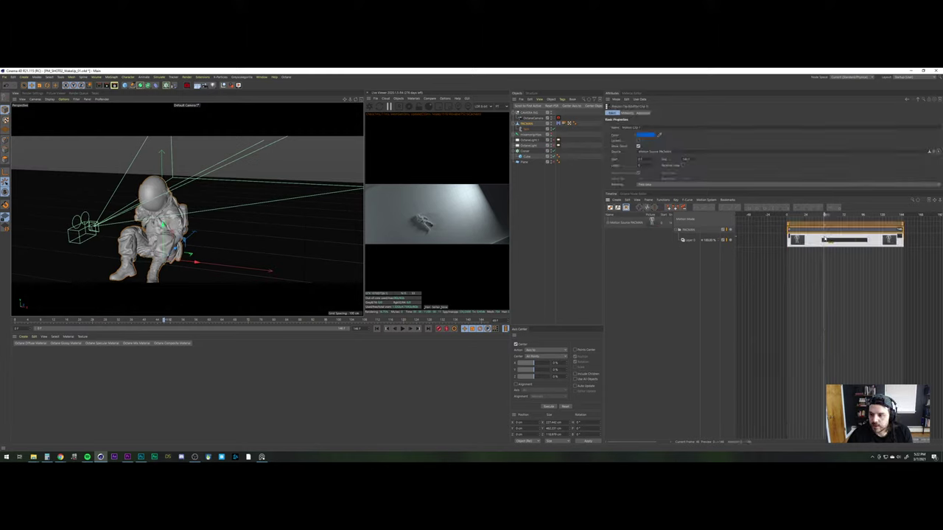
right_click(824, 241)
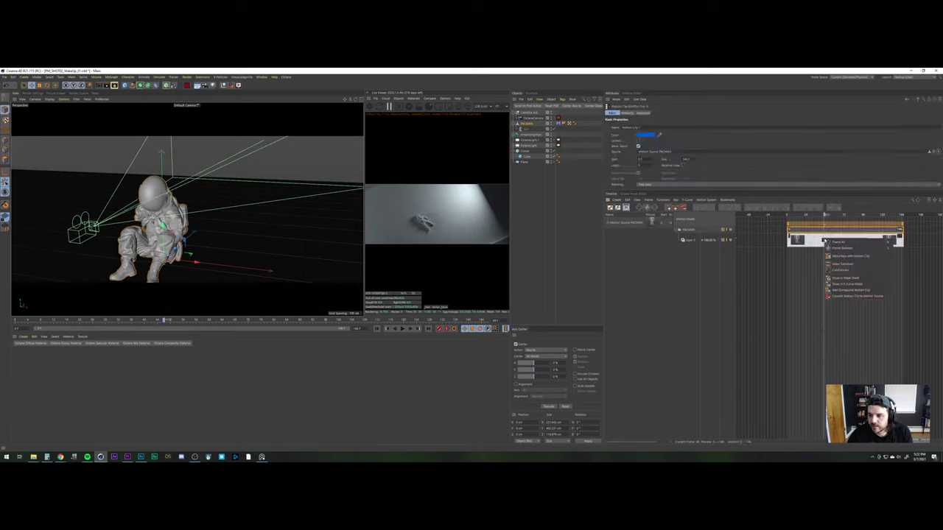
click(836, 269)
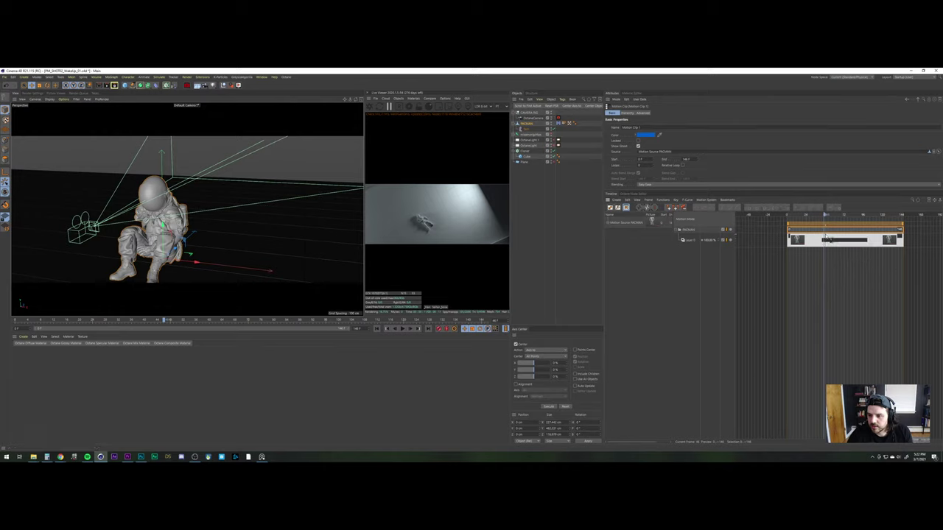
click(825, 239)
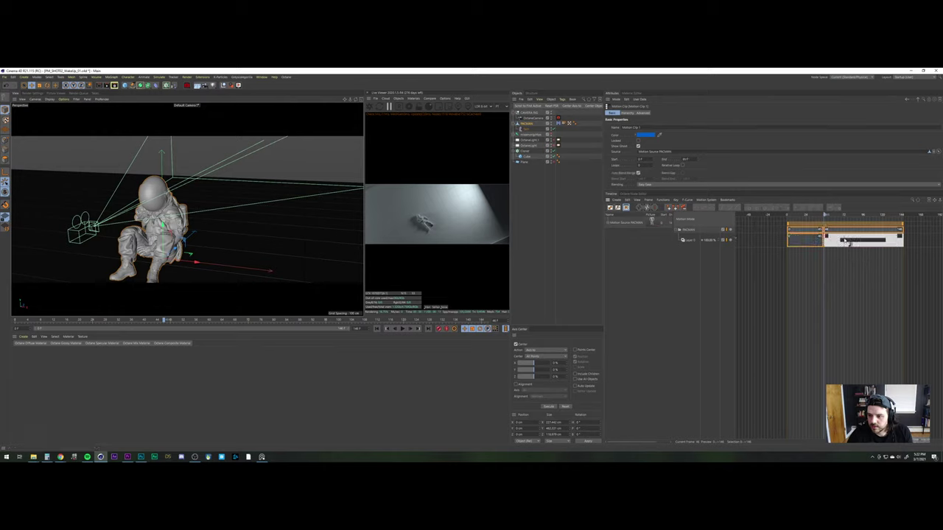
Try to make a transition between the two parts of the cut PACMAN motion clip
click(847, 242)
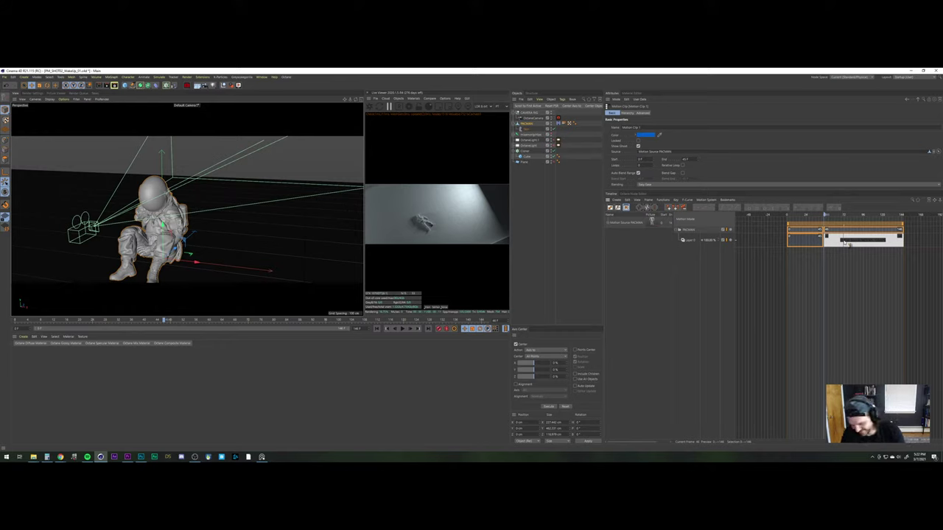
right_click(845, 243)
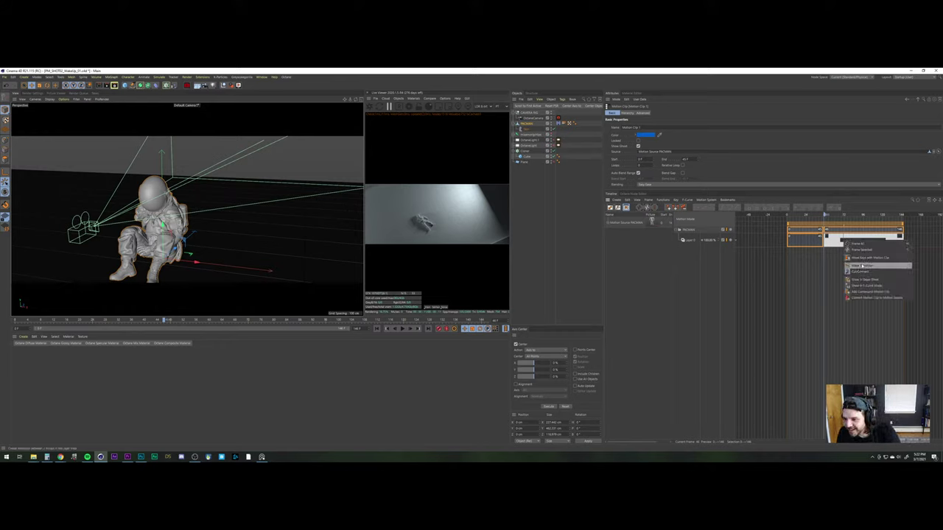
click(862, 266)
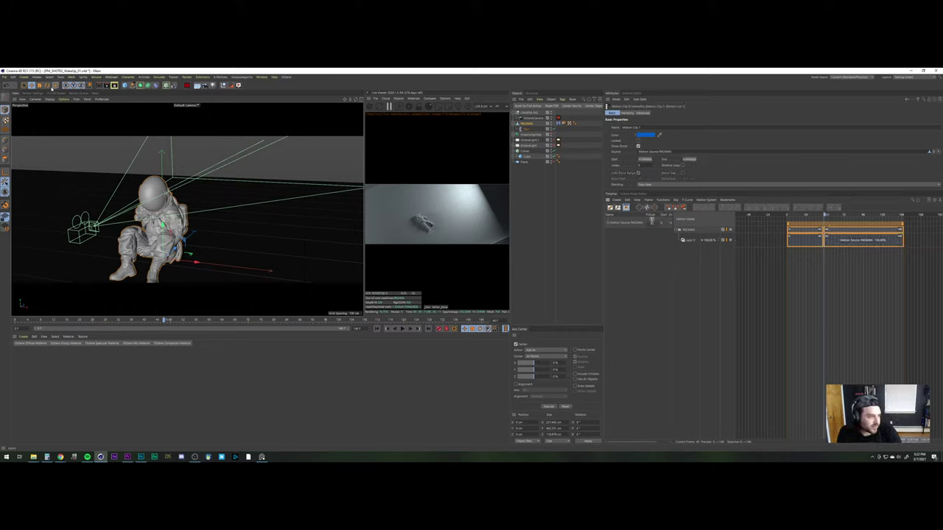
click(24, 86)
click(842, 239)
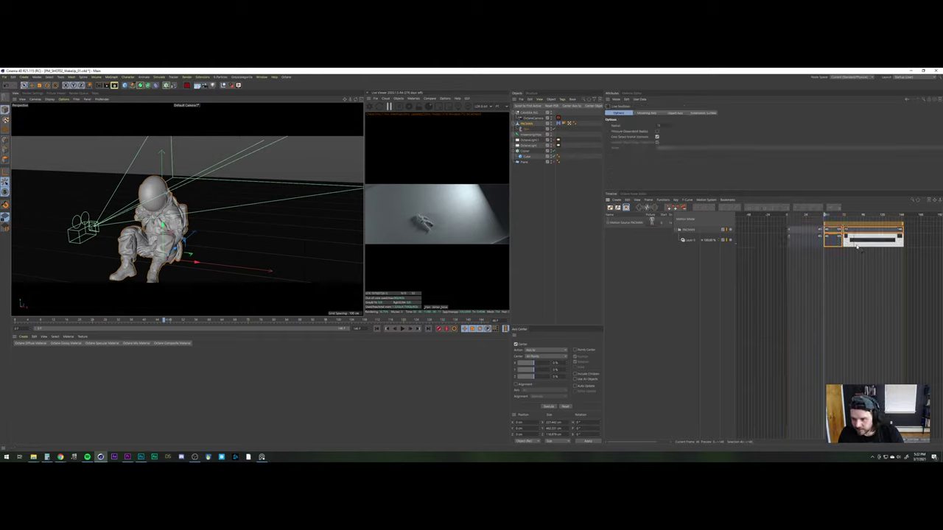
click(853, 248)
right_click(860, 243)
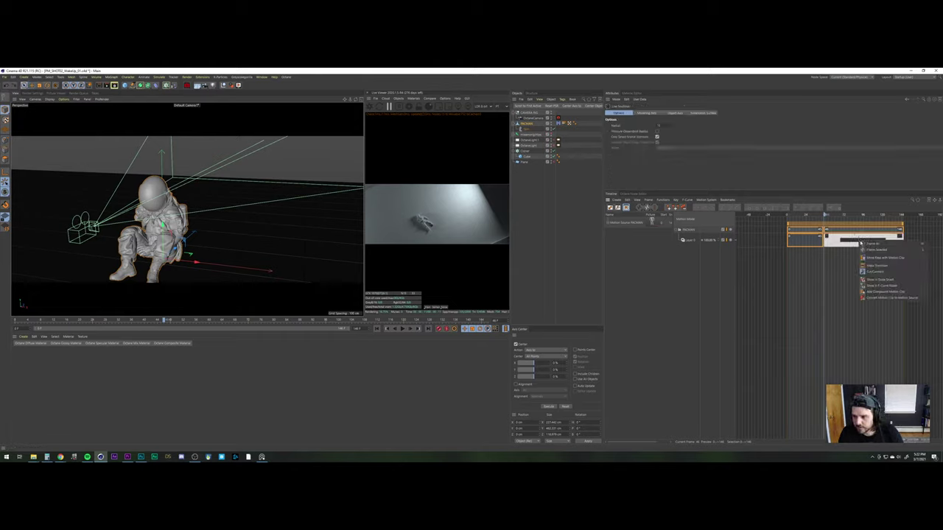
click(862, 265)
Delete the second part of the cut PACMAN motion clip, leaving only its first part on the layer
click(916, 249)
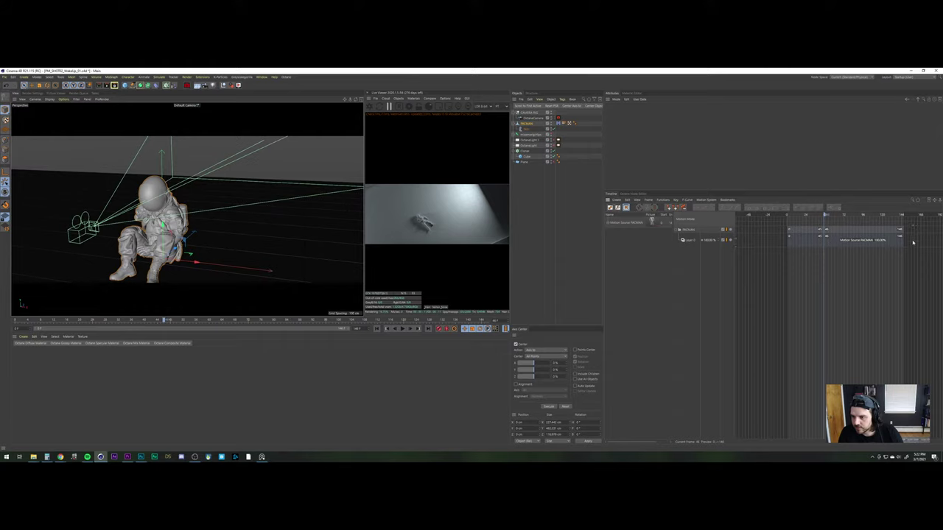
drag(894, 274, 876, 242)
key(Delete)
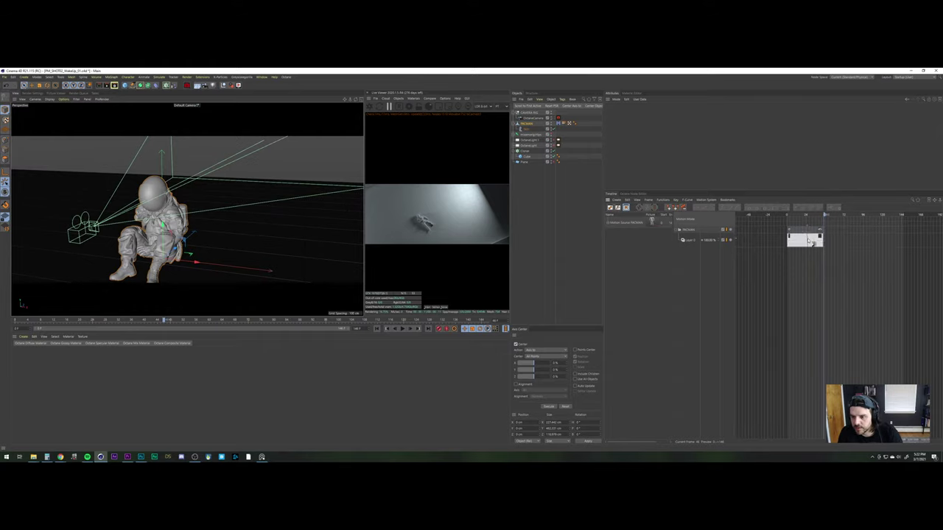
right_click(813, 242)
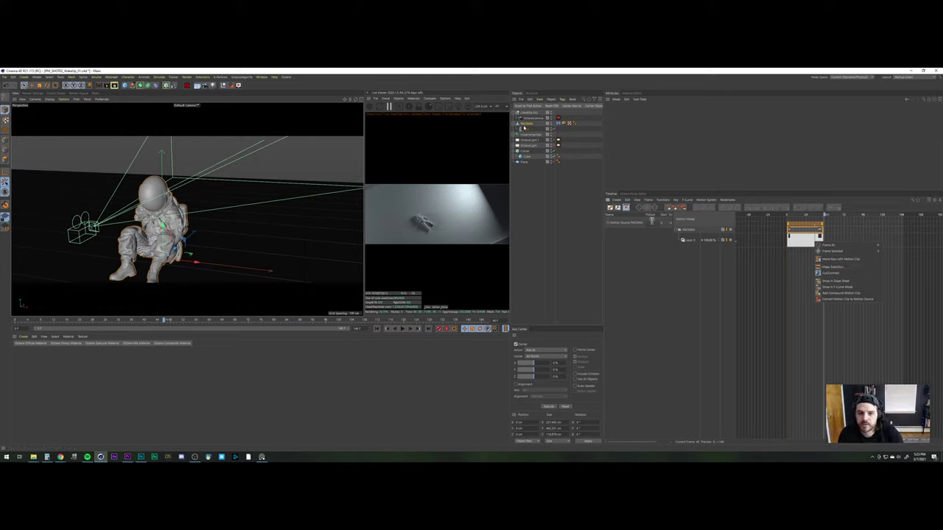
click(810, 241)
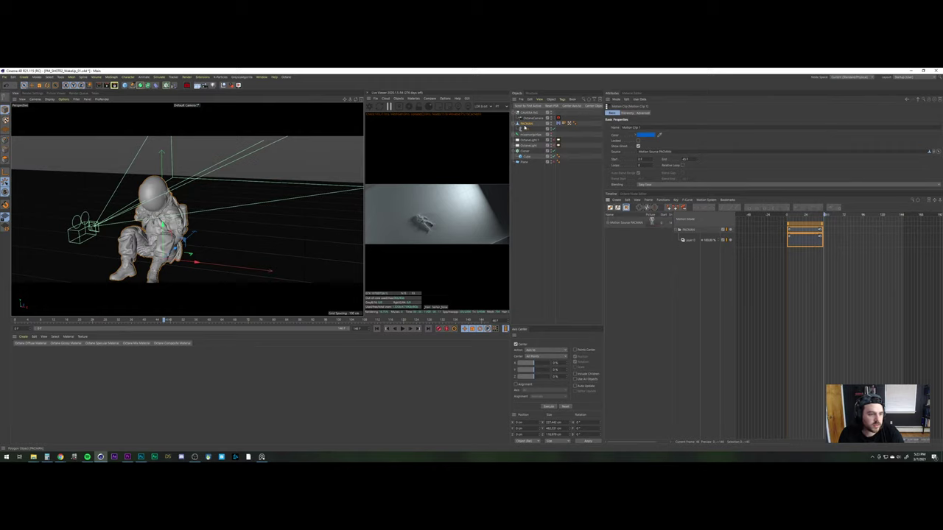
right_click(818, 240)
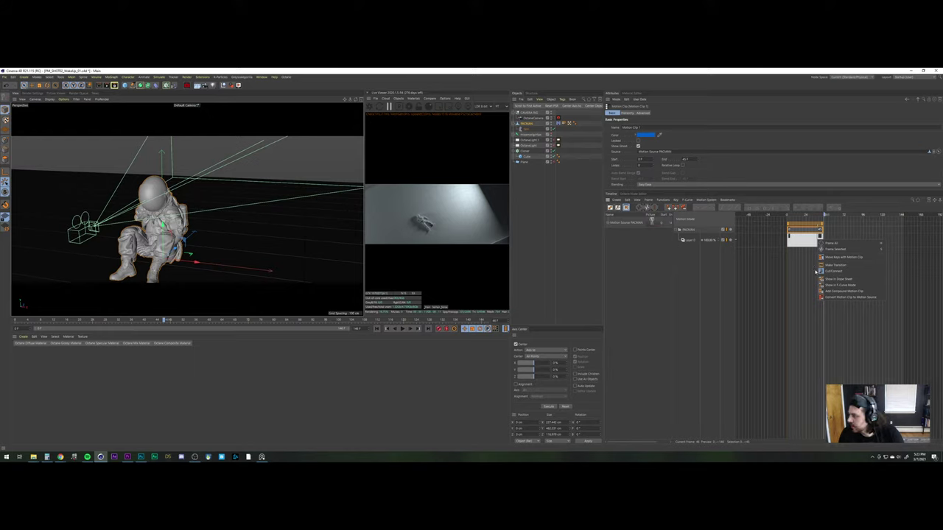
click(810, 279)
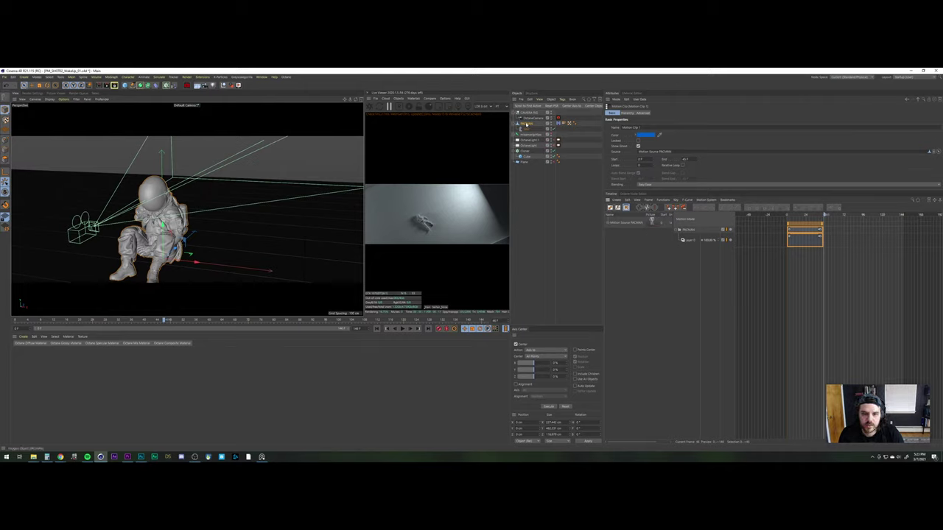
Select the PACMAN object and switch the interface to the Animate layout
click(526, 124)
click(128, 77)
mouse_move(143, 77)
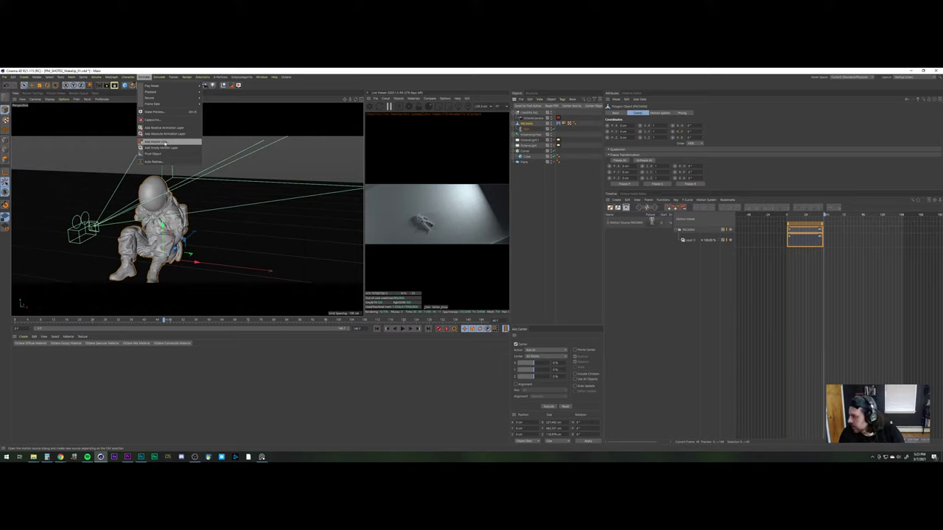
mouse_move(262, 76)
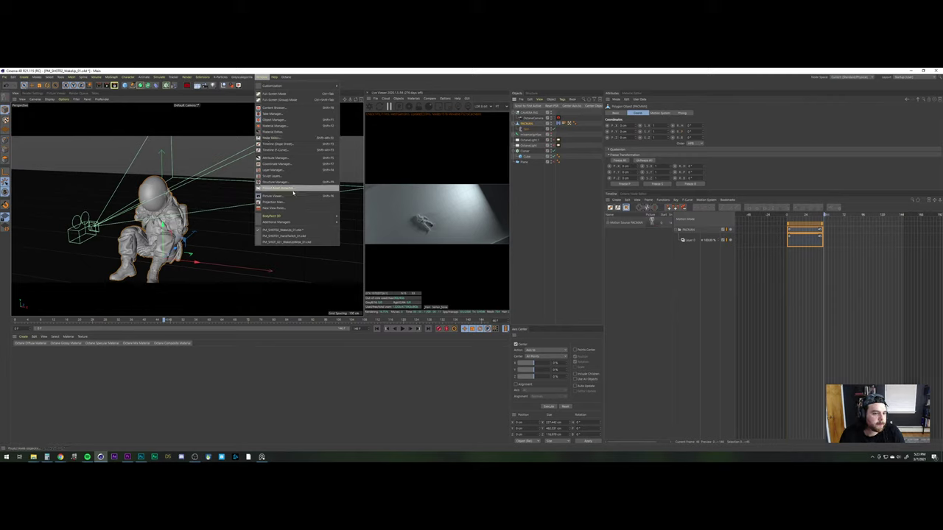
key(Escape)
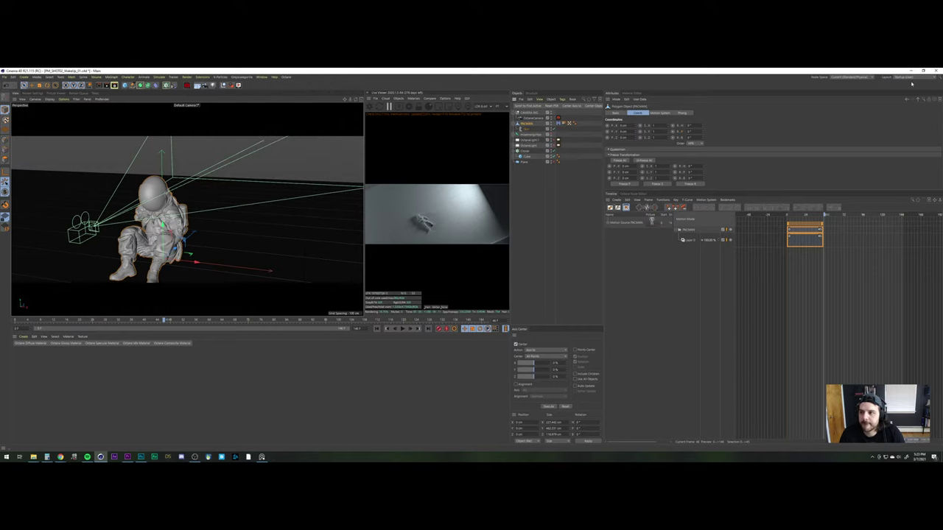
click(915, 77)
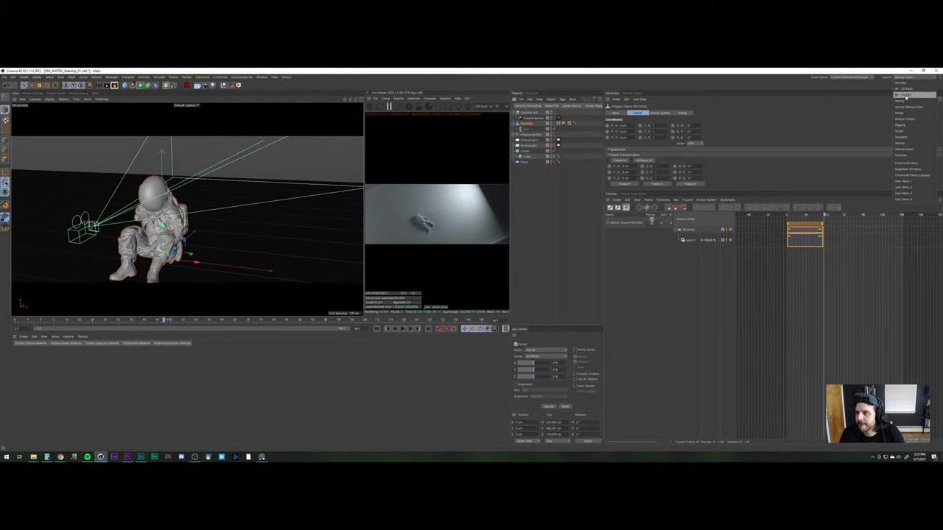
click(369, 193)
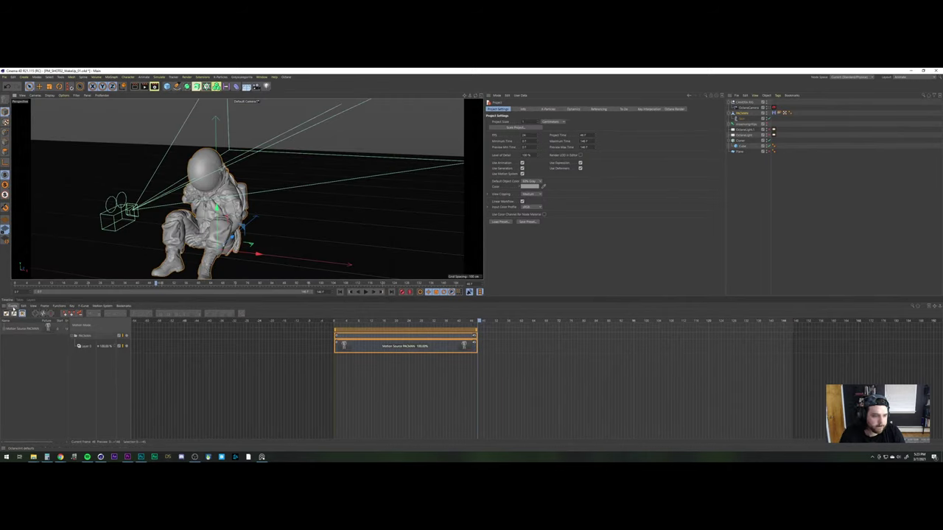
Add another motion clip to the PACMAN object, keeping the dialog's default options
click(162, 77)
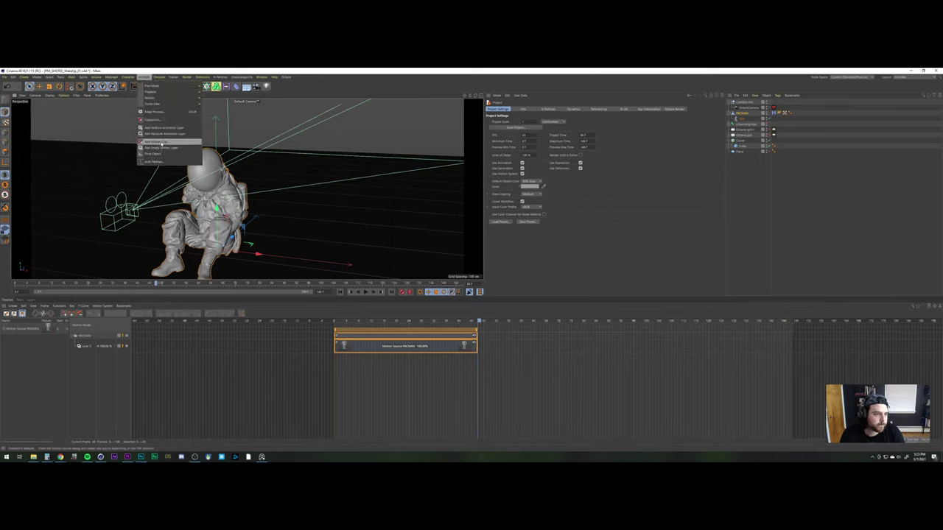
click(171, 151)
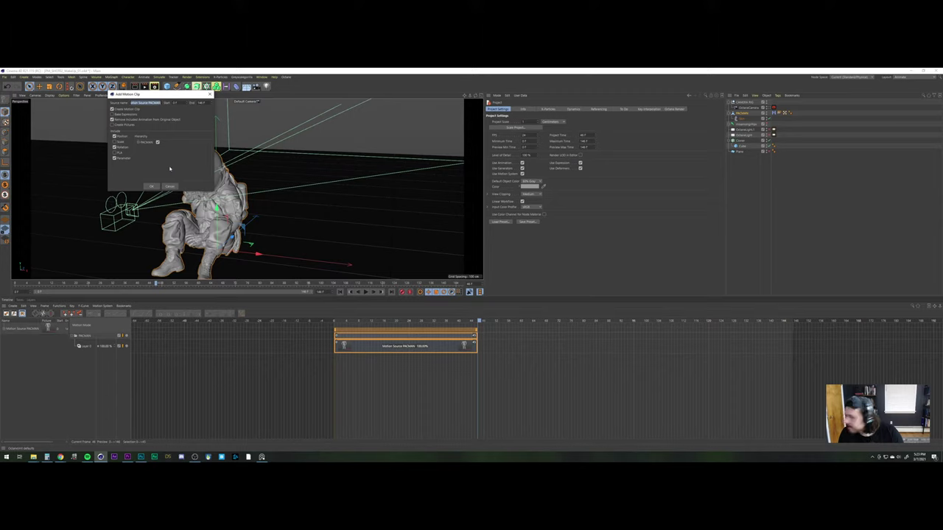
click(151, 187)
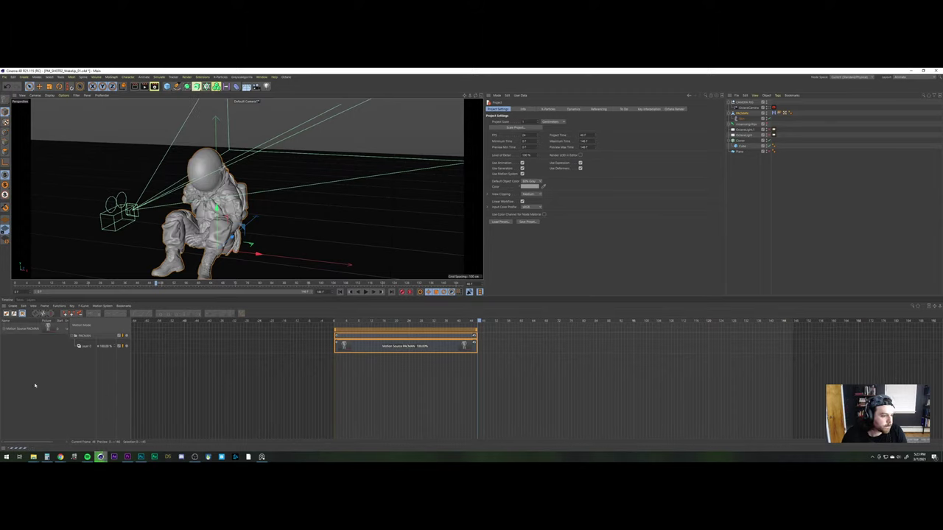
drag(24, 341, 26, 325)
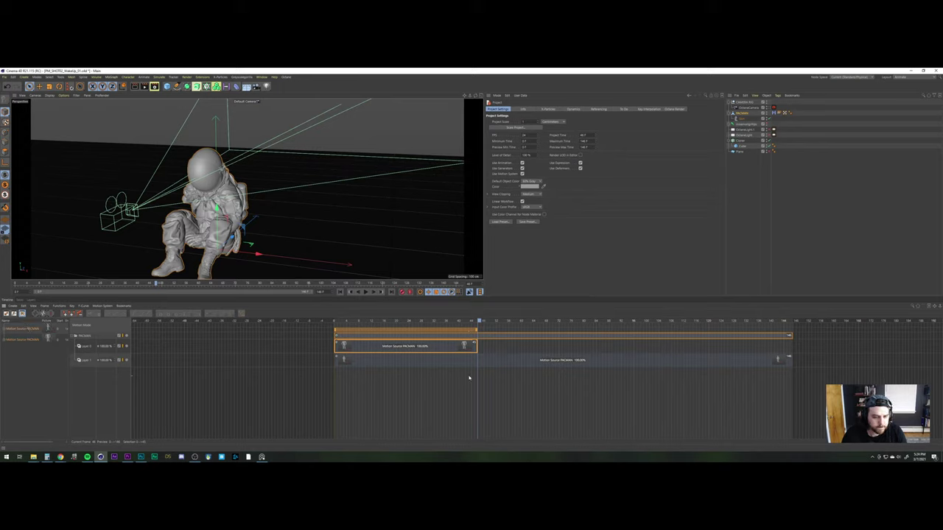
Widen the motion source list and expand the first PACMAN source to examine its contents and available commands
right_click(31, 328)
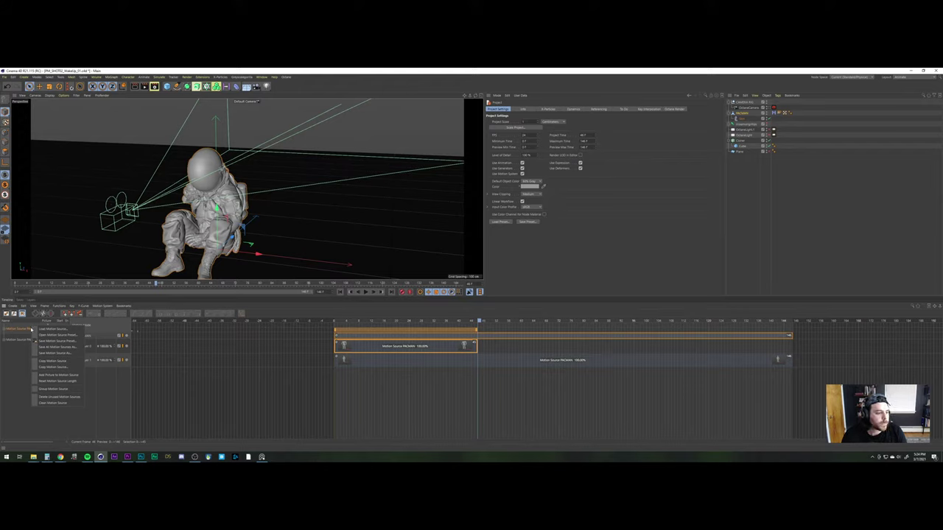
click(20, 358)
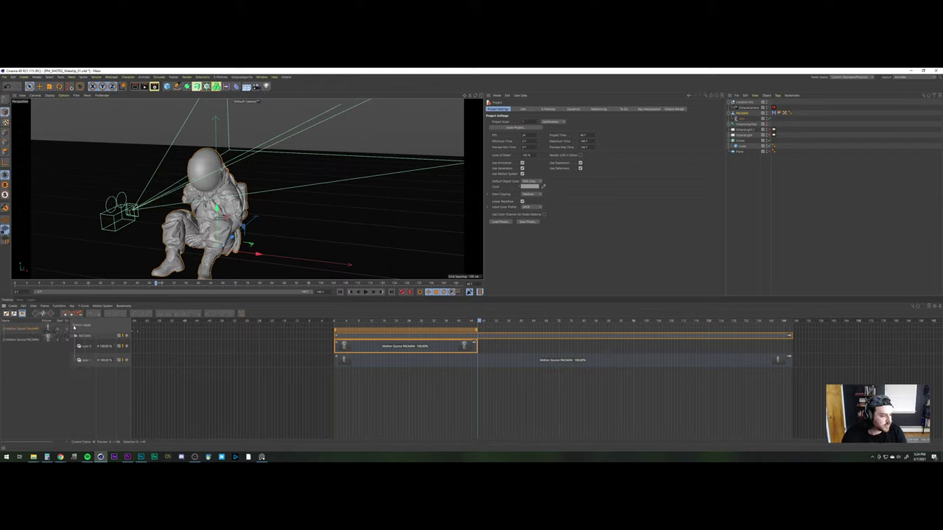
drag(70, 325, 121, 324)
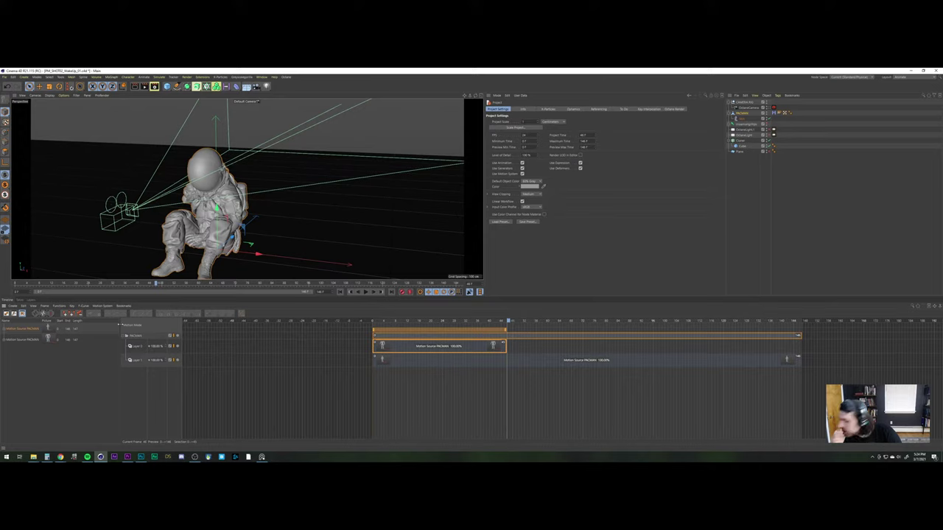
click(3, 330)
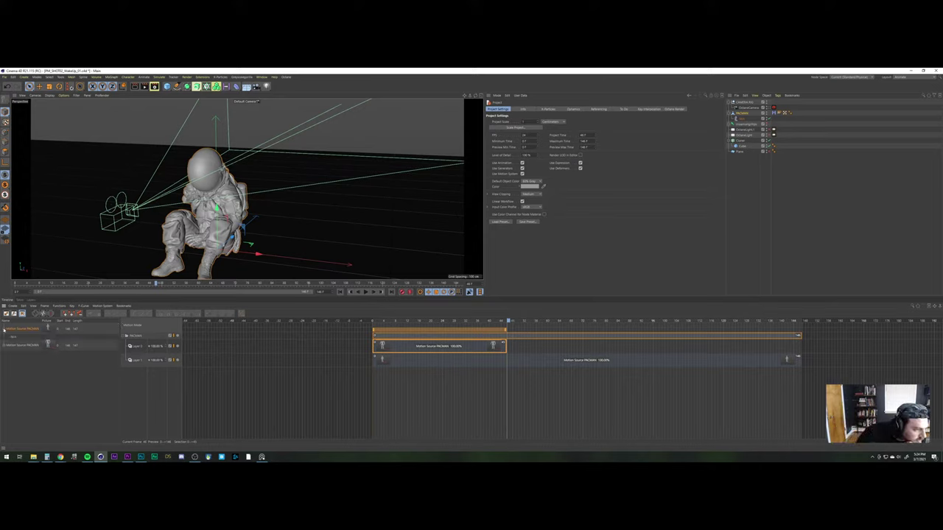
right_click(13, 329)
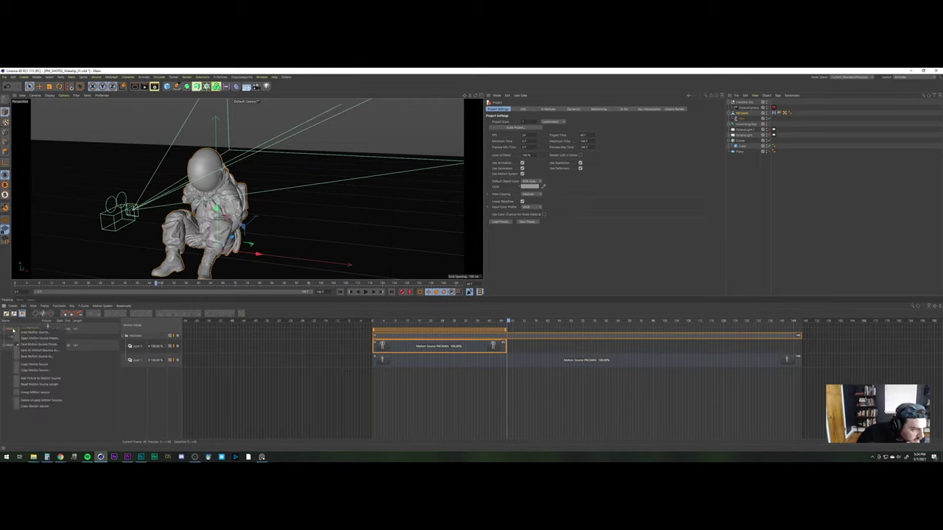
click(109, 390)
Try cutting the full-length PACMAN motion clip at about frame 56, and undo the cut
drag(509, 321, 575, 324)
ctrl+click(537, 360)
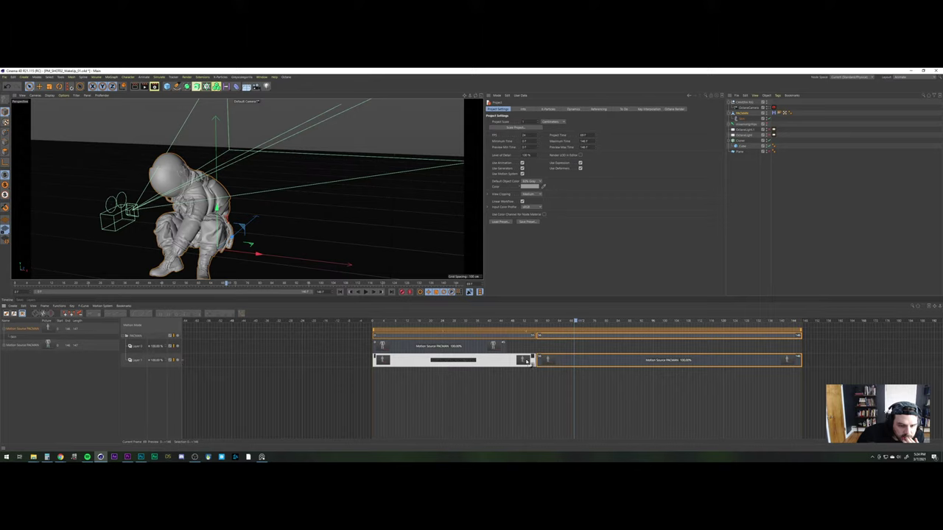
key(ctrl+z)
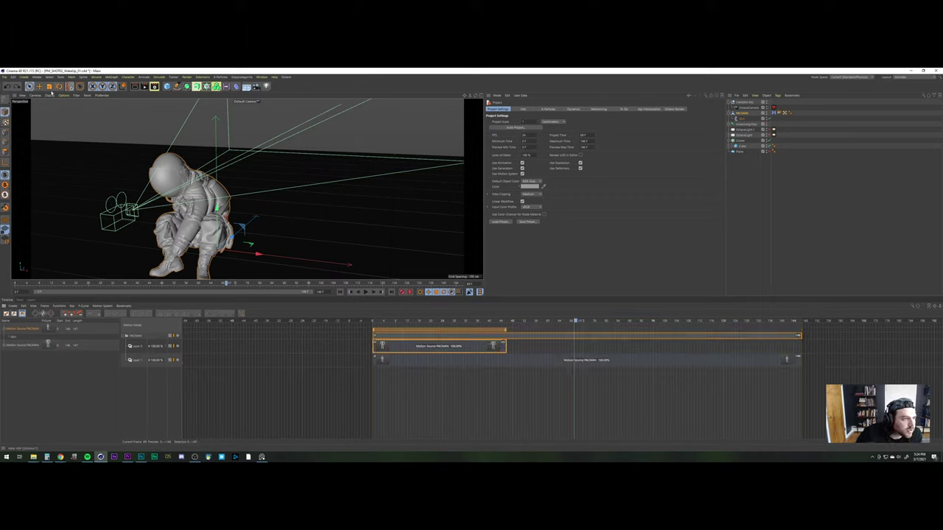
Turn off Cut/Connect and move the full-length PACMAN clip to start at about frame 40, overlapping the shorter clip's end
right_click(483, 347)
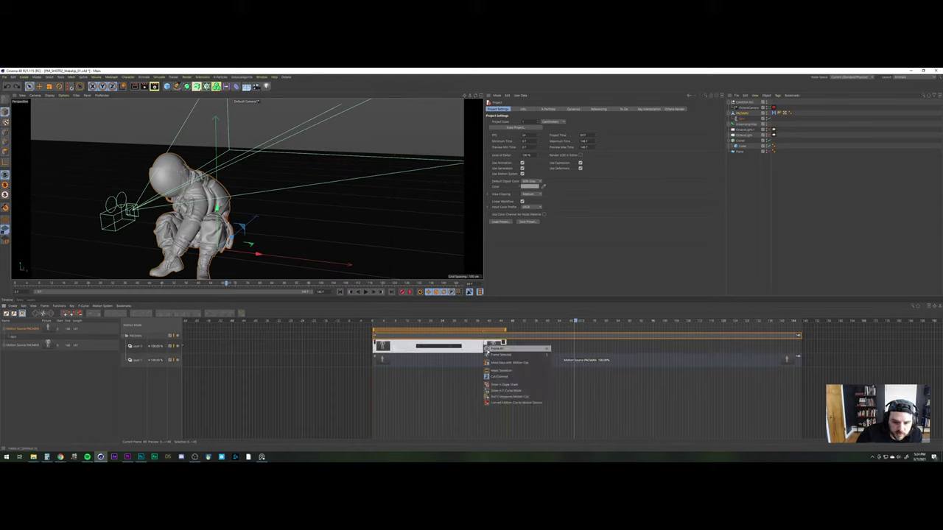
click(503, 378)
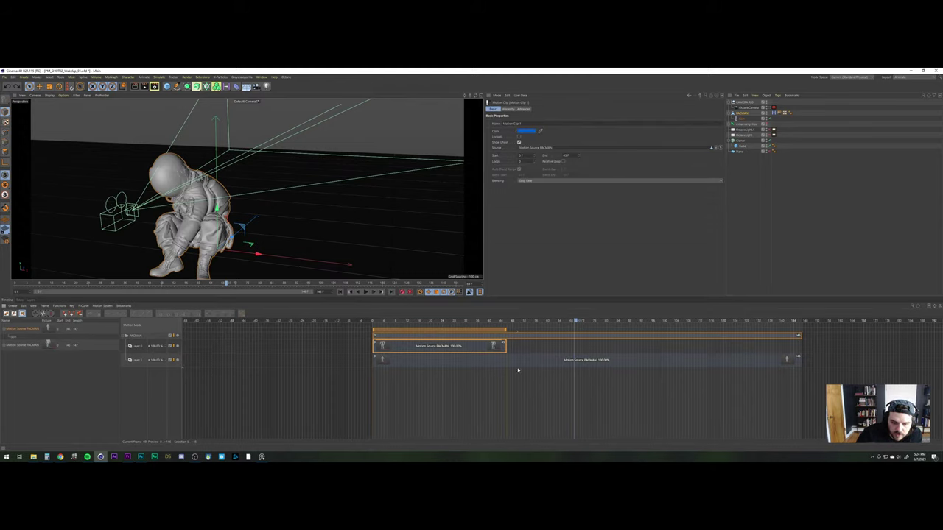
click(518, 364)
drag(481, 363, 594, 329)
Scrub through the overlap of the two PACMAN clips and move the full-length clip's layer above the shorter clip's layer
click(488, 348)
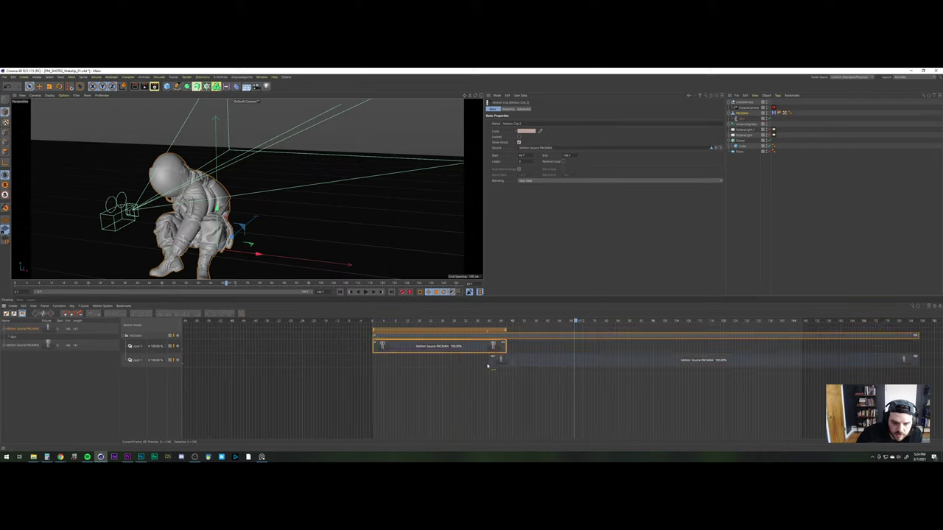
click(482, 322)
drag(481, 325, 526, 338)
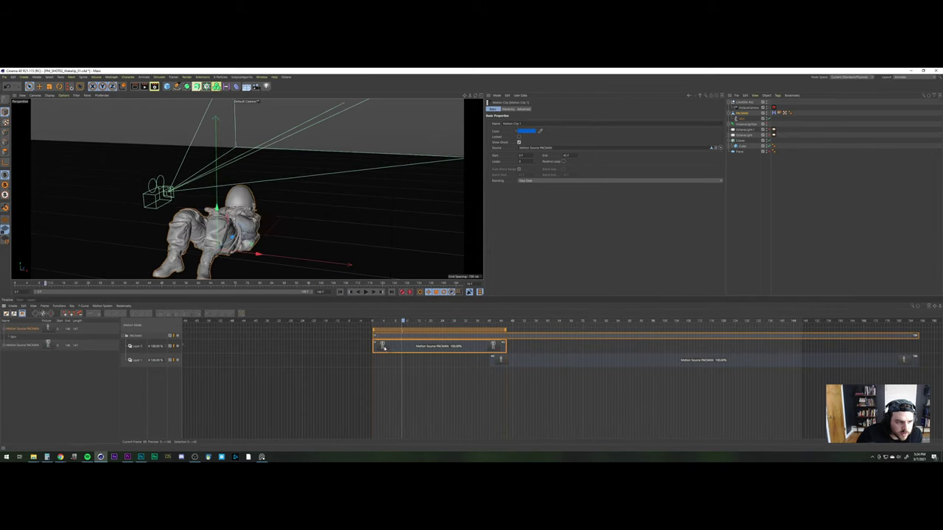
click(523, 361)
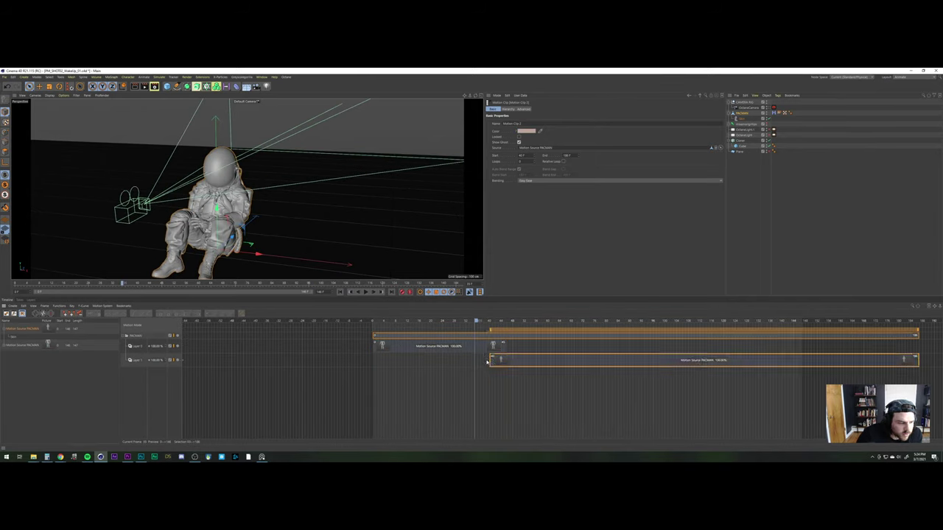
drag(140, 348, 141, 346)
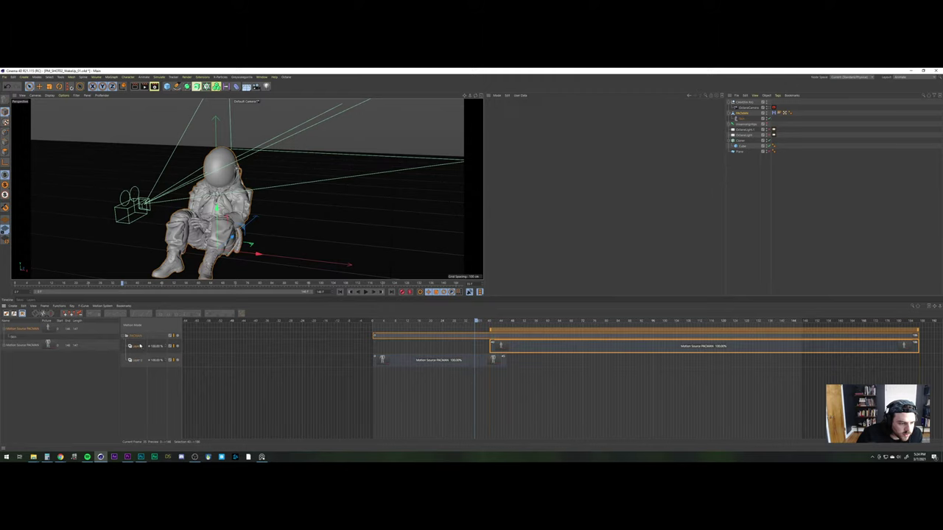
Shift the full-length PACMAN clip to start at about frame 43, check its motion, and delete the clip
drag(518, 345, 528, 343)
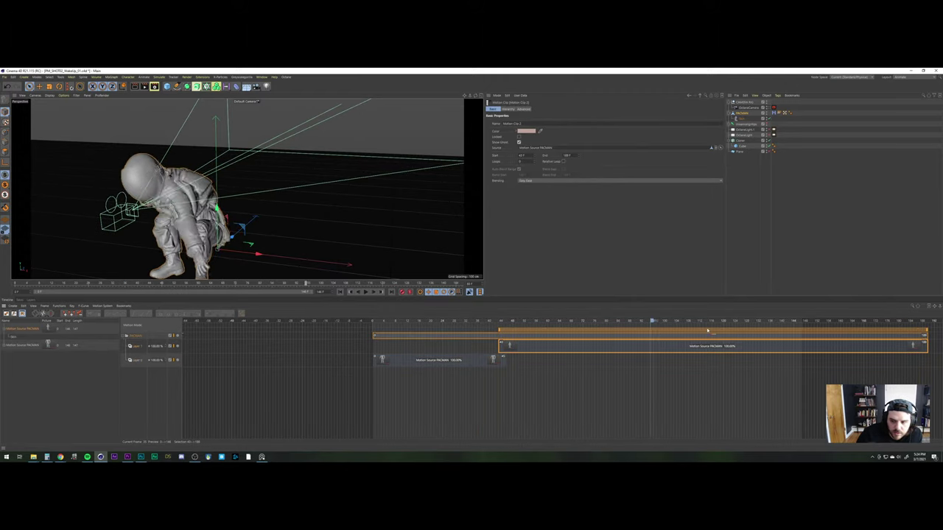
key(Delete)
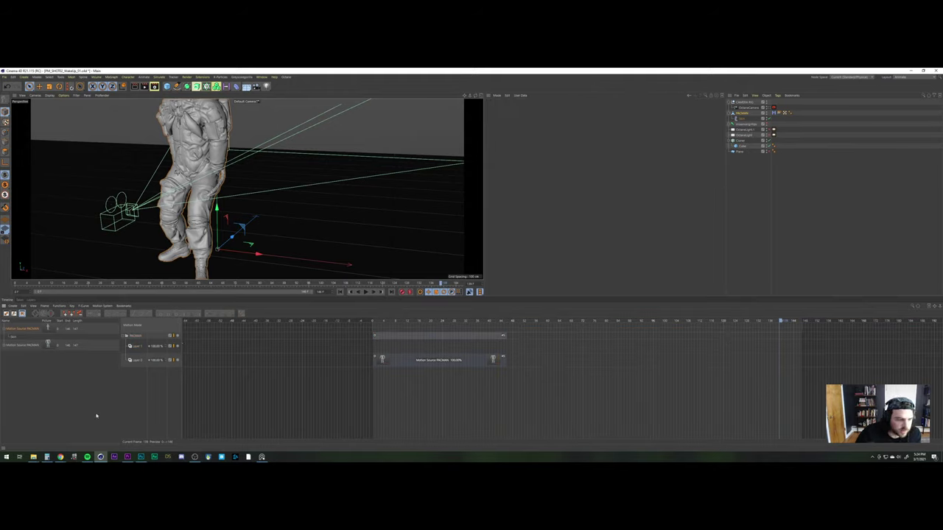
Delete the unused PACMAN motion source and switch to the Startup (User) layout with the perspective view shown
key(Delete)
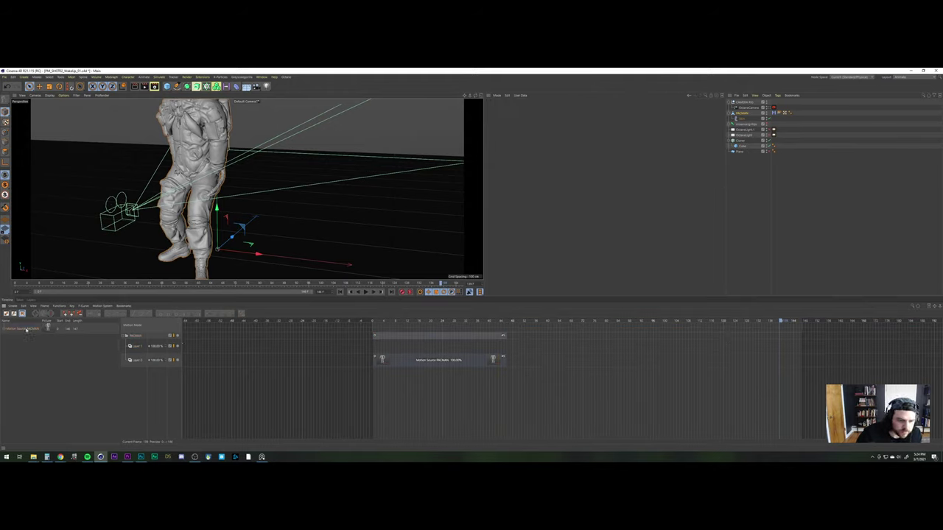
click(914, 78)
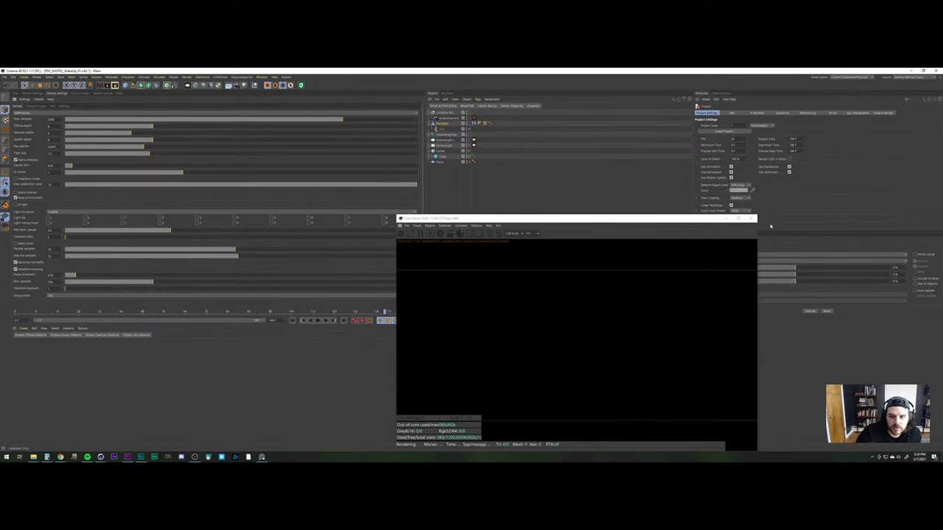
click(785, 198)
click(933, 78)
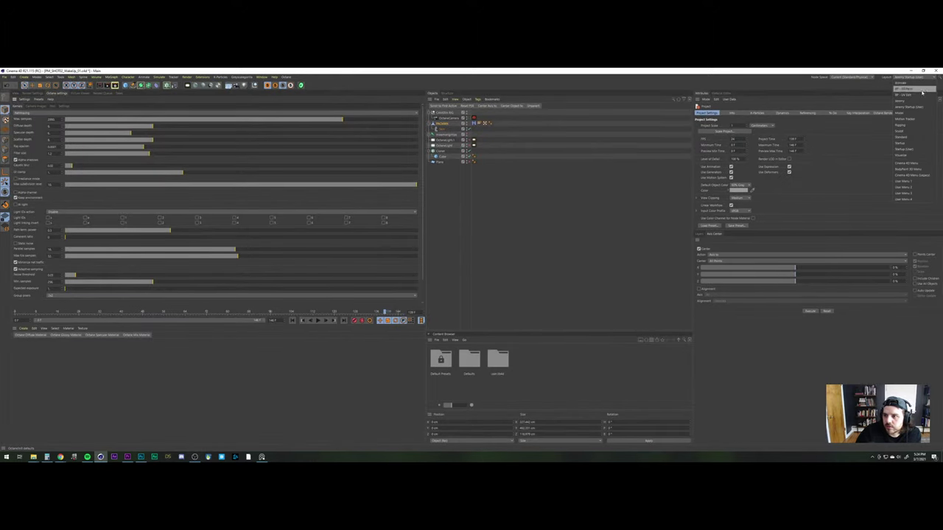
click(906, 144)
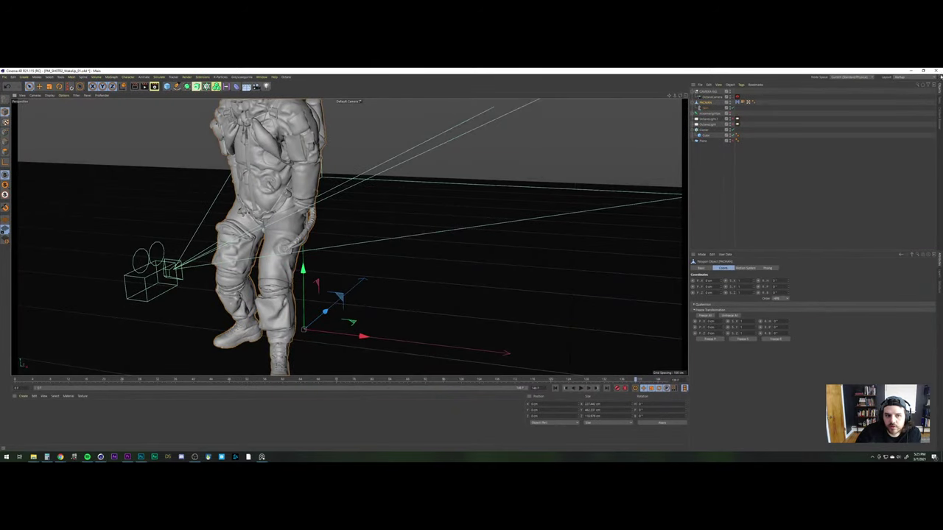
click(913, 77)
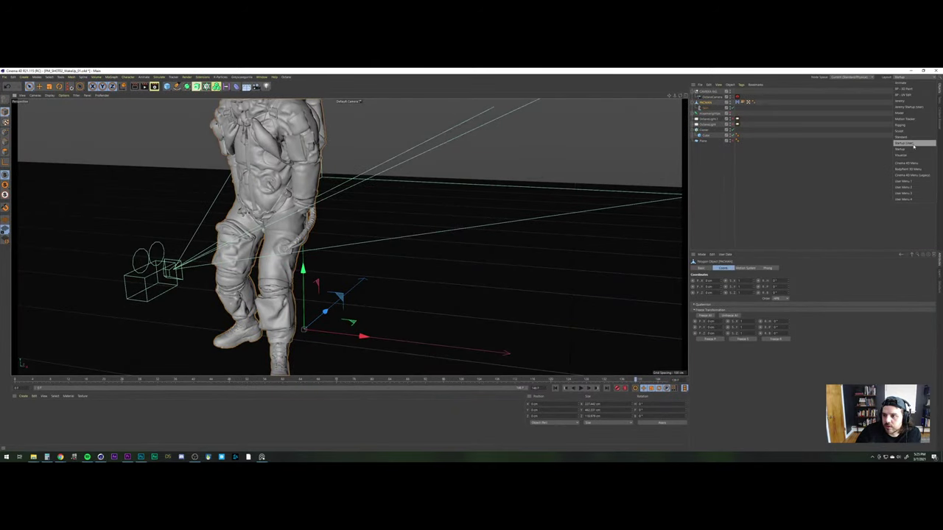
click(913, 144)
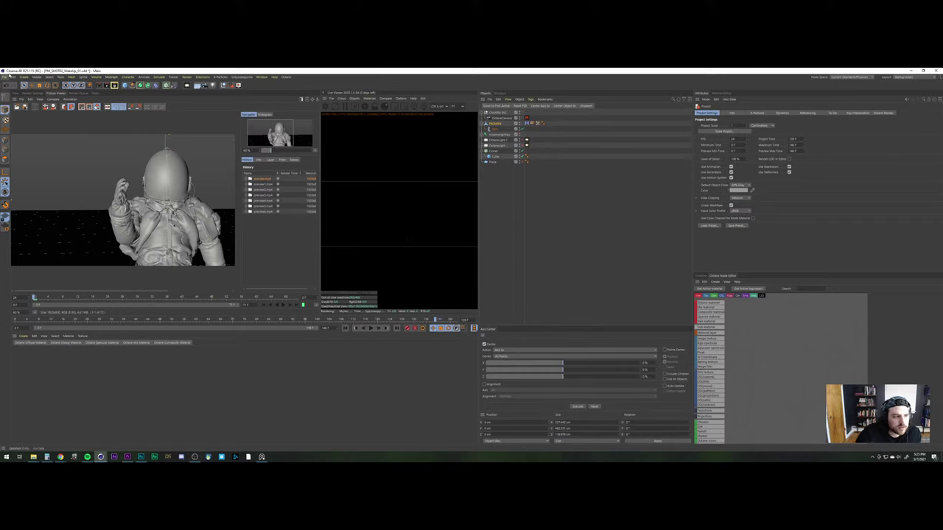
click(16, 94)
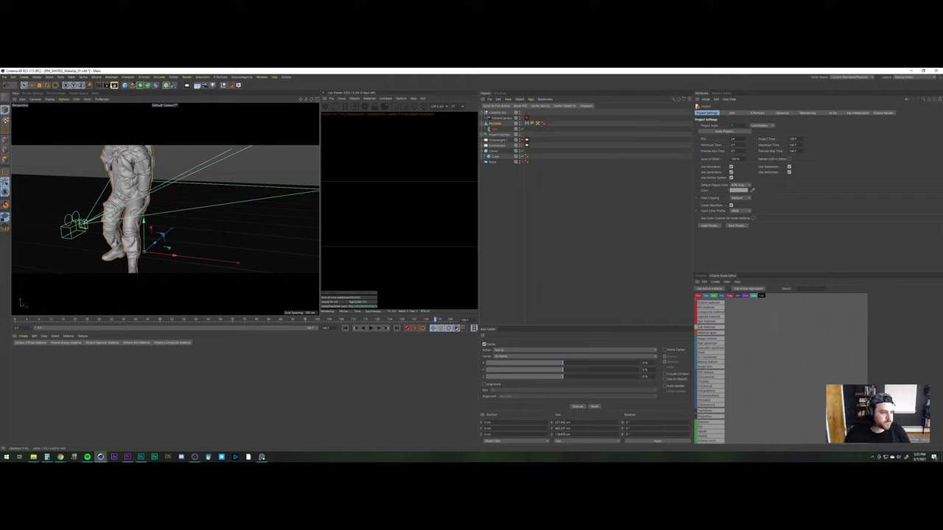
Scrub PACMAN's motion clip in the timeline, return to the Animate layout, and scrub on to about frame 33
click(699, 275)
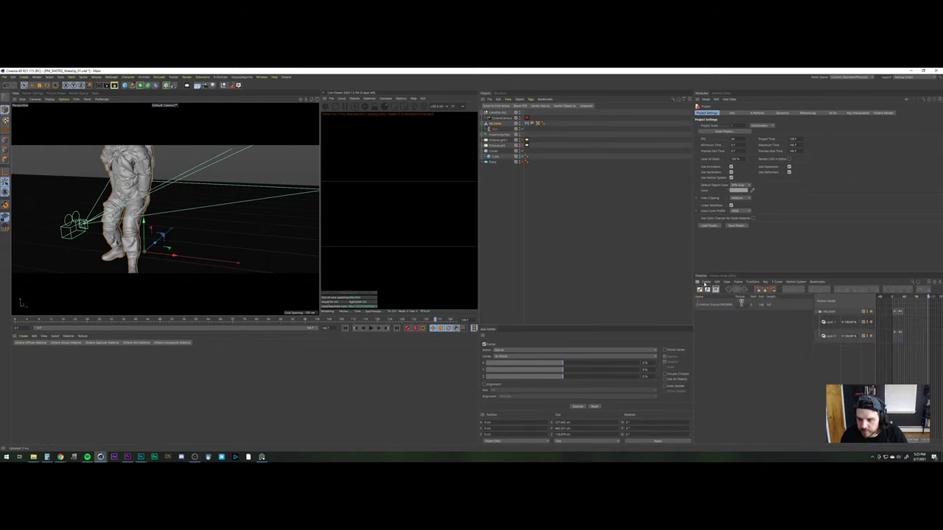
click(609, 223)
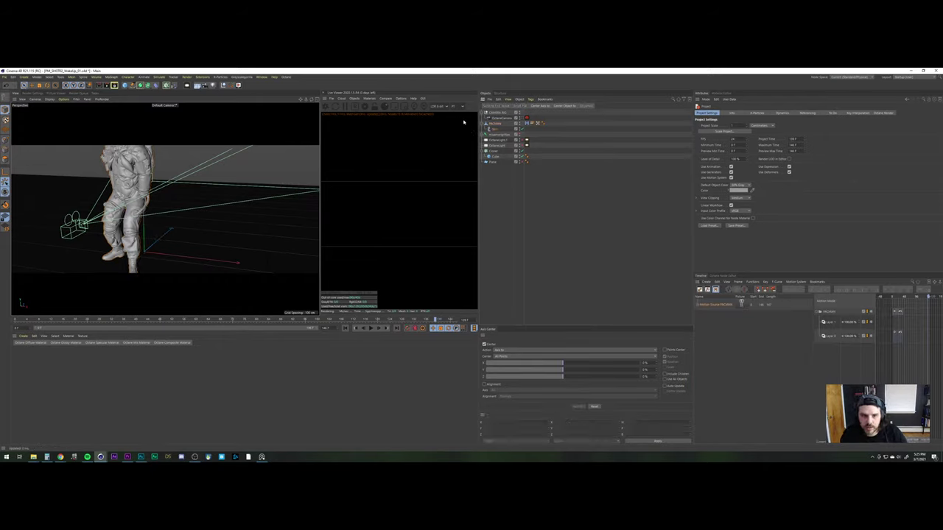
click(495, 124)
click(898, 311)
drag(908, 300, 895, 297)
click(900, 76)
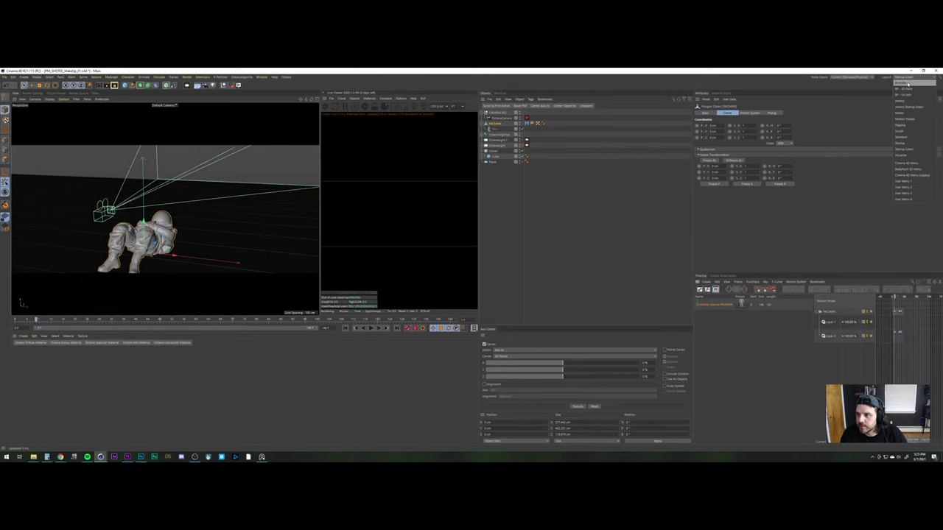
click(910, 87)
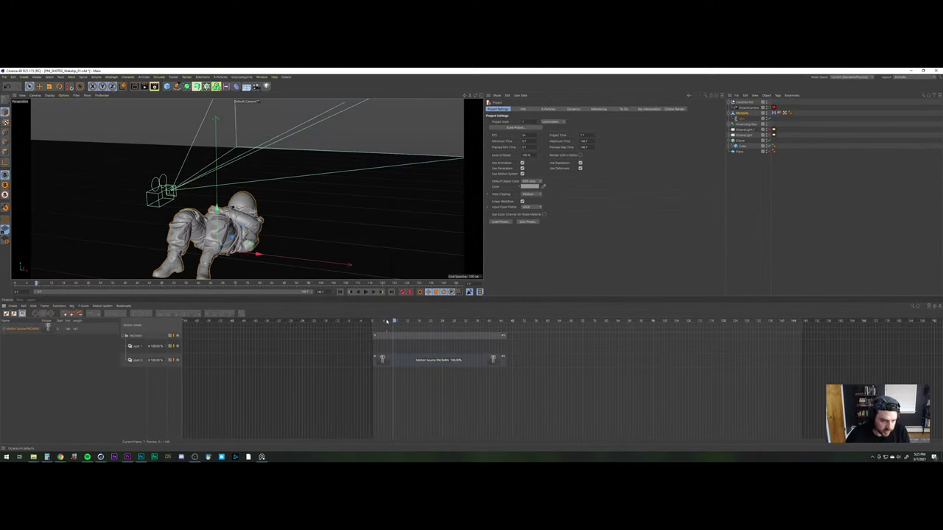
drag(387, 321, 469, 322)
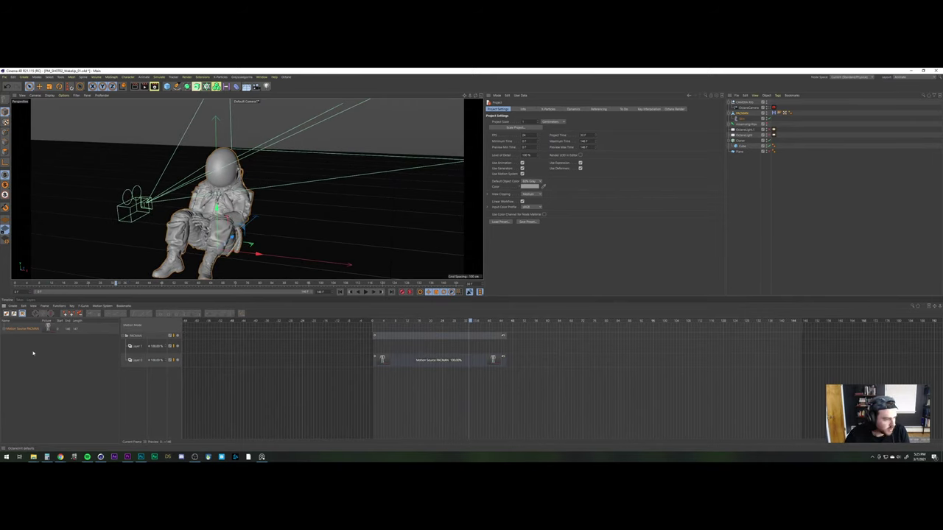
Delete the empty Layer 1 from PACMAN's motion system
click(444, 356)
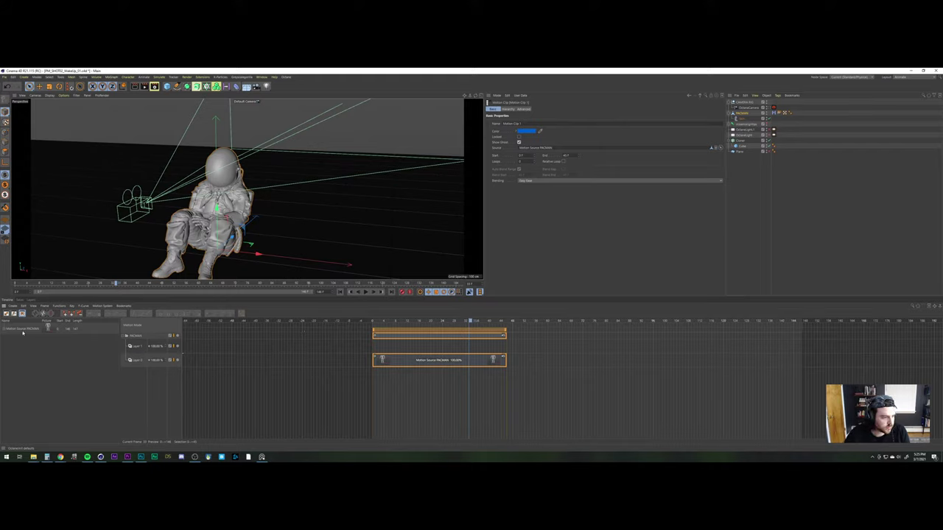
click(141, 347)
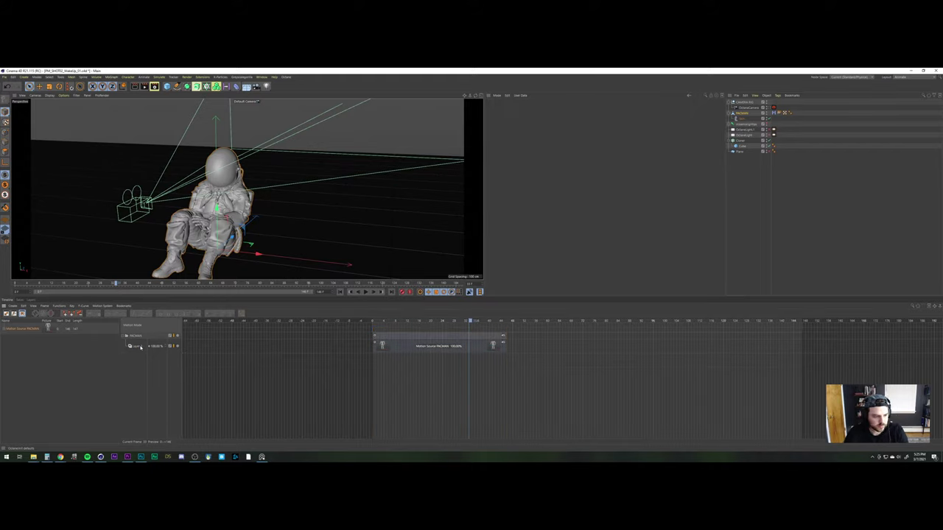
key(Delete)
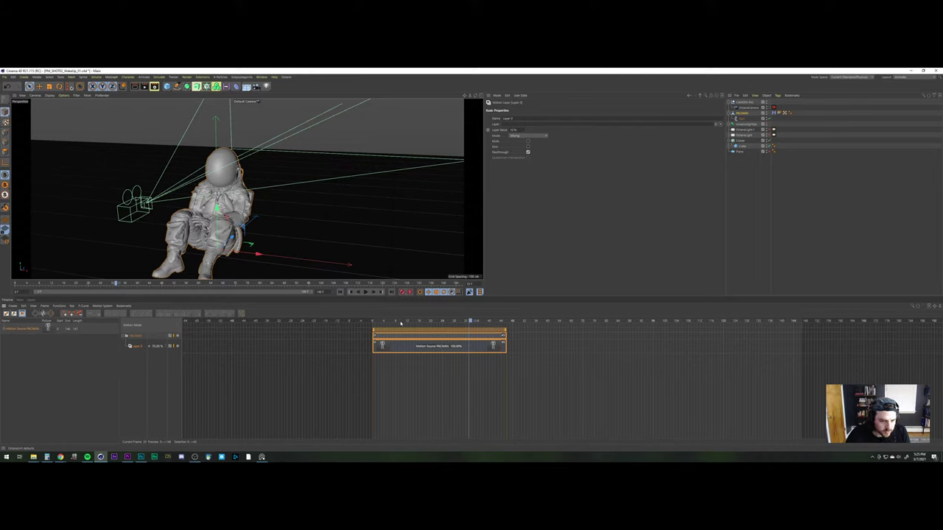
Try stretching the PACMAN motion clip to end at about frame 74, play it back, and undo the stretch
drag(400, 323, 372, 325)
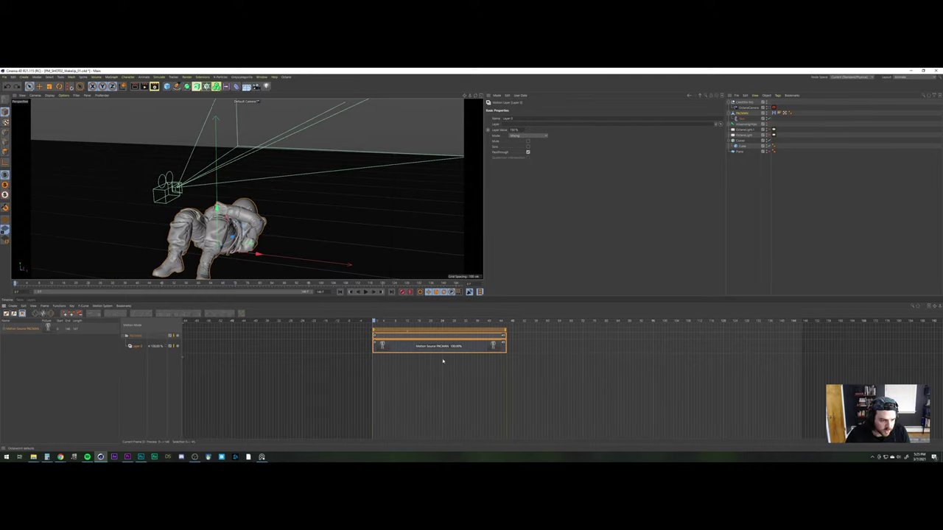
drag(505, 333, 590, 336)
key(F8)
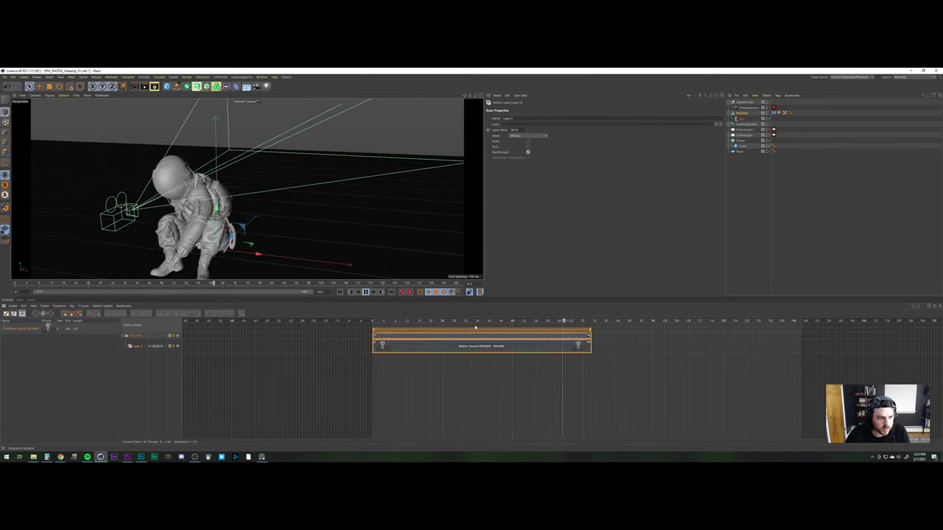
key(ctrl+z)
drag(431, 321, 451, 331)
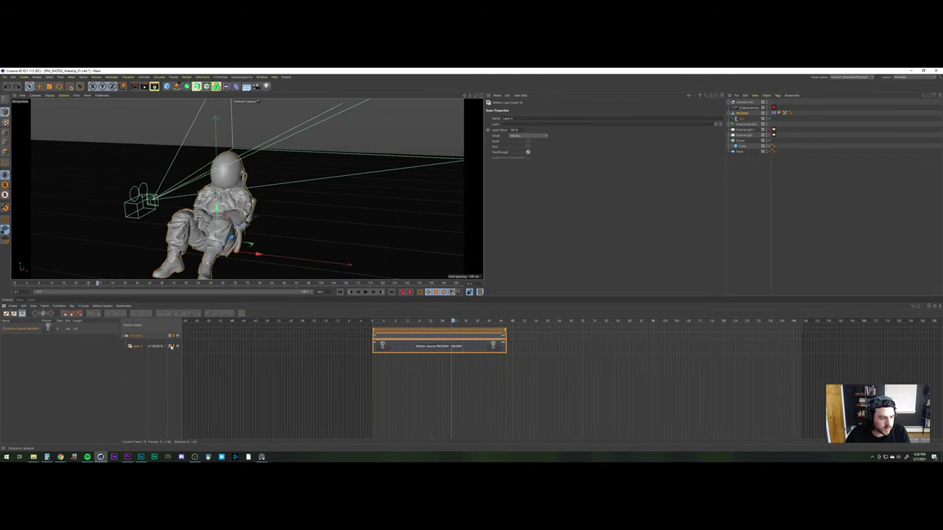
click(171, 346)
click(169, 356)
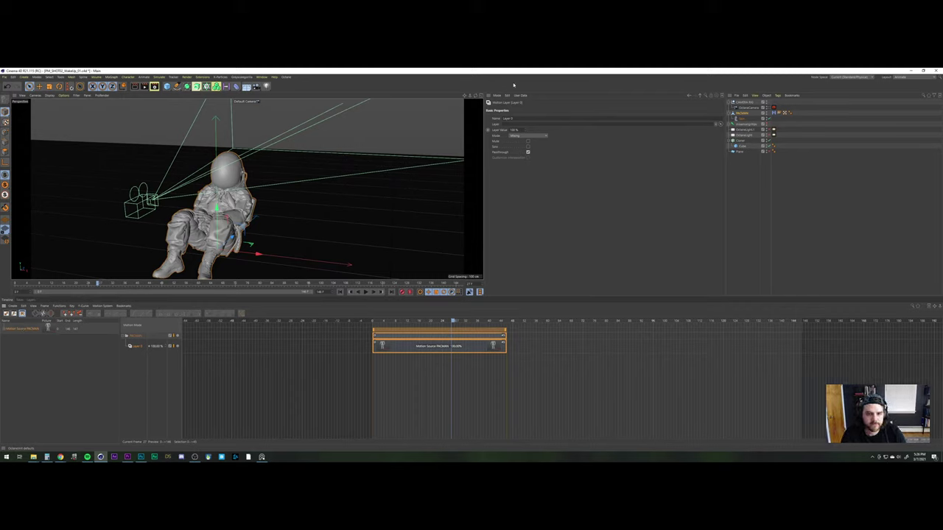
Add another motion clip from the PACMAN object, covering frames 0 to 46
click(743, 114)
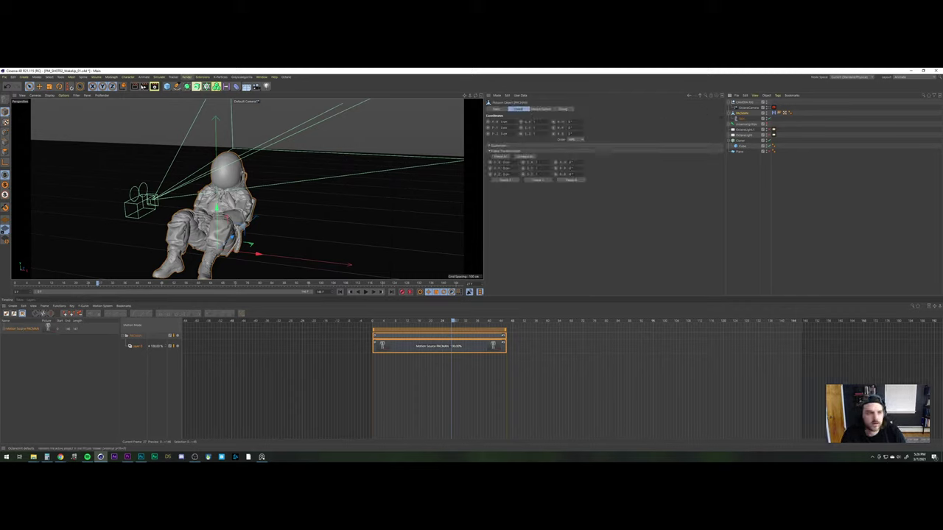
click(144, 77)
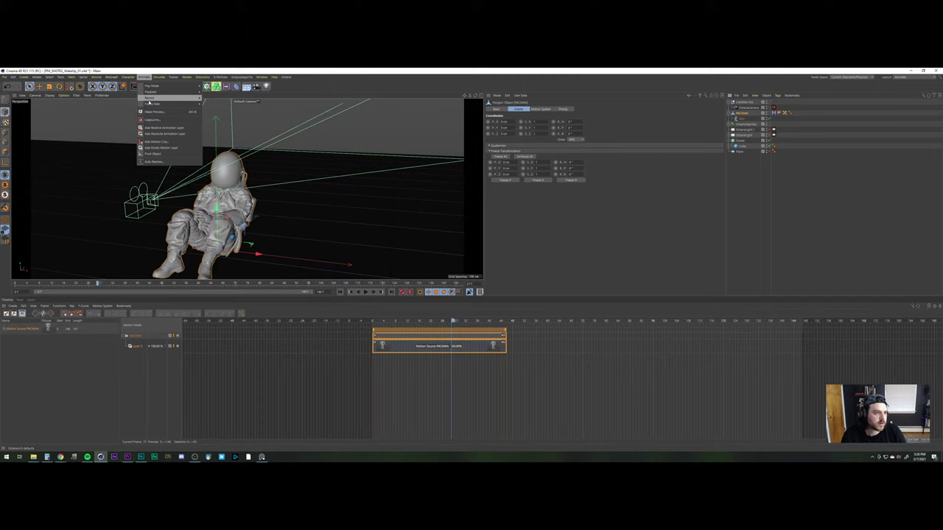
click(154, 141)
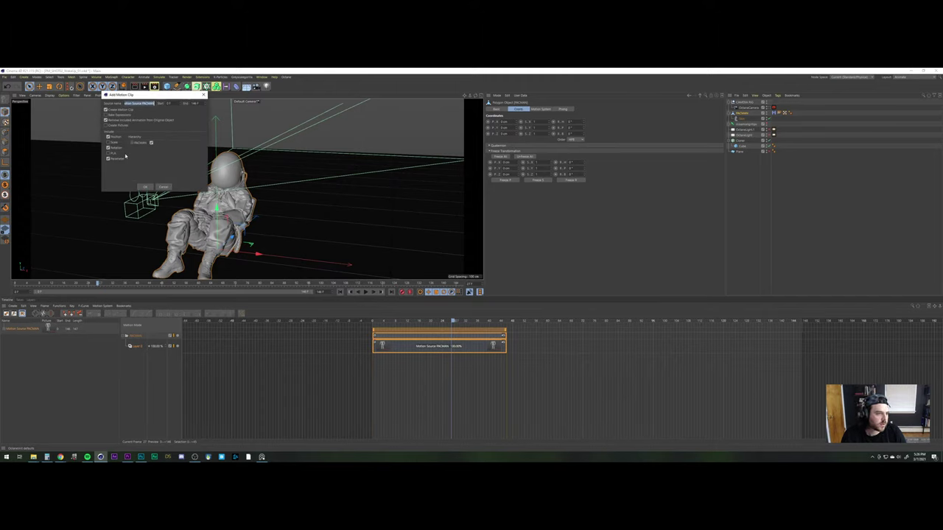
drag(137, 95, 311, 153)
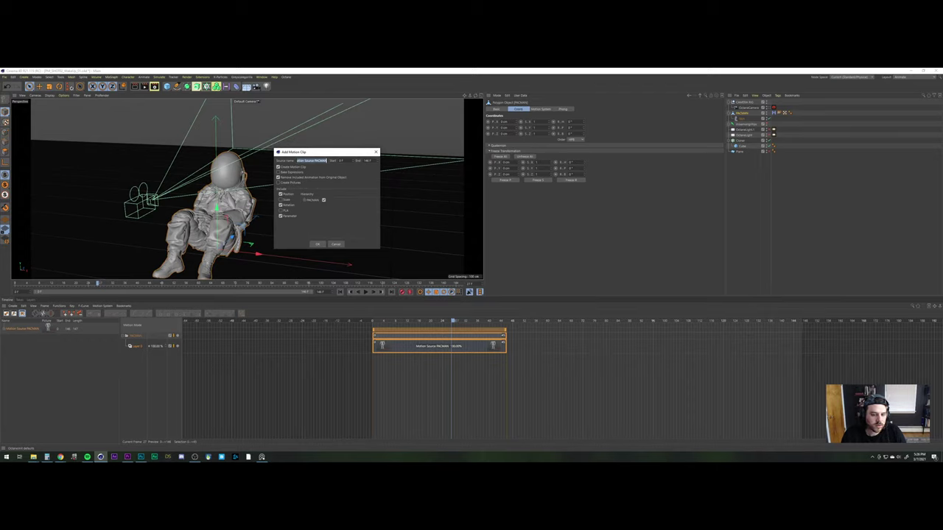
double_click(366, 161)
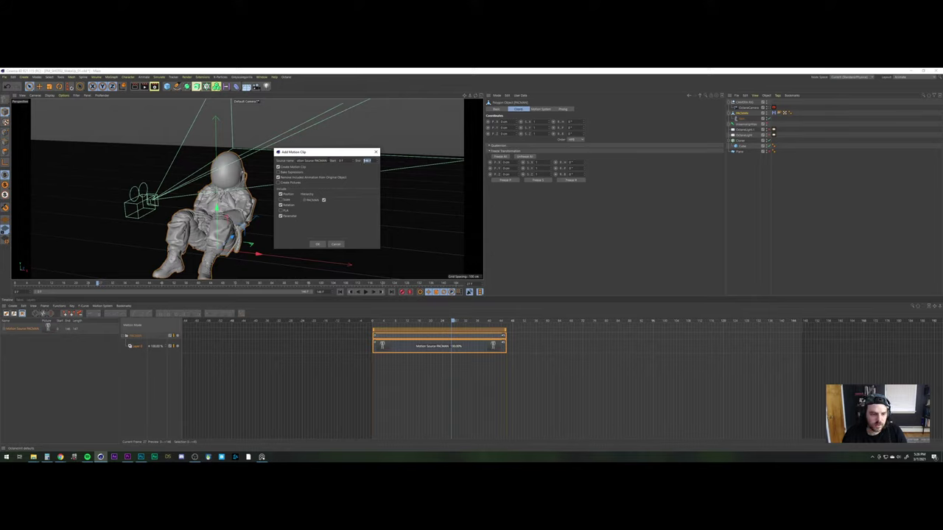
click(317, 244)
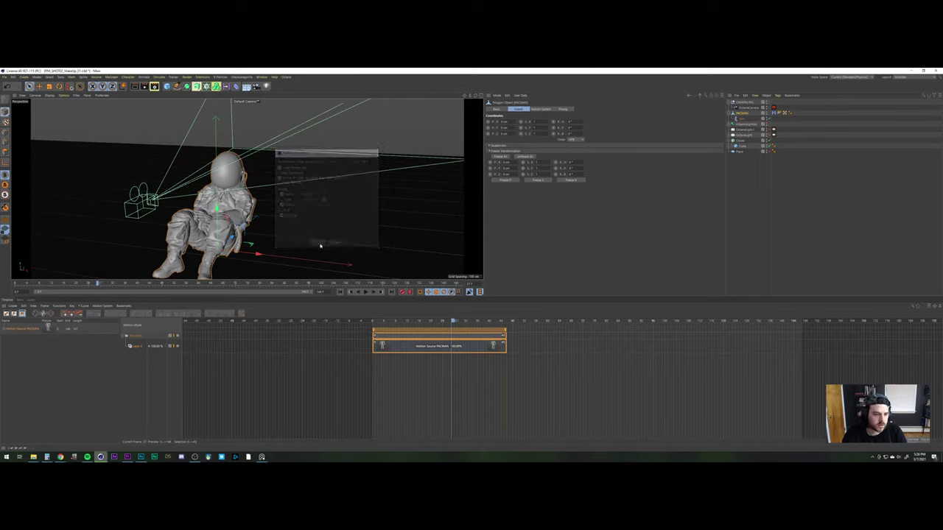
Move the new motion clip to overlap the older clip's end from about frame 38, and scrub through the overlap
click(435, 361)
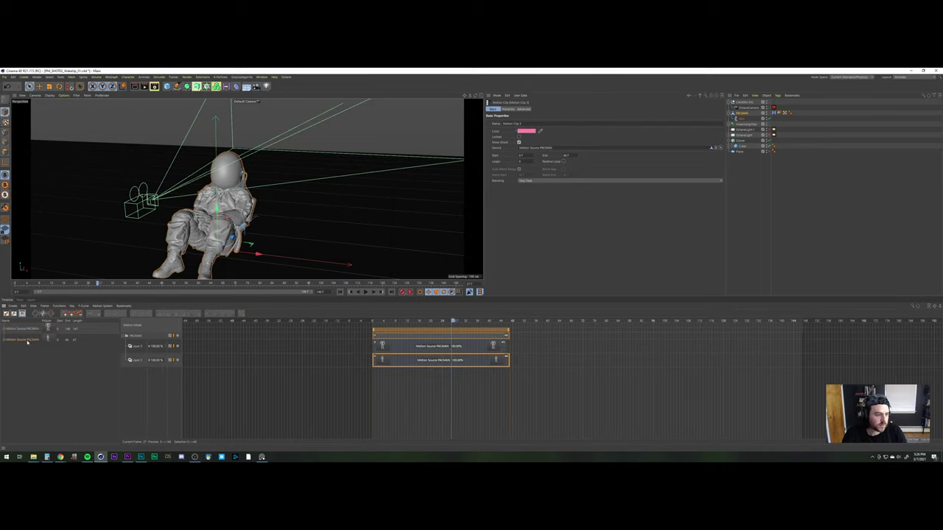
drag(435, 347, 547, 350)
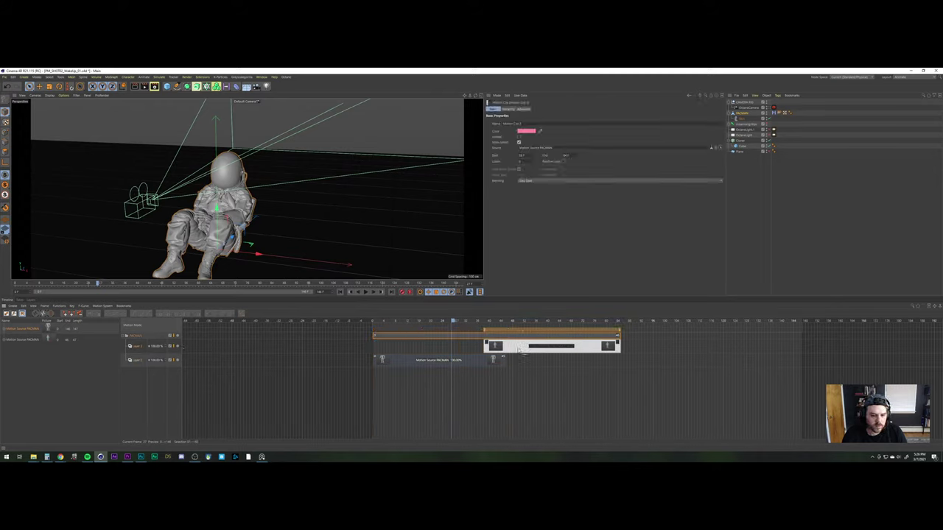
click(482, 322)
drag(484, 325, 503, 335)
Remove the new motion clip, scrub the remaining clip's motion, and delete the full-length PACMAN motion source
click(442, 360)
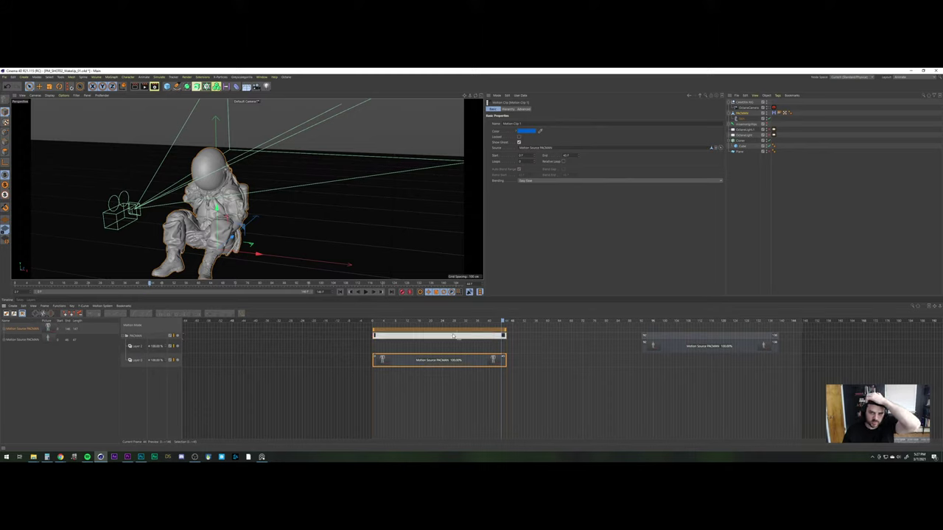
drag(475, 332, 537, 327)
click(295, 353)
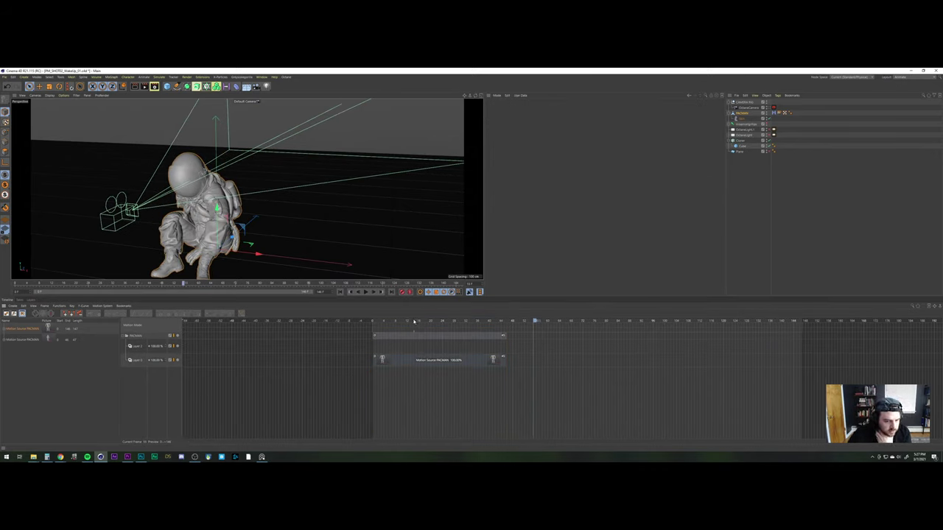
drag(387, 323, 417, 324)
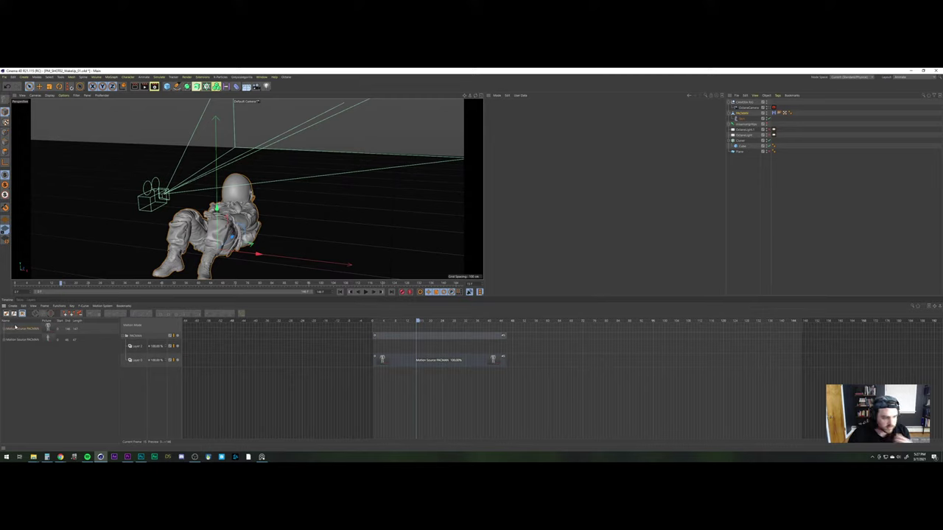
key(Delete)
Close the astronaut wake-up project without saving its changes
click(4, 76)
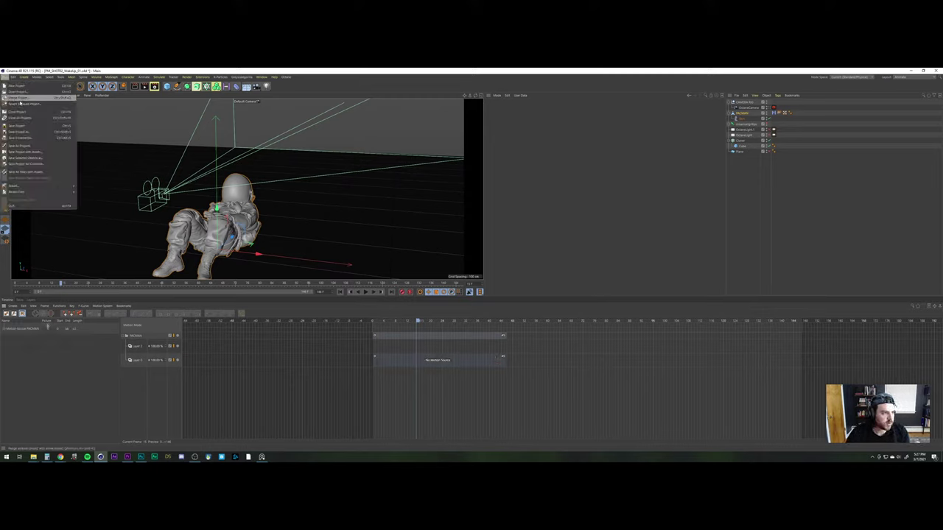
click(24, 114)
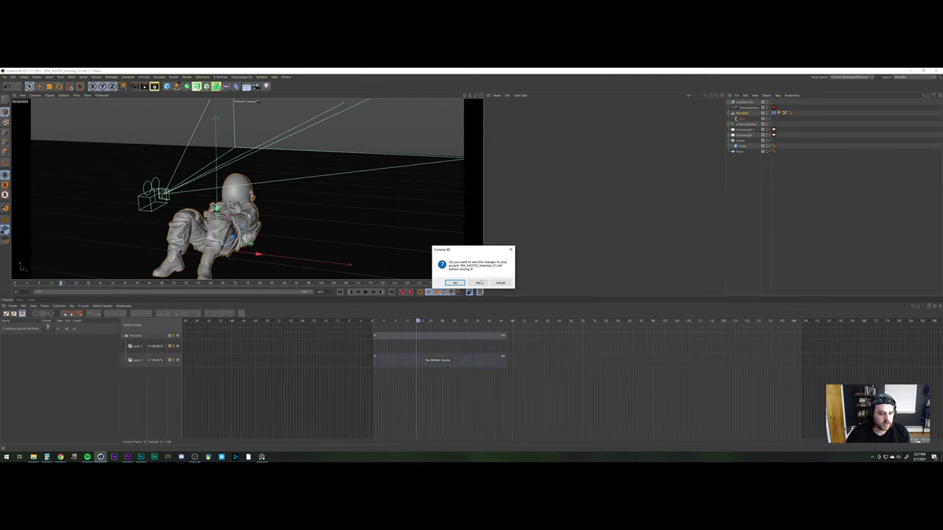
click(478, 283)
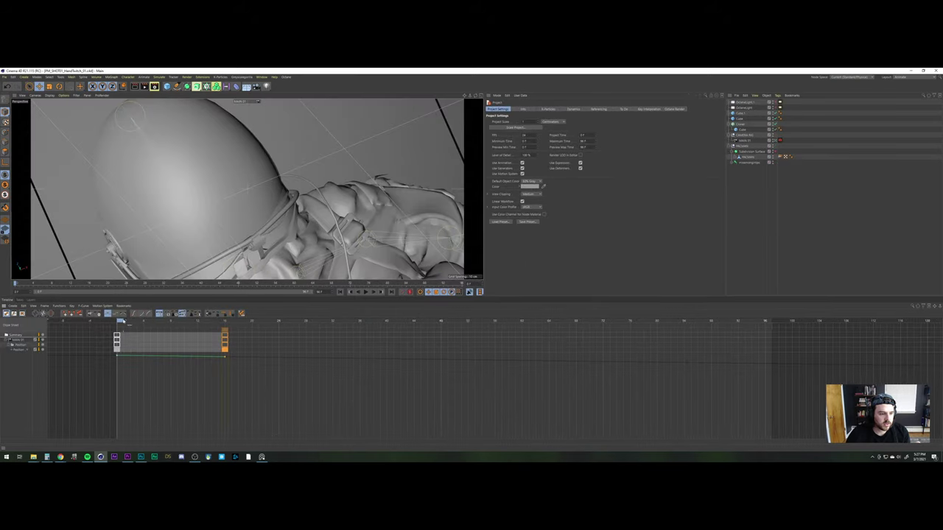
Scrub the hand-twitch shot to about frame 12, switch to the Startup (User) layout and show the perspective viewport
drag(143, 325, 199, 324)
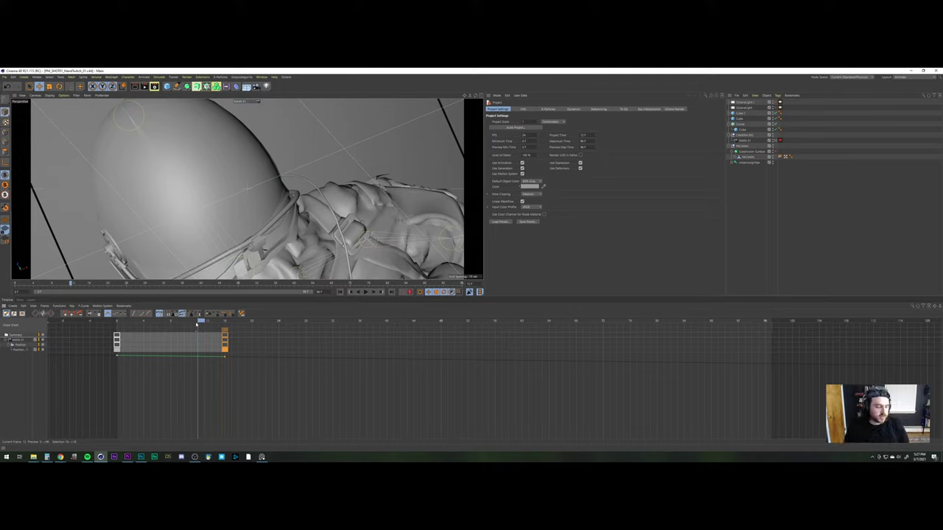
click(900, 77)
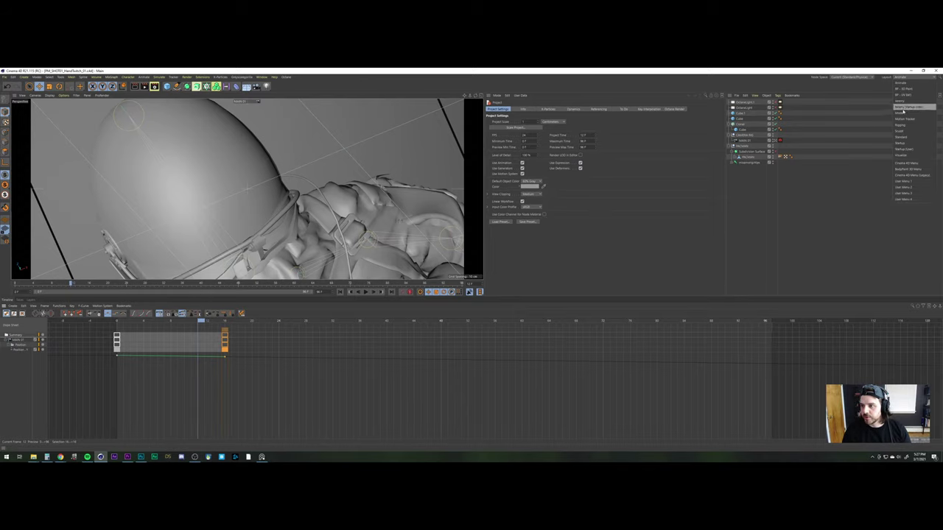
click(913, 149)
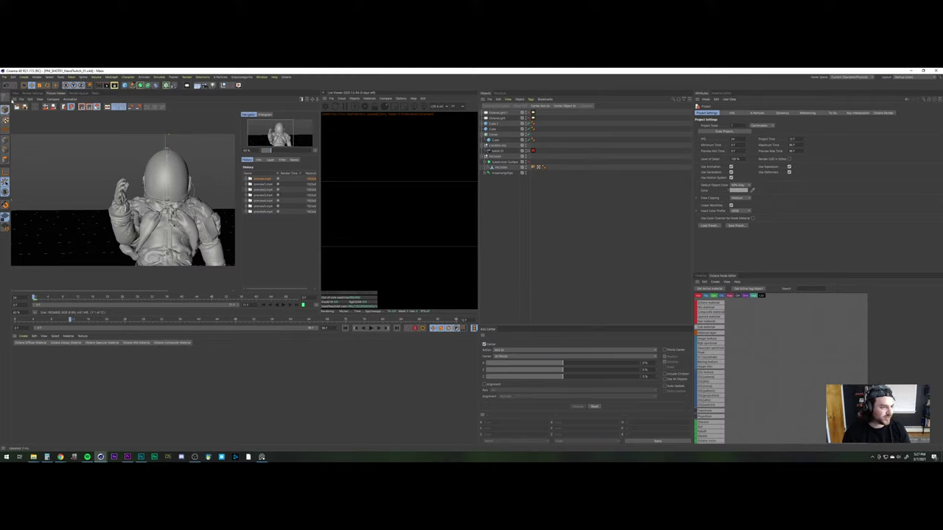
click(13, 95)
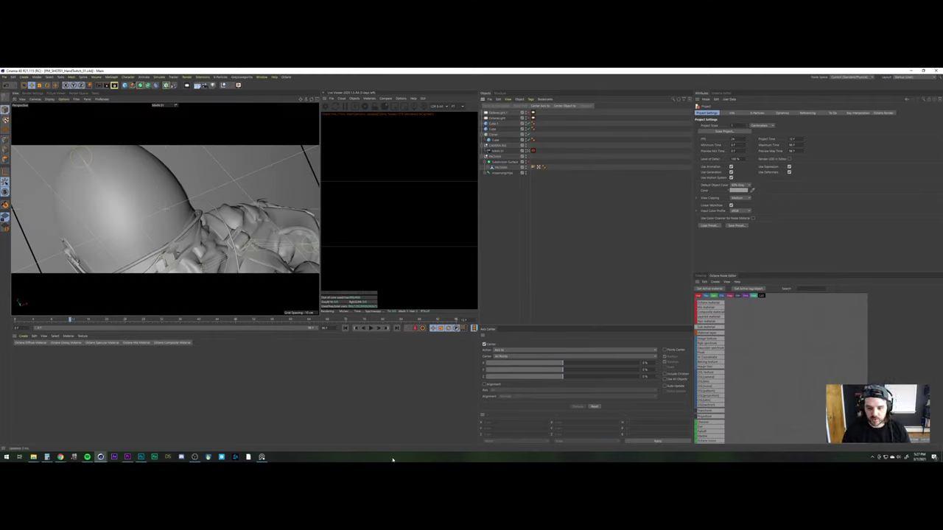
Switch to Premiere Pro, scrub the sequence to 00:00:16:16 and select the SHOT_021 clip for review
click(128, 456)
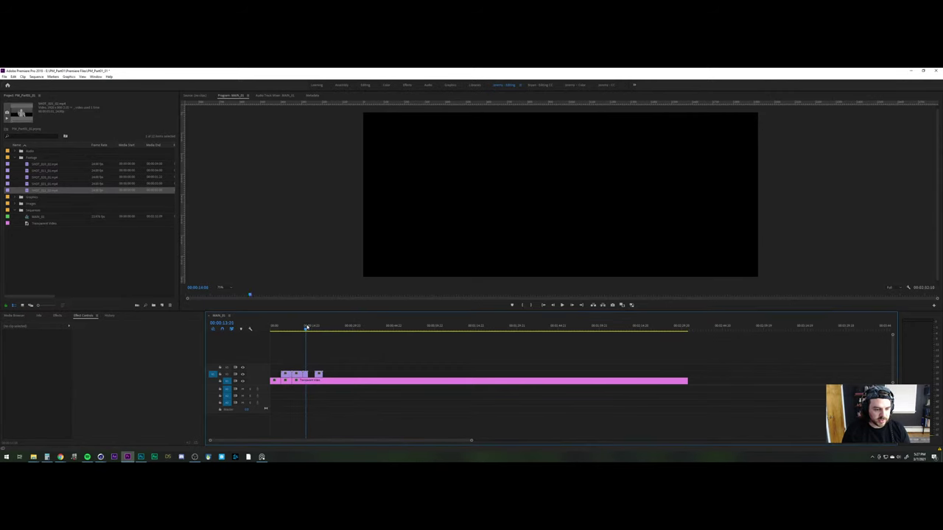
drag(309, 328, 317, 335)
click(319, 375)
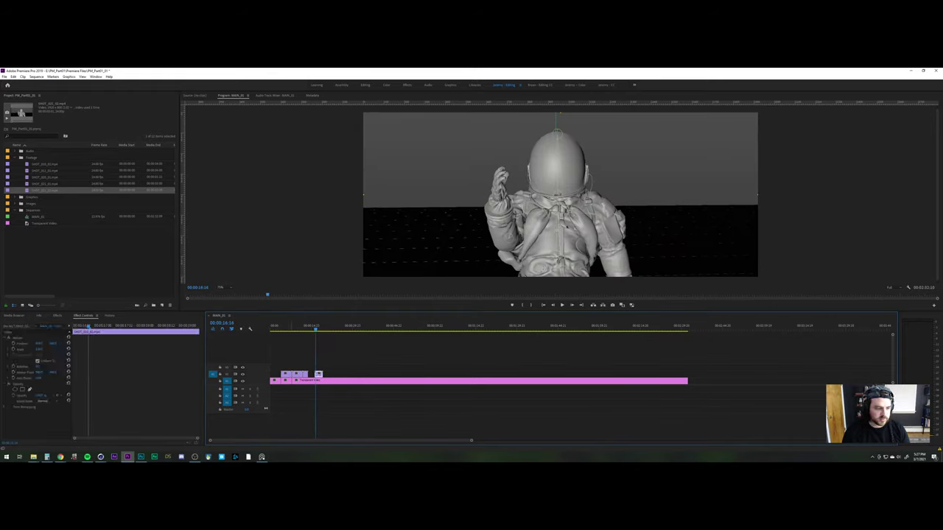
Switch to Cinema 4D, activate the PM_SHOT_021_WakeUpWide_01 project and scrub its animation back to the start
mouse_move(101, 457)
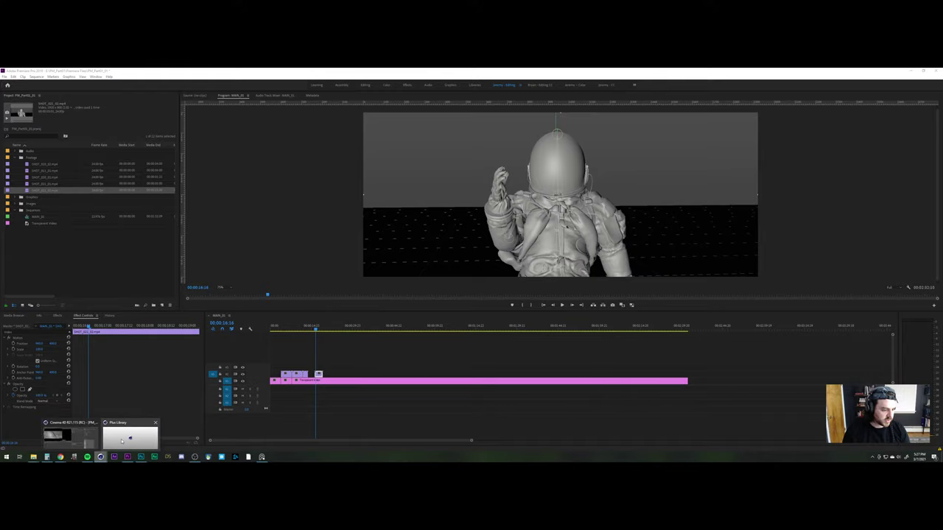
click(65, 435)
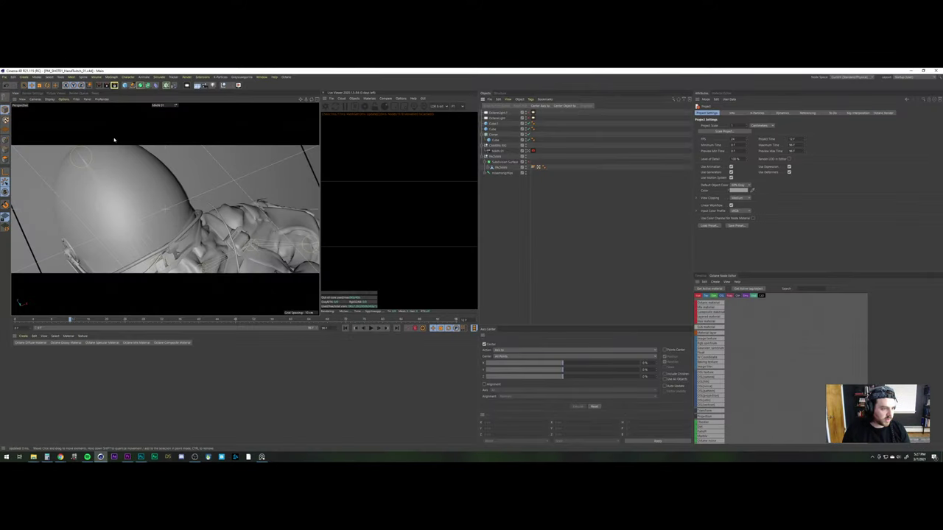
key(v)
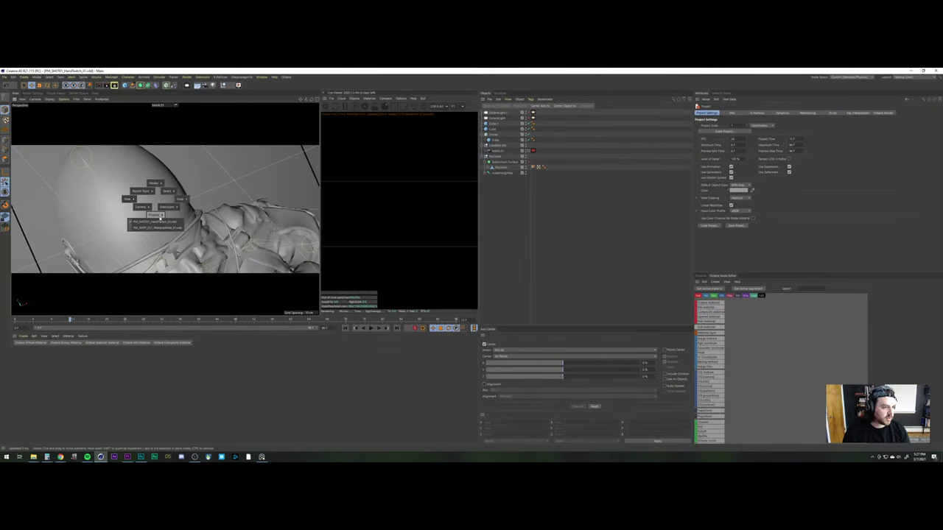
click(160, 228)
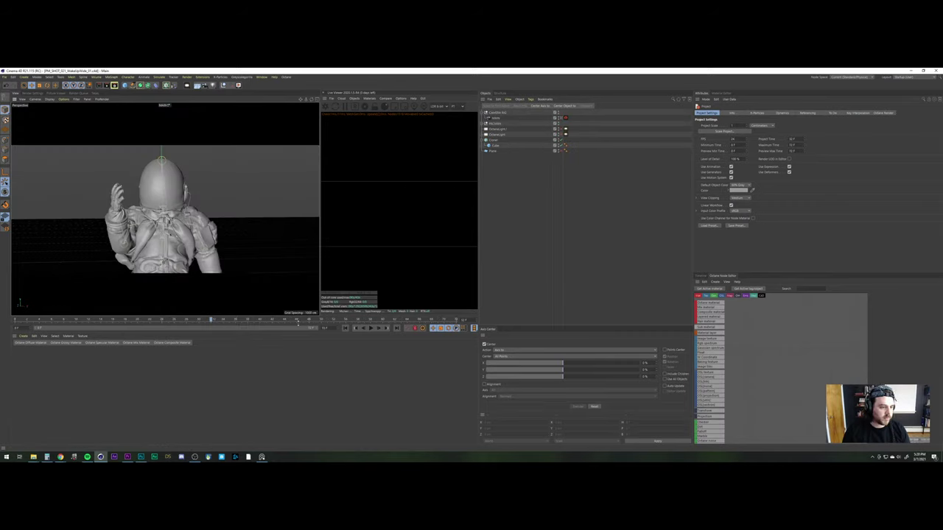
drag(211, 320, 45, 330)
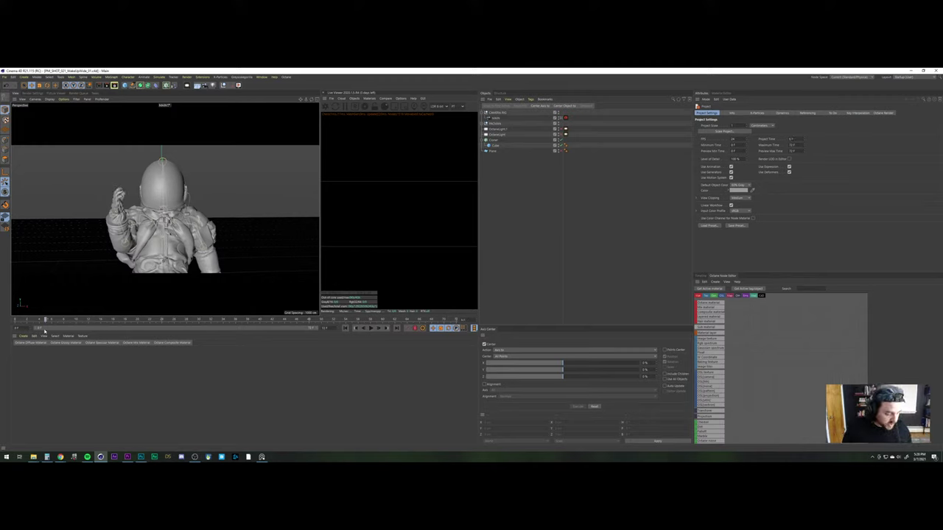
mouse_move(9, 322)
mouse_down()
mouse_move(244, 315)
mouse_move(1, 325)
mouse_up()
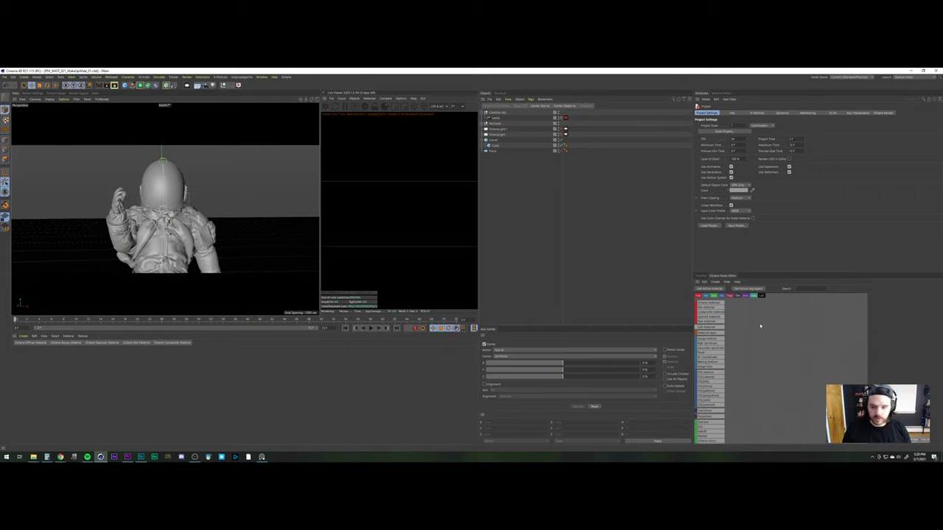
Display the animation timeline with the astronaut's joint tracks and save the project as a new incremental version
click(700, 276)
click(722, 355)
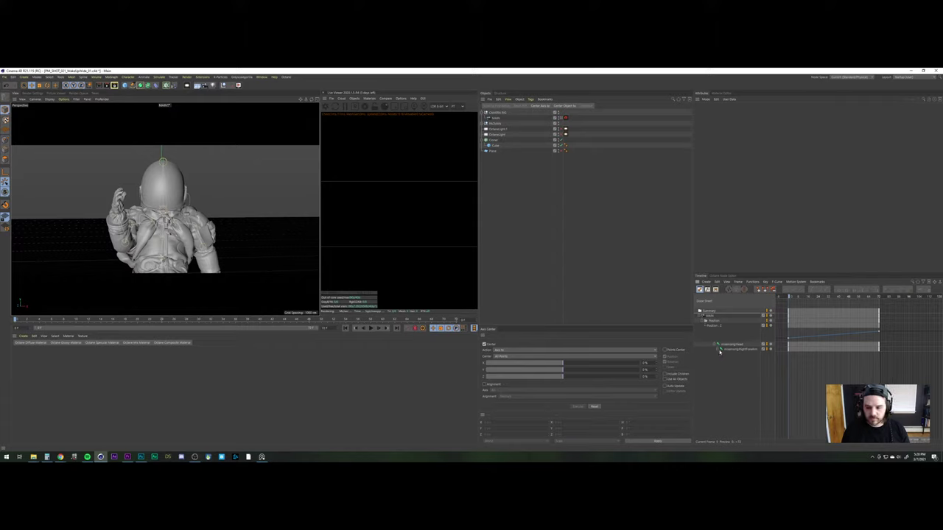
click(4, 77)
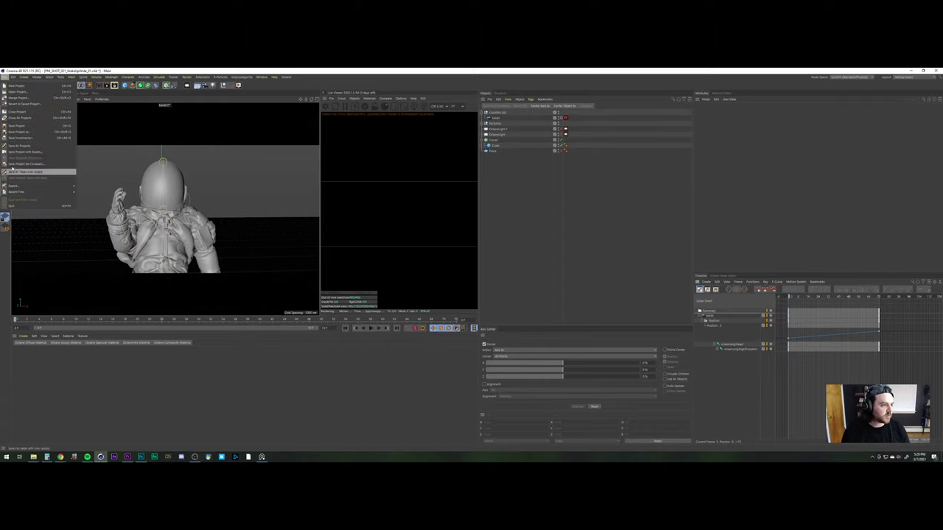
click(22, 138)
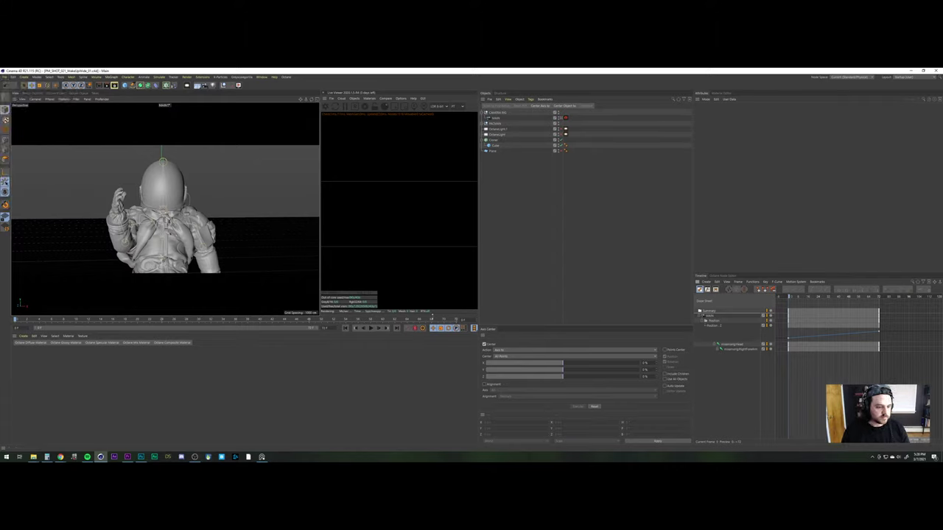
Move the head and right forearm keyframes 24 frames later, play back the shot and return to frame 0
click(718, 350)
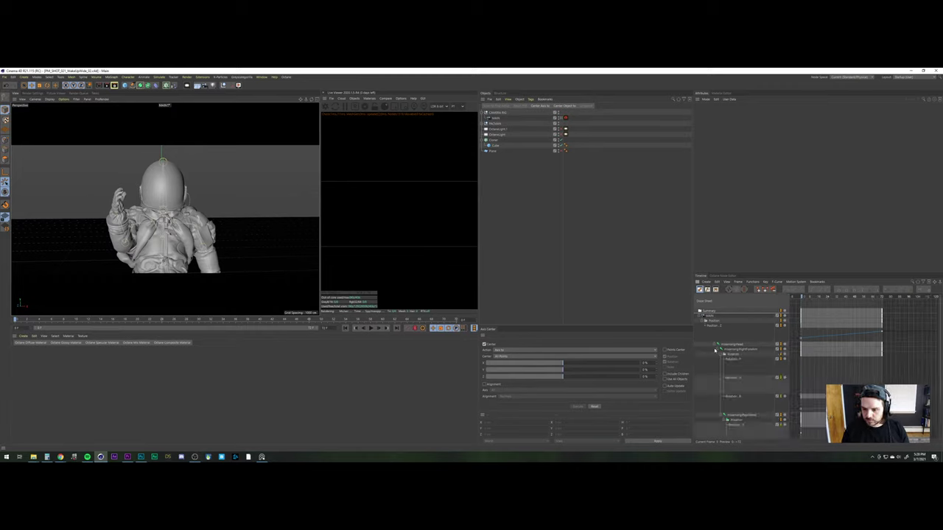
click(721, 345)
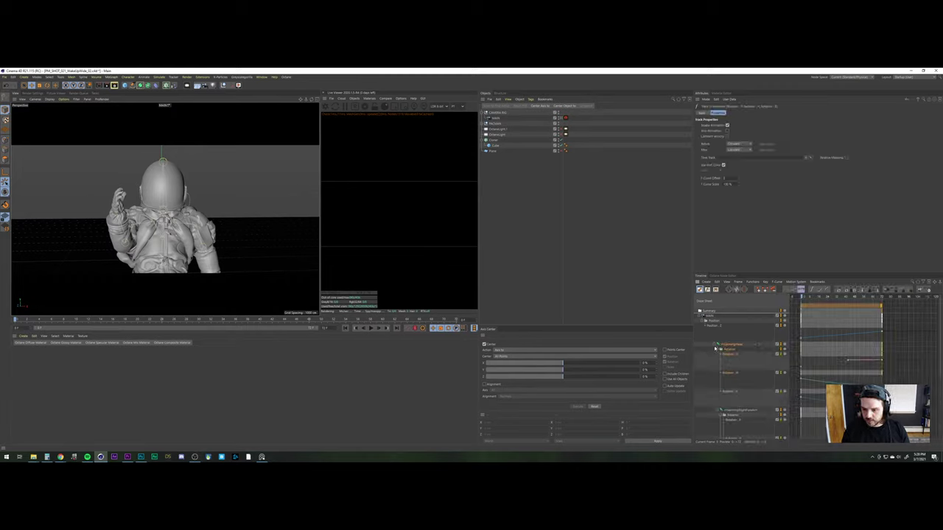
click(720, 349)
click(717, 350)
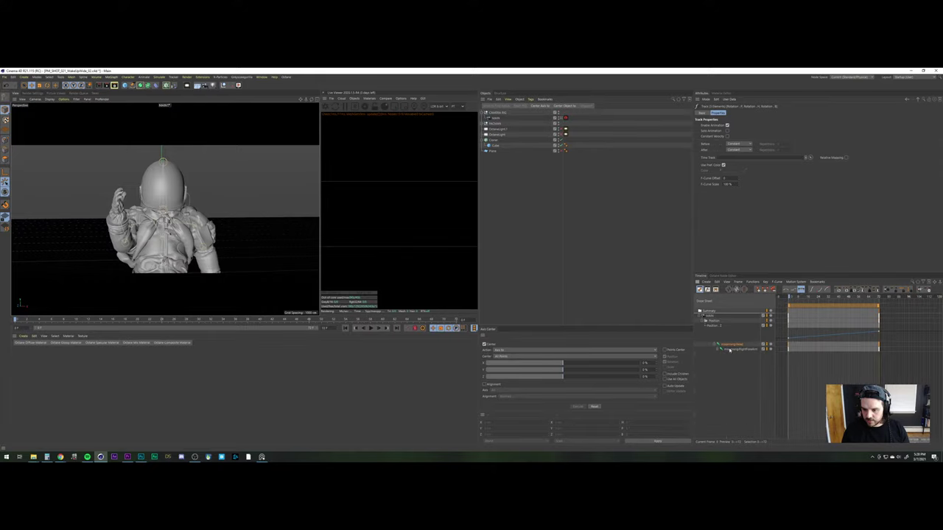
drag(800, 344, 845, 349)
drag(804, 310, 847, 298)
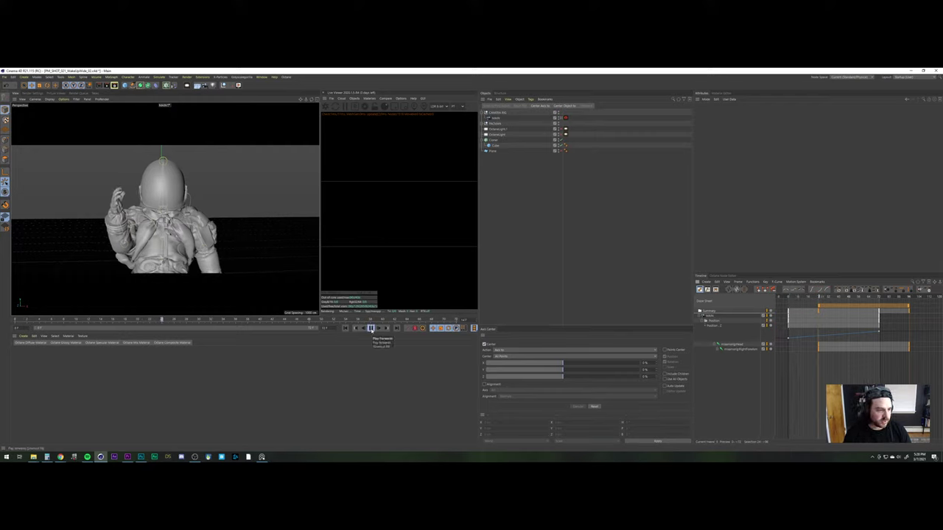
click(371, 329)
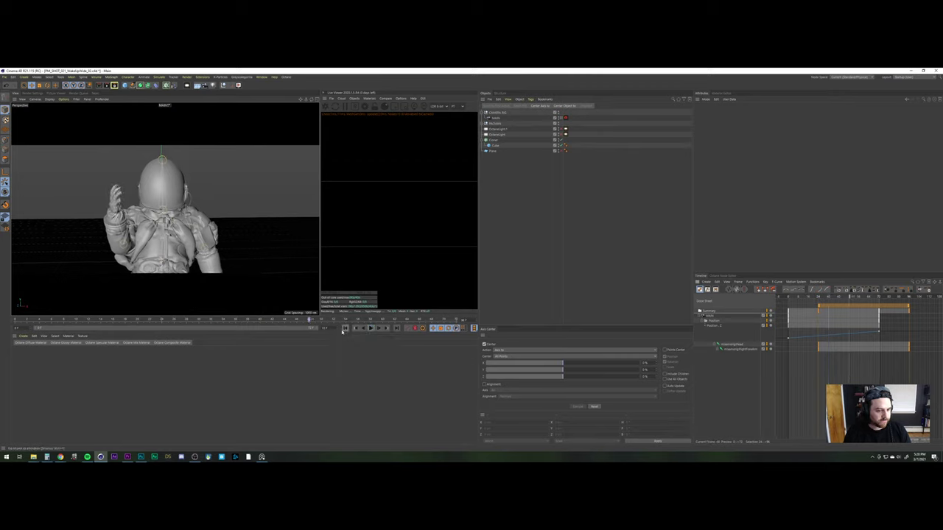
click(346, 328)
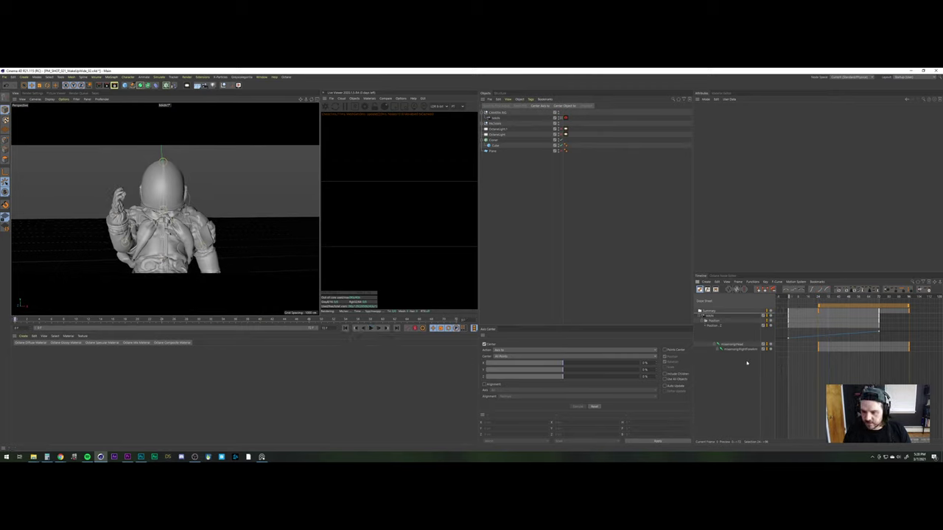
Select the astronaut's right arm joint for rotation and reveal it in the expanded object hierarchy
click(133, 232)
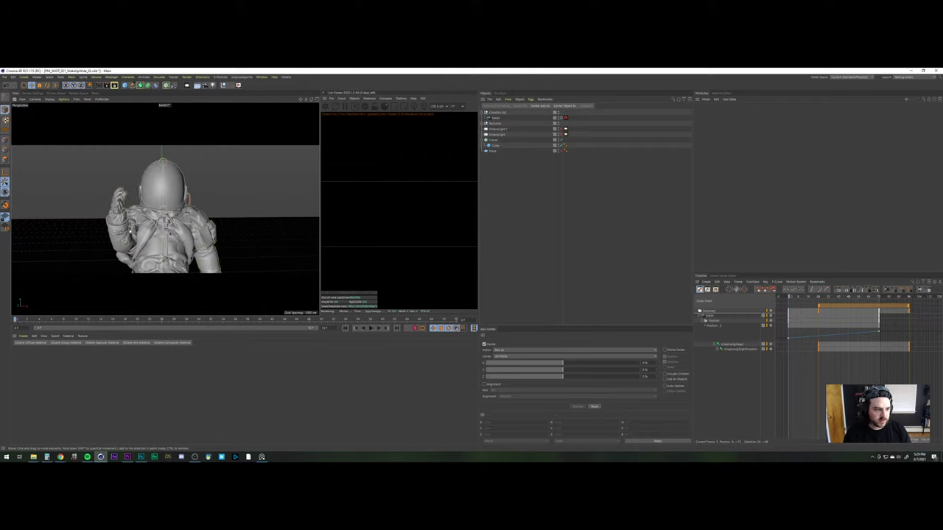
click(533, 155)
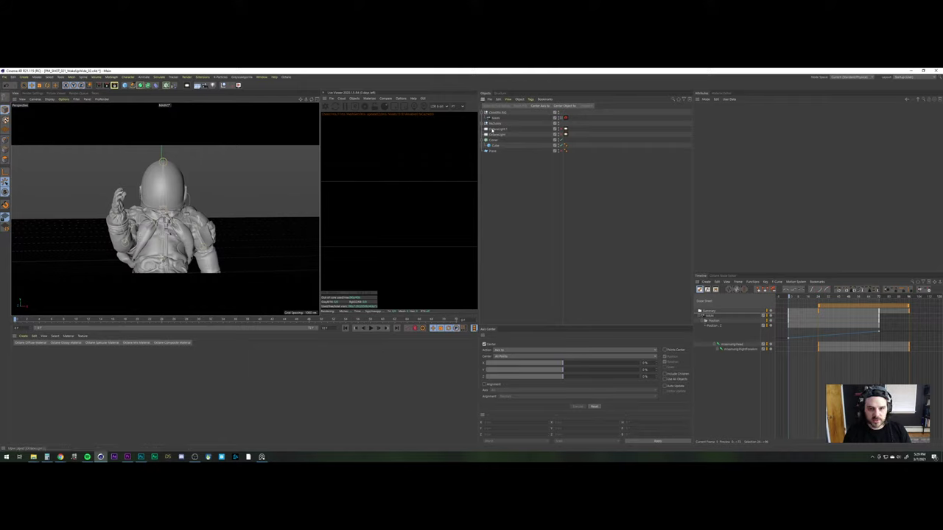
click(483, 124)
click(487, 134)
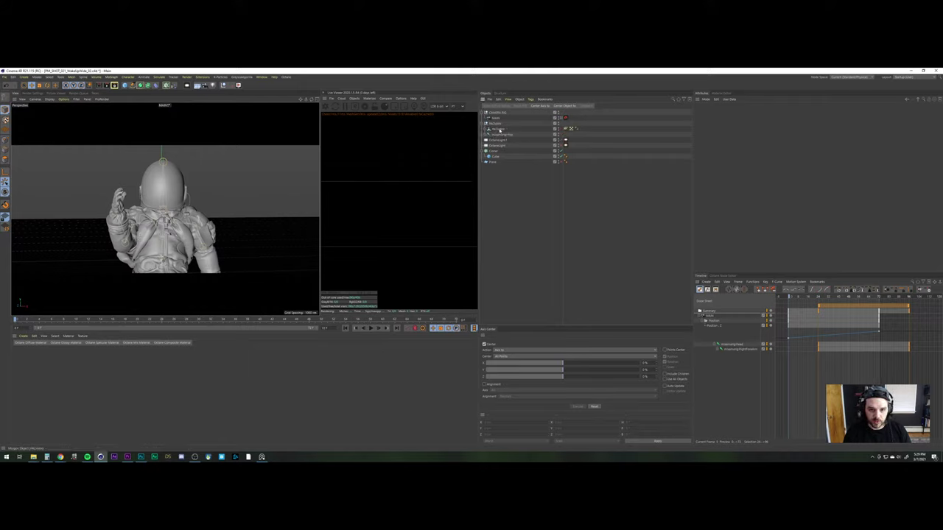
click(498, 129)
click(131, 232)
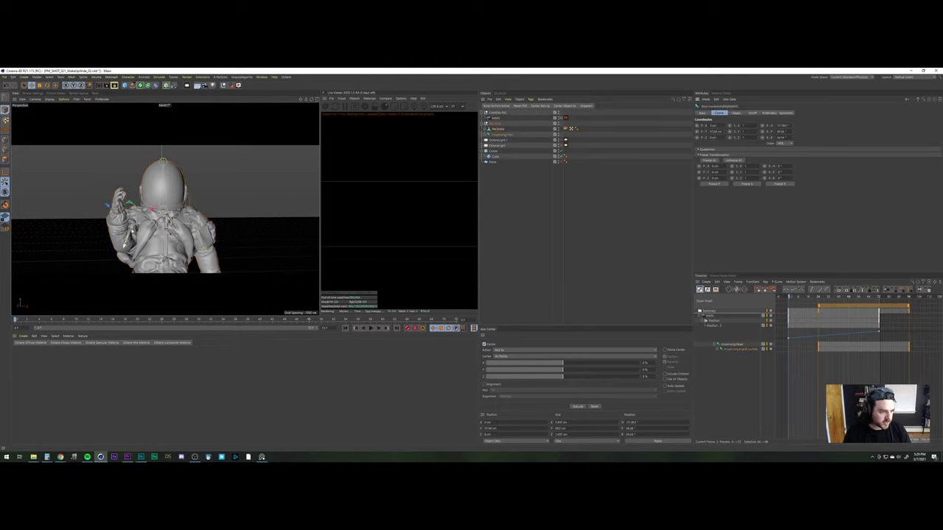
key(r)
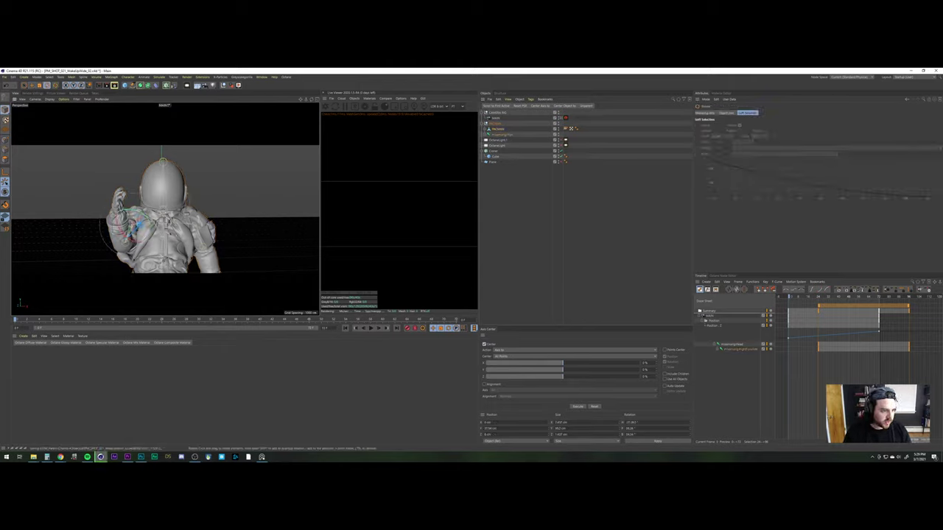
key(r)
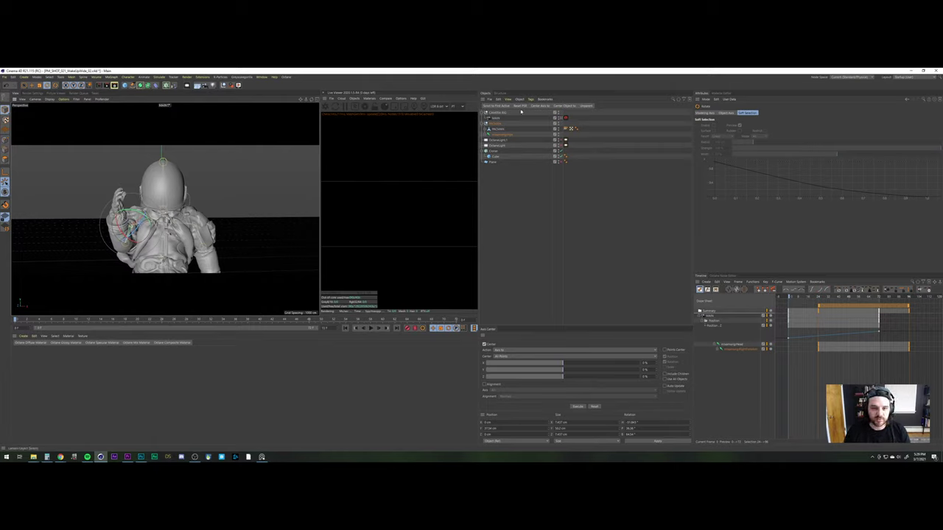
click(496, 106)
click(525, 179)
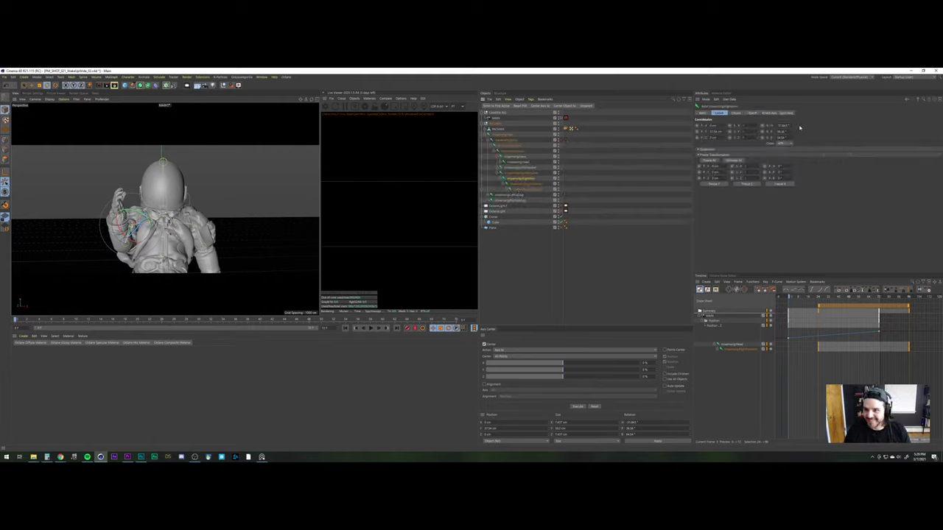
Try rotating the right arm joint, undo the rotation, and keyframe the joint's rotation at frame 24
drag(138, 227, 136, 249)
key(ctrl+z)
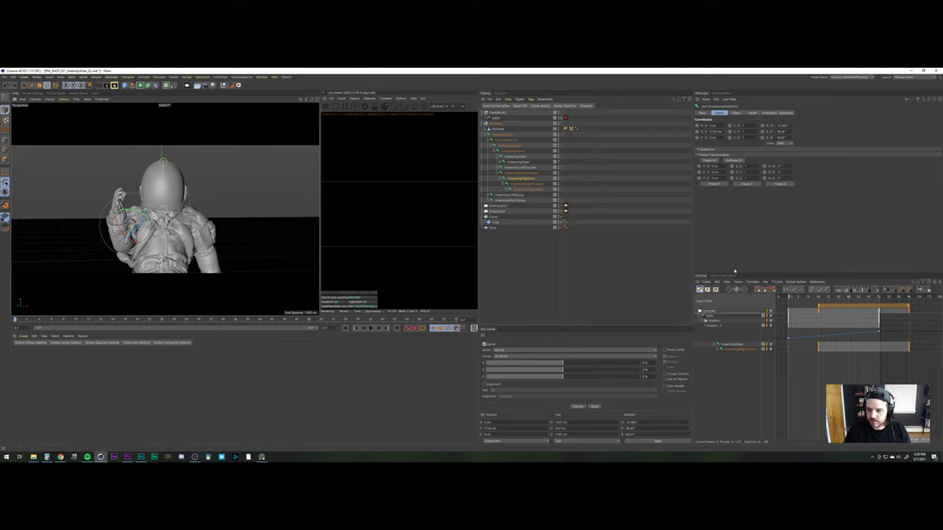
click(819, 297)
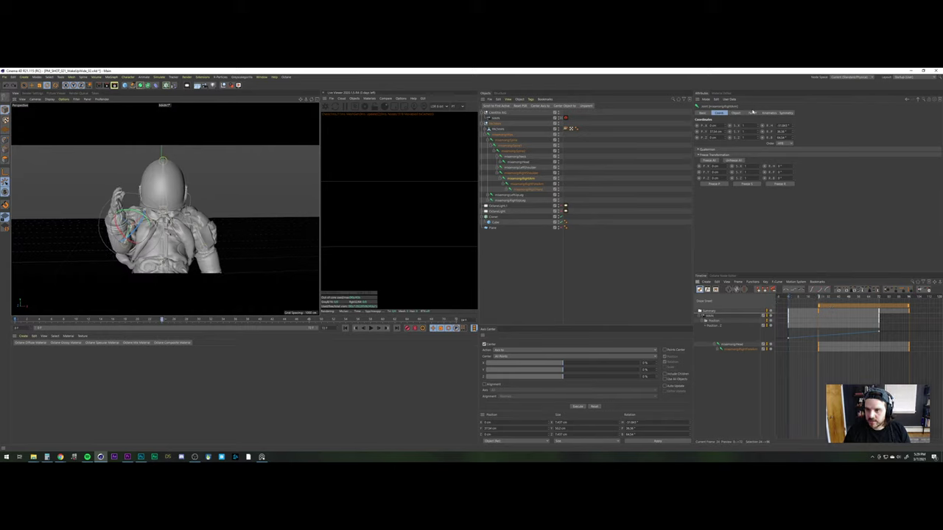
drag(762, 126, 763, 133)
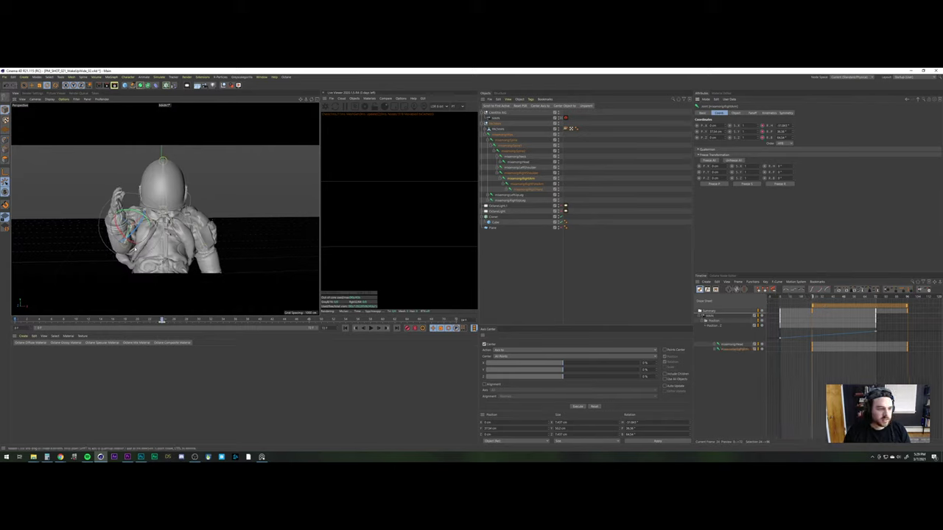
Keyframe the right forearm joint's rotation at frame 24 and return to frame 0
click(535, 241)
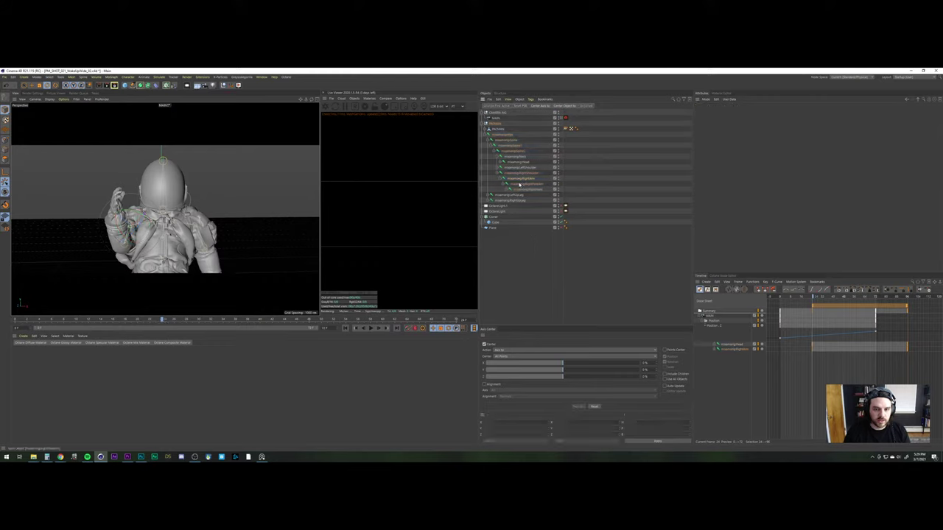
click(523, 184)
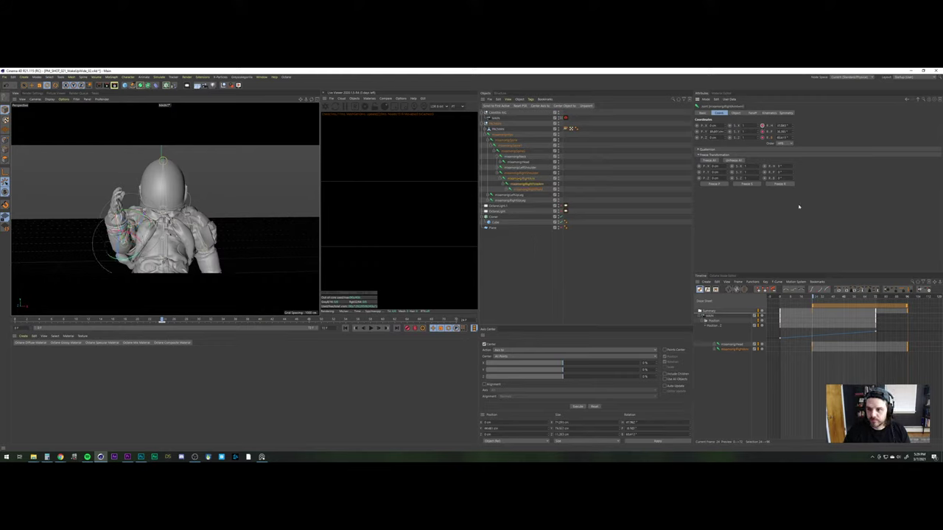
drag(787, 297, 779, 298)
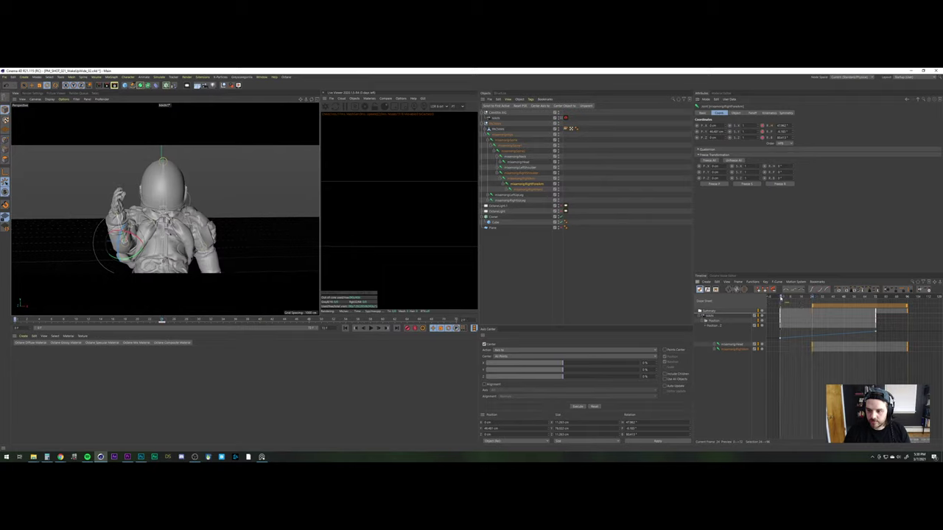
Rotate the astronaut's right arm and right forearm joints at frame 0 to lower the raised hand beside the body
click(532, 189)
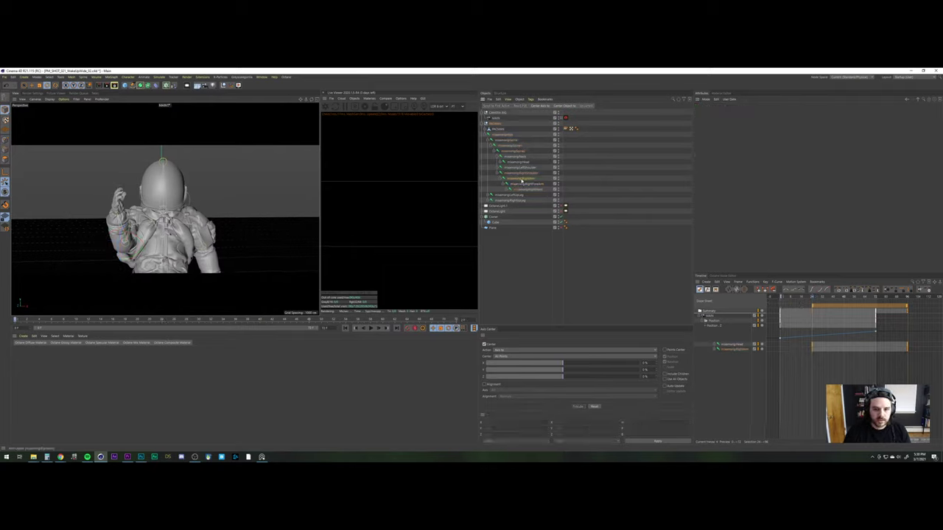
drag(140, 222, 116, 226)
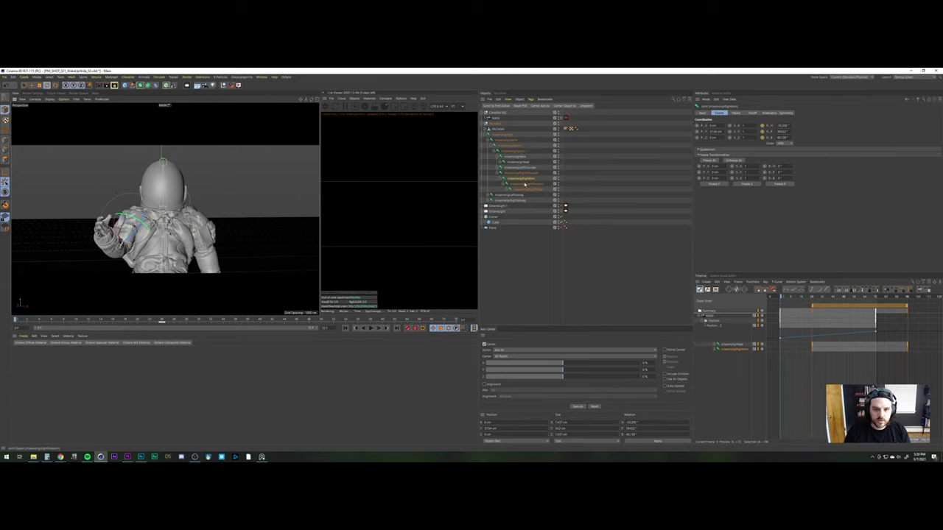
click(525, 184)
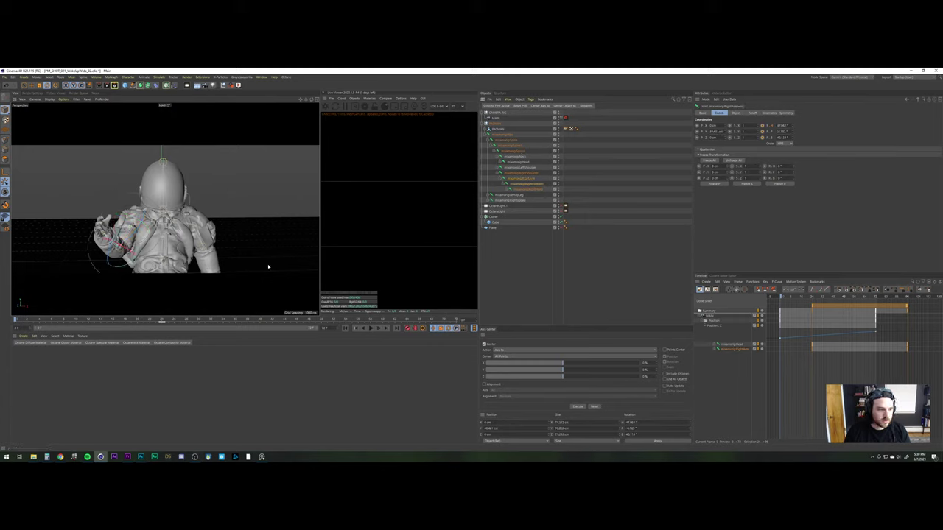
drag(113, 237, 130, 266)
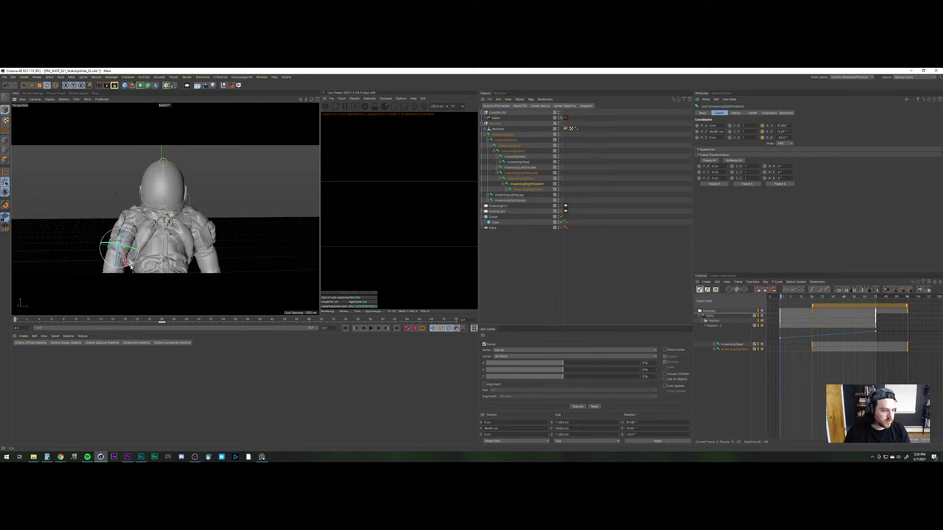
Refine the right arm joint's rotation using the default camera, keyframe it at frame 0, and restore the shot camera
click(560, 118)
alt+right_drag(126, 240, 106, 239)
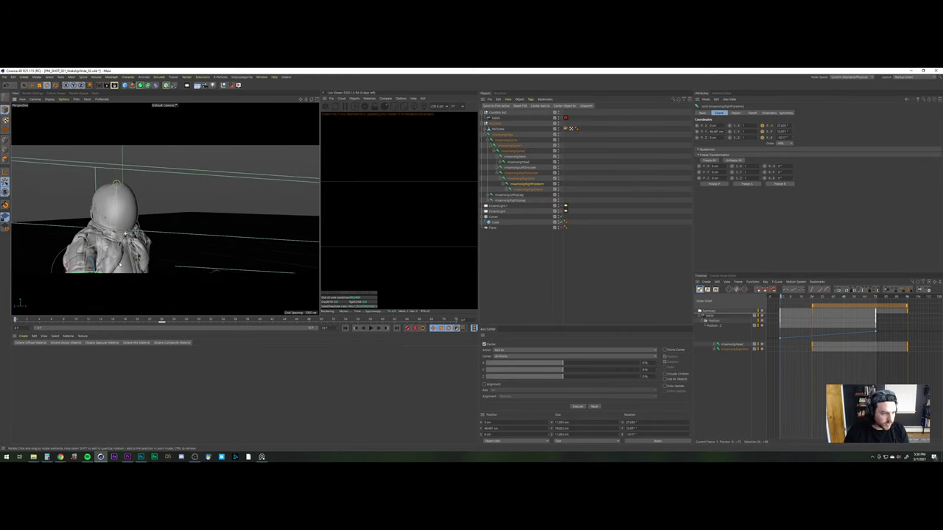
alt+middle_drag(110, 237, 126, 192)
mouse_move(127, 193)
alt+mouse_down()
mouse_move(156, 188)
mouse_move(131, 204)
mouse_move(140, 198)
alt+mouse_up()
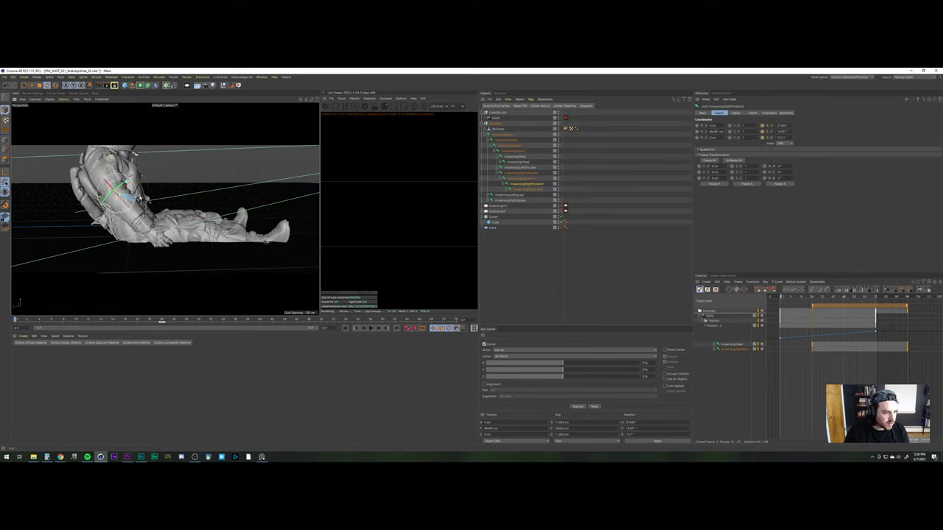
click(515, 178)
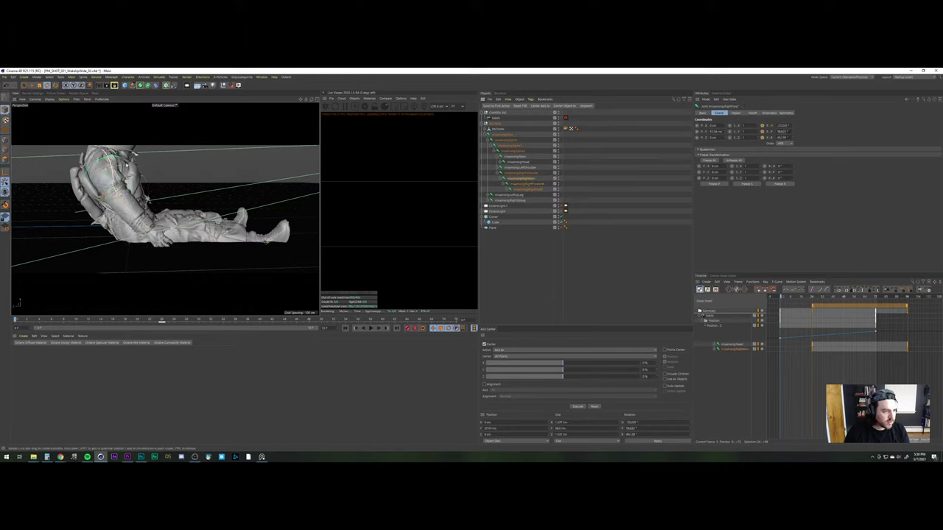
mouse_move(126, 168)
alt+mouse_down()
mouse_move(74, 183)
mouse_move(134, 182)
alt+mouse_up()
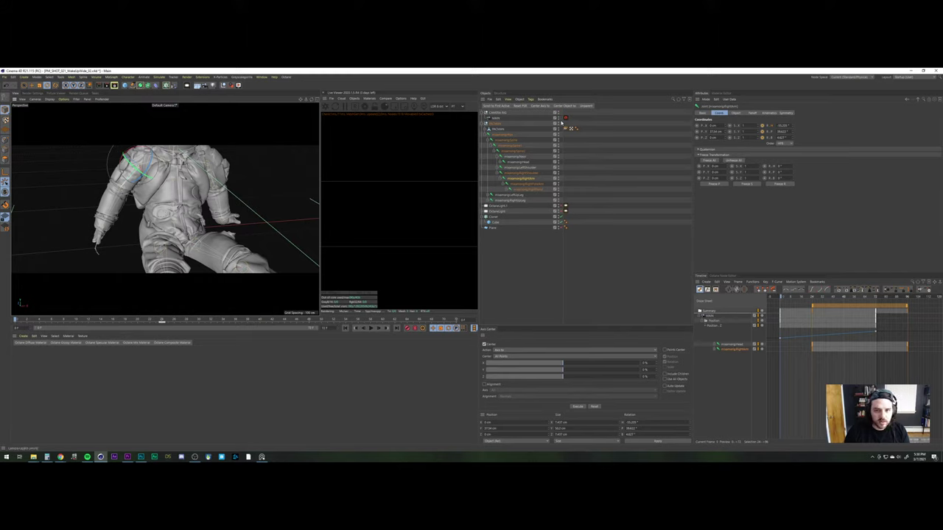
click(563, 118)
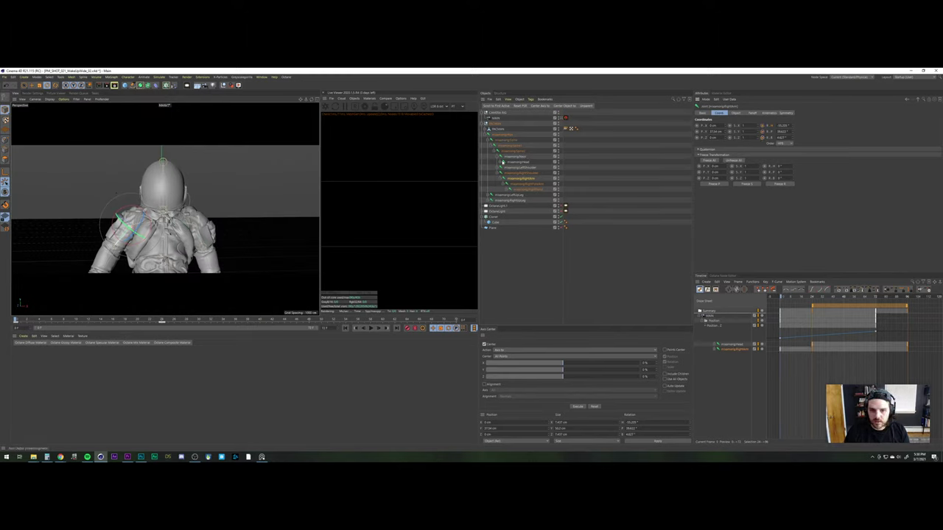
click(520, 172)
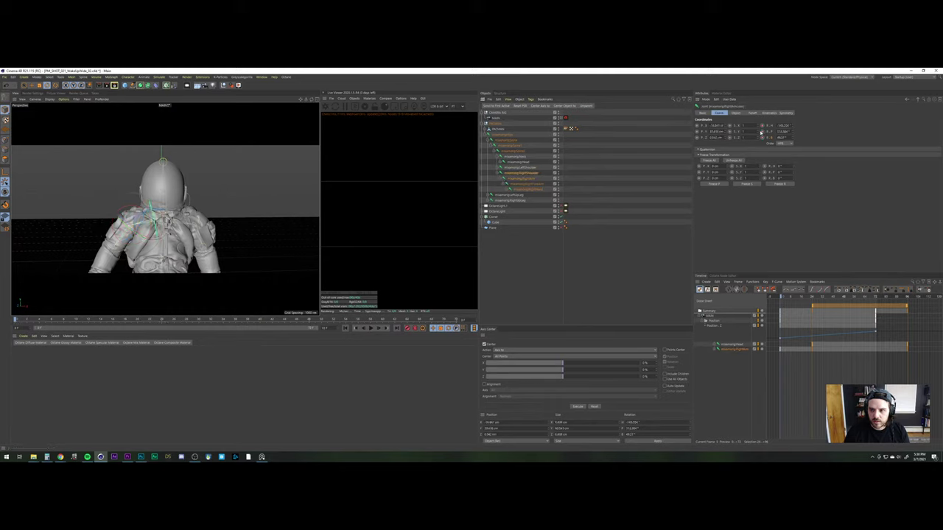
click(713, 350)
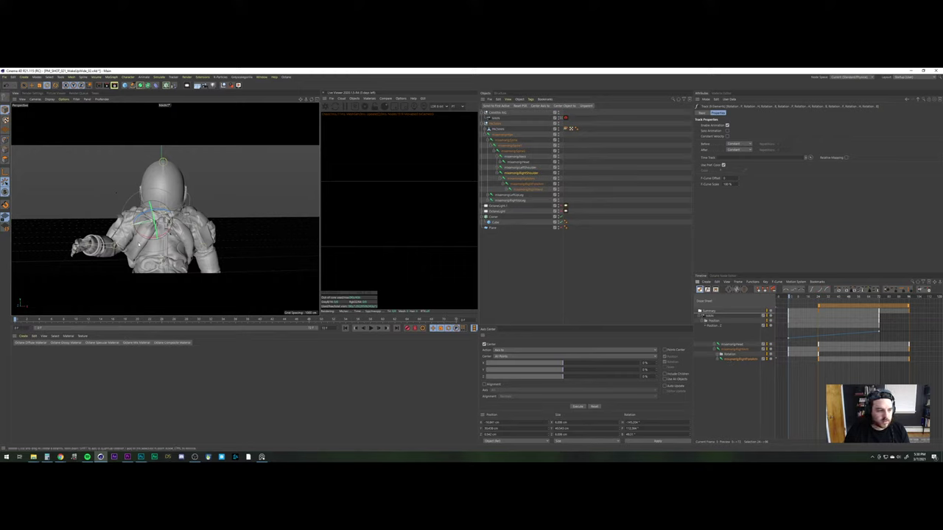
Rotate the right forearm joint down beside the body, refine it from a side view, and keyframe its rotation at frame 0
click(524, 184)
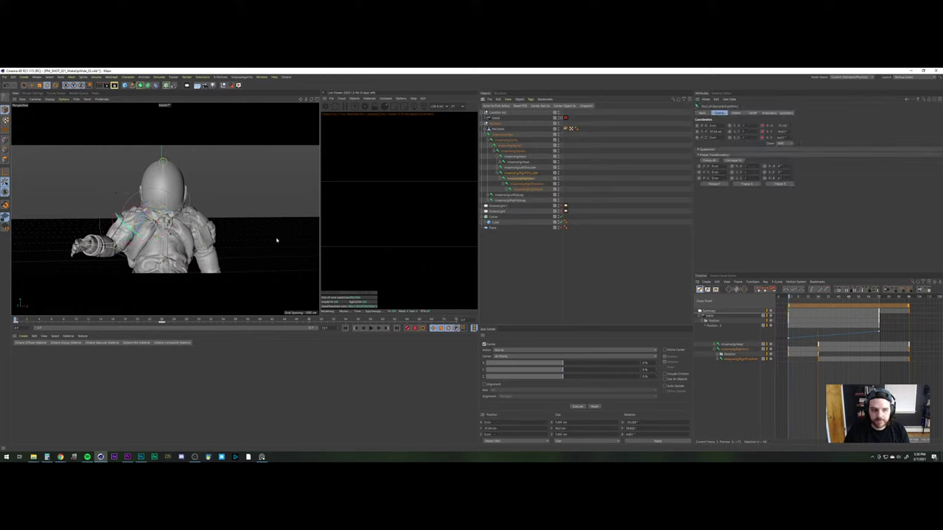
key(r)
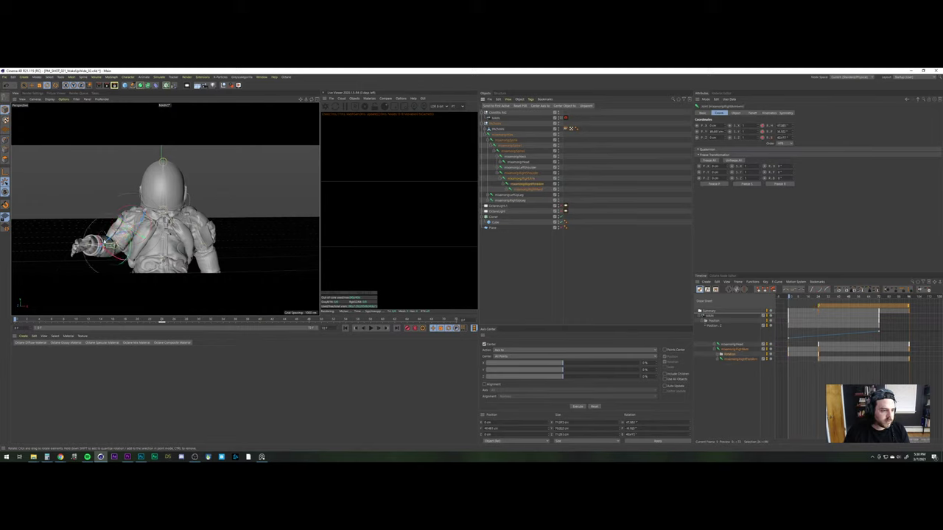
drag(111, 234, 133, 250)
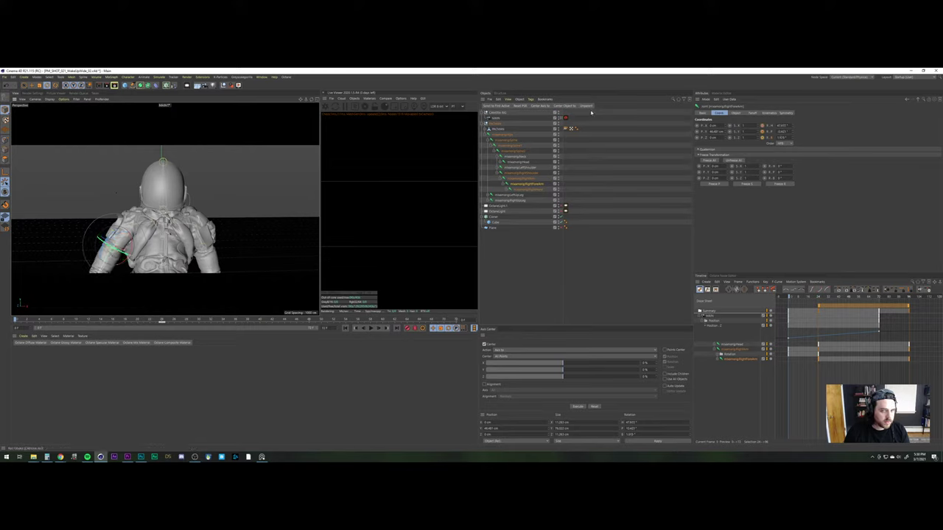
click(561, 119)
alt+drag(147, 193, 204, 196)
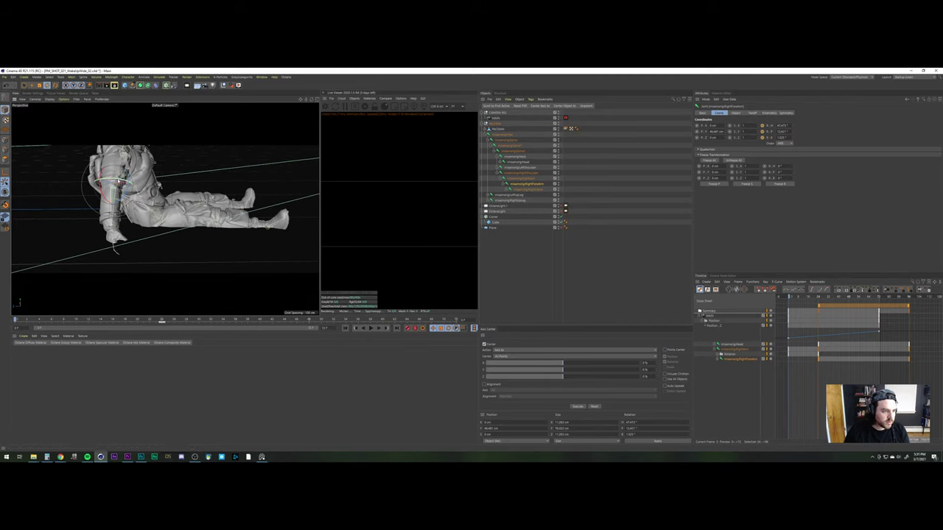
mouse_move(115, 247)
mouse_down()
mouse_move(118, 237)
mouse_move(114, 249)
mouse_up()
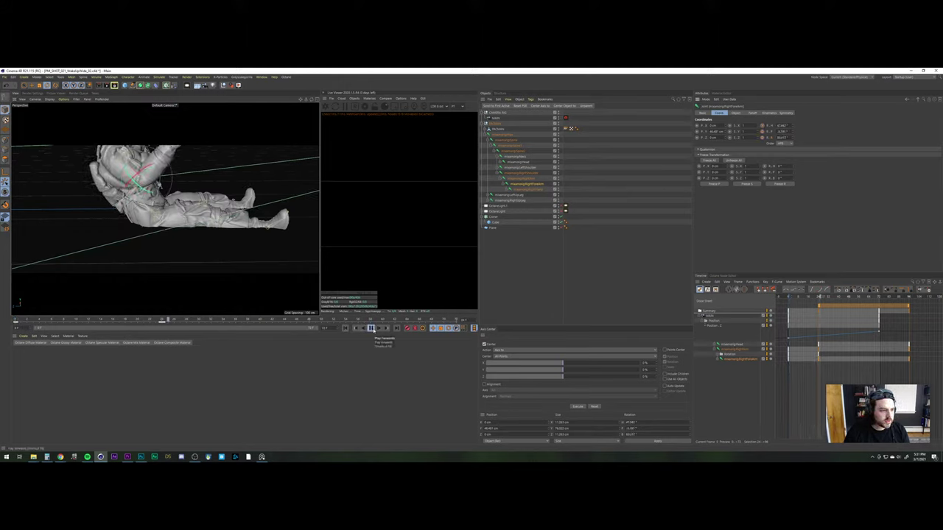
Review the arm-raising animation from the side and through the shot camera, then return to frame 0
click(371, 328)
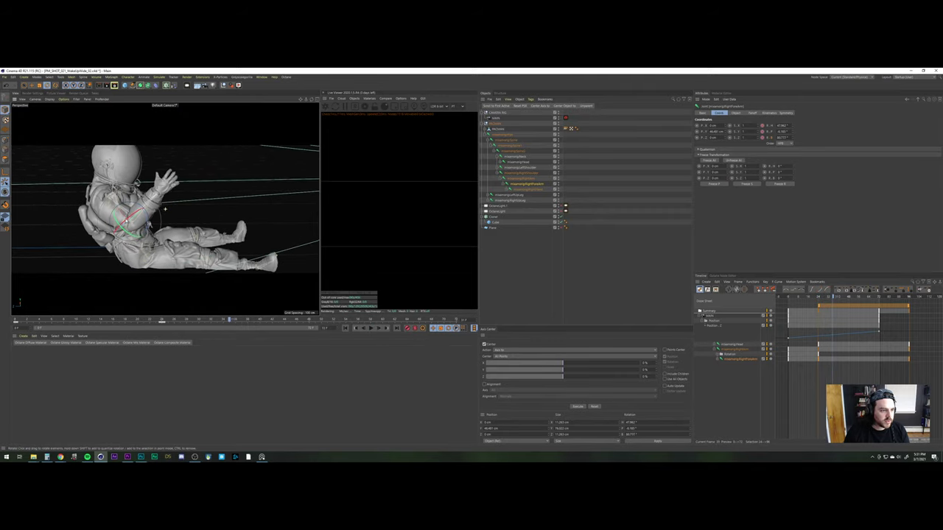
alt+drag(165, 209, 84, 211)
click(563, 118)
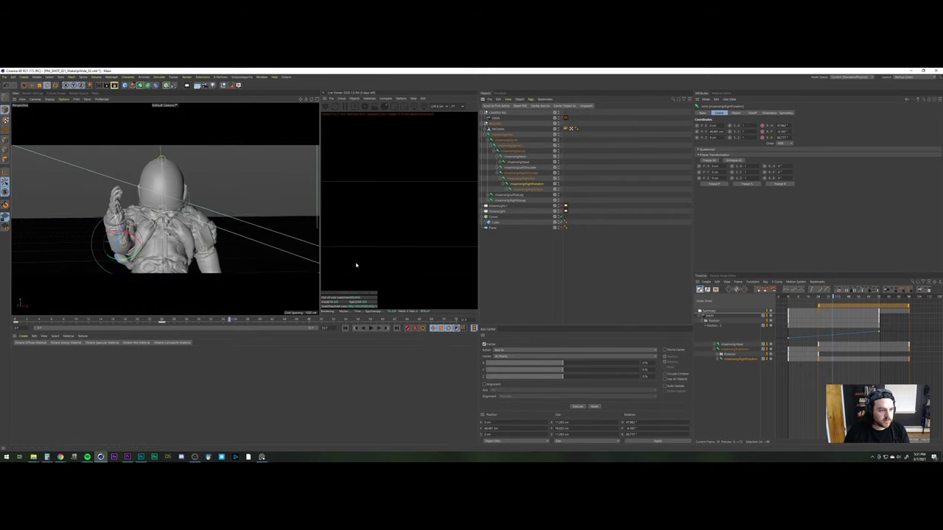
click(371, 329)
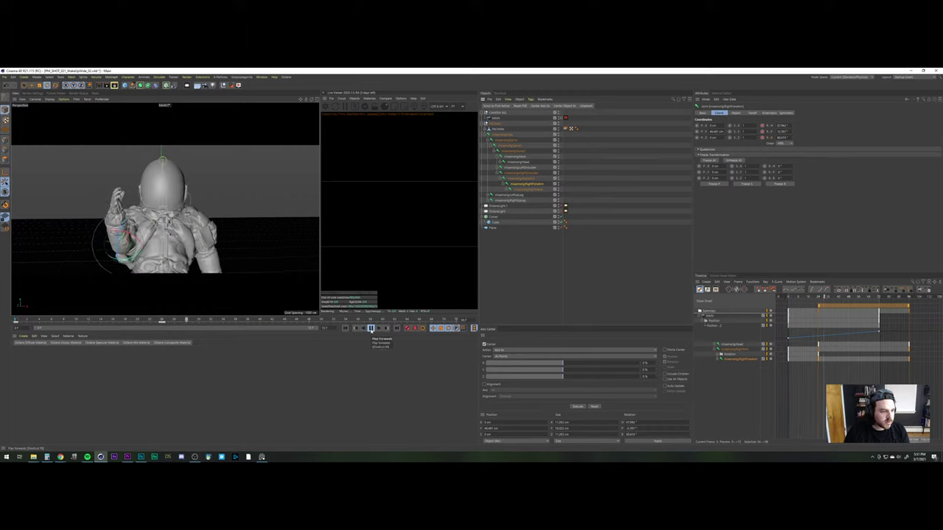
click(371, 328)
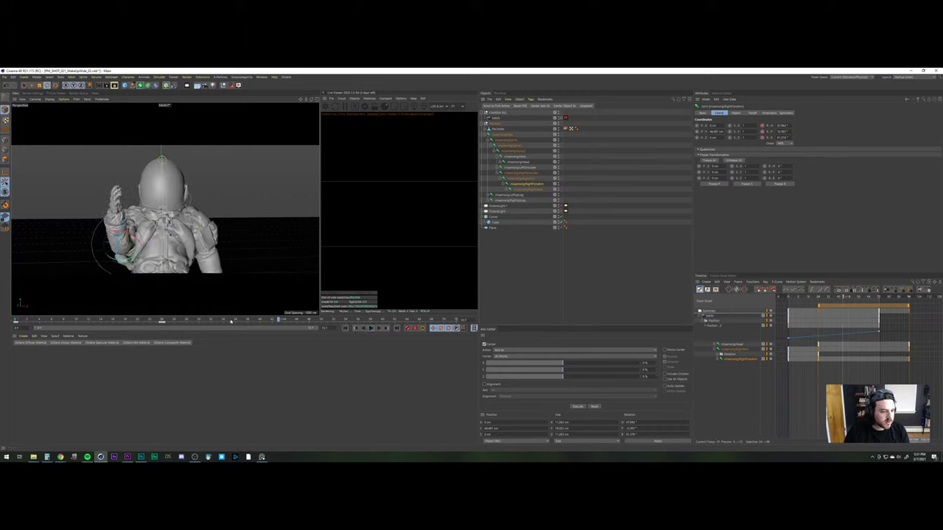
drag(231, 321, 8, 326)
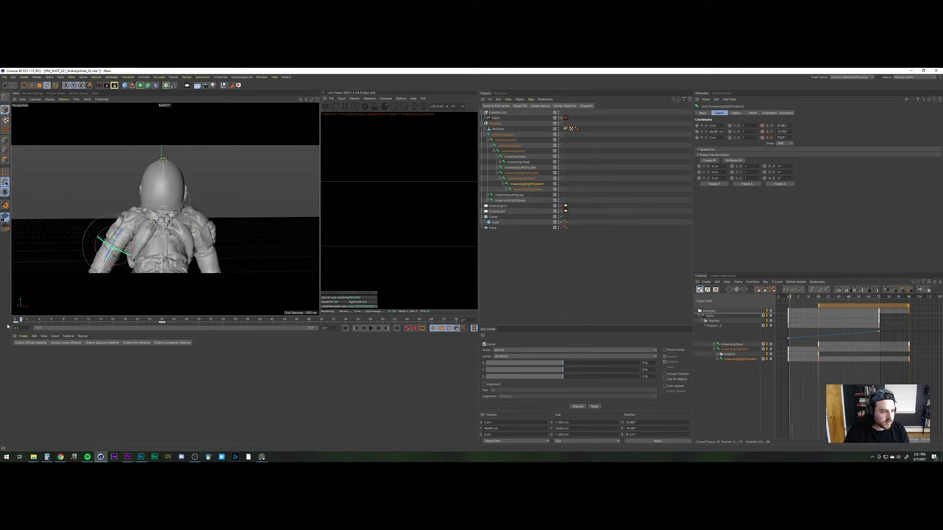
Expand the right forearm joint's rotation tracks in the timeline and select its Rotation . B track
click(720, 360)
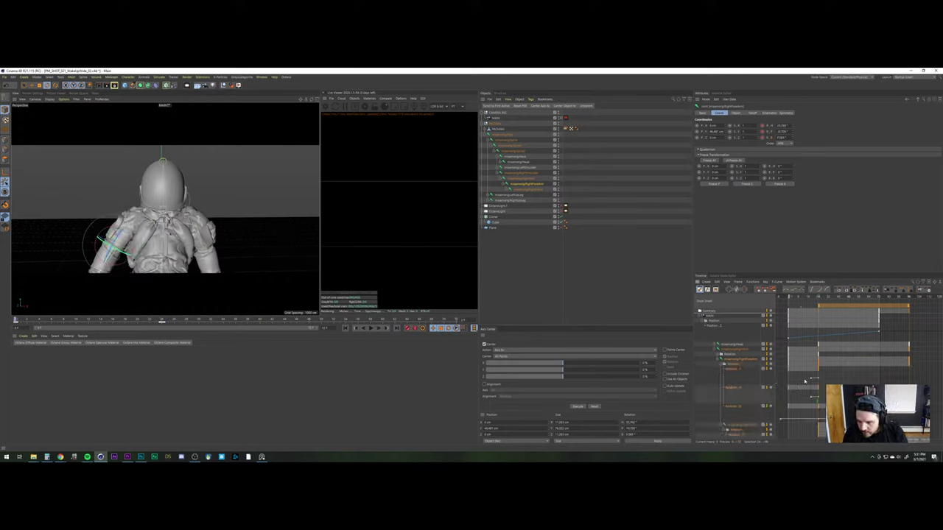
scroll(734, 377, down, 4)
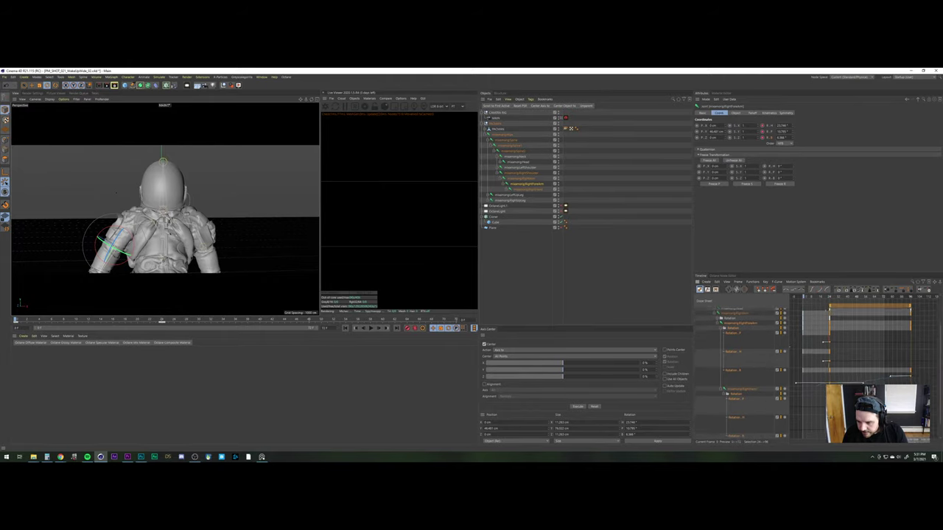
click(744, 366)
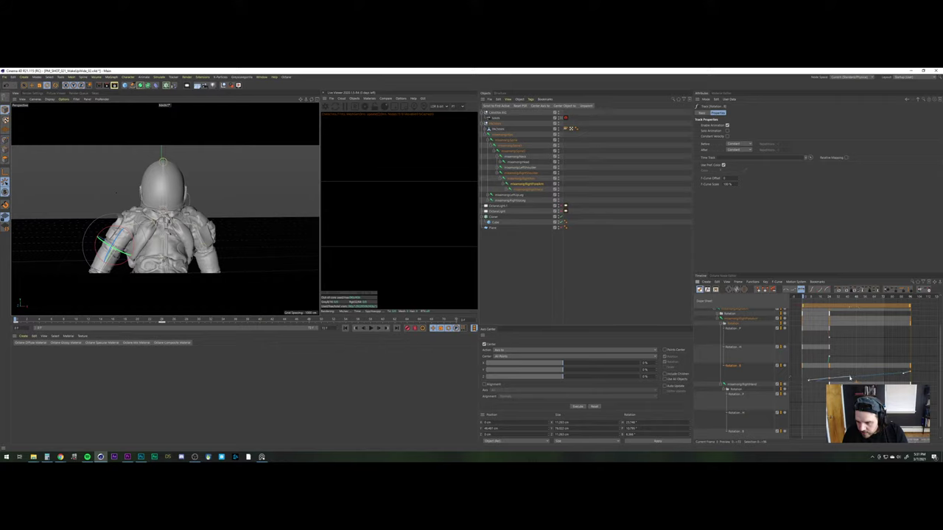
Select the right forearm's Rotation.B key at frame 24 and flatten its tangent in the timeline
click(850, 378)
click(842, 376)
click(830, 379)
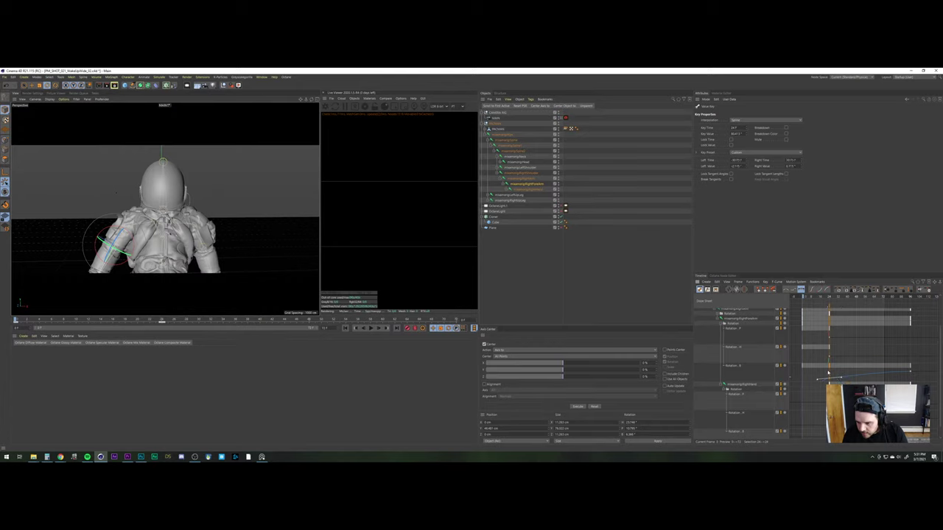
alt+middle_drag(827, 373, 830, 361)
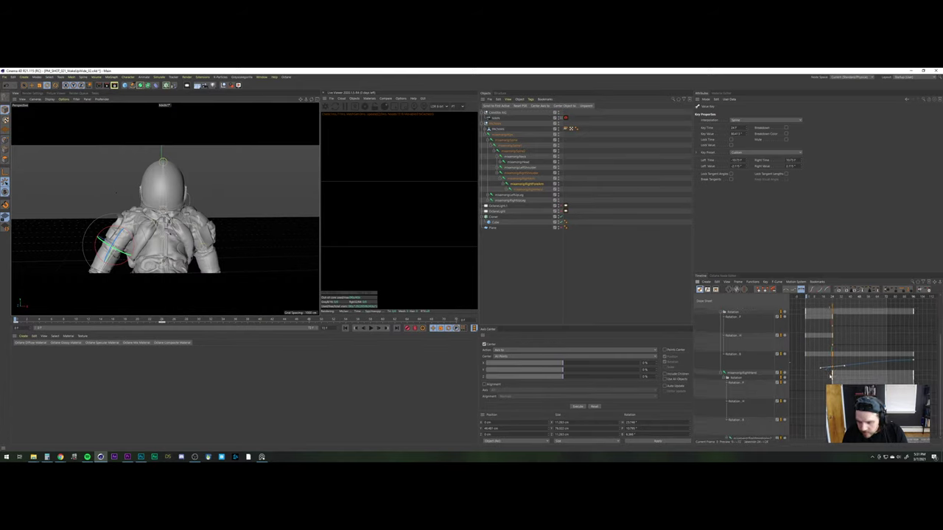
scroll(814, 343, up, 3)
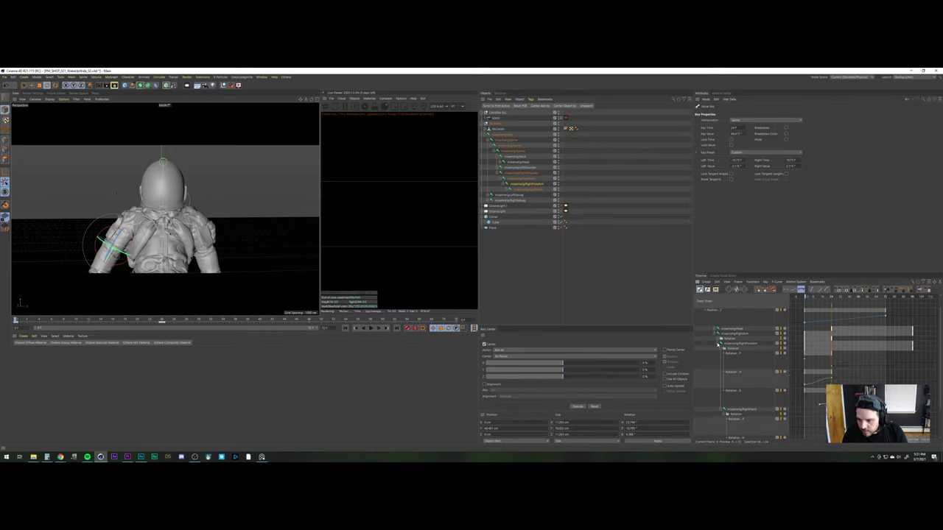
Expand the right arm's rotation tracks in the dope sheet to show the curves for all three rotation axes
click(716, 330)
click(716, 330)
click(718, 340)
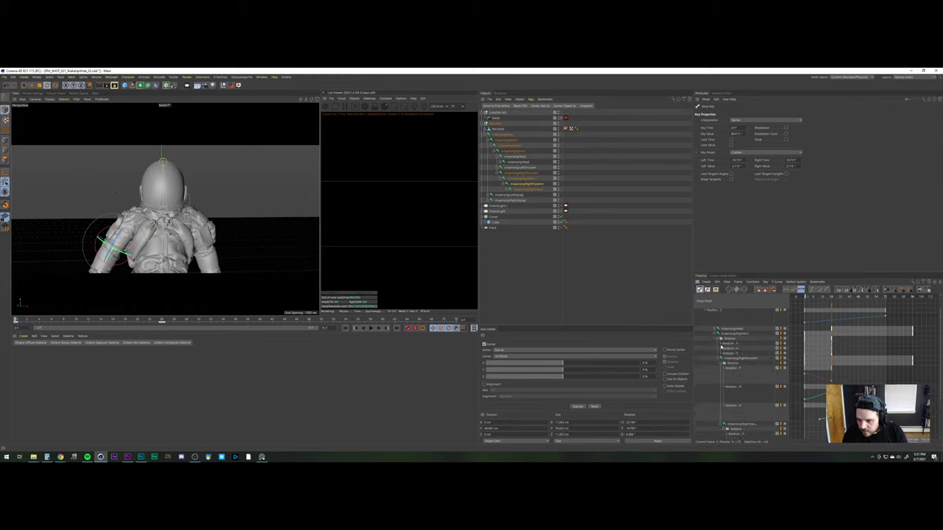
click(721, 343)
click(721, 363)
click(721, 381)
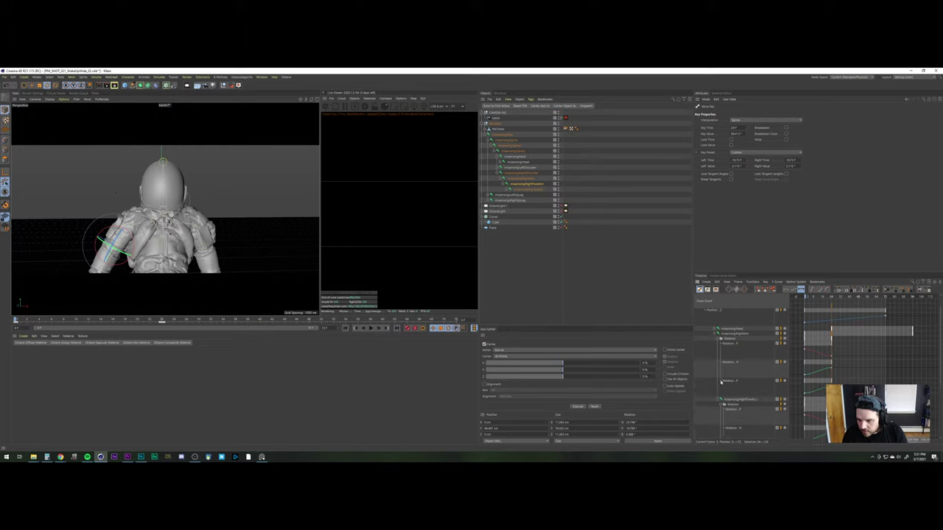
alt+middle_drag(721, 381, 734, 365)
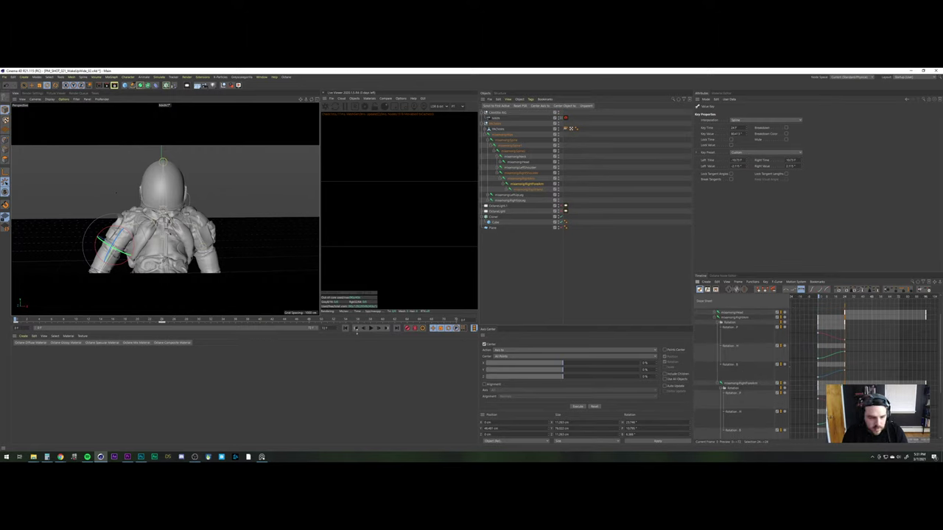
Play the arm-raise animation and move the playhead back to frame 24
click(371, 328)
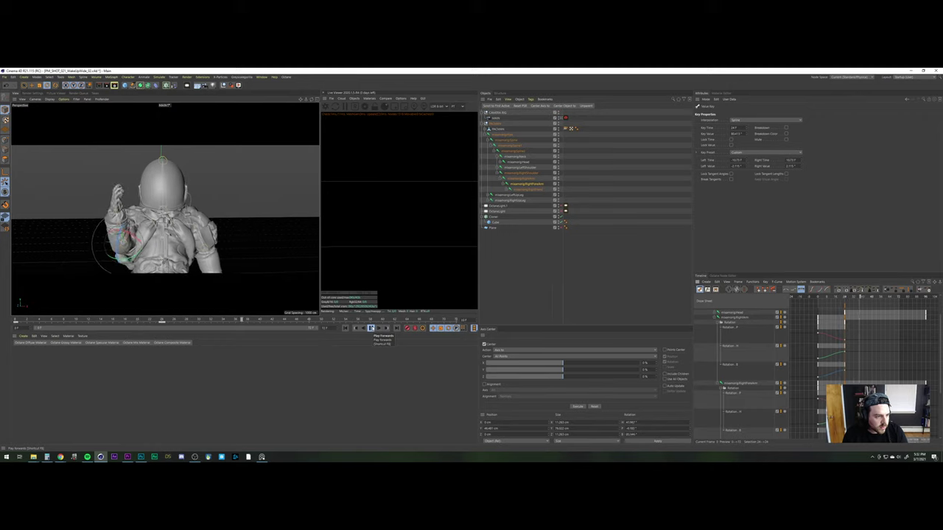
click(371, 328)
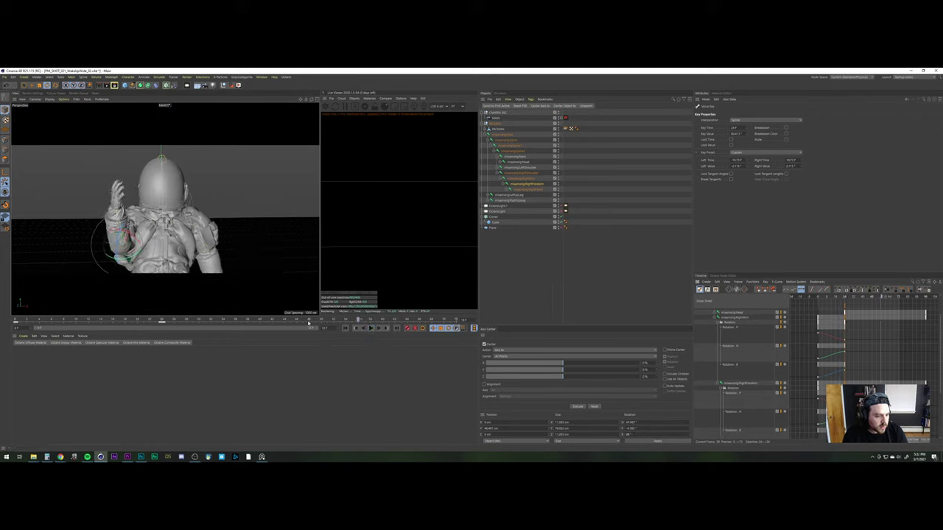
drag(307, 322, 163, 323)
Expand the head's rotation tracks and shift all of the head's rotation keys earlier to start at frame 0
click(725, 313)
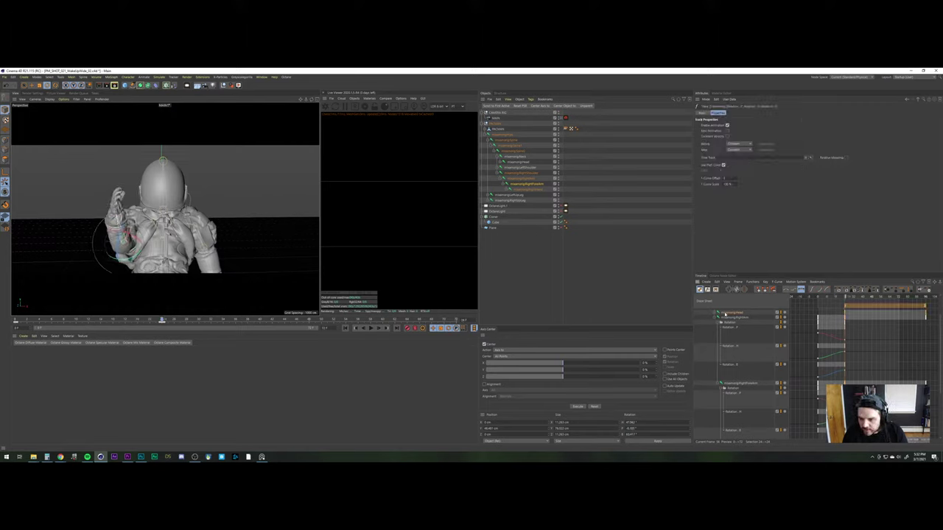
click(718, 314)
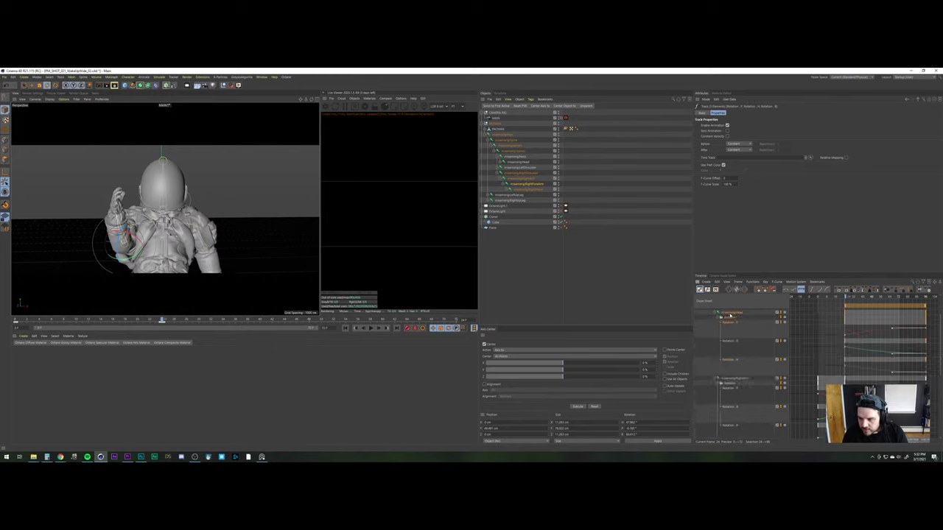
drag(859, 305, 841, 312)
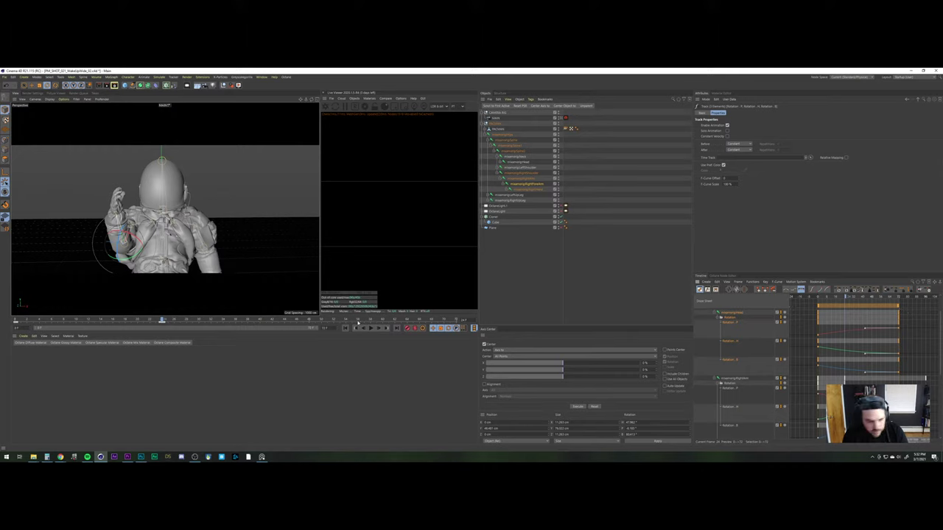
Select the right arm joint and play the animation from the first frame to review the combined head and arm motion
click(346, 329)
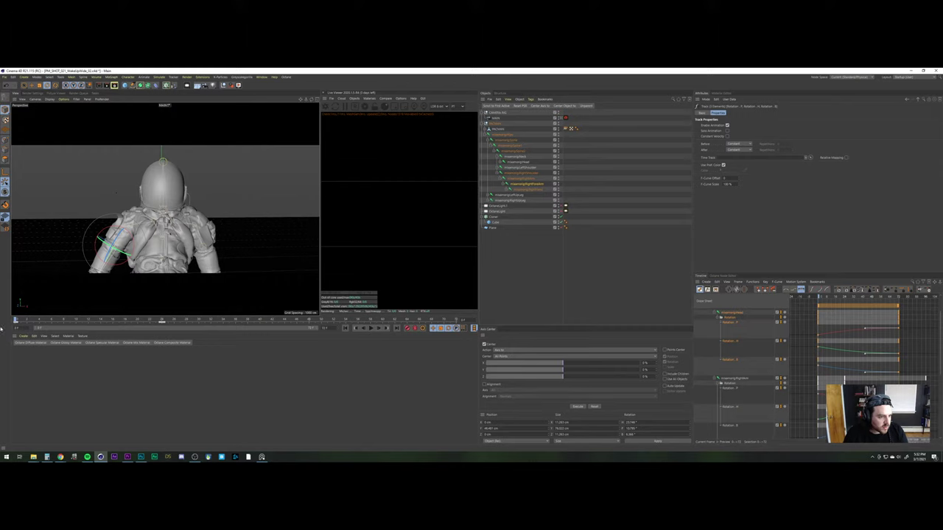
click(131, 230)
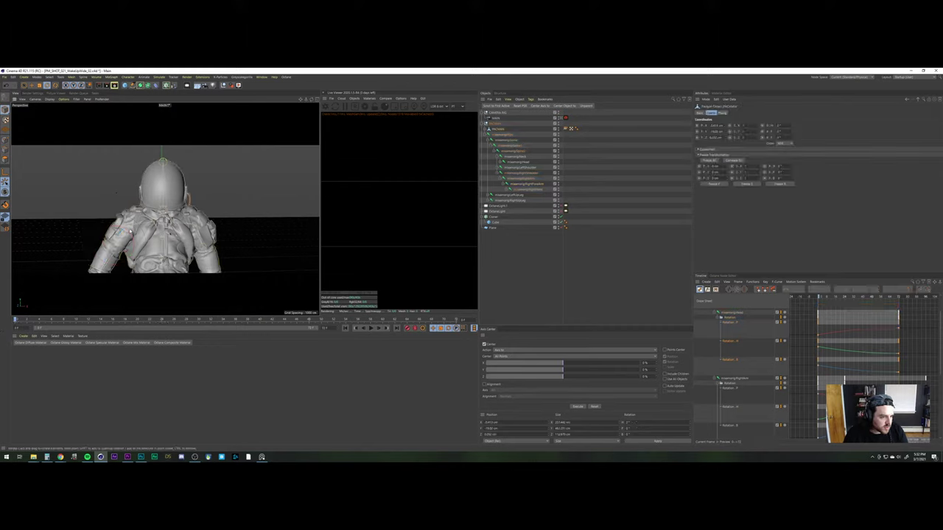
click(129, 230)
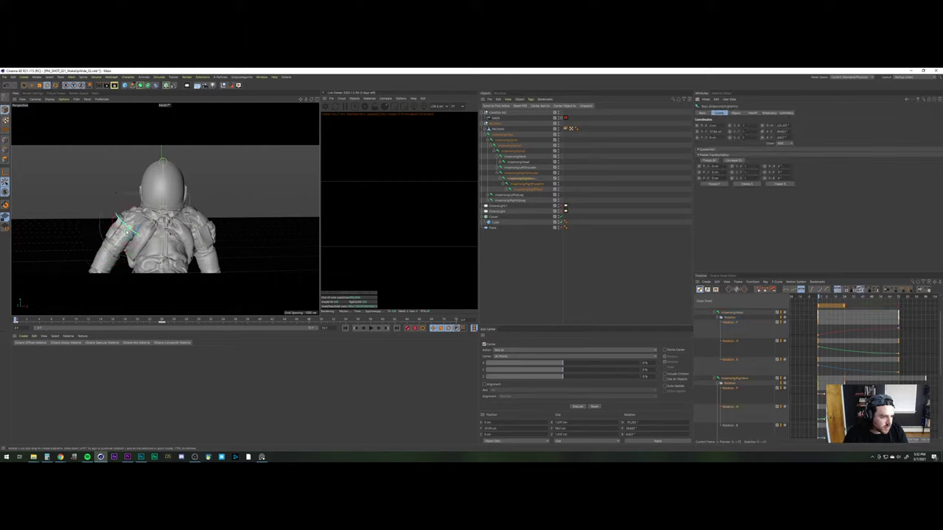
click(114, 219)
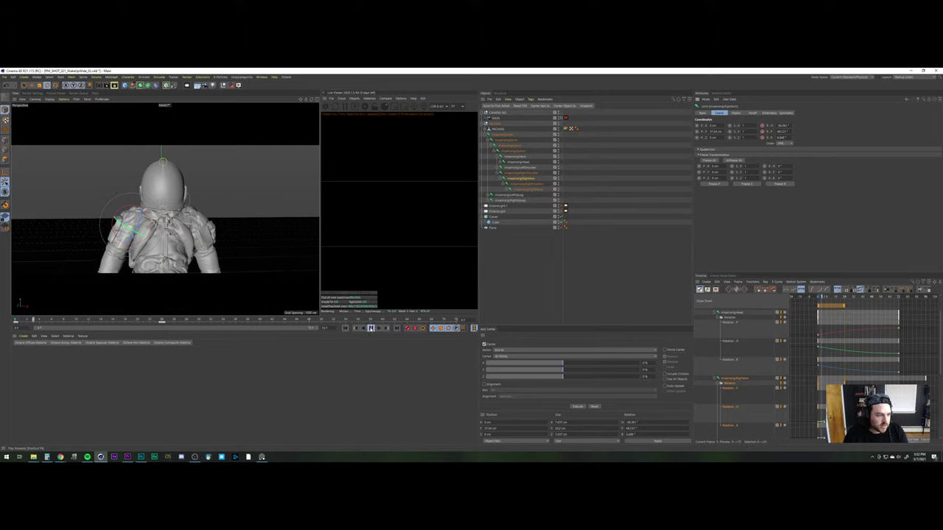
click(370, 327)
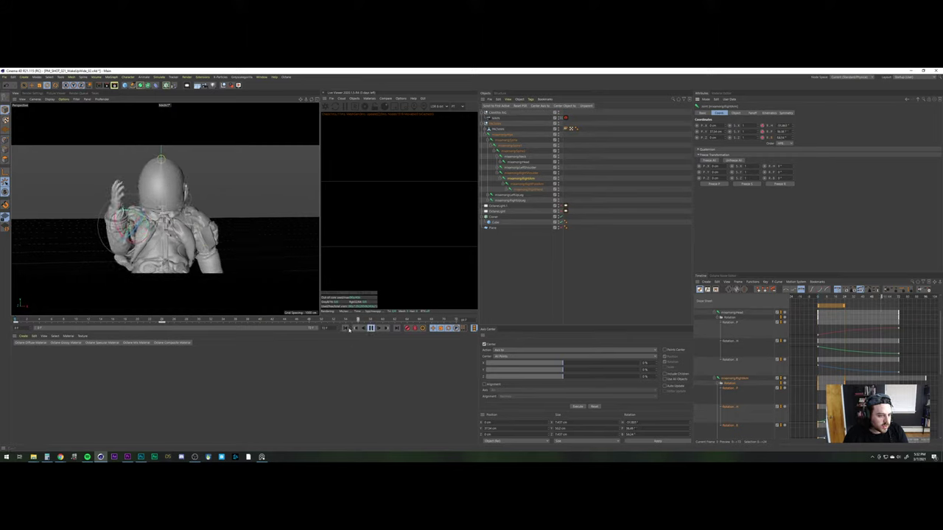
click(346, 328)
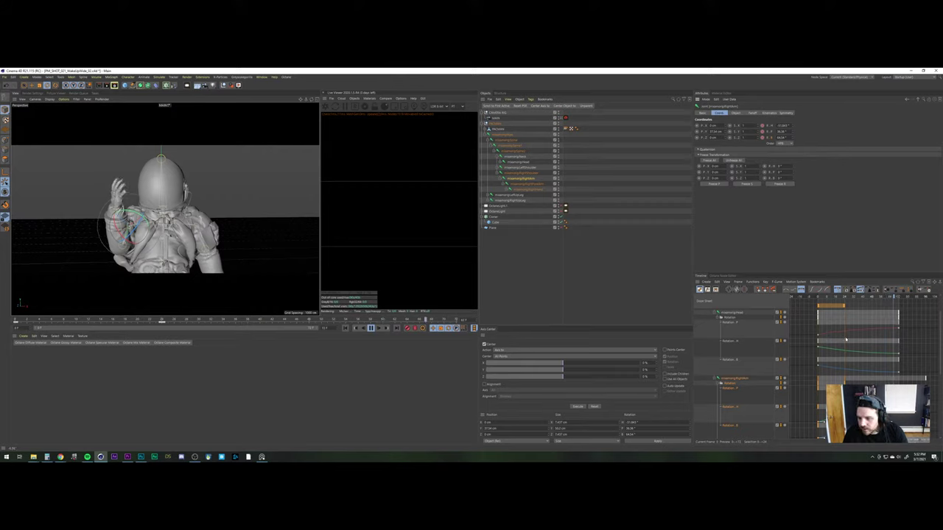
click(371, 329)
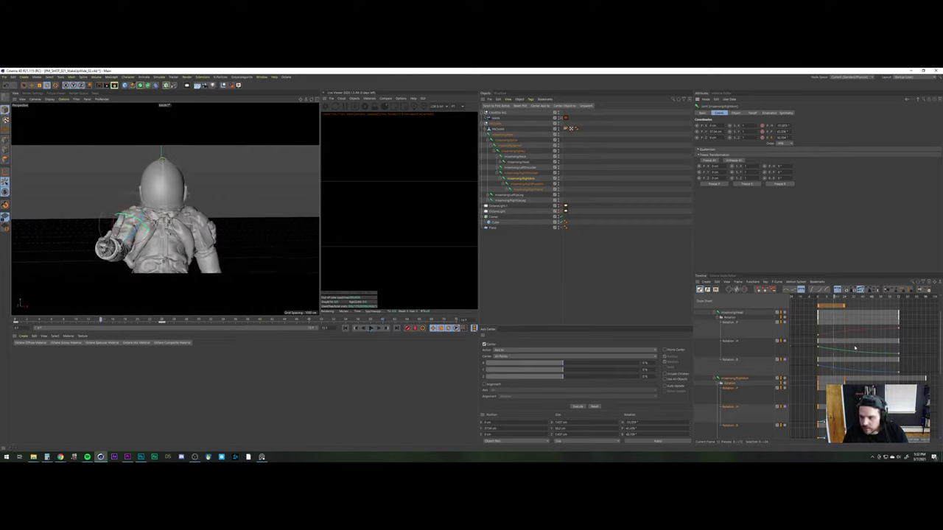
Expand the right forearm's Rotation.B curve in the dope sheet and select its key at frame 24
scroll(841, 347, down, 3)
scroll(768, 363, down, 1)
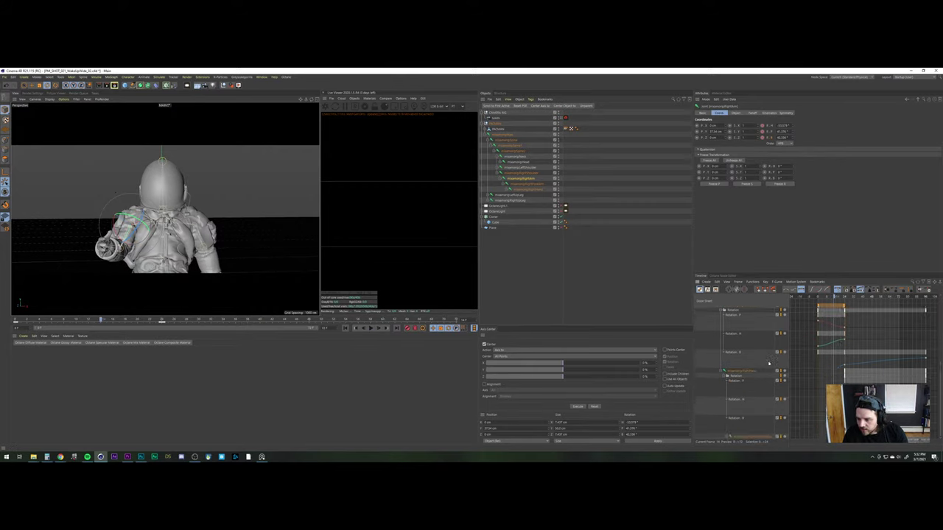
click(725, 354)
click(723, 353)
click(724, 353)
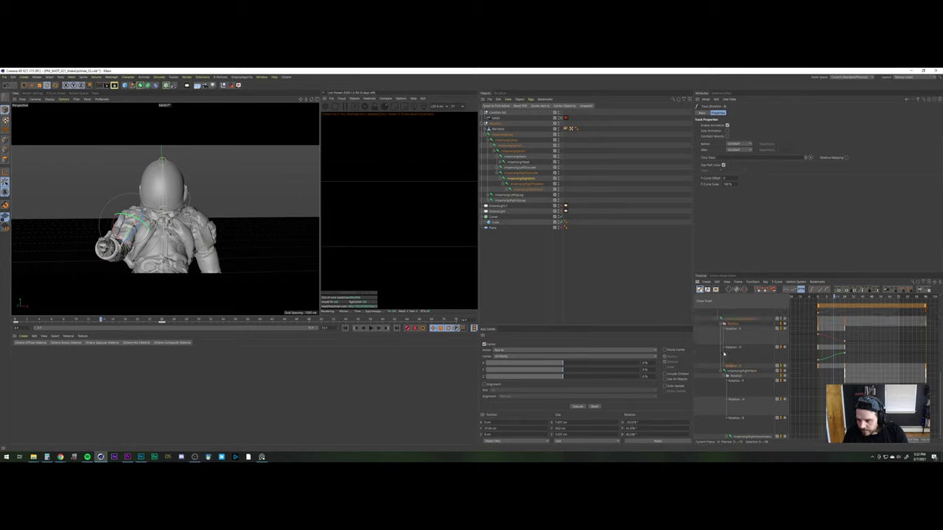
click(724, 355)
click(725, 368)
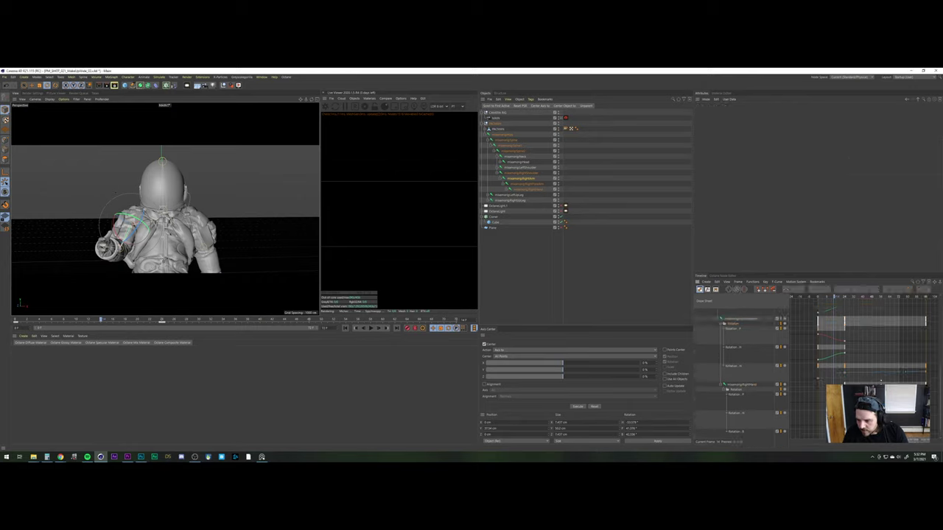
click(843, 374)
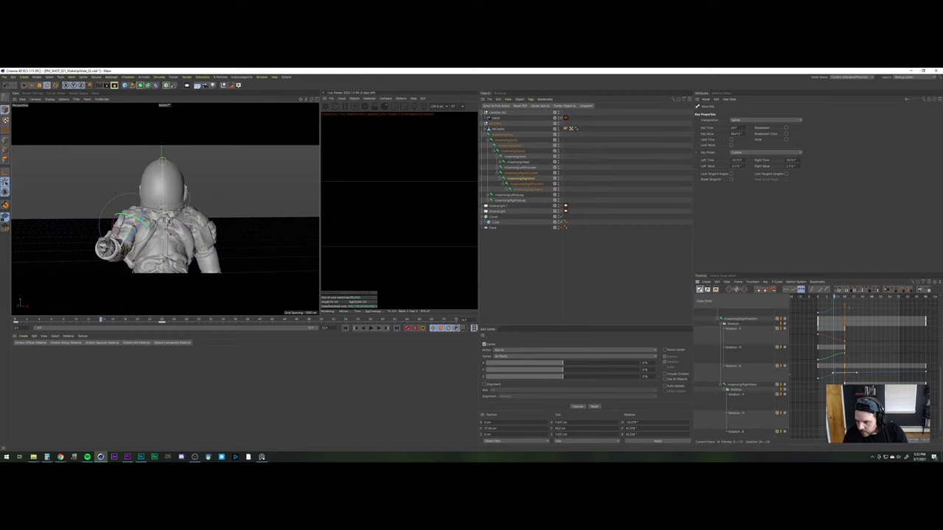
Steepen and lengthen the tangent of the right forearm's Rotation.B key at frame 24
scroll(811, 360, down, 2)
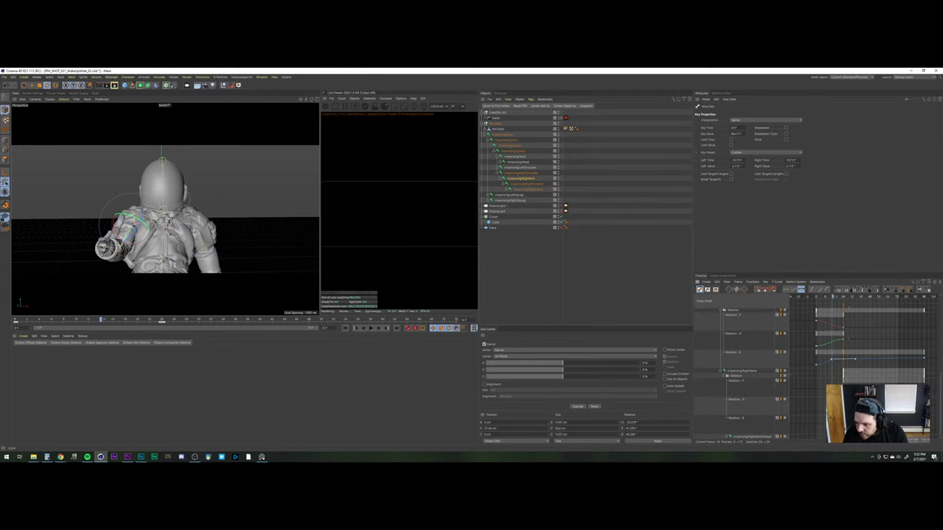
click(727, 437)
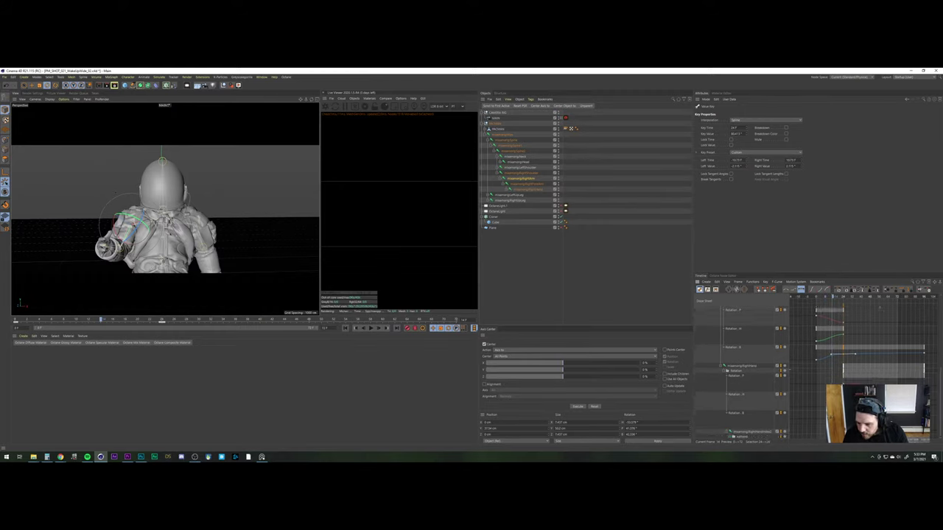
scroll(731, 436, up, 5)
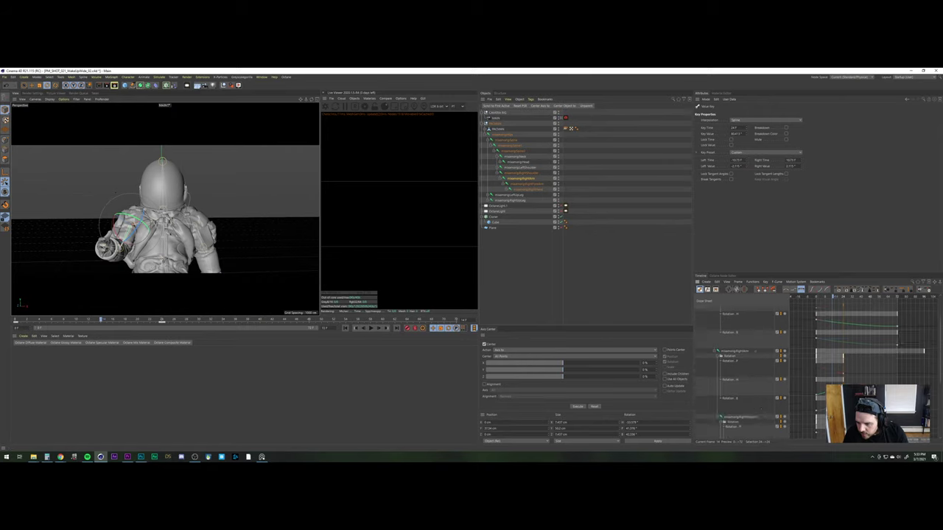
scroll(736, 368, down, 5)
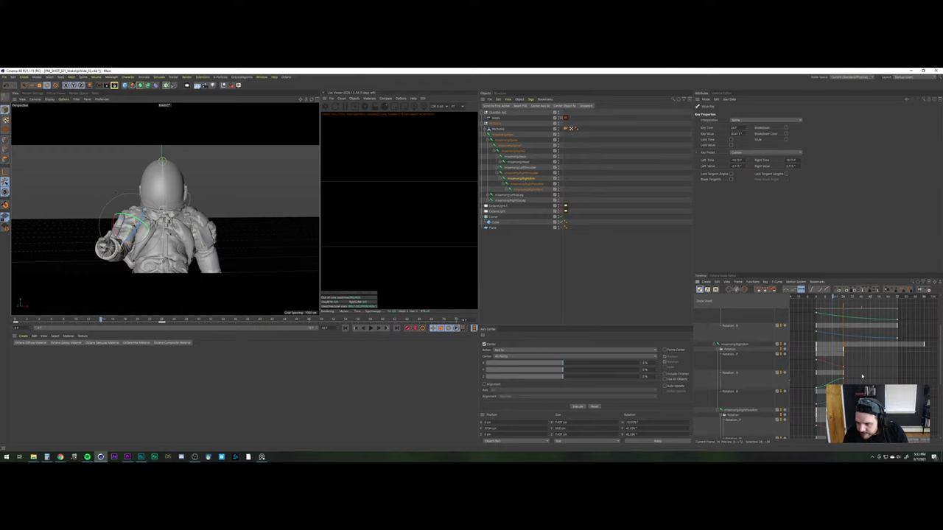
scroll(862, 376, down, 2)
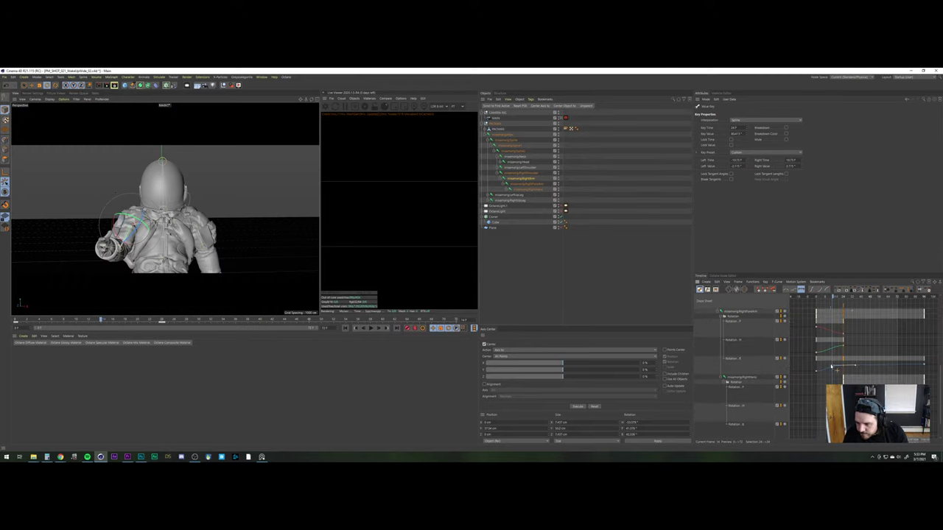
drag(831, 366, 856, 363)
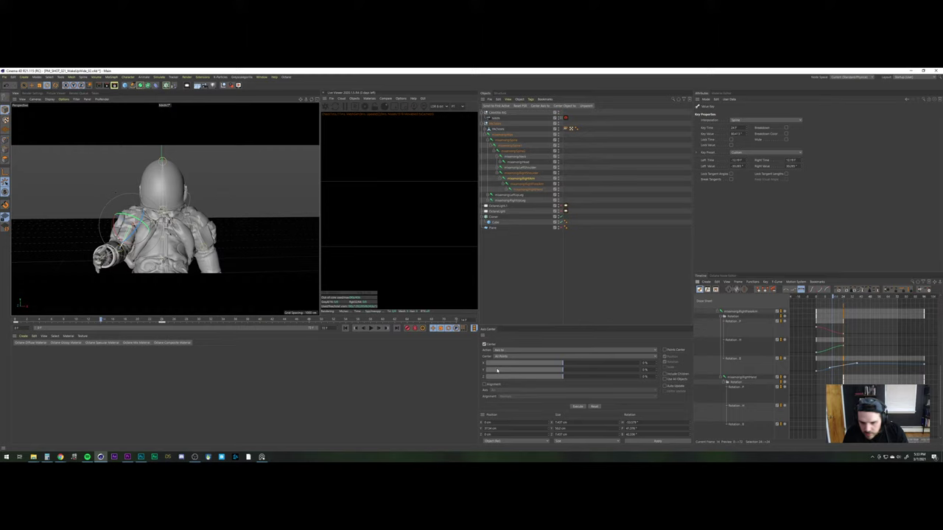
Play the animation from the first frame to check the forearm's motion into the raised pose
click(346, 328)
click(370, 329)
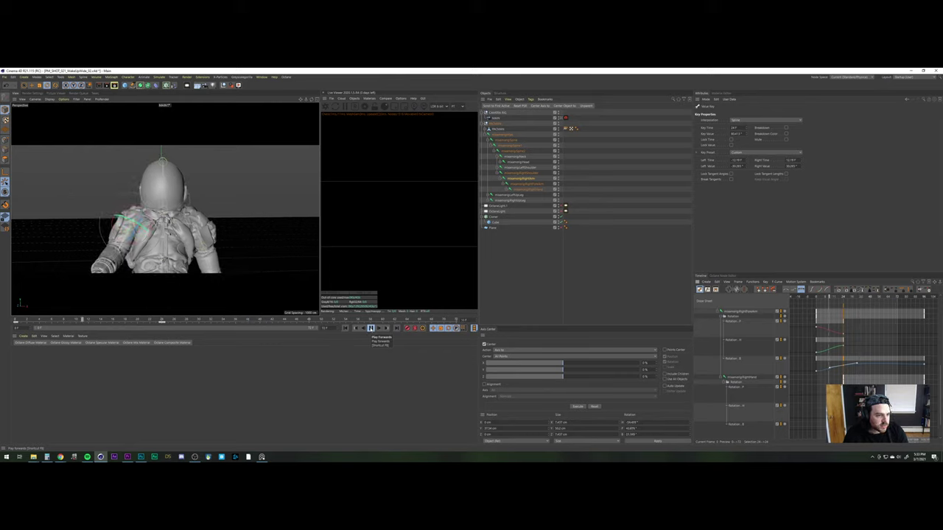
click(371, 329)
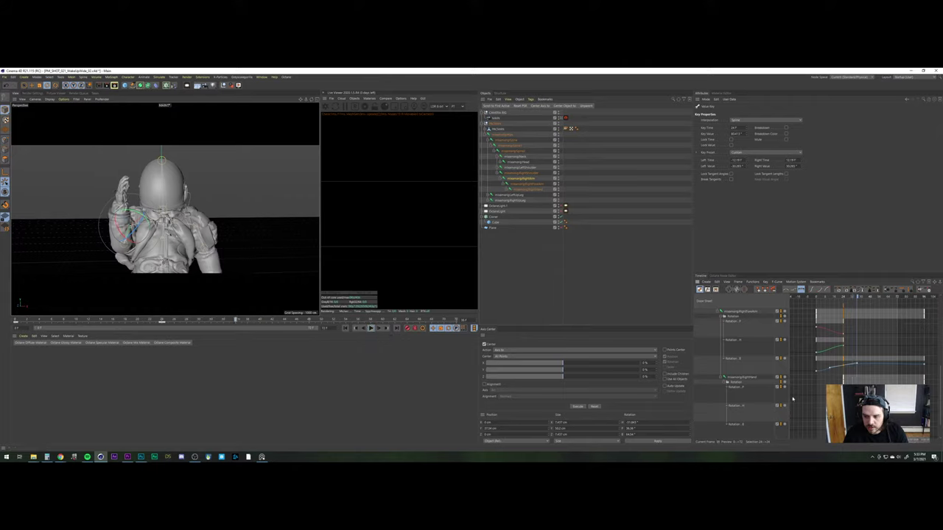
In F-Curve mode, lower the outgoing tangent of the forearm's Rotation.B key at frame 24 to smooth the ease-out, and play the result
drag(927, 364, 840, 370)
click(707, 290)
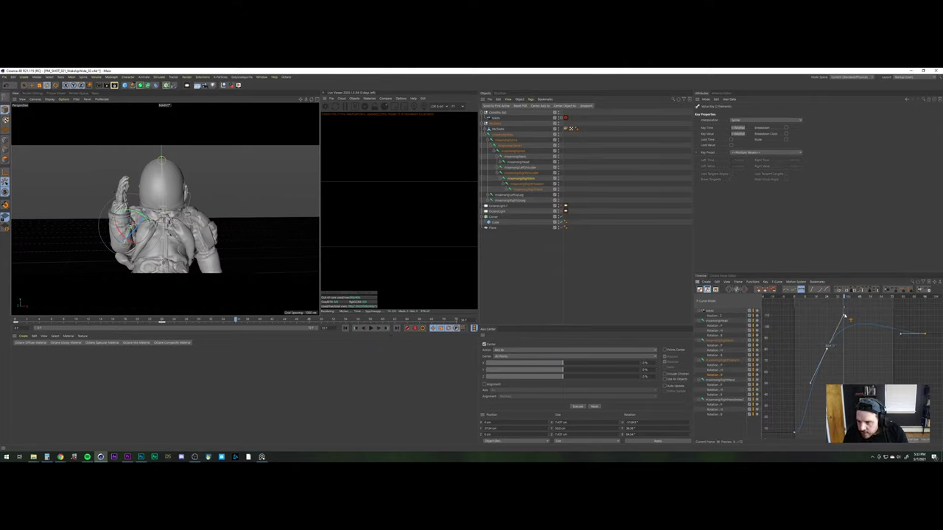
click(902, 331)
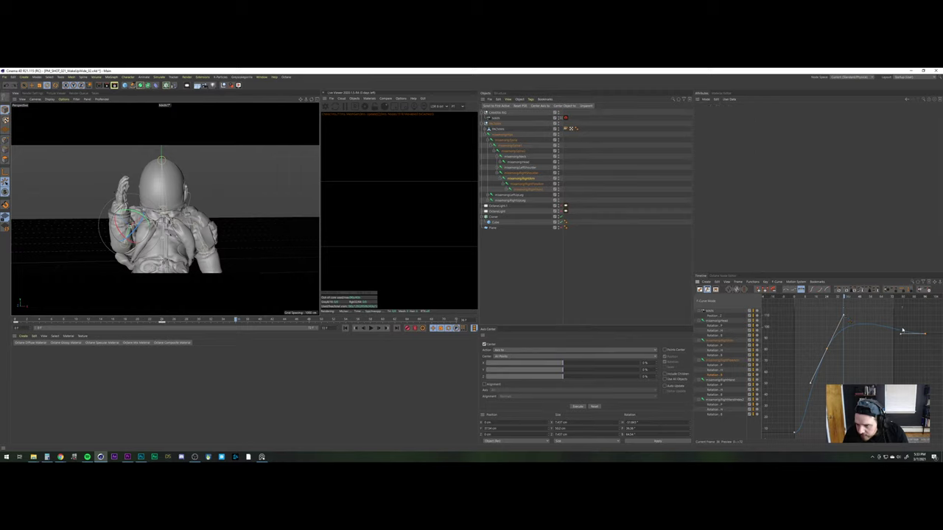
click(844, 318)
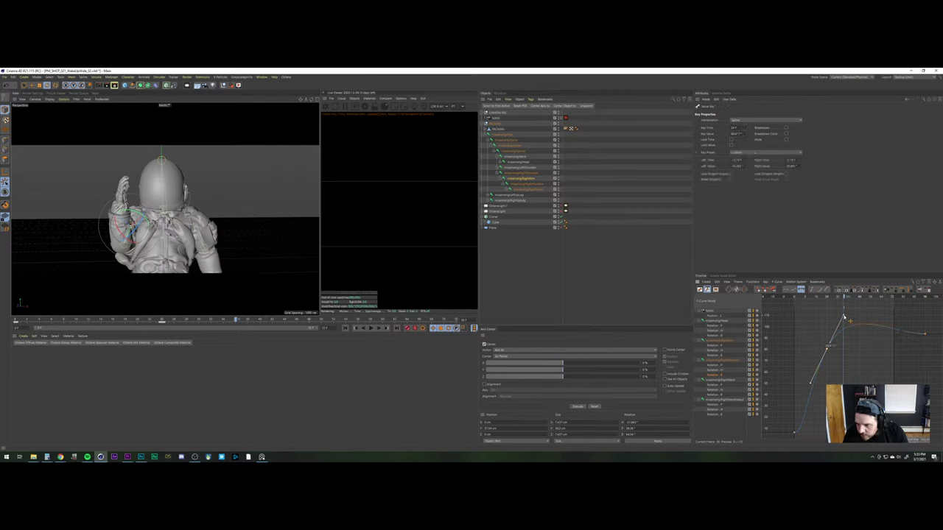
drag(845, 318, 841, 336)
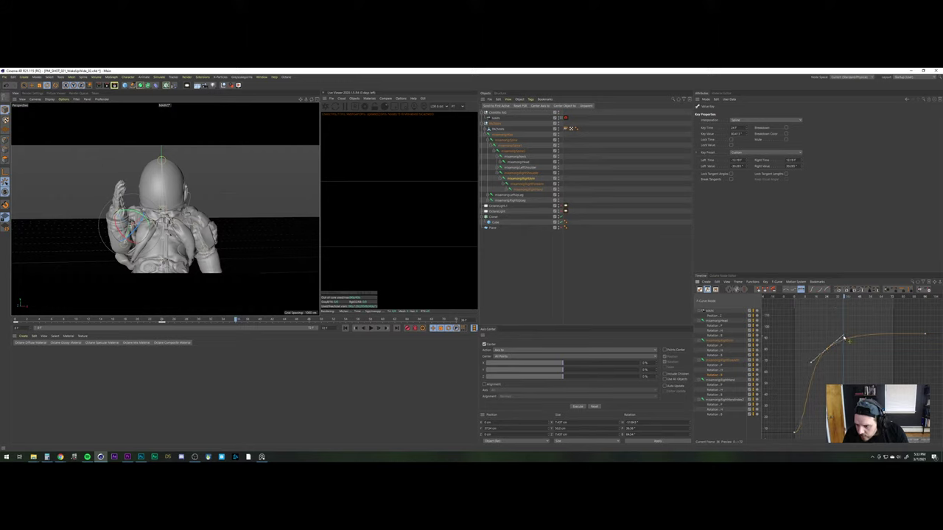
click(370, 328)
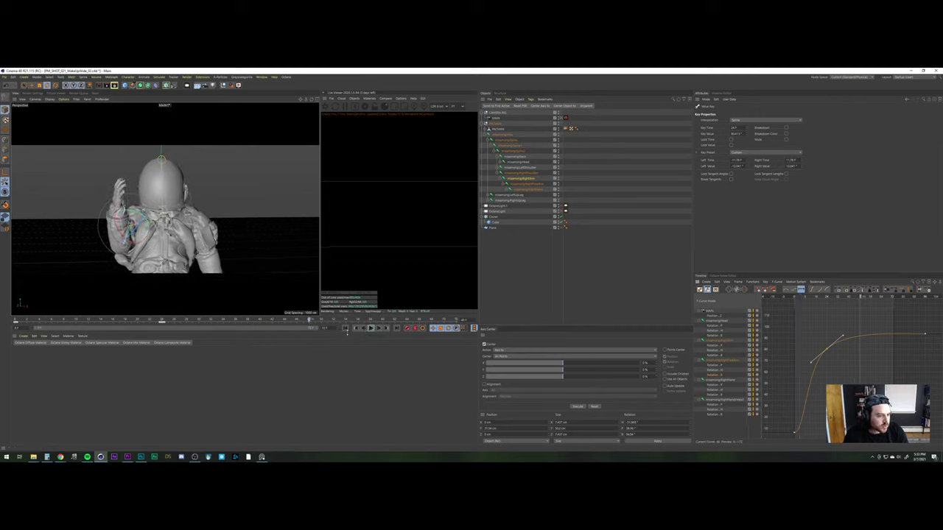
Scrub from the first frame to the raised-arm pose and play the animation to check the forearm's easing
click(344, 328)
drag(16, 320, 161, 318)
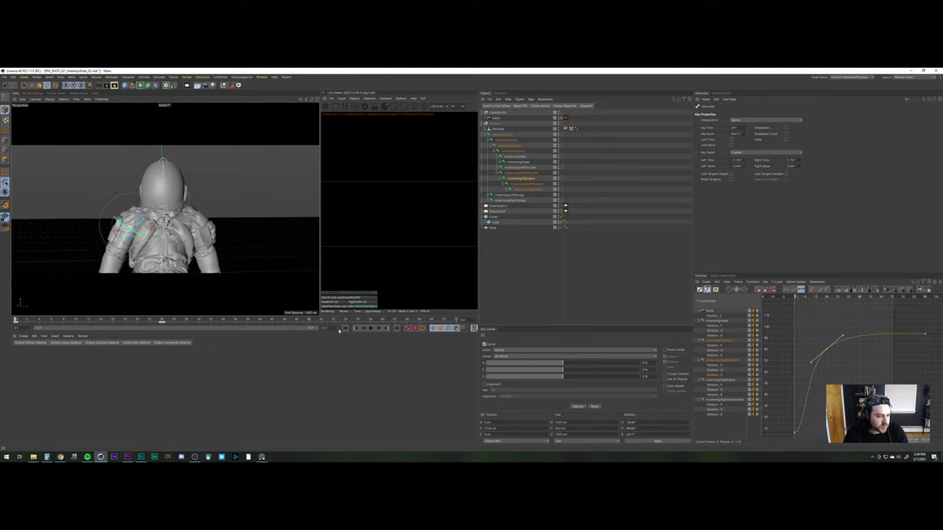
click(370, 327)
click(371, 329)
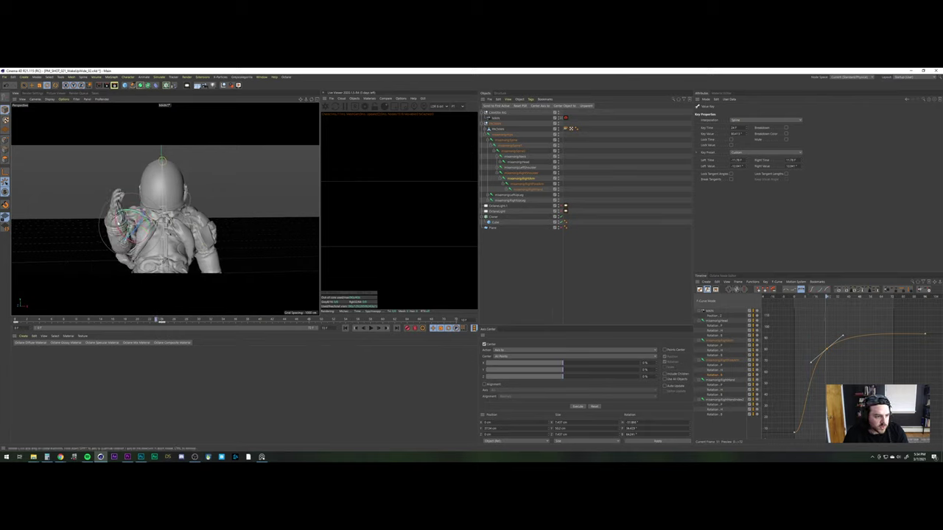
Select the right hand joint's rotation tracks in the timeline to work on their curves
click(173, 230)
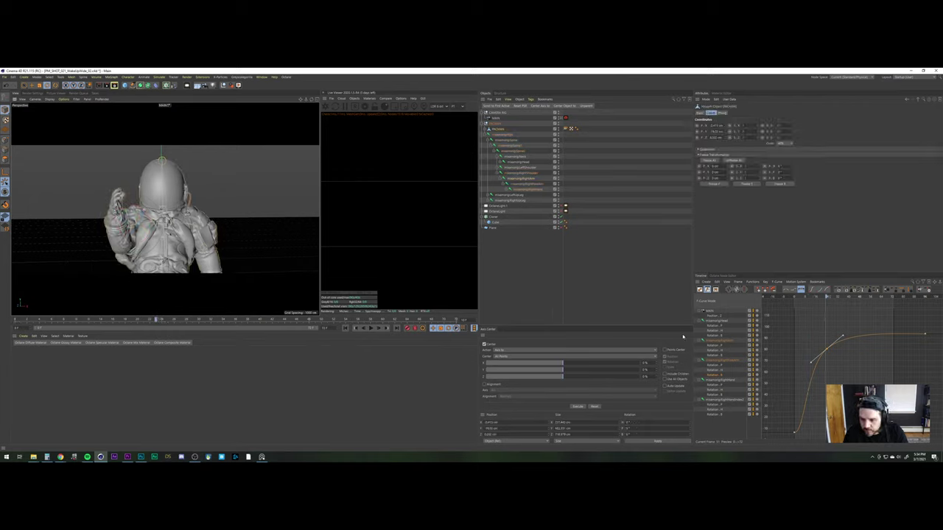
click(719, 401)
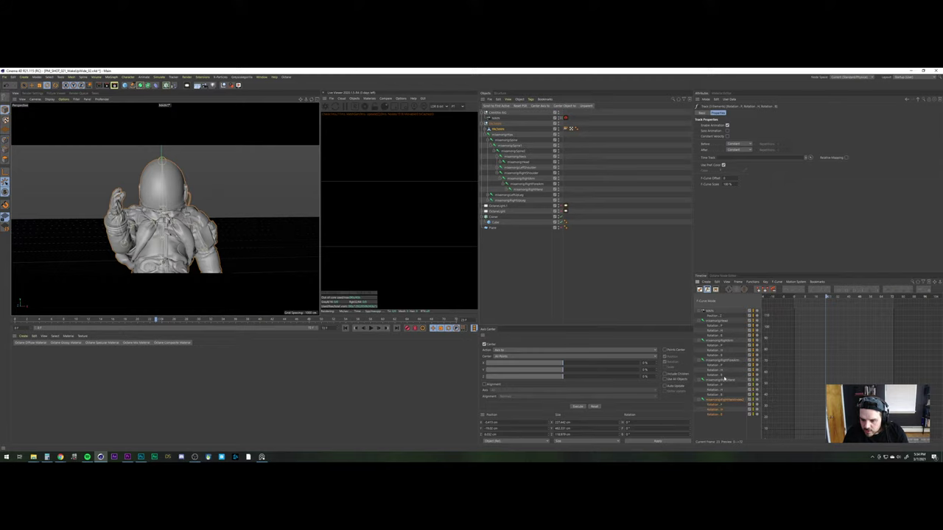
shift+click(724, 379)
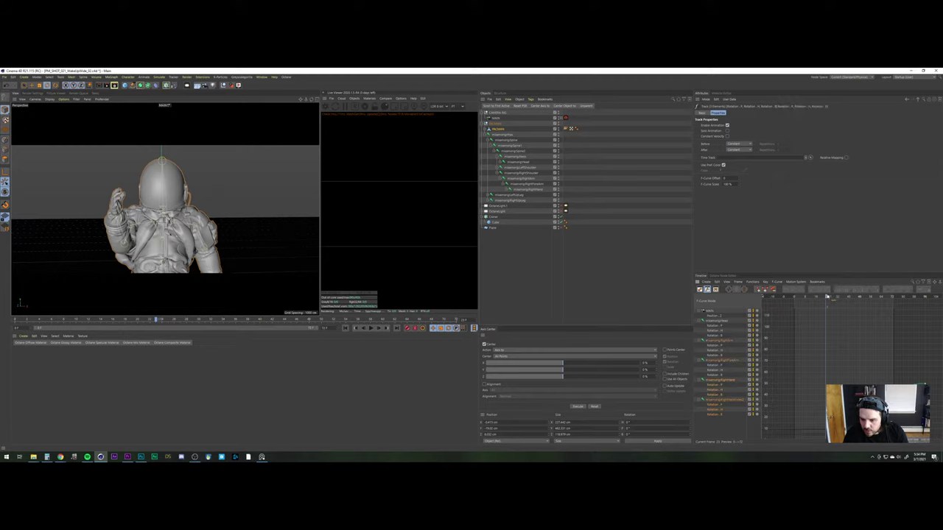
drag(827, 296, 879, 301)
click(752, 400)
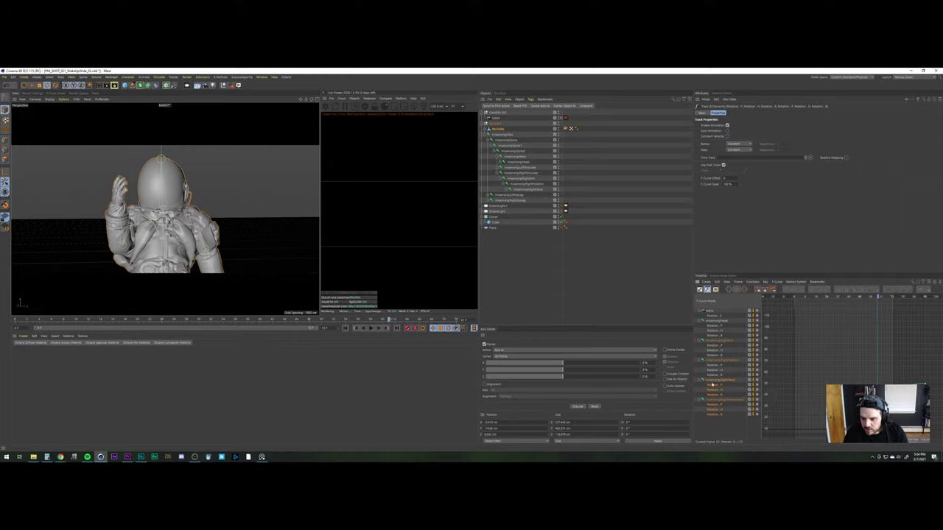
click(720, 423)
click(730, 381)
click(716, 388)
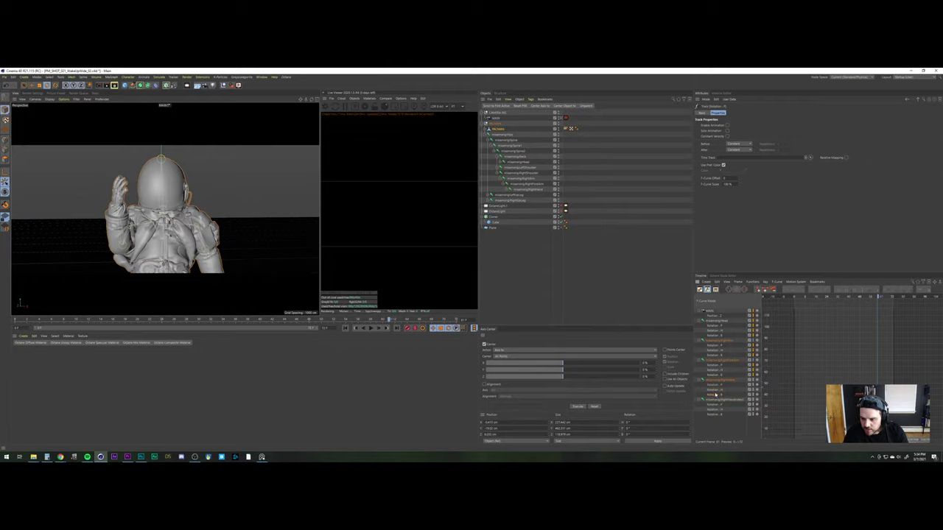
click(724, 382)
click(716, 389)
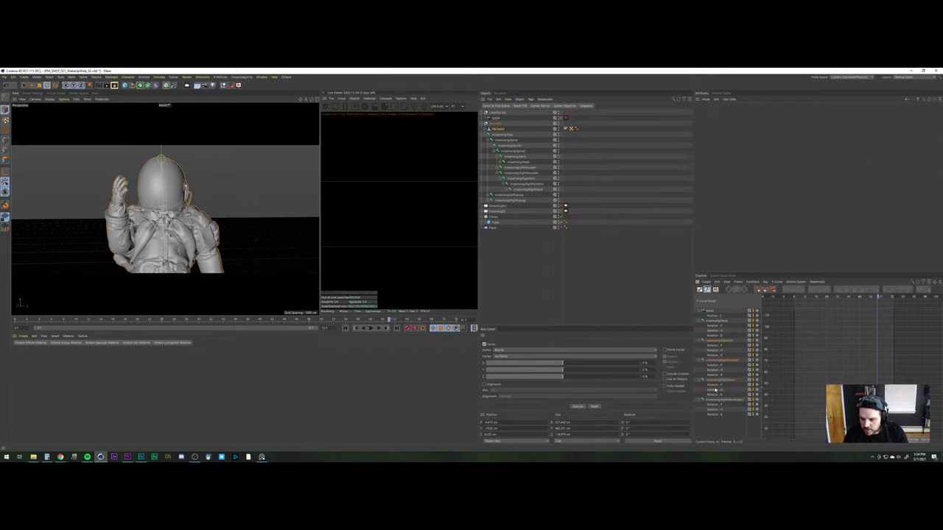
right_click(718, 384)
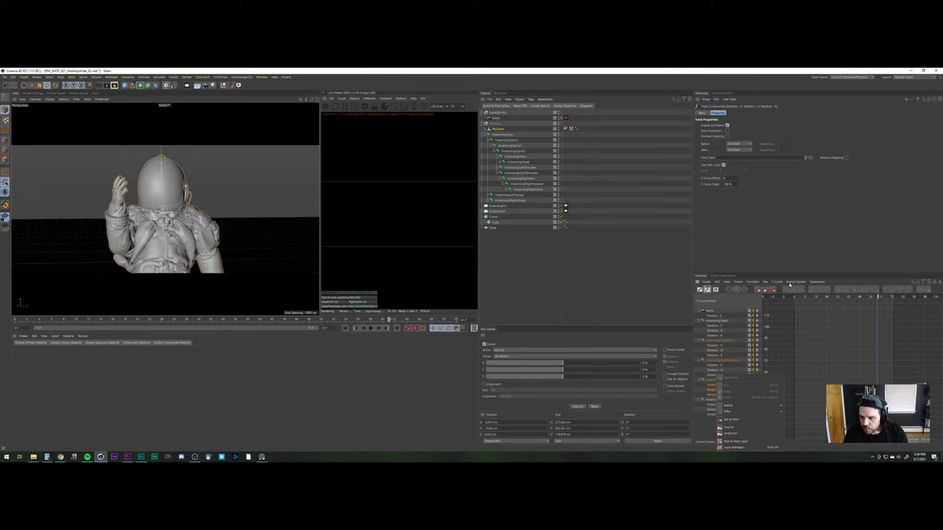
click(743, 283)
click(742, 282)
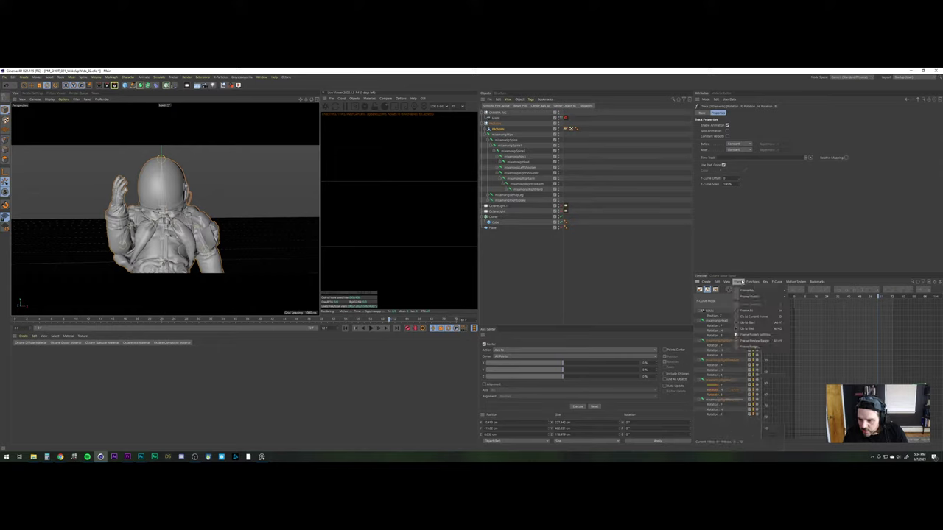
mouse_move(752, 283)
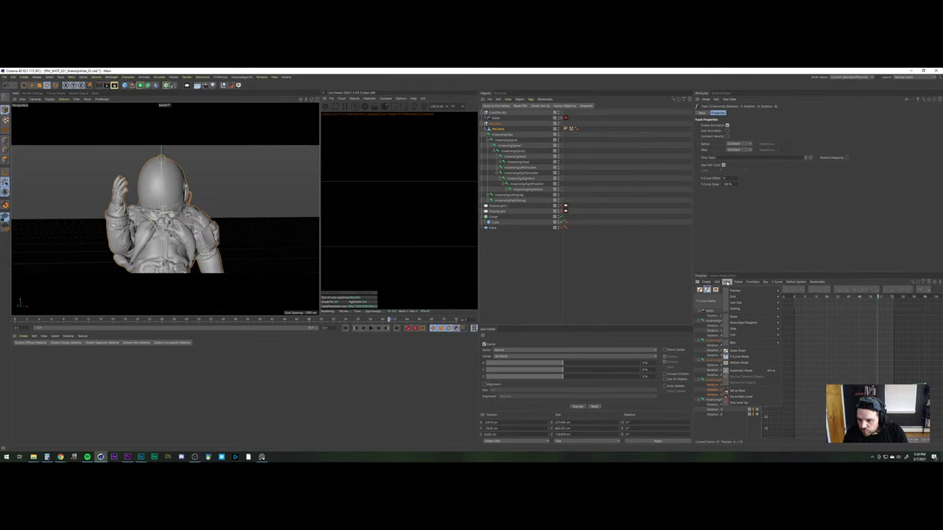
click(740, 357)
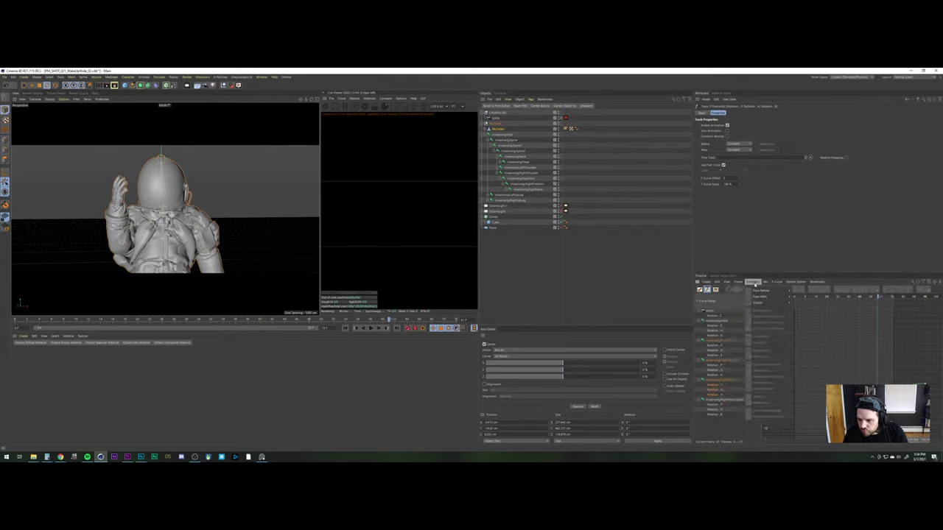
click(796, 283)
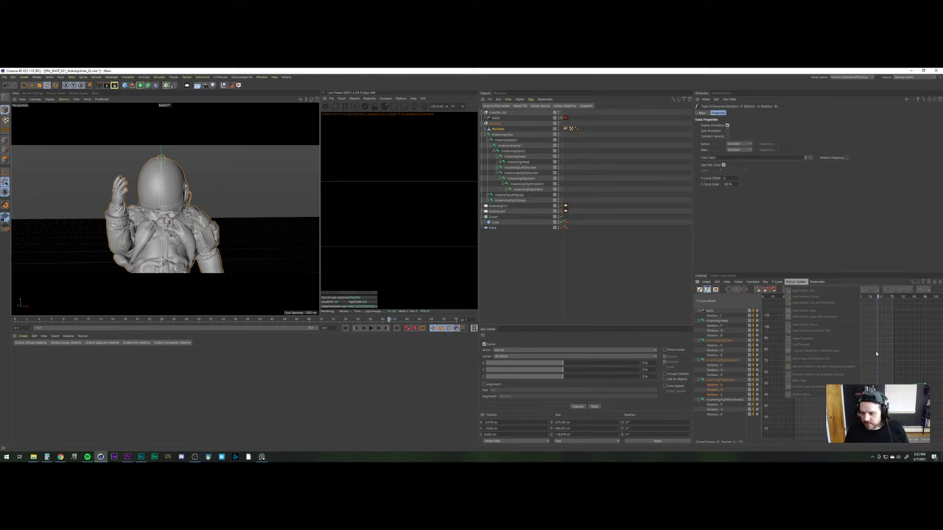
click(796, 281)
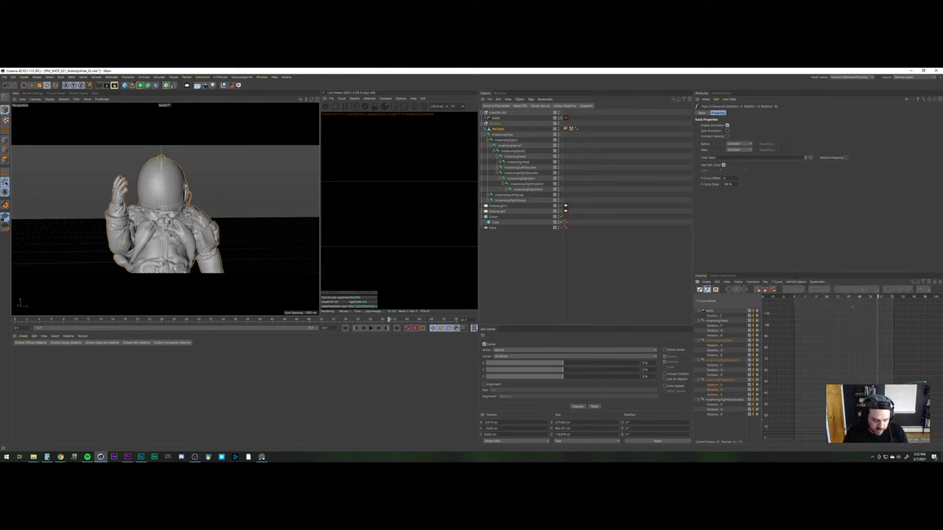
Delete the keys of the right hand's flat rotation curve in F-Curve mode
alt+middle_drag(853, 307, 829, 254)
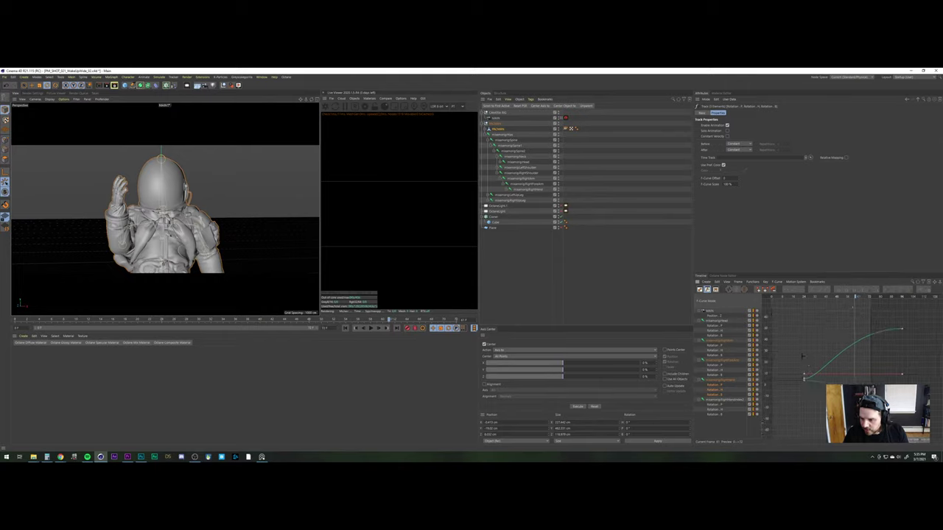
drag(802, 356, 782, 378)
click(842, 371)
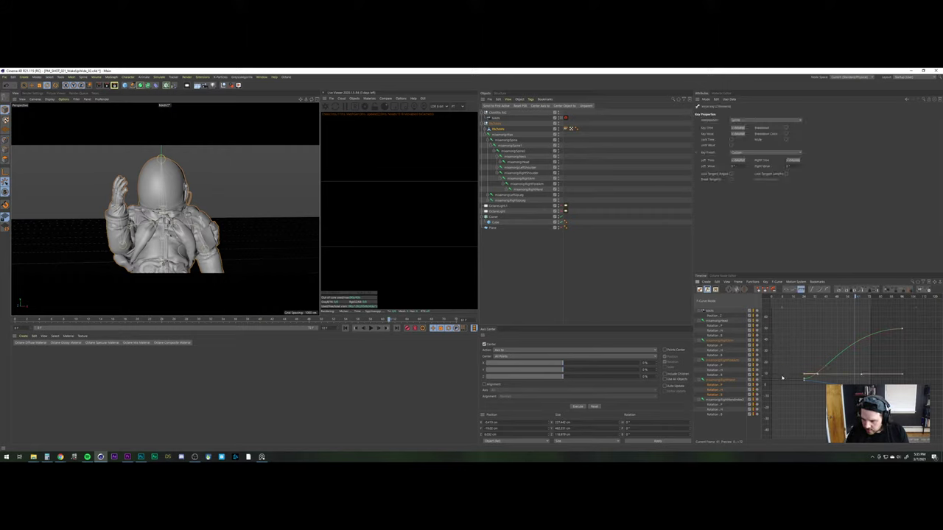
drag(806, 298, 828, 312)
click(867, 364)
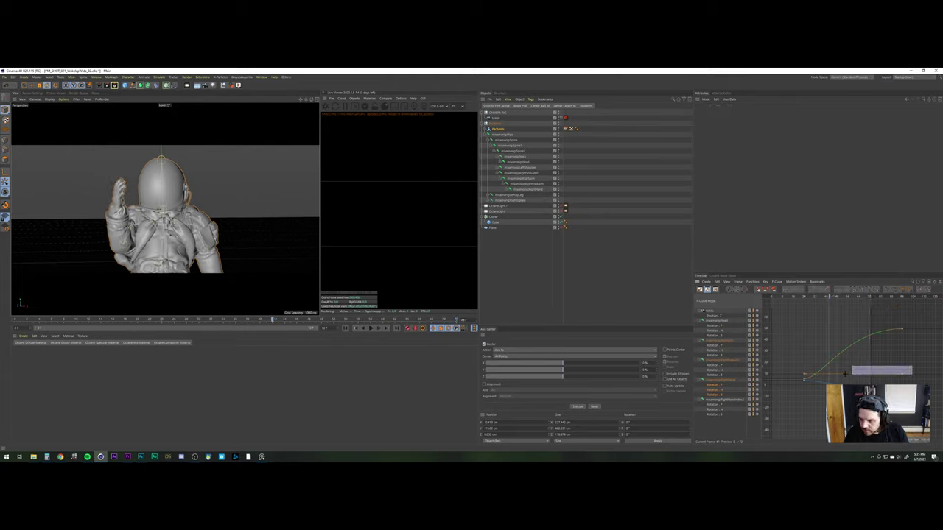
drag(845, 374, 784, 377)
key(Delete)
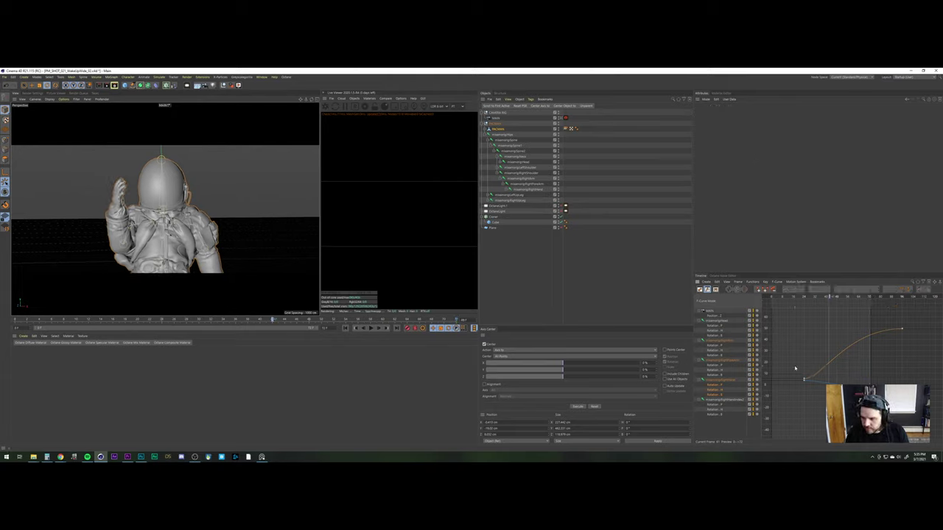
Move the right hand's starting rotation keys from about frame 24 to frame 0 and play the result
drag(803, 300, 804, 333)
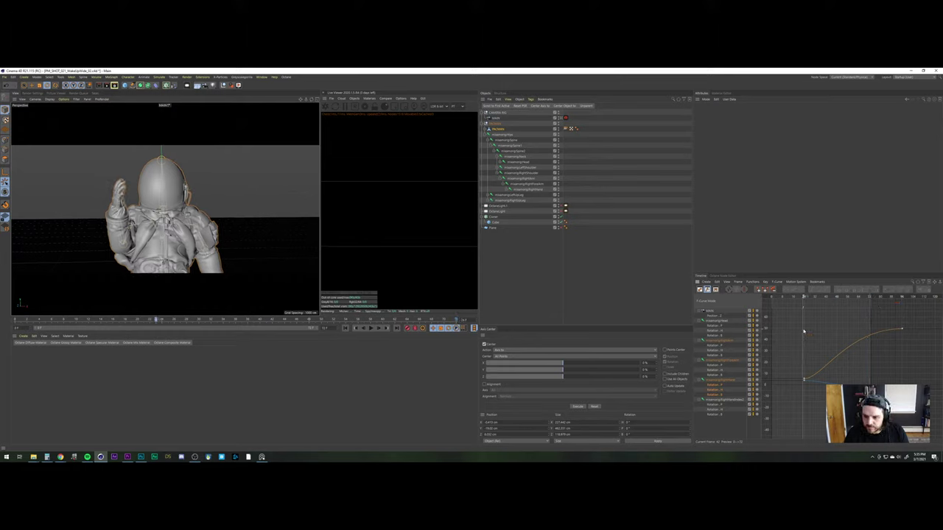
click(784, 383)
click(781, 382)
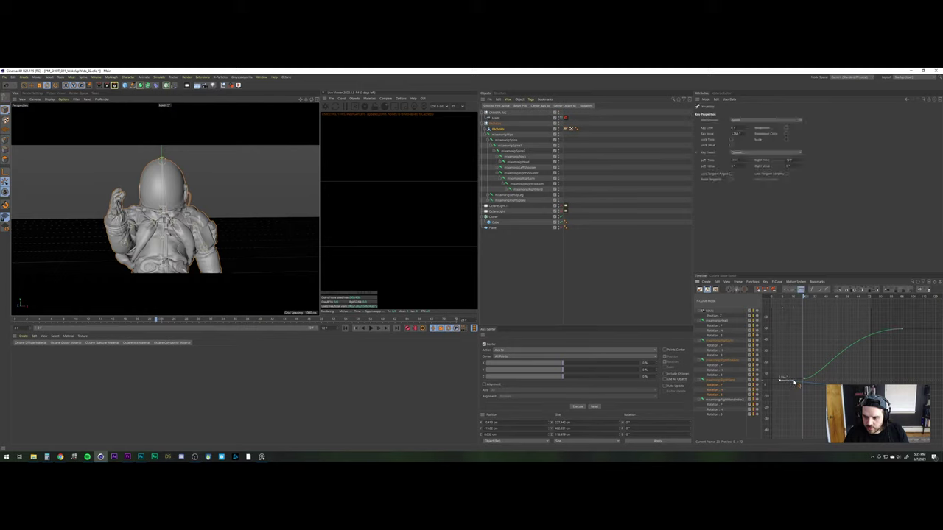
drag(779, 298, 772, 298)
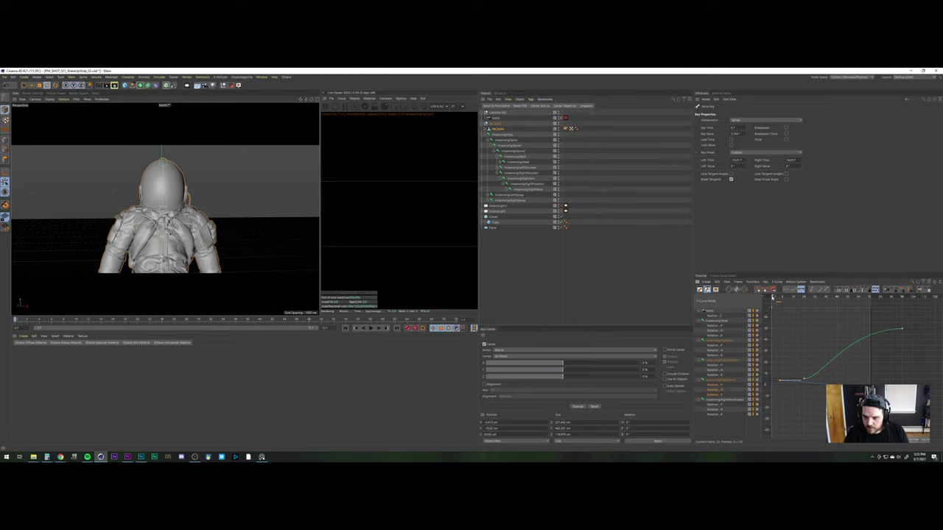
mouse_move(779, 381)
mouse_down()
mouse_move(806, 381)
mouse_move(777, 384)
mouse_up()
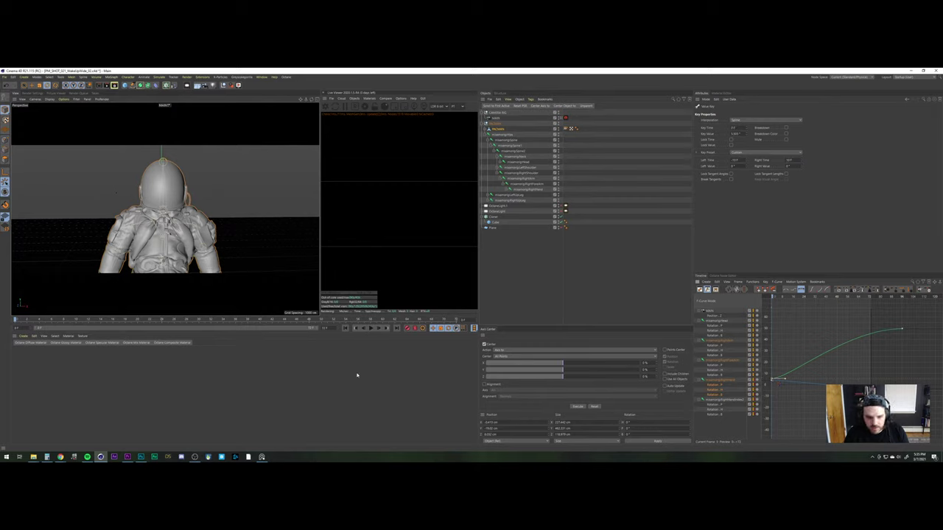
click(370, 328)
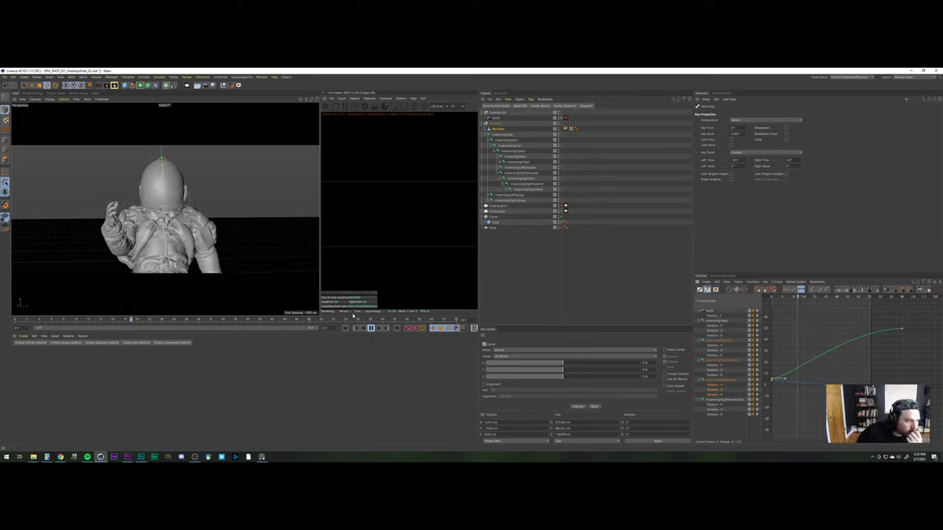
click(345, 328)
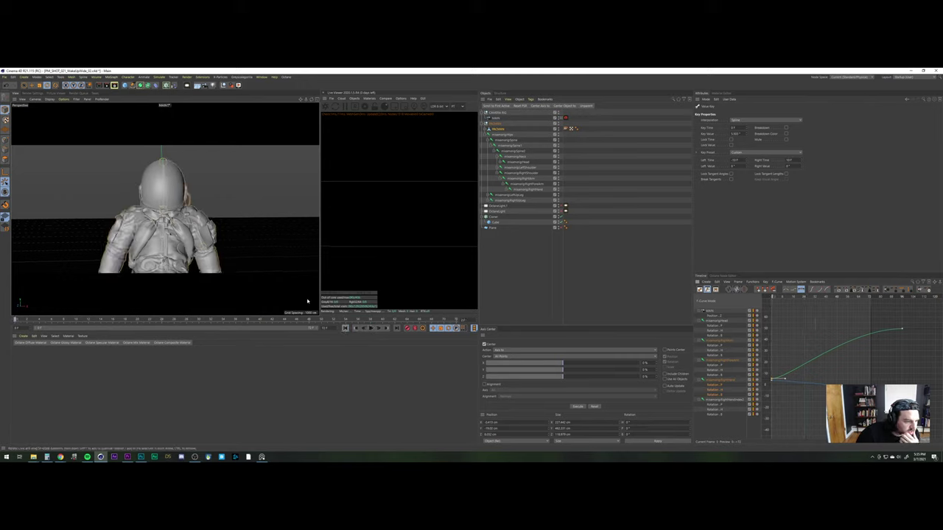
Try to lower the values of the head joint's rotation keys at frame 72
click(717, 322)
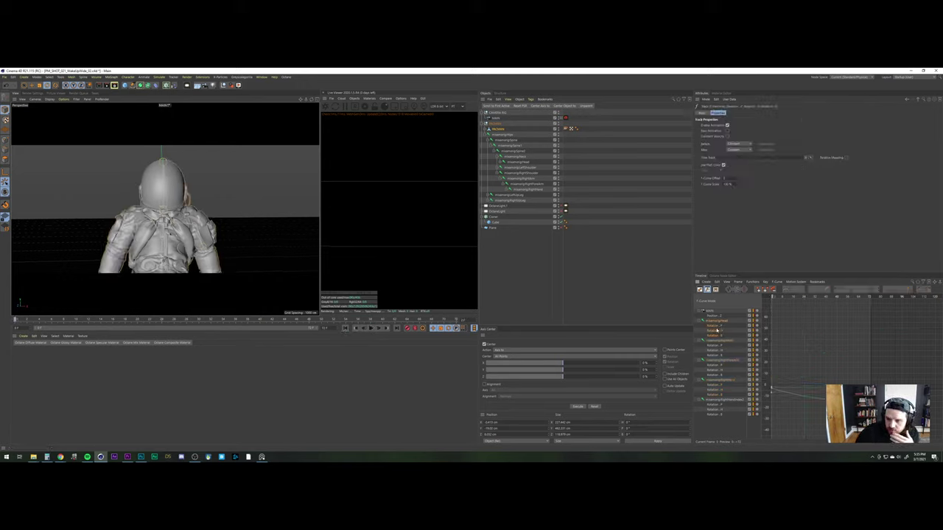
click(718, 332)
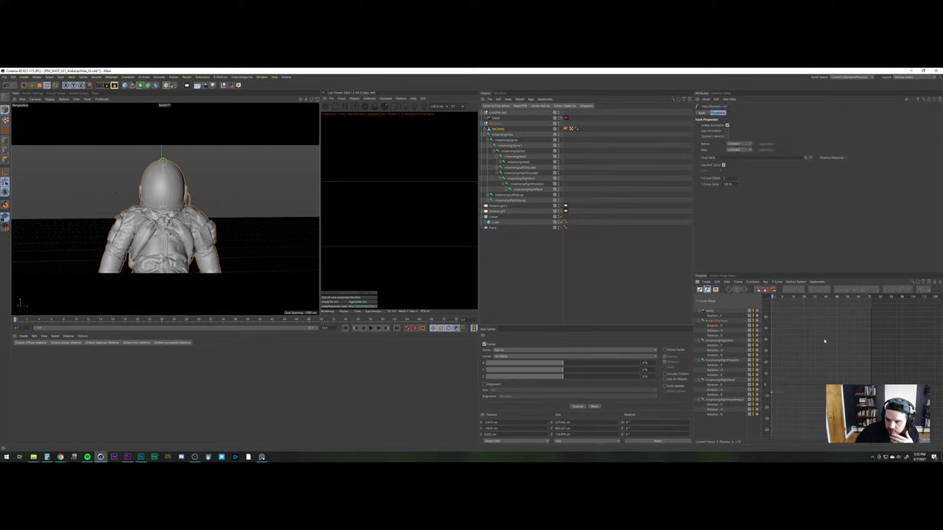
drag(825, 387, 760, 410)
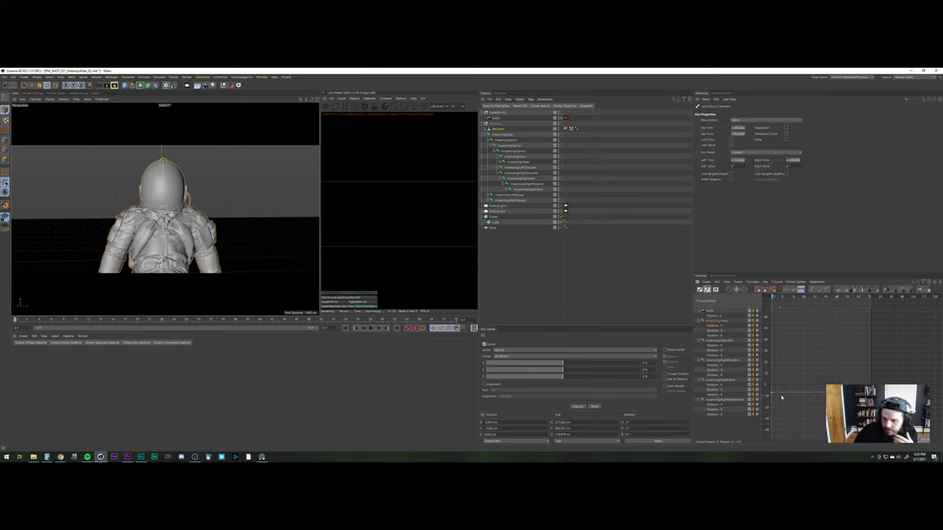
click(719, 333)
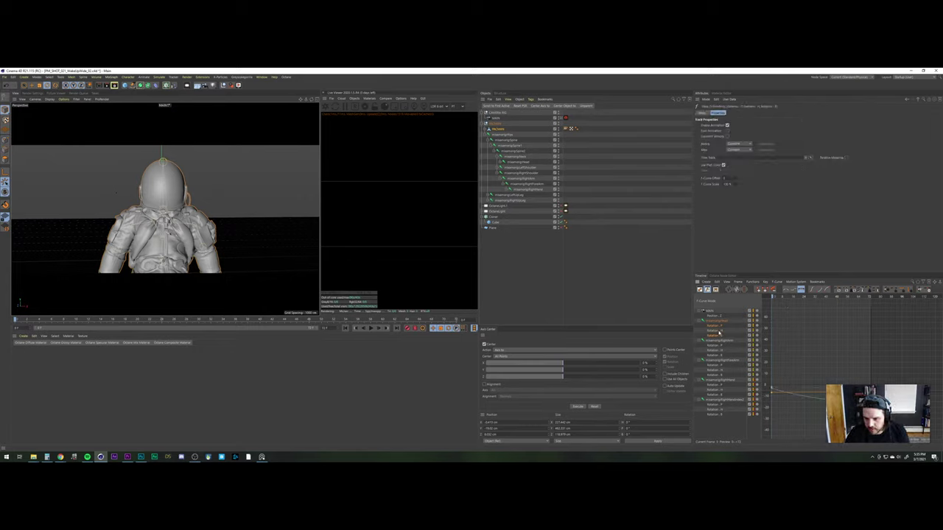
drag(800, 375, 758, 400)
drag(872, 386, 873, 411)
drag(867, 298, 875, 300)
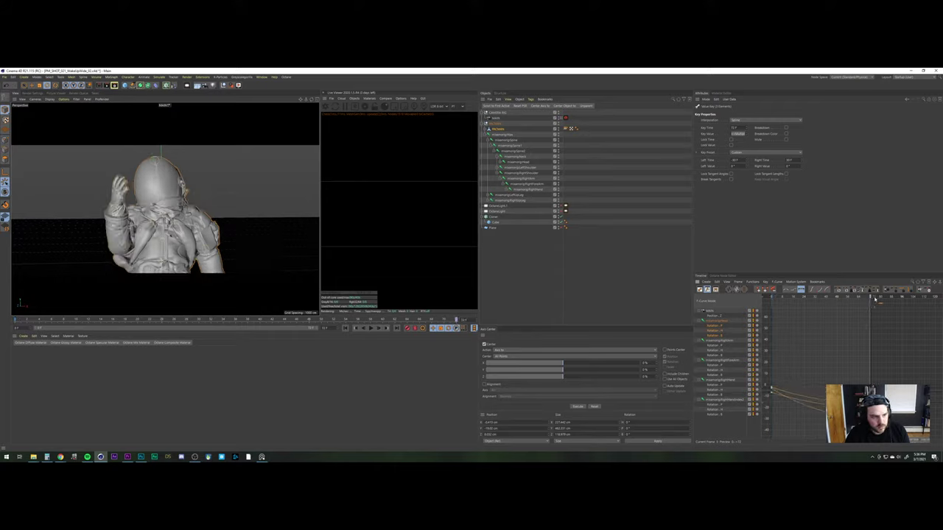
Undo the recent changes to the head's rotation keys and scrub back toward the start of the animation
key(ctrl+z)
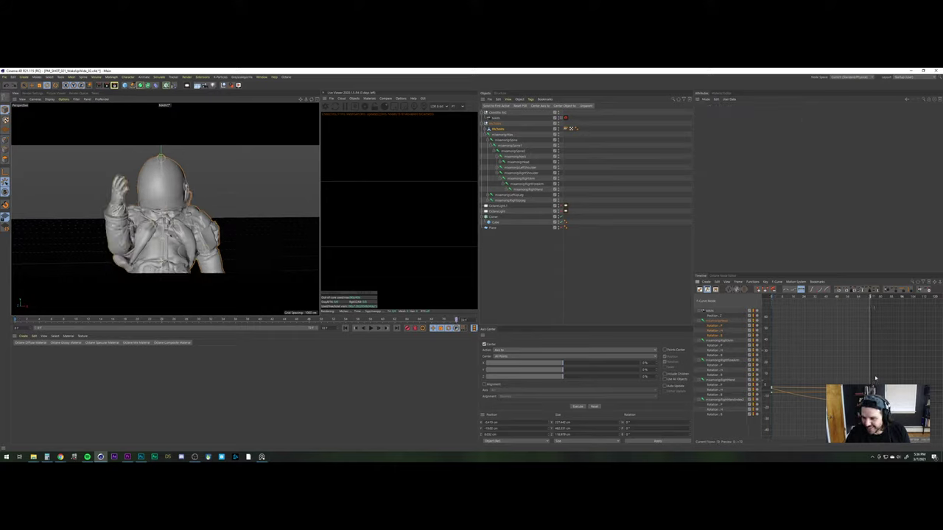
key(ctrl+z)
key(ctrl+z)
key(ctrl+z)
key(ctrl+z)
key(ctrl+z)
key(ctrl+z)
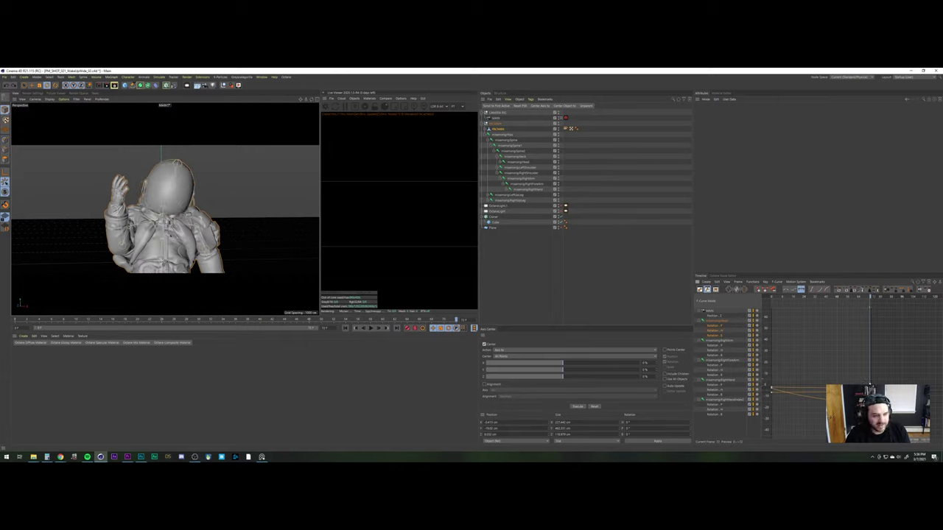
key(ctrl+z)
key(ctrl+z)
key(ctrl+z)
key(ctrl+z)
key(ctrl+z)
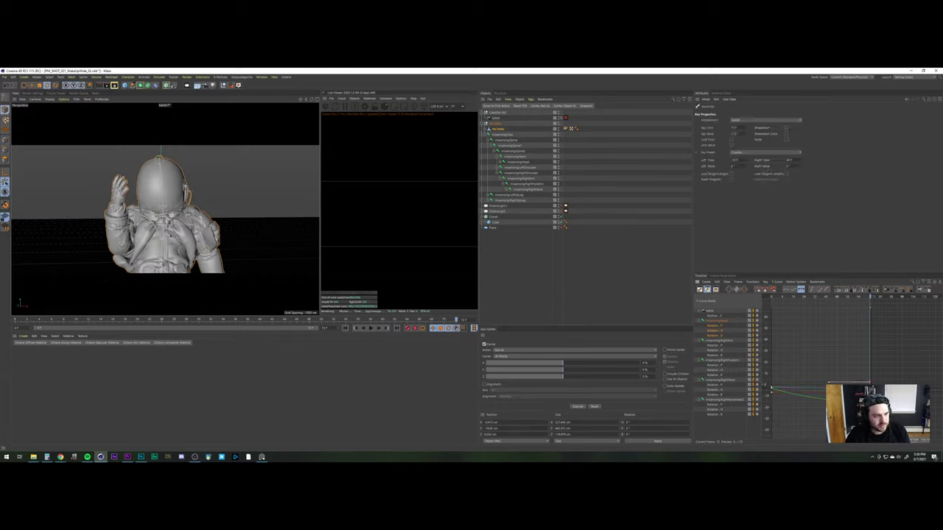
key(ctrl+z)
key(ctrl+z)
key(ctrl+z)
key(ctrl+z)
key(ctrl+z)
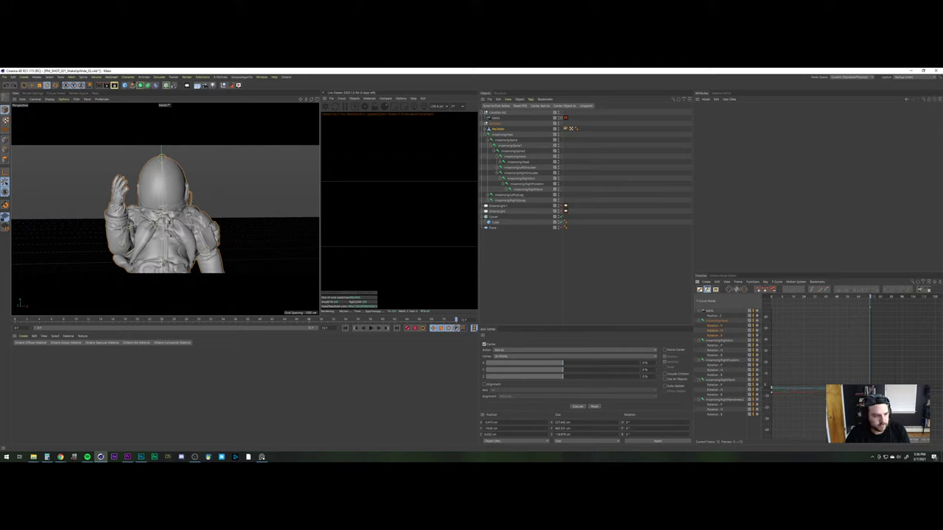
key(ctrl+z)
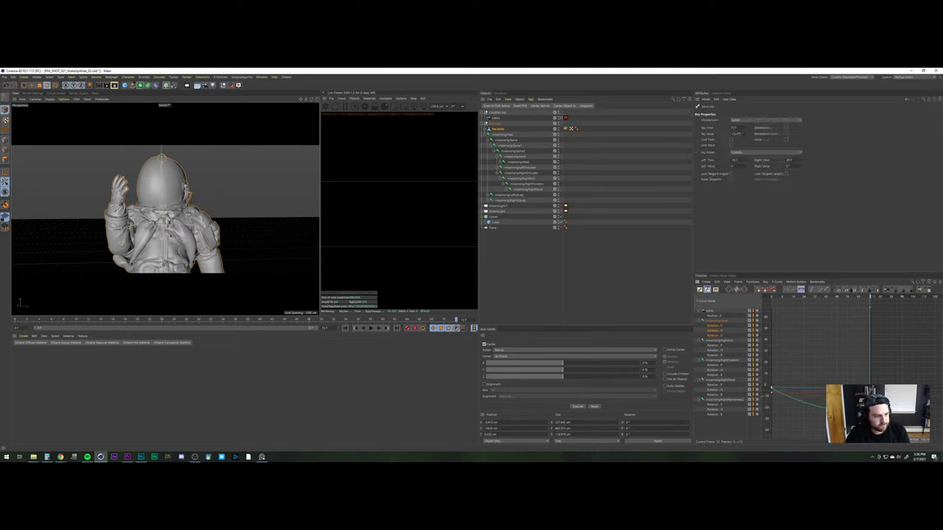
drag(860, 297, 783, 303)
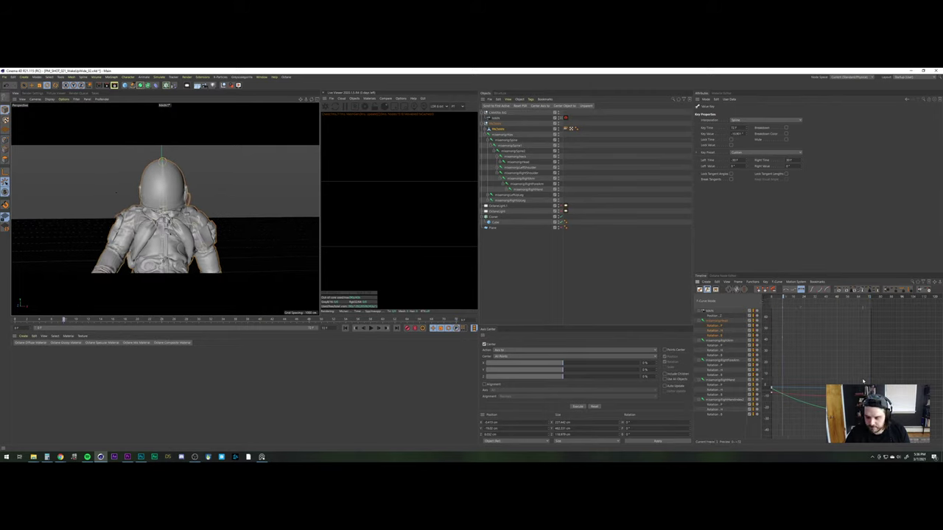
Try longer easing tangents on the head's rotation keys at frame 72, play the result, and undo the change
drag(861, 369, 884, 426)
drag(829, 389, 805, 390)
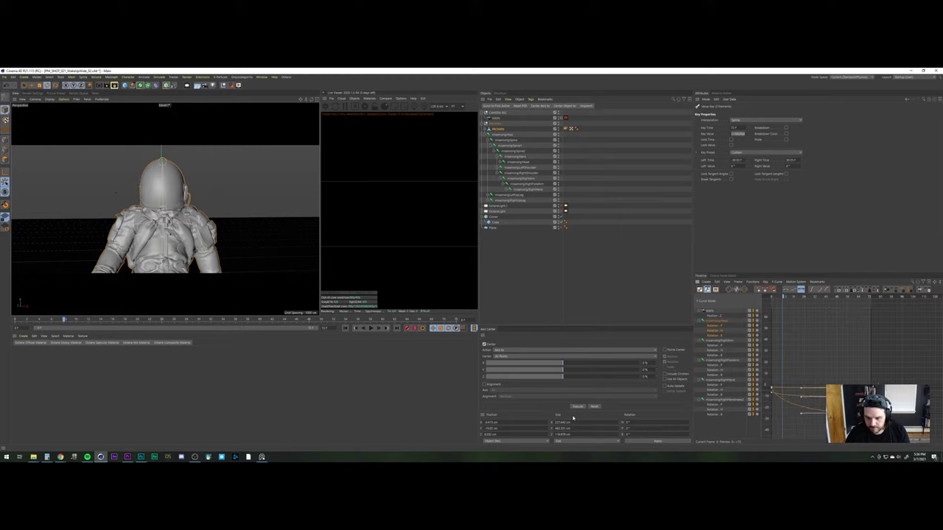
click(346, 328)
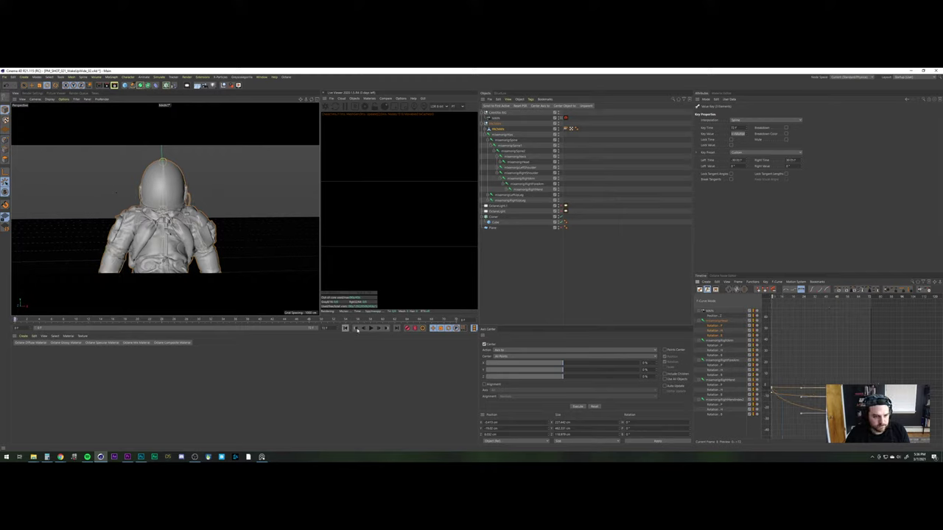
click(370, 327)
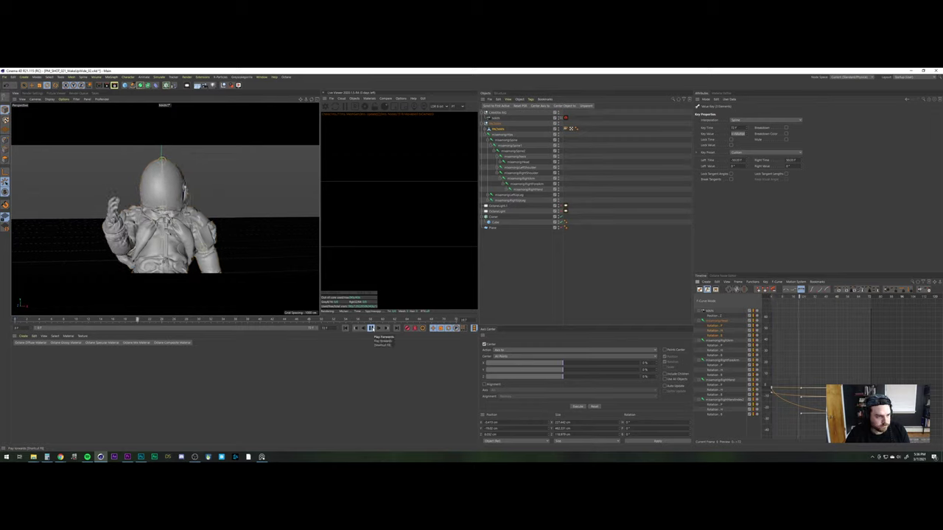
click(372, 328)
key(ctrl+z)
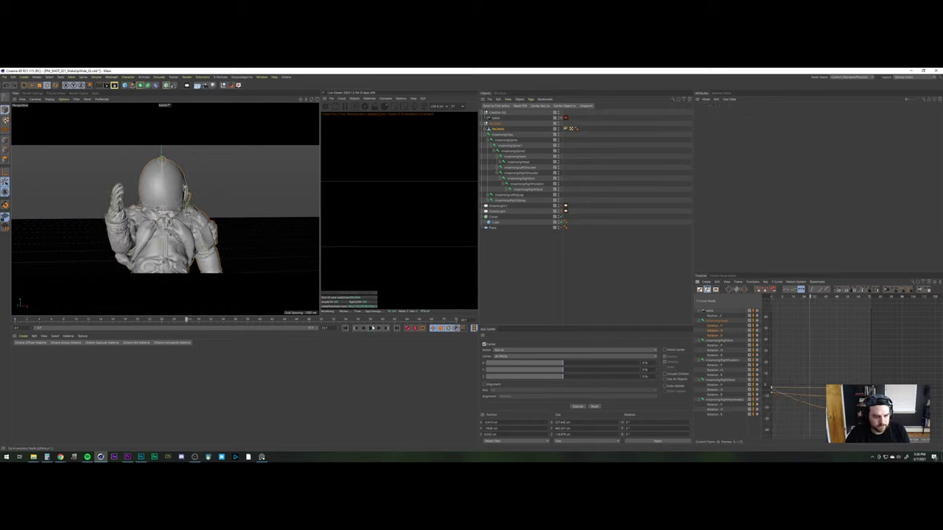
Replay the animation from the first frame several times to review the head turn and right arm raise
click(344, 328)
click(371, 328)
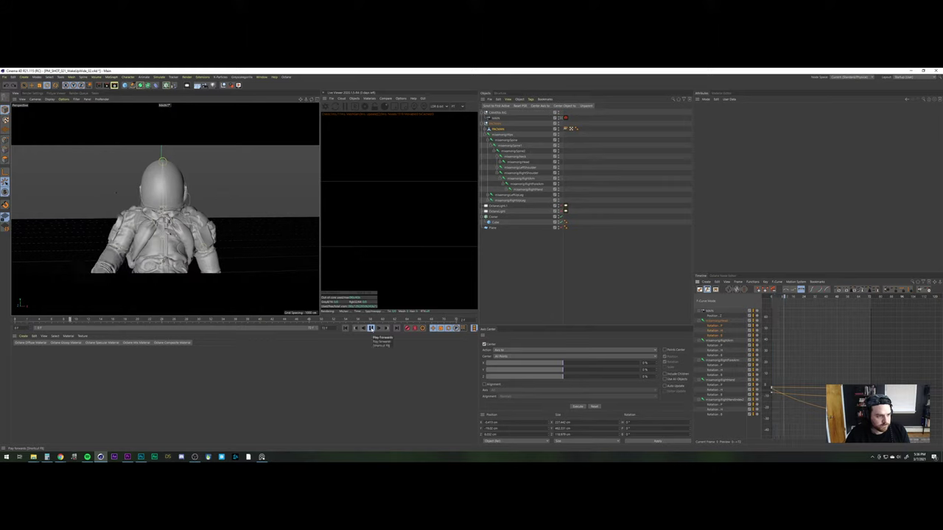
click(371, 328)
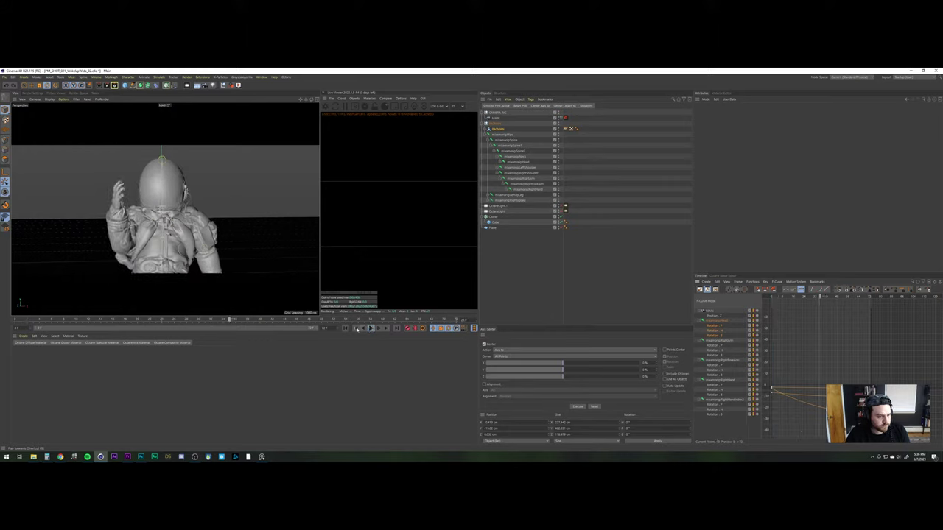
click(344, 328)
click(370, 328)
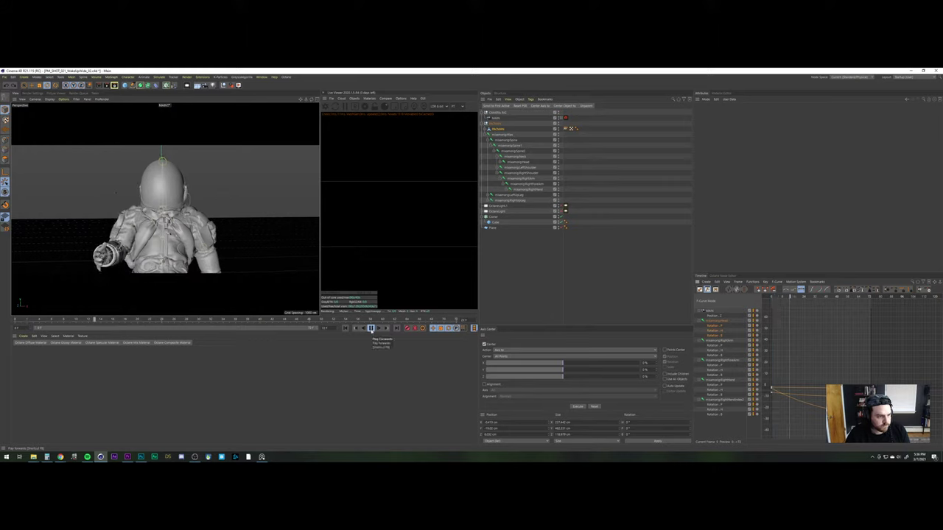
click(371, 330)
click(345, 328)
click(372, 328)
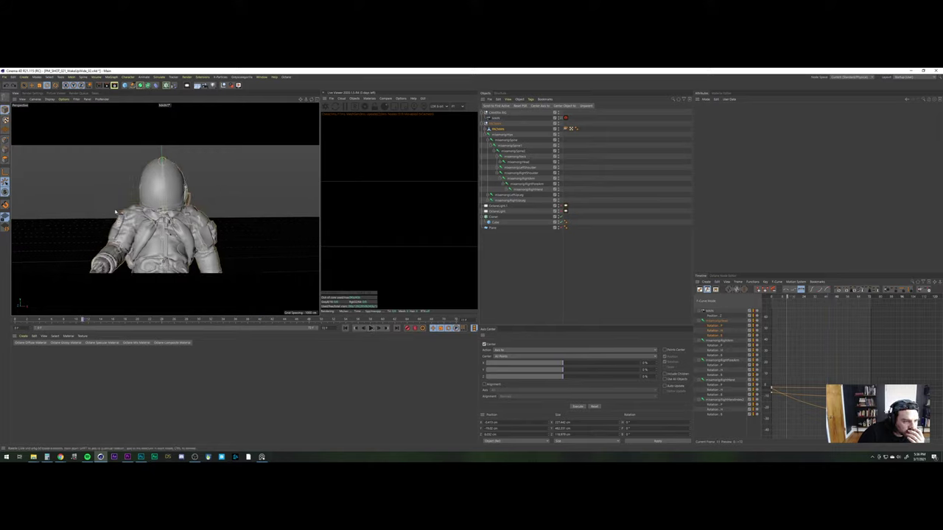
Examine the astronaut's pose through the default camera, then return to the scene camera and play the animation
click(560, 118)
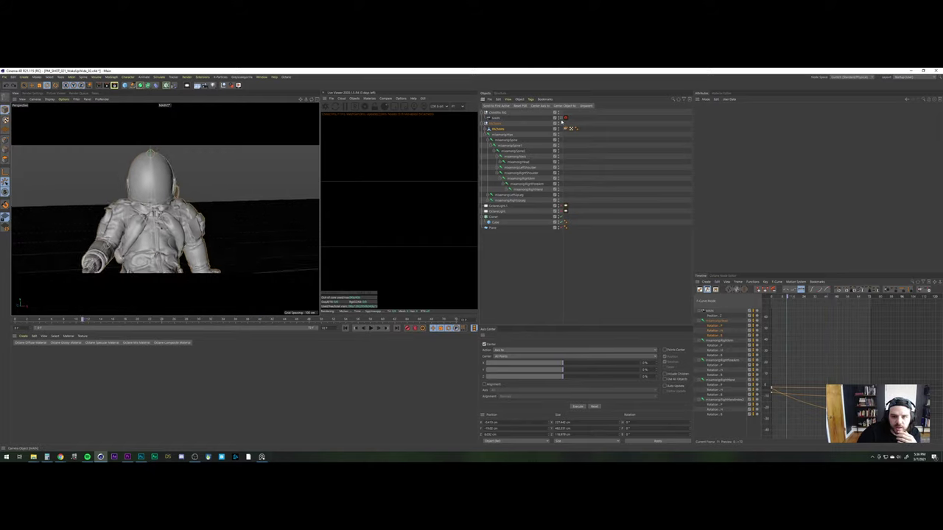
alt+right_drag(112, 199, 156, 163)
alt+drag(156, 163, 193, 193)
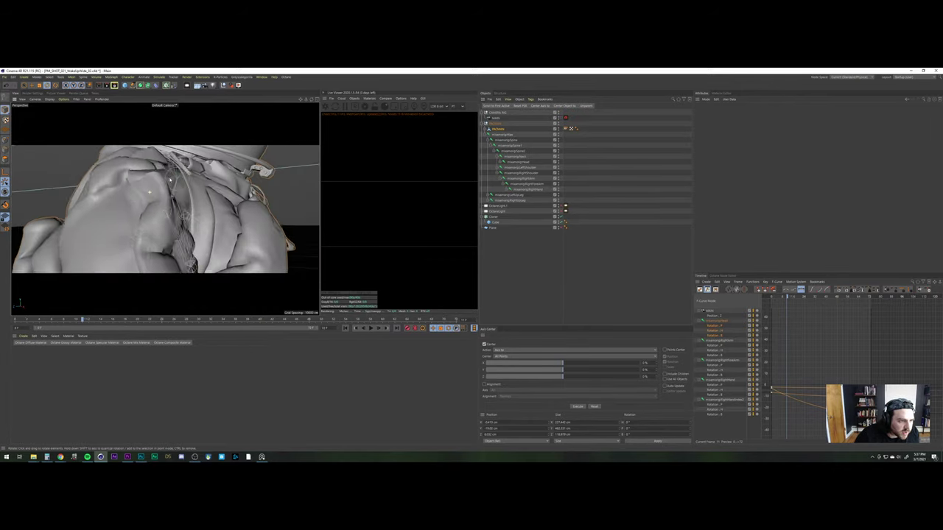
alt+right_drag(149, 192, 197, 209)
alt+drag(197, 208, 225, 202)
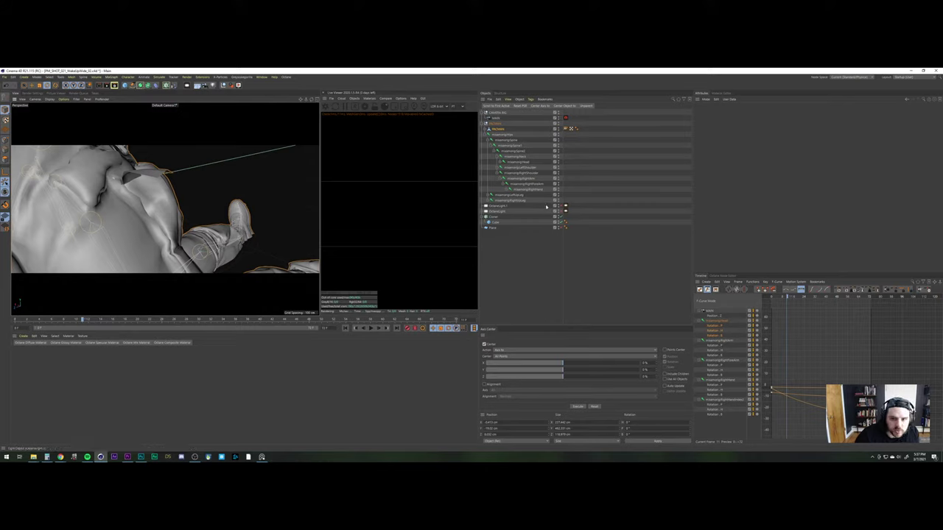
click(500, 128)
key(o)
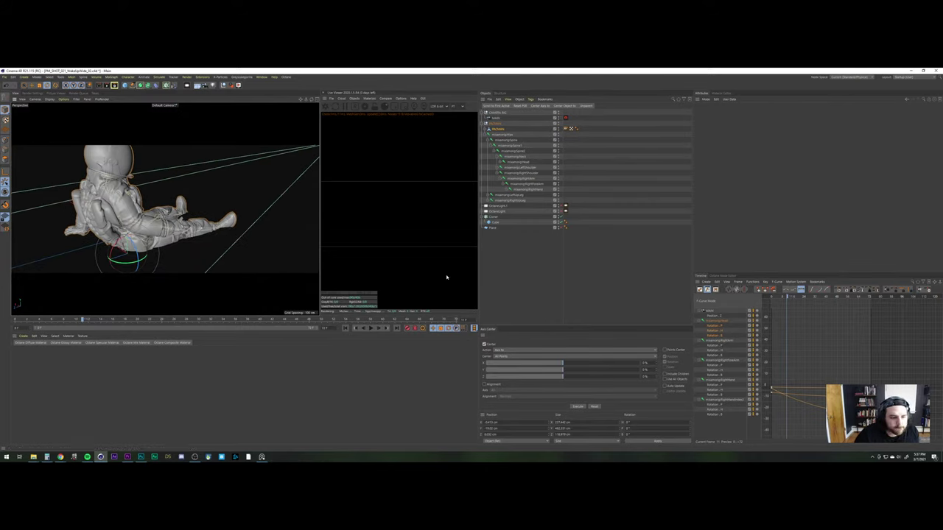
click(565, 118)
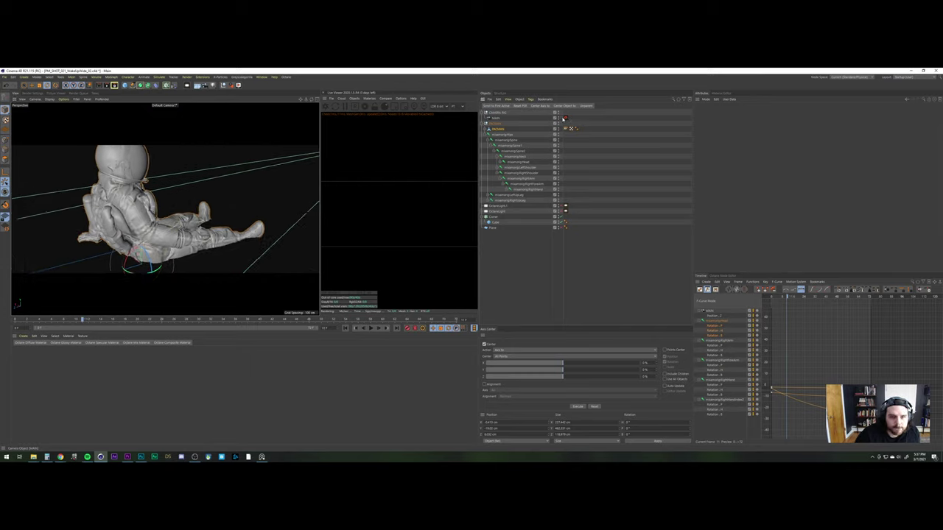
click(371, 329)
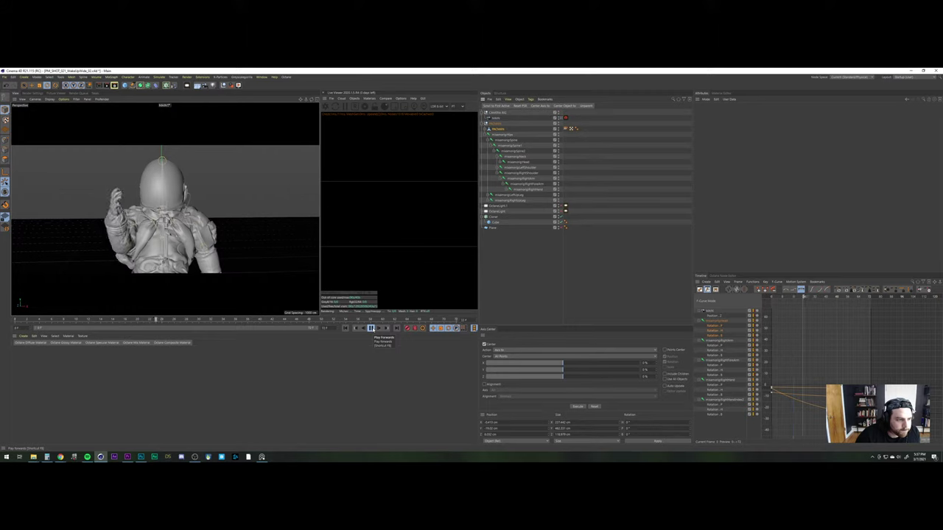
click(372, 329)
click(345, 329)
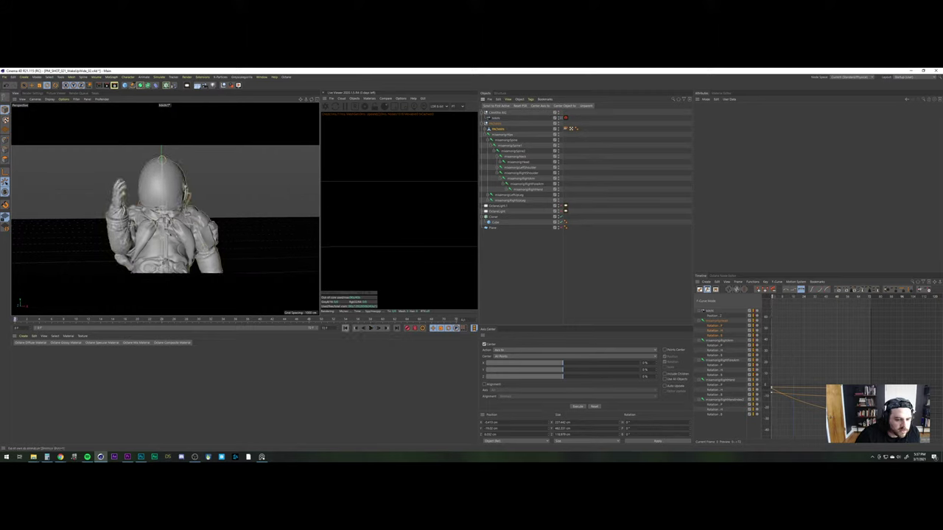
Try to rotate the left shoulder joint slightly at frame 0
click(183, 222)
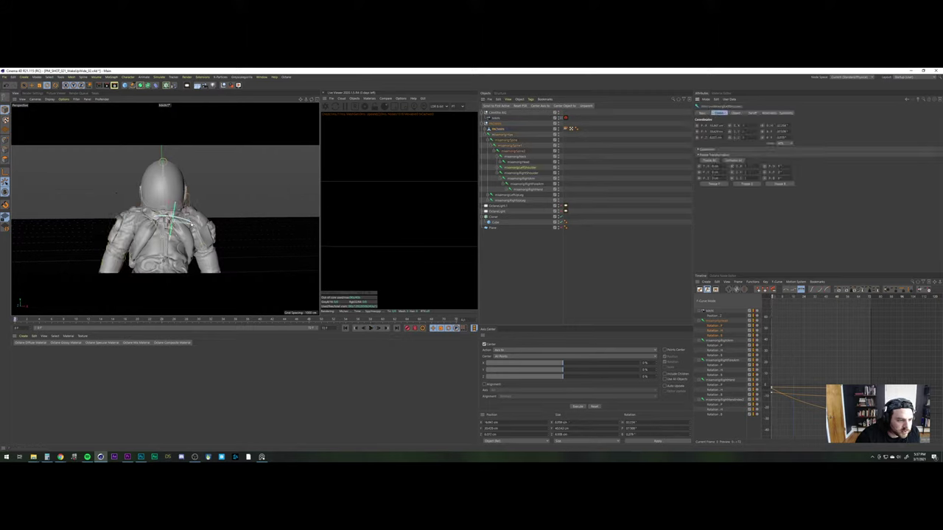
drag(189, 222, 187, 222)
key(r)
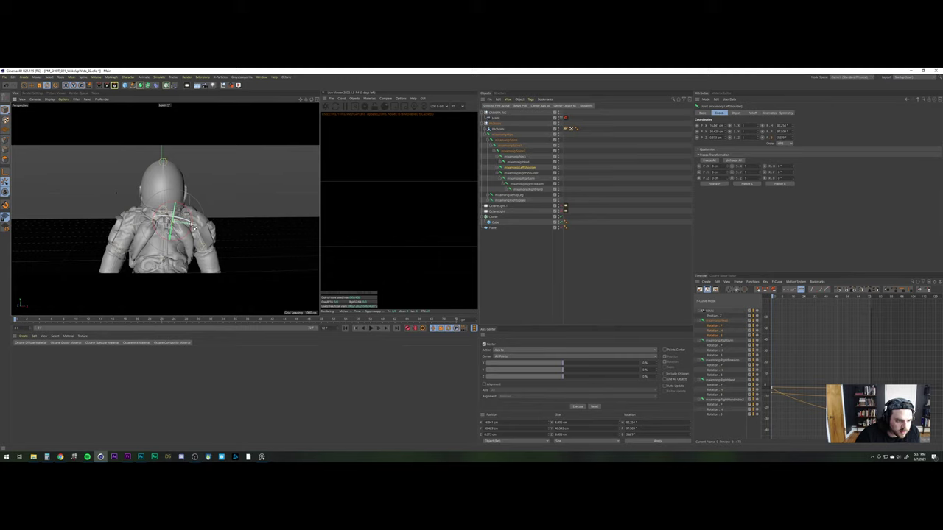
click(168, 249)
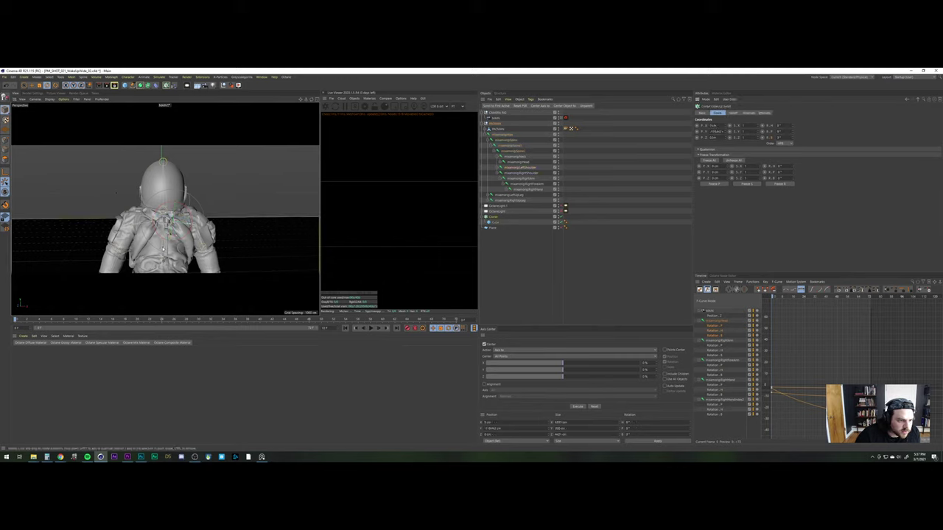
Select the Spine1 joint, adjust its pitch rotation slightly and keyframe only that rotation at frame 0
click(164, 252)
drag(163, 240, 164, 242)
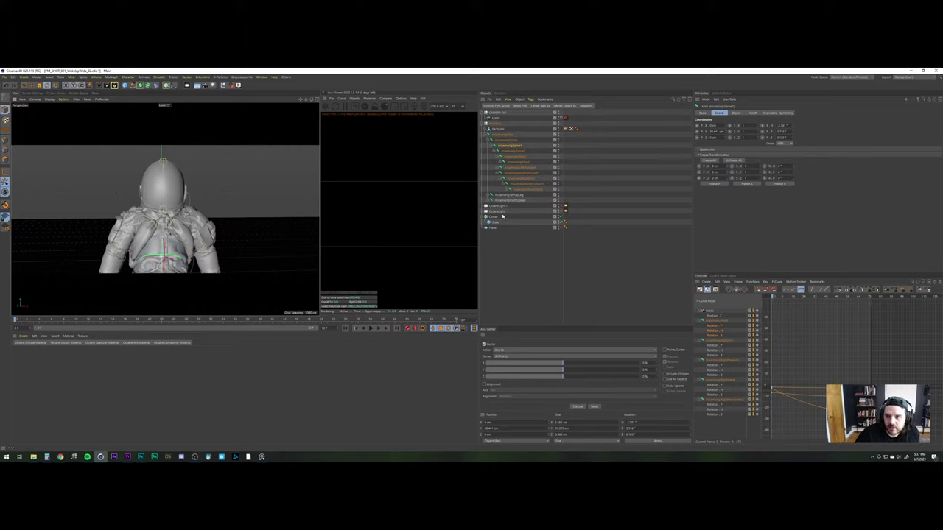
click(793, 138)
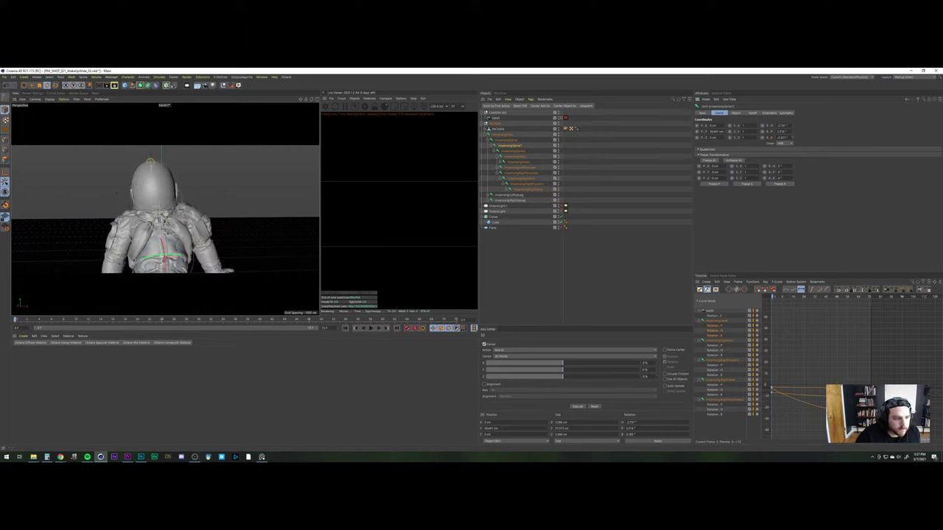
click(791, 133)
drag(794, 134, 794, 142)
click(762, 132)
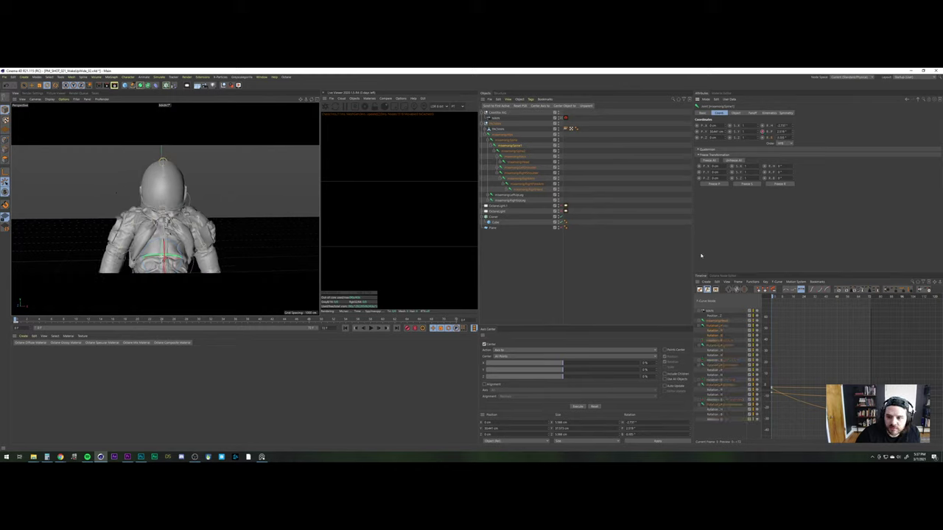
Keyframe a slightly higher pitch rotation for the Spine1 joint at frame 72
click(700, 325)
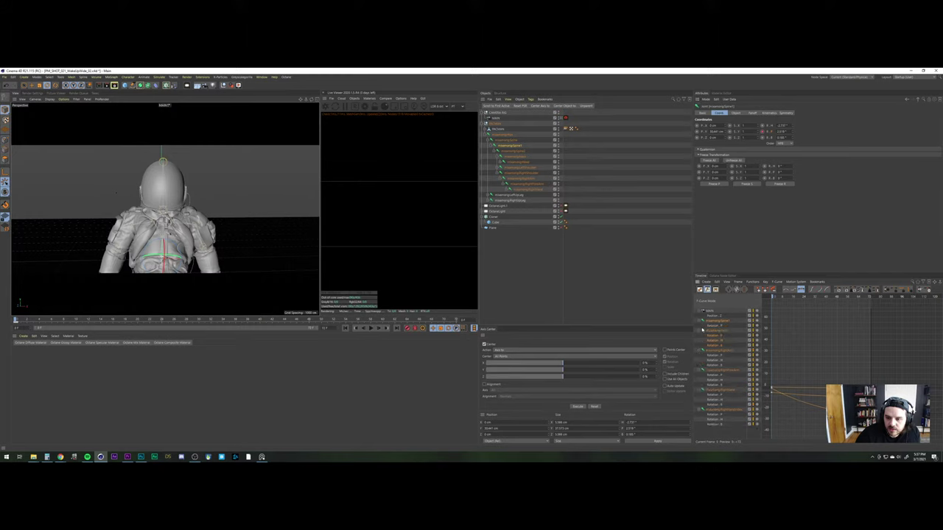
click(702, 325)
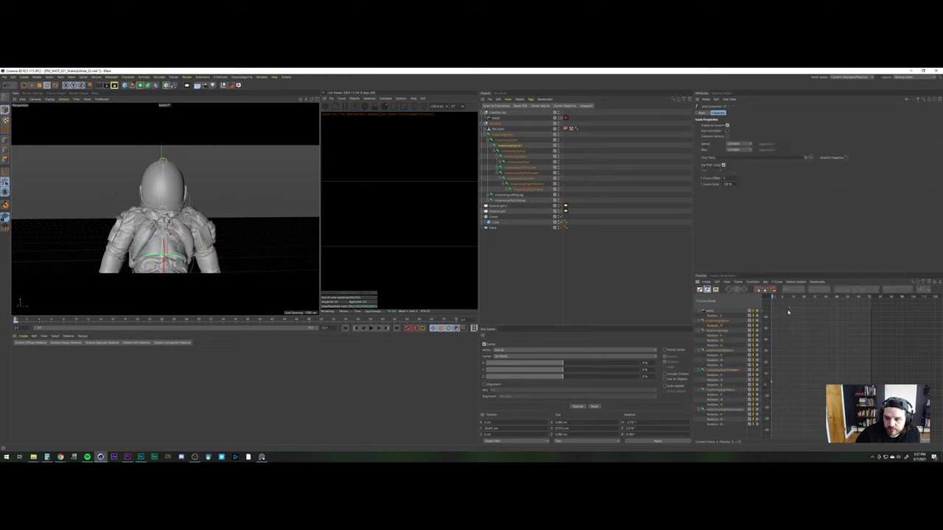
drag(772, 296, 871, 300)
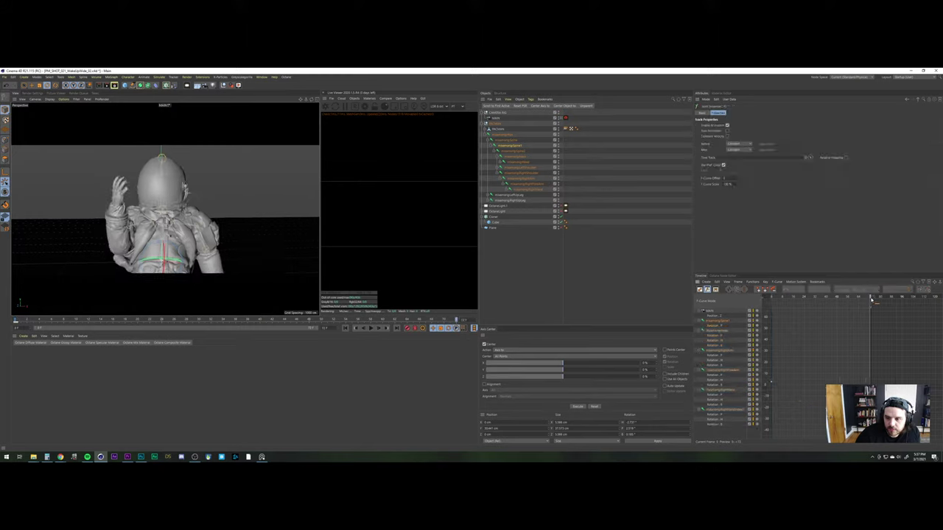
click(527, 147)
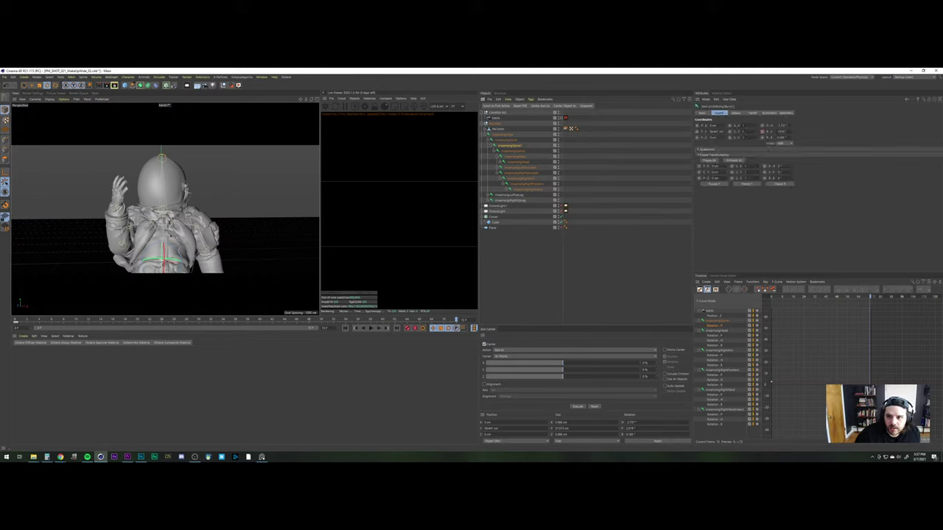
drag(792, 133, 792, 133)
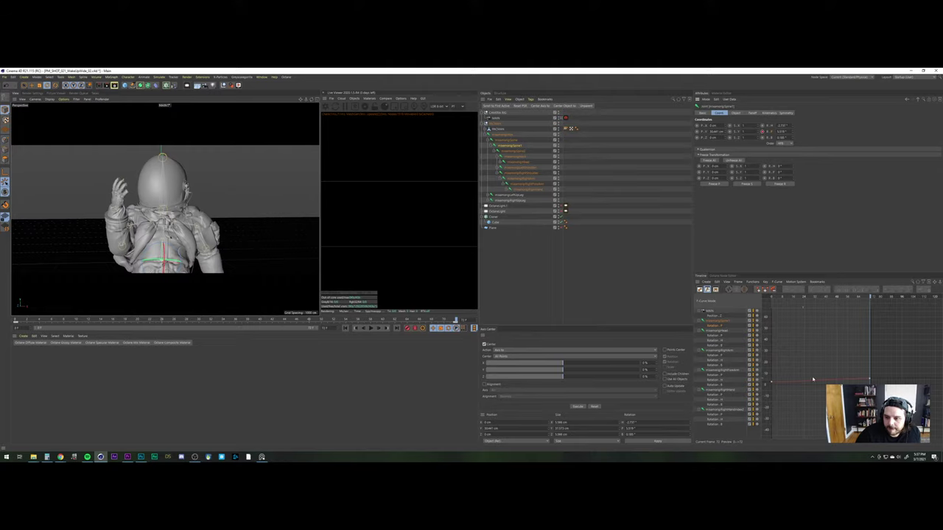
Set both Spine1 pitch rotation keys to linear interpolation and play the result
drag(880, 366, 765, 402)
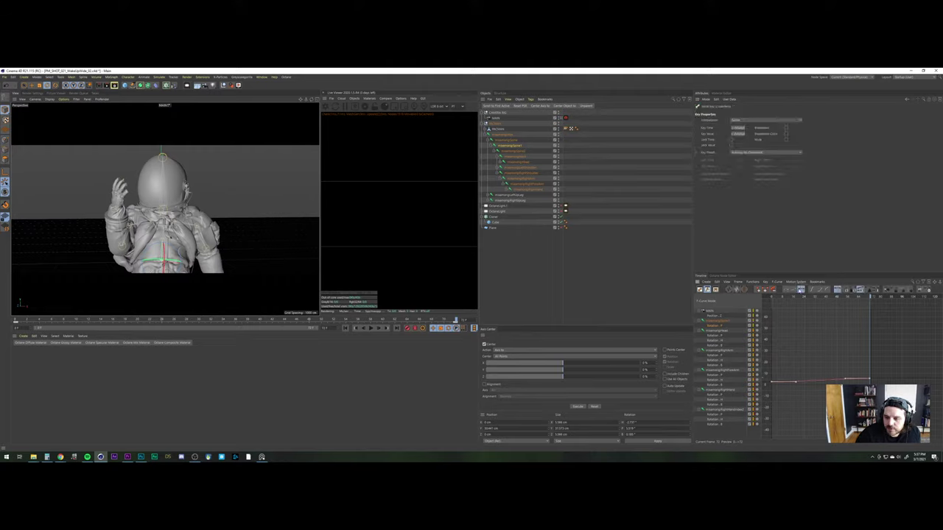
click(371, 330)
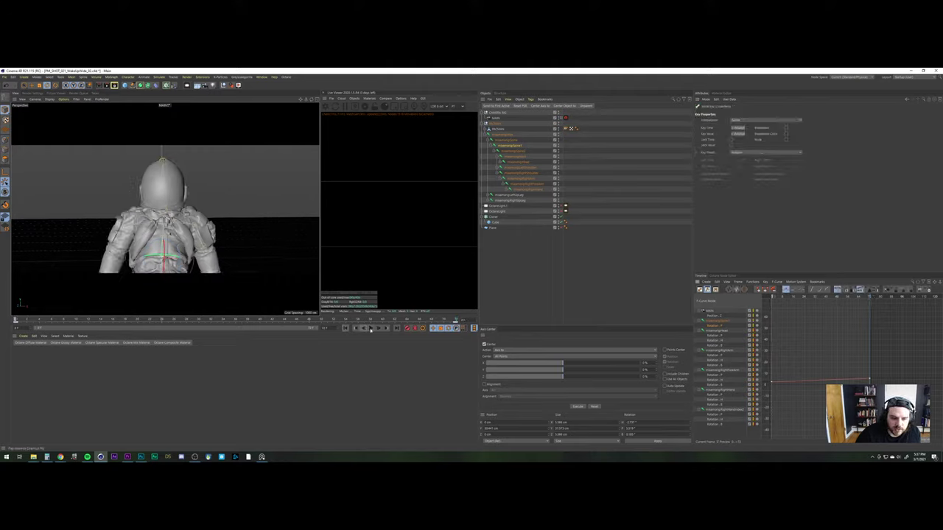
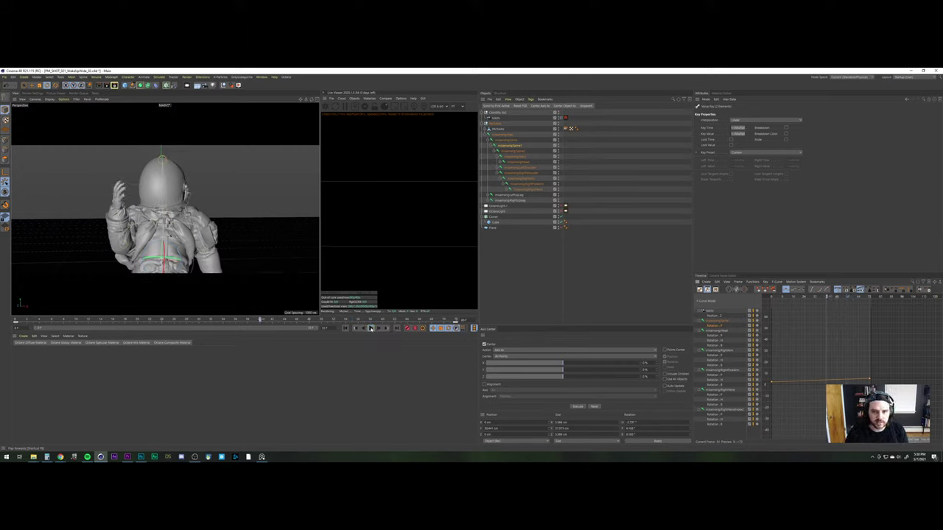
click(370, 328)
Leave the scene camera and examine the astronaut's helmet, collar and shoulders up close
click(561, 118)
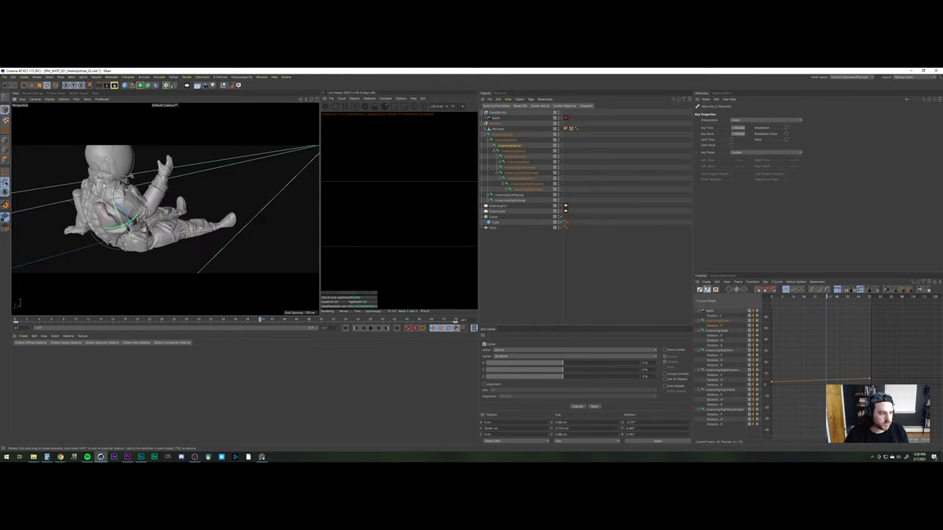
scroll(118, 221, down, 2)
mouse_move(103, 221)
alt+mouse_down()
mouse_move(125, 231)
mouse_move(189, 225)
mouse_move(30, 199)
mouse_move(112, 233)
alt+mouse_up()
scroll(237, 223, up, 6)
alt+drag(237, 213, 221, 225)
click(190, 217)
scroll(177, 212, up, 4)
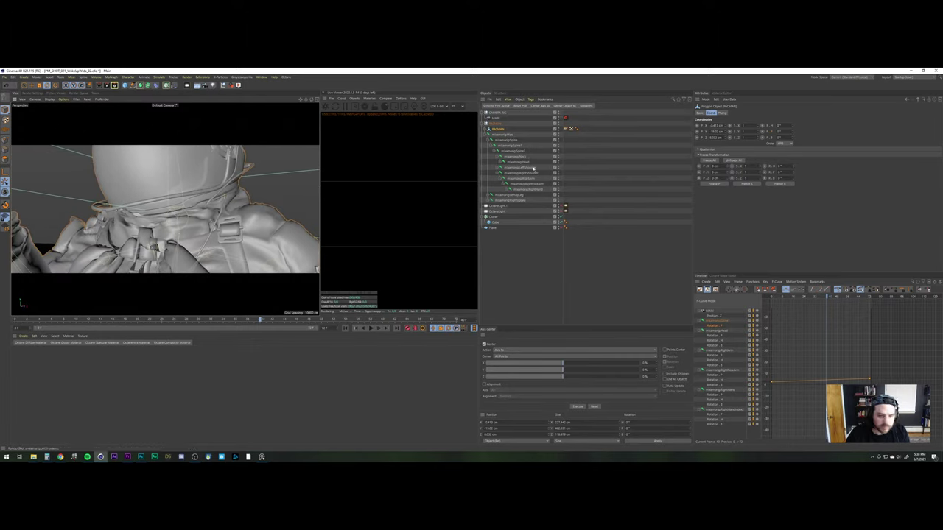
Delete the hose polygons running from the side of the helmet down to the shoulder on the astronaut mesh
click(485, 130)
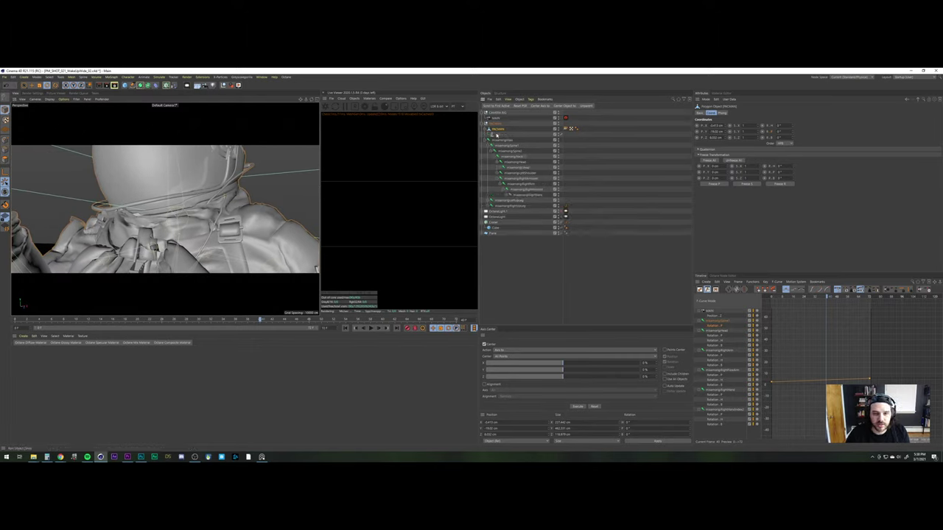
click(496, 134)
click(498, 129)
click(5, 159)
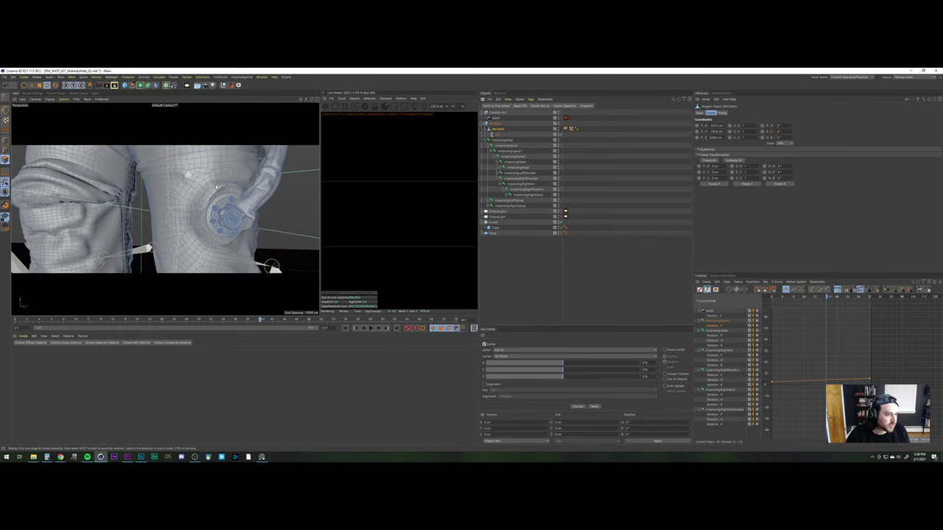
scroll(251, 190, down, 7)
alt+middle_drag(251, 190, 232, 324)
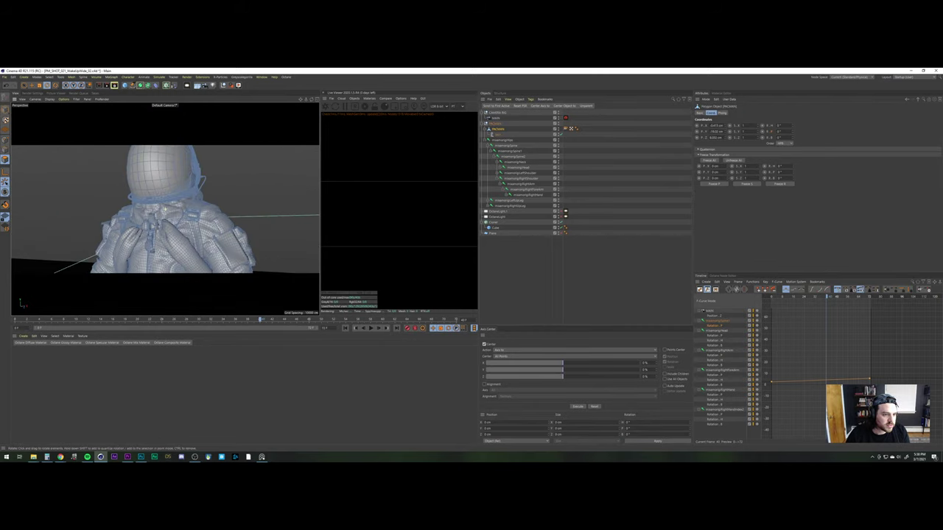
alt+middle_drag(191, 186, 186, 206)
alt+right_drag(184, 207, 206, 172)
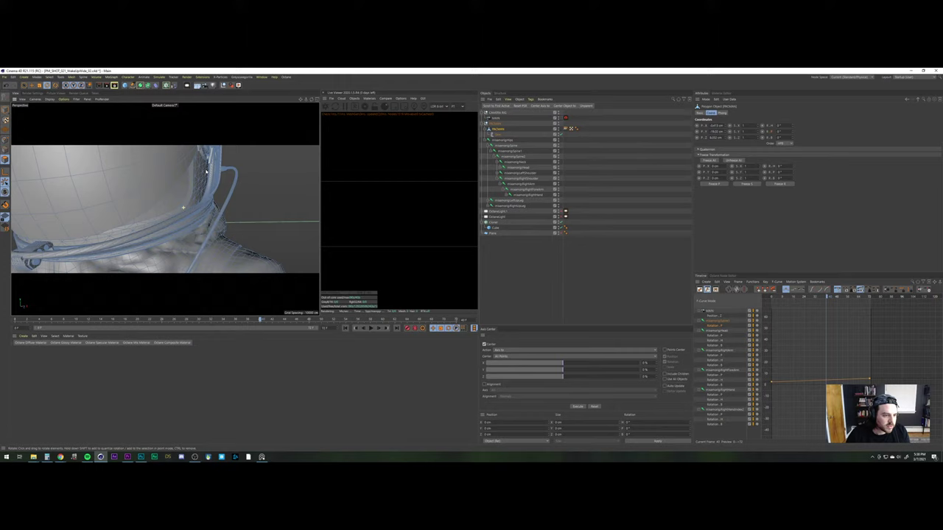
click(228, 200)
click(229, 200)
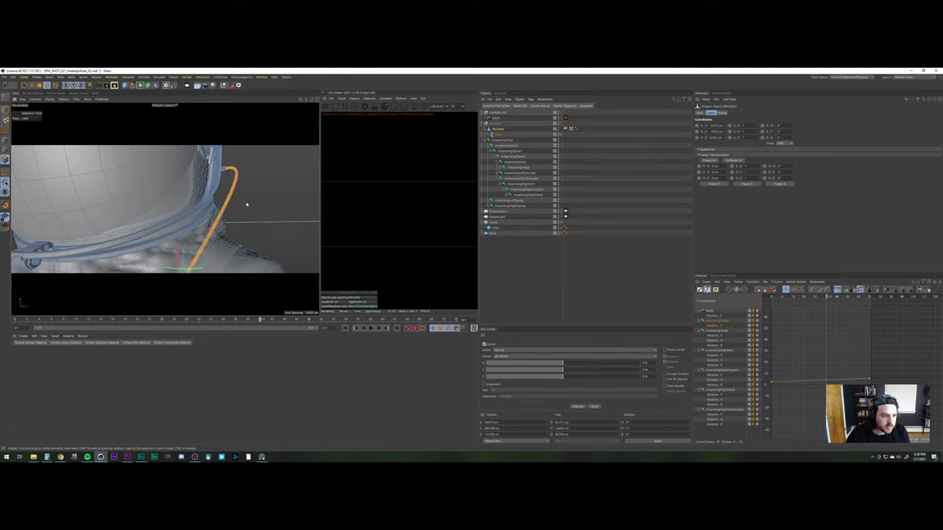
alt+right_drag(132, 194, 116, 232)
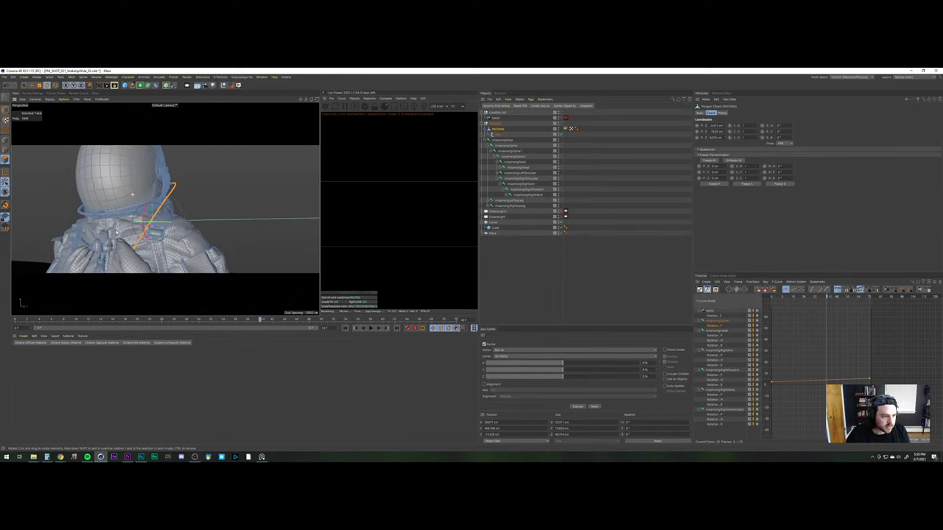
key(Delete)
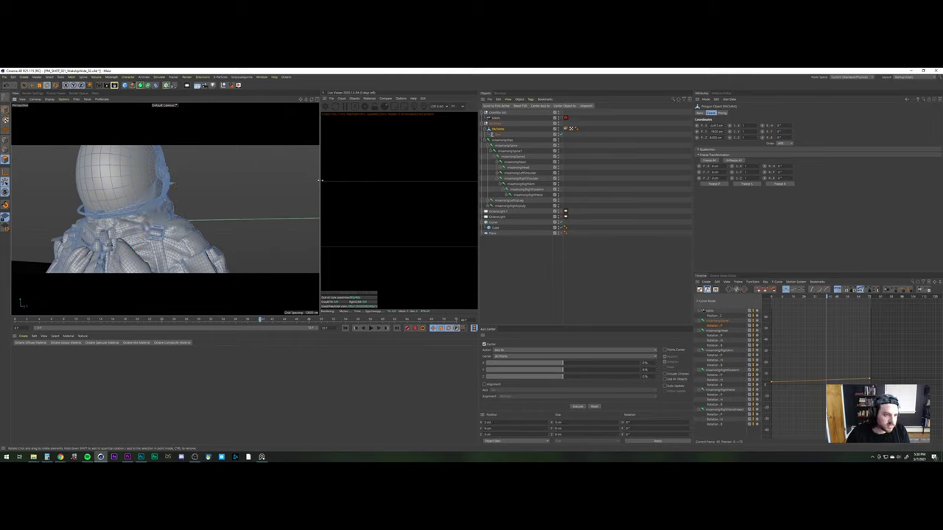
Clear the selection, return to the scene camera and play the animation from the first frame
click(556, 267)
click(561, 118)
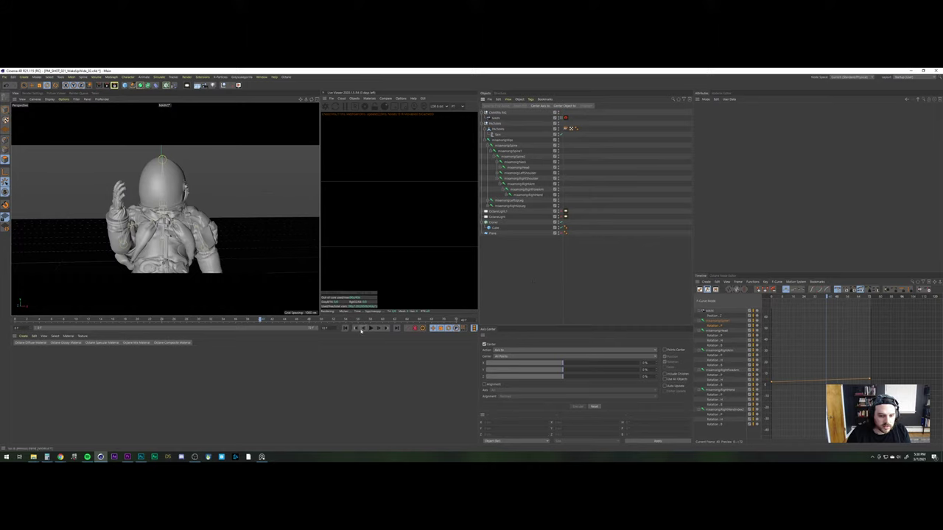
click(346, 329)
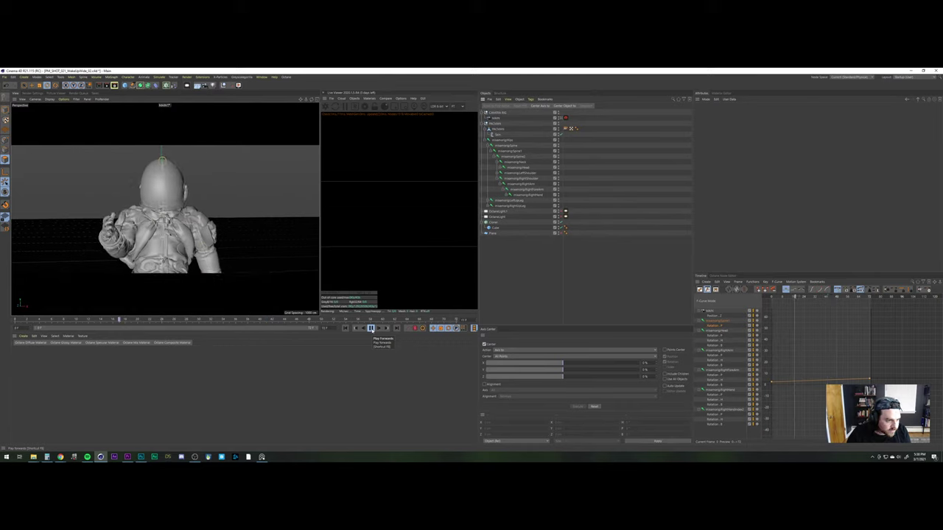
click(372, 330)
Raise the final Spine1 pitch rotation key at frame 72 on its curve and play the result from the start
click(397, 328)
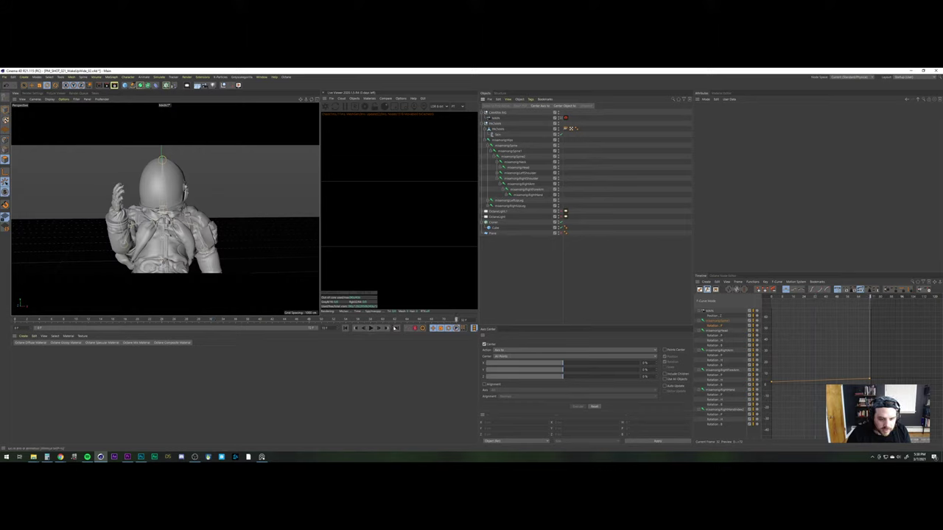
click(889, 374)
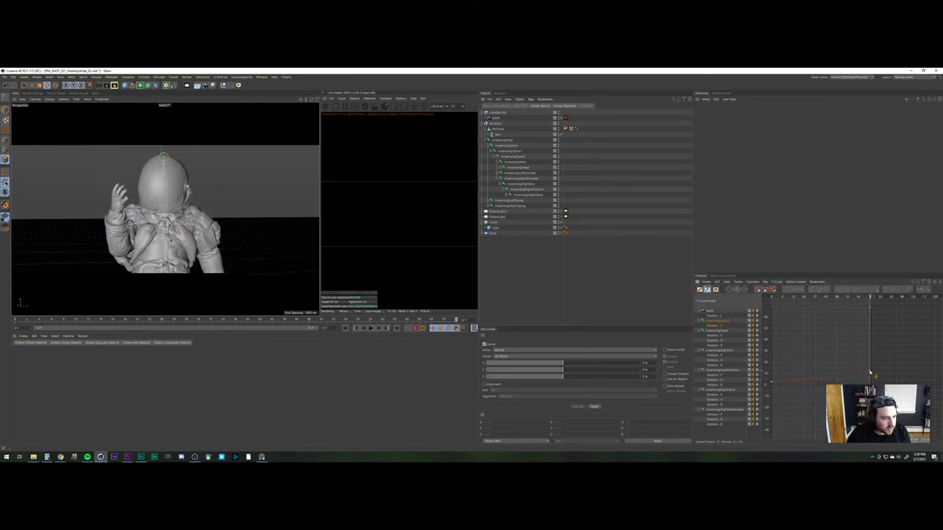
click(870, 372)
click(345, 328)
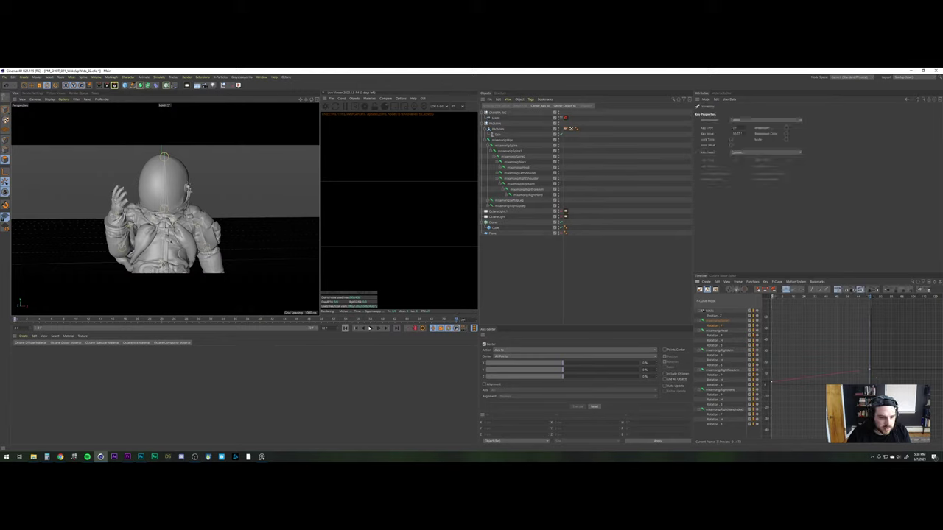
click(370, 328)
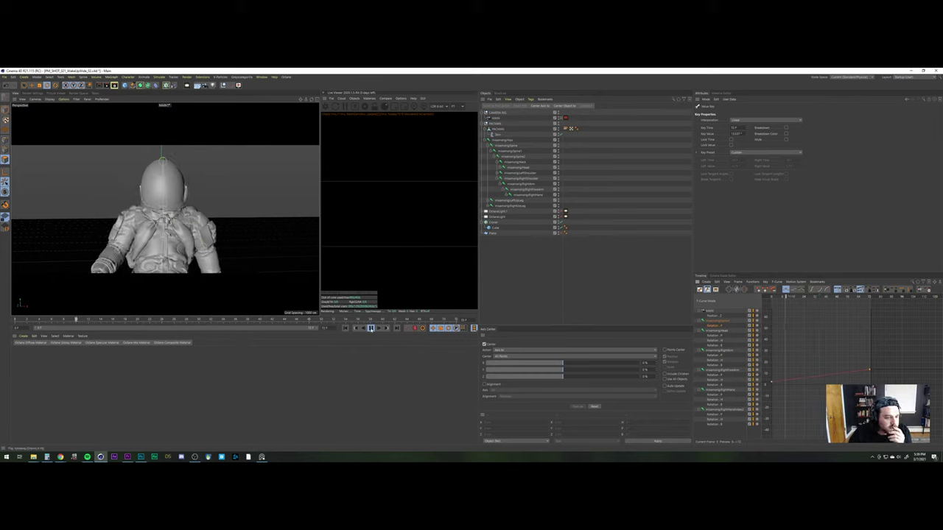
click(343, 328)
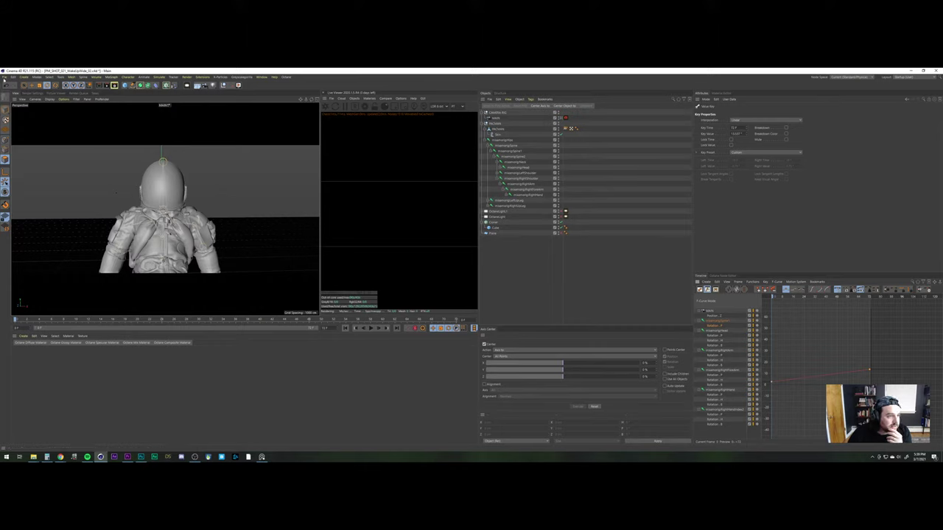
Save the scene as a new incremental version and create a preview video of the animation
click(4, 77)
click(19, 137)
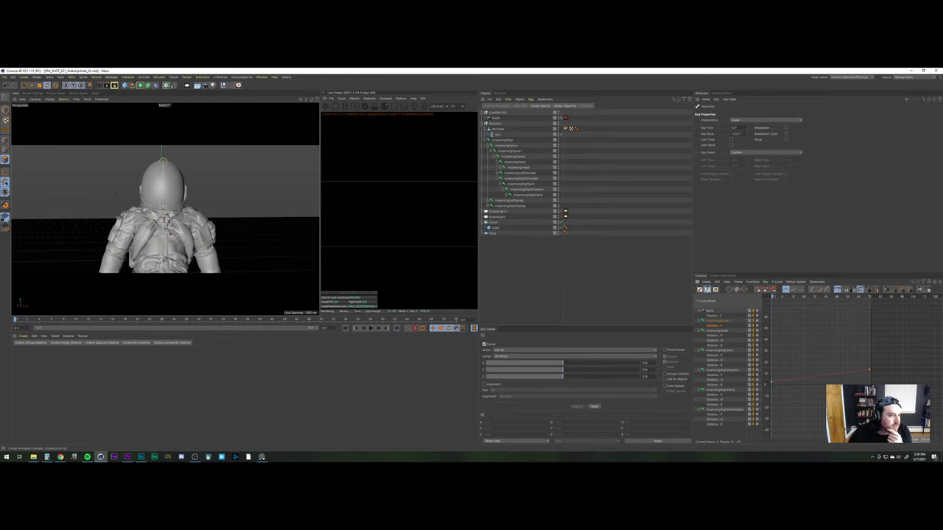
click(237, 85)
click(228, 143)
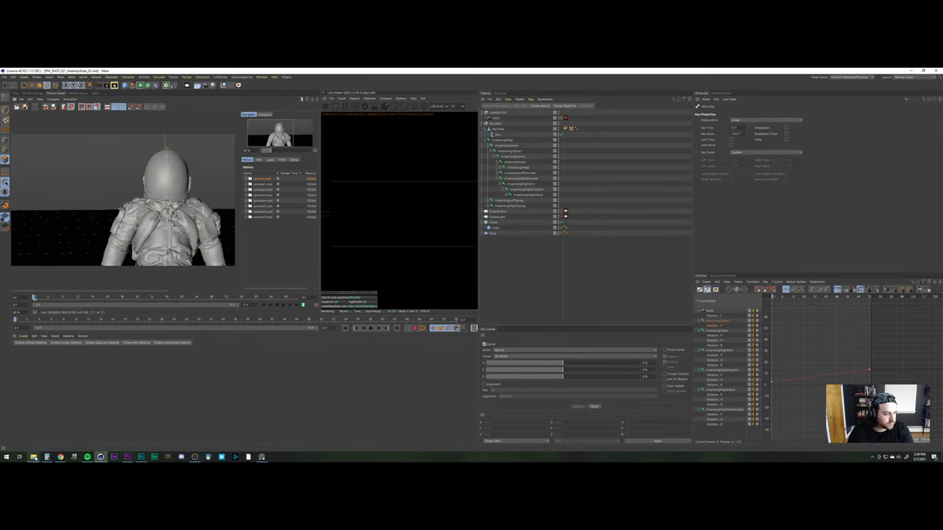
Switch to File Explorer and copy the preview7 video from the pv folder into the PLAYBLASTS folder
mouse_move(33, 456)
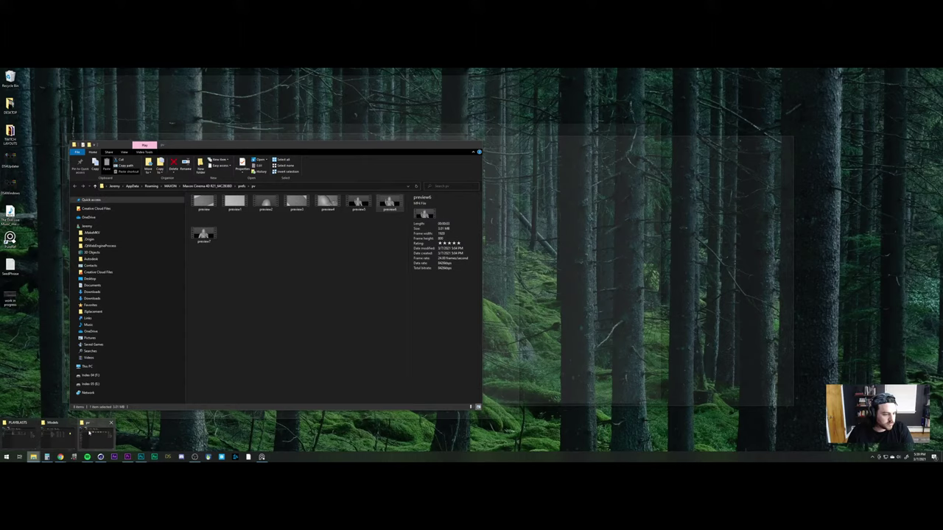
click(89, 433)
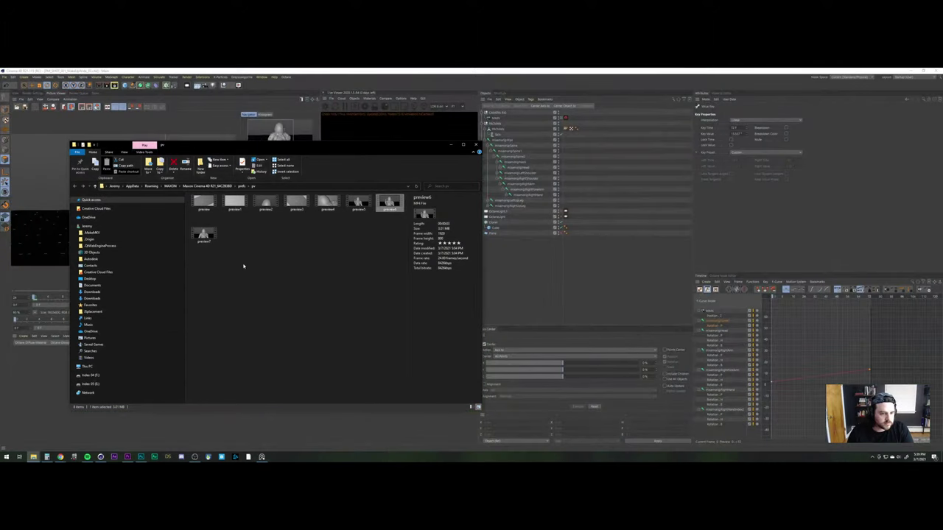
click(204, 234)
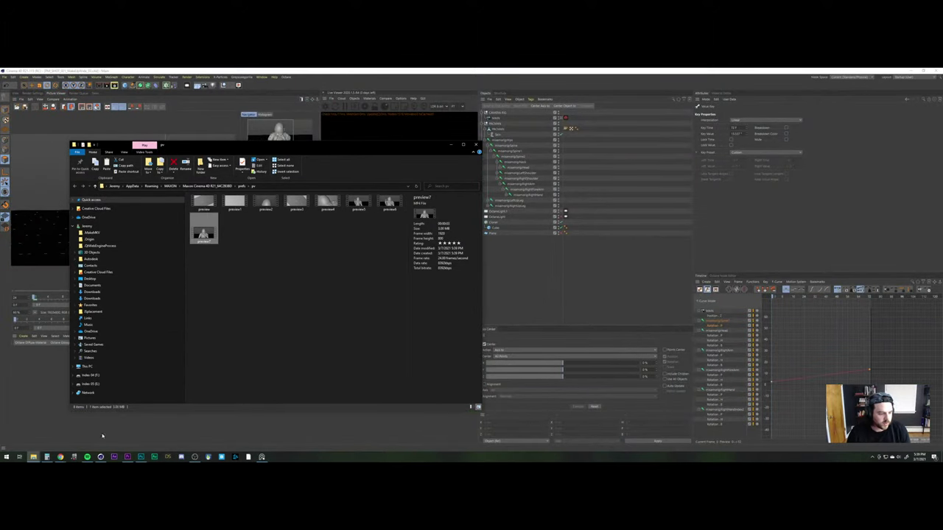
mouse_move(33, 457)
click(20, 435)
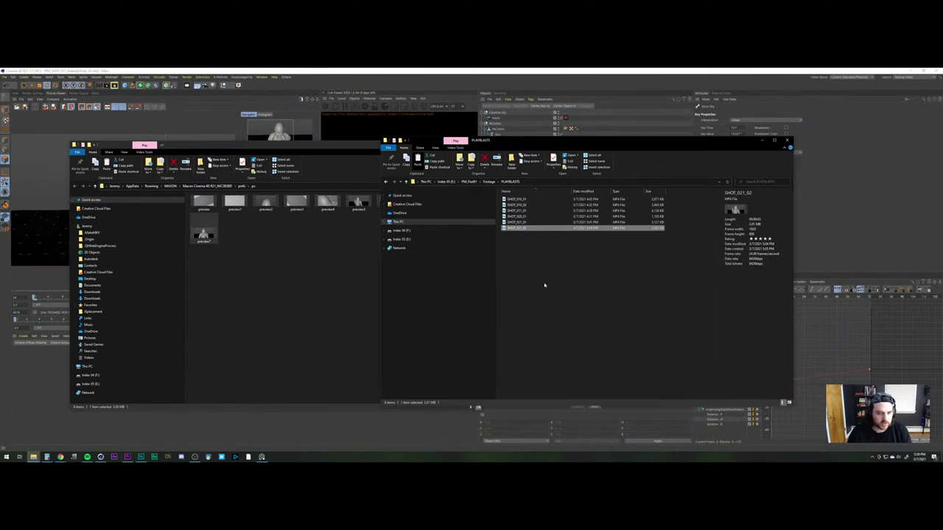
click(521, 228)
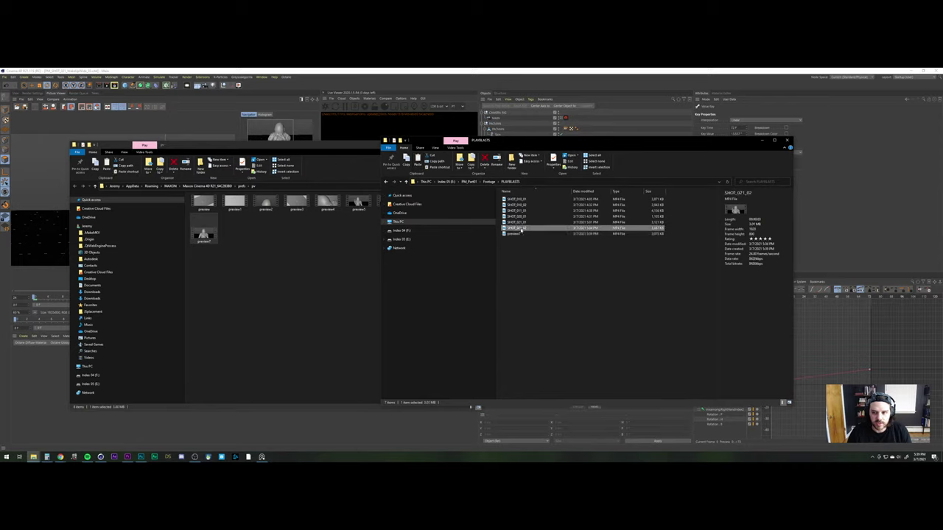
Rename the copied preview7 video in the PLAYBLASTS folder as SHOT_021_03, reusing the name of the previous version
click(521, 233)
click(521, 229)
click(520, 229)
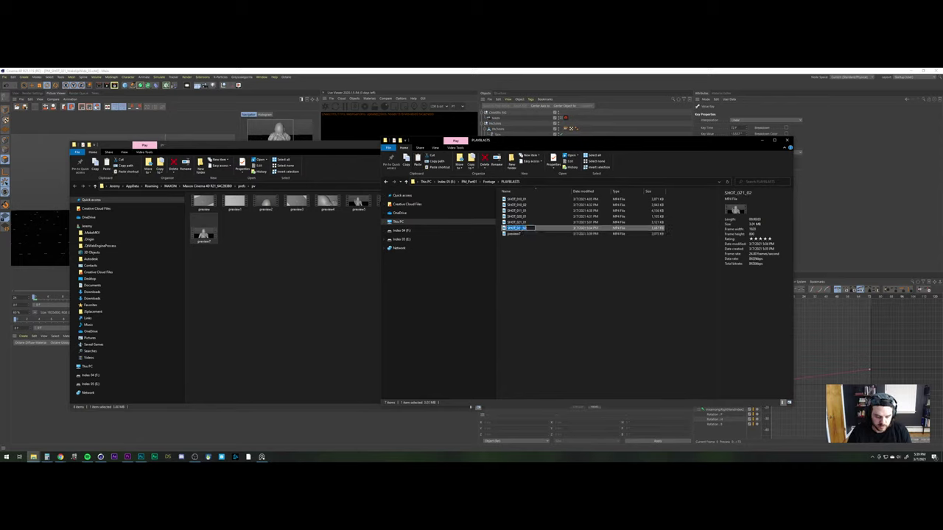
click(514, 234)
click(515, 234)
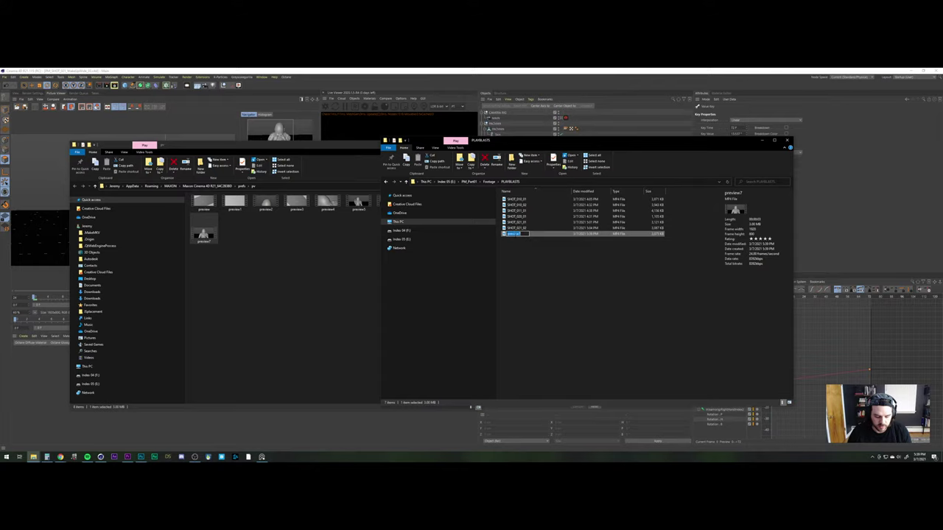
key(BackSpace)
text(3)
key(Return)
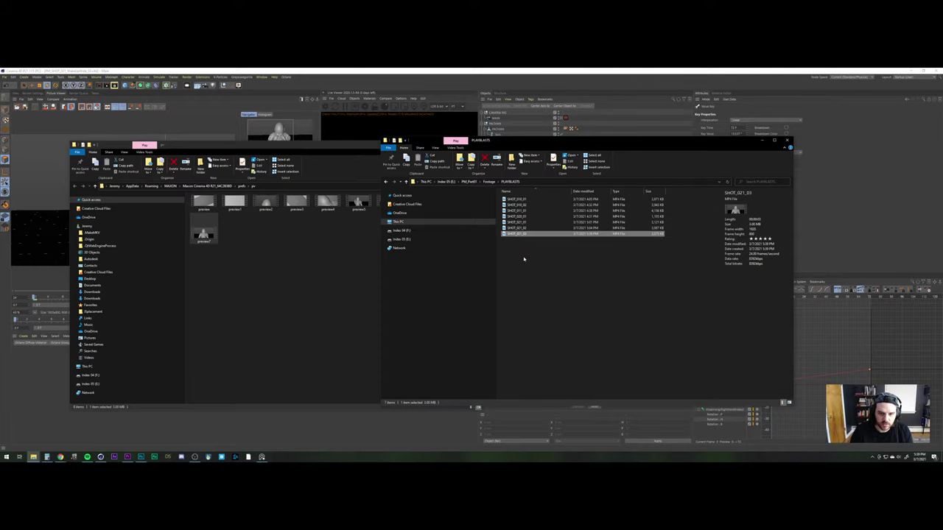
Switch to Premiere Pro, import SHOT_021_03 into the footage bin and replace the last shot clip in the sequence with it
click(114, 456)
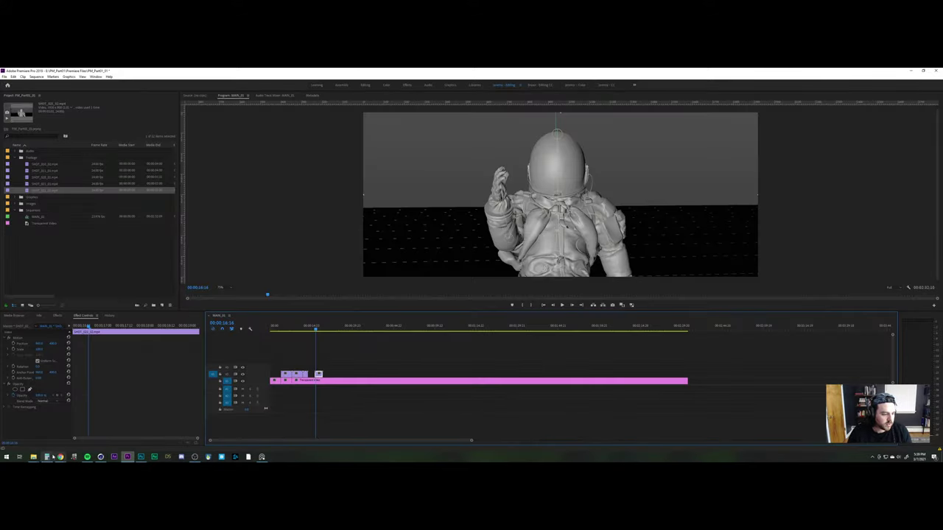
click(33, 457)
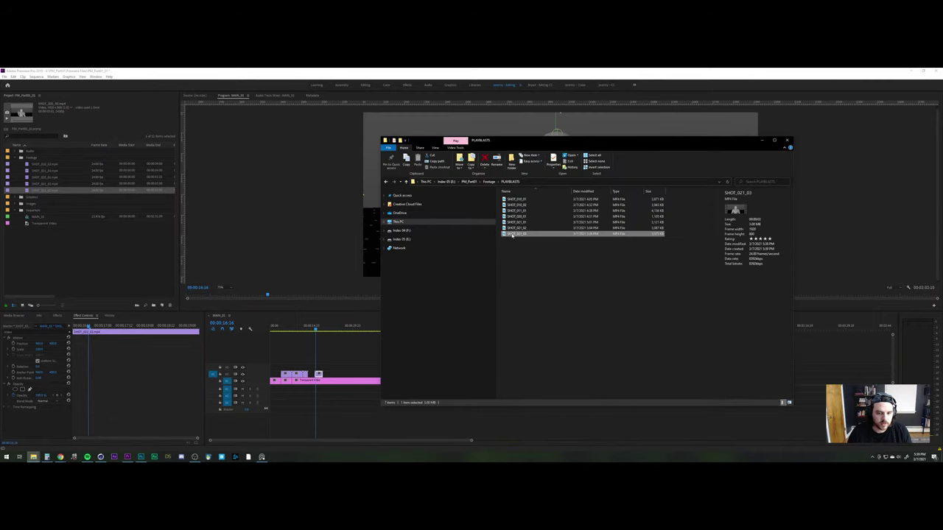
drag(512, 234, 58, 168)
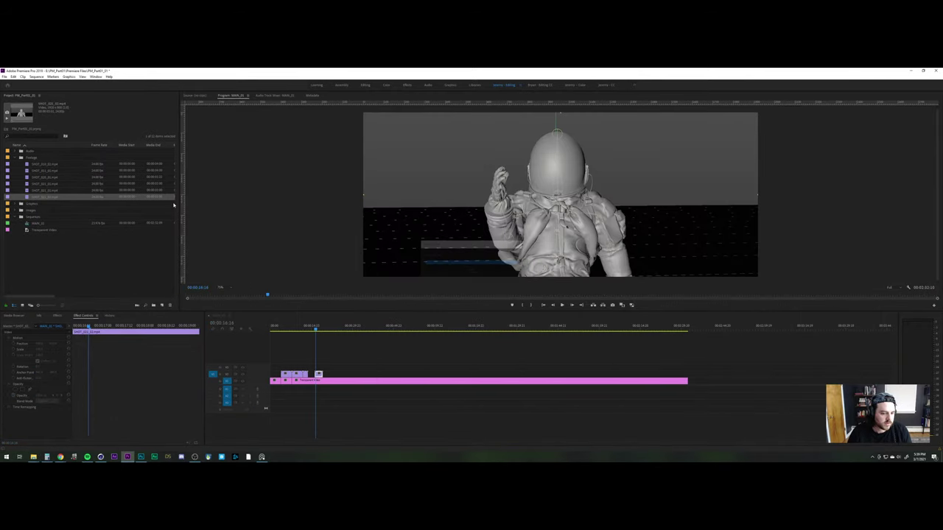
drag(43, 201, 317, 377)
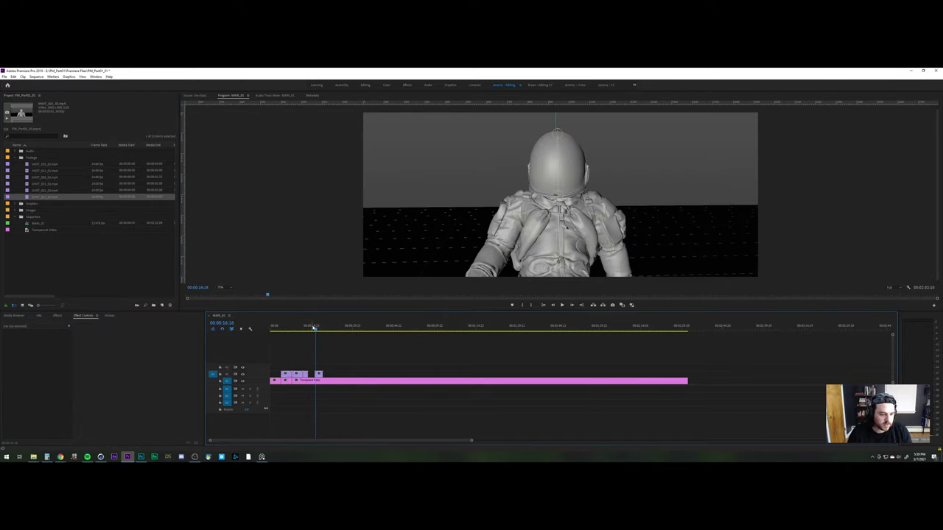
Play the updated astronaut shot several times, including from the preceding shots, to review its motion and the cut
key(space)
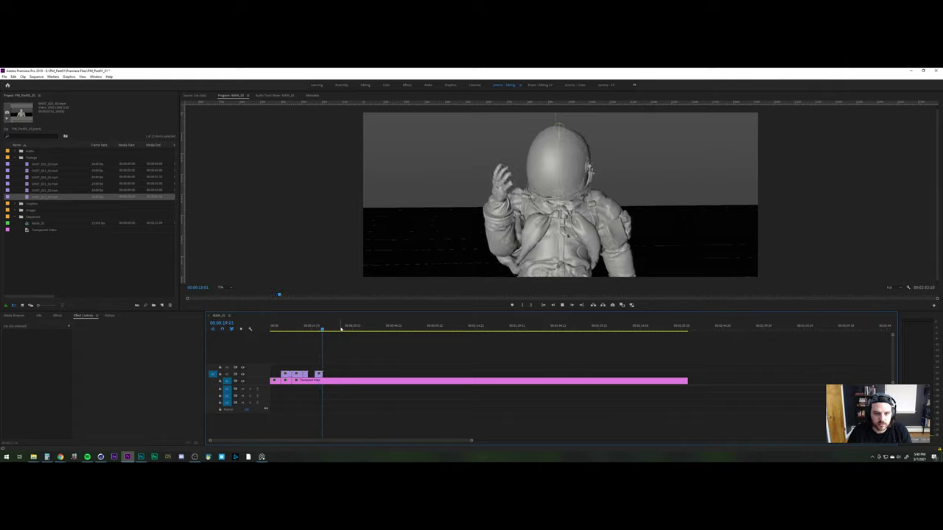
drag(325, 330, 304, 330)
key(space)
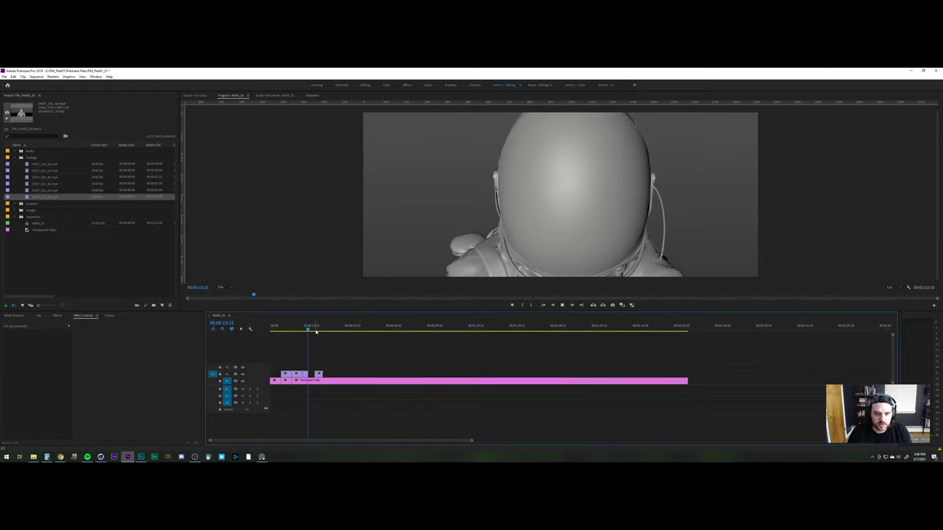
key(space)
click(302, 329)
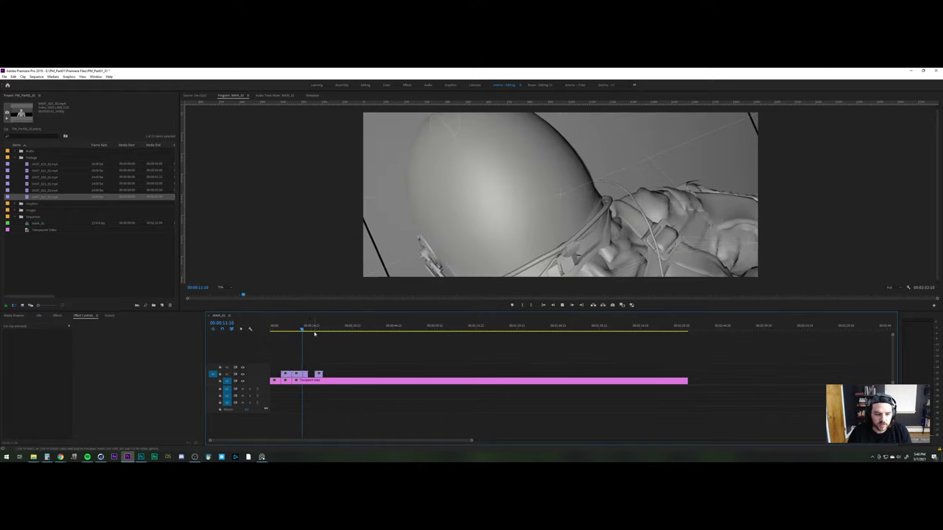
key(space)
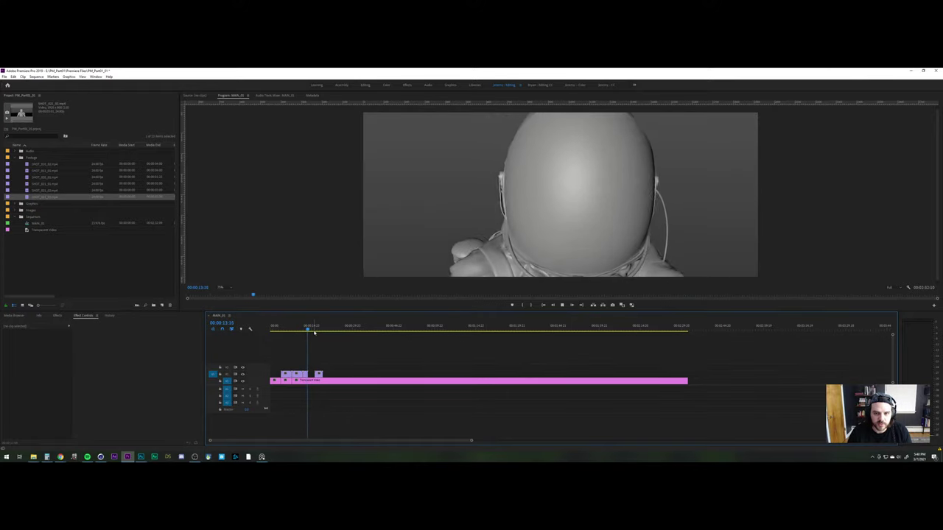
click(316, 330)
drag(317, 330, 319, 333)
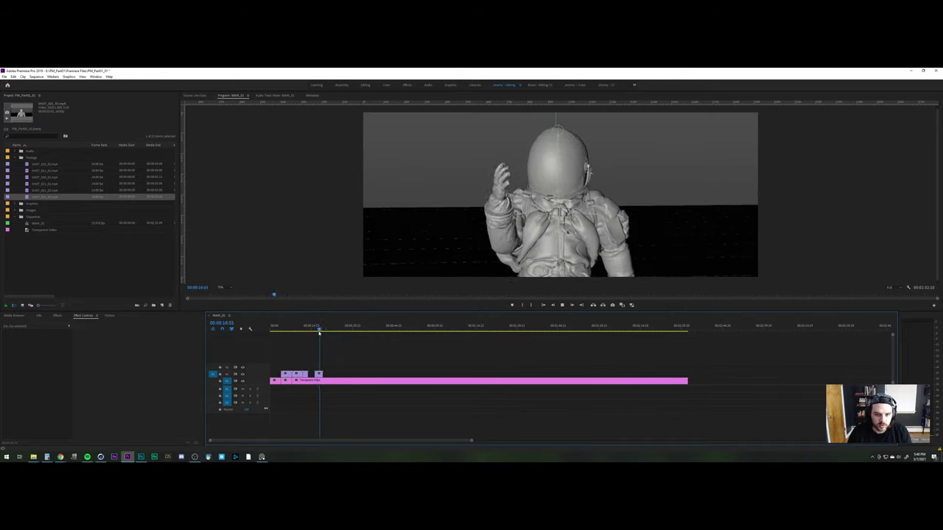
key(space)
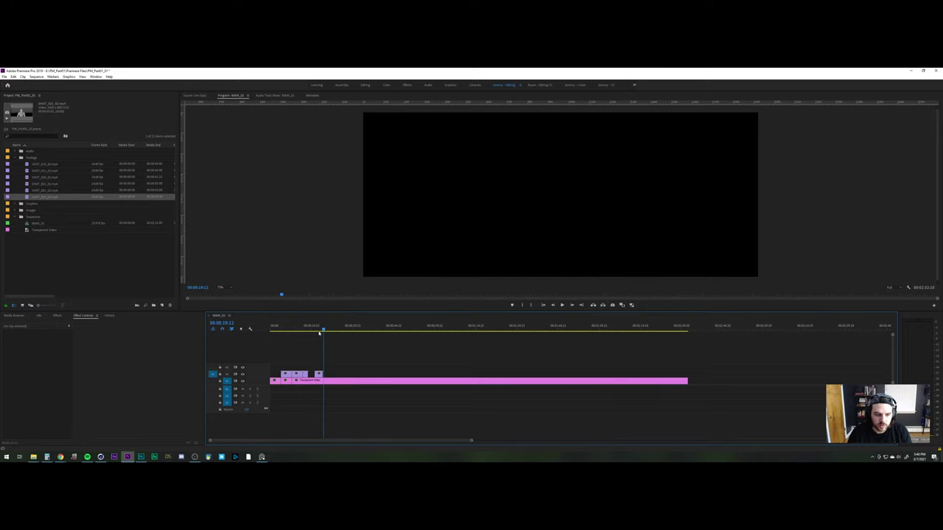
click(317, 331)
key(space)
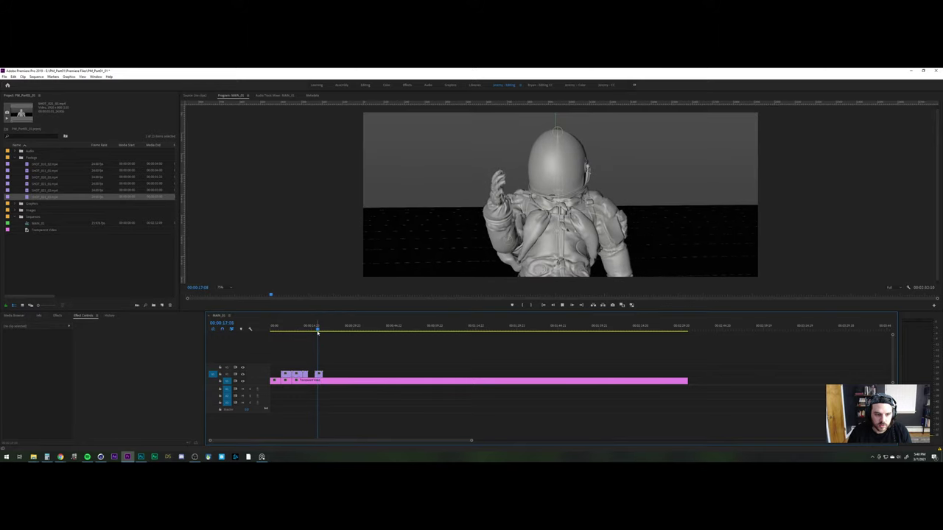
Switch to Cinema 4D, collapse the astronaut rig and save the project as a new file named PM_SHOT_022_WakeUpHand_01
click(100, 457)
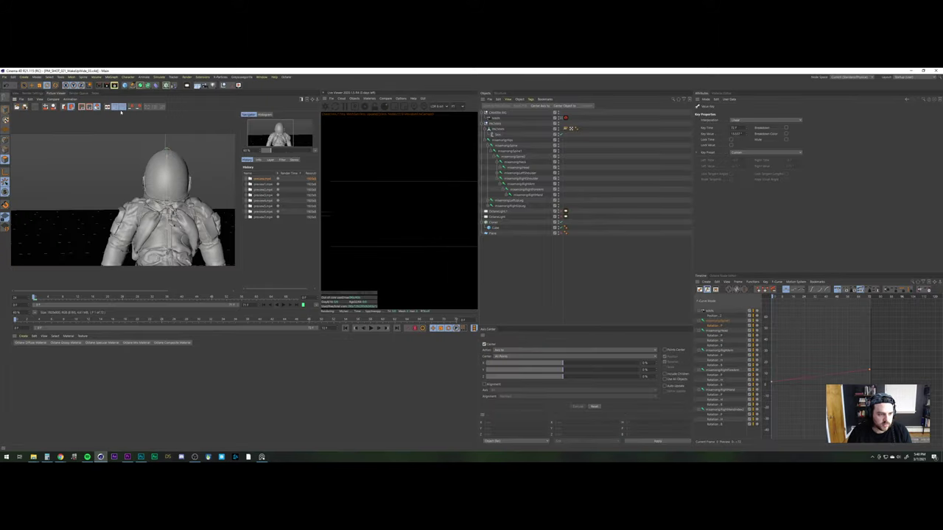
click(14, 93)
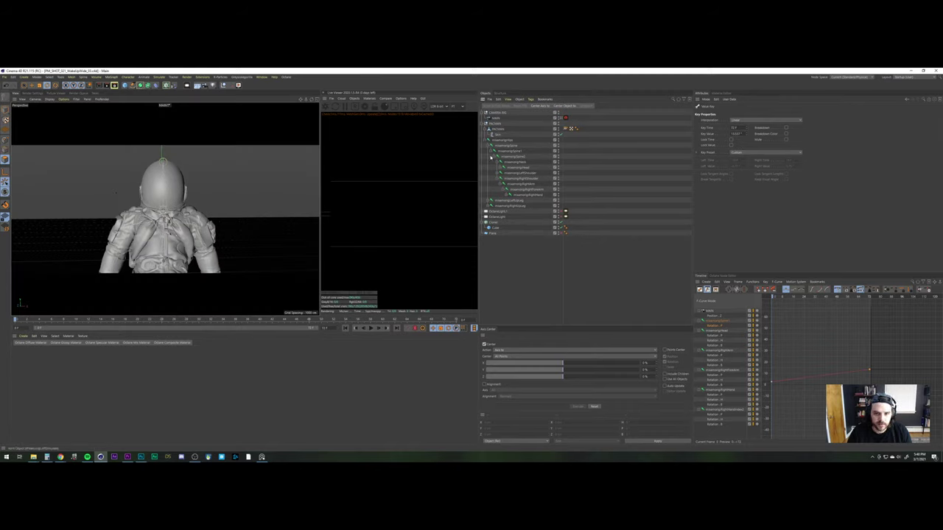
click(485, 124)
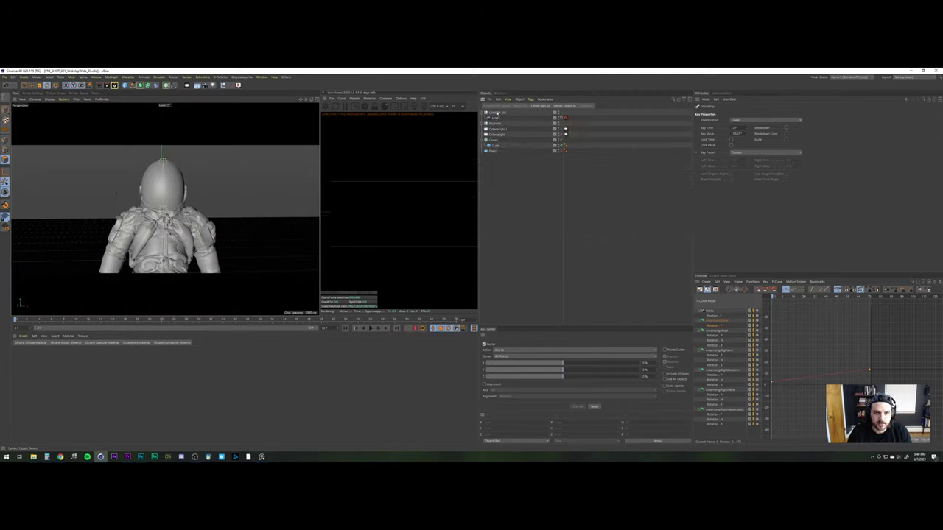
click(497, 112)
click(5, 76)
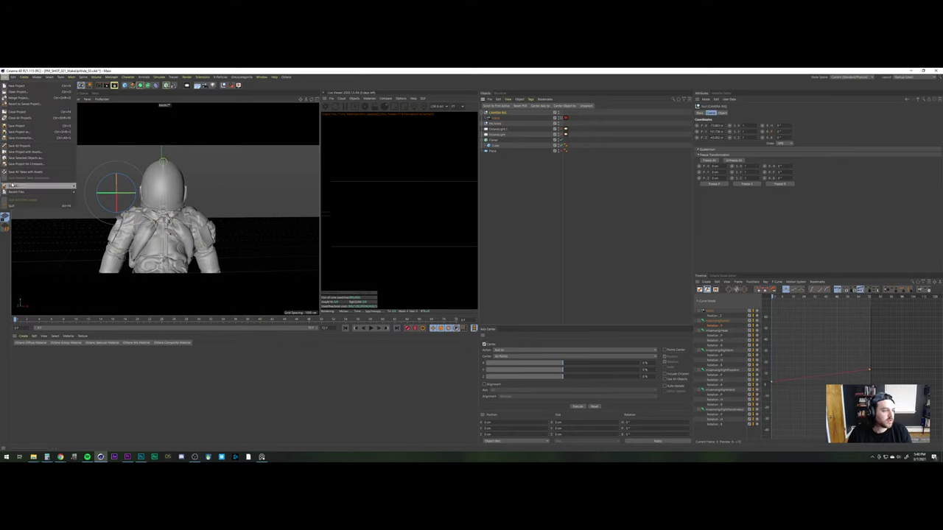
click(22, 132)
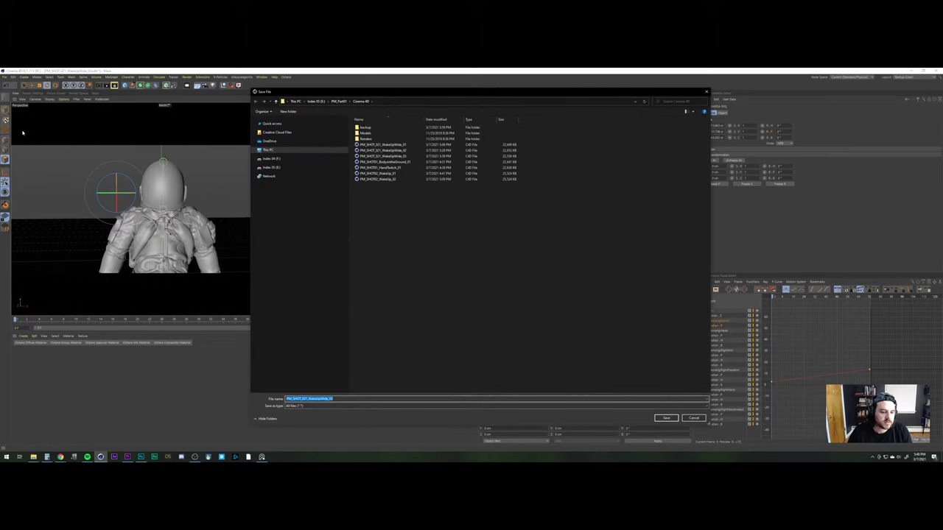
key(Right)
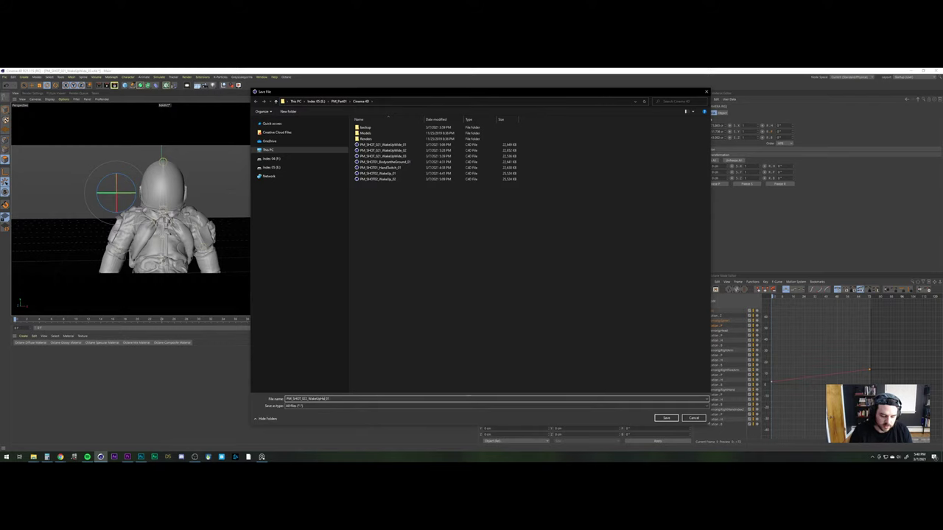
key(Return)
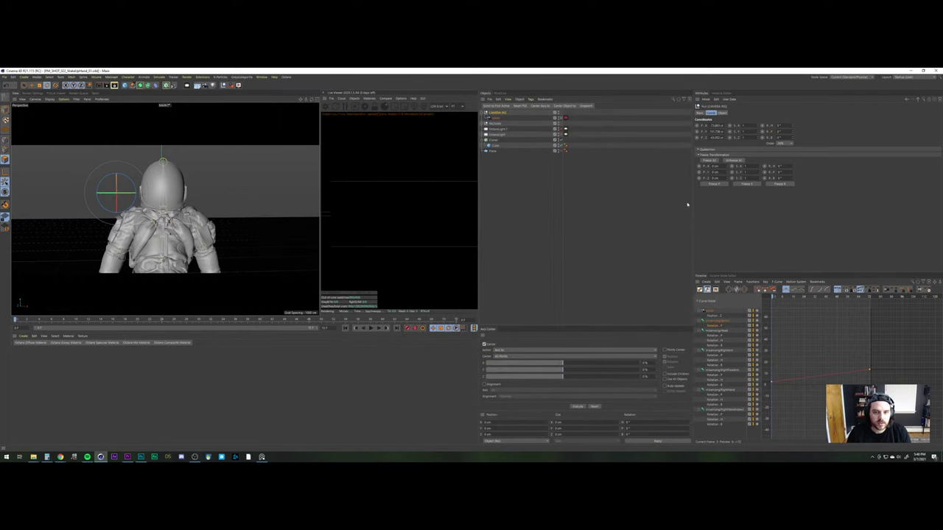
Move the camera out of its parent null and delete its animation tracks in the dope sheet
click(522, 195)
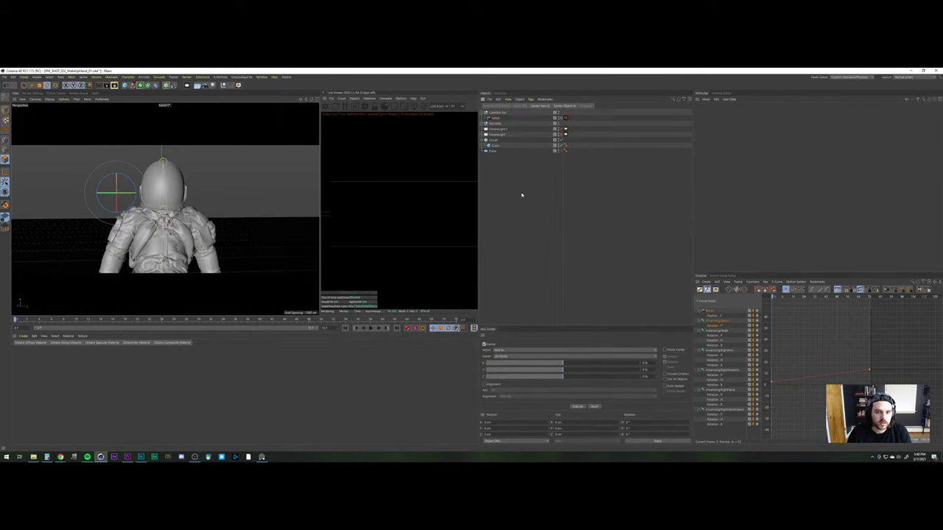
click(496, 118)
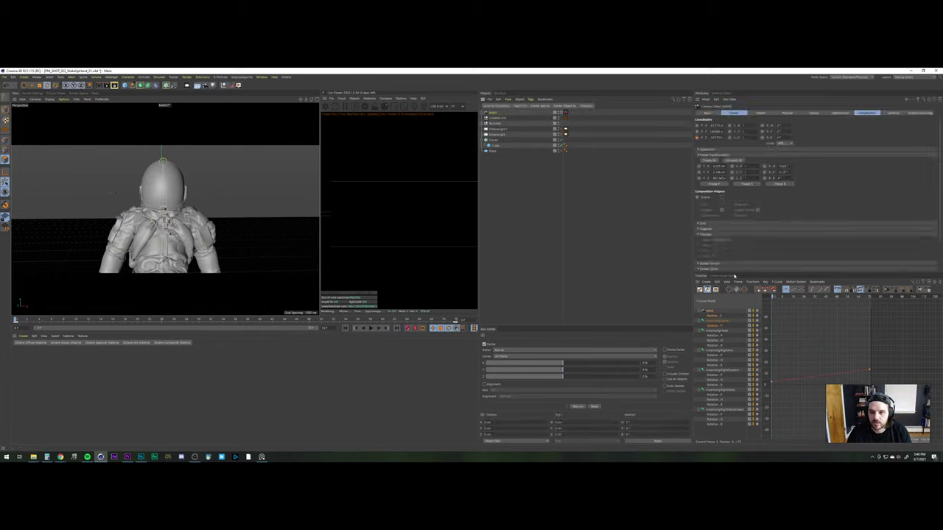
click(700, 290)
key(Delete)
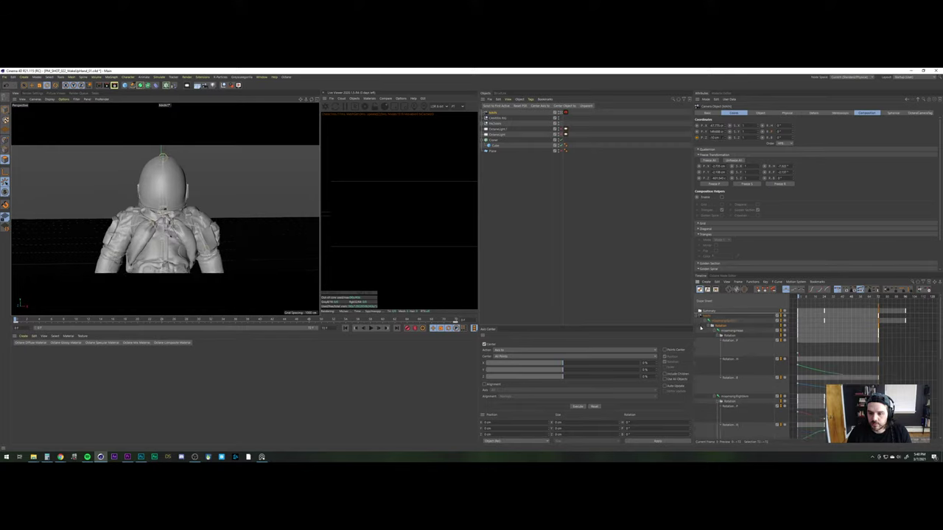
click(709, 322)
click(704, 321)
click(708, 344)
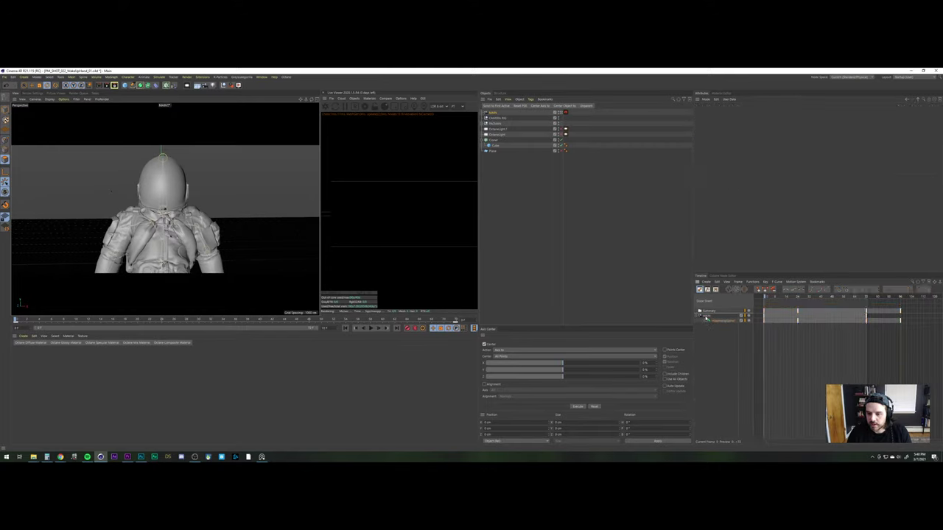
click(707, 317)
key(Delete)
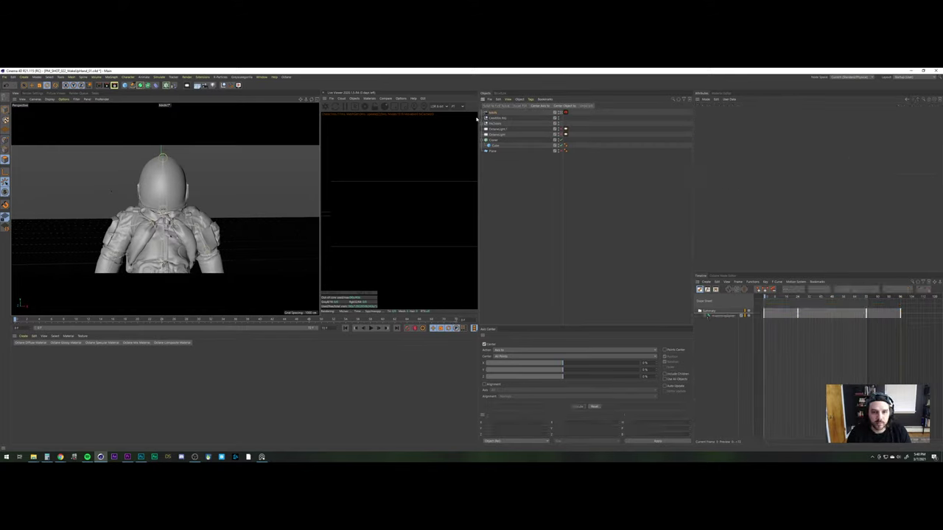
Scrub to about frame 34 and reframe the camera as a close-up of the astronaut's raised, open hand
click(493, 113)
scroll(178, 177, up, 6)
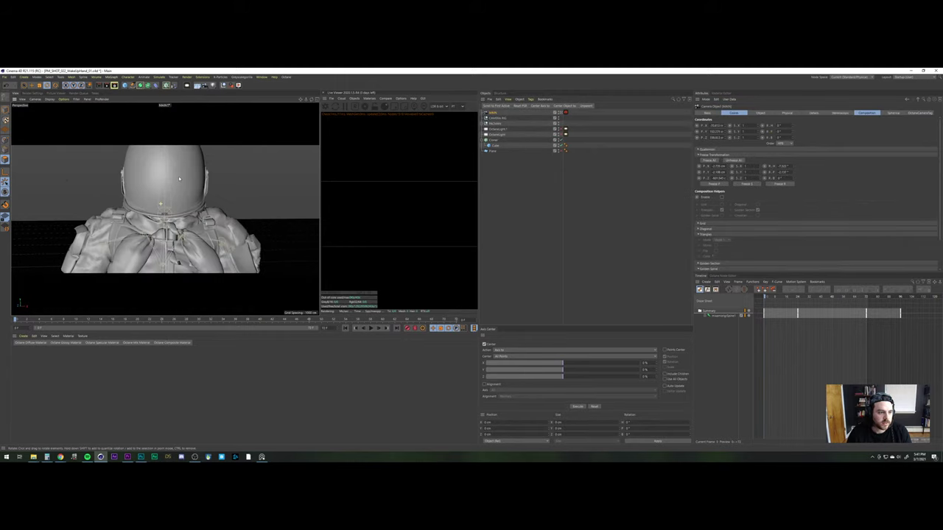
alt+drag(176, 184, 58, 214)
alt+middle_drag(95, 242, 165, 209)
drag(77, 319, 169, 316)
alt+middle_drag(190, 171, 160, 220)
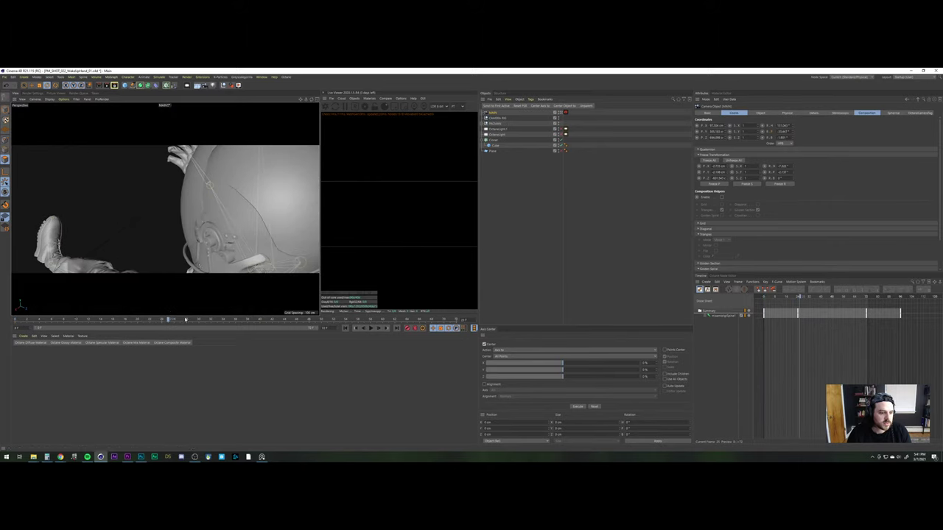
drag(186, 320, 223, 319)
alt+middle_drag(185, 154, 164, 208)
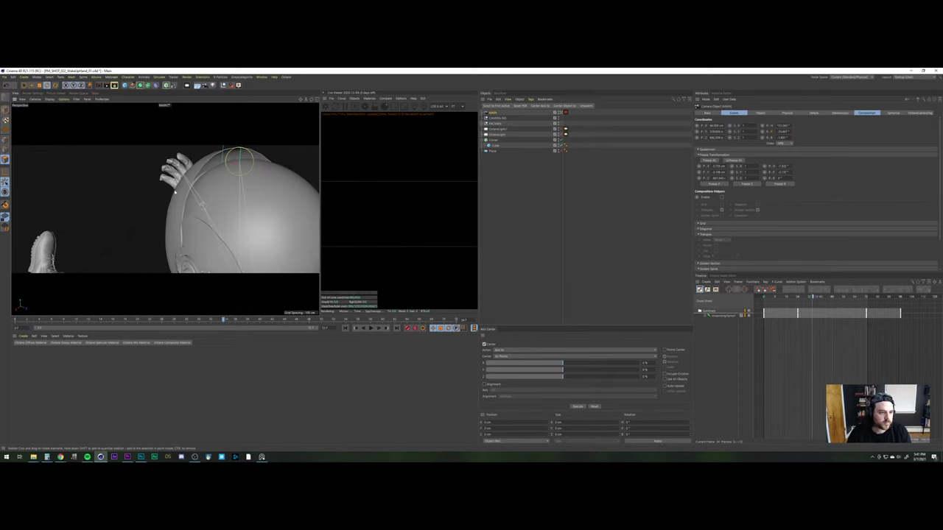
alt+right_drag(181, 182, 205, 154)
alt+middle_drag(185, 215, 179, 250)
alt+drag(163, 204, 127, 226)
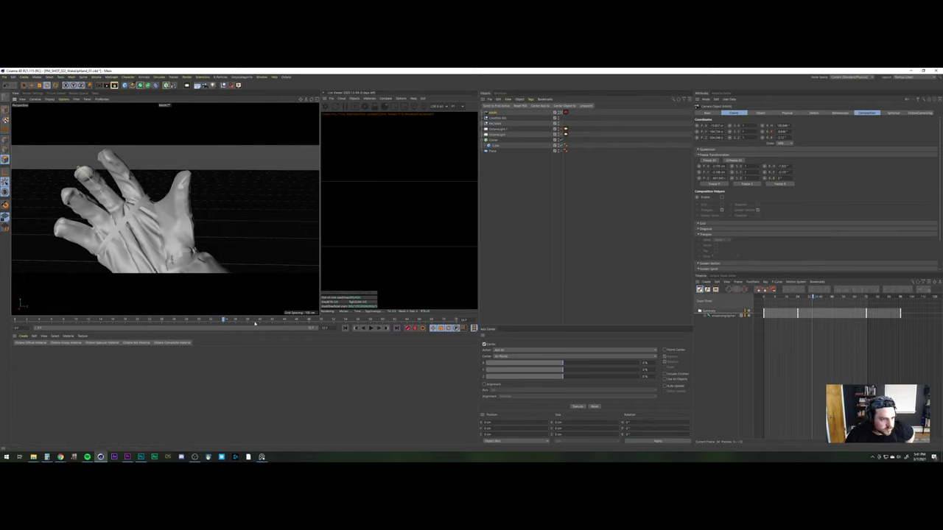
Set the timeline's start frame to 32, play the hand close-up and return to the start
mouse_move(209, 319)
mouse_down()
mouse_move(33, 319)
mouse_move(333, 322)
mouse_move(41, 332)
mouse_move(385, 315)
mouse_move(151, 318)
mouse_move(212, 318)
mouse_up()
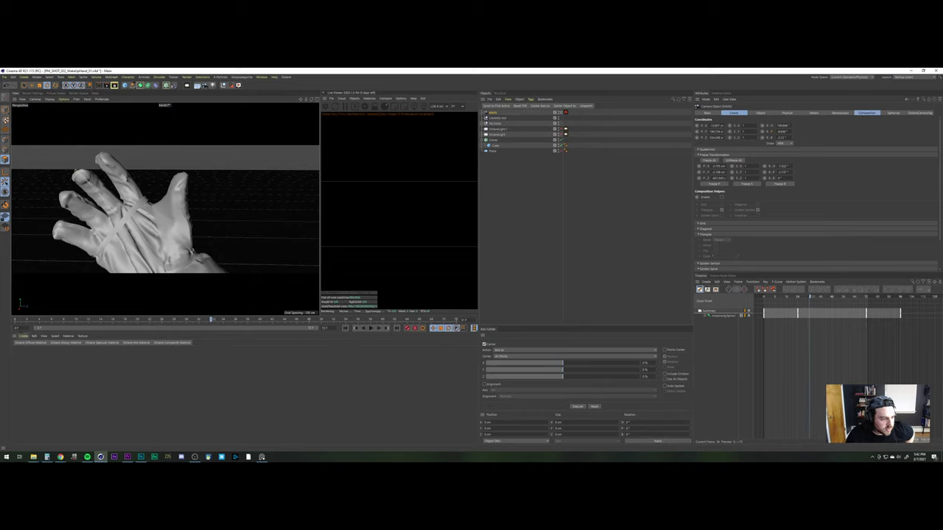
text(32)
key(Return)
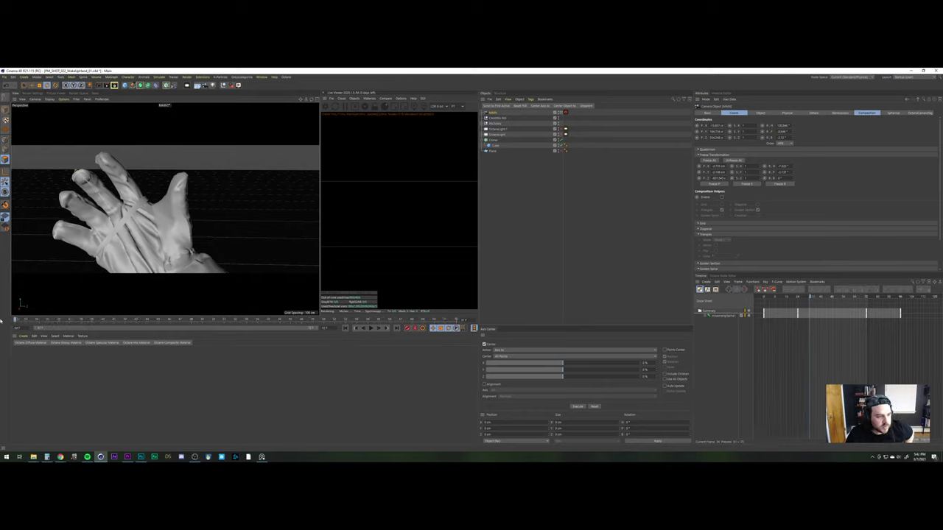
click(371, 328)
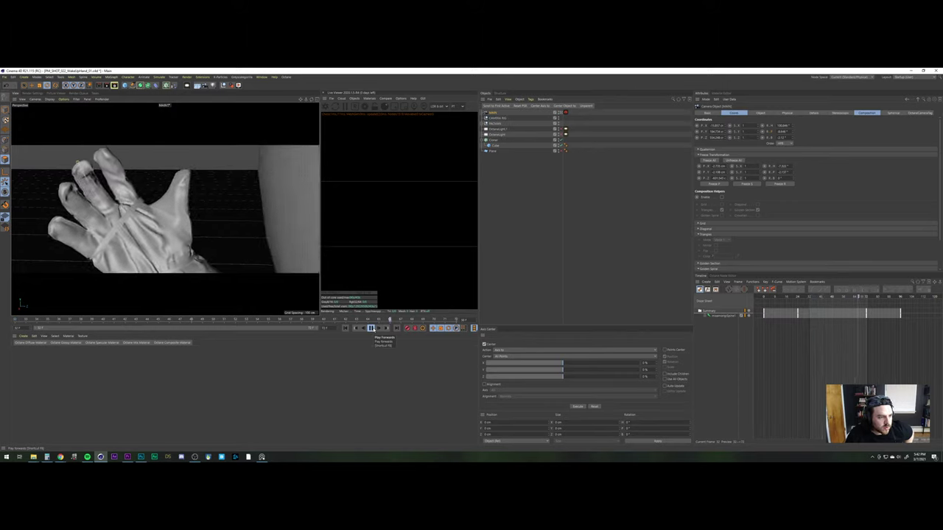
click(371, 329)
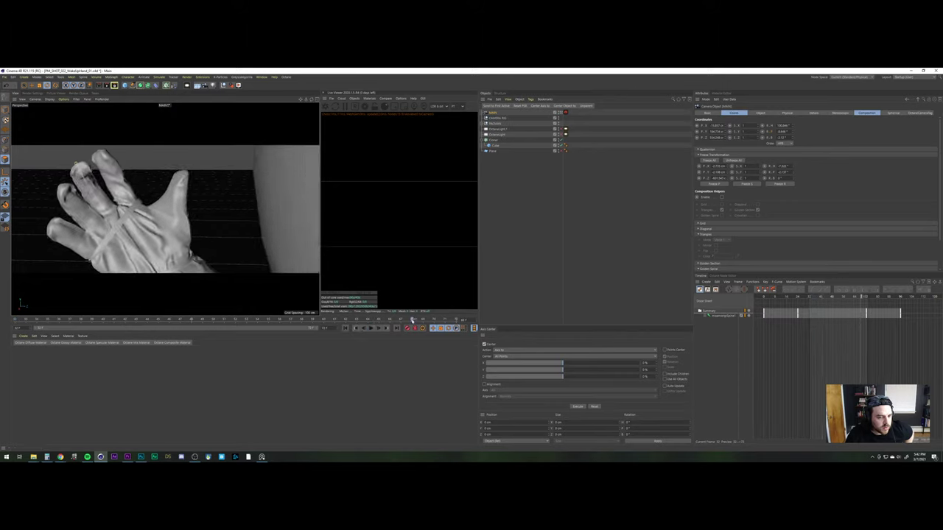
drag(413, 321, 14, 318)
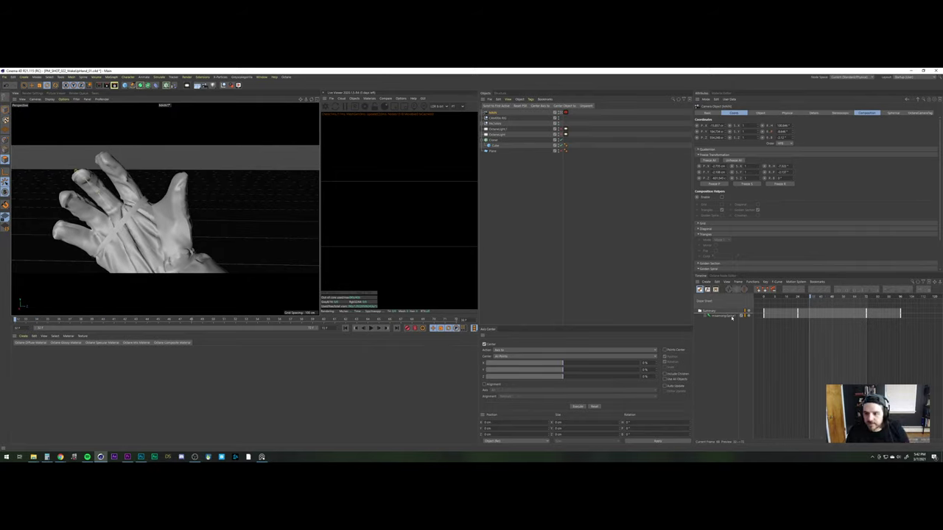
Collapse the spine, head and right arm rotation tracks in the dope sheet to tidy the joint hierarchy
click(731, 316)
click(704, 317)
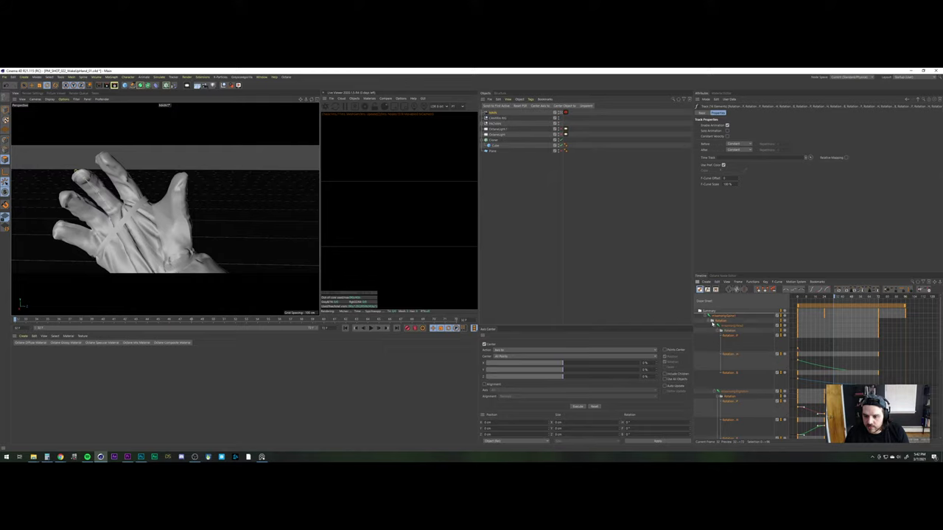
click(713, 326)
click(715, 331)
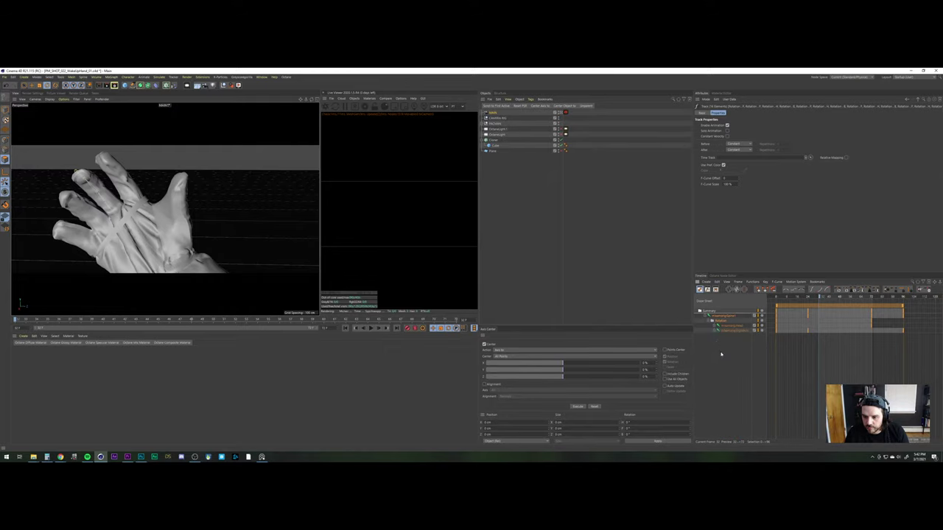
click(721, 354)
click(733, 331)
click(715, 331)
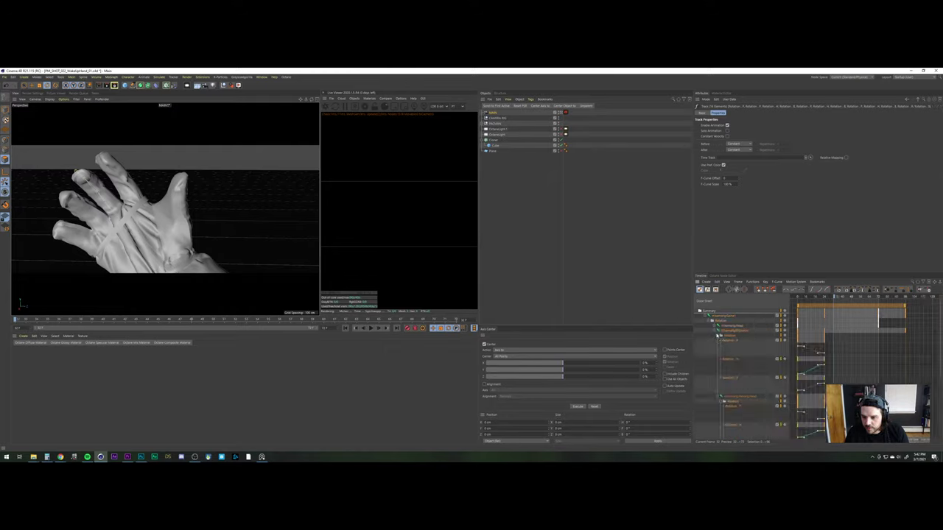
click(717, 335)
click(717, 336)
Fold the forearm and hand rotation tracks and expand the curves of the finger joint's rotation tracks
click(718, 340)
click(721, 344)
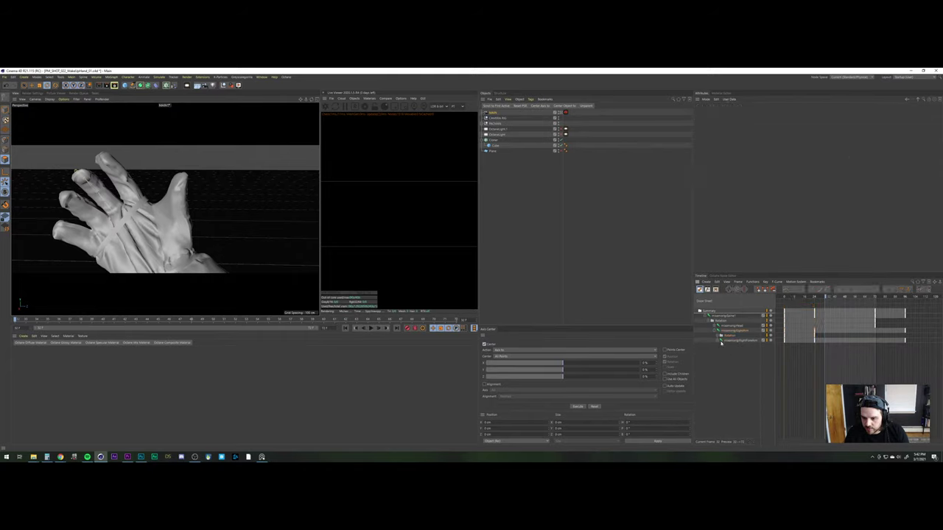
click(721, 342)
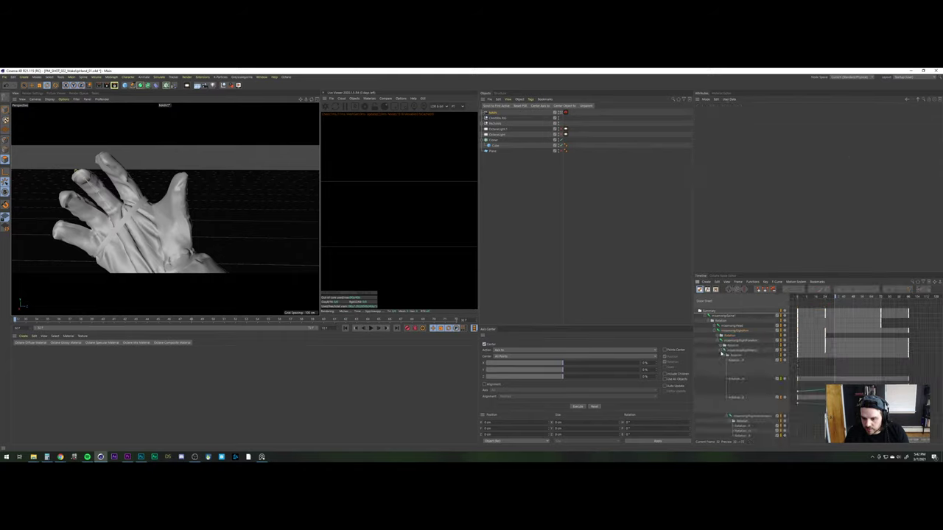
click(721, 351)
click(721, 351)
click(724, 356)
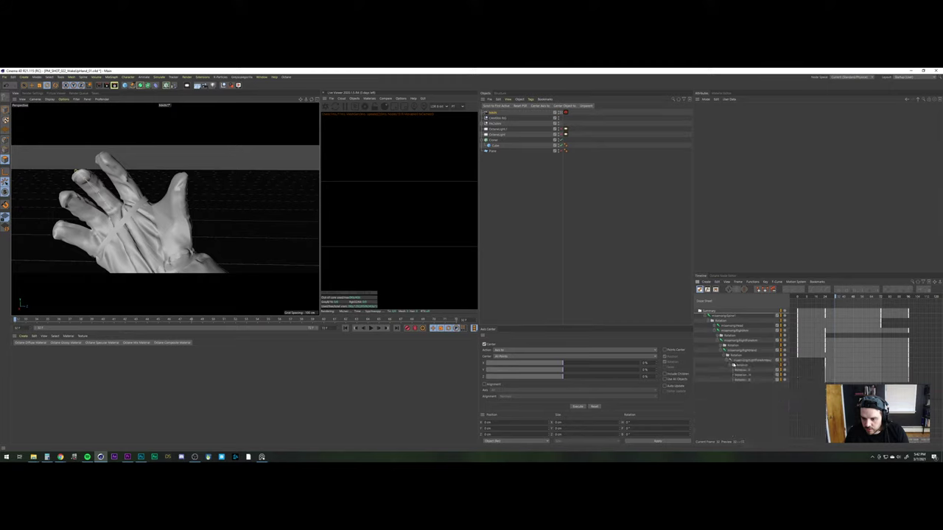
click(744, 366)
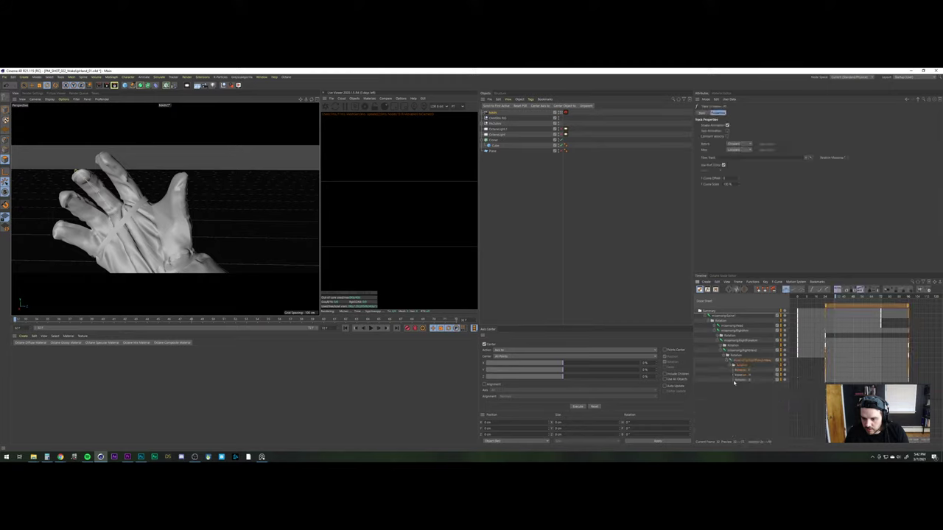
drag(735, 374, 733, 407)
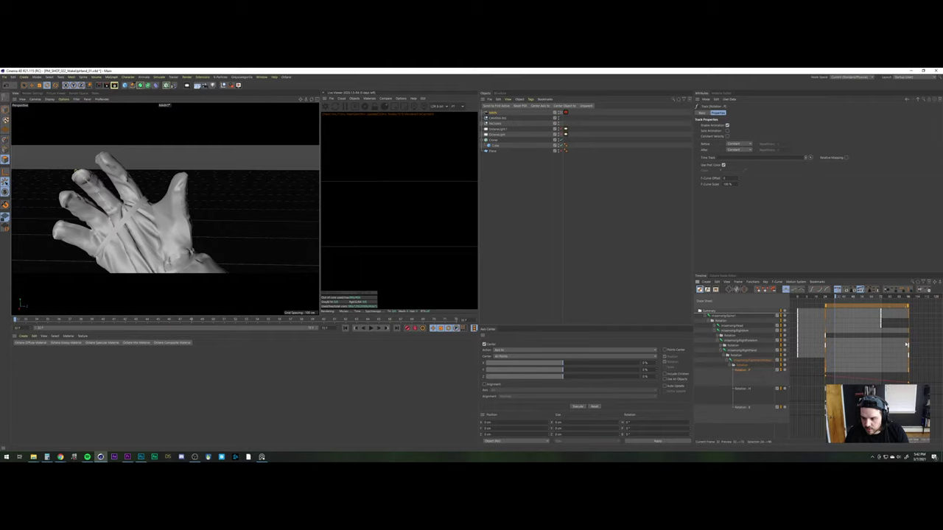
Set the timeline's end frame to 96 and adjust the finger joint's rotation keys, undoing the last change
click(908, 298)
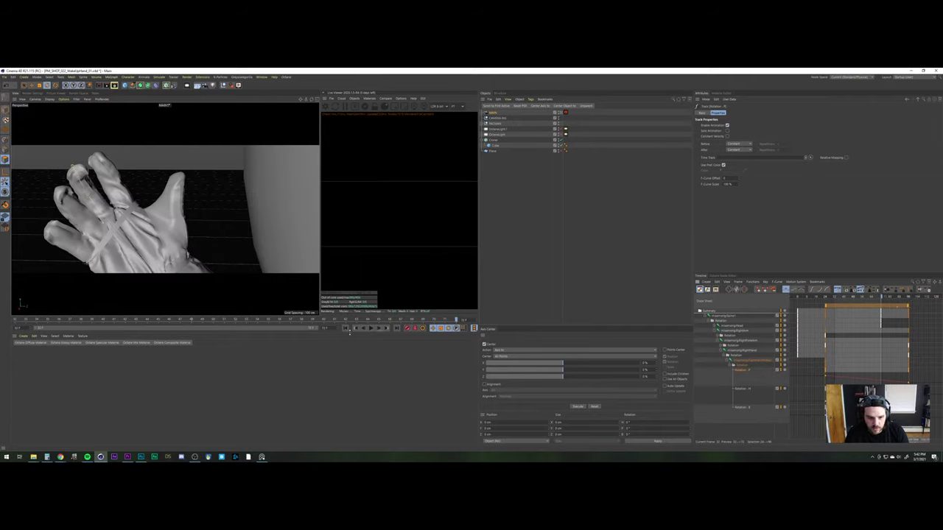
text(96)
key(Return)
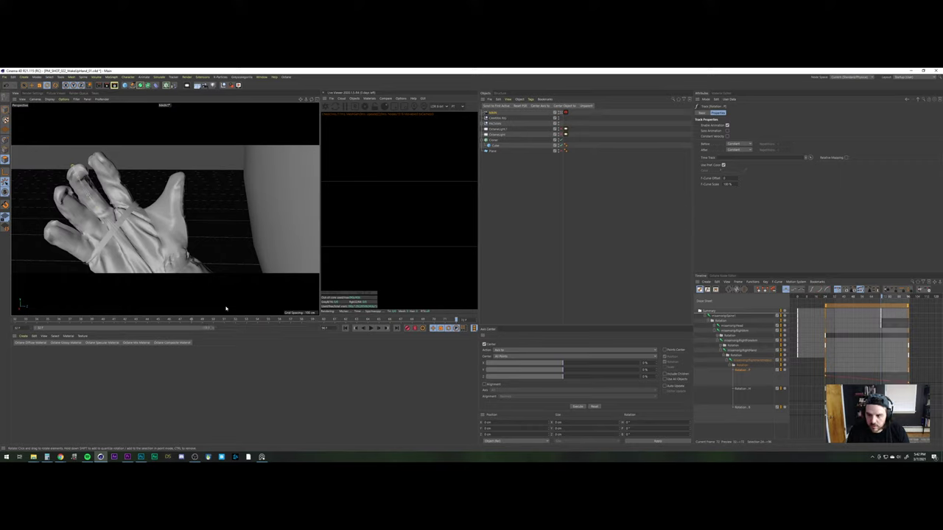
drag(908, 298, 882, 309)
click(883, 344)
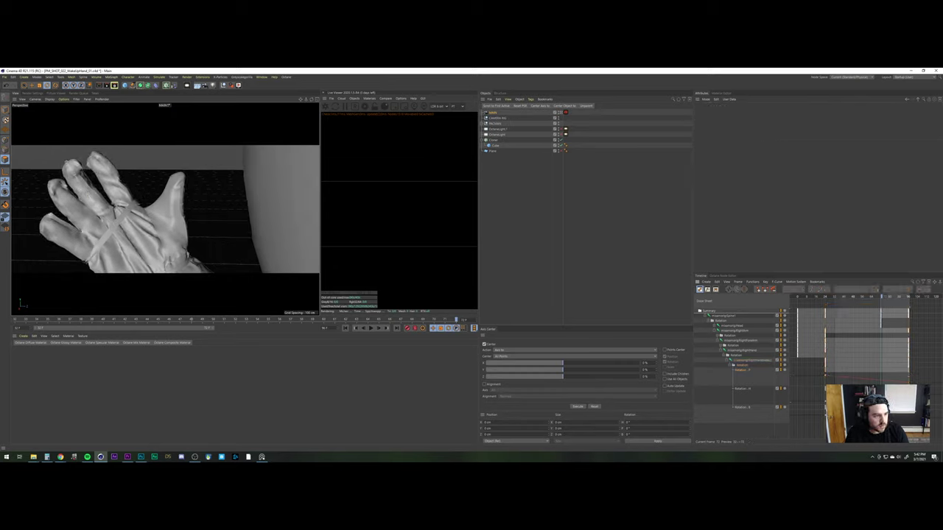
key(ctrl+z)
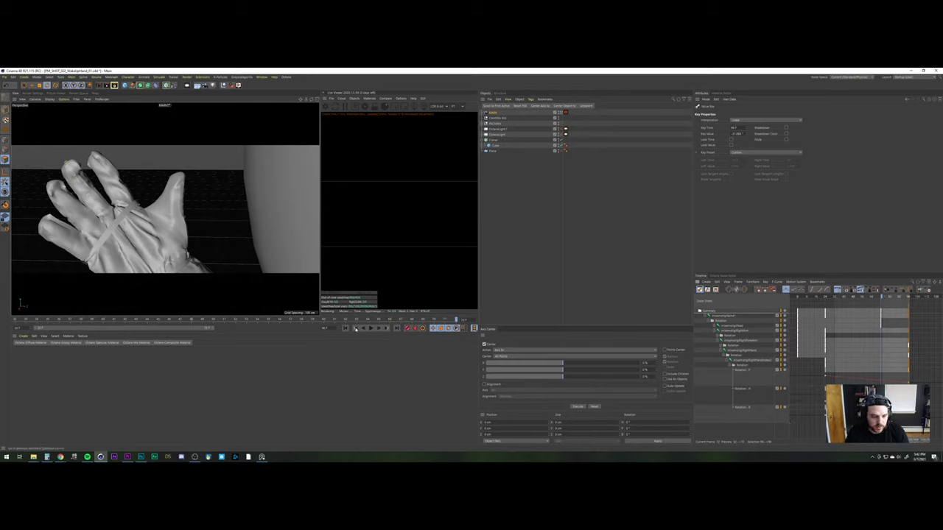
Play the hand animation from the start of the range and scrub through to its end to check the finger motion
click(344, 328)
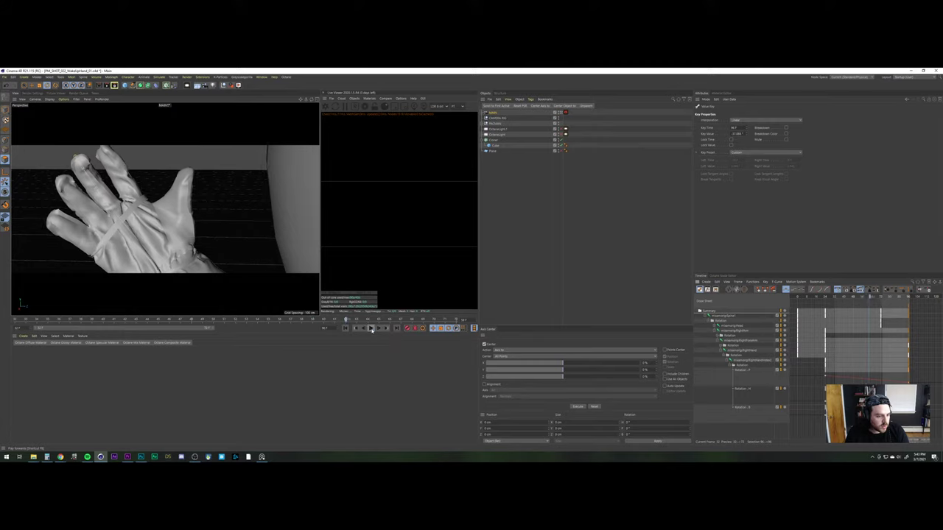
click(370, 329)
drag(346, 319, 463, 321)
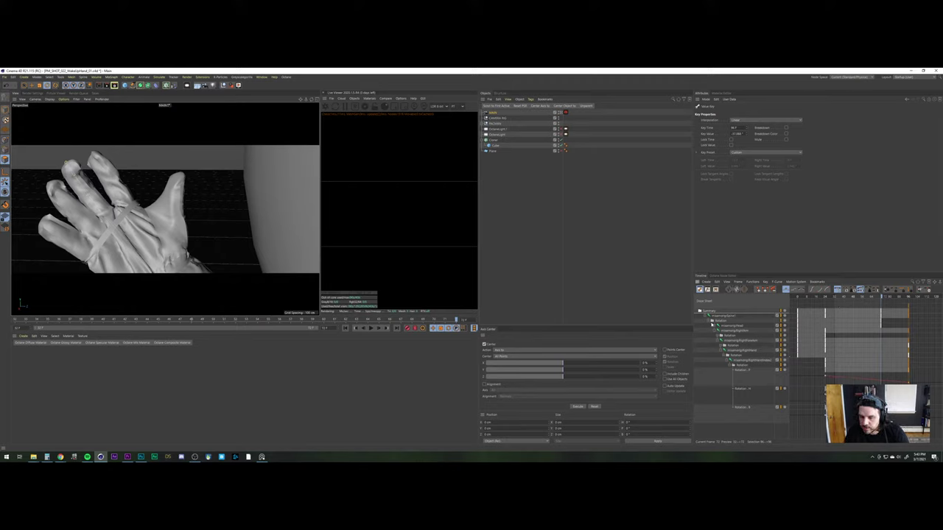
Collapse the astronaut's joint tracks in the dope sheet, select all their keys and stretch them over a longer frame range to slow the motion
click(708, 316)
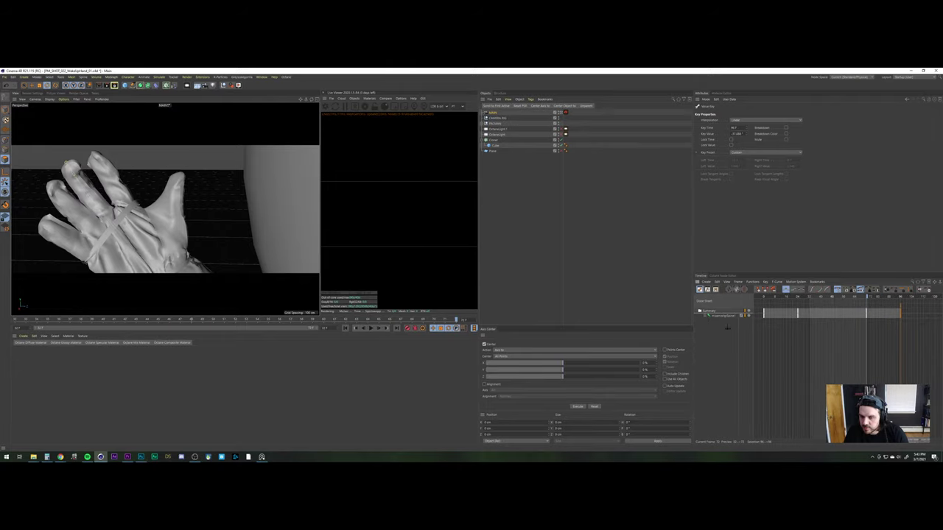
click(721, 316)
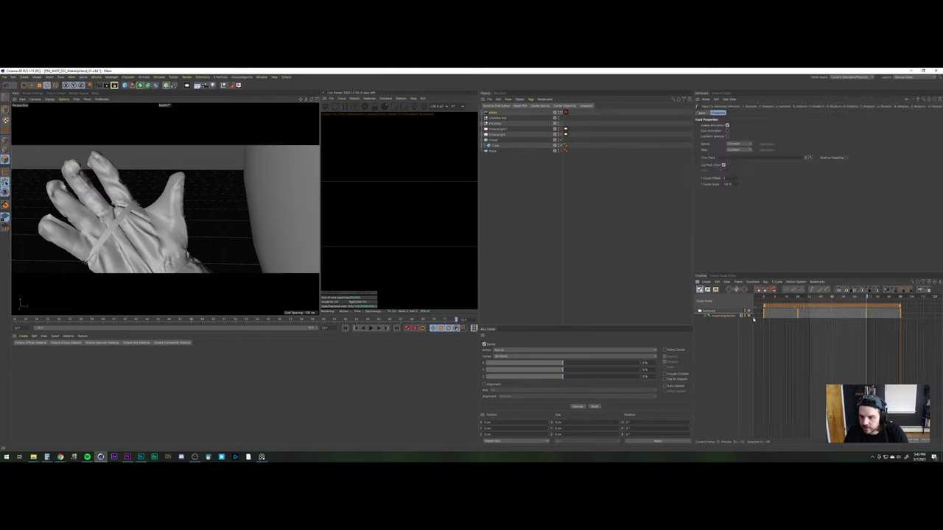
drag(900, 307, 942, 306)
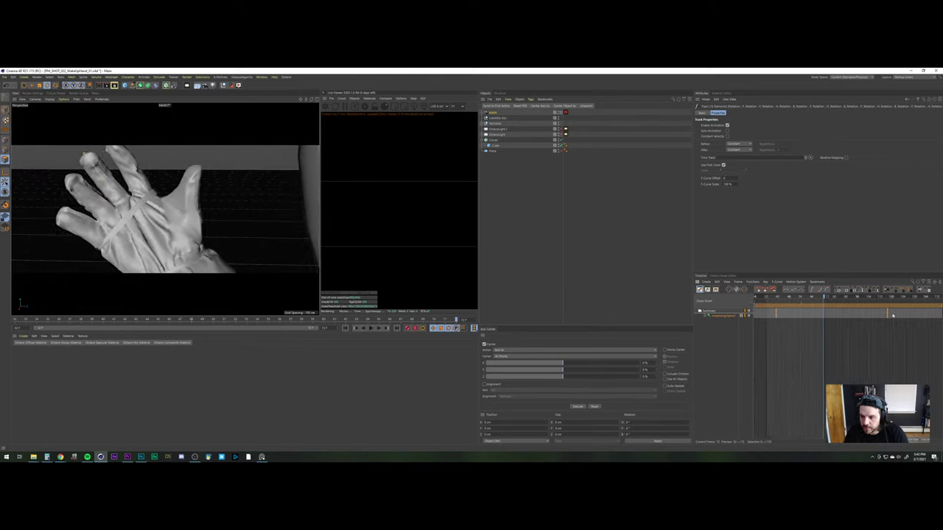
scroll(906, 346, down, 7)
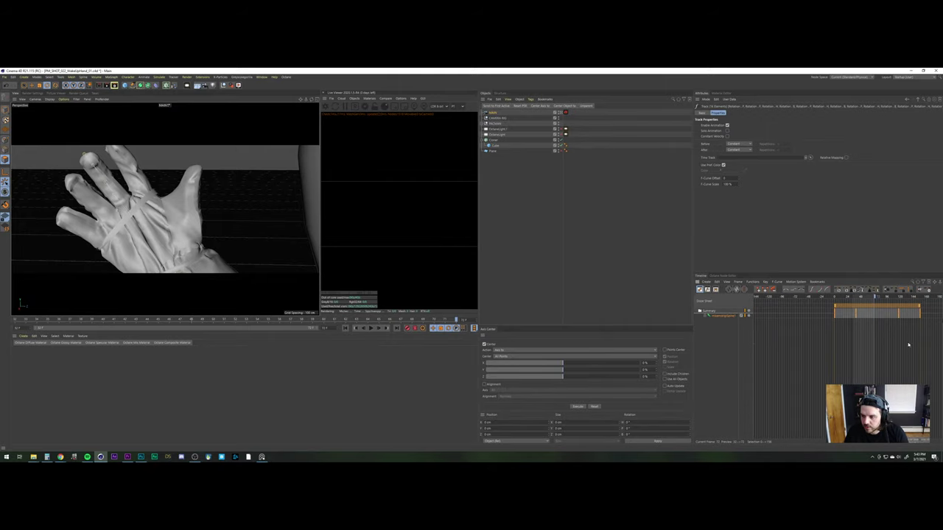
drag(920, 307, 942, 308)
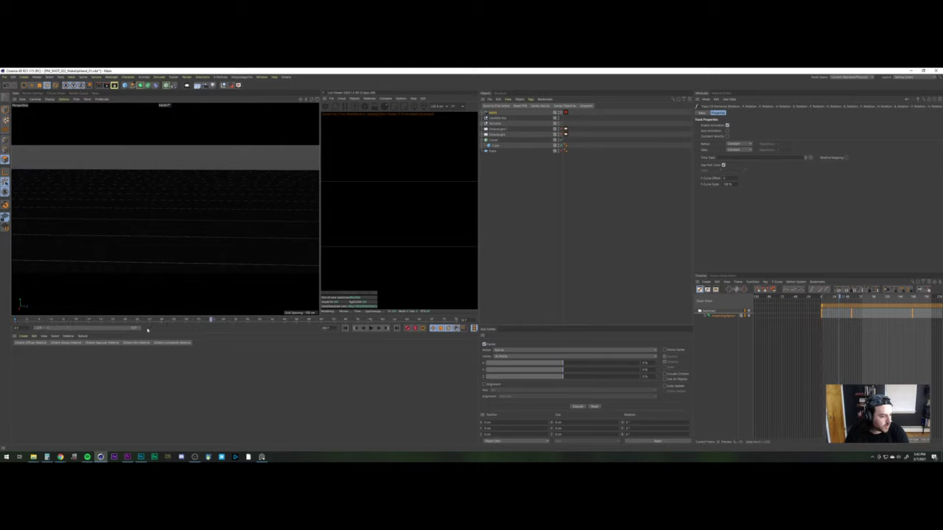
Scrub the slowed hand motion, set the timeline range to frames 64 through 148, and play it back
drag(87, 322, 29, 319)
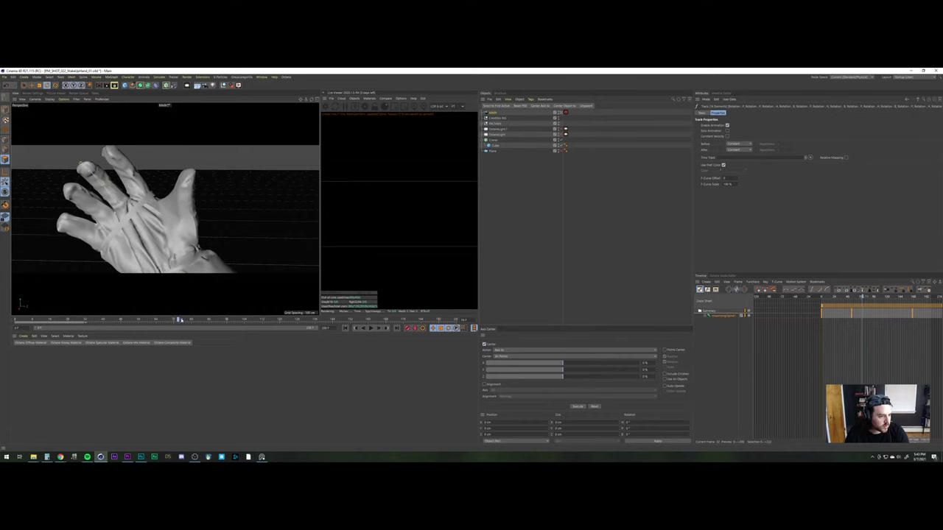
drag(168, 319, 156, 324)
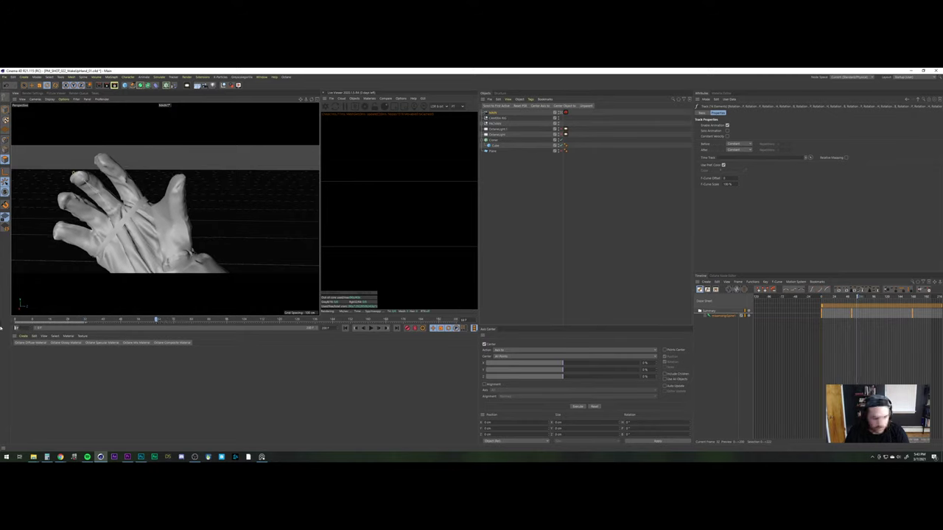
text(64)
key(Return)
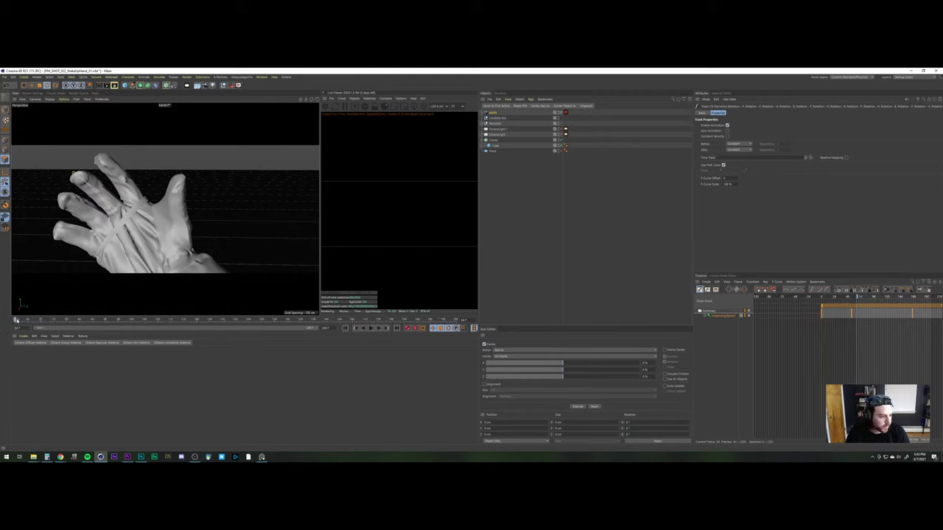
drag(16, 321, 287, 324)
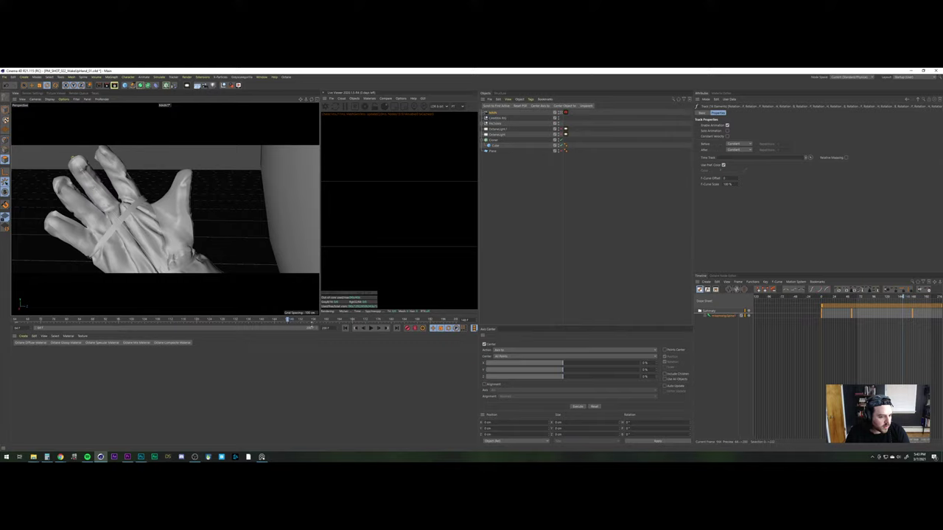
double_click(325, 328)
text(148)
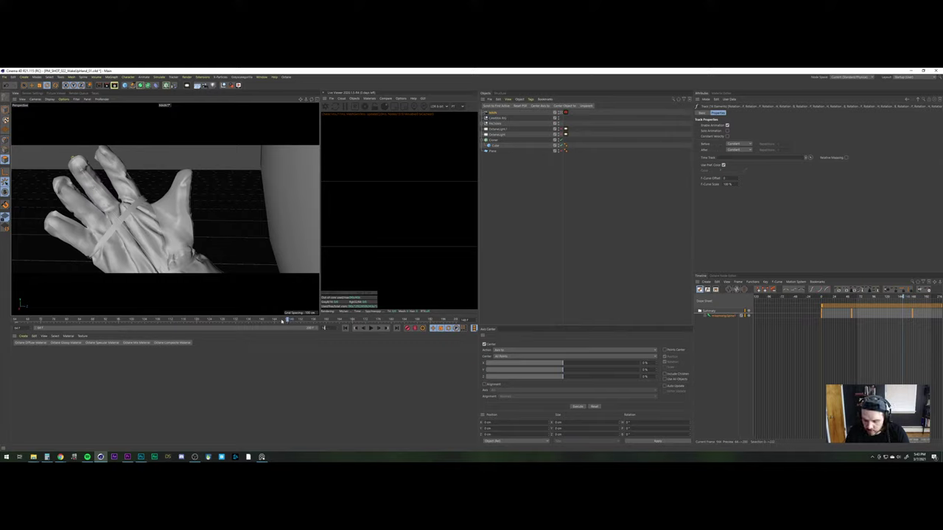
key(Return)
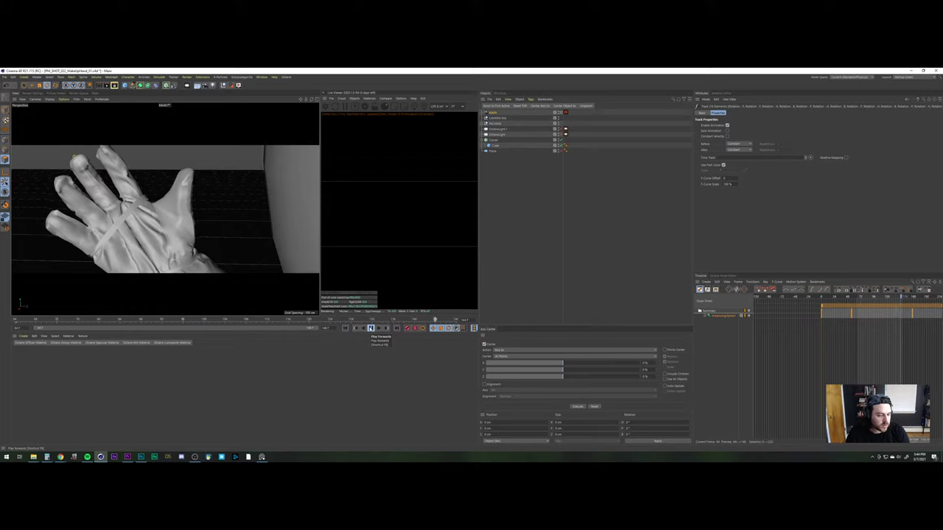
click(370, 329)
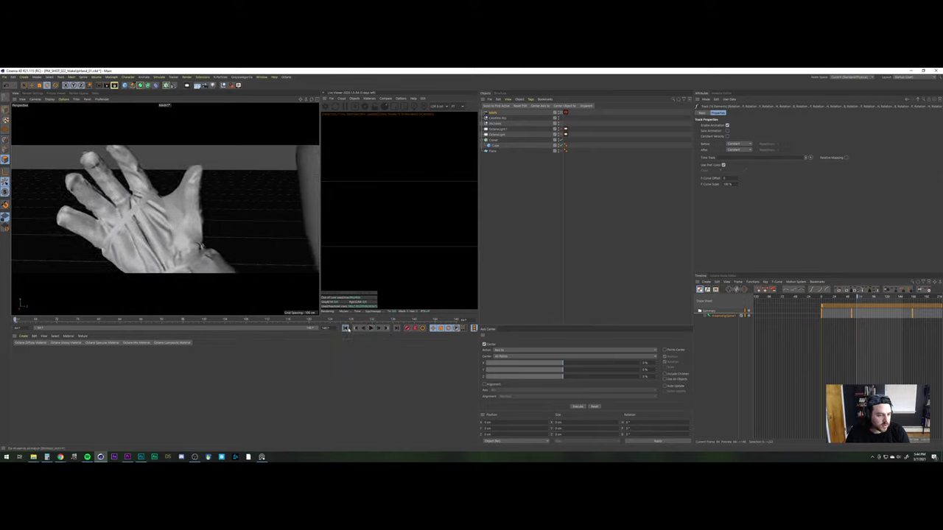
click(345, 328)
Try to reframe the camera closer on the gloved hand from a different angle
alt+drag(135, 223, 144, 234)
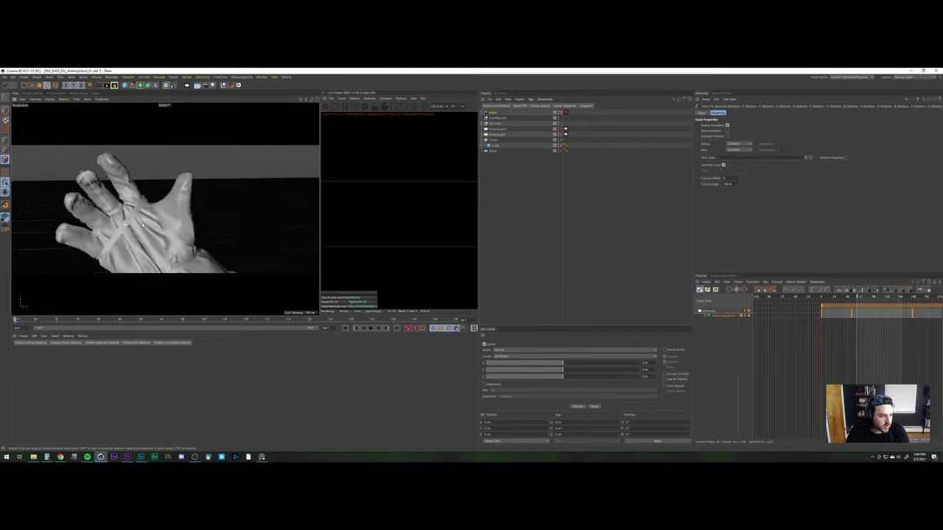
alt+right_drag(144, 234, 133, 301)
alt+drag(240, 233, 221, 133)
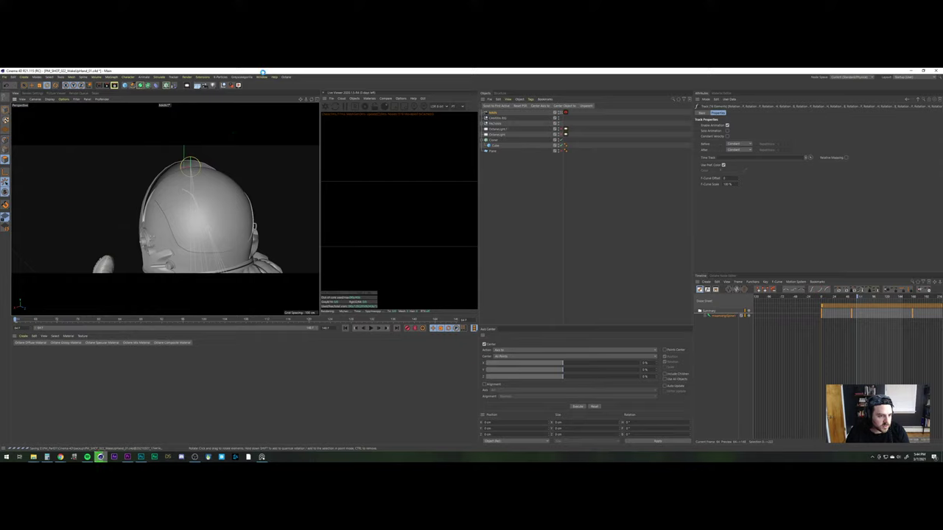
scroll(183, 240, up, 5)
alt+right_drag(183, 238, 176, 313)
scroll(167, 240, down, 3)
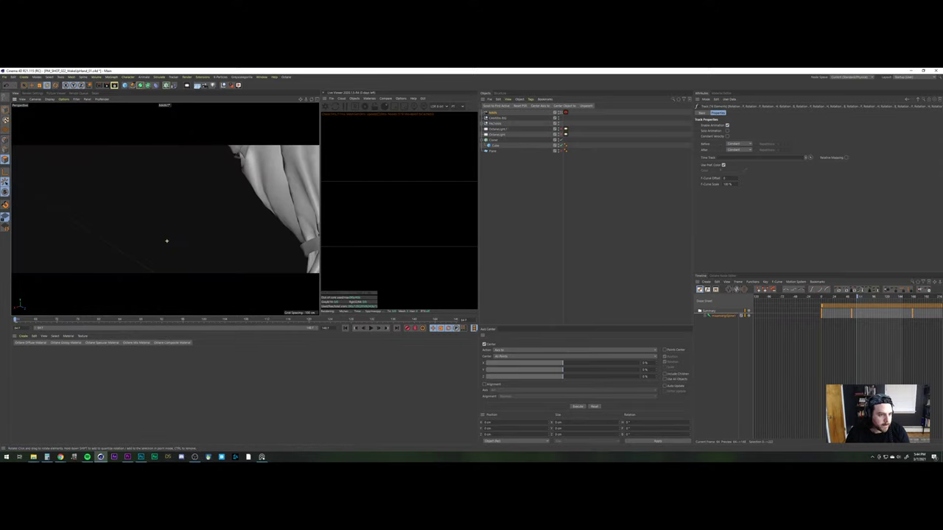
mouse_move(267, 199)
alt+middle_down()
mouse_move(204, 279)
mouse_move(188, 318)
alt+middle_up()
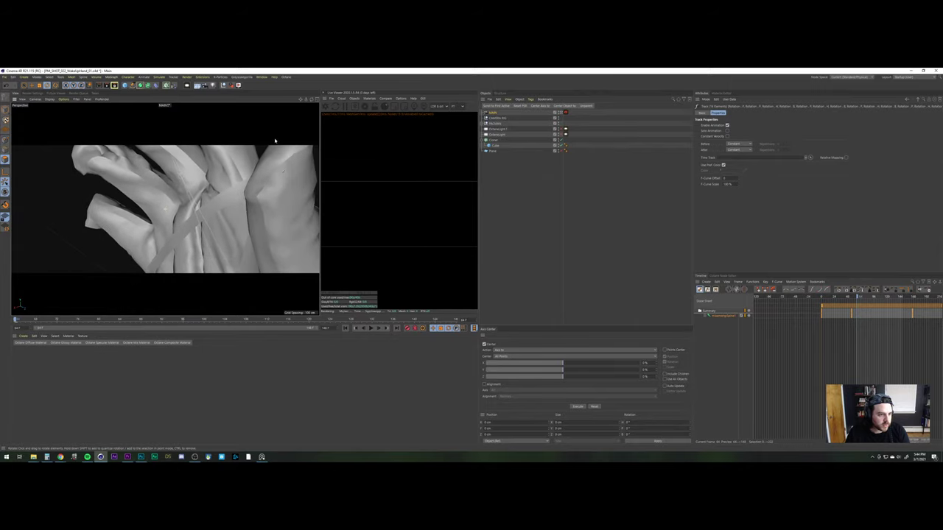
alt+drag(274, 139, 287, 136)
scroll(171, 245, up, 5)
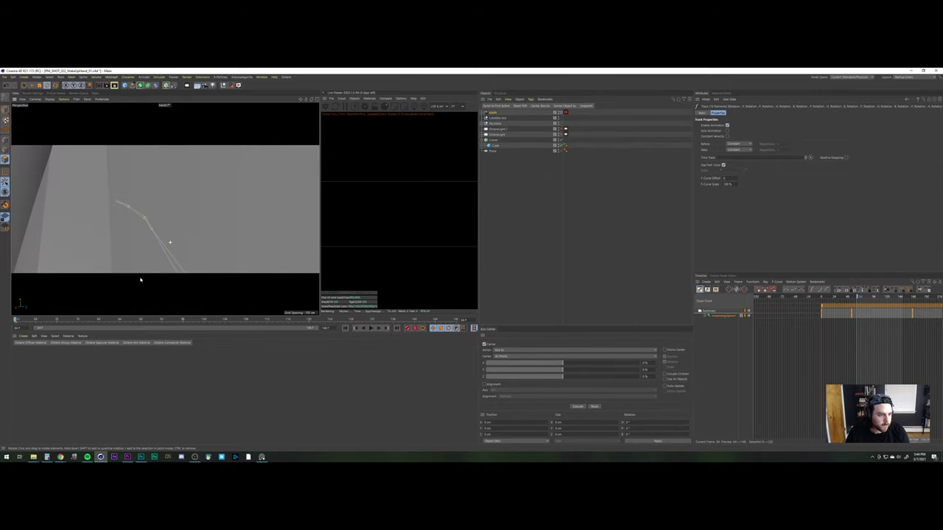
scroll(147, 263, down, 5)
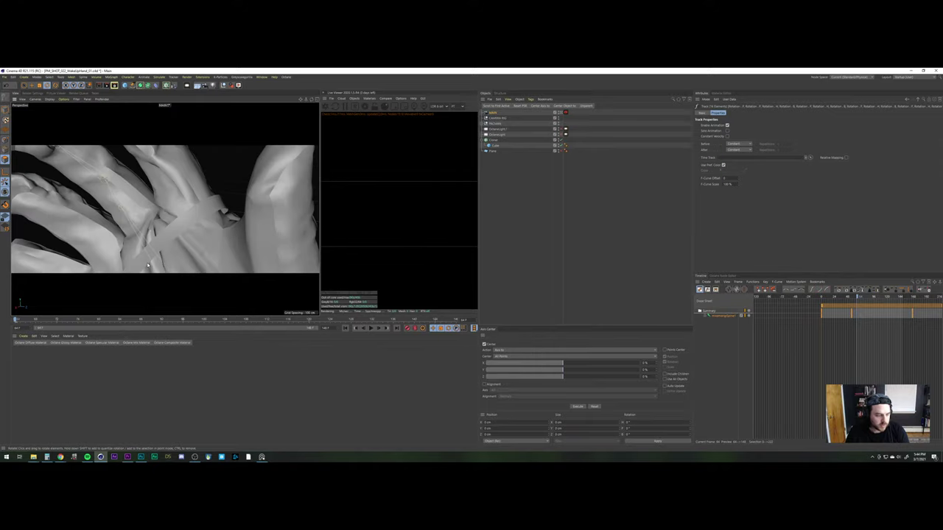
scroll(146, 262, up, 6)
scroll(147, 255, down, 5)
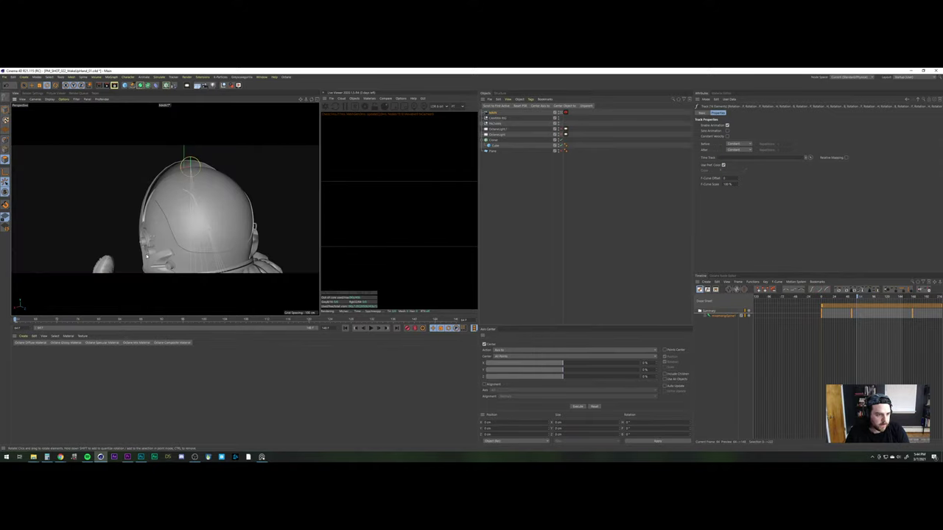
alt+drag(146, 256, 147, 256)
scroll(146, 256, up, 3)
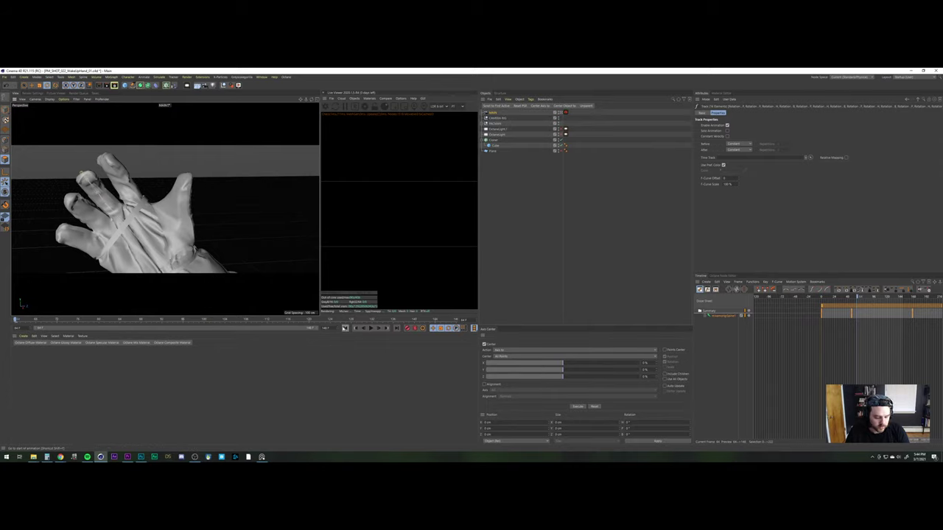
Scrub the hand motion and enable the camera's composition helpers with mirrored triangles and the golden section turned off
click(345, 328)
drag(110, 319, 287, 315)
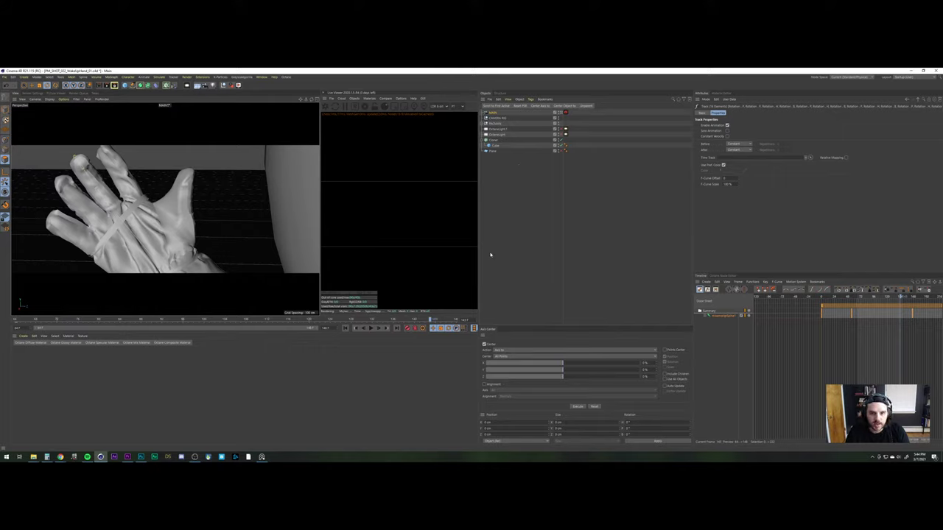
click(496, 117)
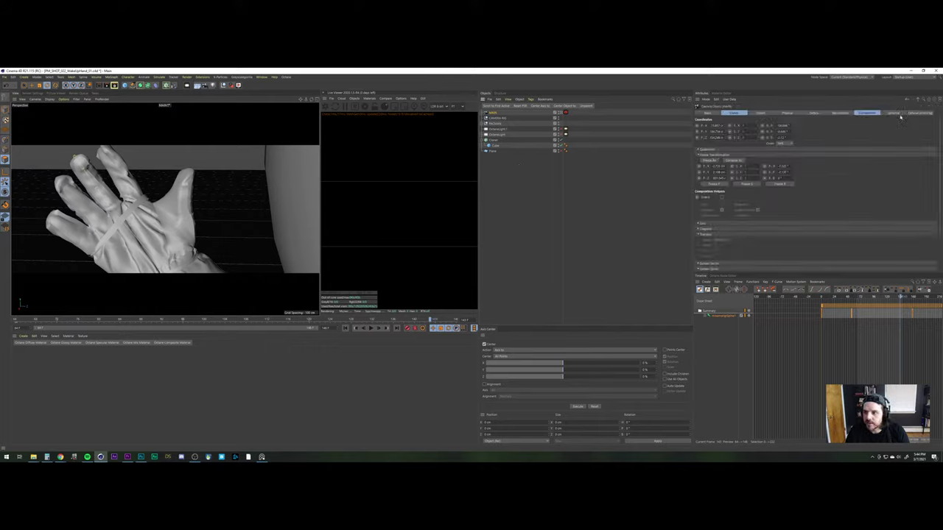
click(869, 113)
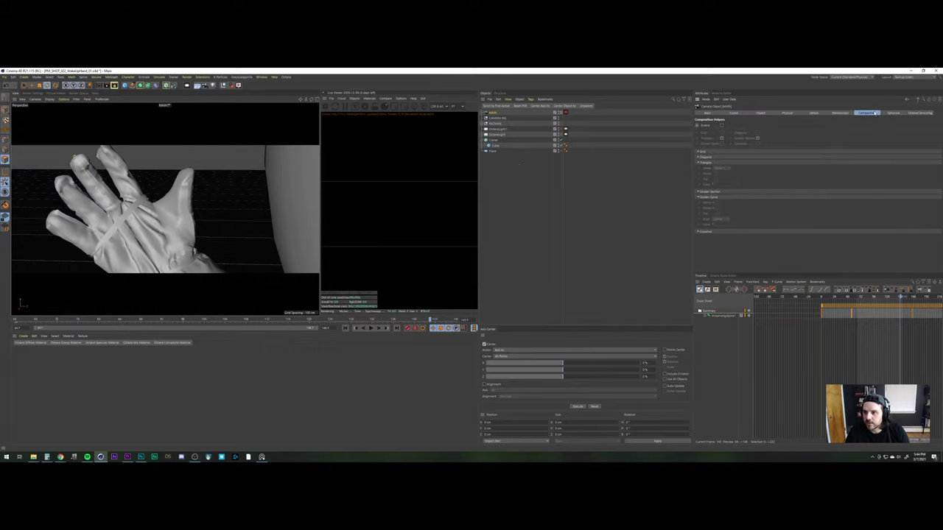
click(722, 125)
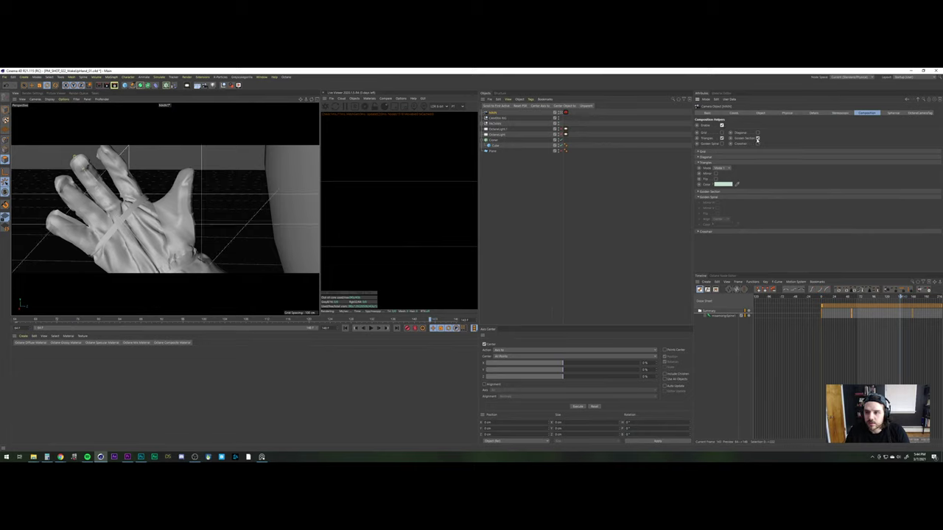
click(757, 139)
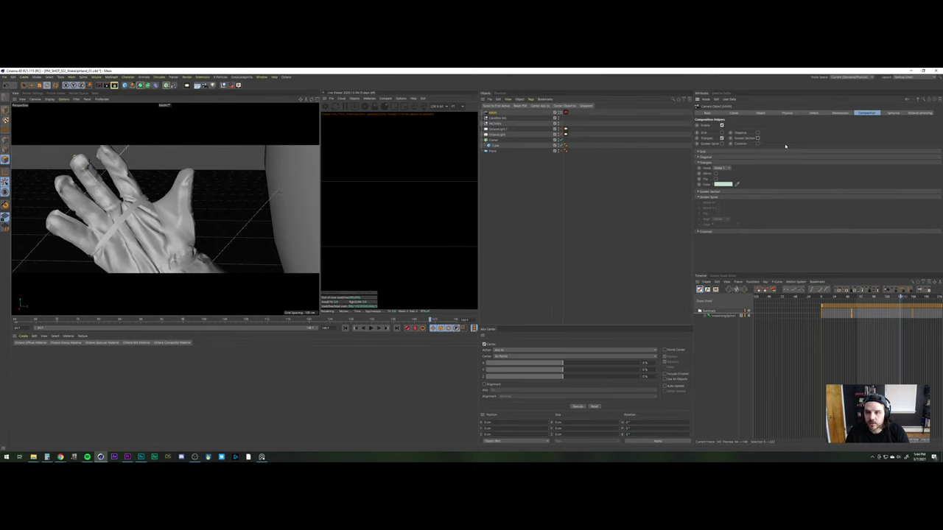
click(715, 173)
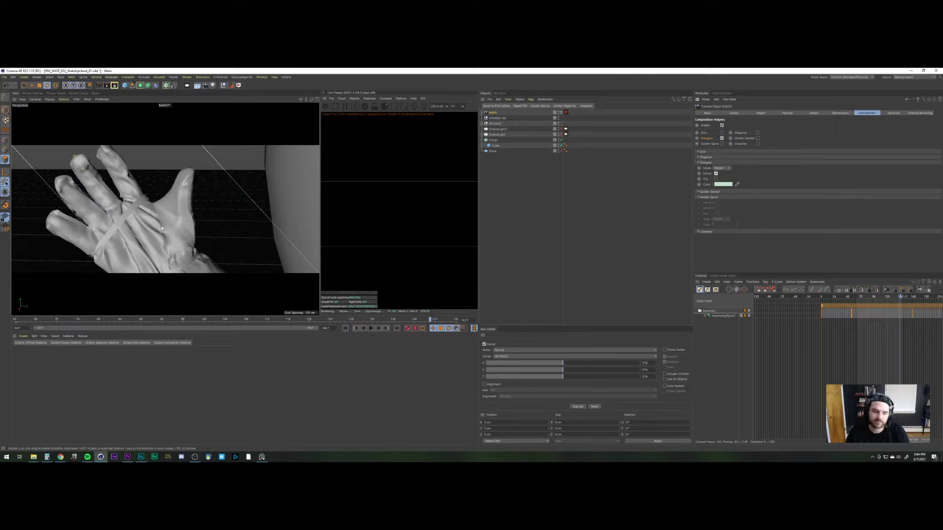
Reframe the camera so the hand sits between the two diagonal guides, and scrub through the range to check it
mouse_move(162, 229)
alt+mouse_down()
mouse_move(146, 221)
mouse_move(149, 235)
alt+mouse_up()
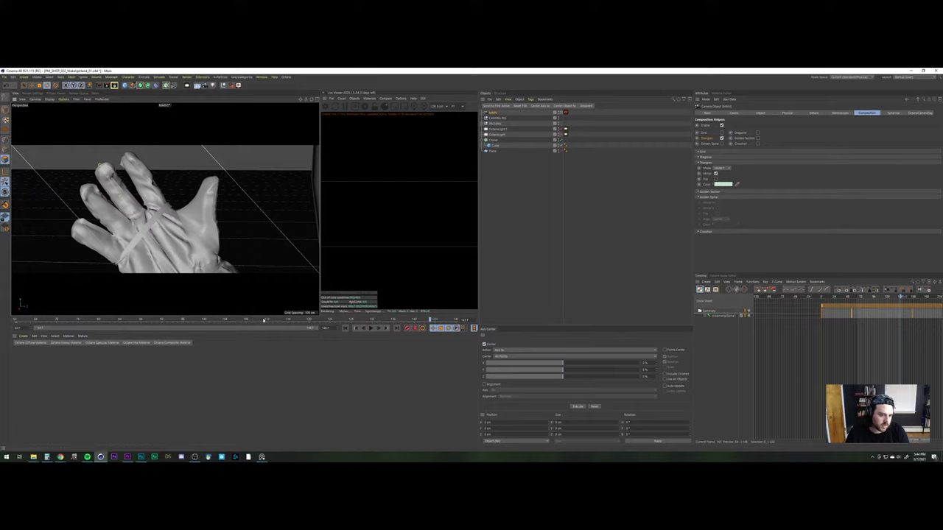
drag(261, 321, 412, 296)
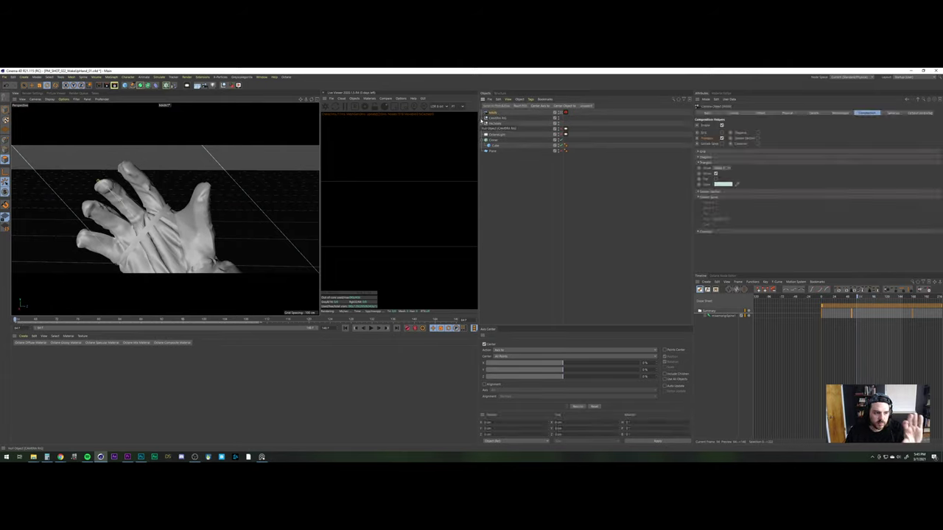
Undo a trial camera shift, keyframe the camera's X position at frame 64, and key a slight sideways offset at frame 148
click(734, 113)
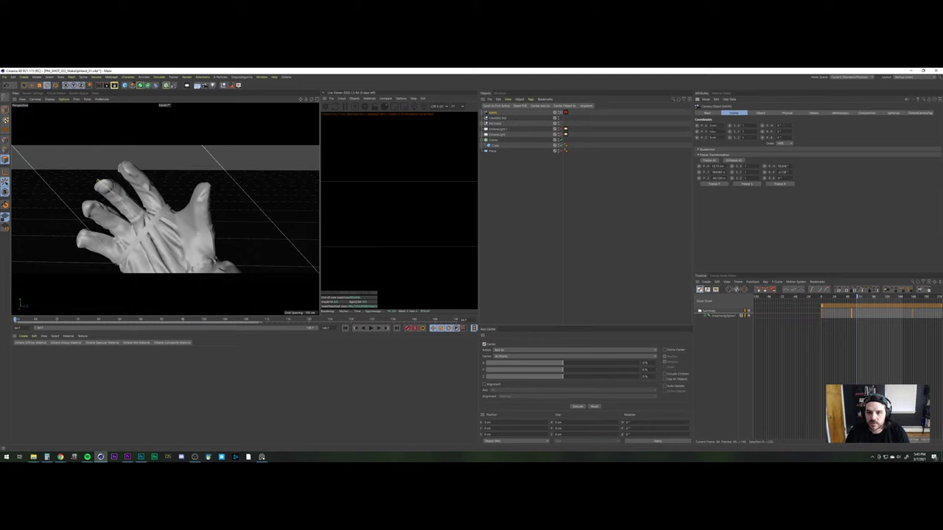
mouse_move(726, 127)
mouse_down()
mouse_move(726, 136)
mouse_move(725, 118)
mouse_up()
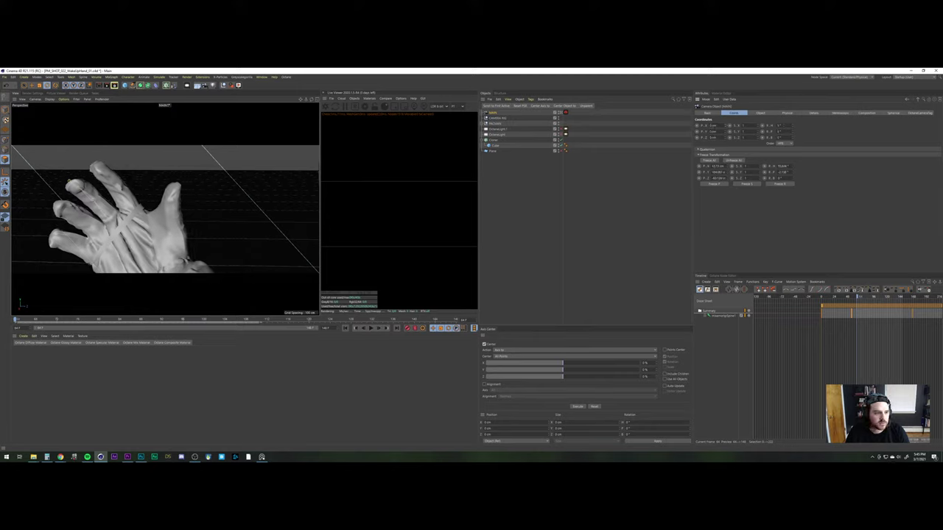
key(ctrl+z)
click(697, 126)
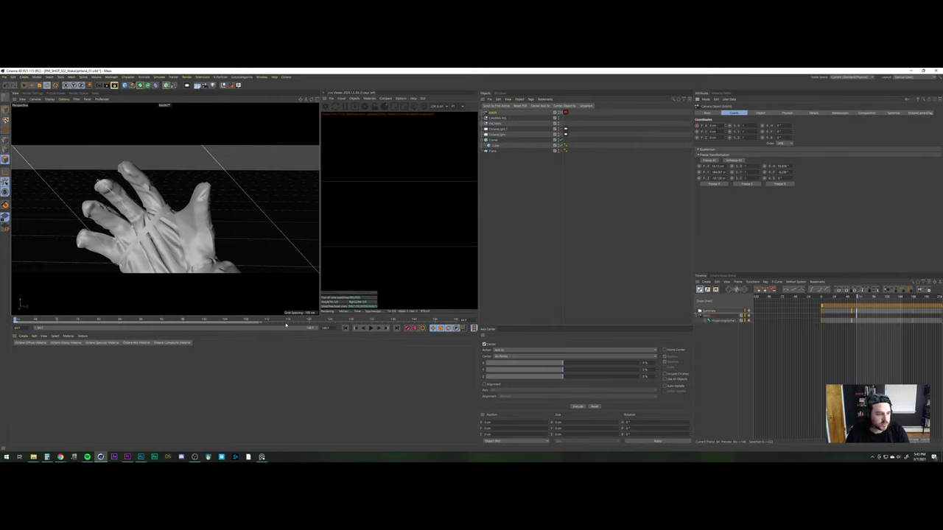
click(358, 328)
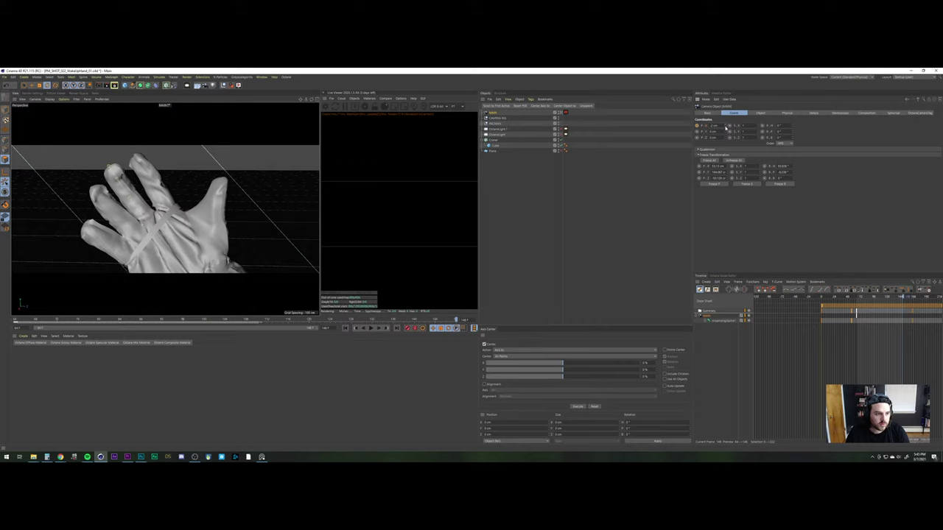
click(696, 126)
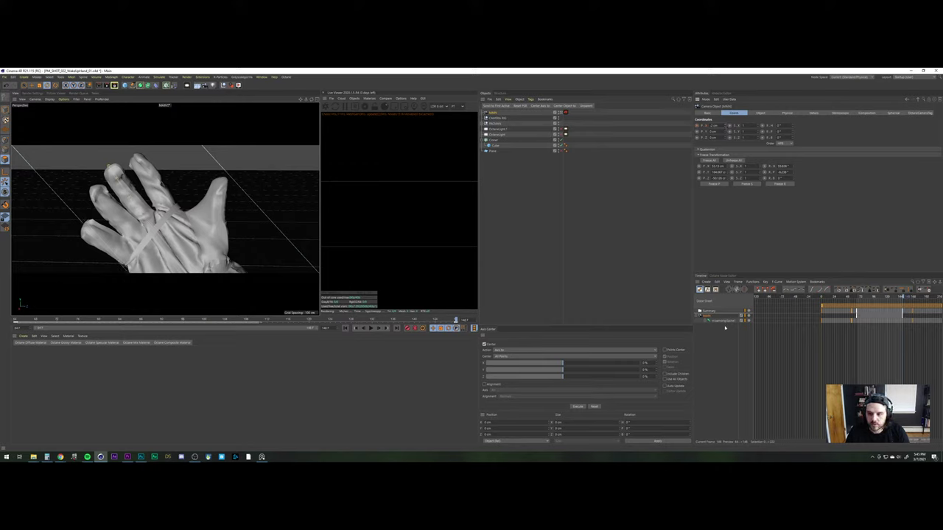
Expand the camera's X position track in the timeline, set its curve to linear interpolation, and play back the camera move
click(700, 319)
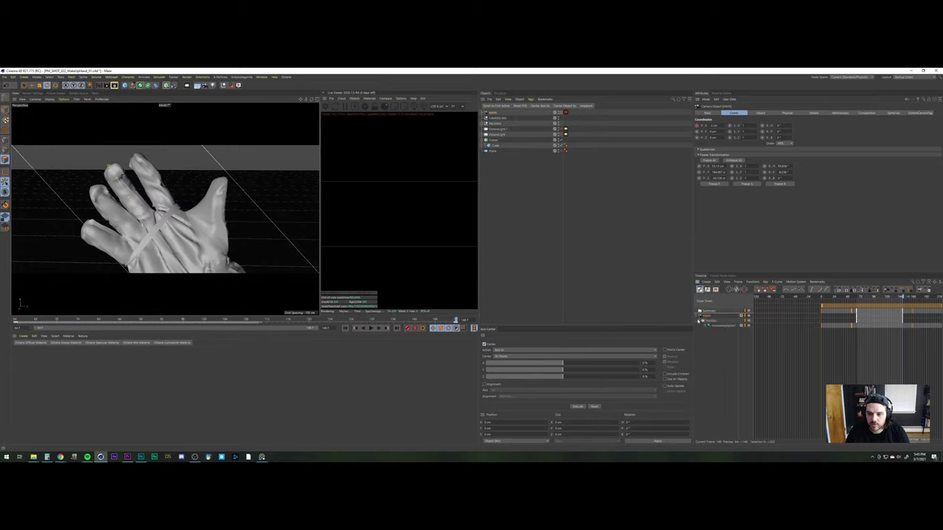
click(700, 321)
click(706, 325)
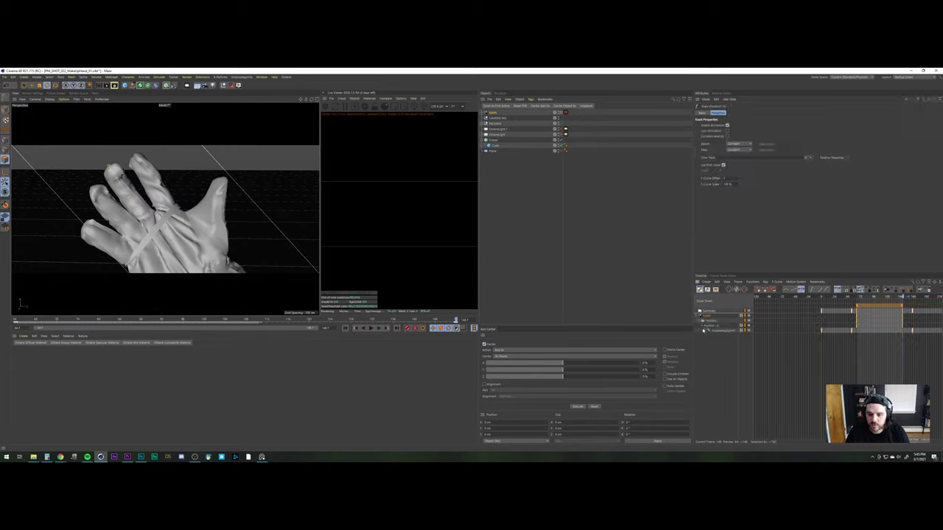
click(703, 328)
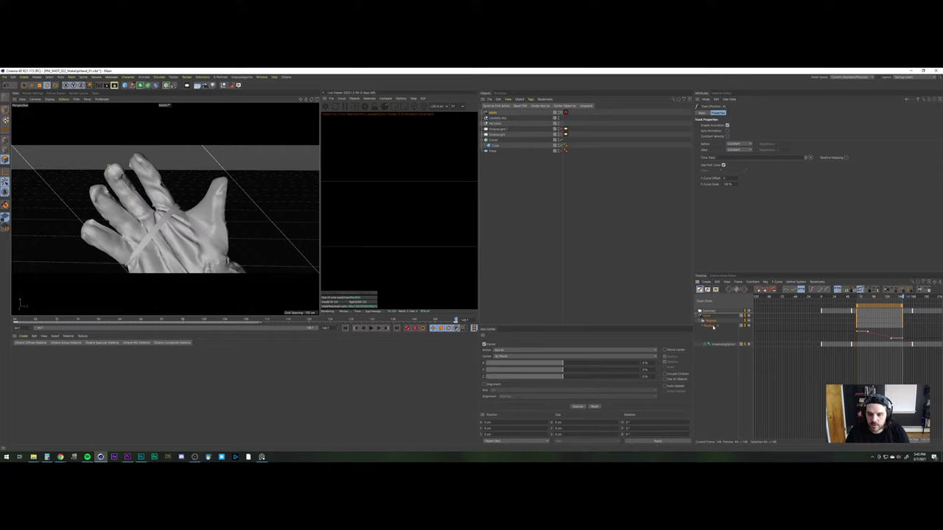
click(786, 289)
click(370, 328)
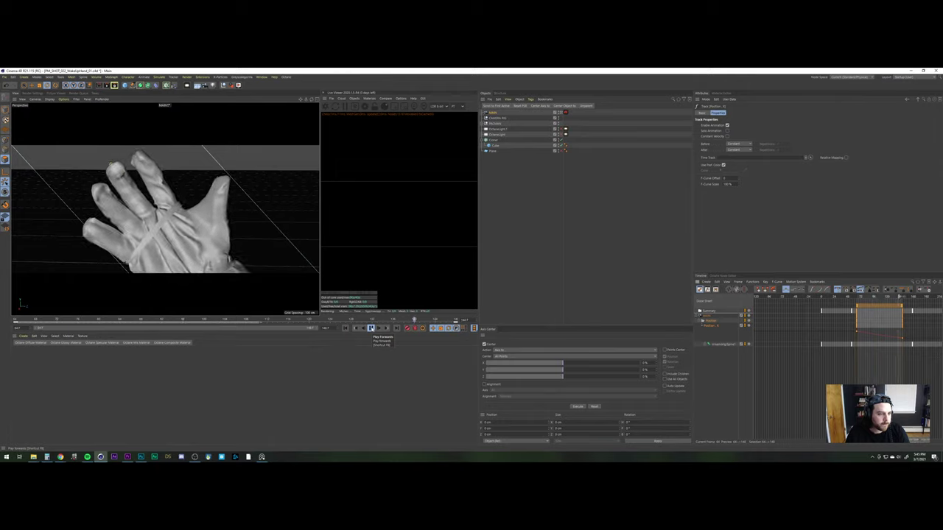
click(371, 329)
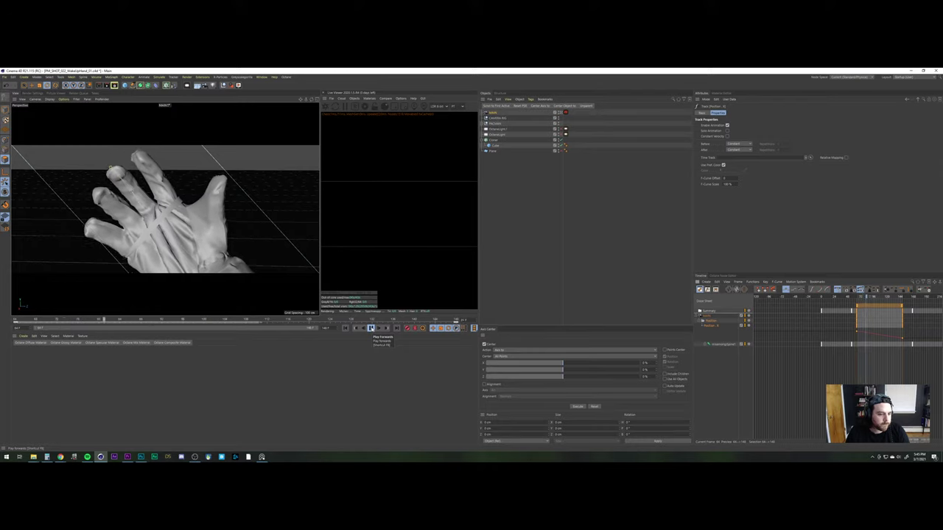
Expand the astronaut's hierarchy, wrap the body mesh in a Subdivision Surface, and clear the selection
click(495, 124)
click(484, 124)
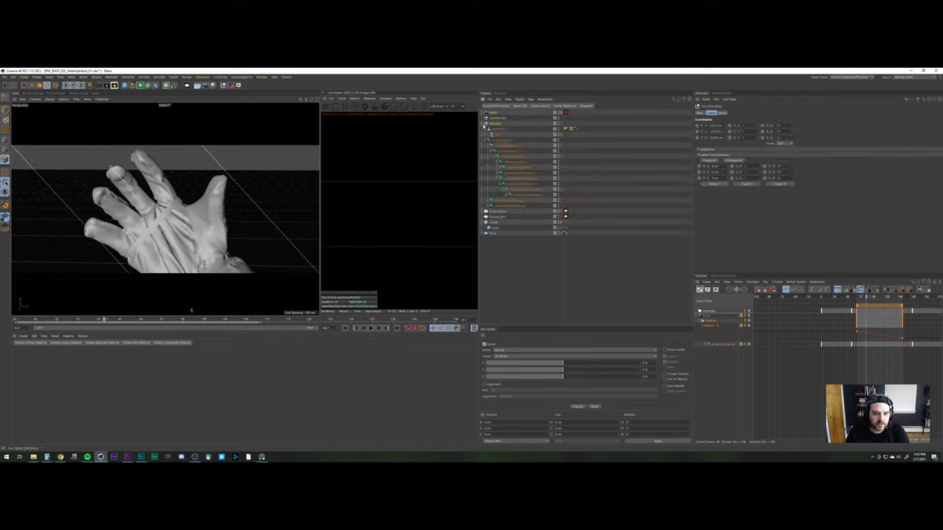
click(498, 130)
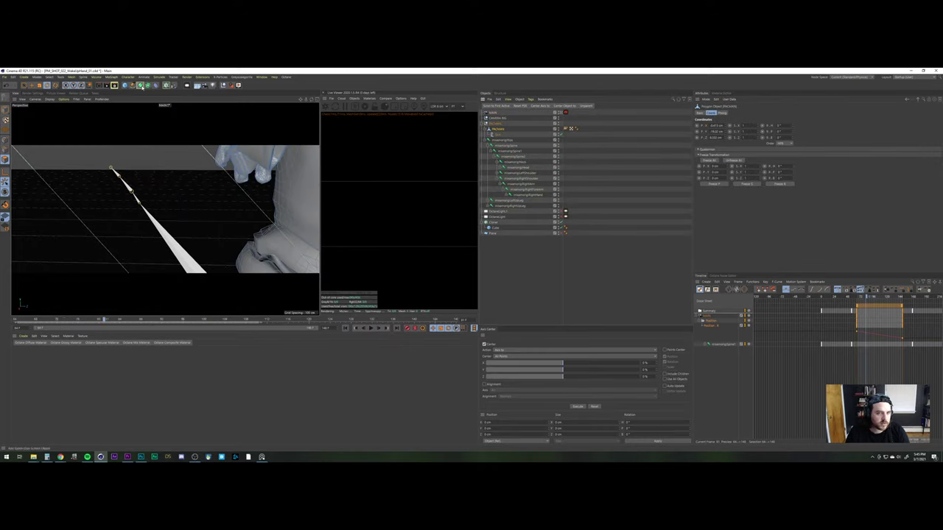
alt+click(141, 85)
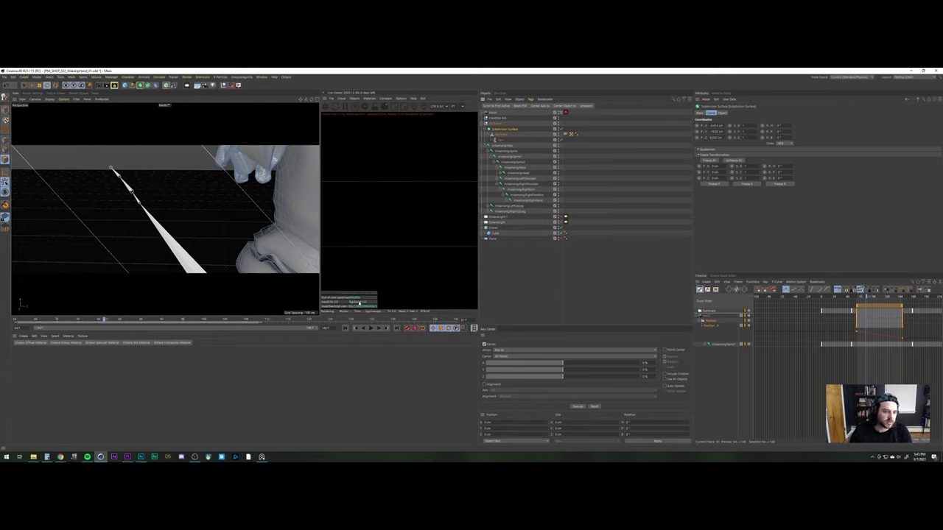
click(521, 250)
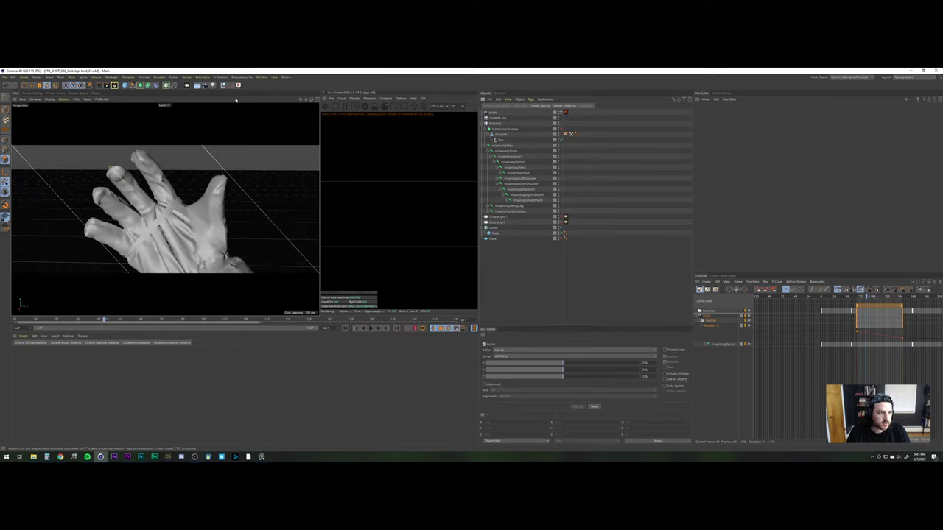
Render a Hardware OpenGL preview of a manual frame range starting at frame 64, and play the result
key(alt+b)
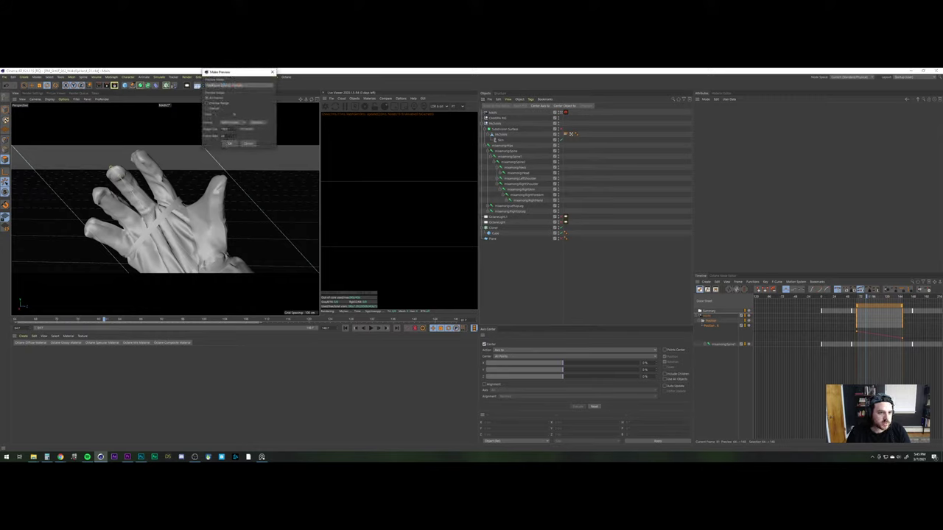
click(207, 108)
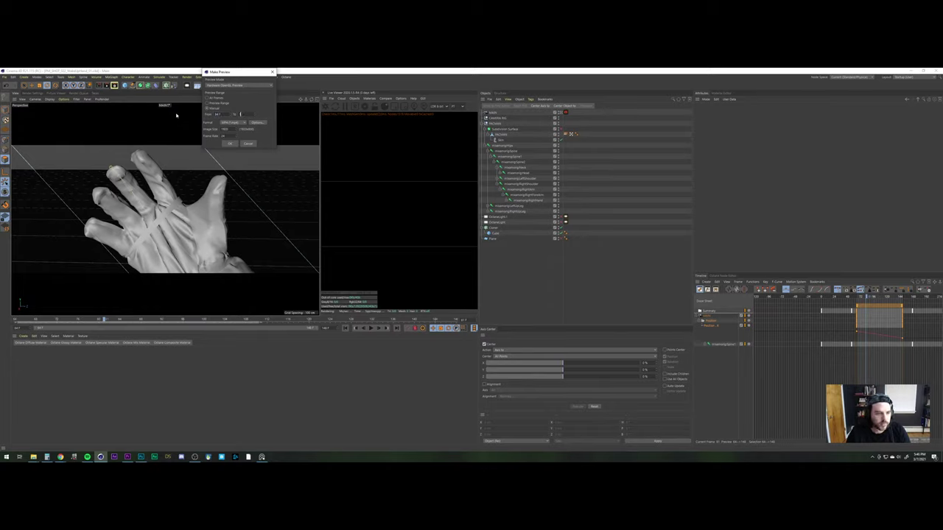
click(231, 144)
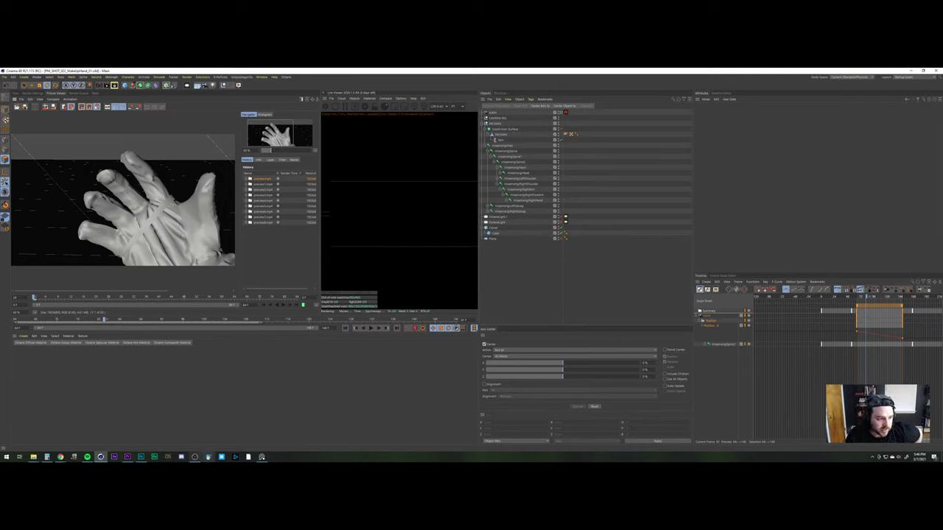
click(302, 304)
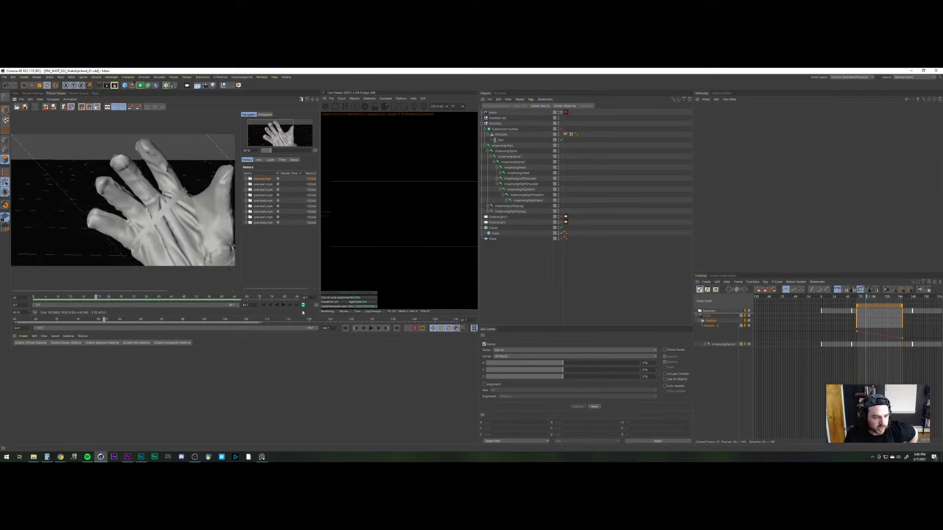
Locate the new preview8 video in its file folder and copy it into the PLAYBLASTS folder
right_click(258, 179)
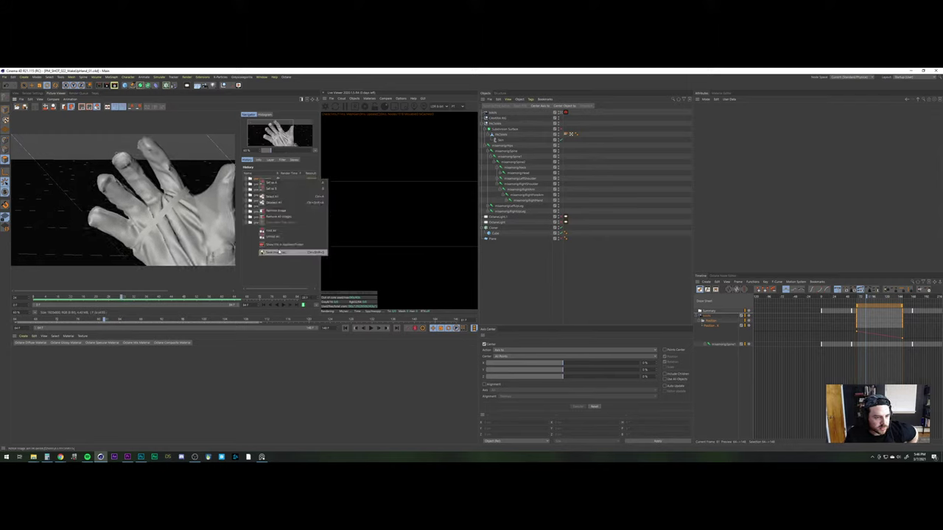
click(282, 246)
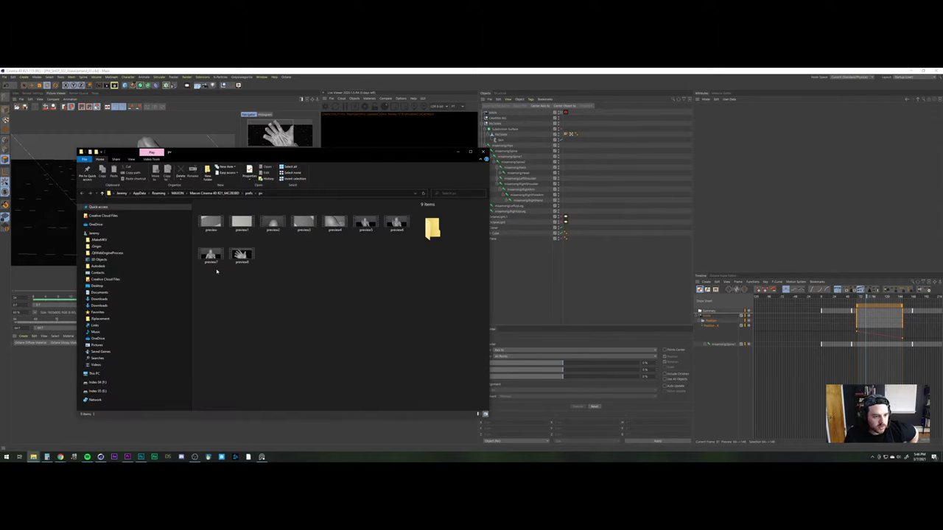
click(242, 254)
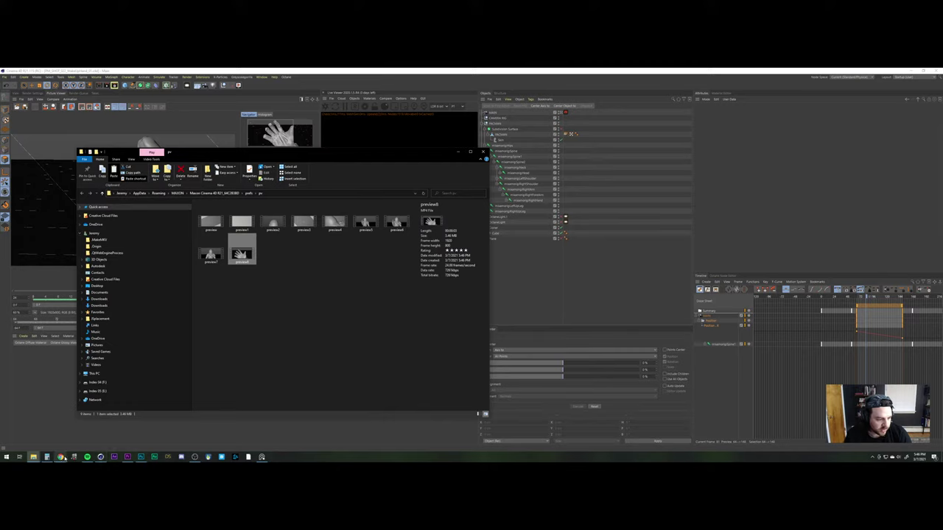
mouse_move(63, 458)
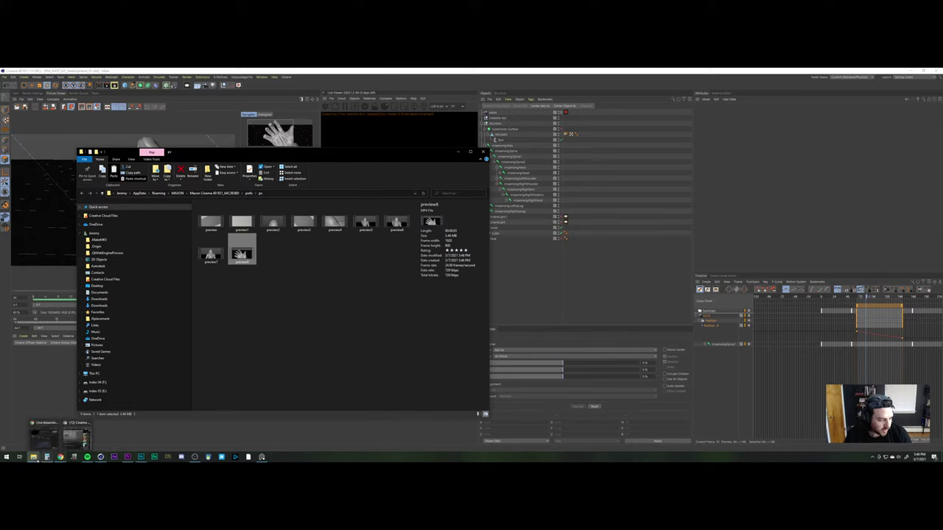
click(21, 434)
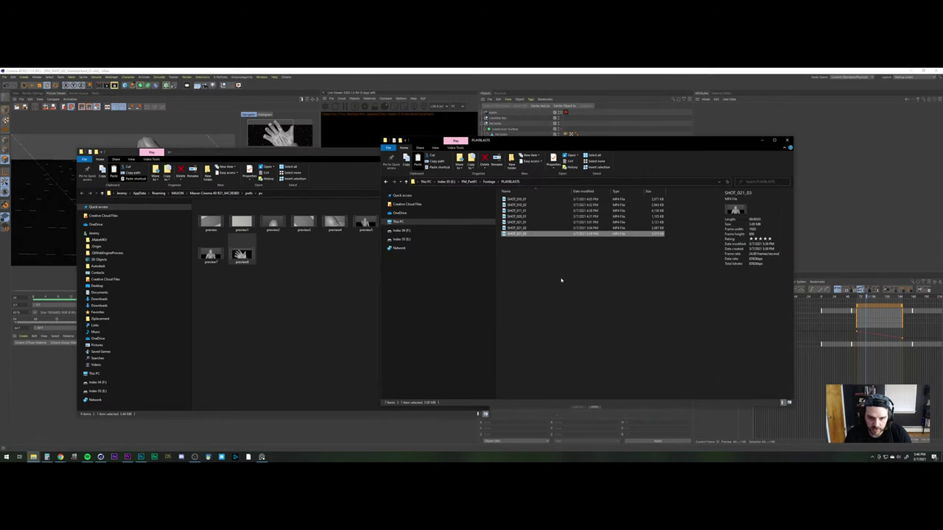
key(ctrl+v)
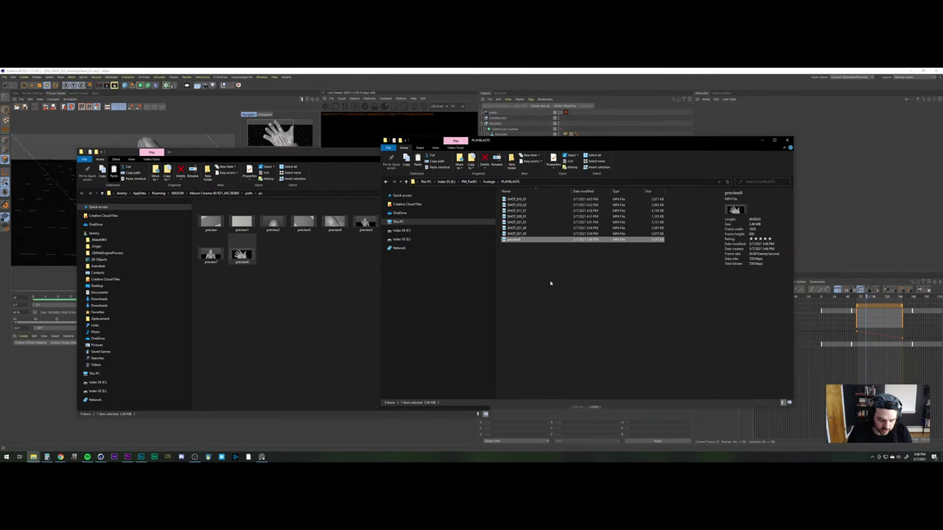
Rename the copied playblast as SHOT_022_01
key(F2)
text(SHOT_021_03)
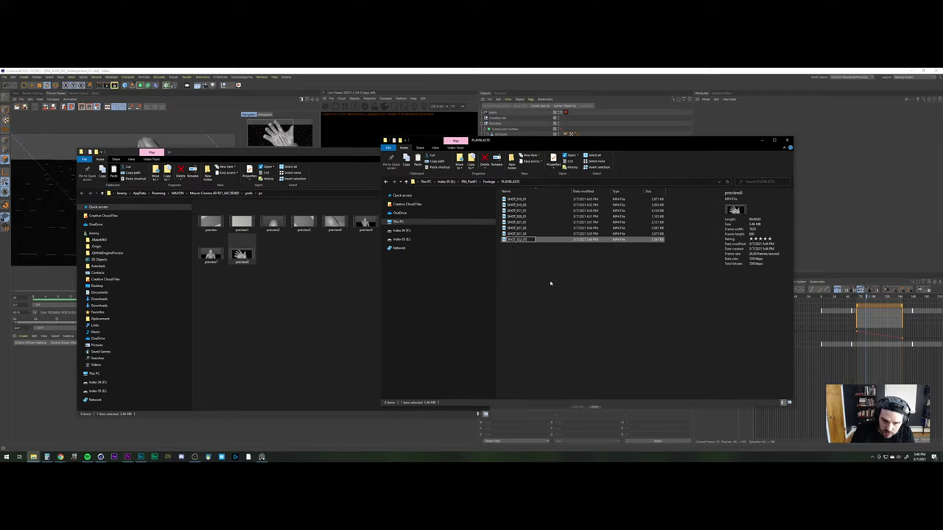
key(Return)
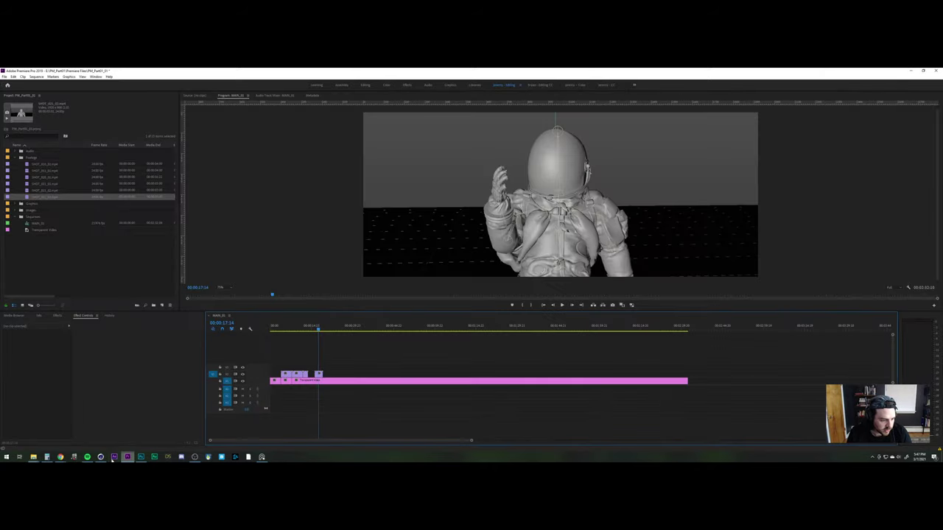
Import the hand playblast into the Footage bin in Premiere Pro and place it directly after the last shot clip on the timeline
click(127, 456)
click(34, 457)
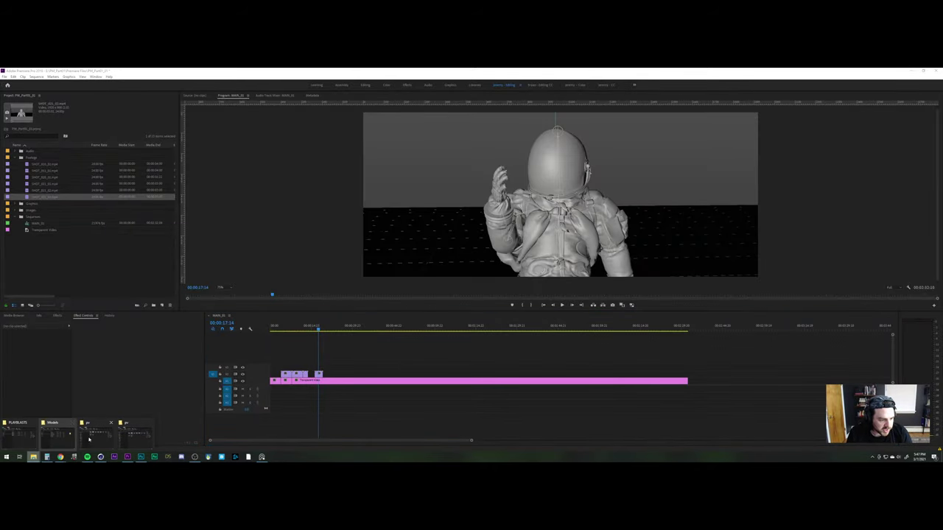
click(112, 423)
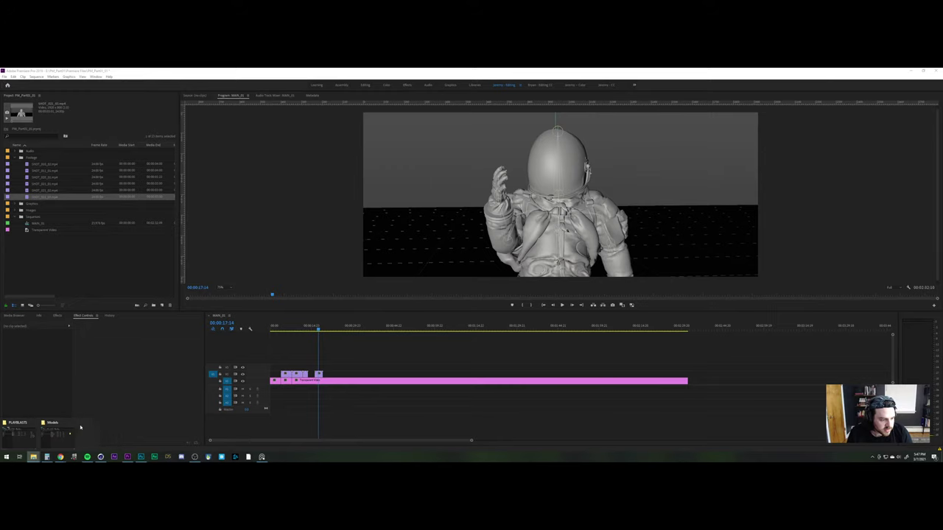
click(36, 433)
drag(520, 241, 28, 158)
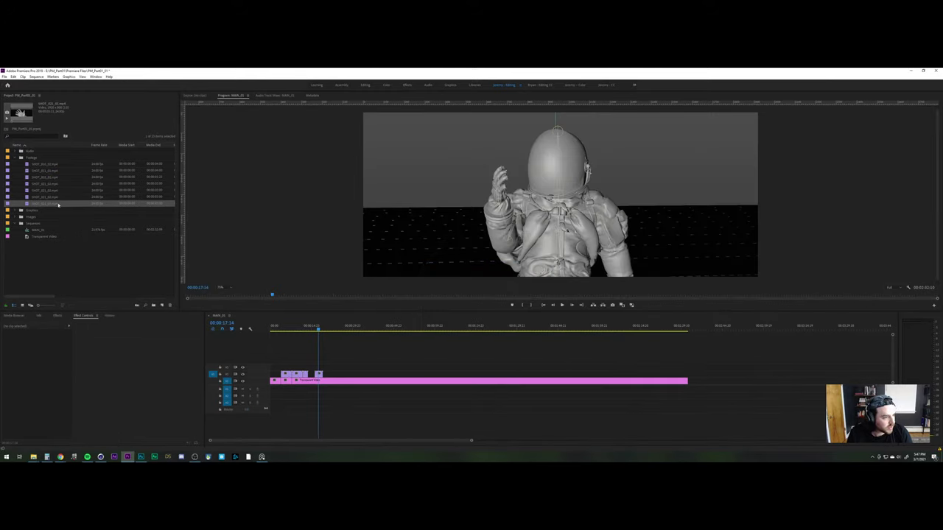
drag(36, 206, 324, 375)
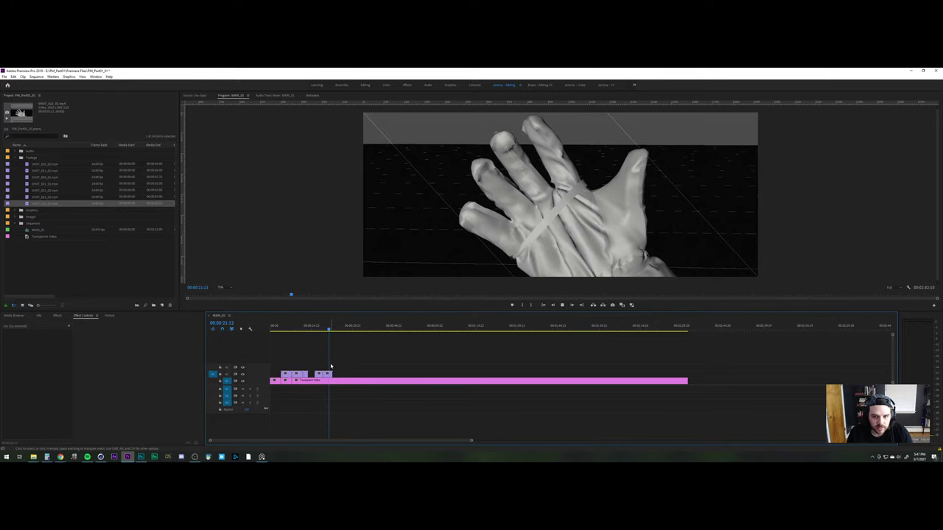
key(space)
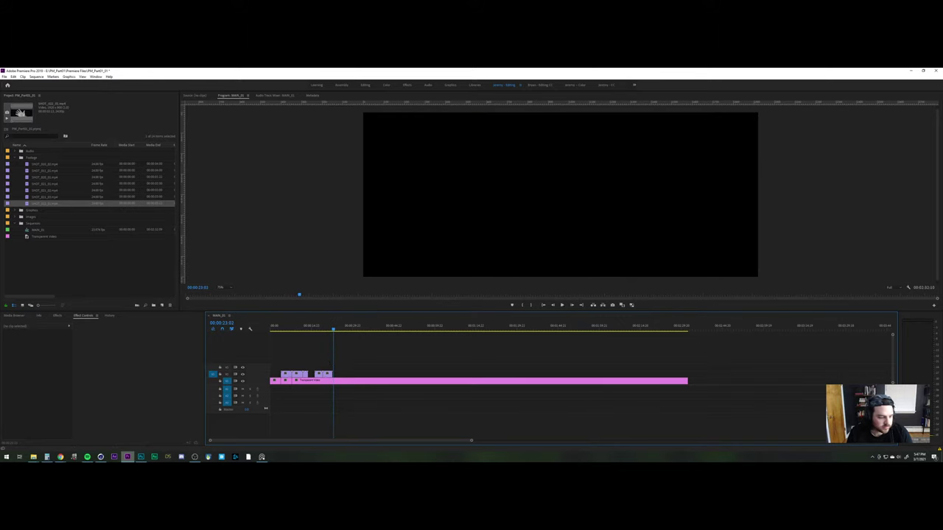
Return to Cinema 4D, save the hand scene, and save a copy as a new WakeUpFace_01 scene file
key(alt+Tab)
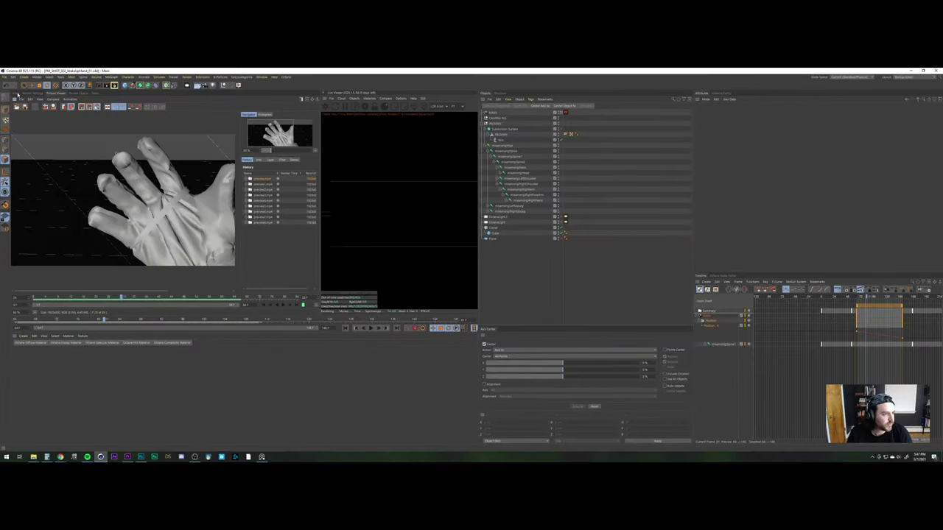
click(17, 94)
click(5, 77)
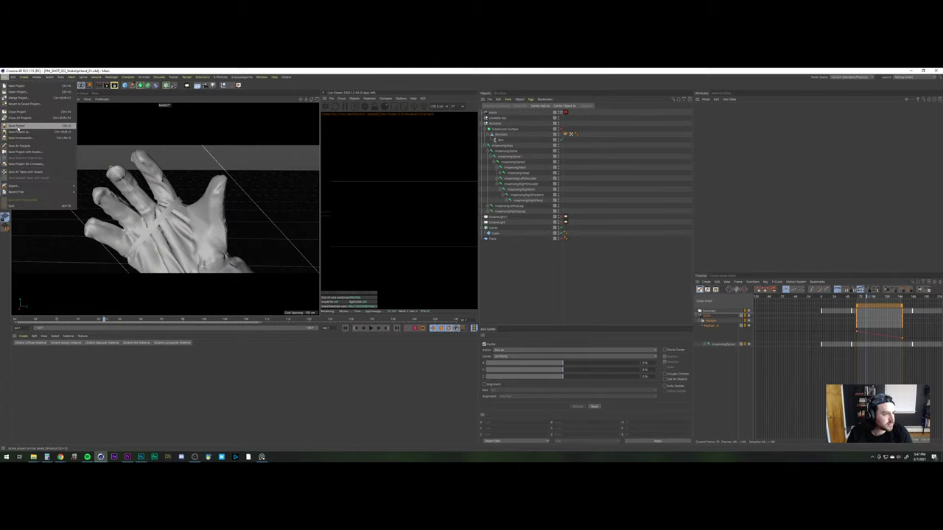
click(17, 131)
click(5, 77)
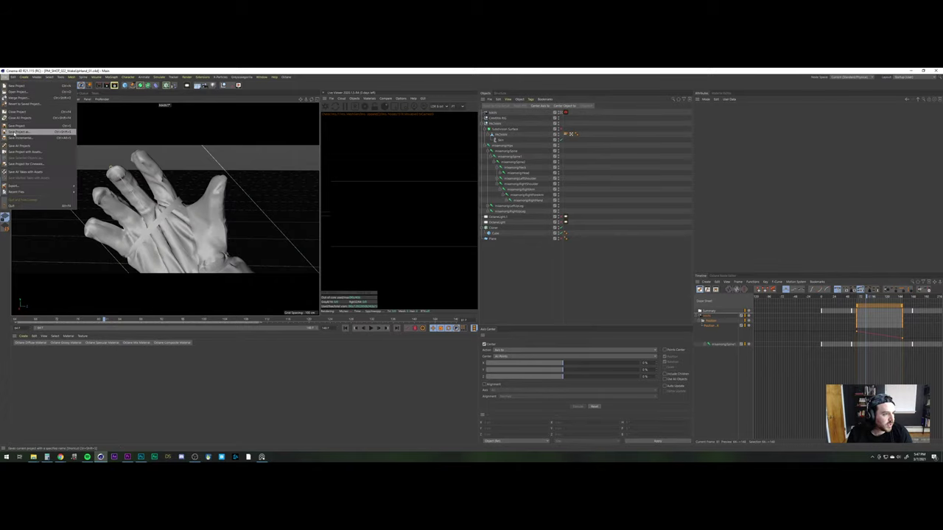
click(14, 134)
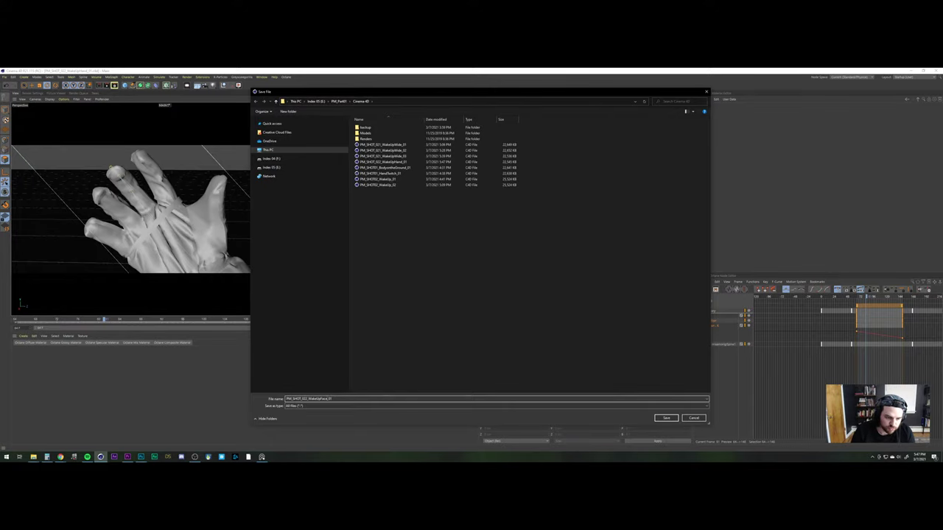
key(Return)
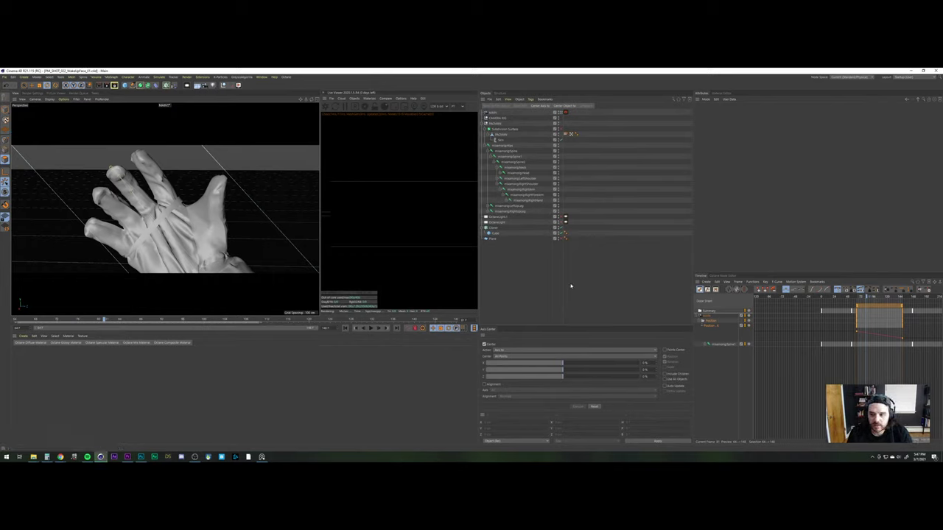
Move to the start of the shot's range and remove the camera's position animation from the timeline
click(716, 322)
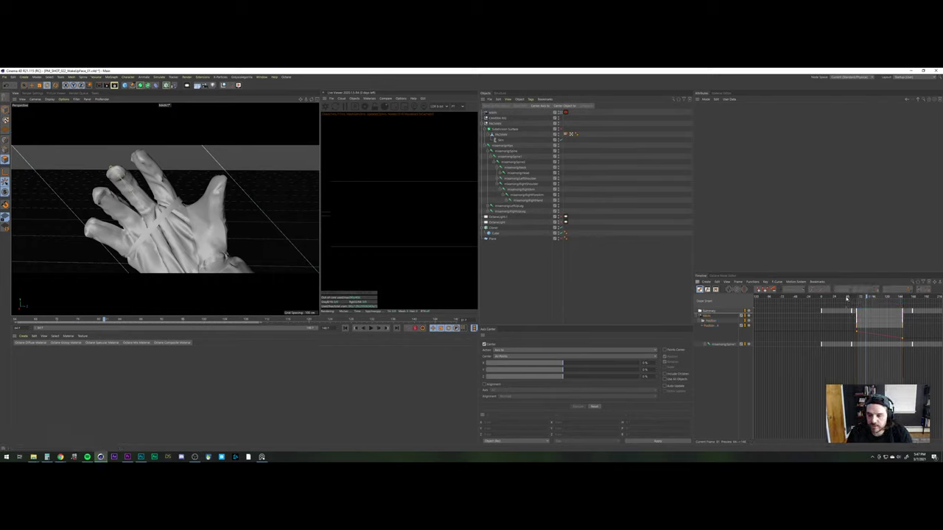
drag(868, 298, 859, 297)
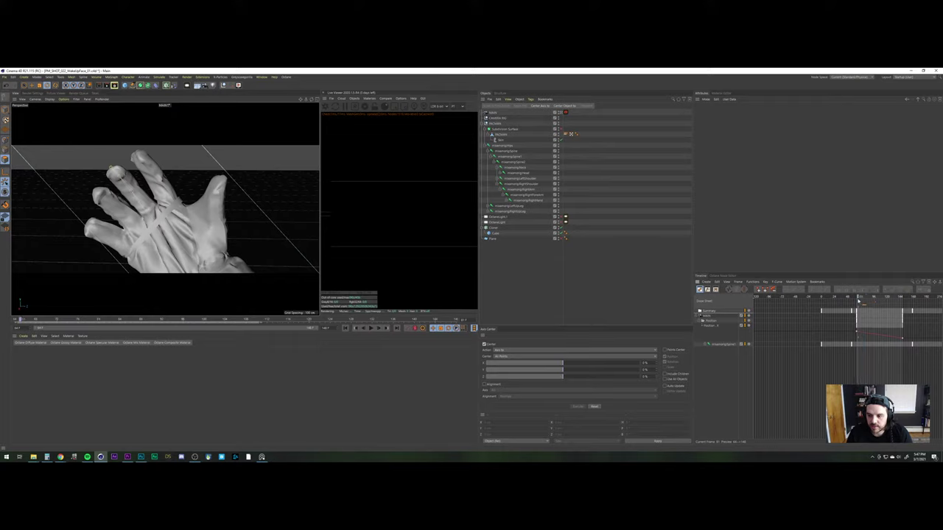
click(702, 318)
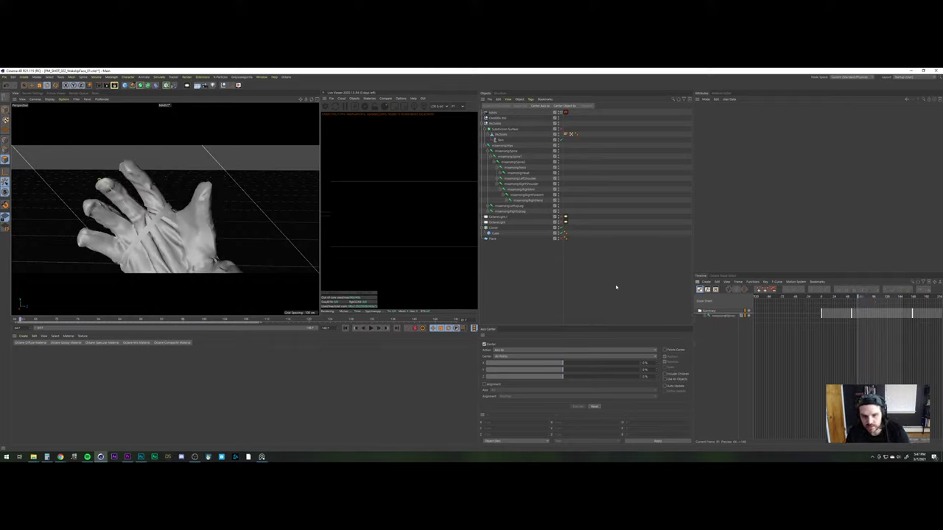
Reset the camera's frozen rotation and frozen position to 0
mouse_move(166, 239)
alt+mouse_down()
mouse_move(264, 236)
mouse_move(188, 249)
mouse_move(164, 209)
mouse_move(174, 214)
mouse_move(140, 228)
mouse_move(223, 227)
mouse_move(227, 206)
mouse_move(232, 219)
mouse_move(183, 232)
mouse_move(175, 223)
alt+mouse_up()
click(494, 112)
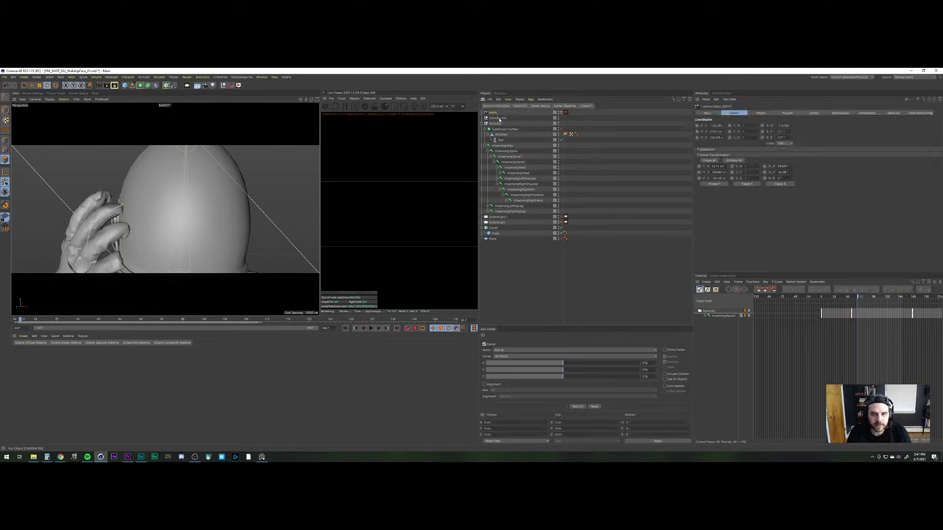
drag(794, 137, 793, 109)
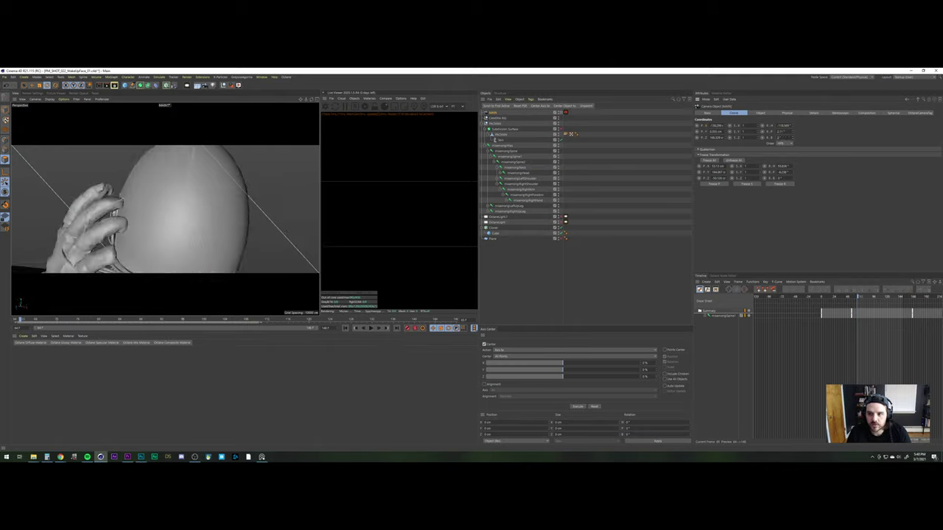
text(0)
key(Return)
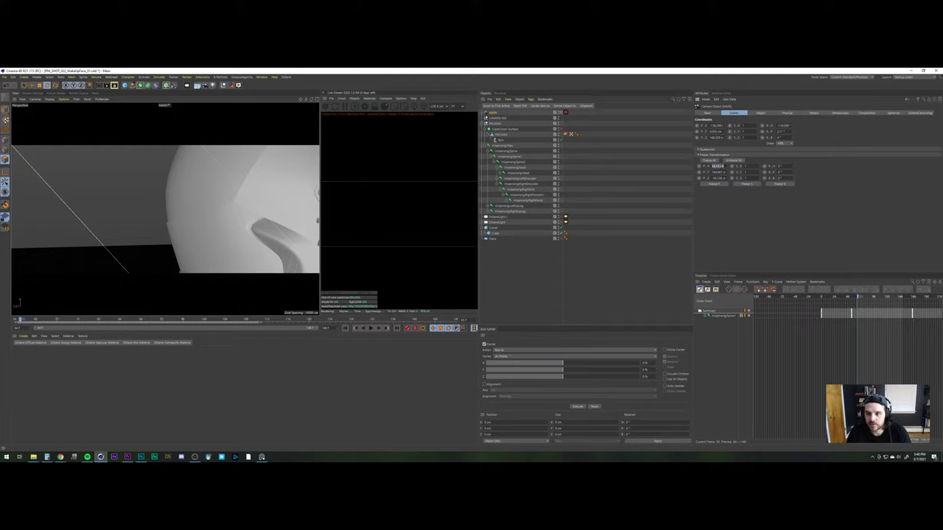
text(0)
key(Tab)
text(0)
key(Tab)
text(0)
key(Return)
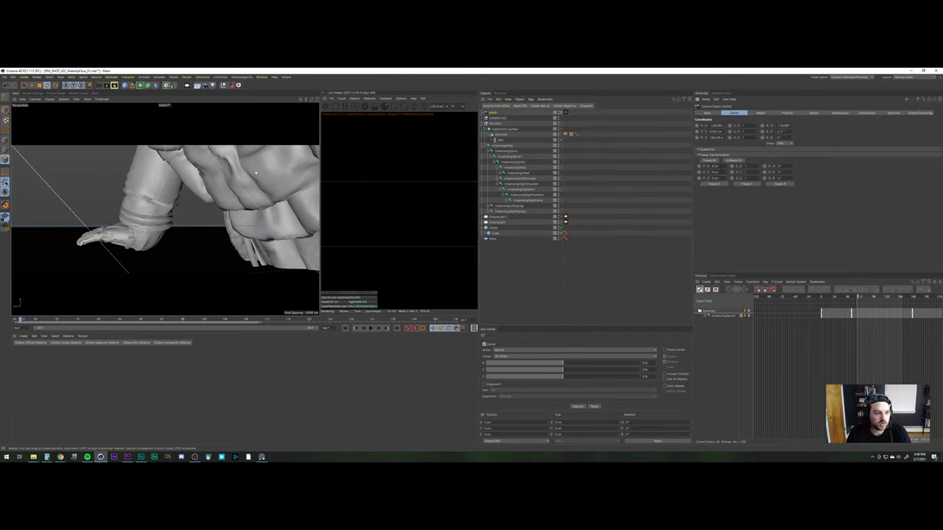
Reframe the camera to face the front of the astronaut's helmet and upper body
alt+middle_drag(256, 173, 162, 288)
alt+right_drag(236, 175, 162, 266)
alt+middle_drag(165, 129, 197, 214)
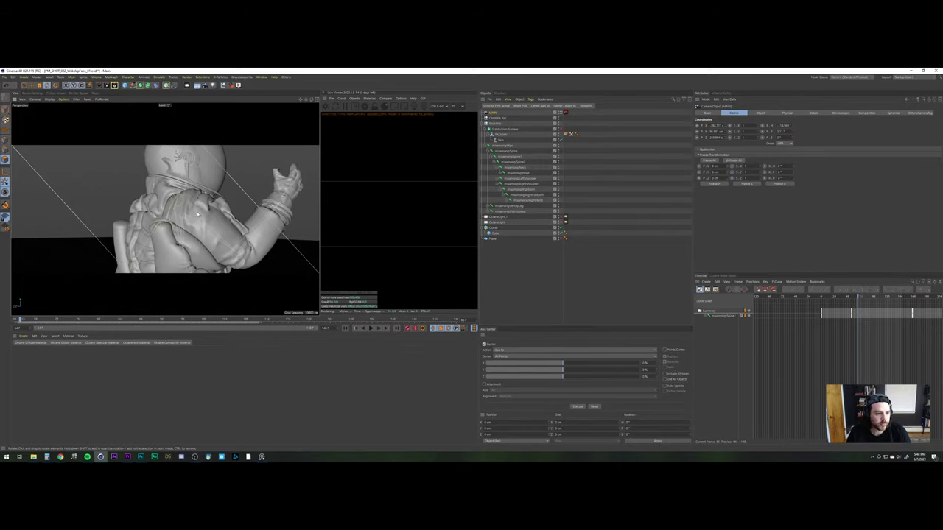
alt+drag(198, 213, 147, 211)
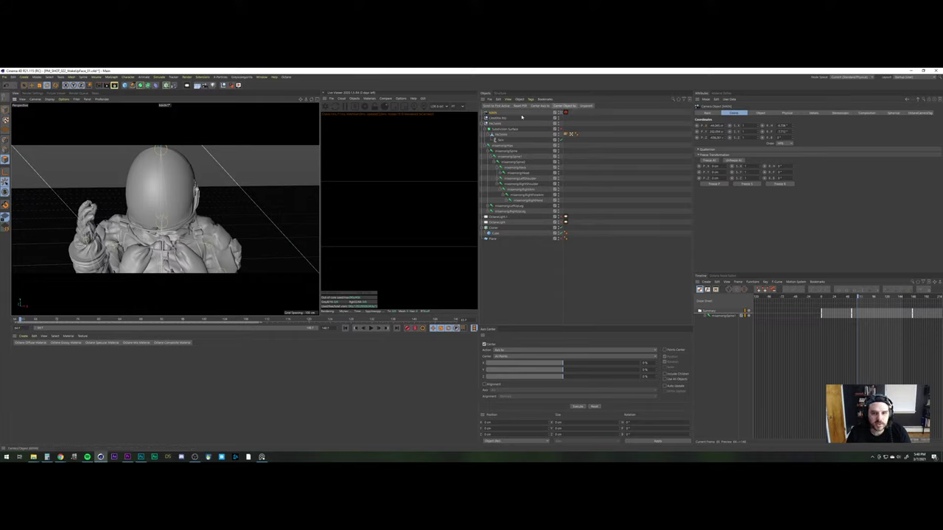
Set the camera's focal length to the Portrait (80 mm) preset
click(759, 113)
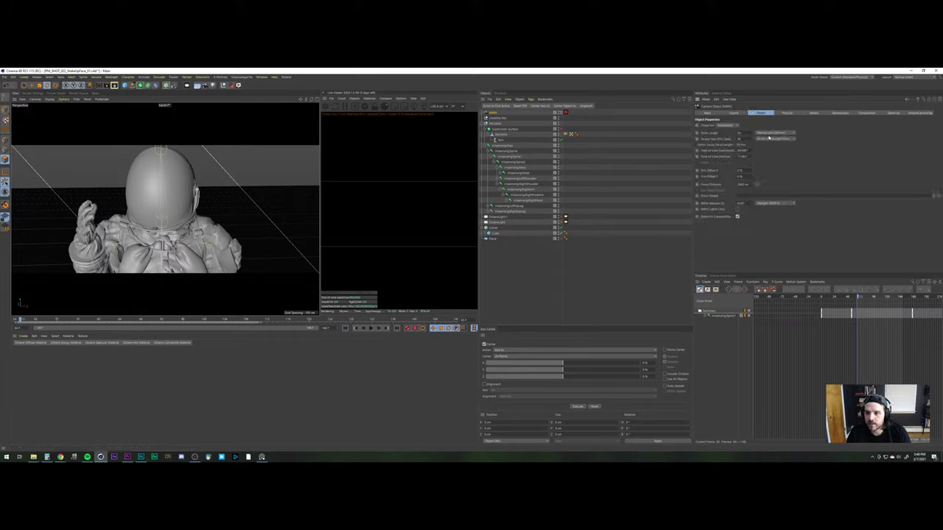
click(769, 133)
click(774, 173)
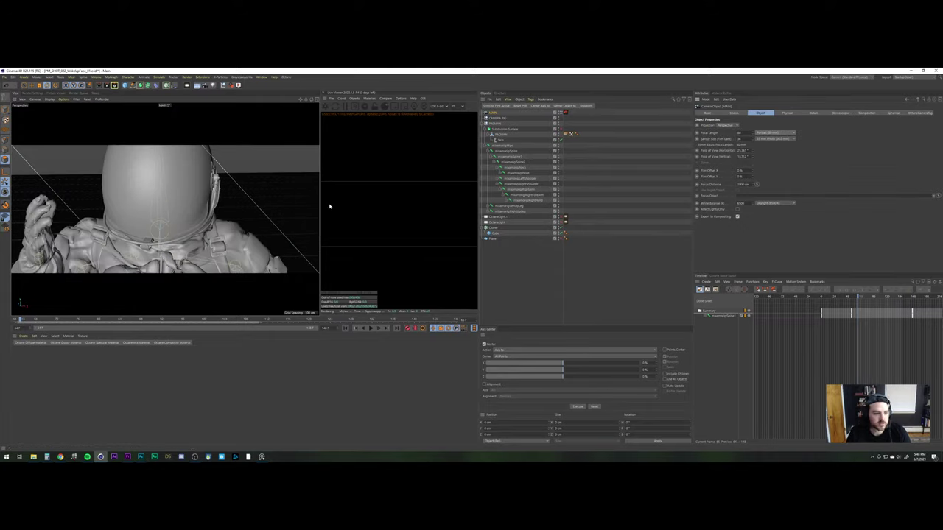
Move the camera in to a close-up of the helmet with the raised hand beside it, checking the framing across the shot
scroll(158, 214, up, 3)
alt+middle_drag(155, 212, 163, 230)
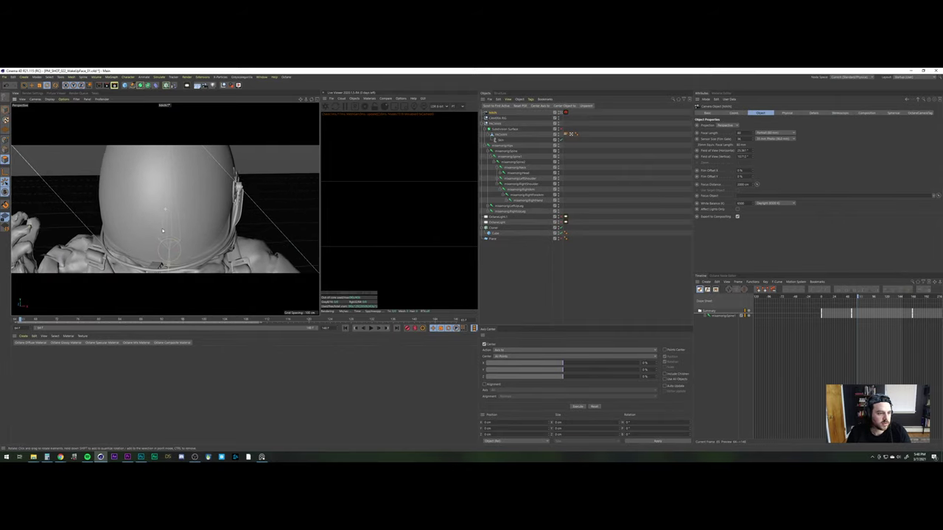
alt+drag(162, 230, 167, 212)
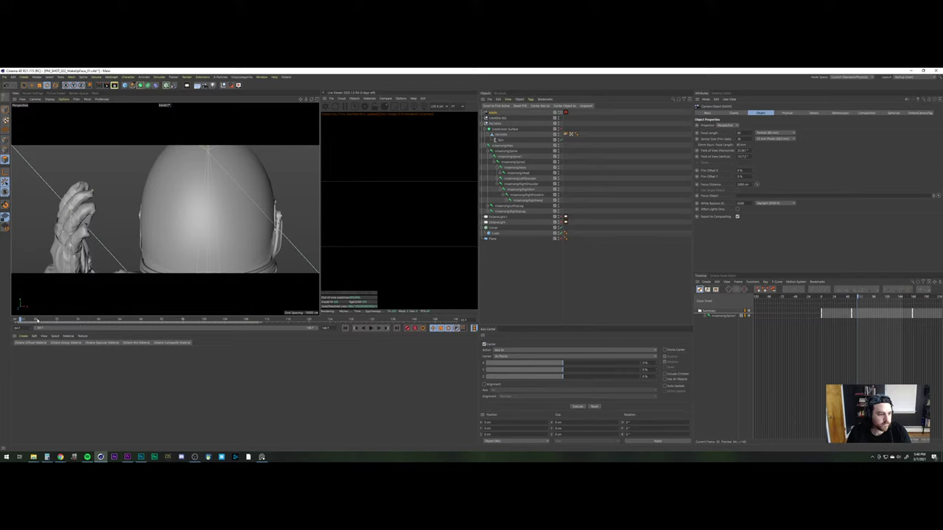
drag(37, 321, 372, 301)
alt+drag(166, 209, 210, 224)
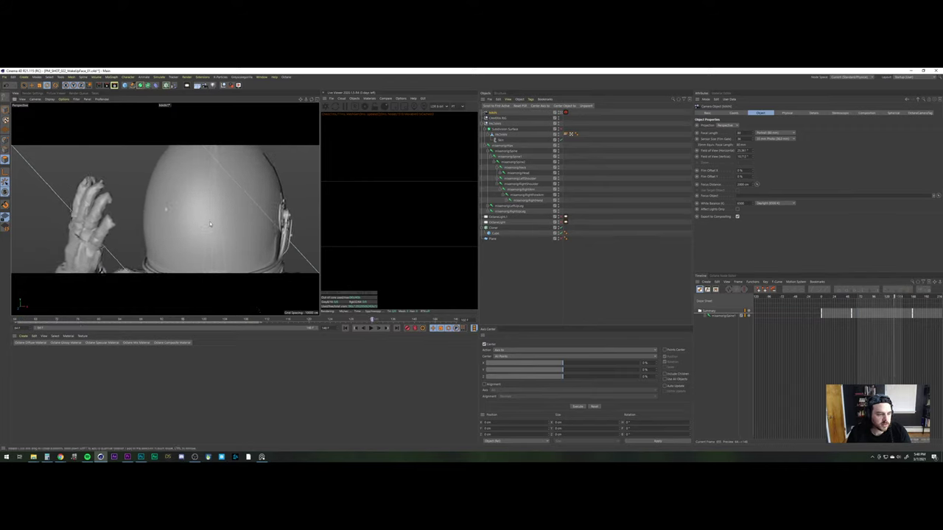
mouse_move(87, 221)
alt+mouse_down()
mouse_move(170, 218)
mouse_move(95, 225)
alt+mouse_up()
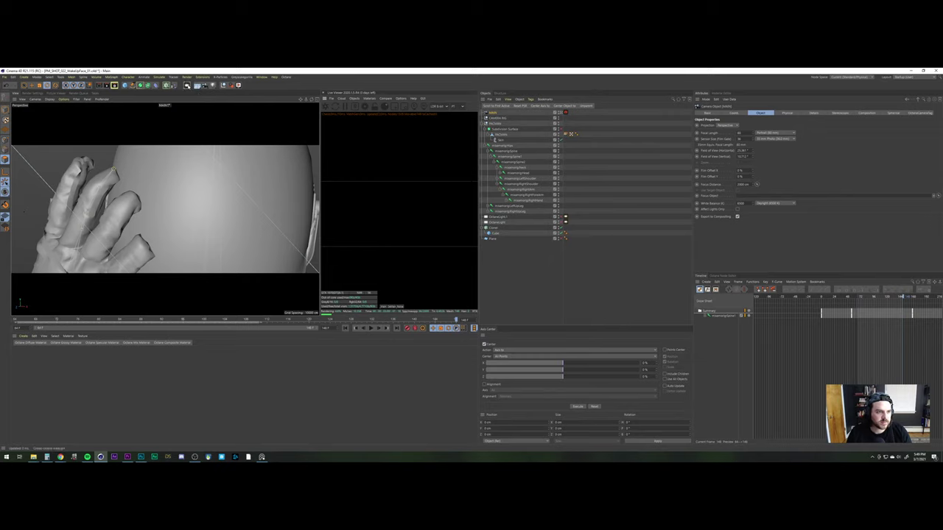
Try an Octane texture environment on the helmet close-up and remove it from the scene
click(188, 87)
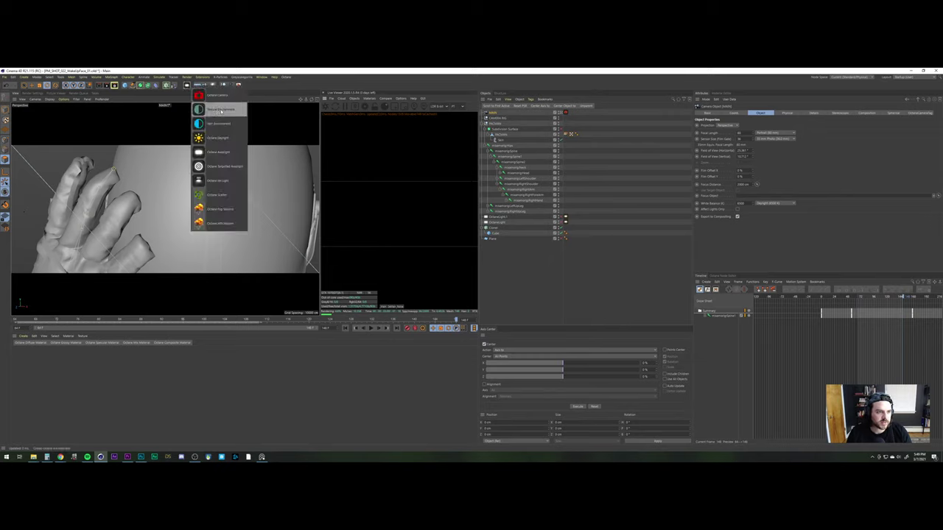
click(222, 110)
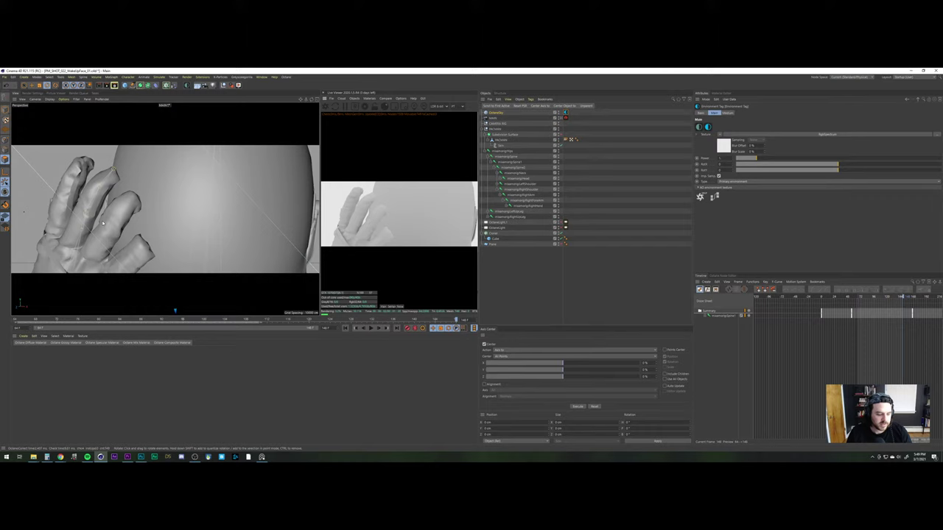
alt+drag(103, 223, 91, 226)
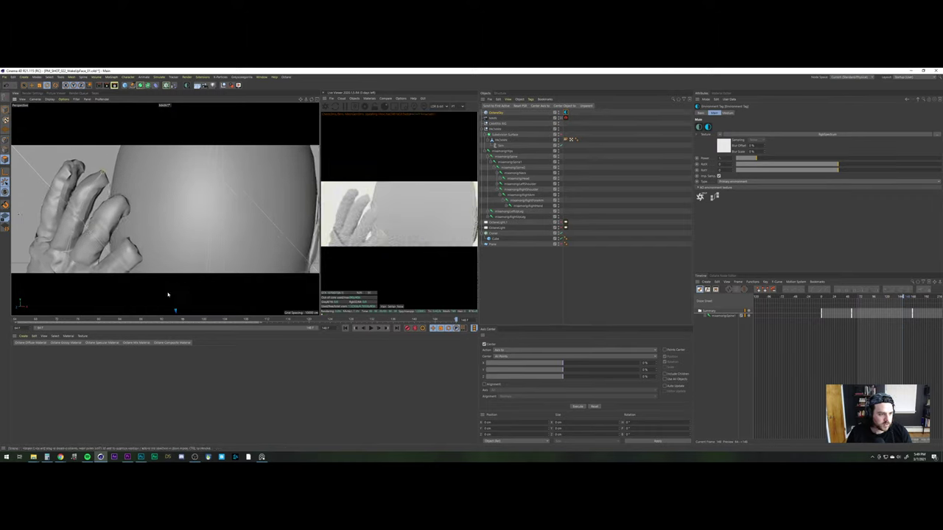
drag(1, 327, 335, 321)
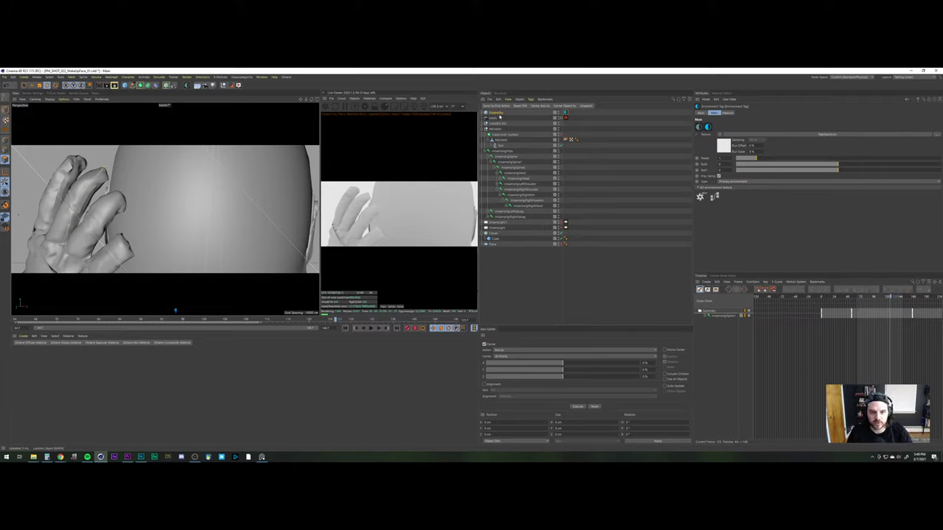
key(Delete)
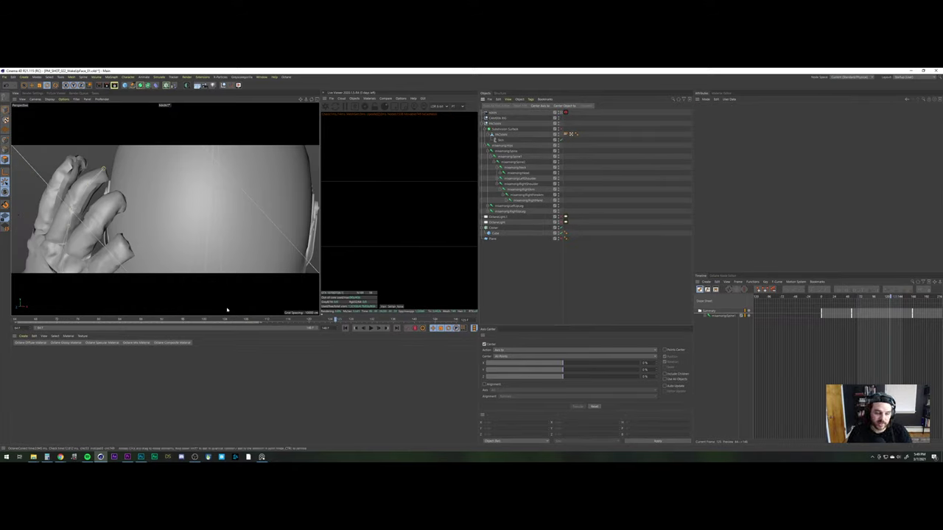
Try freezing the camera's position at the start of the shot and undo it
click(17, 320)
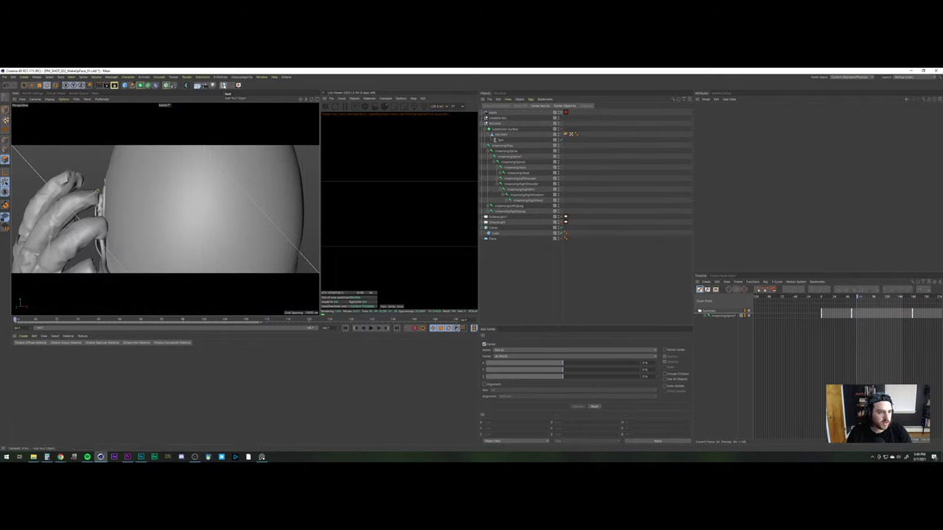
click(500, 118)
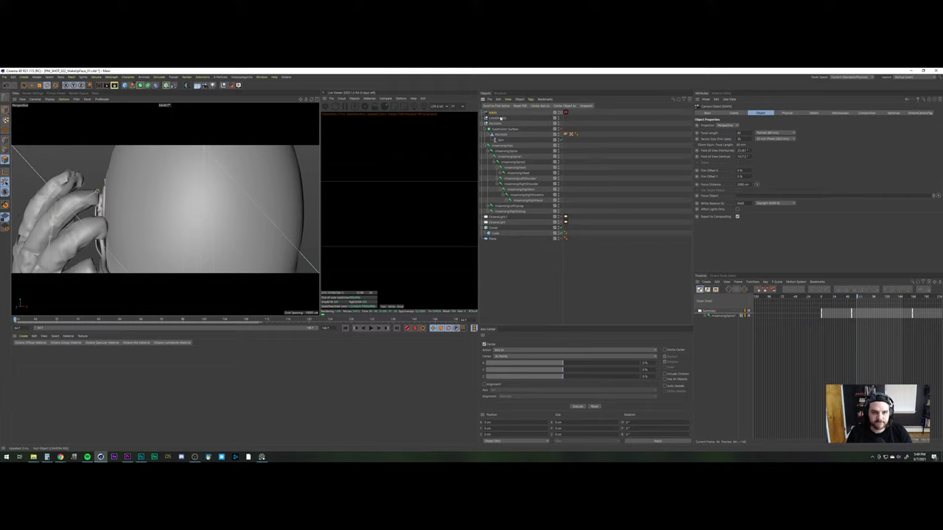
click(734, 113)
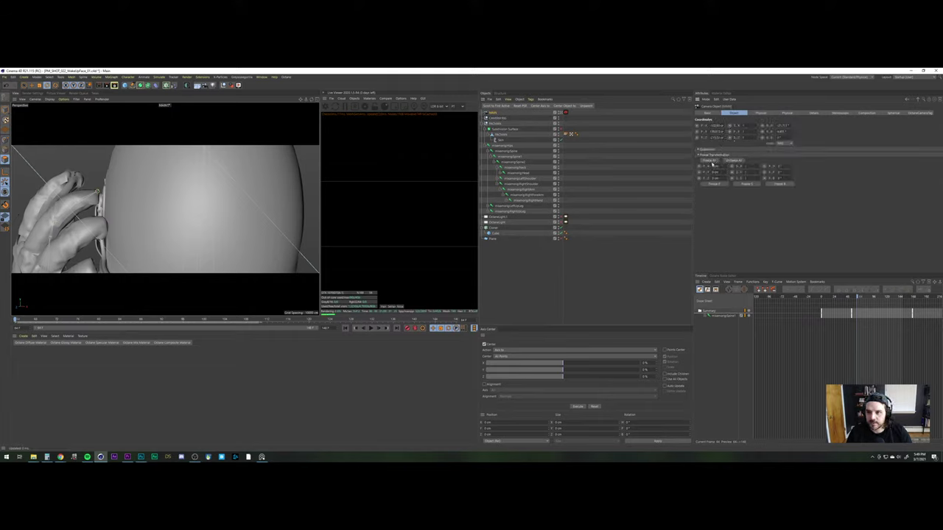
click(709, 184)
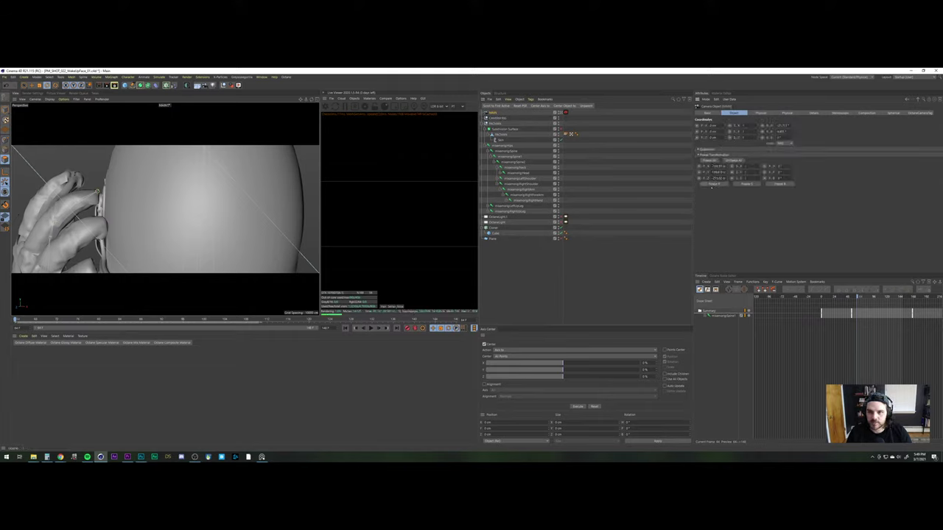
drag(725, 139, 725, 138)
key(ctrl+z)
key(ctrl+z)
click(614, 222)
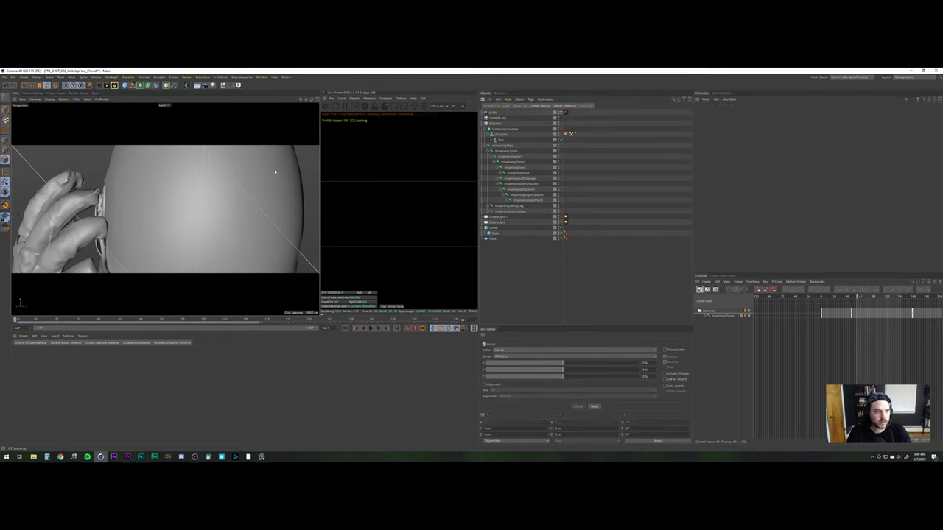
Add a null, raise it to the astronaut's head, and place the camera under it
click(223, 85)
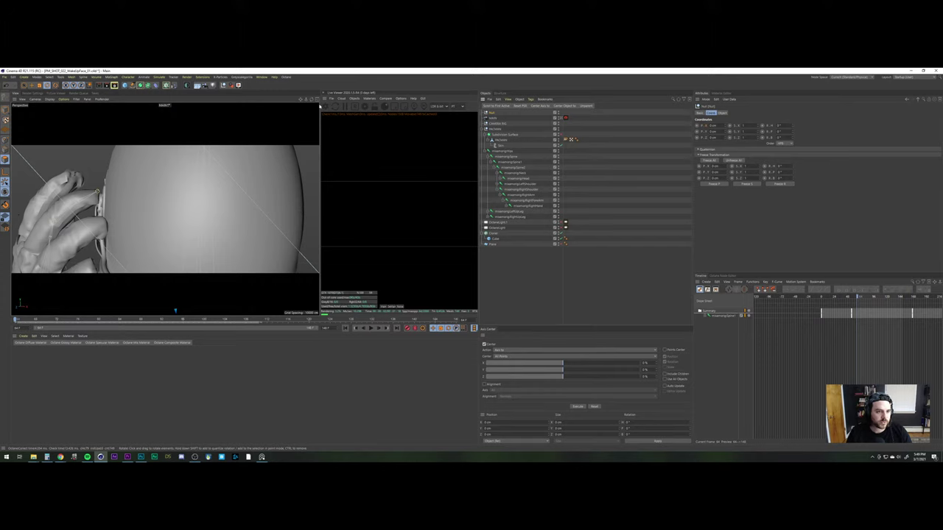
middle_click(219, 188)
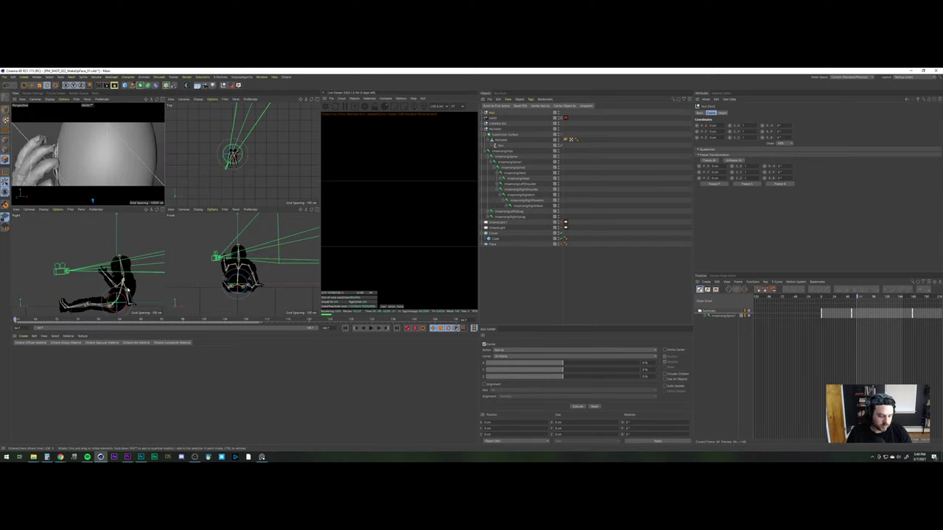
key(e)
drag(118, 292, 123, 259)
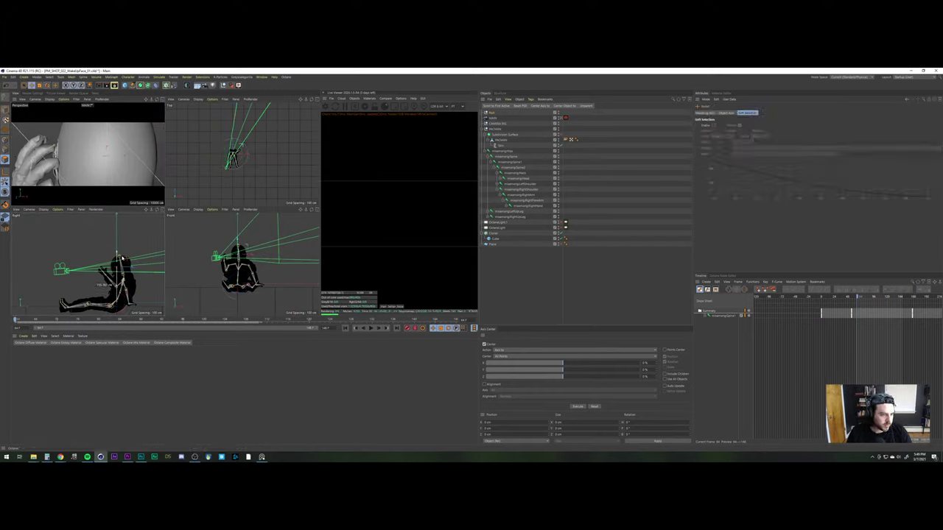
scroll(244, 136, up, 5)
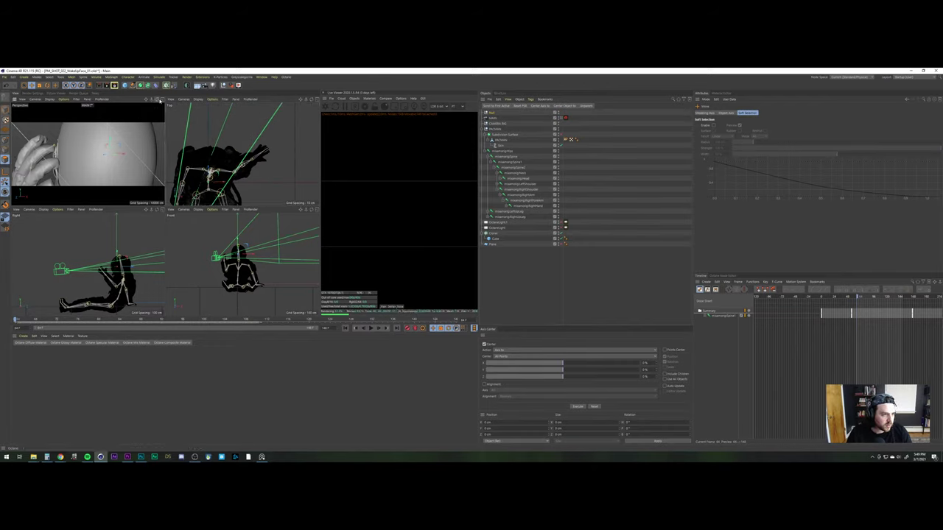
click(160, 100)
click(494, 117)
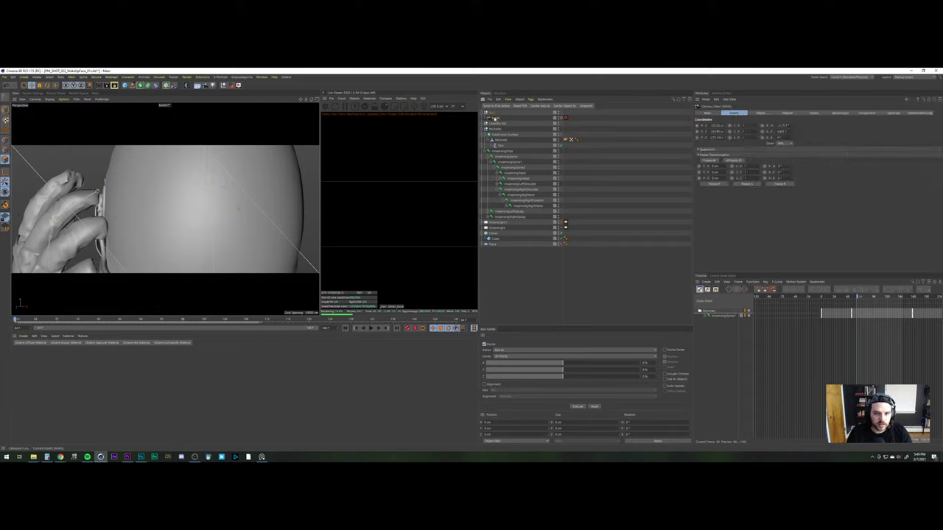
Freeze all of the camera's coordinates so its position and rotation are zeroed relative to the null
mouse_move(726, 139)
mouse_down()
mouse_move(726, 125)
mouse_move(725, 138)
mouse_up()
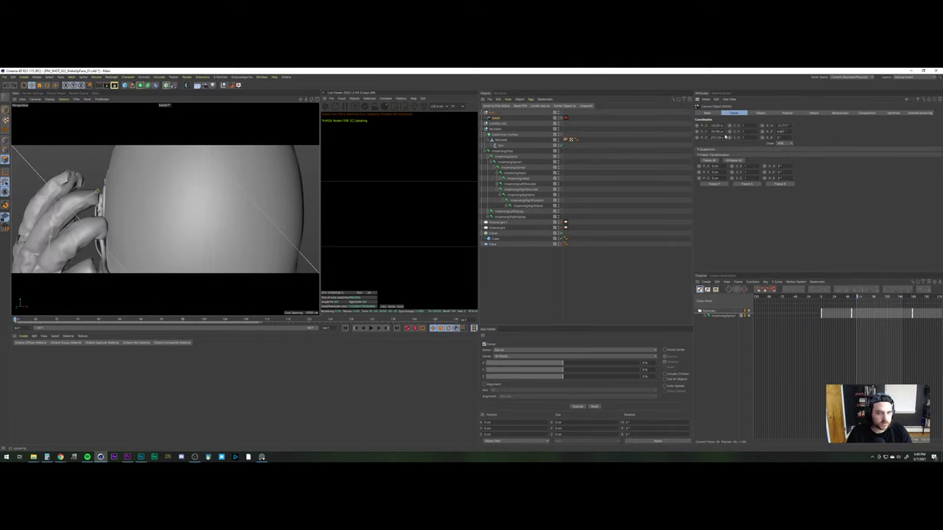
click(711, 184)
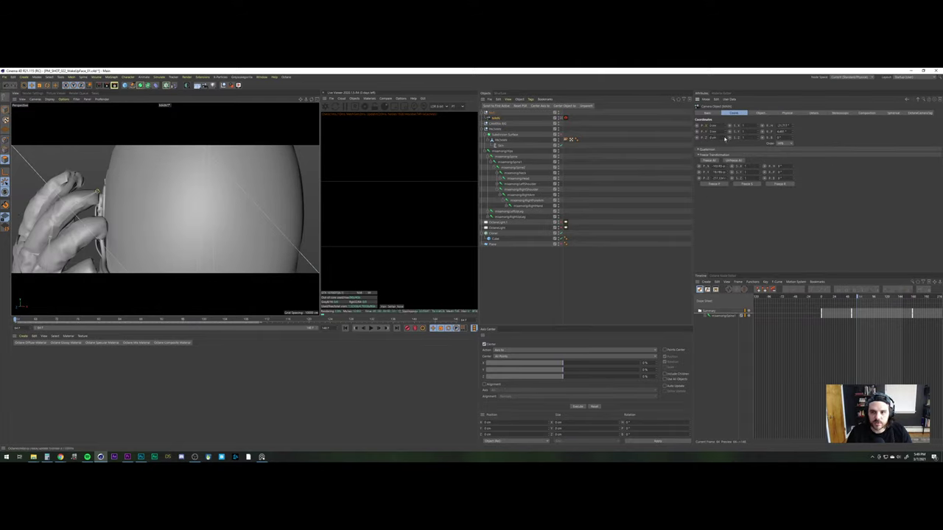
key(ctrl+z)
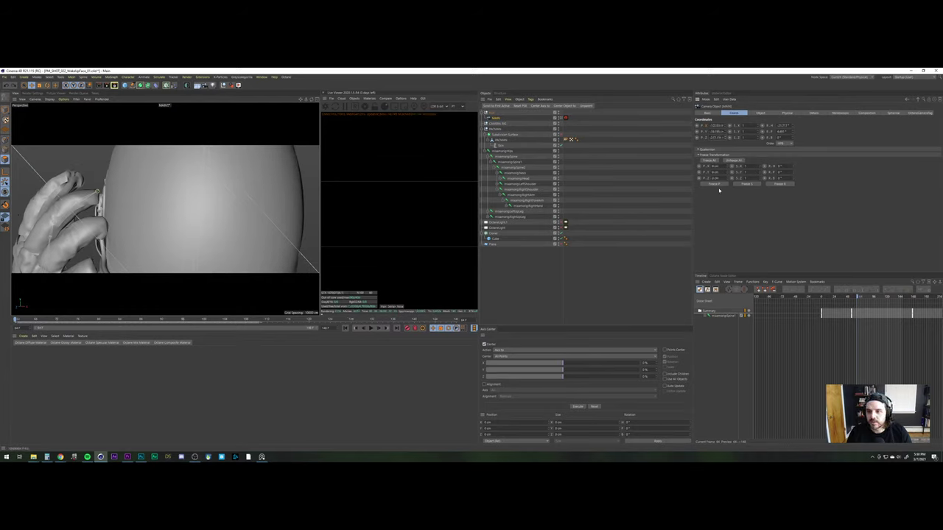
click(708, 161)
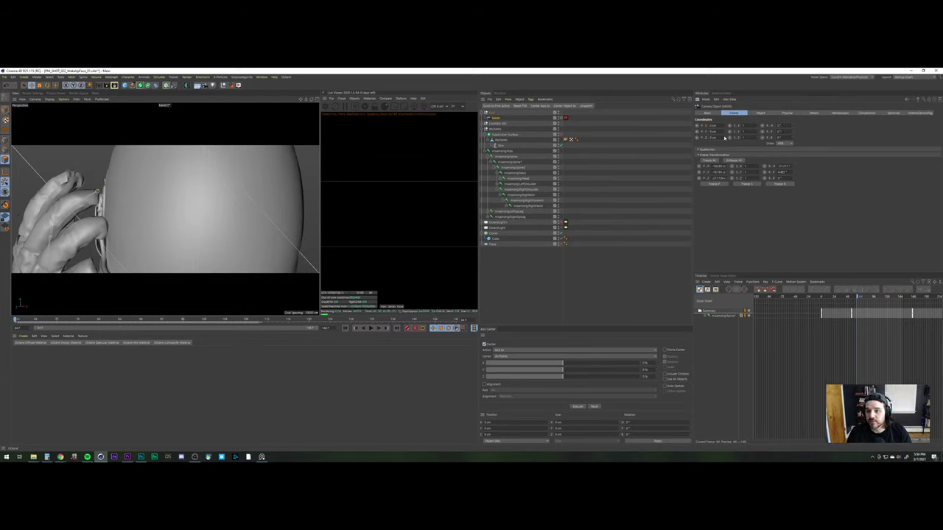
Set a keyframe on the camera's Z position at the start of the shot
click(698, 137)
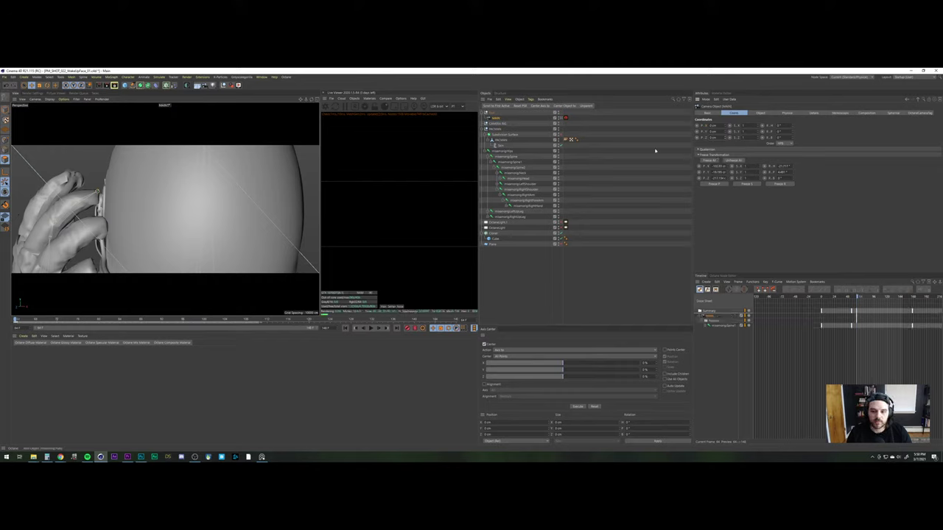
click(855, 316)
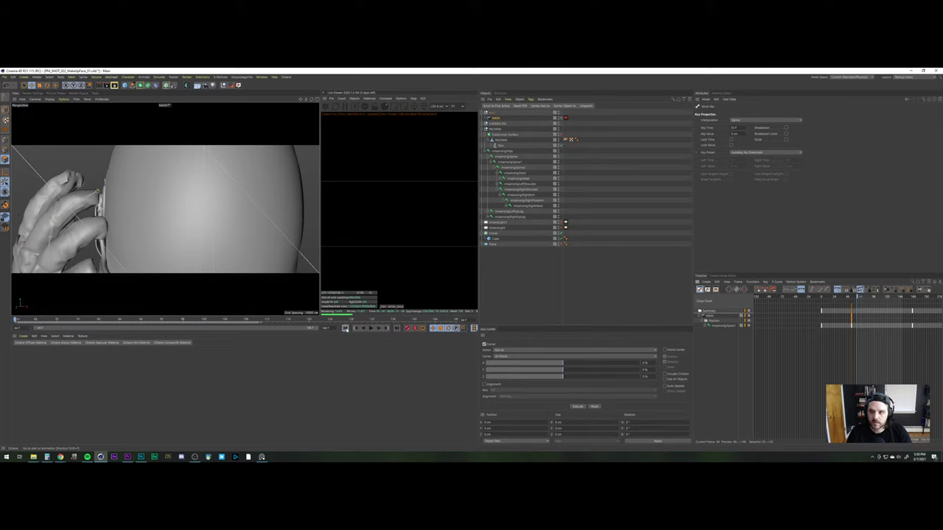
click(496, 118)
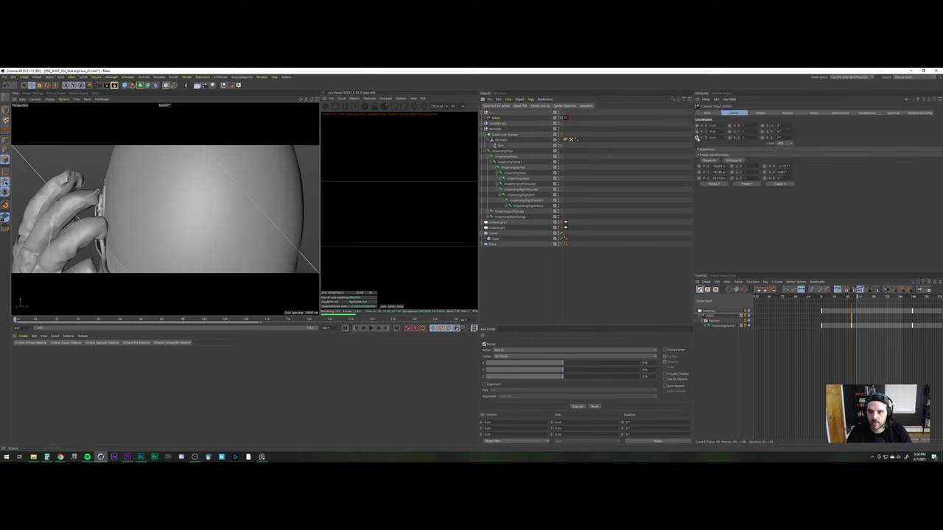
click(745, 308)
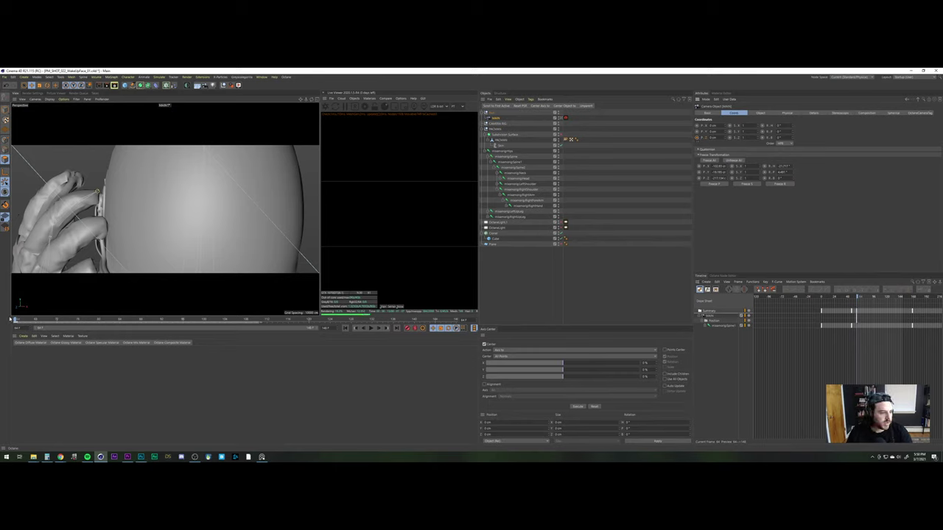
Try pushing the camera in along Z and shifting it along X at the end of the shot
drag(15, 320, 483, 324)
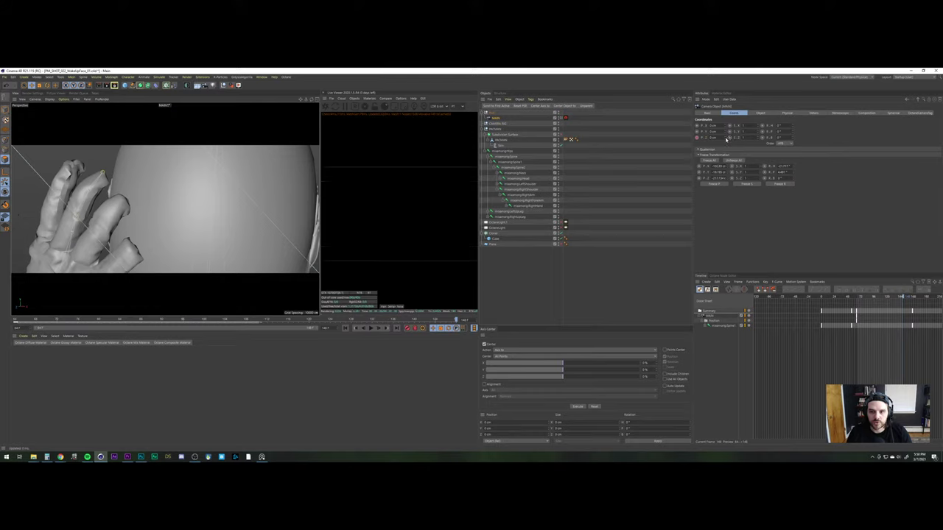
drag(726, 139, 726, 131)
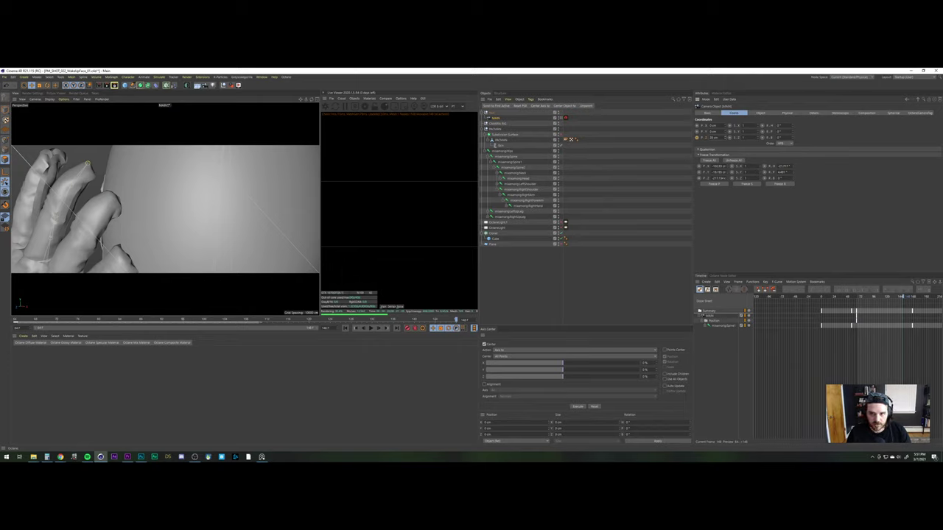
drag(725, 125, 725, 124)
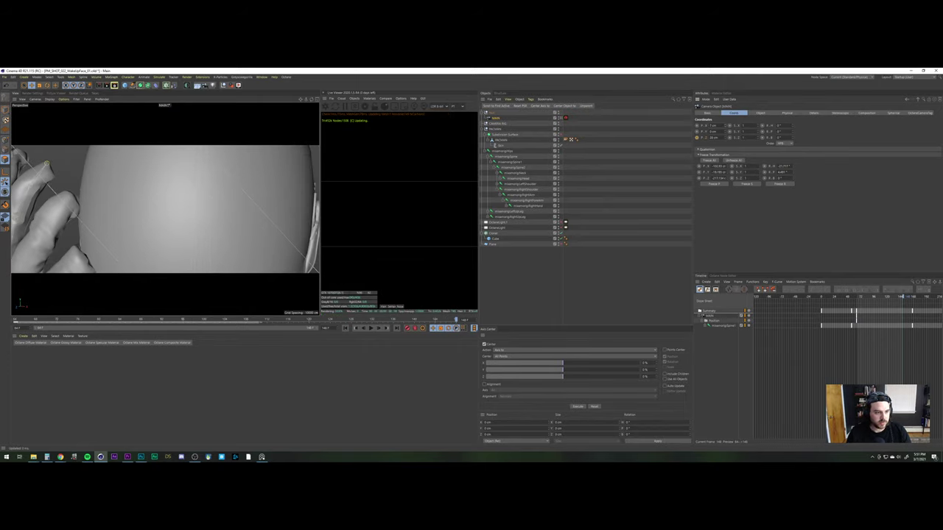
Keyframe the camera's X position at 0 cm at the shot's start and at 10 cm on frame 148
click(698, 132)
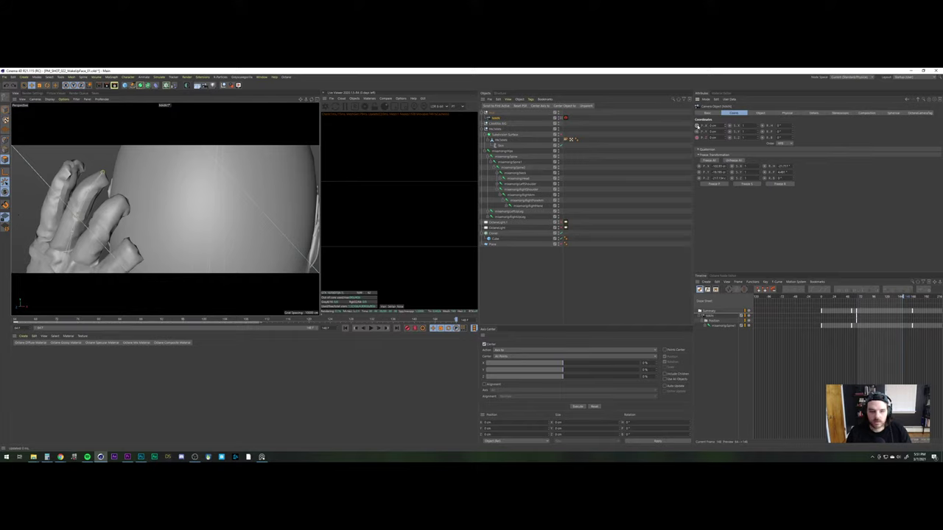
click(346, 328)
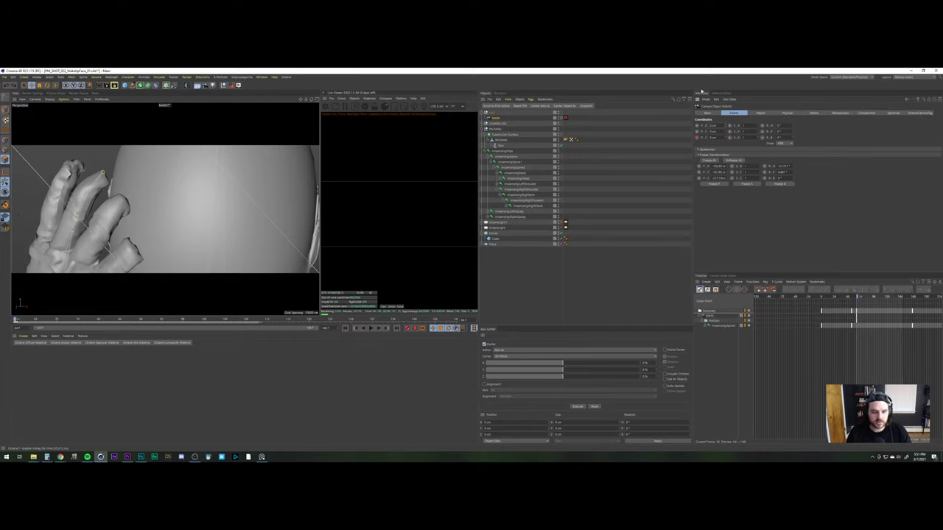
click(396, 328)
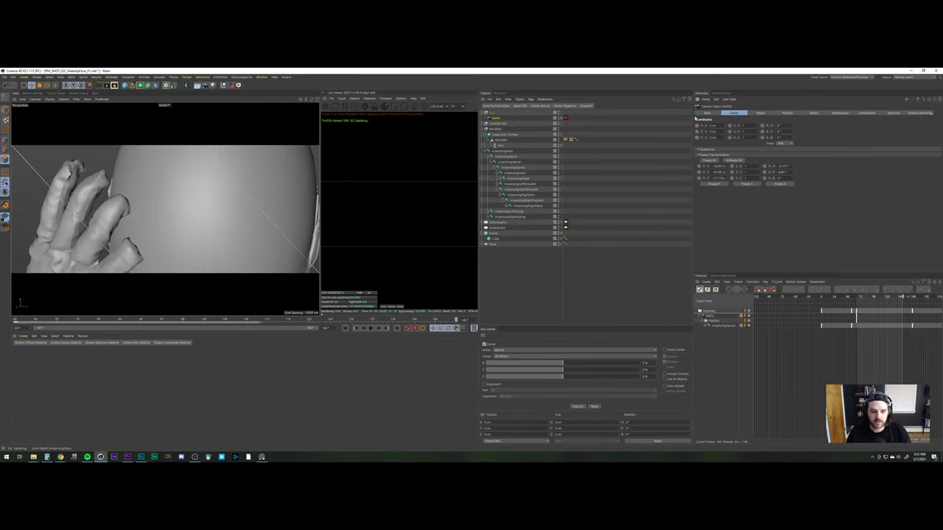
drag(725, 126, 726, 120)
click(697, 126)
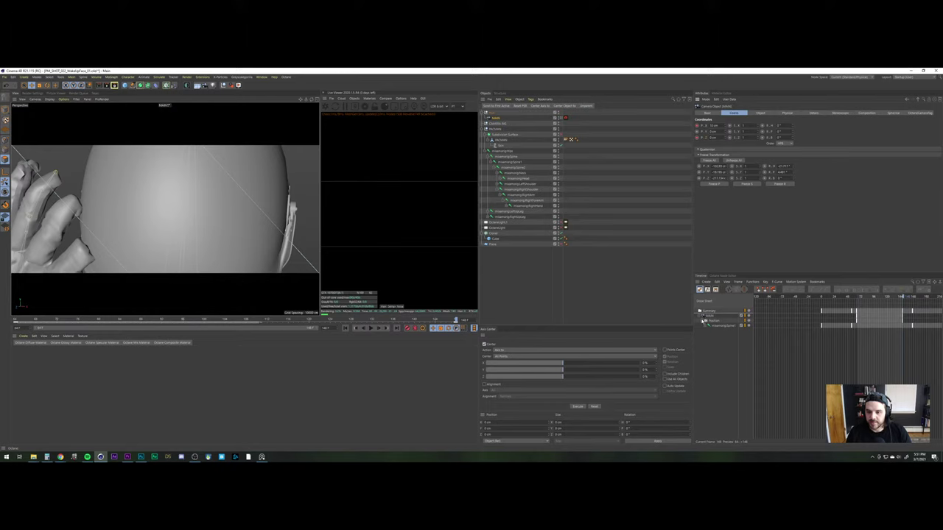
Set all of the camera's X and Z position keyframes to linear interpolation
click(702, 320)
click(706, 326)
click(704, 326)
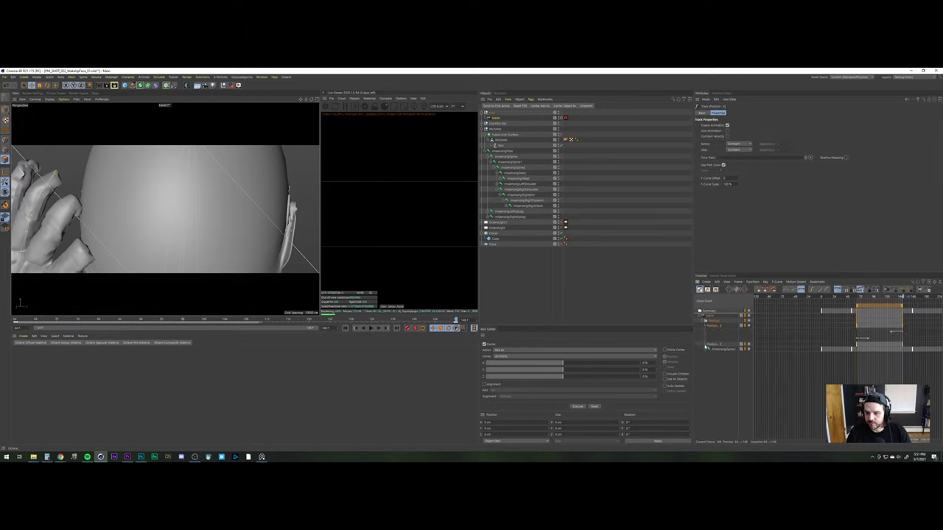
click(704, 346)
drag(909, 331, 847, 361)
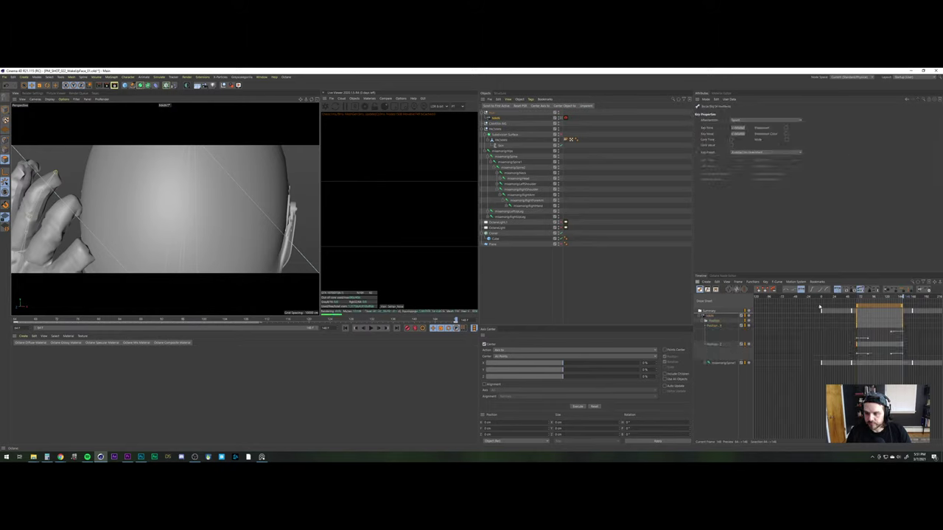
click(528, 293)
click(346, 328)
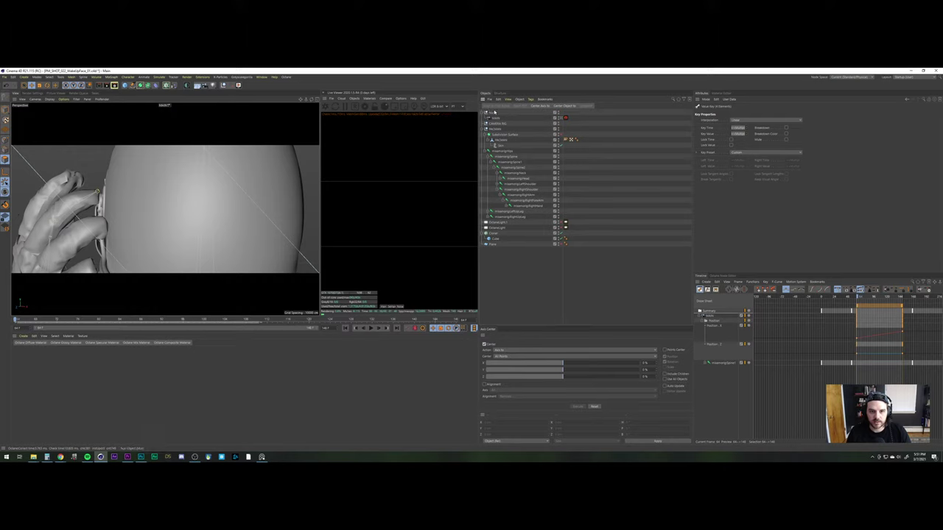
Rename the camera's parent null to CAMERA RIG and delete the old camera rig null below it
click(492, 112)
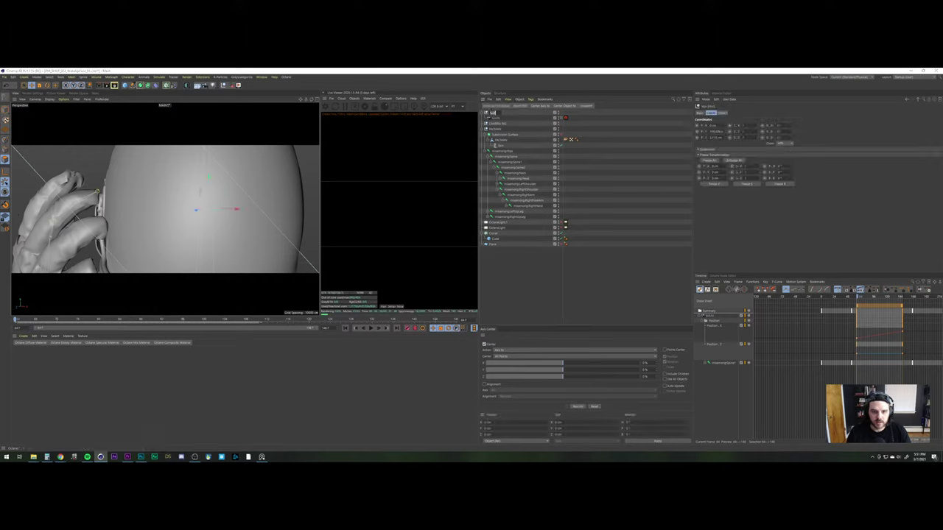
text(CAMERA RIG)
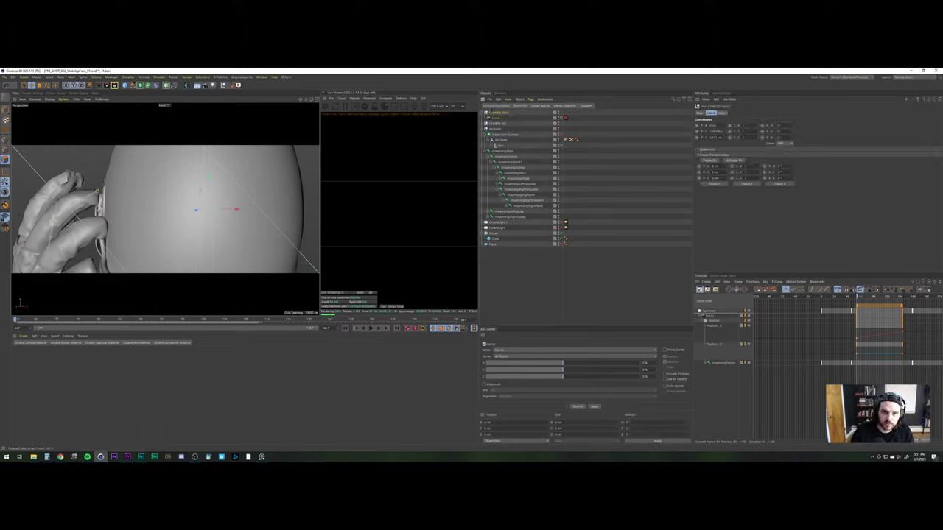
key(Return)
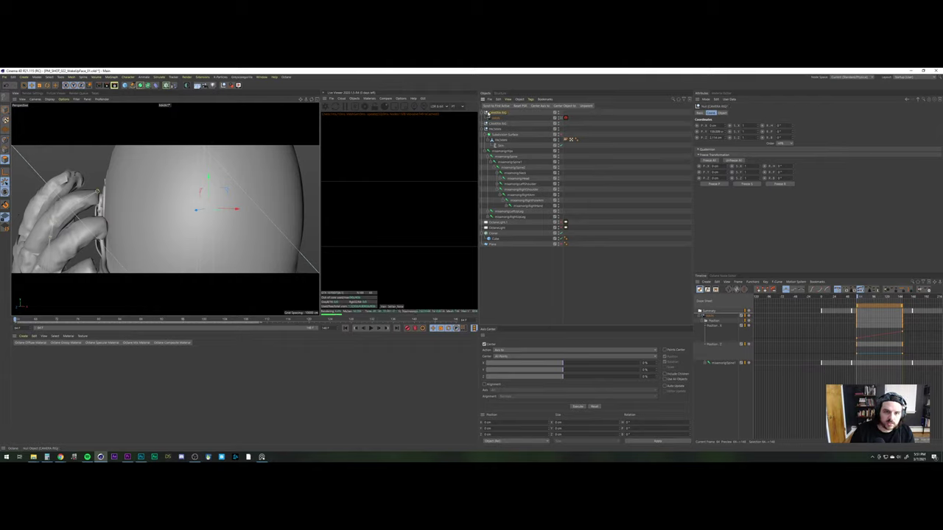
click(494, 124)
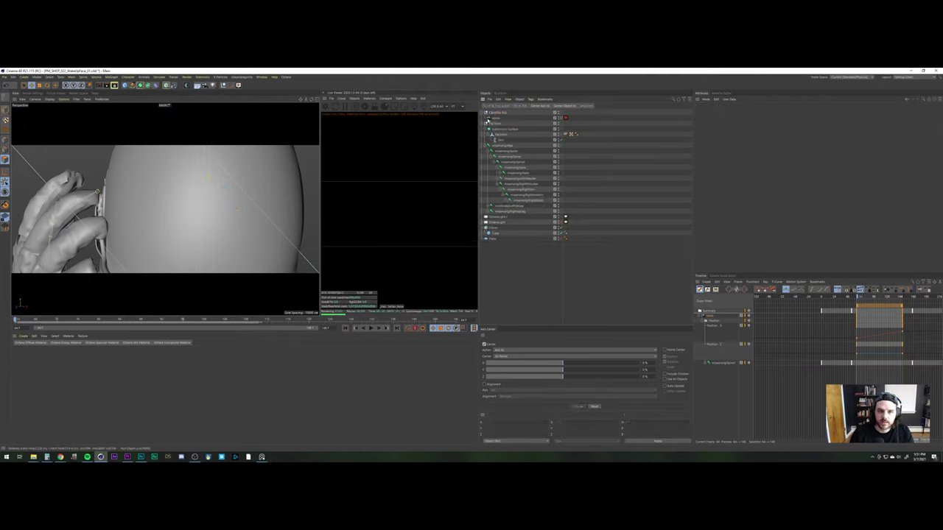
key(Delete)
click(506, 114)
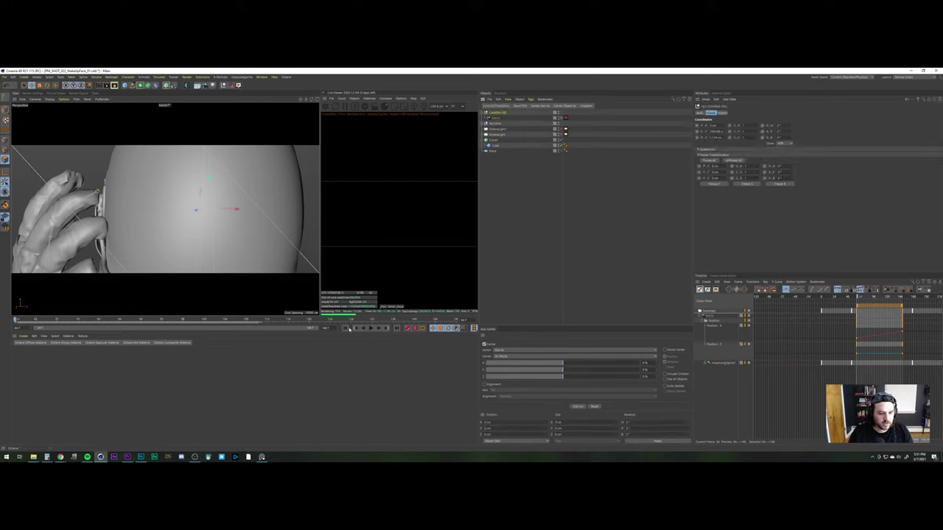
Play back the sideways camera move from the start of the shot to check its motion
click(371, 328)
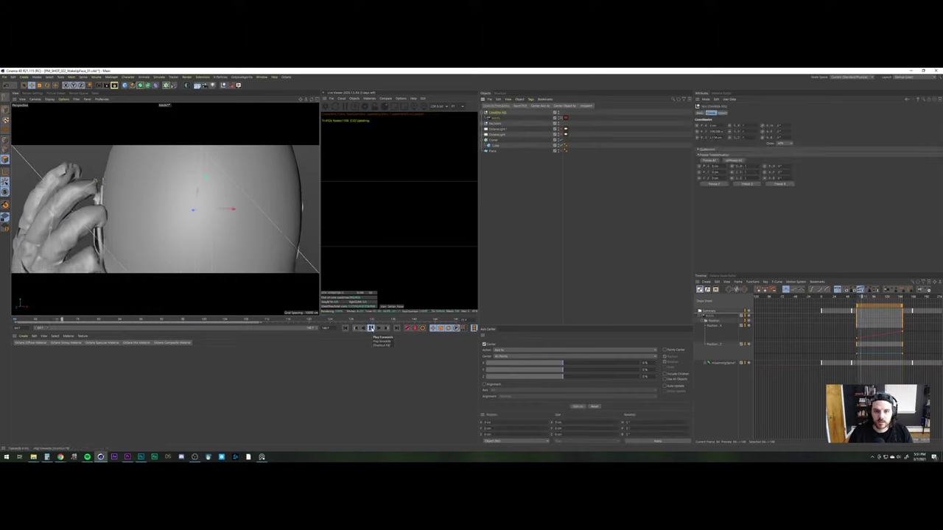
click(371, 329)
click(345, 328)
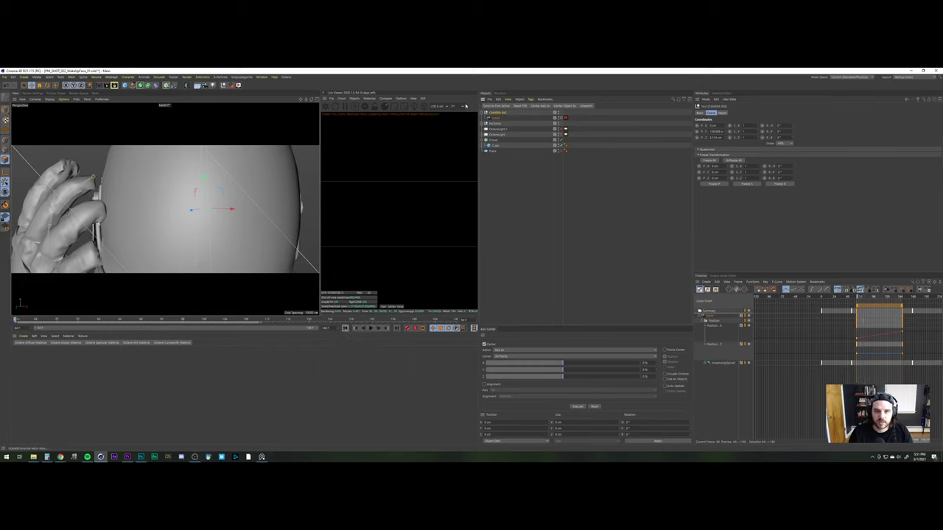
click(496, 118)
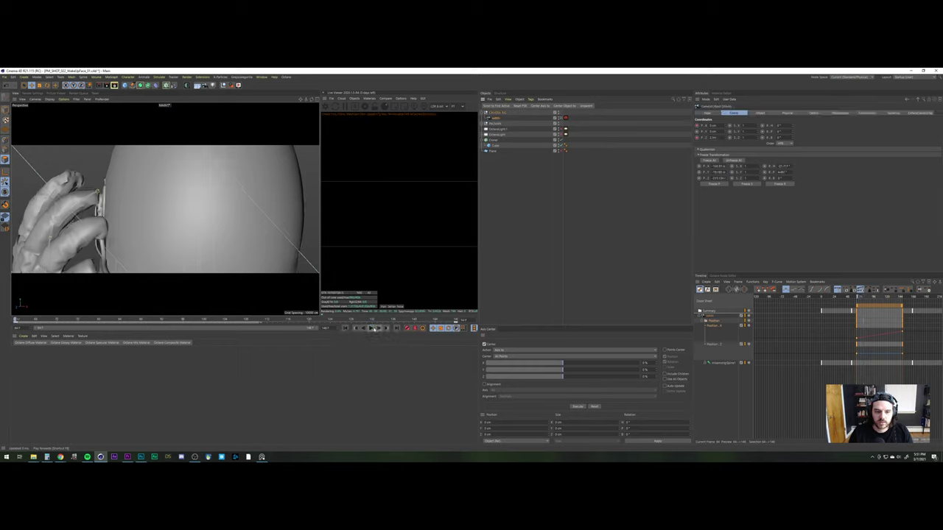
click(371, 329)
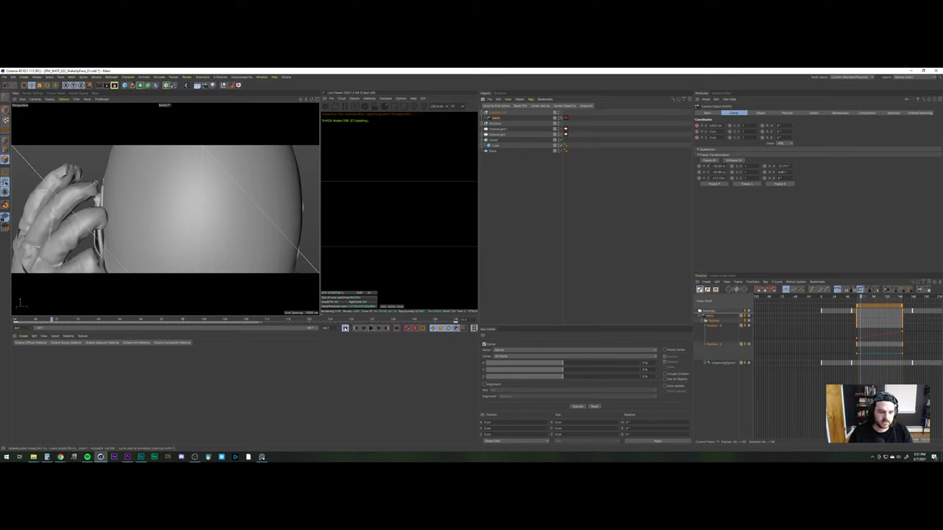
click(345, 328)
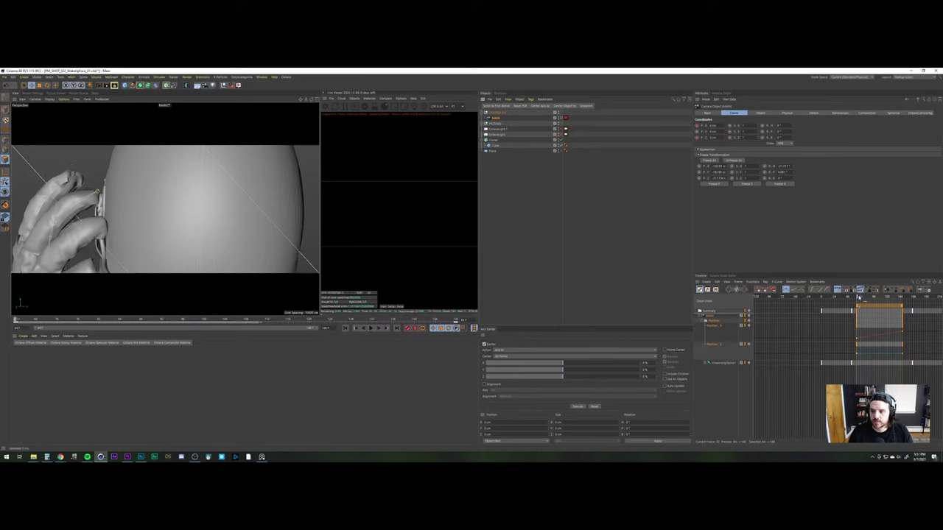
Try moving the camera closer along Z and keyframing its Z position on frame 147
drag(877, 297, 903, 297)
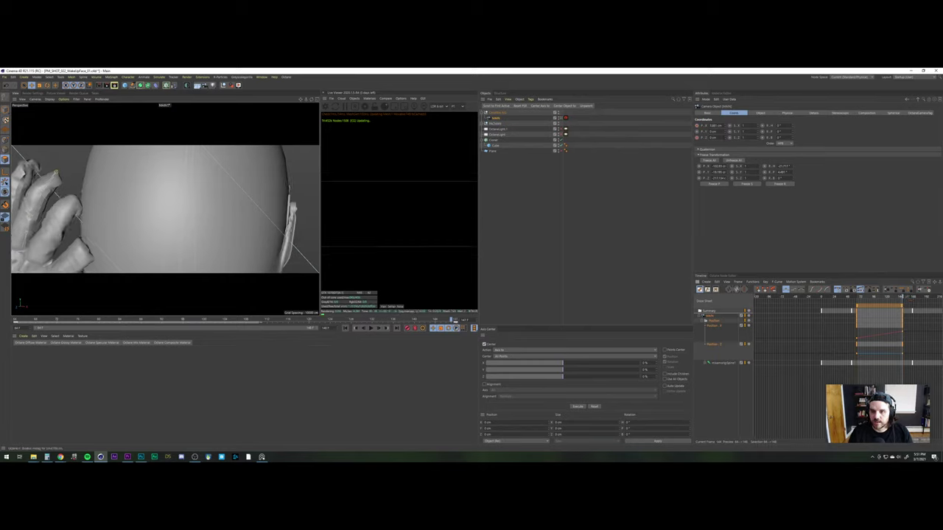
drag(726, 138, 725, 108)
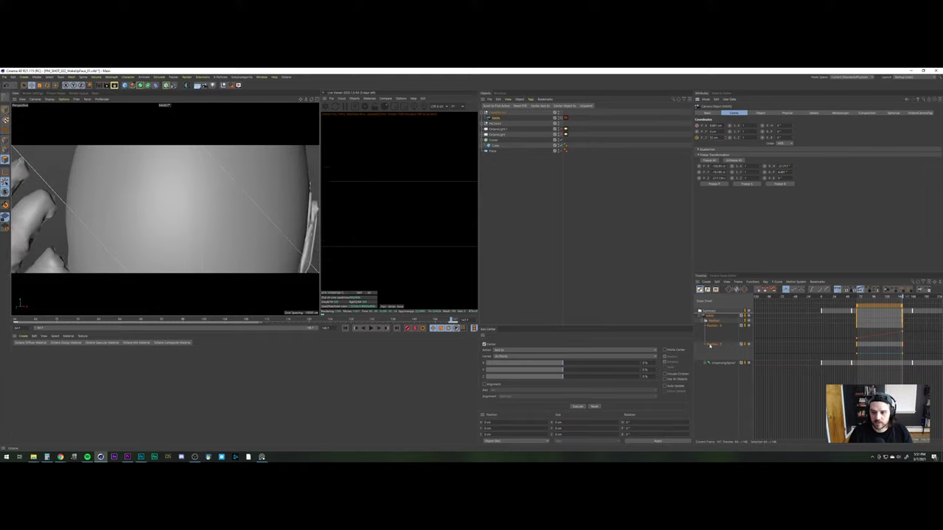
drag(709, 346, 705, 346)
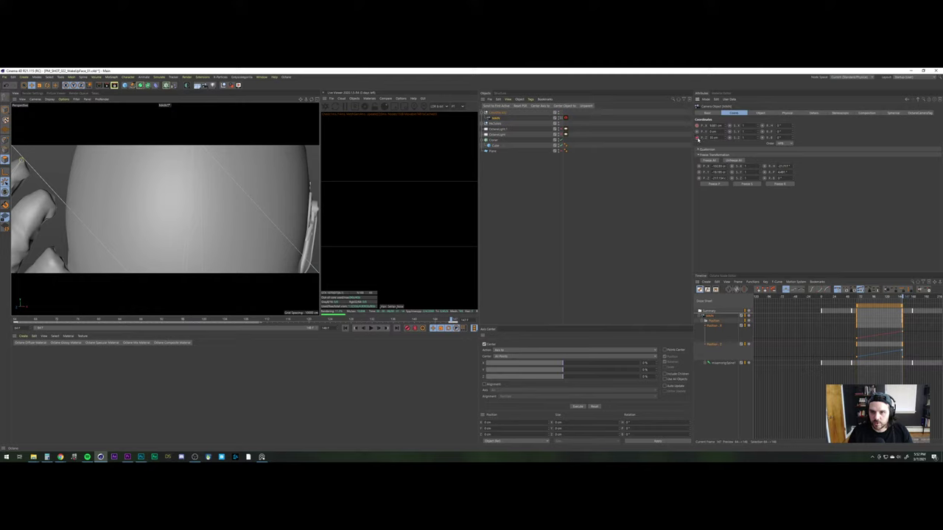
Keyframe the camera's Z position at 38 cm on frame 148 and play back the combined move
click(378, 328)
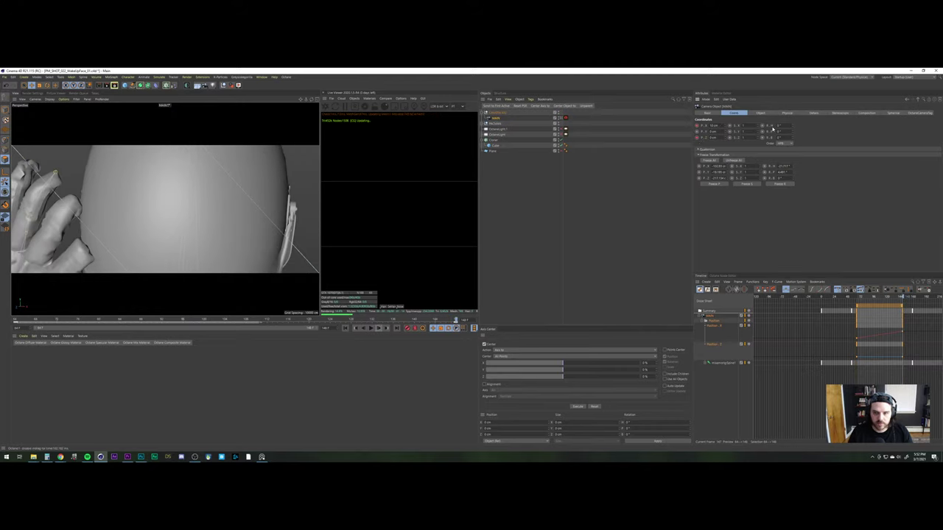
drag(726, 138, 727, 128)
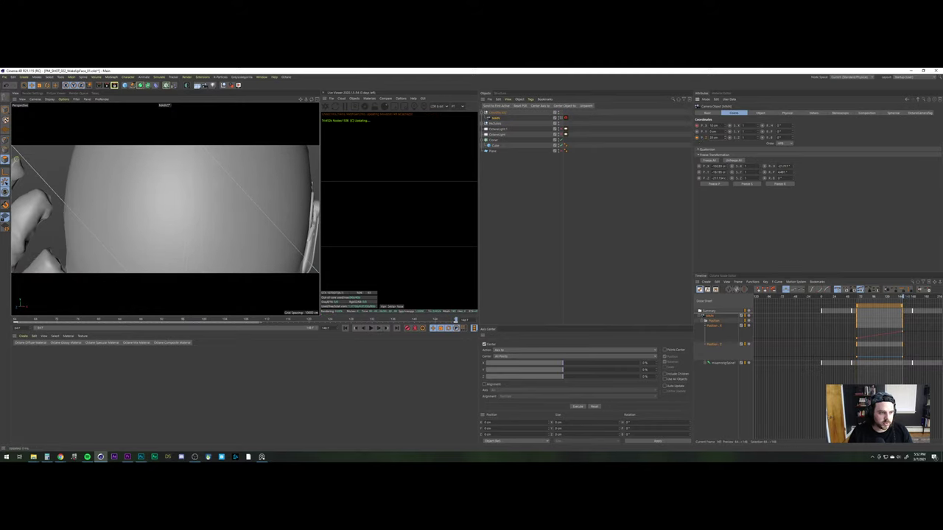
click(696, 138)
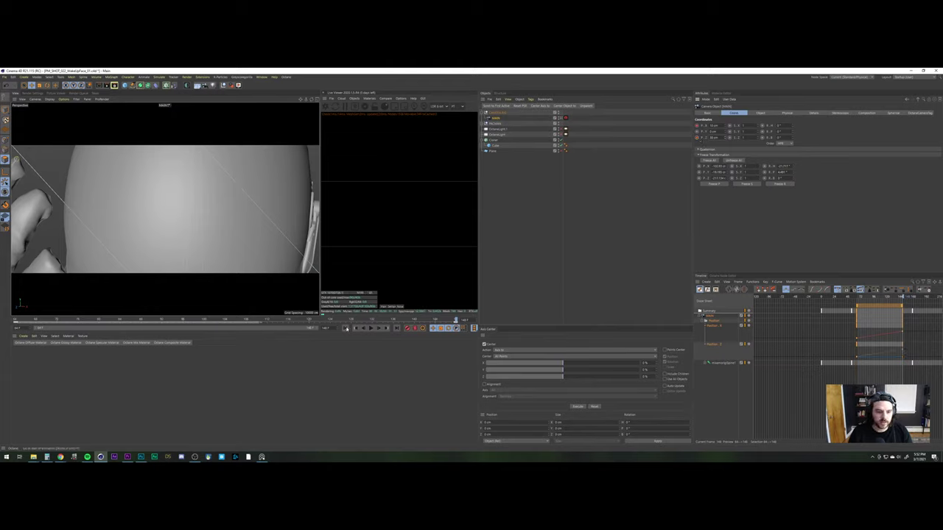
click(371, 328)
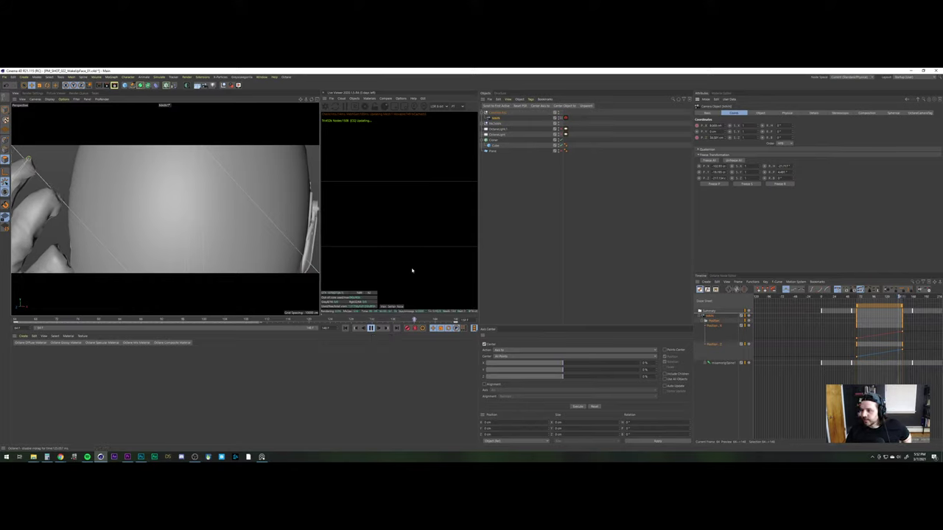
click(371, 328)
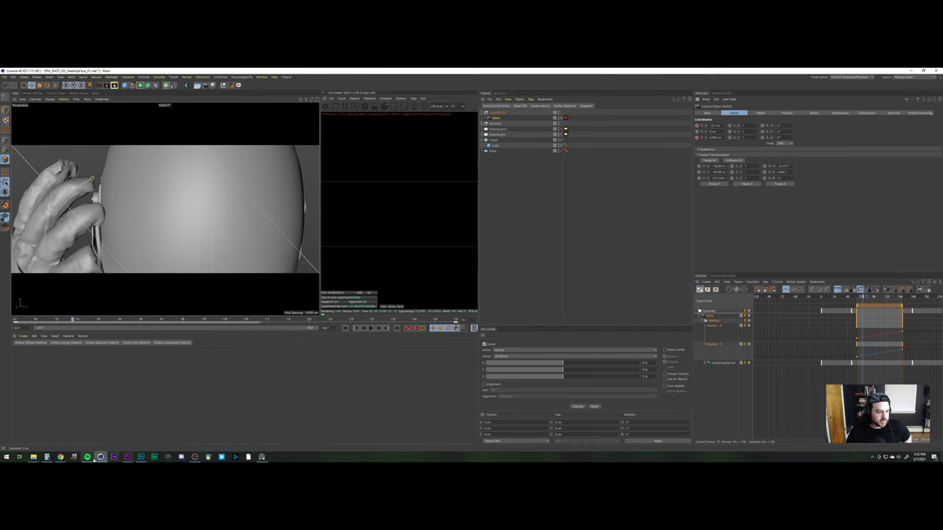
Switch to the Chrome browser and open the ShotDeck home page
mouse_move(61, 457)
click(75, 436)
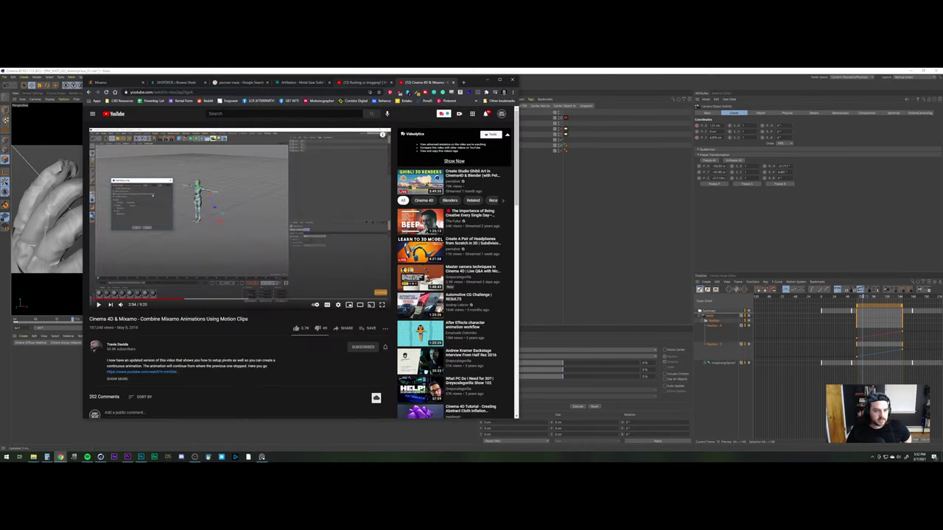
click(183, 83)
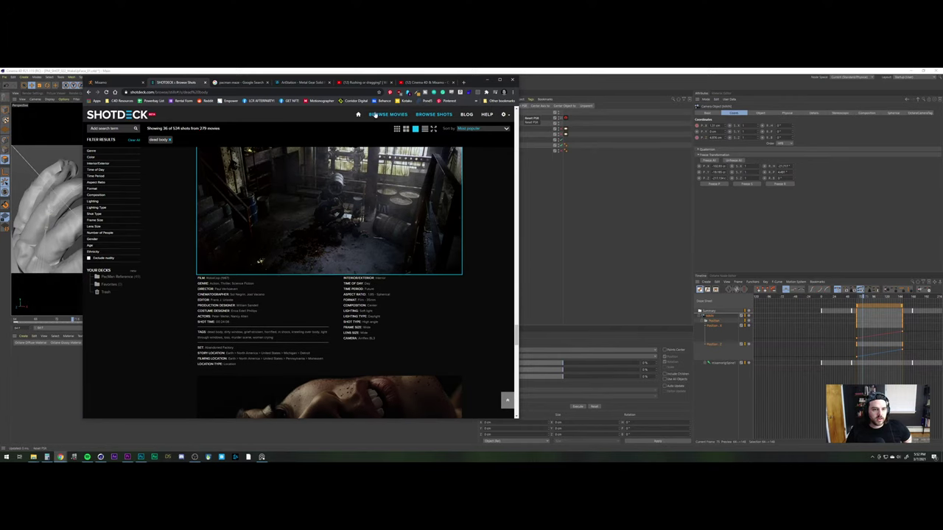
click(358, 115)
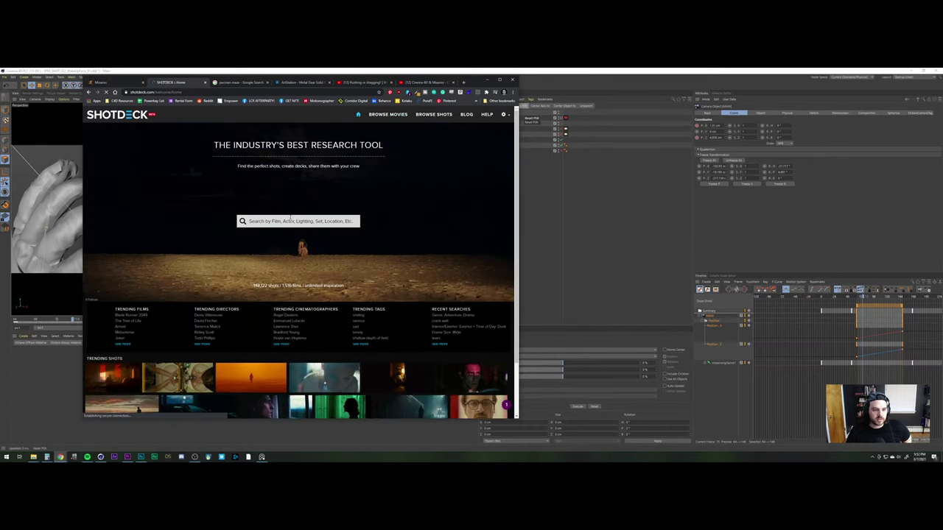
Browse ShotDeck's Interstellar shots and open the saved PacMan Reference deck
click(503, 115)
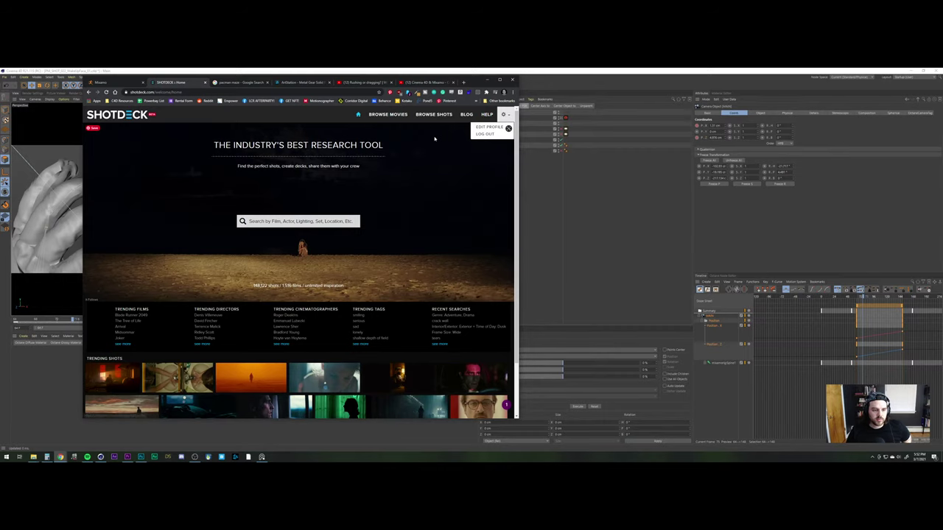
scroll(372, 210, down, 1)
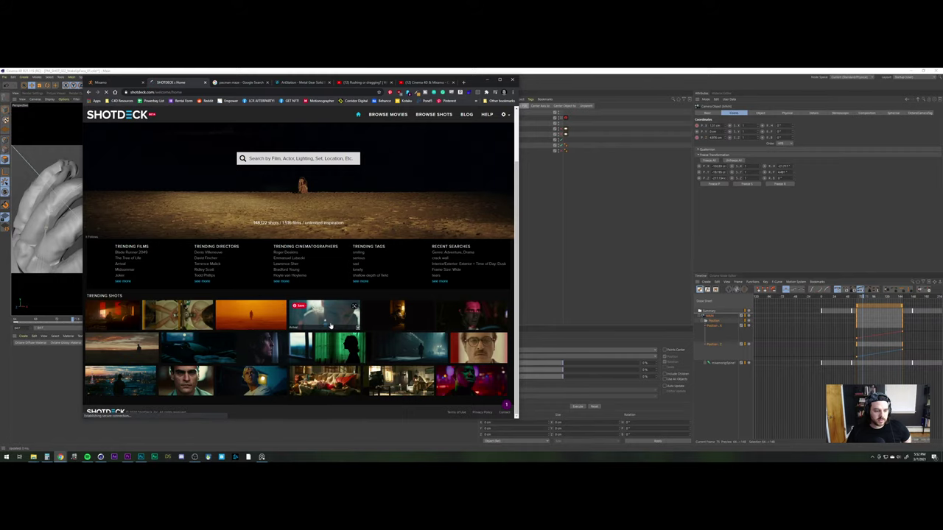
click(330, 325)
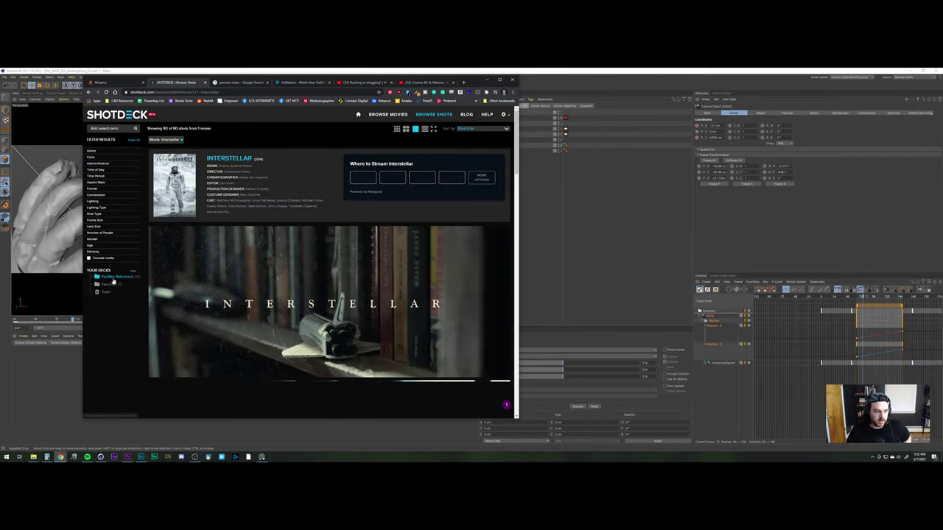
click(127, 277)
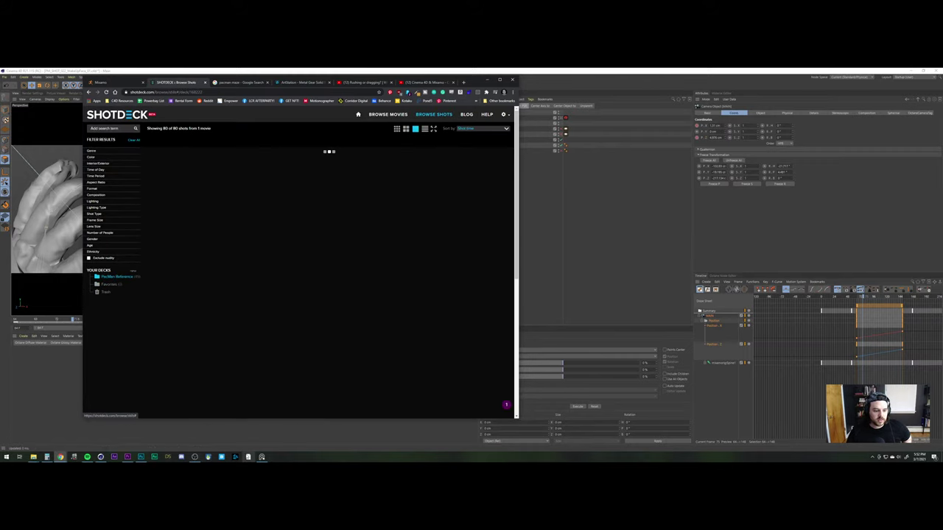
Switch to the reference image board and examine the close-up film stills of faces inside astronaut helmets
click(262, 458)
double_click(384, 249)
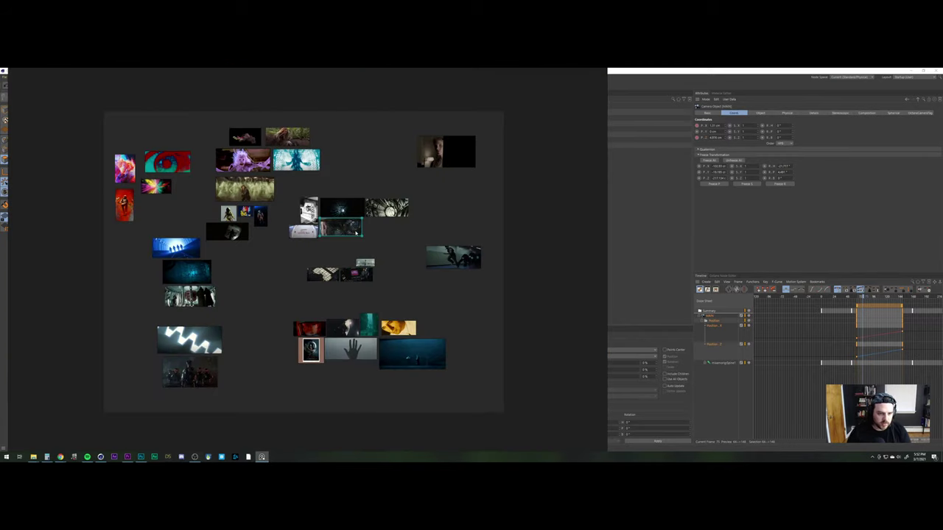
click(405, 243)
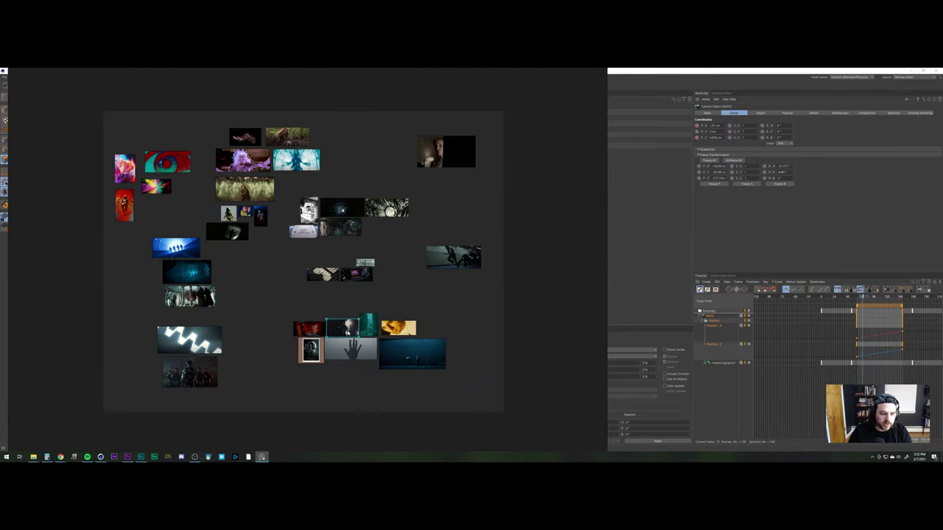
double_click(349, 330)
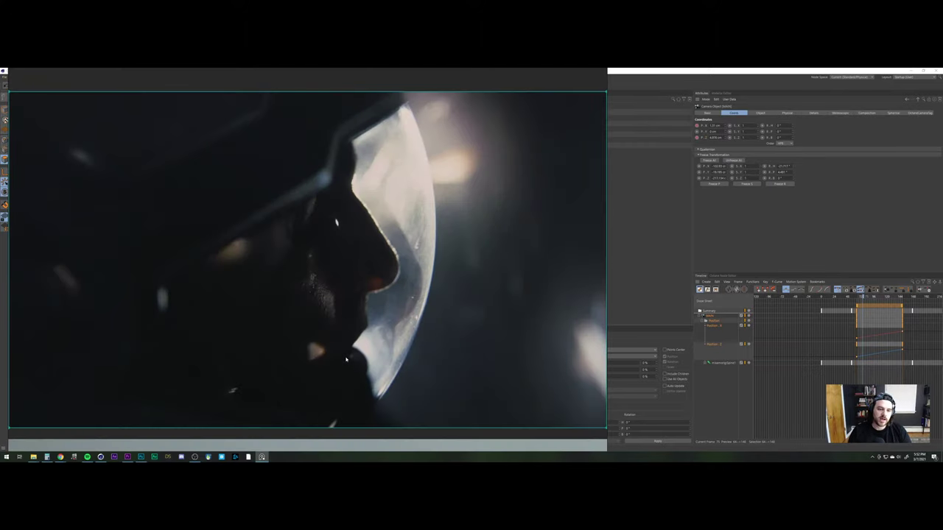
double_click(346, 359)
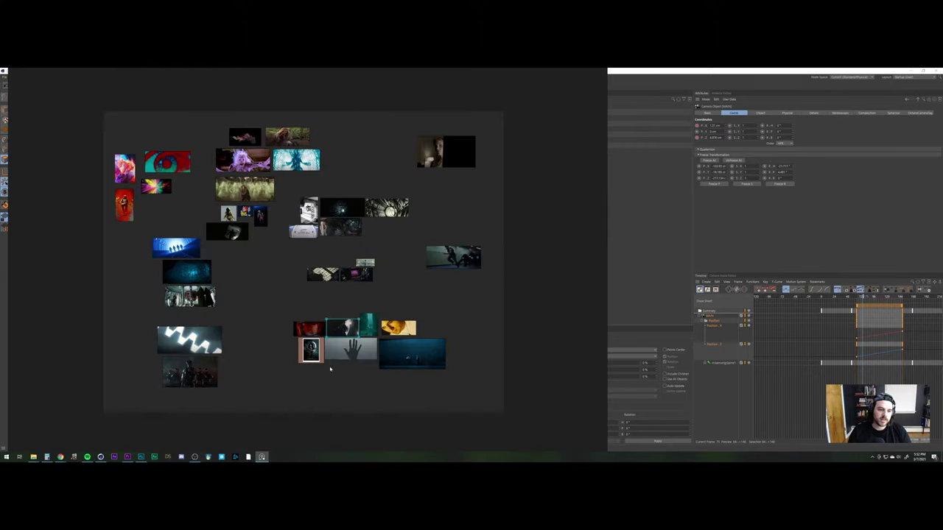
double_click(312, 331)
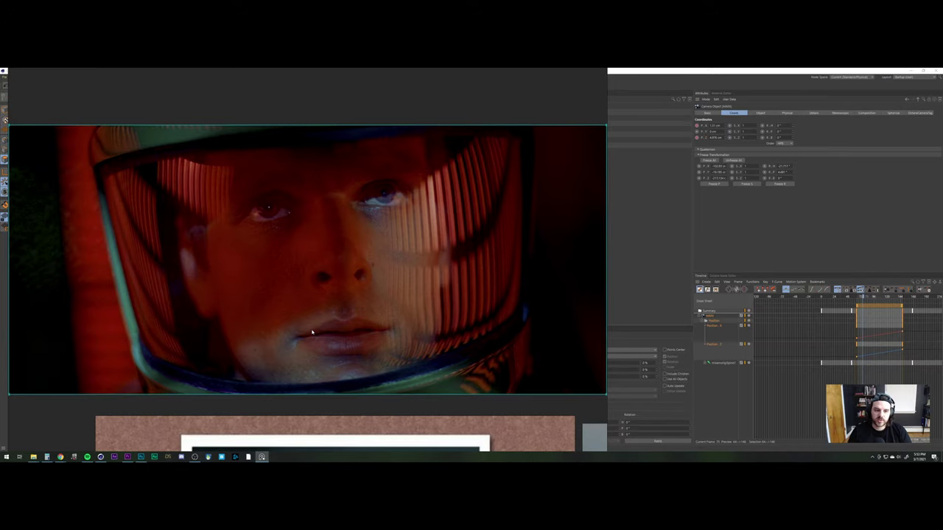
Switch to Cinema 4D and review the camera push-in by scrubbing the frames and playing them from the start
click(628, 259)
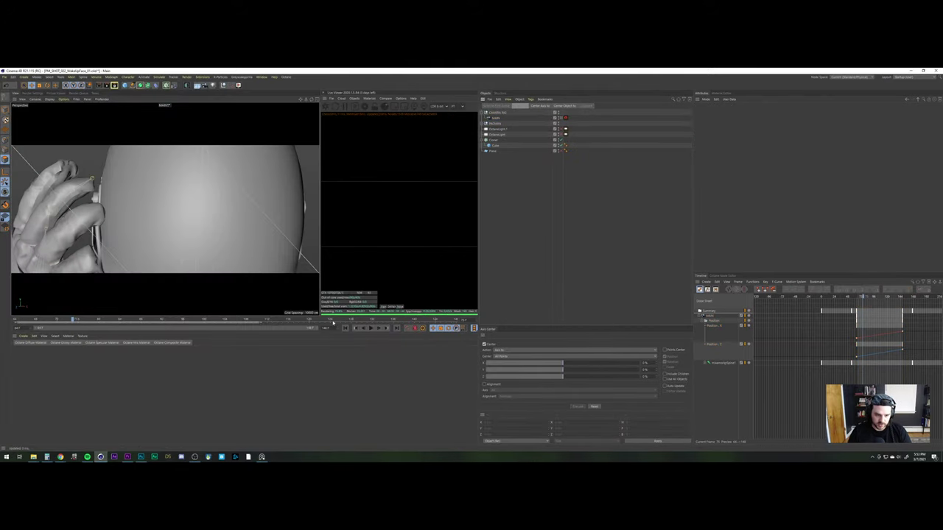
drag(331, 321, 277, 320)
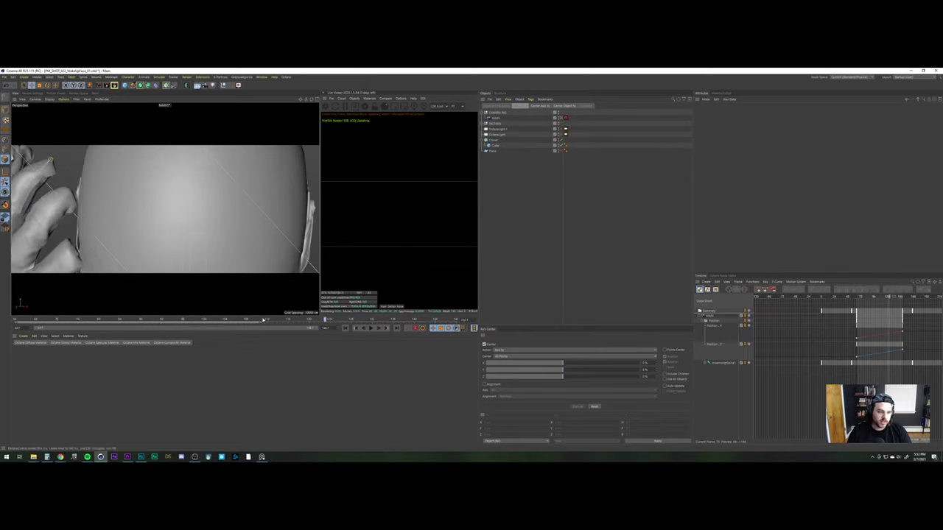
drag(169, 319, 292, 321)
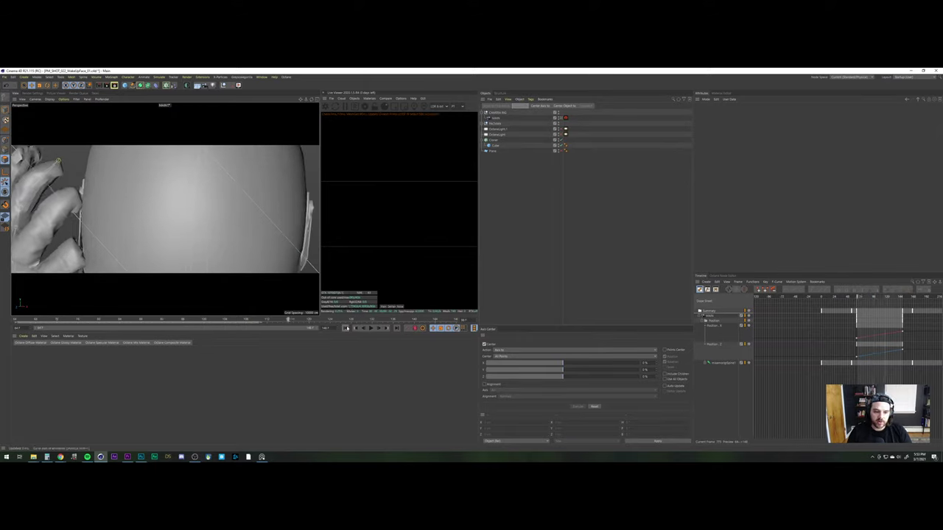
click(344, 328)
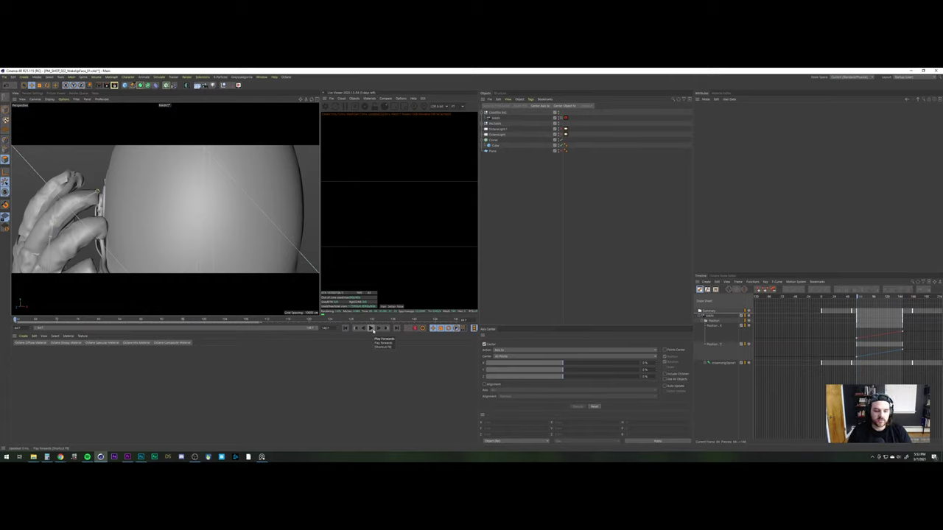
click(371, 329)
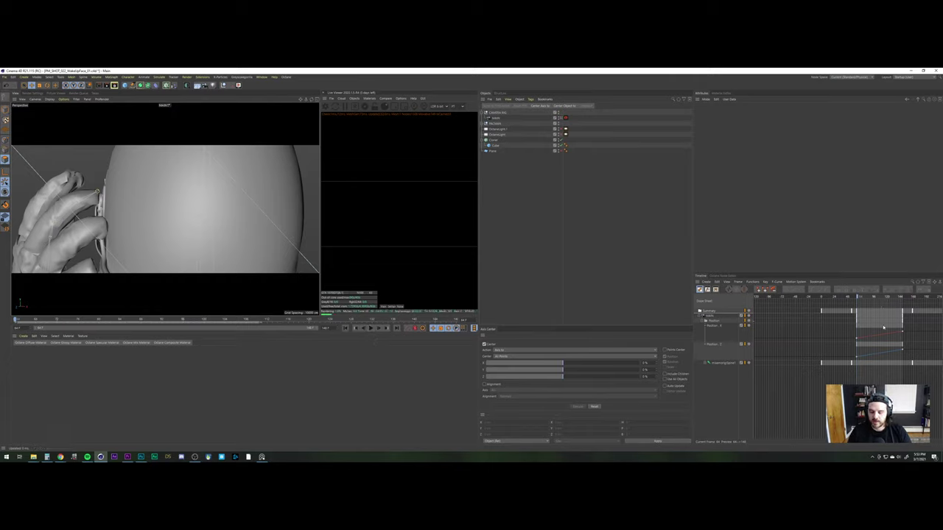
click(371, 329)
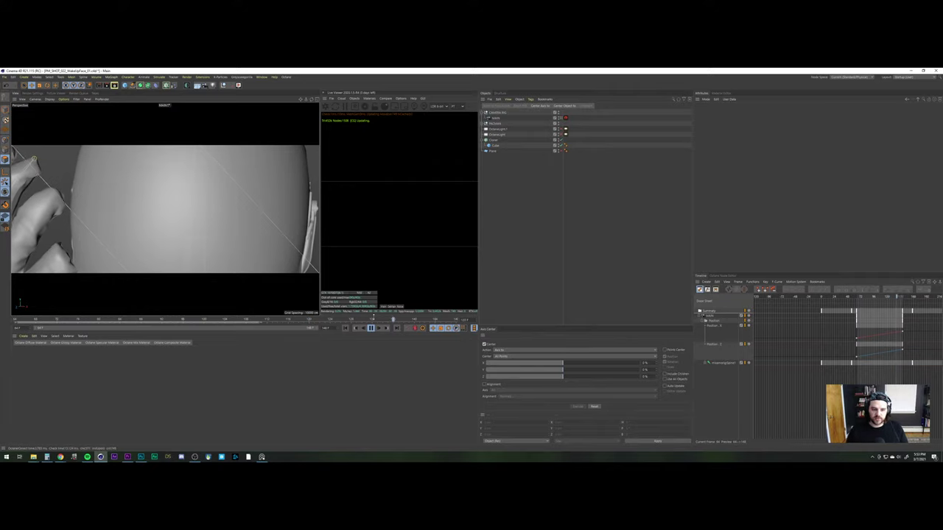
click(371, 328)
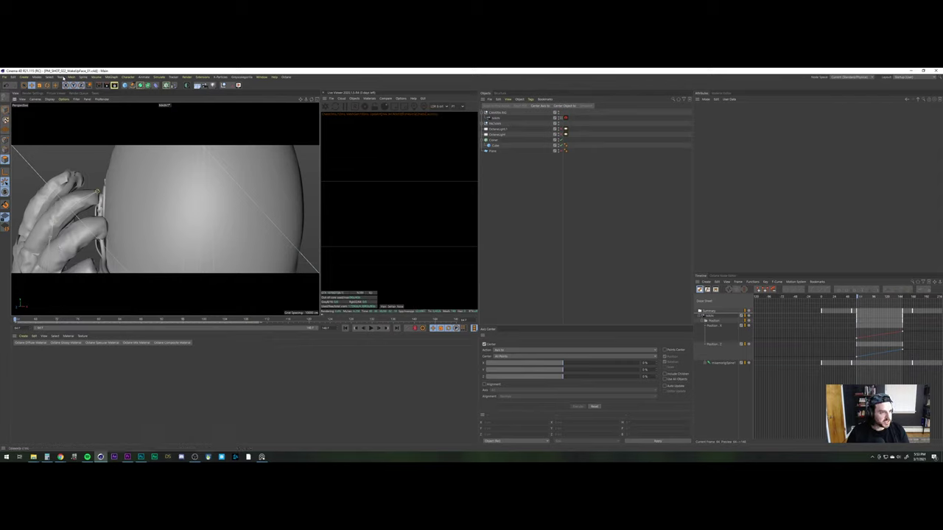
Render a preview movie of the helmet and hand shot with Make Preview
click(237, 86)
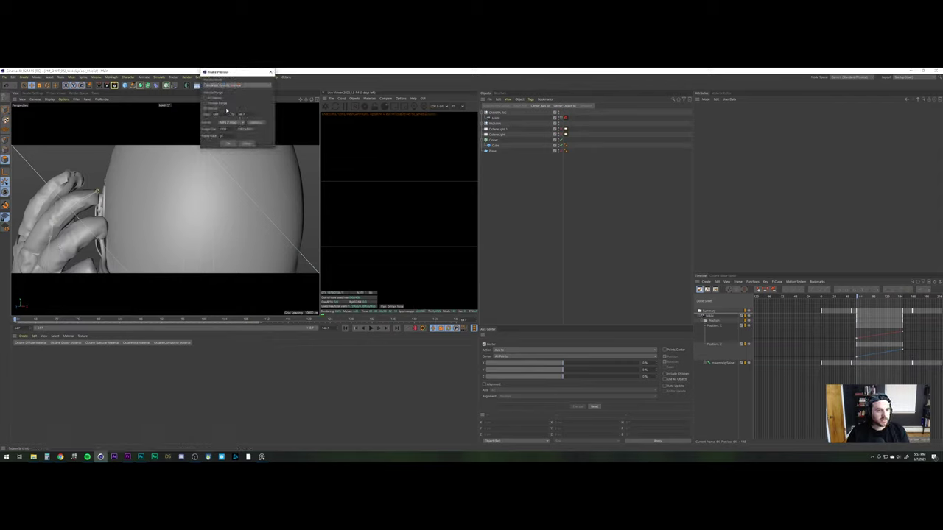
click(228, 143)
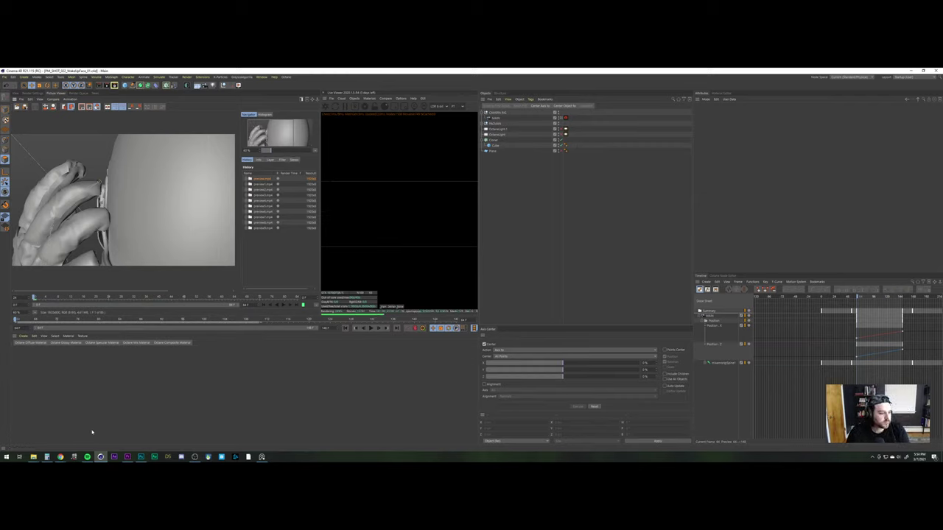
click(126, 458)
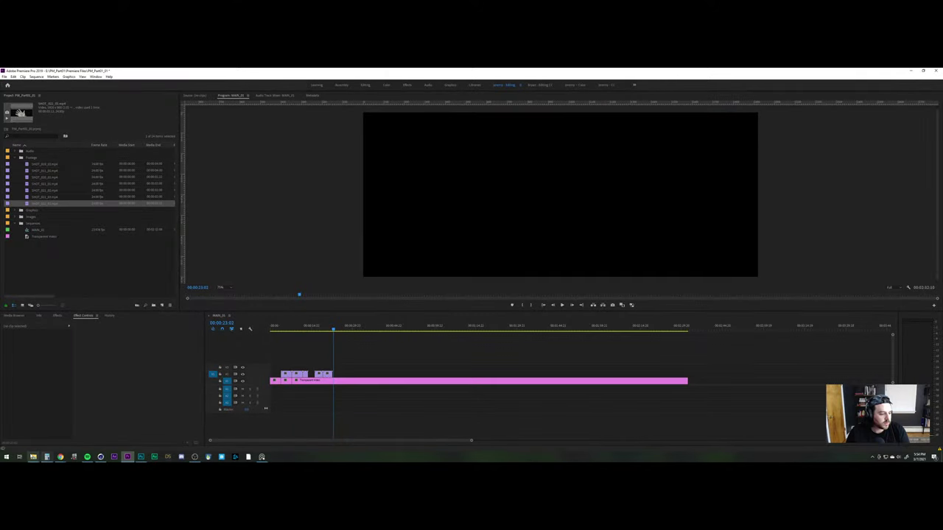
click(100, 456)
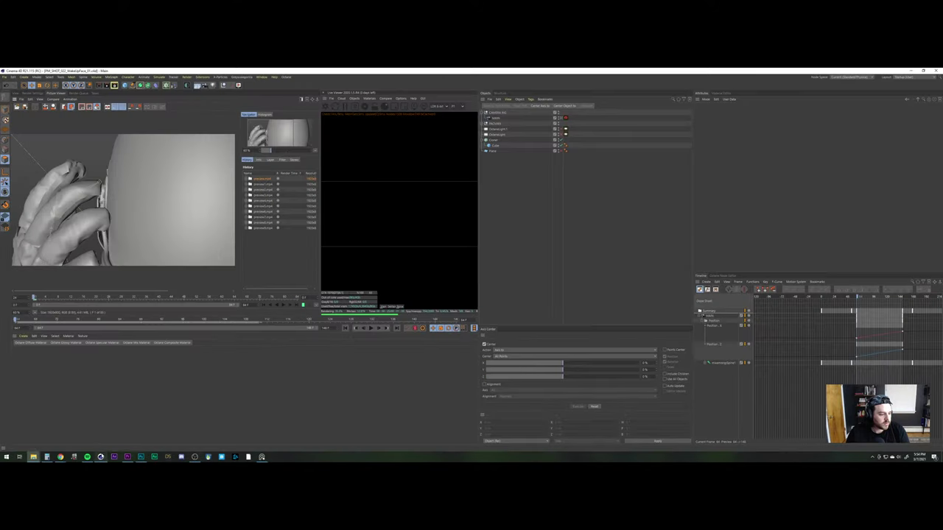
Reveal the newest preview movie in its file folder and copy it into the PLAYBLASTS folder
right_click(266, 180)
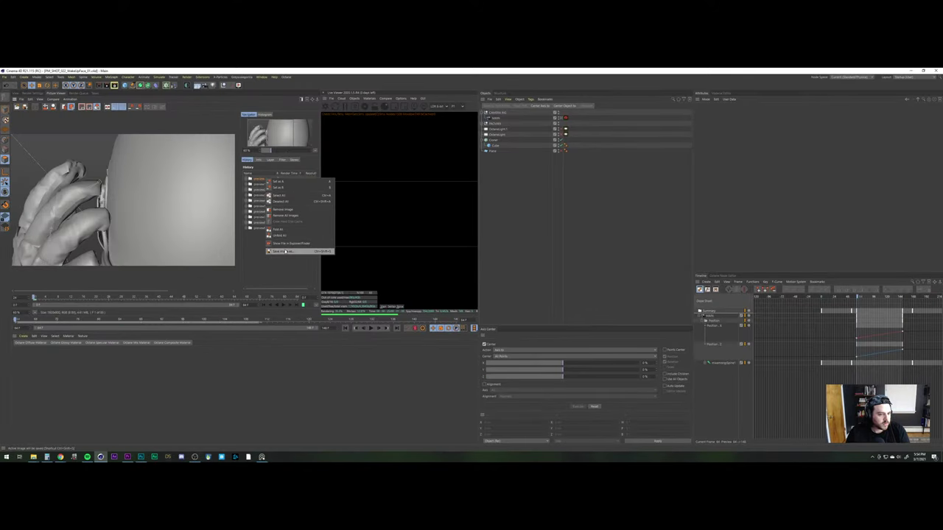
click(288, 248)
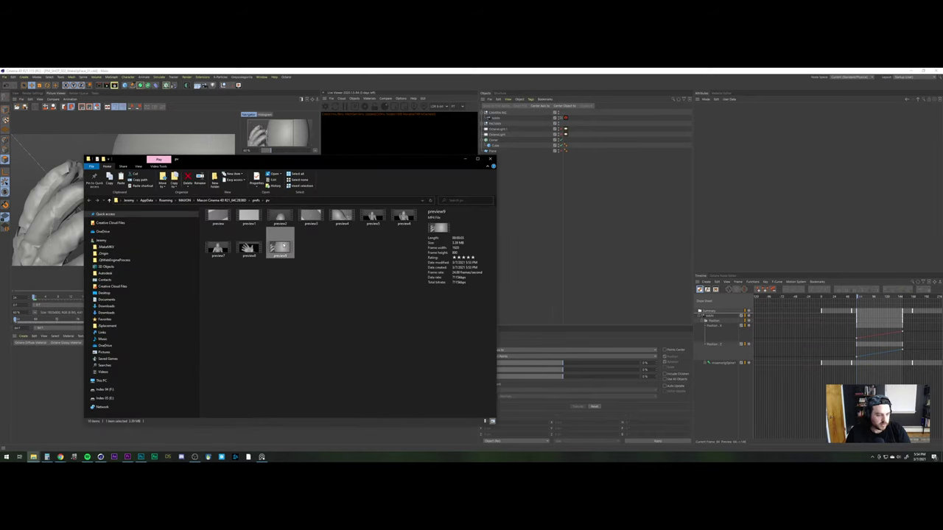
click(34, 457)
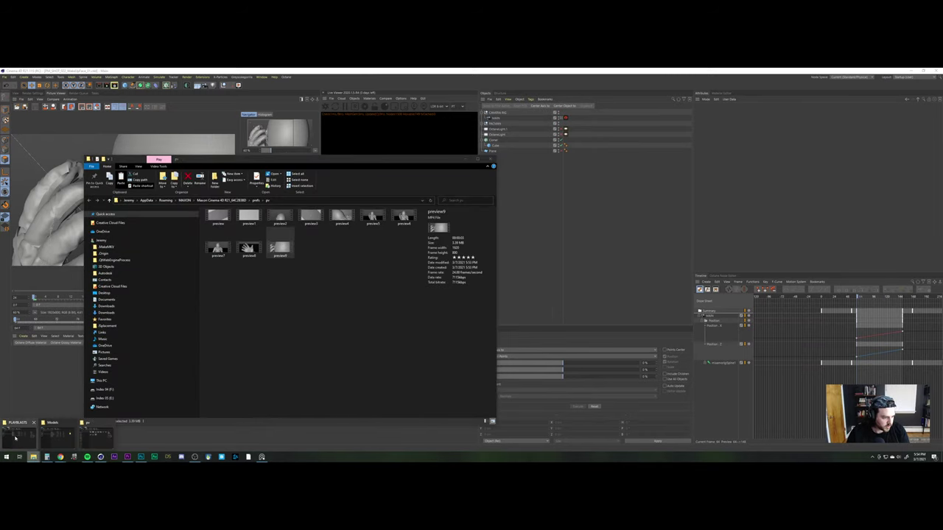
click(16, 438)
key(ctrl+v)
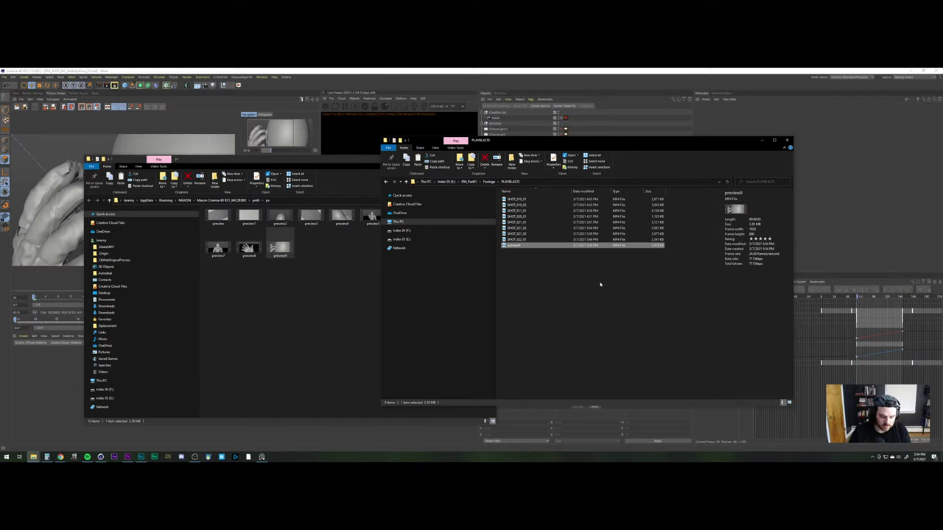
Rename the copied preview file as SHOT_023_01
key(F2)
text(SHOT_)
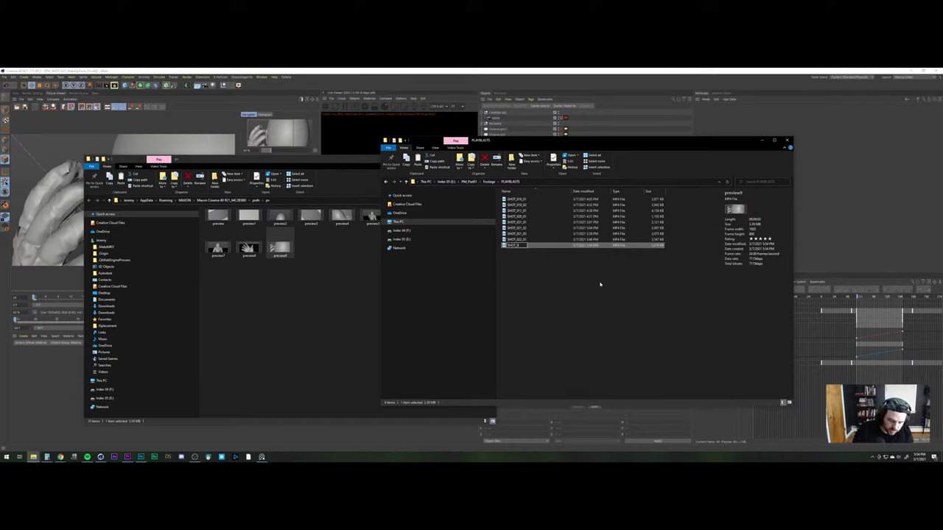
text(023_01)
key(Return)
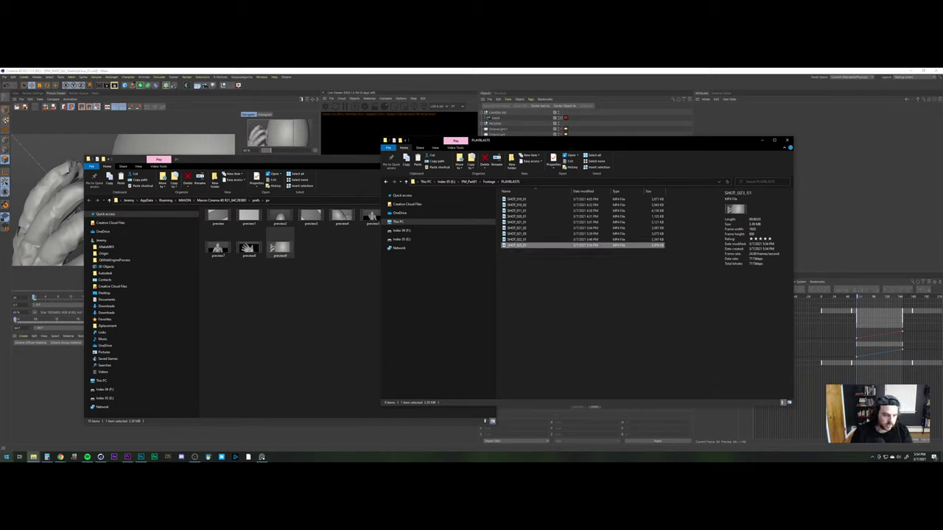
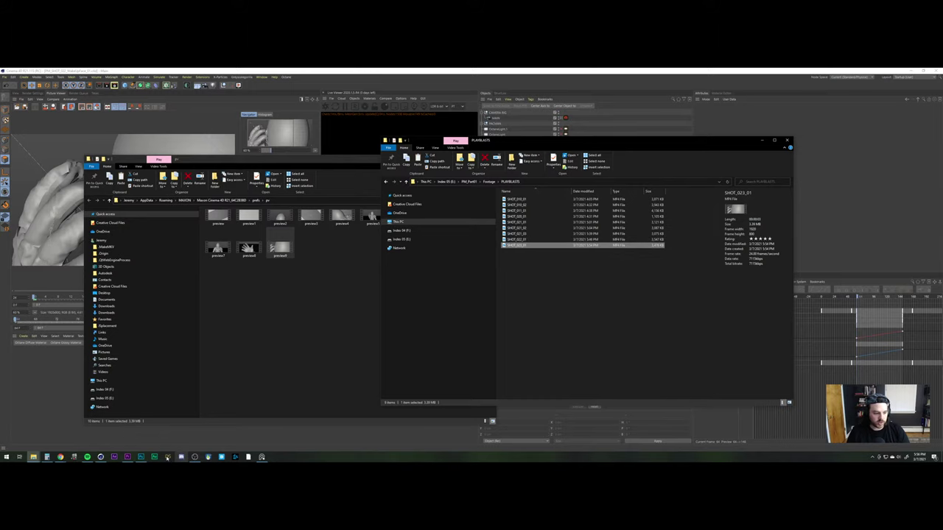
Switch to Premiere Pro, import SHOT_023_01 into the Footage bin and place it directly after the last clip in the sequence
click(127, 457)
mouse_move(33, 457)
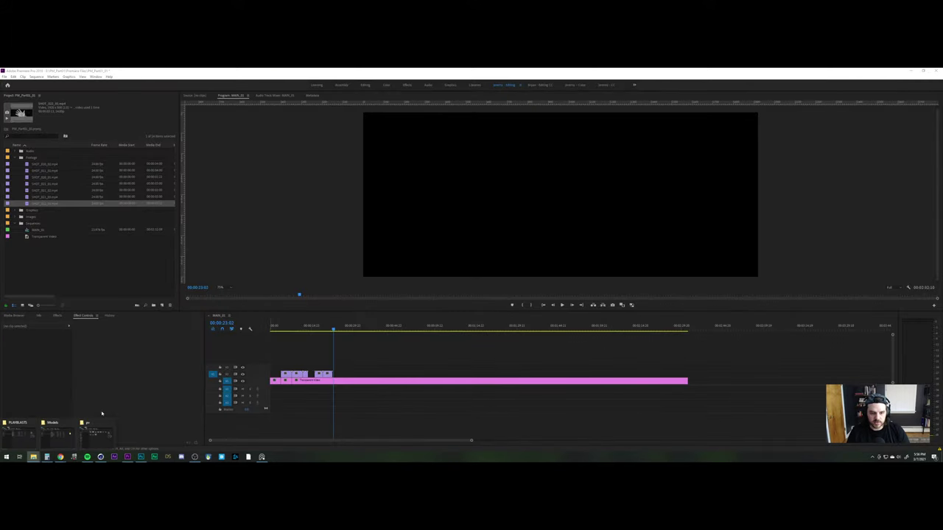
click(20, 435)
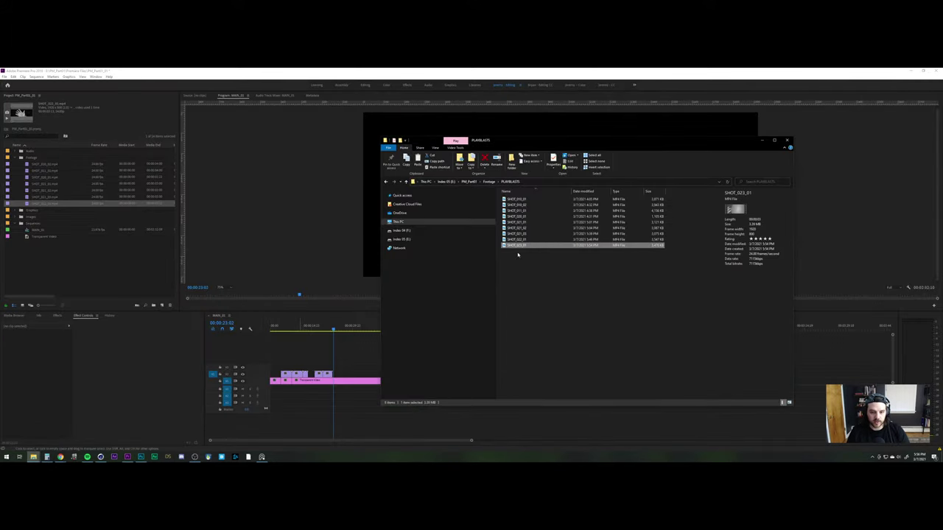
drag(517, 246, 45, 175)
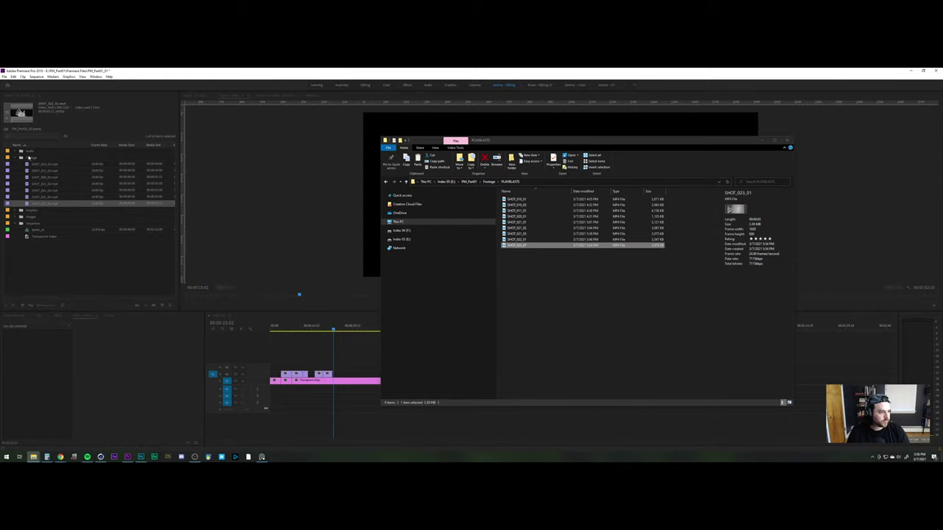
drag(28, 211, 336, 374)
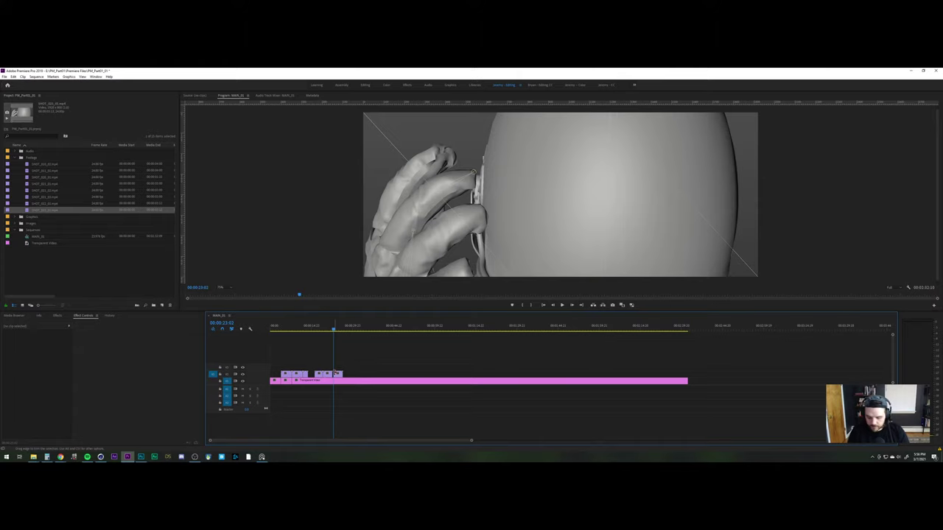
key(equal)
key(equal)
drag(544, 375, 540, 375)
Play back the edit through the new shot, and replay it from the earlier clips to check the pacing
click(437, 324)
key(space)
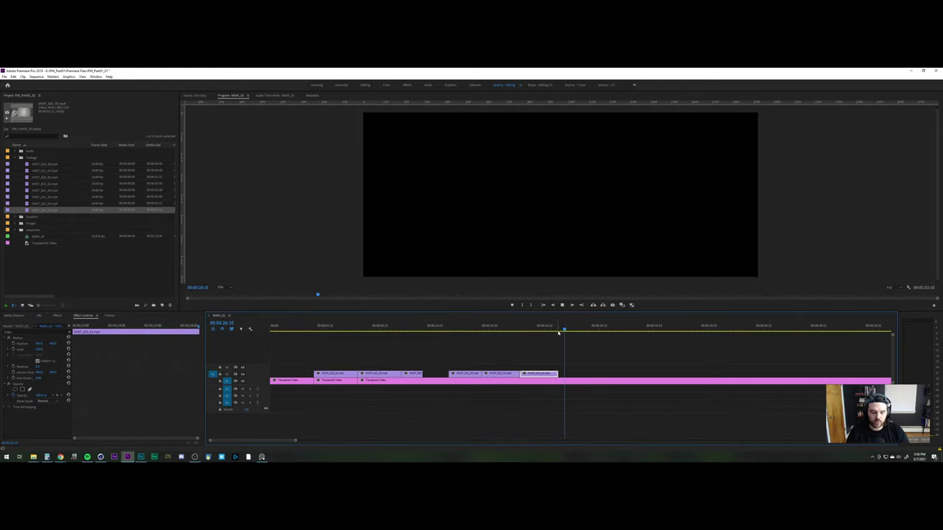
click(337, 326)
key(space)
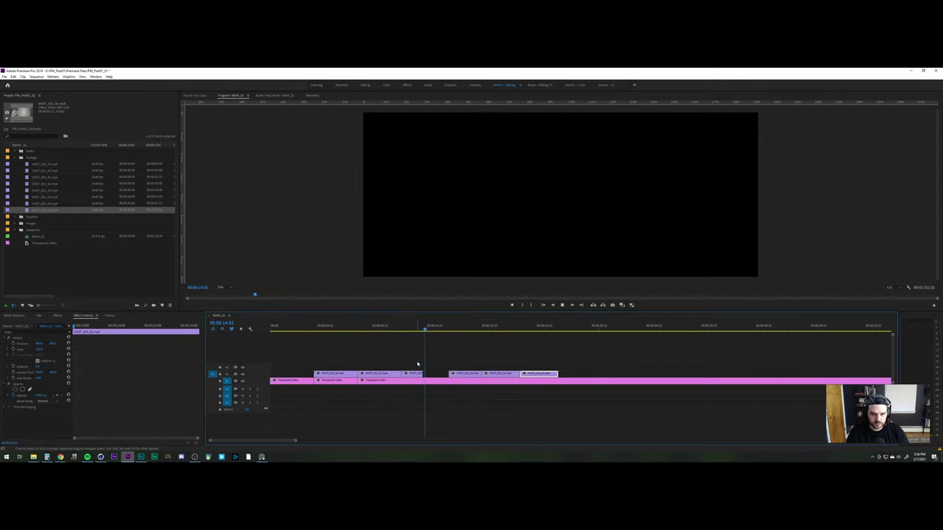
drag(409, 331, 393, 327)
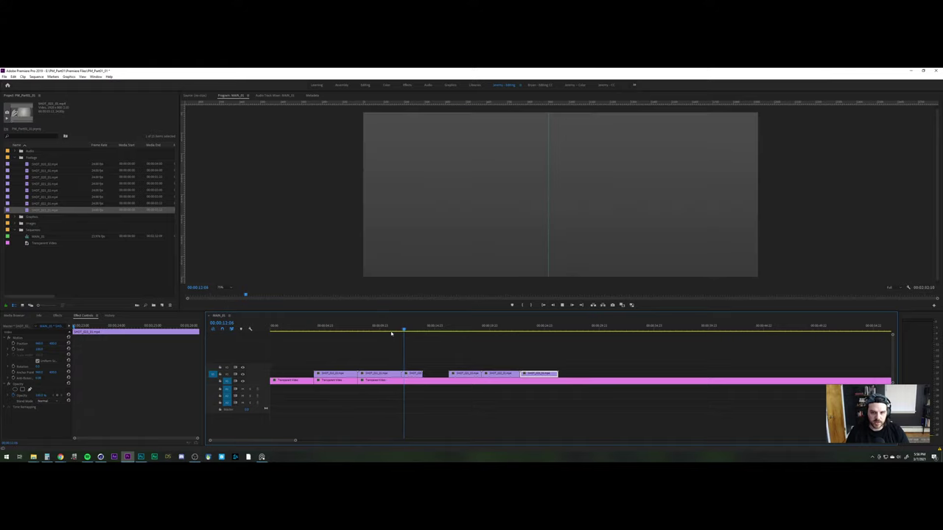
key(space)
Move the short SHOT_020 clip directly in front of the SHOT_021 clip and review the cut between them
drag(413, 374, 440, 375)
drag(401, 331, 422, 331)
key(space)
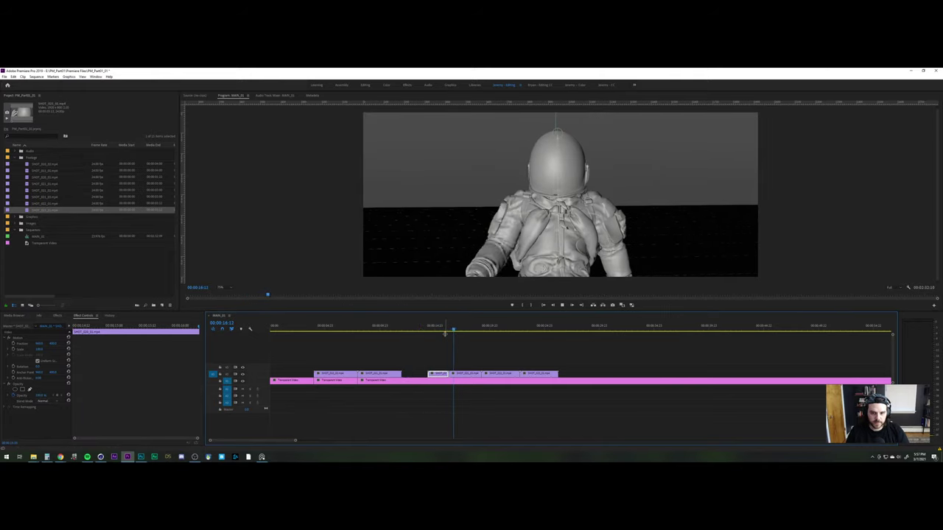
click(441, 329)
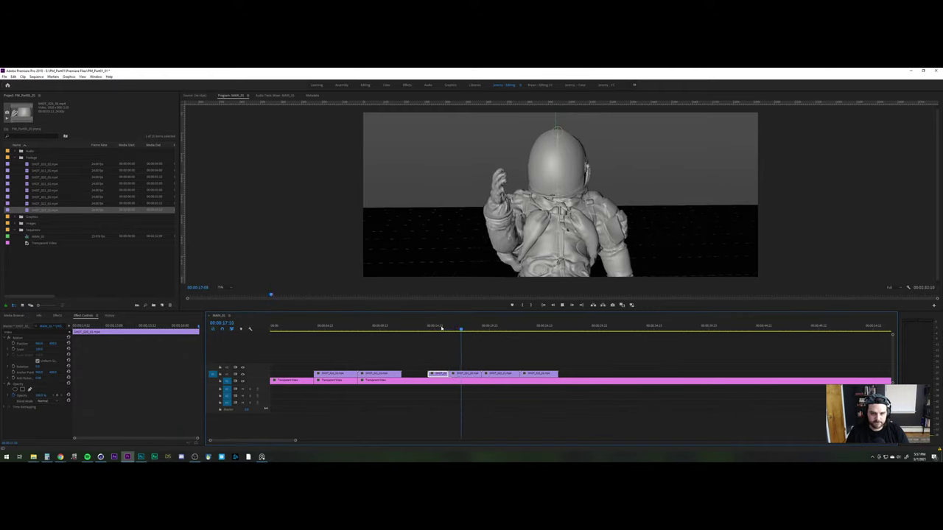
click(445, 329)
drag(447, 329, 448, 330)
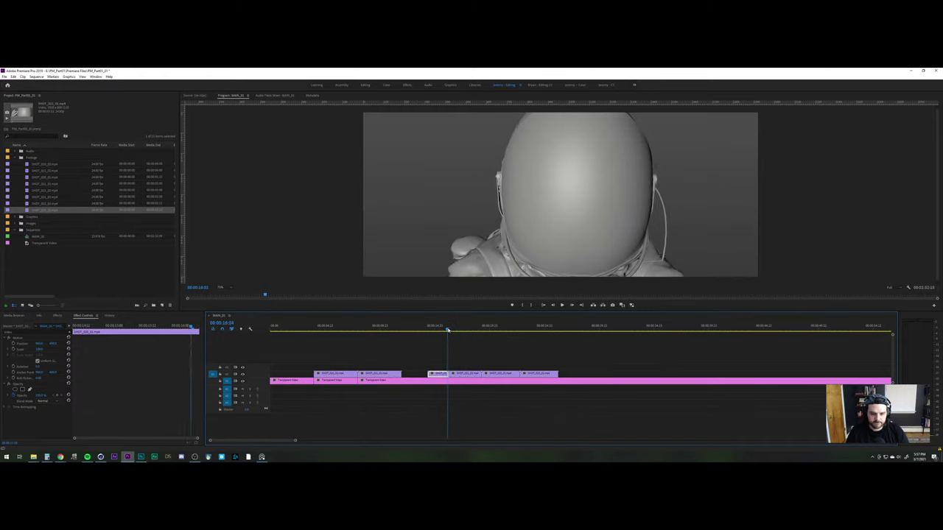
Shift the last three clips together to a later time, leaving a gap after the SHOT_020 clip, and check the playback
drag(589, 365, 475, 374)
drag(462, 375, 488, 376)
key(space)
key(space)
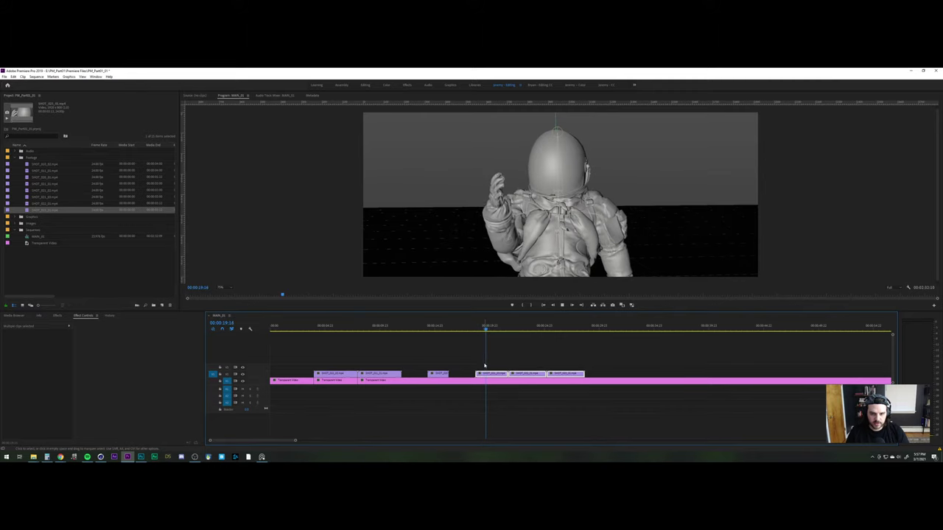
click(479, 326)
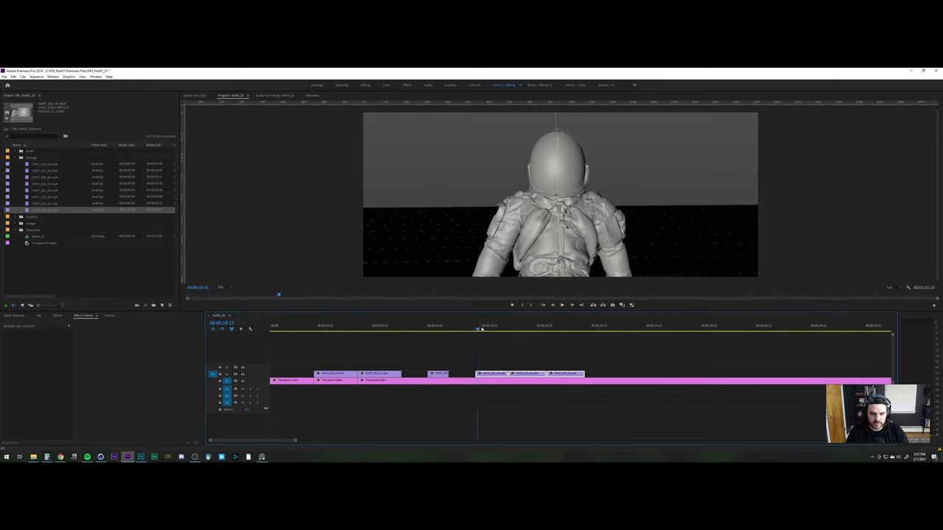
Play and scrub through the last three clips in the sequence to judge how the arm and helmet shots flow together
key(space)
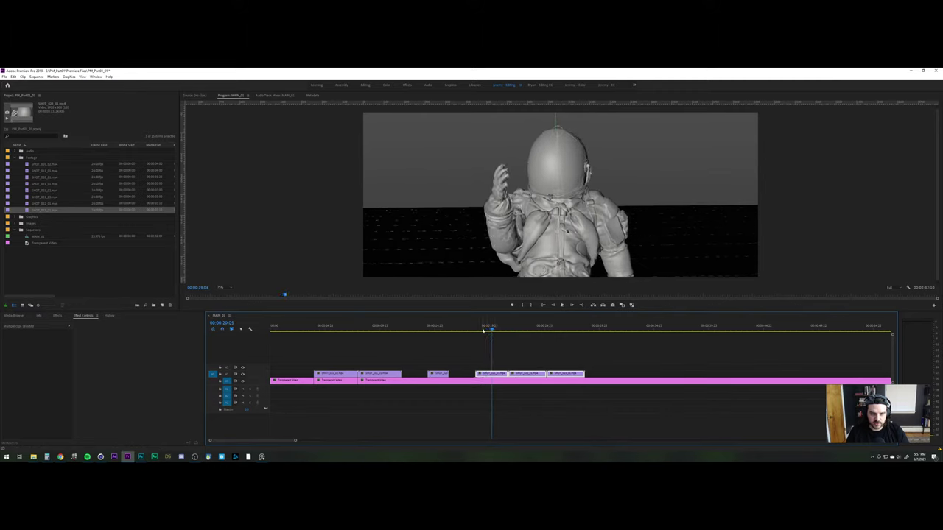
click(483, 329)
click(482, 329)
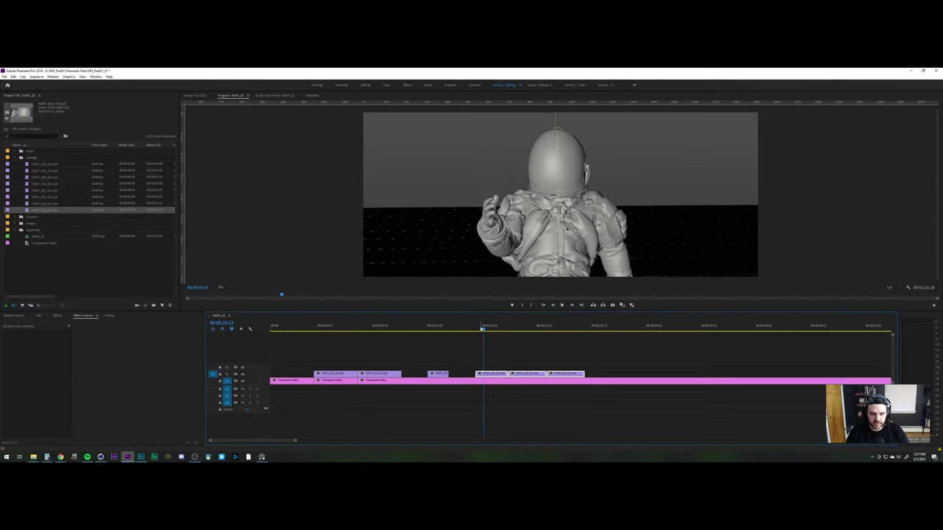
click(477, 327)
key(space)
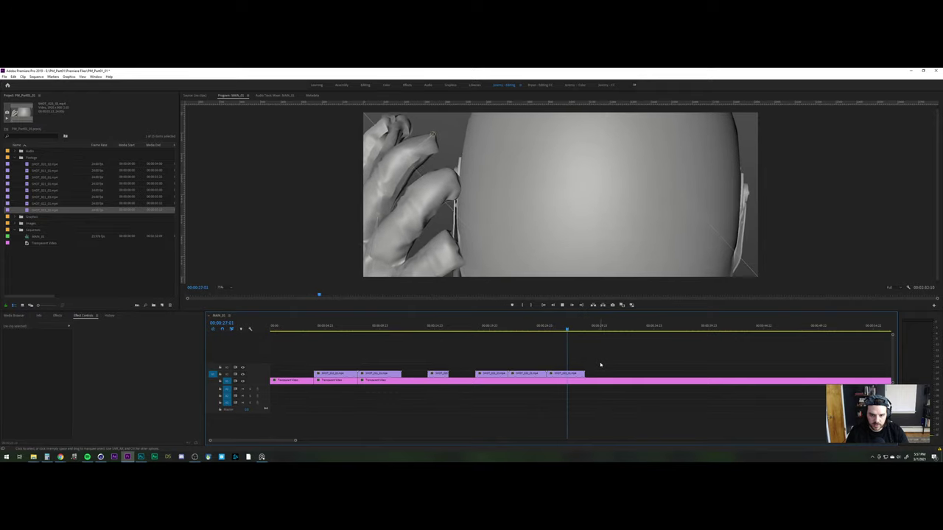
key(space)
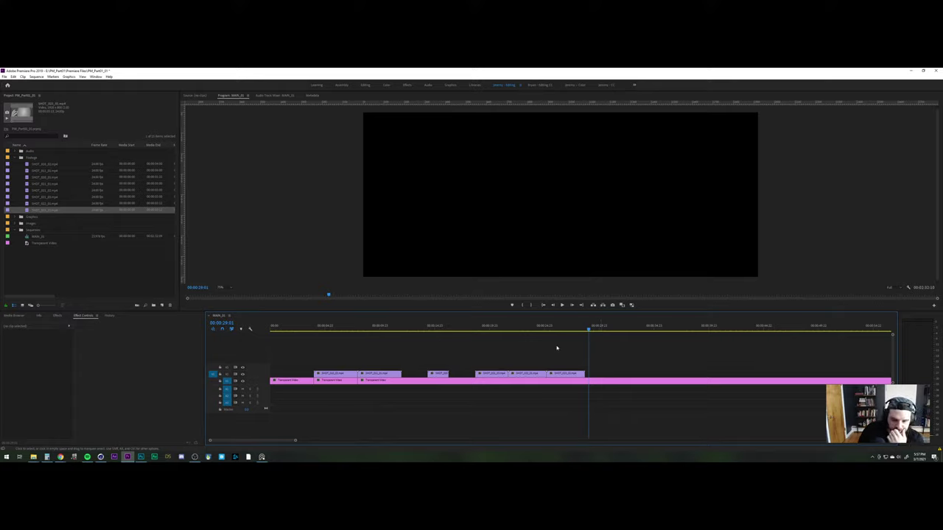
mouse_move(499, 325)
mouse_down()
mouse_move(528, 324)
mouse_move(485, 330)
mouse_up()
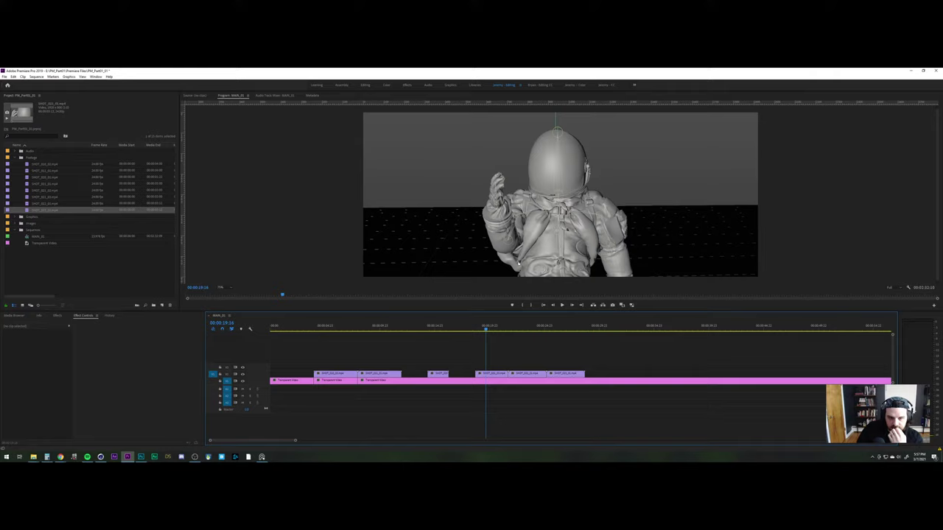
drag(350, 326, 570, 322)
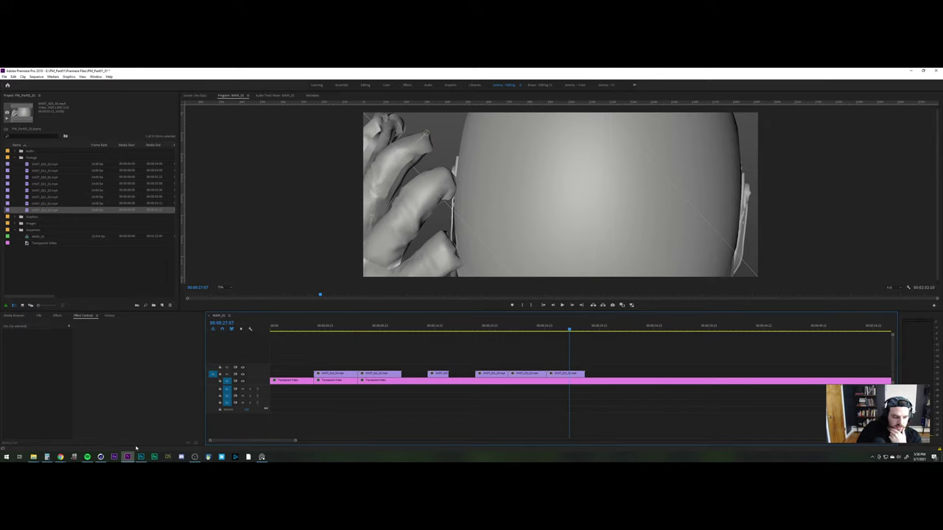
Switch to Cinema 4D, open the recent project PM_SHOT_022_WakeUpHand_01 and bring up its perspective view of the hand
click(100, 457)
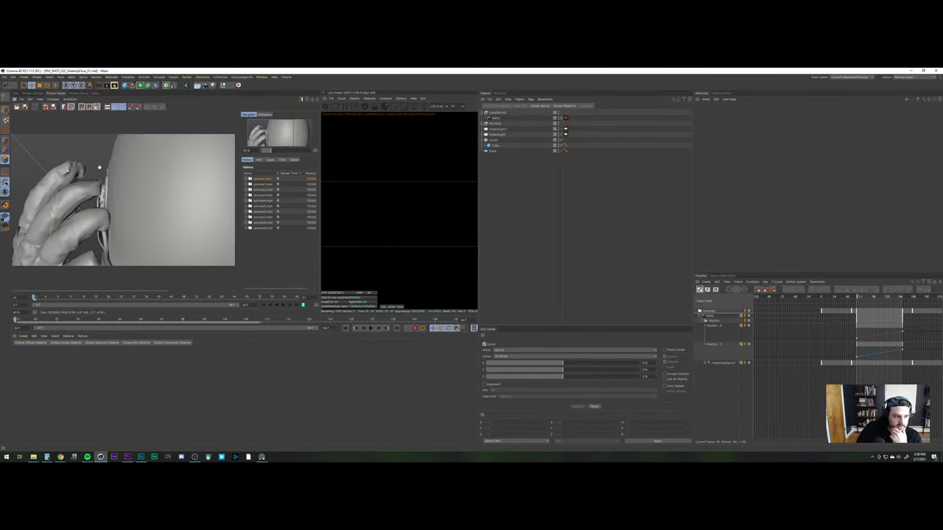
key(v)
mouse_move(101, 184)
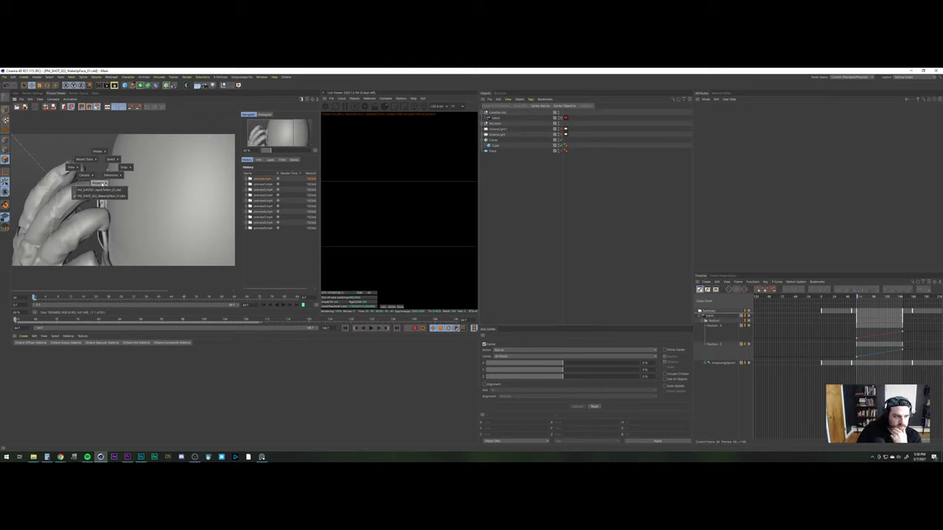
click(4, 76)
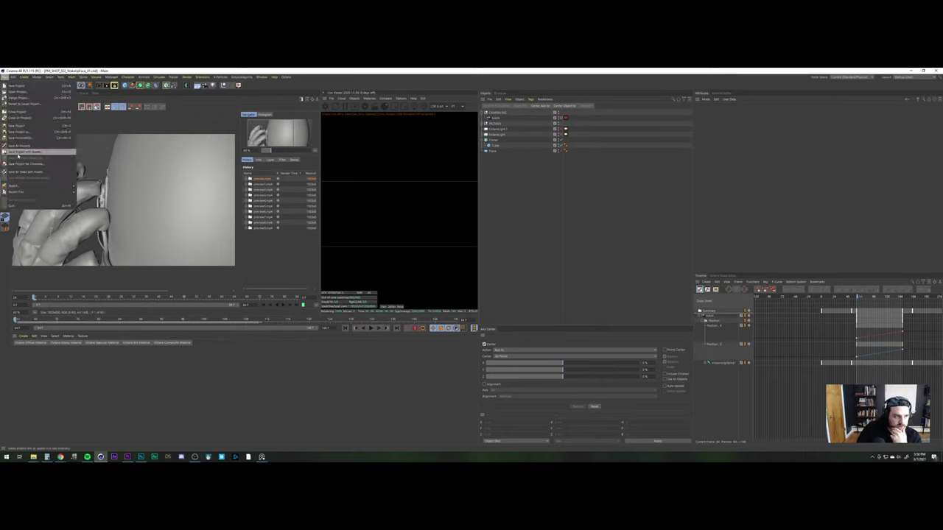
mouse_move(35, 193)
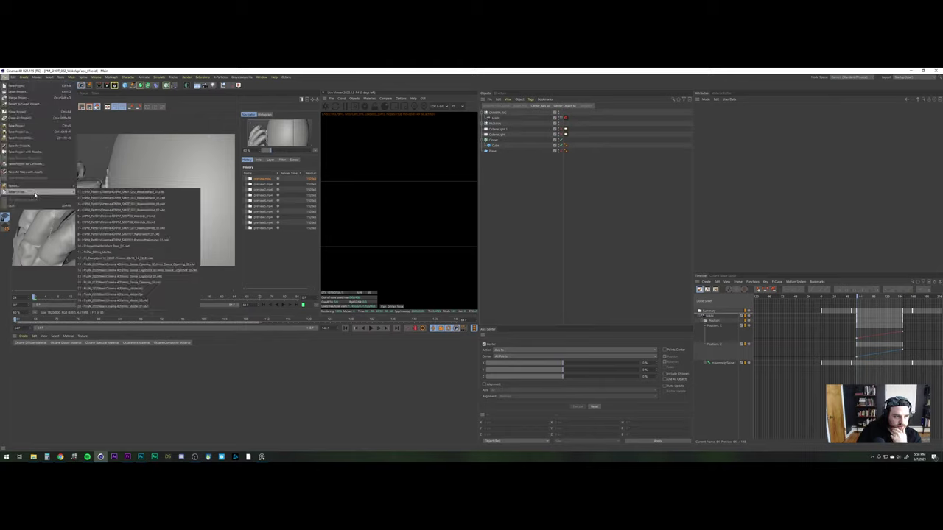
click(168, 199)
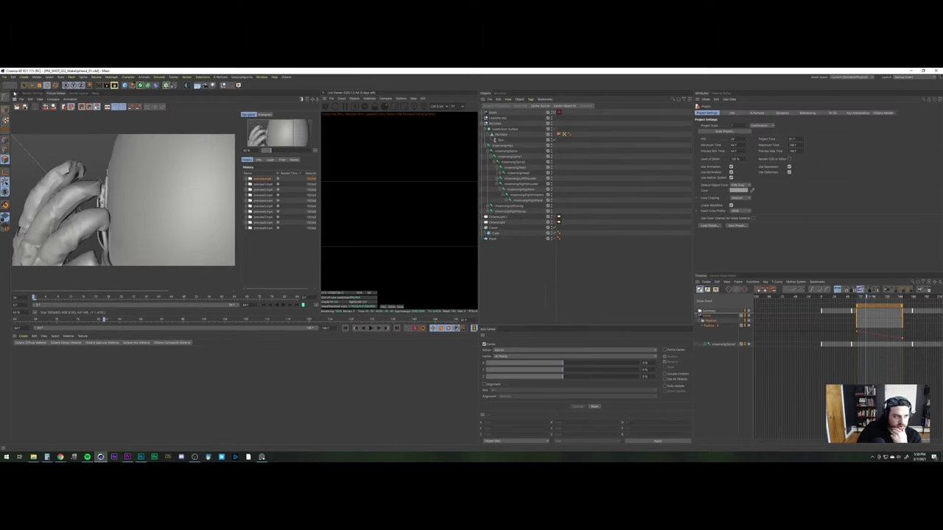
click(14, 94)
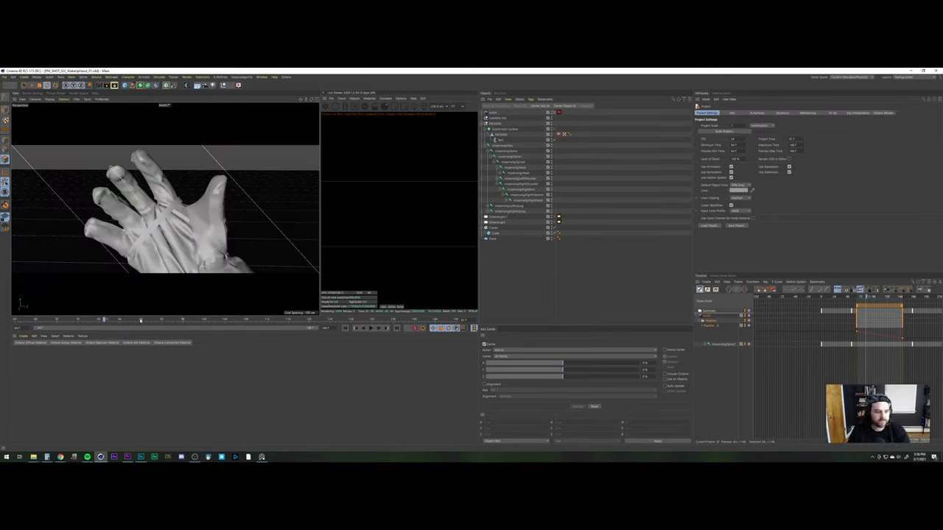
Scrub through the hand animation to its last frame and delete the position animation above the joint hierarchy in the timeline
drag(79, 321, 467, 312)
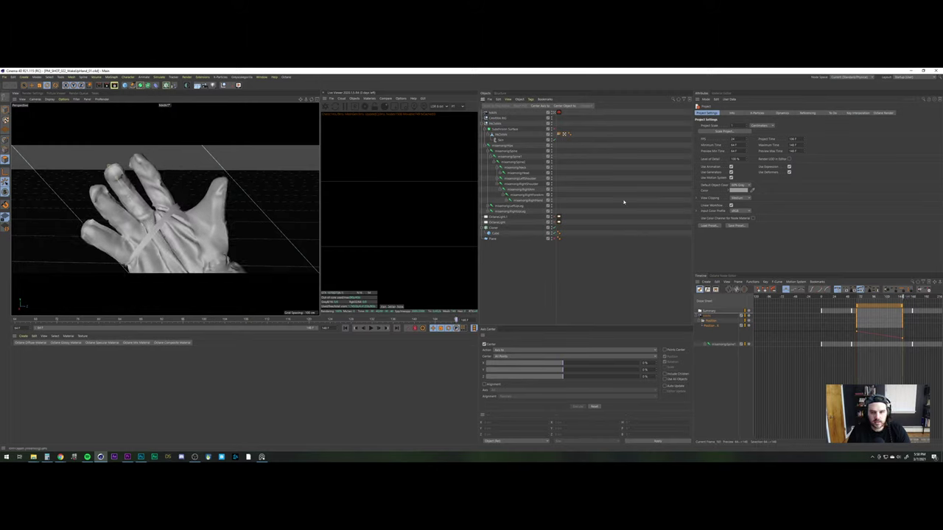
click(708, 322)
key(Delete)
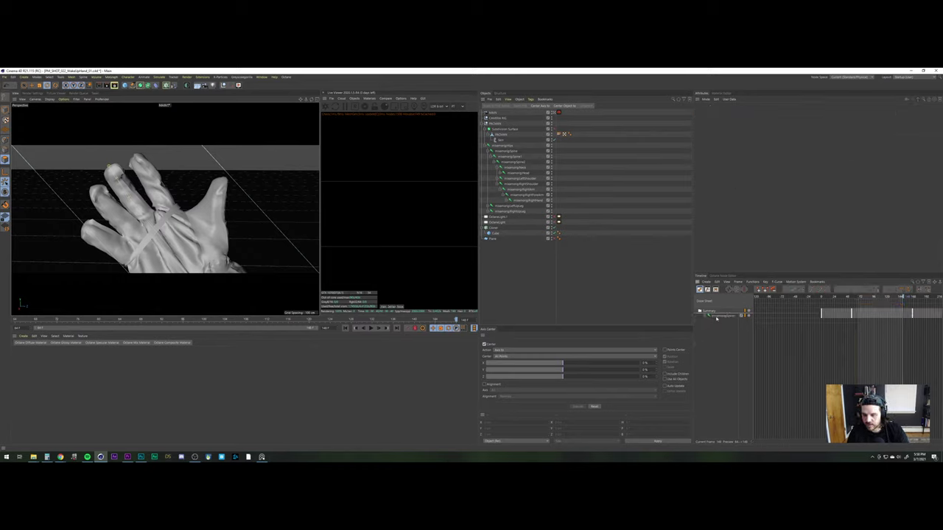
Expand the arm joint tracks and shift the finger joint's rotation keys earlier so they start with the first keys
click(711, 317)
click(708, 316)
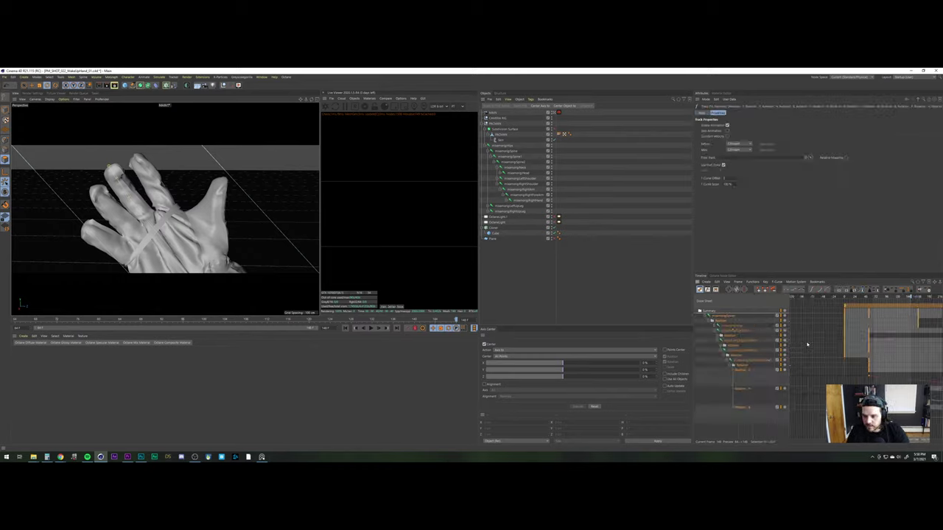
scroll(846, 345, down, 3)
alt+middle_drag(890, 357, 869, 357)
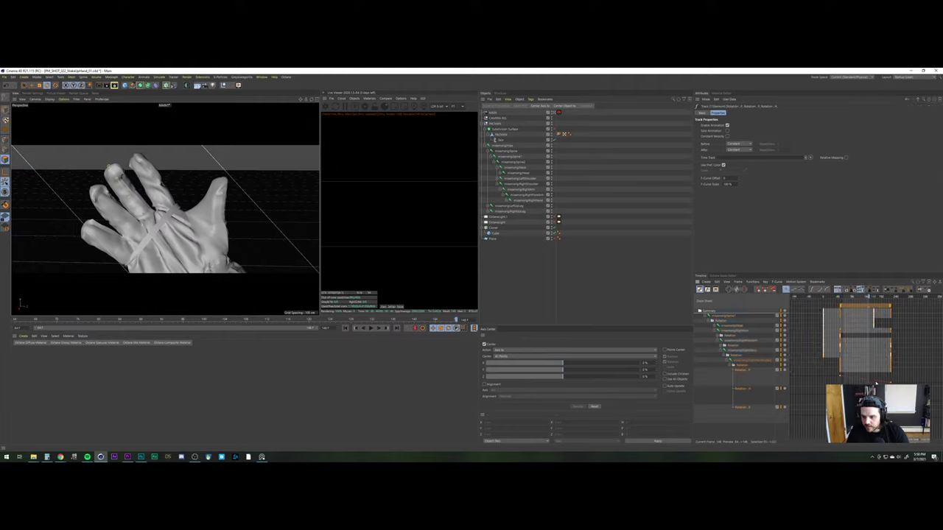
mouse_move(904, 377)
mouse_down()
mouse_move(879, 386)
mouse_move(809, 376)
mouse_up()
key(ctrl+z)
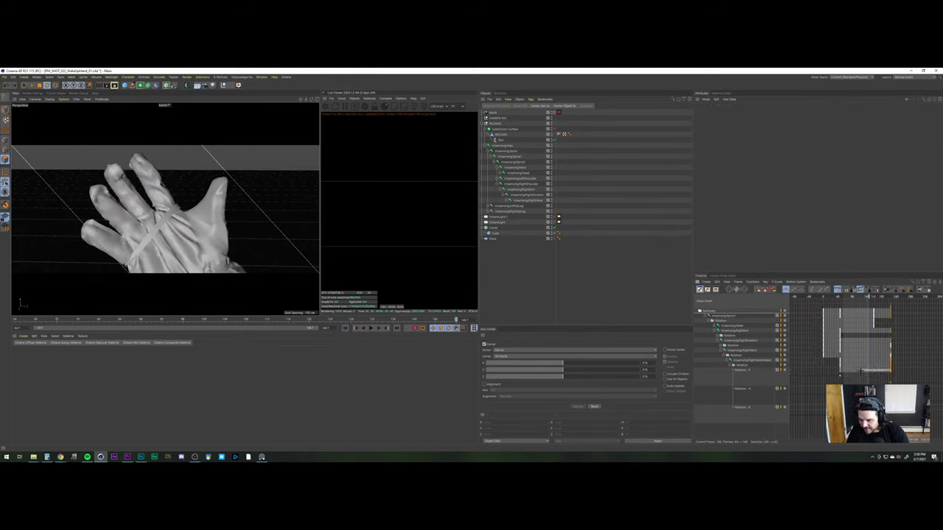
click(859, 368)
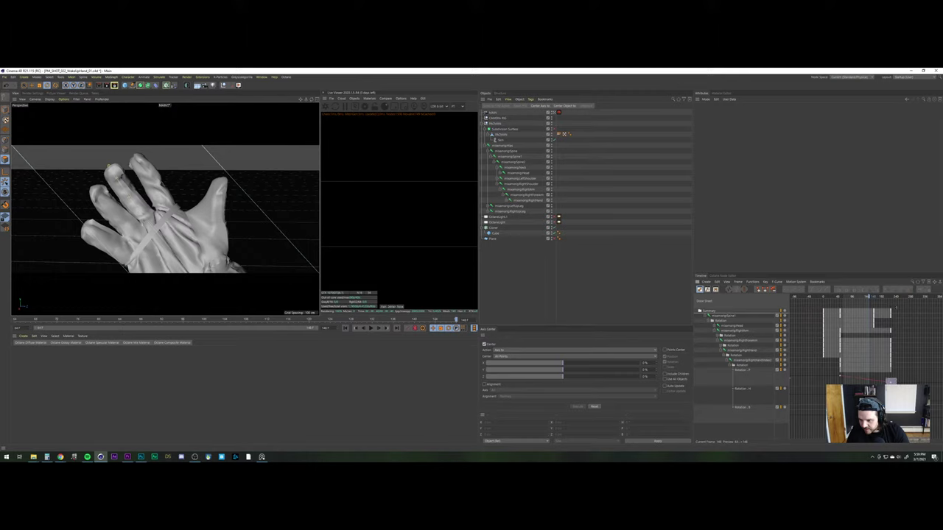
drag(886, 383, 886, 384)
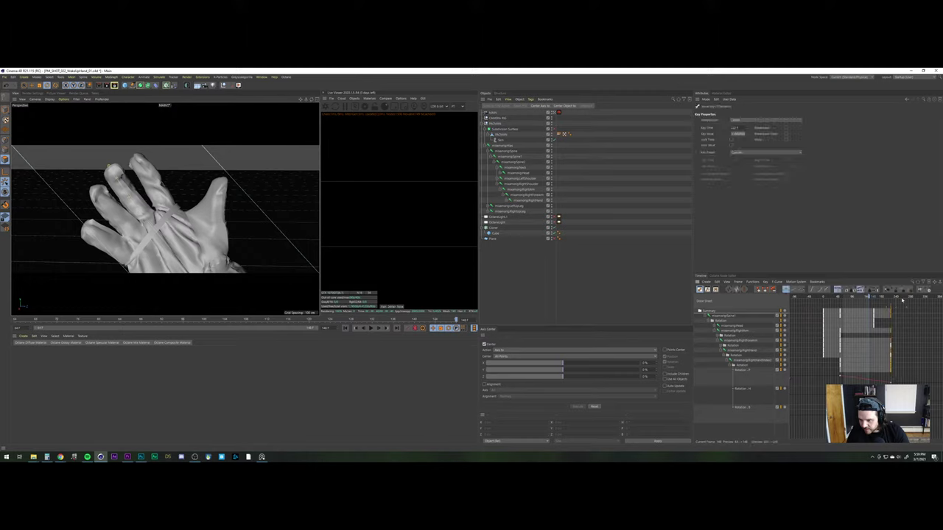
drag(904, 377, 833, 380)
drag(867, 308, 851, 310)
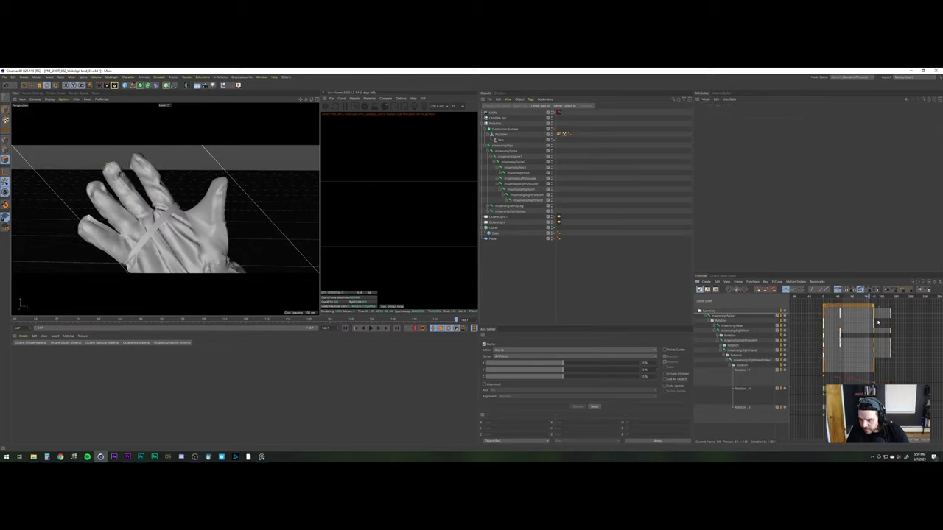
Extend the project and preview range to a later end frame and move the current time past the last finger key
click(888, 377)
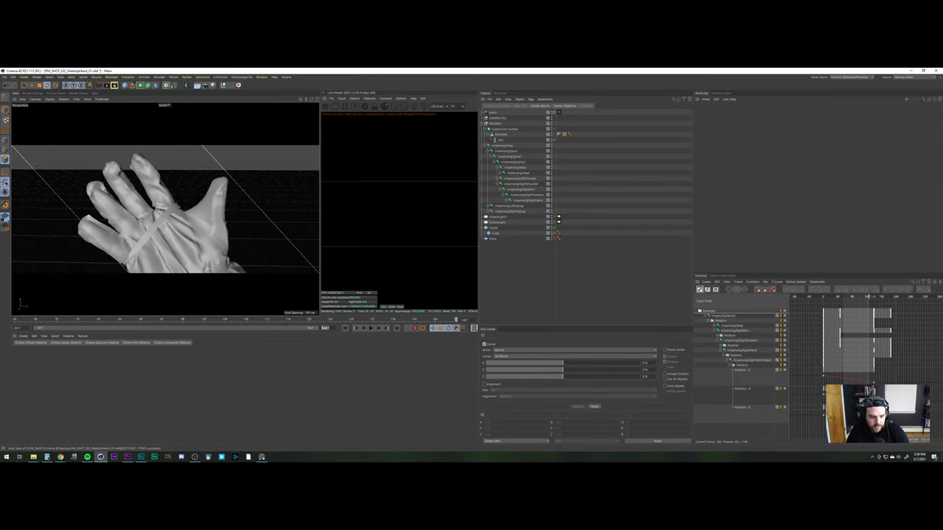
key(Return)
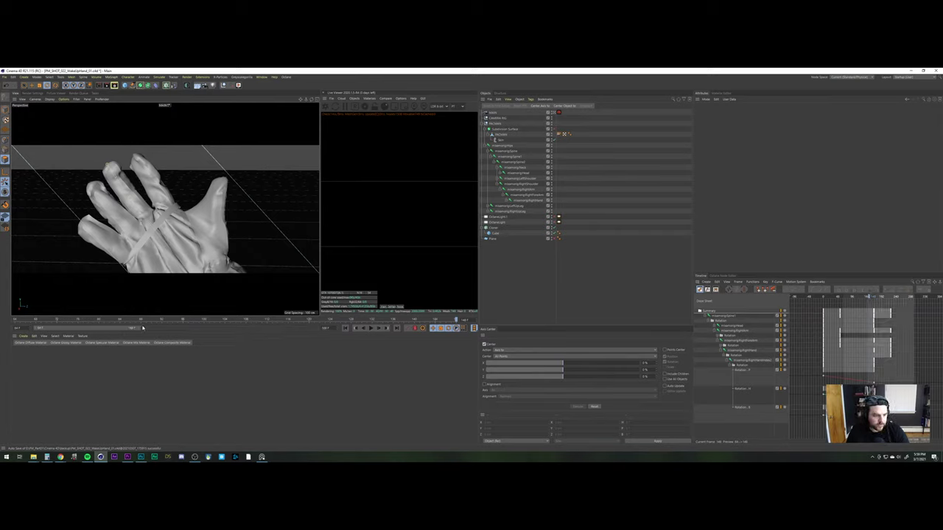
drag(139, 328, 317, 328)
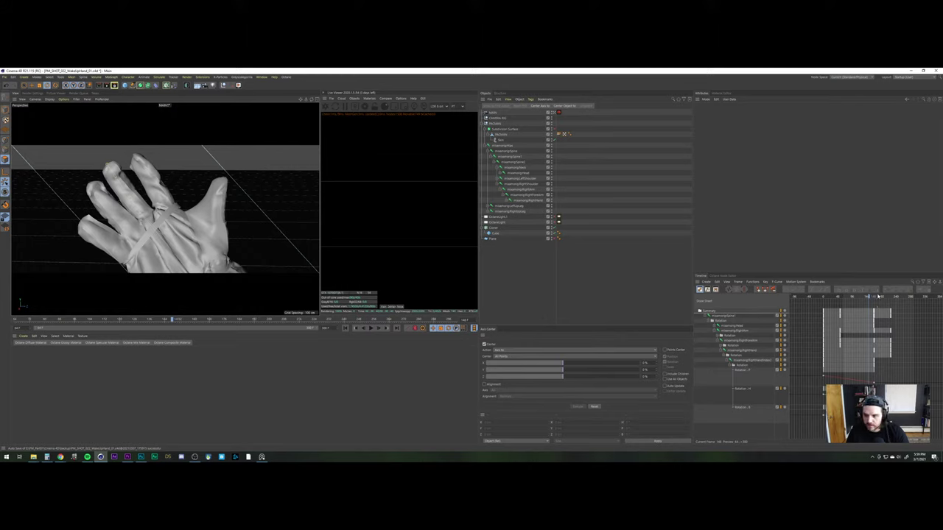
drag(871, 297, 895, 297)
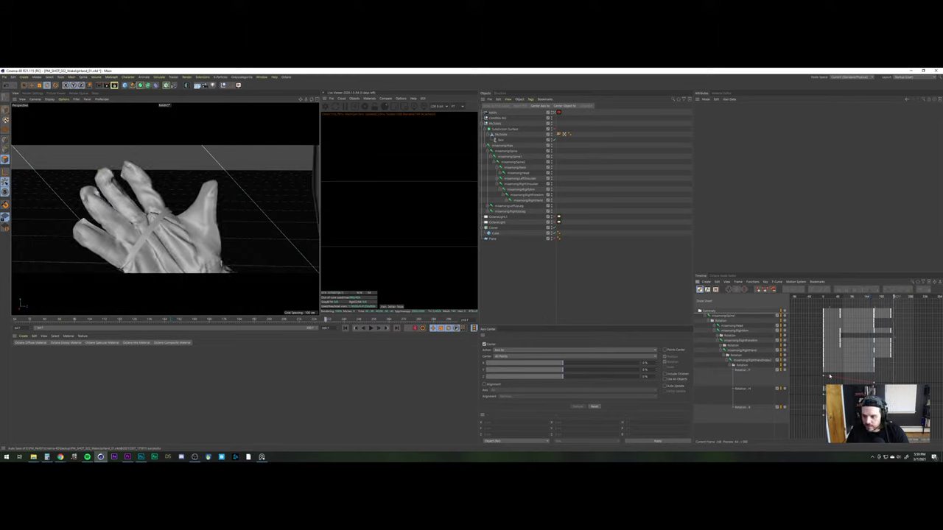
click(828, 379)
ctrl+drag(826, 379, 894, 380)
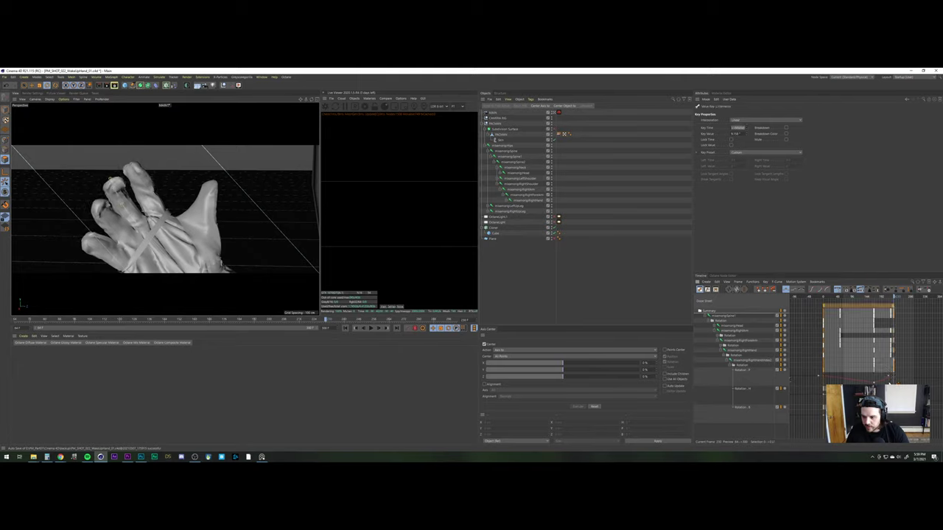
click(892, 383)
key(ctrl+z)
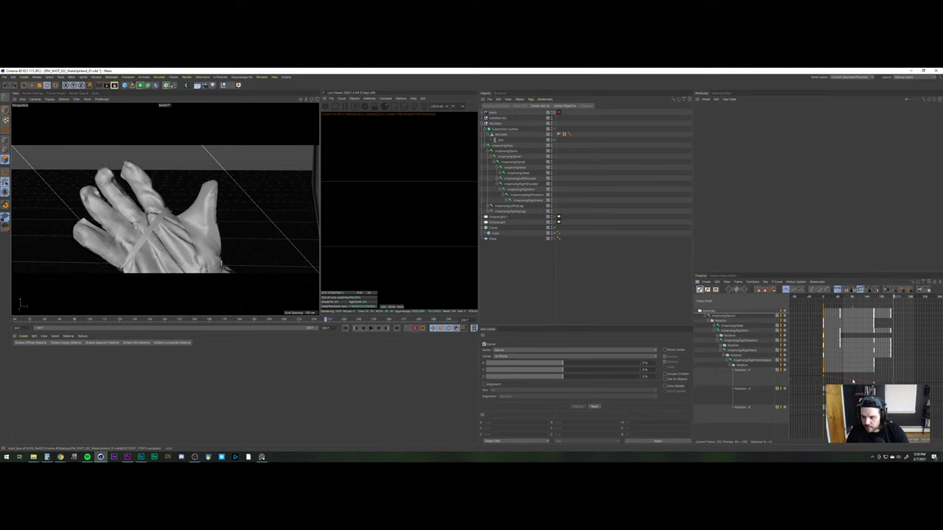
Copy the finger joint's starting rotation keys to the end of the animation so the finger returns to its first pose
drag(814, 374, 830, 420)
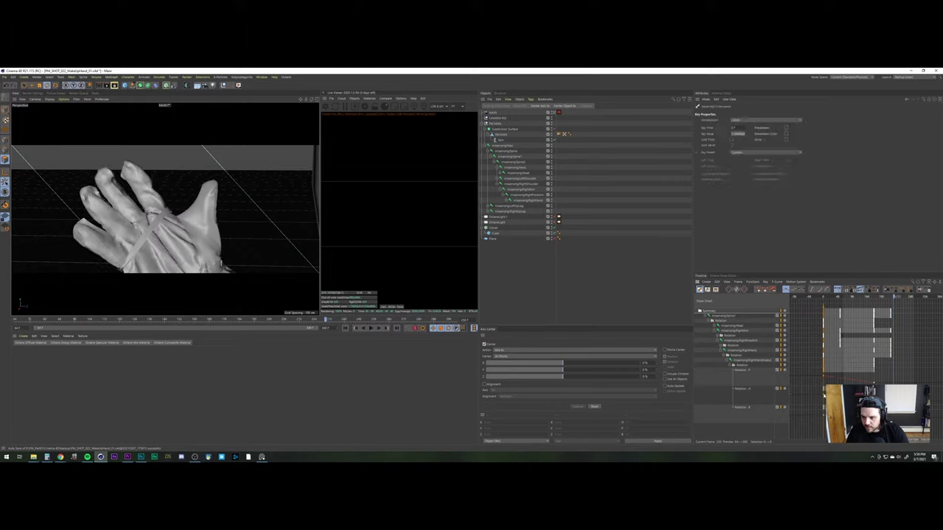
key(ctrl+v)
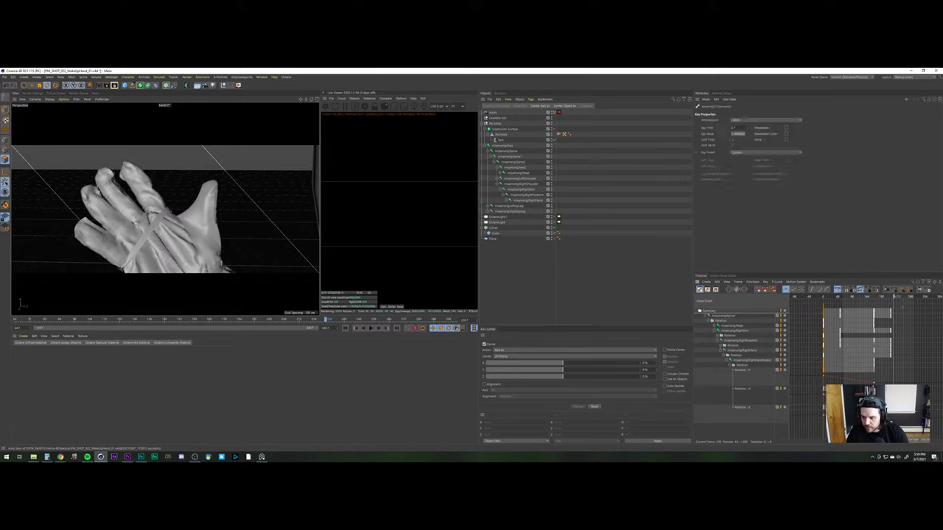
key(ctrl+v)
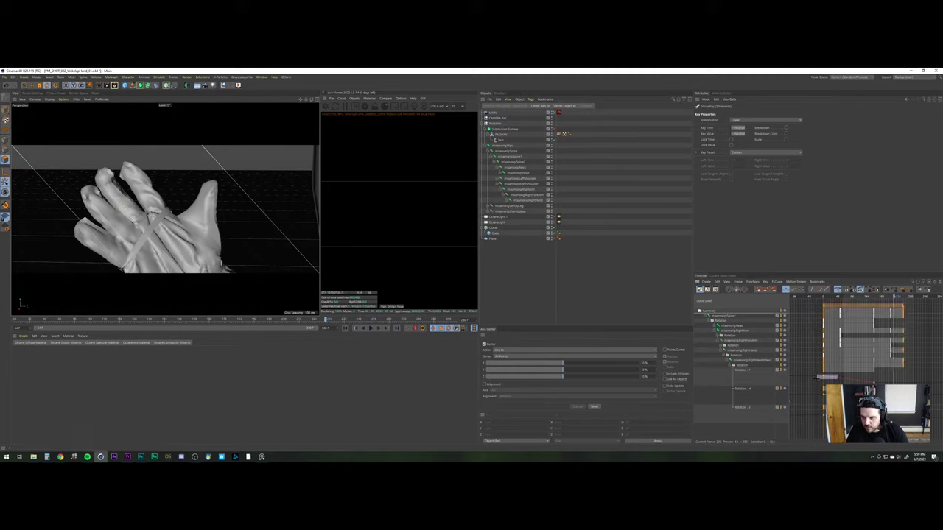
click(824, 379)
key(ctrl+a)
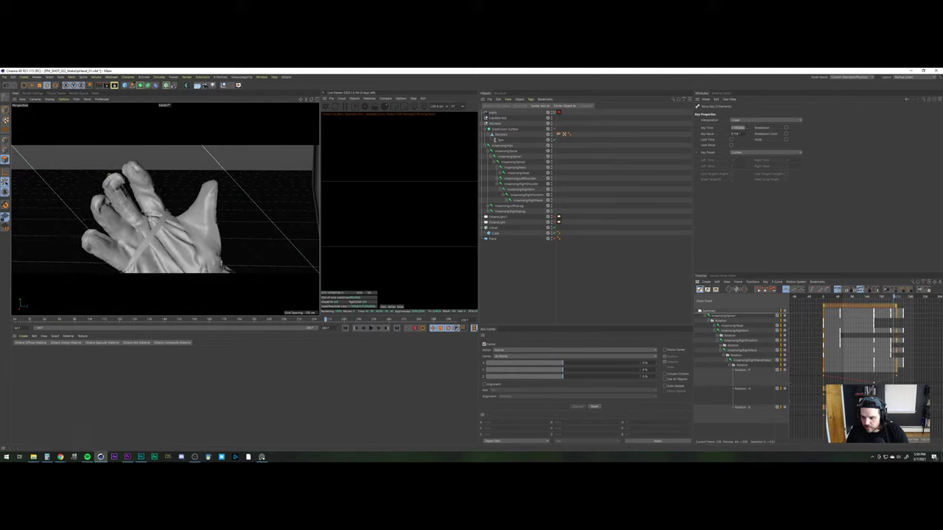
click(814, 422)
key(ctrl+a)
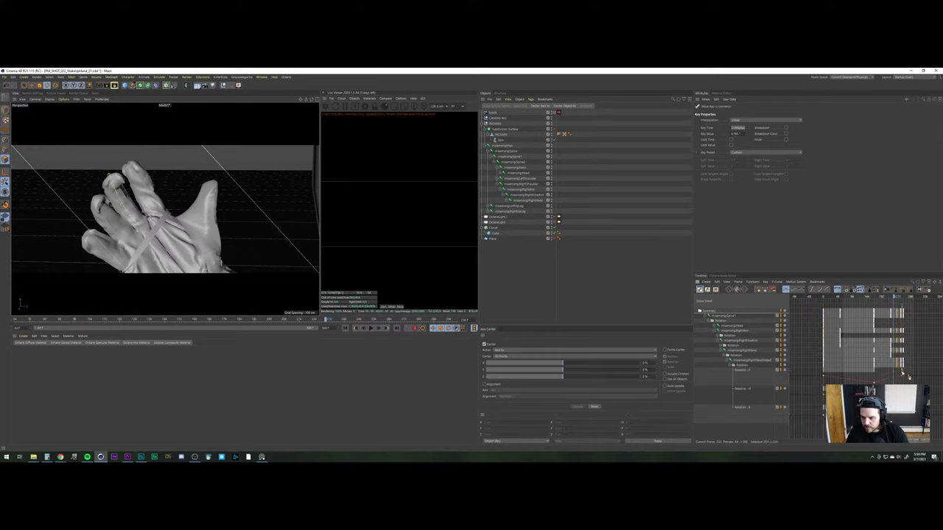
click(911, 335)
Set the current time near the end of the animation and align the last joint rotation keys with that frame
click(902, 297)
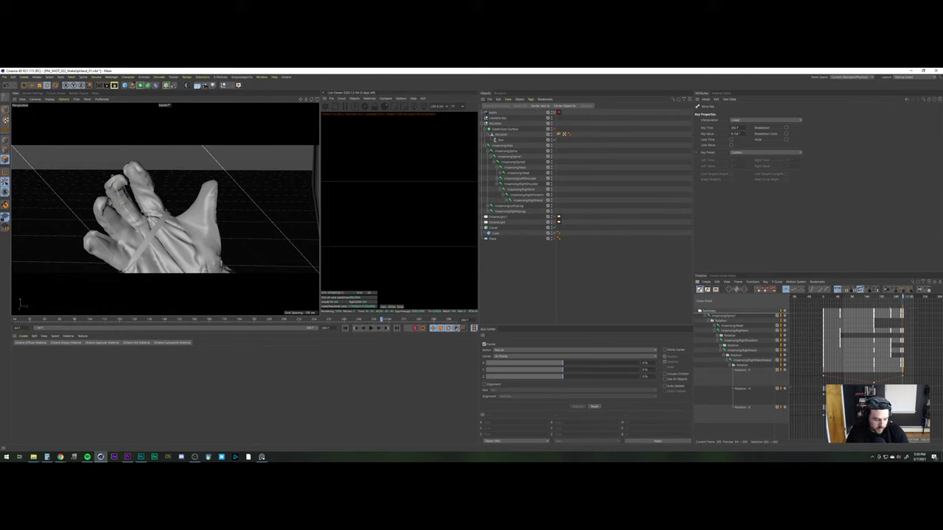
scroll(890, 358, up, 2)
scroll(888, 357, up, 2)
alt+middle_drag(888, 359, 859, 360)
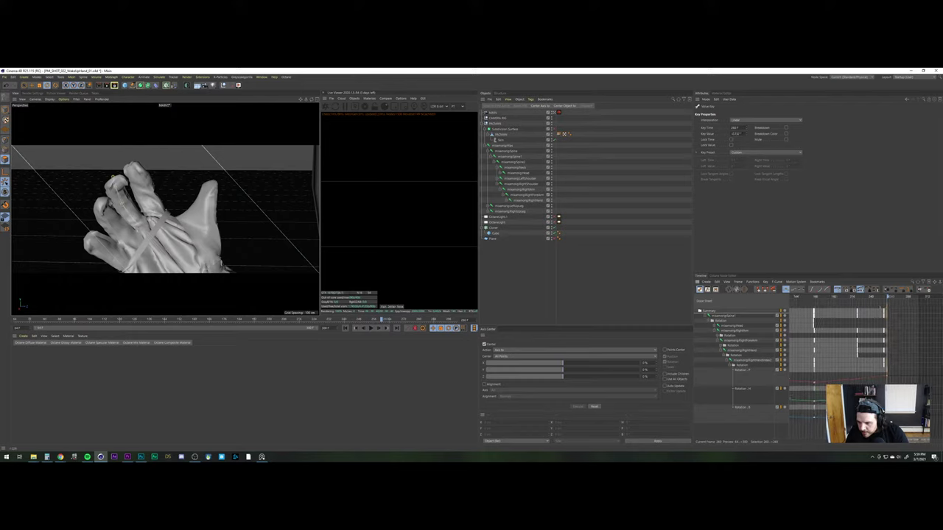
scroll(858, 335, up, 1)
drag(893, 314, 905, 314)
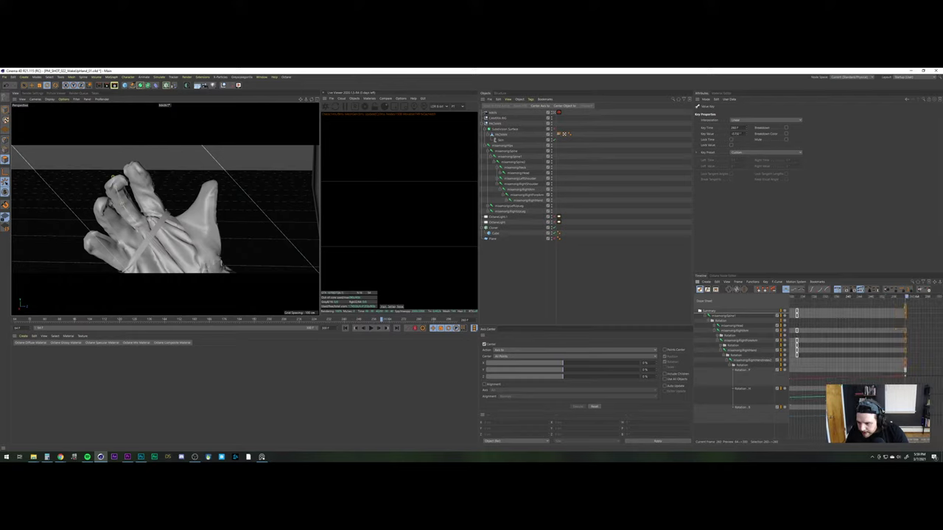
scroll(890, 335, down, 5)
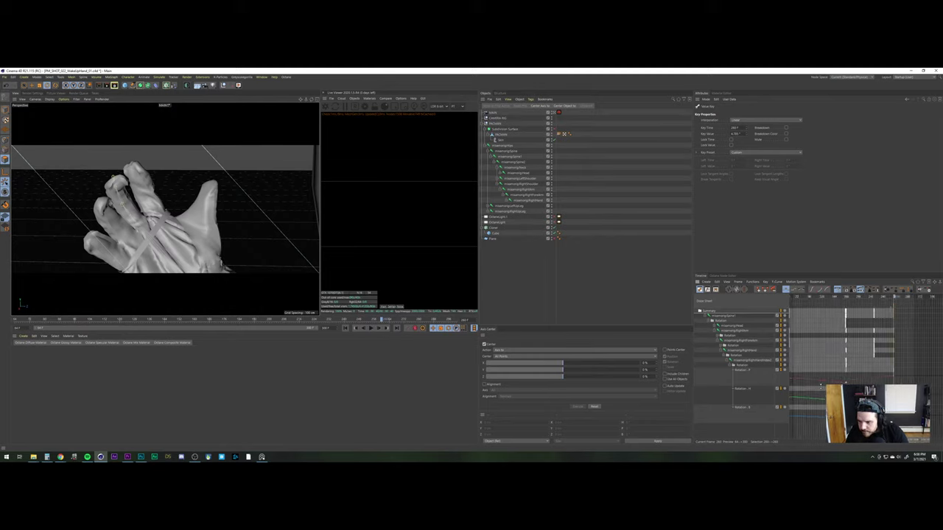
Delete a group of rotation keys from the finger joint's tracks in the timeline
scroll(820, 385, up, 2)
drag(834, 374, 810, 418)
key(Delete)
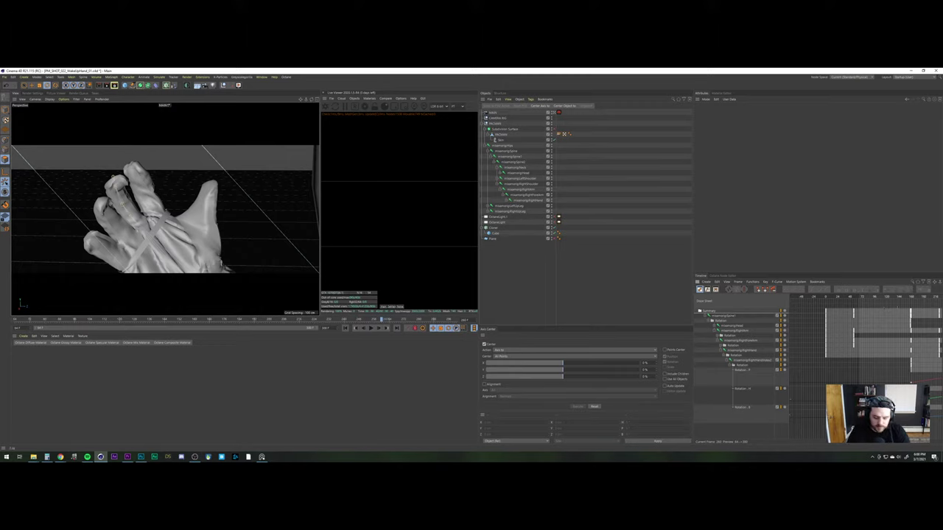
scroll(886, 307, down, 3)
alt+middle_drag(932, 307, 803, 306)
alt+middle_drag(860, 345, 901, 346)
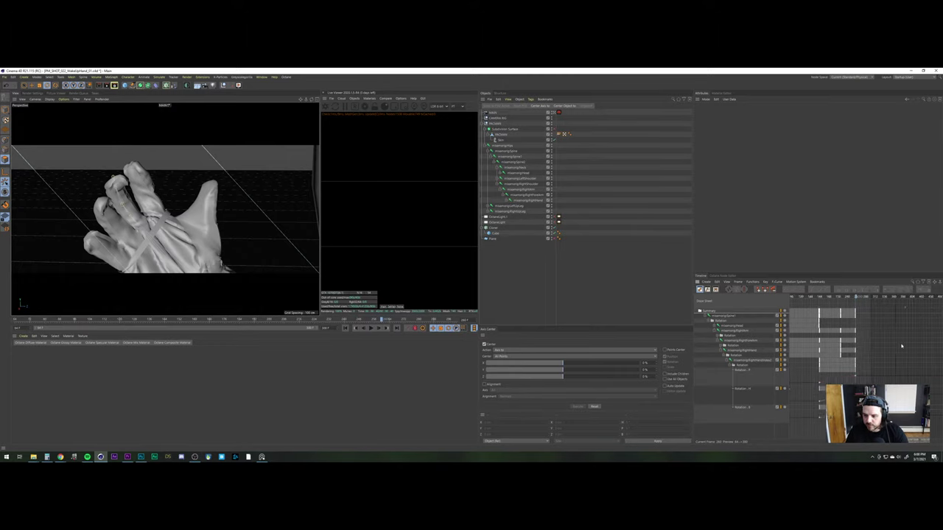
Set the current time slightly before the last joint keys and undo the recent finger rotation key edits
drag(826, 299, 852, 303)
key(ctrl+z)
key(ctrl+z)
key(ctrl+z)
key(ctrl+z)
key(ctrl+z)
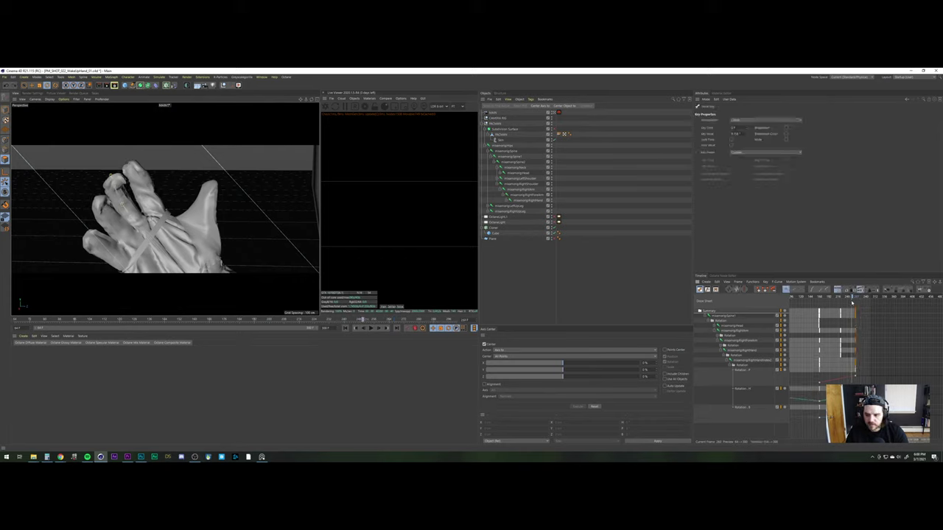
key(ctrl+z)
key(ctrl+z)
key(ctrl+z)
key(ctrl+z)
key(ctrl+z)
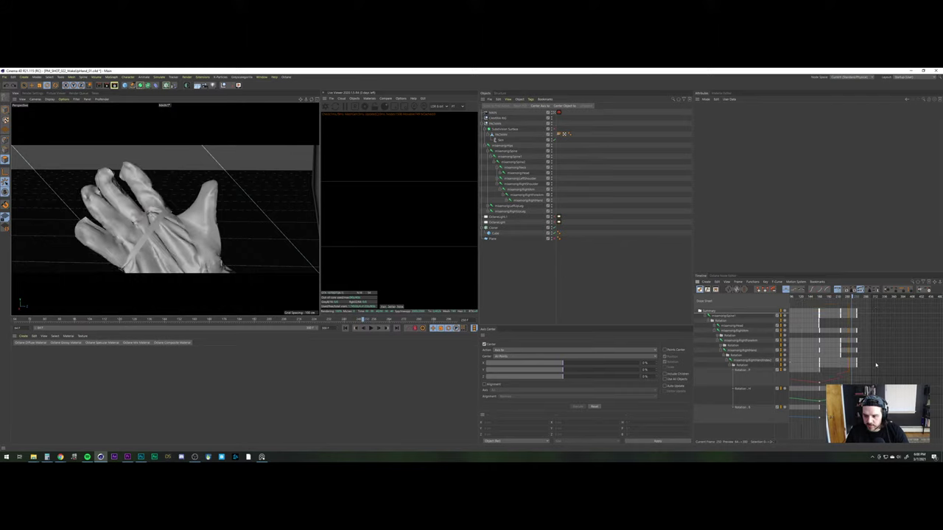
Expand the rotation tracks of the right hand and right forearm joints to inspect their keys
alt+middle_drag(877, 366, 905, 366)
alt+middle_drag(820, 307, 856, 308)
click(725, 358)
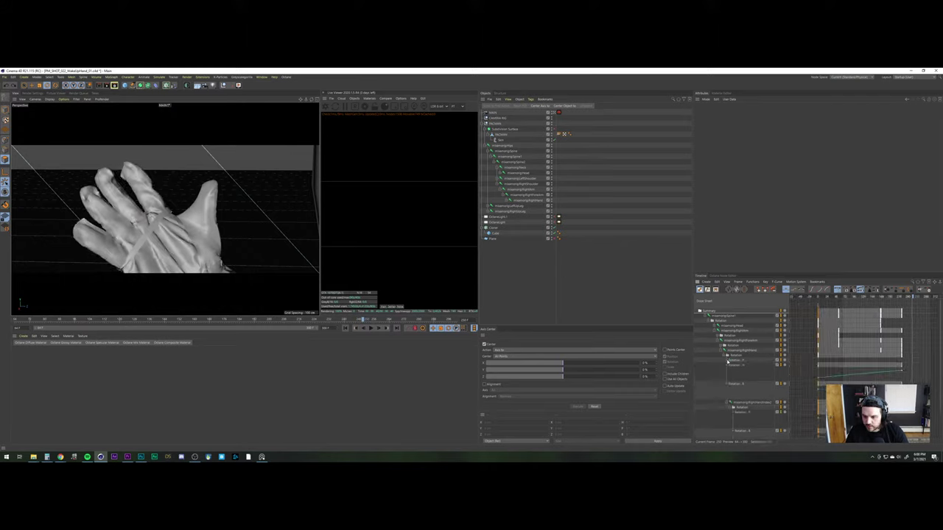
click(727, 362)
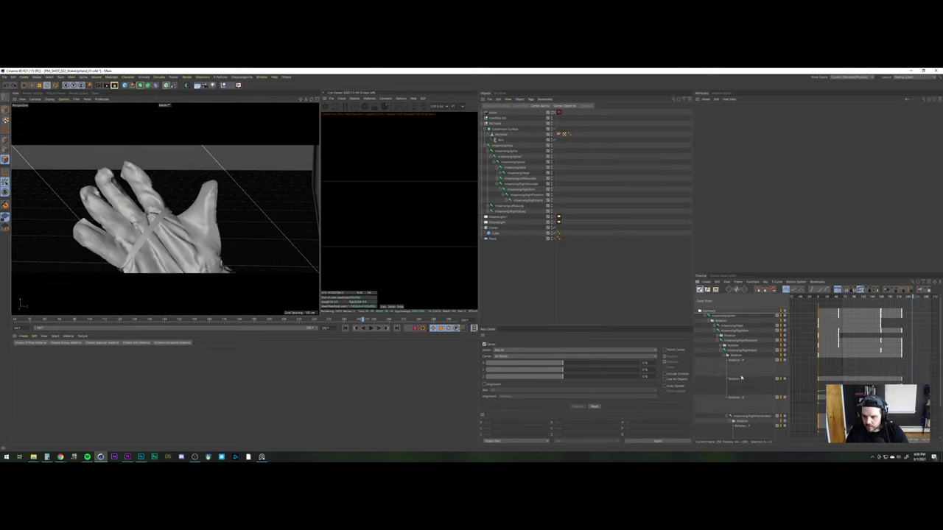
click(719, 348)
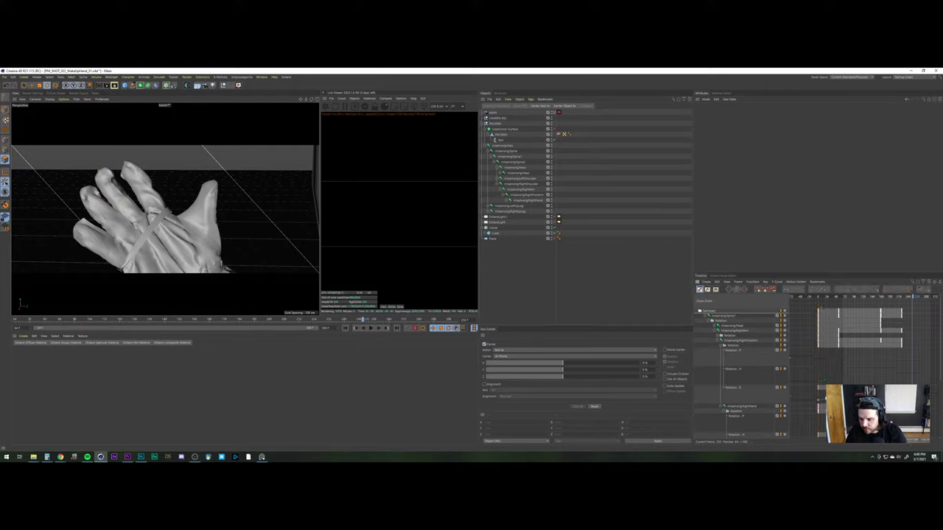
Expand the head joint's rotation tracks and remove them from the timeline
click(713, 327)
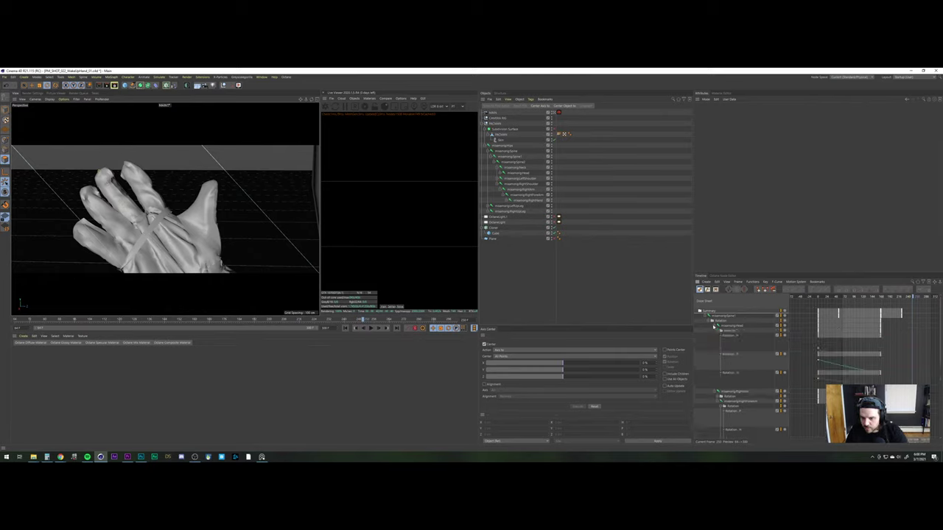
click(721, 335)
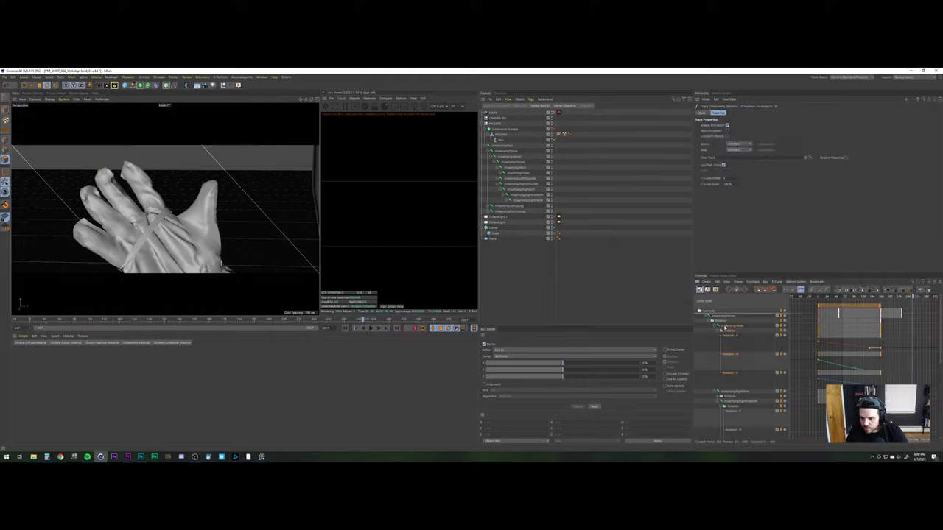
click(724, 327)
click(722, 322)
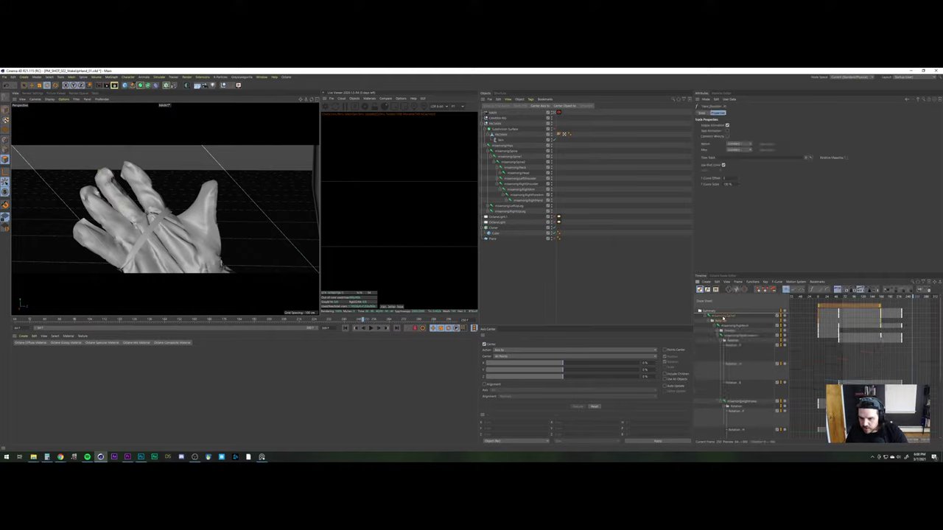
Try to delete the animation tracks of the spine joint together with all its child joints
click(724, 316)
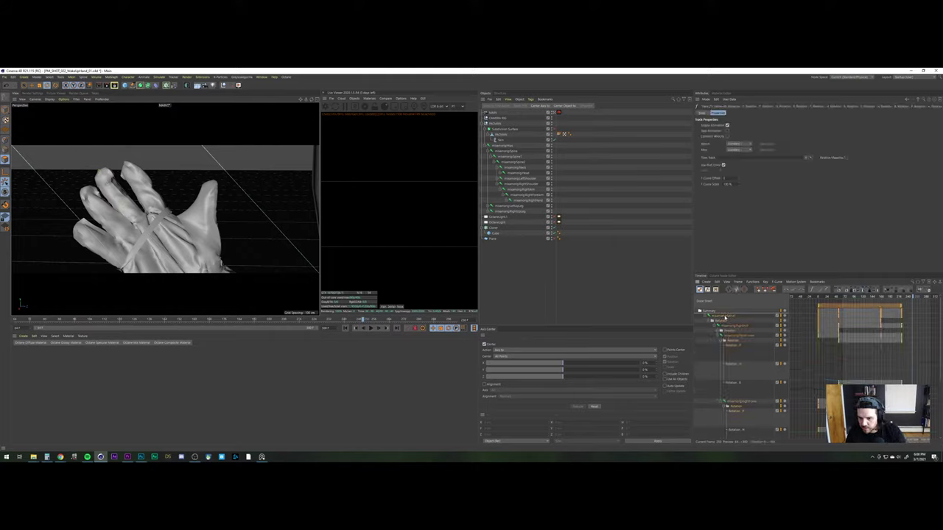
key(Delete)
key(ctrl+z)
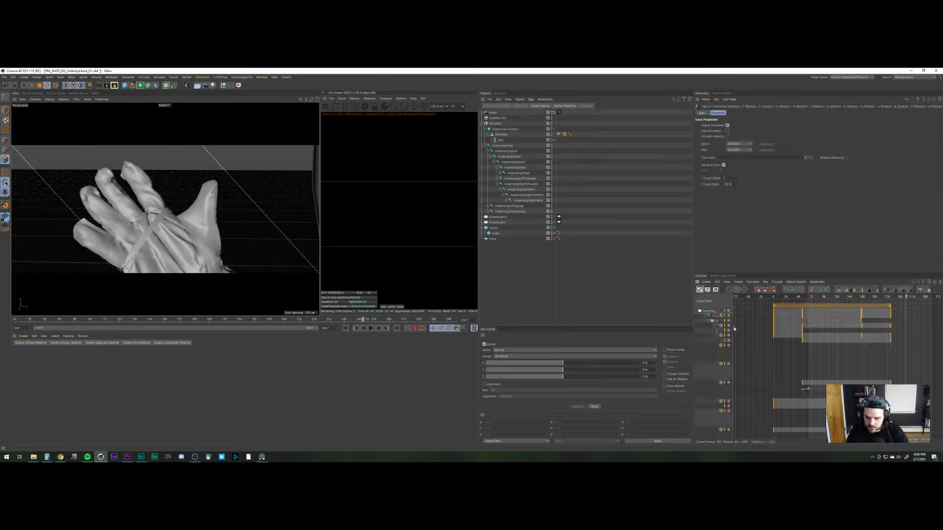
Expand the spine joint's rotation group and delete only that joint's rotation tracks
click(709, 321)
click(719, 321)
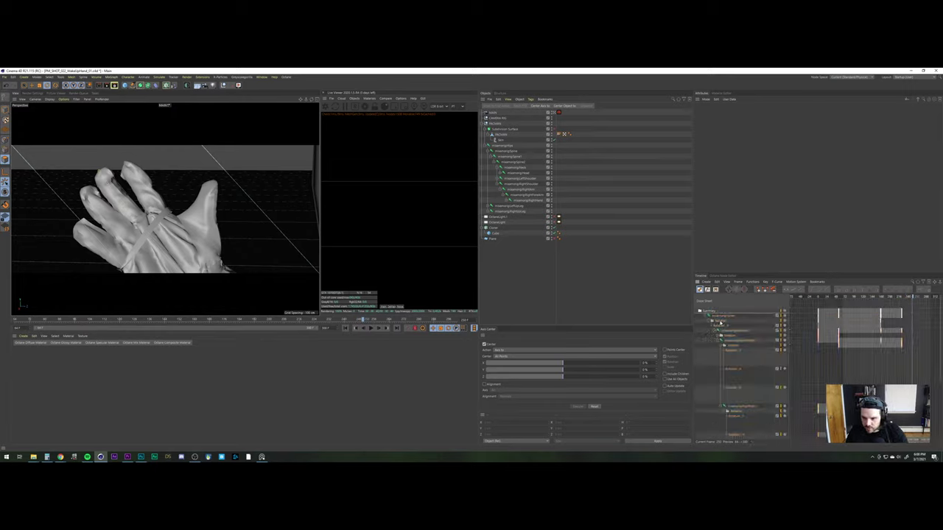
click(720, 321)
key(Delete)
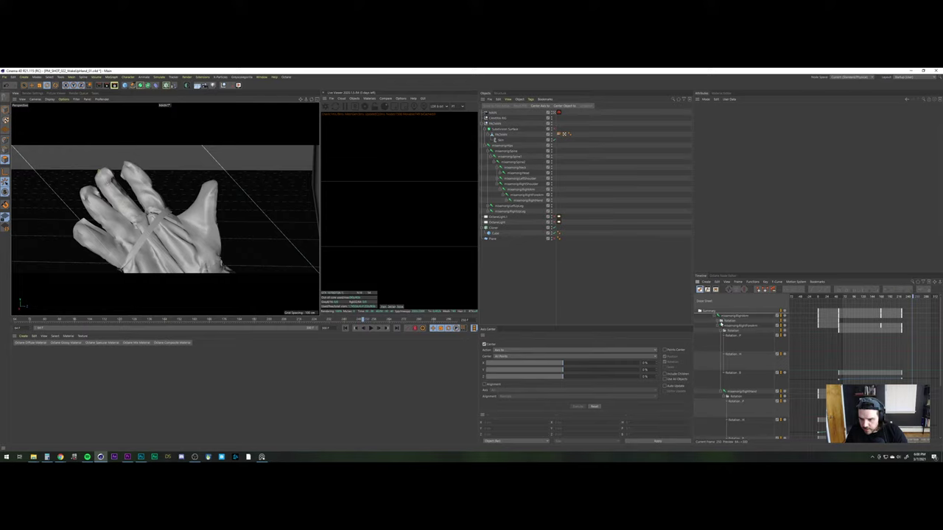
Delete the right arm joint's rotation keys and remove its emptied rotation tracks
click(719, 322)
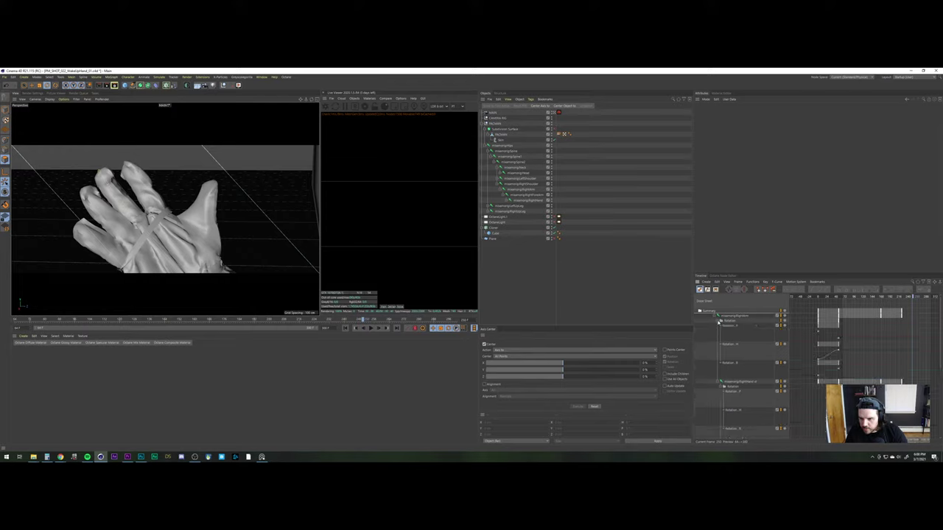
drag(854, 328, 793, 381)
key(Delete)
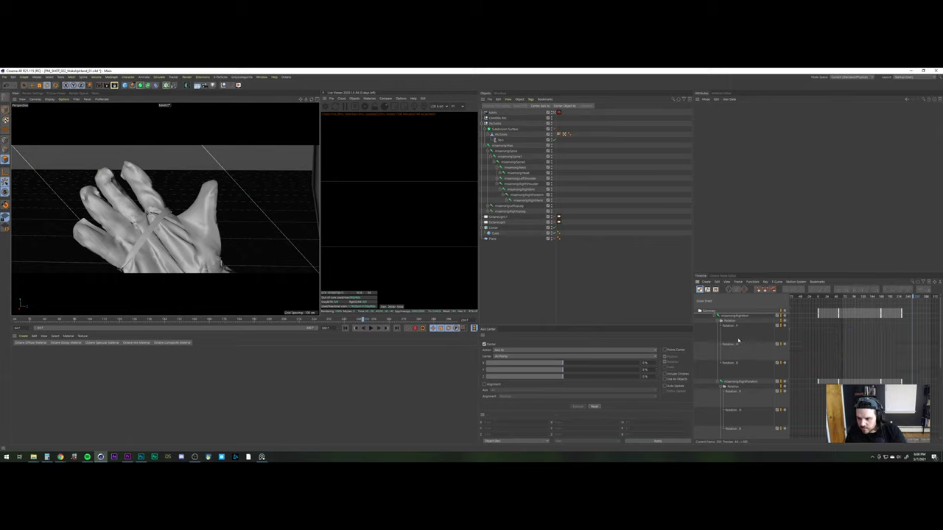
click(725, 321)
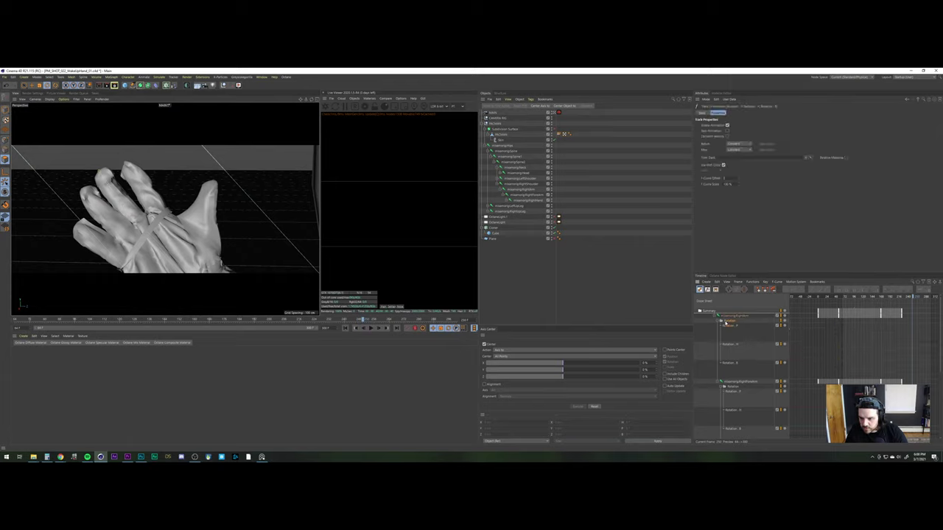
key(ctrl+z)
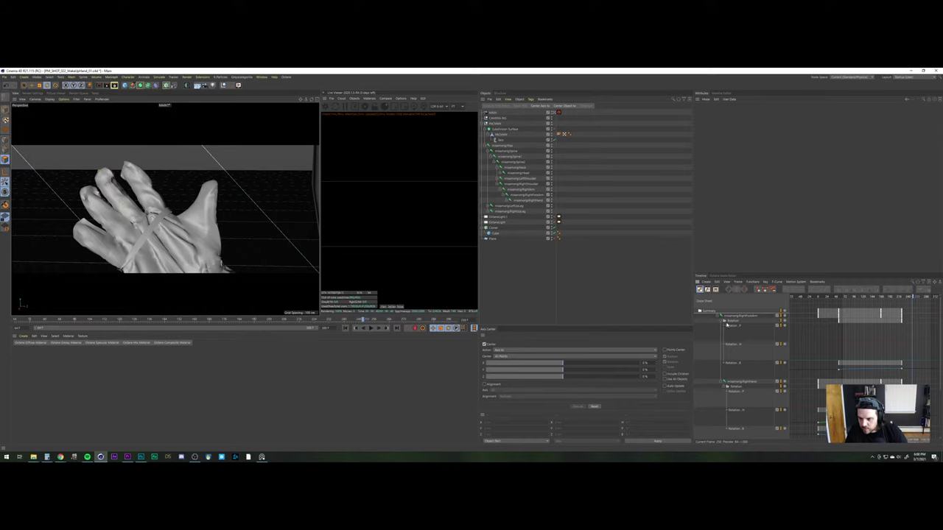
Delete the Rotation.P and Rotation.H tracks of the right forearm joint and the Rotation.P track of the right hand joint
click(727, 325)
click(726, 344)
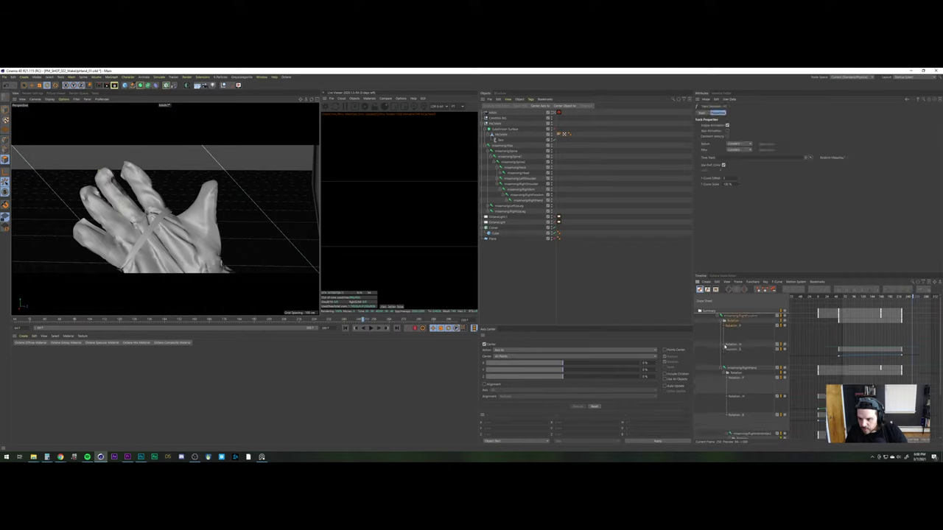
click(724, 352)
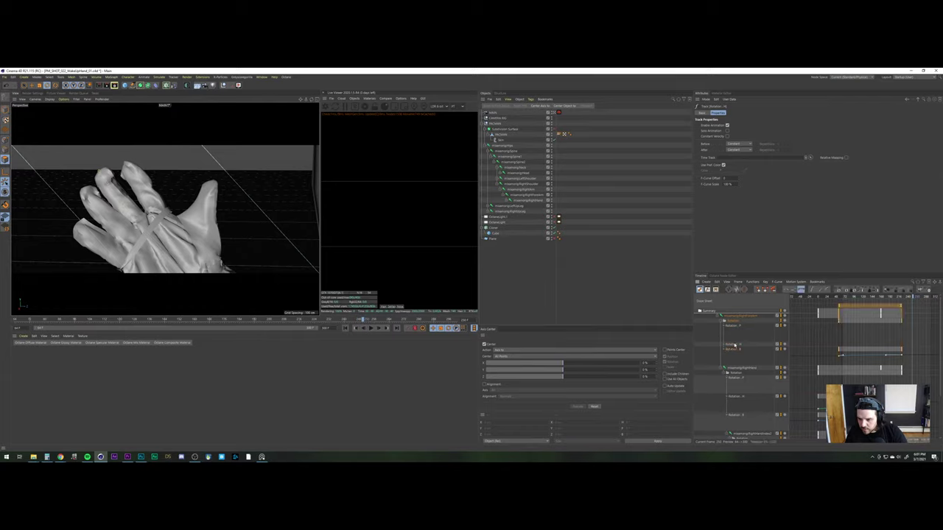
click(734, 345)
key(Delete)
click(730, 328)
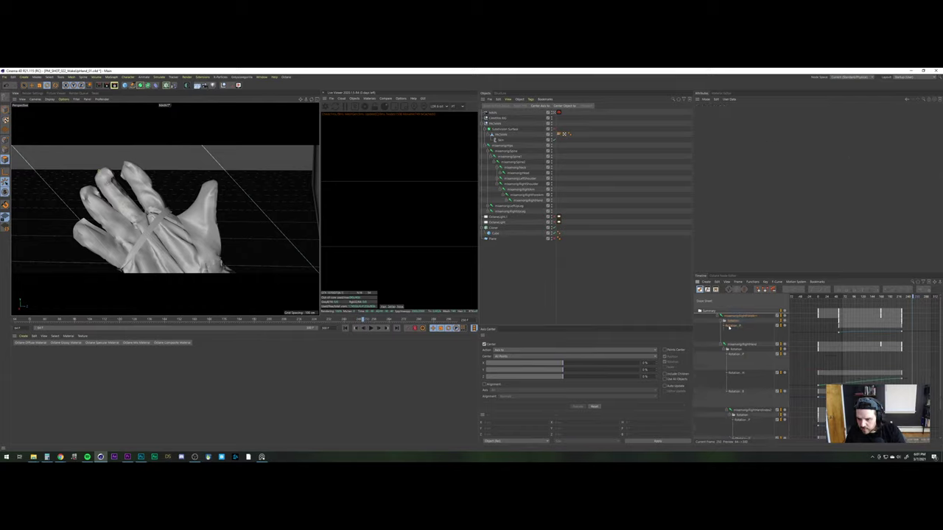
click(736, 355)
key(Delete)
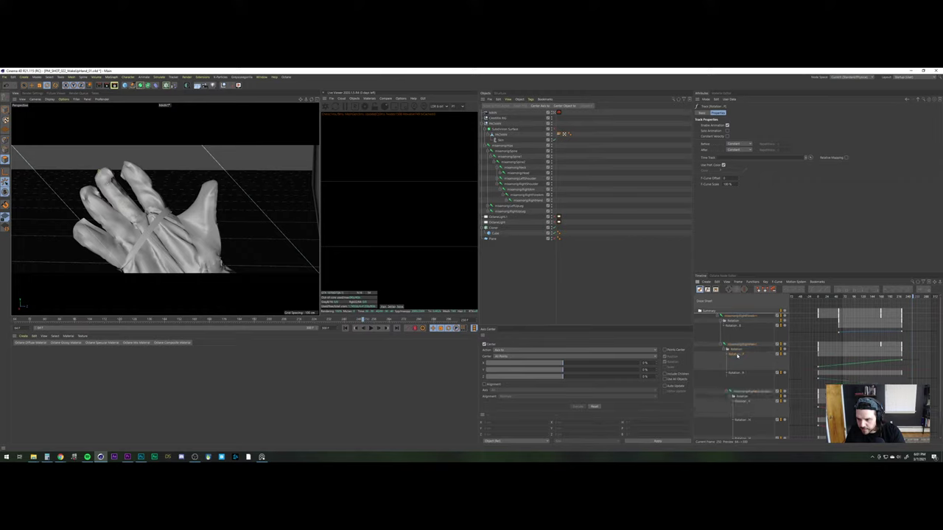
scroll(741, 374, down, 1)
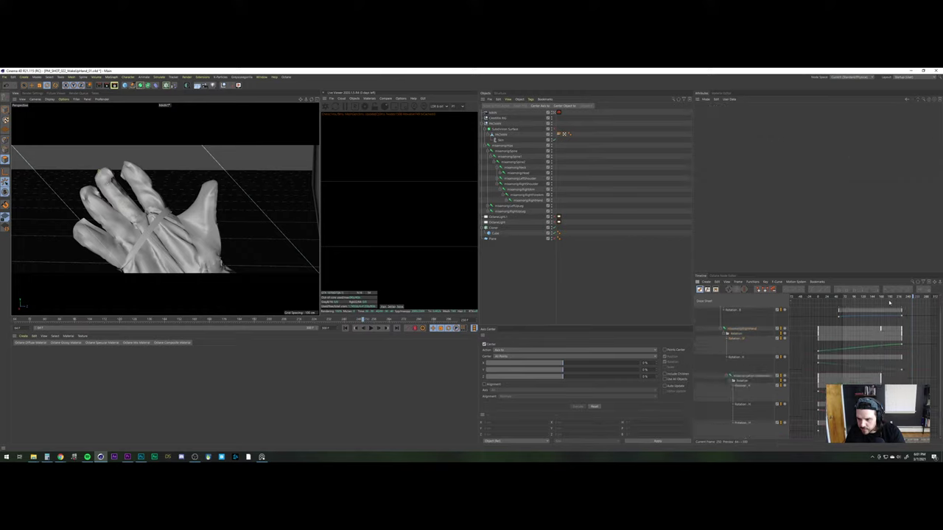
drag(904, 299, 866, 308)
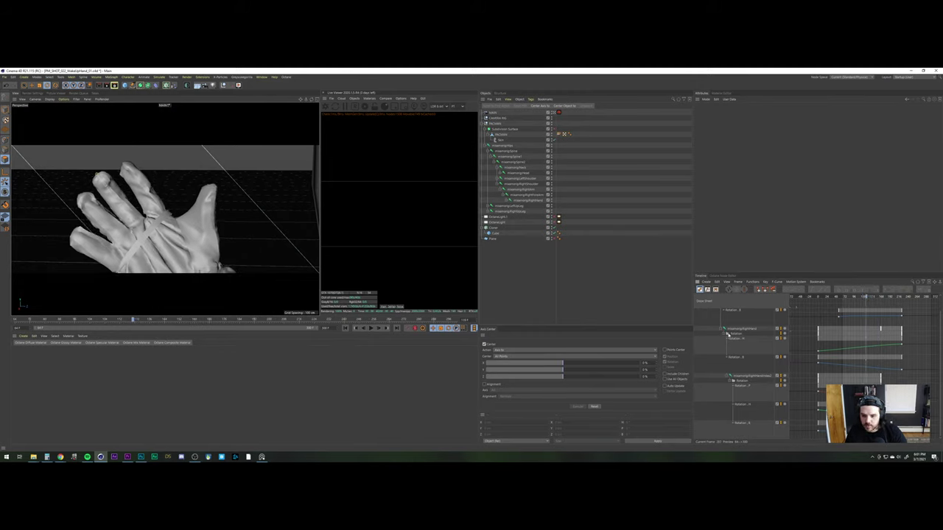
Try applying Oscillate After to all the rotation tracks of the right arm joints and scrub through the motion
scroll(727, 335, up, 1)
click(738, 317)
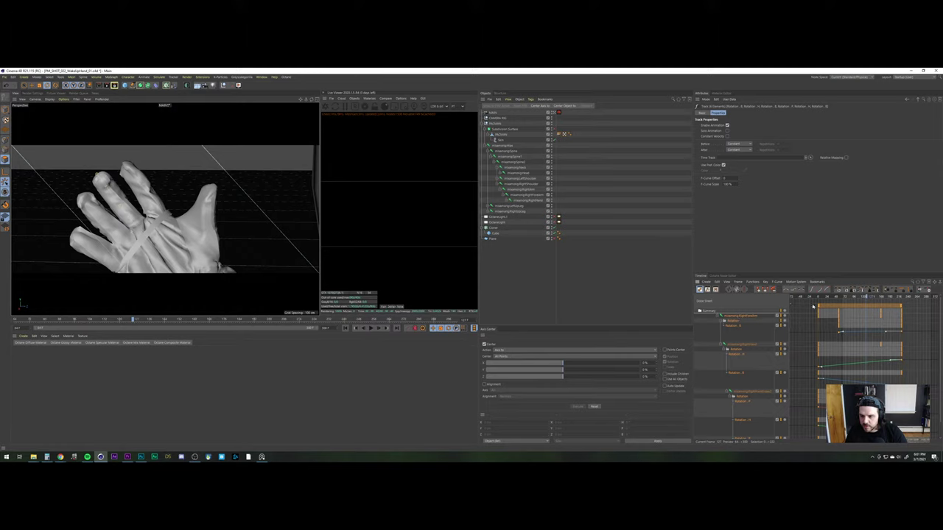
right_click(838, 307)
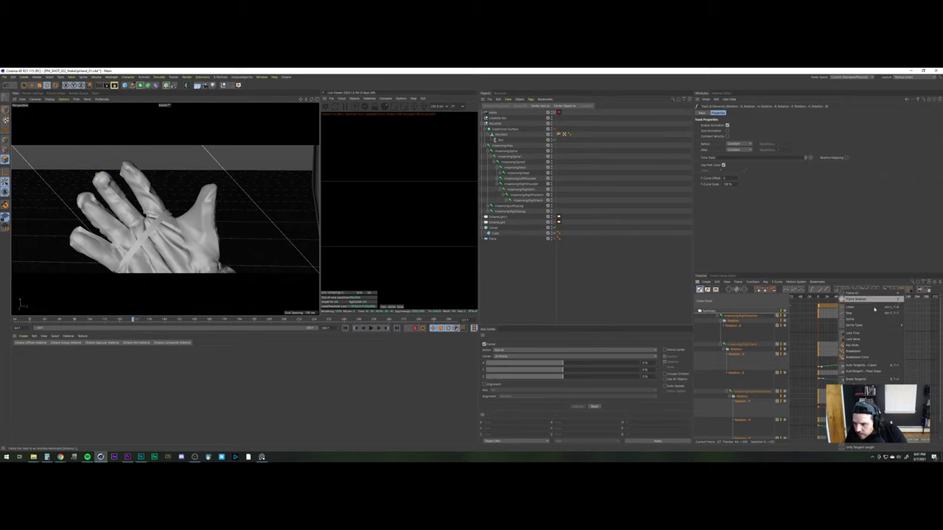
click(761, 284)
click(752, 282)
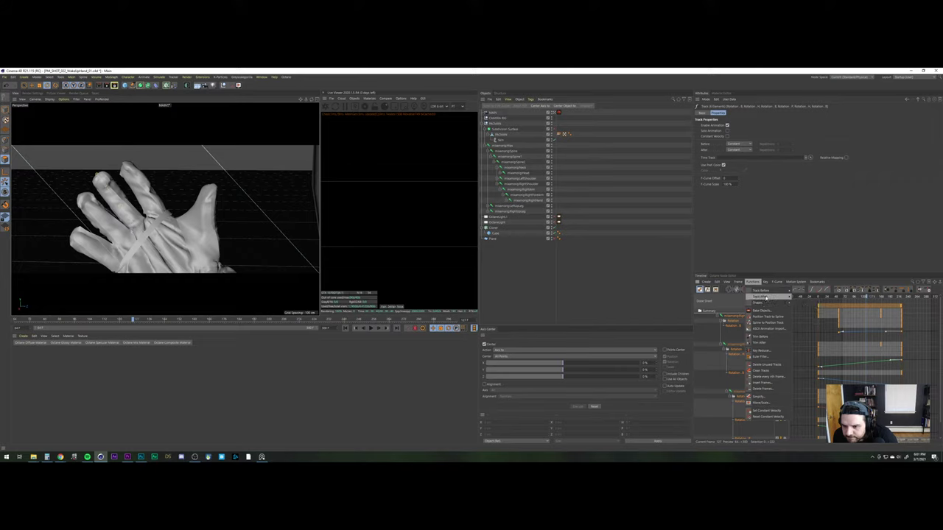
mouse_move(766, 297)
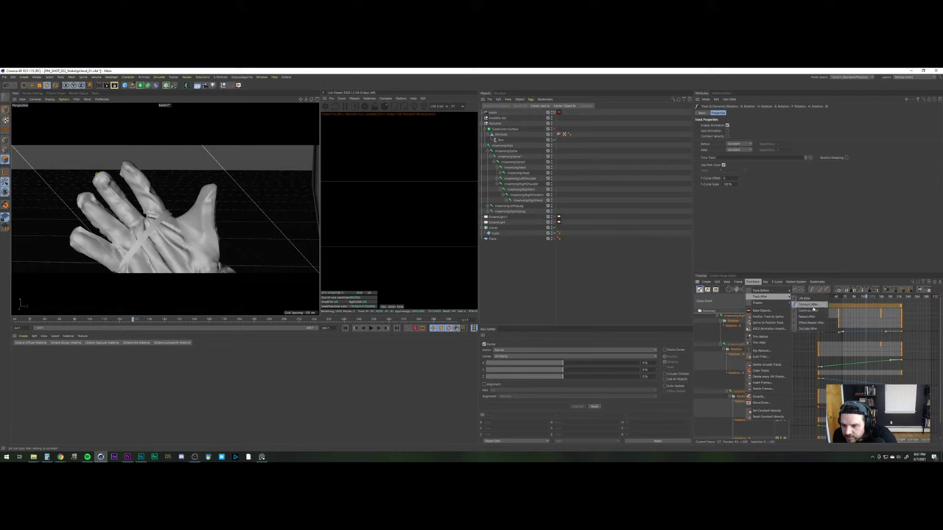
click(807, 329)
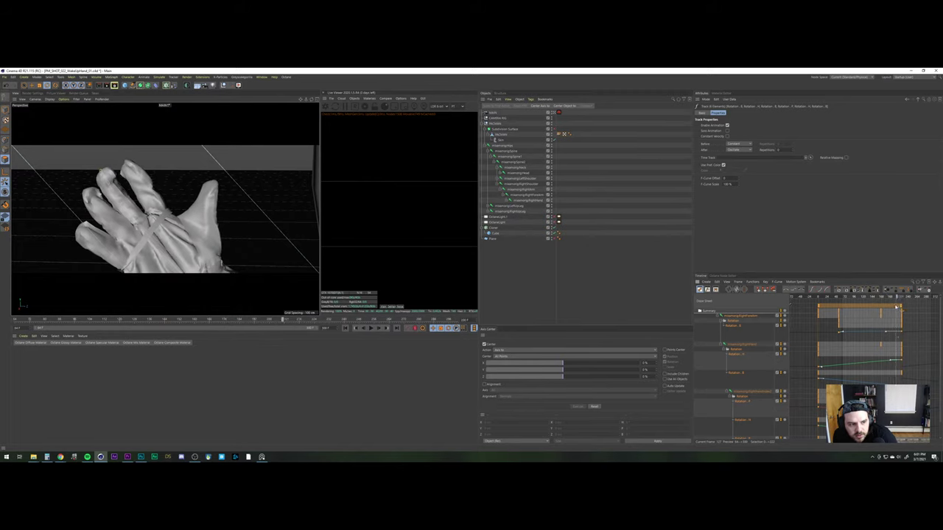
drag(896, 307, 844, 315)
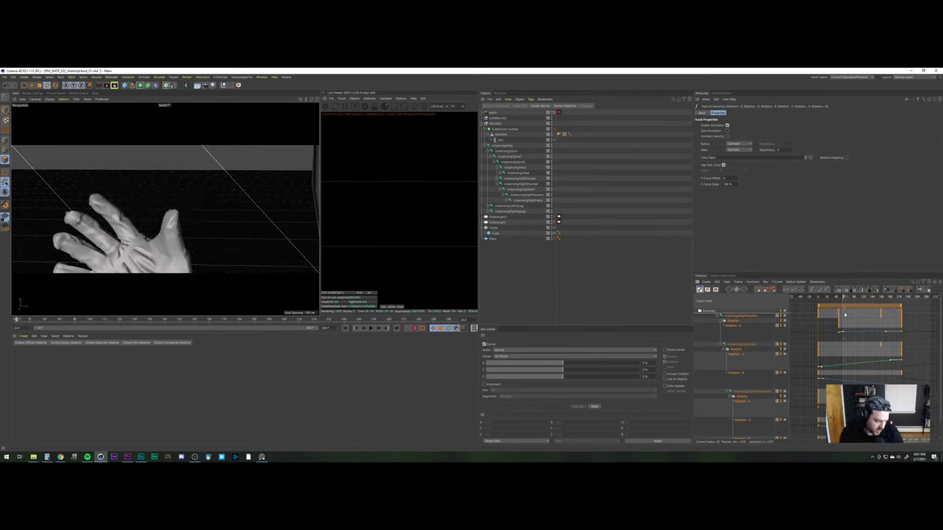
Flip the selected rotation keyframes of the right arm joints with Mirror X
click(757, 281)
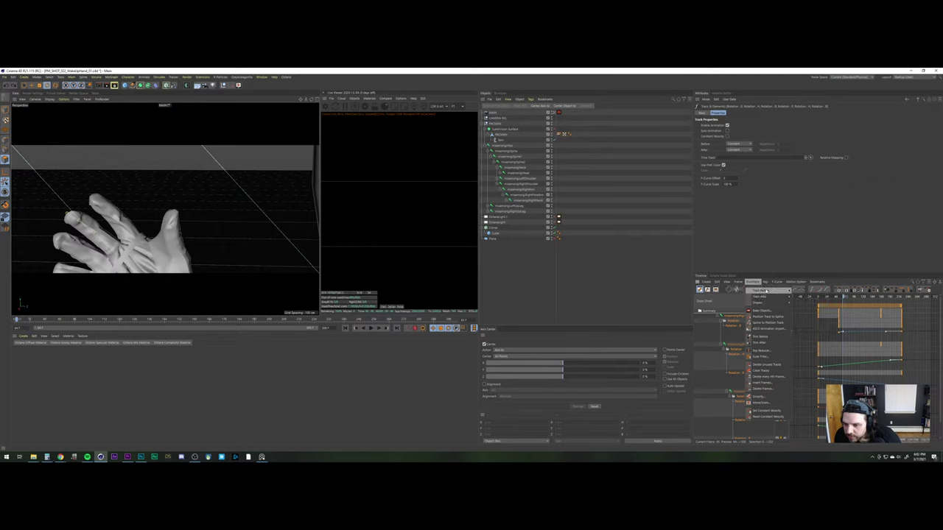
click(765, 282)
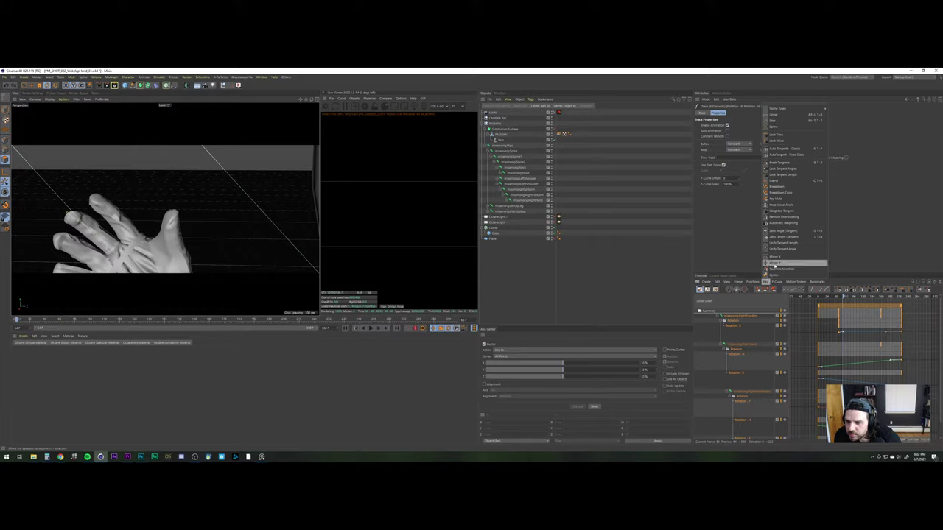
click(777, 259)
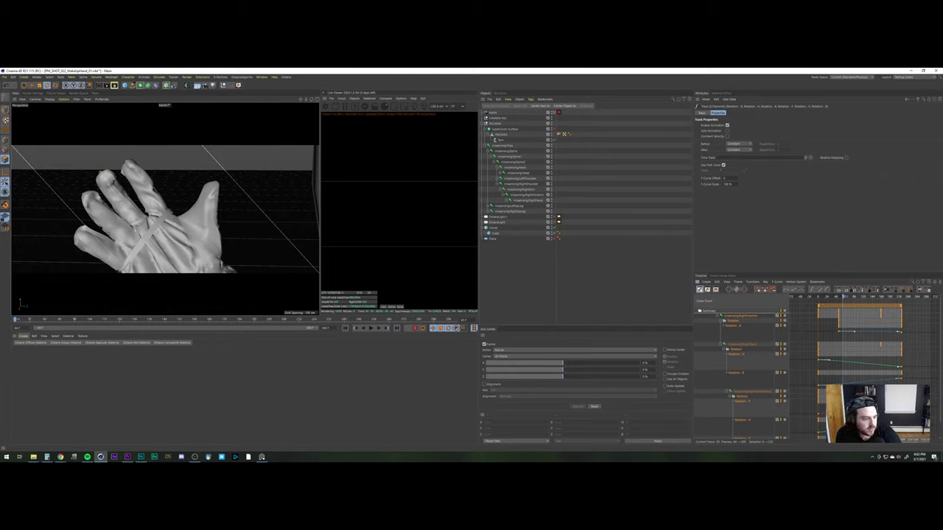
Extend the timeline and preview range back to frame 0 and play the animation from the start
text(0)
key(Return)
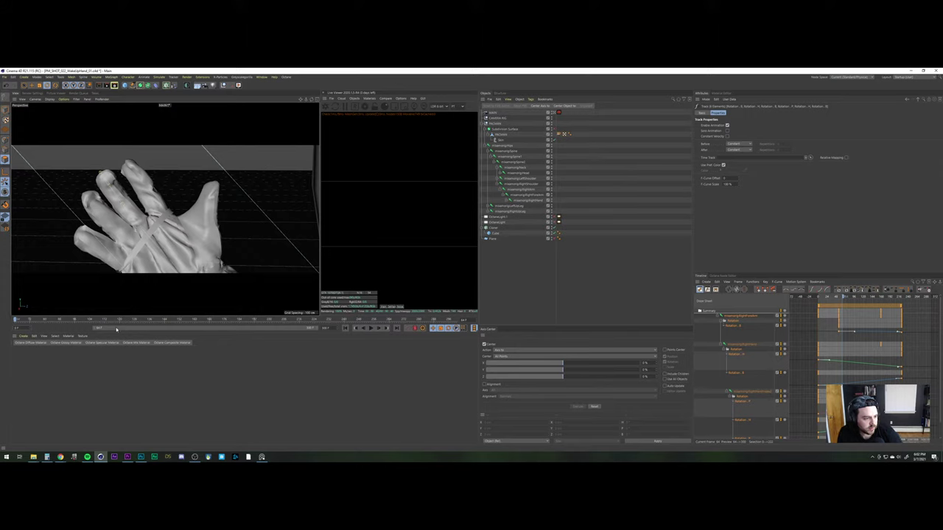
drag(93, 328, 6, 333)
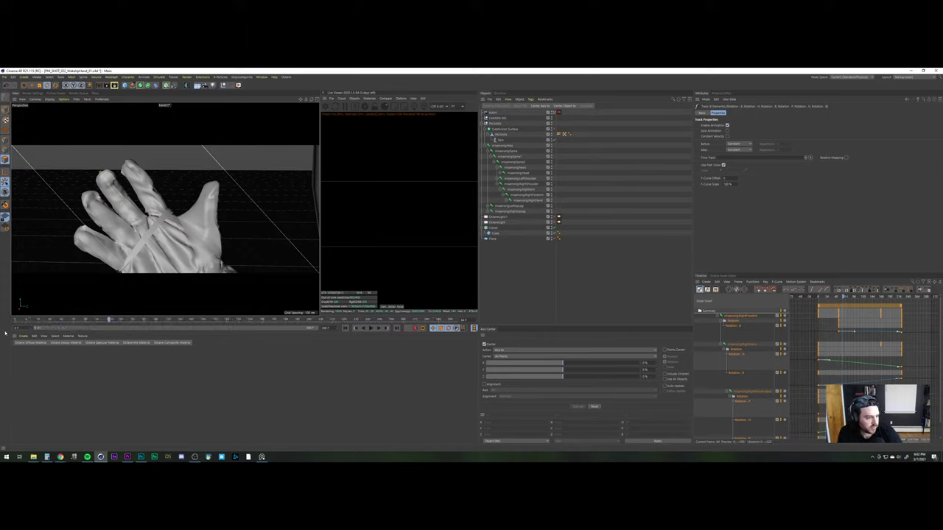
click(345, 328)
click(370, 328)
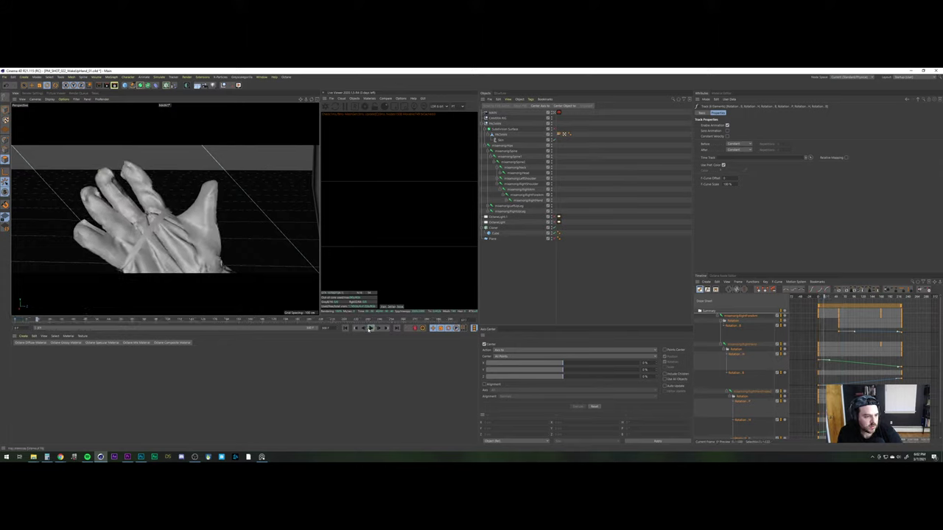
Reframe the camera closer on the hand, with the hand toward the left side of the shot, and scrub through its motion
mouse_move(58, 319)
mouse_down()
mouse_move(338, 306)
mouse_move(275, 317)
mouse_move(54, 315)
mouse_up()
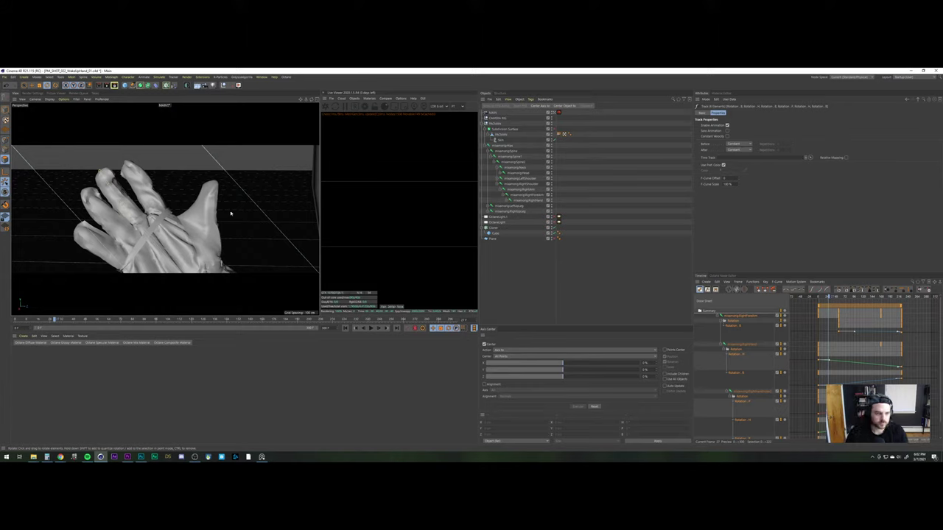
alt+middle_drag(142, 236, 109, 234)
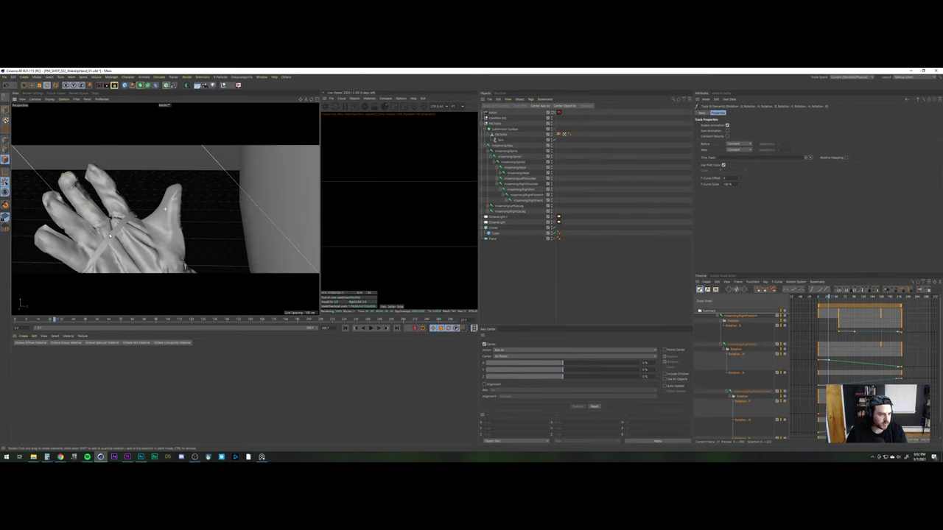
alt+right_drag(109, 234, 116, 228)
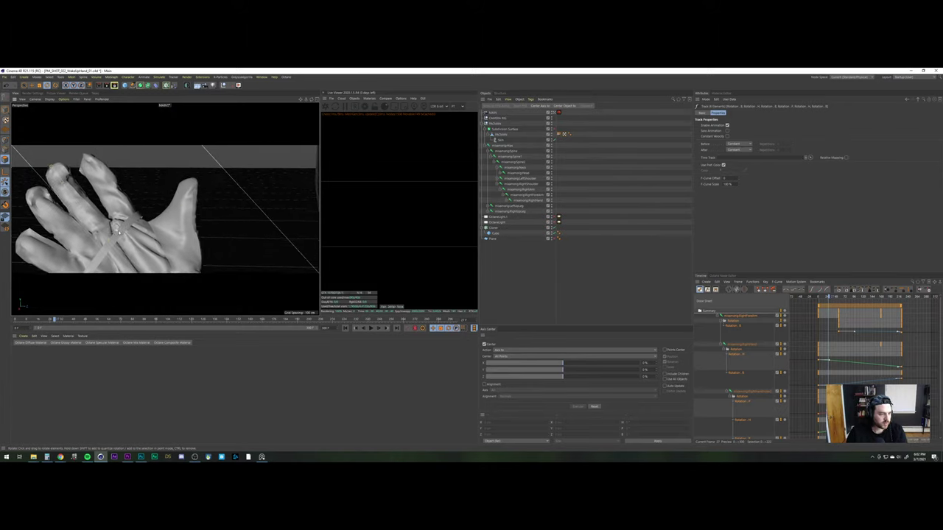
alt+middle_drag(120, 237, 124, 230)
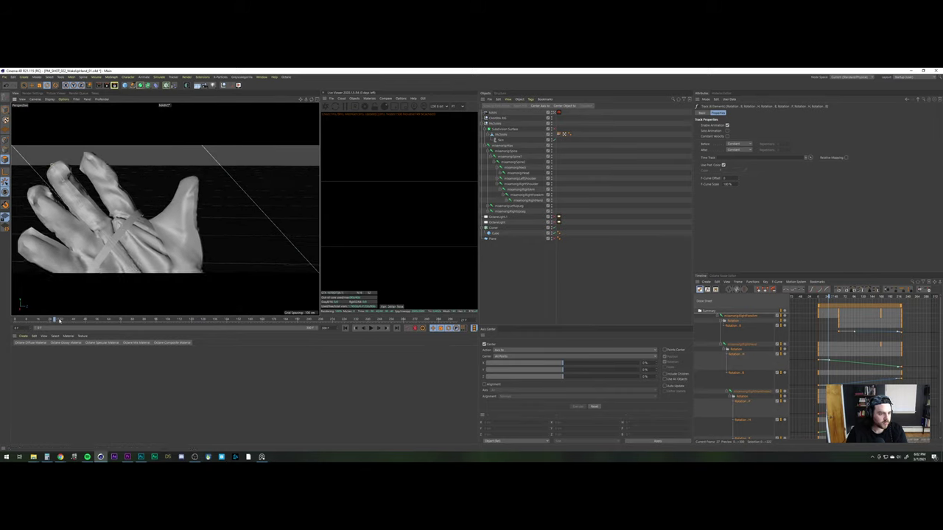
mouse_move(58, 322)
mouse_down()
mouse_move(28, 320)
mouse_move(248, 287)
mouse_move(146, 314)
mouse_up()
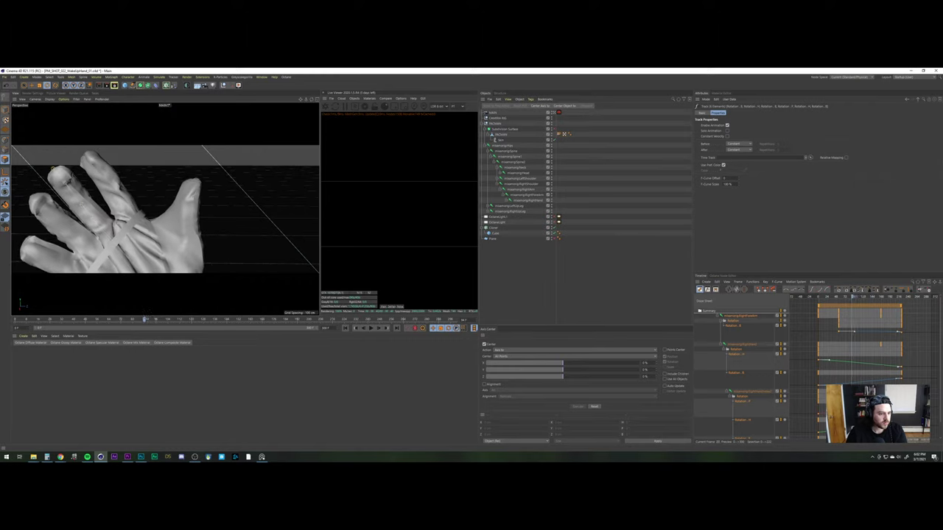
Set the timeline's start back to frame 64 and return the playhead to that first frame
click(16, 320)
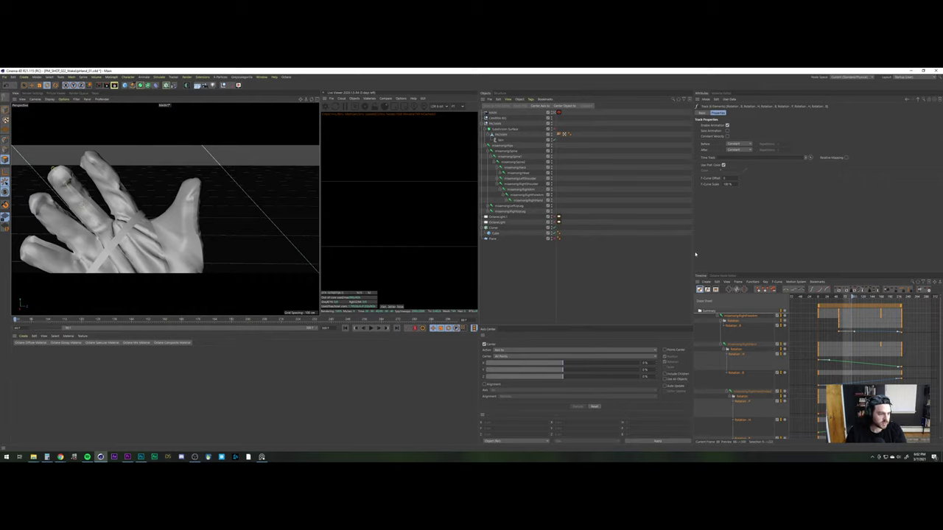
click(62, 321)
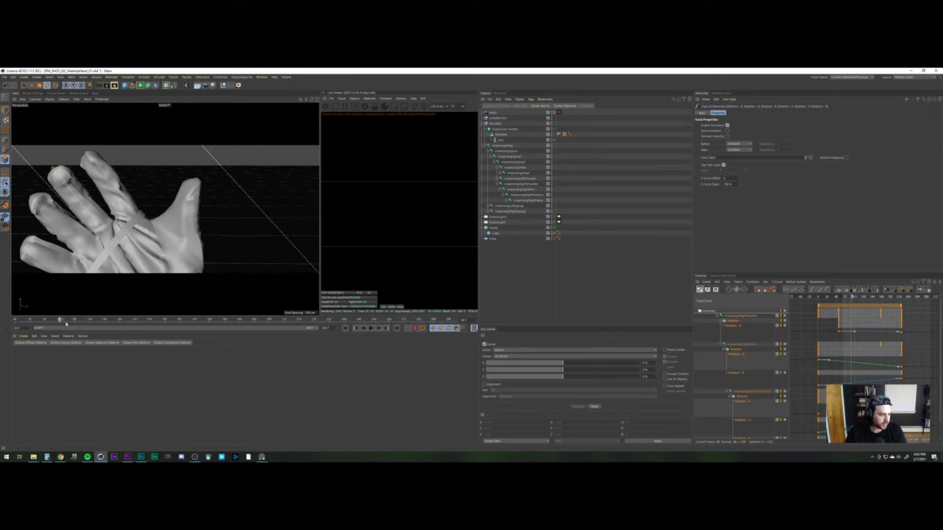
drag(54, 319, 14, 310)
Examine the active camera's coordinates and collapse the character hierarchy in the object list
click(498, 113)
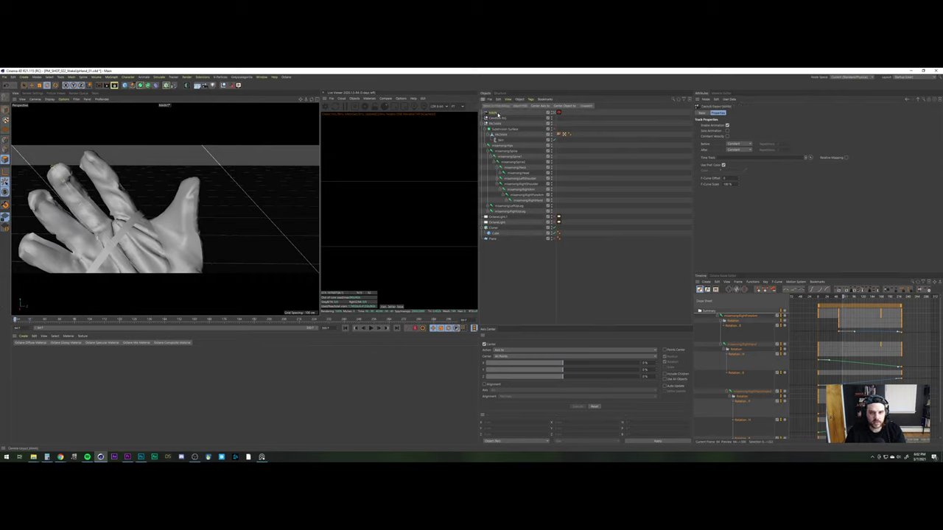
click(498, 116)
click(486, 124)
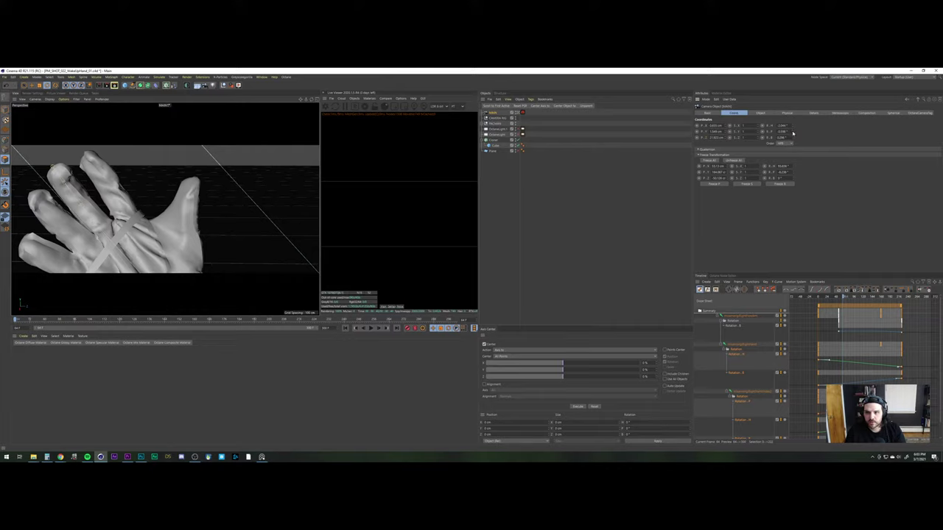
mouse_move(792, 133)
mouse_down()
mouse_move(793, 144)
mouse_move(793, 130)
mouse_move(783, 137)
mouse_up()
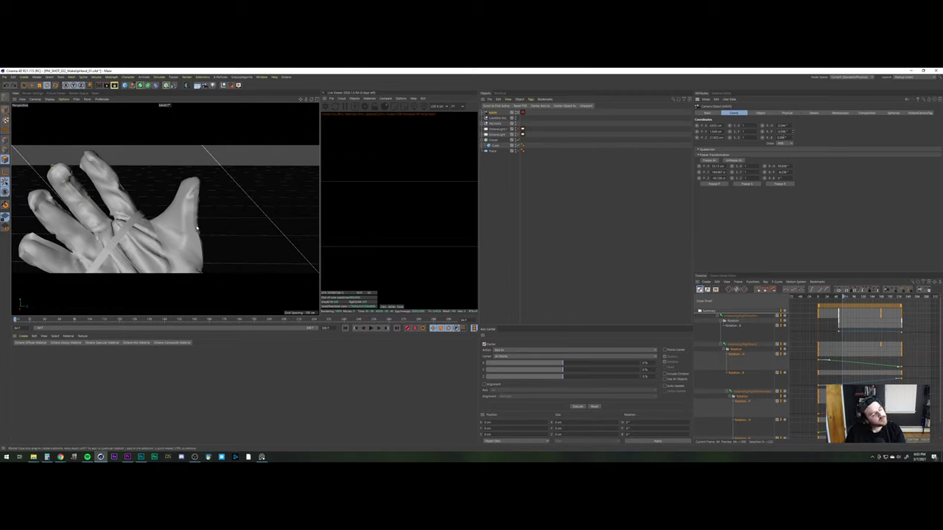
Add a Figure primitive and move it in the top view away from the character, into the camera's field of view
click(125, 85)
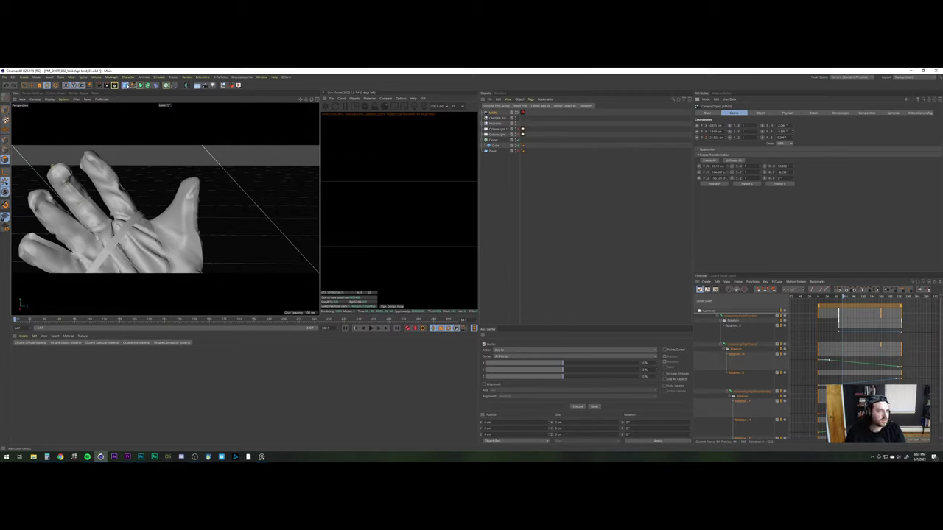
click(199, 122)
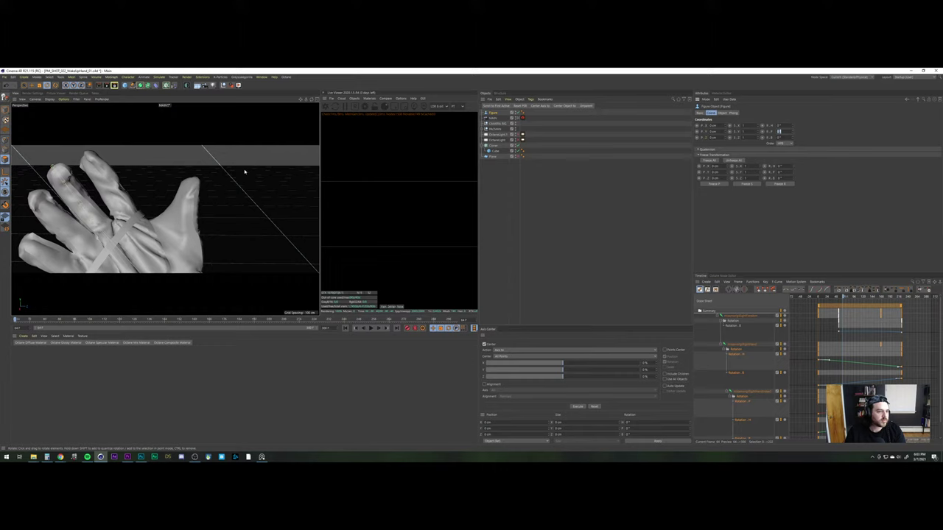
click(318, 101)
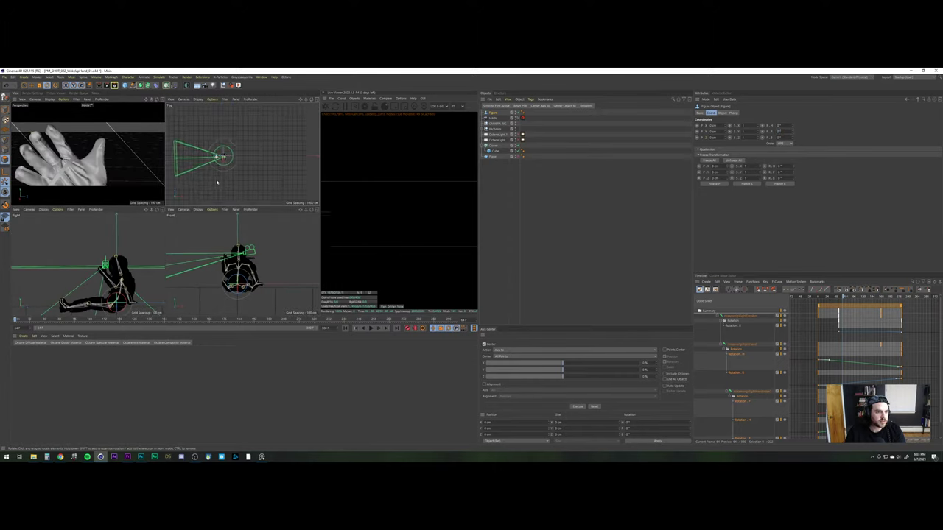
scroll(236, 142, down, 5)
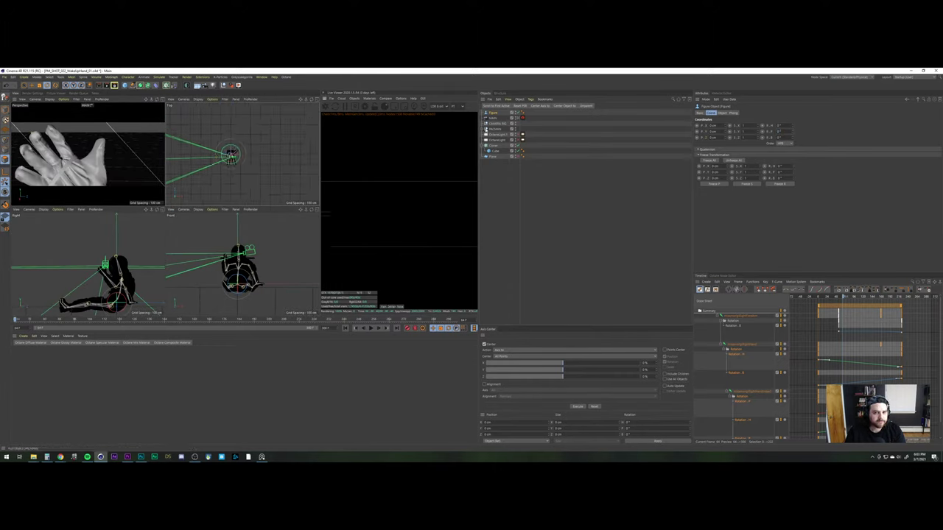
click(214, 176)
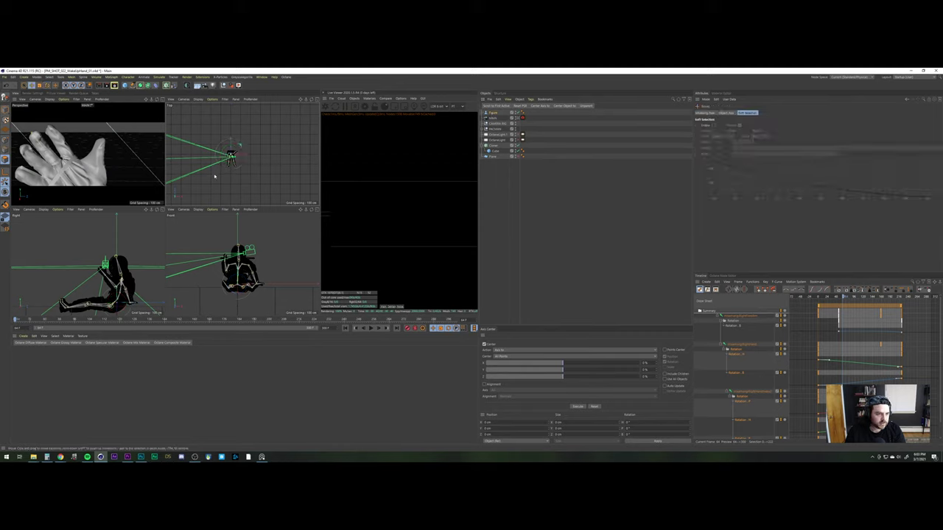
drag(241, 148, 194, 153)
Position the figure in the distance beyond the hand in the camera view and rotate it to face the camera
middle_click(162, 138)
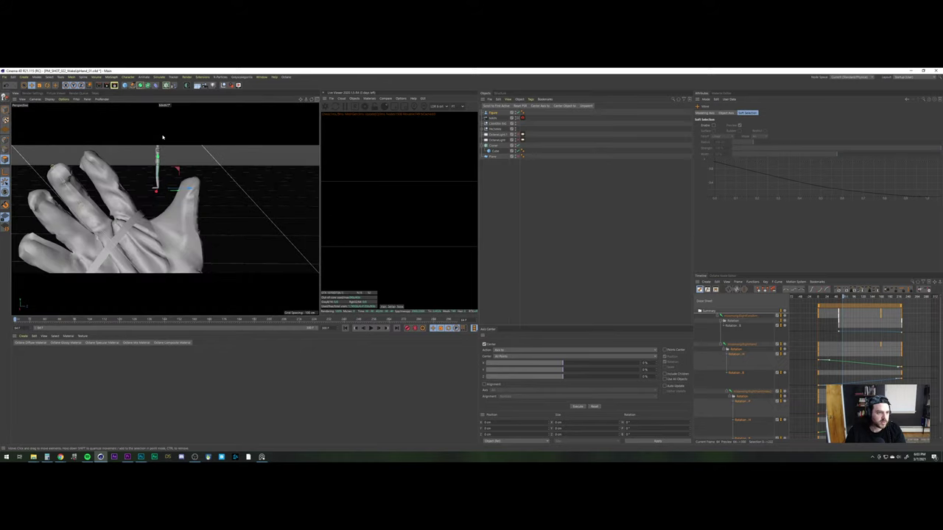
drag(156, 191, 194, 173)
key(r)
key(e)
mouse_move(43, 321)
mouse_down()
mouse_move(352, 312)
mouse_move(60, 312)
mouse_up()
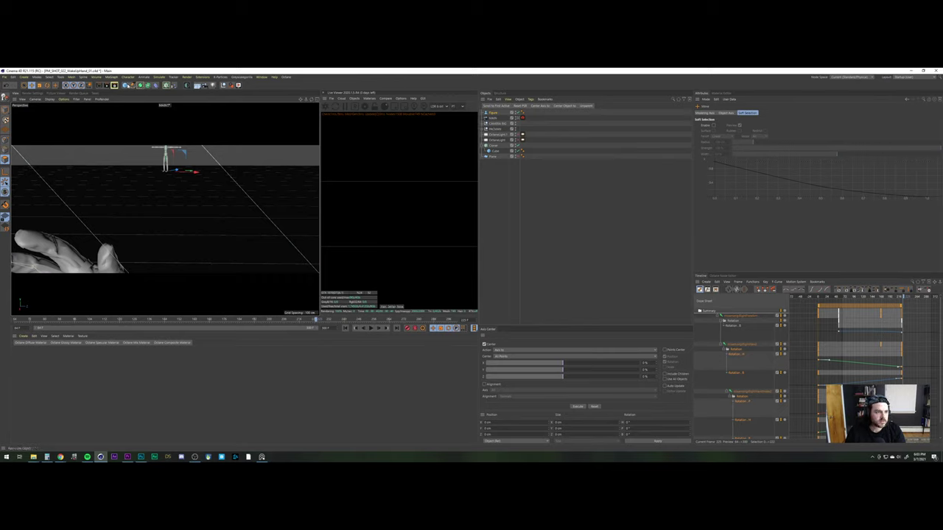
Add a cube and move it in the top view into the camera's field of view beside the hand
click(185, 208)
click(317, 98)
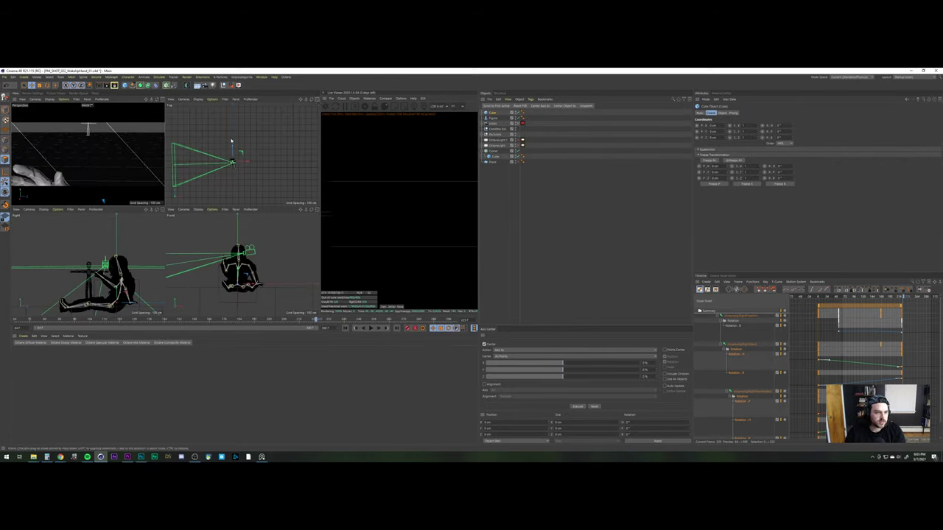
mouse_move(223, 145)
alt+right_down()
mouse_move(215, 177)
mouse_move(220, 162)
alt+right_up()
alt+middle_drag(221, 162, 240, 167)
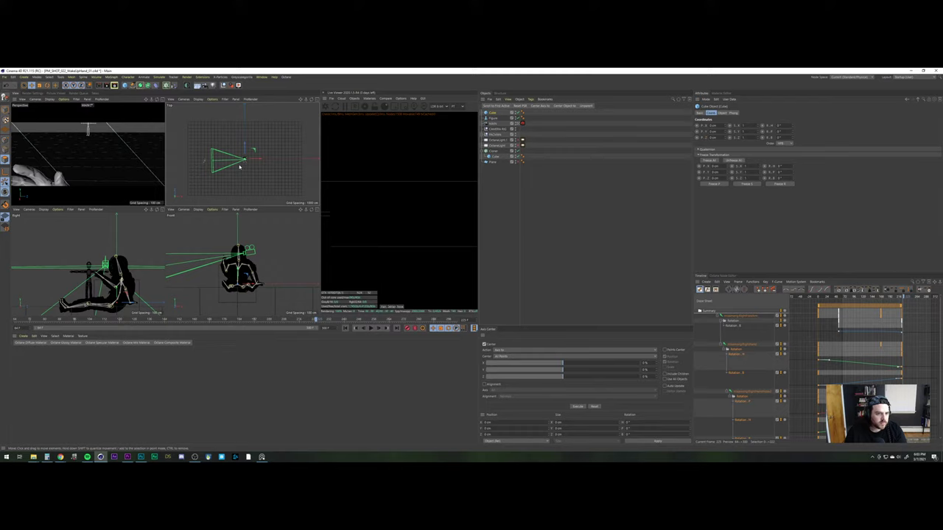
click(557, 172)
click(494, 112)
scroll(236, 156, up, 3)
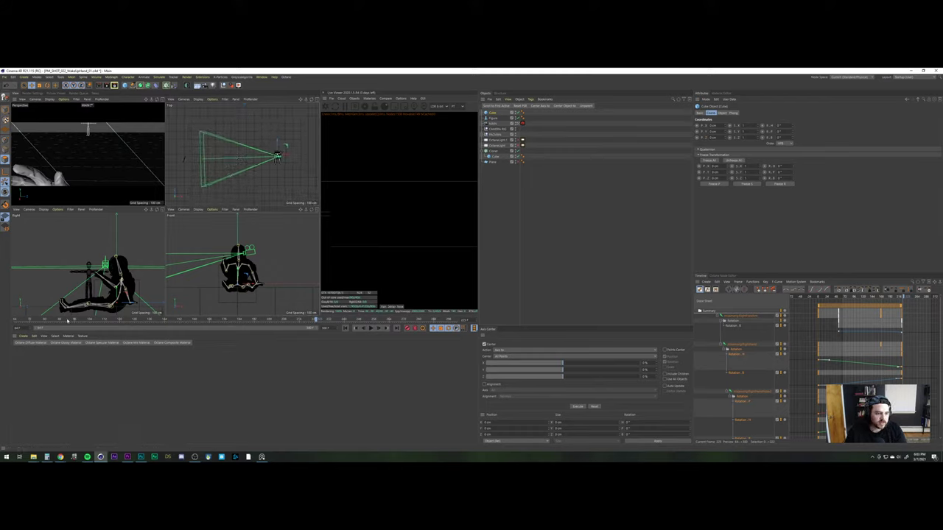
drag(47, 321, 143, 300)
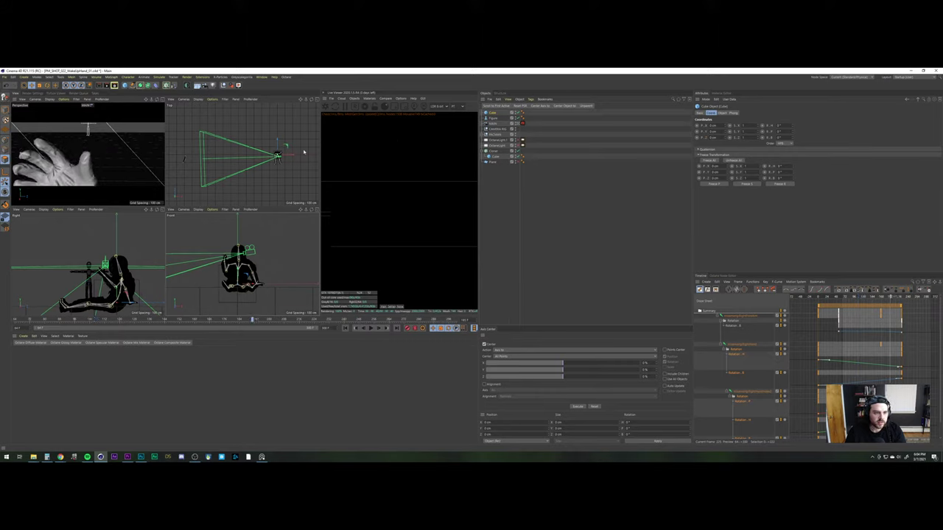
drag(291, 156, 265, 155)
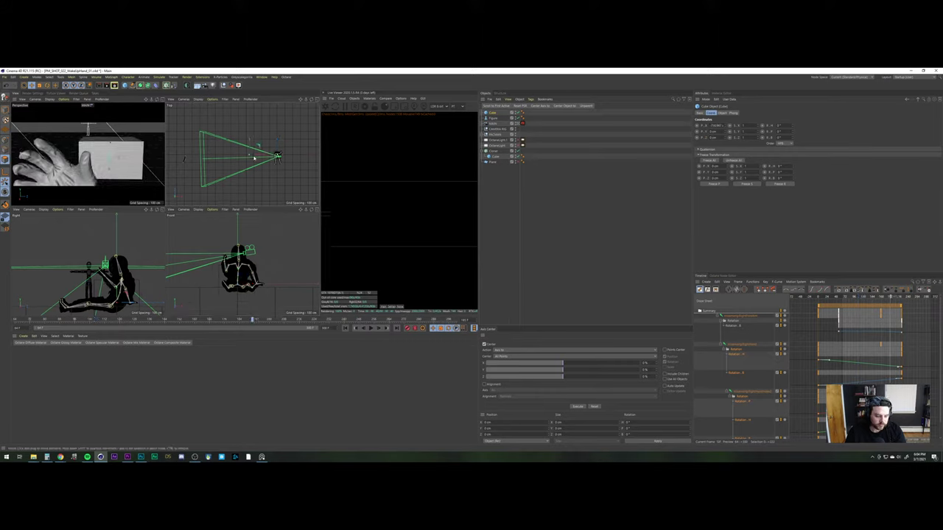
Stretch the cube into a long, thin wall and place it along one side of the grid floor
drag(112, 154, 151, 149)
click(5, 115)
drag(250, 136, 551, 137)
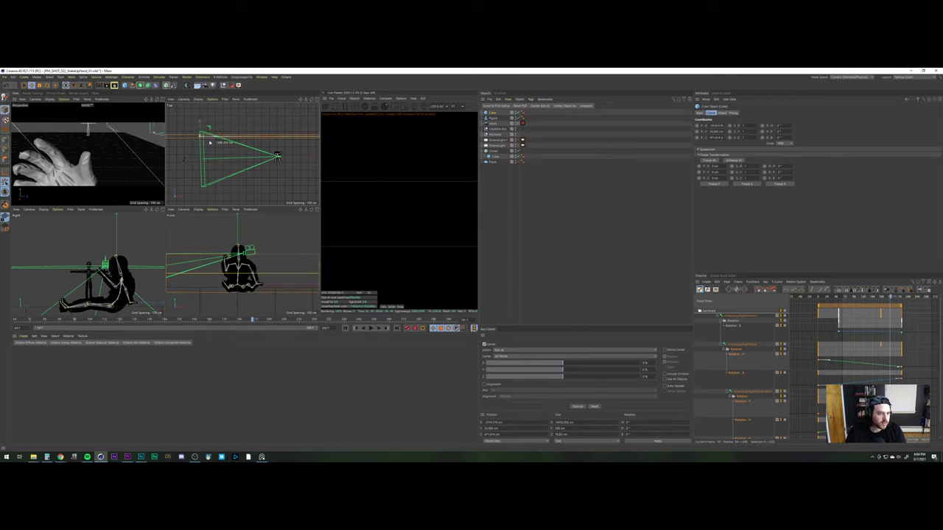
drag(200, 131, 200, 133)
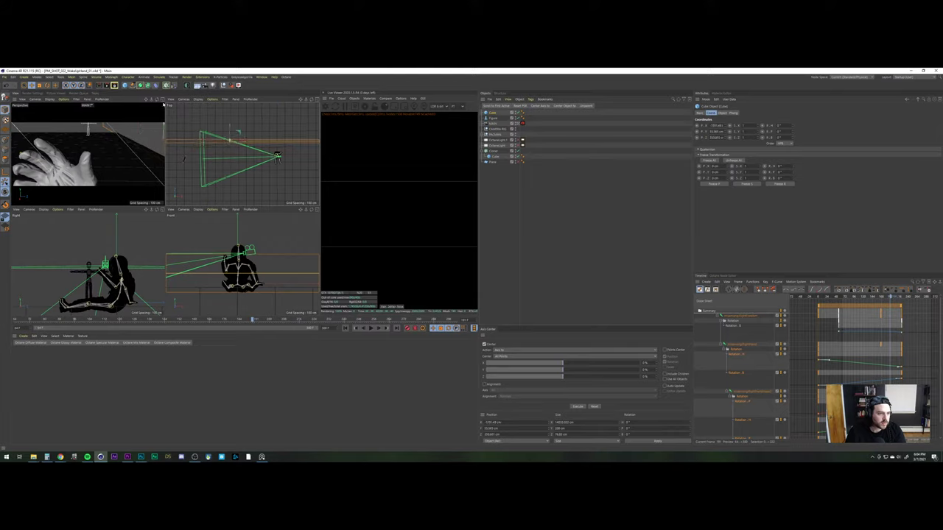
middle_click(148, 140)
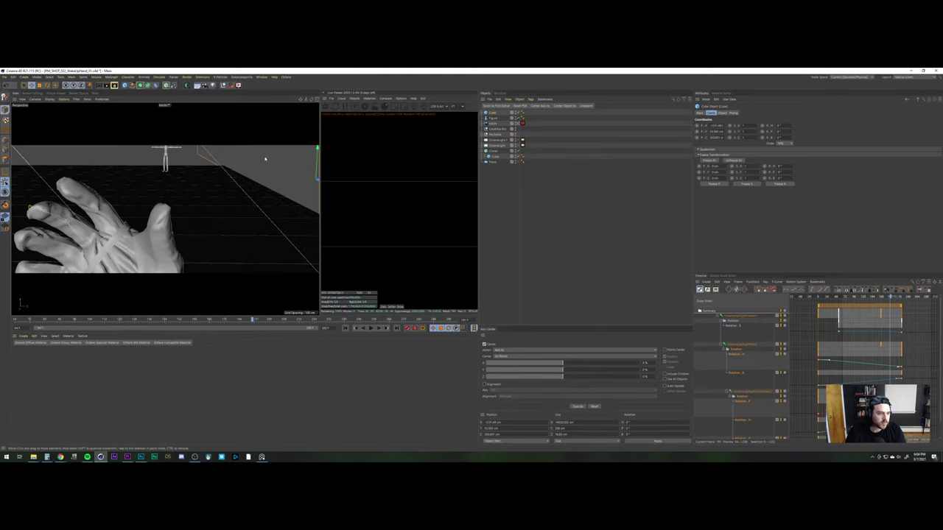
middle_click(211, 163)
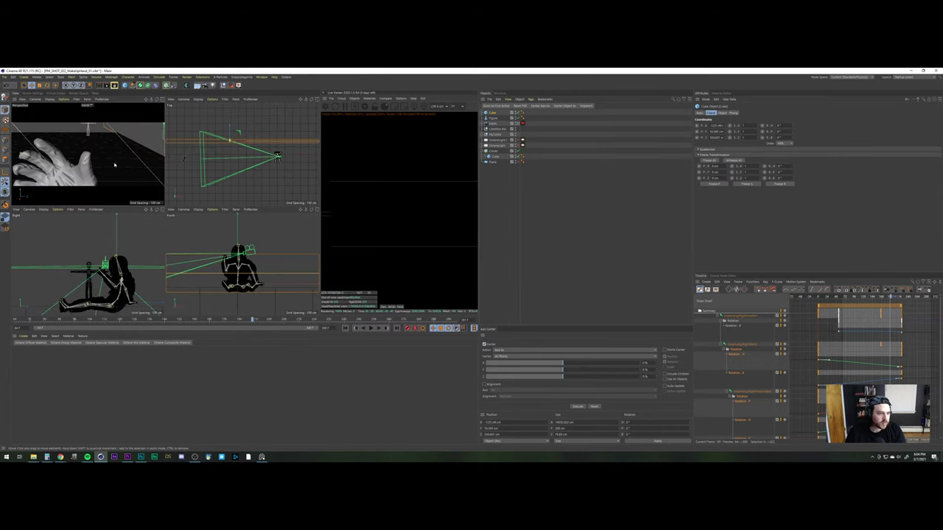
Increase the floor cloner's first grid count so the floor extends farther into the distance
click(495, 151)
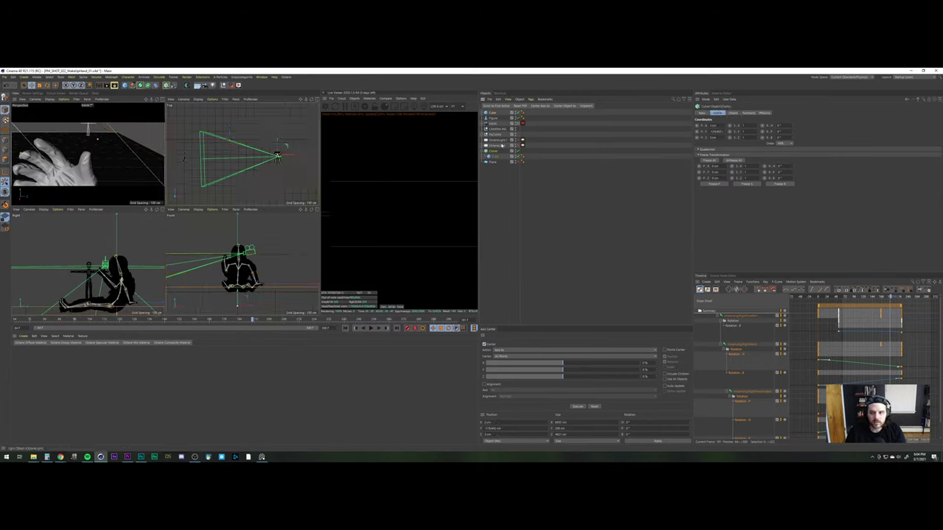
click(735, 114)
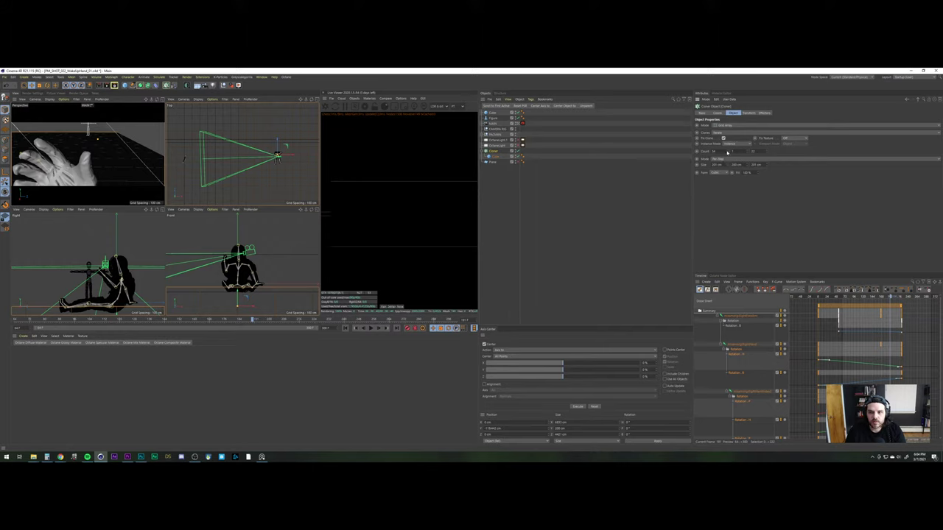
drag(727, 152, 728, 121)
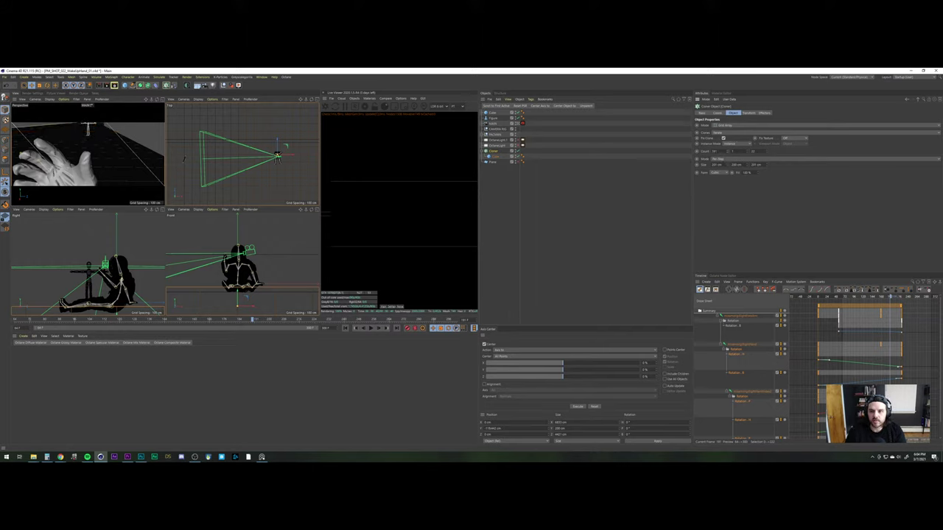
text(50)
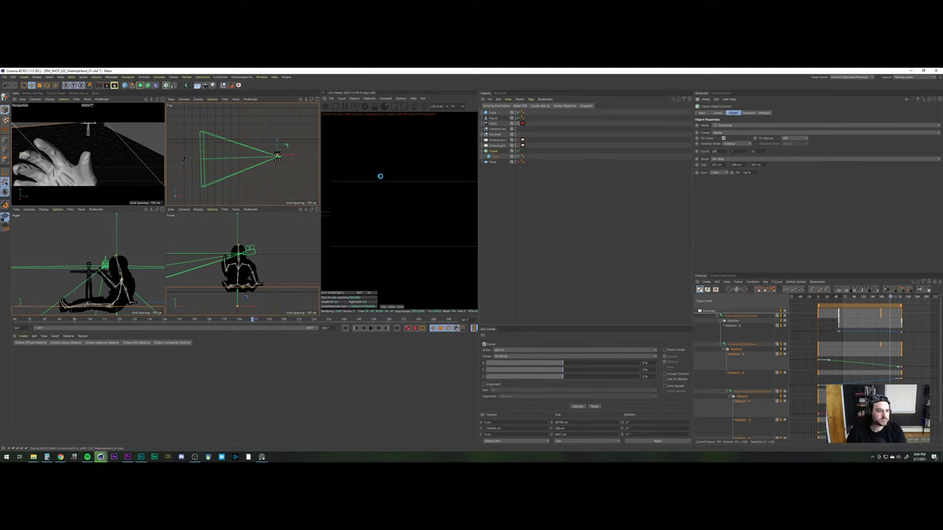
Duplicate the wall cube and place the copy along the opposite side of the floor
click(236, 140)
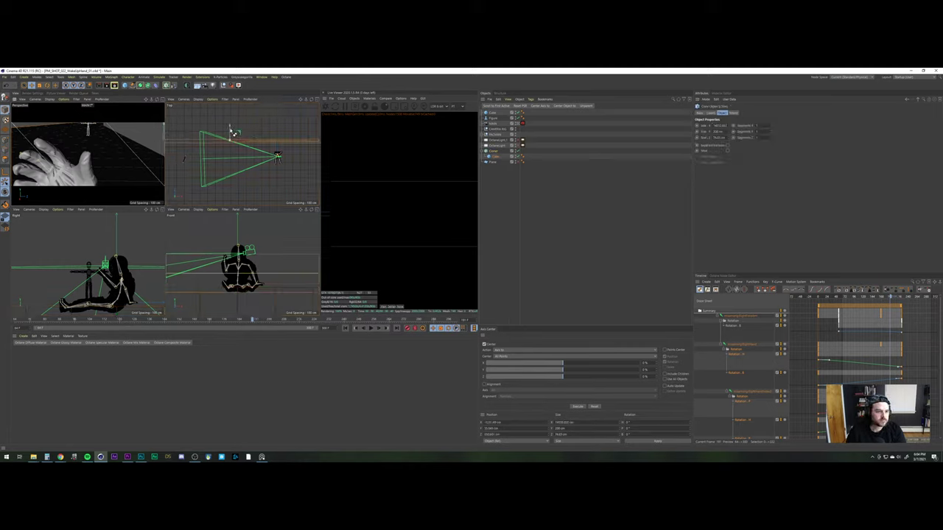
drag(230, 169, 228, 175)
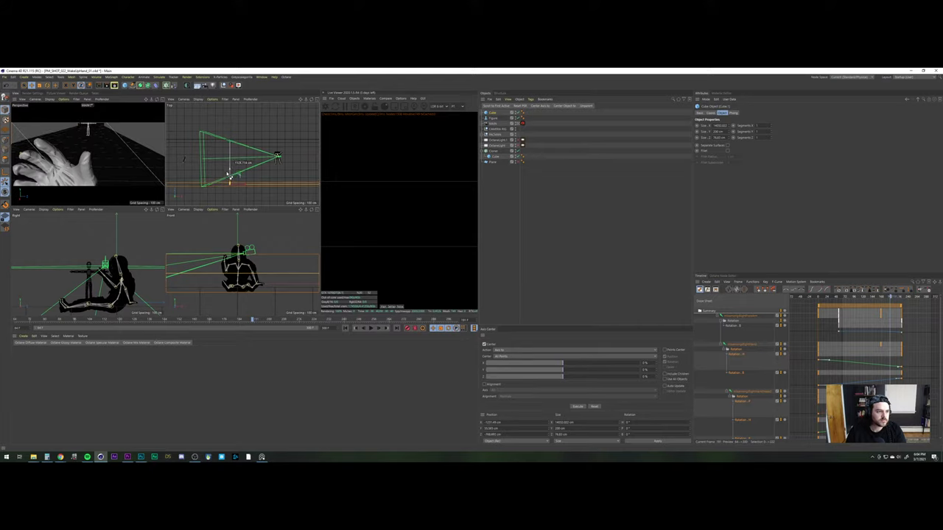
click(162, 100)
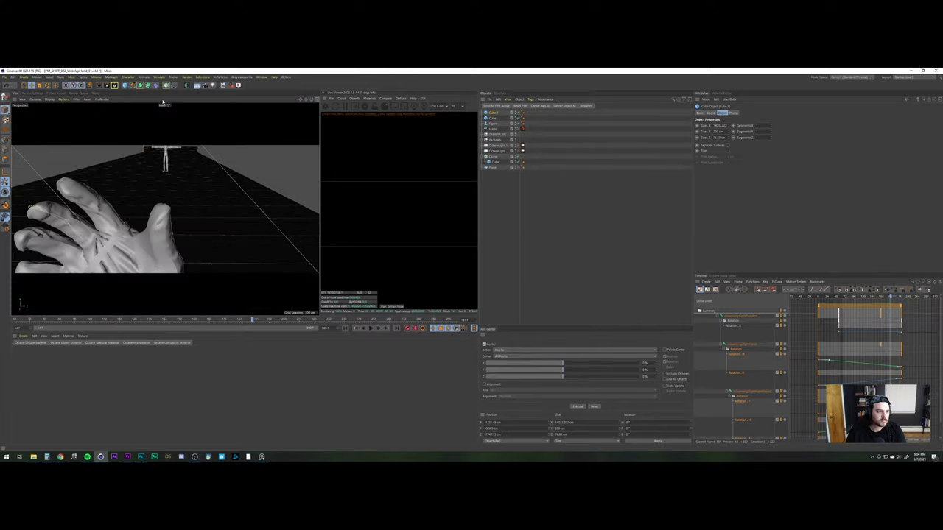
Turn off the triangles overlay in the camera's composition helpers and deselect the camera
click(531, 190)
click(493, 129)
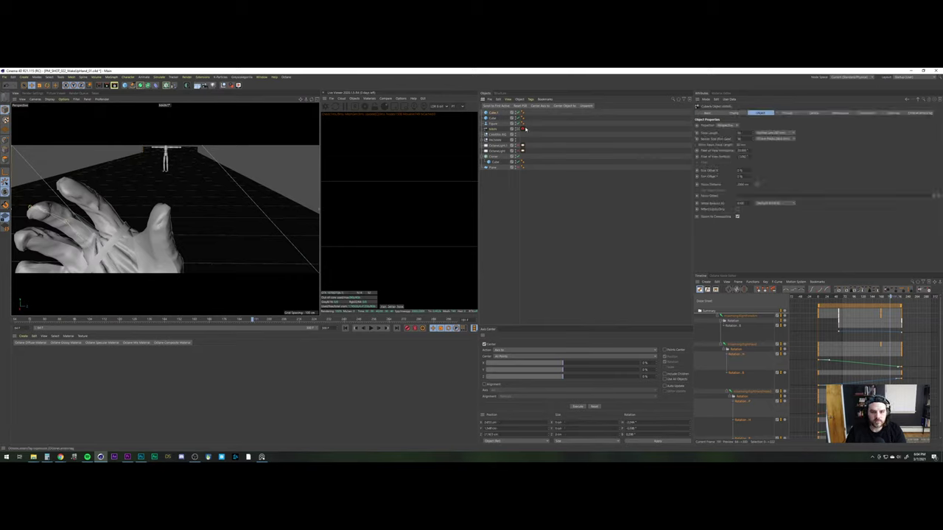
click(523, 129)
click(495, 129)
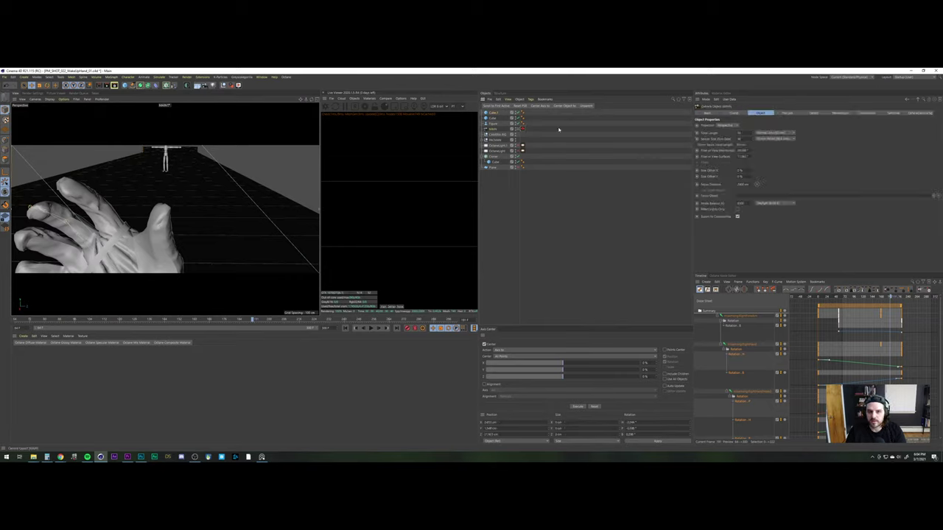
click(874, 114)
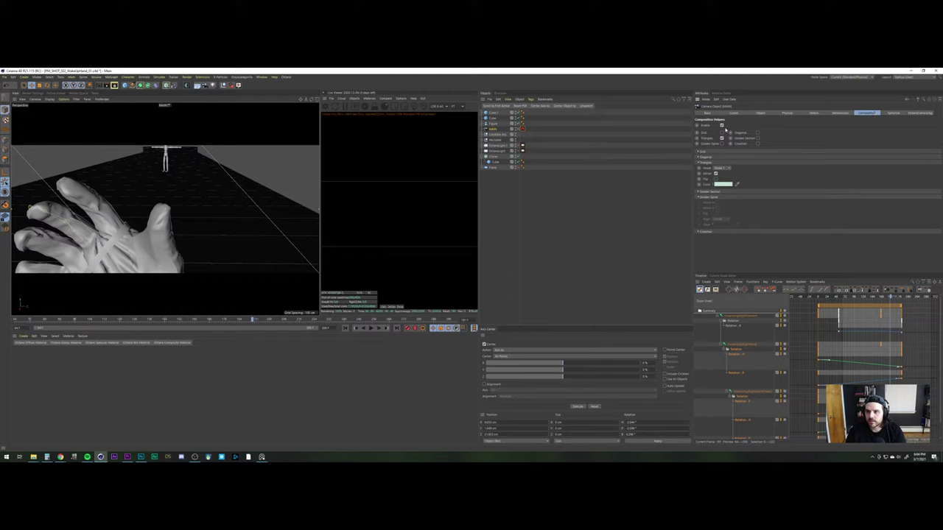
click(722, 143)
click(722, 139)
click(722, 144)
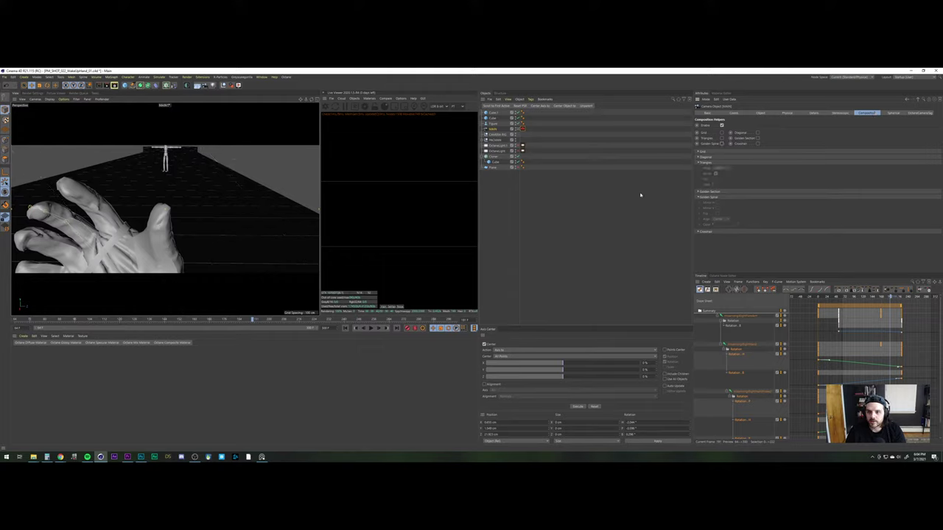
click(639, 196)
Return to the shot's first frame, then play and scrub the animation to check the timing of the hand's drop
click(20, 319)
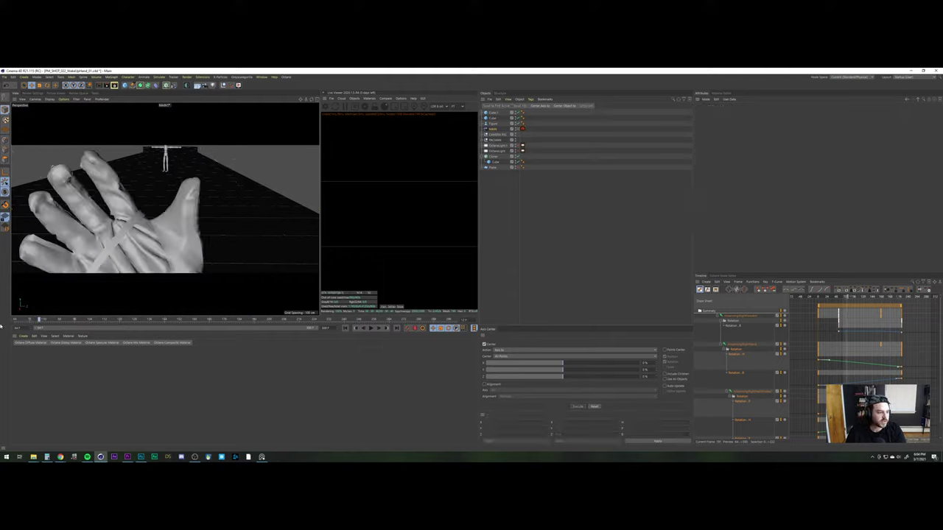
drag(21, 320, 11, 323)
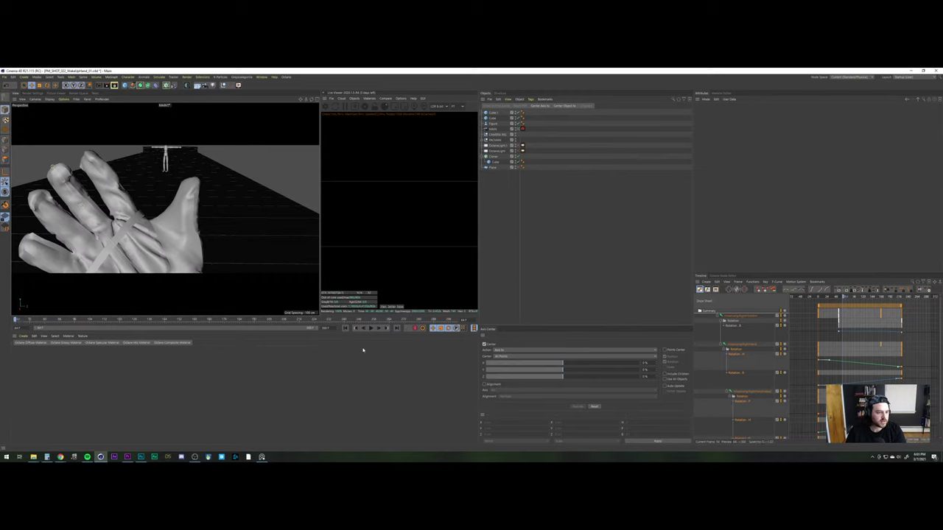
click(371, 328)
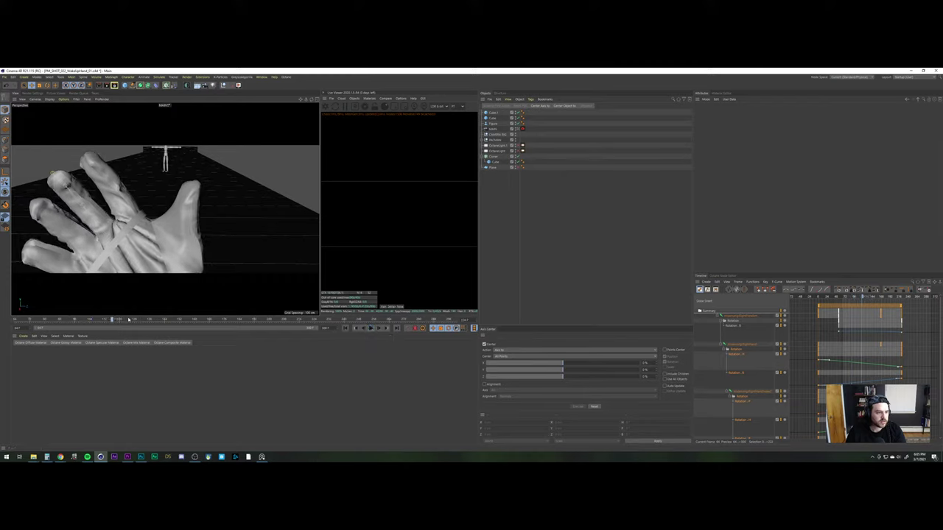
drag(115, 324, 300, 314)
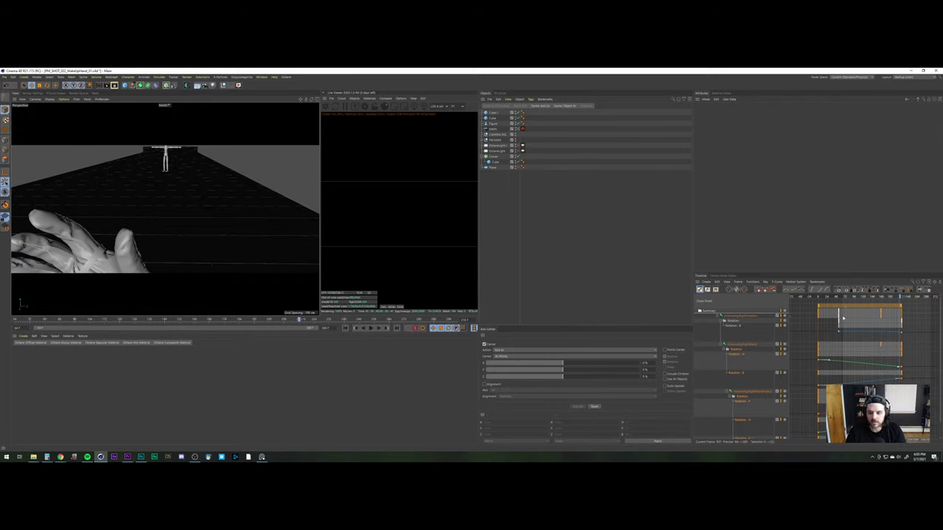
Select the later arm and hand rotation keyframes in the dope sheet and move them to earlier frames
click(917, 324)
drag(916, 324, 866, 386)
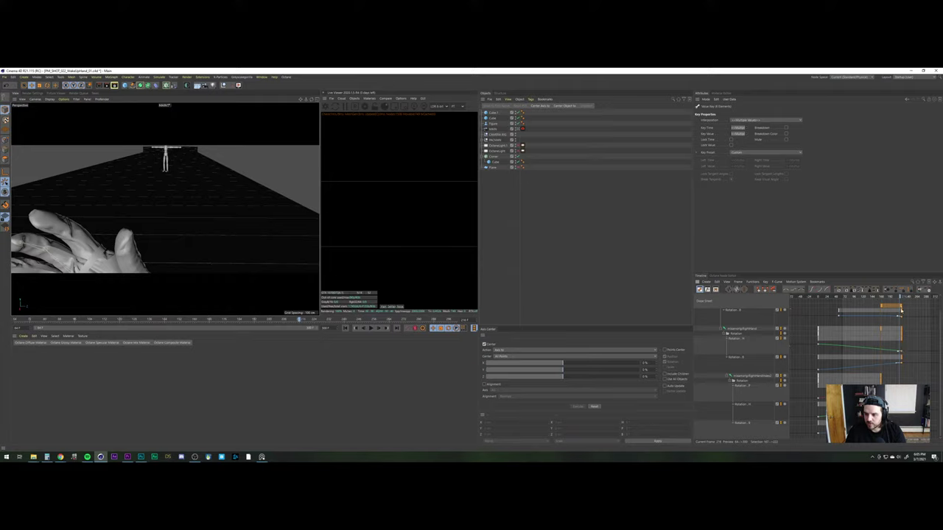
mouse_move(897, 306)
mouse_down()
mouse_move(822, 298)
mouse_move(884, 297)
mouse_up()
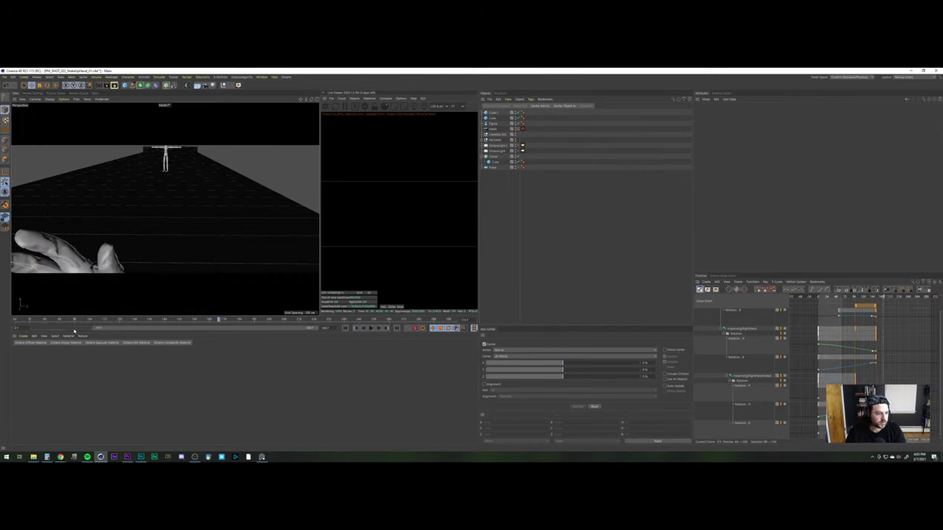
Expand the preview range to cover the full timeline from frame 0 and play the retimed hand motion
drag(92, 329, 33, 330)
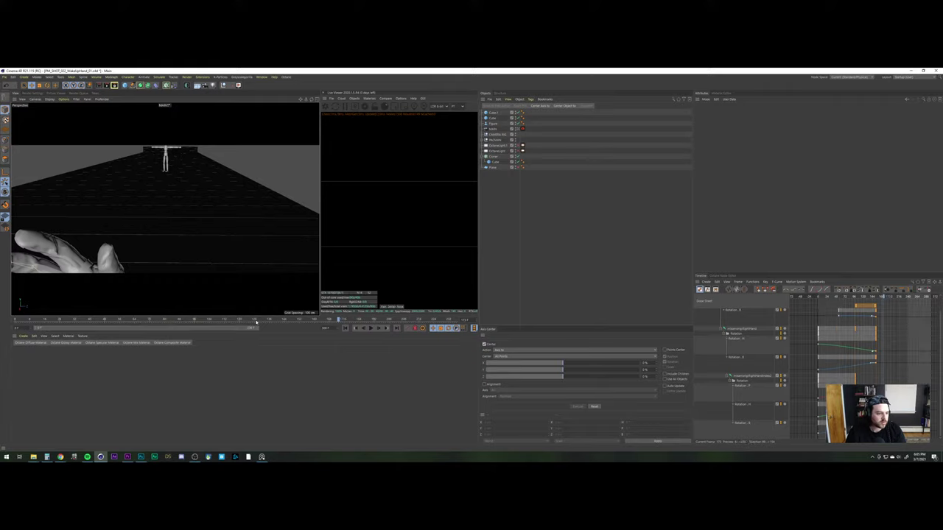
drag(258, 329, 360, 329)
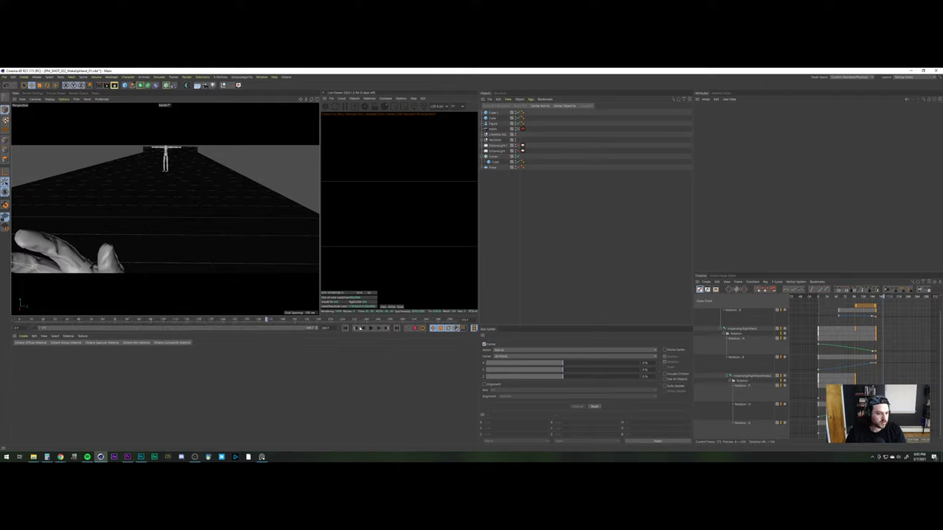
drag(37, 331, 136, 329)
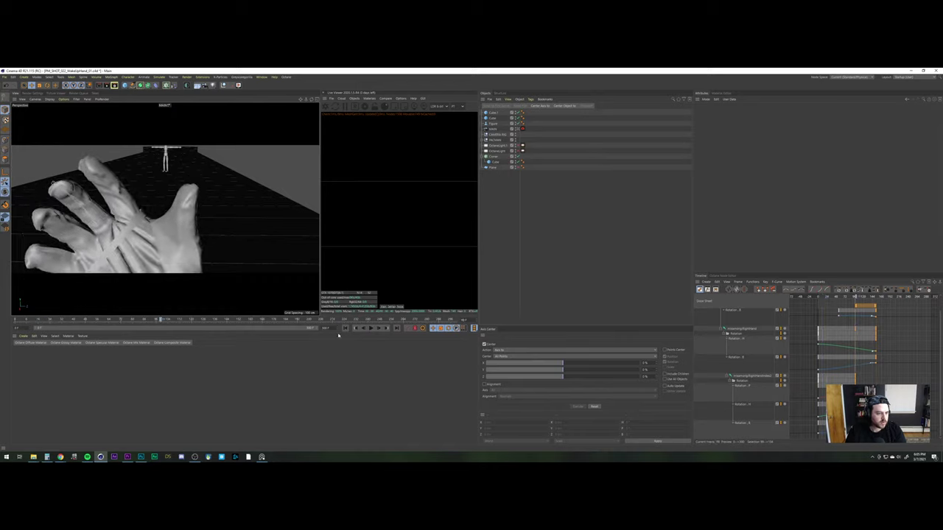
click(372, 329)
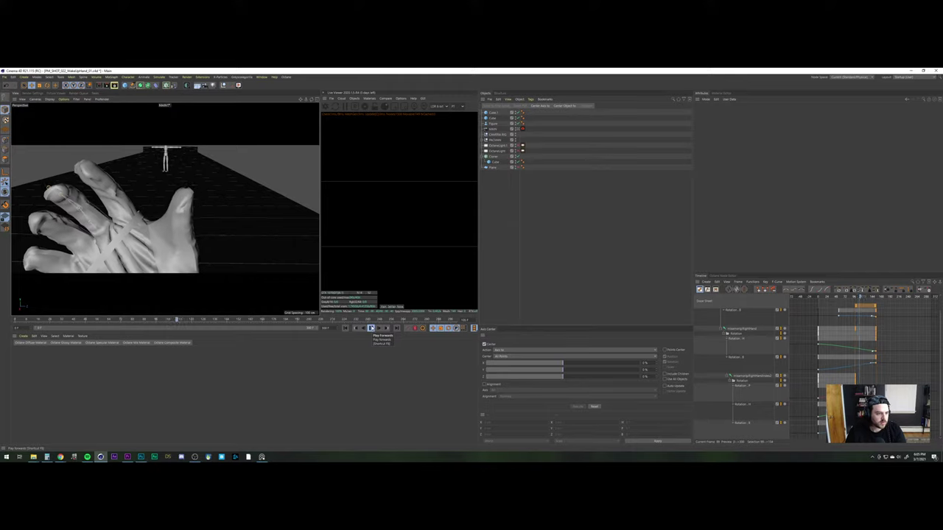
Select only the final arm and hand rotation keyframes and move them much earlier to speed up the hand's drop
drag(877, 308, 861, 370)
key(ctrl+z)
click(888, 318)
key(ctrl+z)
key(ctrl+z)
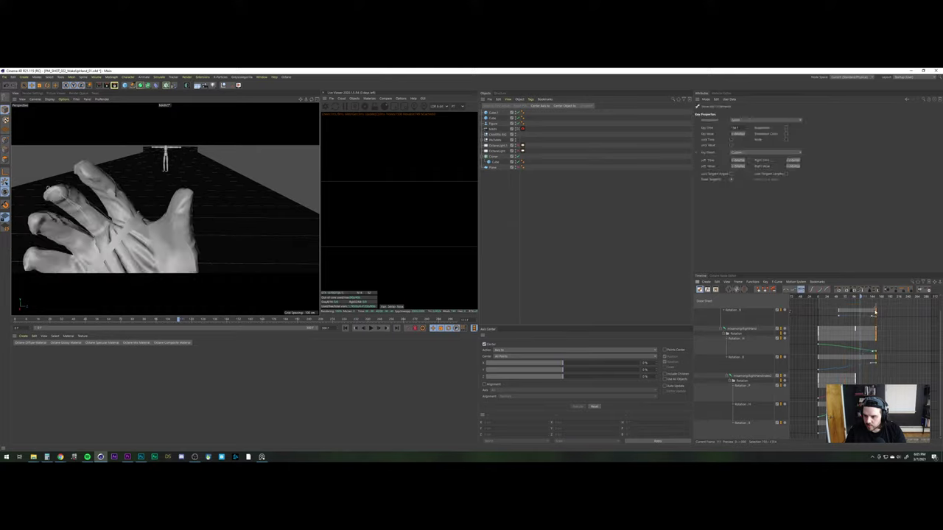
drag(869, 314, 849, 315)
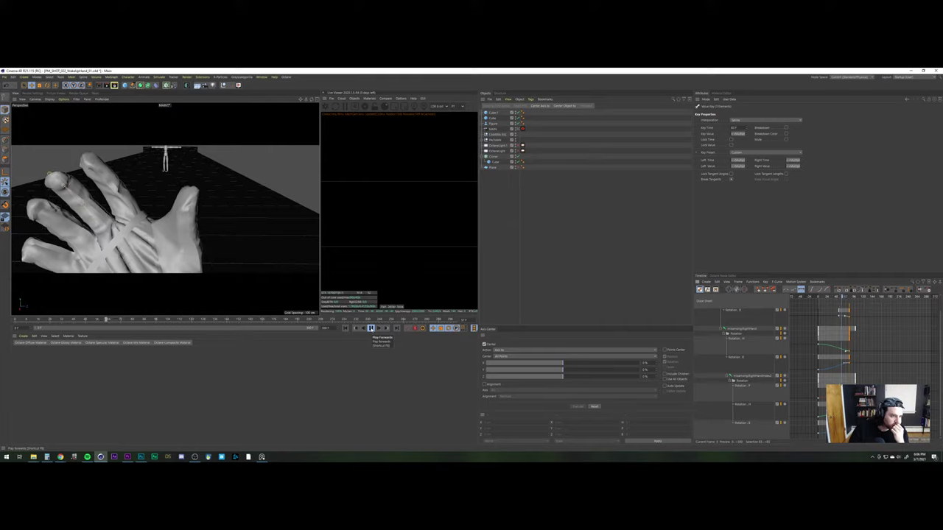
Review the faster hand drop in playback and move the final rotation keyframes slightly later
click(370, 328)
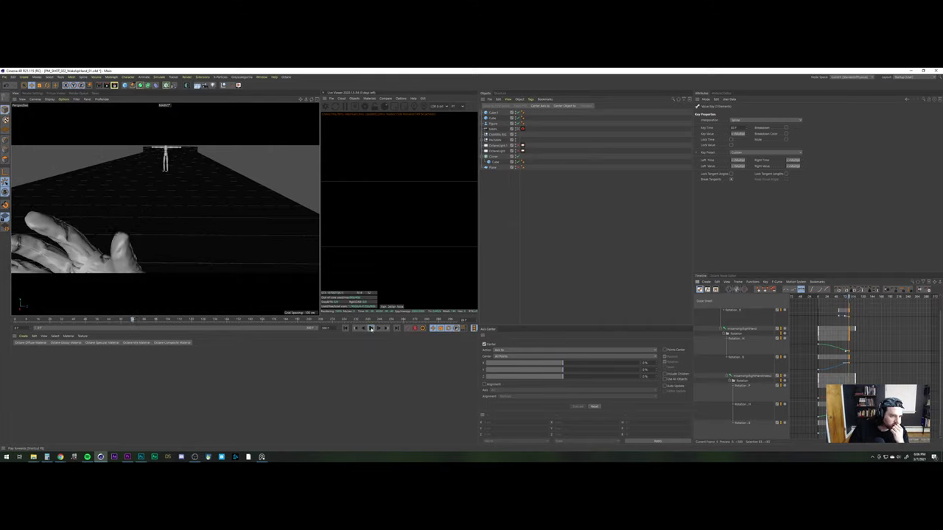
drag(112, 322, 87, 321)
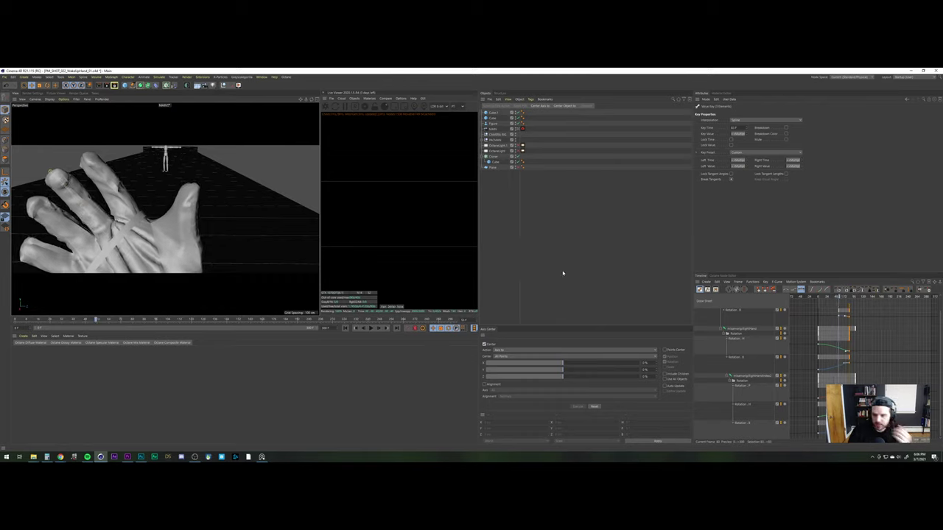
drag(850, 314, 859, 312)
alt+middle_drag(847, 309, 832, 347)
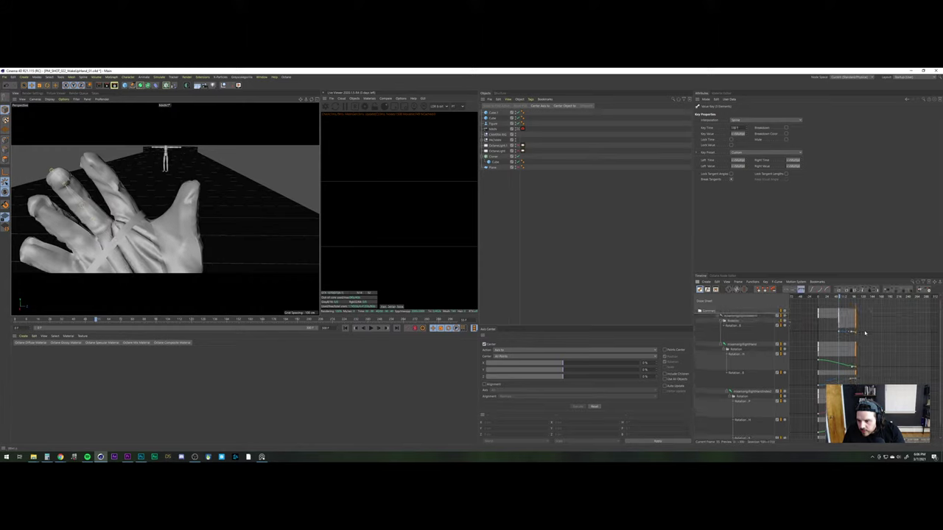
Move the selected arm and hand rotation keyframes earlier in the dope sheet and play back the hand's drop
drag(832, 332, 828, 298)
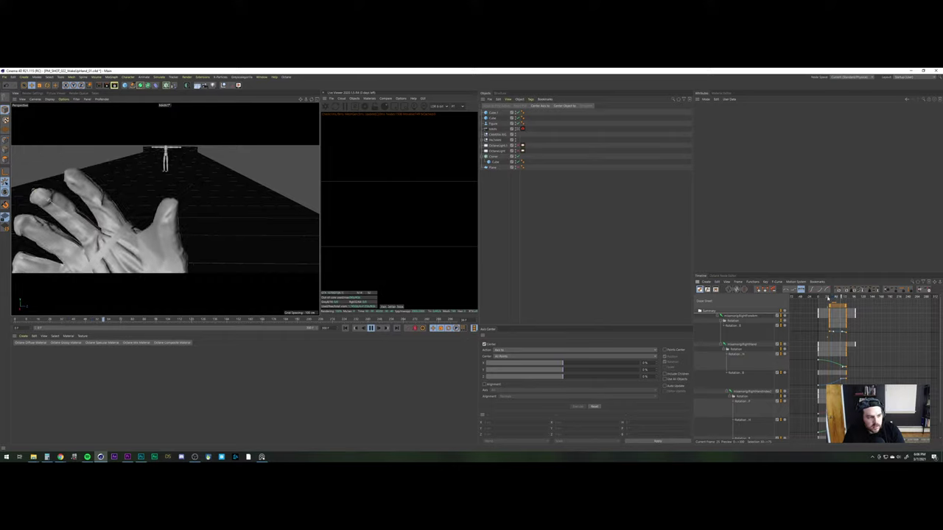
key(F8)
click(827, 298)
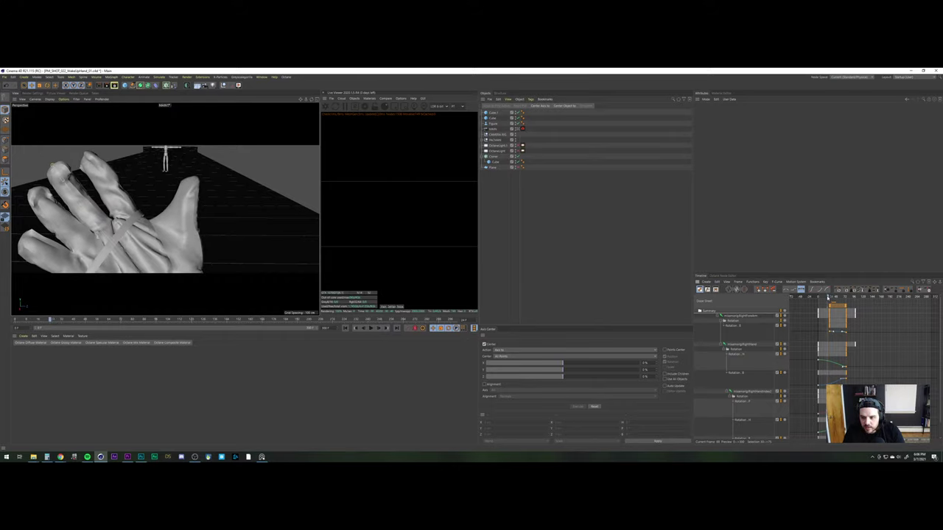
drag(834, 308, 833, 308)
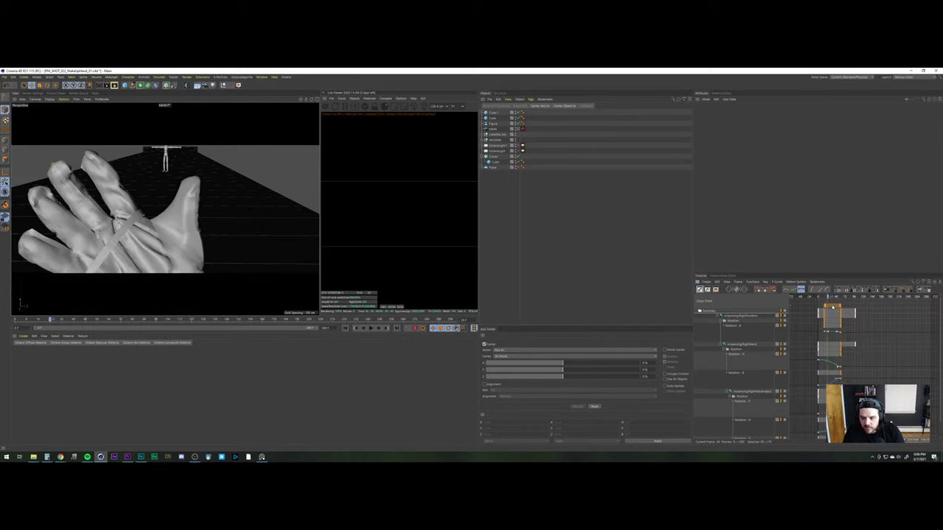
click(370, 328)
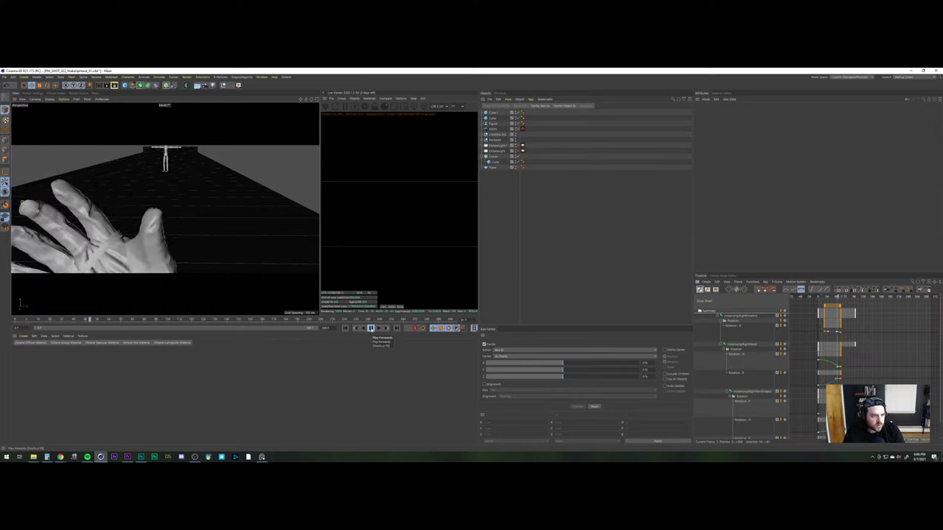
click(371, 329)
click(345, 329)
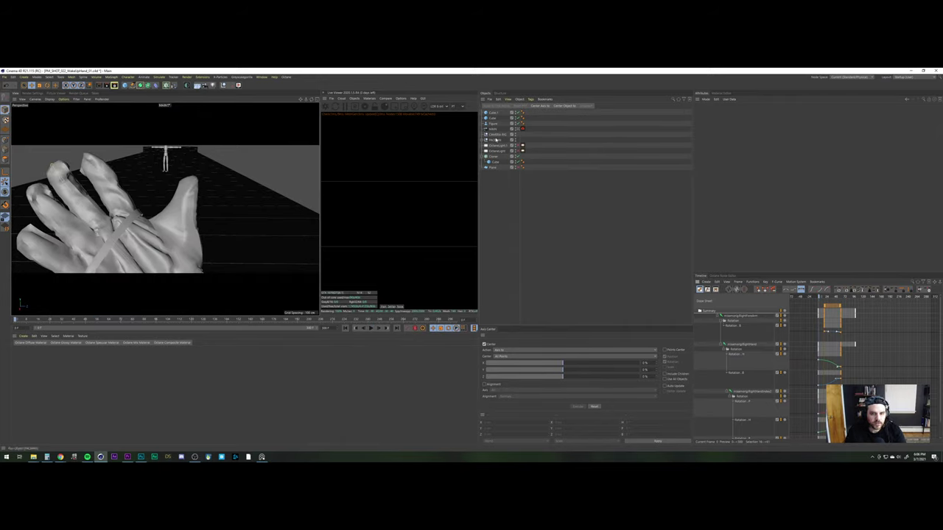
Freeze the camera's rotation and keyframe its pitch partway through the hand's drop
click(497, 131)
click(495, 140)
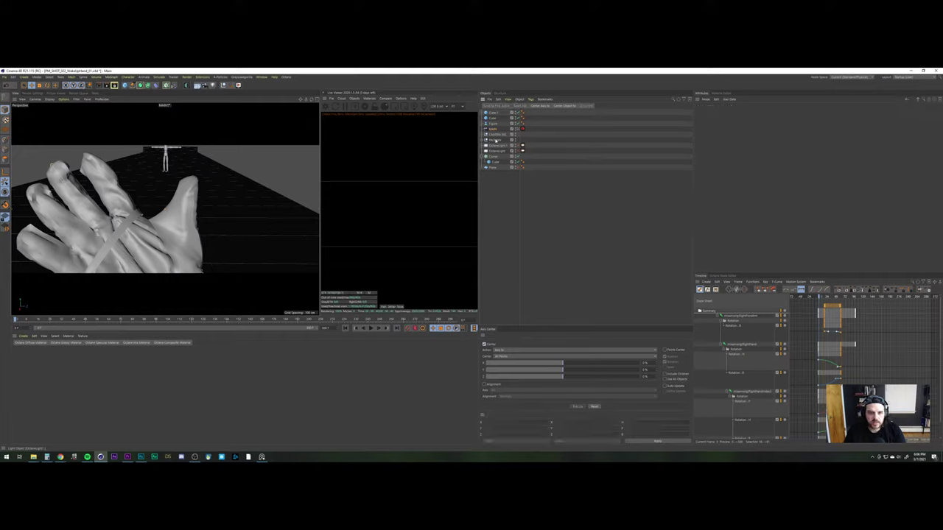
click(493, 131)
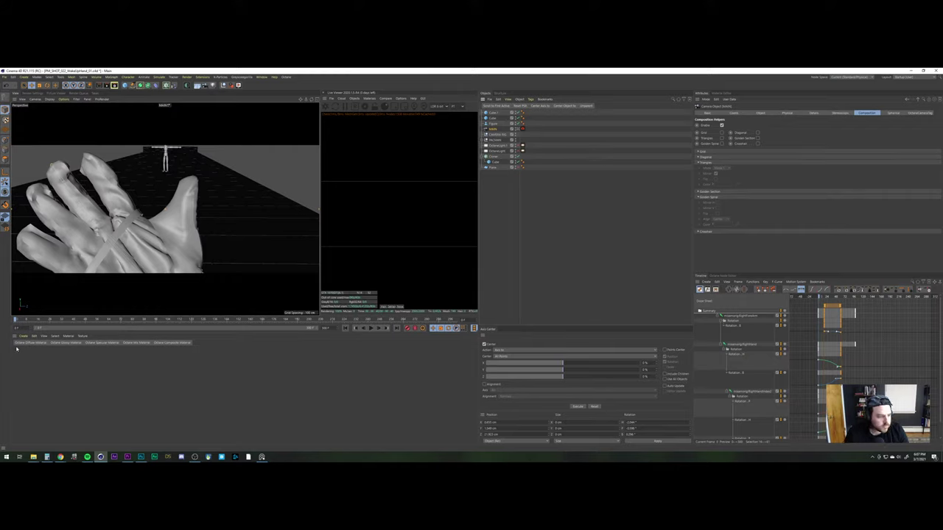
drag(16, 321, 173, 325)
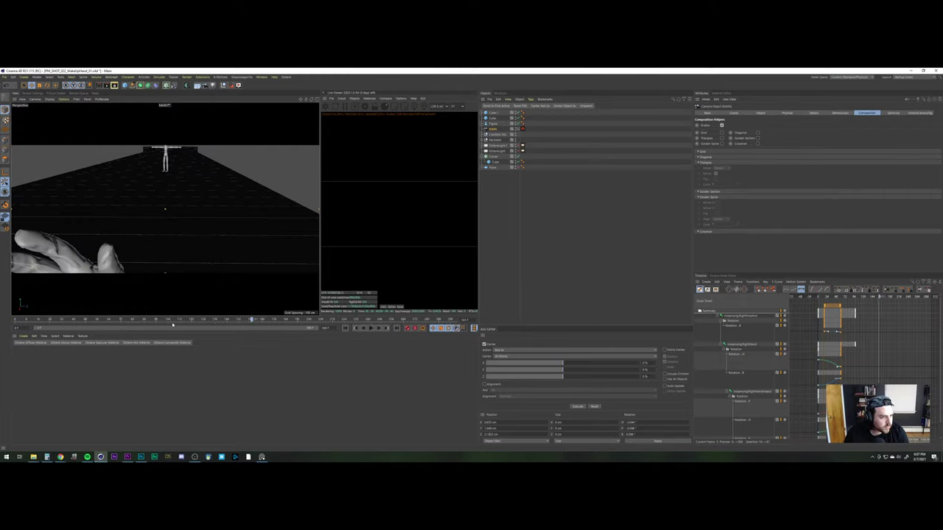
click(15, 320)
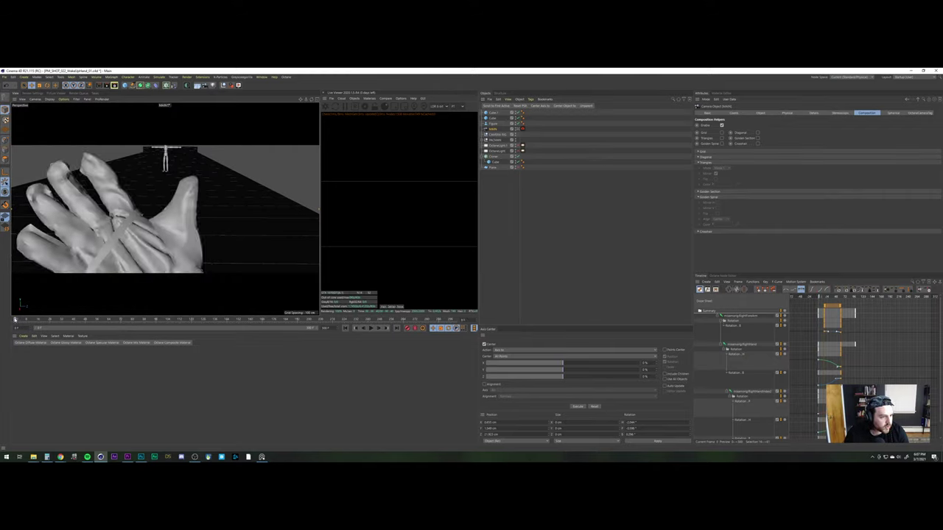
drag(32, 319, 98, 323)
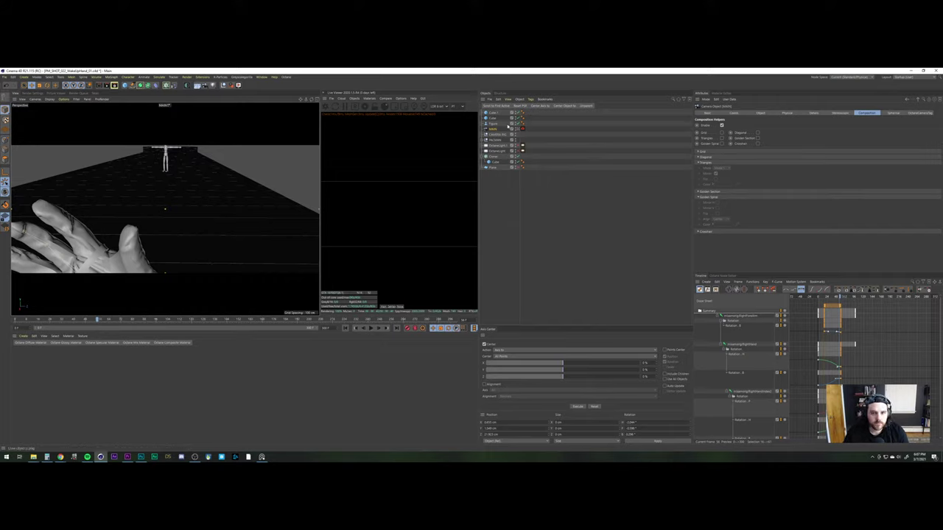
click(738, 113)
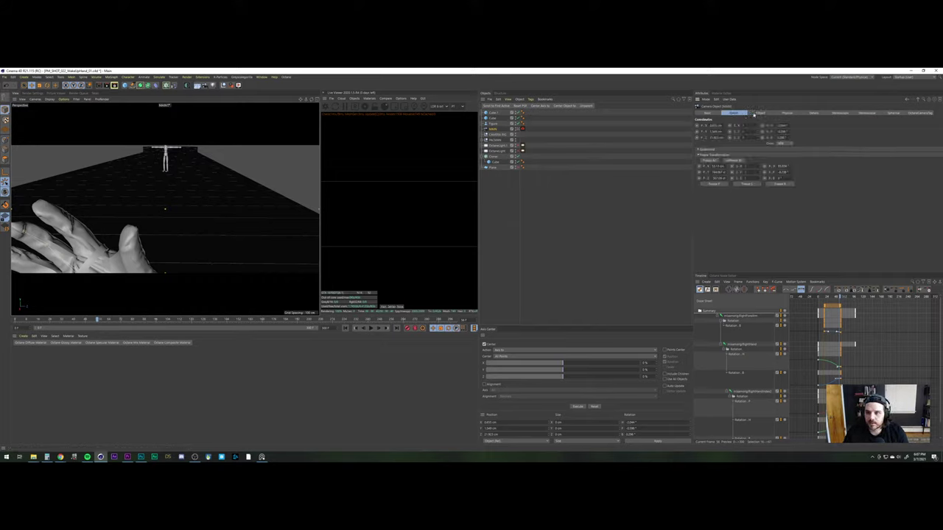
click(781, 184)
drag(793, 128, 793, 137)
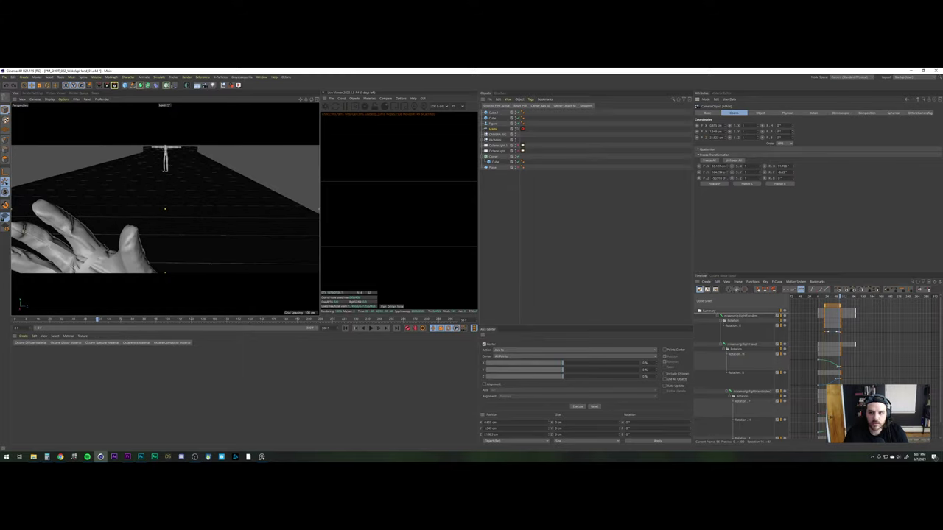
click(762, 132)
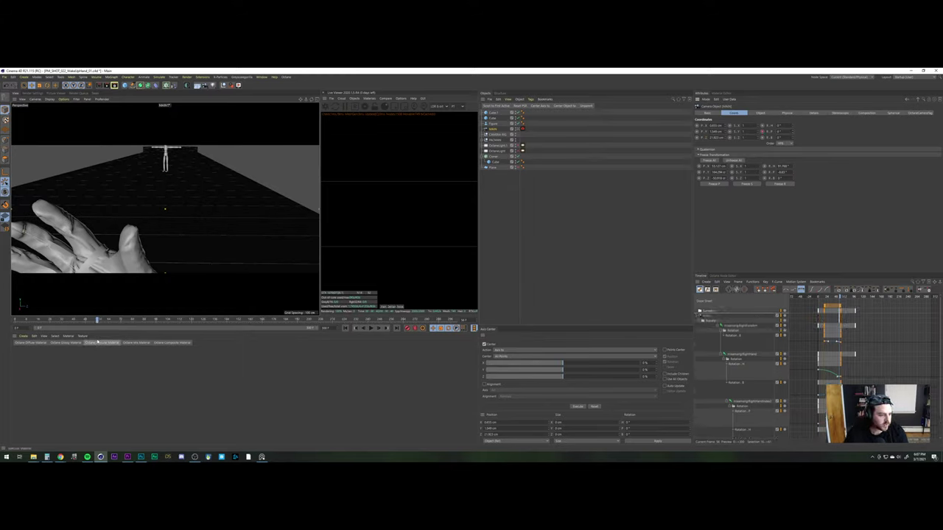
Keyframe the camera's pitch at frame 40 and delete its later pitch keyframe from the dope sheet
mouse_move(66, 319)
mouse_down()
mouse_move(50, 319)
mouse_move(74, 322)
mouse_up()
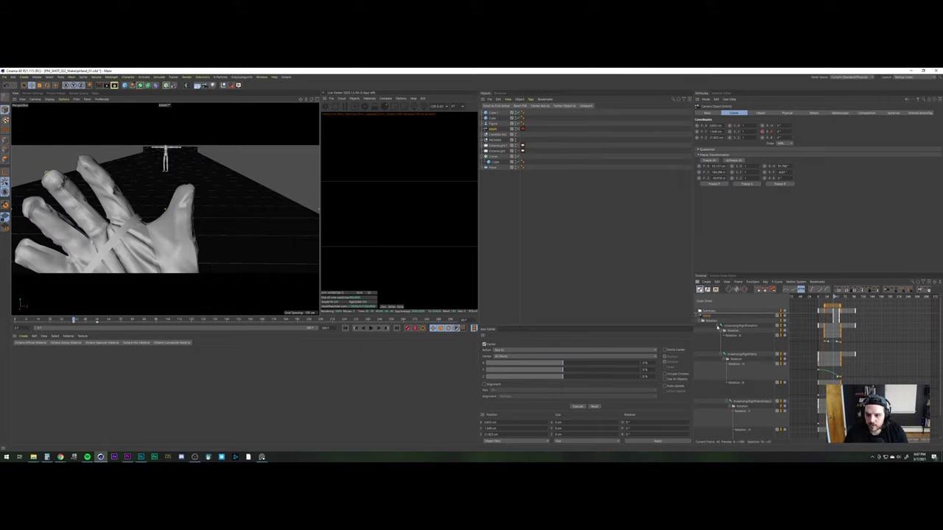
click(718, 327)
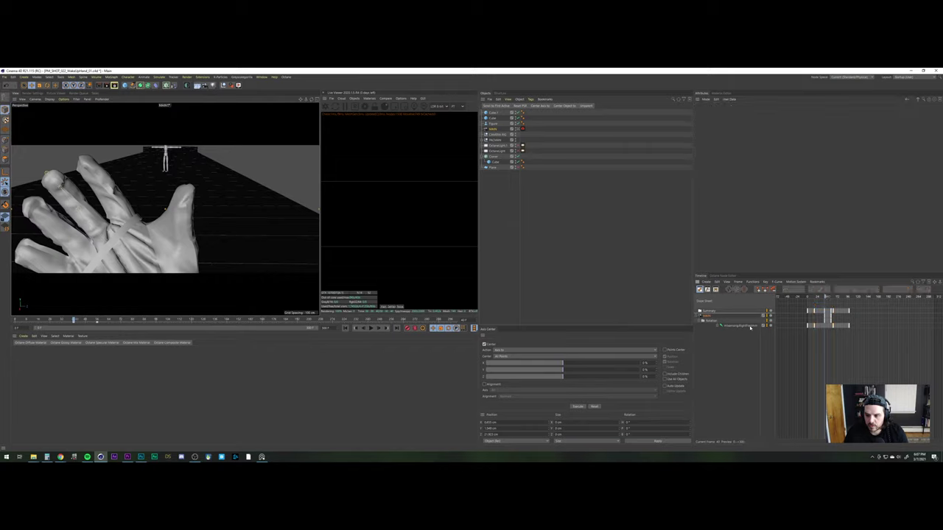
click(700, 321)
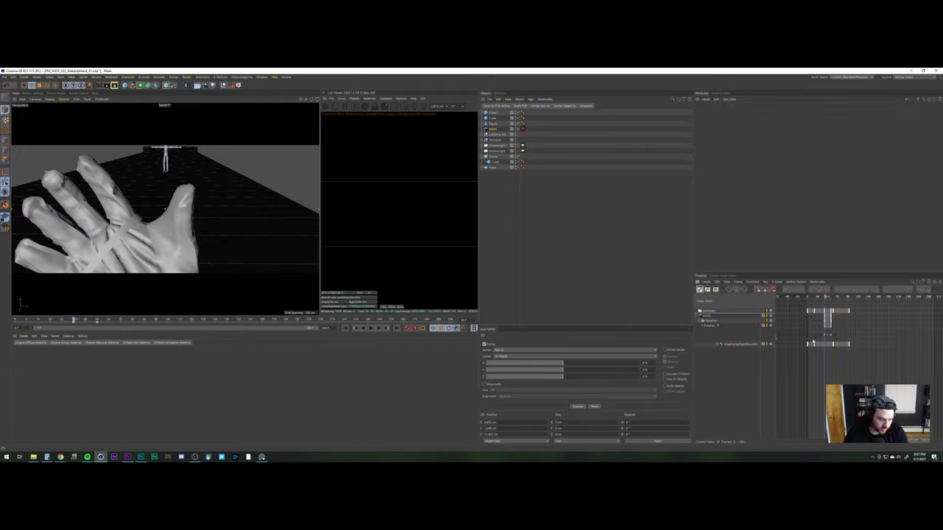
scroll(842, 334, up, 3)
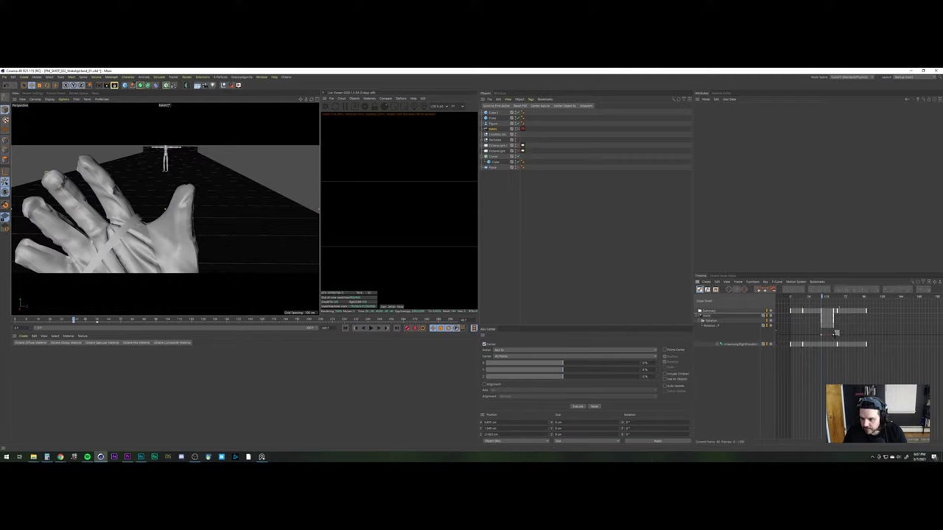
drag(834, 336, 830, 339)
key(Delete)
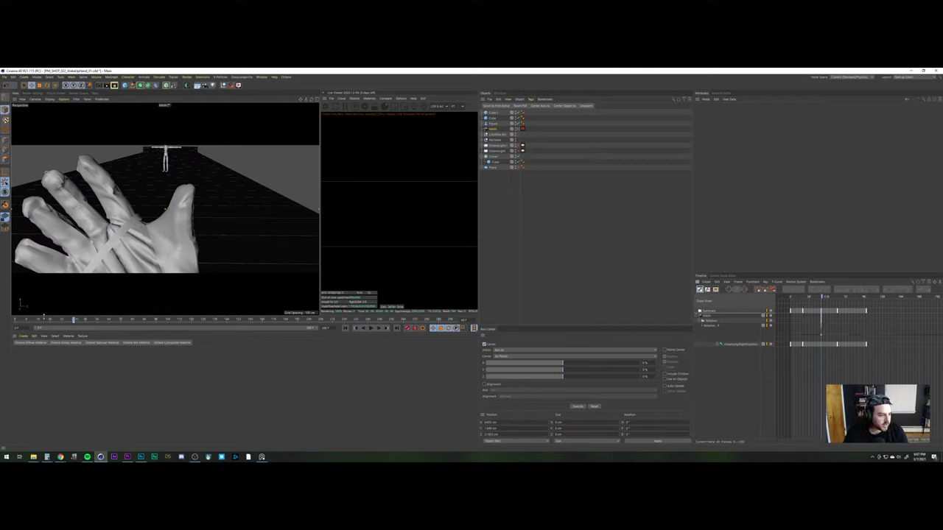
Try tilting the camera up at a frame after the hand has dropped
drag(78, 319, 109, 320)
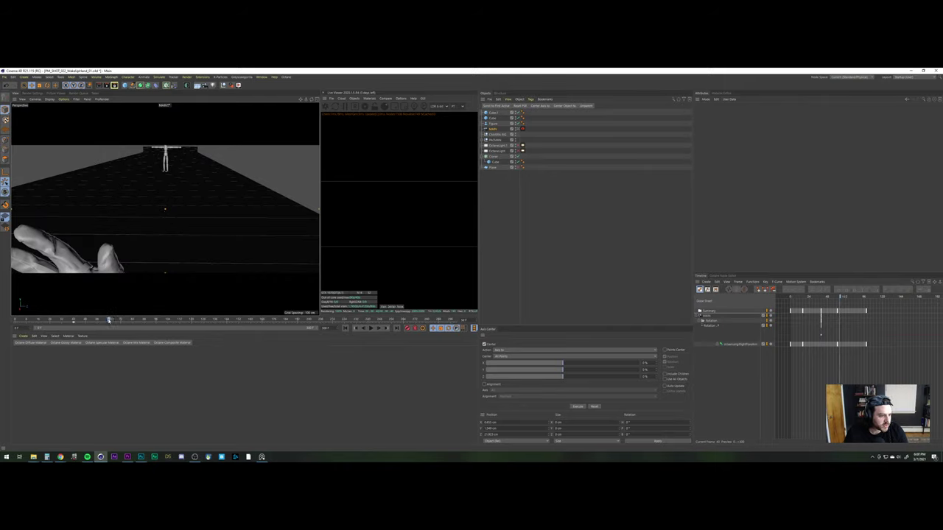
click(493, 130)
drag(793, 132, 793, 111)
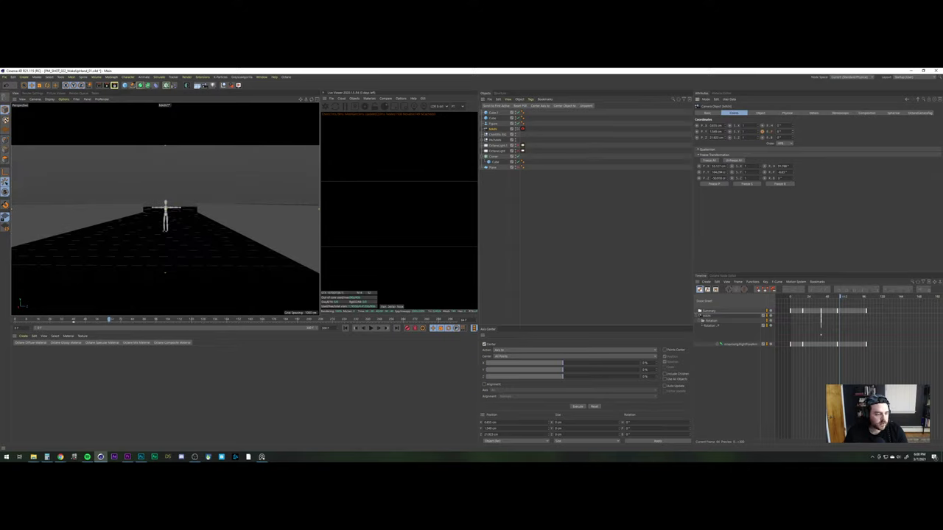
Select both side walls and move them up together
click(288, 229)
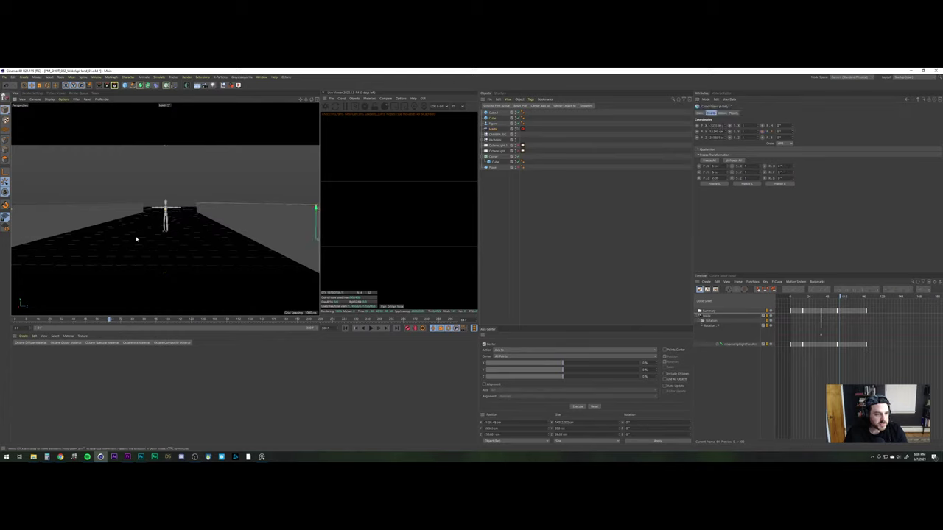
shift+click(40, 225)
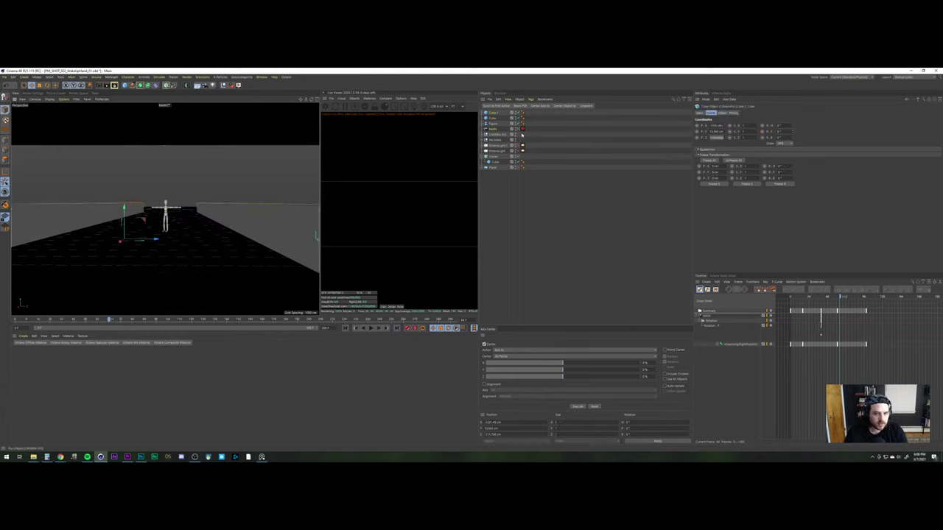
drag(121, 212, 131, 163)
Increase the height of both side walls so they extend above the camera's frame
click(278, 197)
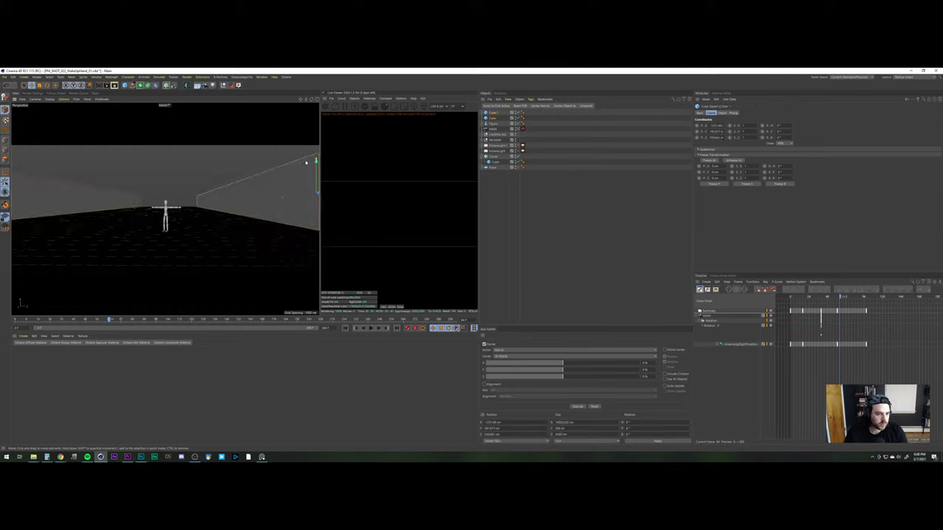
drag(316, 156, 318, 126)
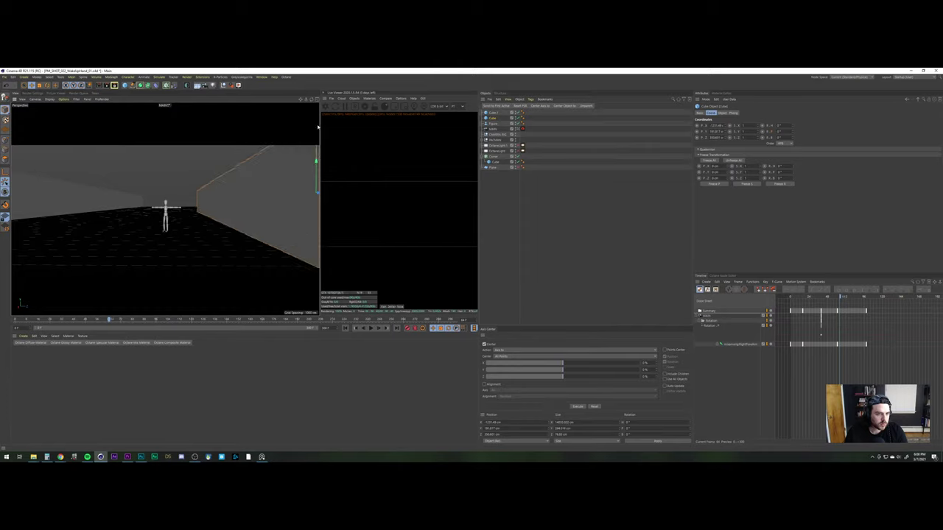
click(85, 204)
click(318, 99)
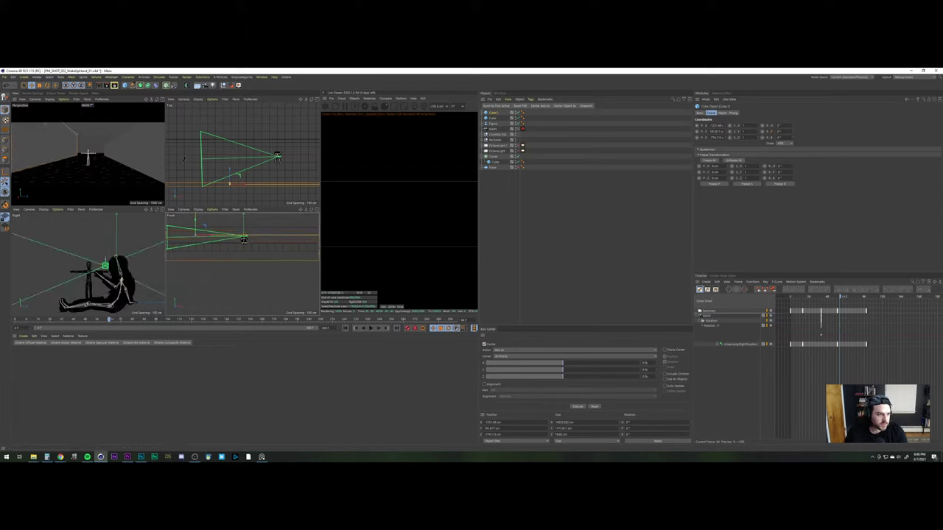
drag(179, 198, 230, 138)
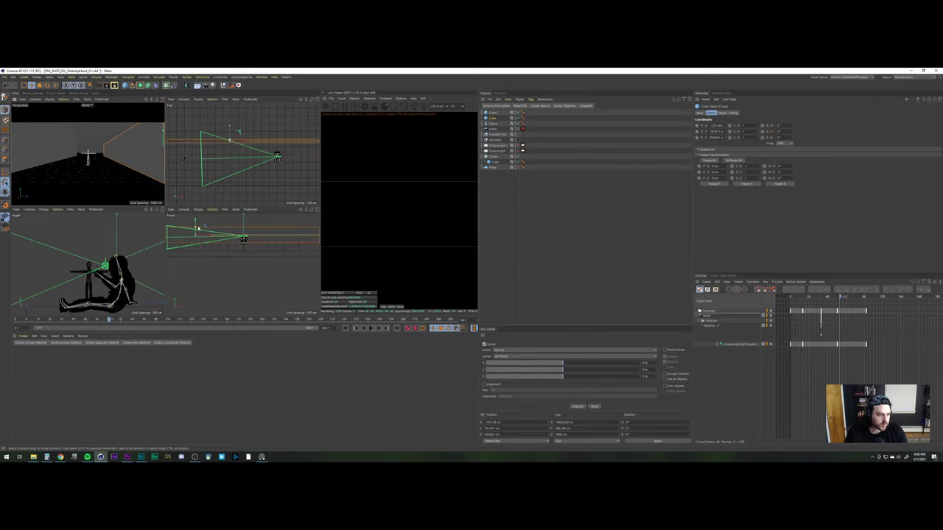
drag(196, 227, 198, 217)
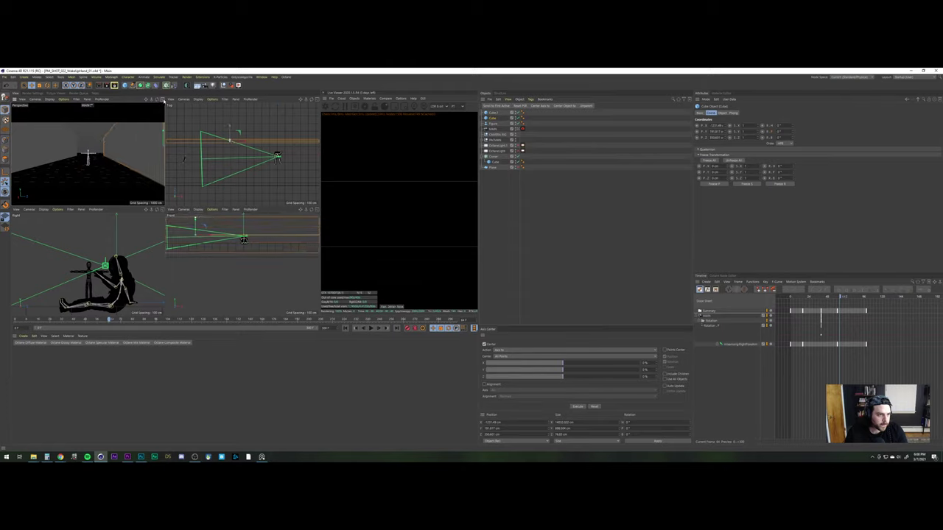
click(163, 99)
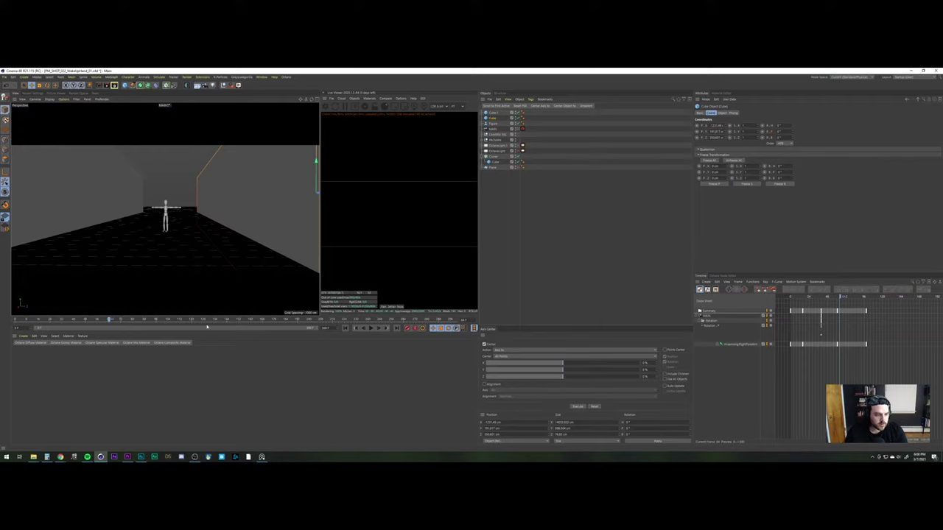
Tilt the camera up towards the distant figure after the hand has dropped and keyframe its pitch there
drag(70, 320, 117, 310)
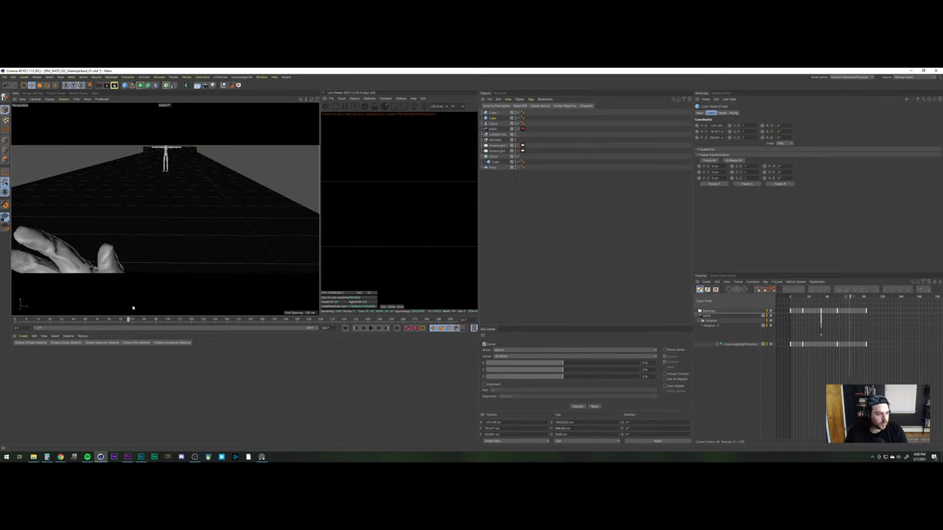
click(69, 318)
click(484, 130)
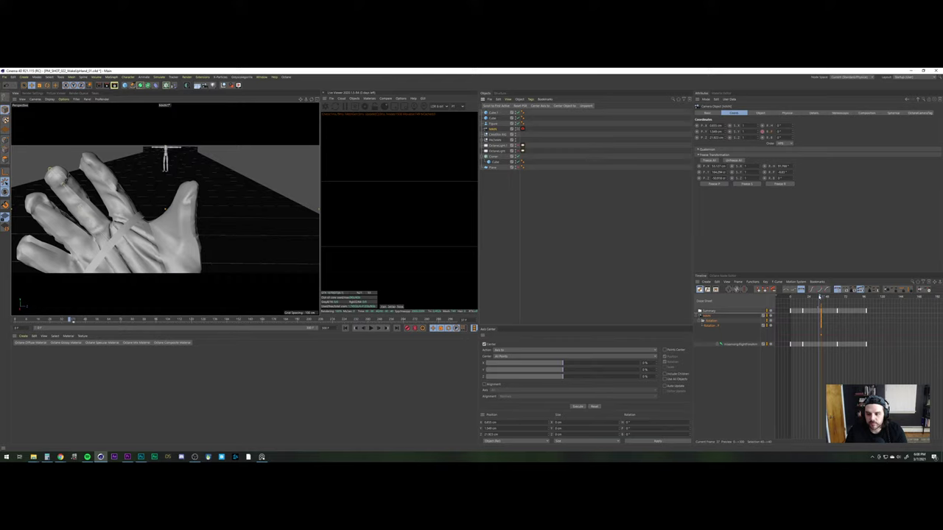
drag(820, 296, 842, 297)
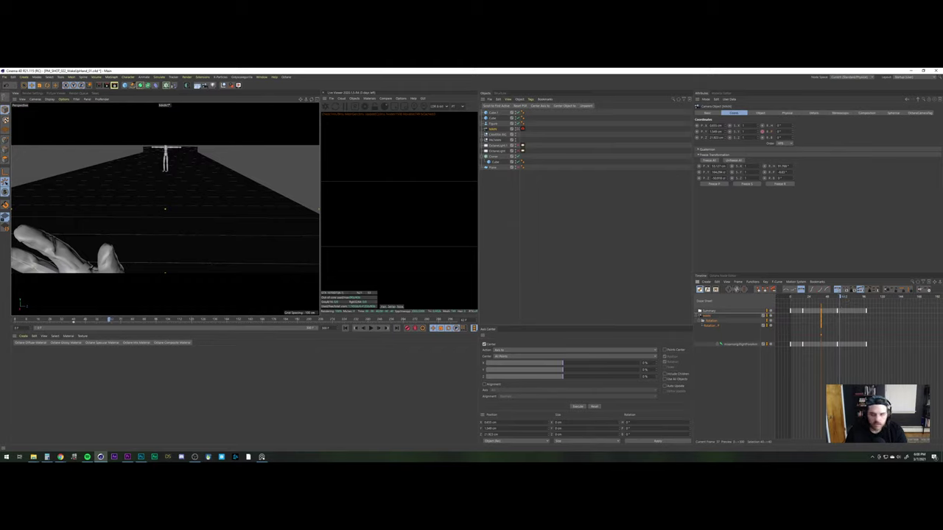
click(793, 132)
click(792, 132)
click(792, 132)
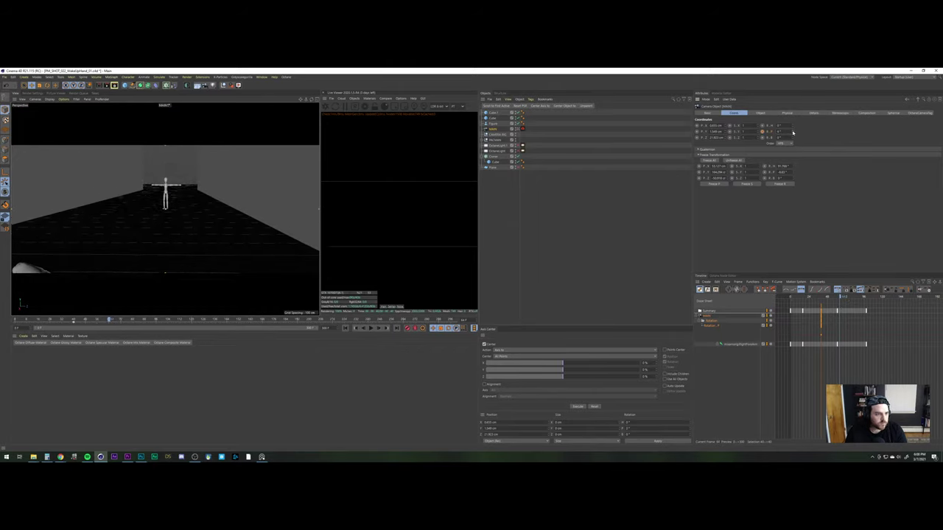
click(793, 132)
drag(792, 134, 792, 133)
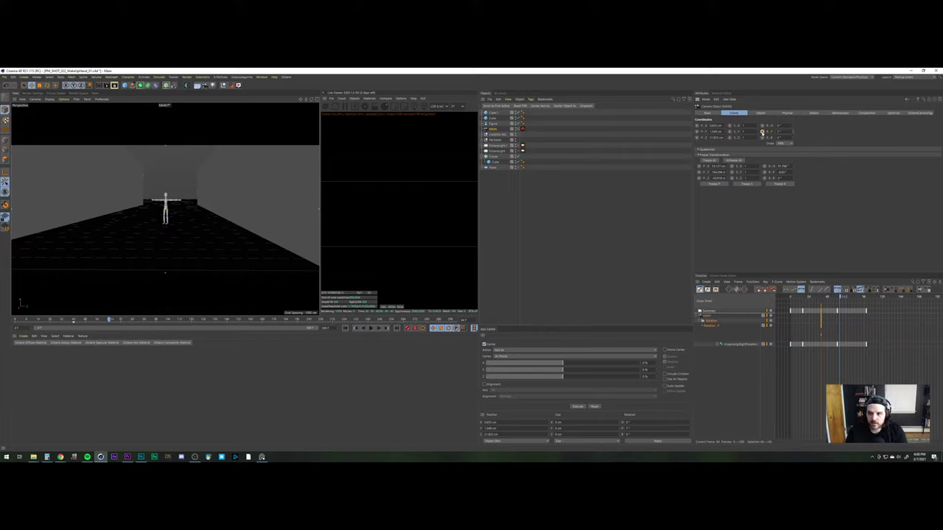
click(762, 133)
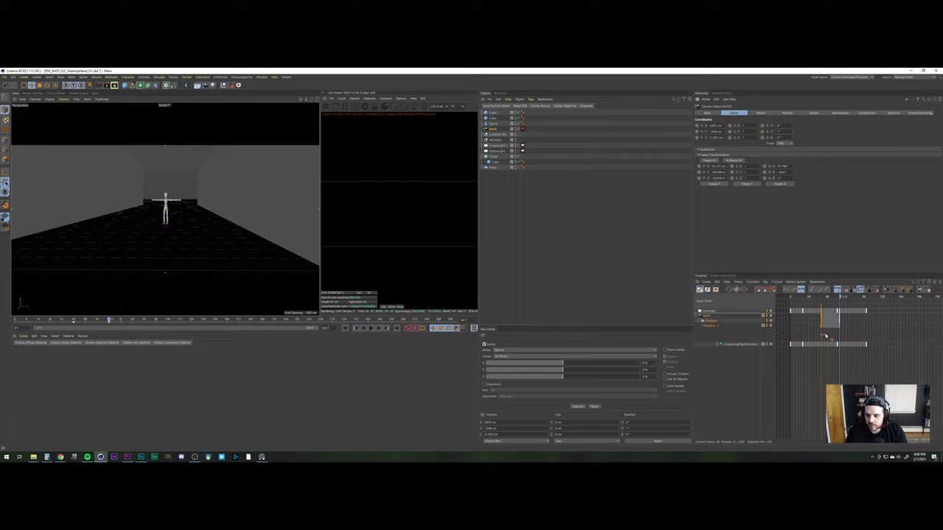
scroll(826, 336, up, 2)
alt+middle_drag(825, 336, 821, 336)
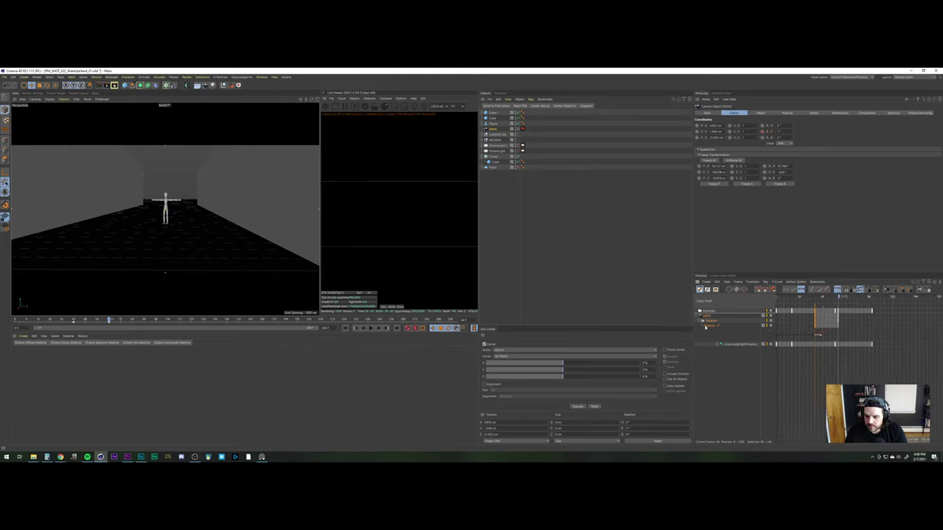
Adjust the tangent handles of the camera's two pitch keys to change the easing of the upward tilt, and play back the shot
scroll(831, 337, up, 4)
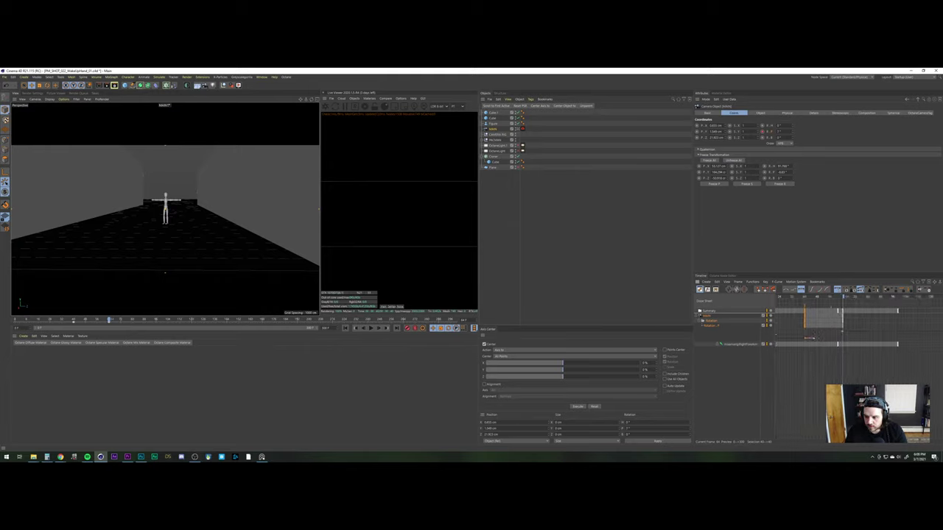
click(801, 338)
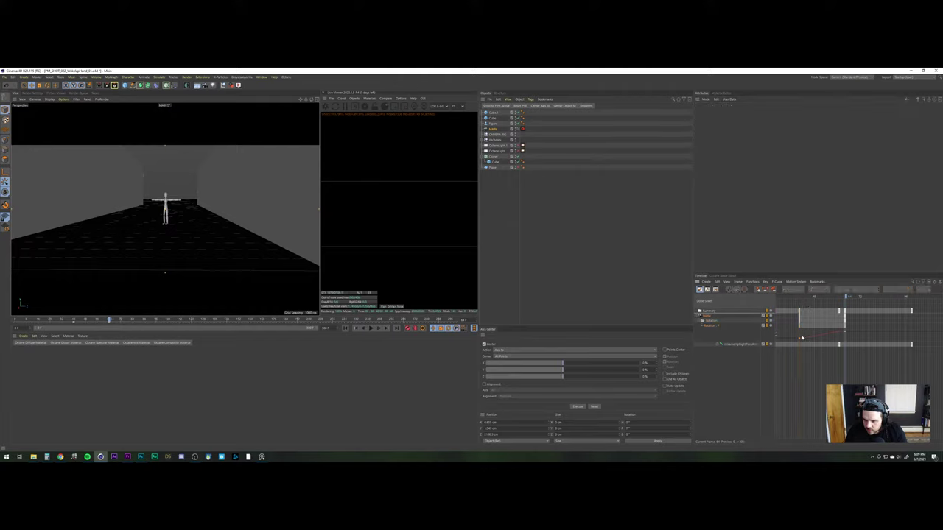
drag(798, 338, 810, 341)
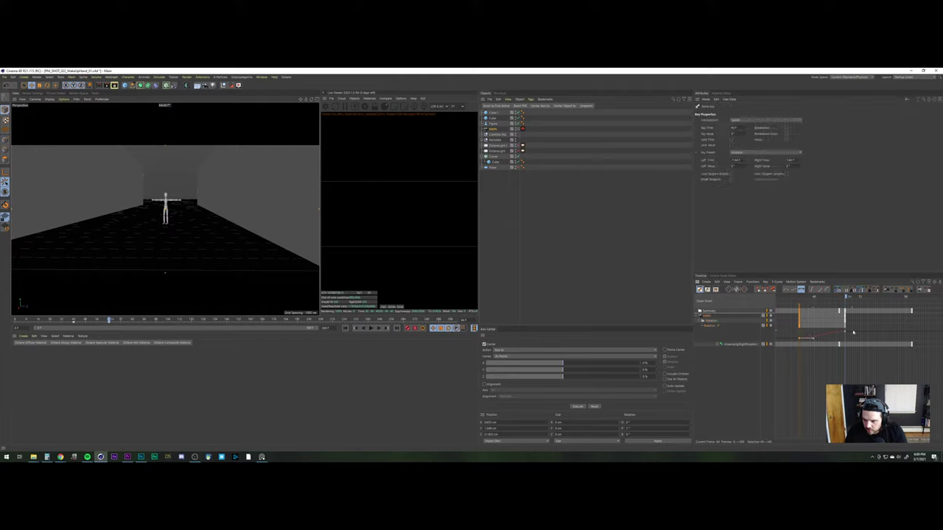
mouse_move(813, 340)
mouse_down()
mouse_move(837, 336)
mouse_move(813, 331)
mouse_up()
click(345, 328)
click(370, 329)
click(371, 328)
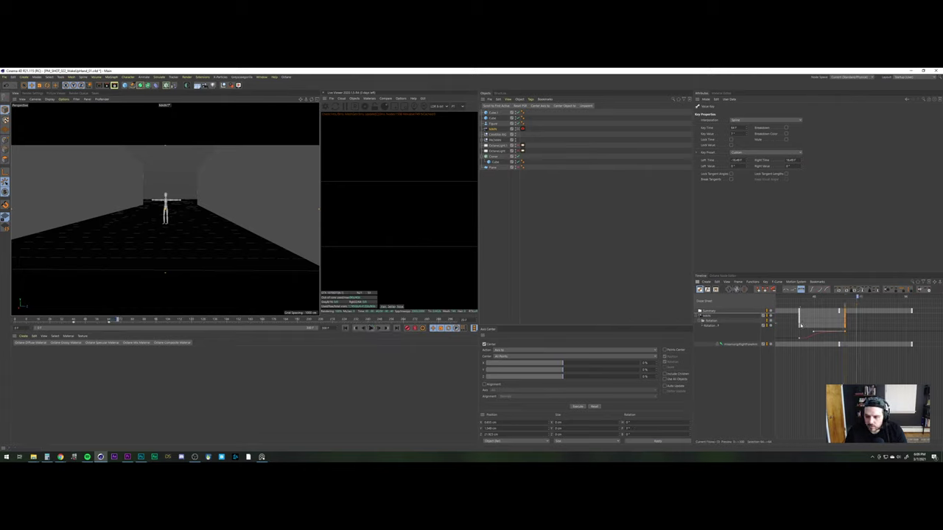
Shorten the tangents of the pitch key that ends the camera tilt and replay the animation
click(800, 339)
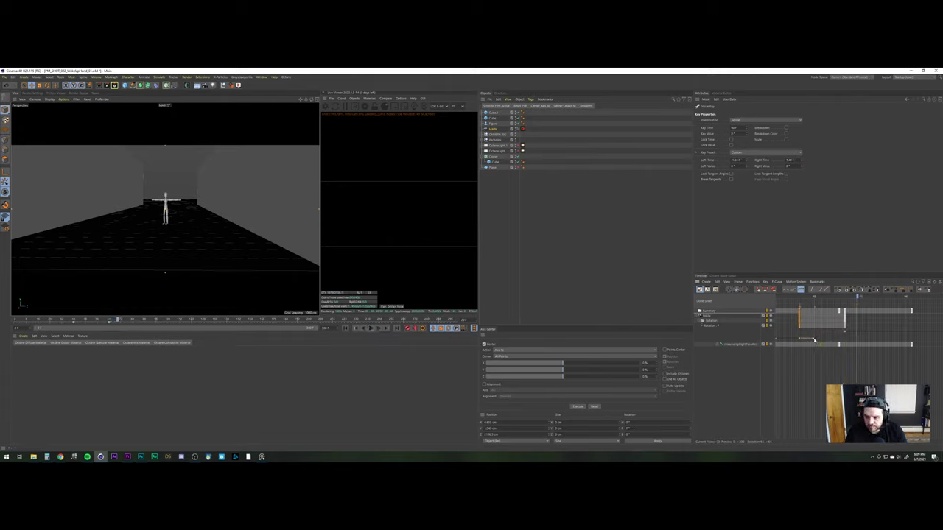
click(839, 331)
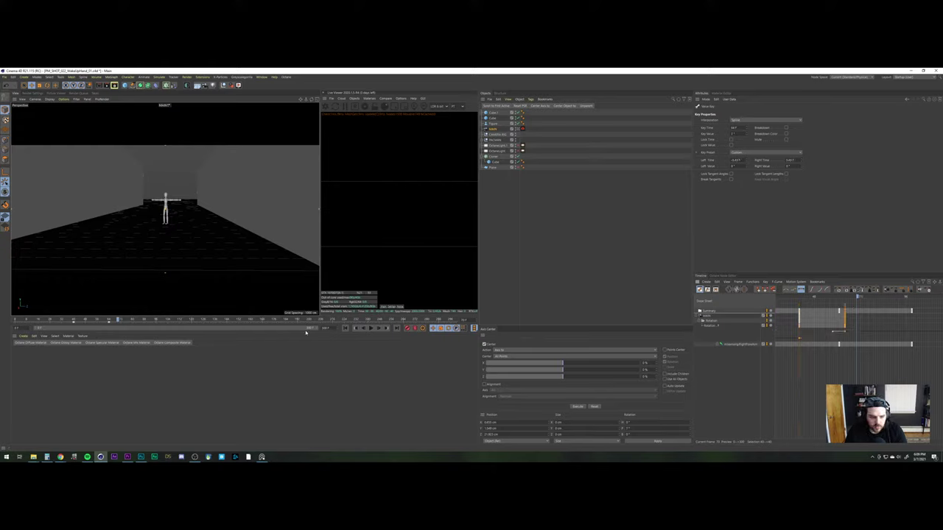
click(371, 328)
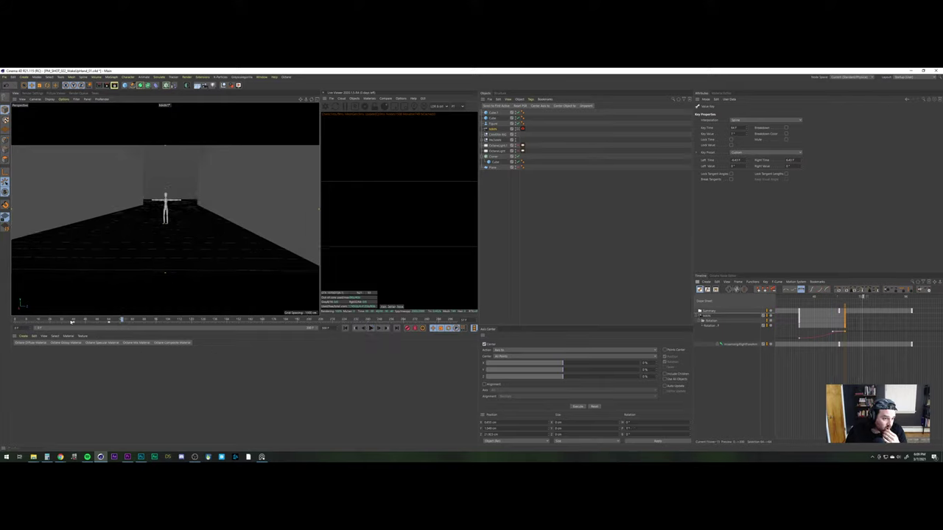
Scrub through the tilt and add another camera pitch keyframe a few frames after the tilt ends
drag(72, 322, 110, 319)
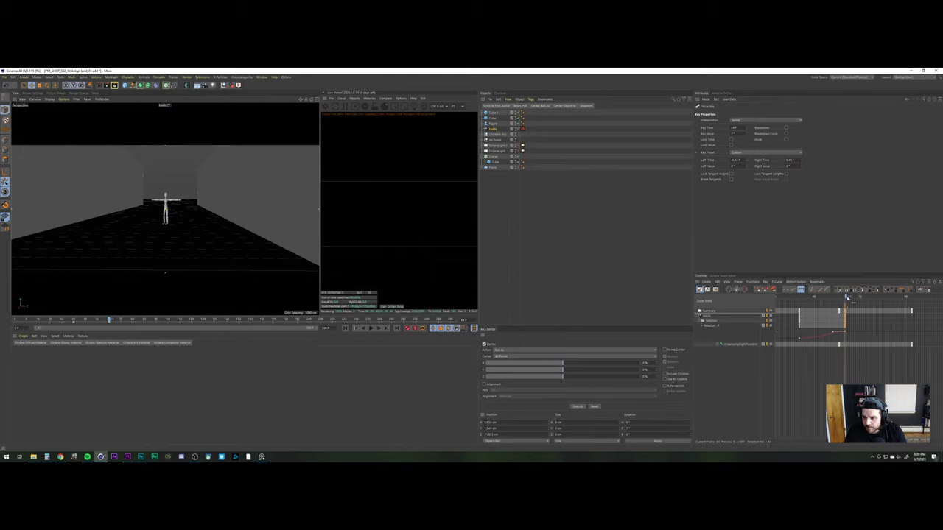
drag(847, 297, 861, 302)
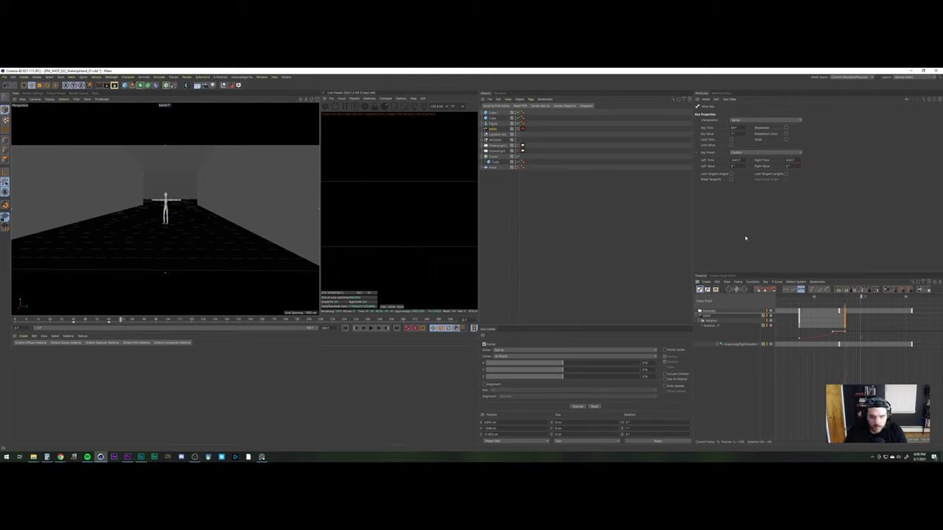
click(494, 129)
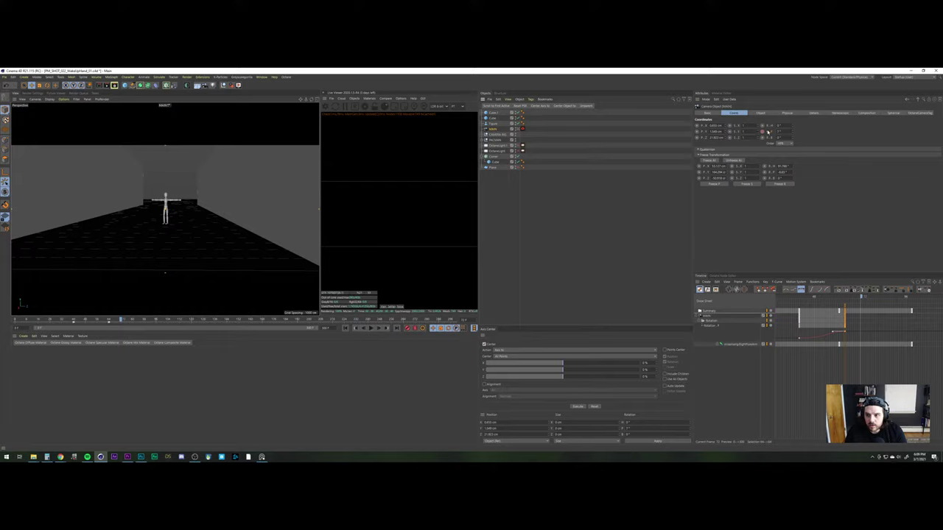
click(763, 132)
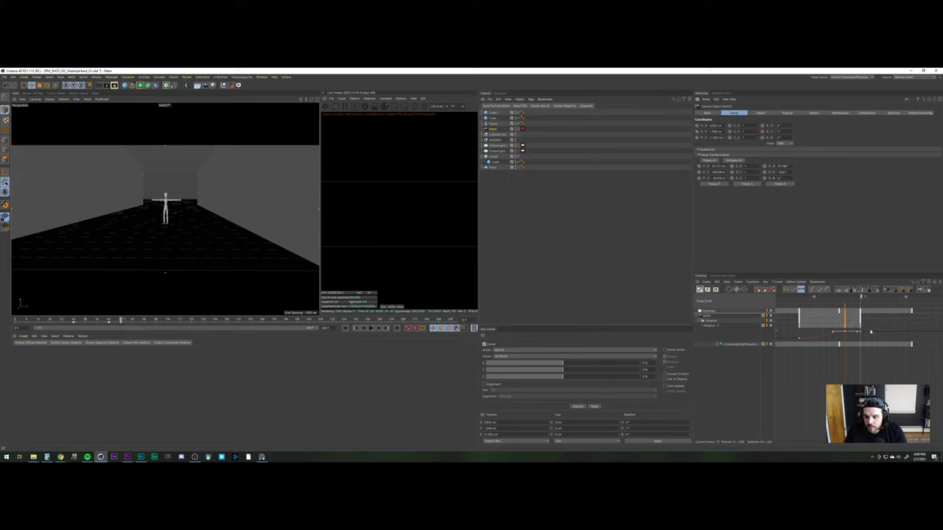
Show the camera's pitch track as an F-curve and frame its last two keys
drag(869, 327, 794, 347)
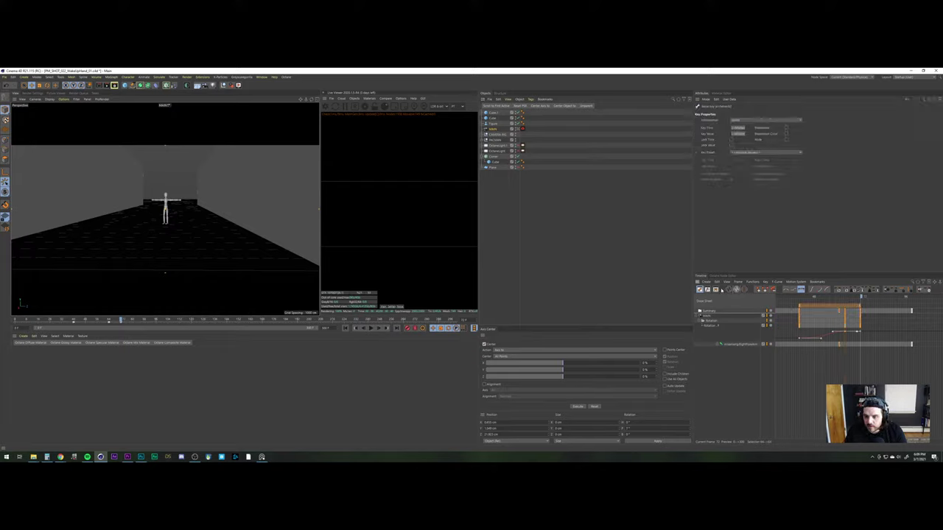
key(Tab)
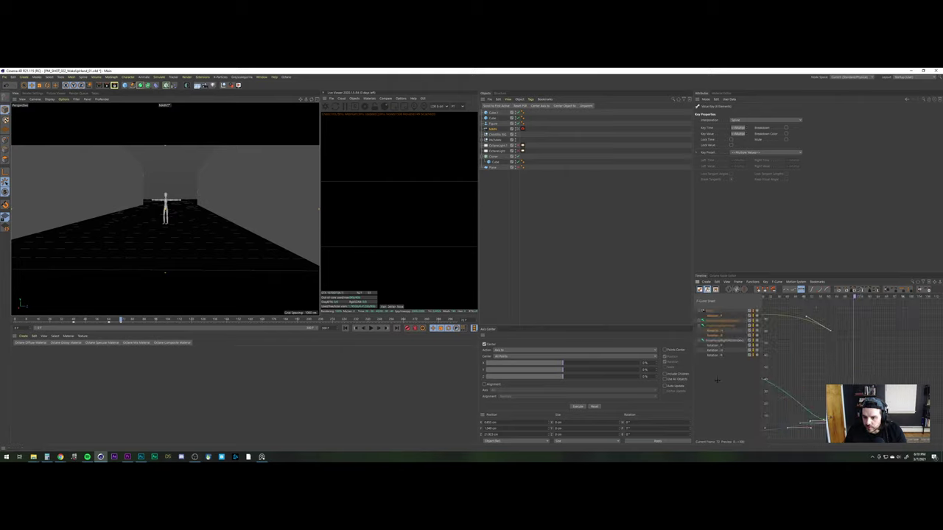
click(714, 315)
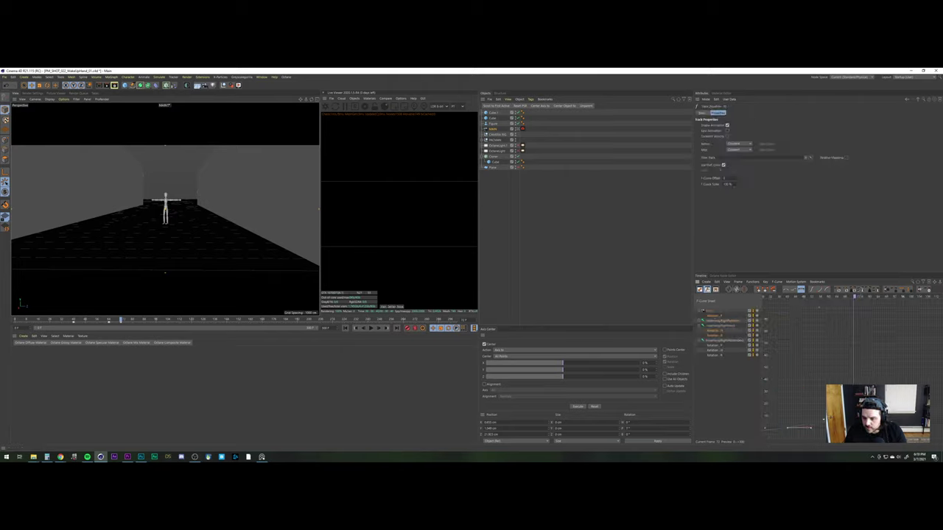
drag(839, 405, 776, 439)
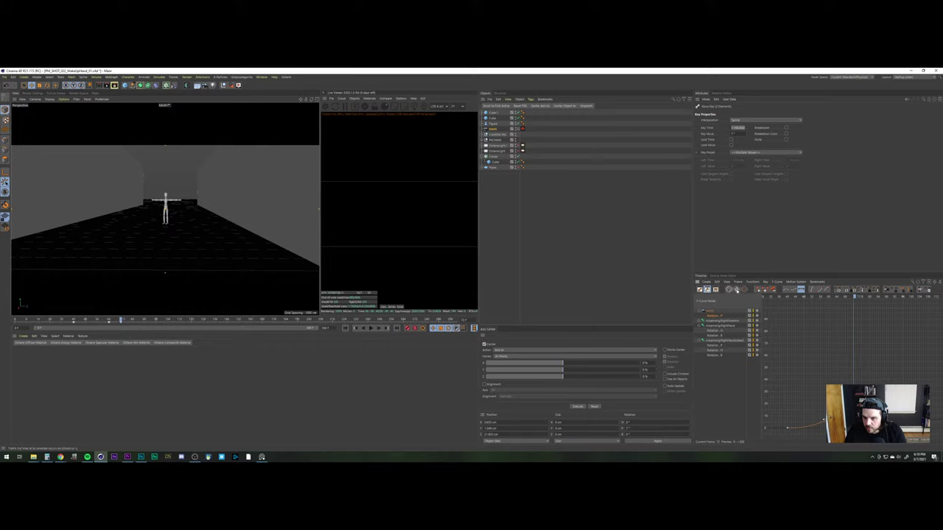
click(736, 290)
click(879, 360)
click(835, 375)
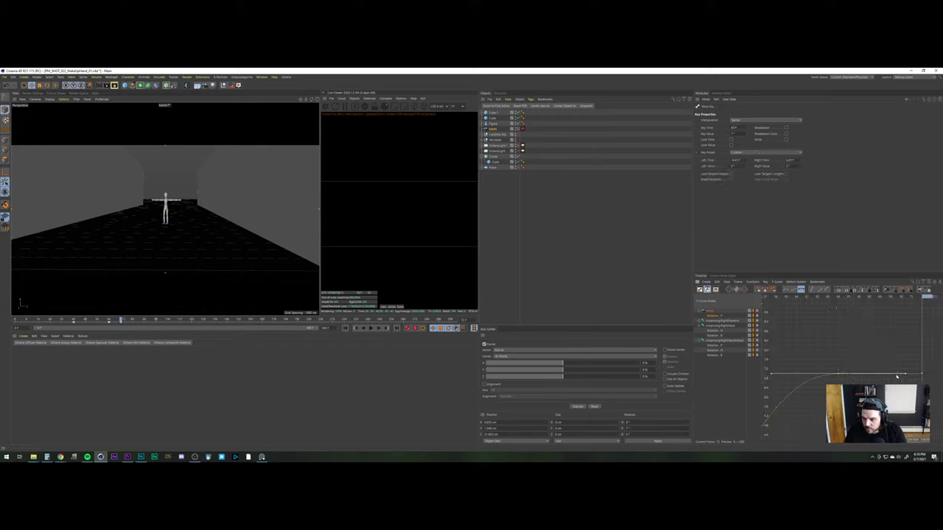
Shorten the tangent handles of the pitch key where the upward tilt ends
drag(909, 375, 873, 372)
click(878, 373)
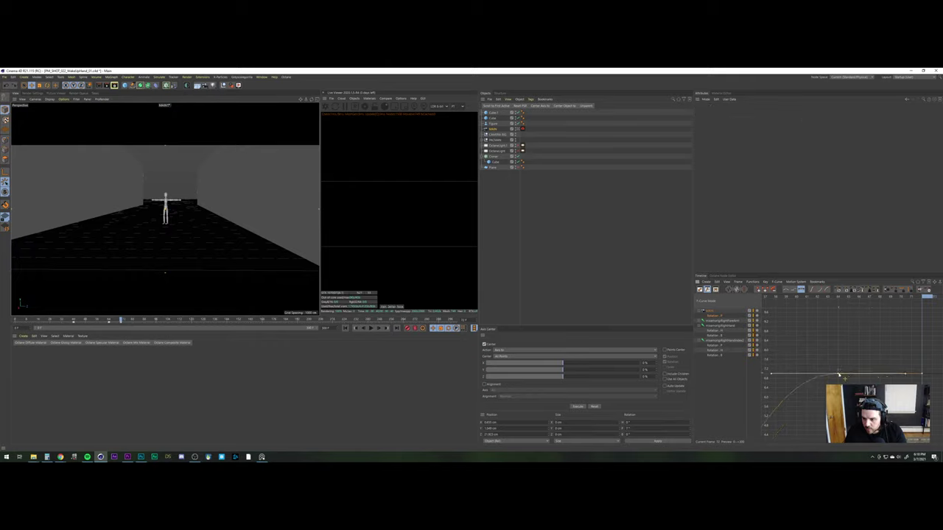
right_click(838, 375)
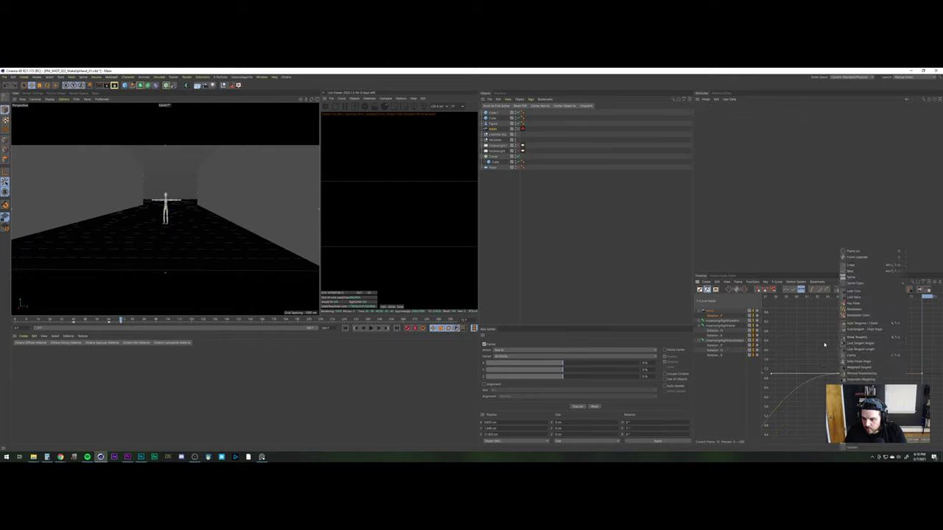
click(827, 344)
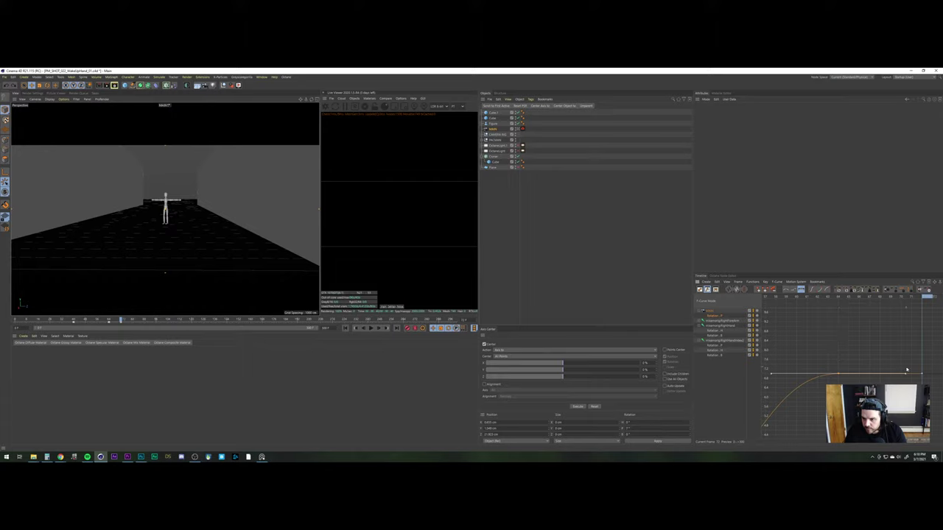
mouse_move(906, 374)
mouse_down()
mouse_move(873, 364)
mouse_move(889, 375)
mouse_up()
click(900, 375)
click(838, 374)
Angle that pitch key's tangents so the camera slightly overshoots before settling on the last key, and play back the result
alt+right_drag(838, 377, 816, 422)
drag(812, 380, 816, 382)
alt+right_drag(843, 378, 859, 341)
drag(860, 373, 852, 370)
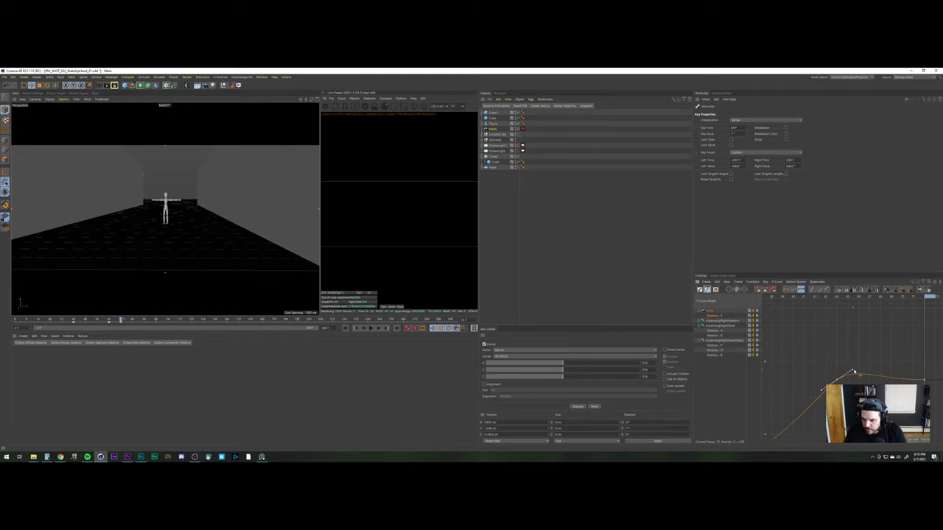
click(345, 328)
click(370, 328)
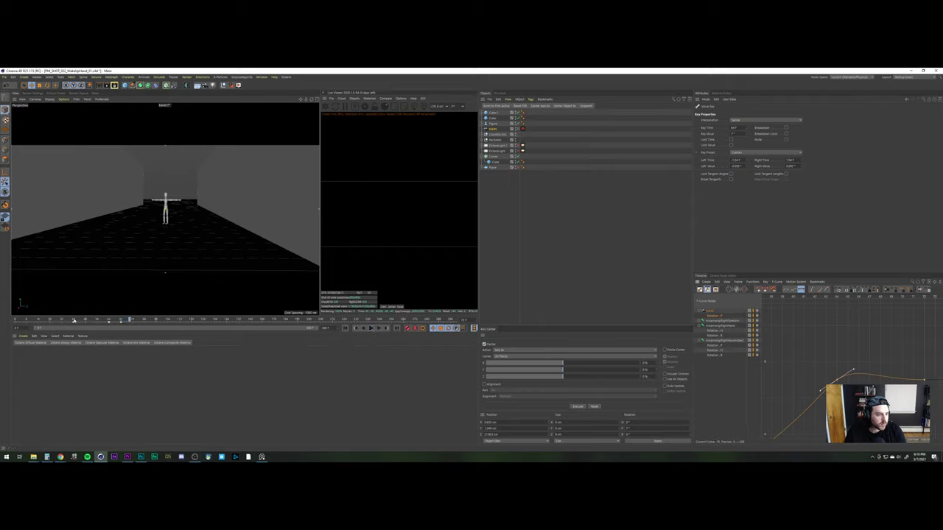
Lock the tangent angles and break the tangents of the middle pitch key, and lengthen its incoming handle
right_click(820, 391)
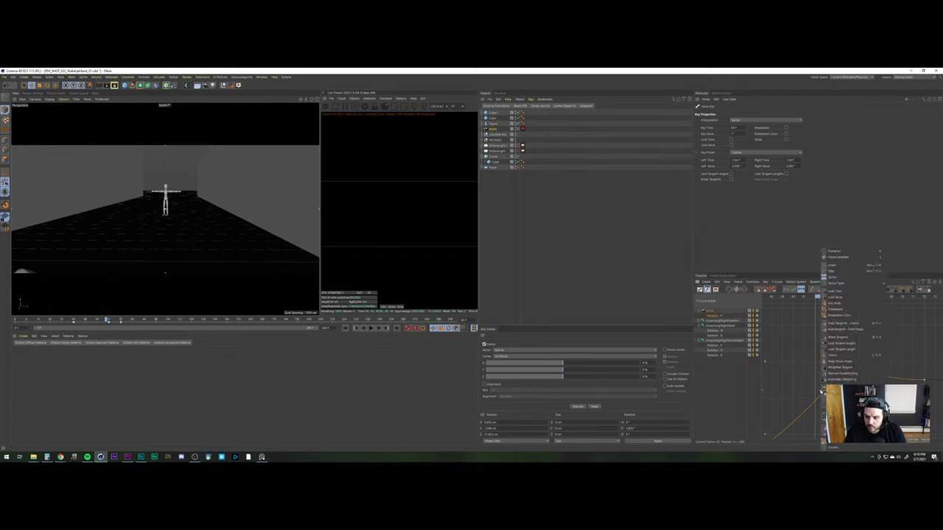
click(842, 343)
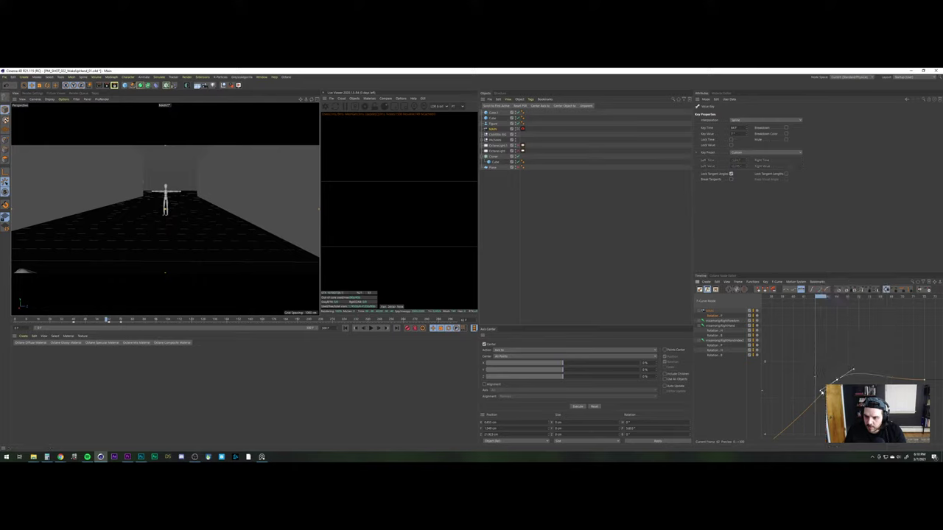
right_click(821, 392)
click(844, 338)
drag(820, 391, 788, 422)
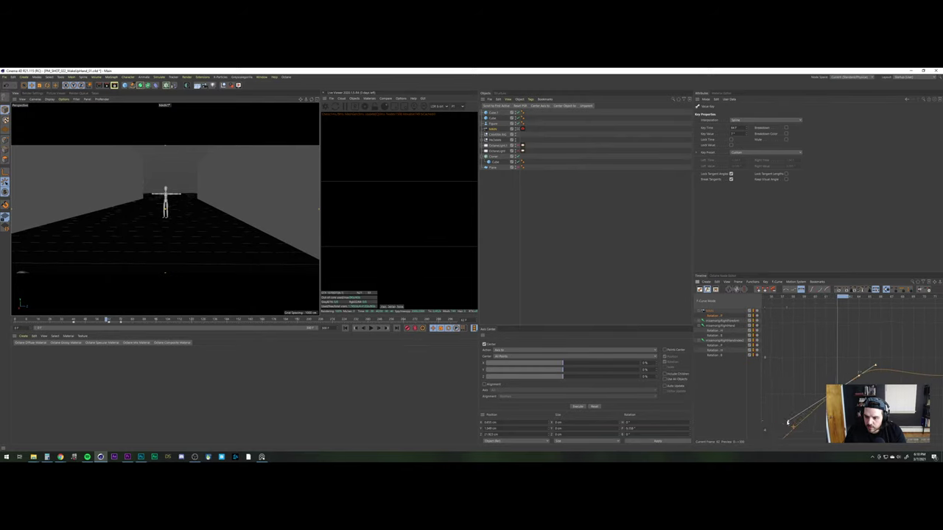
Select the pitch key where the camera tilt starts and scrub through the tilt to check its motion
alt+right_drag(818, 404, 809, 439)
alt+middle_drag(818, 403, 890, 355)
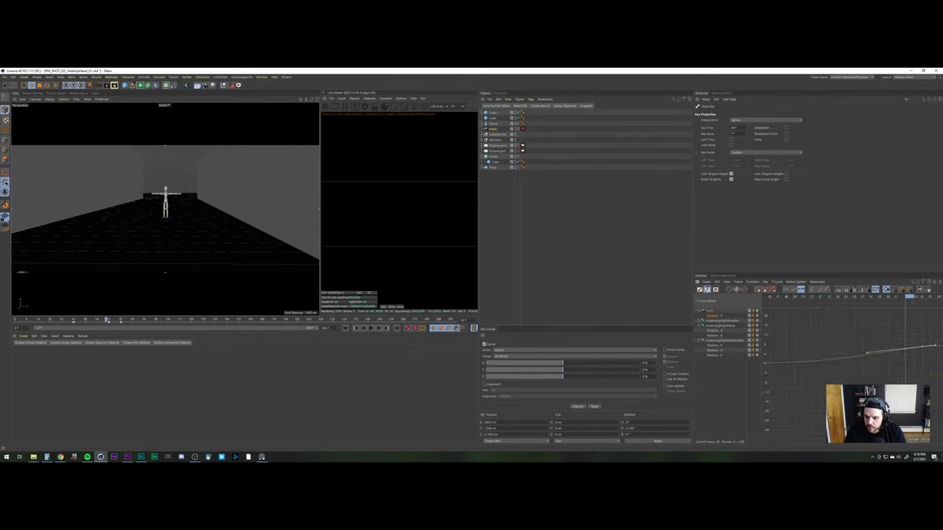
alt+right_drag(819, 392, 817, 307)
scroll(817, 306, down, 2)
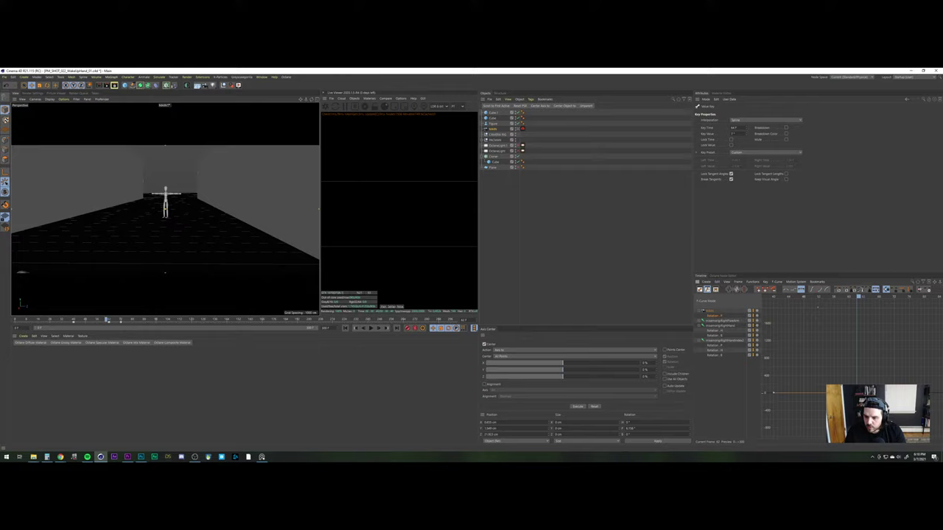
click(774, 391)
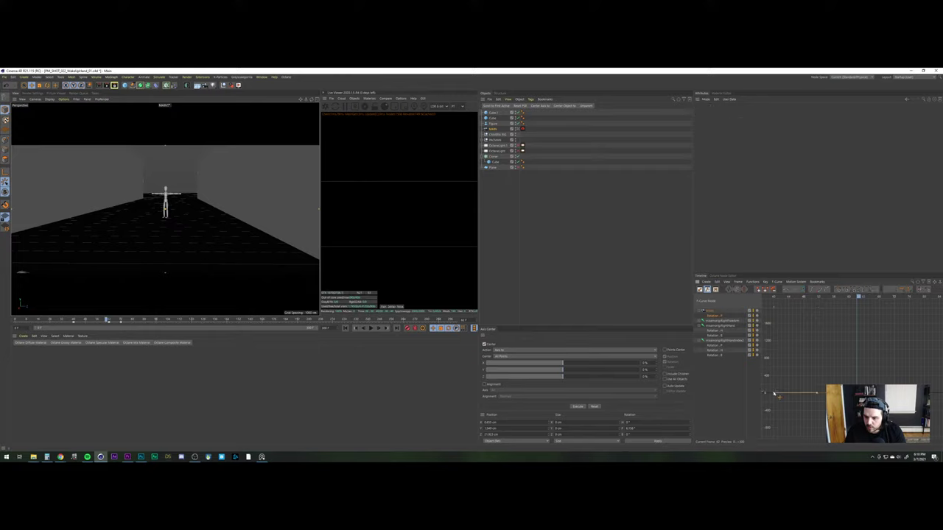
click(774, 393)
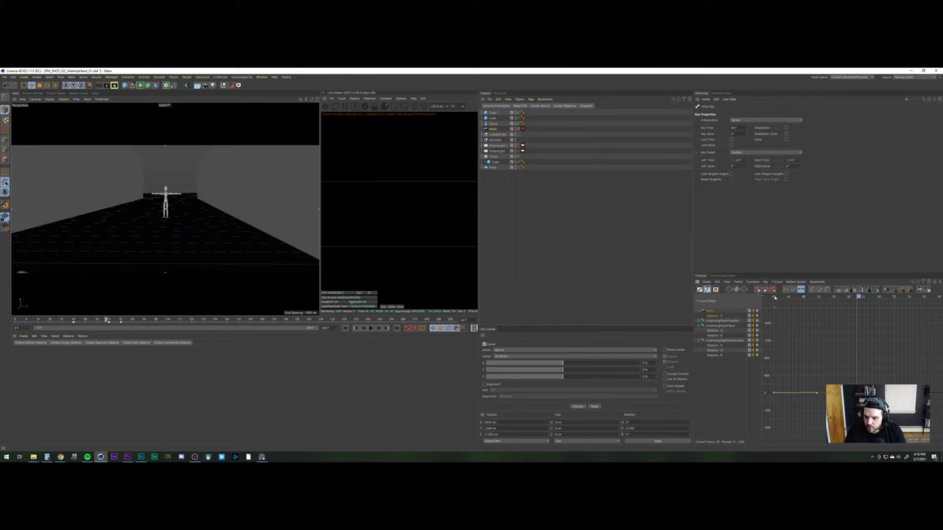
drag(775, 298, 889, 308)
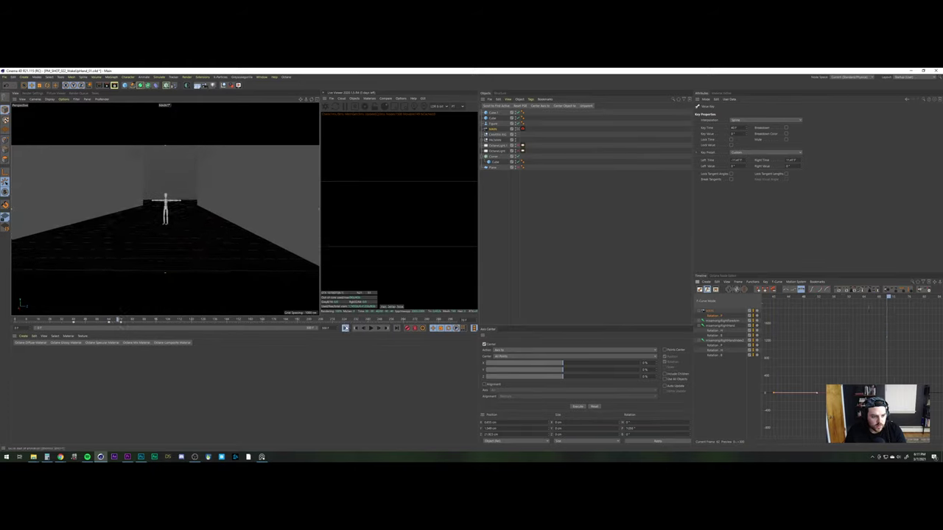
Play the shot from the start and scrub through the hand drop and camera tilt to review their timing
click(370, 328)
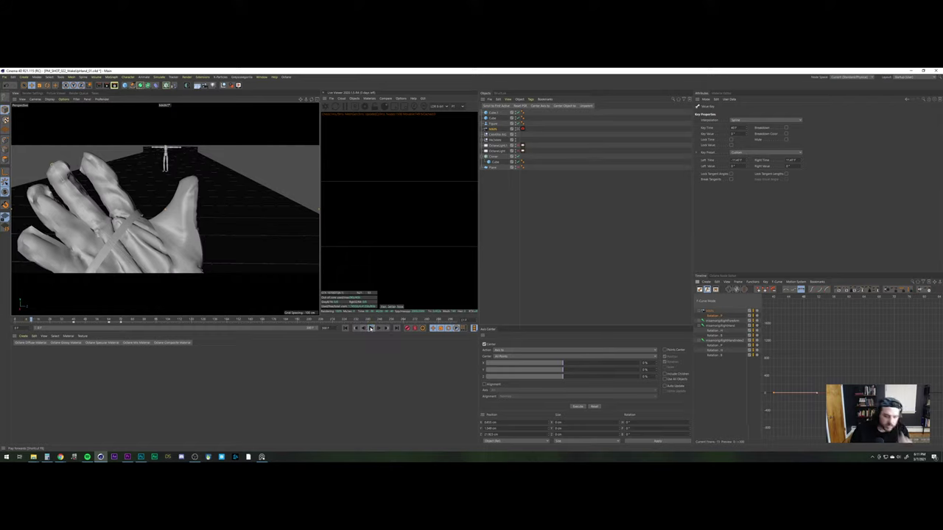
click(370, 329)
click(344, 329)
click(888, 376)
key(ctrl+a)
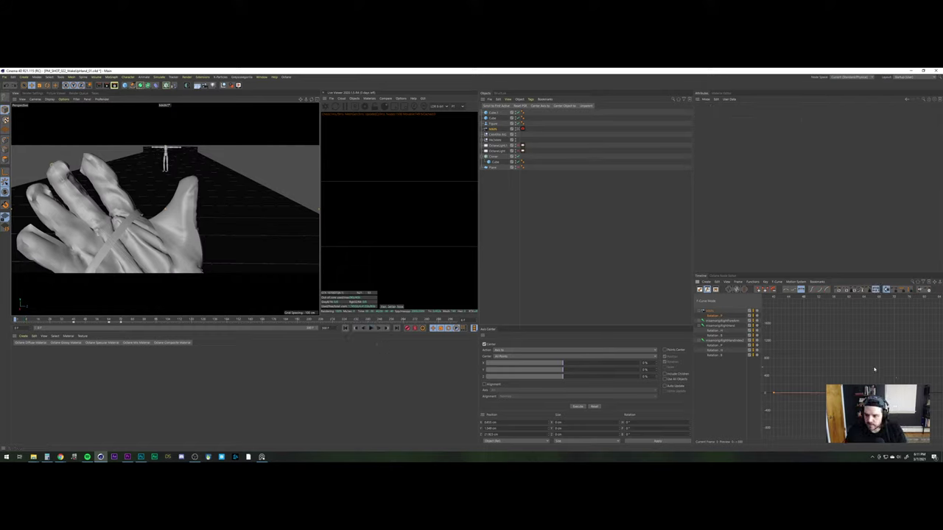
key(alt+a)
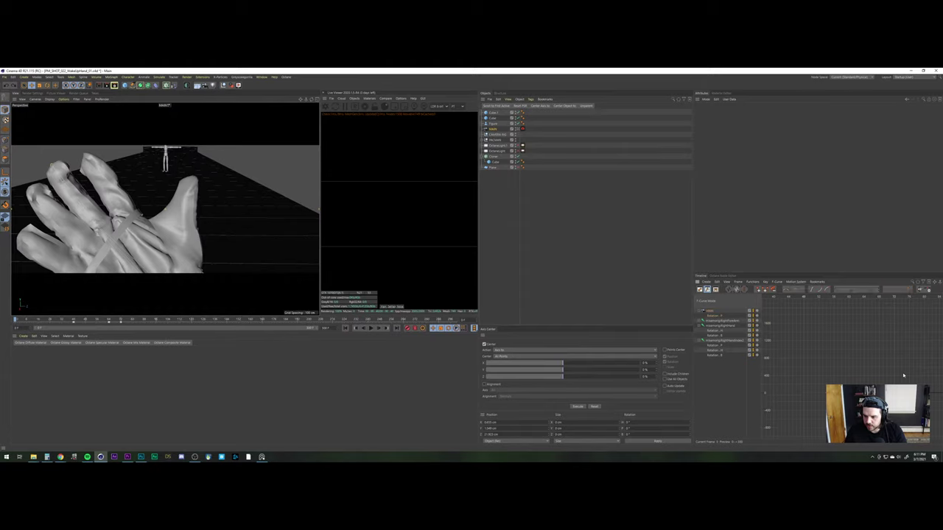
click(714, 316)
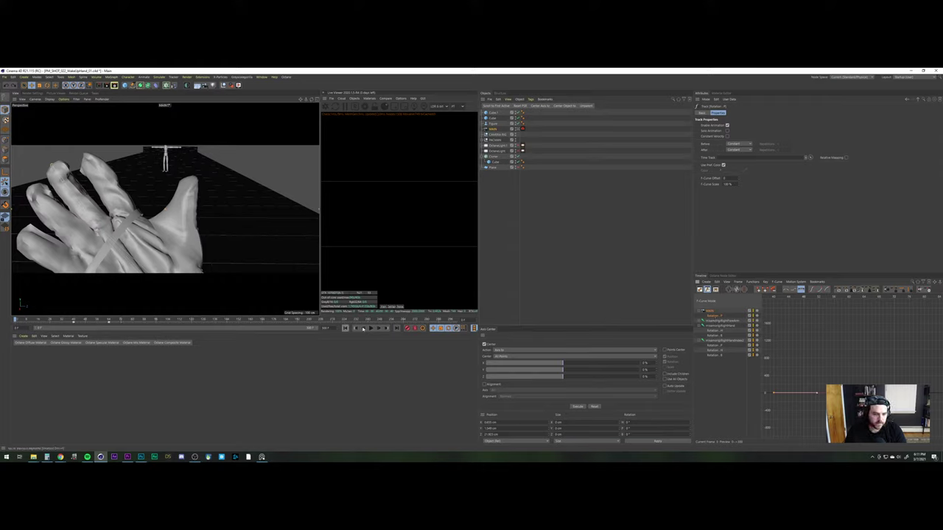
click(371, 329)
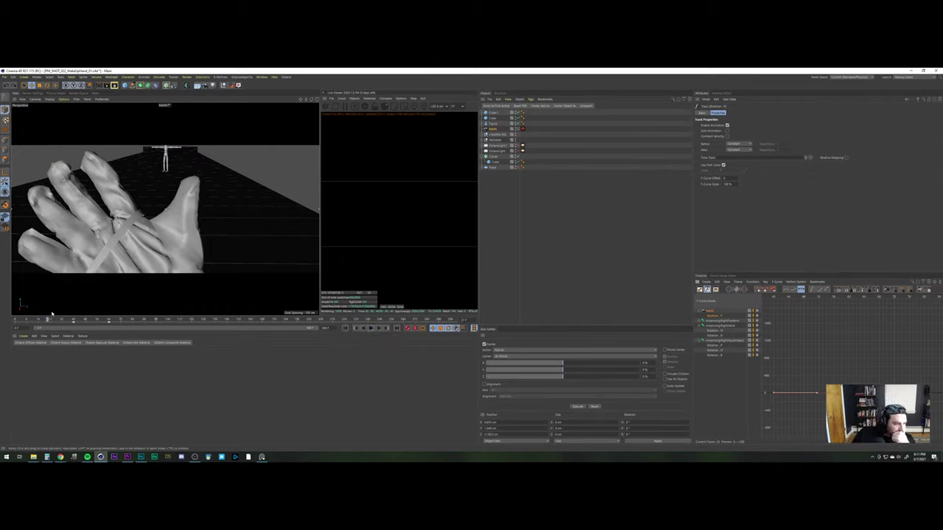
drag(49, 320, 97, 314)
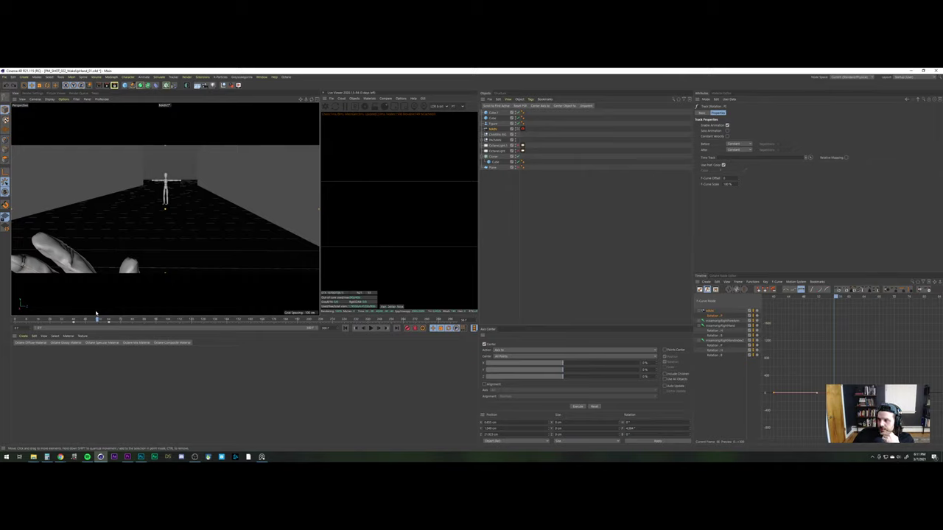
Scrub from the first frame through the hand drop and camera tilt, and return to the start
click(14, 319)
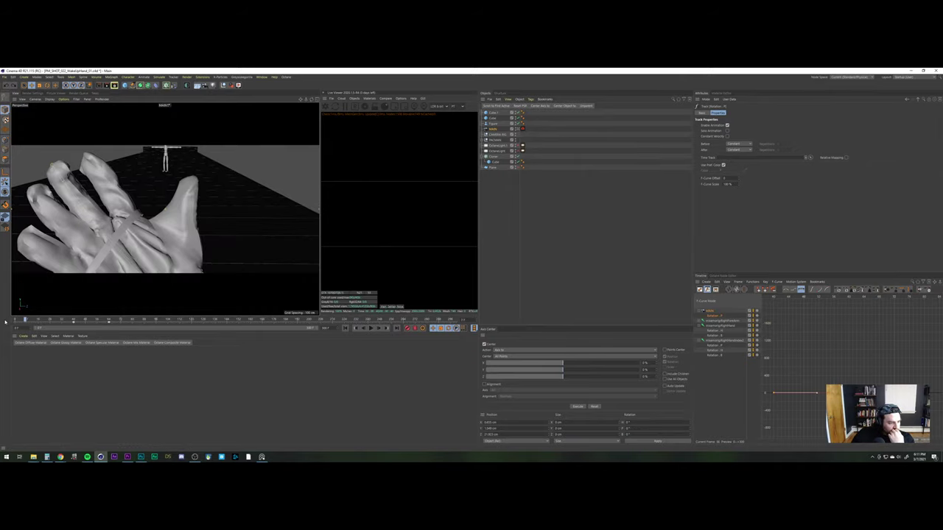
drag(30, 319, 92, 306)
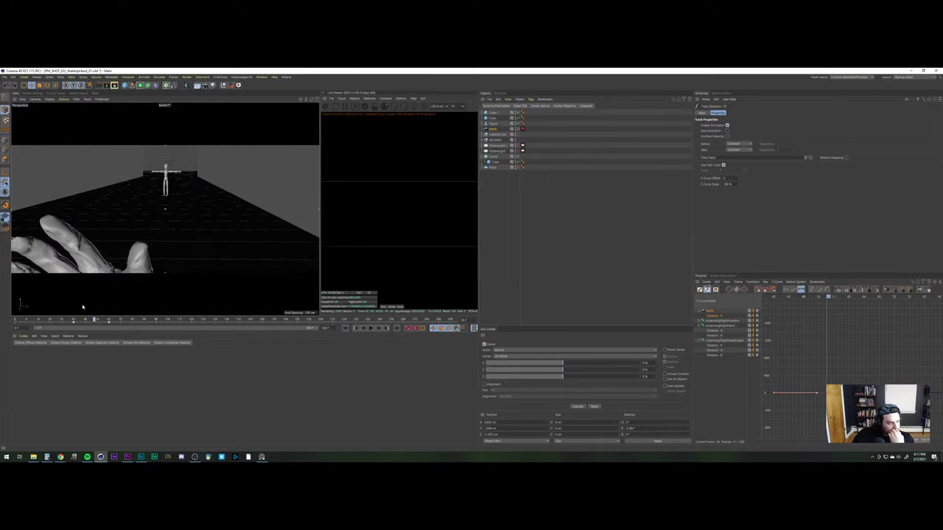
click(14, 319)
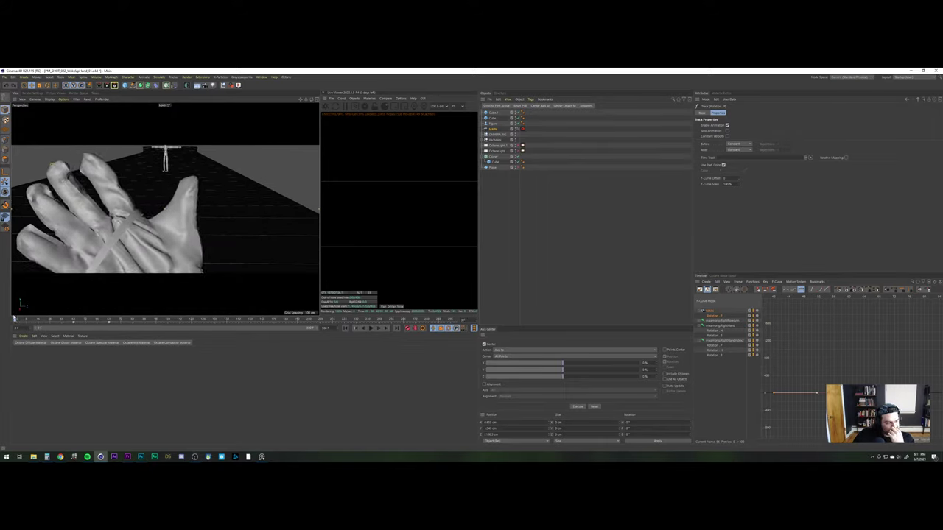
Add a Vibrate tag to the camera and enable its position vibration
click(495, 213)
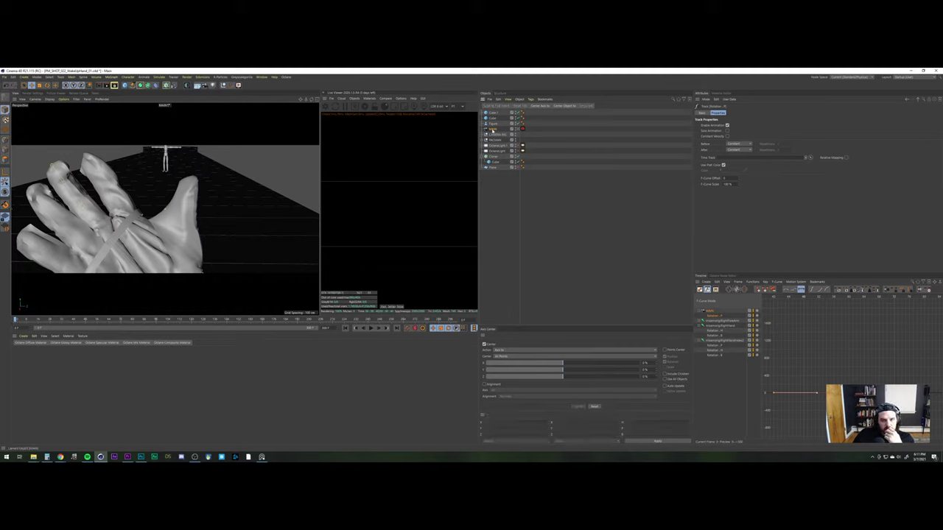
right_click(492, 130)
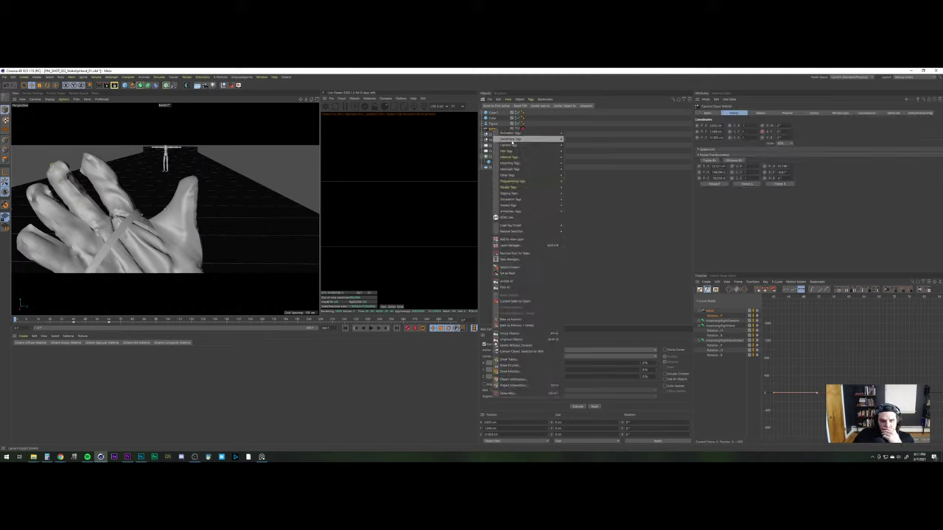
mouse_move(516, 134)
click(573, 156)
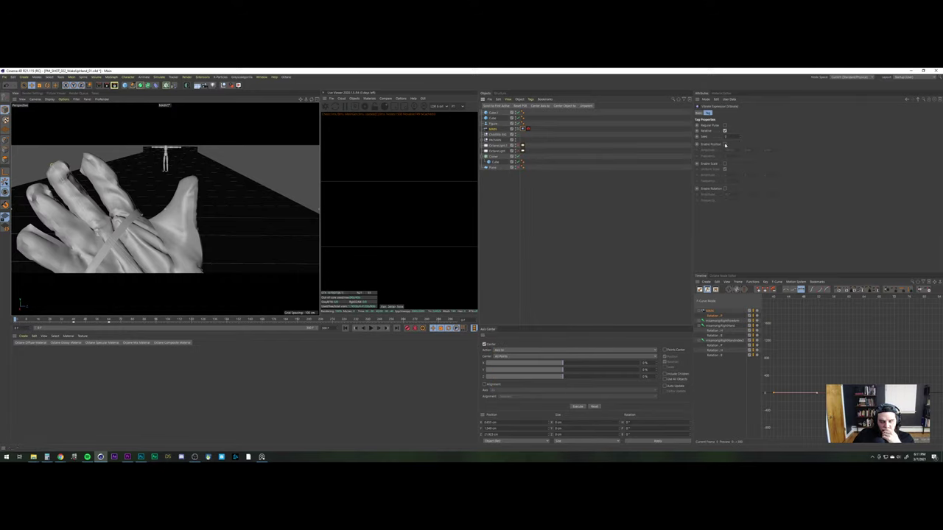
click(725, 145)
Play the shot to check the camera vibration, return to the first frame and undo enabling the position vibration
click(374, 329)
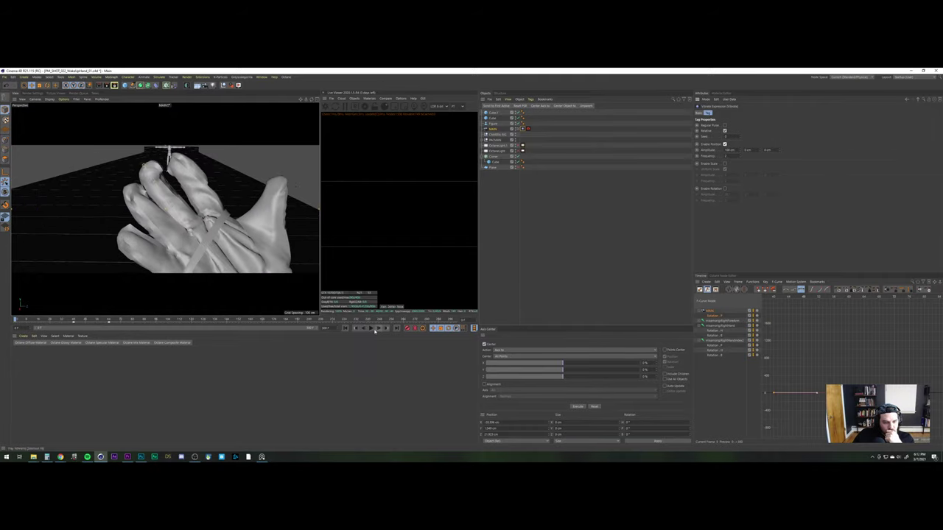
click(372, 330)
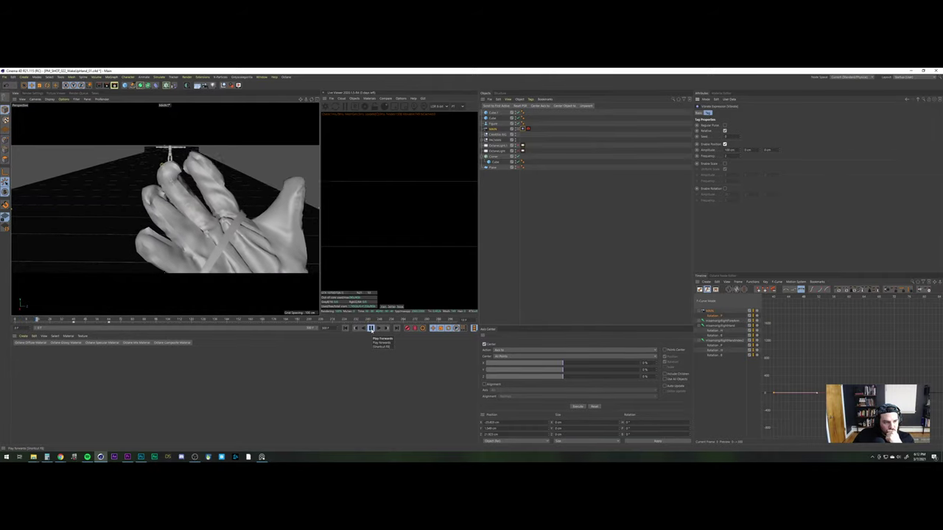
click(371, 330)
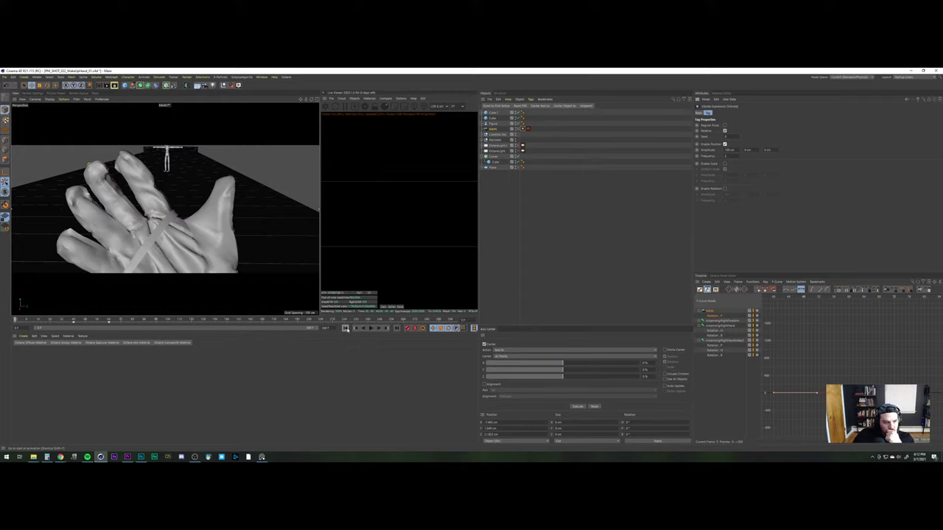
click(346, 329)
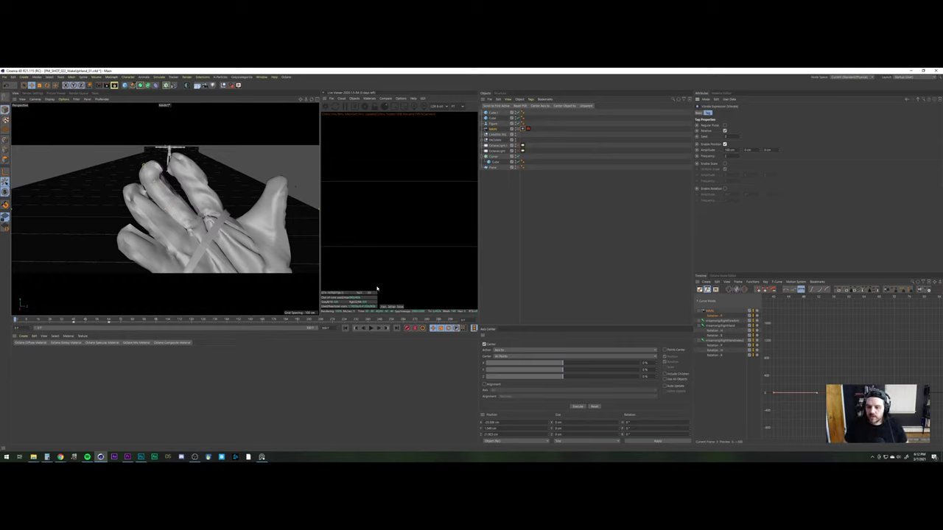
key(ctrl+z)
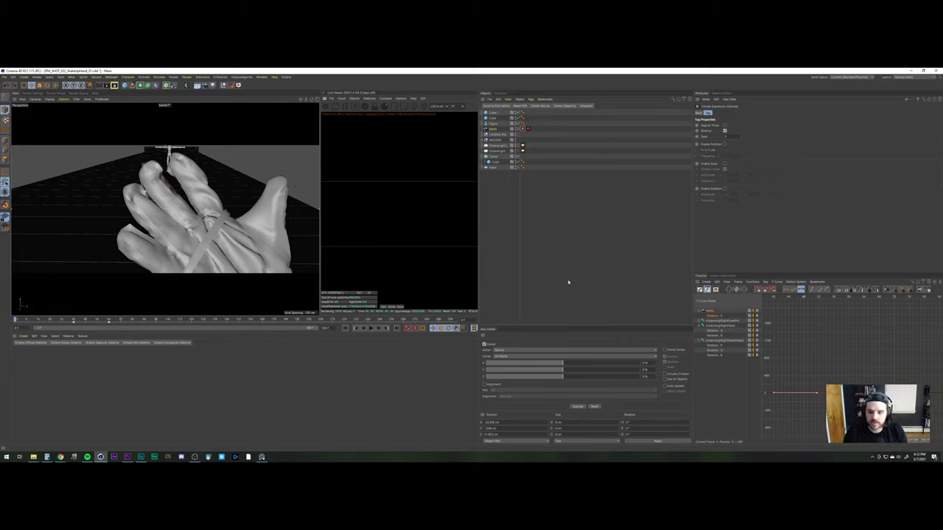
Reframe the camera so the figure is centred behind the hand, and keyframe its X, Y and Z position at the first frame
alt+middle_drag(196, 215, 119, 218)
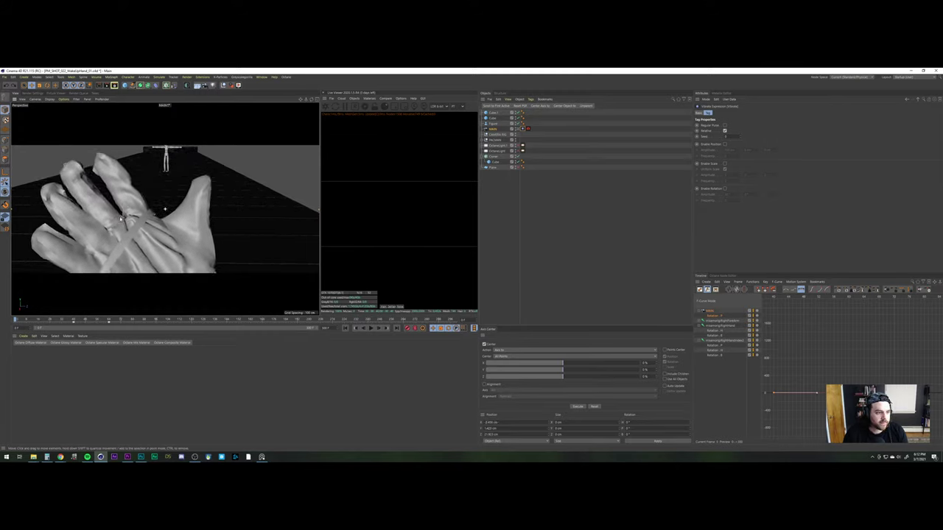
click(536, 186)
click(497, 128)
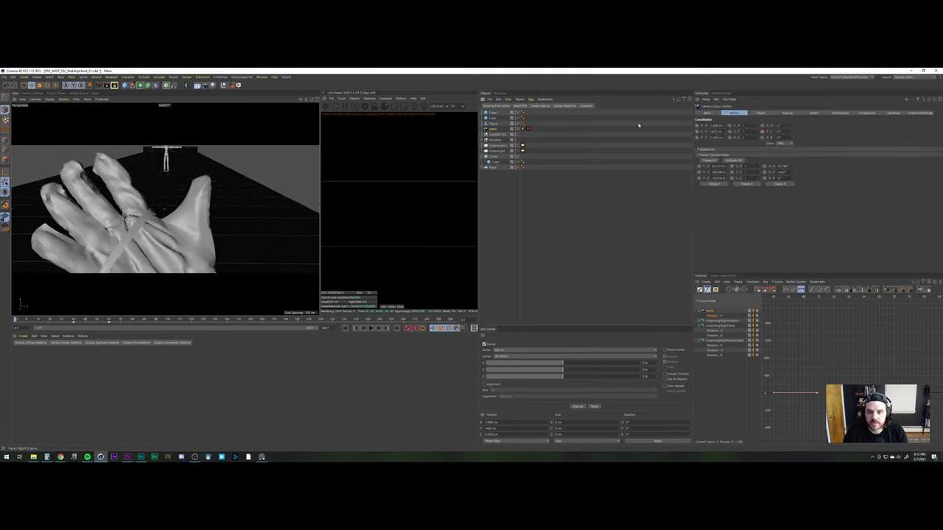
ctrl+click(696, 126)
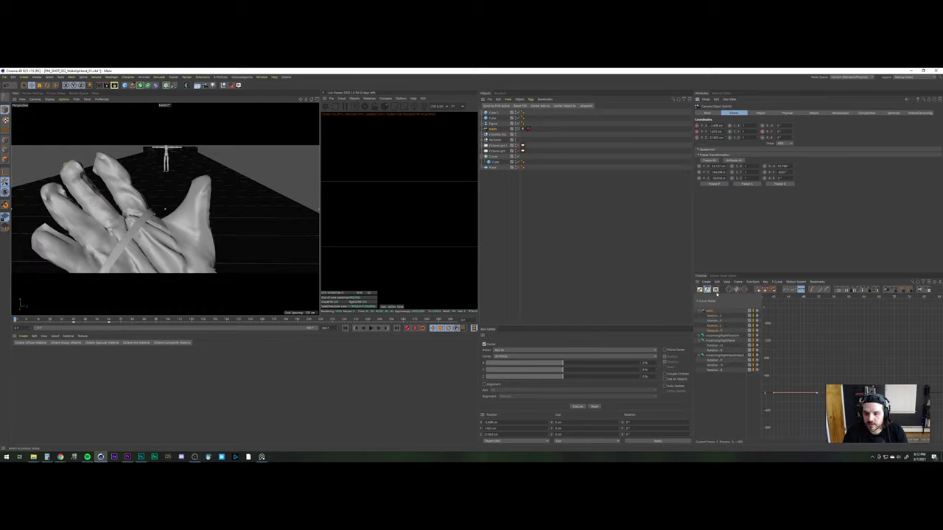
Show the keys in the dope sheet and keyframe the camera's position at the hand's last key
click(700, 290)
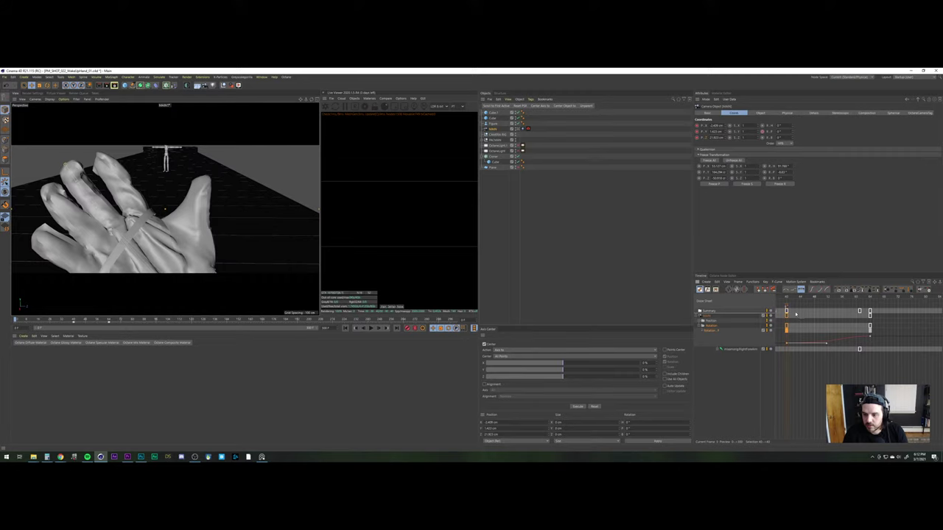
scroll(805, 311, down, 8)
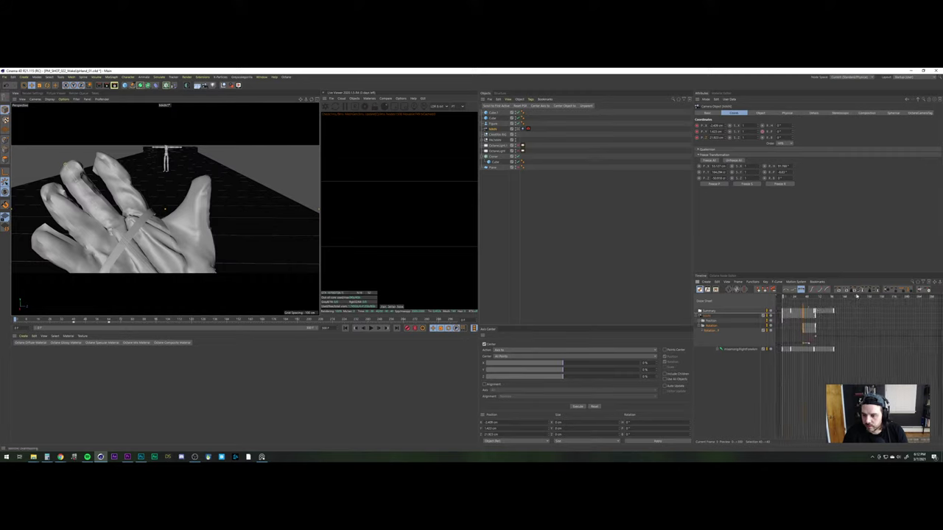
drag(815, 297, 833, 297)
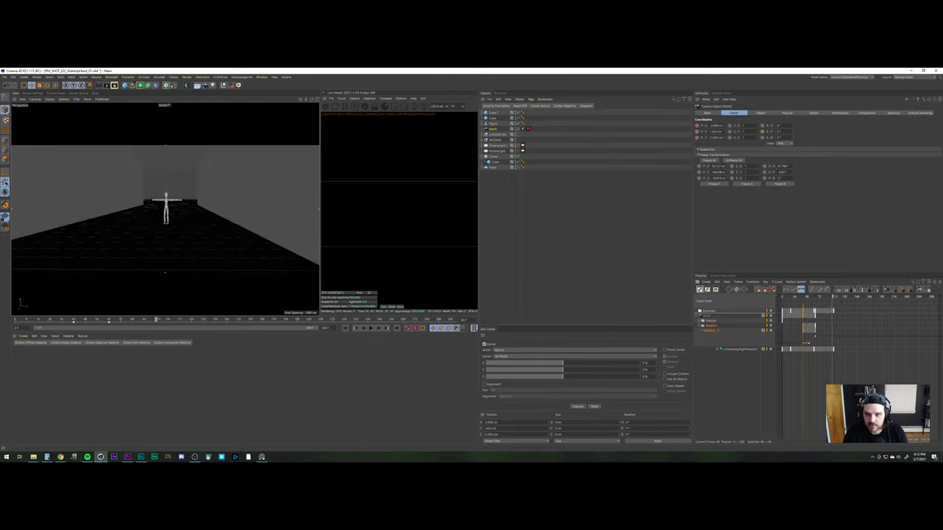
click(696, 126)
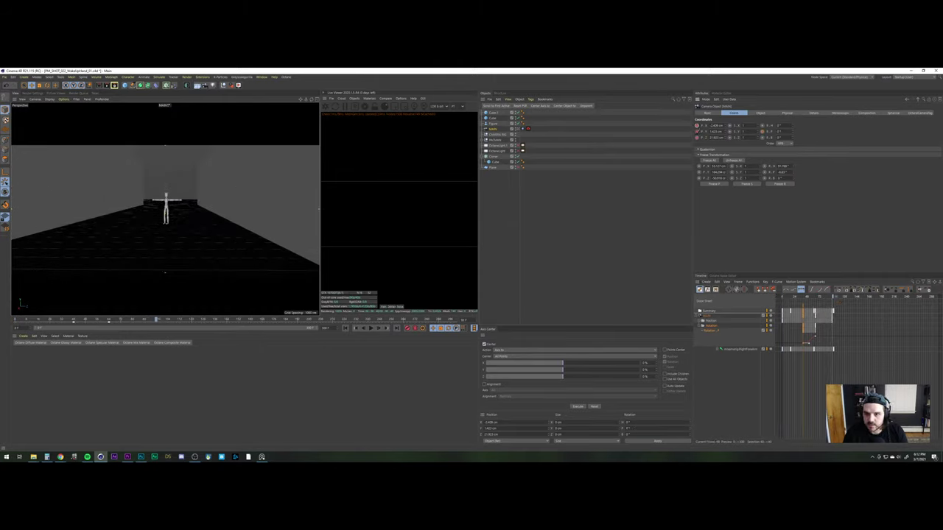
click(762, 137)
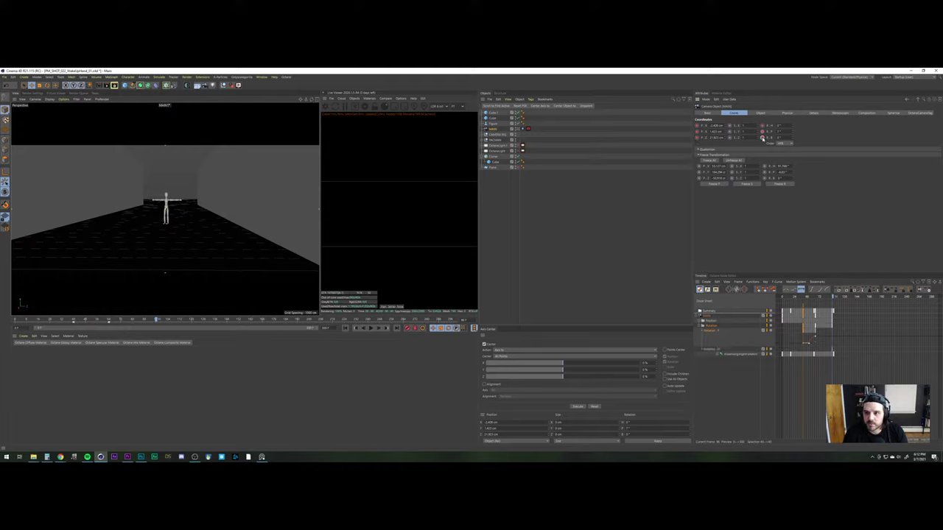
click(763, 138)
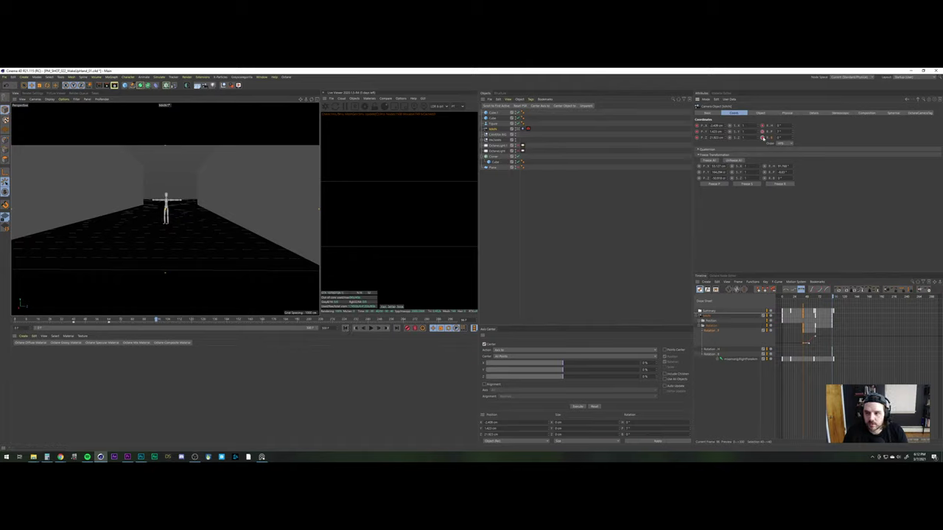
click(763, 138)
click(763, 126)
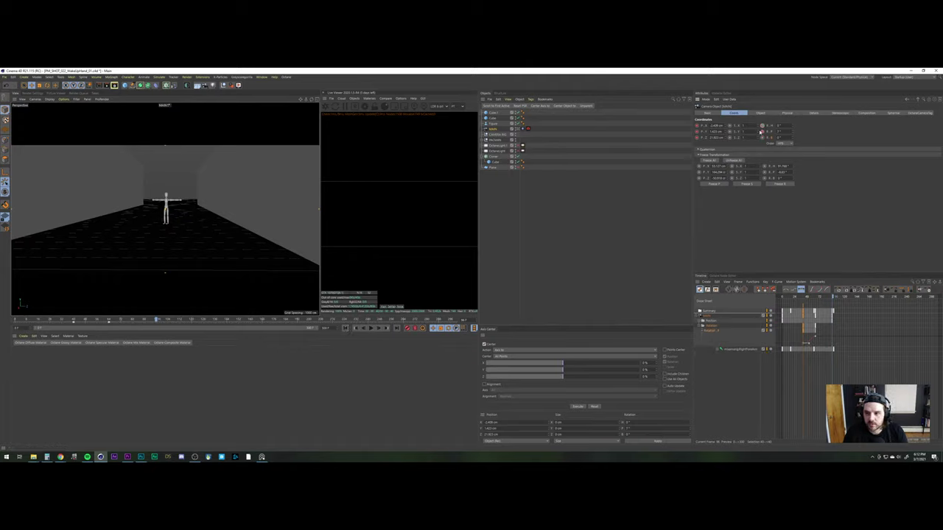
Play the shot from the start and set the animation's end frame to 96
click(345, 329)
click(371, 328)
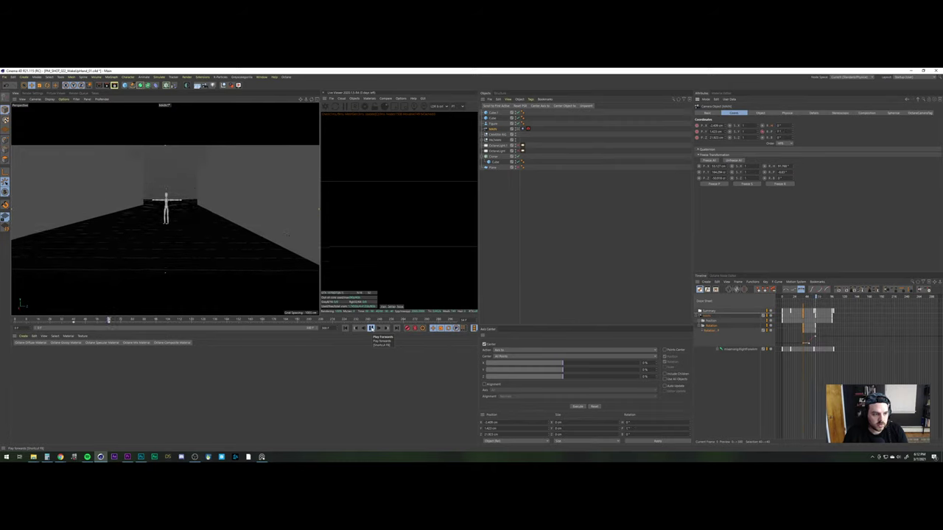
click(370, 329)
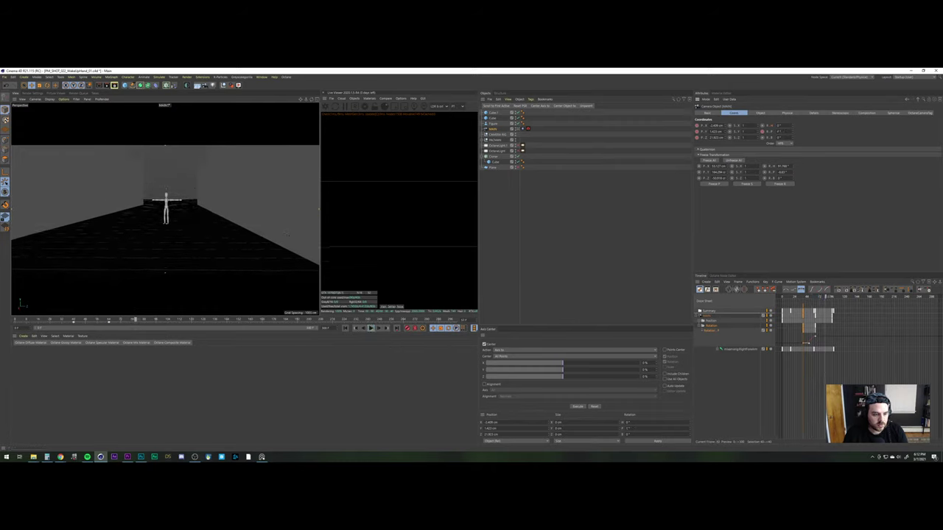
text(96)
key(Return)
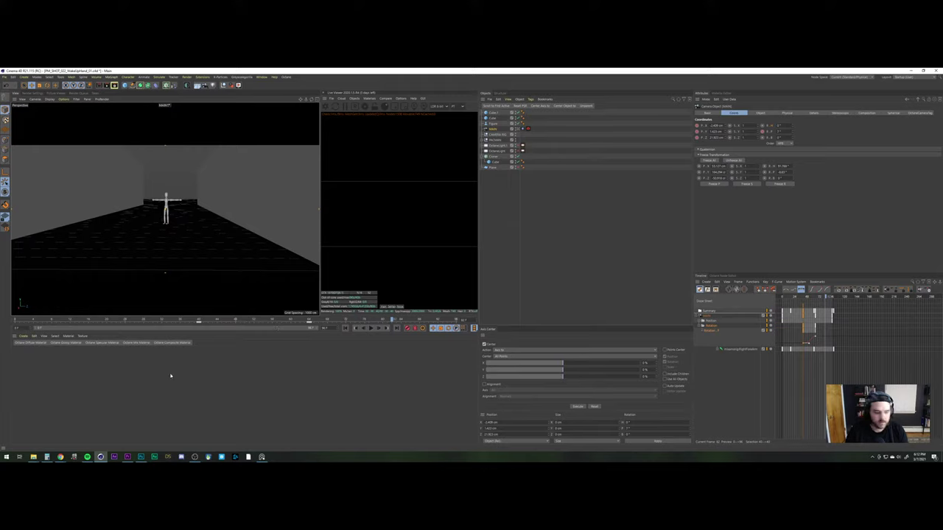
Enable position vibration on the camera's existing Vibrate tag and play the shot, returning to the first frame
click(523, 129)
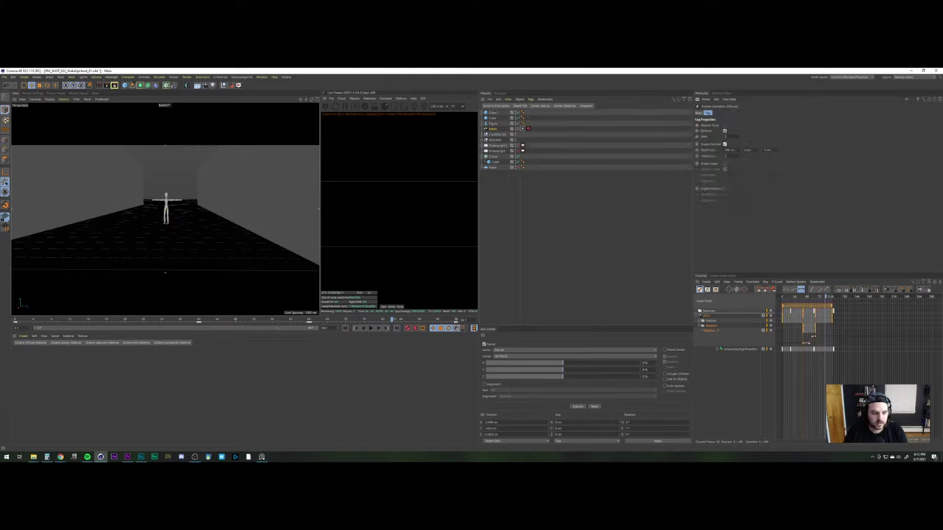
click(371, 329)
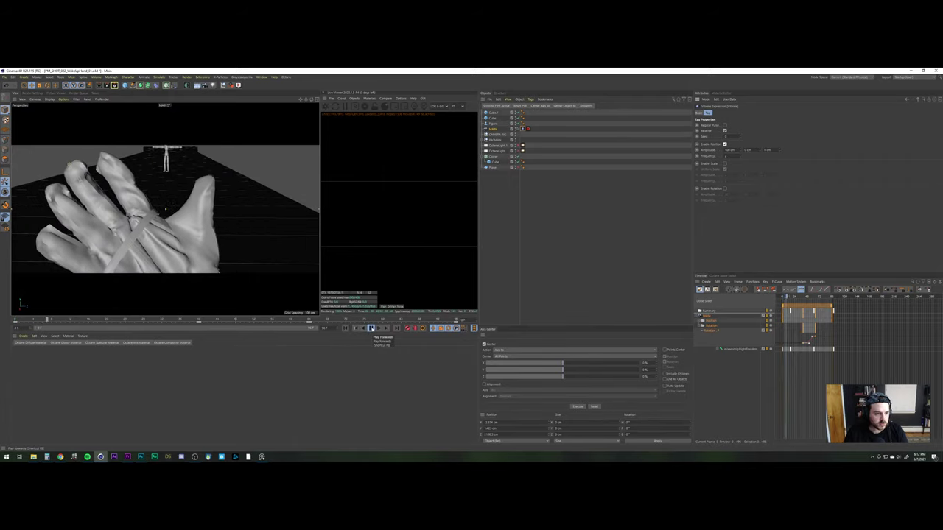
click(371, 328)
click(346, 329)
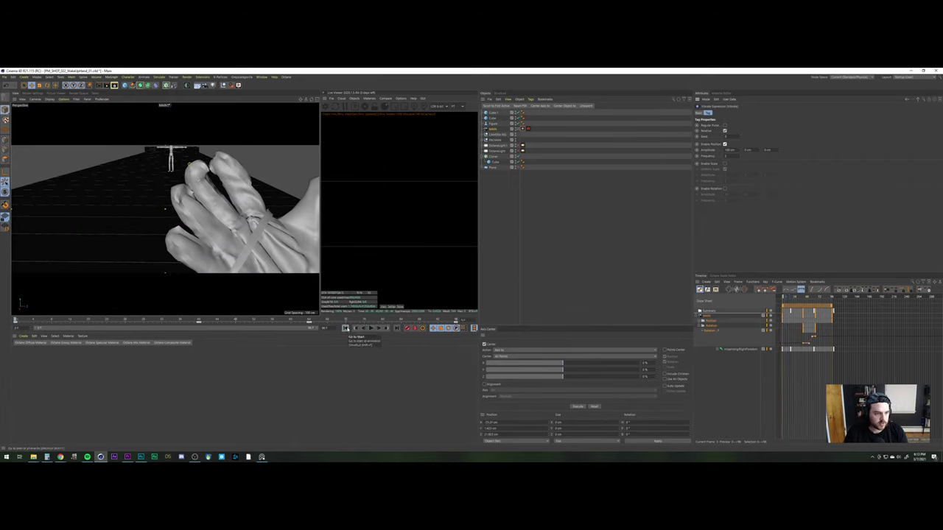
click(345, 328)
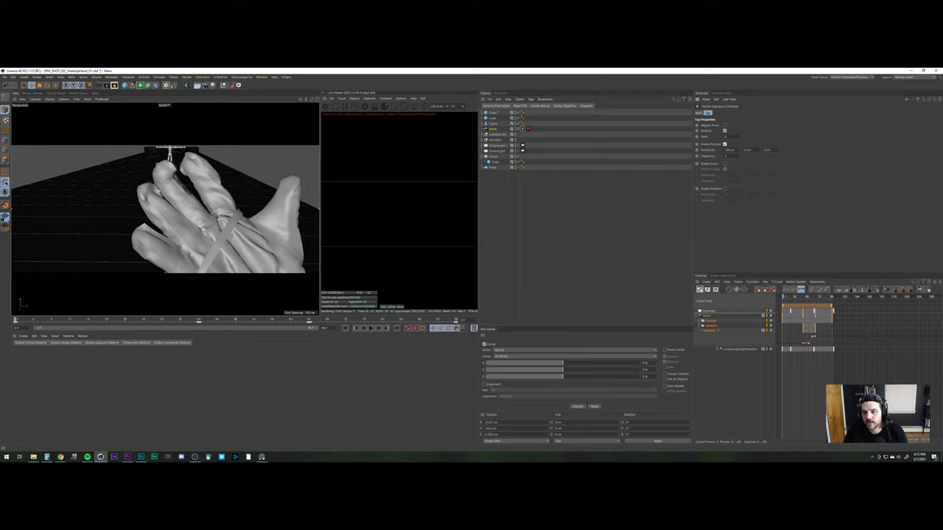
Expand the camera's position group and its X, Y and Z curves in the dope sheet
click(700, 322)
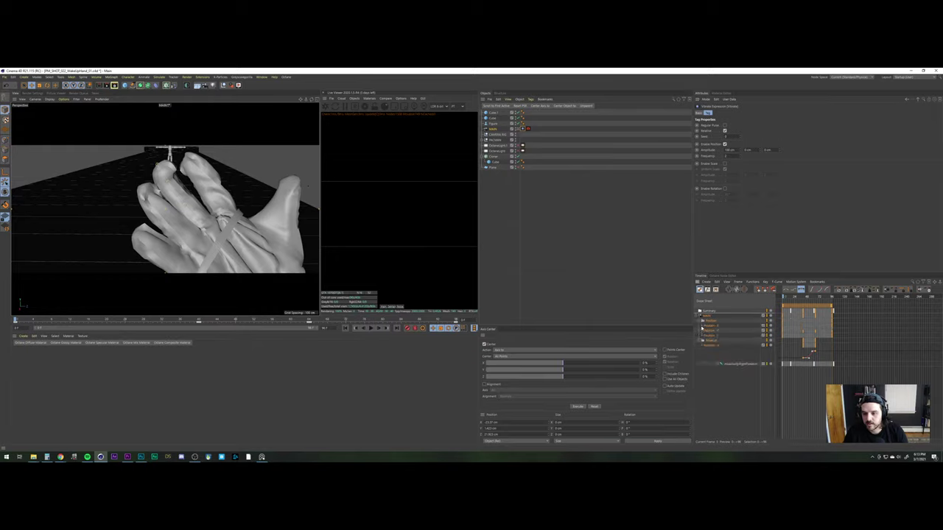
click(702, 340)
click(702, 350)
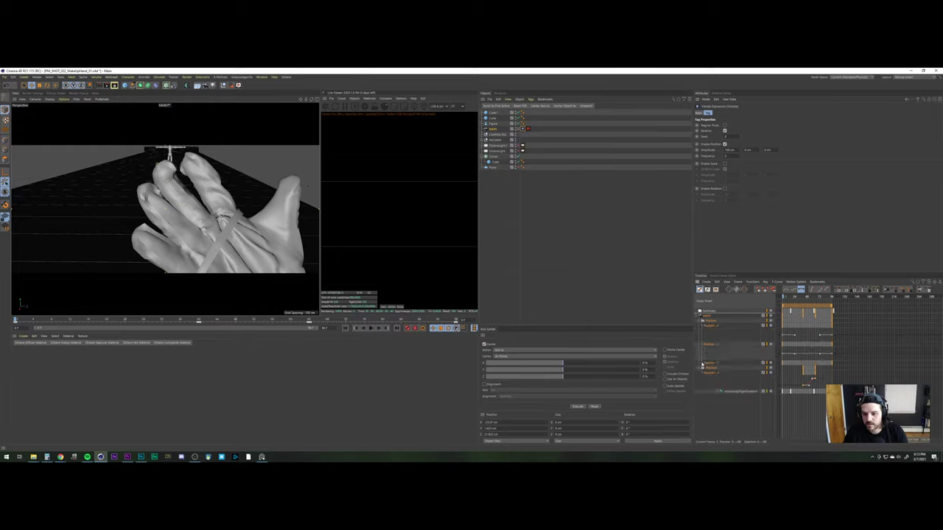
click(702, 366)
Delete the camera's Vibrate tag, add a new one with position vibration enabled, and play the shot
click(652, 160)
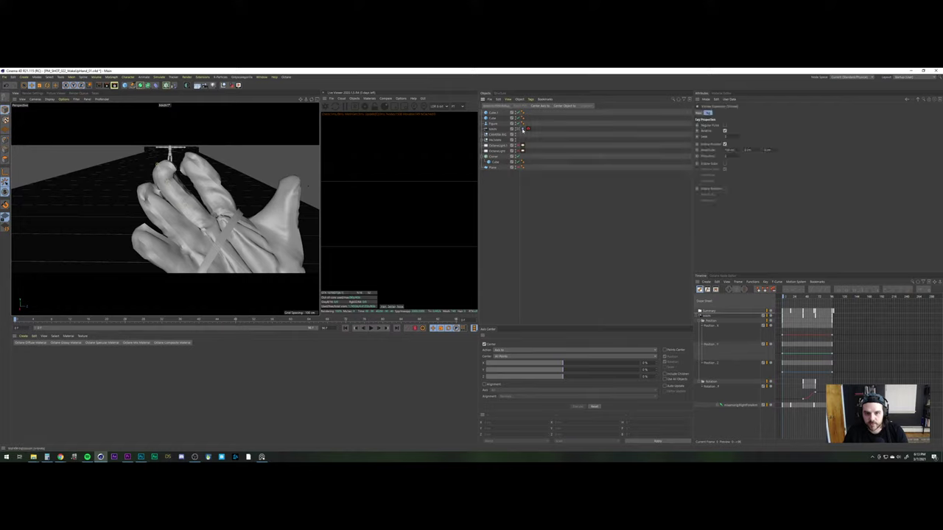
click(344, 329)
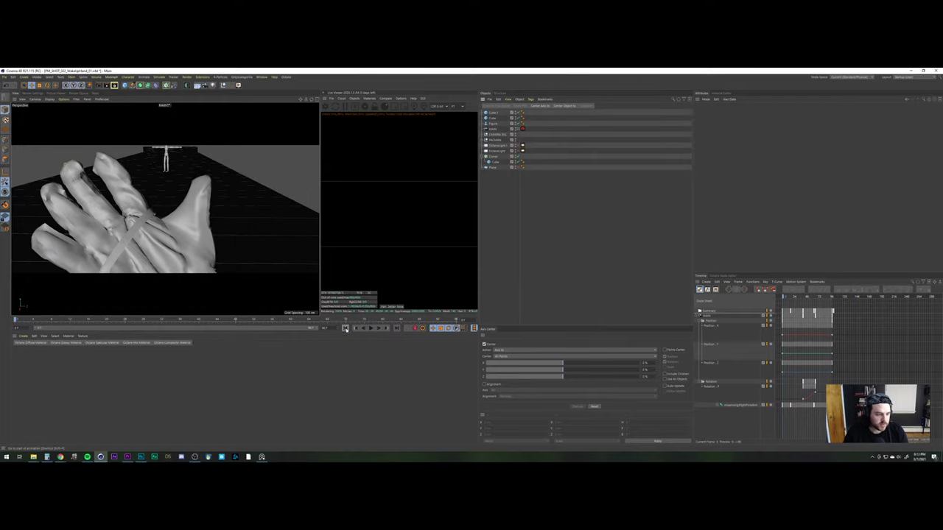
right_click(494, 129)
mouse_move(548, 131)
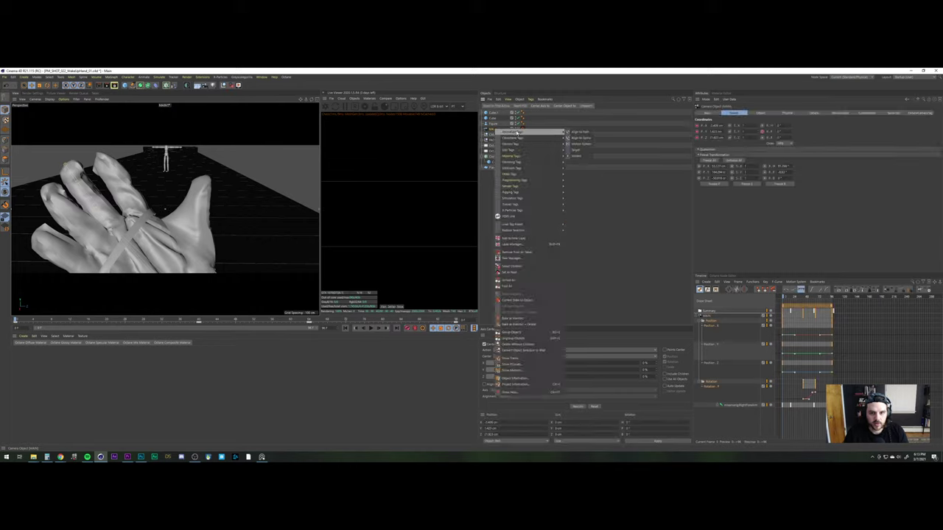
click(576, 155)
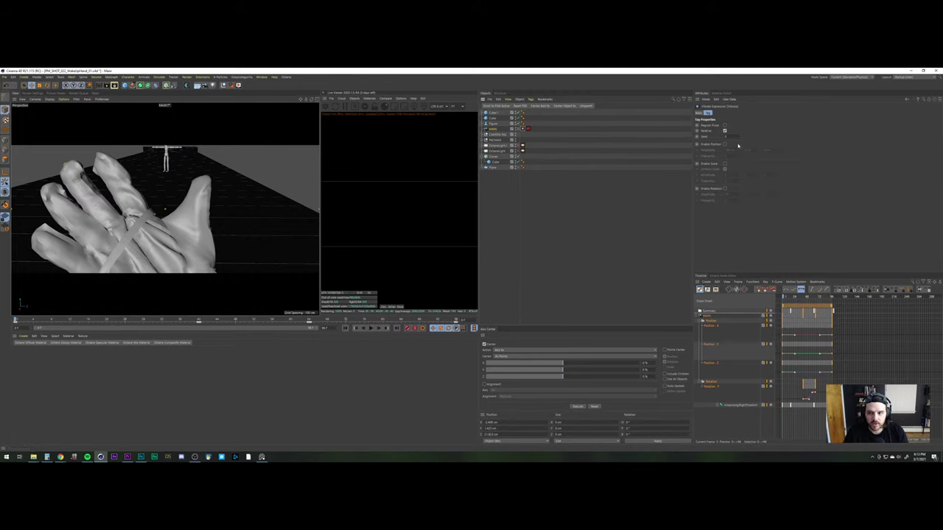
click(371, 329)
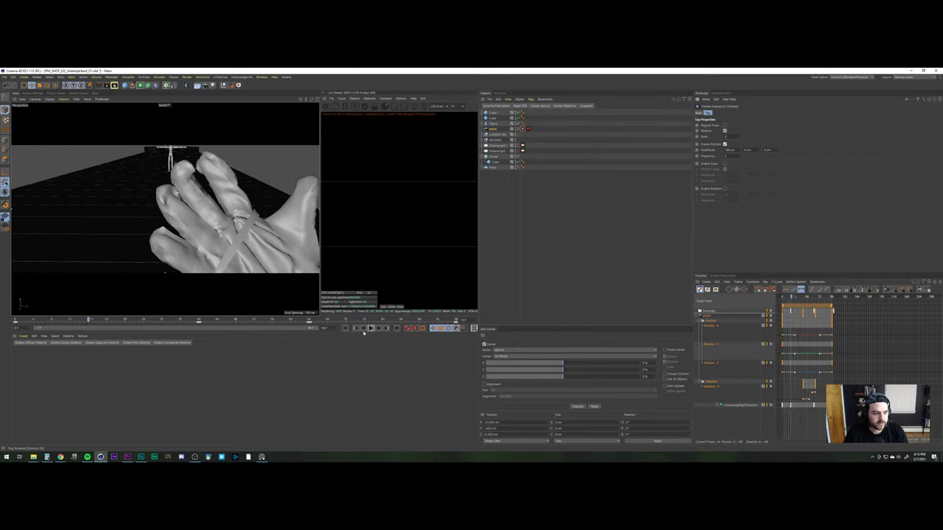
Replace the camera's Vibrate tag with a new one using 1 cm position amplitude and frequency 0.2, and play the shot
click(346, 329)
click(560, 236)
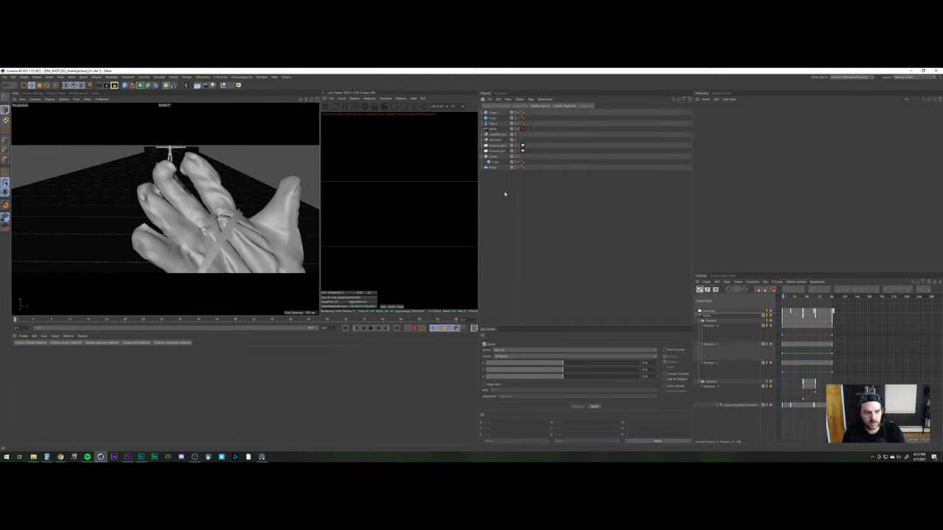
click(346, 328)
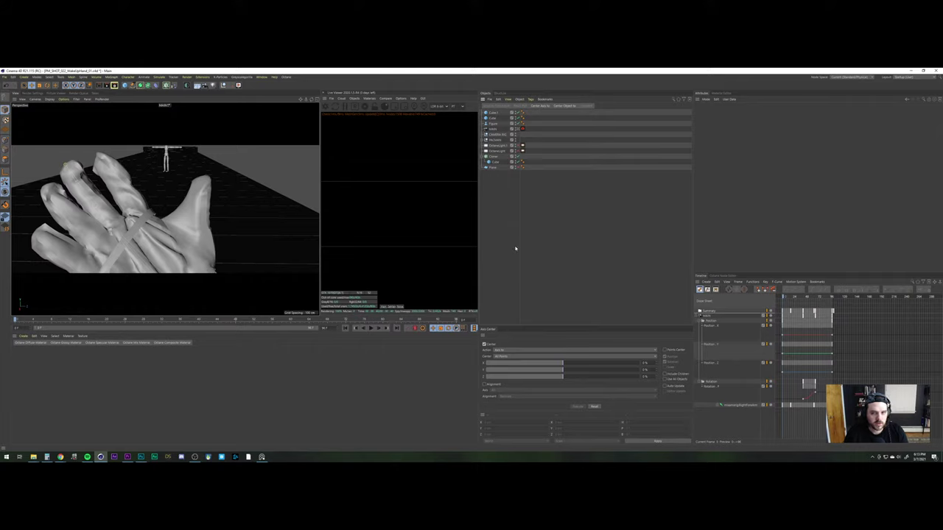
right_click(494, 130)
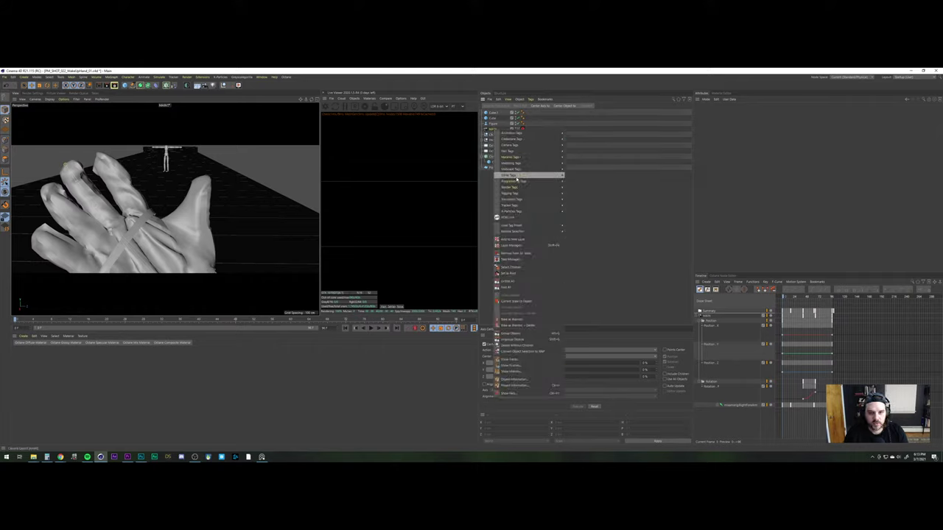
mouse_move(512, 145)
mouse_move(515, 181)
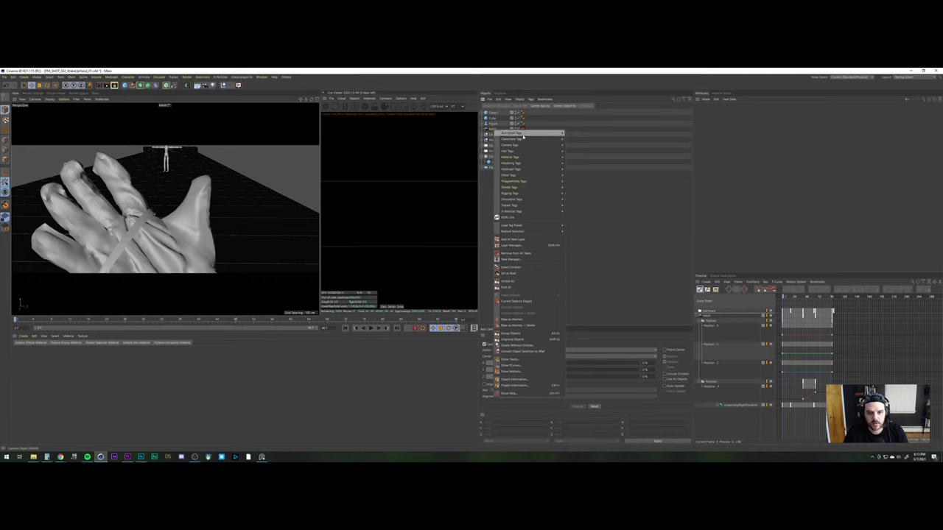
click(578, 155)
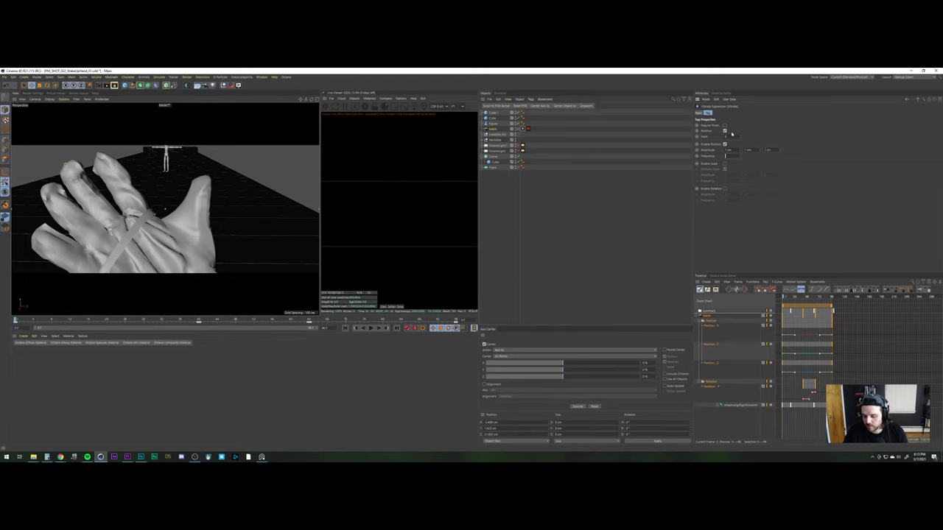
click(371, 328)
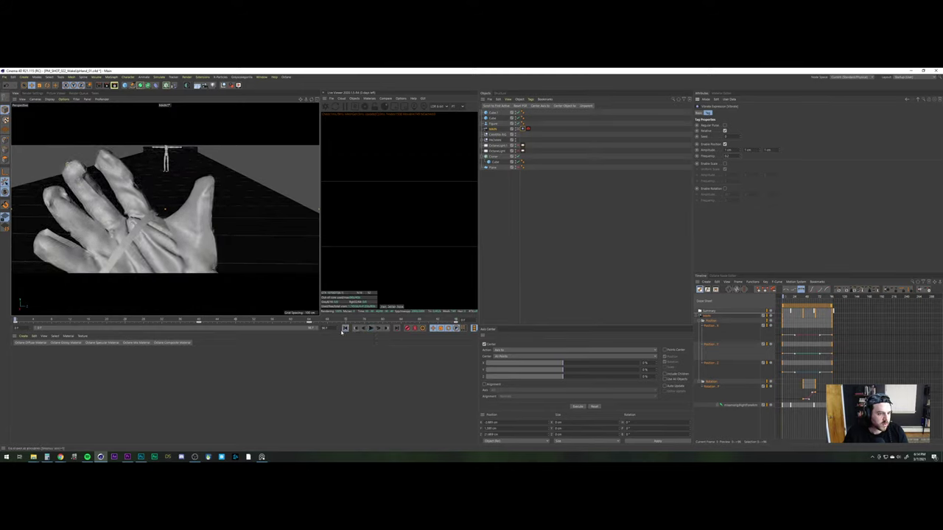
Raise the Vibrate tag's position amplitude to 2 cm in X and Y and play the shot from the start
click(345, 328)
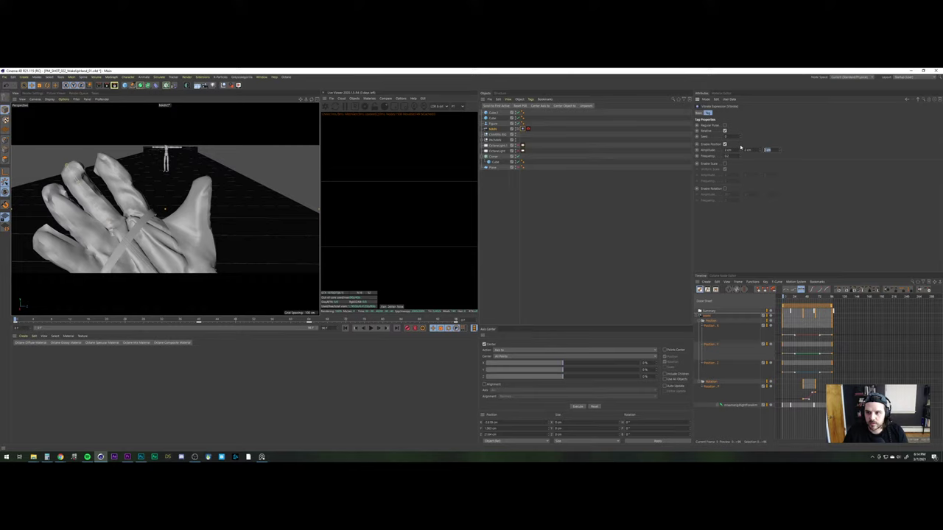
click(373, 328)
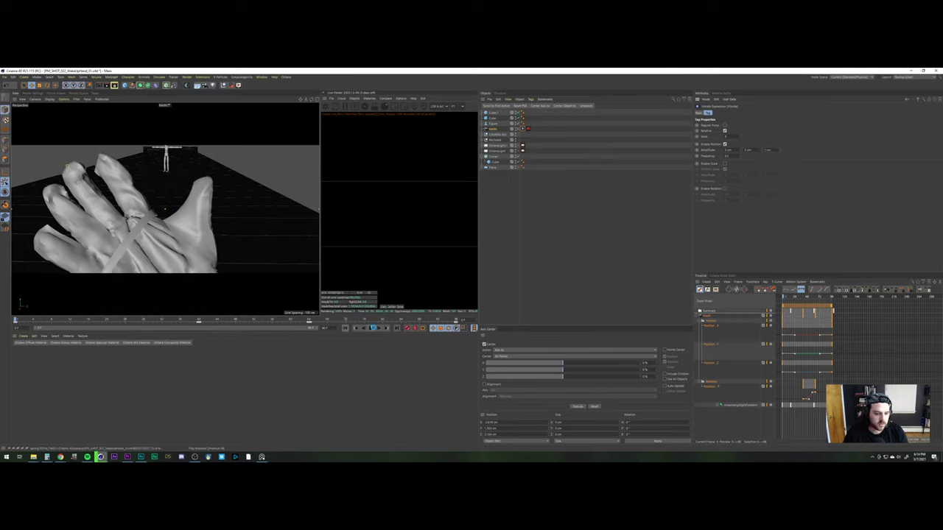
click(372, 328)
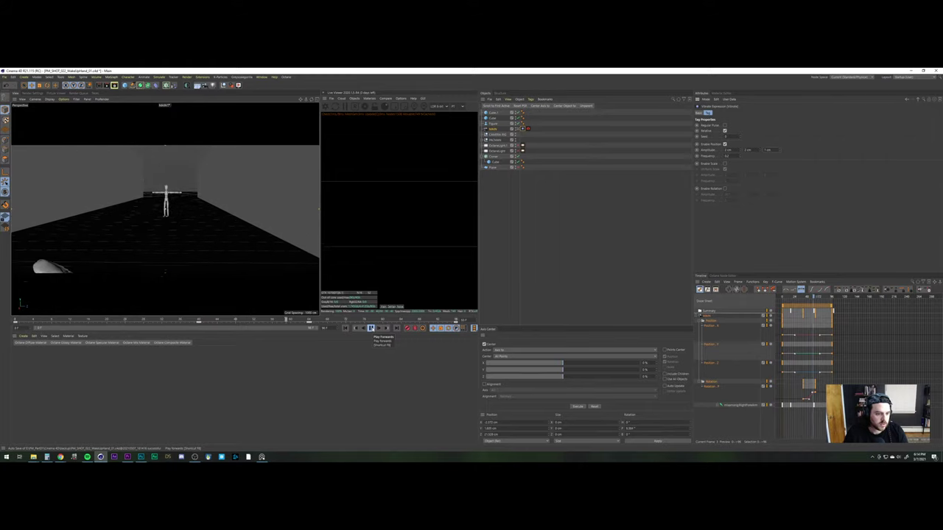
click(370, 328)
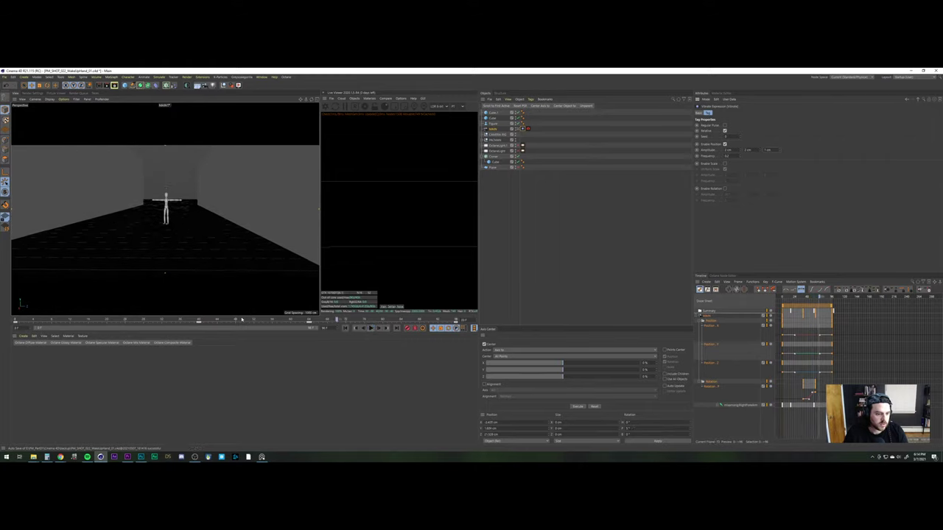
Keyframe the vibration's position amplitude at frame 60, key a stronger Y amplitude a few frames further on, and play the shot
drag(241, 319, 291, 320)
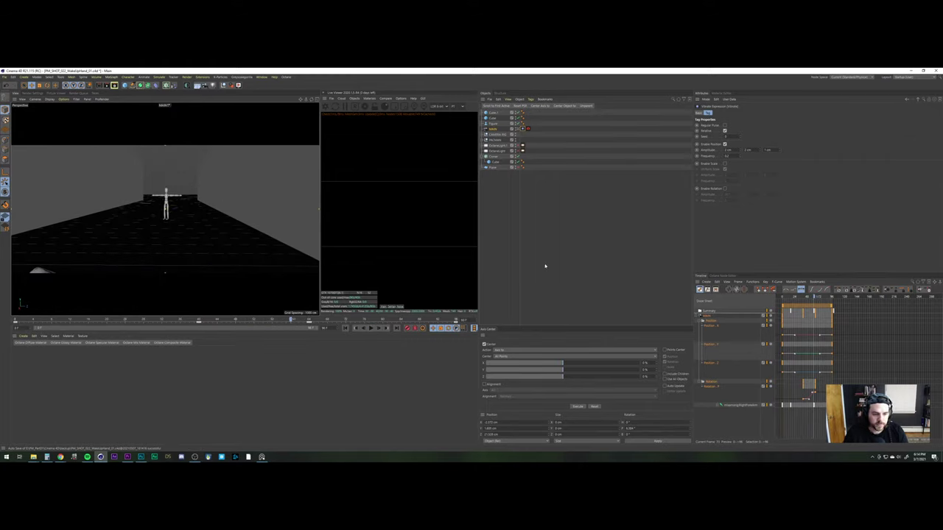
click(696, 151)
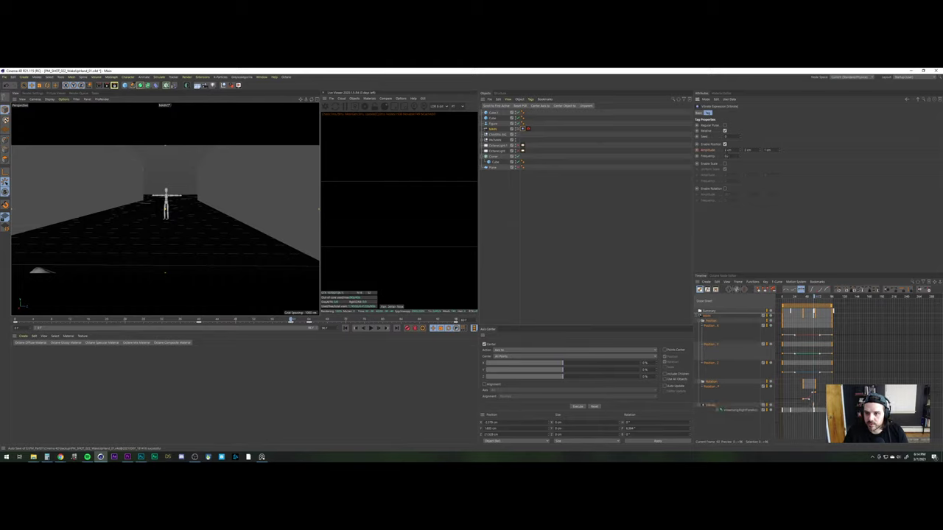
click(700, 406)
click(703, 411)
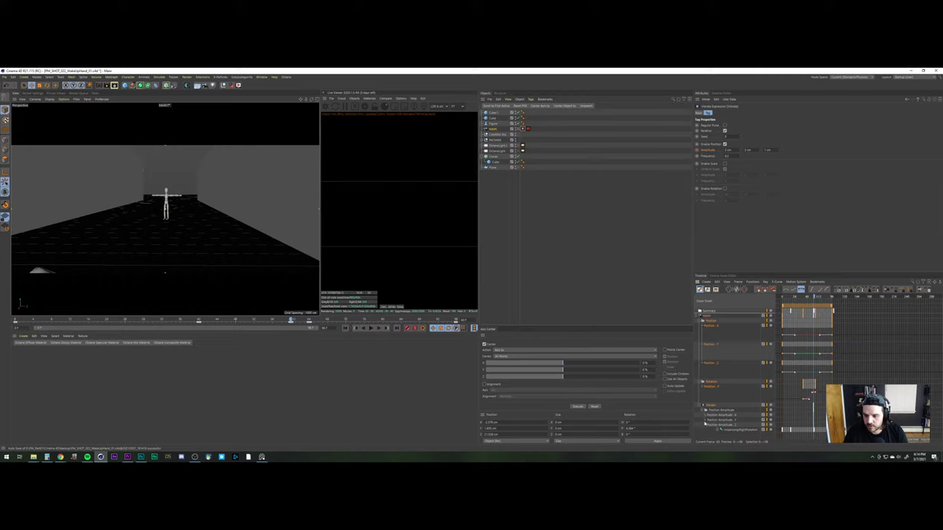
click(706, 421)
scroll(731, 412, down, 1)
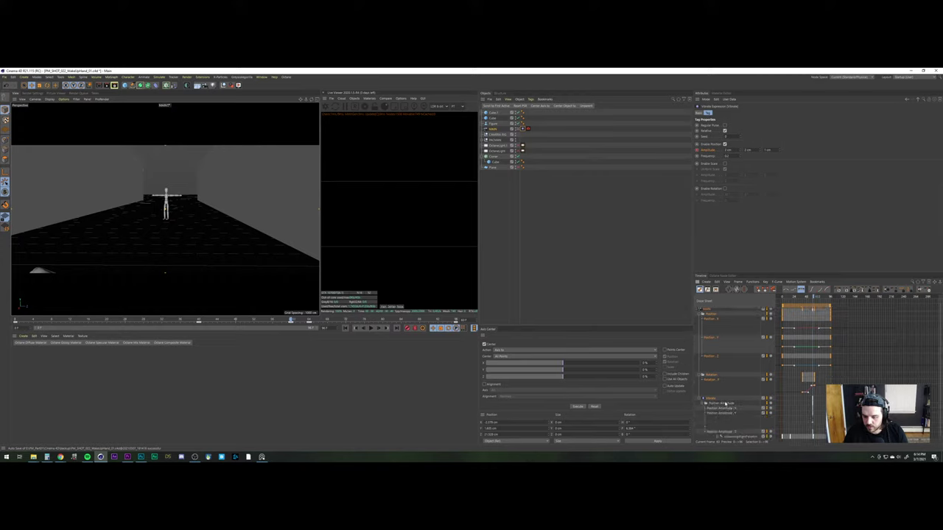
key(g)
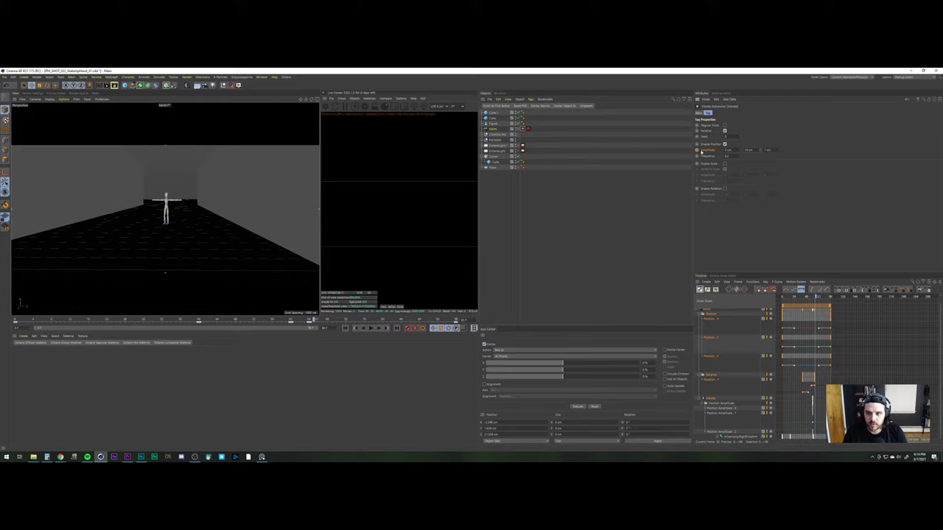
click(344, 328)
click(371, 328)
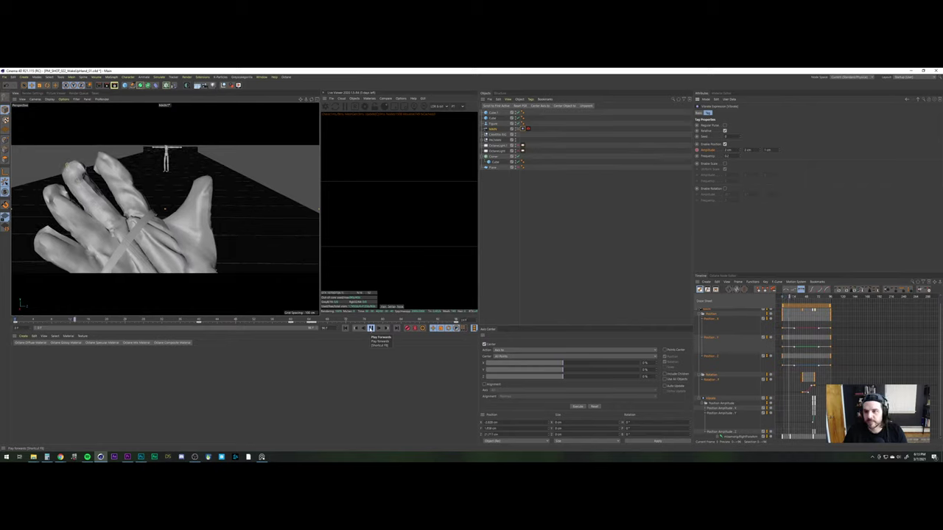
click(371, 329)
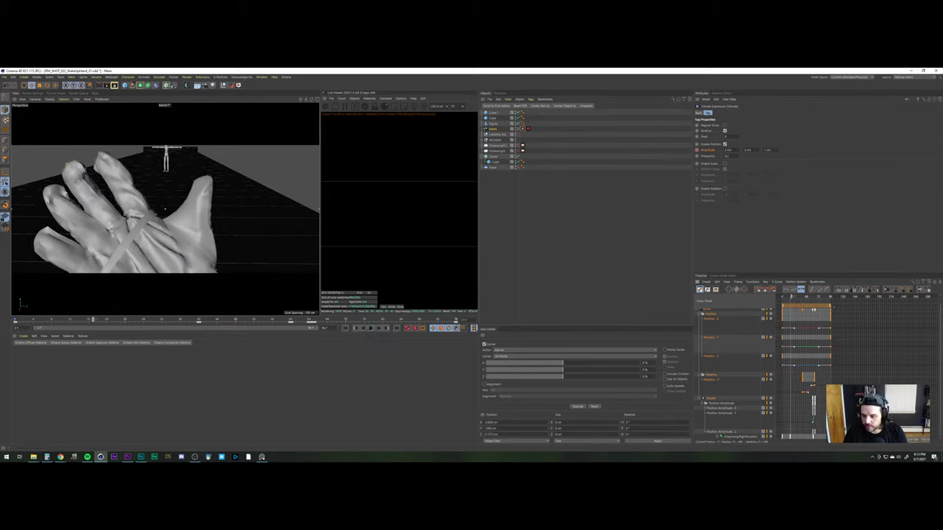
Expand the position amplitude curves in the dope sheet, select their keys and play the shot from the start
click(725, 420)
click(707, 414)
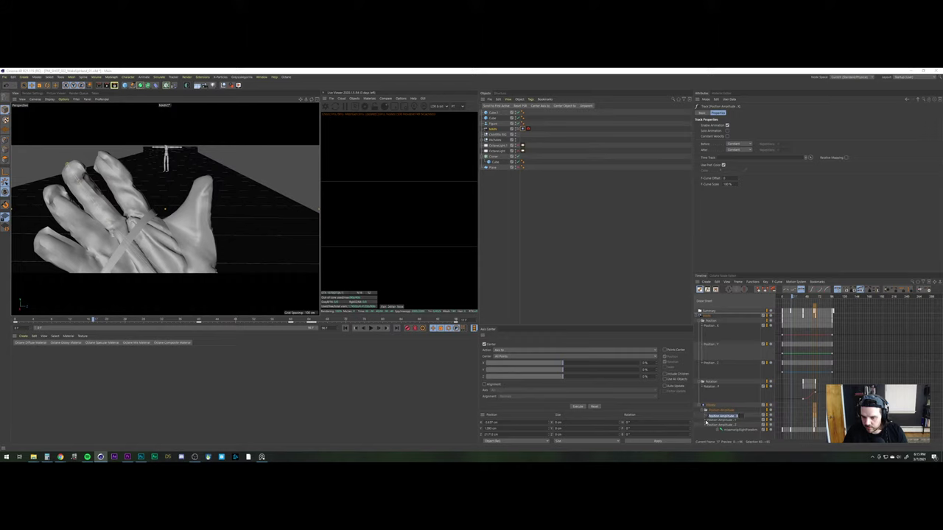
click(705, 422)
click(705, 421)
scroll(775, 411, down, 1)
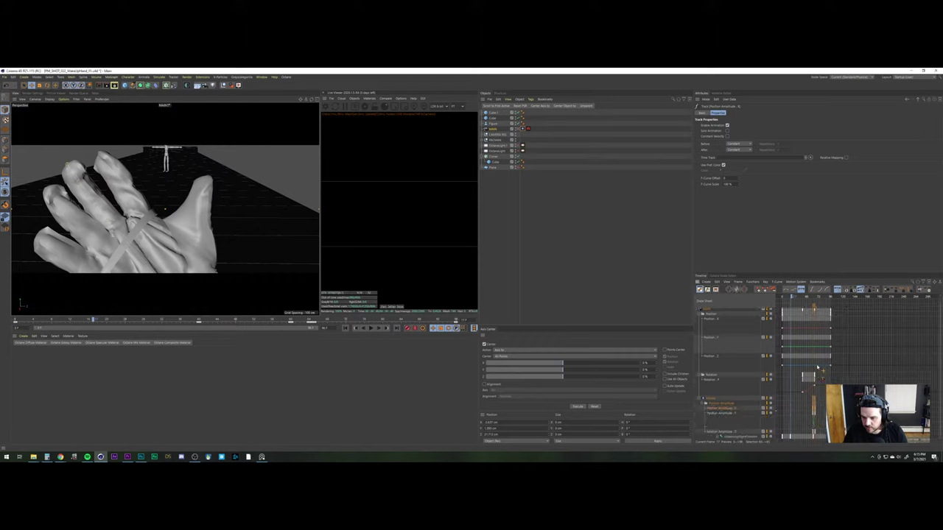
click(817, 367)
click(346, 328)
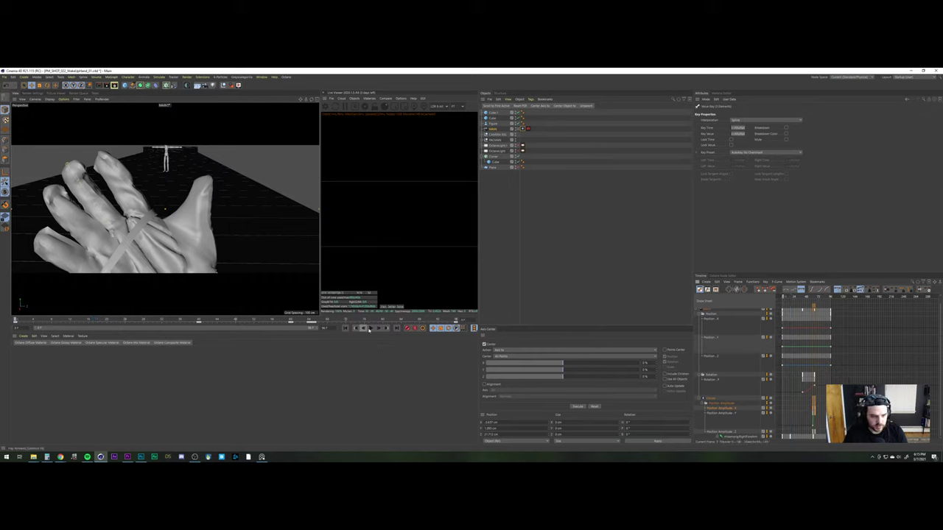
click(370, 328)
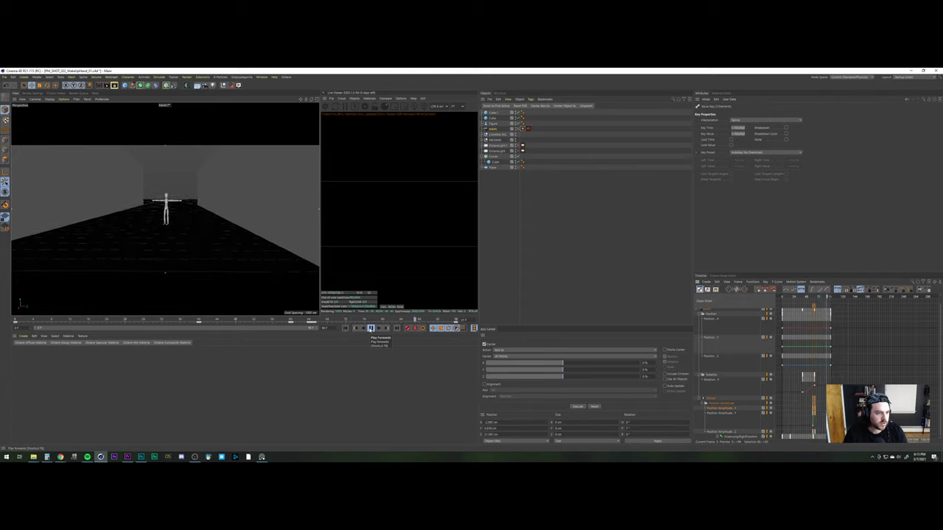
click(371, 328)
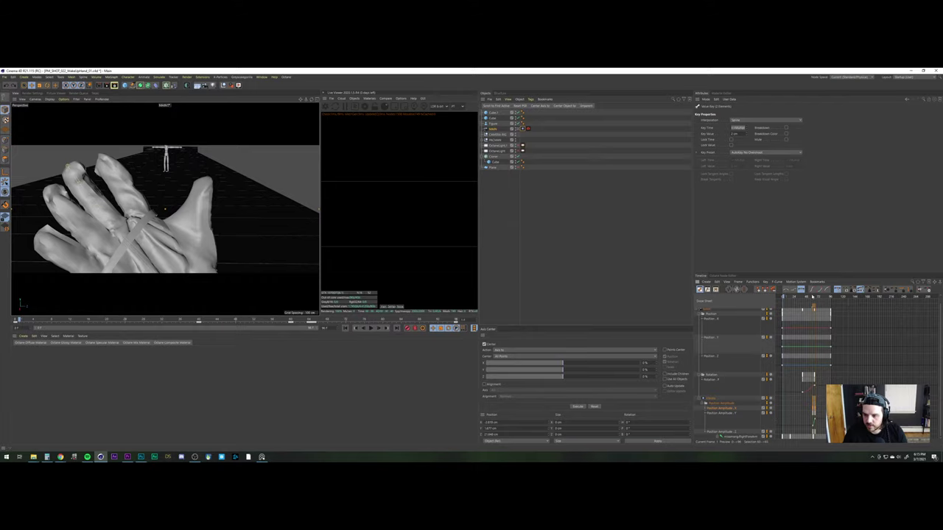
Try keyframing the Vibrate tag's position frequency from frame 60 over the next few frames, and play the shot
drag(813, 297, 814, 296)
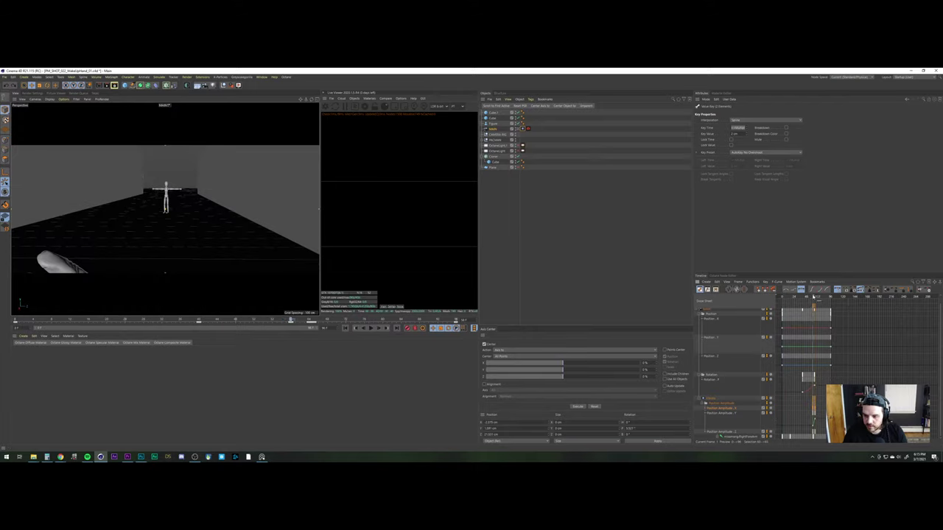
click(720, 414)
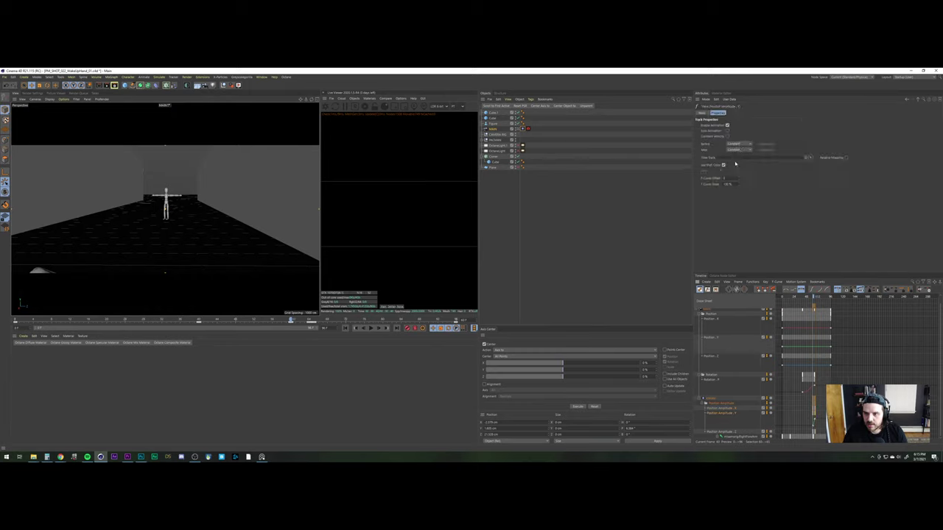
click(527, 129)
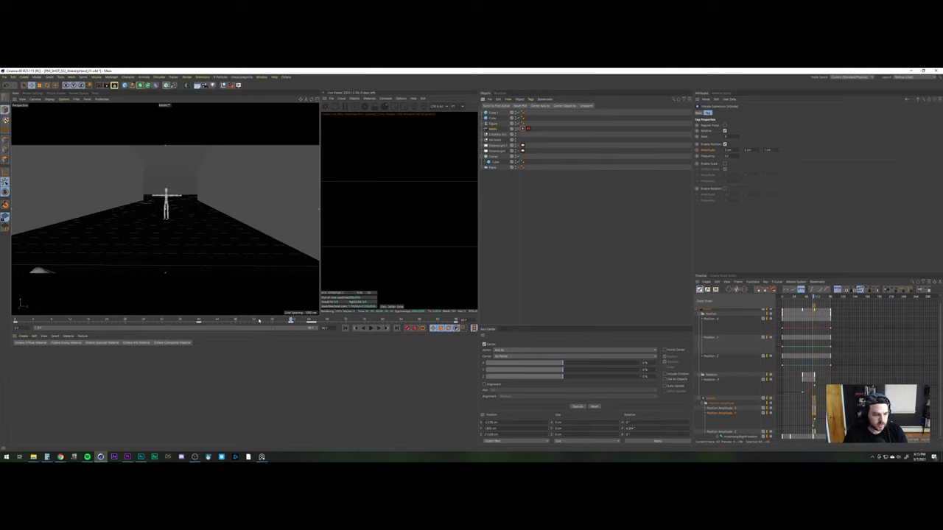
ctrl+click(696, 156)
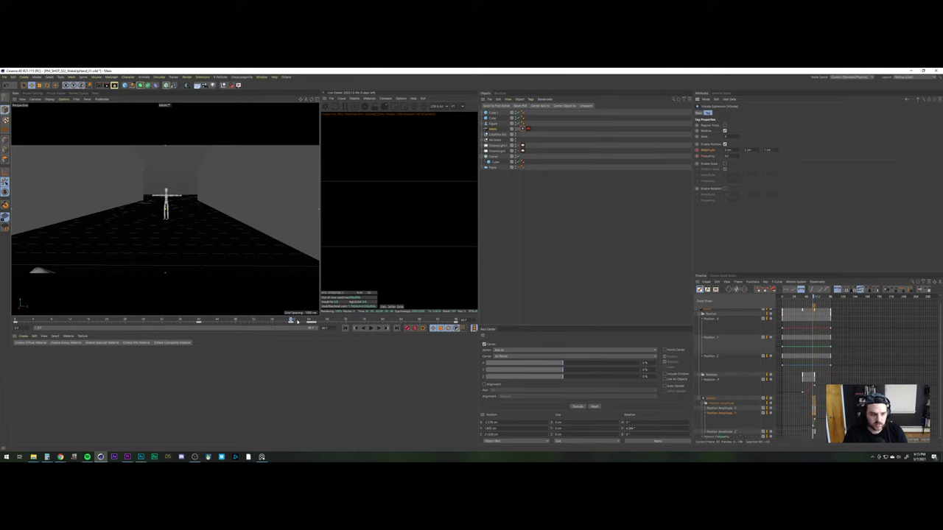
drag(302, 320, 310, 319)
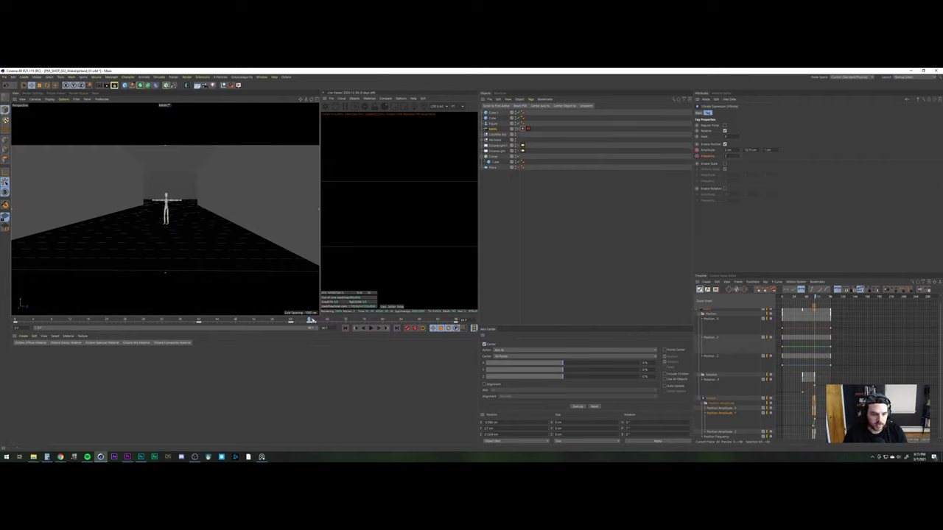
drag(311, 320, 322, 321)
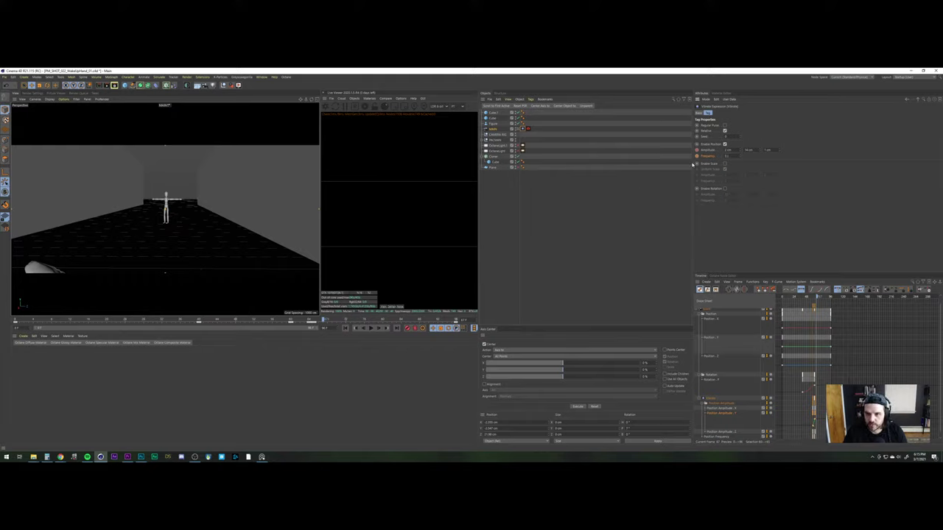
click(371, 327)
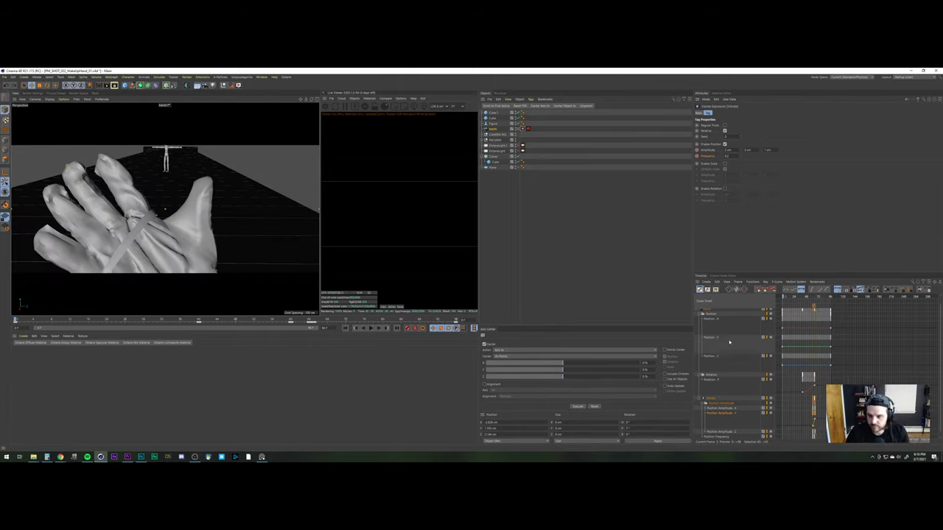
key(ctrl+z)
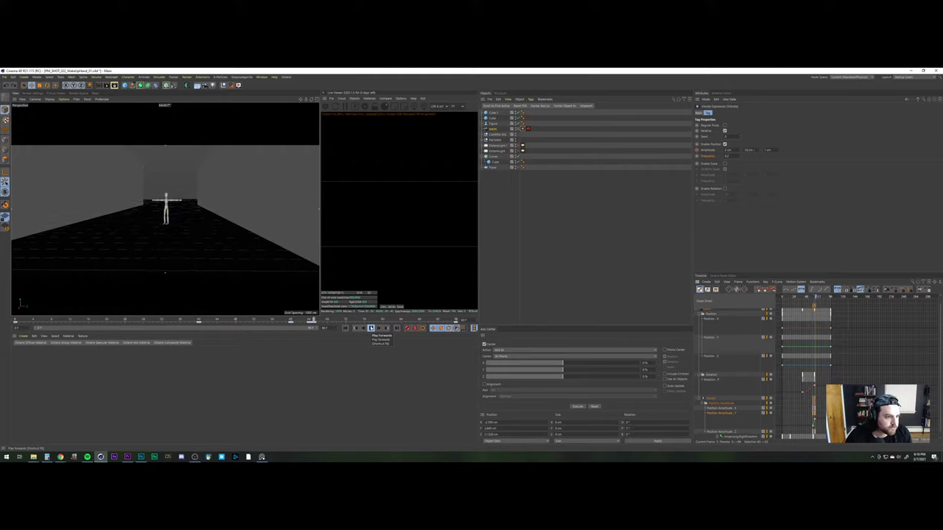
Review the Vibrate tag's settings at frame 60 and scrub across the following amplitude keys
click(371, 328)
mouse_move(292, 321)
mouse_down()
mouse_move(323, 324)
mouse_move(69, 319)
mouse_move(311, 320)
mouse_move(268, 320)
mouse_move(291, 321)
mouse_up()
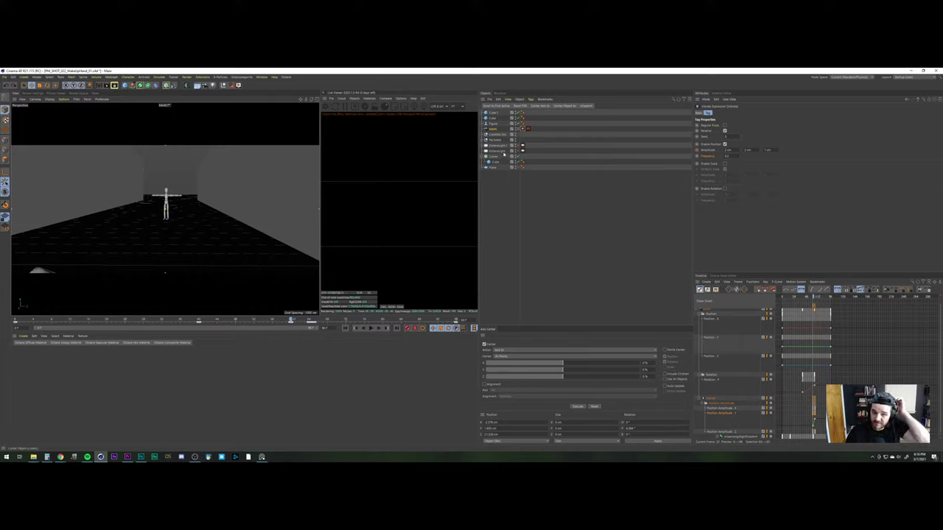
click(522, 129)
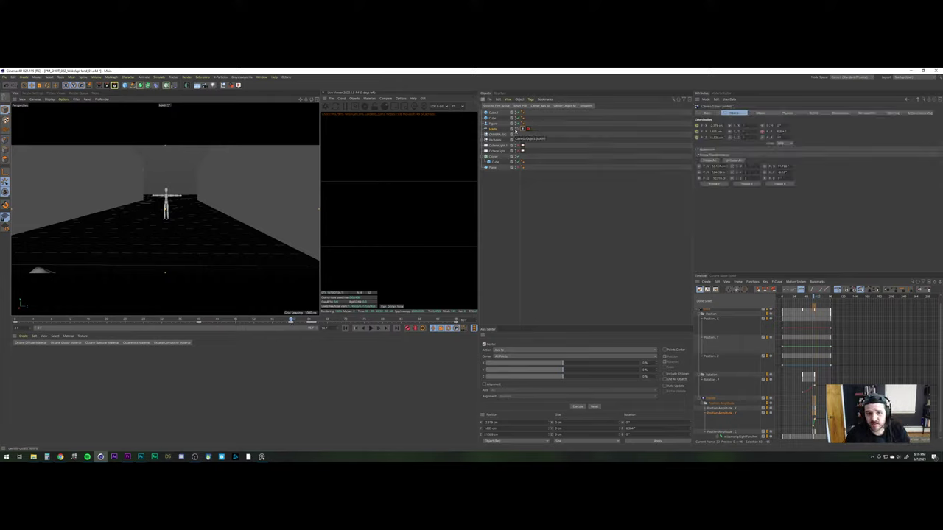
click(526, 129)
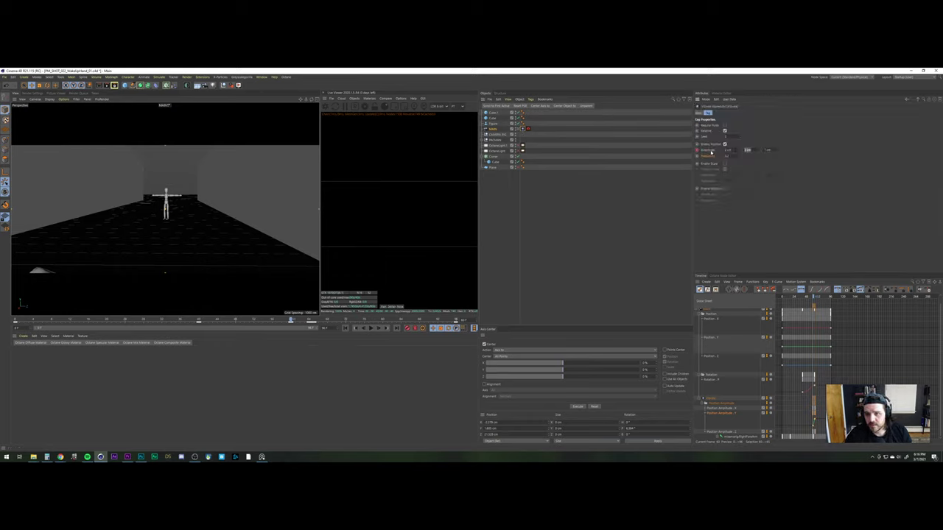
click(672, 282)
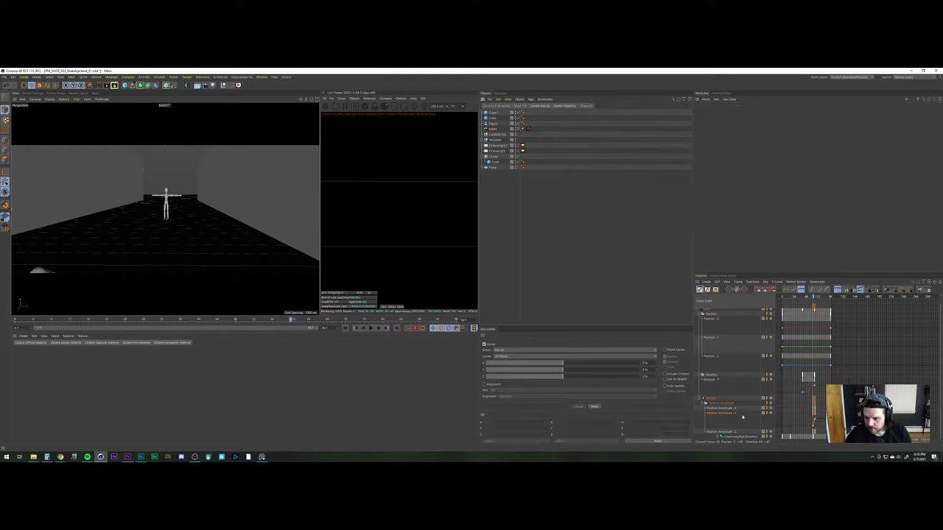
drag(814, 296, 817, 297)
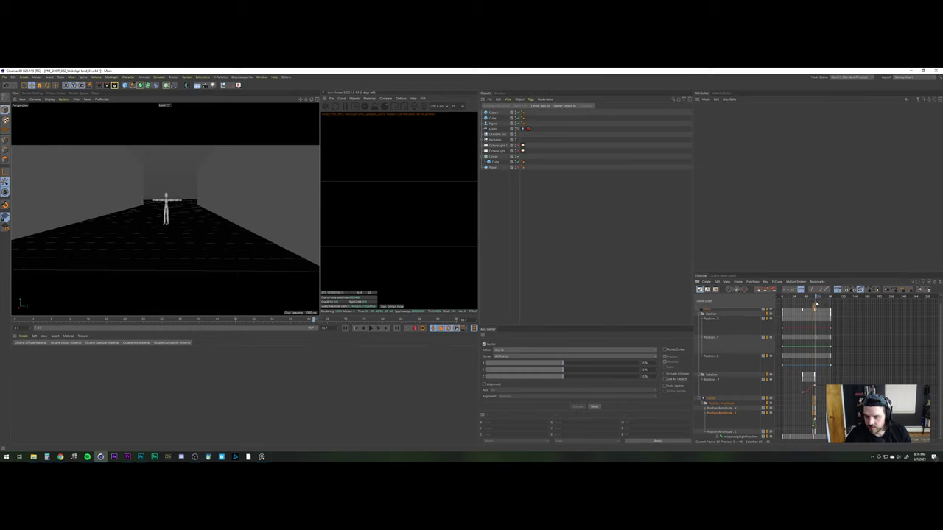
Lower the Vibrate tag's Y position amplitude with a keyframe at frame 79, play the shot from the start and scrub back through it
click(527, 129)
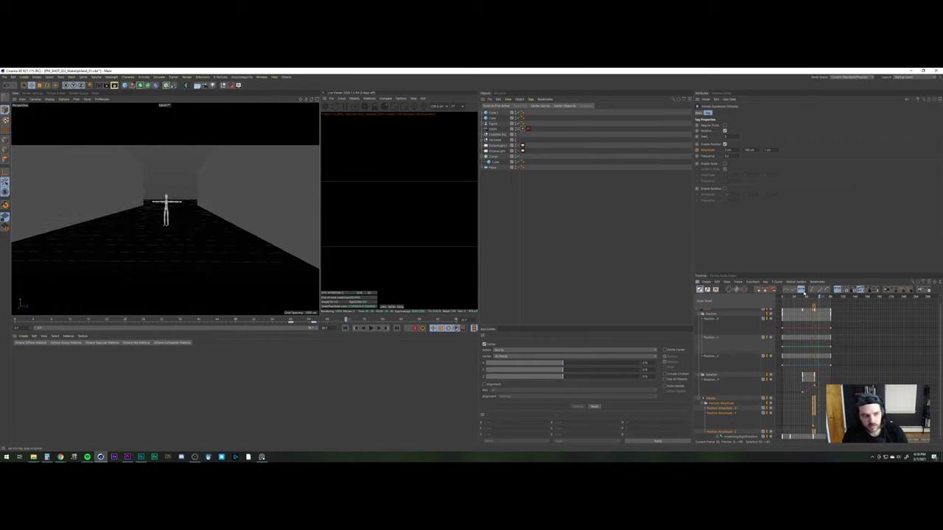
drag(755, 150, 744, 150)
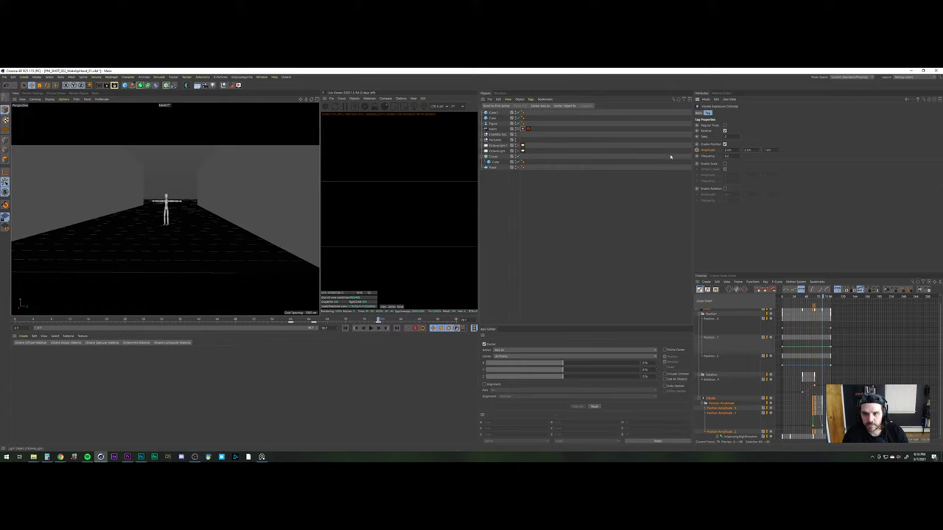
click(345, 329)
click(370, 328)
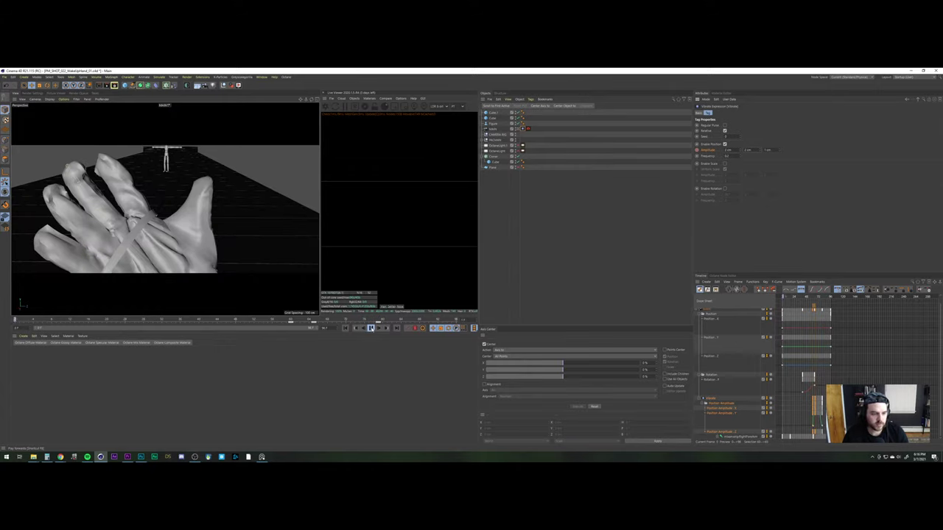
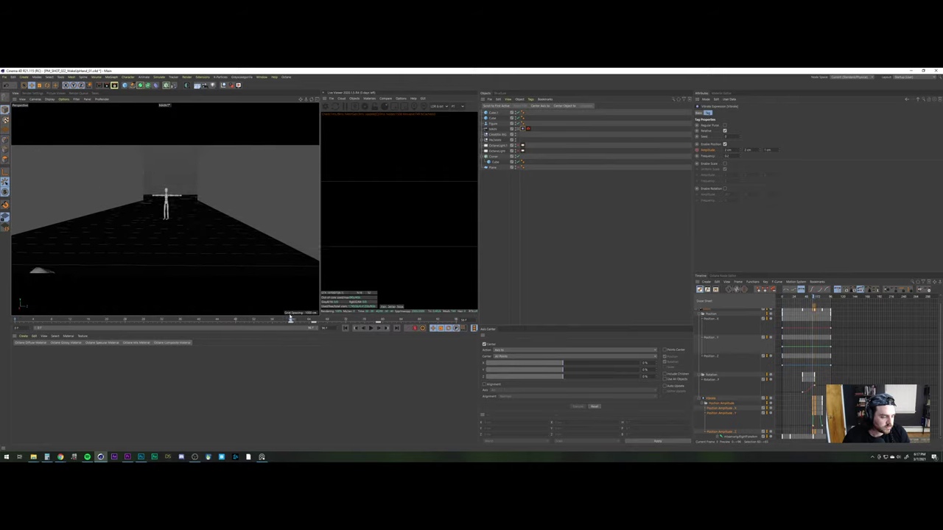
drag(265, 320, 151, 318)
click(548, 225)
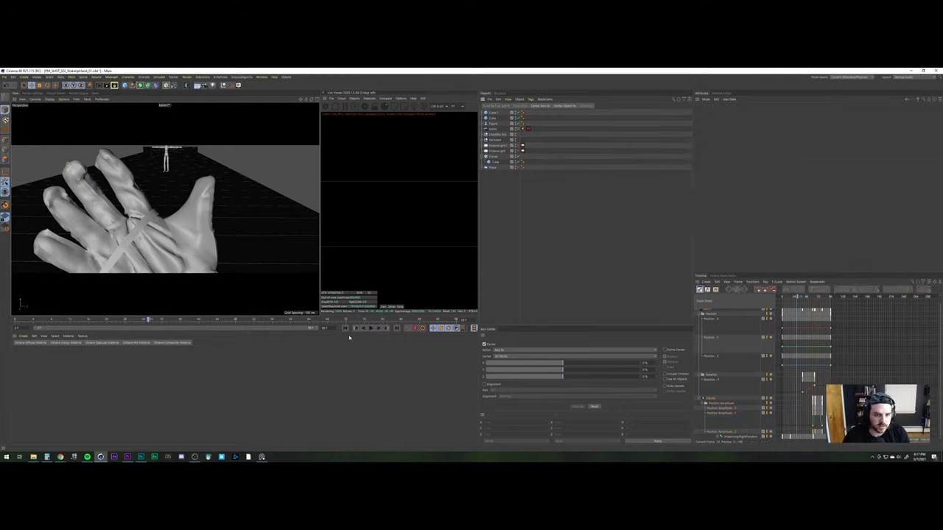
Import the Ghost_Idle_02 FBX file from the Models folder into the scene, declining the reassignment of included data
mouse_move(34, 456)
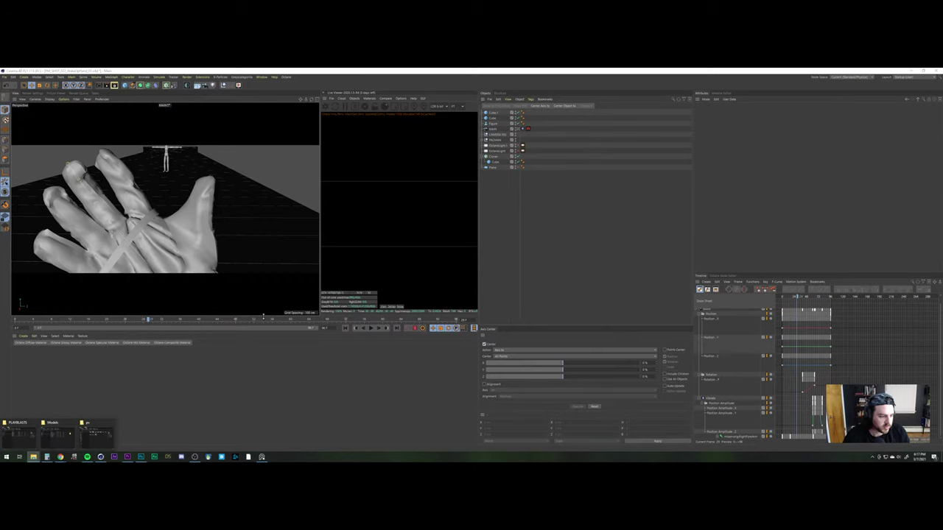
click(94, 426)
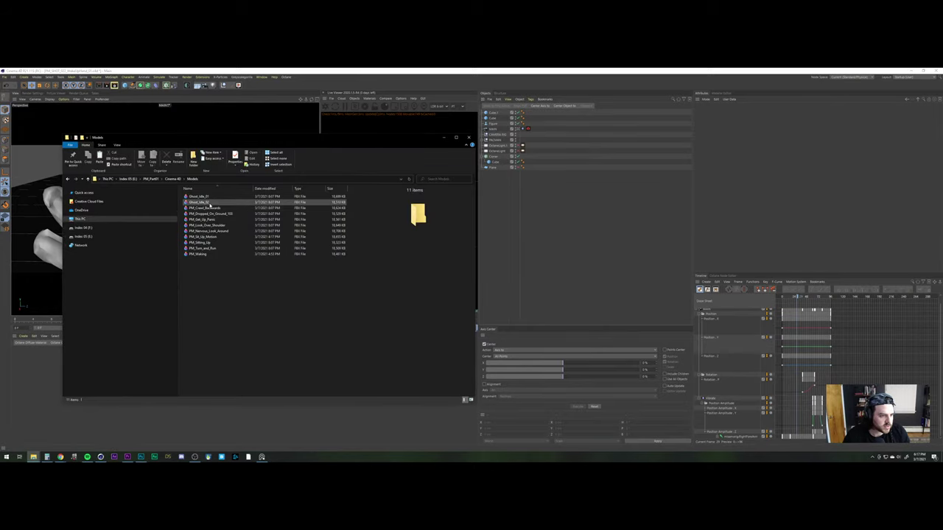
drag(207, 202, 525, 211)
key(Return)
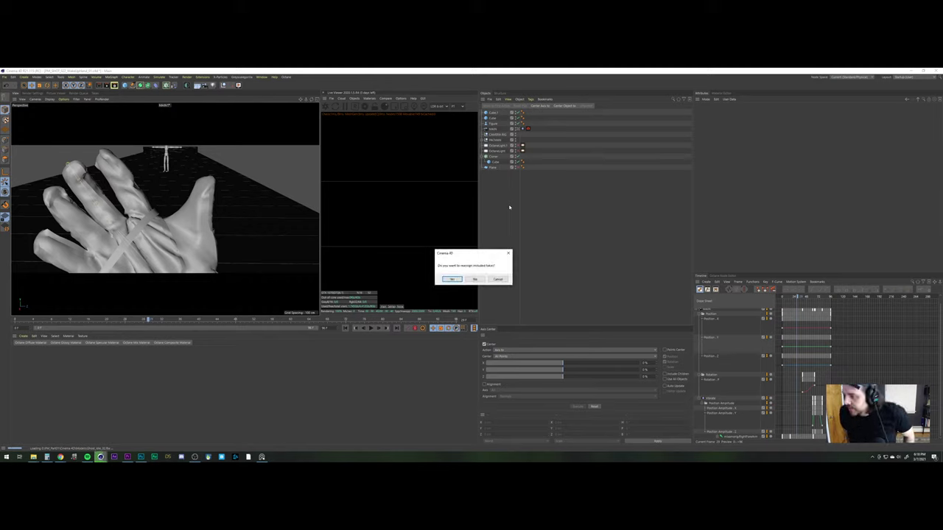
click(475, 279)
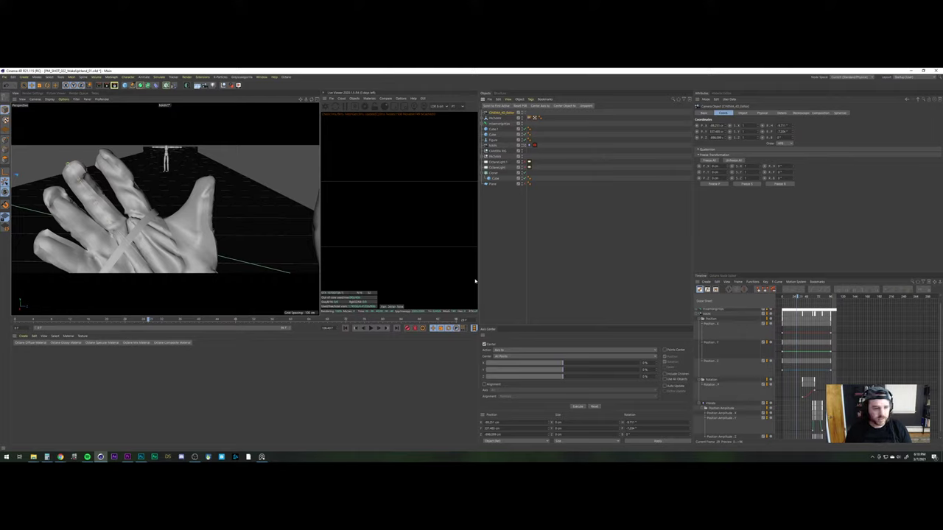
Delete the camera imported with the ghost model and group the remaining imported objects under a null named GHOST
click(532, 202)
click(511, 113)
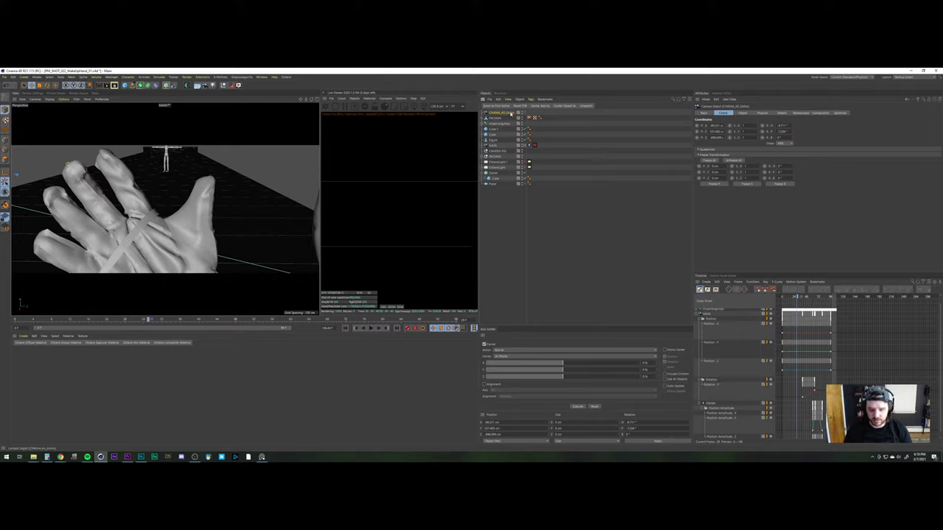
key(Delete)
click(497, 118)
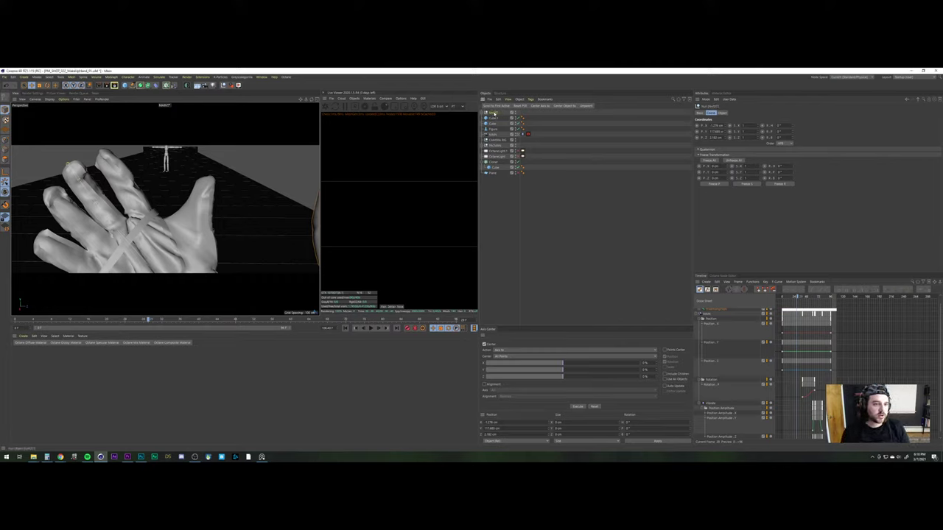
Move the GHOST group away from the seated character and down the corridor in front of the camera
click(317, 100)
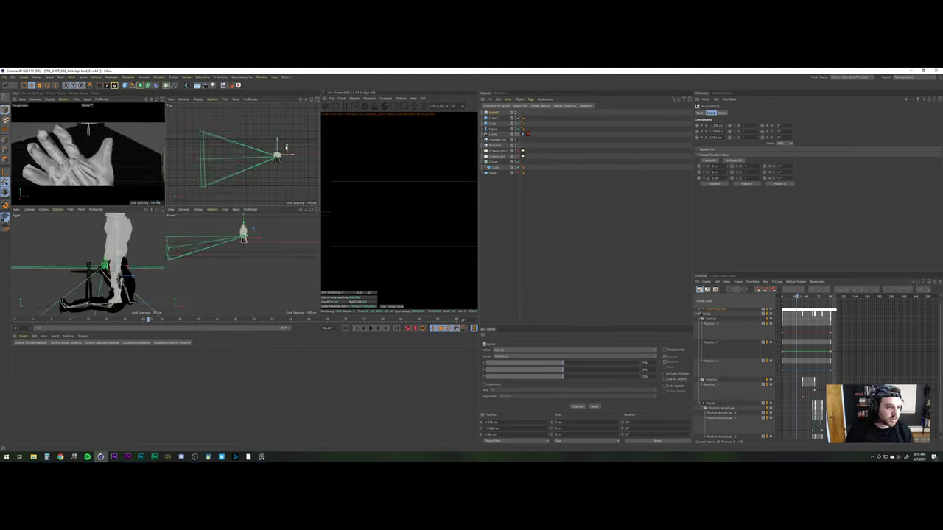
drag(269, 152, 190, 152)
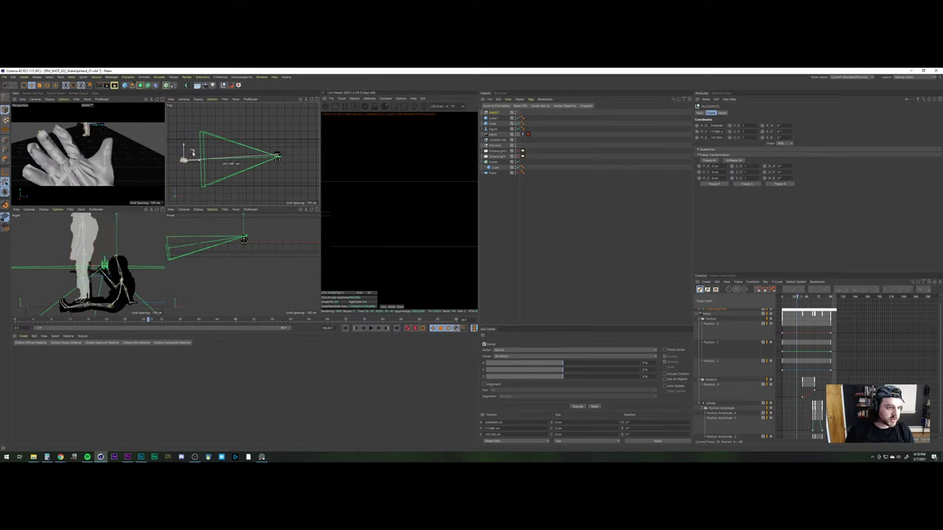
click(163, 100)
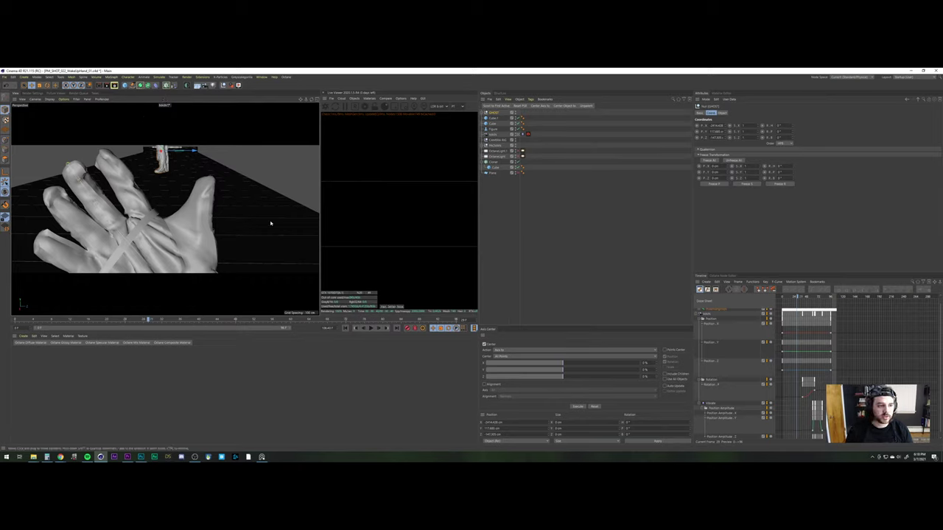
Scrub to the raised camera view and push the GHOST group much farther back, toward the corridor's far end
drag(149, 320, 347, 319)
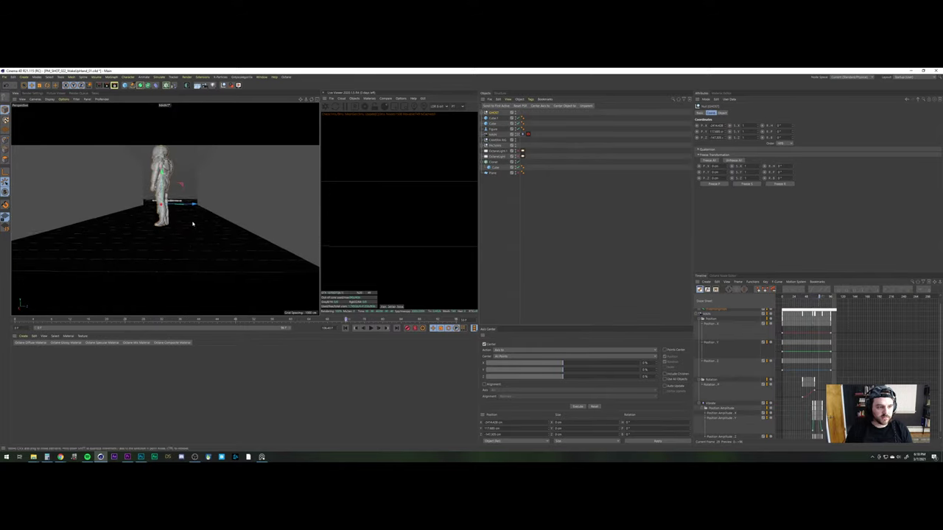
click(317, 99)
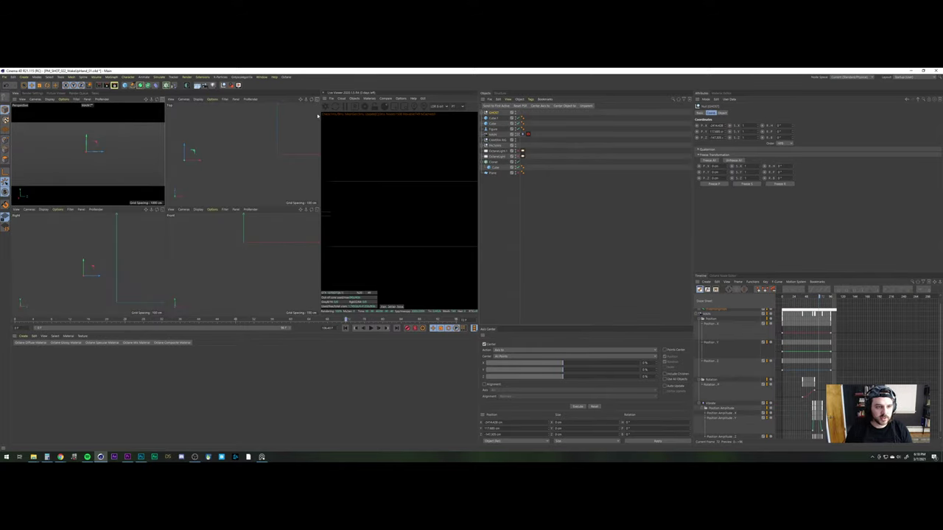
alt+middle_drag(216, 163, 303, 162)
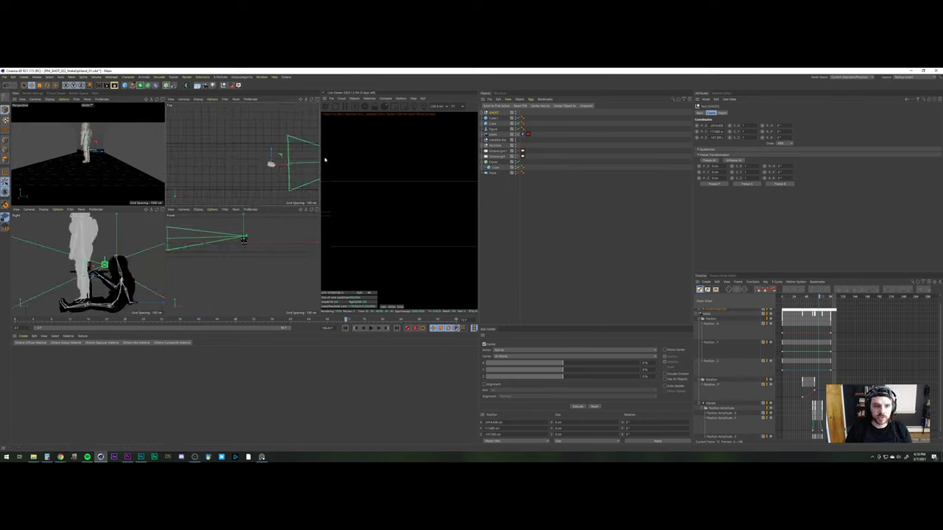
drag(285, 167, 191, 170)
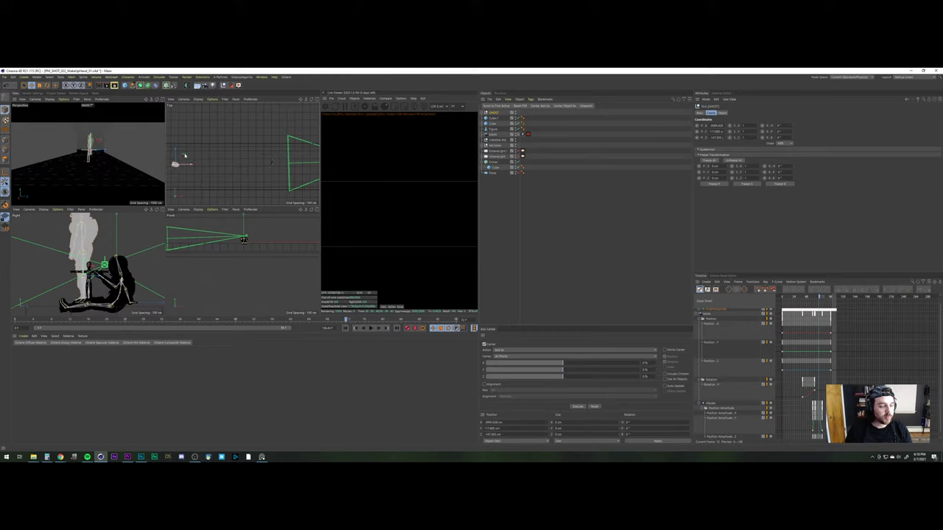
alt+middle_drag(192, 168, 262, 171)
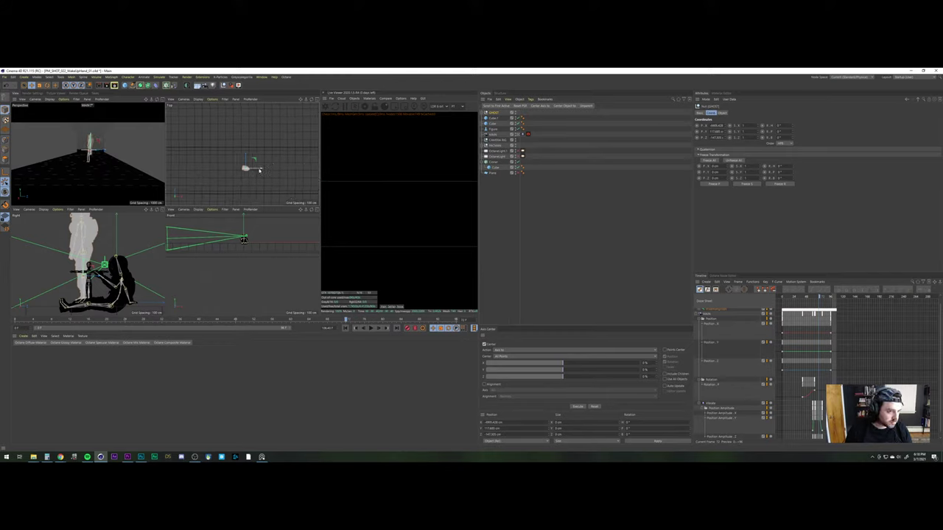
drag(247, 168, 209, 175)
scroll(221, 156, up, 5)
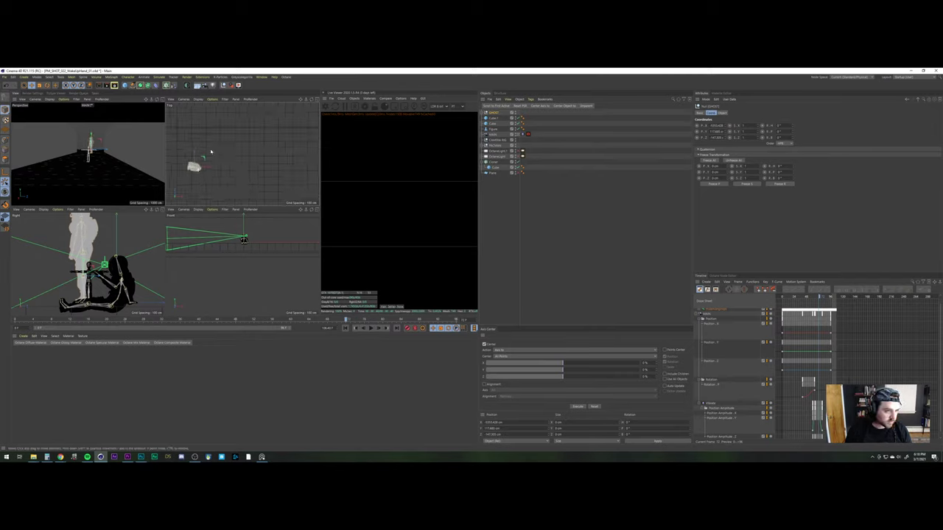
Rotate the GHOST group in the top view so the character faces the camera
key(r)
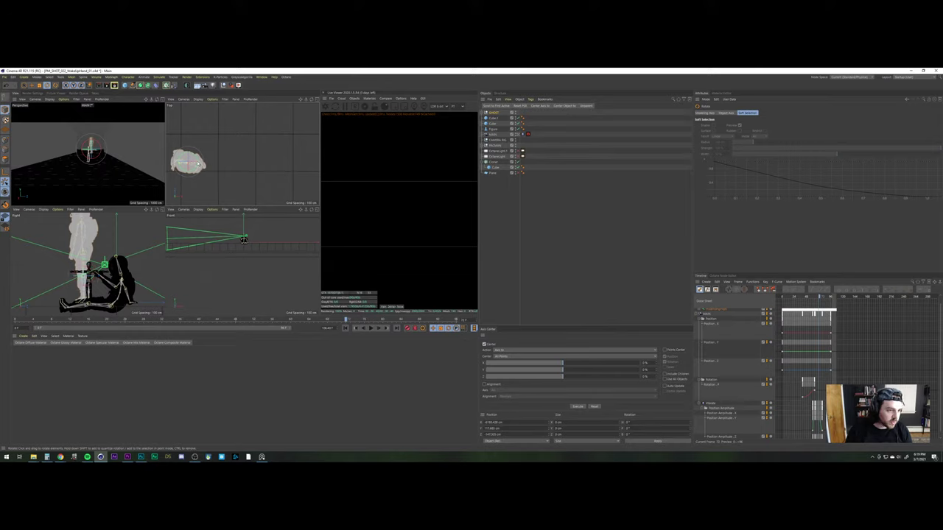
drag(198, 161, 182, 148)
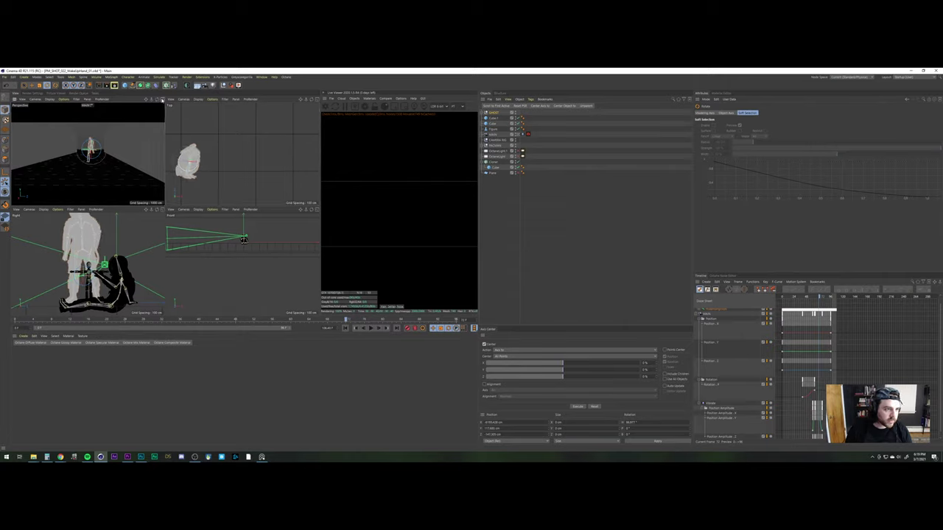
middle_click(117, 157)
Delete the placeholder Figure object from the corridor
click(585, 223)
click(493, 130)
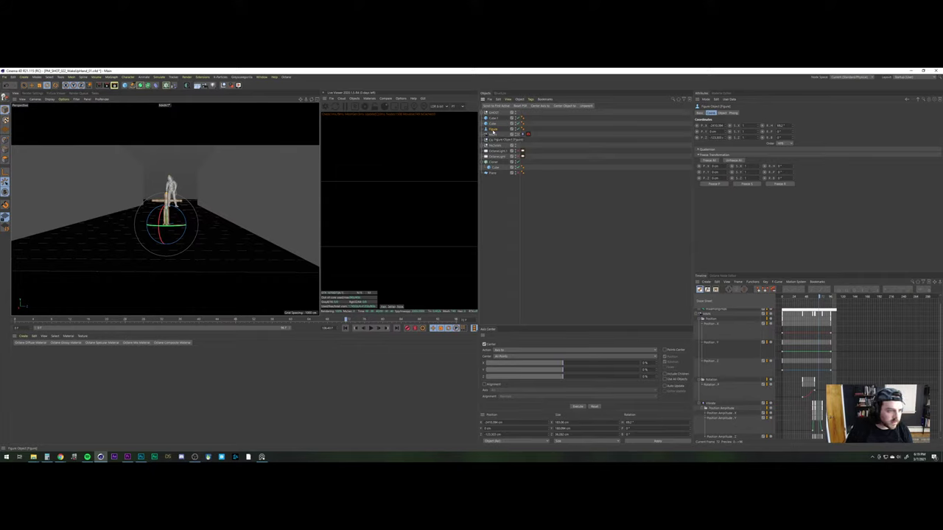
key(Delete)
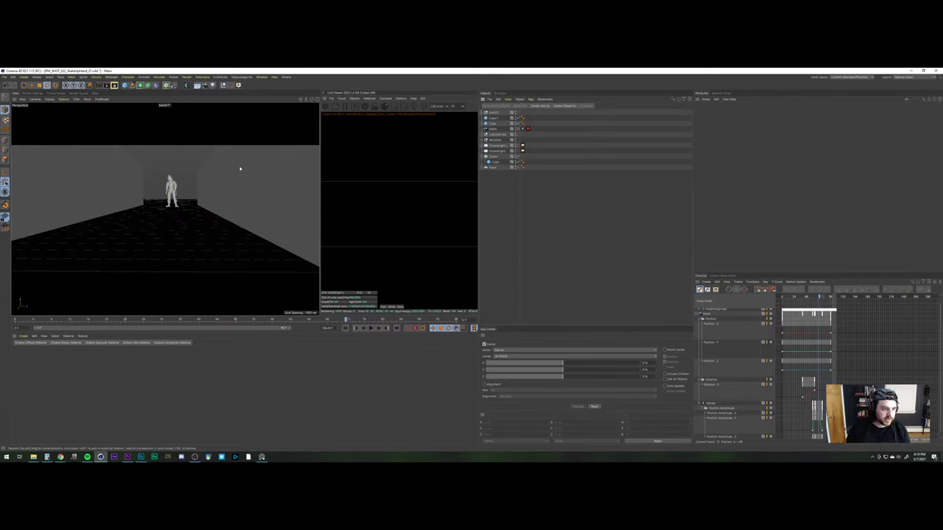
Select both corridor wall cubes and move them farther away from the camera so they extend past the ghost
click(260, 198)
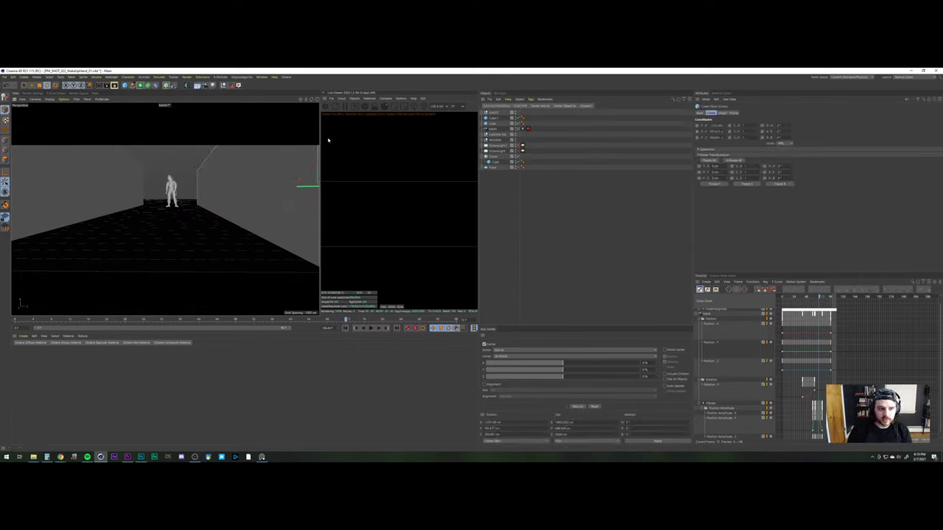
click(316, 99)
alt+right_drag(234, 147, 213, 200)
shift+click(492, 118)
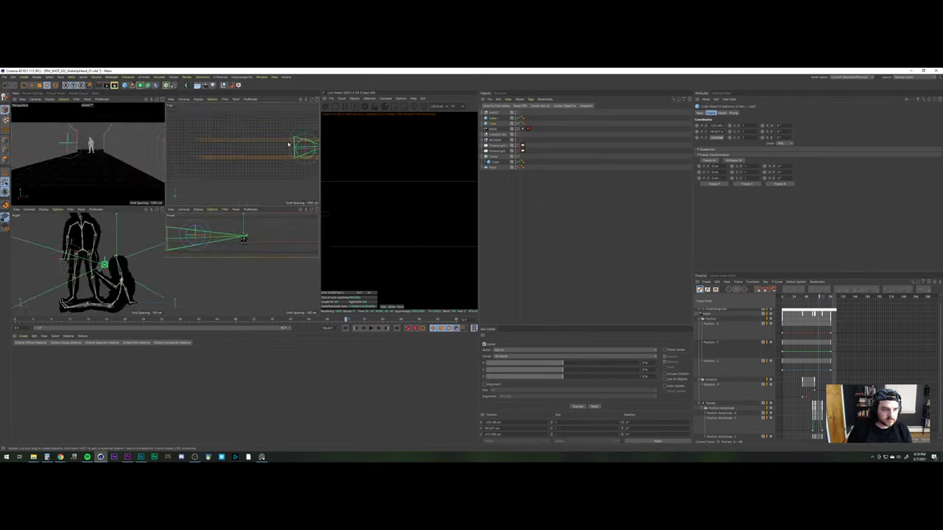
alt+right_drag(289, 143, 273, 153)
key(e)
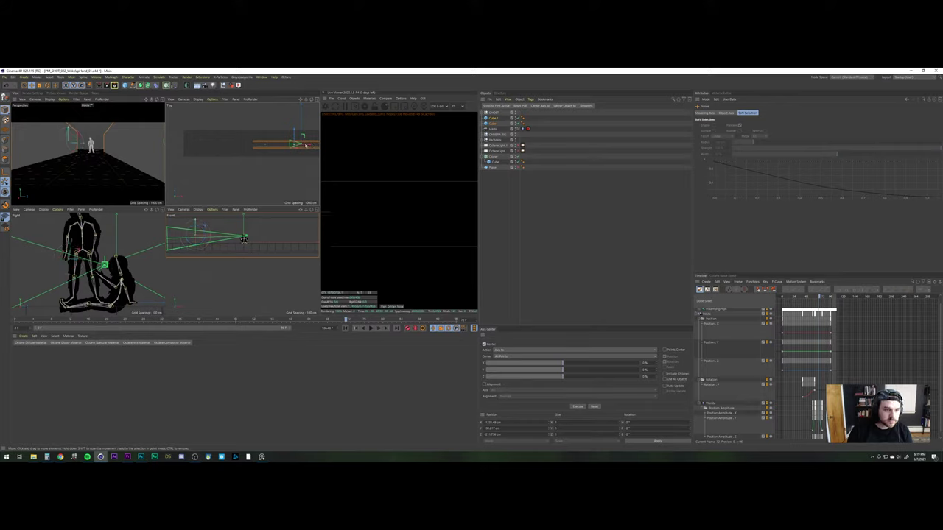
mouse_move(293, 145)
mouse_down()
mouse_move(268, 147)
mouse_move(278, 147)
mouse_up()
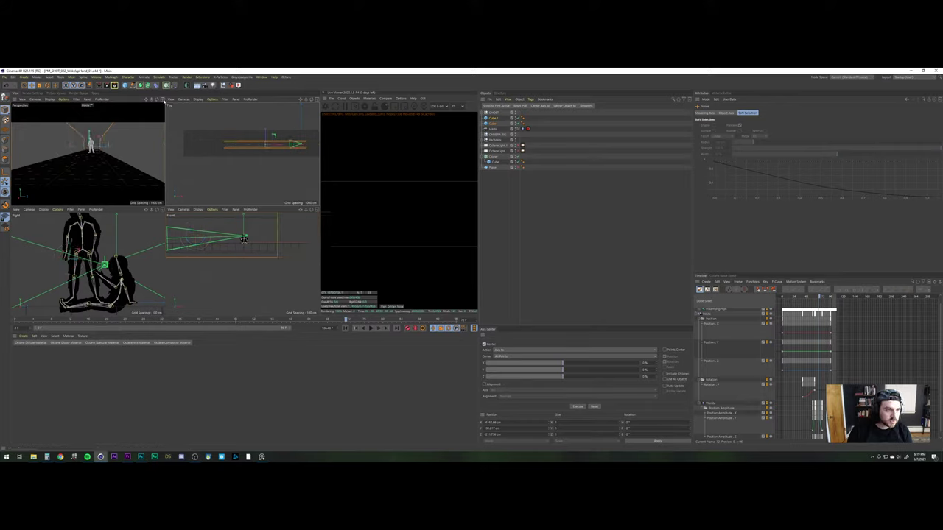
click(163, 100)
click(539, 235)
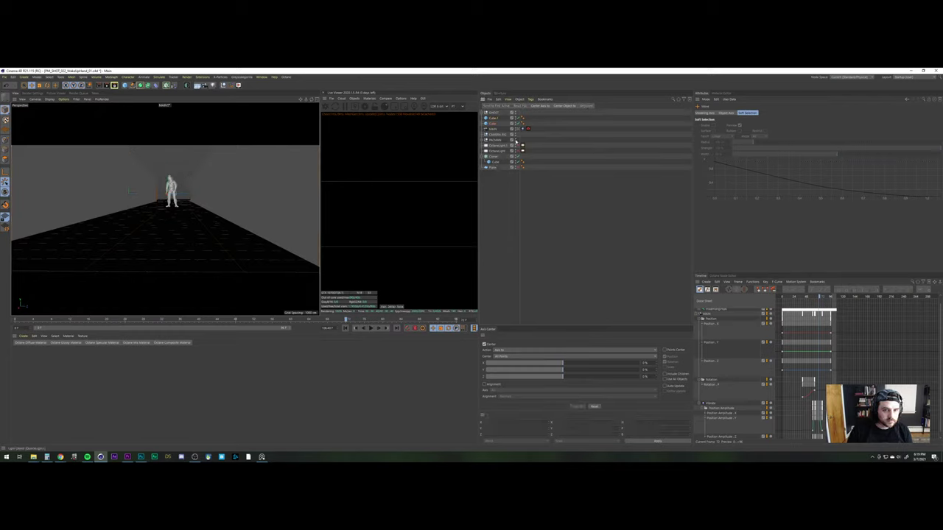
Check the GHOST group's contents, limit the preview range to 96 frames and play the shot
click(482, 113)
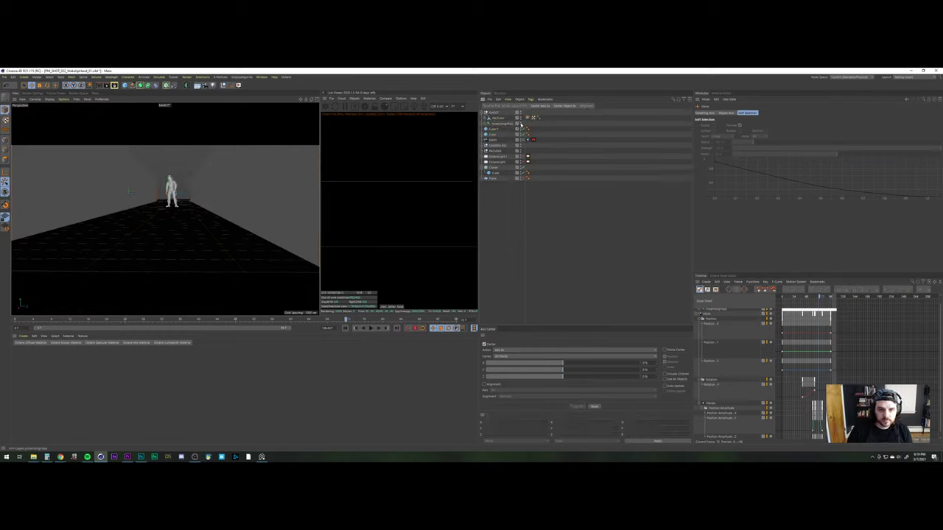
click(483, 113)
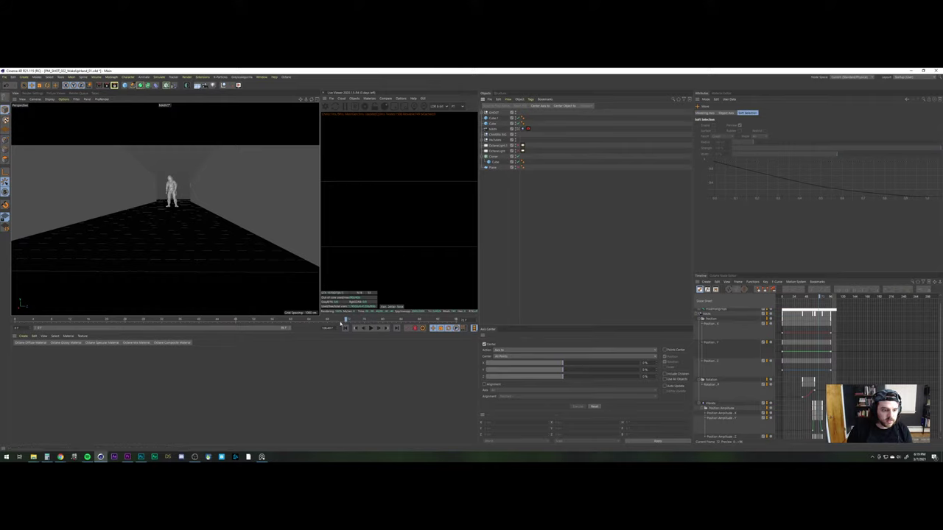
click(372, 329)
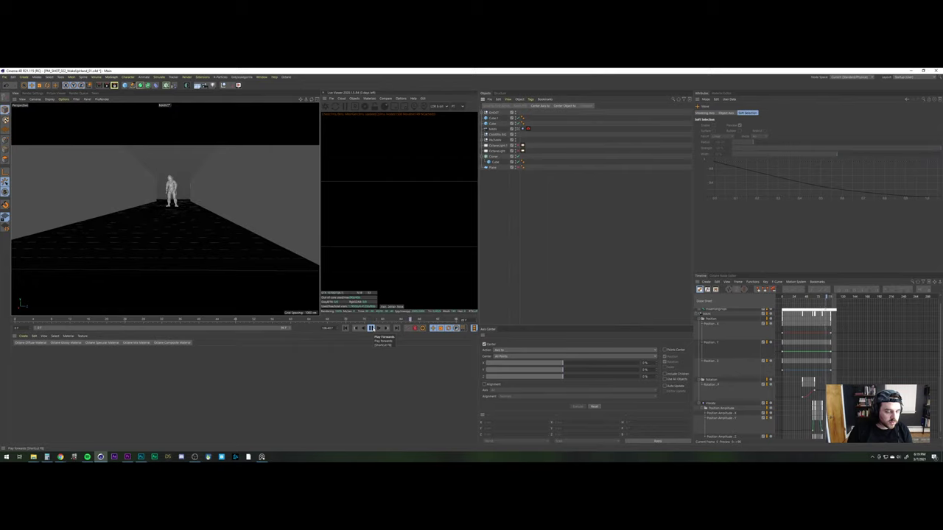
click(372, 329)
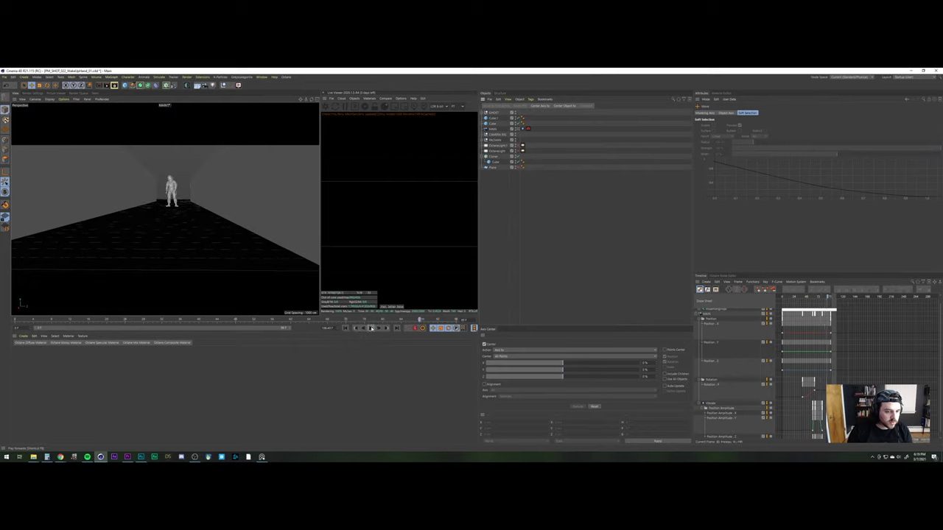
click(371, 329)
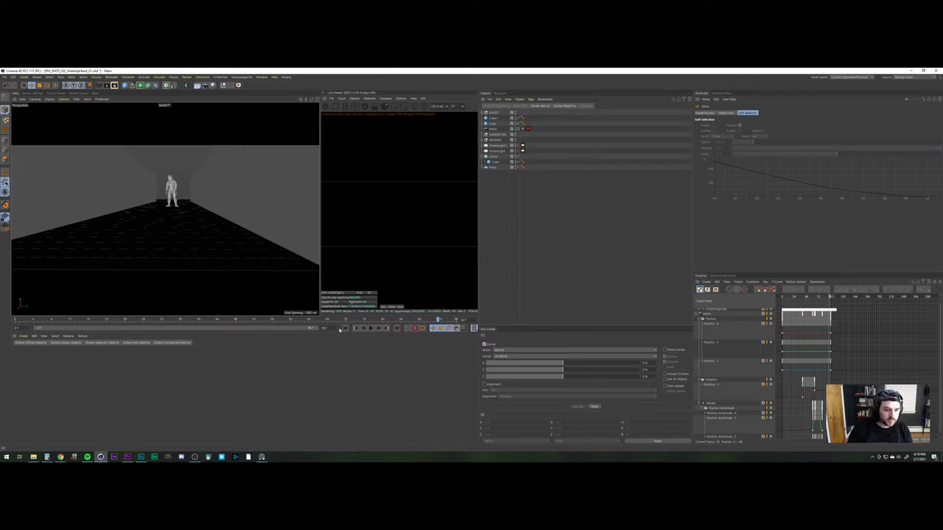
click(371, 329)
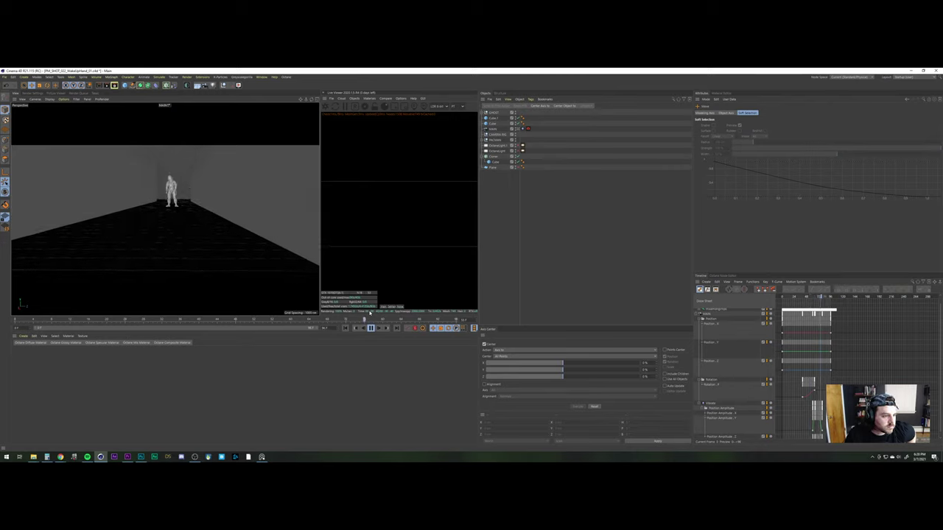
Stop playback and turn on the camera's Golden Section composition guides, trying the Grid and Diagonal overlays as well
click(370, 327)
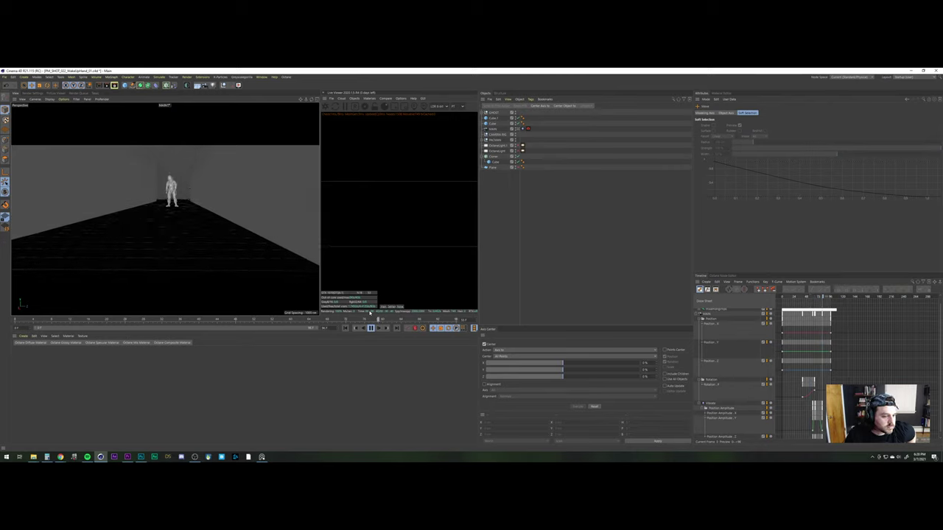
click(490, 130)
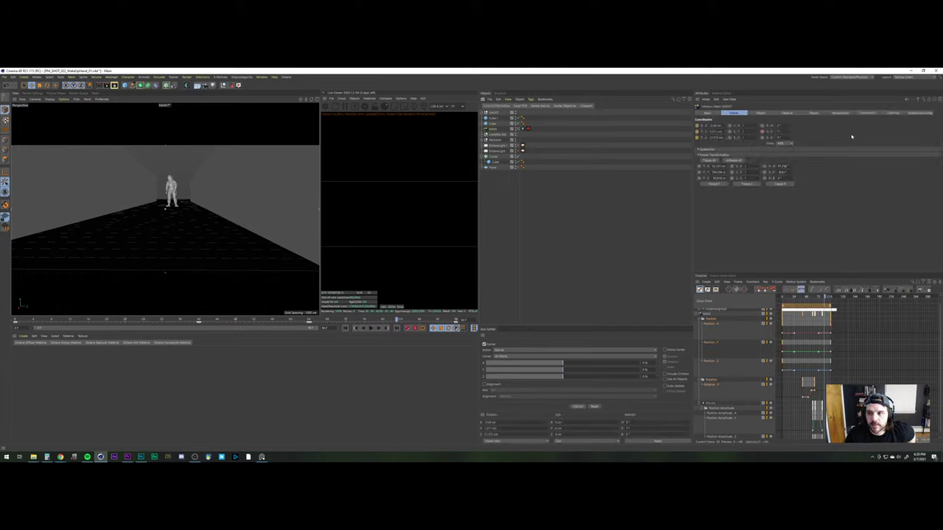
click(868, 113)
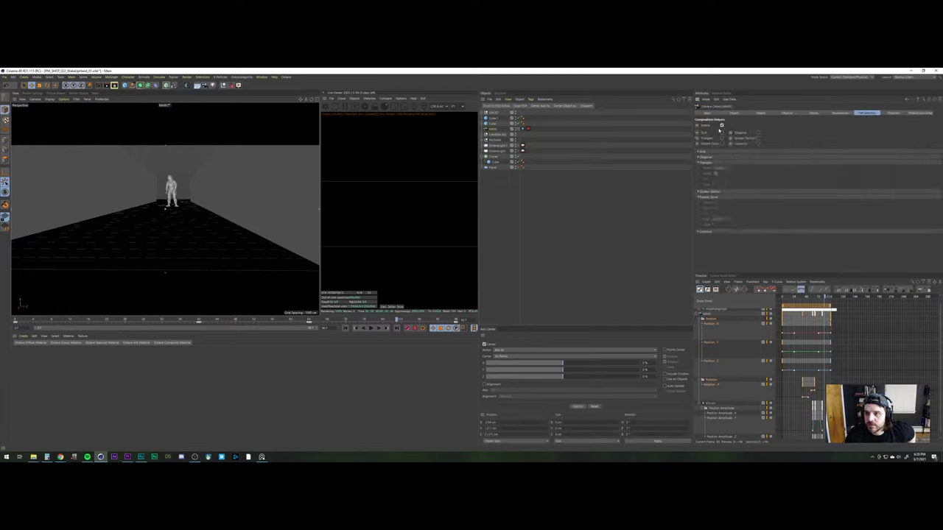
click(757, 138)
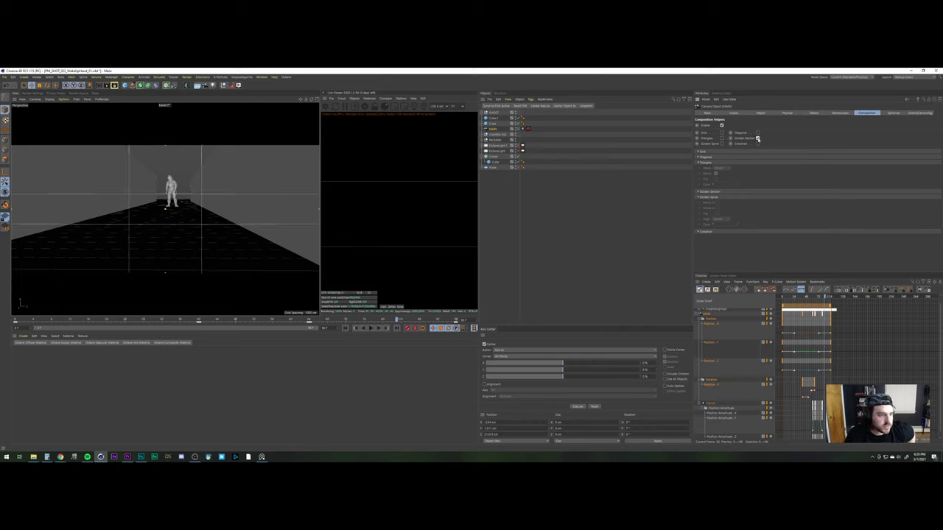
click(721, 132)
click(721, 132)
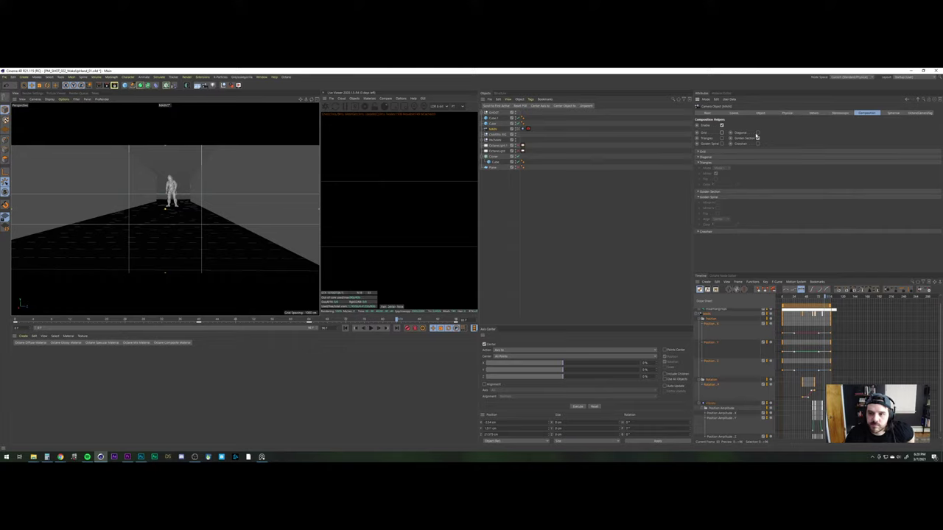
click(758, 134)
click(757, 134)
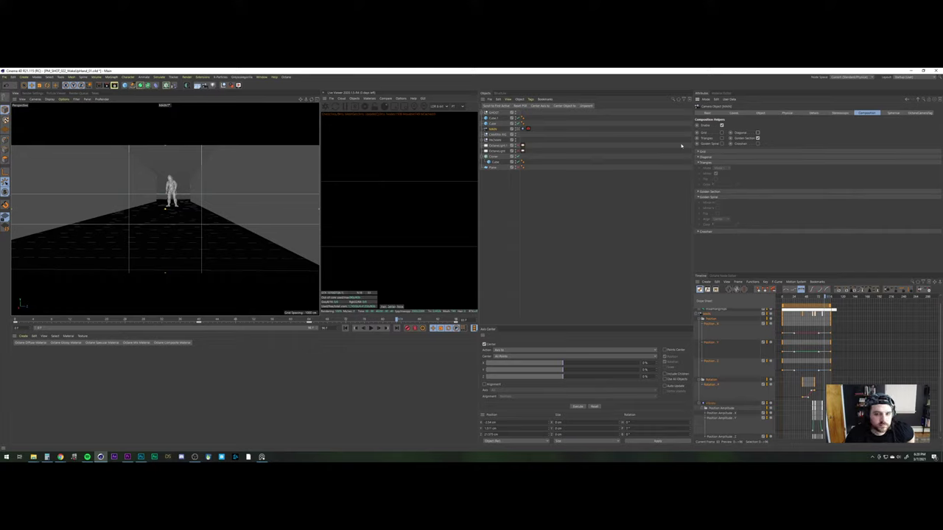
At frame 64, set the camera's pitch to 8° and heading to -1° to centre the ghost, and keyframe the heading
click(528, 128)
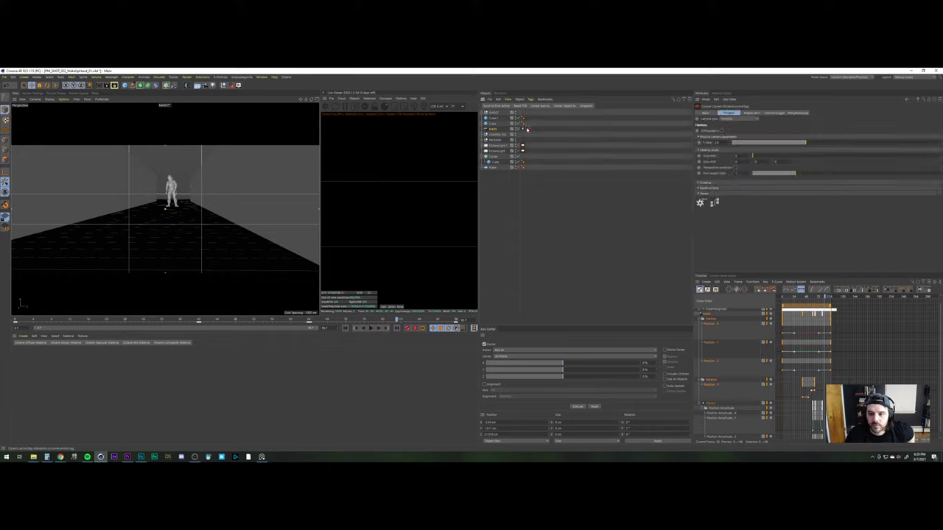
click(498, 129)
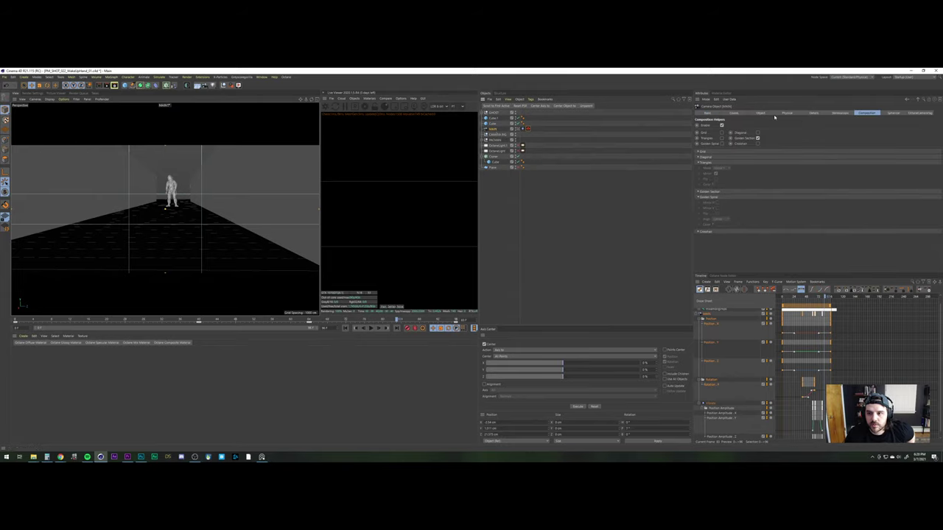
click(735, 113)
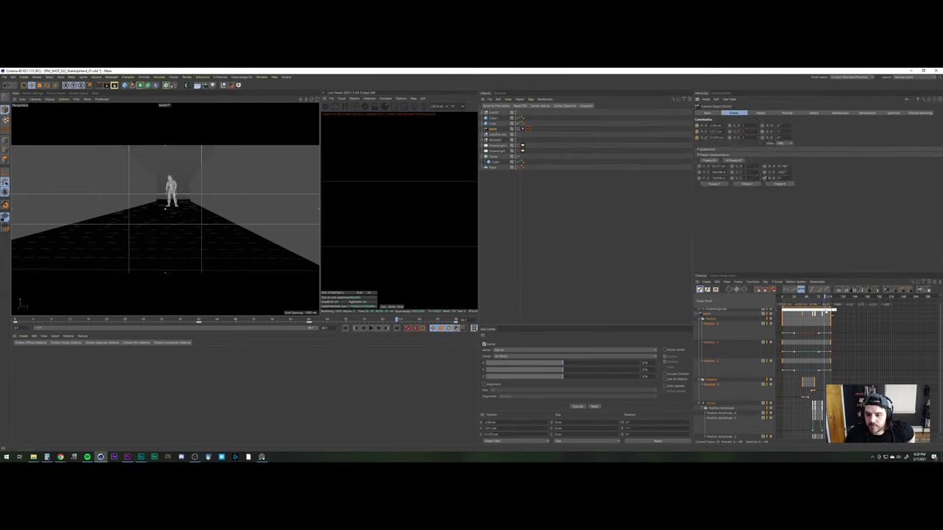
click(820, 297)
drag(820, 299, 817, 299)
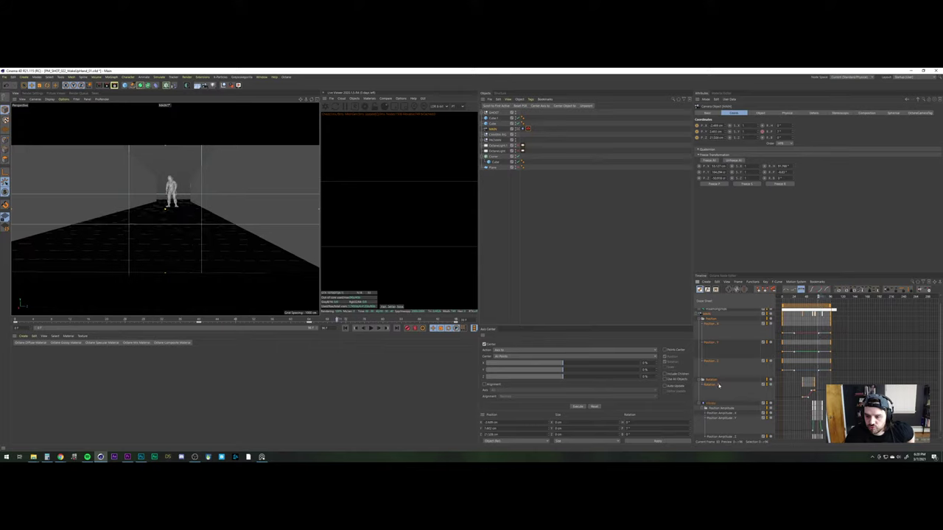
click(699, 404)
click(710, 391)
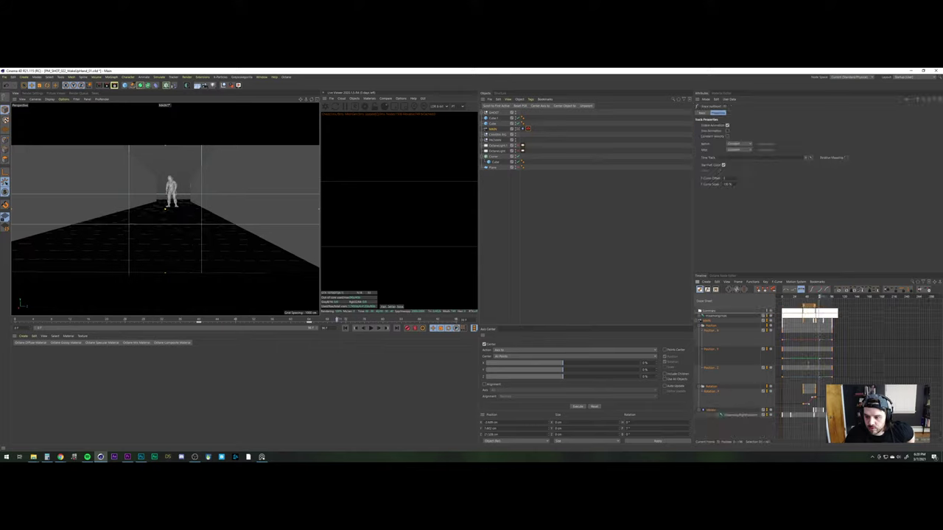
drag(819, 298, 816, 302)
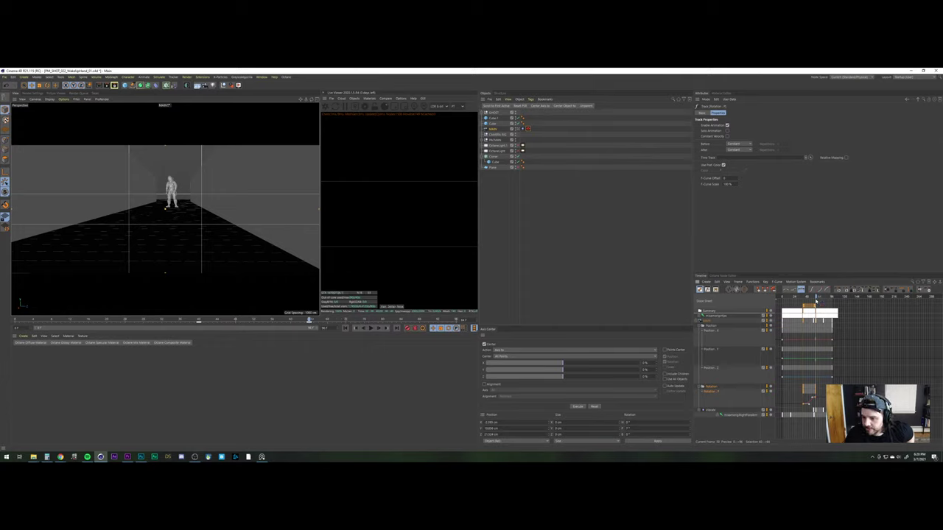
click(492, 129)
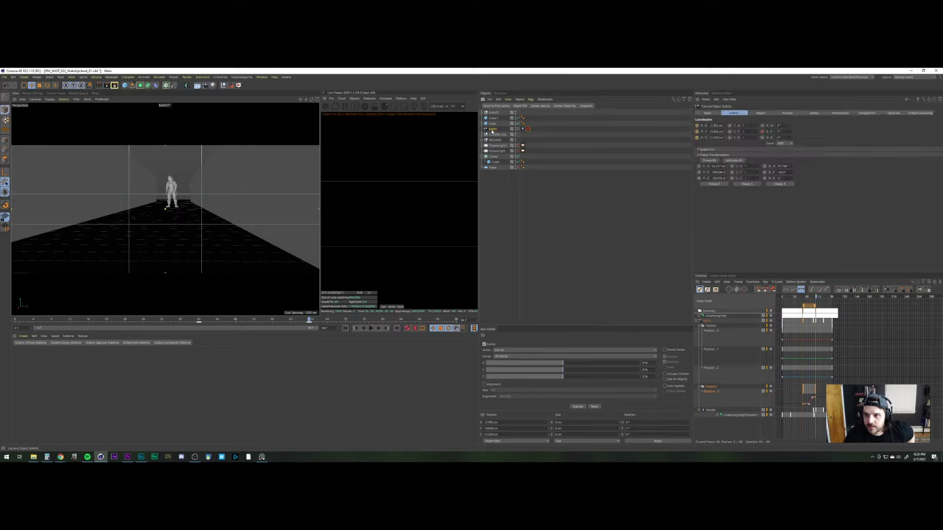
click(793, 132)
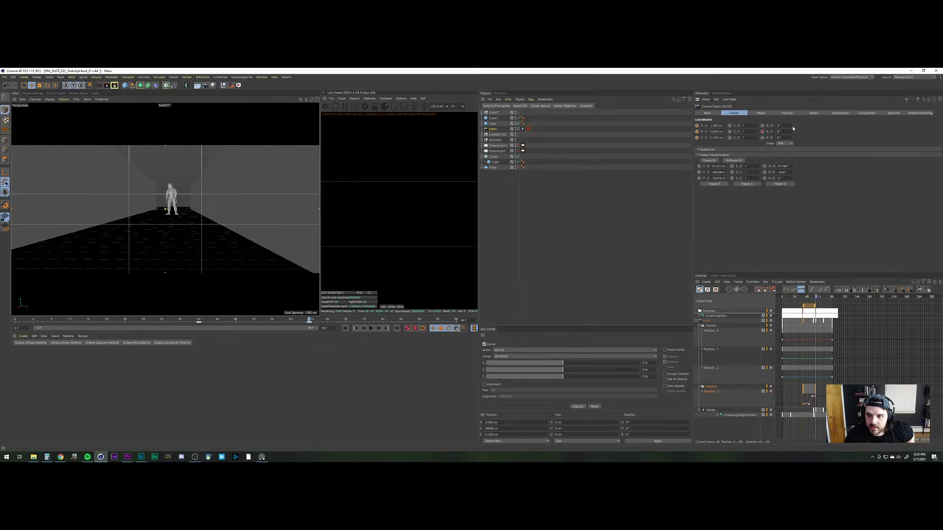
click(794, 128)
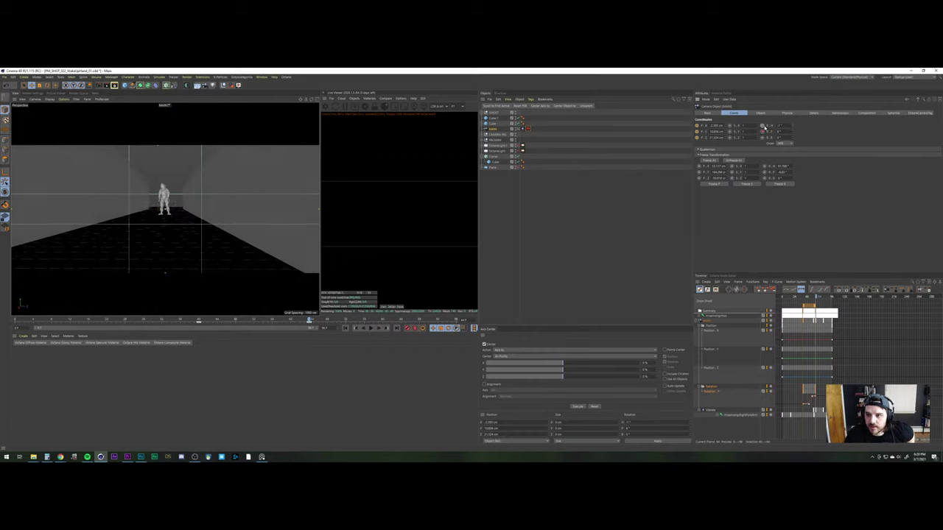
click(763, 126)
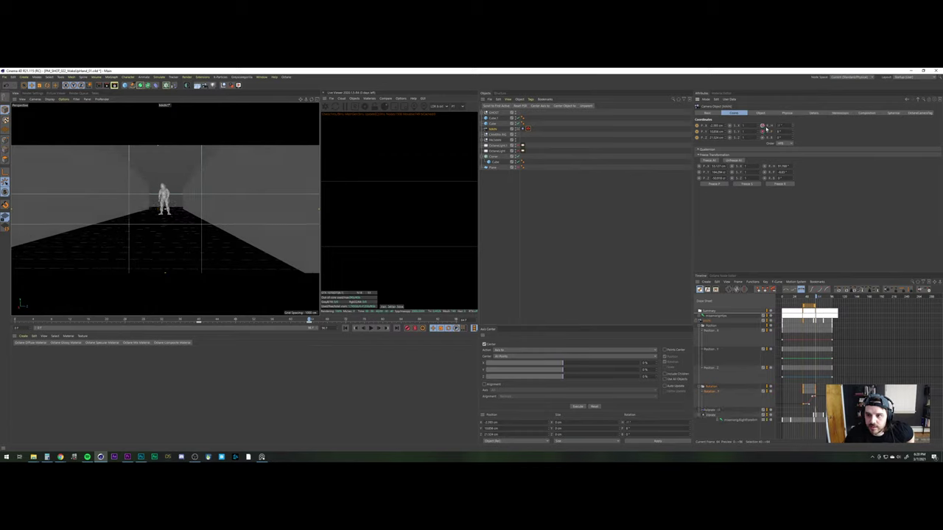
At frame 40, set the camera's heading to 0° and lower its pitch to -3° to reframe the hand
click(803, 302)
drag(803, 301, 803, 301)
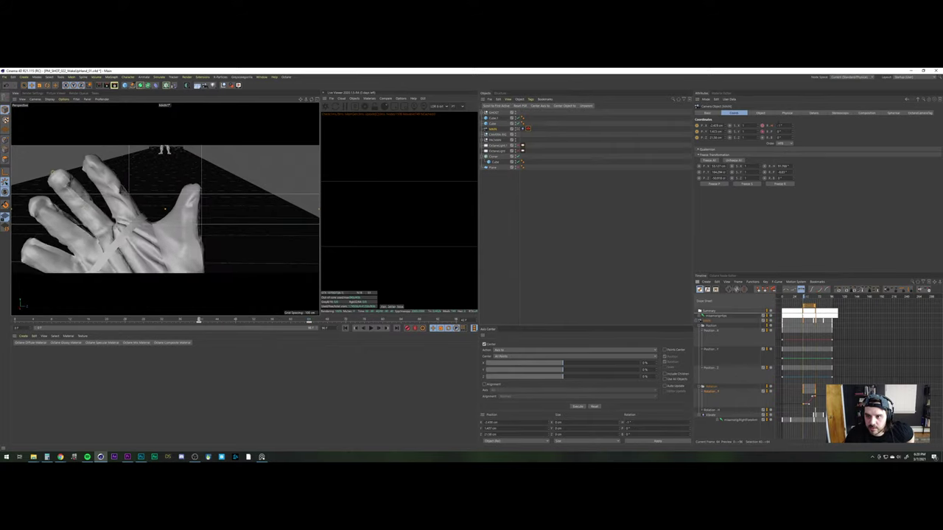
double_click(779, 125)
text(0)
key(Return)
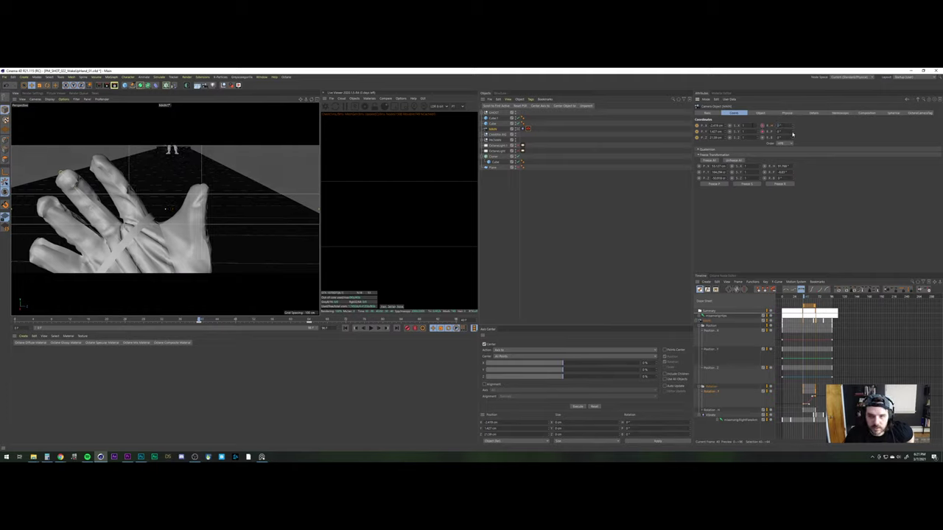
drag(792, 132, 792, 134)
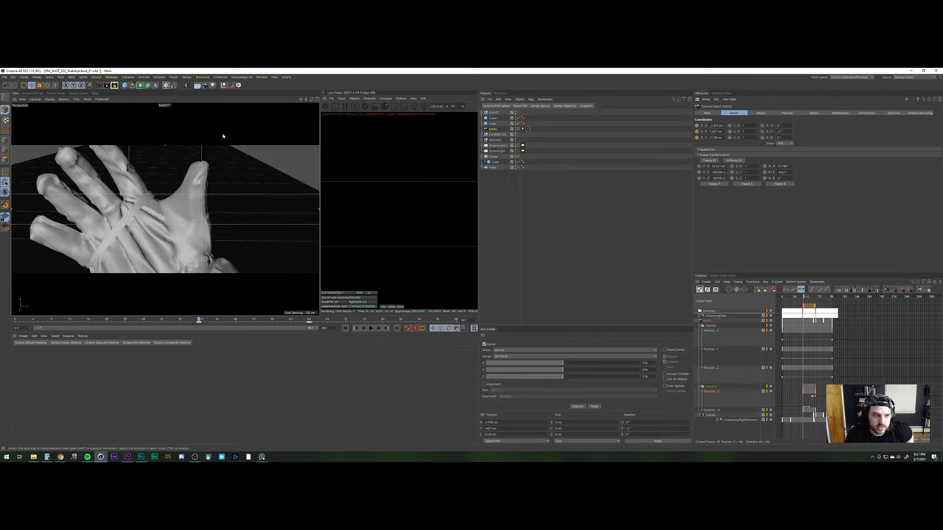
Play the shot from the hand close-up to the ghost reveal and return to the first frame
click(370, 328)
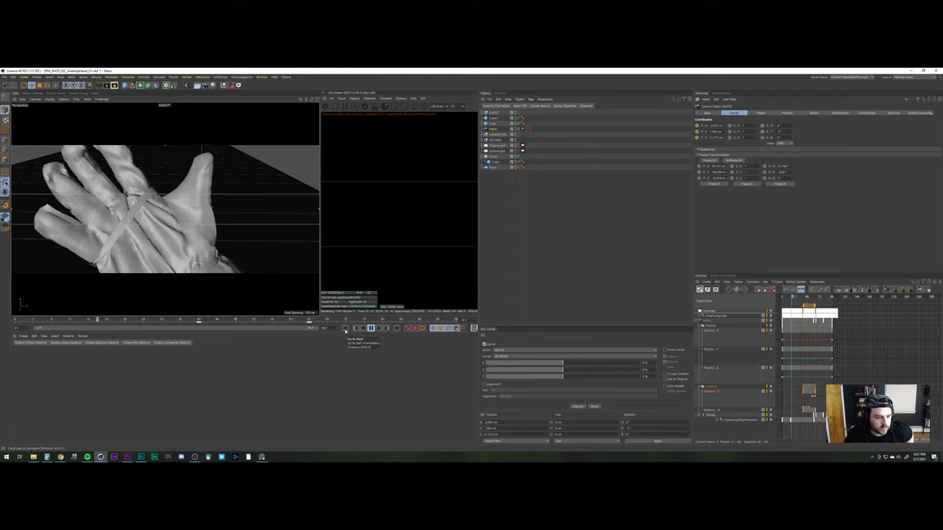
click(369, 328)
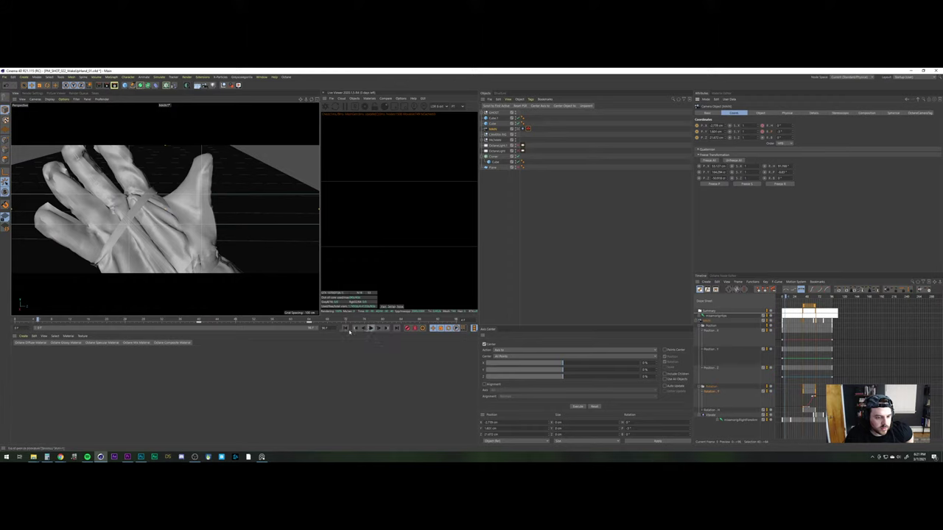
click(369, 329)
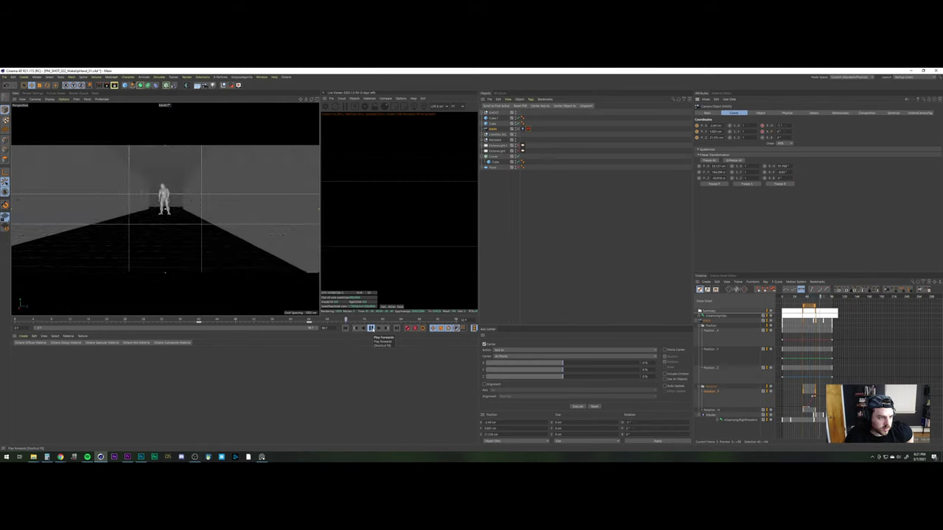
click(371, 329)
click(344, 329)
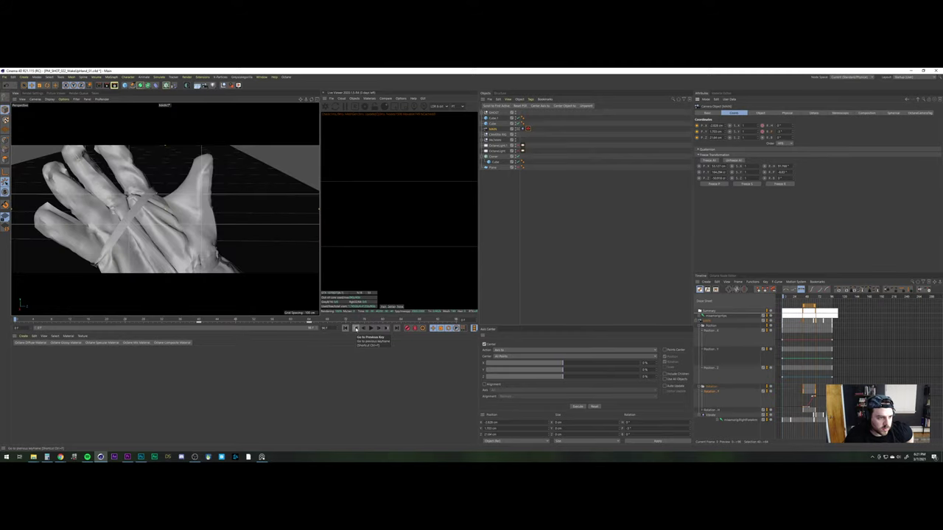
Try different camera heading and pitch values at the first frame and undo the changes
click(793, 127)
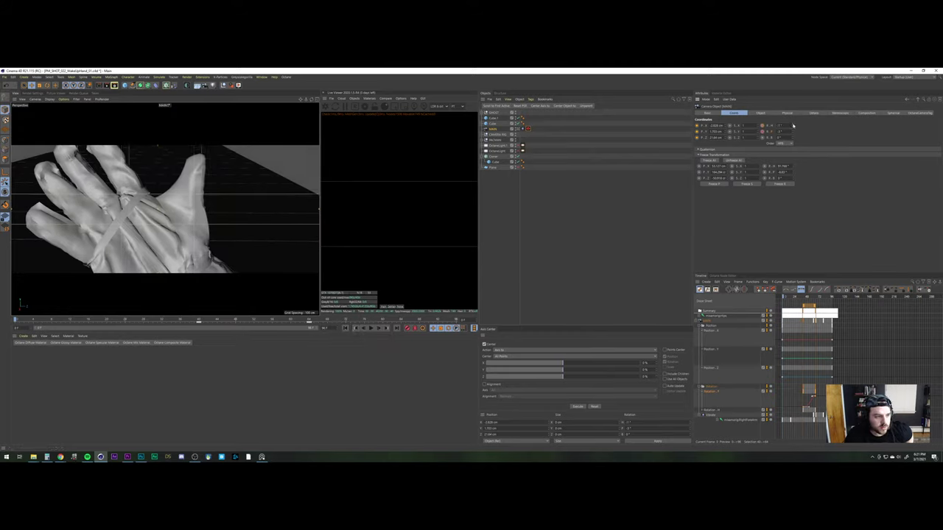
click(793, 125)
click(793, 131)
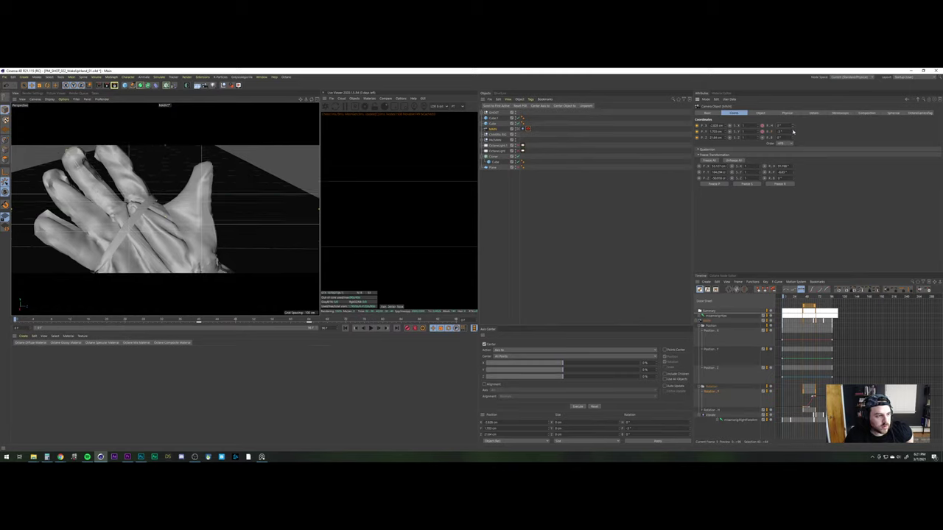
click(794, 131)
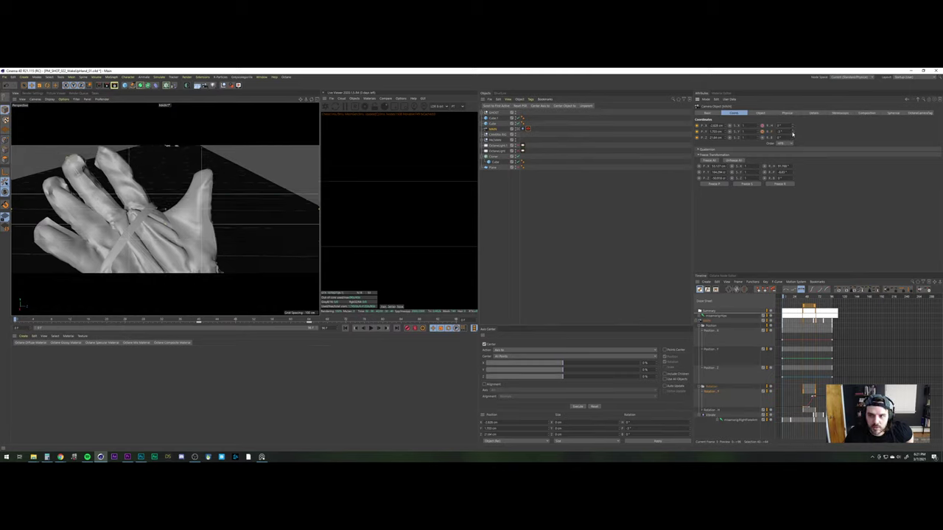
click(793, 133)
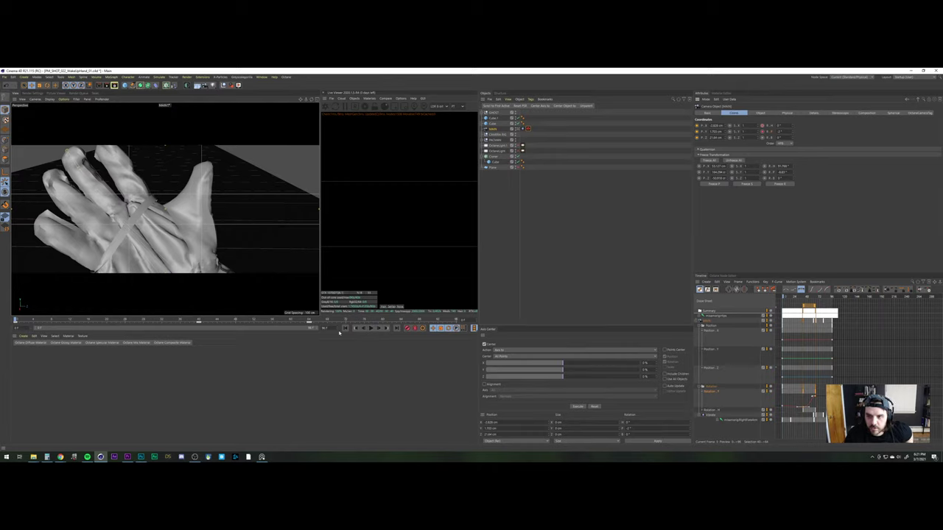
key(ctrl+z)
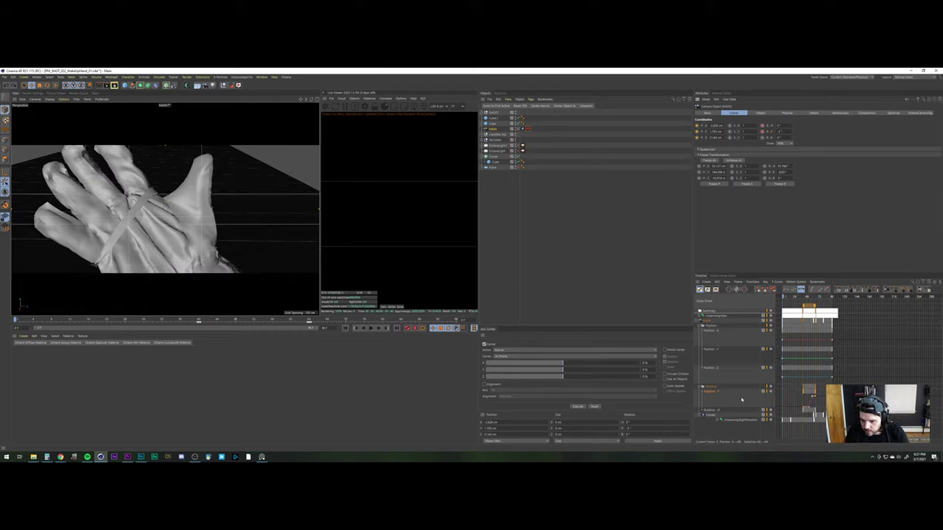
Set the camera's pitch to -2° at the frame 40 key and return to the first frame
drag(802, 297, 803, 297)
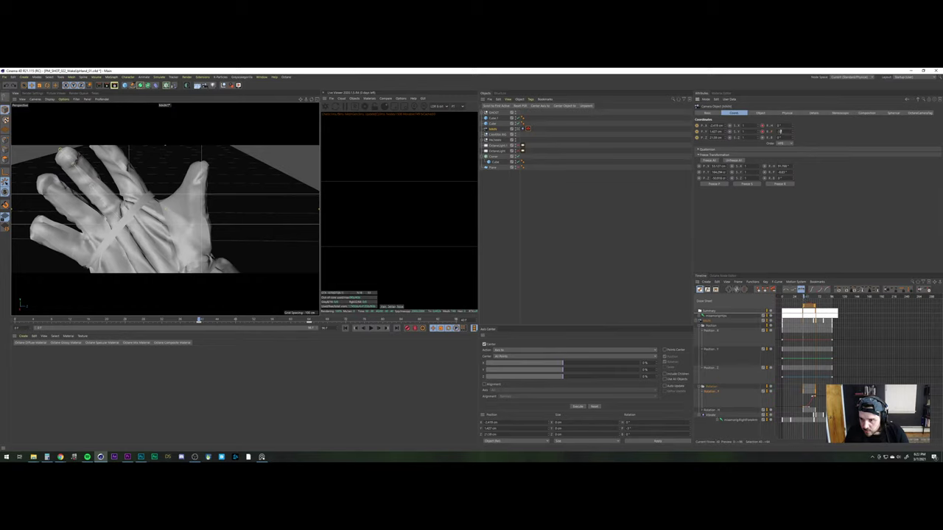
text(-3)
key(Return)
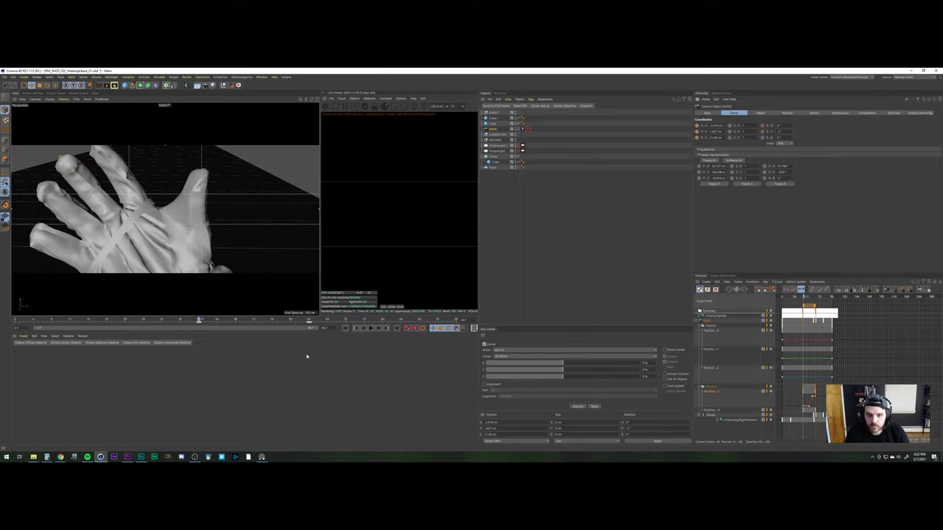
click(345, 328)
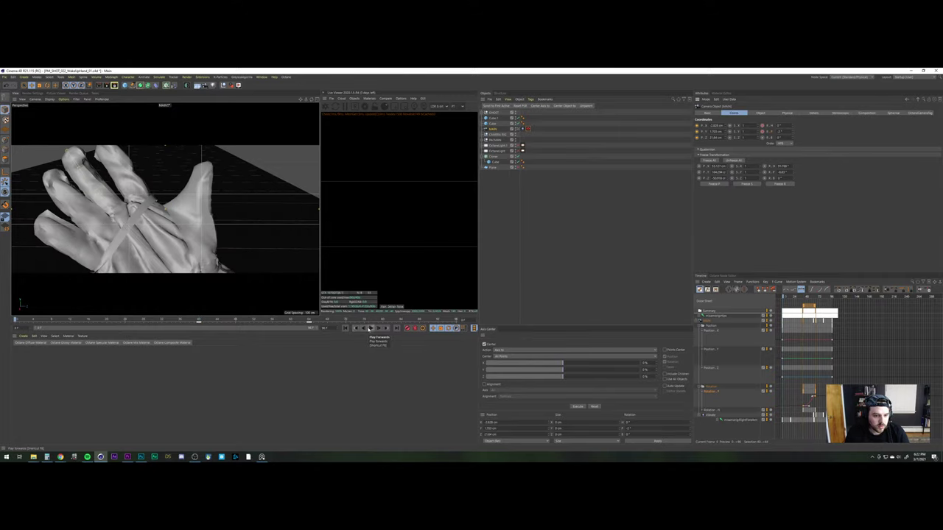
Set the tangent times of the camera's pitch key at frame 40 to 12 F
click(700, 411)
click(807, 417)
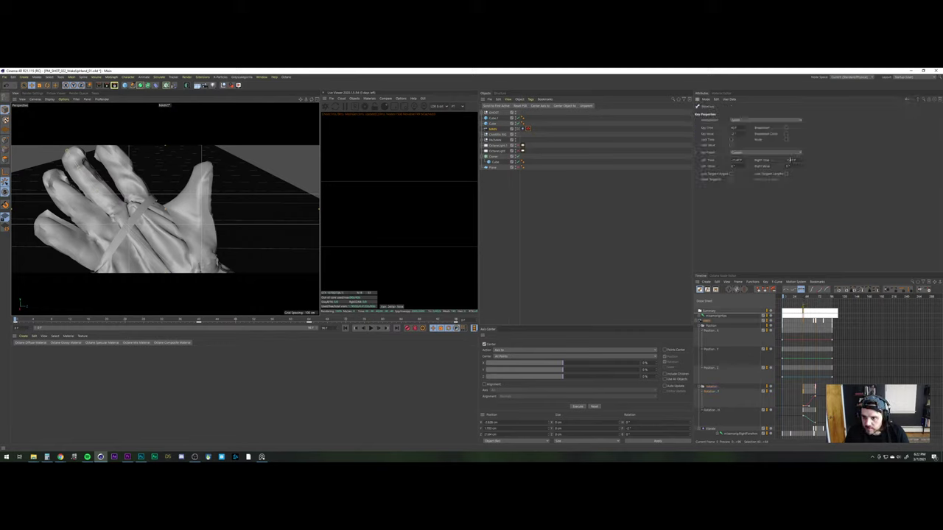
double_click(790, 160)
text(12 F)
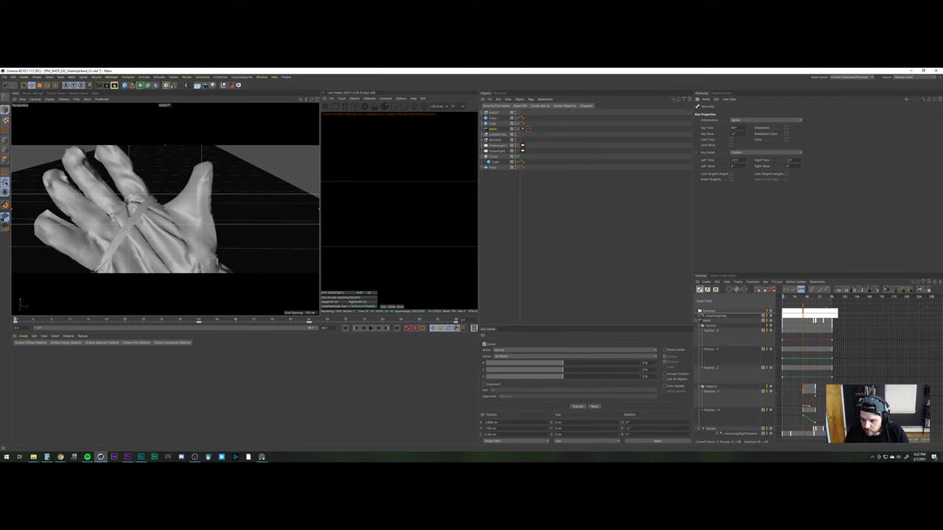
drag(826, 393, 800, 402)
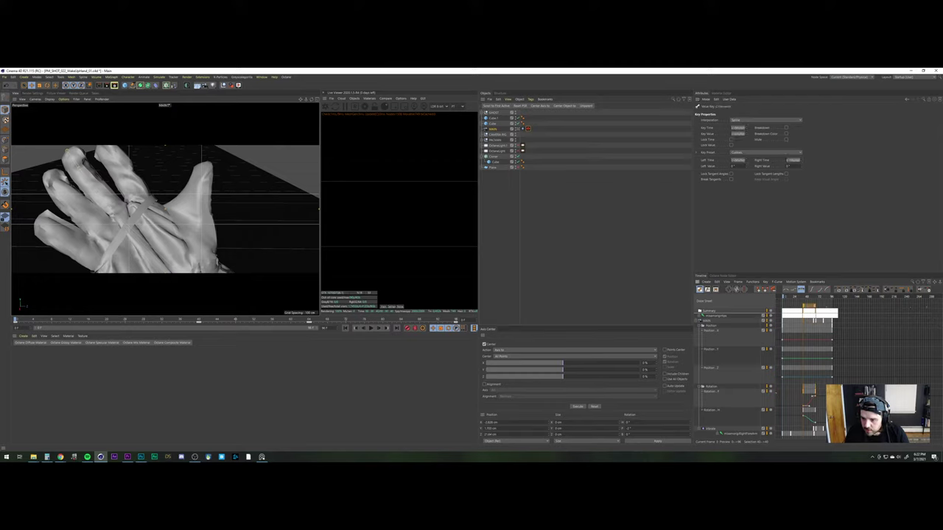
click(822, 400)
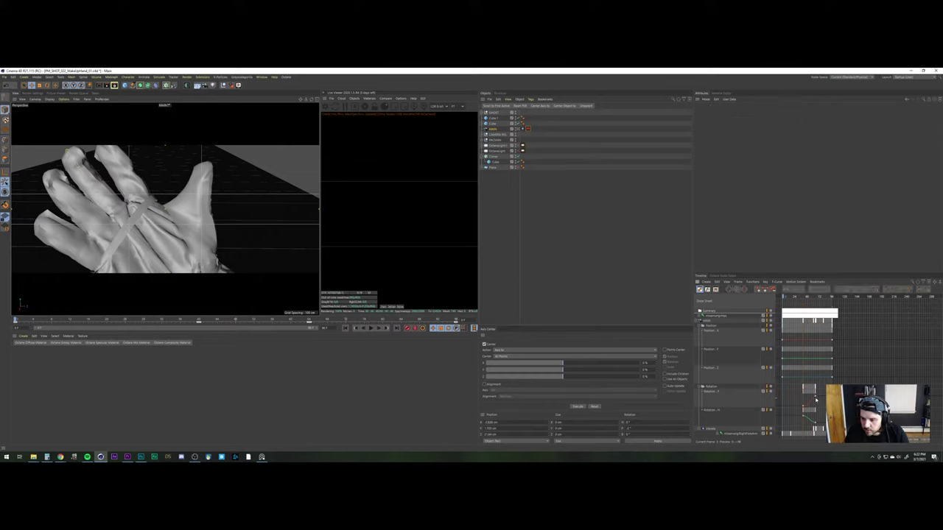
Set the tangent times of the camera's pitch key at frame 64 to 6 F
click(815, 359)
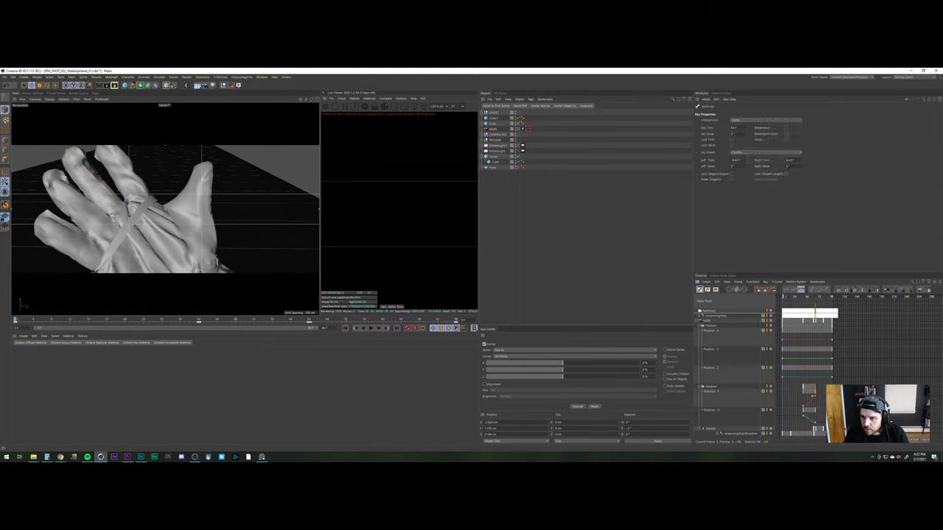
drag(793, 160, 732, 156)
text(6)
key(Return)
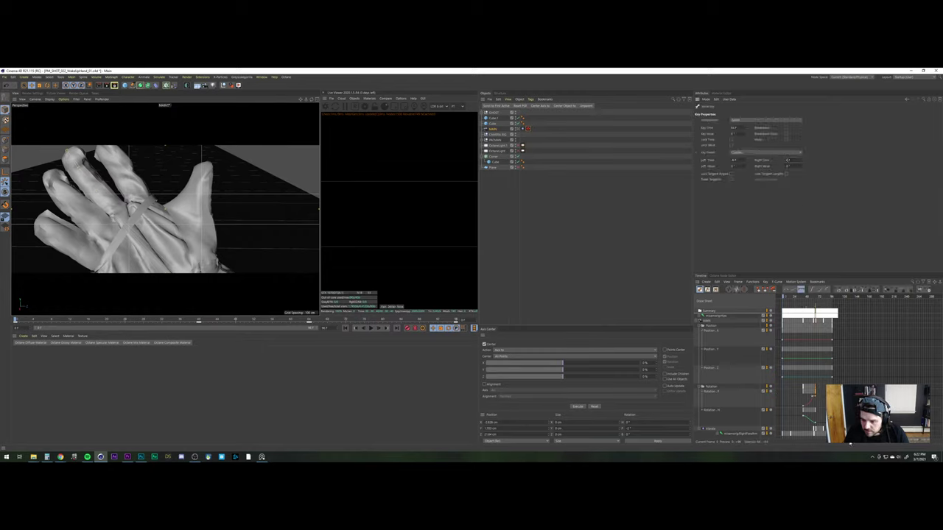
Ease the camera's heading keys with 12 F tangents at frame 40 and shorter tangents at frame 64
click(812, 425)
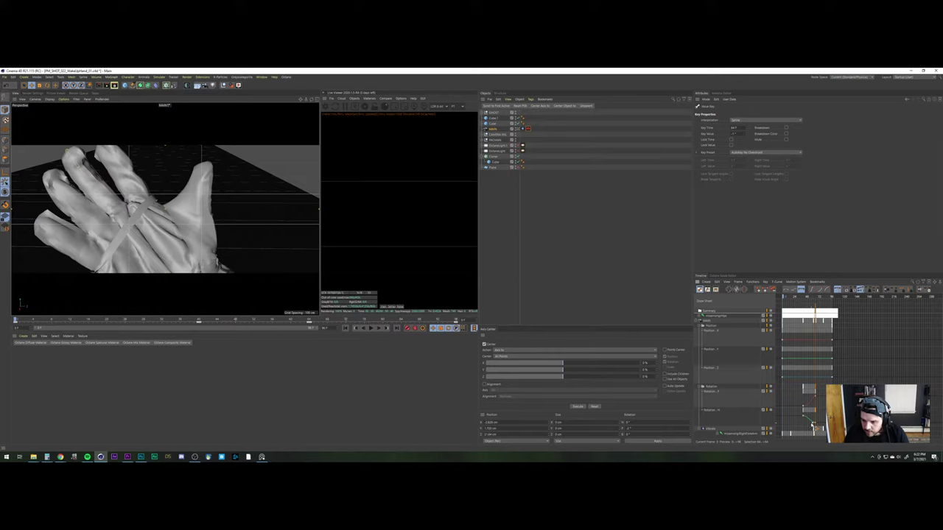
click(813, 426)
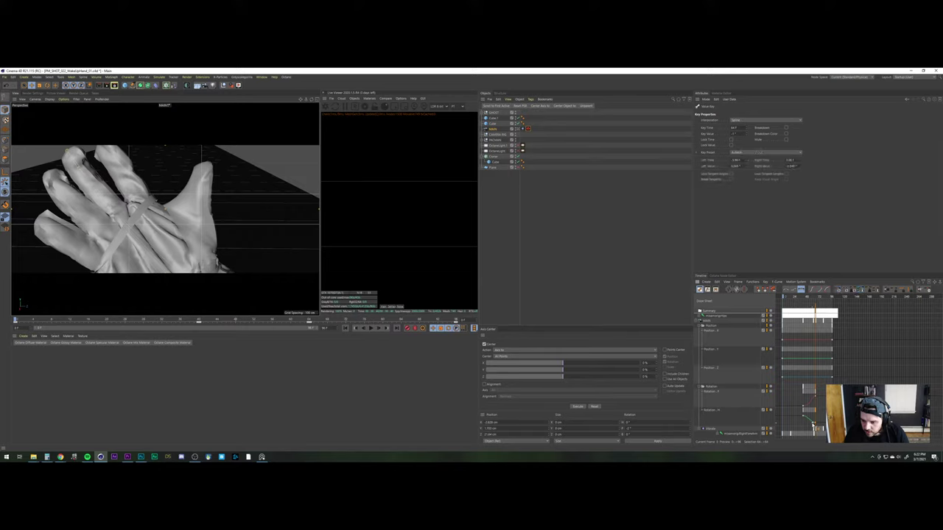
click(803, 416)
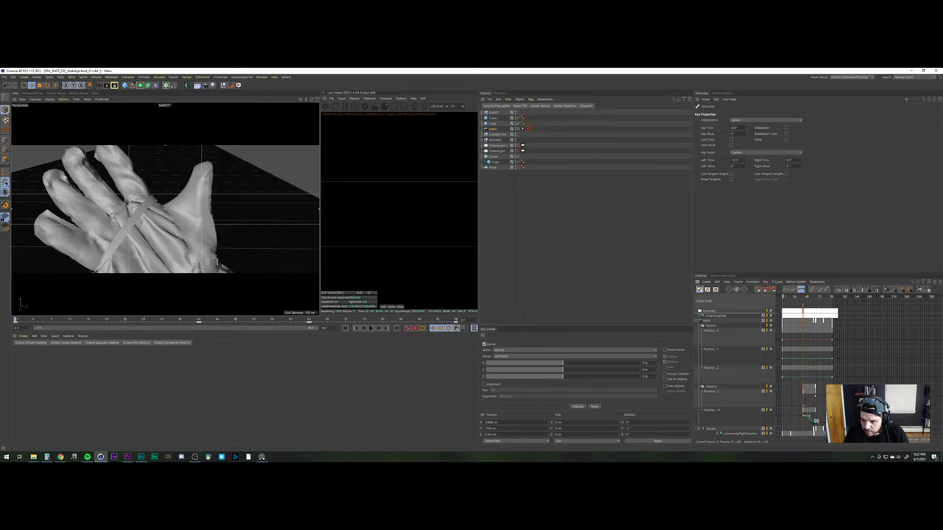
click(814, 423)
double_click(790, 160)
text(8)
key(Return)
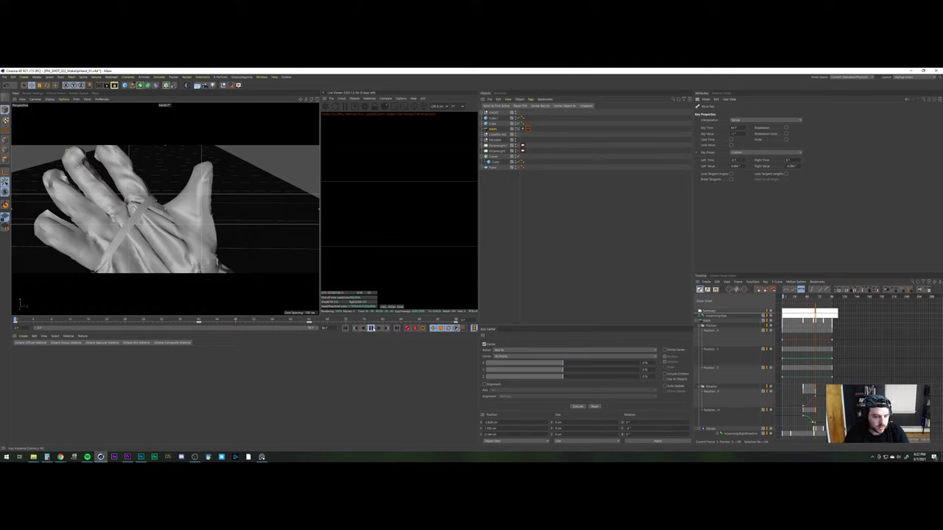
Play and scrub the shot to check the eased camera rotation from the hand to the ghost
click(370, 328)
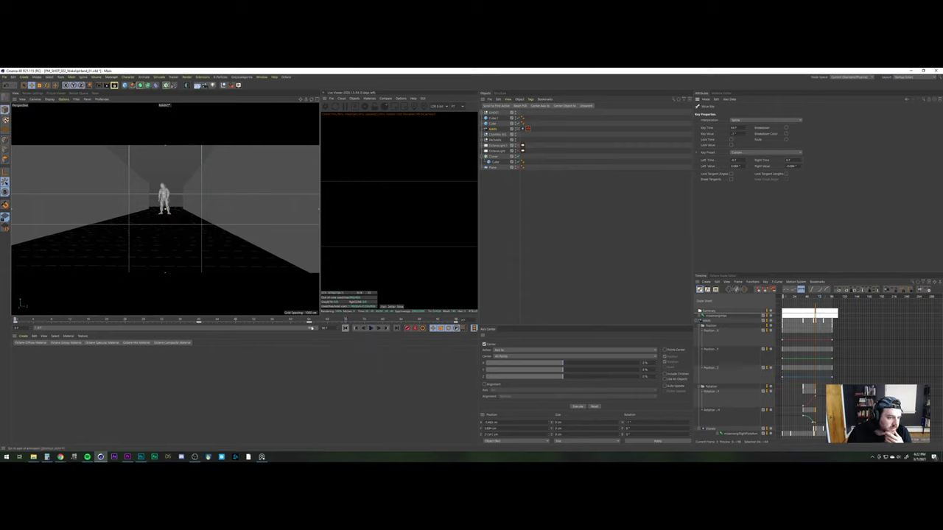
drag(17, 319, 300, 318)
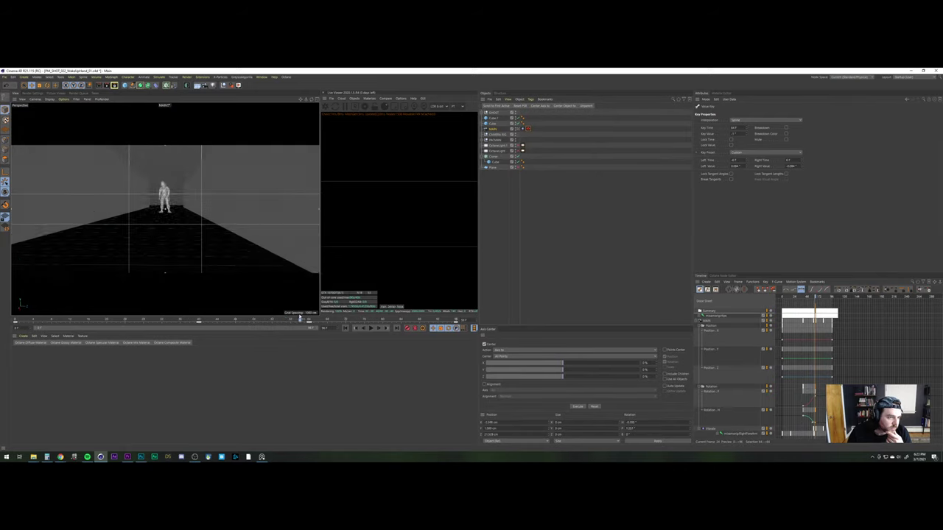
click(135, 319)
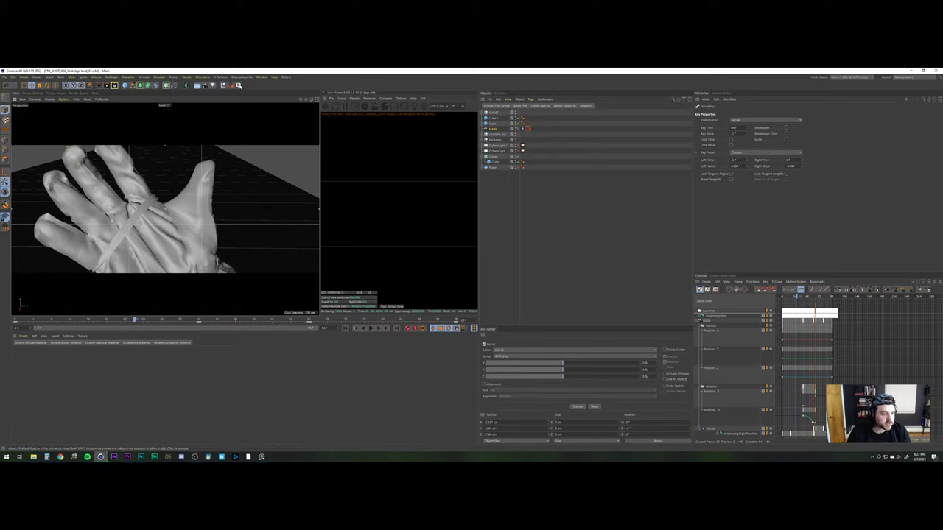
Render a preview movie of the shot using the preview range
click(240, 86)
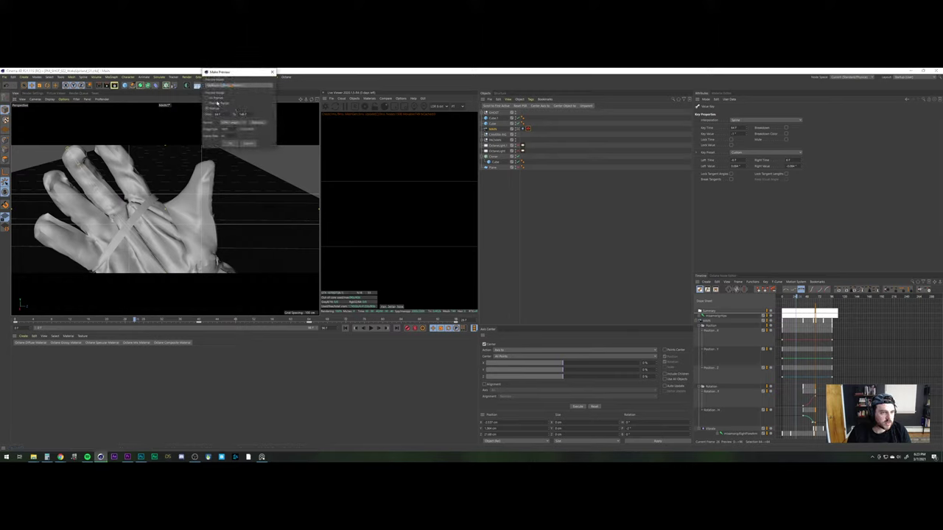
click(217, 103)
click(230, 144)
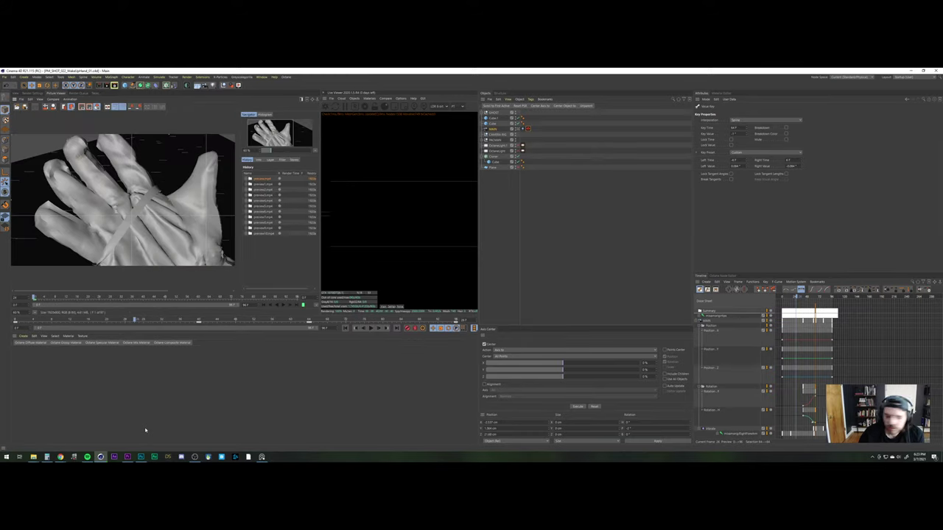
Locate the rendered preview10 file in its folder and copy it into the PLAYBLASTS folder
right_click(278, 190)
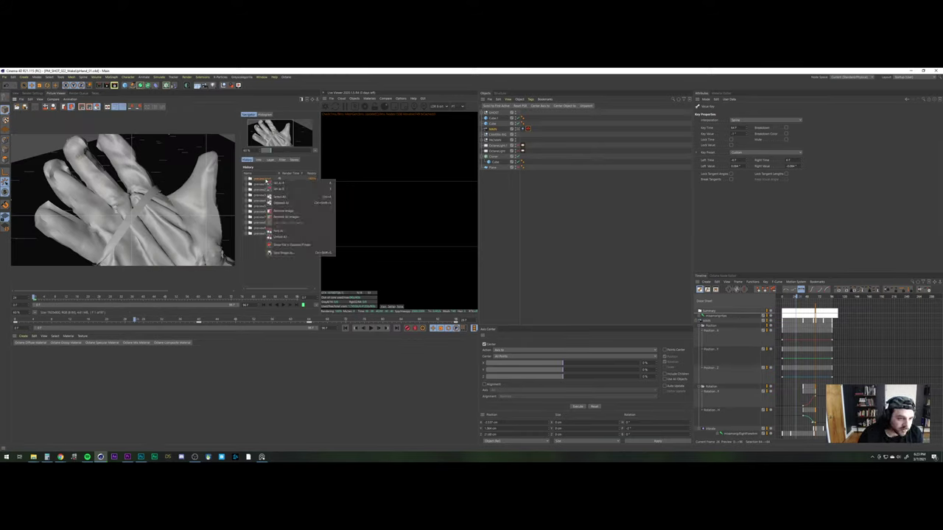
click(291, 243)
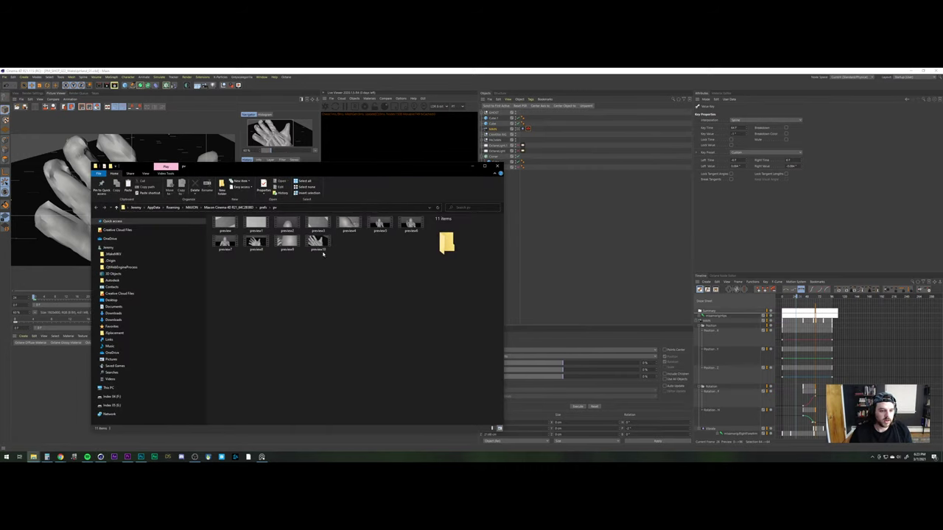
click(321, 251)
key(ctrl+c)
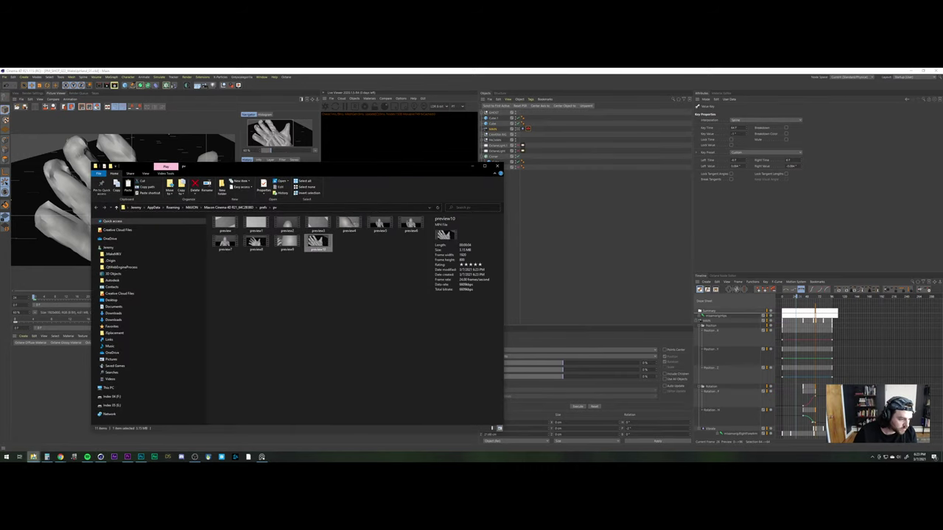
click(33, 457)
click(21, 436)
key(ctrl+v)
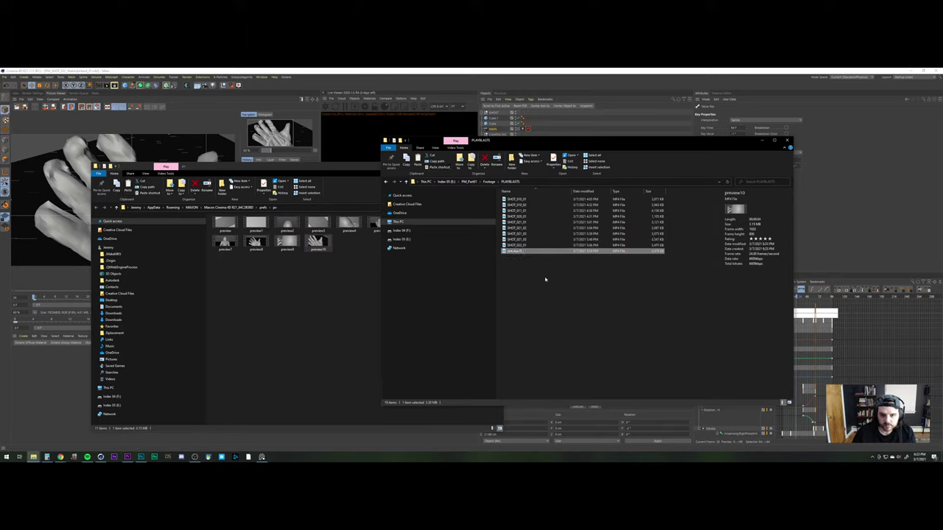
Rename the copied preview10 file as SHOT_024_01
key(F2)
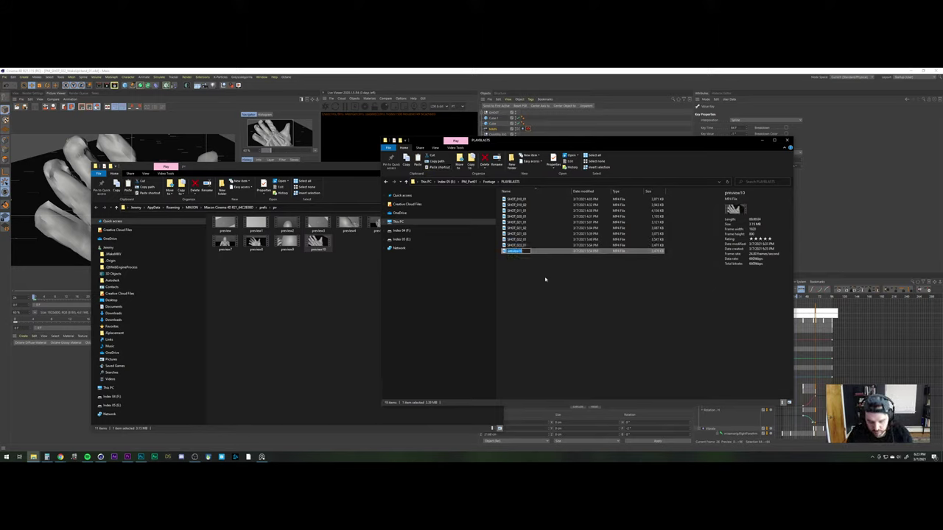
text(SHOT_)
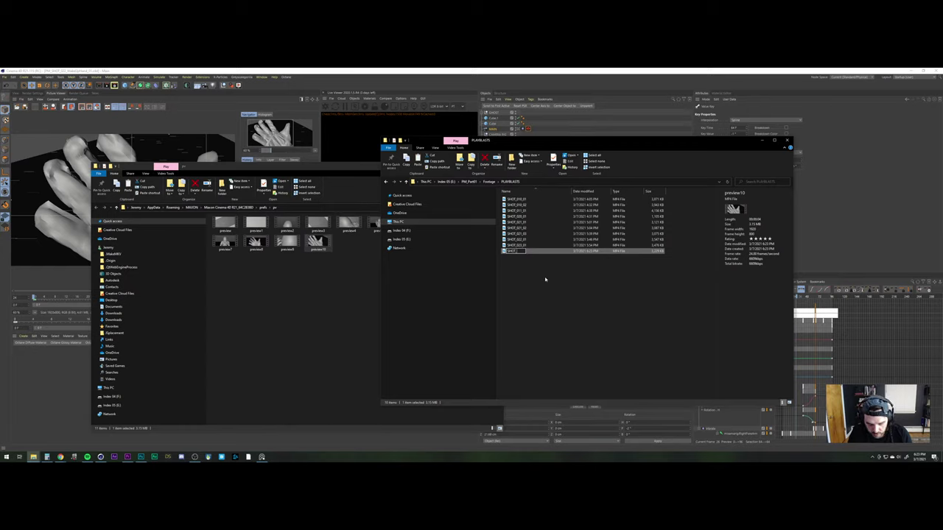
text(024_01)
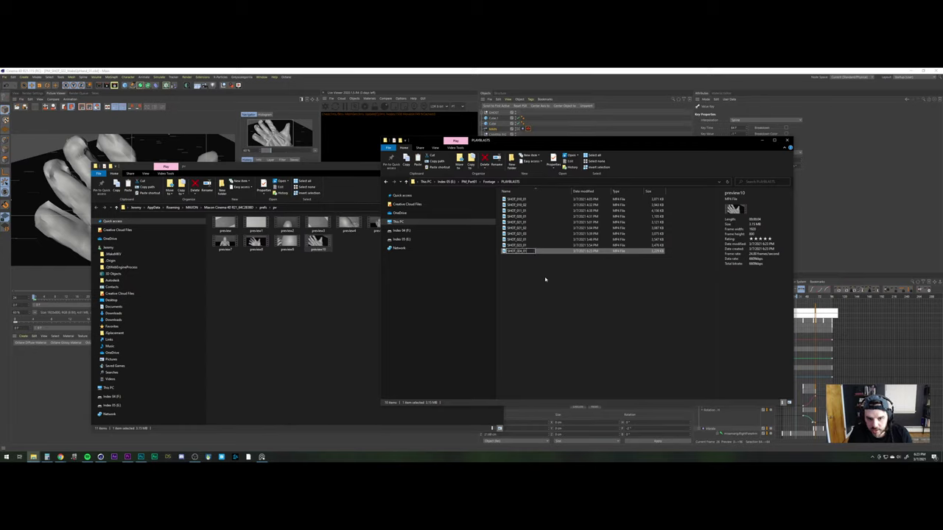
key(Return)
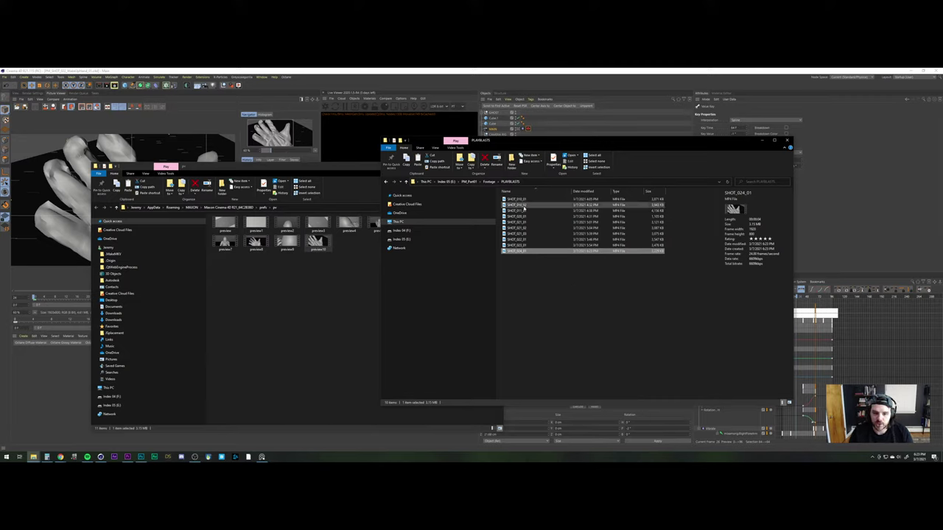
Look through the earlier playblasts in the PLAYBLASTS folder, comparing the SHOT_010, SHOT_011 and SHOT_020 files
click(523, 200)
click(521, 218)
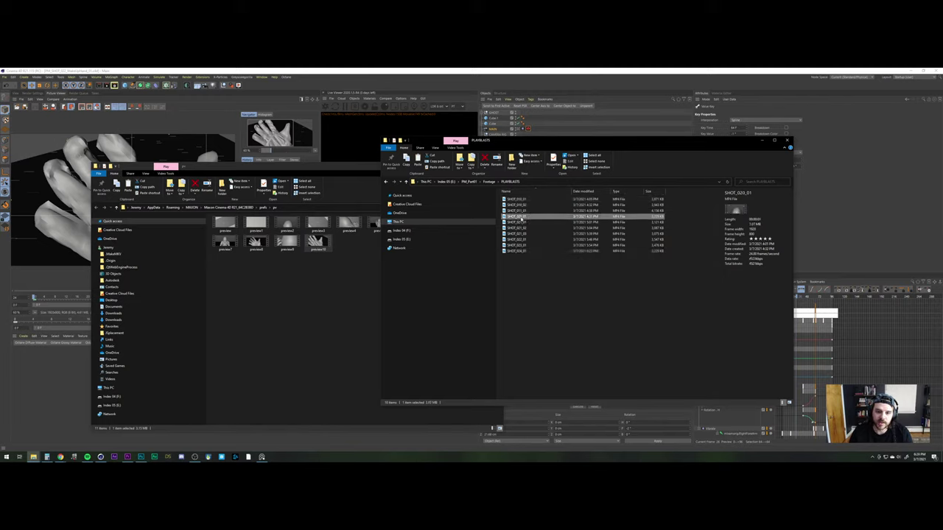
click(523, 206)
click(522, 211)
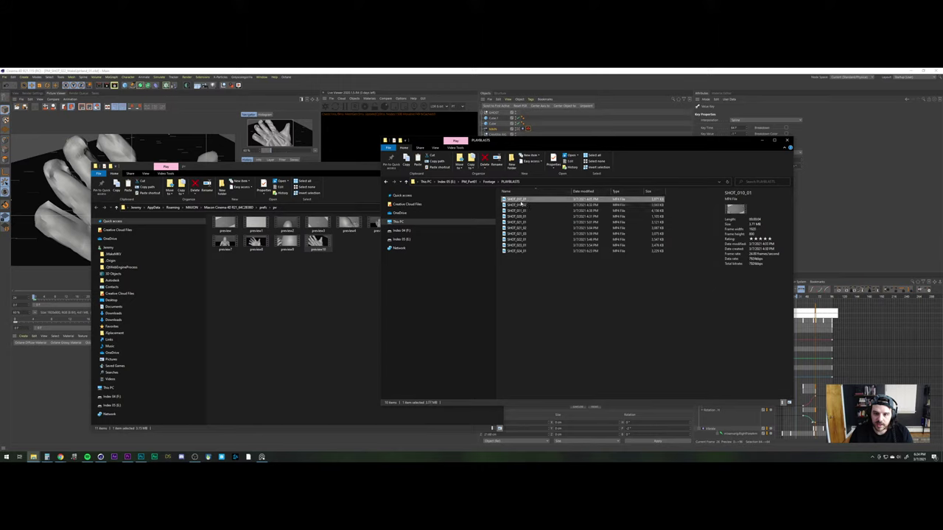
click(517, 213)
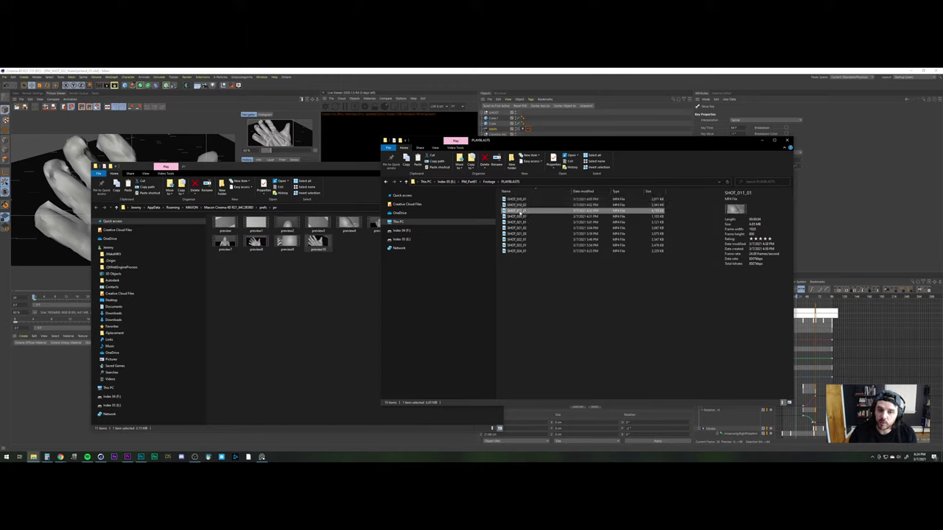
click(522, 206)
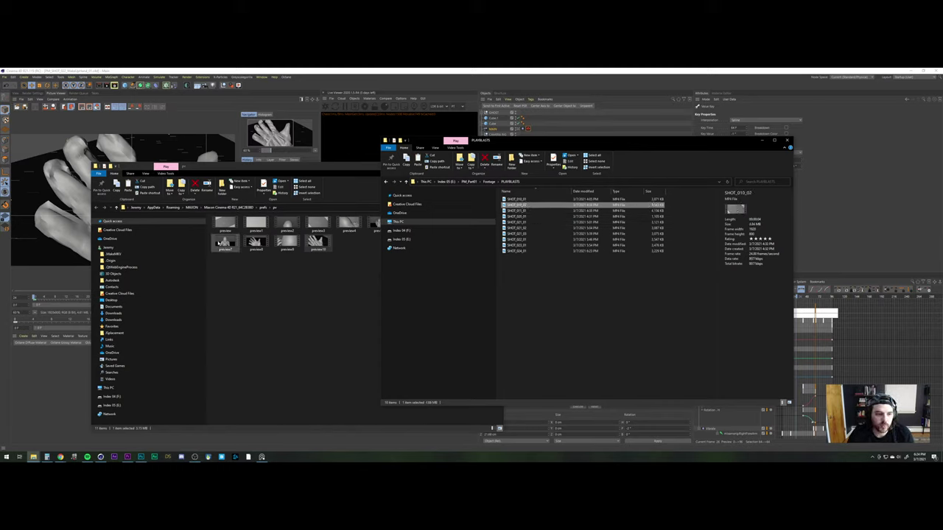
click(524, 211)
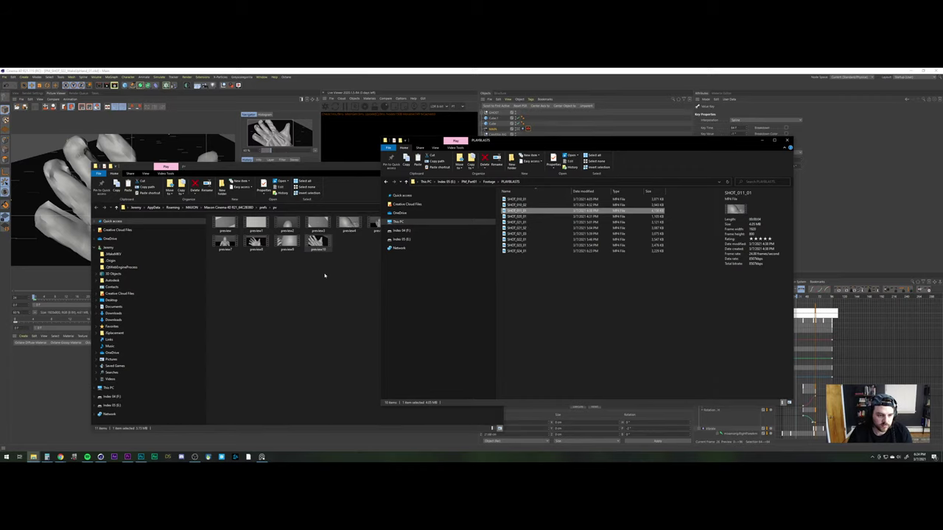
Switch to Premiere Pro, import SHOT_024_01 into the Footage bin and place it directly after the last clip in the sequence
click(517, 252)
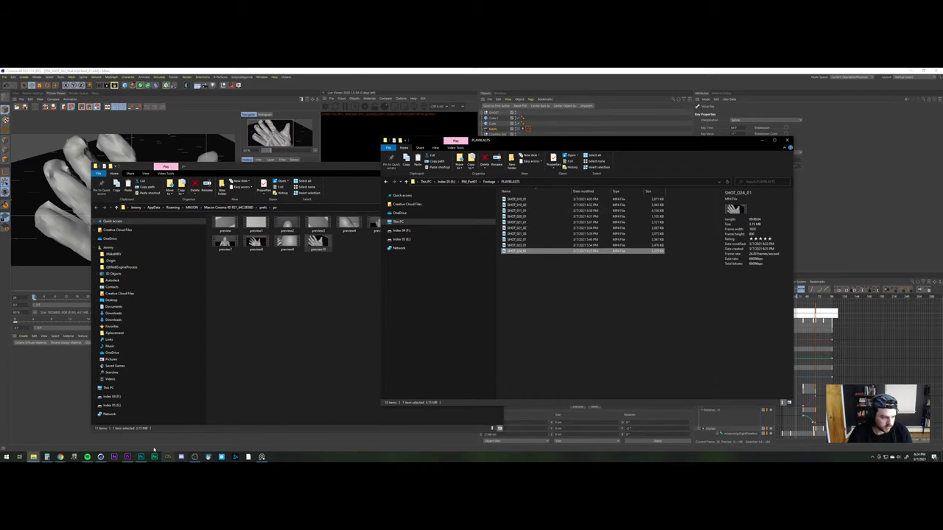
click(126, 457)
mouse_move(33, 456)
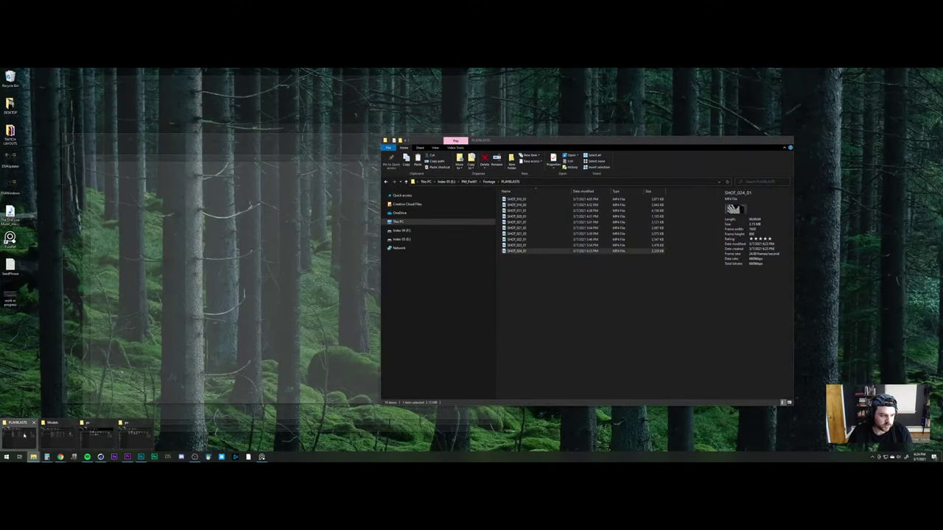
click(20, 435)
drag(513, 254, 41, 190)
drag(29, 157, 30, 158)
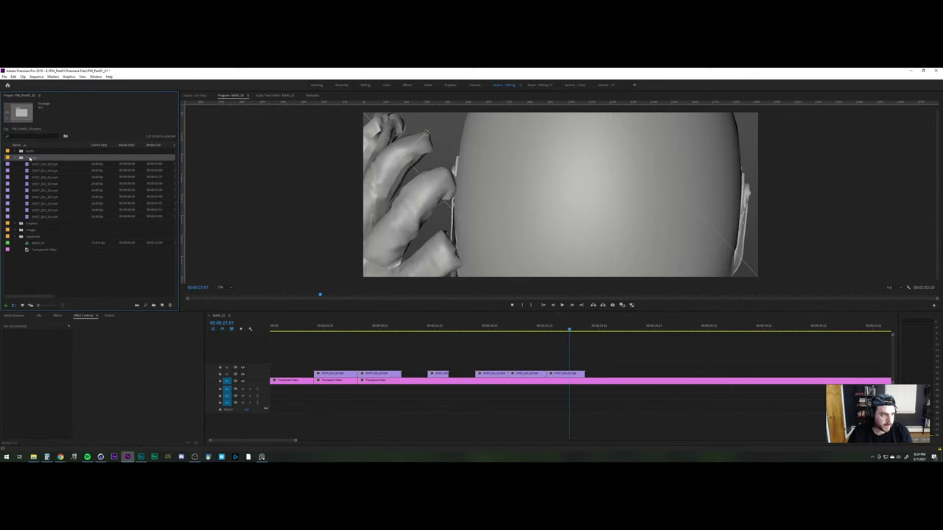
click(36, 217)
drag(447, 315, 586, 374)
Play the sequence around the new SHOT_024_01 clip to review the hand-to-ghost reveal in the edit
key(space)
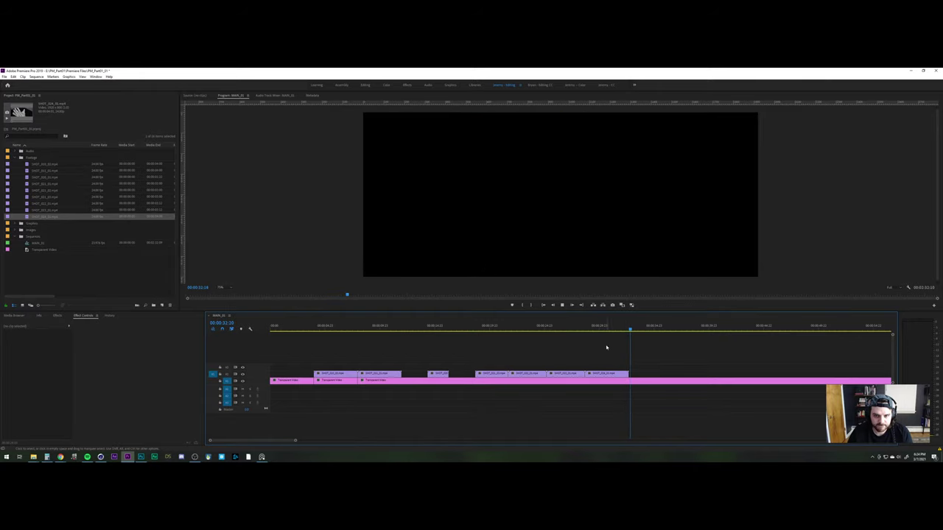
click(601, 329)
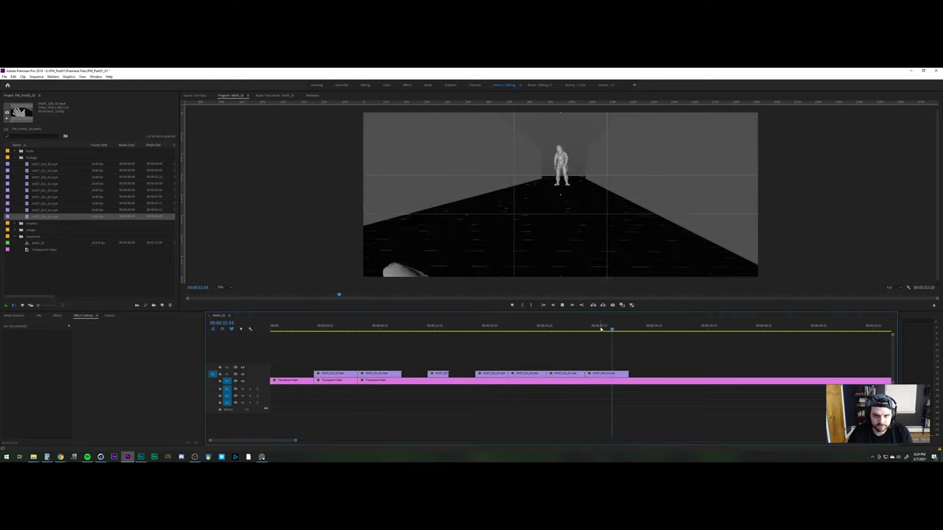
click(590, 329)
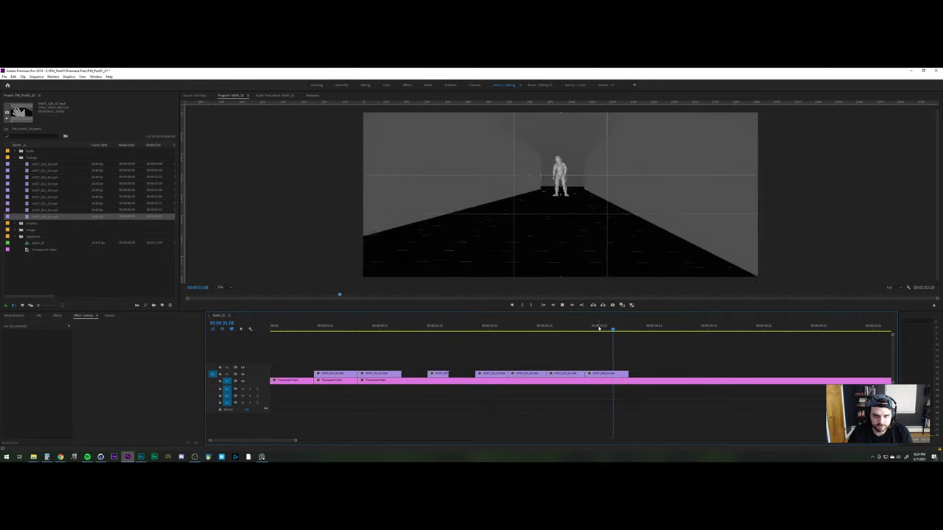
key(space)
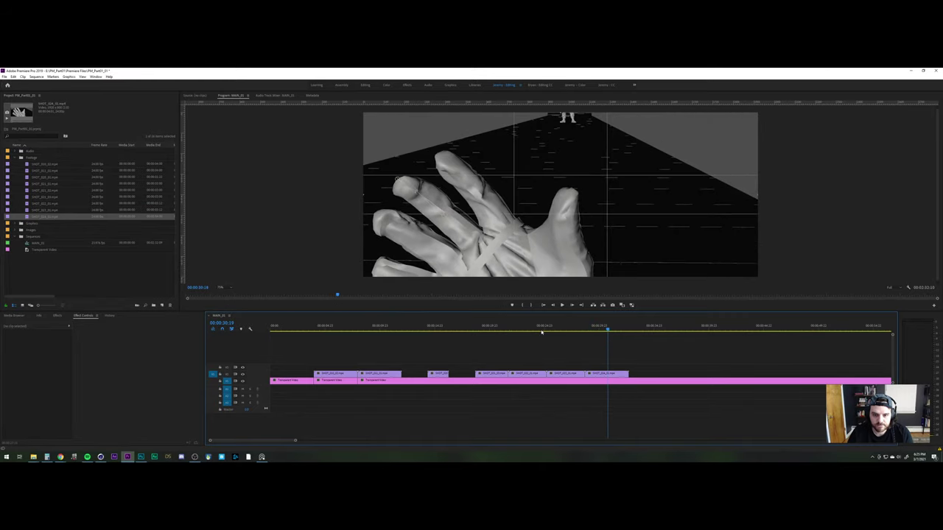
Replay the sequence from its opening through the hand-to-ghost reveal, and return to the SHOT_023 clip
click(588, 330)
key(space)
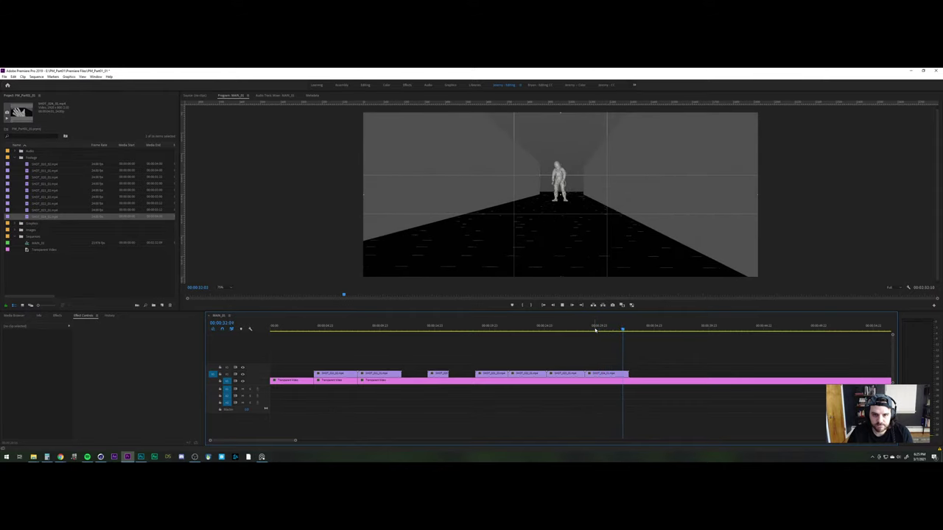
click(321, 327)
key(space)
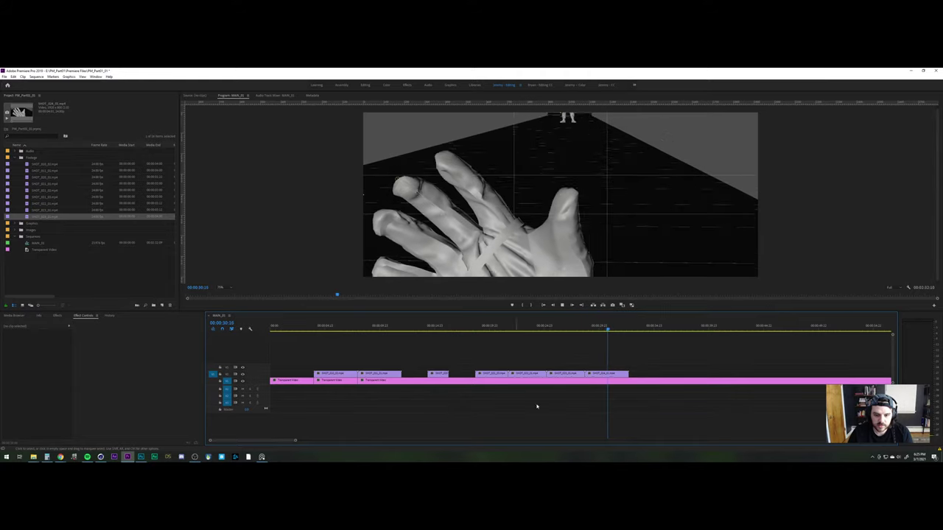
drag(557, 334, 570, 362)
click(566, 373)
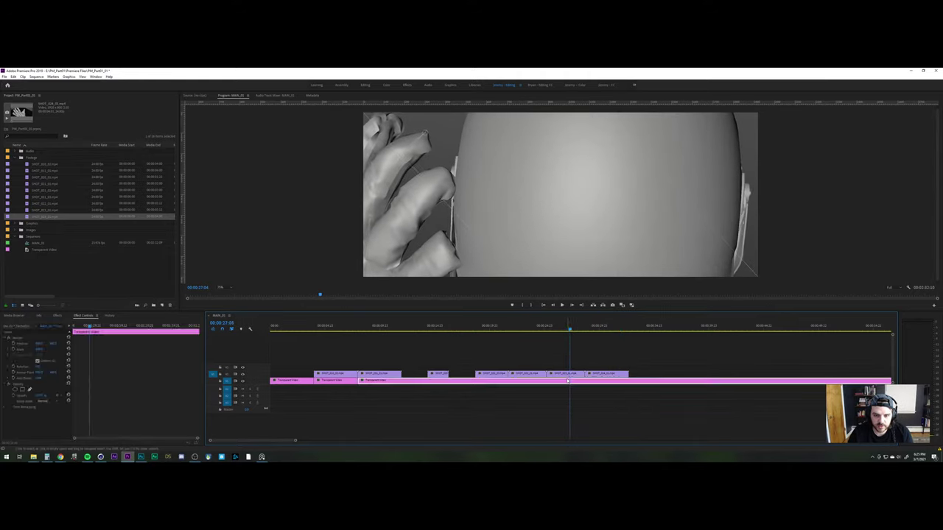
Switch to Cinema 4D, bring up the open WakeUpFace project and show its scene viewport
click(101, 458)
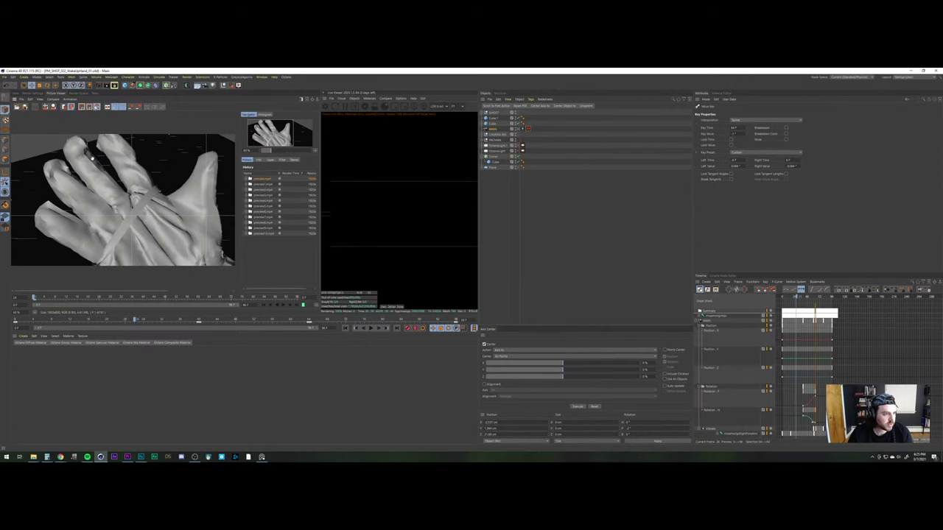
key(v)
mouse_move(89, 173)
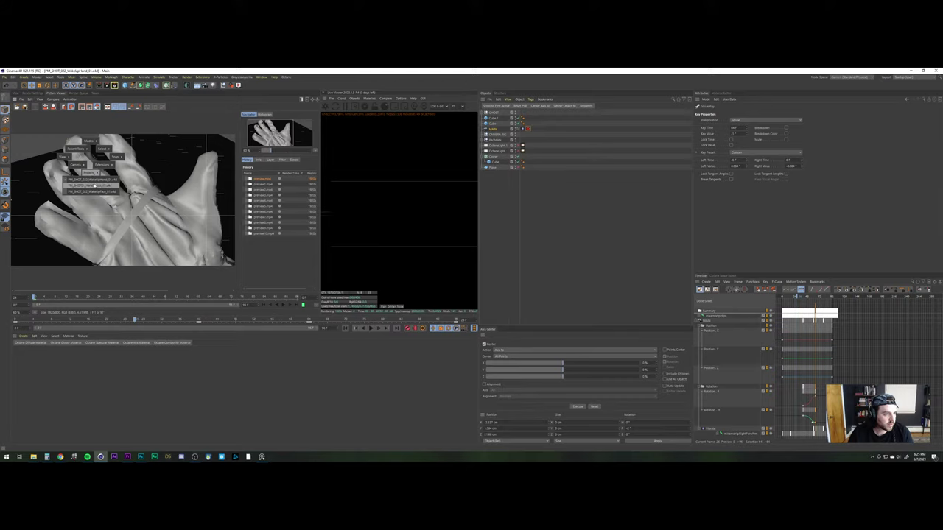
click(92, 186)
click(15, 94)
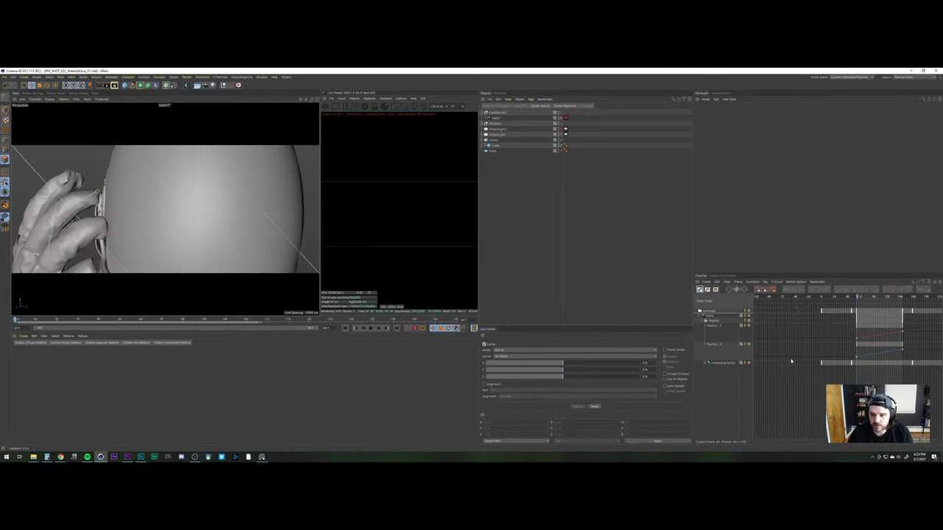
Reduce the camera's Z position at the end of its move and re-key it for a subtler push toward the face
click(711, 325)
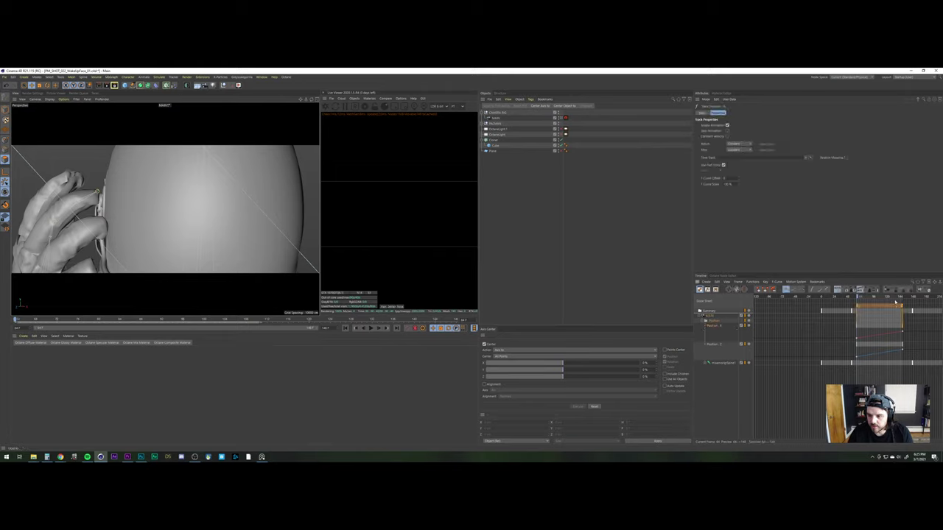
drag(865, 298, 899, 298)
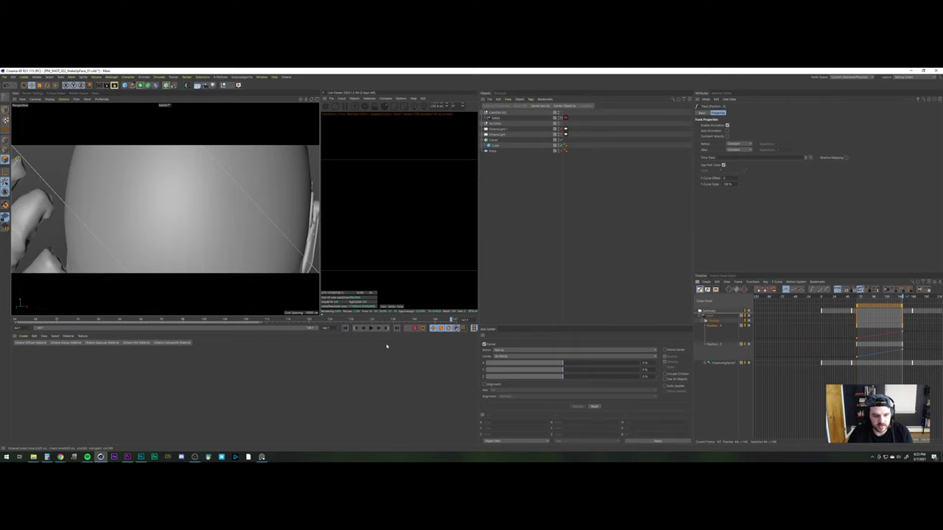
click(416, 329)
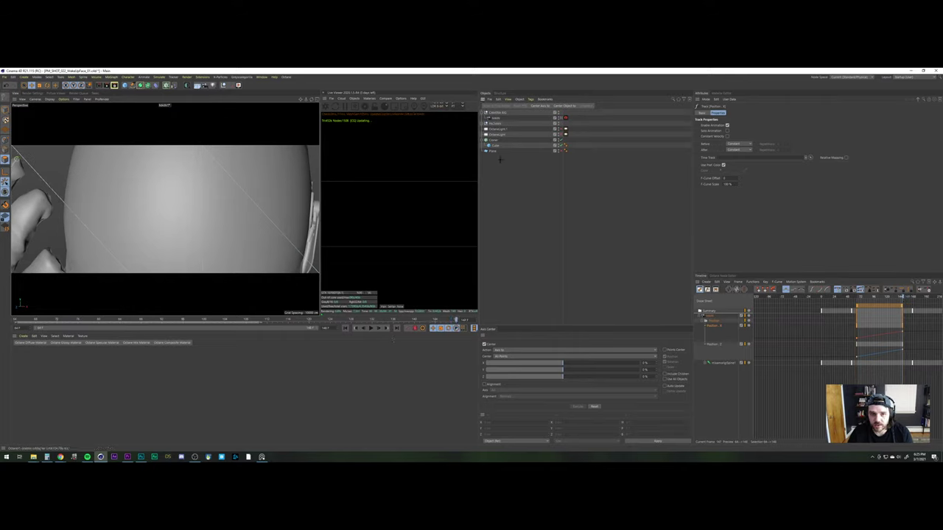
click(496, 120)
mouse_move(725, 137)
mouse_down()
mouse_move(725, 161)
mouse_move(725, 136)
mouse_up()
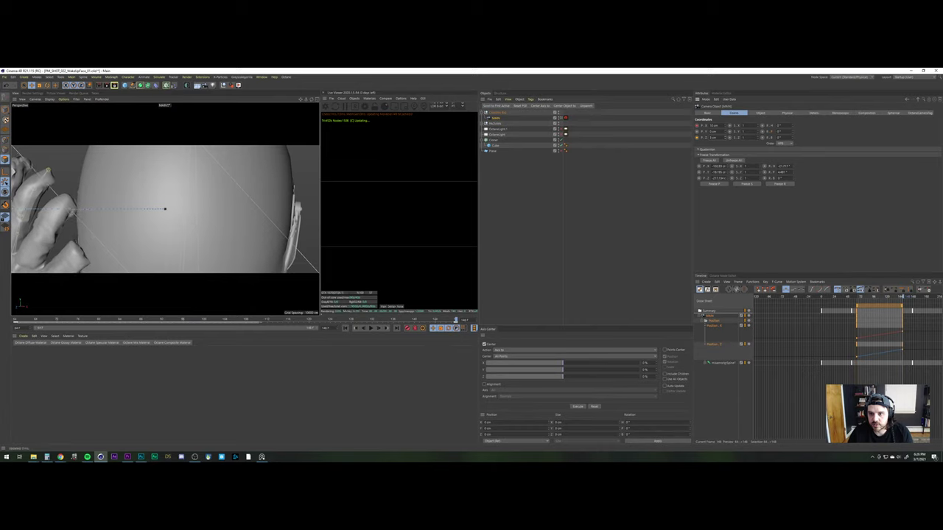
alt+drag(240, 213, 243, 213)
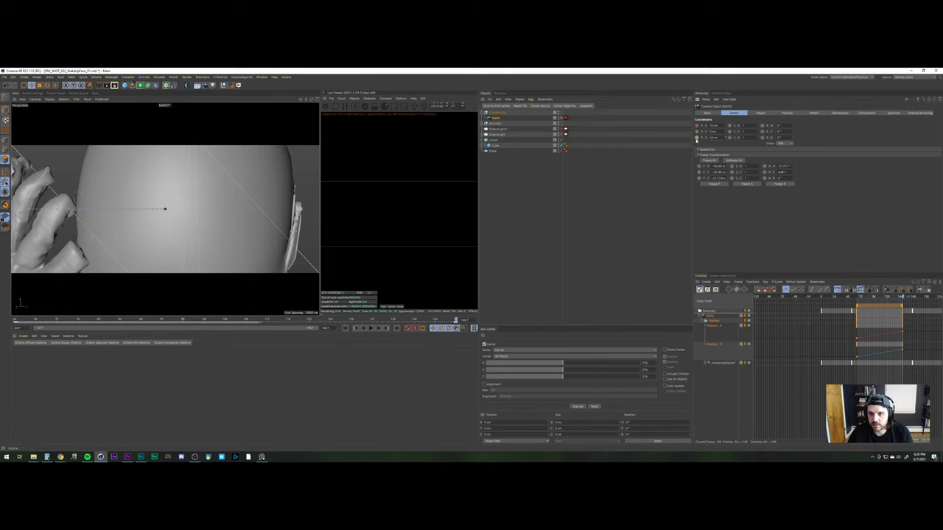
Make a preview of the revised face shot and cache all its frames for playback
click(238, 85)
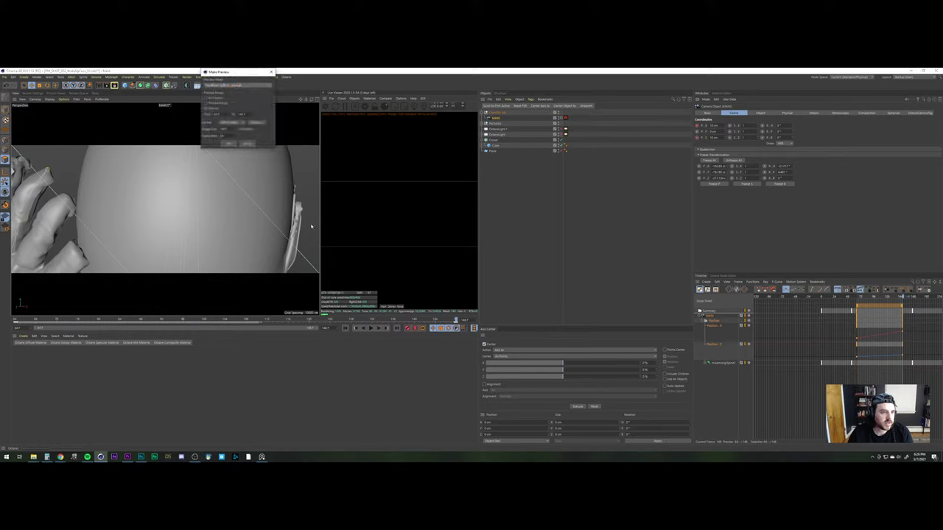
click(232, 145)
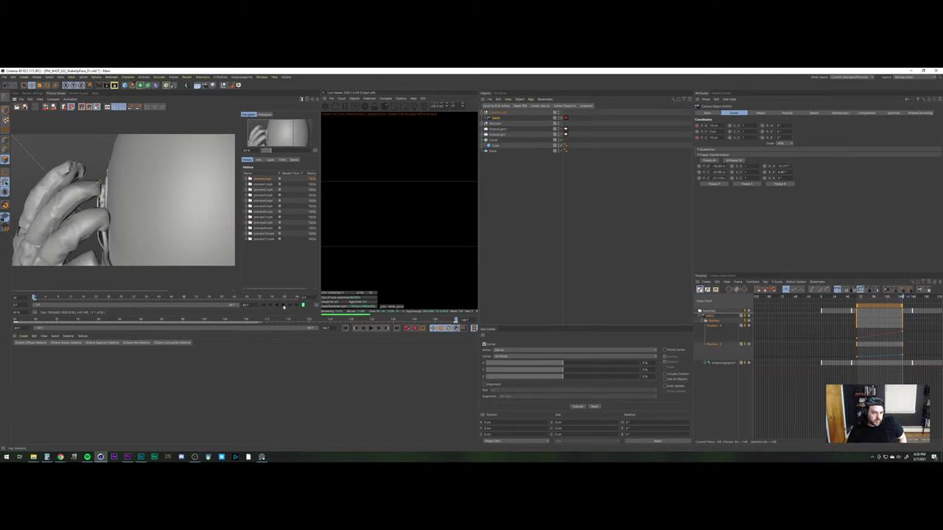
click(302, 304)
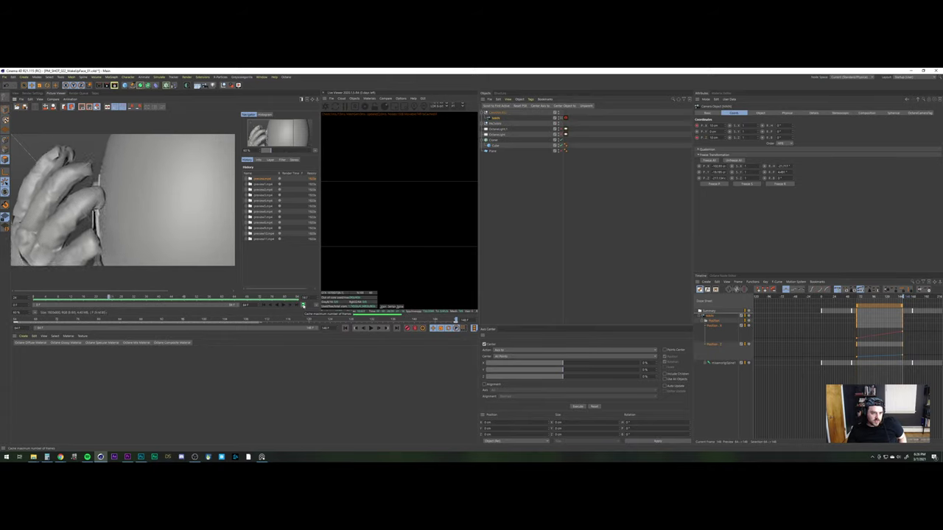
Reveal the new preview11 file in its folder and copy it into the PLAYBLASTS folder
right_click(268, 178)
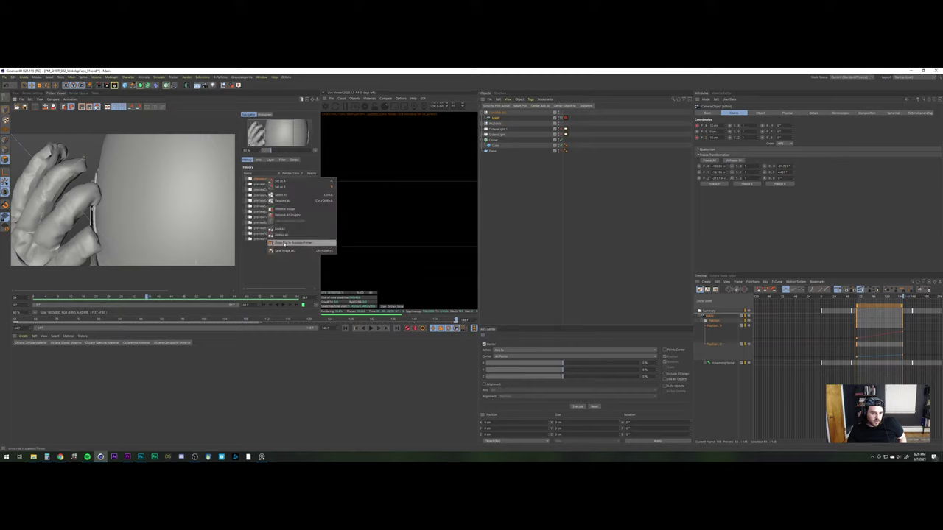
click(287, 251)
click(292, 327)
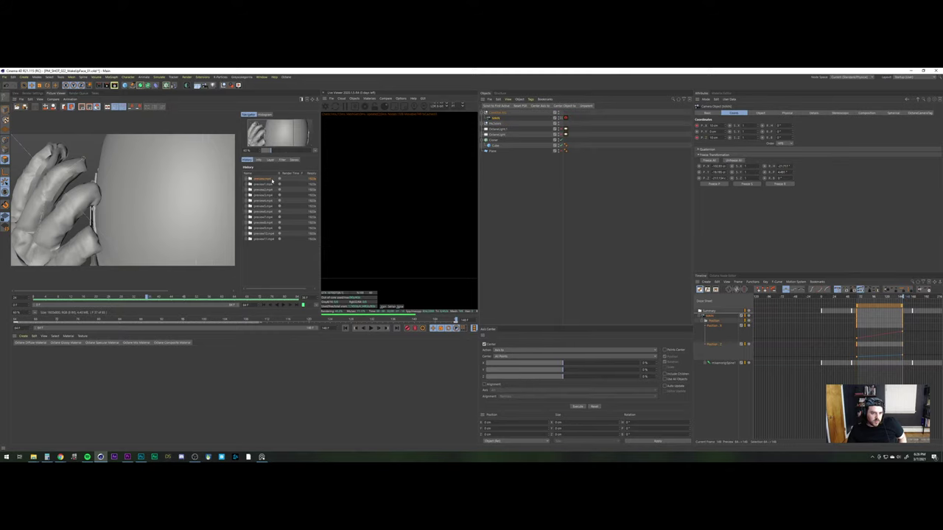
right_click(271, 180)
click(288, 244)
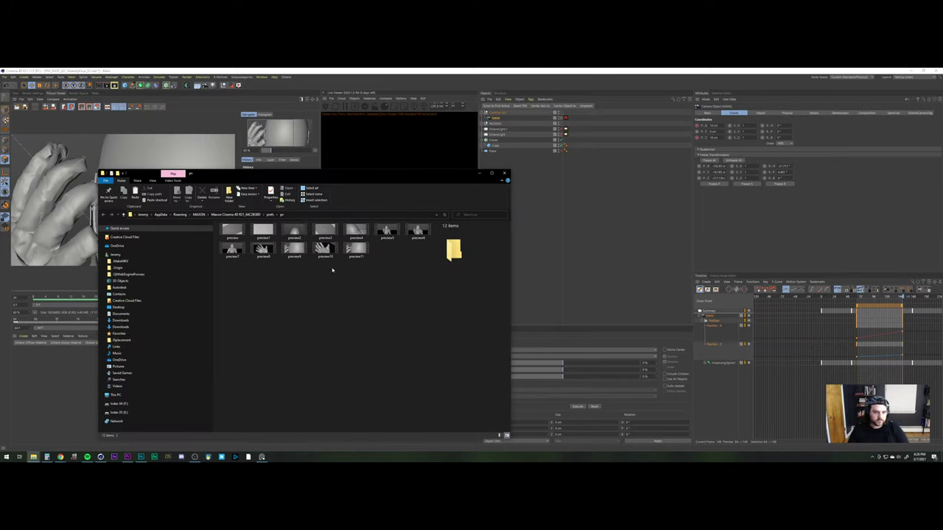
click(355, 251)
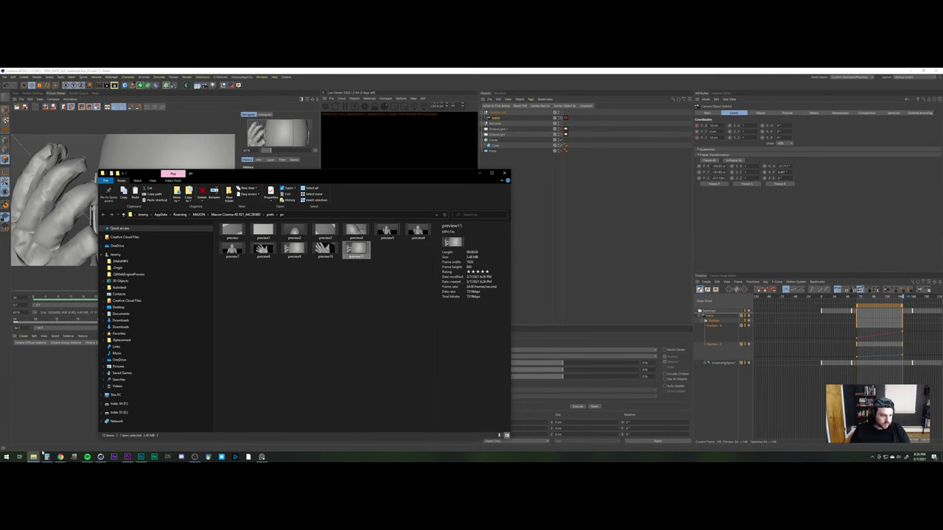
mouse_move(32, 456)
click(134, 431)
key(ctrl+v)
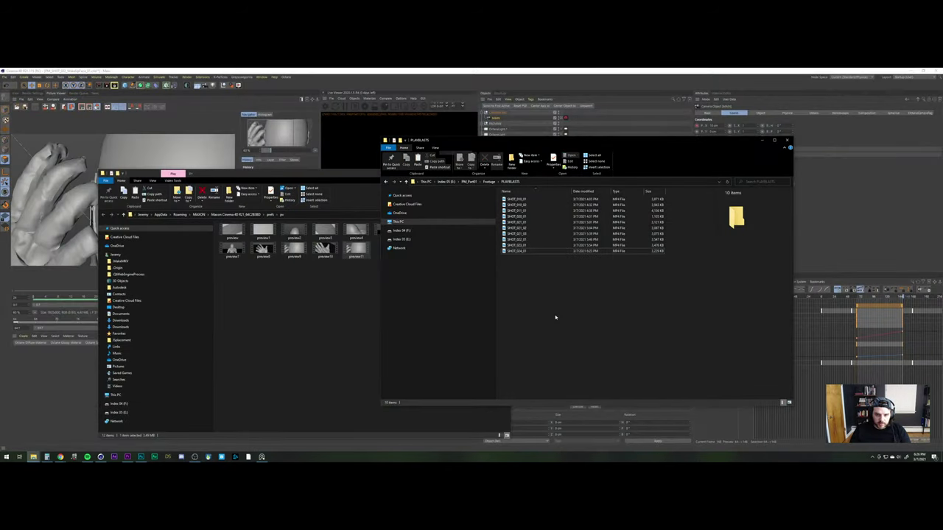
key(F2)
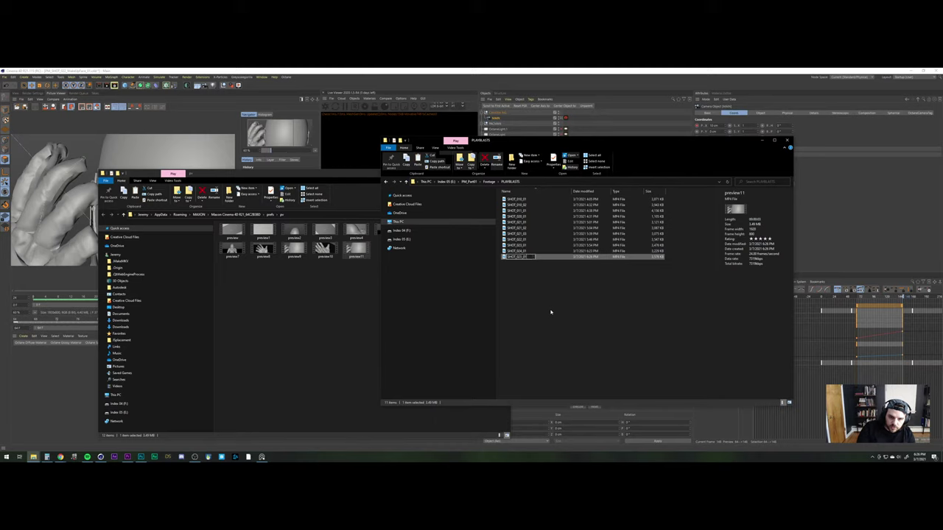
text(SHOT_023_01)
key(Return)
key(Return)
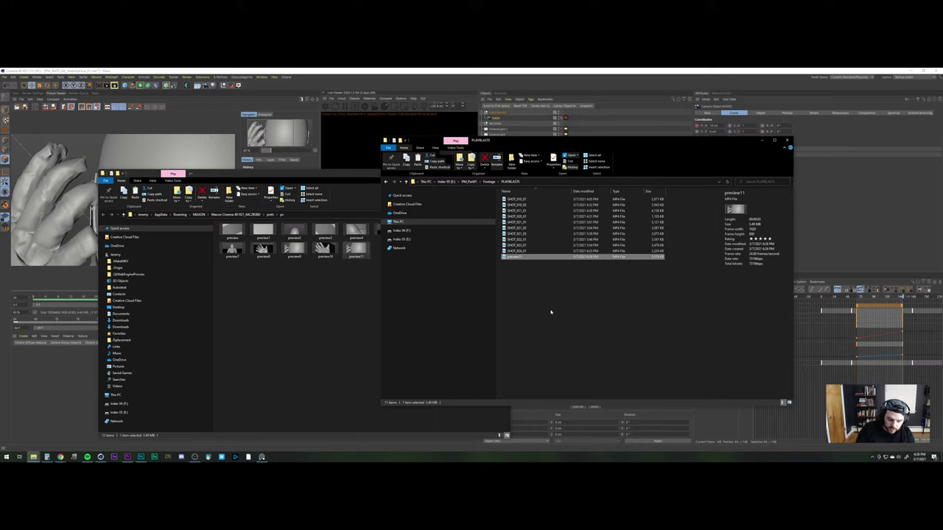
key(alt+F10)
click(538, 268)
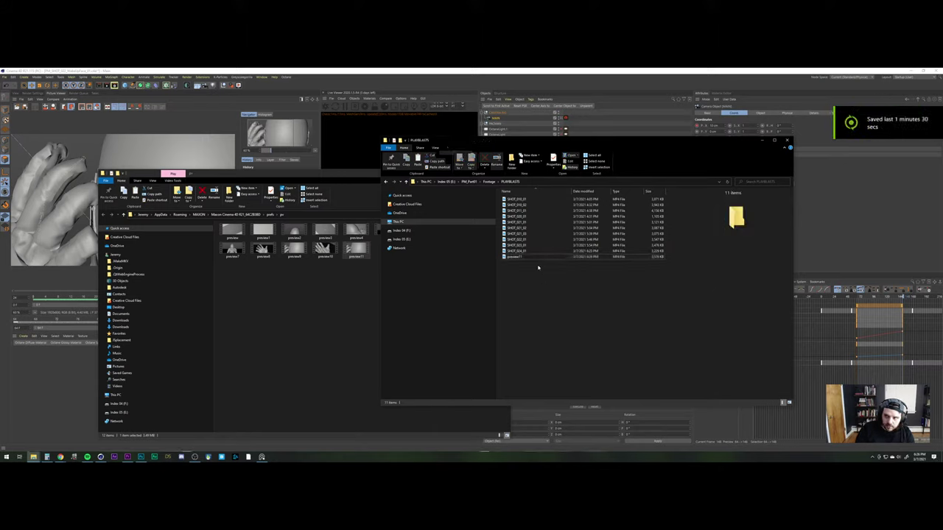
Rename the copied preview11 file as SHOT_023_02
click(522, 258)
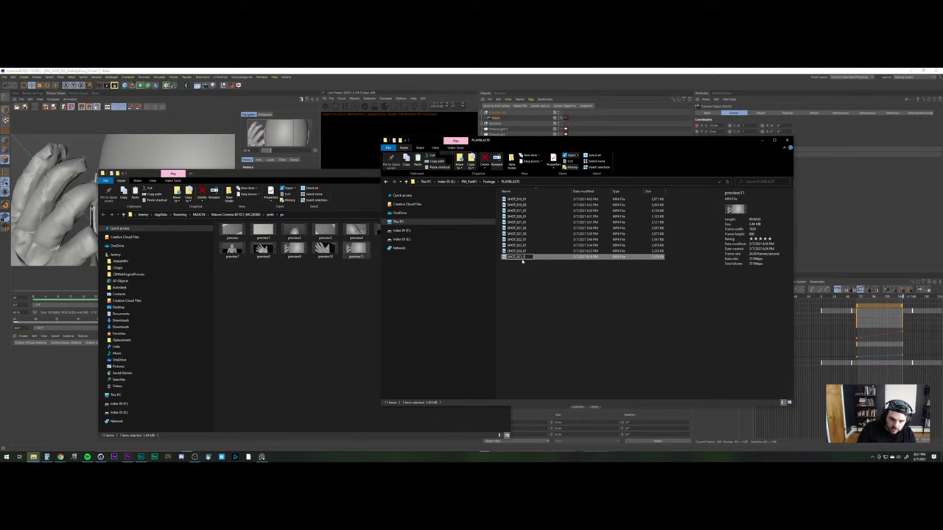
key(Return)
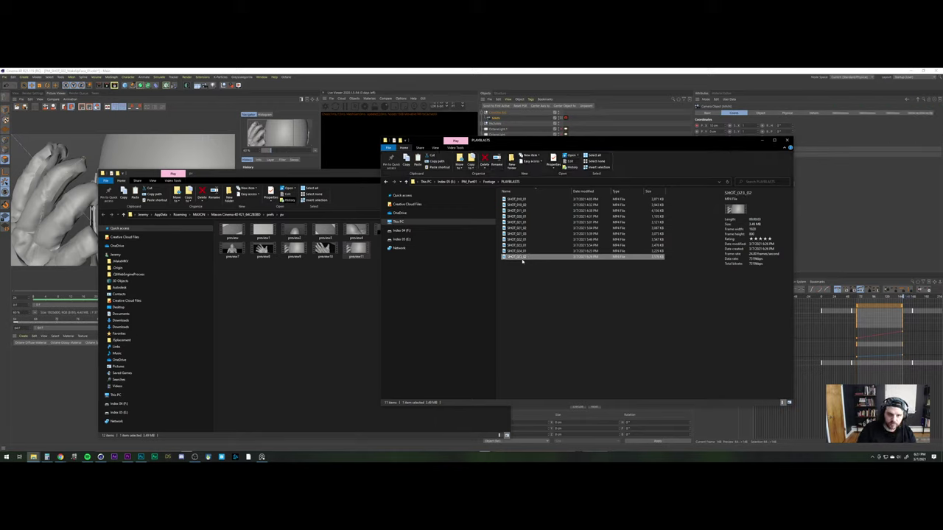
Switch to Premiere Pro and import SHOT_023_02 from the PLAYBLASTS folder for use at the existing SHOT_023 clip
click(128, 457)
mouse_move(33, 457)
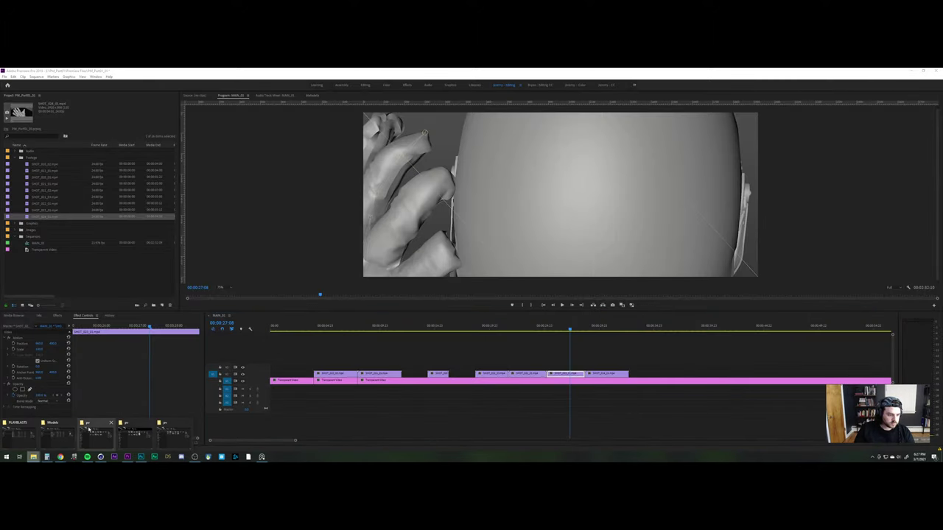
click(19, 433)
drag(518, 258, 558, 375)
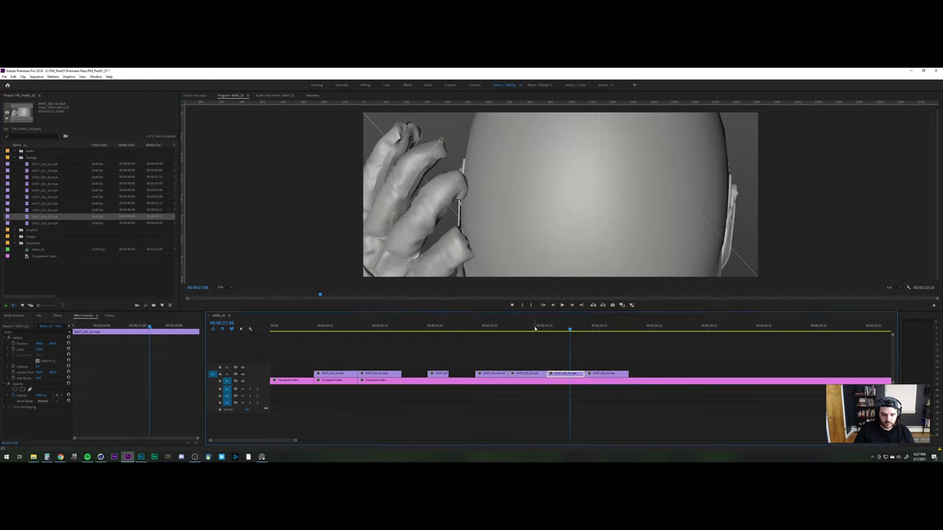
Stack SHOT_023_02 on the track above the earlier SHOT_023 clip, and disable it to play the earlier version
click(532, 328)
key(space)
key(space)
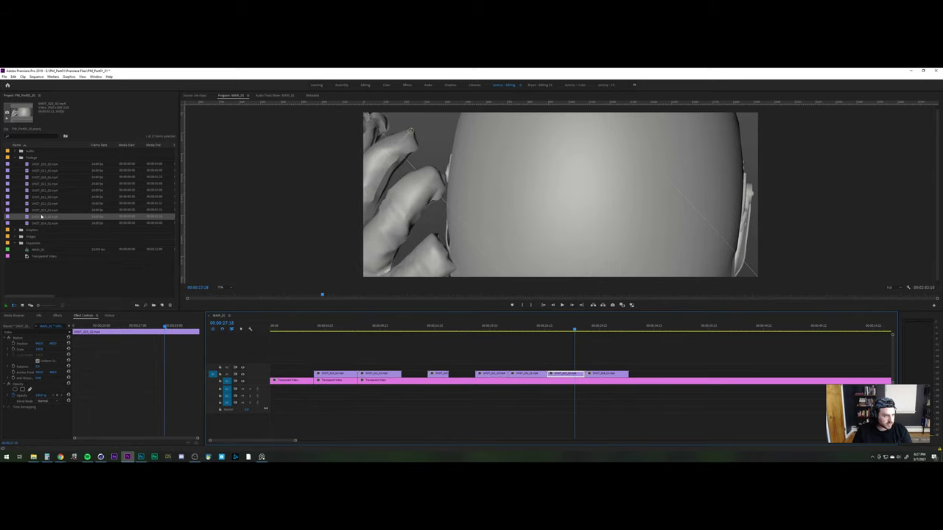
right_click(567, 373)
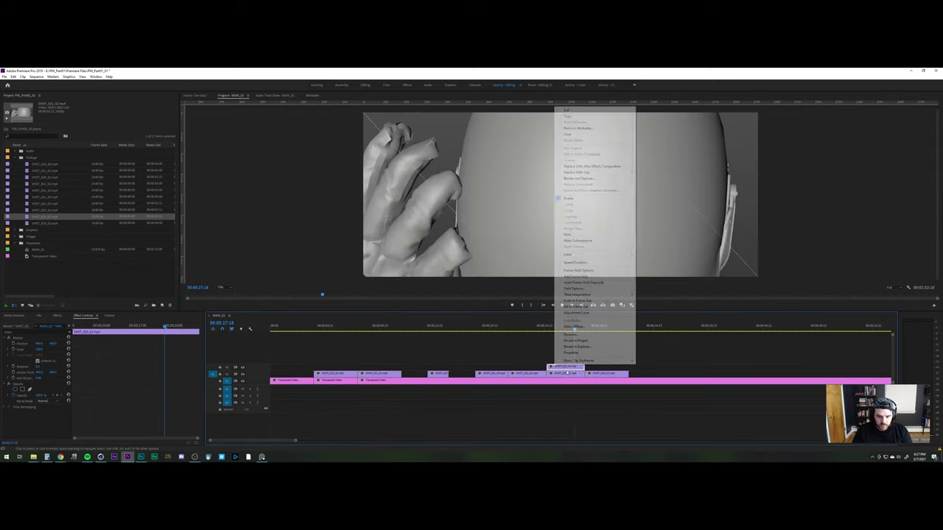
click(558, 304)
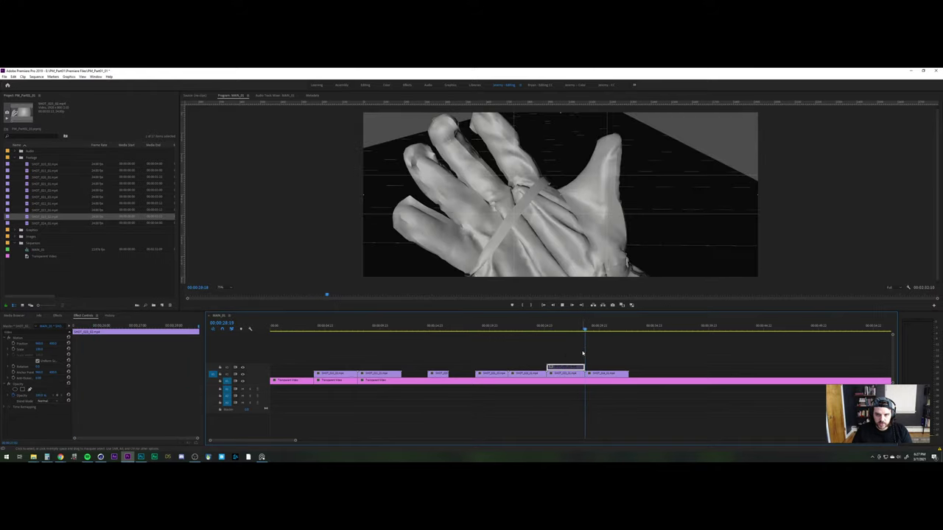
Re-enable the upper SHOT_023_02 clip and replay the cut into SHOT_024, stopping at the ghost reveal
right_click(568, 367)
click(583, 200)
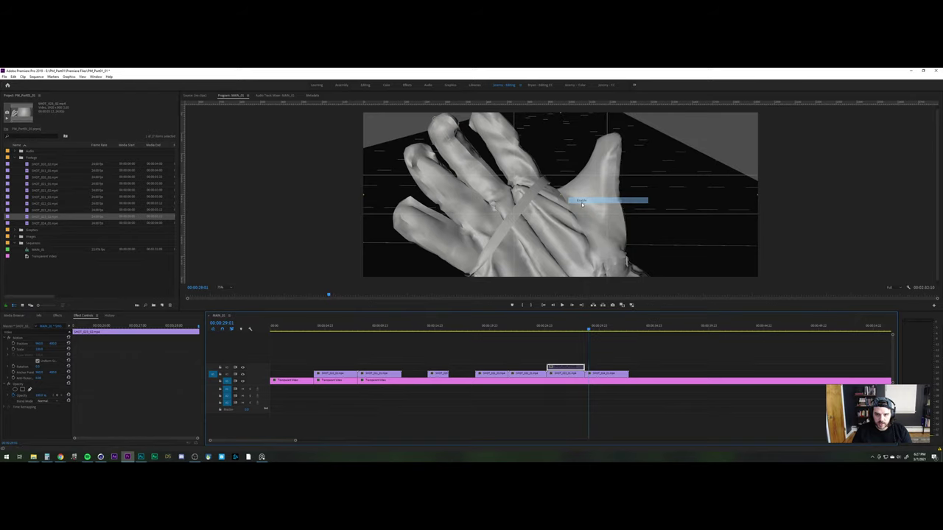
key(space)
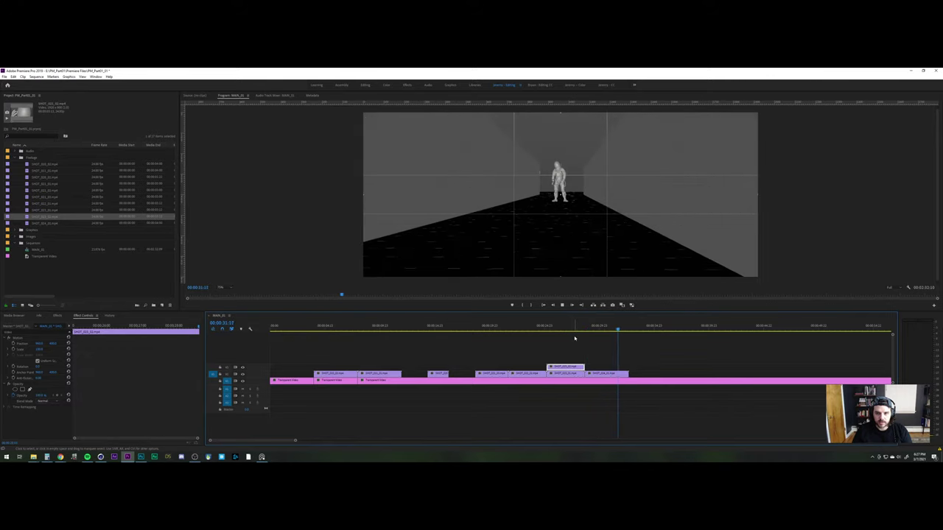
click(578, 328)
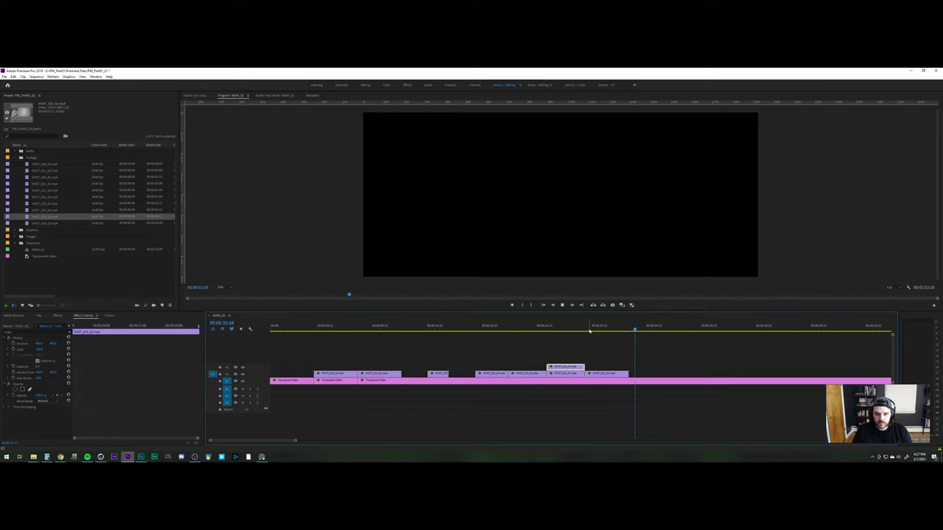
drag(589, 328, 623, 330)
click(611, 374)
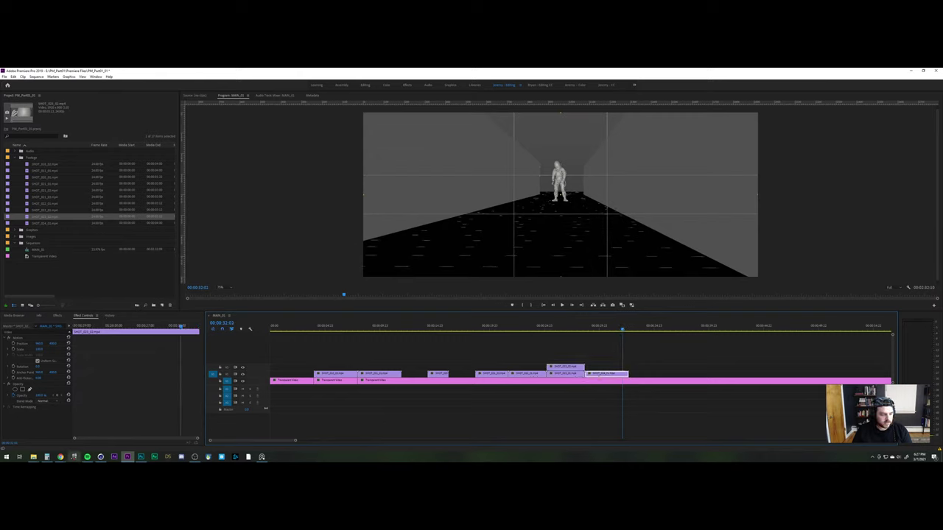
Switch to the WakeUpHand_01 project in Cinema 4D, scrub the hand shot and extend the preview range to the end of the timeline
click(99, 456)
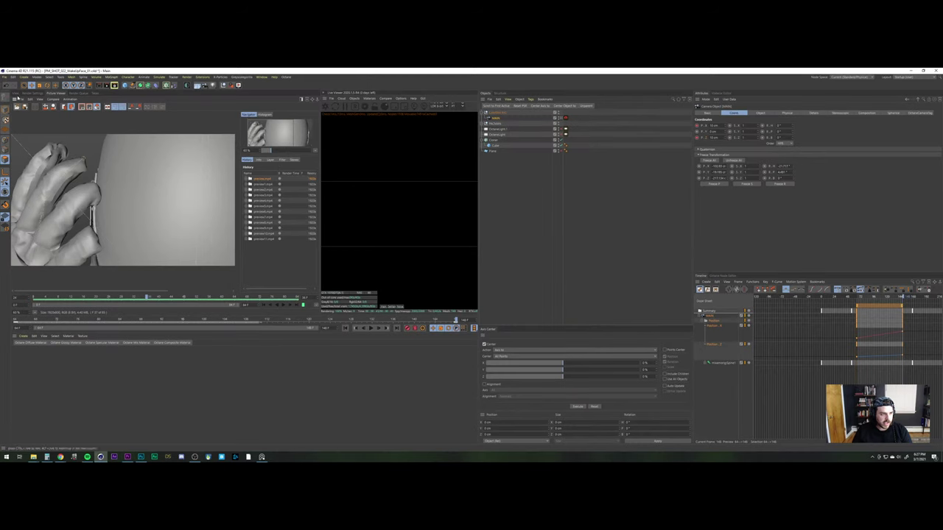
click(16, 93)
key(v)
mouse_move(137, 221)
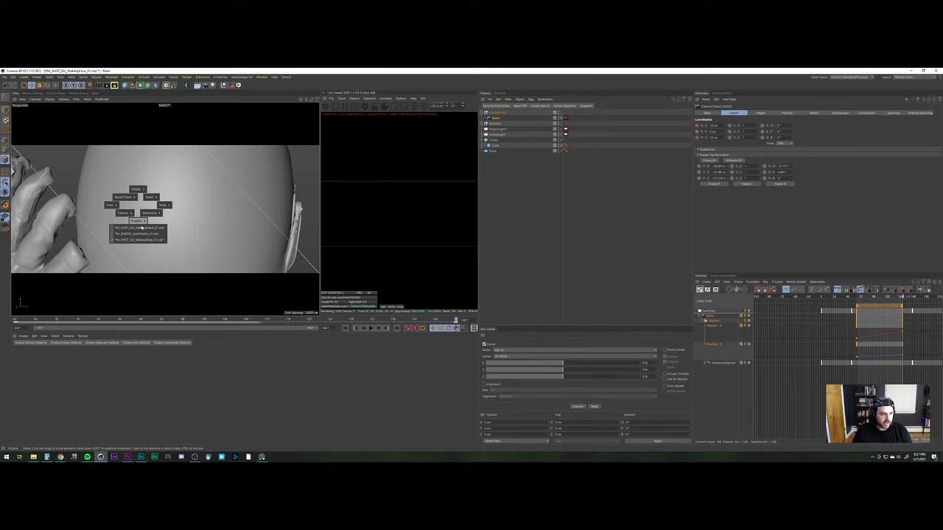
click(147, 234)
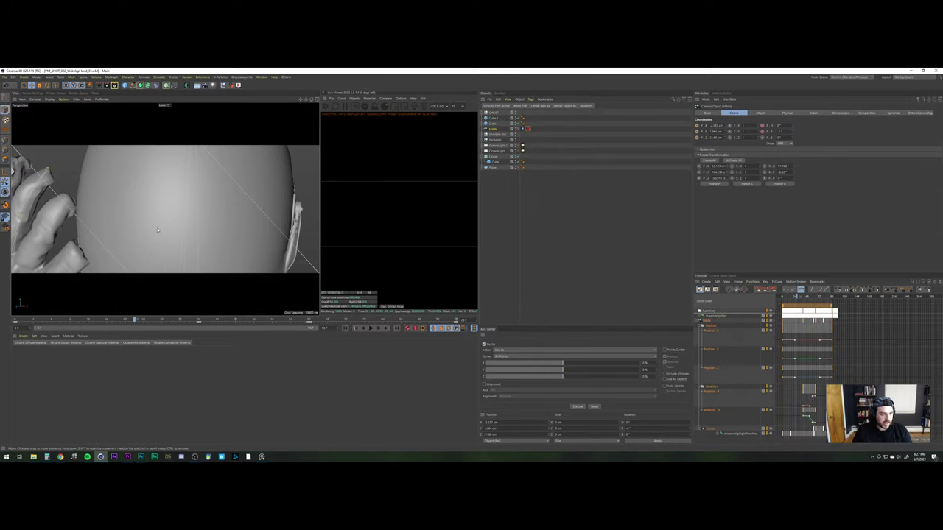
drag(157, 322, 388, 322)
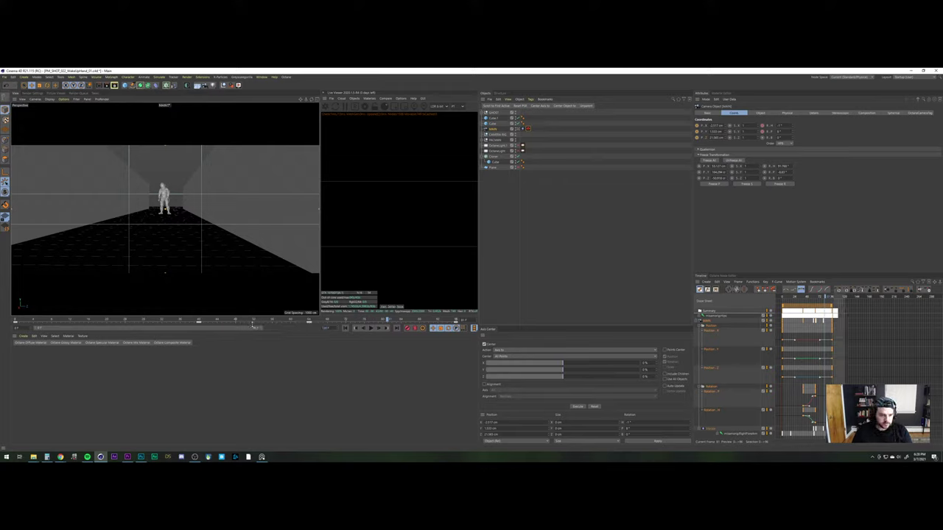
drag(264, 328, 471, 323)
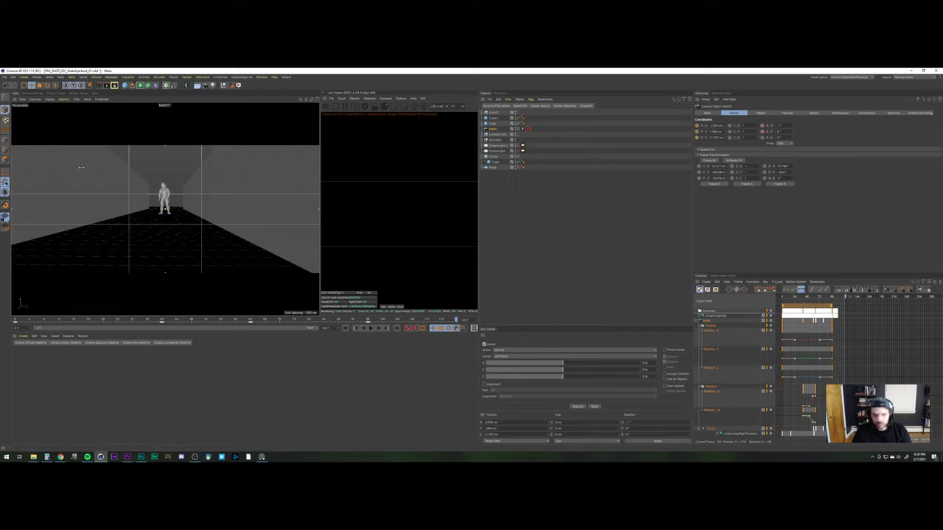
Generate a preview movie of the hand shot over the extended range with the existing Make Preview settings
key(alt+b)
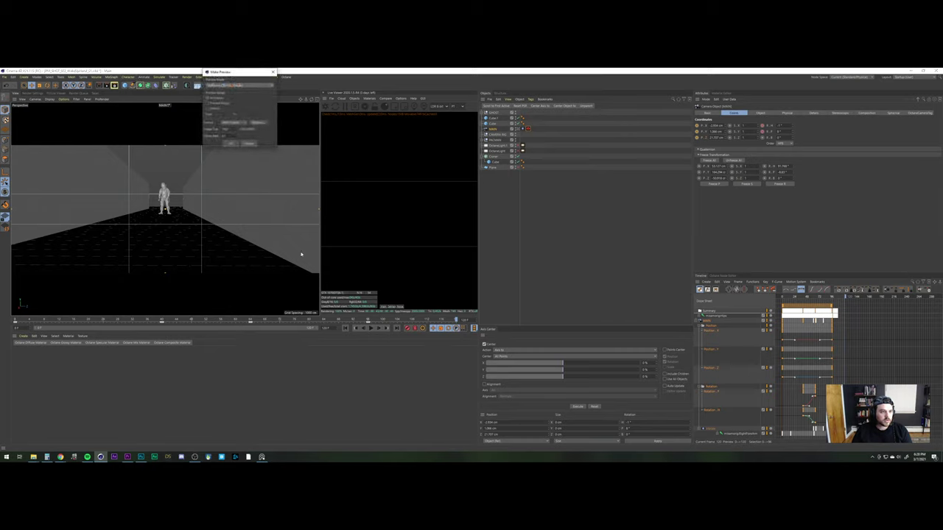
click(230, 144)
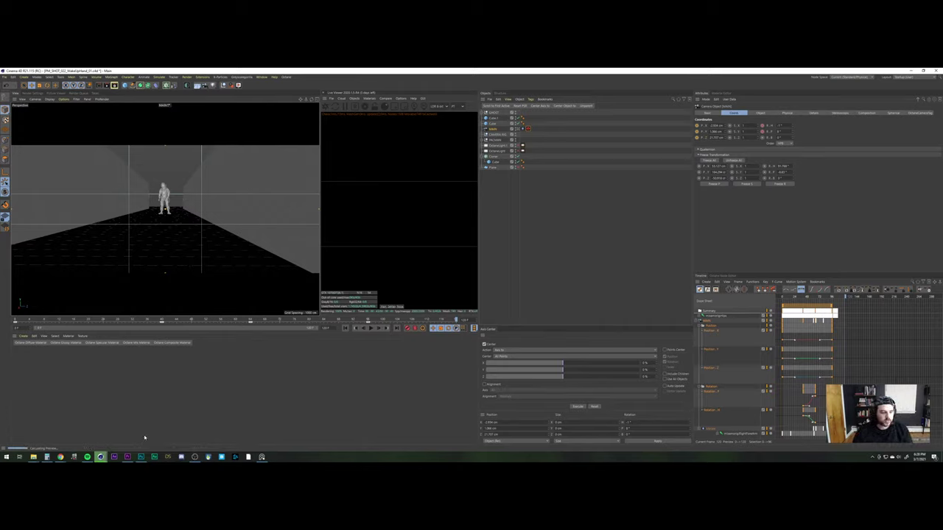
click(100, 457)
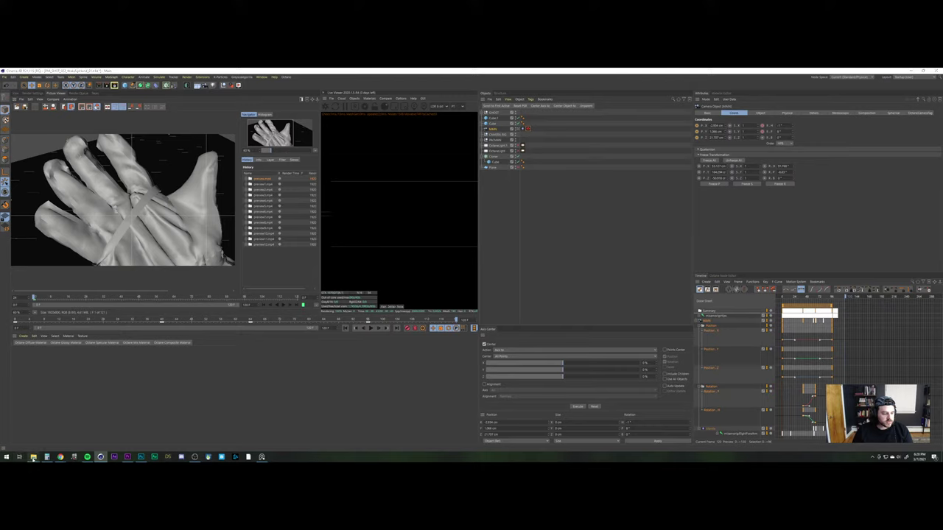
Reveal the rendered previews in File Explorer and move preview12 into the PLAYBLASTS folder
click(181, 349)
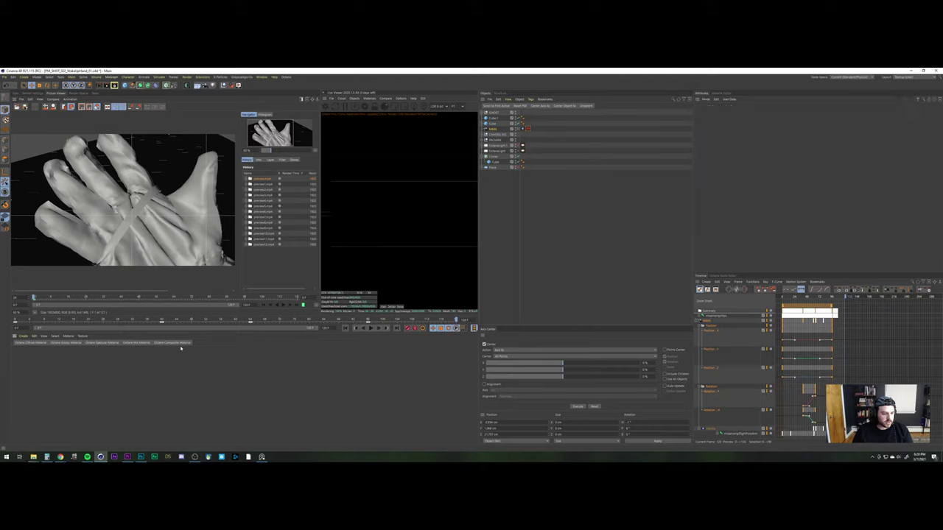
right_click(266, 177)
click(293, 243)
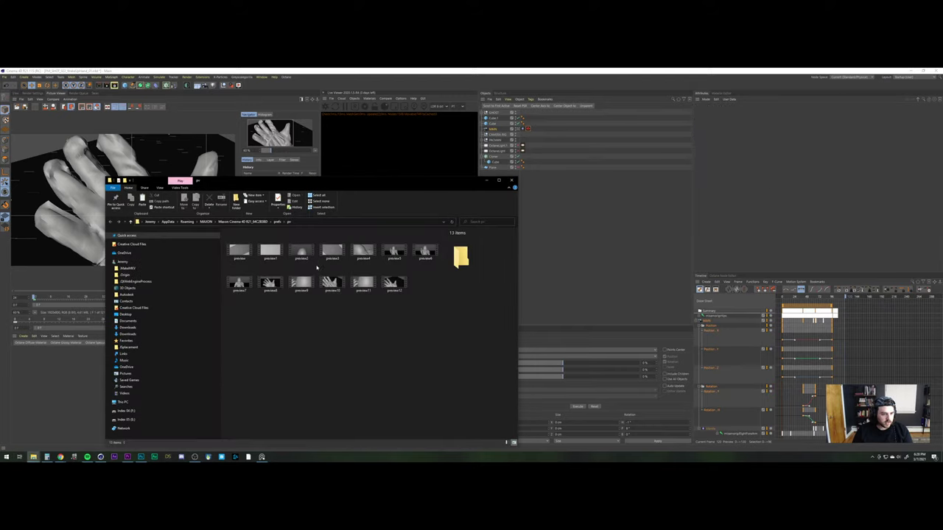
click(395, 282)
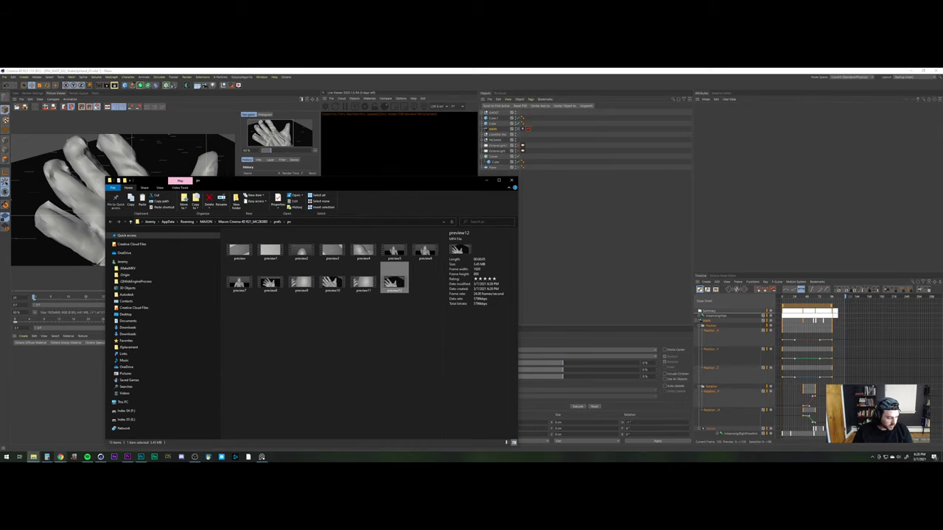
mouse_move(33, 456)
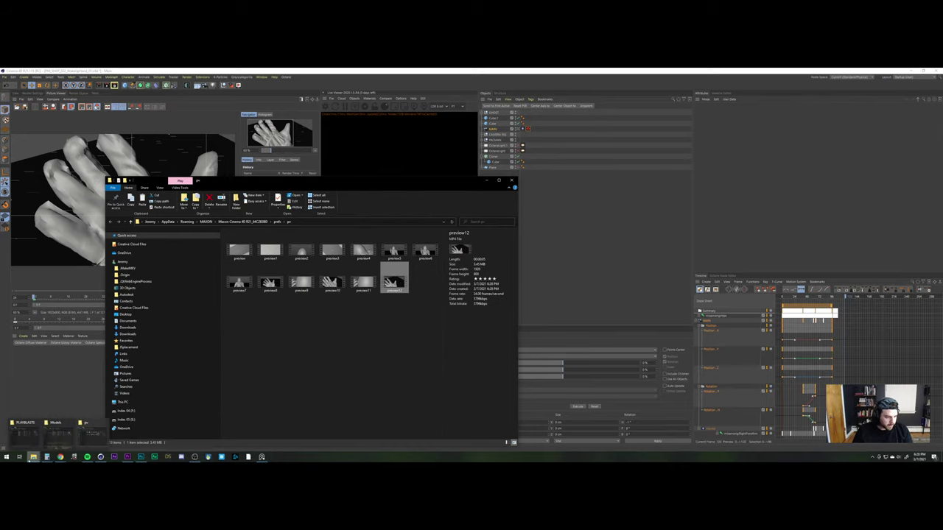
click(20, 442)
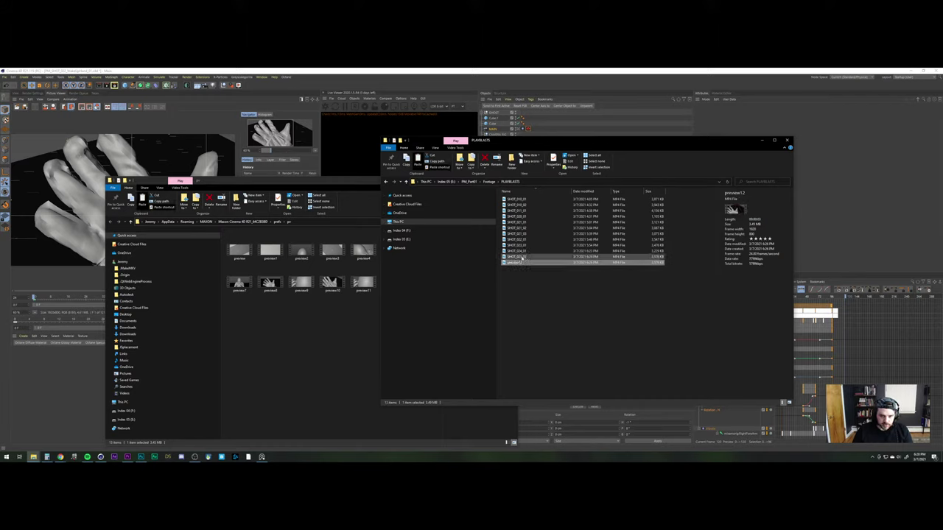
Rename preview12 as SHOT_024_02, reusing the name of the SHOT_024_01 file
click(521, 252)
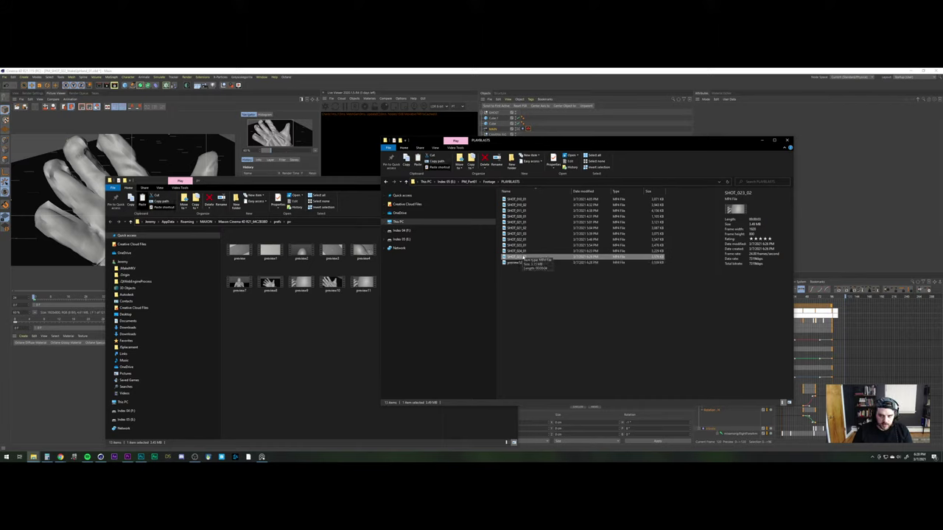
click(523, 254)
key(F2)
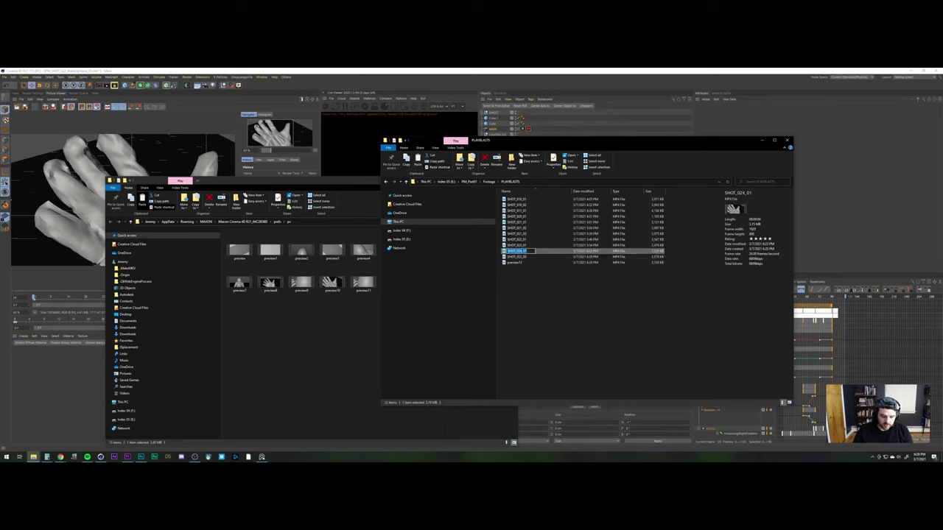
key(ctrl+c)
click(518, 266)
click(515, 263)
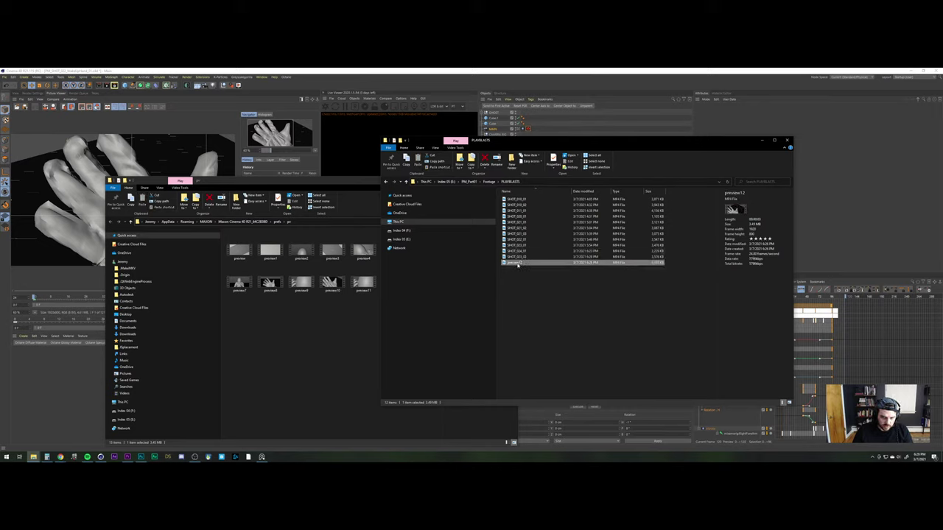
key(F2)
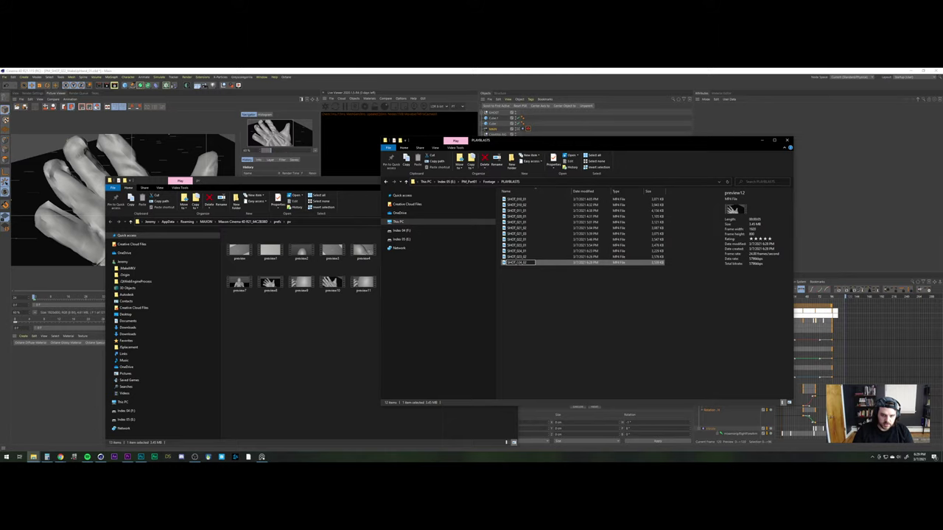
key(Return)
Switch to Premiere Pro and place SHOT_024_02 from the PLAYBLASTS folder directly above the earlier SHOT_024 clip
click(126, 457)
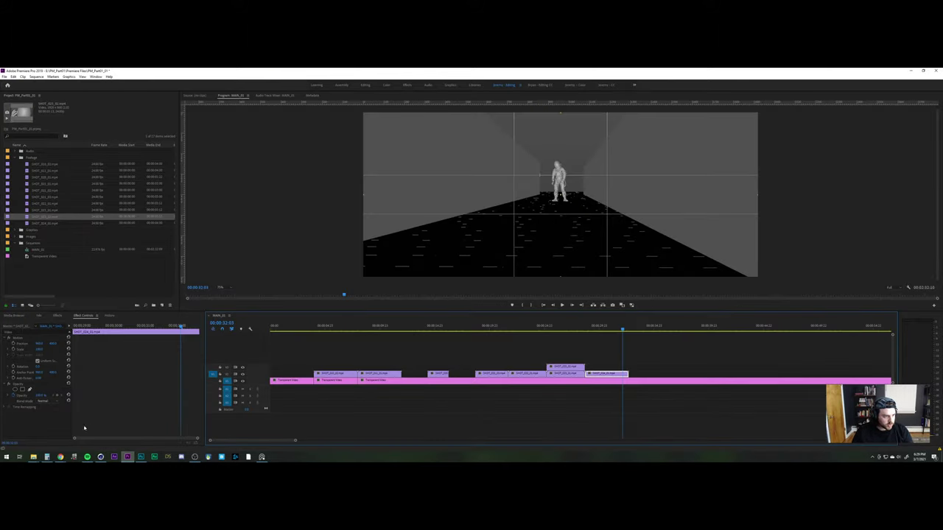
mouse_move(33, 457)
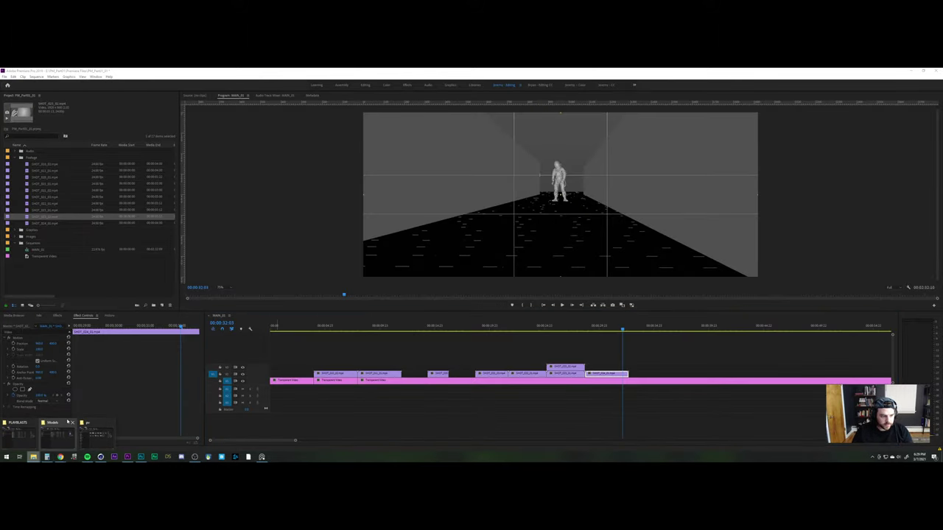
click(112, 424)
click(28, 436)
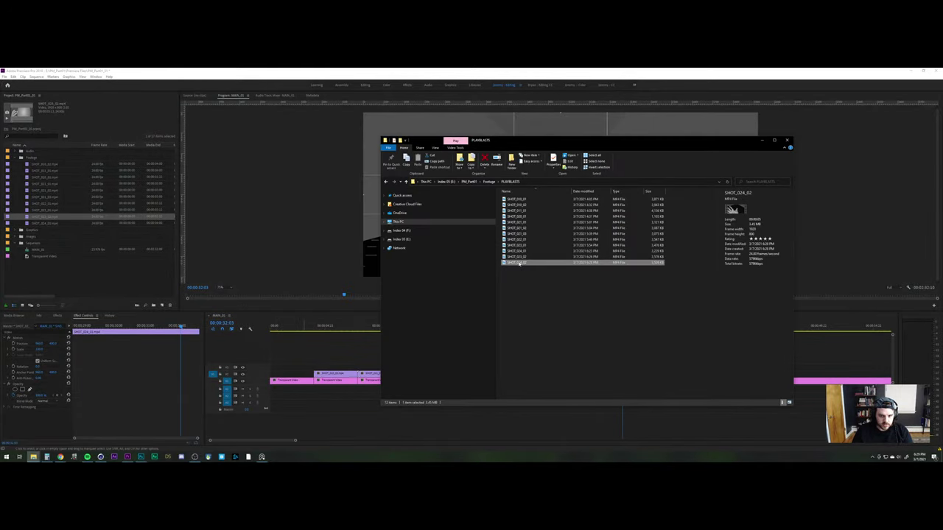
drag(520, 264, 587, 366)
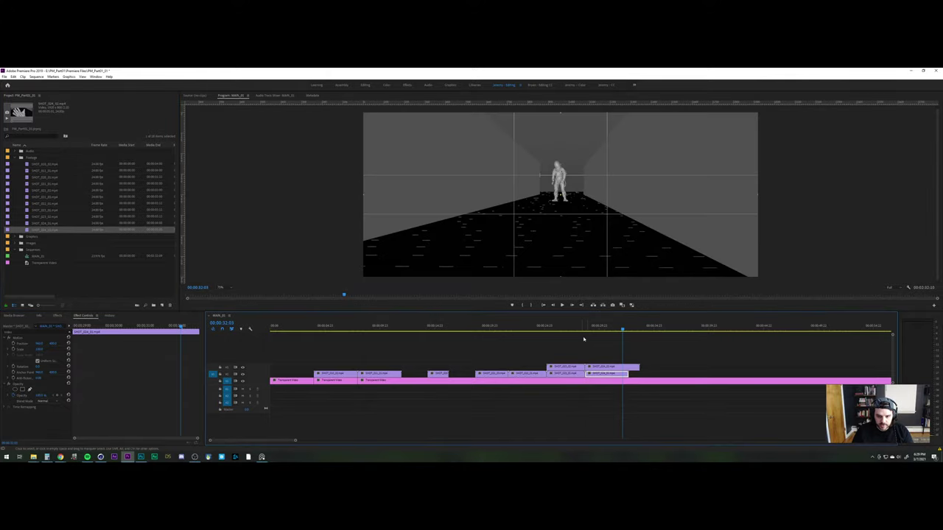
Play the cut from SHOT_023 into SHOT_024_02 and replay its ending
click(580, 326)
key(space)
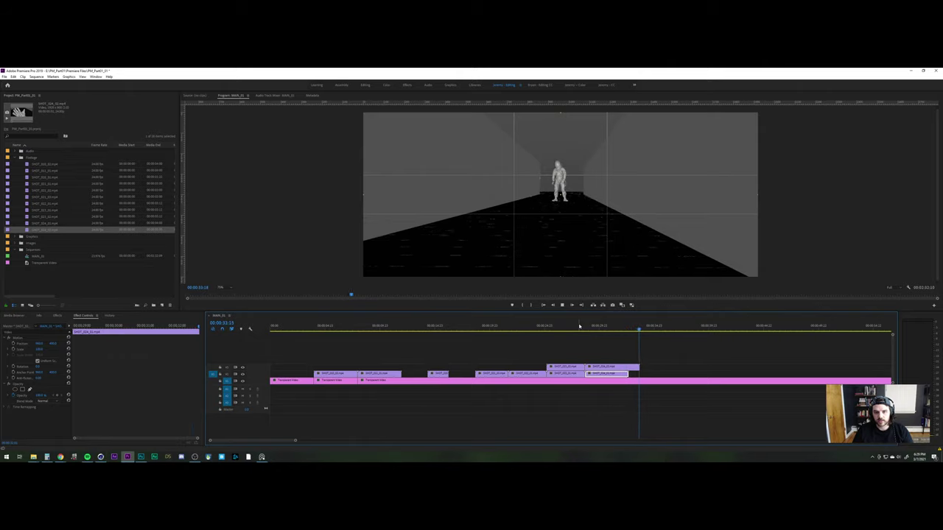
click(620, 327)
key(space)
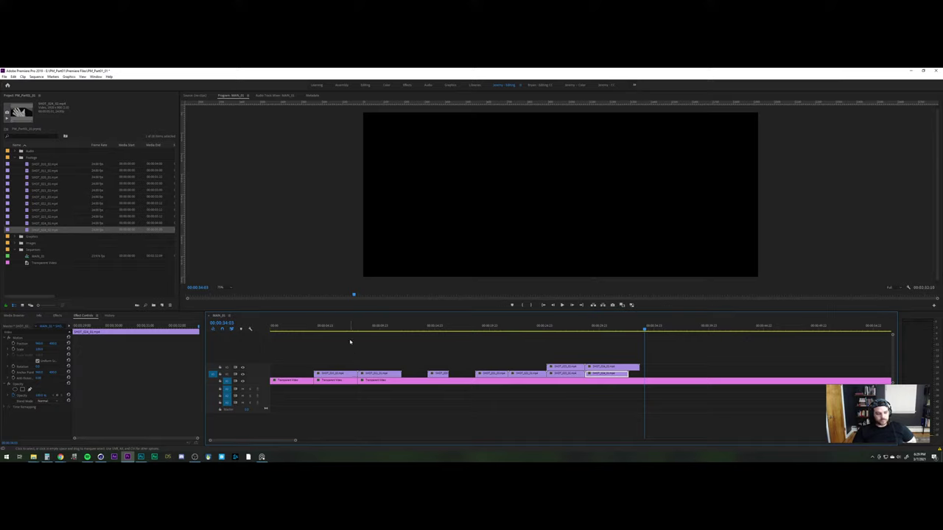
Play the whole edit from the start of the sequence through the end of SHOT_024_02
drag(303, 328, 334, 330)
key(space)
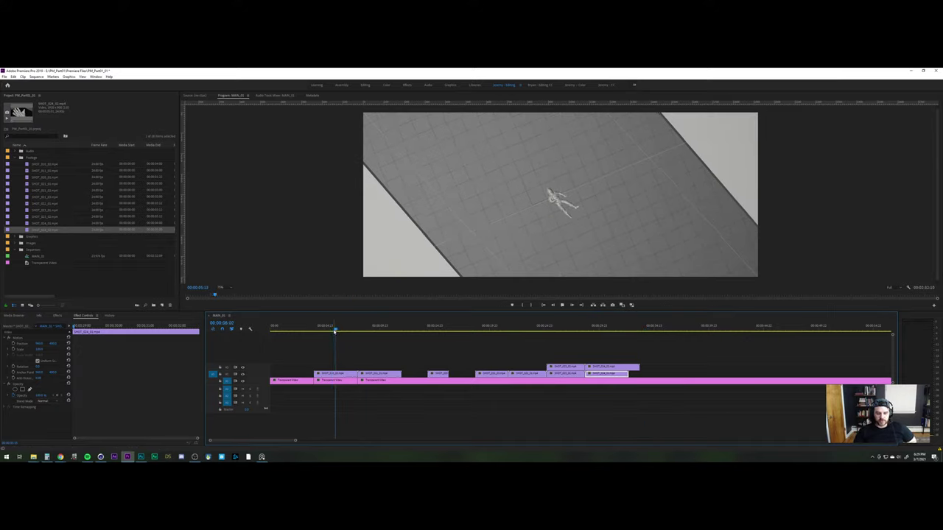
key(space)
key(Home)
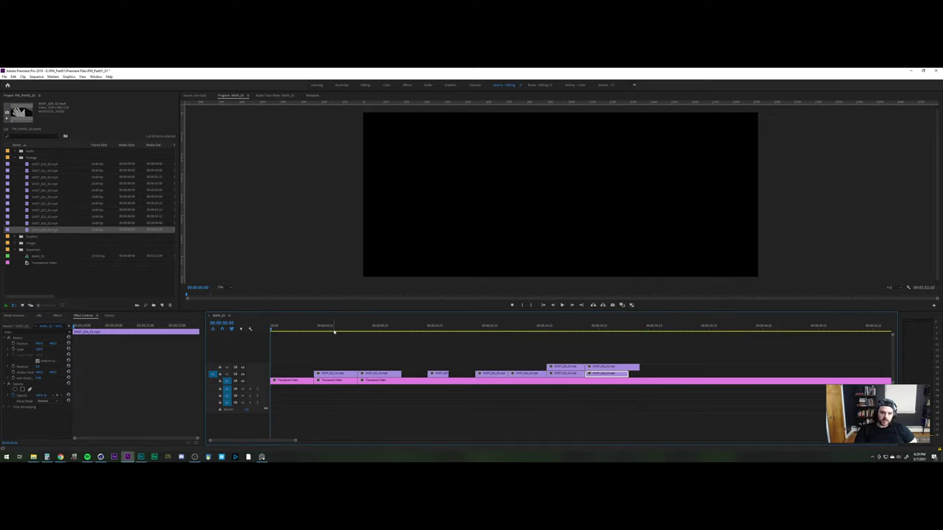
key(space)
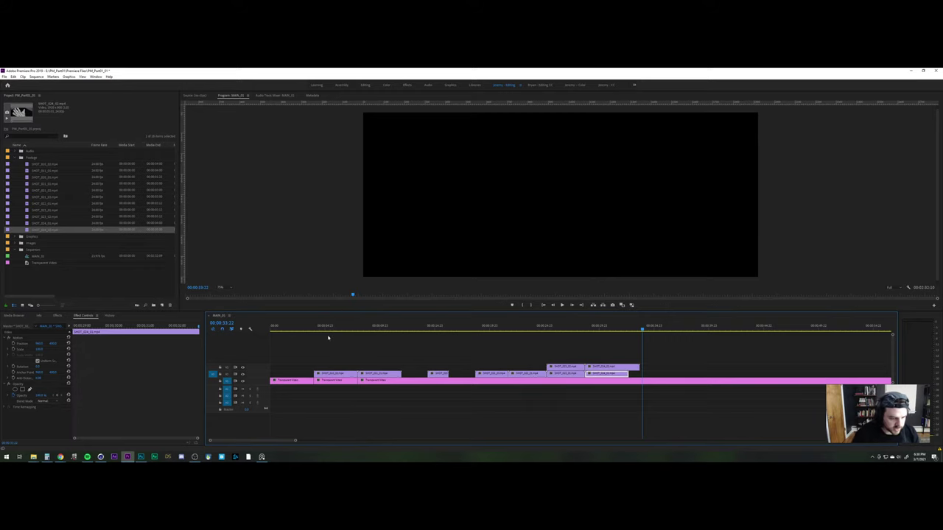
Review the story-beat circle in Photoshop, and scrub through the matching shots in the Premiere Pro sequence
key(alt+Tab)
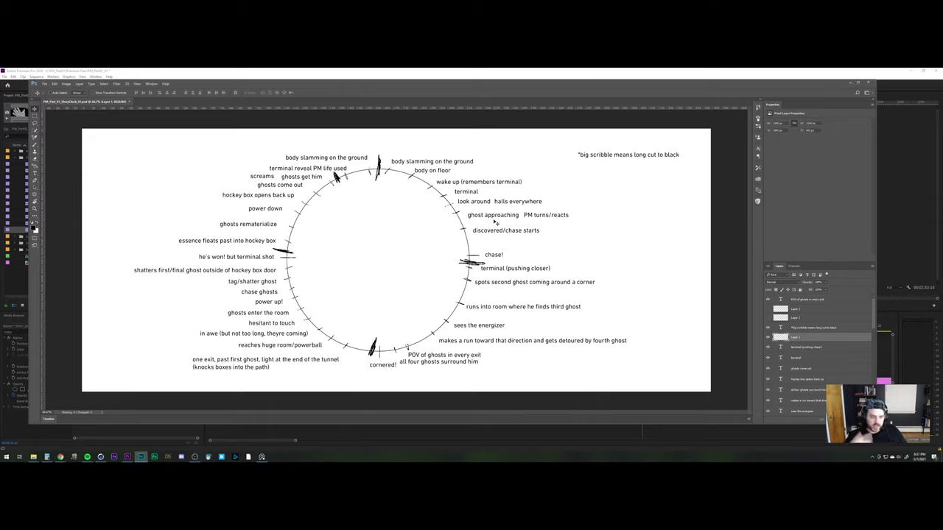
click(127, 456)
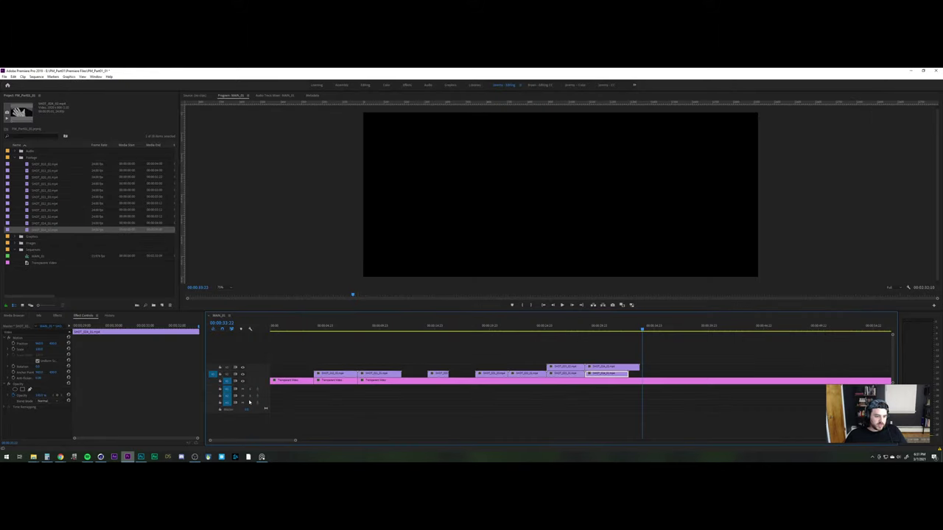
drag(479, 328, 502, 330)
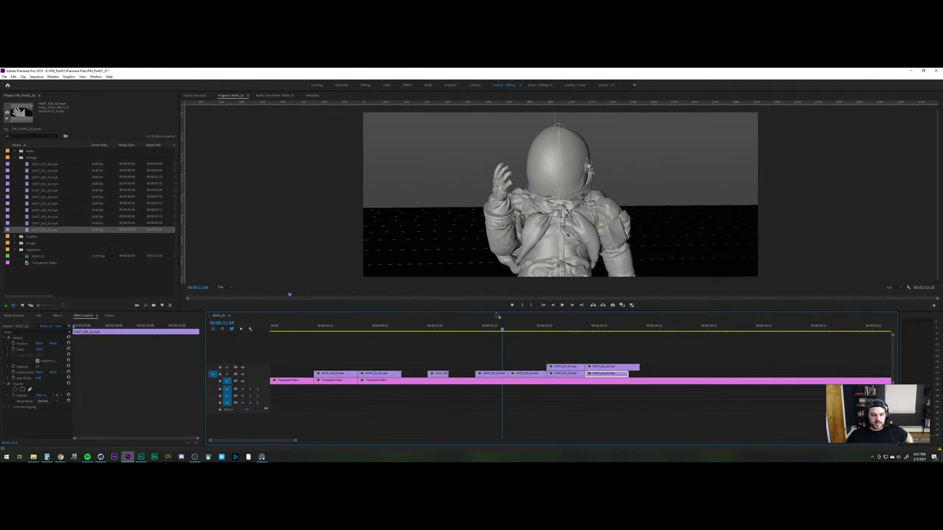
drag(330, 327, 412, 331)
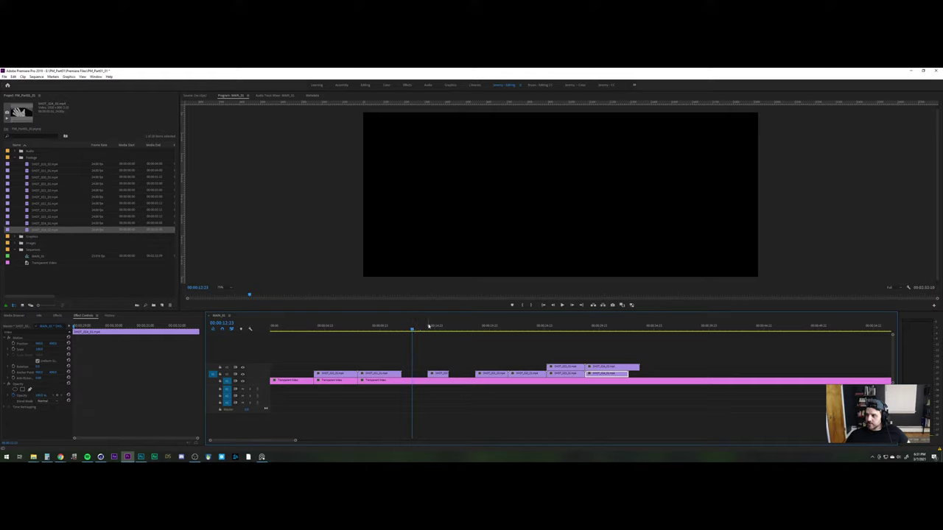
drag(435, 329, 575, 323)
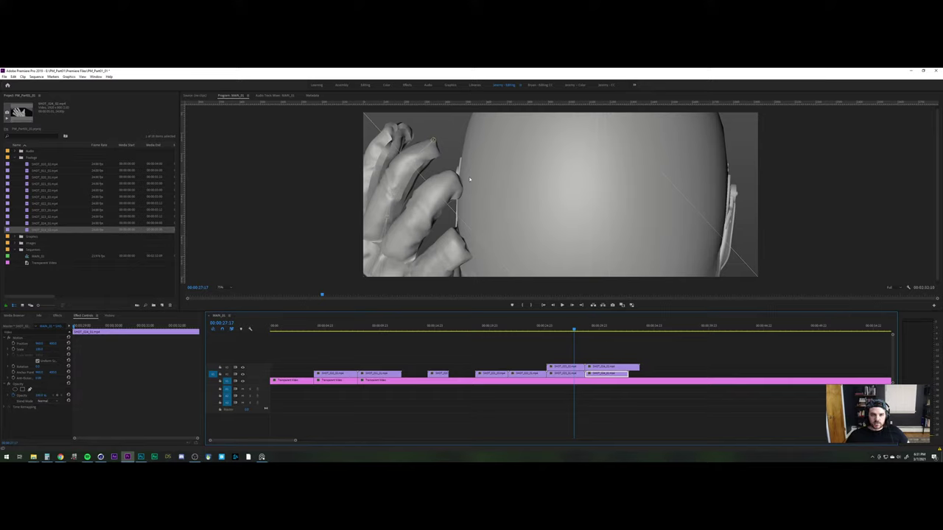
Trim the start of SHOT_024_02 without leaving a gap, matching the clip below in length, and play the cut from SHOT_023
drag(575, 328, 598, 332)
drag(587, 366, 598, 366)
click(563, 324)
key(space)
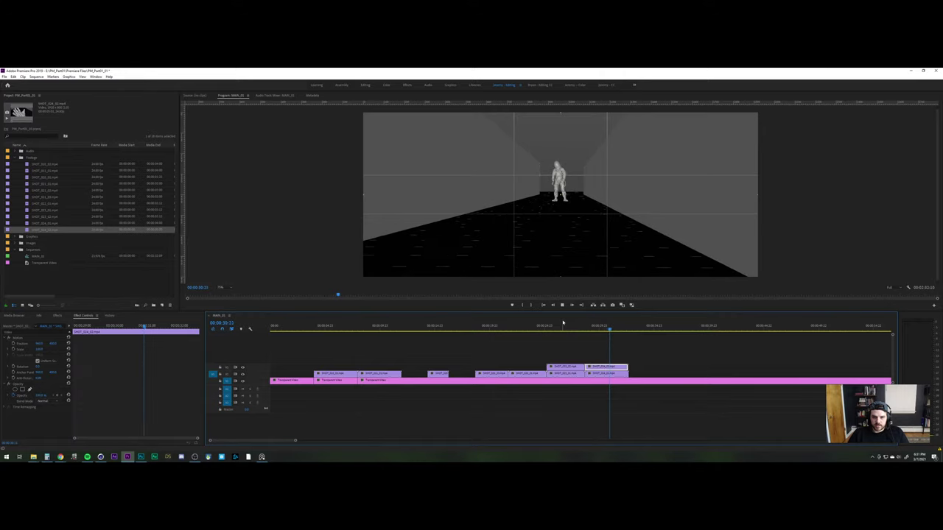
key(space)
Replay the trimmed SHOT_024_02 from the raised hand to the ghost reveal to judge its timing
click(586, 328)
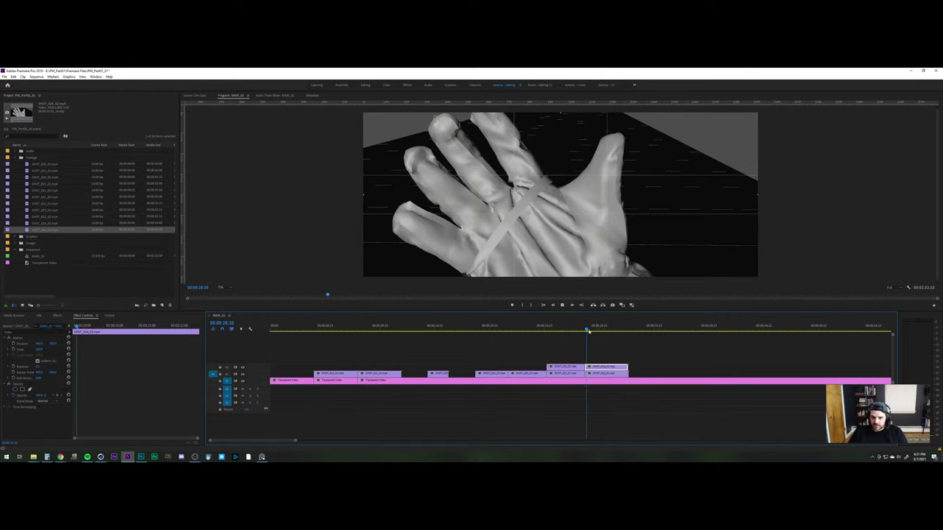
key(space)
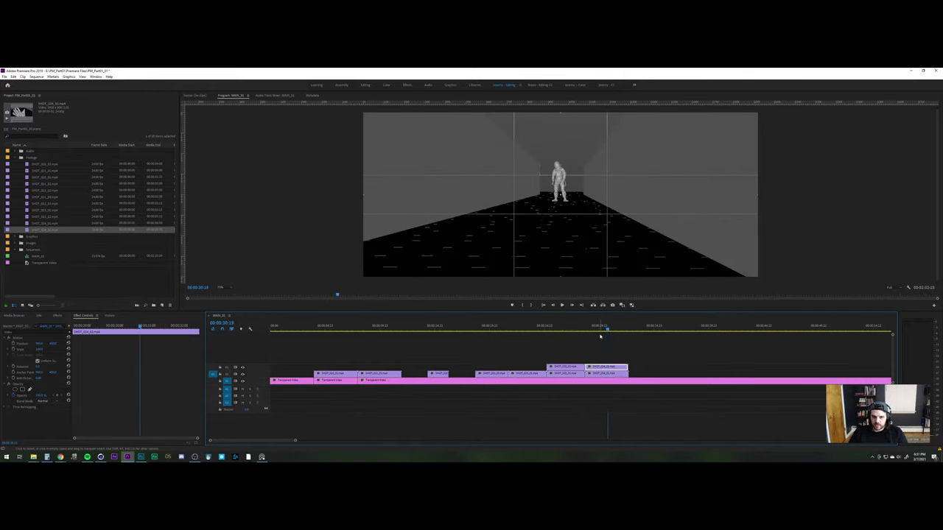
click(592, 329)
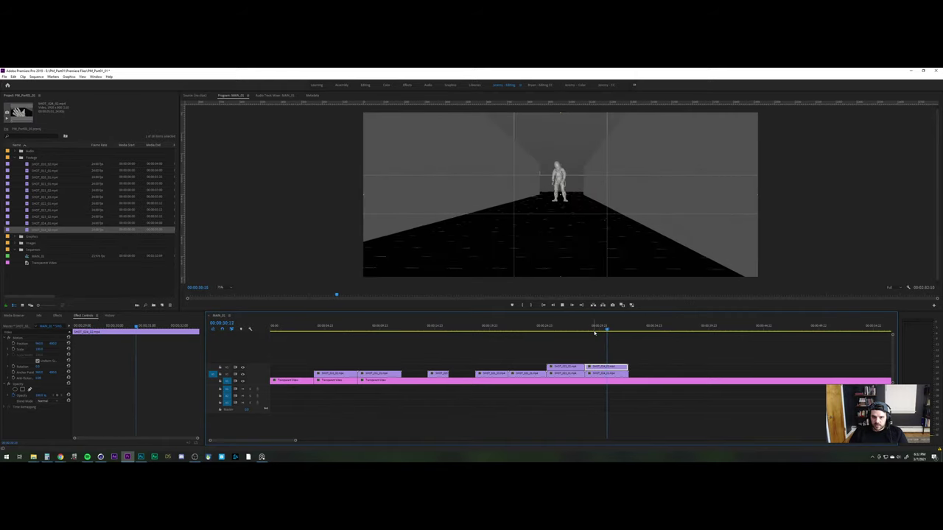
Replay SHOT_024_02 repeatedly from near its start to check the timing between the raised hand and the ghost reveal
click(591, 329)
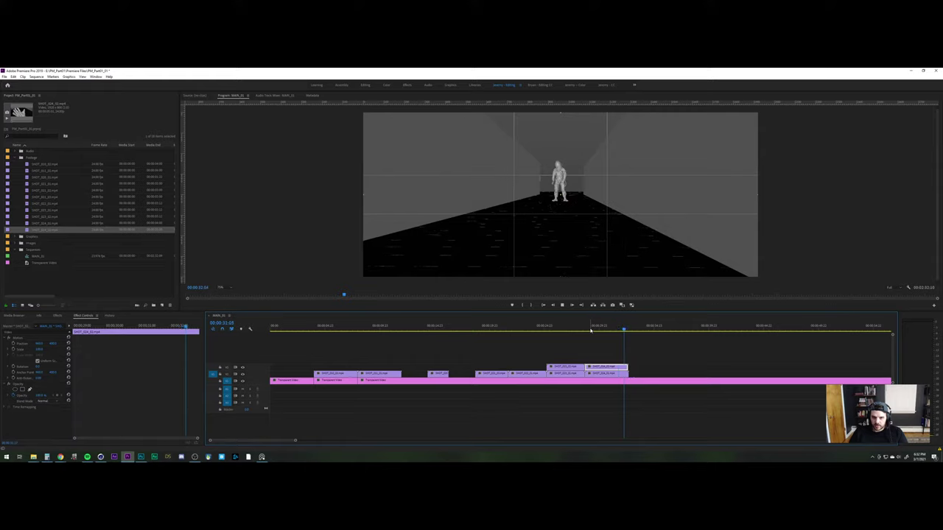
click(591, 329)
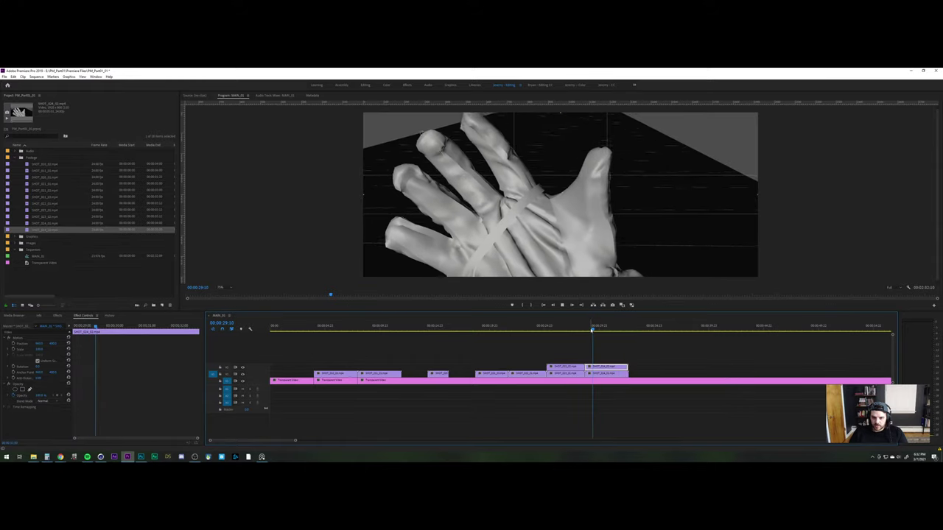
click(591, 330)
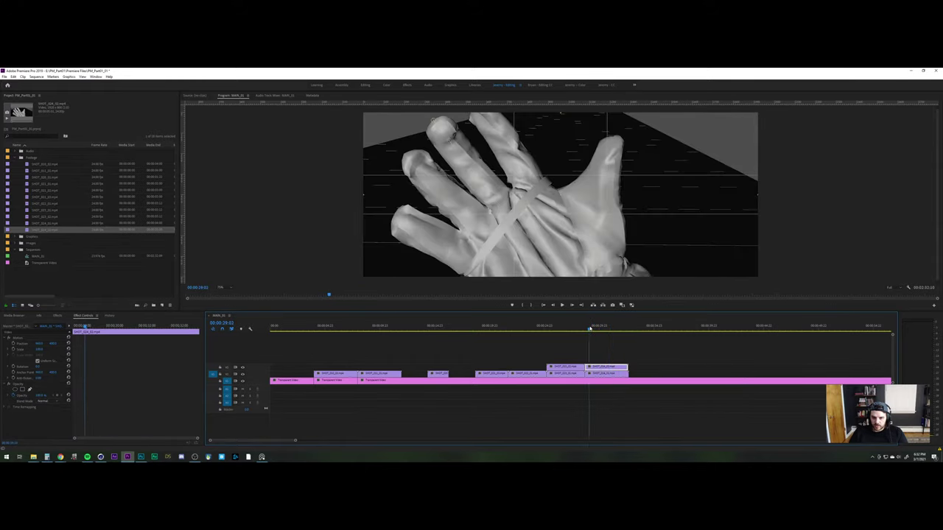
click(590, 330)
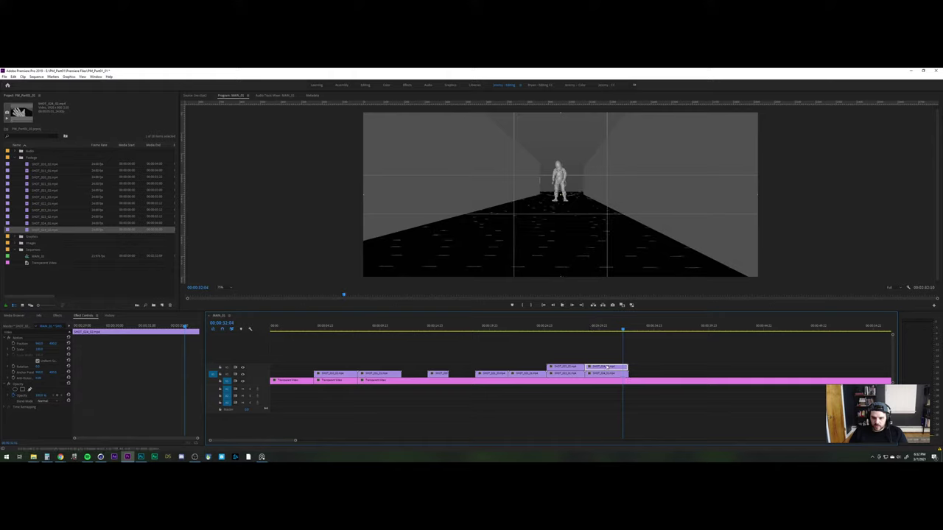
click(591, 329)
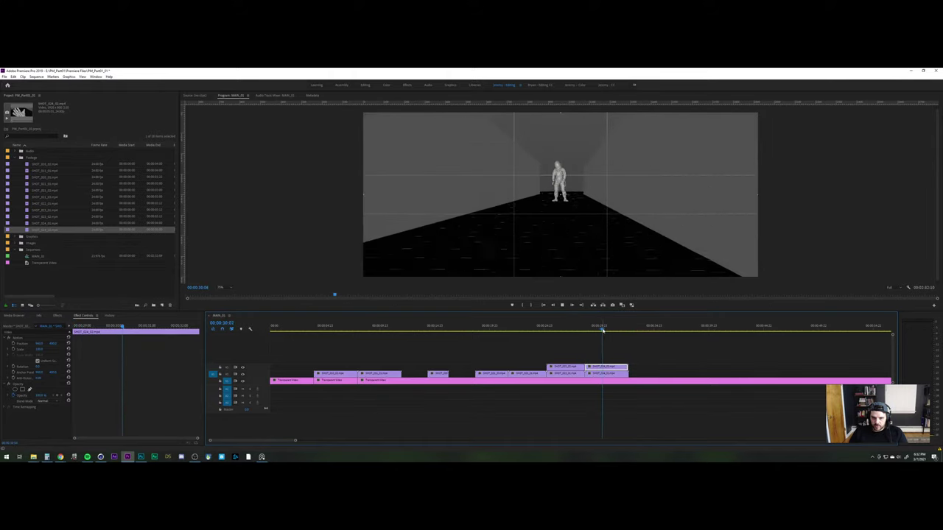
Lengthen SHOT_024_02 on the upper track so it runs past the end of the clip below, and save the project
key(space)
drag(626, 366, 639, 366)
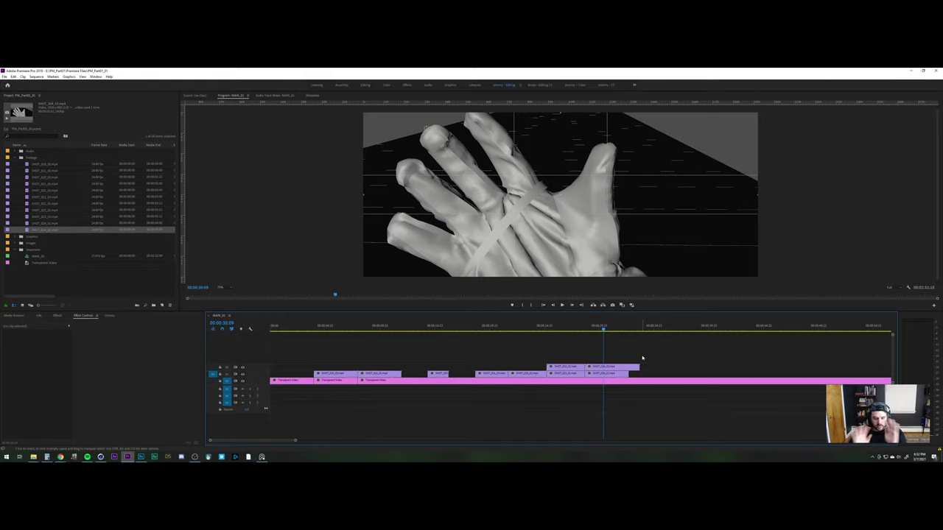
key(ctrl+s)
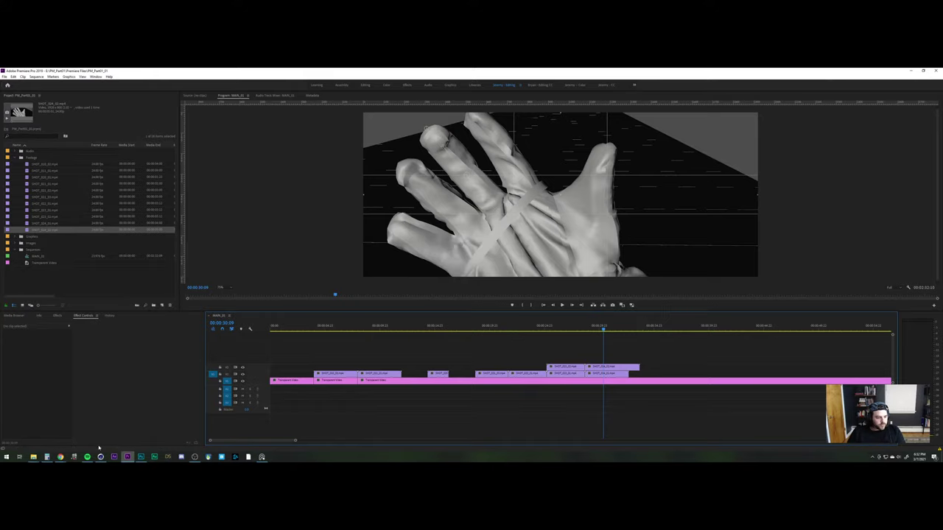
Switch to Cinema 4D and quit it, saving the changes to the open wake-up projects
click(101, 457)
click(936, 71)
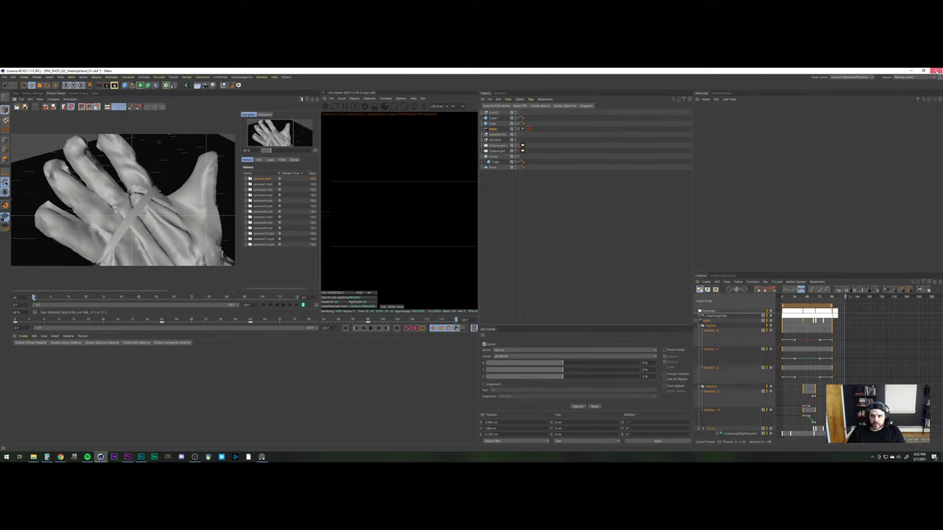
click(462, 283)
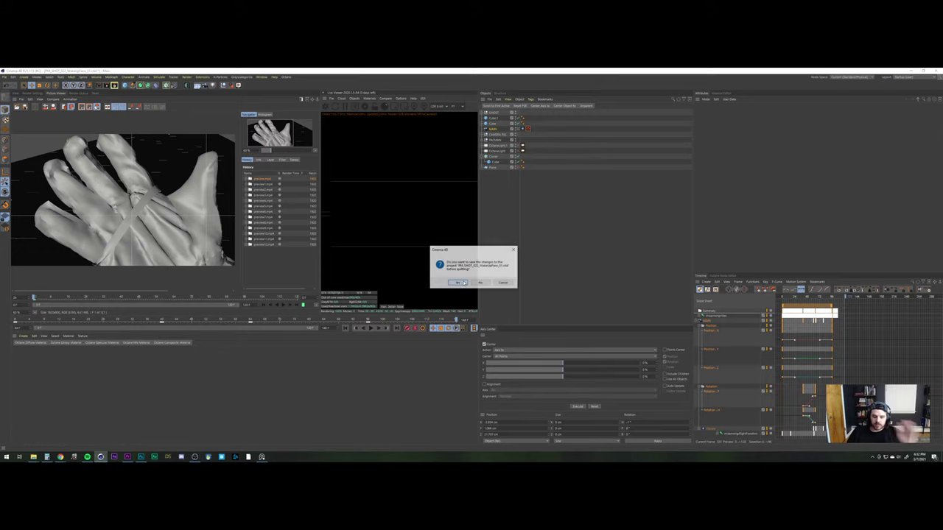
click(462, 285)
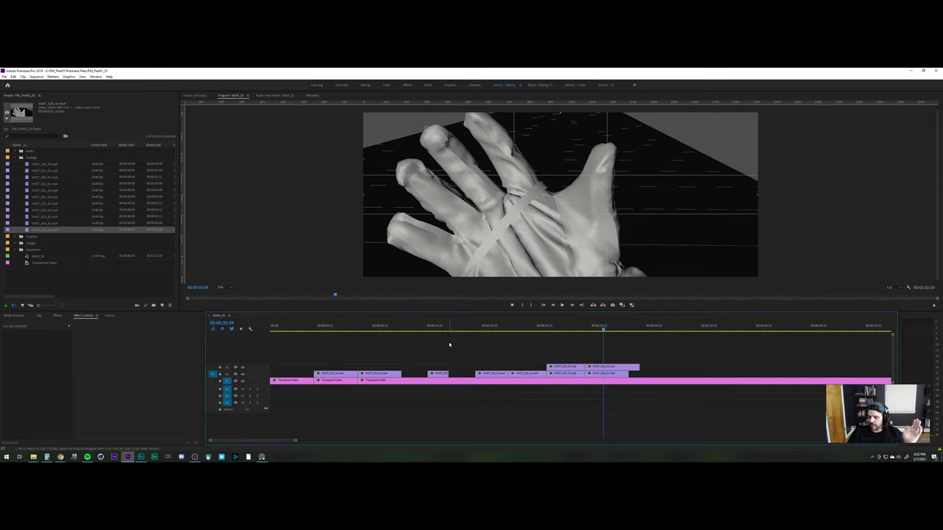
Scrub the sequence from the overhead body shot and play the later shots through to the ghost reveal in SHOT_024_02
click(372, 331)
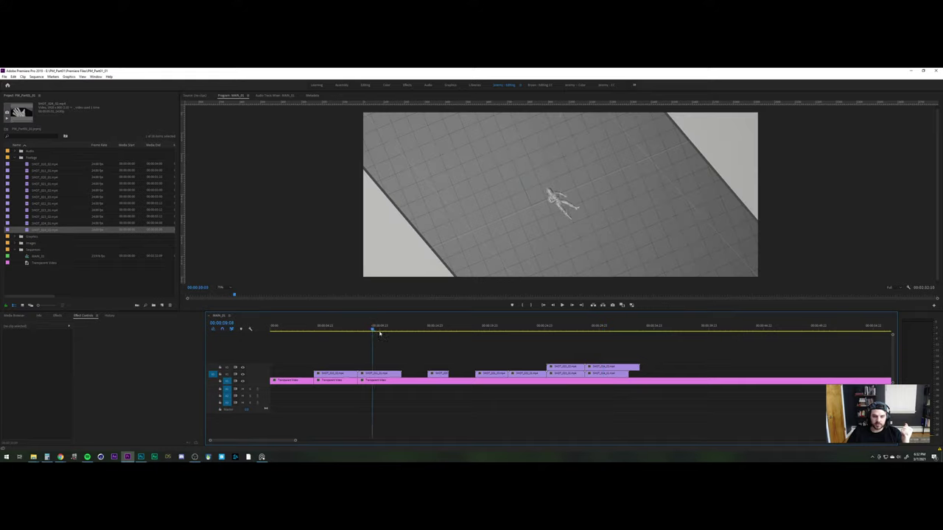
drag(379, 334, 480, 330)
key(space)
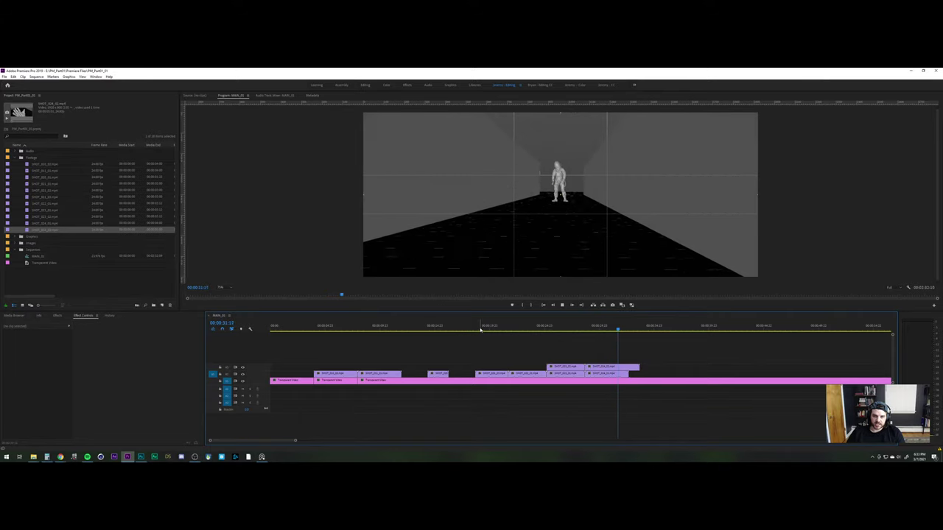
key(space)
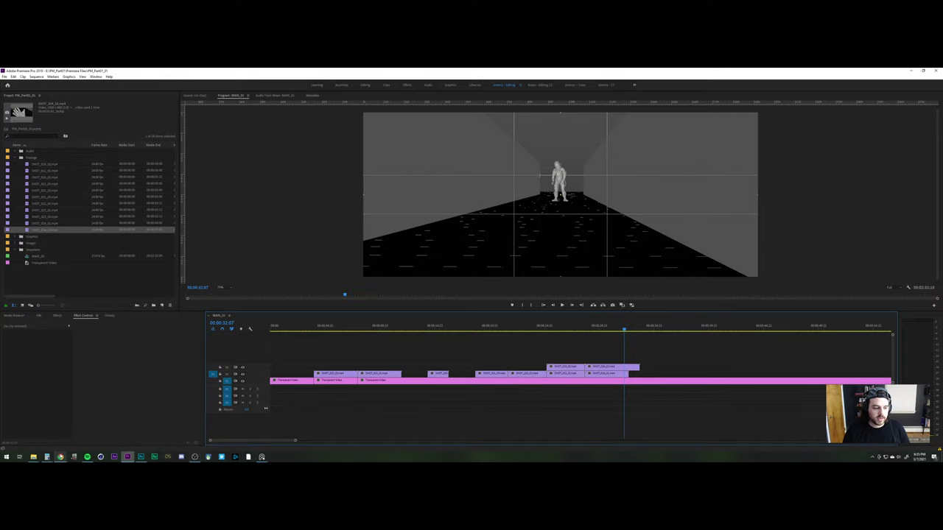
Switch to the YouTube Studio window in Chrome and end the live stream, accepting the End Stream confirmation
mouse_move(60, 457)
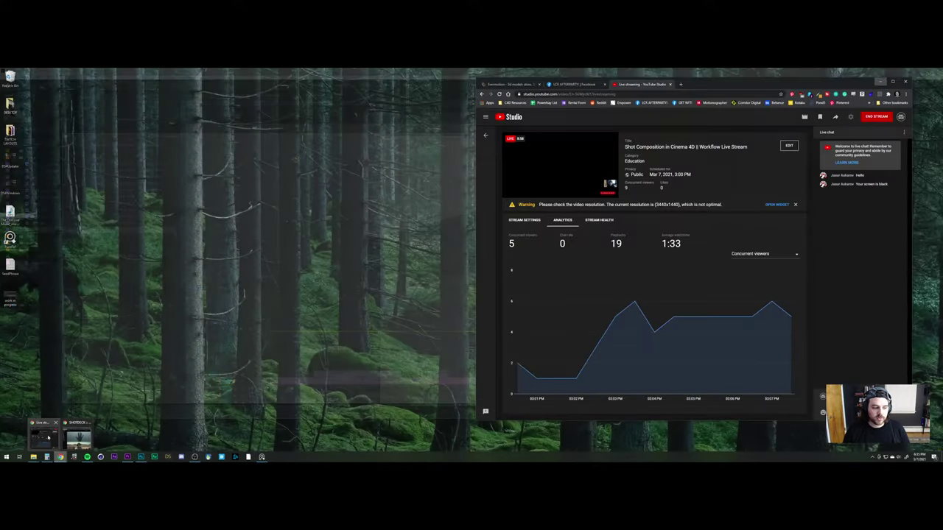
click(70, 435)
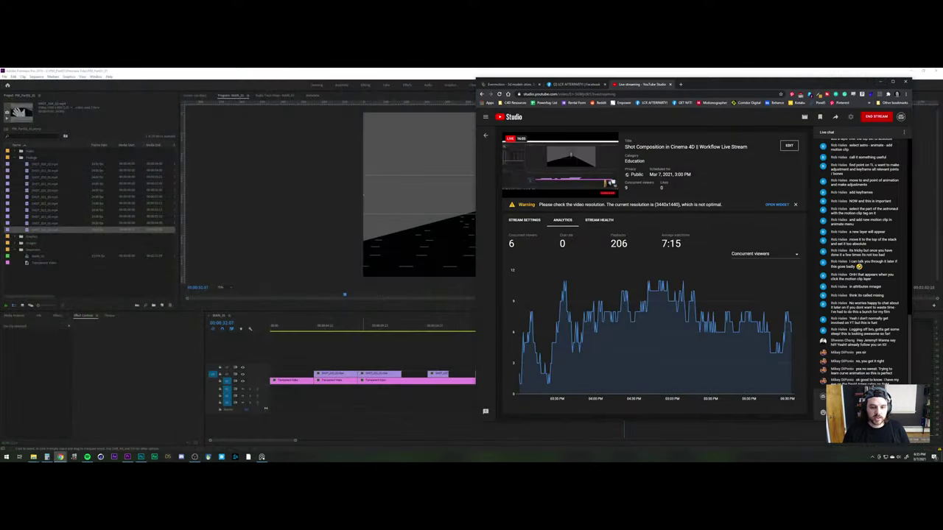
click(876, 118)
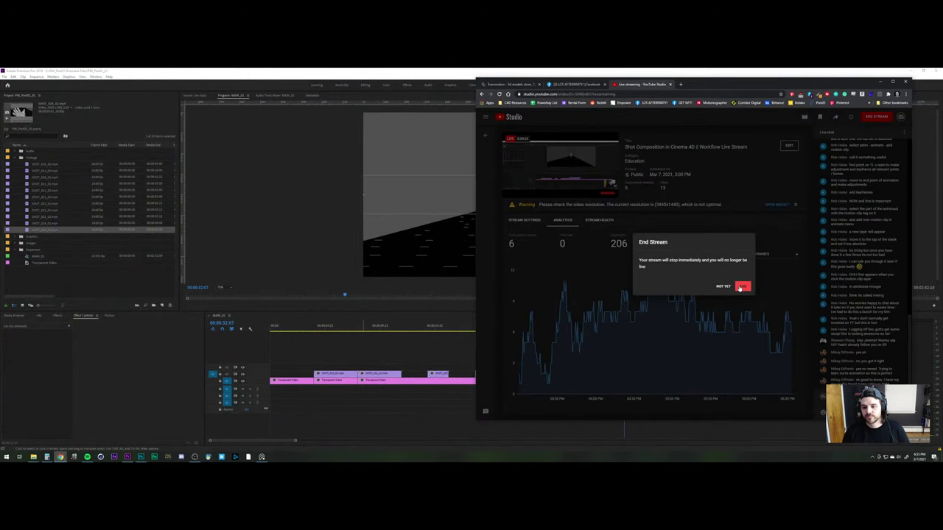
click(741, 286)
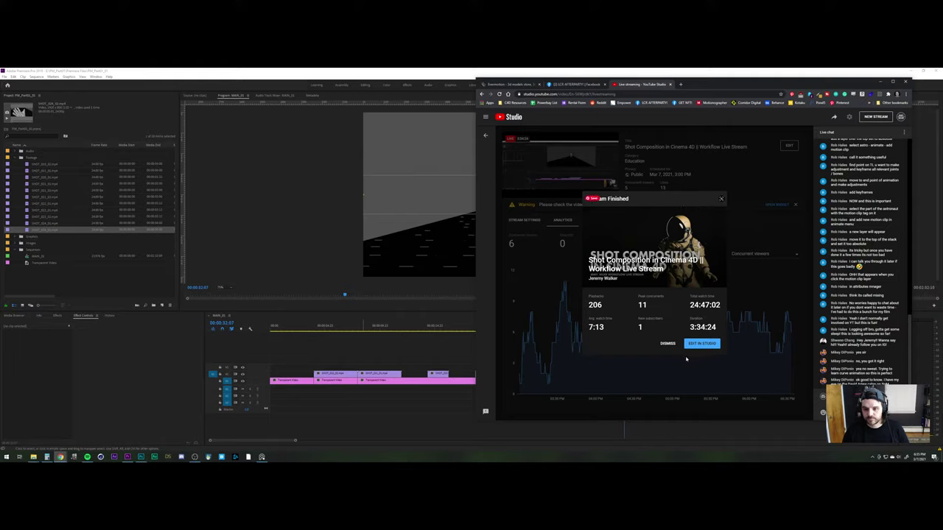